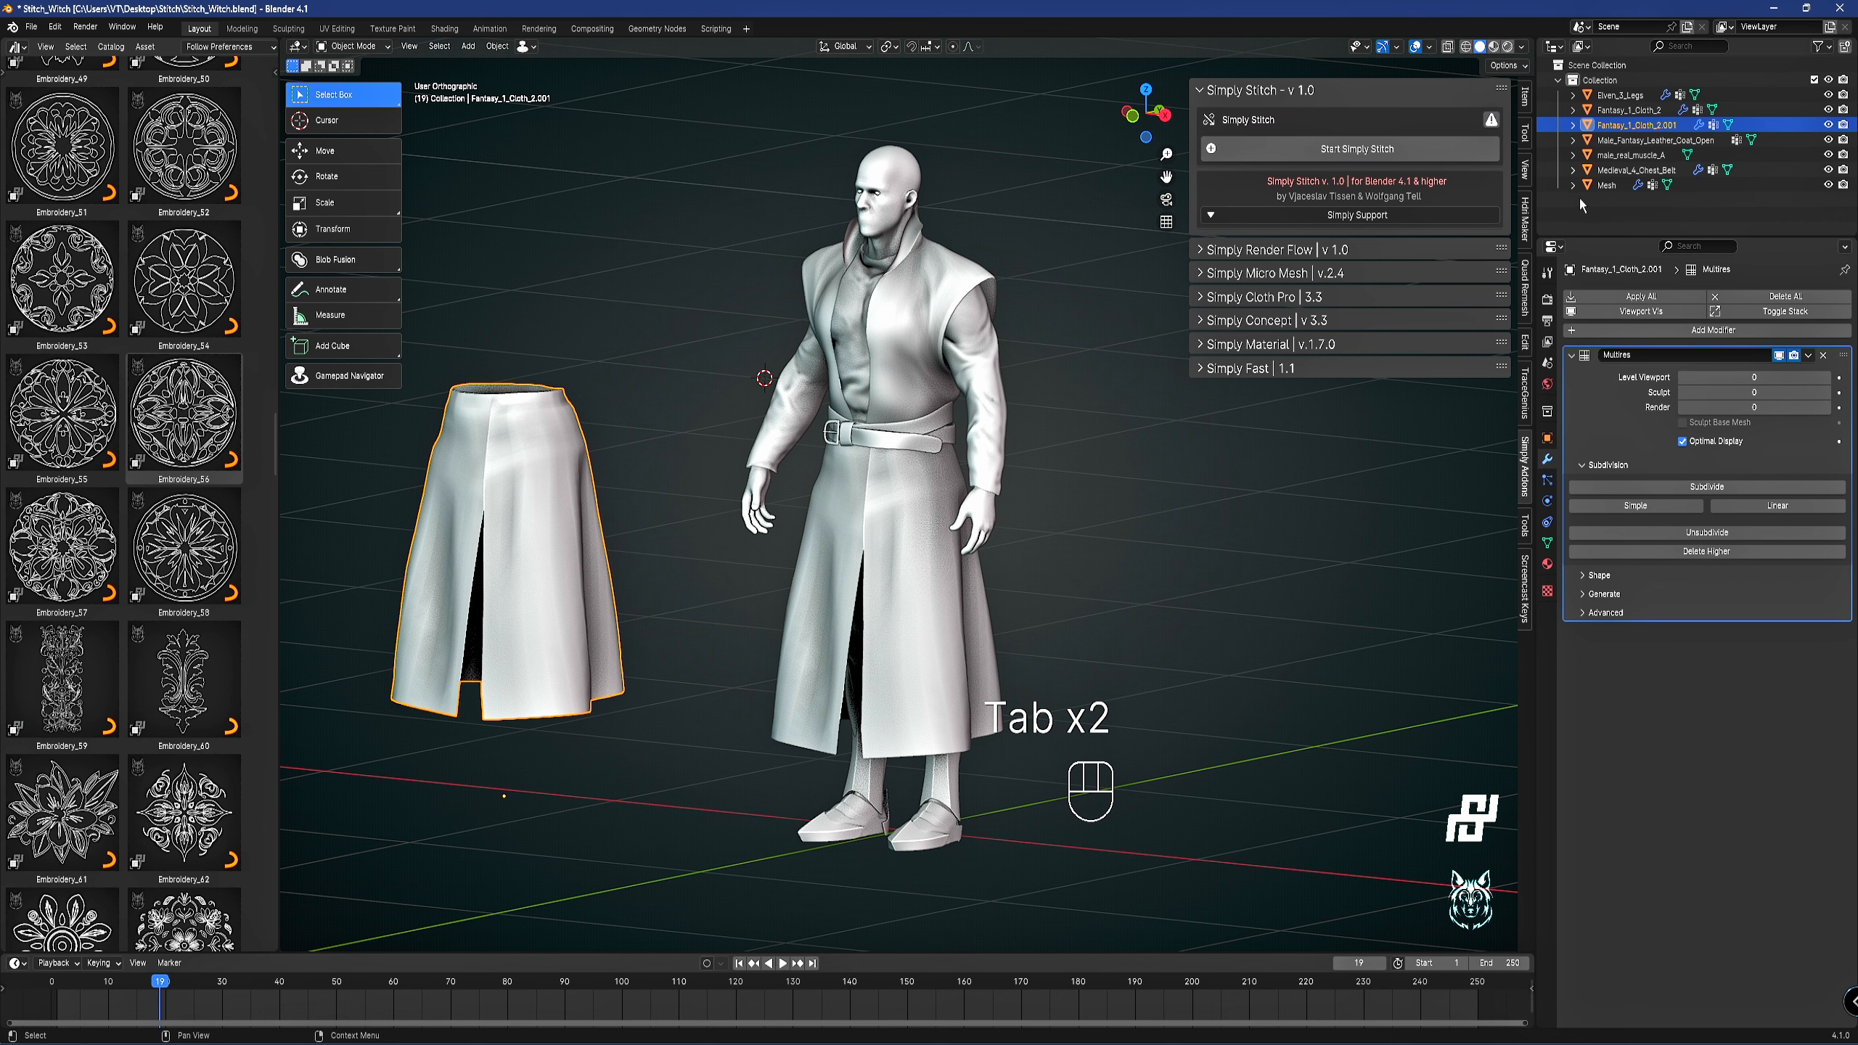
Rename the separate skirt copy to Fantasy_1_Cloth_2_Low.
double_click(1727, 125)
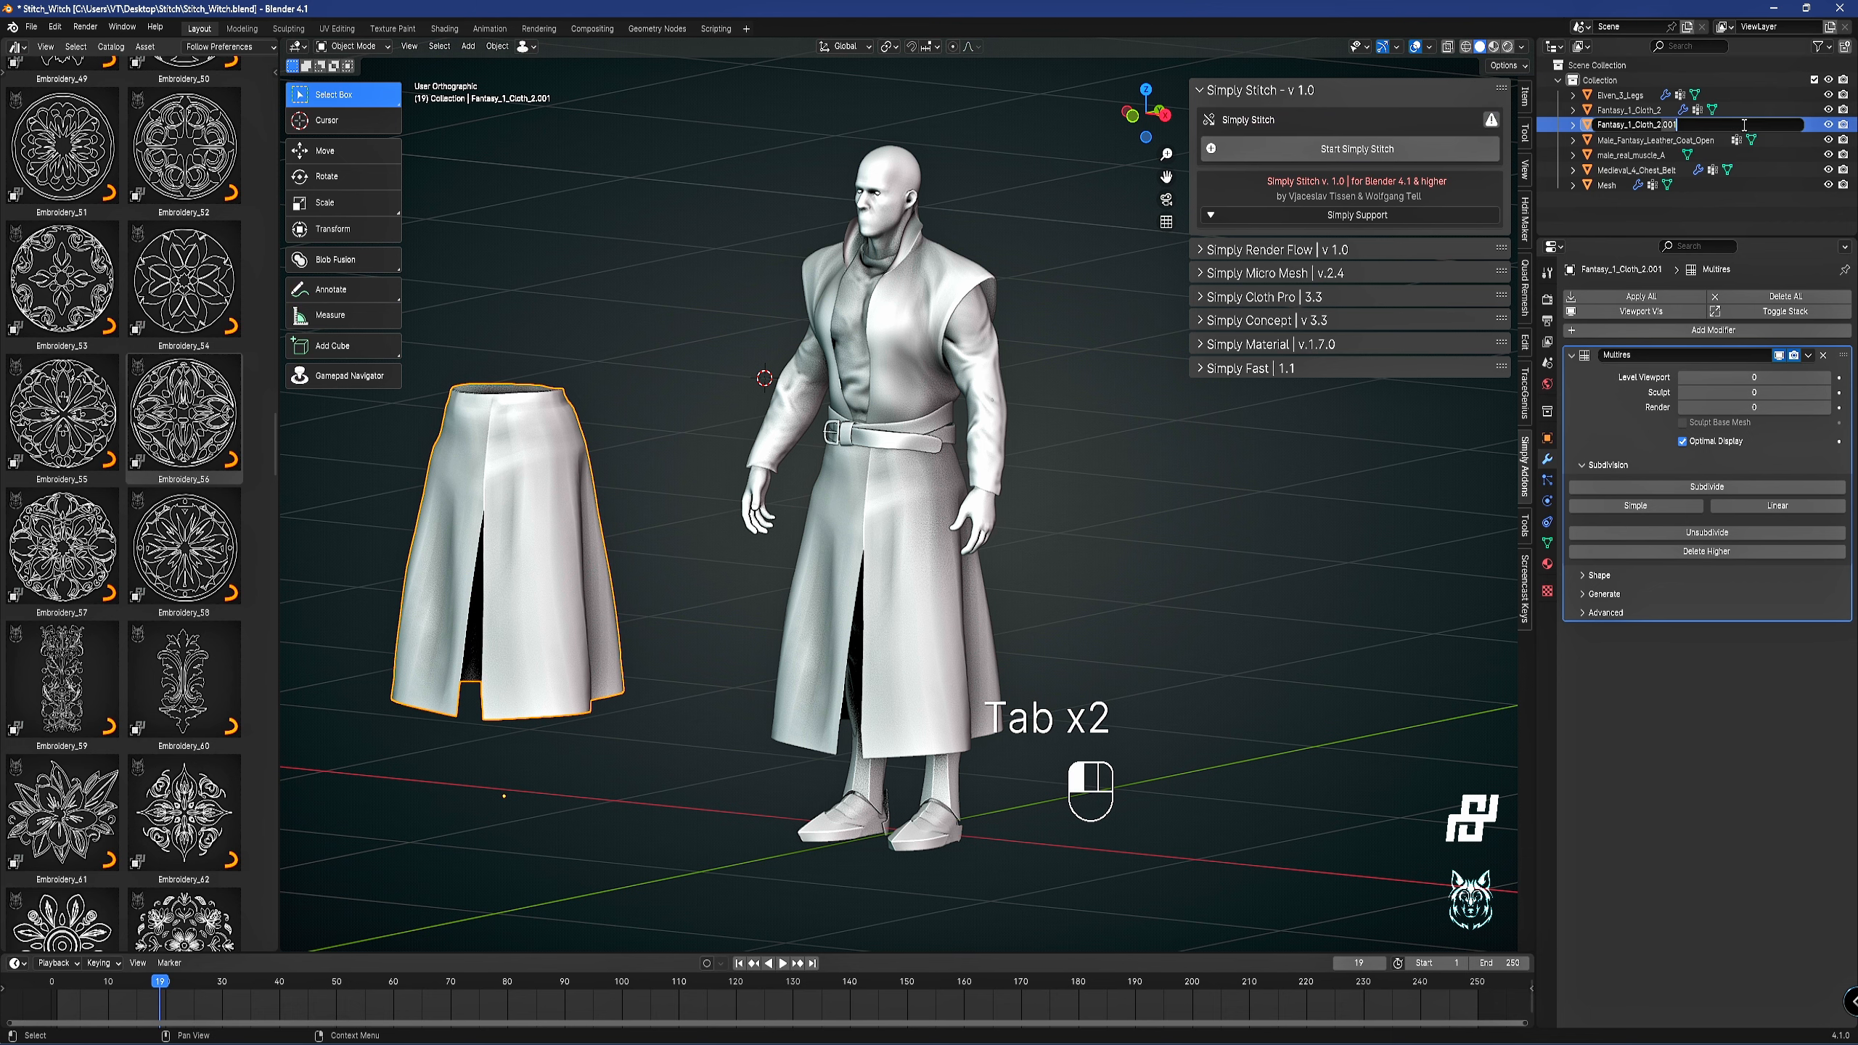
key("BackSpace")
key("BackSpace")
key("BackSpace")
key("BackSpace")
type("_A")
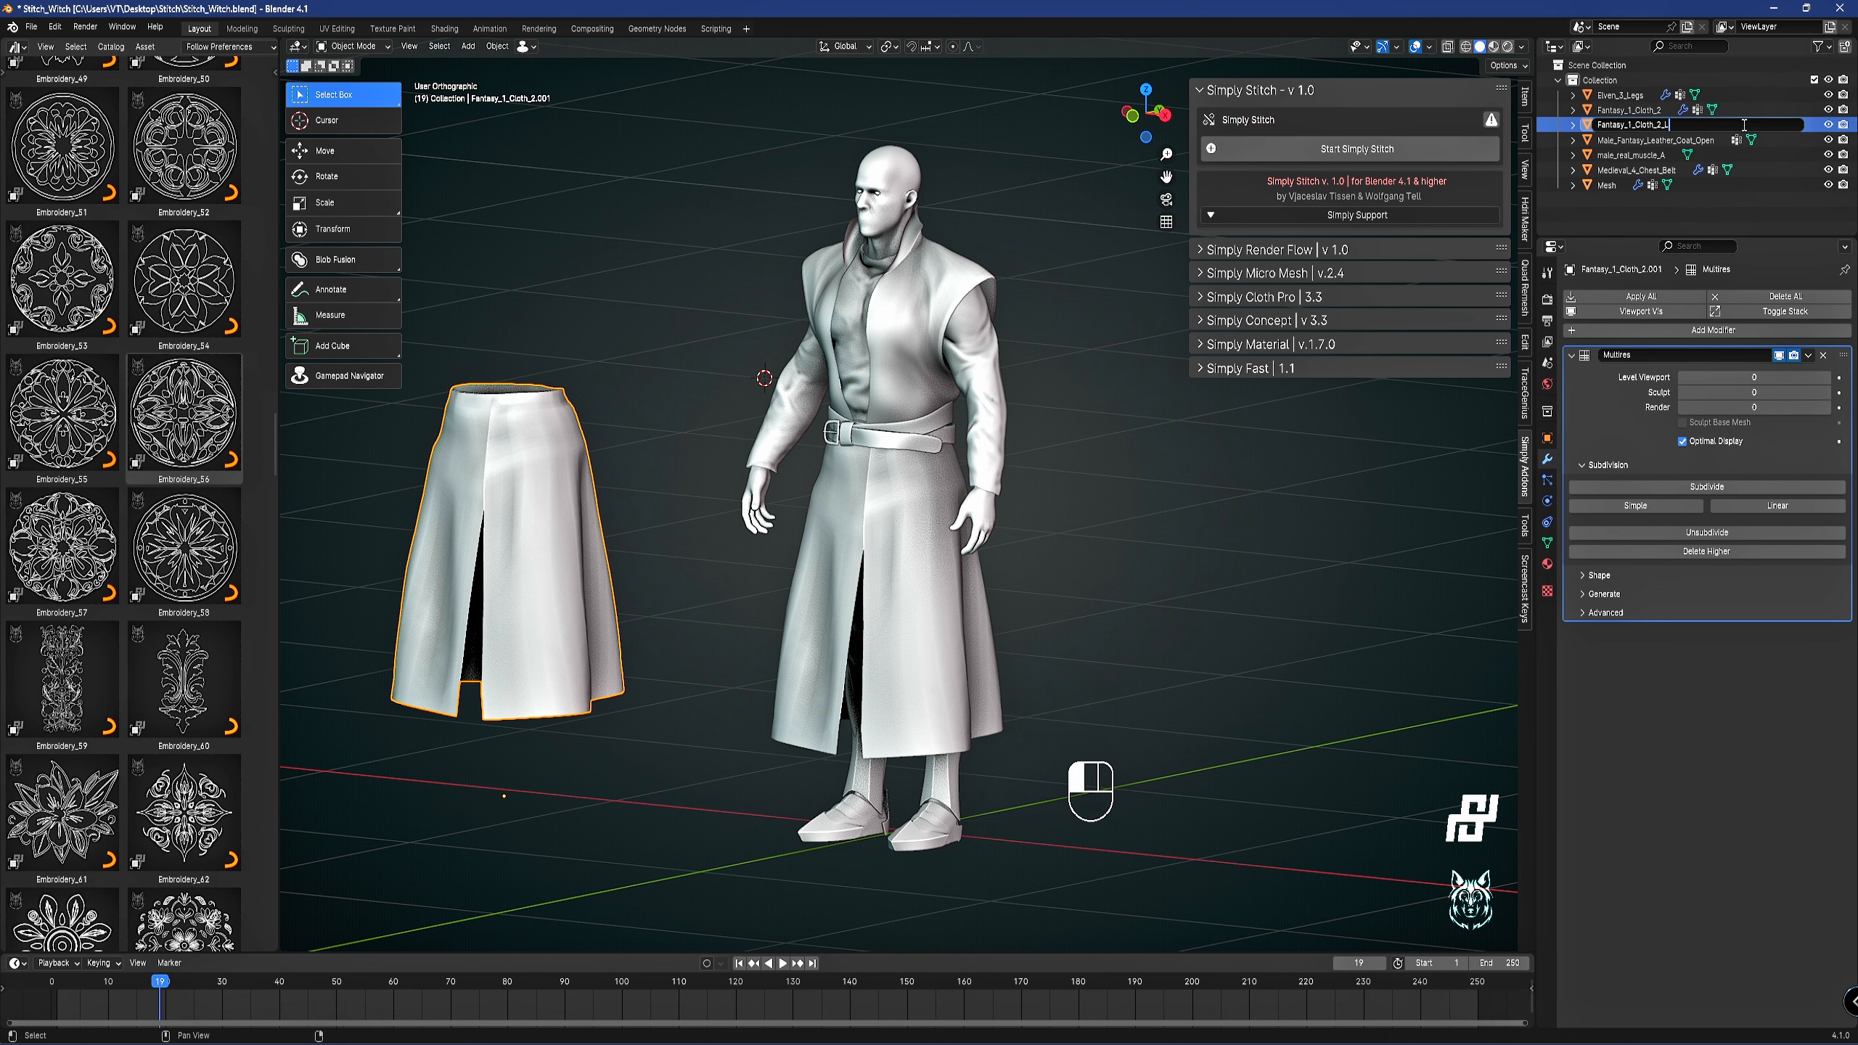
type("ow")
key("Return")
Start a Simply Stitch session on the skirt worn by the character, Fantasy_1_Cloth_2.
left_click(874, 555)
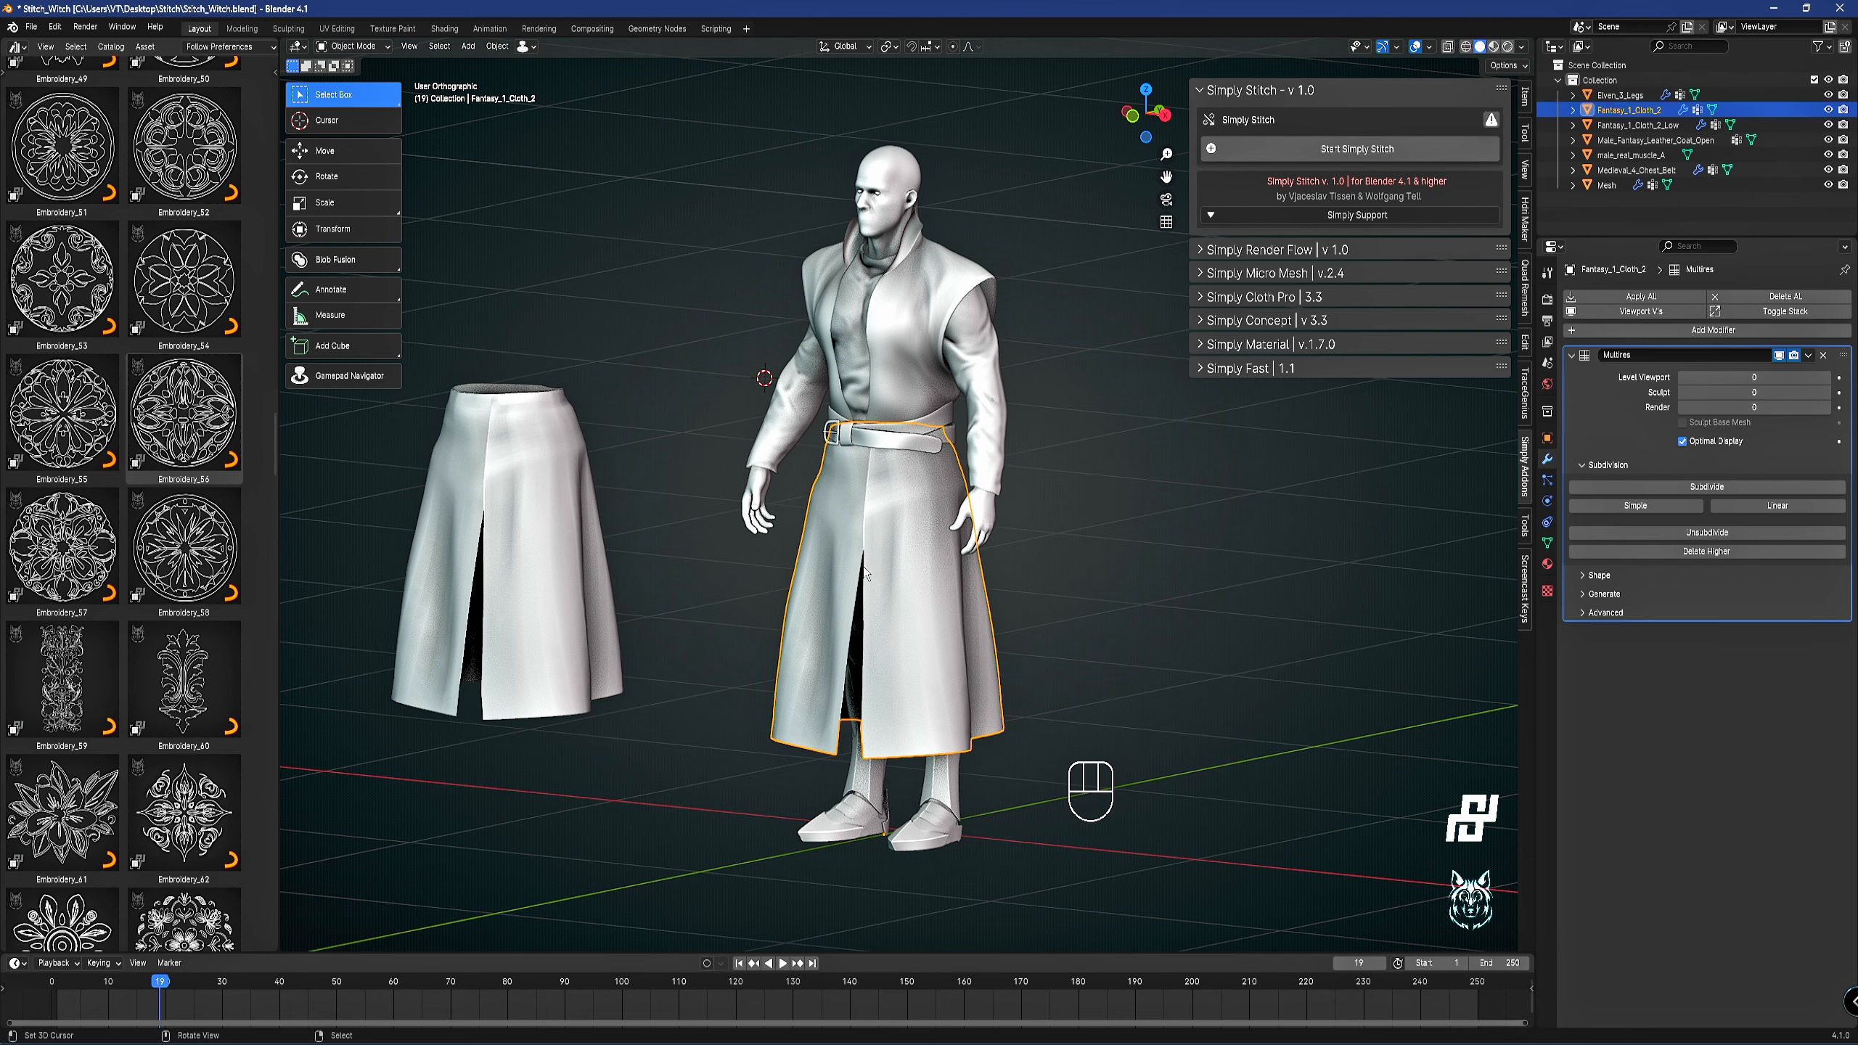
scroll(870, 560, "up", 4)
middle_click_drag(951, 630, 878, 377, "shift")
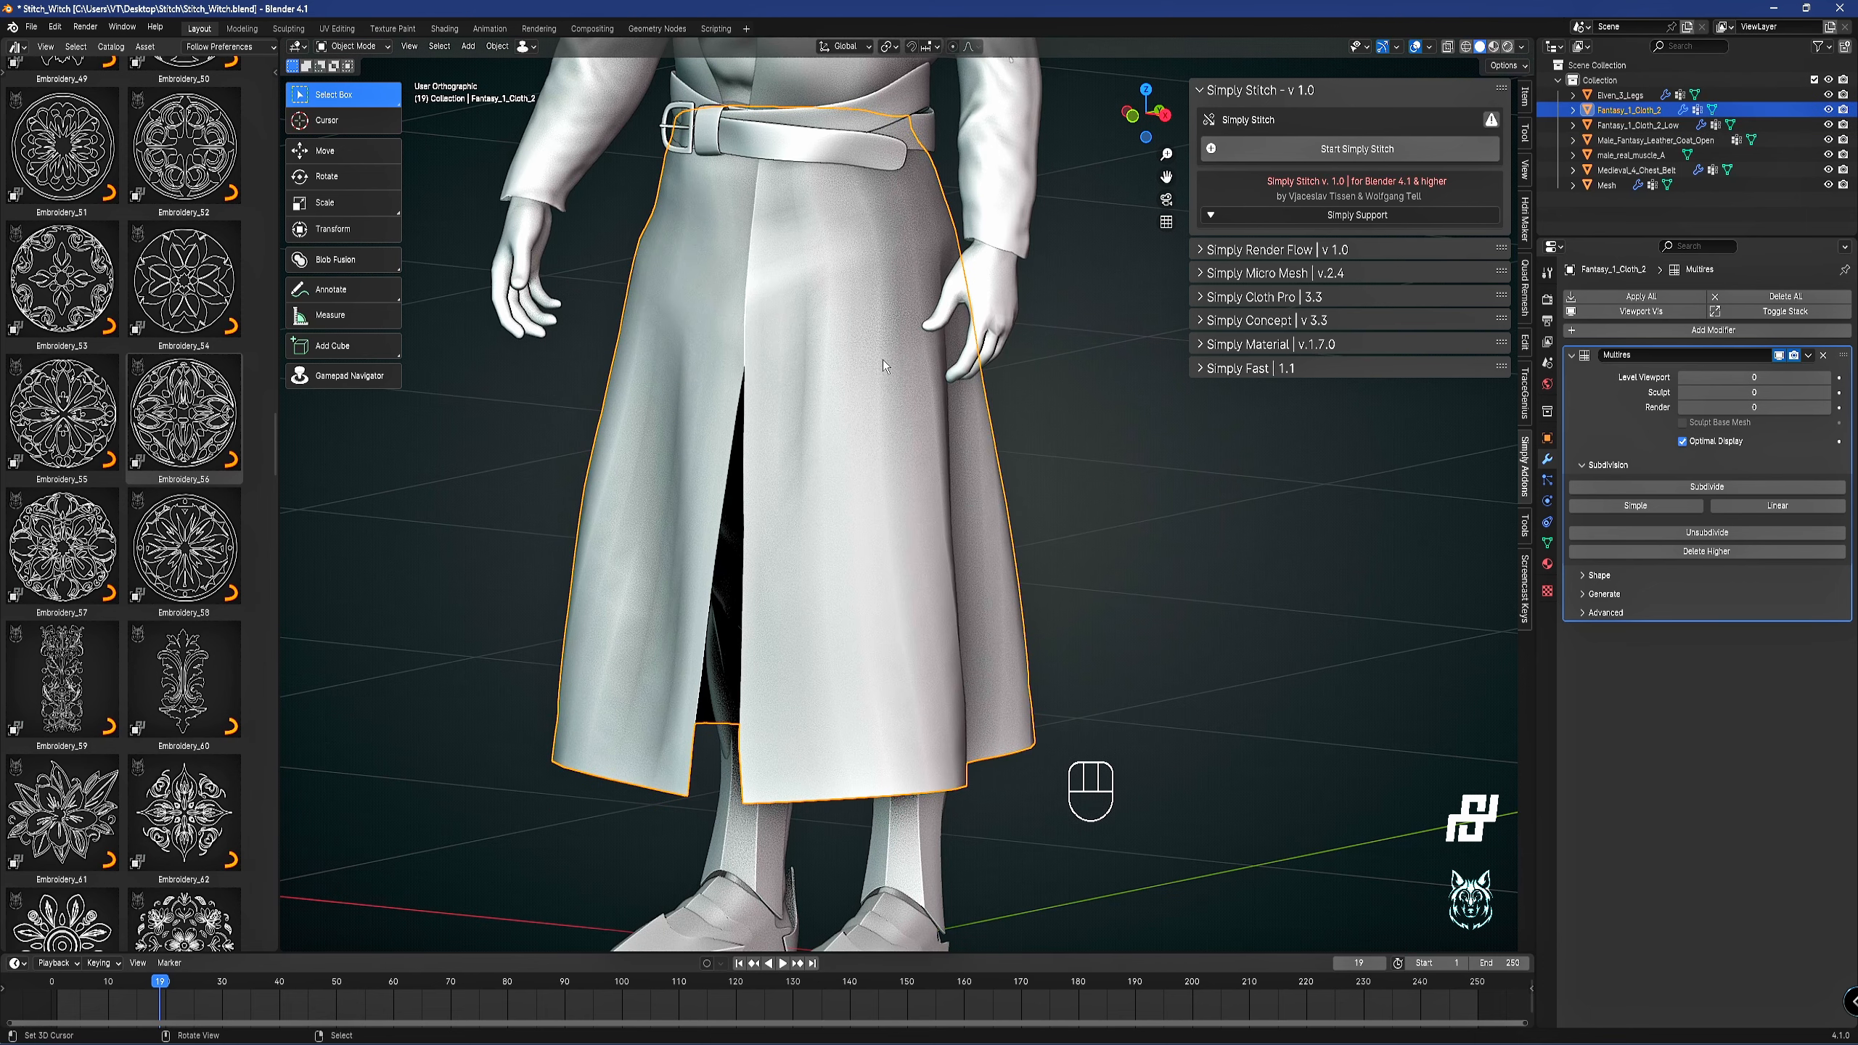
left_click(1272, 94)
left_click(1324, 88)
left_click_drag(279, 341, 259, 341)
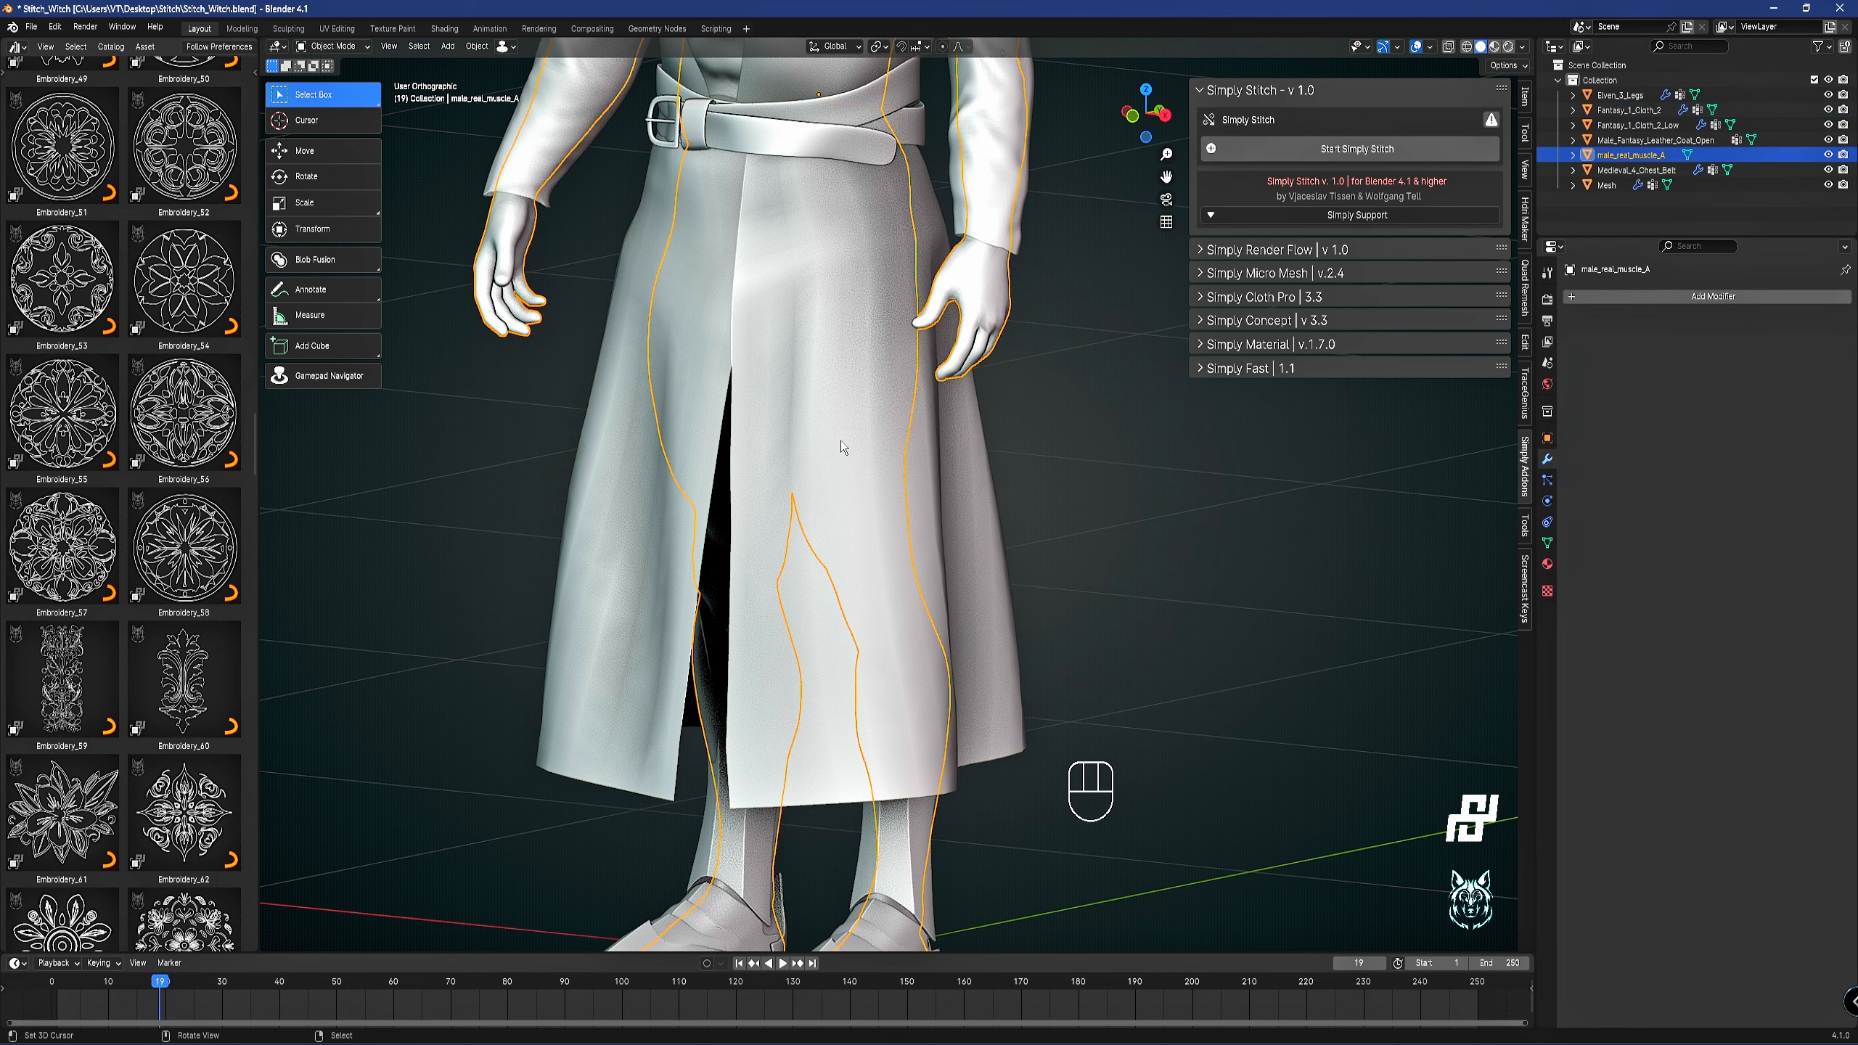
middle_click_drag(848, 401, 842, 351)
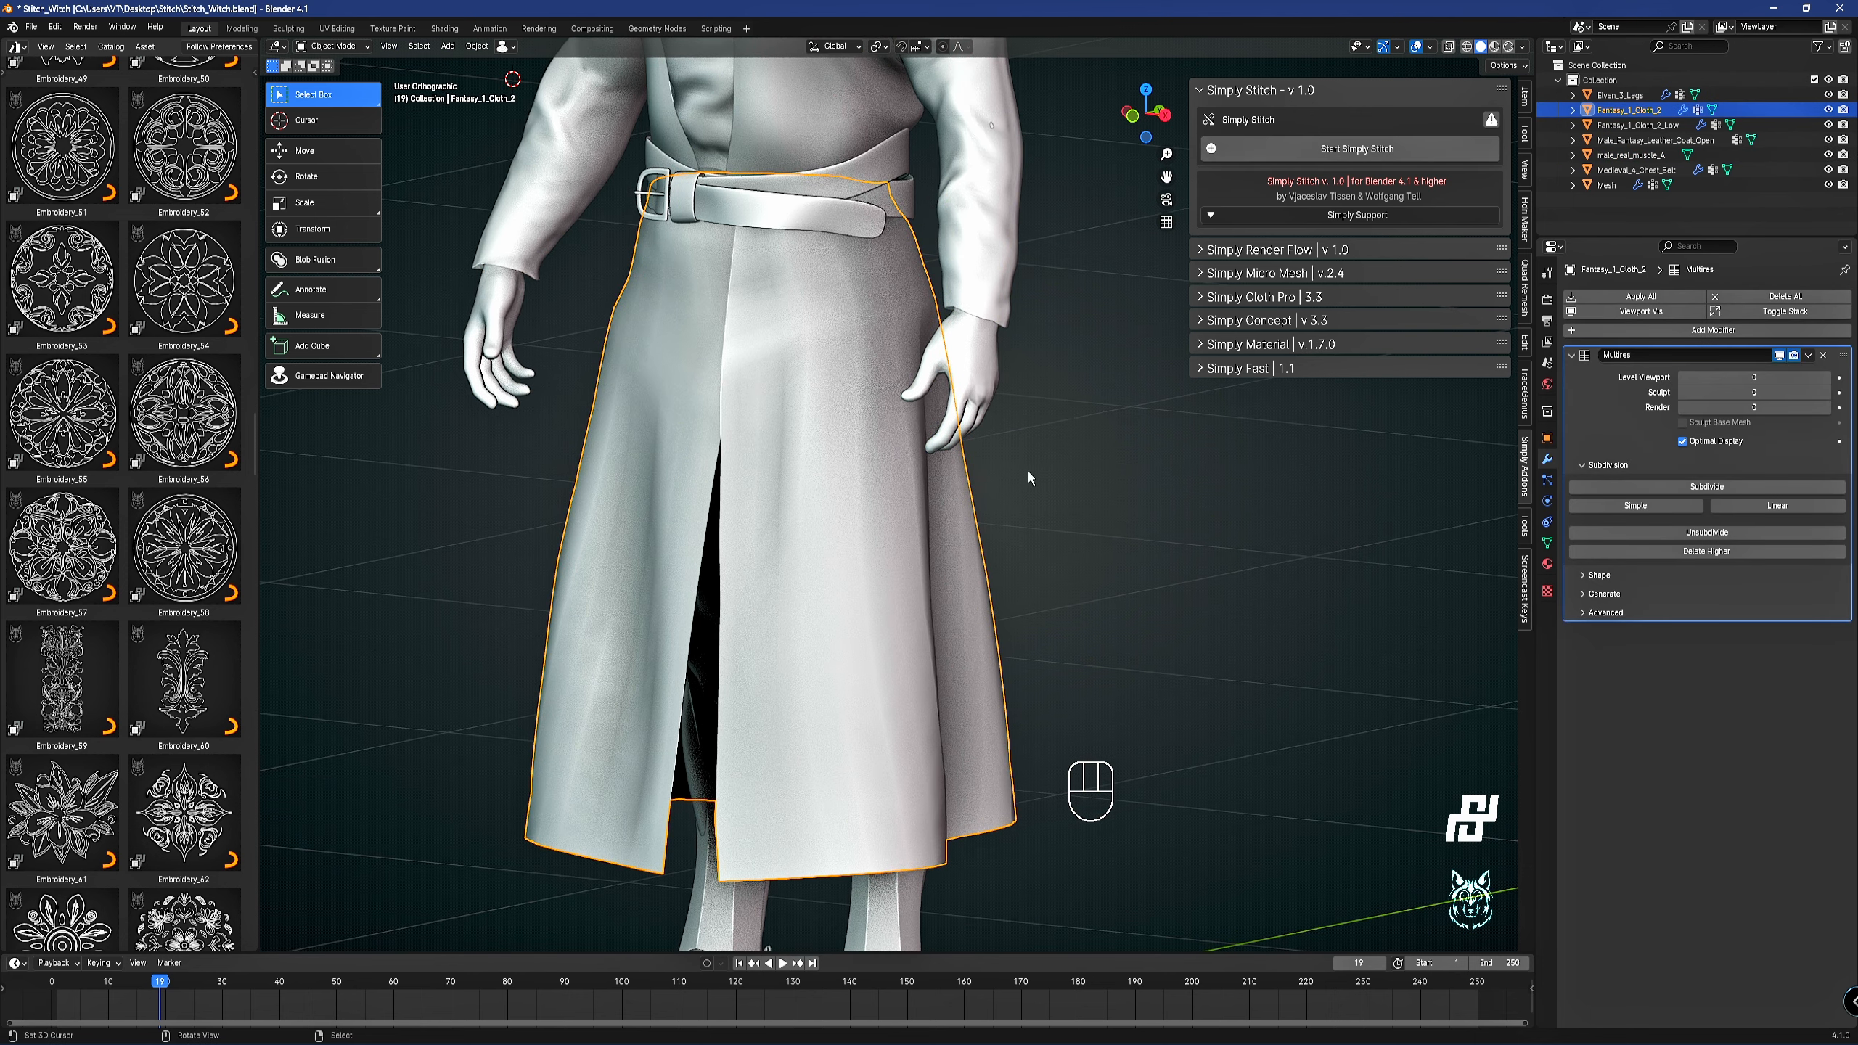
left_click(1336, 148)
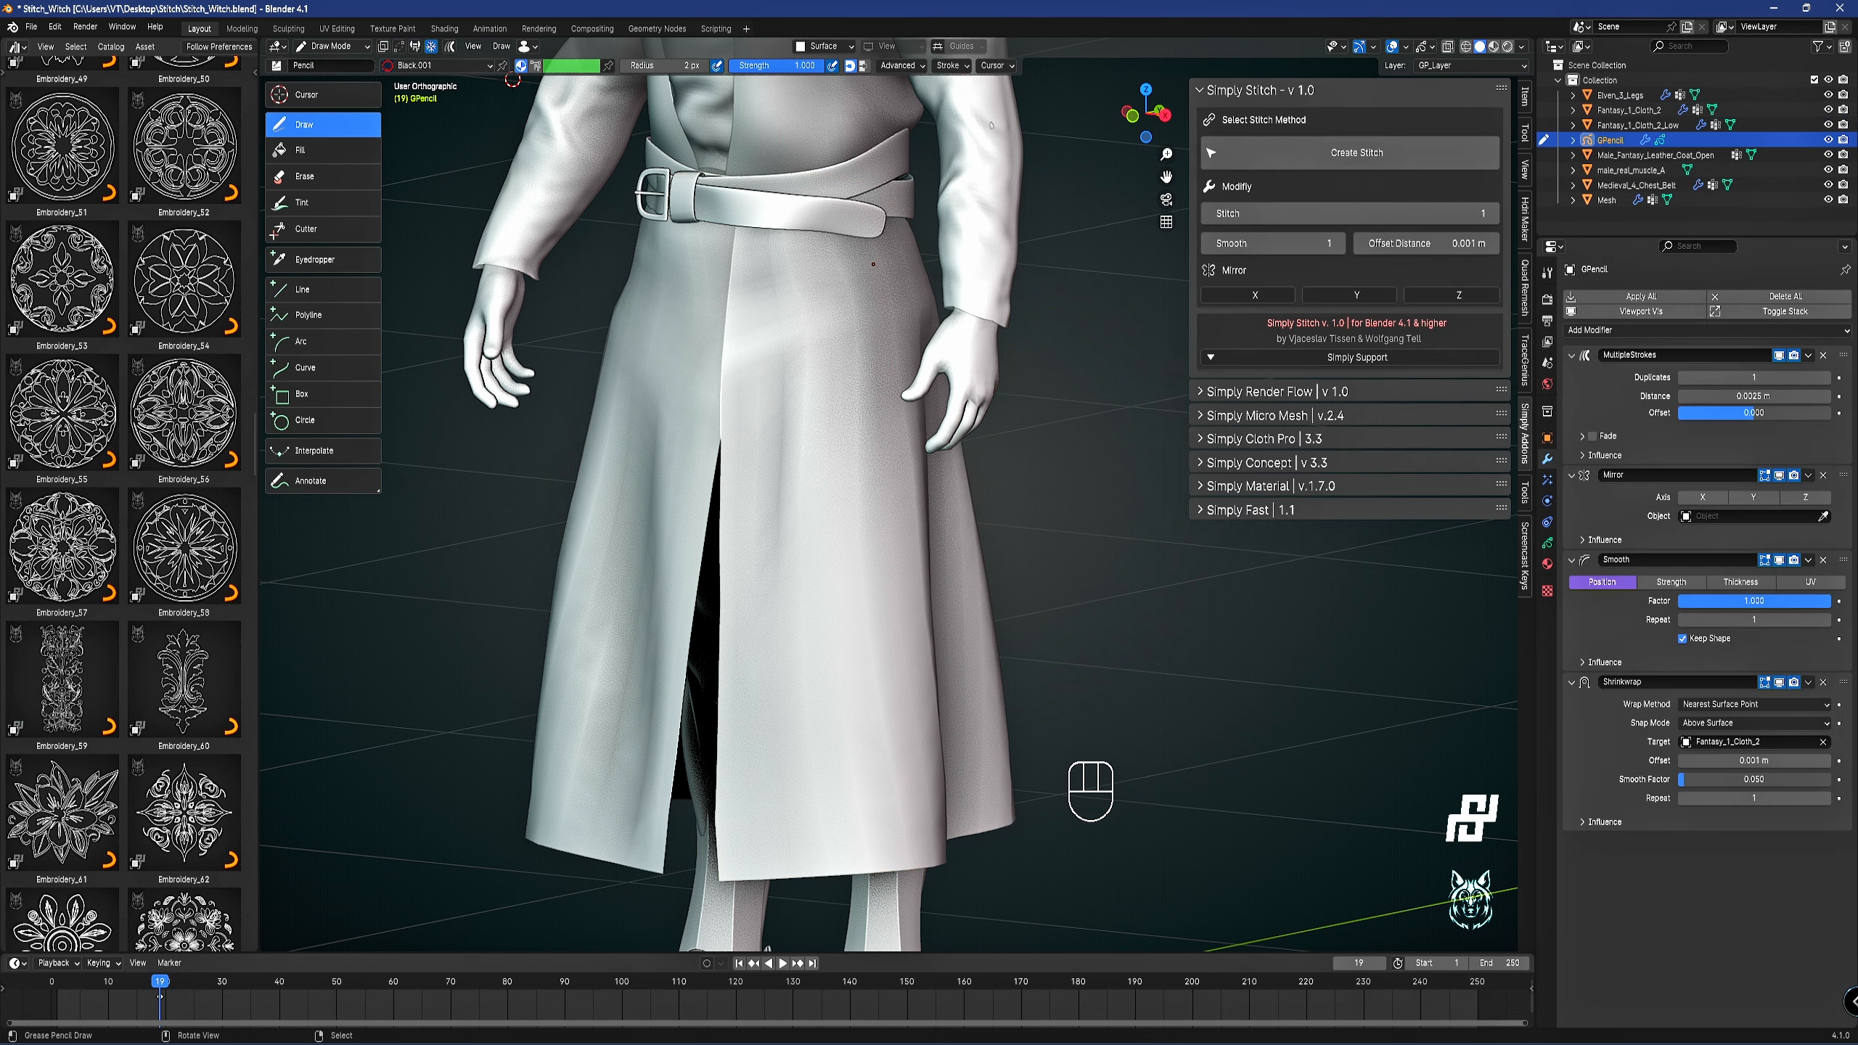
Write "Simply" freehand on the upper front of the skirt, below the belt.
middle_click_drag(873, 264, 807, 303, "shift")
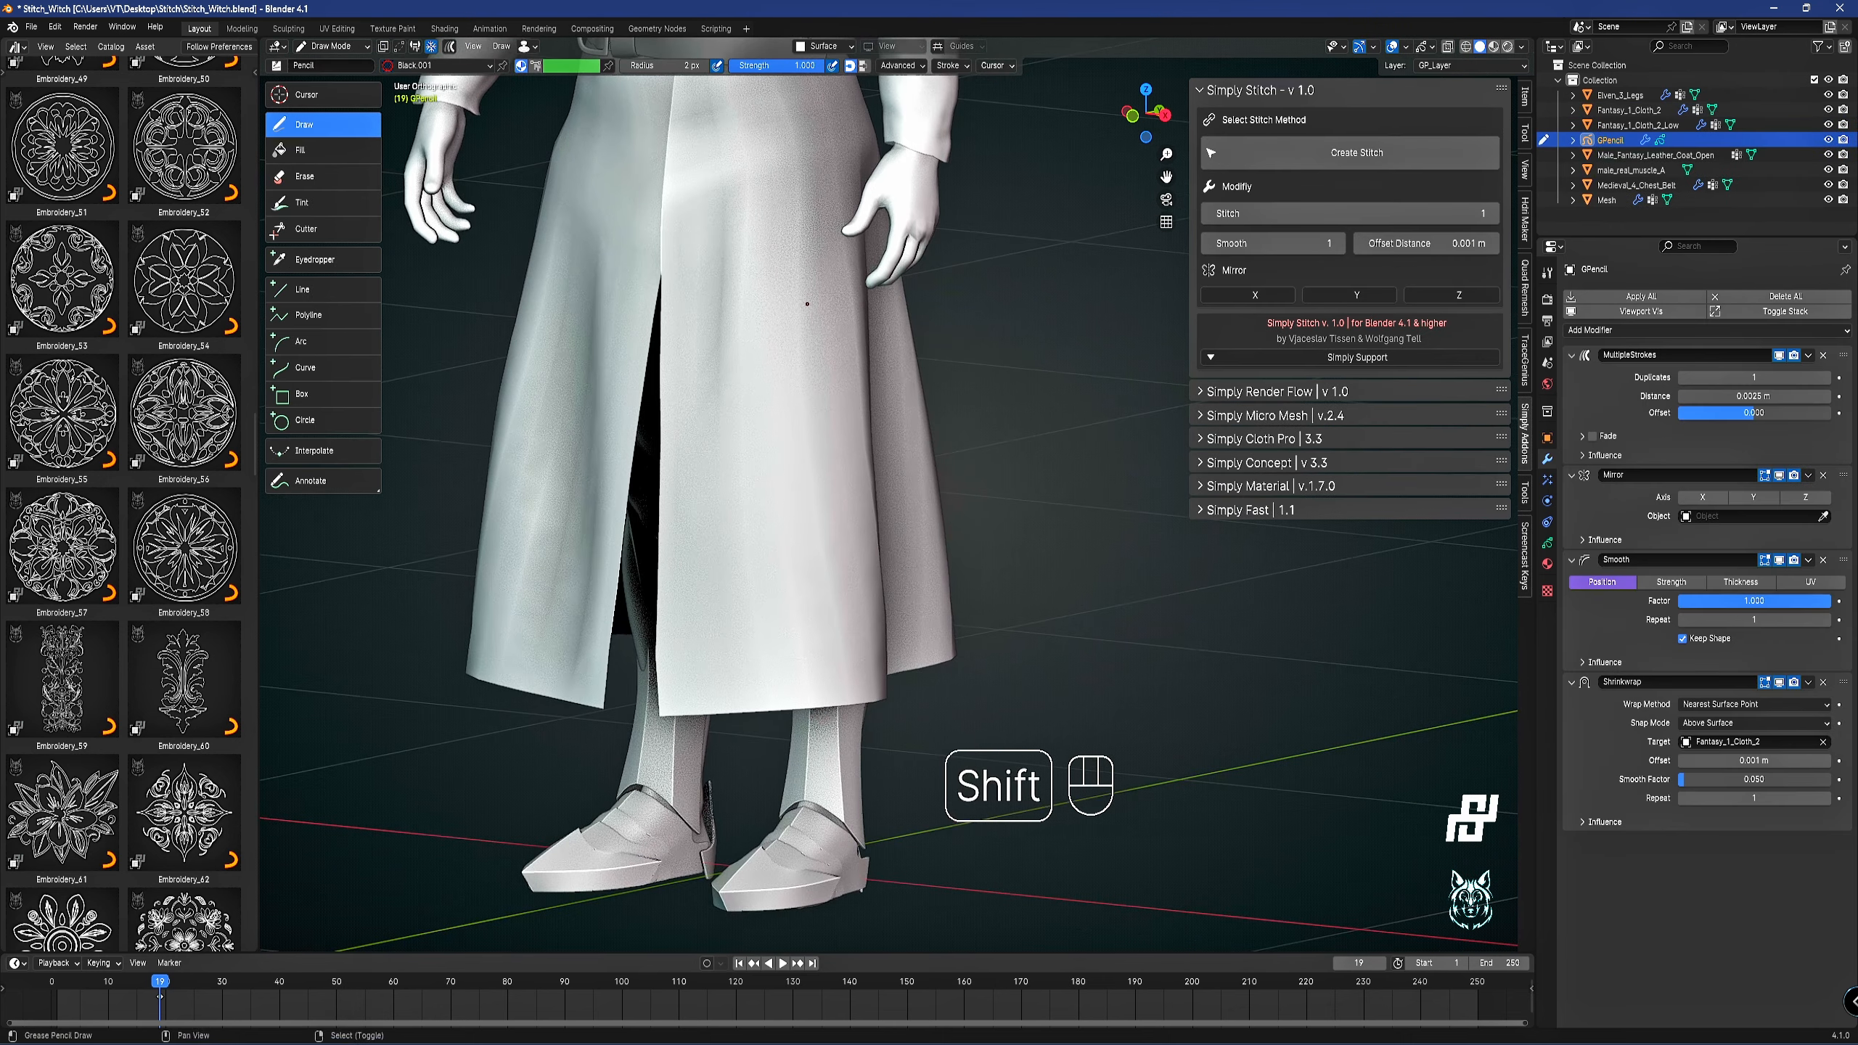
scroll(664, 525, "up", 5)
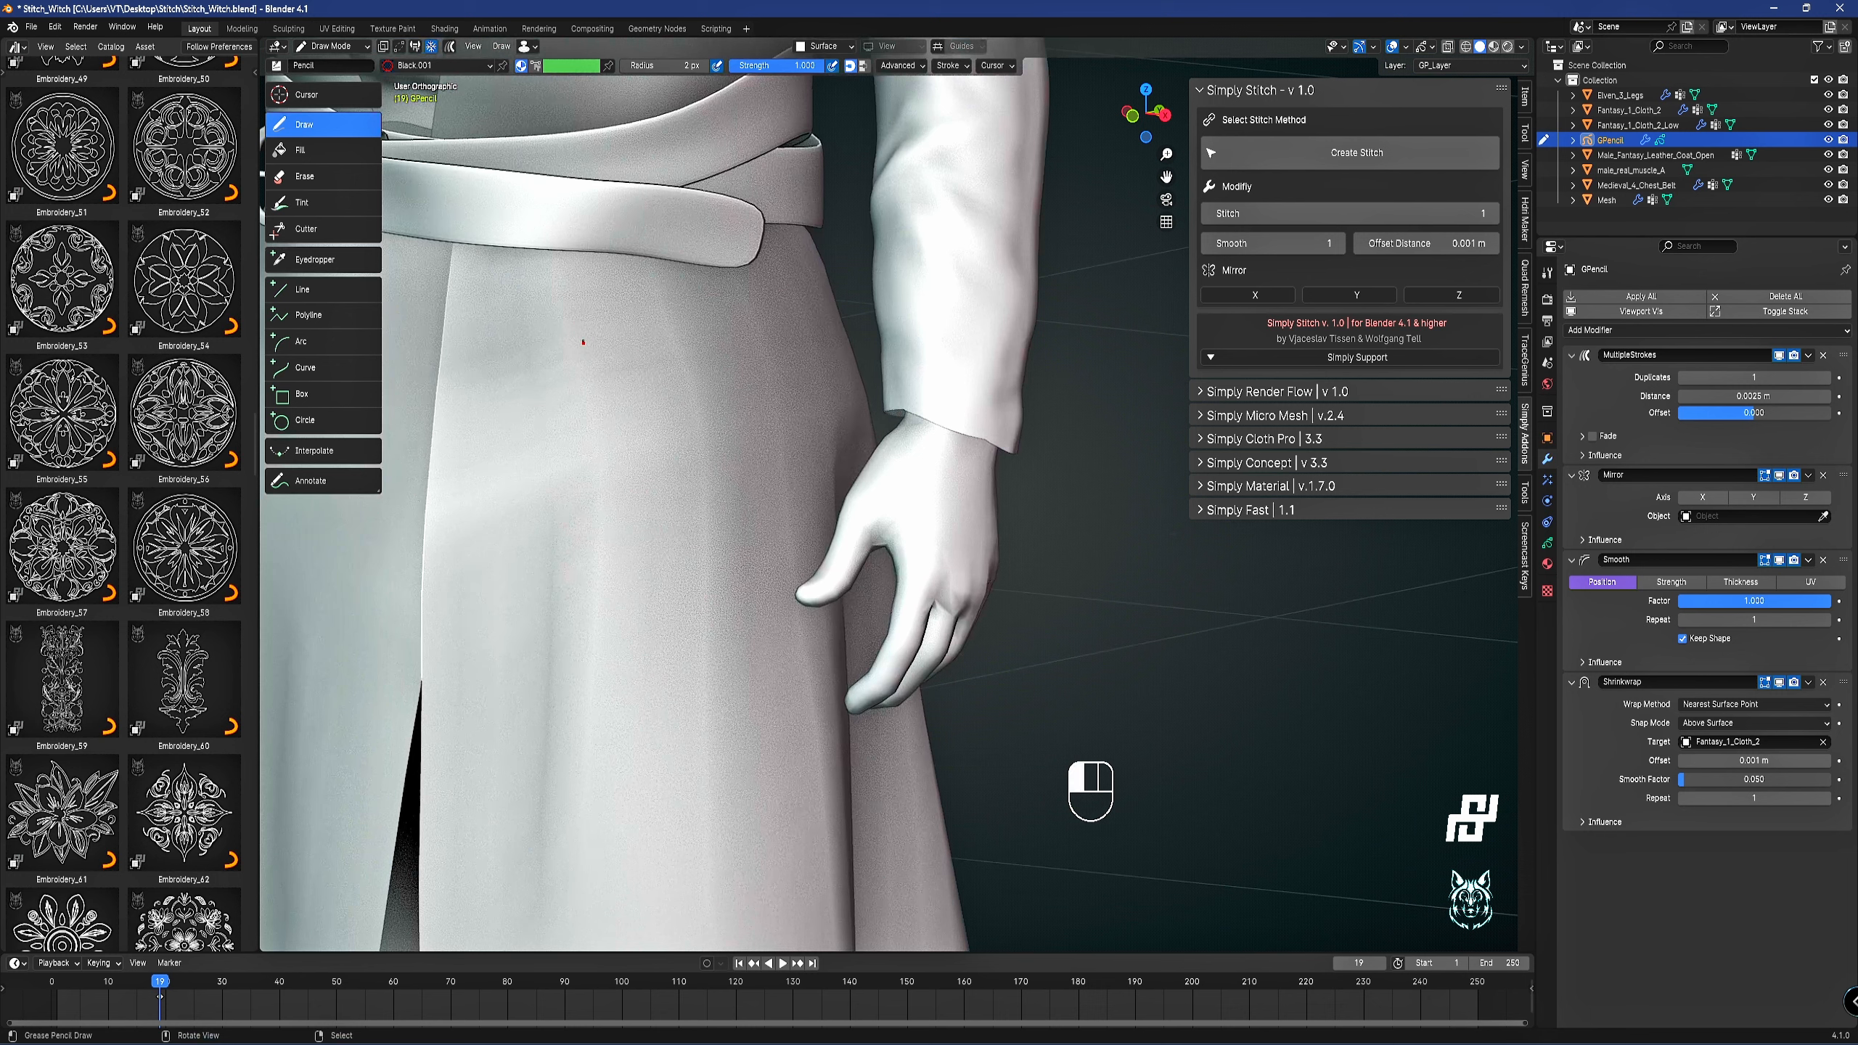
left_click_drag(583, 342, 530, 439)
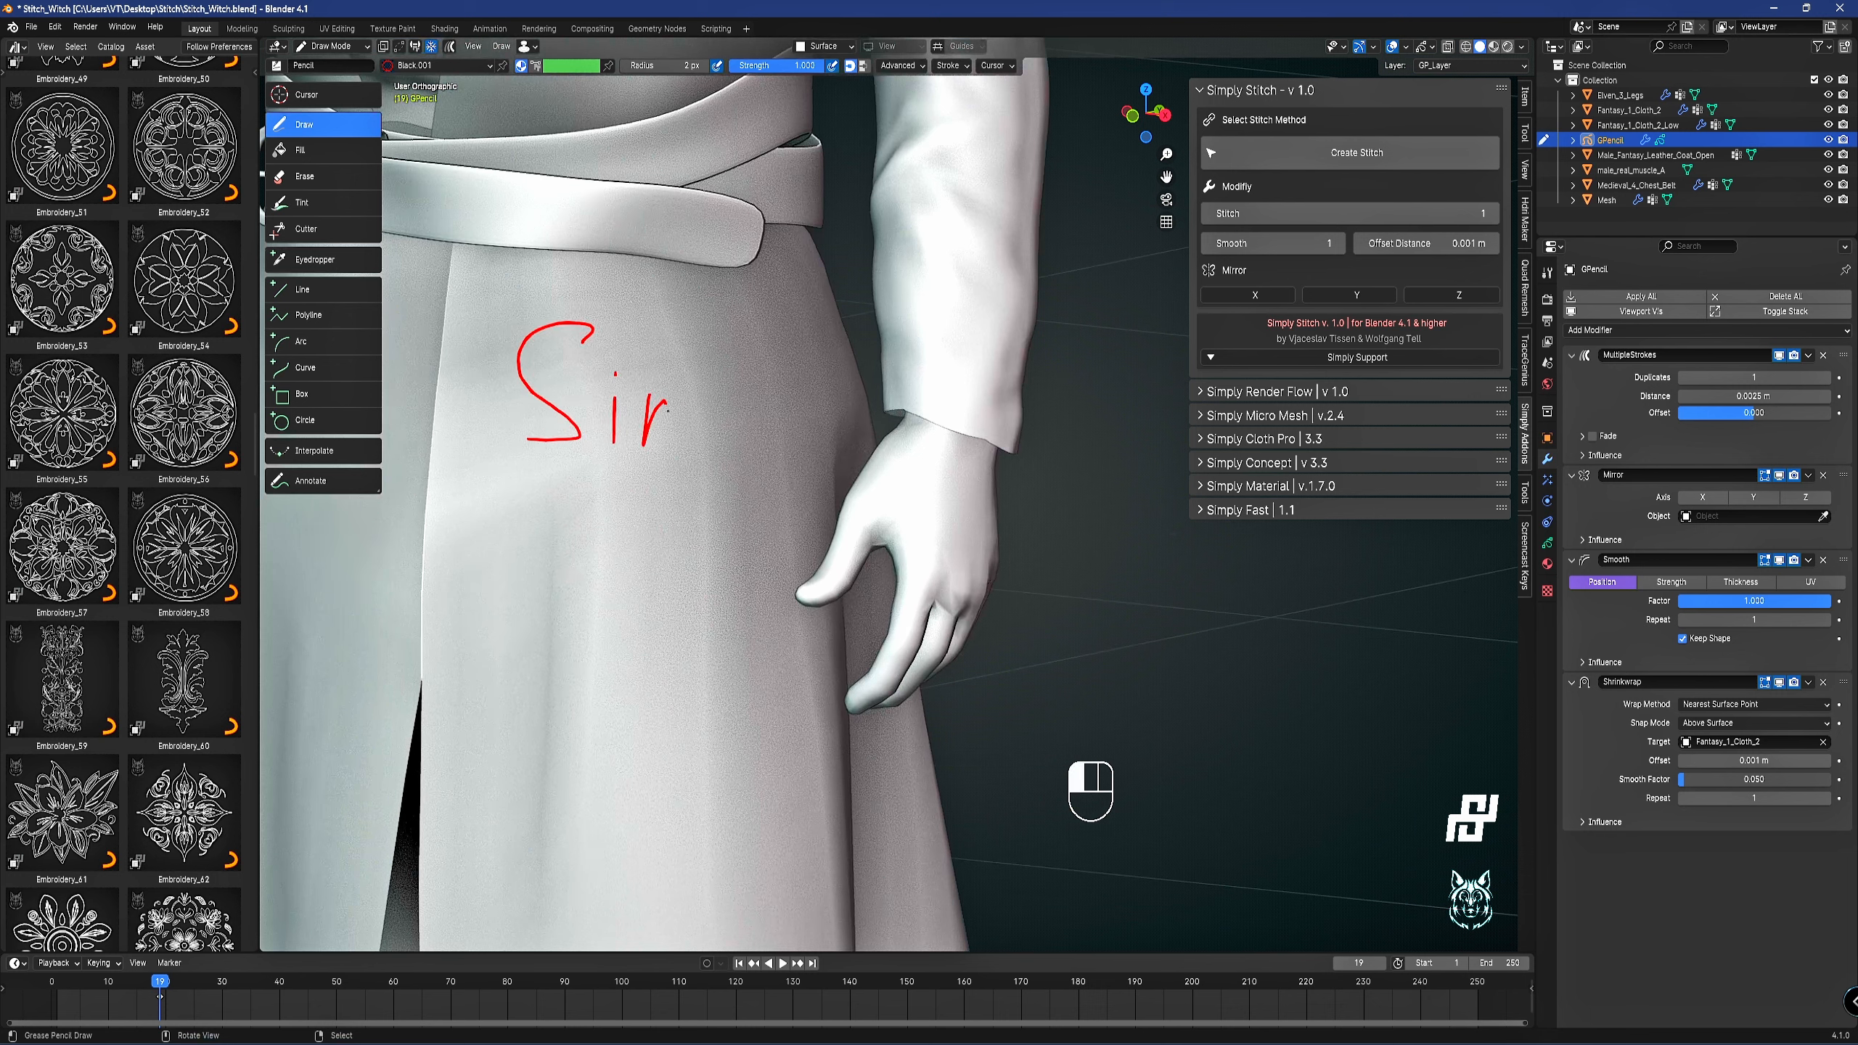
mouse_move(669, 413)
left_mouse_down()
mouse_move(688, 444)
mouse_move(715, 416)
mouse_move(748, 472)
left_mouse_up()
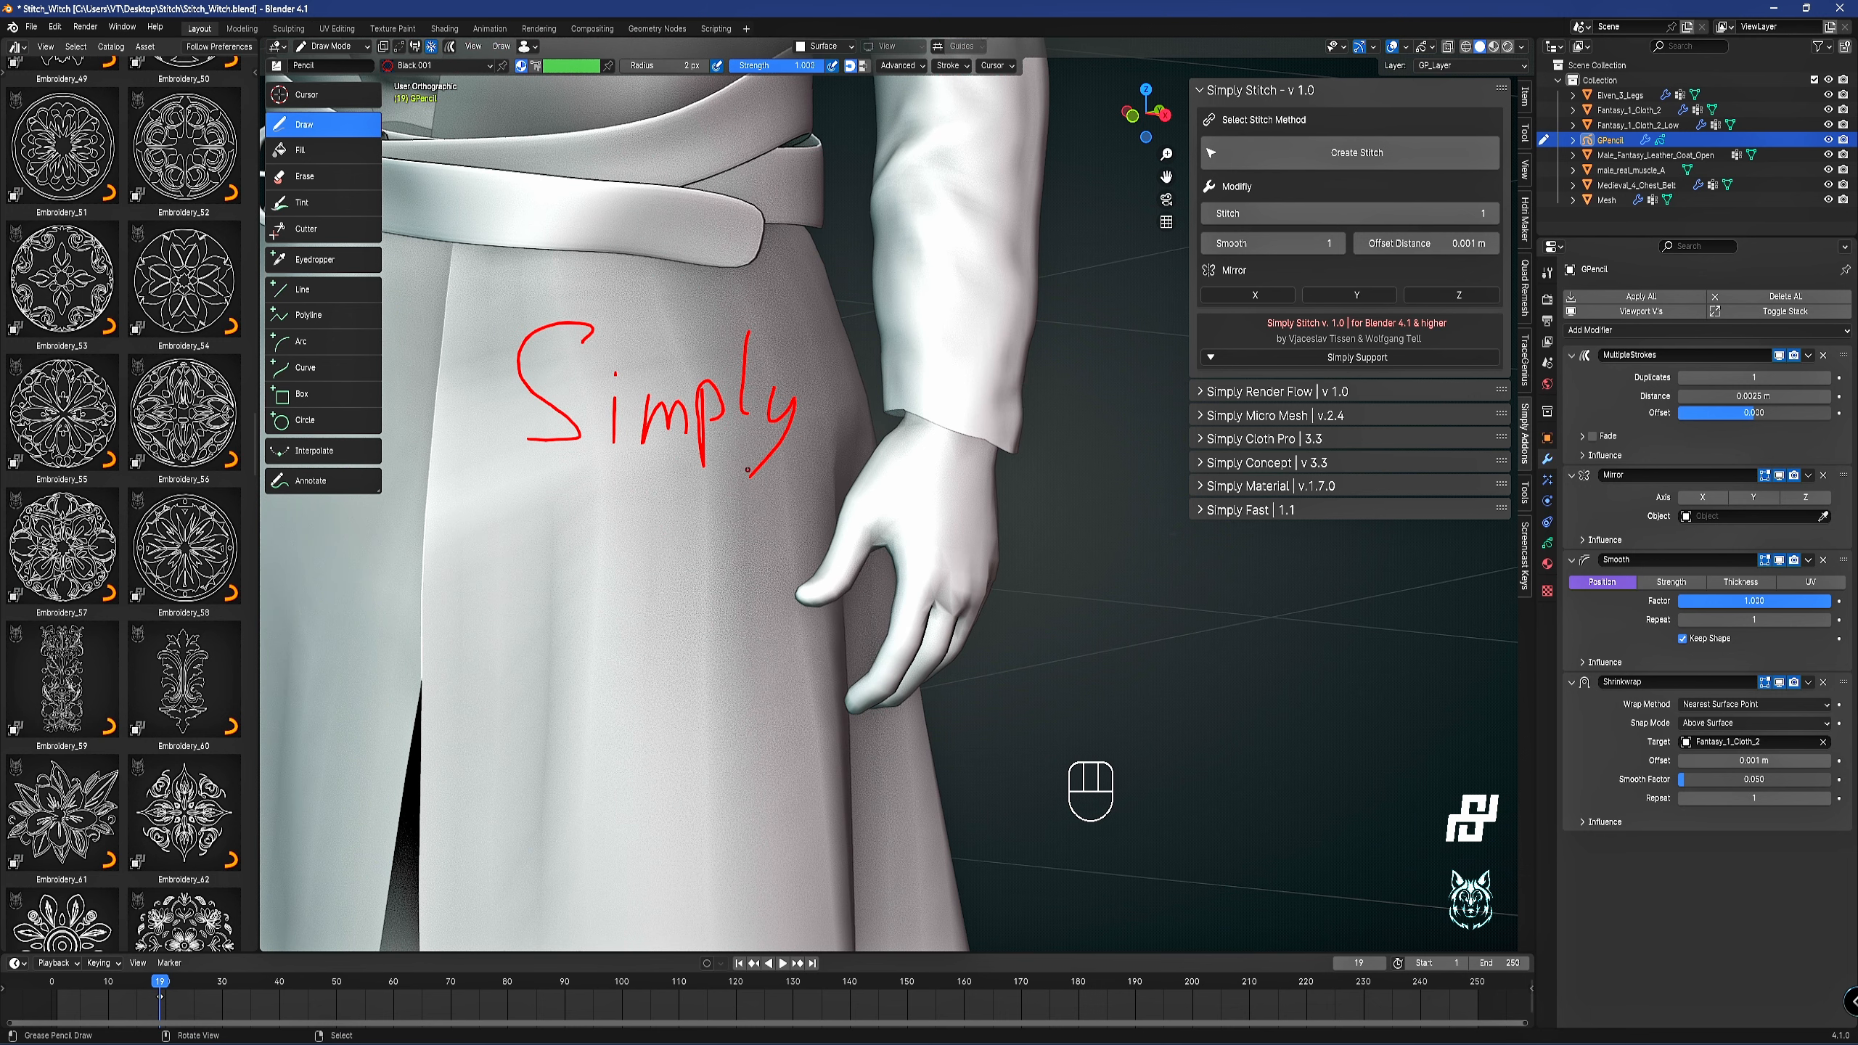
Set the Line tool's subdivisions to 32 and draw a straight stitch line across the side of the skirt.
left_click(301, 289)
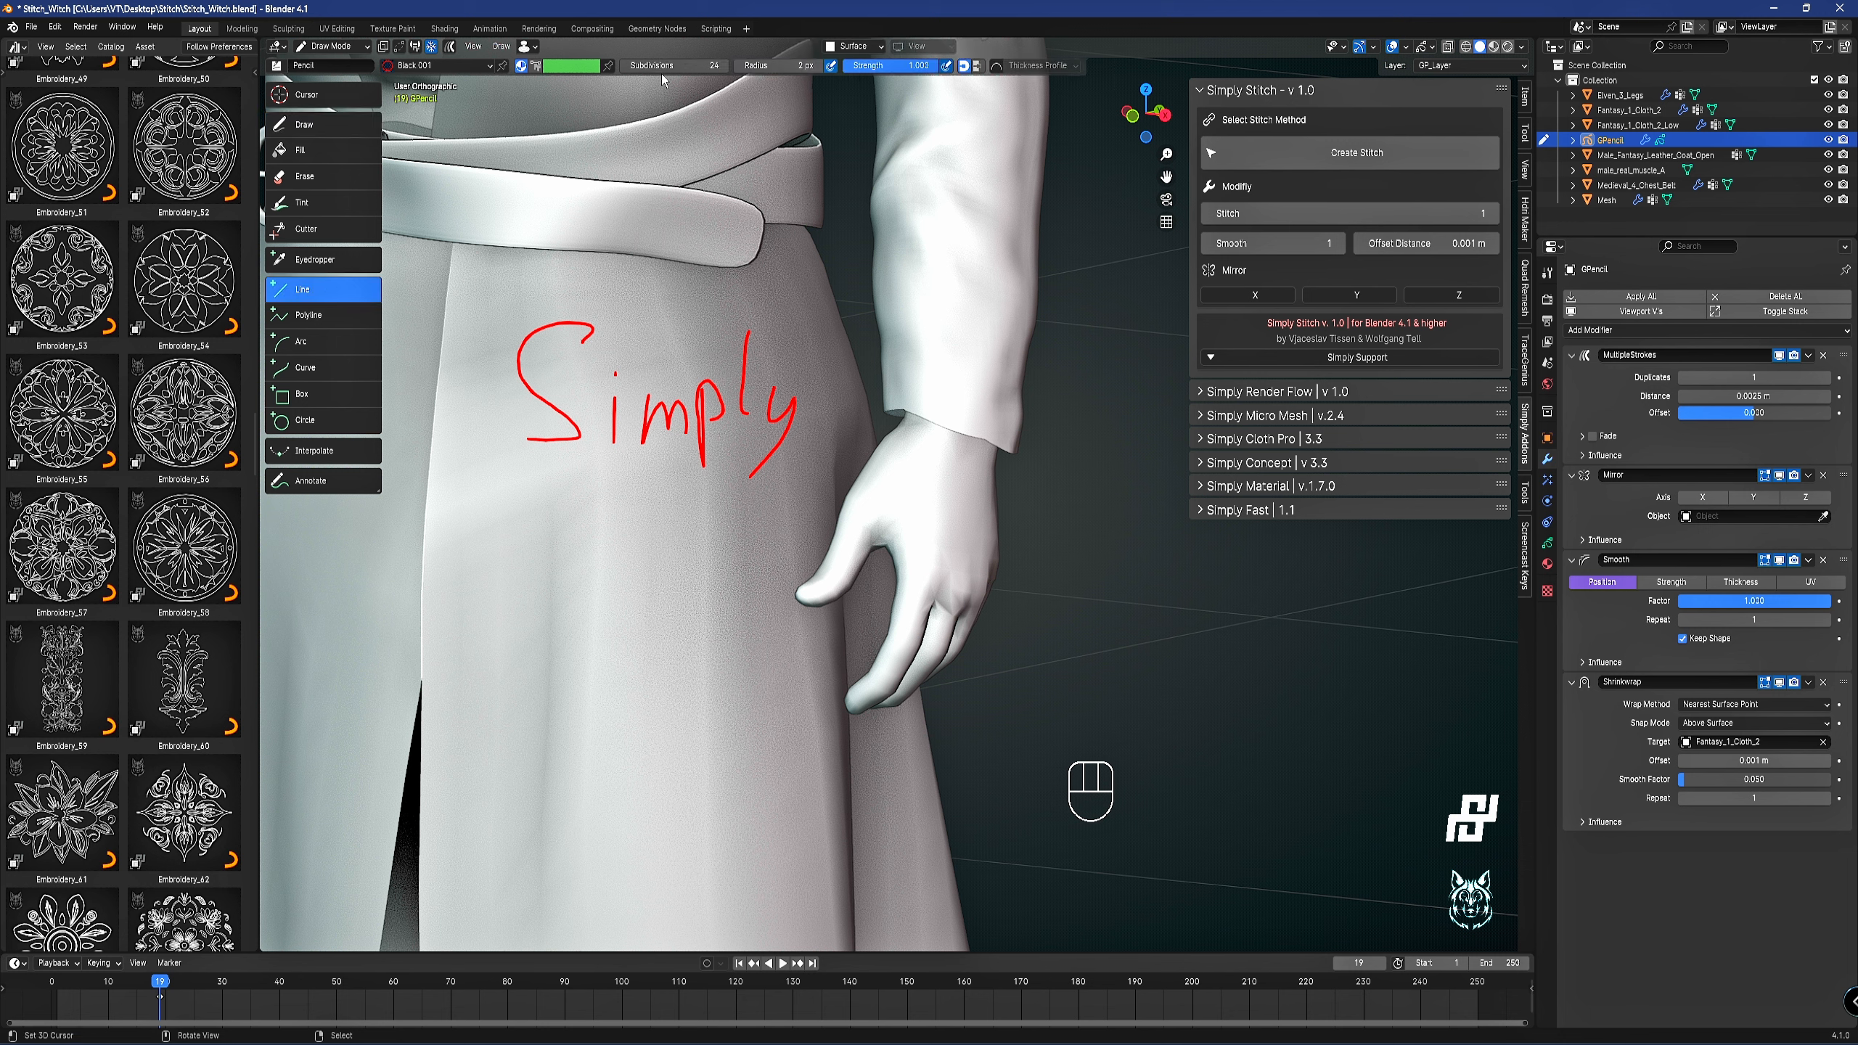
left_click_drag(663, 66, 644, 66)
scroll(669, 410, "down", 2)
middle_click_drag(680, 570, 635, 323, "shift")
mouse_move(766, 440)
middle_mouse_down()
mouse_move(634, 463)
mouse_move(686, 530)
middle_mouse_up()
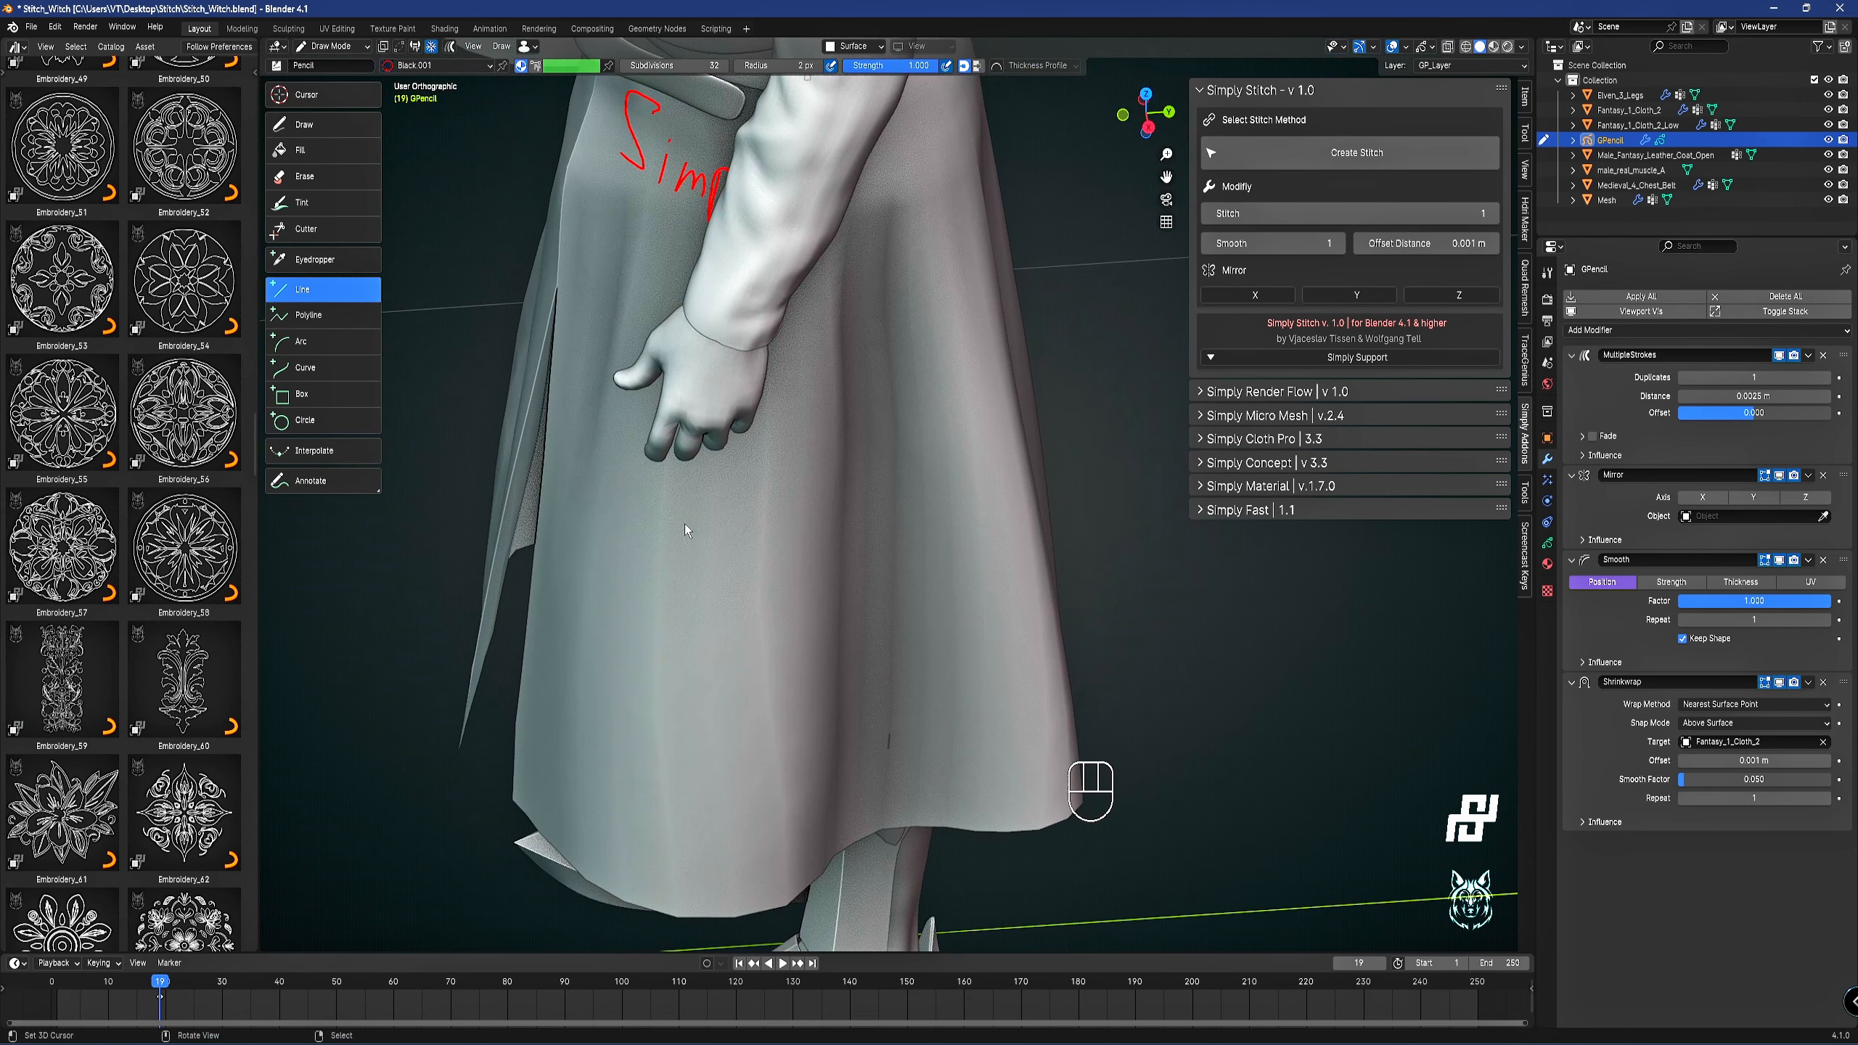
left_click_drag(581, 527, 1022, 501)
key("Return")
Draw a stitch curve from the hip to the hem on the front panel, bending its upper part toward the front opening.
middle_click_drag(843, 473, 909, 435)
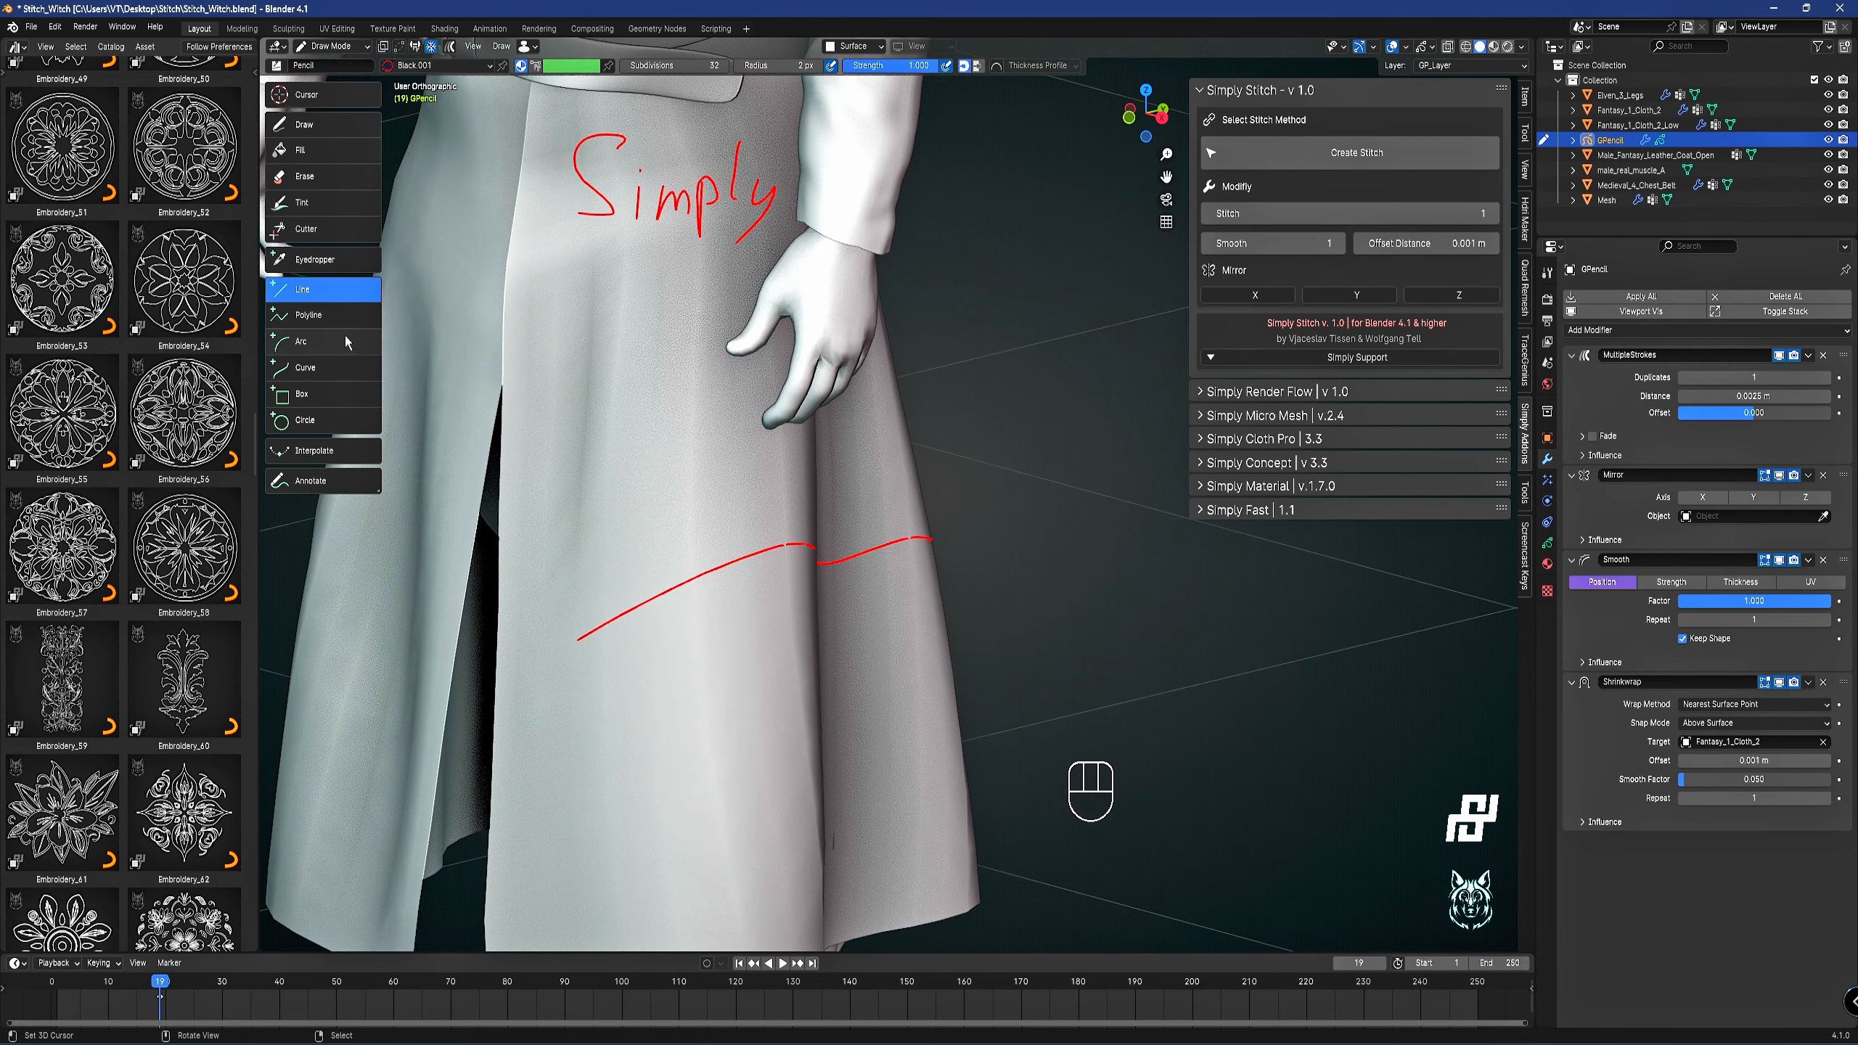
left_click(314, 367)
middle_click_drag(622, 454, 745, 433, "shift")
mouse_move(848, 240)
left_mouse_down()
mouse_move(738, 519)
mouse_move(726, 810)
mouse_move(742, 868)
left_mouse_up()
left_click_drag(778, 658, 658, 441)
left_click_drag(813, 451, 716, 292)
left_click_drag(659, 441, 706, 442)
key("Return")
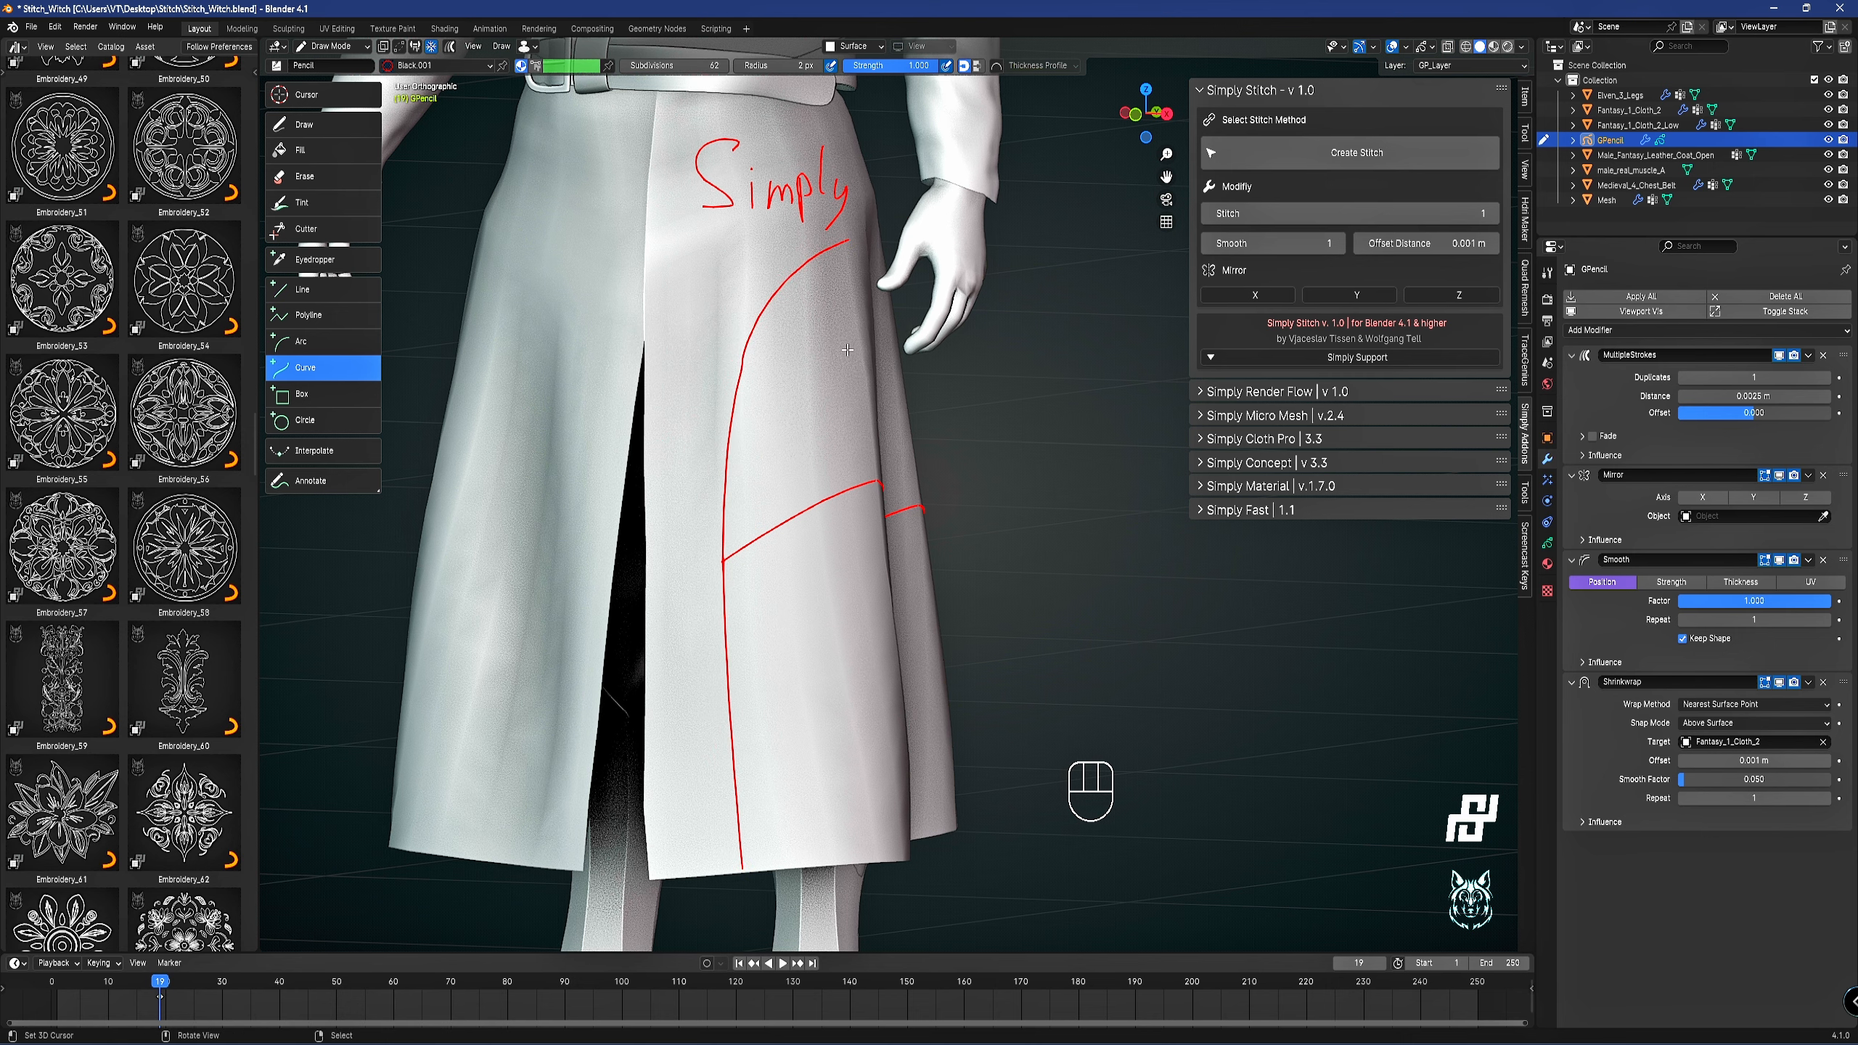
Erase the written word and all trial stitch lines from the skirt with an enlarged eraser.
middle_click_drag(847, 350, 458, 134)
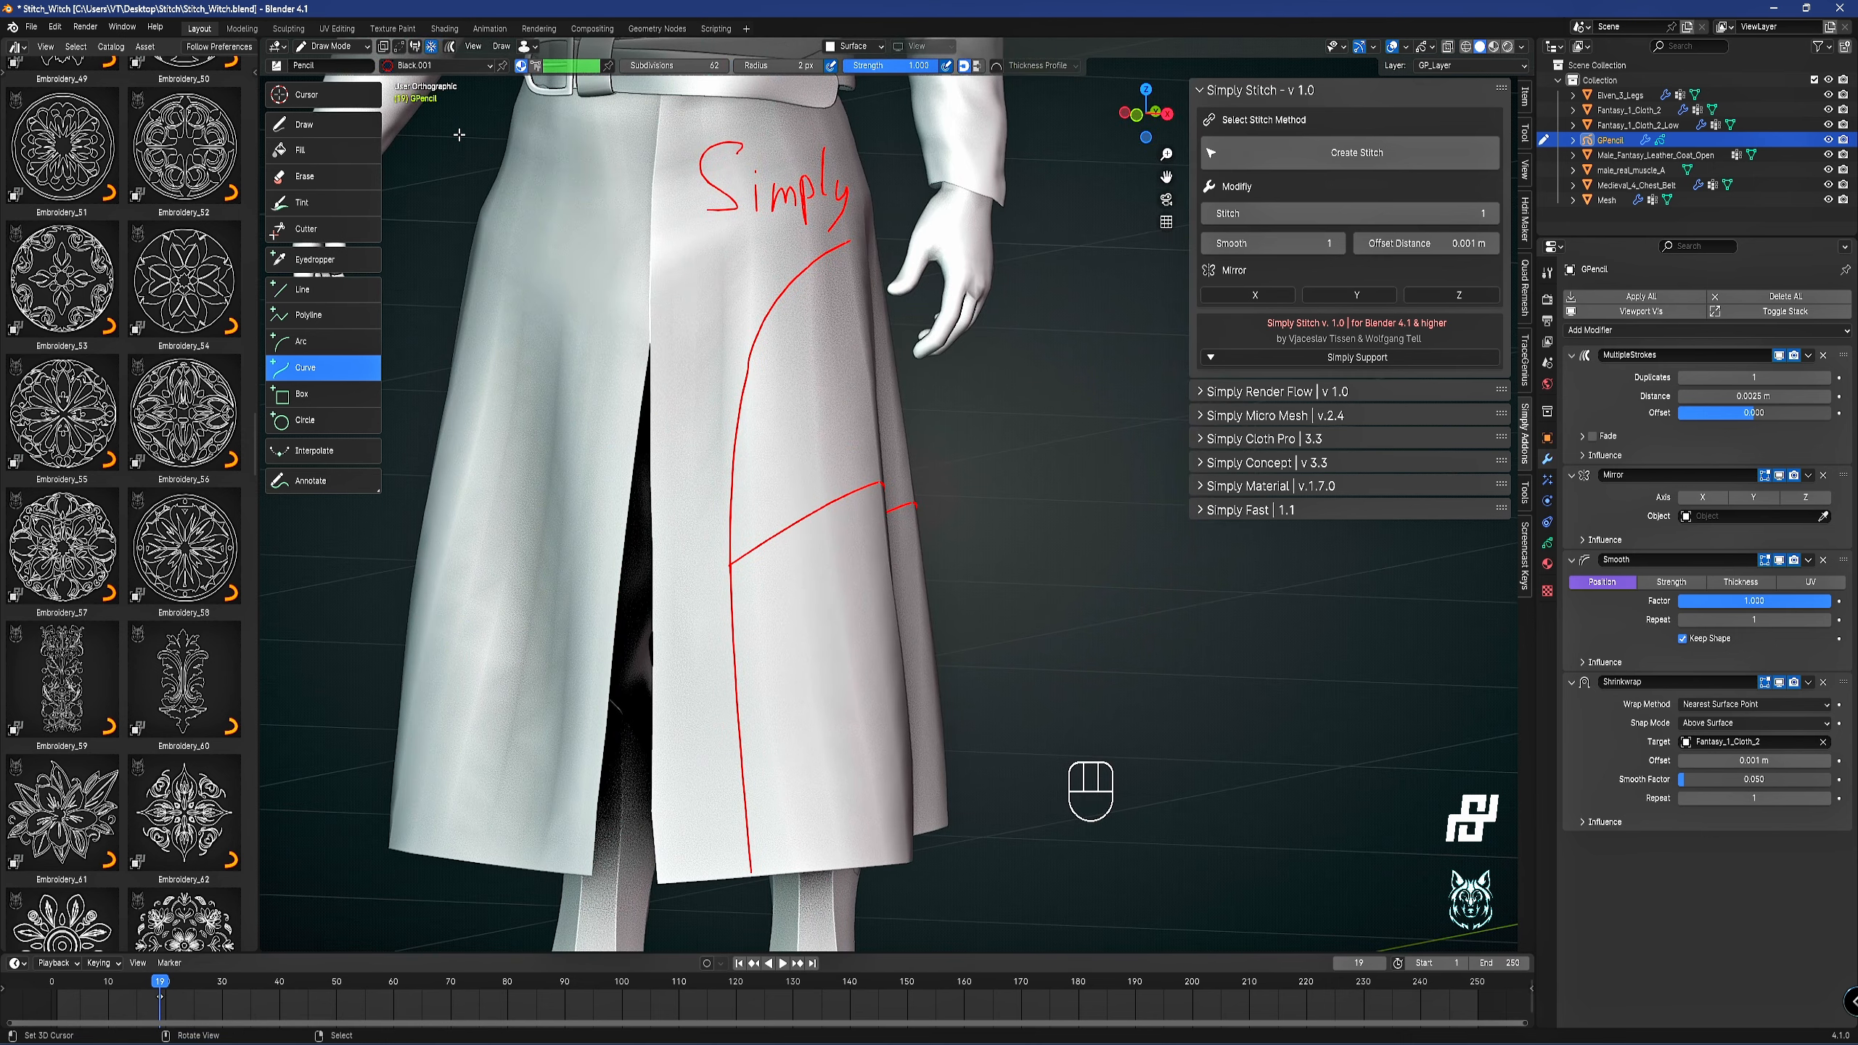
left_click(304, 176)
key("f")
mouse_move(805, 197)
left_mouse_down()
mouse_move(746, 186)
mouse_move(752, 554)
mouse_move(725, 780)
mouse_move(746, 809)
left_mouse_up()
mouse_move(746, 809)
middle_mouse_down()
mouse_move(921, 573)
mouse_move(865, 567)
middle_mouse_up()
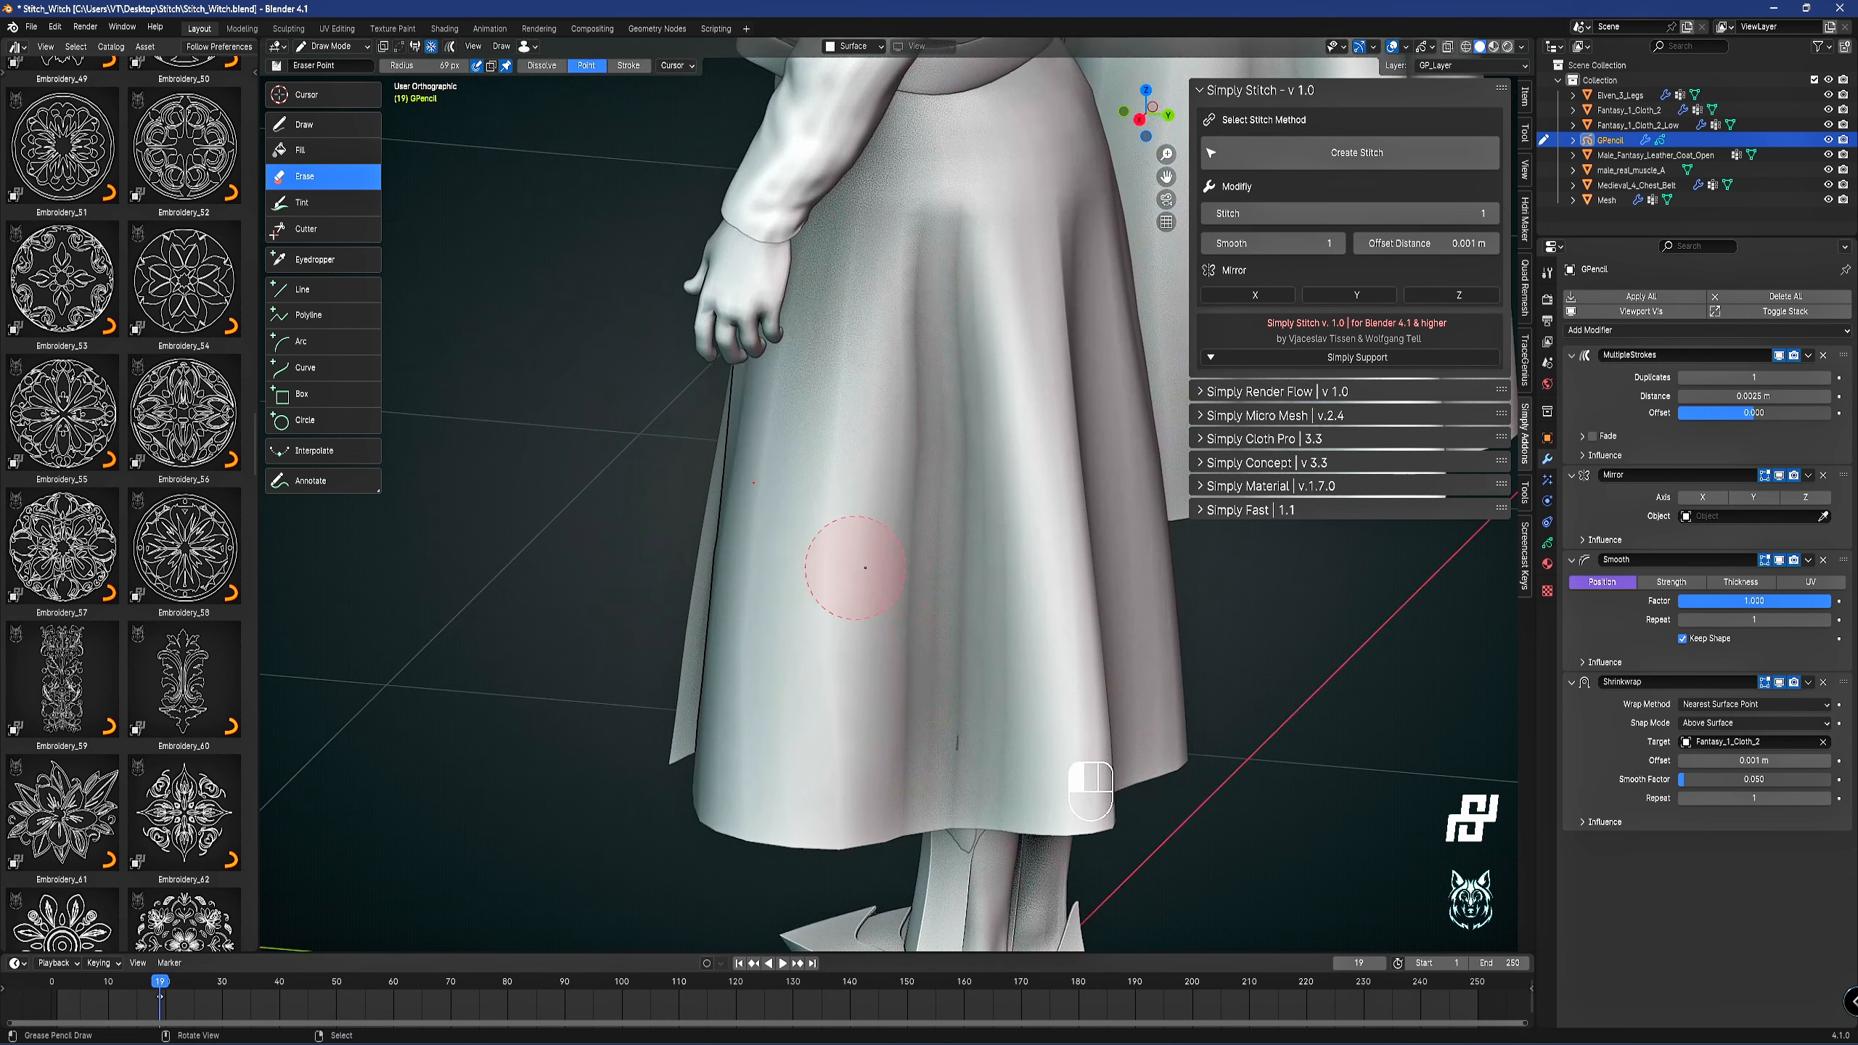
middle_click_drag(809, 446, 409, 292)
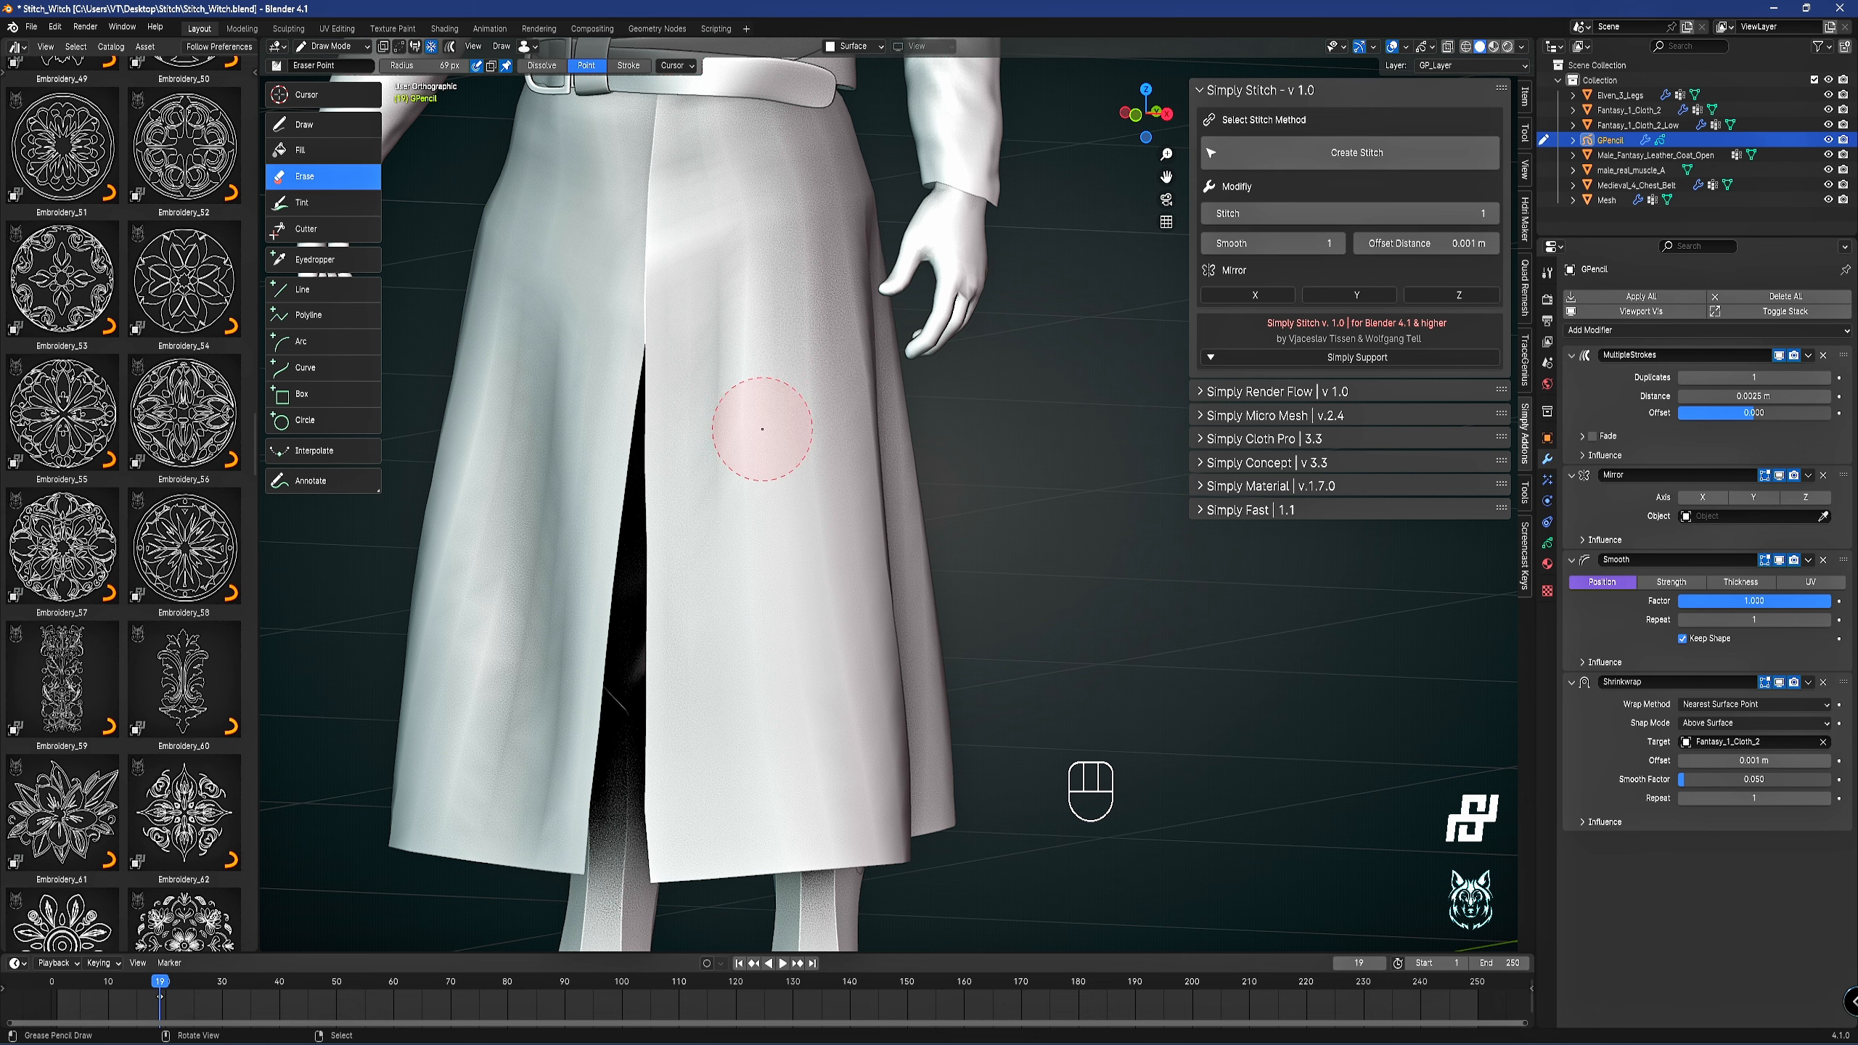
Draw a stitch curve on the character's left front skirt panel, arching from the hip down to the hem.
mouse_move(762, 428)
middle_mouse_down()
mouse_move(776, 419)
mouse_move(795, 448)
mouse_move(738, 417)
middle_mouse_up()
left_click(323, 370)
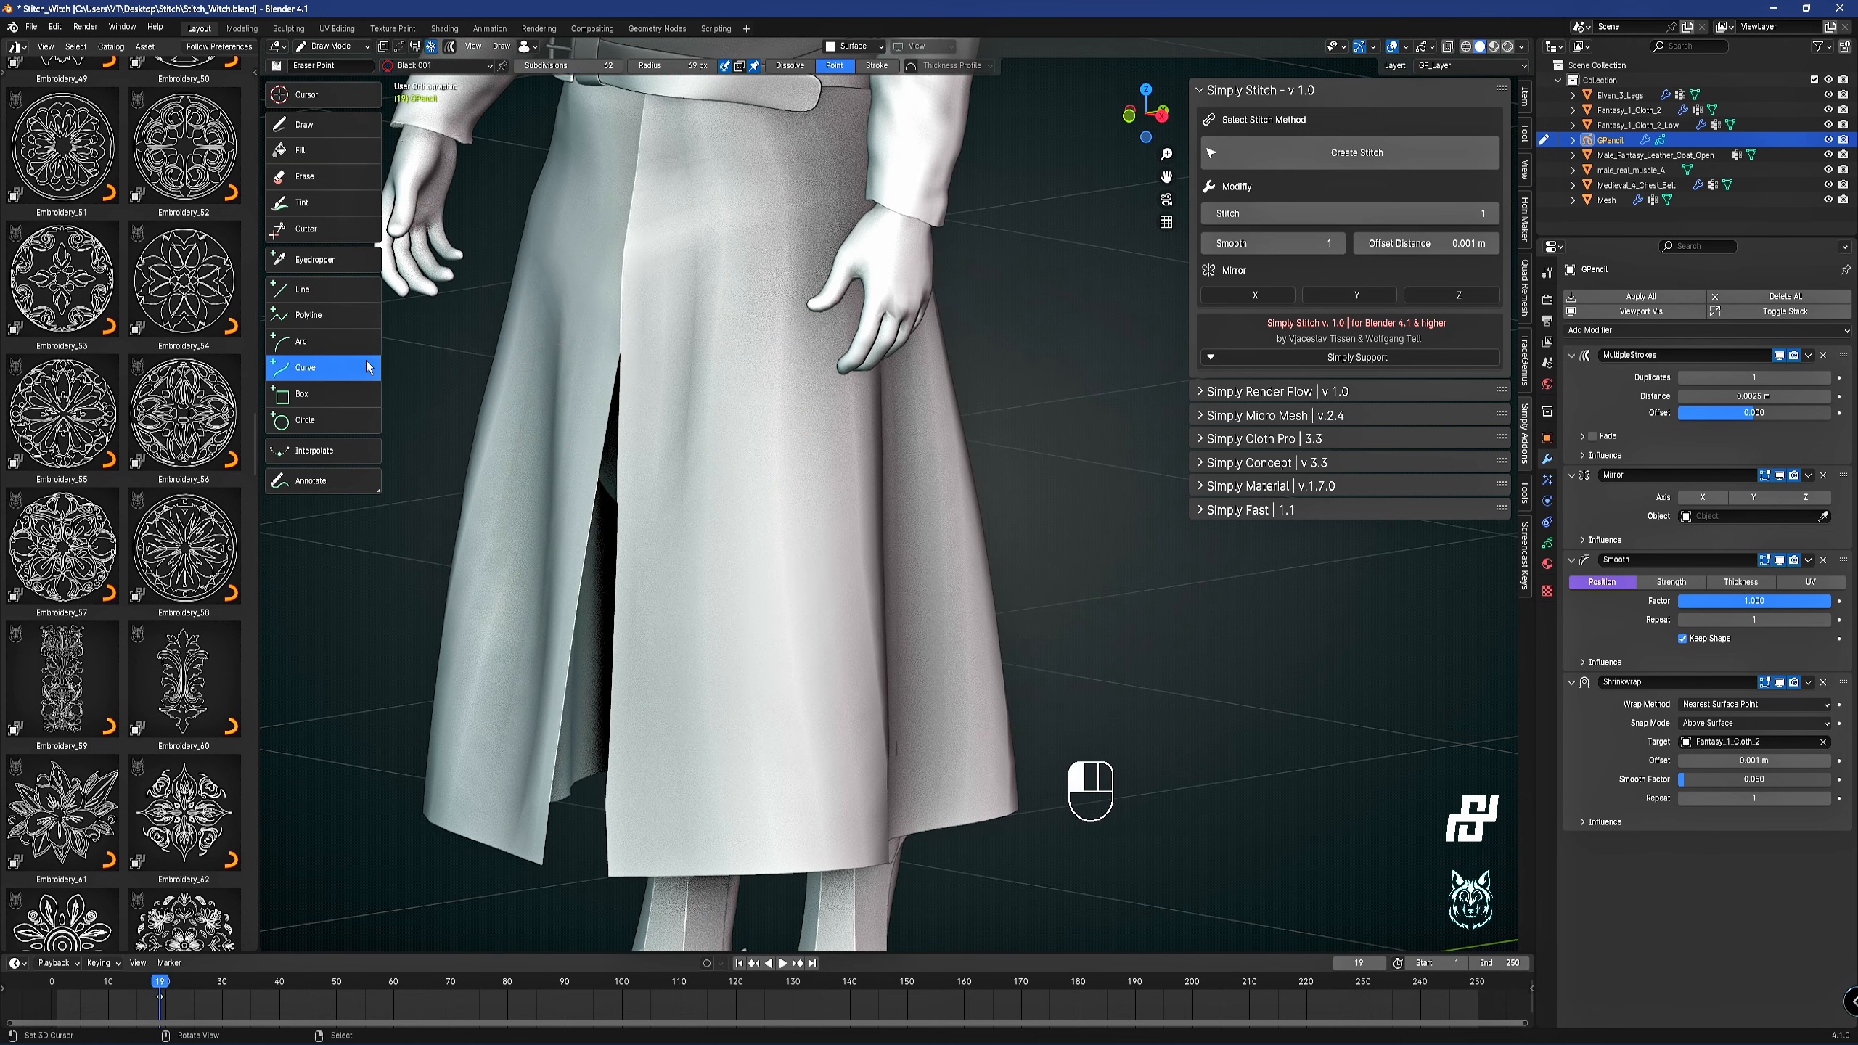
mouse_move(870, 205)
left_mouse_down()
mouse_move(796, 411)
mouse_move(749, 835)
mouse_move(725, 873)
left_mouse_up()
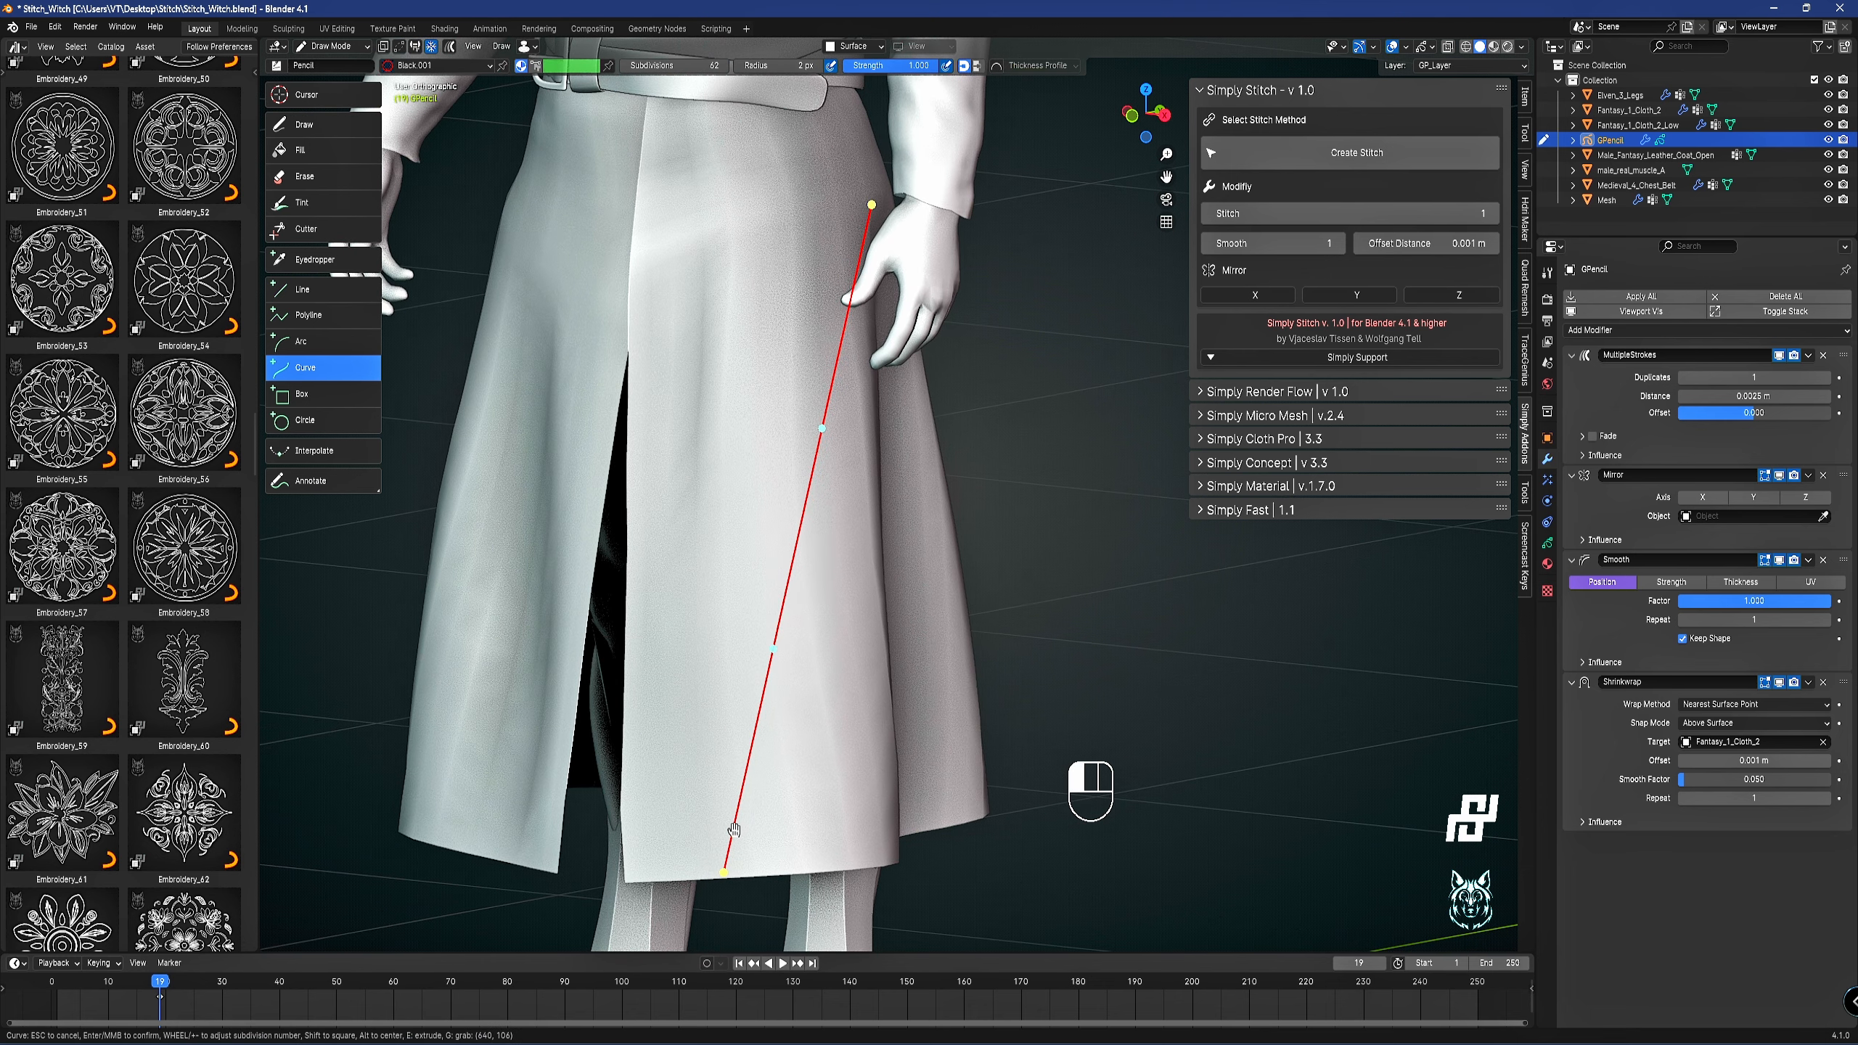
left_click_drag(775, 651, 690, 261)
mouse_move(822, 427)
left_mouse_down()
mouse_move(710, 214)
mouse_move(707, 232)
left_mouse_up()
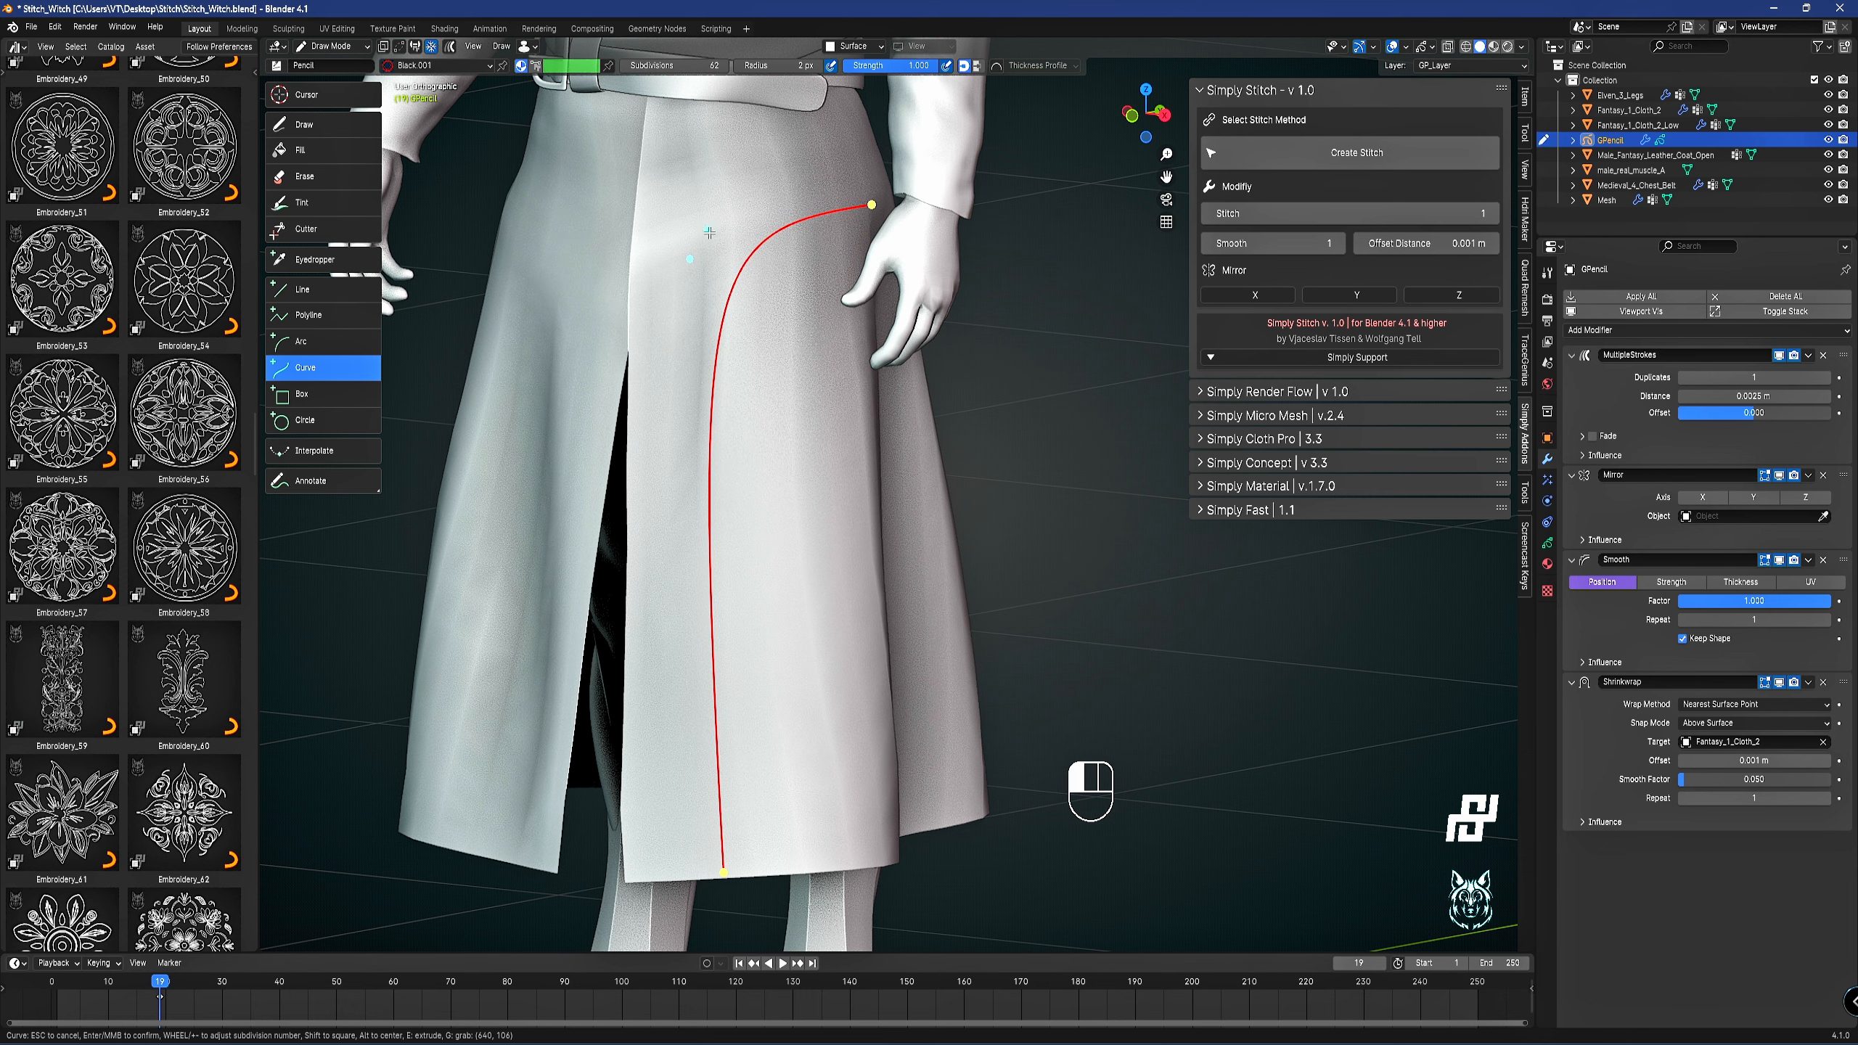
middle_click(710, 233)
Continue the stitch line from the left hip with an arched curve running down the back of the skirt to the hem.
middle_click_drag(1024, 242, 761, 238)
middle_click_drag(918, 223, 686, 205, "shift")
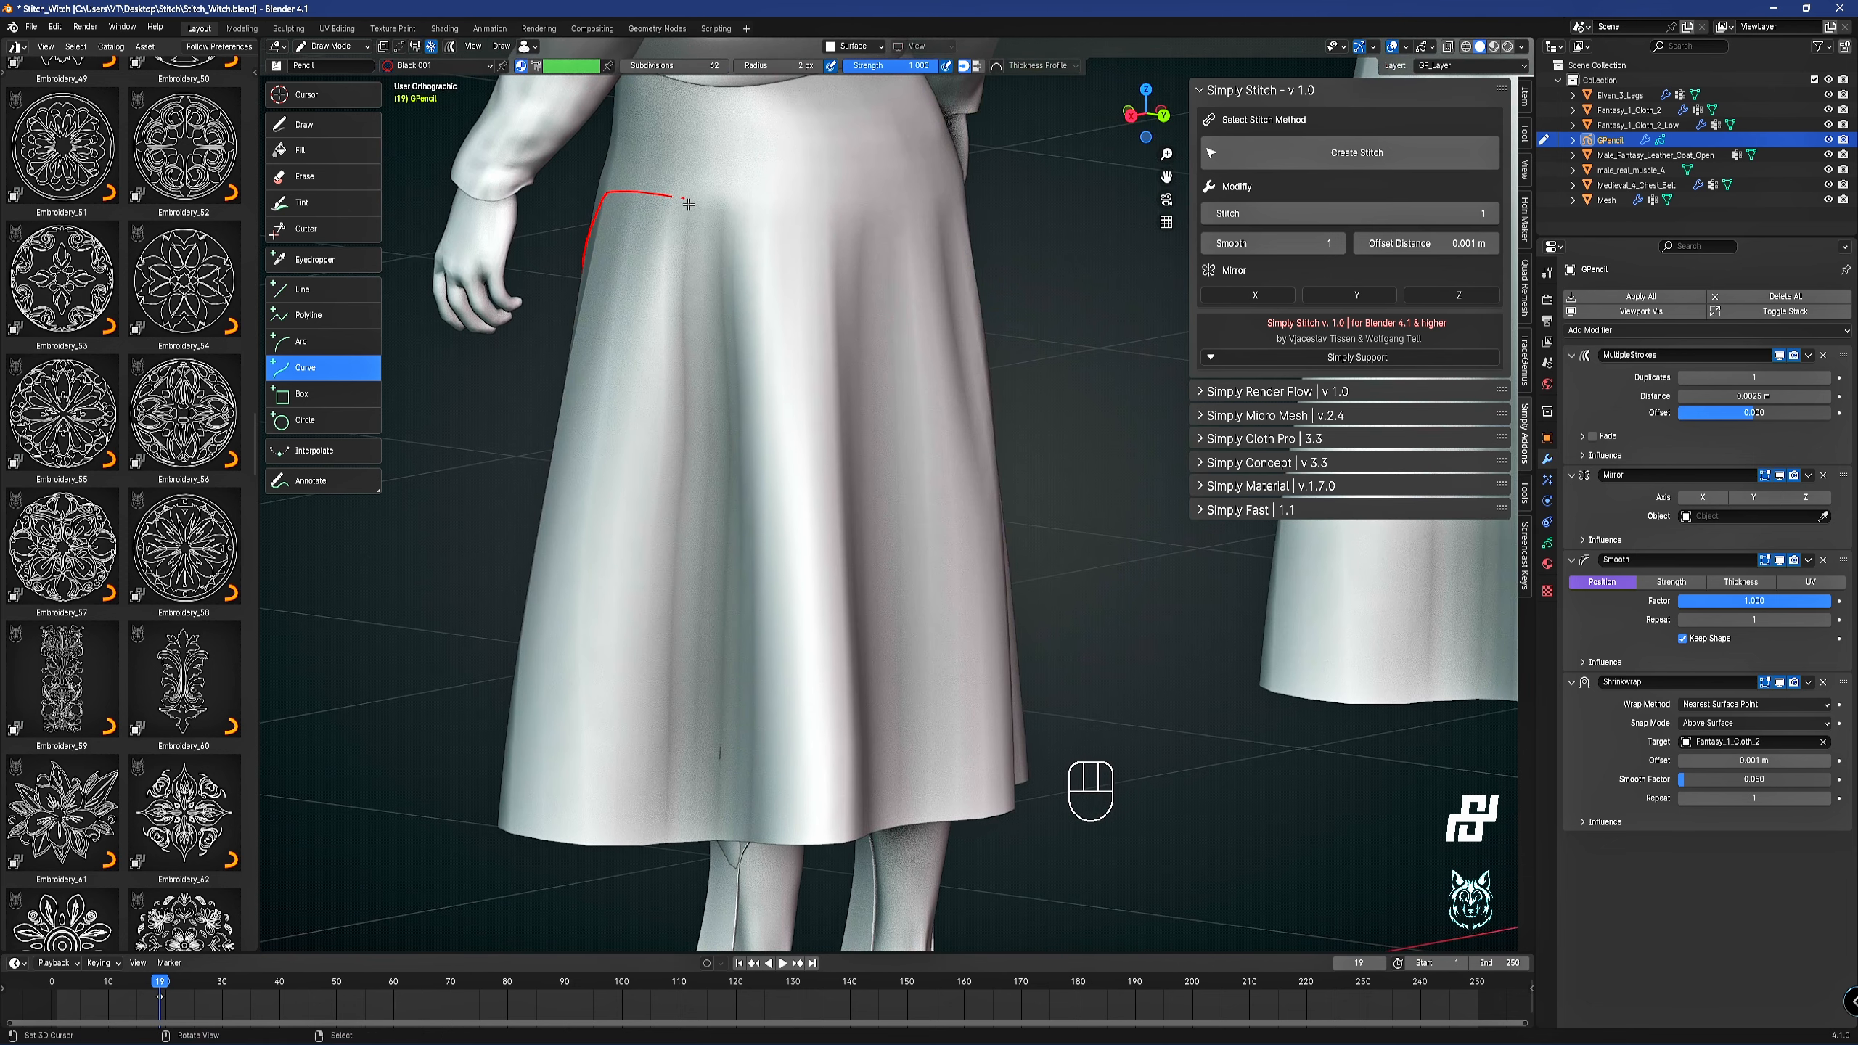
mouse_move(686, 197)
left_mouse_down()
mouse_move(881, 754)
mouse_move(870, 828)
left_mouse_up()
left_click_drag(807, 619, 869, 364)
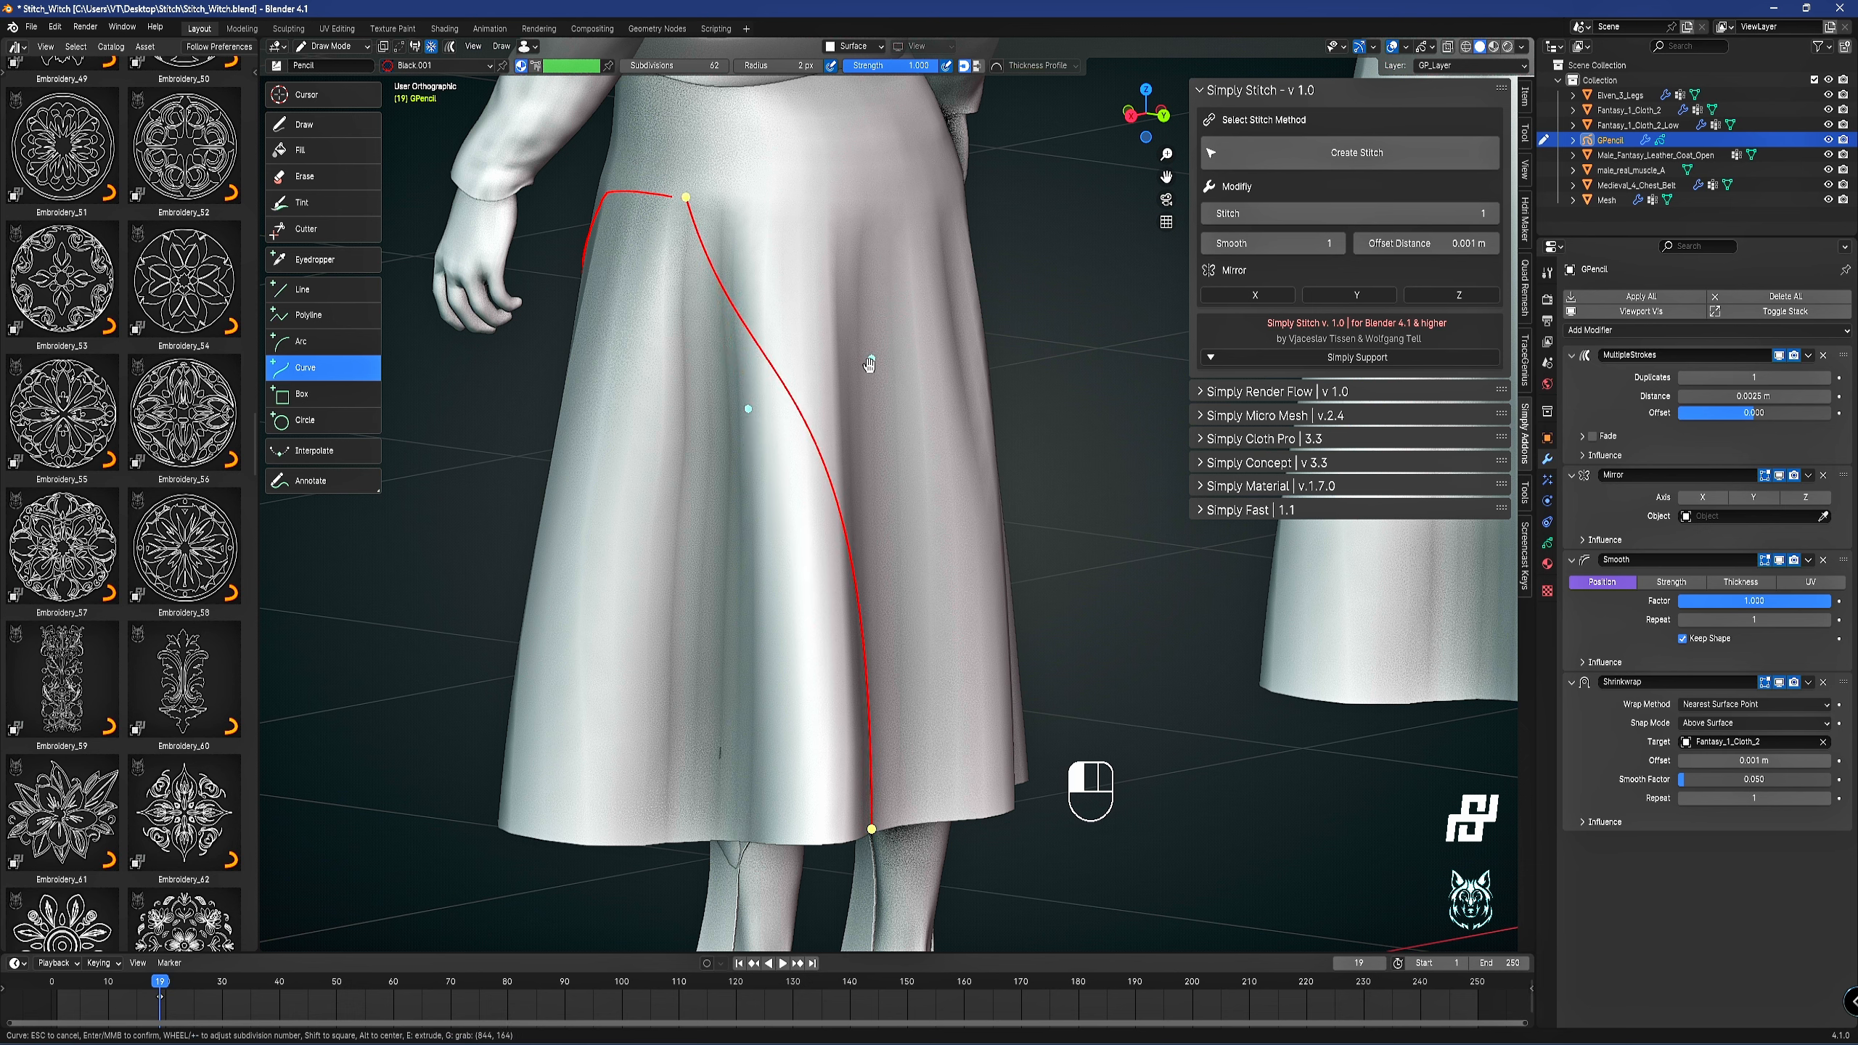
left_click_drag(753, 410, 849, 234)
middle_click(851, 236)
Draw a matching arched stitch curve from the right hip down the back of the skirt to the hem.
scroll(972, 373, "down", 2)
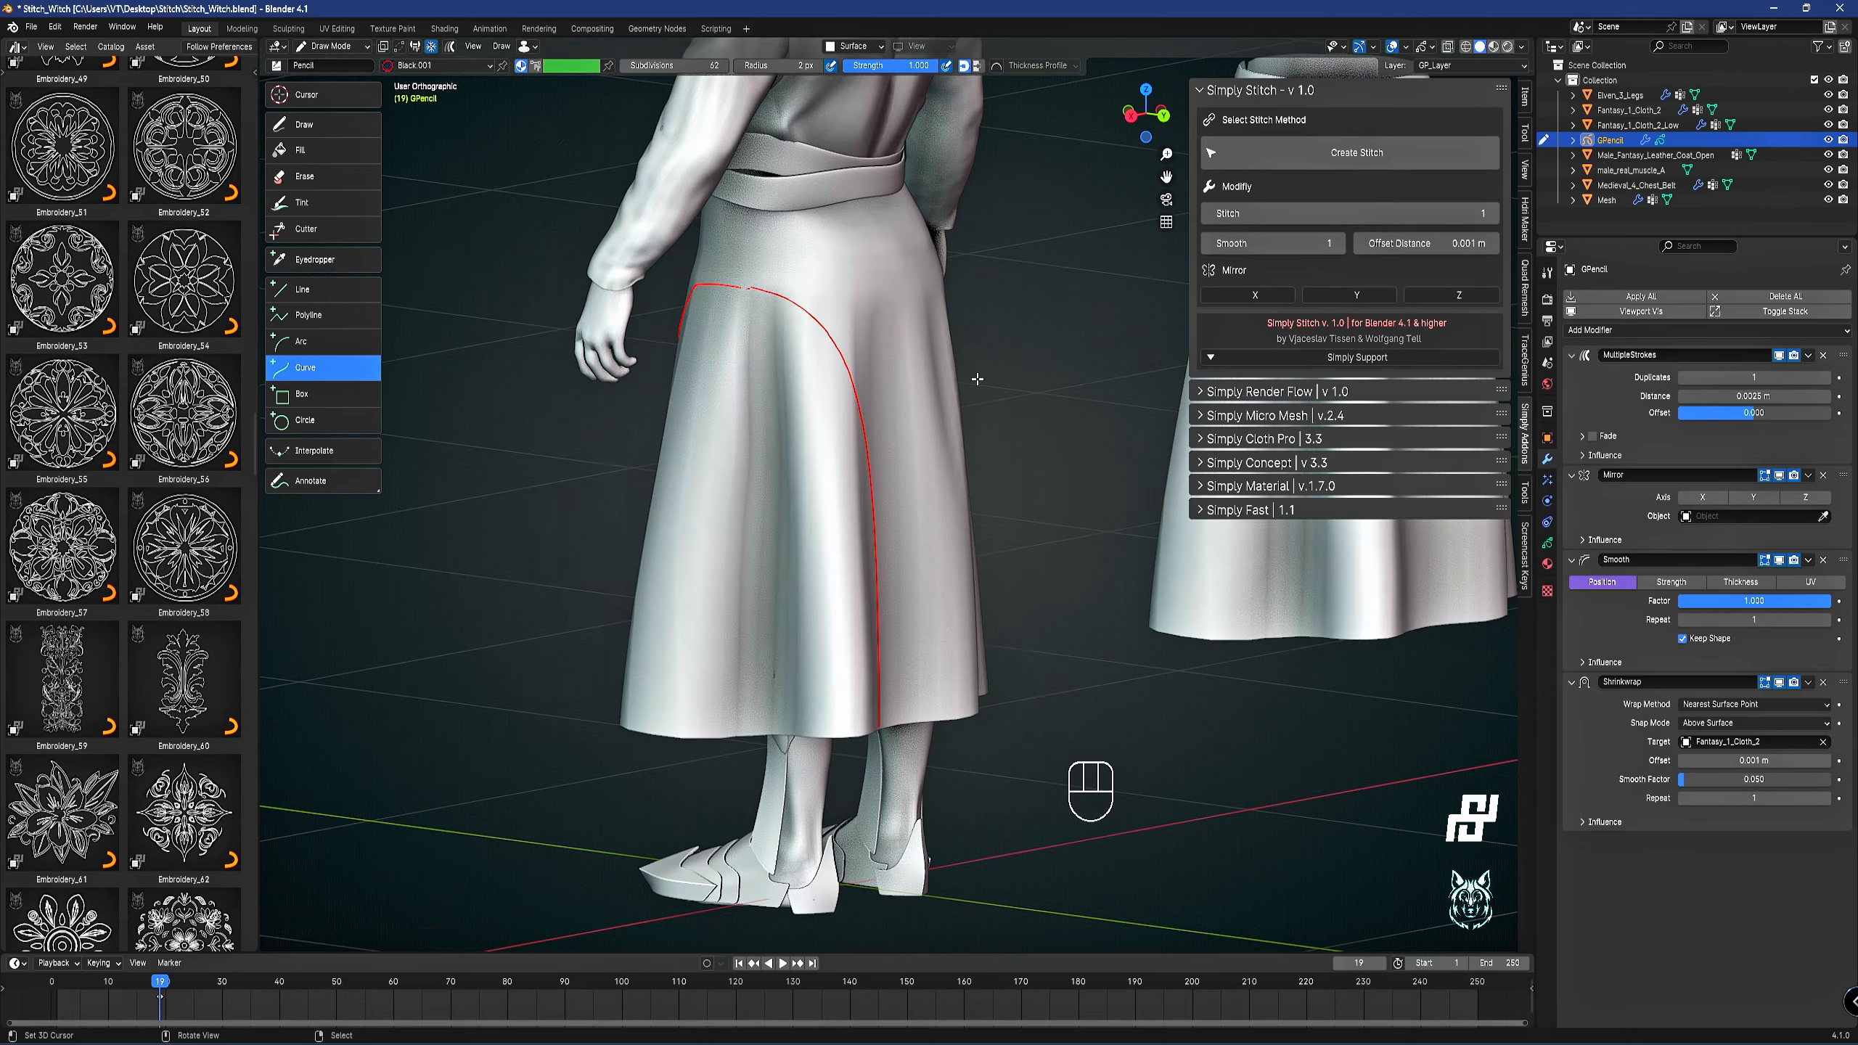
mouse_move(985, 378)
middle_mouse_down()
mouse_move(826, 377)
mouse_move(845, 432)
middle_mouse_up()
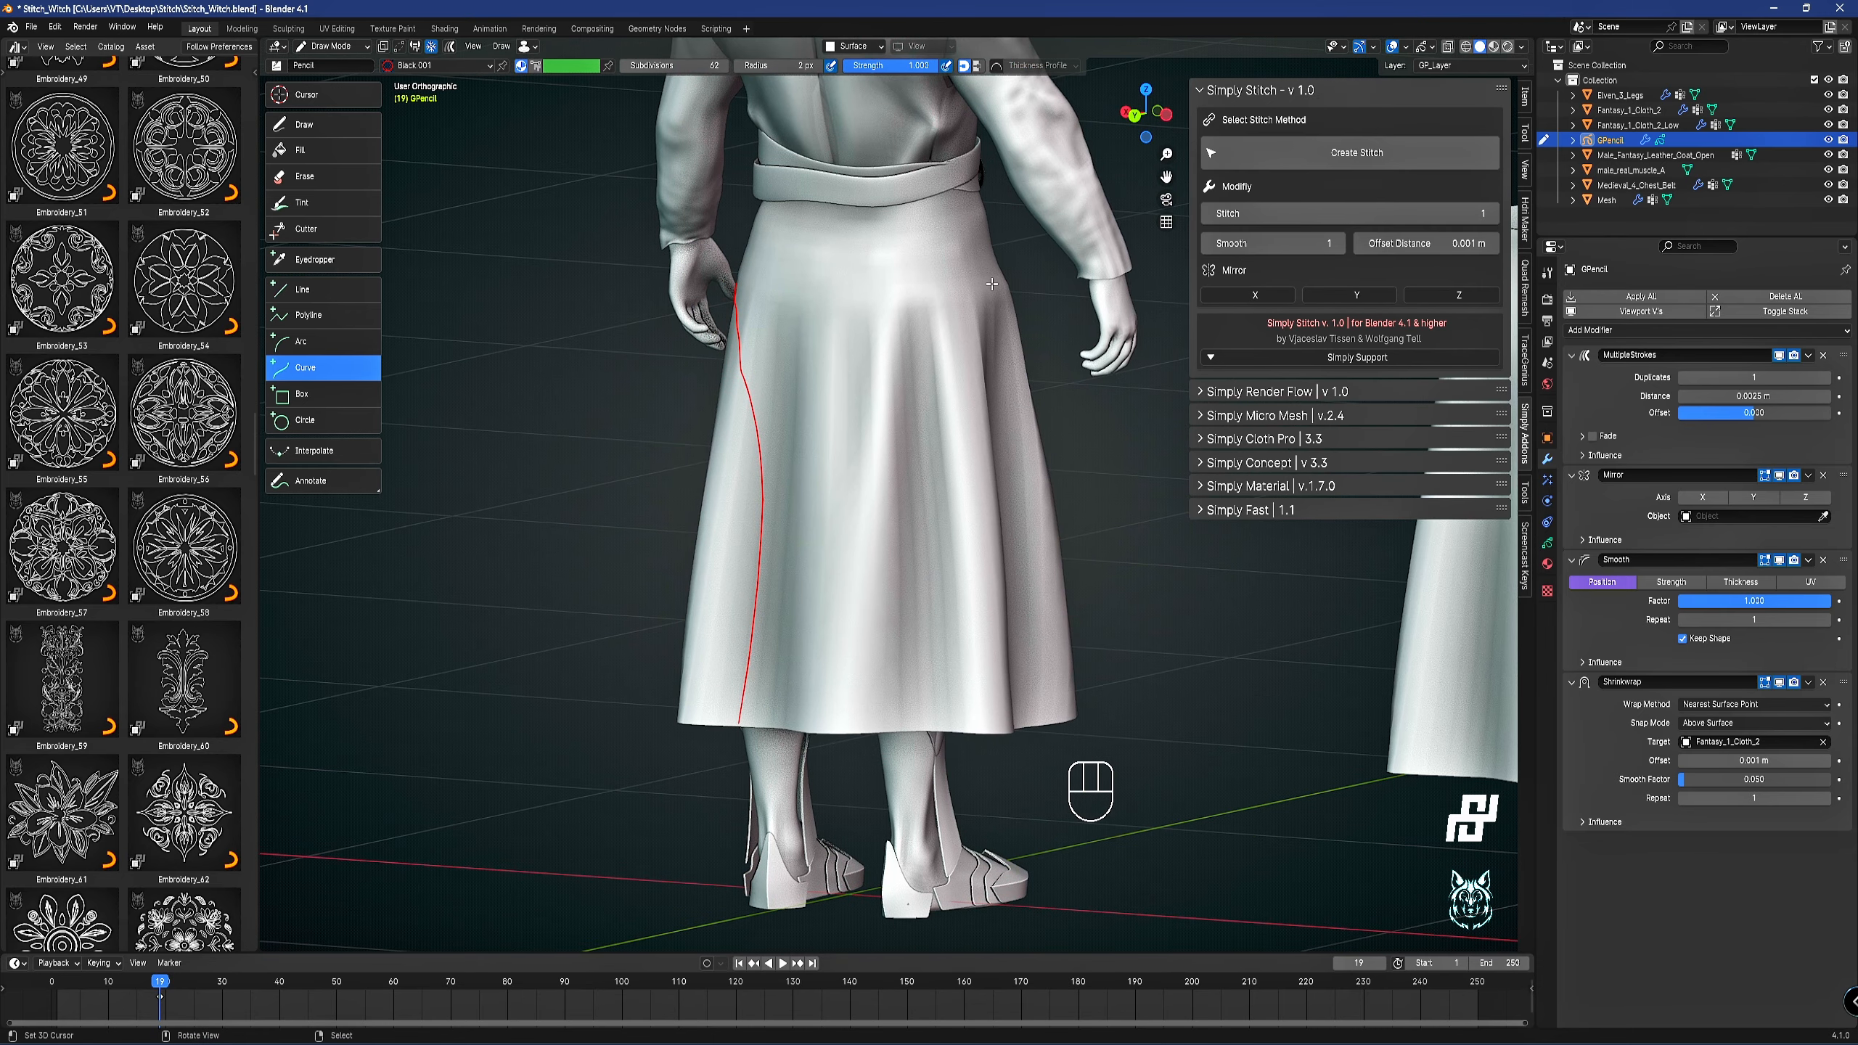
mouse_move(992, 283)
left_mouse_down()
mouse_move(887, 571)
mouse_move(864, 732)
left_mouse_up()
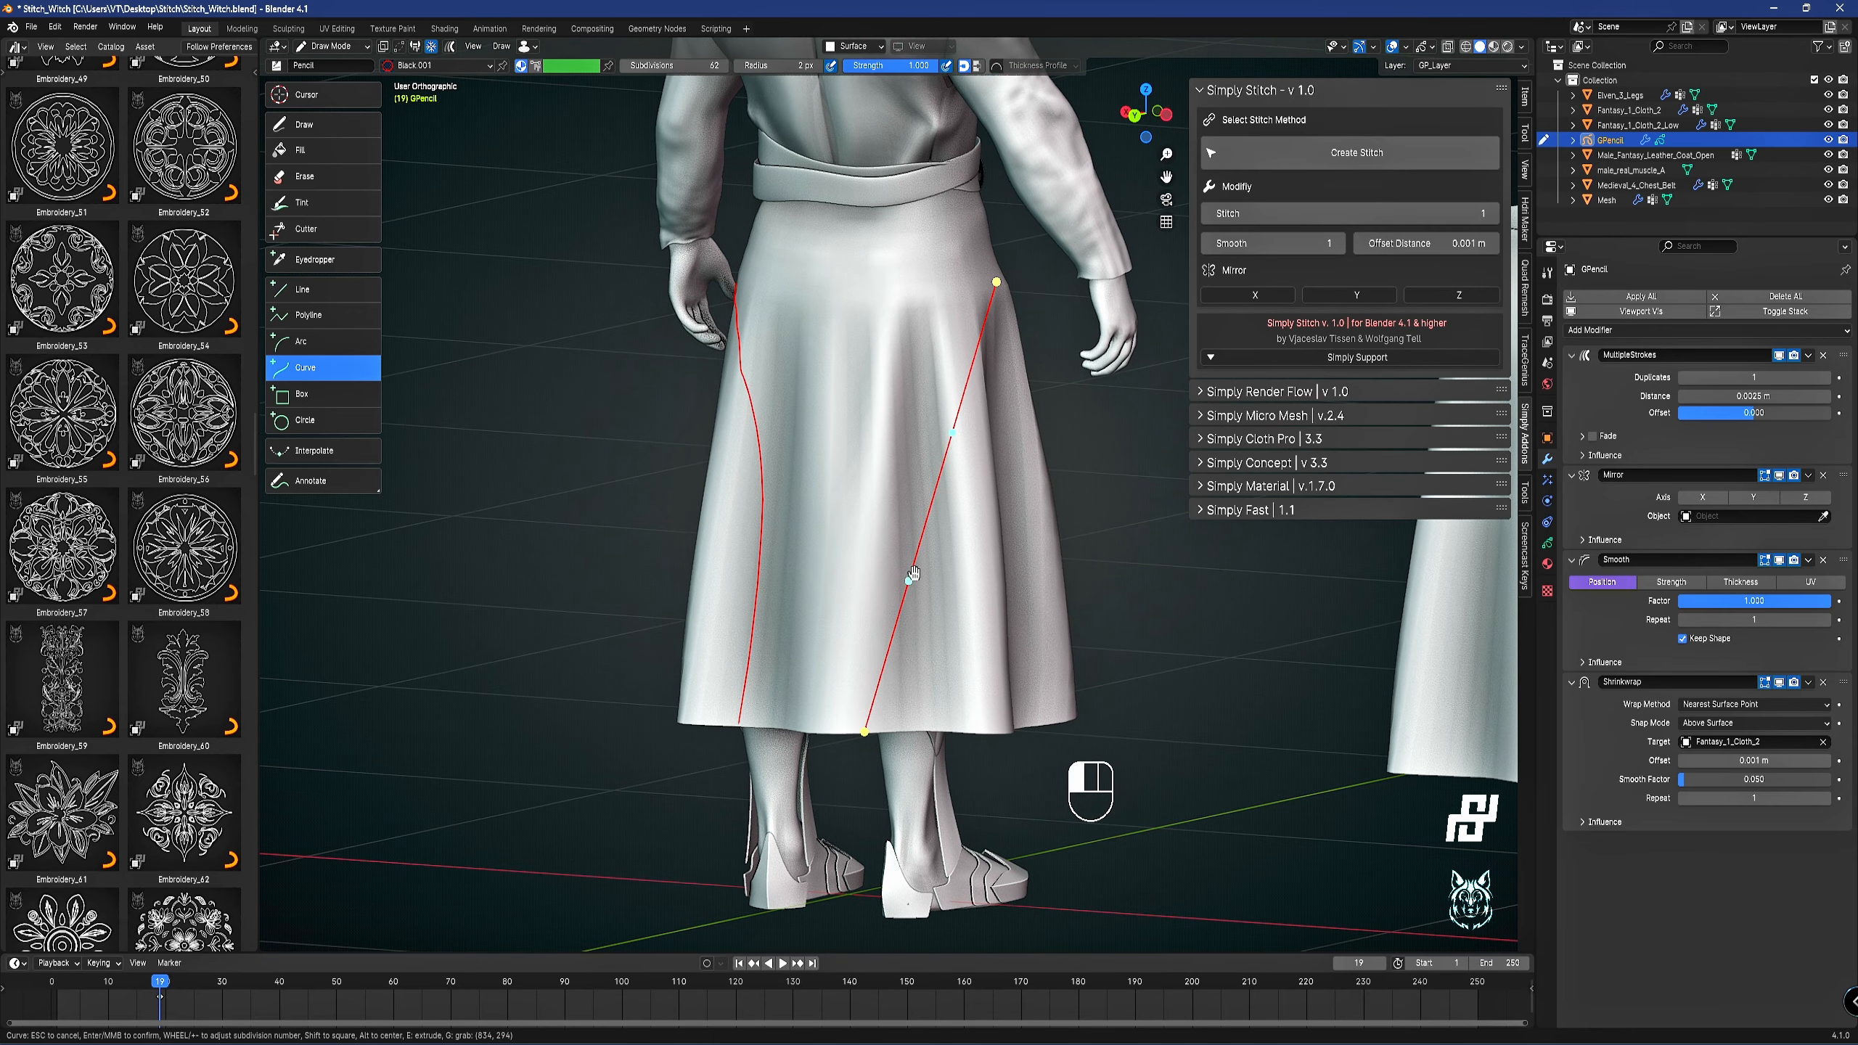
left_click_drag(914, 573, 824, 431)
left_click_drag(957, 427, 878, 315)
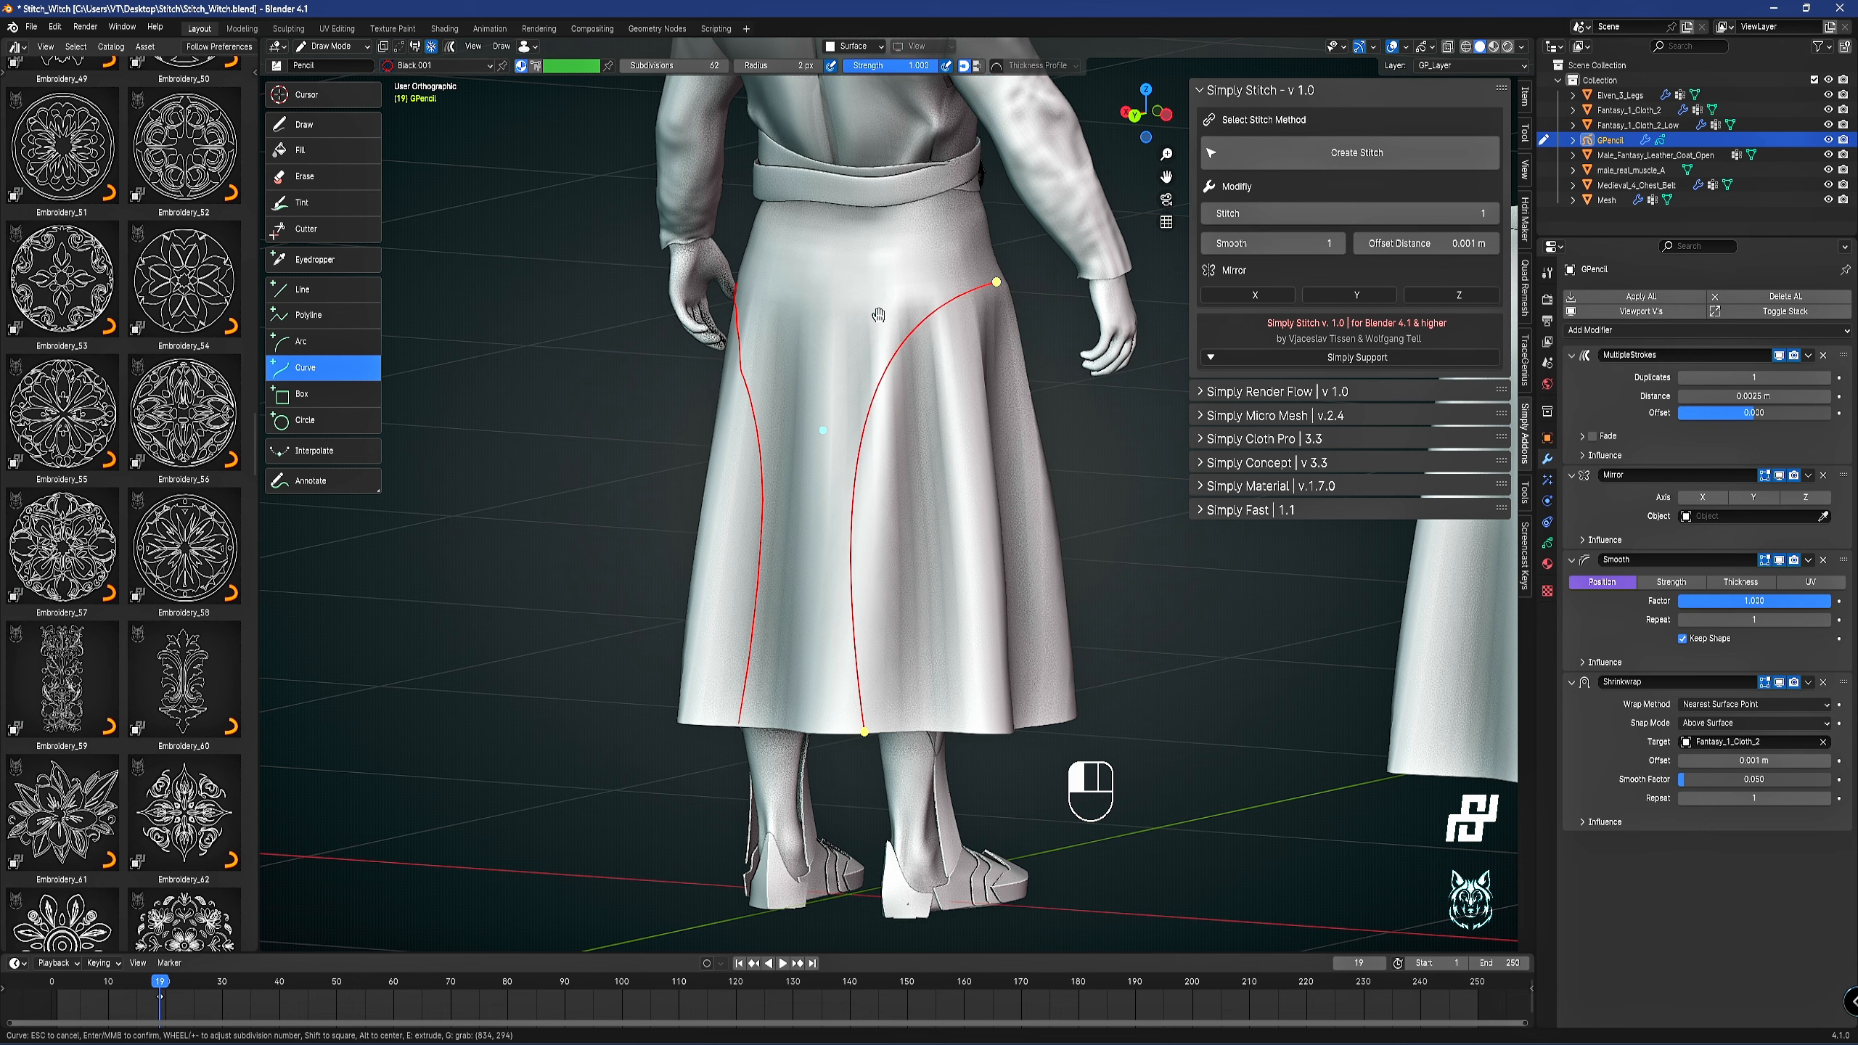
middle_click(877, 315)
Draw an arched stitch curve on the right front skirt panel, from the end of the back curve at the hip to the hem.
mouse_move(854, 363)
middle_mouse_down()
mouse_move(851, 401)
mouse_move(713, 385)
mouse_move(851, 313)
middle_mouse_up()
mouse_move(876, 292)
left_mouse_down()
mouse_move(962, 503)
mouse_move(985, 750)
left_mouse_up()
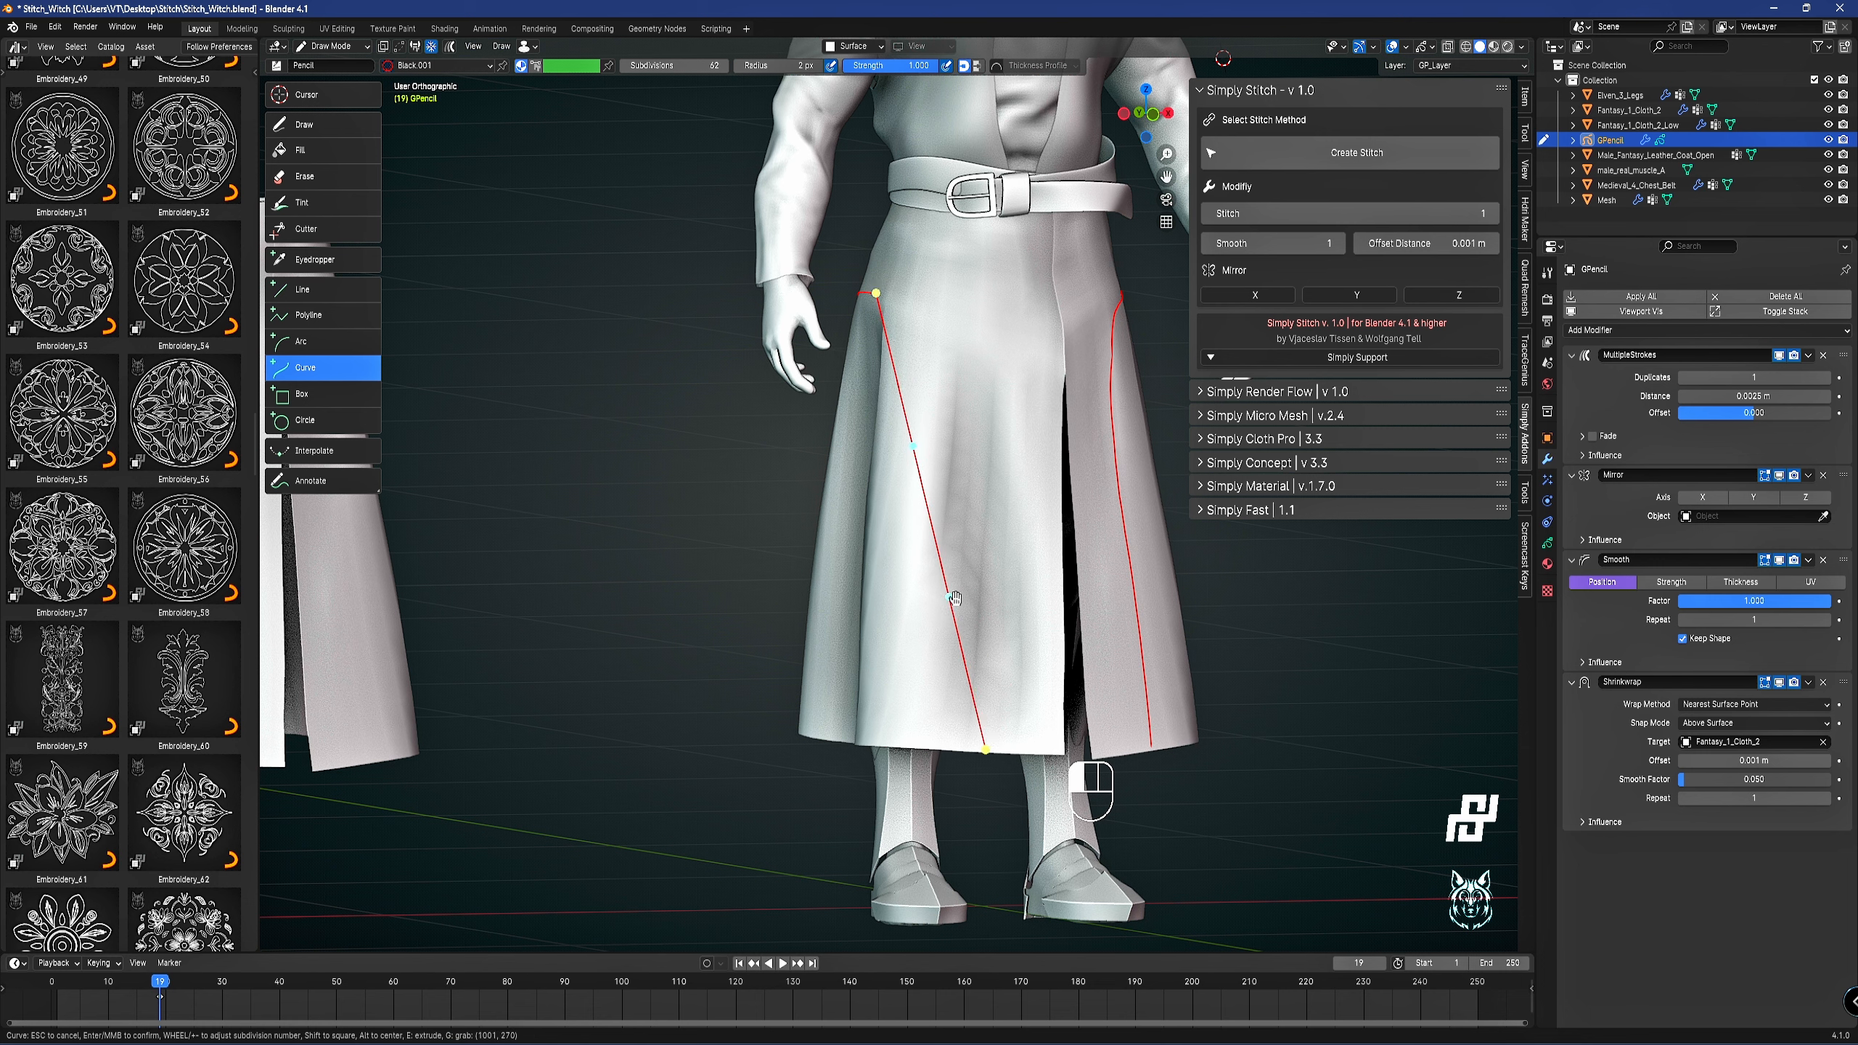
left_click_drag(951, 595, 1006, 325)
mouse_move(914, 443)
left_mouse_down()
mouse_move(927, 376)
mouse_move(975, 301)
left_mouse_up()
middle_click(1013, 342)
Try doubling the stitch lines with a stitch count of 2 and a distance of 0.0175 m.
middle_click_drag(1013, 342, 1073, 273)
scroll(936, 280, "up", 1)
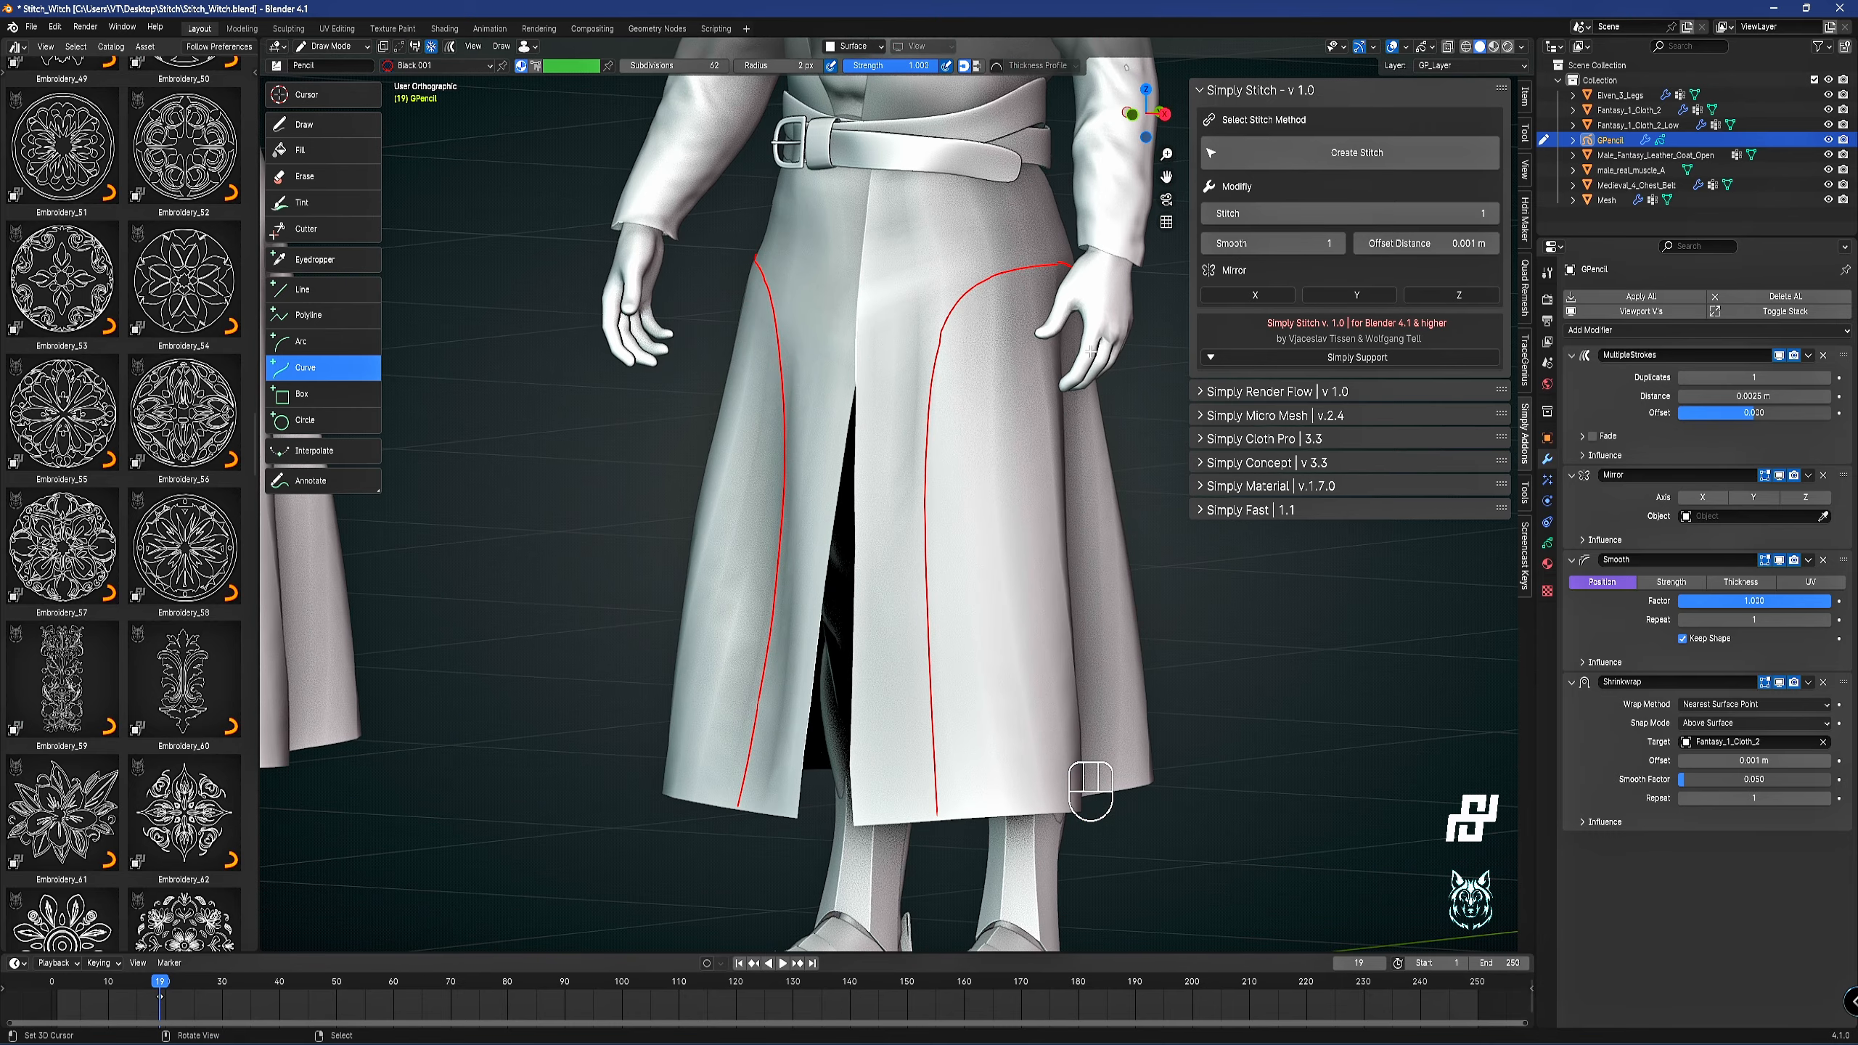
middle_click_drag(1091, 352, 829, 397)
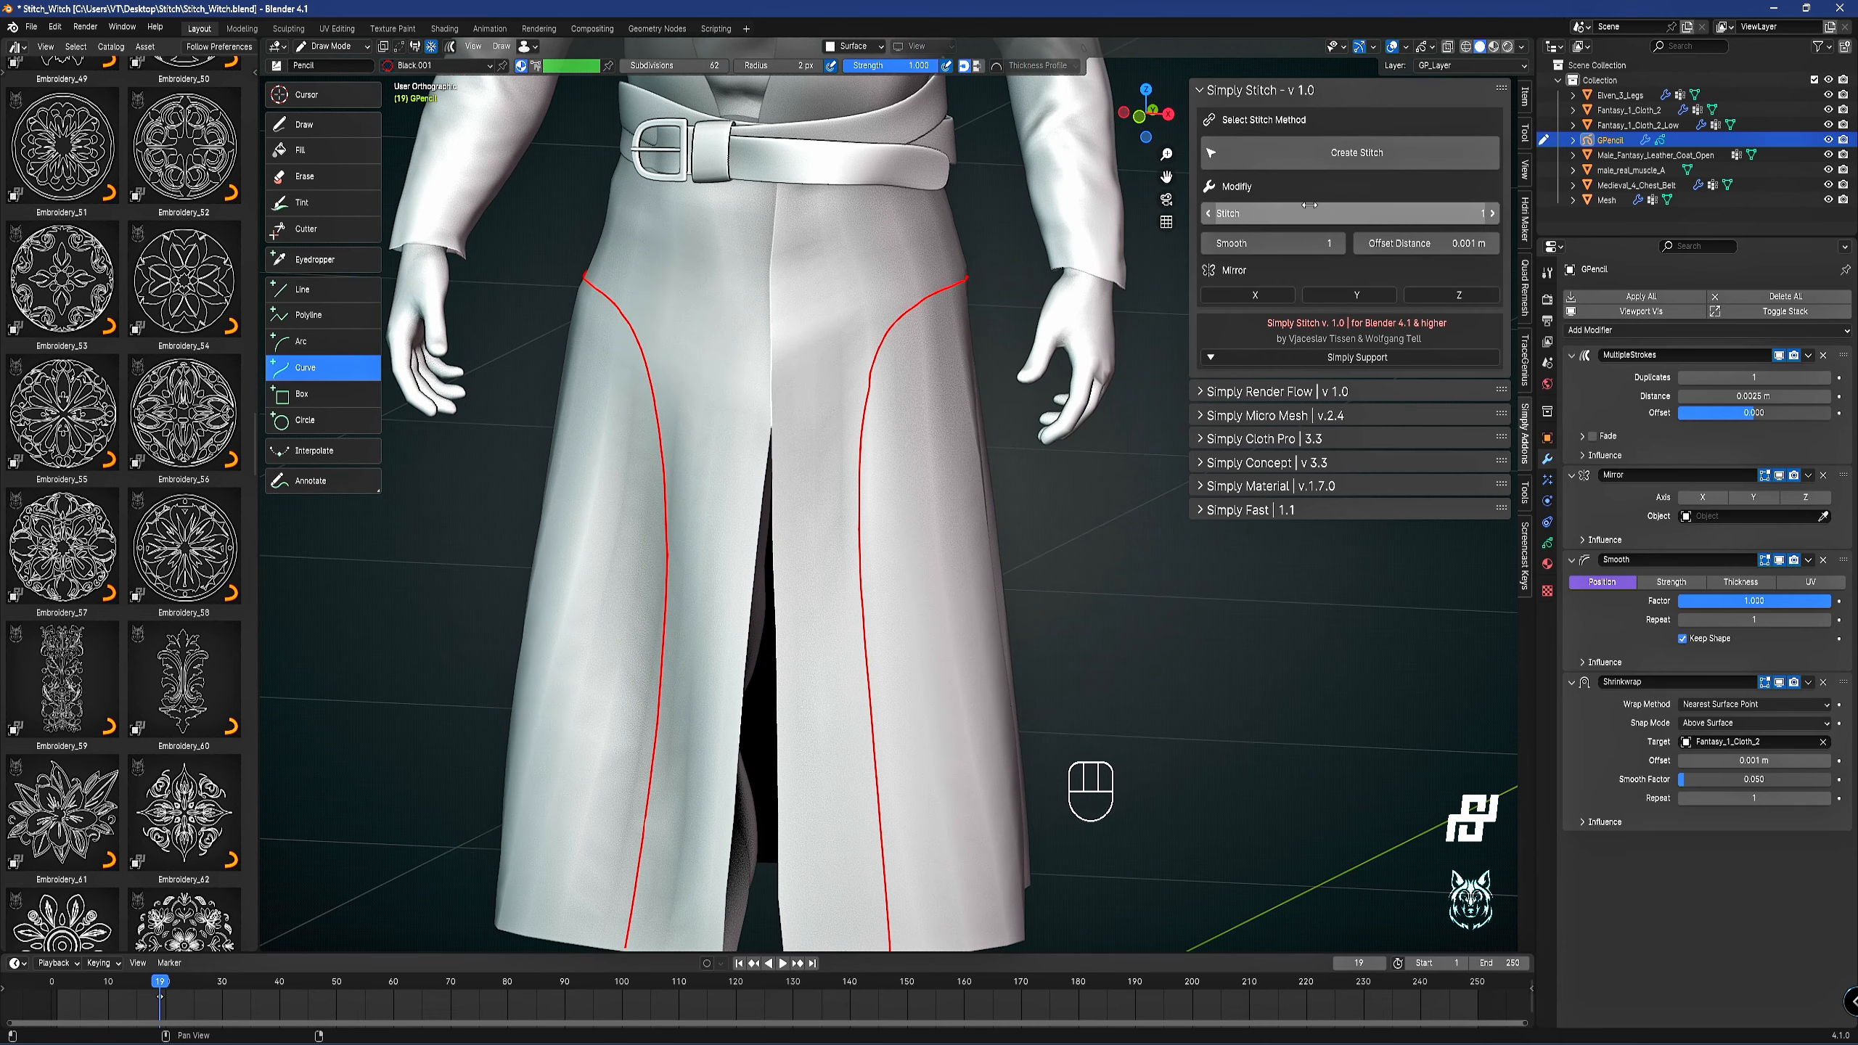
left_click(1492, 213)
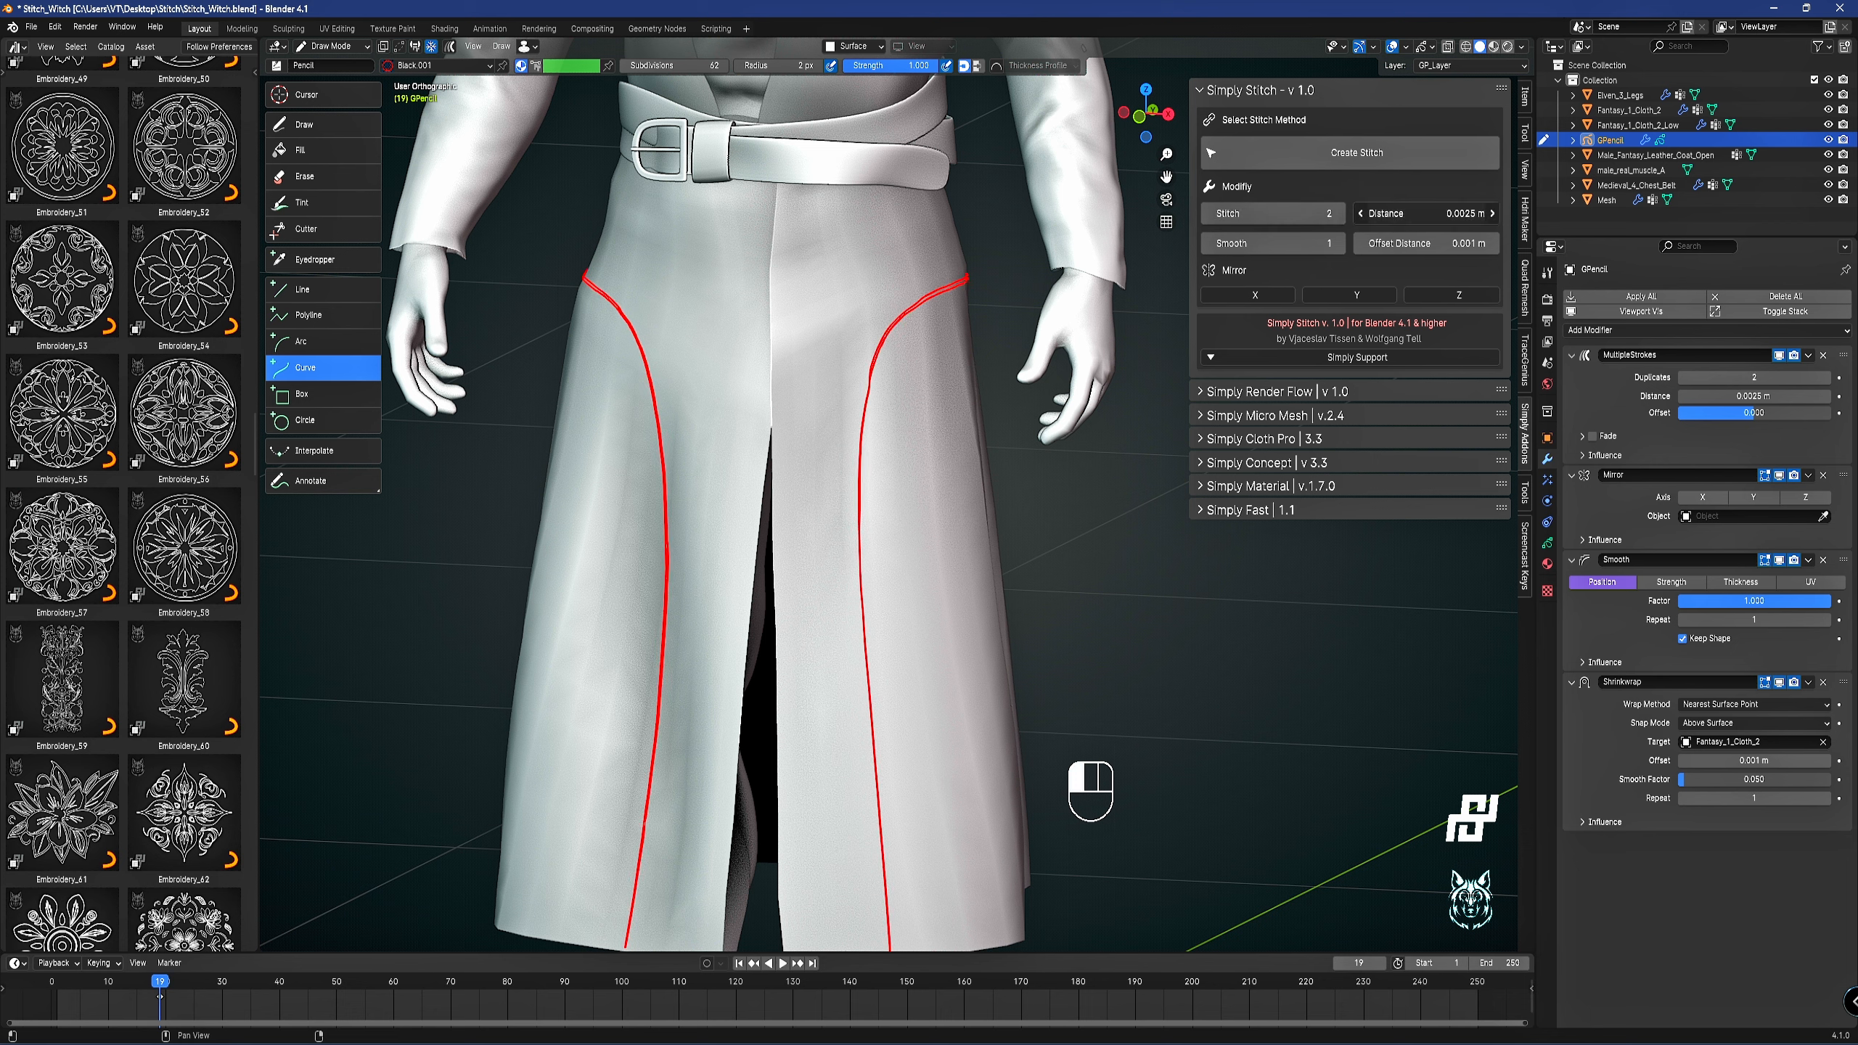
mouse_move(1426, 218)
left_mouse_down()
mouse_move(1463, 219)
mouse_move(1426, 219)
left_mouse_up()
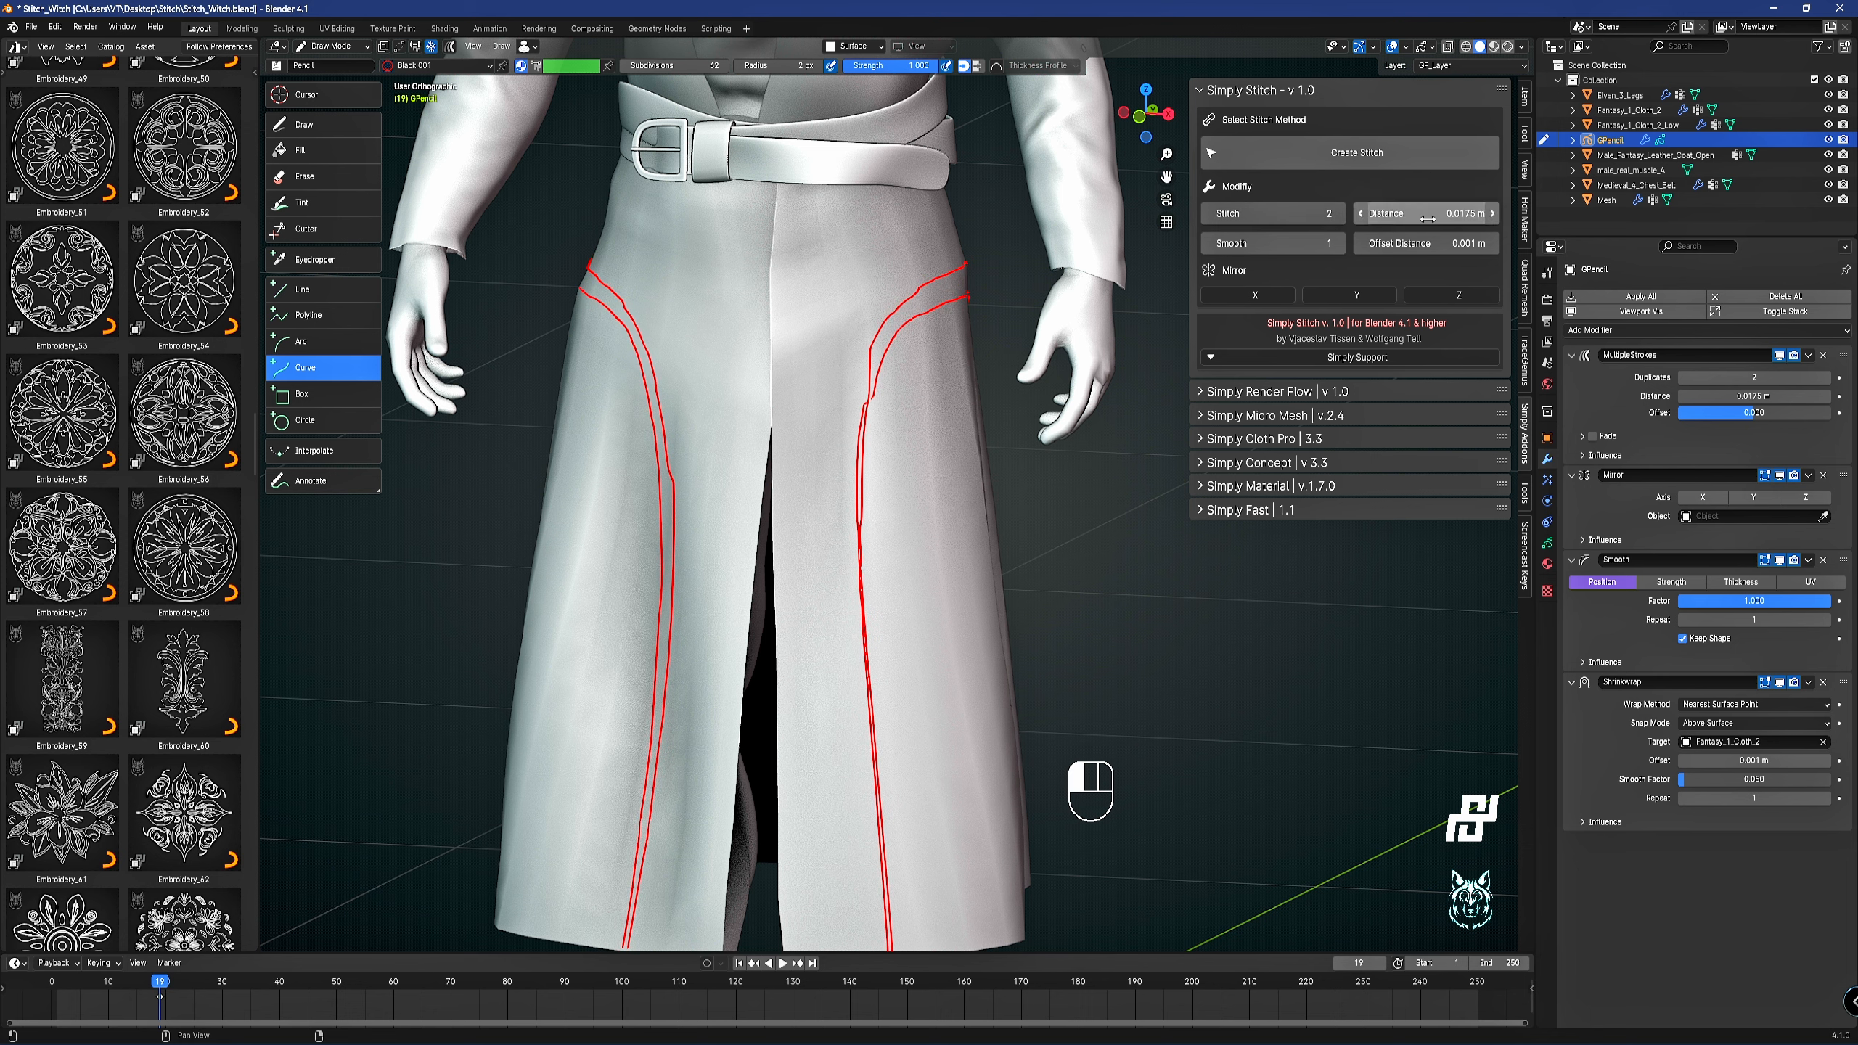
mouse_move(1301, 243)
left_mouse_down()
mouse_move(1408, 243)
mouse_move(1277, 243)
left_mouse_up()
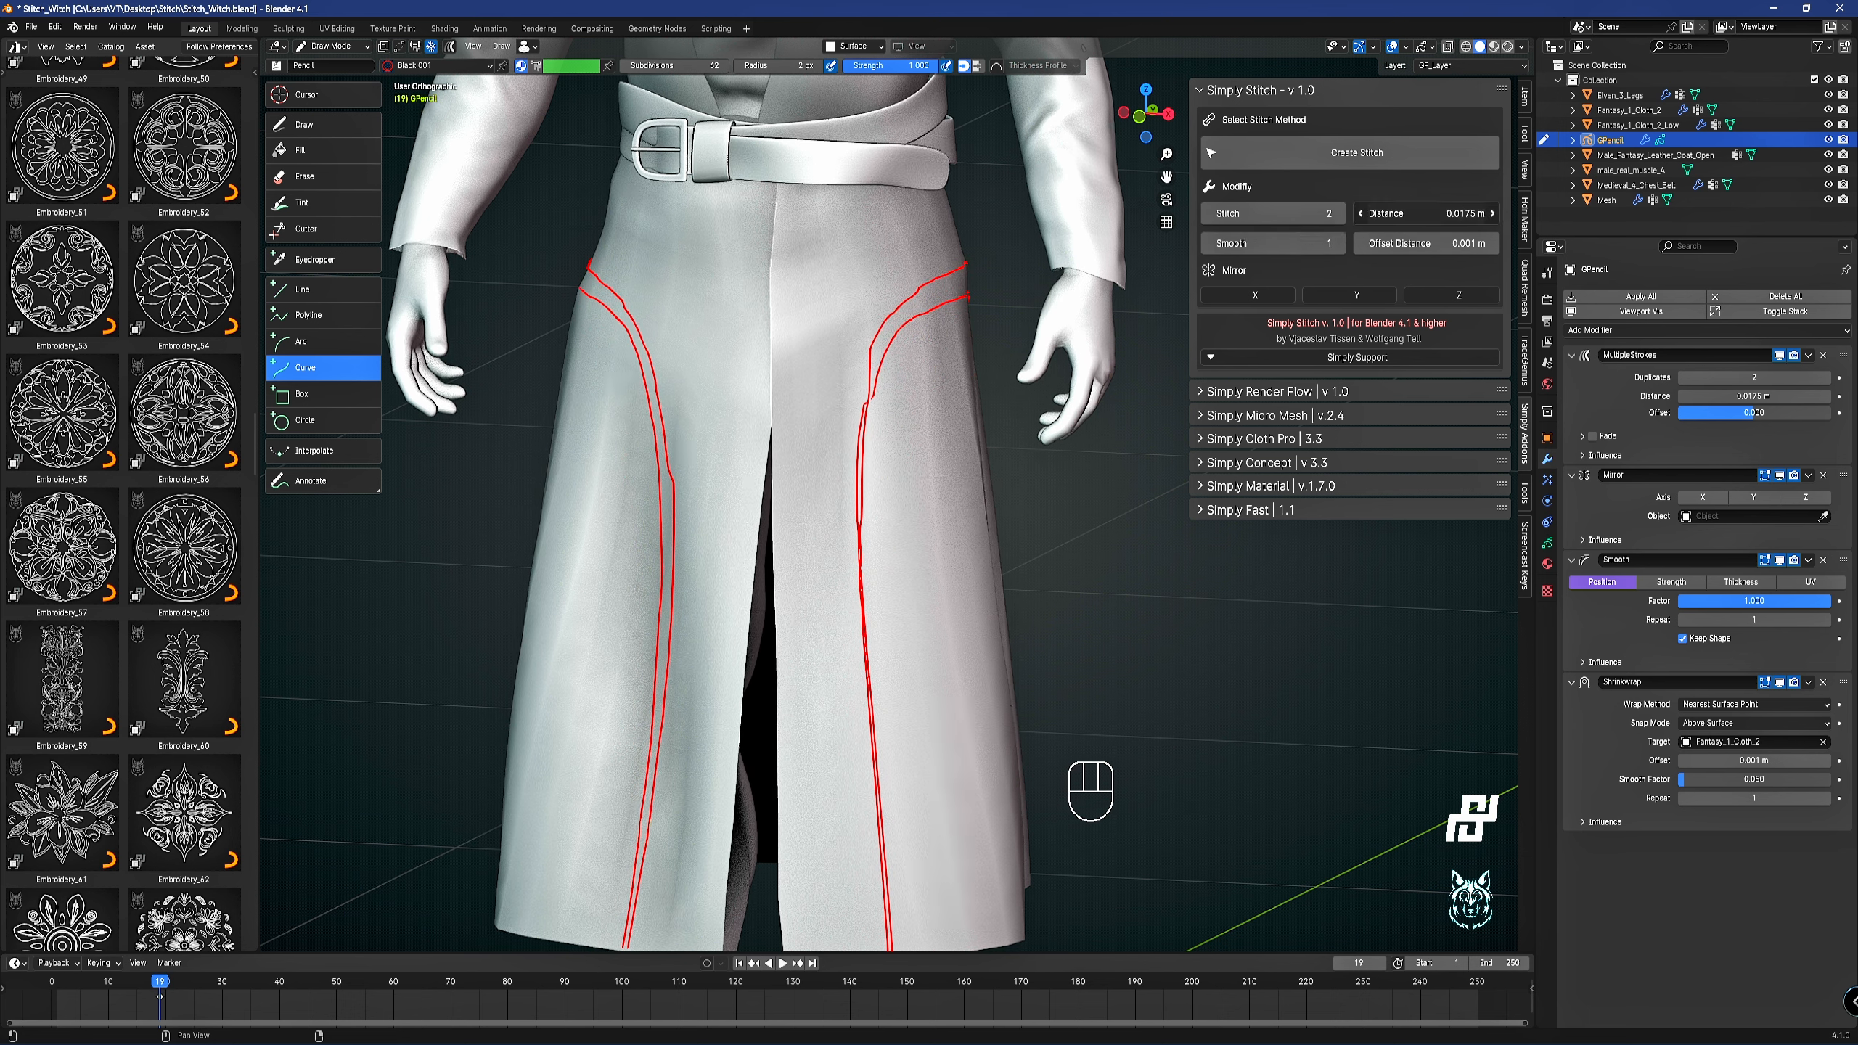
Set the stitch distance to 0 m and the stitch count to 1, and create the stitches from the drawn curves.
left_click_drag(1426, 213, 1386, 213)
left_click(1266, 213)
type("1")
key("Return")
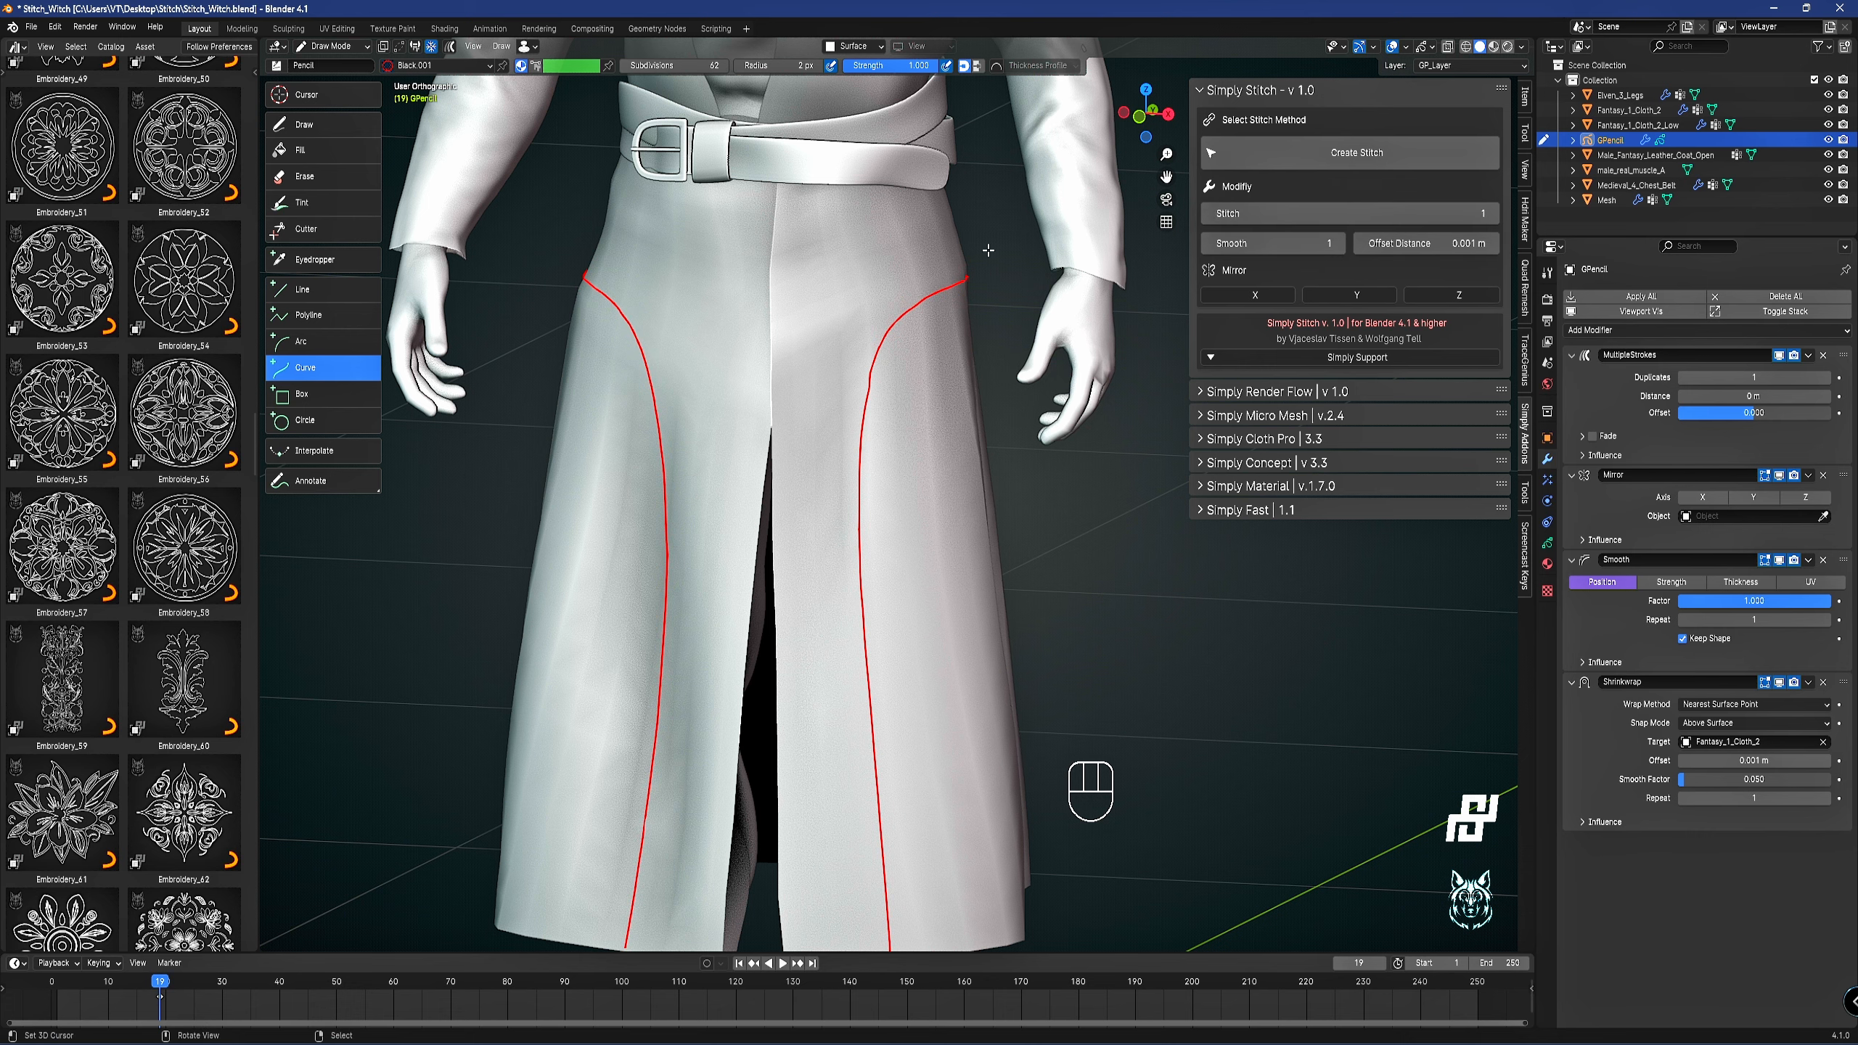
left_click(1302, 151)
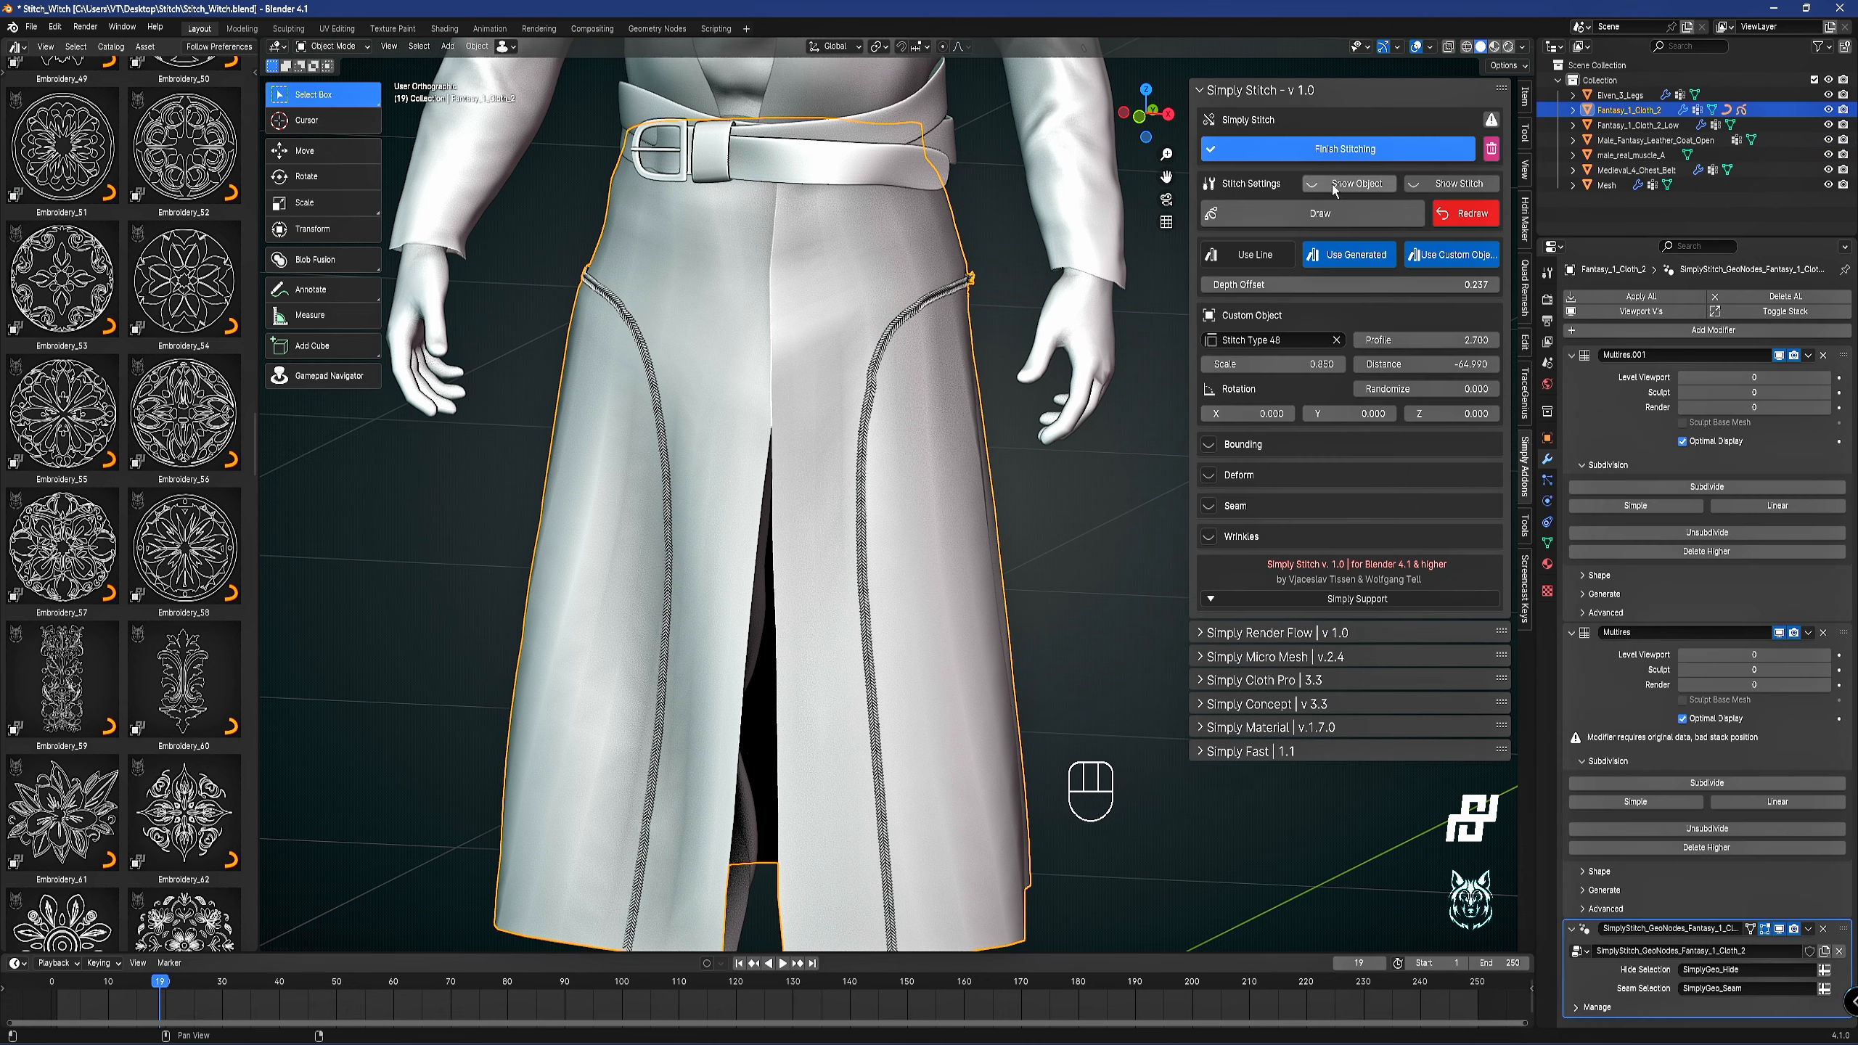
Turn off the custom stitch object and inspect the generated stitches along the skirt's front curves.
middle_click_drag(630, 362, 1465, 263)
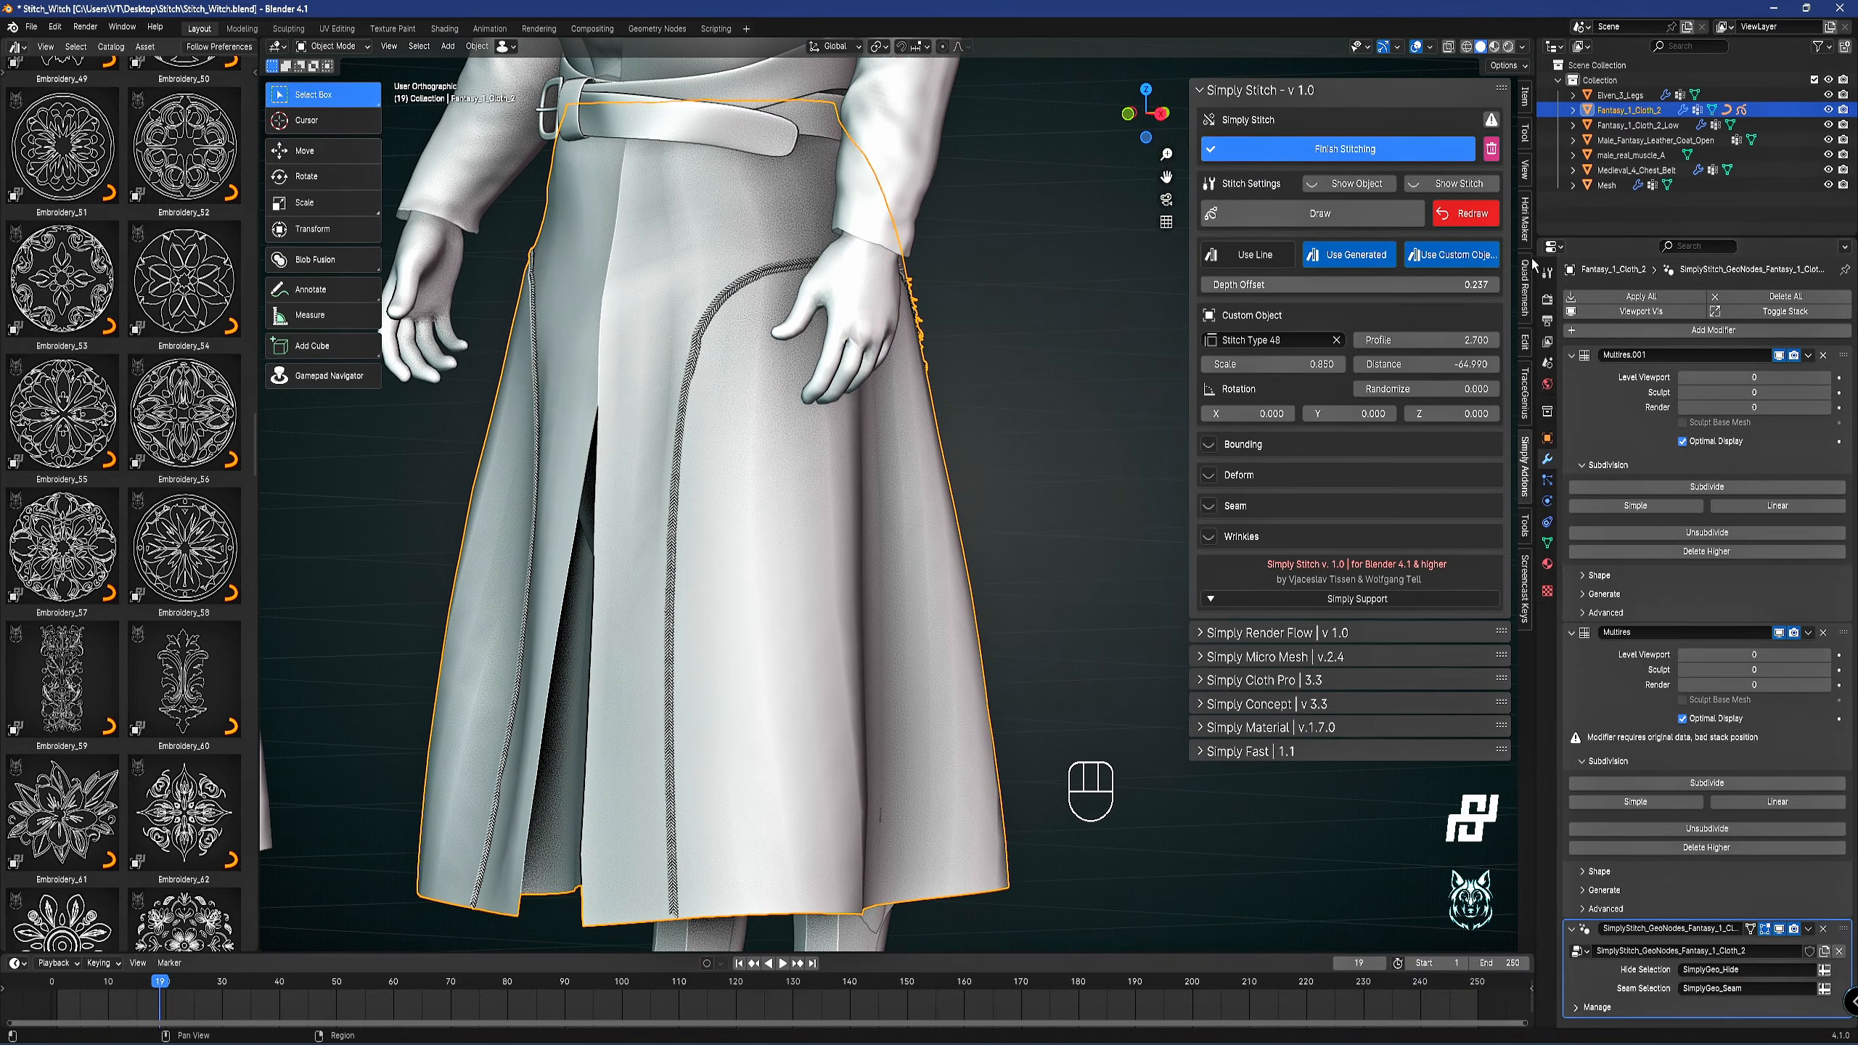
middle_click_drag(767, 269, 869, 258, "shift")
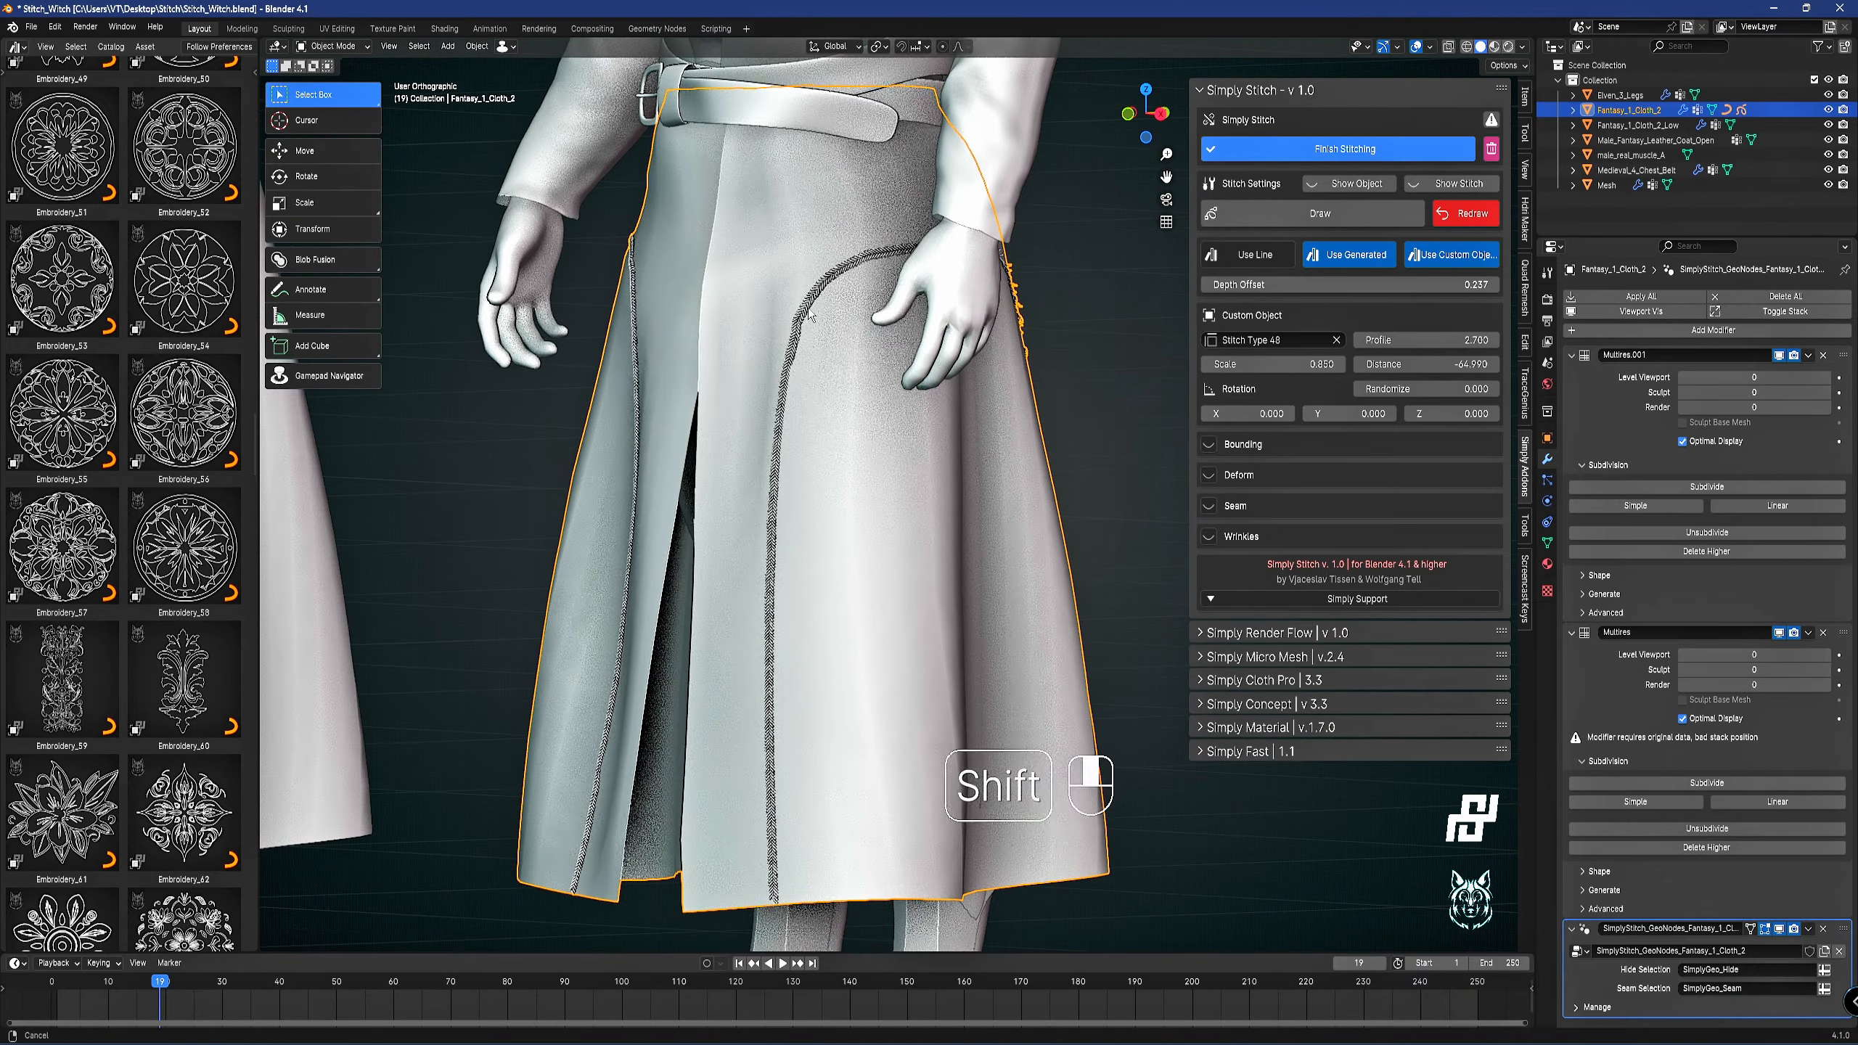
left_click(1491, 269)
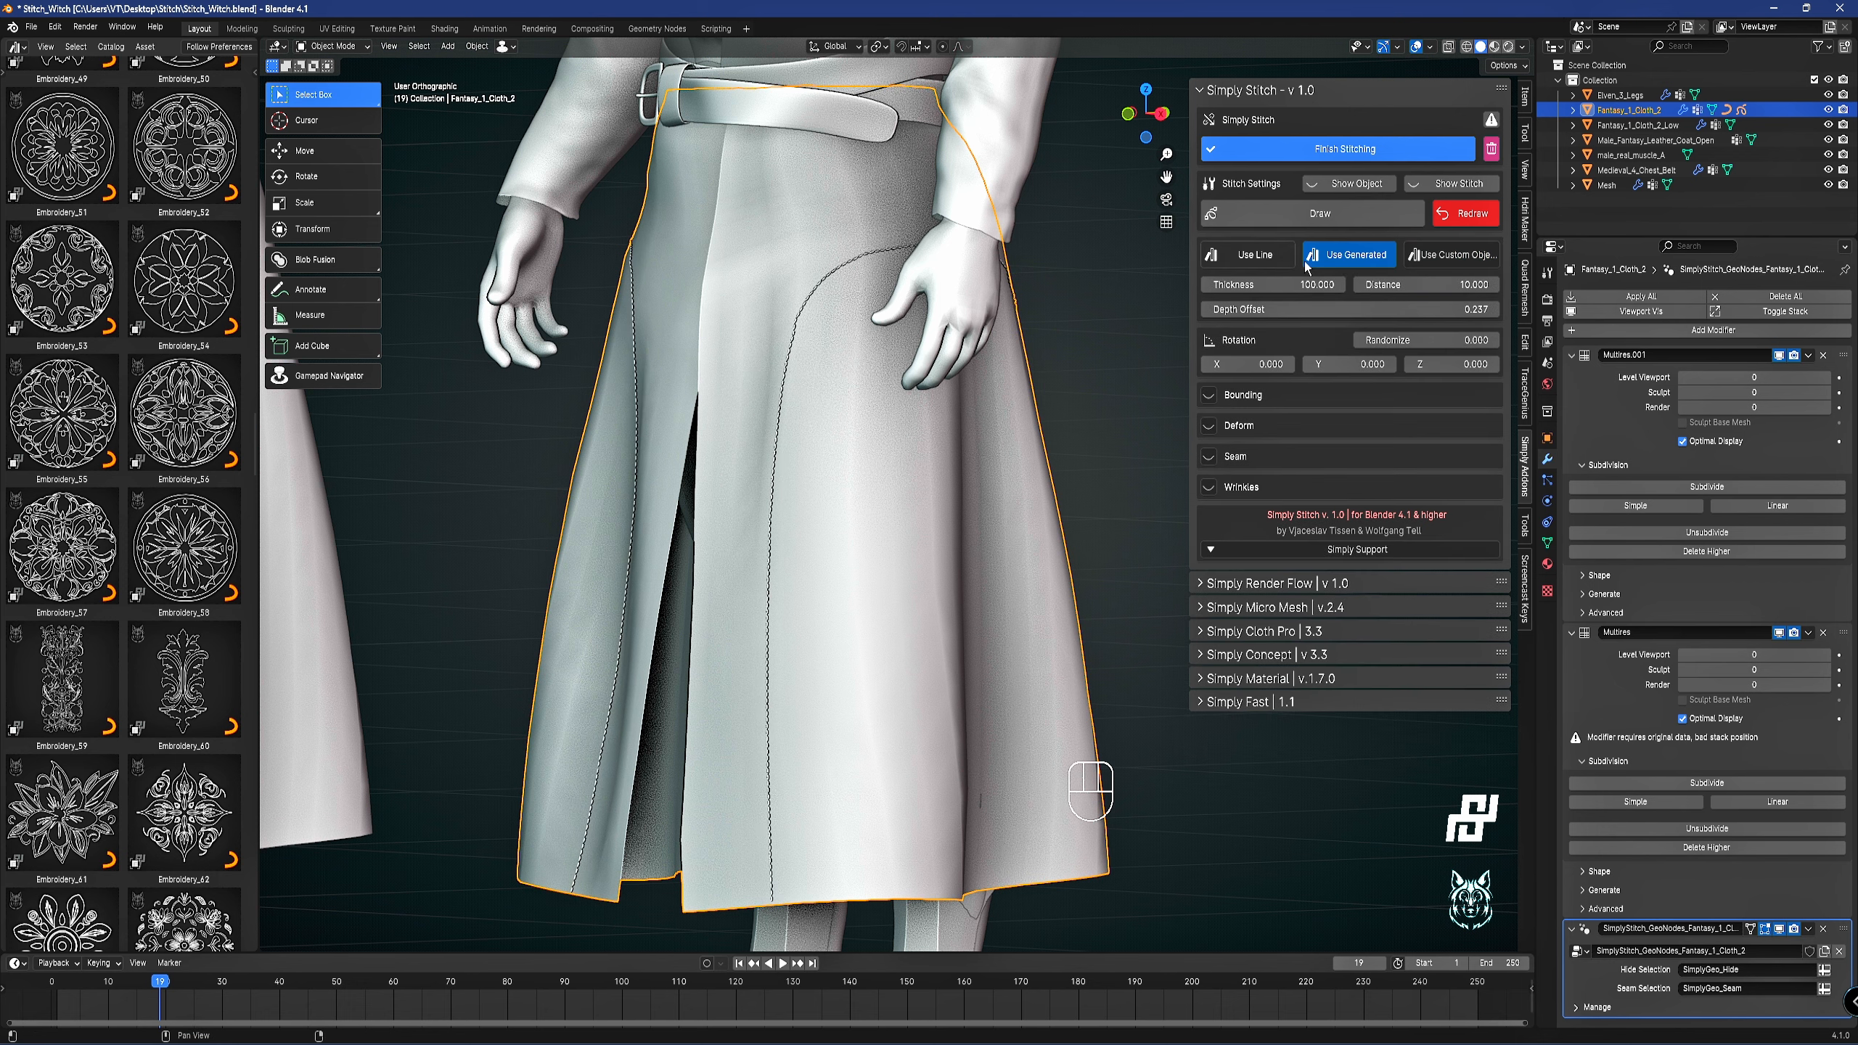
middle_click_drag(761, 256, 724, 302)
scroll(724, 301, "up", 3)
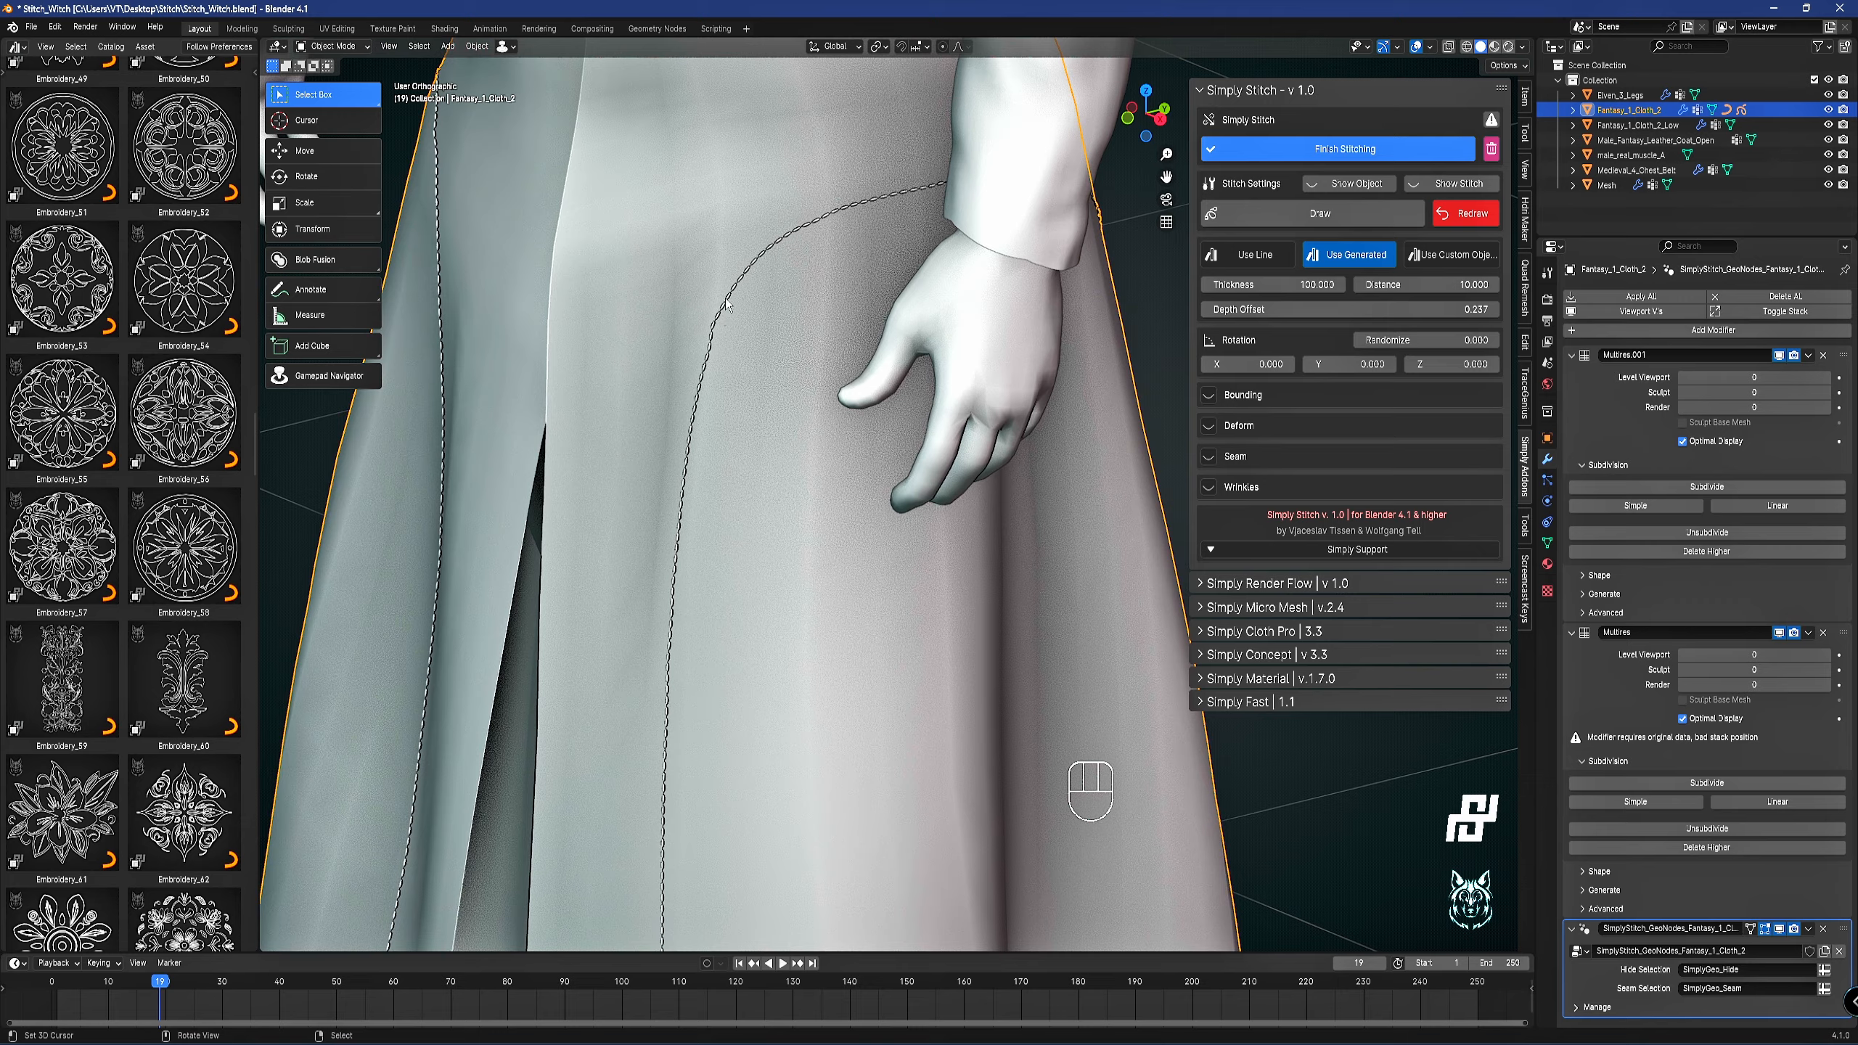
scroll(768, 359, "down", 4)
scroll(805, 329, "up", 3)
middle_click_drag(818, 408, 715, 540, "shift")
scroll(738, 456, "up", 3)
scroll(724, 545, "down", 6)
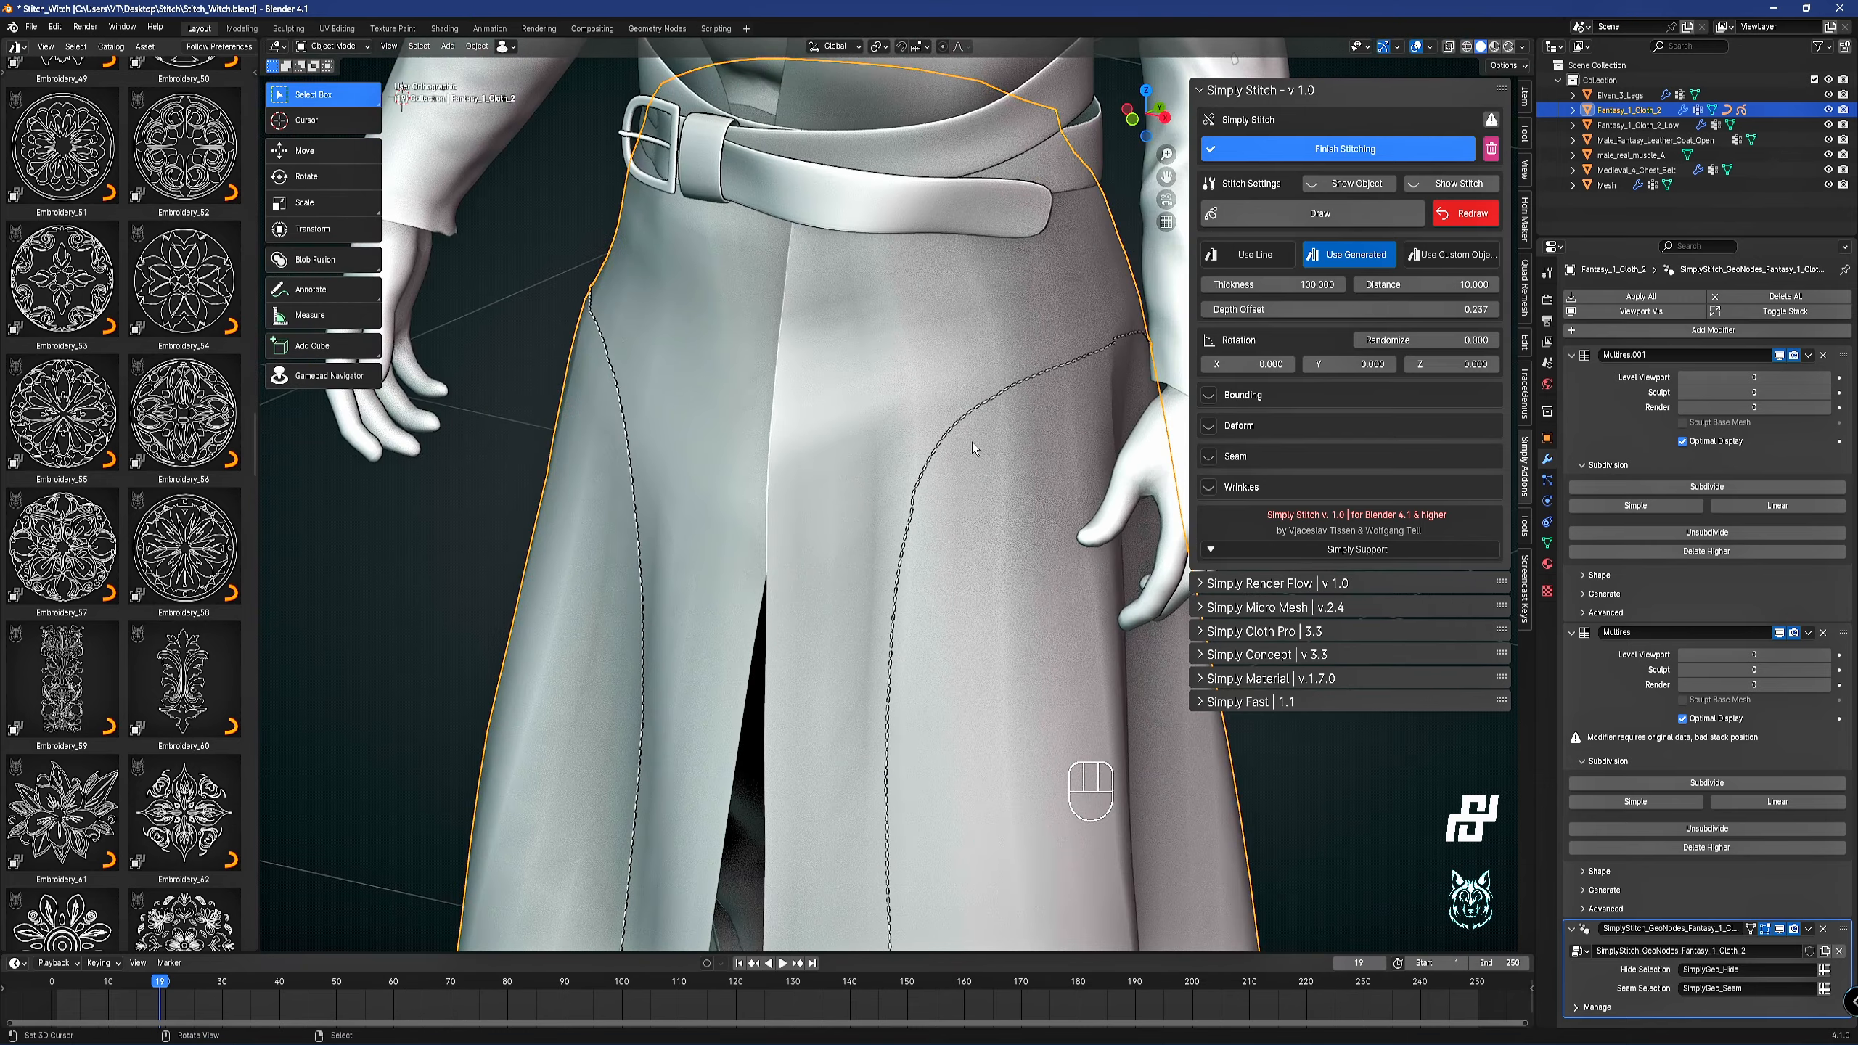
Remove the Multires.001 modifier from the skirt and collapse its stitch geometry-nodes modifier.
scroll(972, 448, "down", 3)
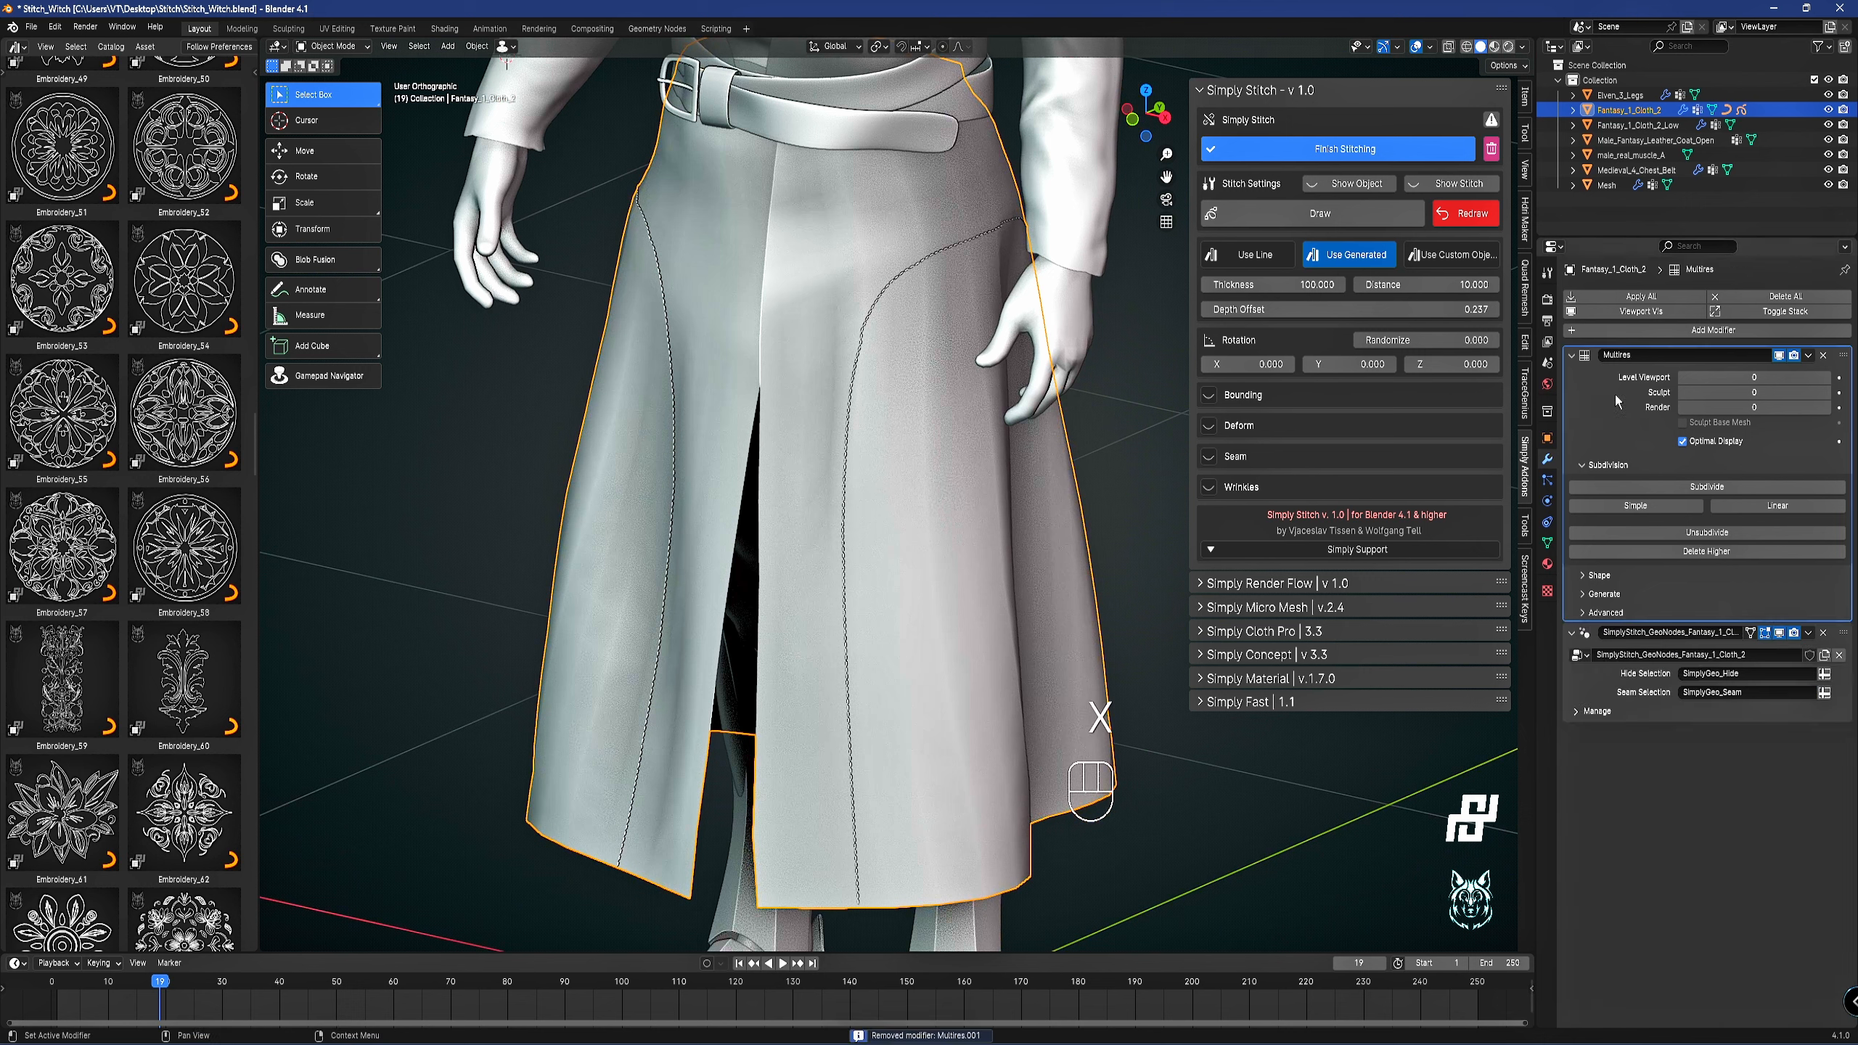
key("x")
left_click(1573, 355)
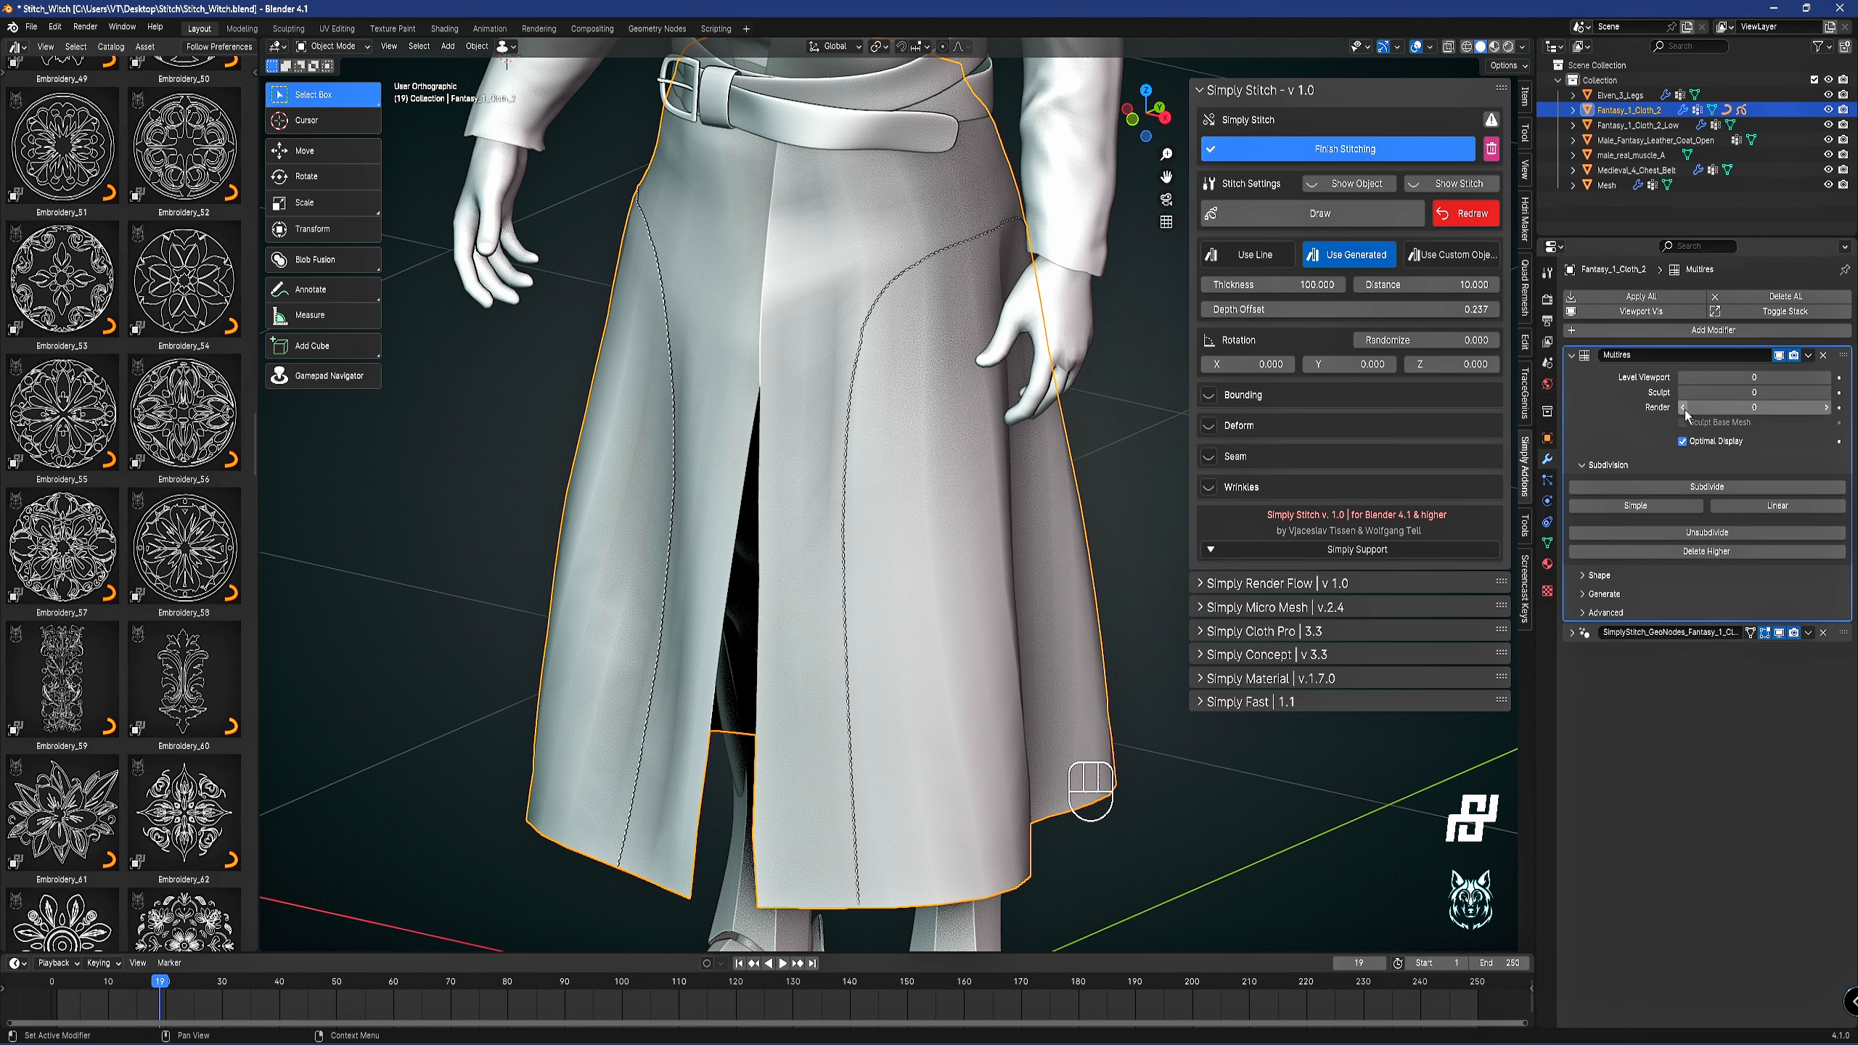
Compare the stitch curves without generated stitches, then enable Use Line together with Use Generated.
middle_click_drag(888, 229, 852, 414, "shift")
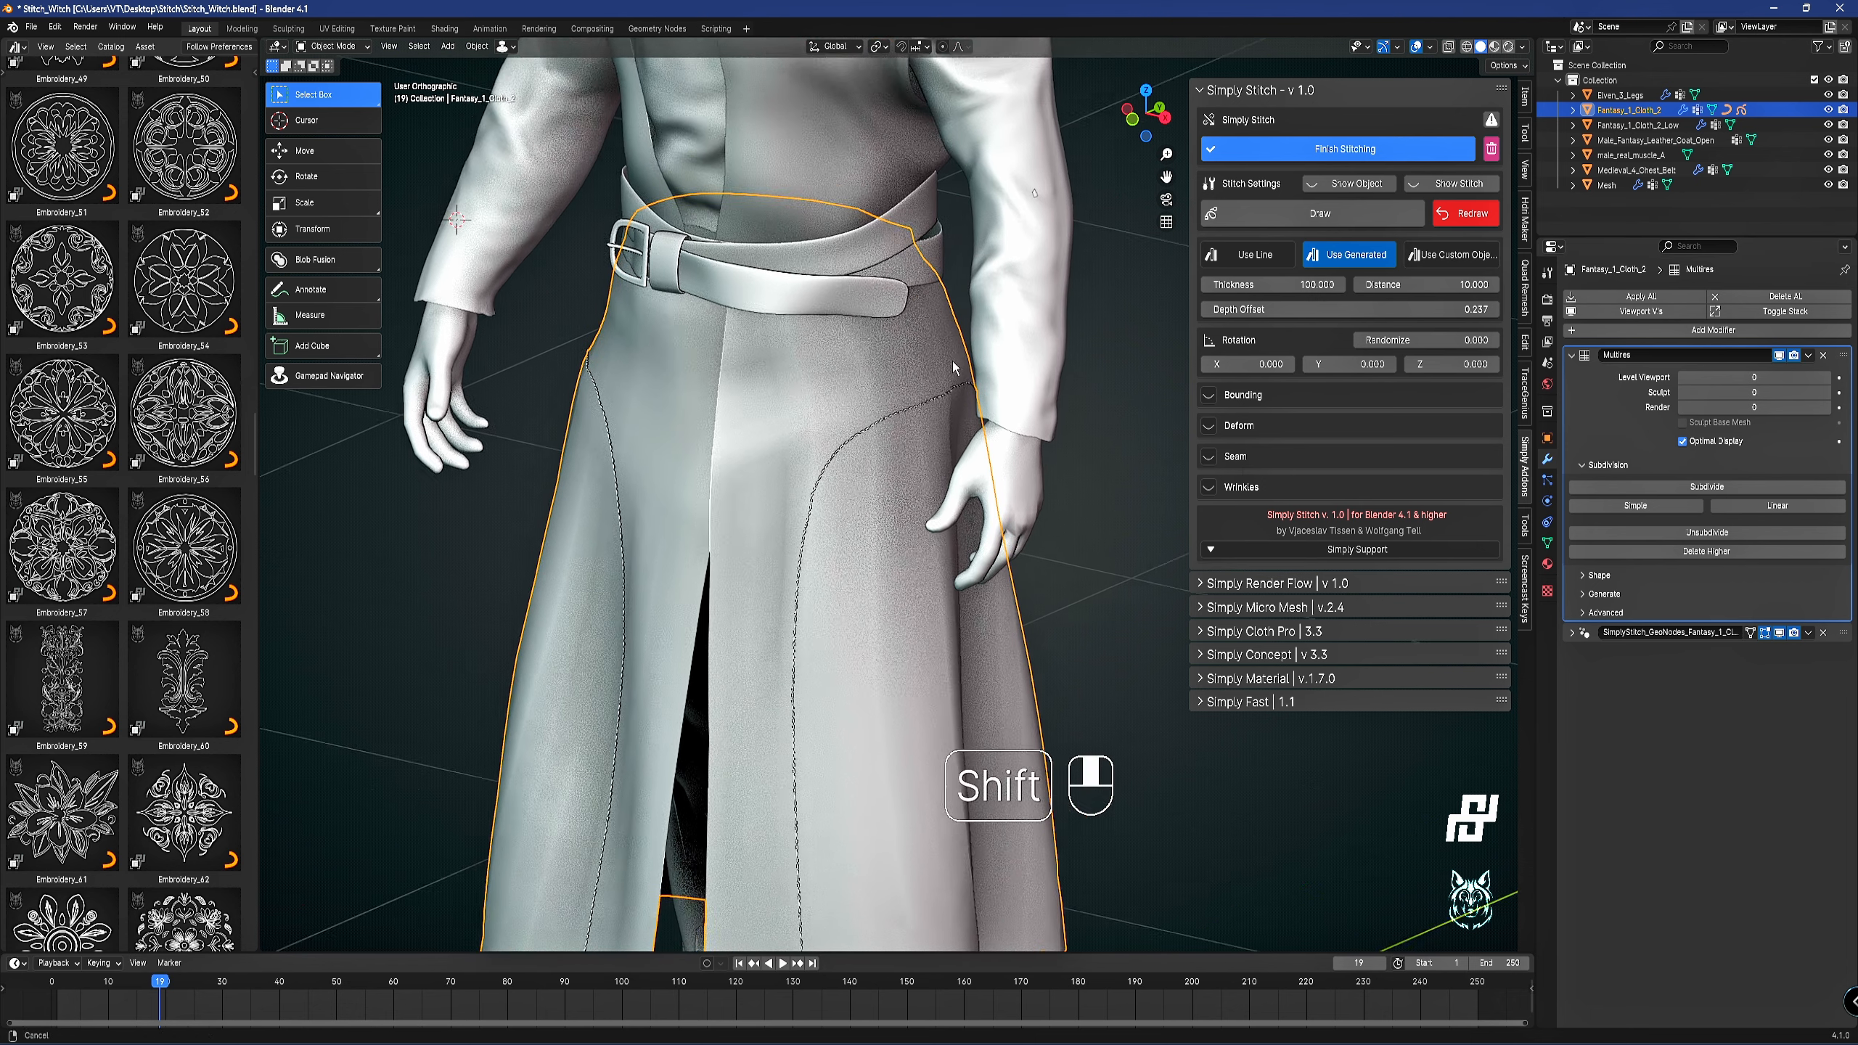
scroll(938, 382, "up", 6)
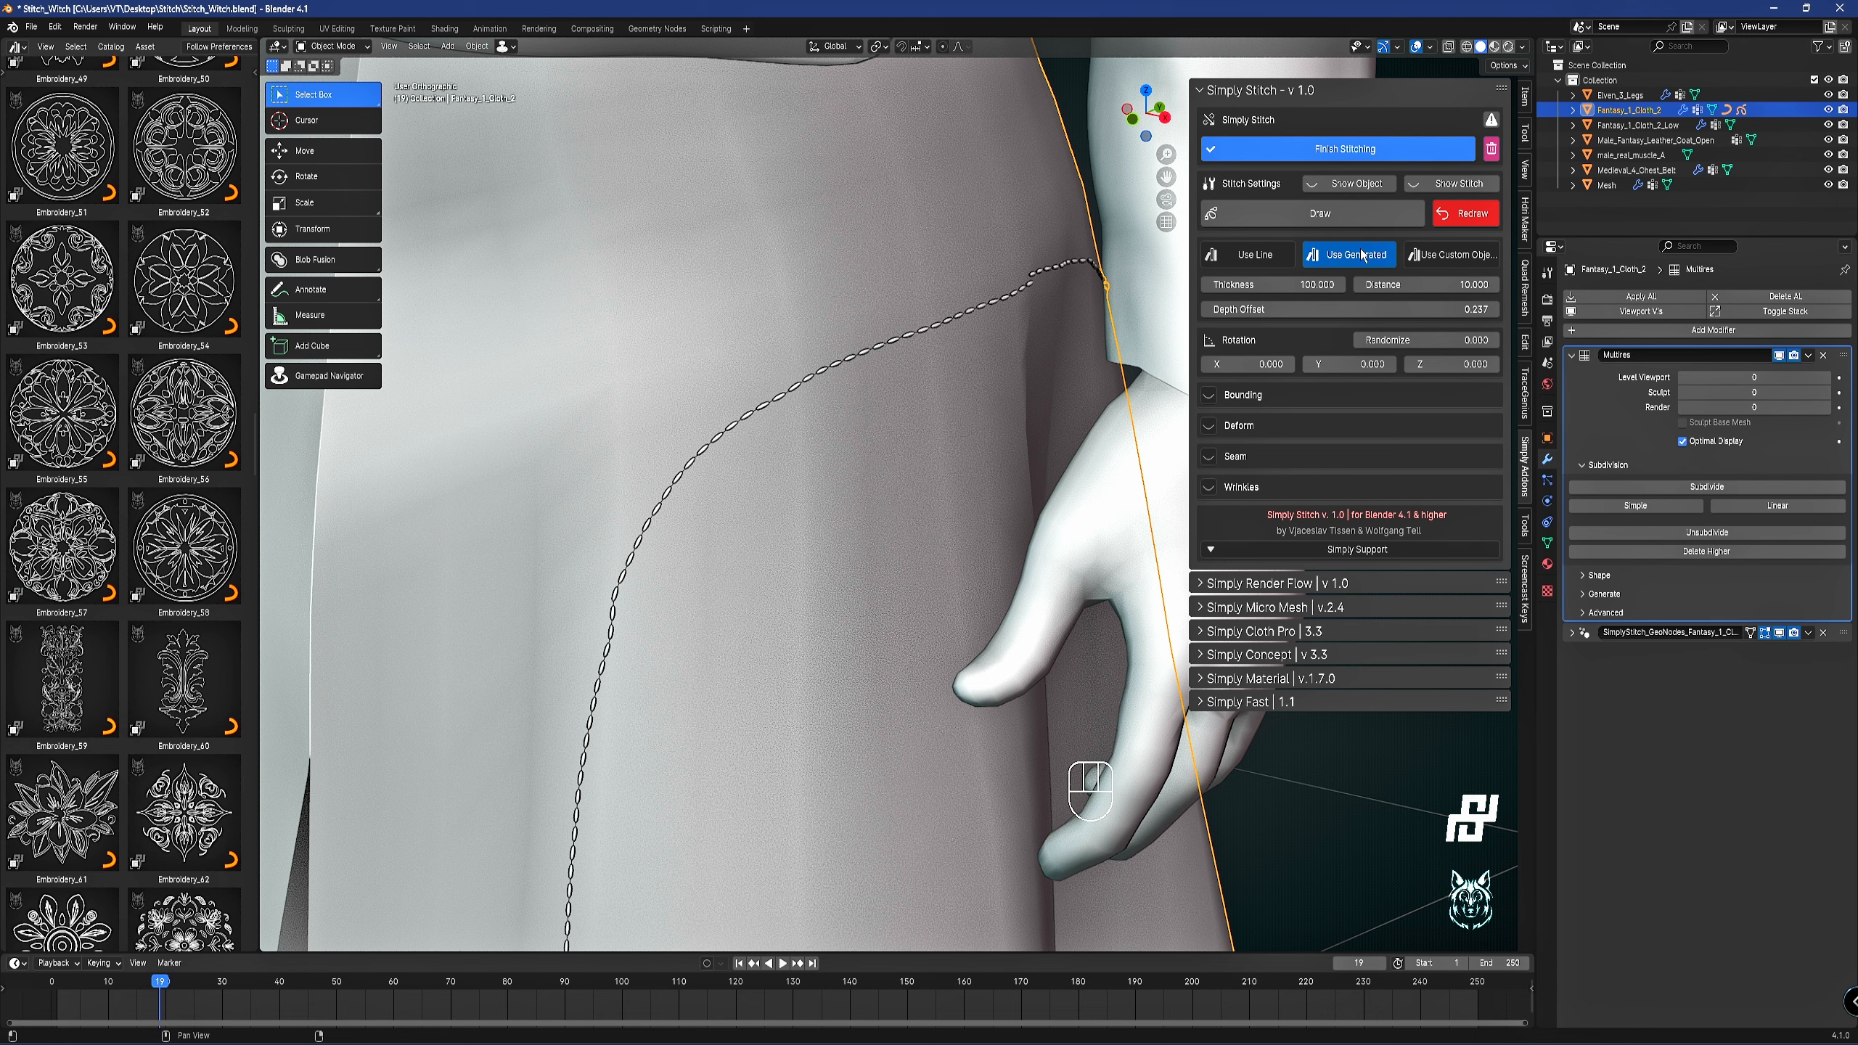
left_click(1362, 254)
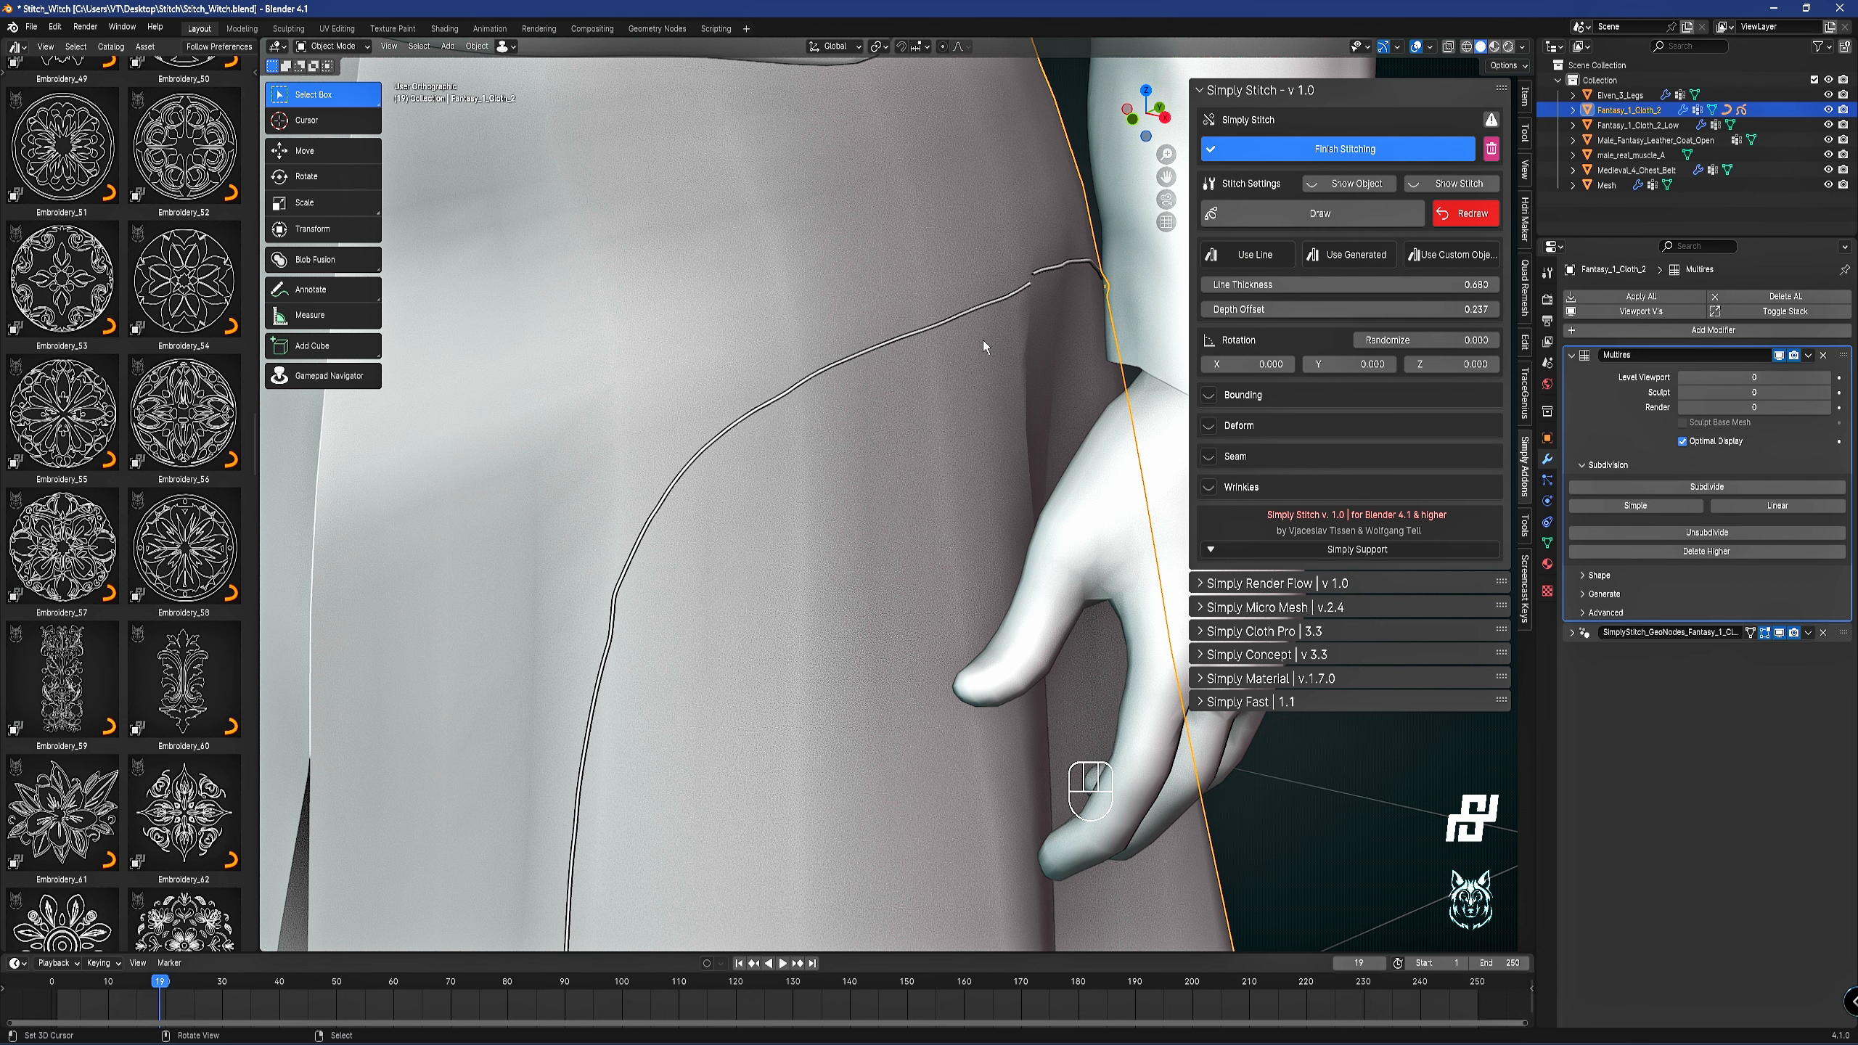
scroll(1081, 272, "down", 8)
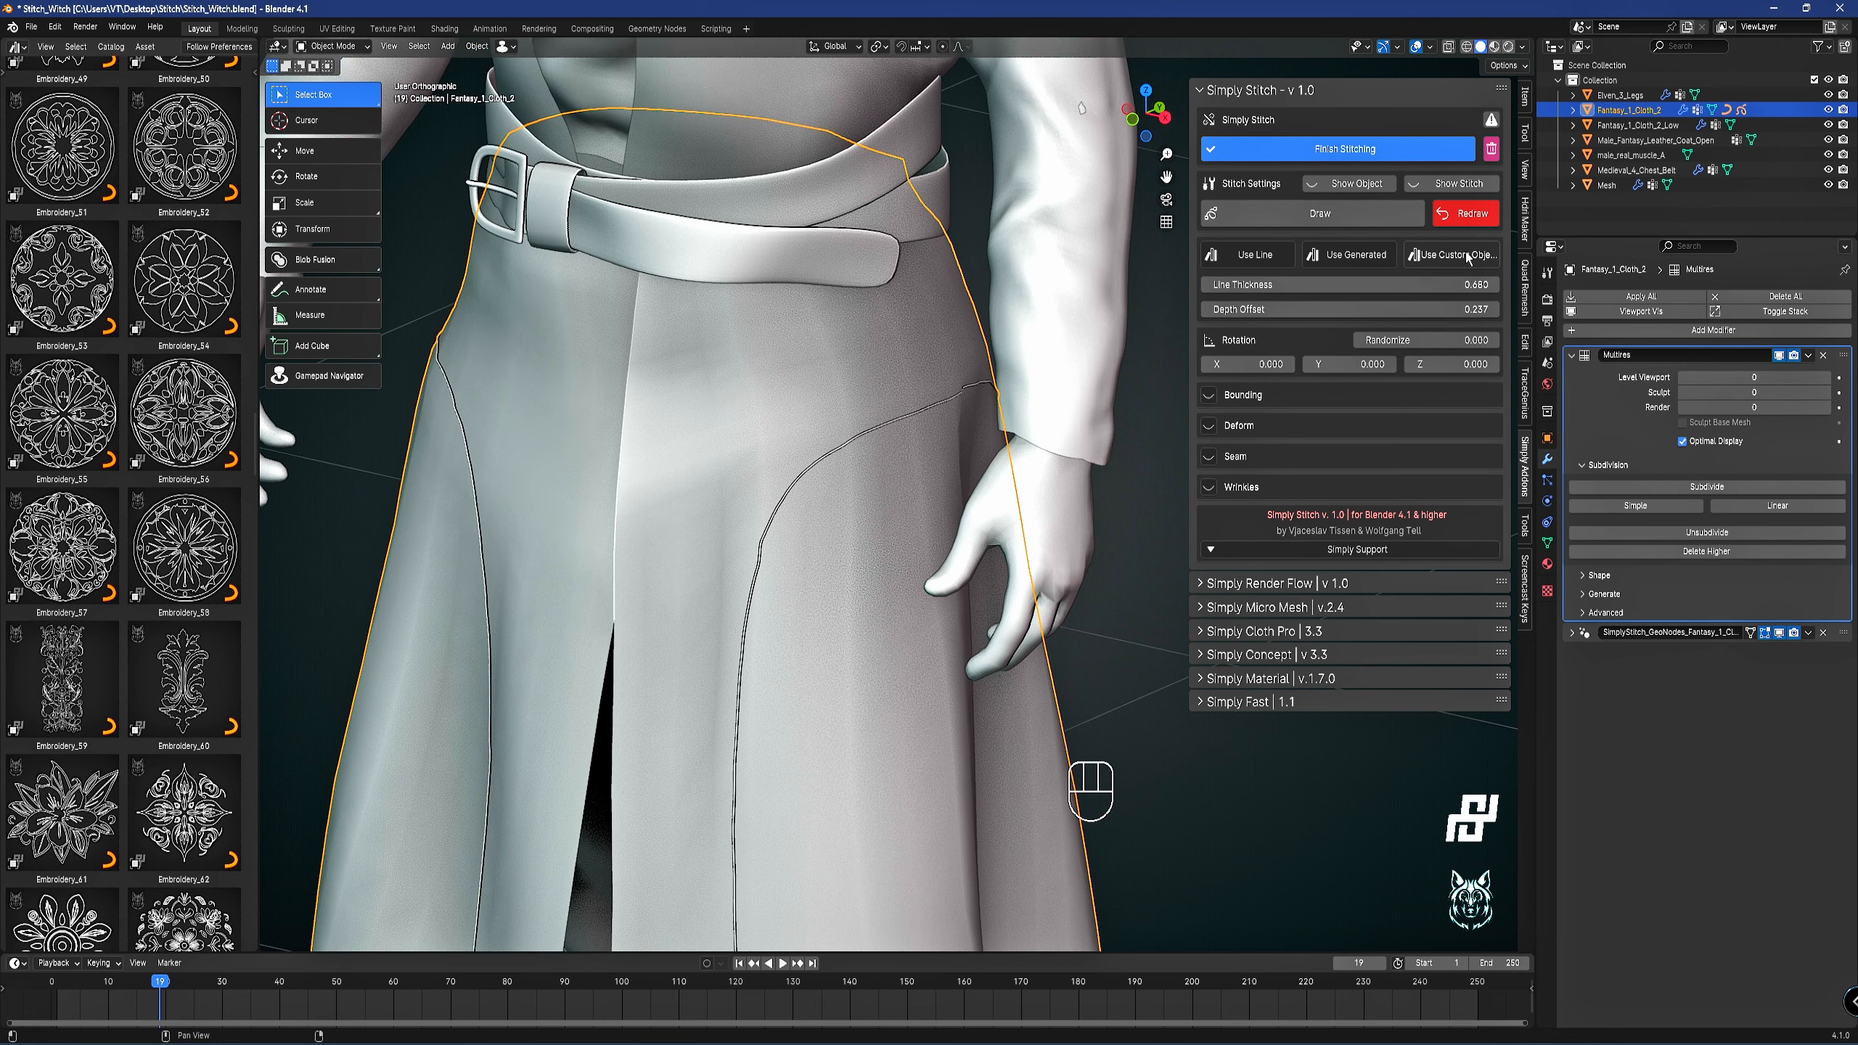
scroll(778, 554, "up", 5)
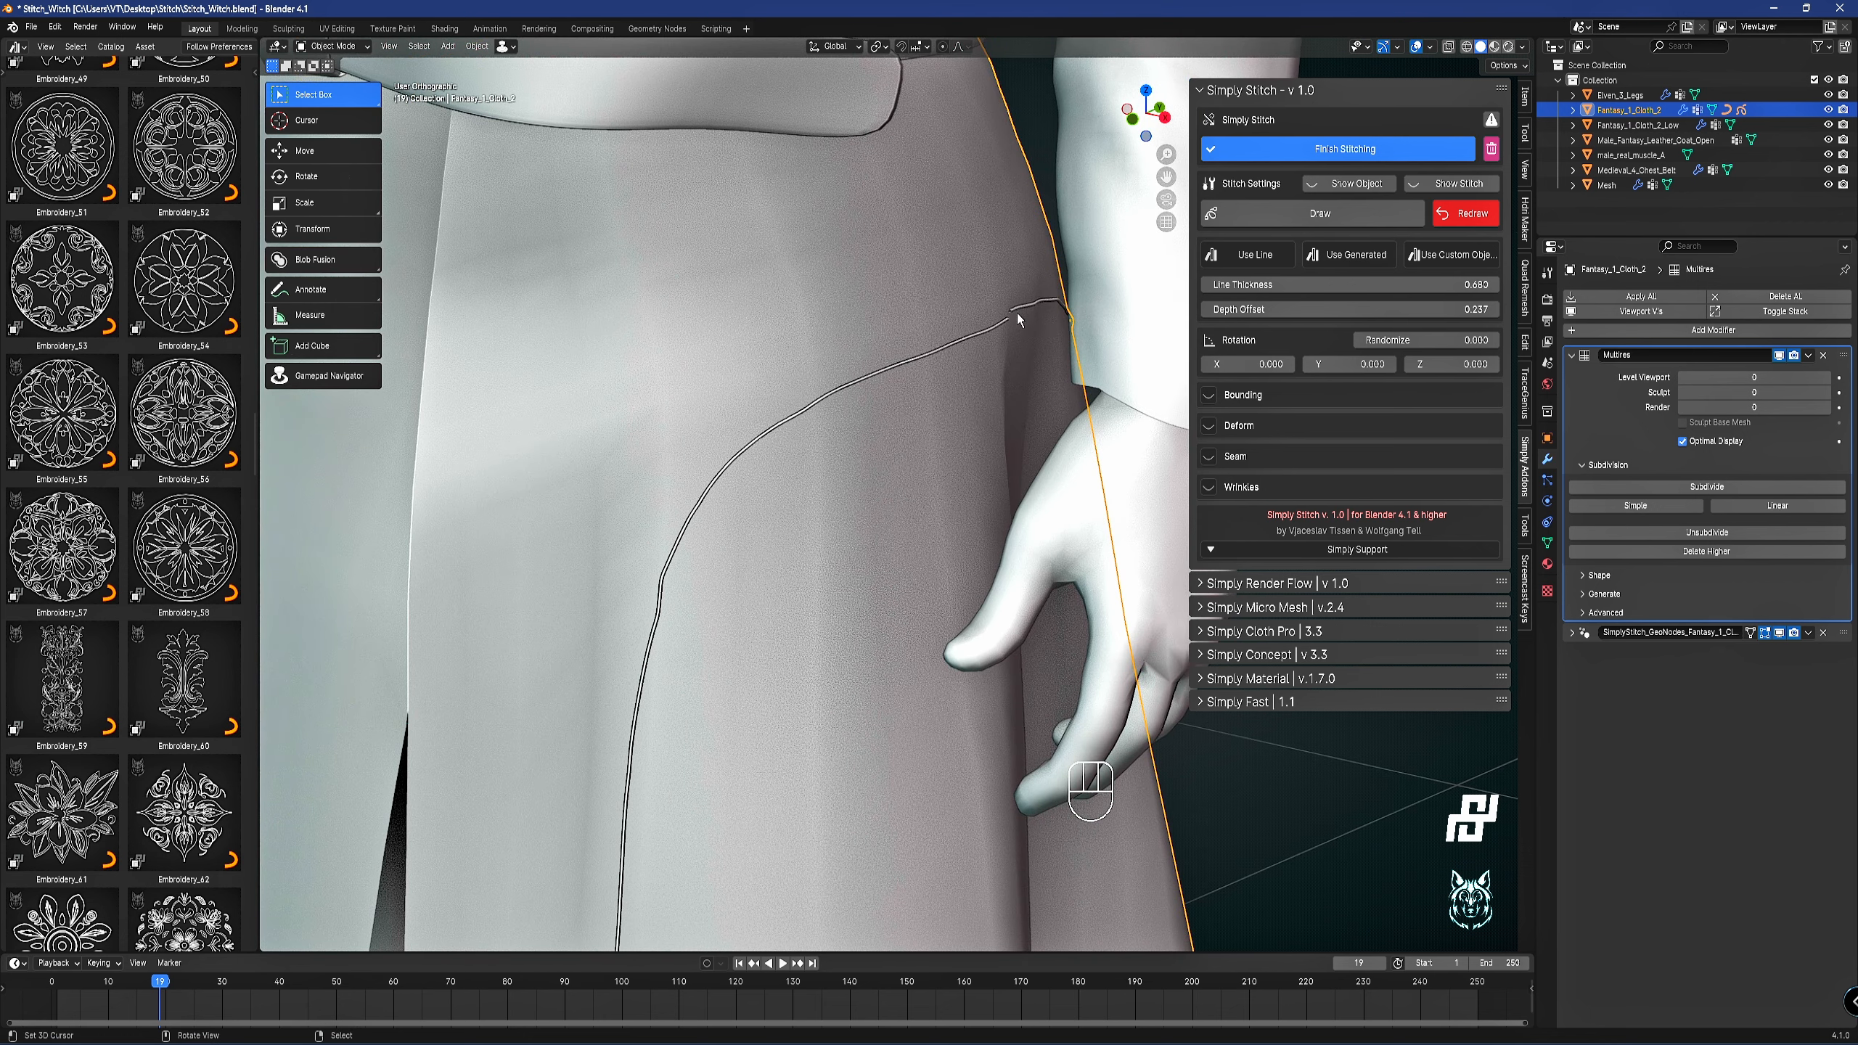
left_click(1268, 256)
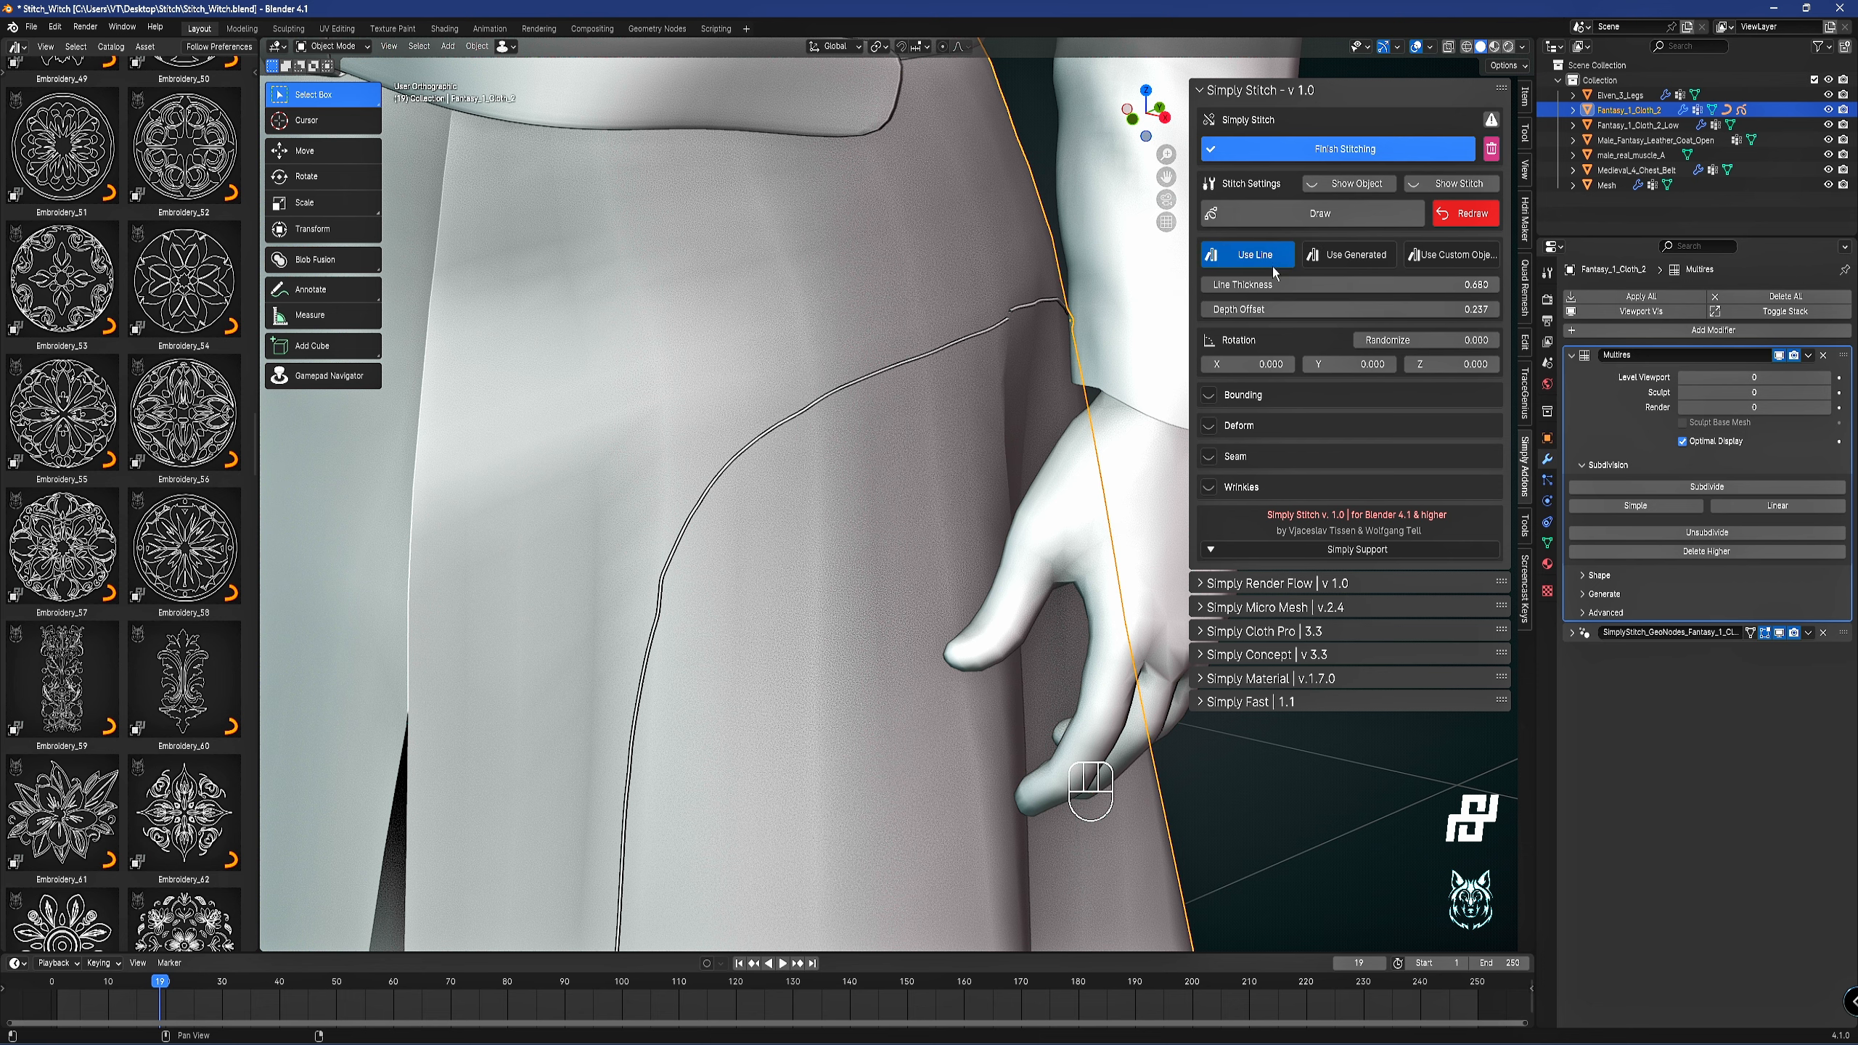
left_click(1350, 255)
scroll(824, 305, "up", 5)
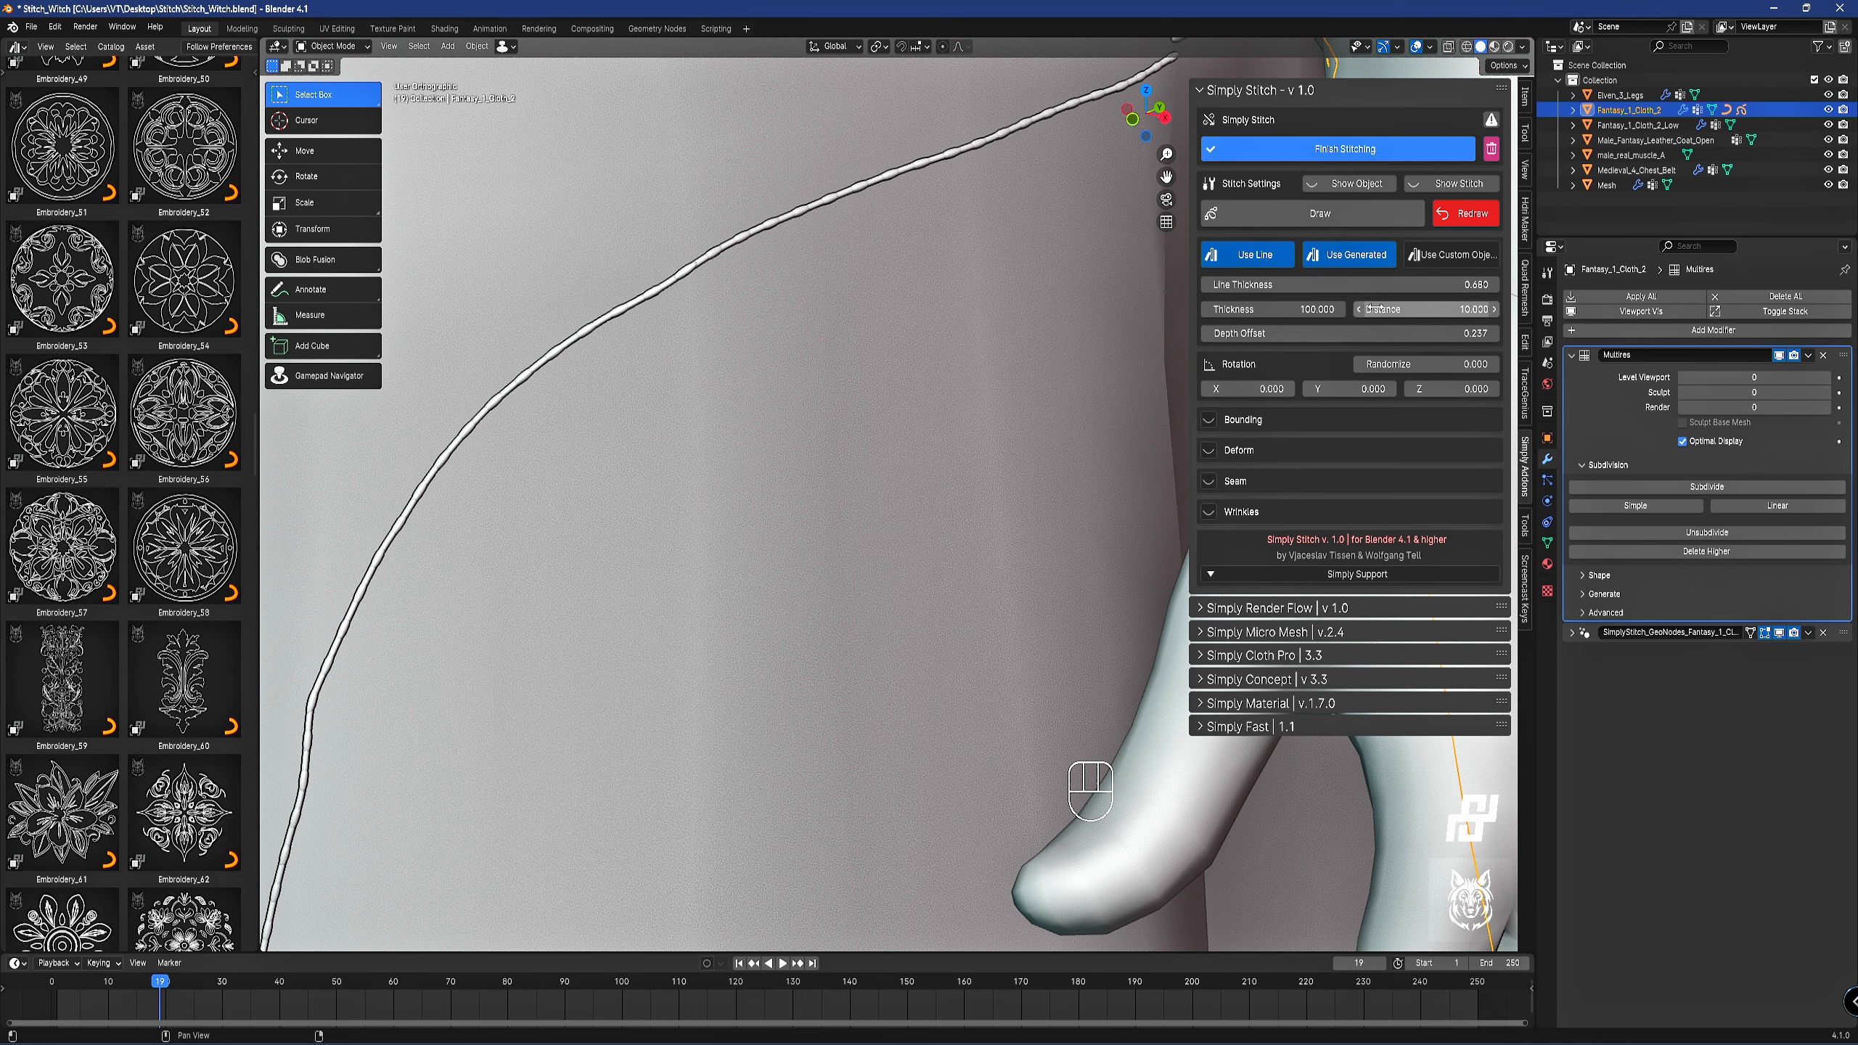
Set the generated stitch thickness to 105.690 and the line thickness to 0.220.
mouse_move(1309, 309)
left_mouse_down("shift")
mouse_move(1339, 309)
mouse_move(1313, 284)
left_mouse_up("shift")
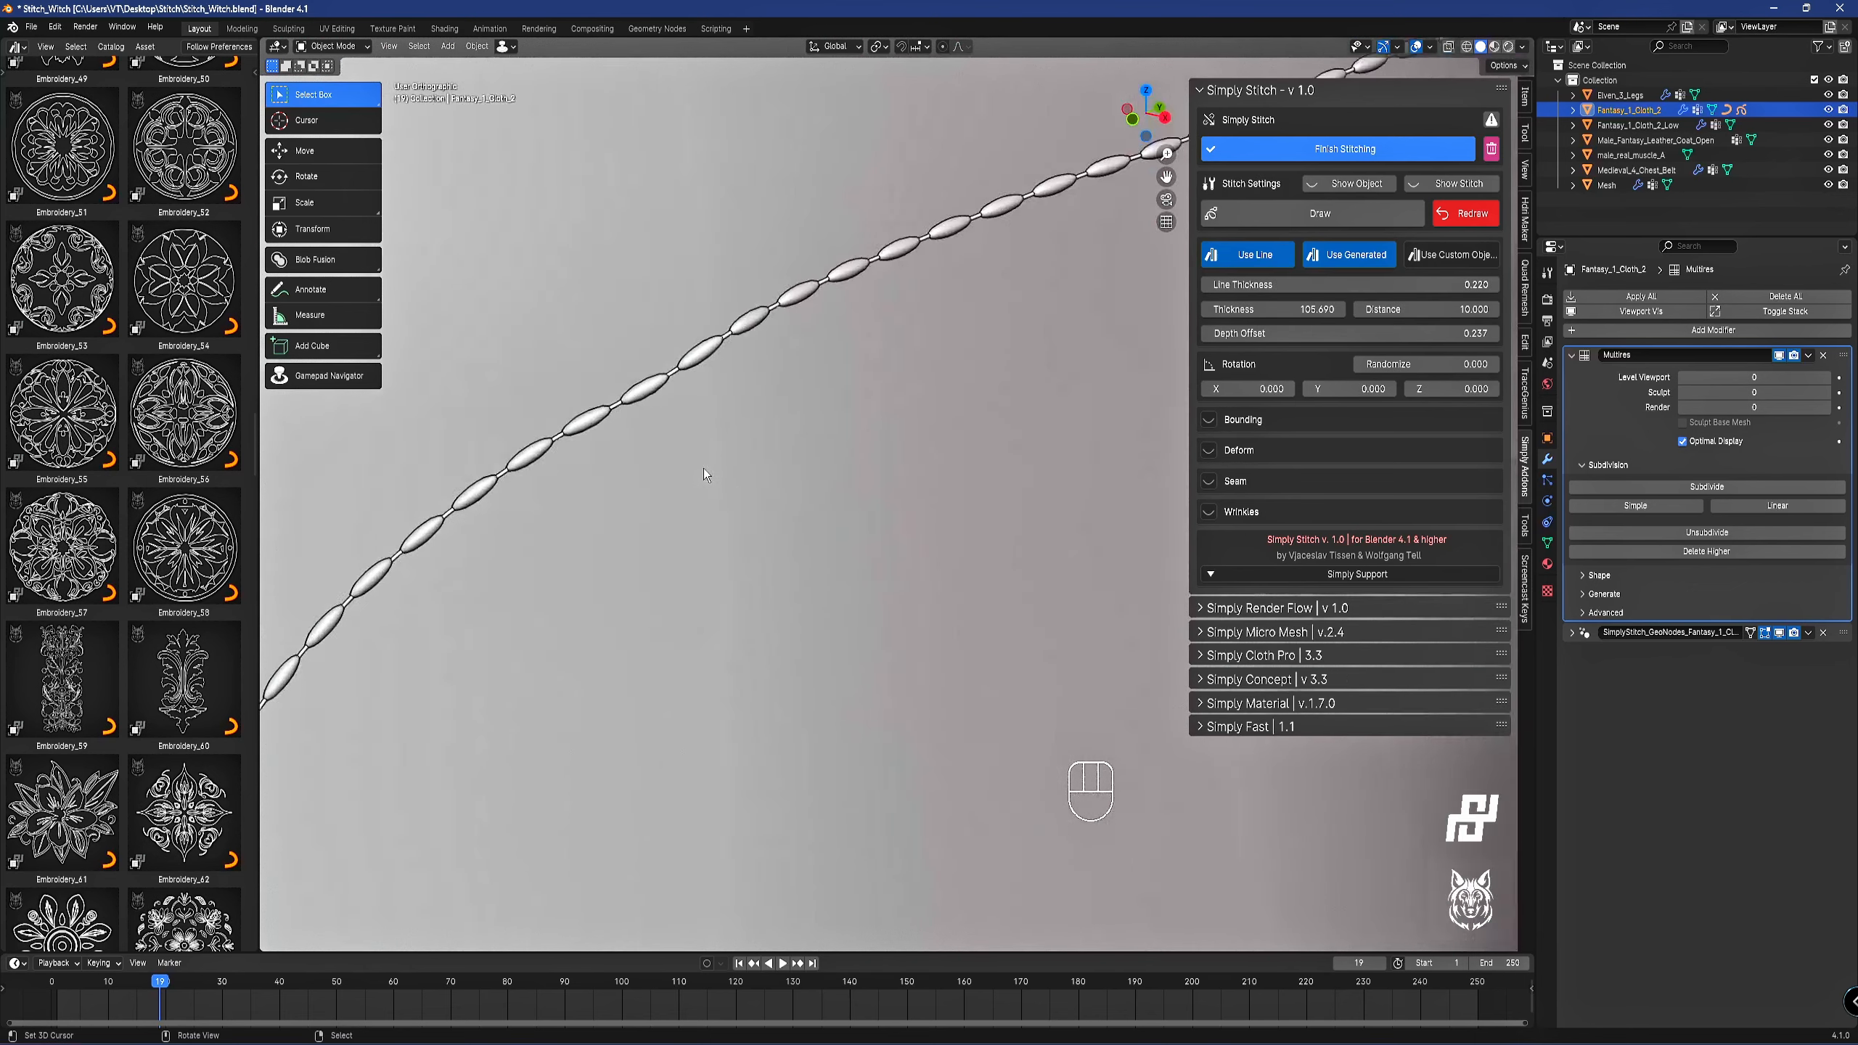
scroll(758, 308, "down", 5)
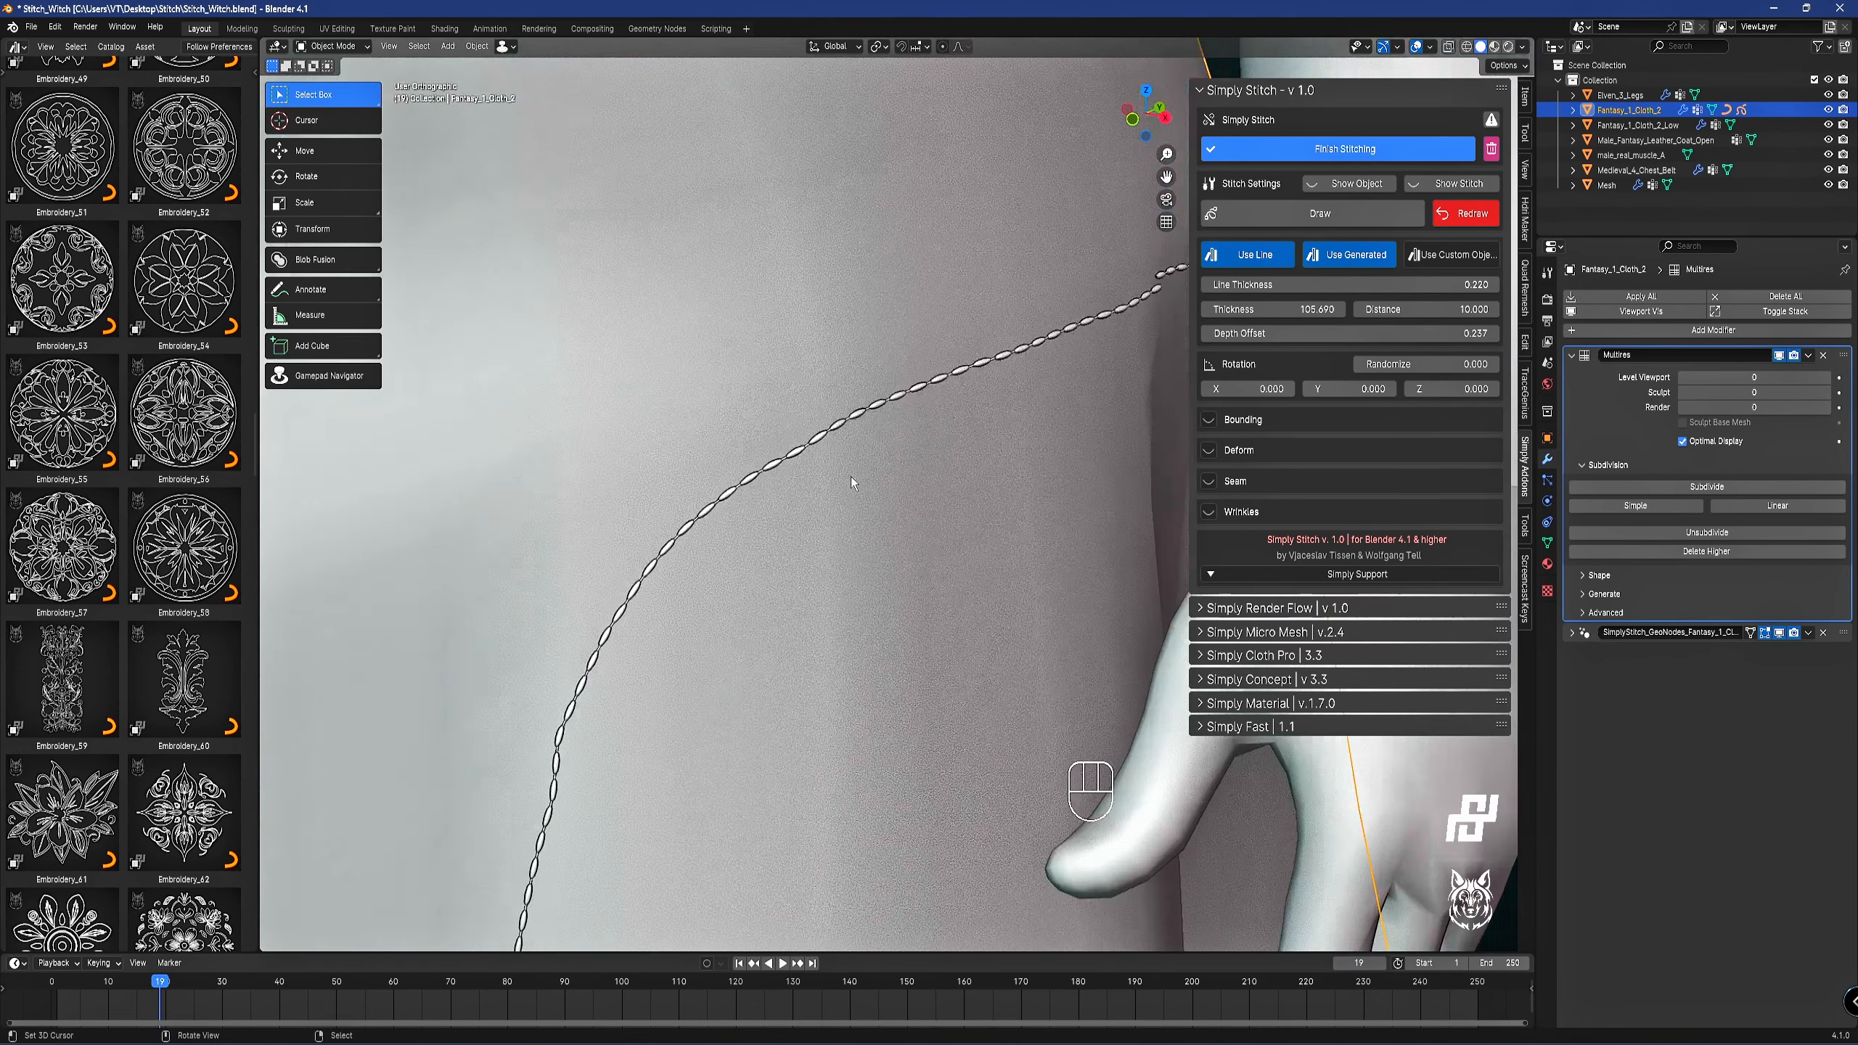
scroll(812, 453, "up", 5)
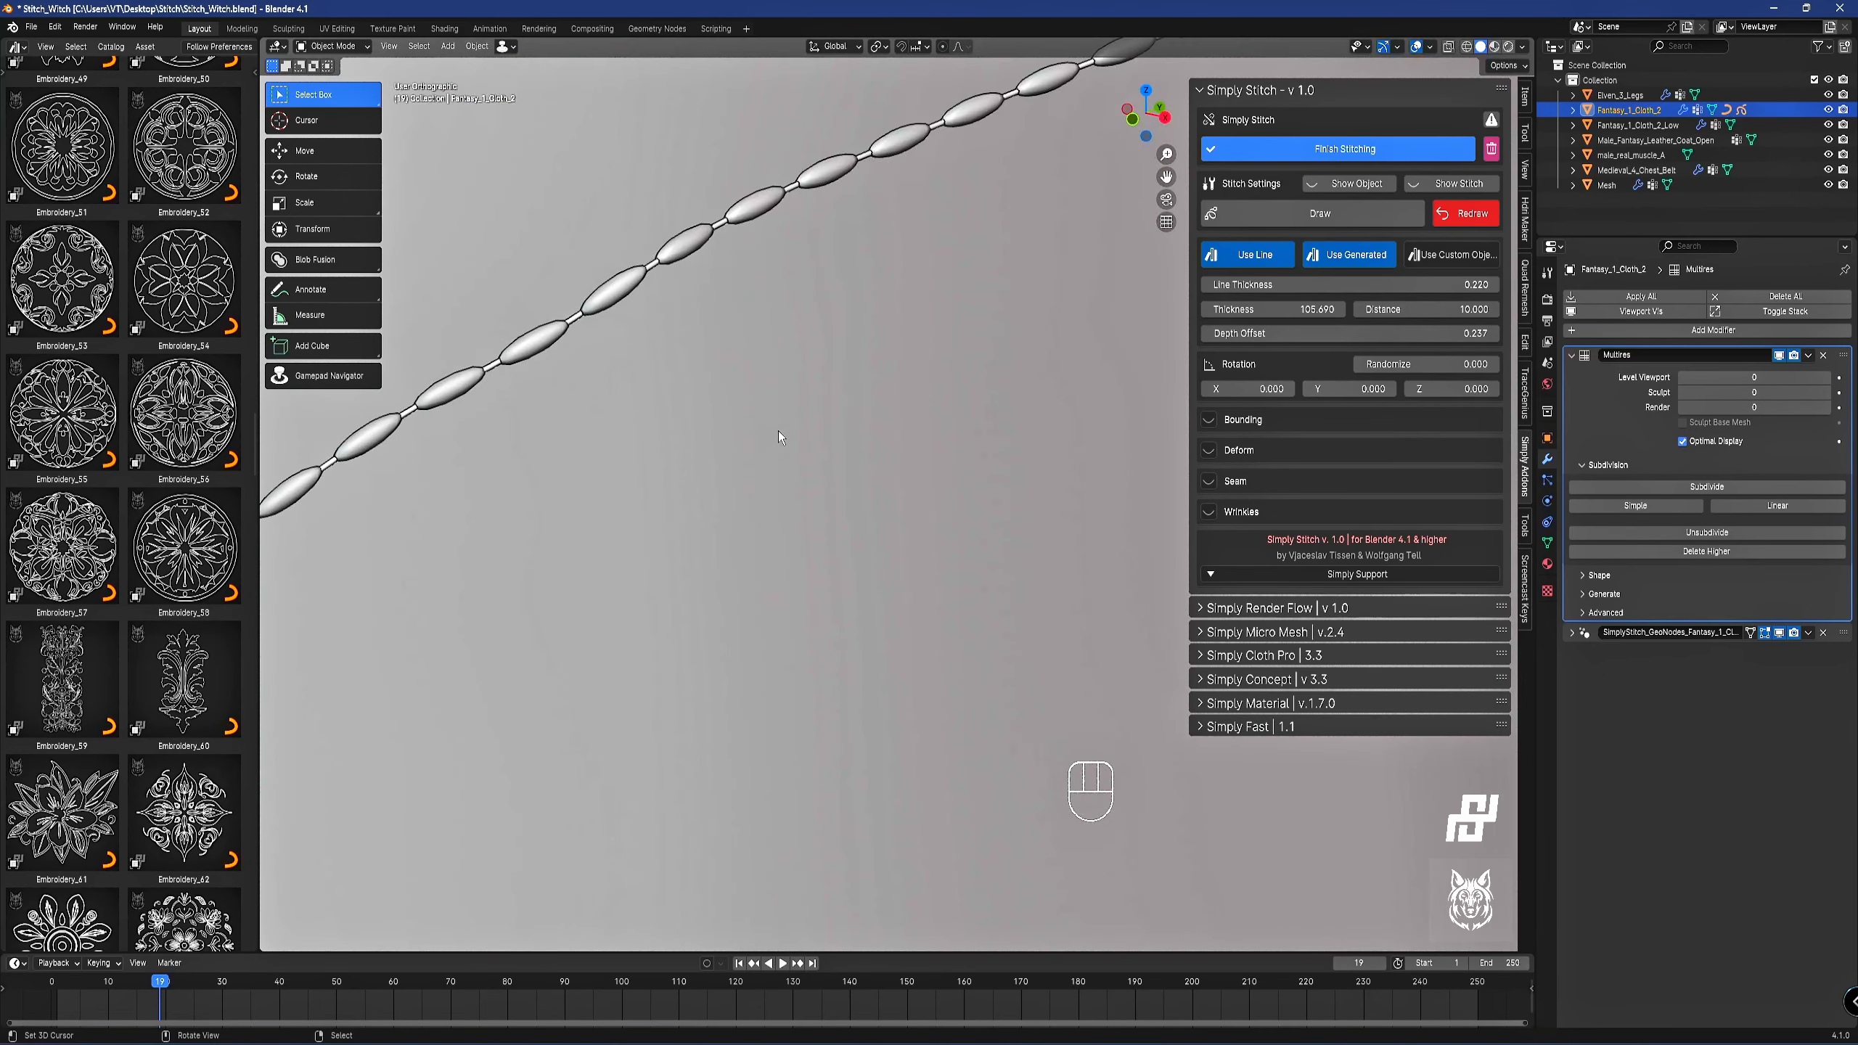
Toggle the connecting line to compare the look, leaving only the generated stitches enabled on the skirt.
left_click(1266, 258)
left_click(1236, 260)
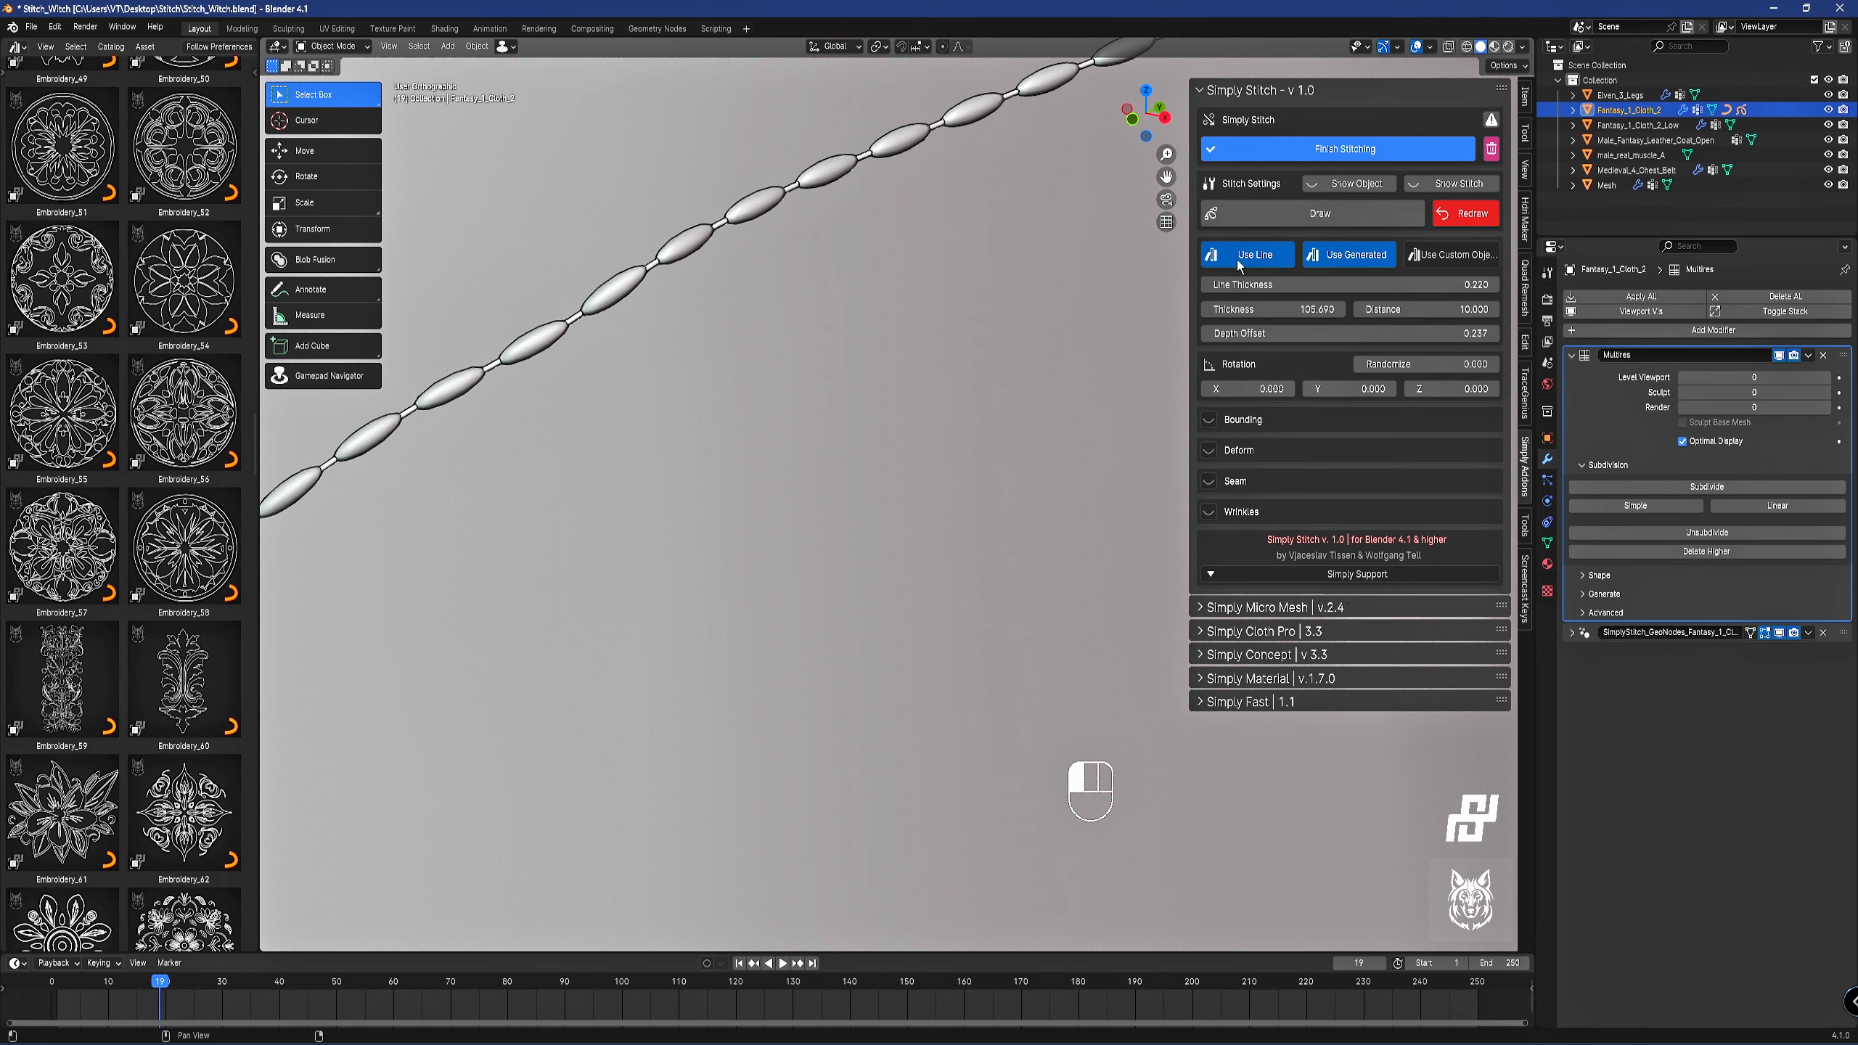
left_click(1242, 258)
scroll(799, 371, "down", 12)
middle_click_drag(884, 383, 900, 424)
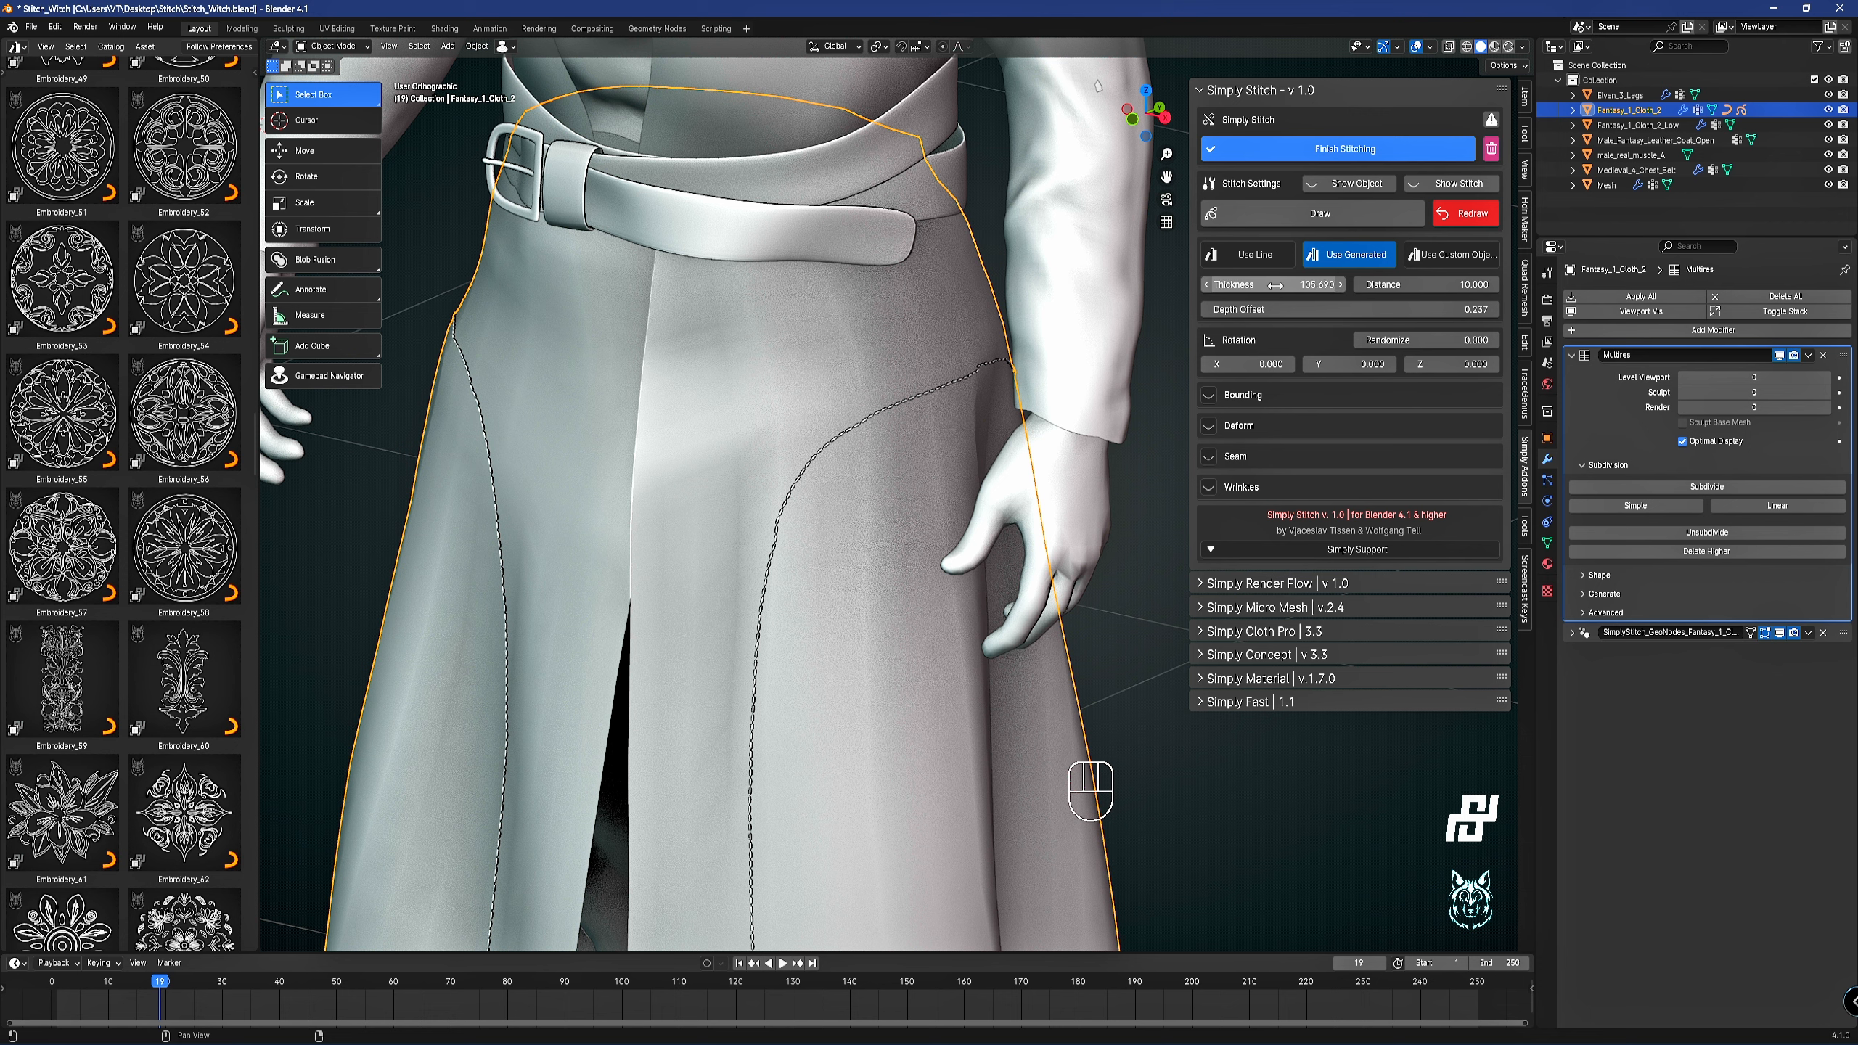
Try larger generated stitches with a thickness of 286.090 and a distance of 122.800 and check the skirt's back.
left_click_drag(1273, 285, 1339, 285)
left_click_drag(1273, 284, 1456, 284)
scroll(1022, 371, "down", 6)
middle_click_drag(904, 434, 657, 431)
scroll(833, 464, "up", 5)
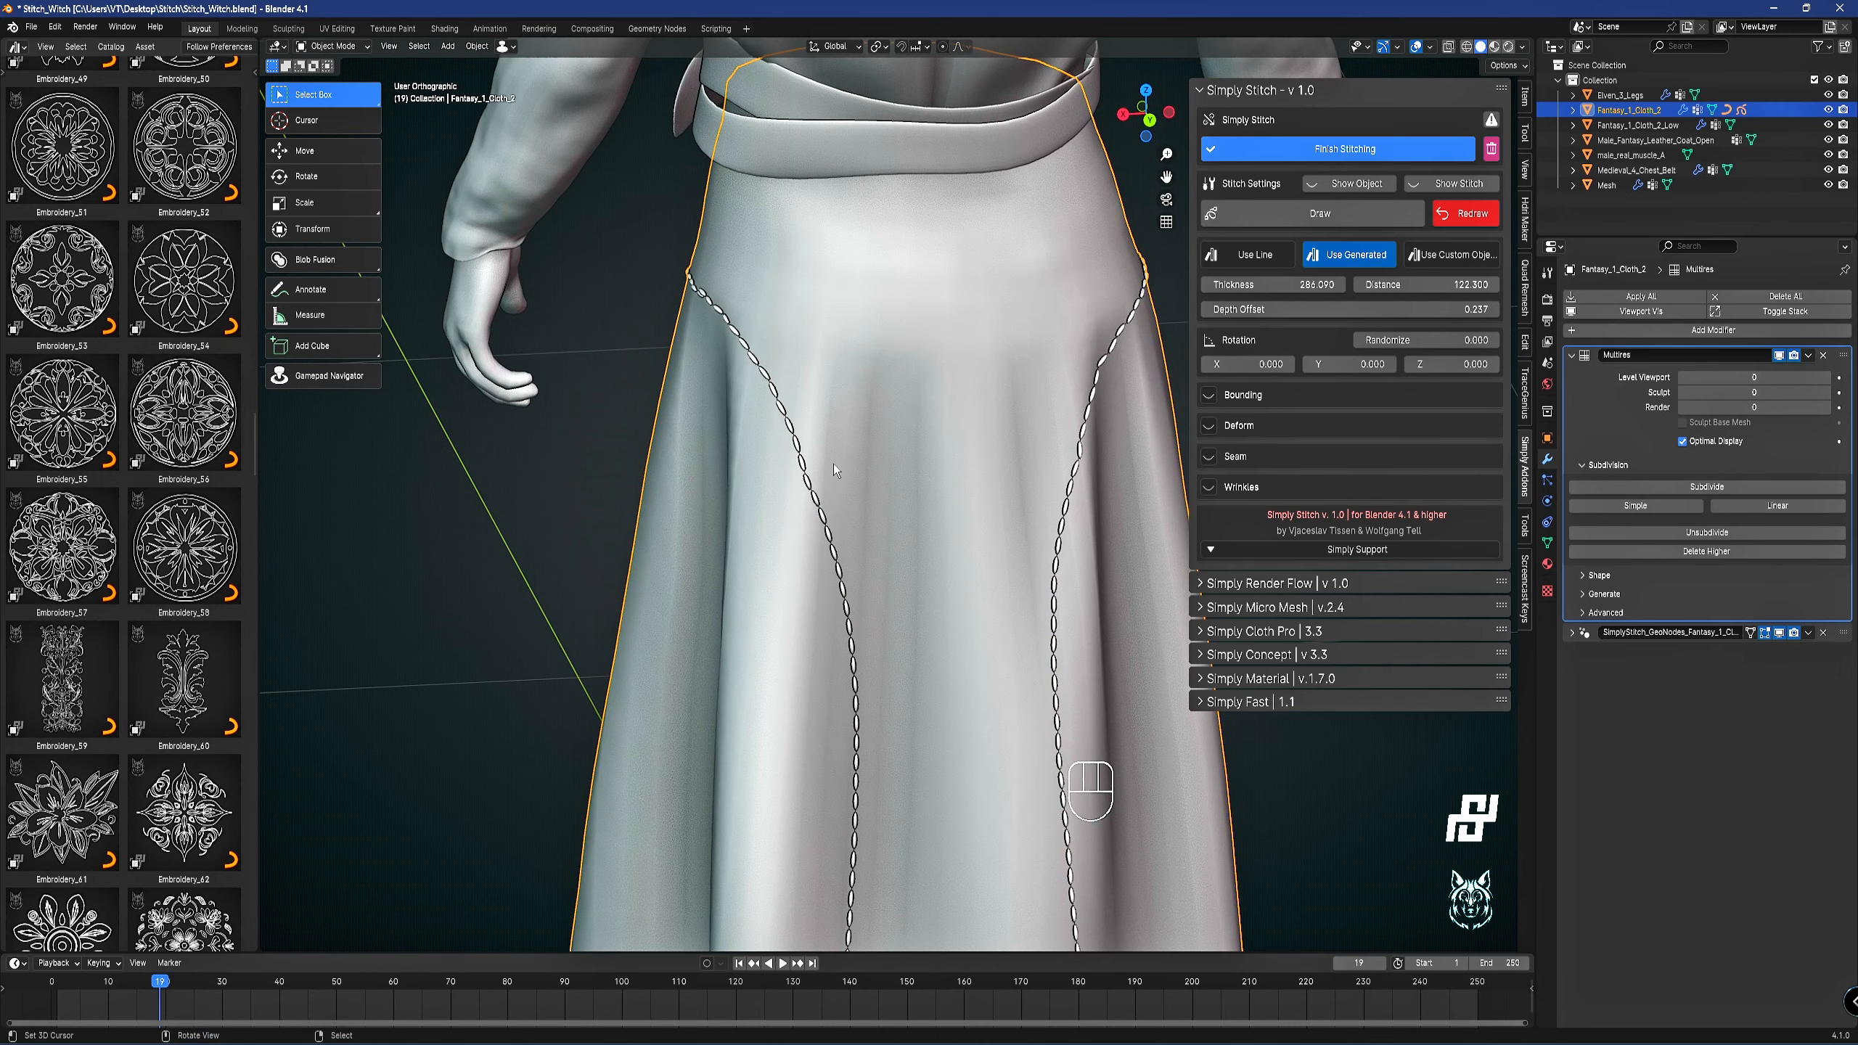
Reduce the generated stitches to a thickness of 131.090 and a distance of 13.200.
middle_click_drag(871, 446, 1095, 299, "shift")
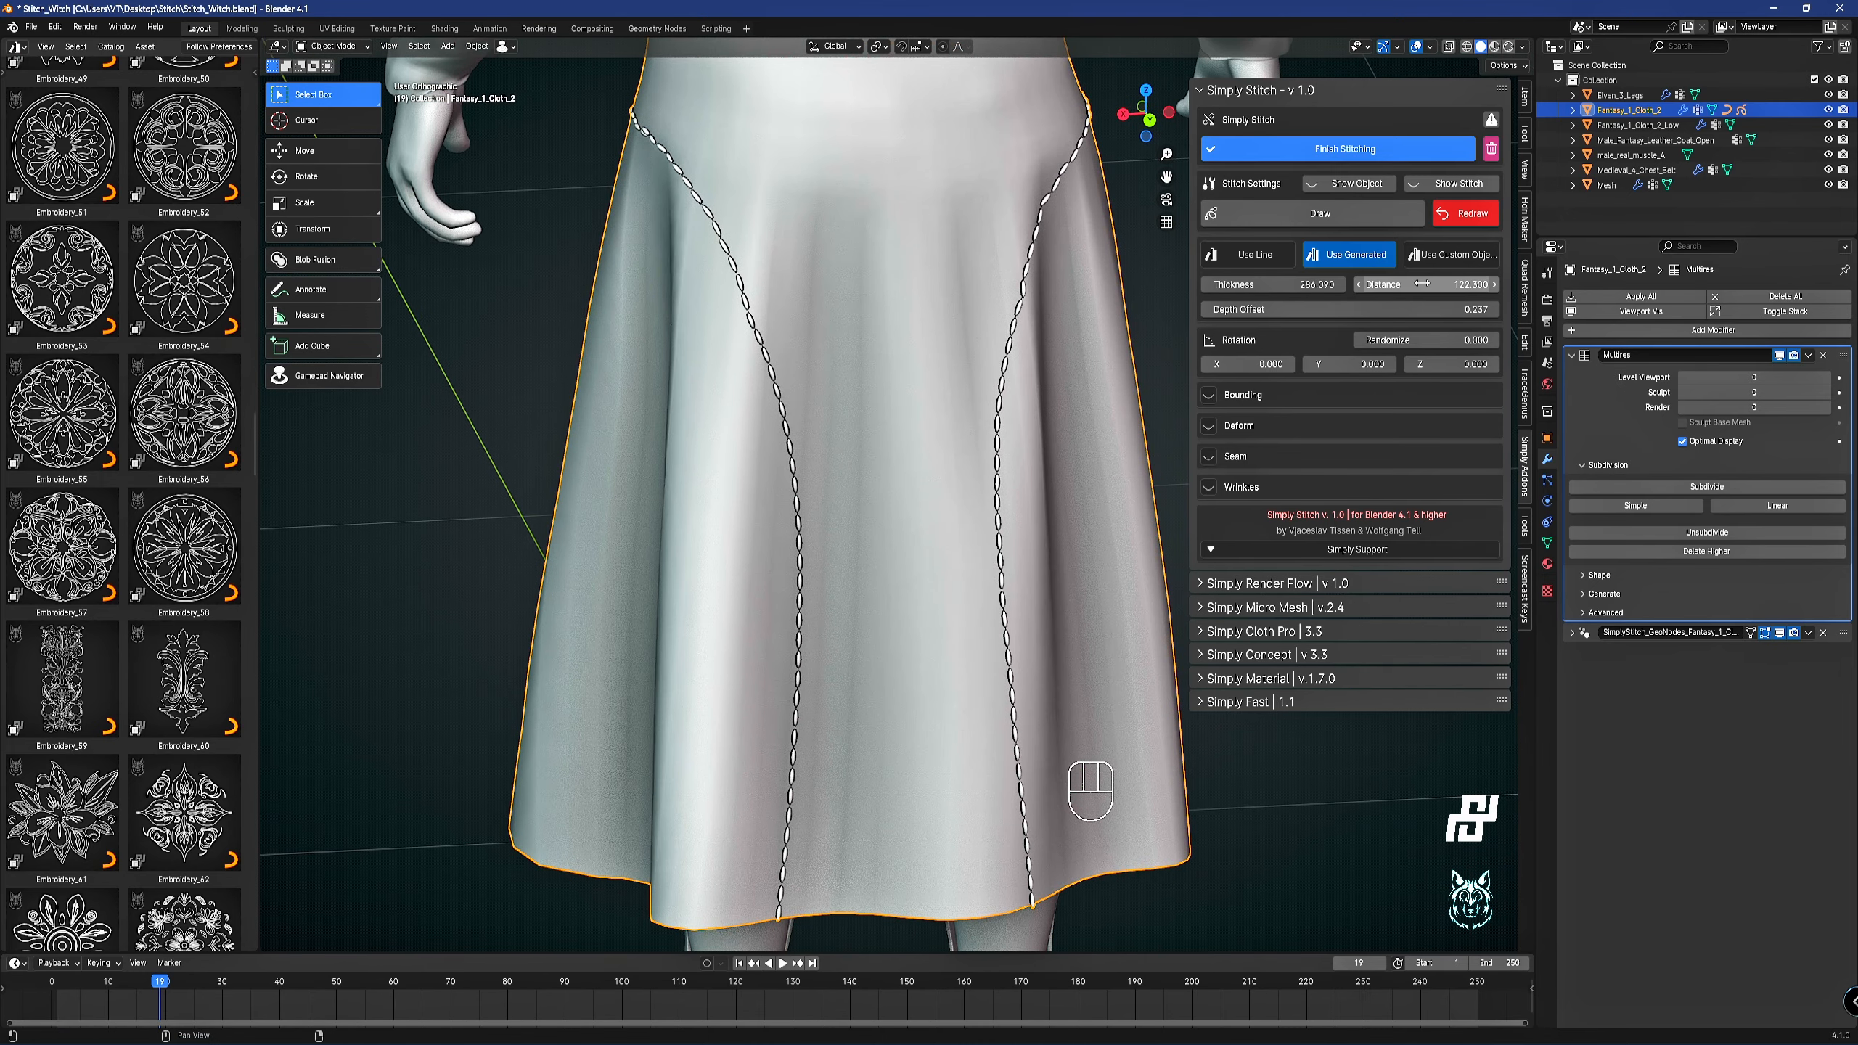
left_click_drag(1273, 283, 1331, 283)
left_click_drag(1454, 284, 1495, 284)
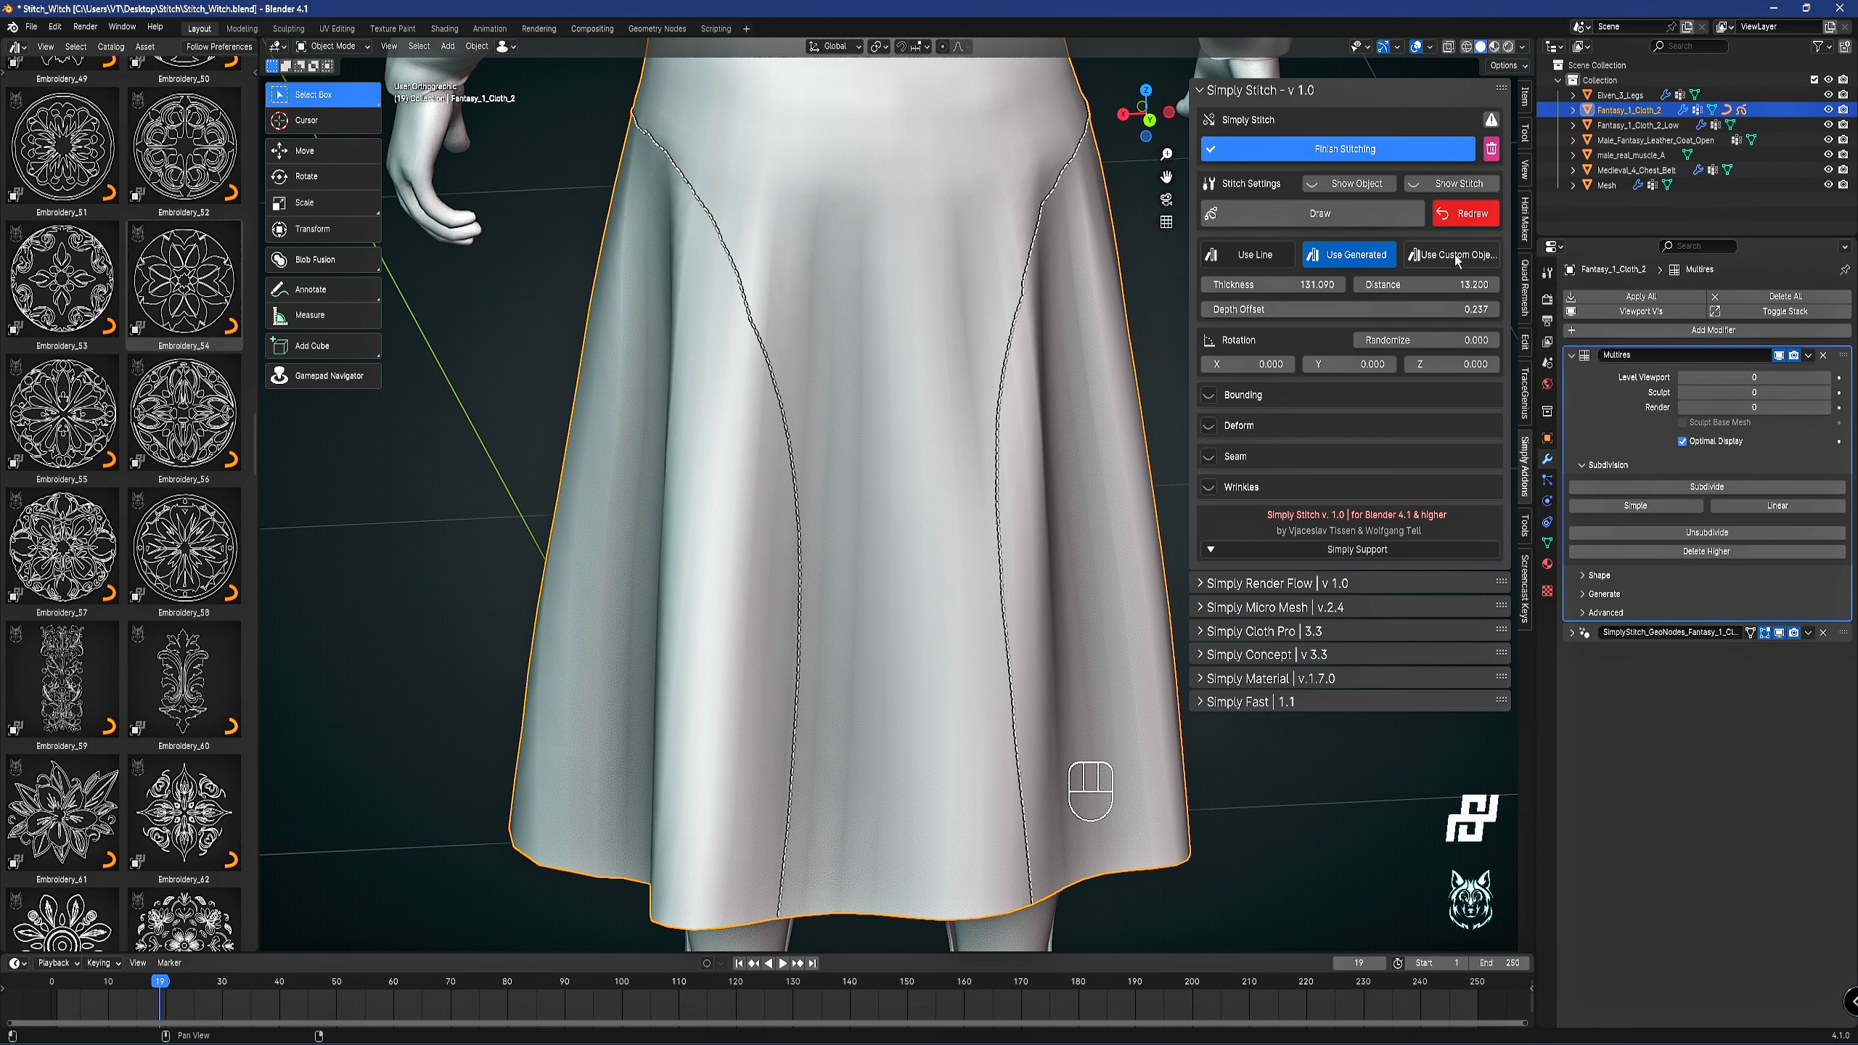
Widen the asset browser, browse the stitch library, and place the Stitch Type 6 asset in the scene beside the skirt.
scroll(128, 433, "up", 20)
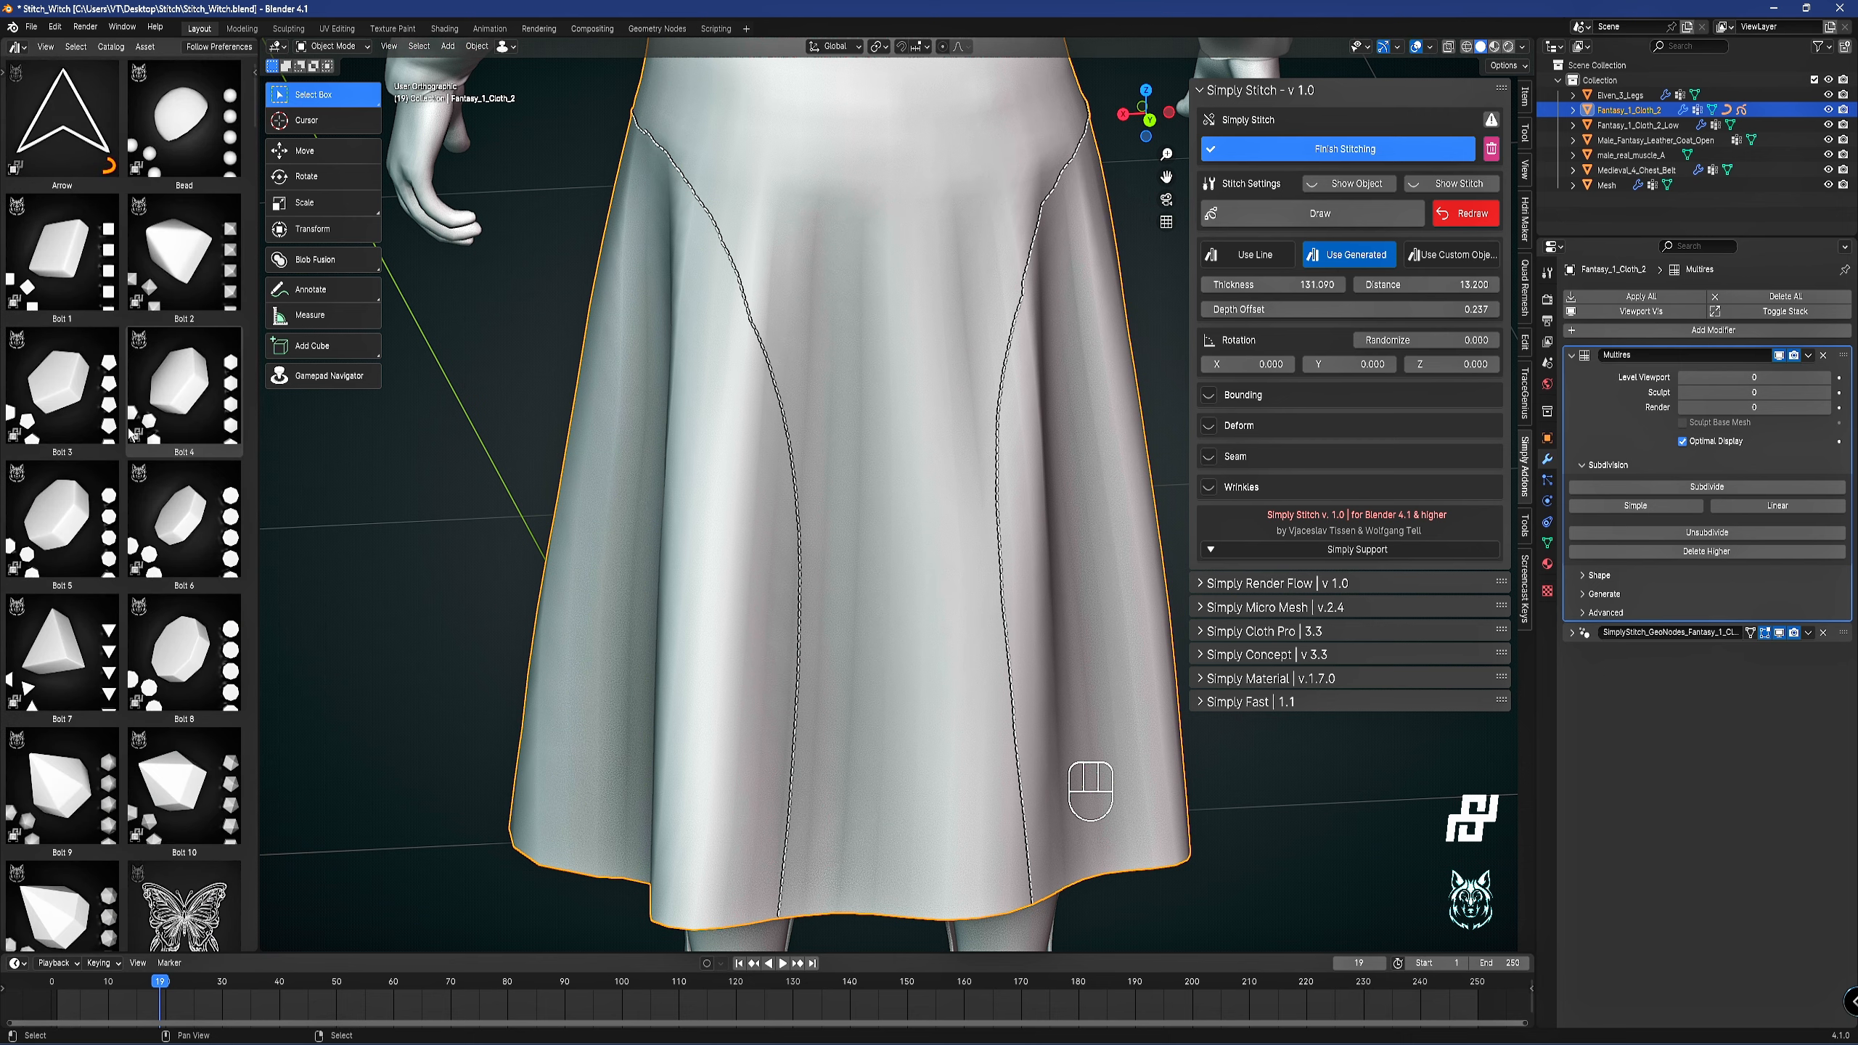
left_click_drag(253, 95, 481, 96)
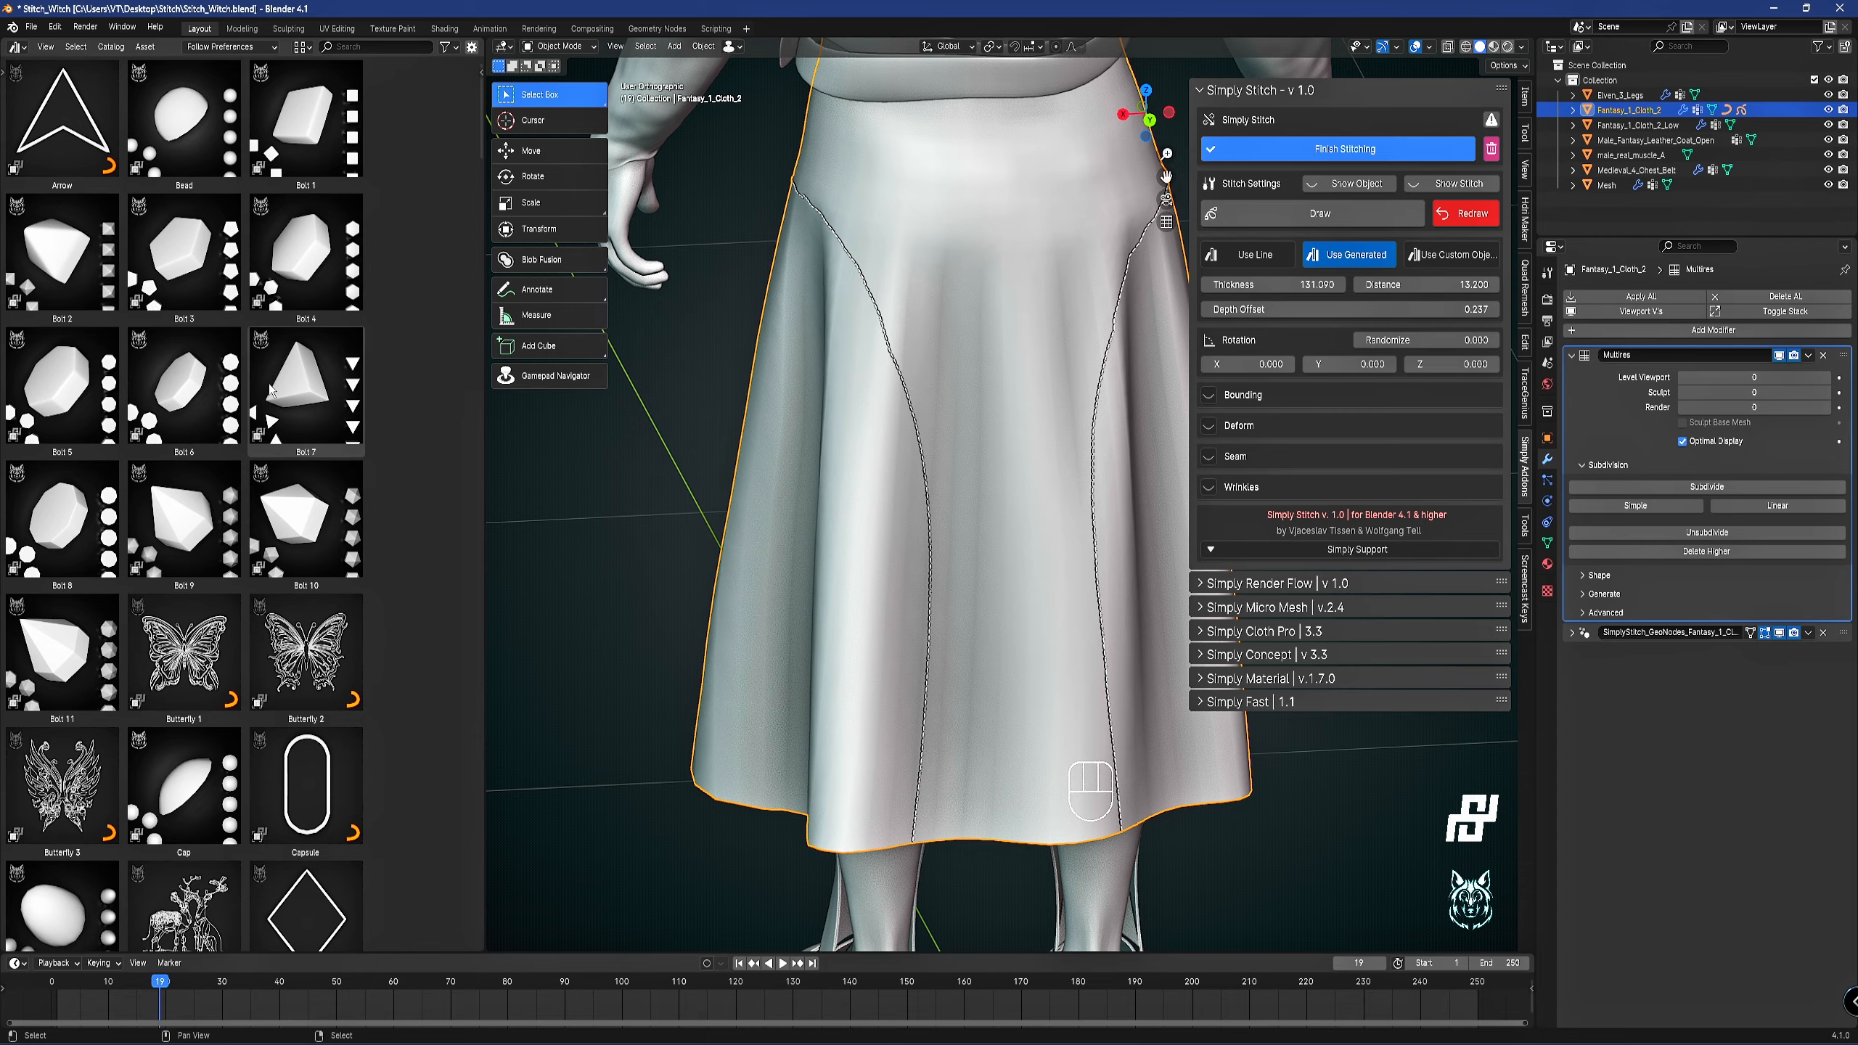
scroll(269, 388, "down", 10)
scroll(278, 426, "down", 8)
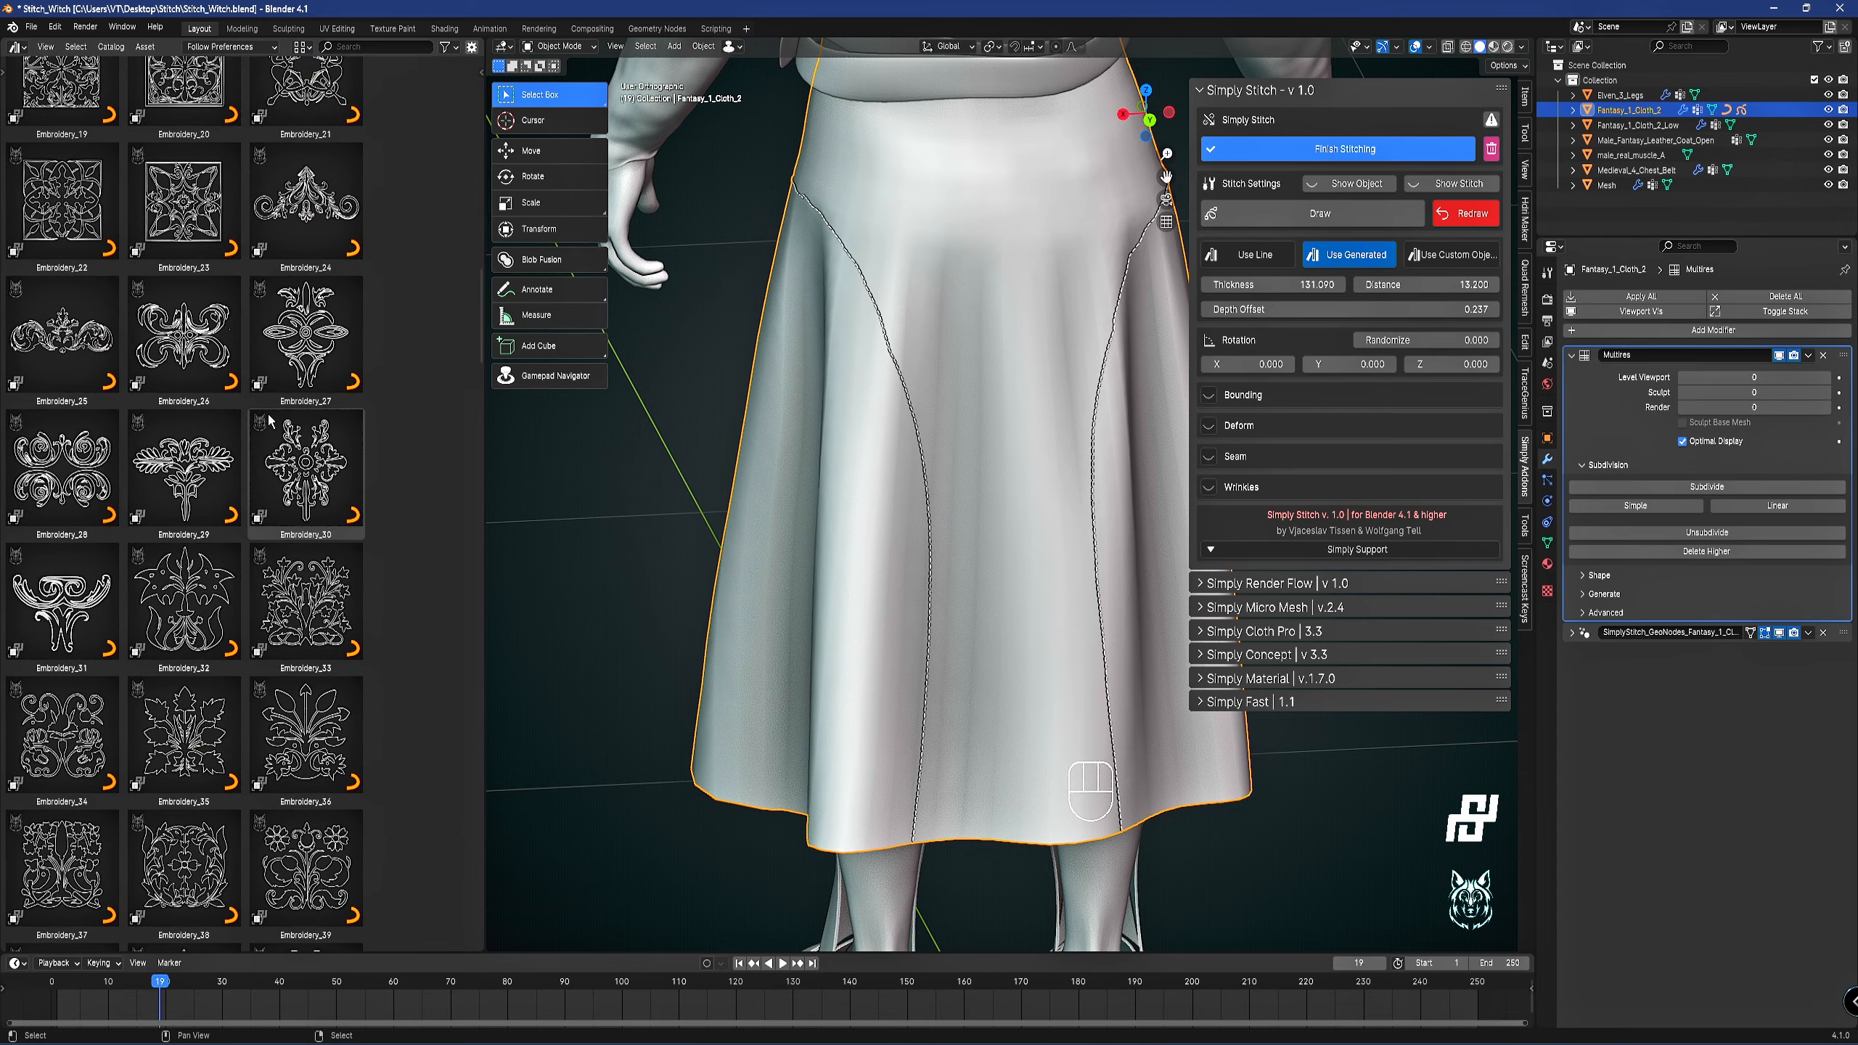
scroll(259, 363, "down", 12)
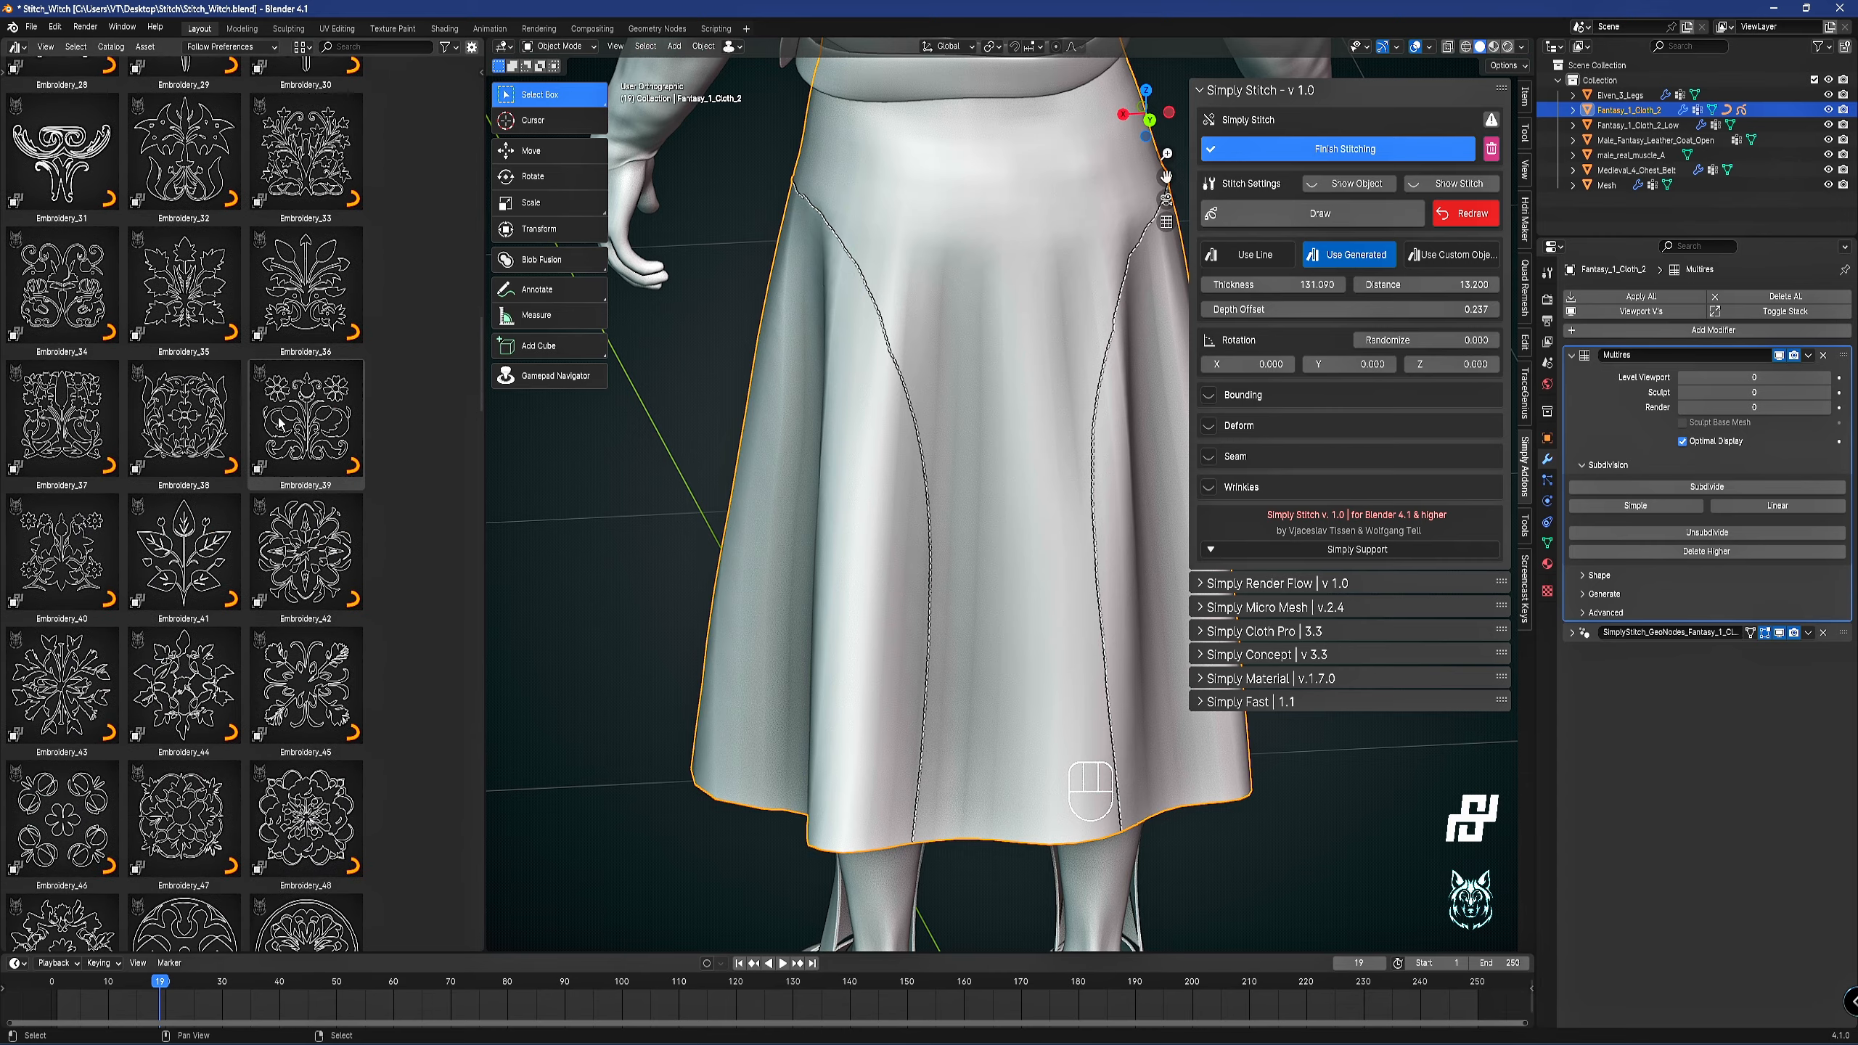
scroll(266, 421, "down", 12)
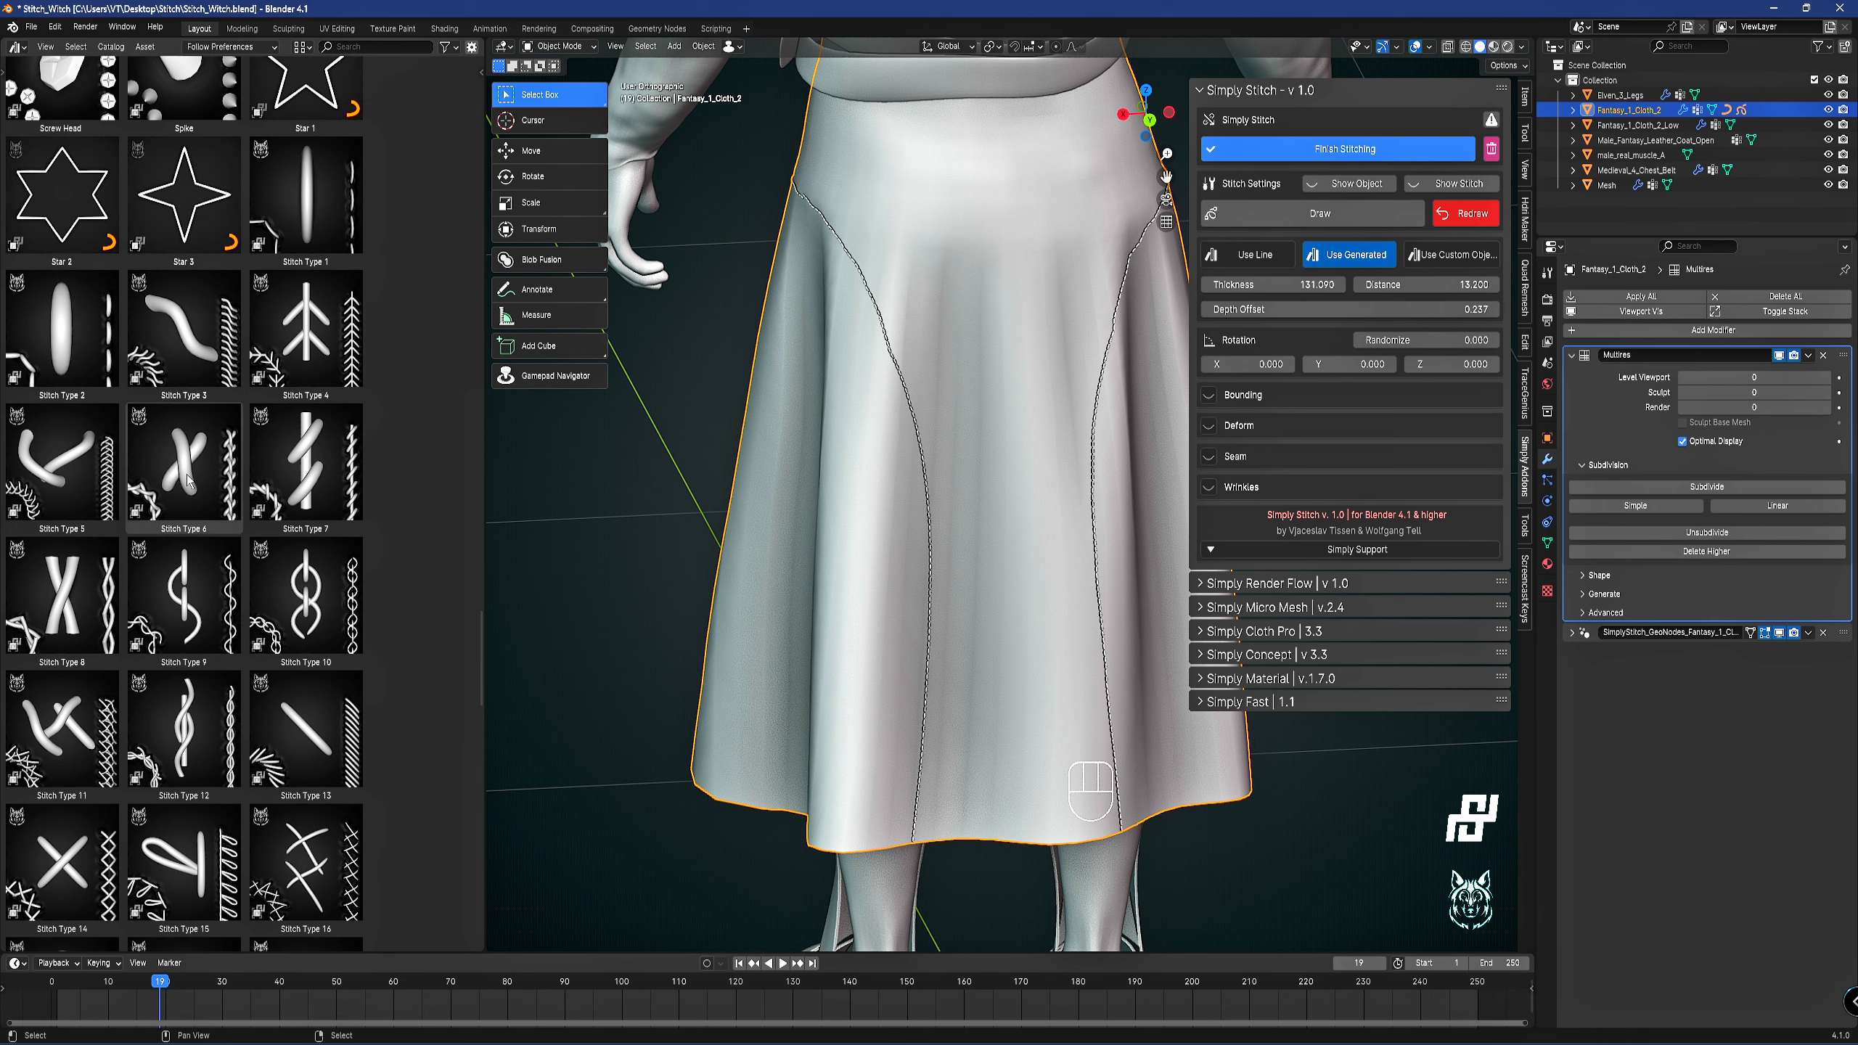
left_click_drag(174, 486, 679, 439)
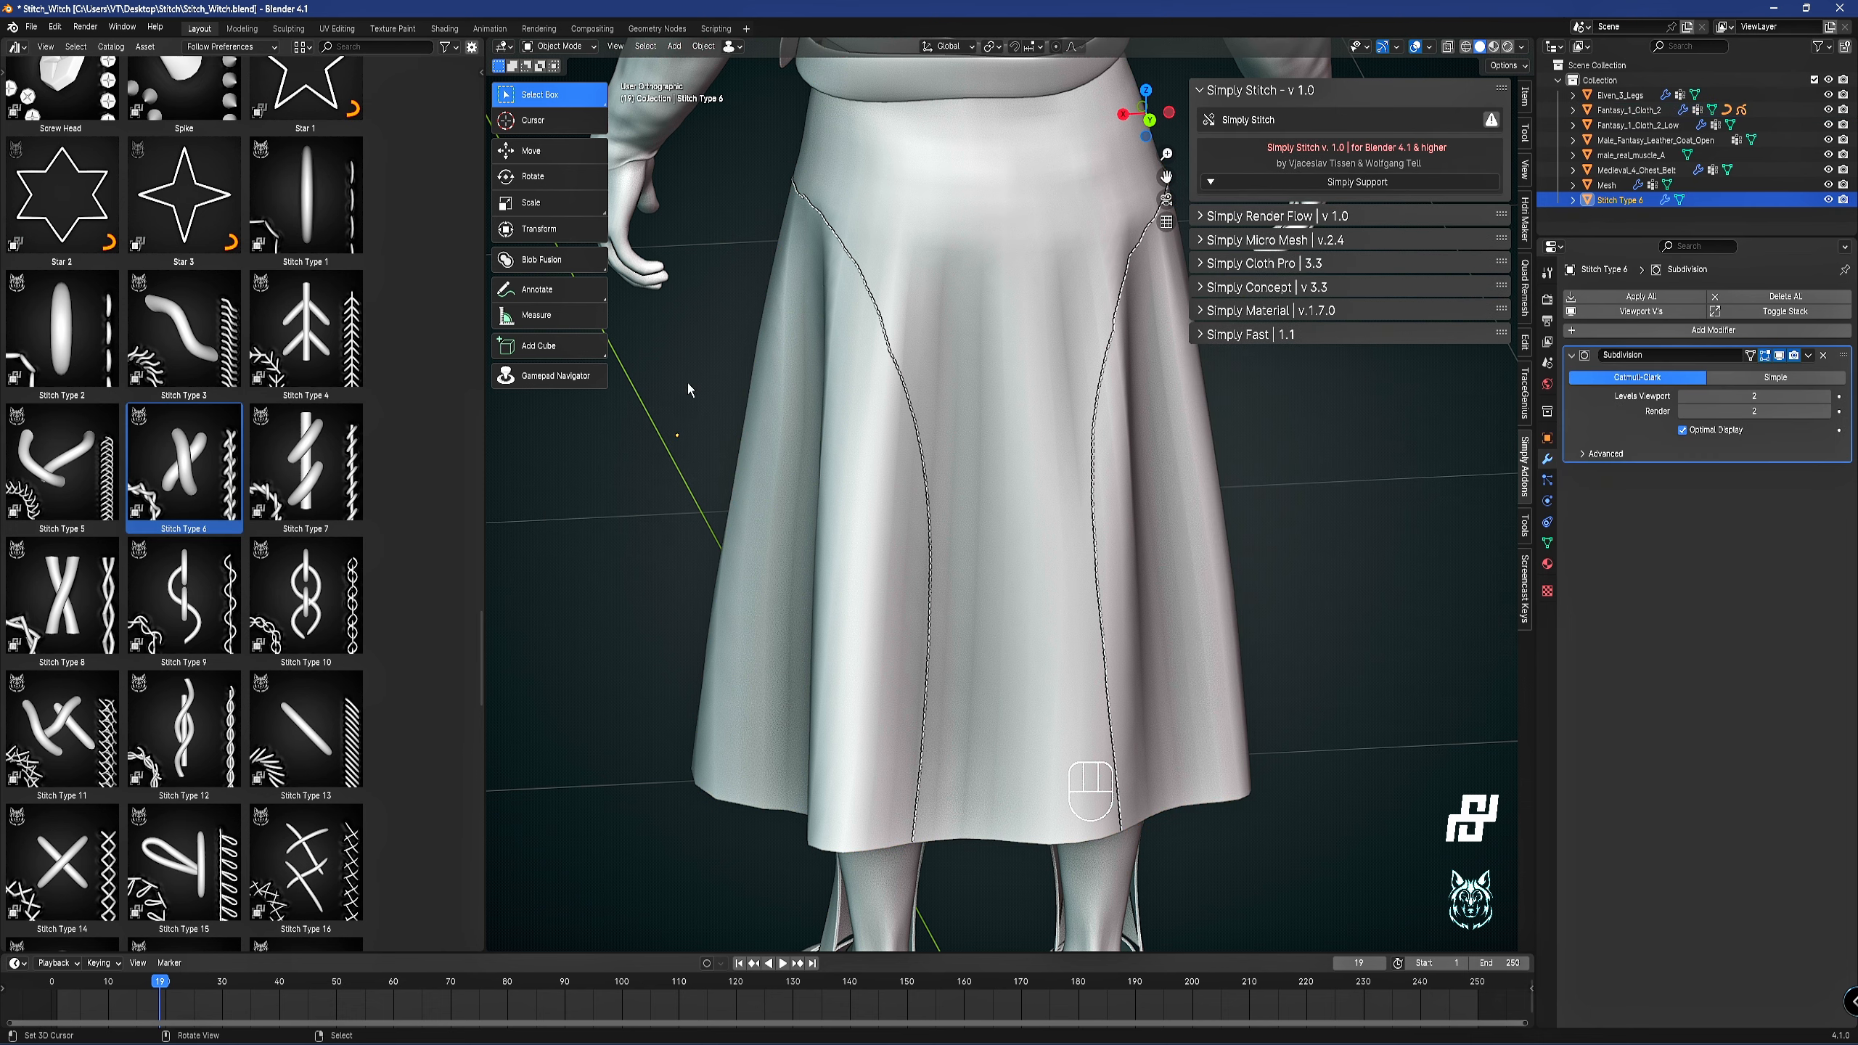
Reselect the skirt and switch its stitching from generated stitches to a custom object.
left_click(926, 368)
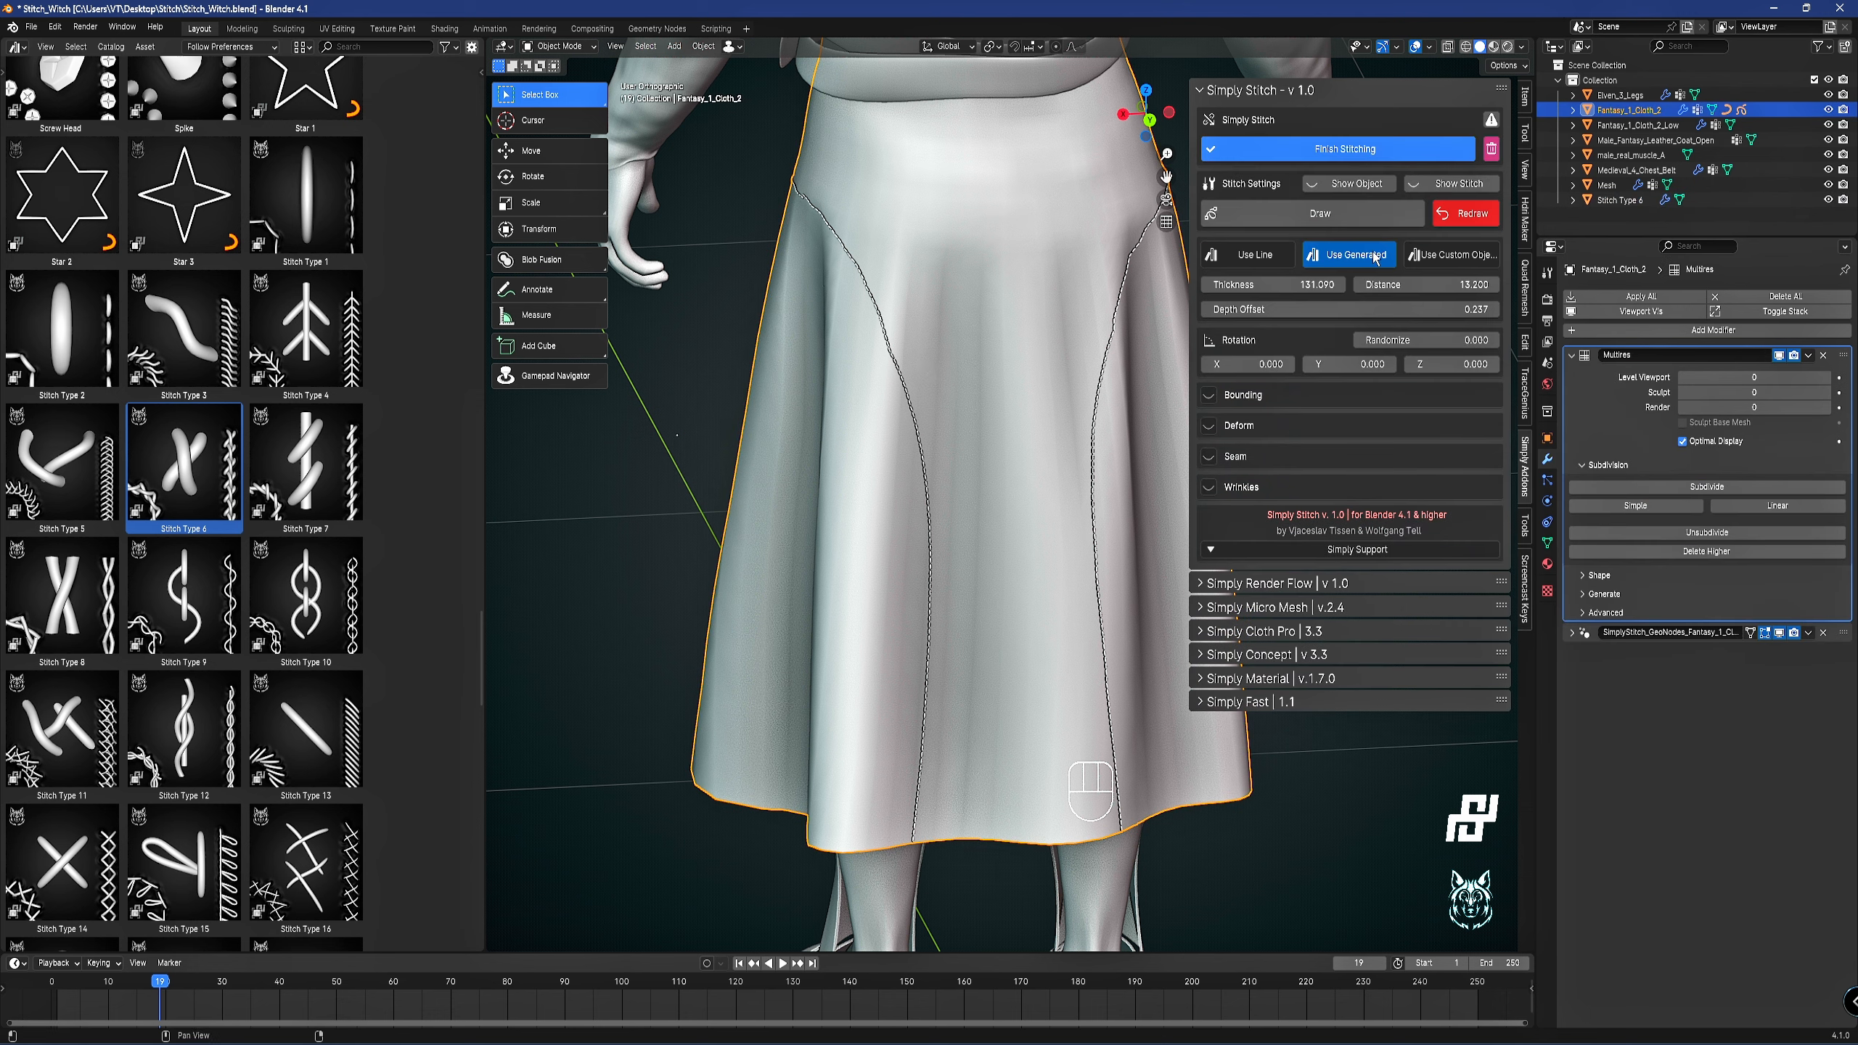
left_click(1344, 265)
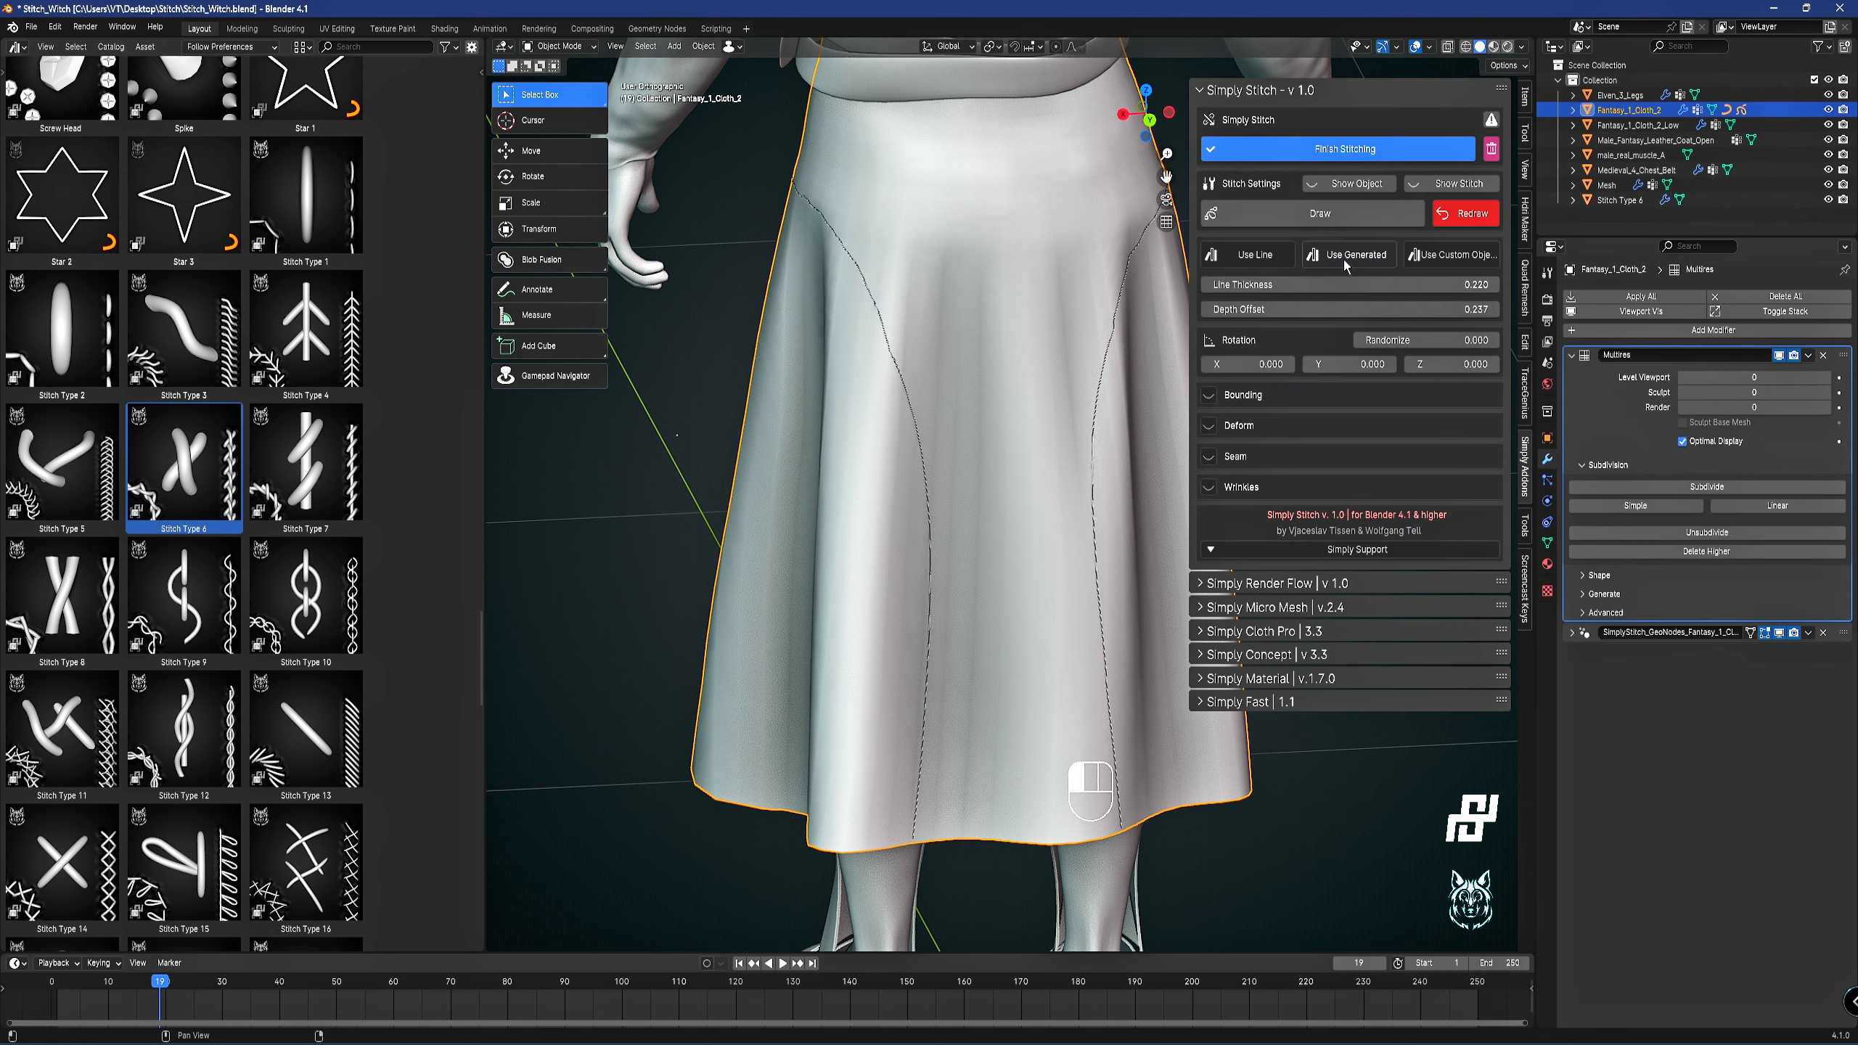
left_click_drag(1188, 274, 1138, 273)
left_click(1443, 254)
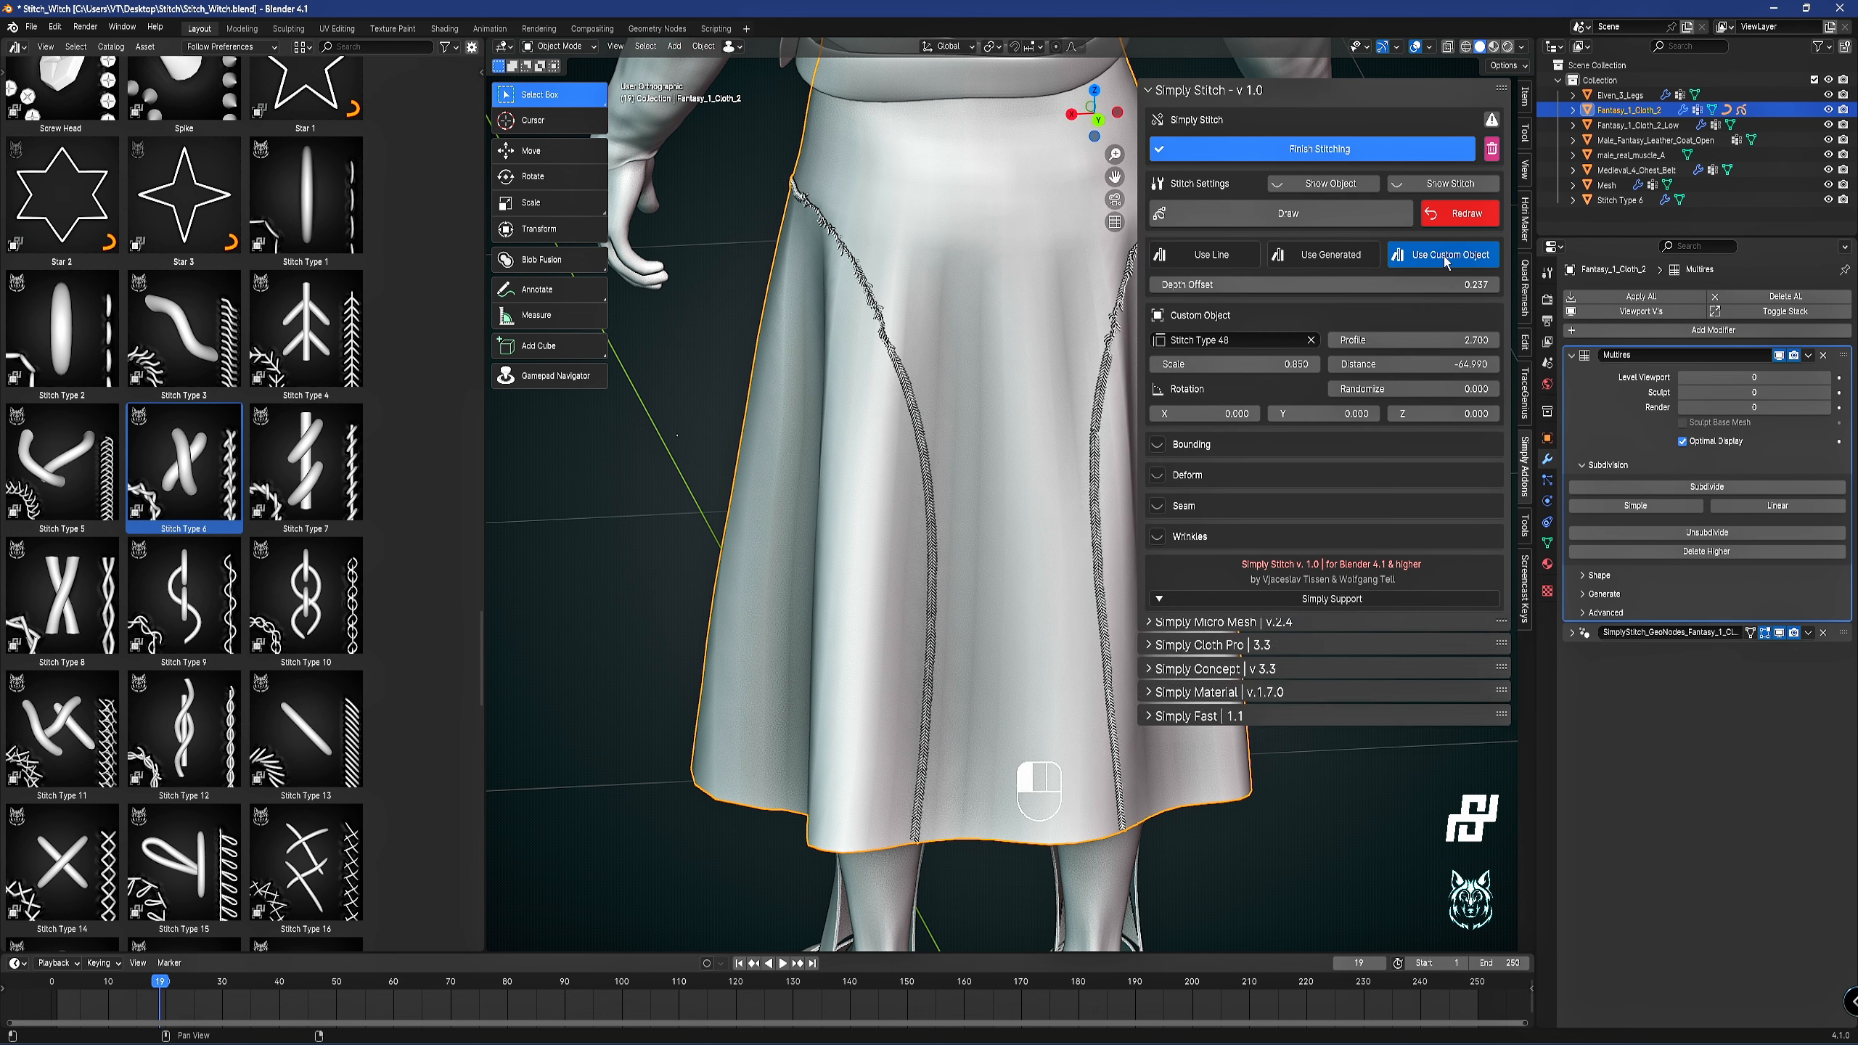
Replace the custom stitch object with Stitch Type 6 and view the result up close on the skirt's front.
left_click(1311, 340)
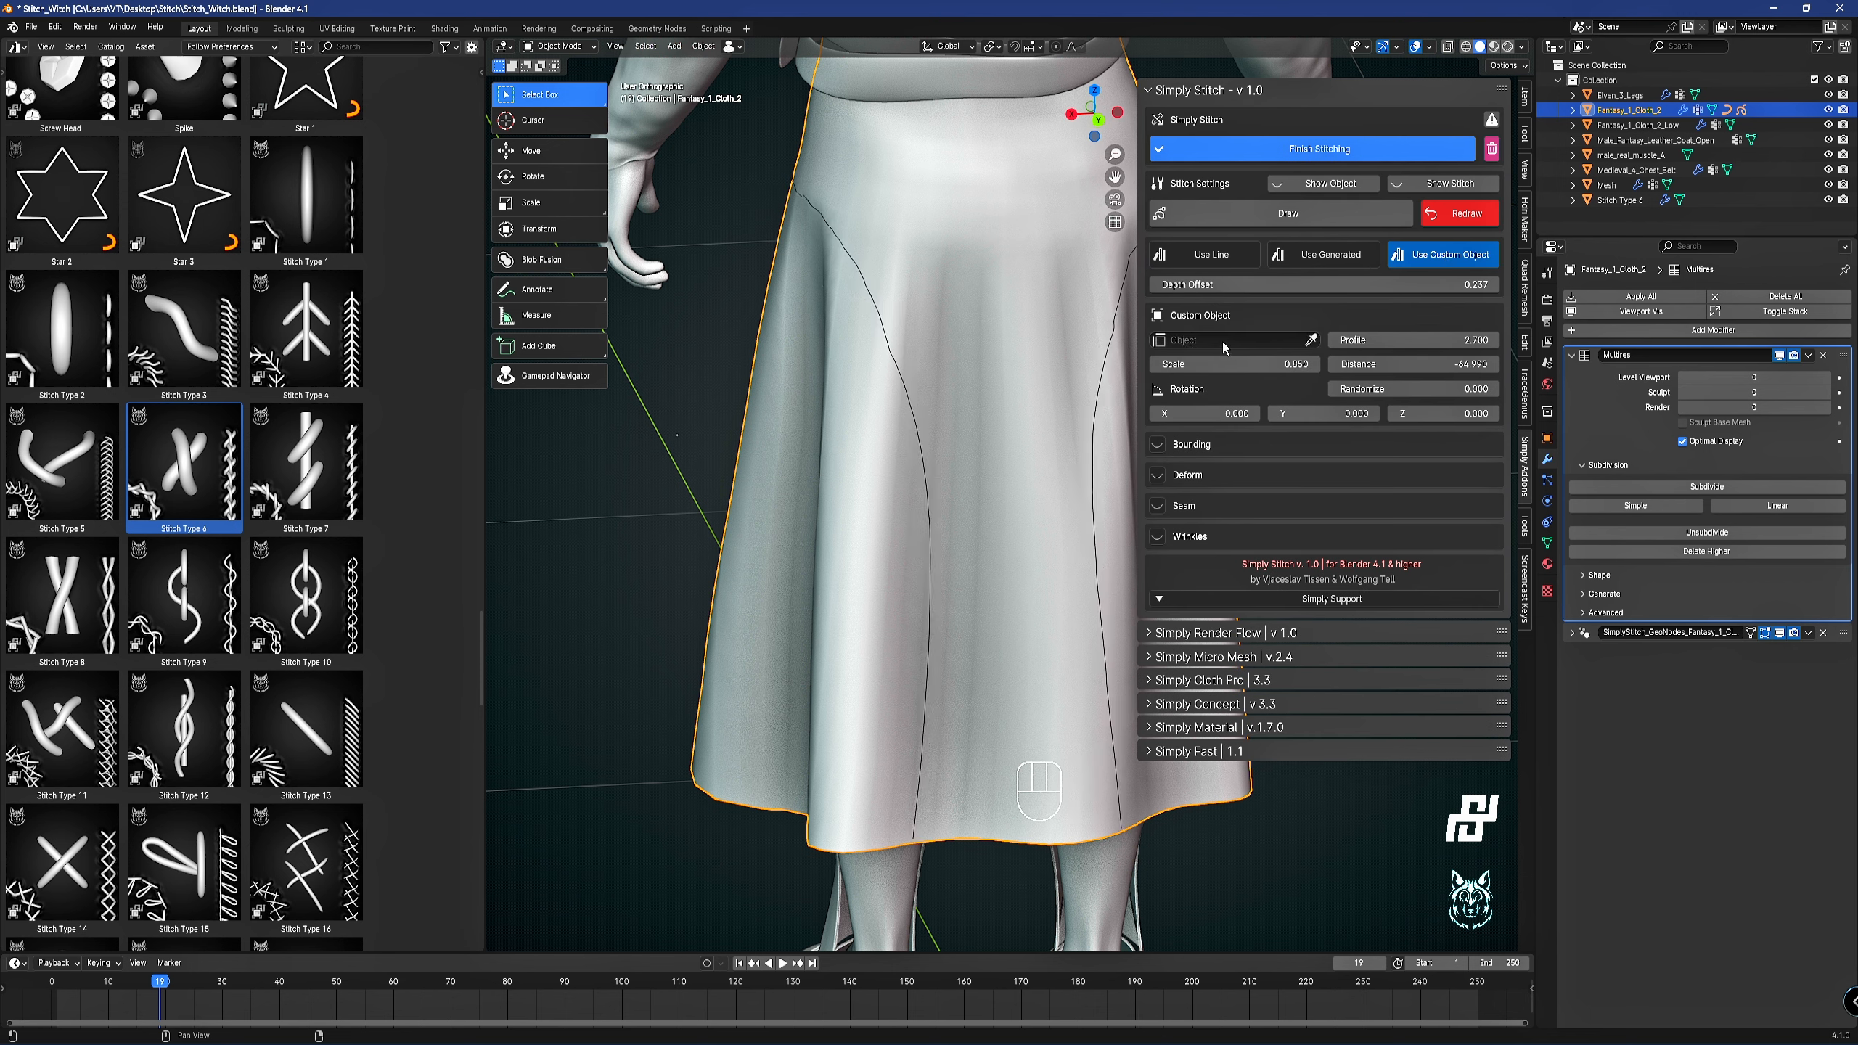
left_click(1225, 342)
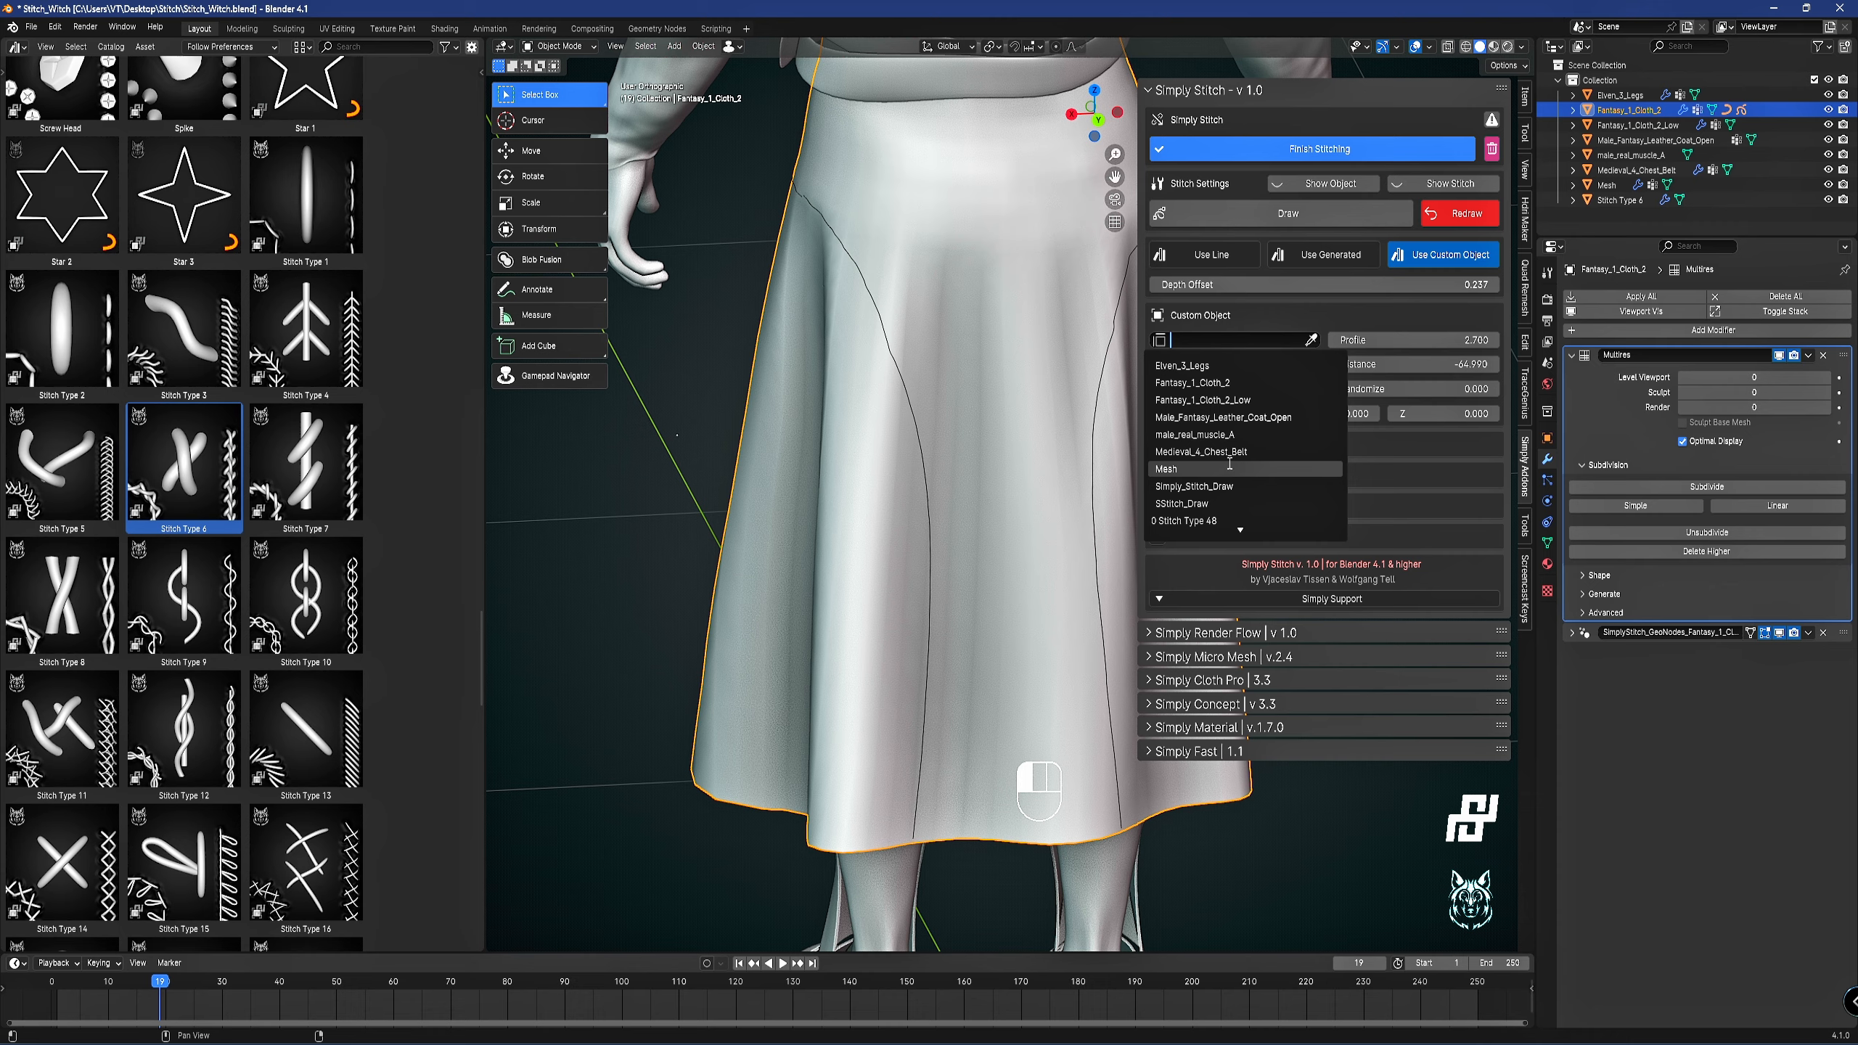
type("6")
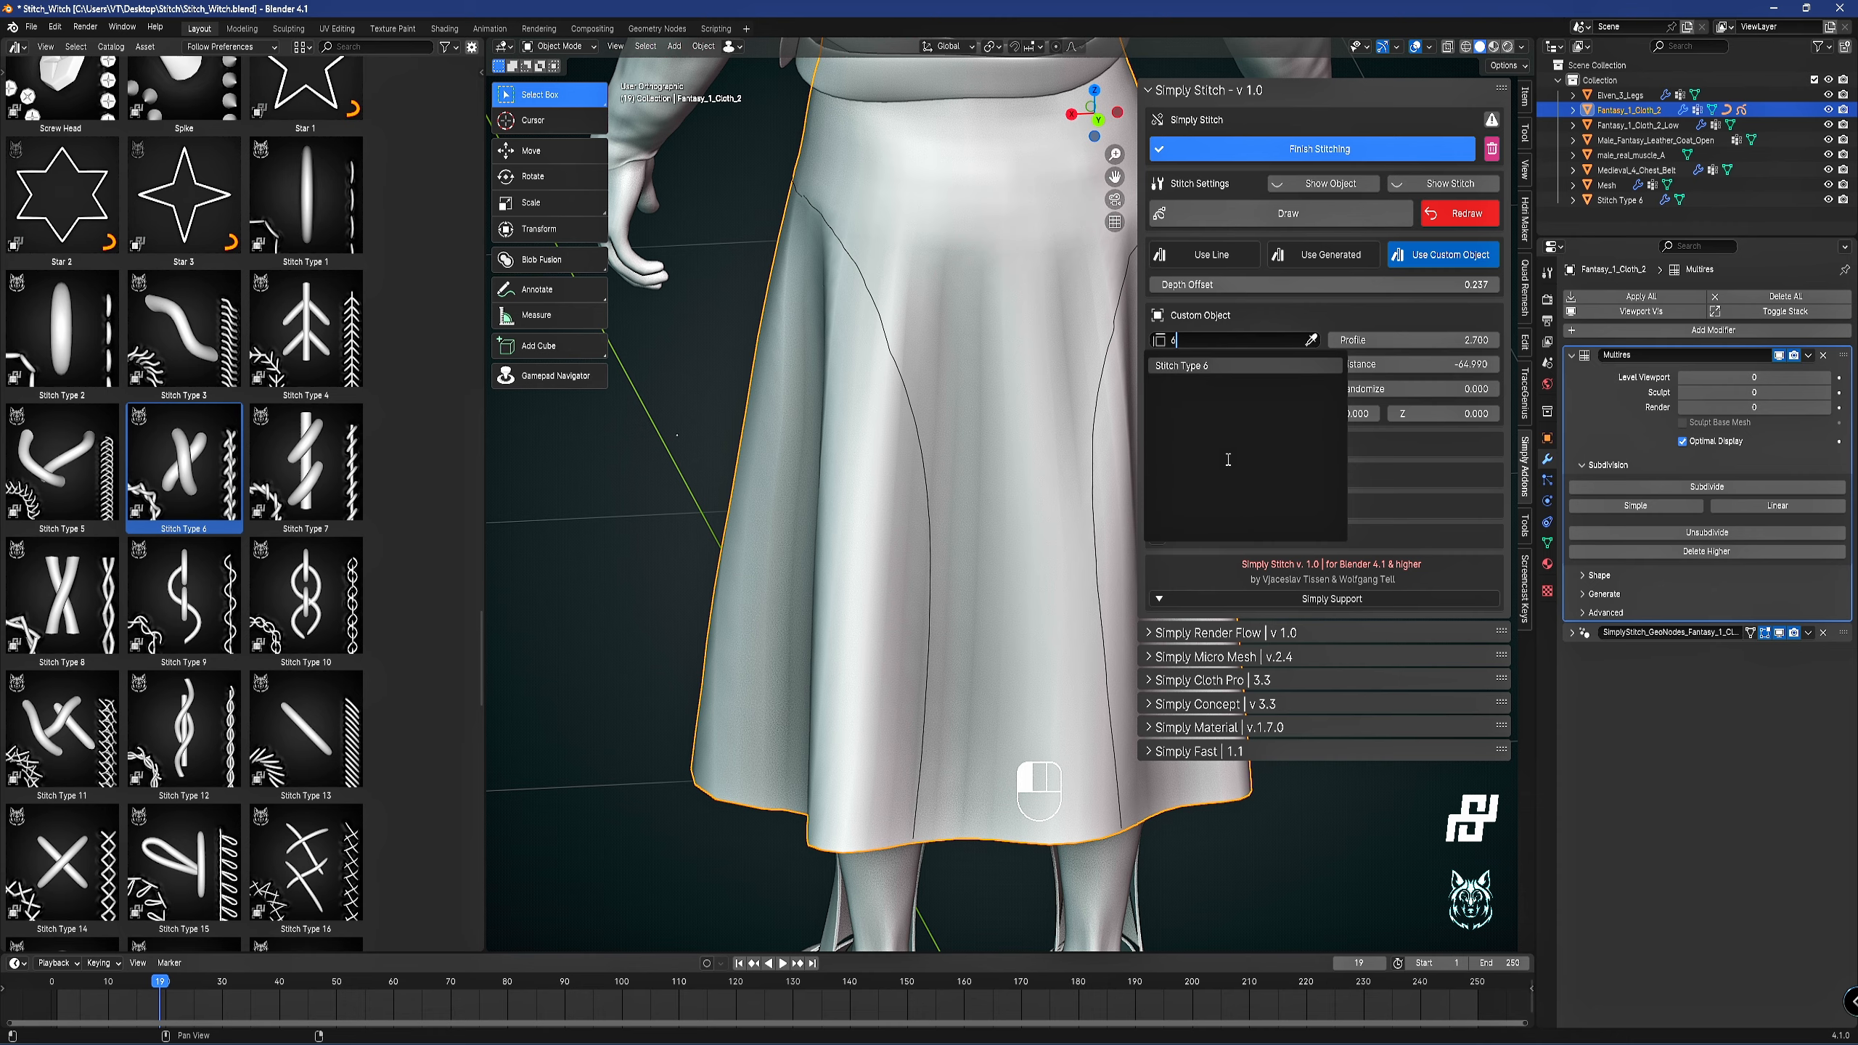
left_click(1198, 370)
middle_click_drag(907, 351, 786, 509, "shift")
middle_click_drag(787, 508, 885, 439)
scroll(987, 513, "up", 5)
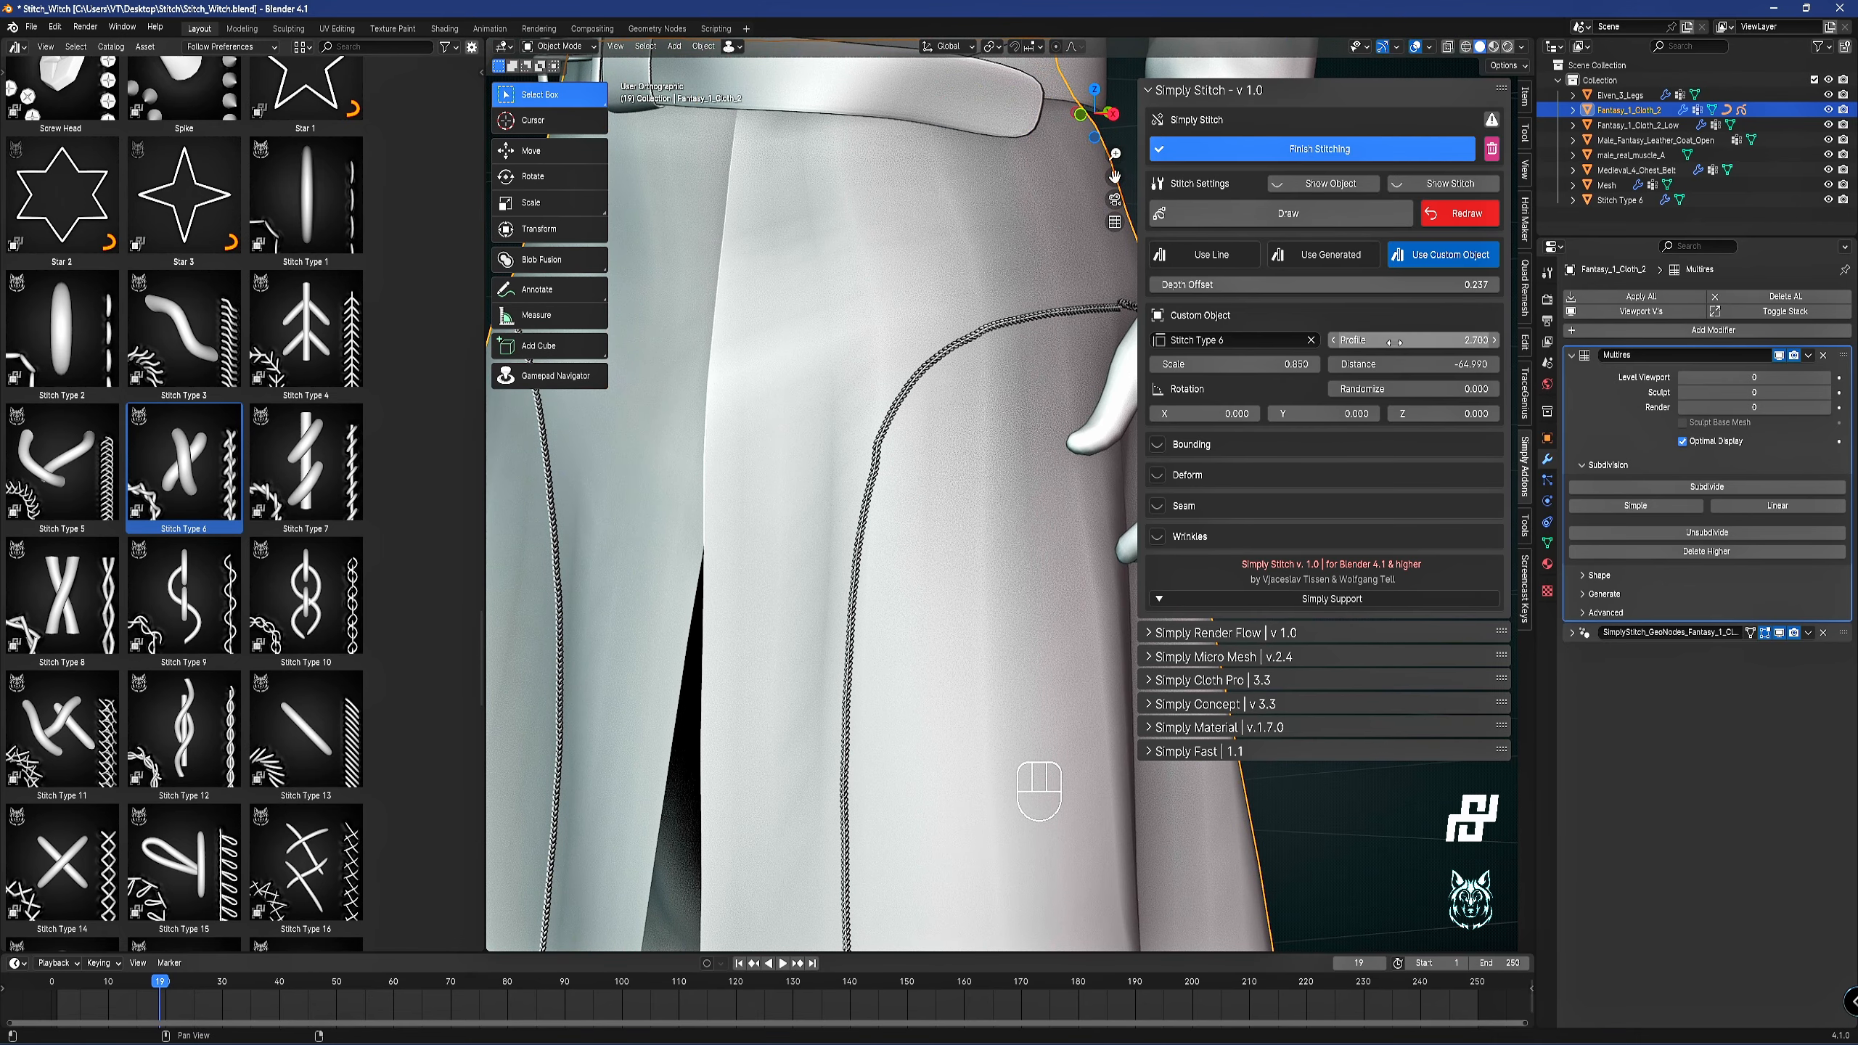
Set the custom stitch object's profile first to 0 and then to 1.000, and change its distance to -18.790.
left_click(1453, 335)
type("0")
key("Return")
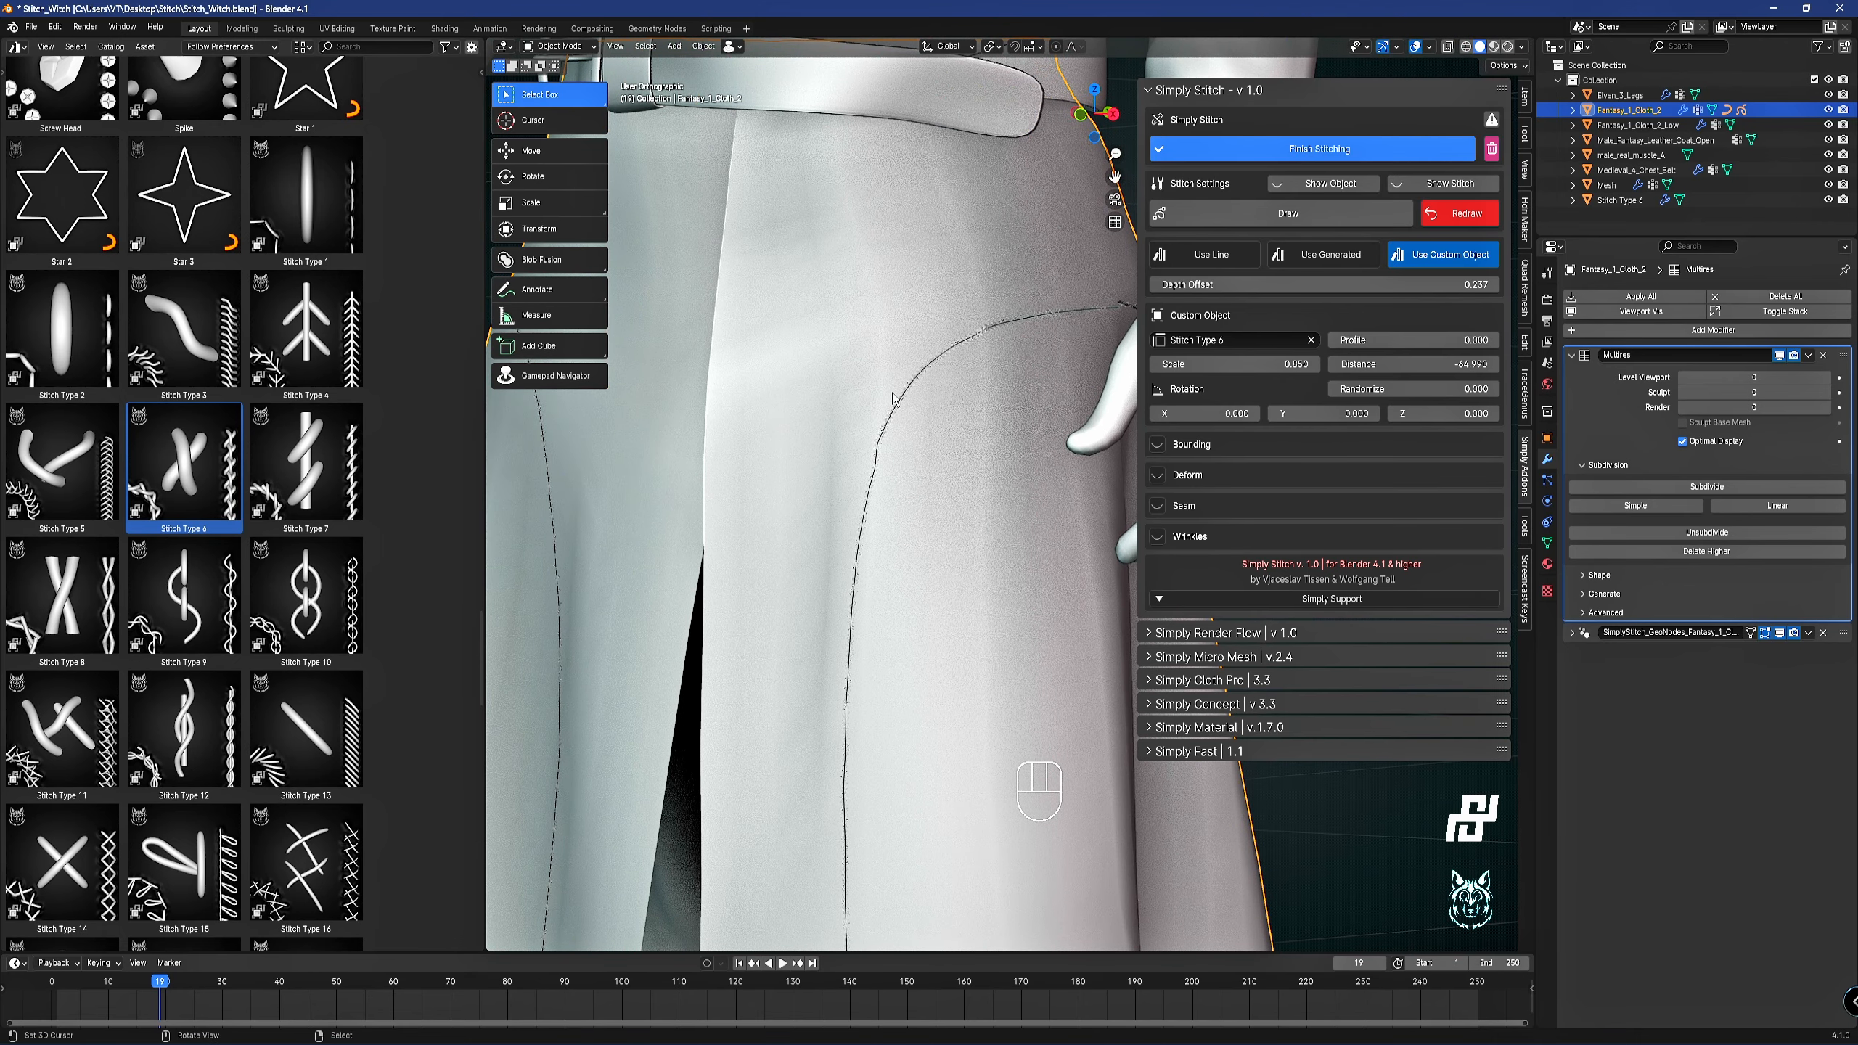
left_click(1390, 342)
type("1")
key("Return")
scroll(906, 379, "up", 5)
middle_click_drag(906, 380, 979, 517, "shift")
left_click_drag(1411, 364, 1452, 364)
Examine the custom stitching along the curved seams around the skirt, from afar and close up.
scroll(936, 476, "down", 4)
scroll(934, 476, "down", 3)
middle_click_drag(965, 477, 869, 495)
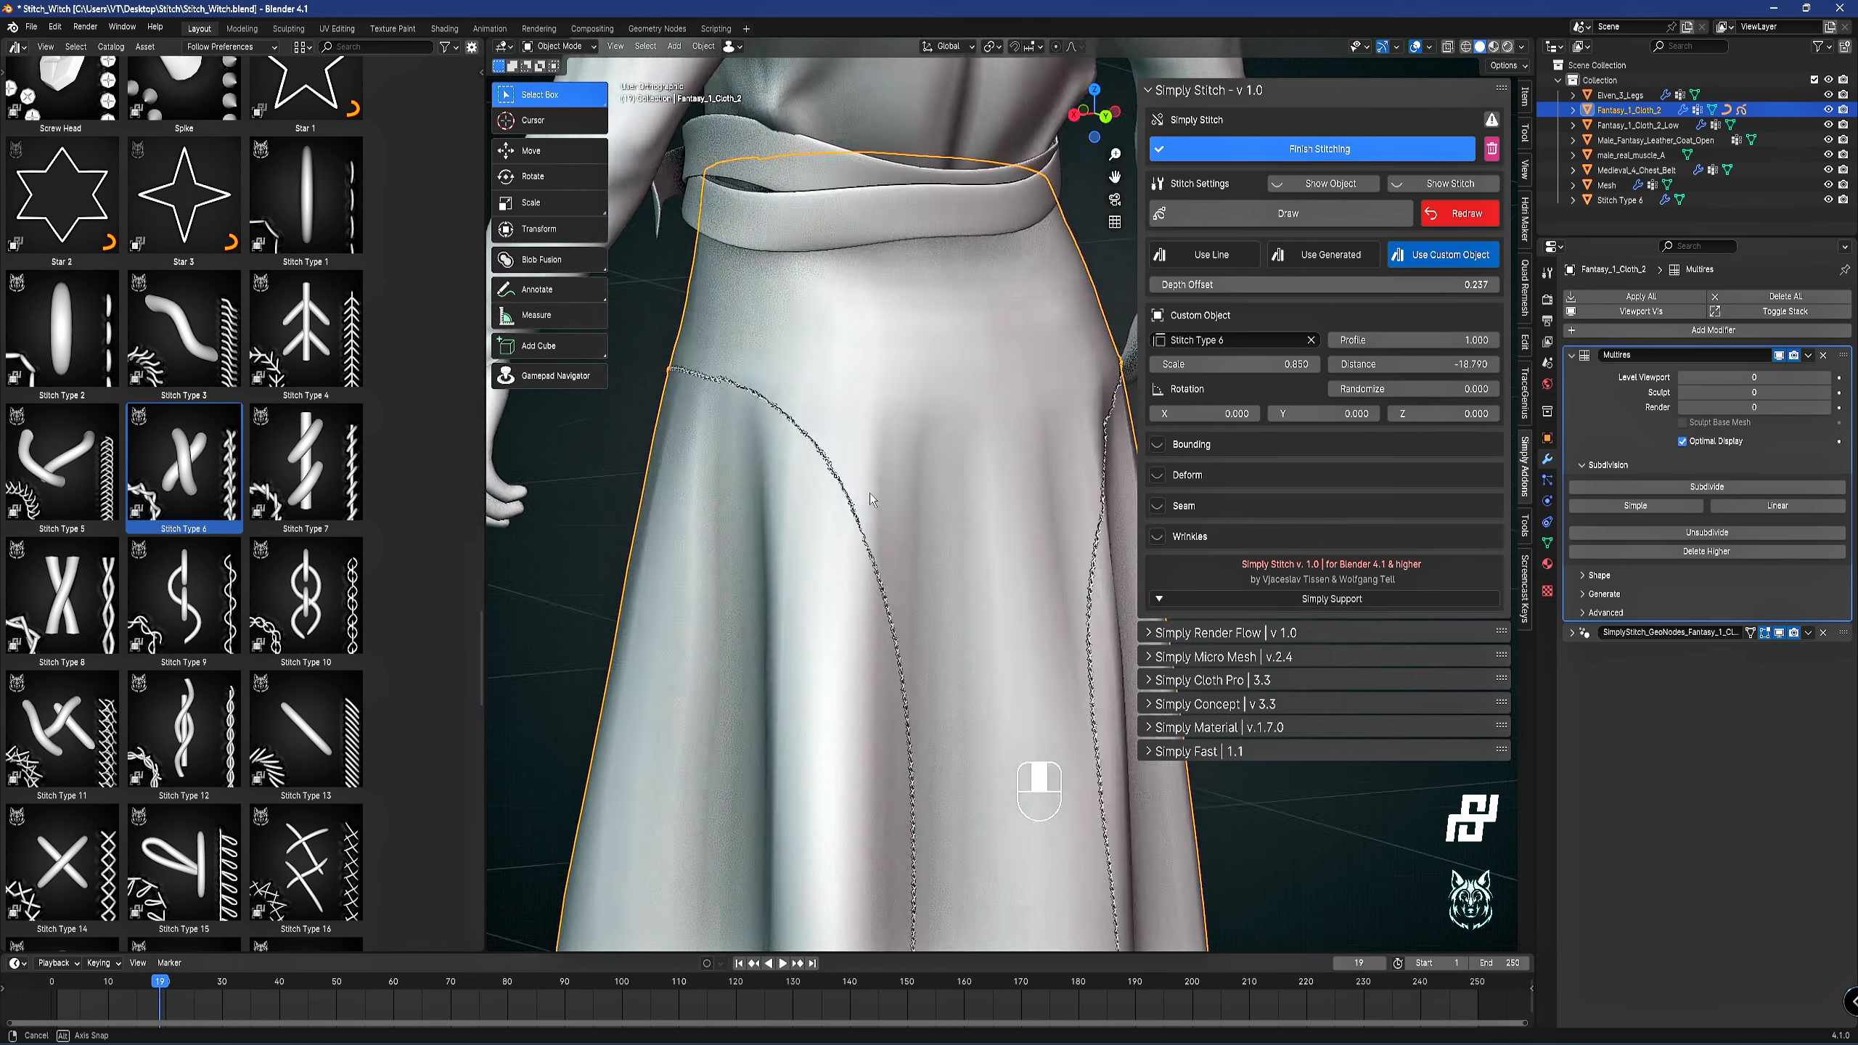
scroll(841, 480, "up", 4)
middle_click_drag(757, 450, 962, 529, "shift")
scroll(1066, 660, "down", 4)
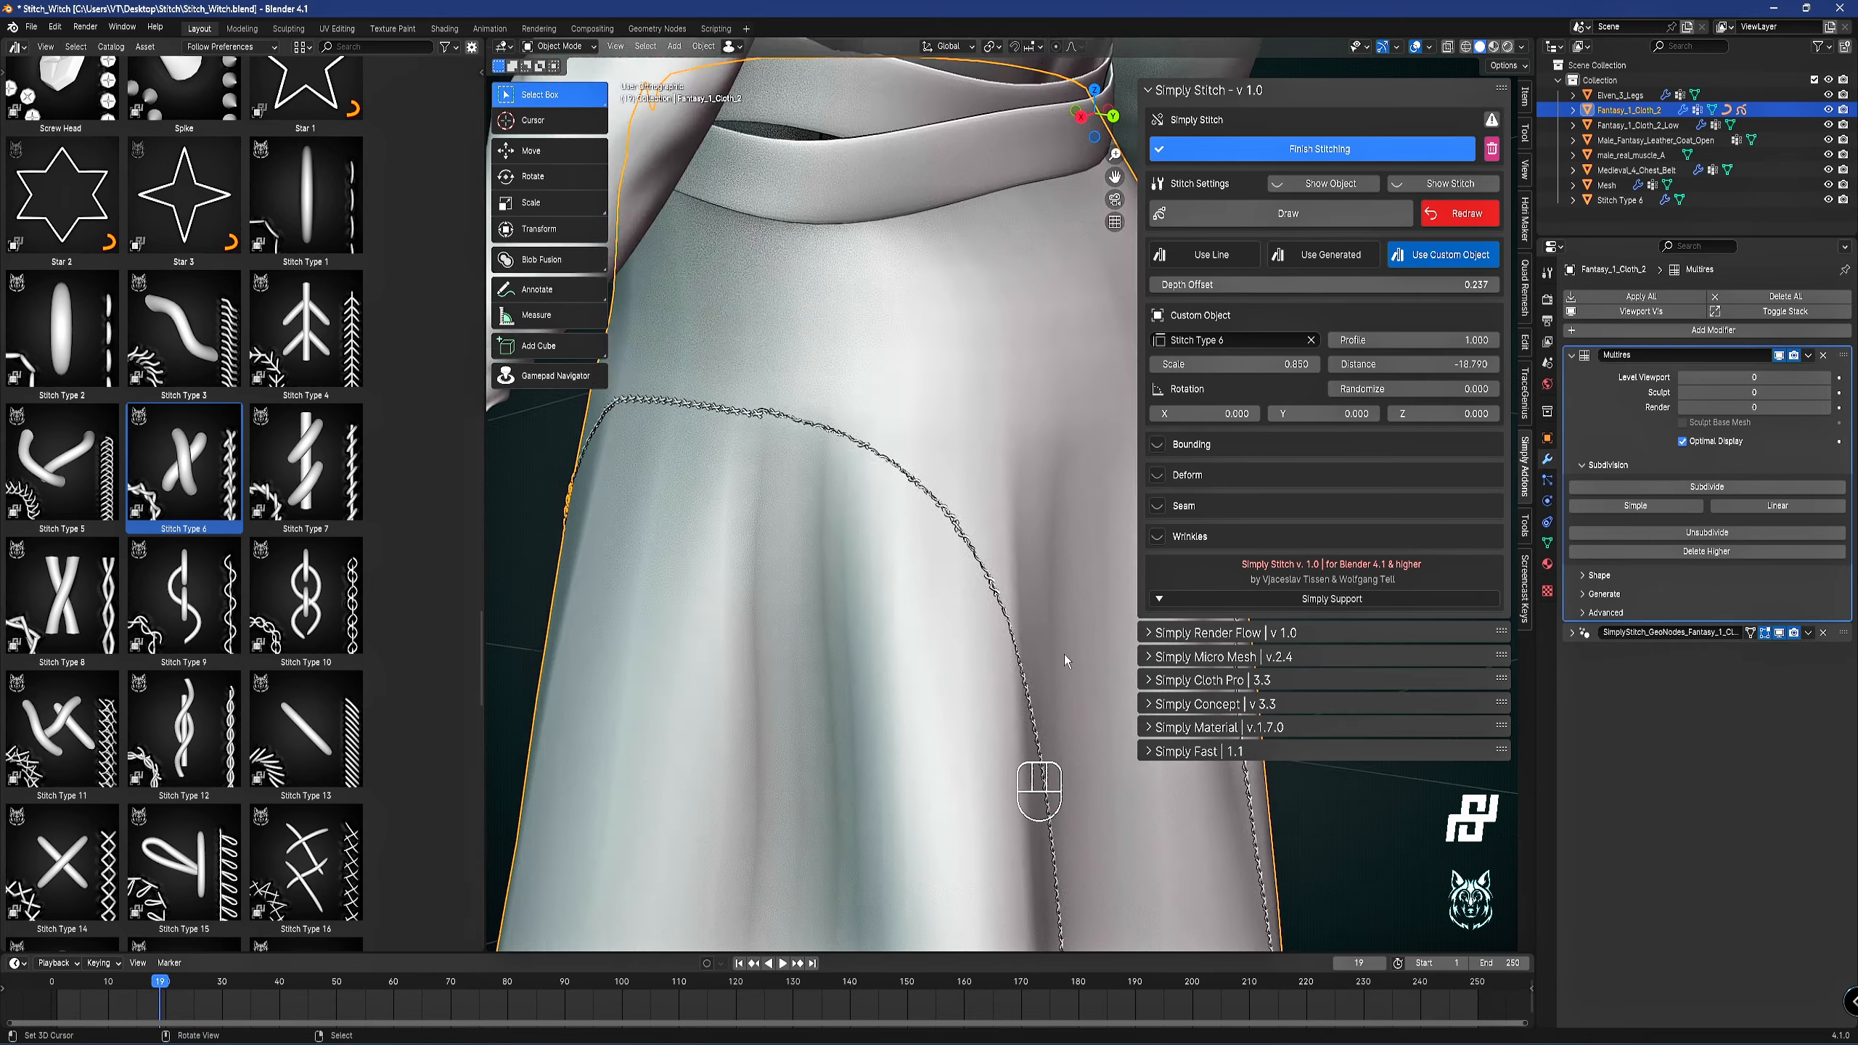
middle_click_drag(731, 586, 858, 614)
scroll(810, 436, "up", 5)
scroll(841, 593, "up", 1)
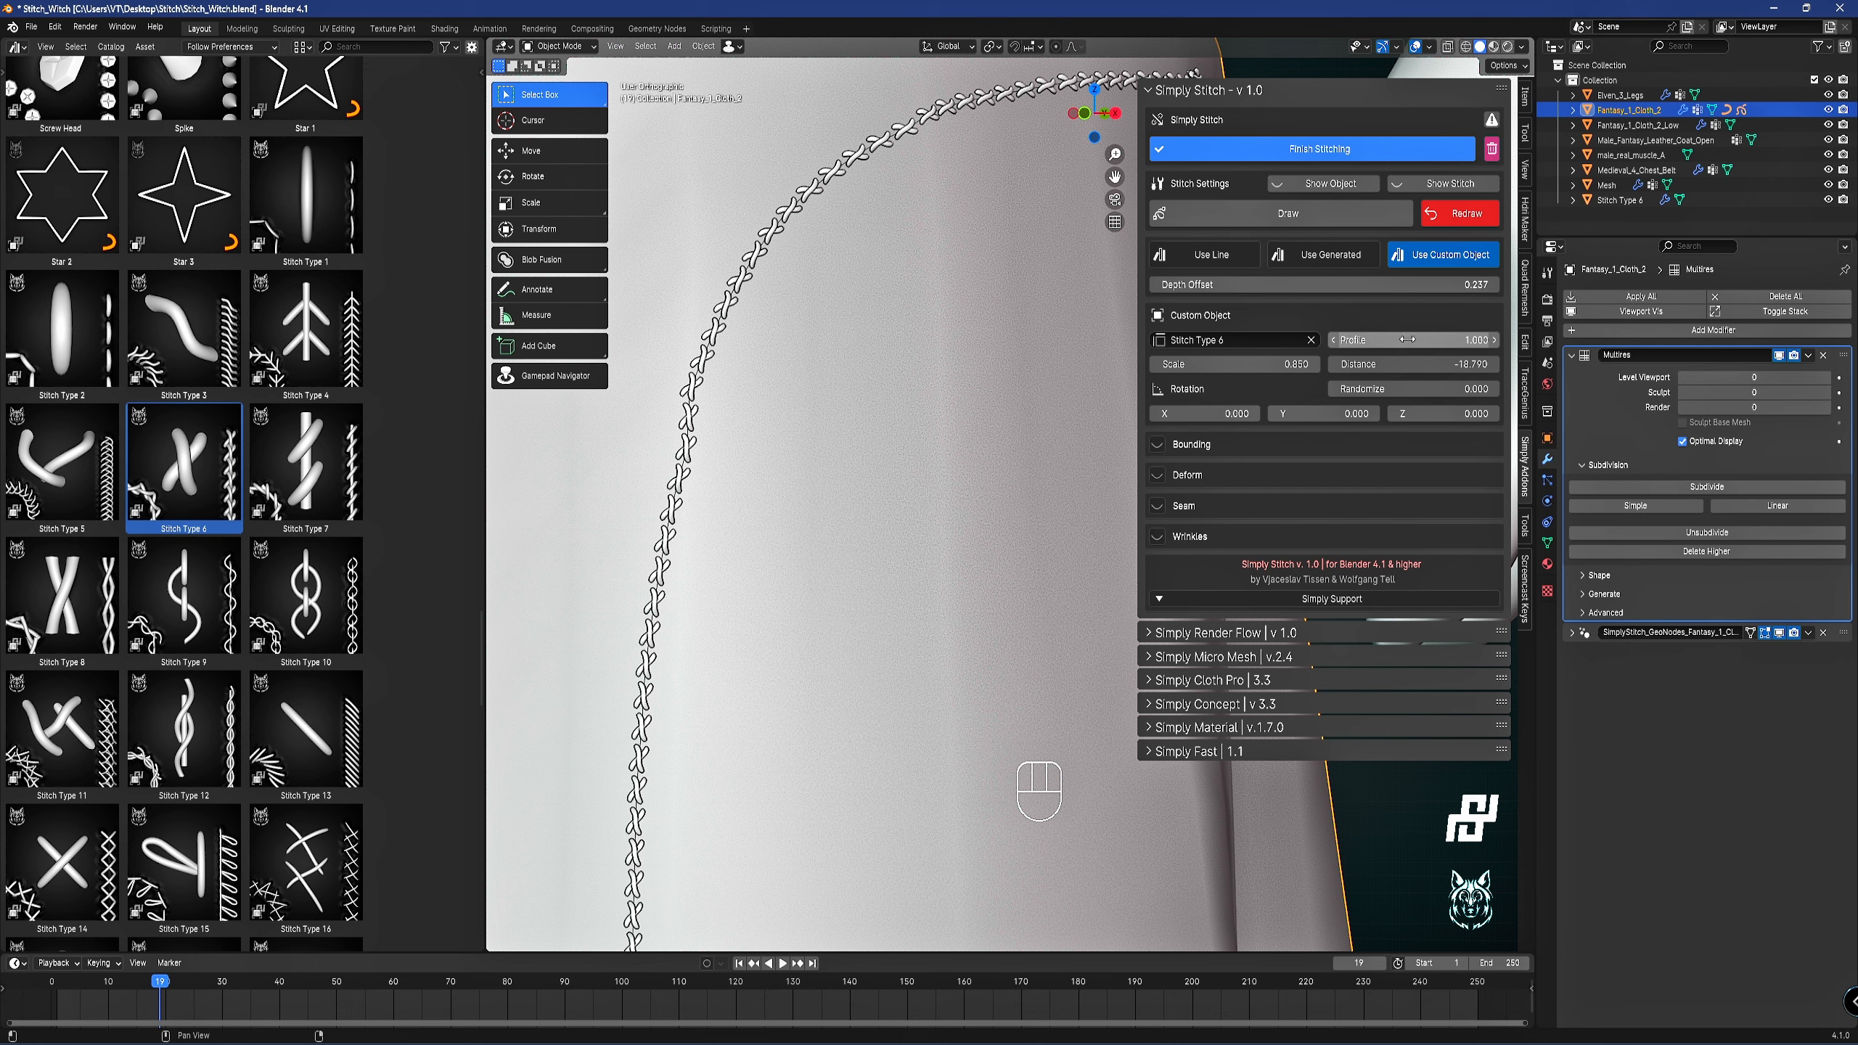
Reduce the custom stitch object's profile to 0.400.
middle_click_drag(768, 469, 714, 457)
mouse_move(1380, 340)
left_mouse_down()
mouse_move(1430, 341)
mouse_move(1374, 341)
left_mouse_up()
scroll(969, 545, "down", 5)
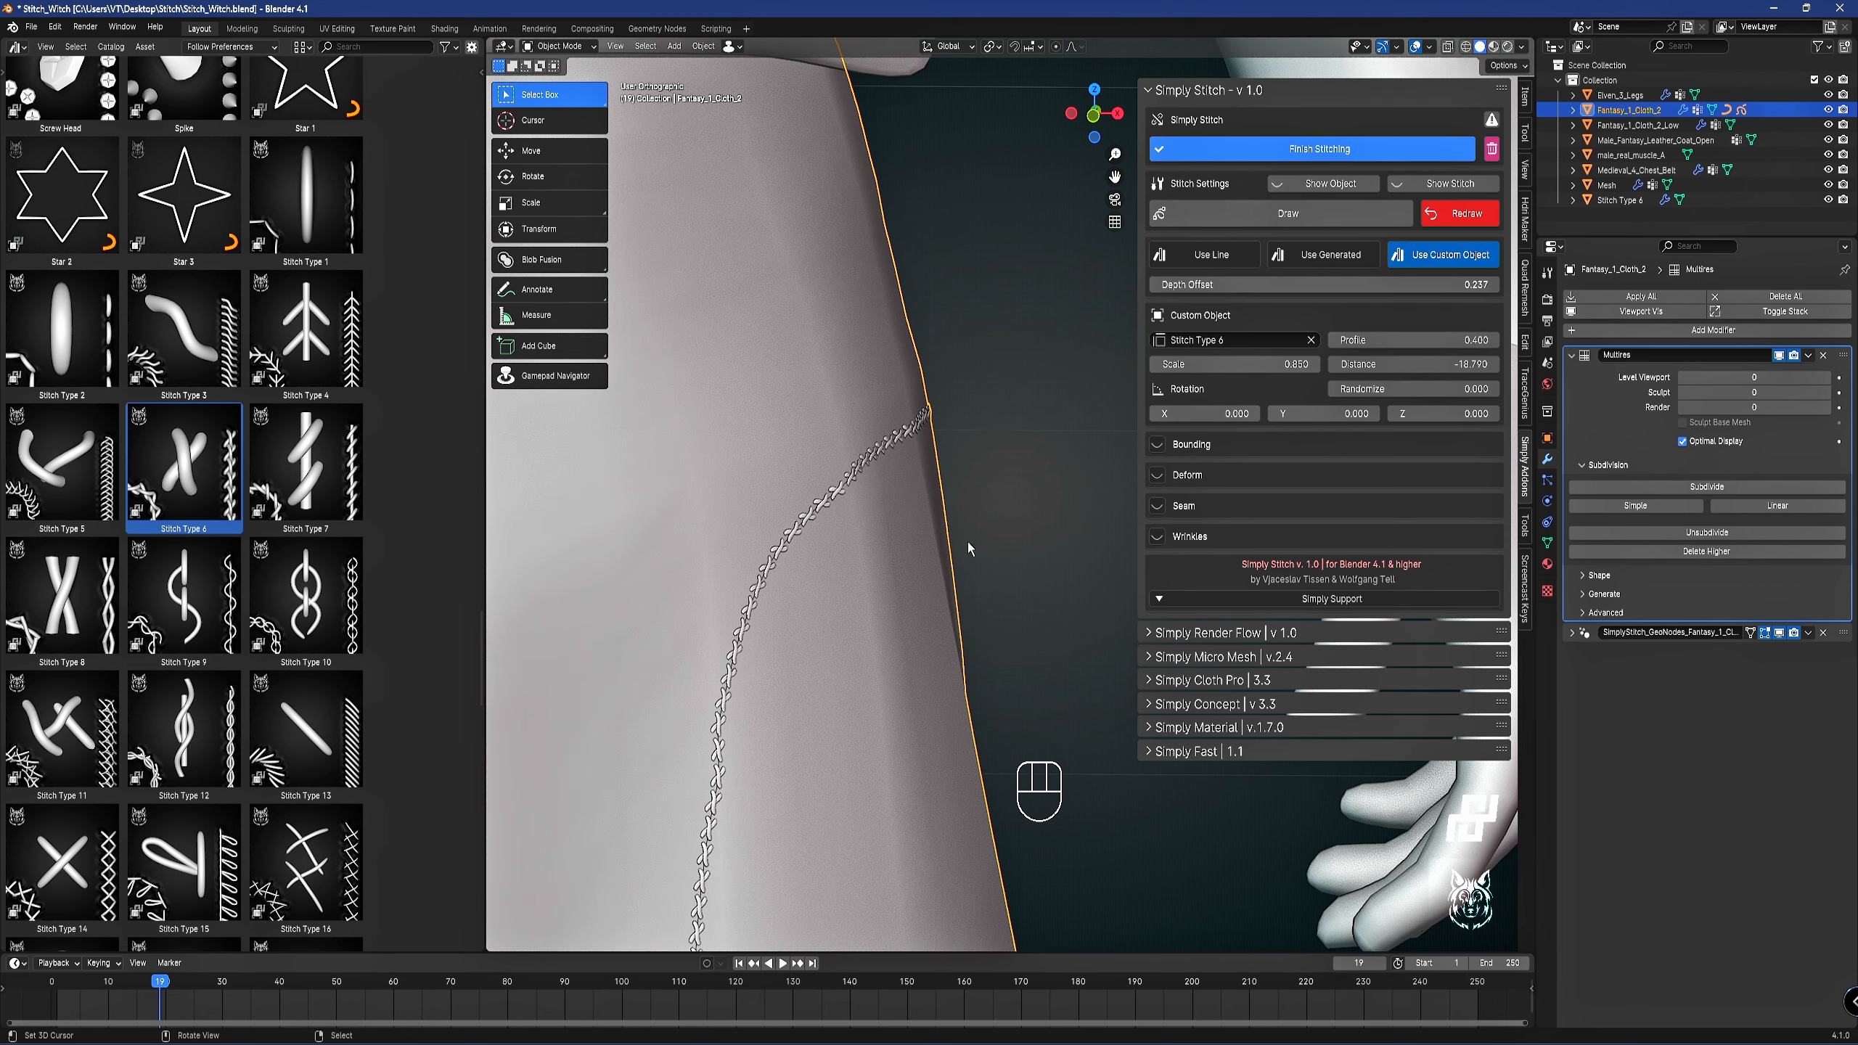
Select the stitch curve on the skirt's curved back seam and enter its edit mode.
mouse_move(970, 545)
middle_mouse_down()
mouse_move(735, 562)
mouse_move(775, 559)
middle_mouse_up()
right_click(932, 406)
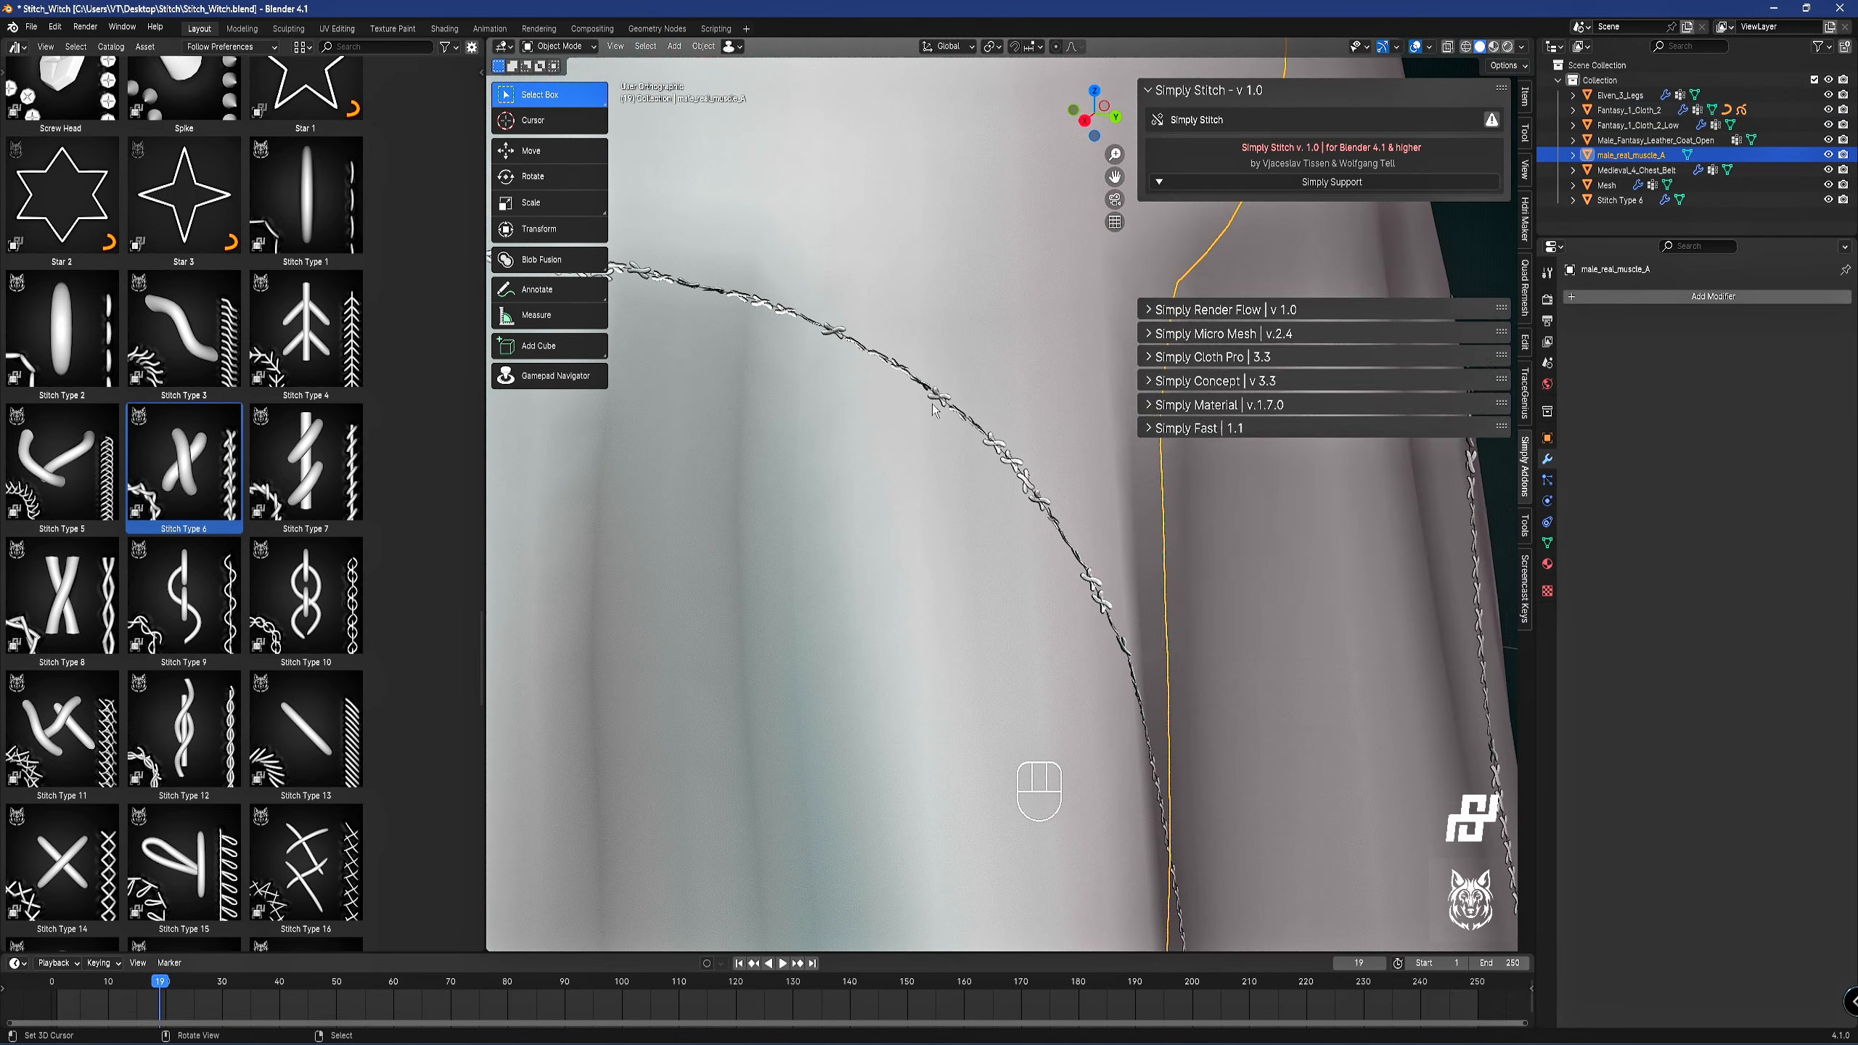
right_click(934, 403)
right_click(936, 394)
key("z")
key("z")
key("Tab")
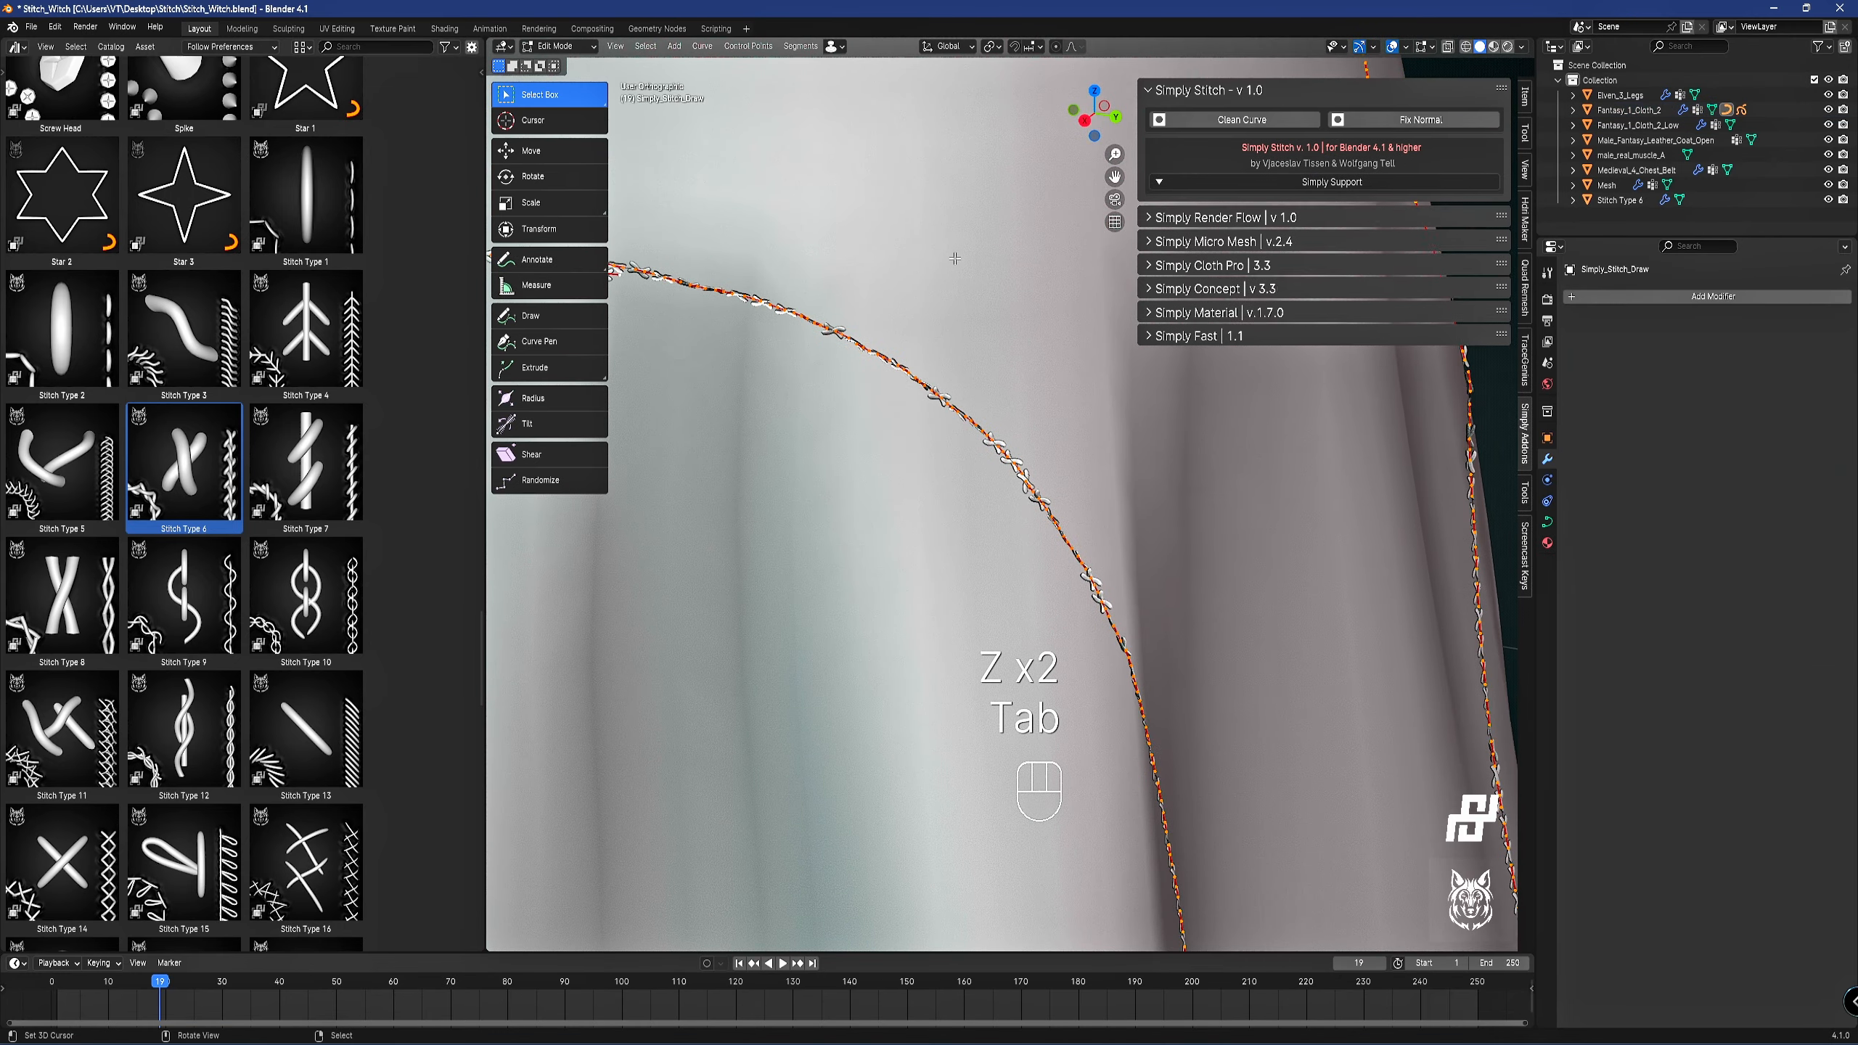
Select the linked points of the curved back seam, clean that curve, and lower its decimate ratio.
key("k")
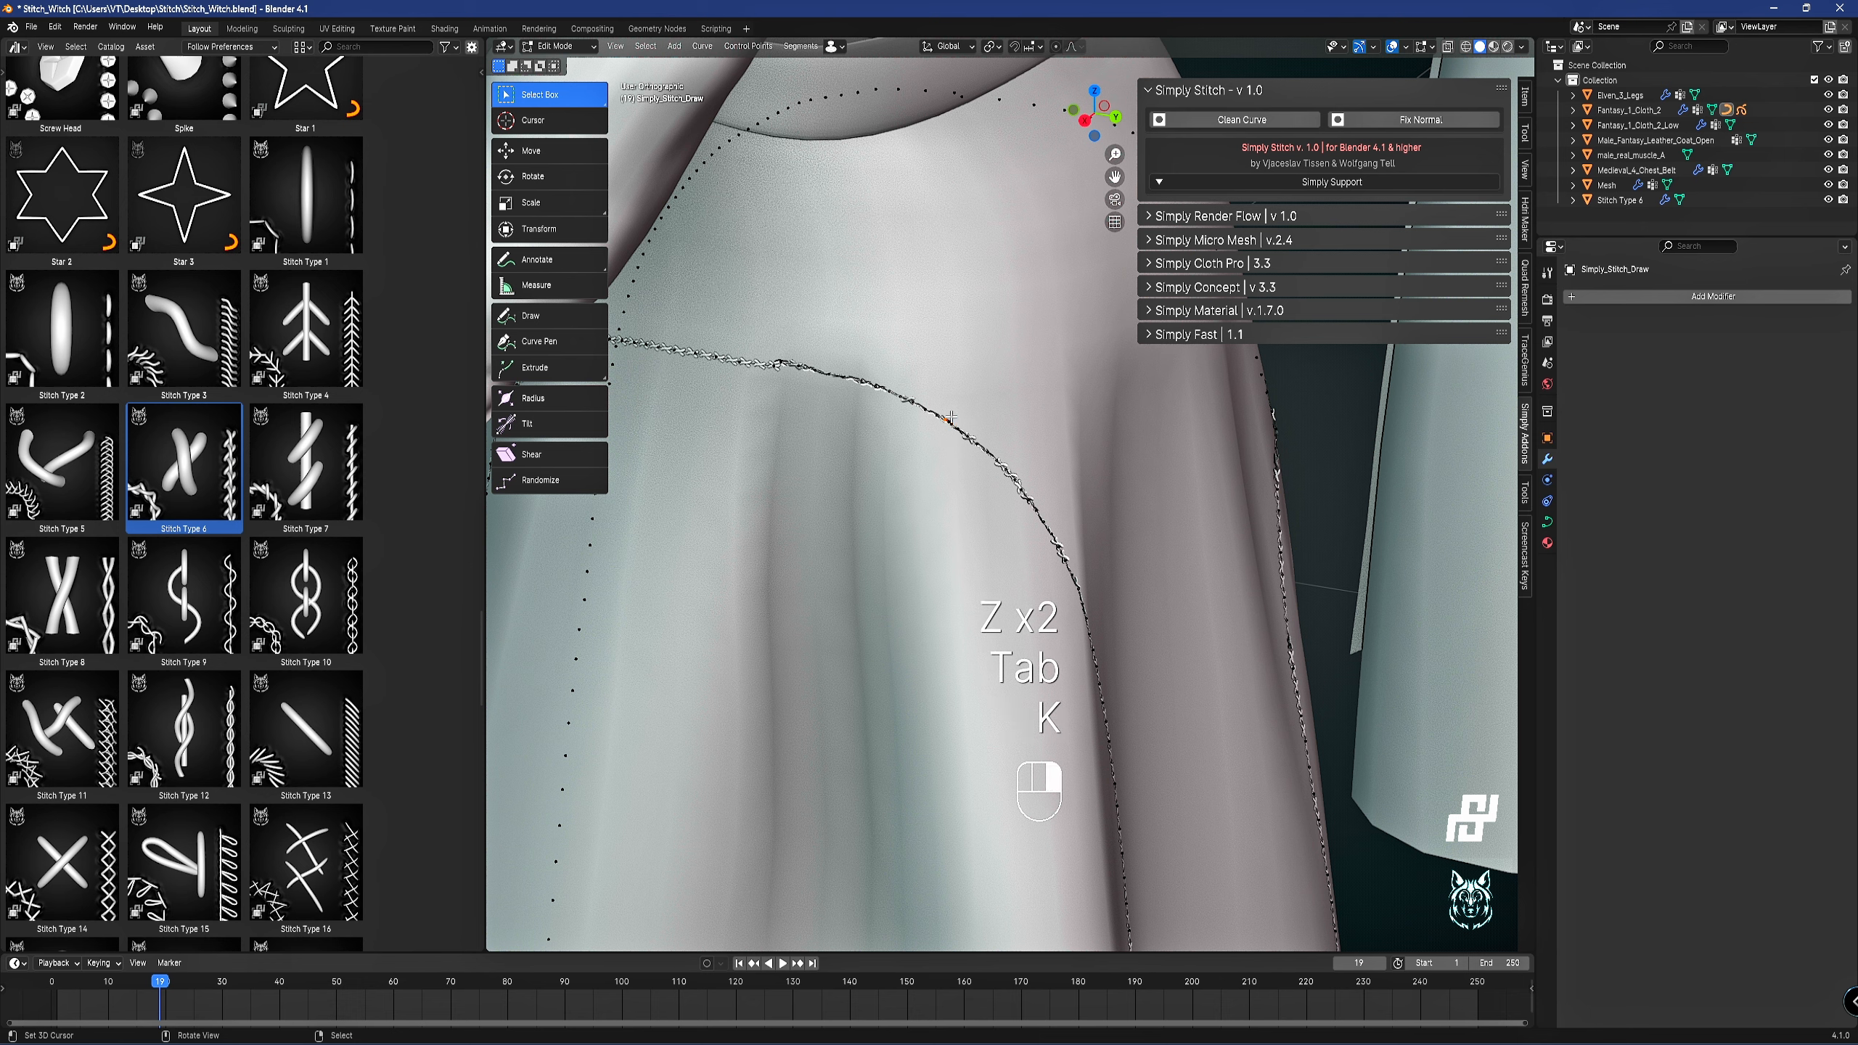
key("l")
left_click(1268, 130)
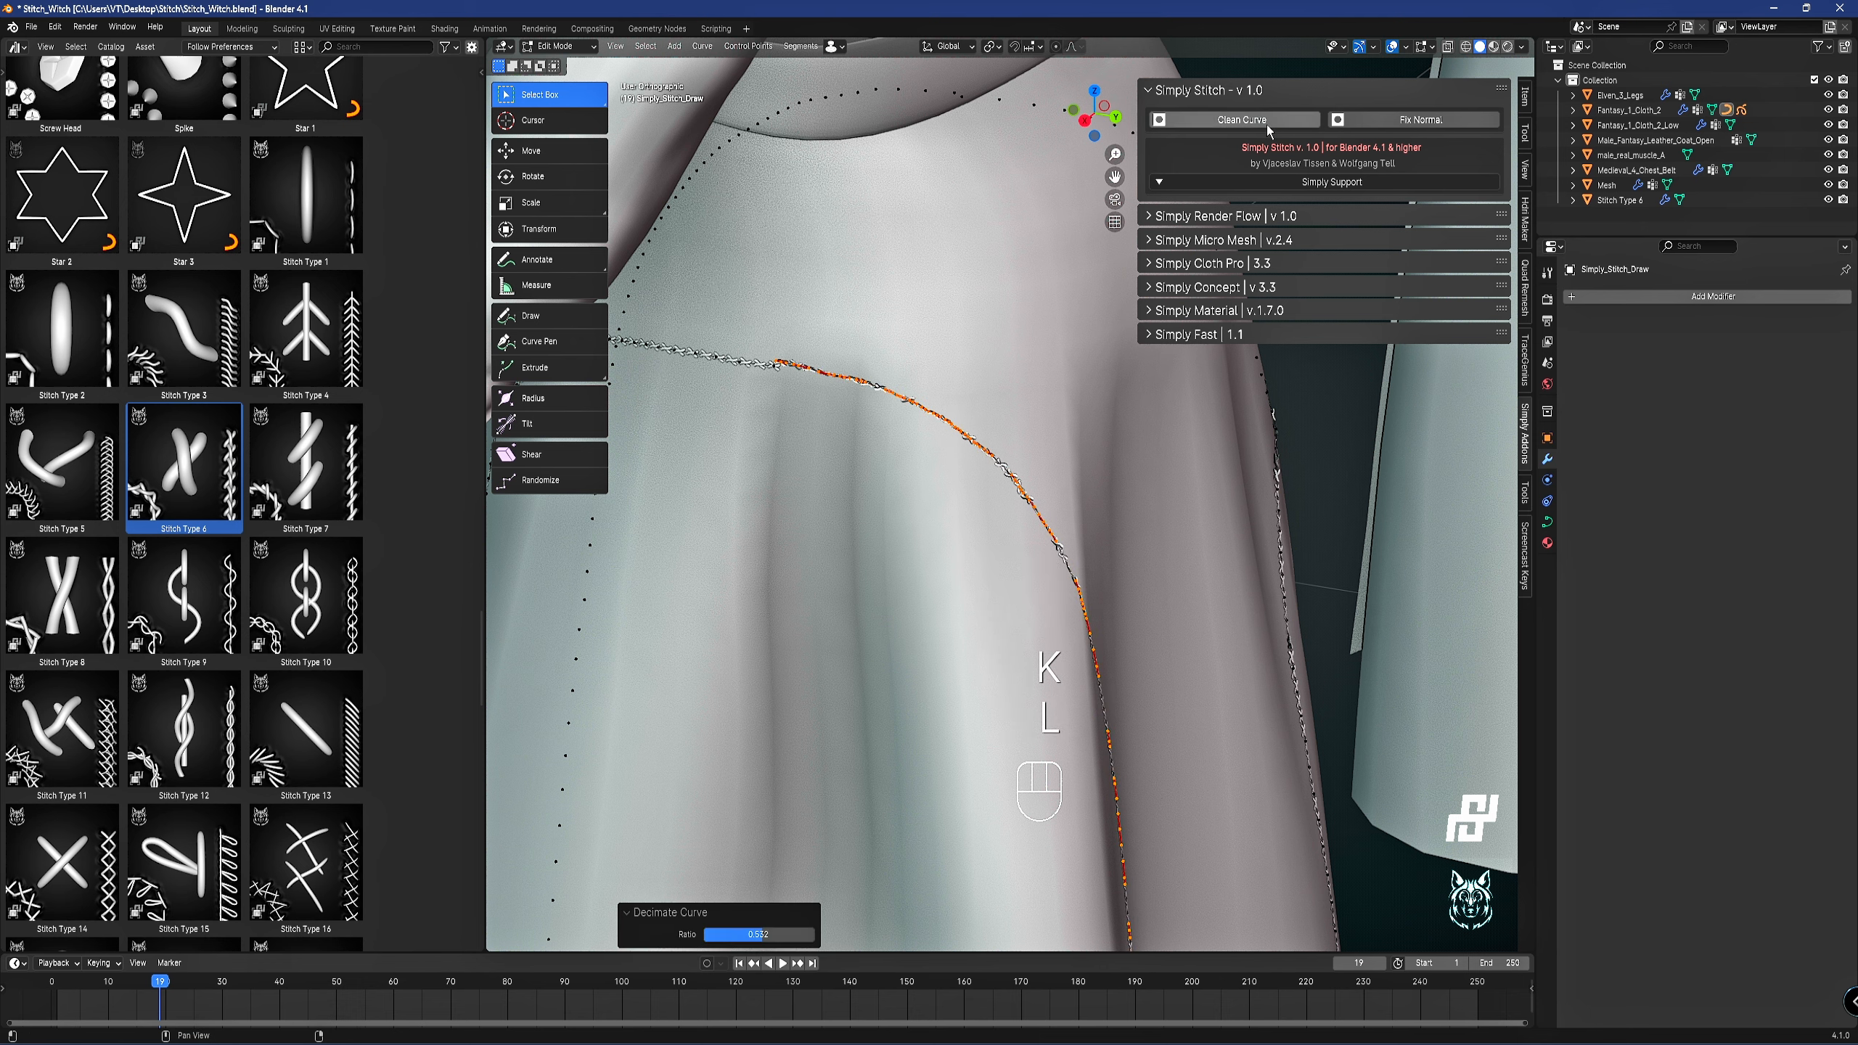
middle_click_drag(946, 572, 714, 560)
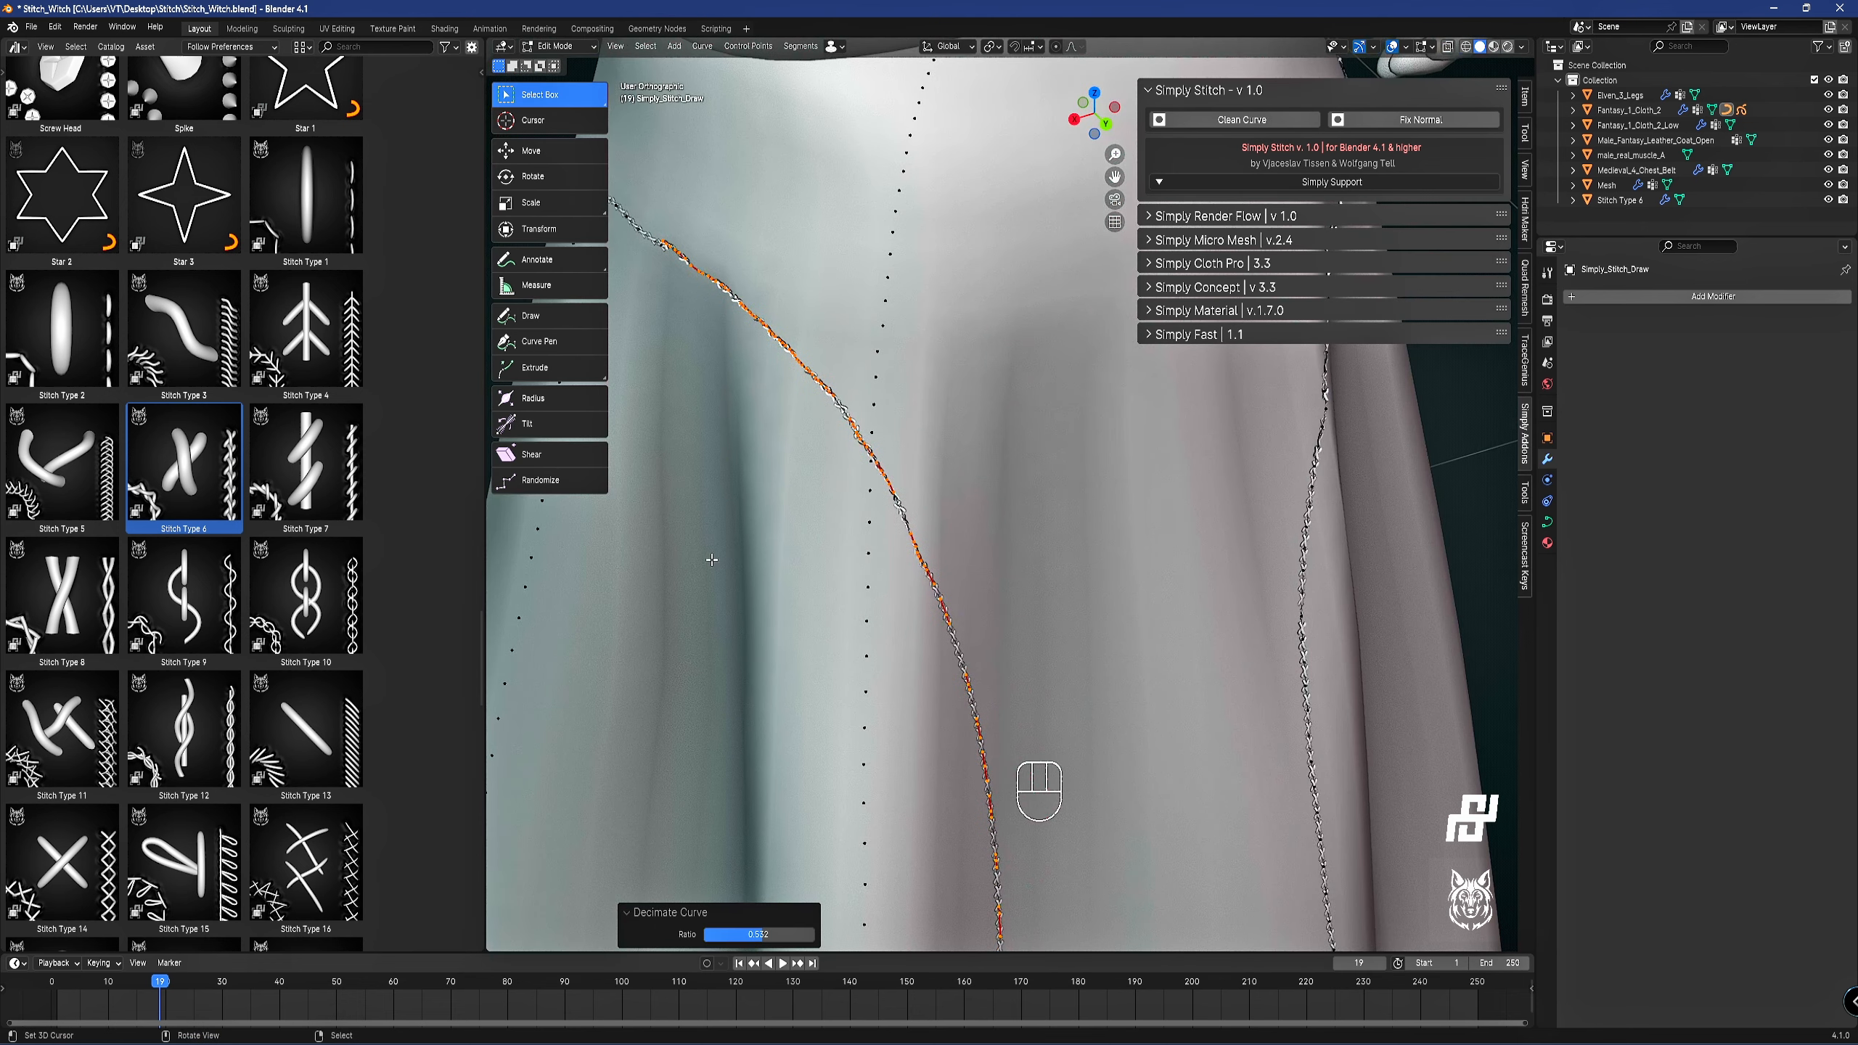
key("z")
scroll(796, 460, "up", 3)
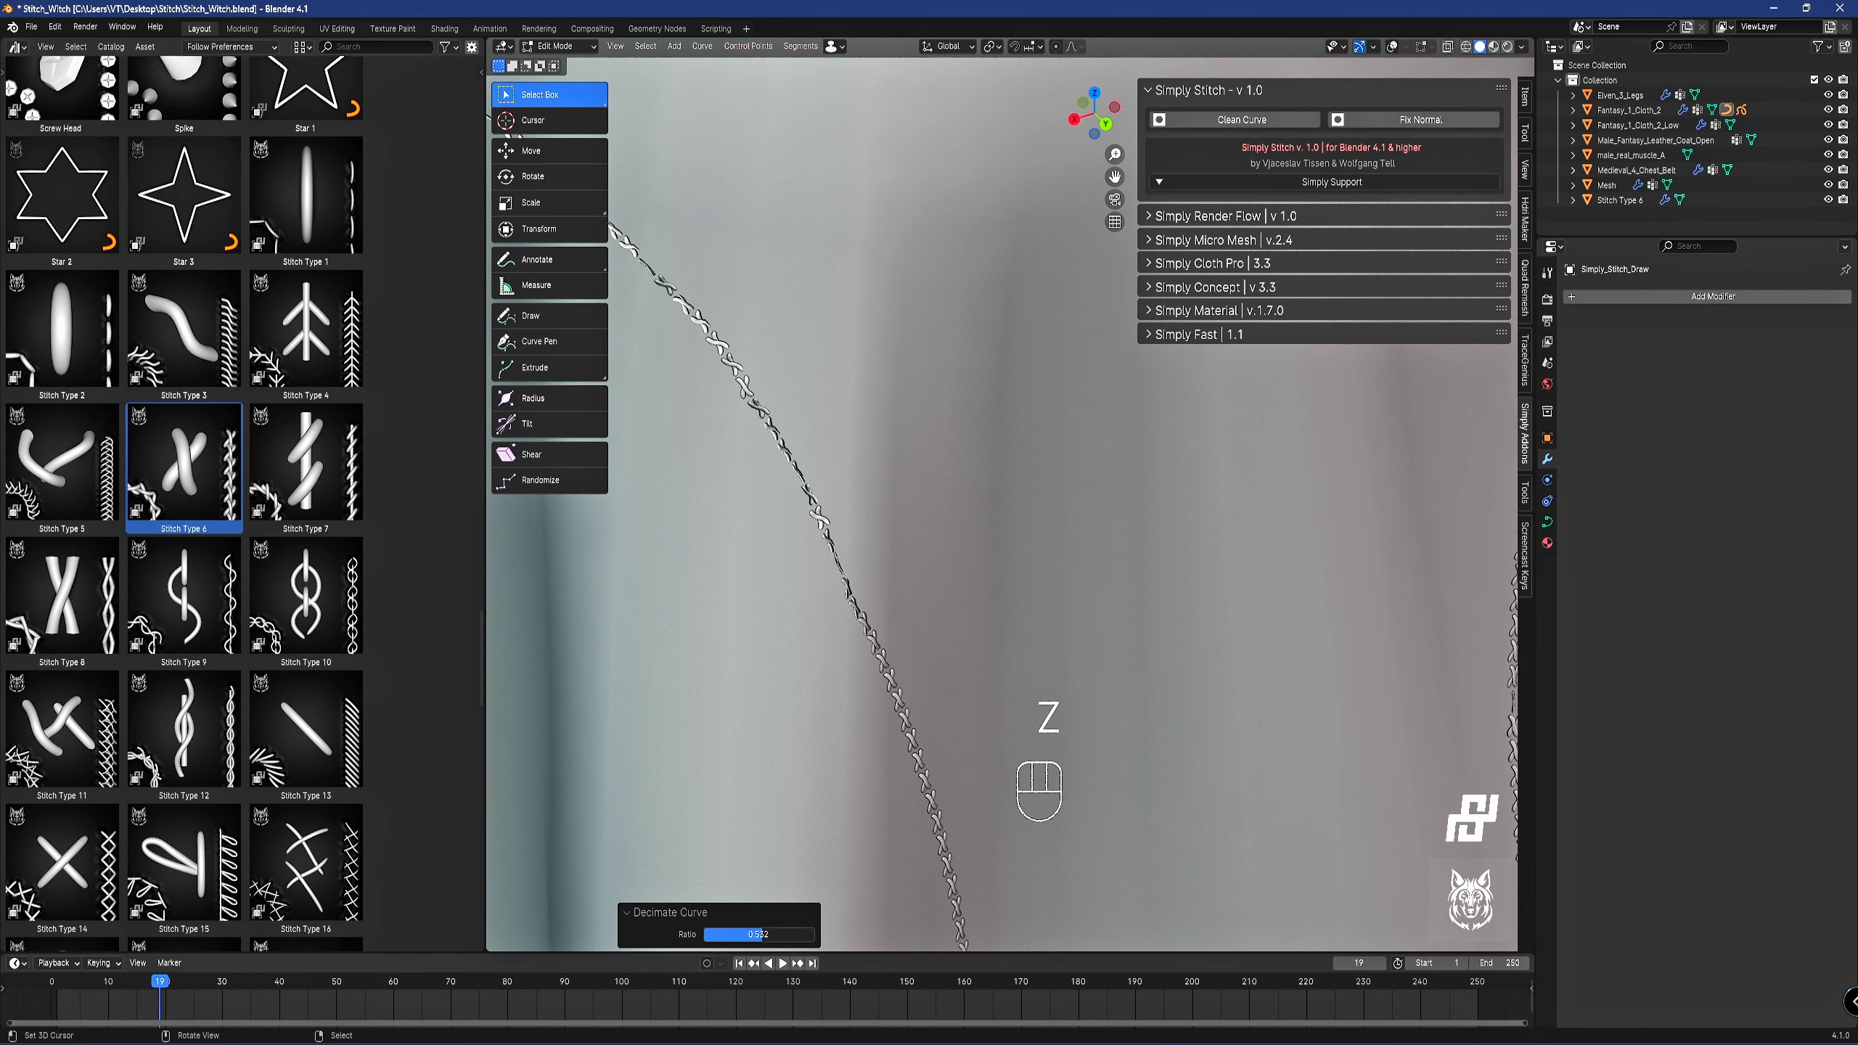
left_click_drag(747, 934, 729, 936)
Fix the normals of the selected back seam curve.
left_click(1400, 123)
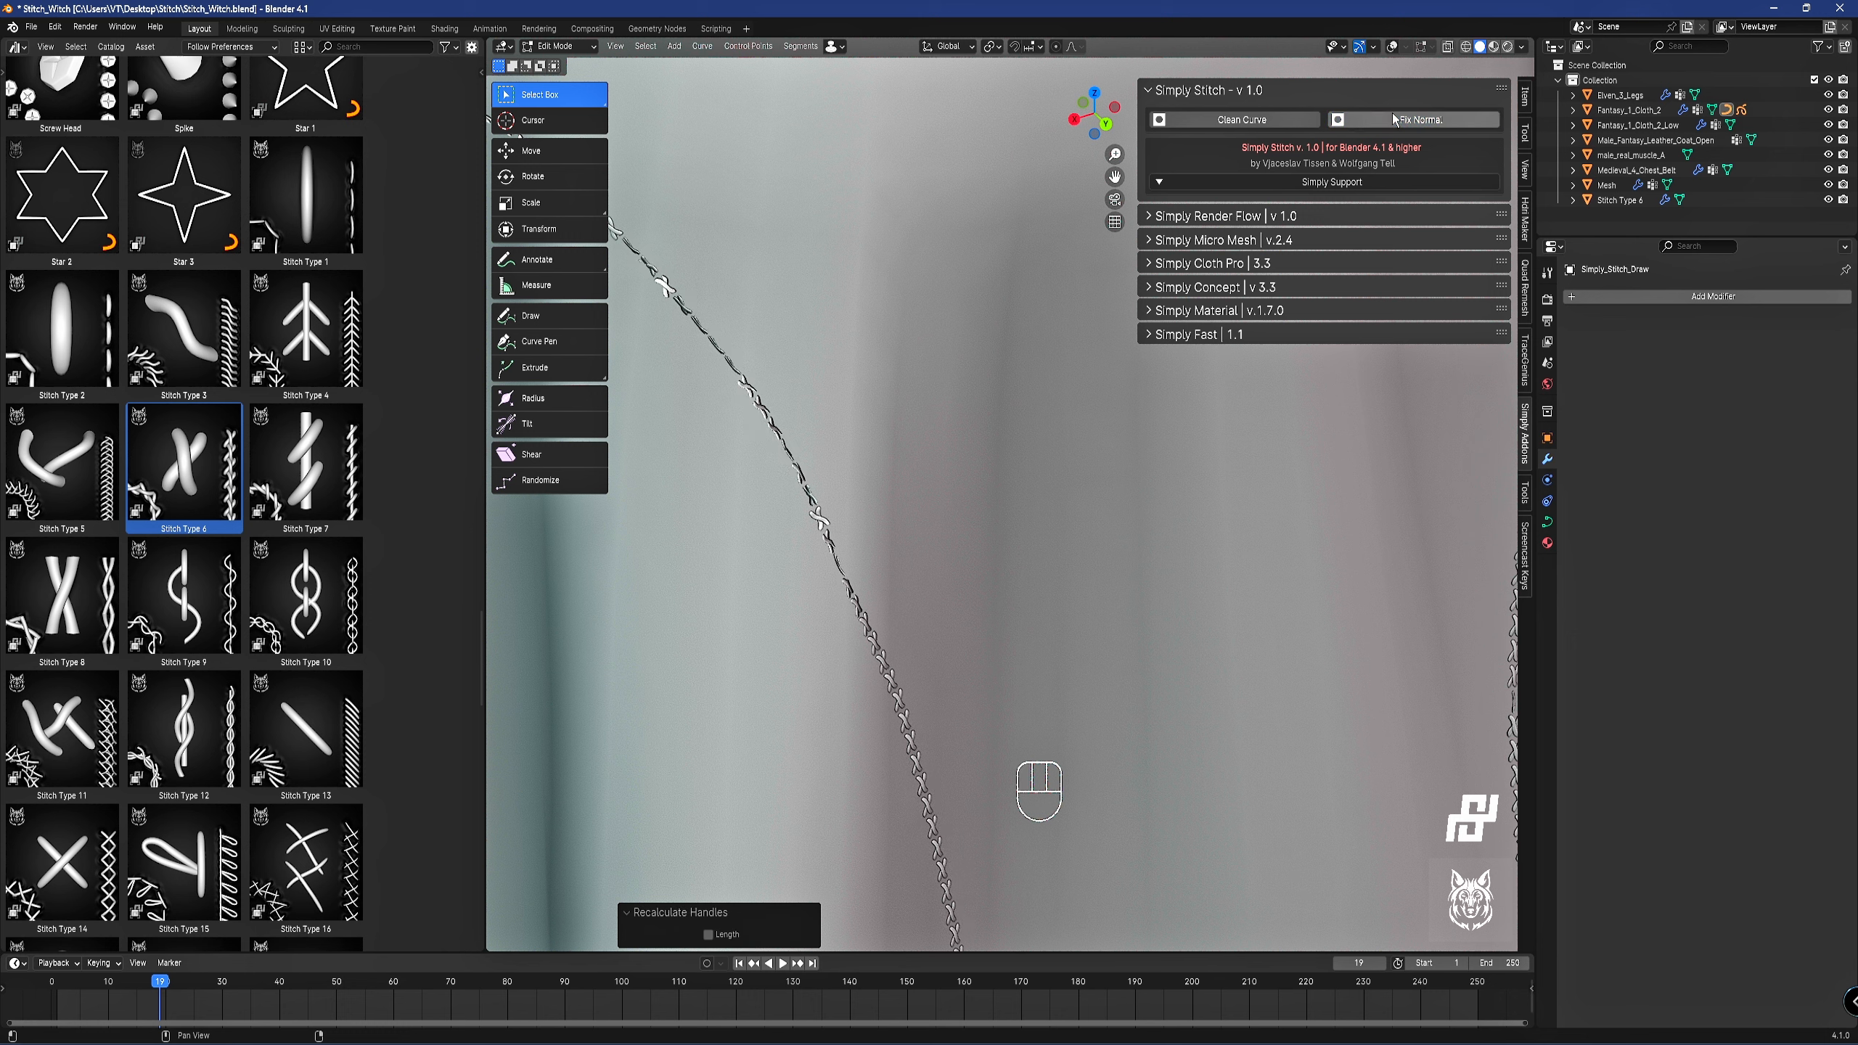
scroll(932, 400, "down", 3)
key("z")
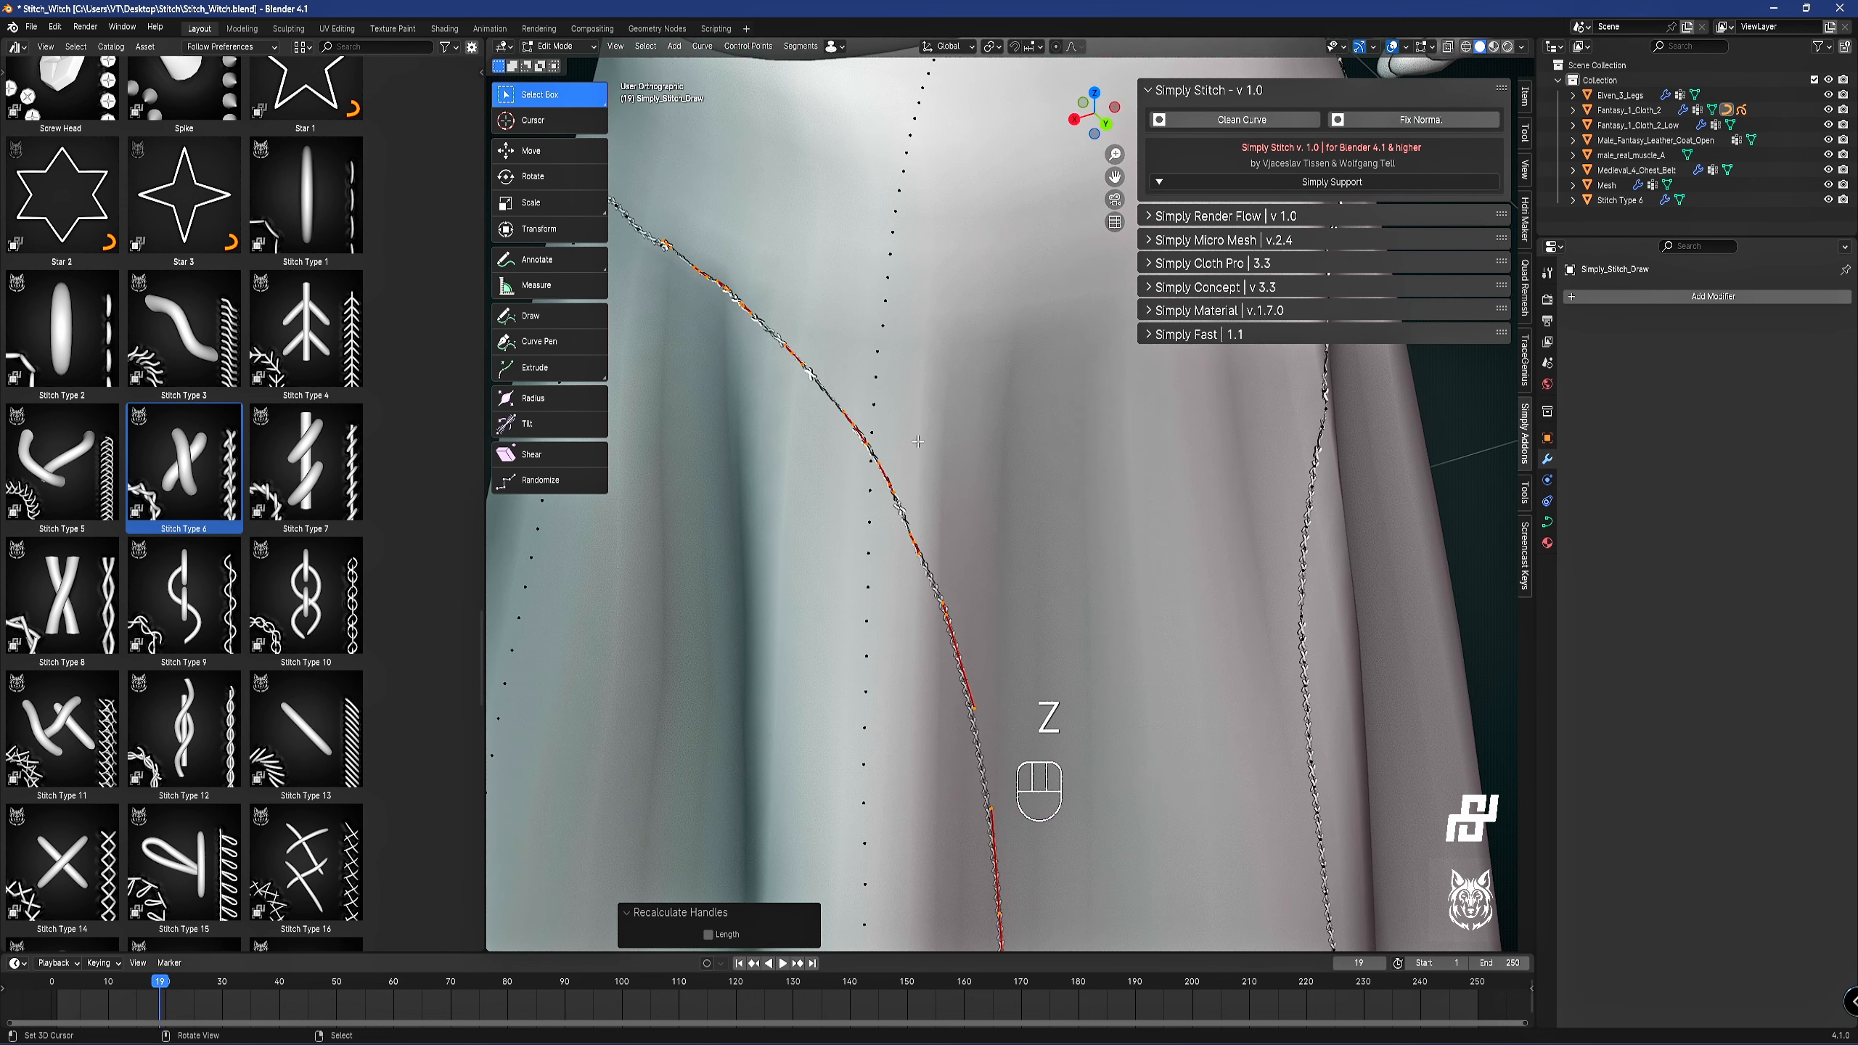
Try tilting the selected back seam points twice, and clear their tilt.
key("ctrl+t")
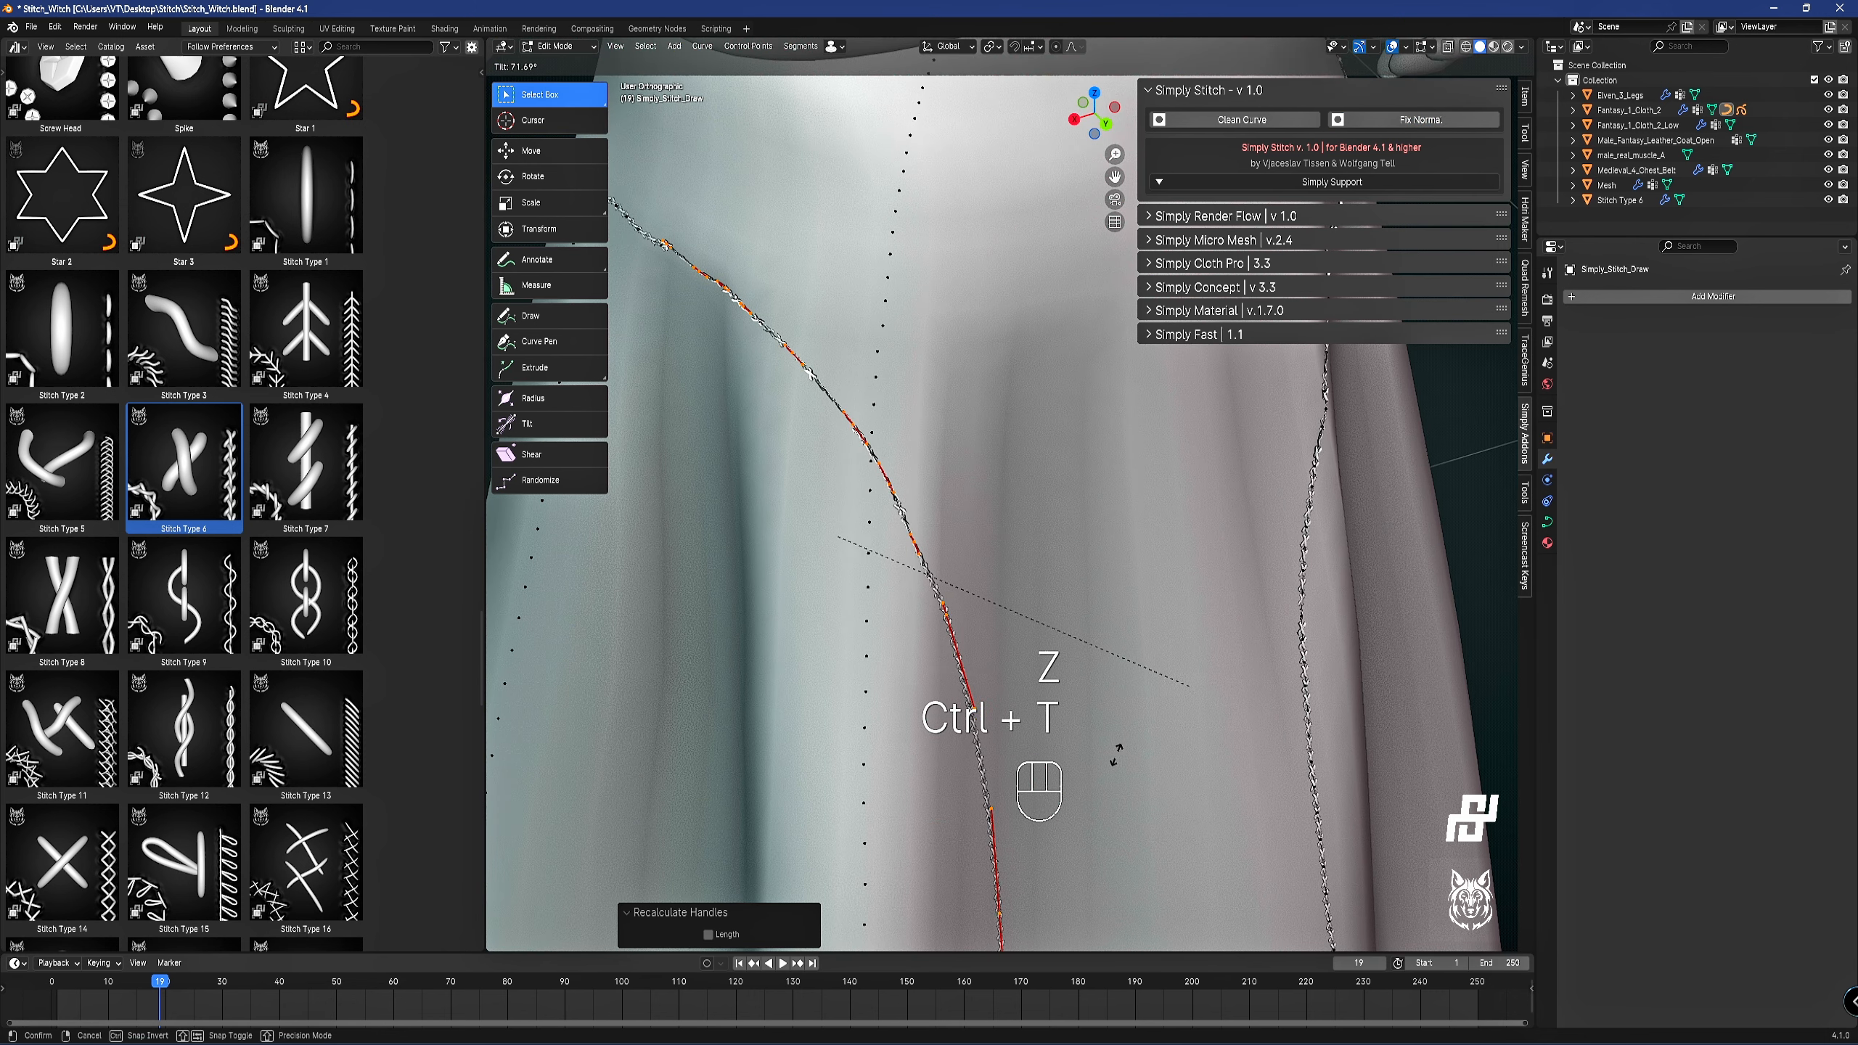
left_click(1115, 754)
key("shift+t")
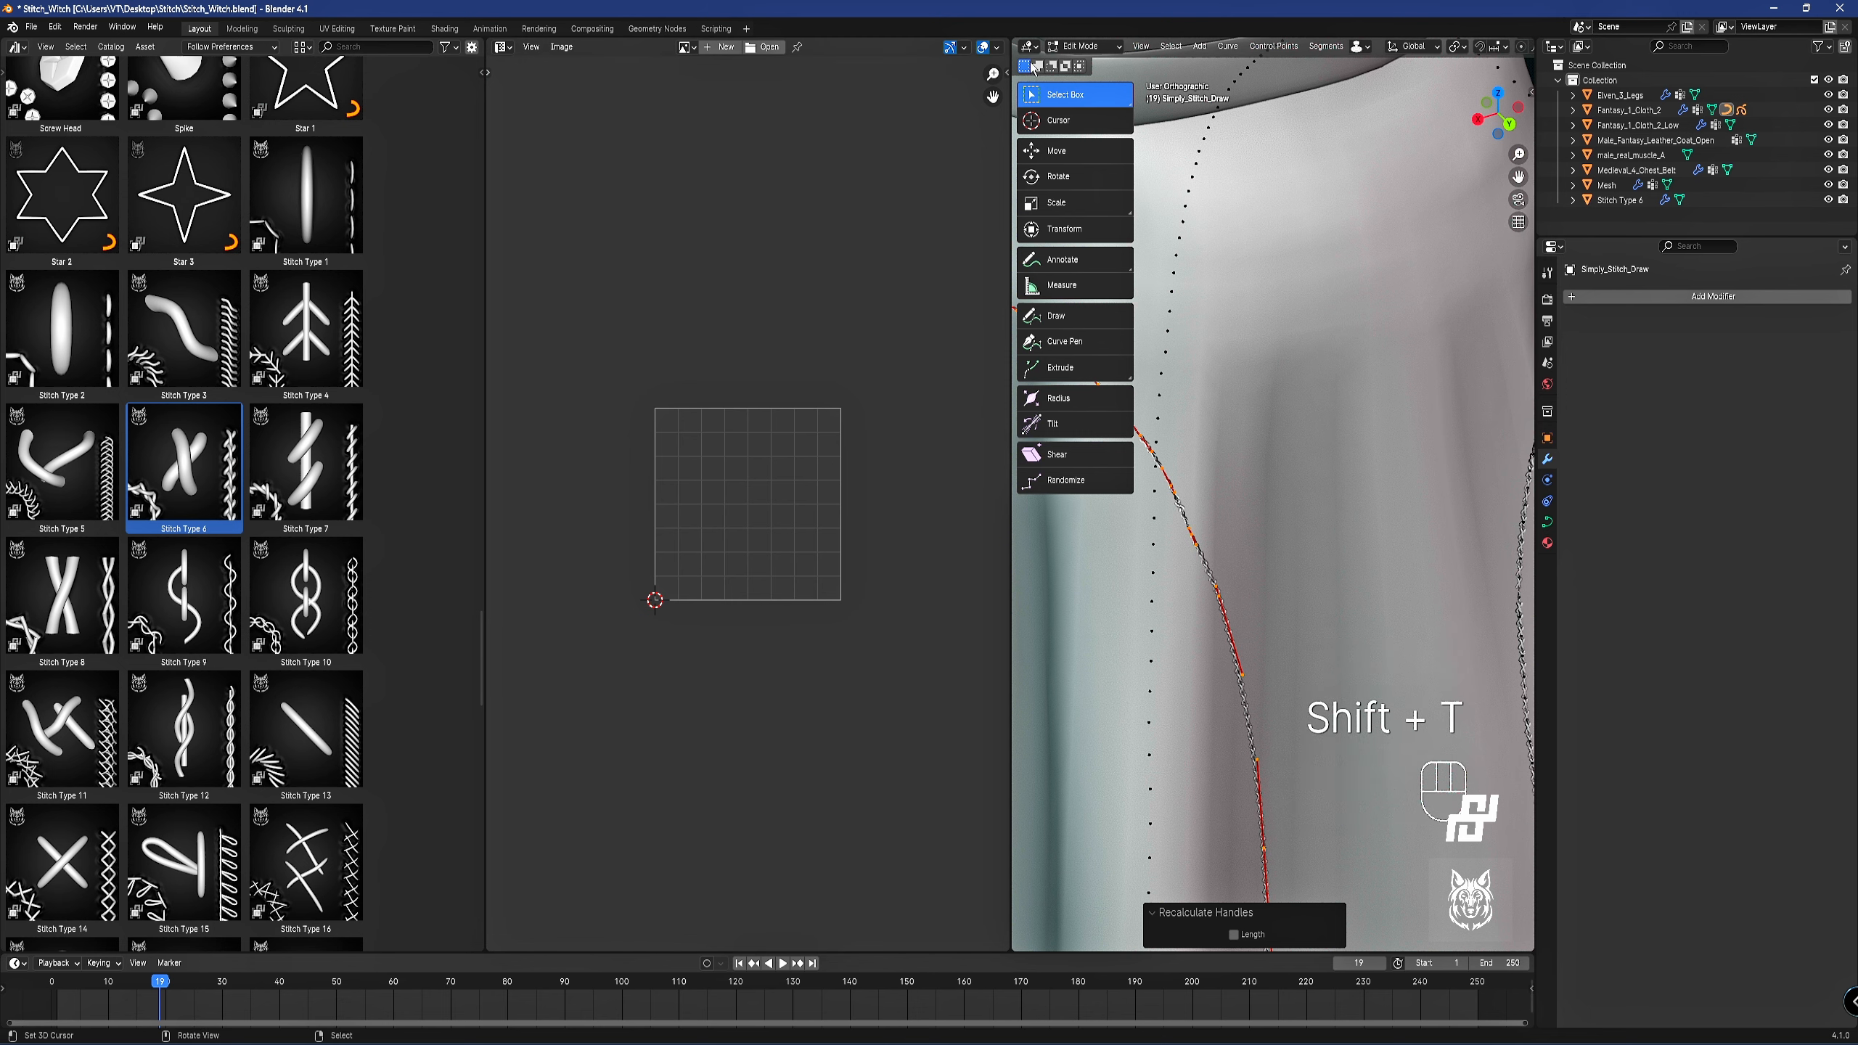
left_click_drag(1013, 41, 903, 293)
key("ctrl+t")
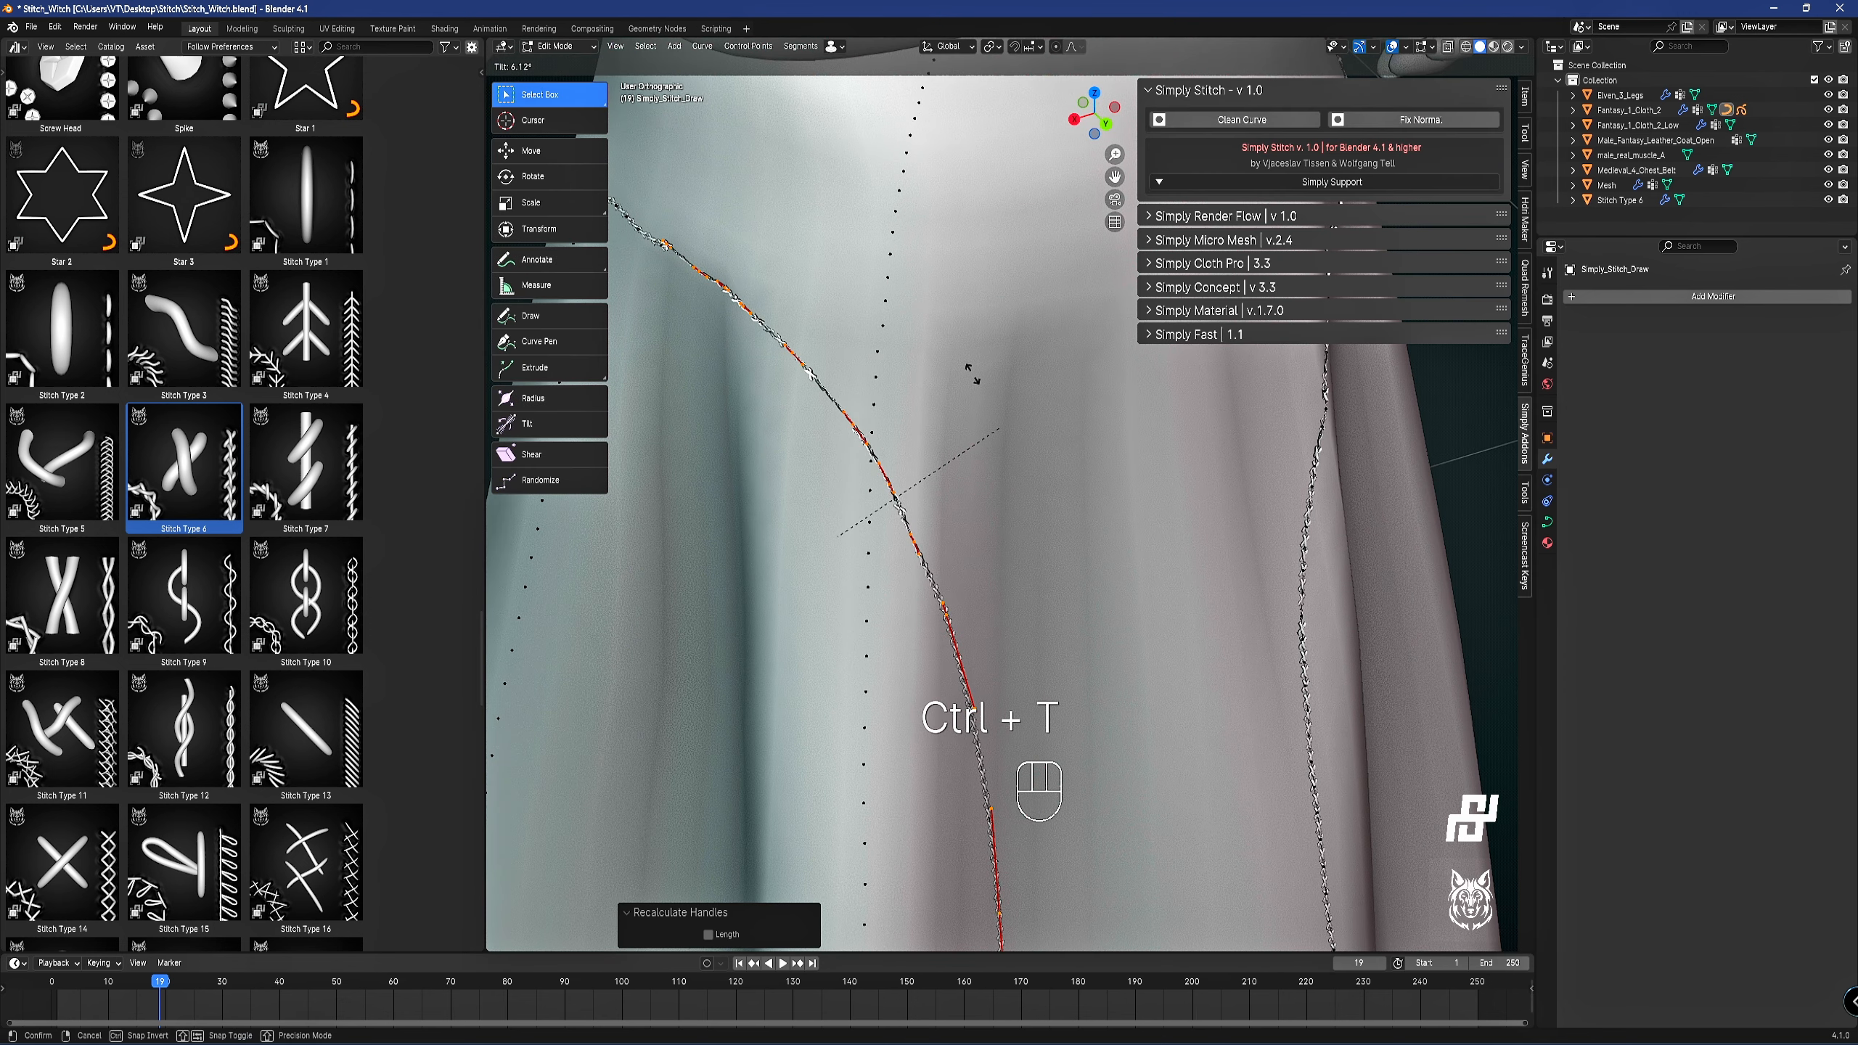
left_click(971, 373)
key("alt+t")
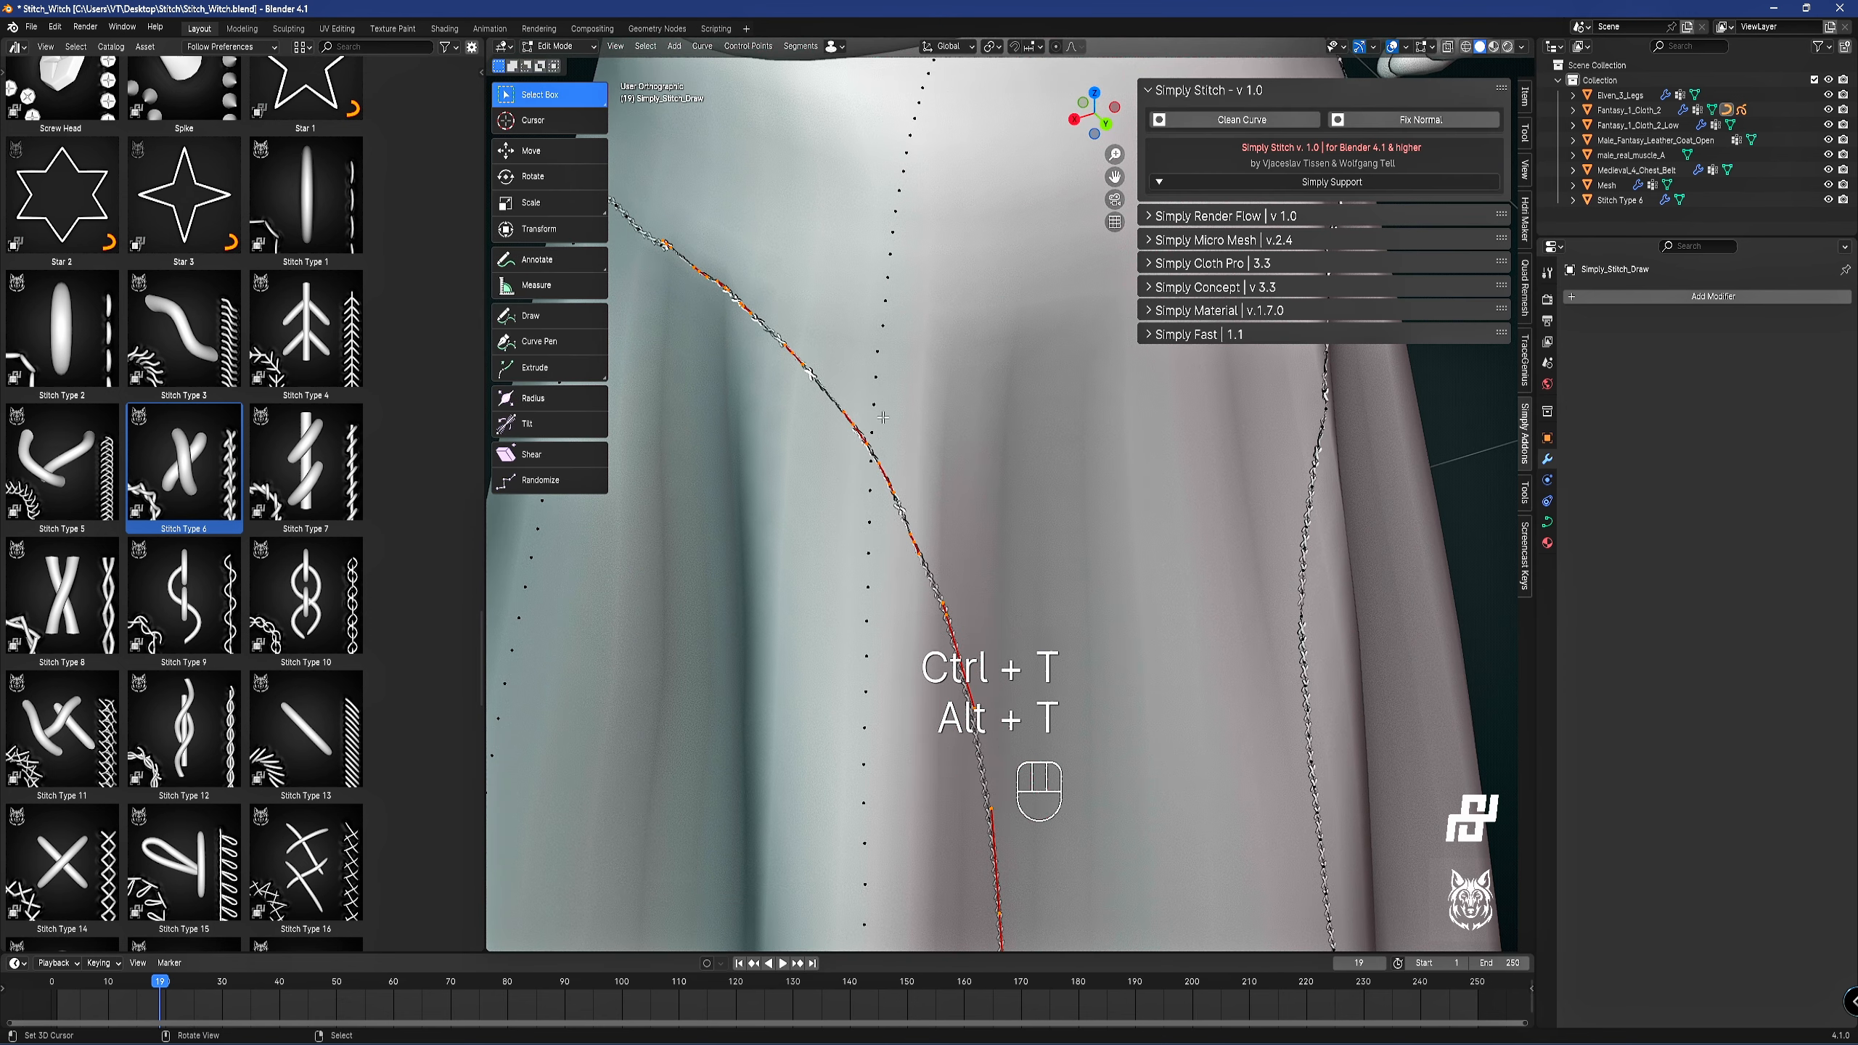
middle_click_drag(864, 398, 864, 480, "shift")
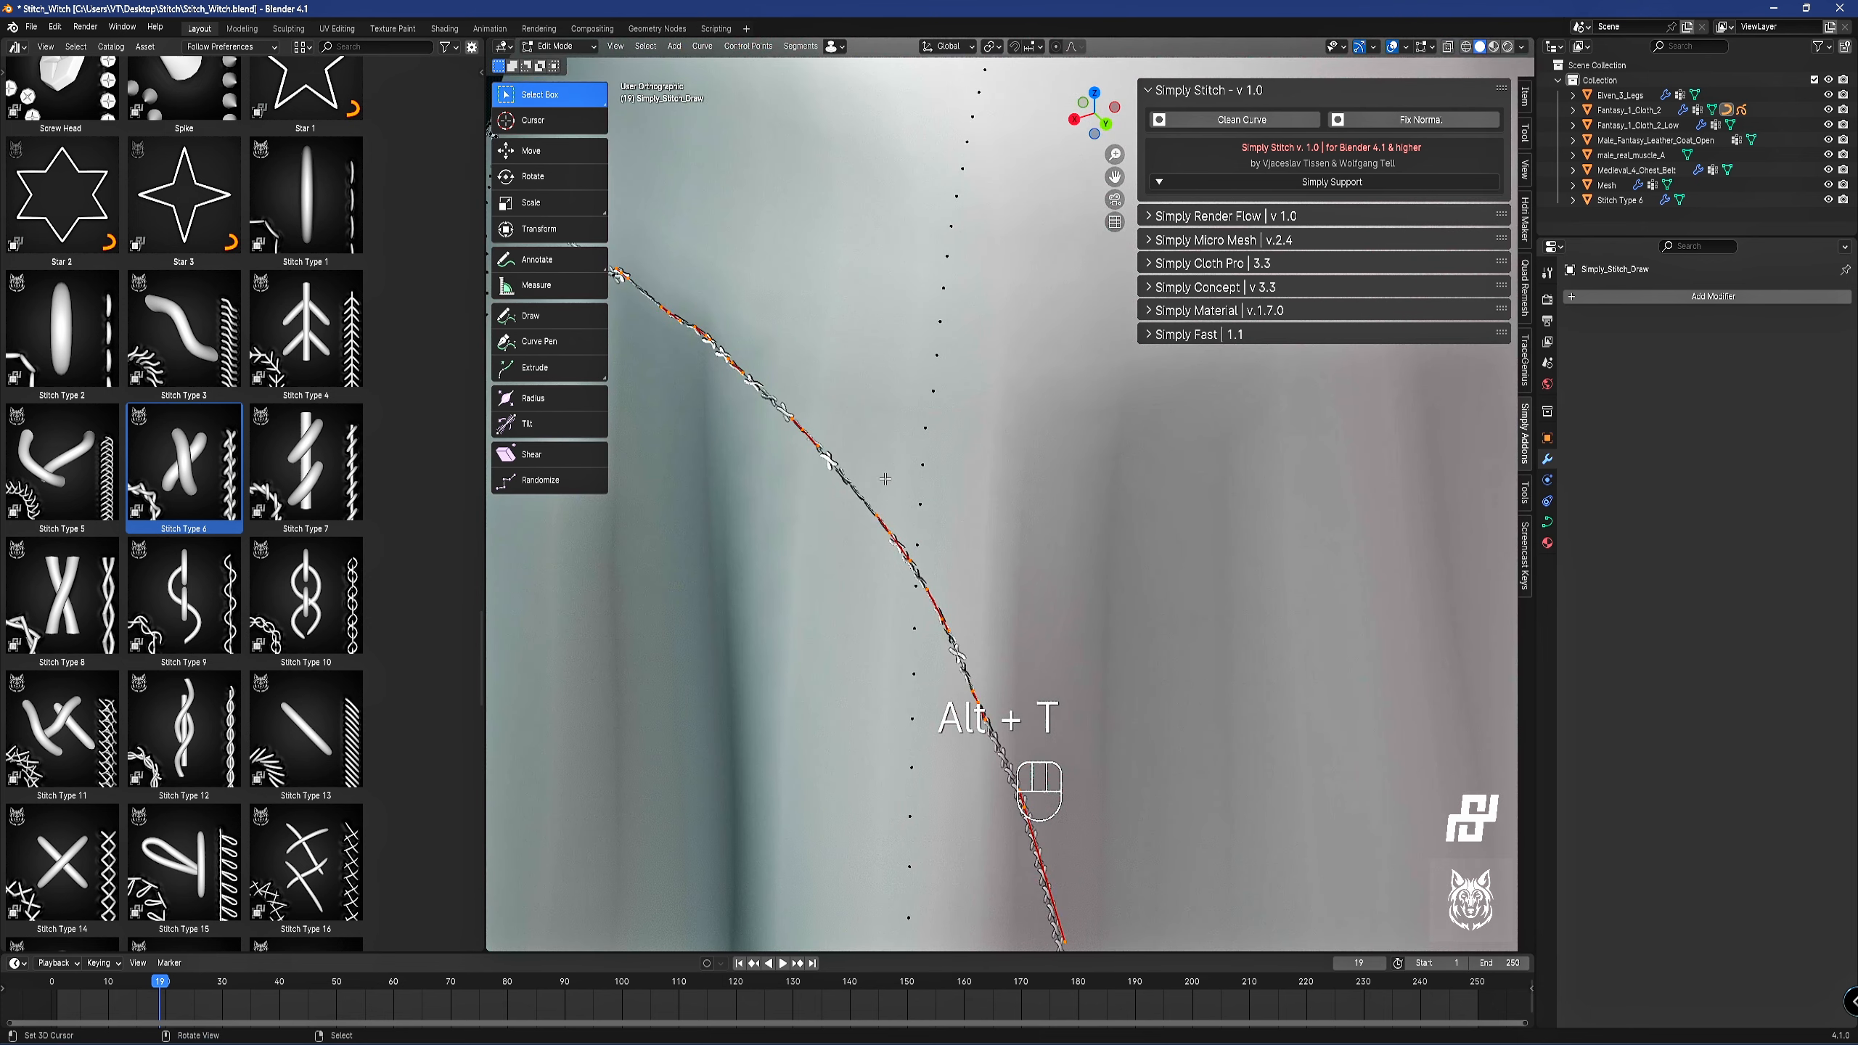
Reselect the linked points of the back seam, check the stitches, and return to object mode.
key("a")
key("a")
scroll(798, 450, "down", 6)
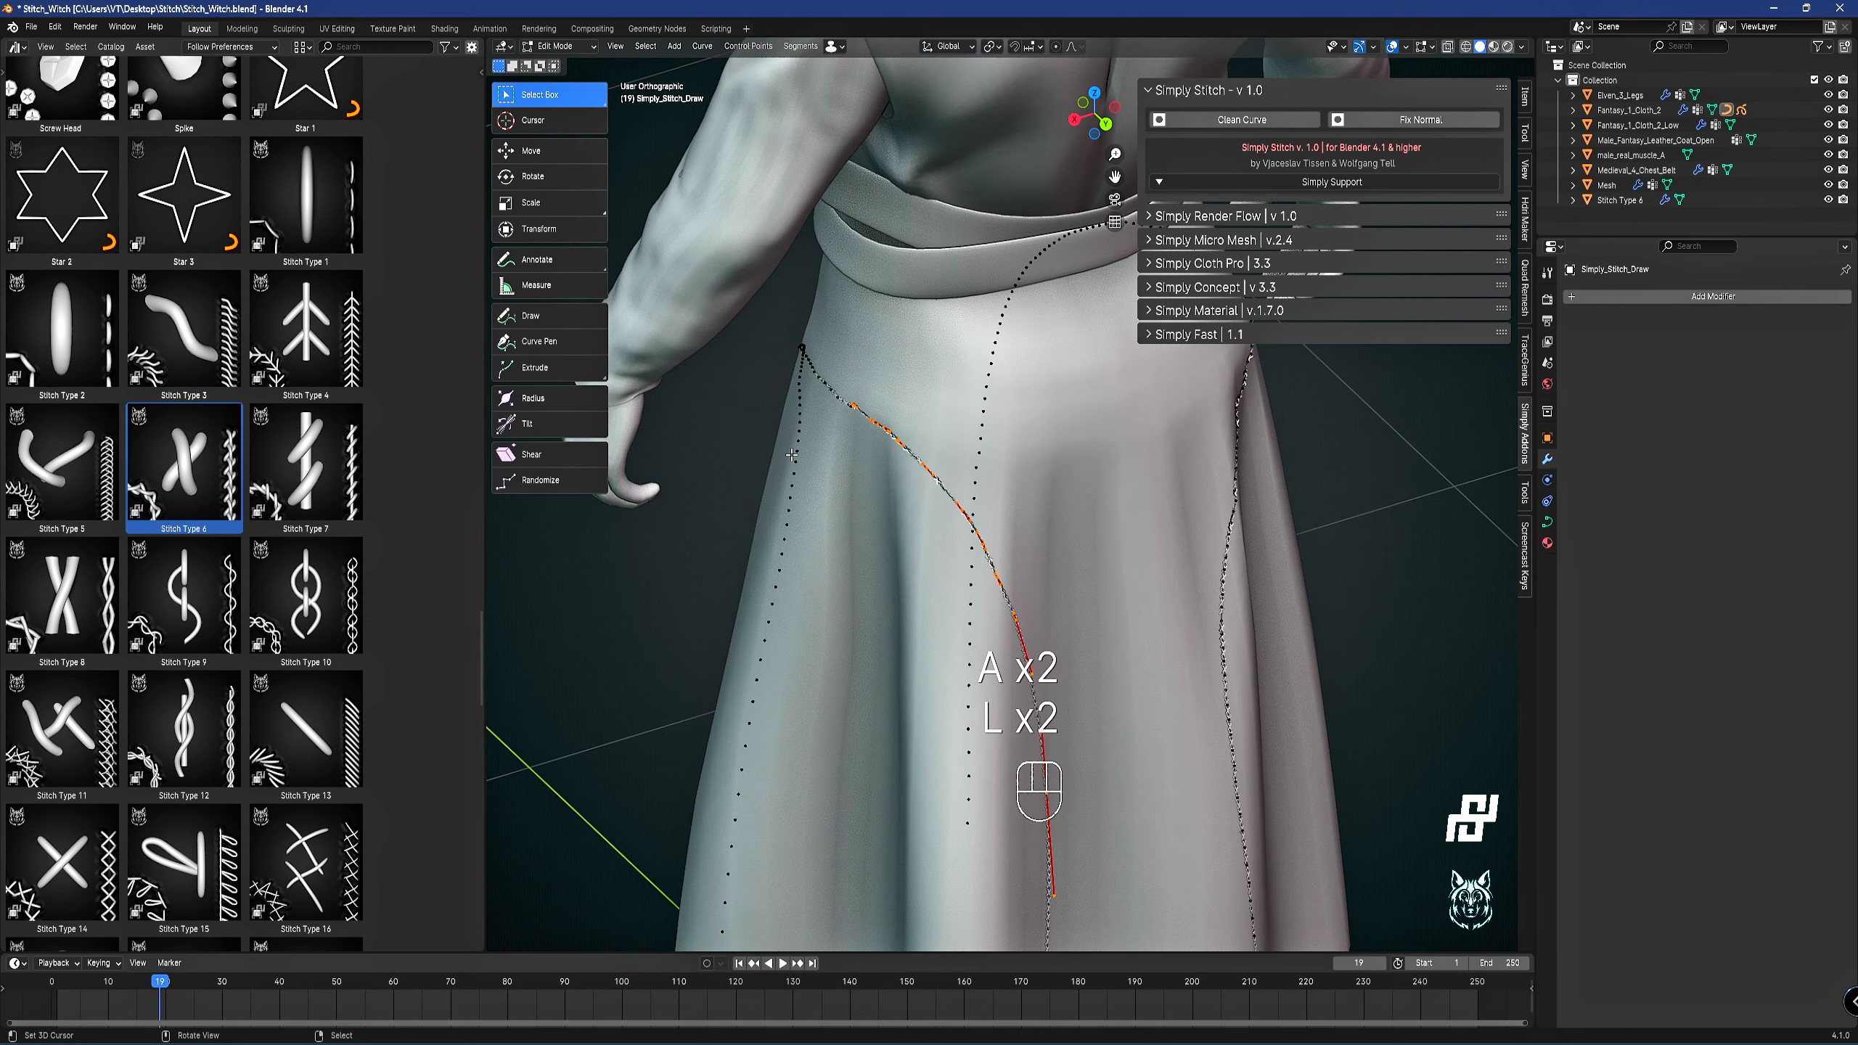
scroll(963, 452, "up", 6)
middle_click_drag(932, 453, 805, 333)
scroll(922, 507, "down", 5)
key("Tab")
Select the skirt and subdivide its Multires modifier once.
mouse_move(805, 333)
middle_mouse_down()
mouse_move(855, 334)
mouse_move(779, 323)
middle_mouse_up()
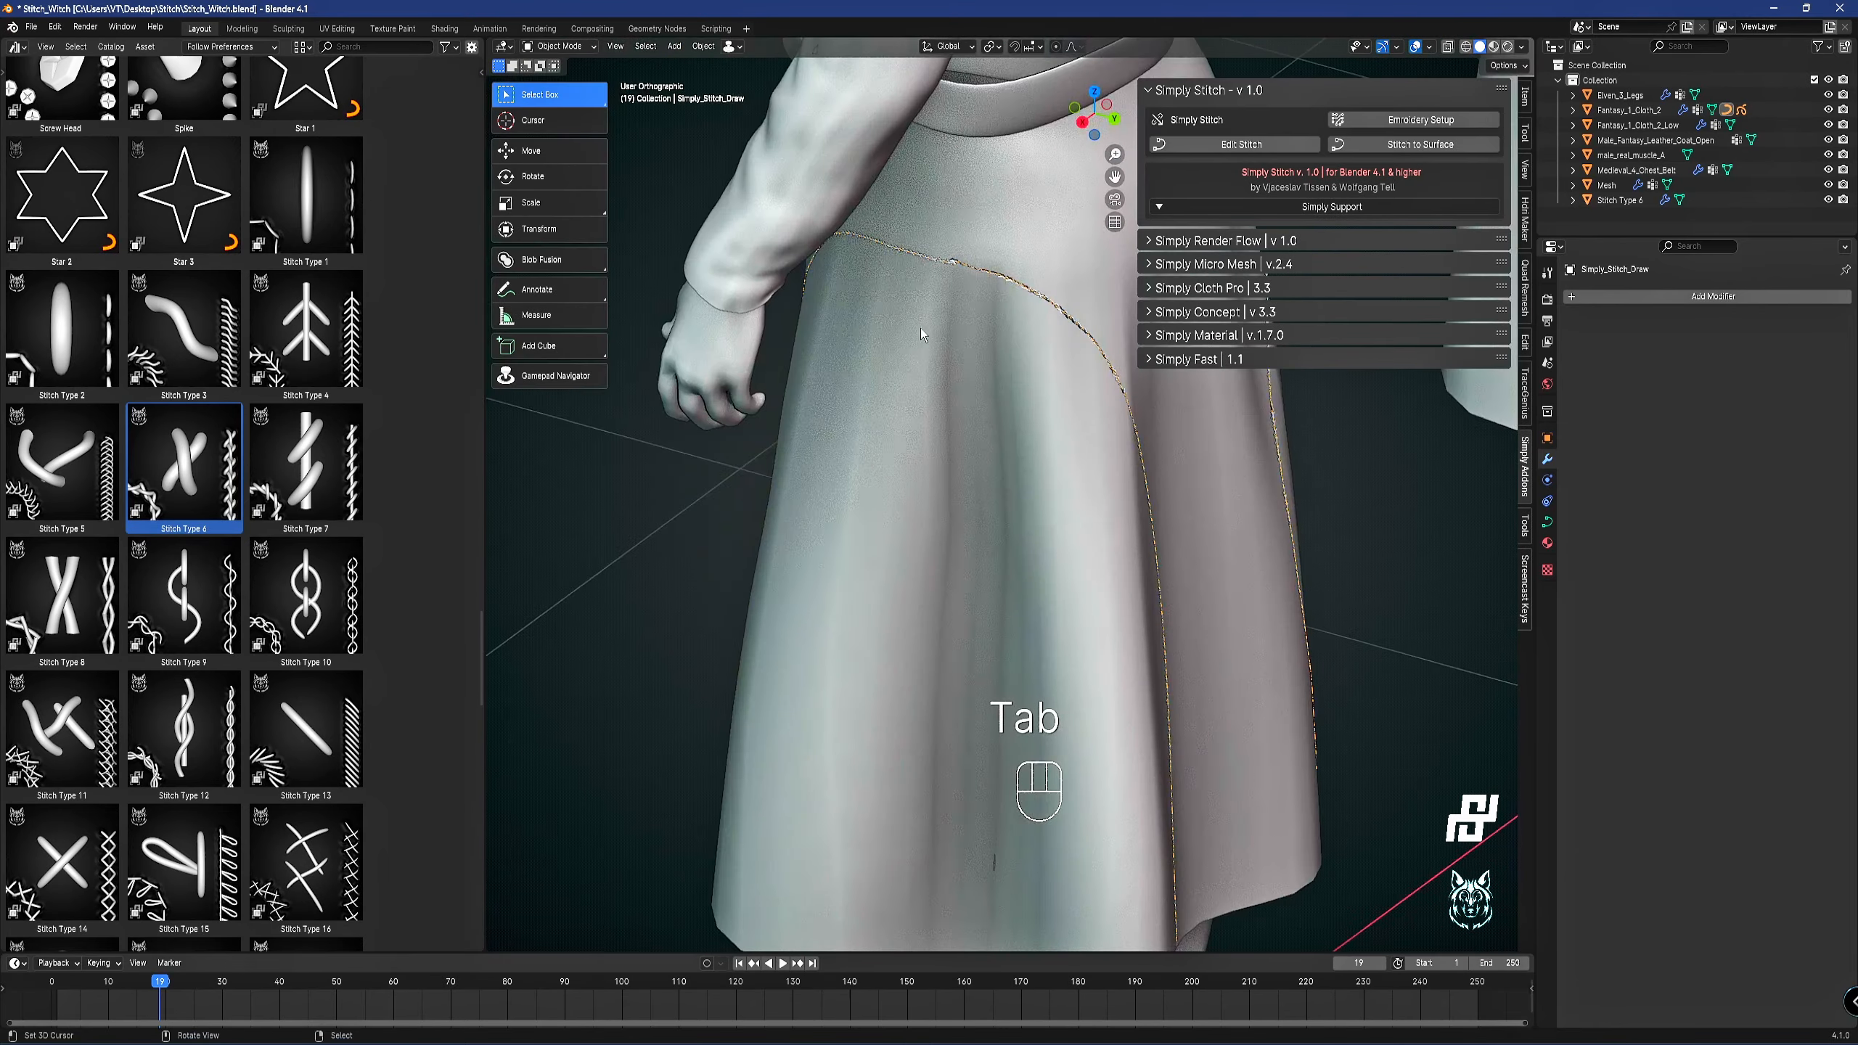
scroll(951, 308, "up", 5)
middle_click_drag(1119, 256, 880, 373, "shift")
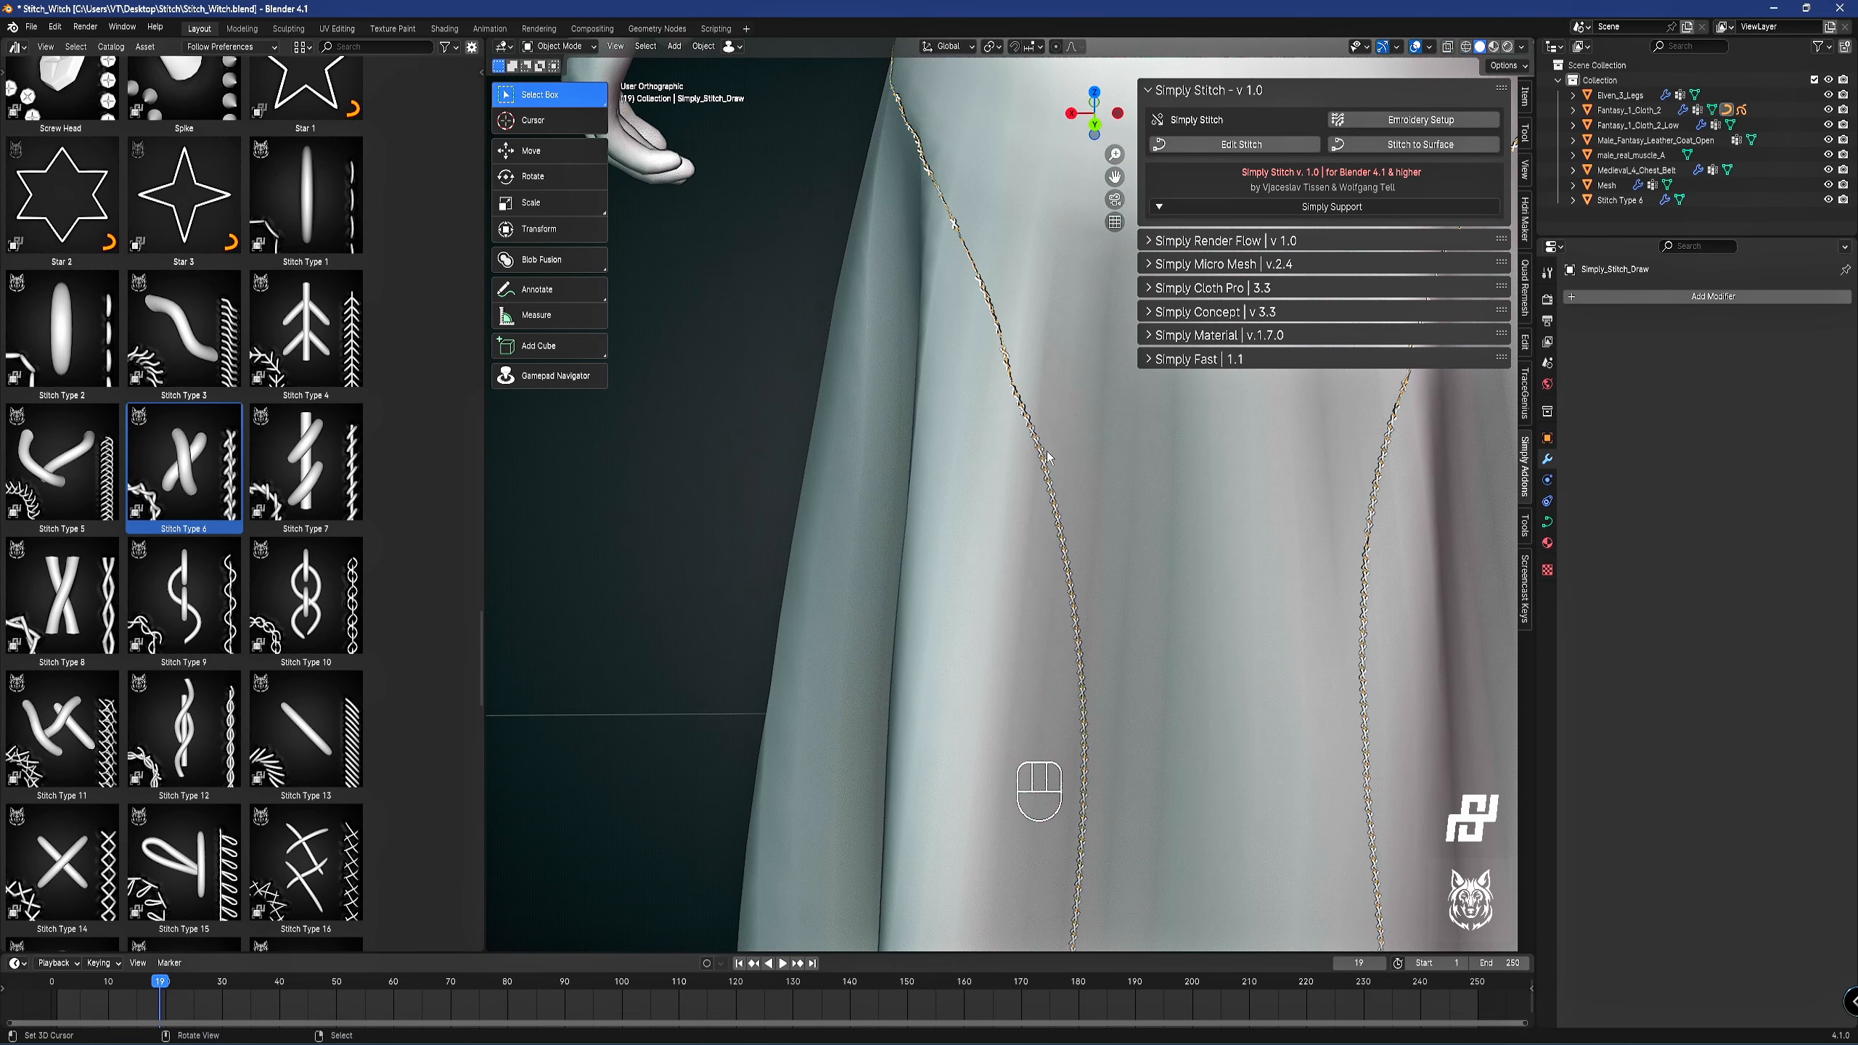
scroll(920, 242, "down", 2)
middle_click_drag(1005, 444, 906, 269)
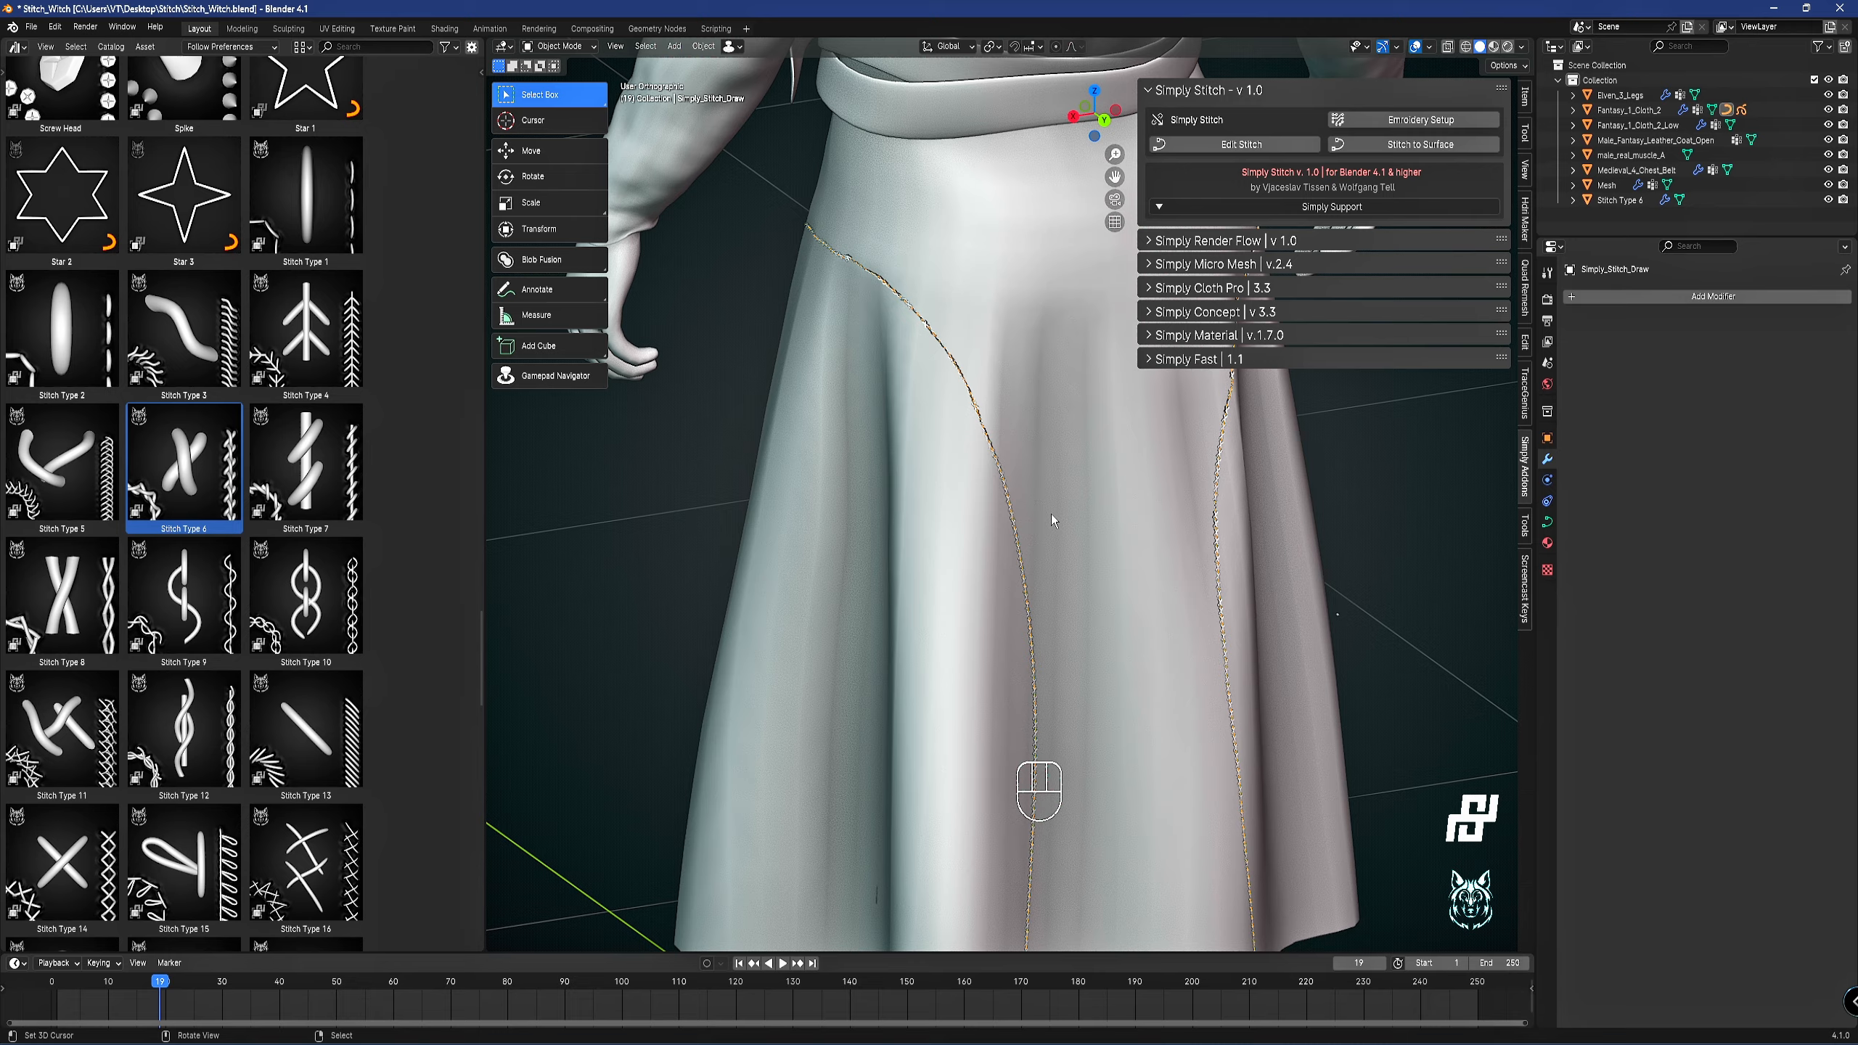
left_click(1027, 416)
left_click(1707, 488)
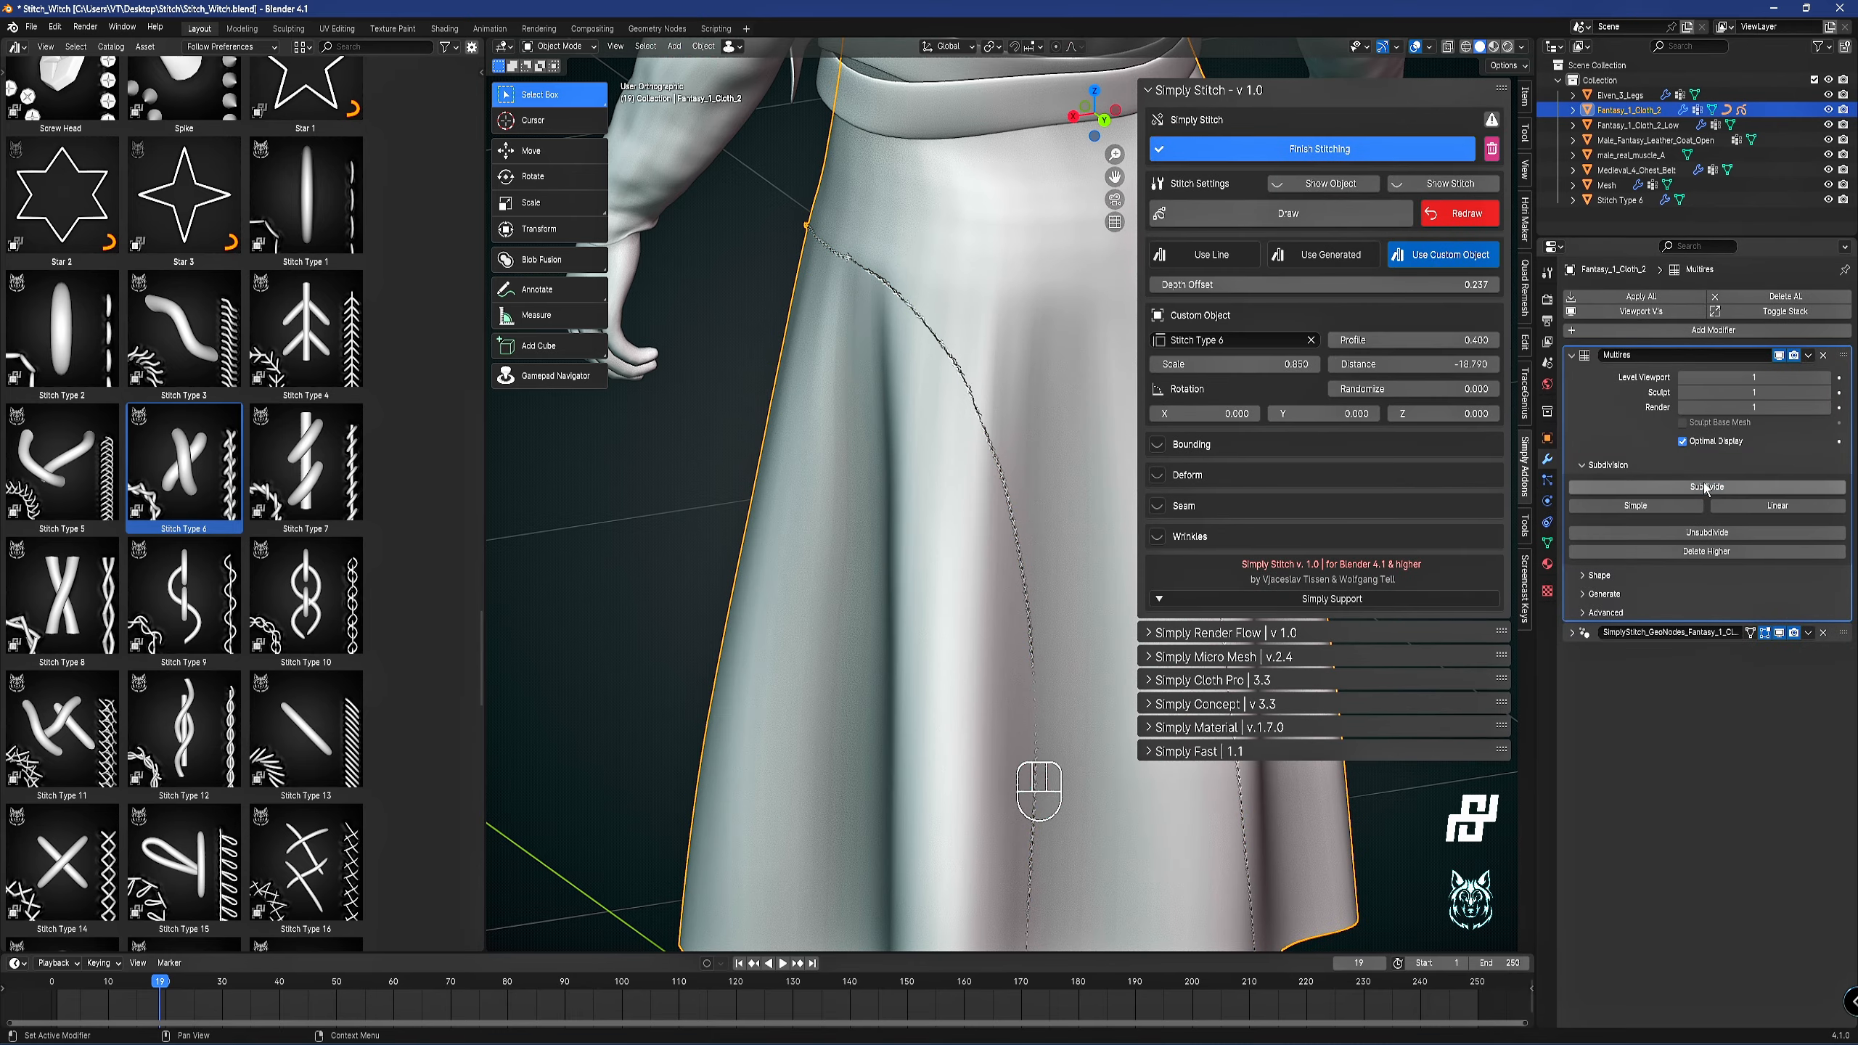
Raise the custom stitch object's profile to 1.540 while viewing the skirt's front seams.
middle_click_drag(914, 513, 990, 201)
scroll(861, 412, "down", 4)
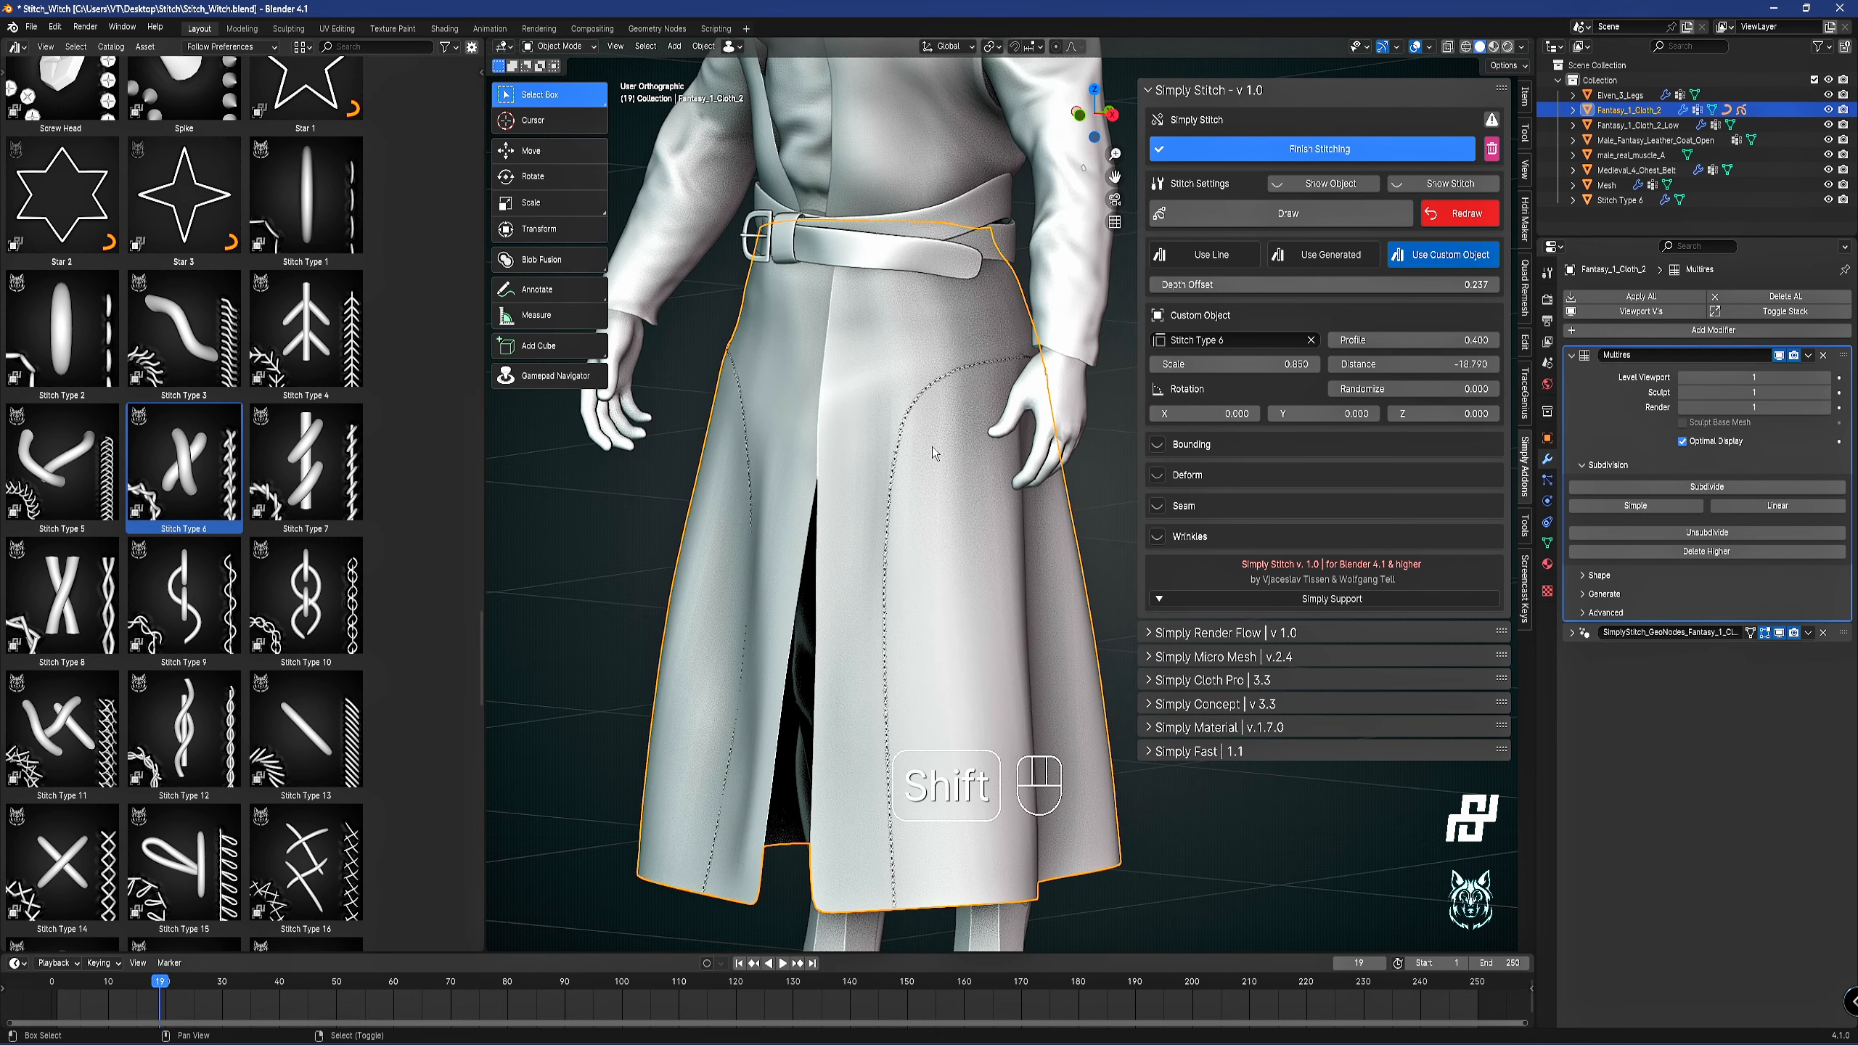
middle_click_drag(864, 479, 823, 421, "shift")
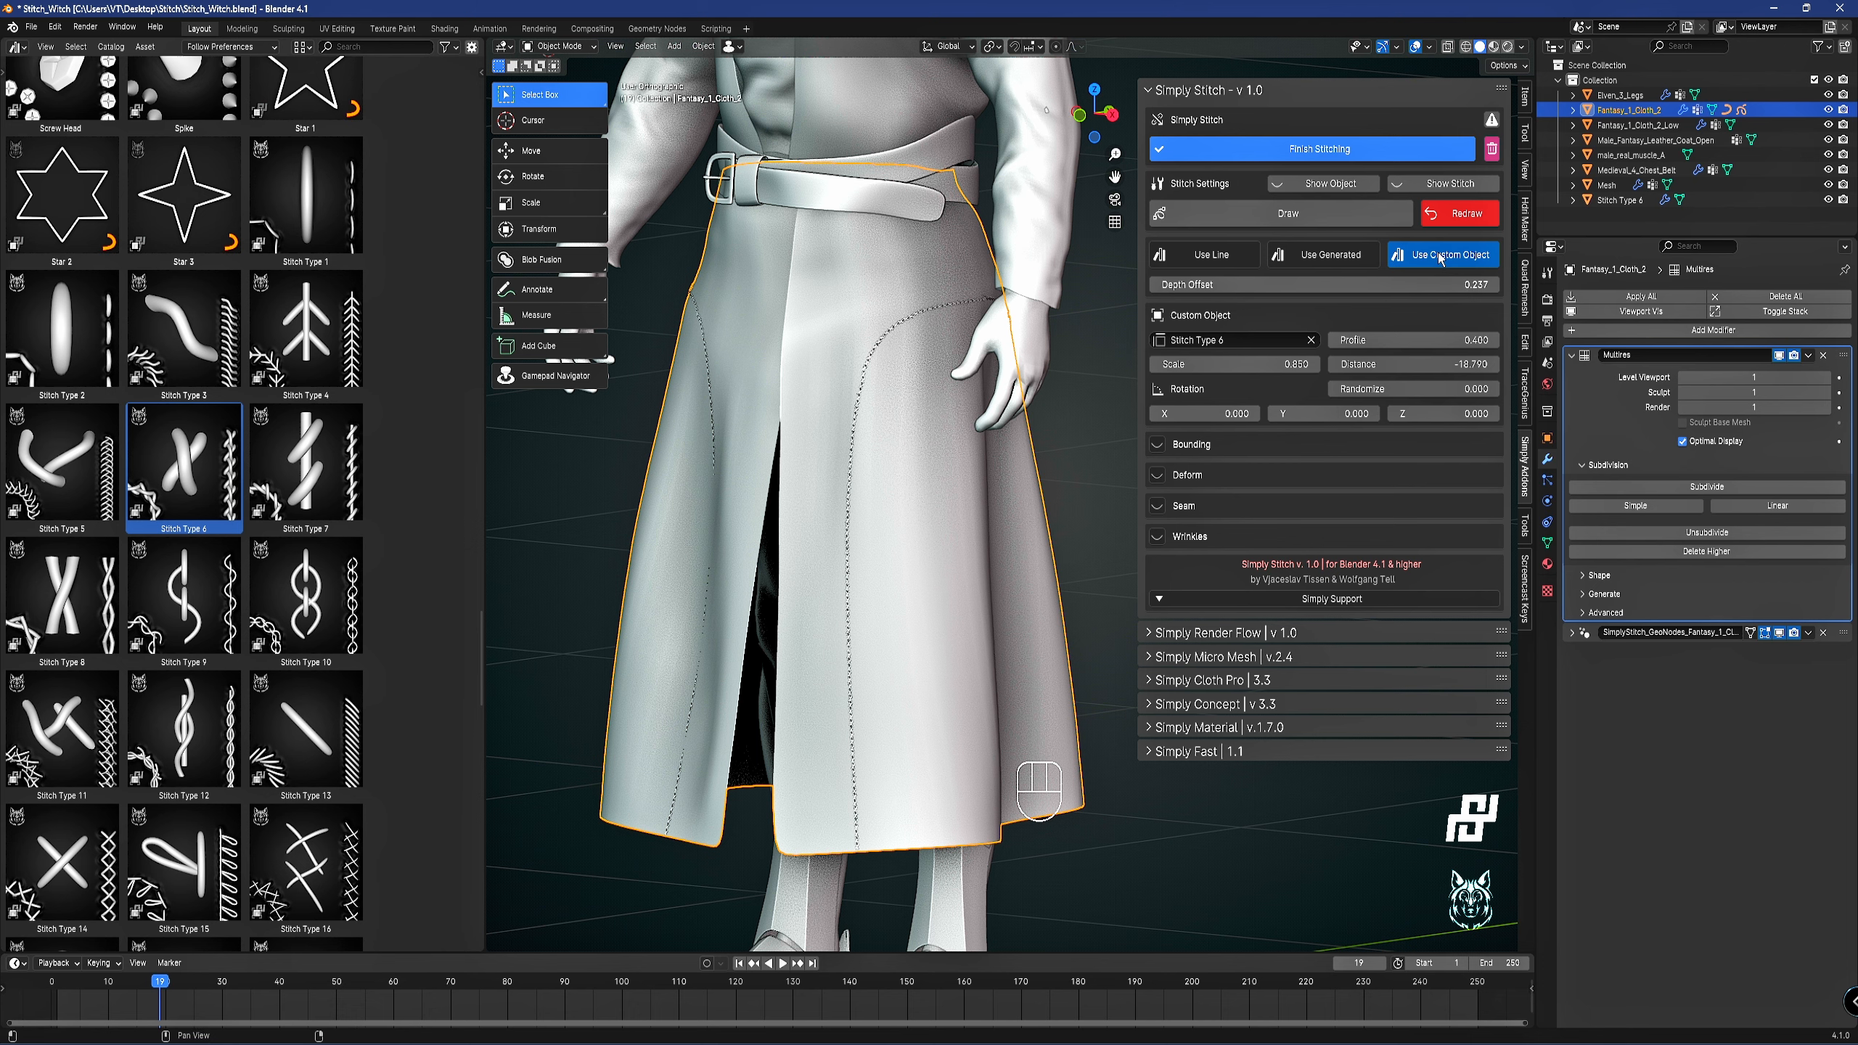
scroll(738, 361, "up", 5)
middle_click_drag(738, 361, 1040, 403, "shift")
scroll(905, 440, "down", 4)
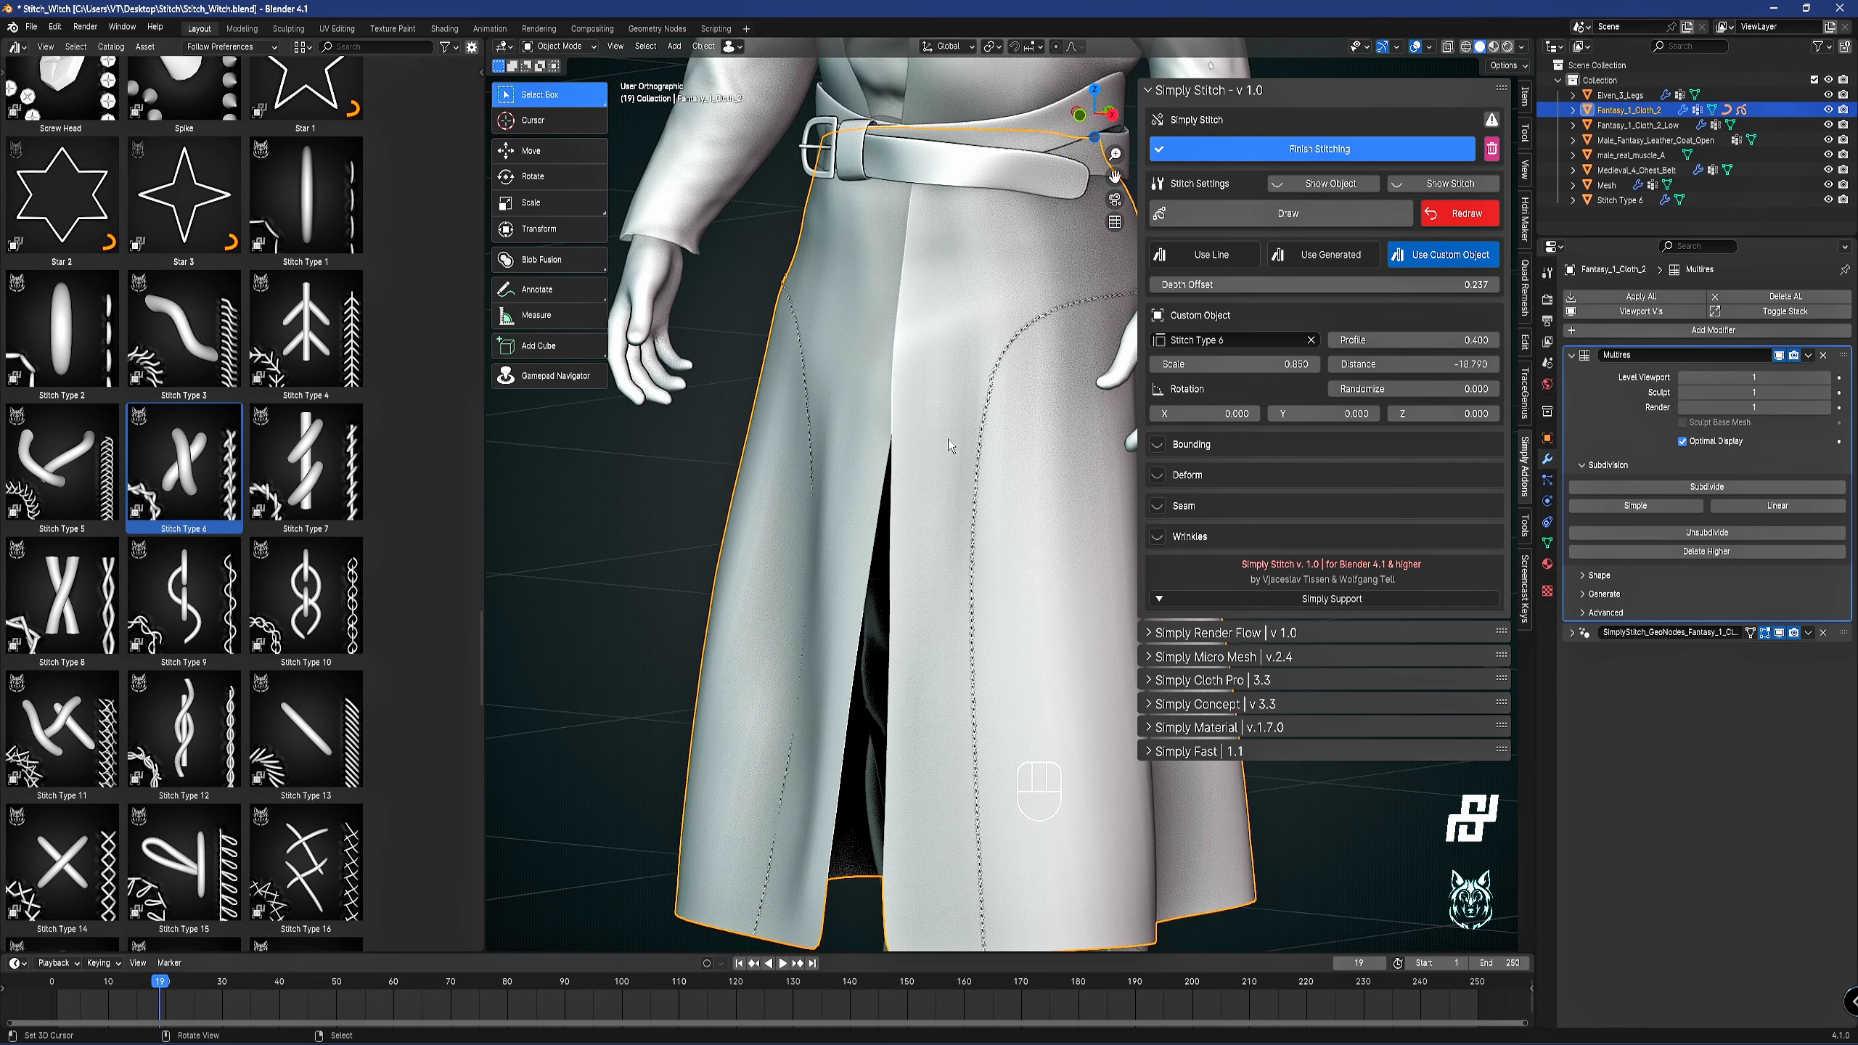
scroll(884, 493, "up", 5)
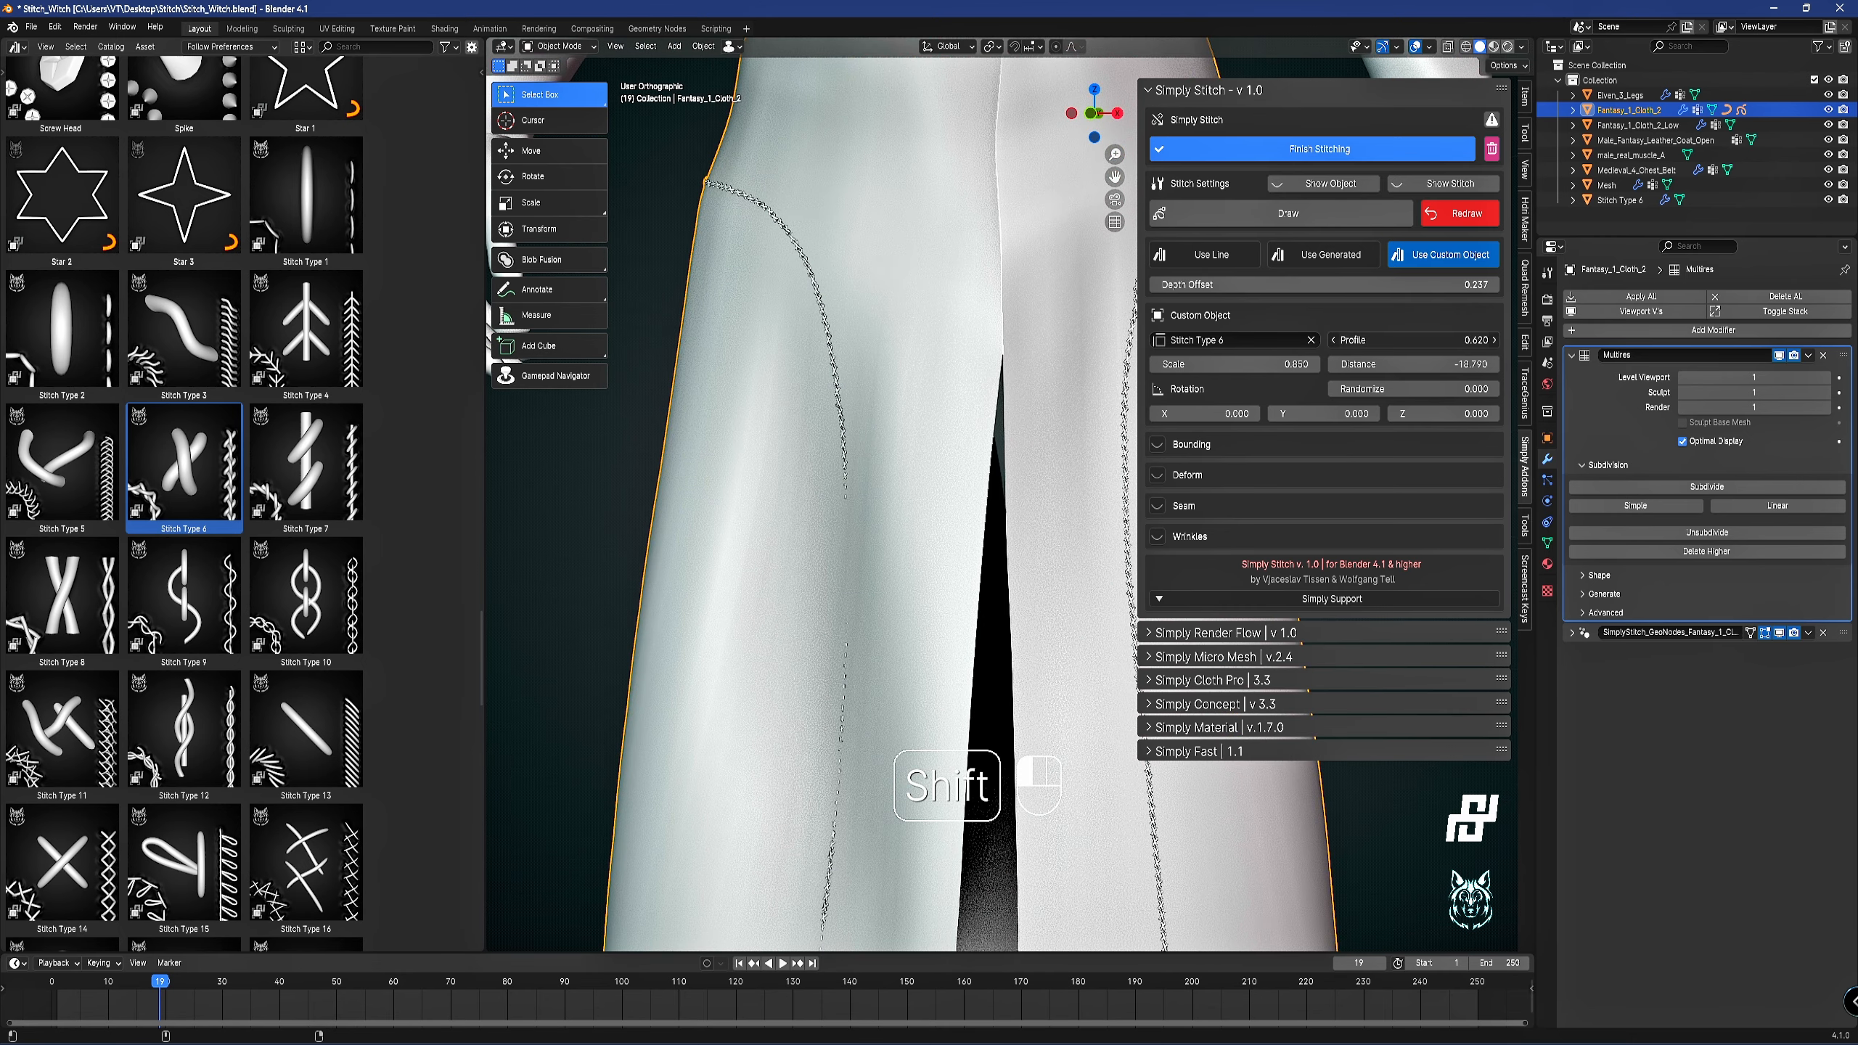
left_click_drag(1411, 340, 1470, 339, "shift")
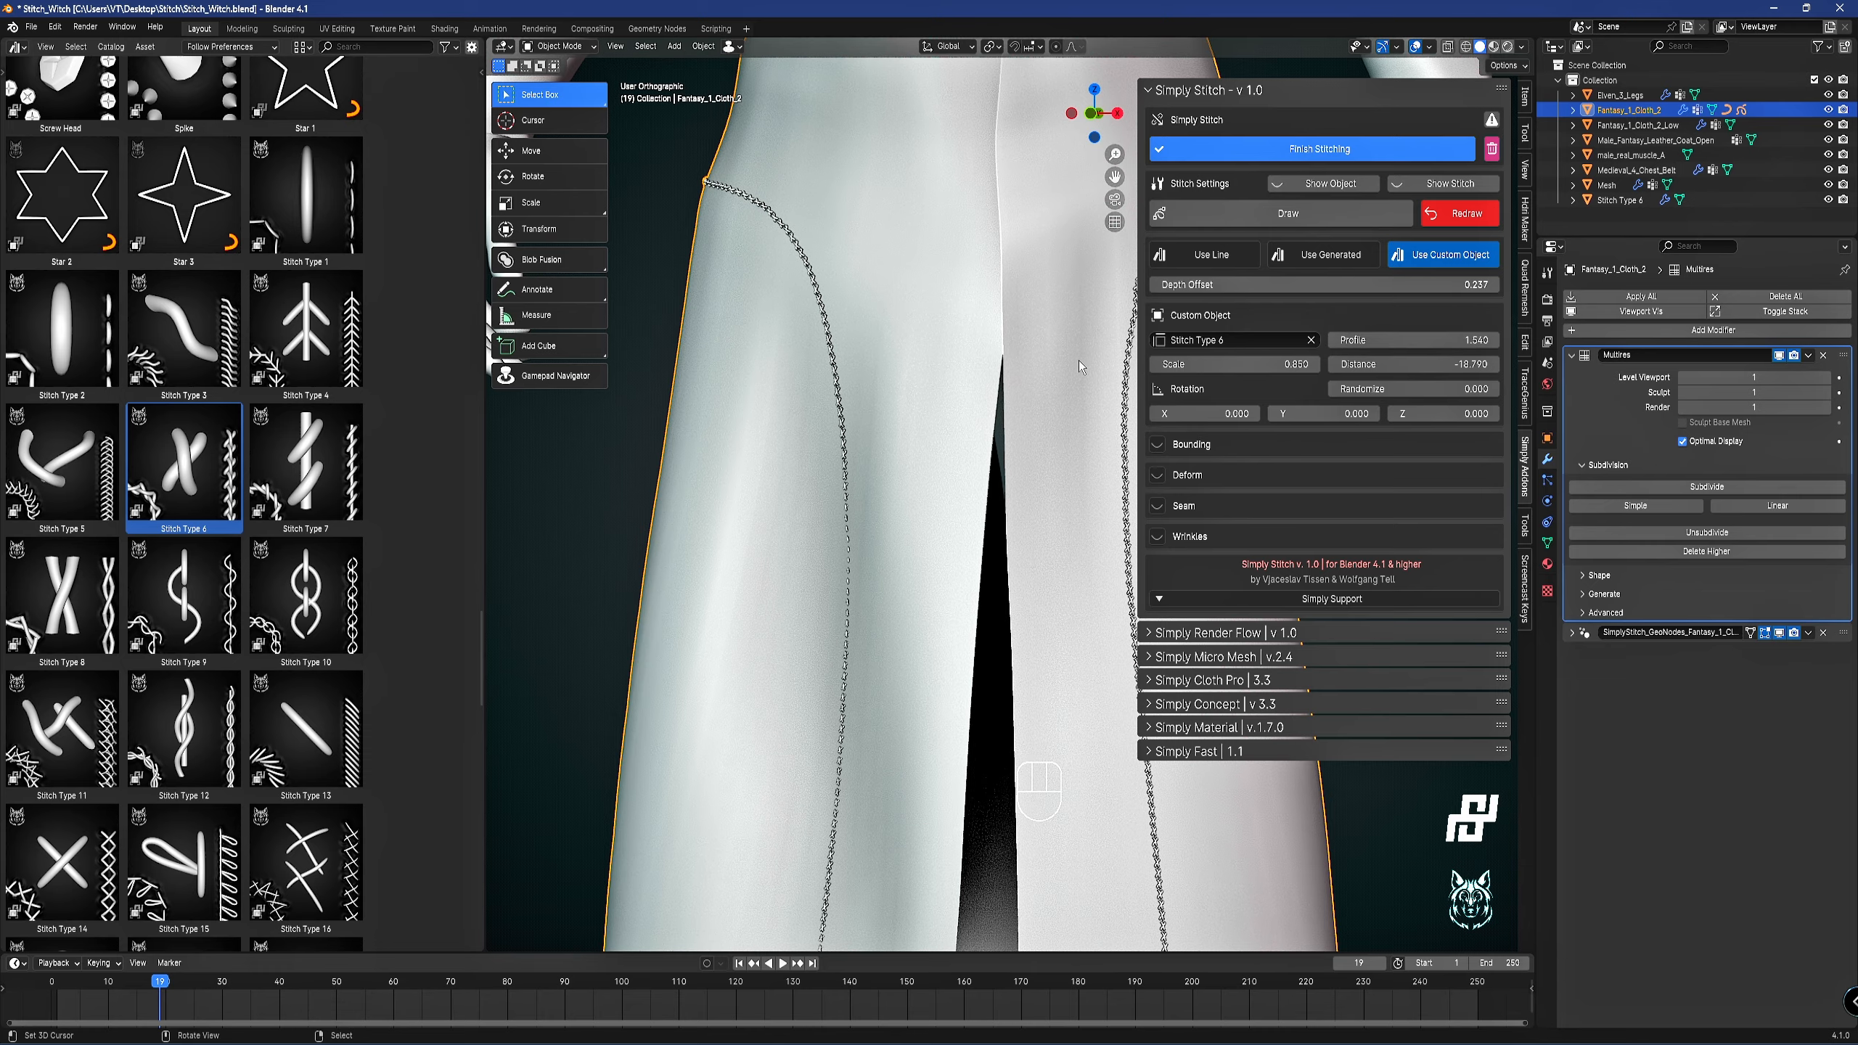
Edit the stitch curve on the skirt's front, moving a mid-seam point along the global Y axis with proportional editing.
middle_click_drag(1046, 384, 951, 429)
key("z")
key("z")
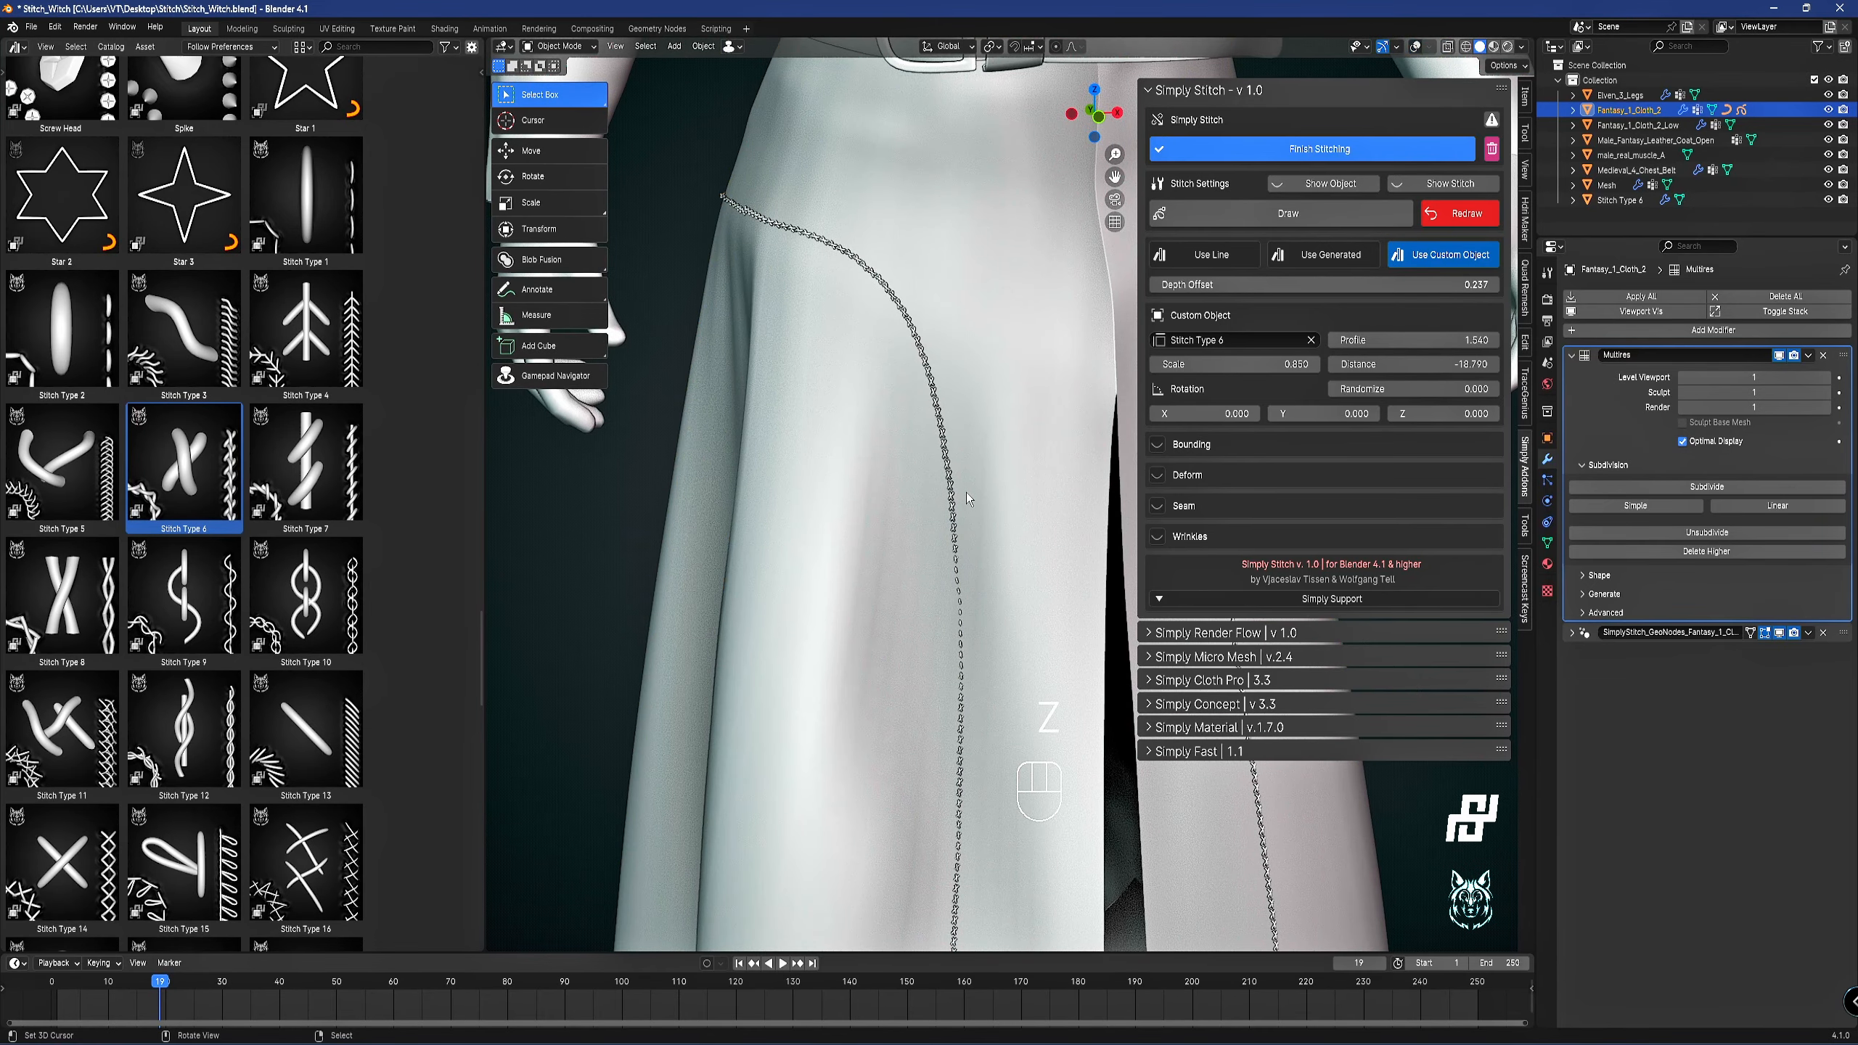
right_click(950, 505)
middle_click_drag(952, 548, 772, 466, "shift")
key("Tab")
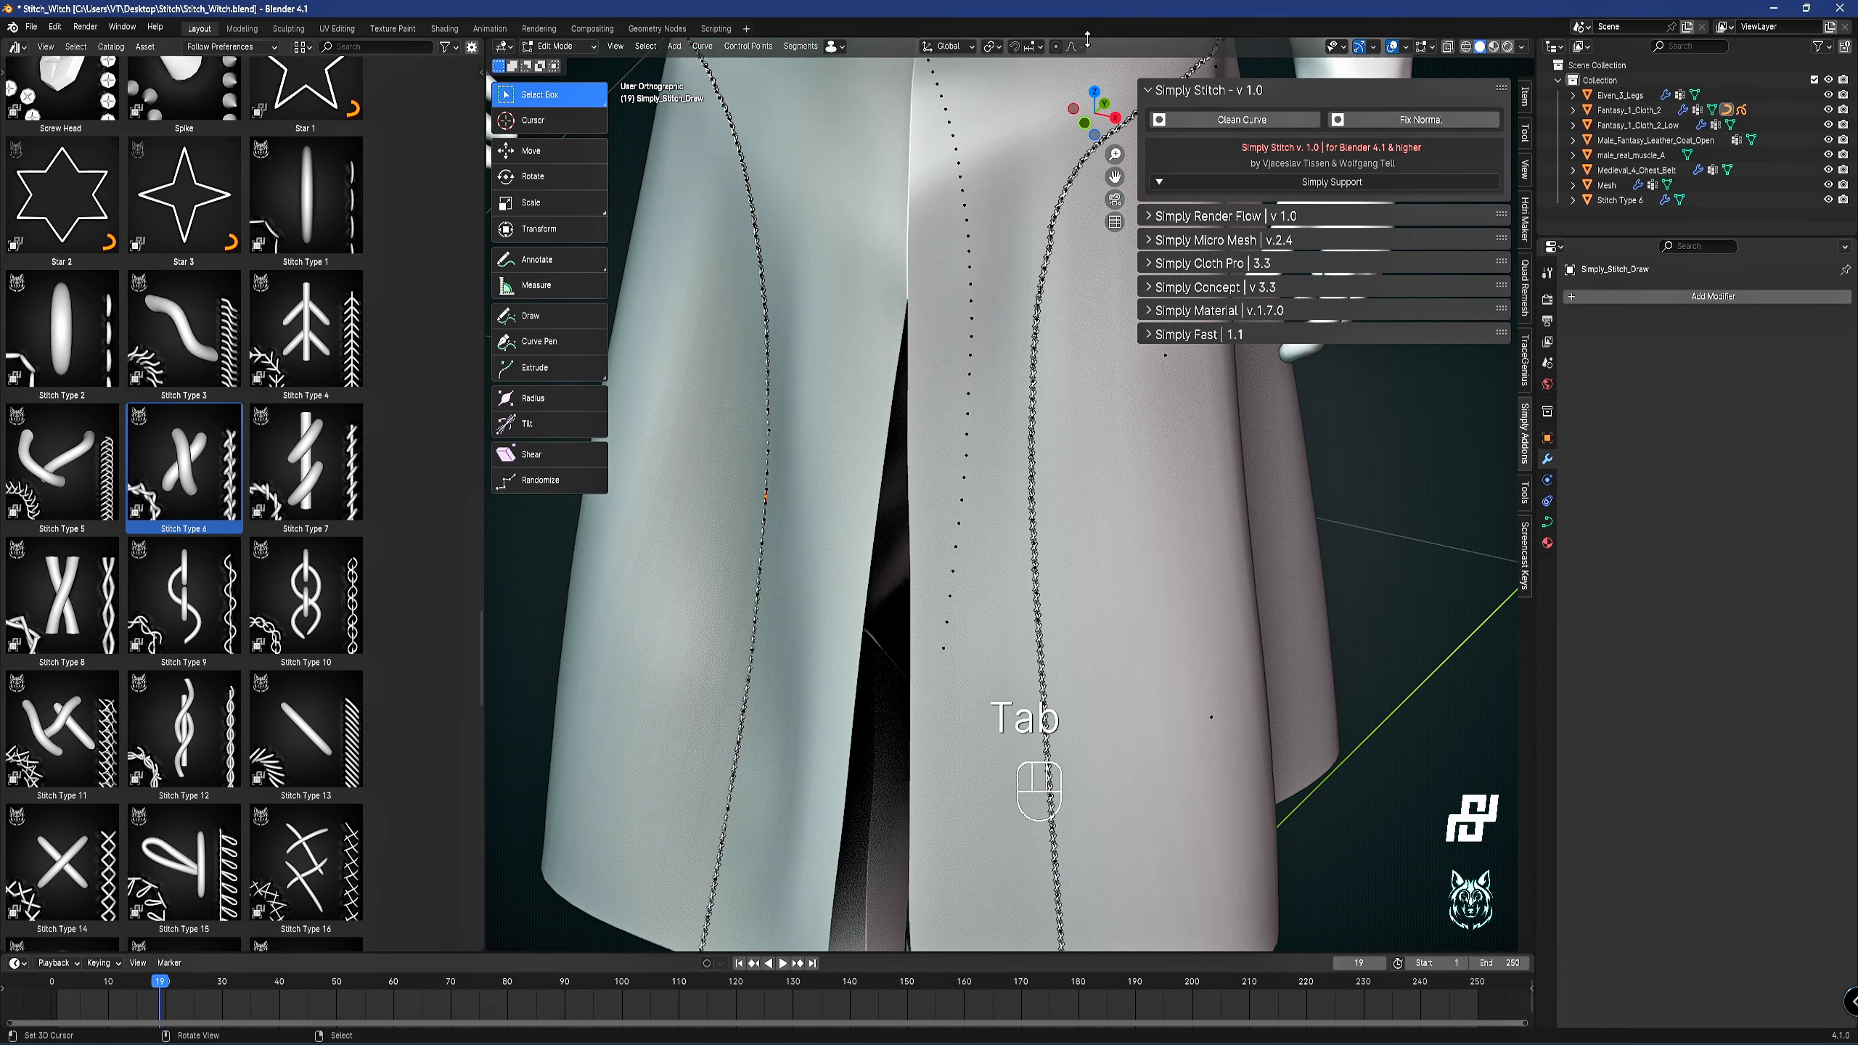
key("o")
key("g")
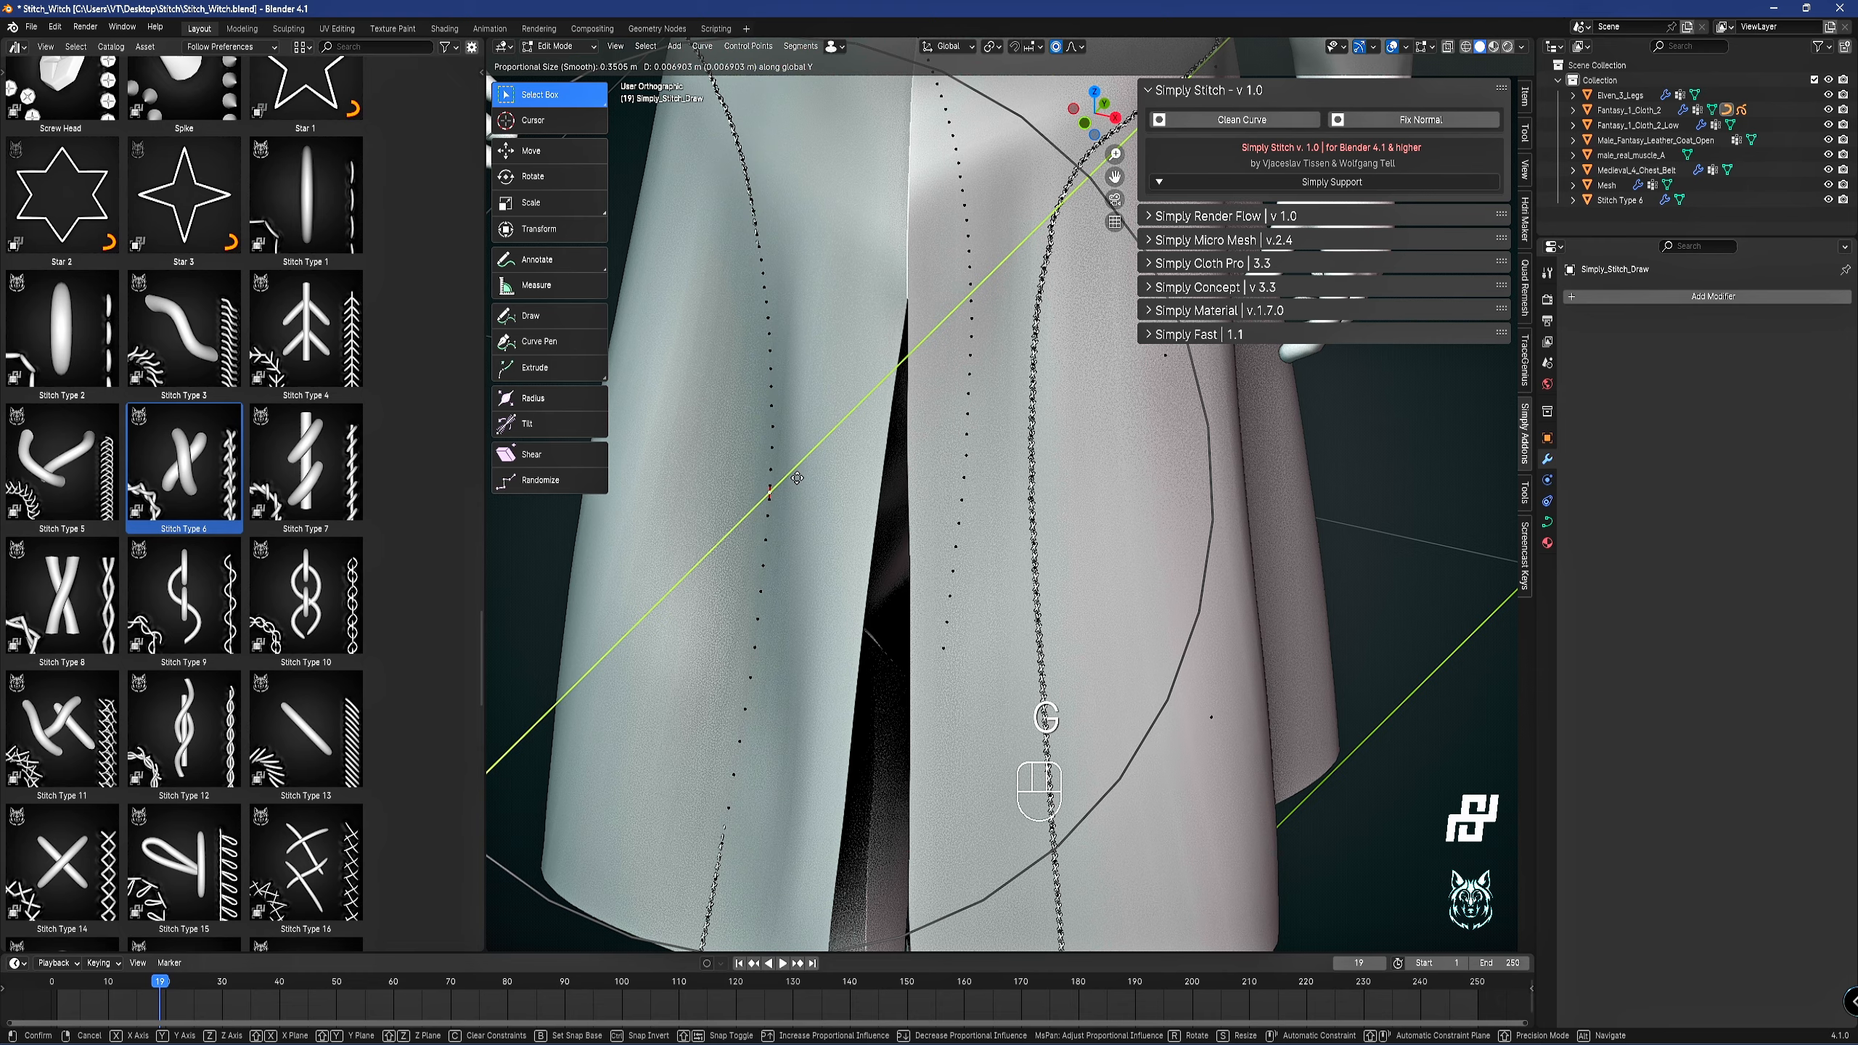
left_click(812, 461)
key("Tab")
Reselect the skirt and reduce the custom stitch object's profile to 0.840.
scroll(920, 423, "down", 5)
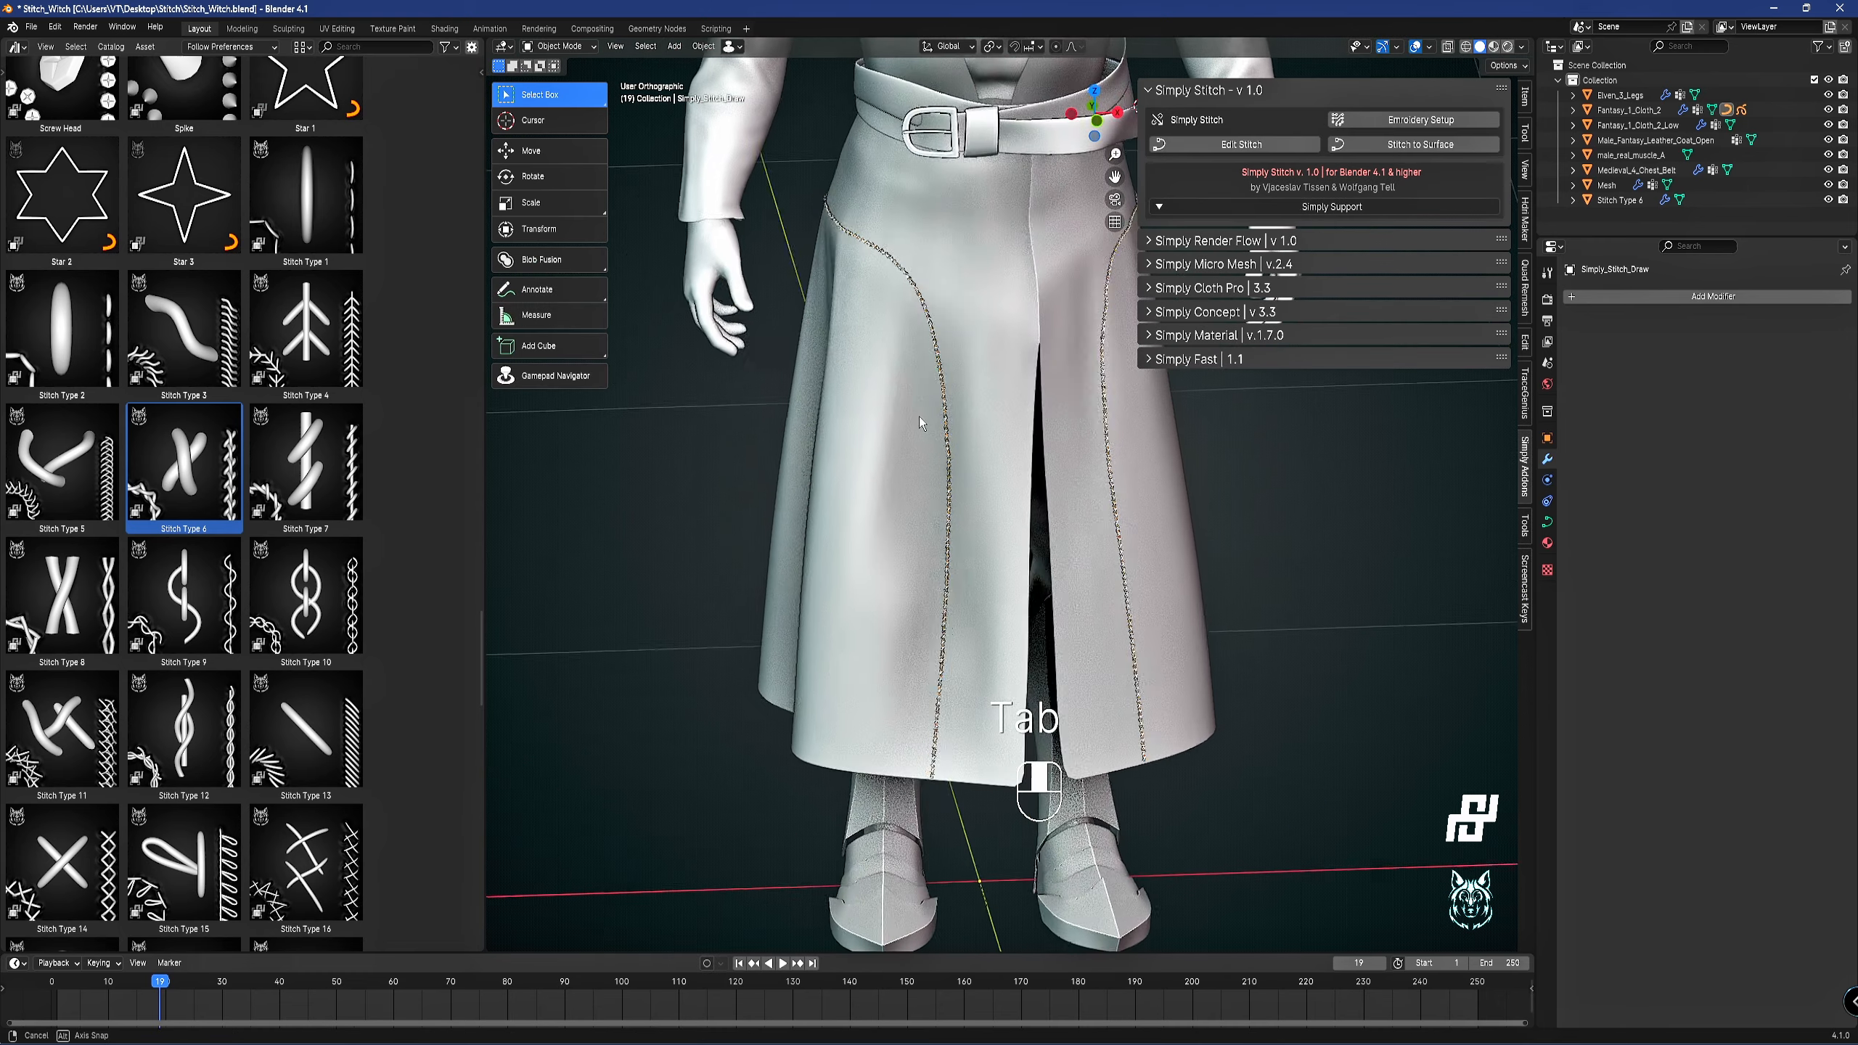
middle_click_drag(920, 423, 800, 415)
middle_click_drag(907, 322, 914, 541, "shift")
scroll(834, 541, "up", 3)
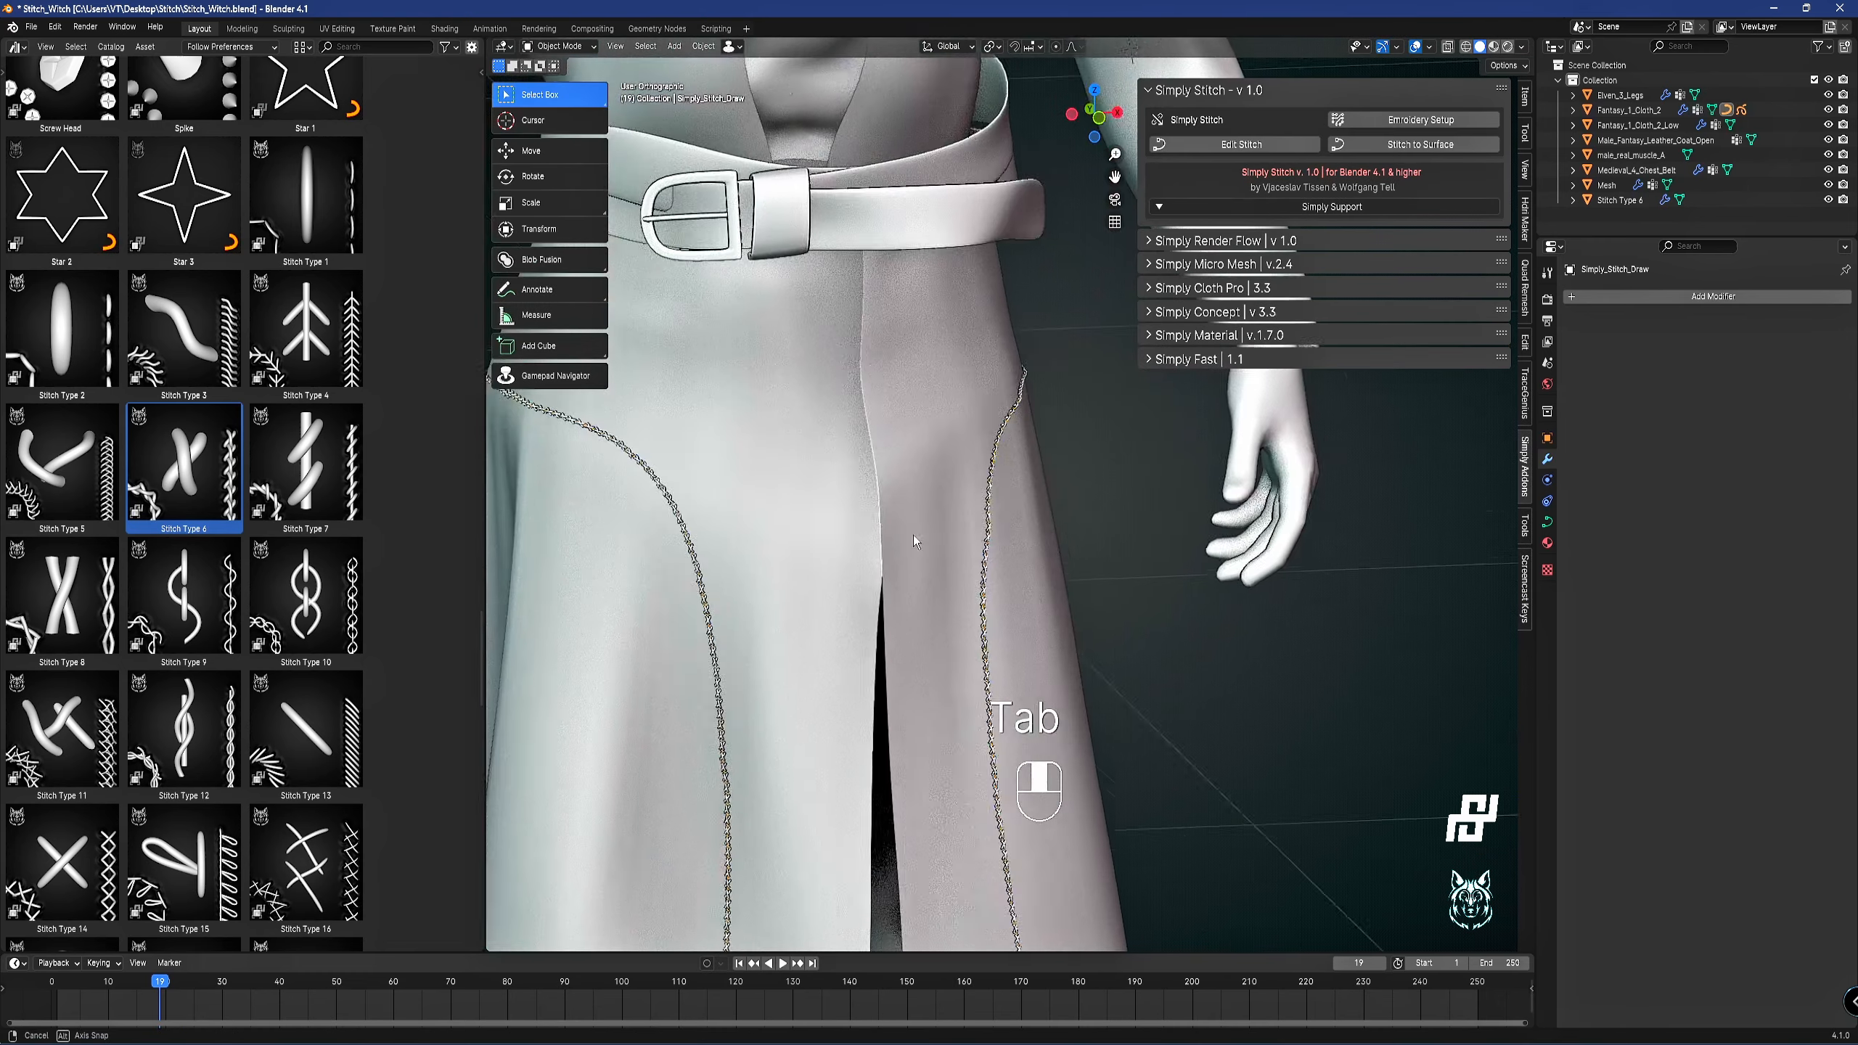
scroll(973, 455, "up", 6)
middle_click_drag(1054, 303, 1004, 415, "shift")
left_click(1004, 415)
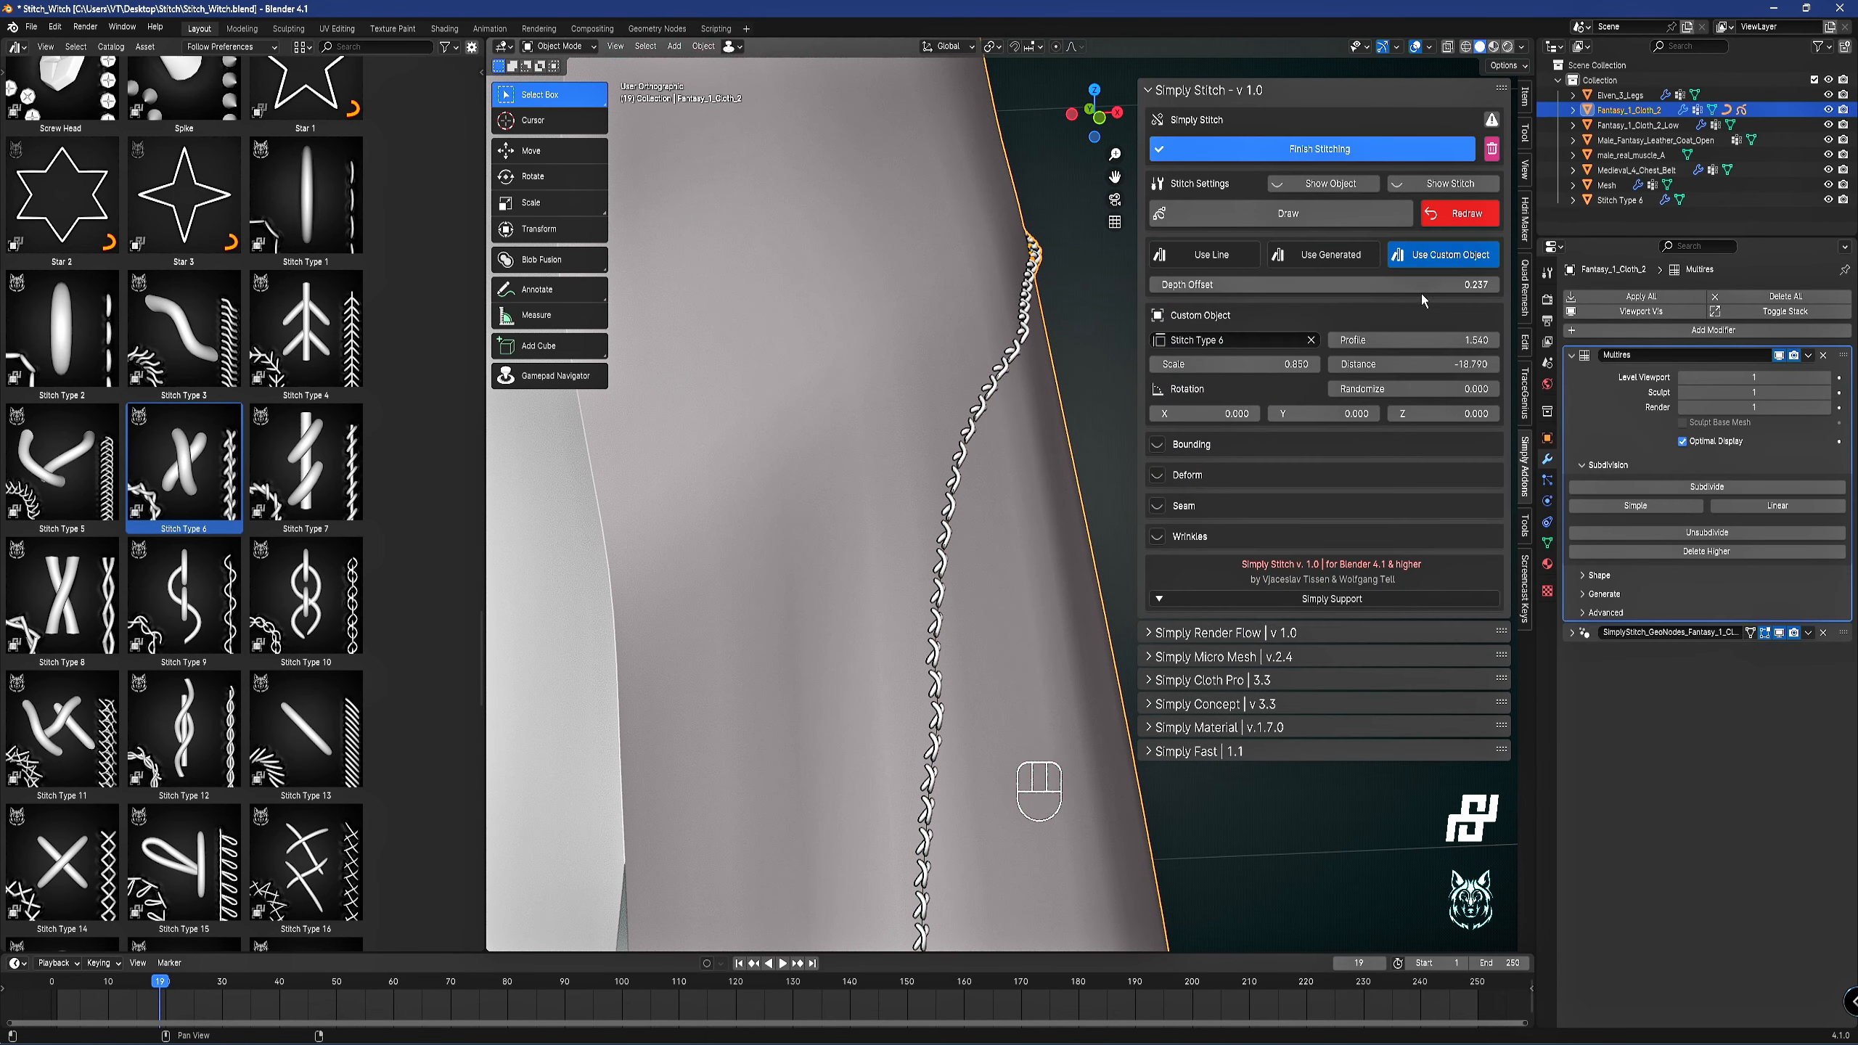
left_click_drag(1462, 339, 1408, 340)
scroll(1062, 467, "down", 3)
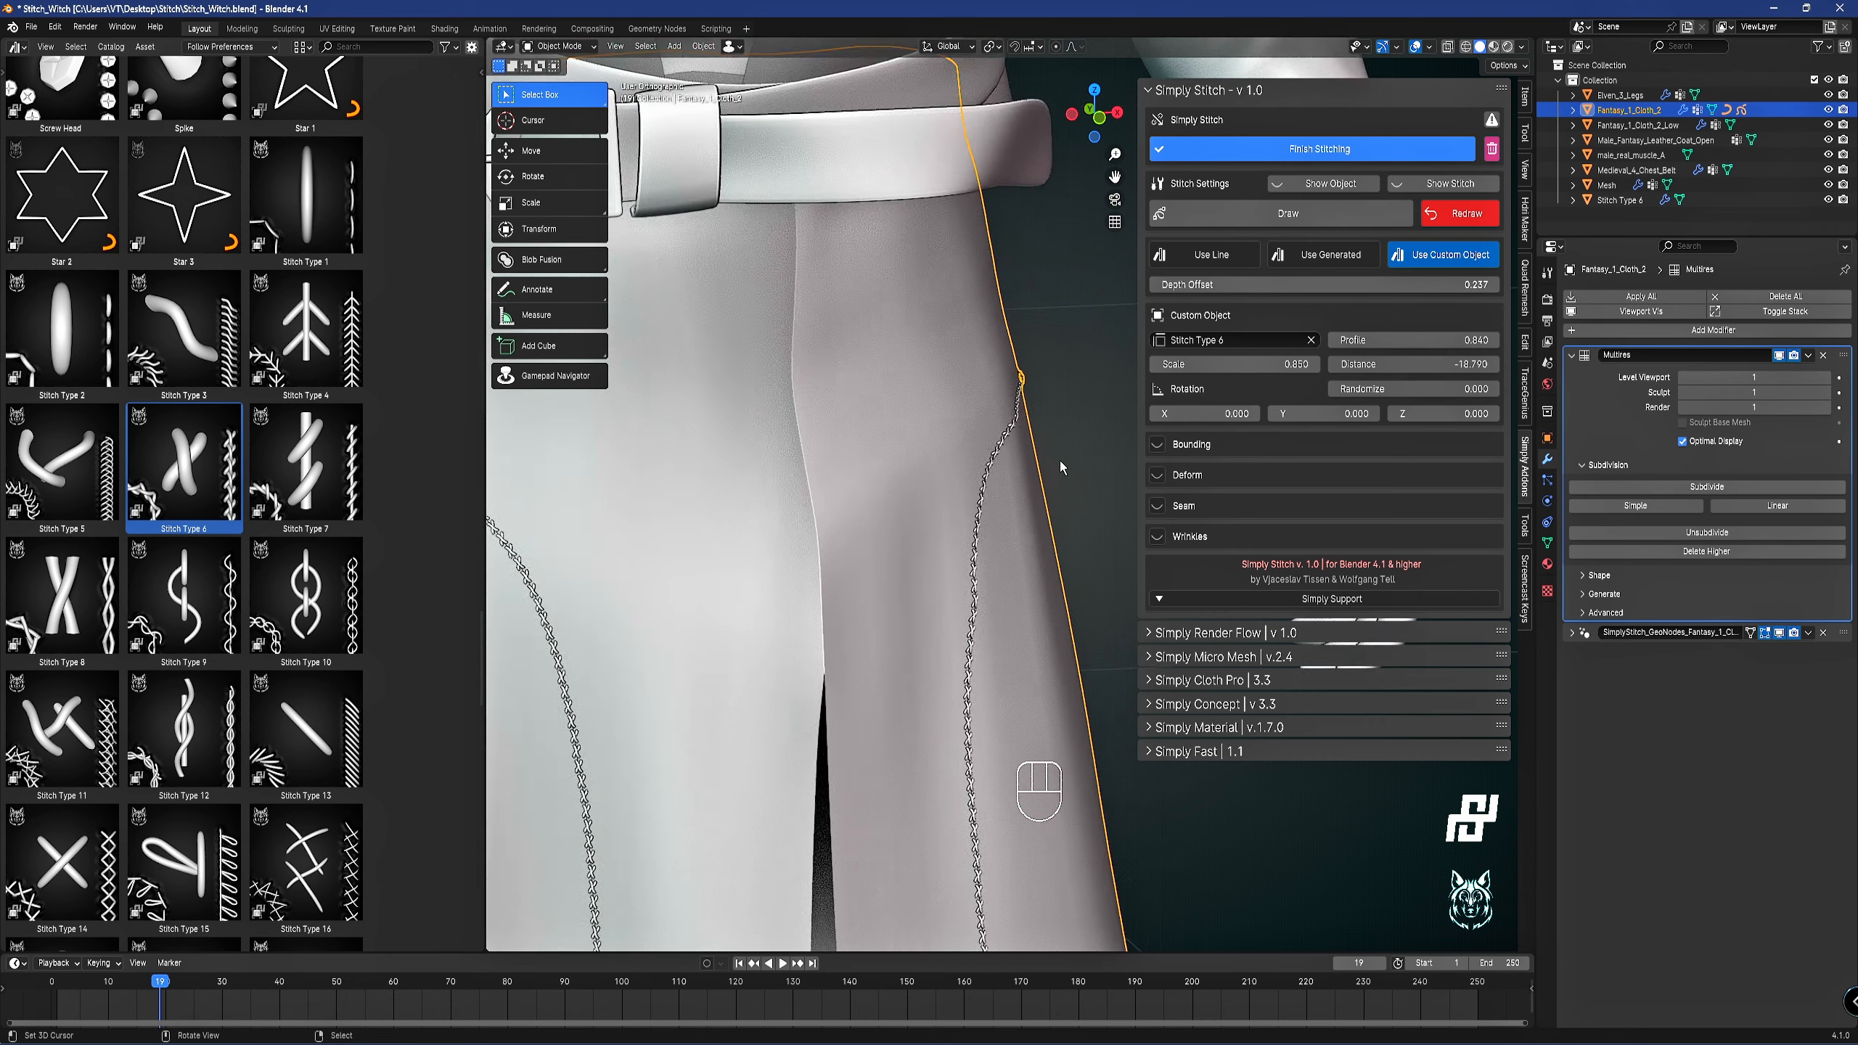
Narrow the asset browser, hide its sidebar and enlarge the 3D viewport around the whole skirt.
middle_click_drag(1061, 467, 651, 86, "shift")
scroll(900, 343, "down", 2)
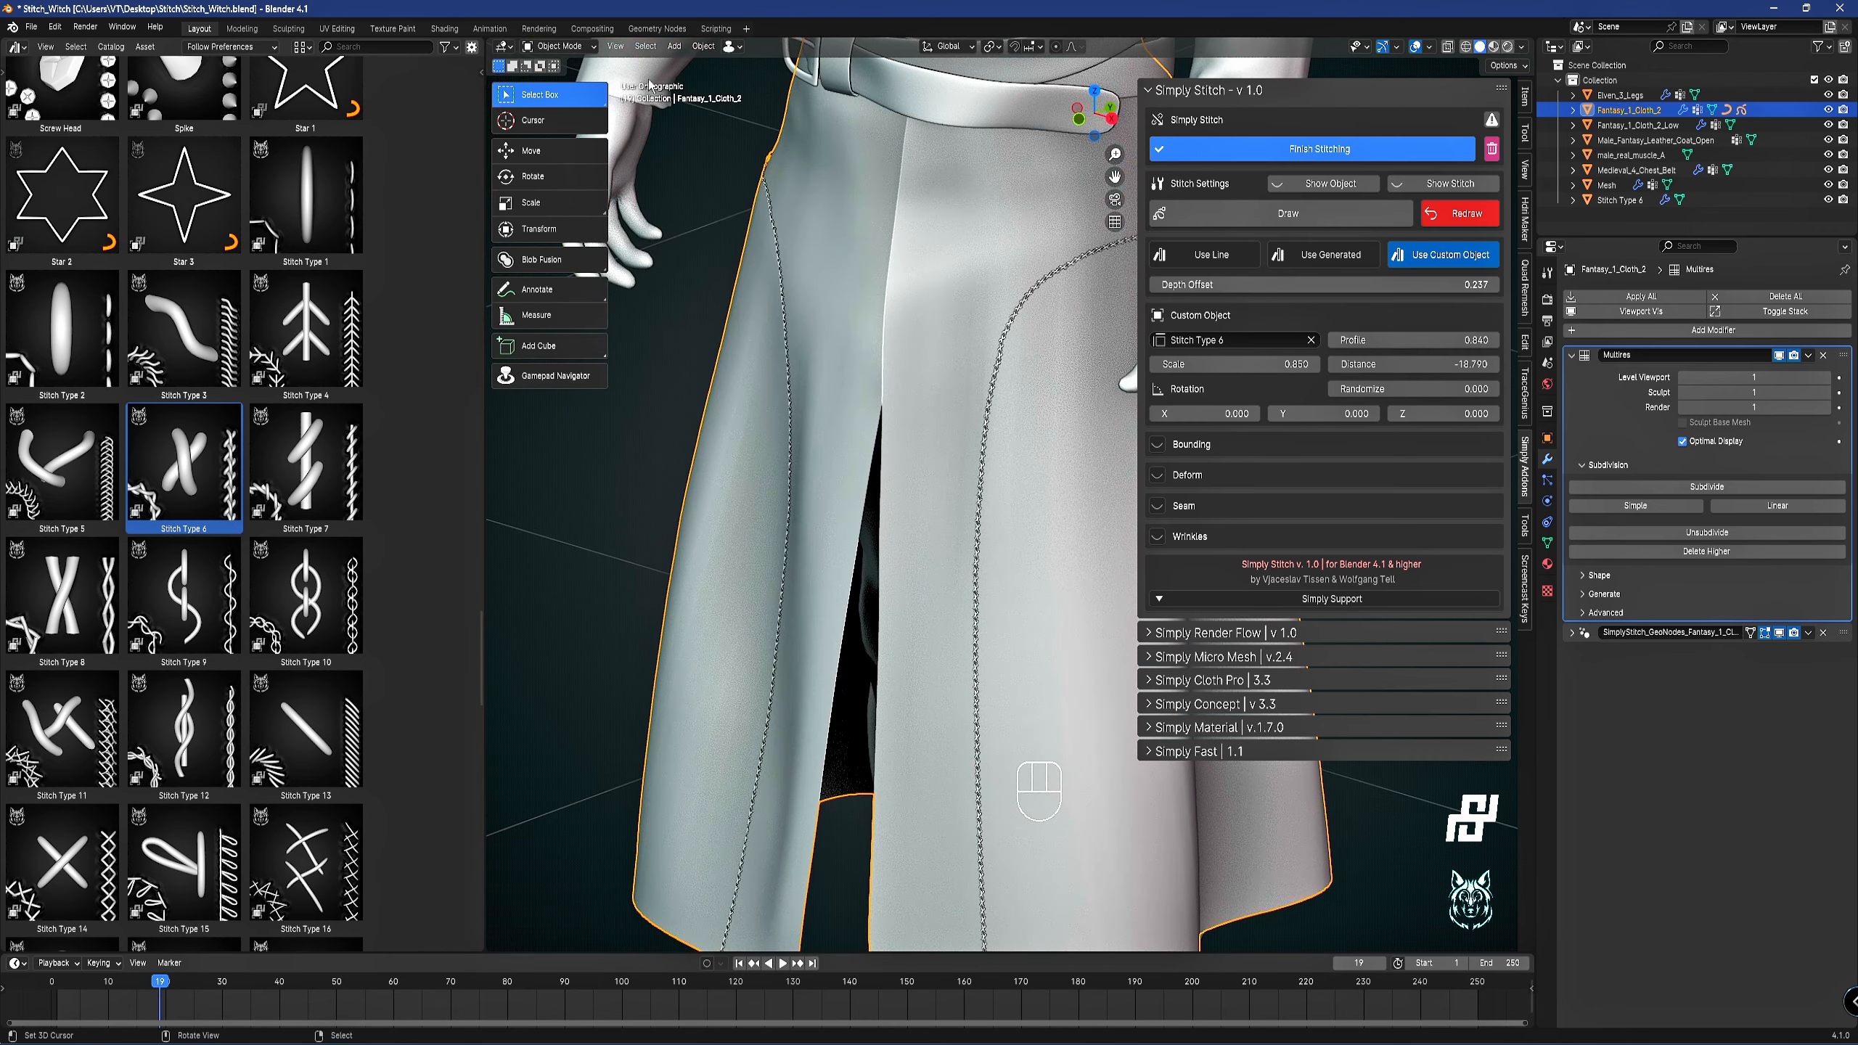
left_click_drag(482, 71, 262, 93)
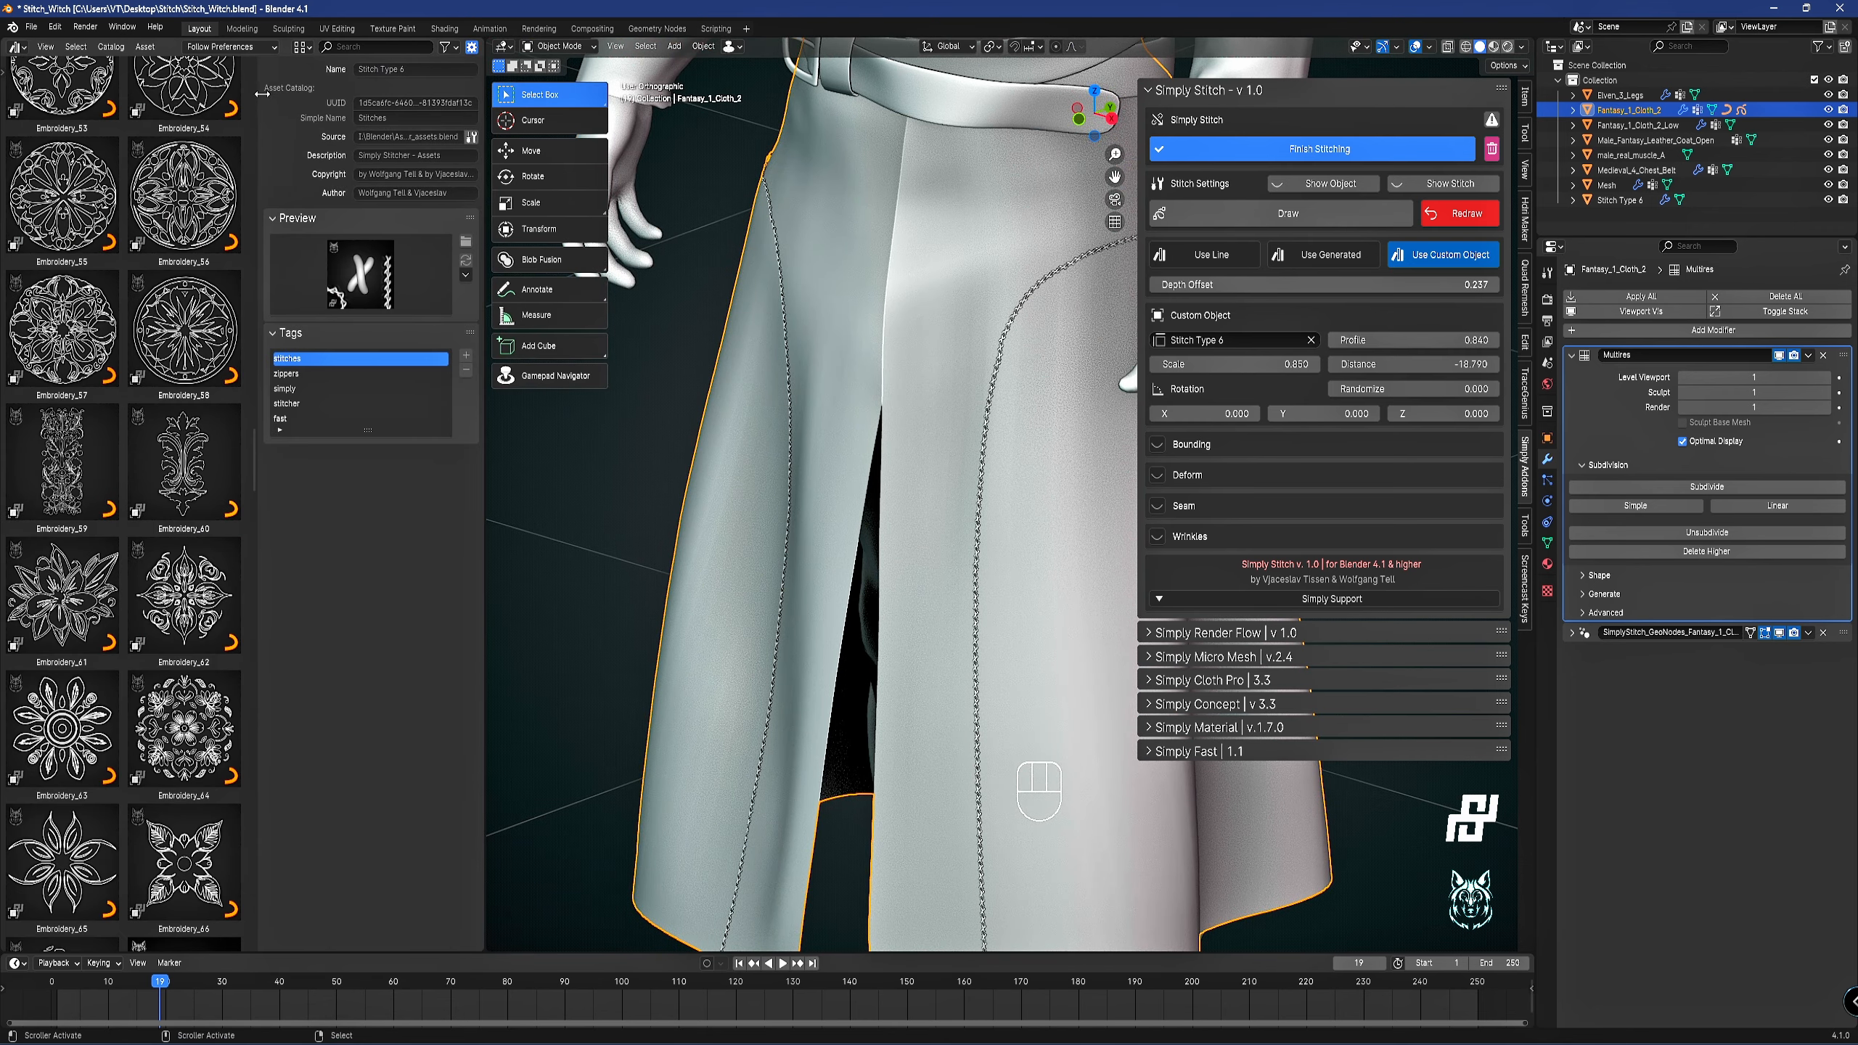
key("n")
left_click_drag(484, 283, 270, 284)
scroll(935, 389, "down", 3)
middle_click_drag(935, 389, 665, 567, "shift")
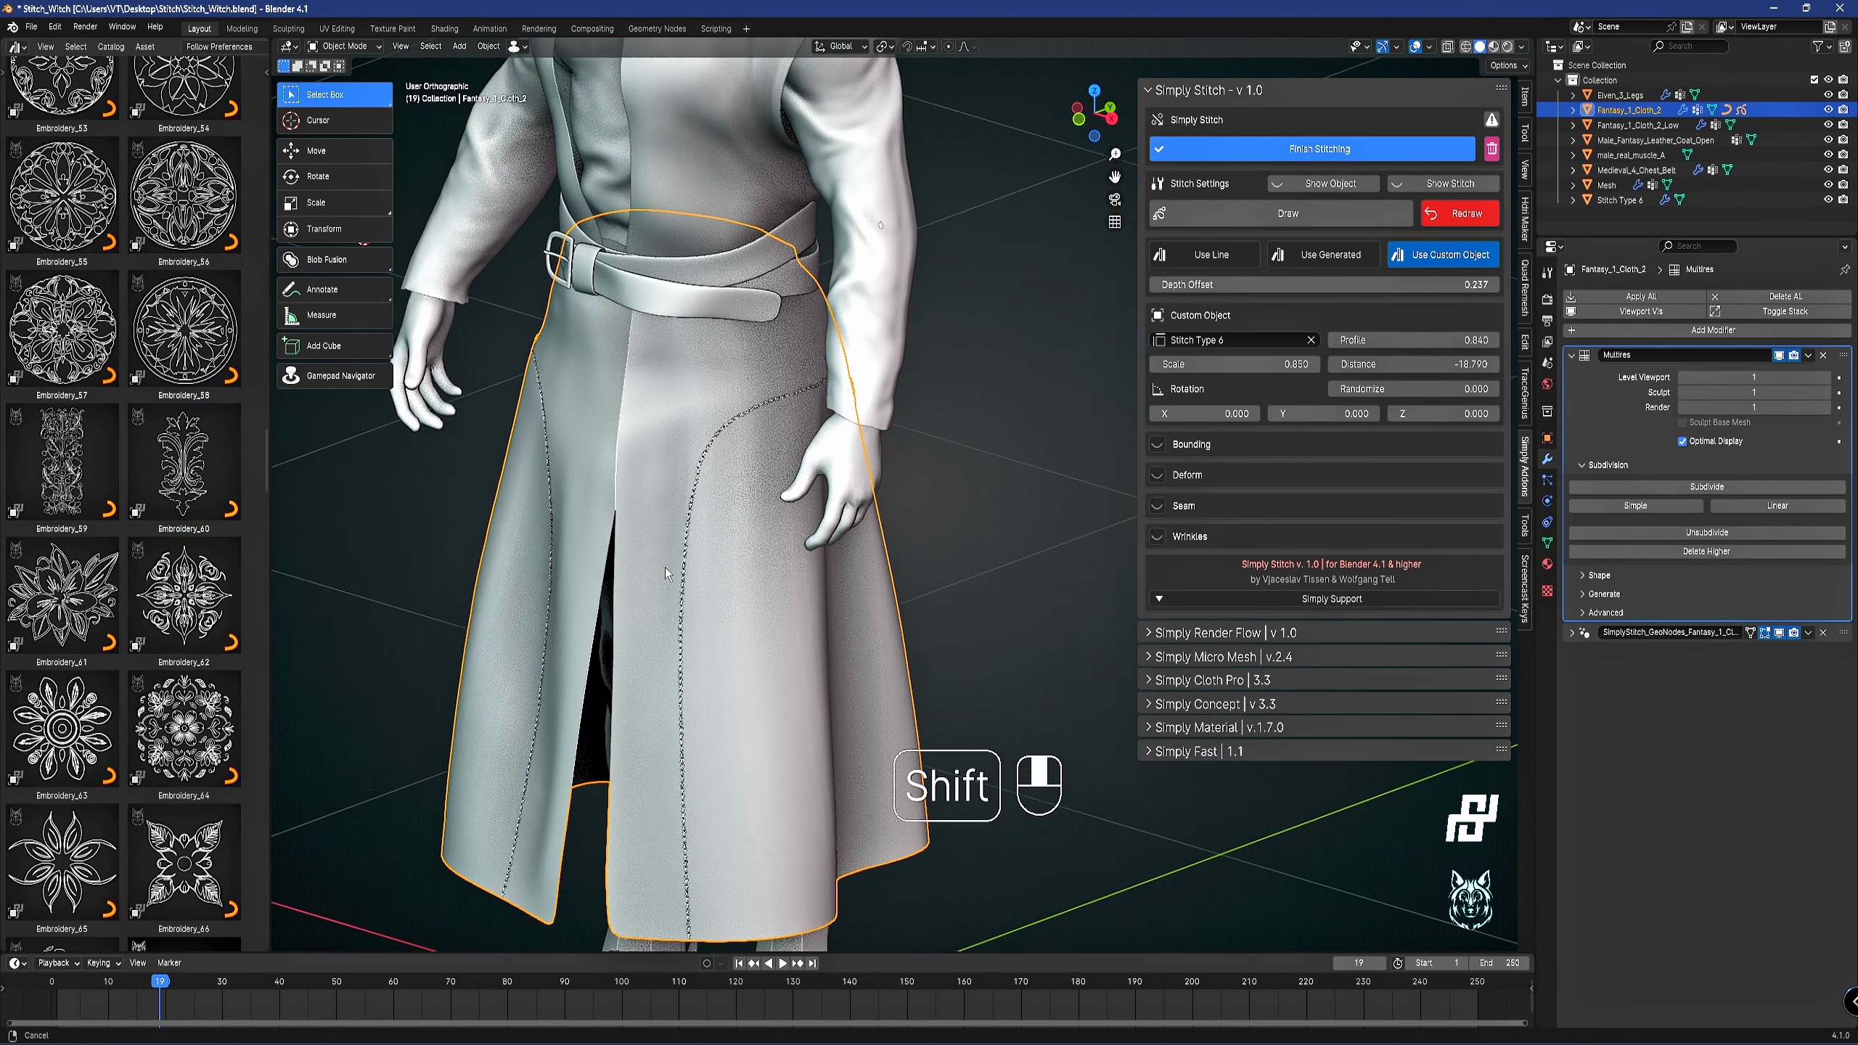
middle_click_drag(719, 650, 821, 453, "shift")
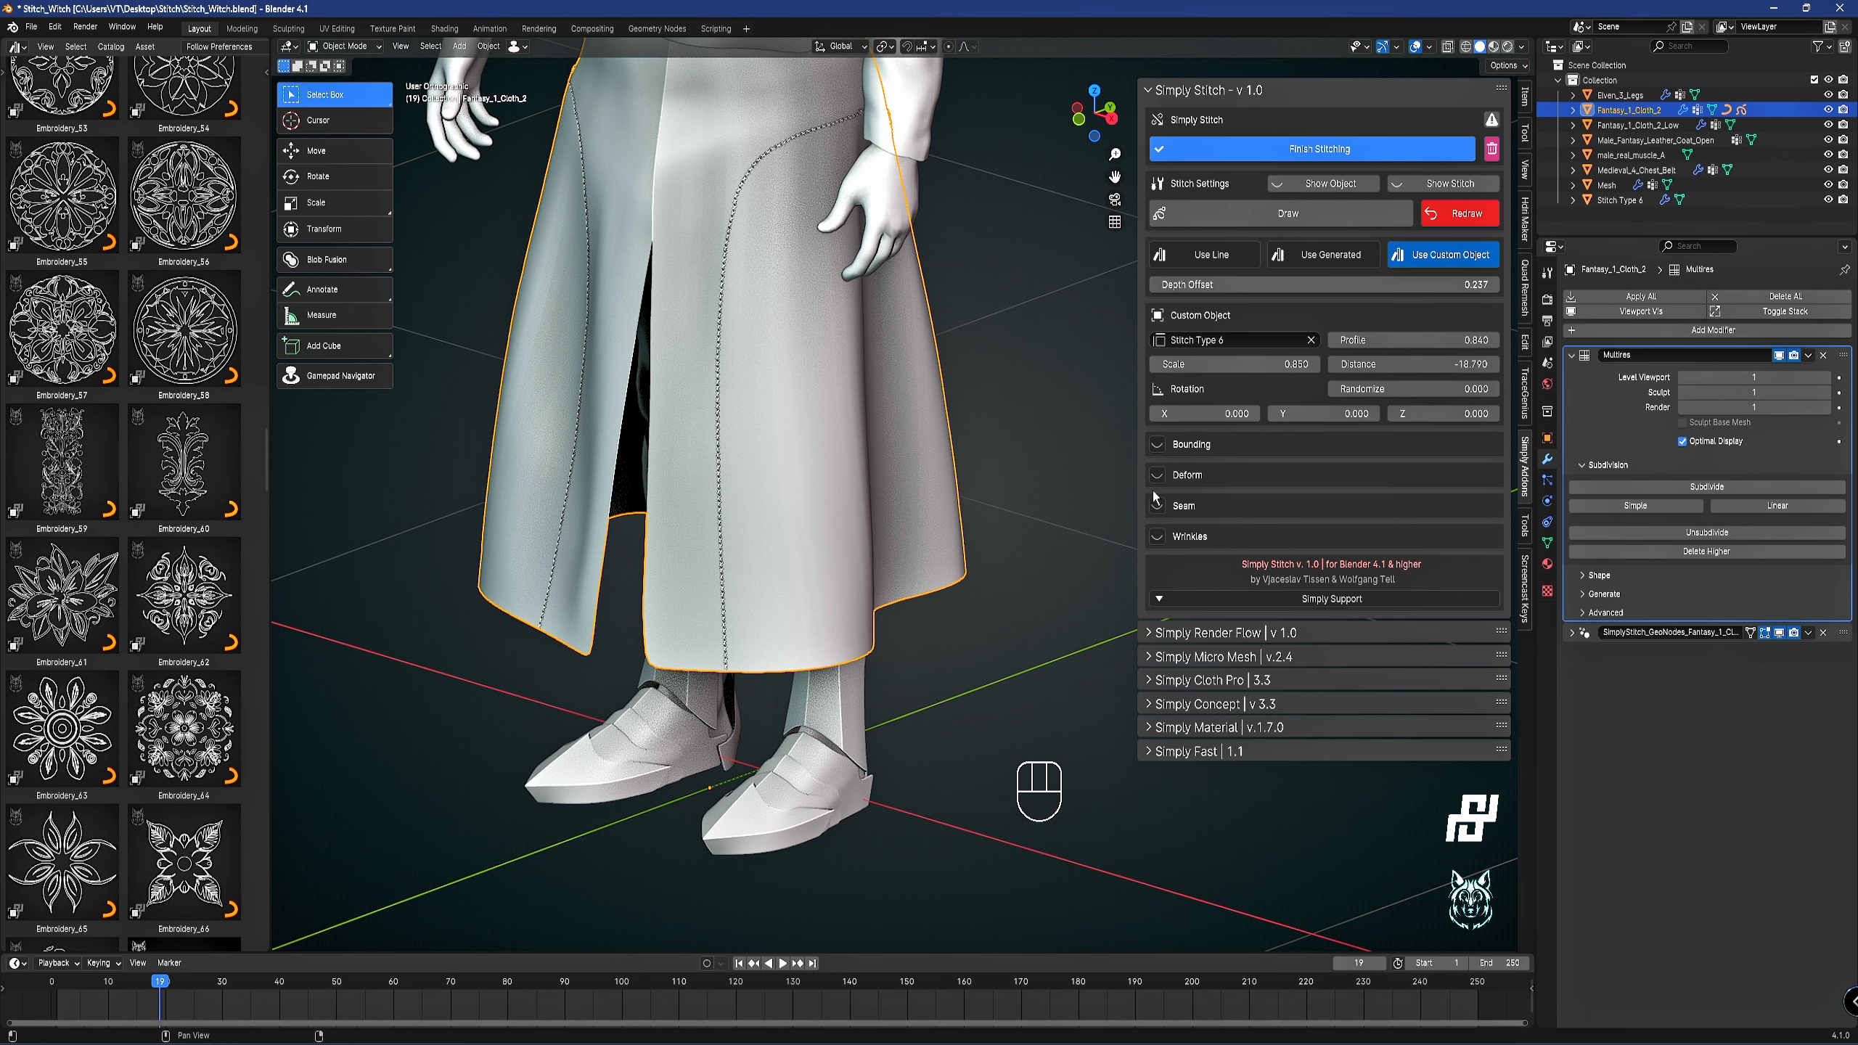
Select the skirt's edge loops along the hem, the waist and both front opening edges, and make stitches from them.
key("Tab")
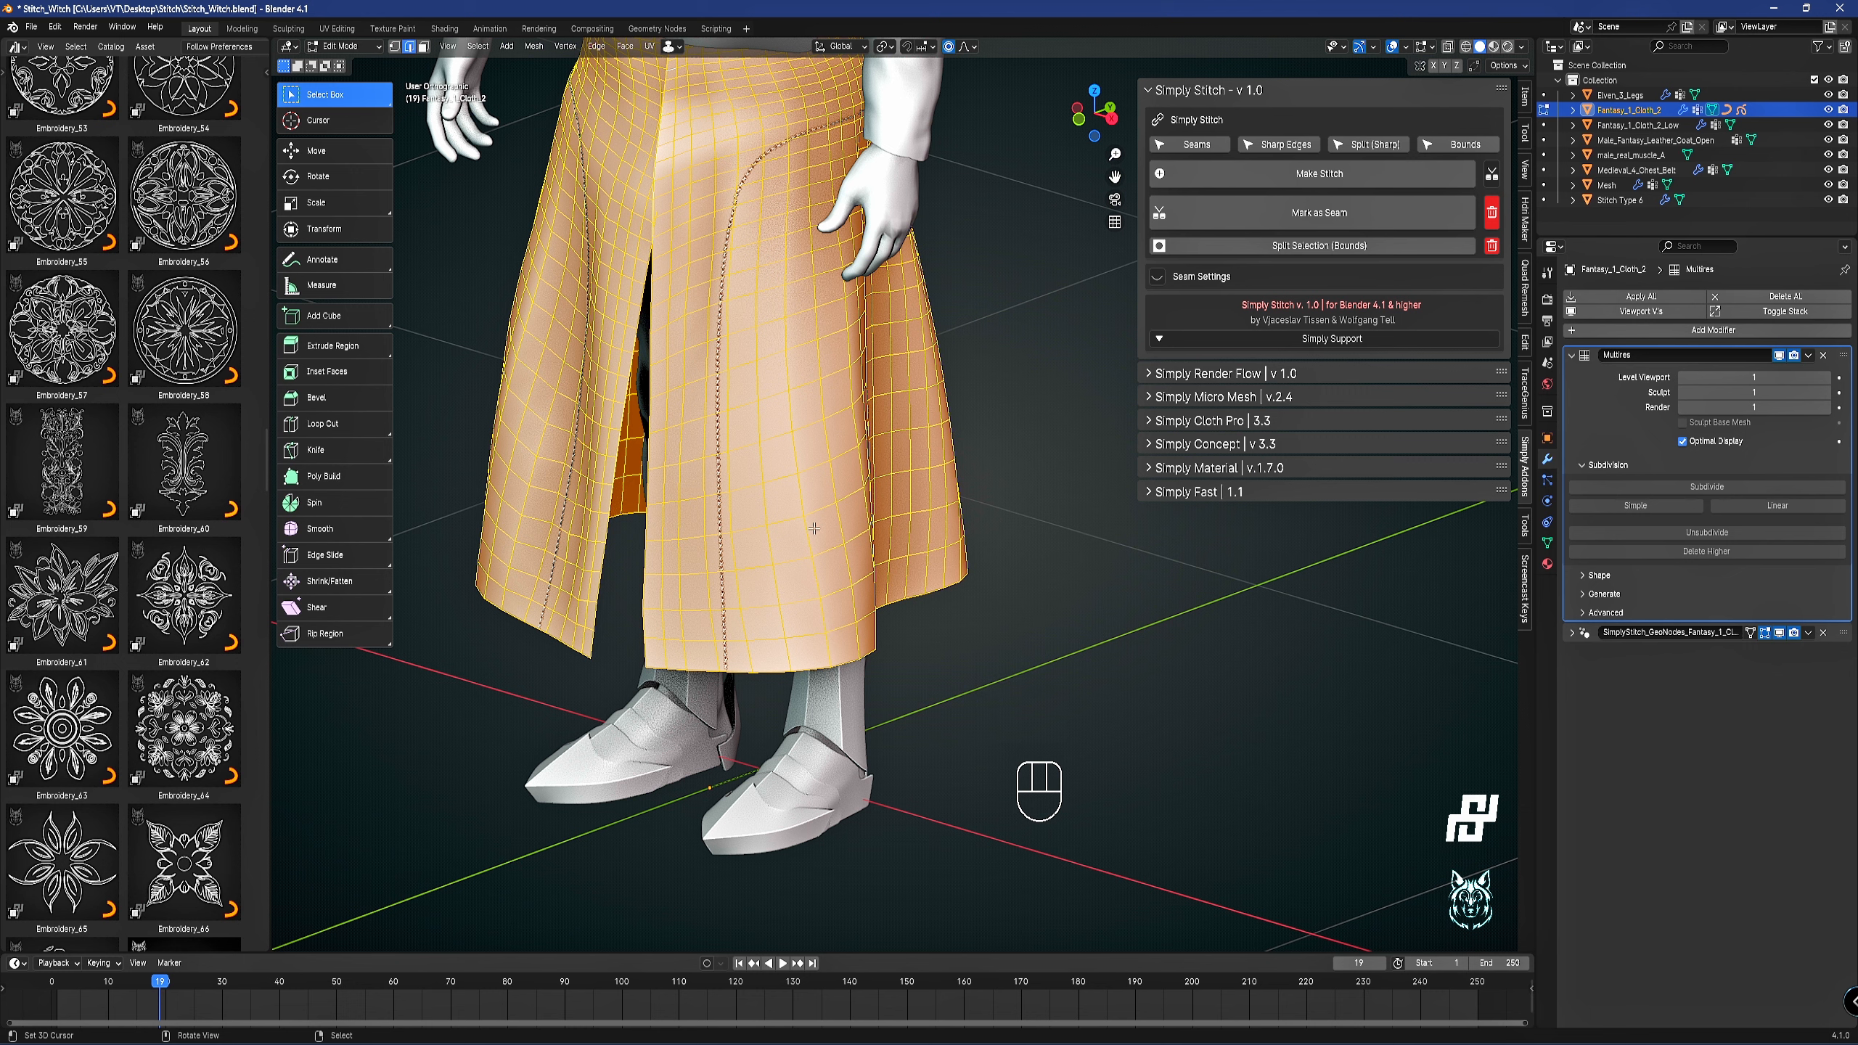
key("alt")
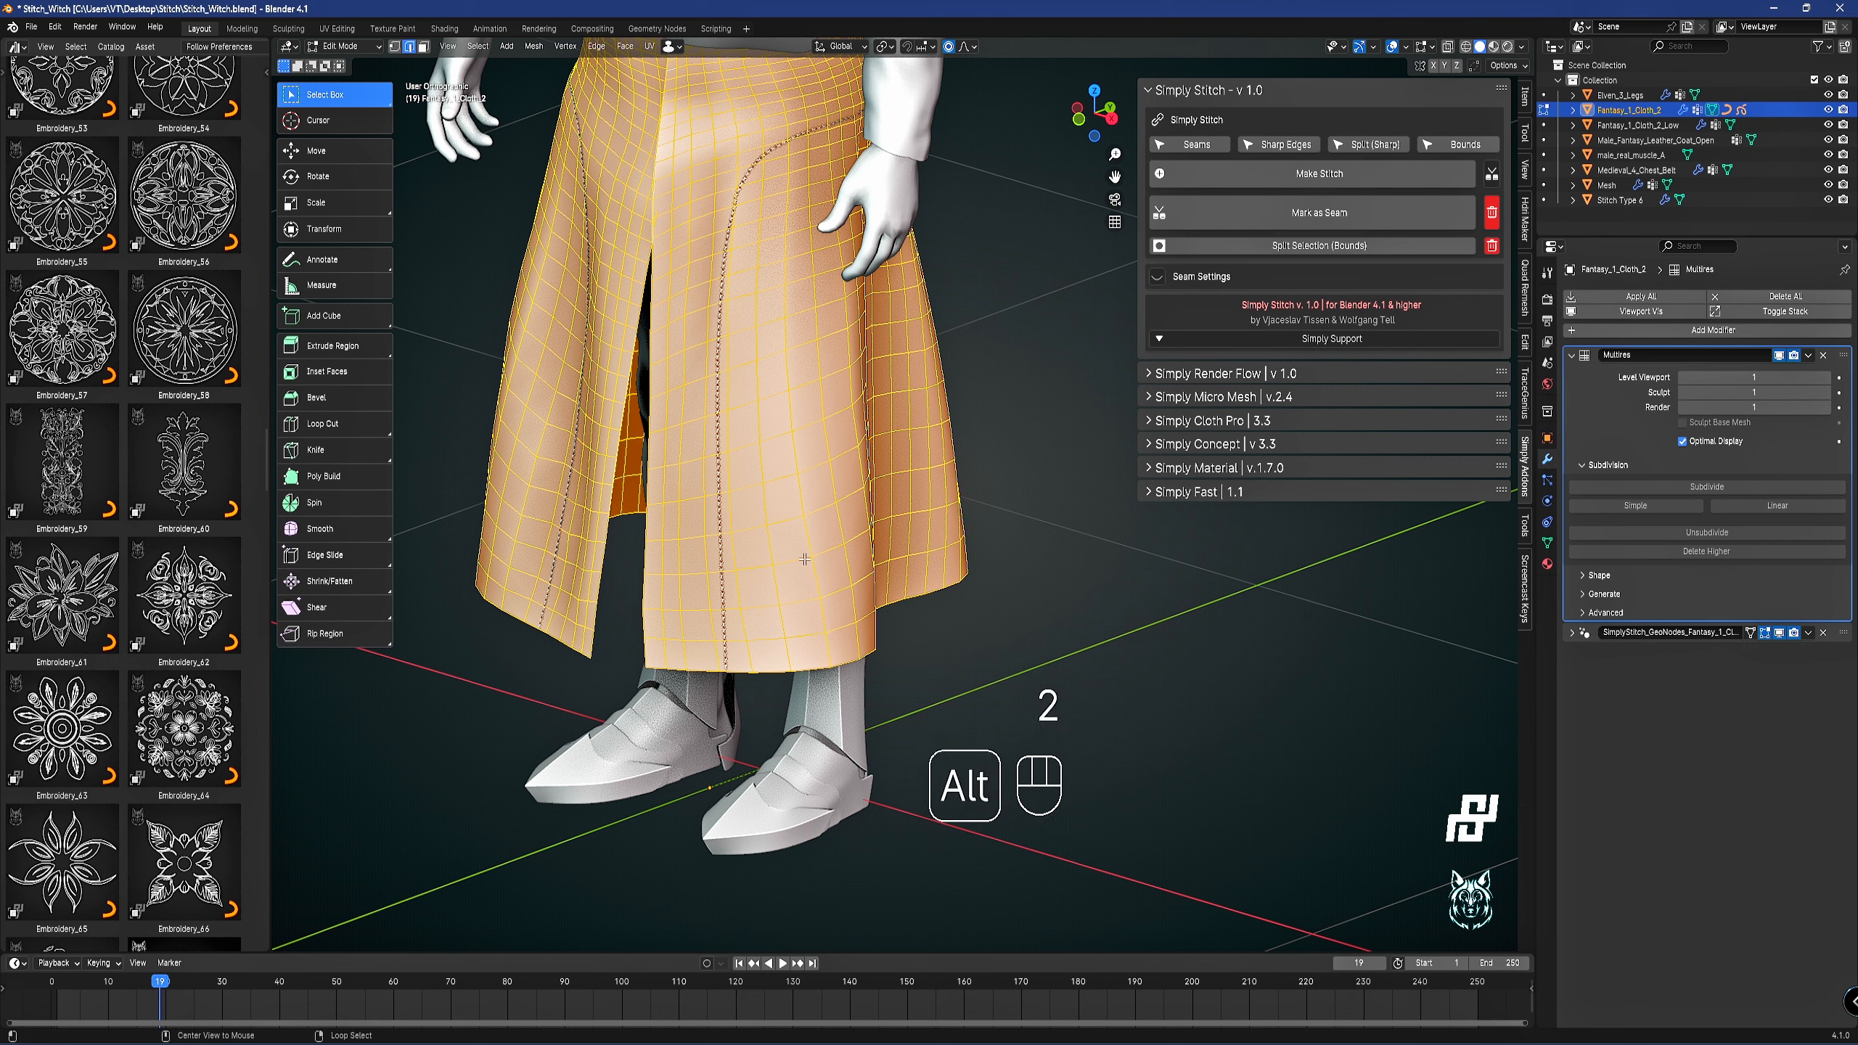
left_click(837, 633, "alt")
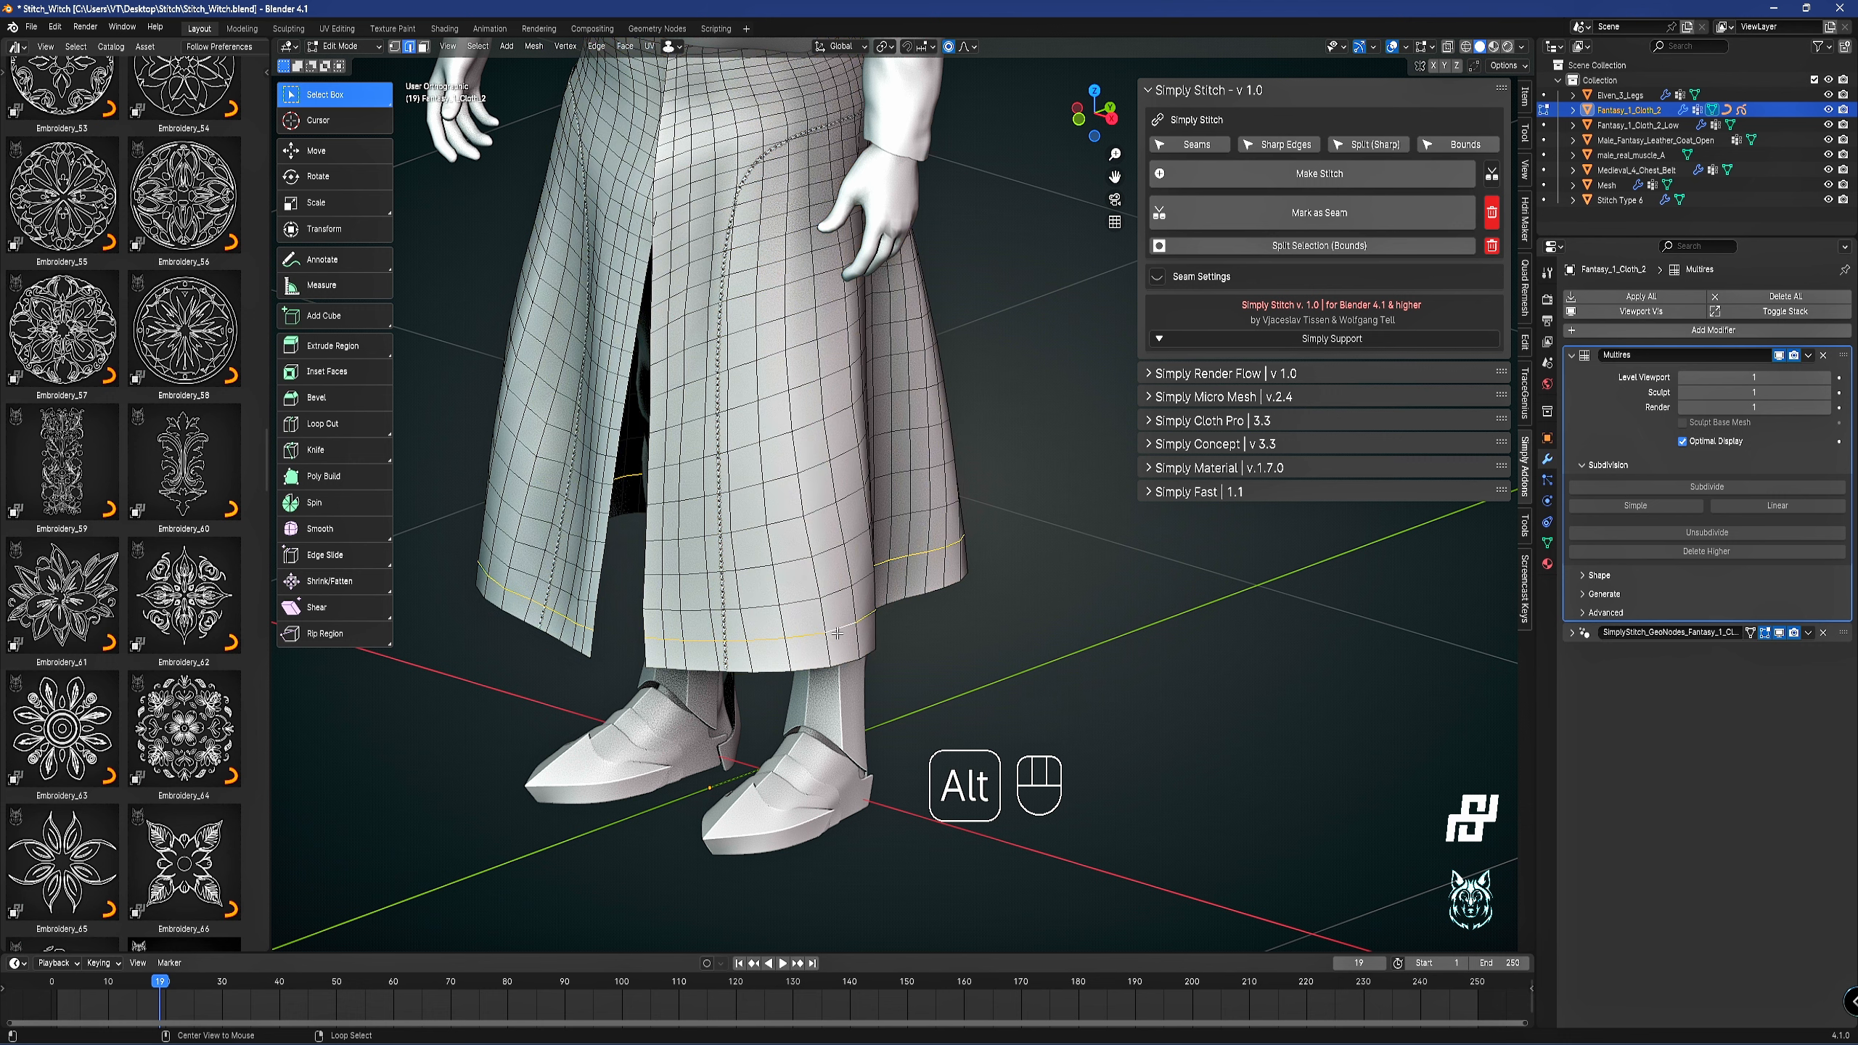
left_click(668, 503, "alt+shift")
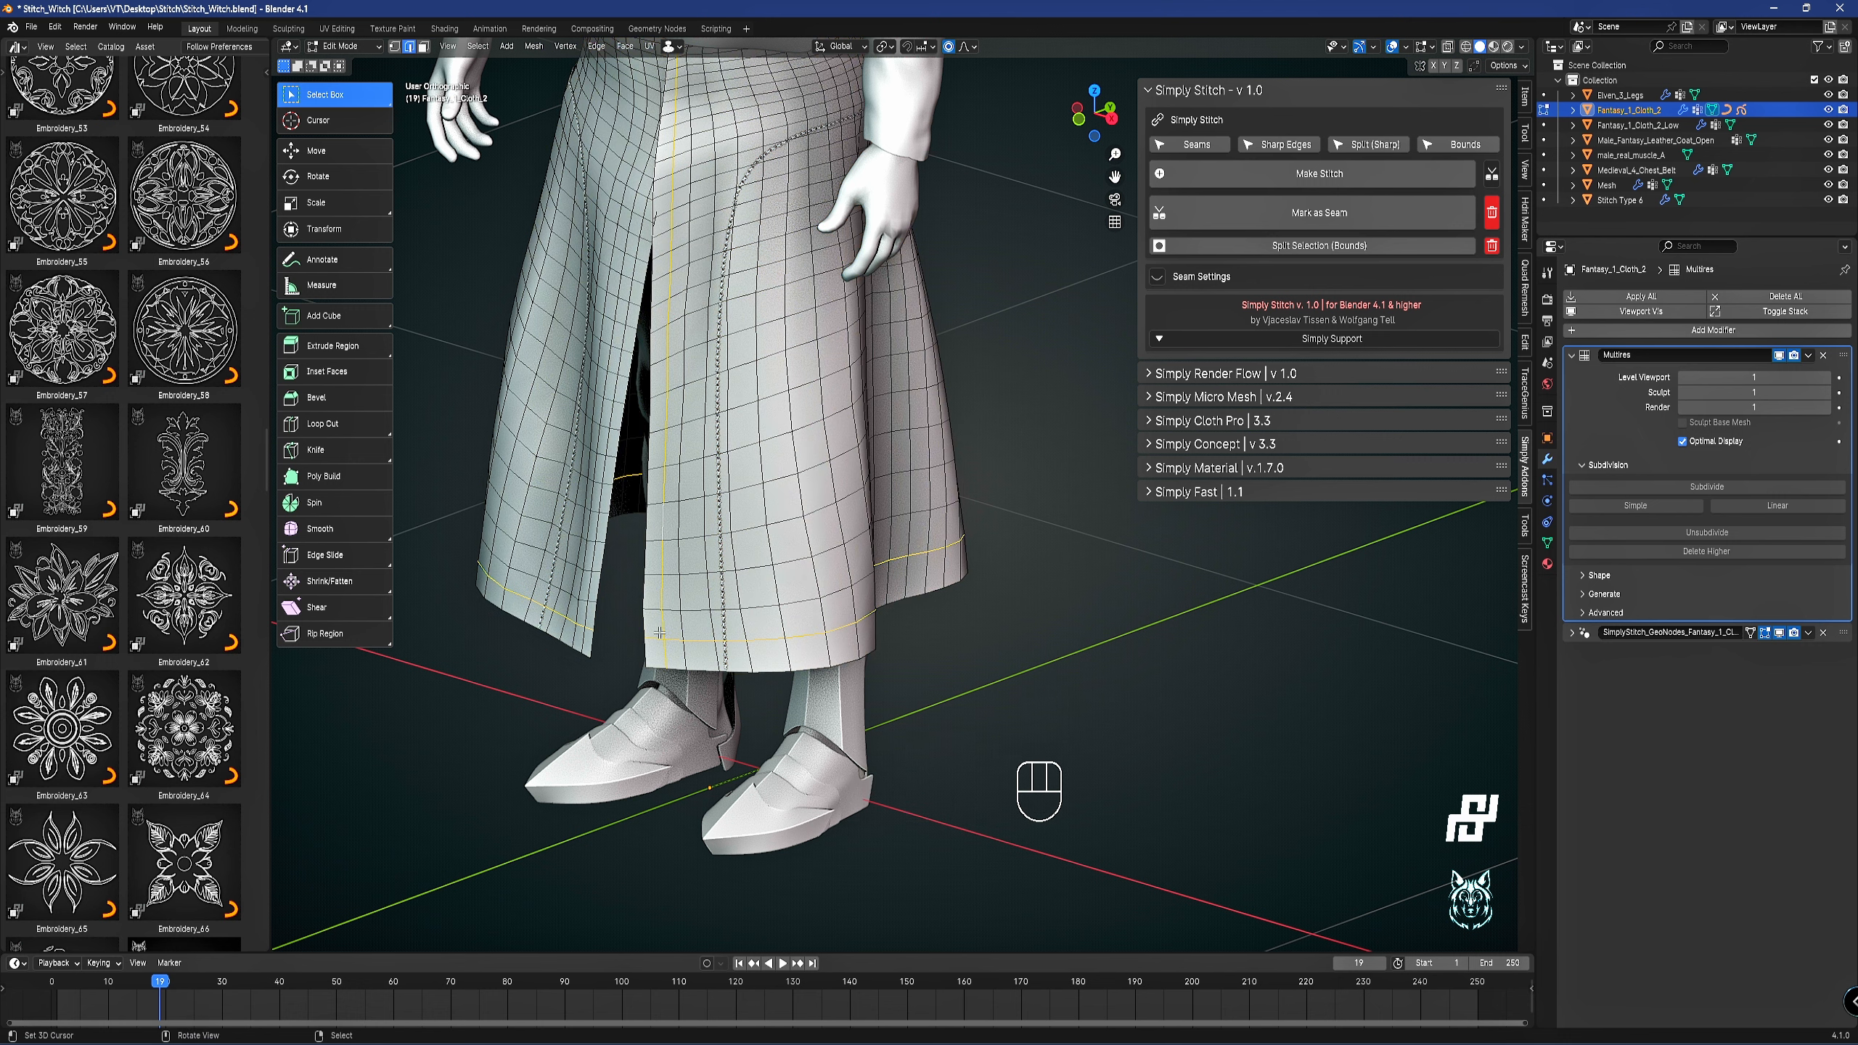
key("c")
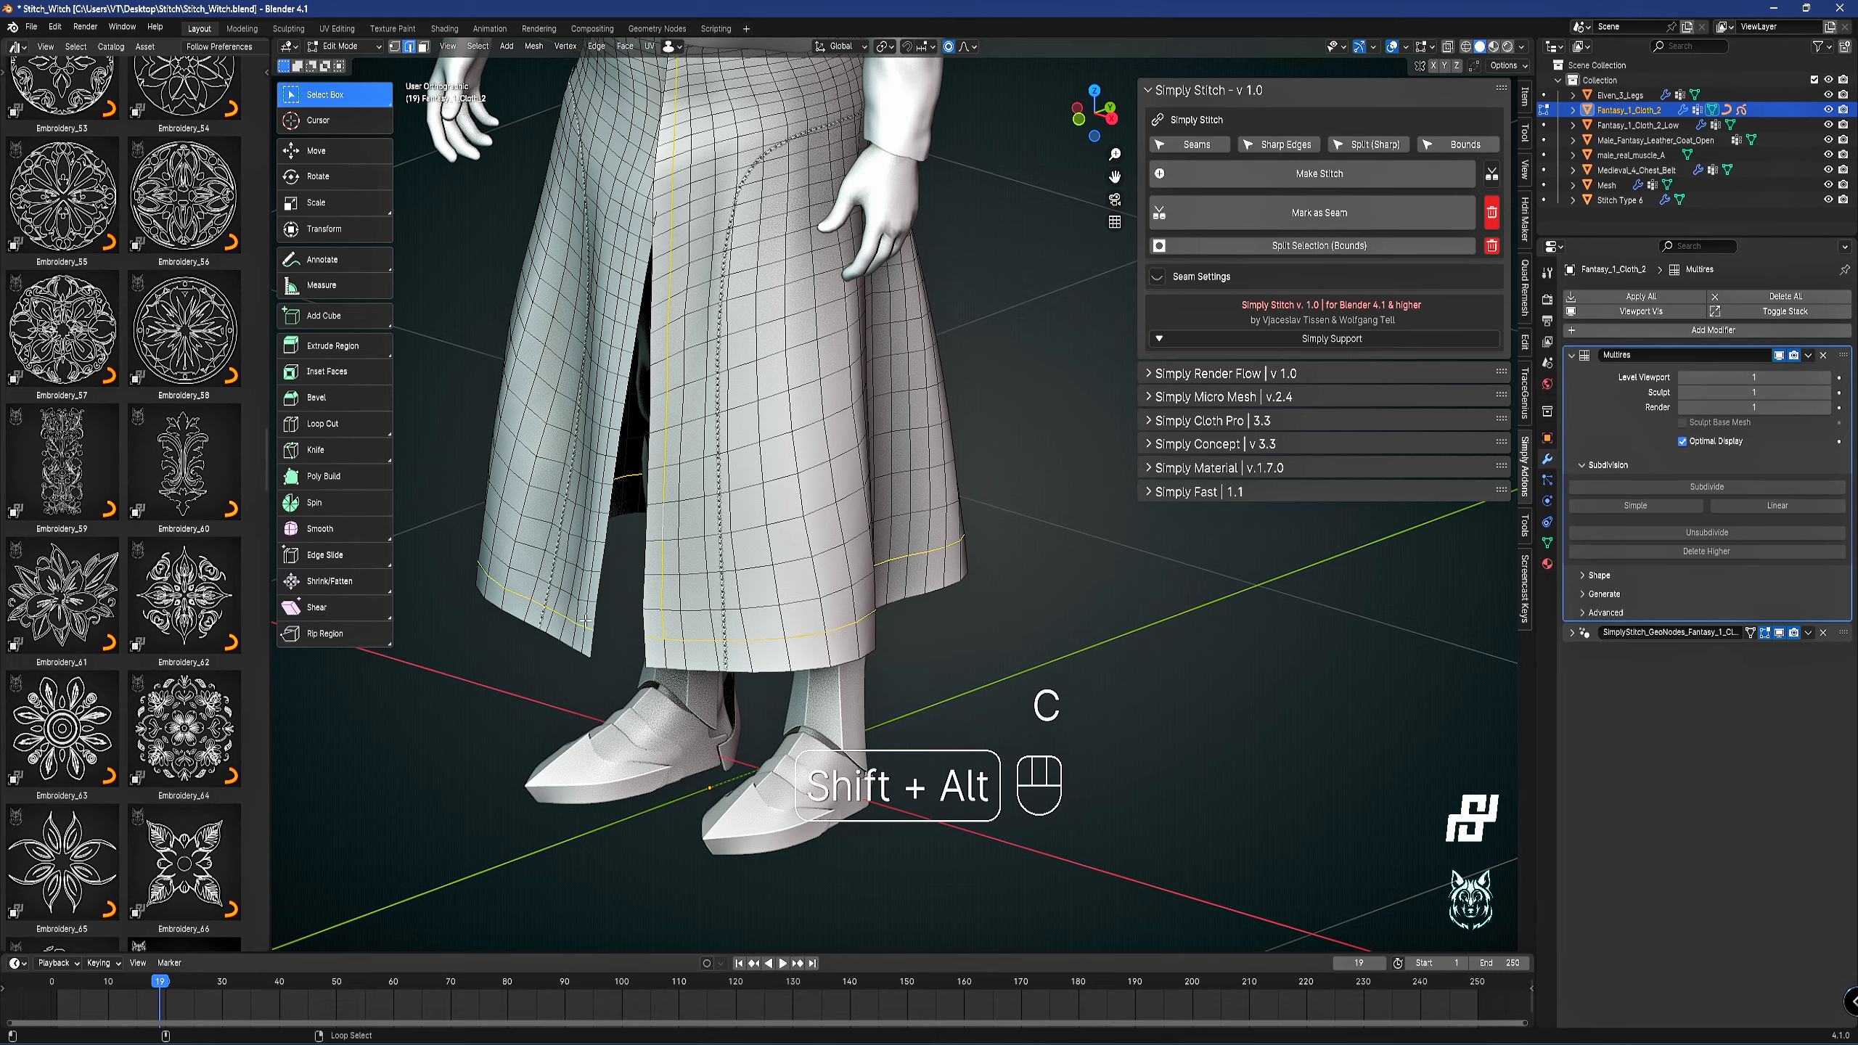
left_click(588, 621, "alt+shift")
key("c")
right_click(638, 623)
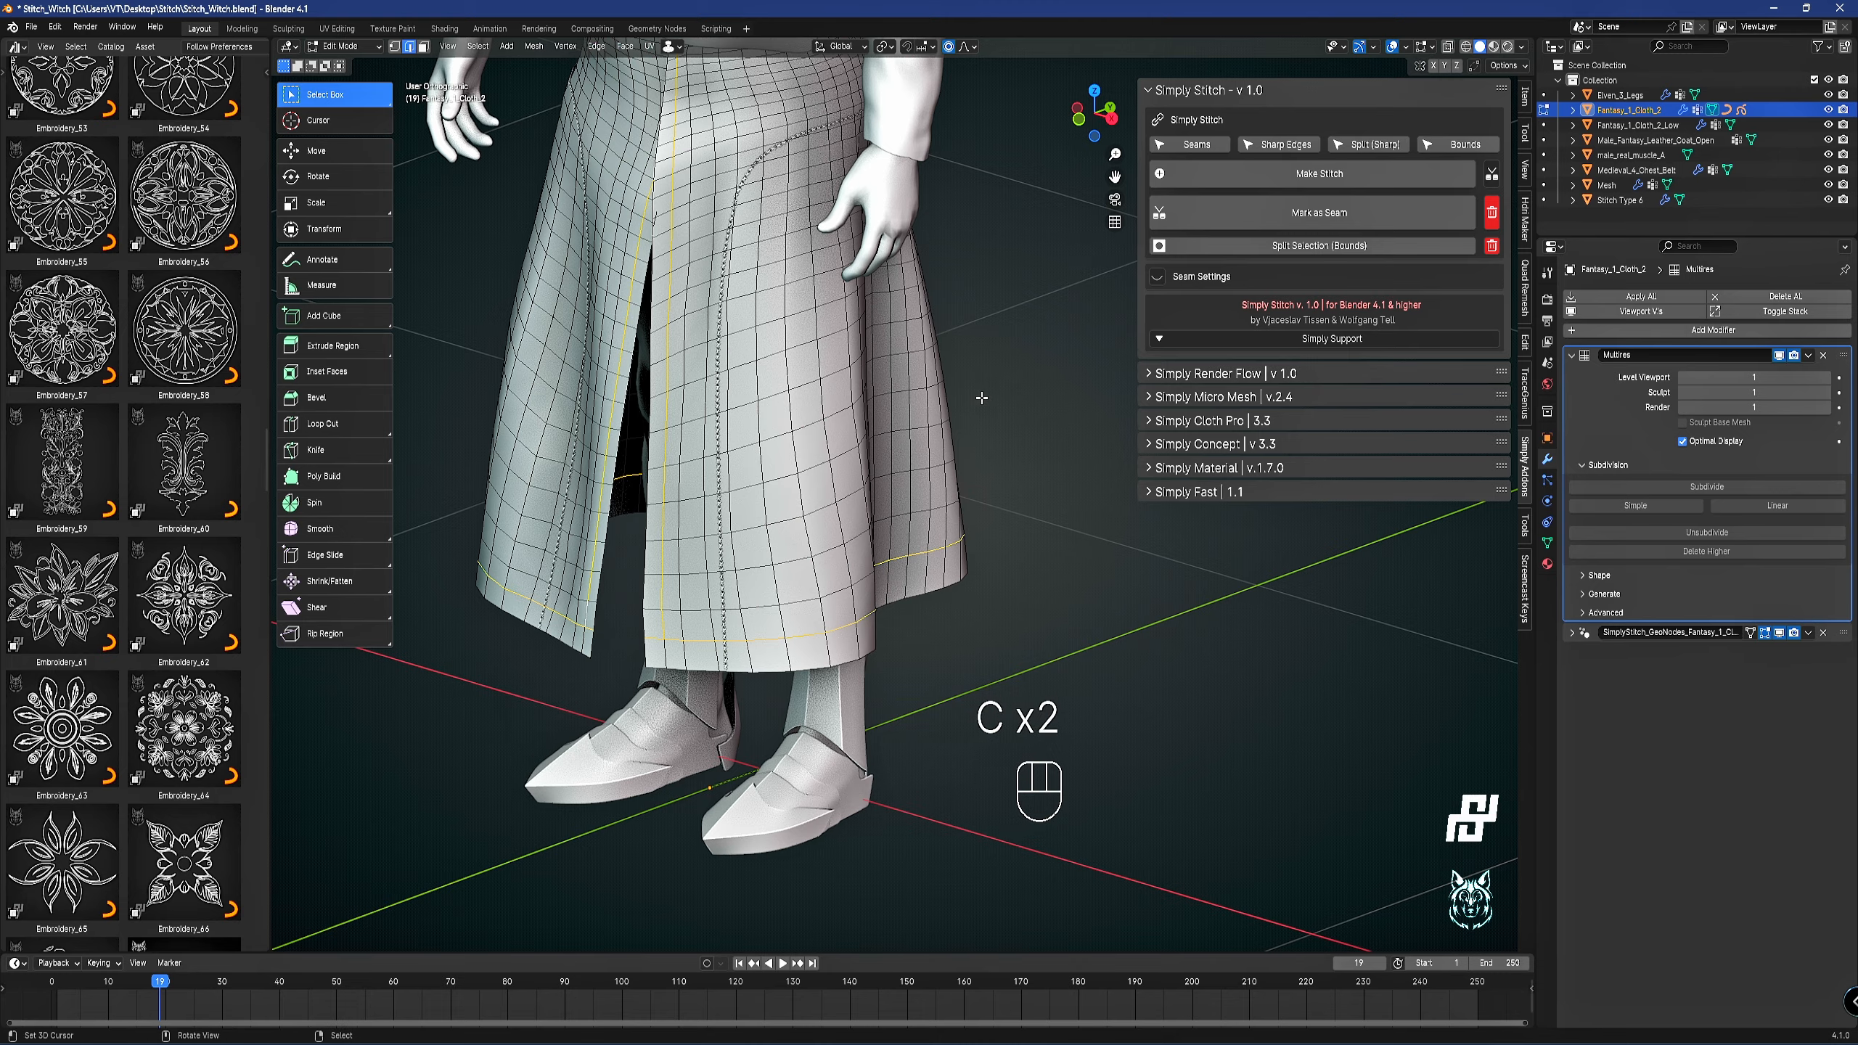
middle_click_drag(983, 399, 776, 410)
middle_click_drag(1097, 388, 821, 485, "shift")
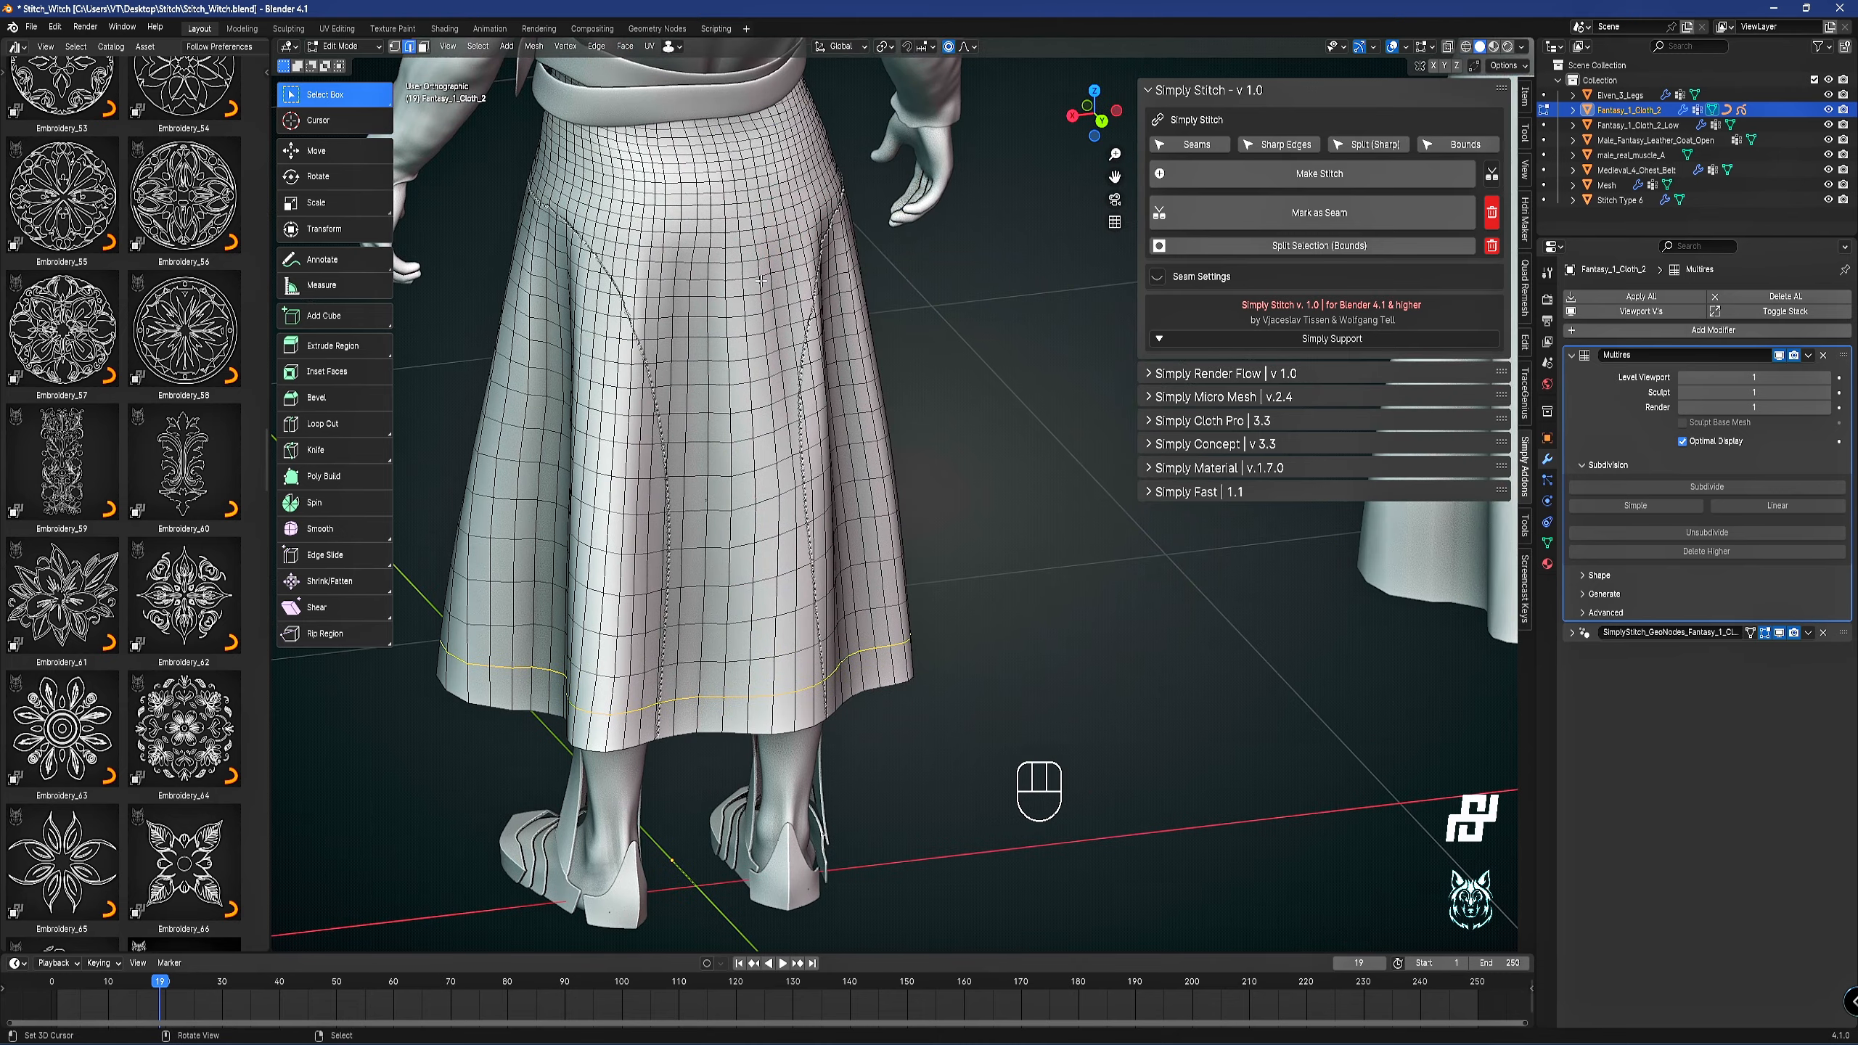
middle_click_drag(761, 280, 930, 260)
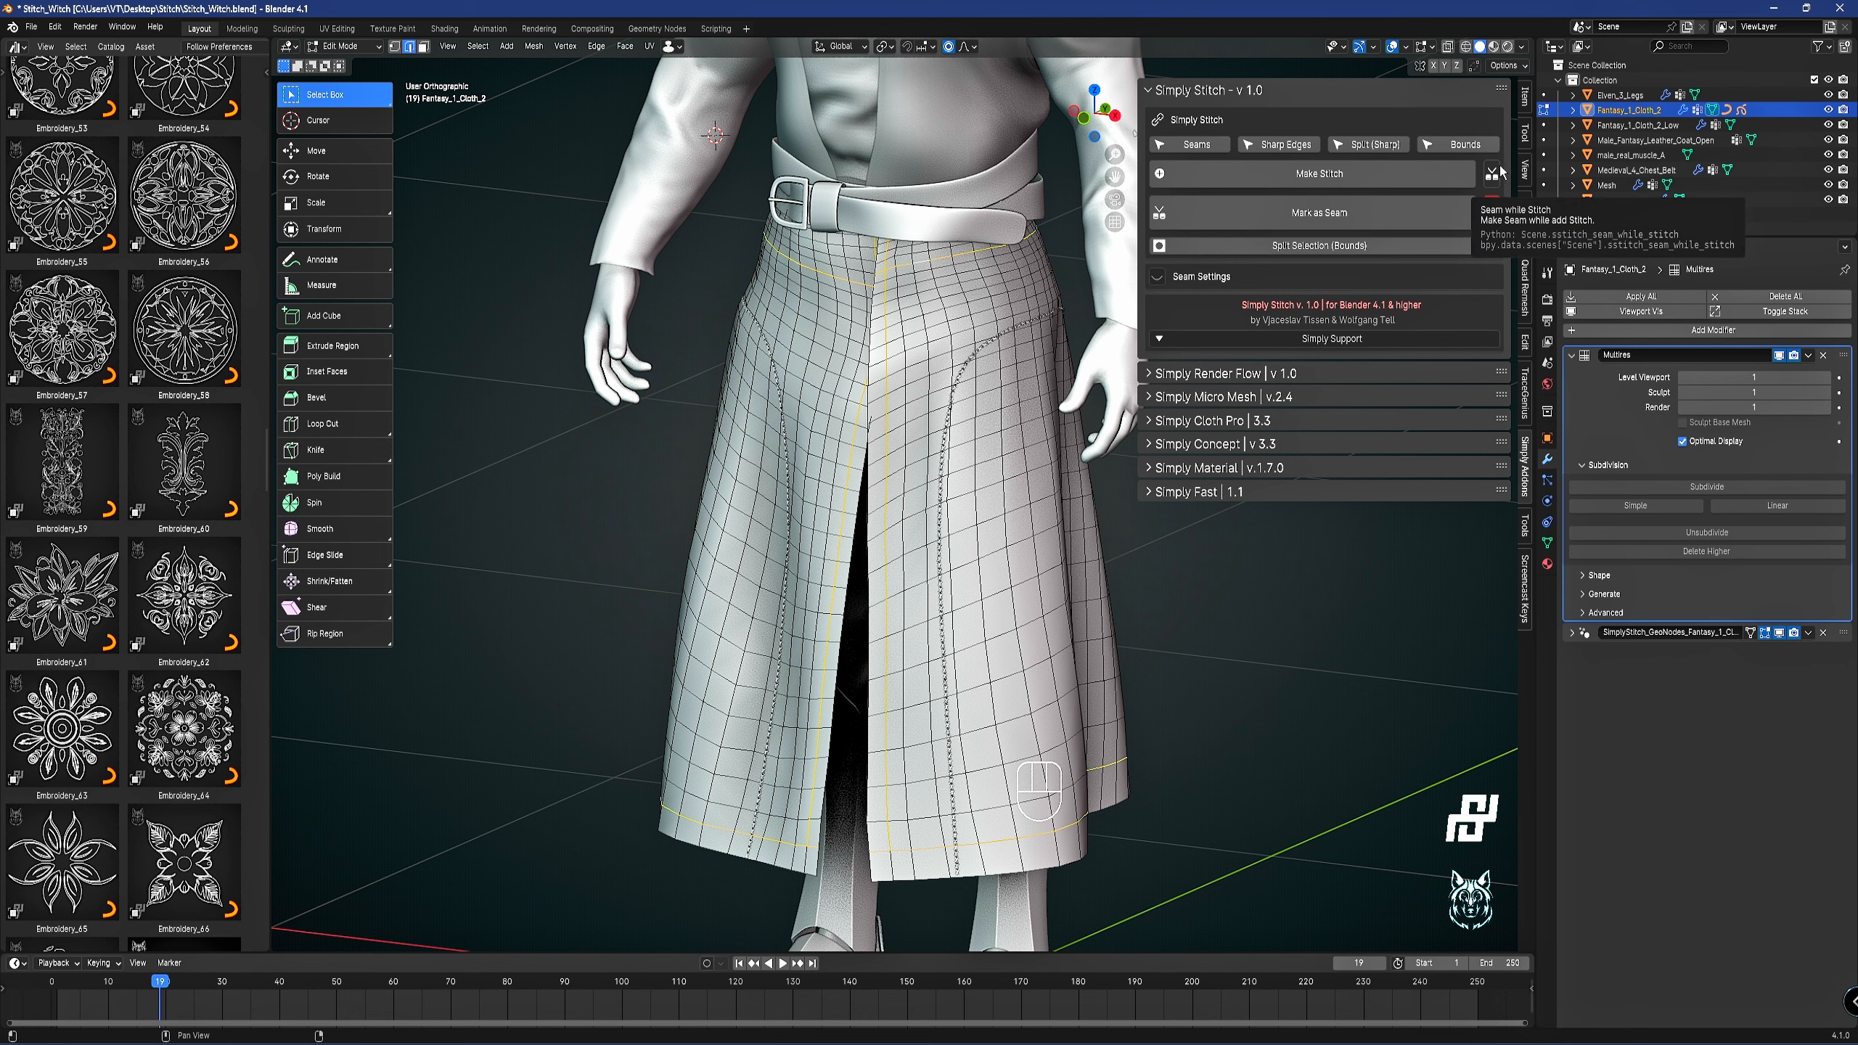
middle_click_drag(1012, 207, 947, 279, "shift")
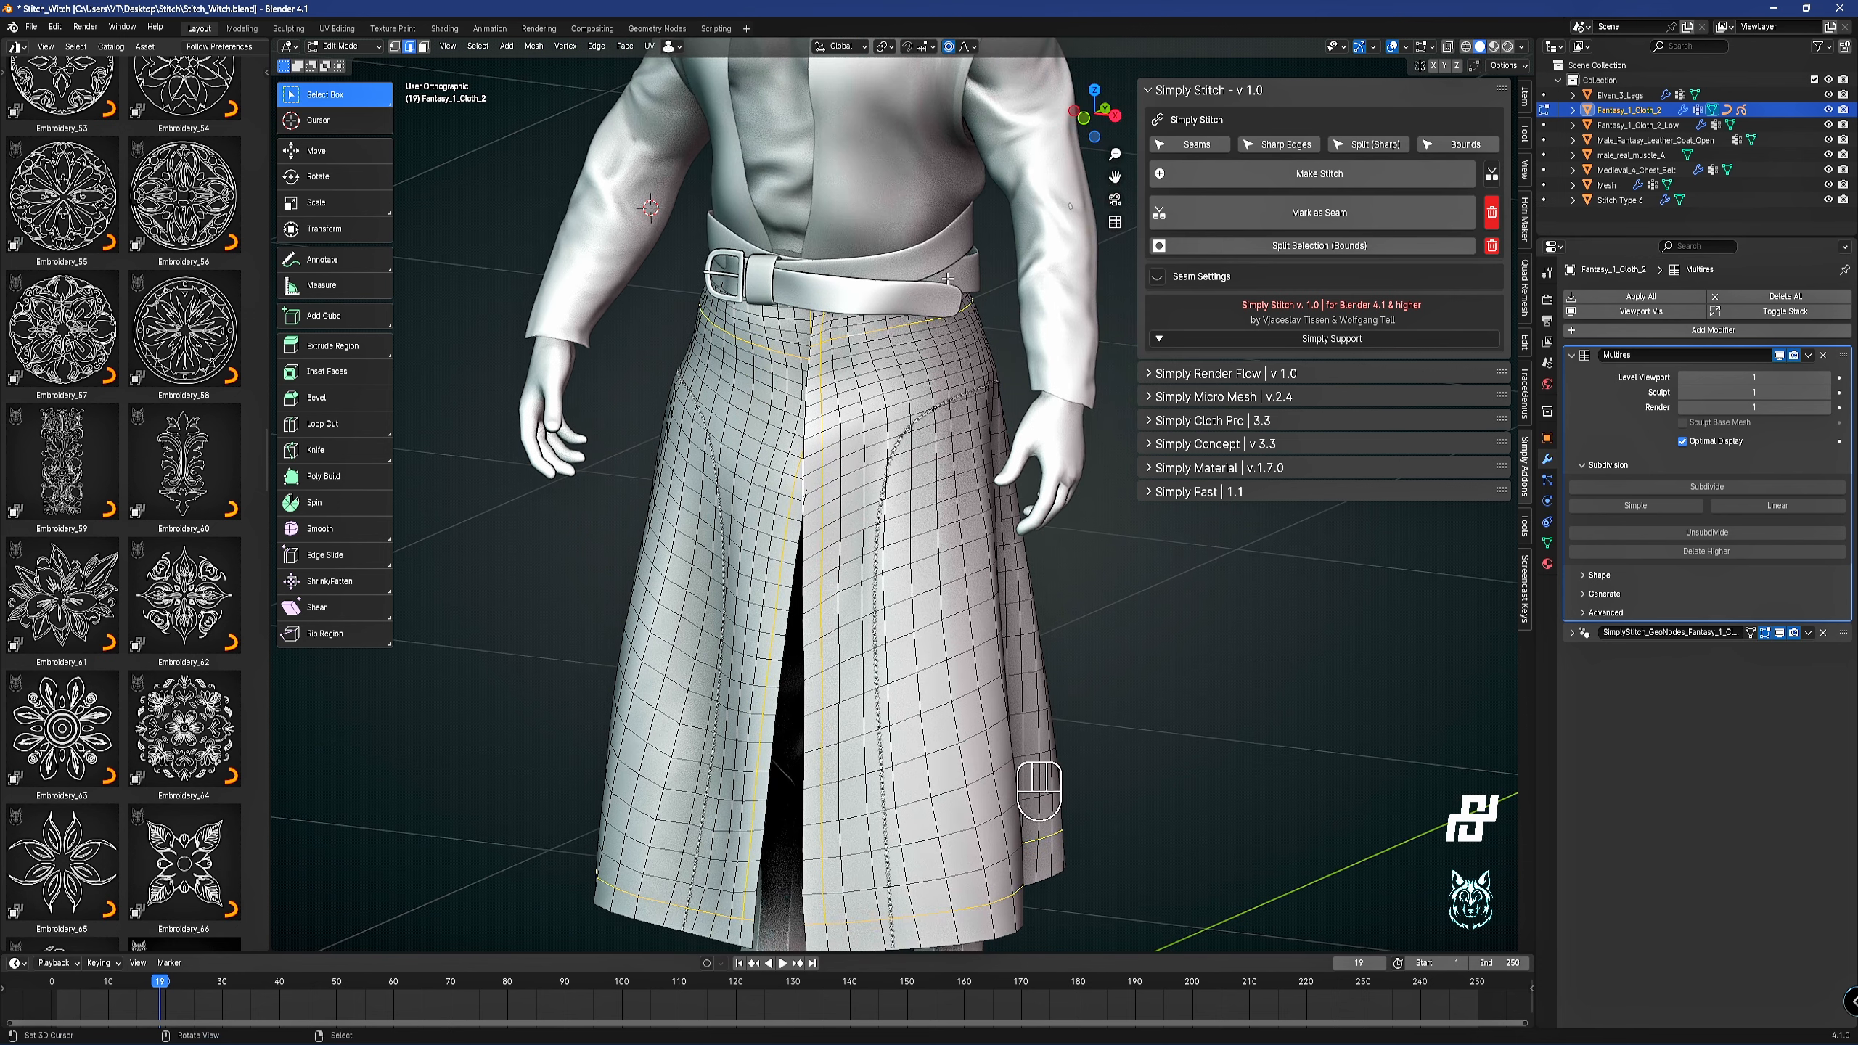
left_click(1333, 179)
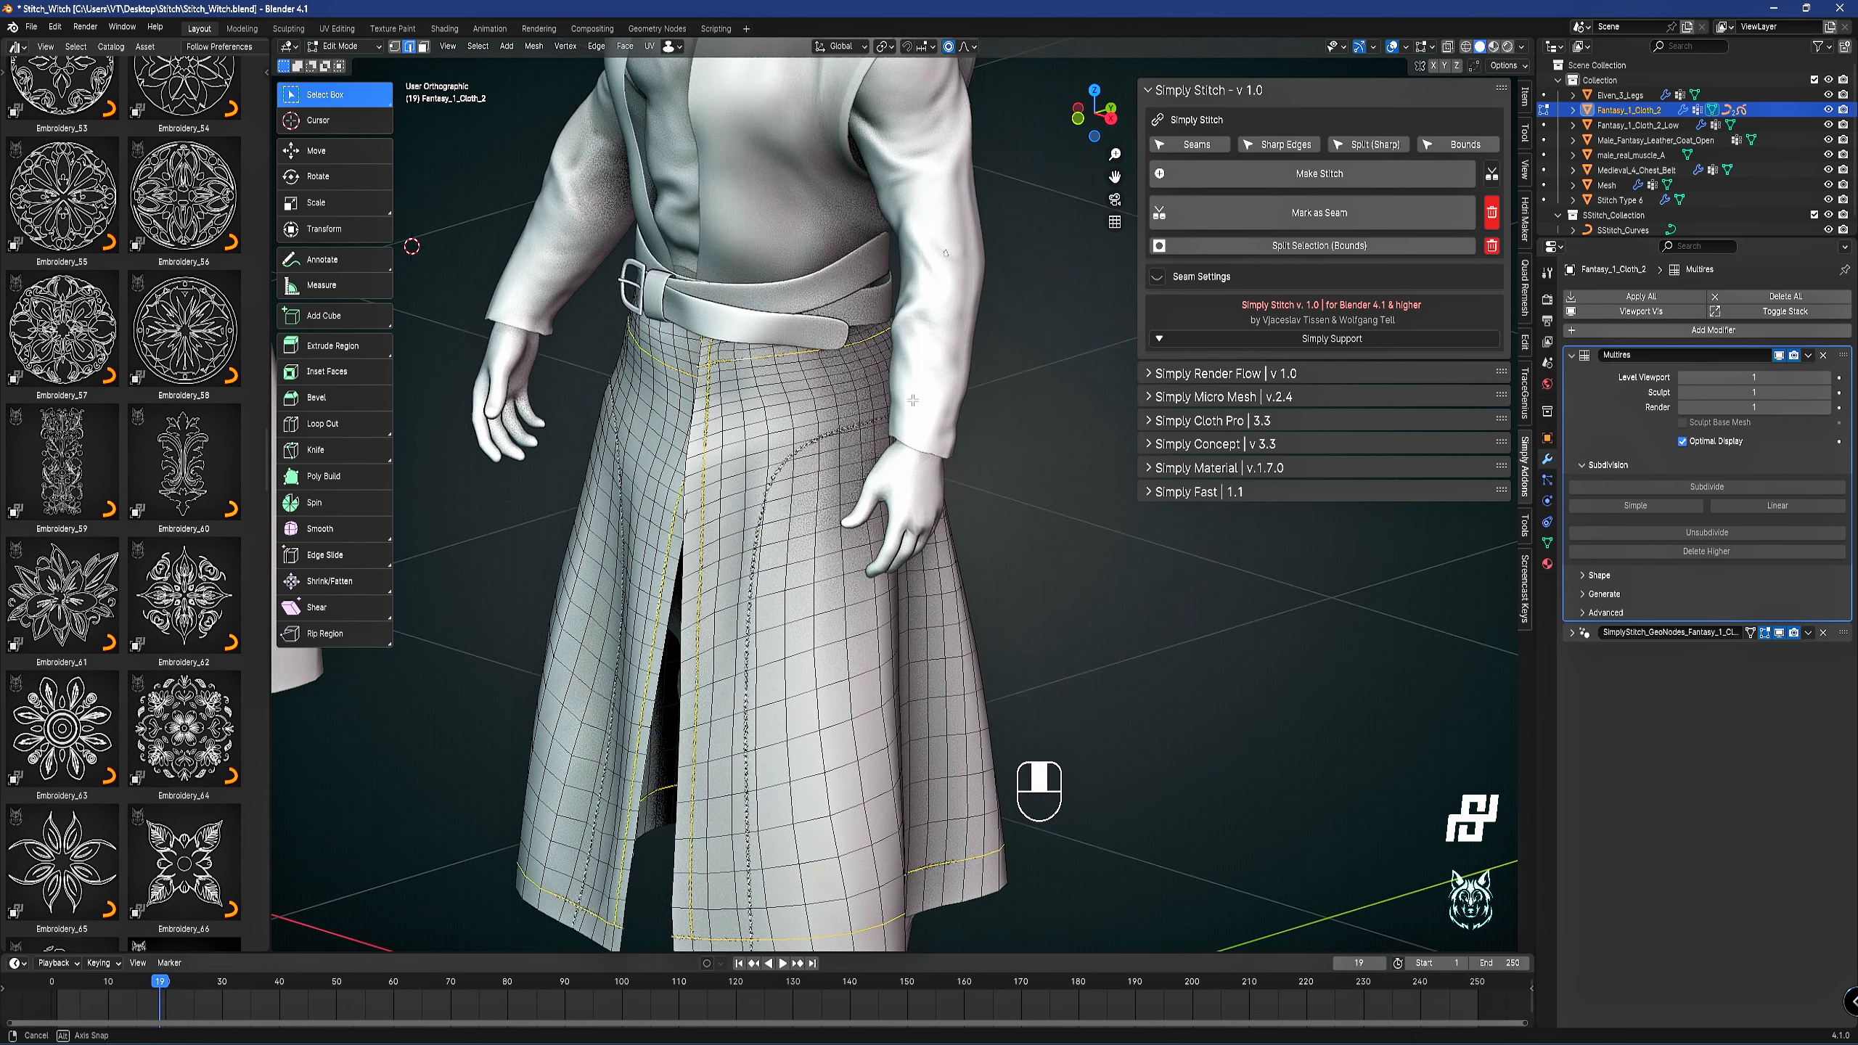
key("Tab")
Edit the new stitch curves, moving a point beside the front opening with Z locked and a proportional size of 0.135.
scroll(825, 408, "up", 4)
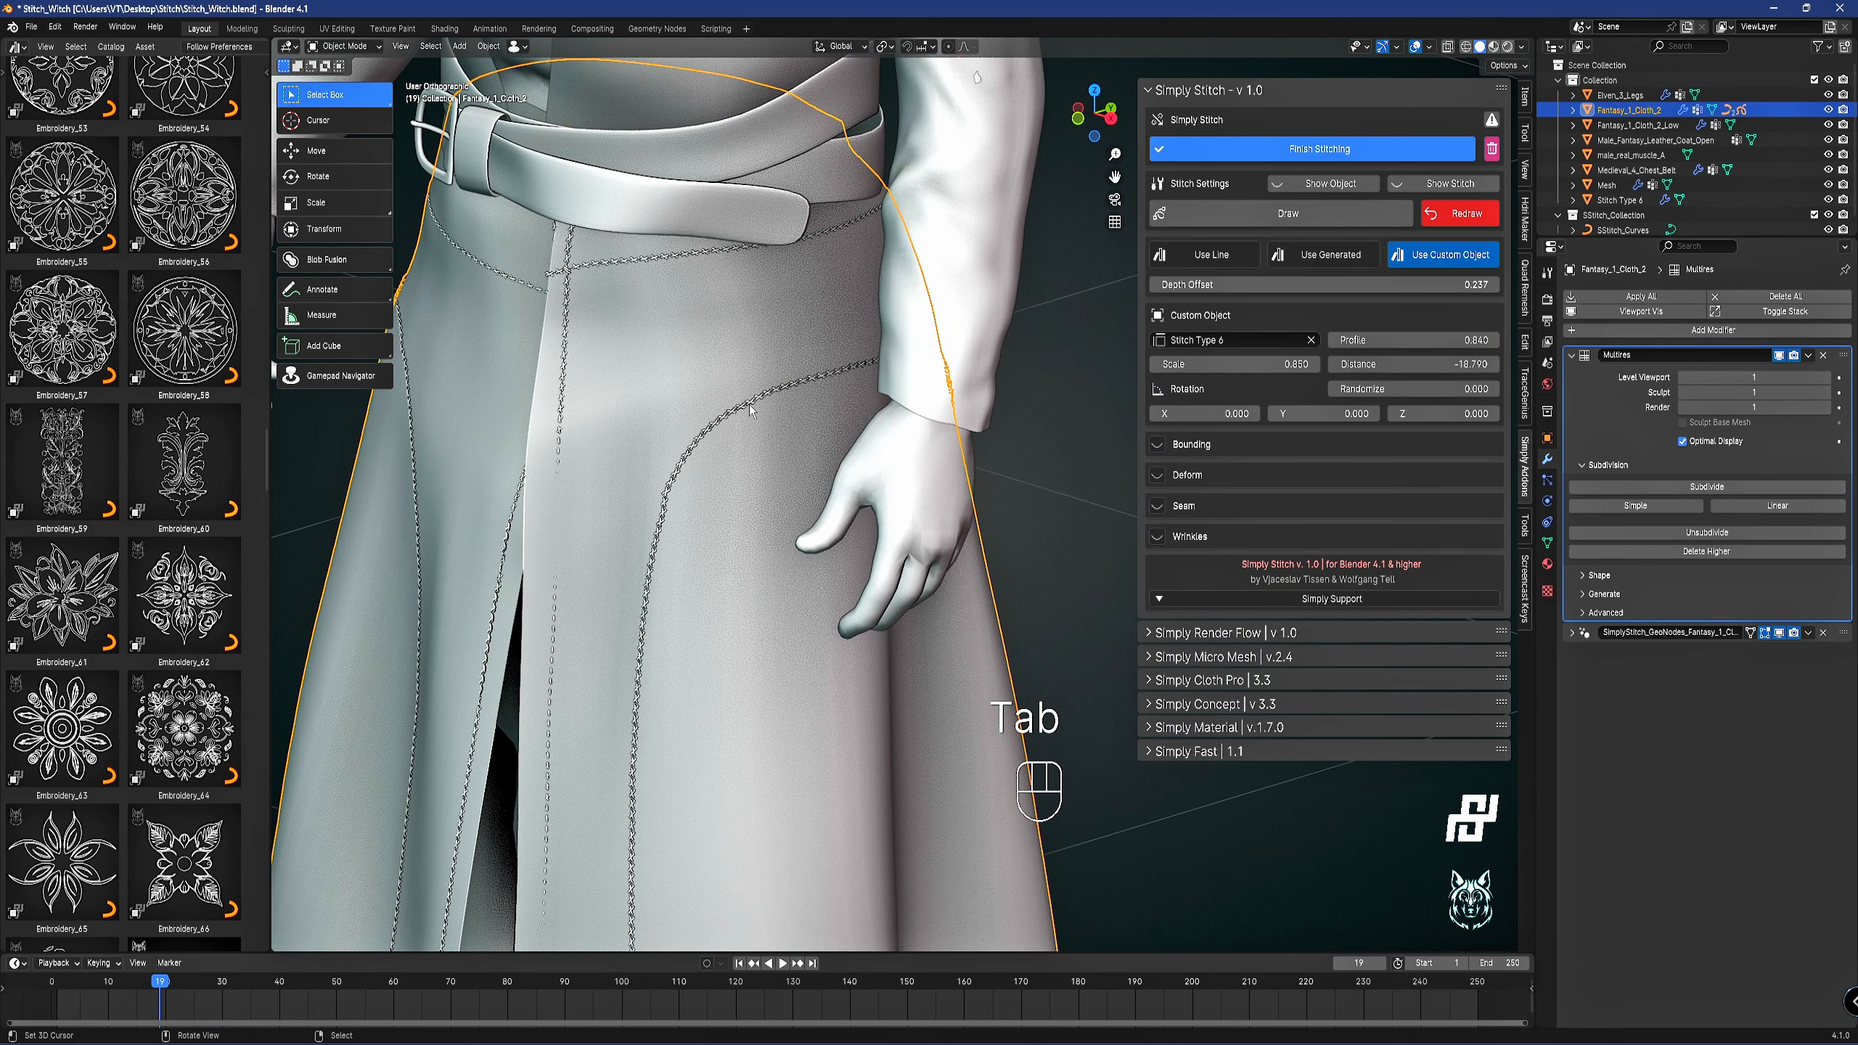
scroll(749, 404, "up", 2)
right_click(695, 264)
key("Tab")
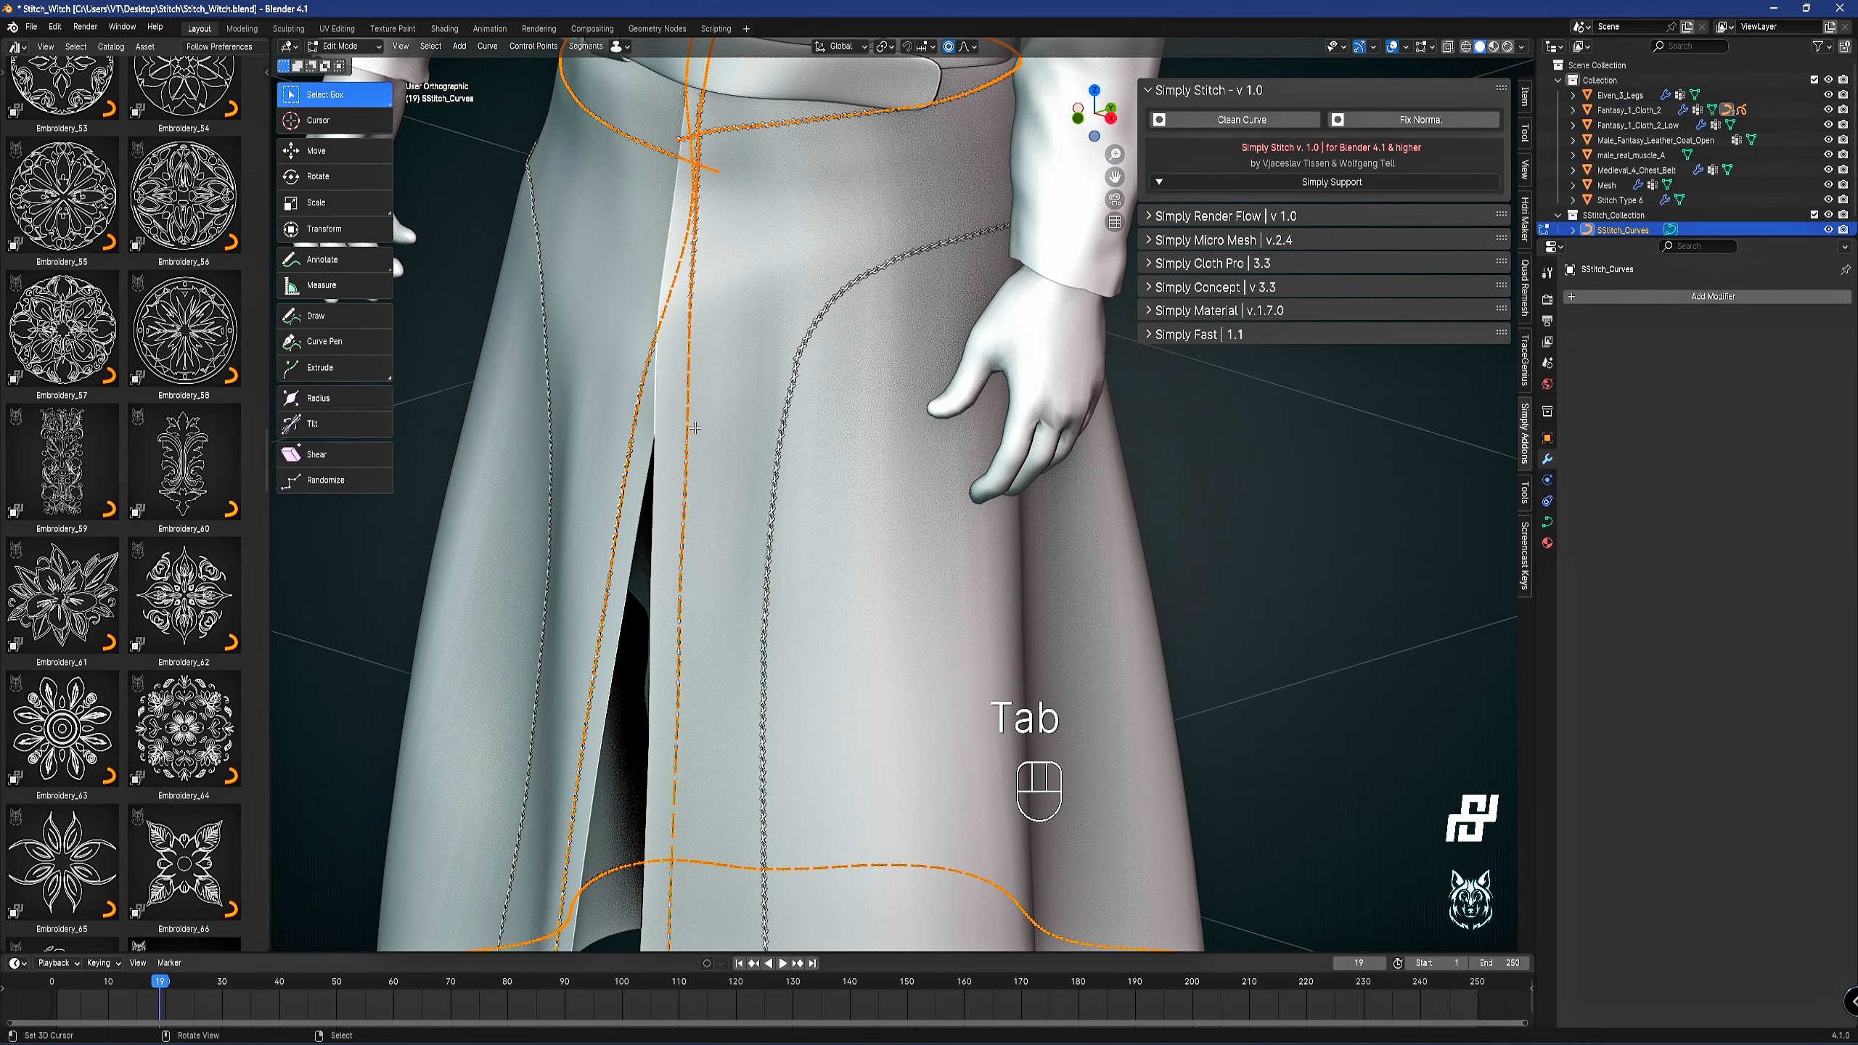
right_click(691, 421)
middle_click_drag(699, 403, 767, 417)
key("g")
key("shift+z")
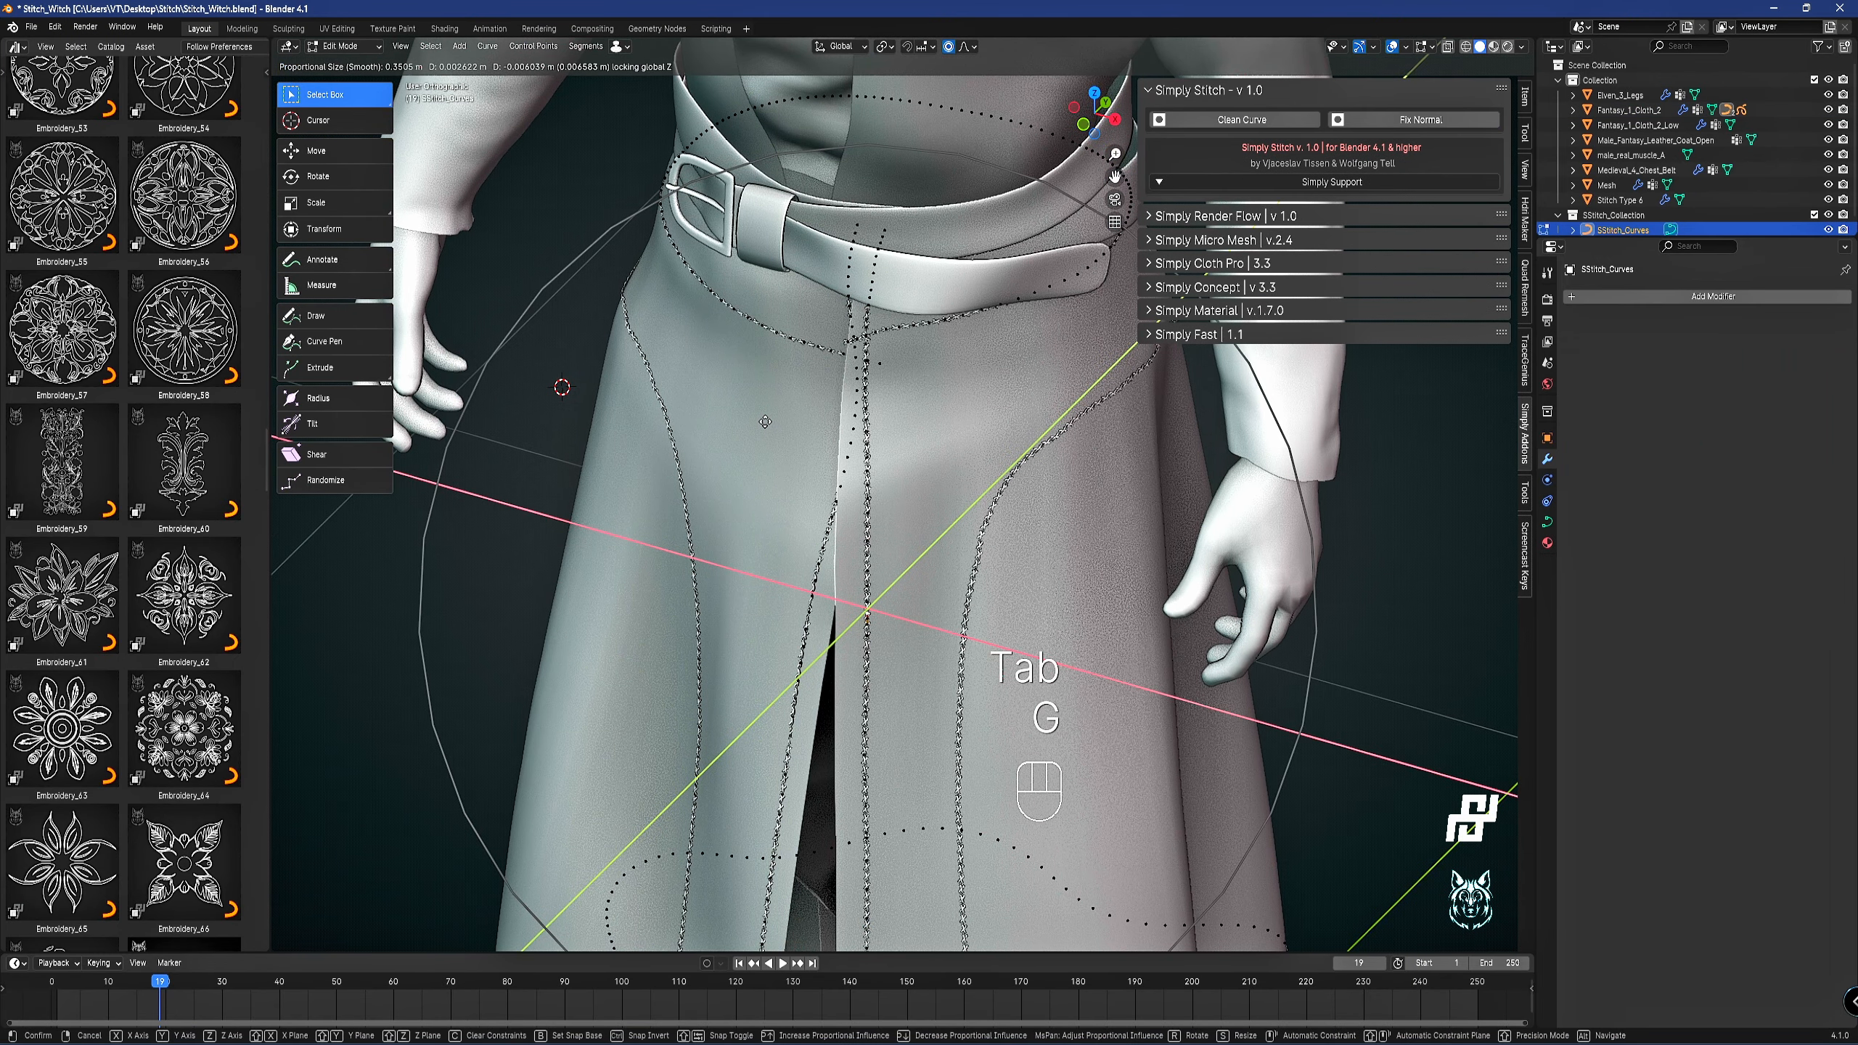
scroll(764, 422, "up", 5)
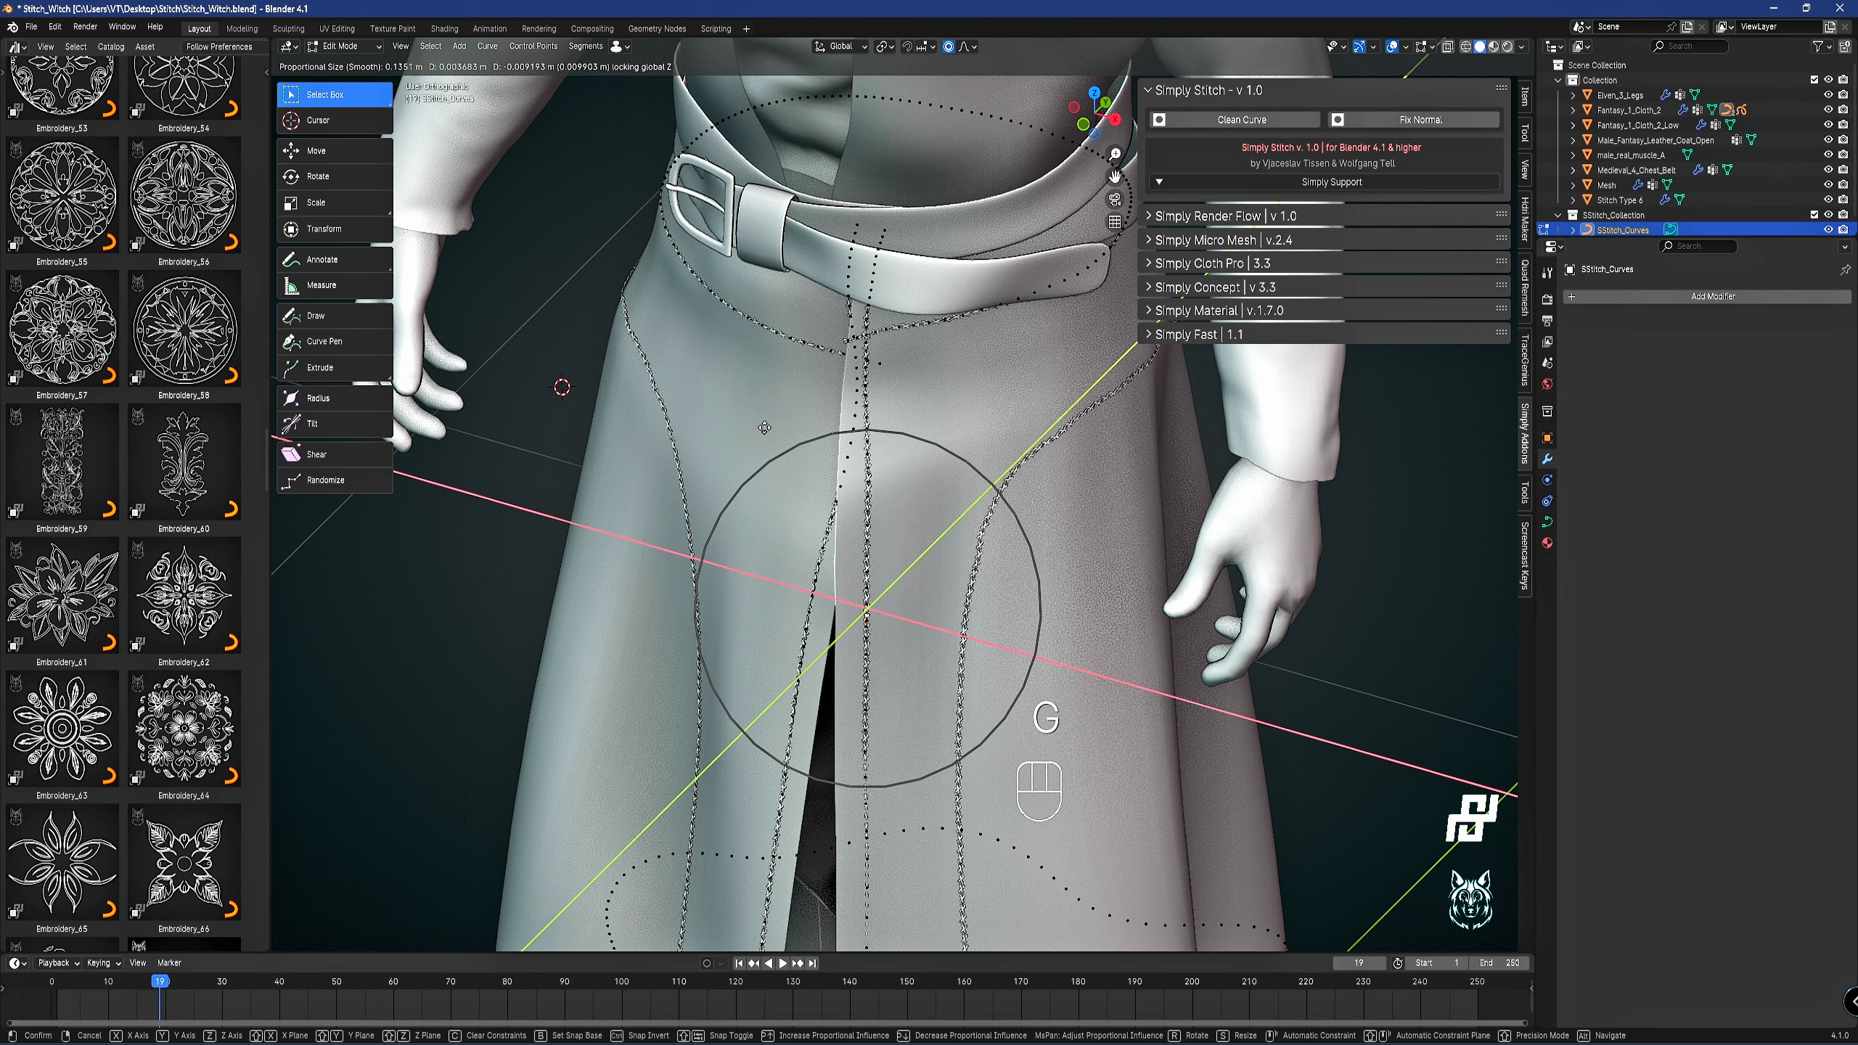
left_click(761, 421)
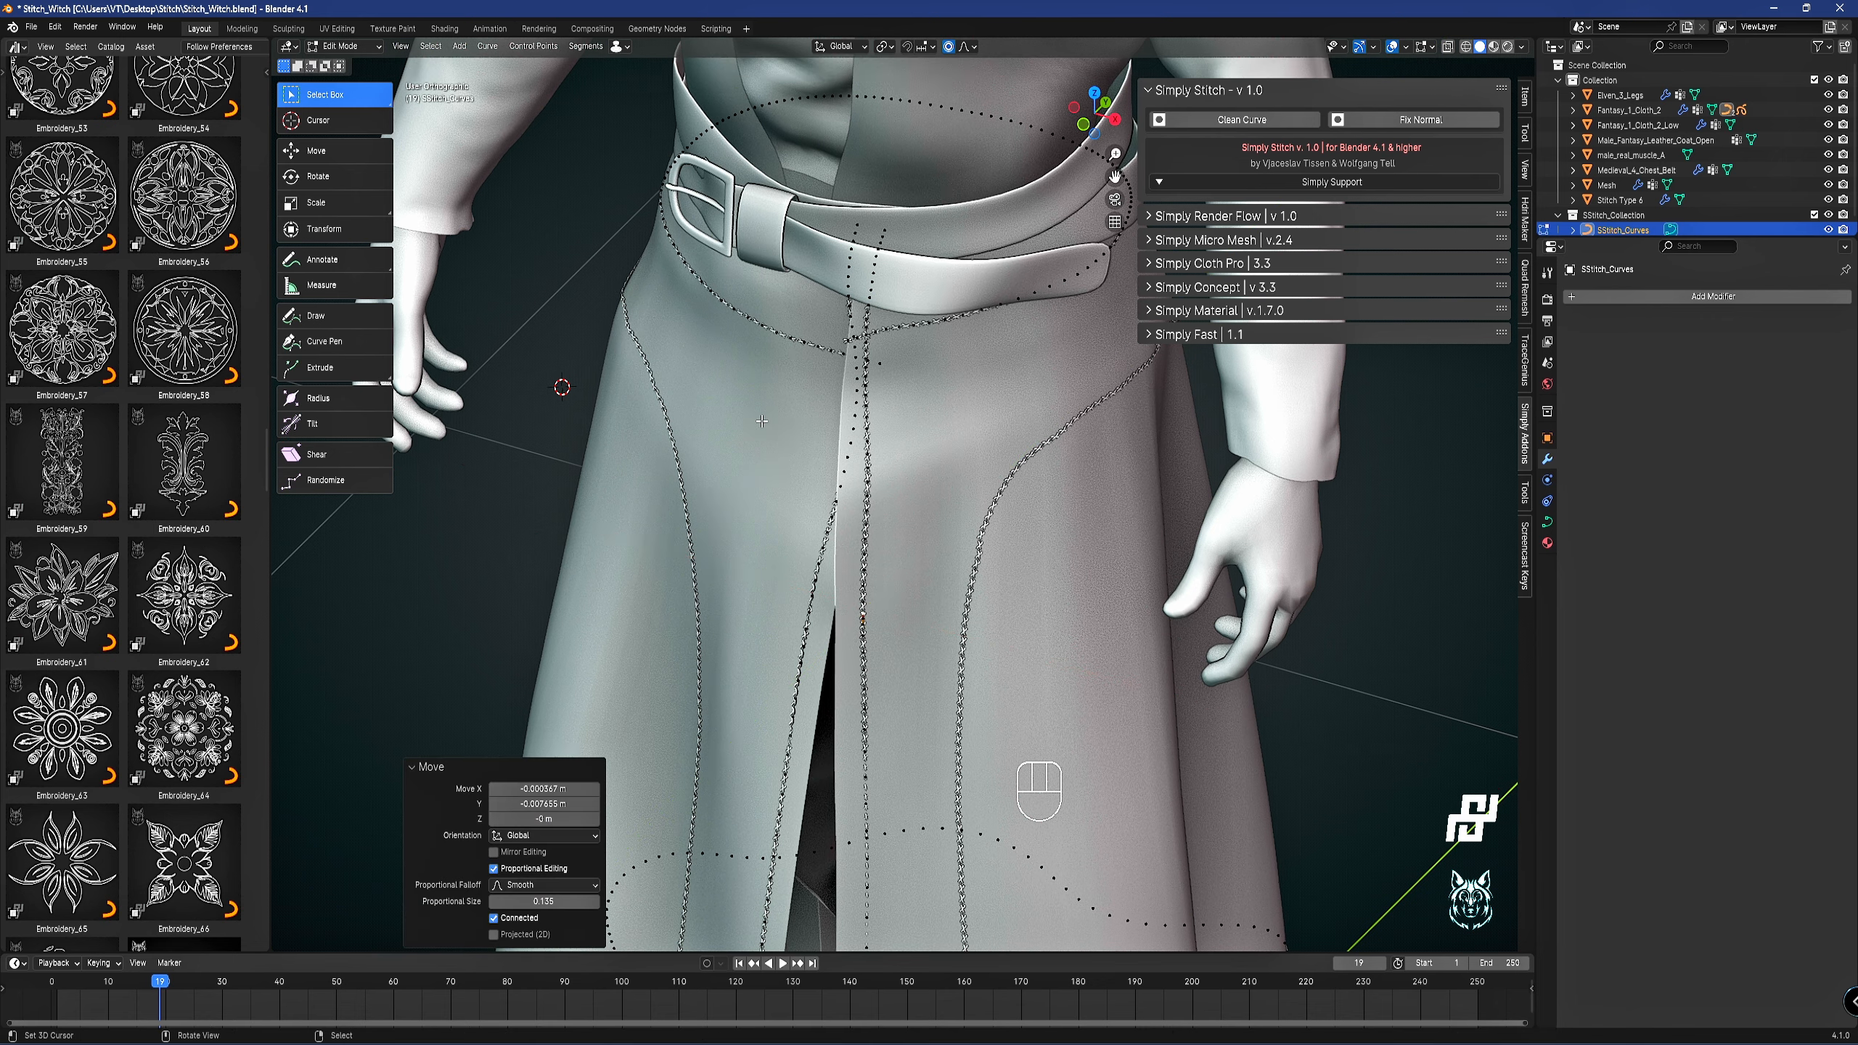
Move two lower points of the stitch curve along the character's left front opening edge with proportional editing.
middle_click_drag(926, 540, 882, 215, "shift")
scroll(823, 467, "down", 3)
key("g")
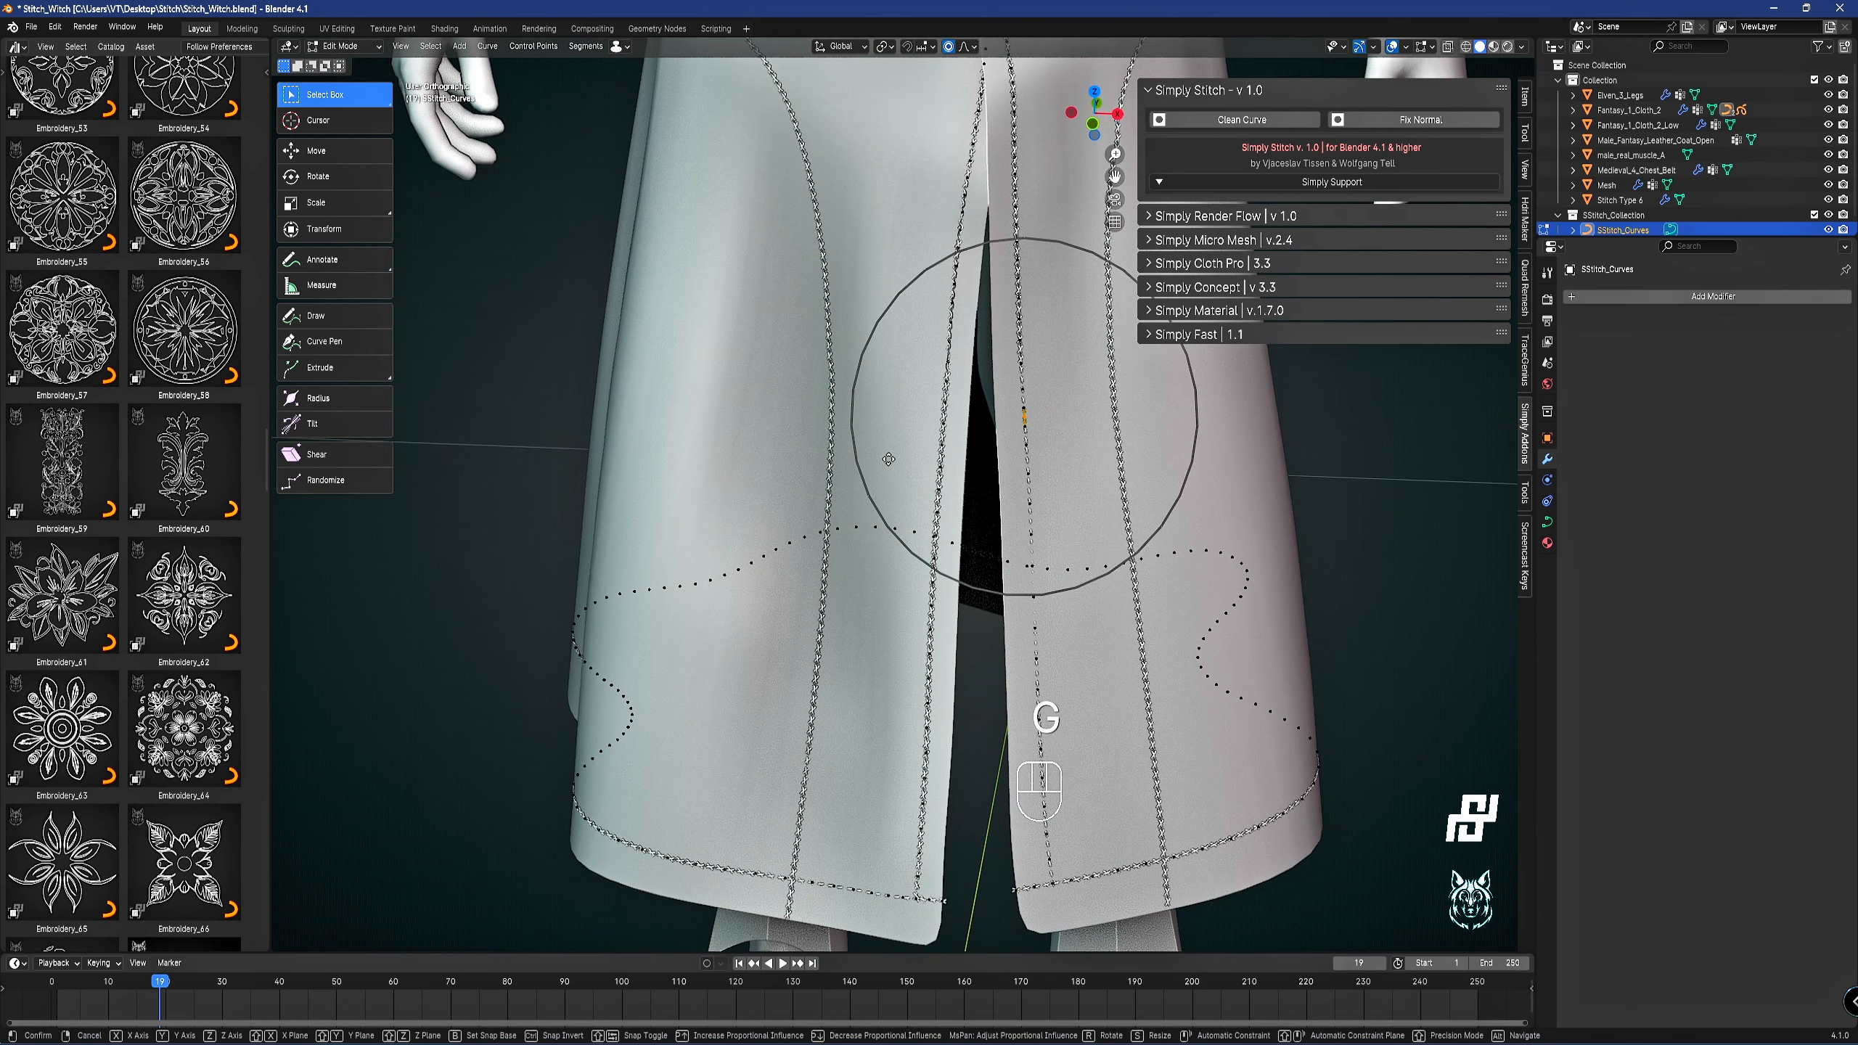
left_click(889, 462)
scroll(889, 463, "up", 3)
right_click(1043, 707)
key("g")
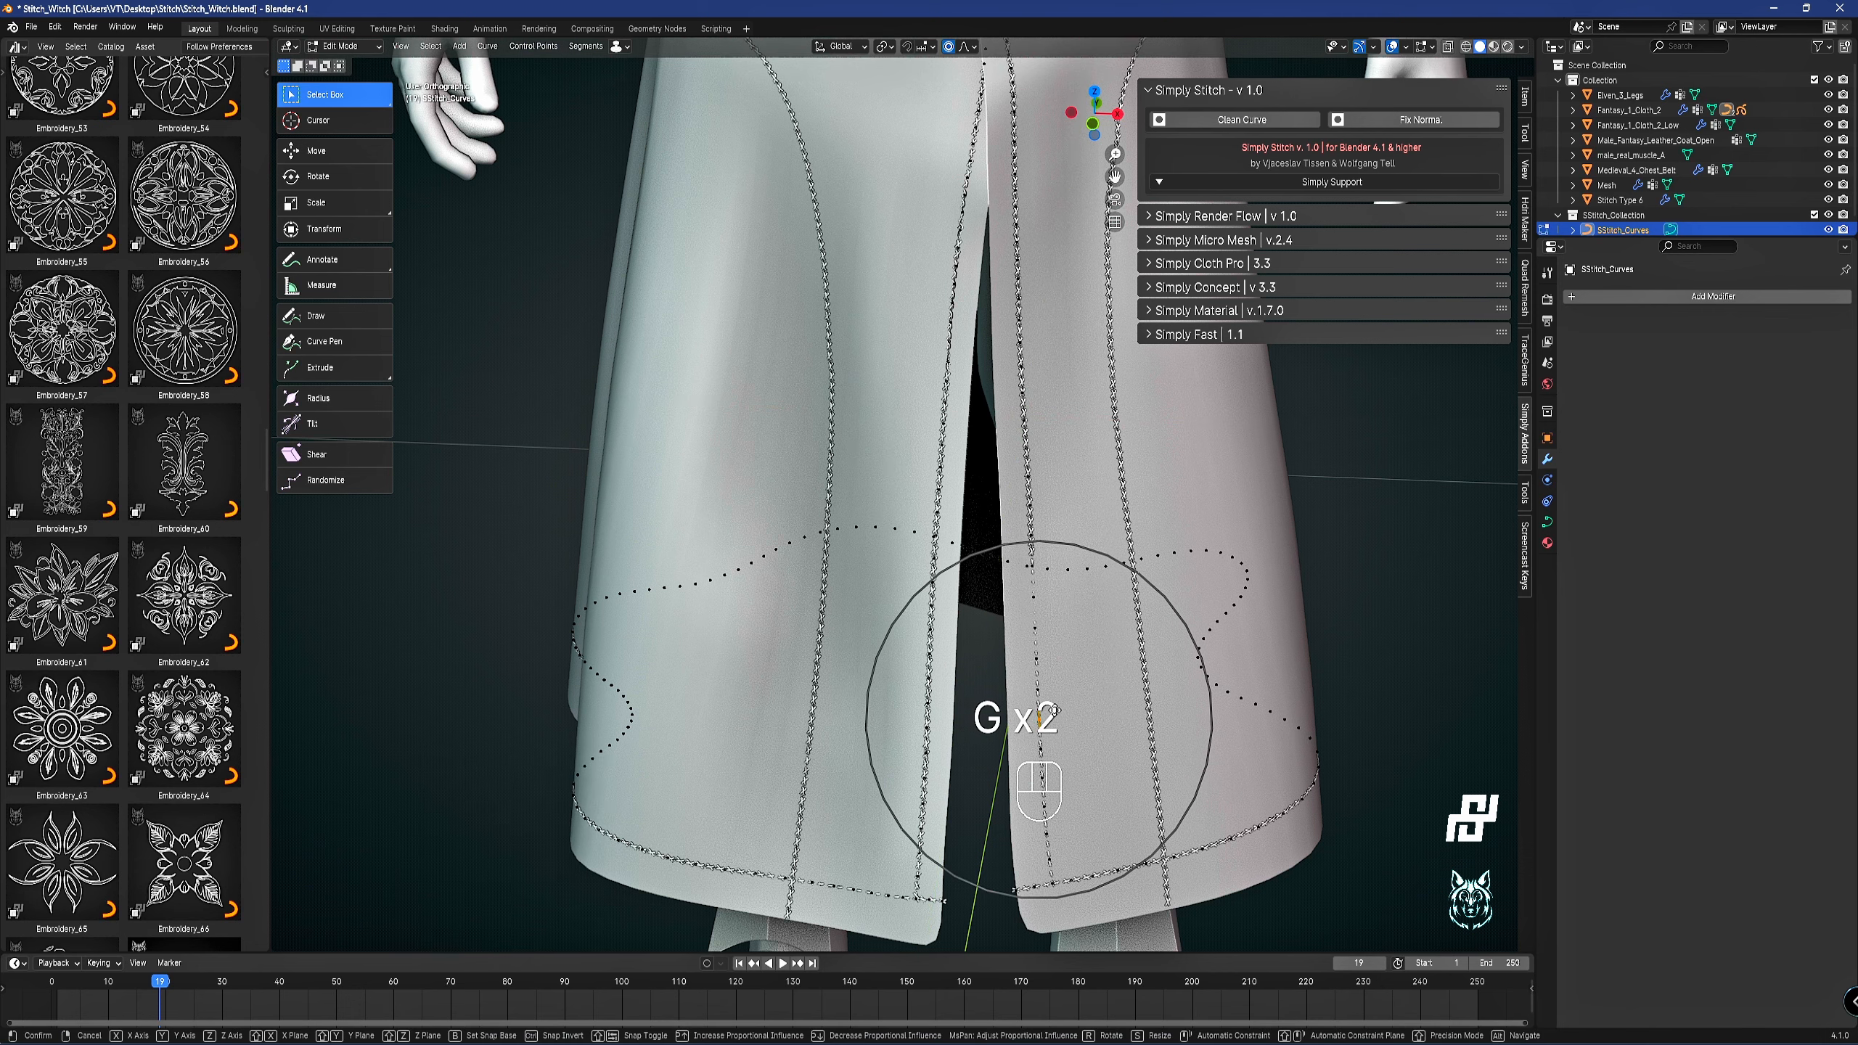
key("shift+z")
left_click(1047, 704)
key("Tab")
Adjust another lower point of the front opening stitch curve with Z locked, using proportional editing.
scroll(1074, 513, "down", 2)
middle_click_drag(1074, 511, 982, 483)
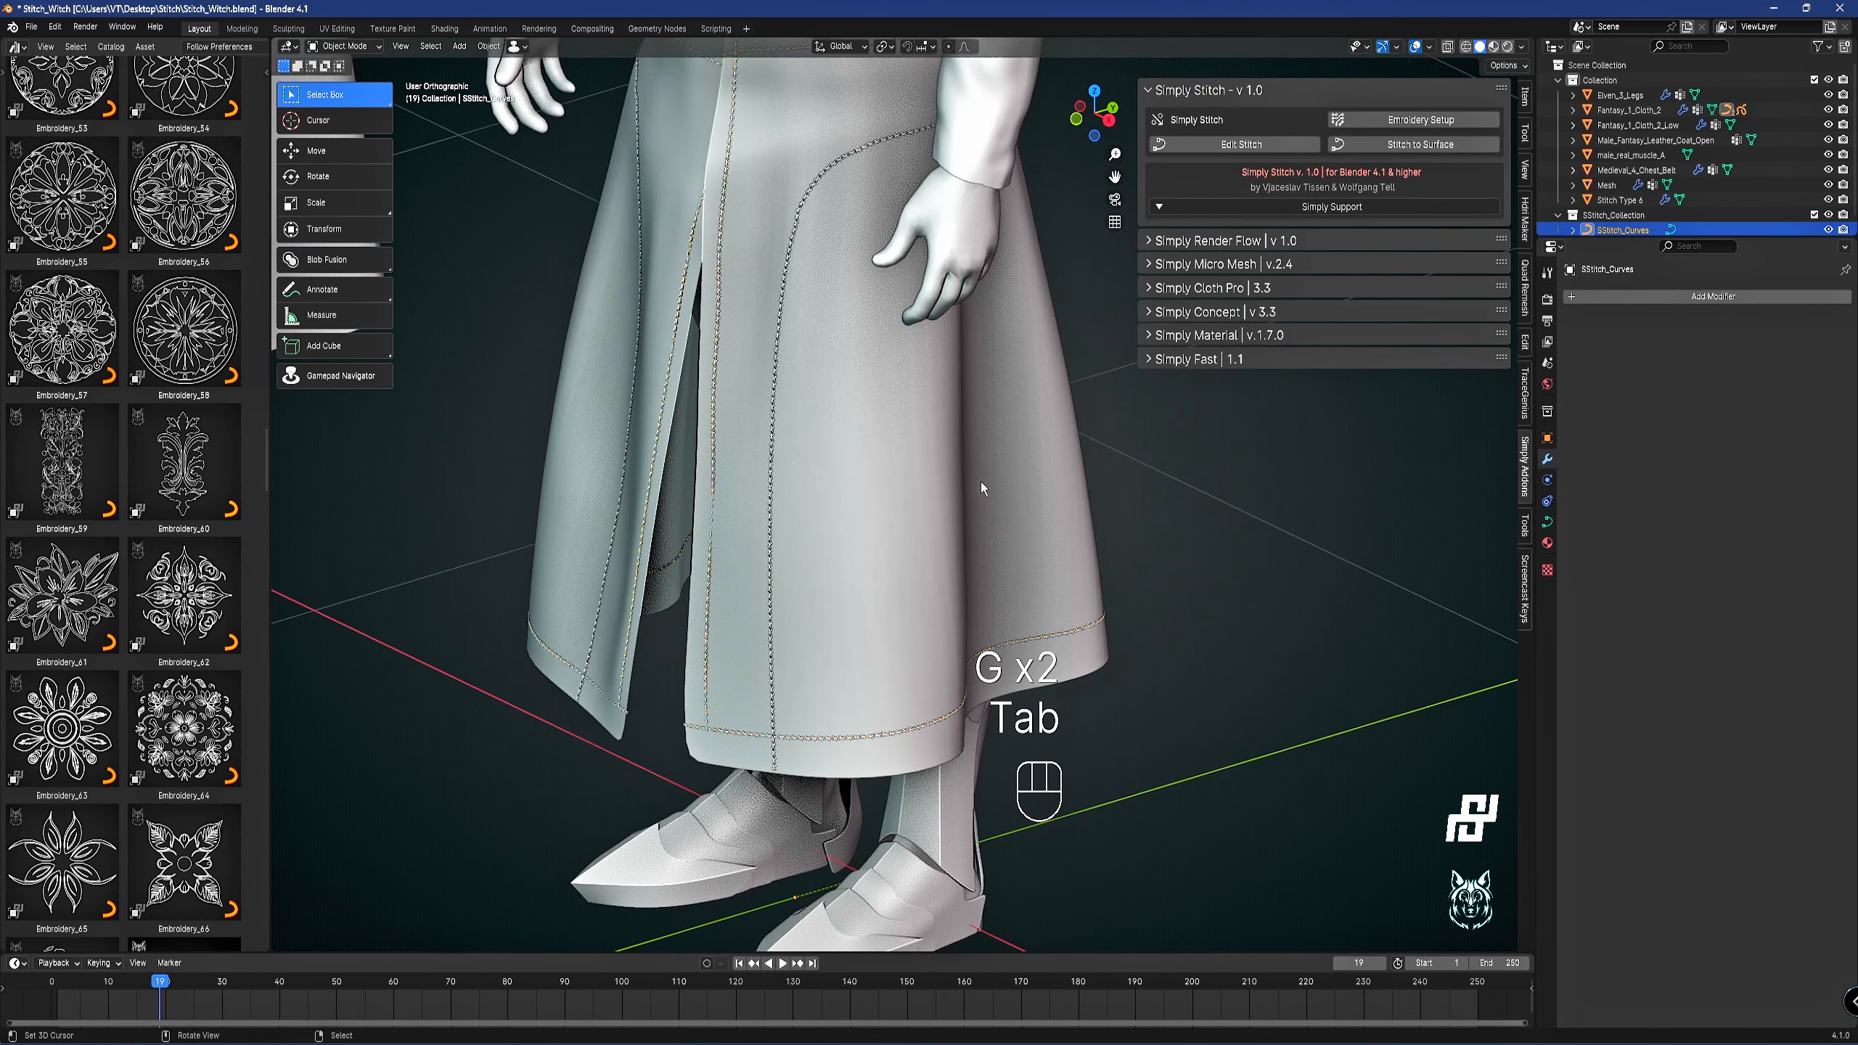
key("z")
scroll(947, 243, "up", 5)
key("Tab")
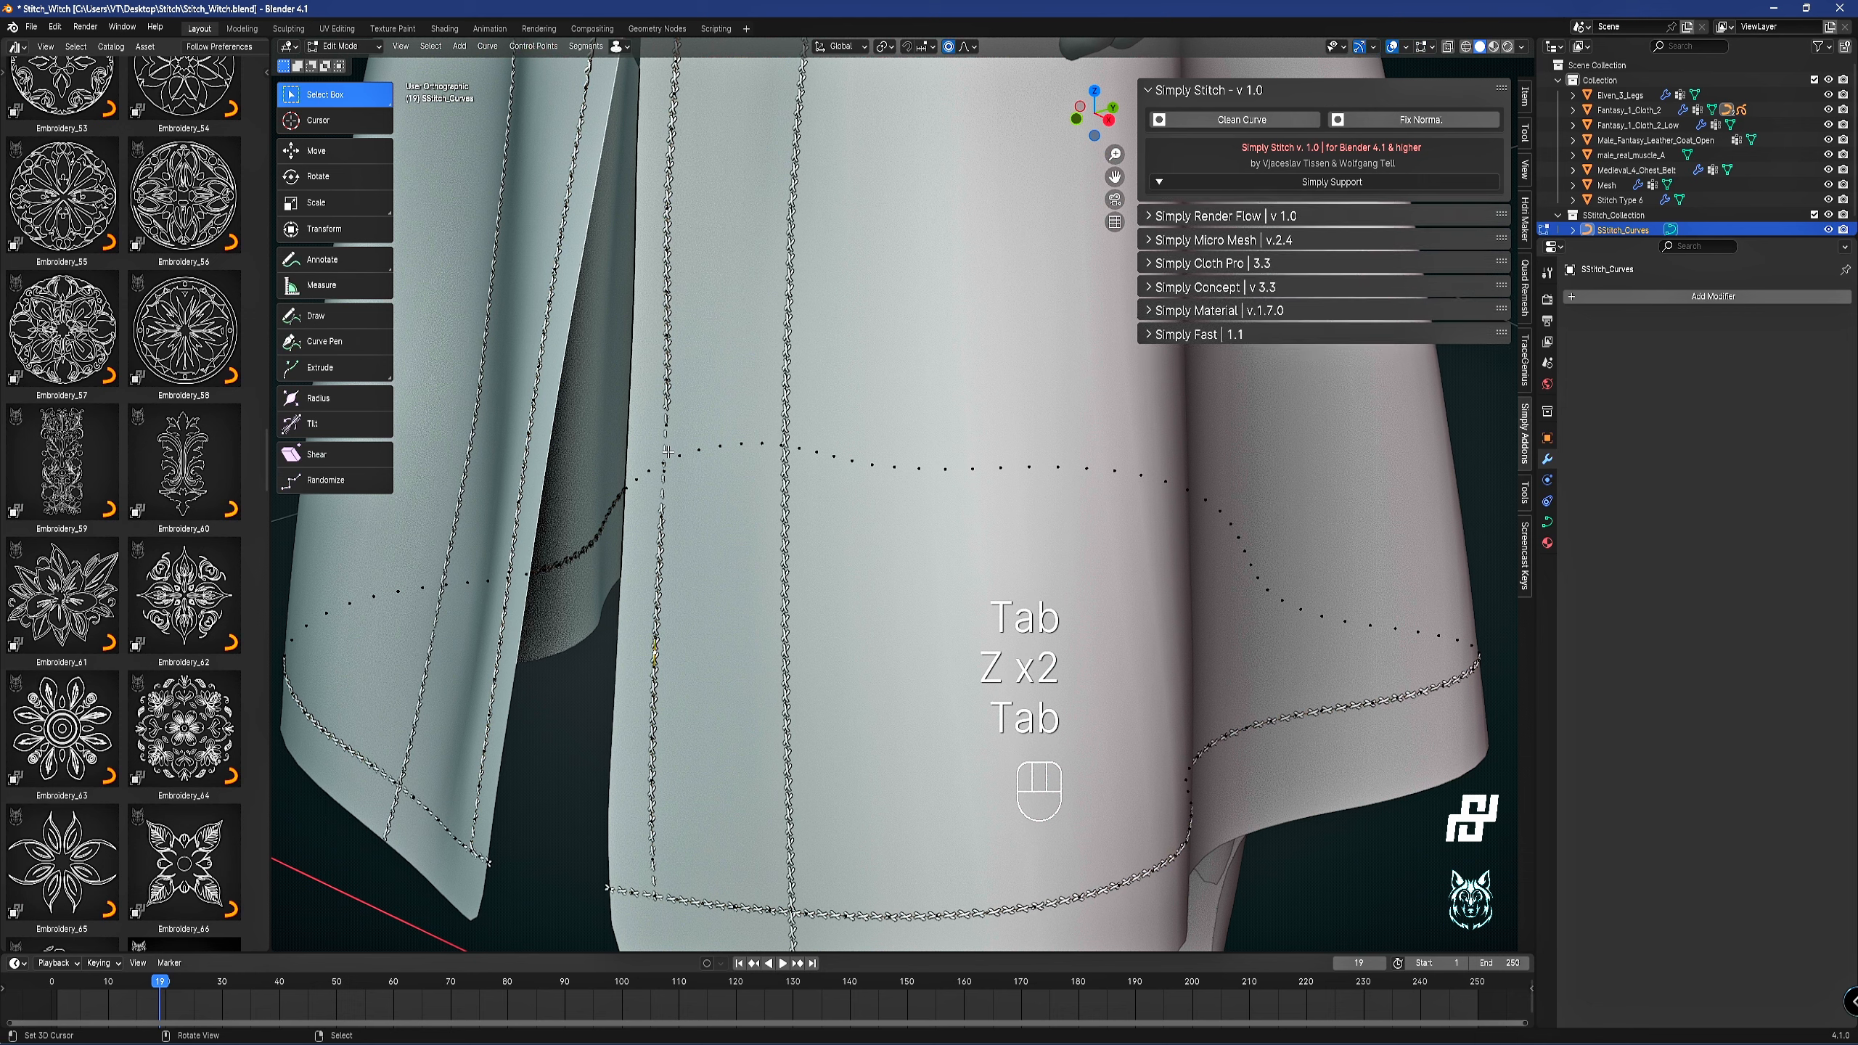
right_click(664, 461)
key("g")
key("shift+z")
right_click(667, 452)
right_click(668, 436)
key("g")
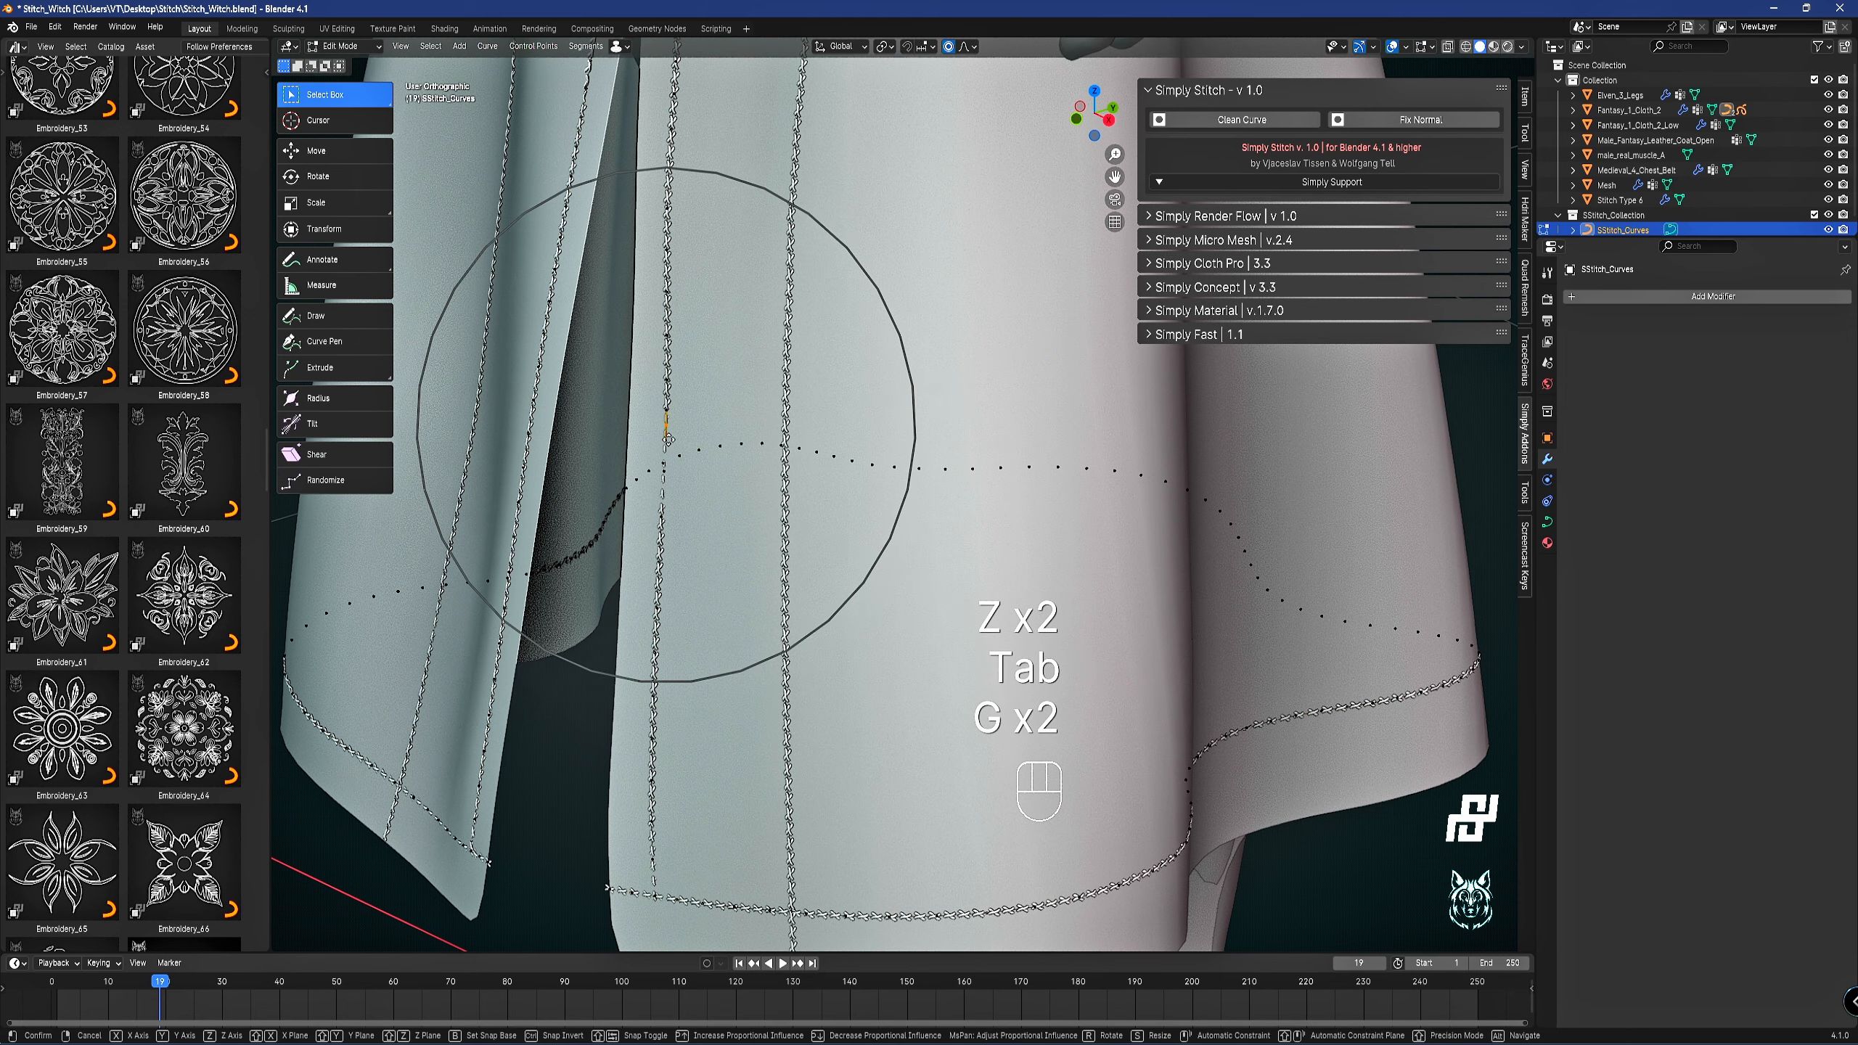
key("shift+z")
left_click(665, 437)
key("Tab")
scroll(760, 389, "down", 4)
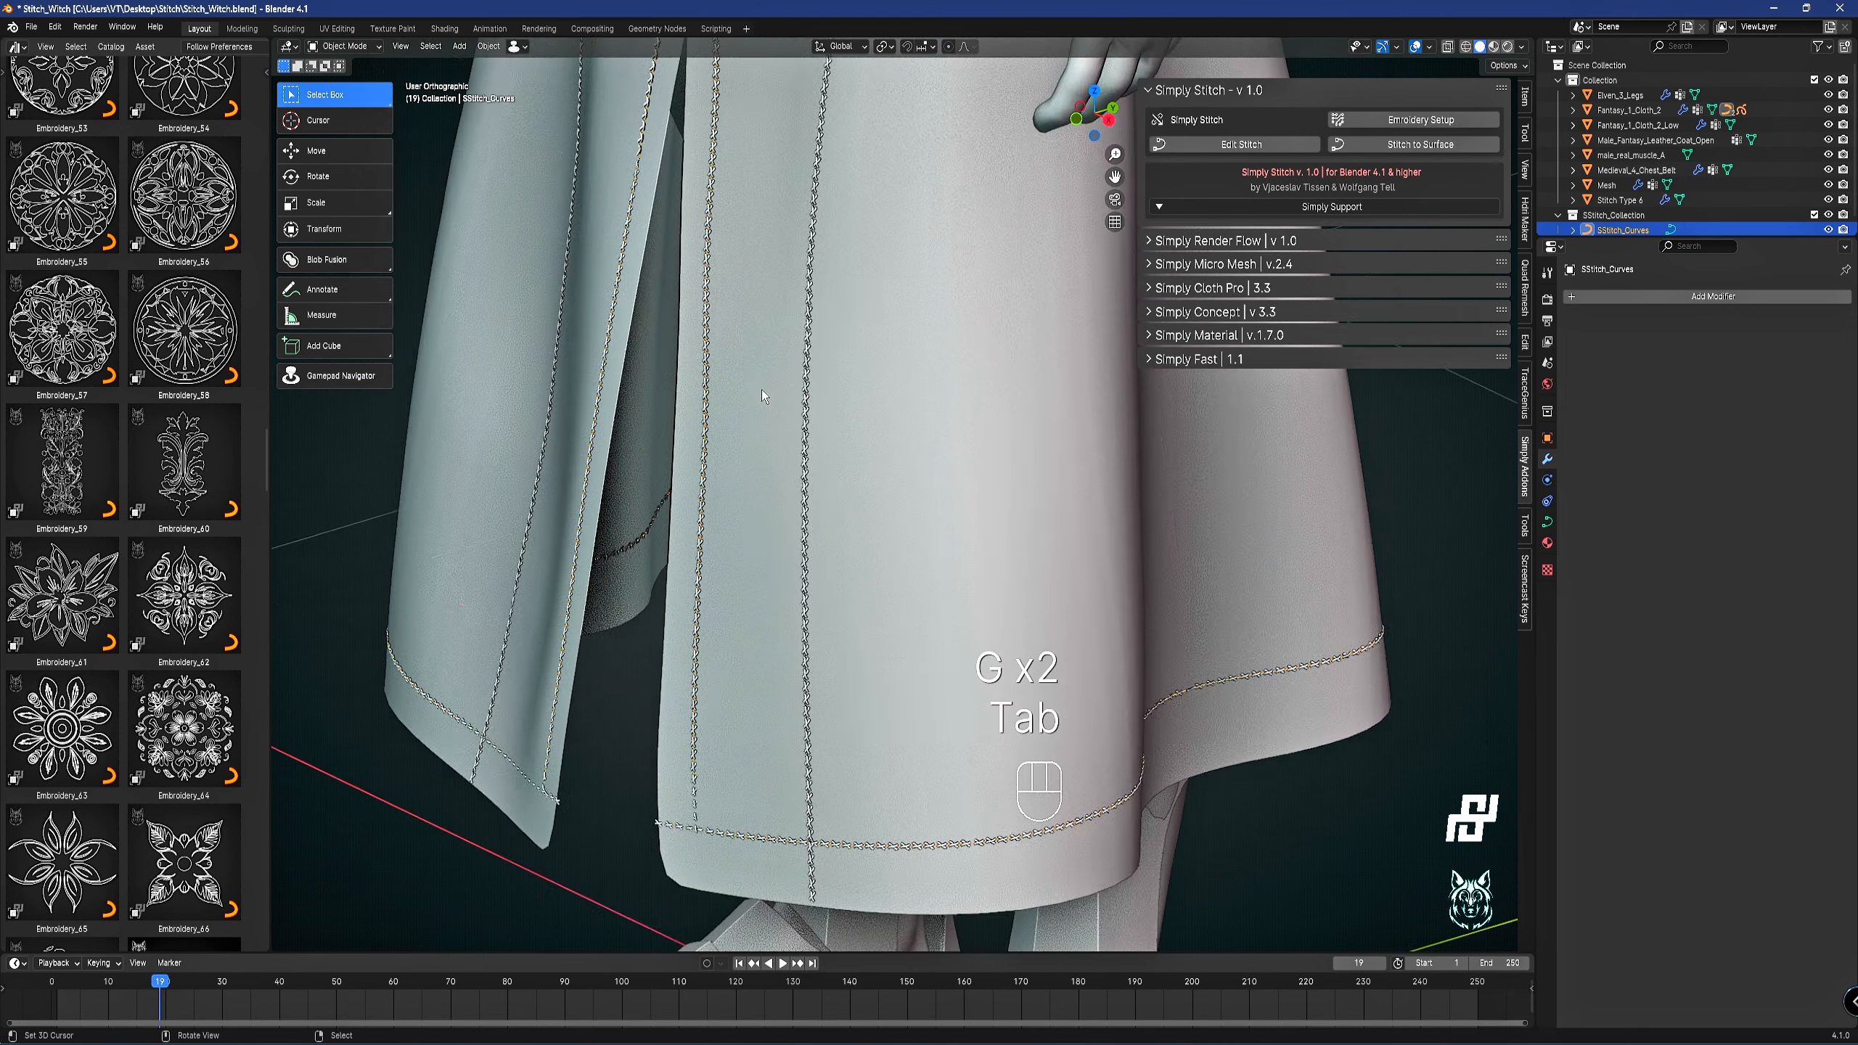
Edit the drawn curved front stitches and delete their end points below the hem stitch on both skirt panels.
middle_click_drag(803, 144, 871, 208, "shift")
middle_click_drag(858, 228, 744, 292, "shift")
middle_click_drag(938, 651, 913, 536)
scroll(913, 537, "up", 3)
key("Tab")
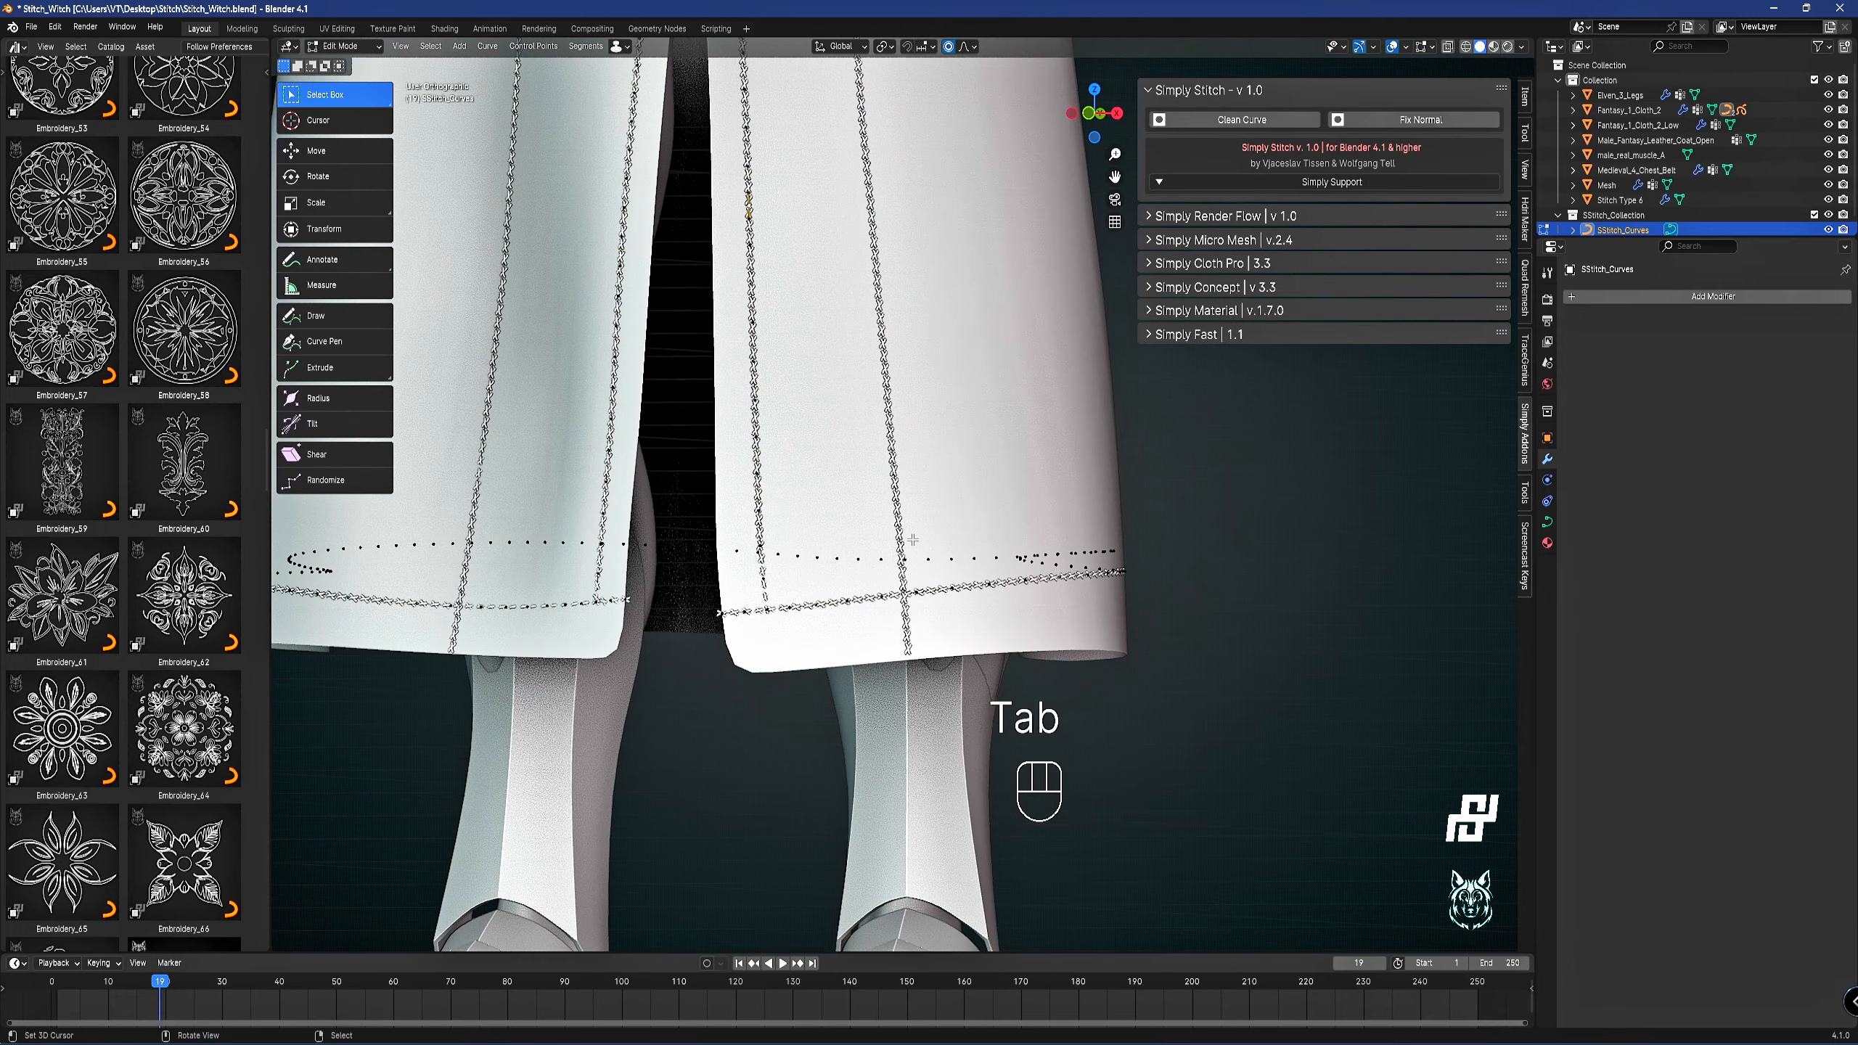
key("Tab")
key("Tab")
middle_click_drag(932, 650, 938, 688)
key("a")
key("a")
middle_click_drag(952, 787, 942, 652, "shift")
key("c")
left_click(940, 650)
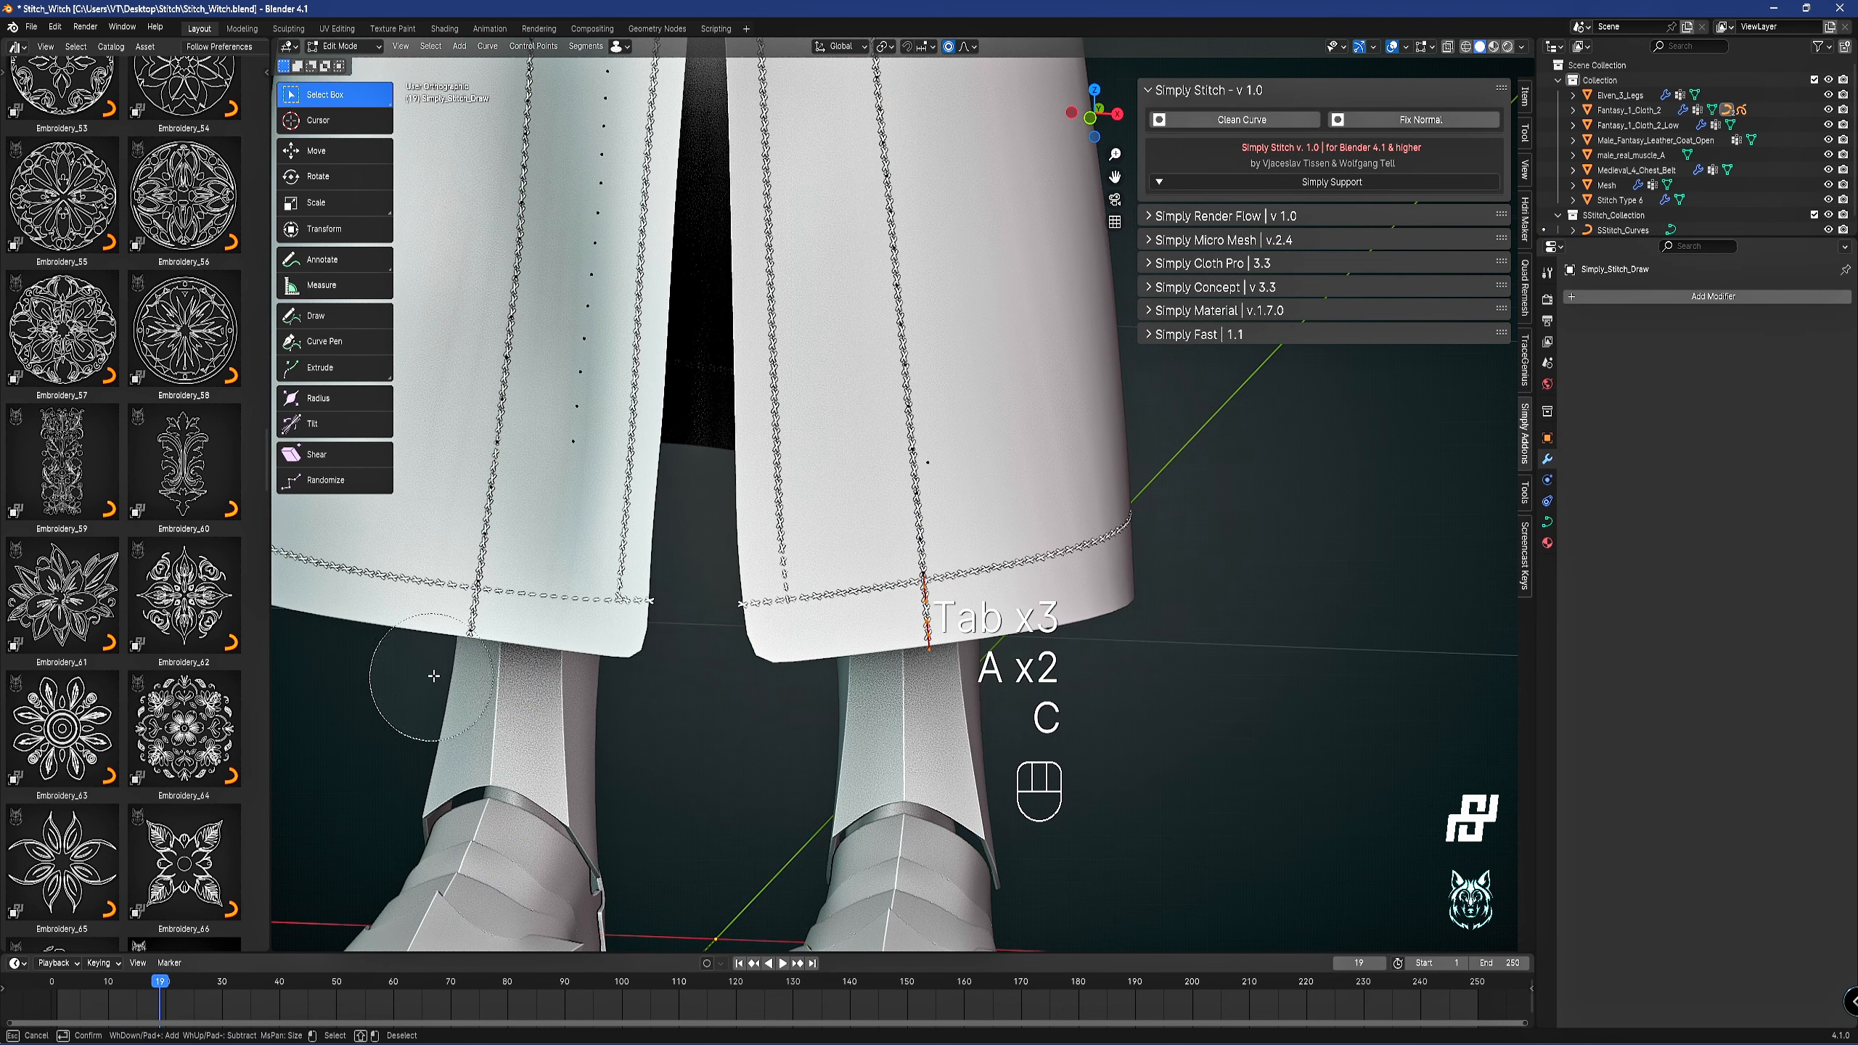
right_click(453, 645)
key("x")
left_click(453, 644)
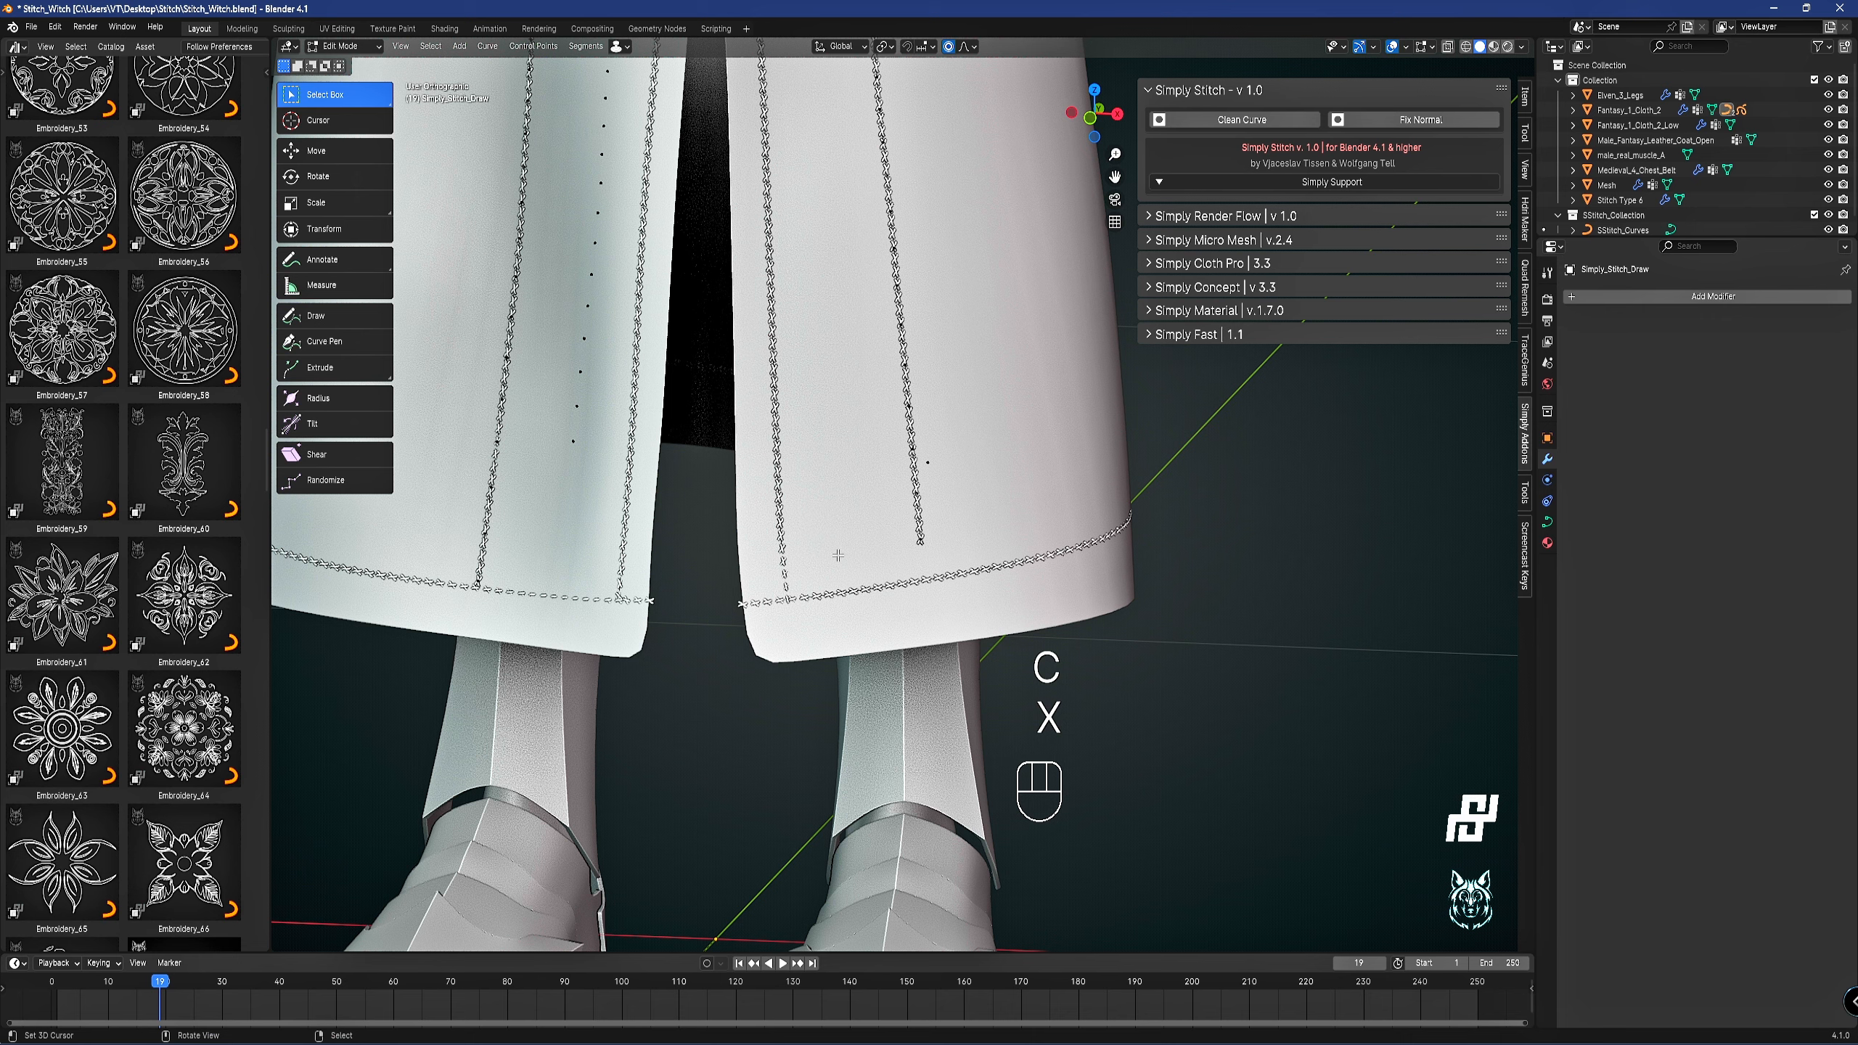
Move the end point of the drawn stitch on the character's left panel down to meet the hem stitch.
key("g")
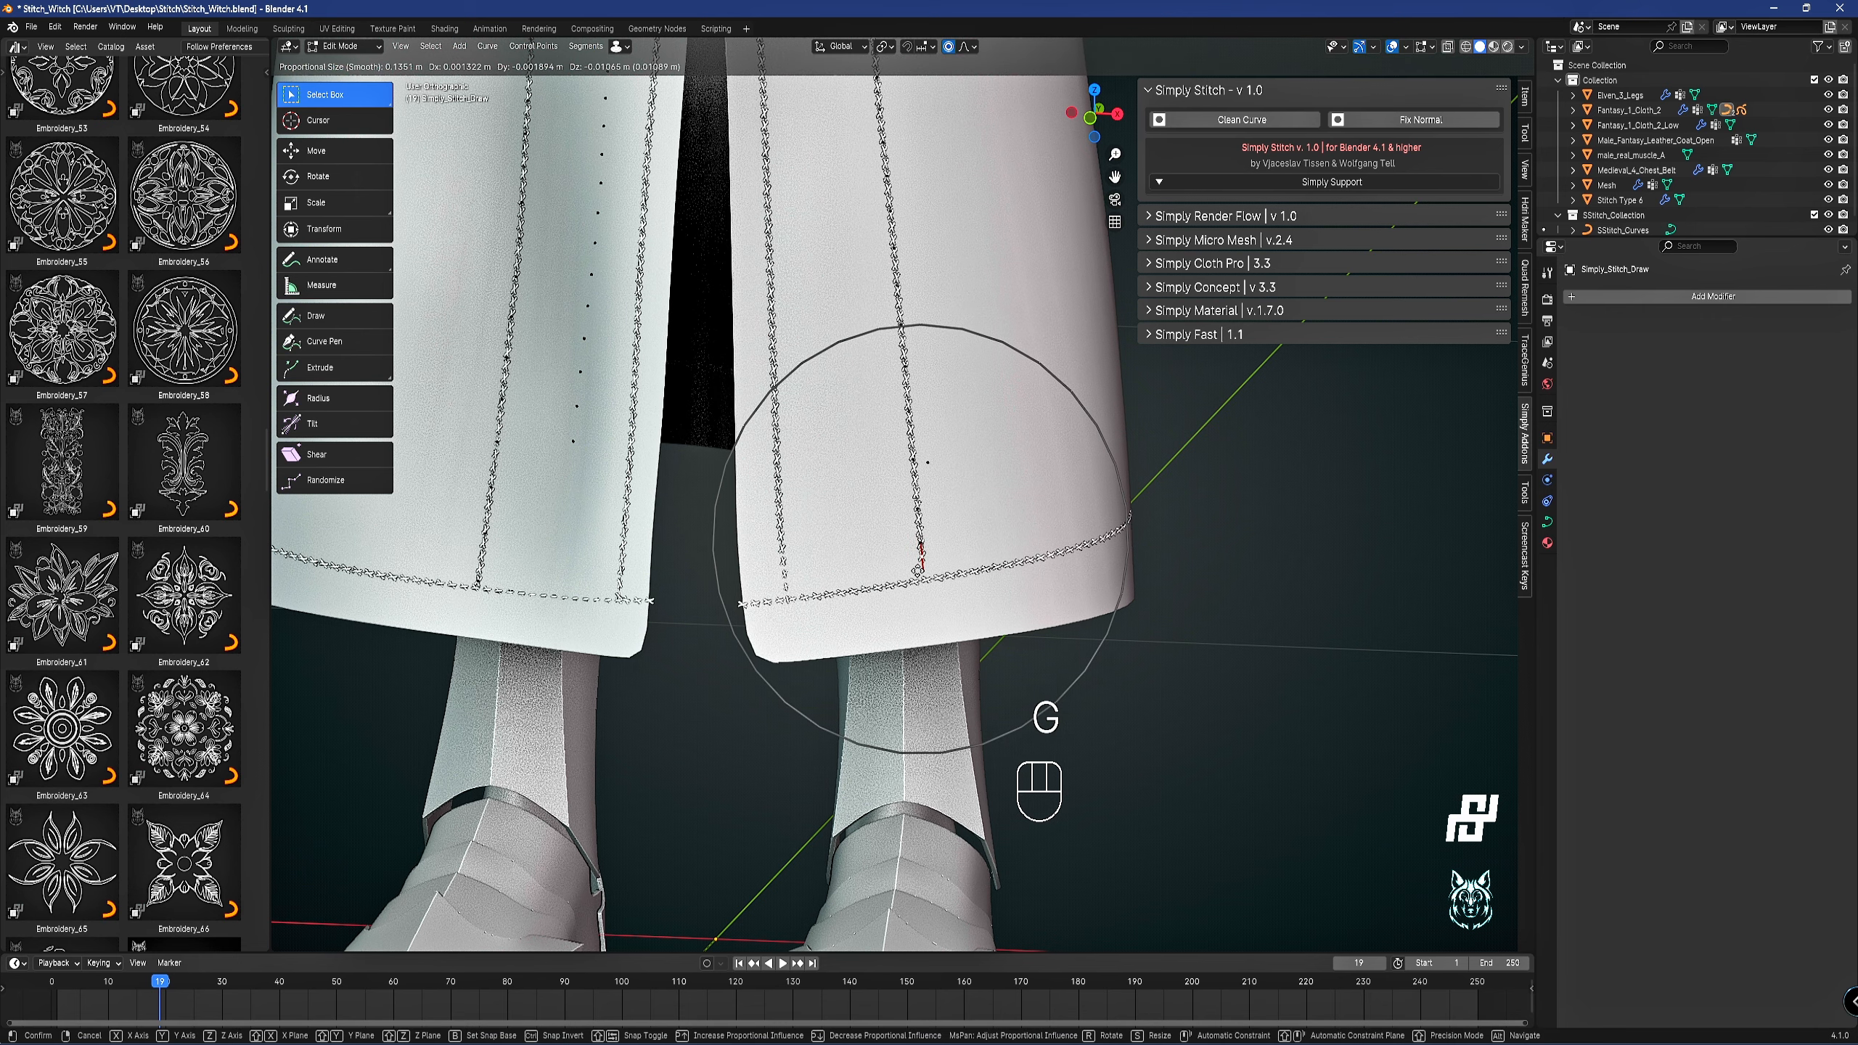
left_click(921, 588)
key("Tab")
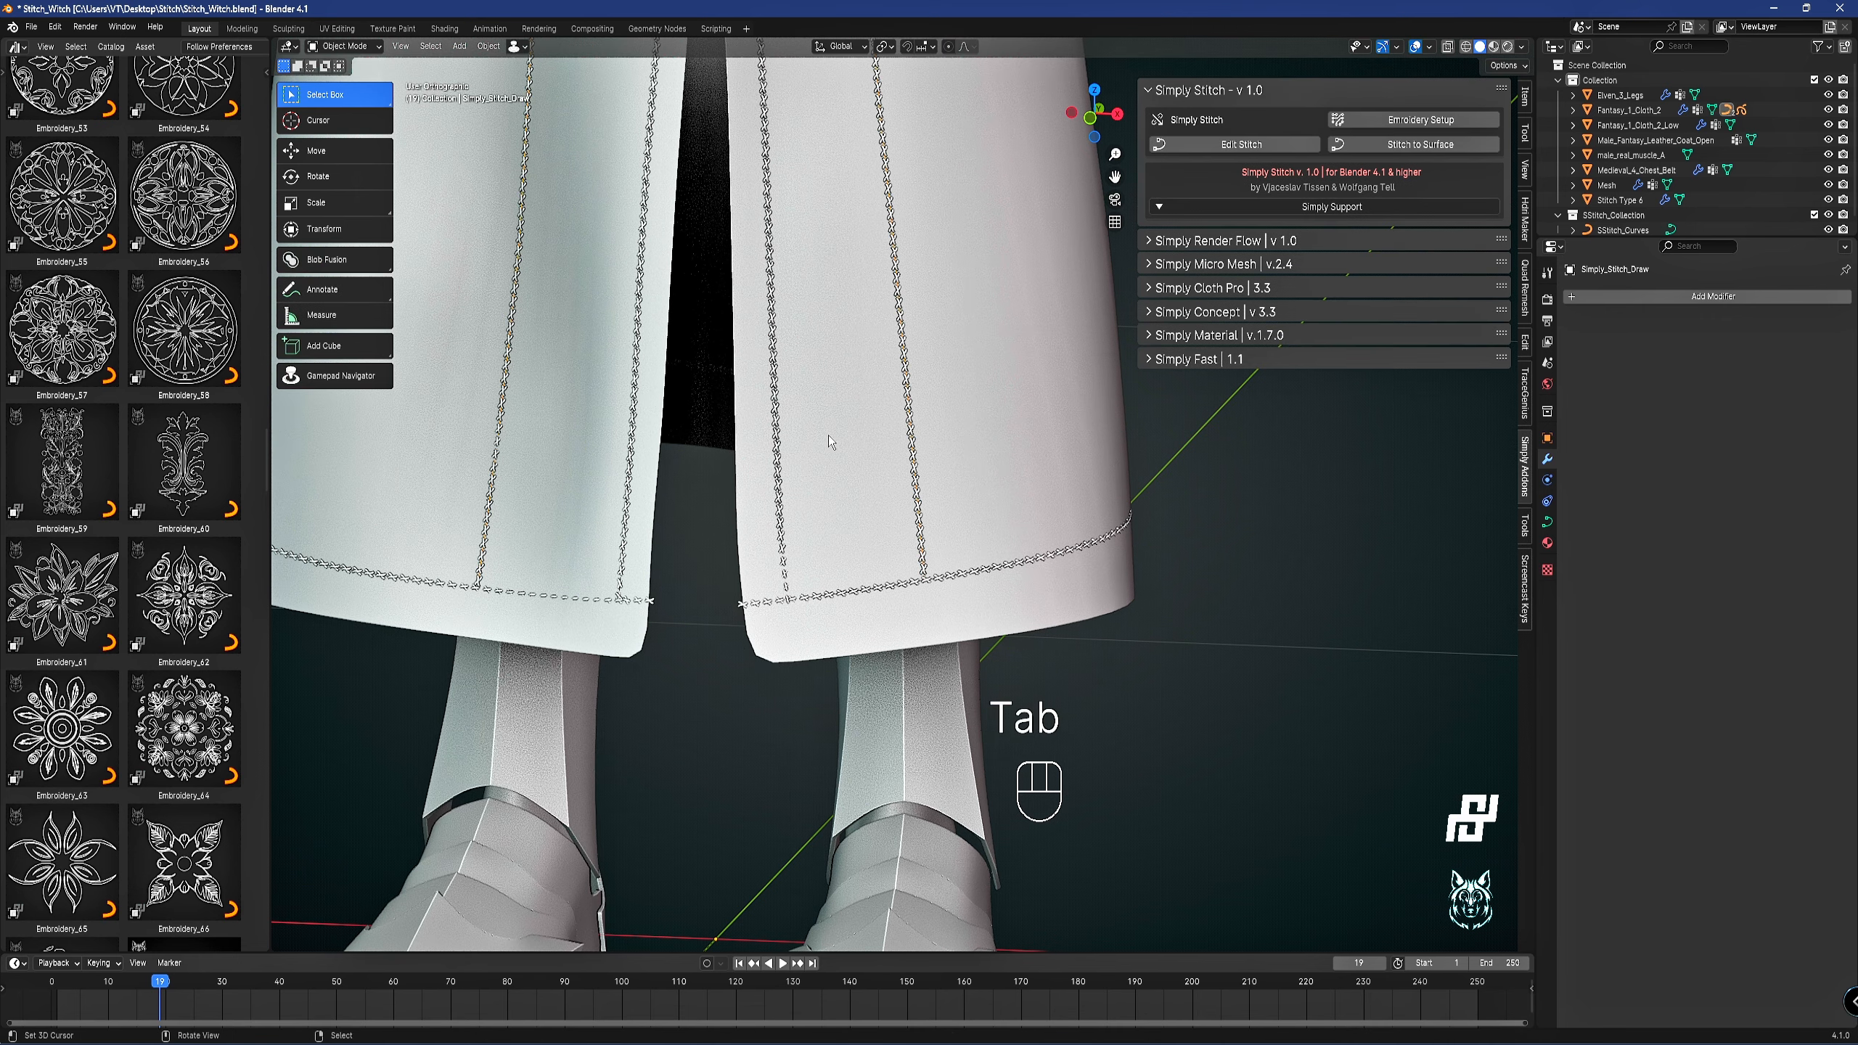
Select the Stitch Type 6 object and remove its Subdivision modifier.
scroll(827, 435, "down", 4)
middle_click_drag(827, 328, 887, 597, "shift")
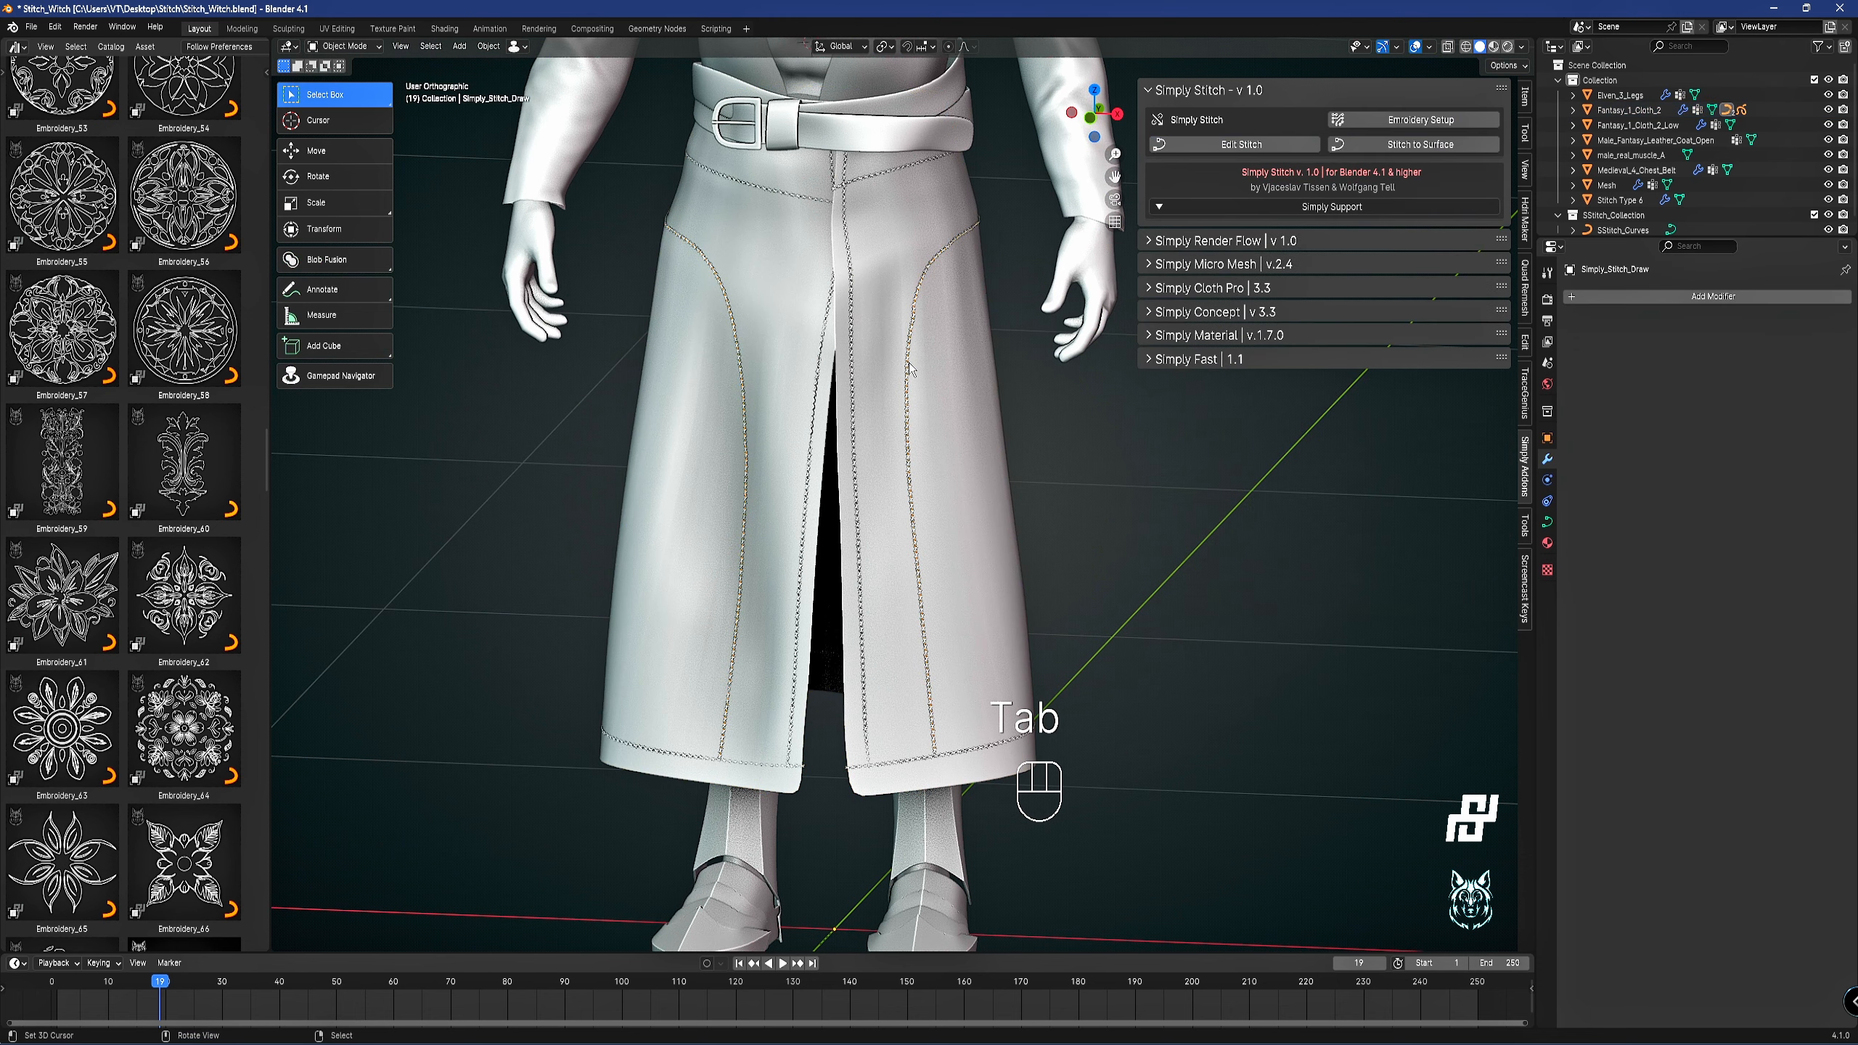
left_click(1631, 200)
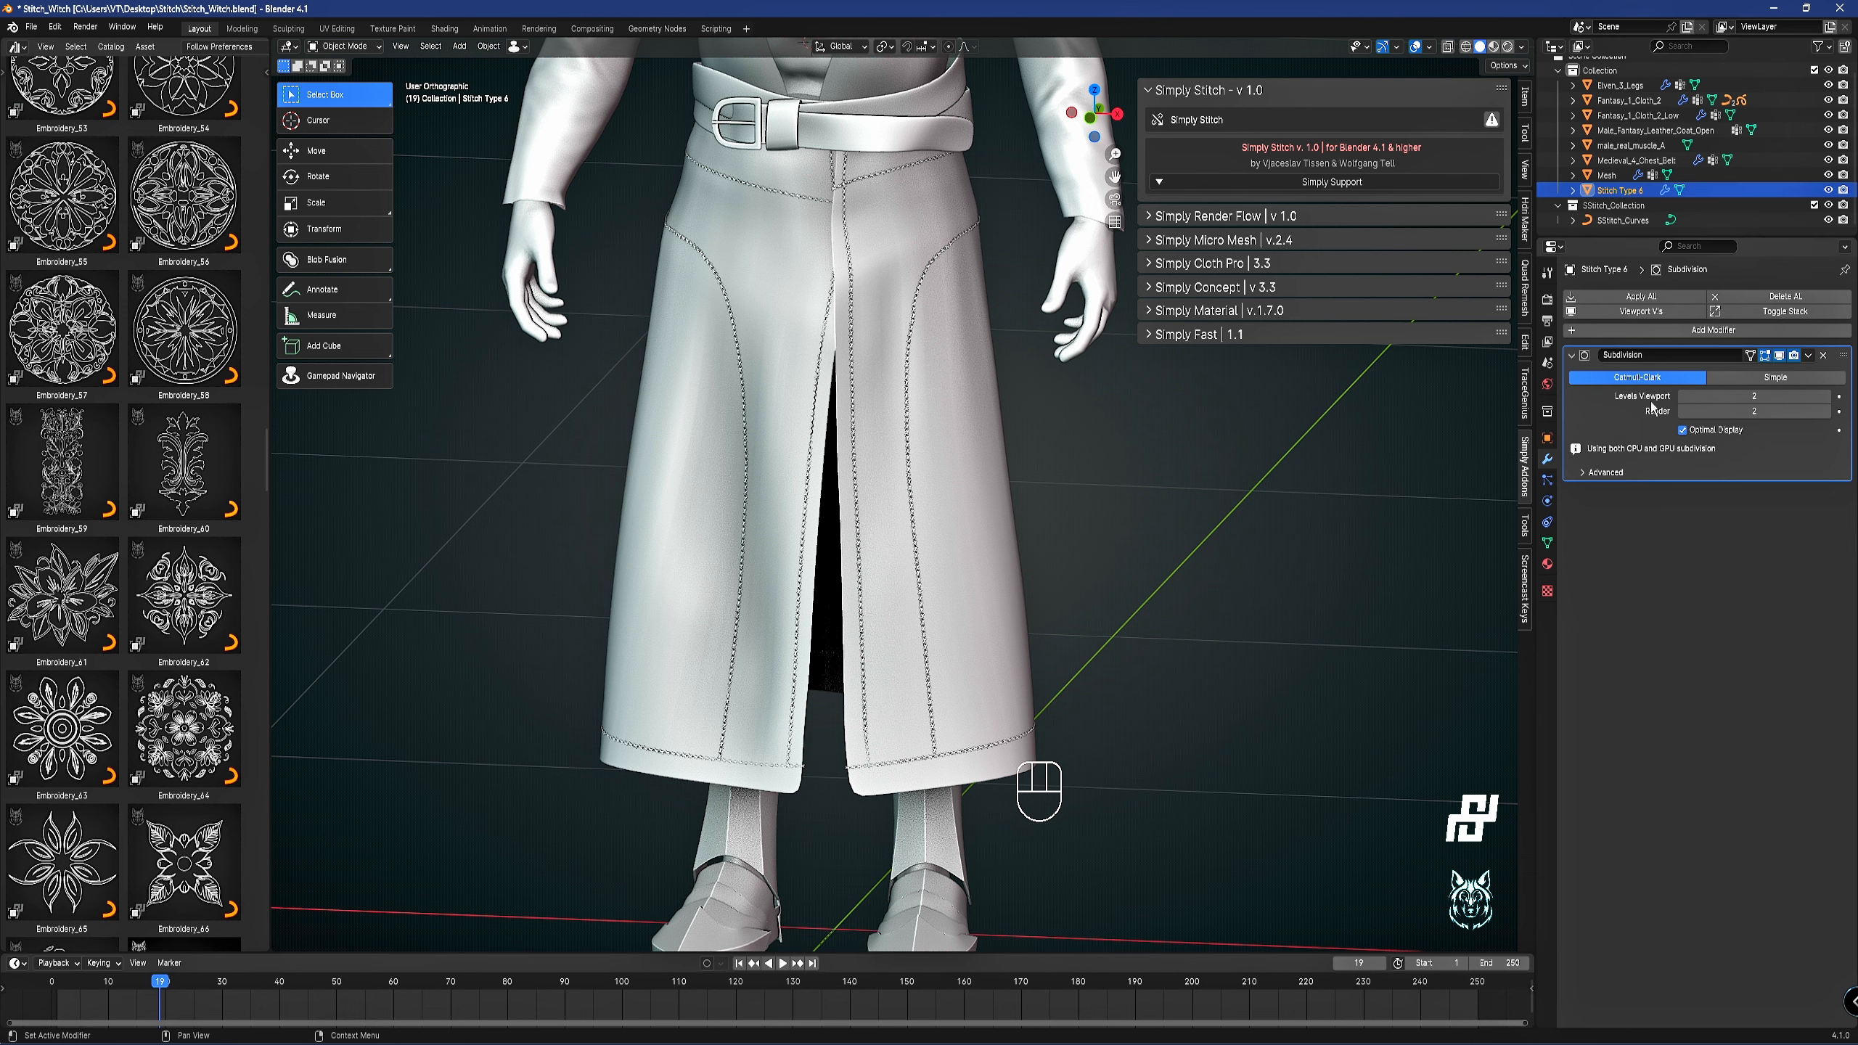
middle_click_drag(673, 413, 882, 459)
key("z")
key("z")
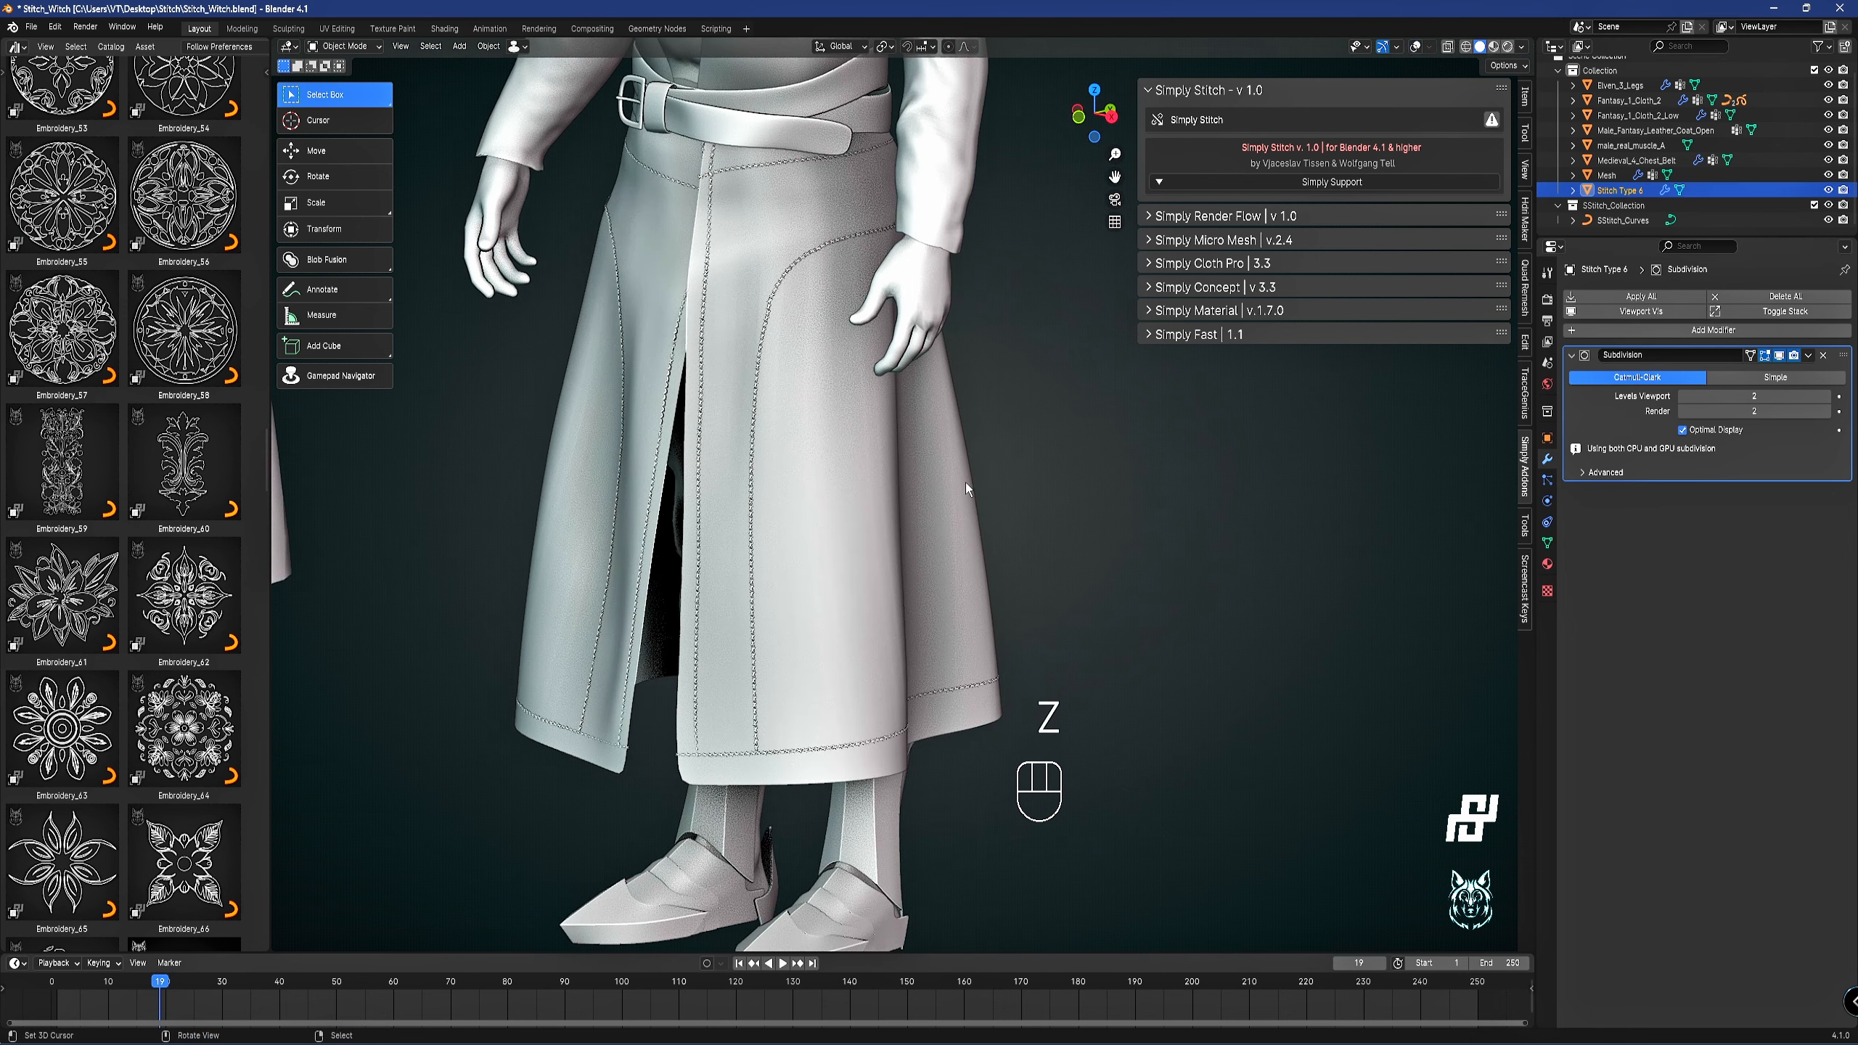
key("x")
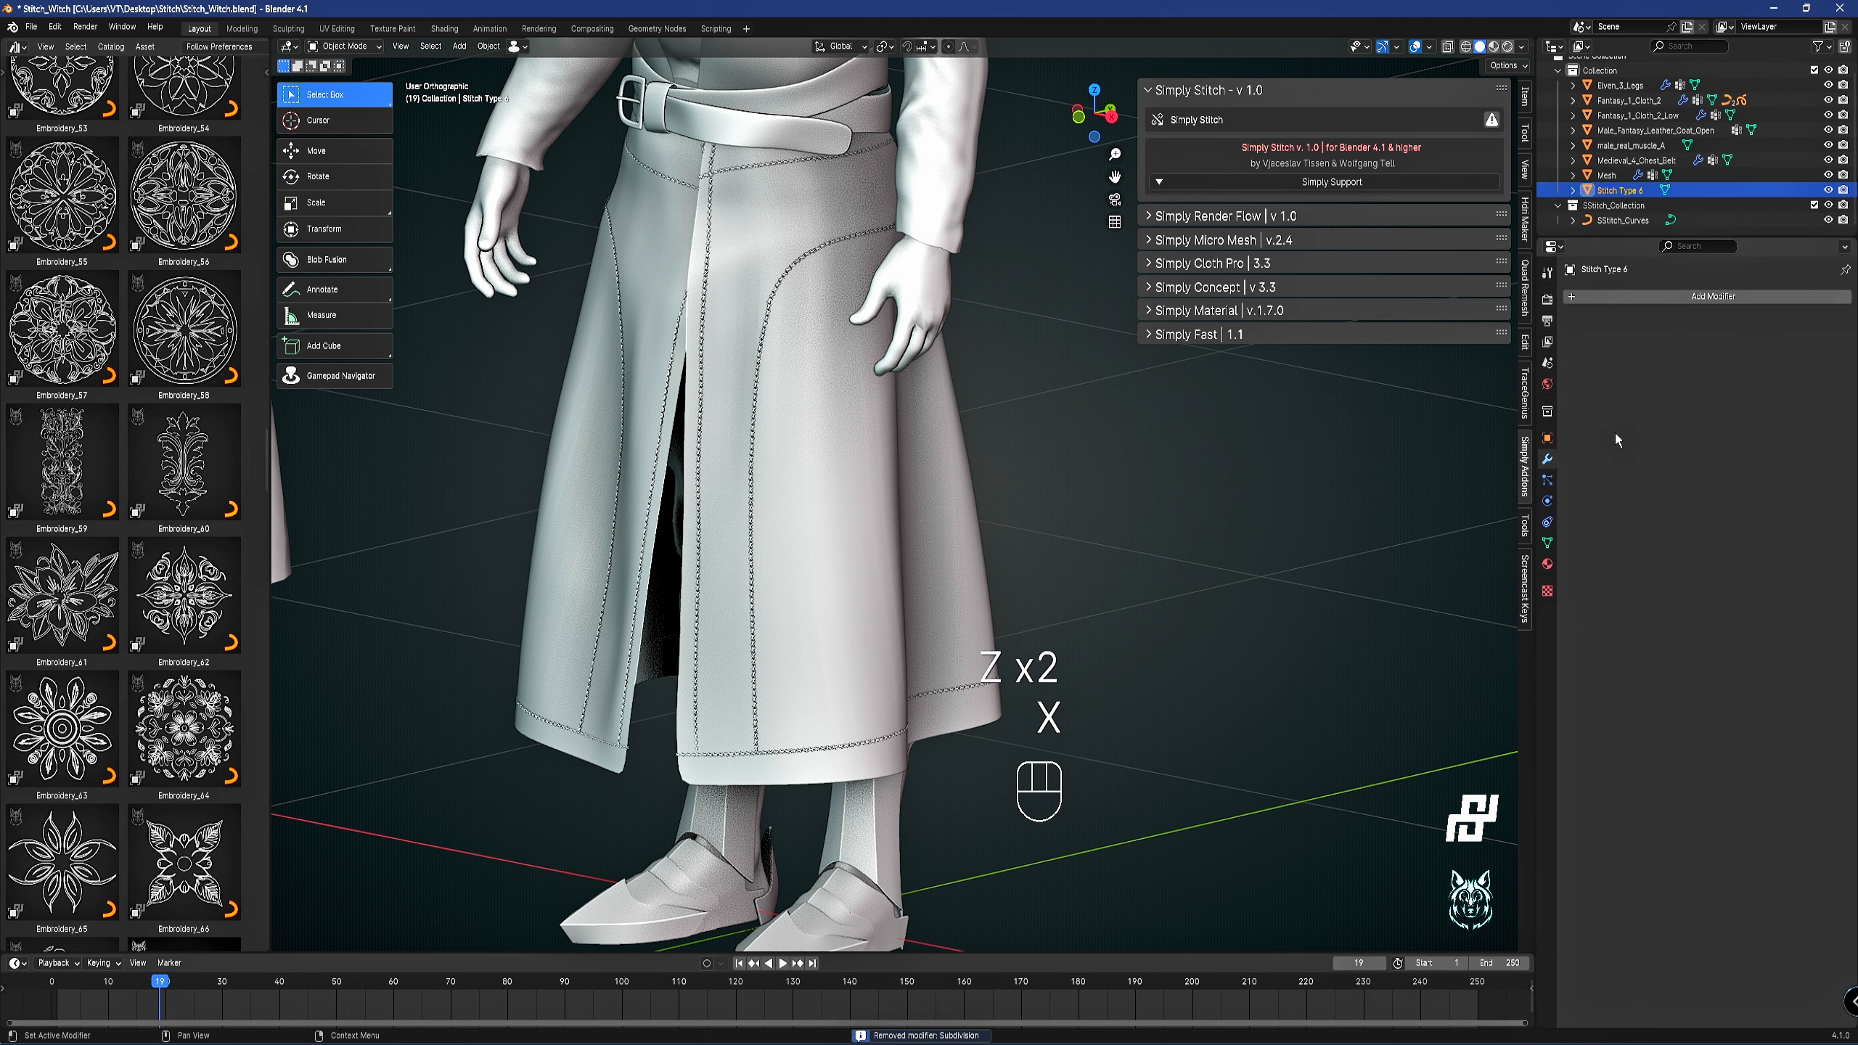
Move the lower end point of the other drawn front stitch so it ends at the hem stitch, using proportional editing.
left_click(785, 585)
middle_click_drag(785, 584, 839, 534, "shift")
key("Tab")
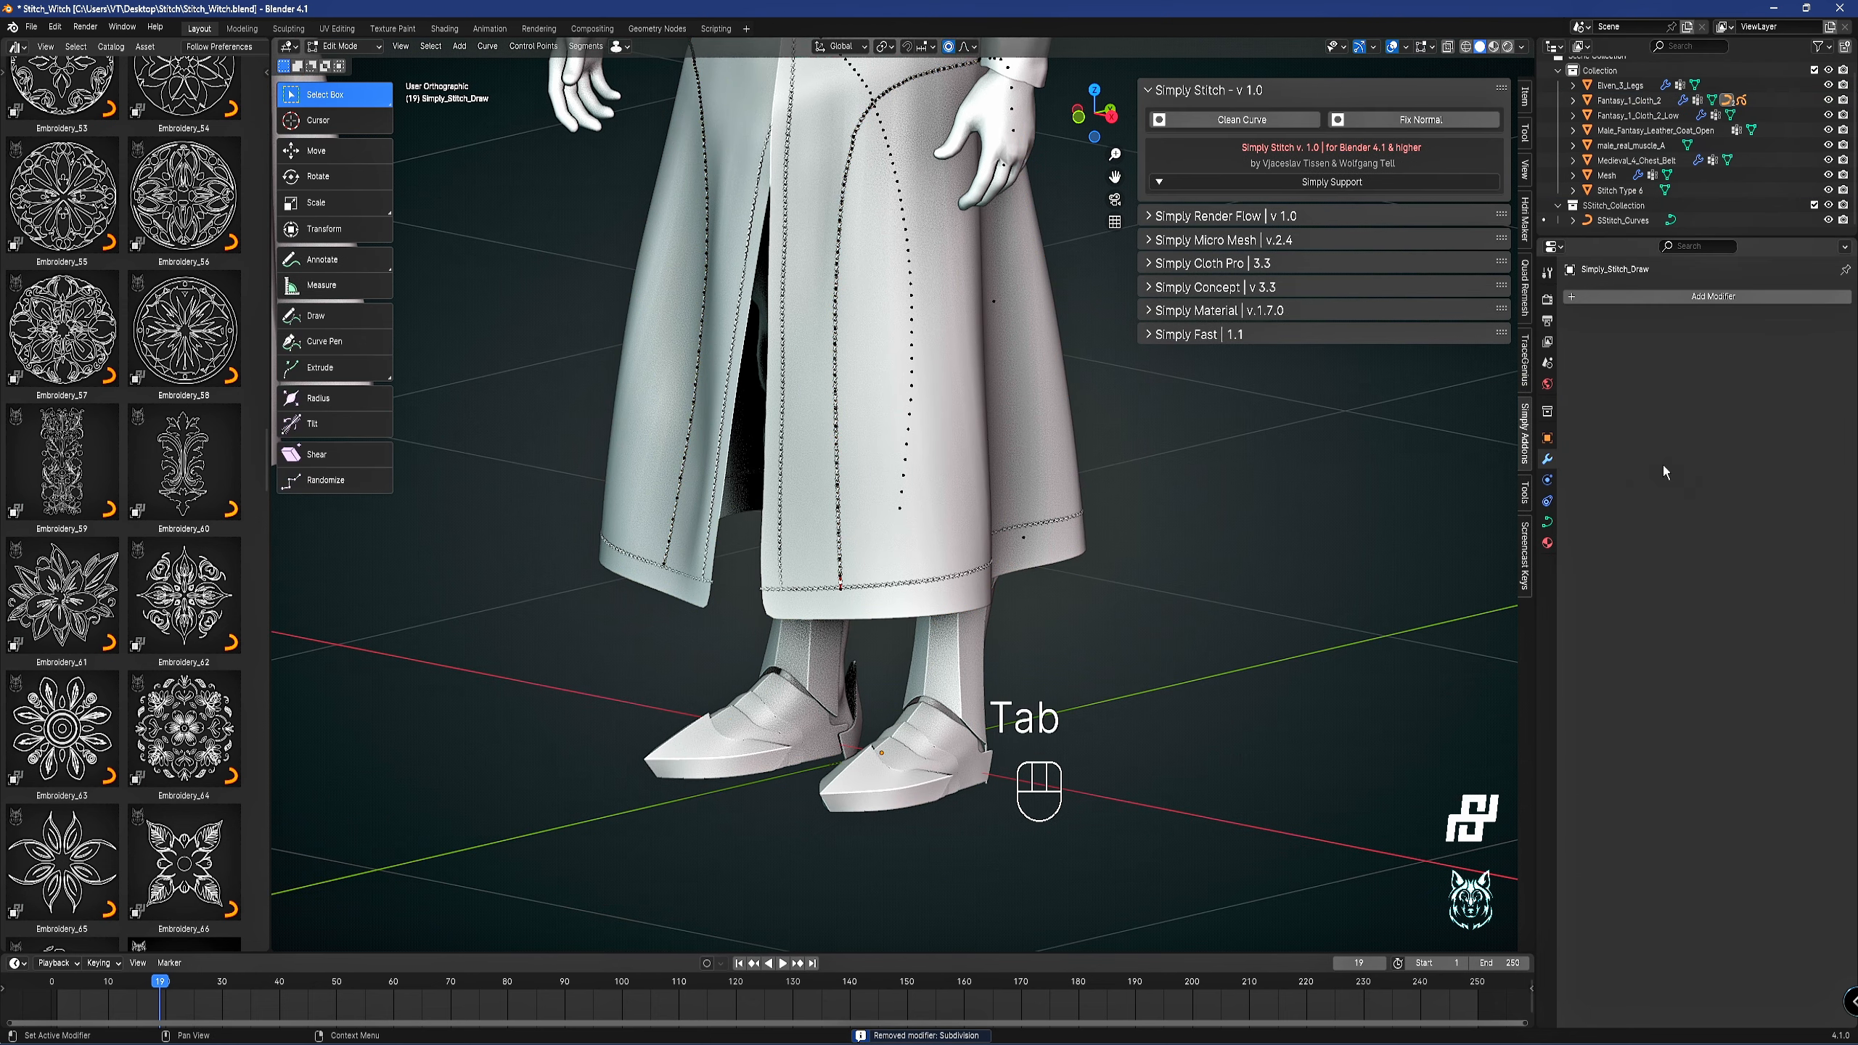
key("g")
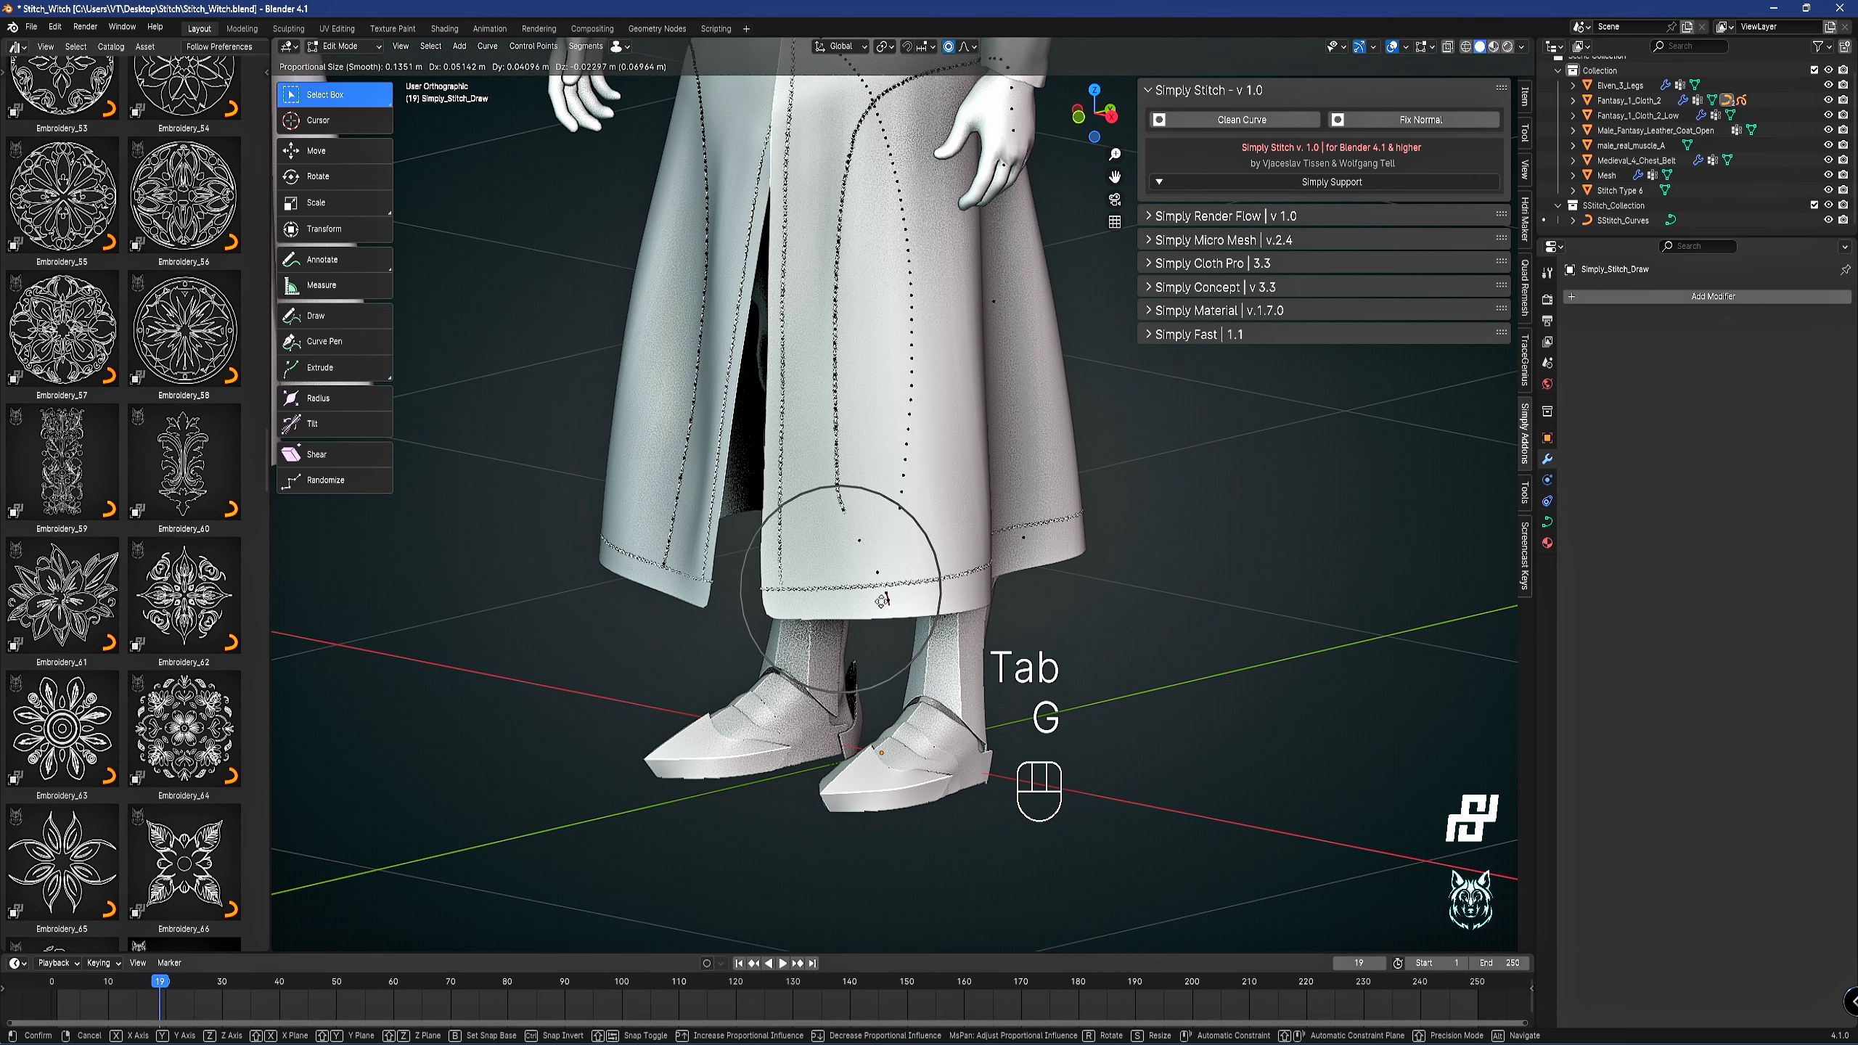
left_click(830, 602)
scroll(831, 601, "up", 3)
key("g")
right_click(939, 629)
scroll(962, 454, "down", 2)
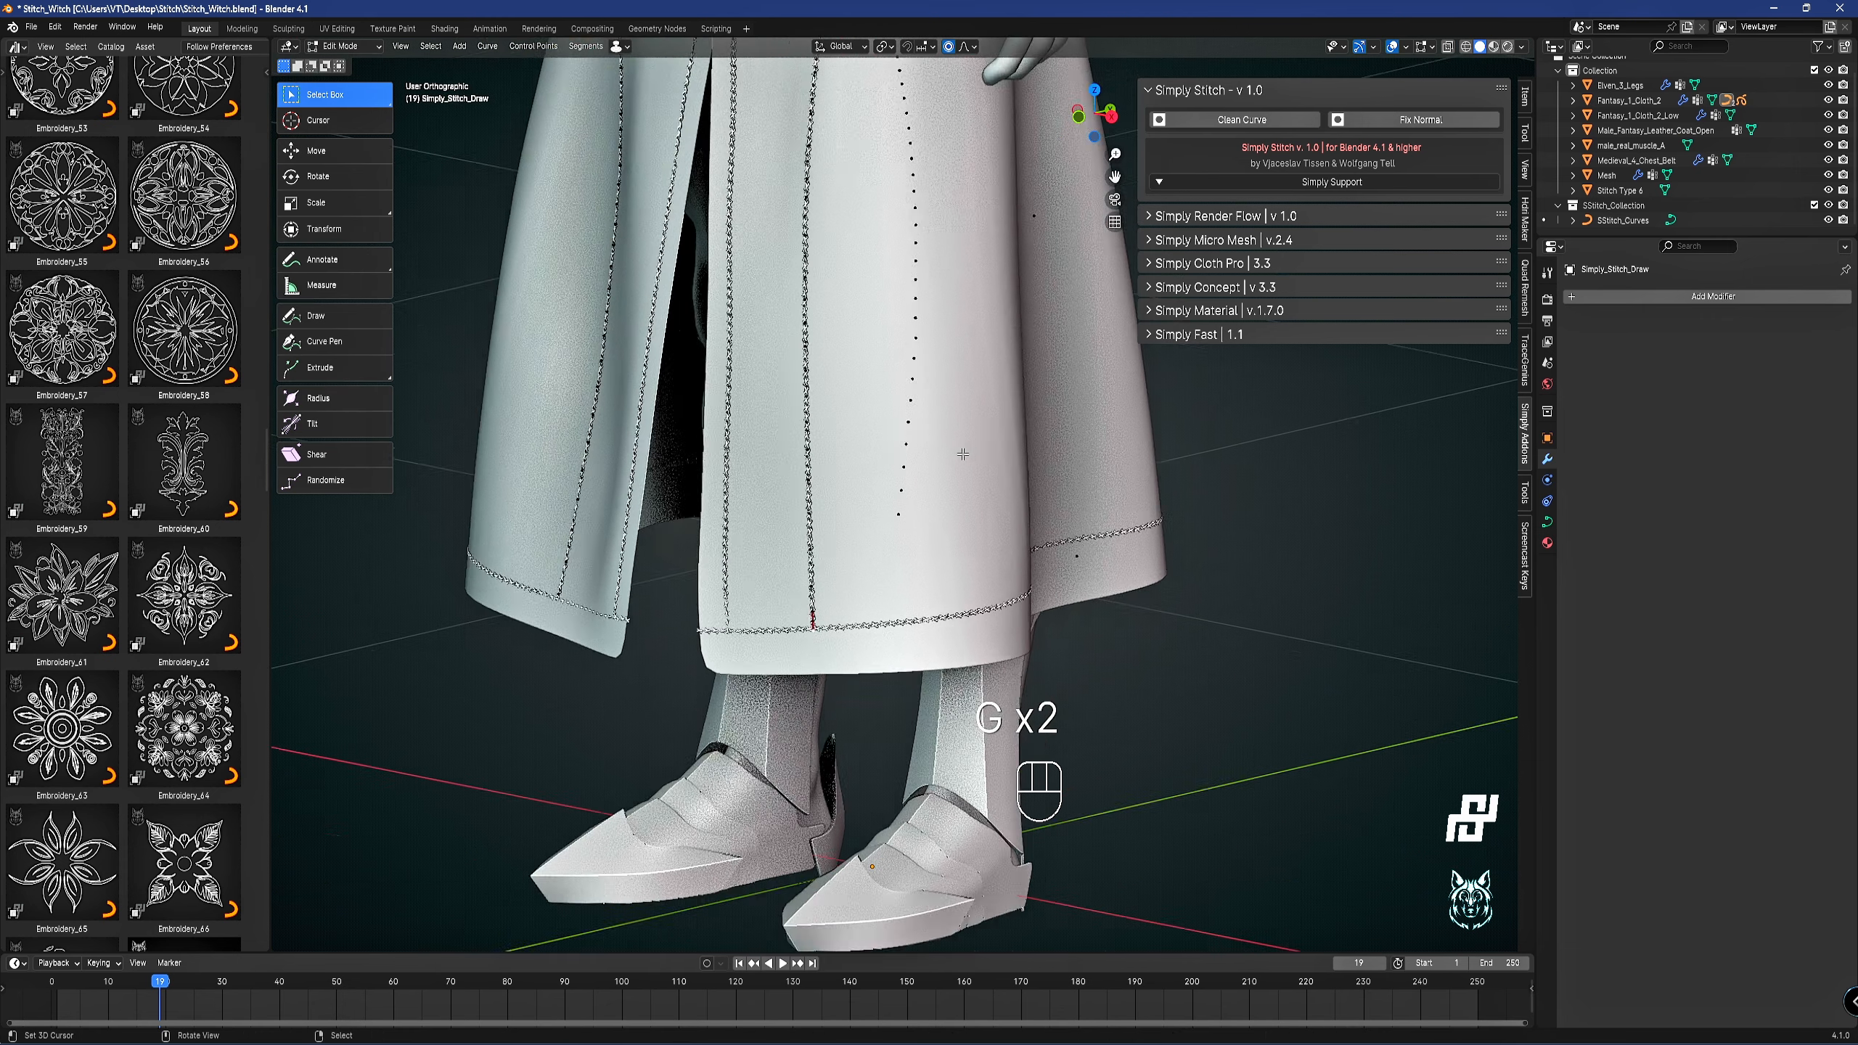
Finish editing the curve, select the drawn stitch object and reopen its stitch settings.
key("Tab")
left_click(1004, 354)
scroll(854, 241, "up", 8)
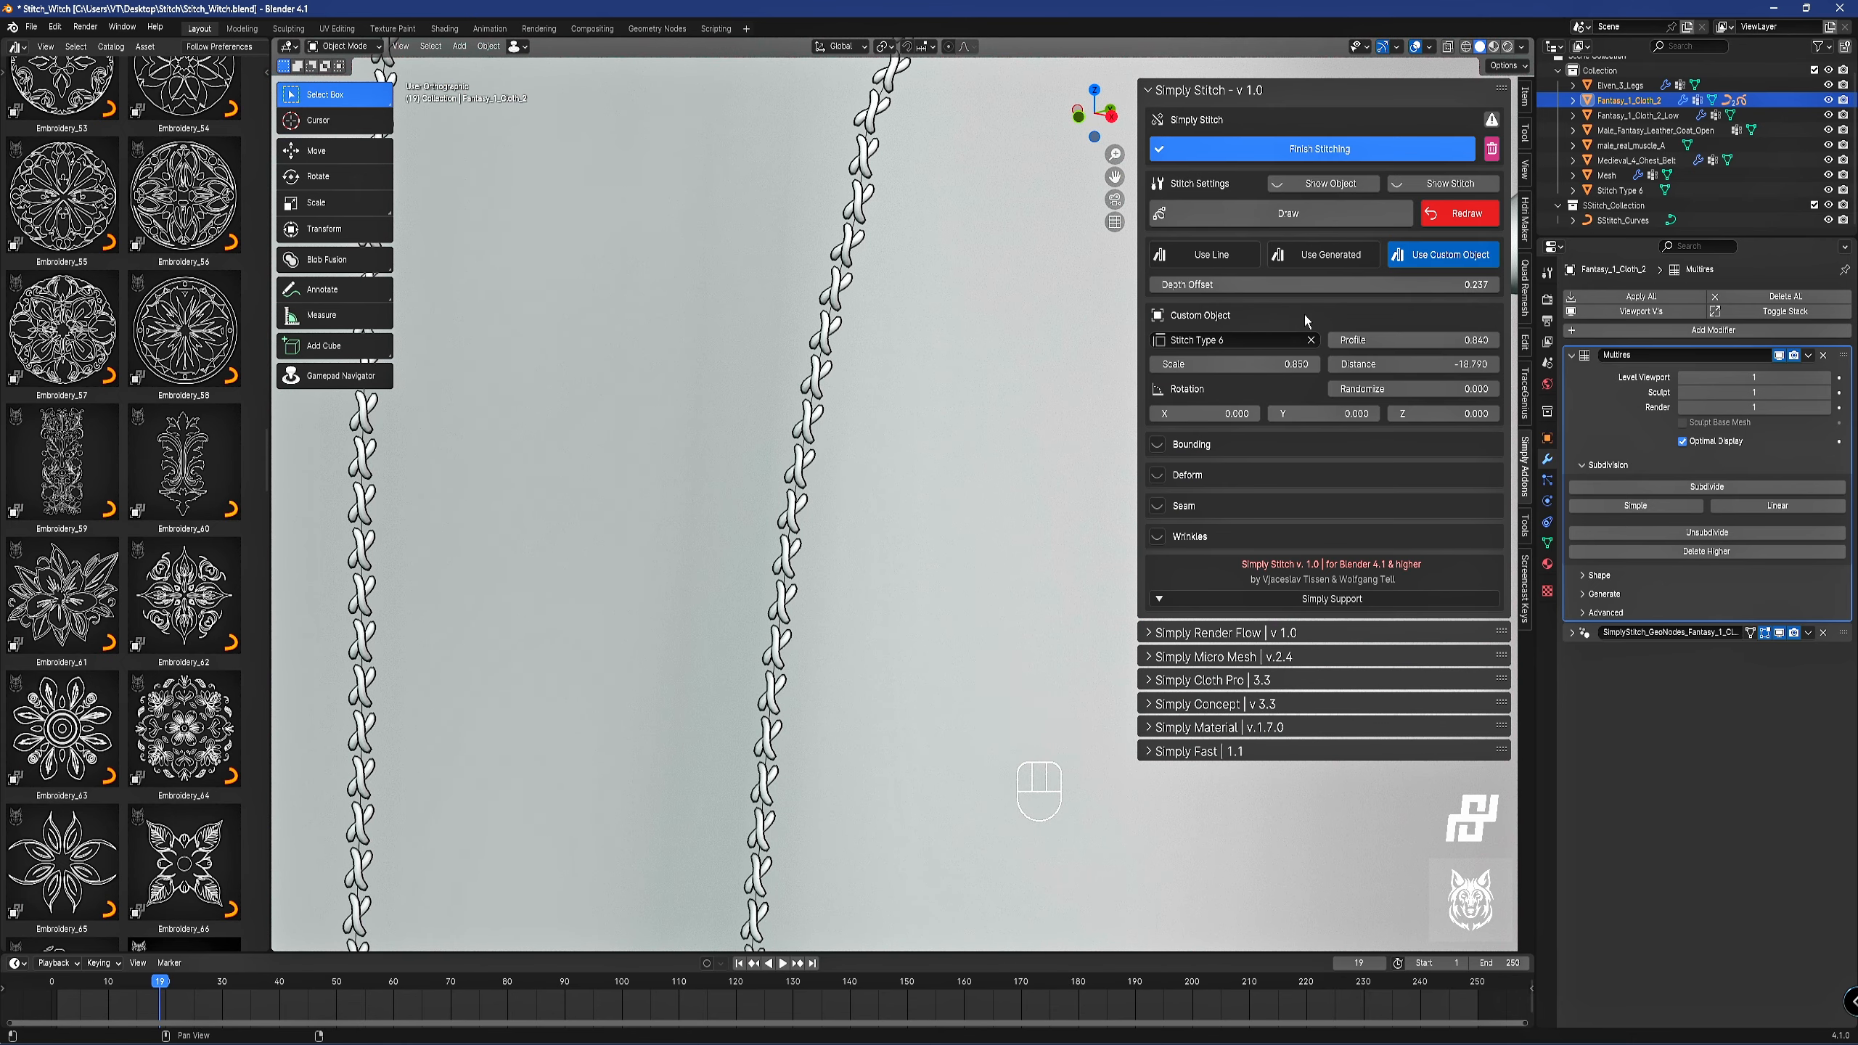
right_click(839, 288)
key("z")
key("z")
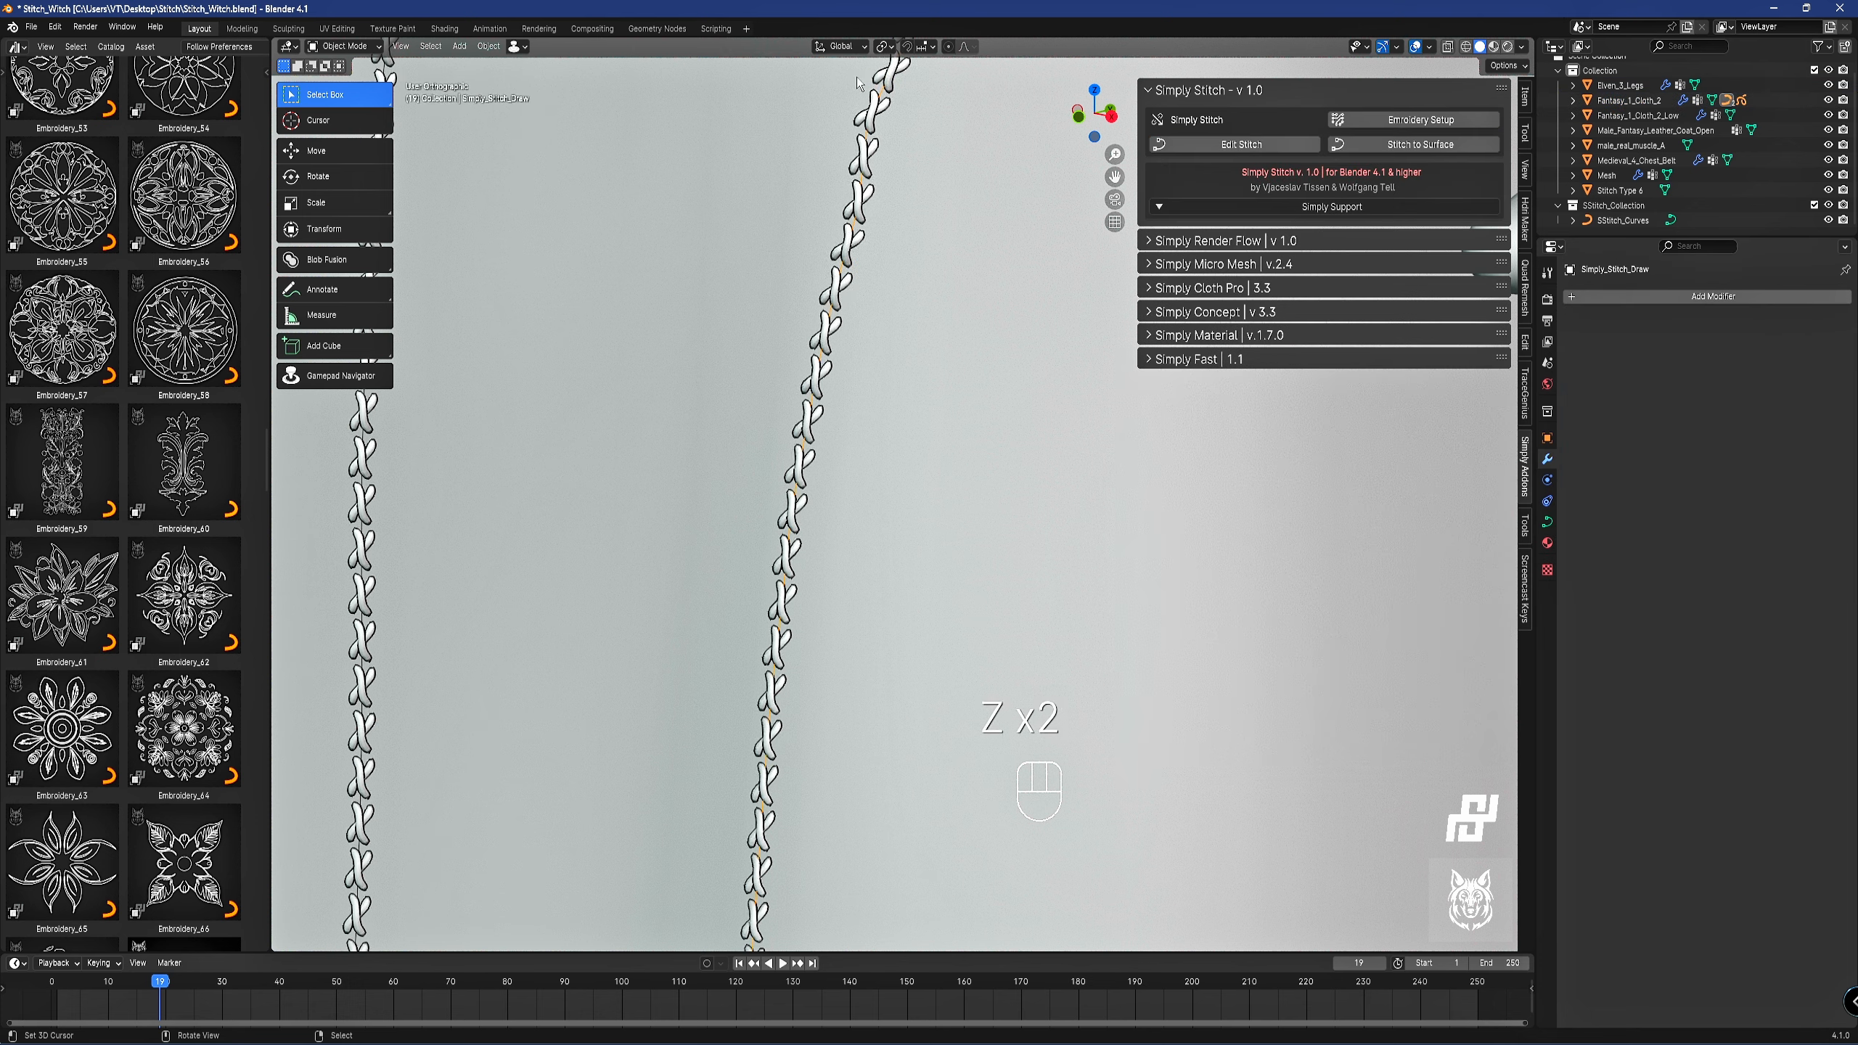
scroll(881, 351, "down", 4)
scroll(959, 432, "down", 6)
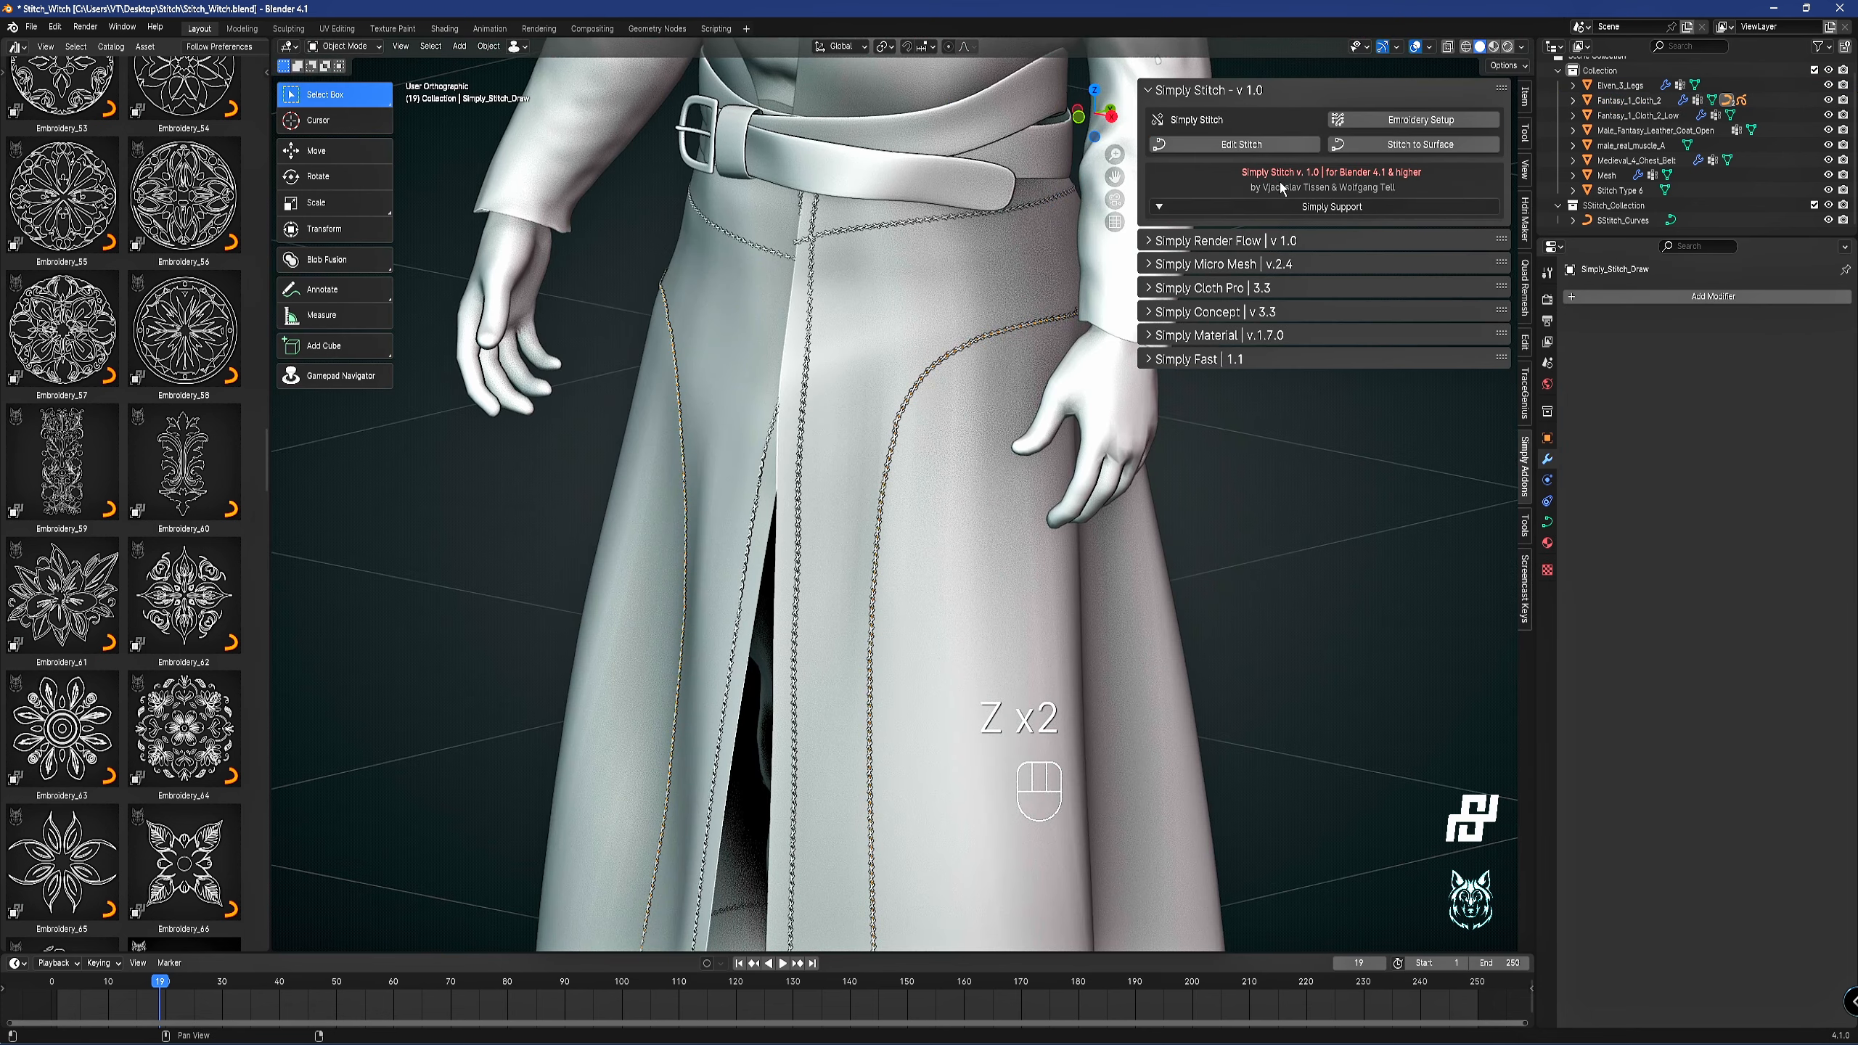
left_click(1204, 144)
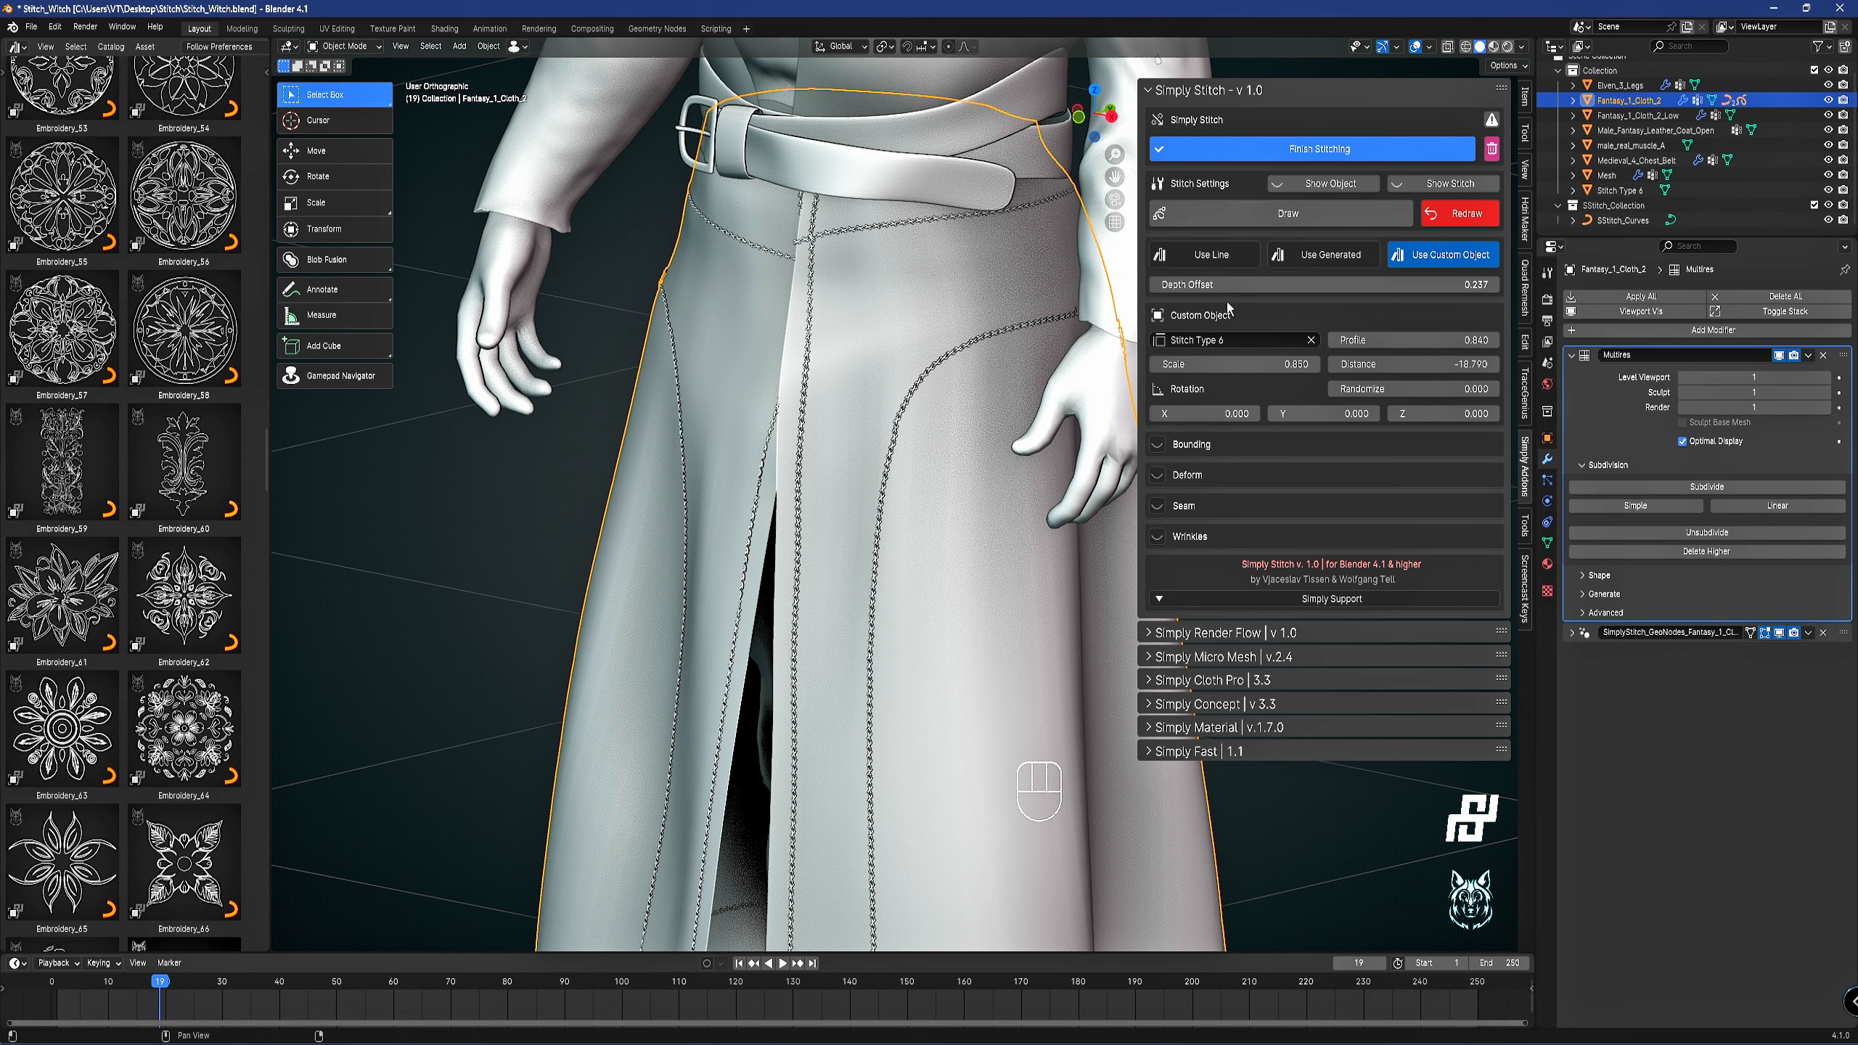
Enable Bounding to add generated border stitches along the skirt's outer edges.
scroll(941, 379, "down", 10, "shift")
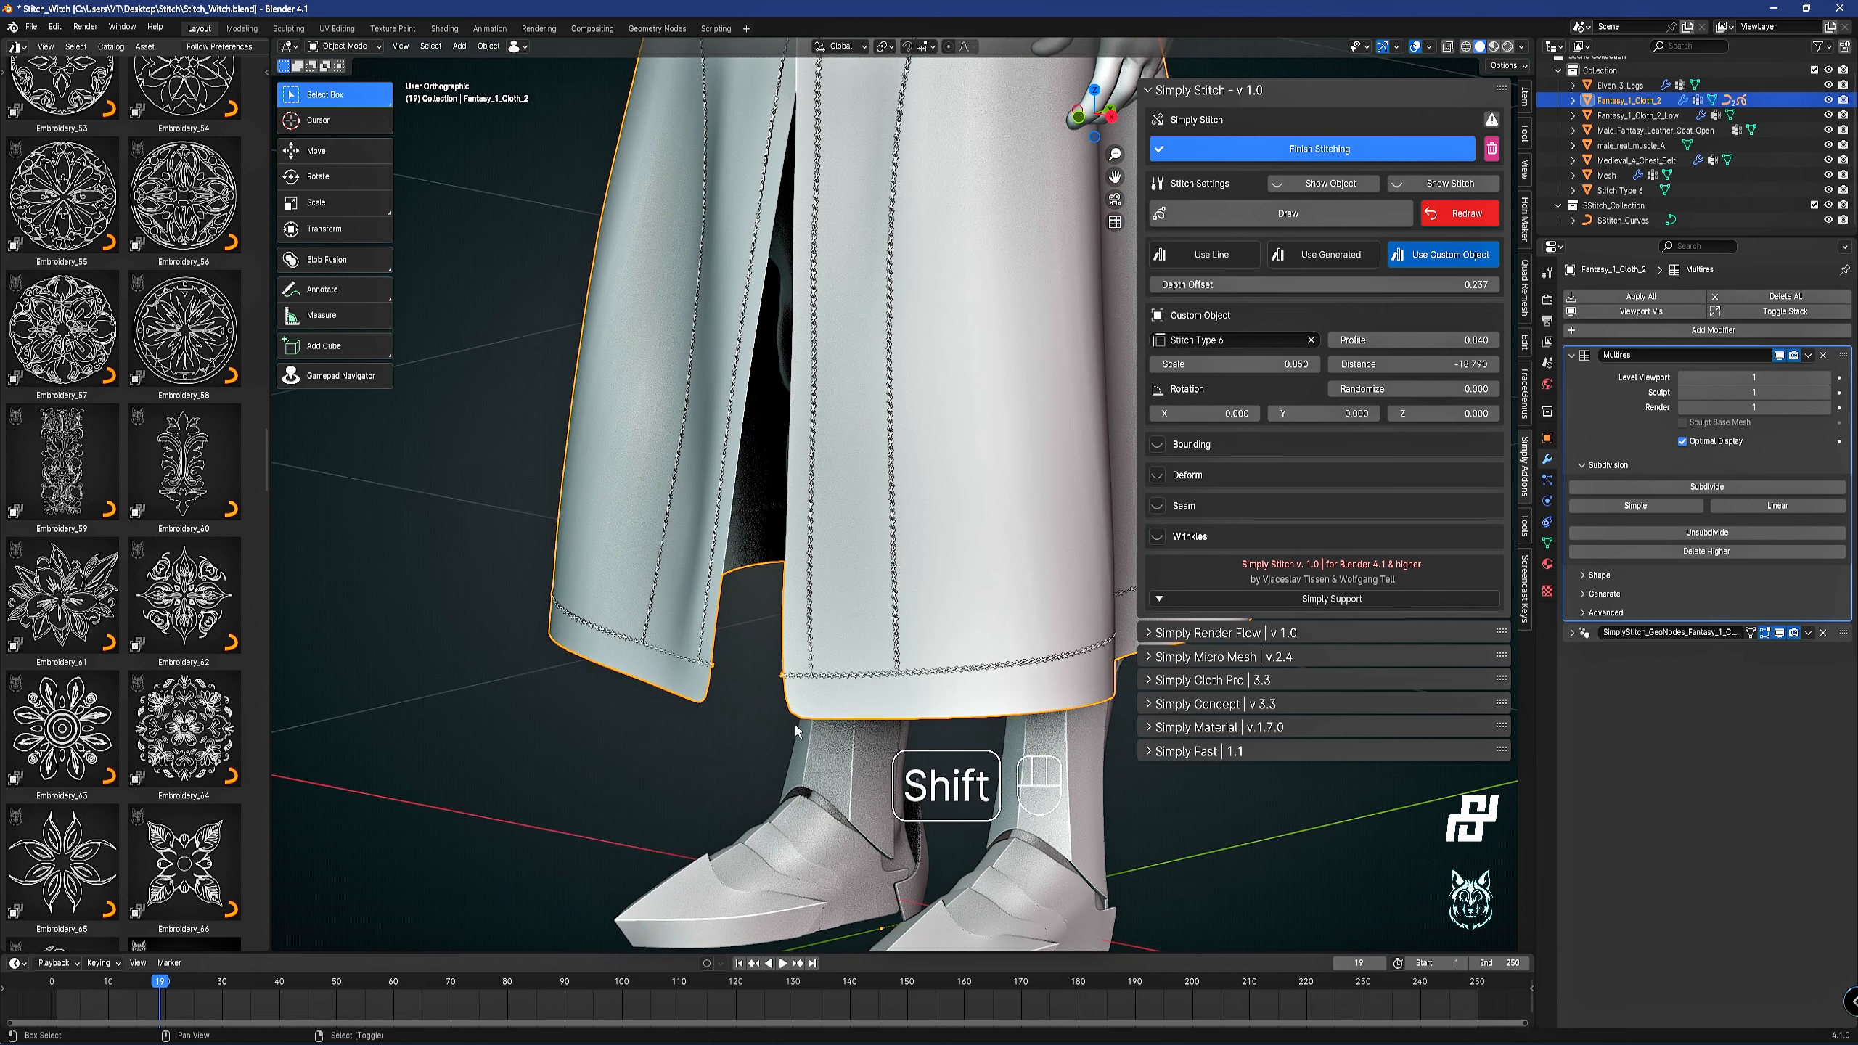
scroll(831, 590, "up", 4)
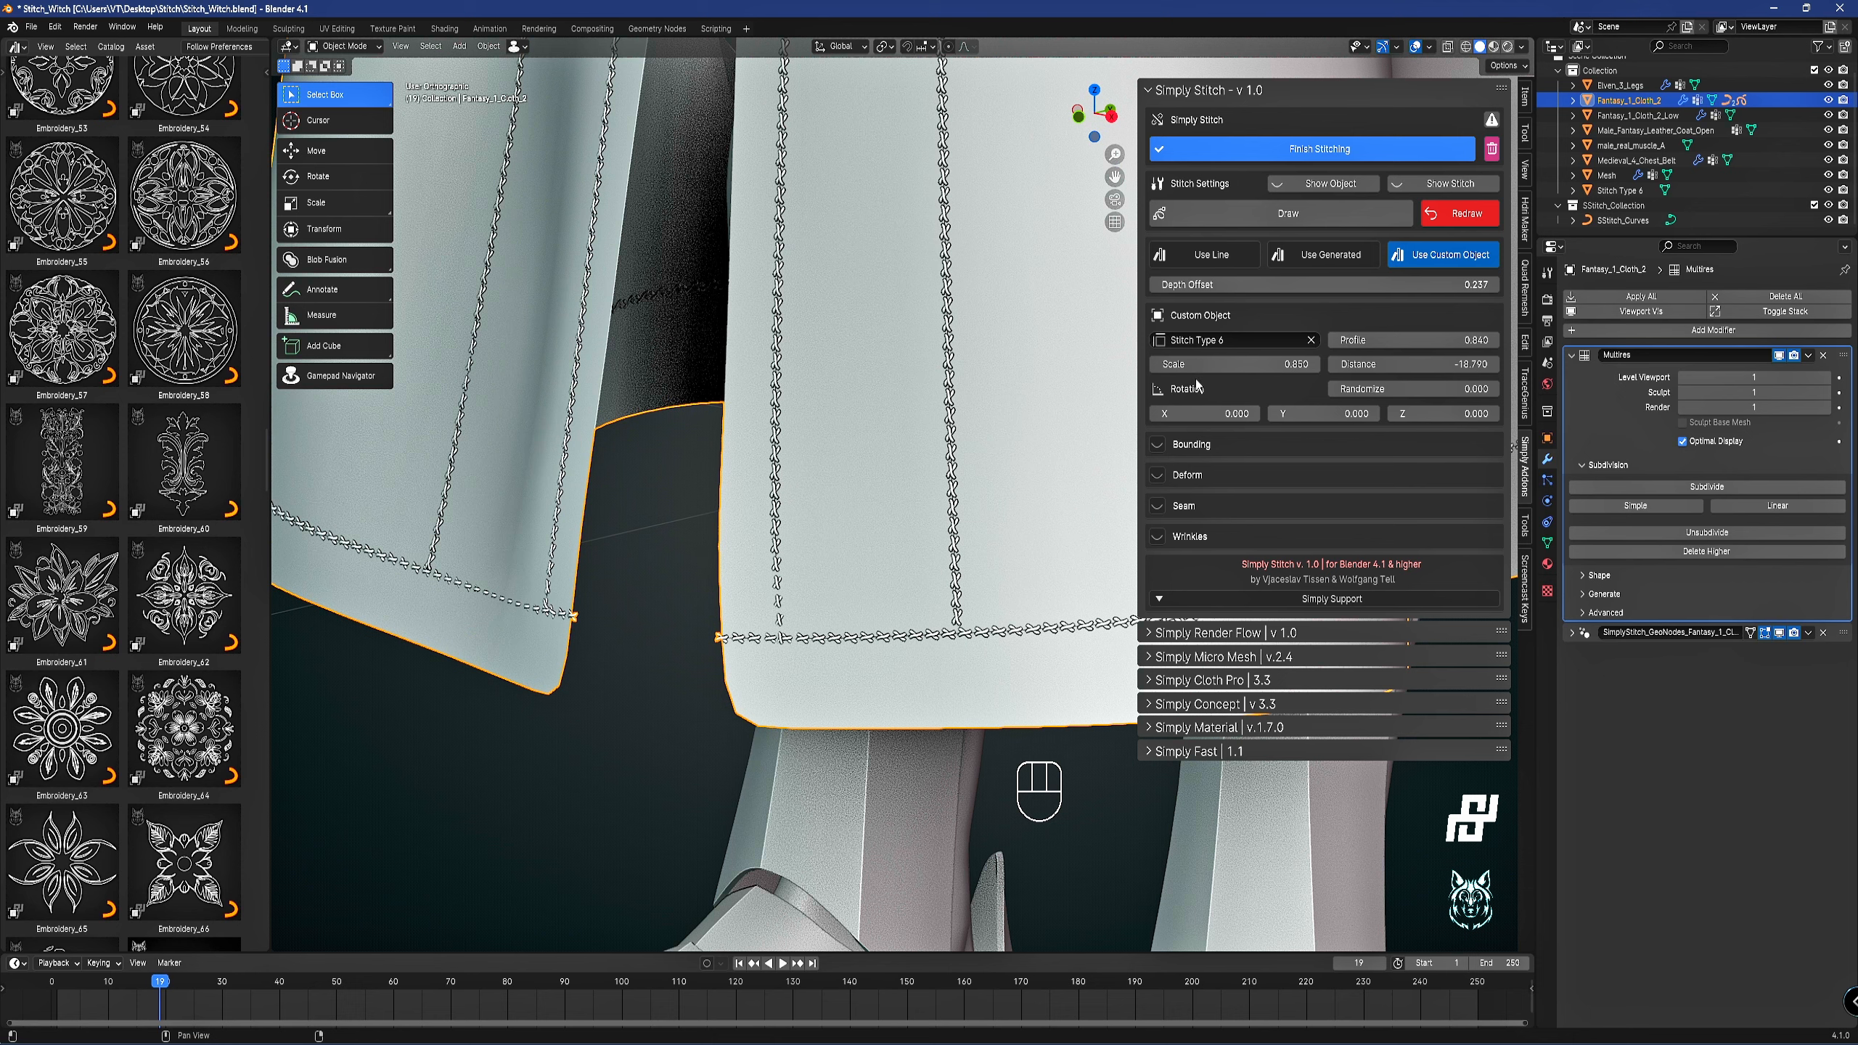
left_click(1157, 444)
scroll(786, 570, "up", 2)
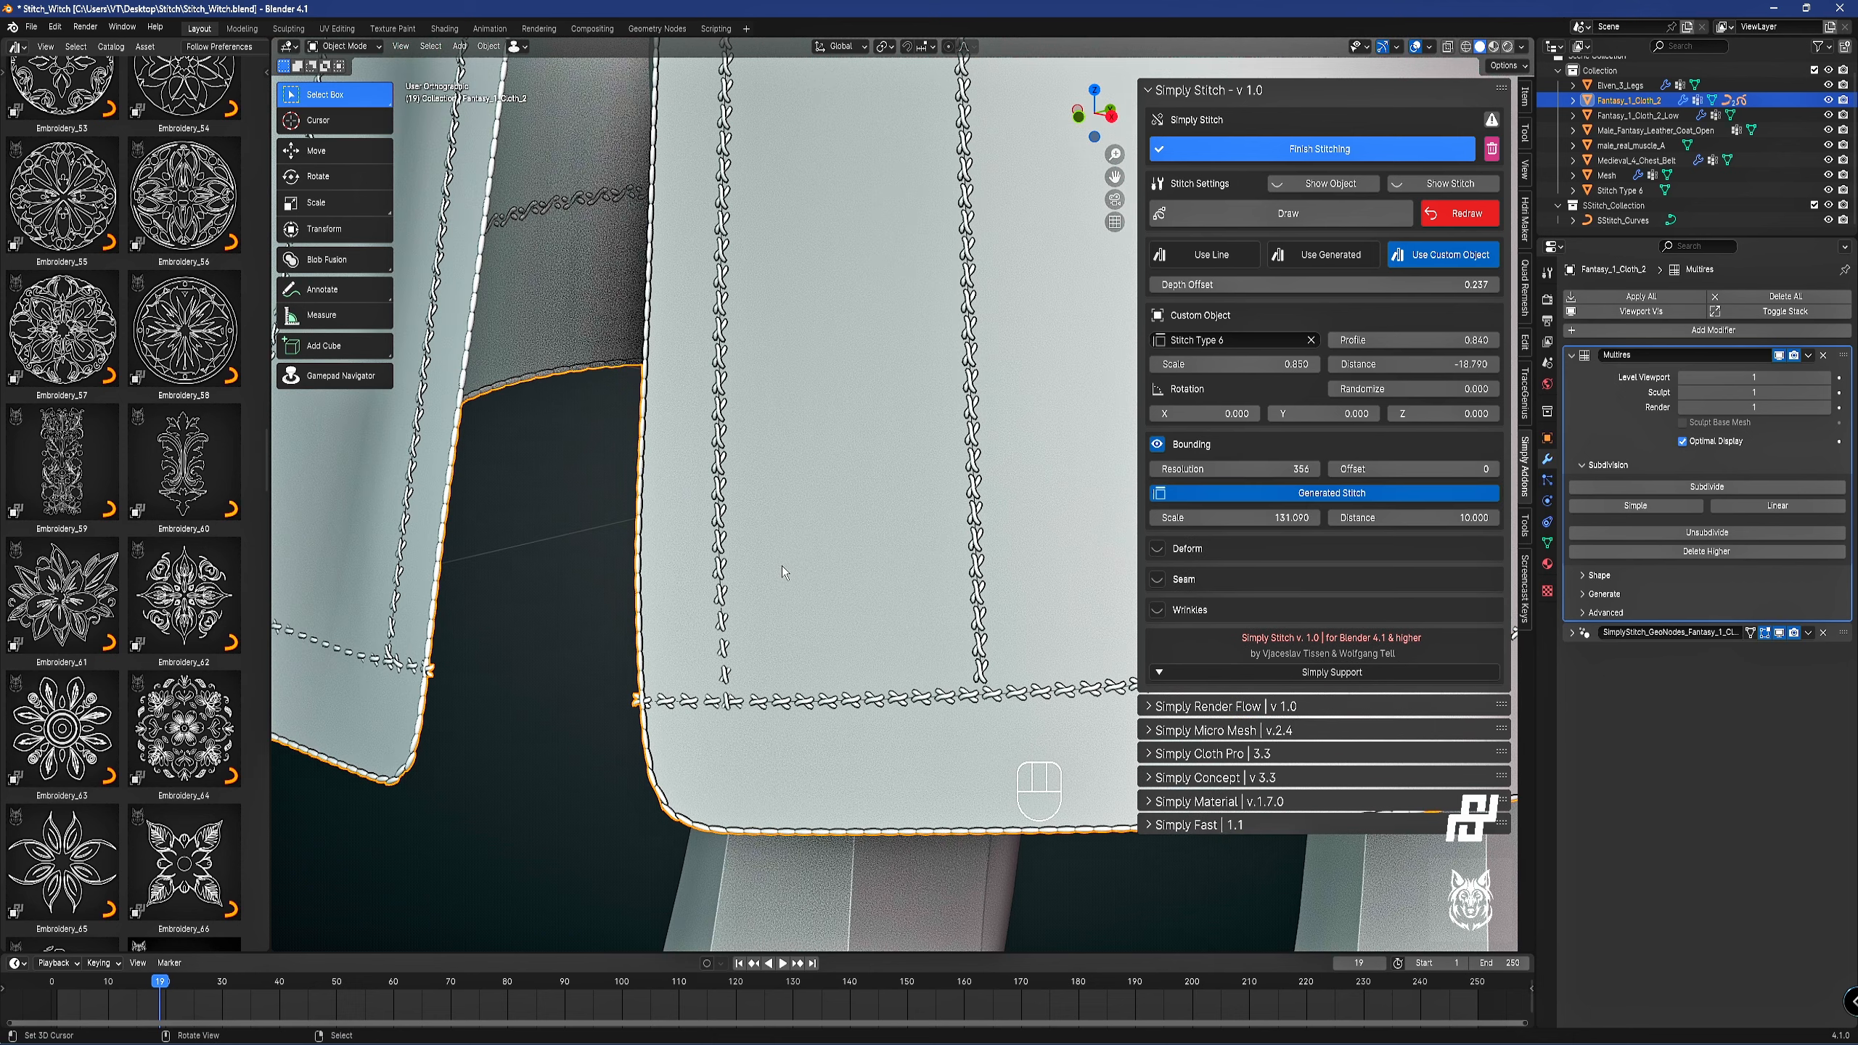
key("z")
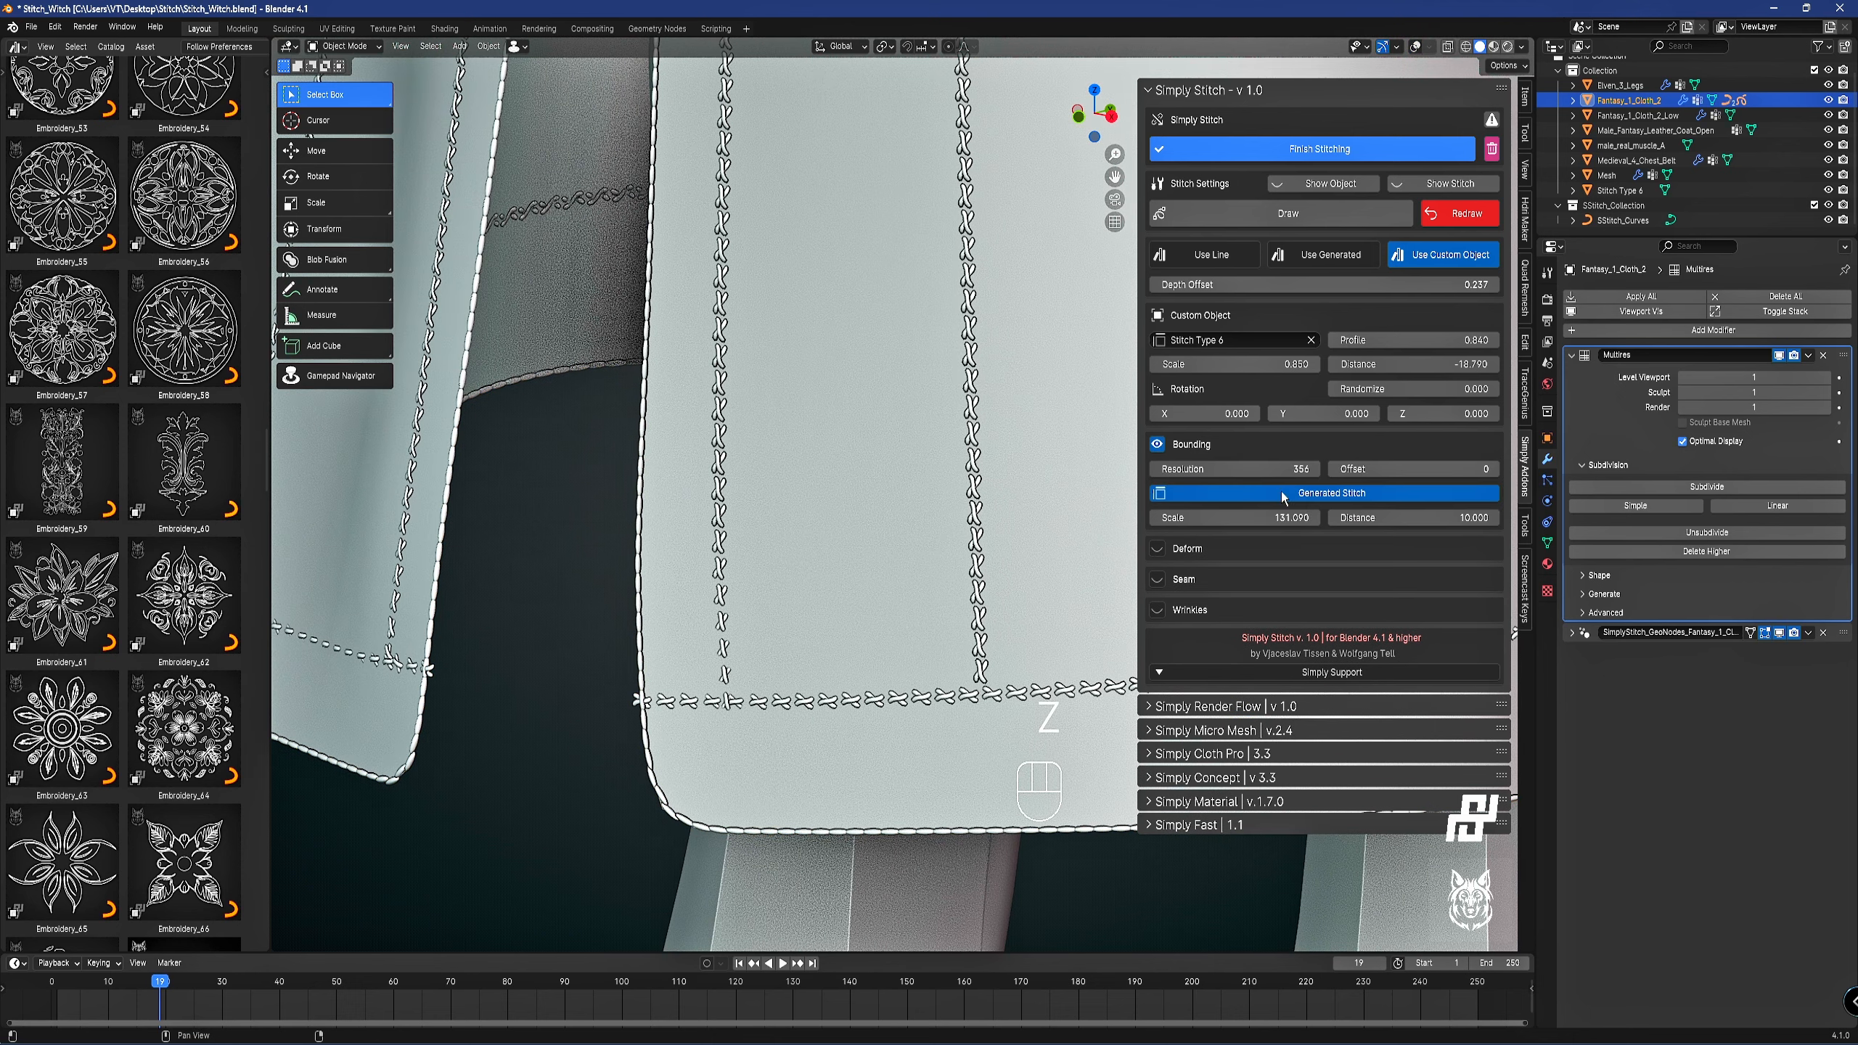
Set the Bounding resolution to 1126 and its offset to 1.
left_click_drag(1249, 469, 1309, 469)
scroll(819, 666, "down", 1)
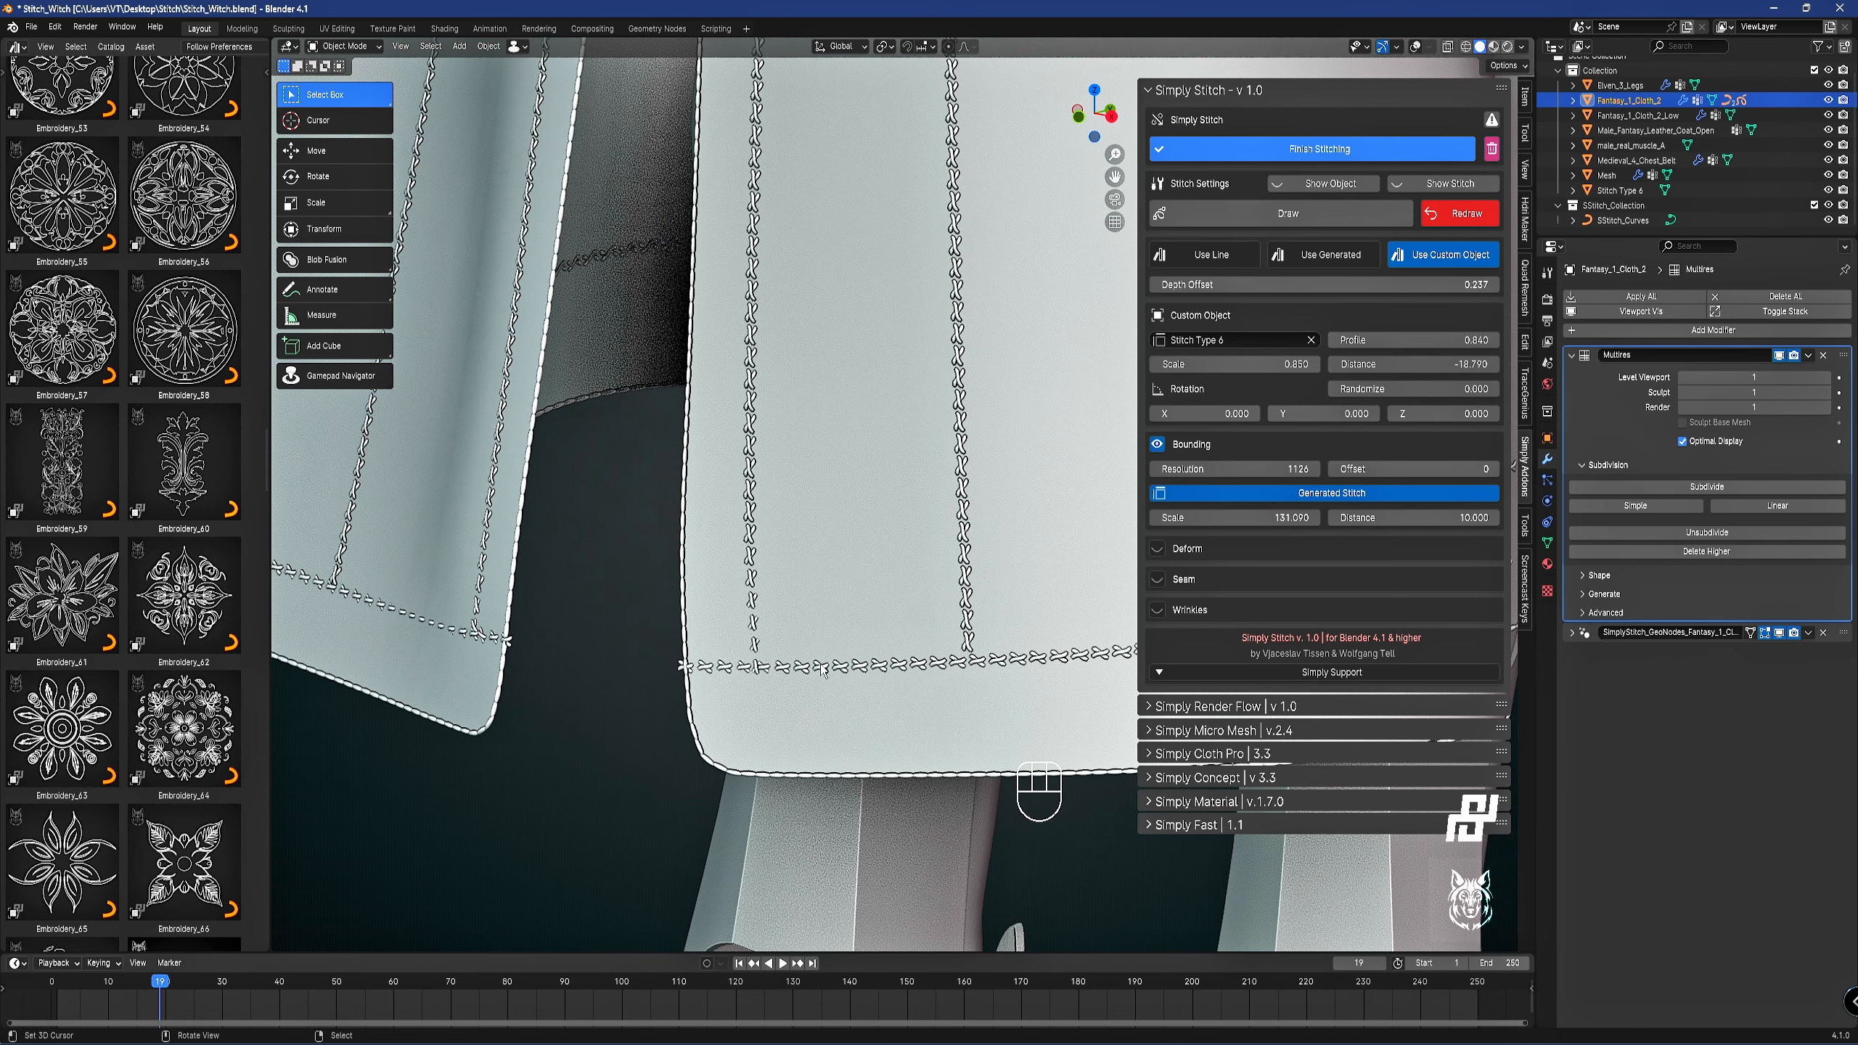
scroll(819, 666, "up", 2)
left_click(1494, 469)
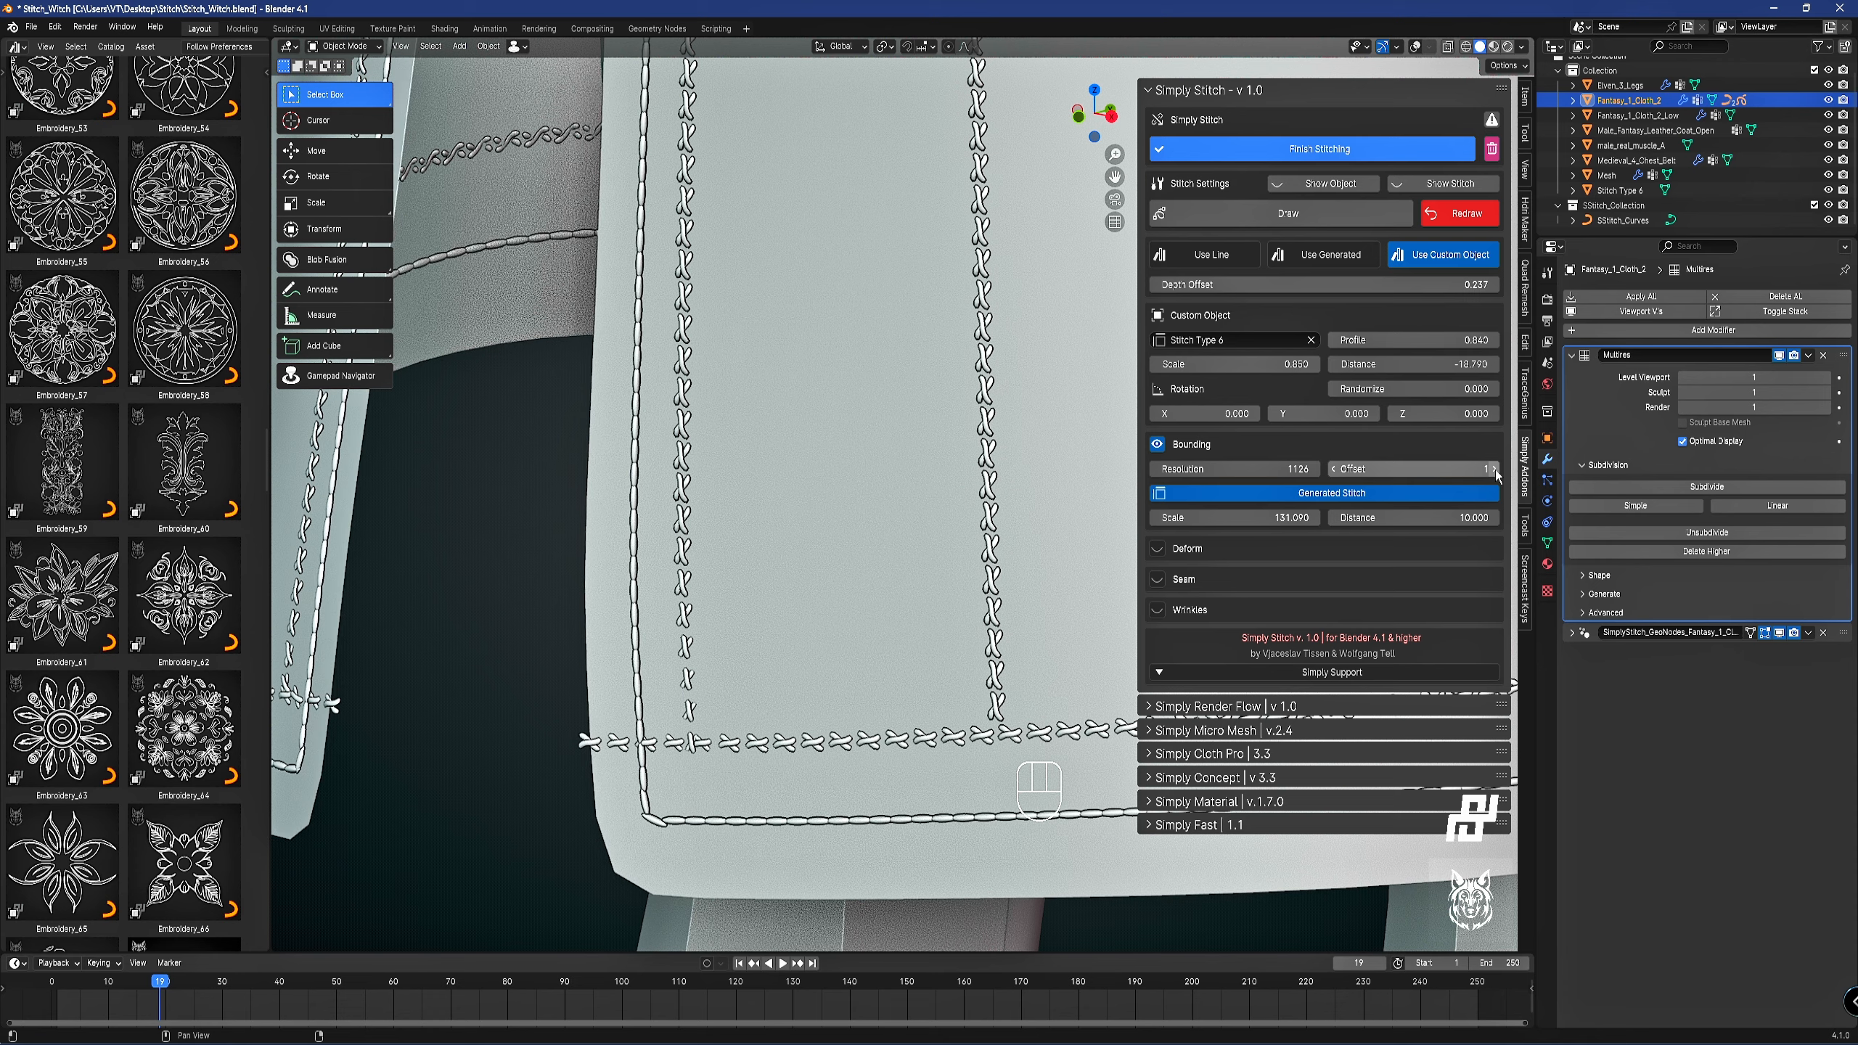
scroll(980, 432, "down", 5)
middle_click_drag(980, 432, 546, 540, "shift")
scroll(546, 540, "down", 2)
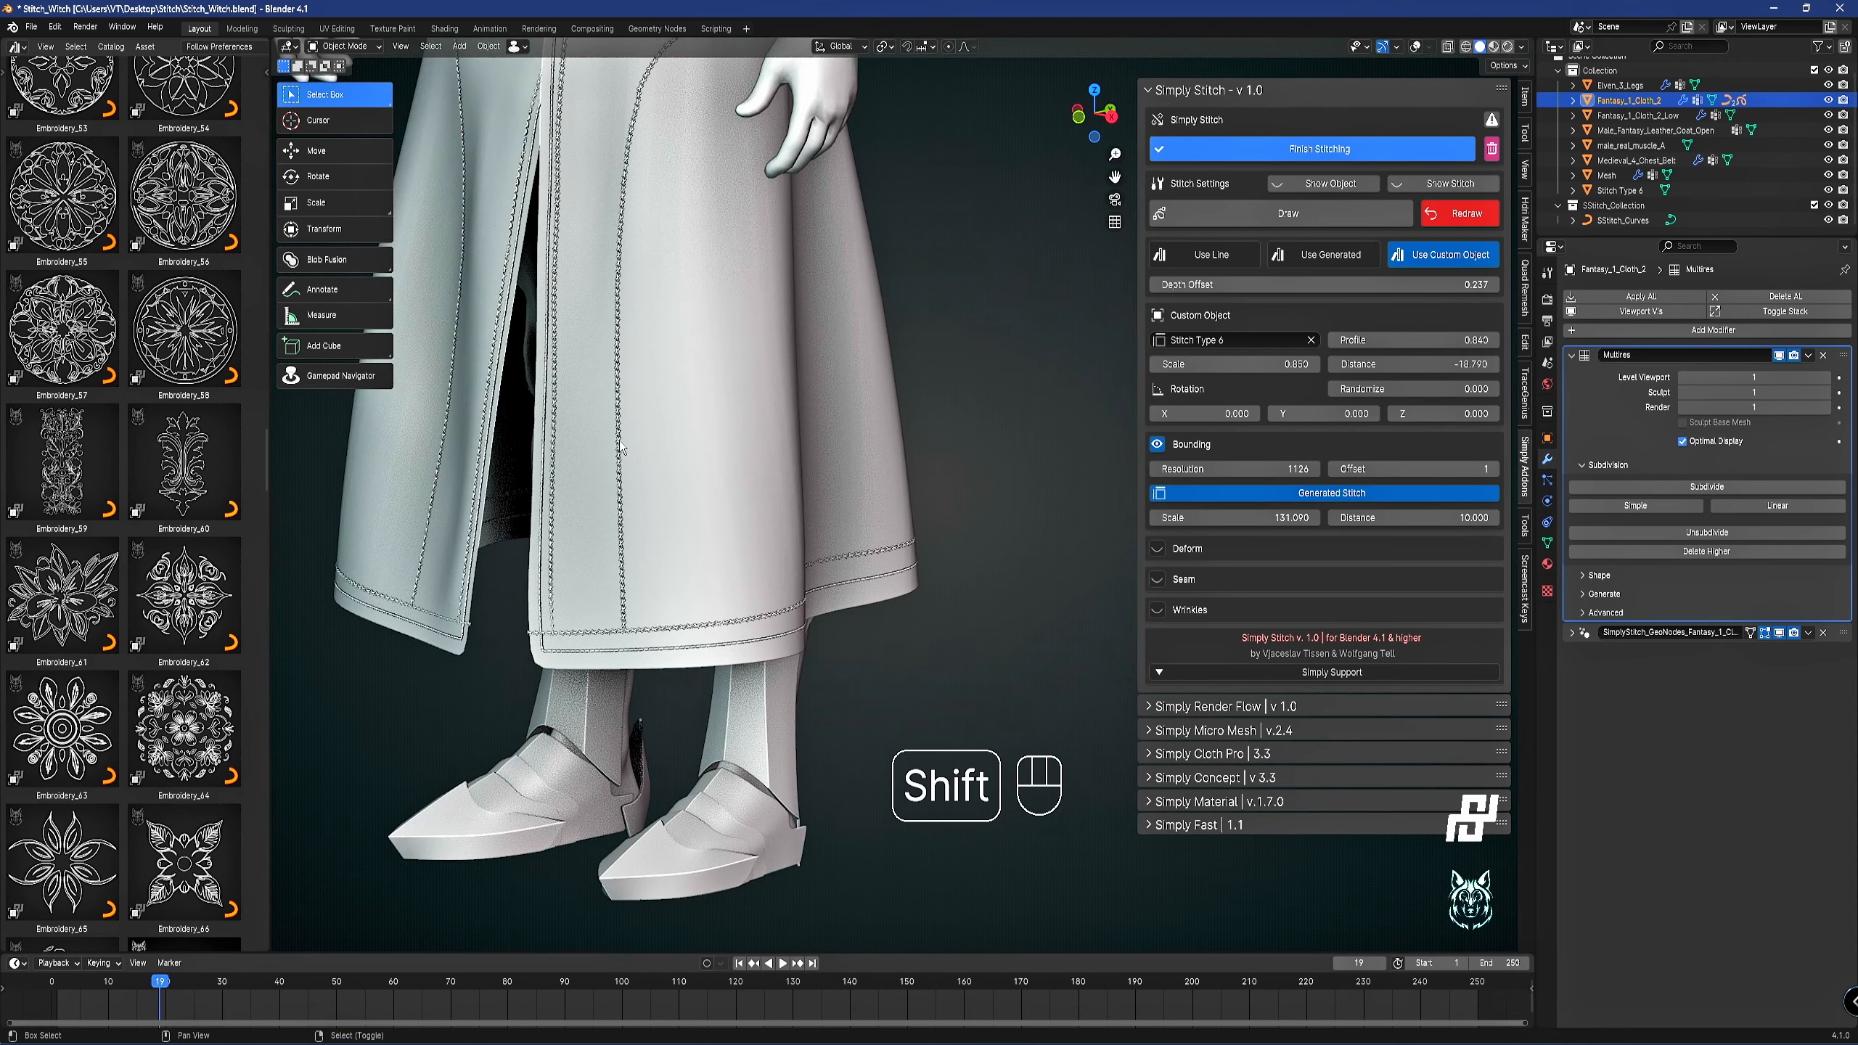
middle_click_drag(601, 476, 797, 439, "shift")
scroll(797, 441, "up", 3)
key("z")
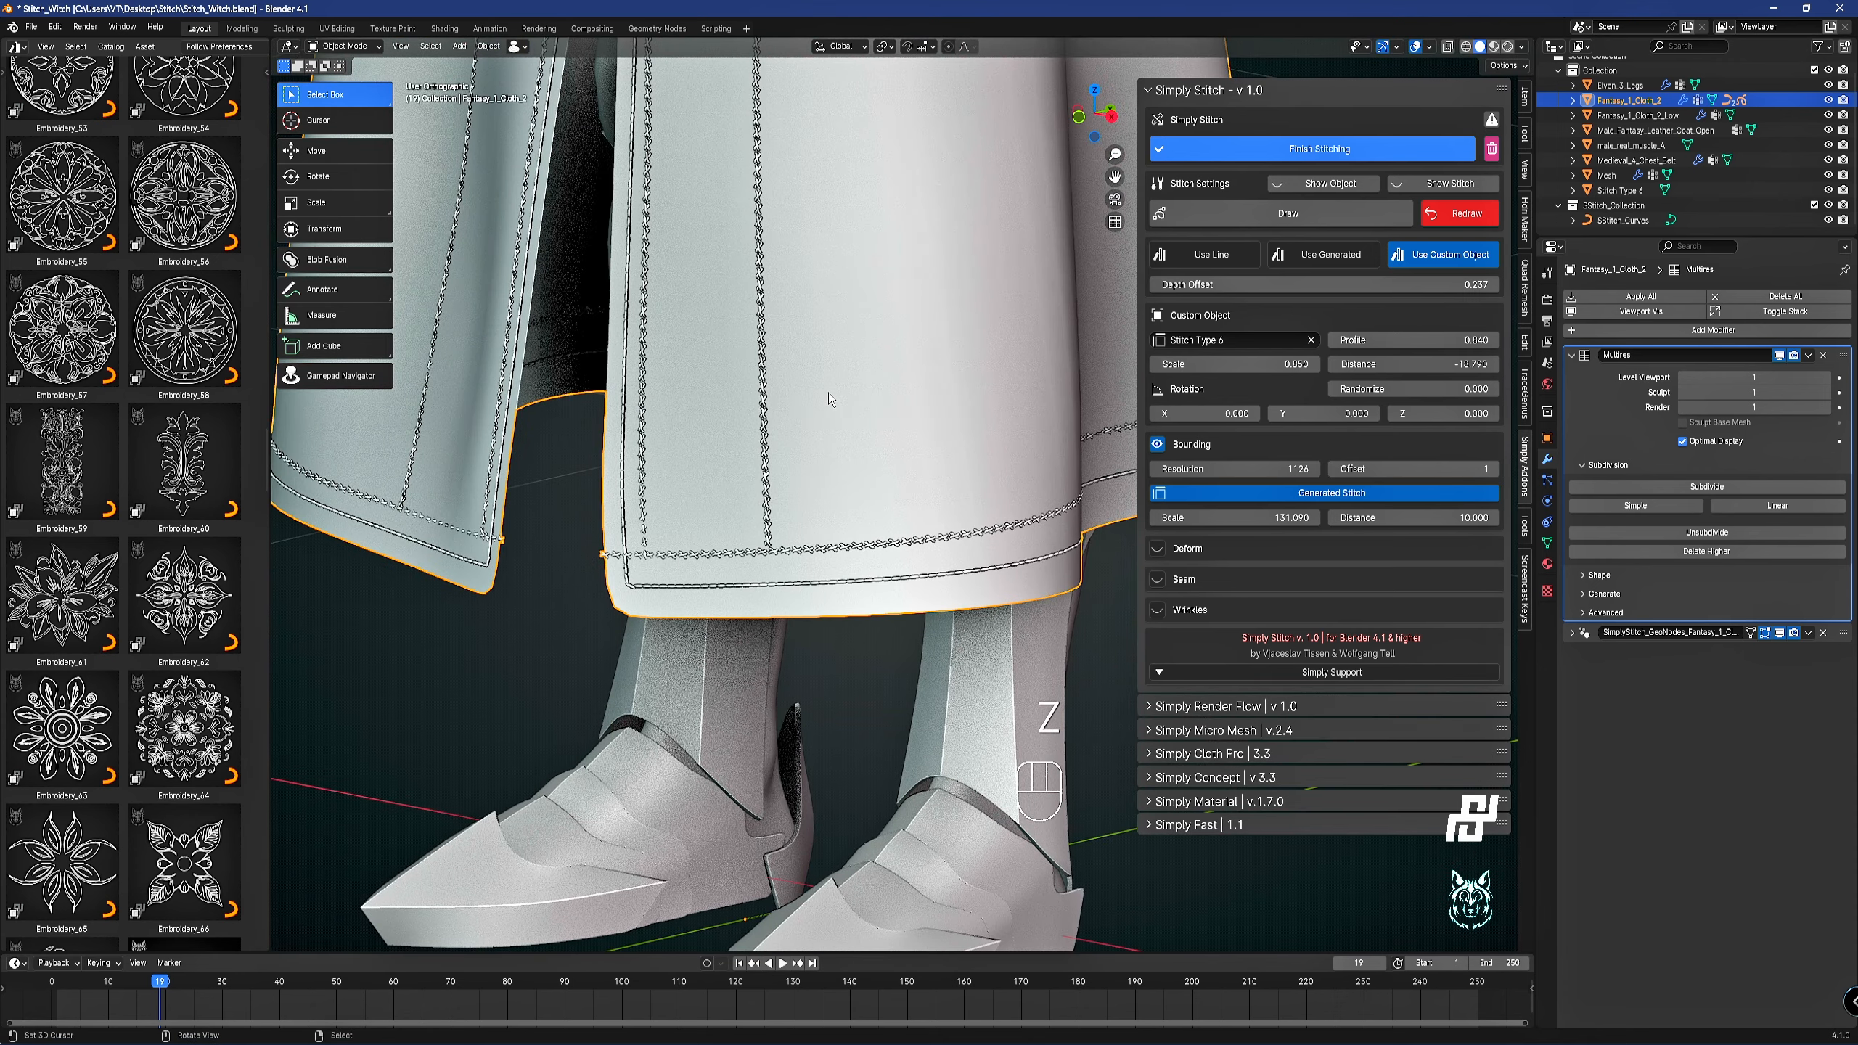
Subdivide the skirt's Multires modifier once more to level 2.
right_click(827, 393)
right_click(836, 399)
key("Tab")
key("Tab")
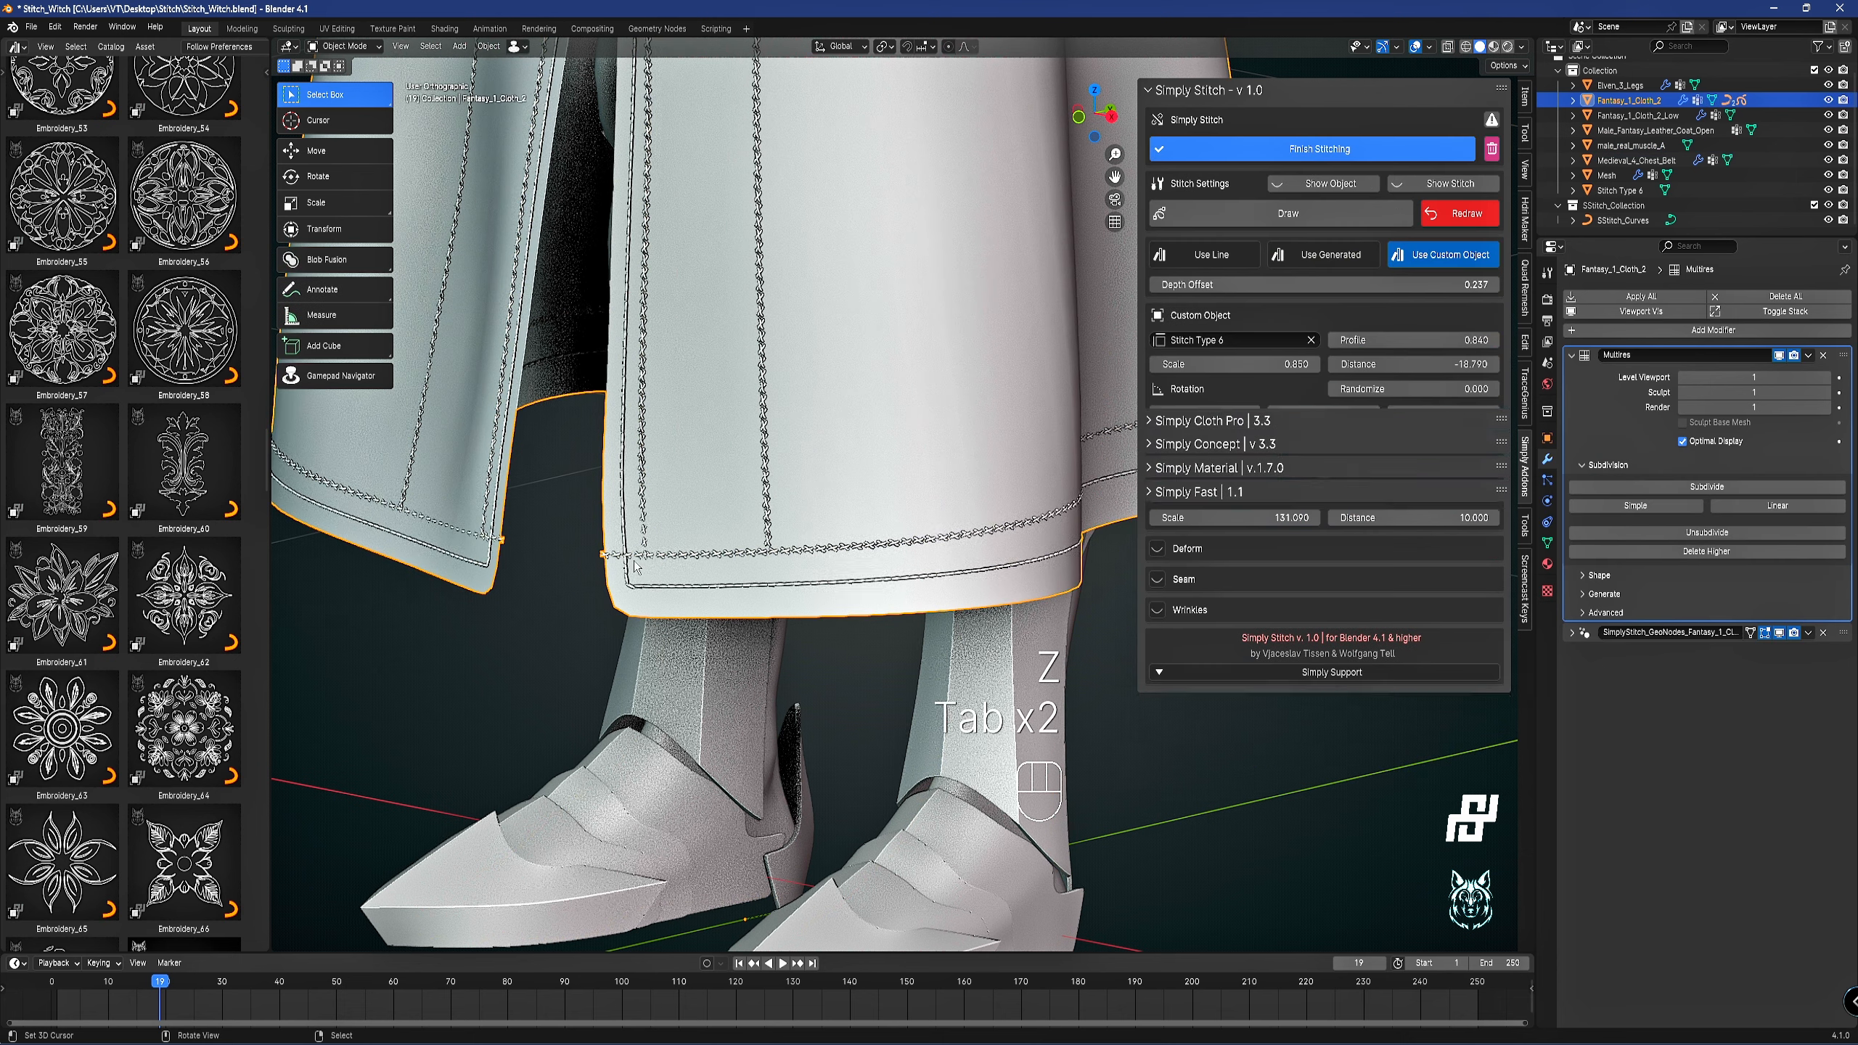
left_click(1709, 487)
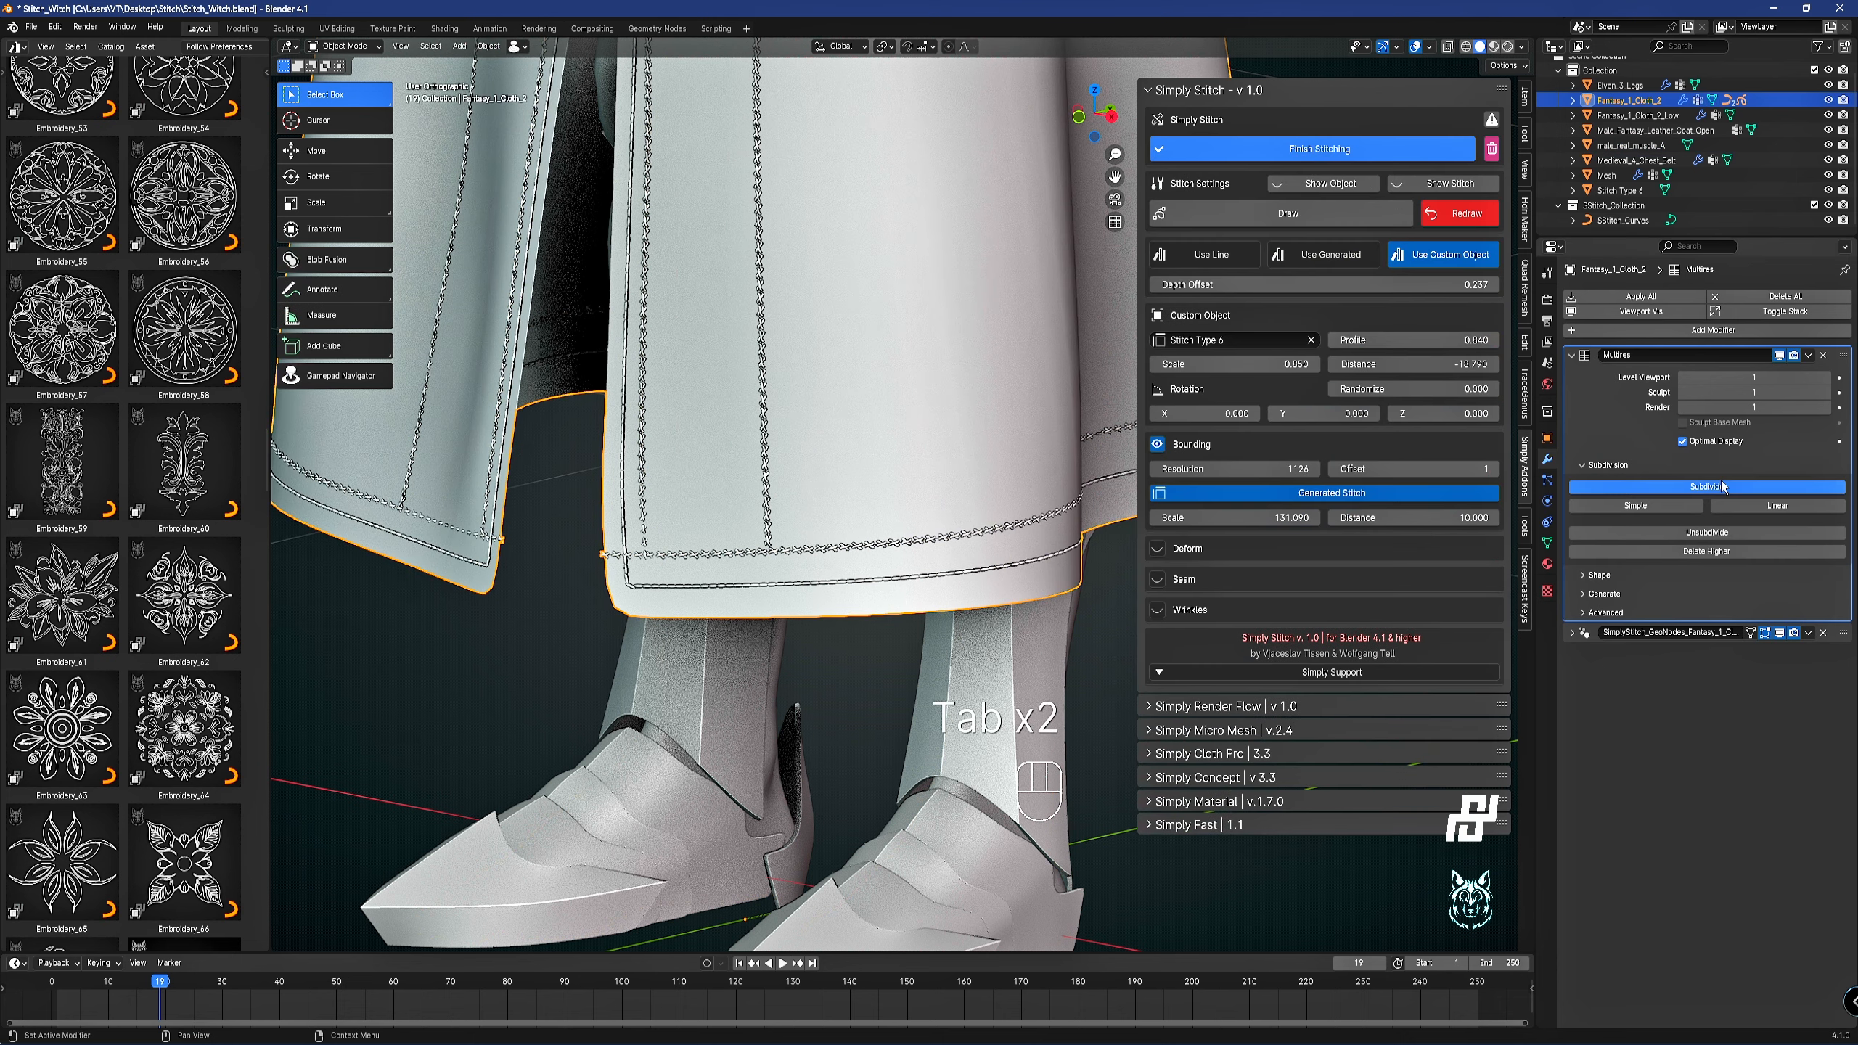
Preview a pair of loop cuts along the hem and along the front edge of the skirt mesh.
key("Tab")
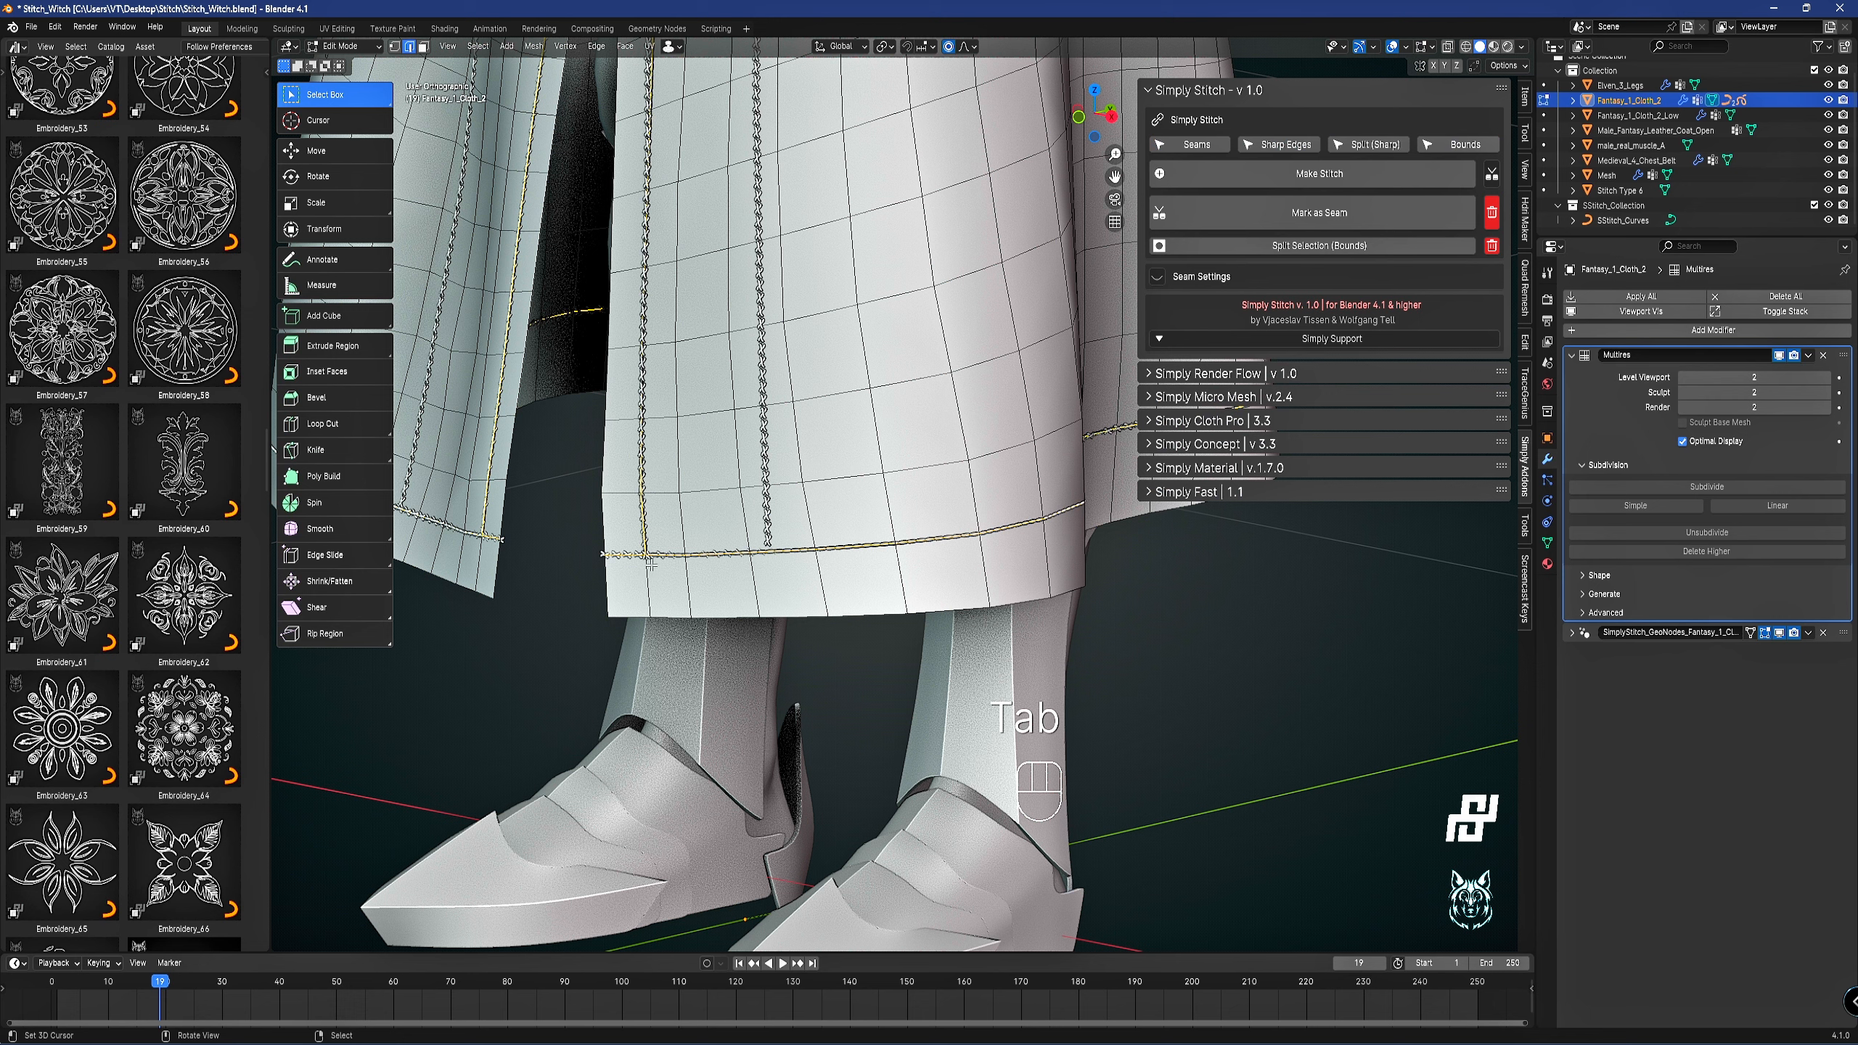
key("ctrl+r")
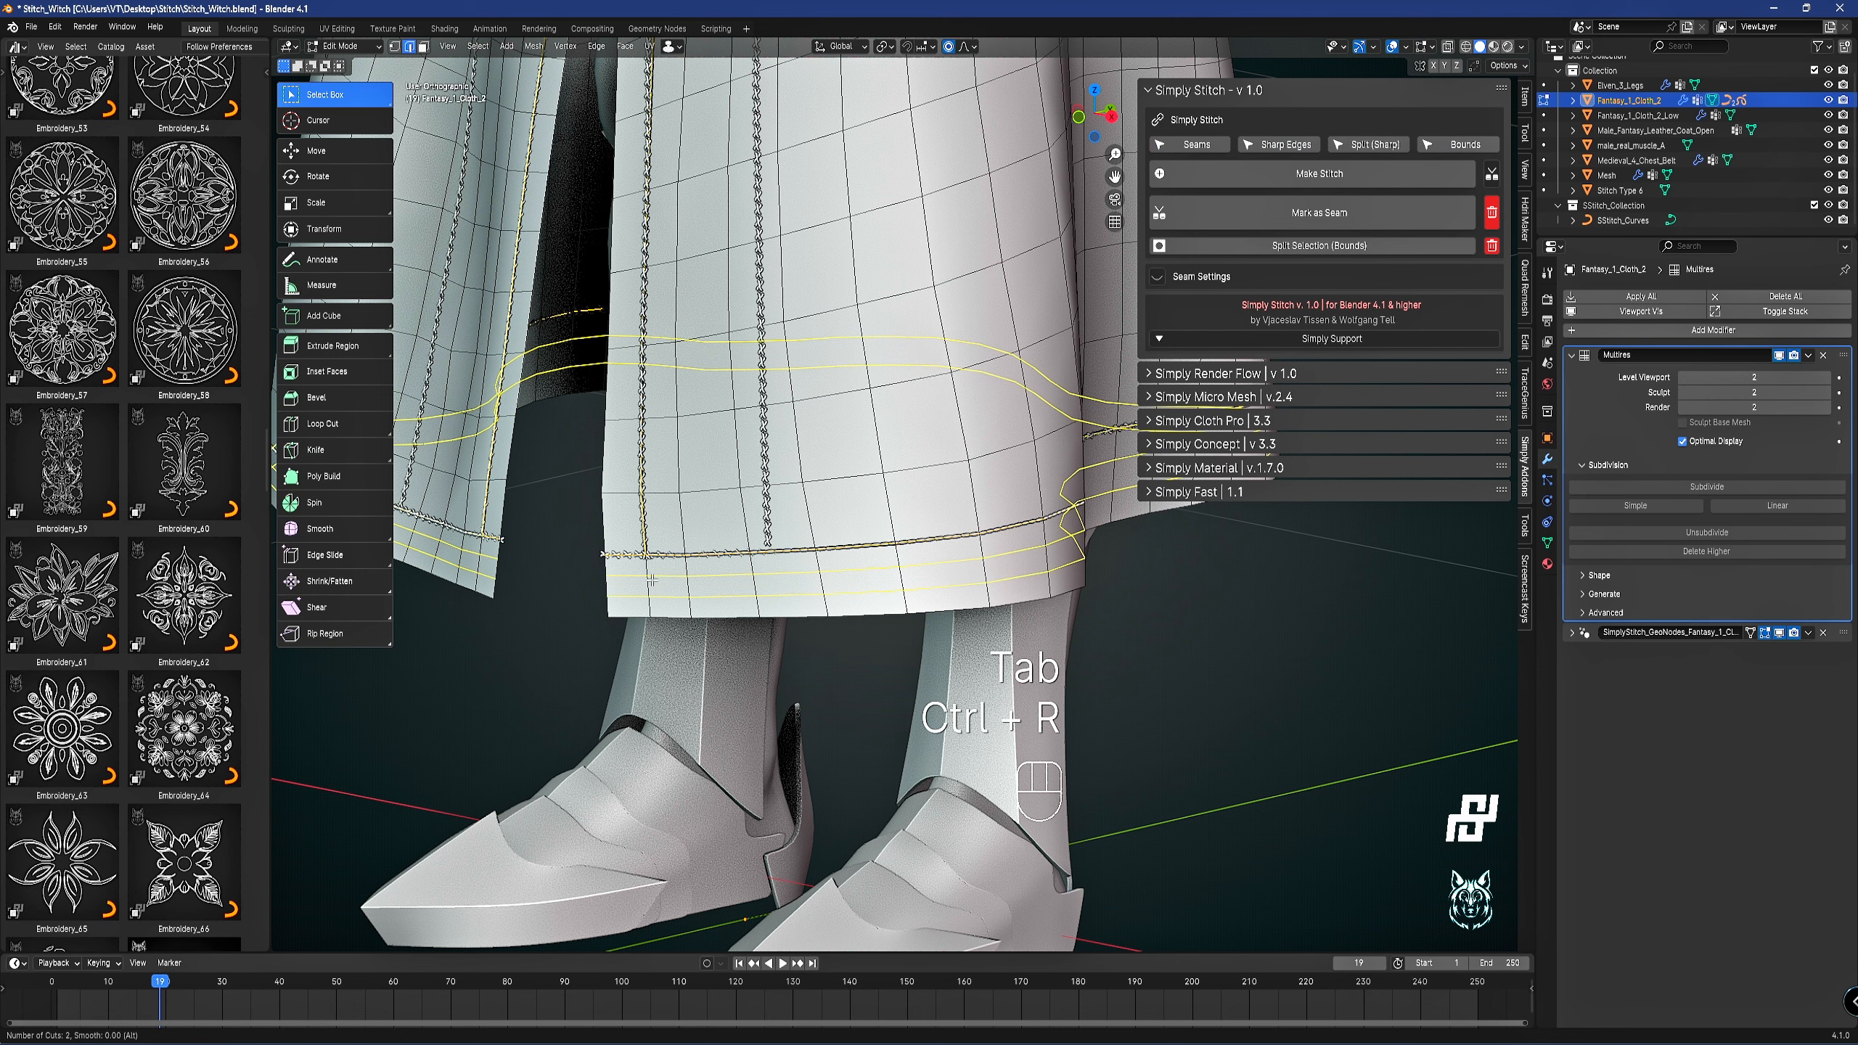
key("ctrl+r")
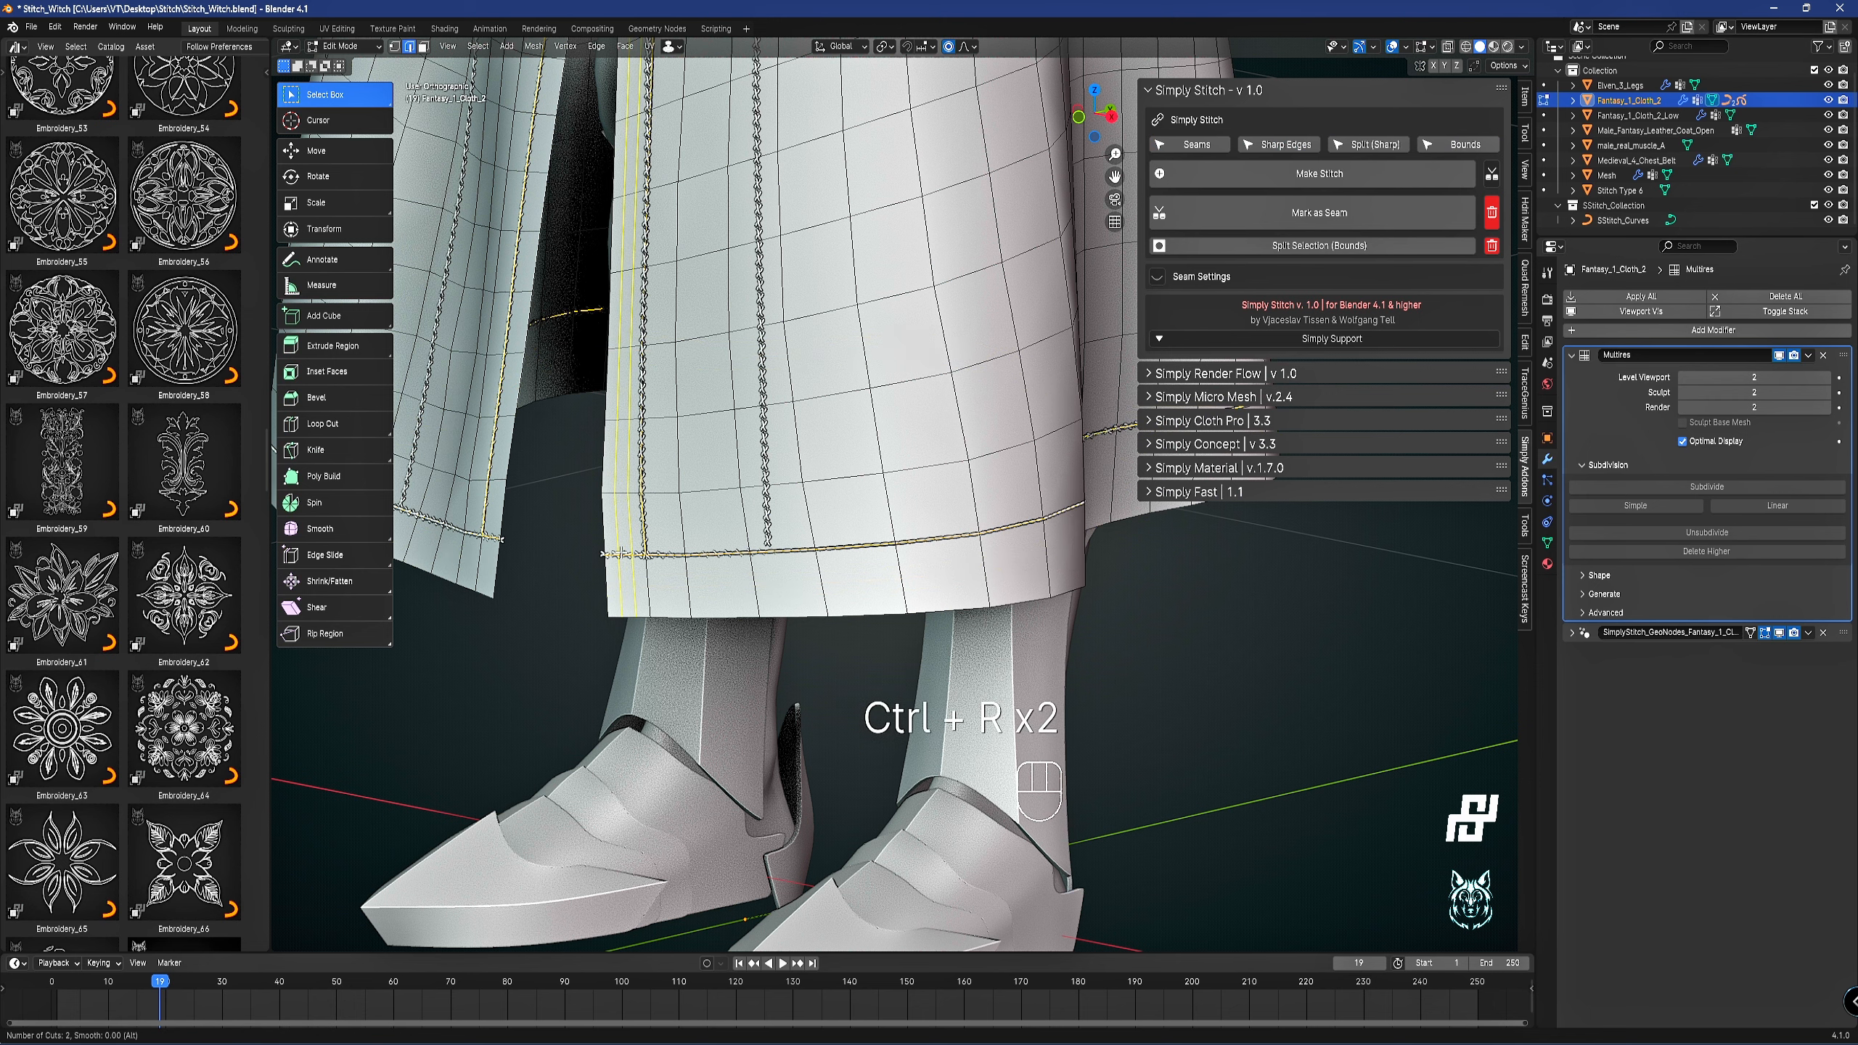
left_click(622, 554)
key("Tab")
scroll(703, 611, "down", 4)
middle_click_drag(687, 382, 810, 585, "shift")
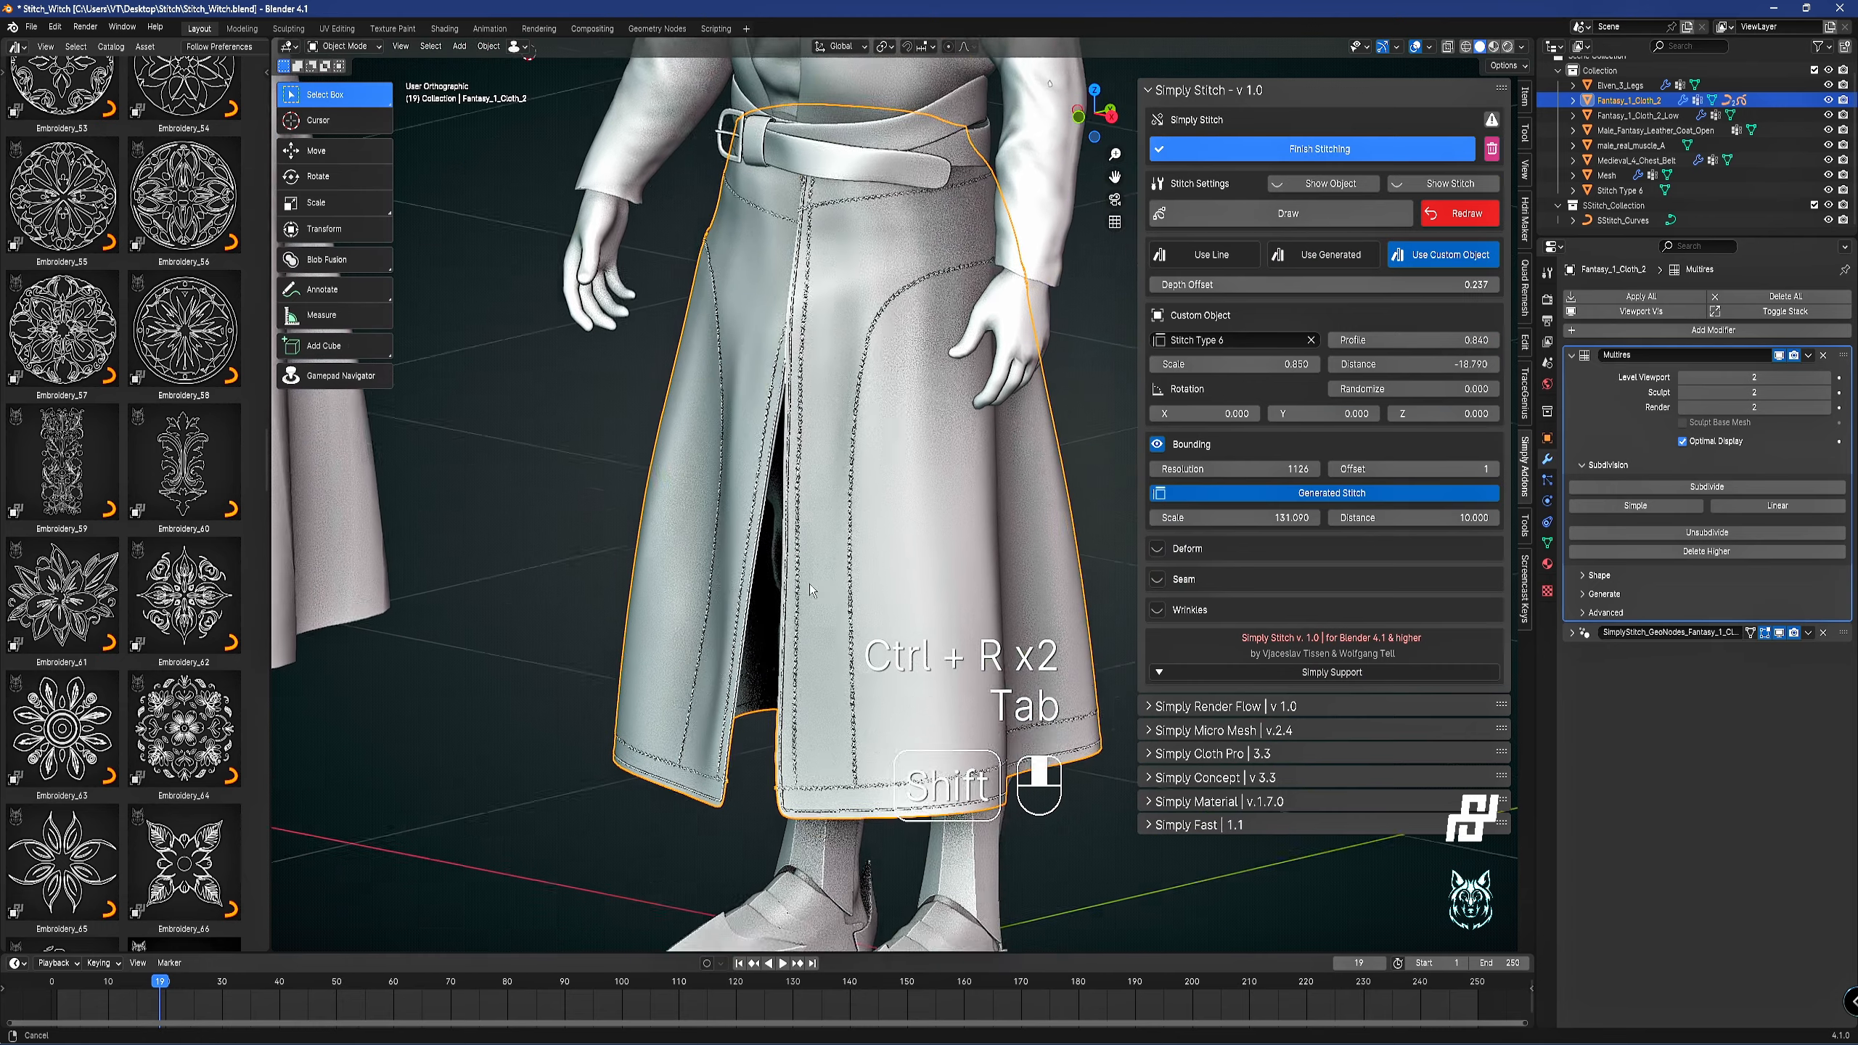
Switch the border stitching from Generated Stitch to Custom Object and set its scale to 12.1.
scroll(891, 439, "up", 8)
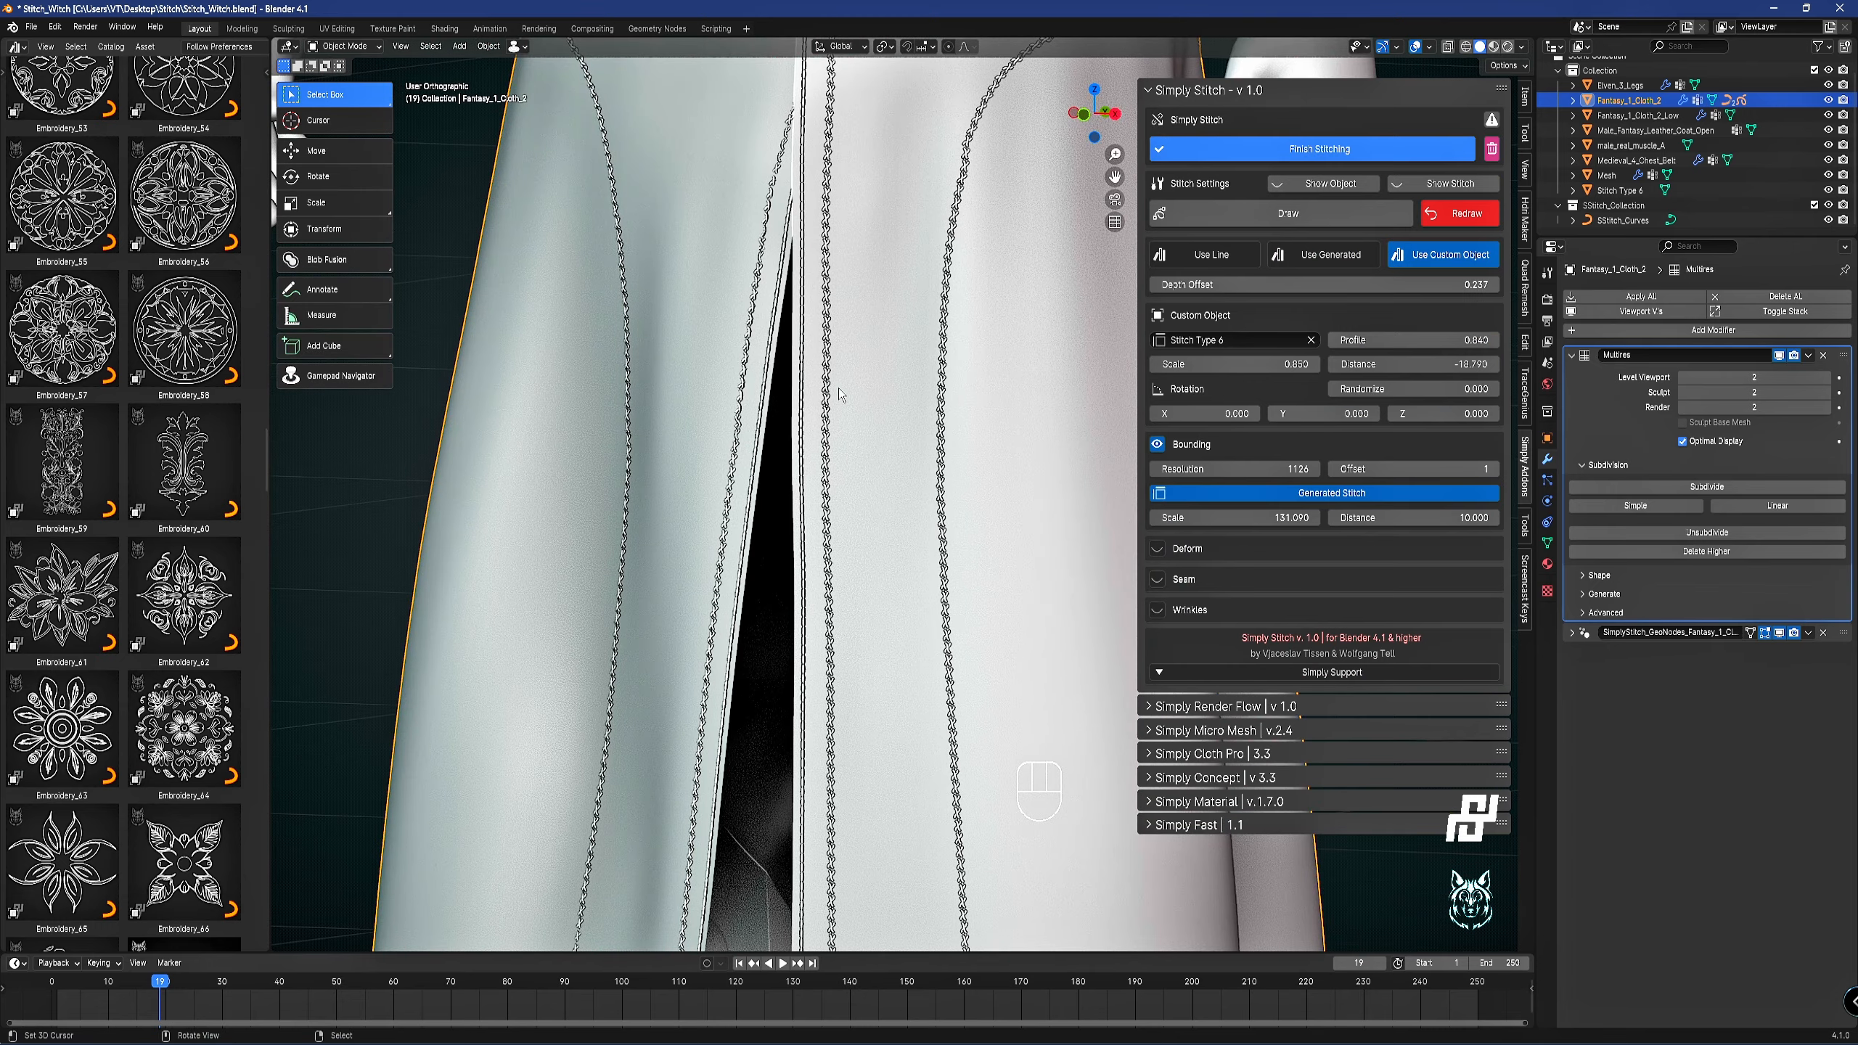
middle_click_drag(839, 721, 824, 296, "shift")
middle_click_drag(907, 585, 868, 427, "shift")
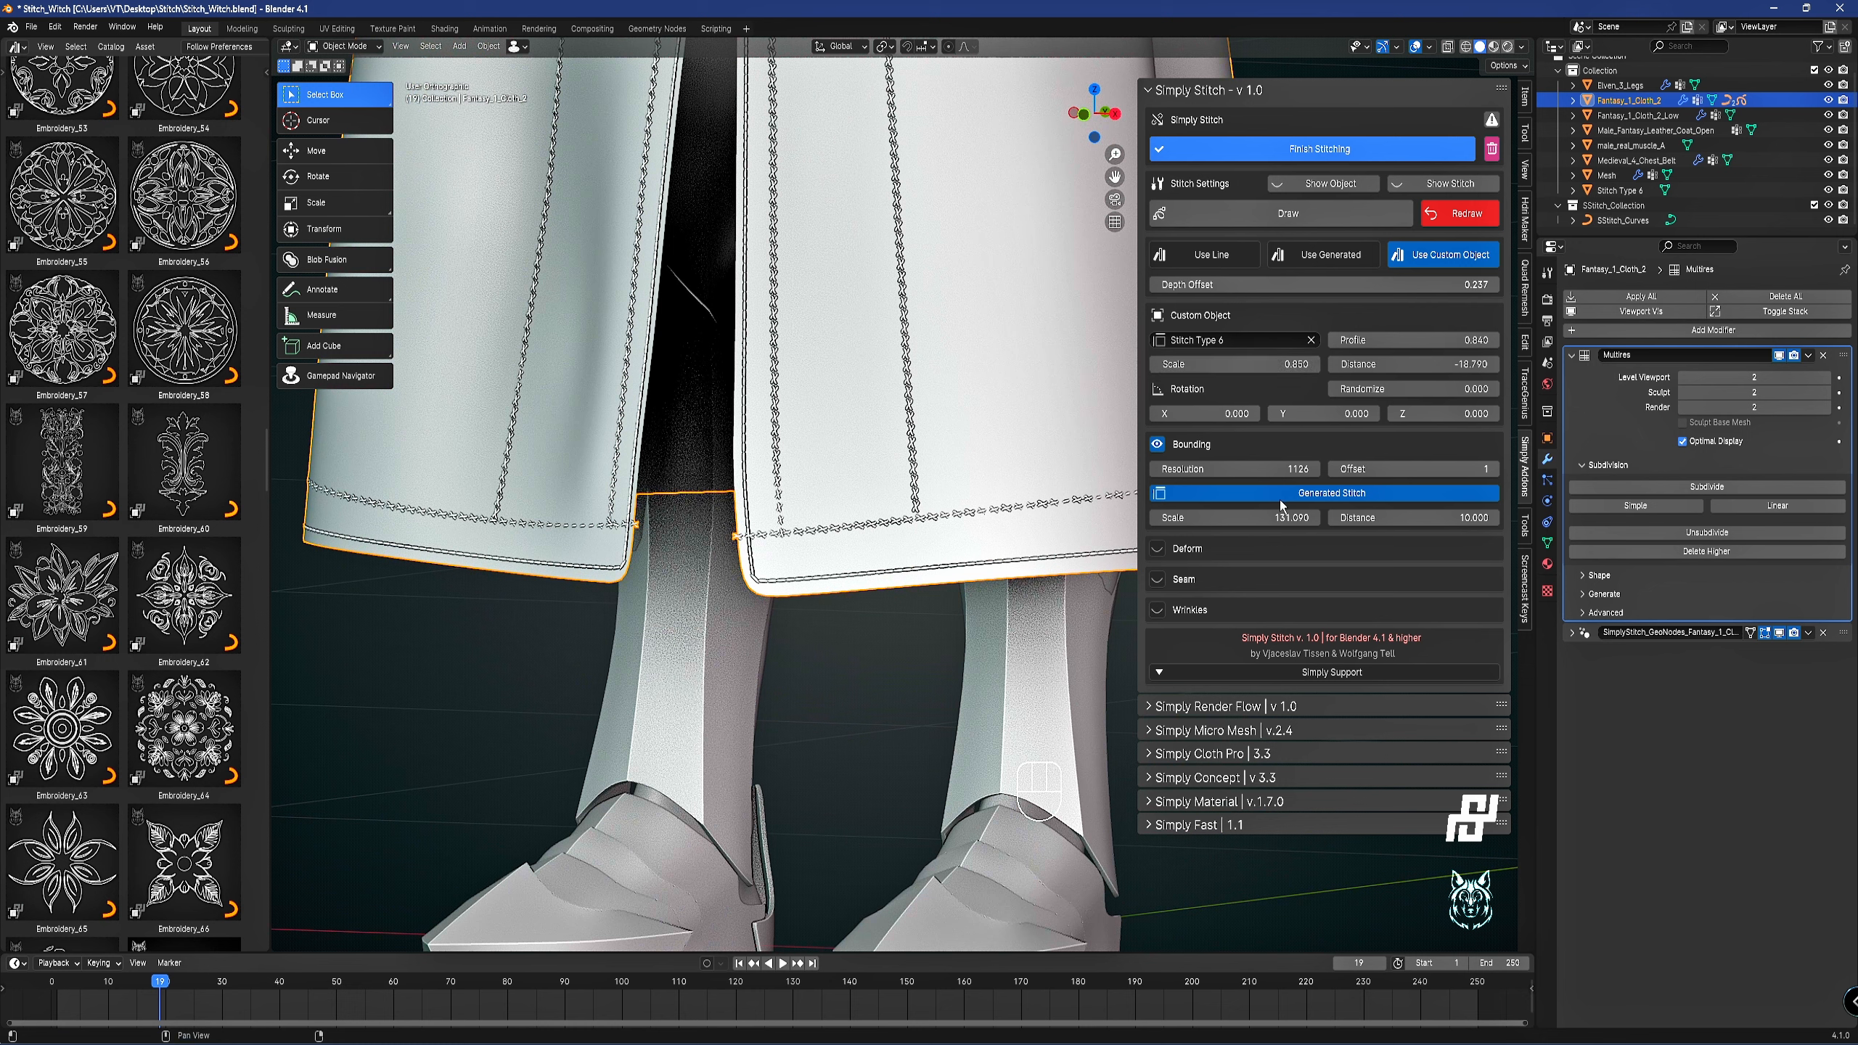
left_click(1330, 494)
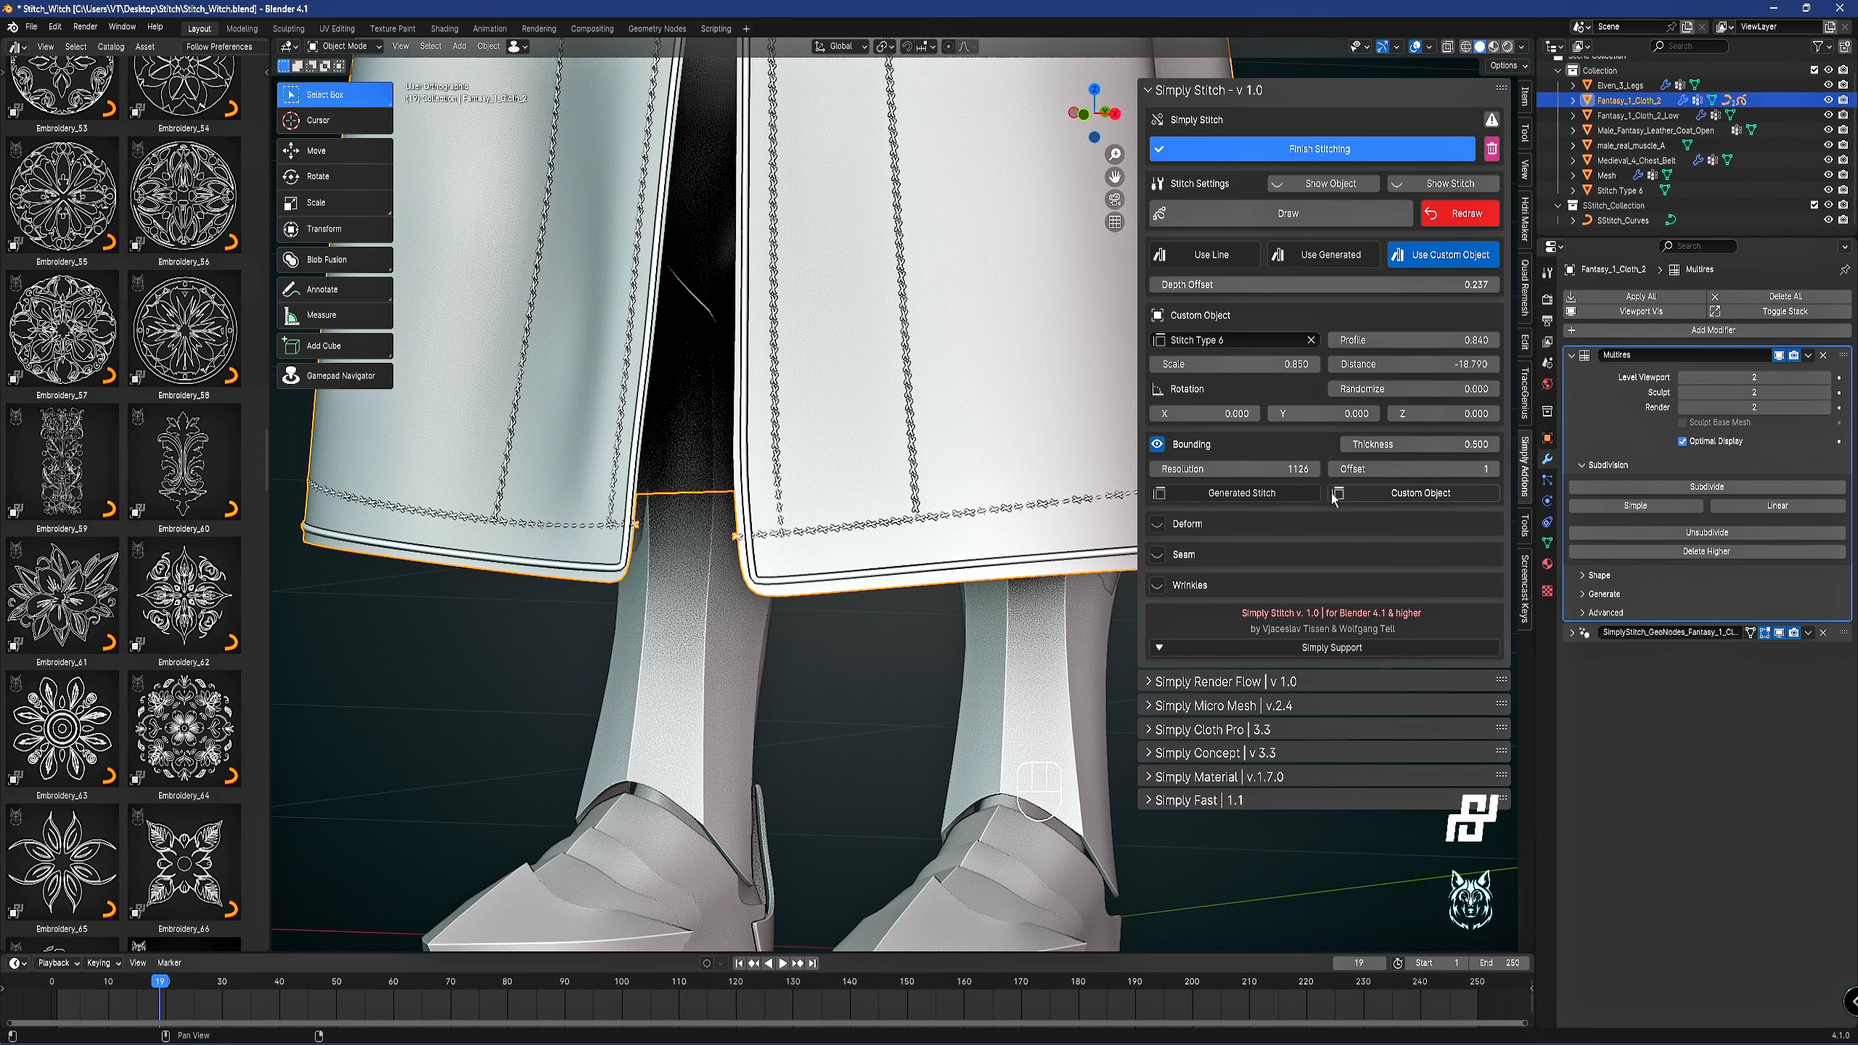
left_click(1420, 502)
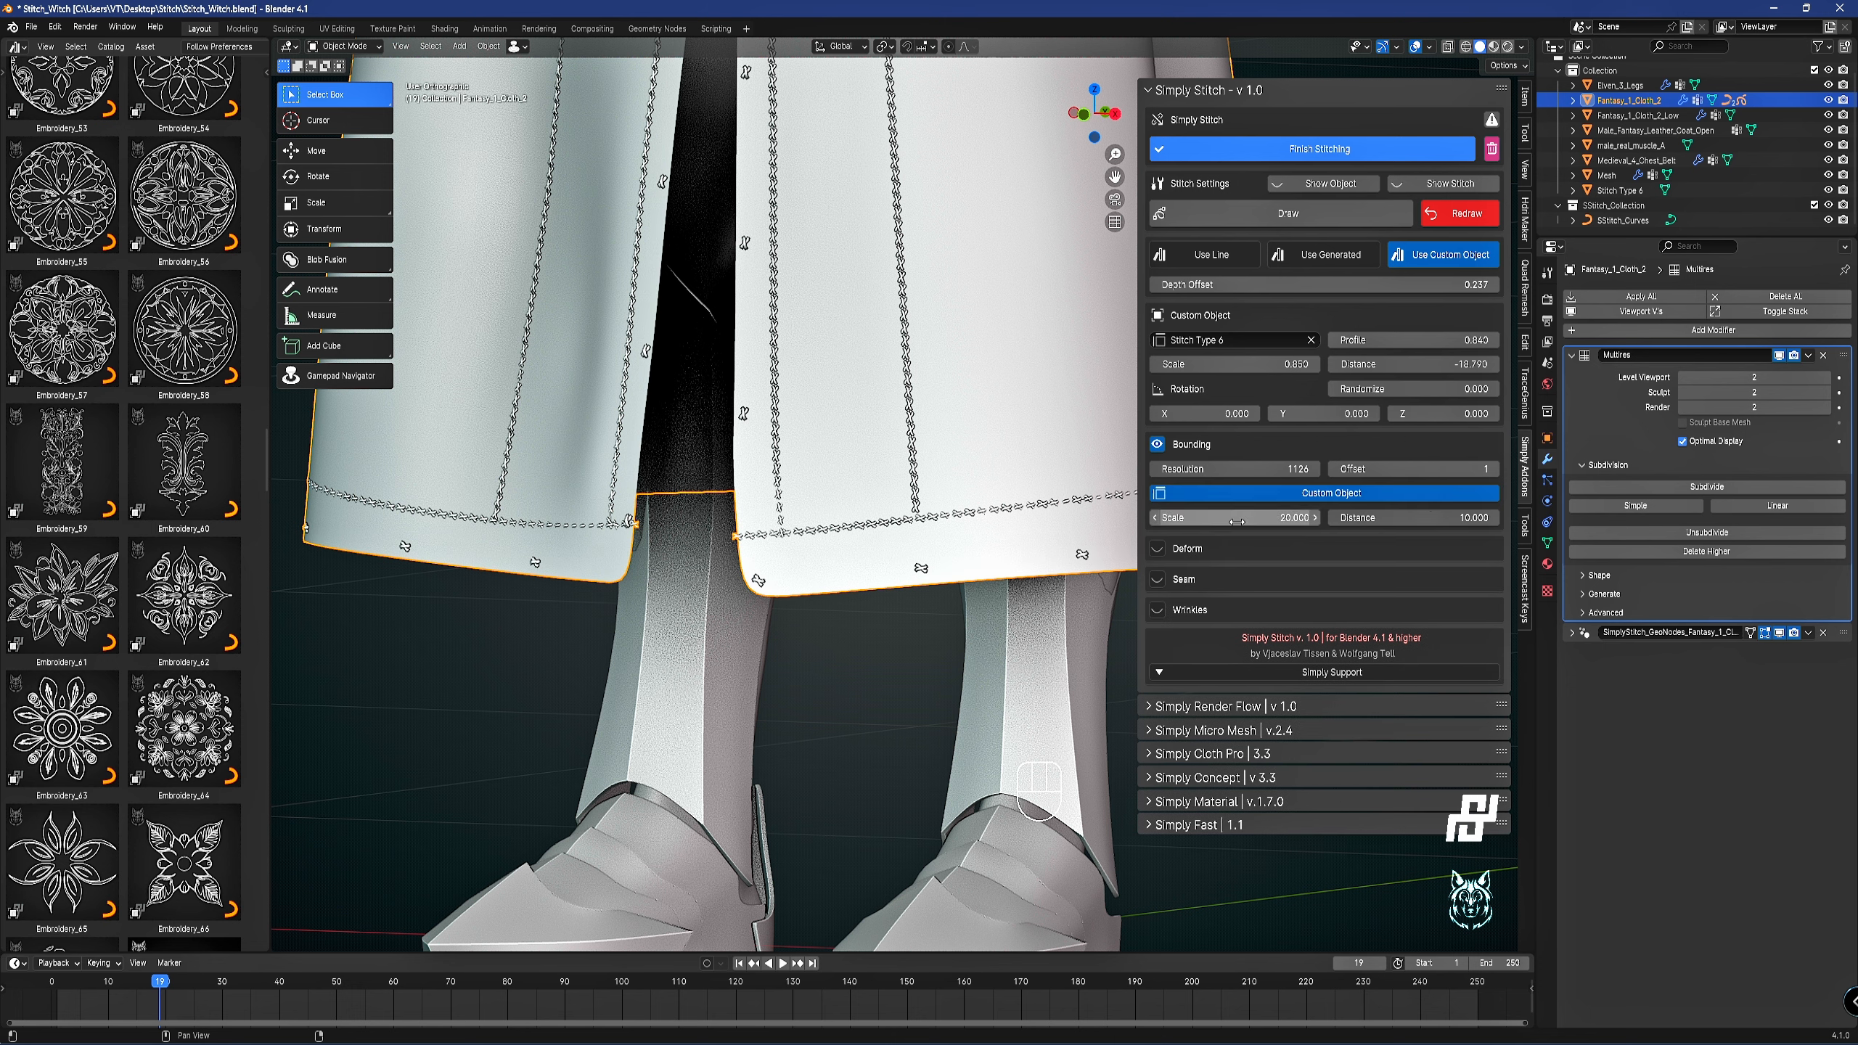
left_click_drag(1264, 517, 1309, 517)
scroll(892, 389, "up", 3)
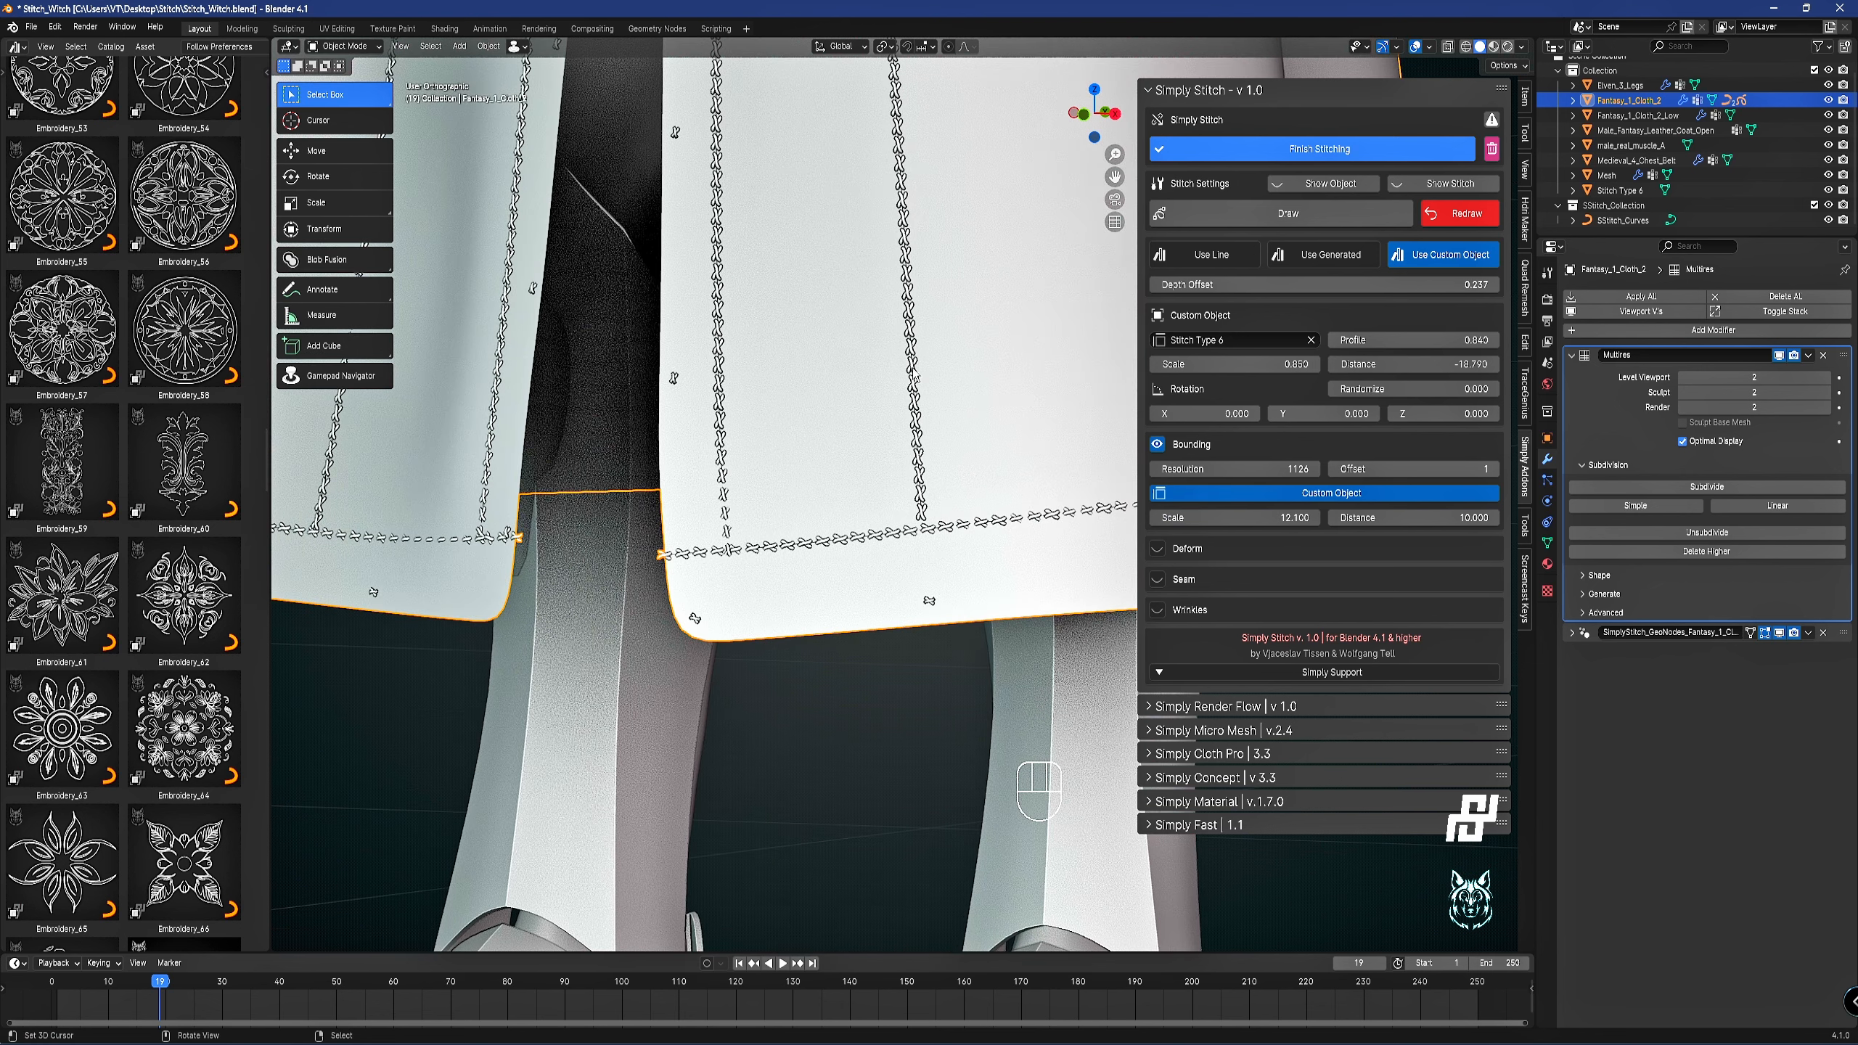
Close up the spacing of the border stitches by setting the Bounding distance to -0.4.
scroll(918, 378, "up", 1)
left_click_drag(1403, 519, 1379, 519)
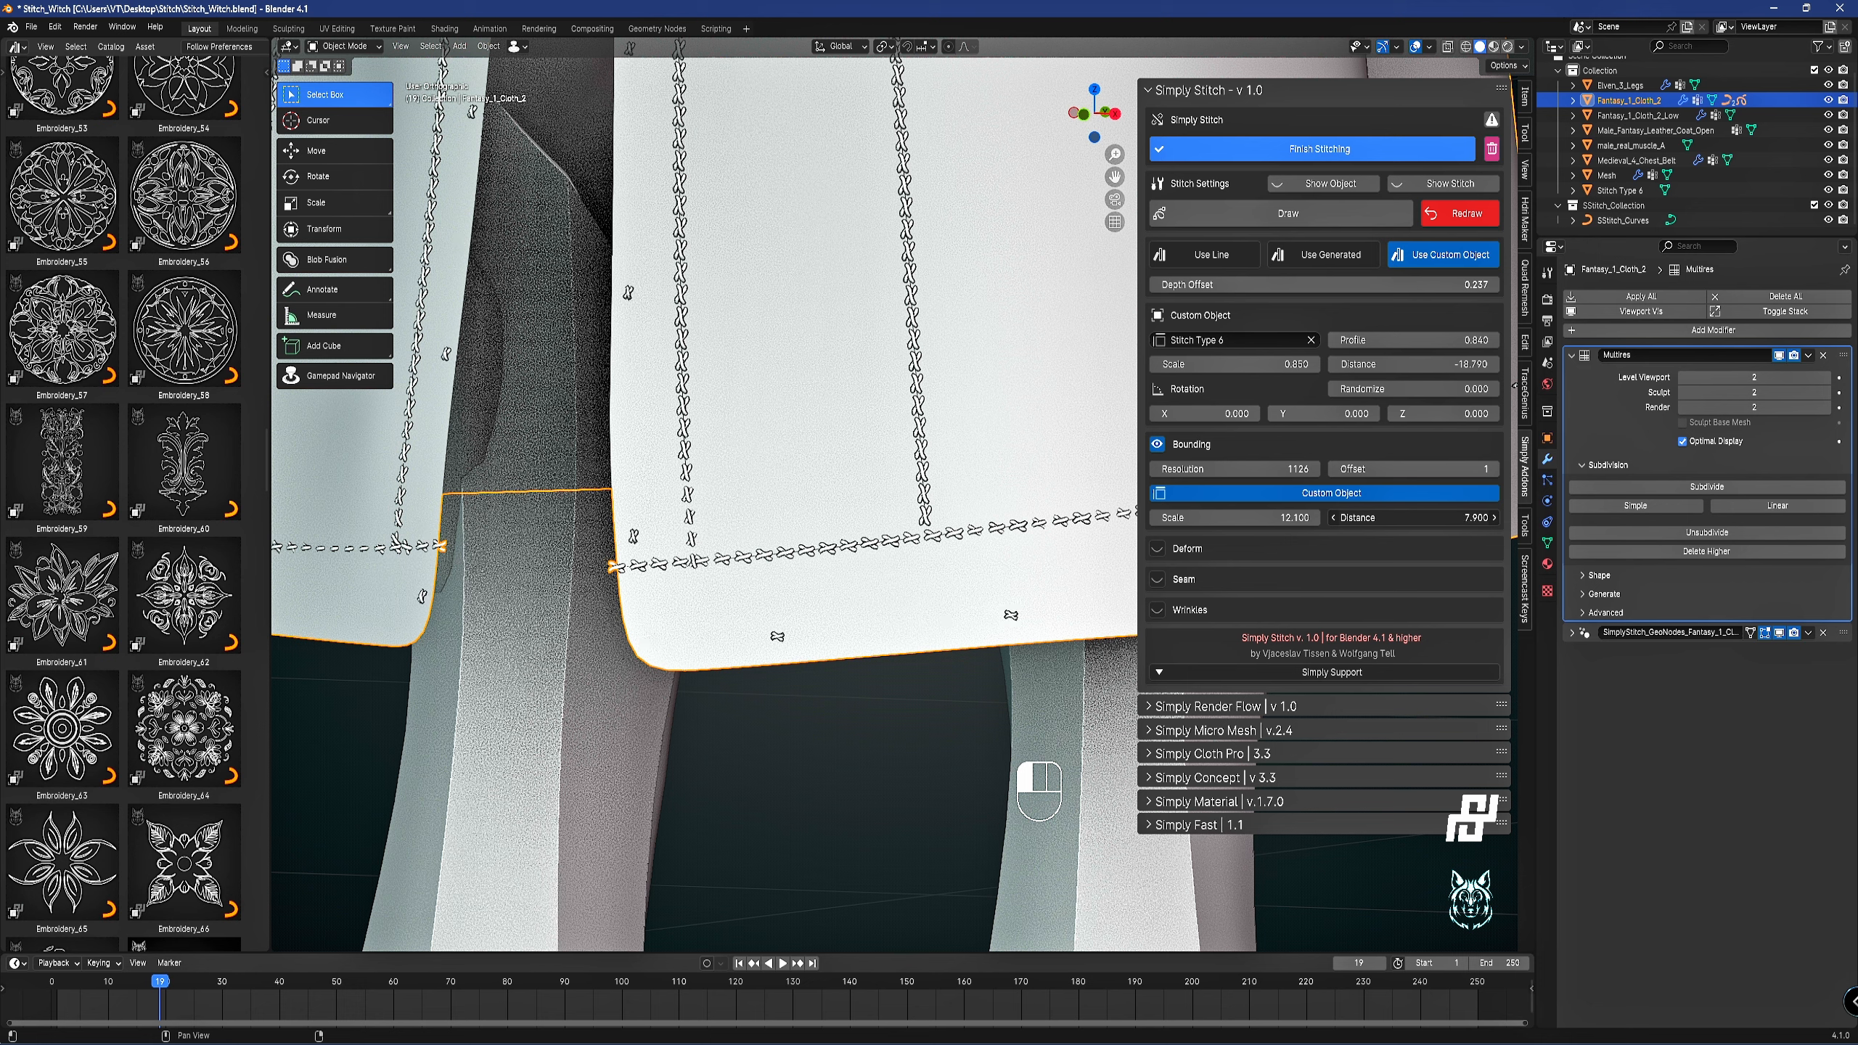
left_click(1431, 520)
type("0")
key("Return")
left_click_drag(1459, 518, 1408, 518, "shift")
scroll(986, 447, "down", 5)
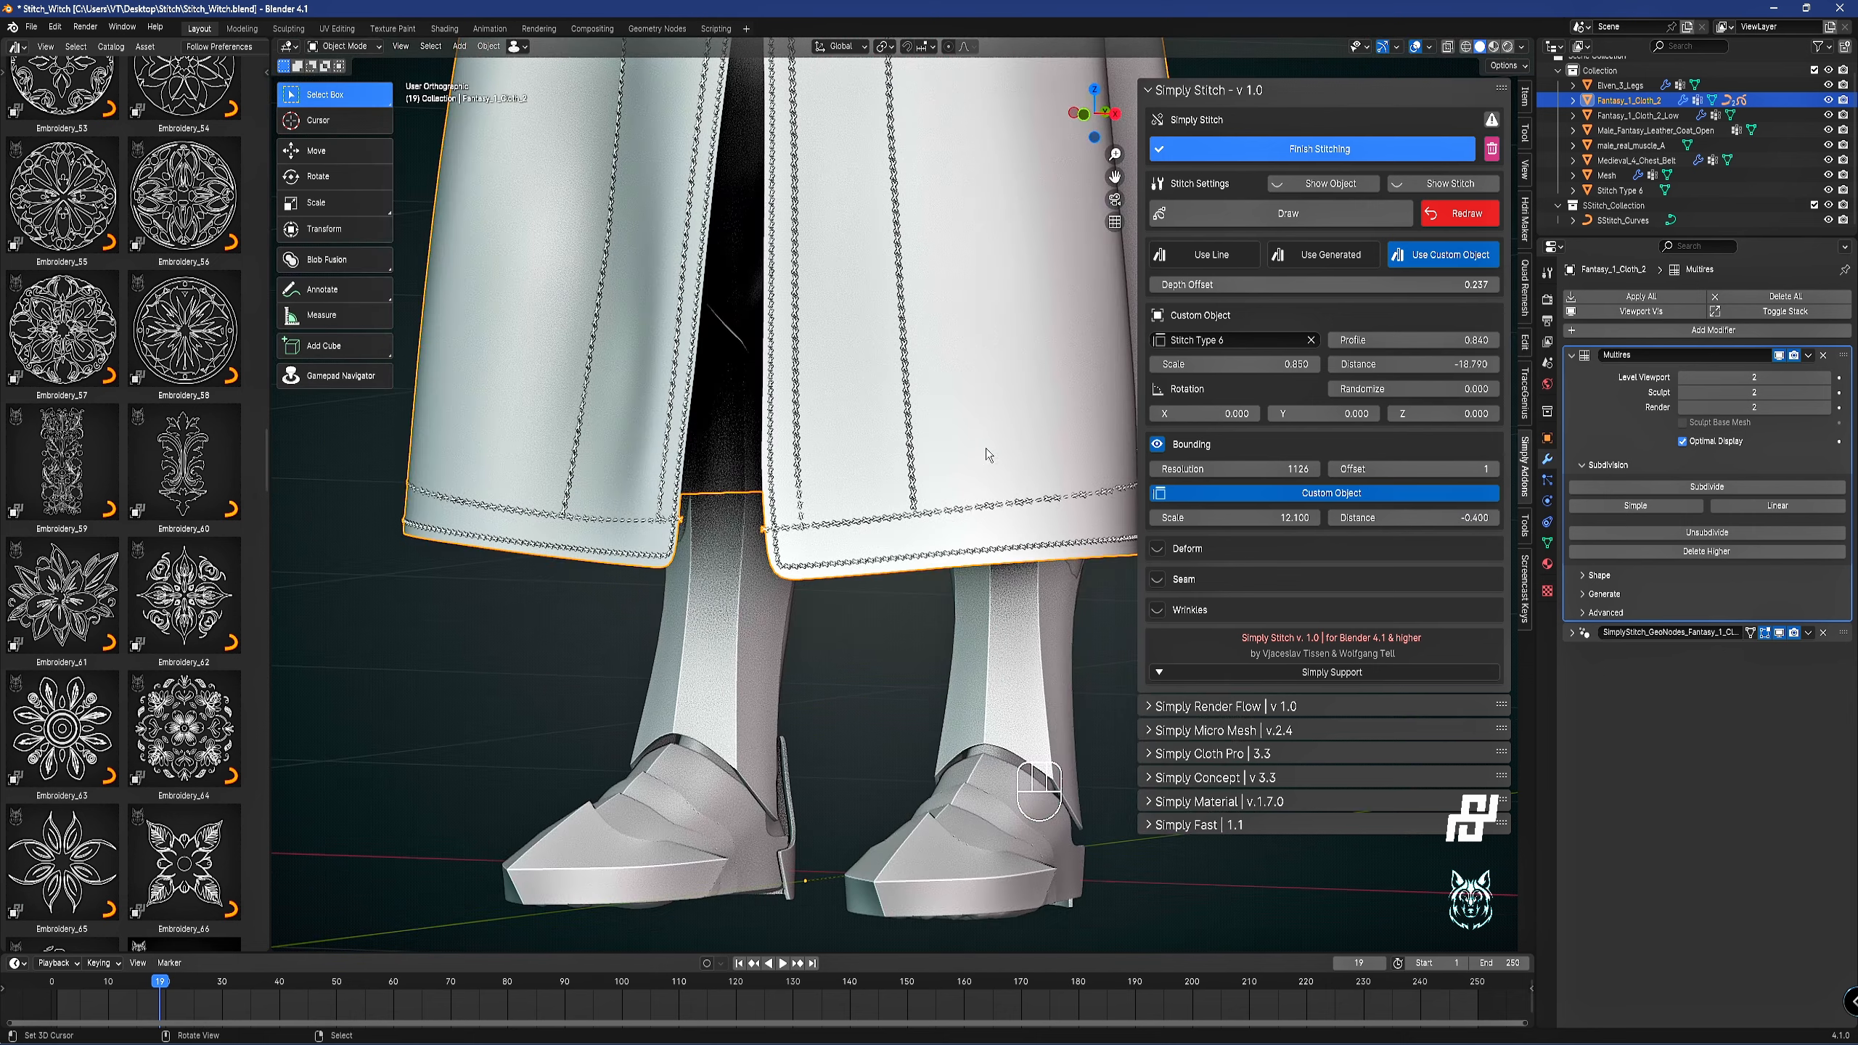
Widen the 3D viewport by narrowing the outliner and properties area, keeping the Simply Addons panels shown.
middle_click_drag(1001, 384, 960, 504, "shift")
scroll(976, 541, "down", 2)
middle_click_drag(964, 446, 967, 535, "shift")
left_click(1526, 388)
left_click_drag(1536, 586, 1684, 592)
left_click(1677, 592)
left_click(1678, 480)
Review the border stitching around the skirt and enable Deform for the stitches.
middle_click_drag(943, 262, 1036, 389, "shift")
scroll(1017, 475, "down", 3)
middle_click_drag(963, 660, 1083, 511, "shift")
scroll(1082, 511, "up", 5)
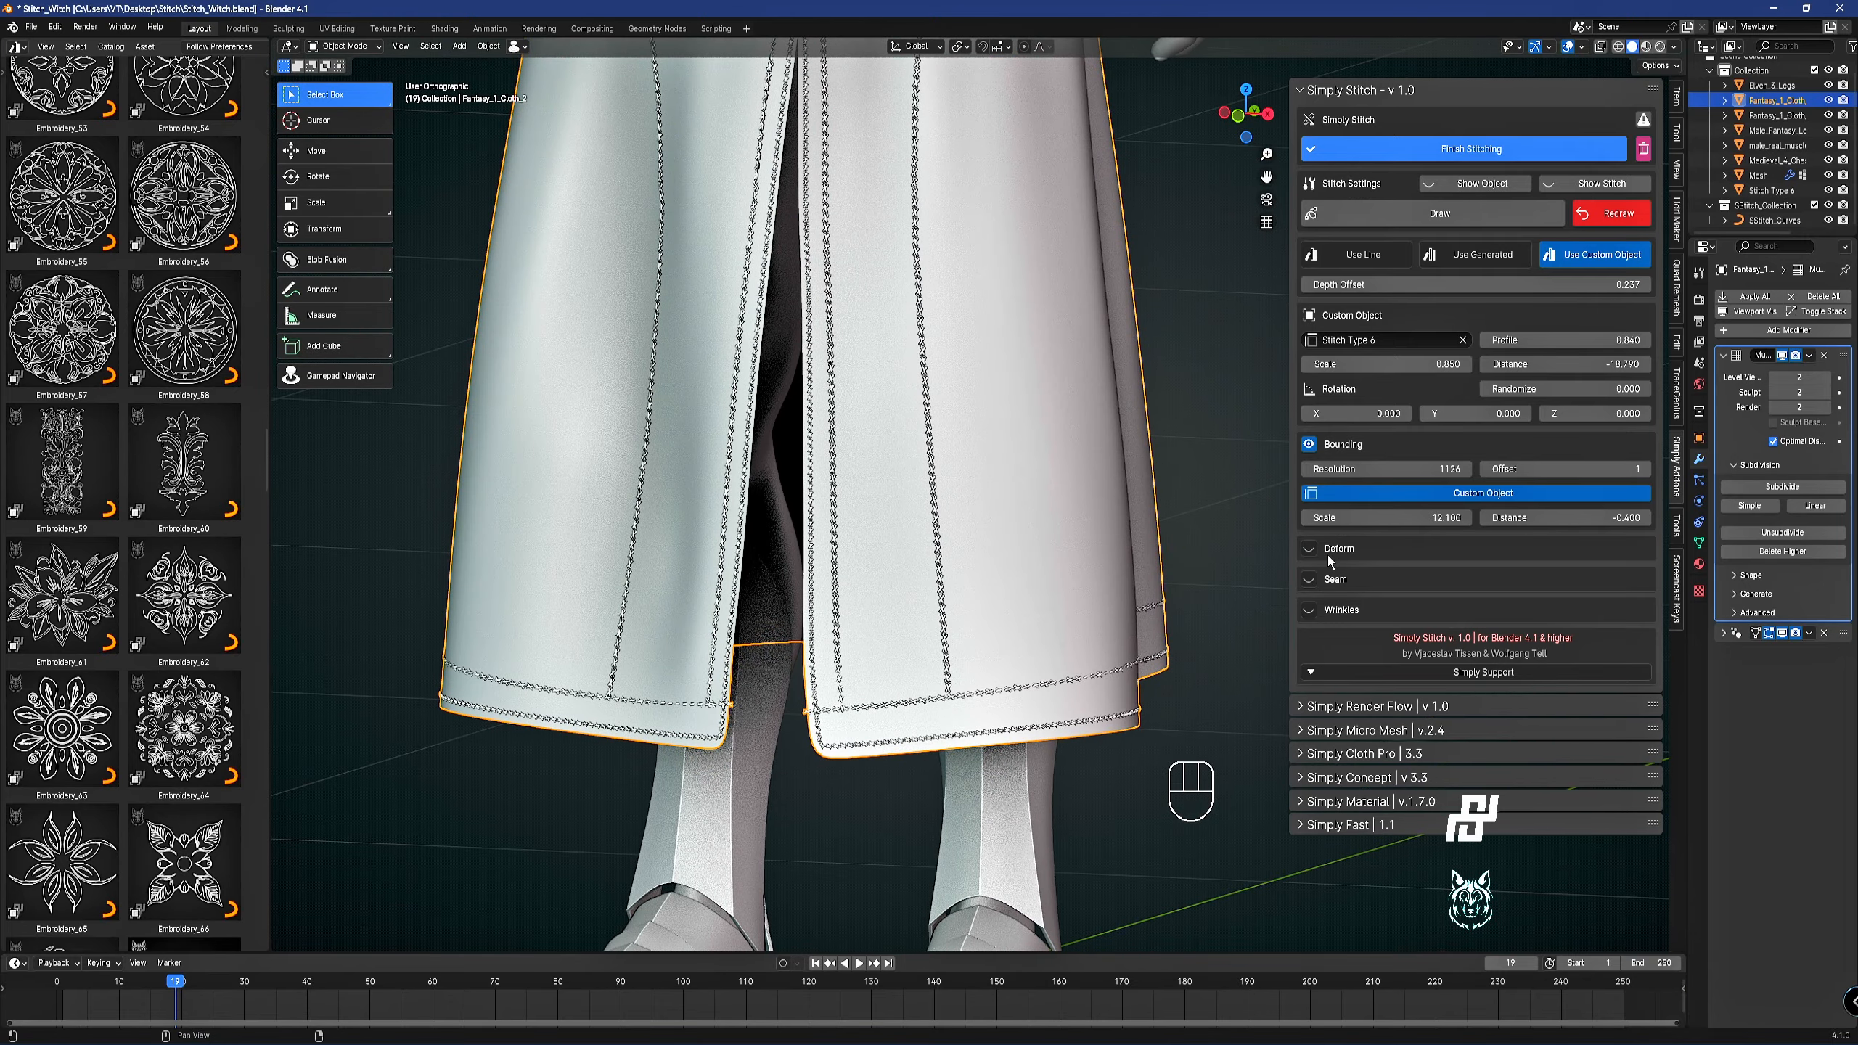
scroll(914, 410, "down", 2)
middle_click_drag(910, 403, 910, 517, "shift")
middle_click_drag(1043, 340, 1003, 328)
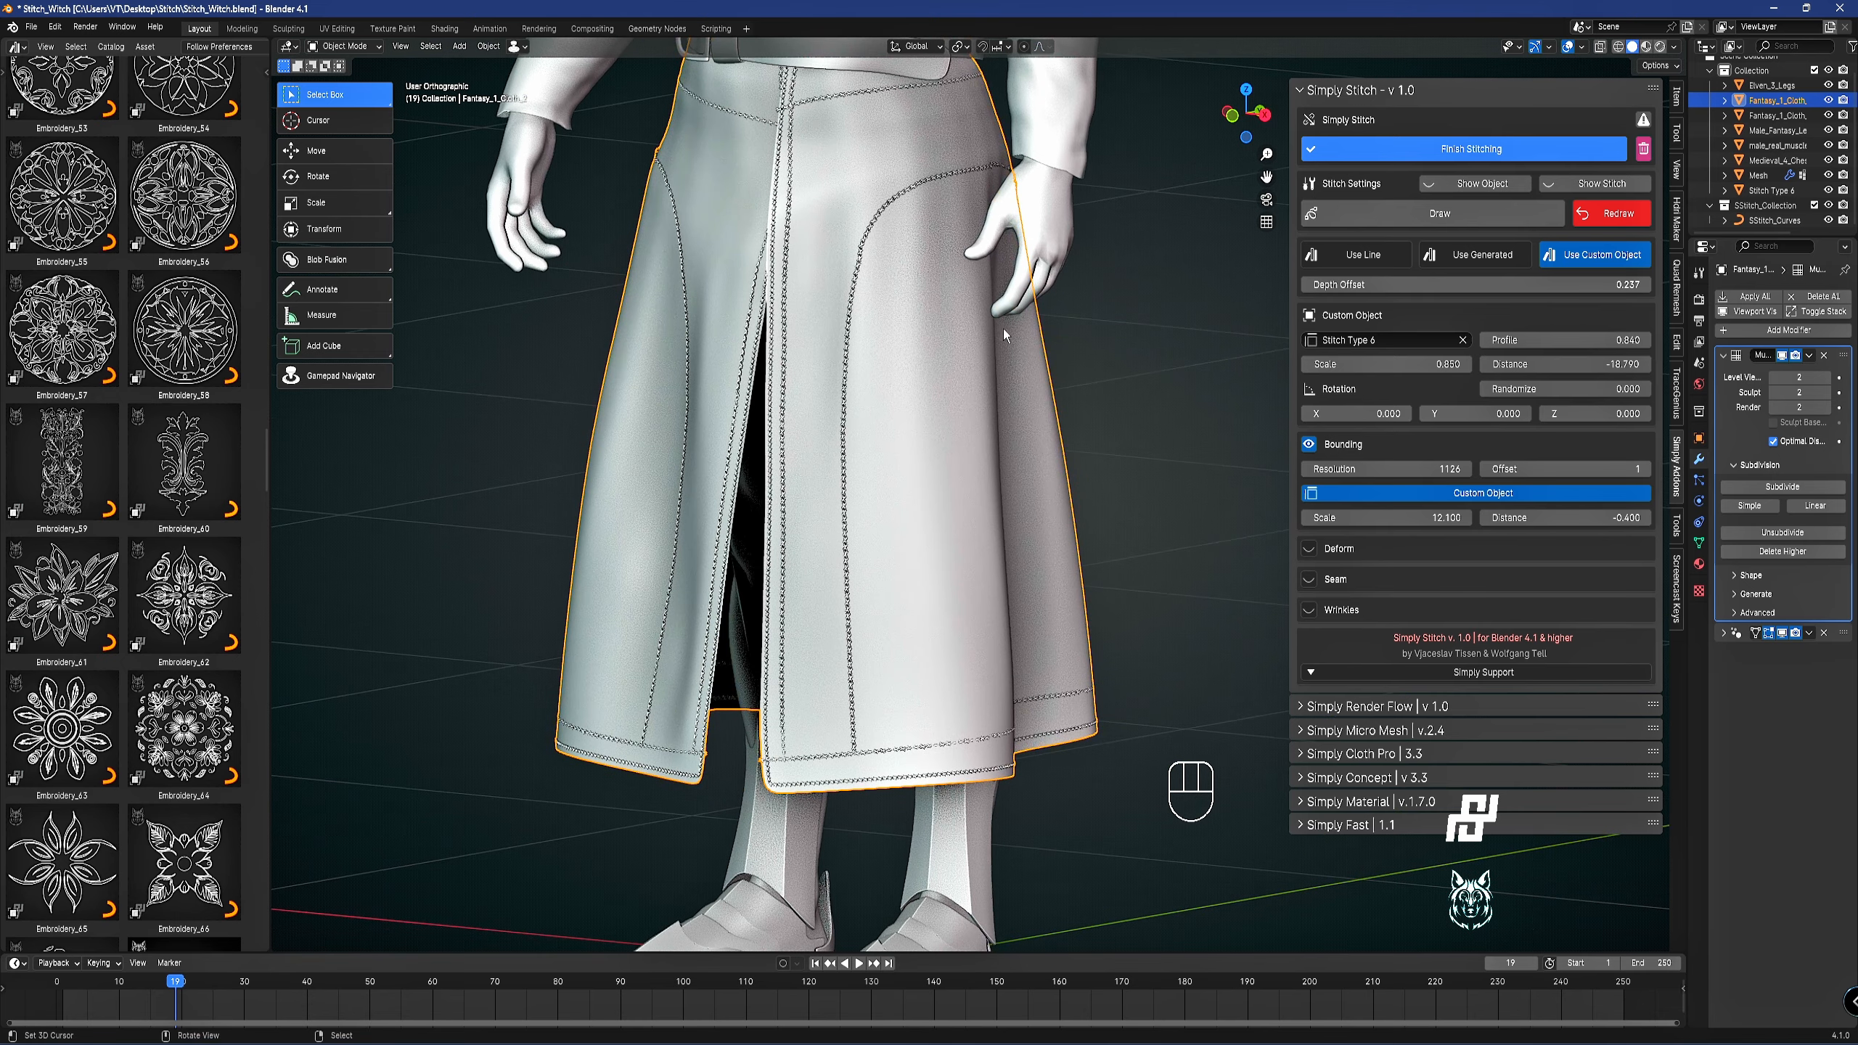
left_click(1309, 549)
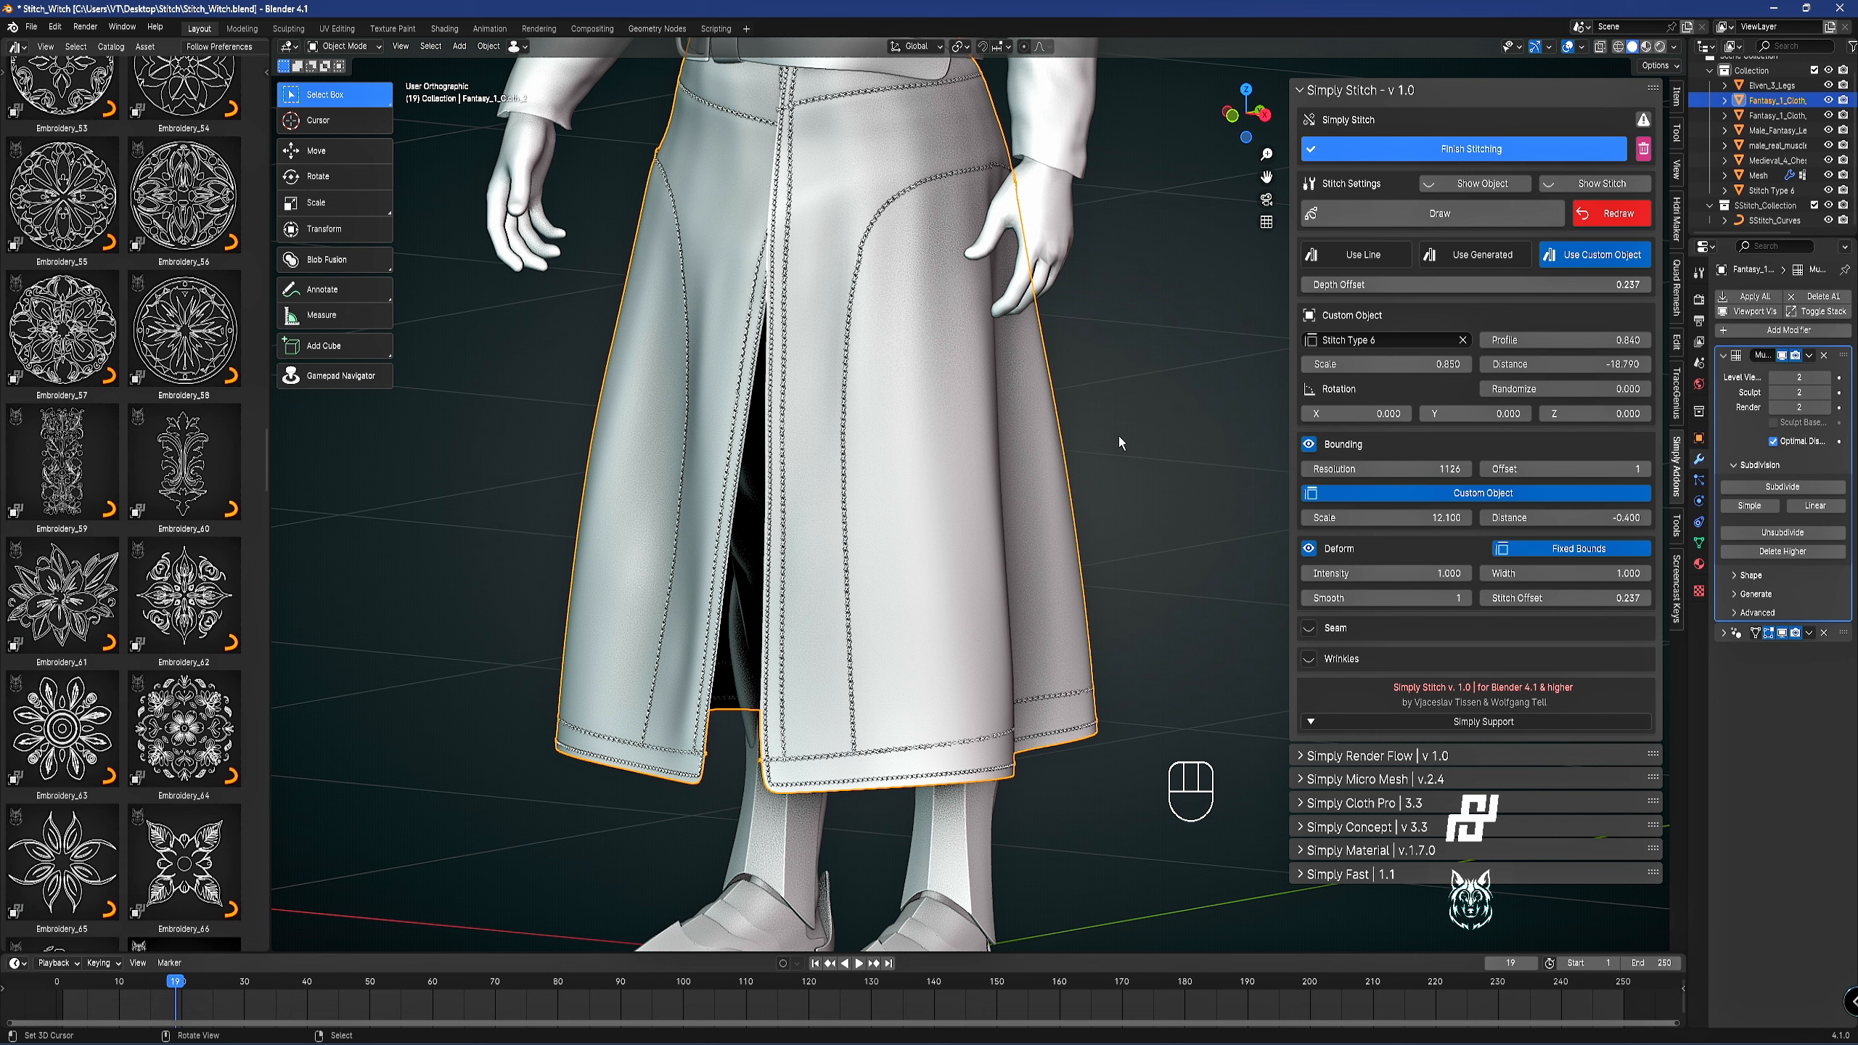
Enlarge the viewport by hiding the toolbar and set the Deform intensity to 8.19.
middle_click_drag(941, 385, 955, 489, "shift")
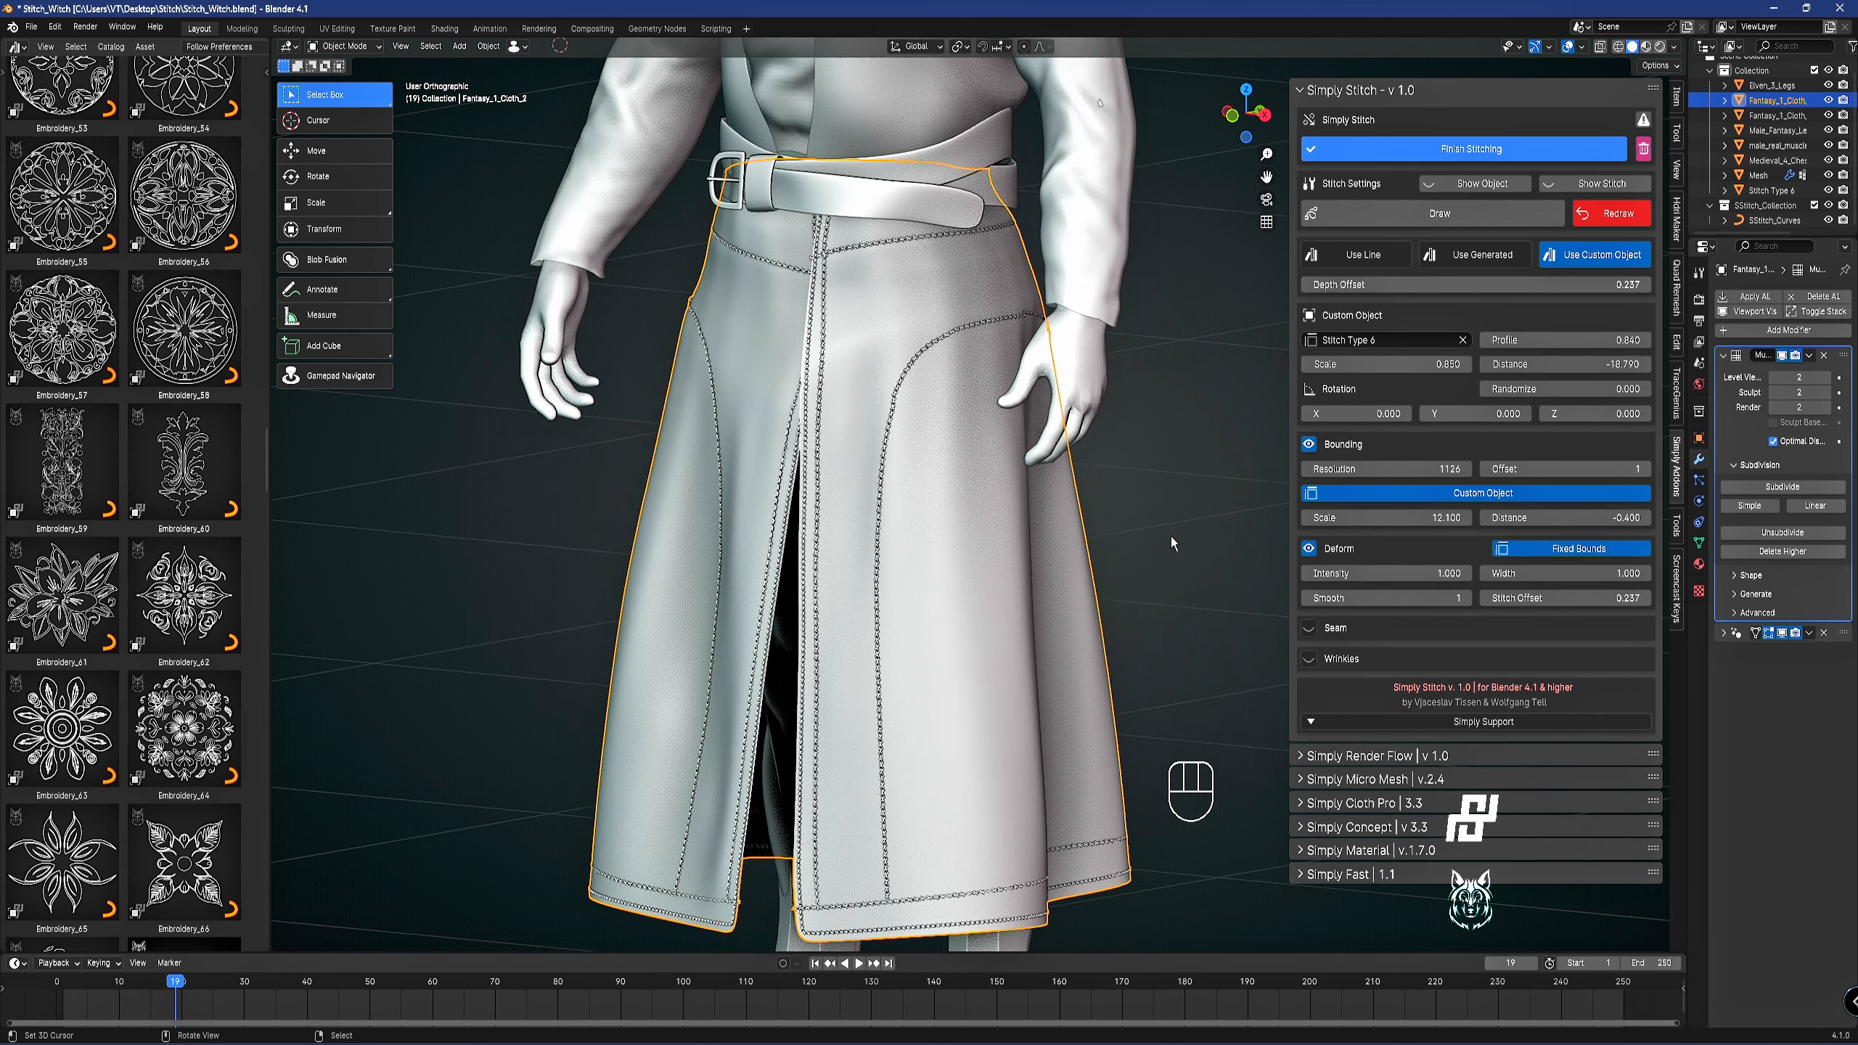
middle_click_drag(1170, 537, 1005, 464, "ctrl")
key("t")
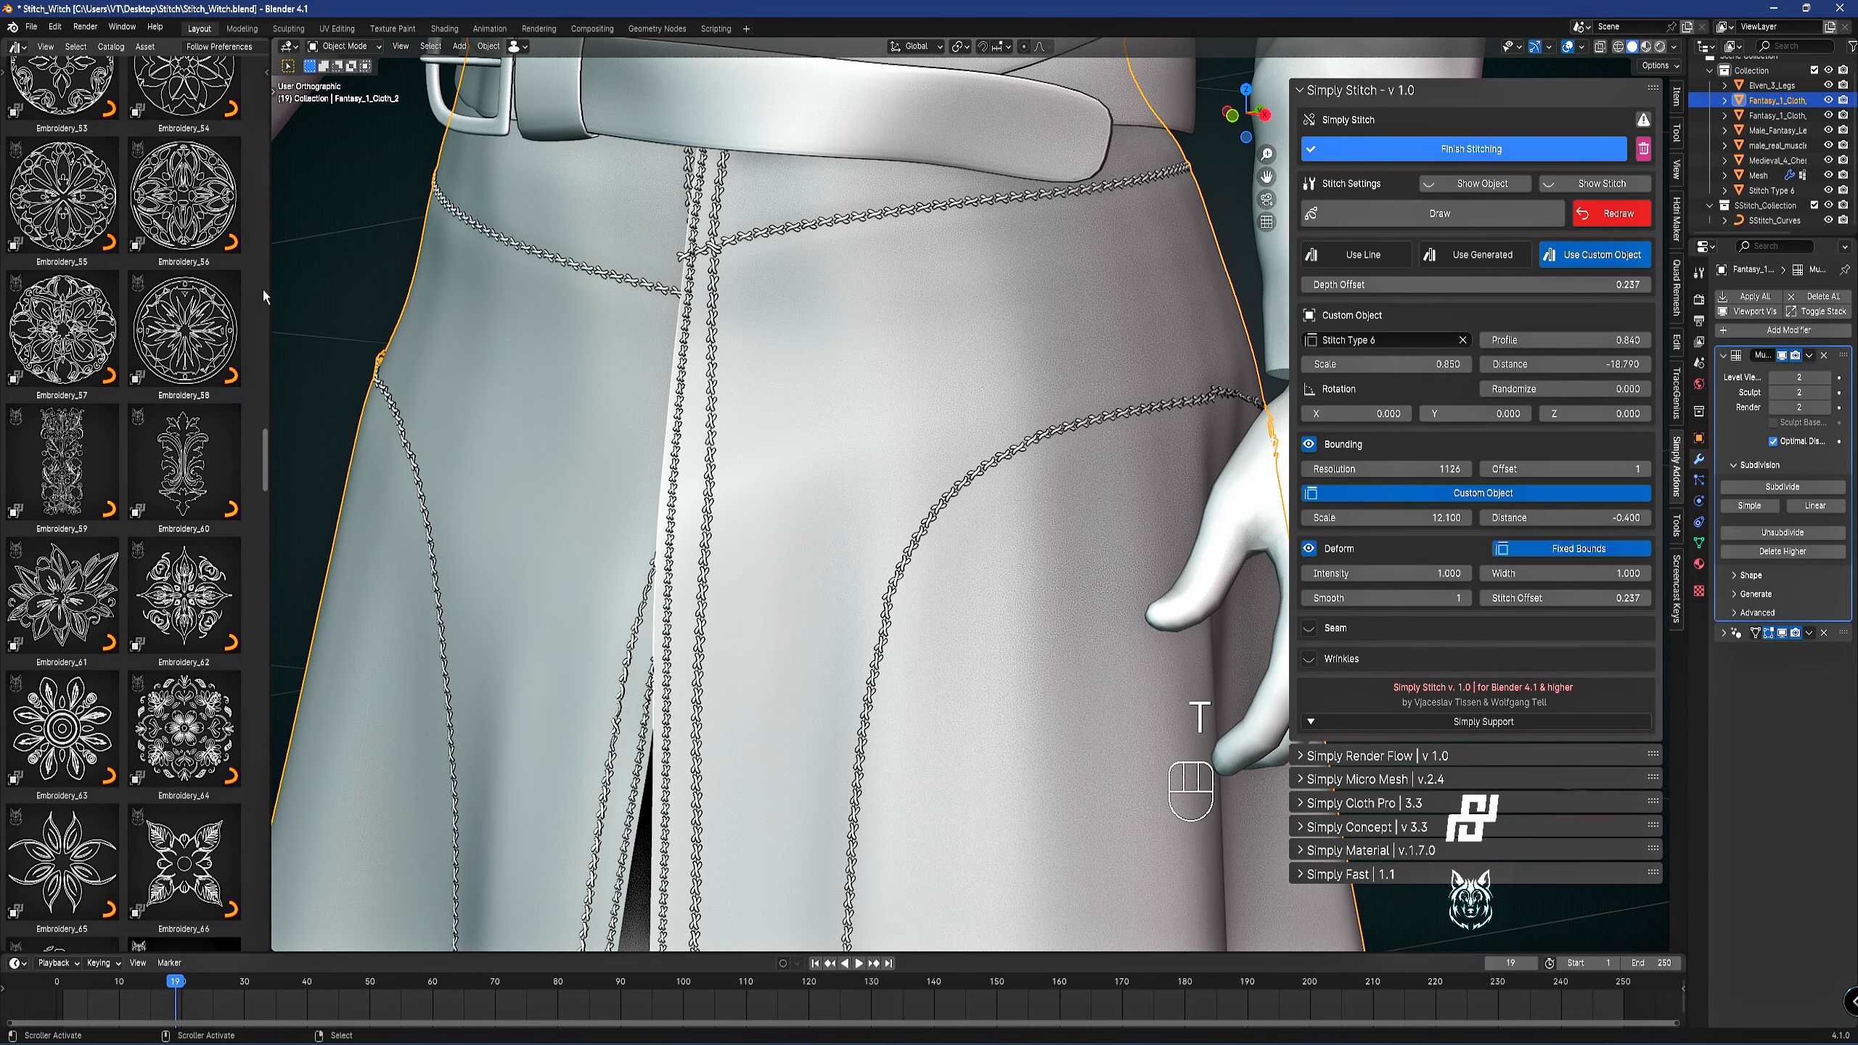
left_click_drag(266, 290, 247, 296)
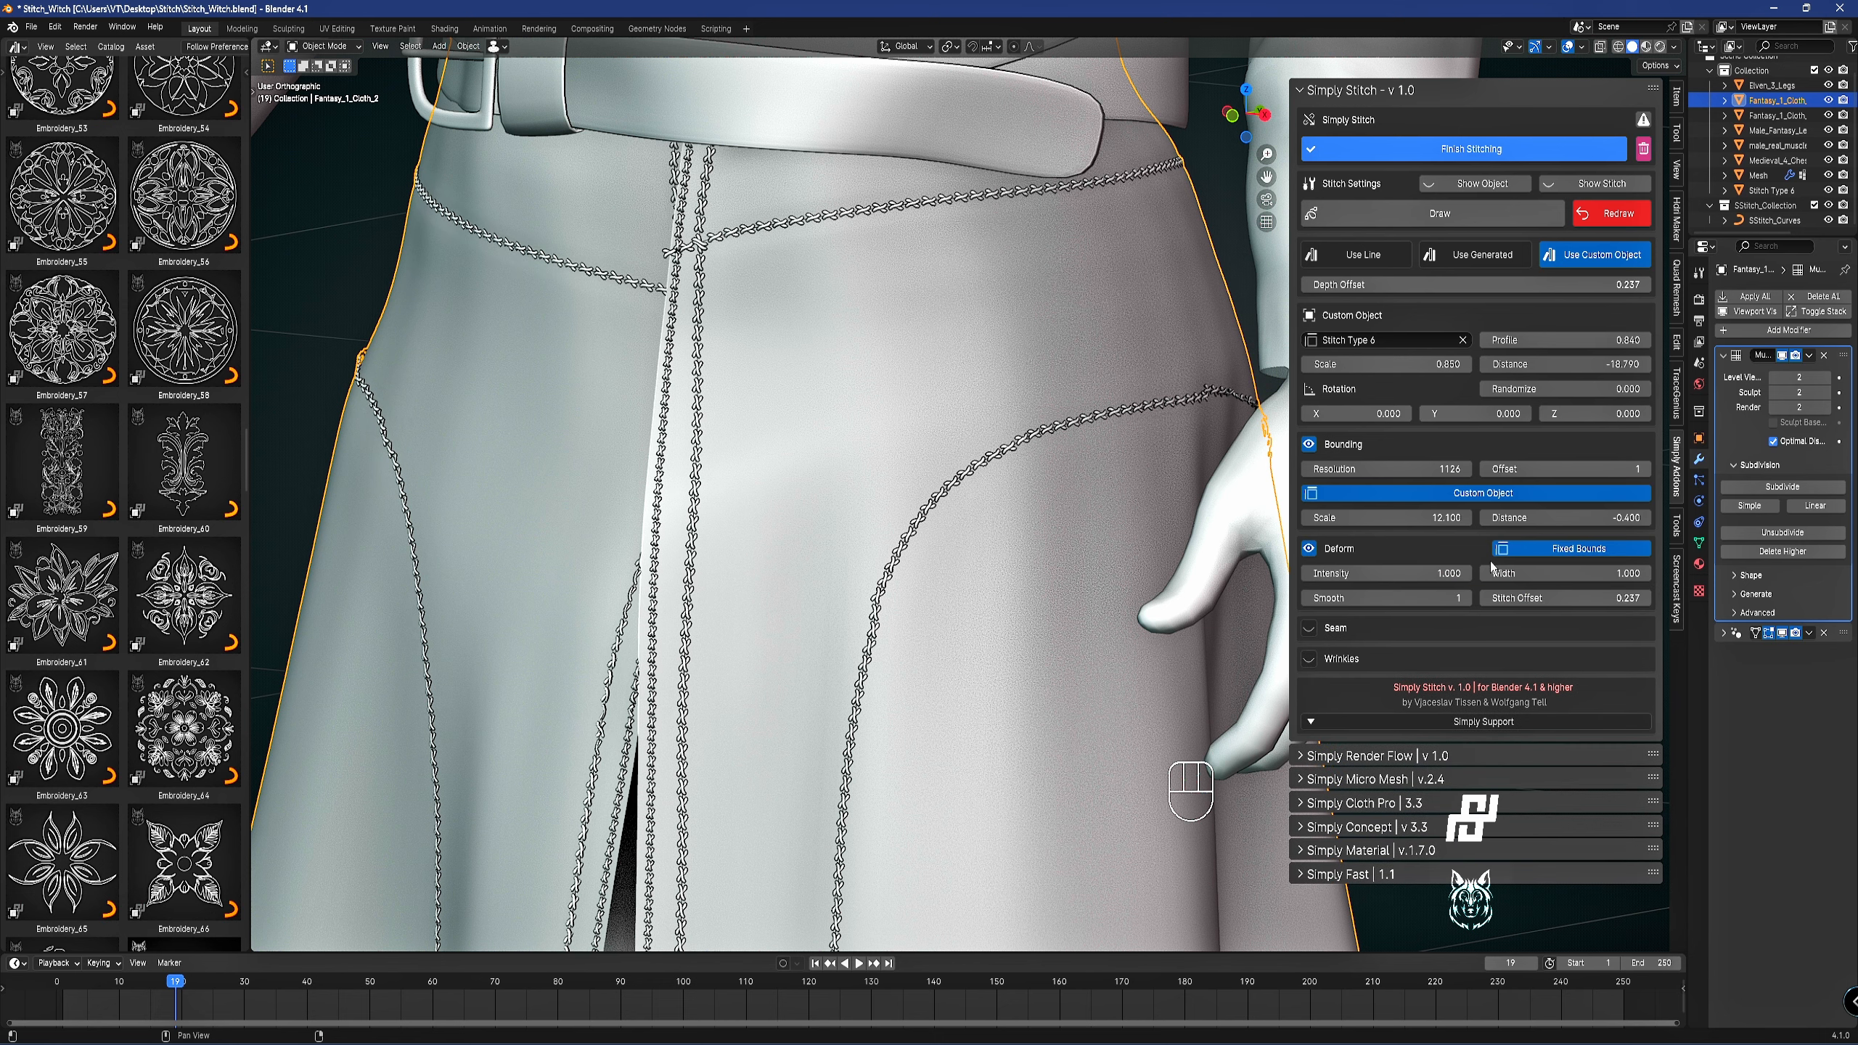
left_click_drag(1429, 574, 1461, 574, "shift")
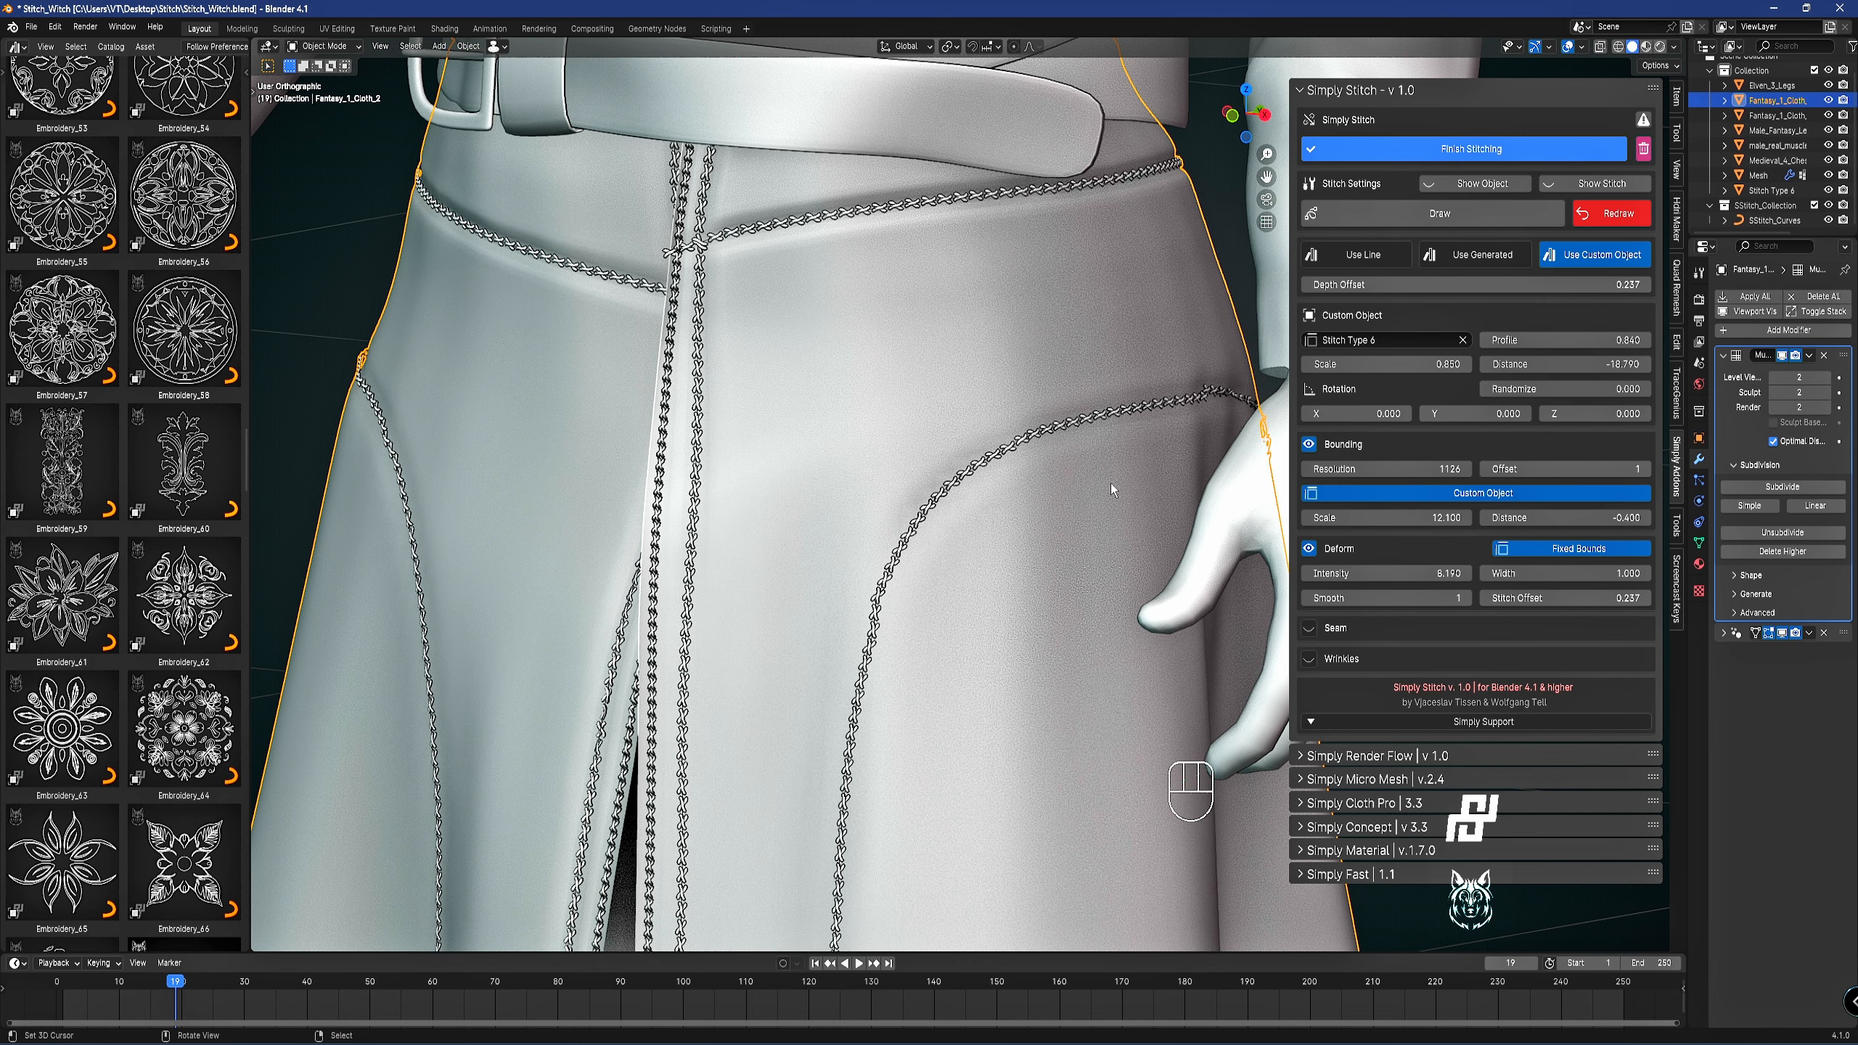
Compare the skirt's seam and waist stitching from several angles with Deform turned off and back on.
scroll(1111, 484, "down", 7)
middle_click_drag(1091, 587, 1083, 498, "shift")
middle_click_drag(1083, 498, 856, 500)
scroll(857, 500, "up", 5)
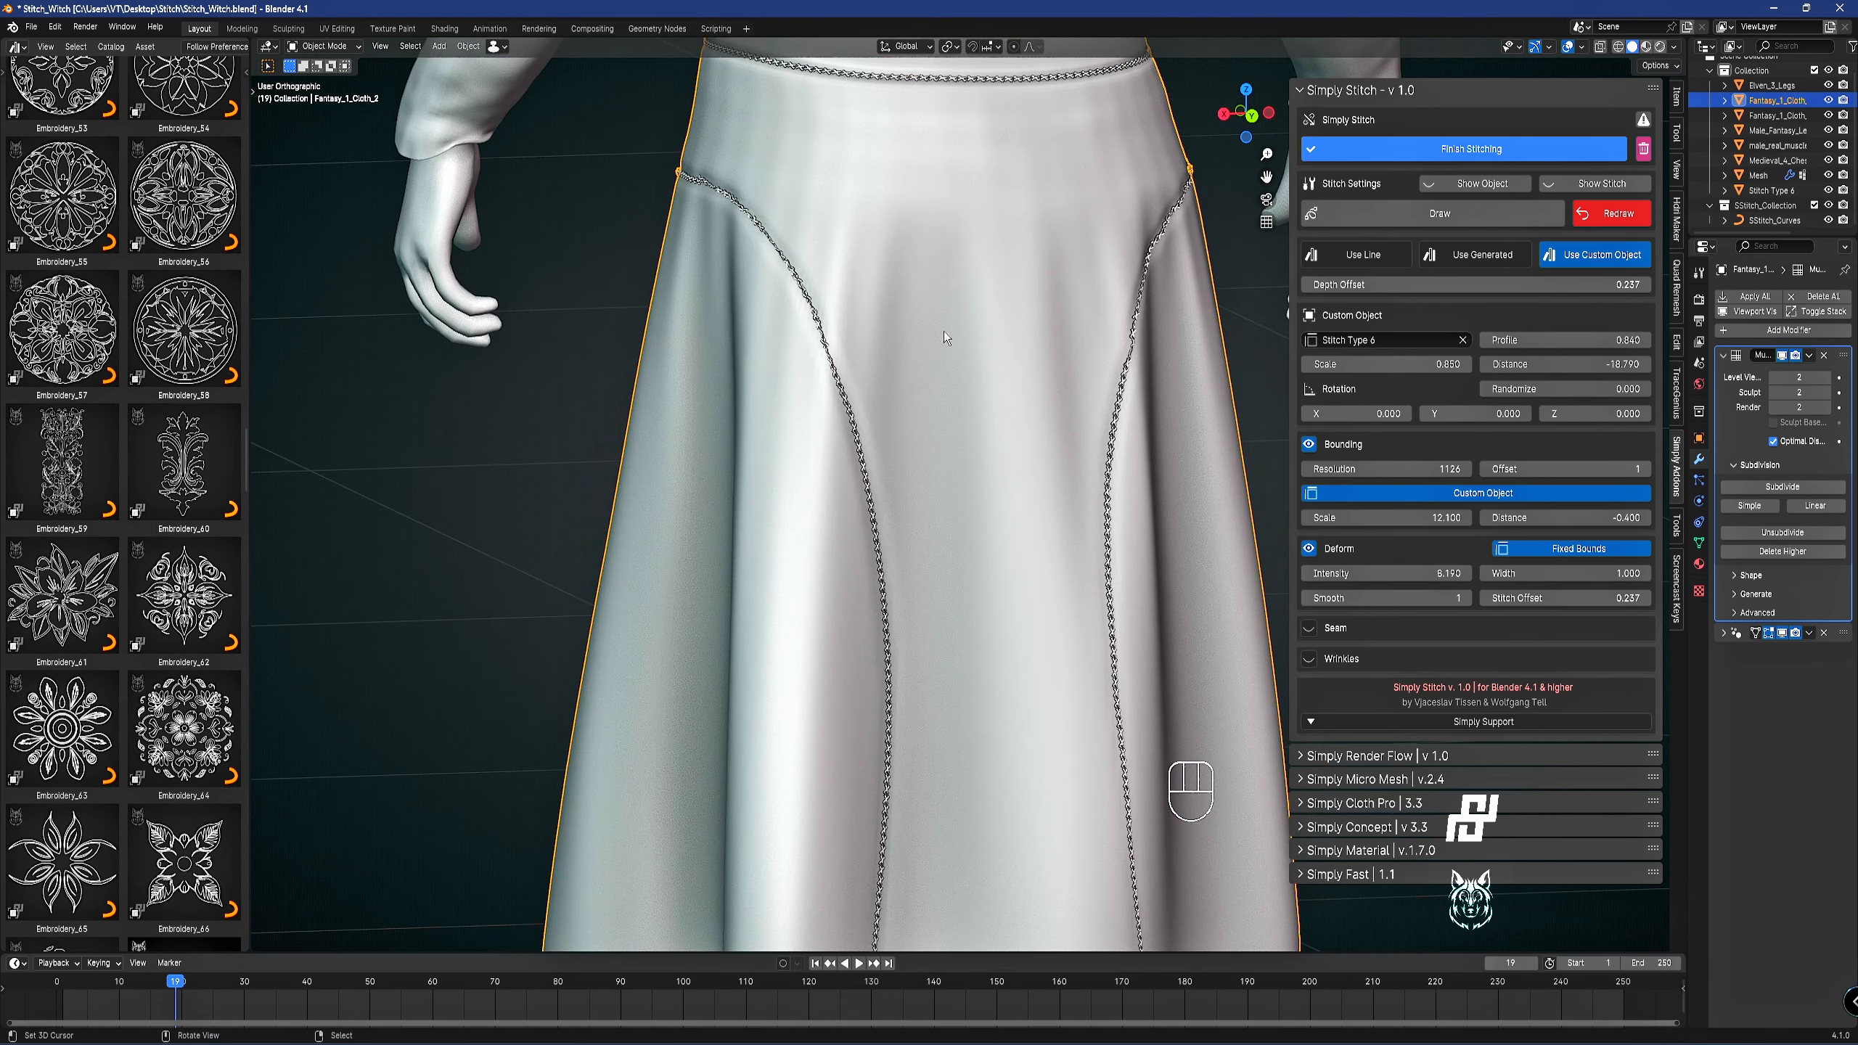
middle_click_drag(944, 331, 863, 571, "shift")
scroll(880, 573, "up", 2)
left_click(1309, 549)
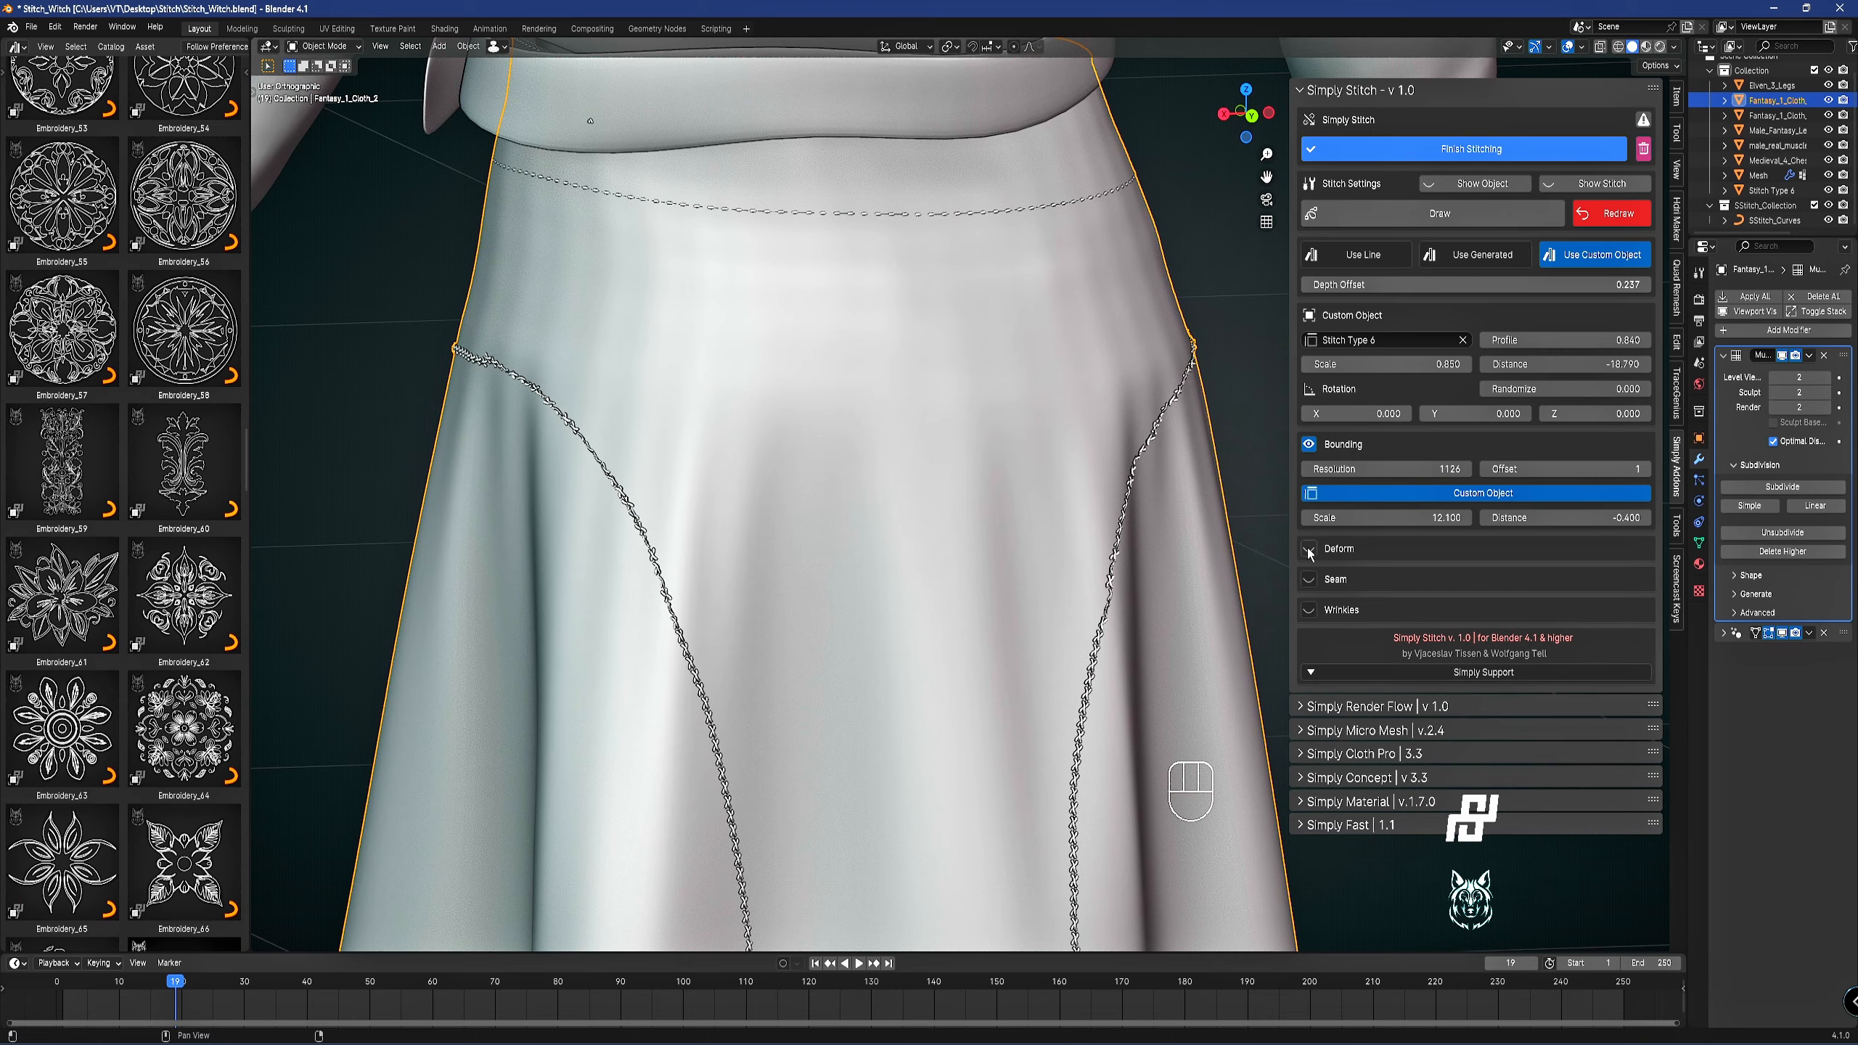
left_click(1309, 549)
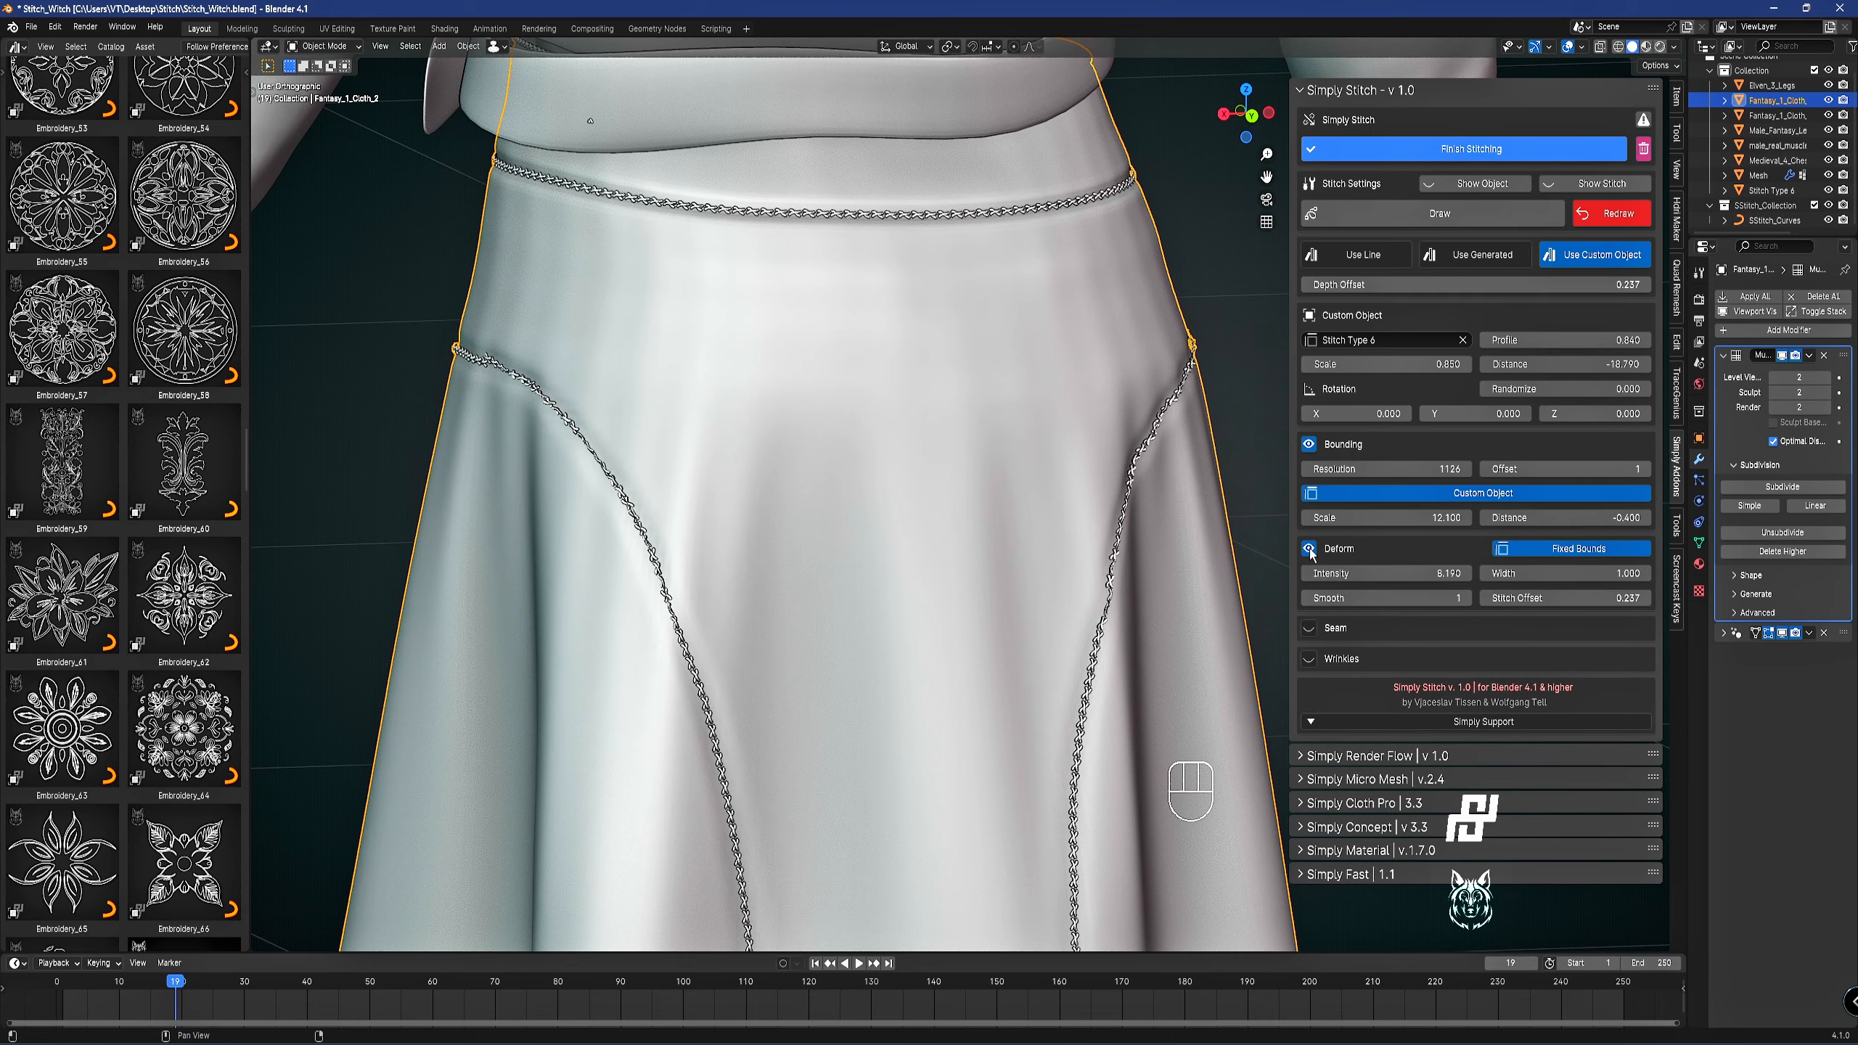
scroll(1038, 493, "down", 2)
middle_click_drag(874, 480, 1119, 475)
middle_click_drag(1059, 557, 990, 425, "shift")
scroll(990, 426, "down", 4)
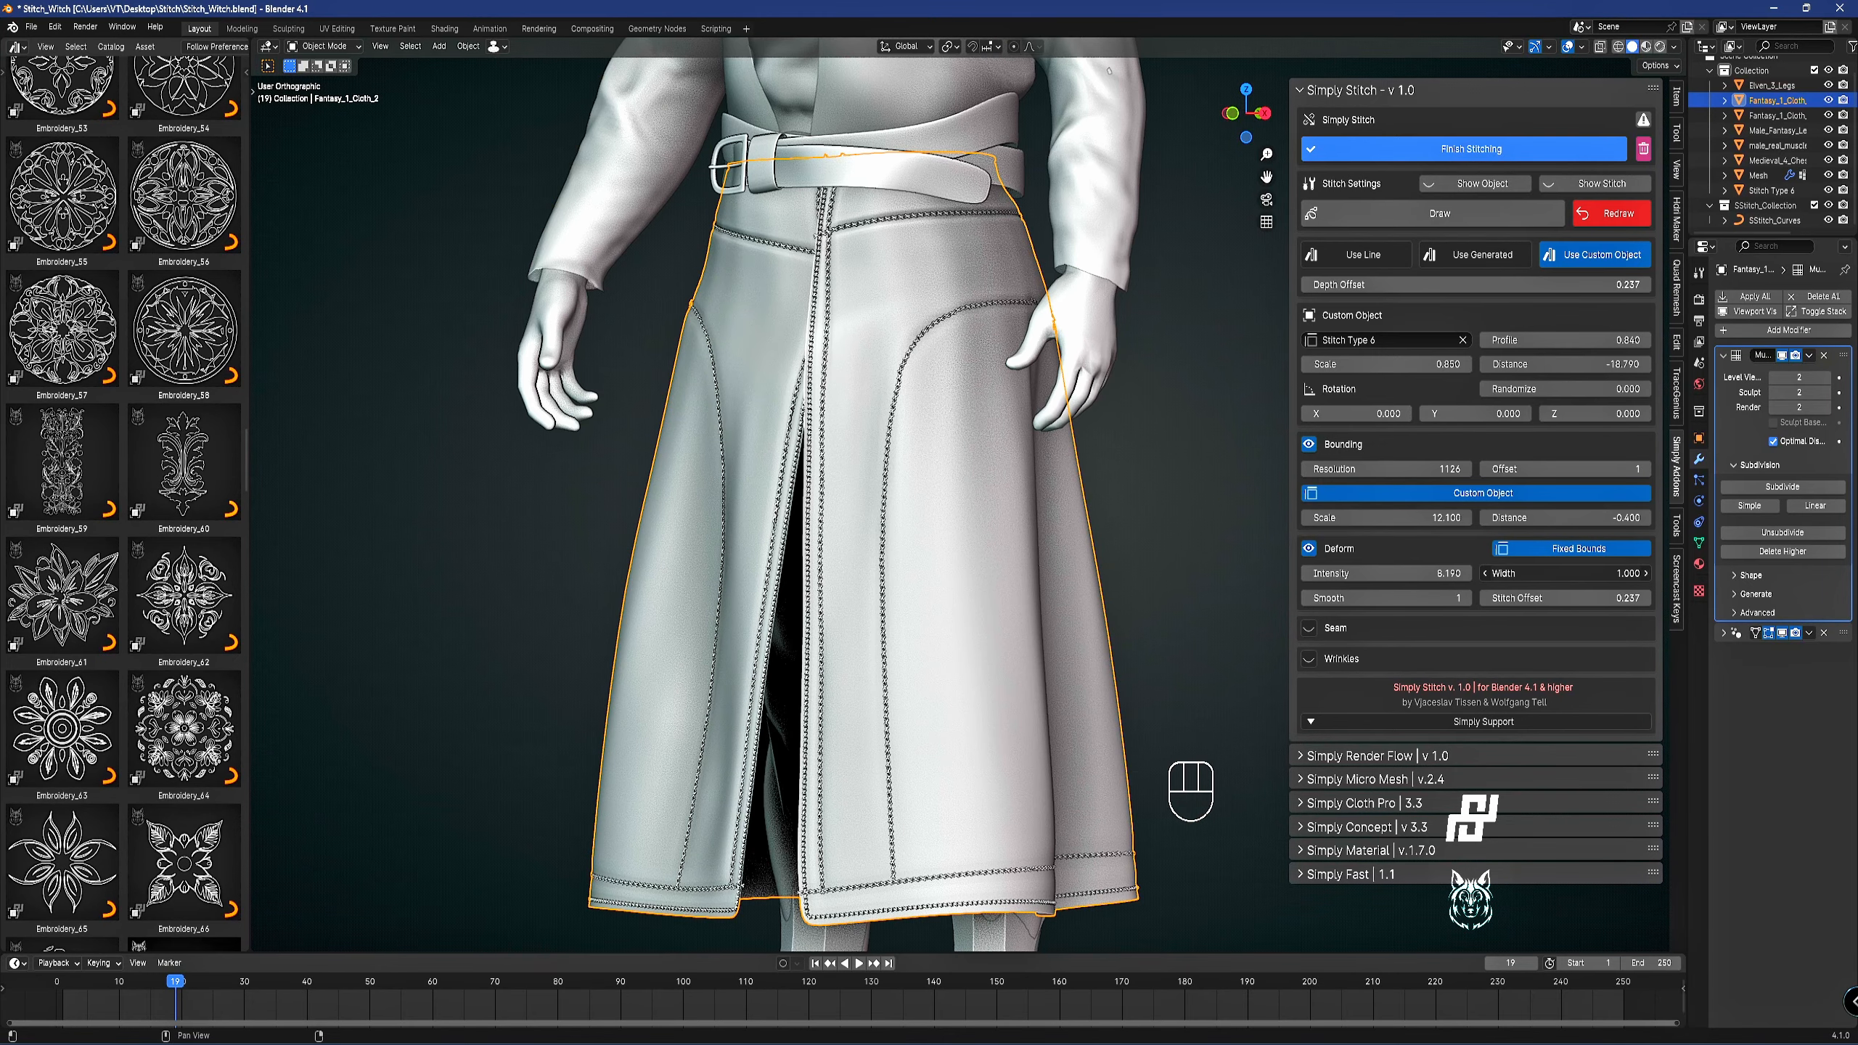
Try a softer, wider Deform with Width 2.3, Smooth 11 and Intensity 10.82.
left_click_drag(1565, 574, 1453, 598)
middle_click_drag(870, 297, 830, 570, "shift")
scroll(831, 570, "up", 4)
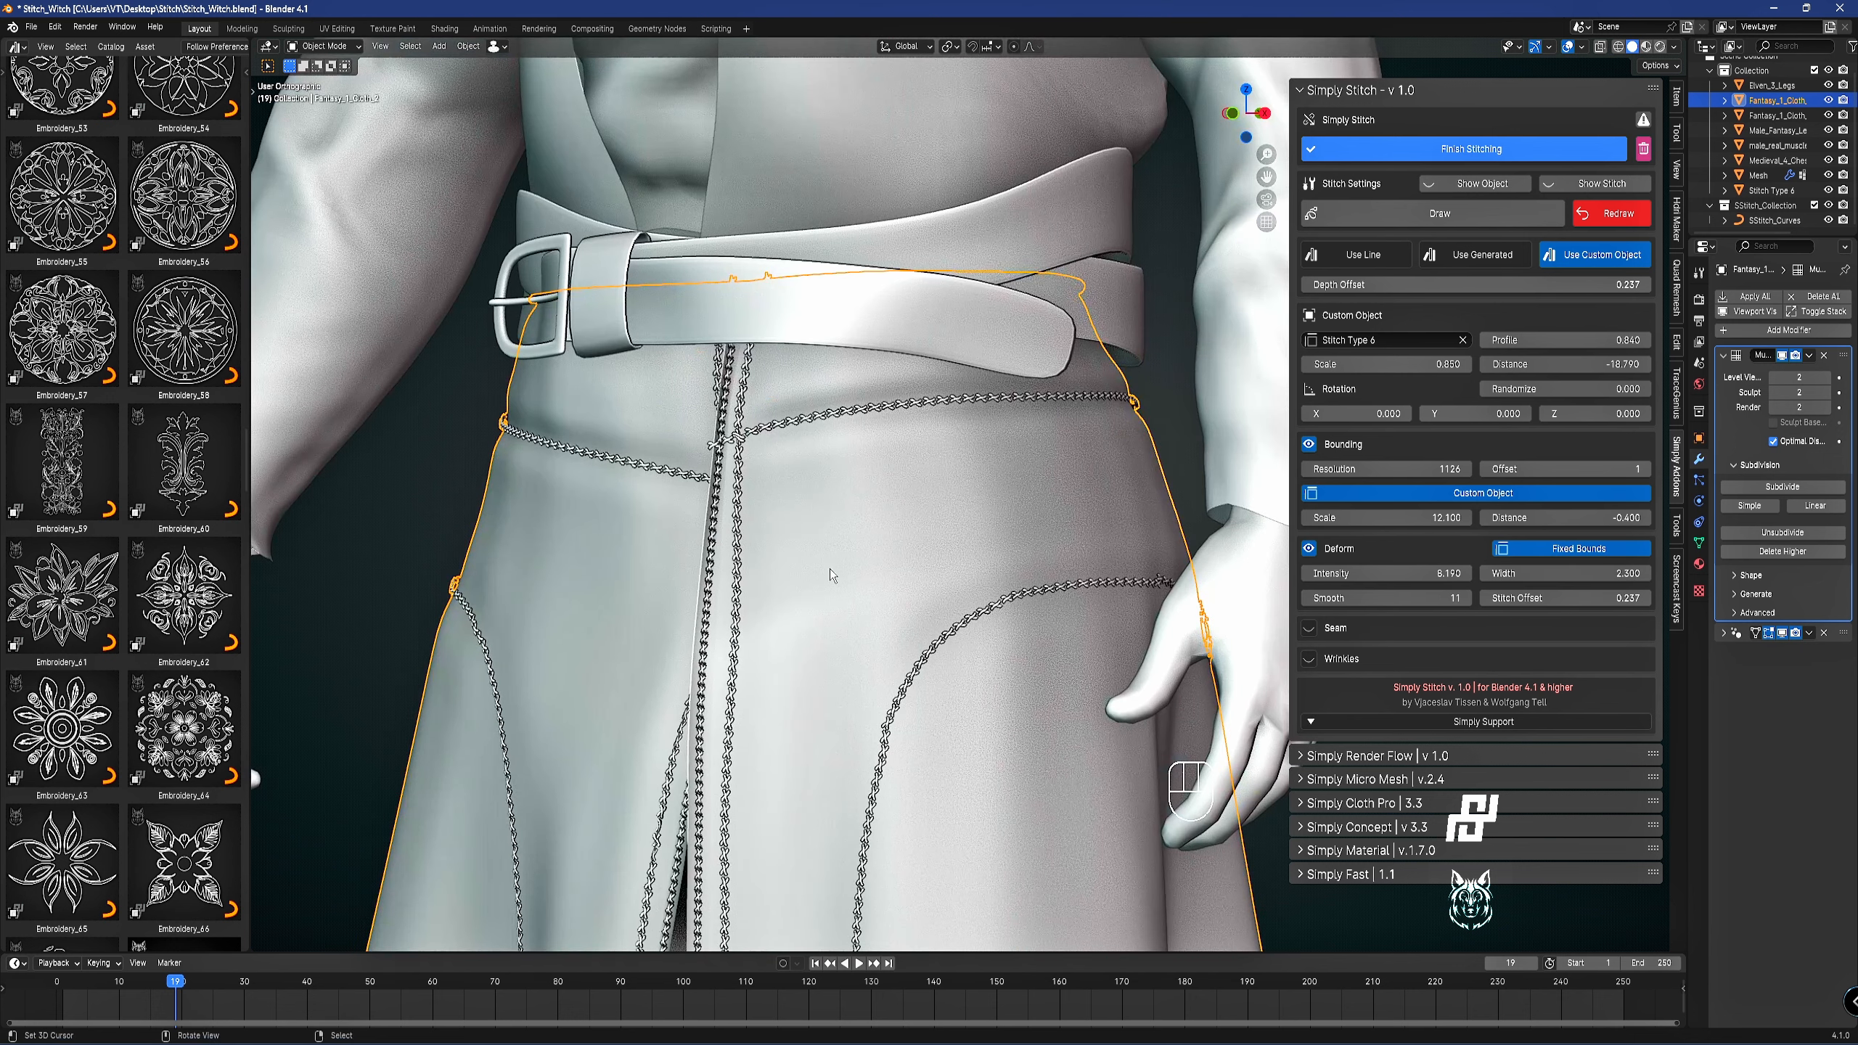
left_click_drag(1419, 573, 1394, 574, "shift")
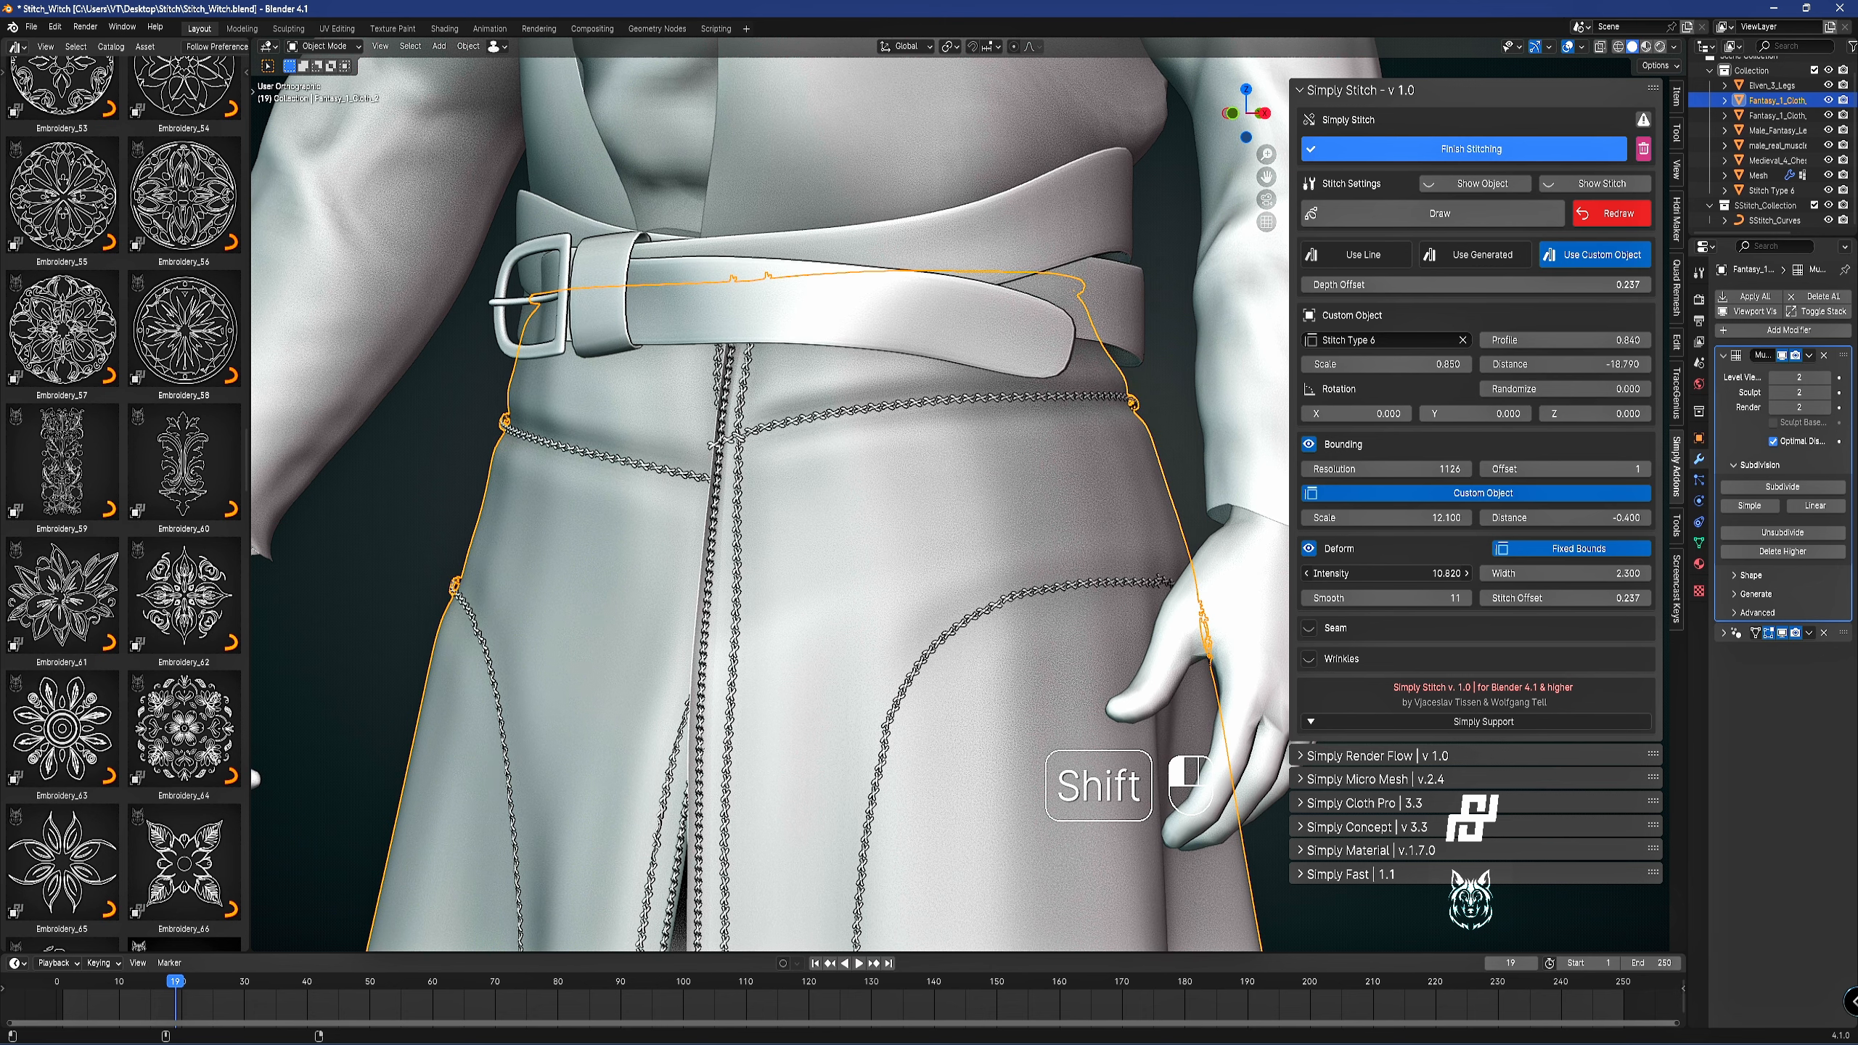
Try a Deform Width of -4.64, followed by an Intensity of -37.78 with Width 1.
left_click_drag(1611, 572, 1566, 572, "shift")
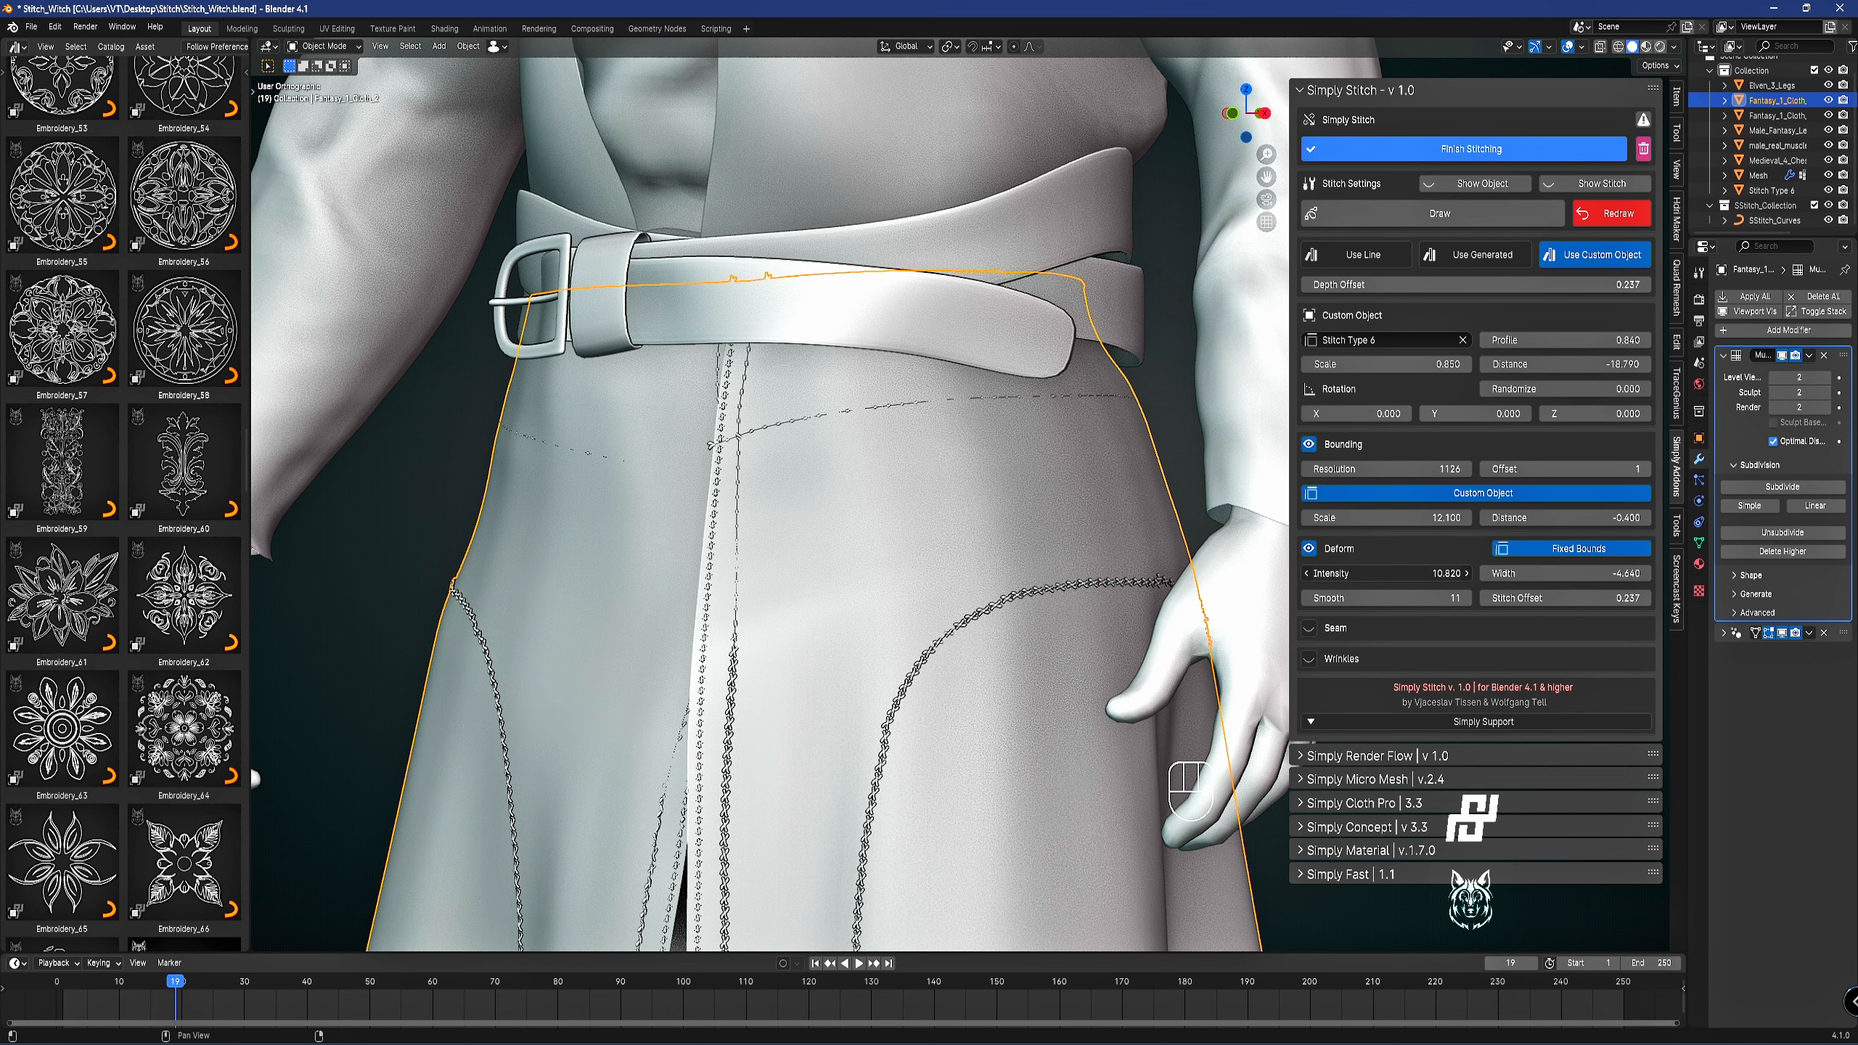
left_click_drag(1376, 573, 1126, 574)
left_click(1573, 570)
key("Return")
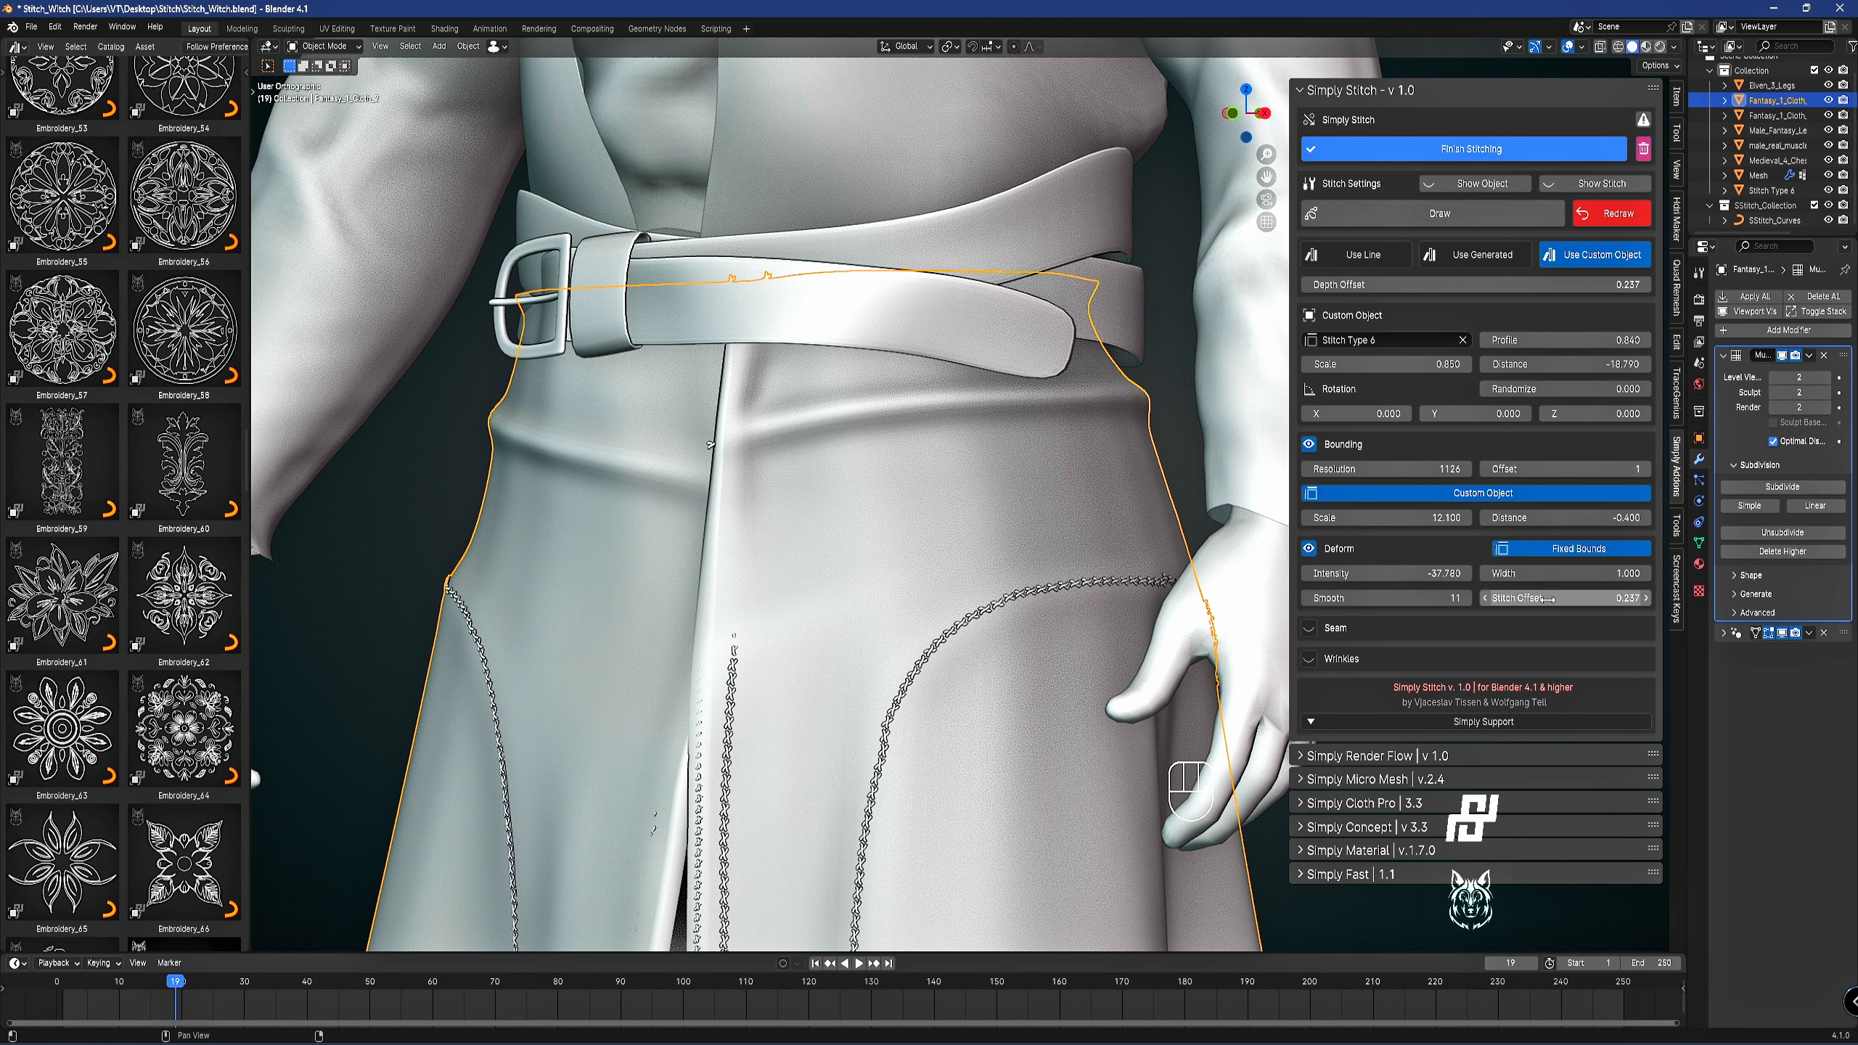
Try a Stitch Offset of 0.717 and inspect the waist stitching with the viewport overlays hidden.
mouse_move(1546, 598)
left_mouse_down("shift")
mouse_move(1507, 599)
mouse_move(1602, 599)
mouse_move(1580, 598)
left_mouse_up("shift")
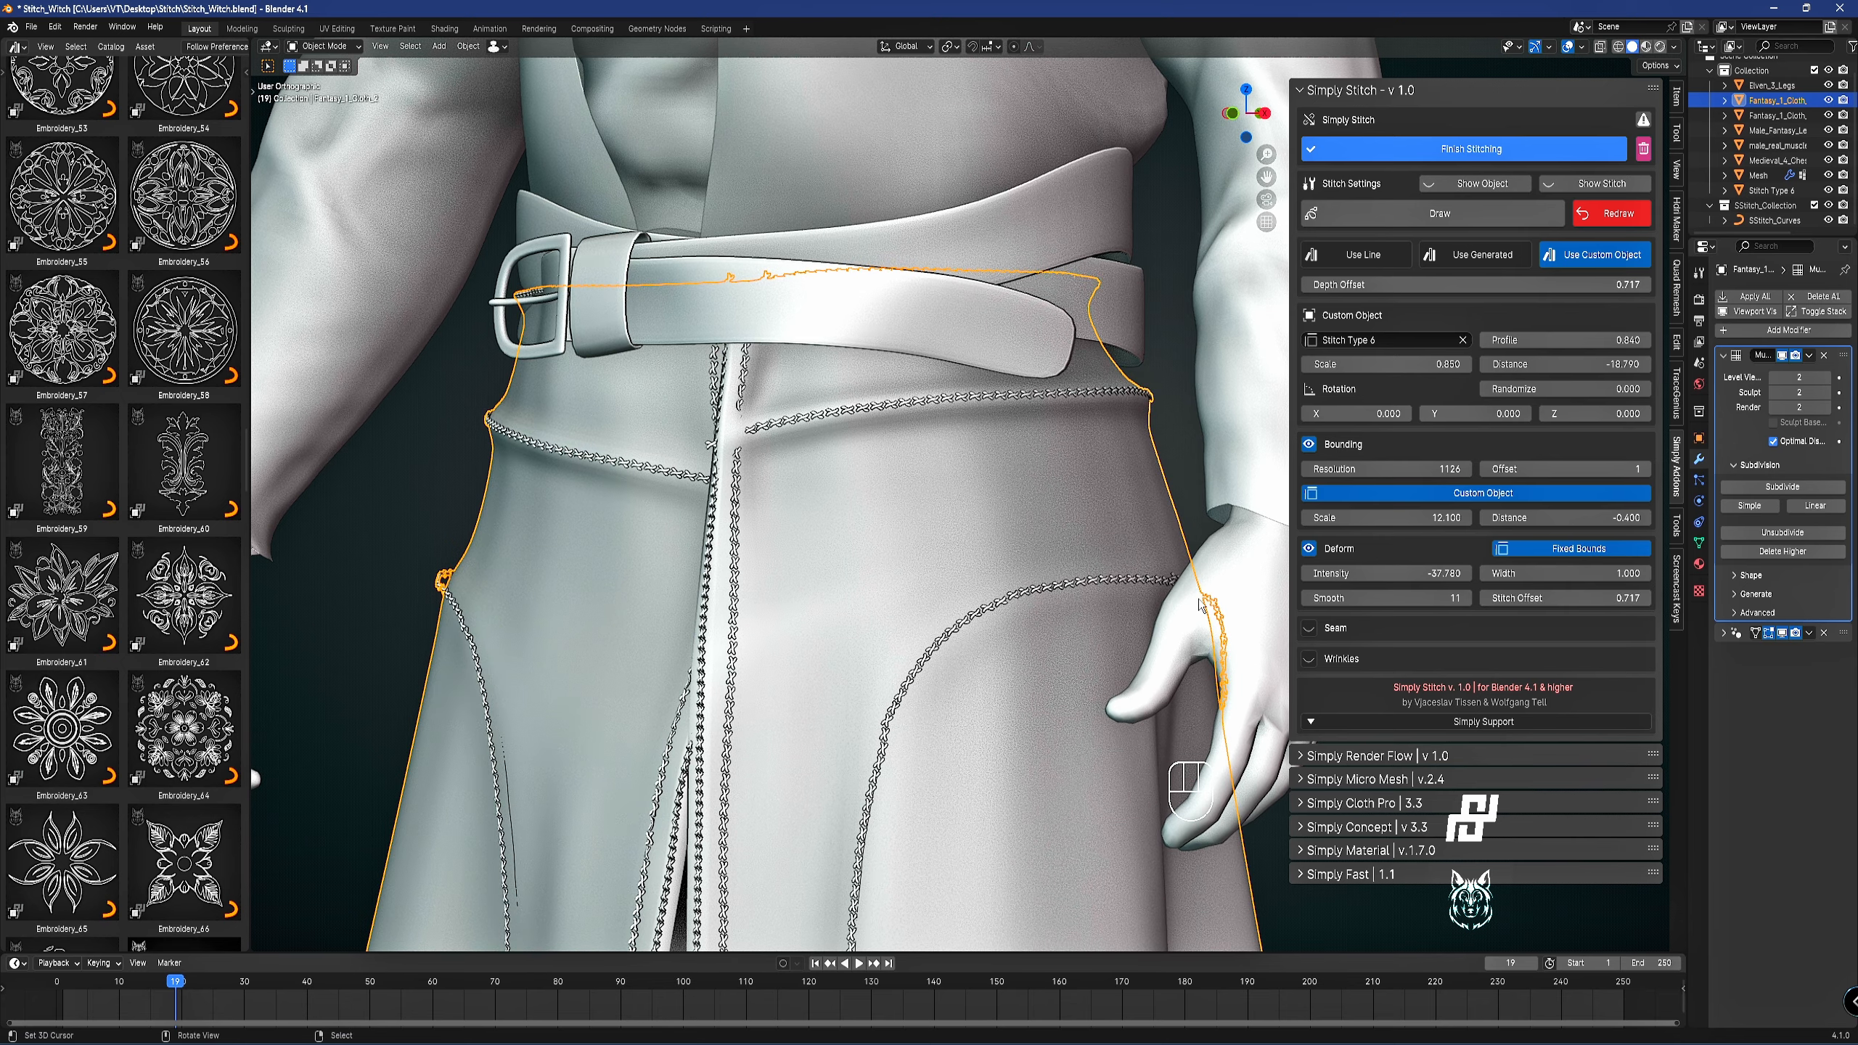
scroll(1198, 605, "down", 4)
key("z")
middle_click_drag(1031, 699, 1046, 528, "shift")
scroll(1045, 528, "up", 2)
middle_click_drag(955, 342, 1058, 574, "shift")
scroll(1263, 615, "up", 3)
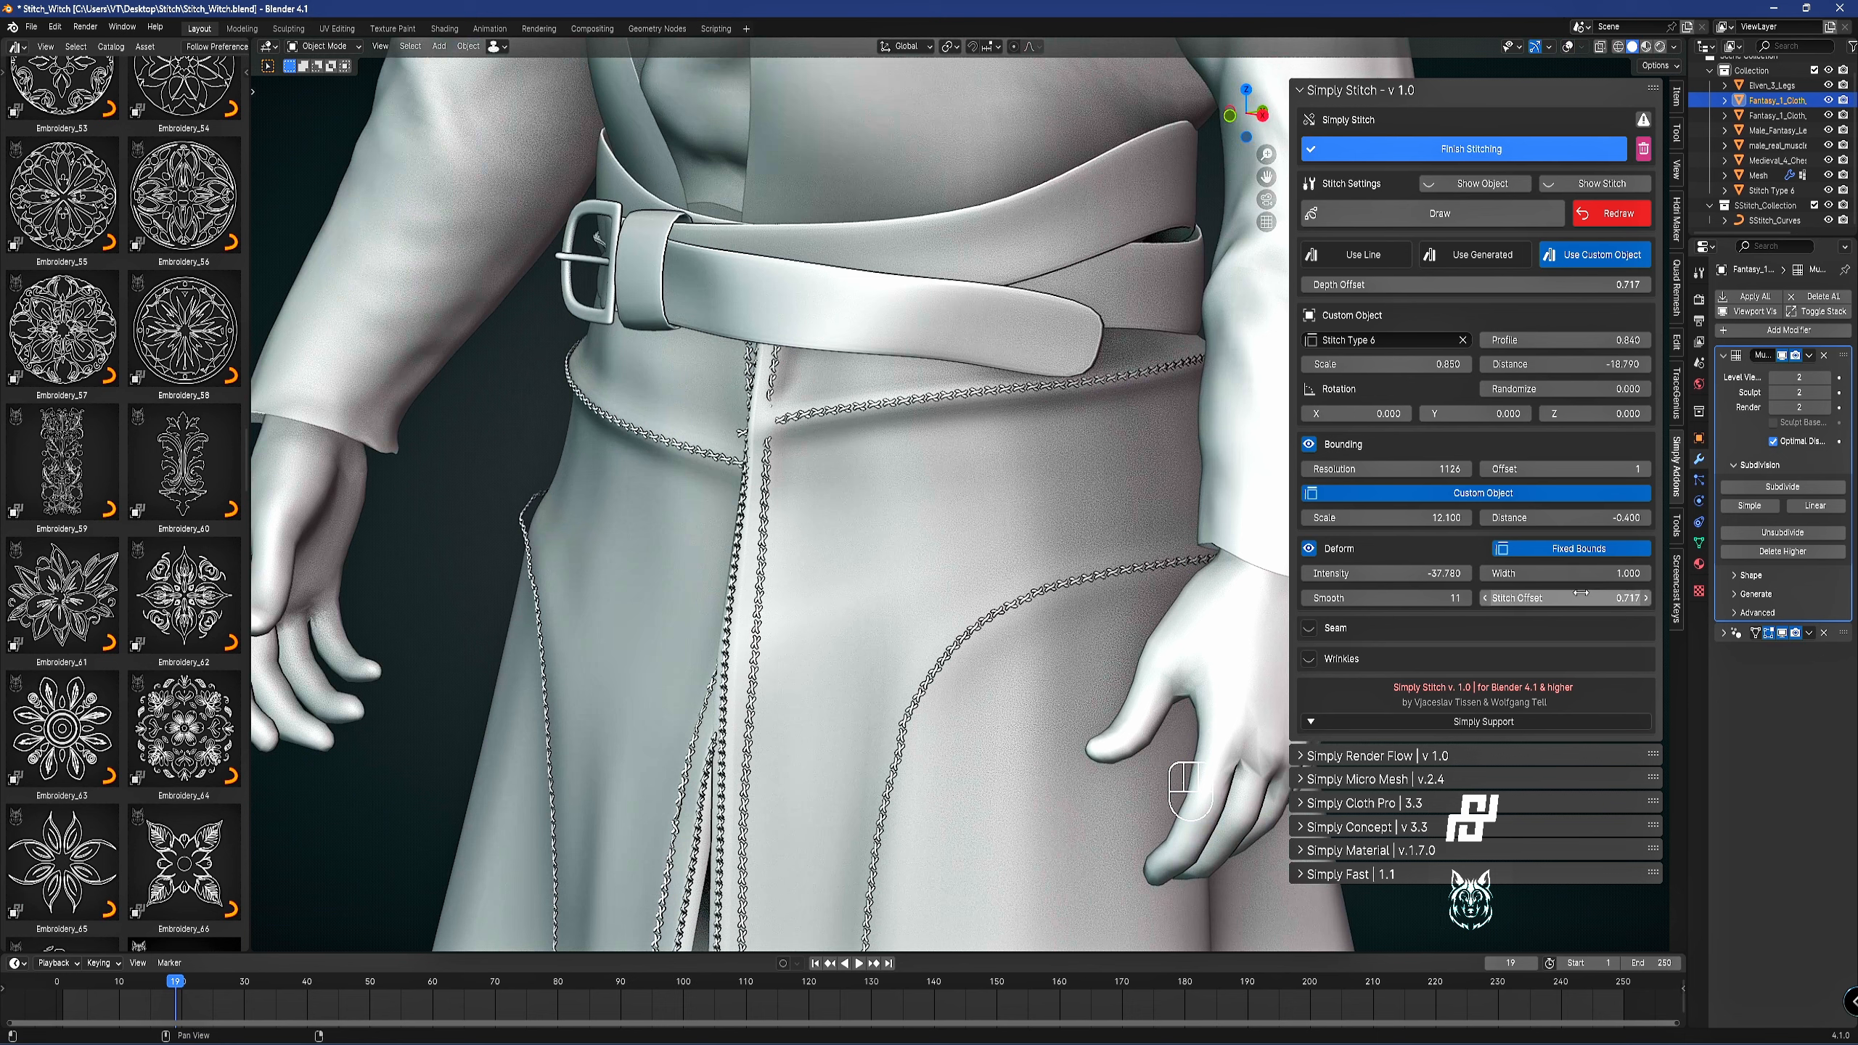
Reset Stitch Offset to 0 and set Deform to Intensity 19.6, Smooth 1 and Width 0.2.
key("BackSpace")
key("BackSpace")
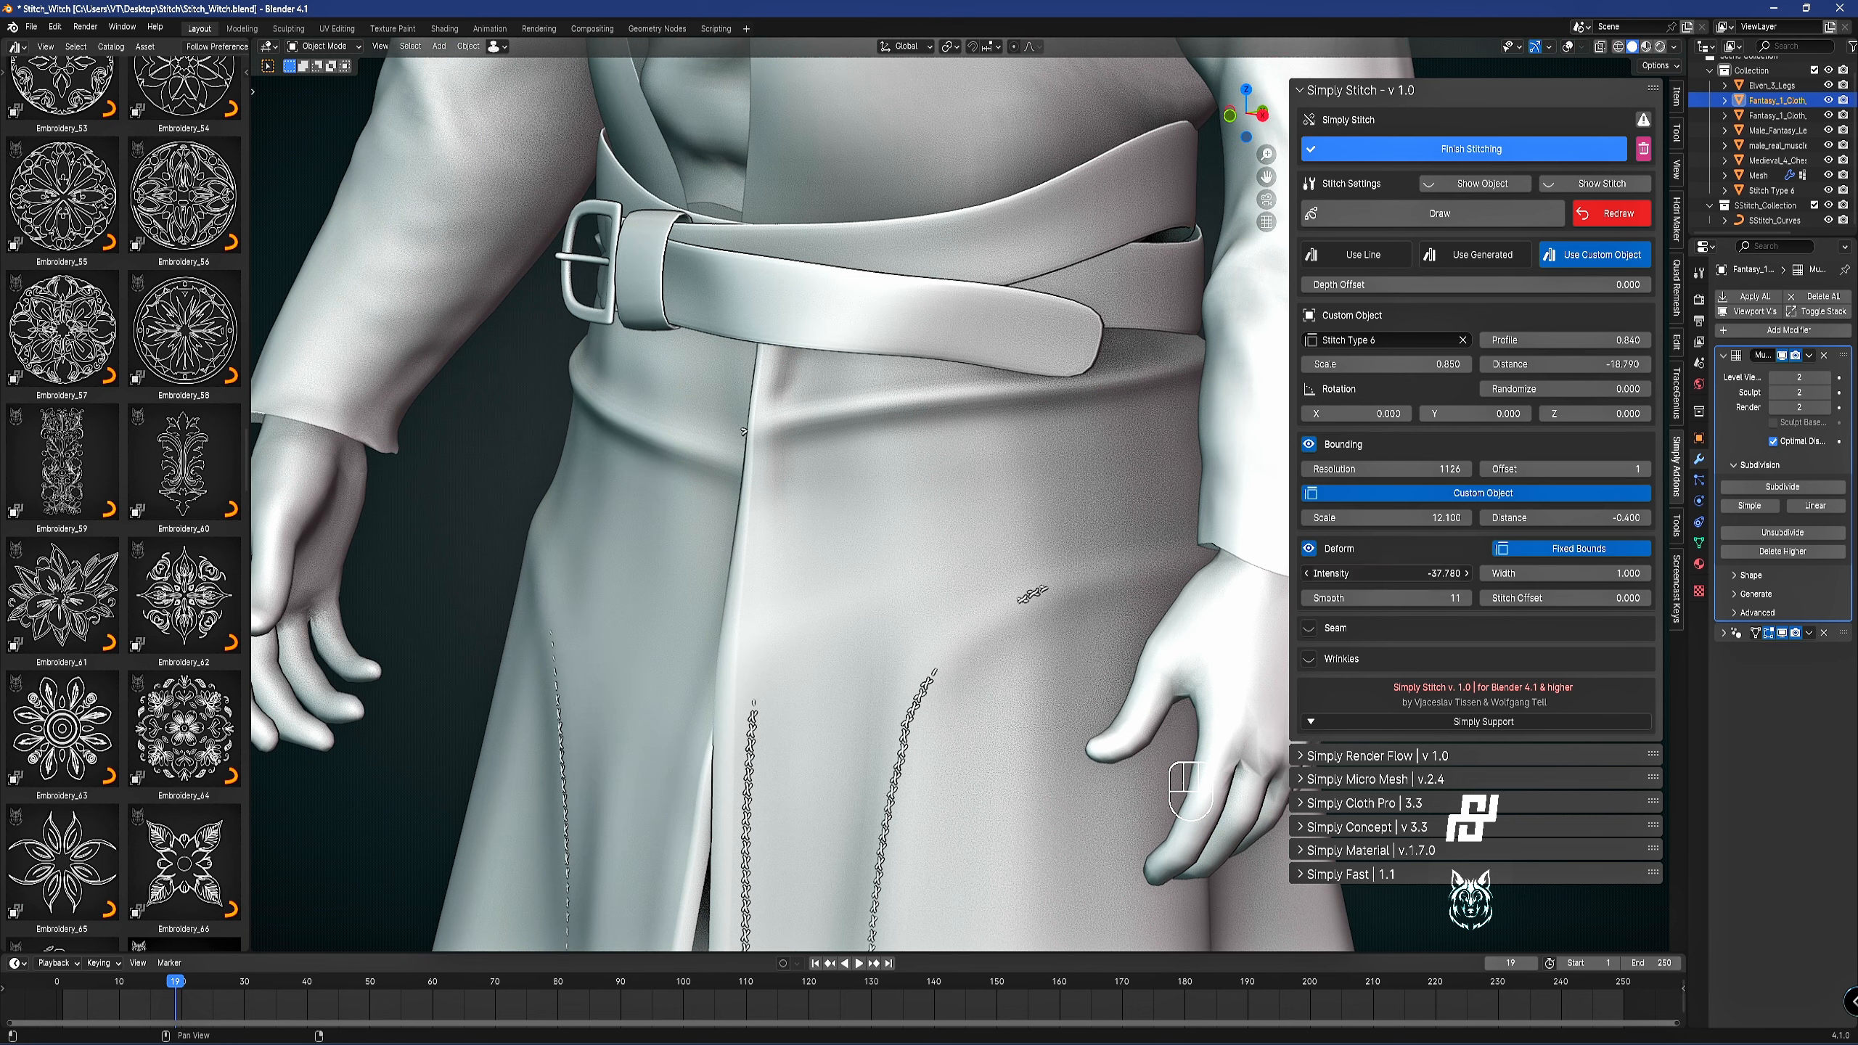
mouse_move(1430, 572)
left_mouse_down()
mouse_move(1470, 574)
mouse_move(1404, 598)
left_mouse_up()
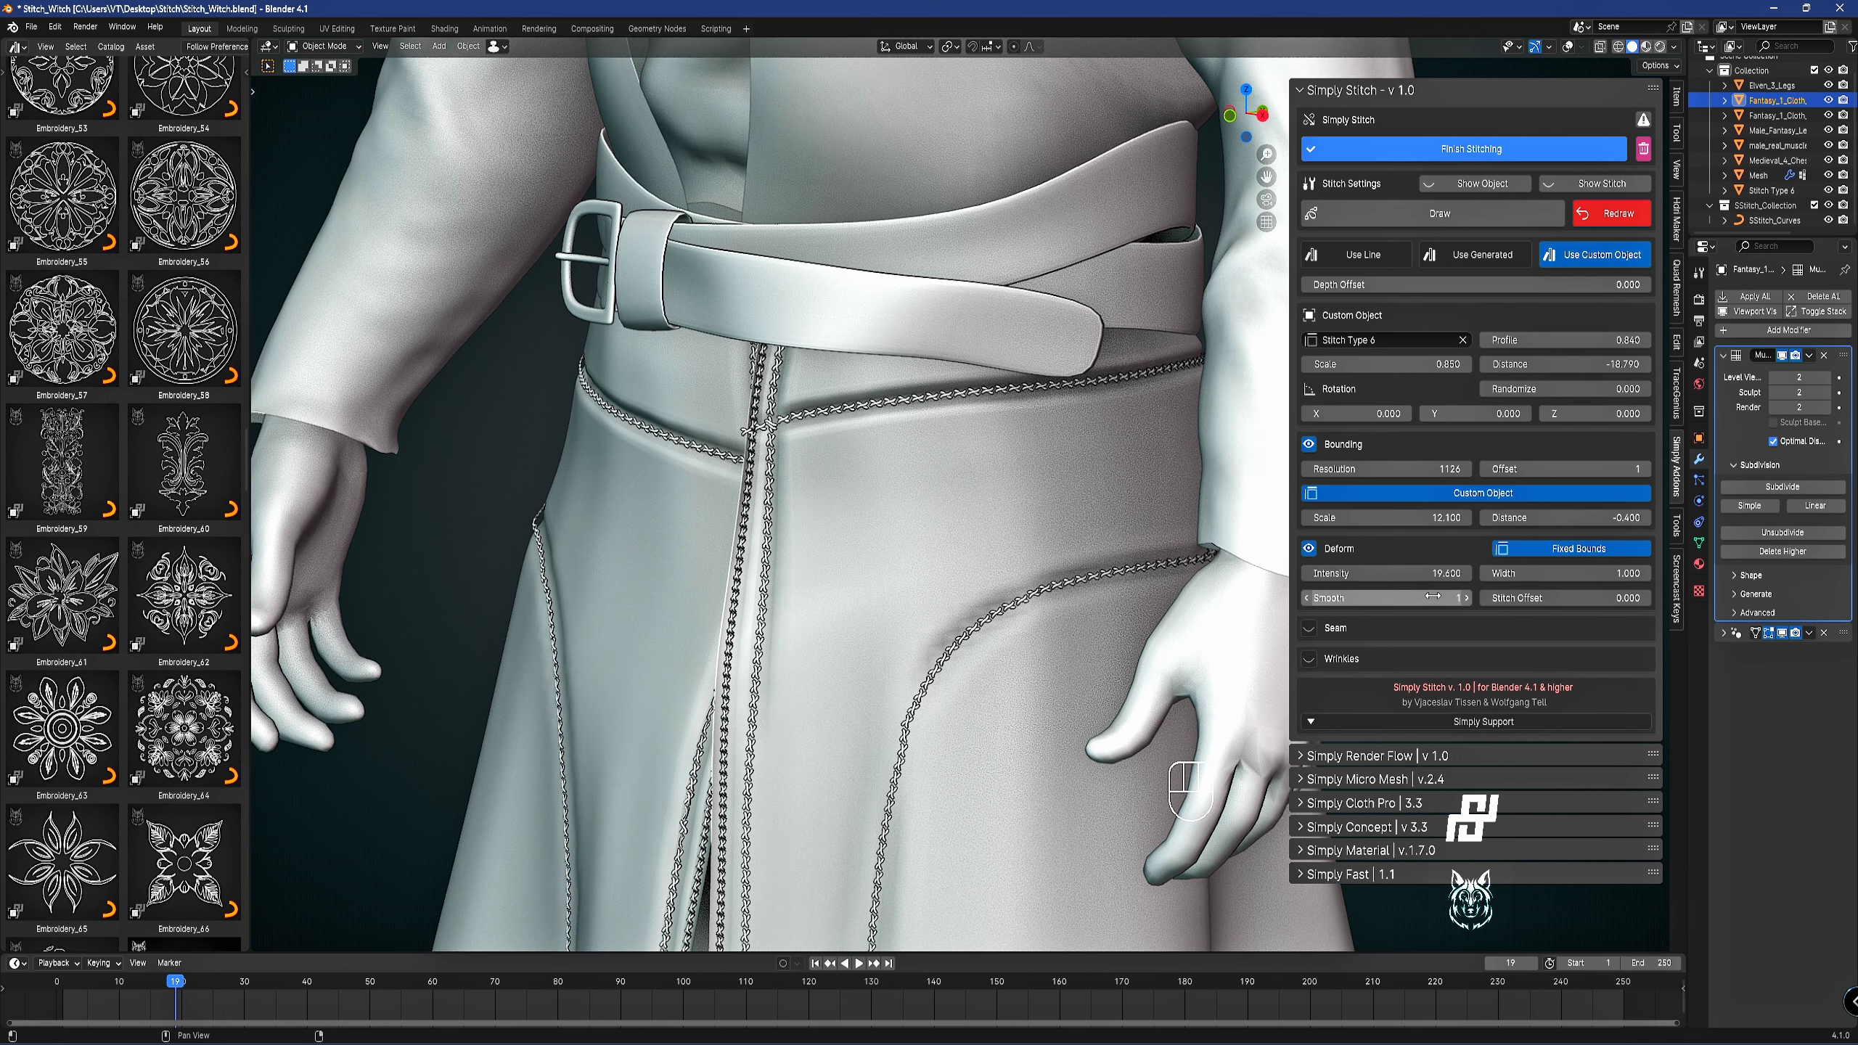
mouse_move(1559, 573)
left_mouse_down()
mouse_move(1580, 573)
mouse_move(1547, 574)
left_mouse_up()
scroll(1008, 532, "down", 4)
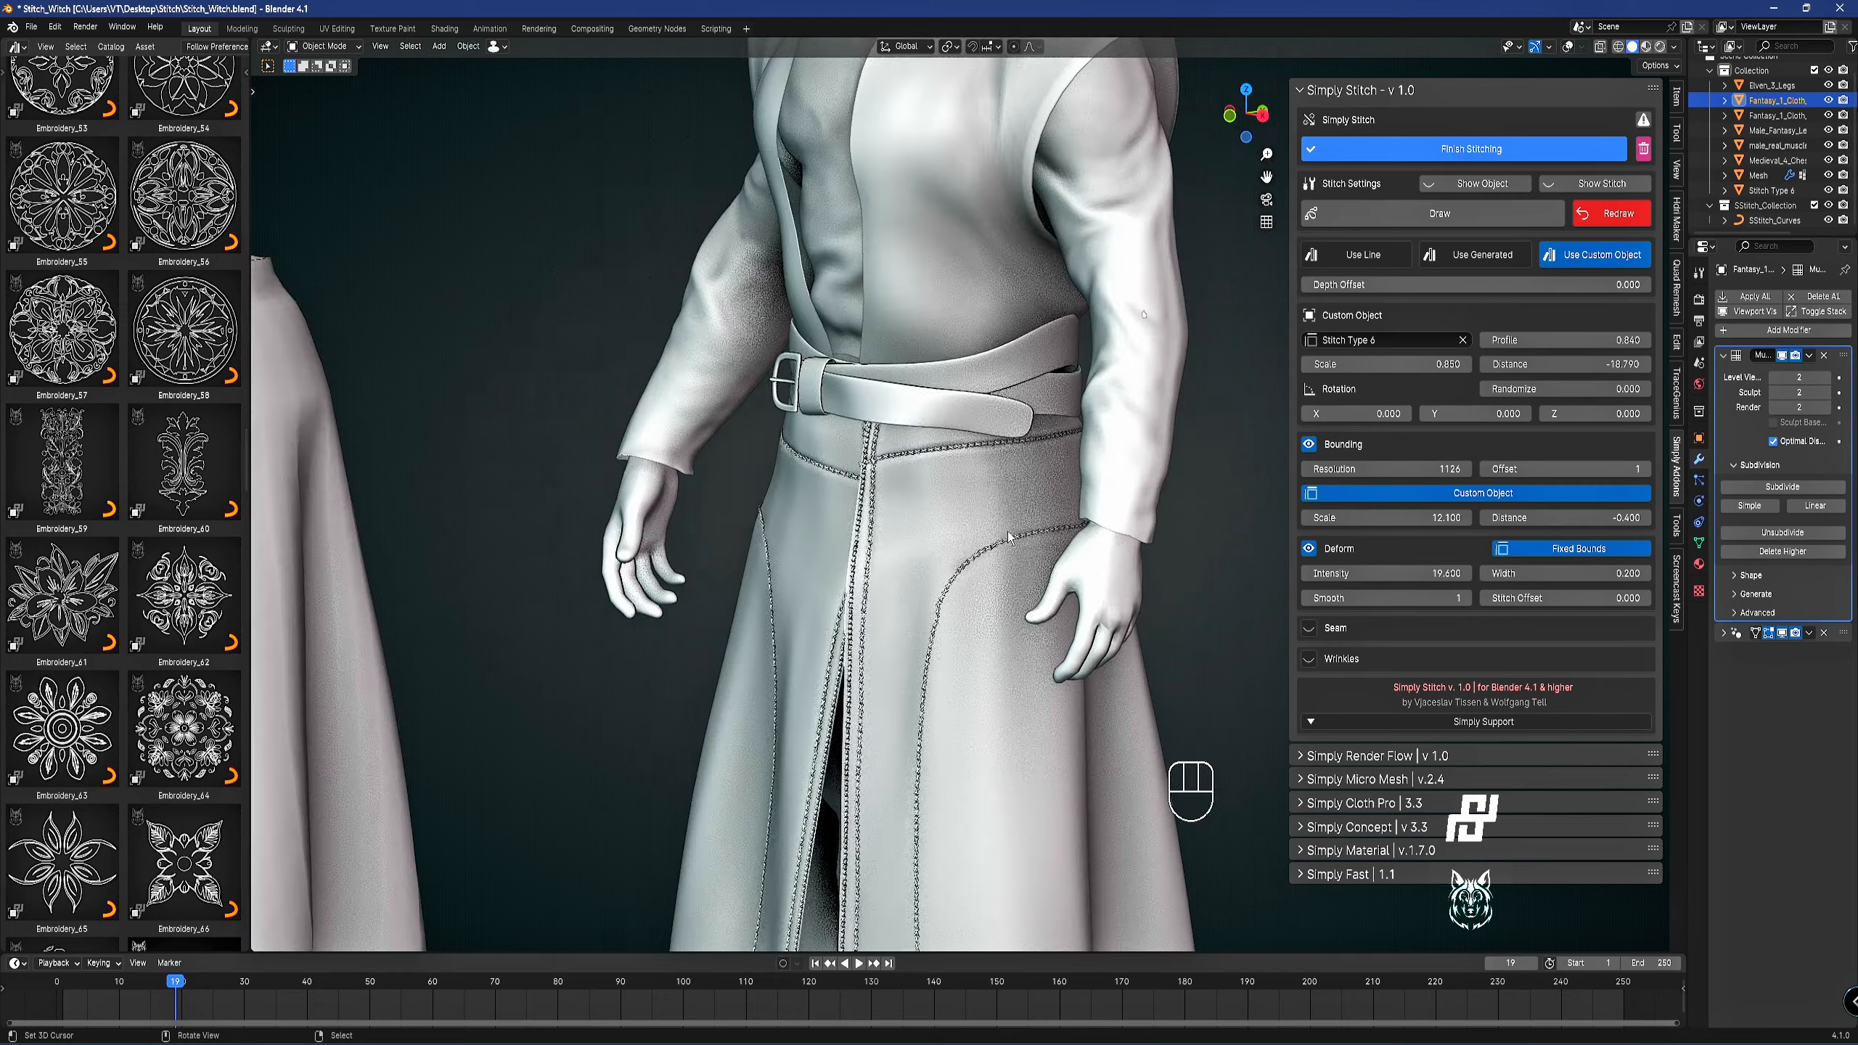
middle_click_drag(1003, 617, 1048, 495, "shift")
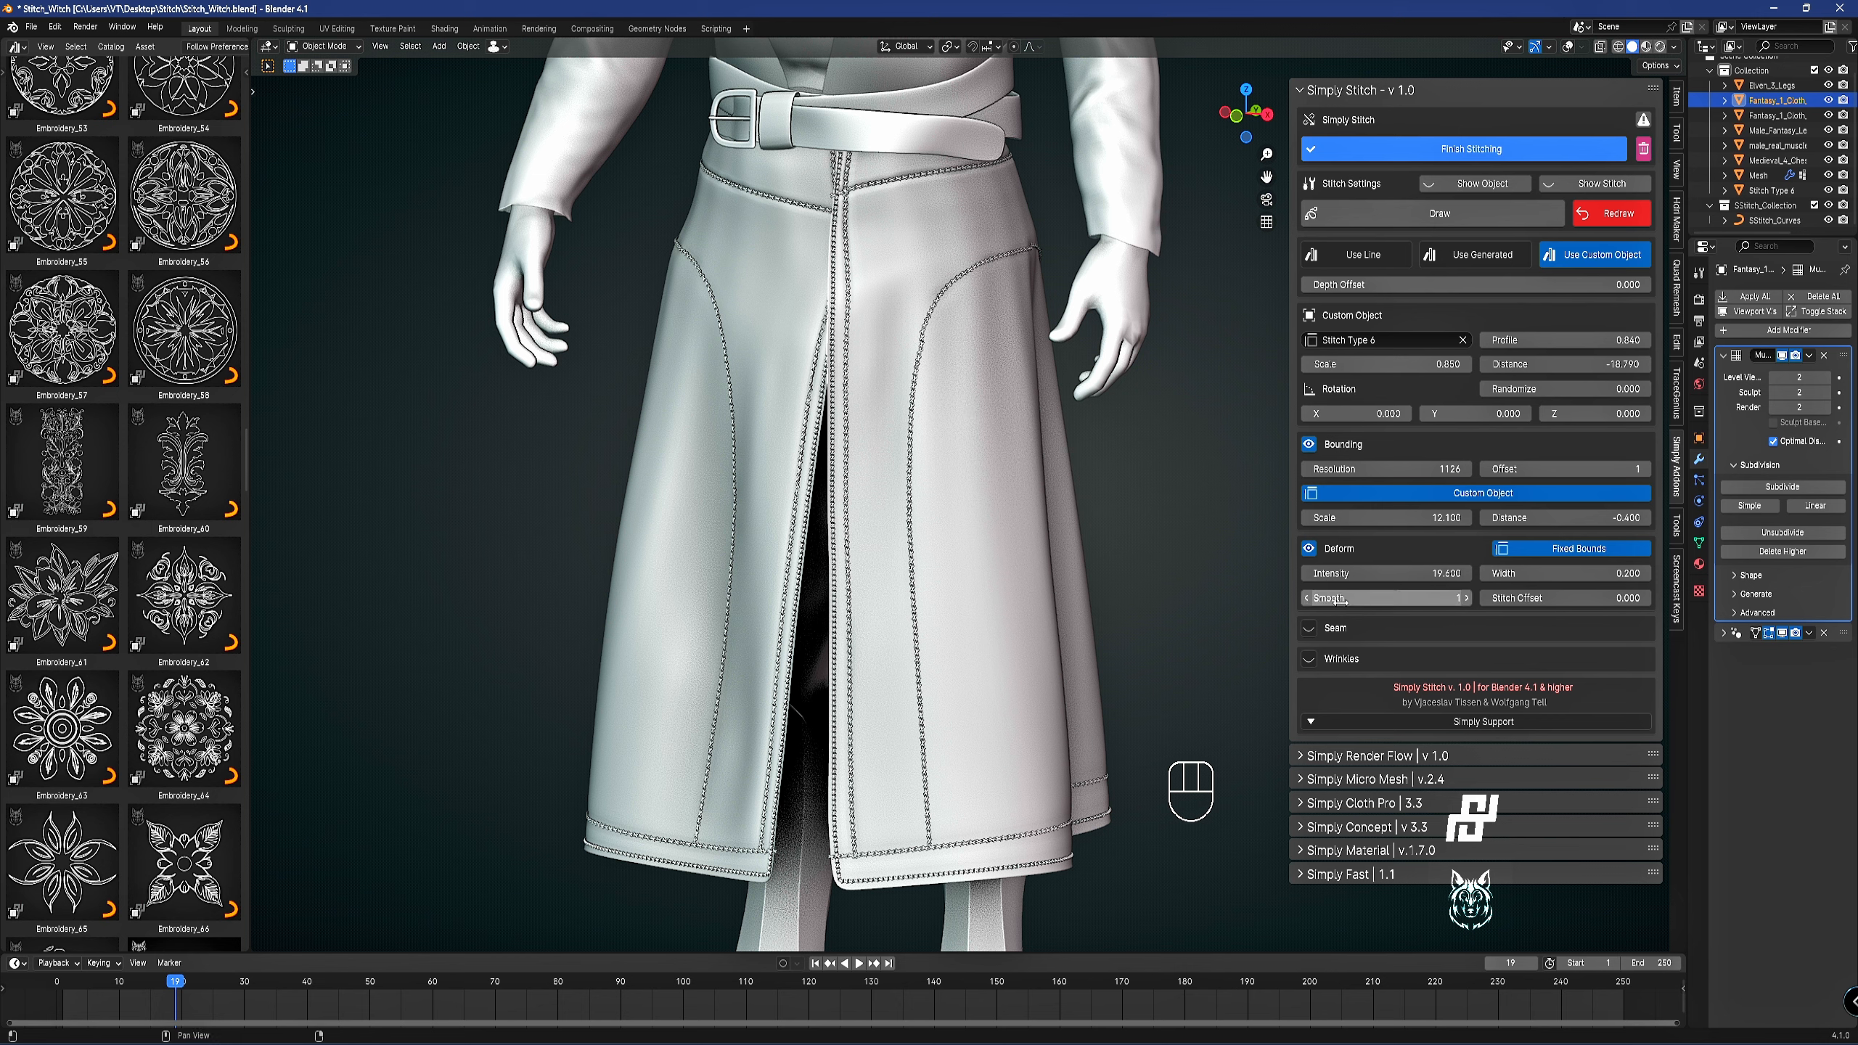
Enable the Seam effect for the skirt with its Split option on.
left_click(1309, 629)
left_click(1309, 629)
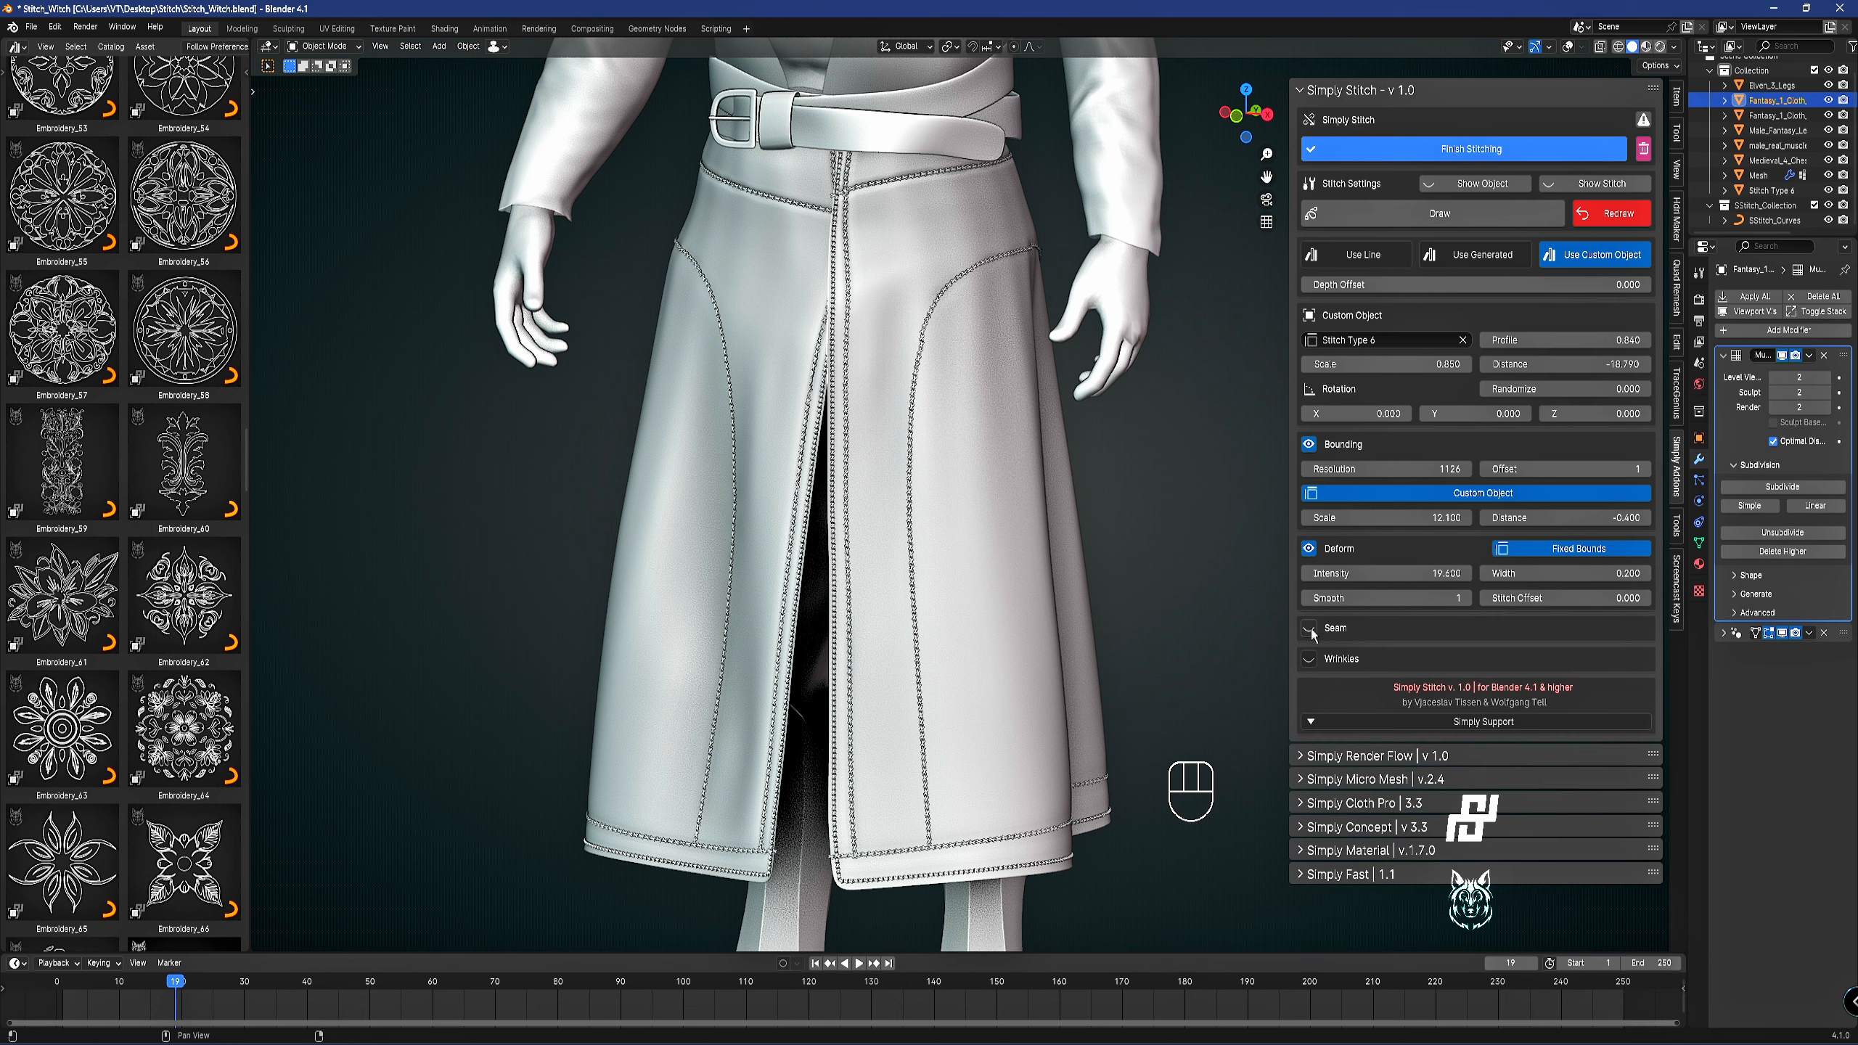
left_click(1310, 629)
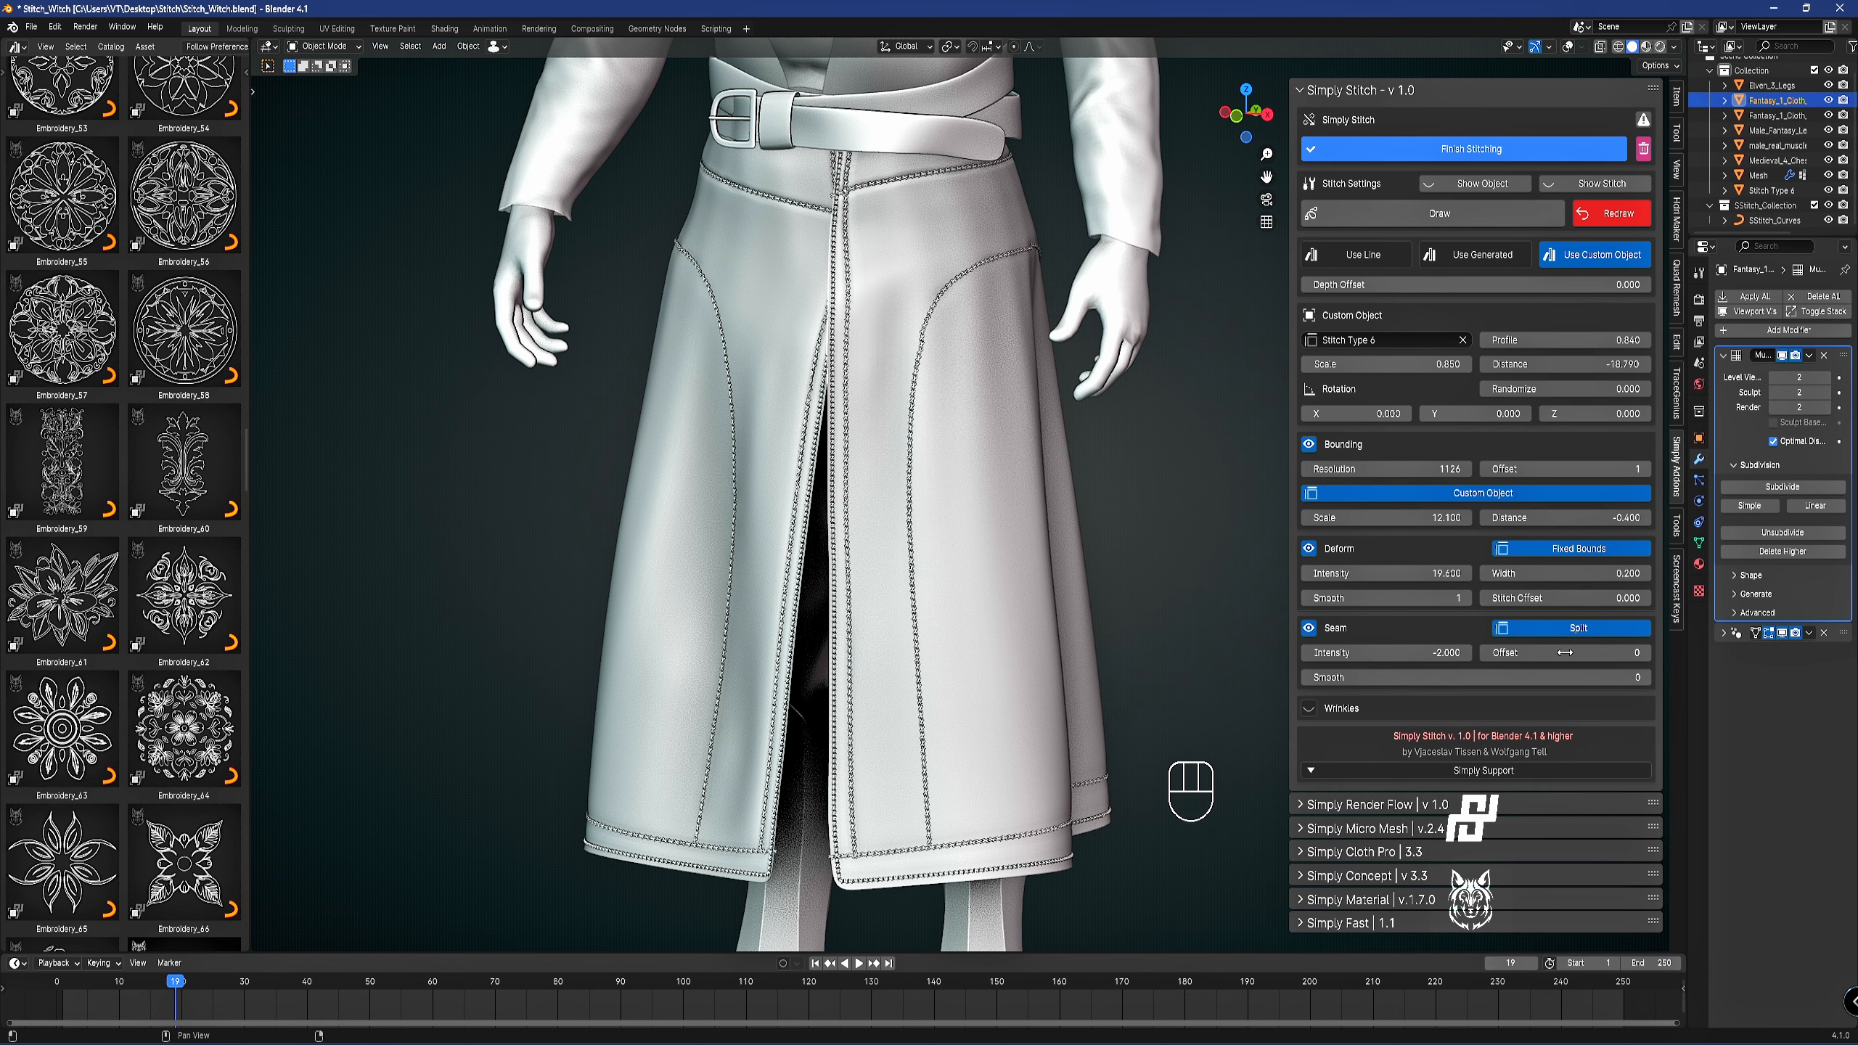
left_click(1578, 634)
Cut an edge loop just above the skirt's hem stitching with a slide factor of -0.747 and check the smoothed cloth.
middle_click_drag(1023, 805, 965, 486, "shift")
scroll(971, 508, "up", 3)
key("Tab")
key("z")
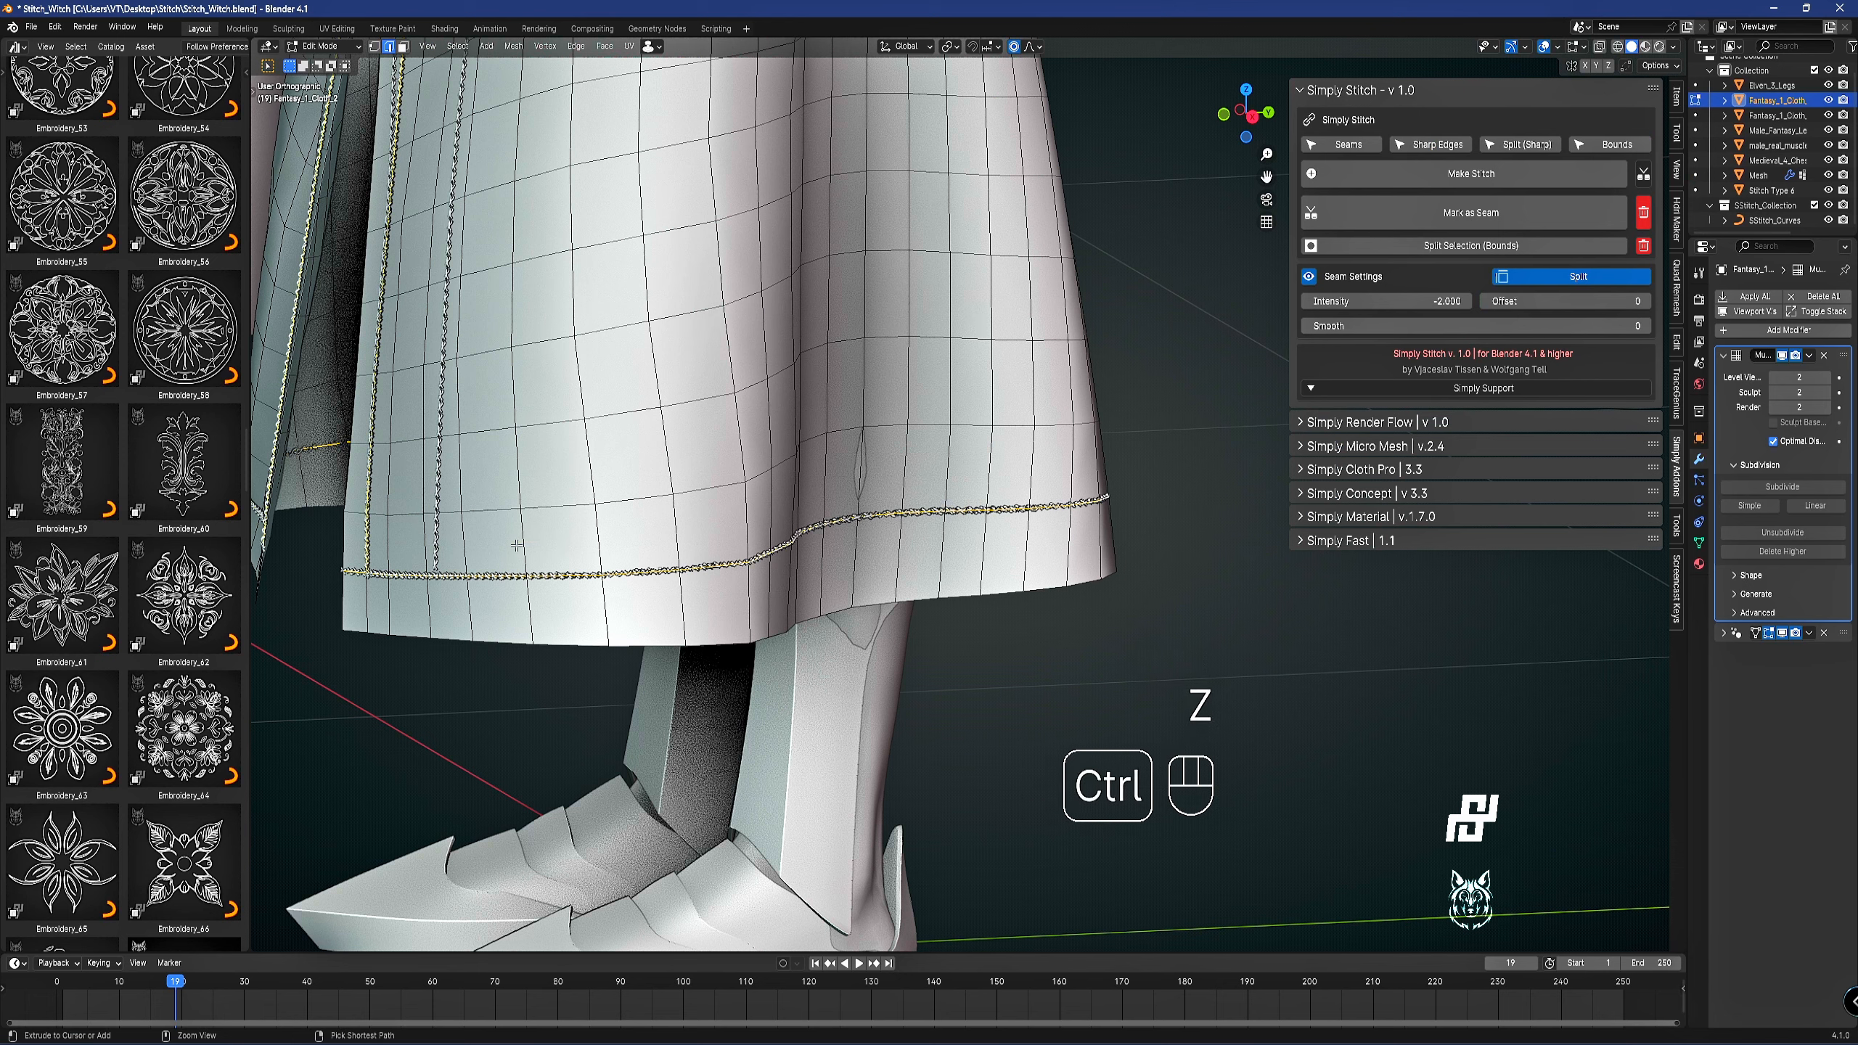
key("ctrl+r")
left_click(559, 545)
left_click(521, 564)
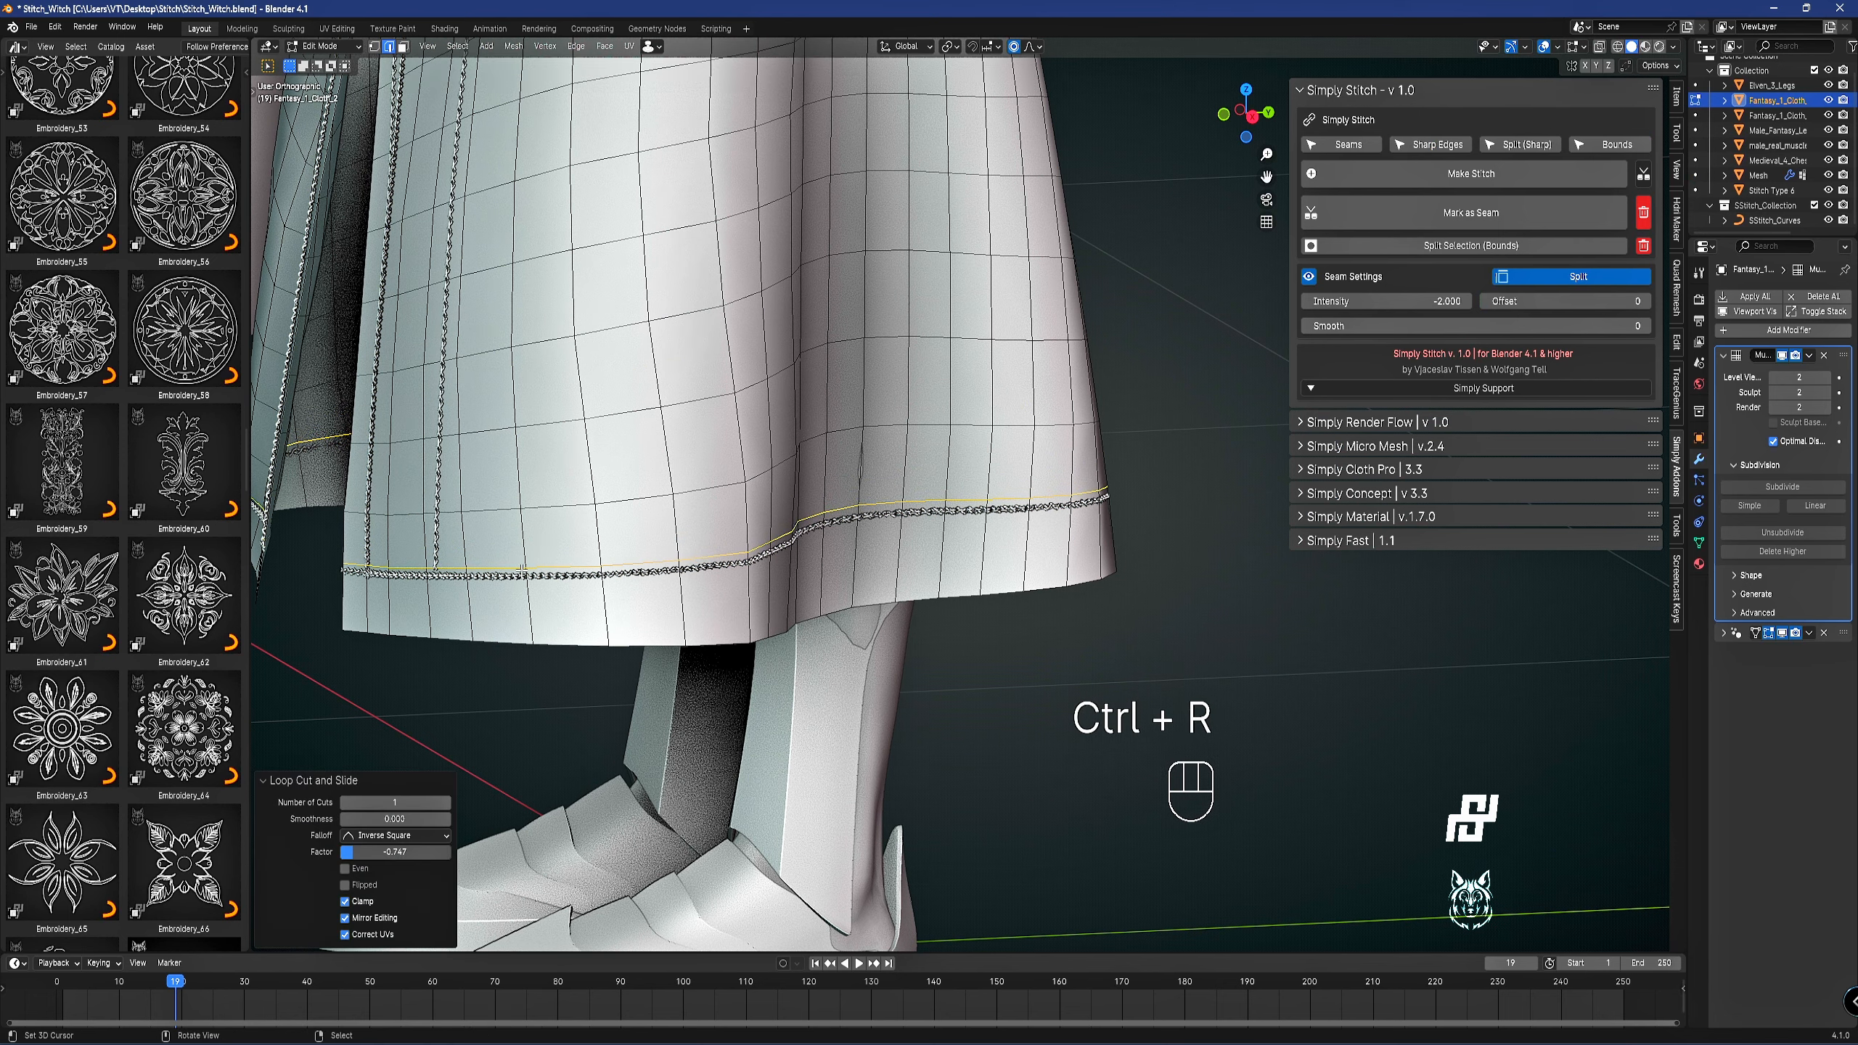
scroll(749, 546, "down", 5)
key("Tab")
scroll(749, 547, "up", 5)
key("Tab")
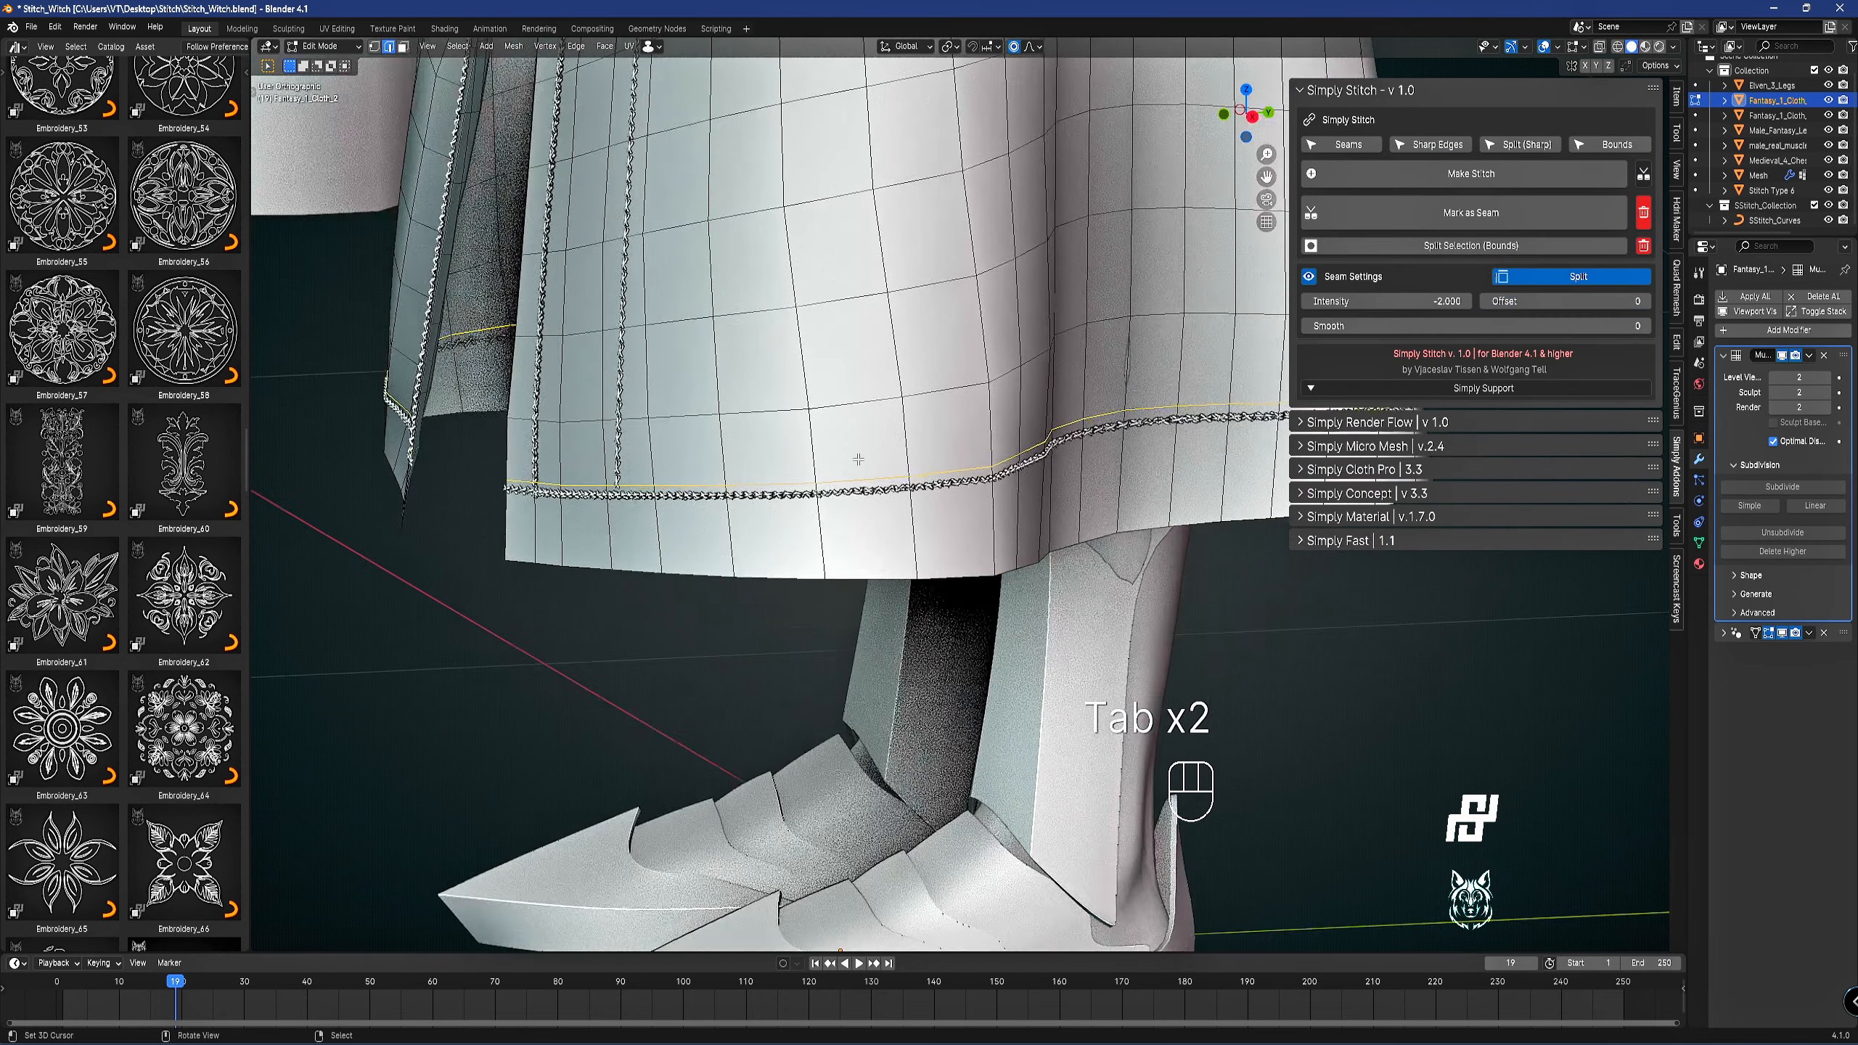
scroll(965, 457, "up", 3)
key("ctrl+r")
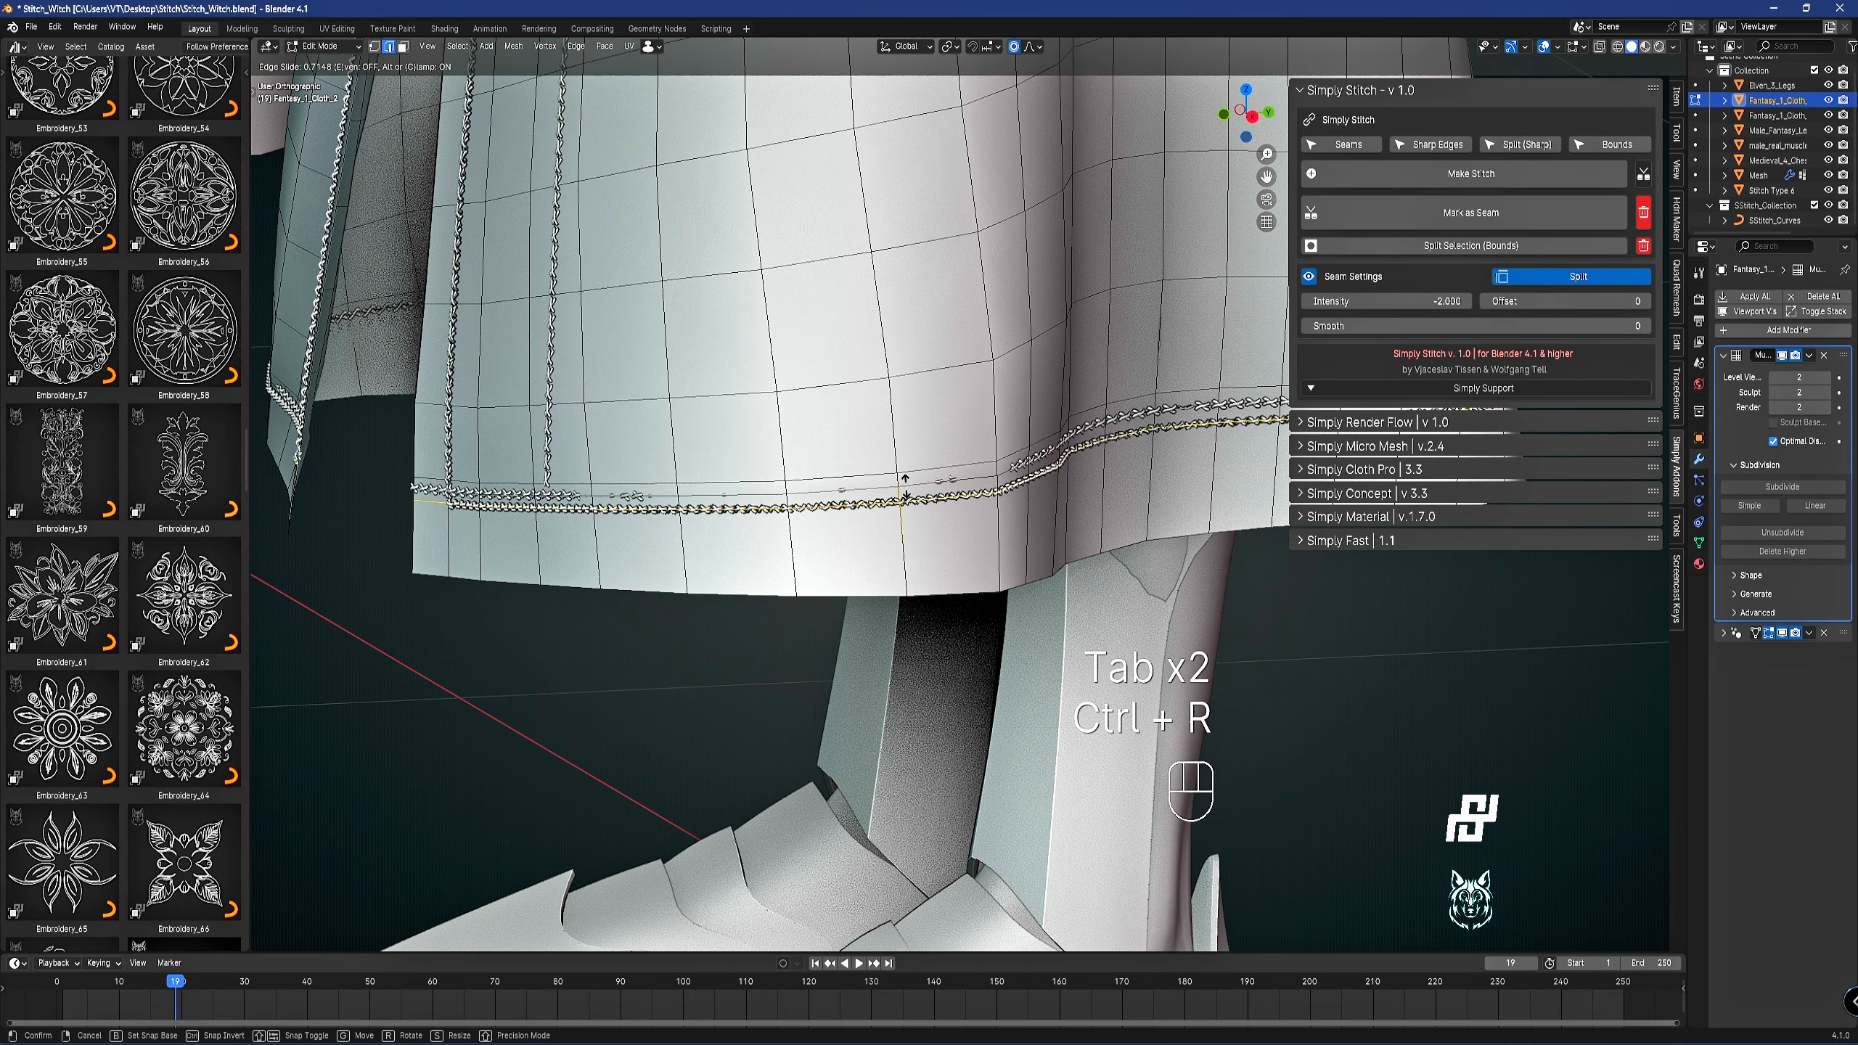
left_click(906, 484)
key("ctrl+z")
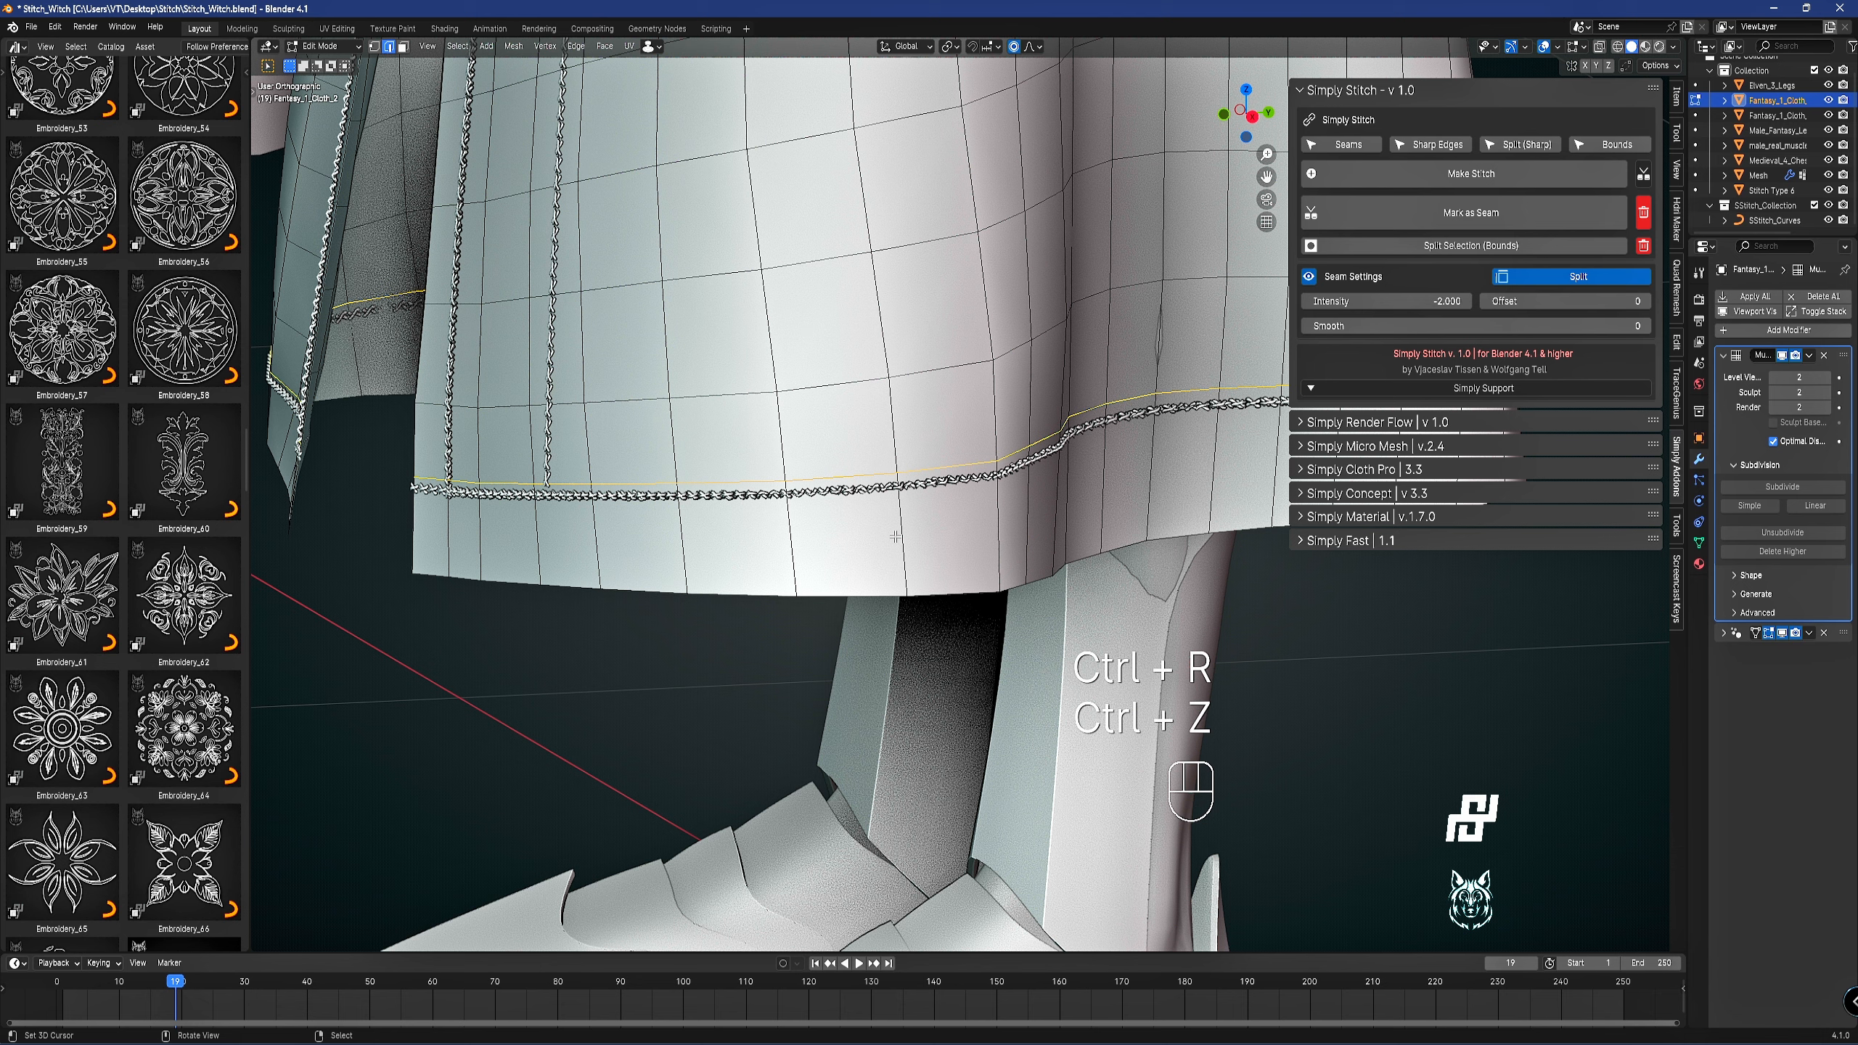
Cut another edge loop next to the hem stitching with a slide factor of about 0.63 and check the result.
key("ctrl+r")
left_click(905, 489)
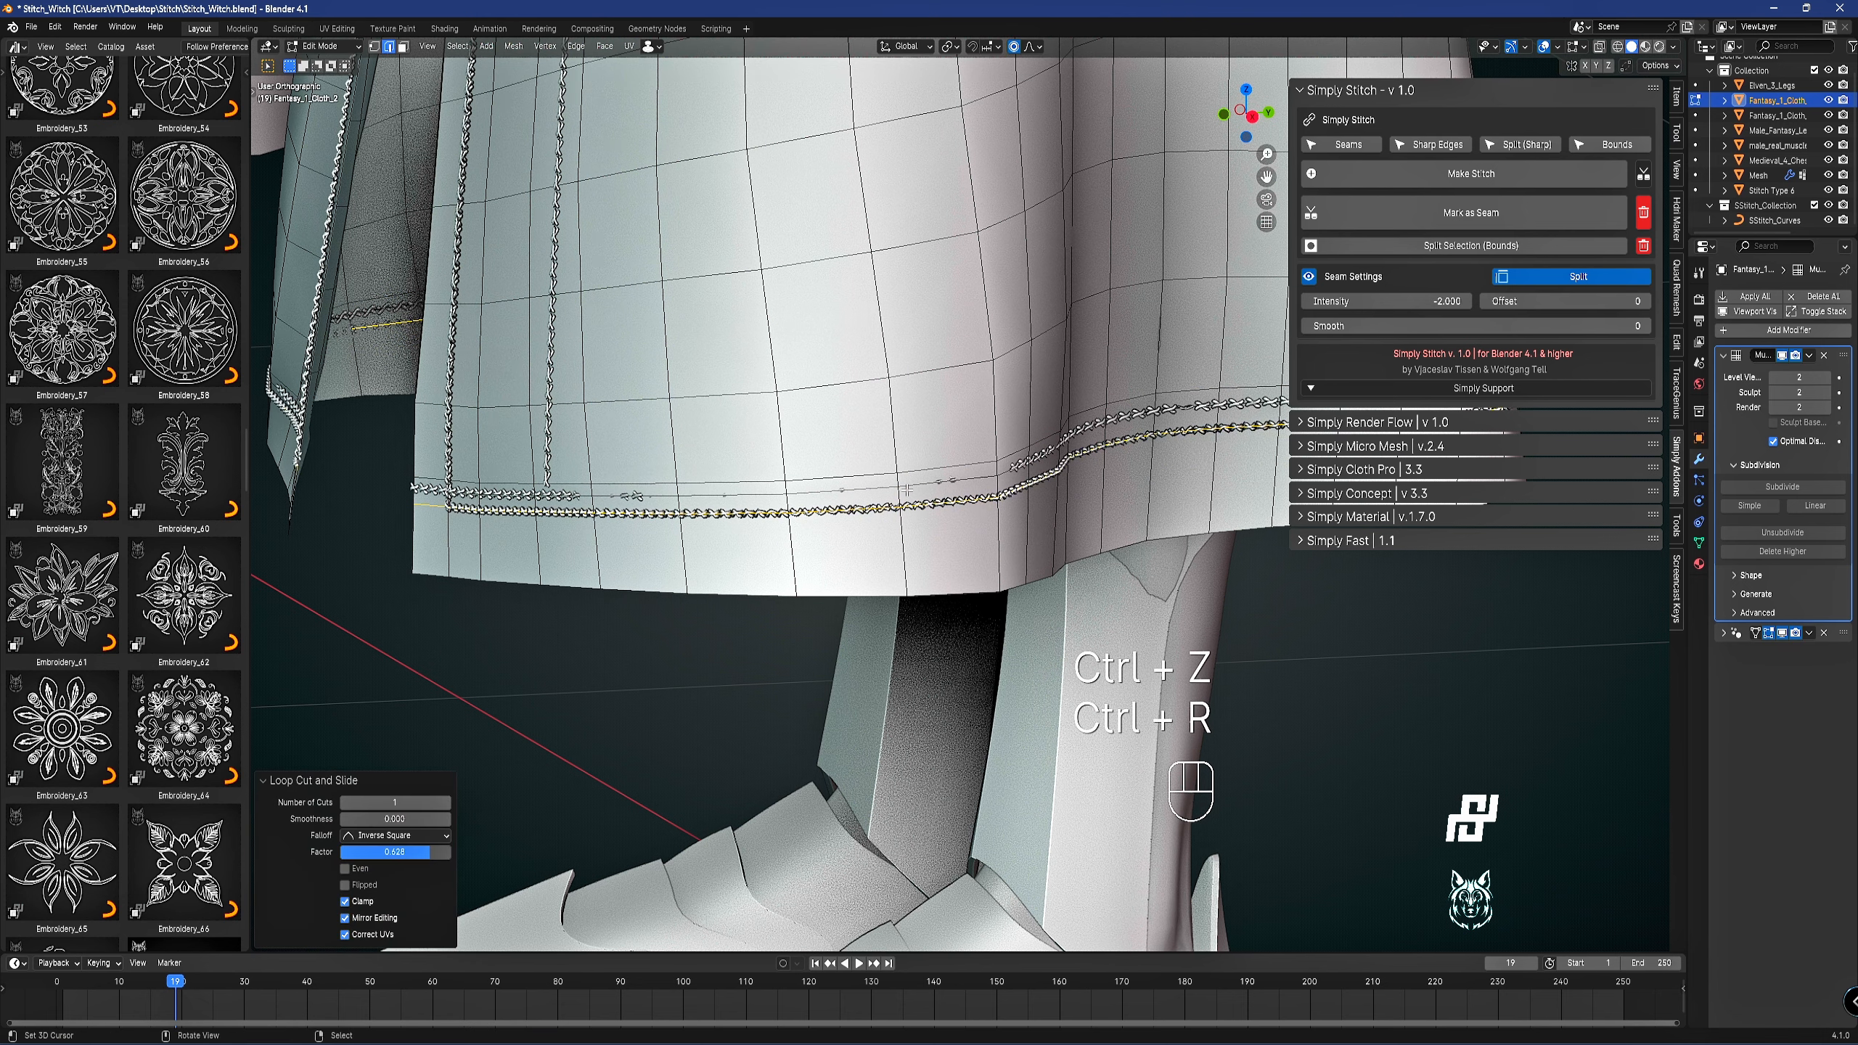
key("Tab")
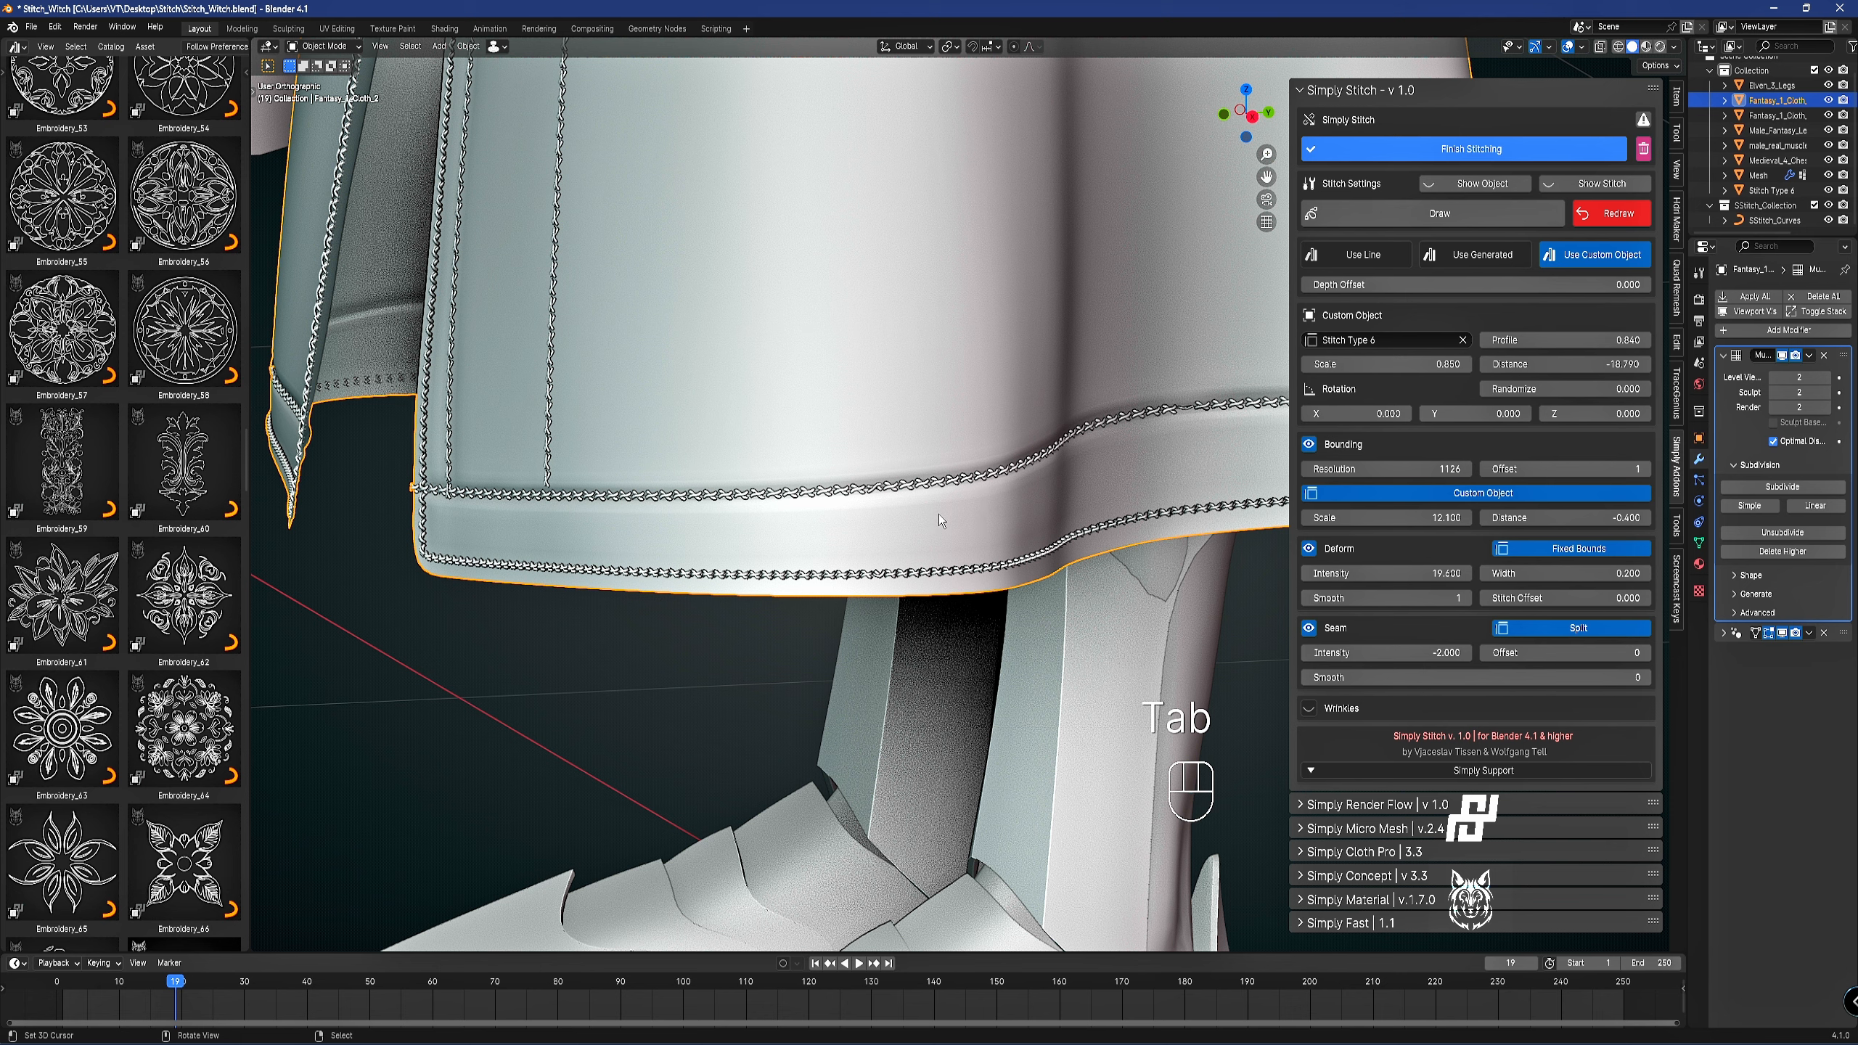
Cut a centred edge loop with slide factor 0 between the two rows of hem stitching.
key("Tab")
key("ctrl+r")
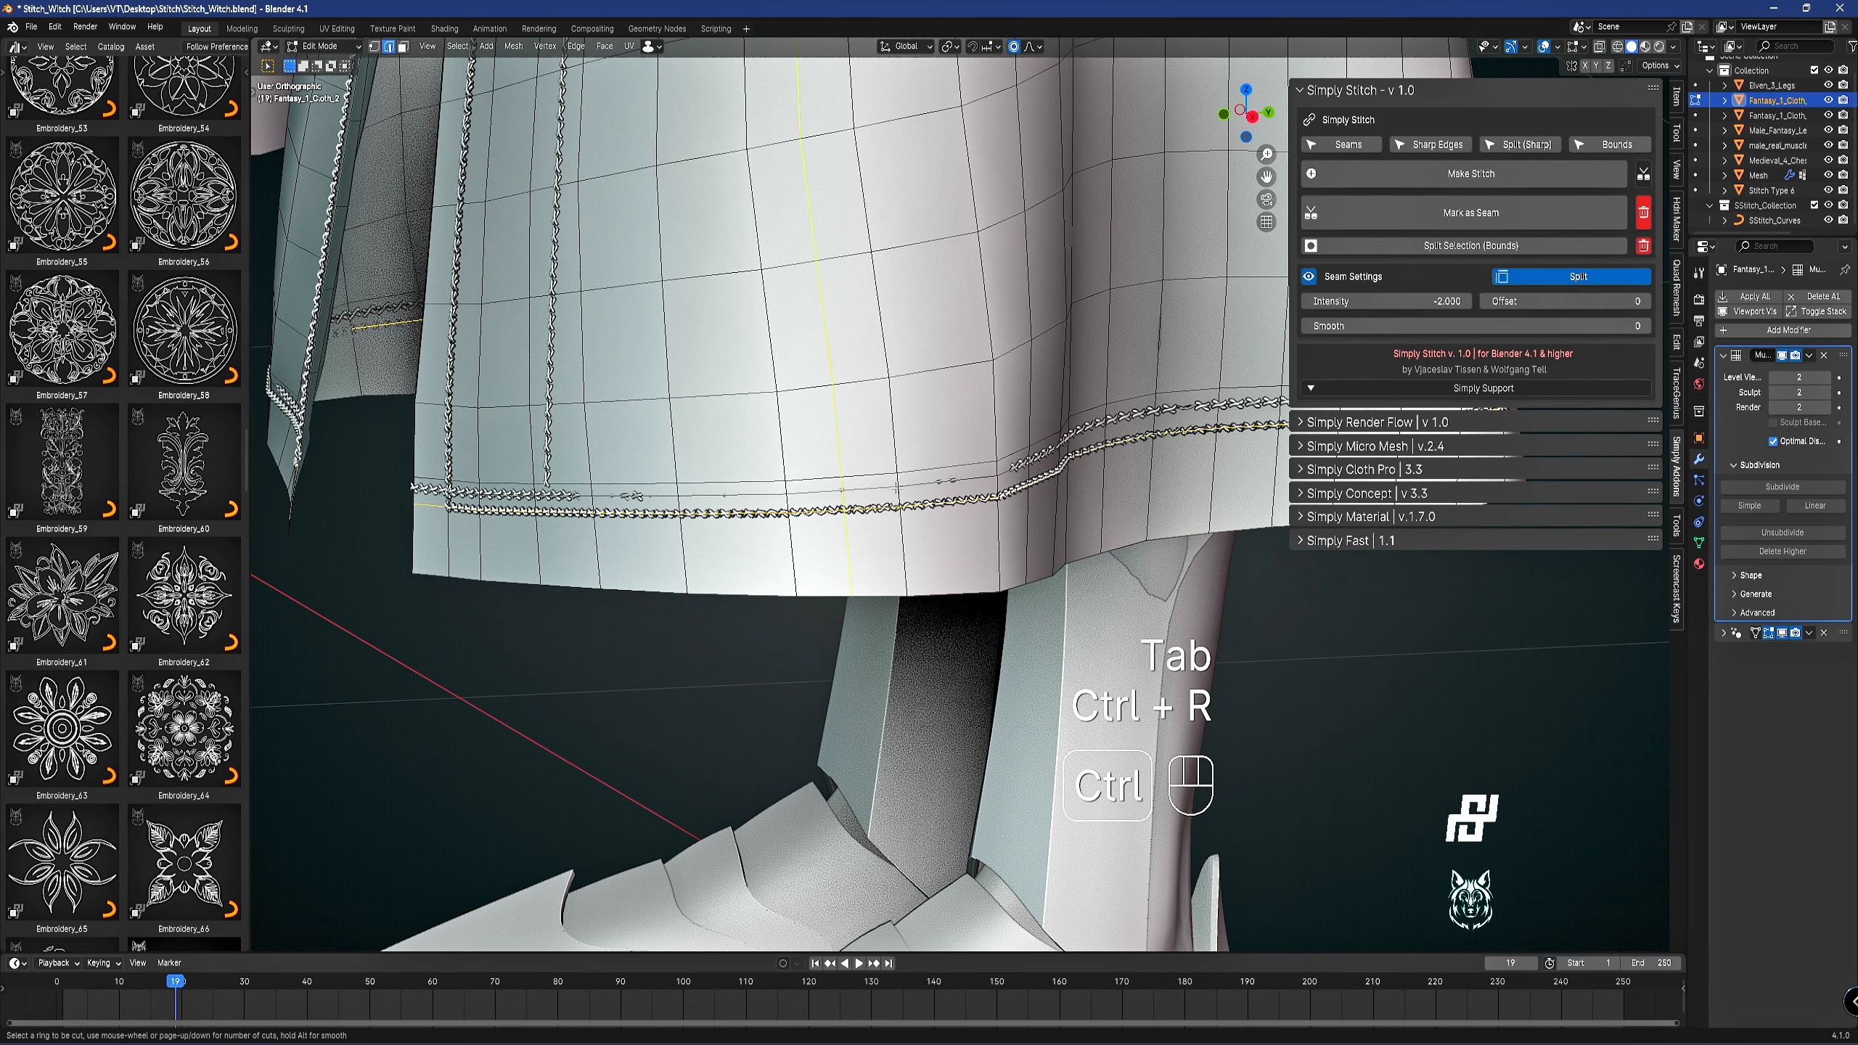
left_click(899, 490)
left_click(899, 489)
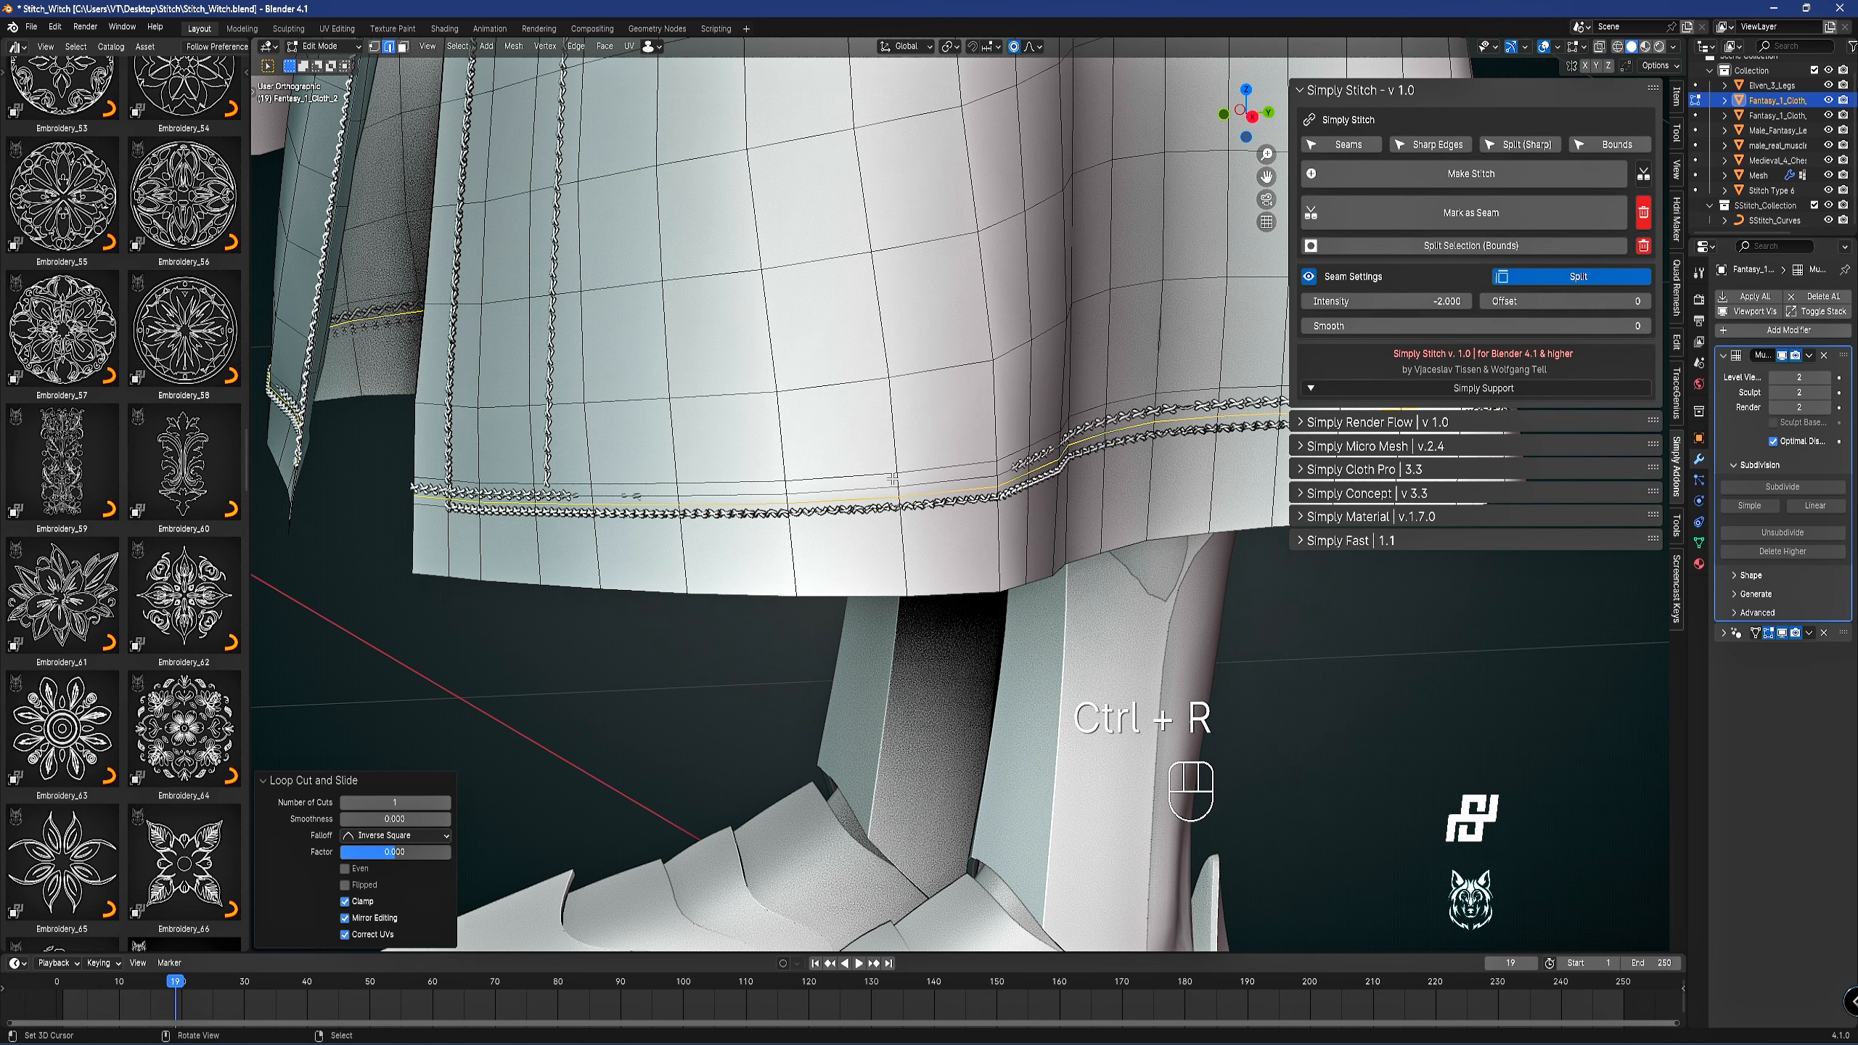
Mark the edge loop above the hem stitching and the centred loop between its rows as seams, and inspect the hem.
scroll(946, 412, "down", 3)
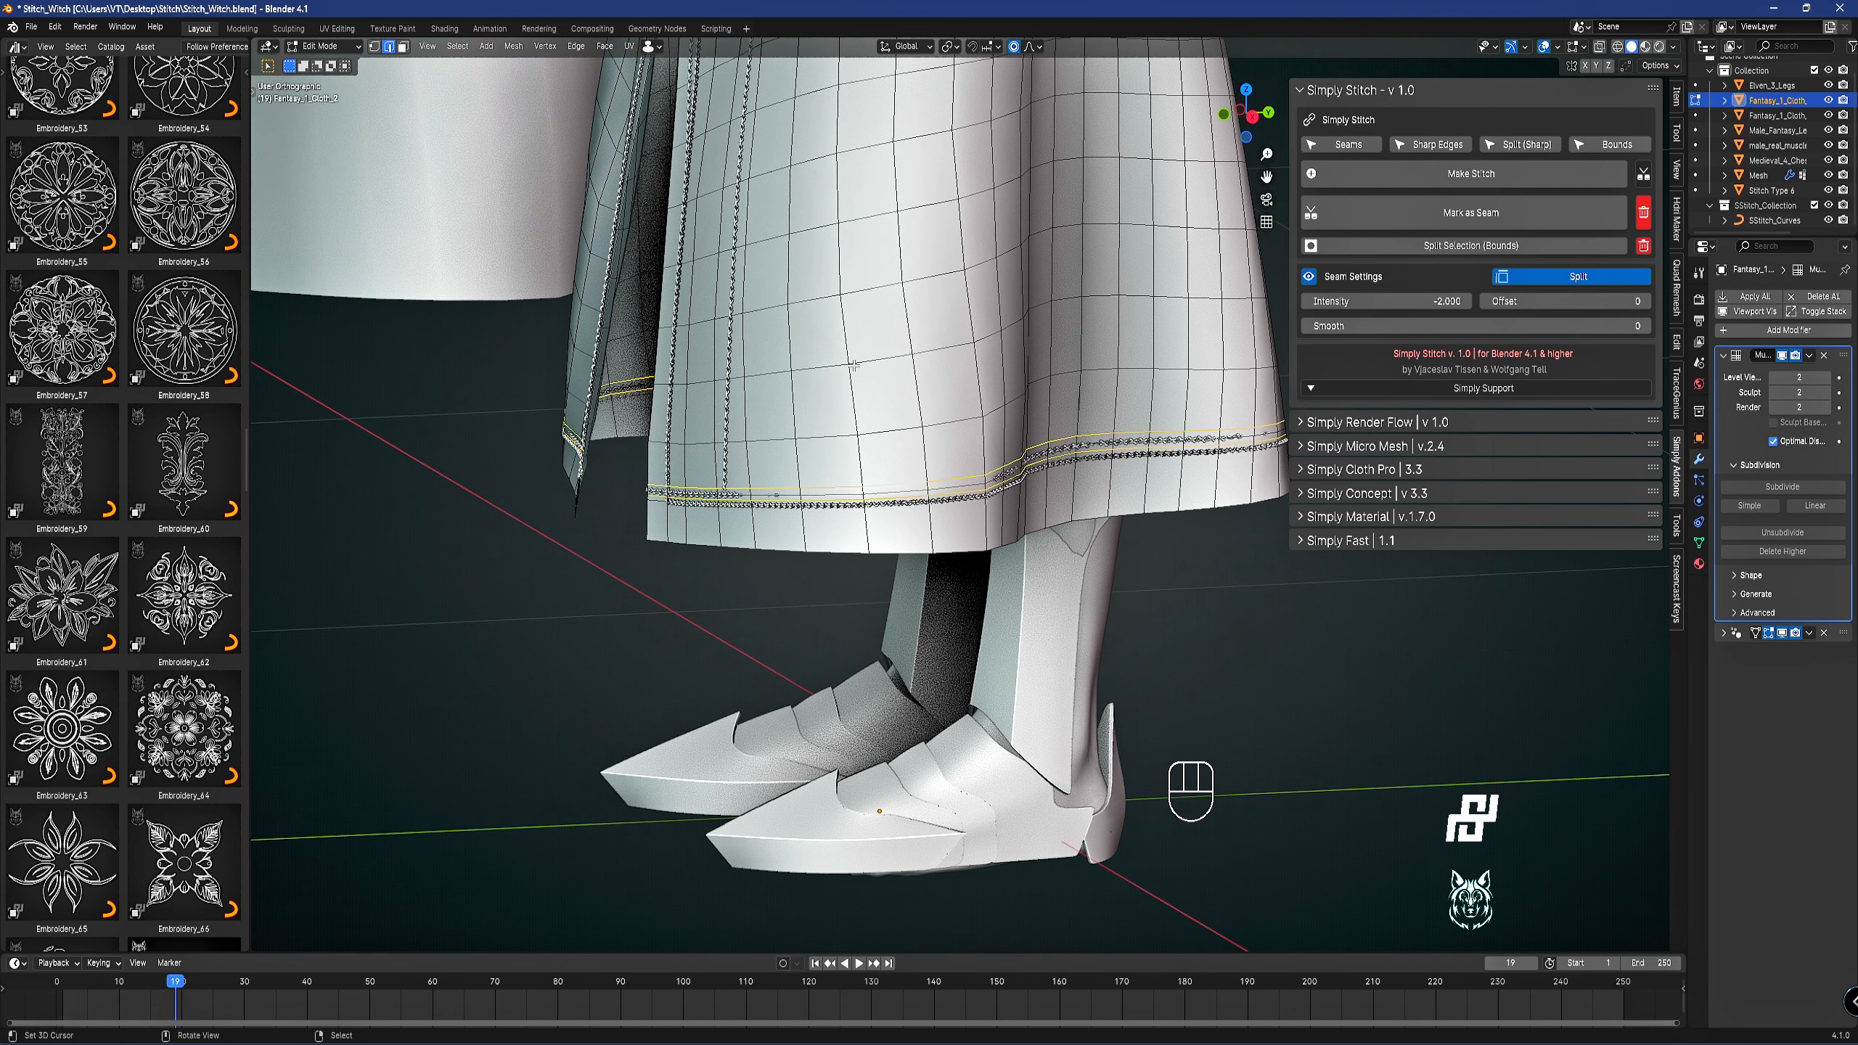
scroll(1033, 464, "up", 3)
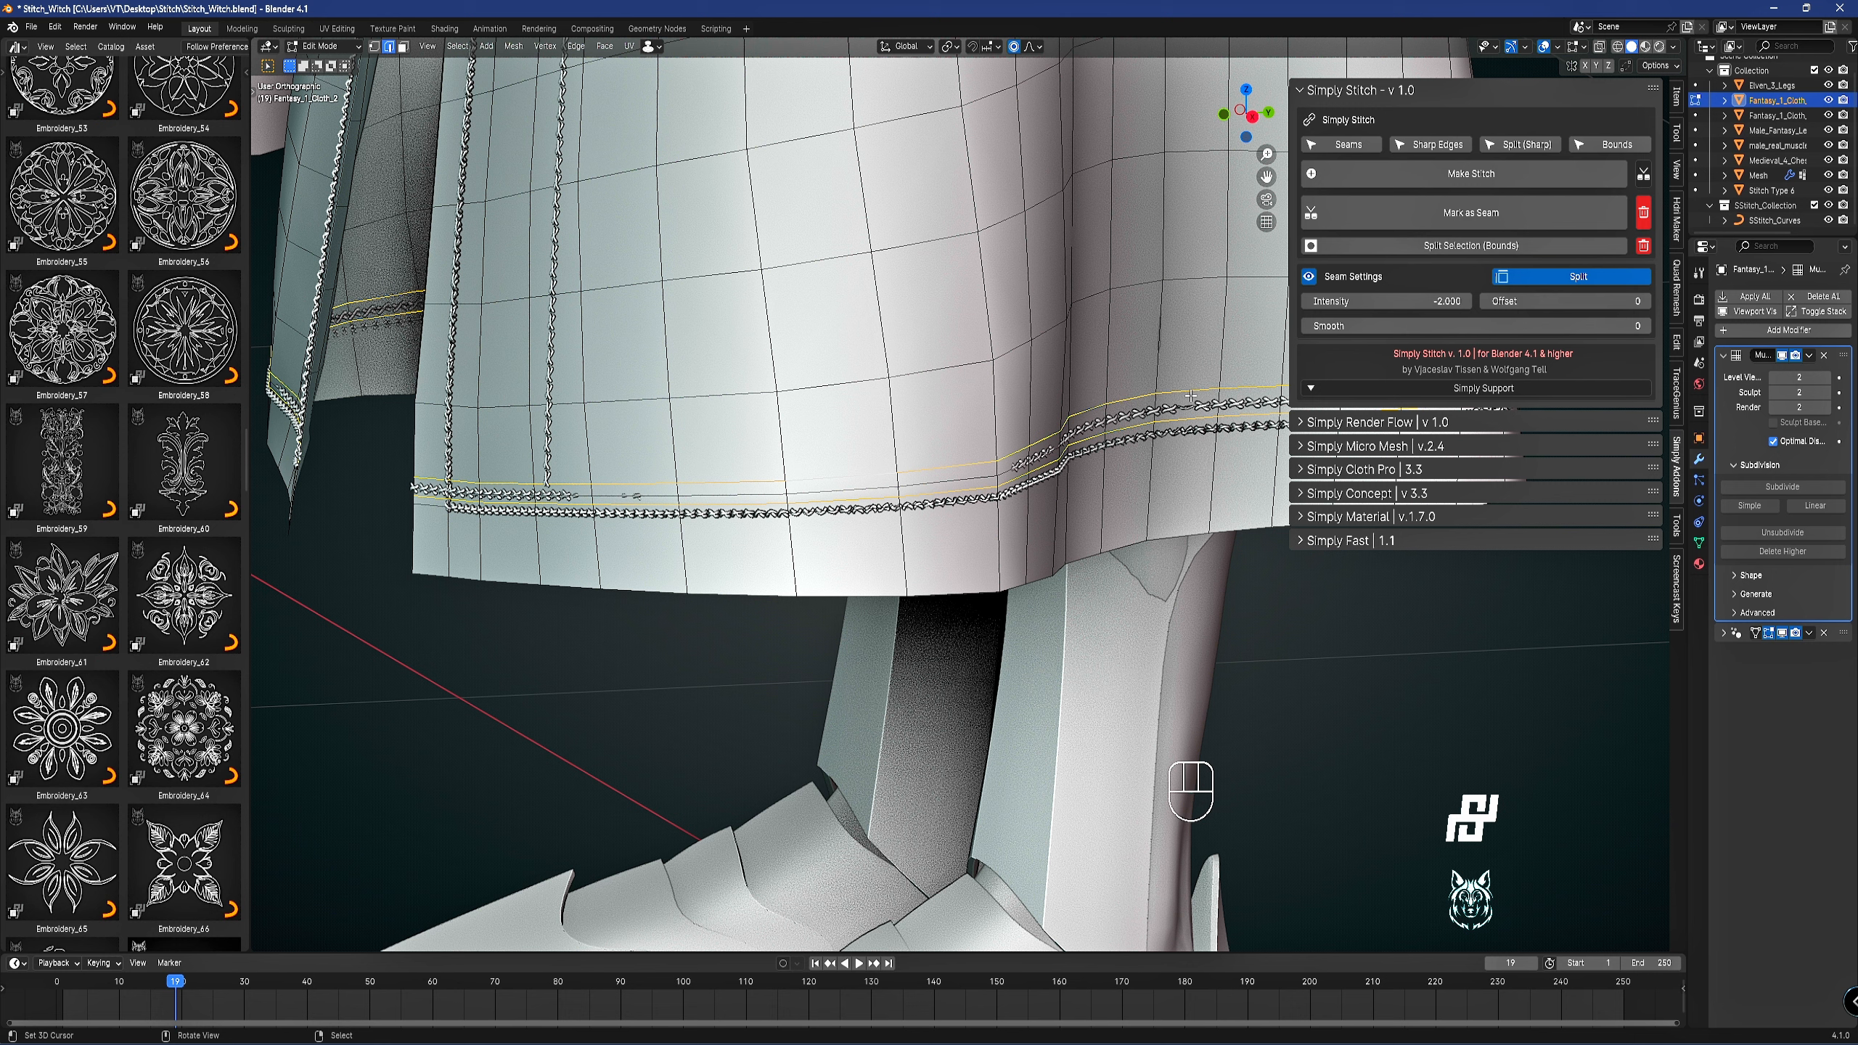
left_click(1489, 213)
key("Tab")
middle_click_drag(702, 468, 941, 447)
middle_click_drag(674, 518, 781, 571, "shift")
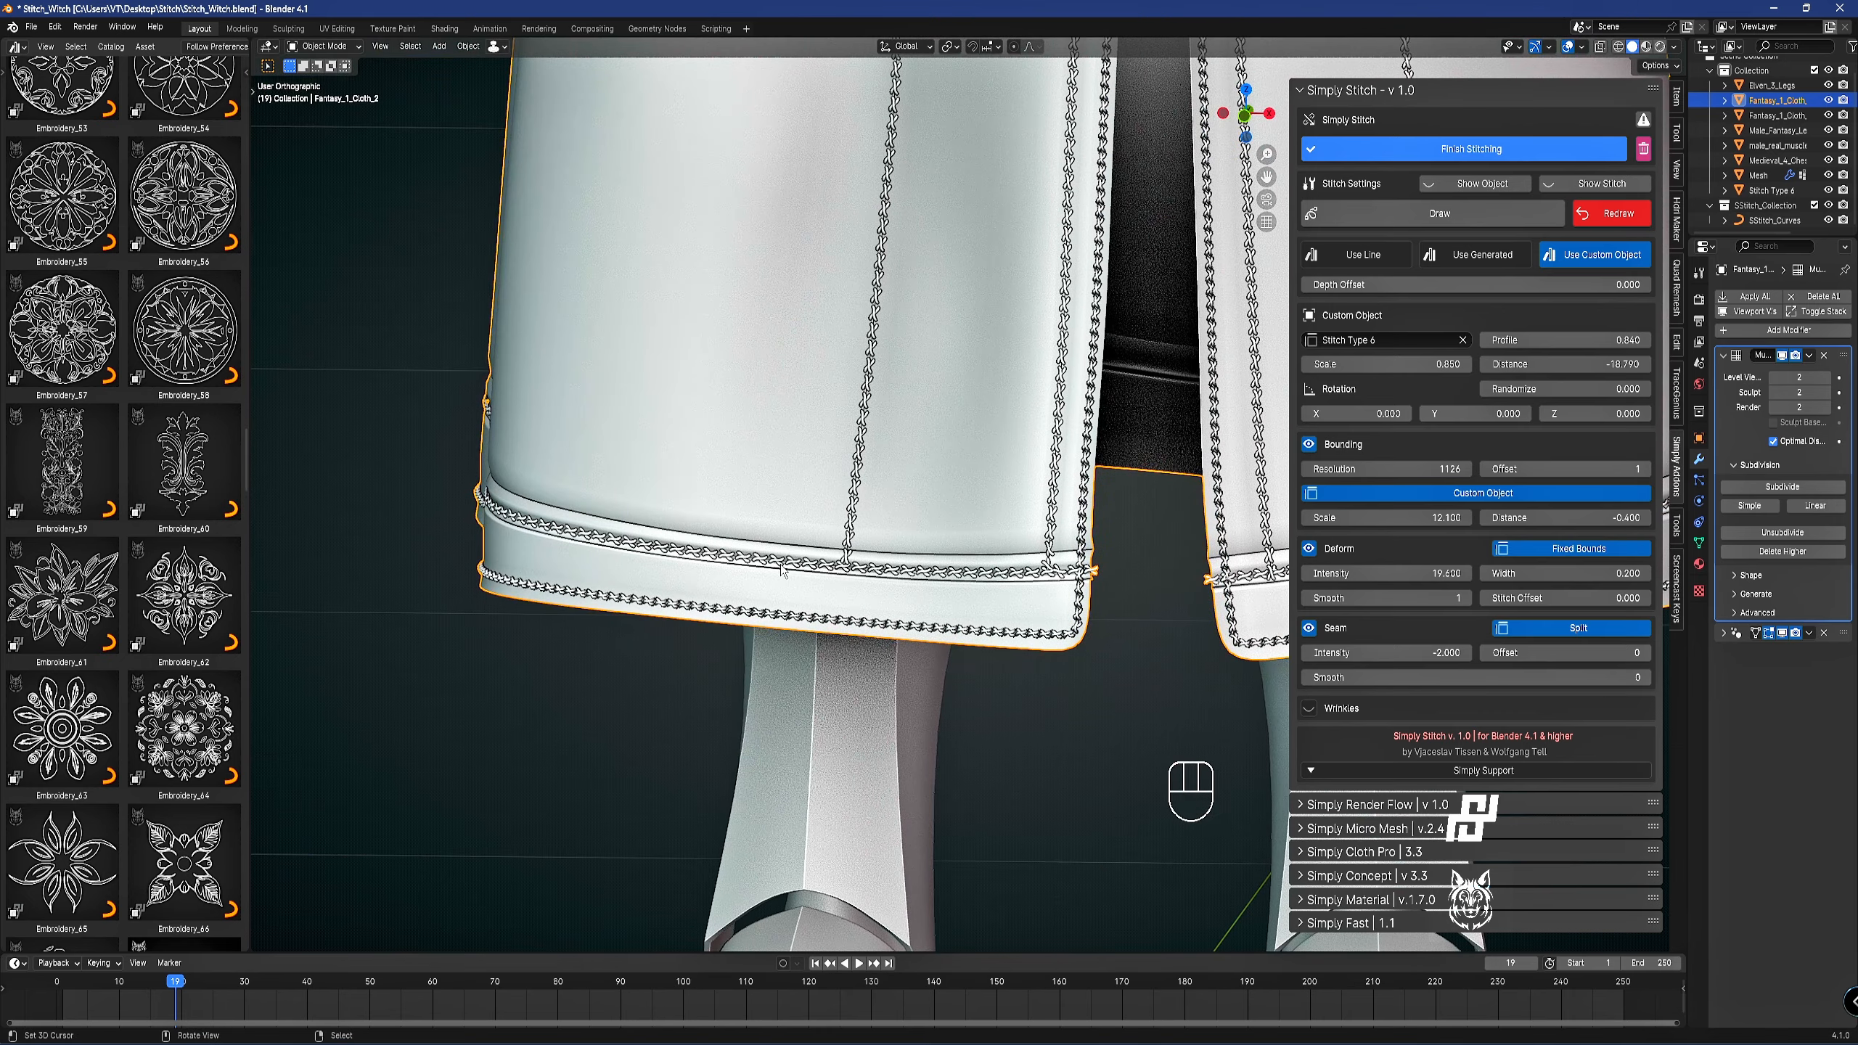
Compare the hem seam with Split off and on, then set Seam Intensity to -1.2 with Offset at 0.
left_click(1547, 626)
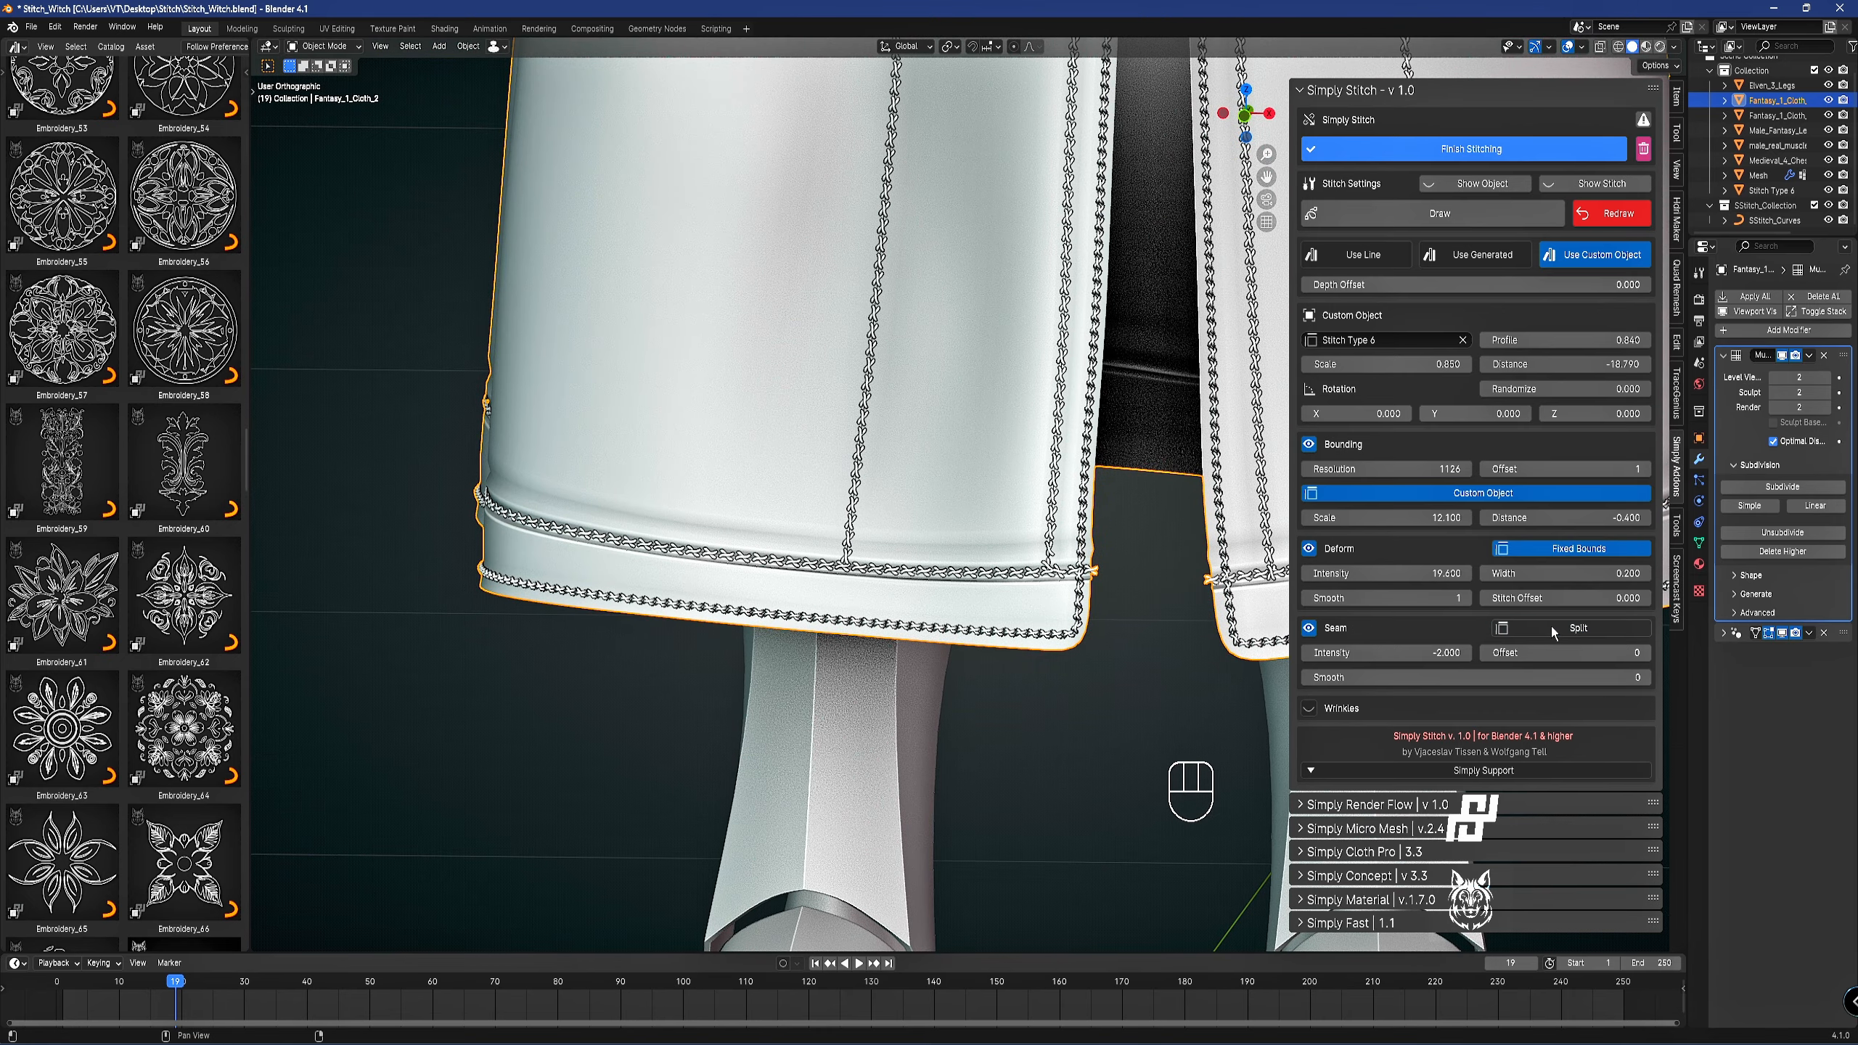
left_click(1559, 631)
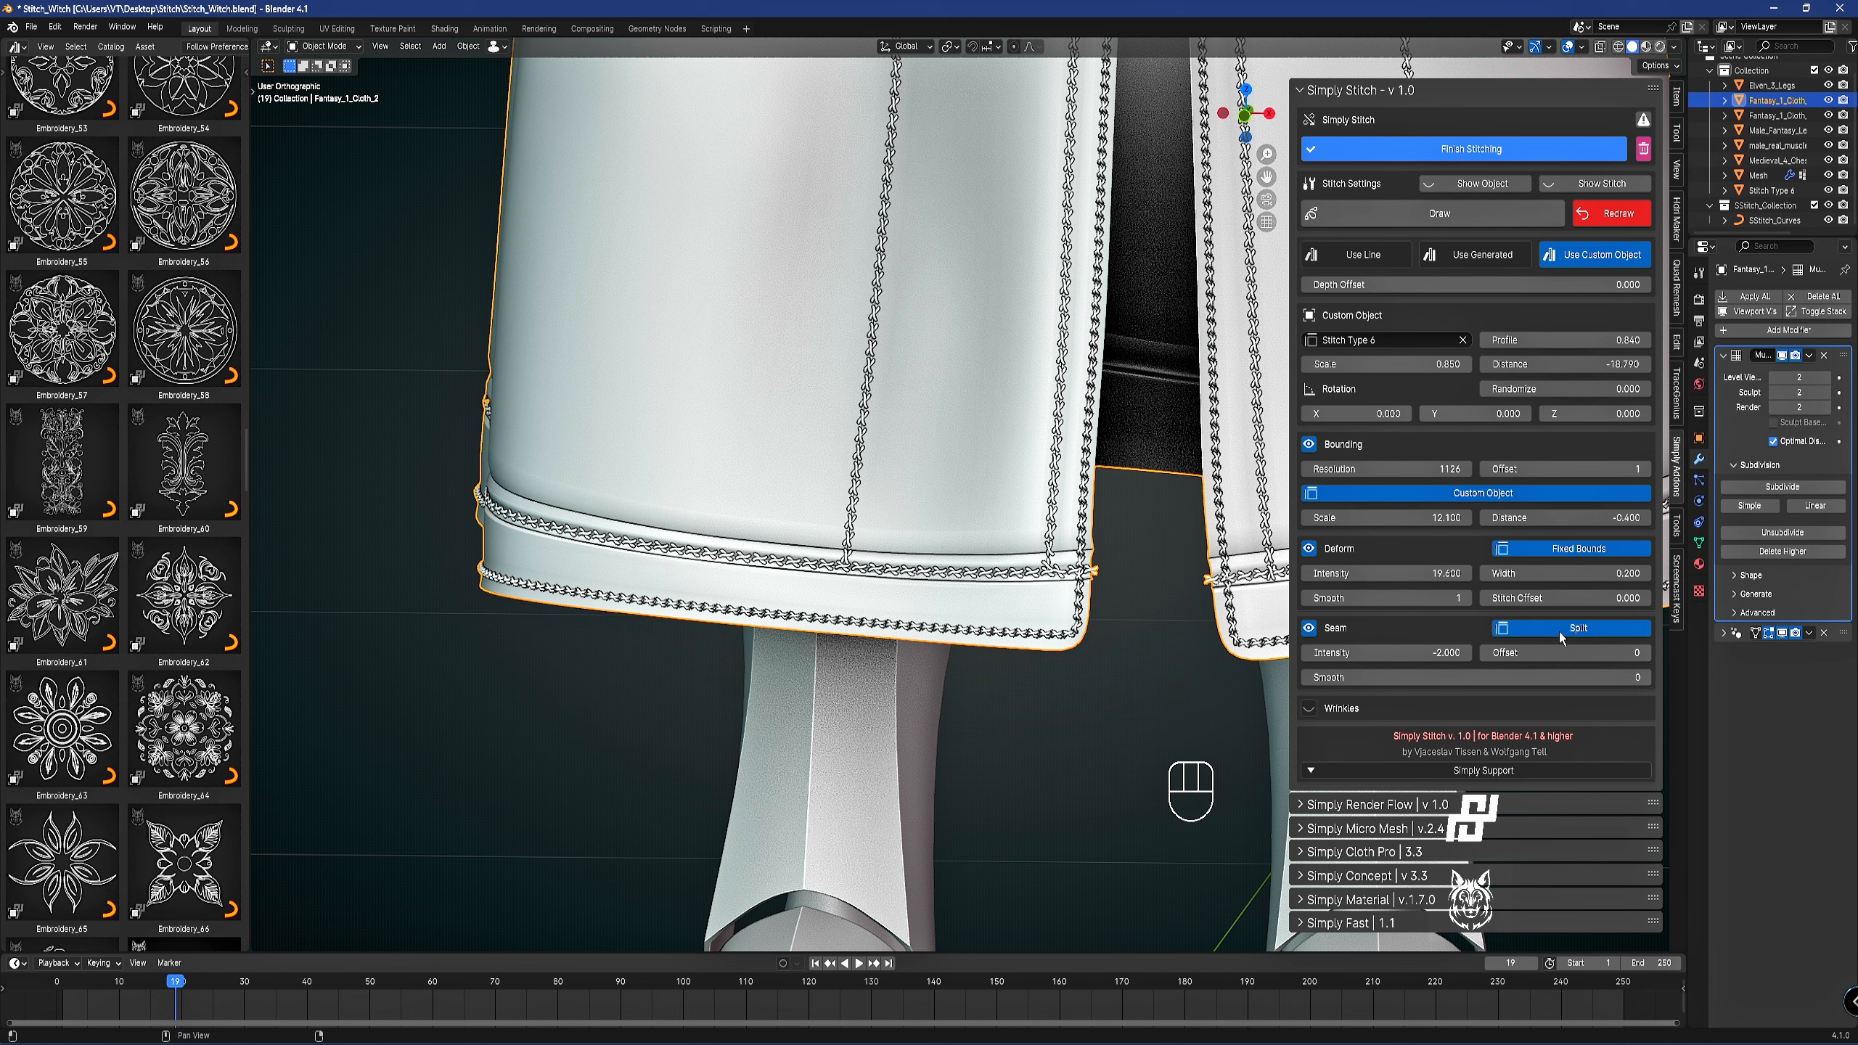
mouse_move(1426, 654)
left_mouse_down()
mouse_move(1456, 654)
mouse_move(1435, 653)
left_mouse_up()
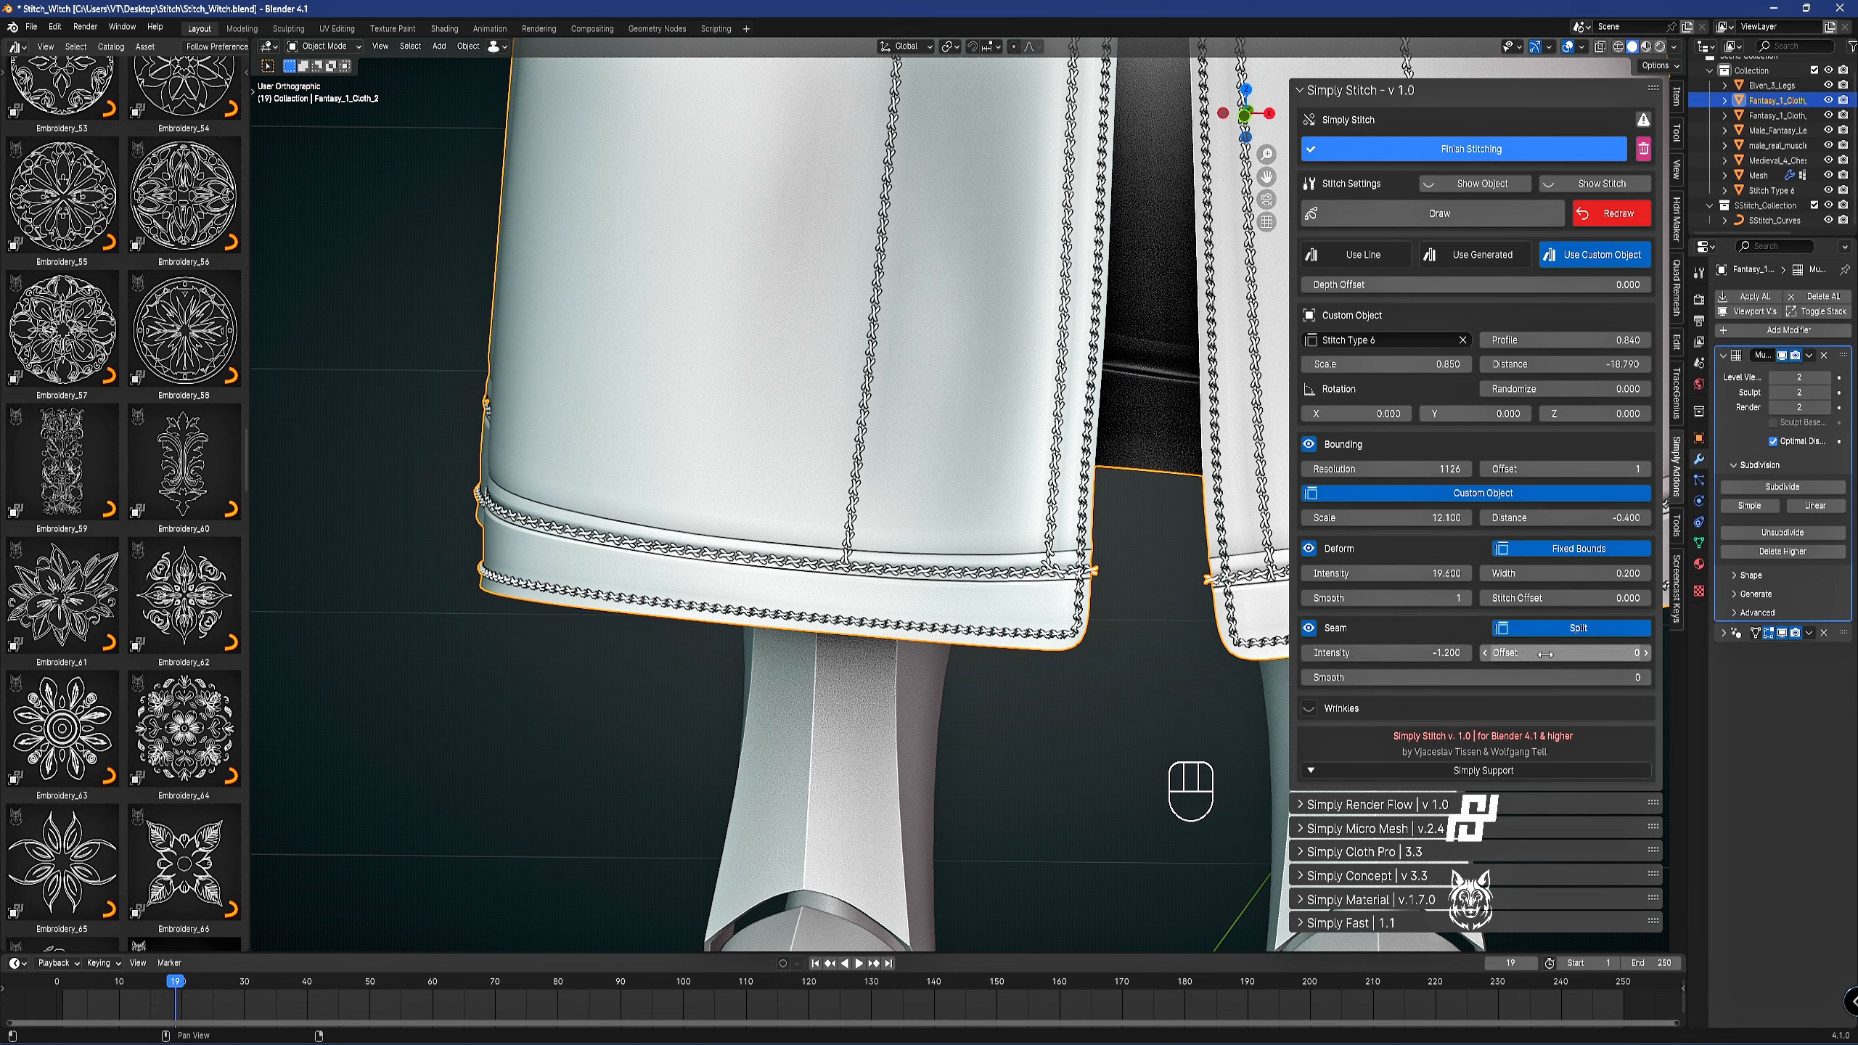
left_click(1645, 653)
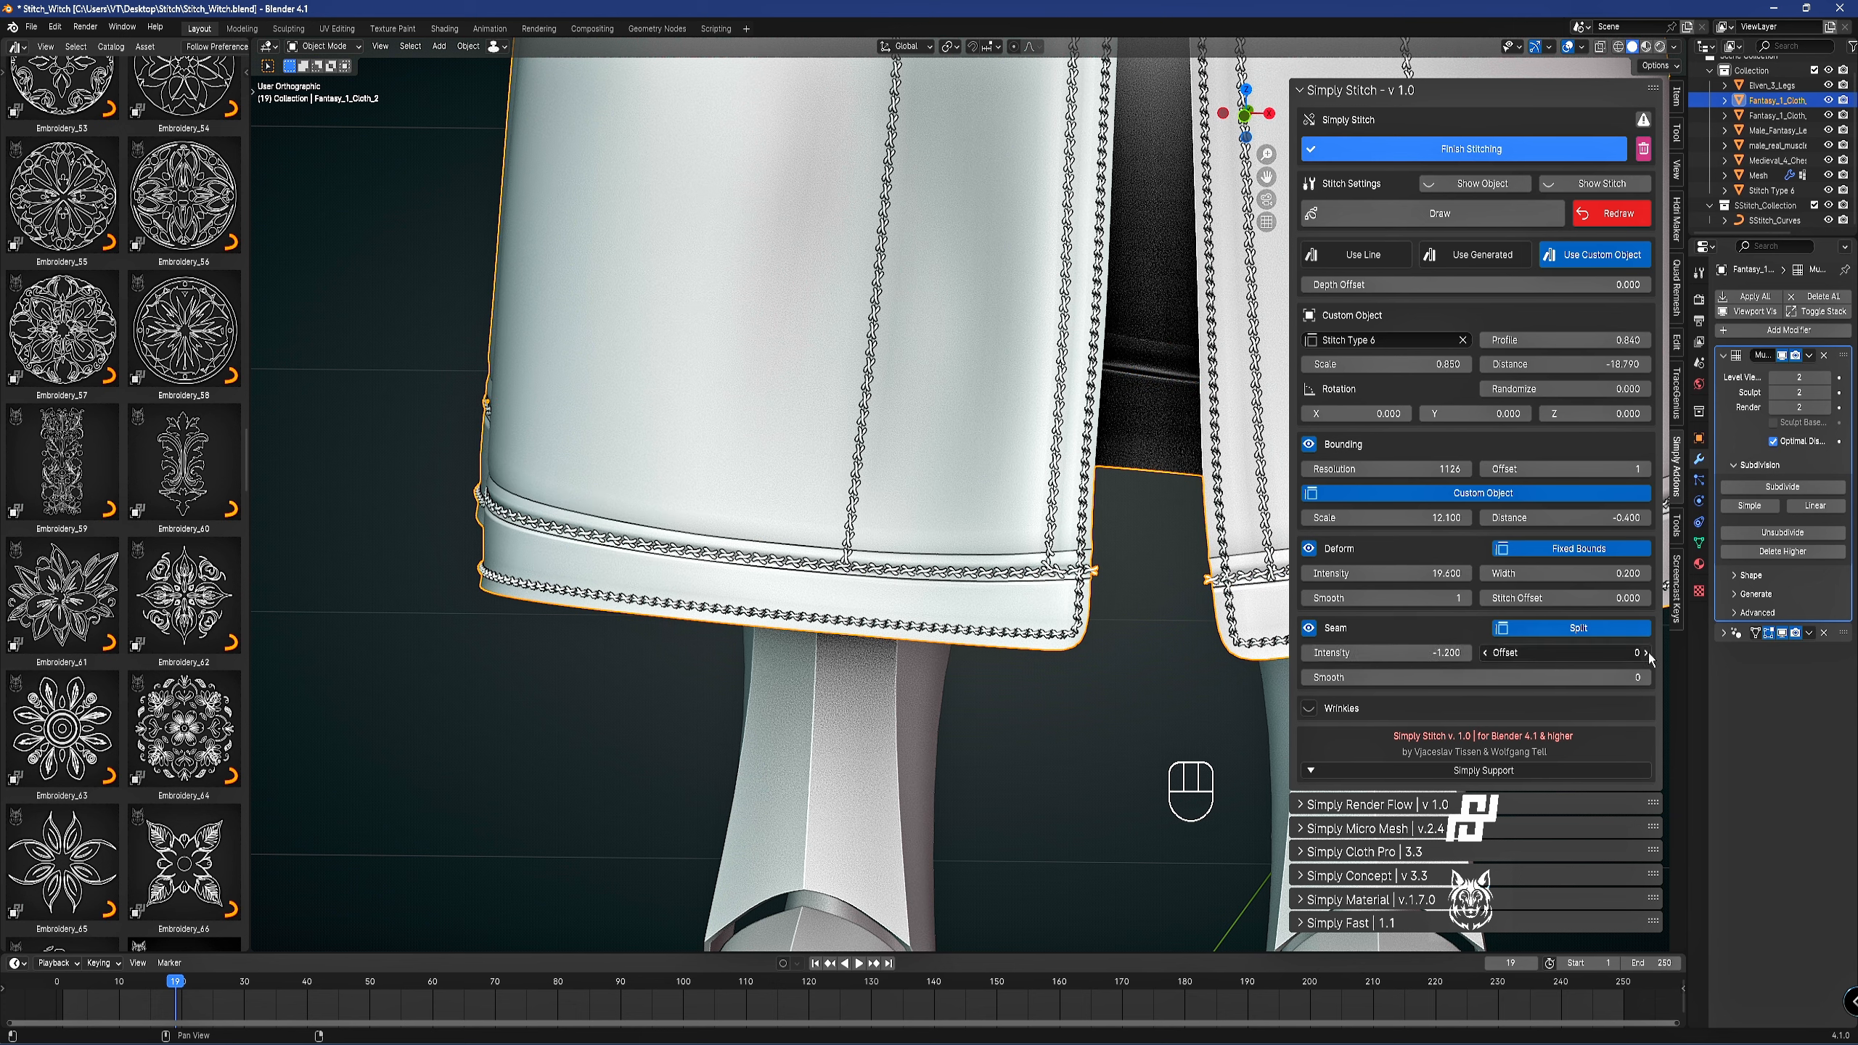
left_click(1600, 656)
type("0")
key("Return")
Try a Seam Smooth of 277 with the viewport overlays hidden, and return Smooth to 0.
mouse_move(1601, 678)
left_mouse_down()
mouse_move(1643, 678)
mouse_move(1577, 677)
left_mouse_up()
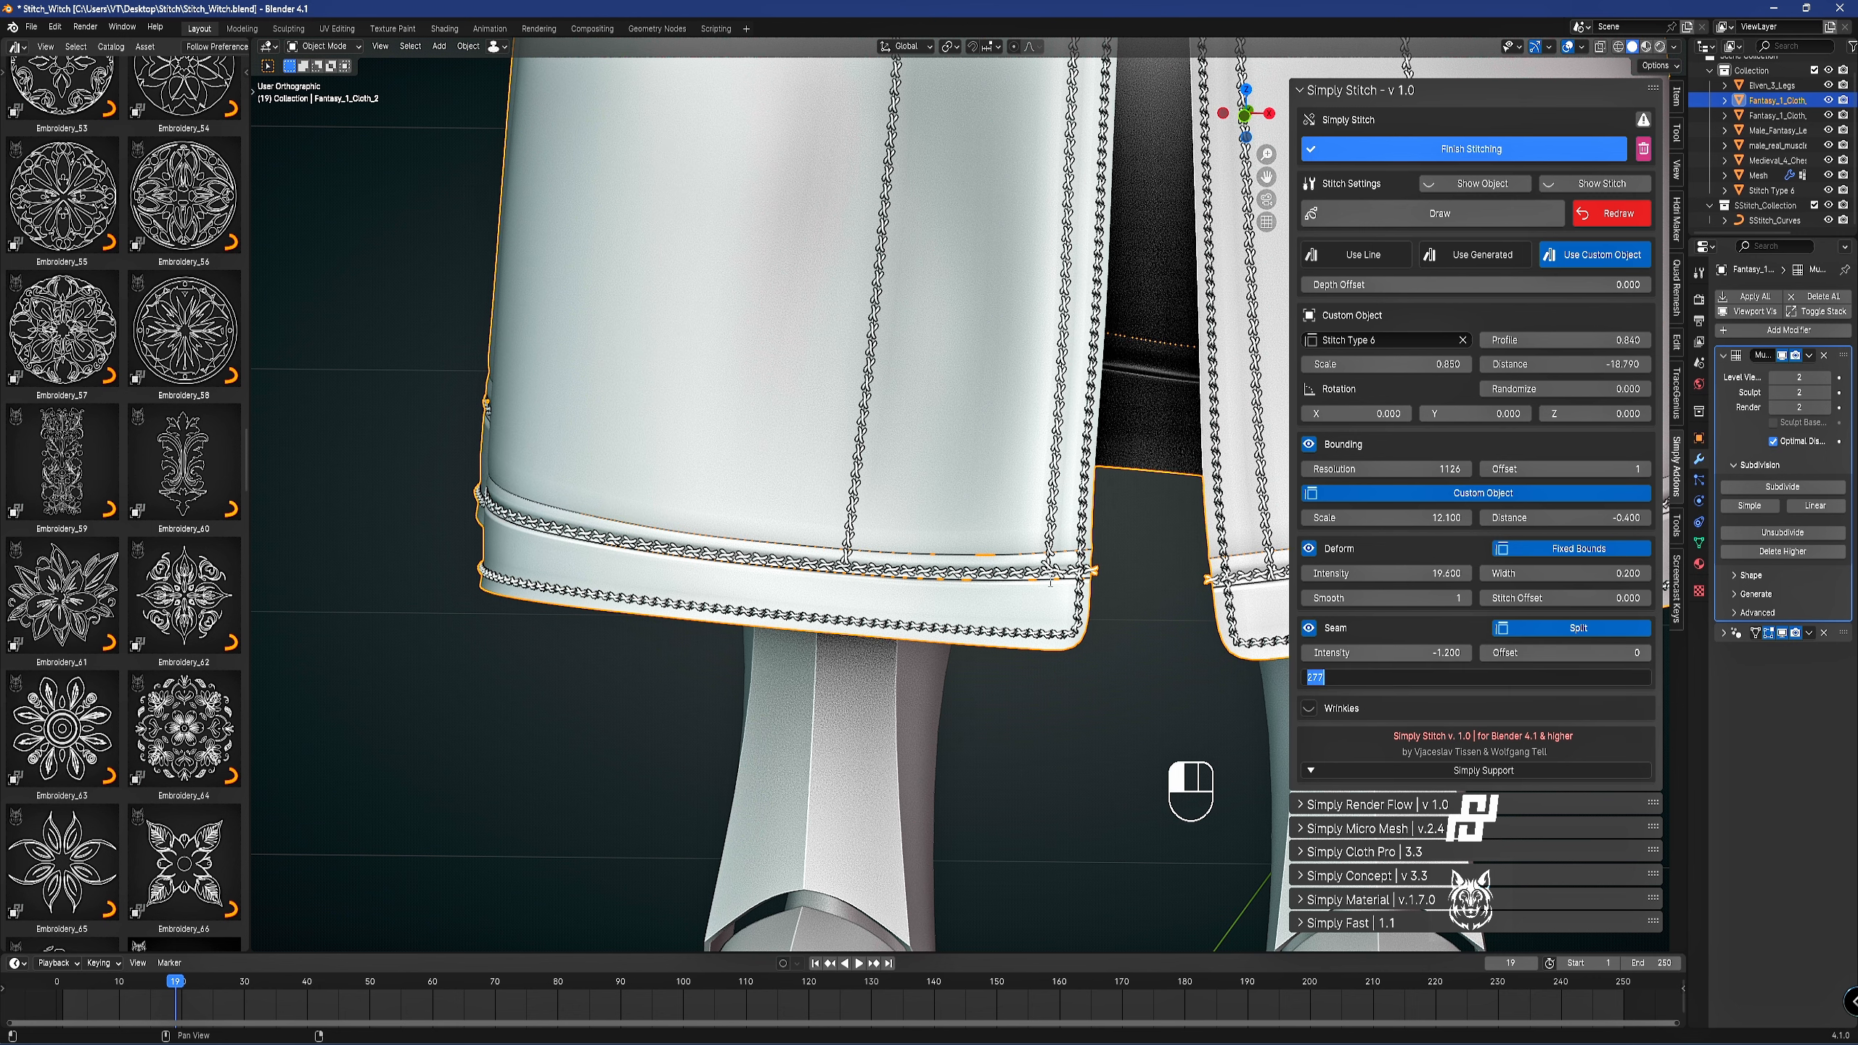
key("shift+alt+z")
scroll(950, 583, "up", 2)
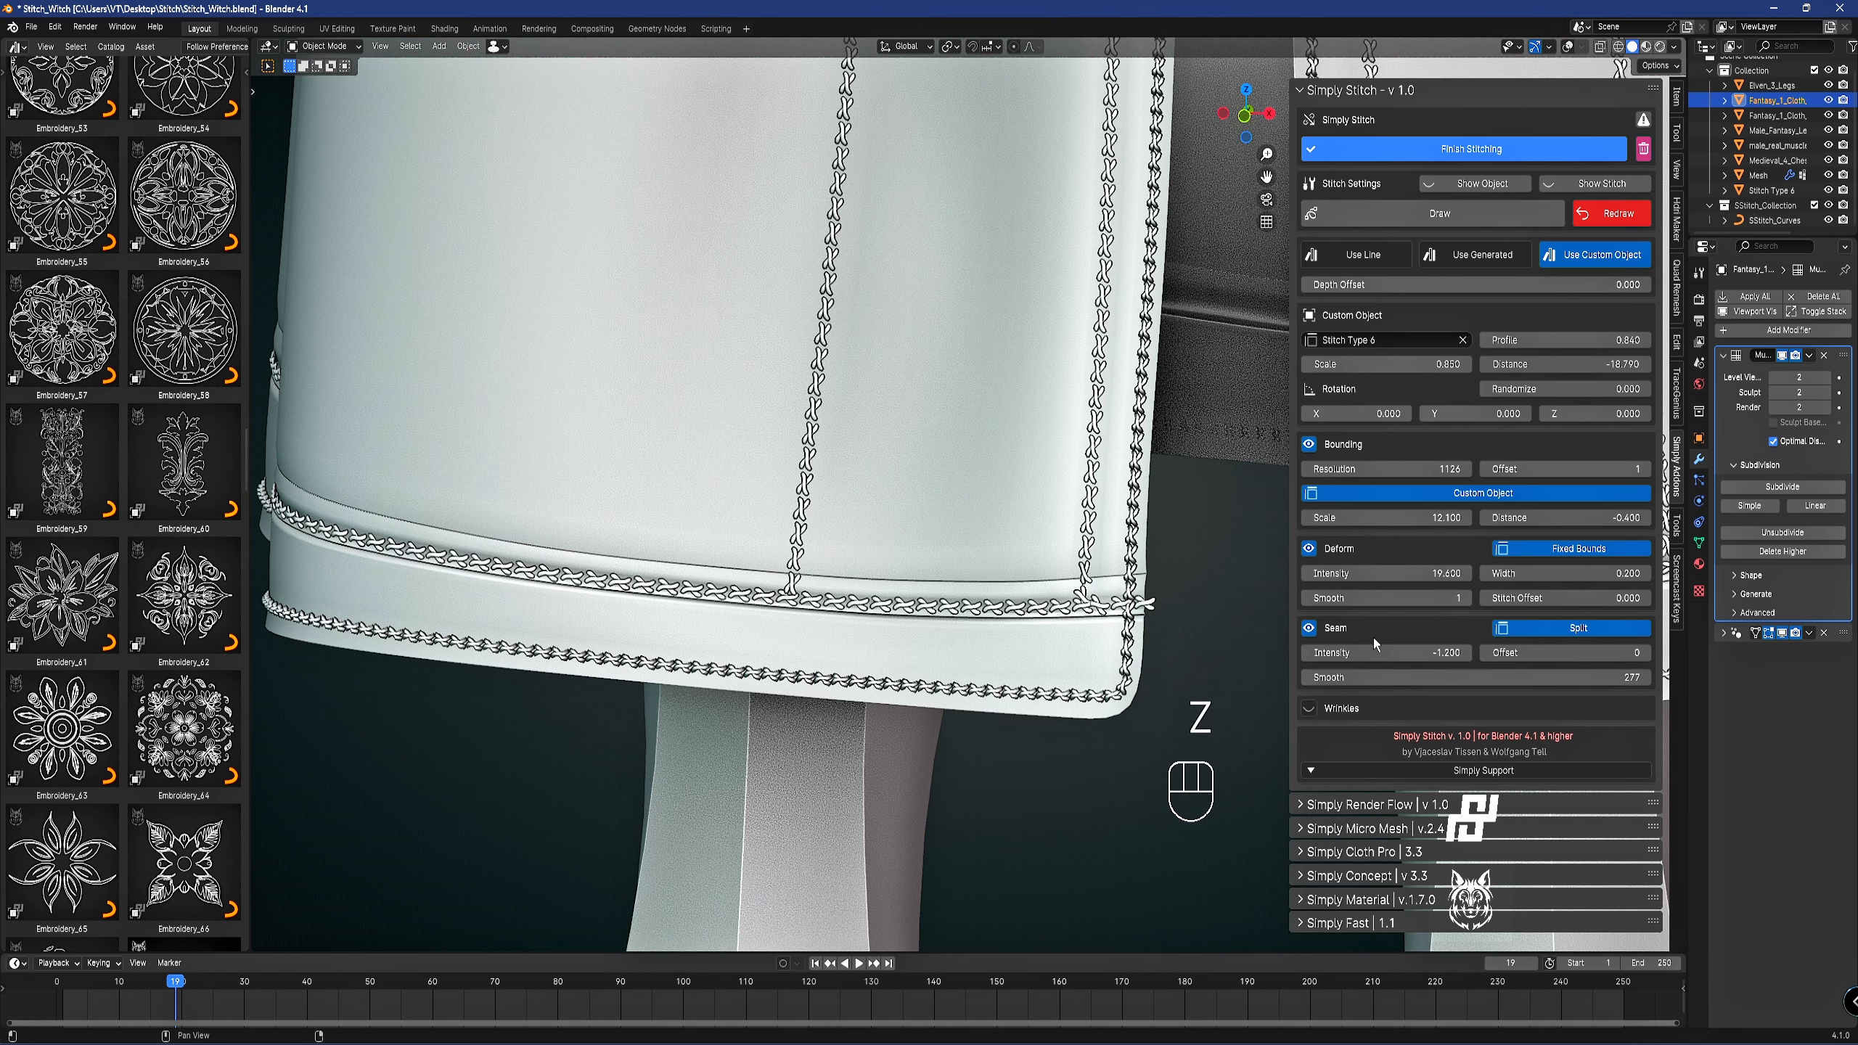
left_click_drag(1602, 677, 1578, 672)
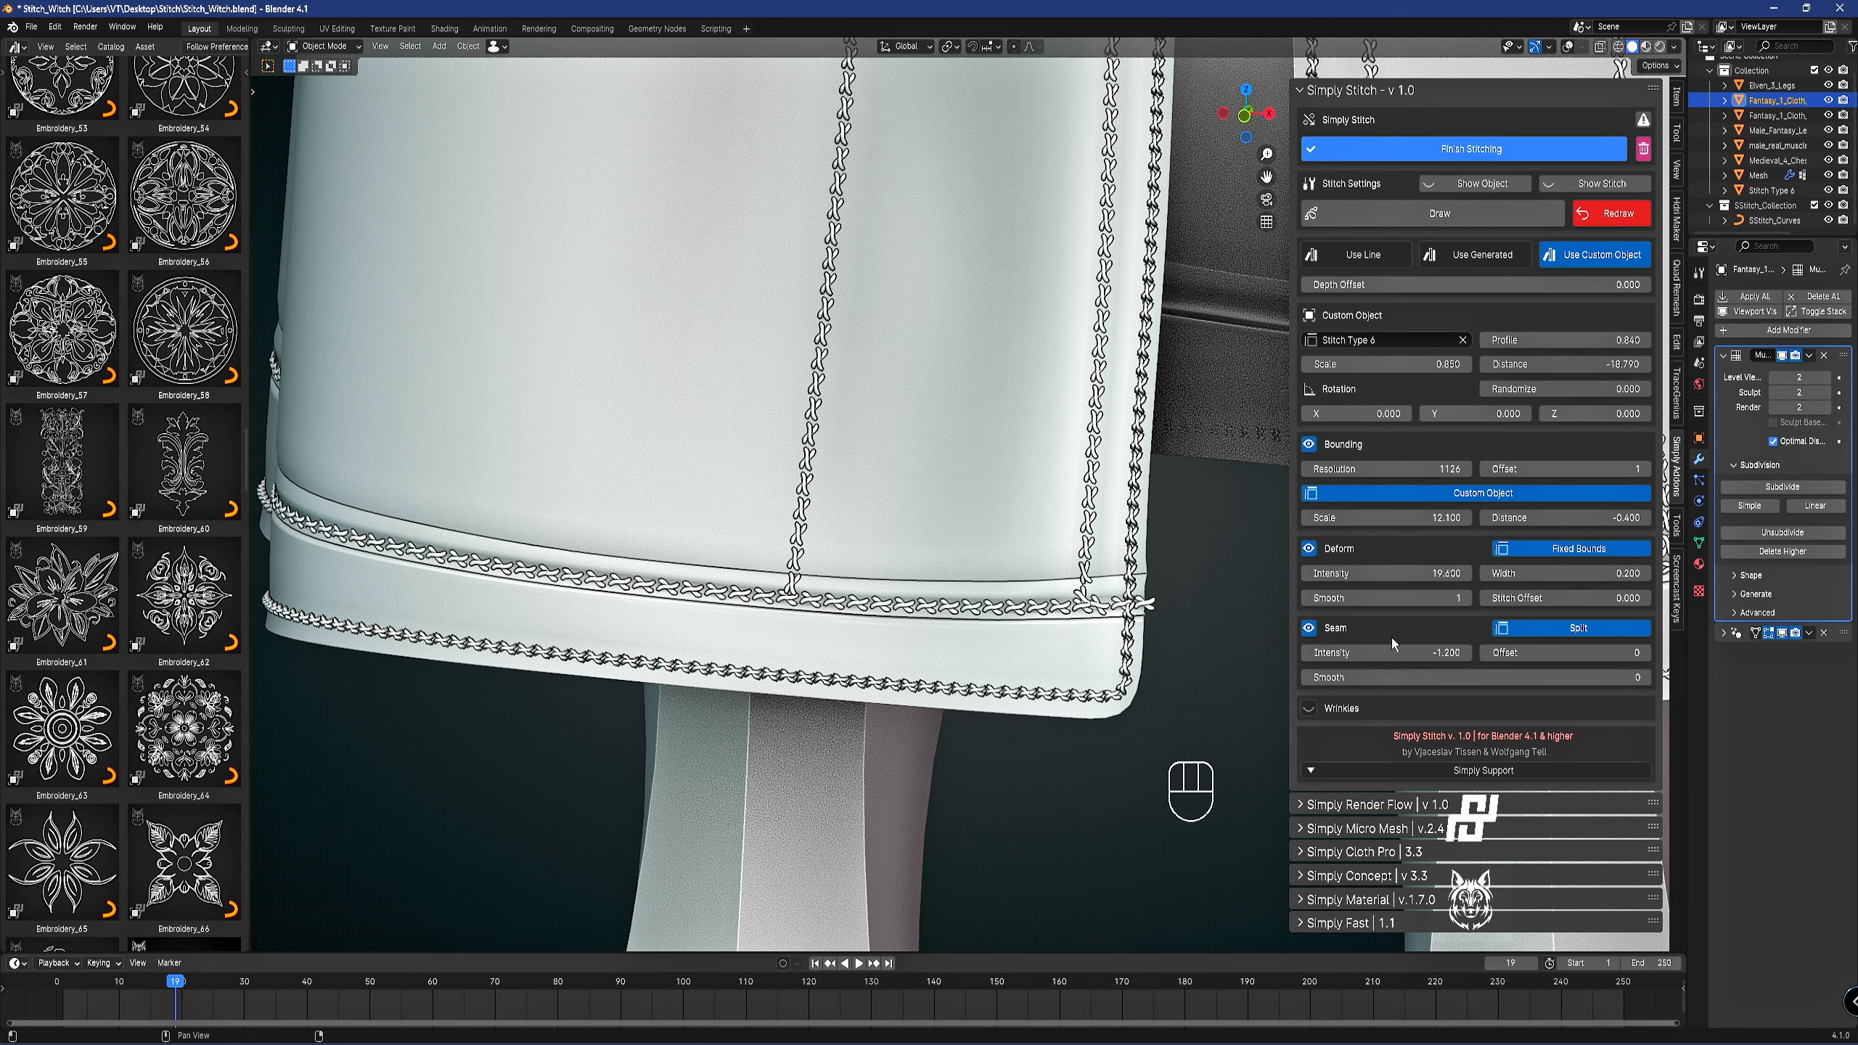
Examine the hem, split seams and overall stitching of the skirt up close and from a distance.
scroll(961, 507, "down", 4)
middle_click_drag(1001, 351, 924, 600, "shift")
scroll(919, 606, "down", 1)
middle_click_drag(1074, 463, 460, 560)
scroll(1002, 485, "down", 3)
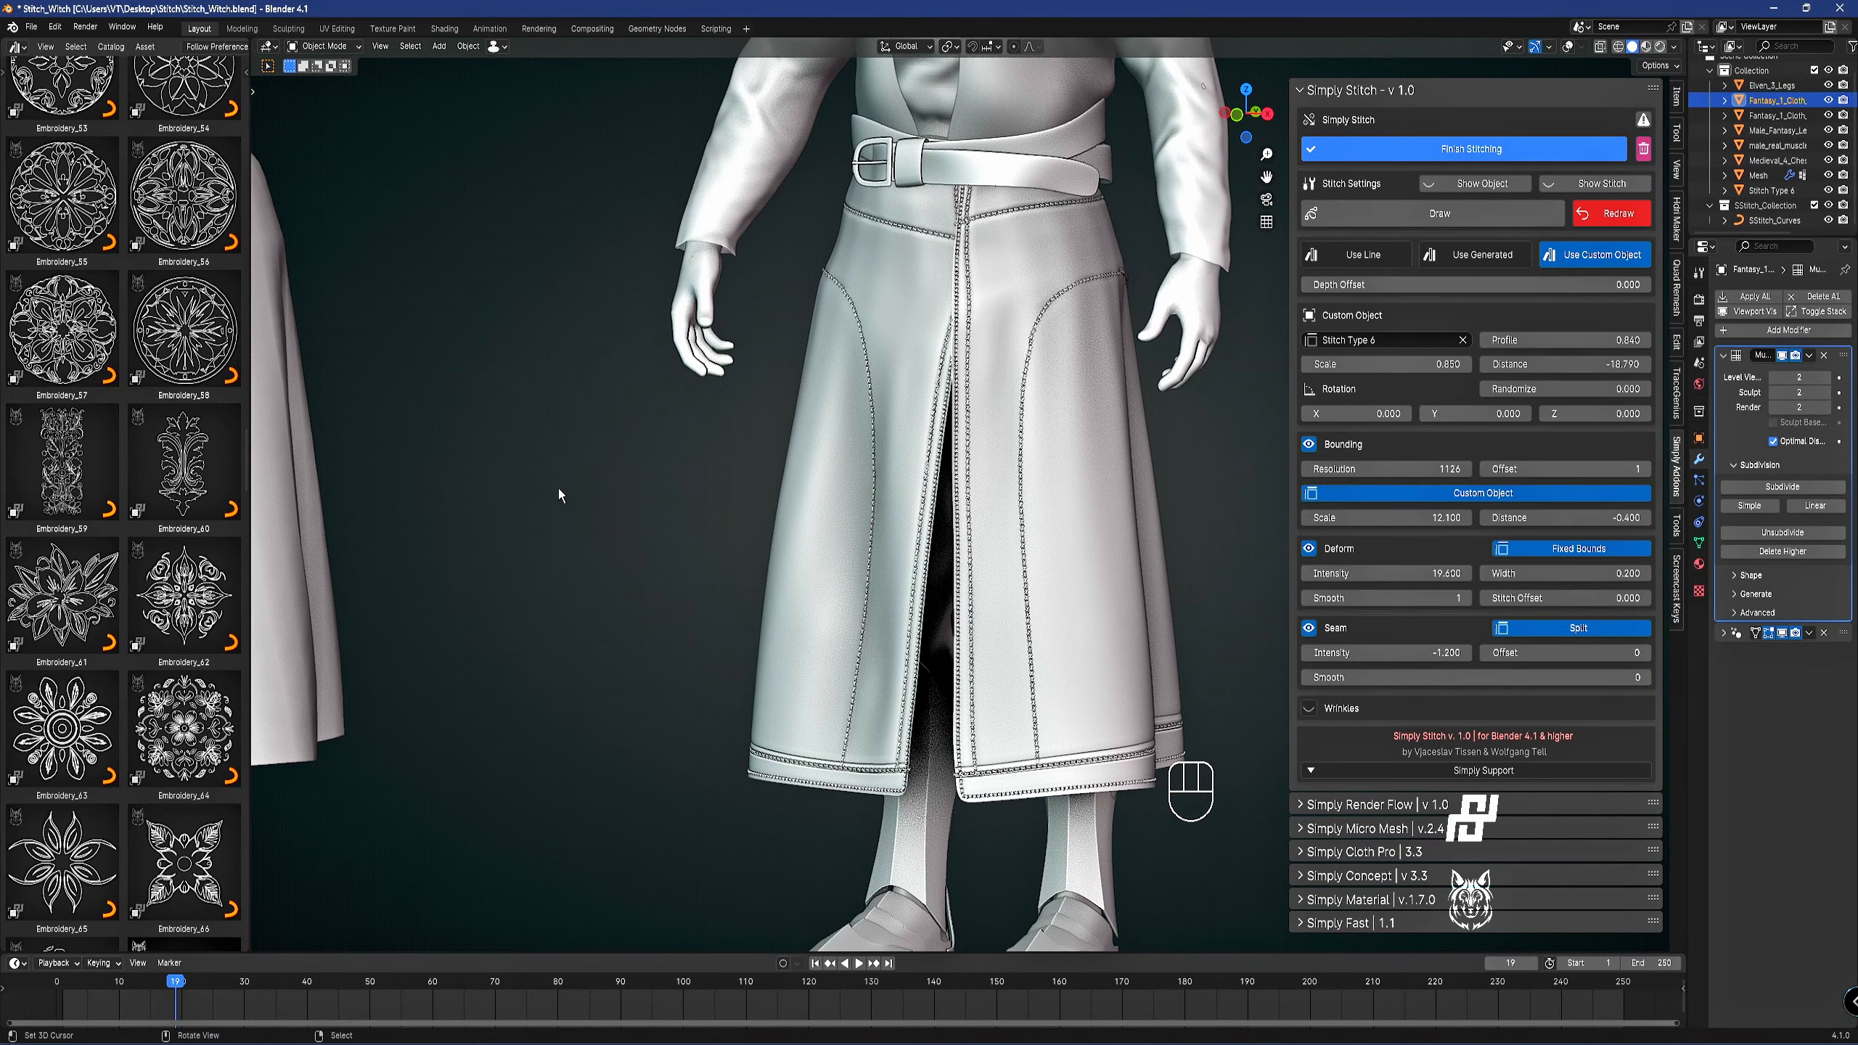
scroll(790, 600, "up", 3)
middle_click_drag(897, 660, 838, 404, "shift")
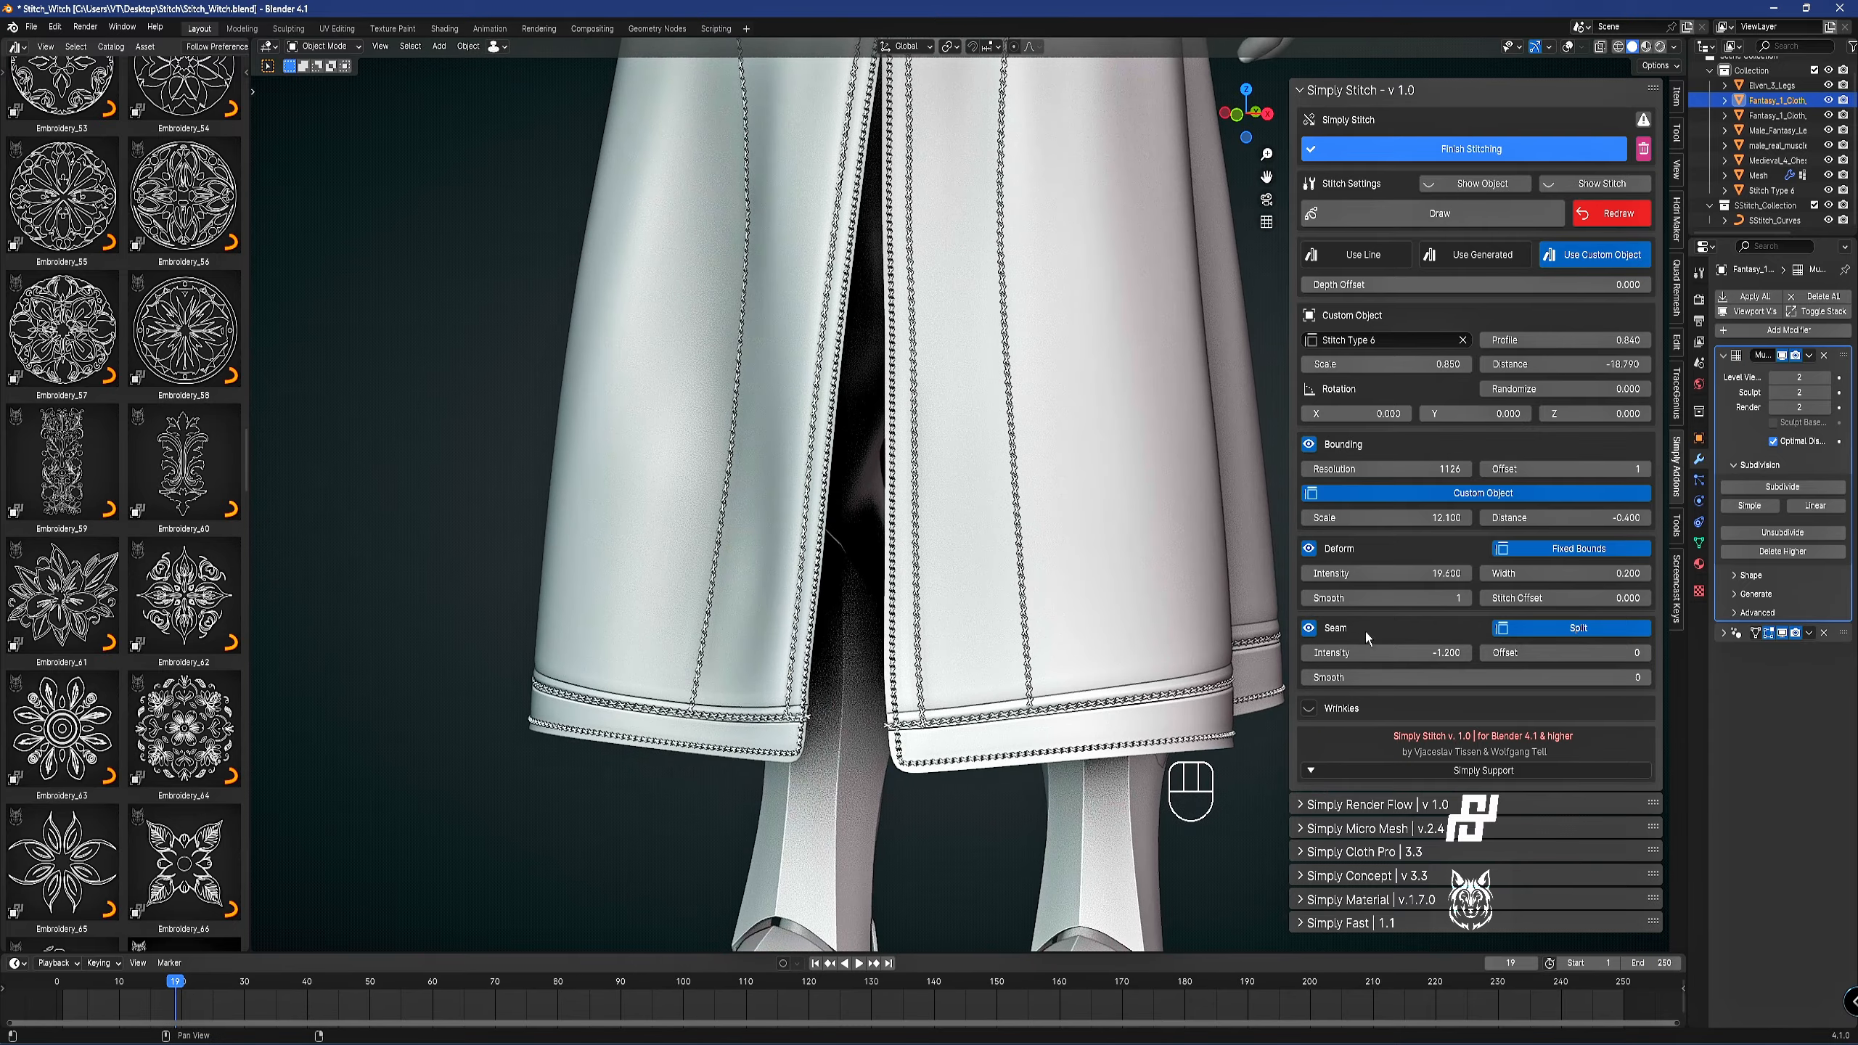
scroll(1017, 527, "down", 3)
middle_click_drag(962, 439, 940, 594, "shift")
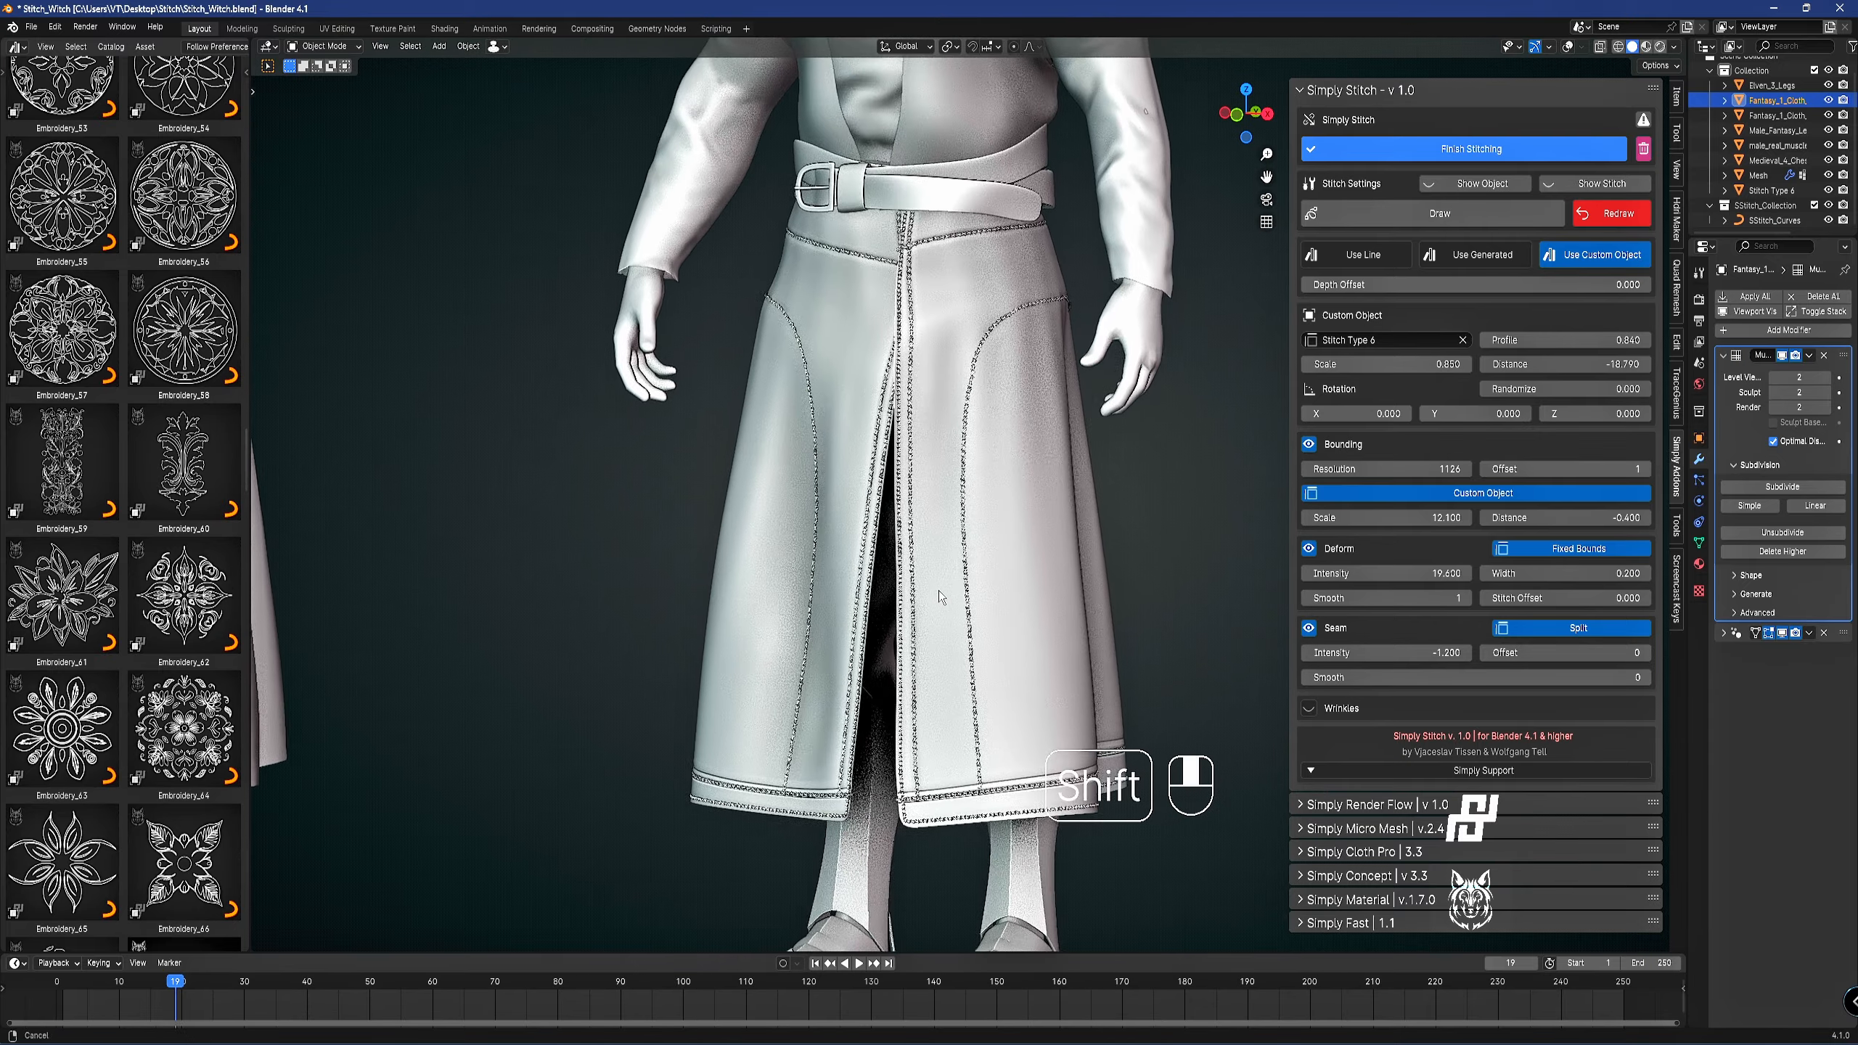
scroll(937, 579, "up", 1)
middle_click_drag(1013, 442, 977, 459)
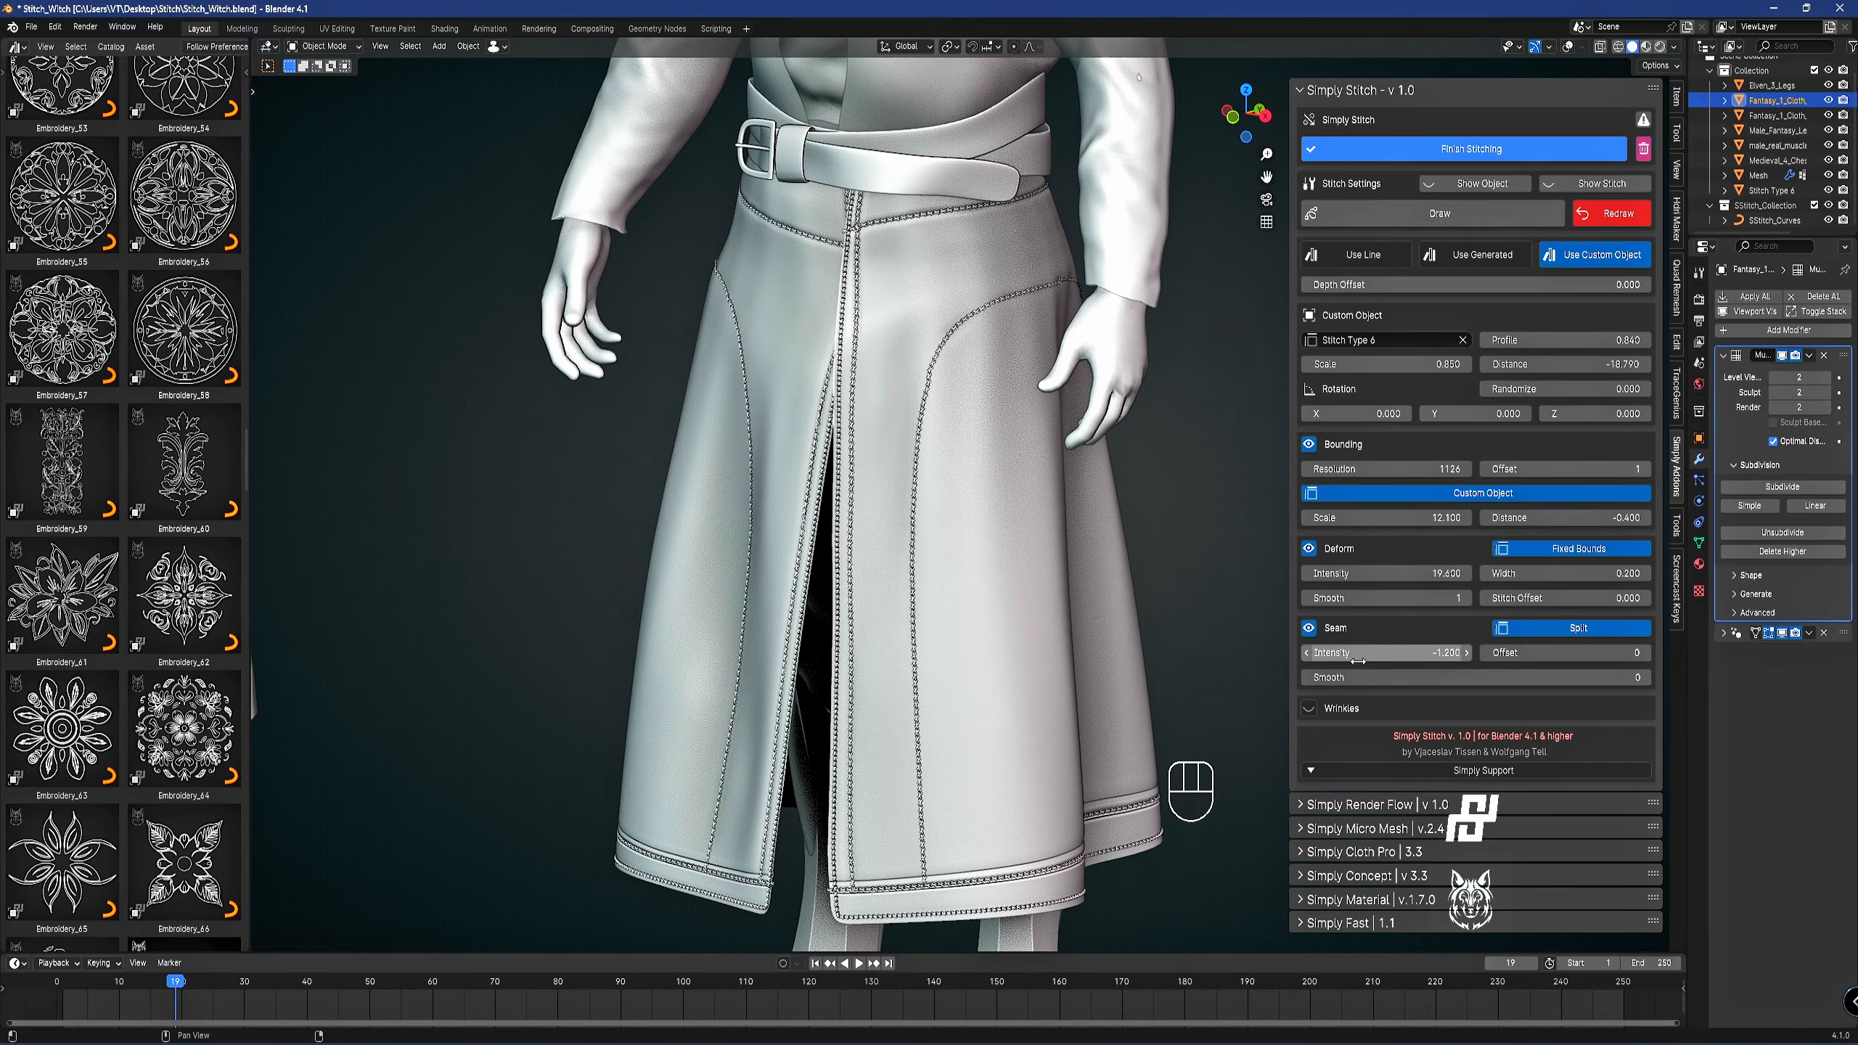
Enable the Wrinkles effect for the skirt's stitching and inspect the waist area.
left_click(1311, 709)
left_click(1311, 708)
left_click(1311, 708)
middle_click_drag(883, 305, 1020, 403, "shift")
scroll(923, 600, "up", 5)
middle_click_drag(1024, 414, 993, 352)
scroll(1053, 425, "down", 1)
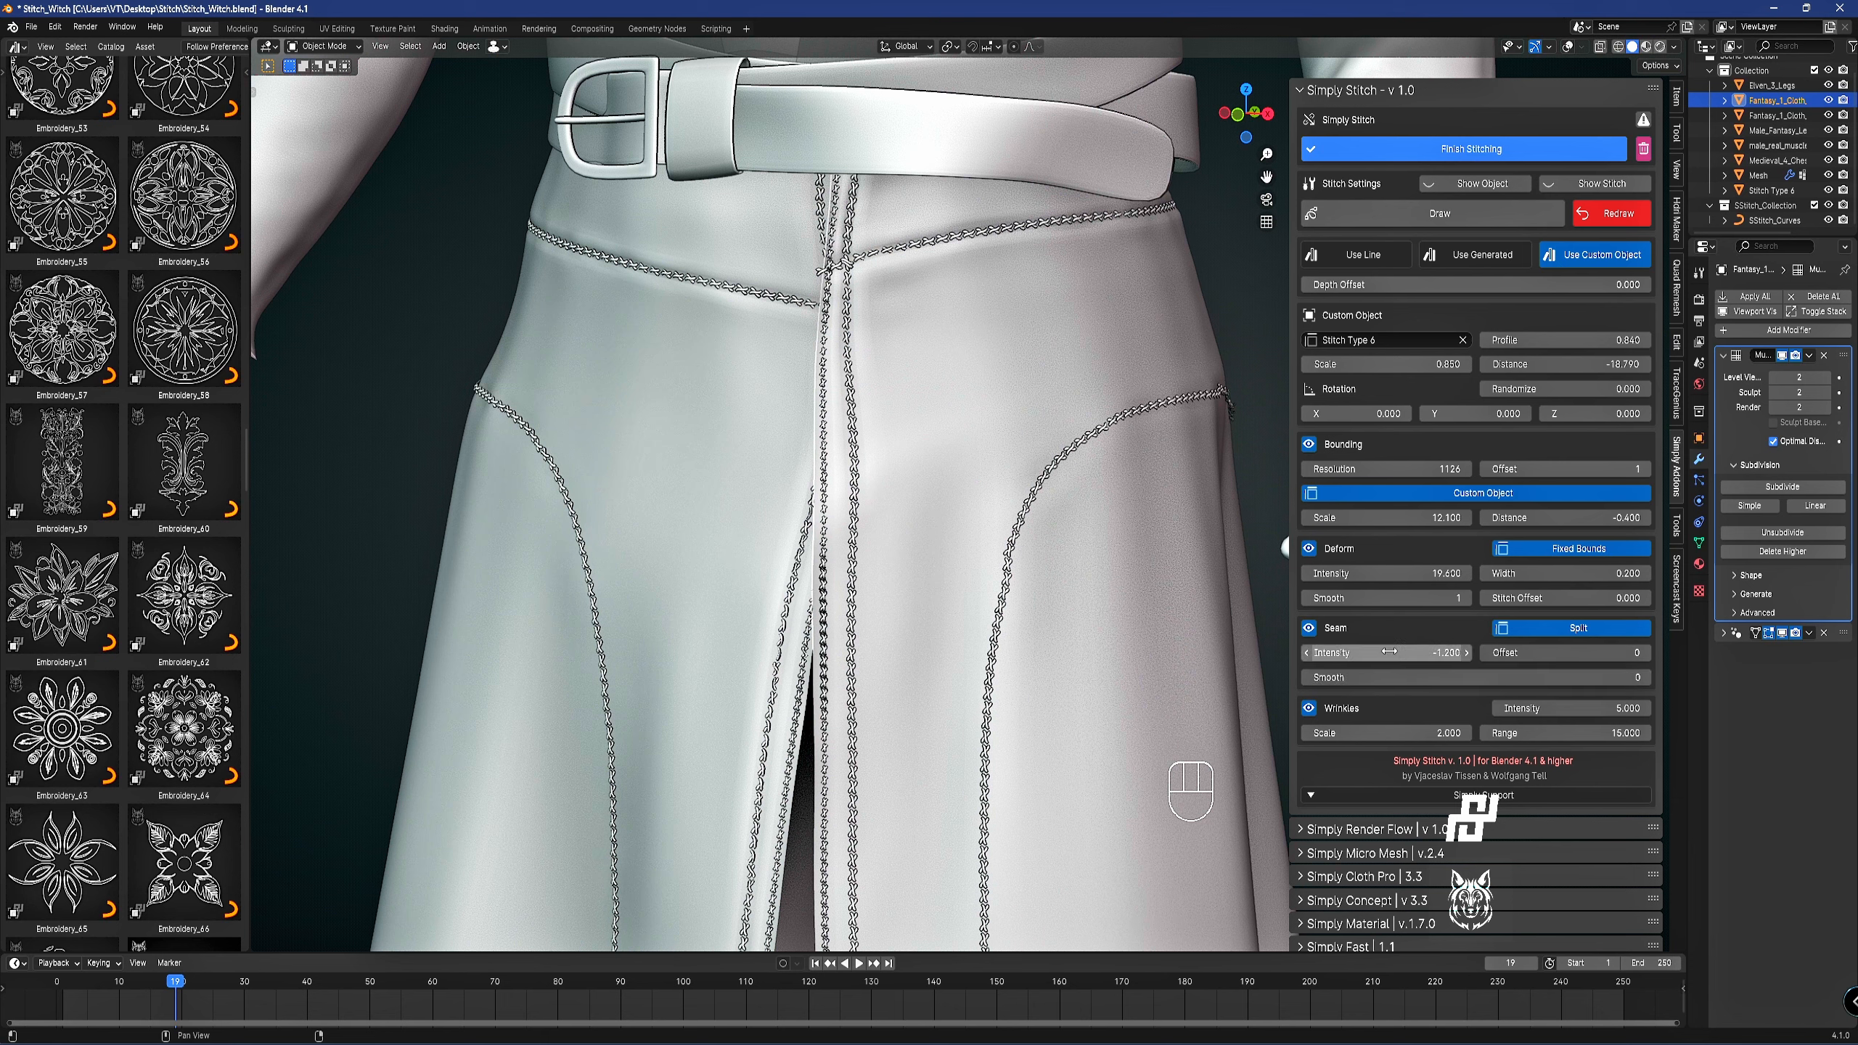
Set the Deform Intensity to 37.5 and the Wrinkles to Intensity 11.9 with Scale 21.3.
left_click_drag(1389, 574, 1445, 573)
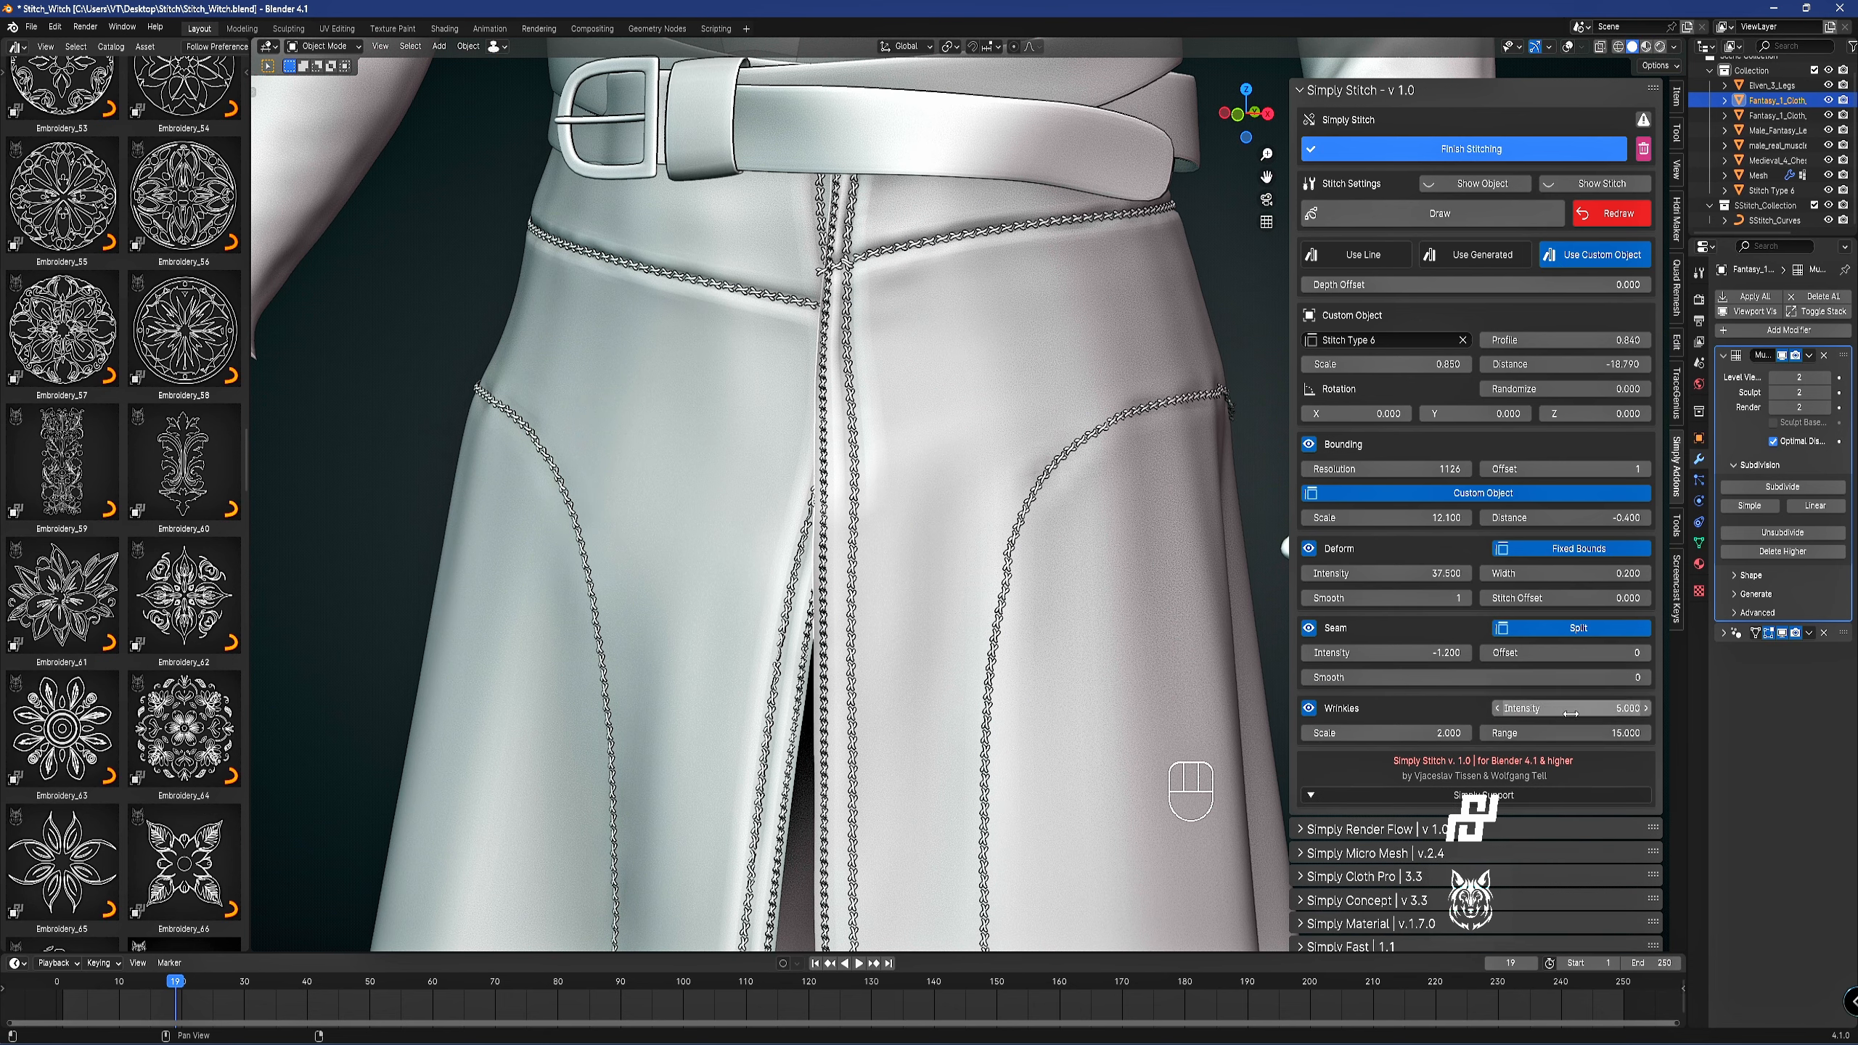
left_click_drag(1584, 713, 1628, 713)
left_click_drag(1386, 732, 1426, 732)
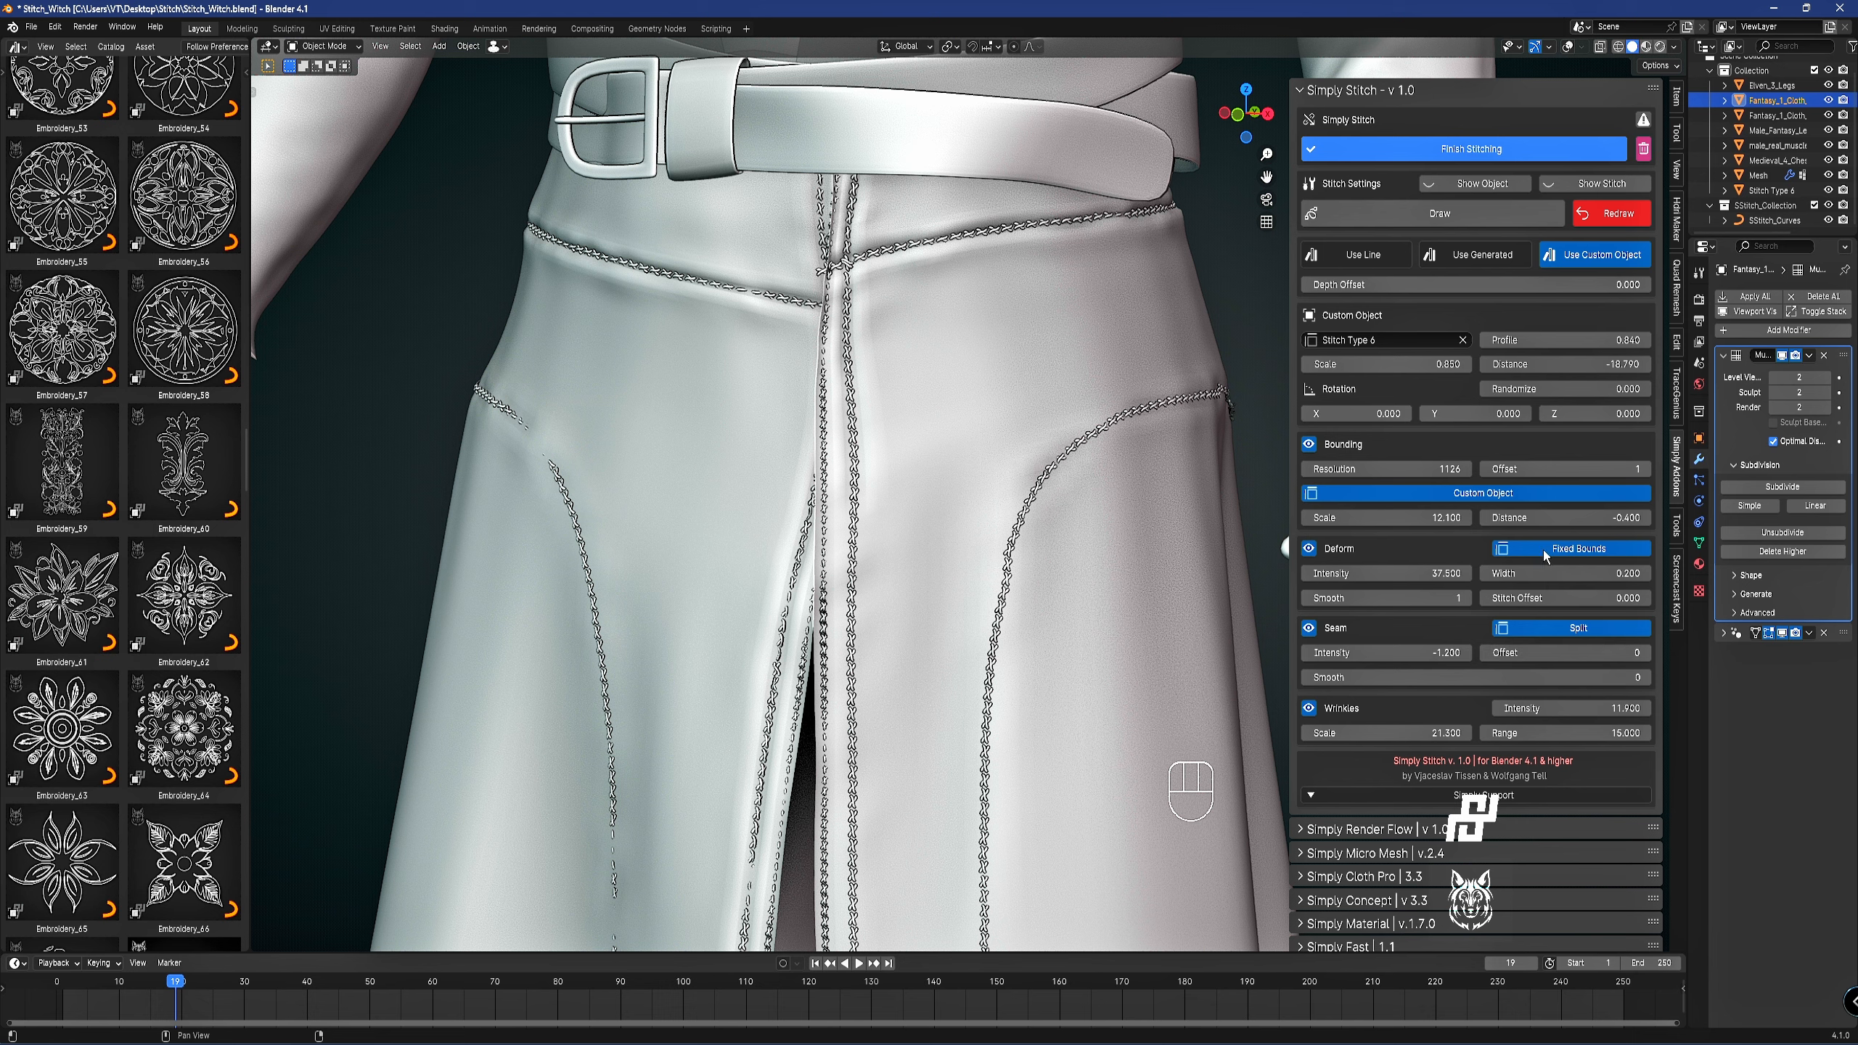
Subdivide the skirt's Multires modifier to level 3, and compare the wrinkles at viewport levels 1 and 3.
left_click_drag(1687, 426, 1545, 432)
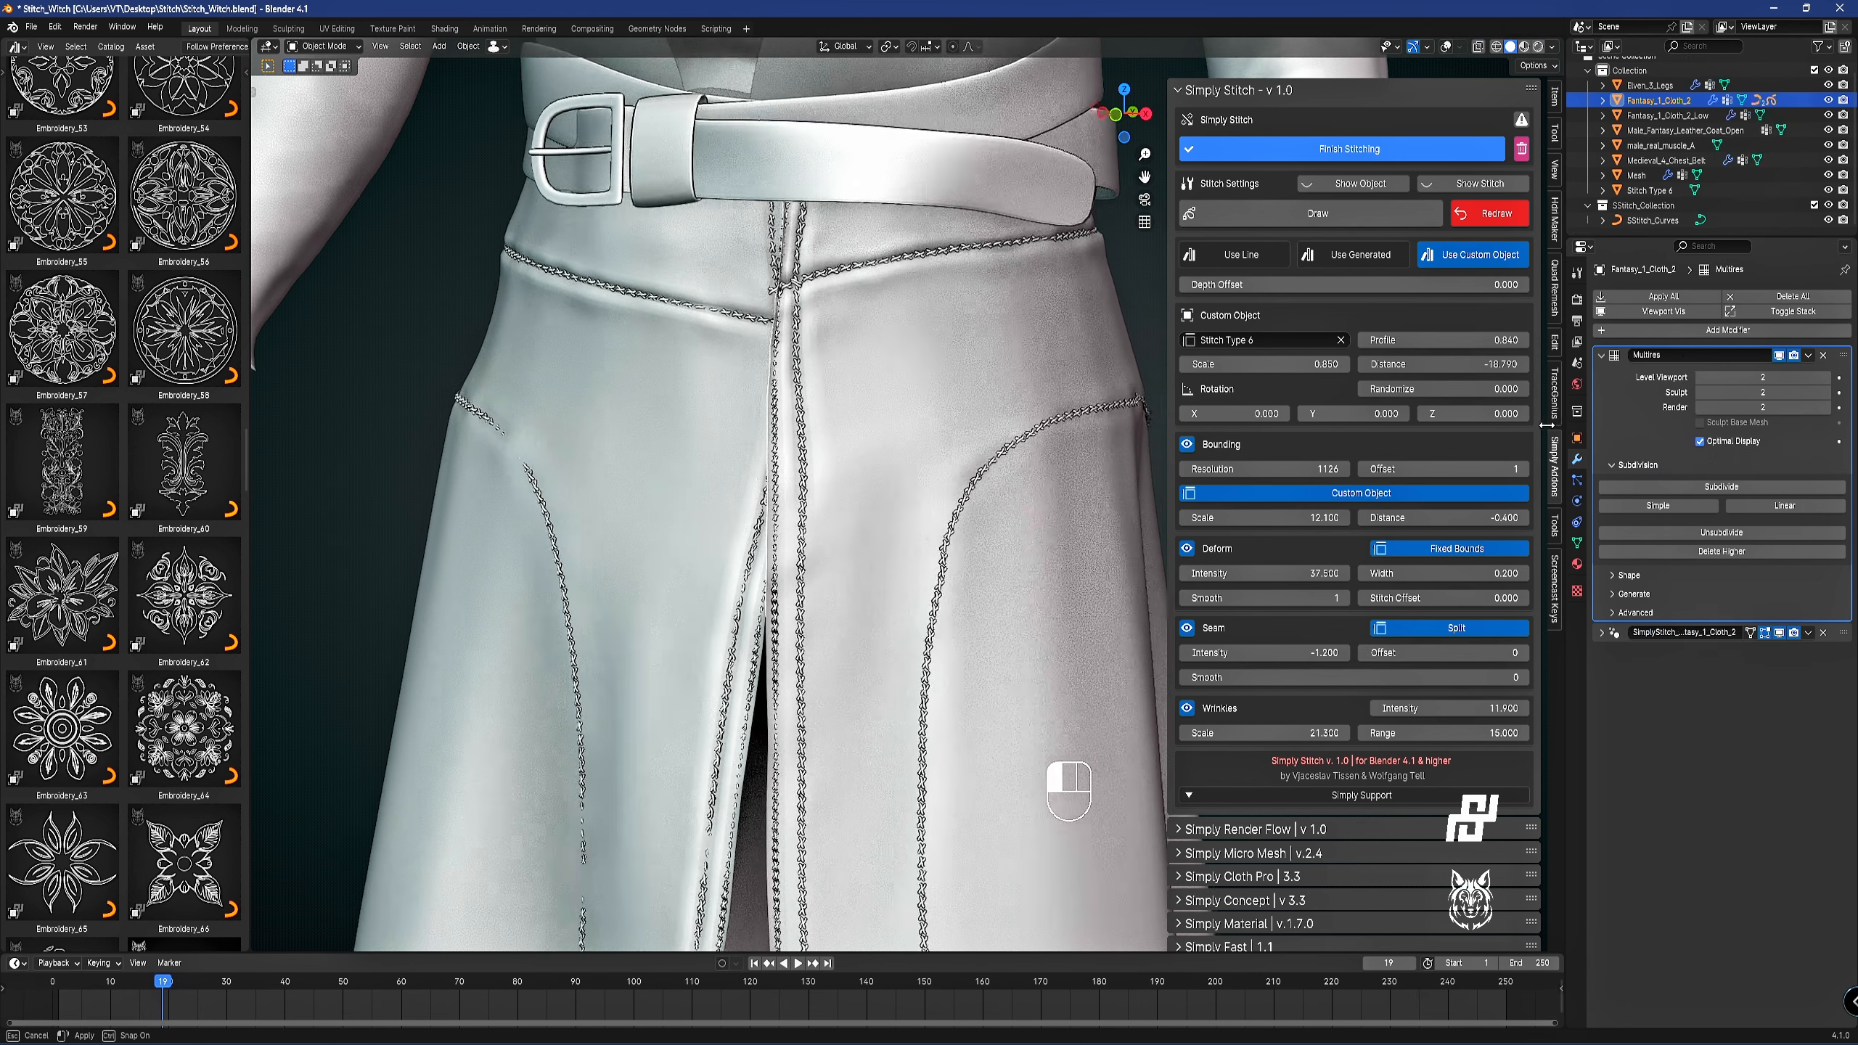
left_click(1658, 489)
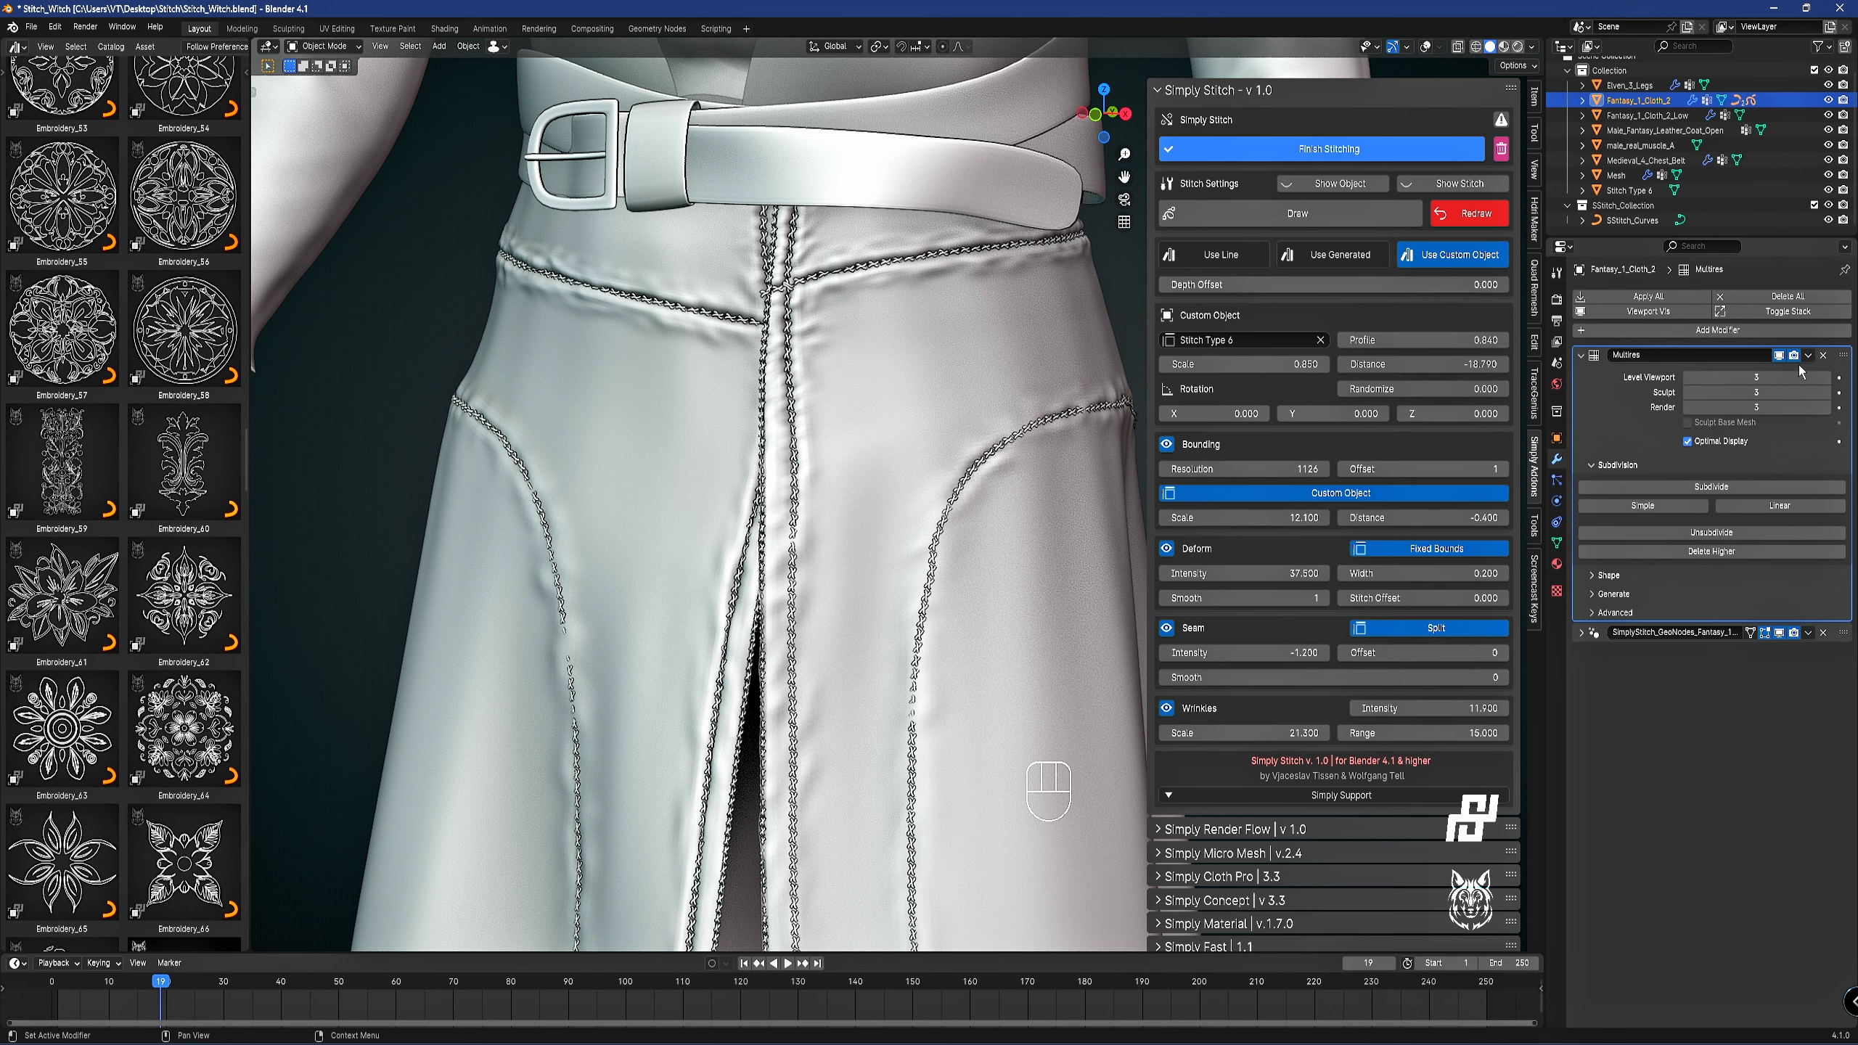
left_click_drag(1800, 374, 1797, 375)
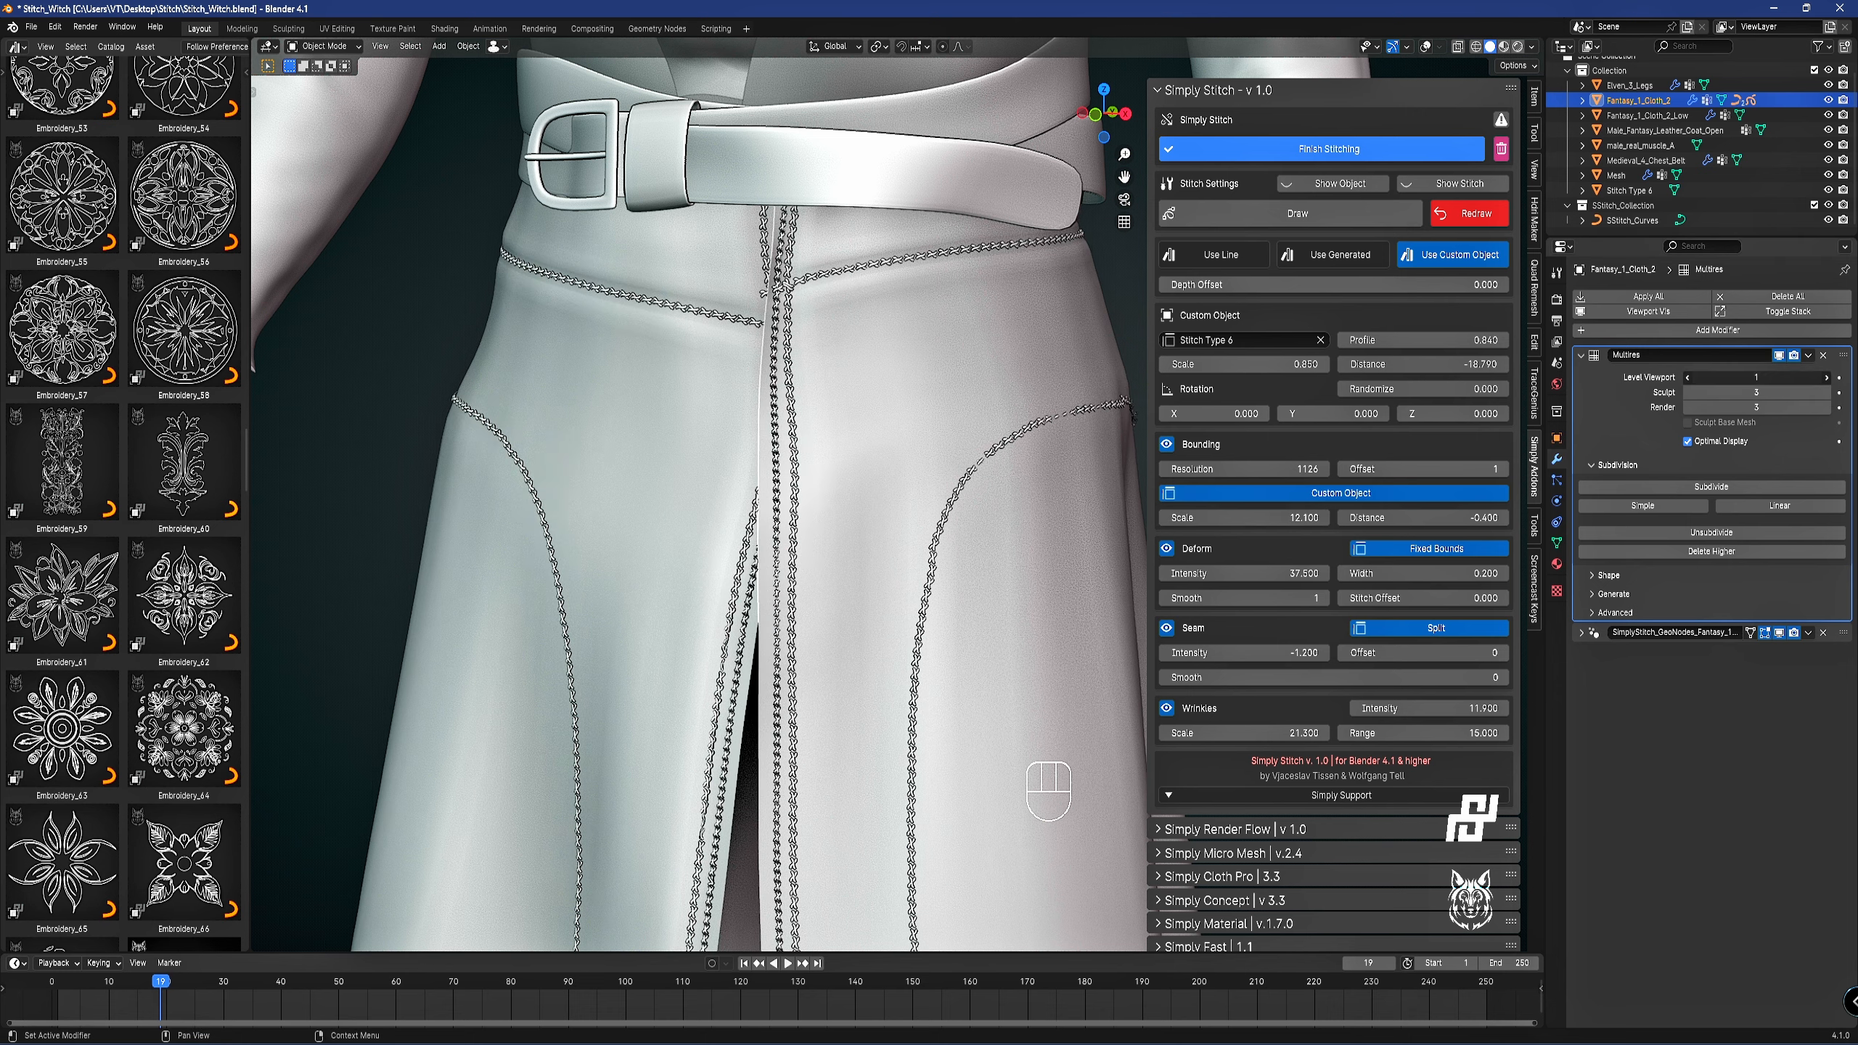
key("Return")
scroll(922, 447, "down", 5)
middle_click_drag(1016, 617, 757, 622)
scroll(754, 617, "up", 5)
middle_click_drag(845, 421, 772, 435, "shift")
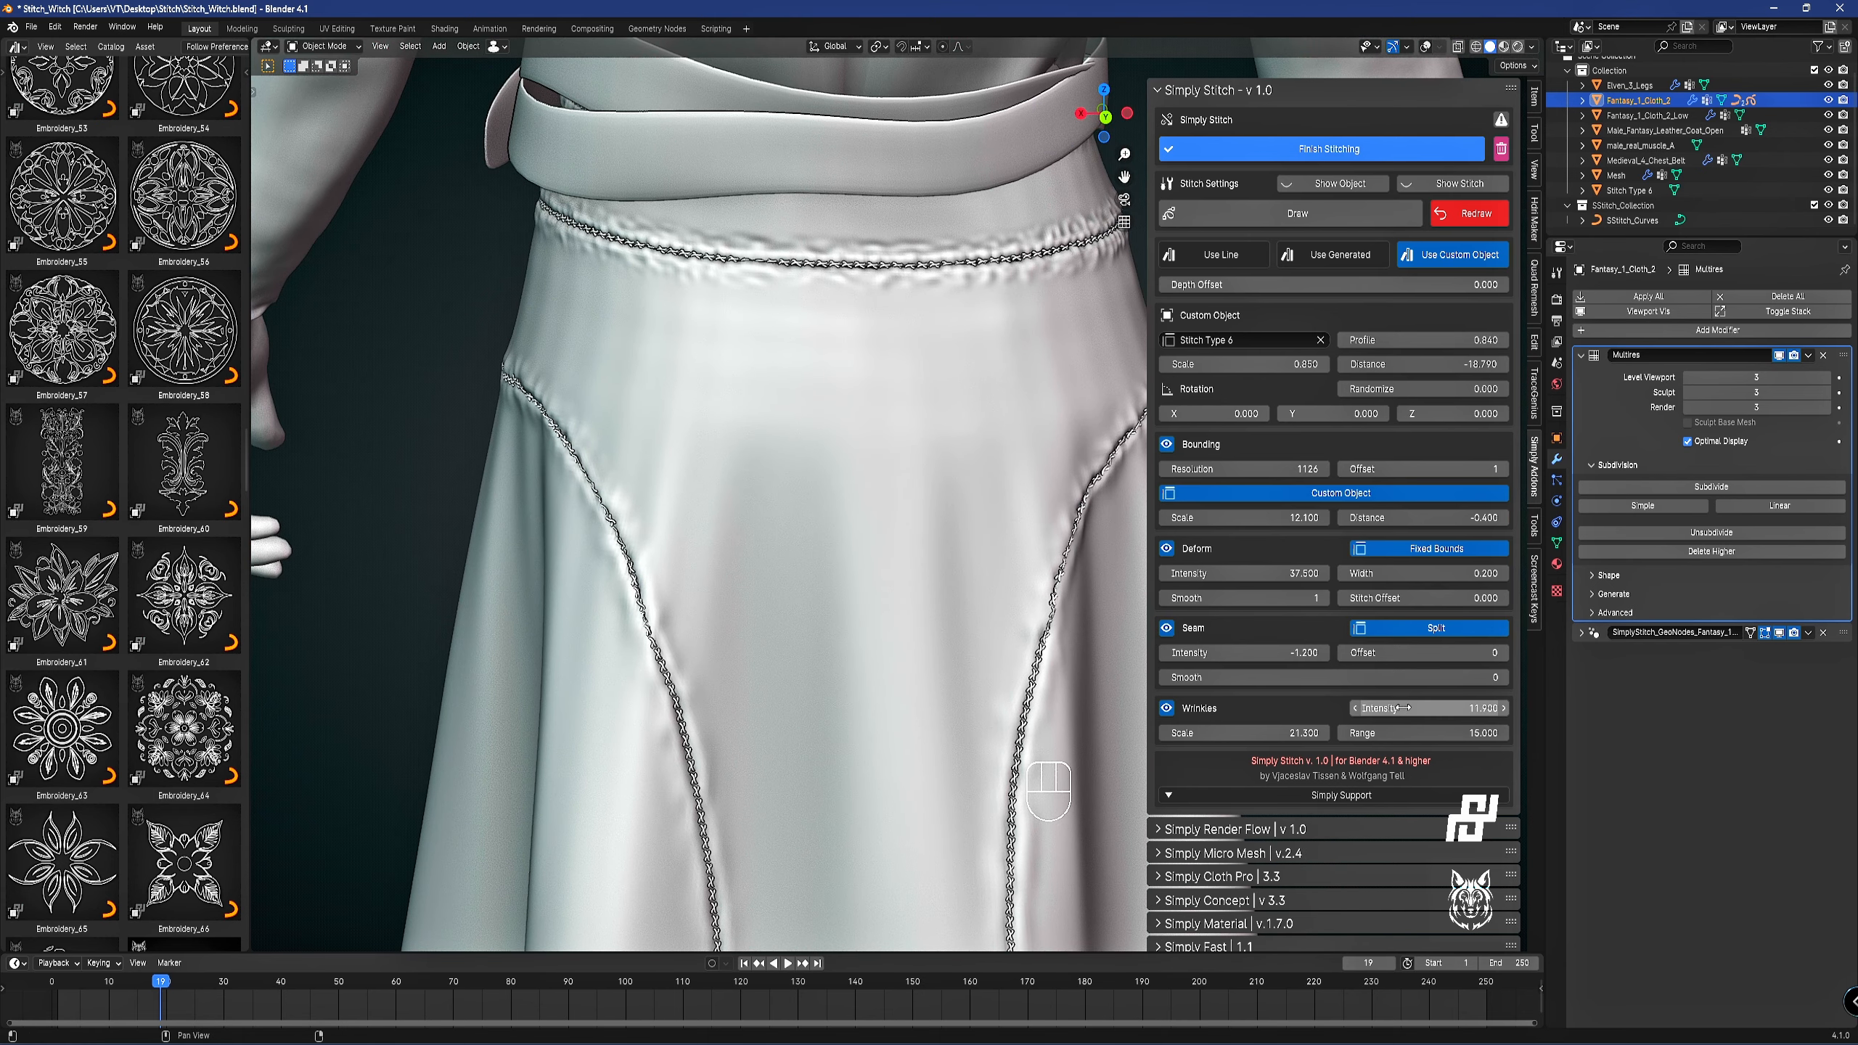
Set the Wrinkles Intensity to 10.3, try a Range of 1, and set Range to 14.4.
left_click_drag(1429, 709, 1473, 708)
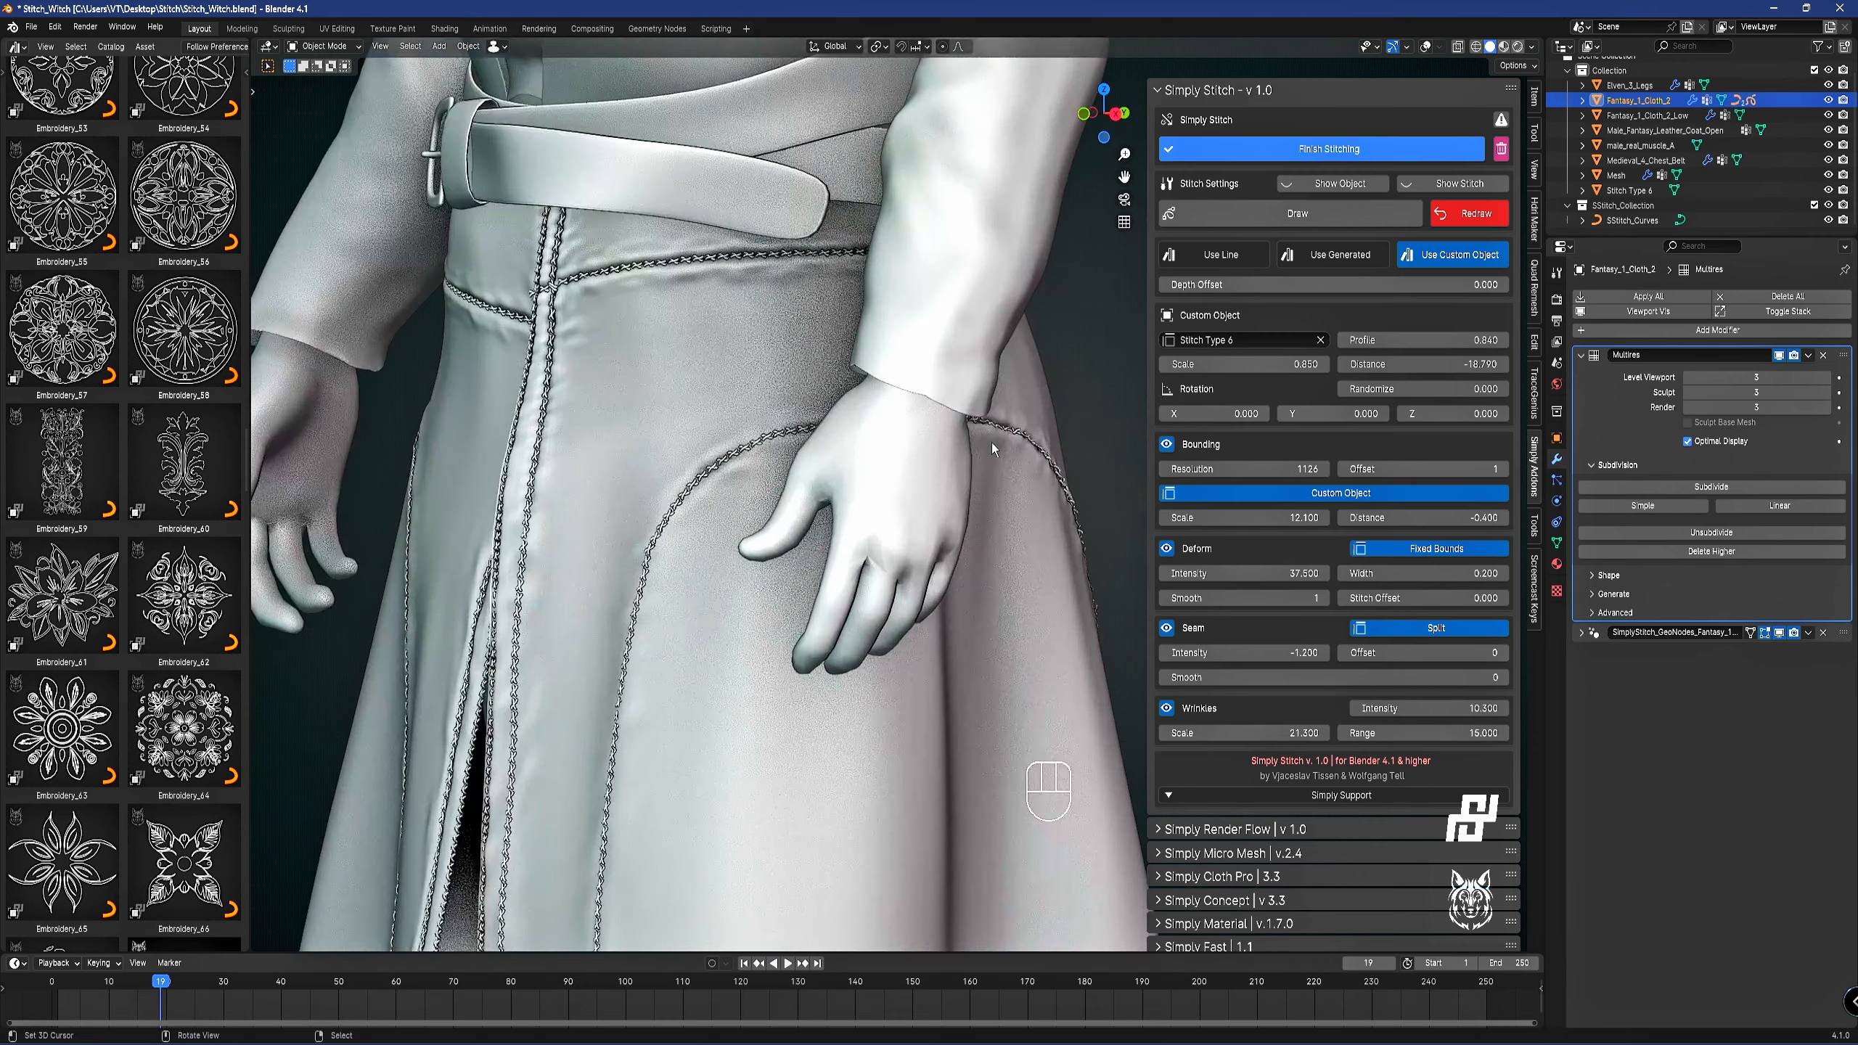
middle_click_drag(991, 443, 787, 452)
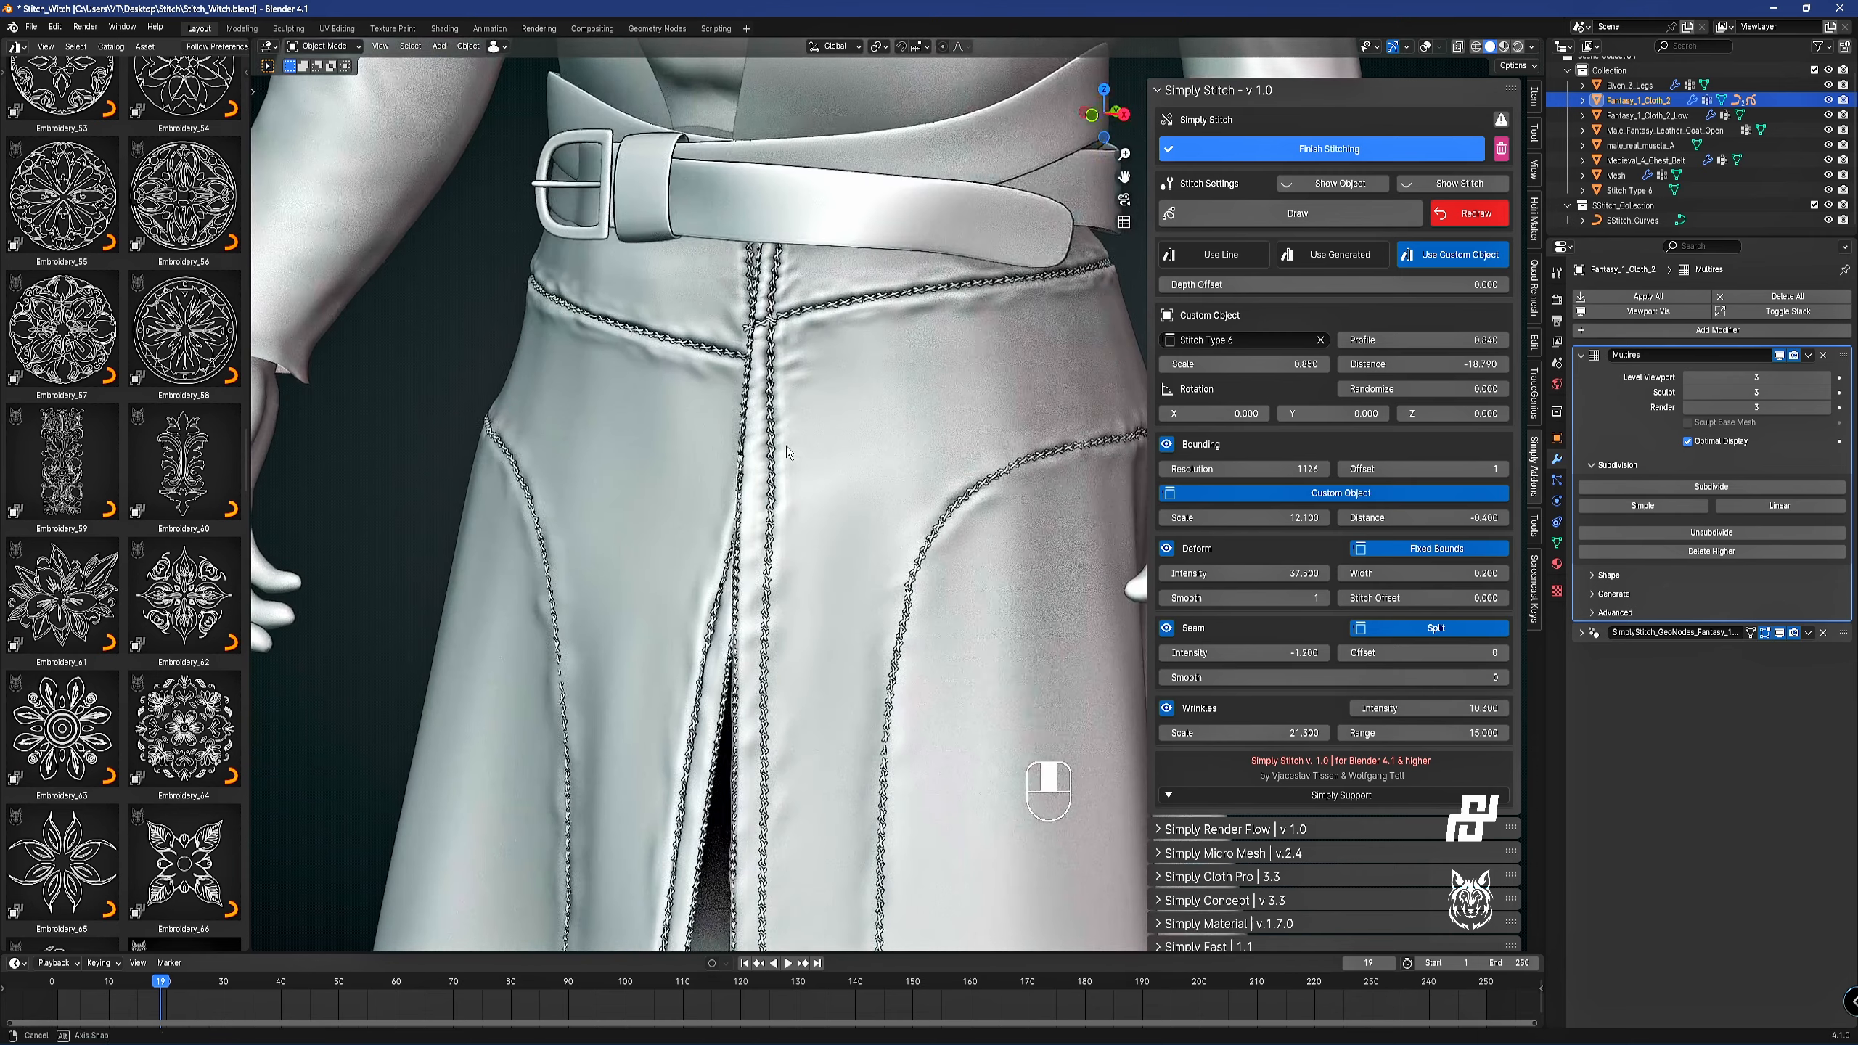
left_click(1433, 732)
key("Return")
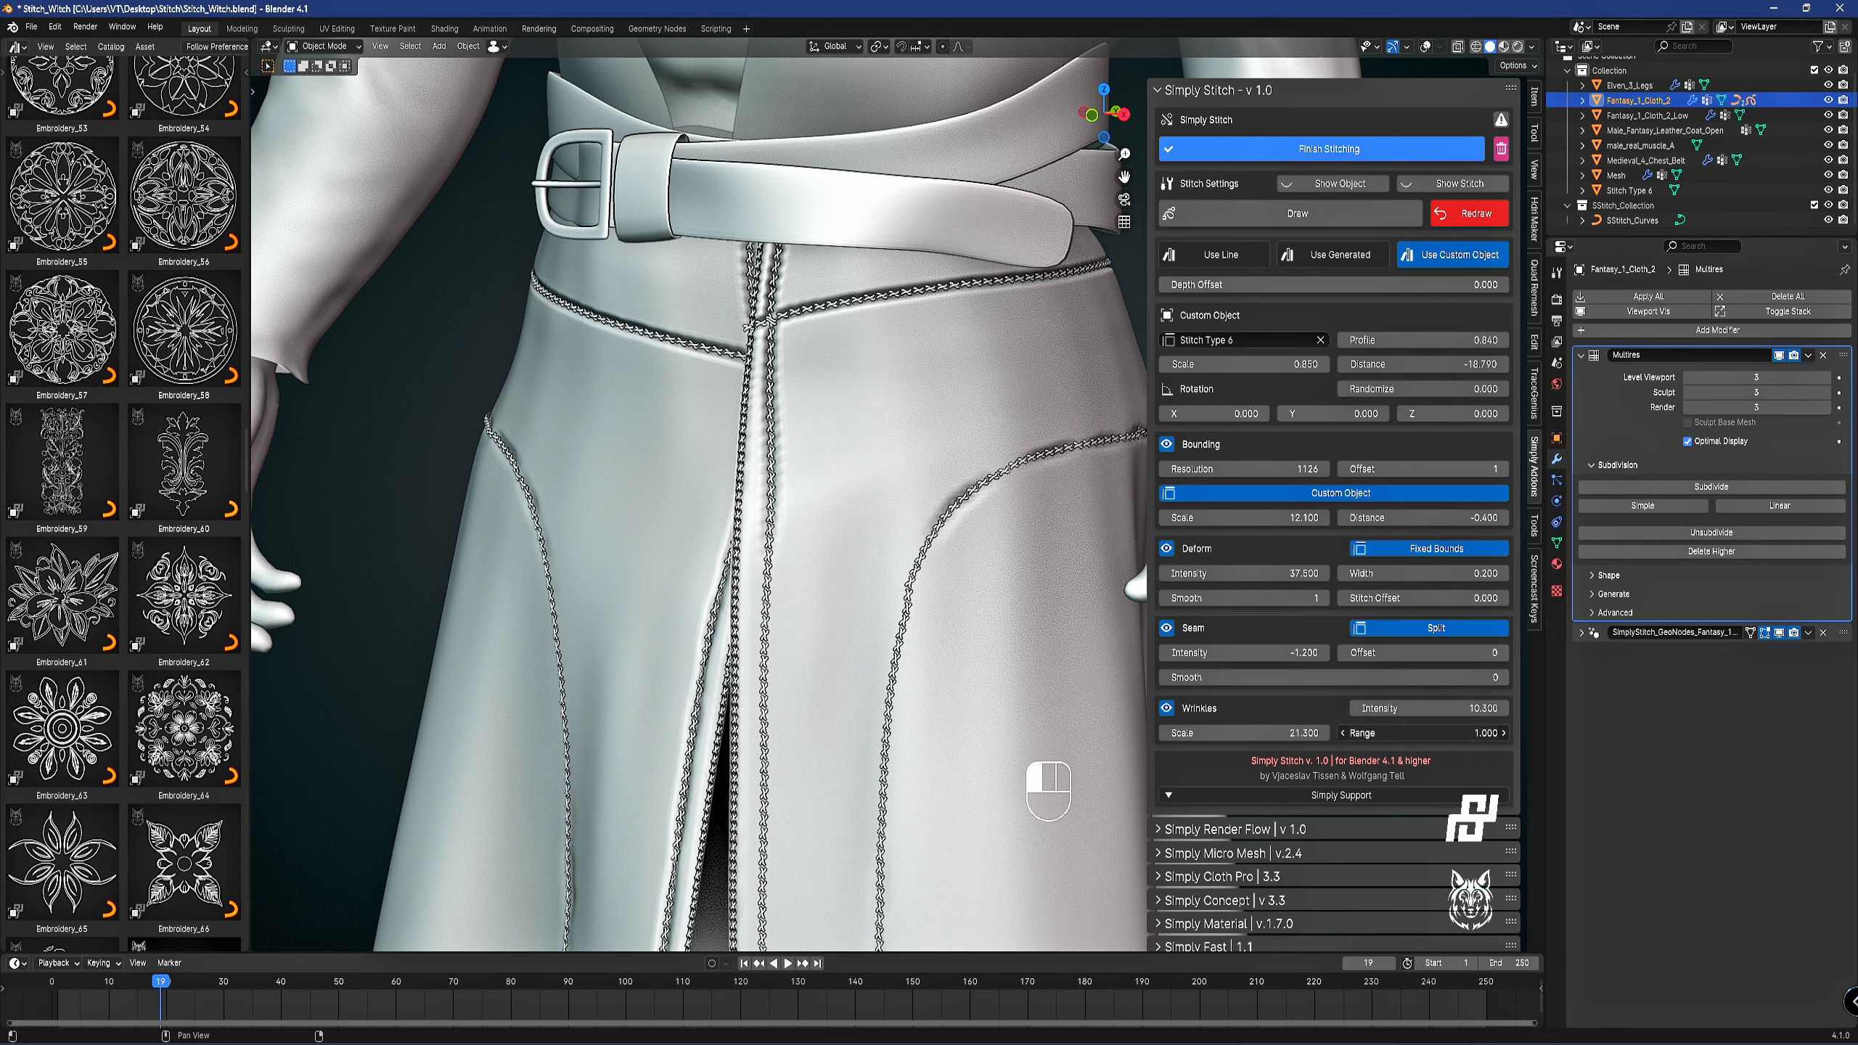
mouse_move(1423, 732)
left_mouse_down()
mouse_move(1471, 732)
mouse_move(1403, 732)
mouse_move(1443, 732)
left_mouse_up()
Try Wrinkles Scale values of 1, 2 and 50 on the front of the skirt.
mouse_move(1288, 733)
left_mouse_down()
mouse_move(1309, 733)
mouse_move(1263, 732)
left_mouse_up()
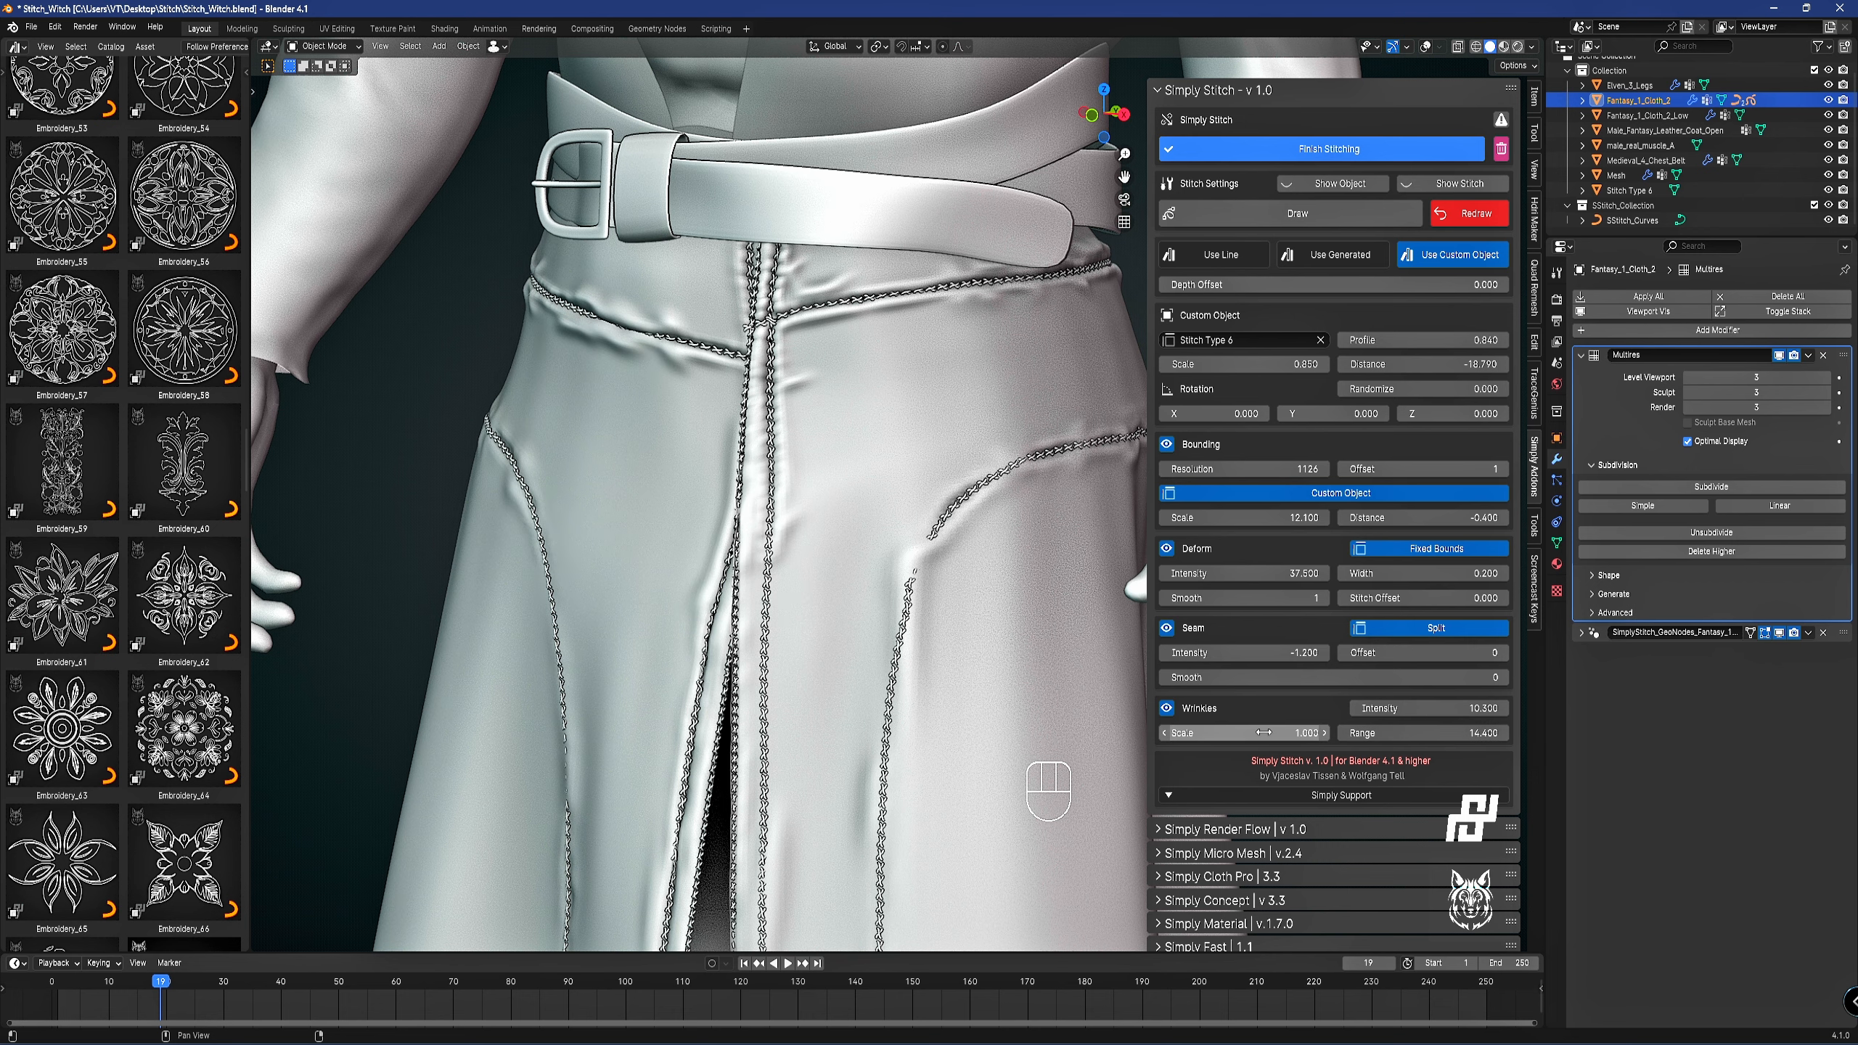
scroll(1095, 657, "down", 6)
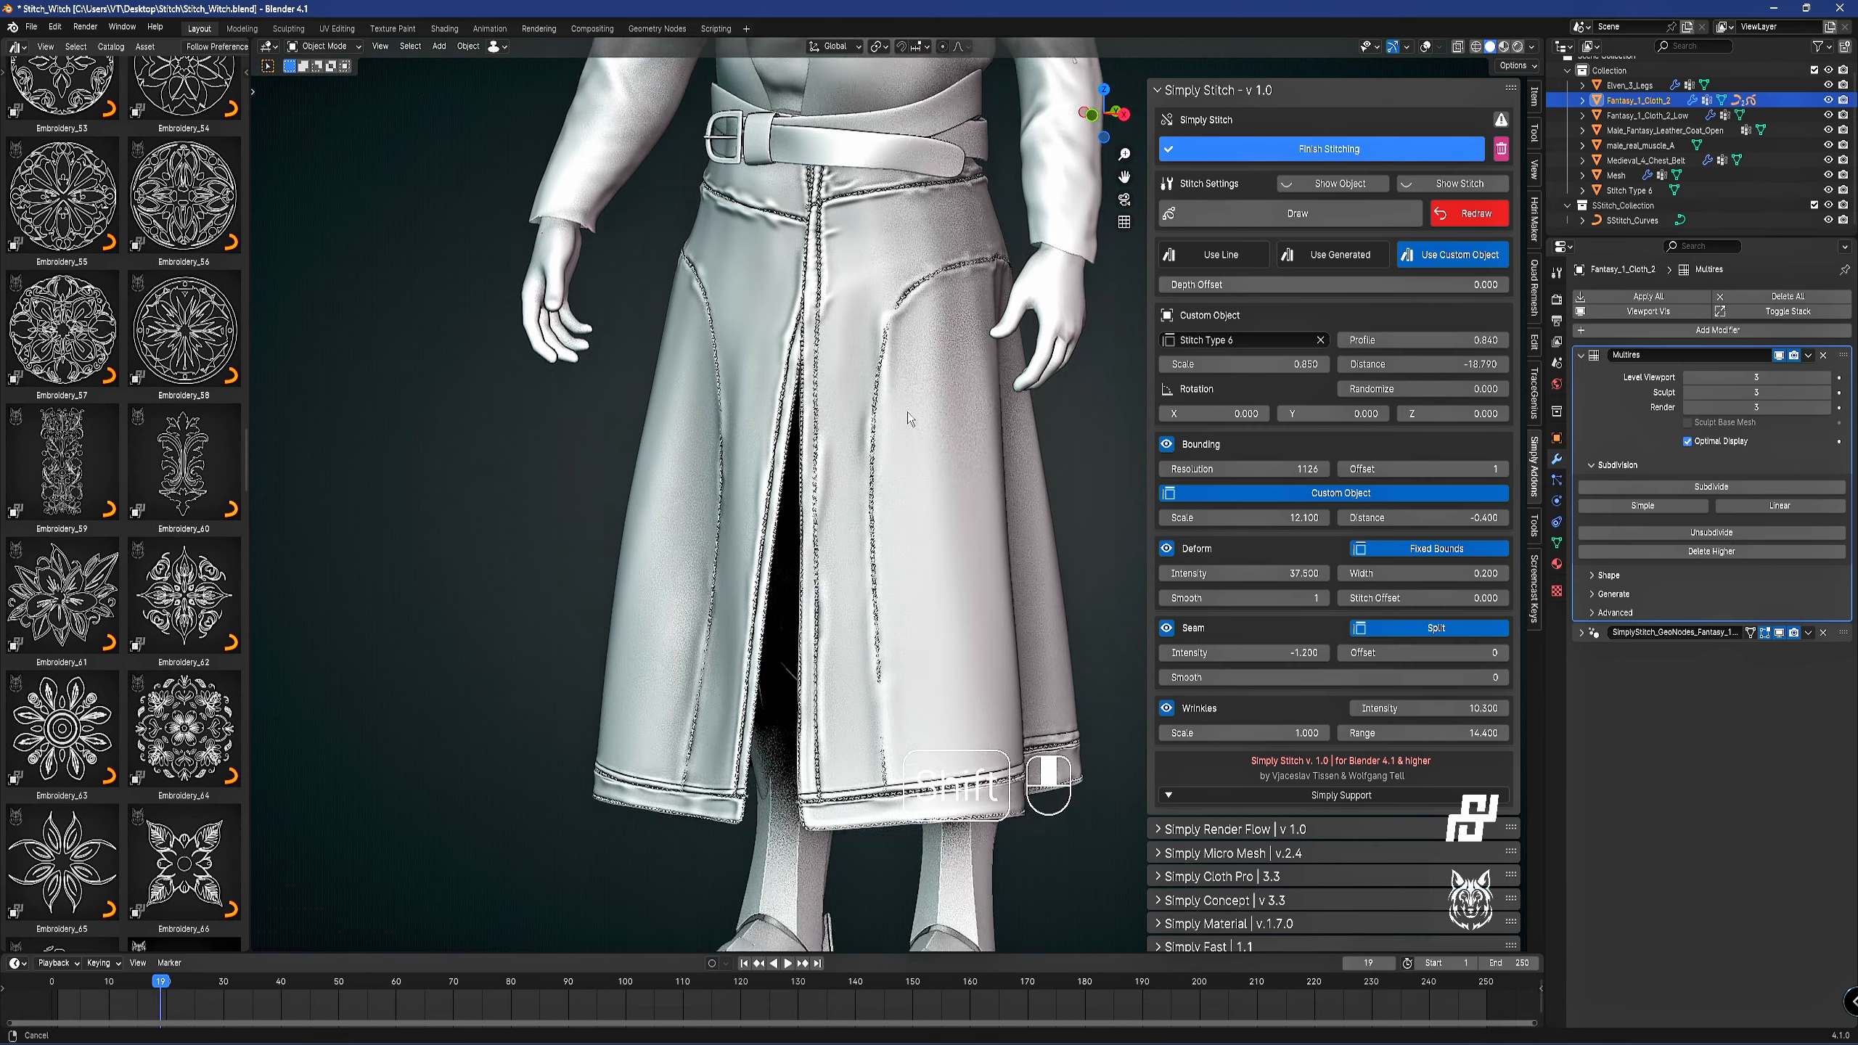
scroll(924, 344, "up", 2)
middle_click_drag(1081, 450, 1082, 540, "shift")
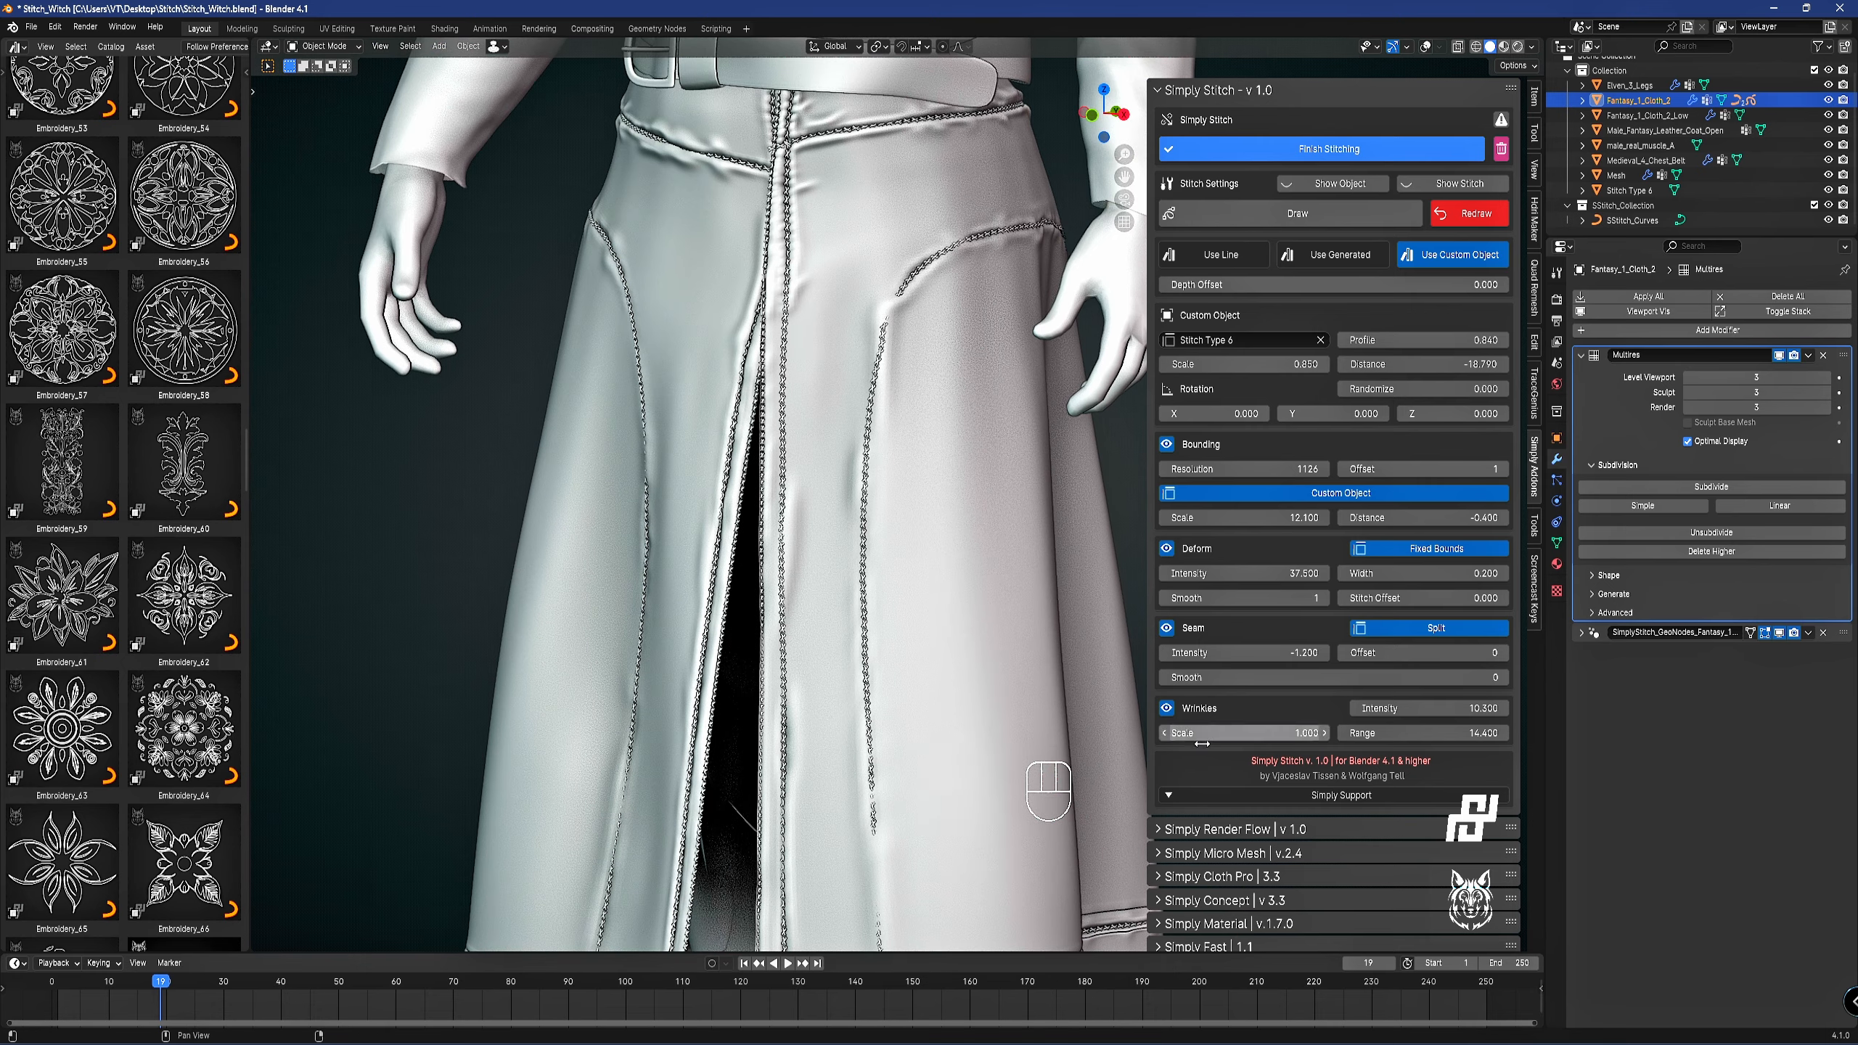
left_click(1264, 733)
type("2")
key("Return")
left_click(1264, 733)
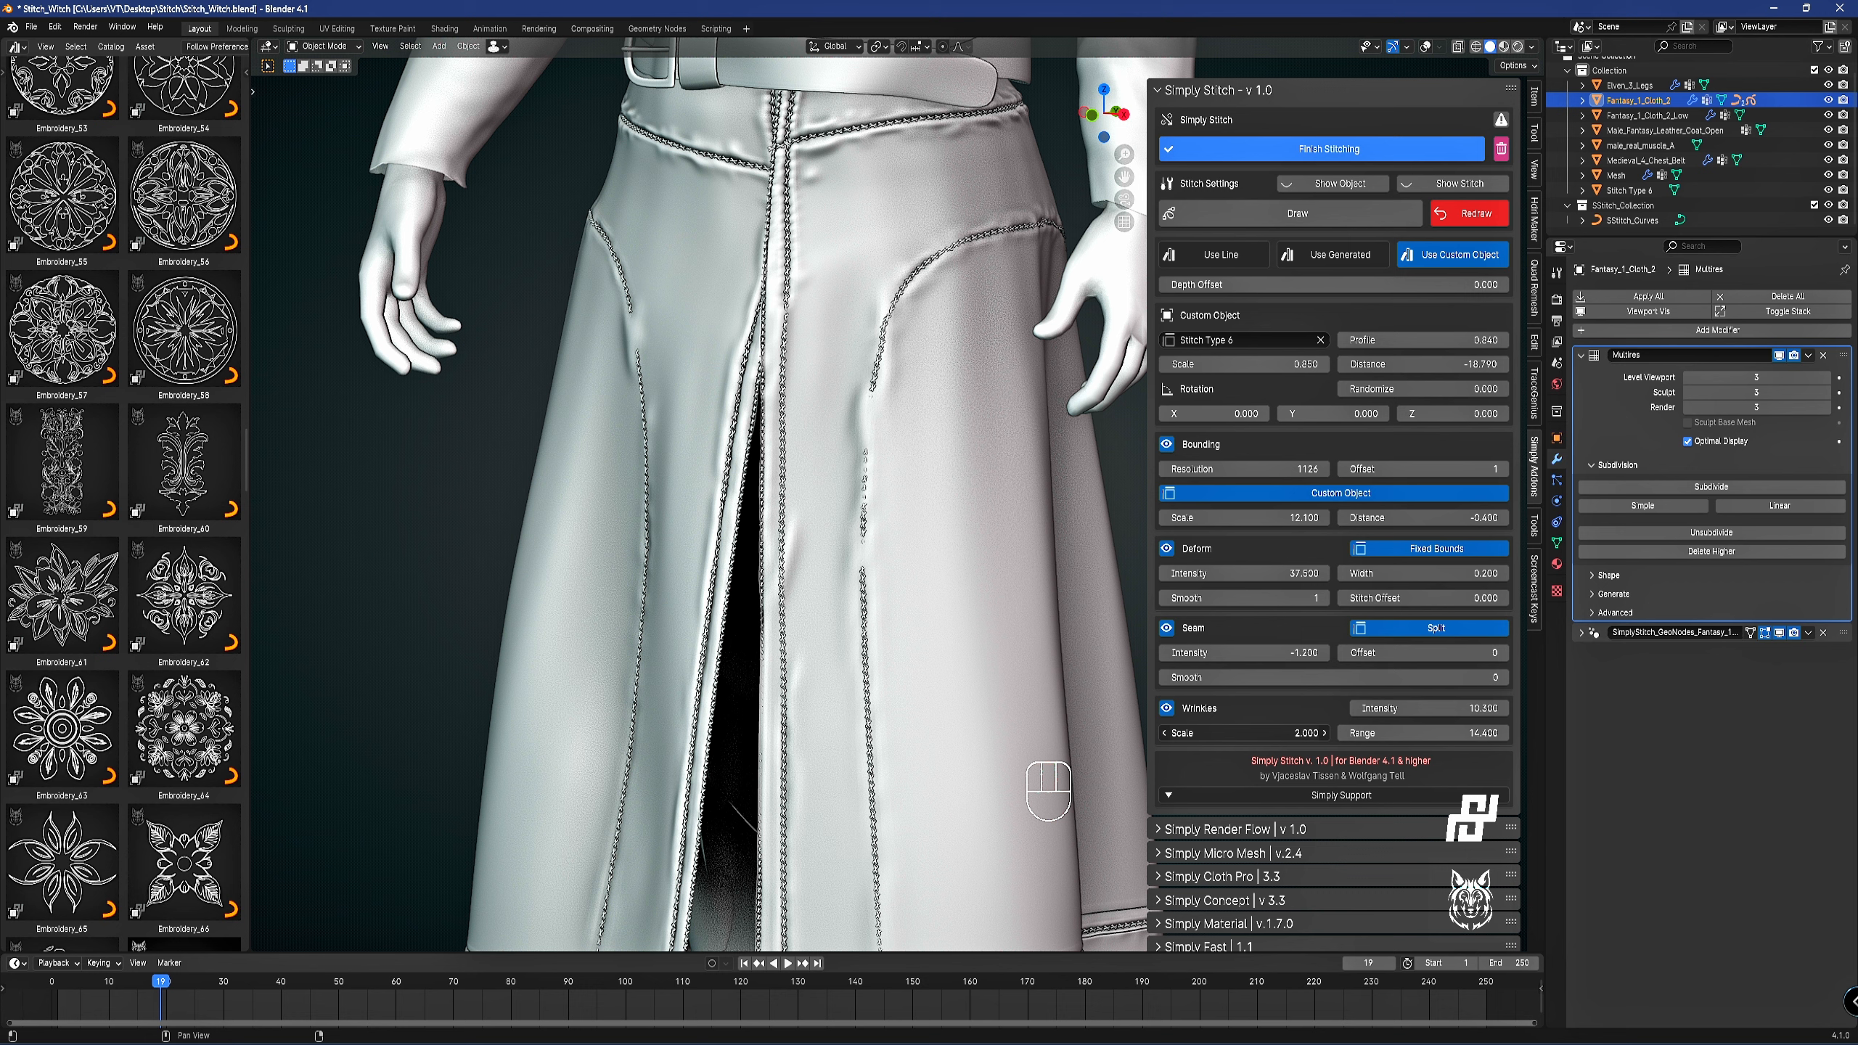
left_click(1266, 732)
type("50")
key("Return")
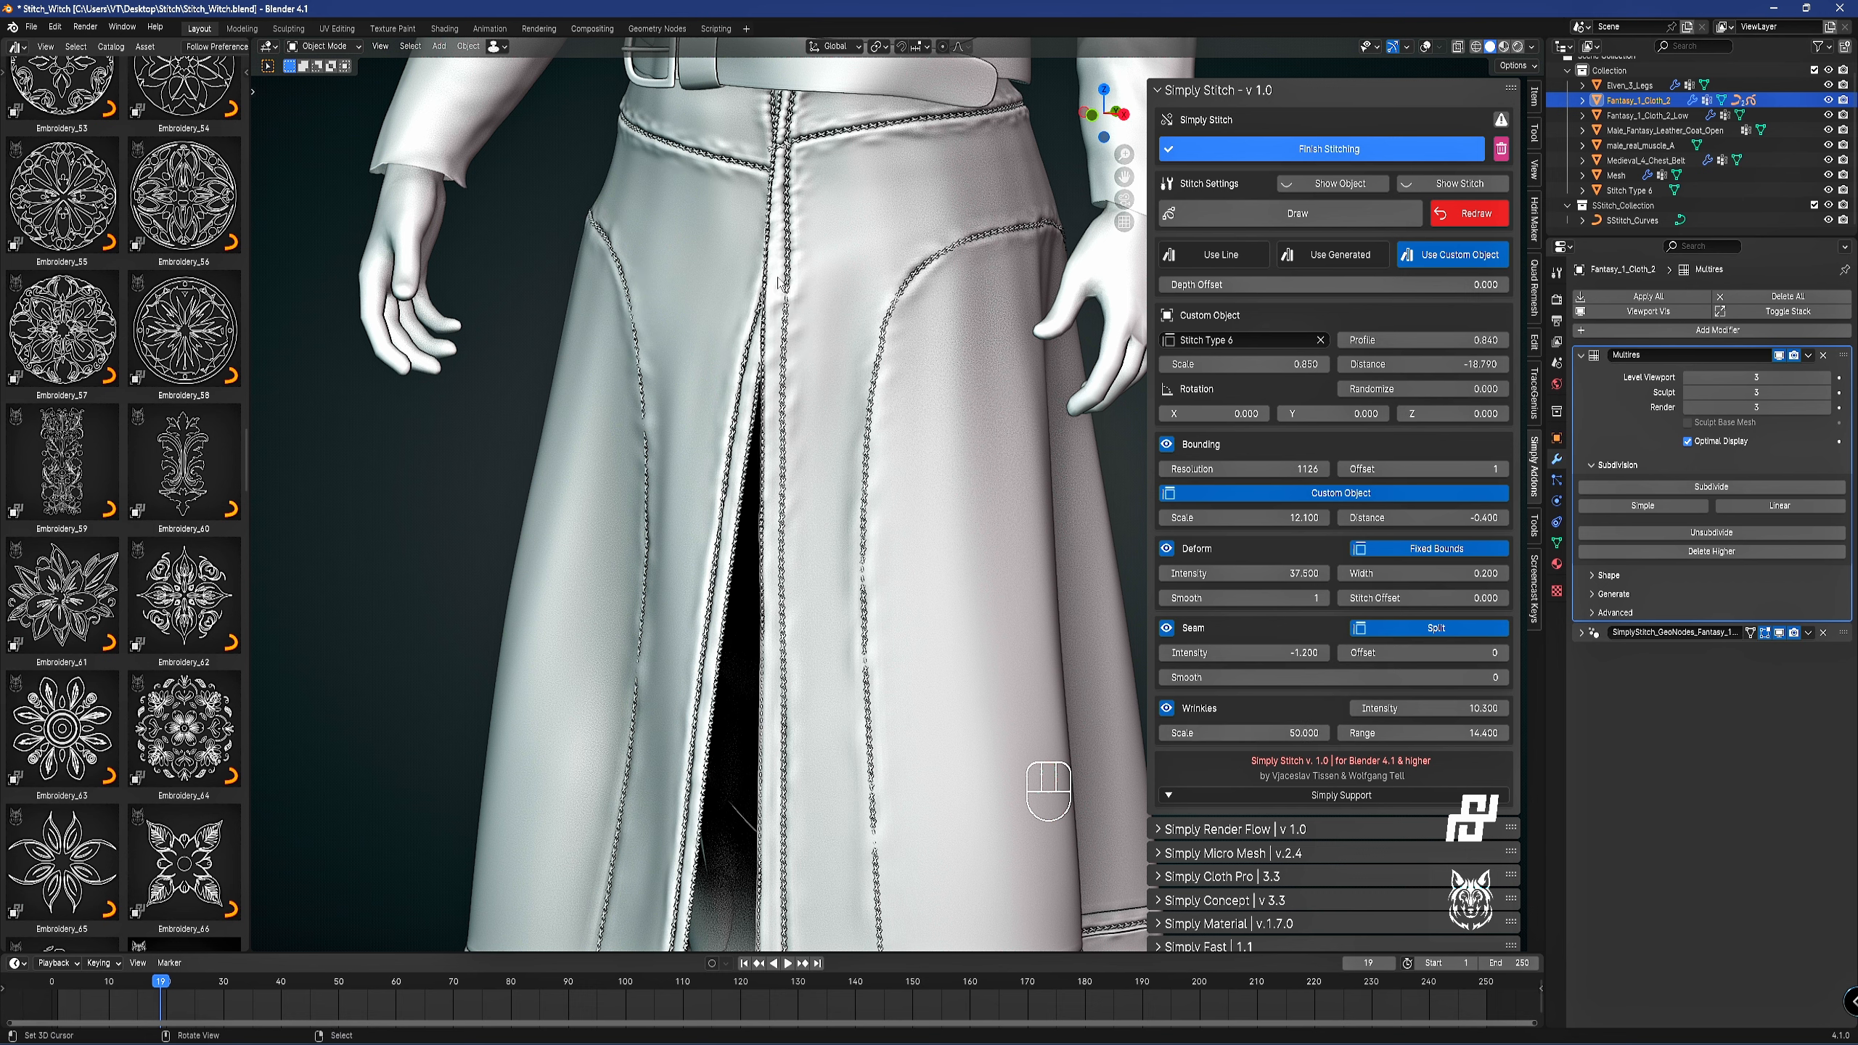
left_click(1290, 732)
type("10")
key("Return")
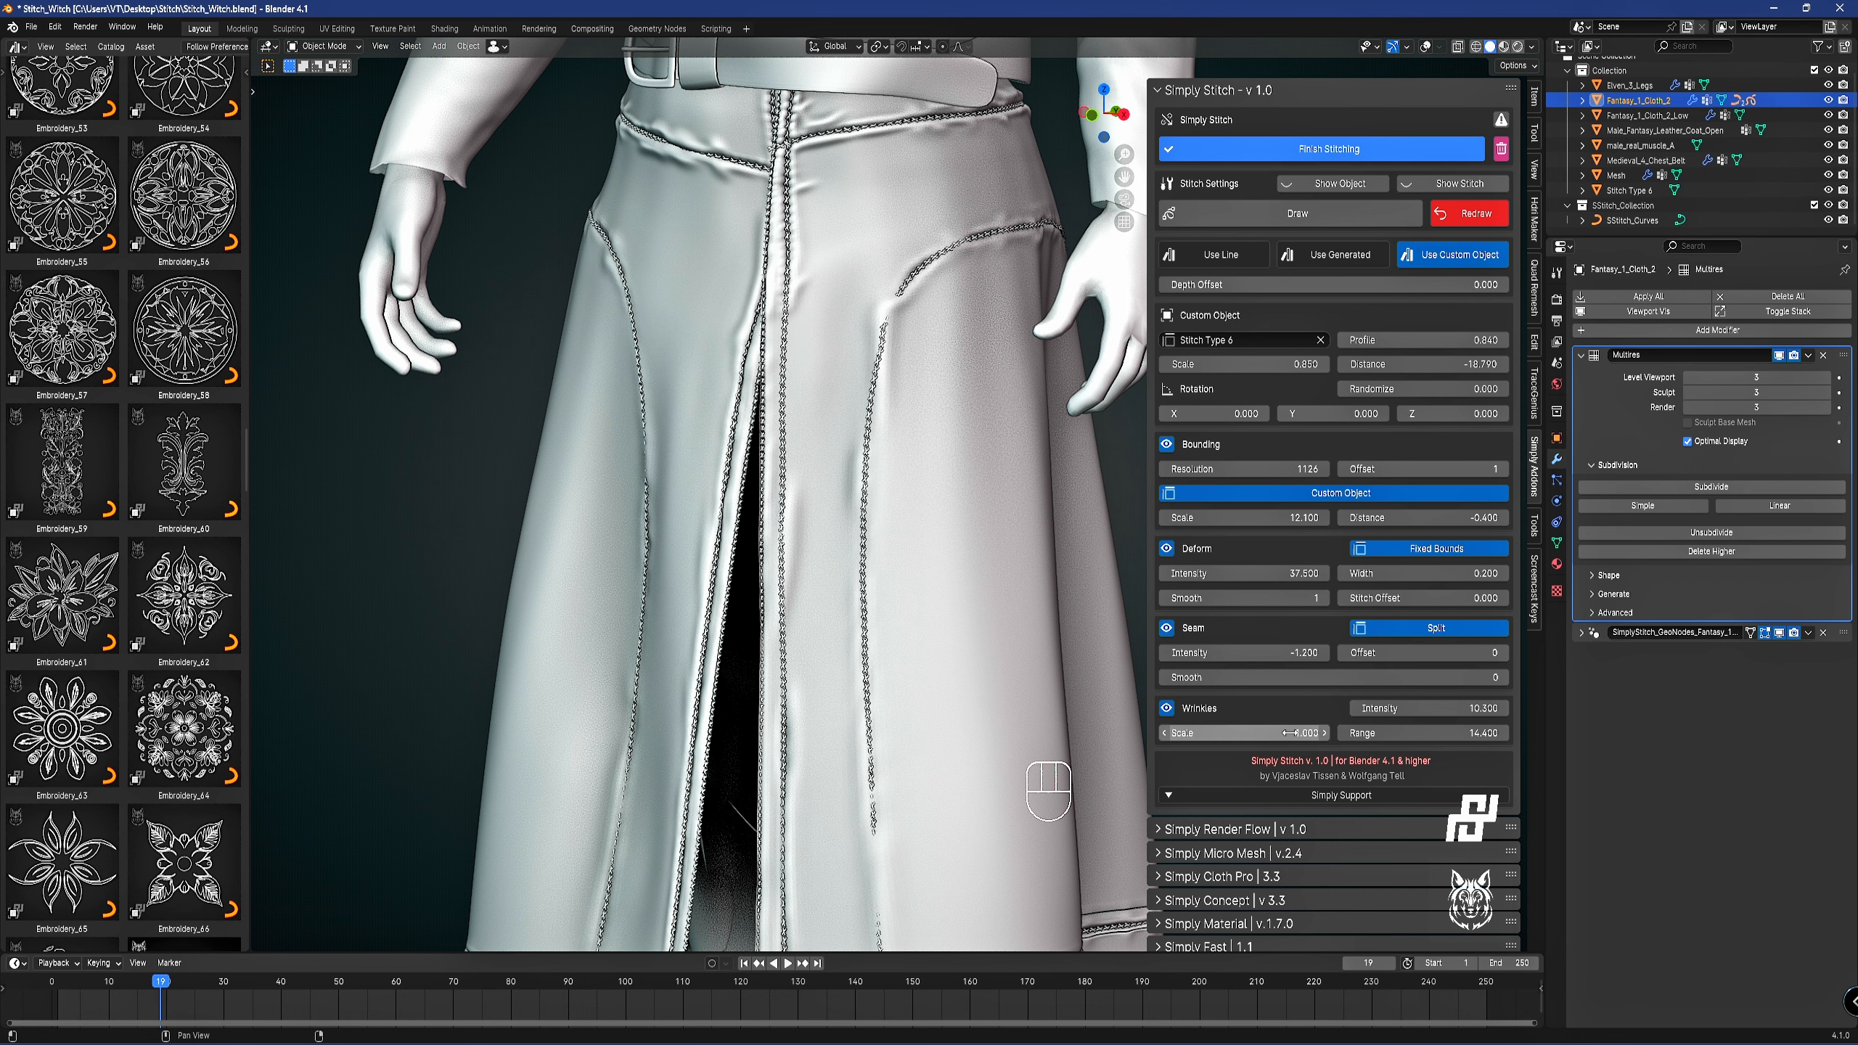
Set the Wrinkles Scale to 5.
left_click(1290, 732)
type("2")
key("BackSpace")
type("5")
key("Return")
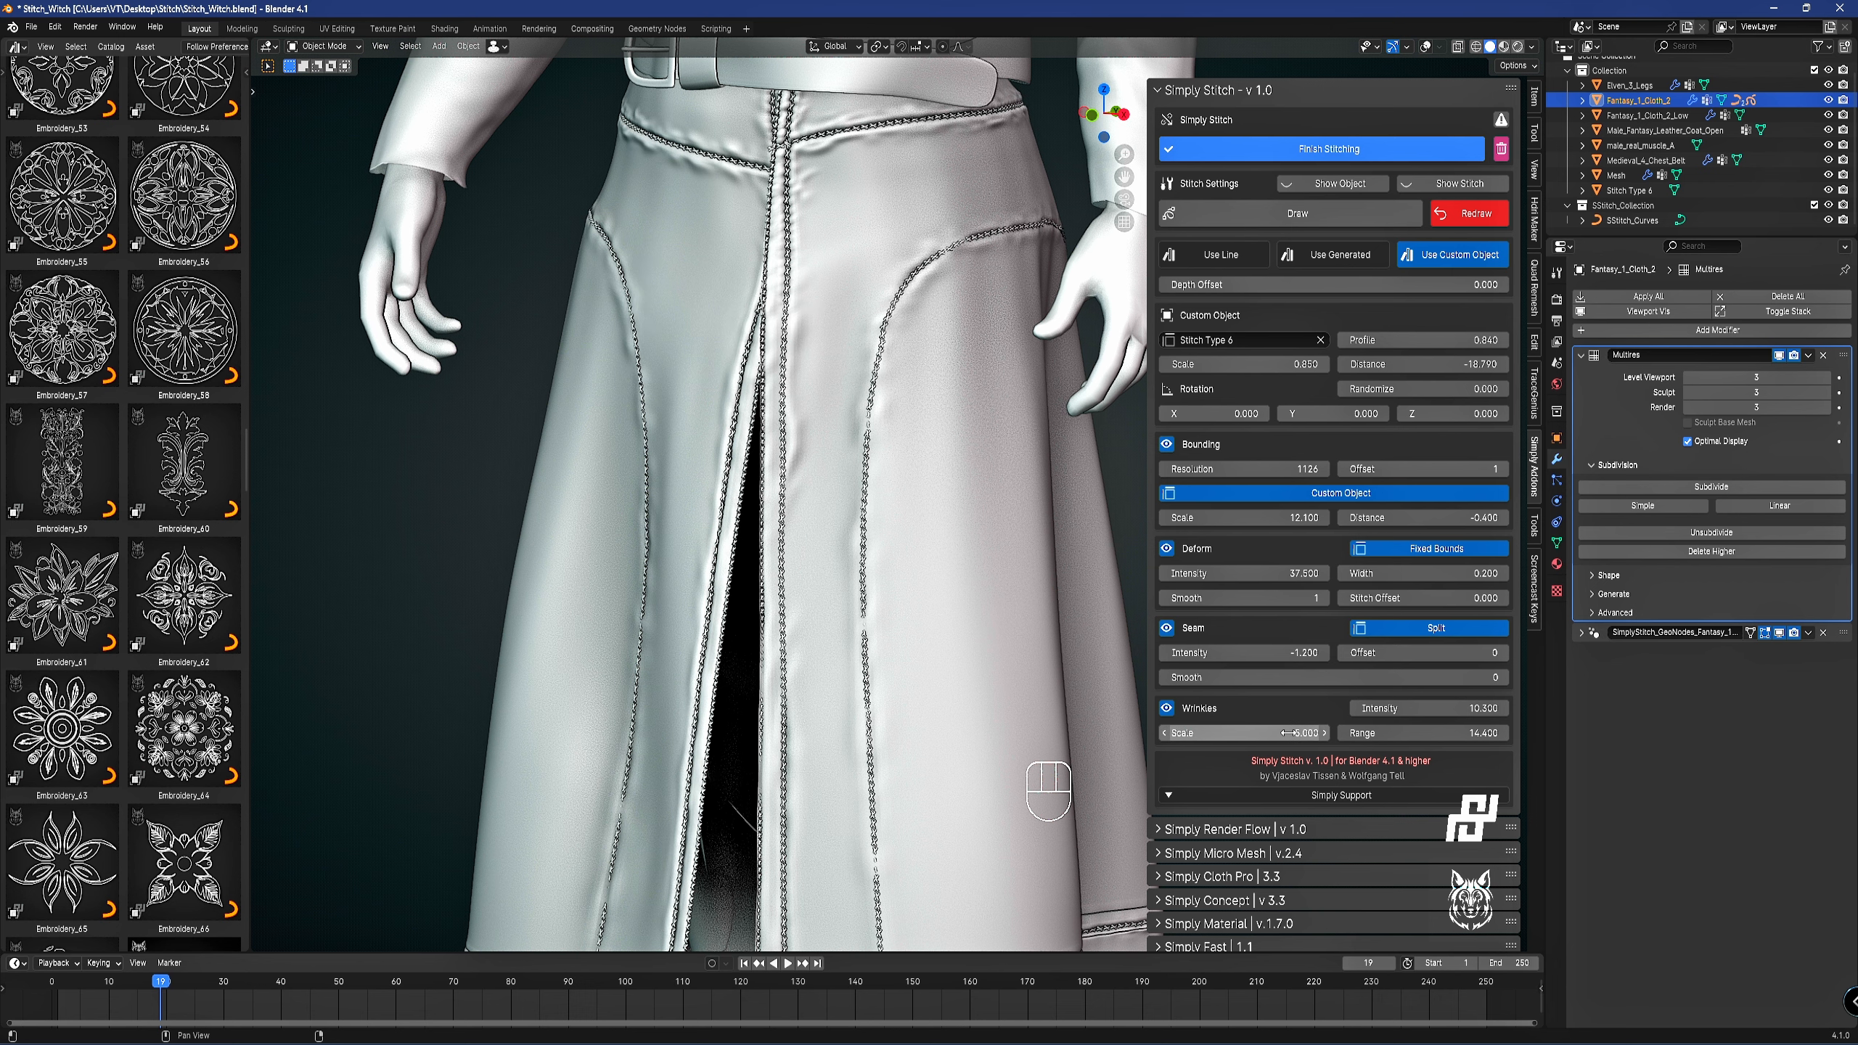
Try a Wrinkles Intensity of 2, and set it to 8.
left_click(1430, 708)
type("2")
key("Return")
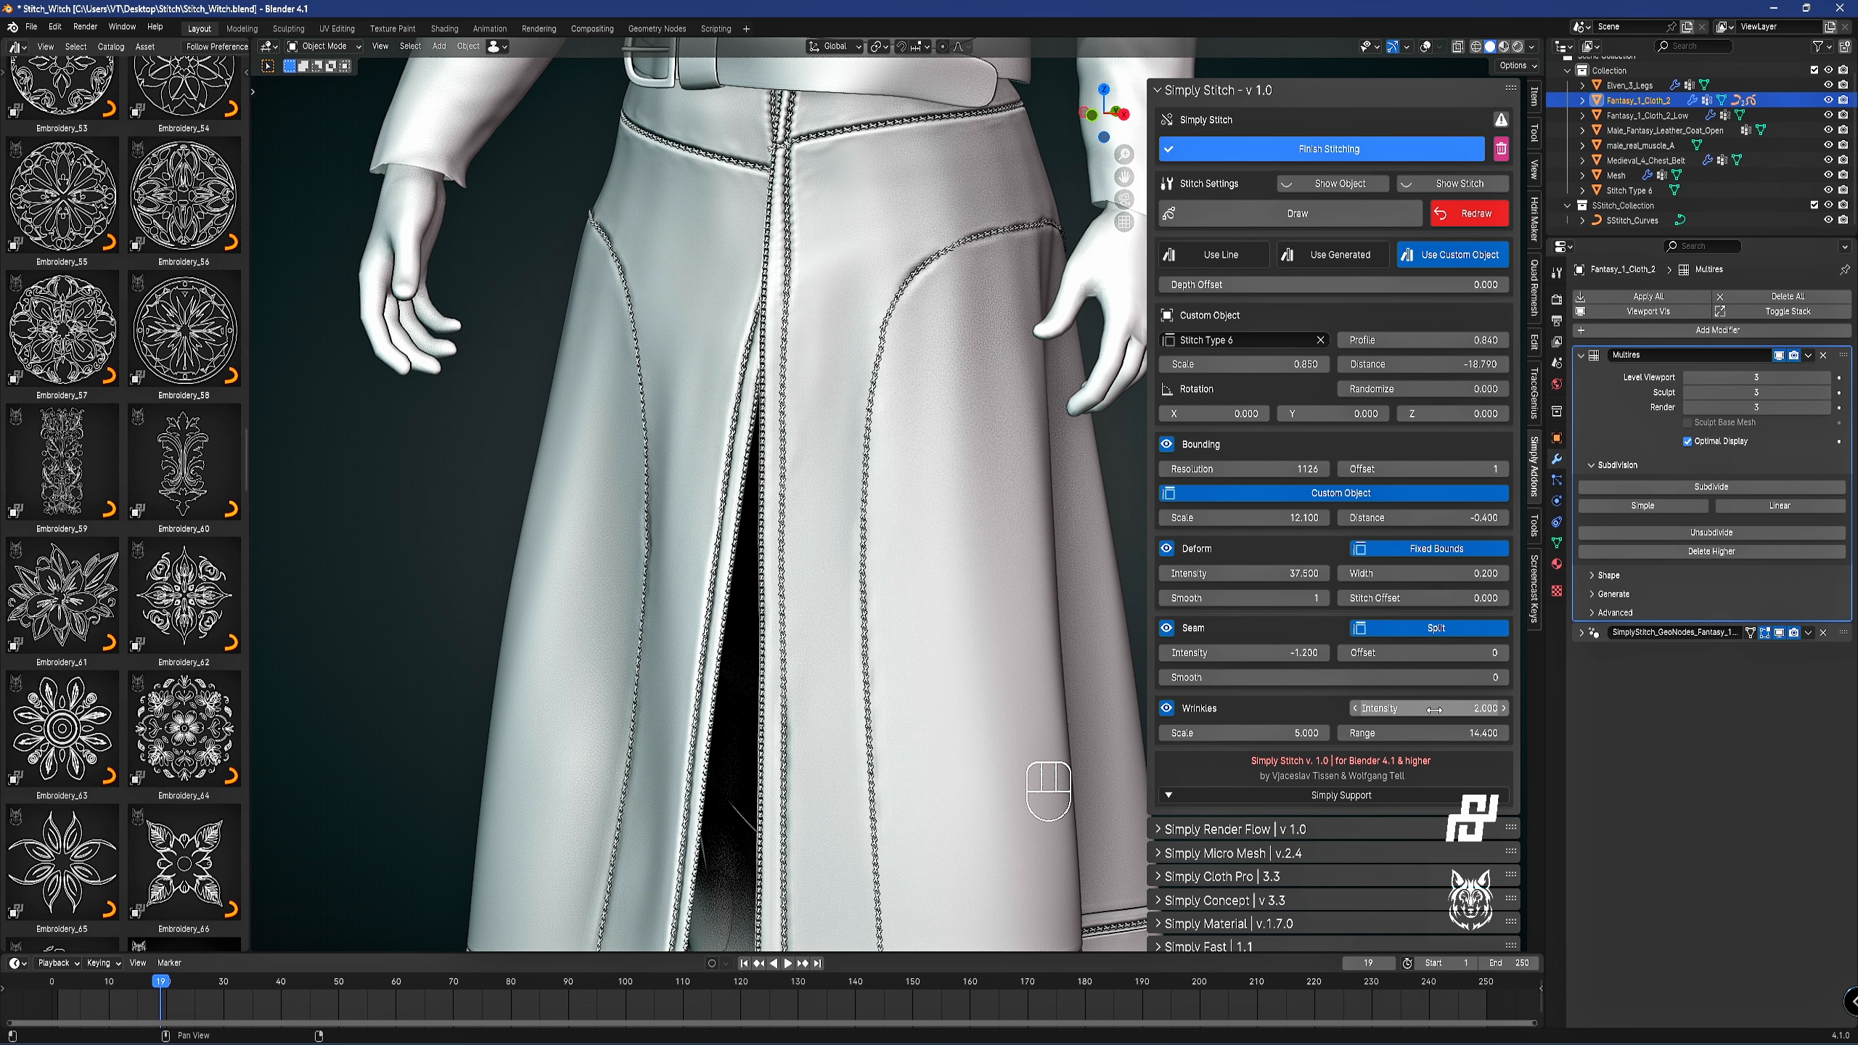
key("BackSpace")
type("8")
key("Return")
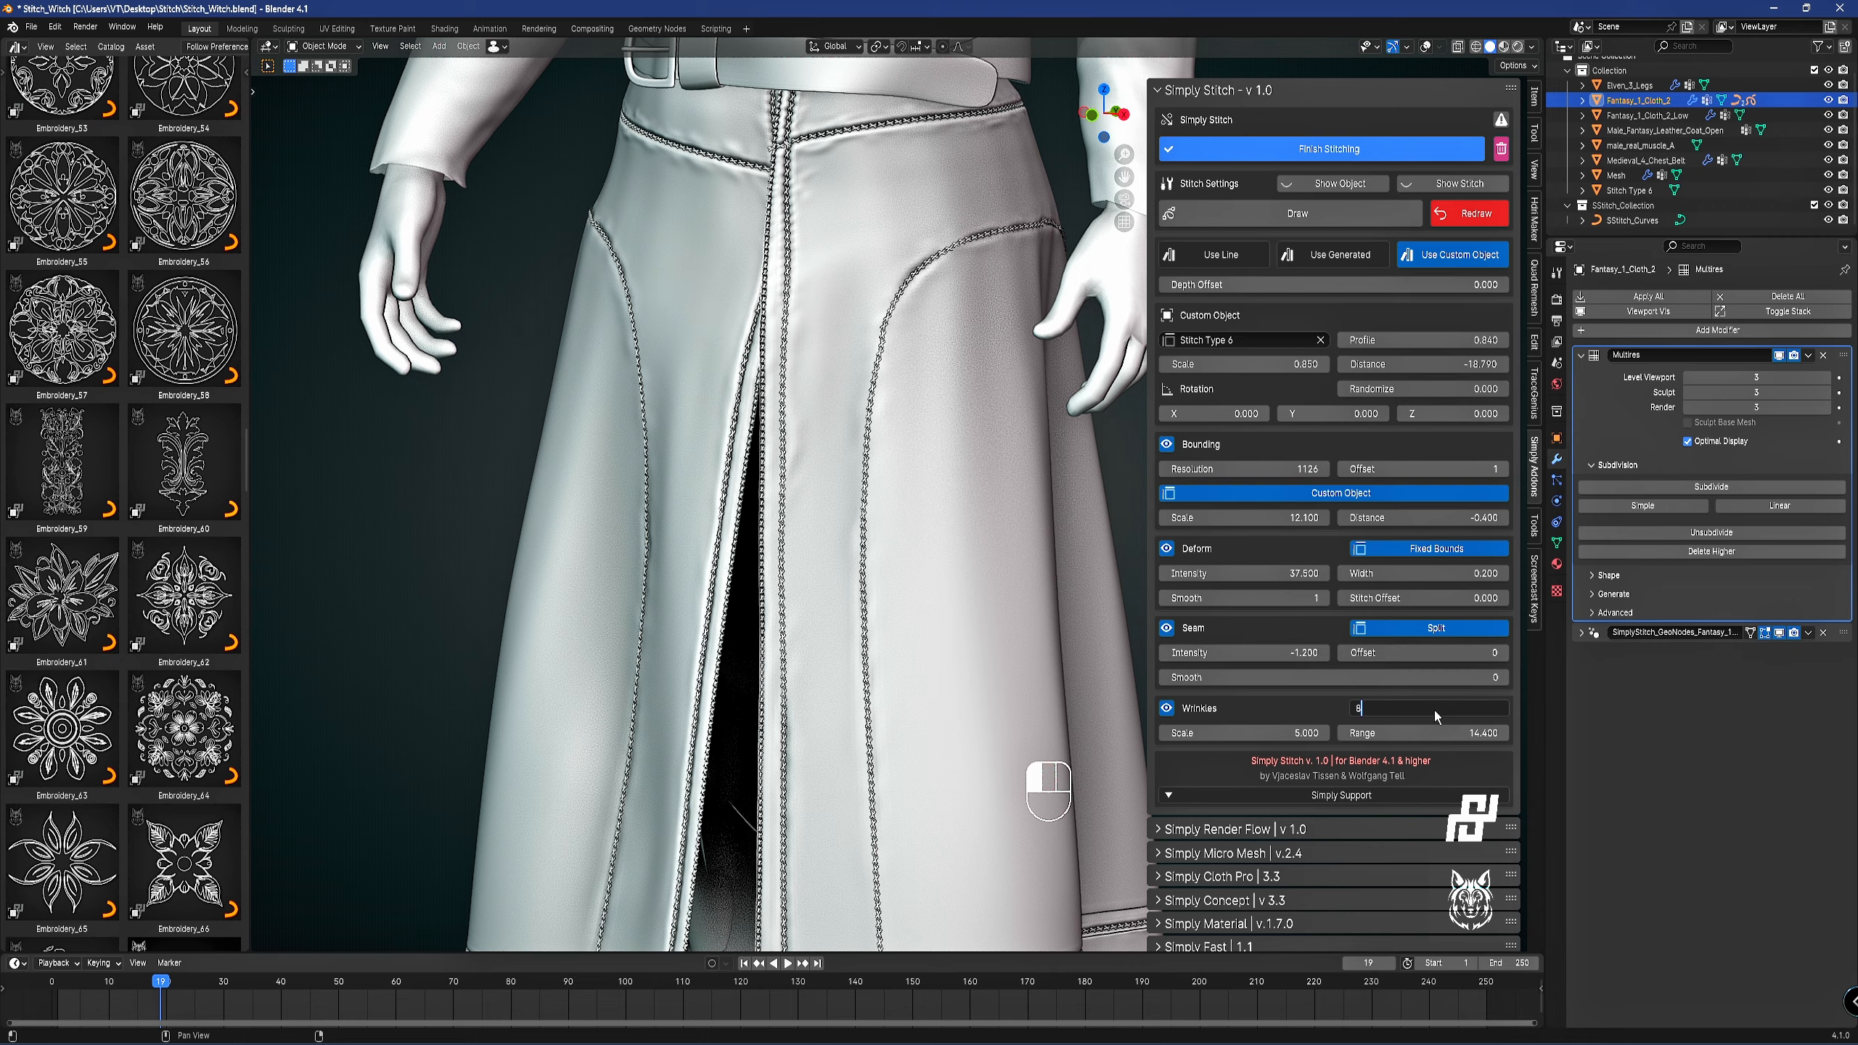
Turn the viewport overlays back on, view the whole character and reselect the stitched skirt.
scroll(743, 386, "down", 4)
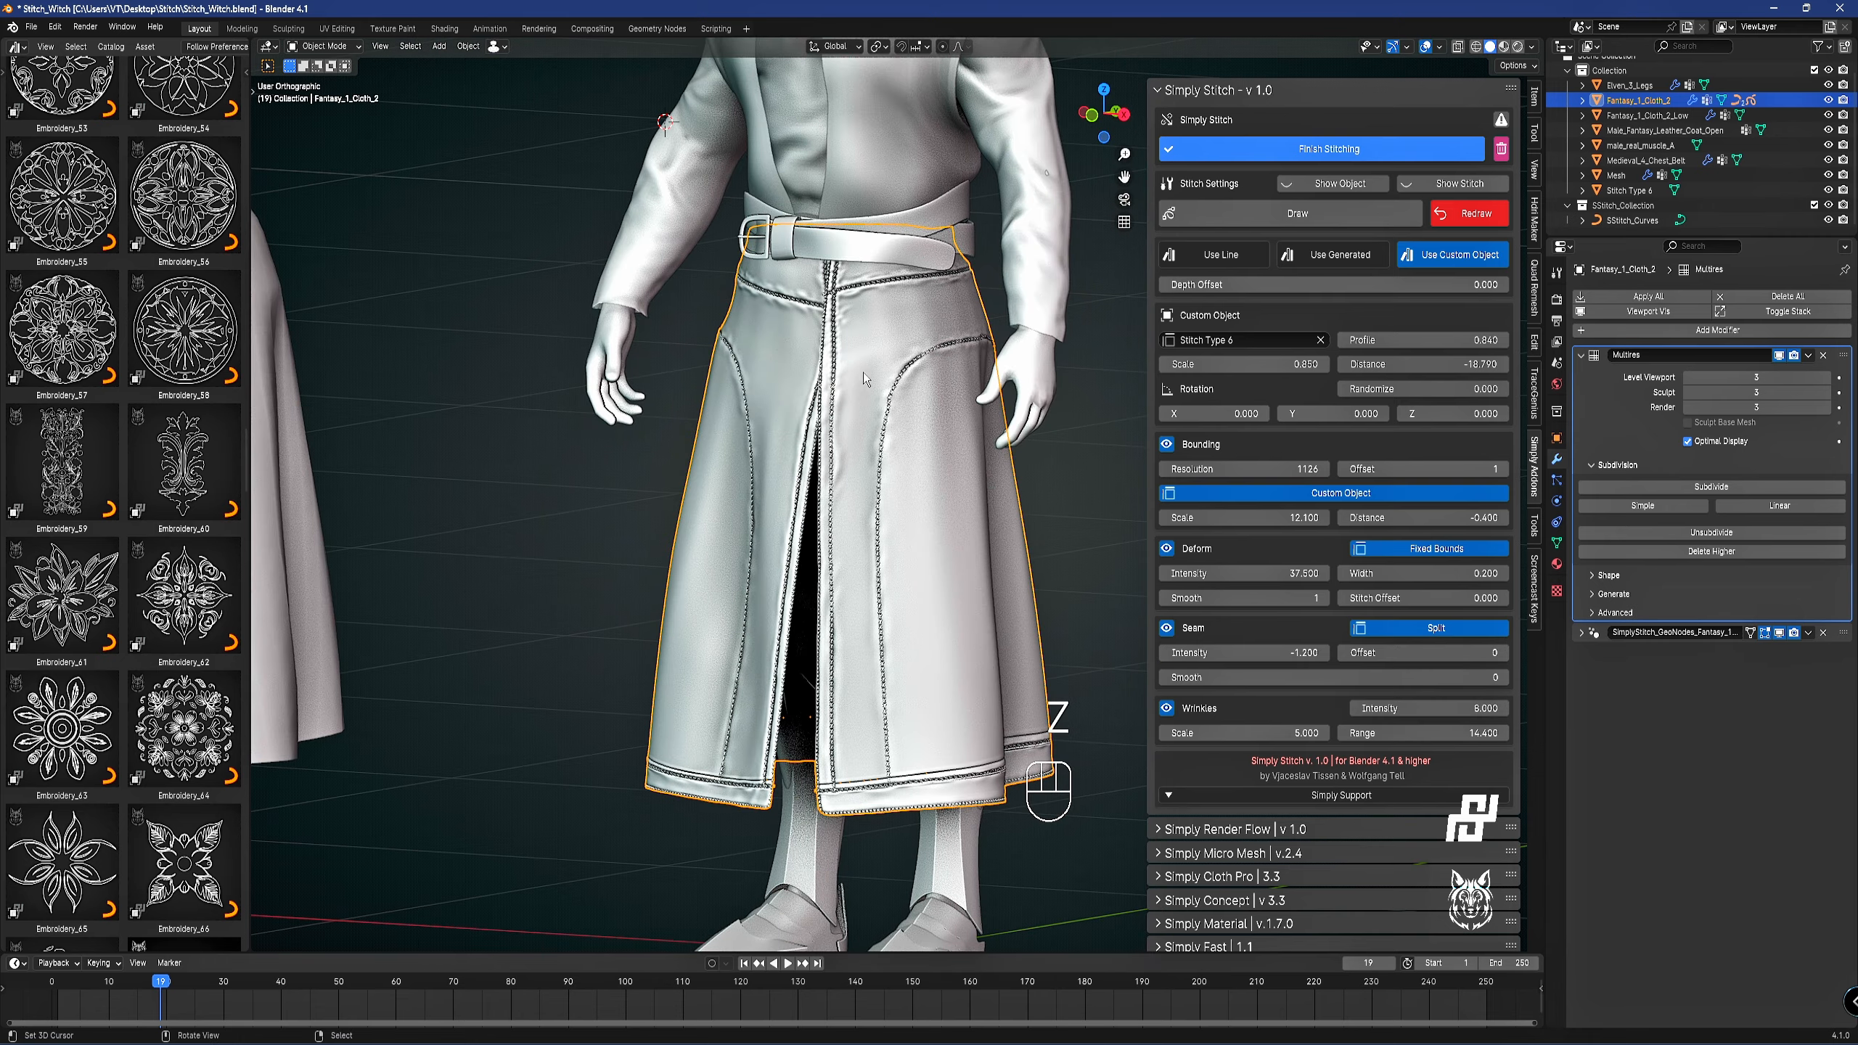
scroll(903, 293, "up", 2)
middle_click_drag(874, 325, 952, 376)
scroll(917, 470, "down", 4)
left_click(911, 229)
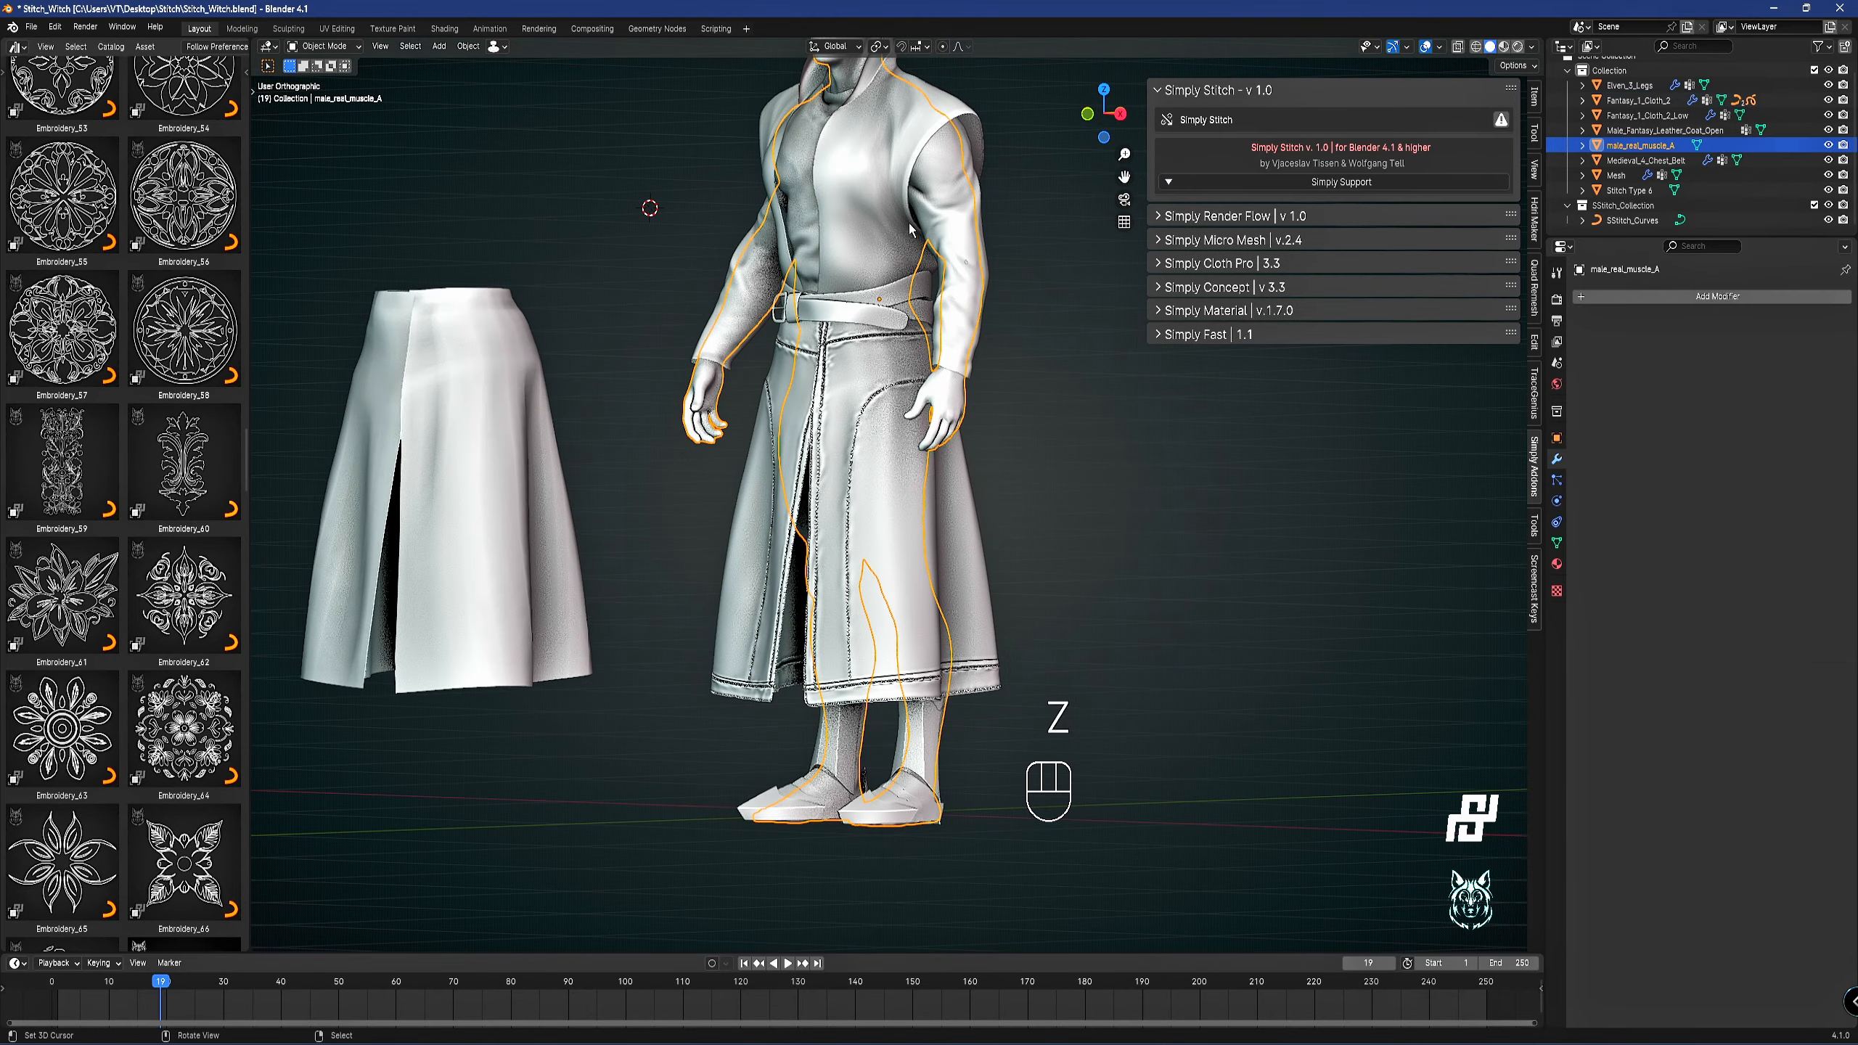
left_click(895, 437)
middle_click_drag(908, 444, 964, 395, "shift")
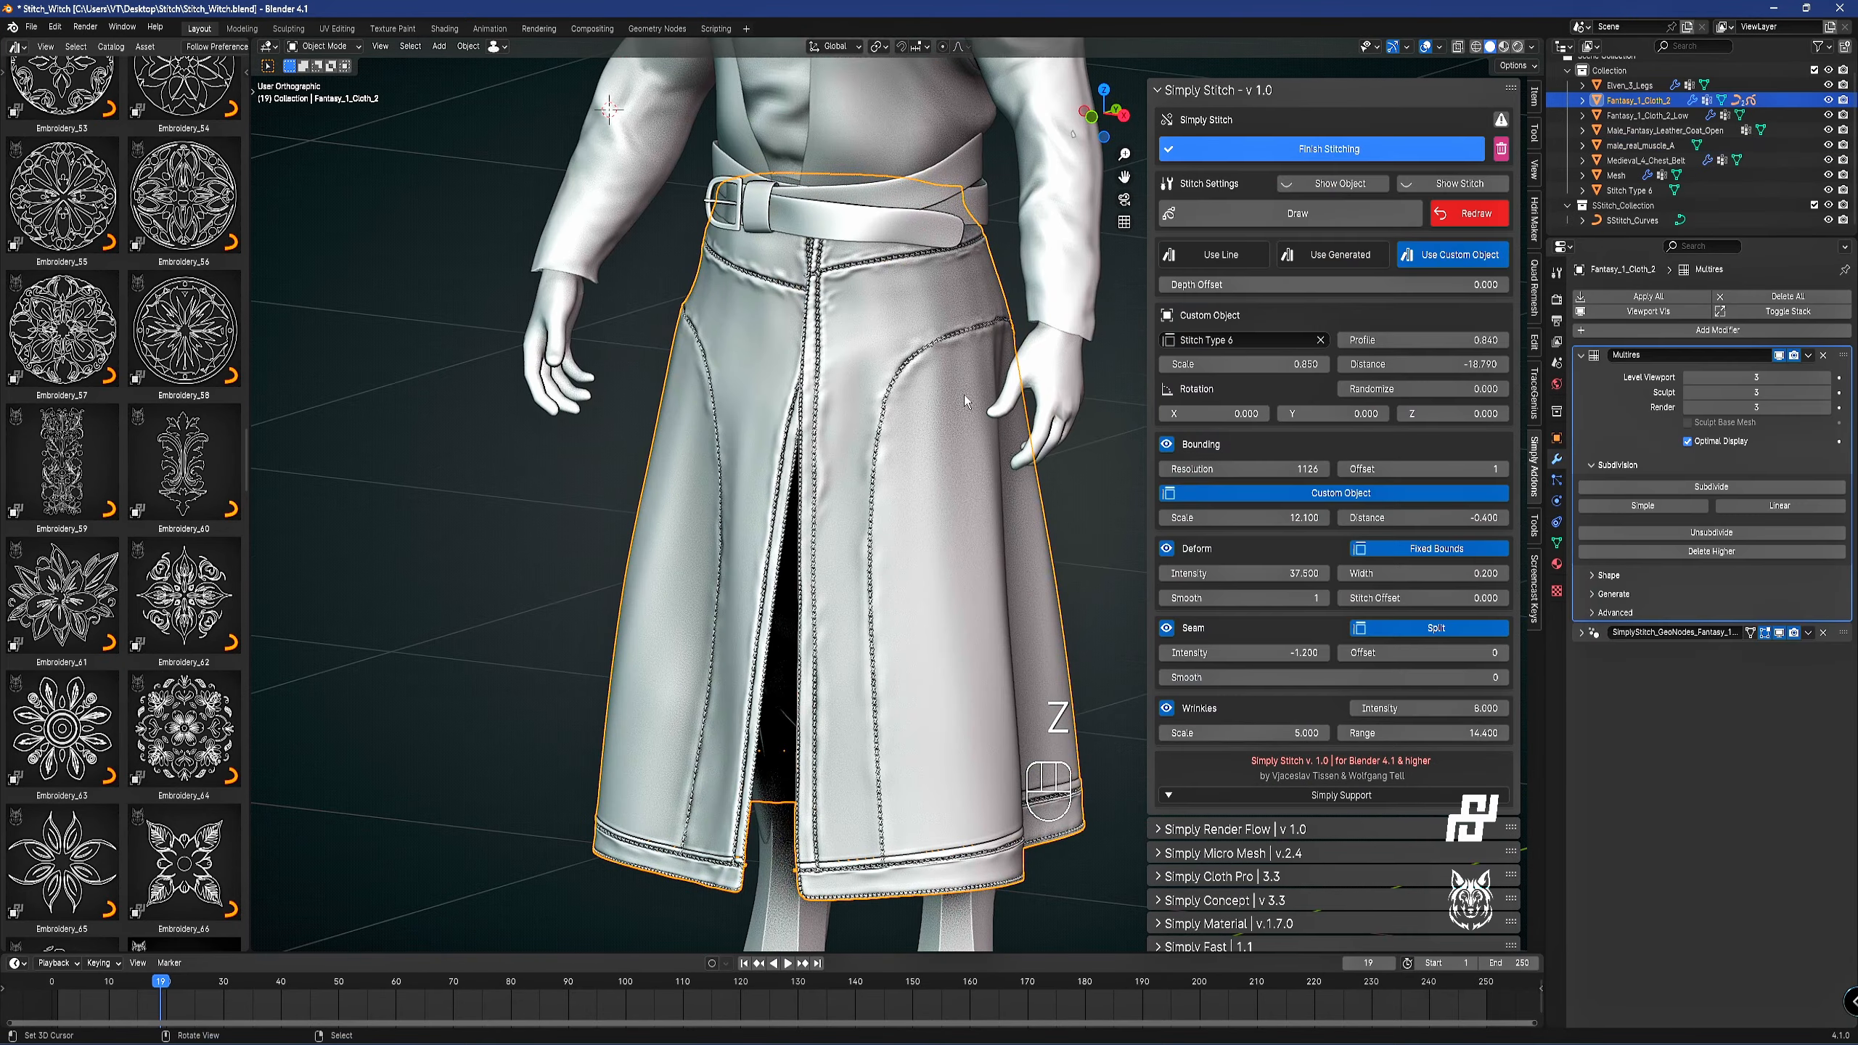
Review the Apply selection choices of Finish Stitching for the skirt, and leave without applying.
left_click(1349, 150)
left_click(1390, 144)
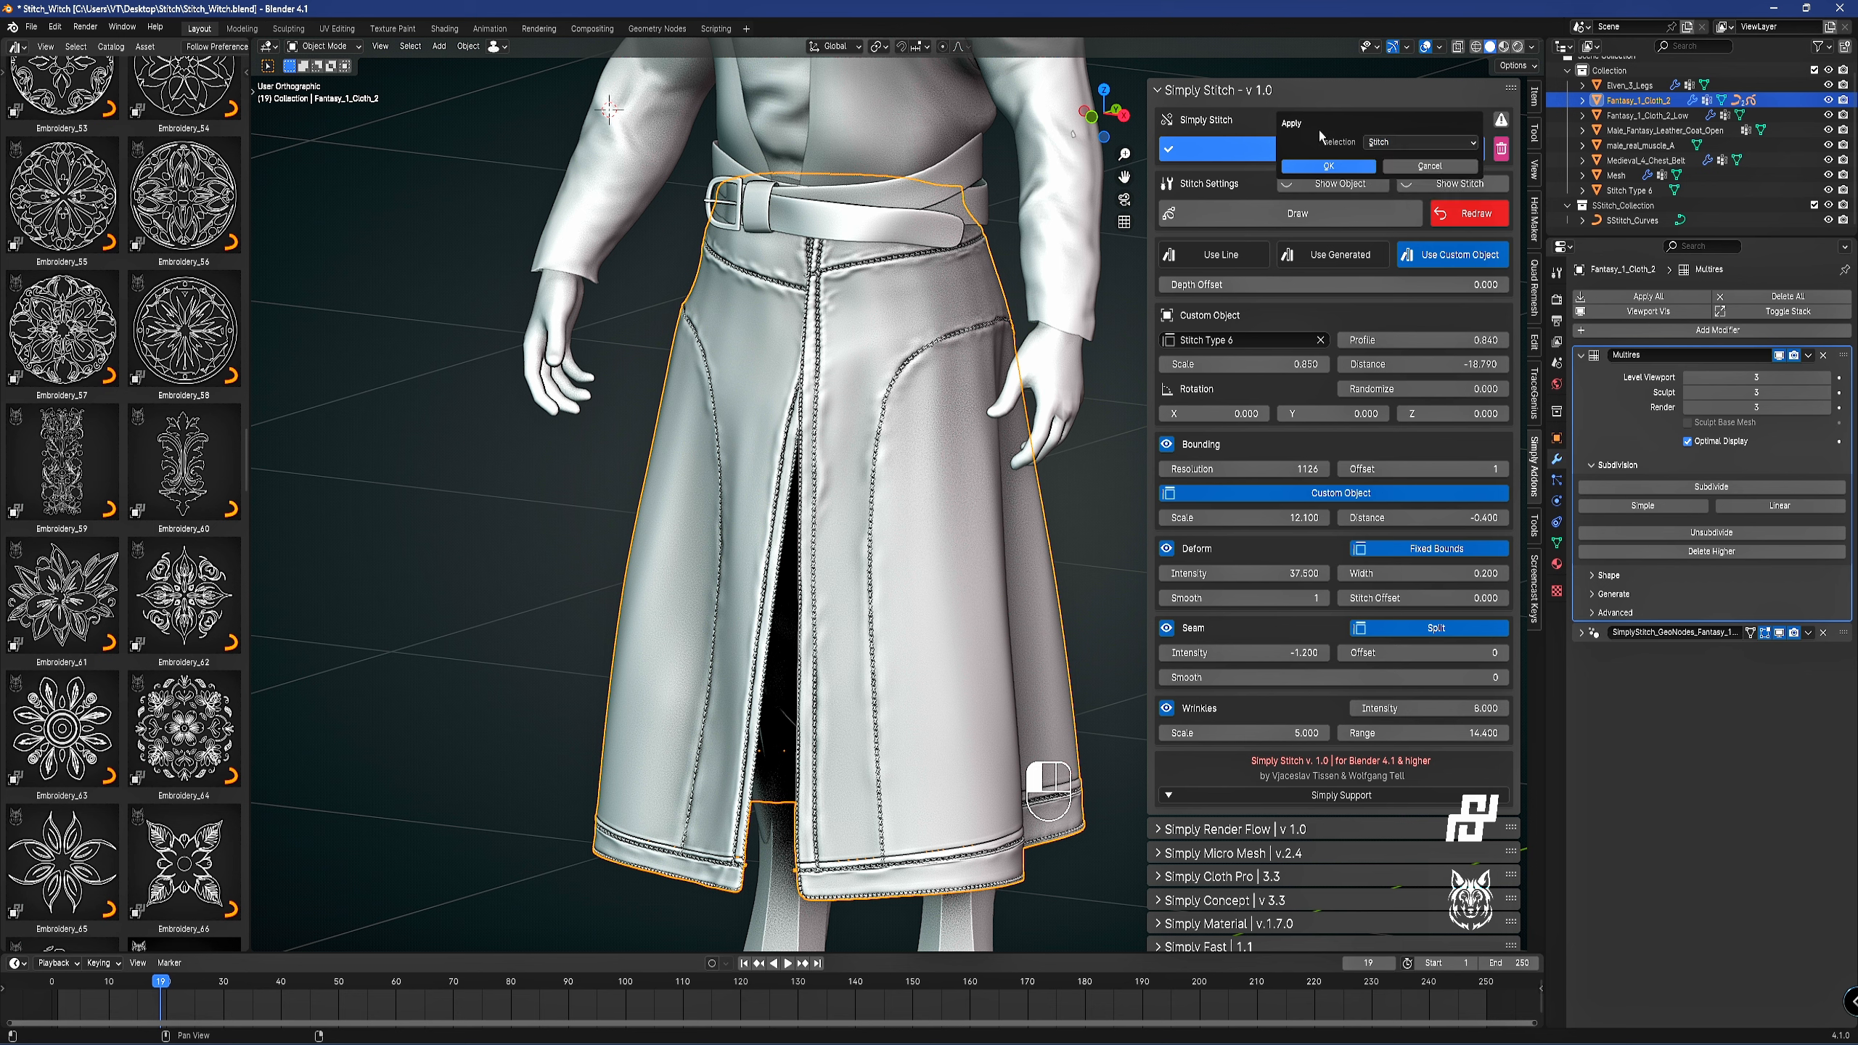
left_click(1379, 142)
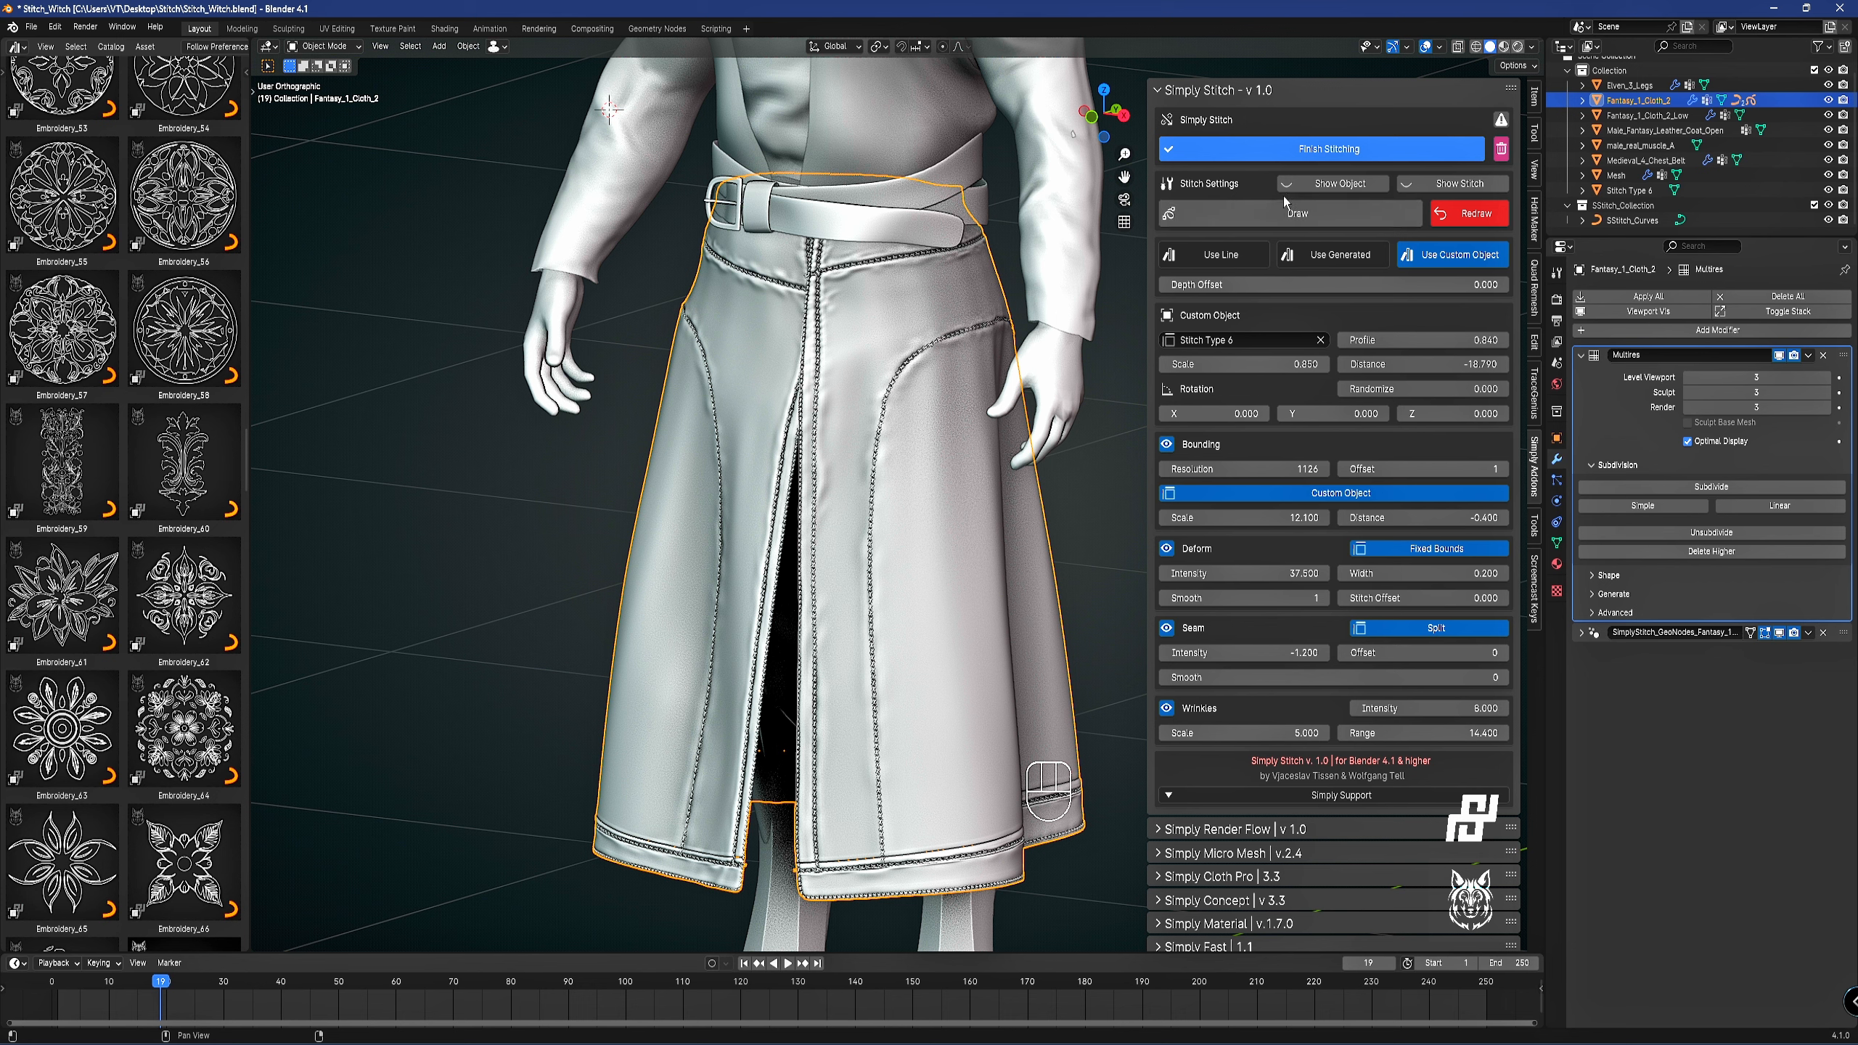
left_click(1312, 154)
left_click(1344, 157)
left_click(1354, 160)
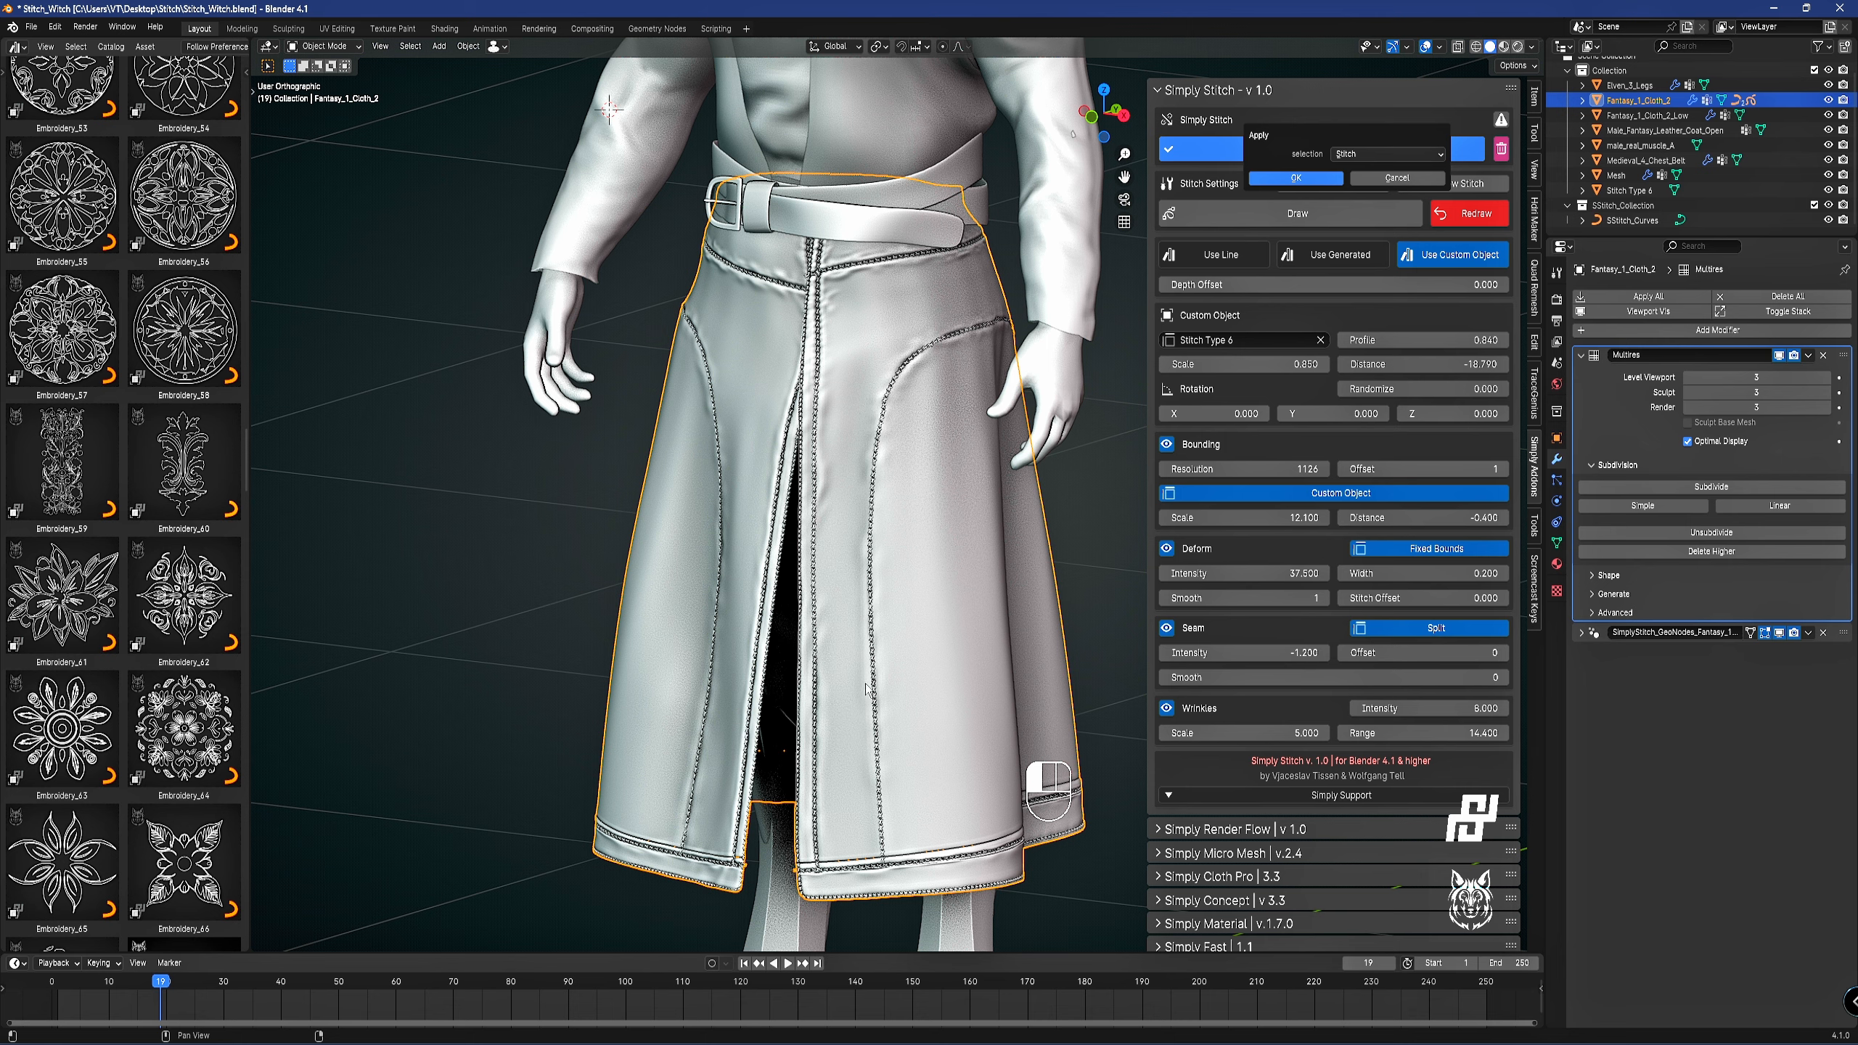
left_click(929, 610)
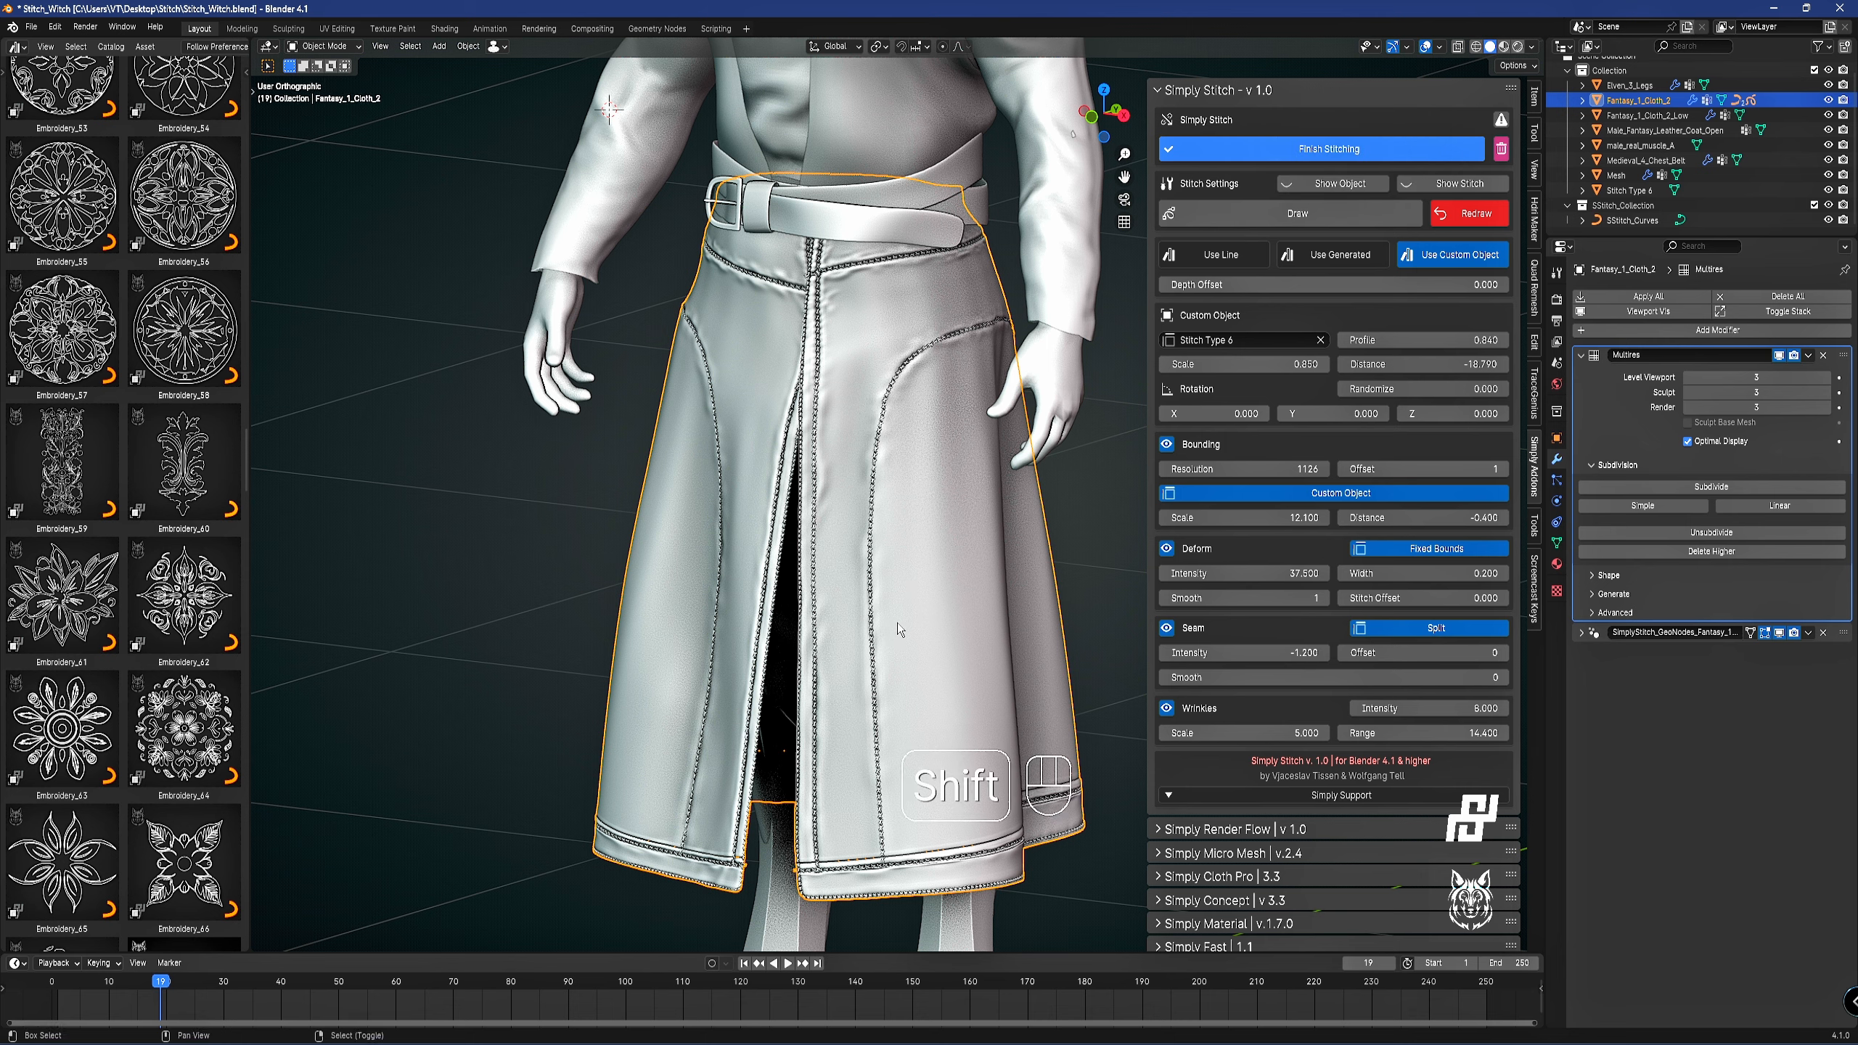
Inspect the stitching, seams and wrinkles around the skirt and along its hem from several angles.
middle_click_drag(897, 622, 897, 497, "shift")
scroll(897, 498, "up", 2)
scroll(880, 447, "down", 6)
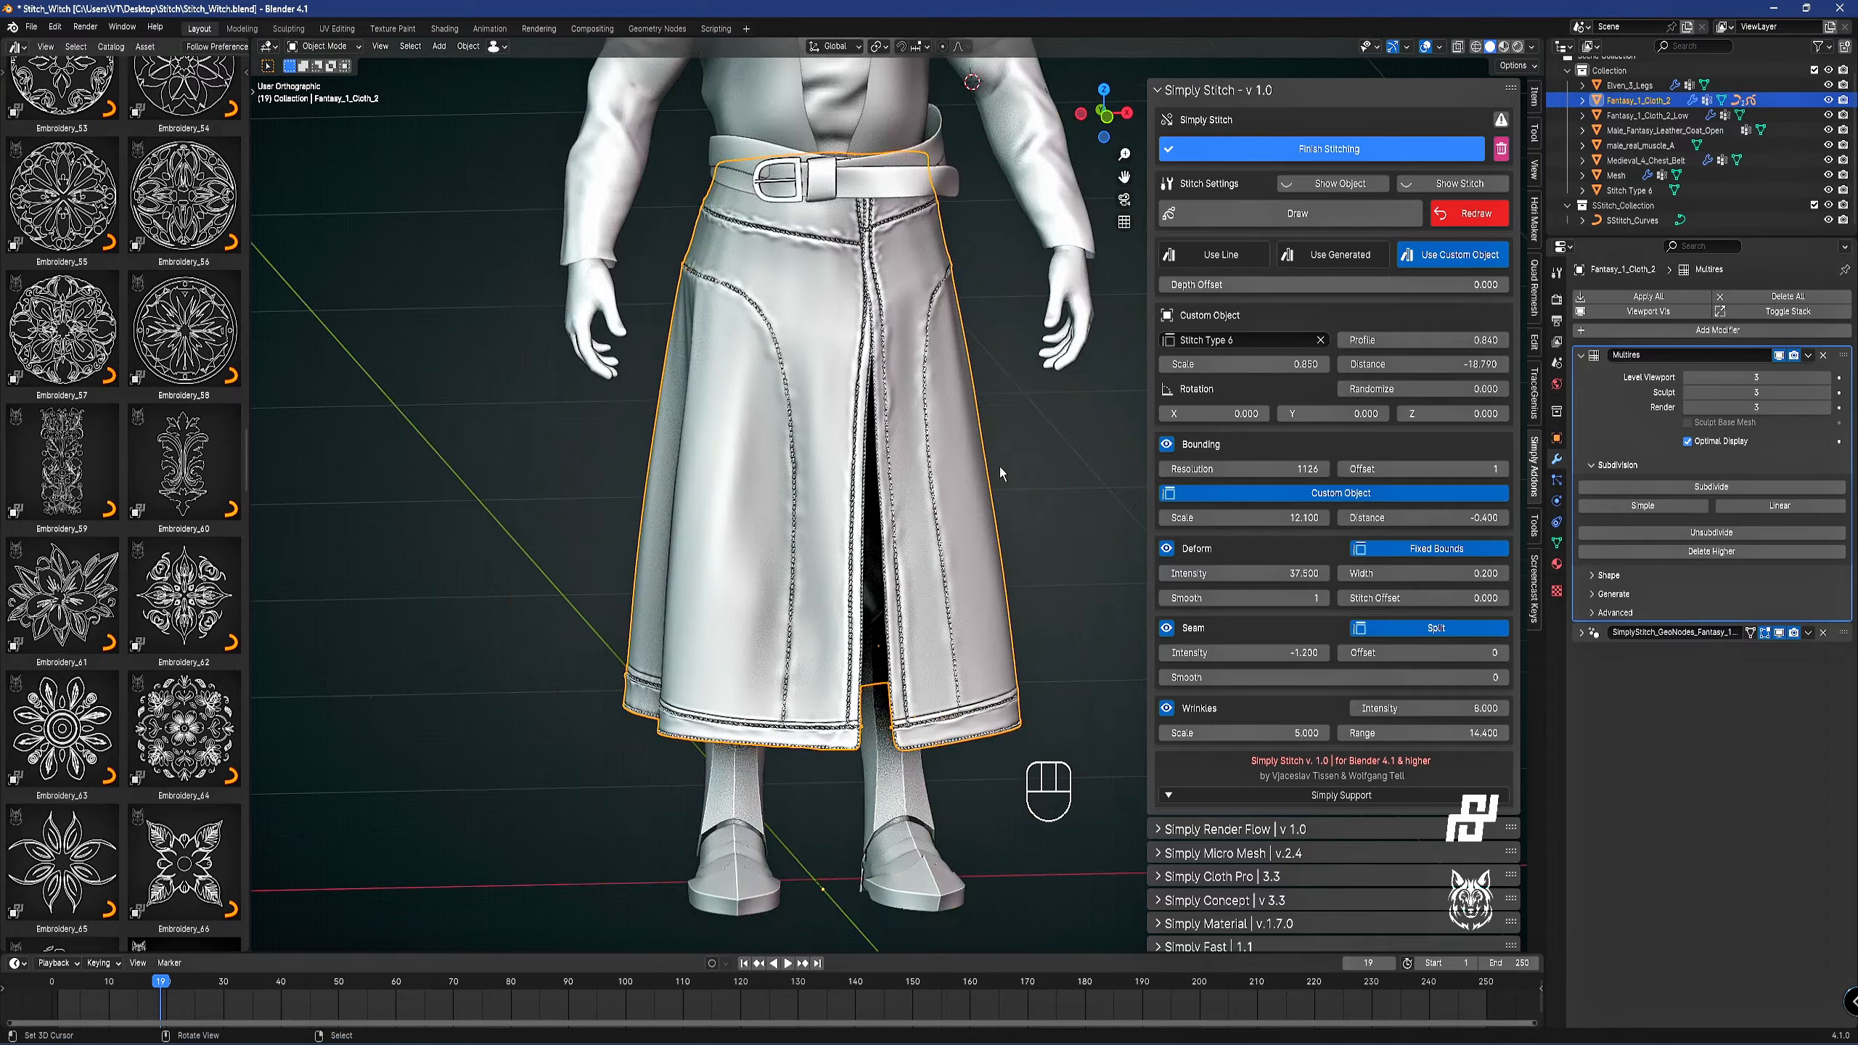
middle_click_drag(999, 467, 315, 482)
scroll(315, 482, "up", 2)
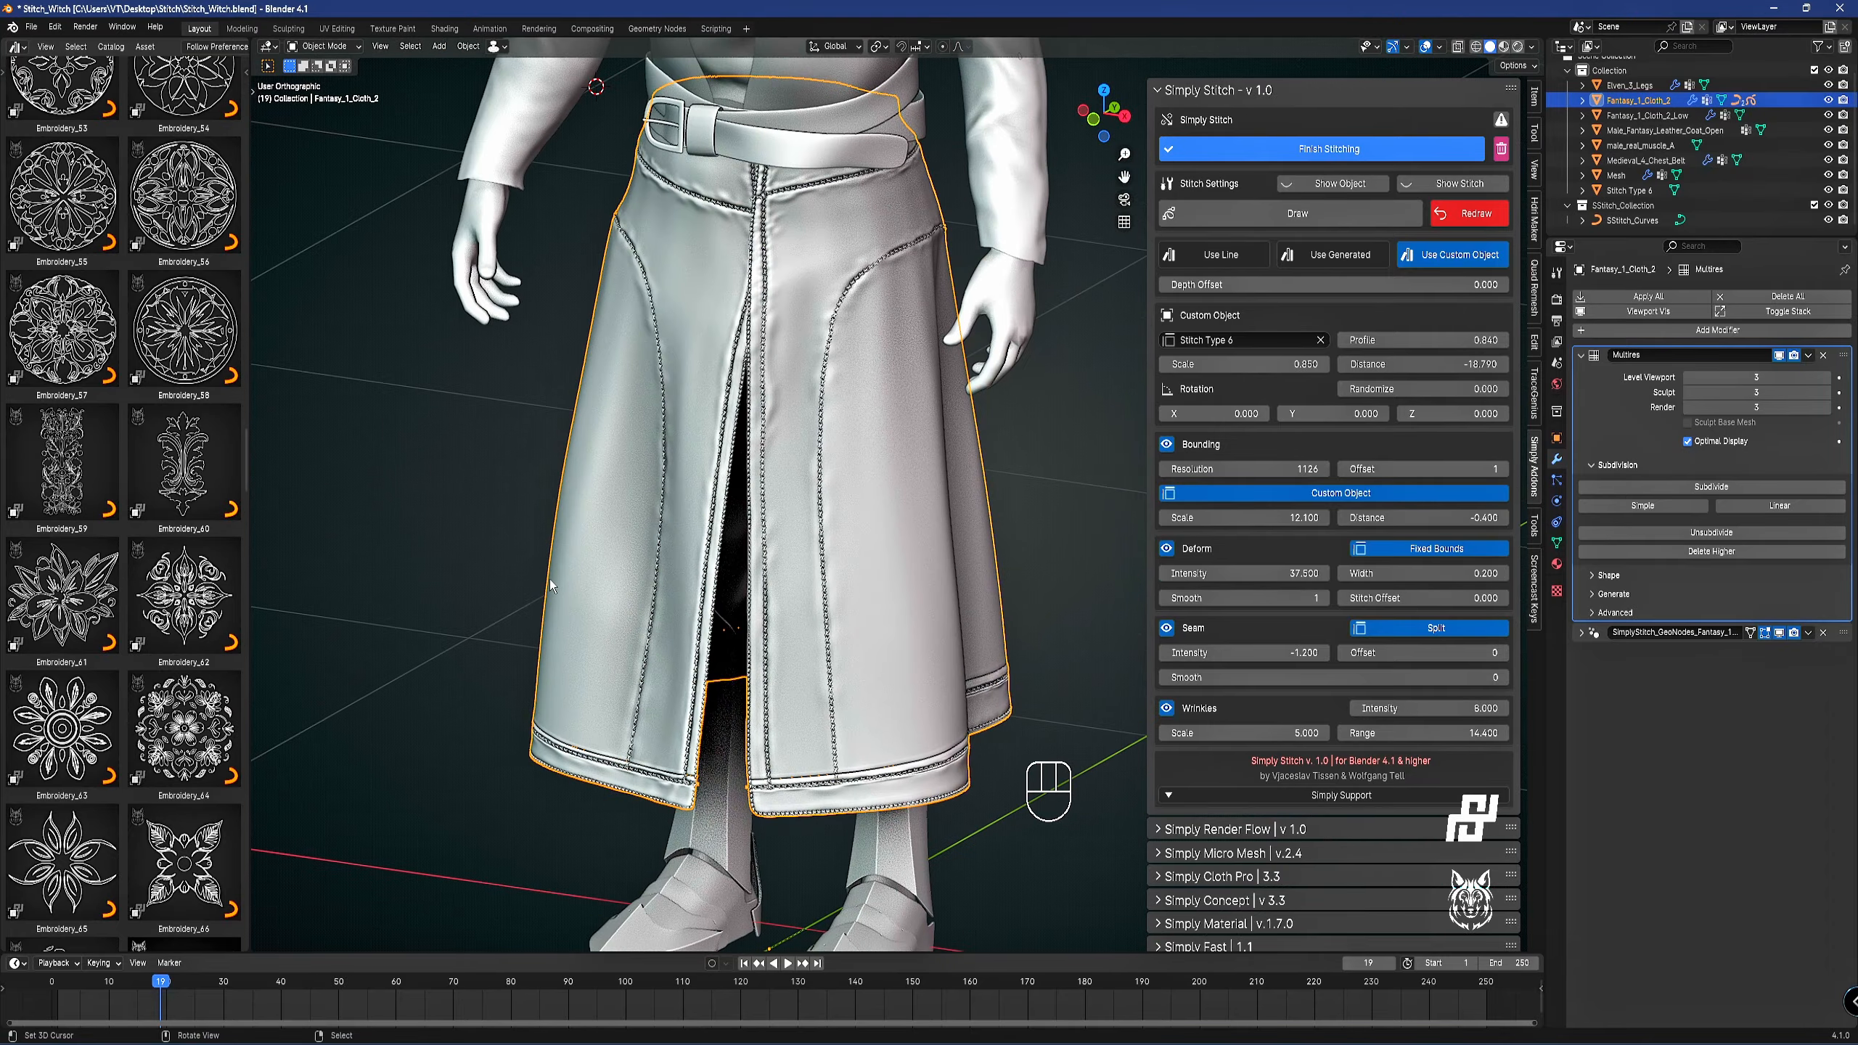
scroll(619, 569, "up", 2)
middle_click_drag(692, 571, 702, 454, "shift")
middle_click_drag(742, 588, 770, 569)
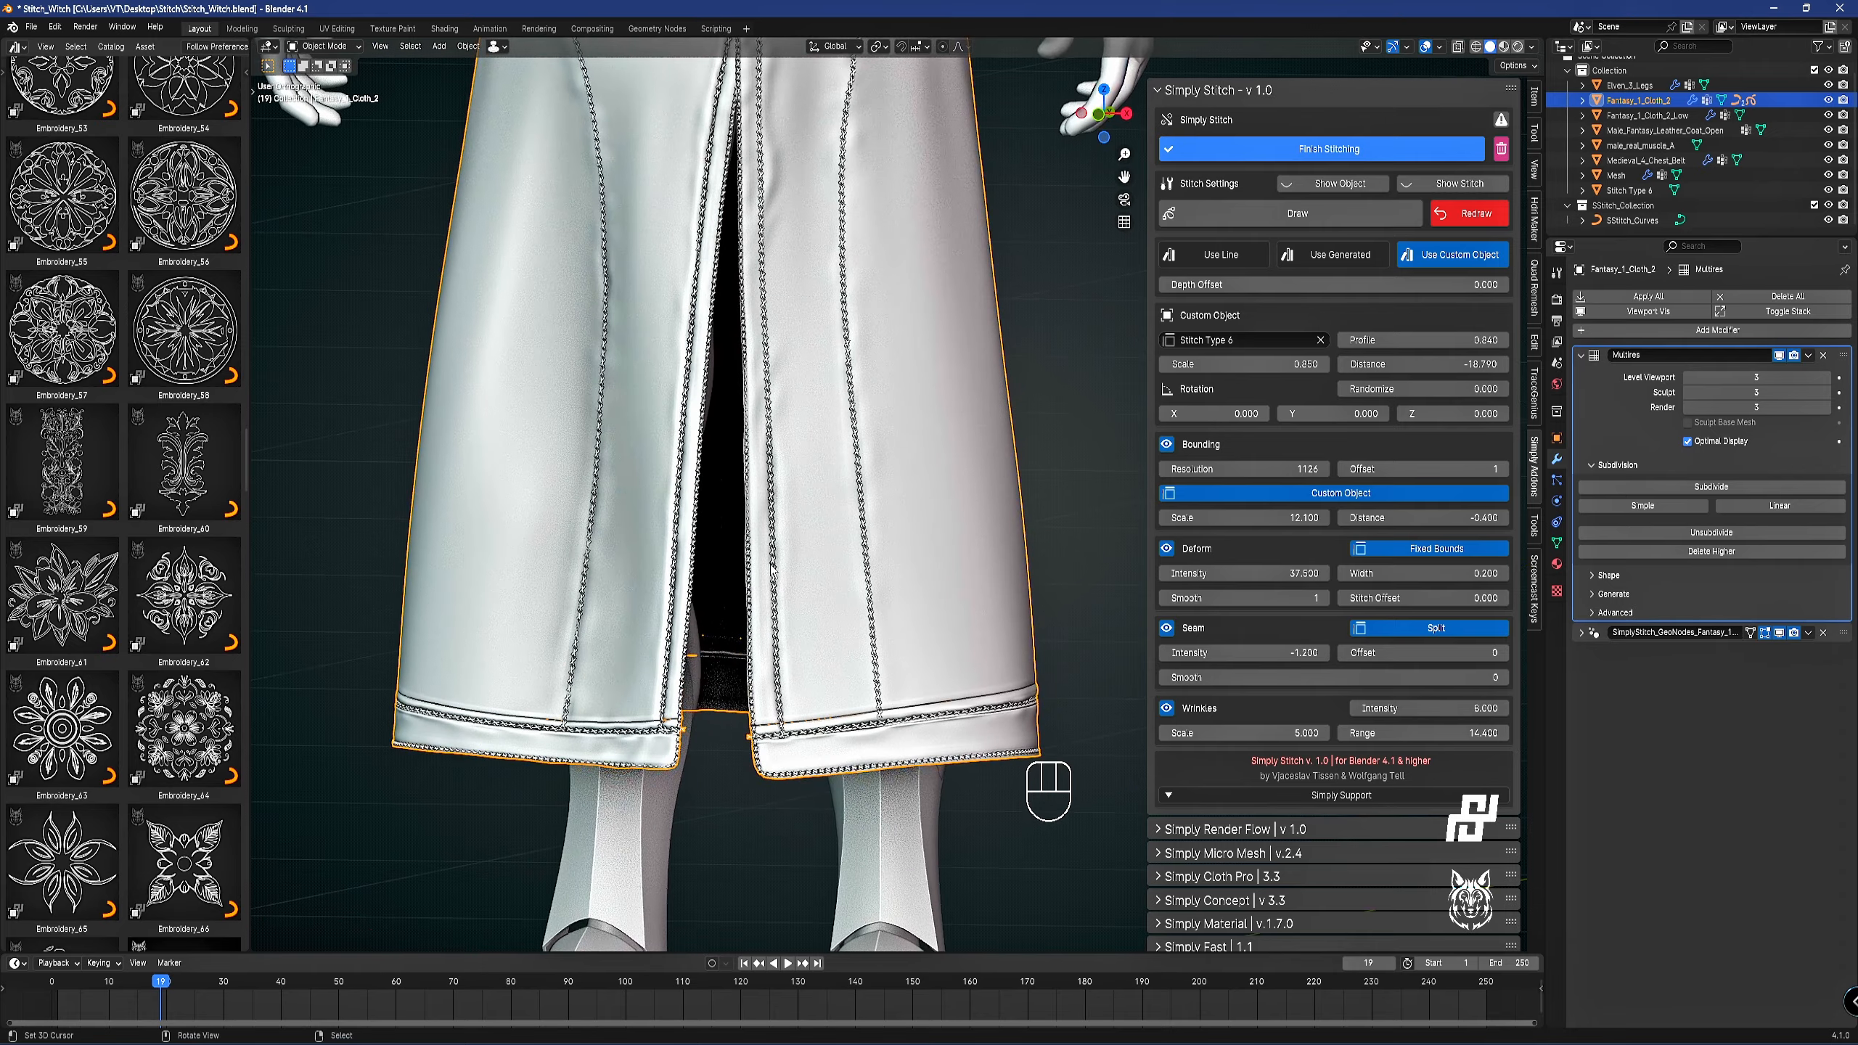
scroll(837, 458, "down", 3)
middle_click_drag(891, 381, 895, 458, "shift")
scroll(896, 459, "up", 2)
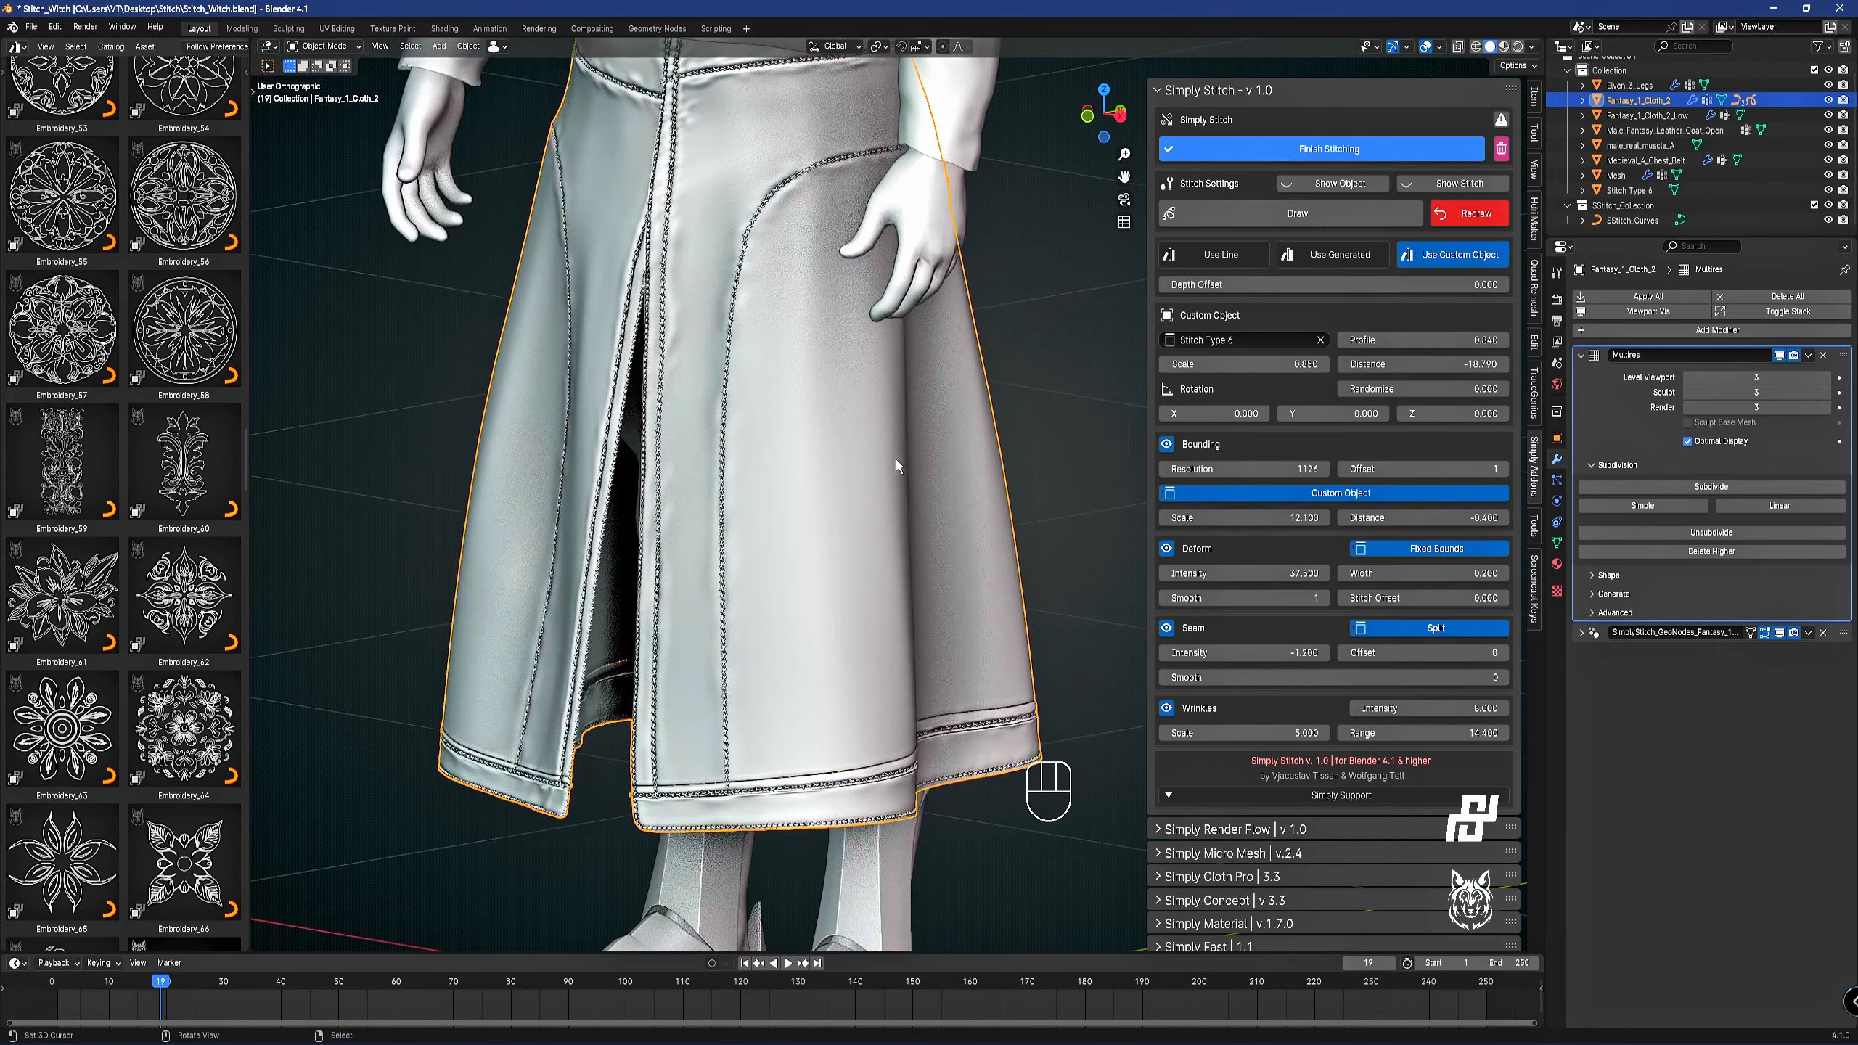
Hide the male body mesh beneath the outfit.
left_click(925, 265)
key("h")
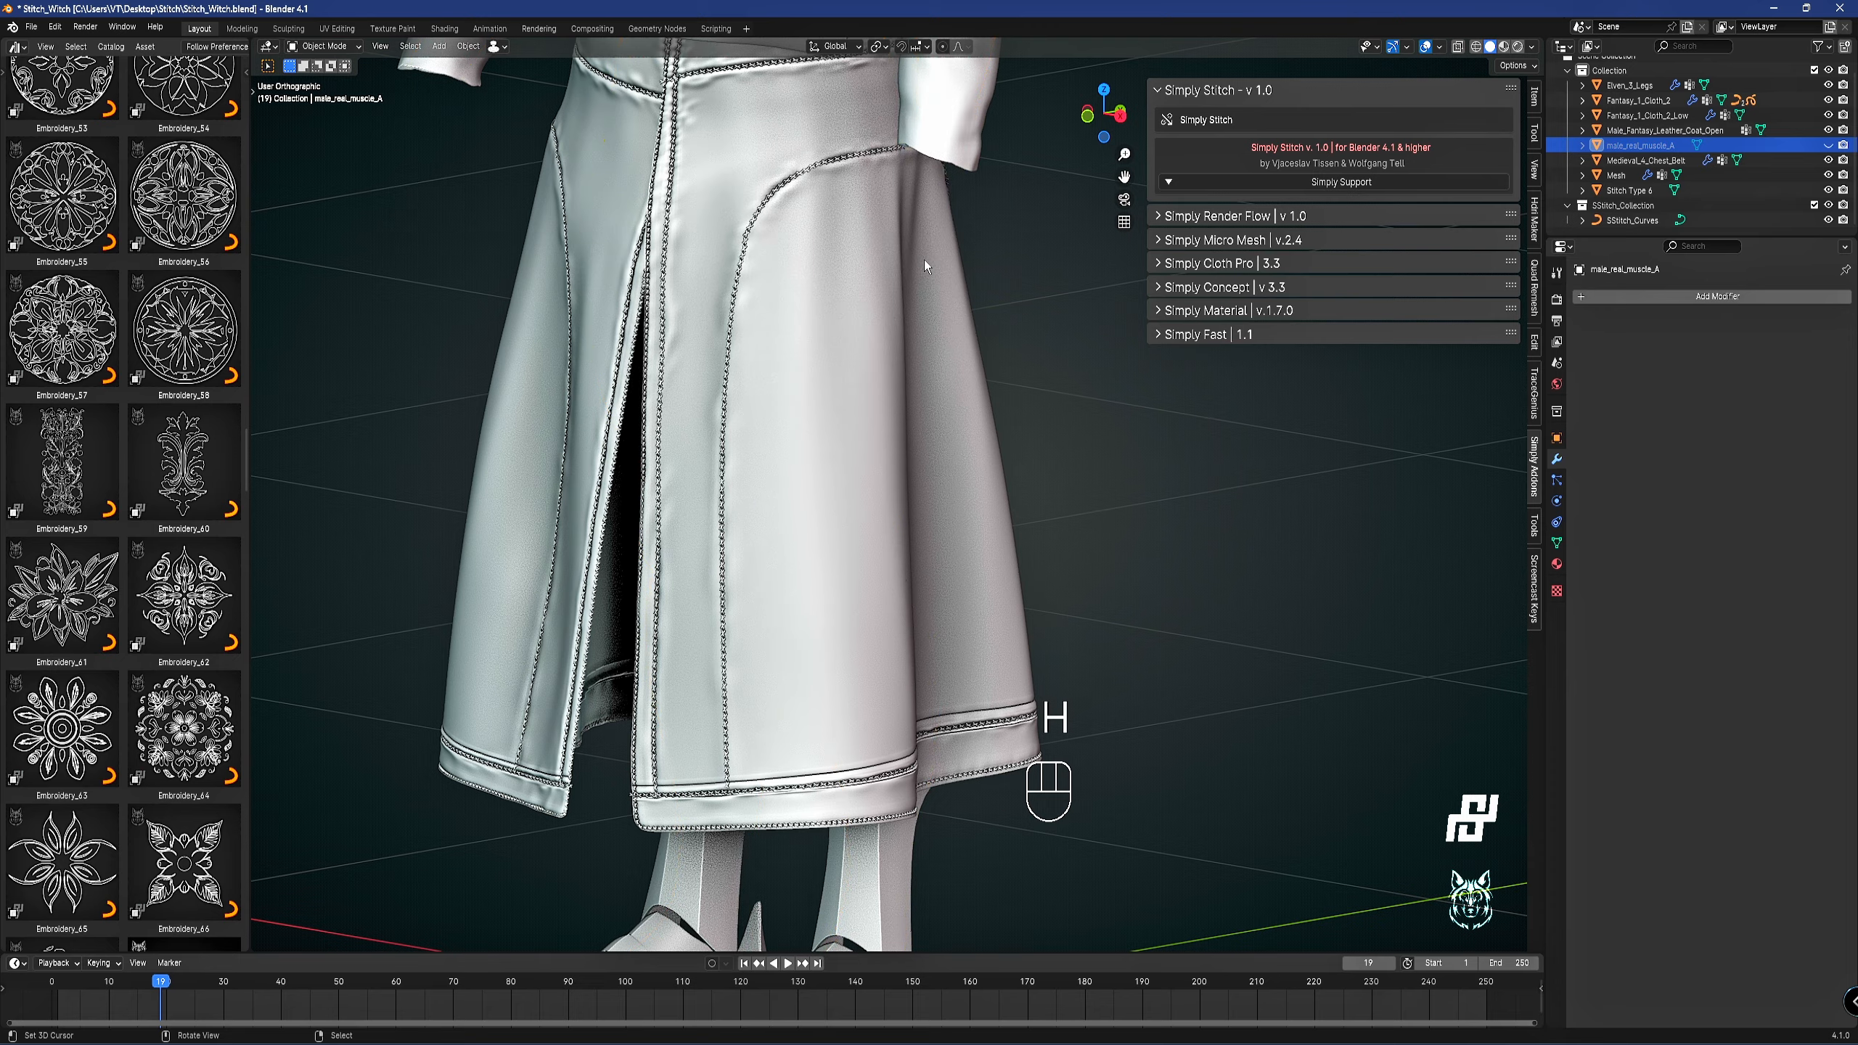
Hide the sleeve mesh covering the hips and reselect the stitched skirt.
middle_click_drag(897, 318, 853, 327)
right_click(868, 169)
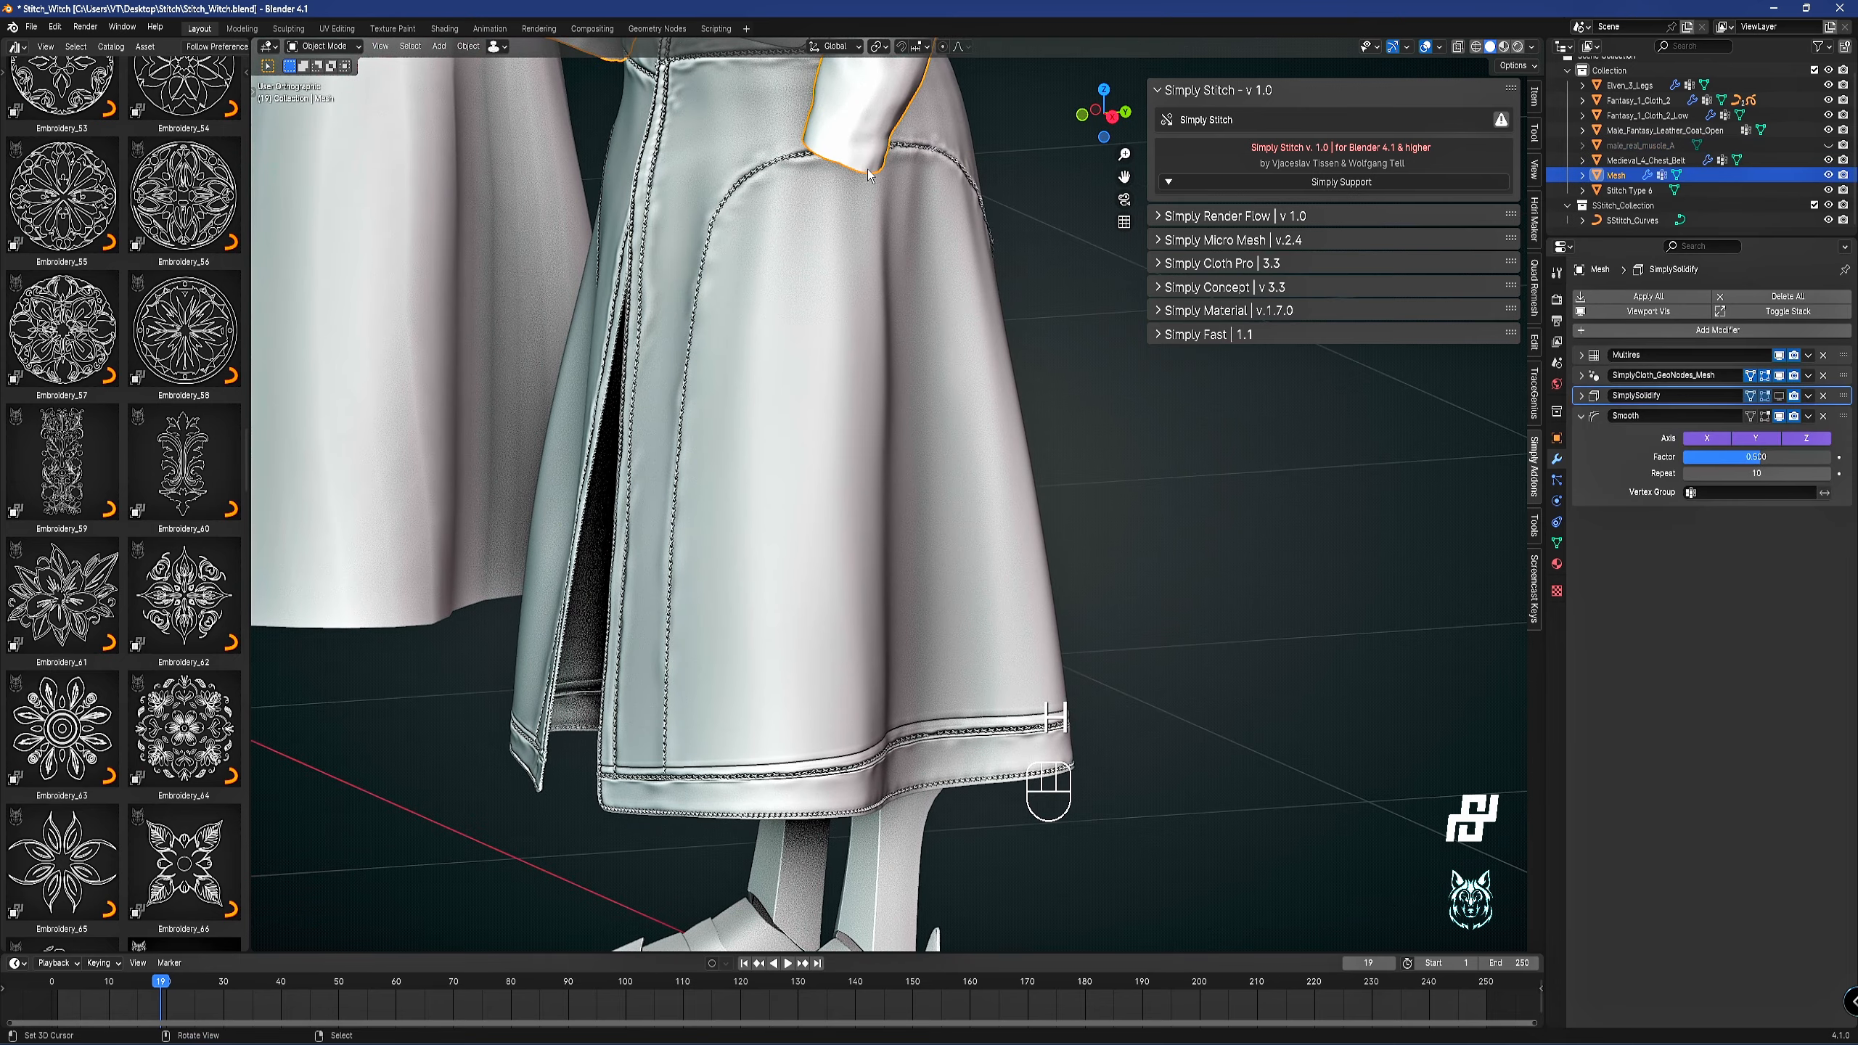
key("h")
right_click(867, 274)
middle_click_drag(995, 360, 1031, 342)
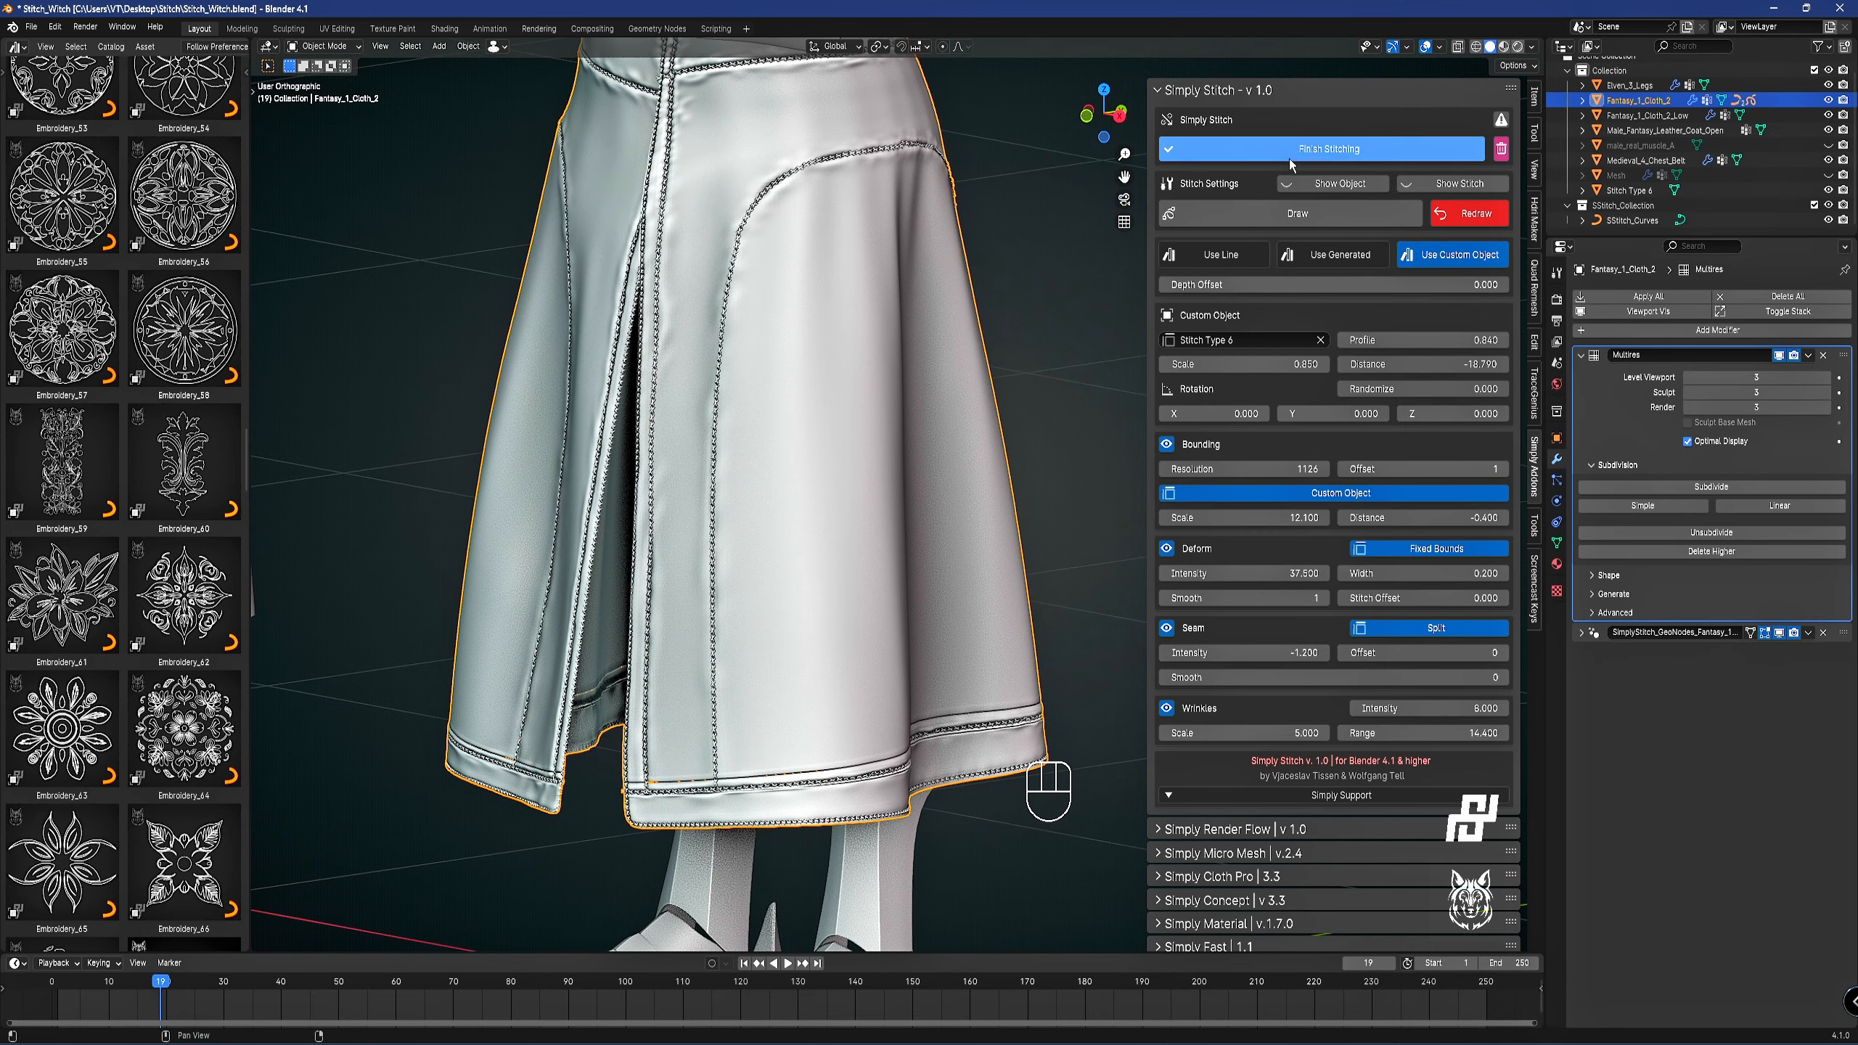
Reopen the skirt's stitch drawing in Simply Stitch and activate the Line tool for the strokes.
left_click(1298, 212)
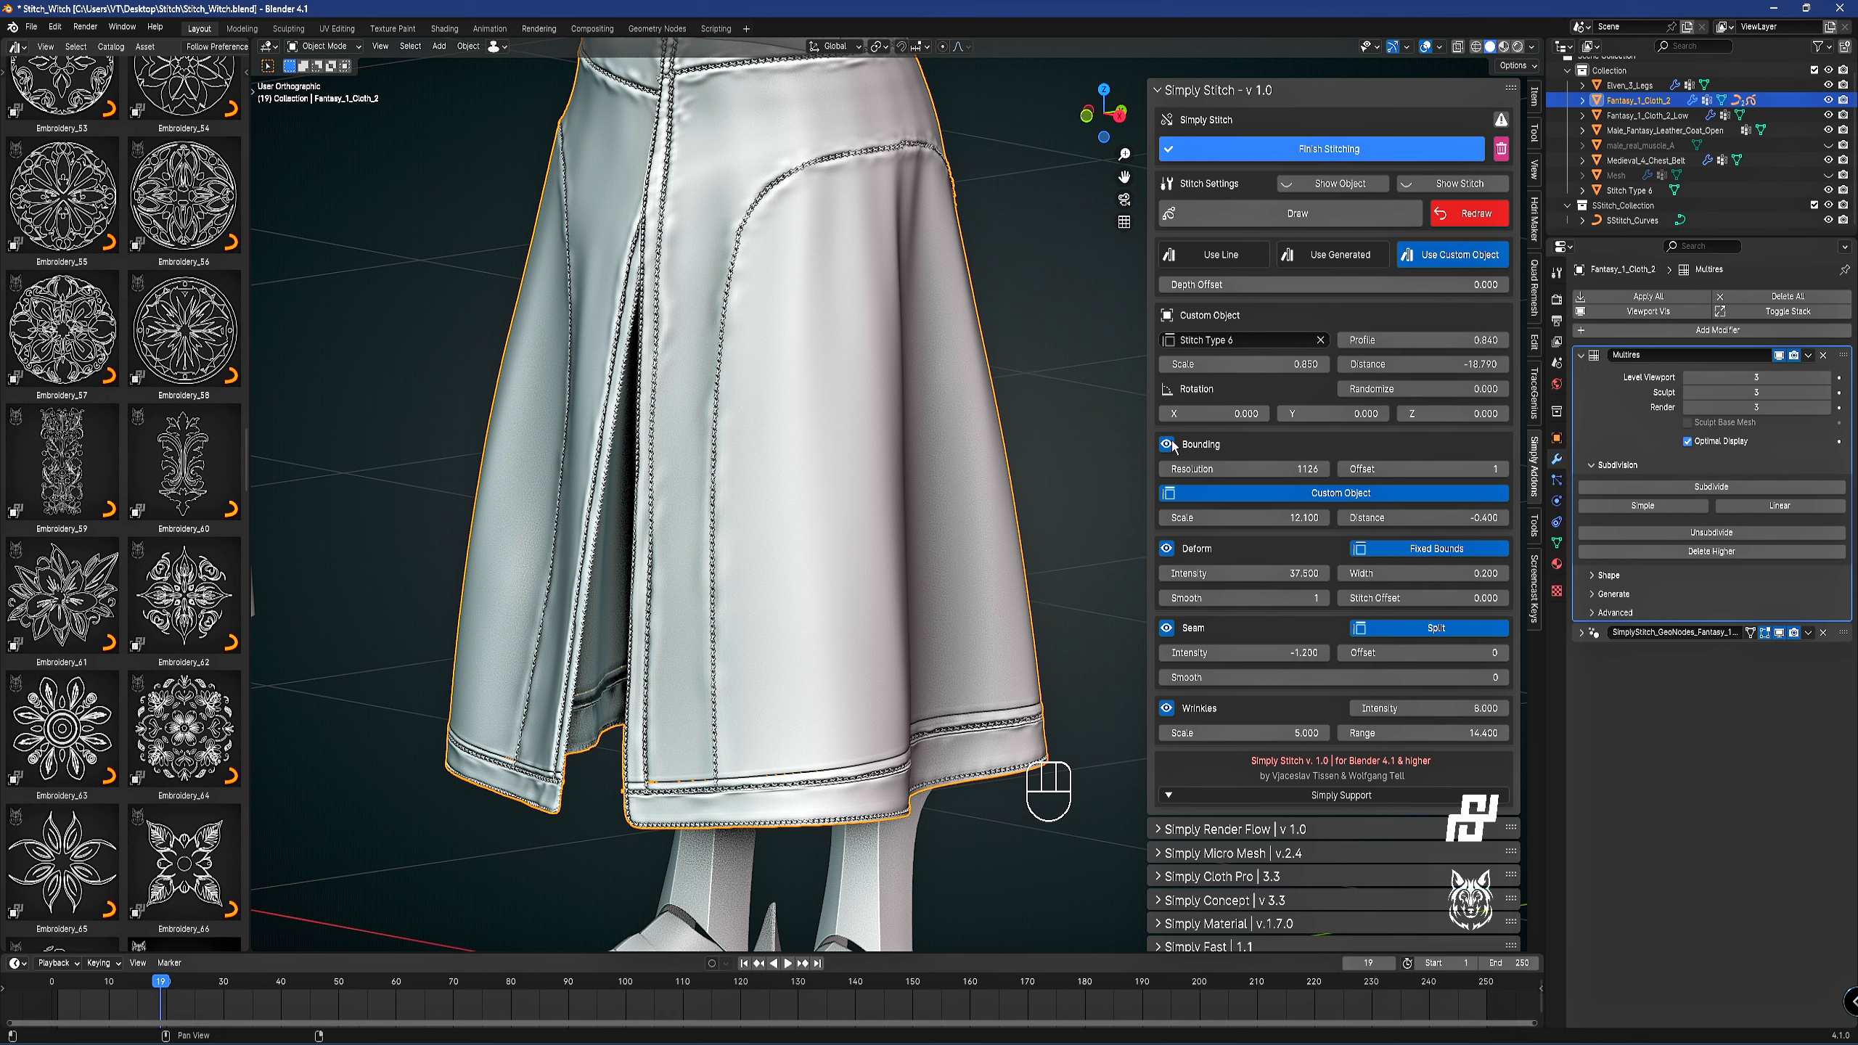
middle_click_drag(642, 359, 908, 237)
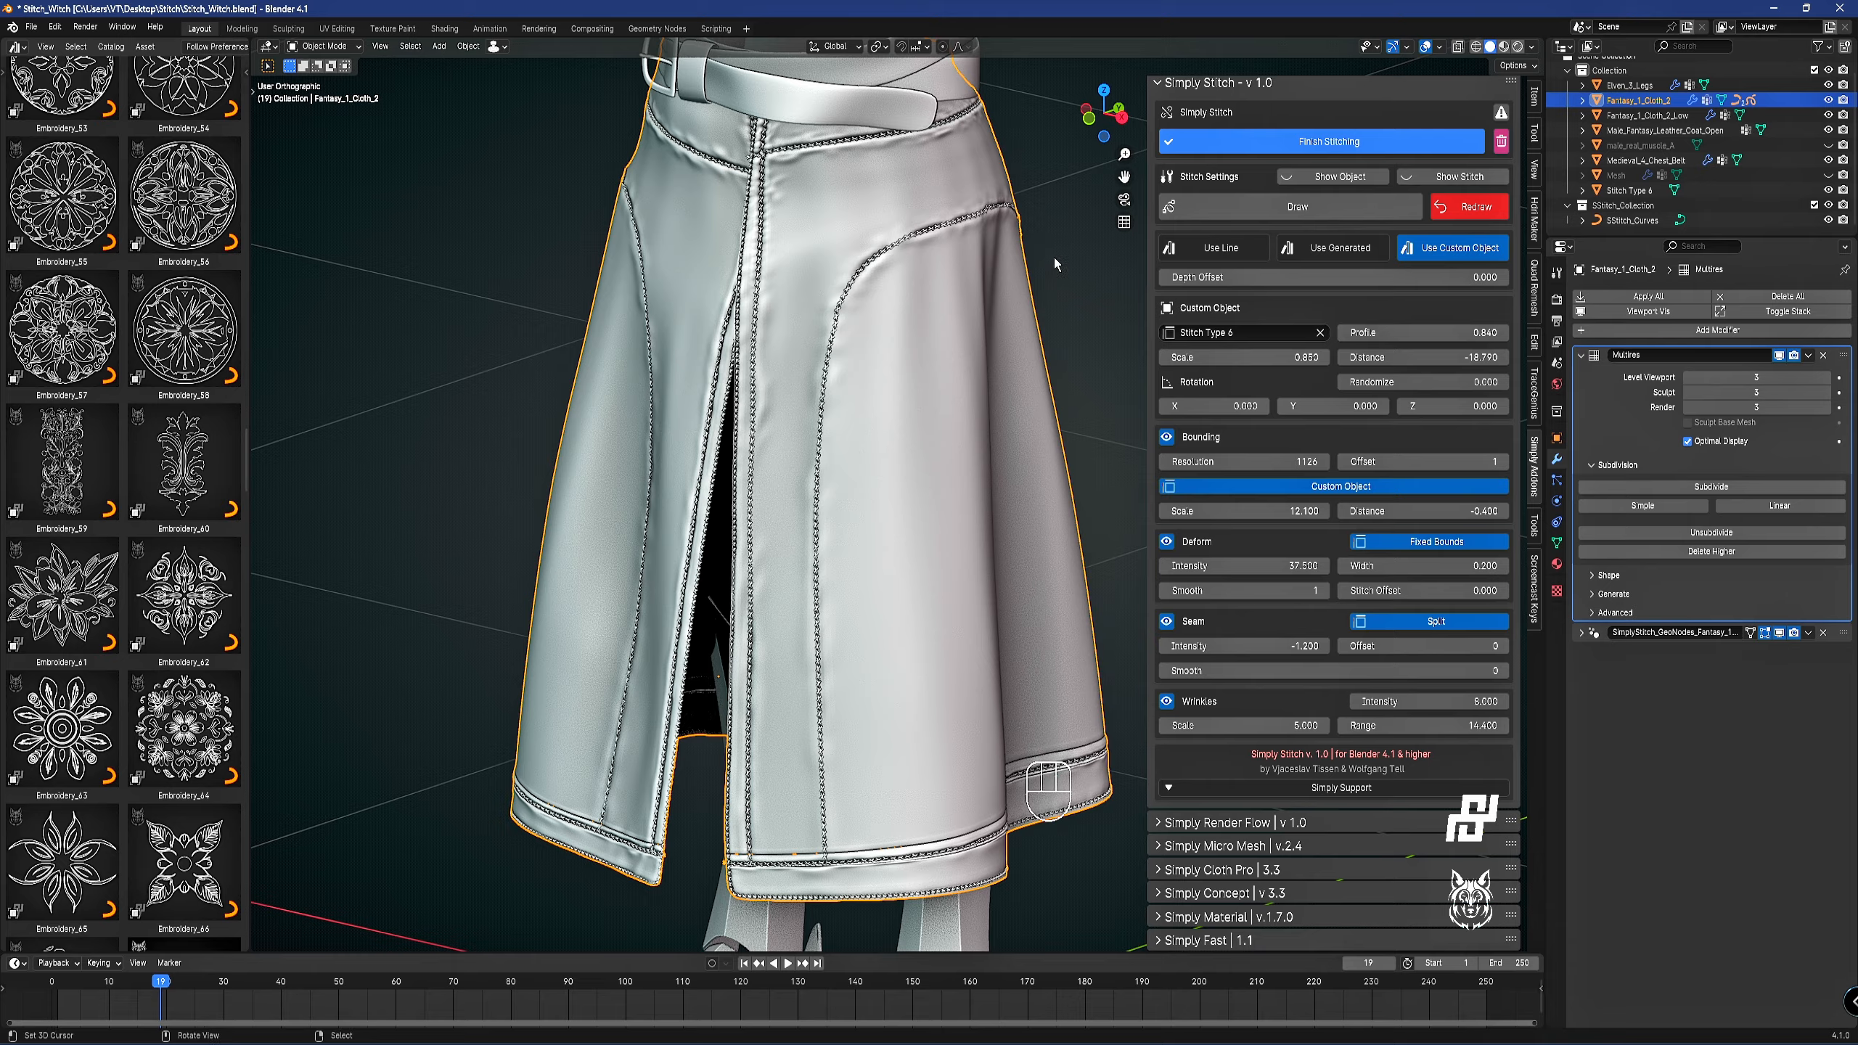
middle_click_drag(1056, 256, 848, 225)
middle_click_drag(970, 351, 944, 286)
scroll(961, 395, "up", 2)
middle_click_drag(961, 395, 845, 465)
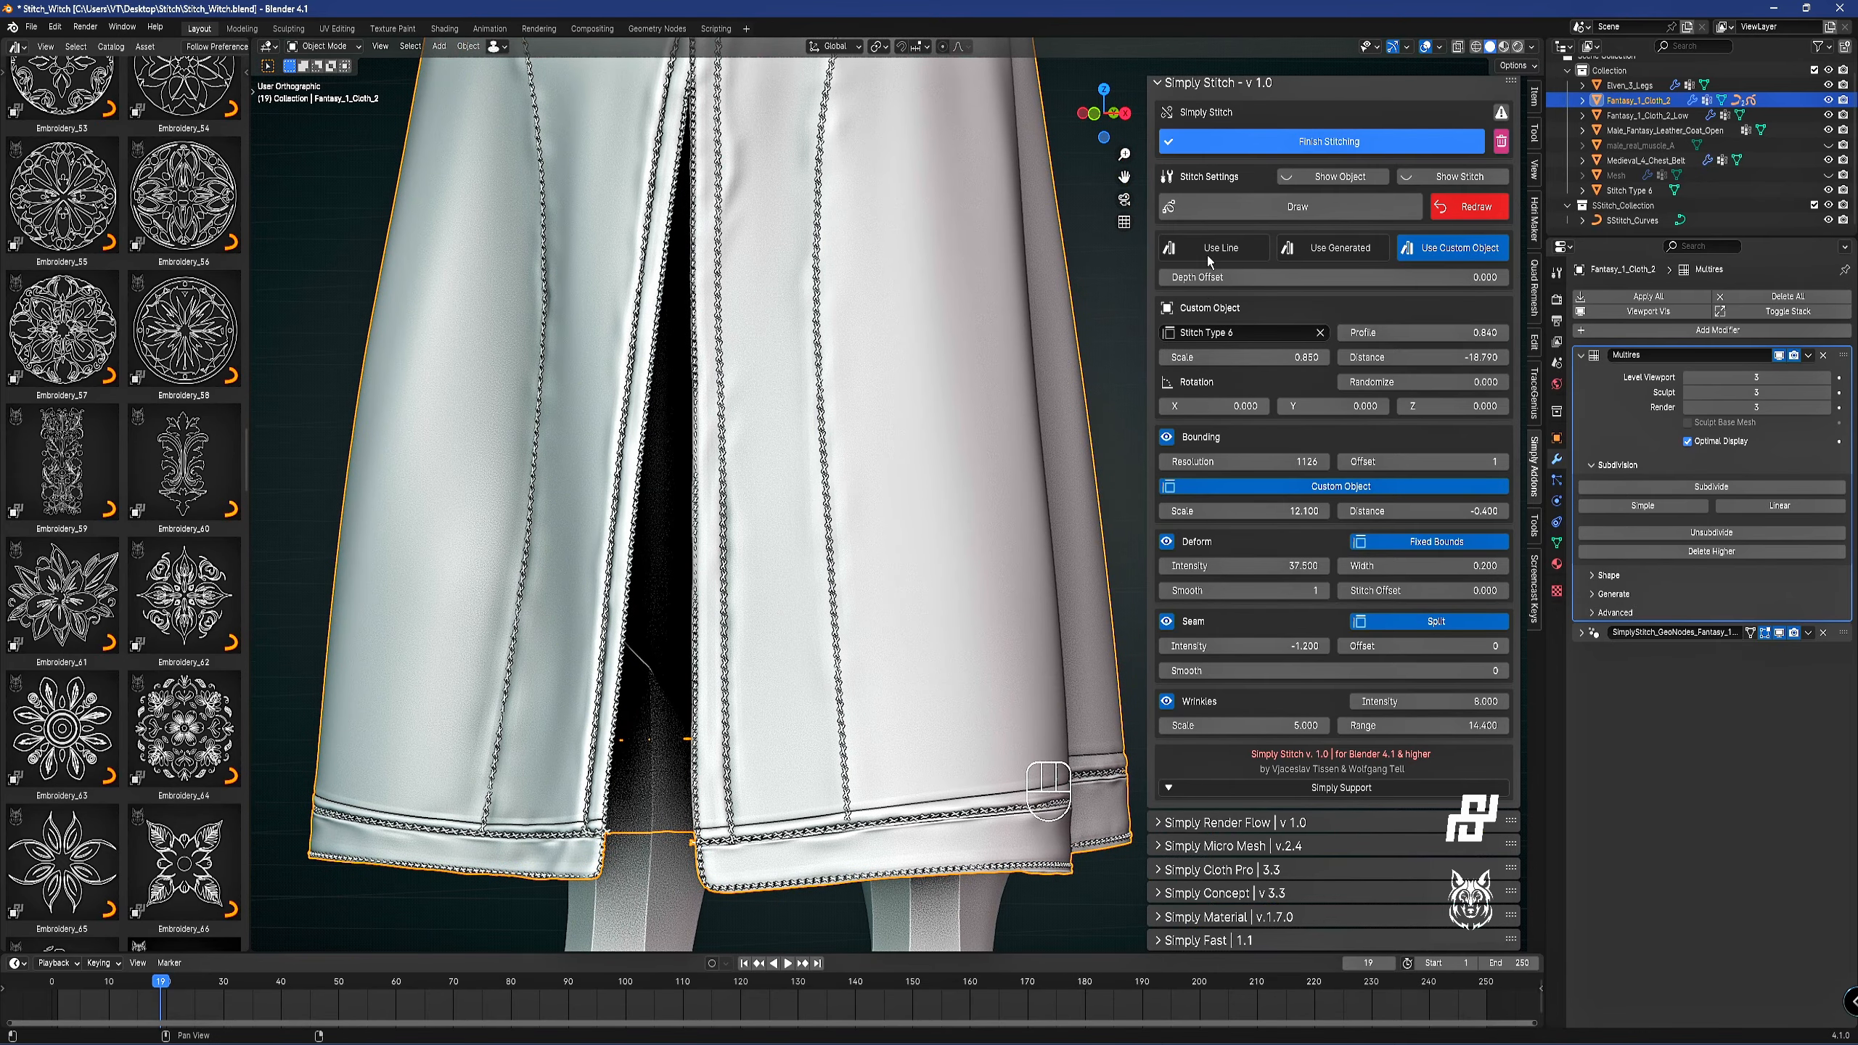
left_click(1226, 209)
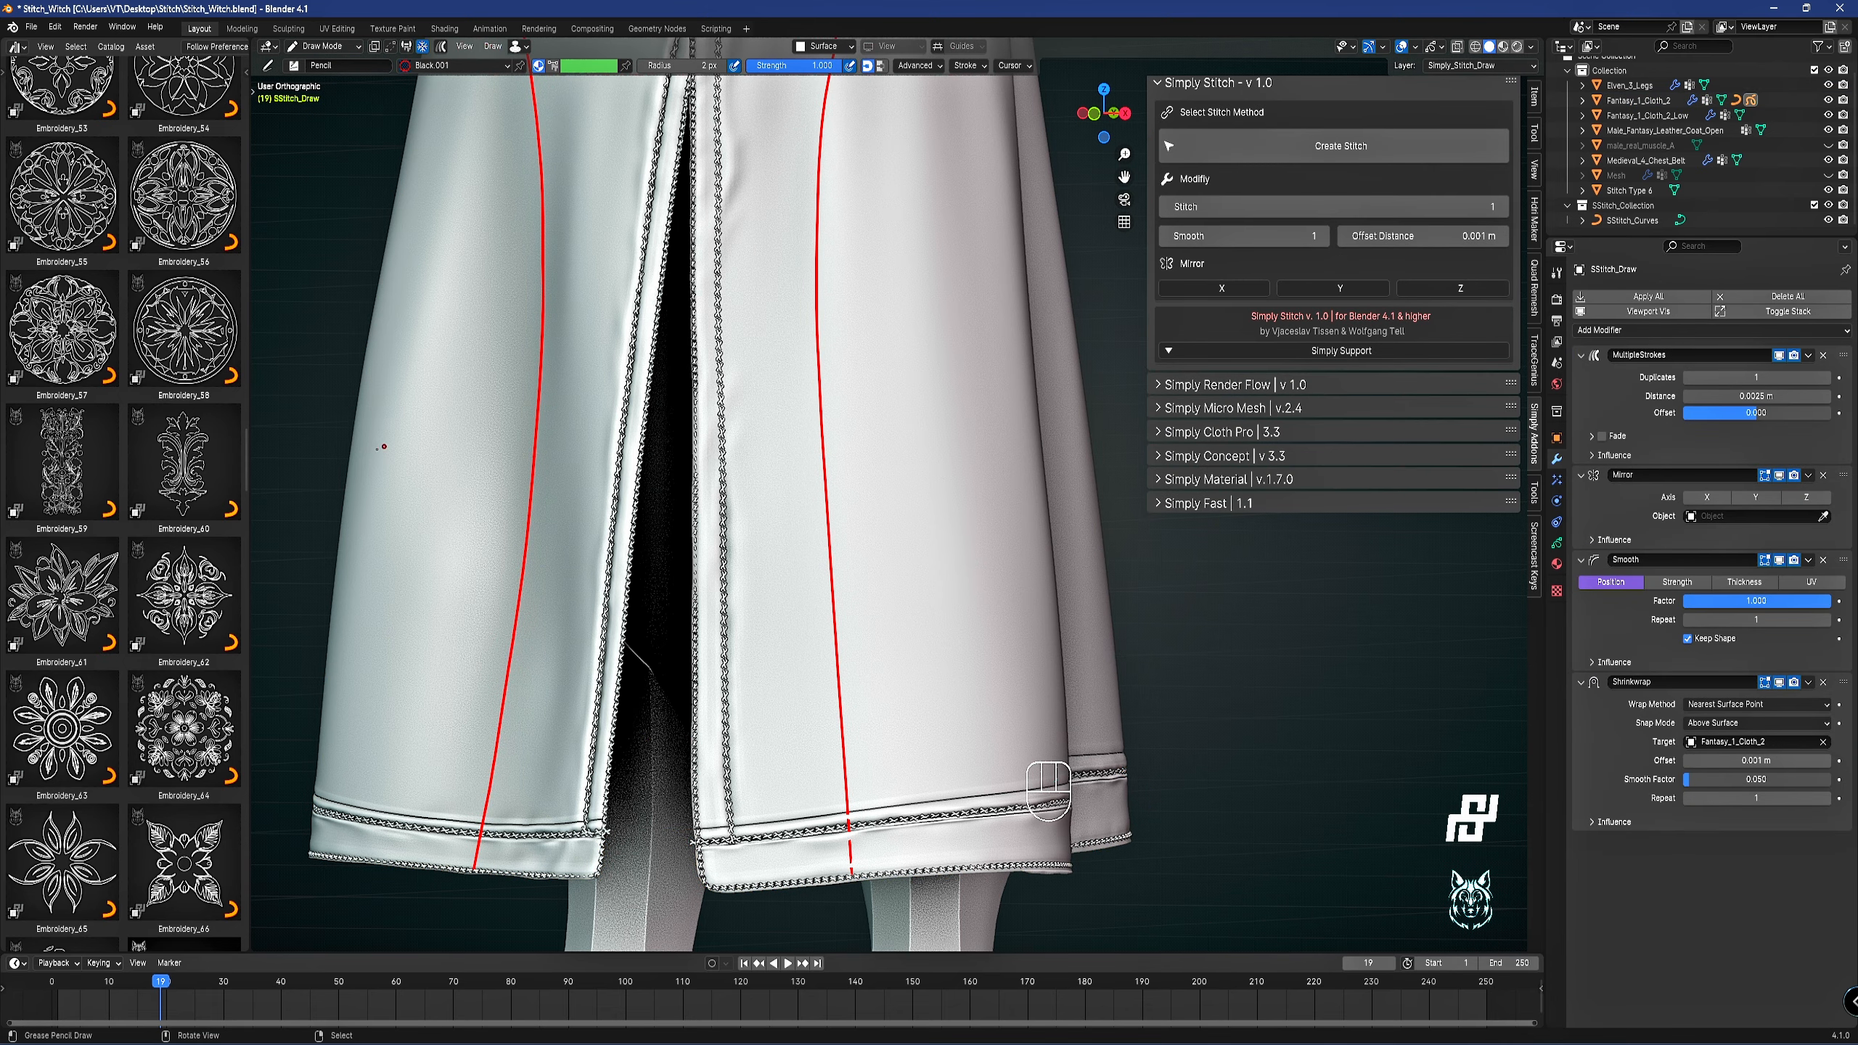
key("t")
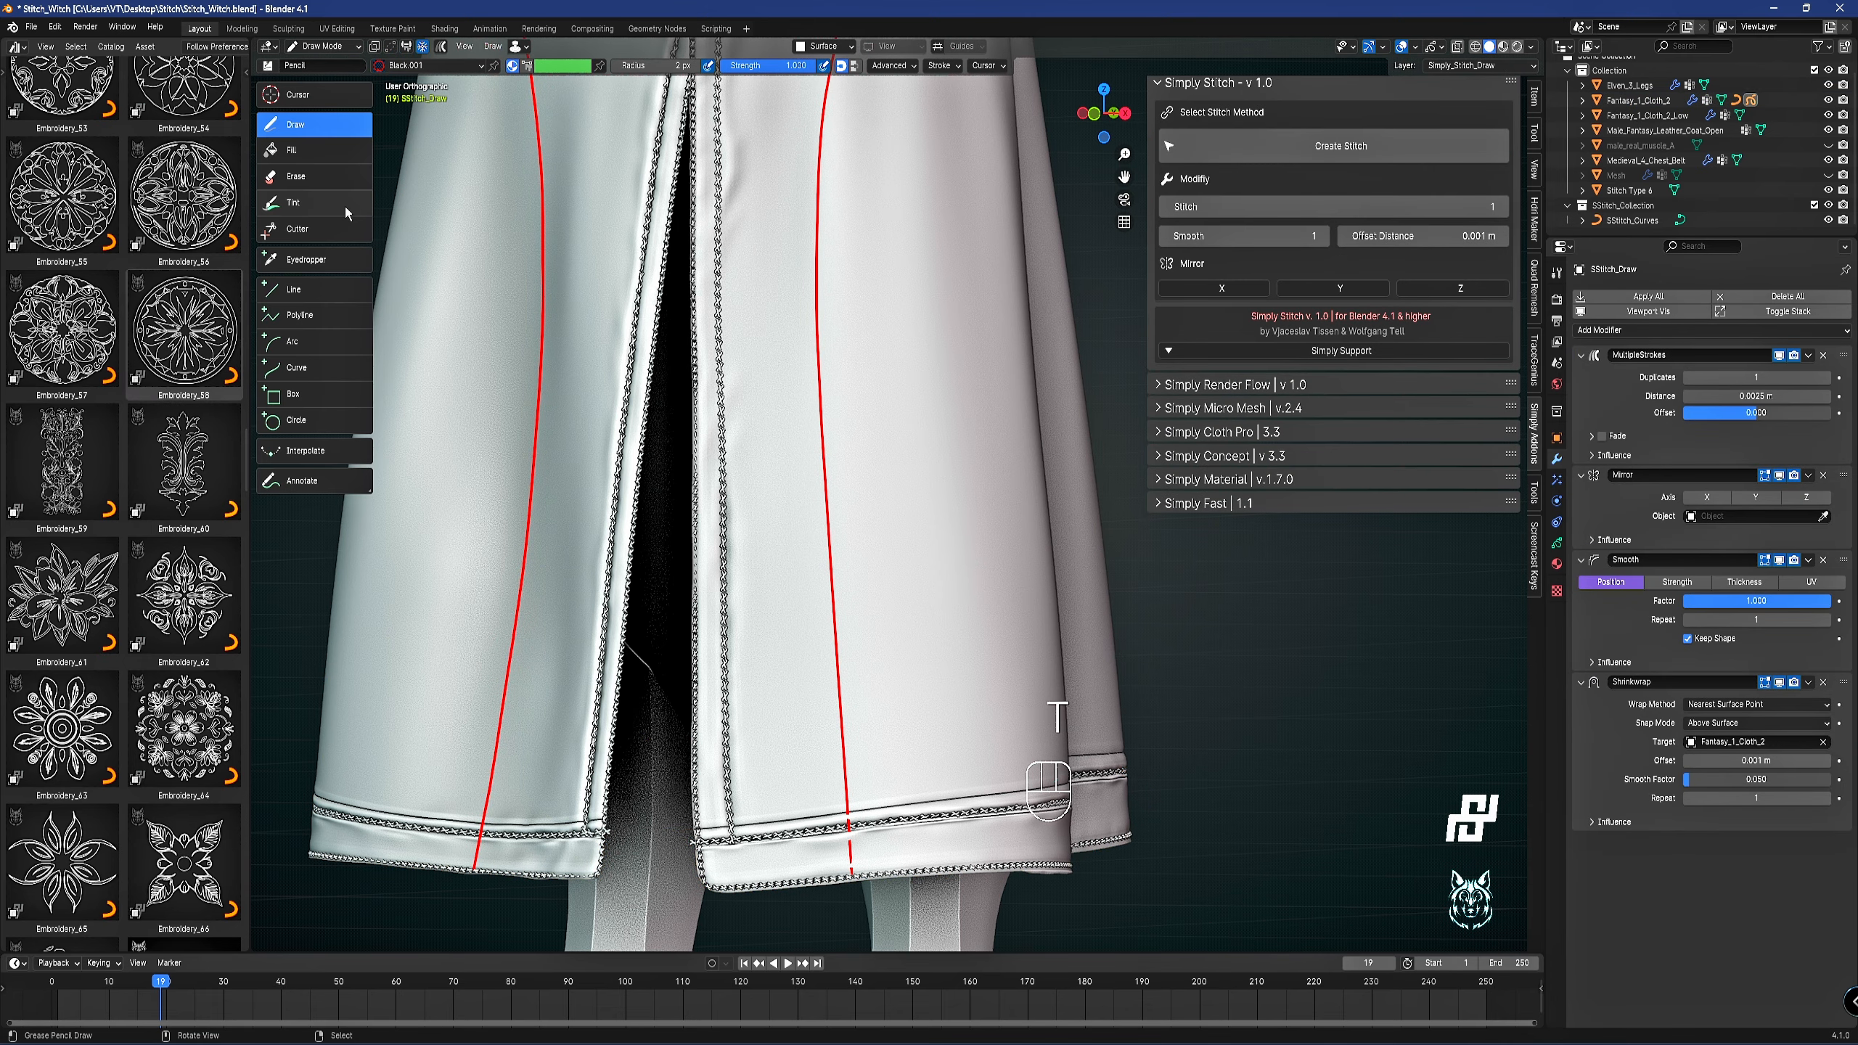
left_click(296, 291)
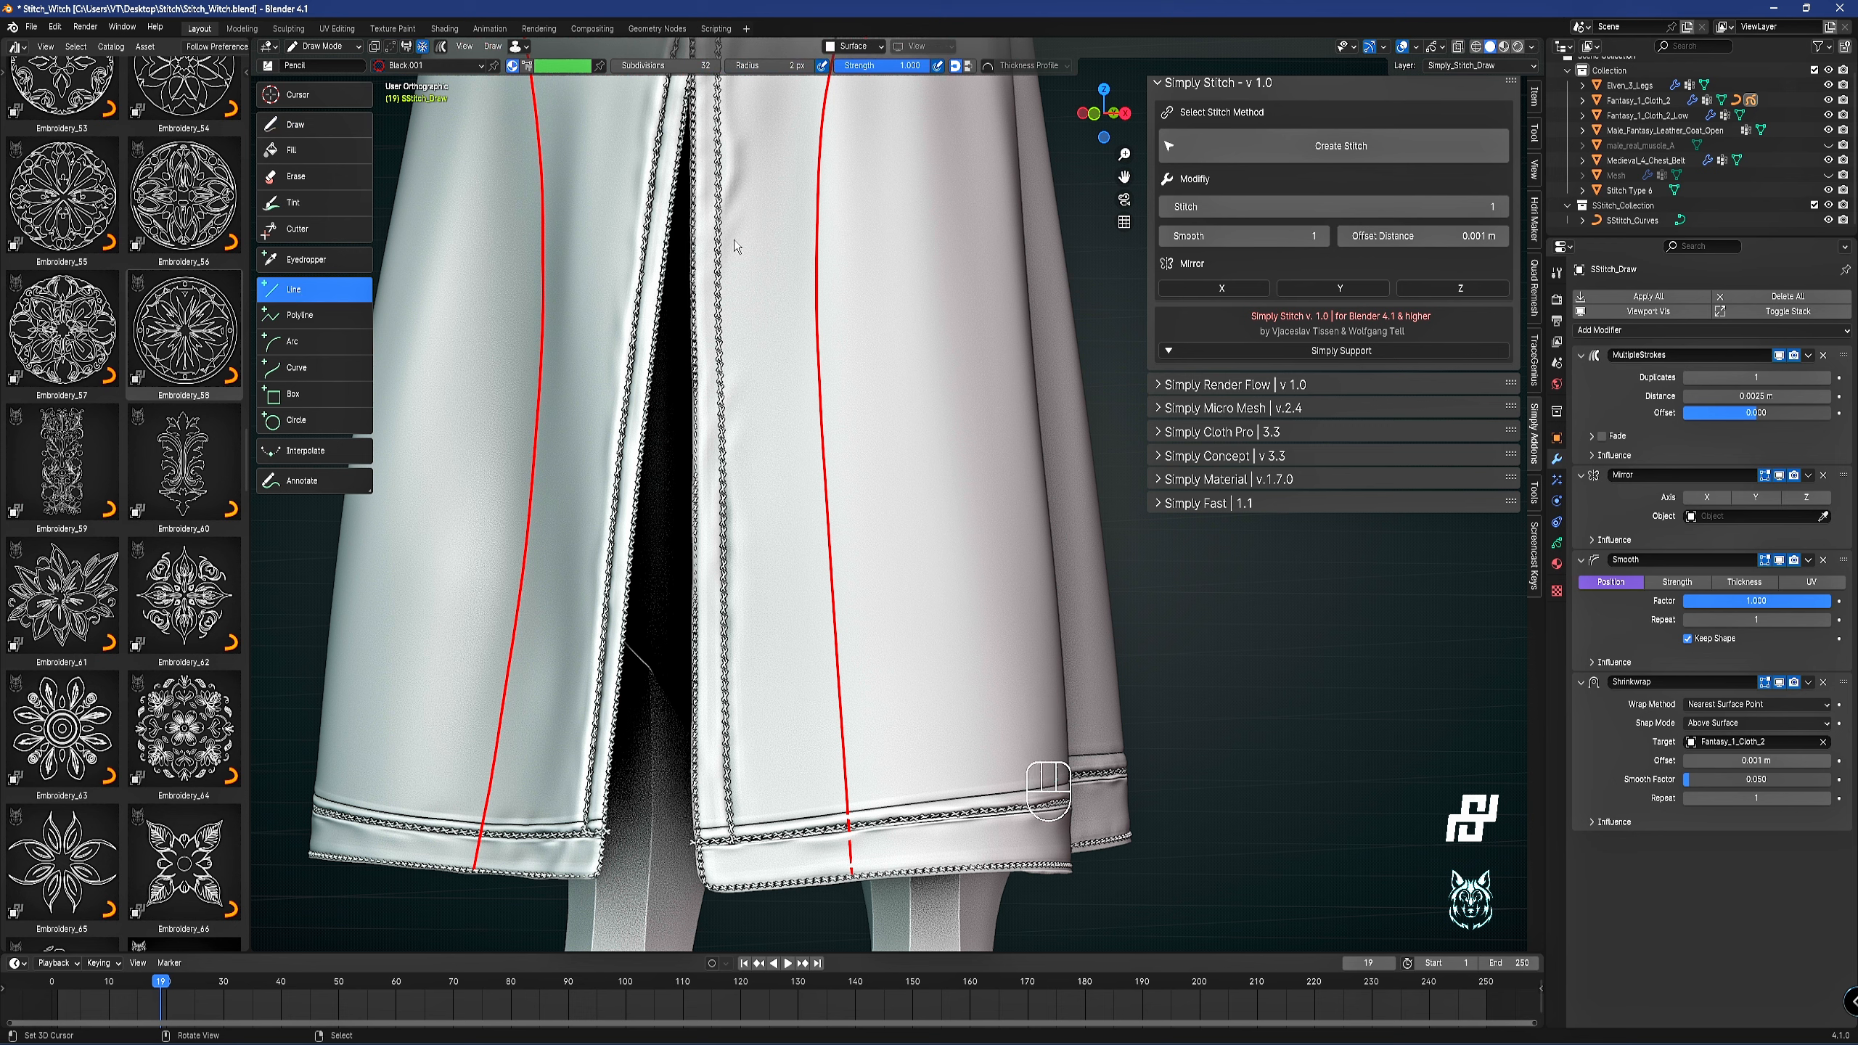
Draw a connected zigzag up the character's left front panel, from the hem, between the slit seam and the curved seam line.
left_click_drag(733, 814, 841, 733)
key("e")
key("e")
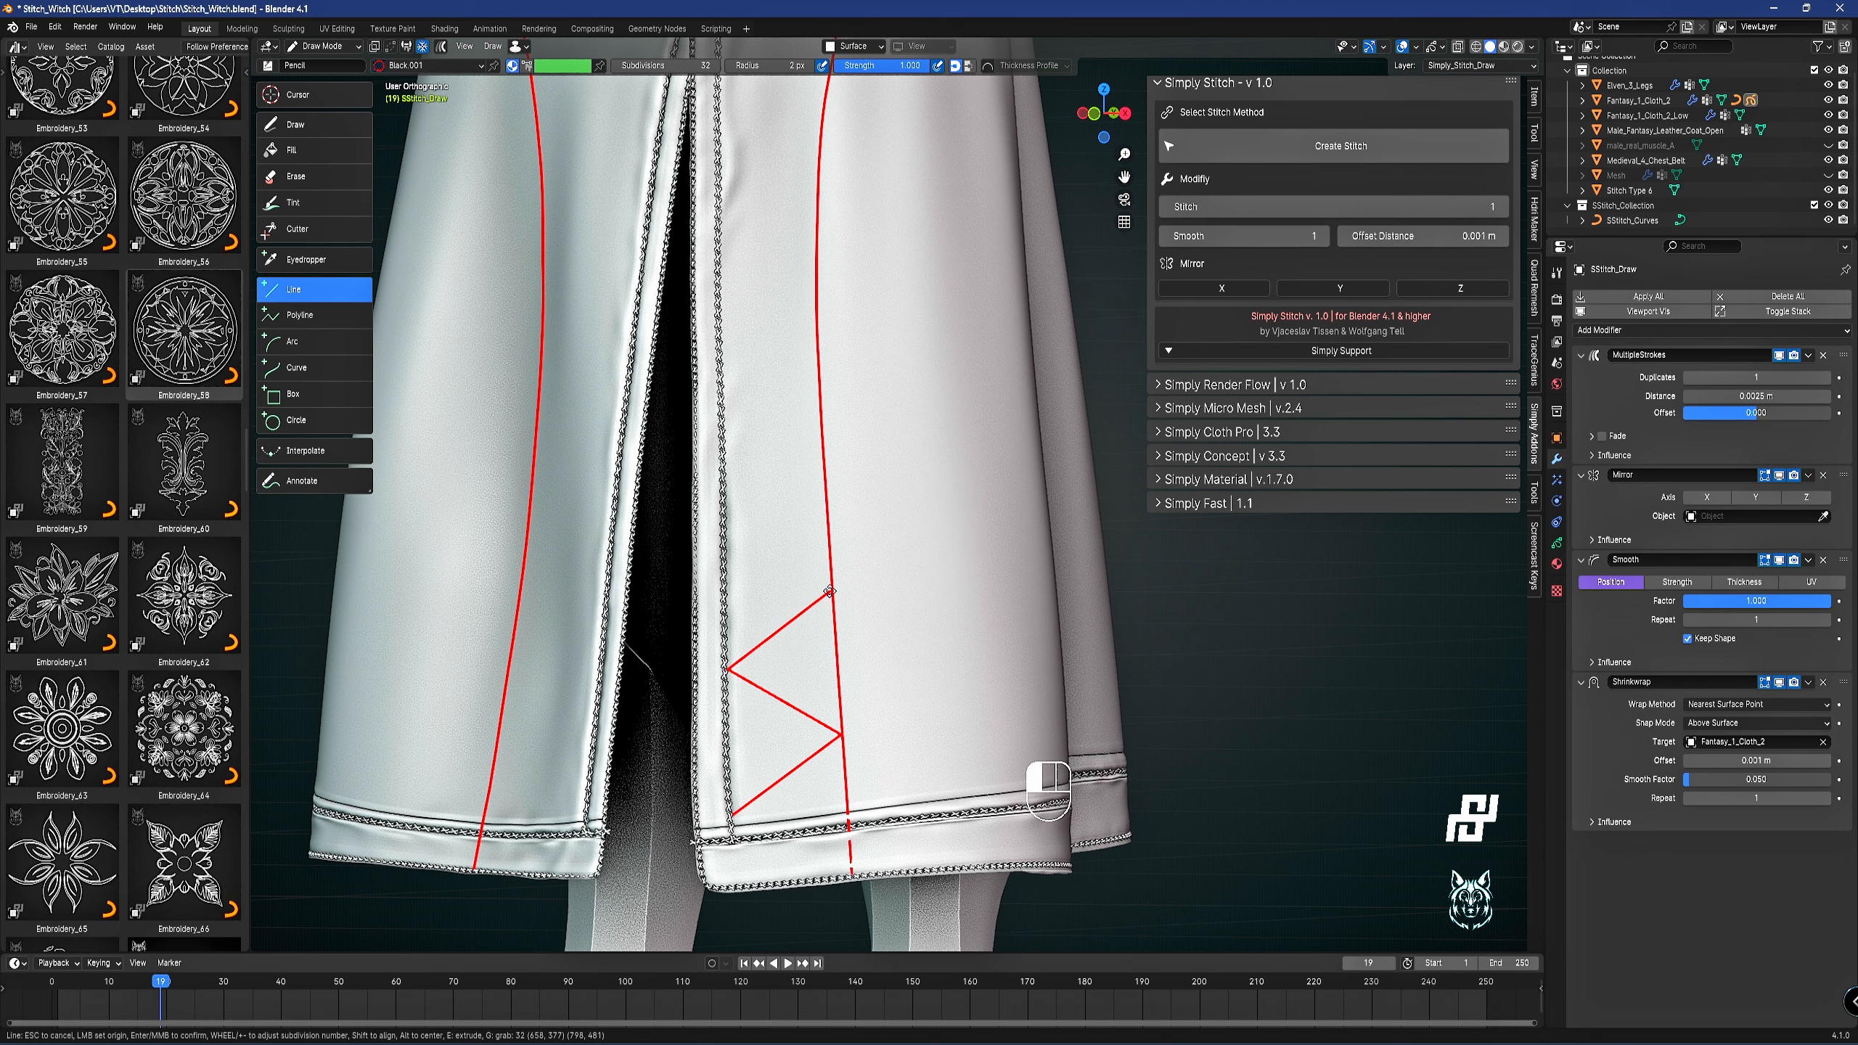
key("e")
key("e")
key("e")
key("e")
key("e")
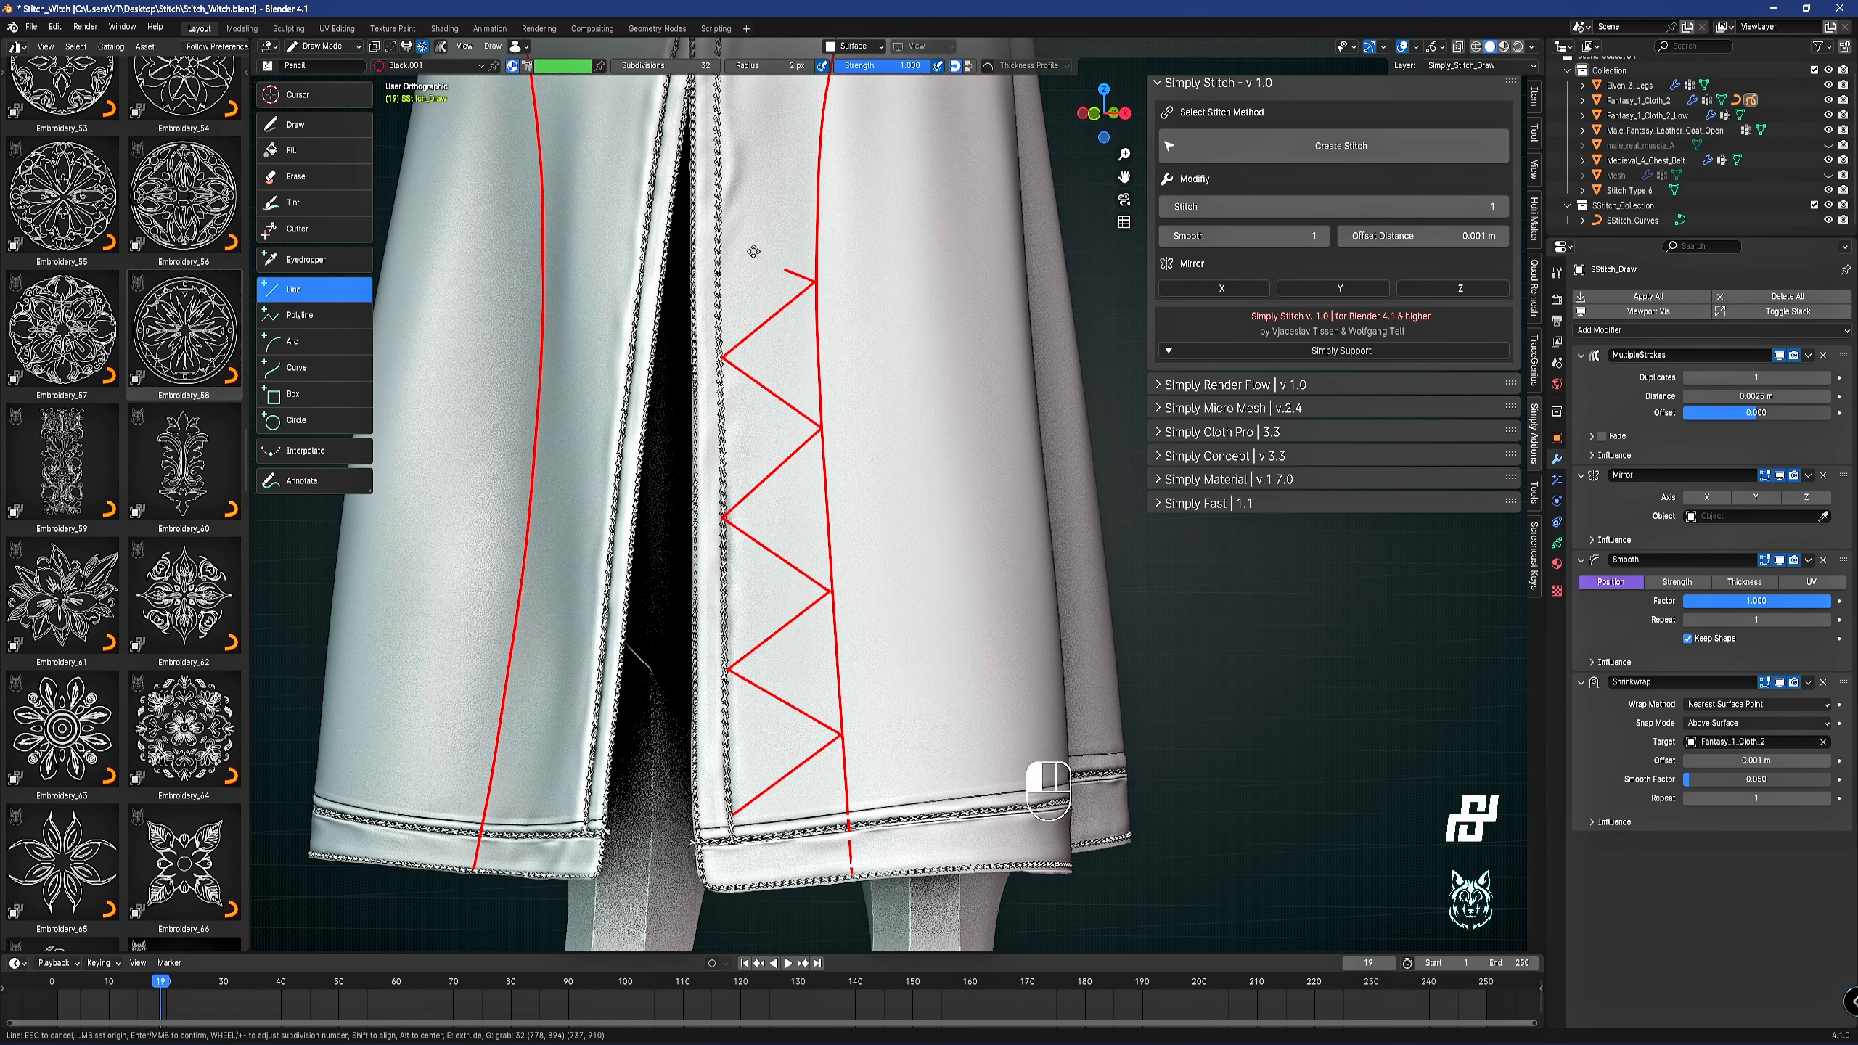
key("e")
key("e")
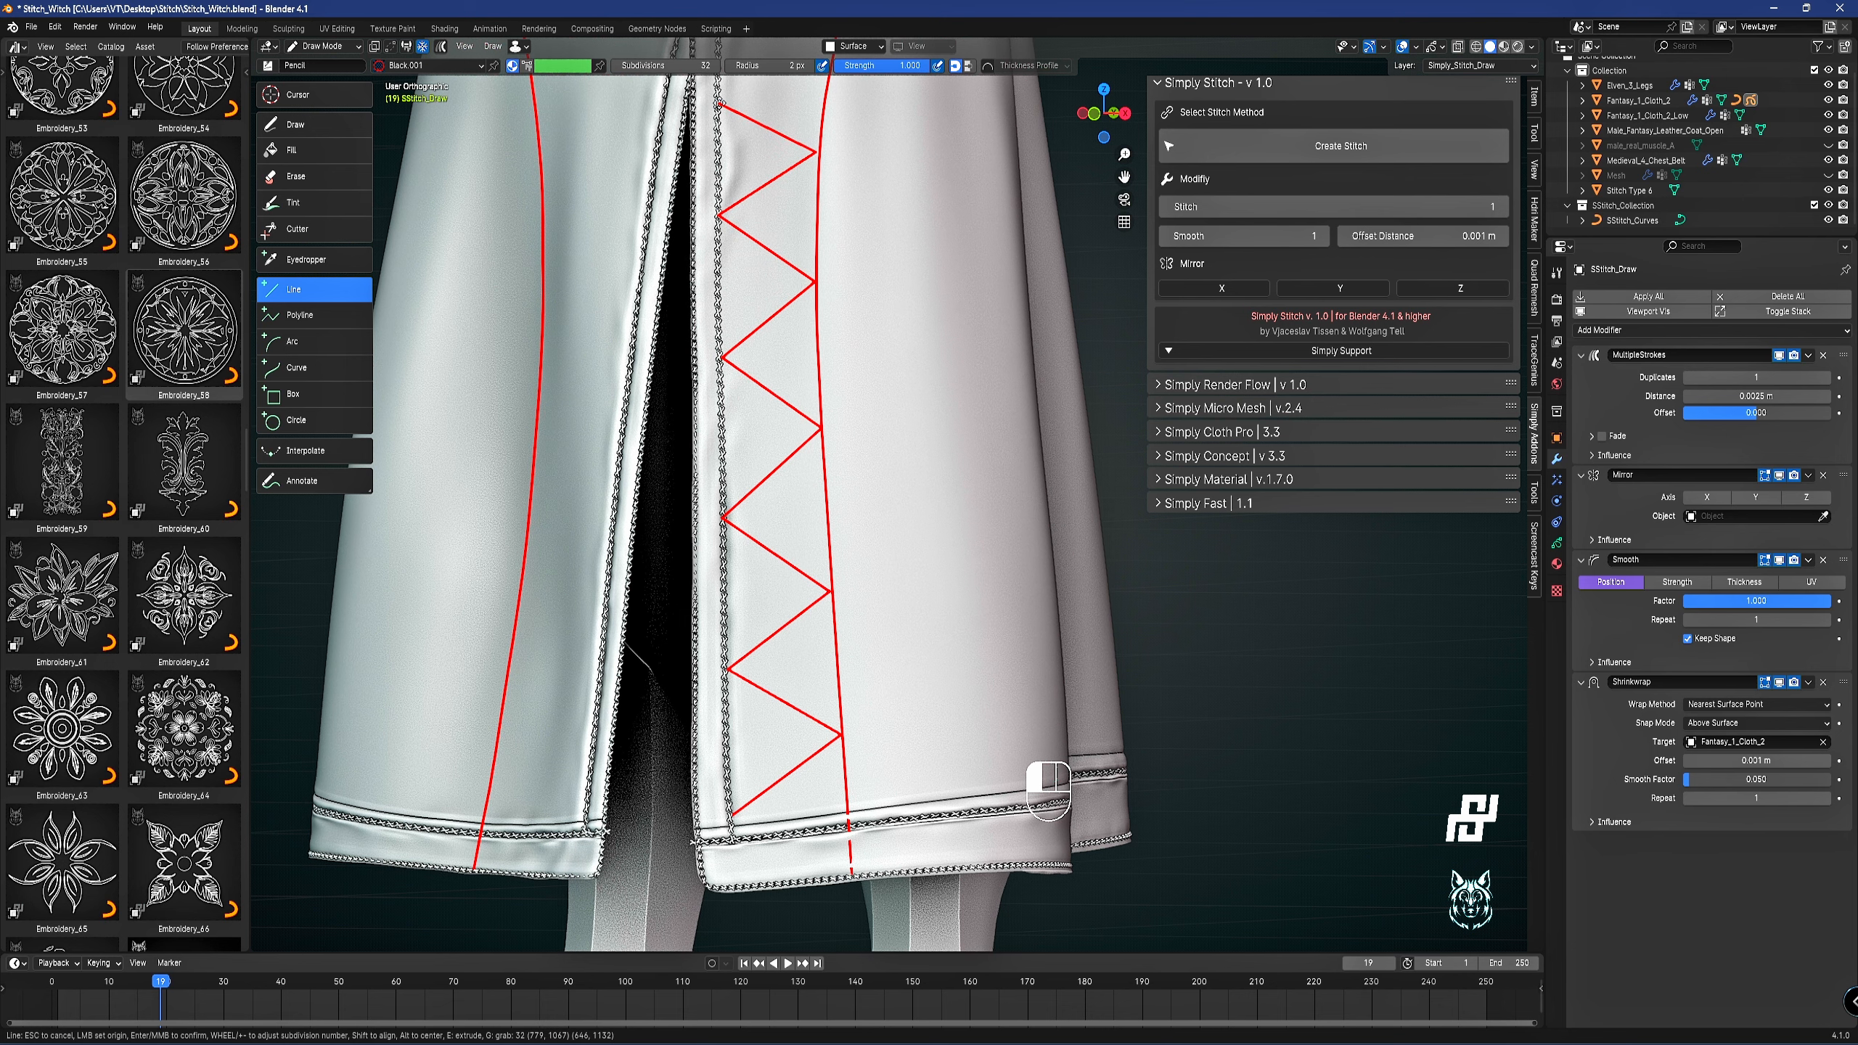
key("Return")
Continue the left front panel's zigzag past the curve of the seam line up to the waistband.
mouse_move(850, 292)
middle_mouse_down("shift")
mouse_move(841, 631)
mouse_move(813, 527)
mouse_move(801, 538)
middle_mouse_up("shift")
left_click_drag(701, 607, 811, 556)
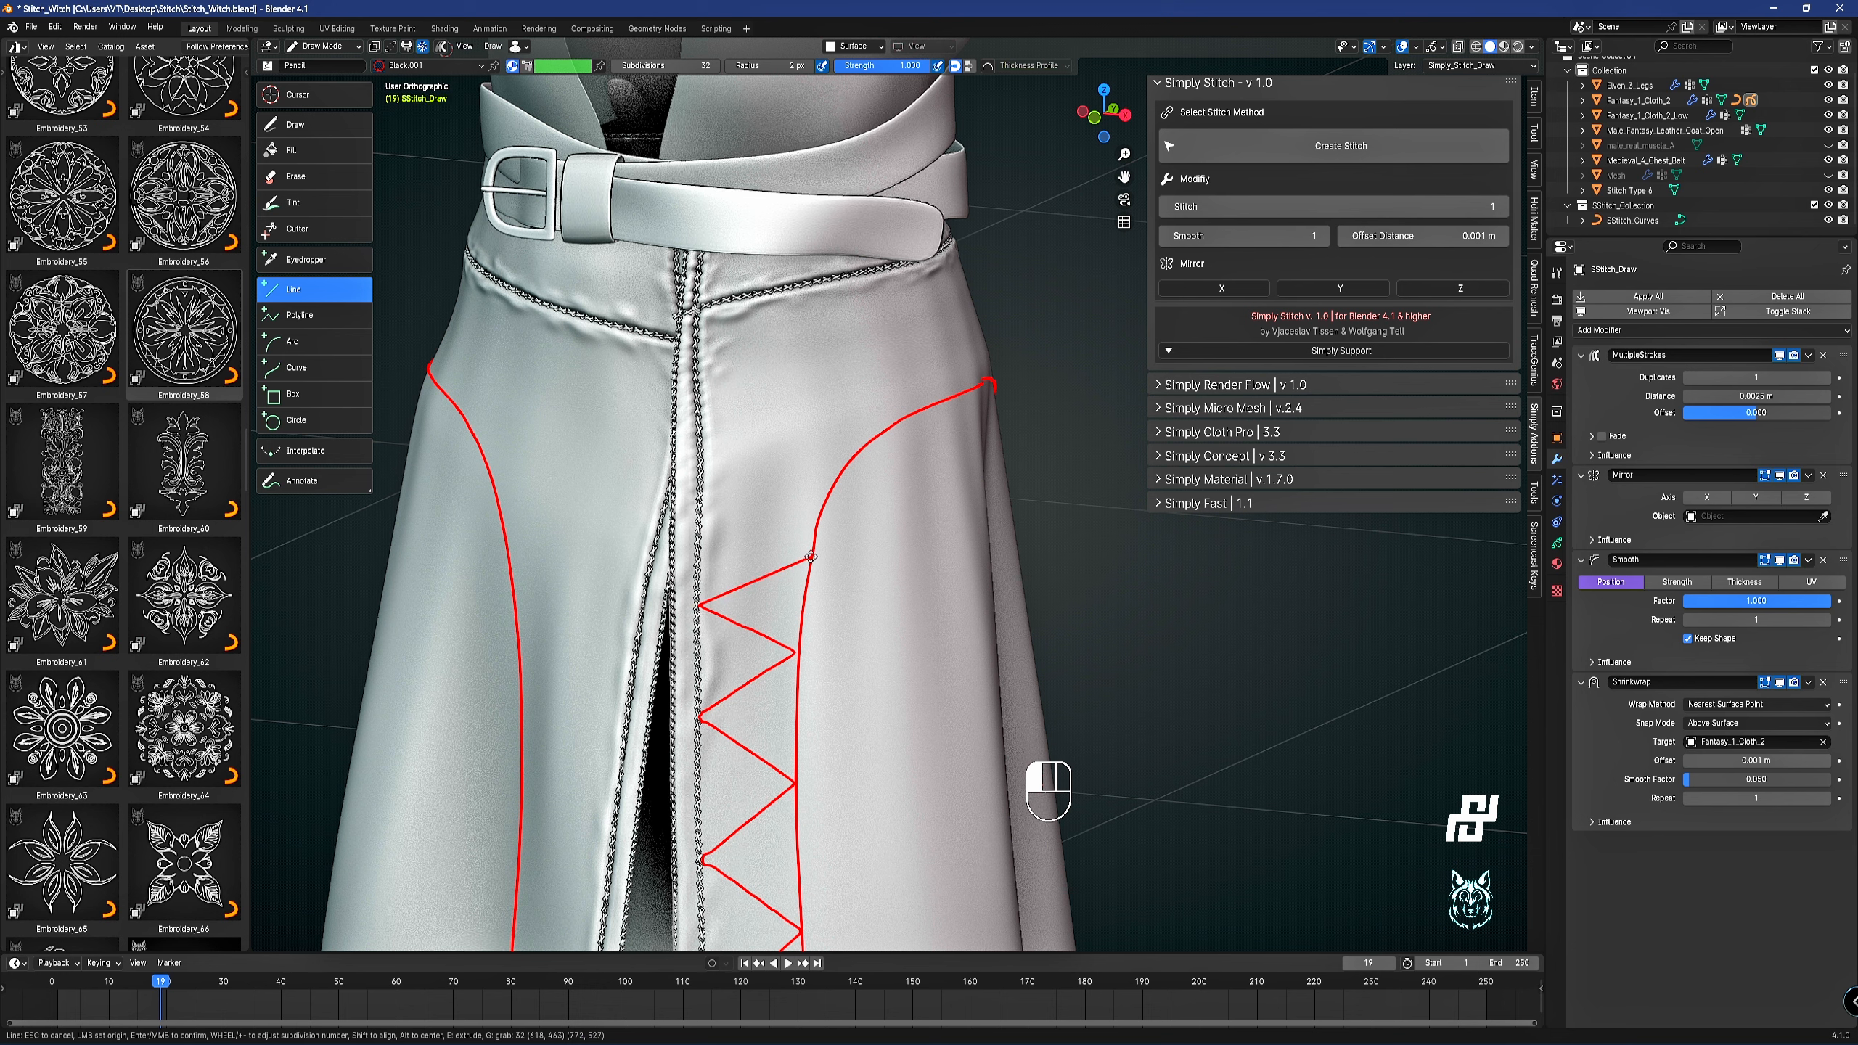
key("e")
key("e")
key("Return")
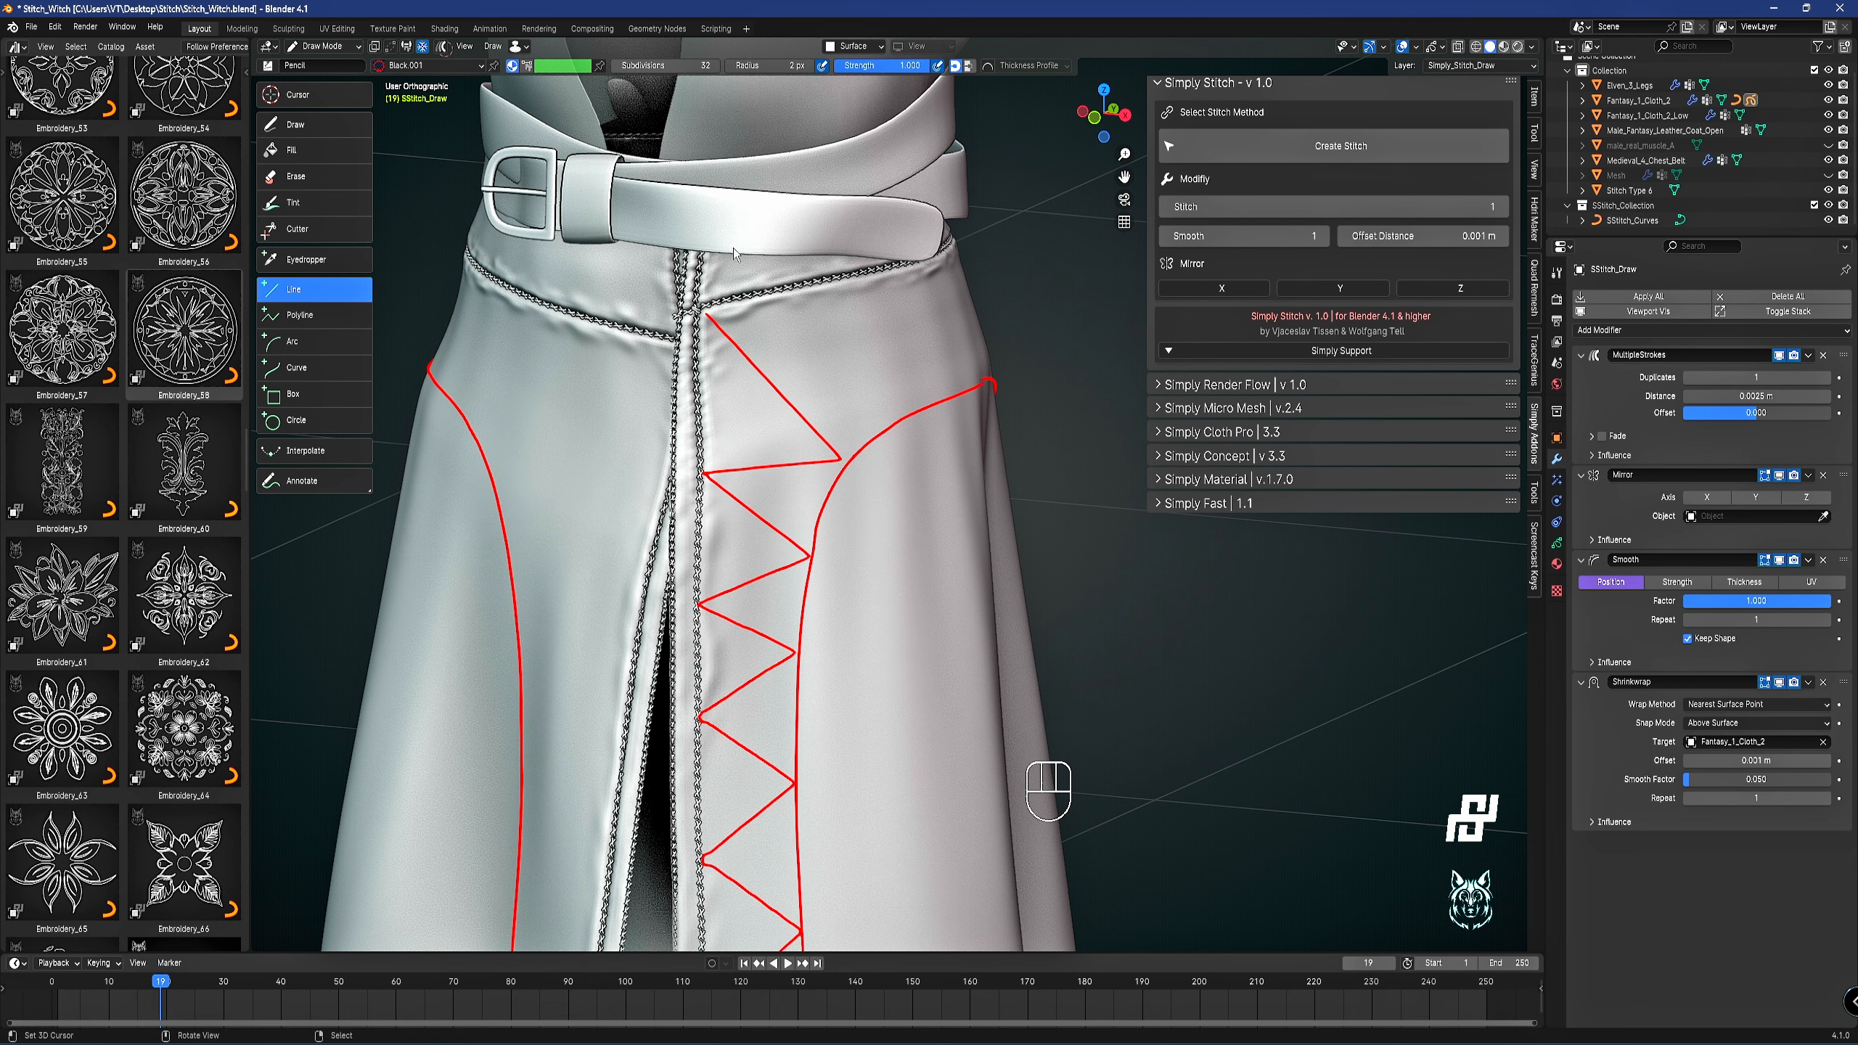
Draw a matching zigzag from the hem up the character's right front panel, between the slit seam and the curved seam line.
middle_click_drag(836, 533, 918, 109, "shift")
scroll(788, 601, "down", 2)
mouse_move(787, 600)
middle_mouse_down()
mouse_move(859, 675)
mouse_move(820, 598)
middle_mouse_up()
scroll(821, 598, "up", 1)
left_click_drag(760, 782, 673, 696)
key("e")
key("e")
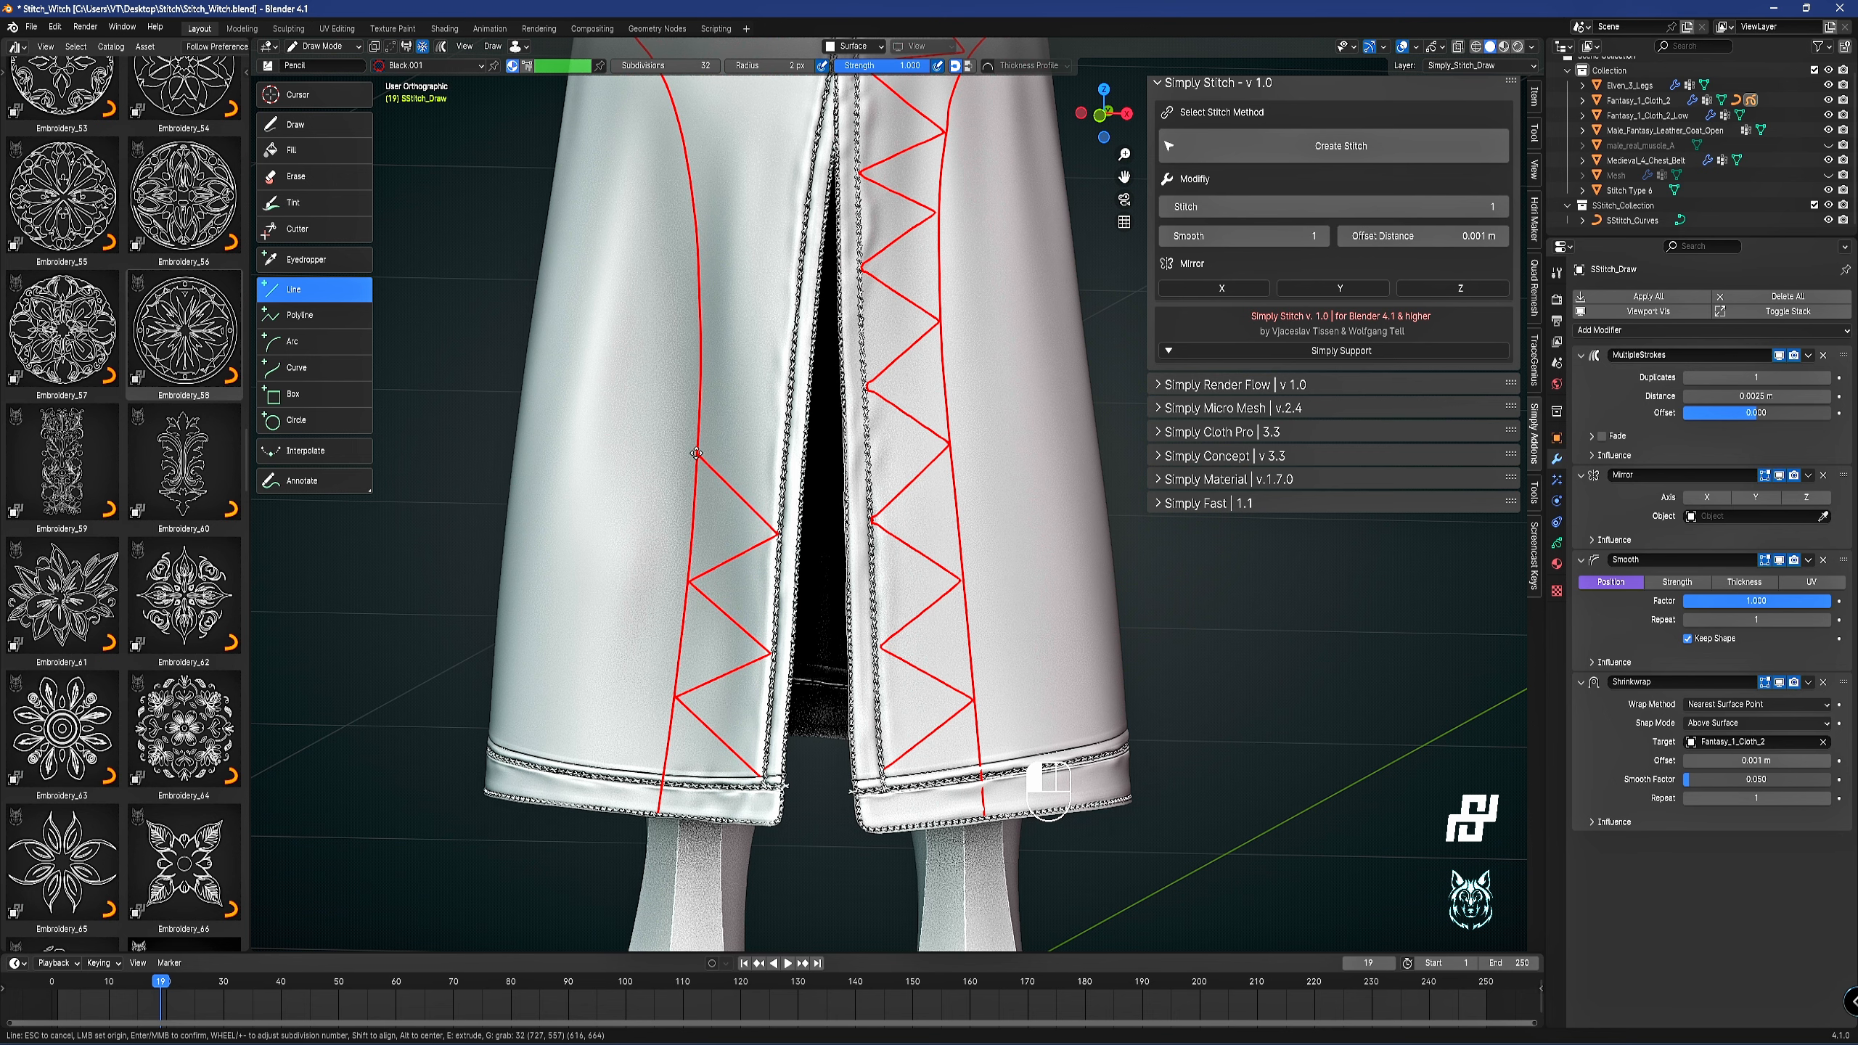
key("e")
key("e")
key("e")
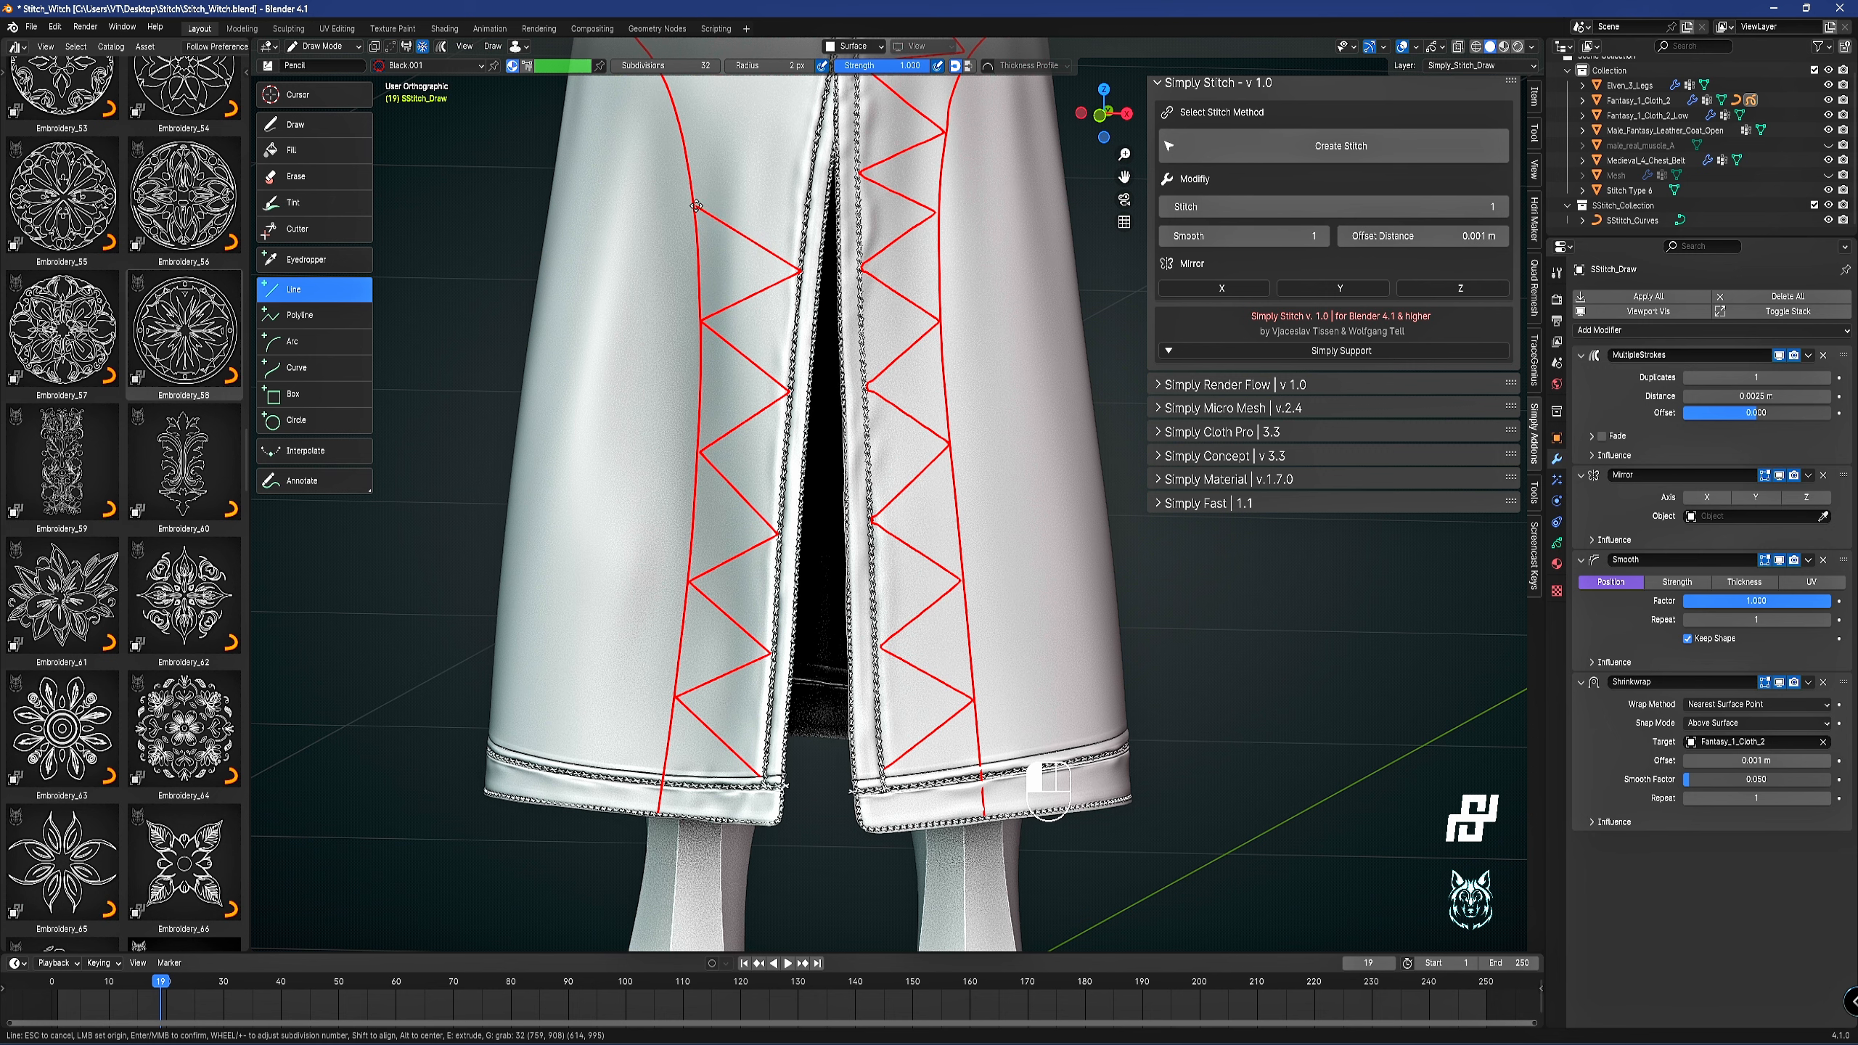
key("e")
key("e")
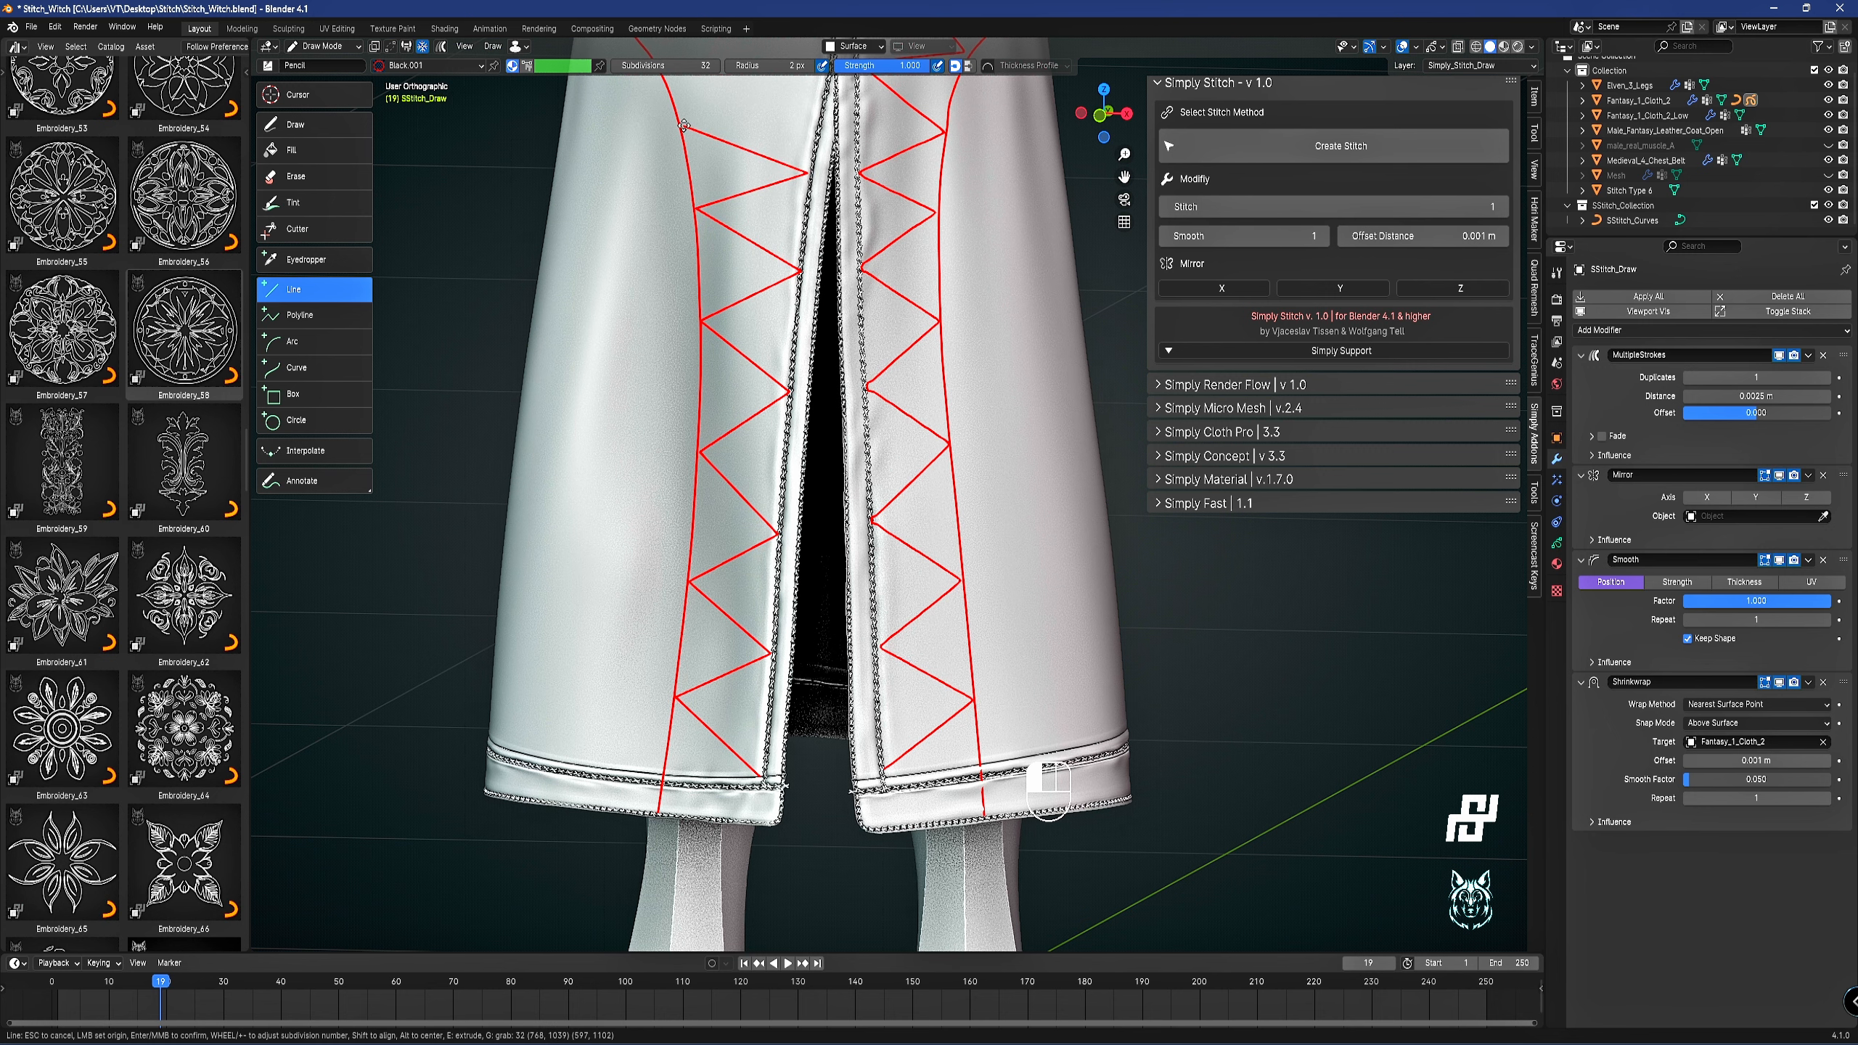
left_click(681, 125)
middle_click(742, 121)
Extend the right front panel's zigzag up to the front seam just below the waistband.
middle_click_drag(784, 180, 761, 480, "shift")
left_click_drag(660, 426, 808, 365)
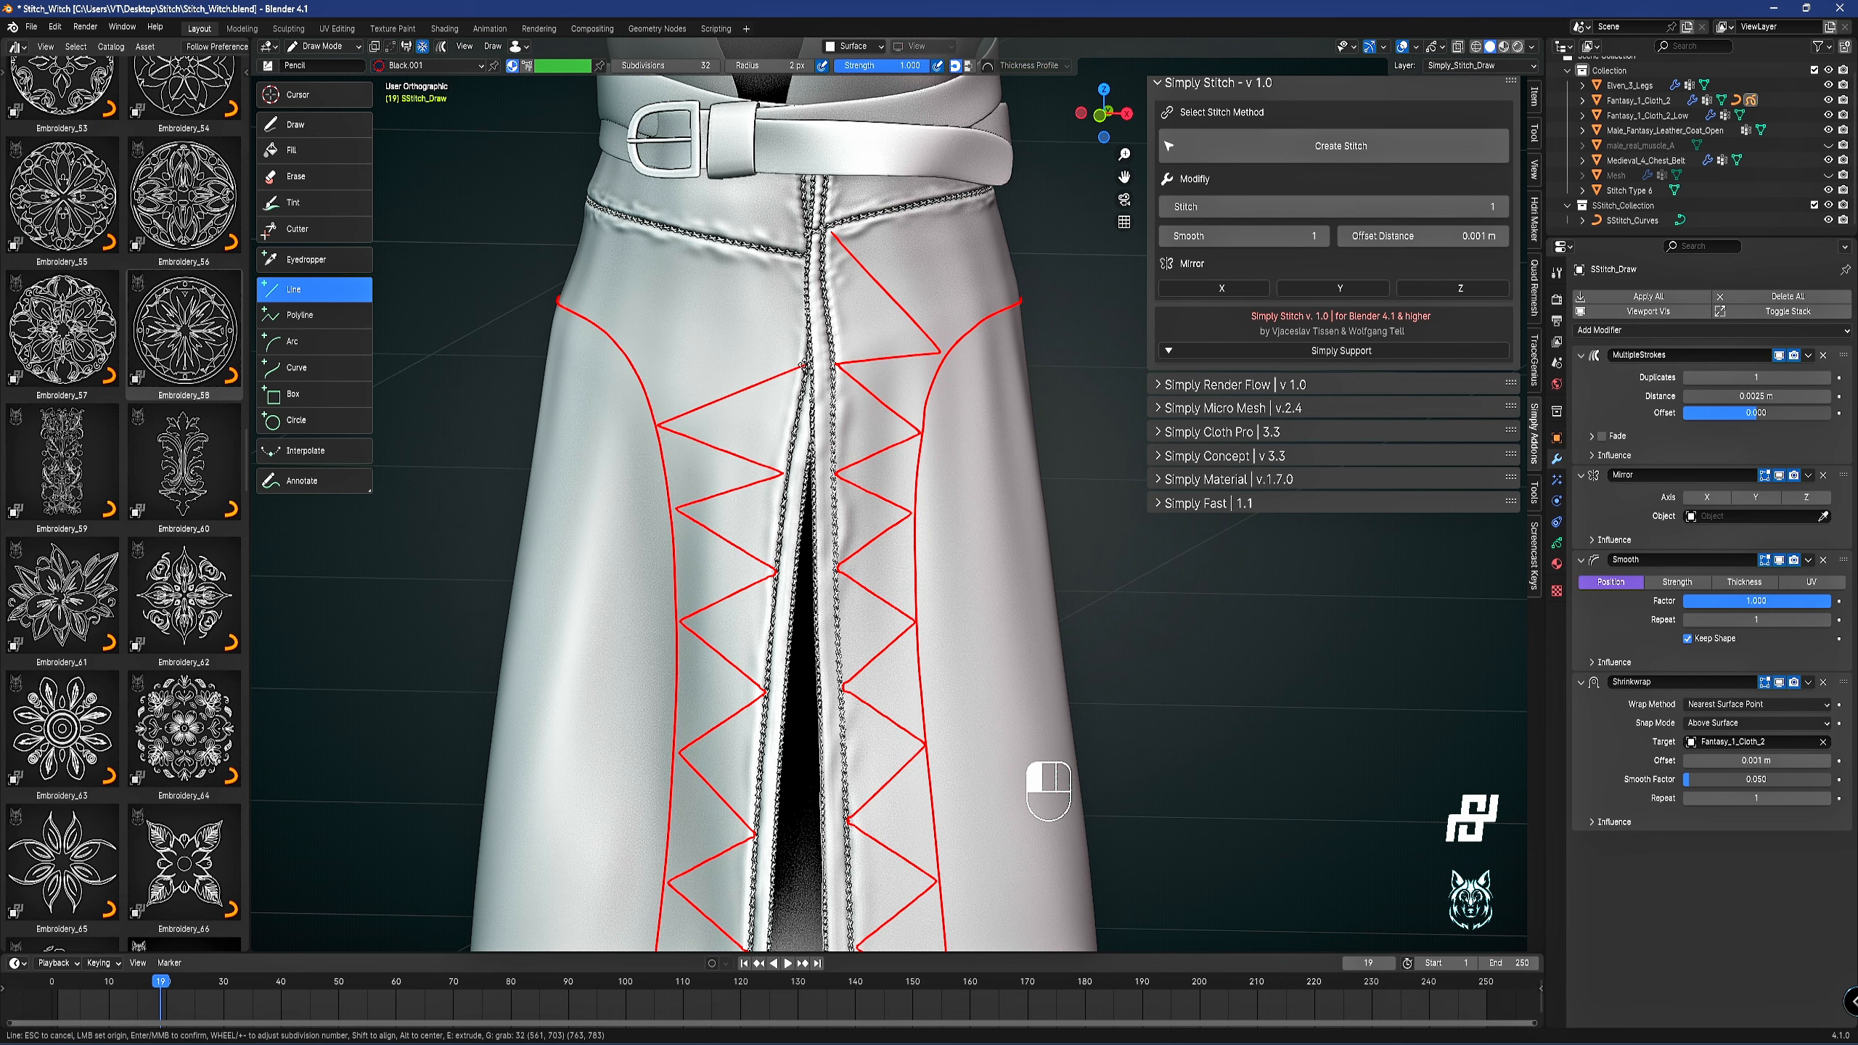
key("e")
key("e")
middle_click(807, 261)
Use the Arc tool to draw two adjoining arches on the character's left hip, between the curved seam line and the waistband.
scroll(969, 458, "down", 2)
mouse_move(969, 459)
middle_mouse_down()
mouse_move(856, 481)
mouse_move(823, 420)
middle_mouse_up()
middle_click_drag(874, 293, 787, 487)
scroll(787, 491, "up", 3)
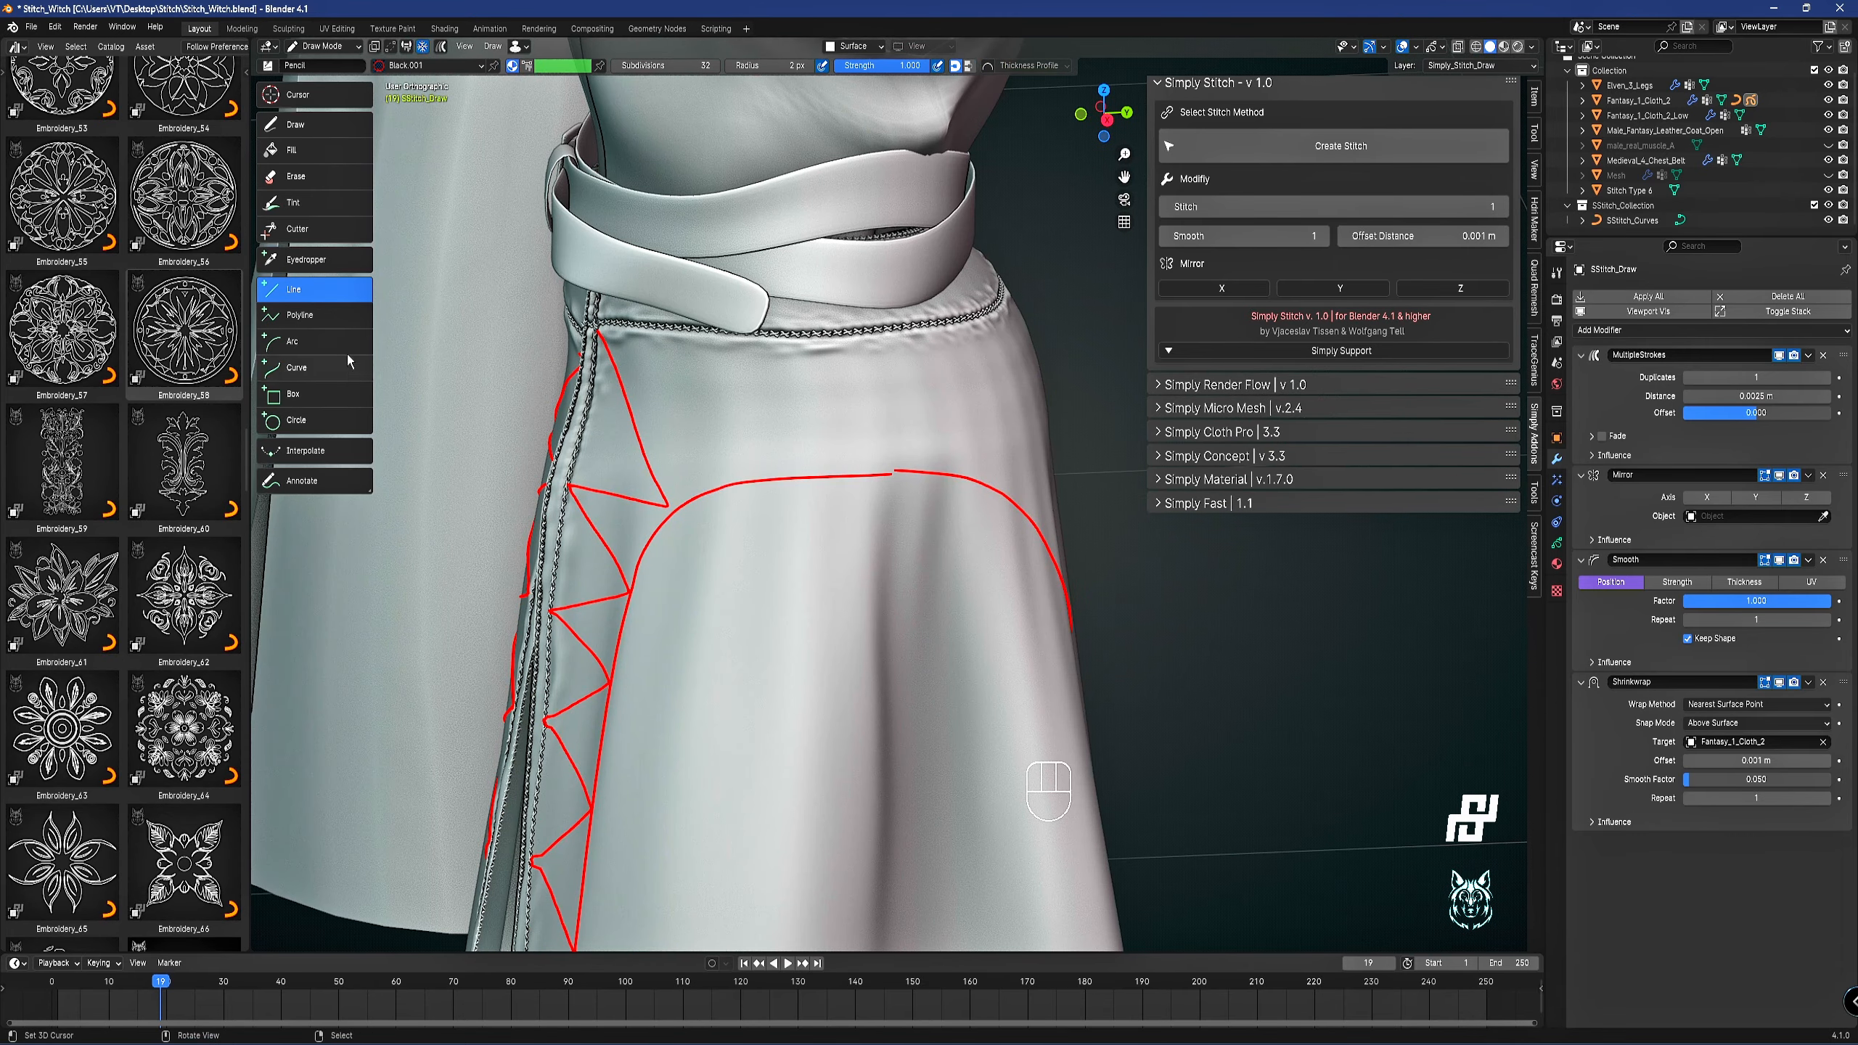
key("a")
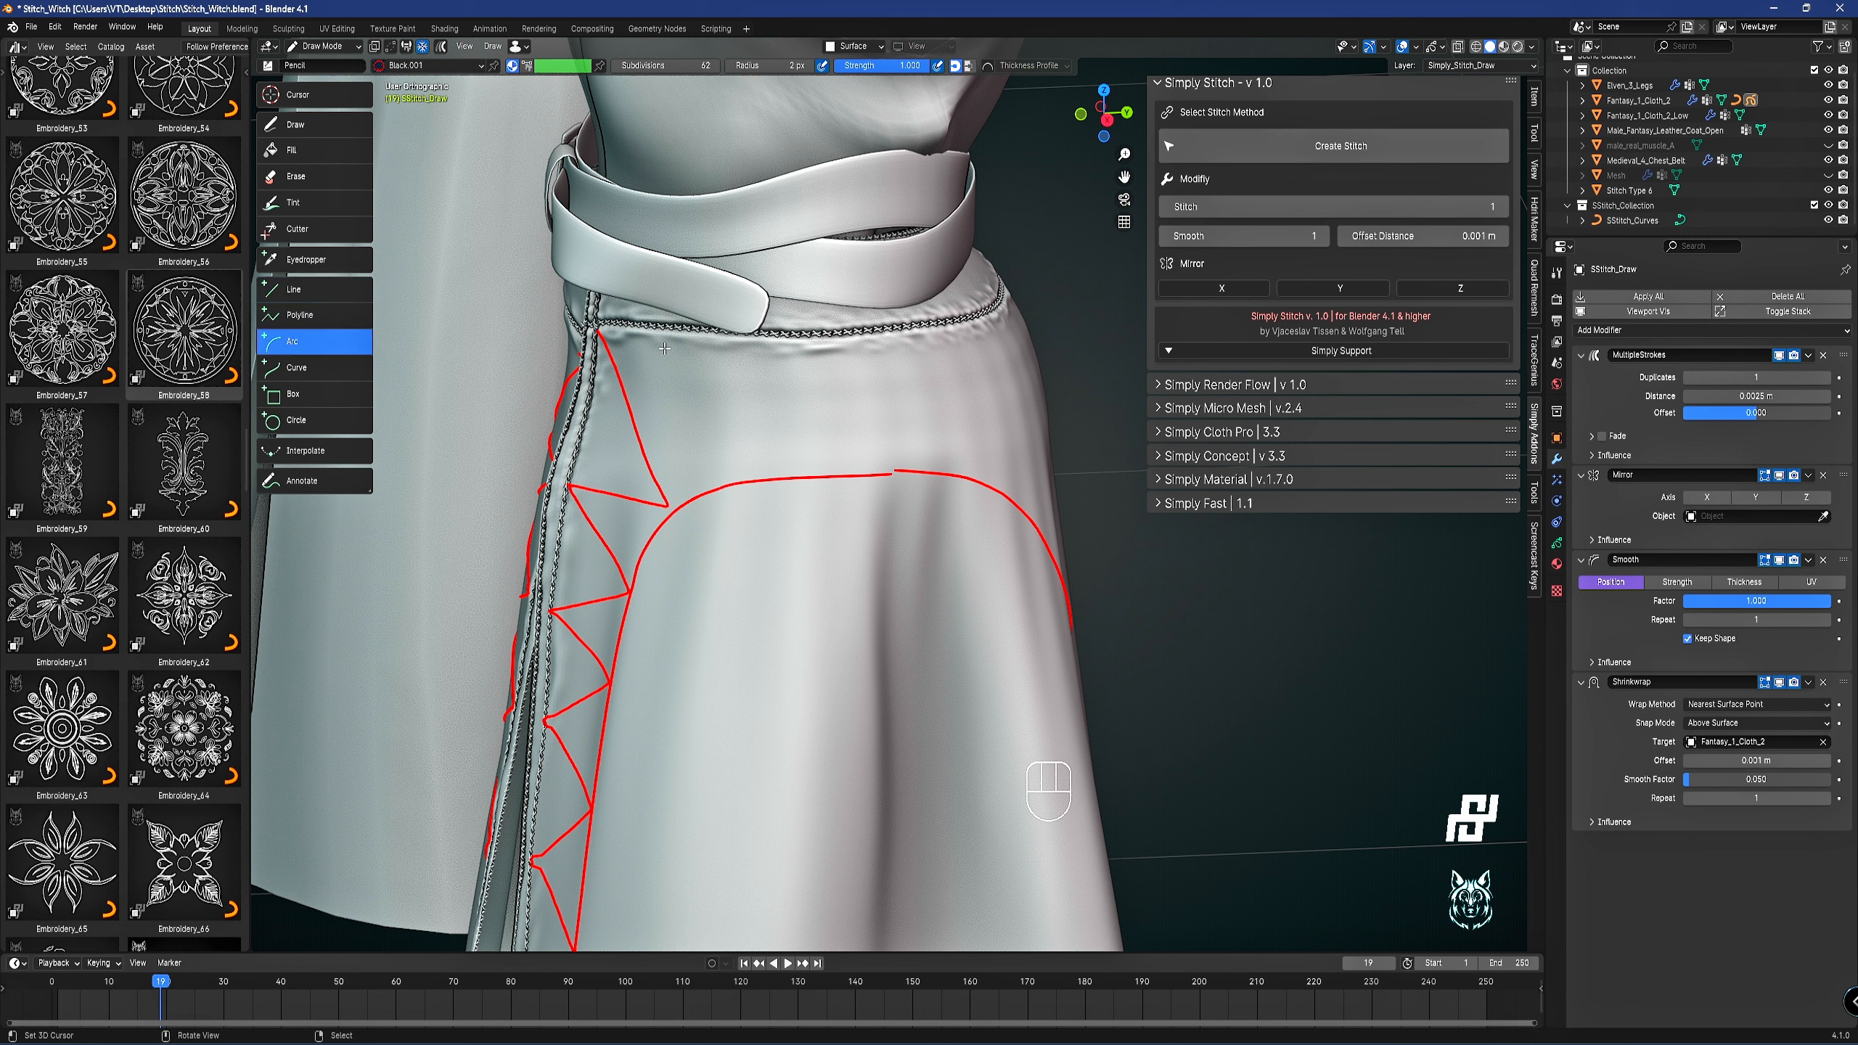
mouse_move(668, 502)
left_mouse_down()
mouse_move(753, 335)
mouse_move(845, 475)
mouse_move(942, 330)
mouse_move(1008, 493)
left_mouse_up()
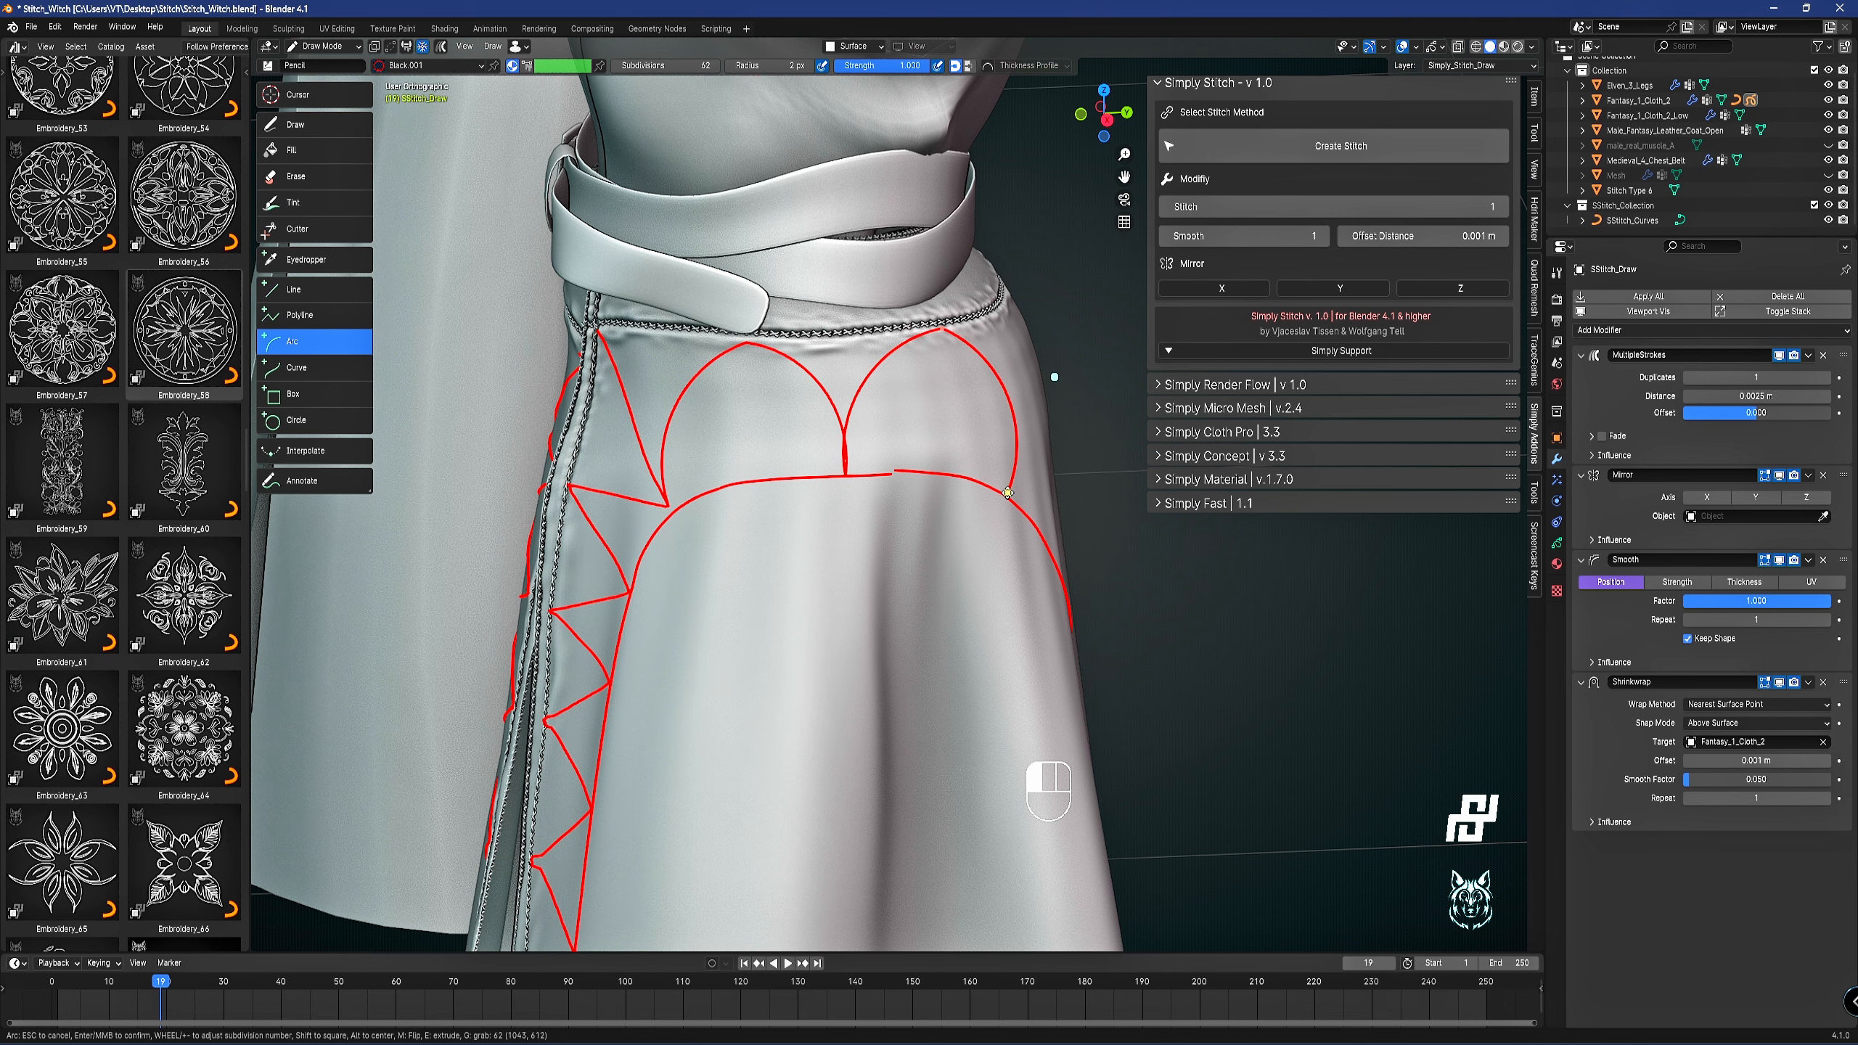
middle_click(1007, 494)
Draw one arch on the character's right hip, starting where the zigzag meets the curved seam line.
scroll(1019, 513, "down", 2)
middle_click_drag(1020, 514, 801, 489)
middle_click_drag(958, 472, 720, 480)
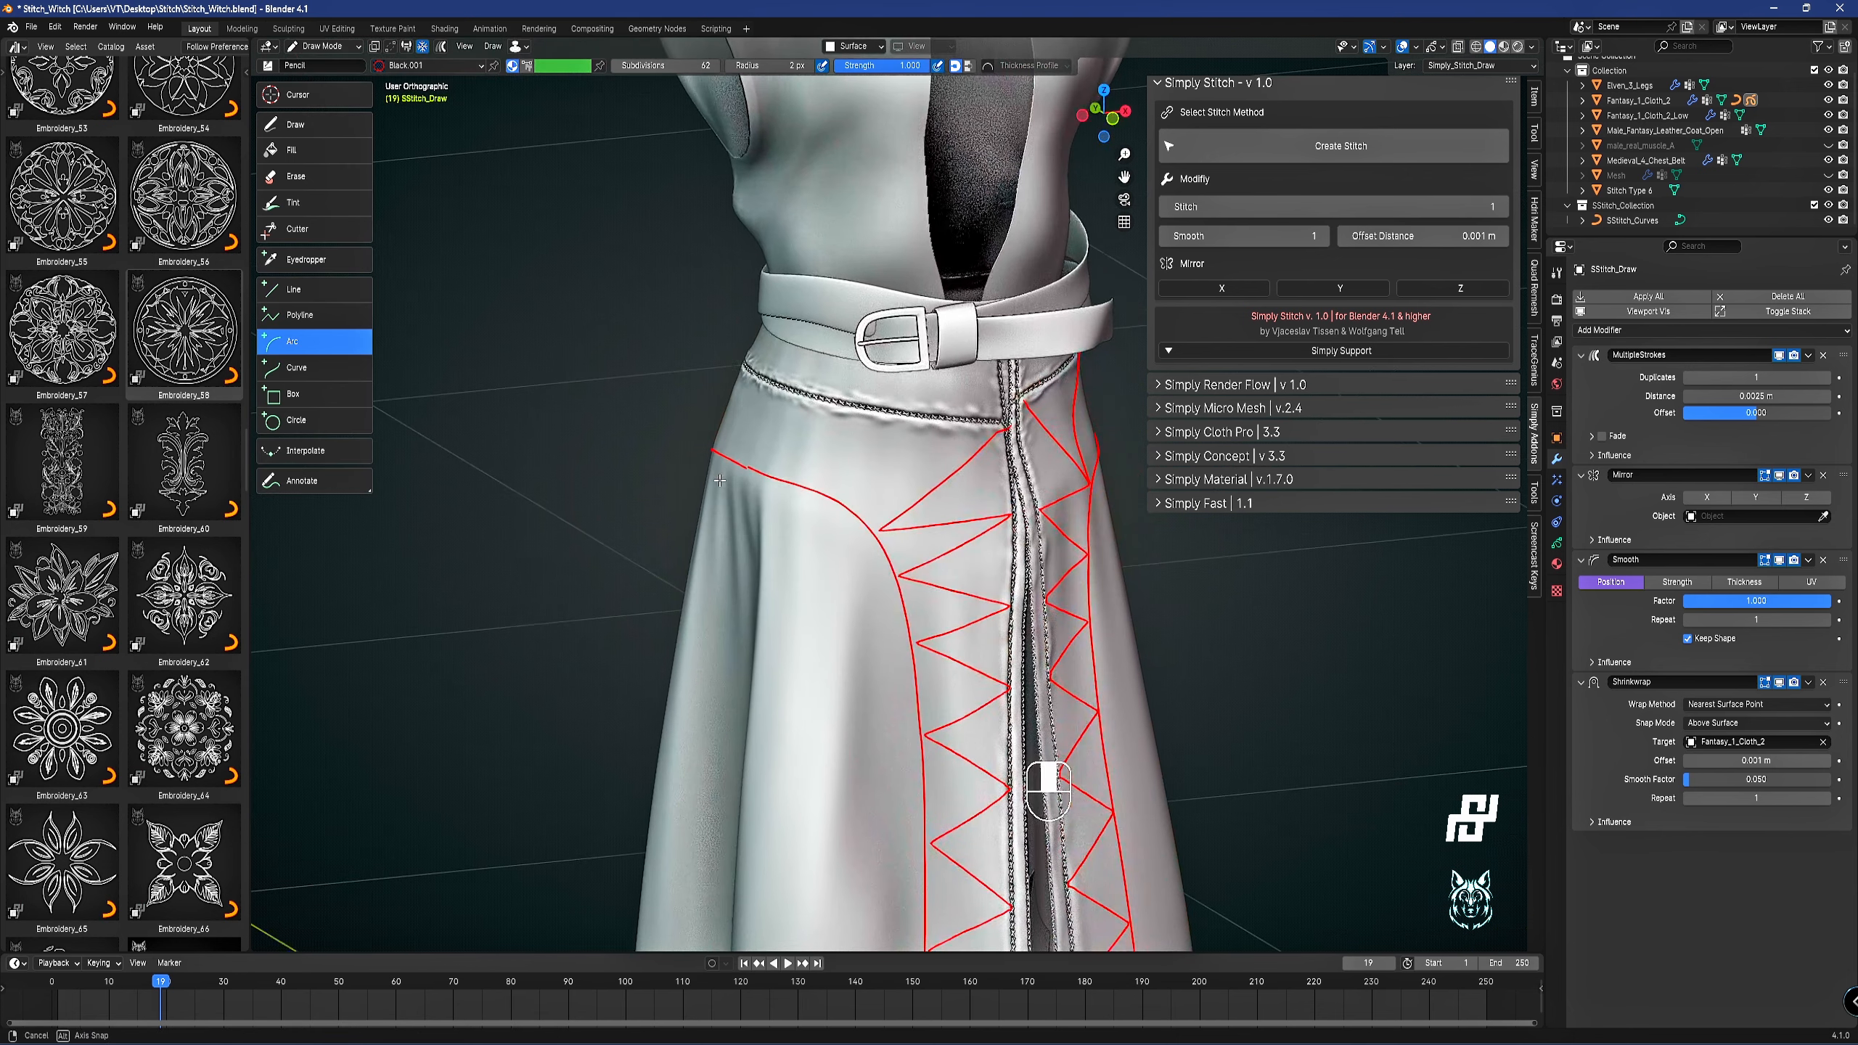
mouse_move(875, 524)
left_mouse_down()
mouse_move(849, 410)
mouse_move(776, 476)
left_mouse_up()
middle_click(776, 476)
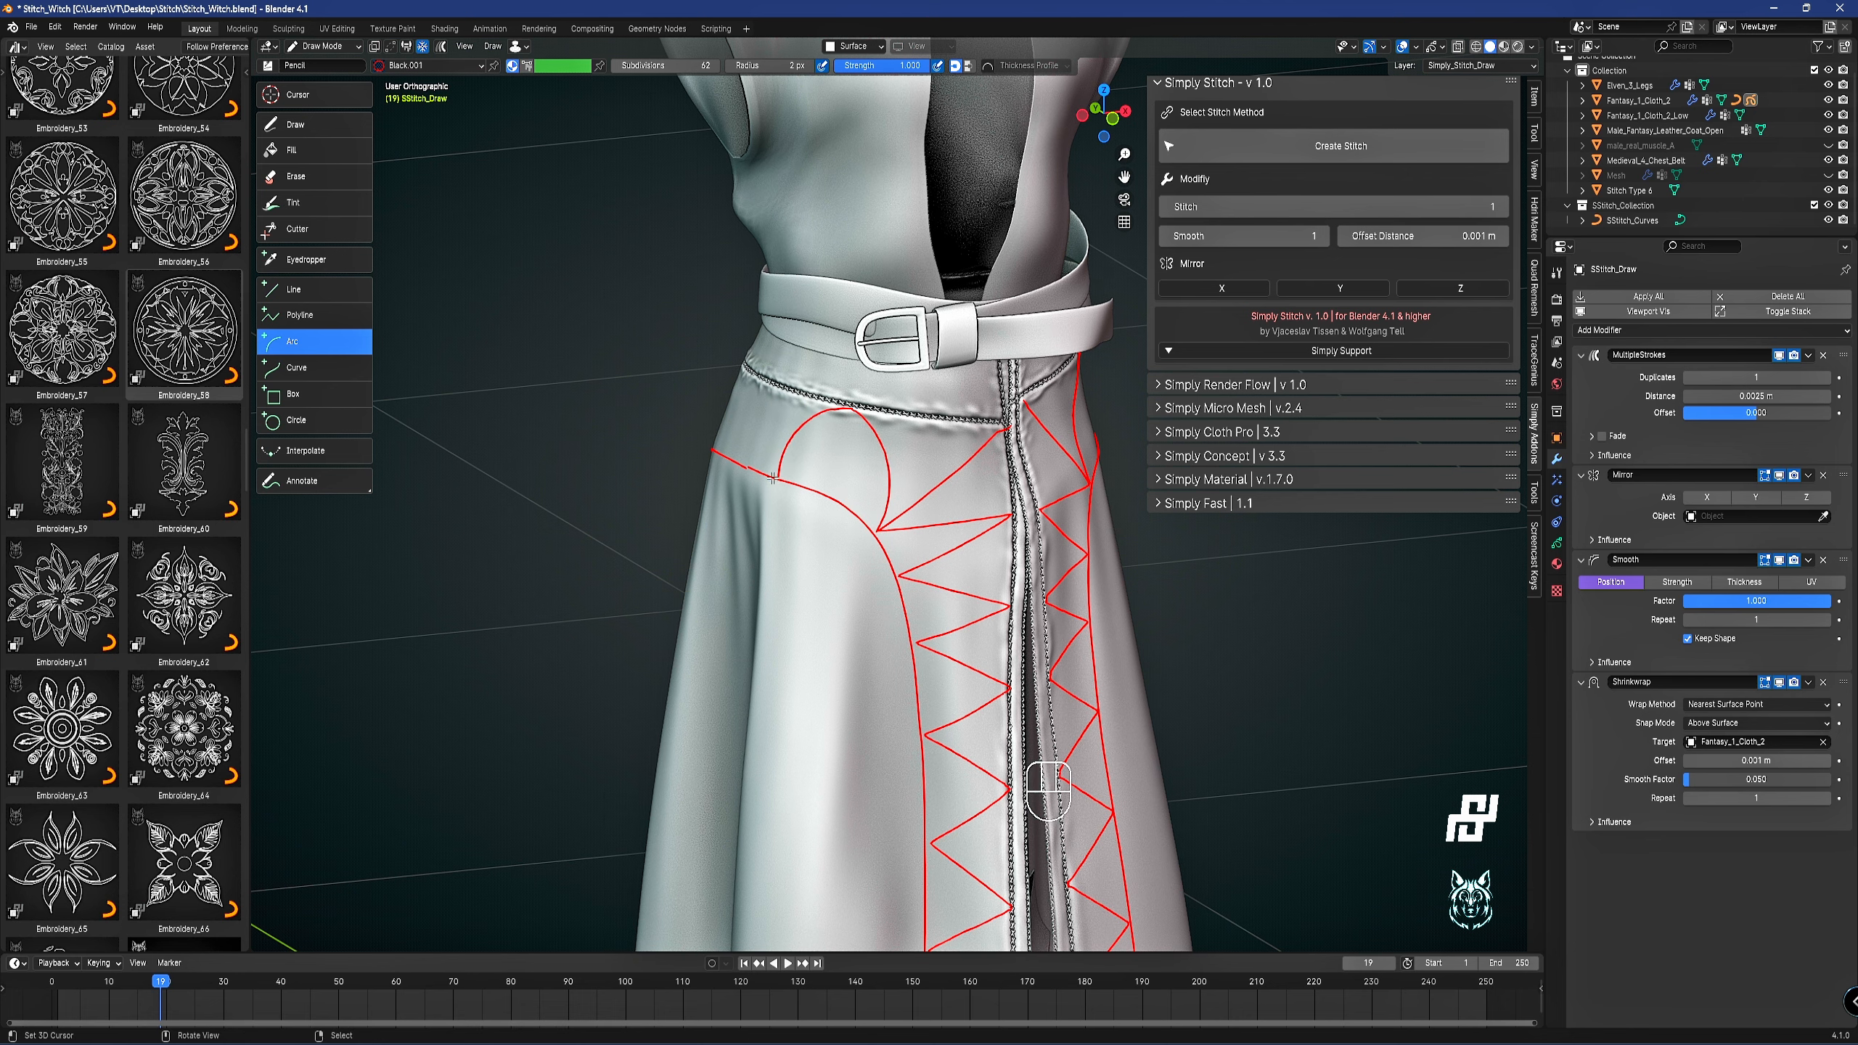
Add two flipped arcs around the character's right hip, linking the curved seam line and the waistband.
middle_click_drag(777, 476, 897, 472)
left_click_drag(1013, 499, 951, 435)
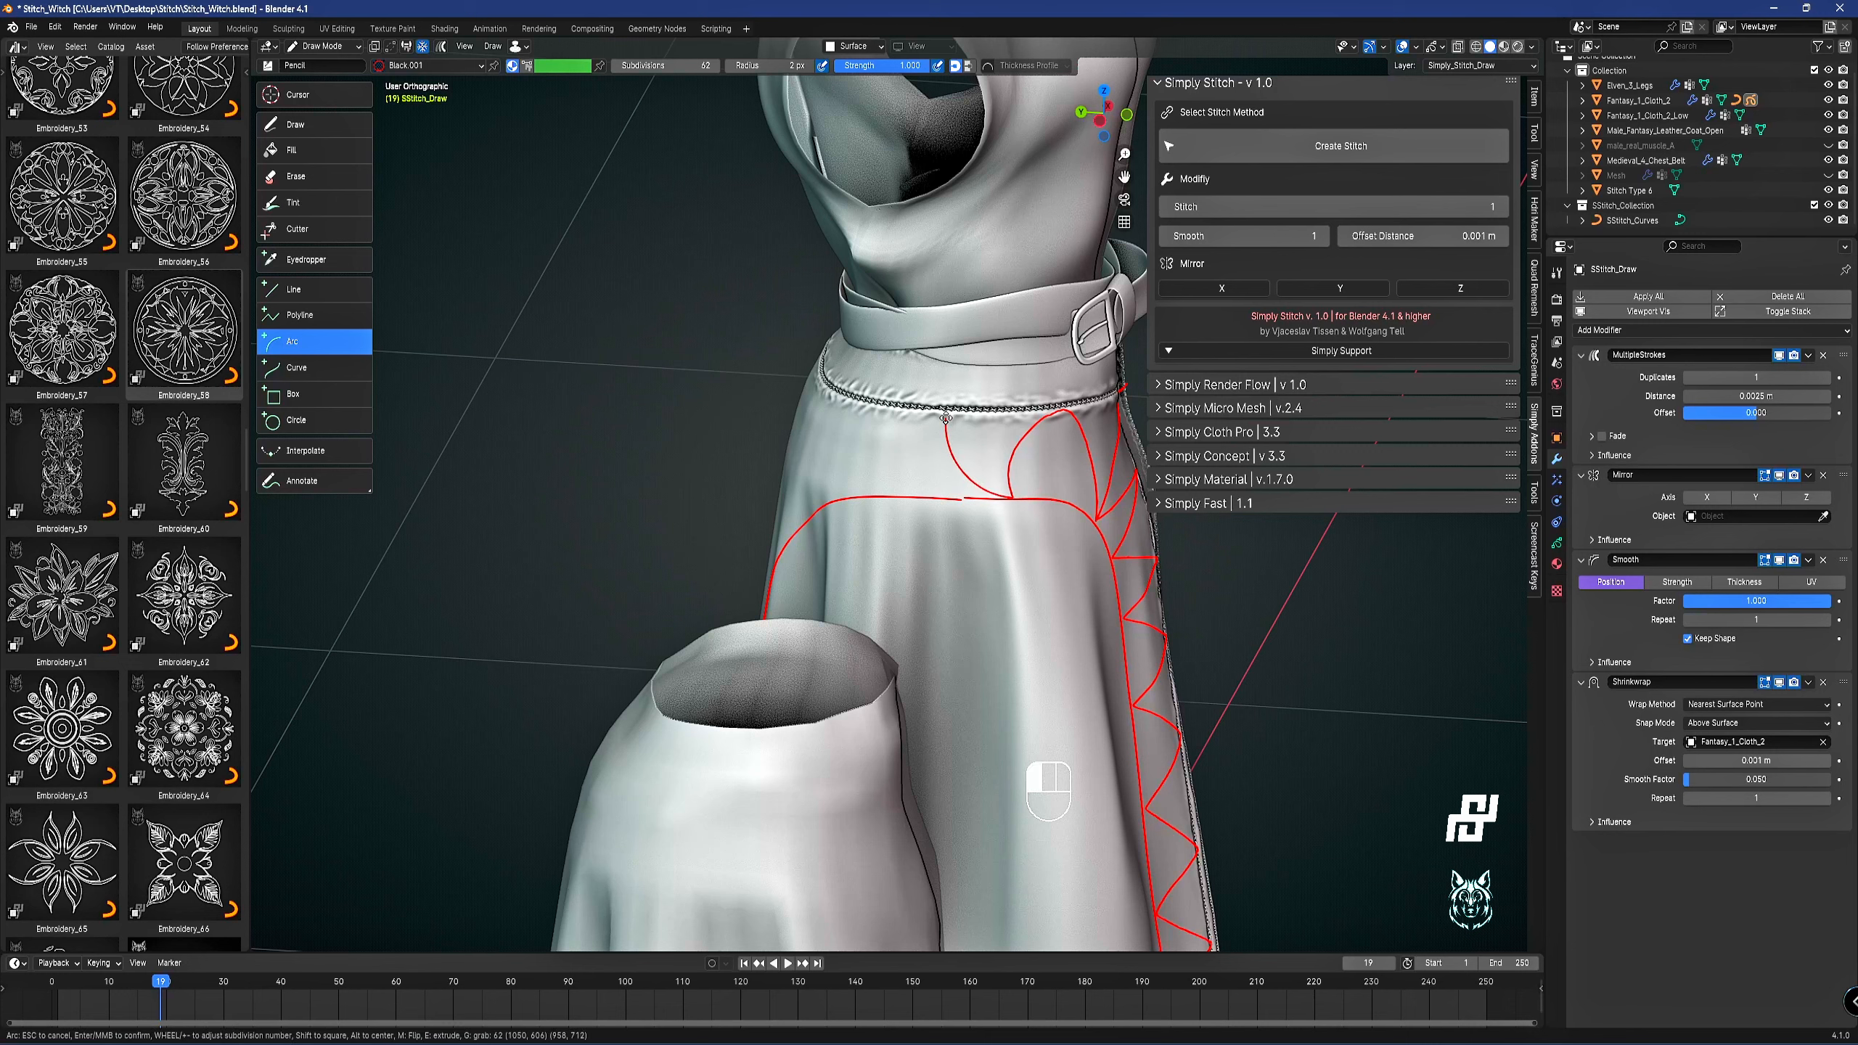
key("m")
middle_click(1002, 425)
left_click_drag(943, 419, 856, 497)
middle_click(856, 496)
Draw three connected hanging scallop arcs across the back of the skirt, just below the waistband.
middle_click_drag(855, 496, 1003, 477)
middle_click_drag(1003, 476, 905, 490, "shift")
mouse_move(996, 466)
left_mouse_down()
mouse_move(884, 403)
mouse_move(750, 456)
mouse_move(819, 499)
mouse_move(736, 401)
left_mouse_up()
left_click(741, 398)
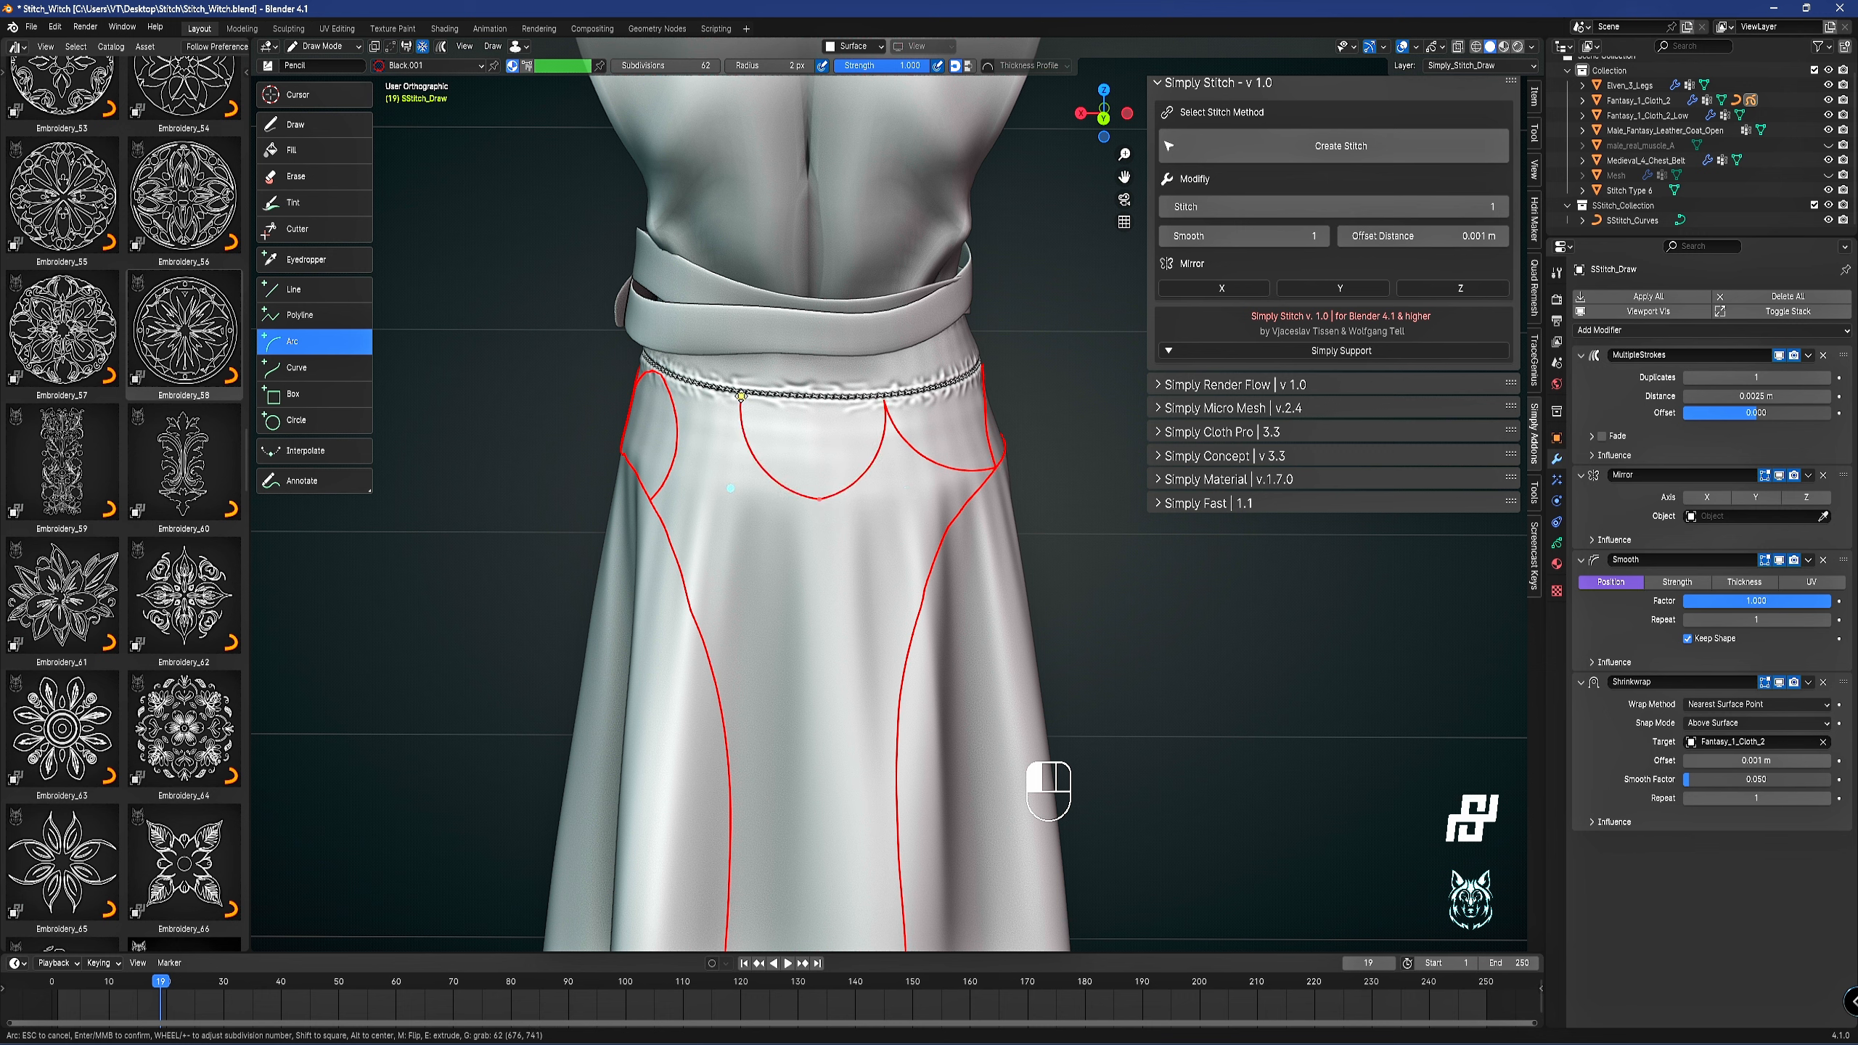
key("e")
middle_click(862, 501)
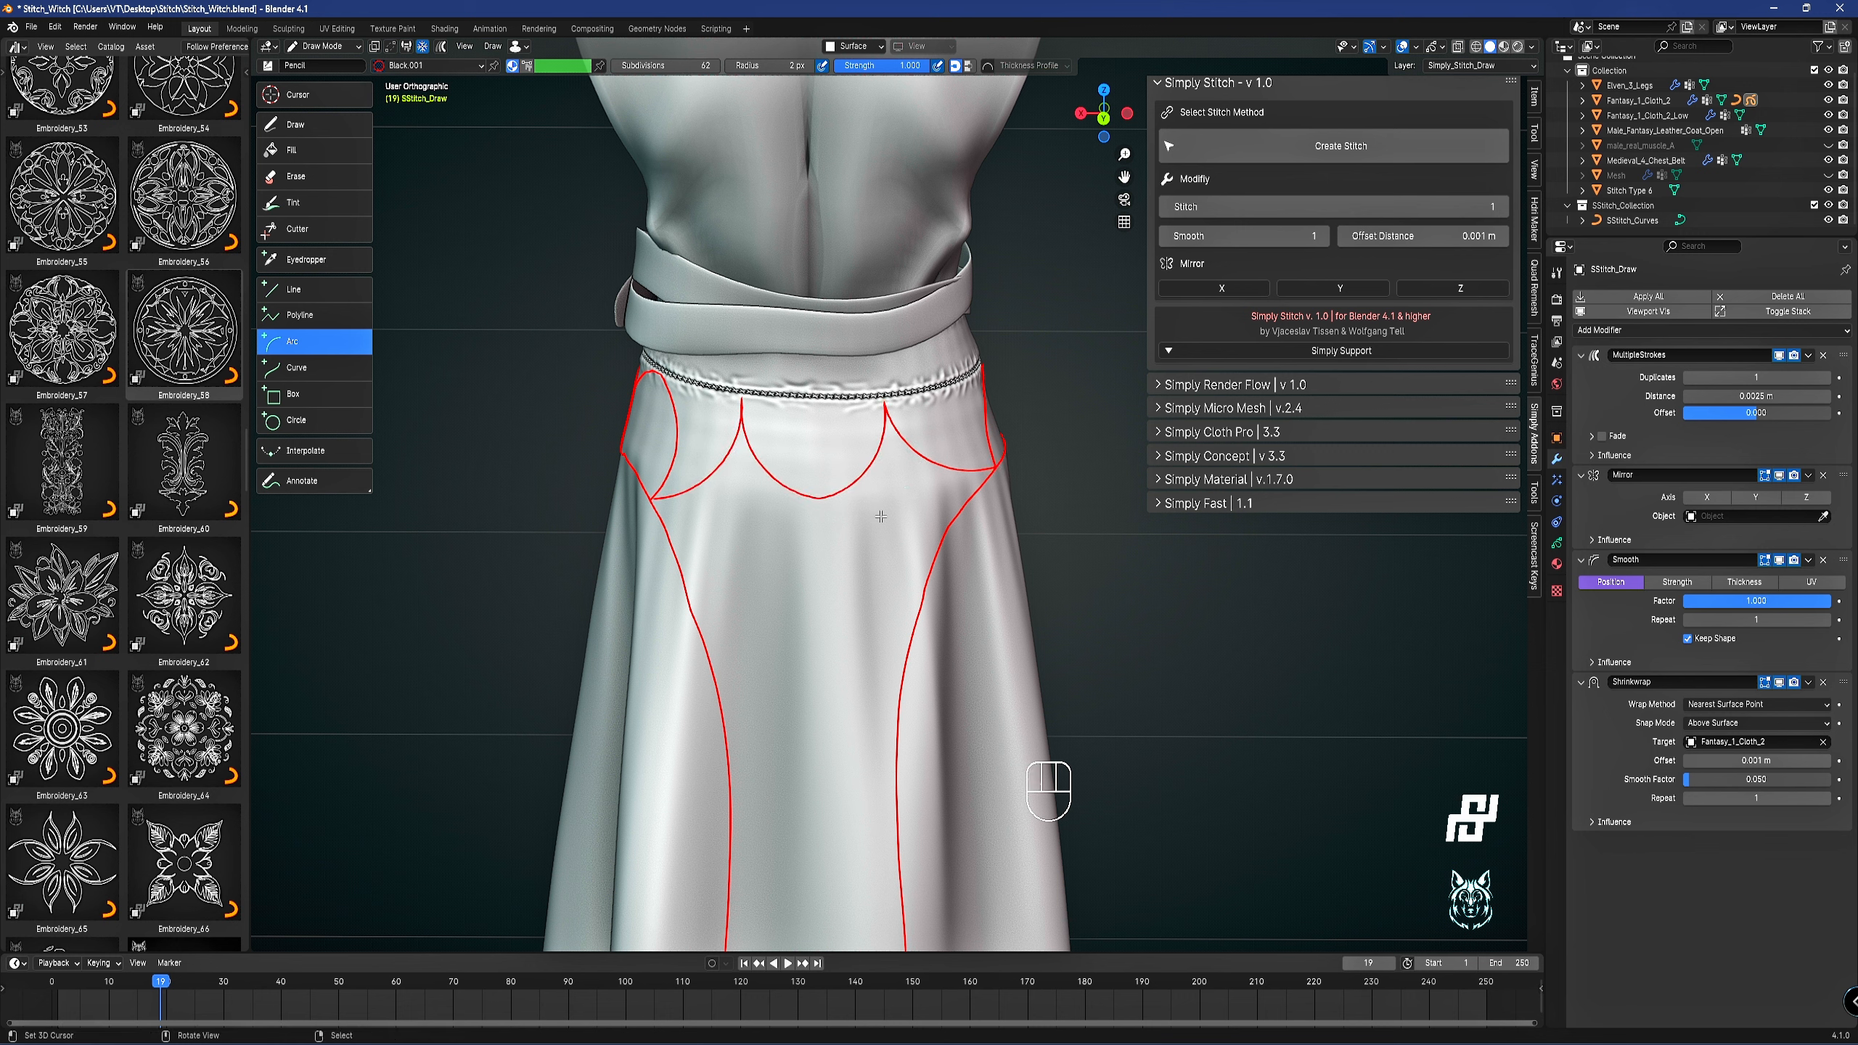
With the Line tool, draw seven horizontal lines across the back panel between the two curved seams, from below the scallops downward.
scroll(849, 517, "down", 3)
mouse_move(867, 507)
middle_mouse_down()
mouse_move(982, 471)
mouse_move(1115, 496)
mouse_move(830, 521)
mouse_move(786, 459)
middle_mouse_up()
scroll(829, 523, "up", 2)
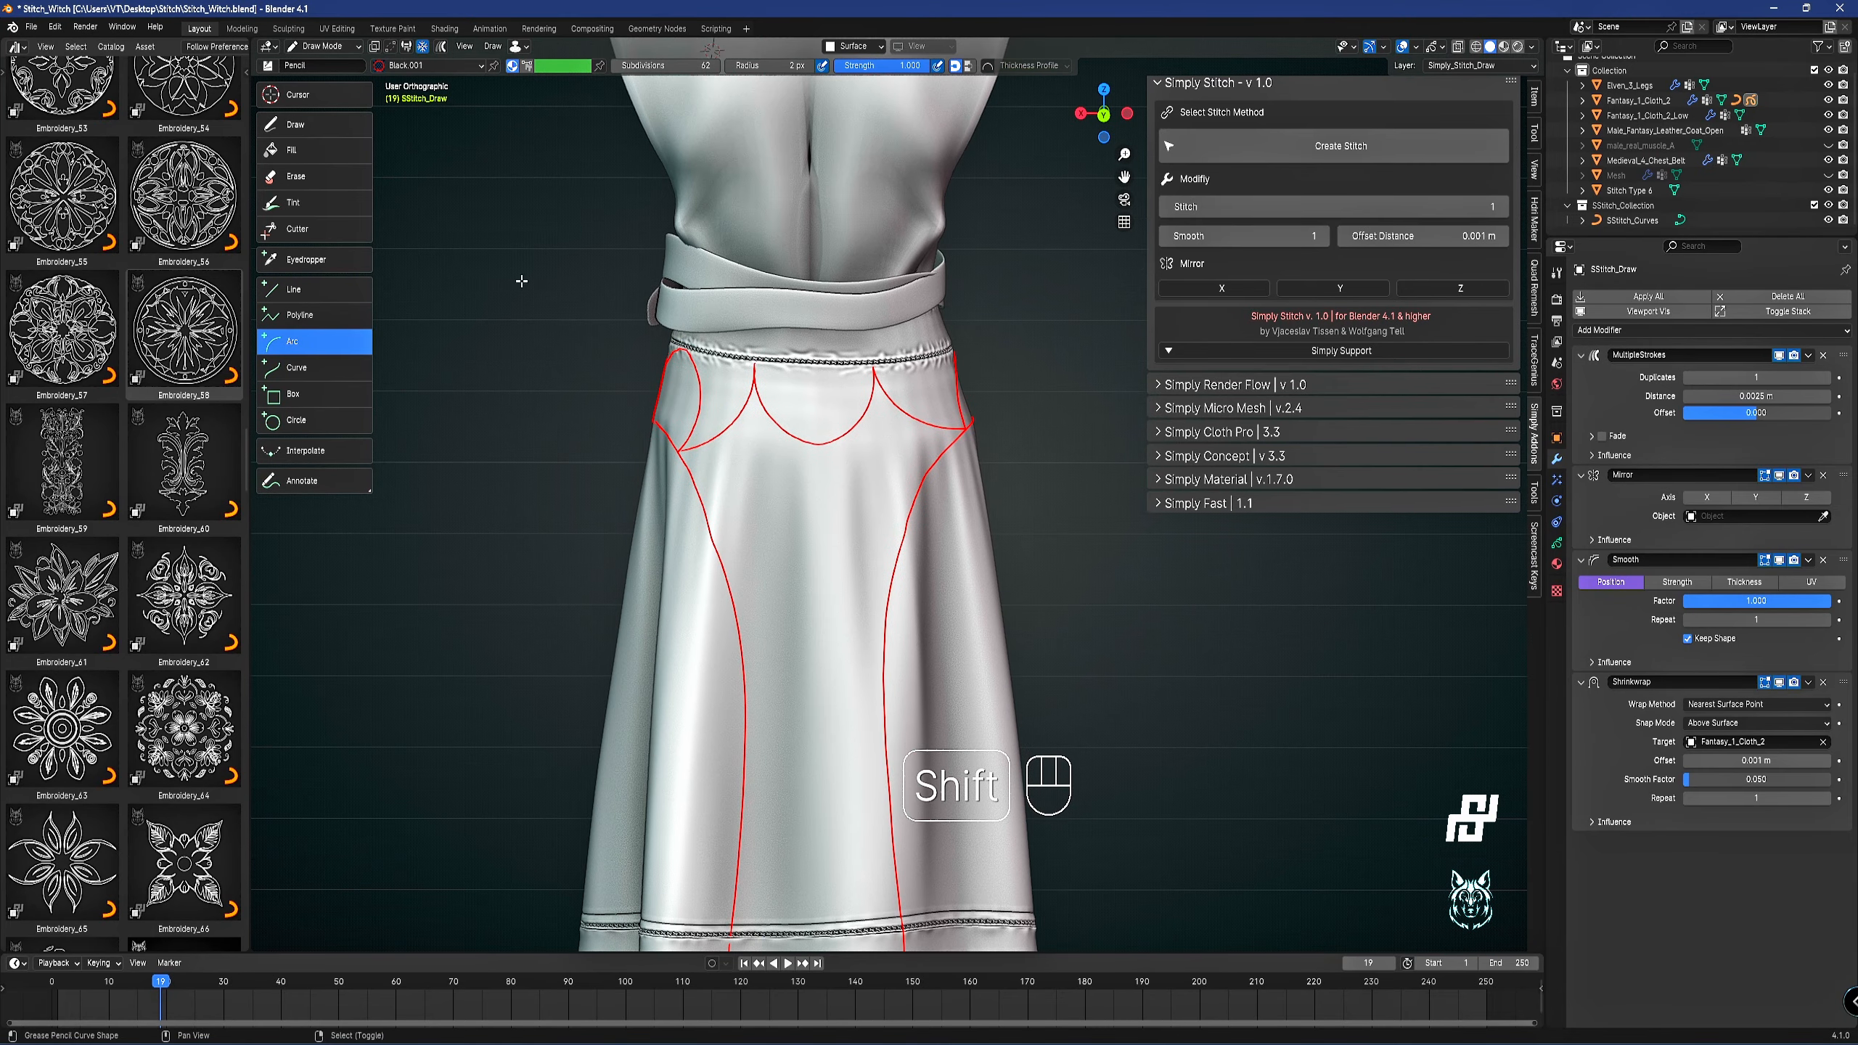
left_click(291, 290)
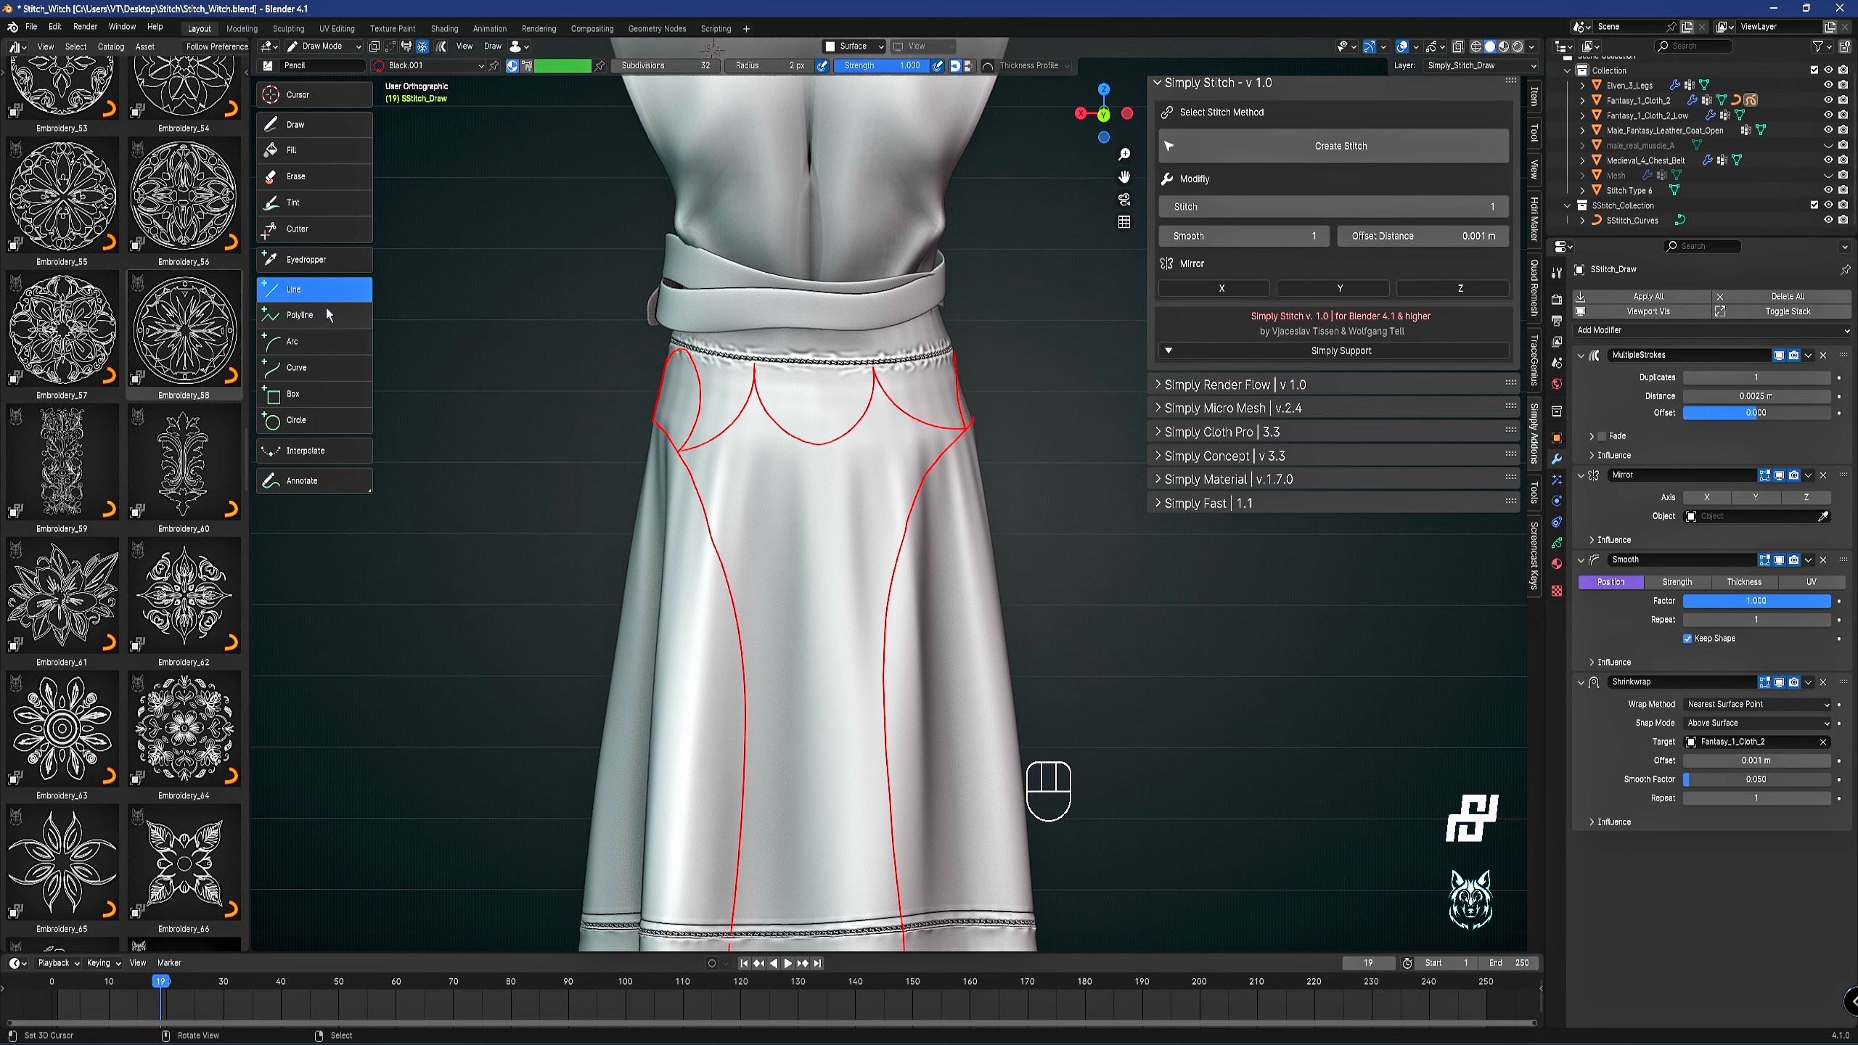
scroll(778, 448, "up", 2)
left_click_drag(602, 474, 936, 473)
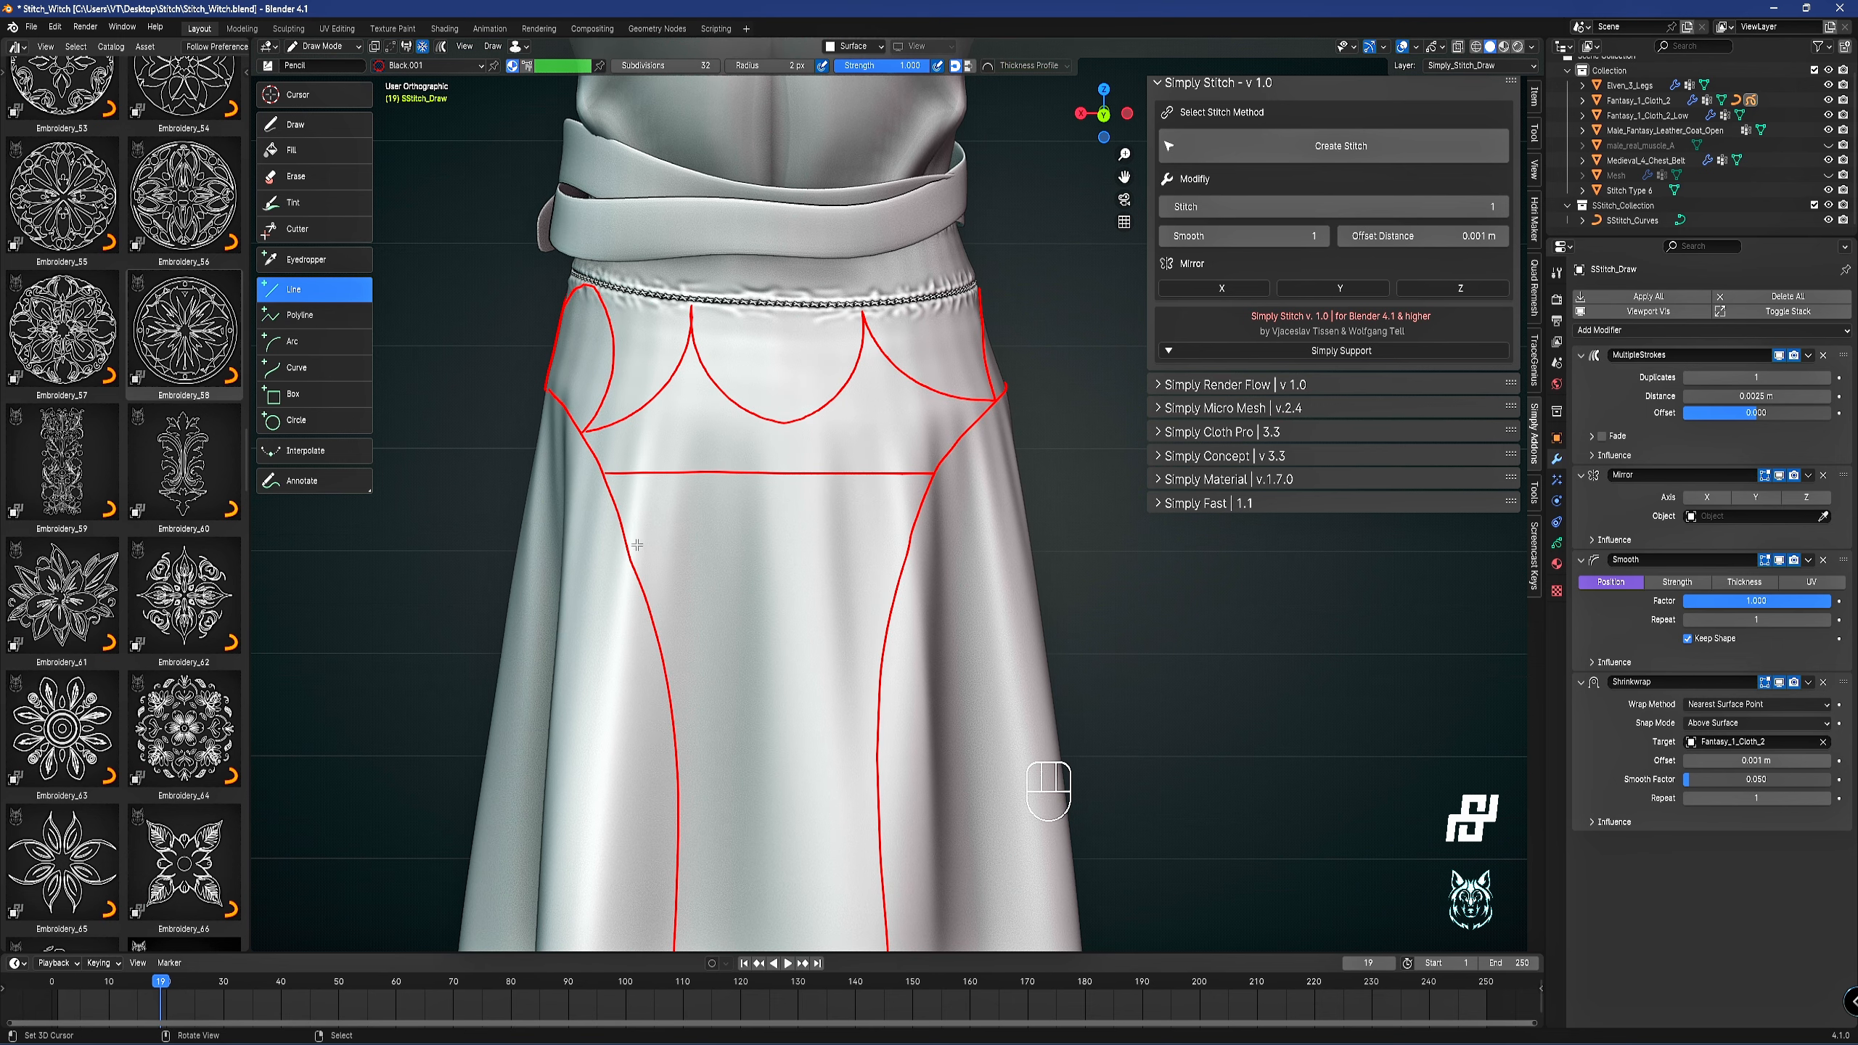
left_click_drag(627, 539, 912, 534)
left_click_drag(649, 604, 894, 599)
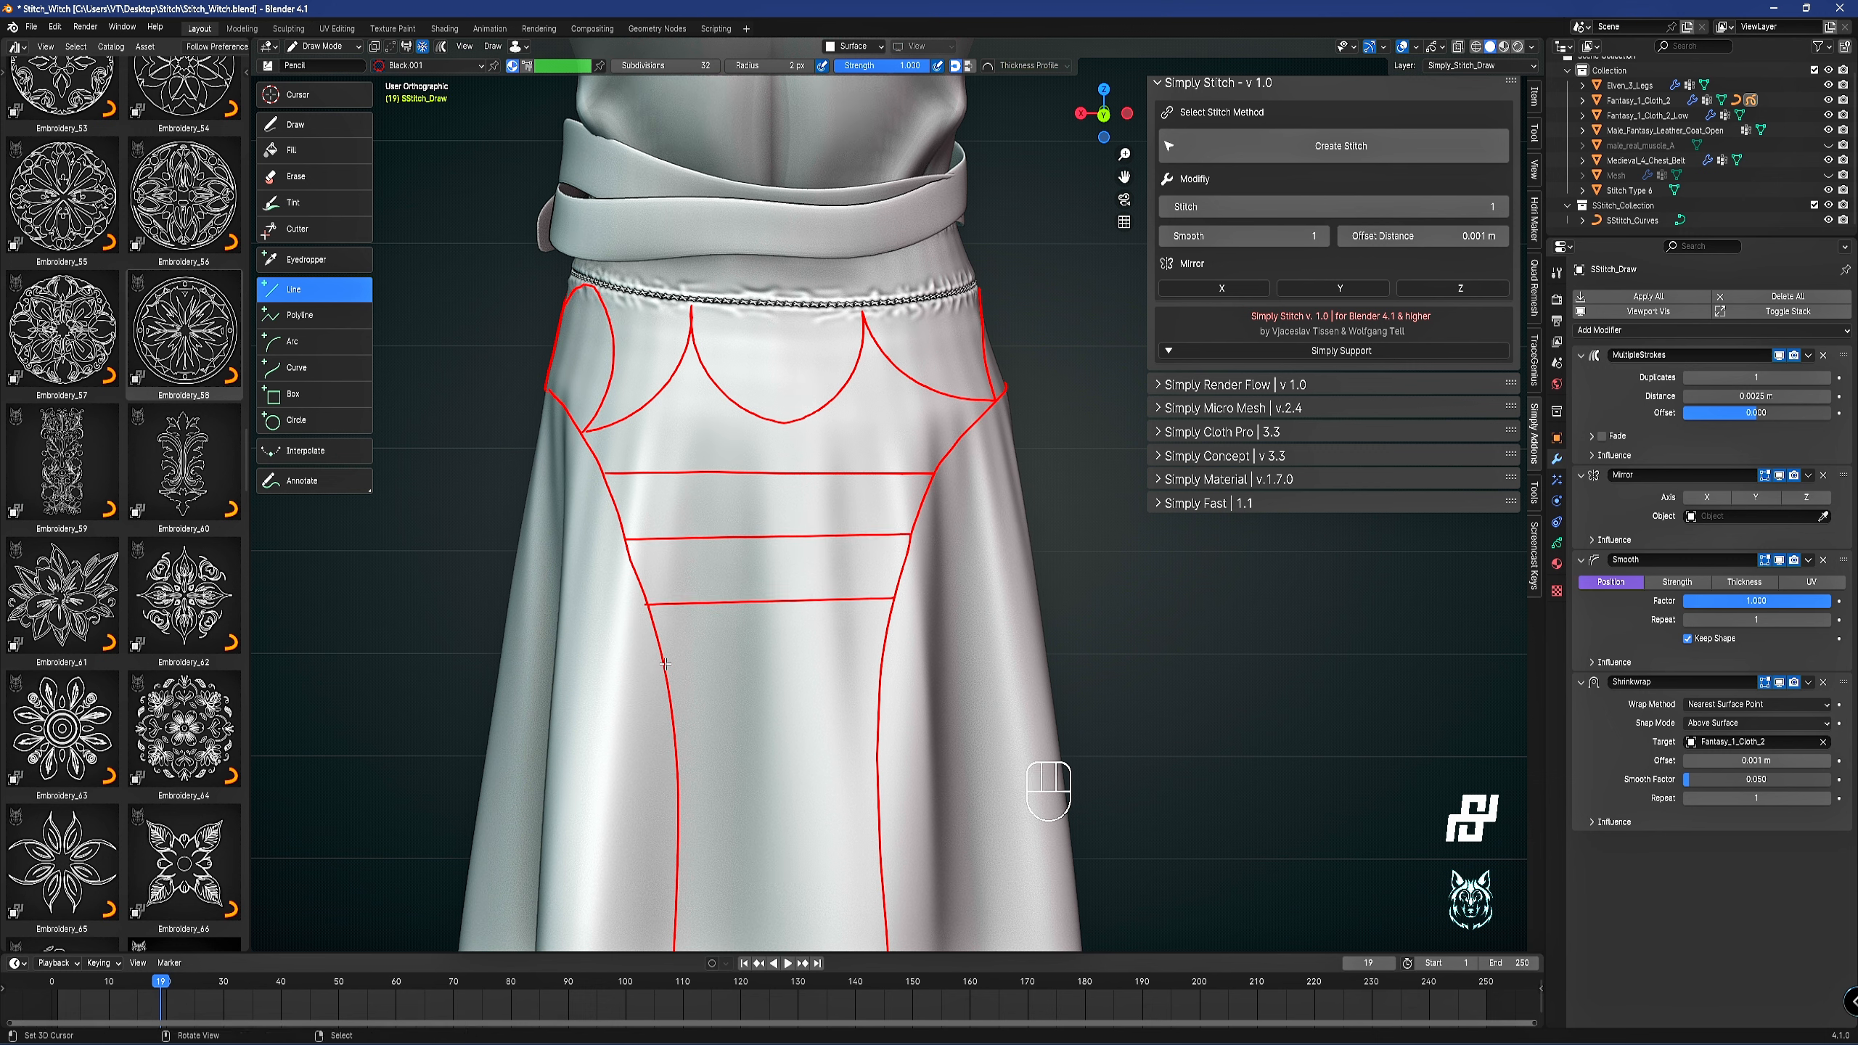
left_click_drag(681, 661, 881, 658)
left_click_drag(673, 712, 877, 710)
left_click_drag(678, 769, 876, 767)
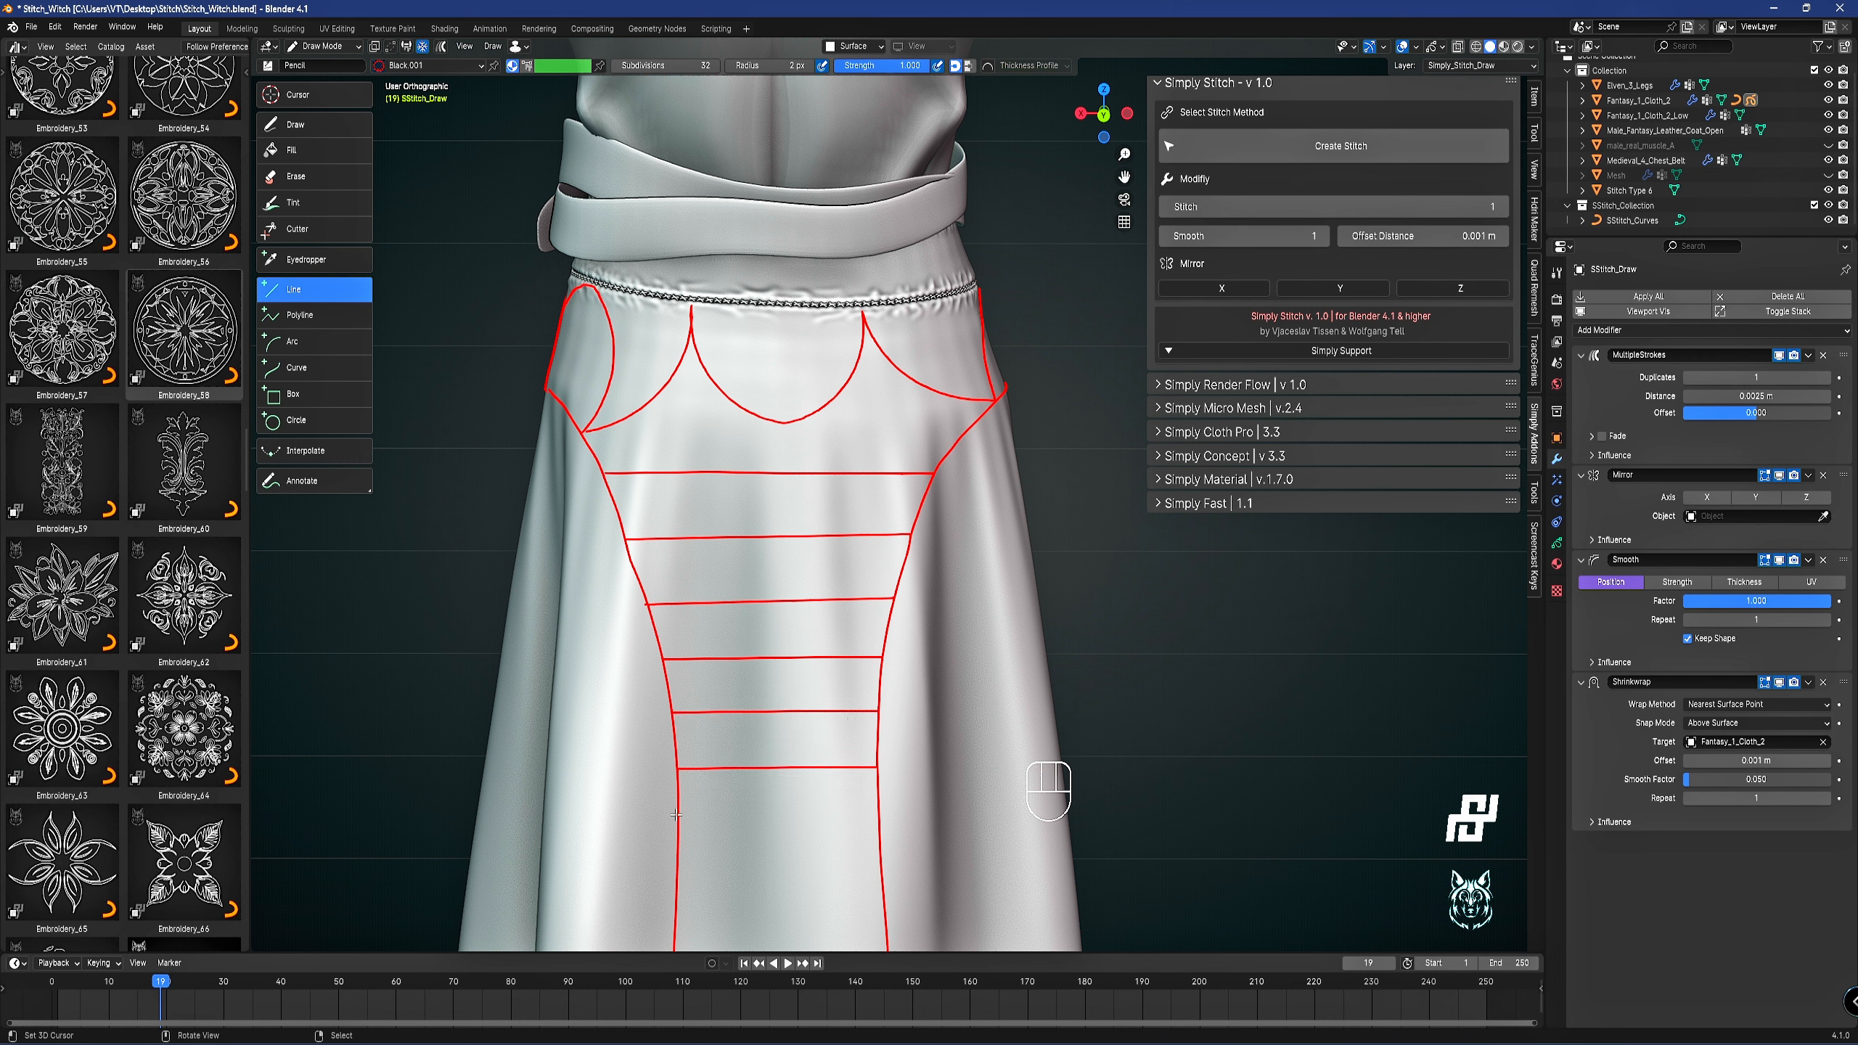
left_click_drag(679, 824, 879, 820)
Add four more horizontal lines across the lower back panel, continuing the ladder pattern down toward the hem.
mouse_move(870, 835)
middle_mouse_down("shift")
mouse_move(895, 696)
mouse_move(762, 471)
middle_mouse_up("shift")
left_click_drag(723, 478, 924, 473)
middle_click(723, 482)
left_click_drag(722, 522, 930, 518)
middle_click(700, 604)
left_click_drag(717, 593, 941, 591)
middle_click(742, 649)
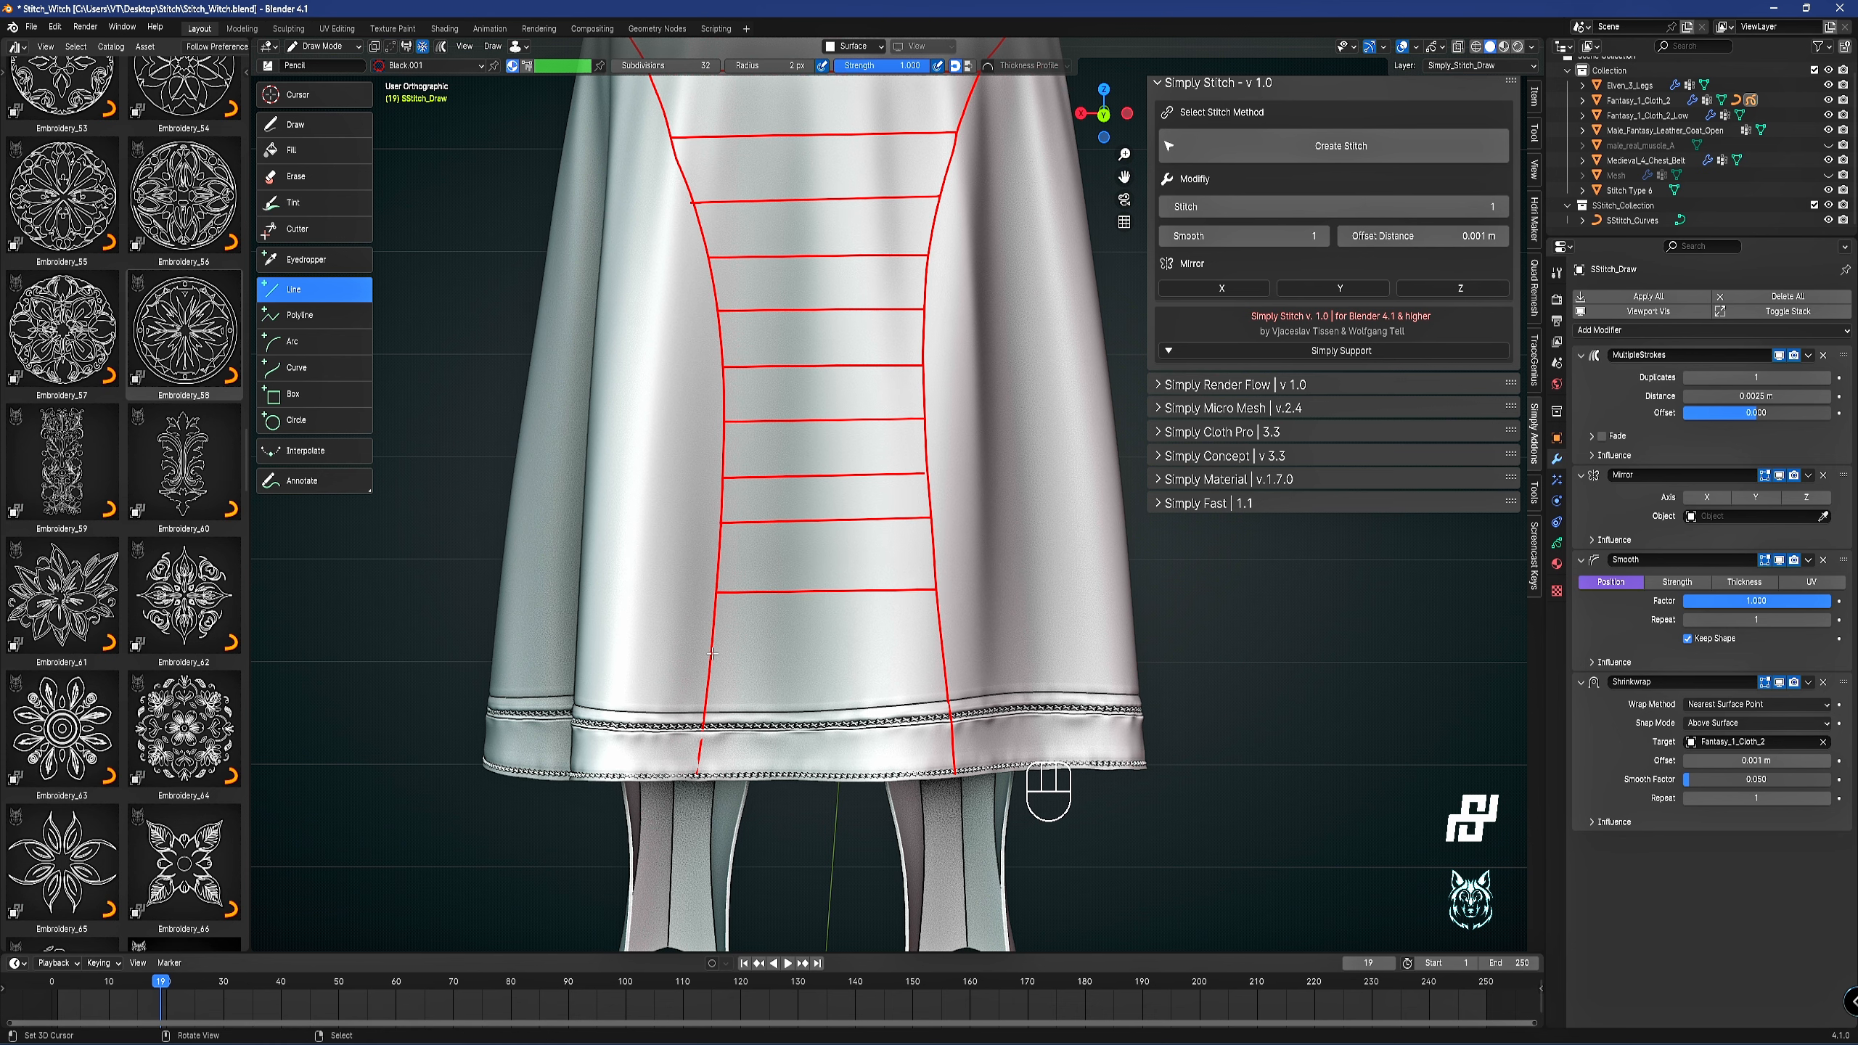
left_click_drag(713, 653, 942, 644)
middle_click(899, 579)
Generate the stitches from the drawn zigzags, arcs and lines, and check them up close on the skirt's front.
scroll(859, 448, "down", 4)
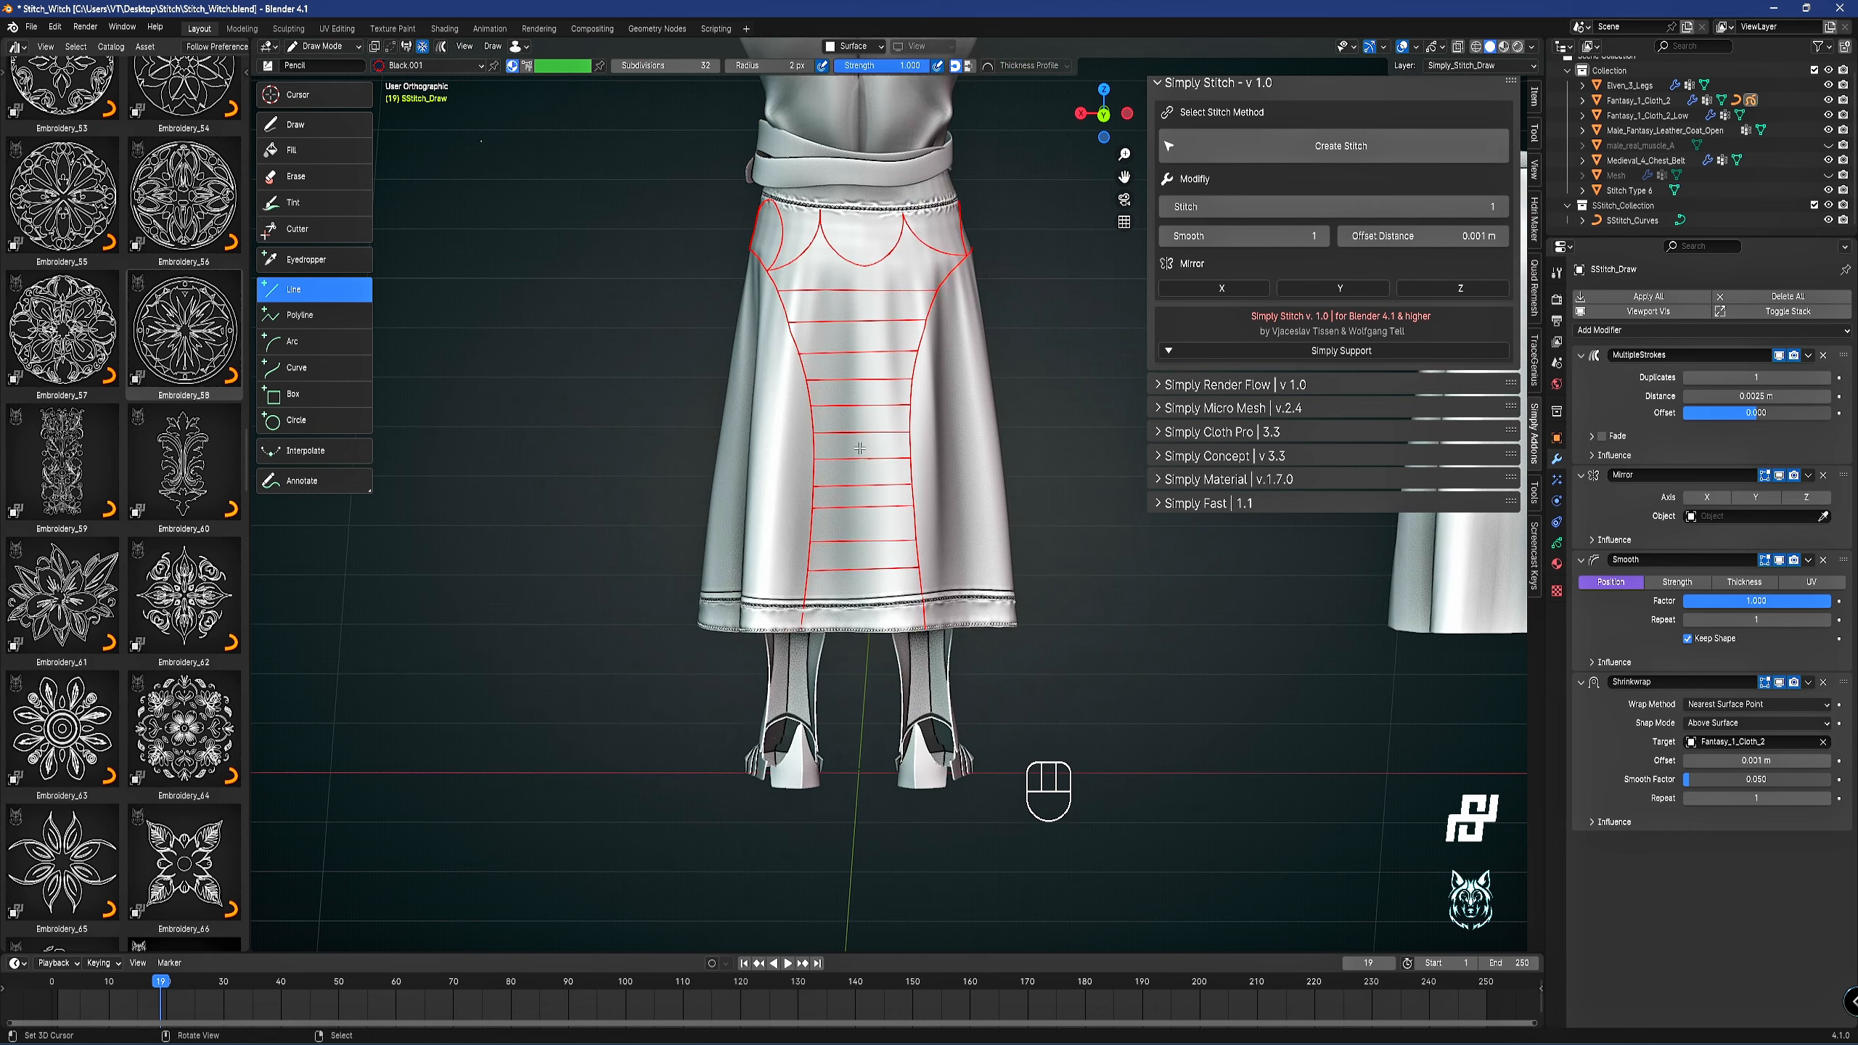
middle_click_drag(859, 448, 834, 588, "shift")
middle_click_drag(717, 468, 900, 450)
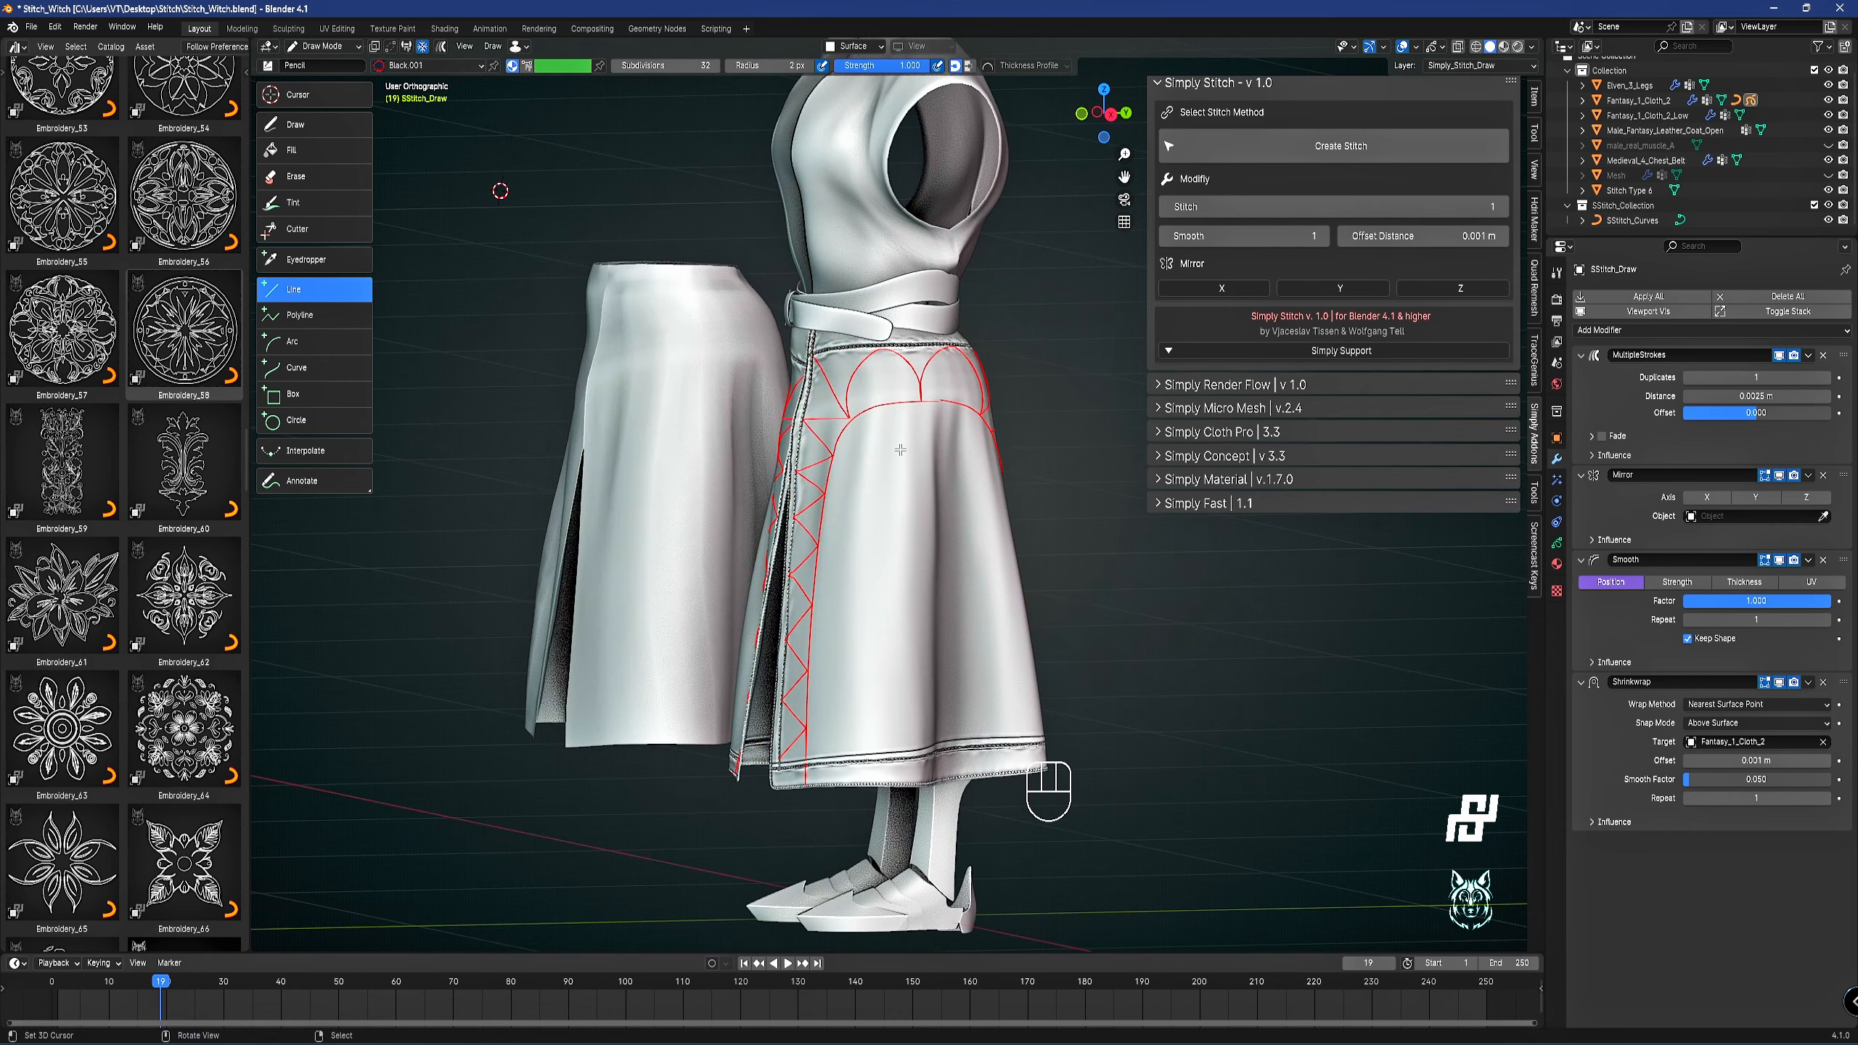
left_click(1292, 157)
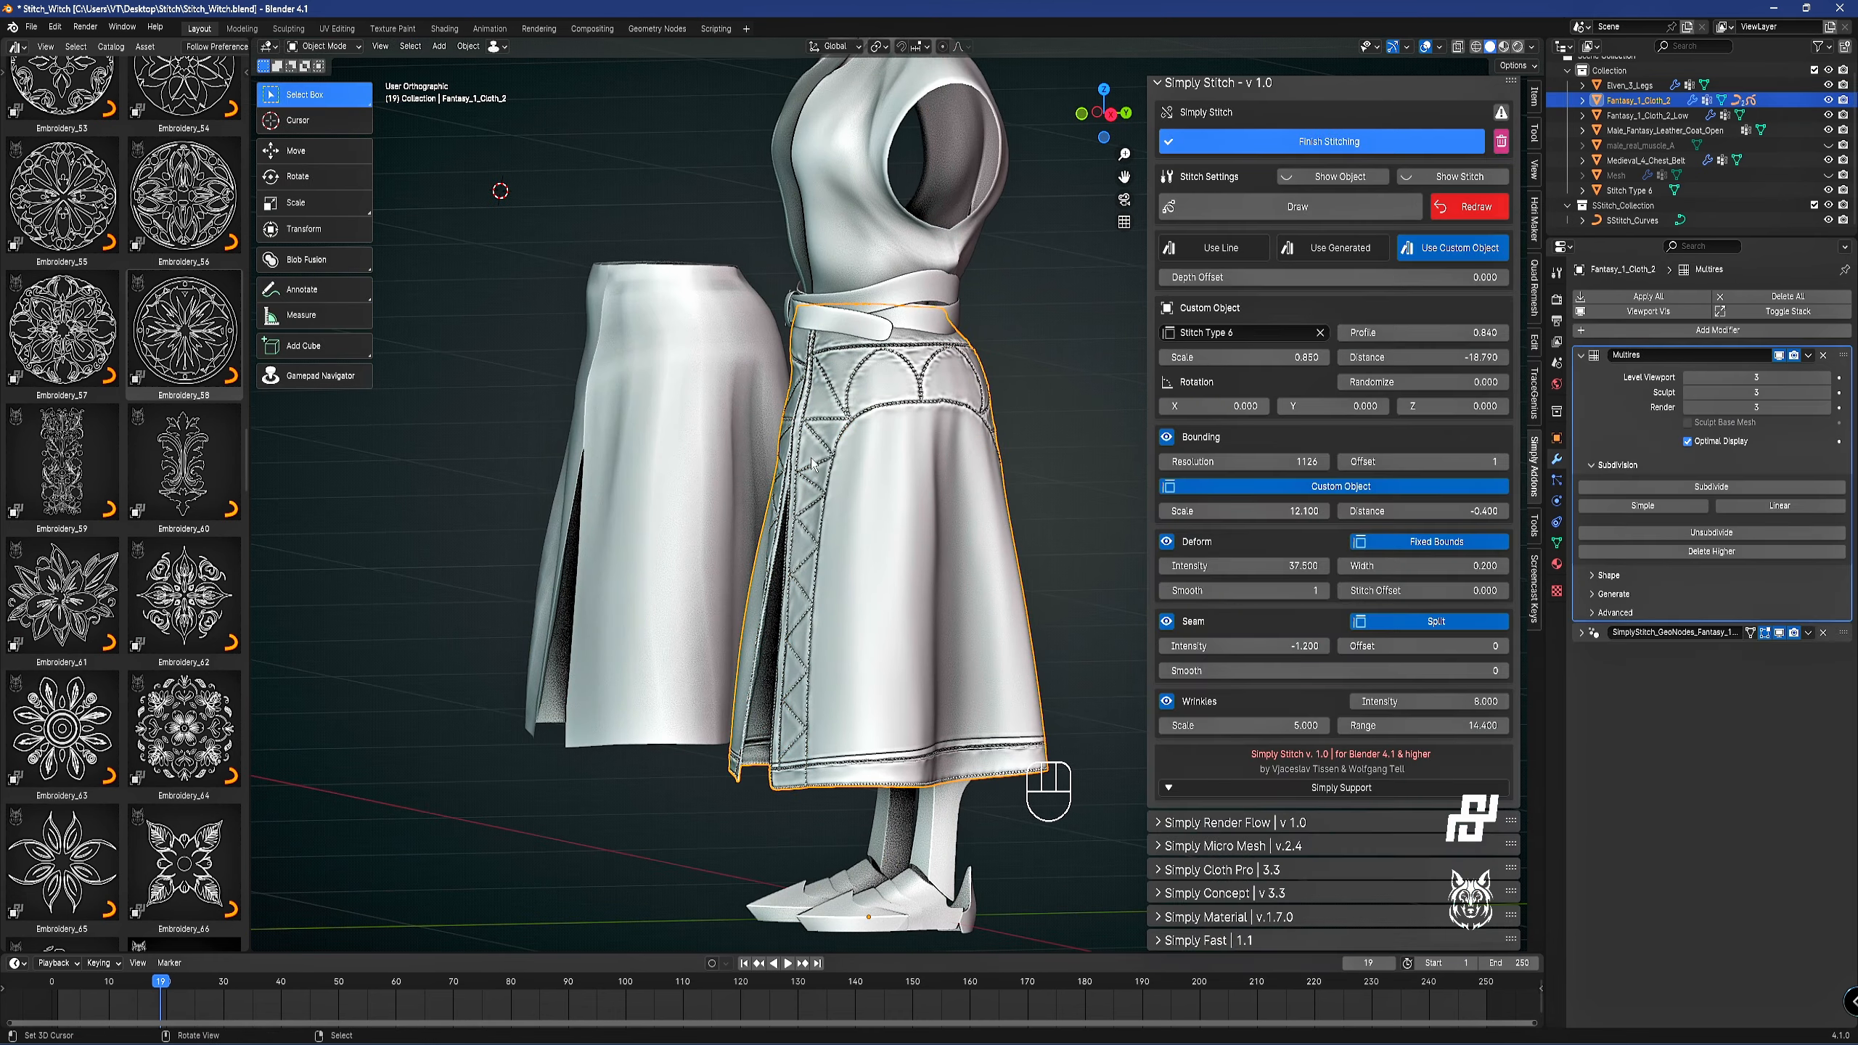
scroll(1002, 476, "up", 3)
middle_click_drag(900, 468, 818, 480)
scroll(814, 476, "up", 2)
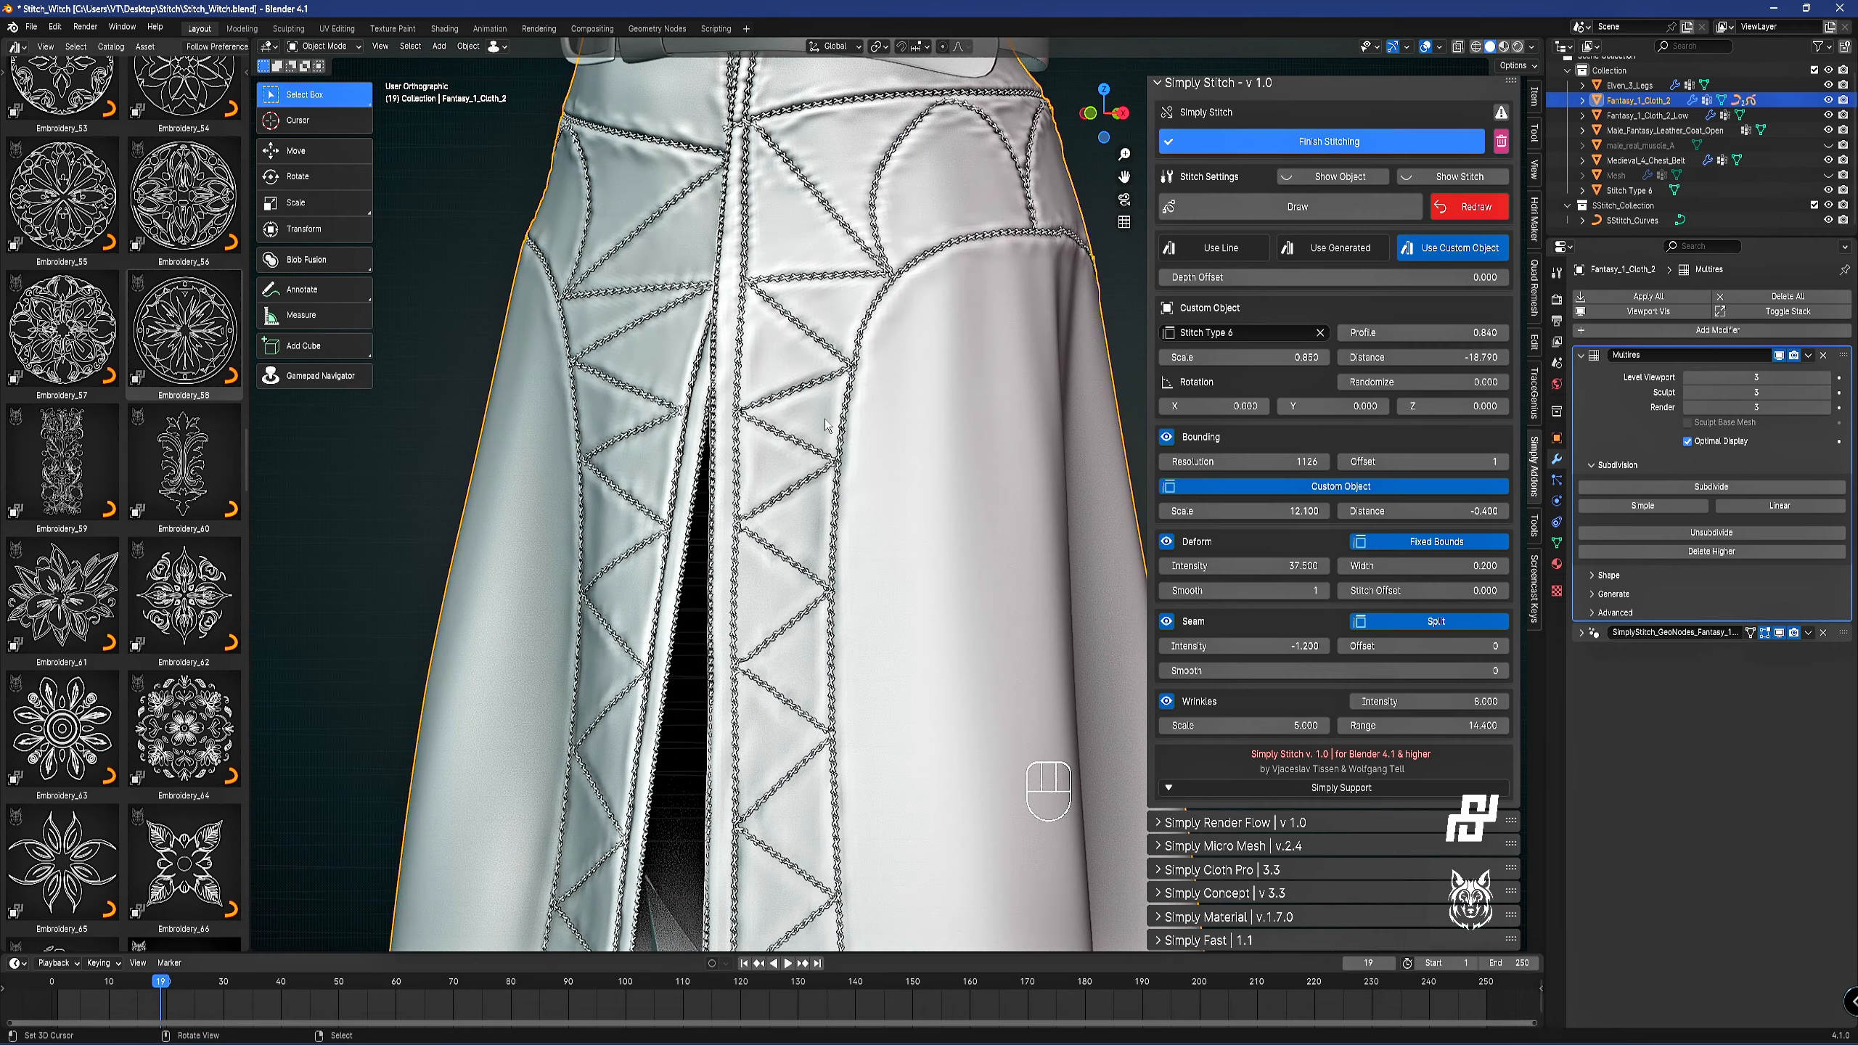
Turn off cavity shading in the viewport while viewing the stitched ladder pattern on the skirt's back.
key("z")
scroll(909, 531, "down", 5)
middle_click_drag(908, 531, 660, 530)
scroll(770, 528, "up", 3)
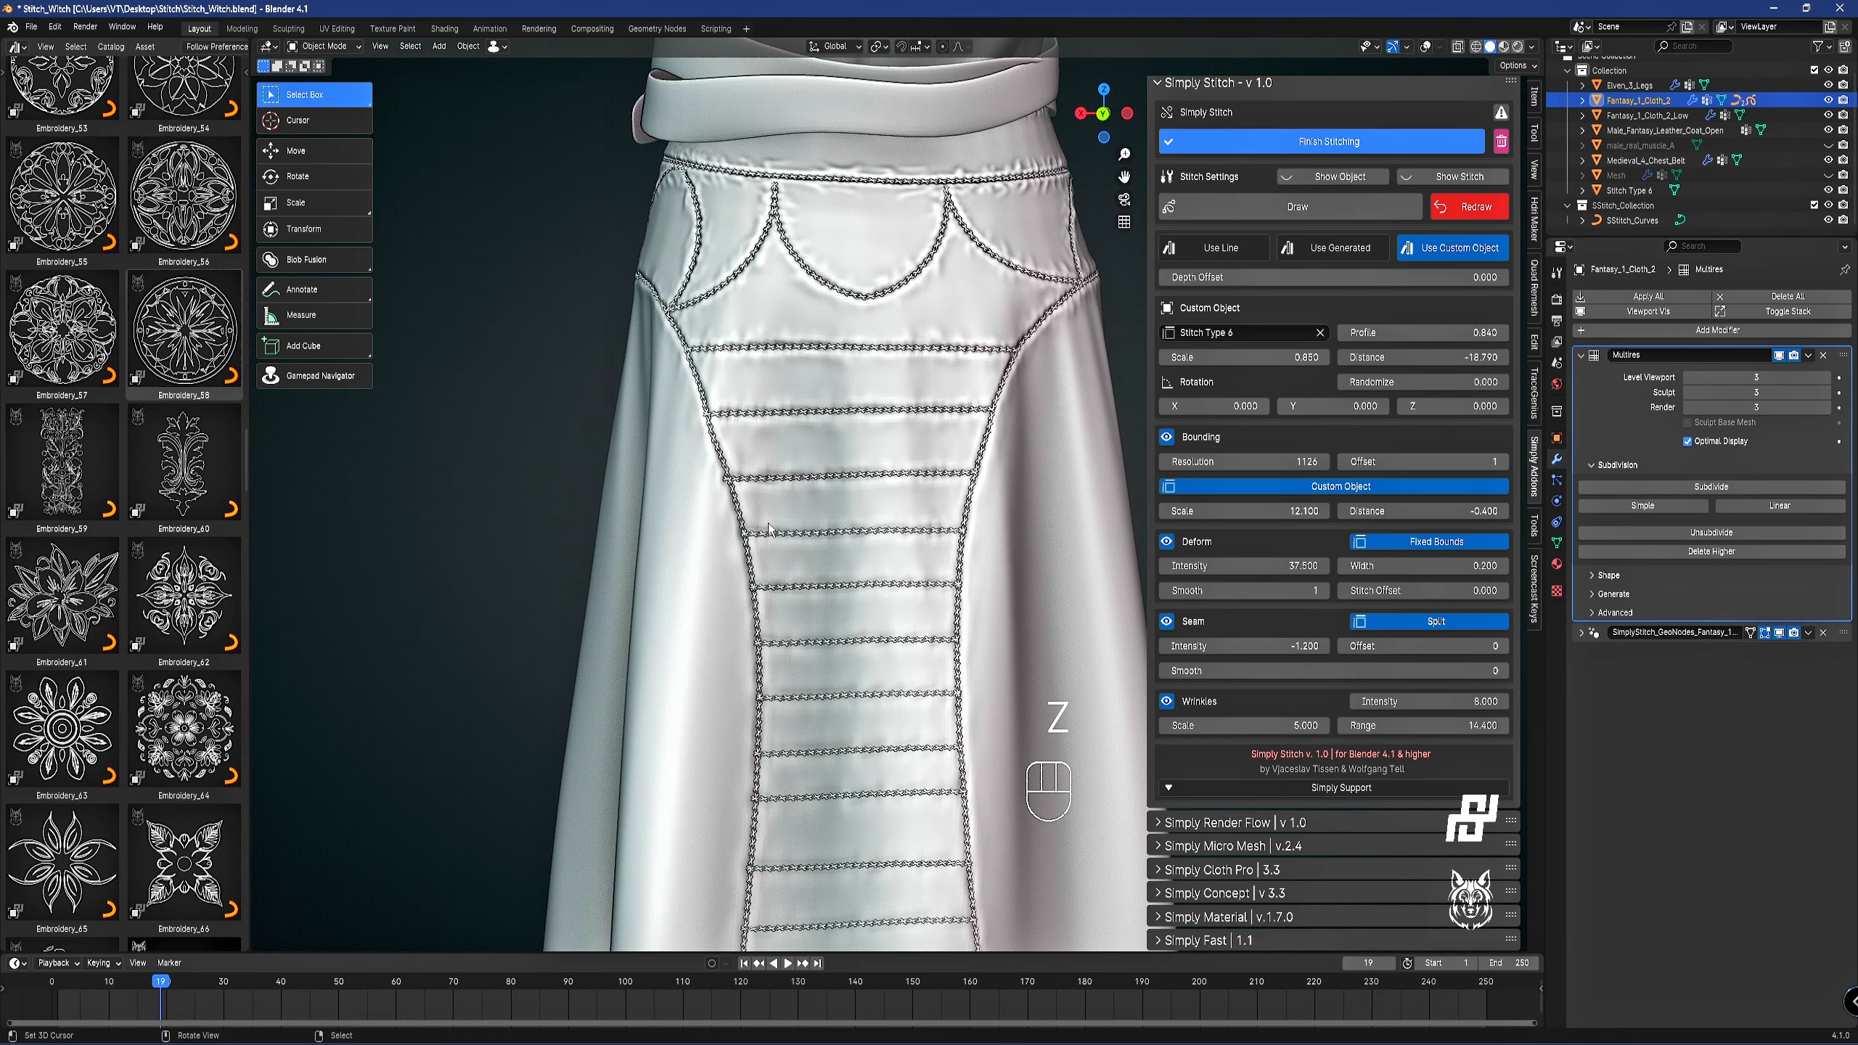
left_click(1532, 47)
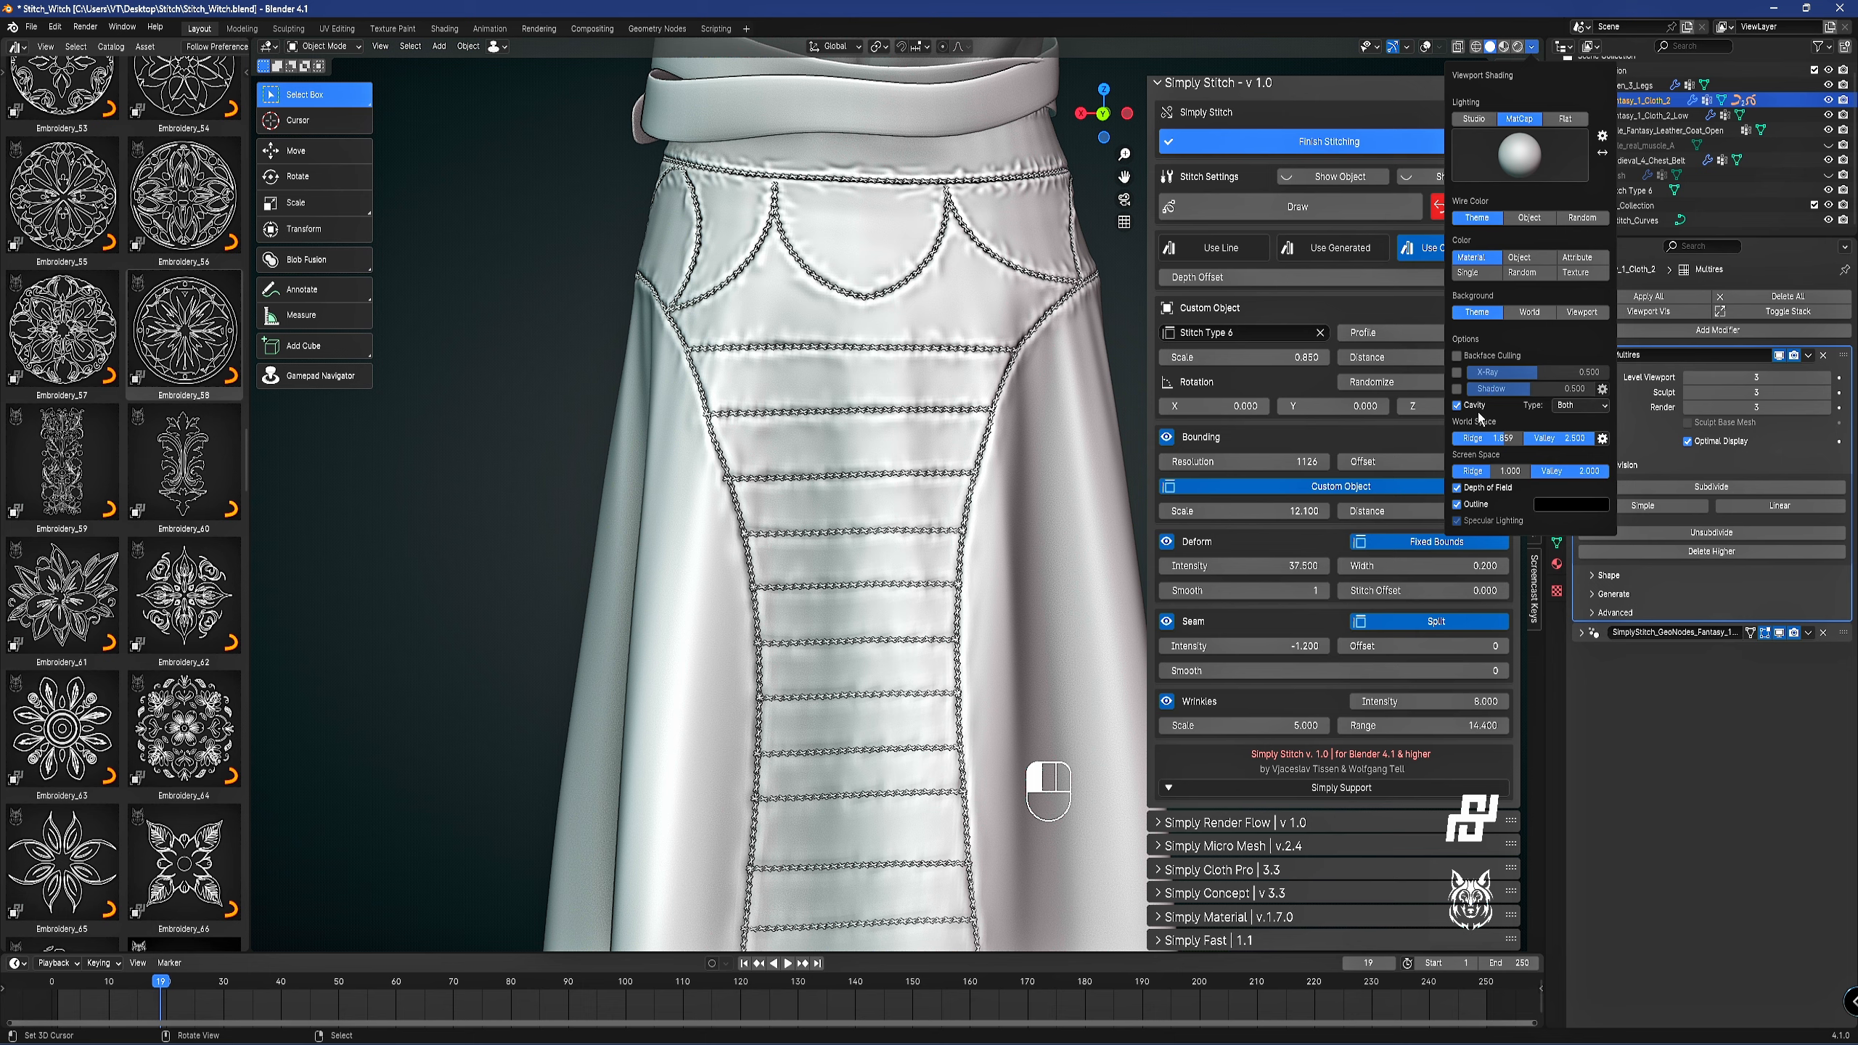
left_click(1457, 406)
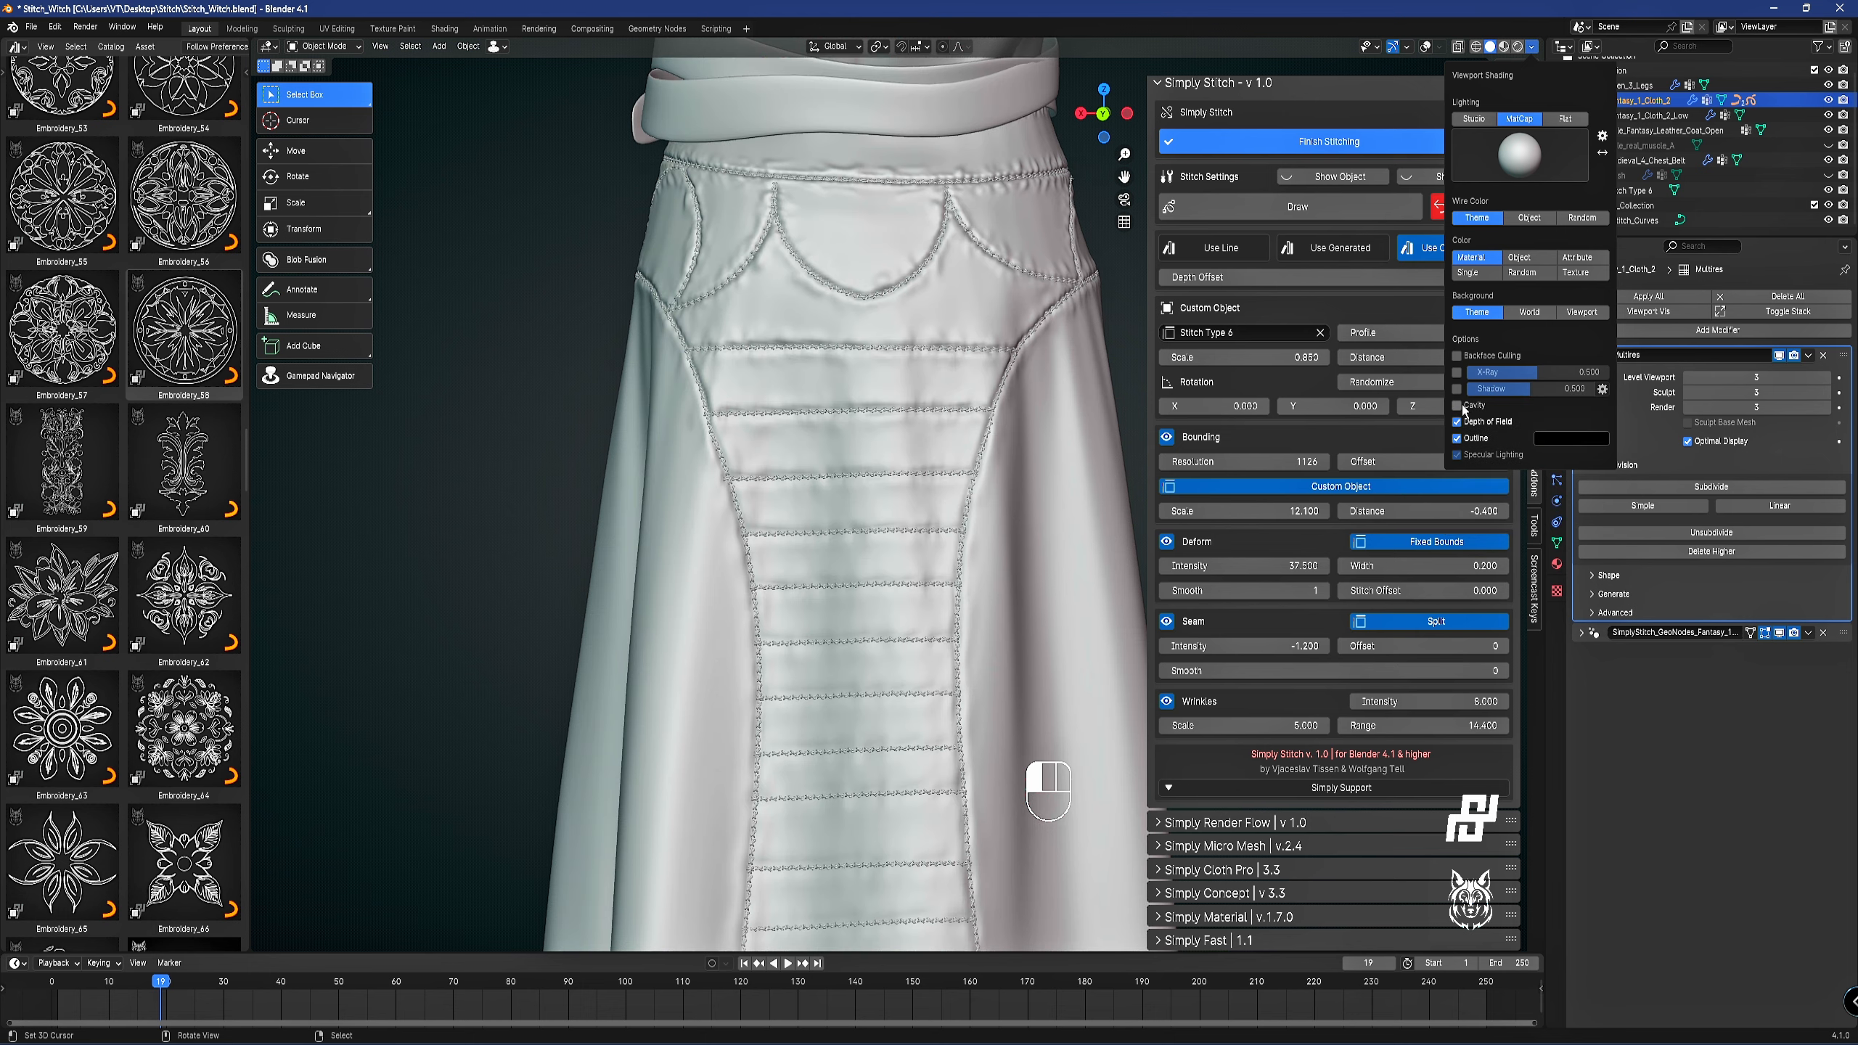
Set the stitching's Deform intensity to 20 and its Wrinkles intensity to 5, watching the skirt's front.
scroll(850, 424, "down", 3)
middle_click_drag(851, 424, 1127, 421)
scroll(1048, 444, "up", 5)
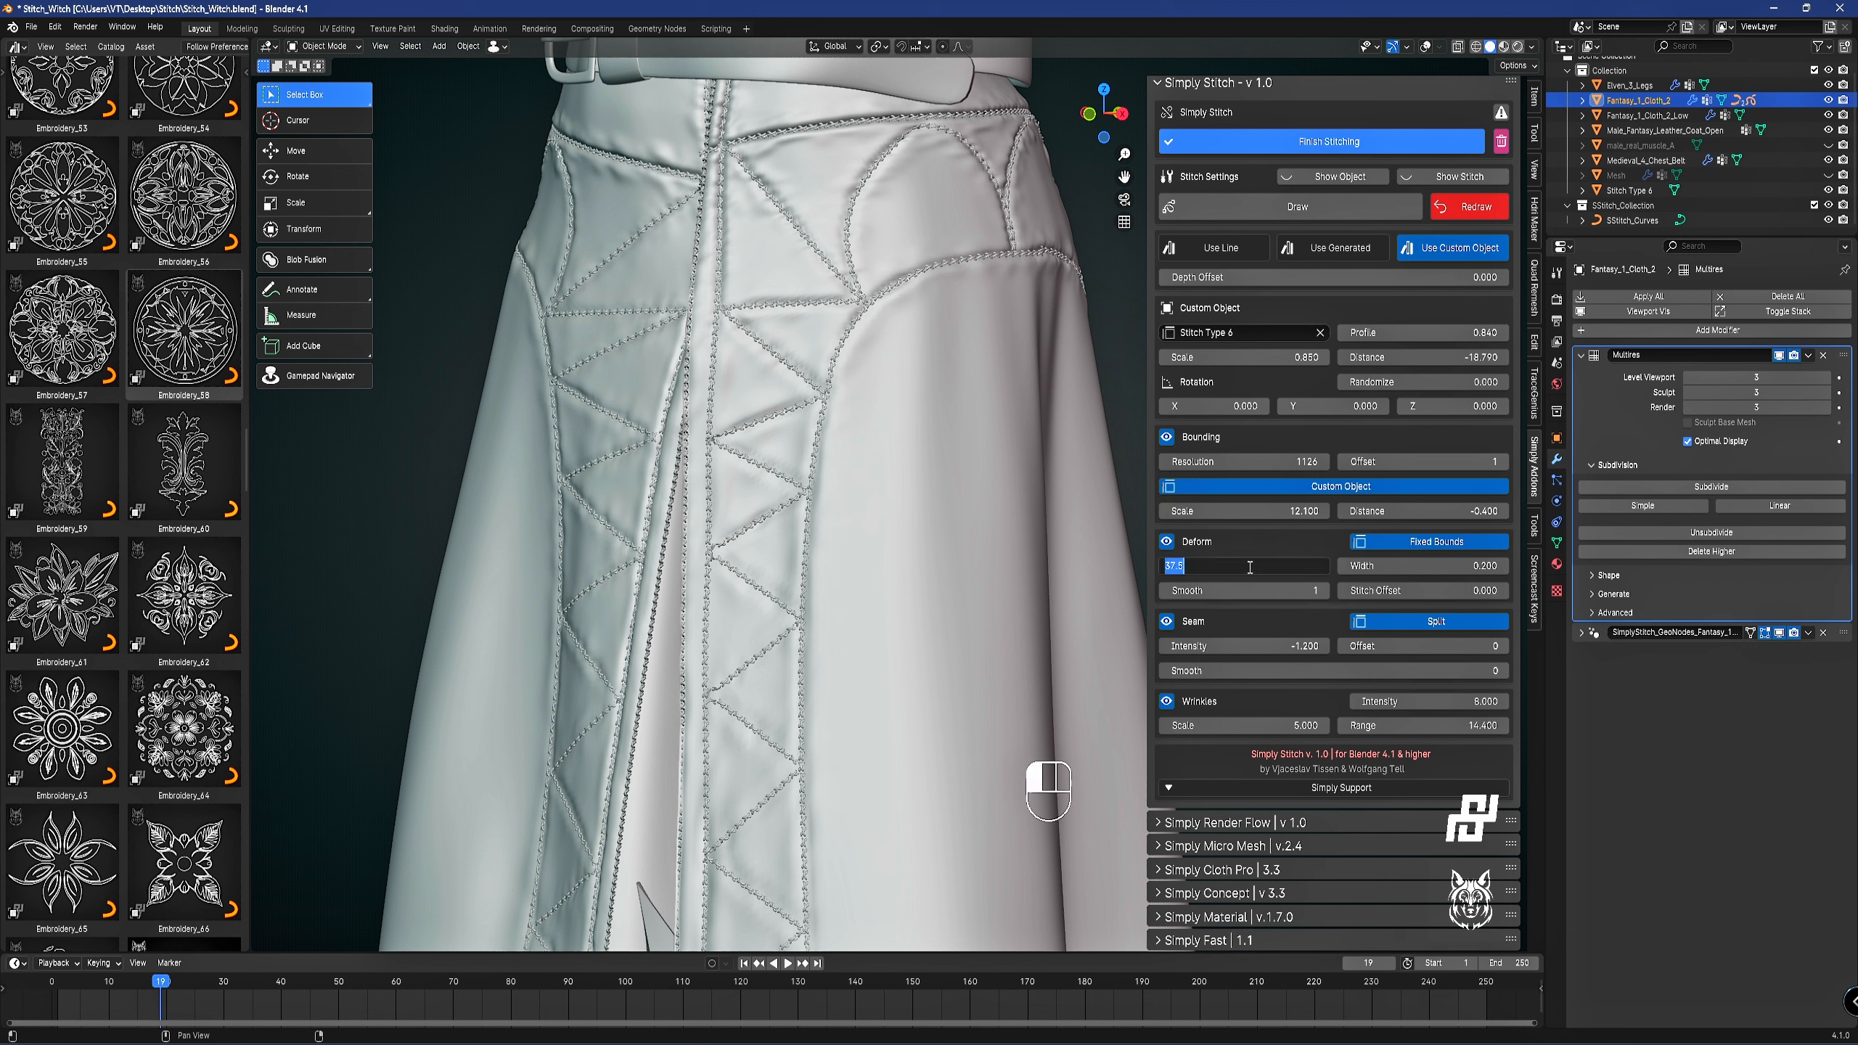
key("Return")
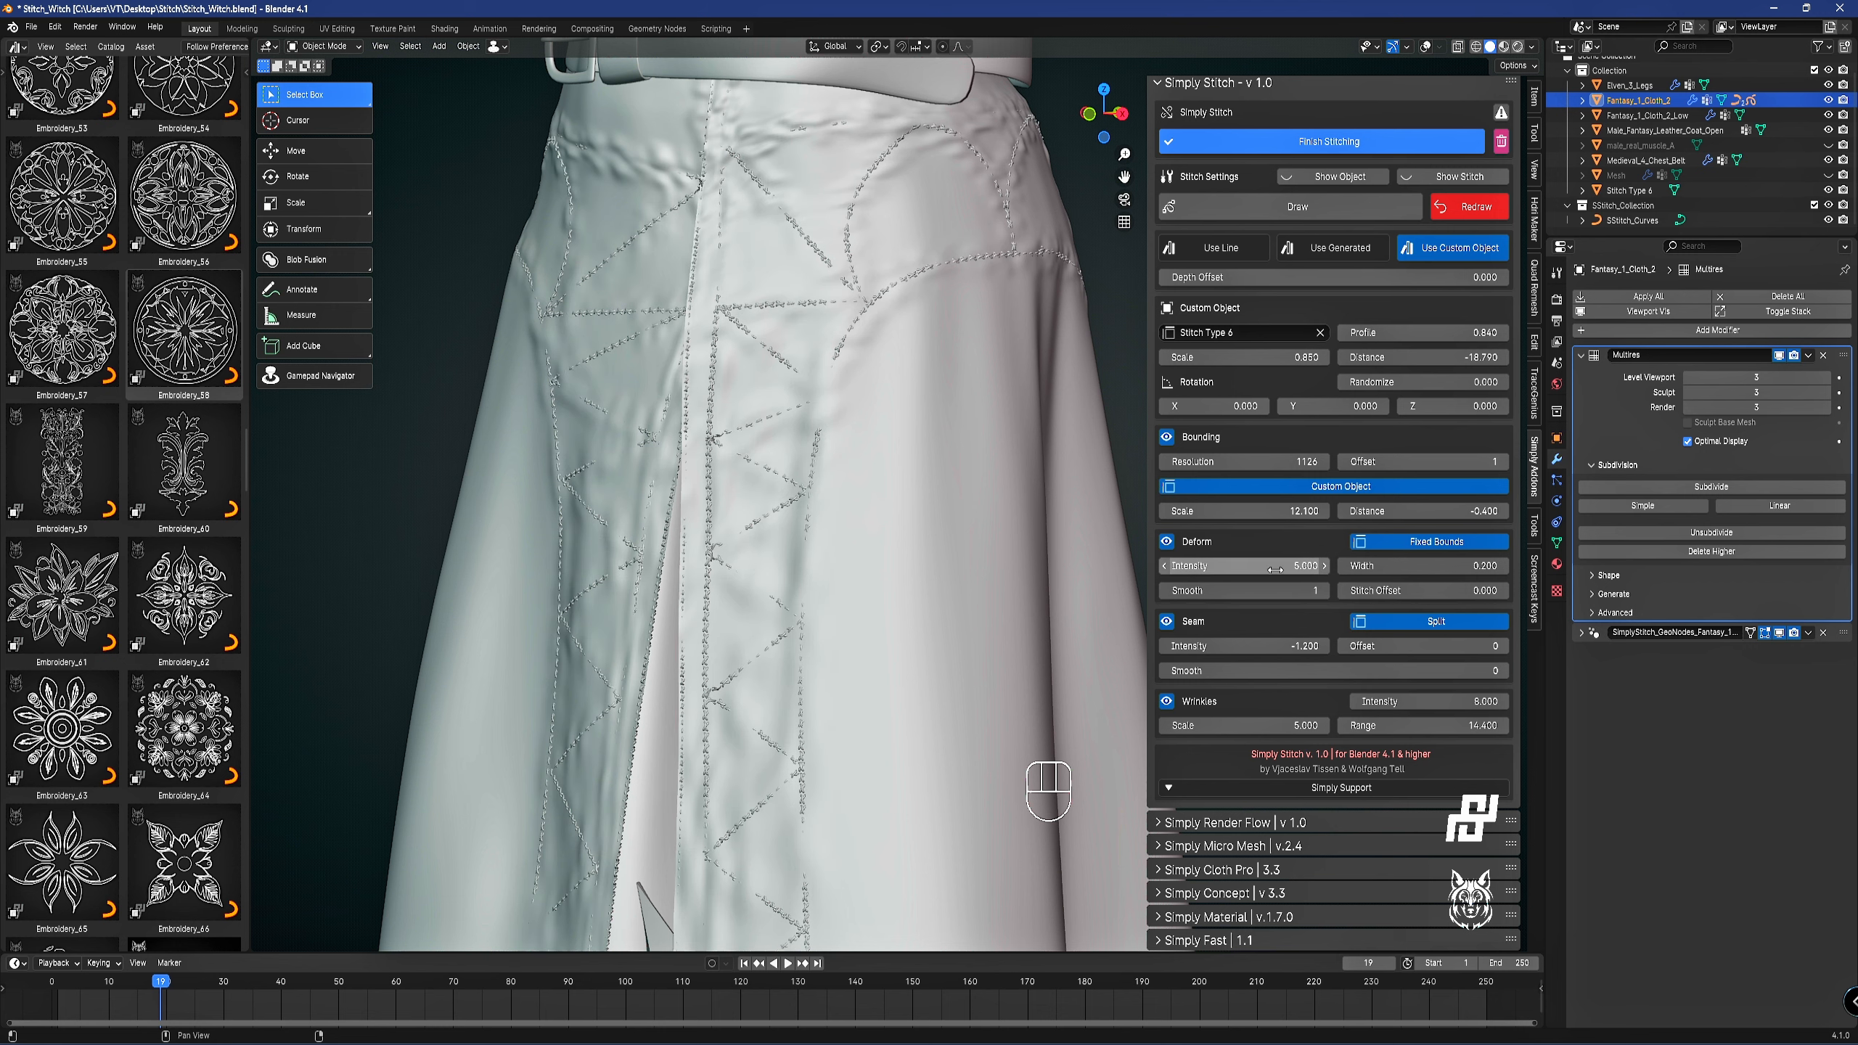
type("0")
key("Return")
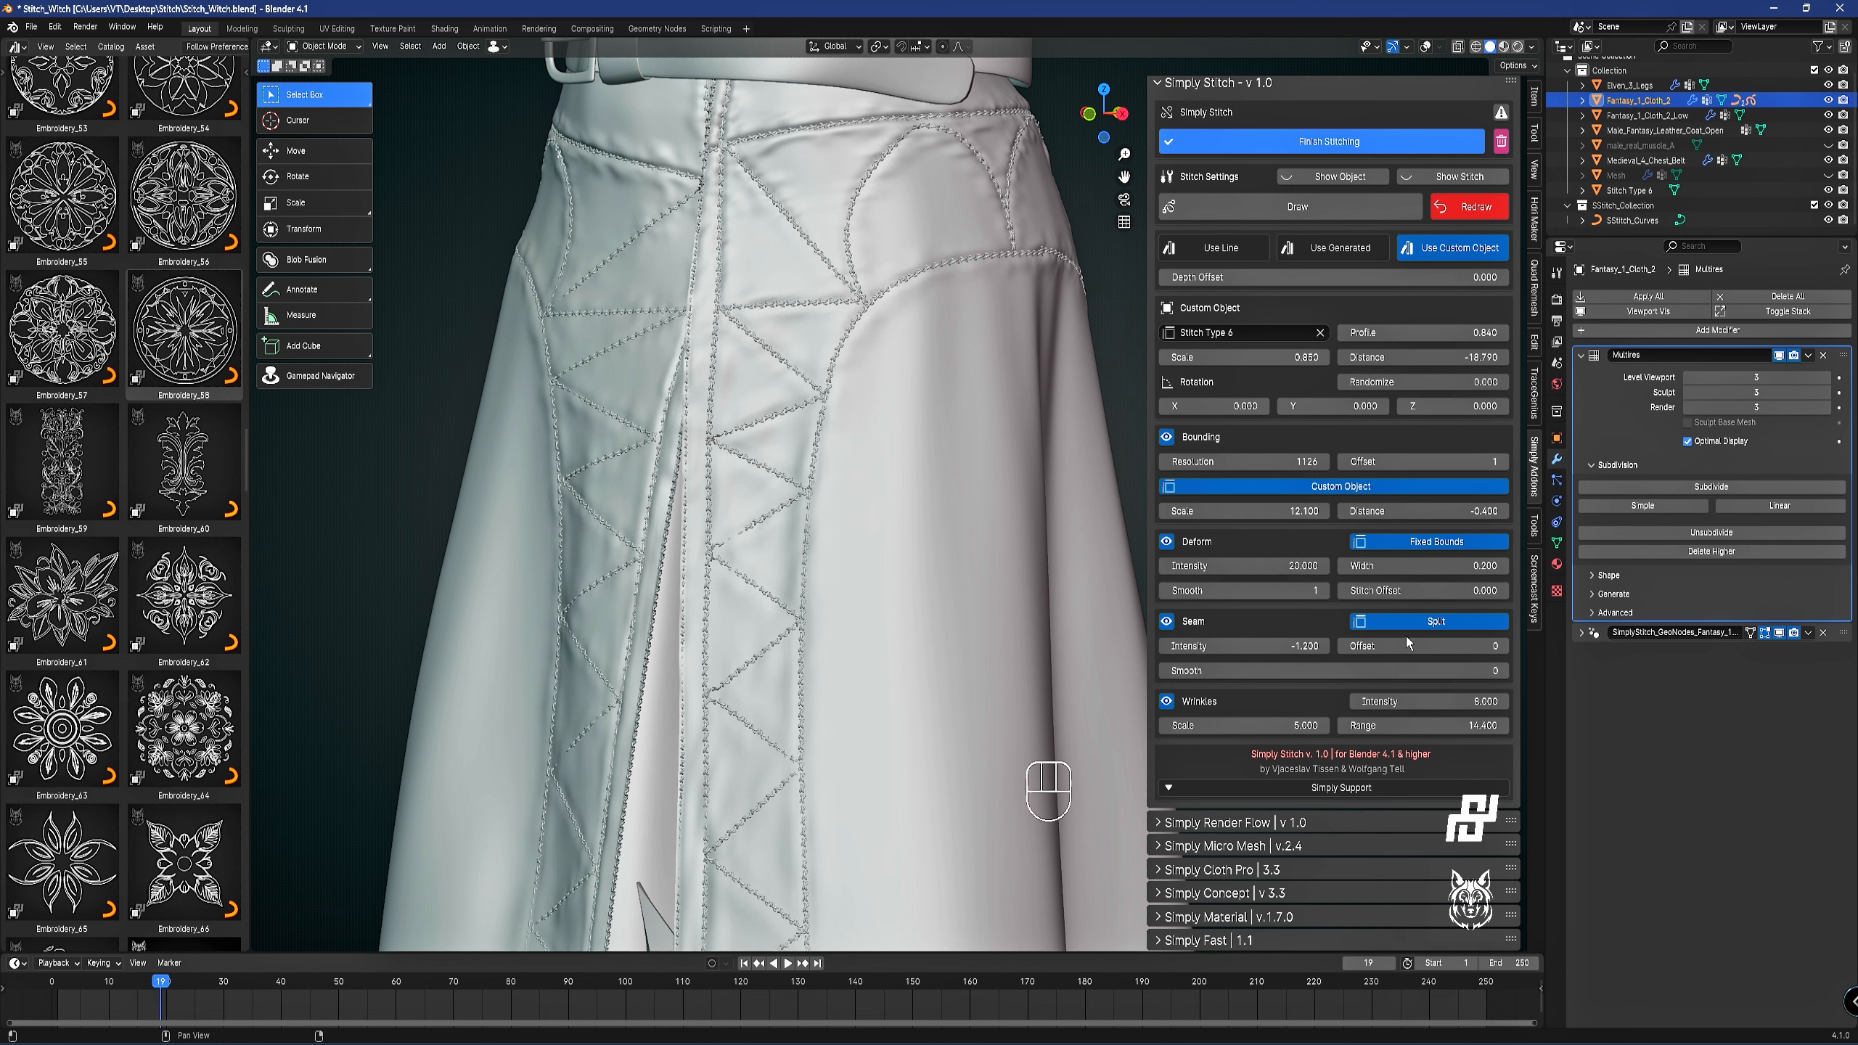
key("Return")
left_click(1441, 701)
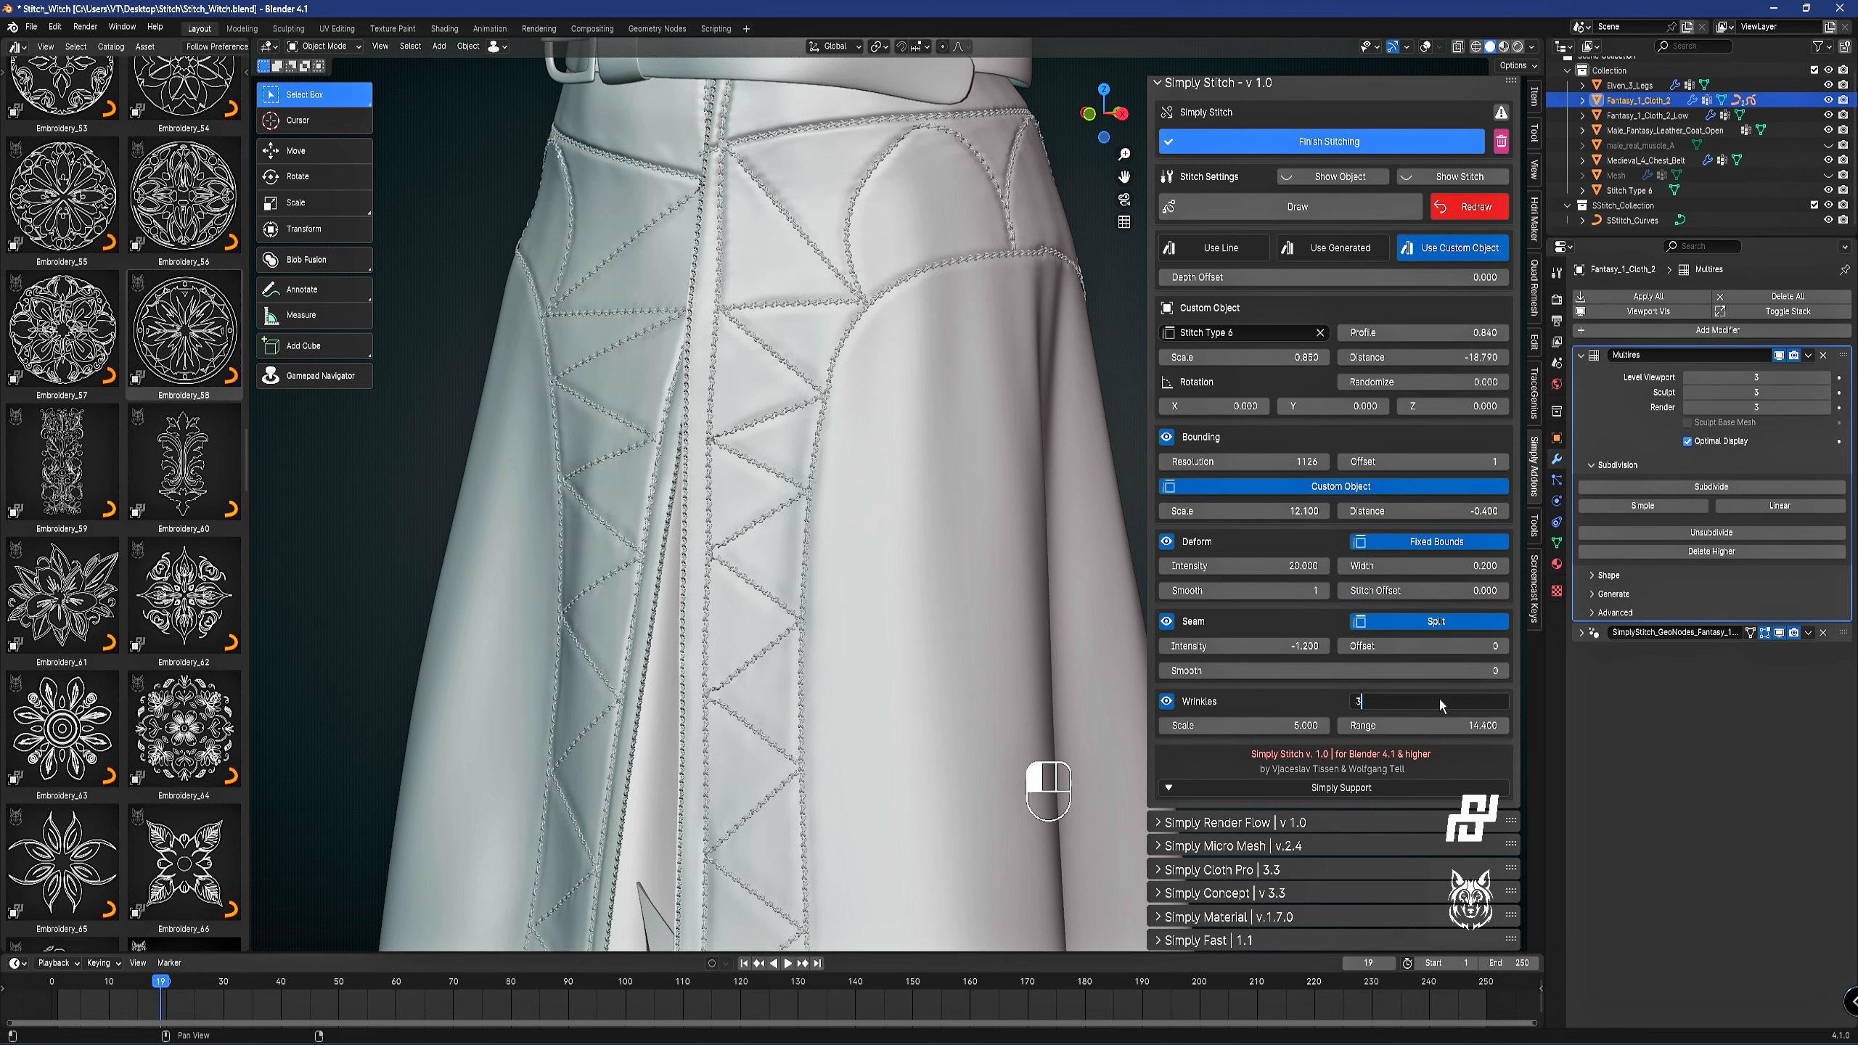
Turn cavity shading back on with the skirt's side panel in view.
scroll(832, 423, "down", 3)
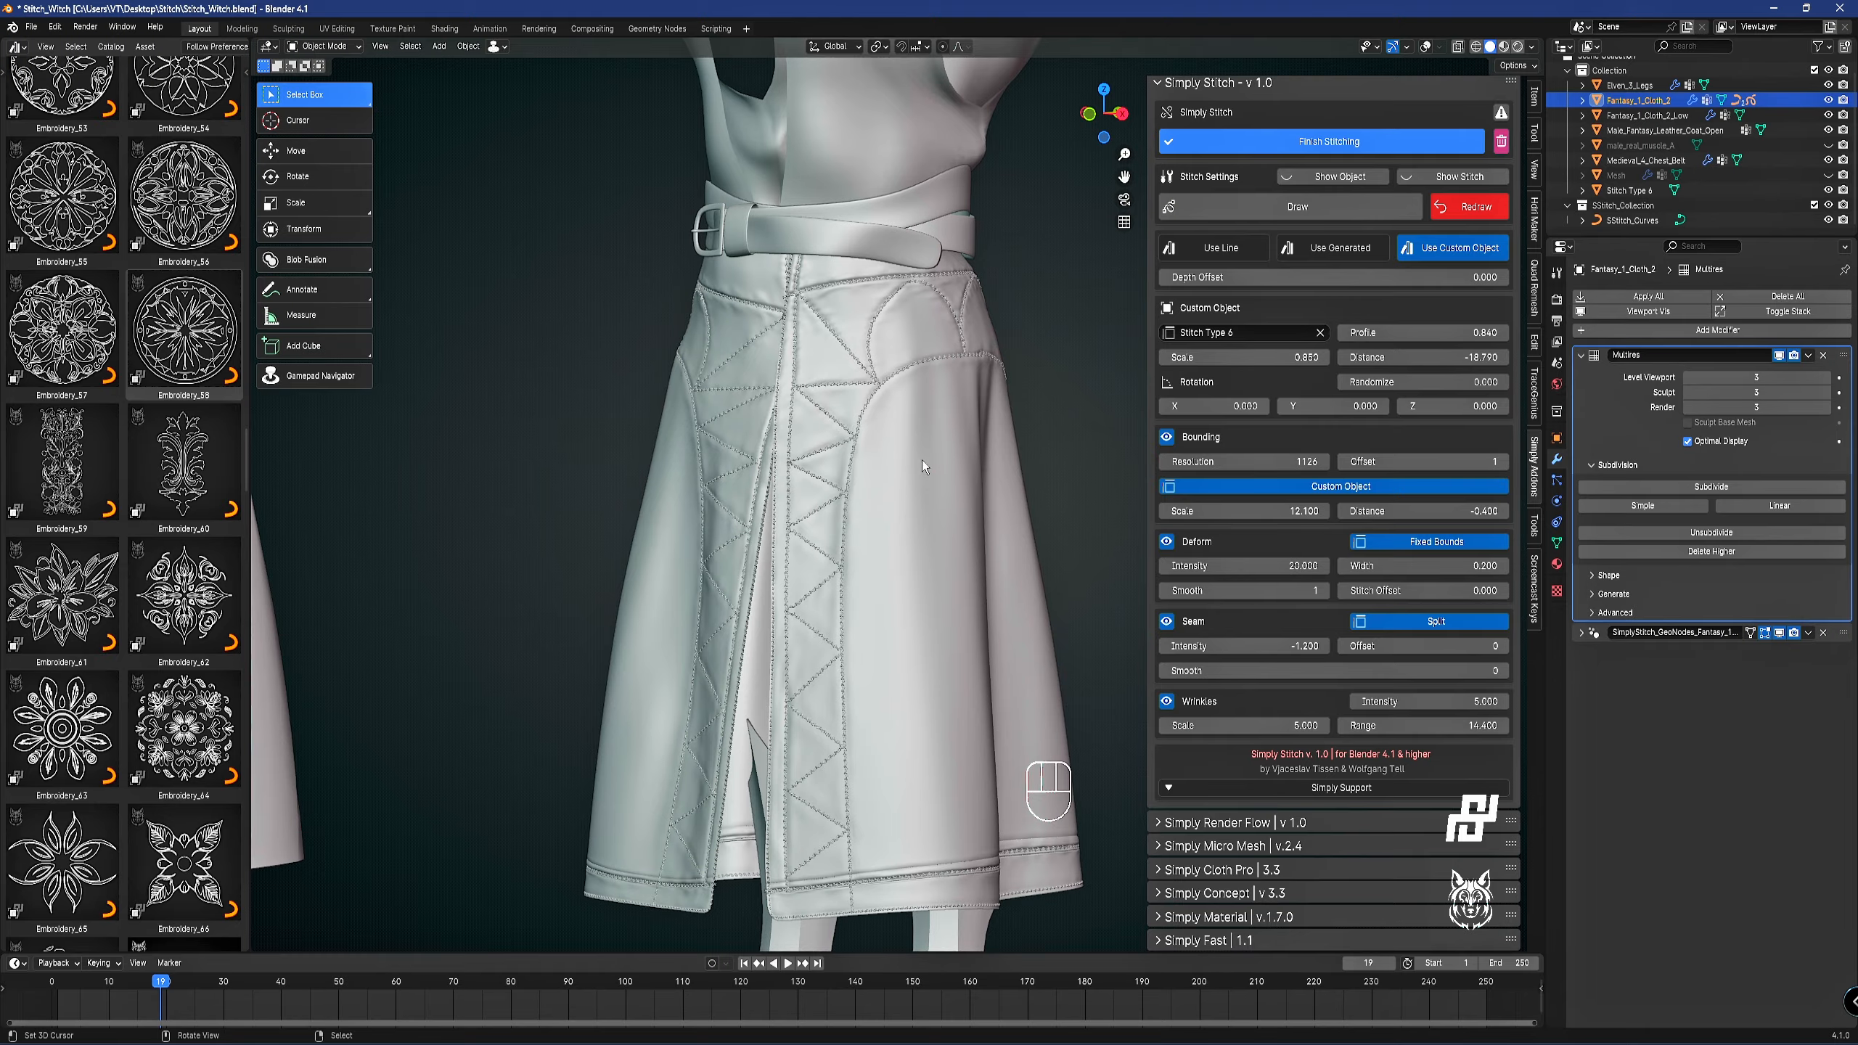
mouse_move(921, 466)
middle_mouse_down()
mouse_move(792, 489)
mouse_move(643, 474)
mouse_move(893, 491)
mouse_move(1002, 448)
mouse_move(767, 455)
middle_mouse_up()
left_click(1533, 46)
left_click(1461, 405)
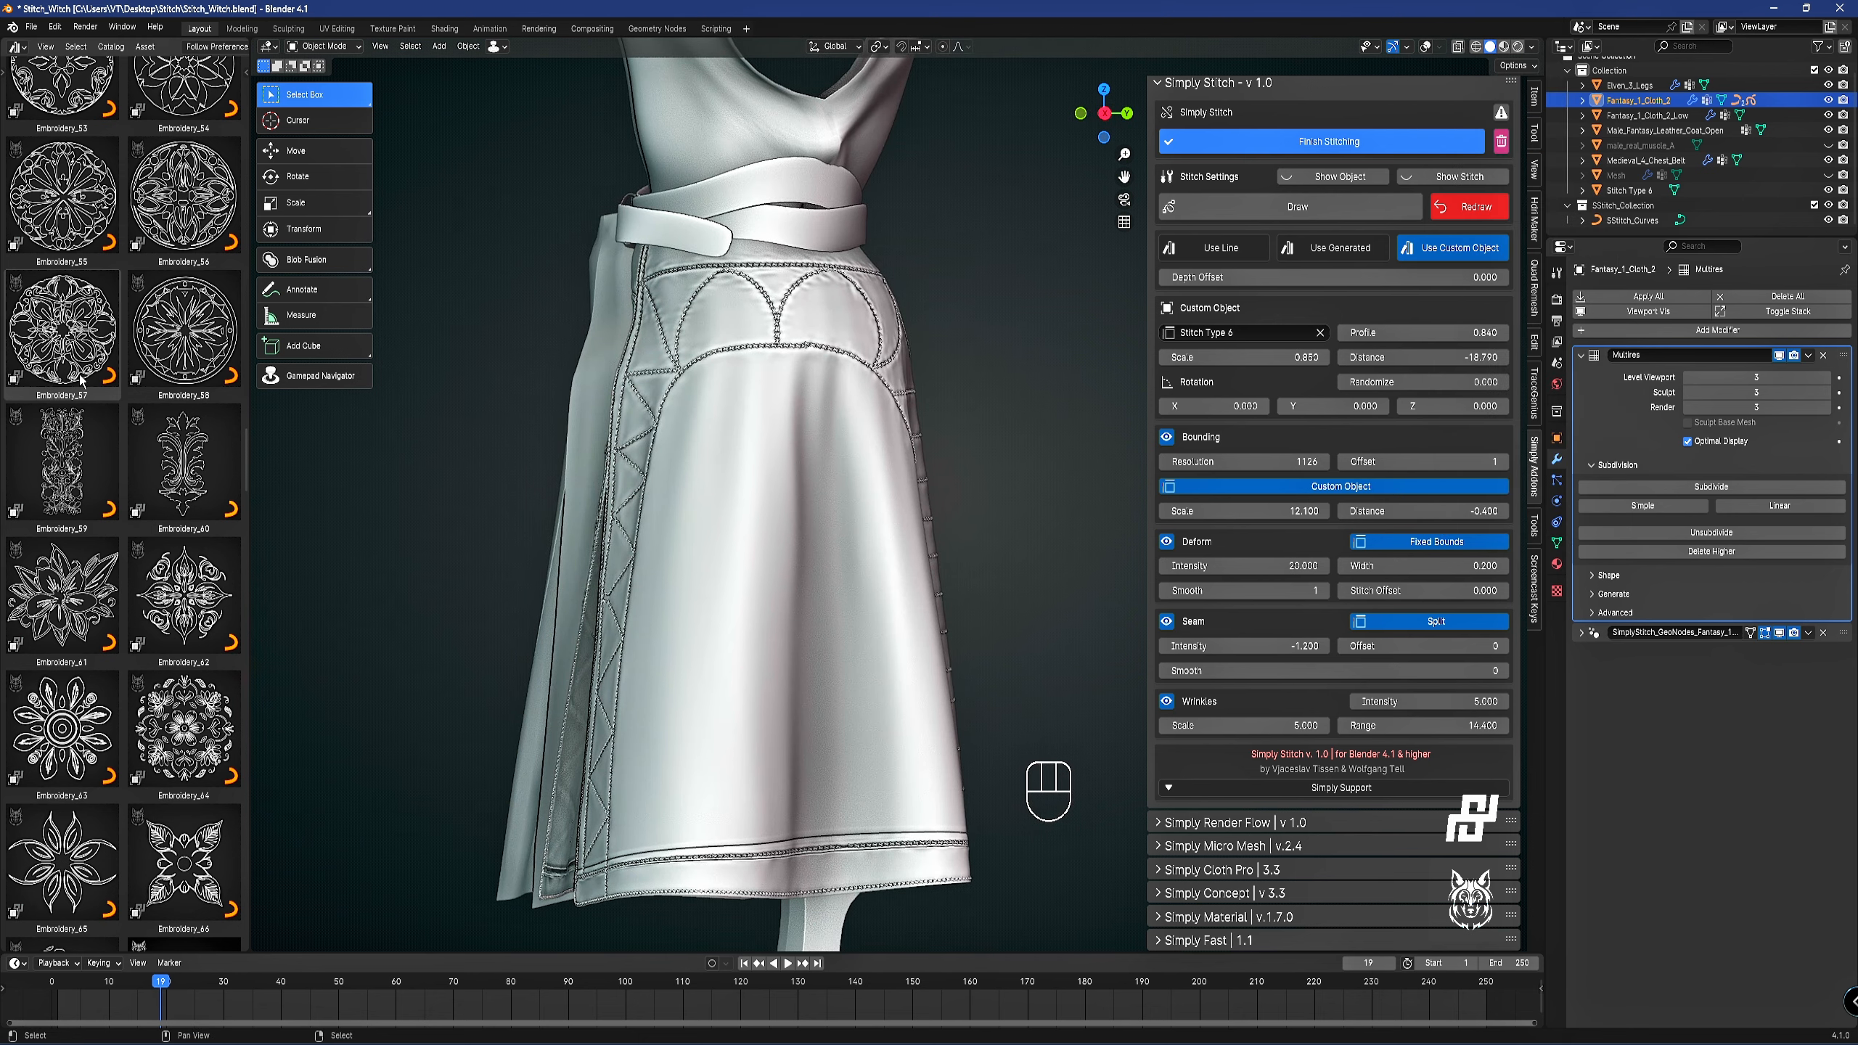
Find the Embroidery_35 leaf ornament in the asset library and add it to the scene at the skirt's side.
scroll(183, 512, "down", 5)
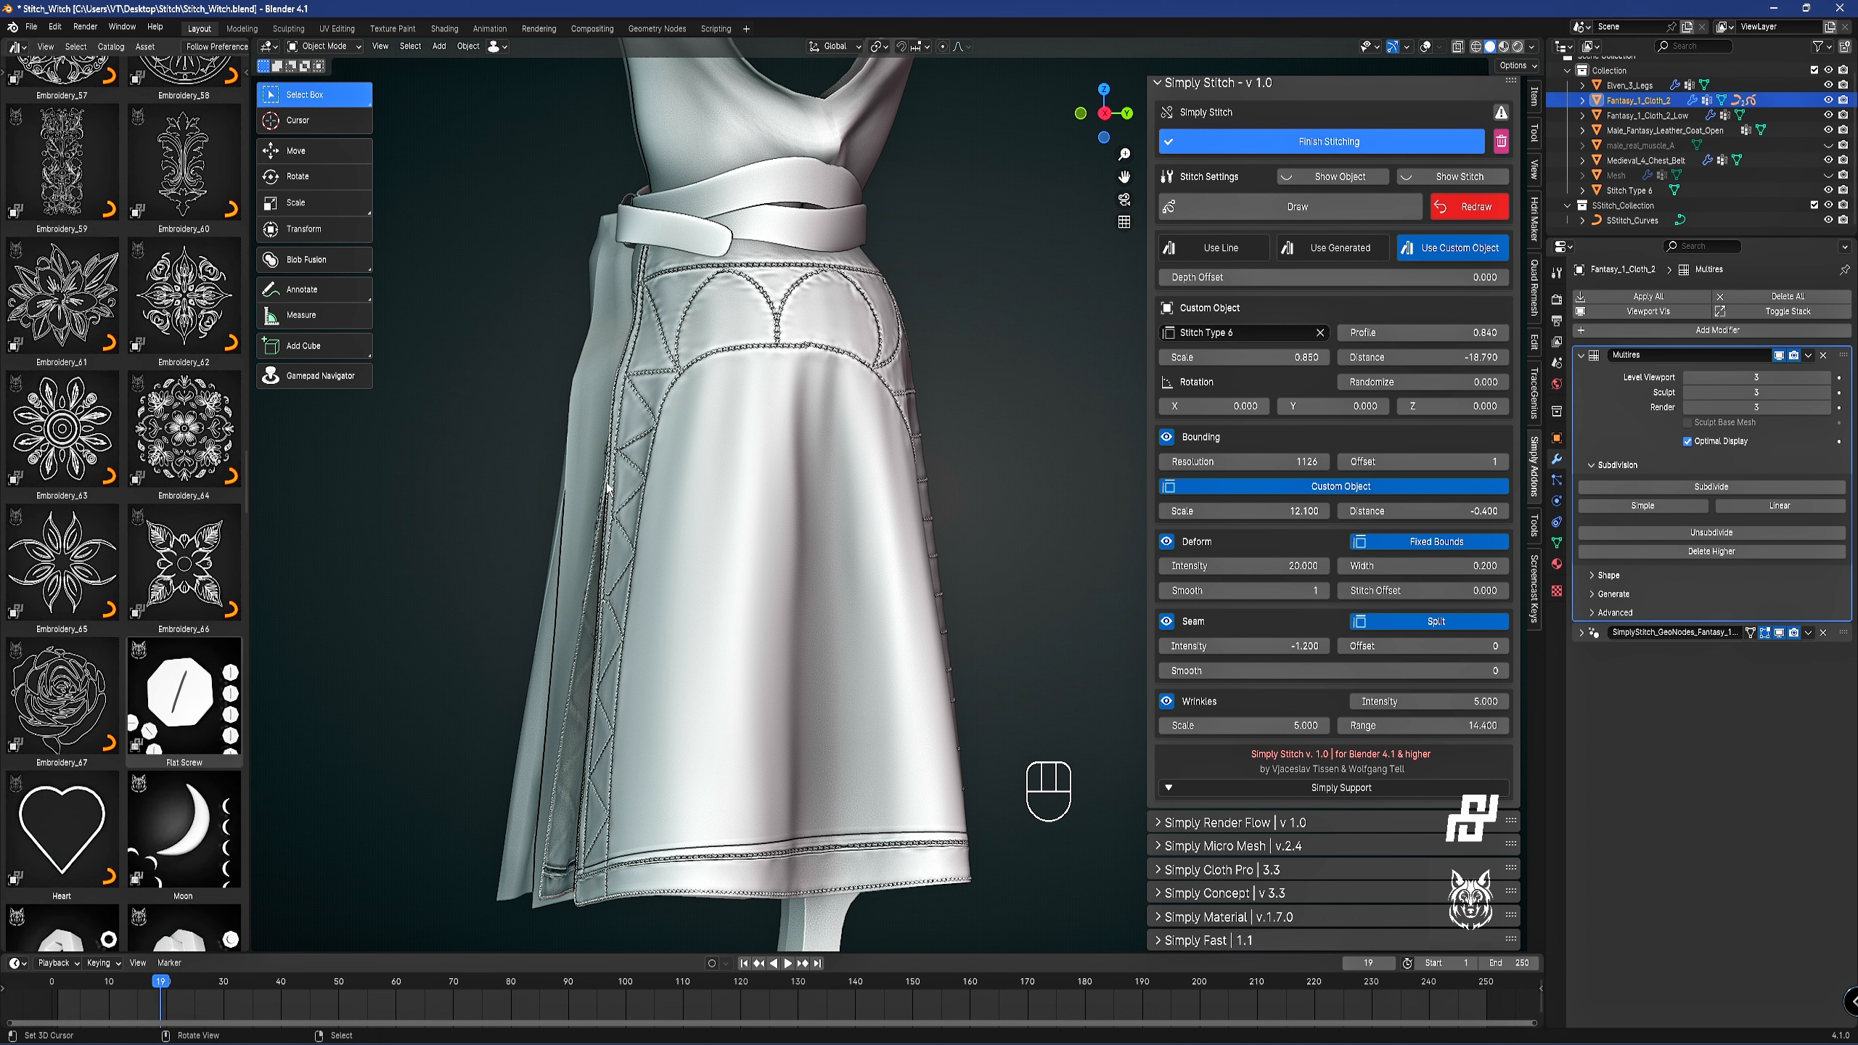
scroll(97, 816, "down", 5)
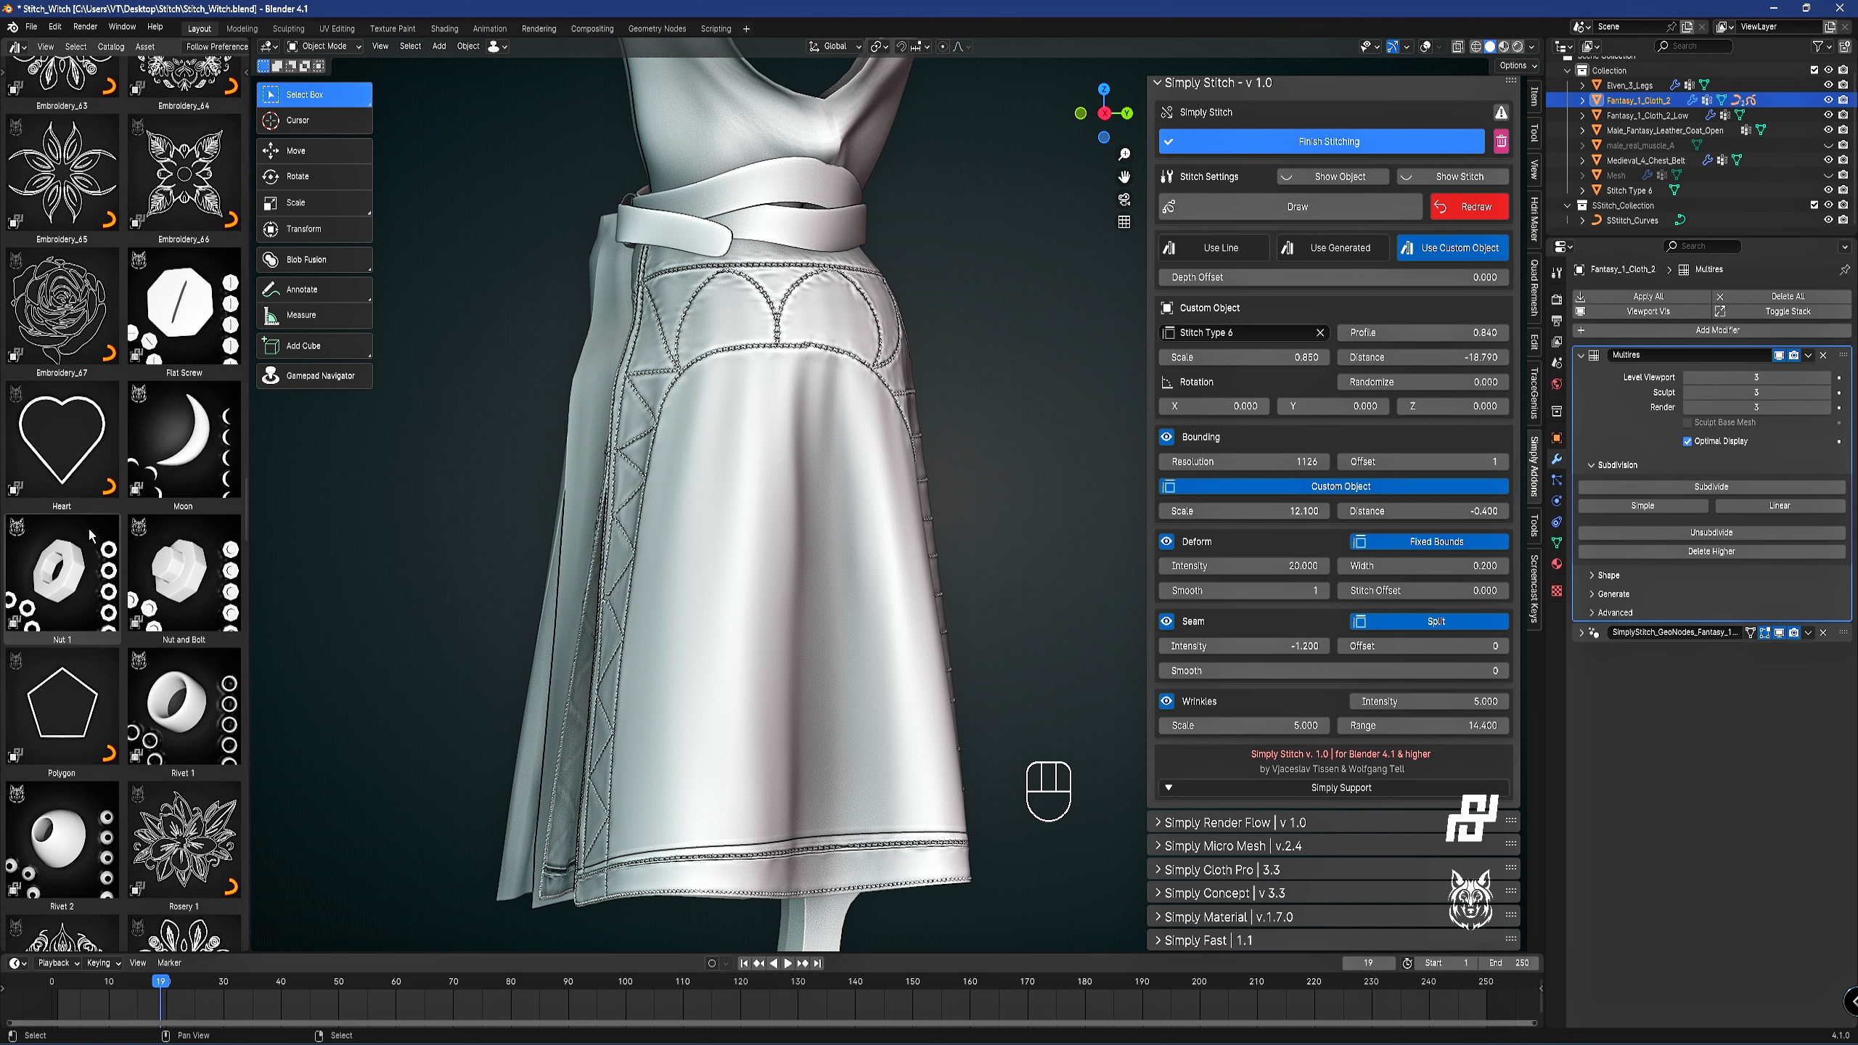
left_click(71, 739)
scroll(71, 738, "down", 7)
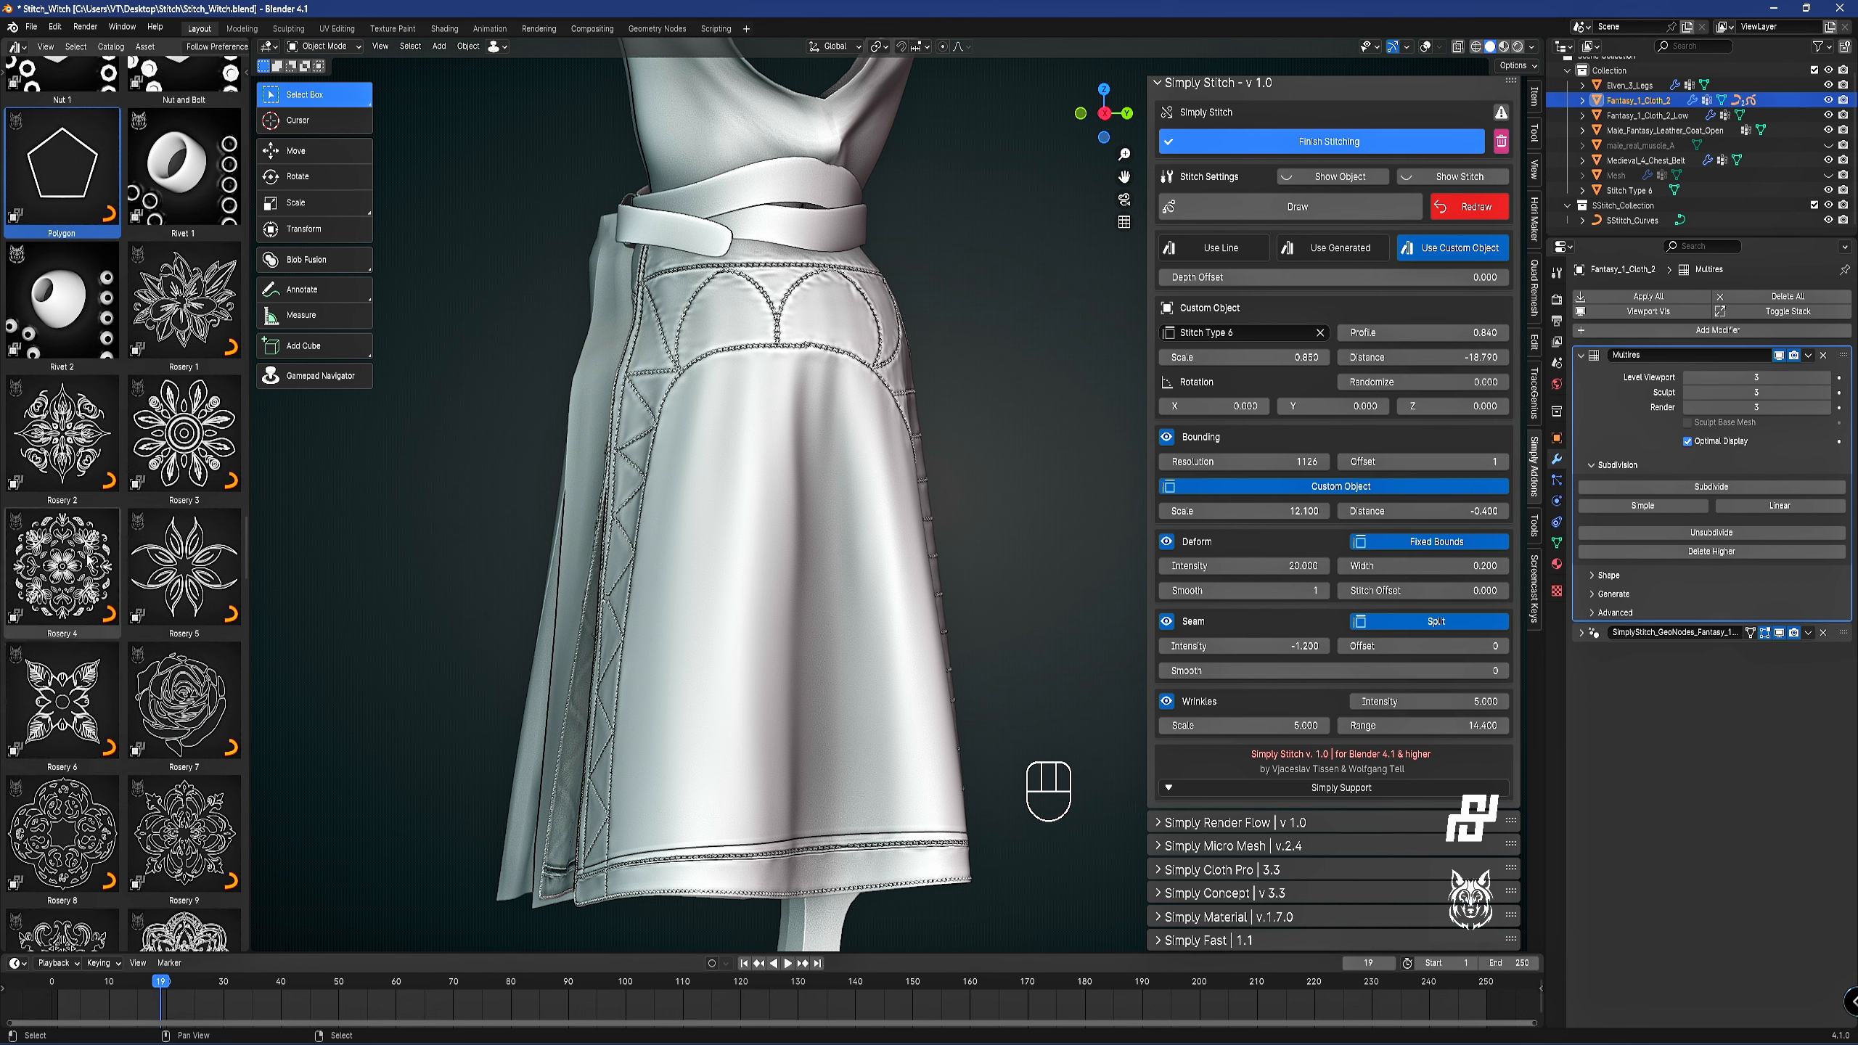
scroll(87, 560, "down", 8)
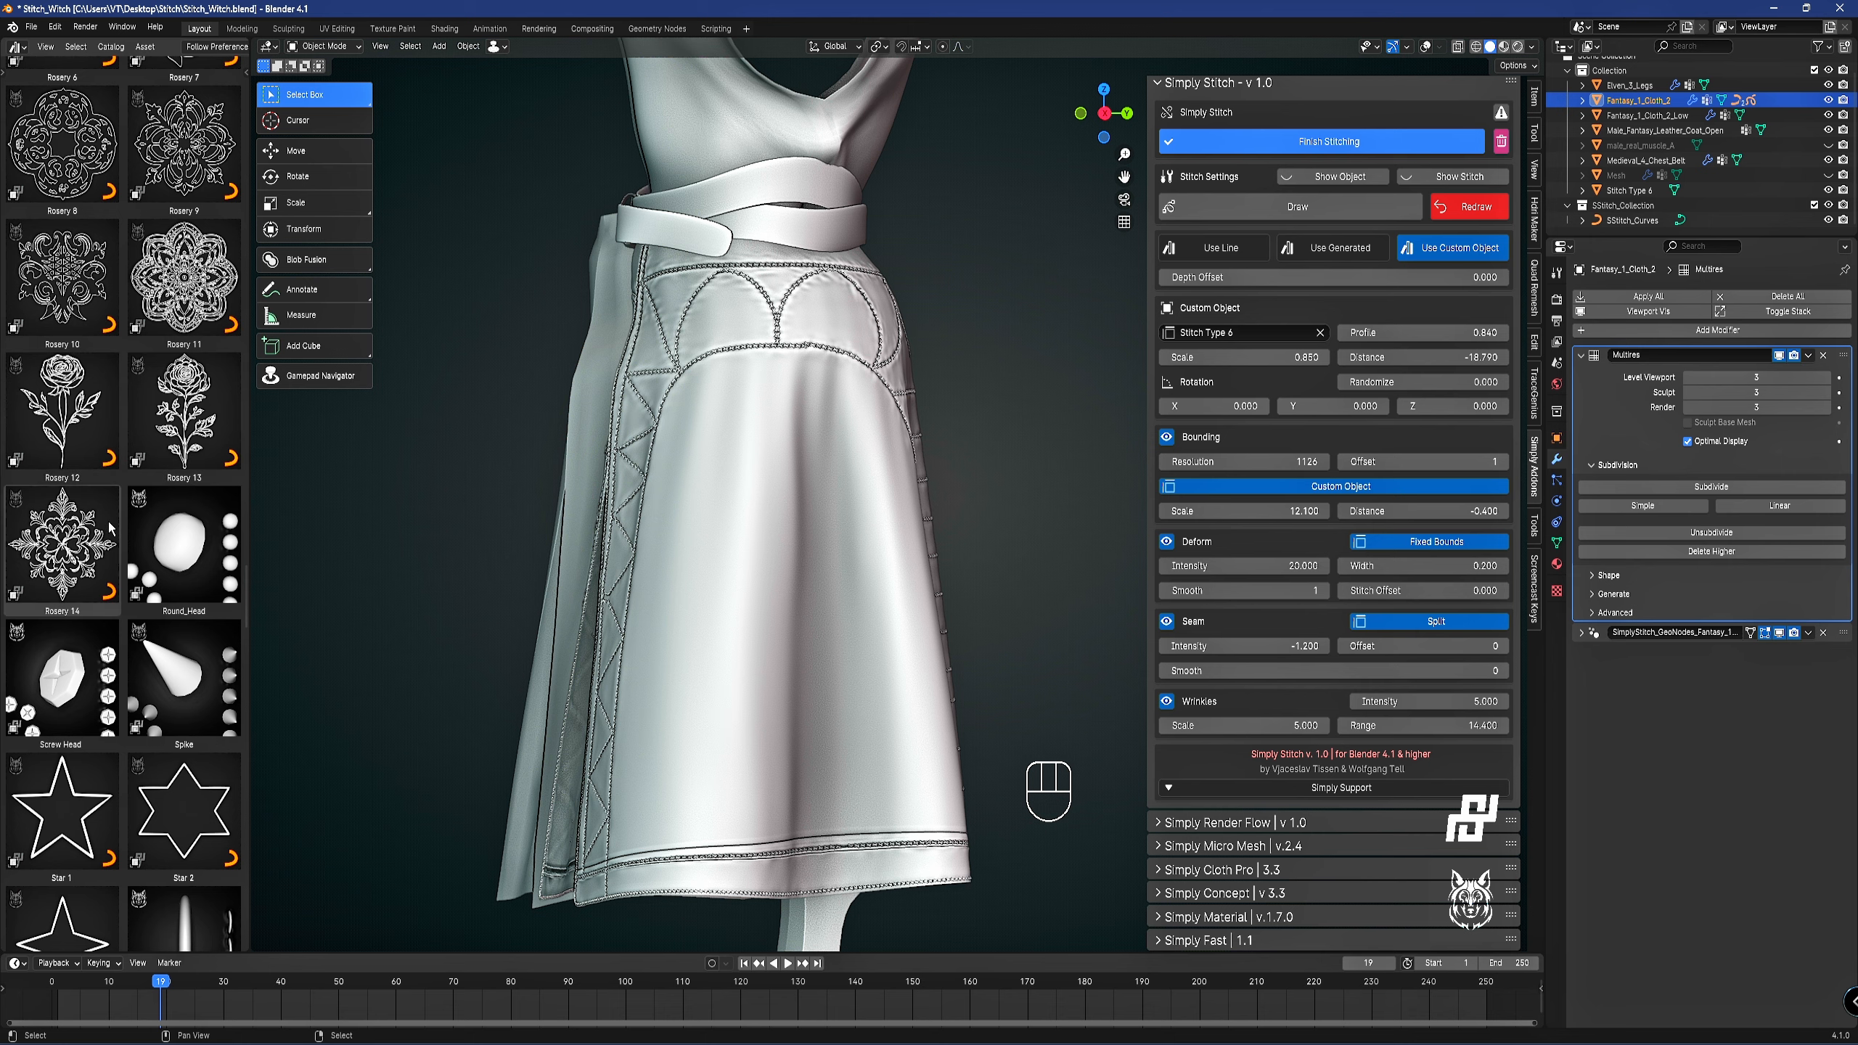
scroll(109, 526, "up", 8)
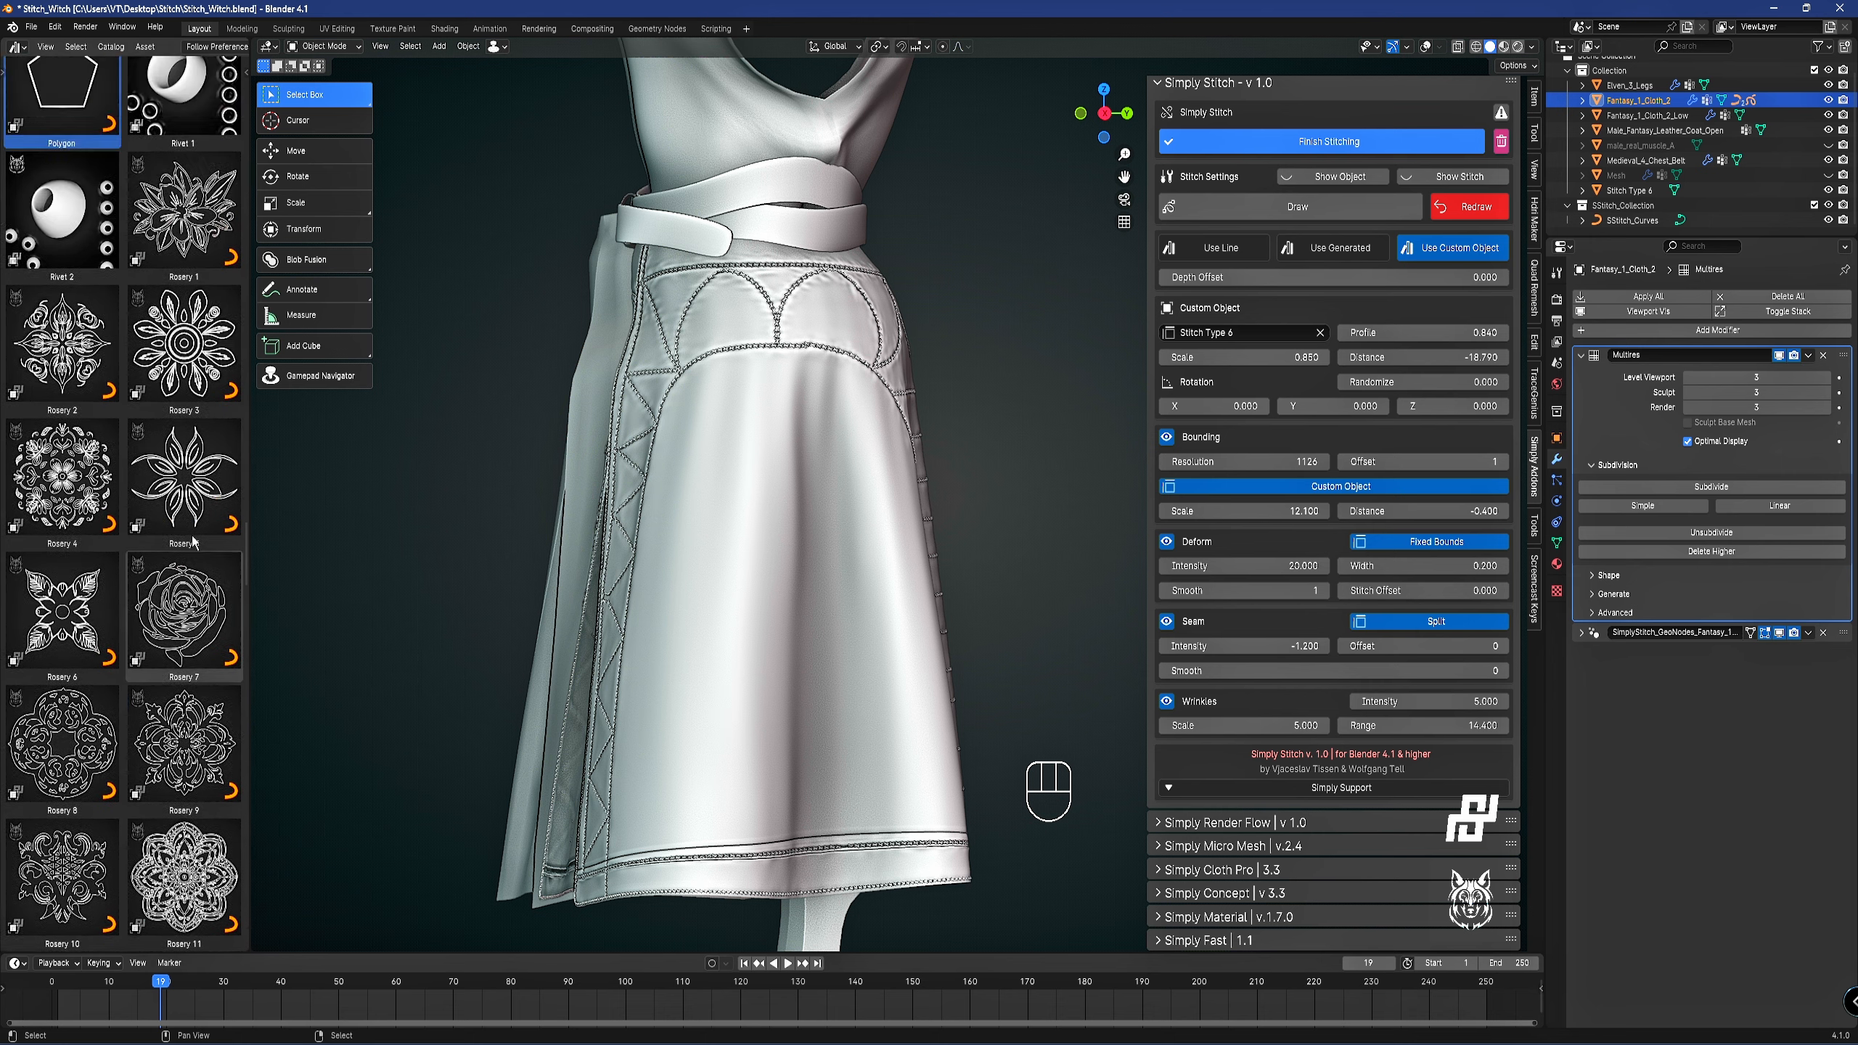
scroll(194, 541, "up", 15)
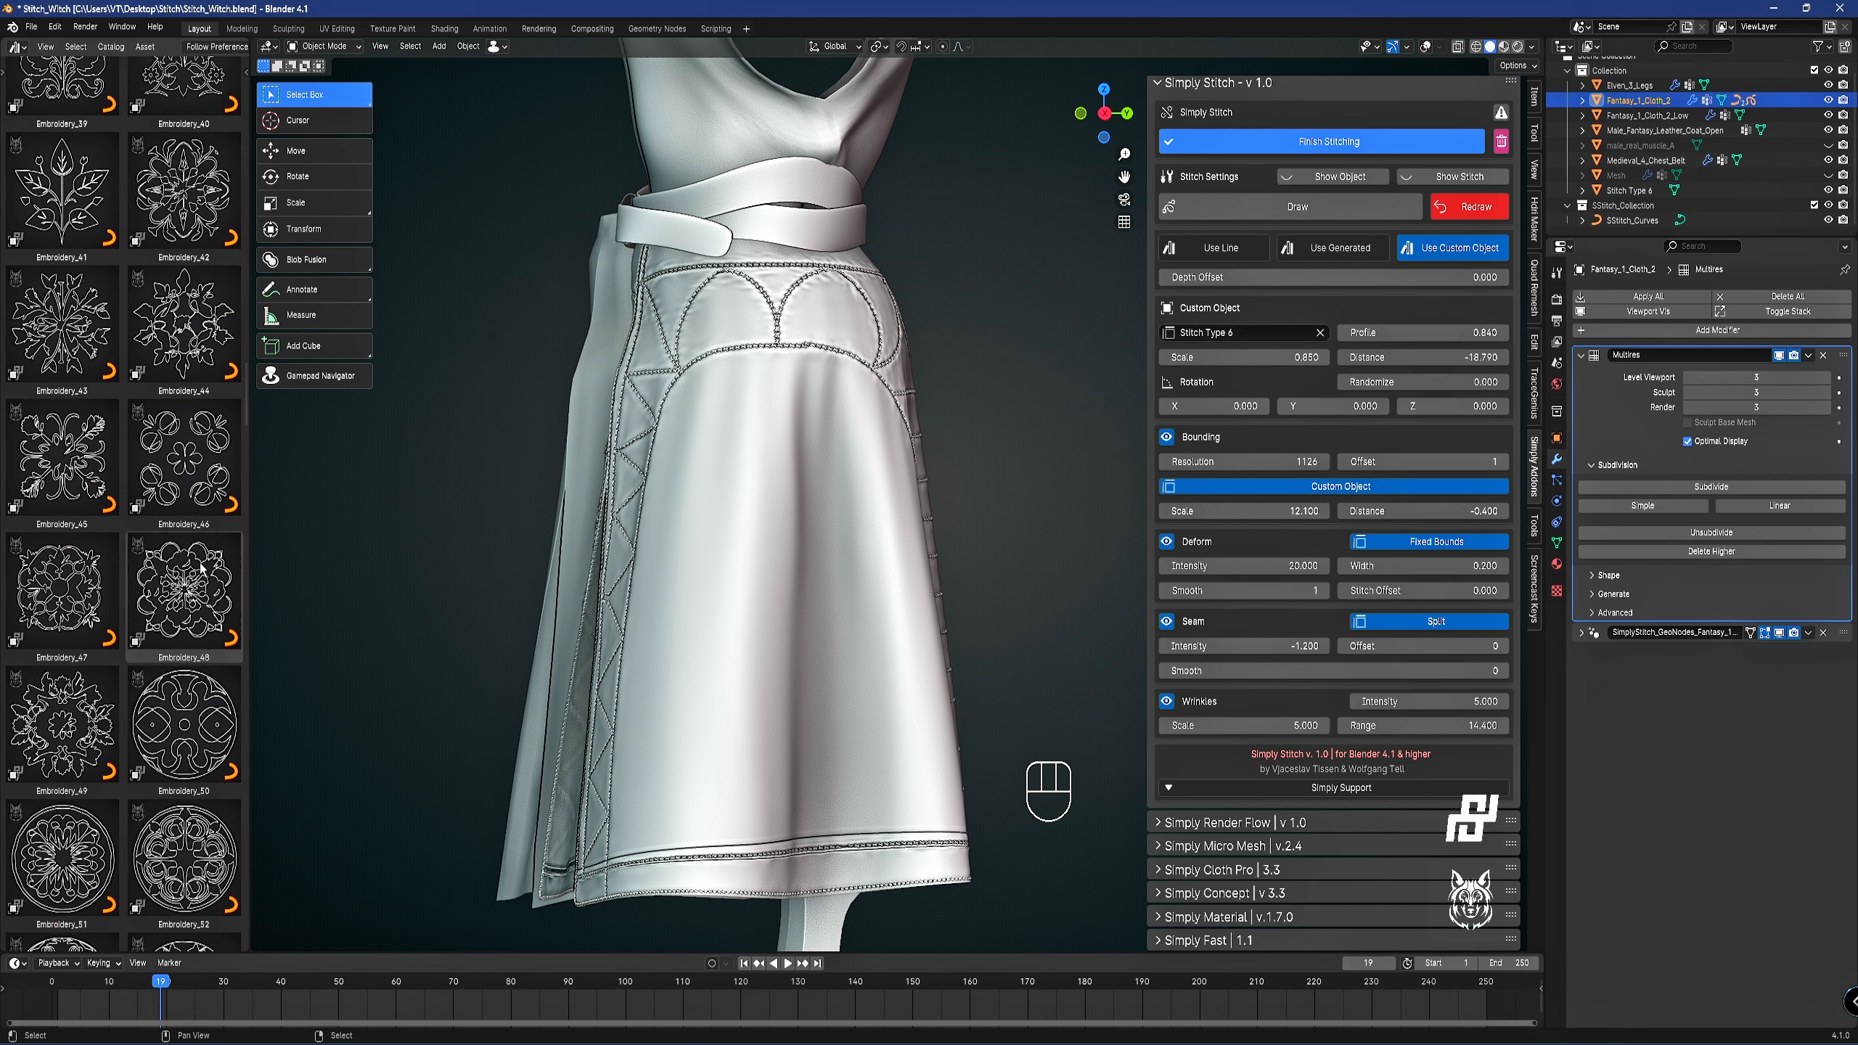
scroll(142, 694, "up", 6)
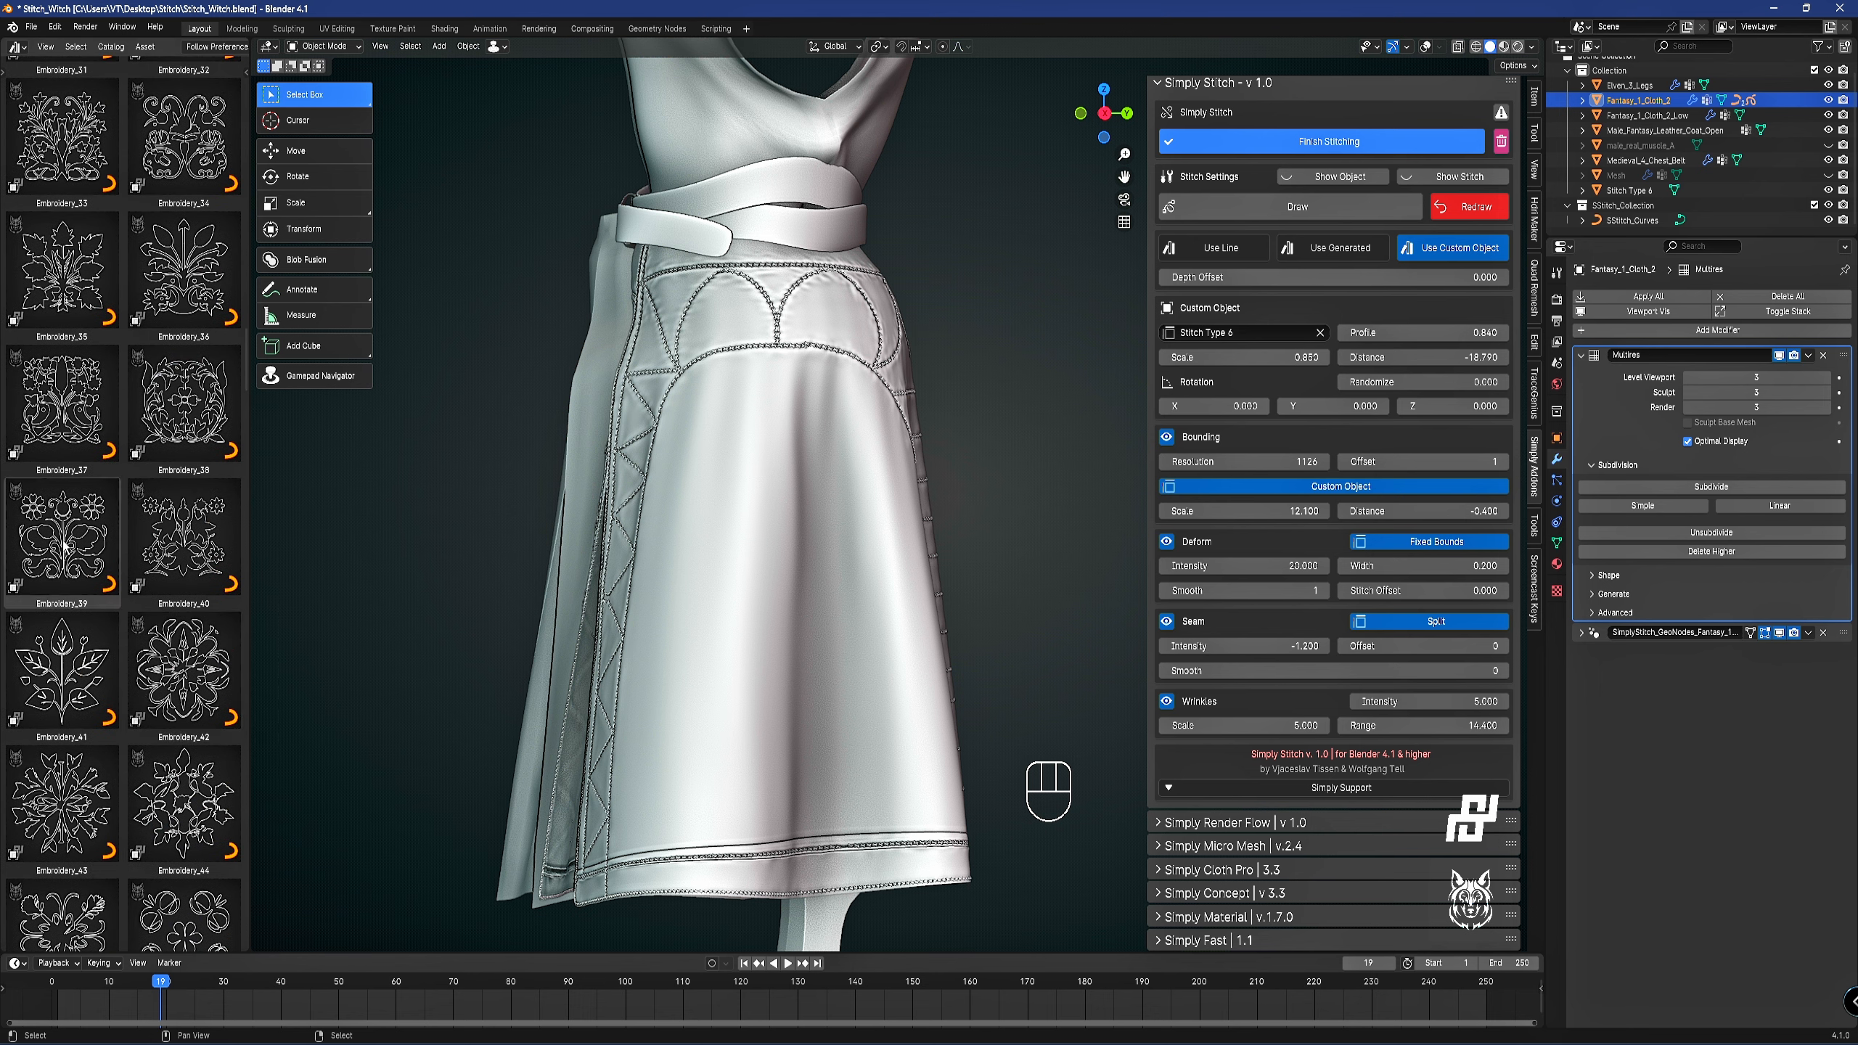
scroll(168, 444, "up", 2)
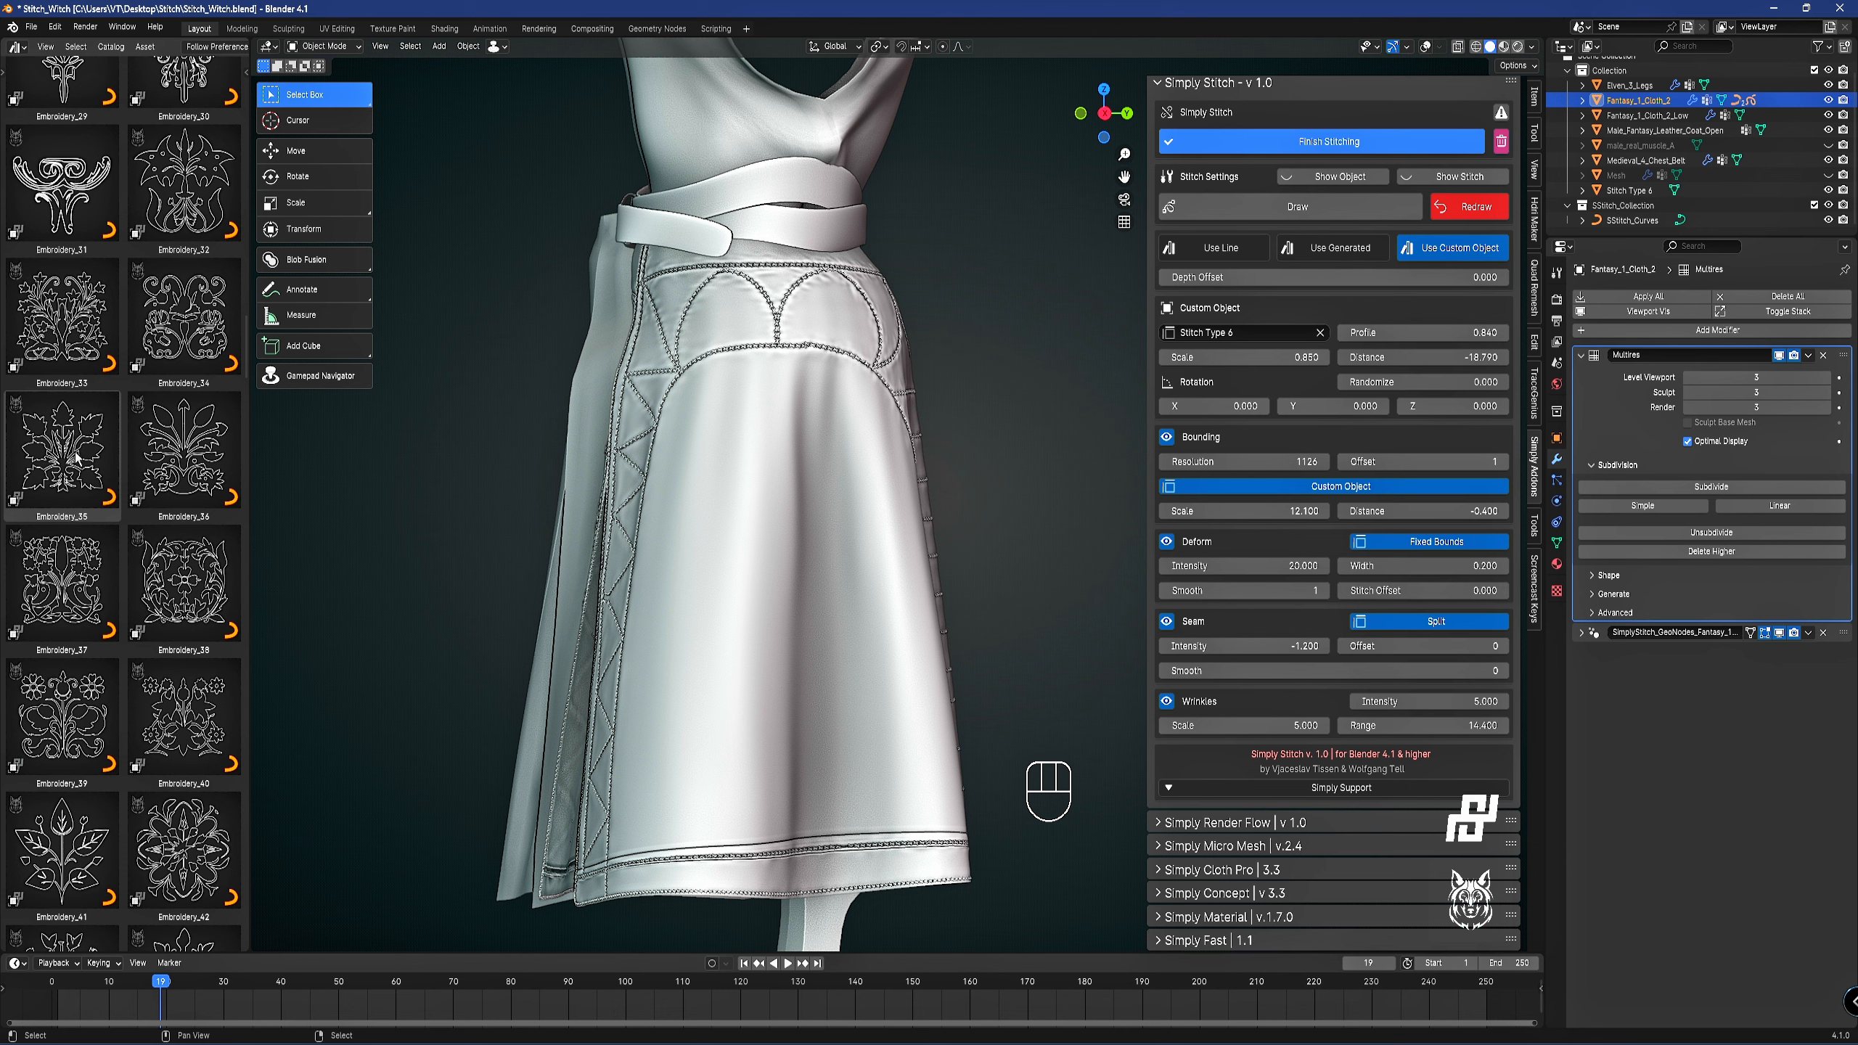
left_click_drag(77, 458, 559, 421)
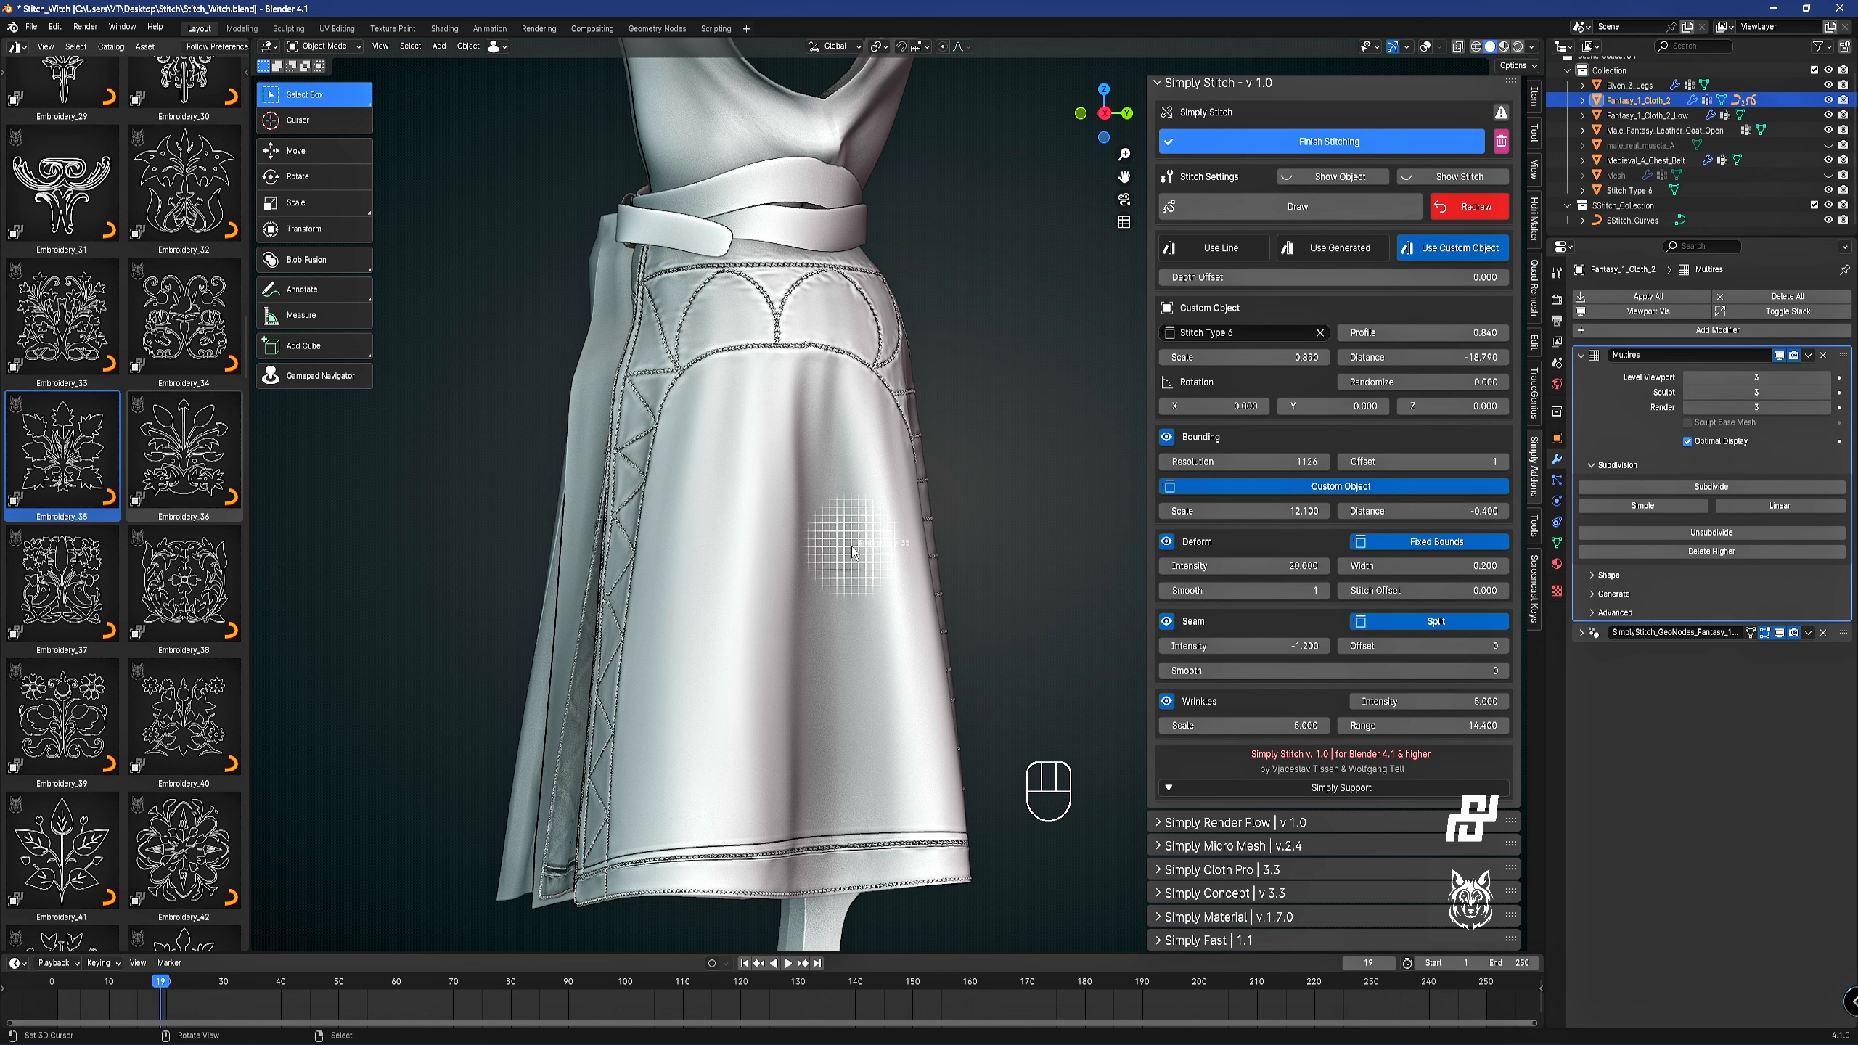
left_click_drag(854, 552, 696, 631)
left_click_drag(792, 487, 784, 566)
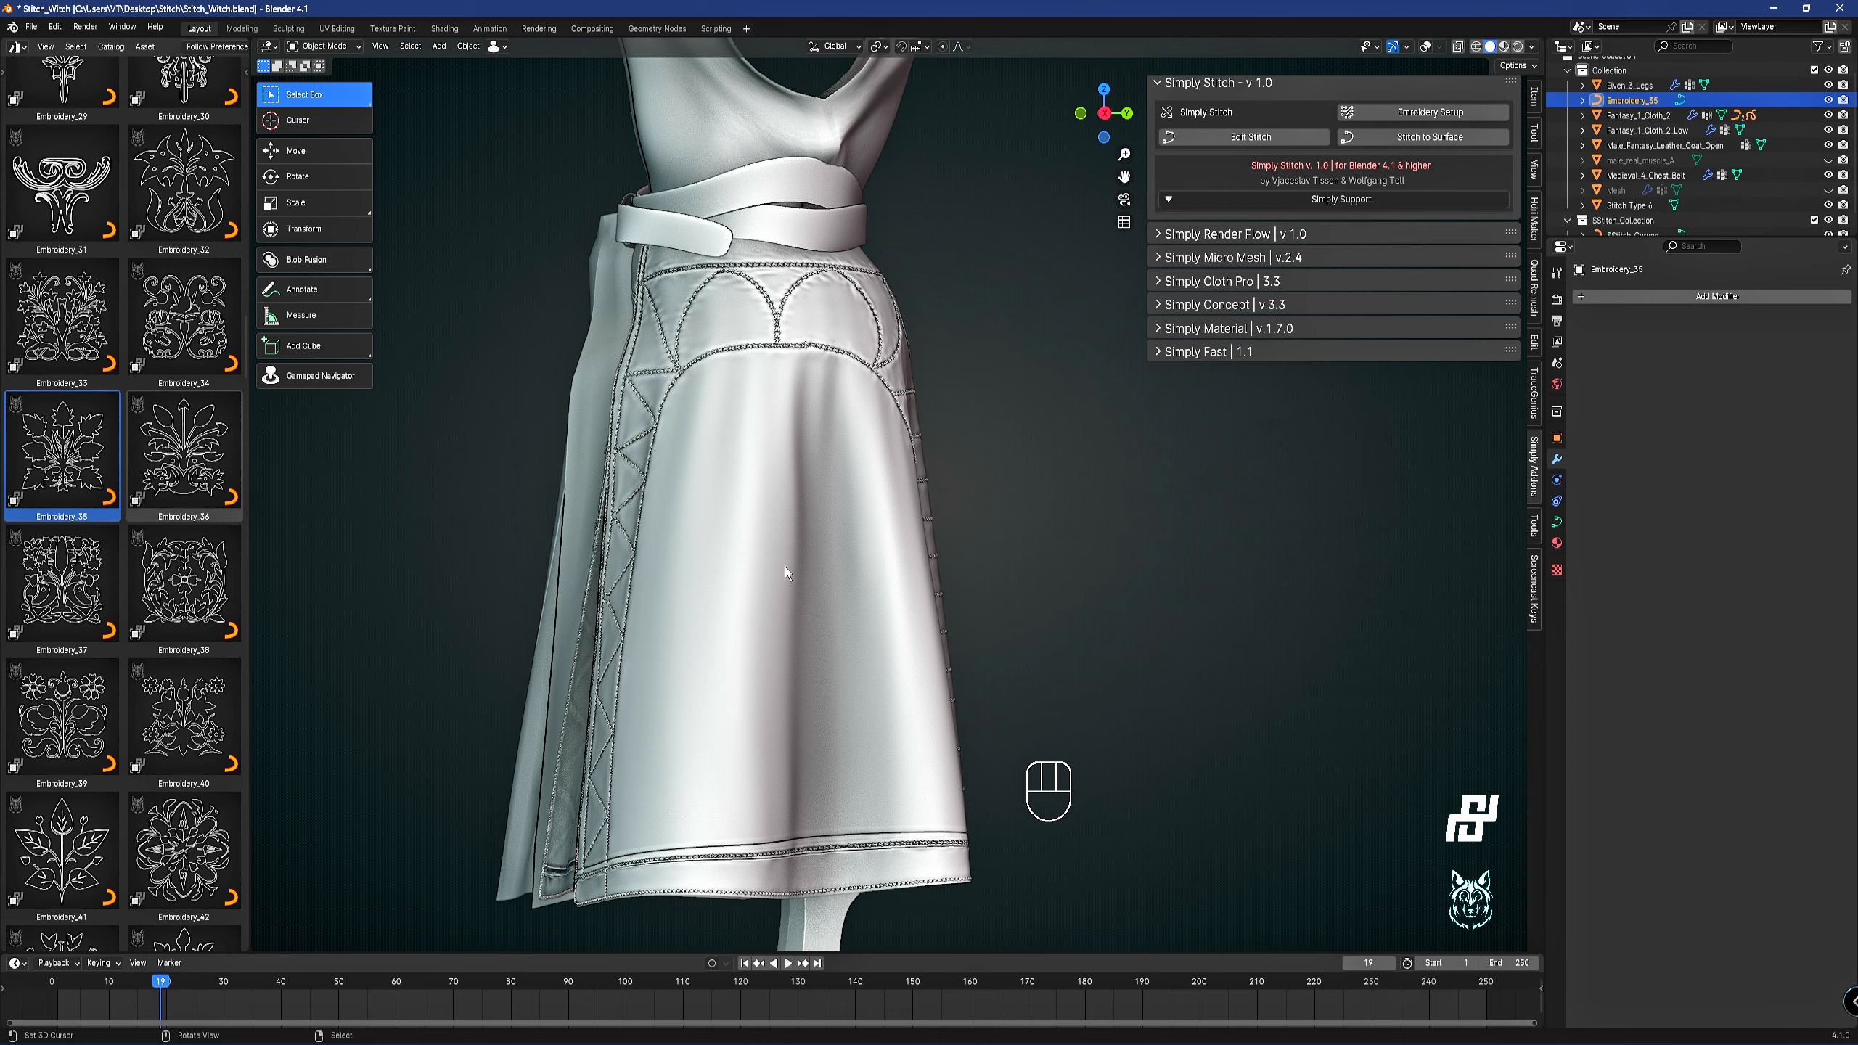
Show the viewport overlays and move the embroidery curve about 0.96 m along negative Y, in front of the skirt's side panel.
key("z")
key("z")
key("z")
left_click(1426, 47)
left_click(1425, 47)
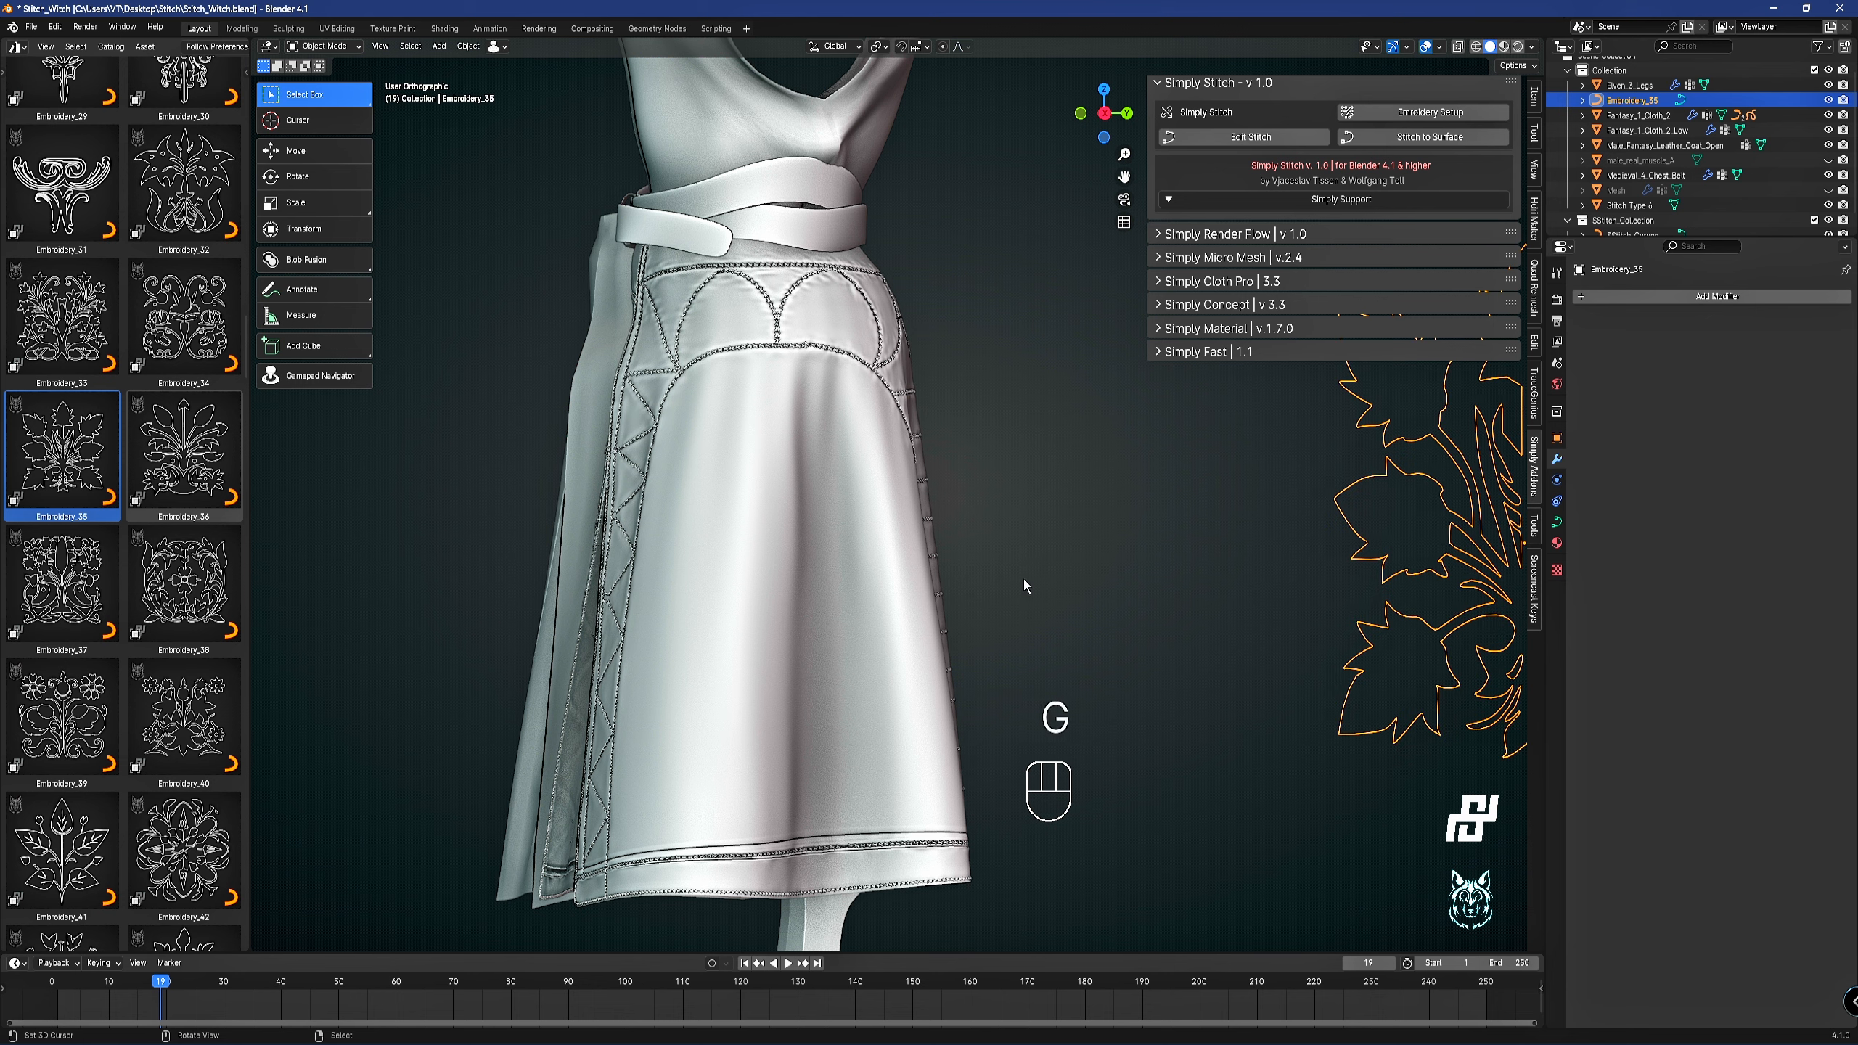
key("g")
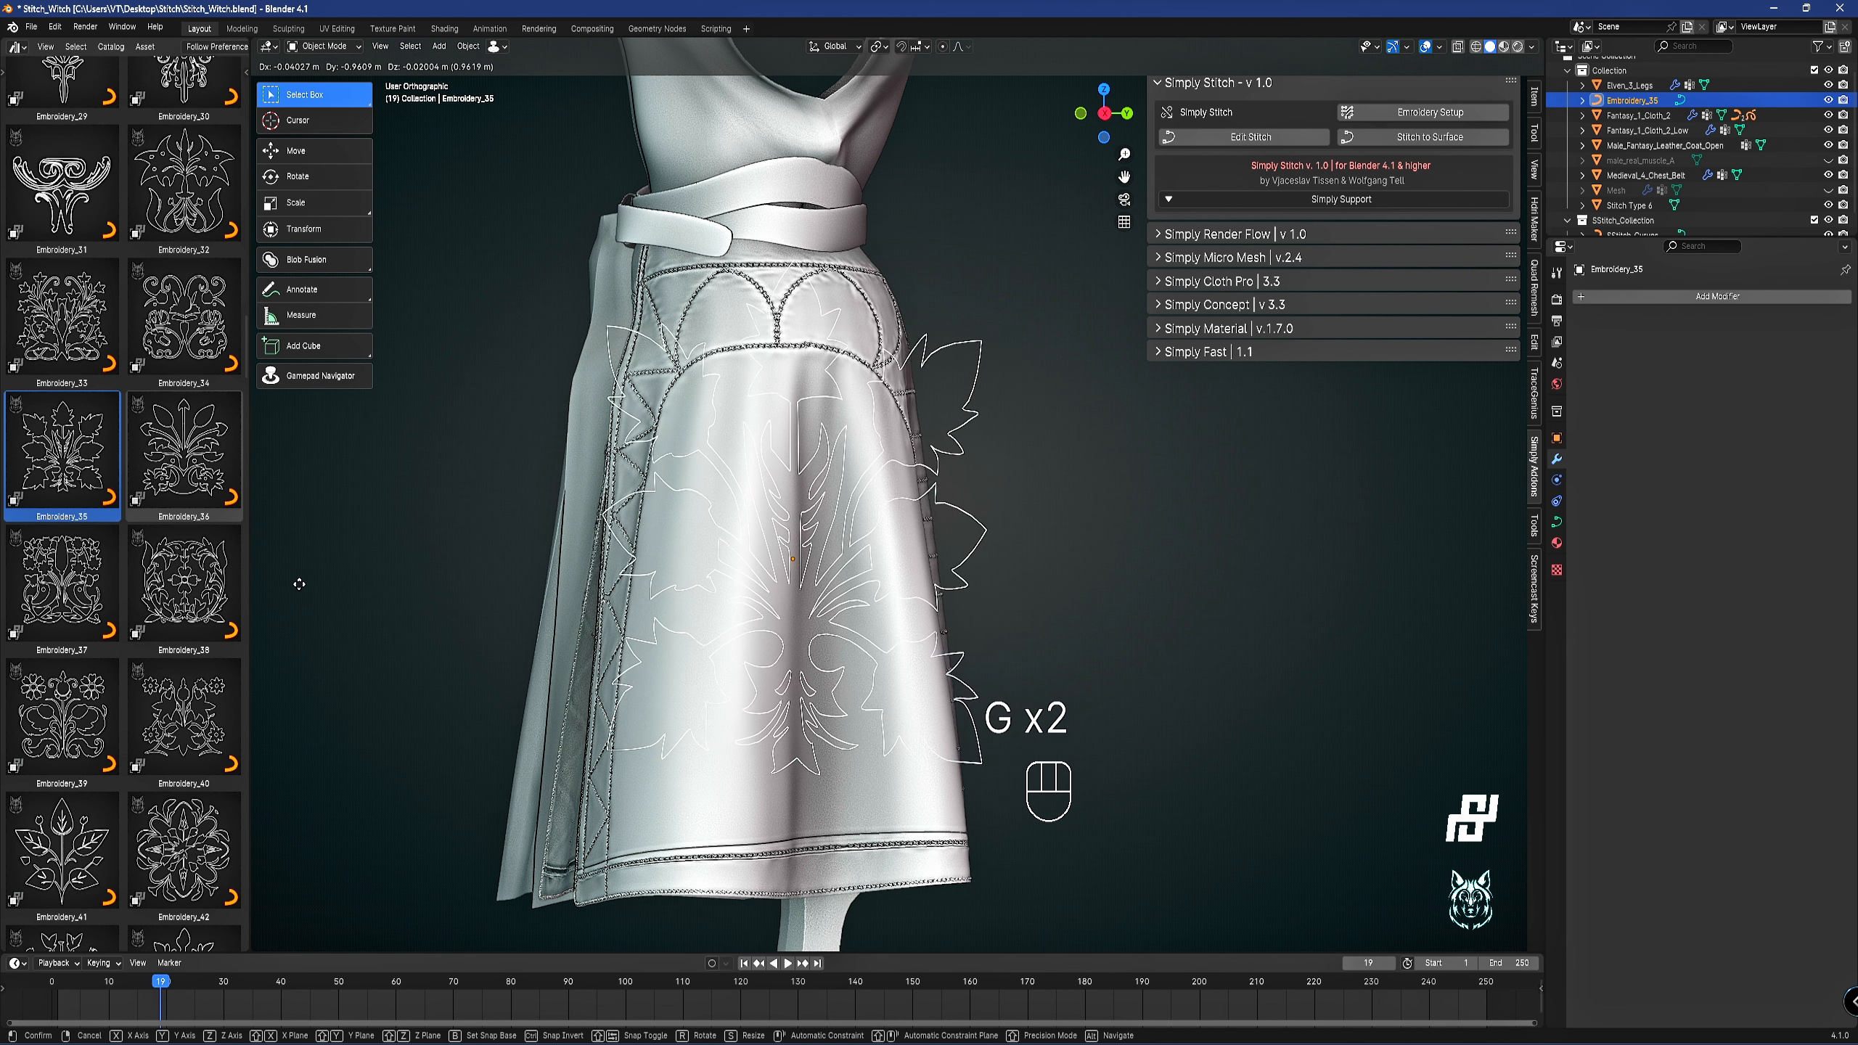
left_click(299, 586)
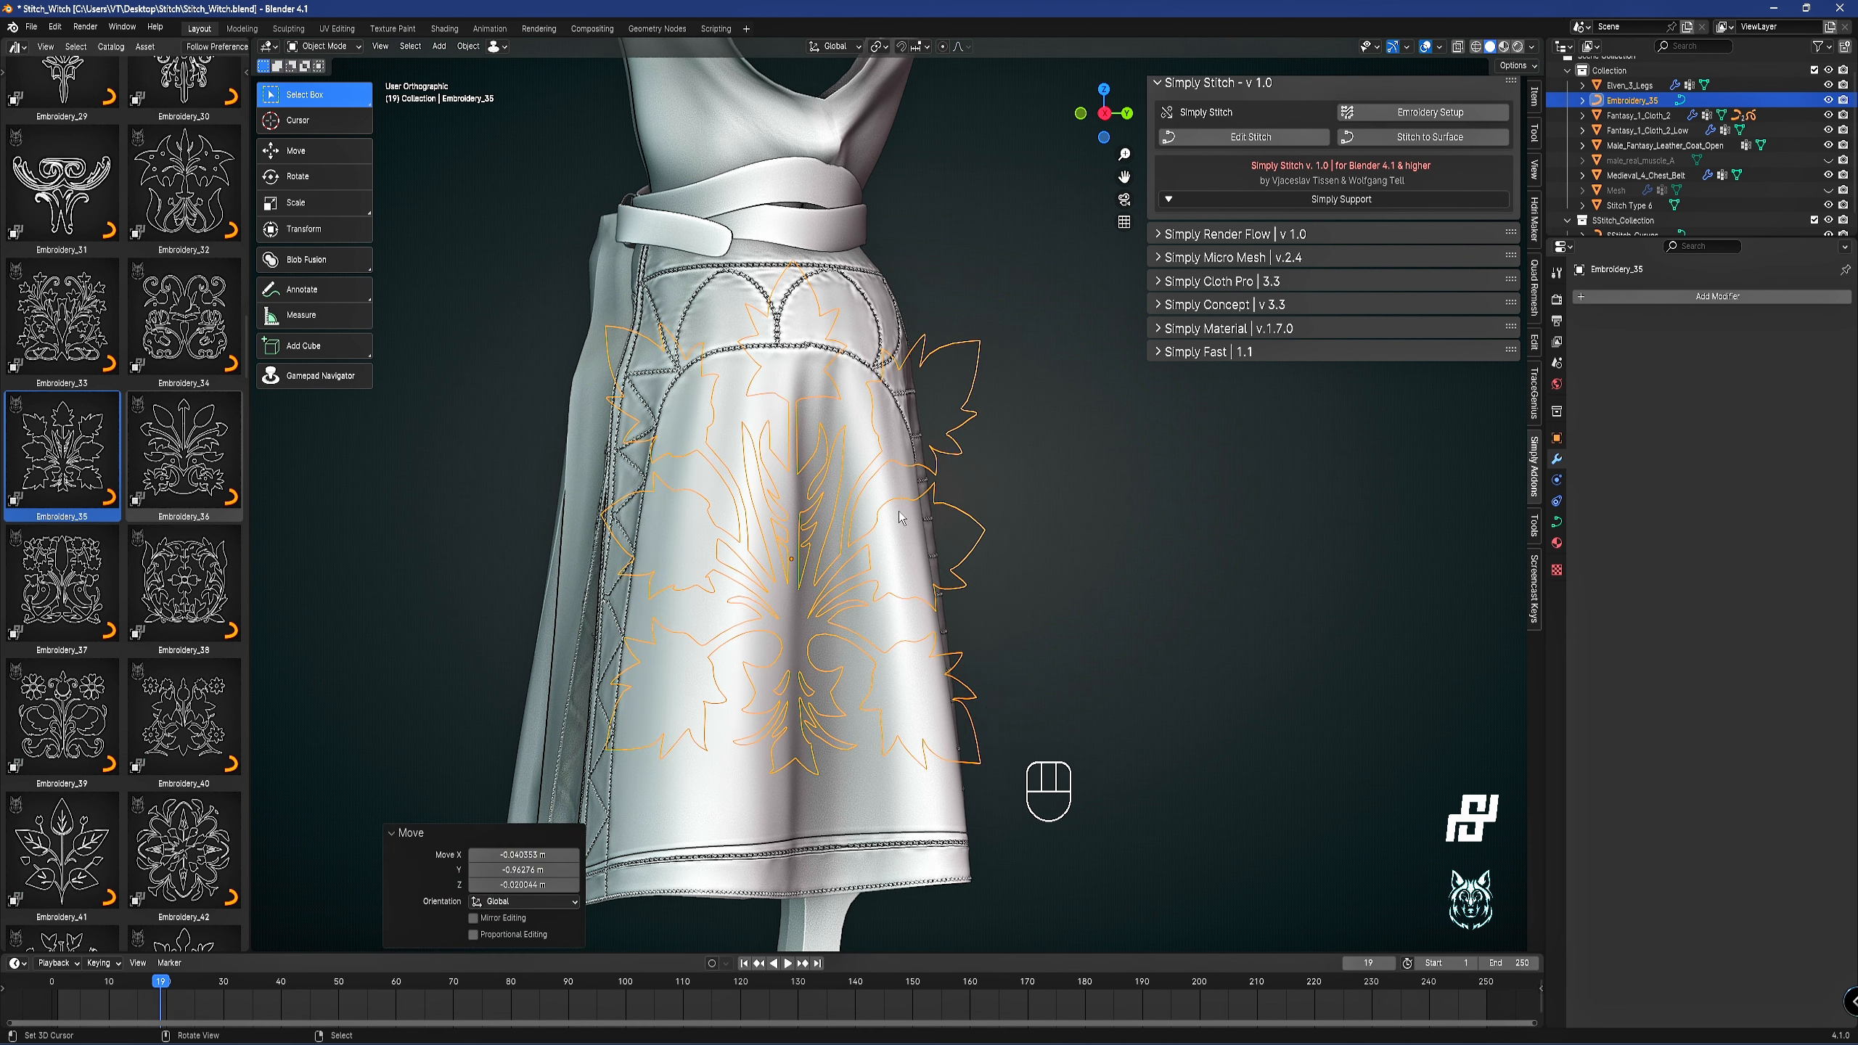
Run Embroidery Setup to wrap the ornament onto the skirt, scale it to about 0.59, and place it on the side panel's centre.
left_click(1410, 112)
key("g")
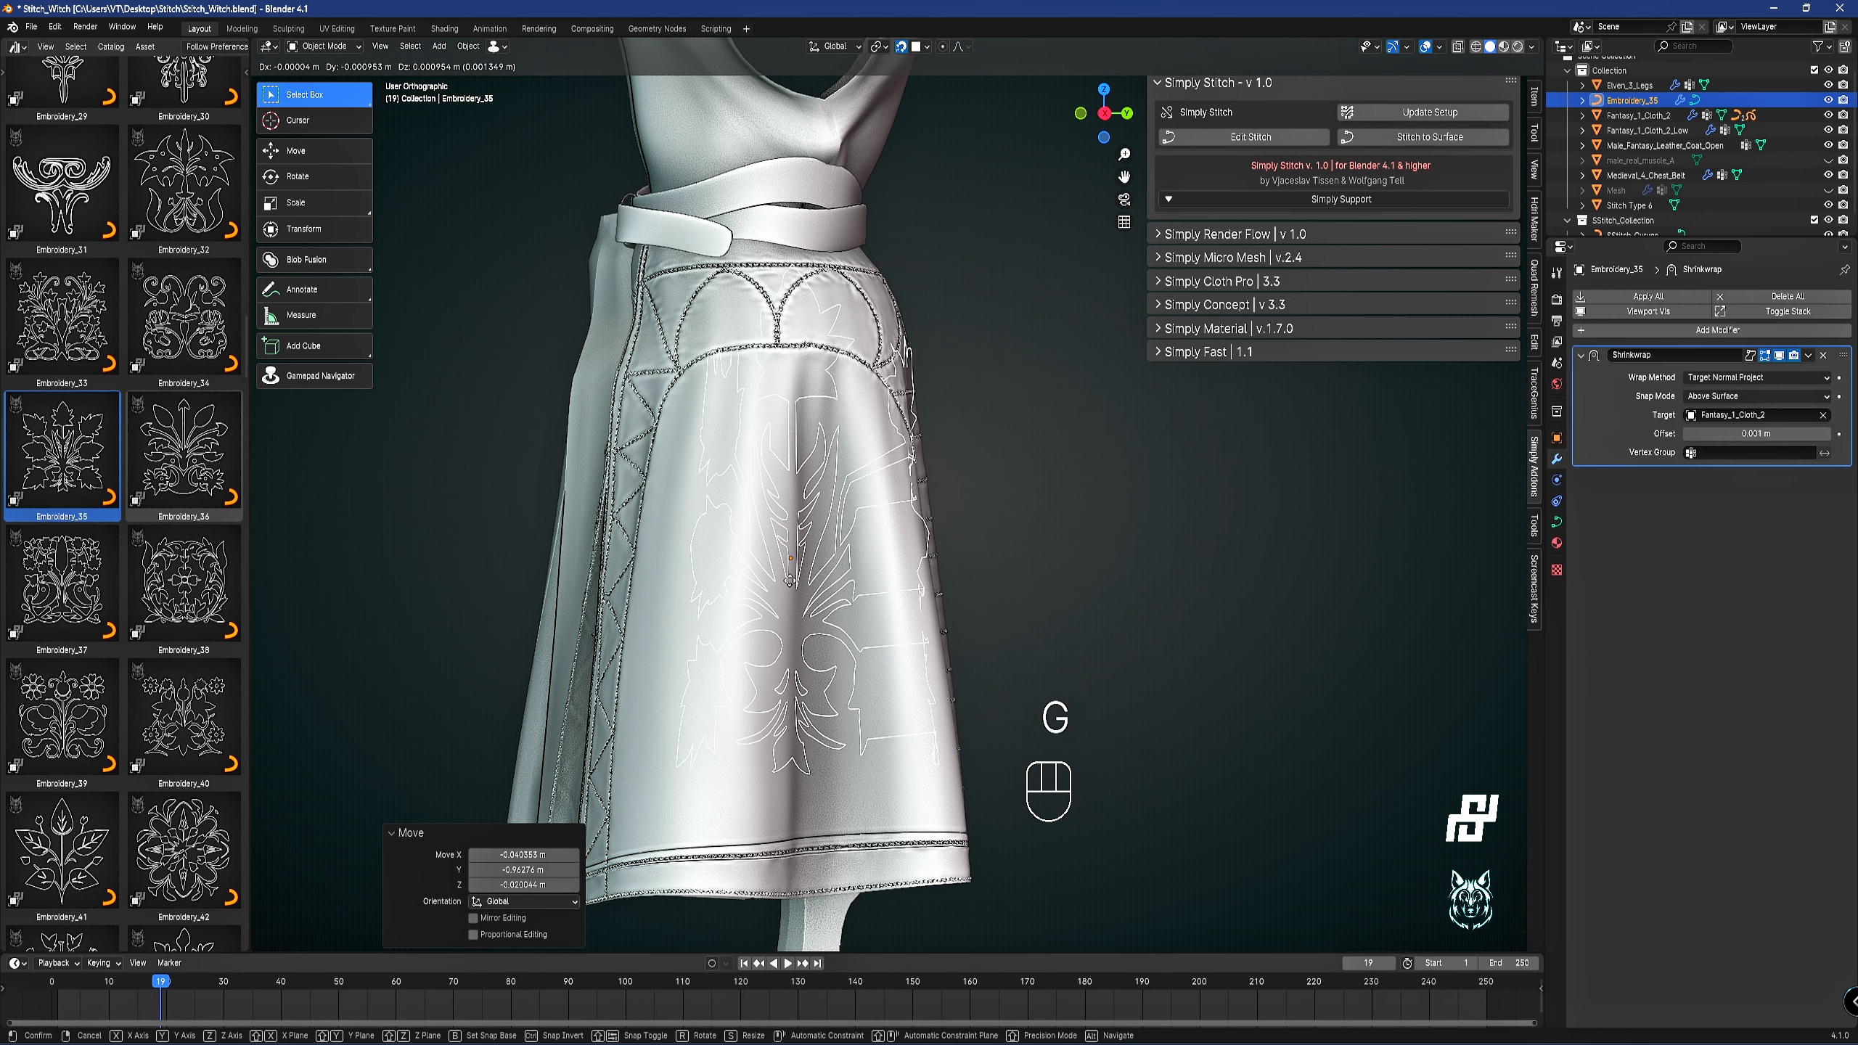
key("s")
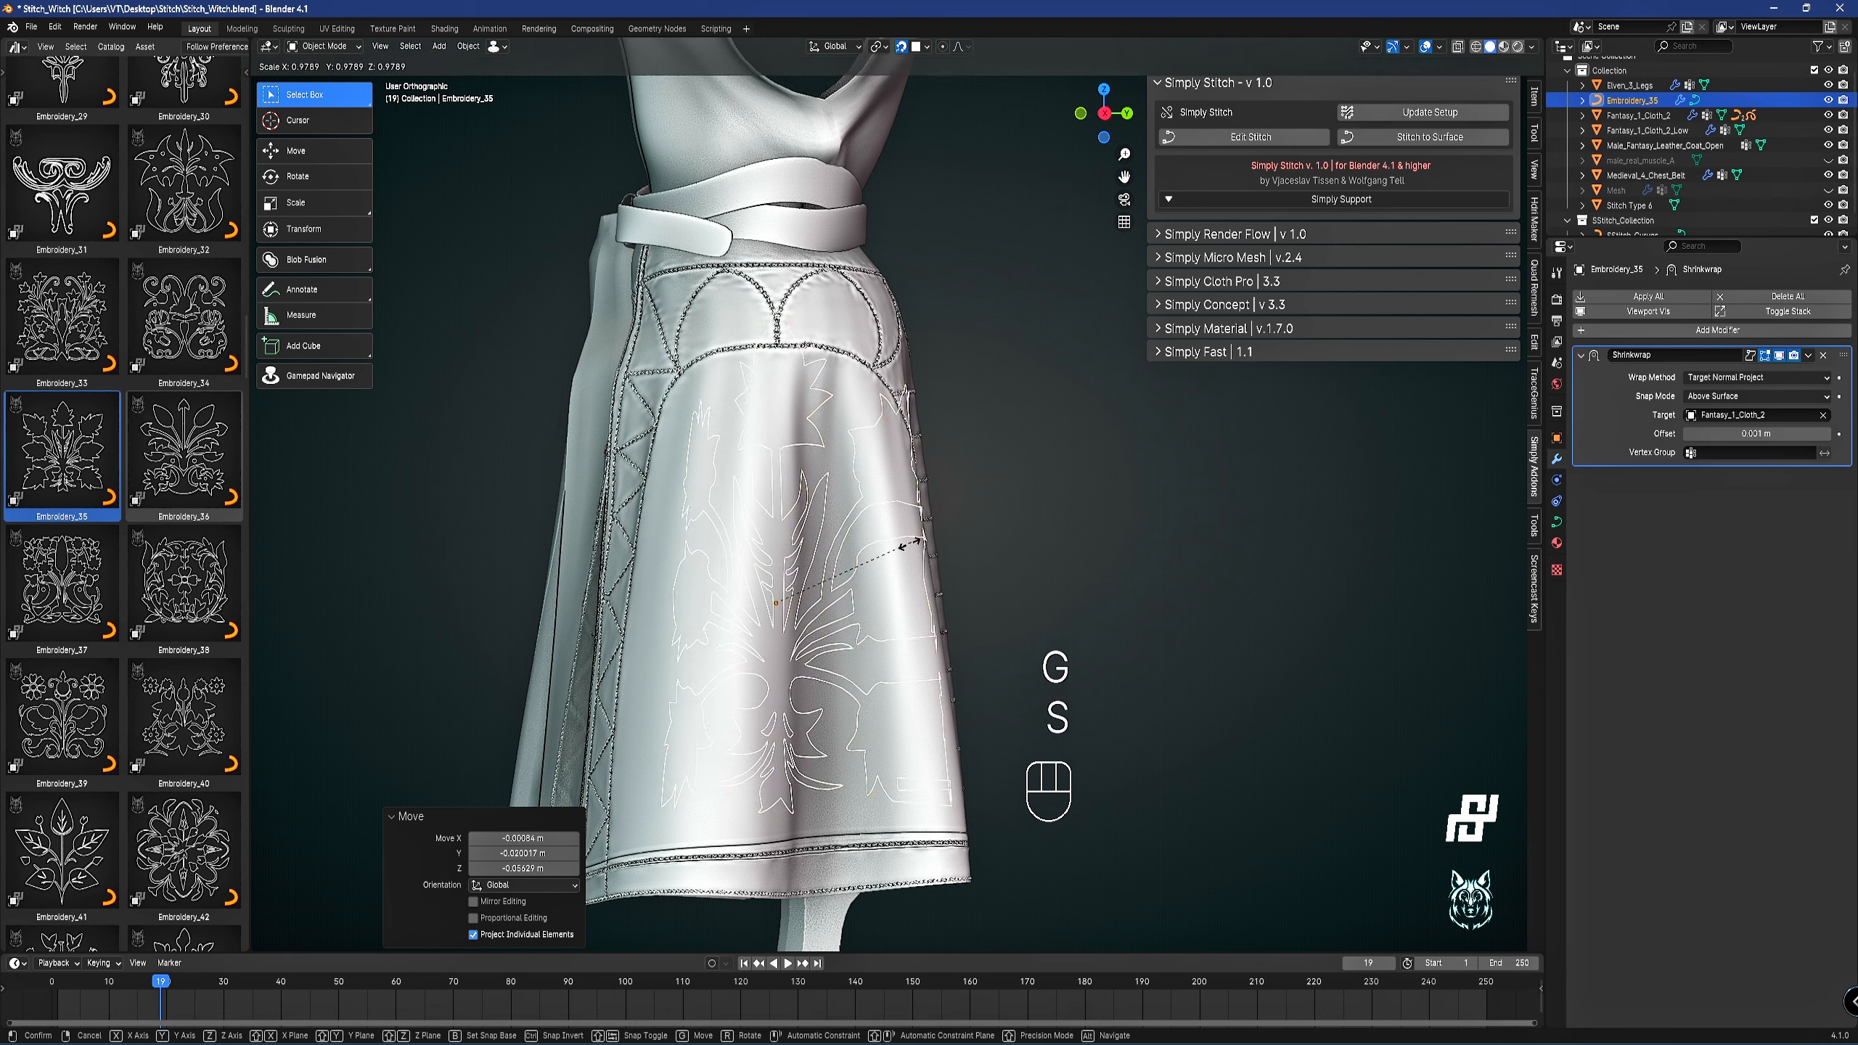
left_click(856, 564)
key("g")
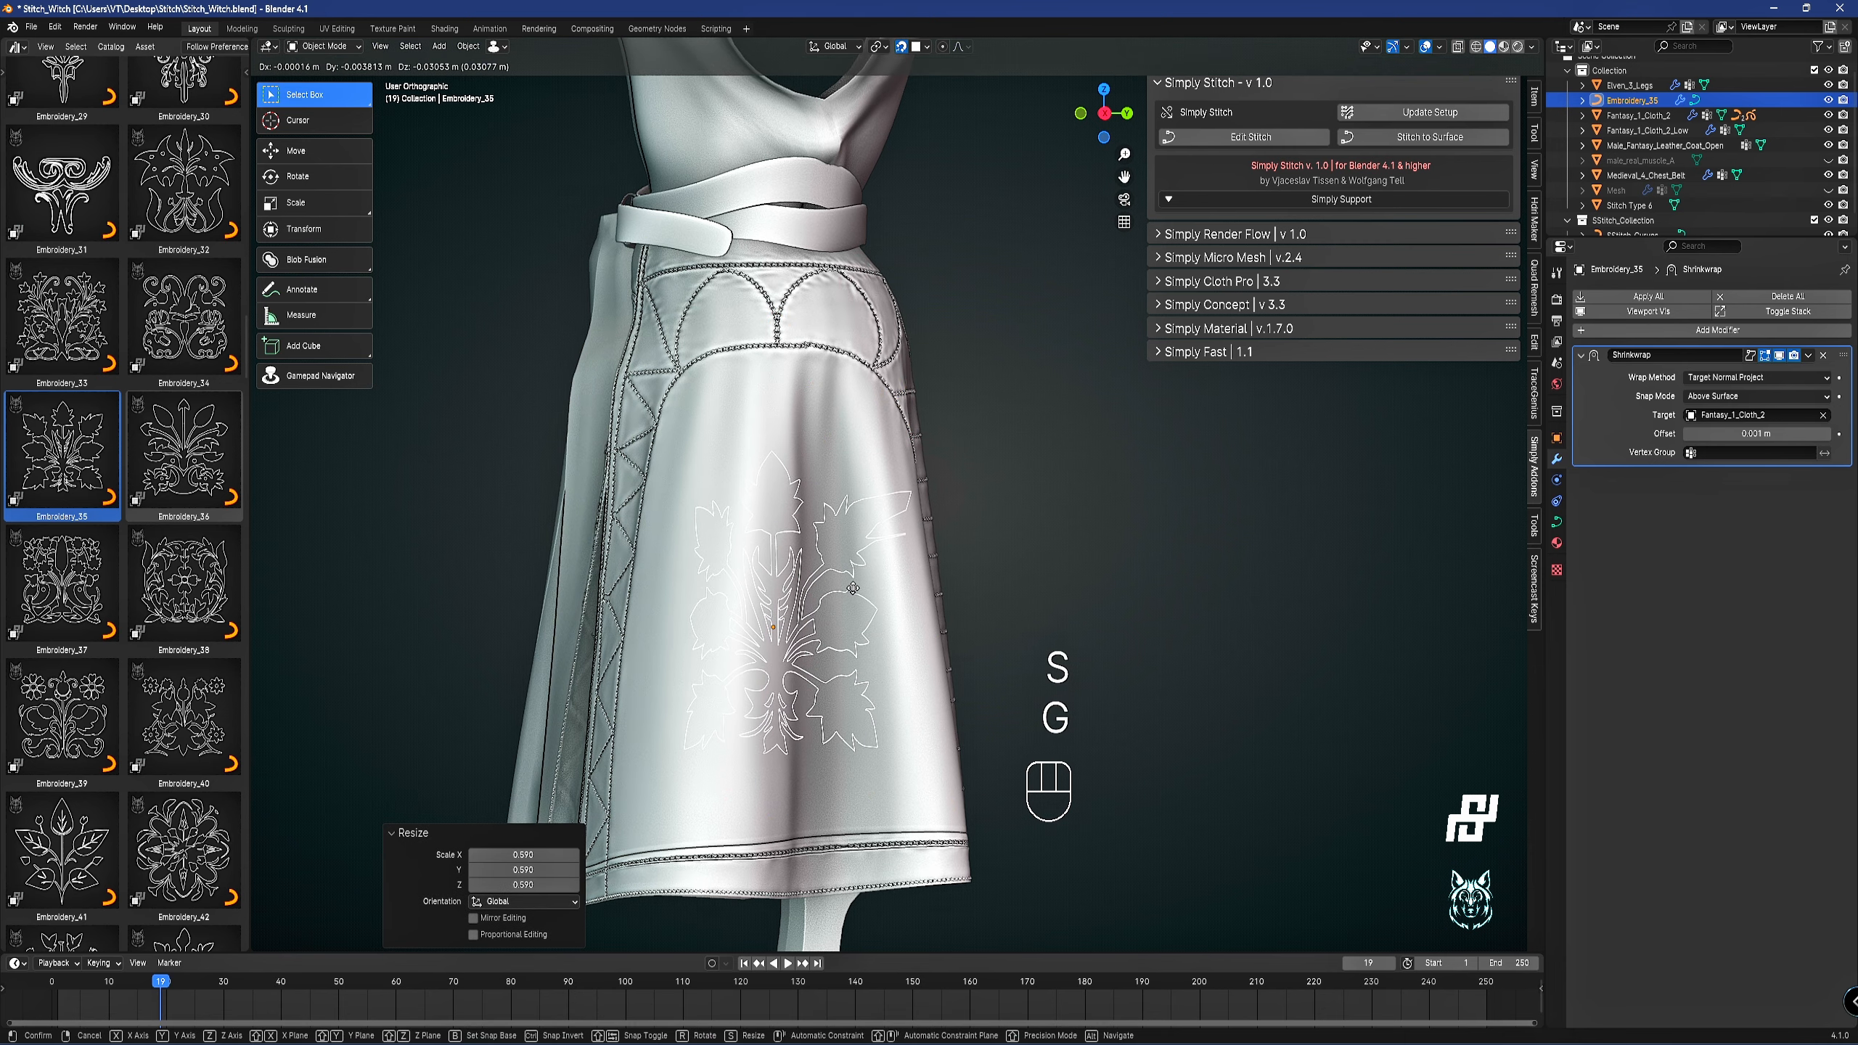
left_click(850, 588)
Shift the embroidery slightly across the side panel, about 0.013 m along Y and 0.006 m along Z.
middle_click_drag(846, 622, 851, 553, "shift")
scroll(851, 553, "up", 2)
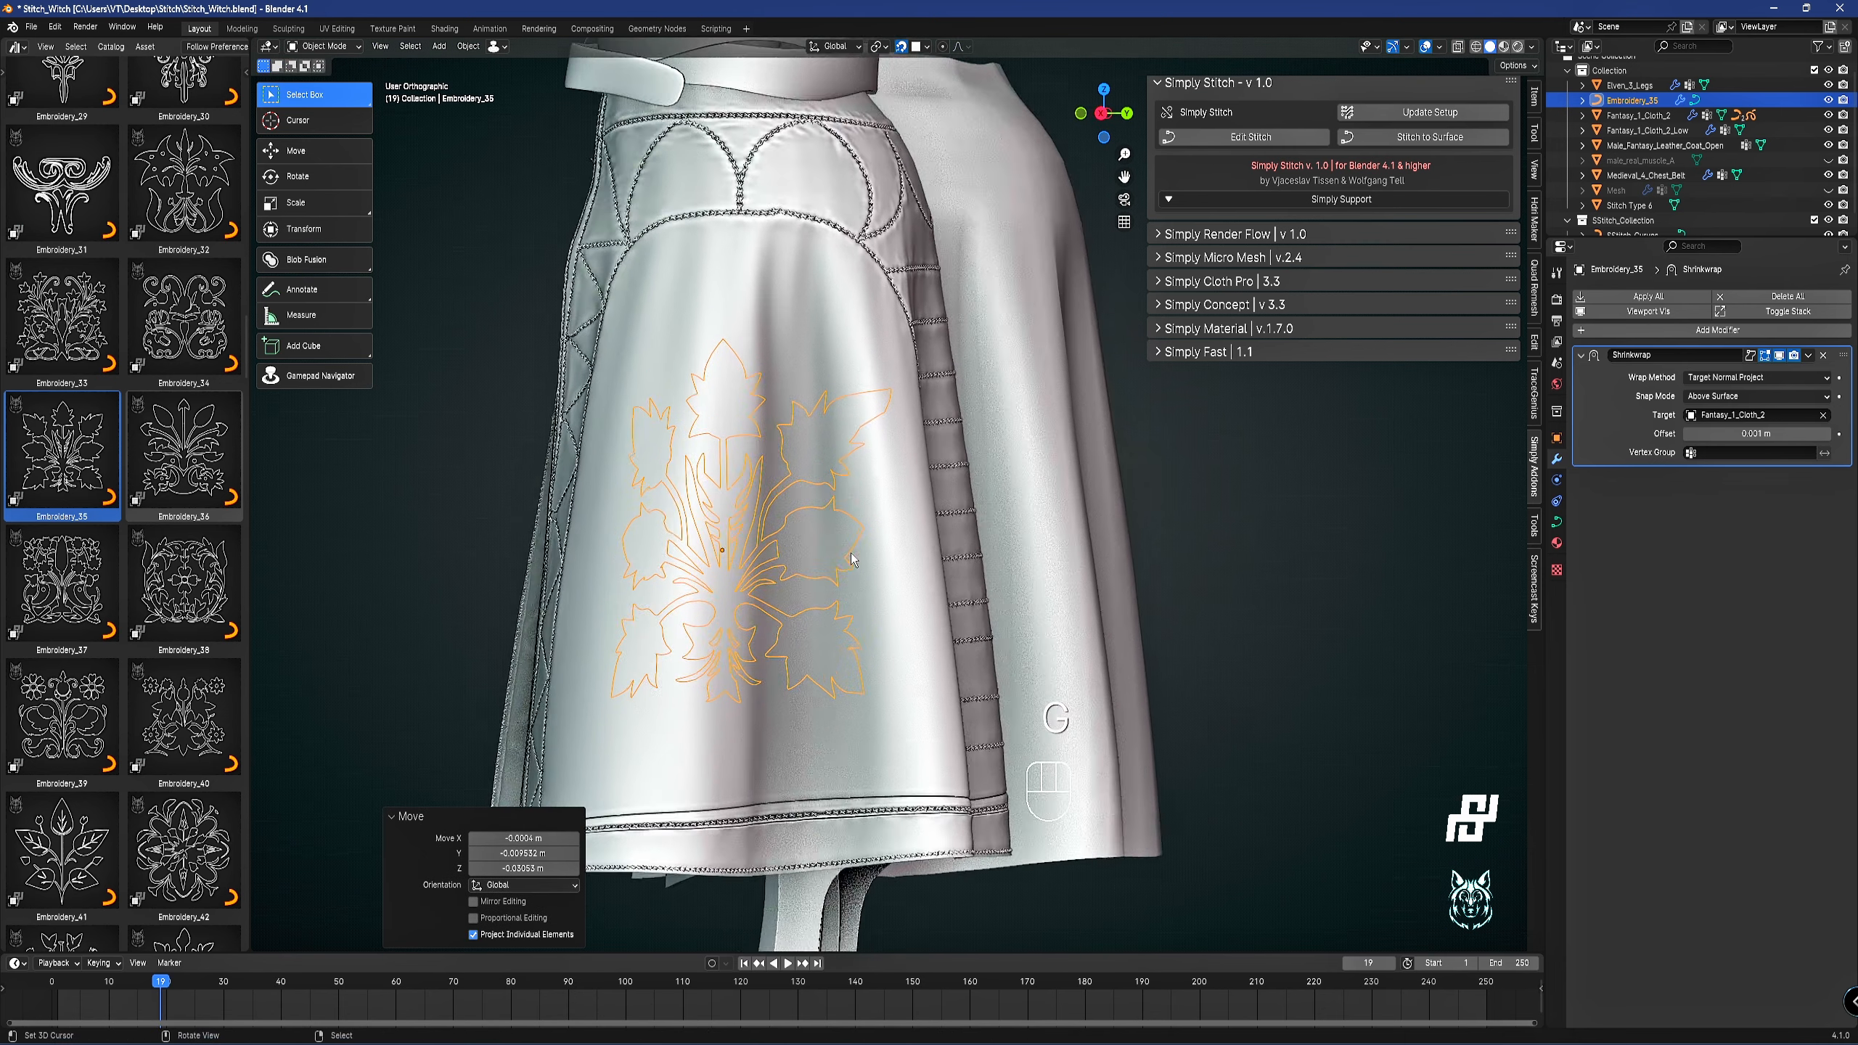
key("g")
left_click(883, 552)
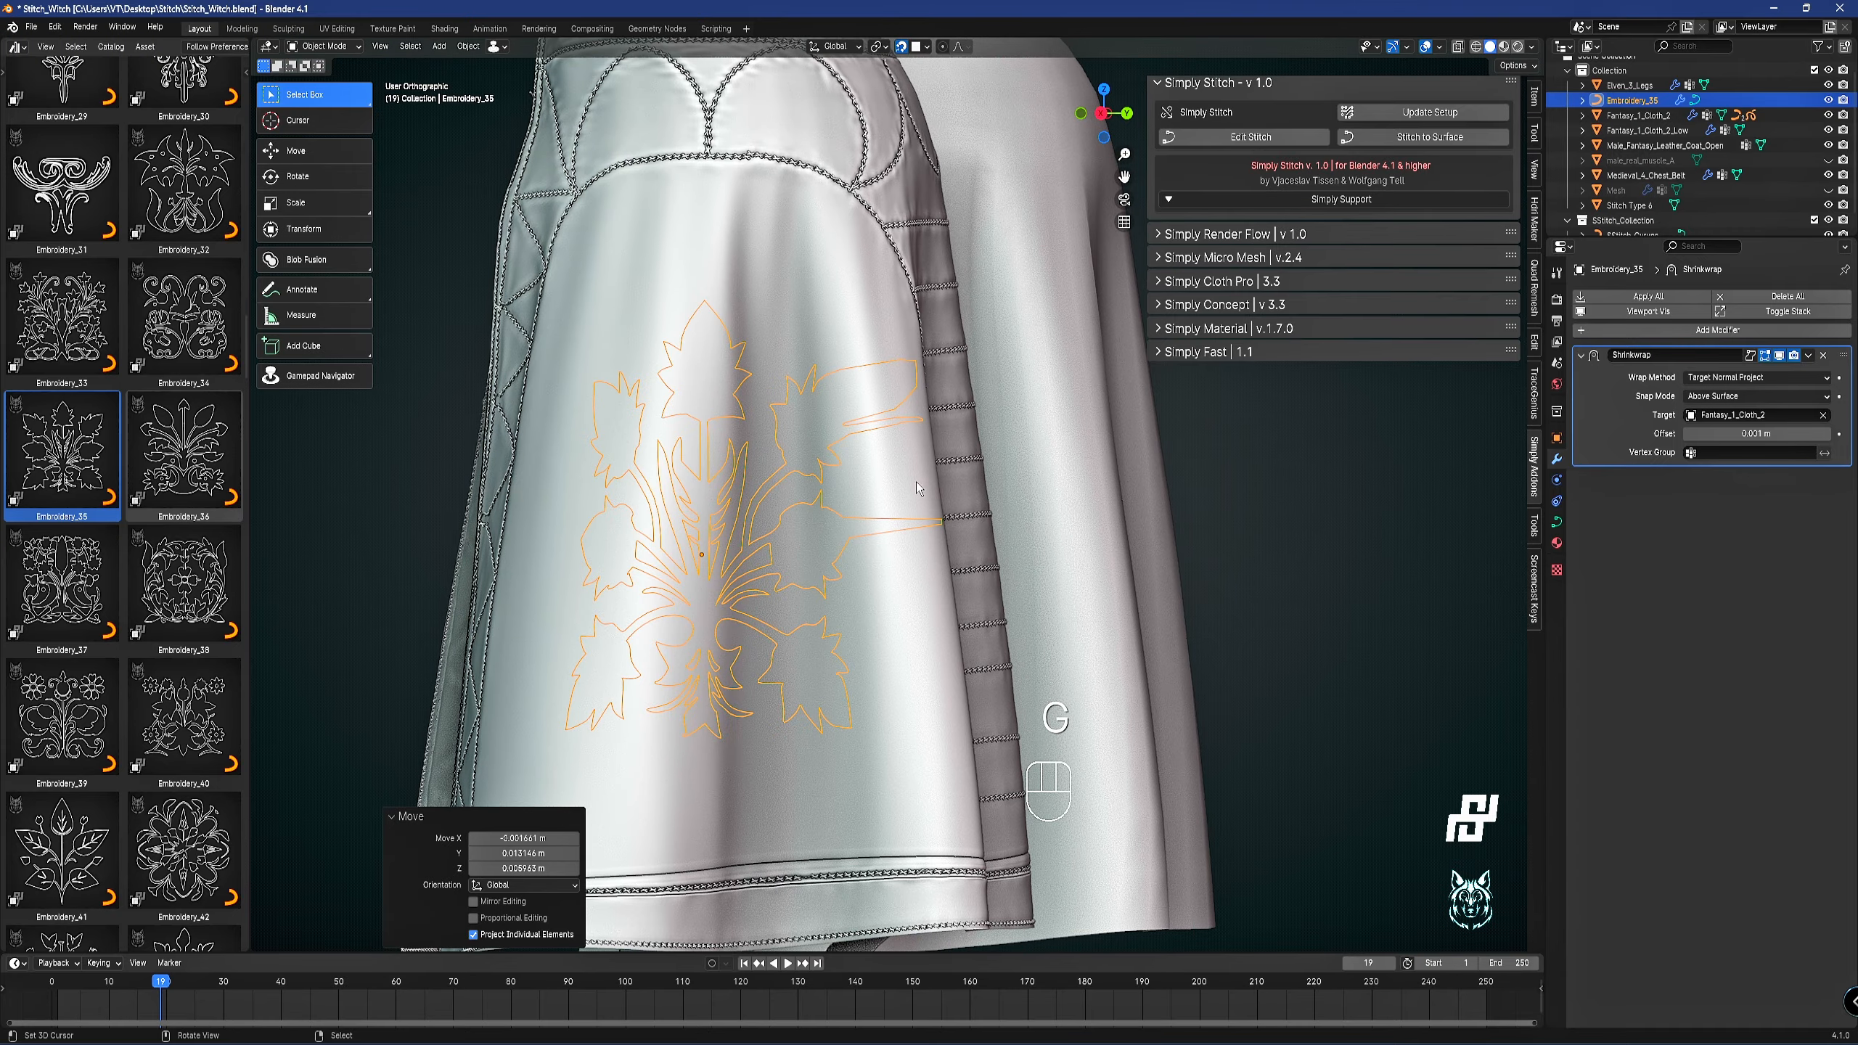
Reposition the Embroidery_35 leaf motif on the front skirt panel, tilting it slightly in the view plane.
key("g")
left_click(906, 438)
mouse_move(906, 438)
middle_mouse_down()
mouse_move(884, 567)
mouse_move(949, 558)
mouse_move(967, 515)
mouse_move(849, 488)
mouse_move(894, 468)
middle_mouse_up()
key("r")
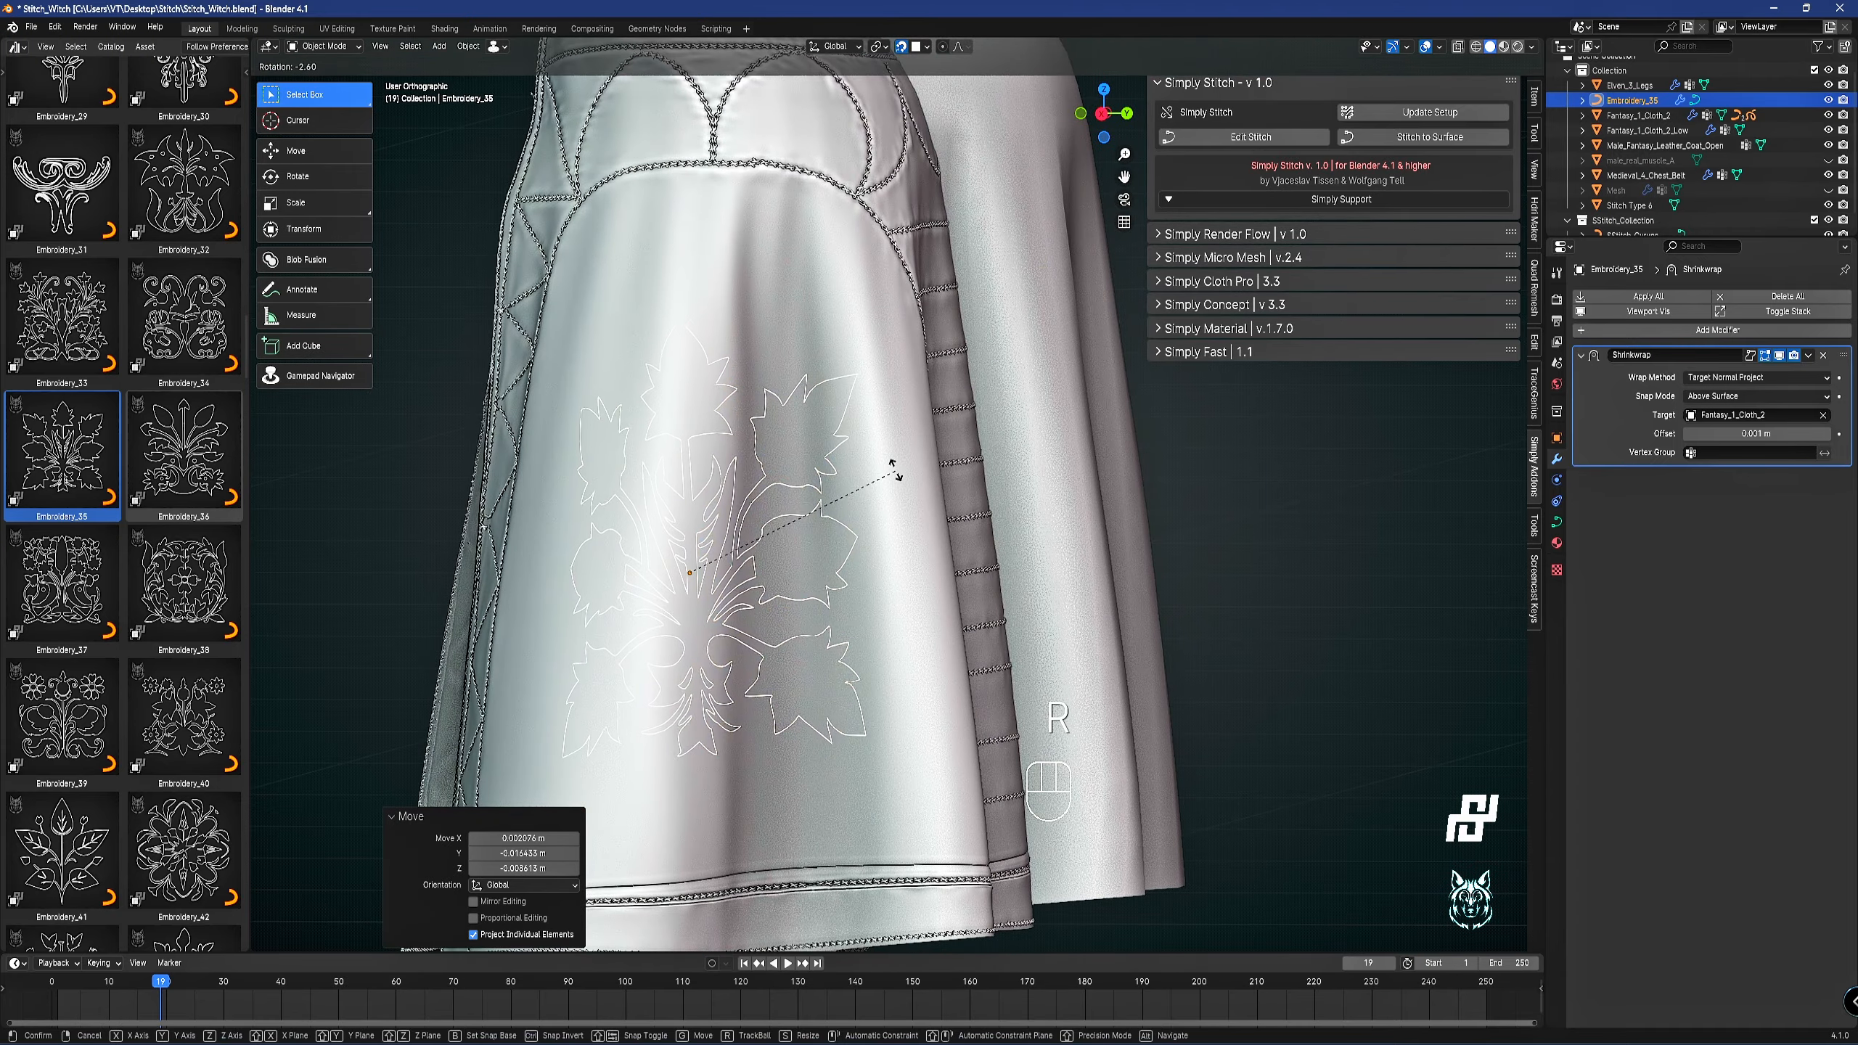
left_click(894, 469)
key("g")
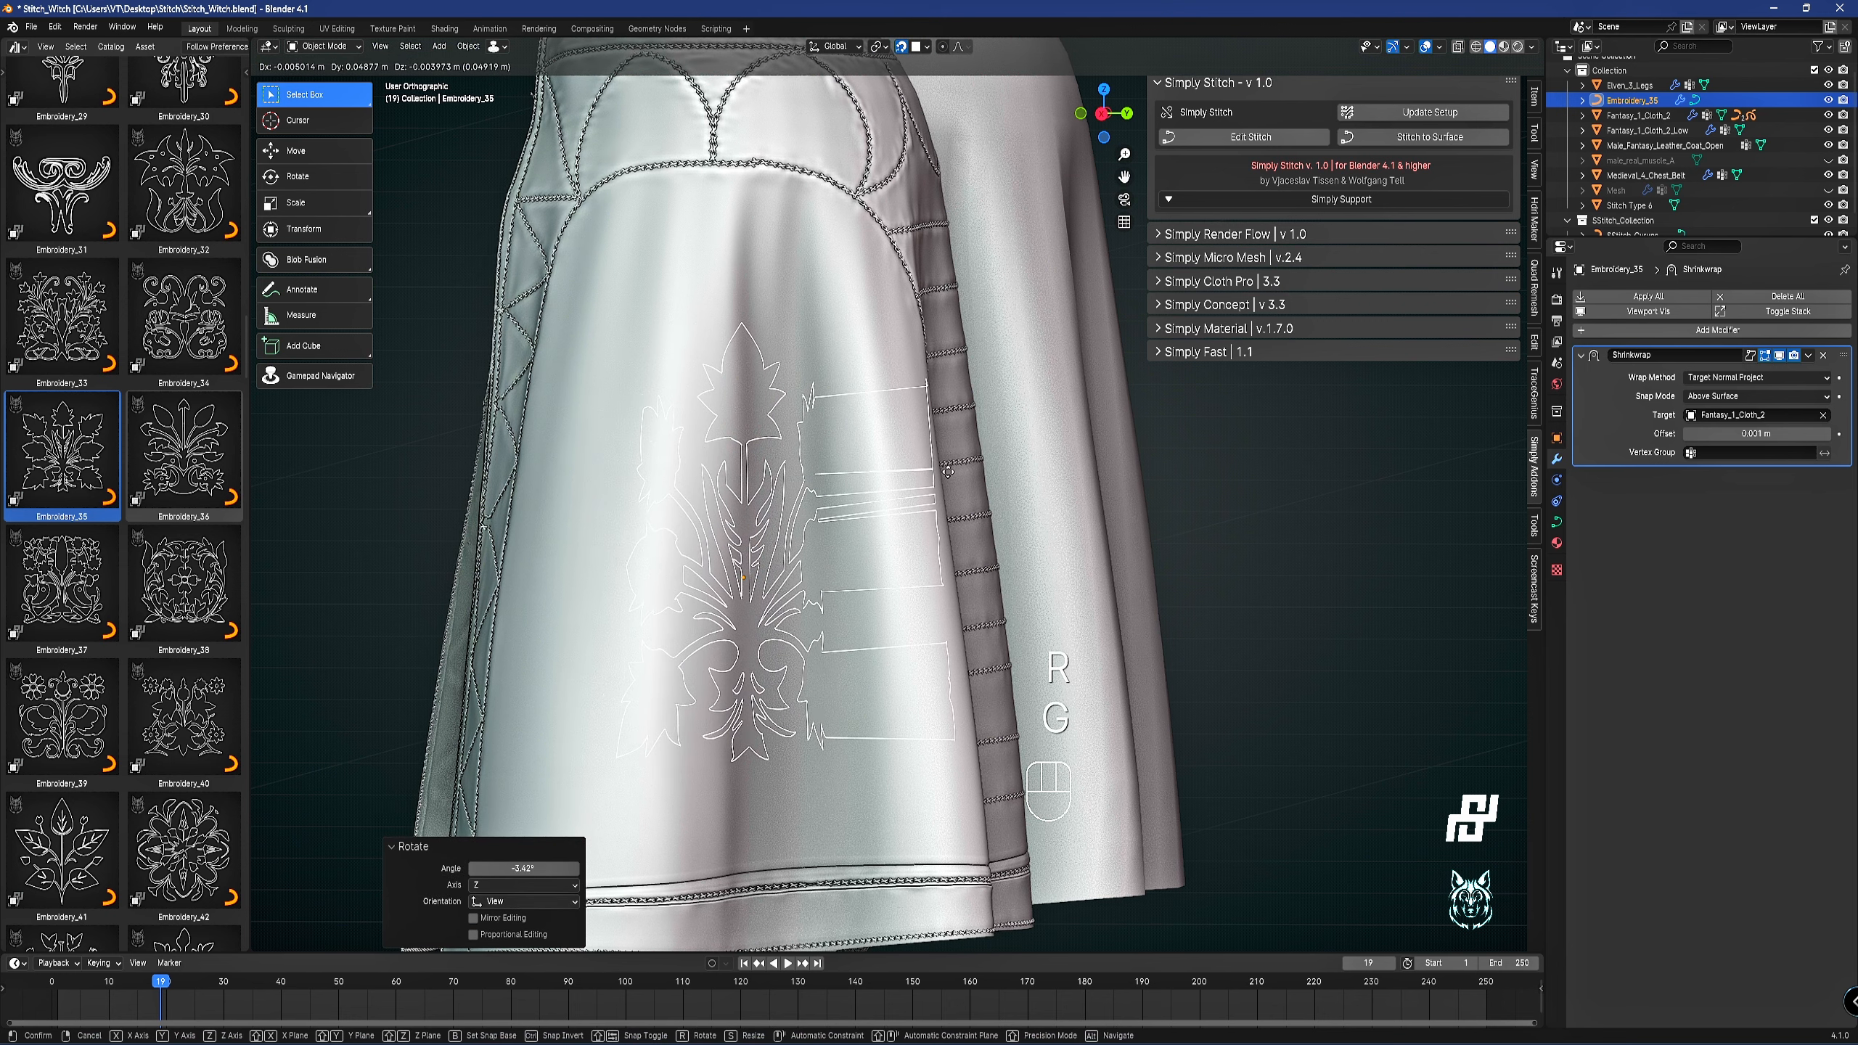
left_click(903, 486)
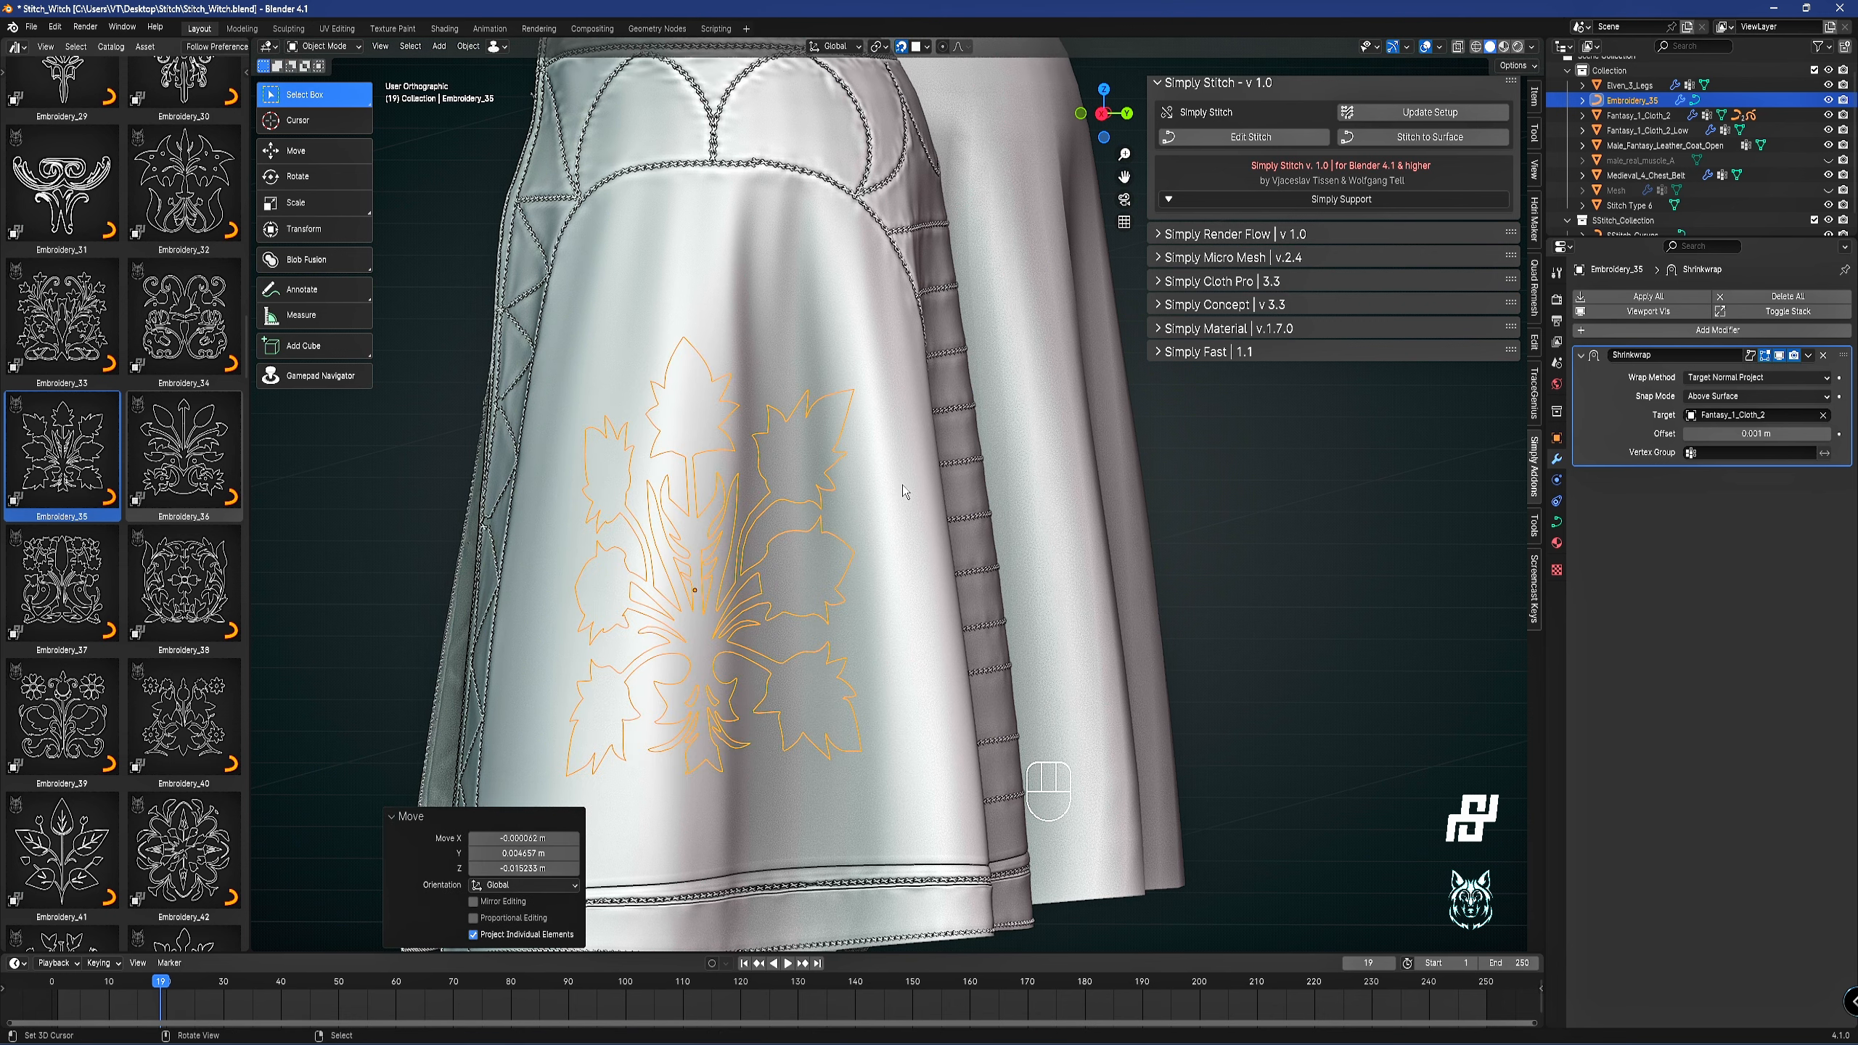
Rotate the leaf motif about -24.6° around the Z axis and move it down toward the skirt hem.
key("g")
key("r")
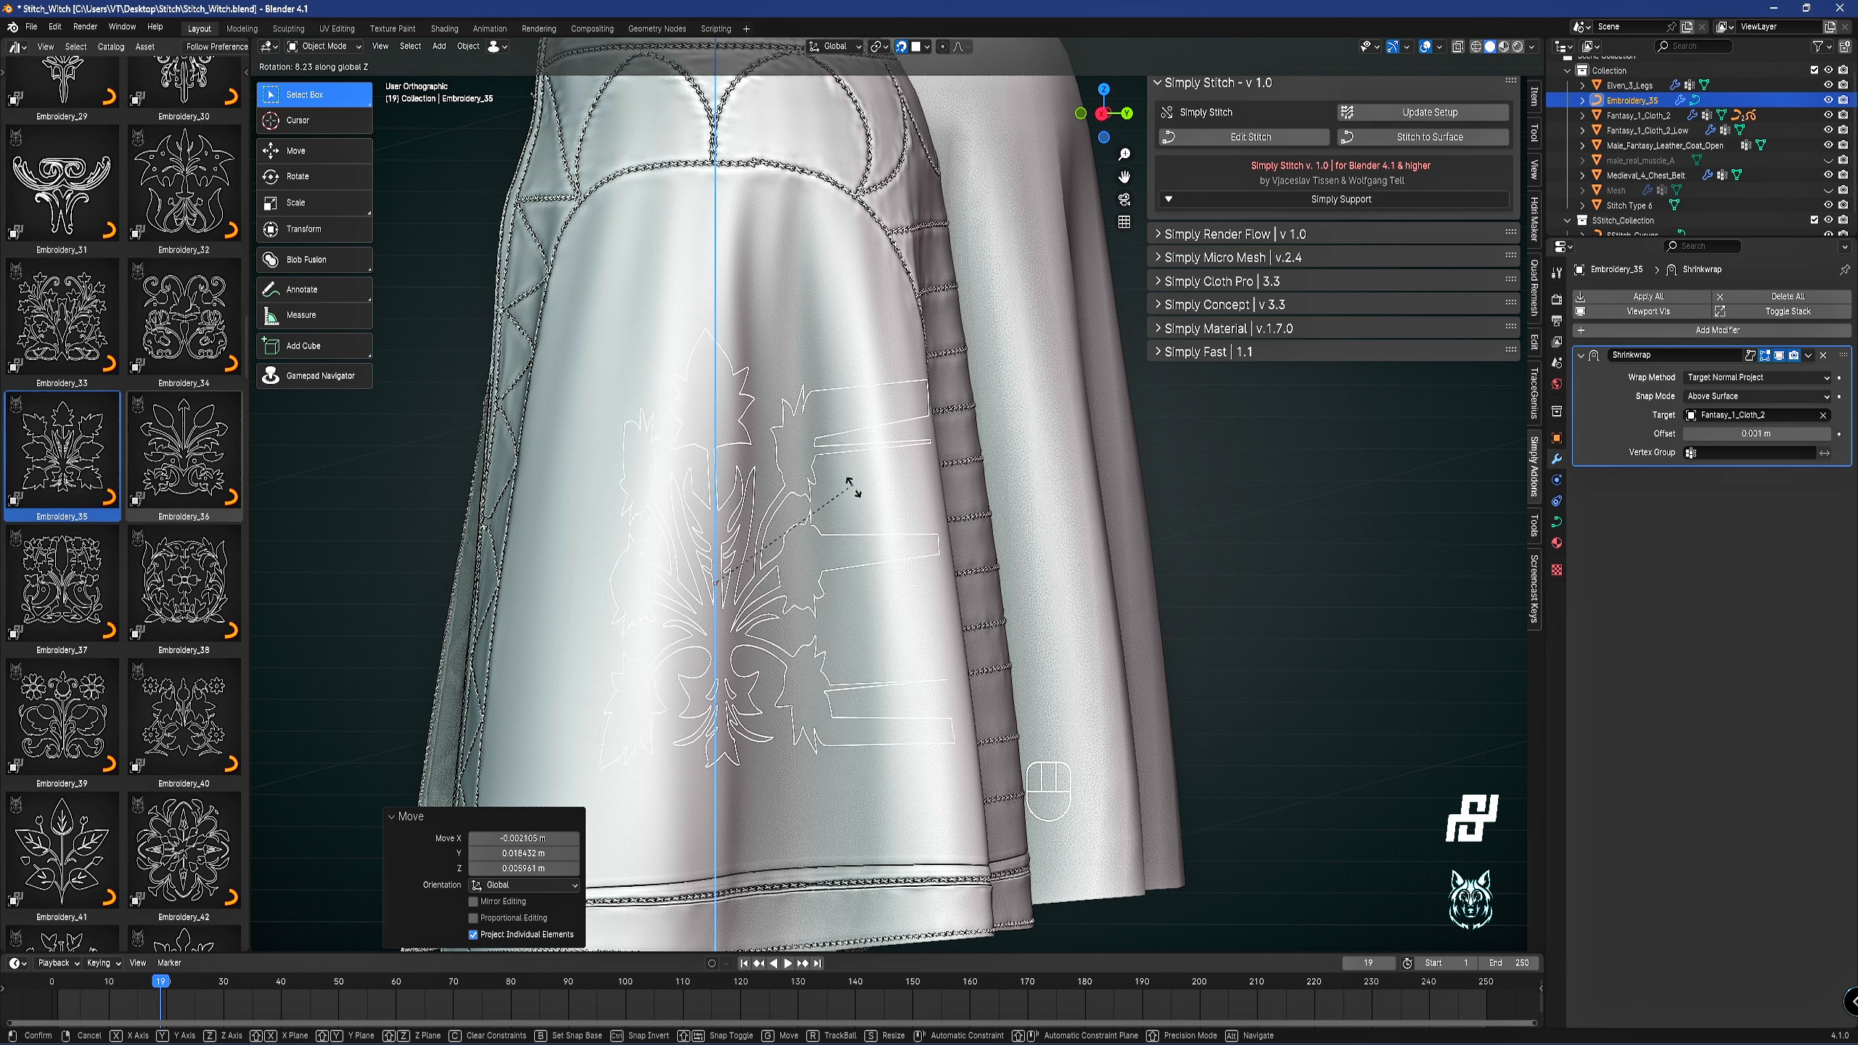
left_click(835, 578)
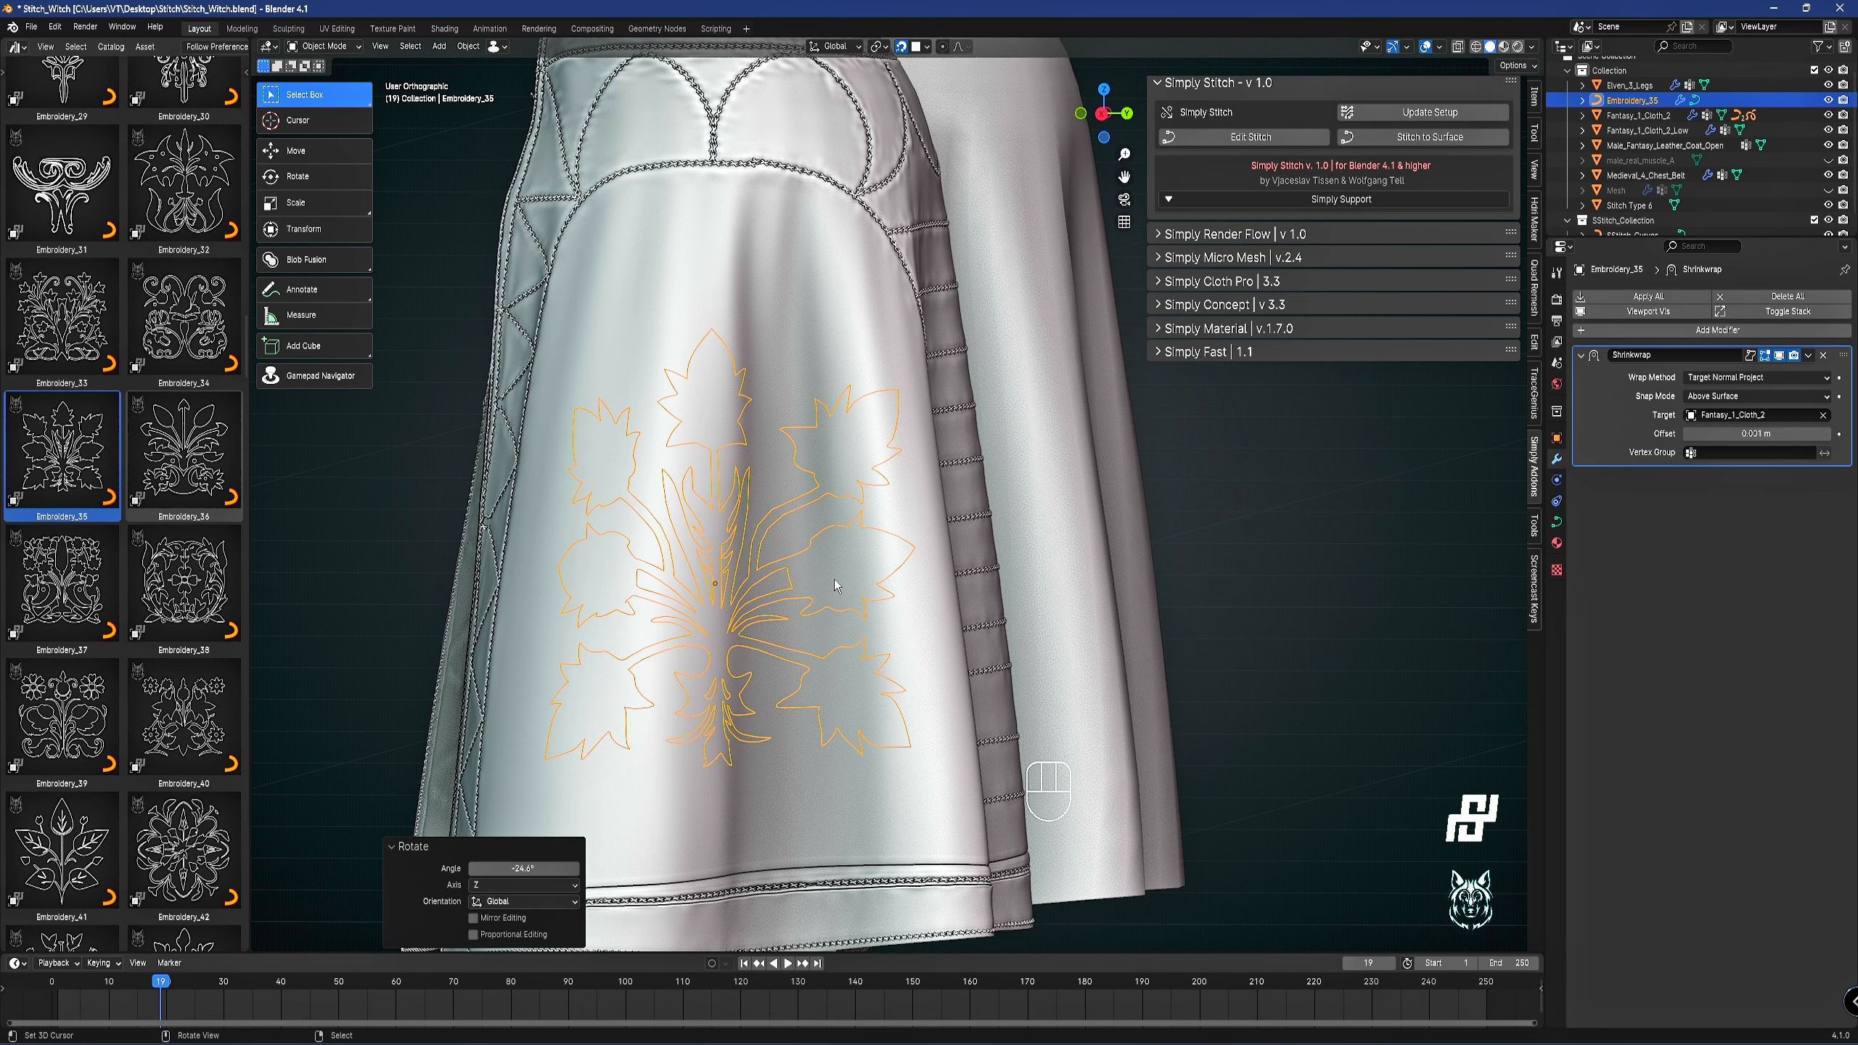
key("g")
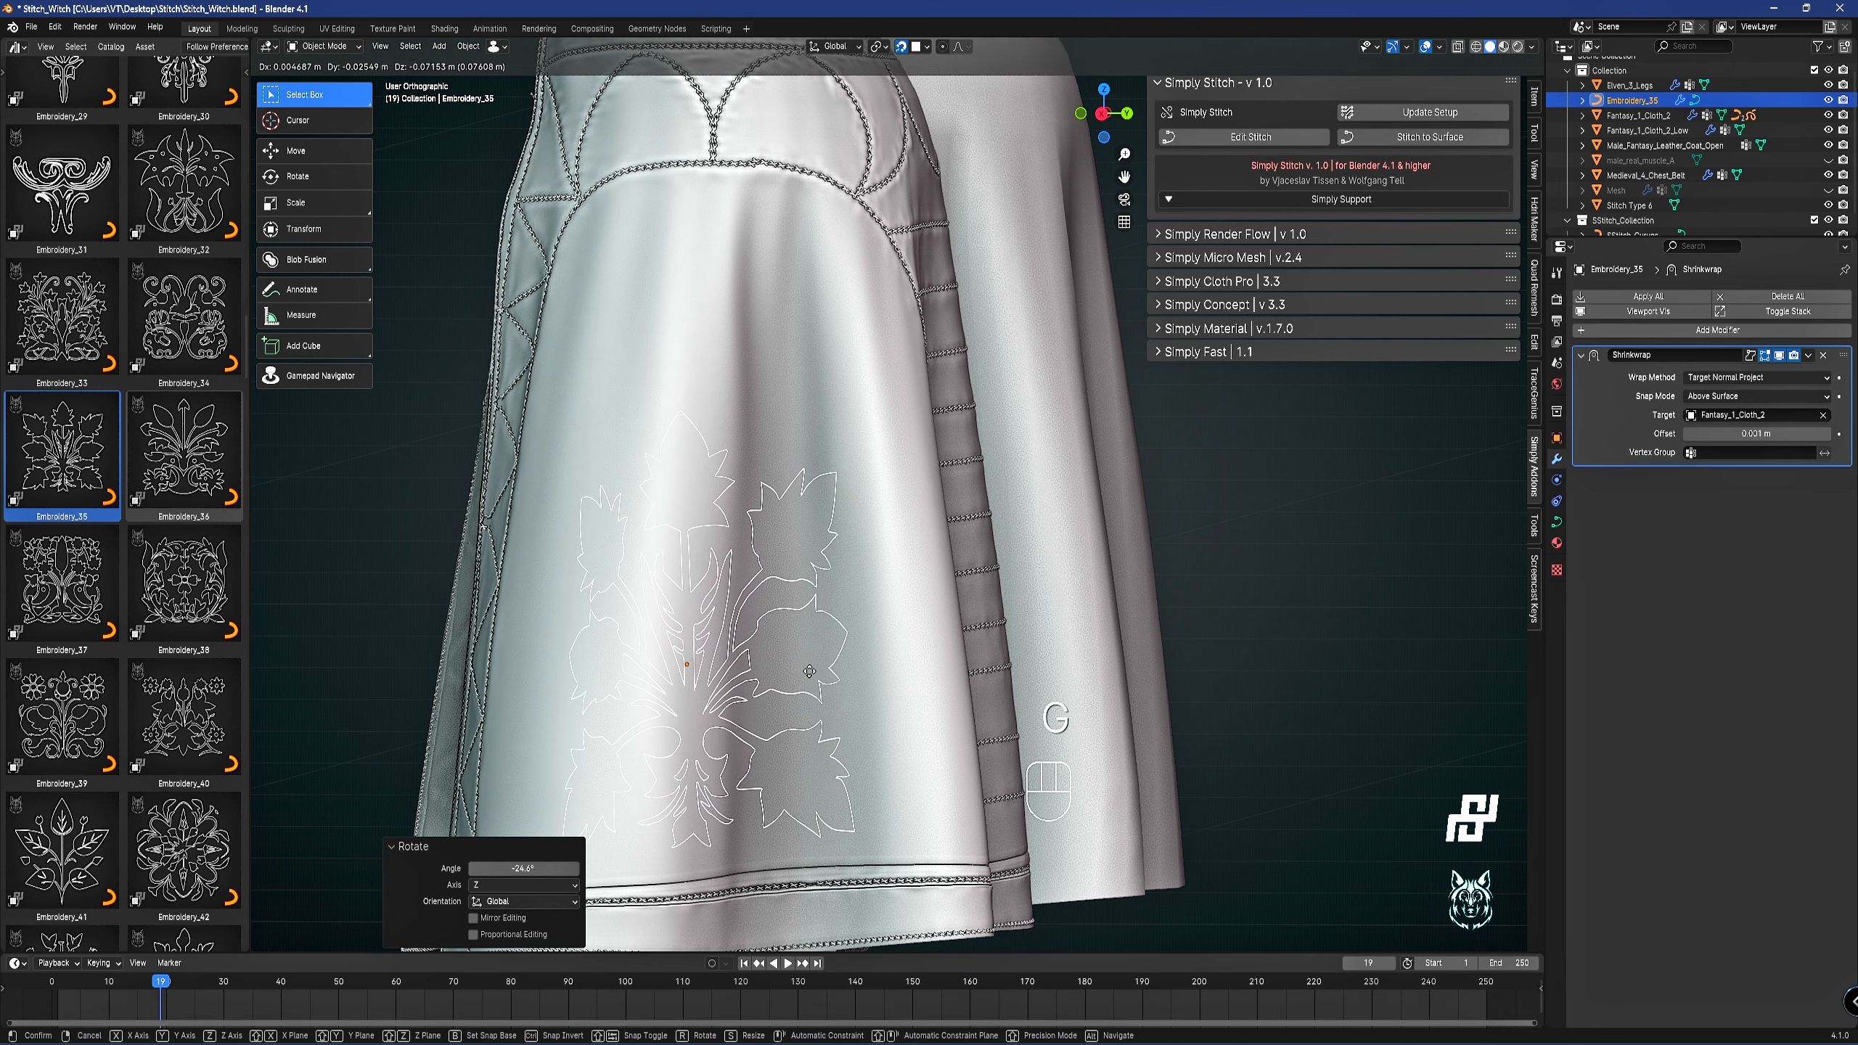
left_click(848, 663)
Stretch the leaf motif along X by about 1.506 and nudge it on the skirt panel.
key("s")
key("x")
left_click(947, 646)
key("g")
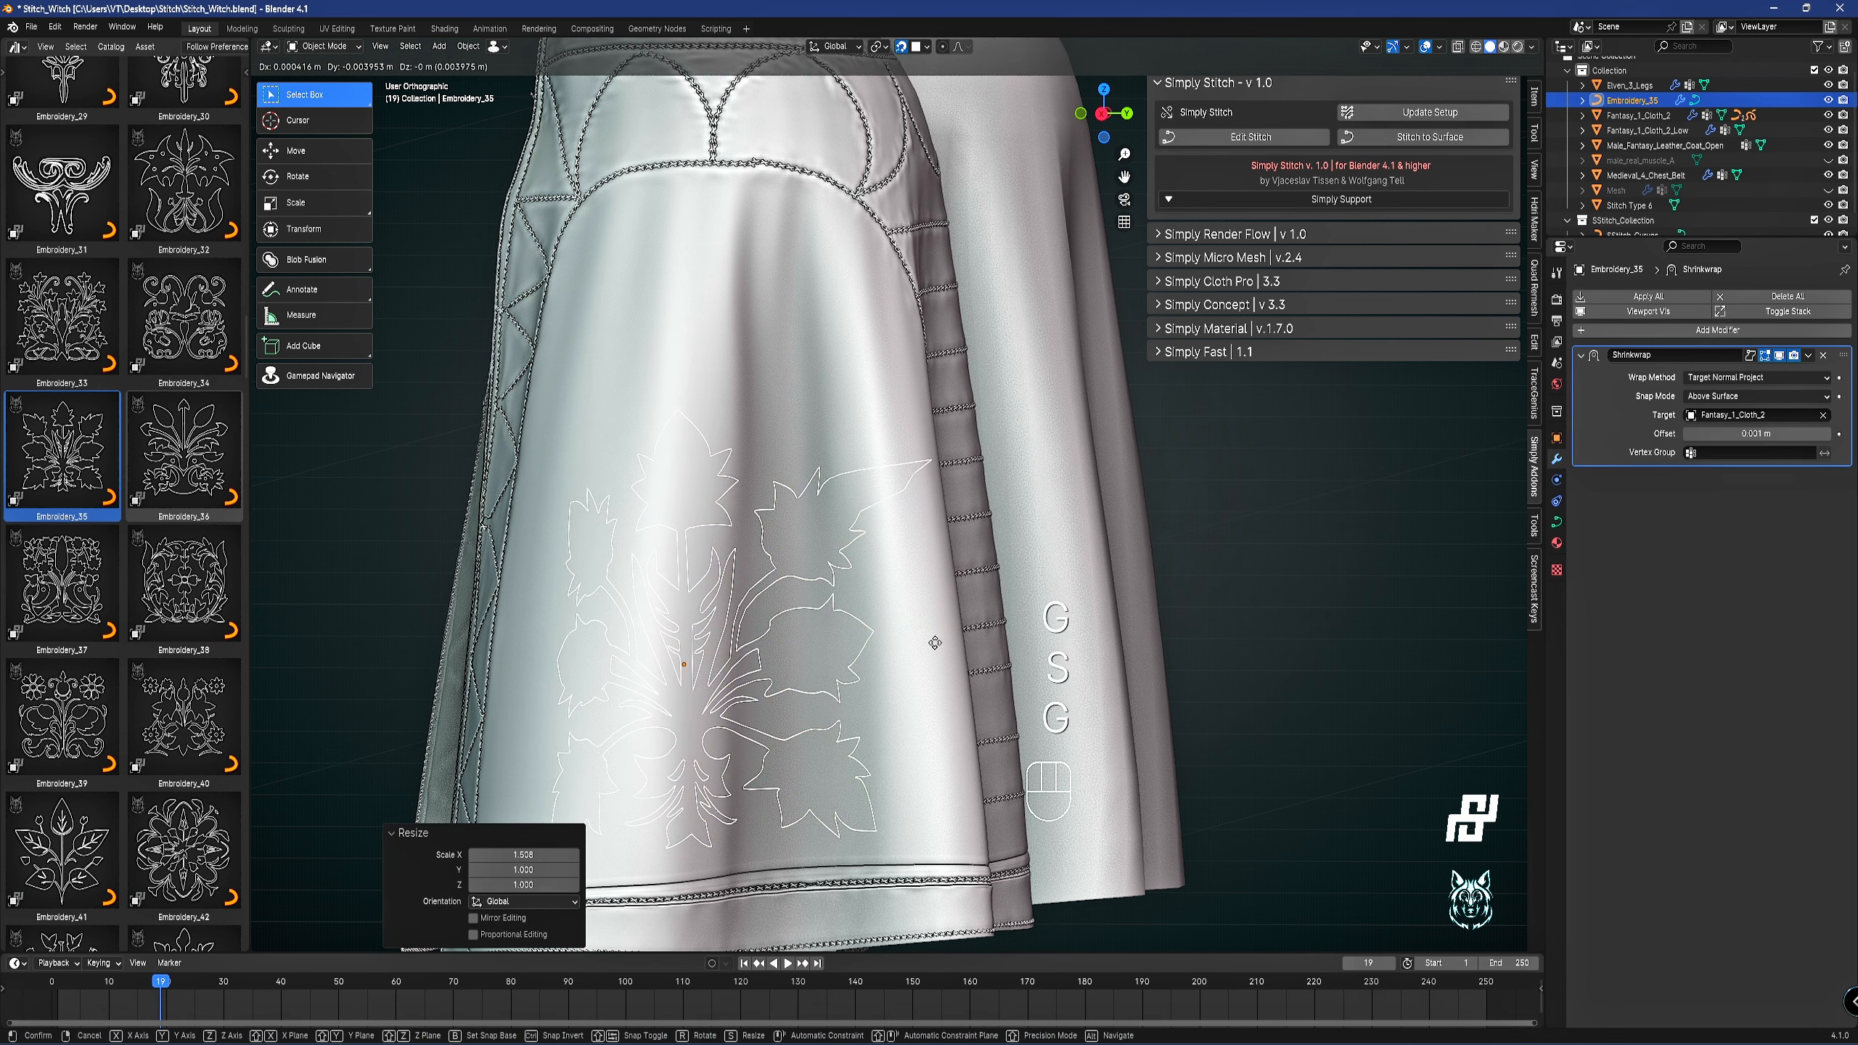
left_click(925, 645)
Rotate the leaf motif about -20.6° around global Z and shift it to fit the skirt's curvature.
scroll(839, 606, "down", 1)
middle_click_drag(842, 604, 940, 663)
key("g")
left_click(946, 651)
key("r")
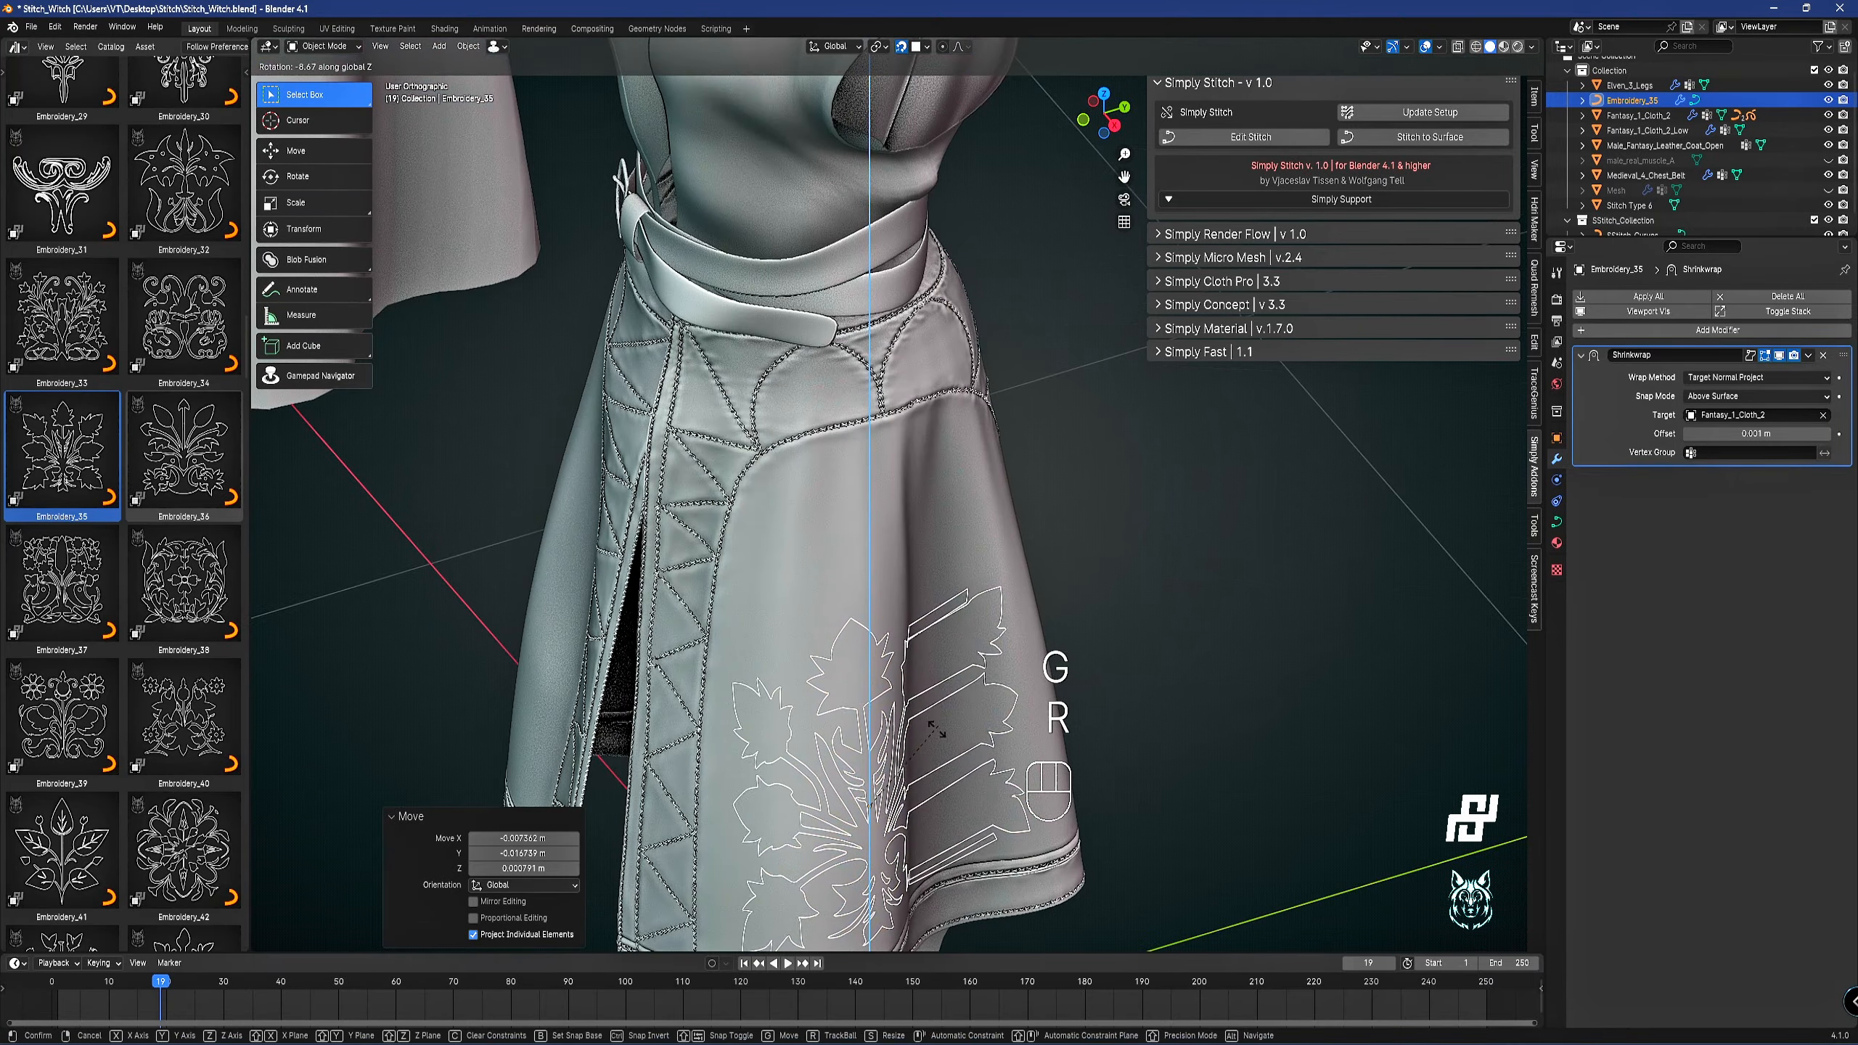
left_click(930, 764)
key("g")
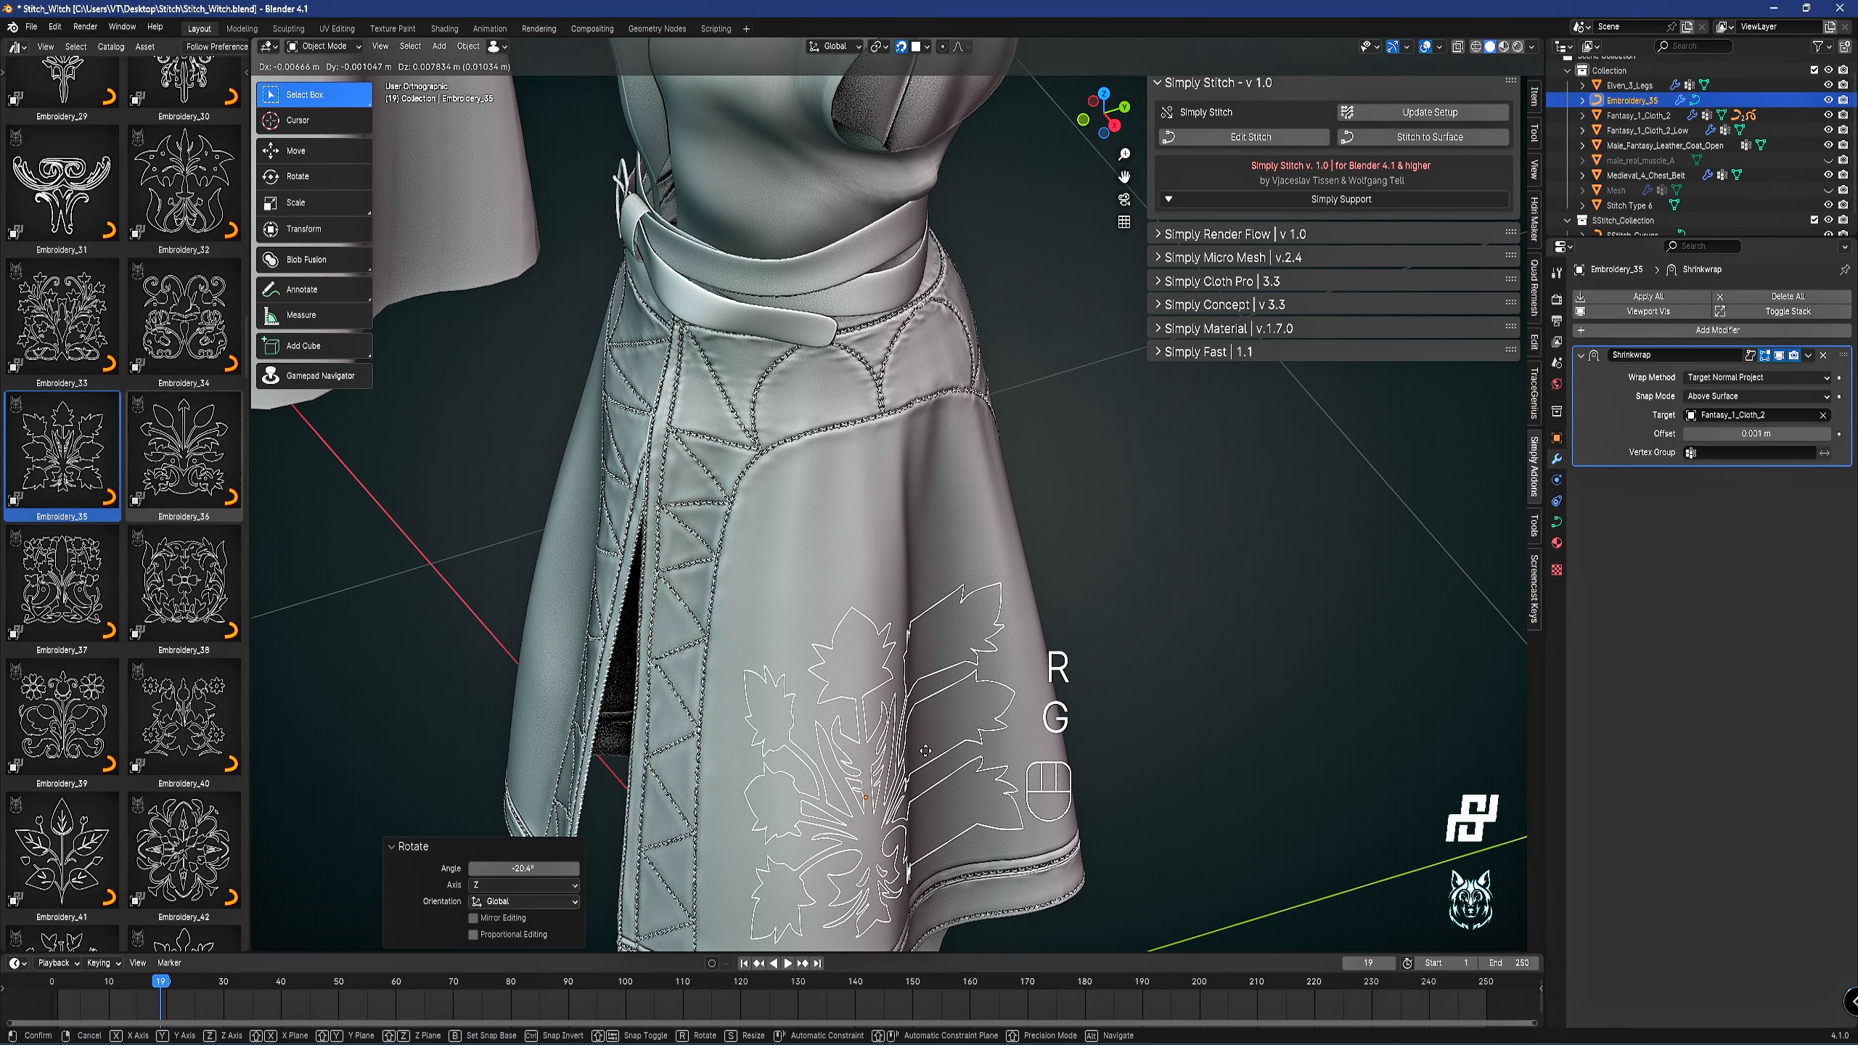
left_click(929, 751)
Move the leaf motif up the skirt panel, scale it to about 0.695, and center it below the arched seam.
middle_click_drag(930, 751, 904, 676)
key("g")
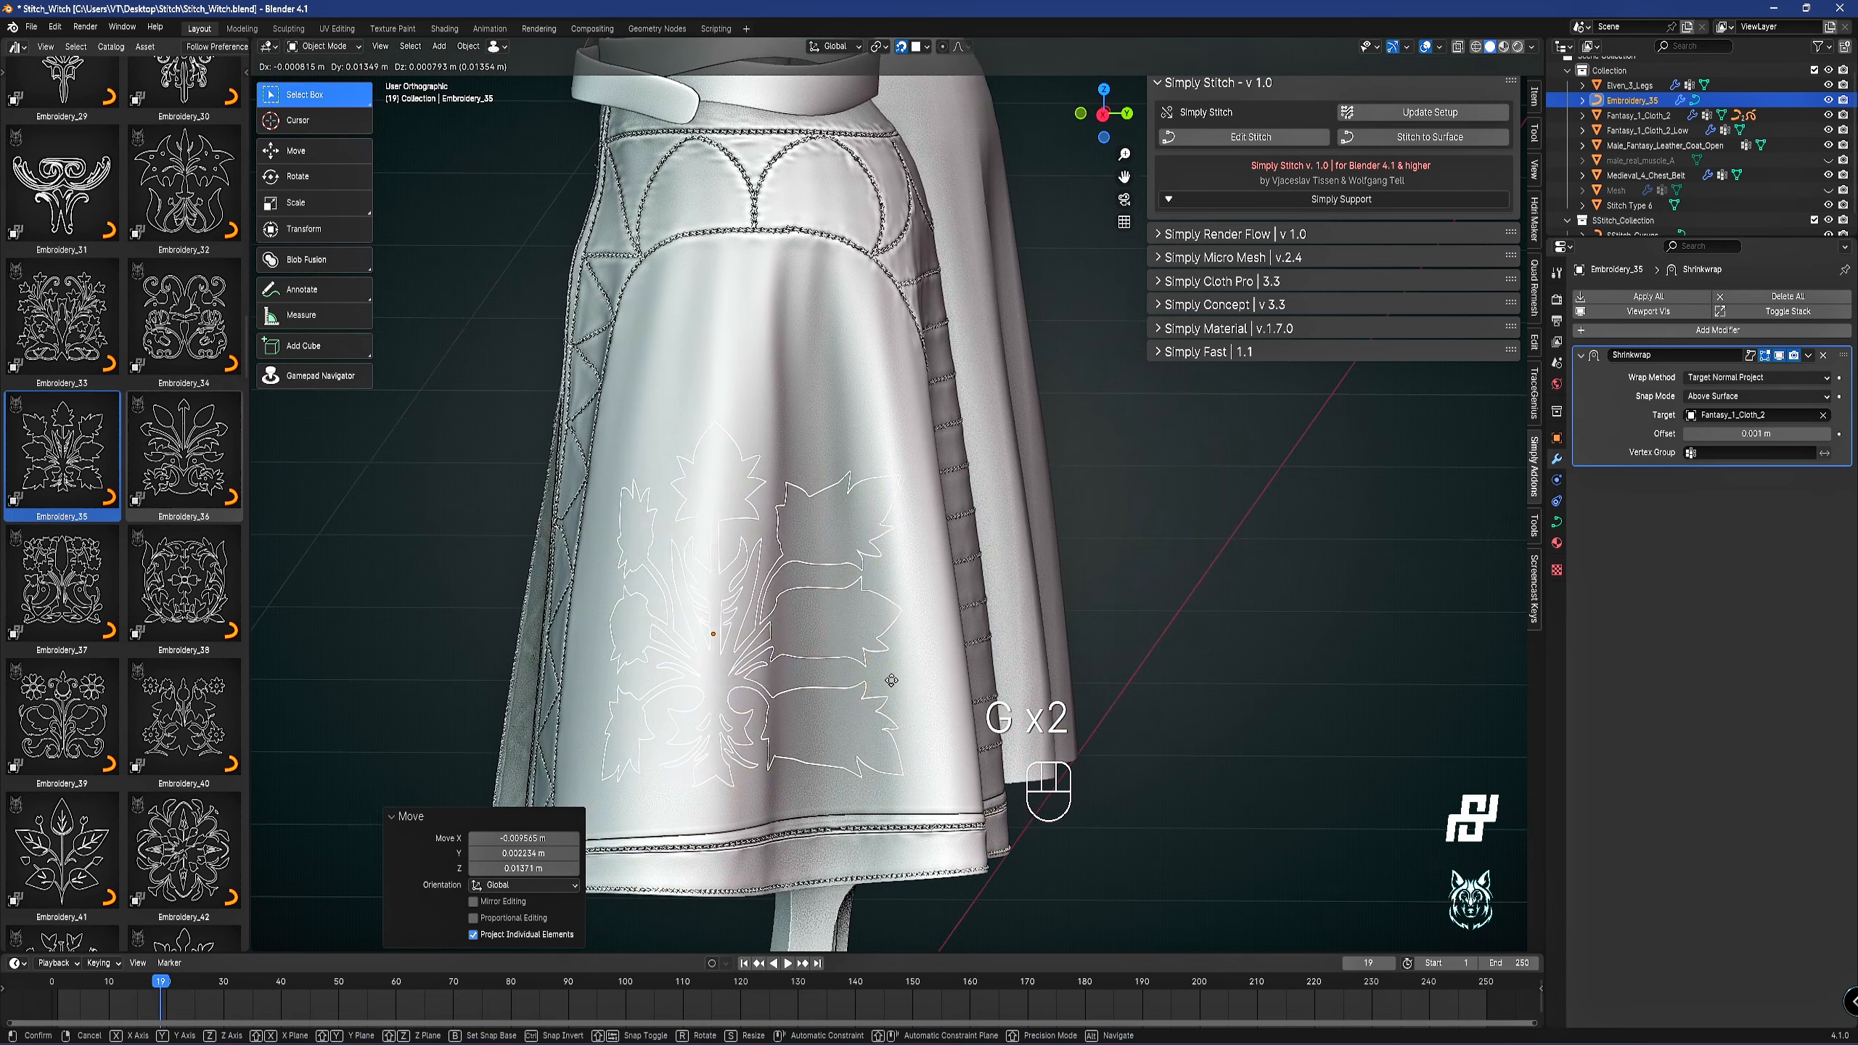
key("s")
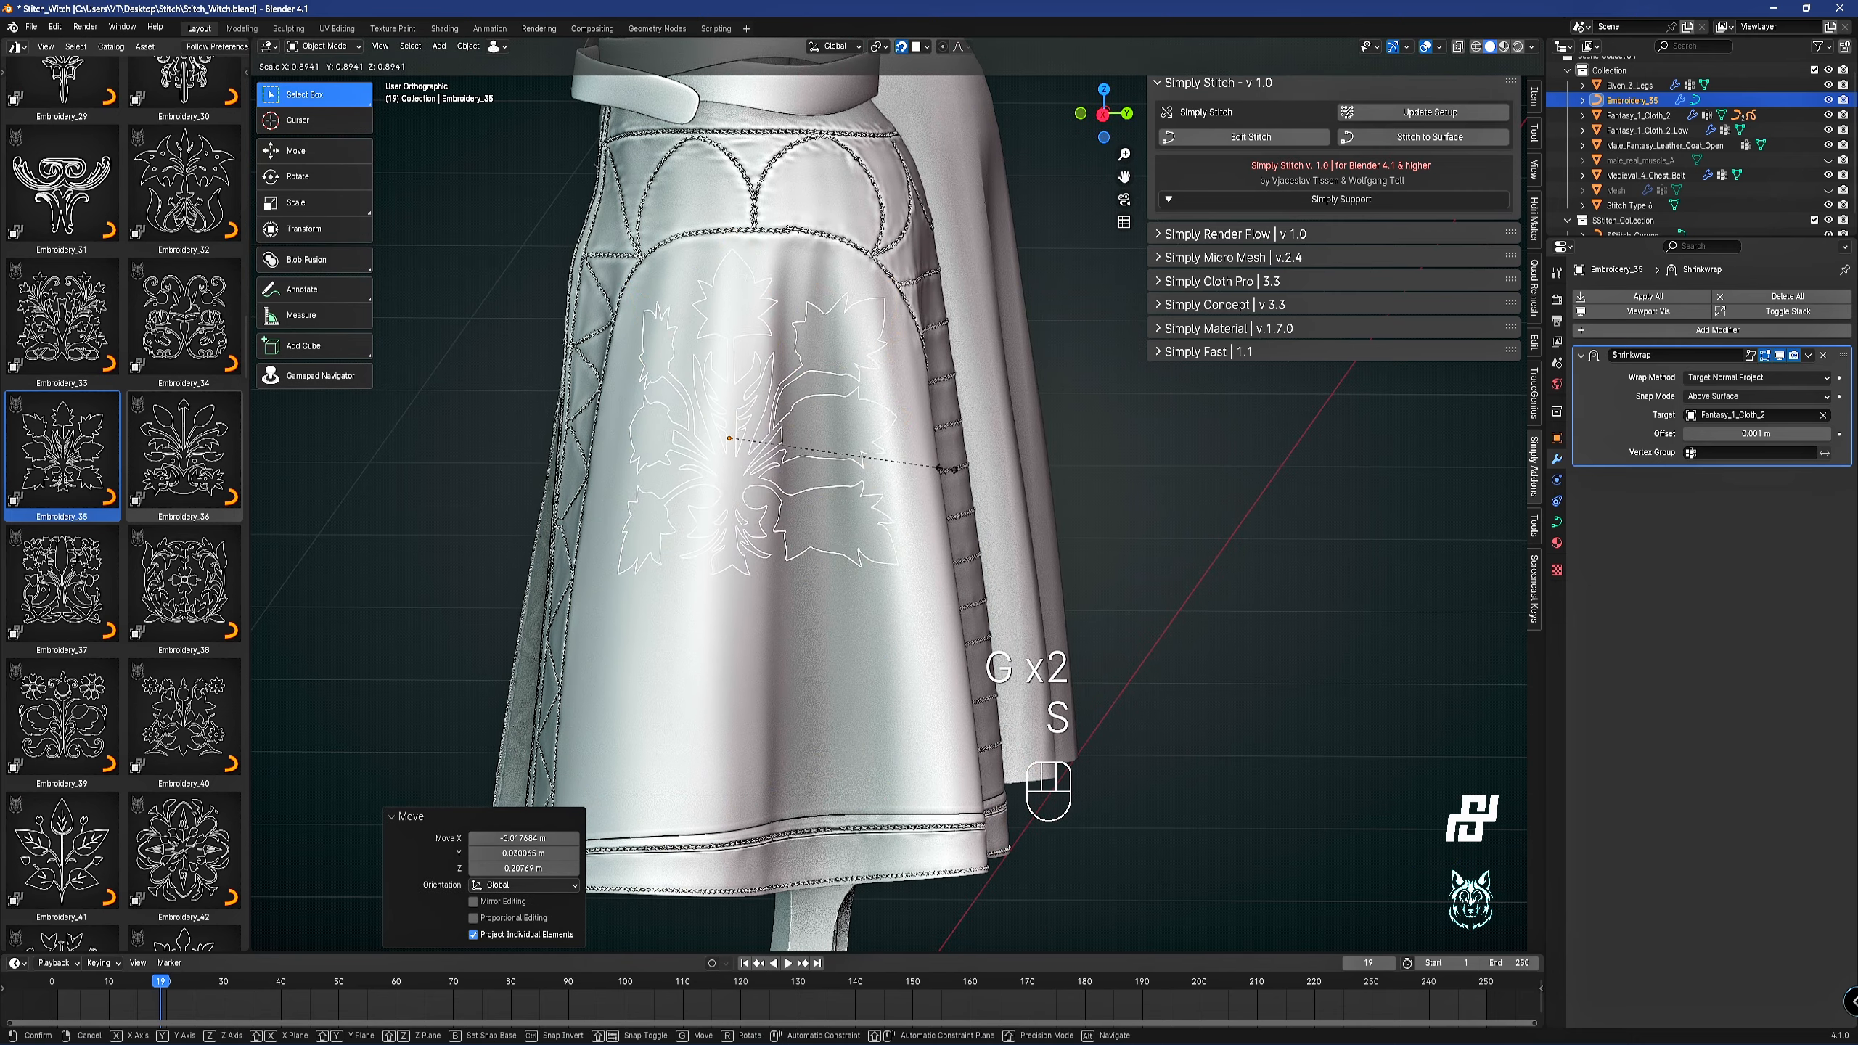
left_click(894, 547)
key("g")
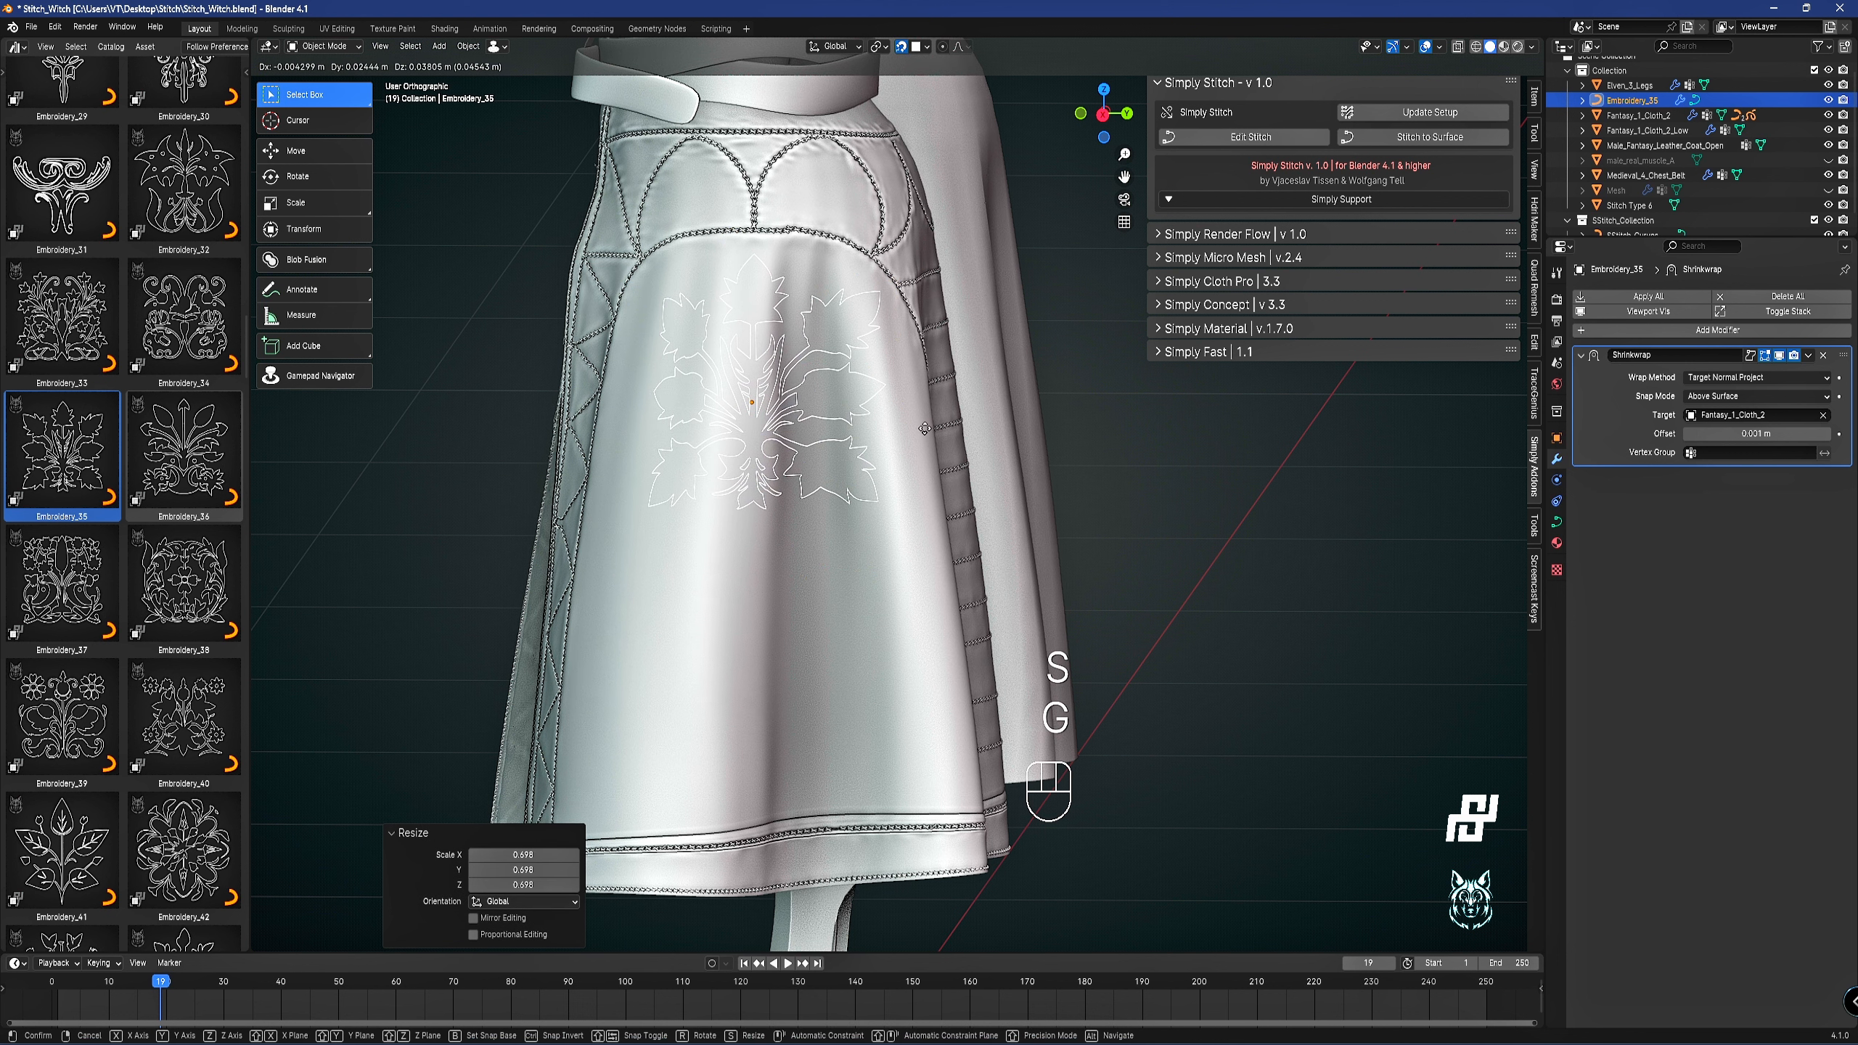
left_click(926, 433)
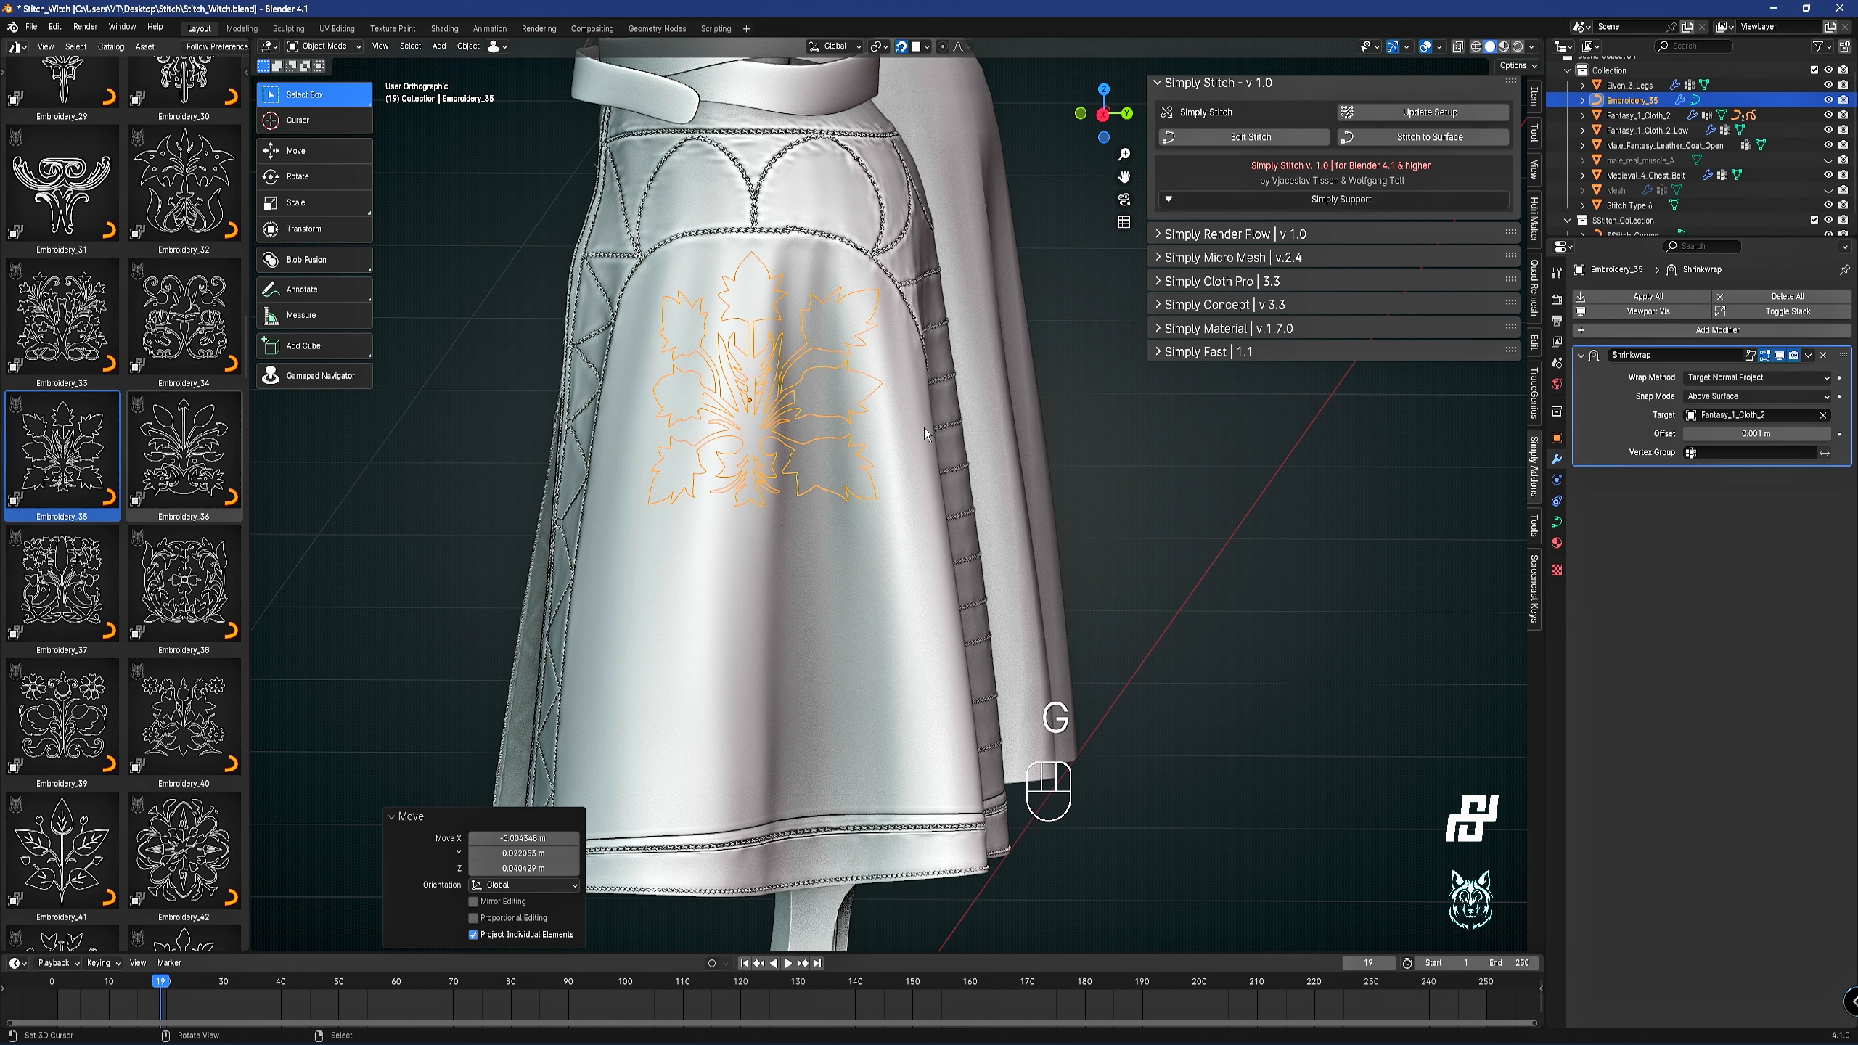
Apply the leaf motif to the skirt with Stitch to Surface and inspect the stitching up close.
left_click(1425, 137)
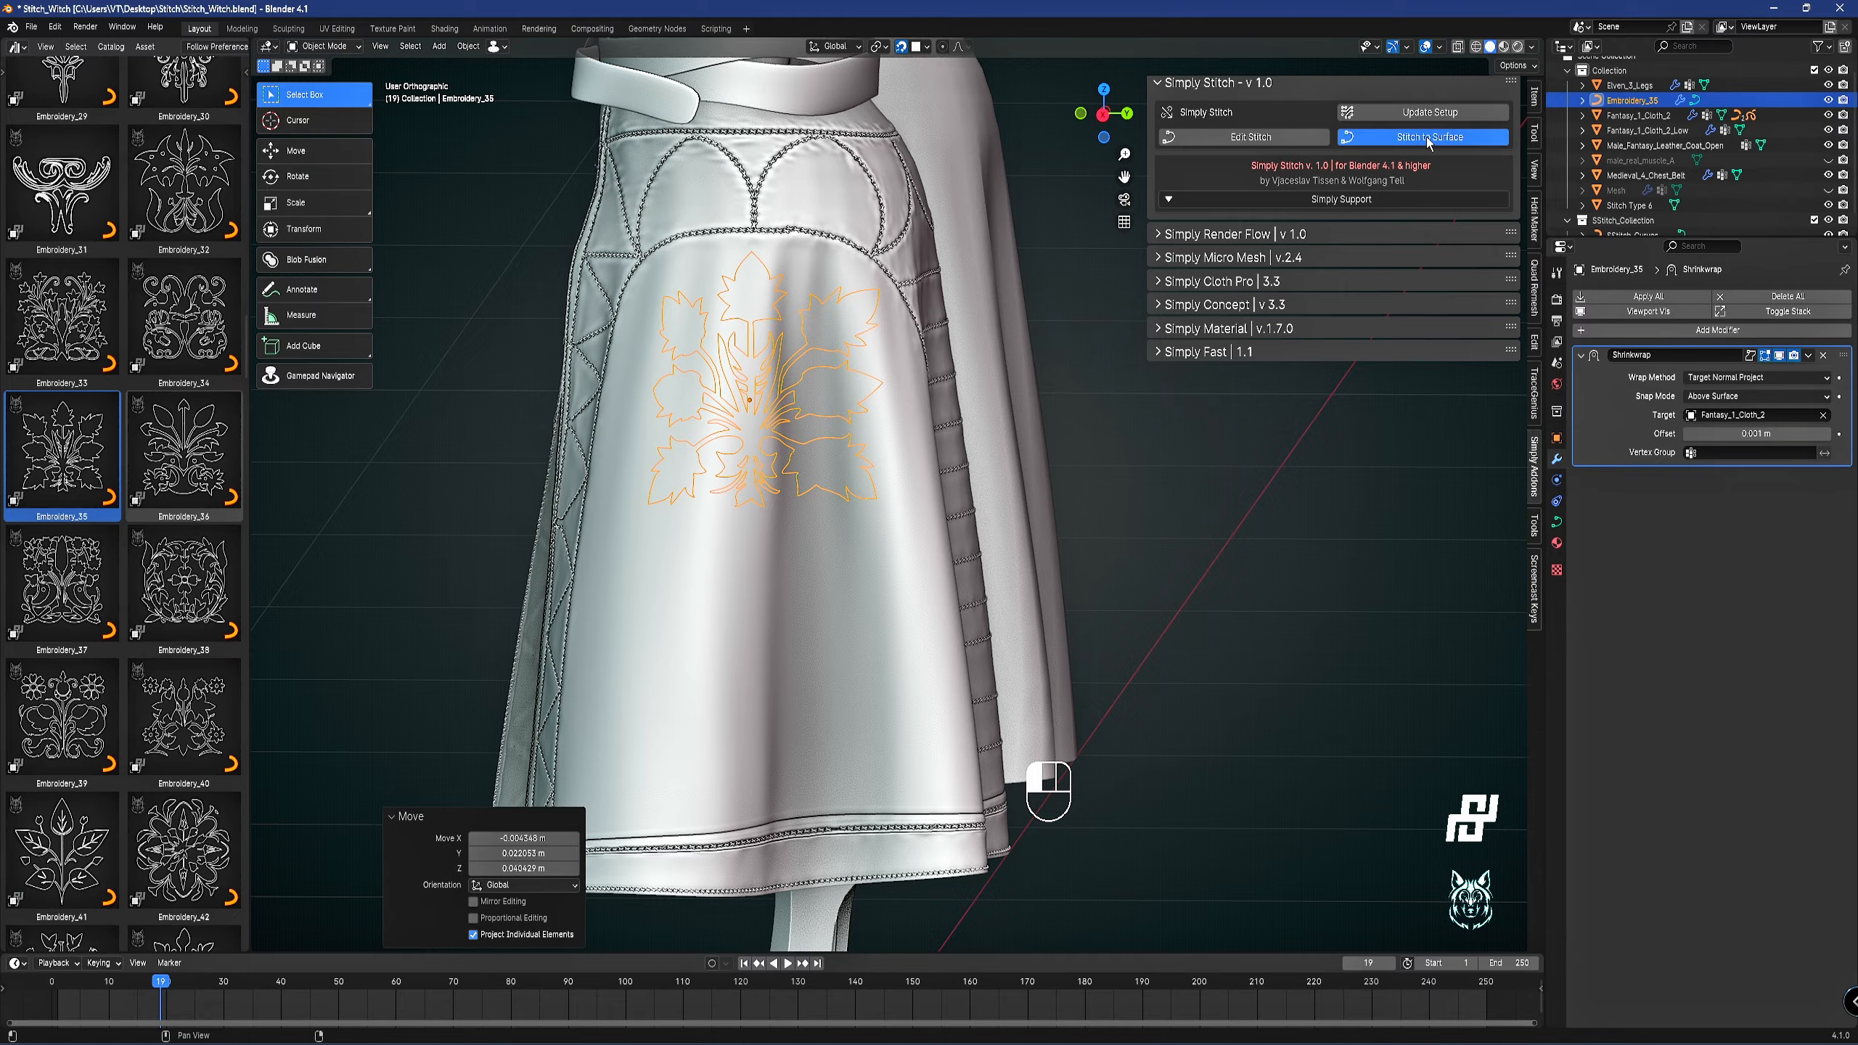
mouse_move(731, 421)
middle_mouse_down()
mouse_move(887, 429)
mouse_move(764, 414)
middle_mouse_up()
scroll(760, 410, "up", 3)
middle_click_drag(713, 357, 757, 575, "shift")
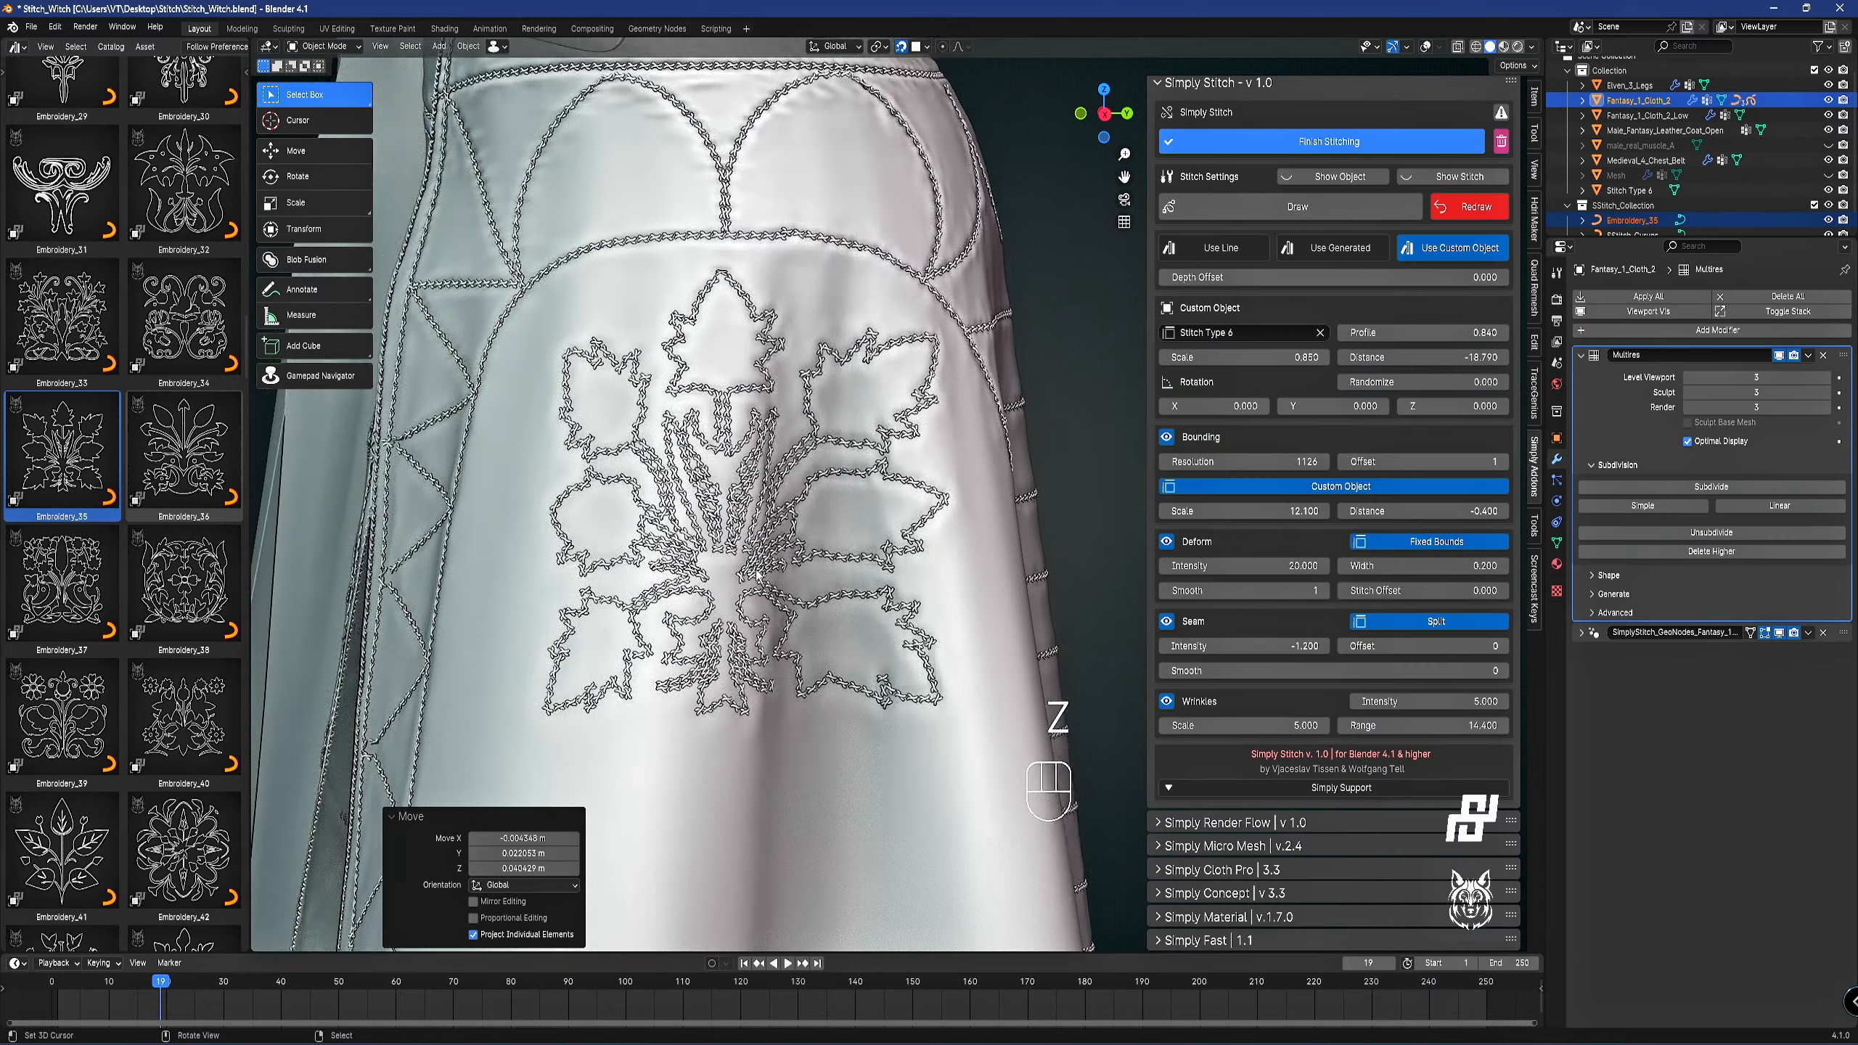
scroll(757, 576, "up", 2)
middle_click_drag(634, 173, 719, 447, "shift")
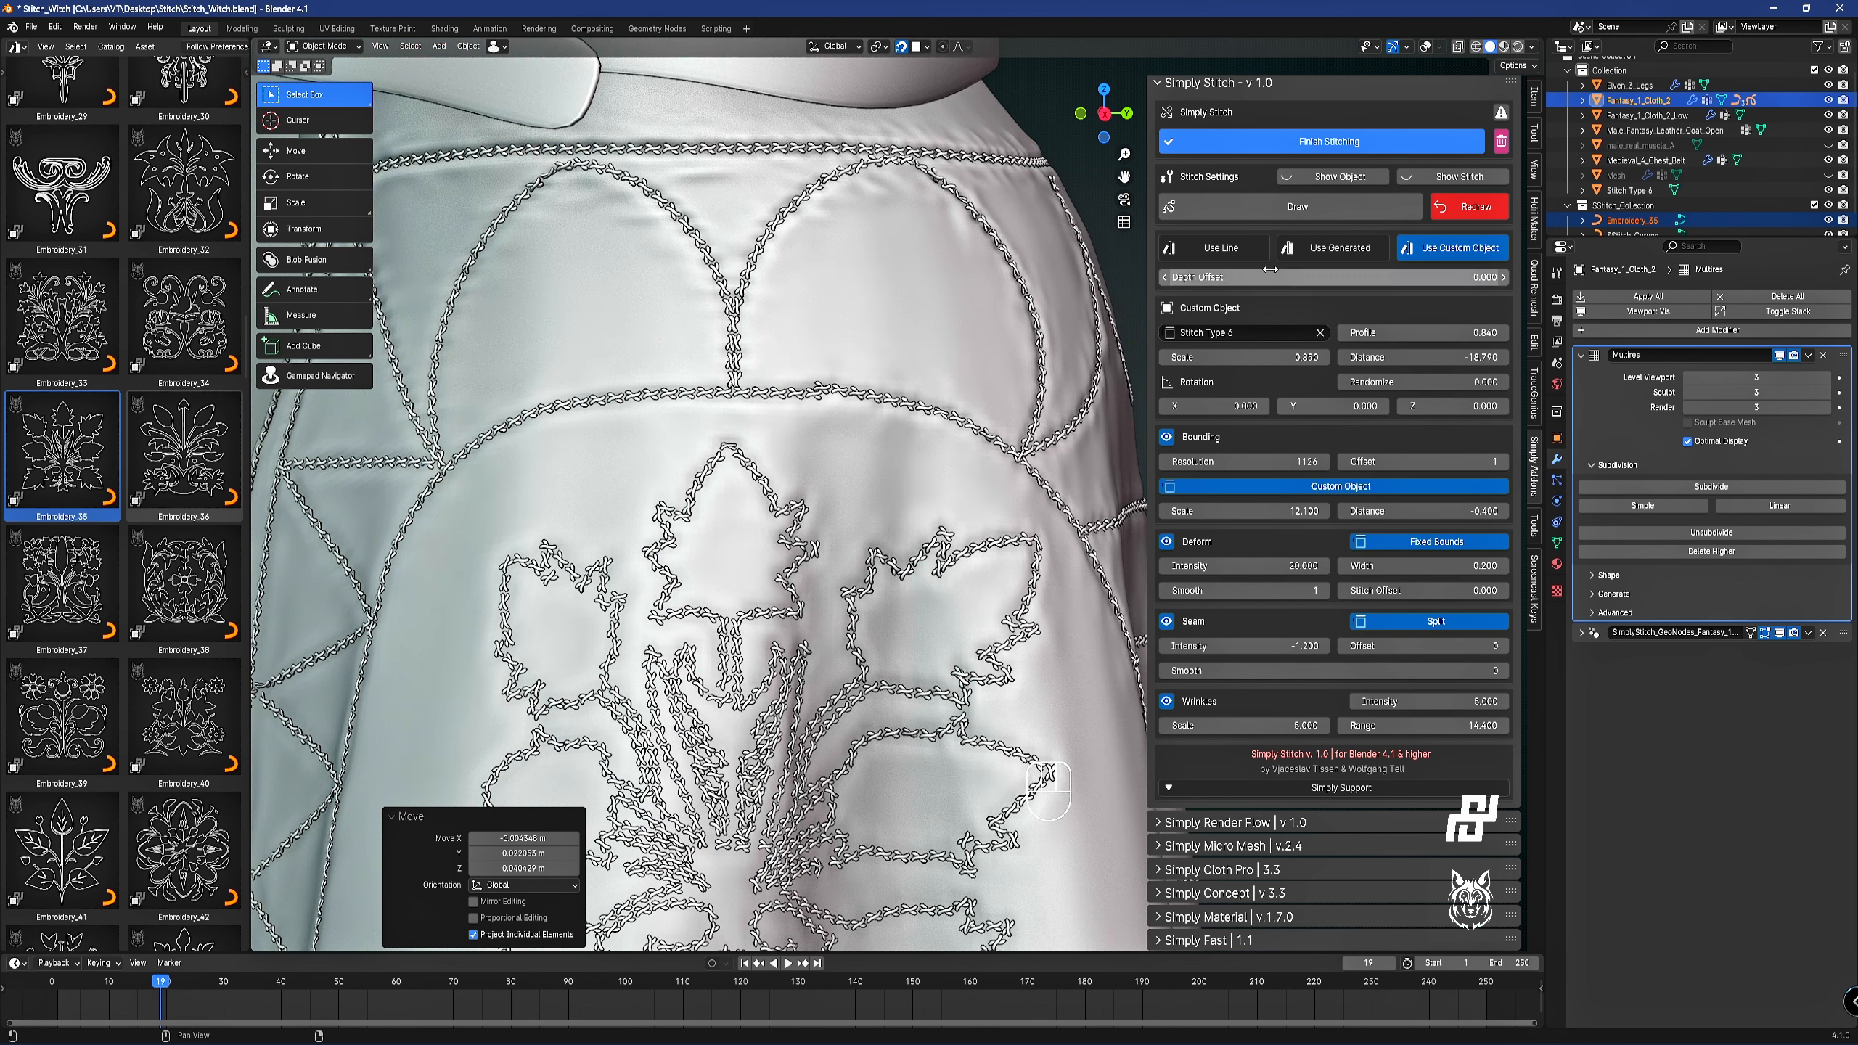
Try the generated stitch style on the skirt, comparing it with the custom object stitch from several angles.
left_click(1437, 249)
scroll(781, 512, "down", 5)
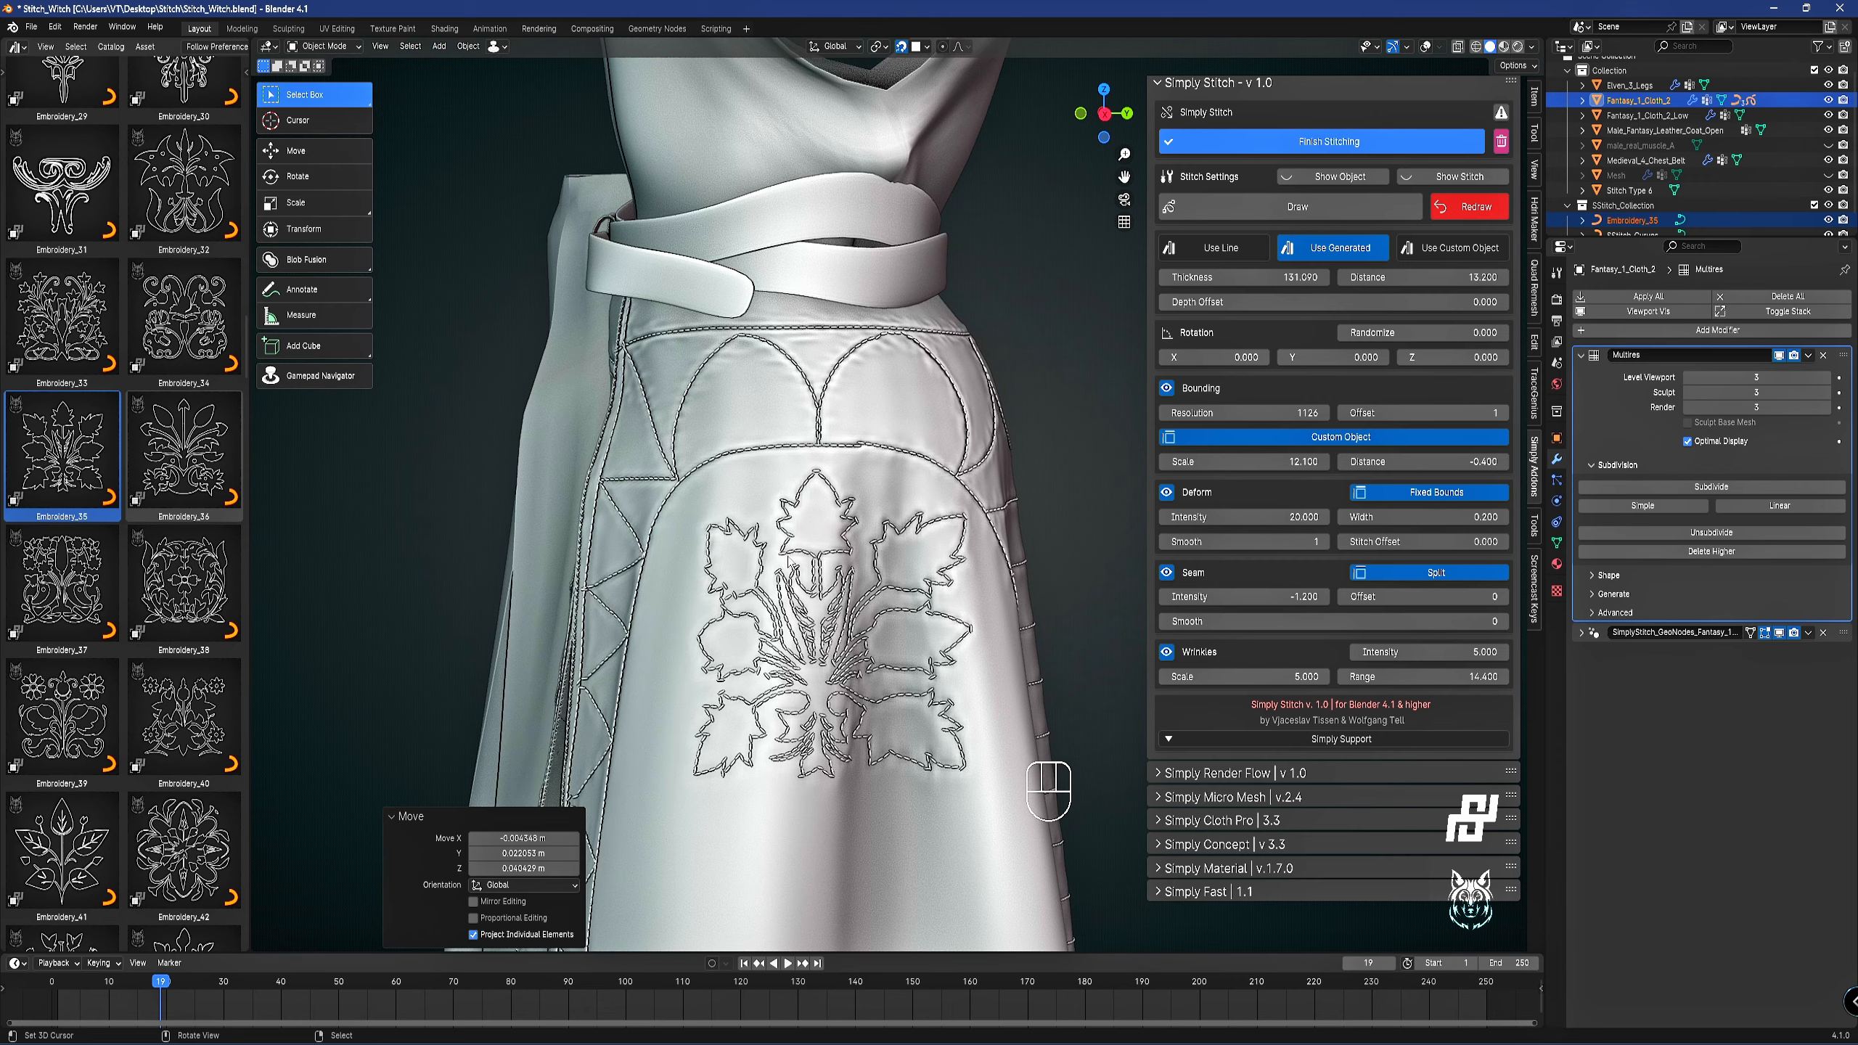
scroll(784, 617, "up", 5)
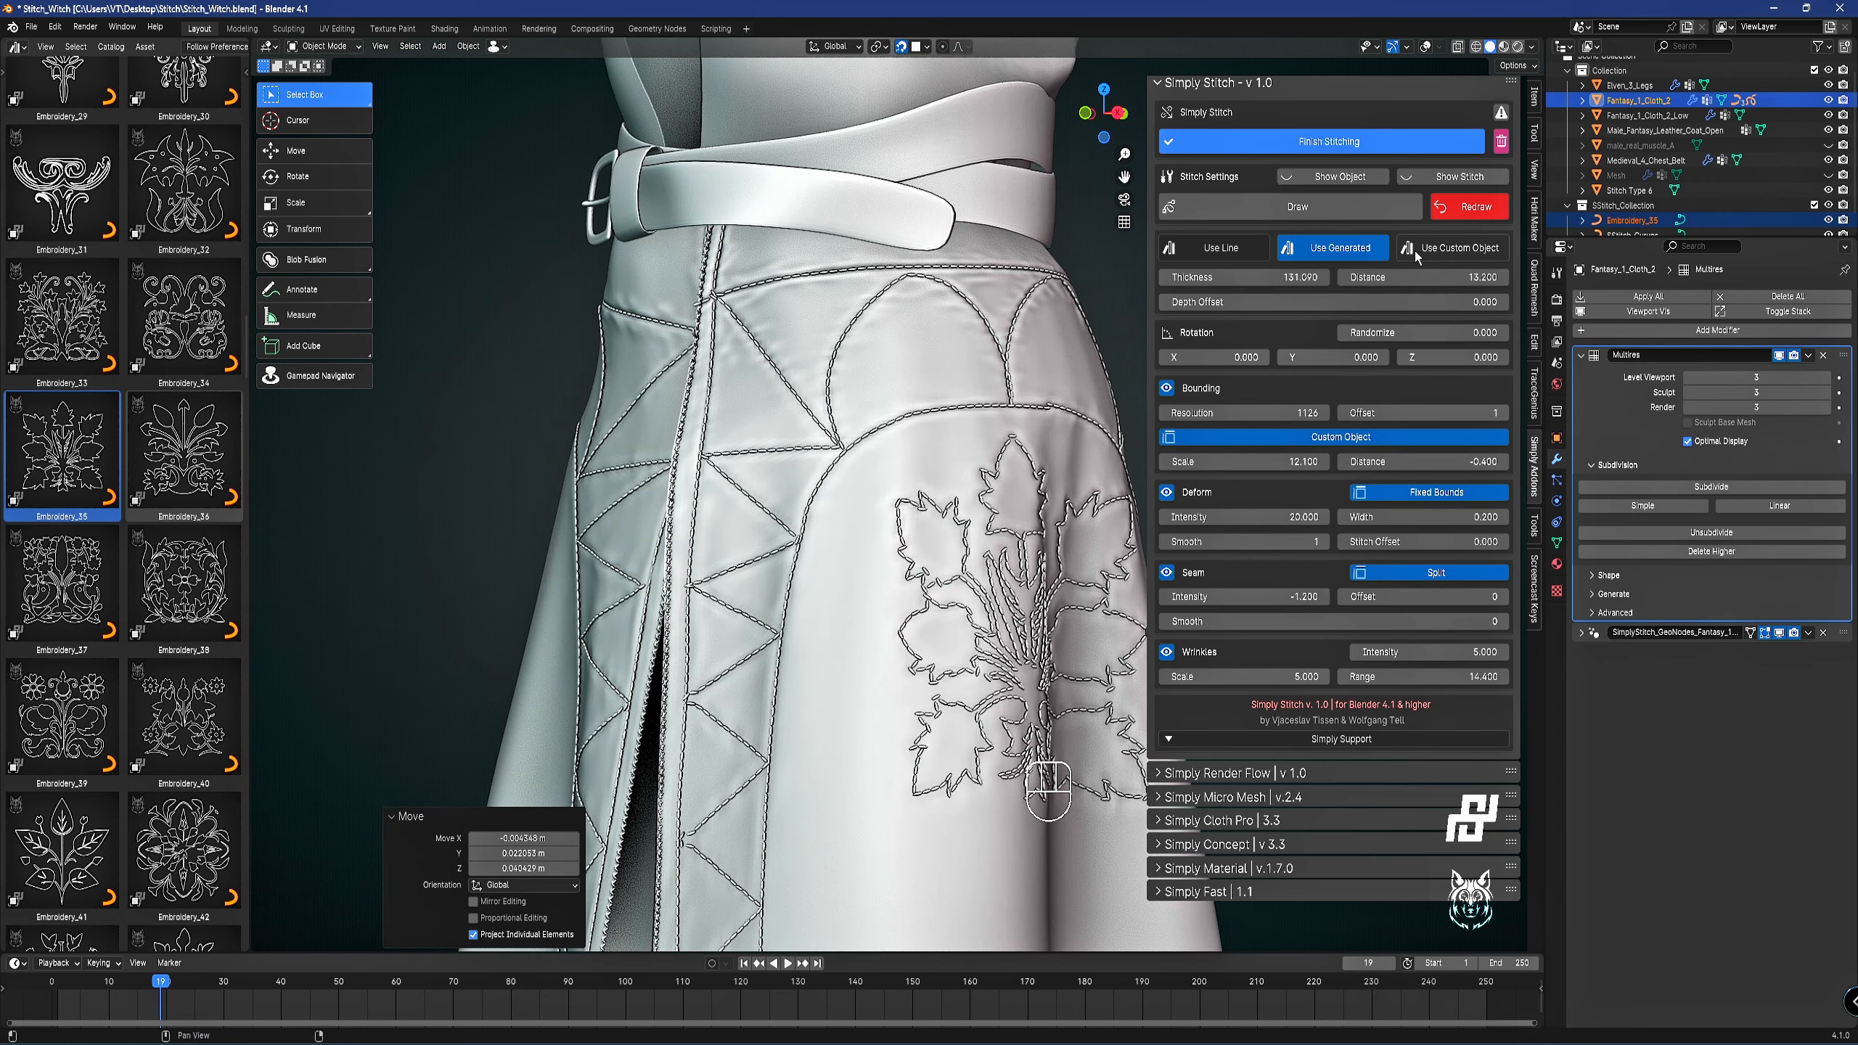
left_click(1426, 248)
scroll(773, 417, "up", 3)
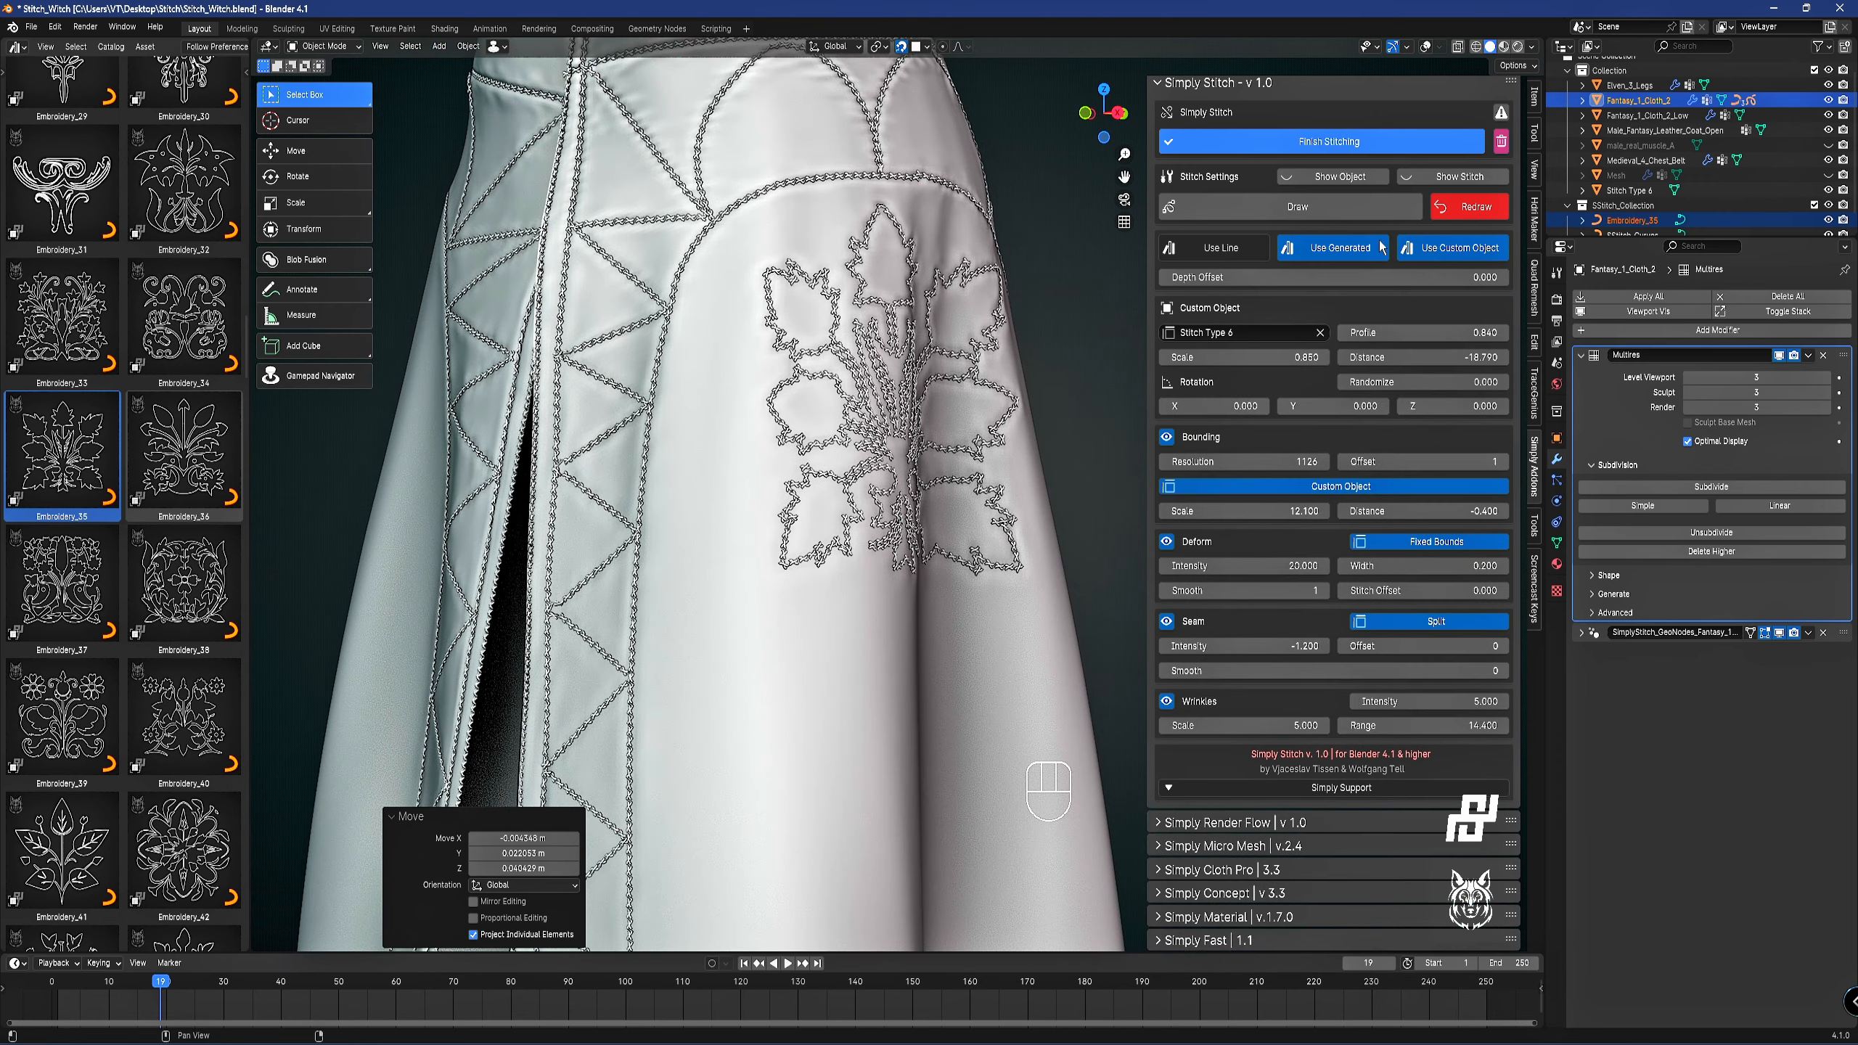
middle_click_drag(864, 299, 869, 241)
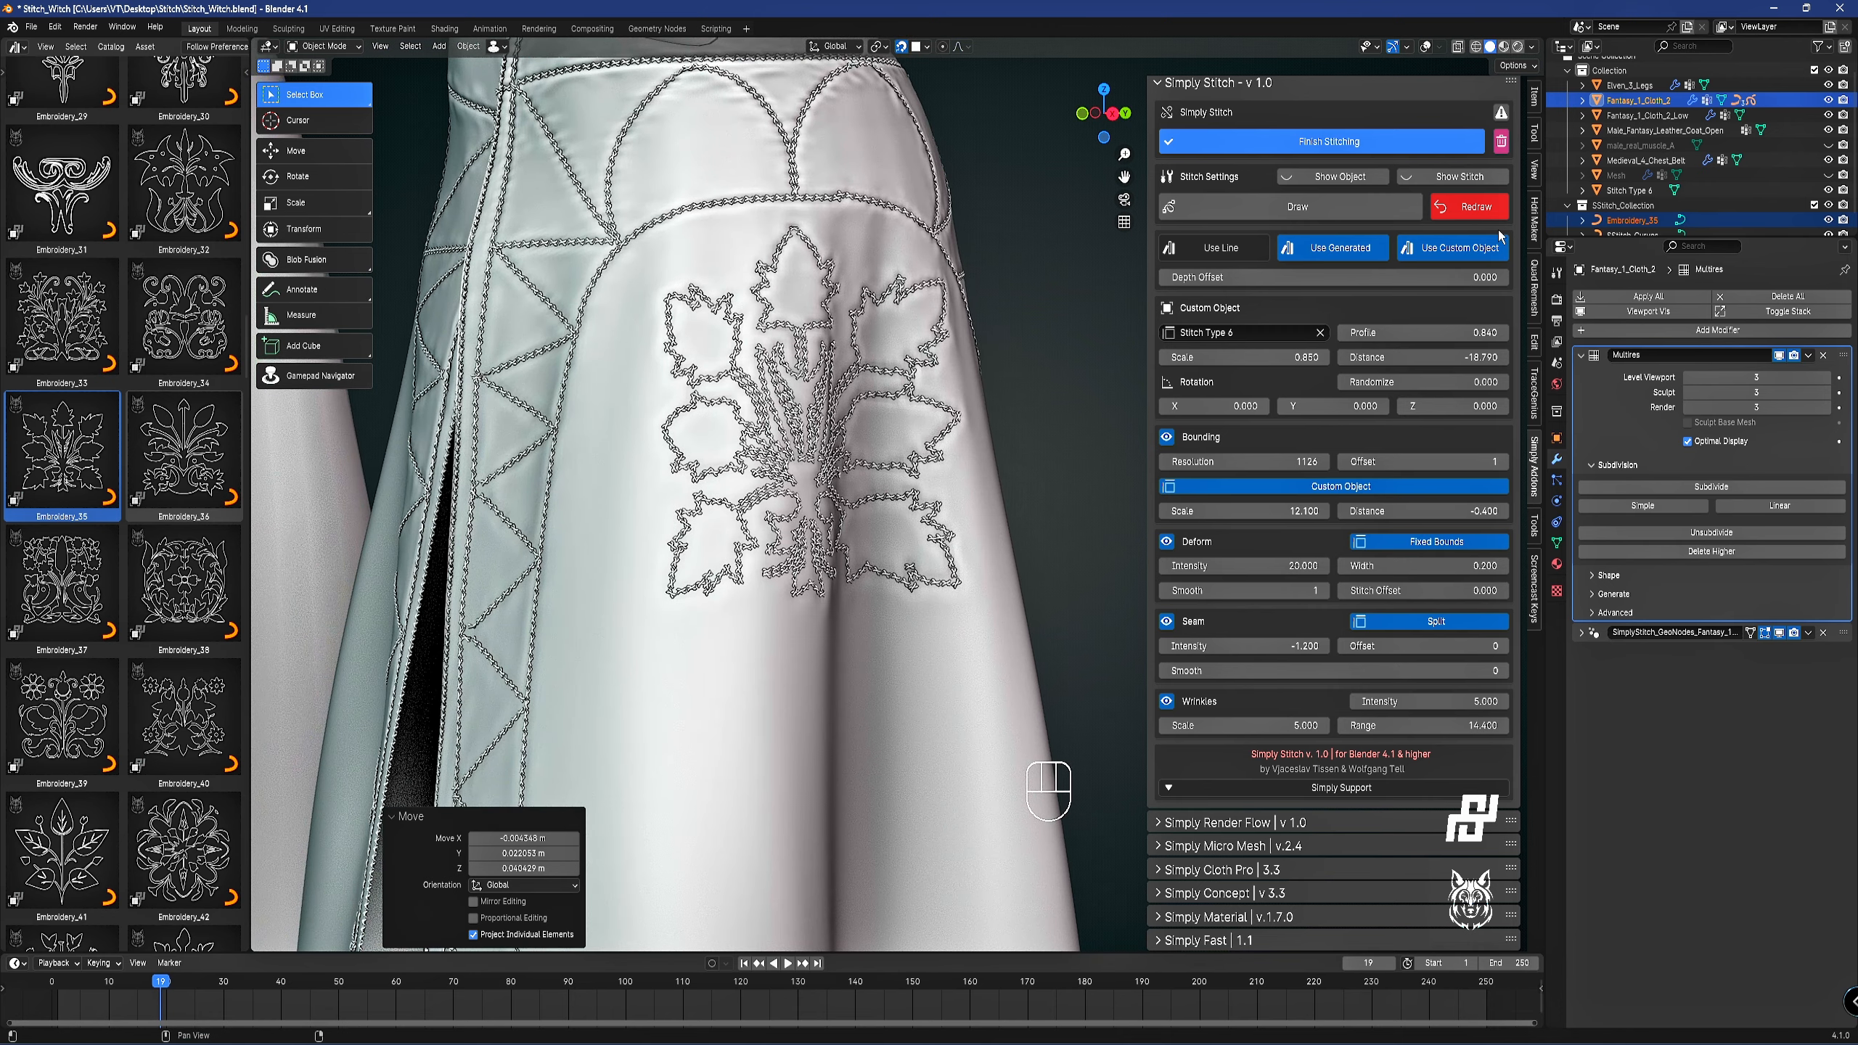
Select only the skirt cloth and turn the viewport overlays back on.
right_click(688, 255)
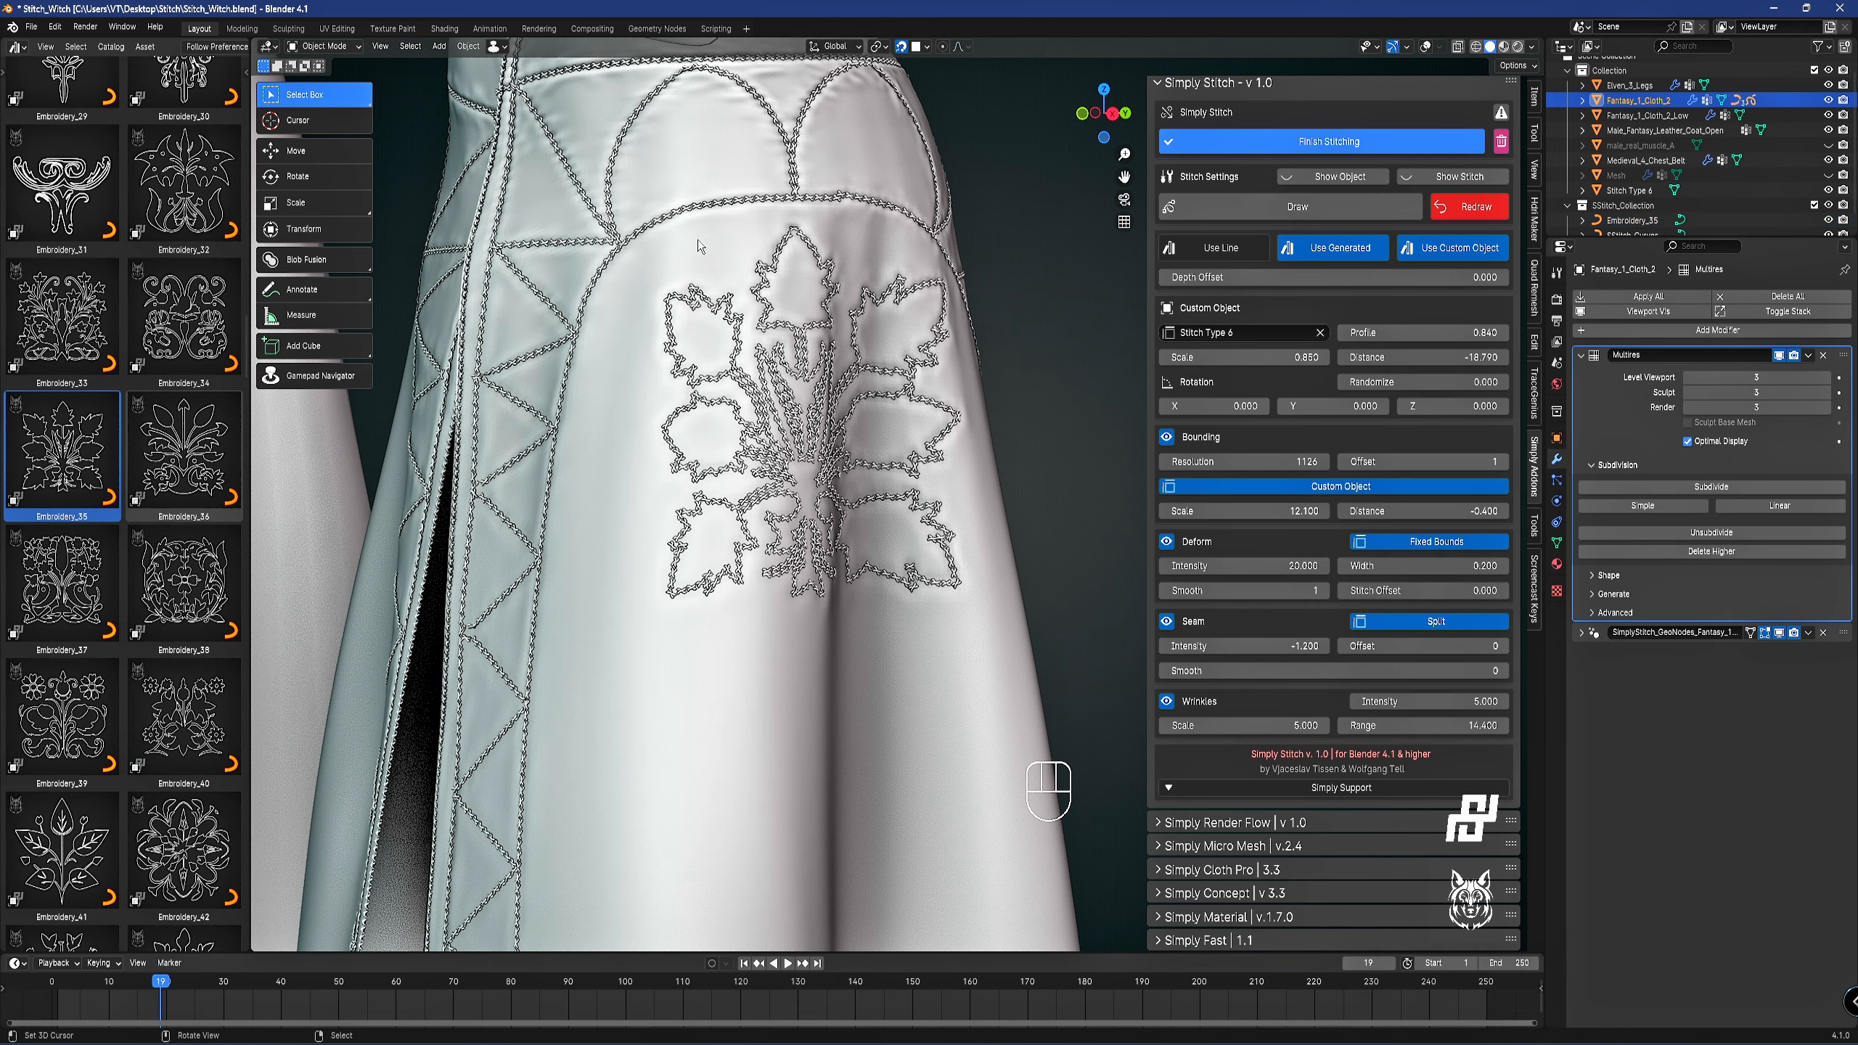
key("z")
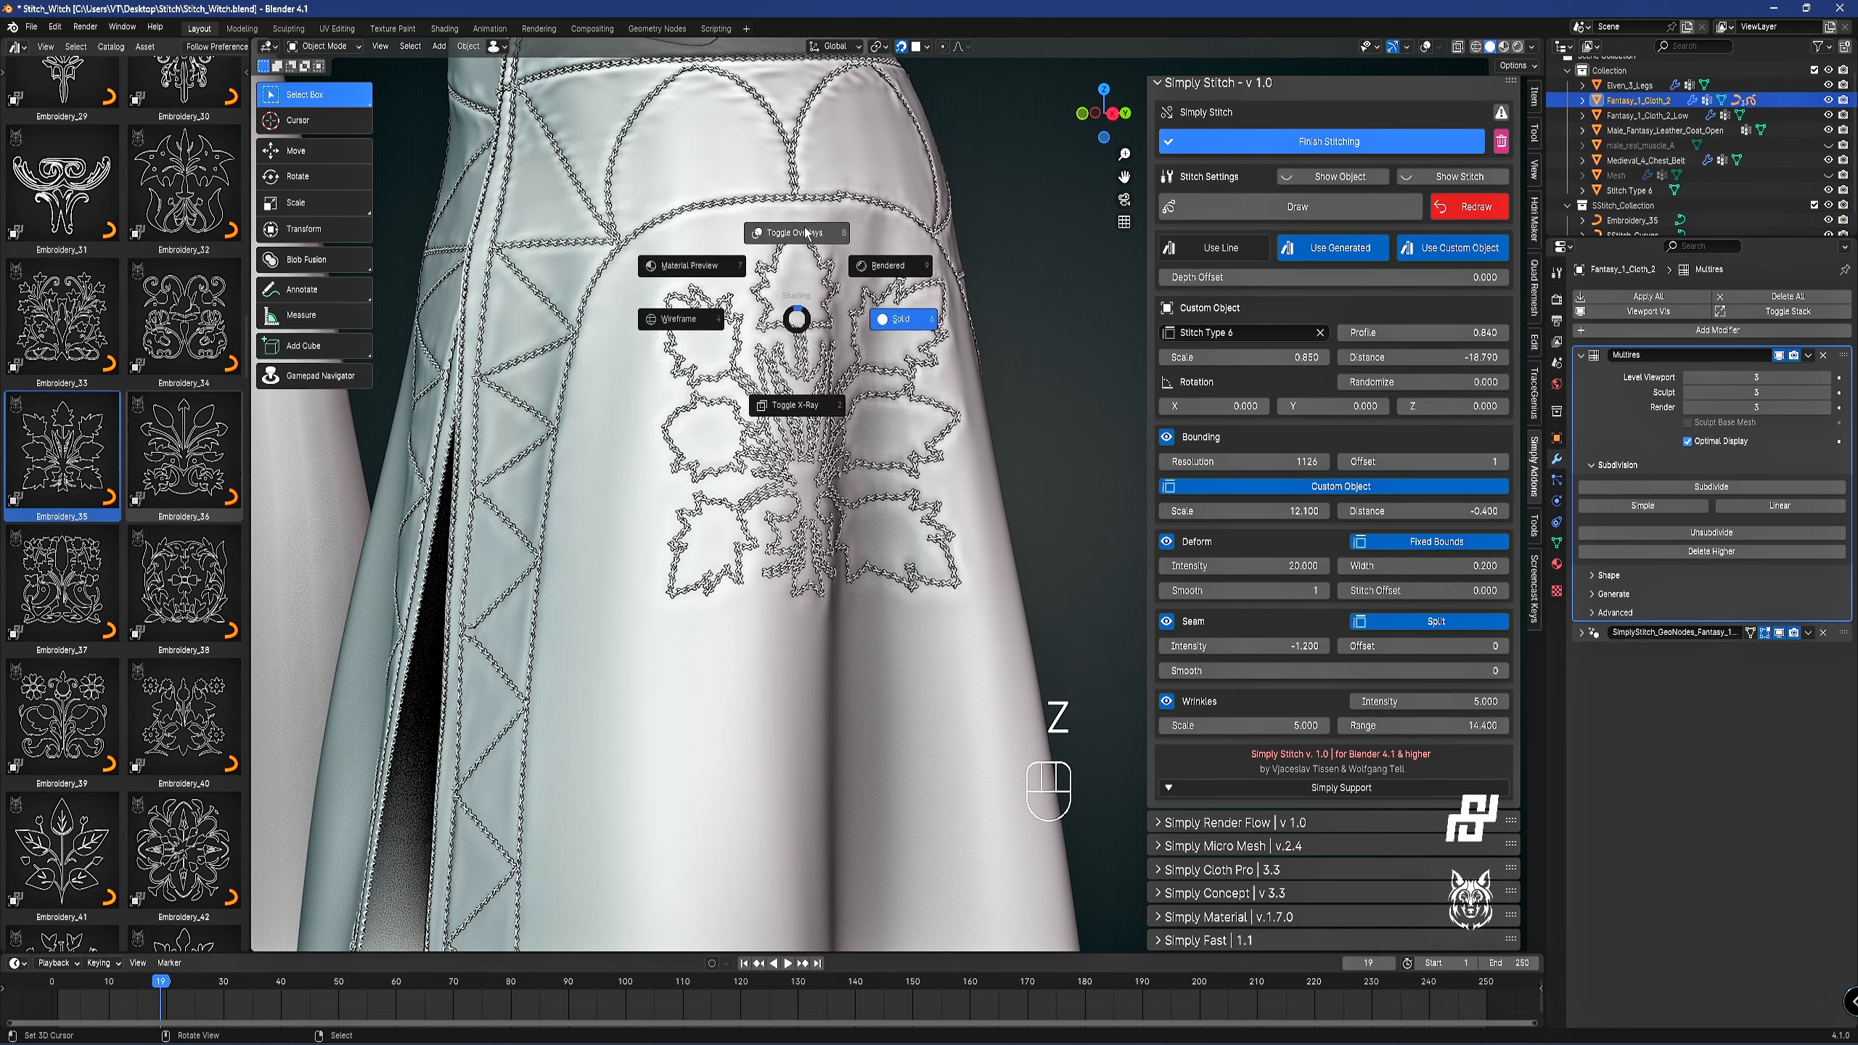
left_click(816, 242)
scroll(738, 342, "down", 1)
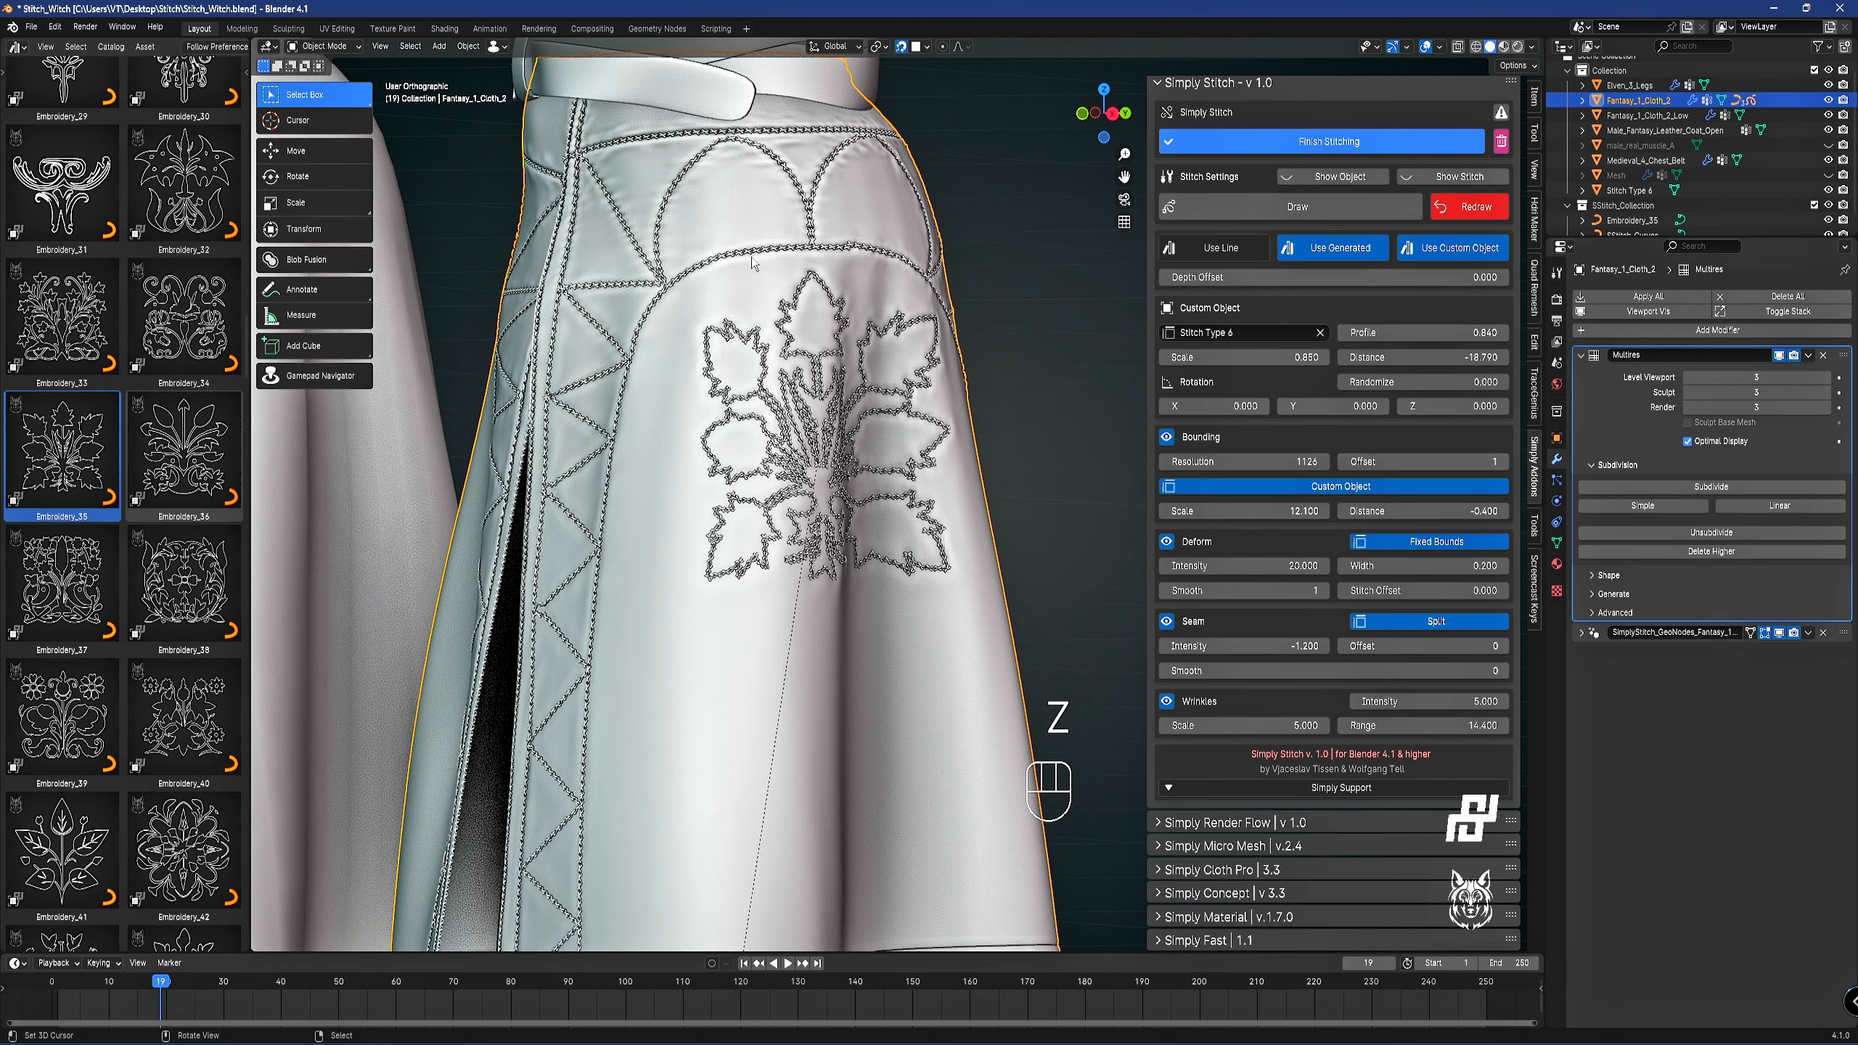
Try to move the stitched Embroidery_35 leaf motif on the skirt.
right_click(890, 363)
right_click(892, 335)
middle_click_drag(914, 402, 752, 474)
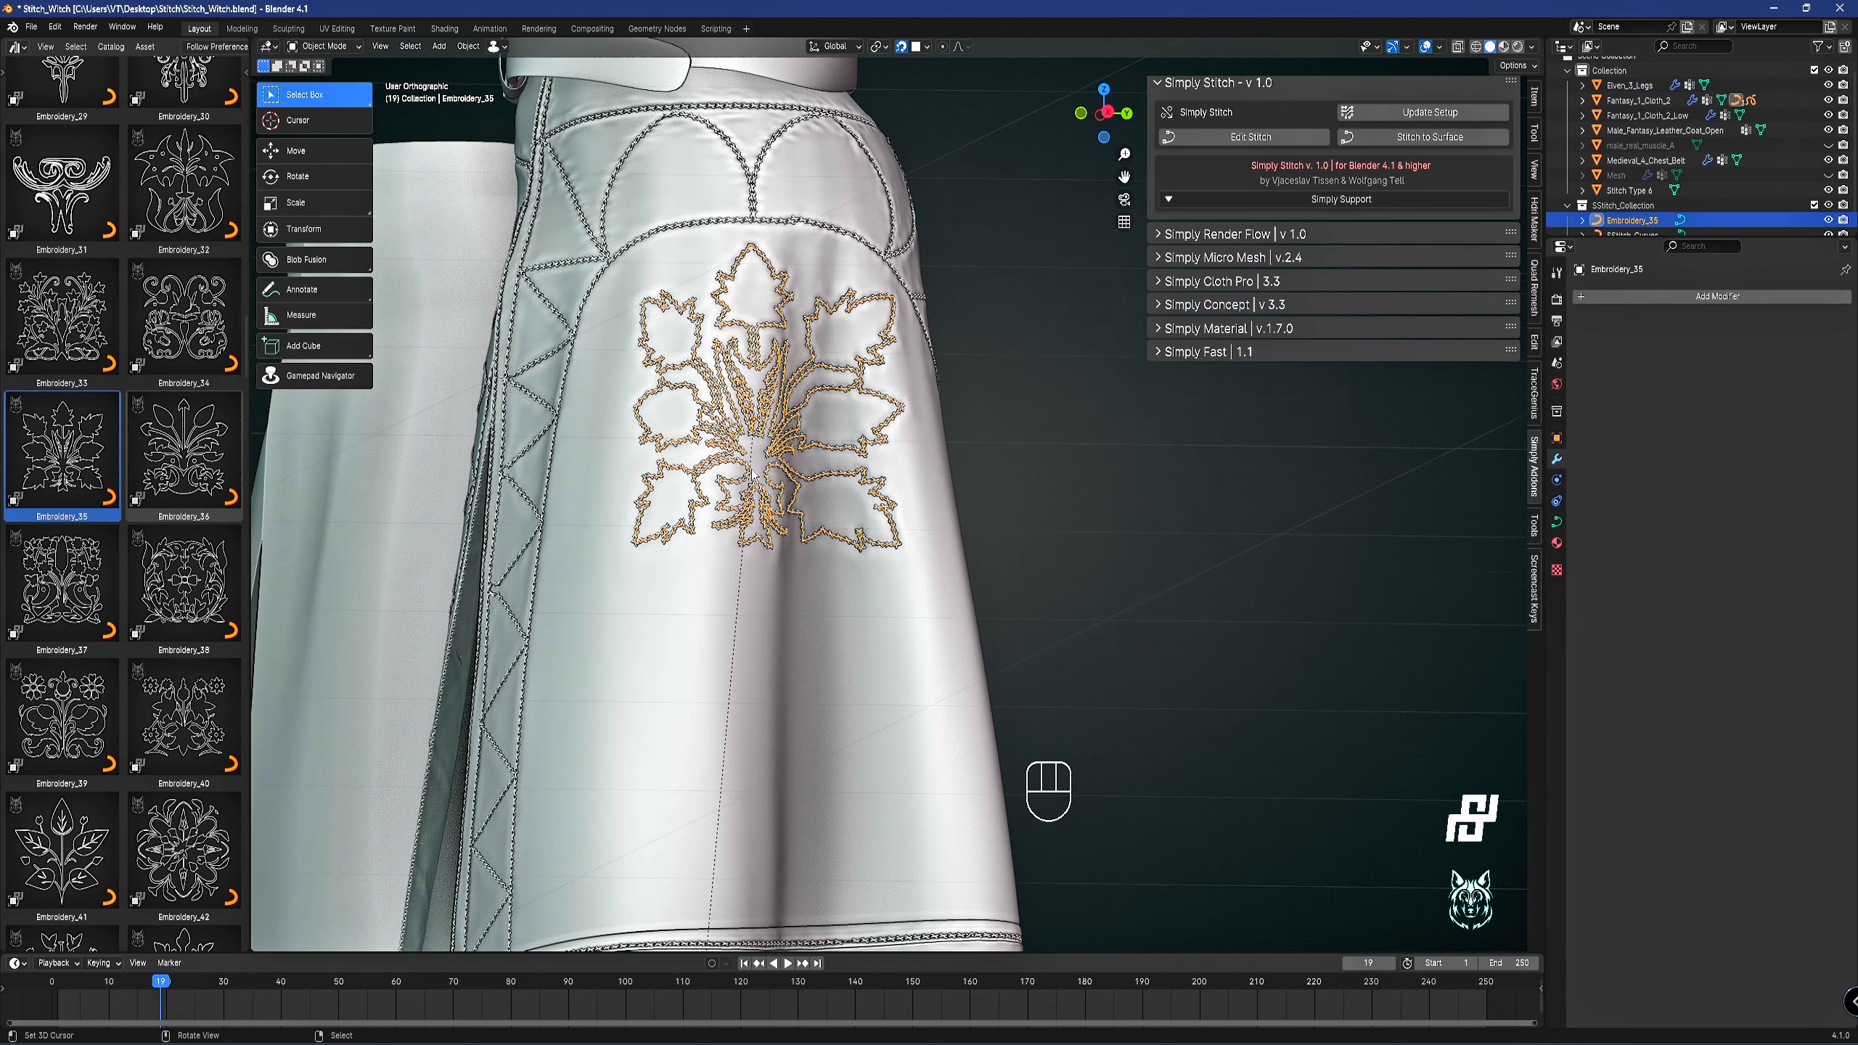
key("g")
right_click(753, 322)
middle_click_drag(753, 322, 766, 347)
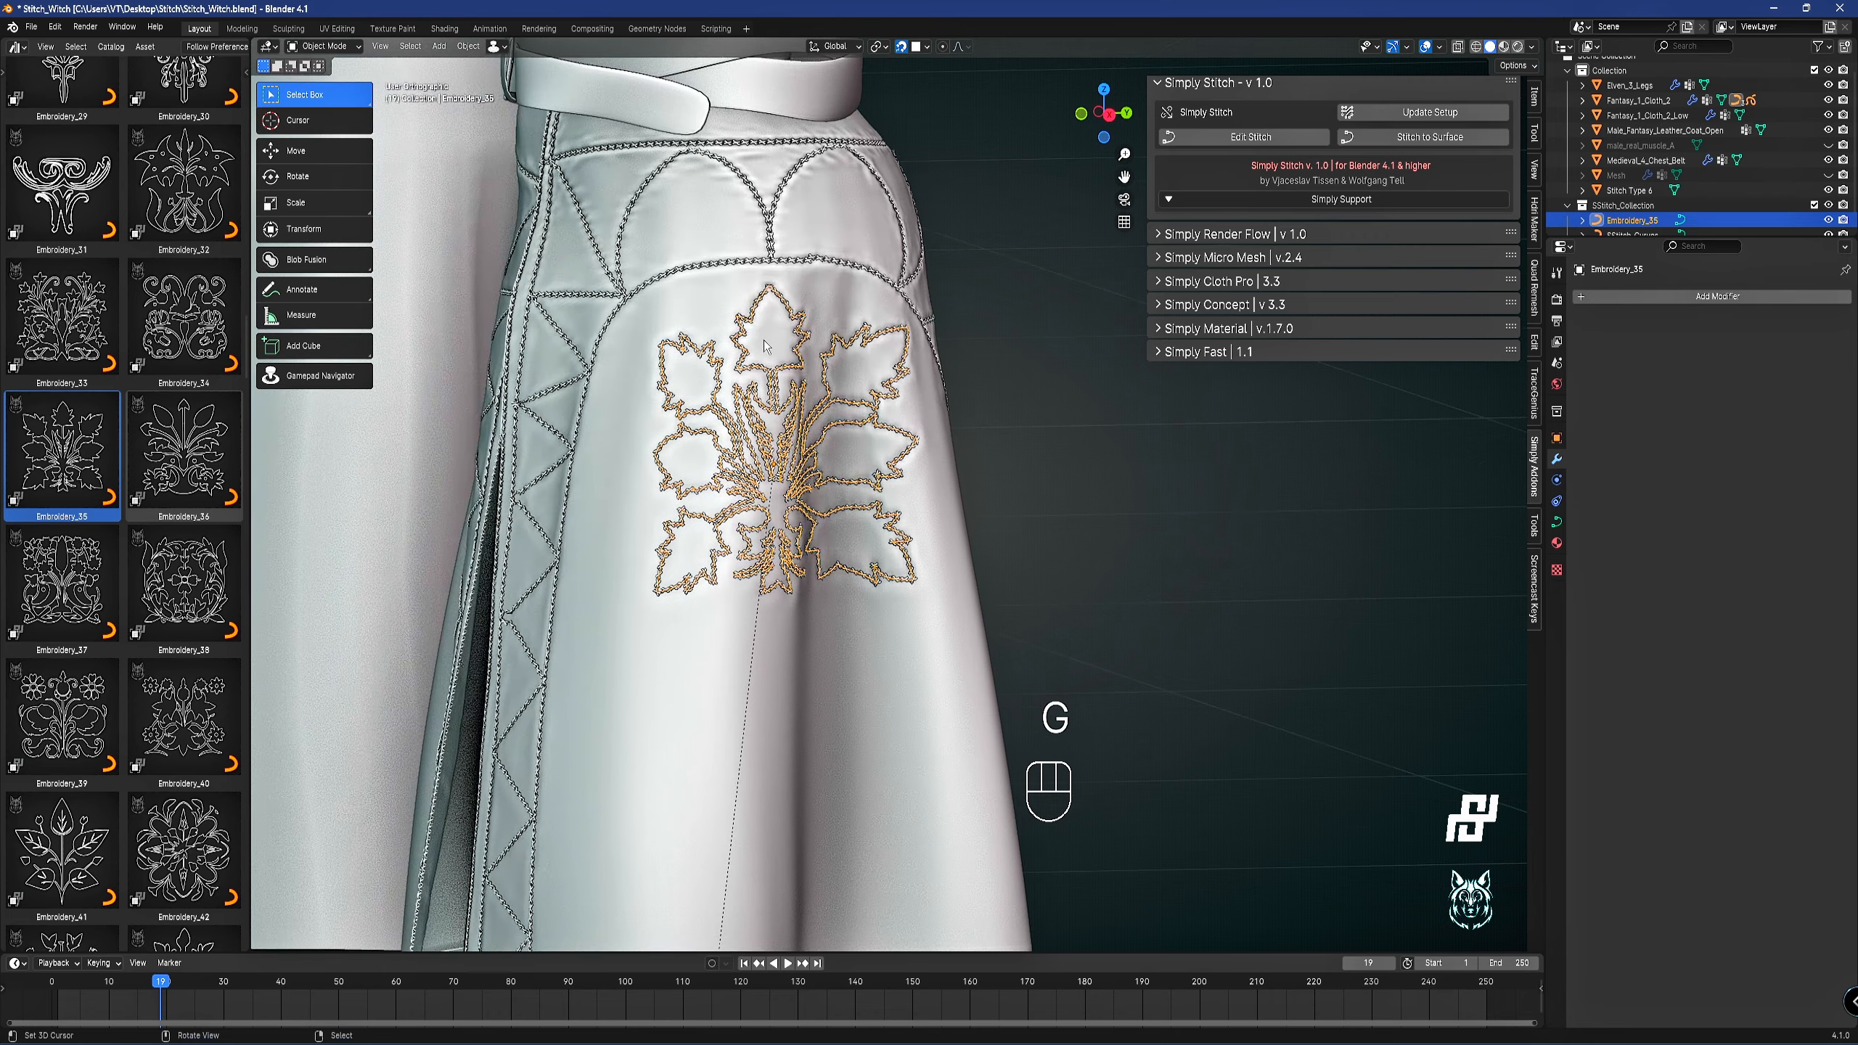
Select the skirt cloth again and bring the whole skirt panel into view.
key("z")
scroll(798, 397, "up", 3)
key("z")
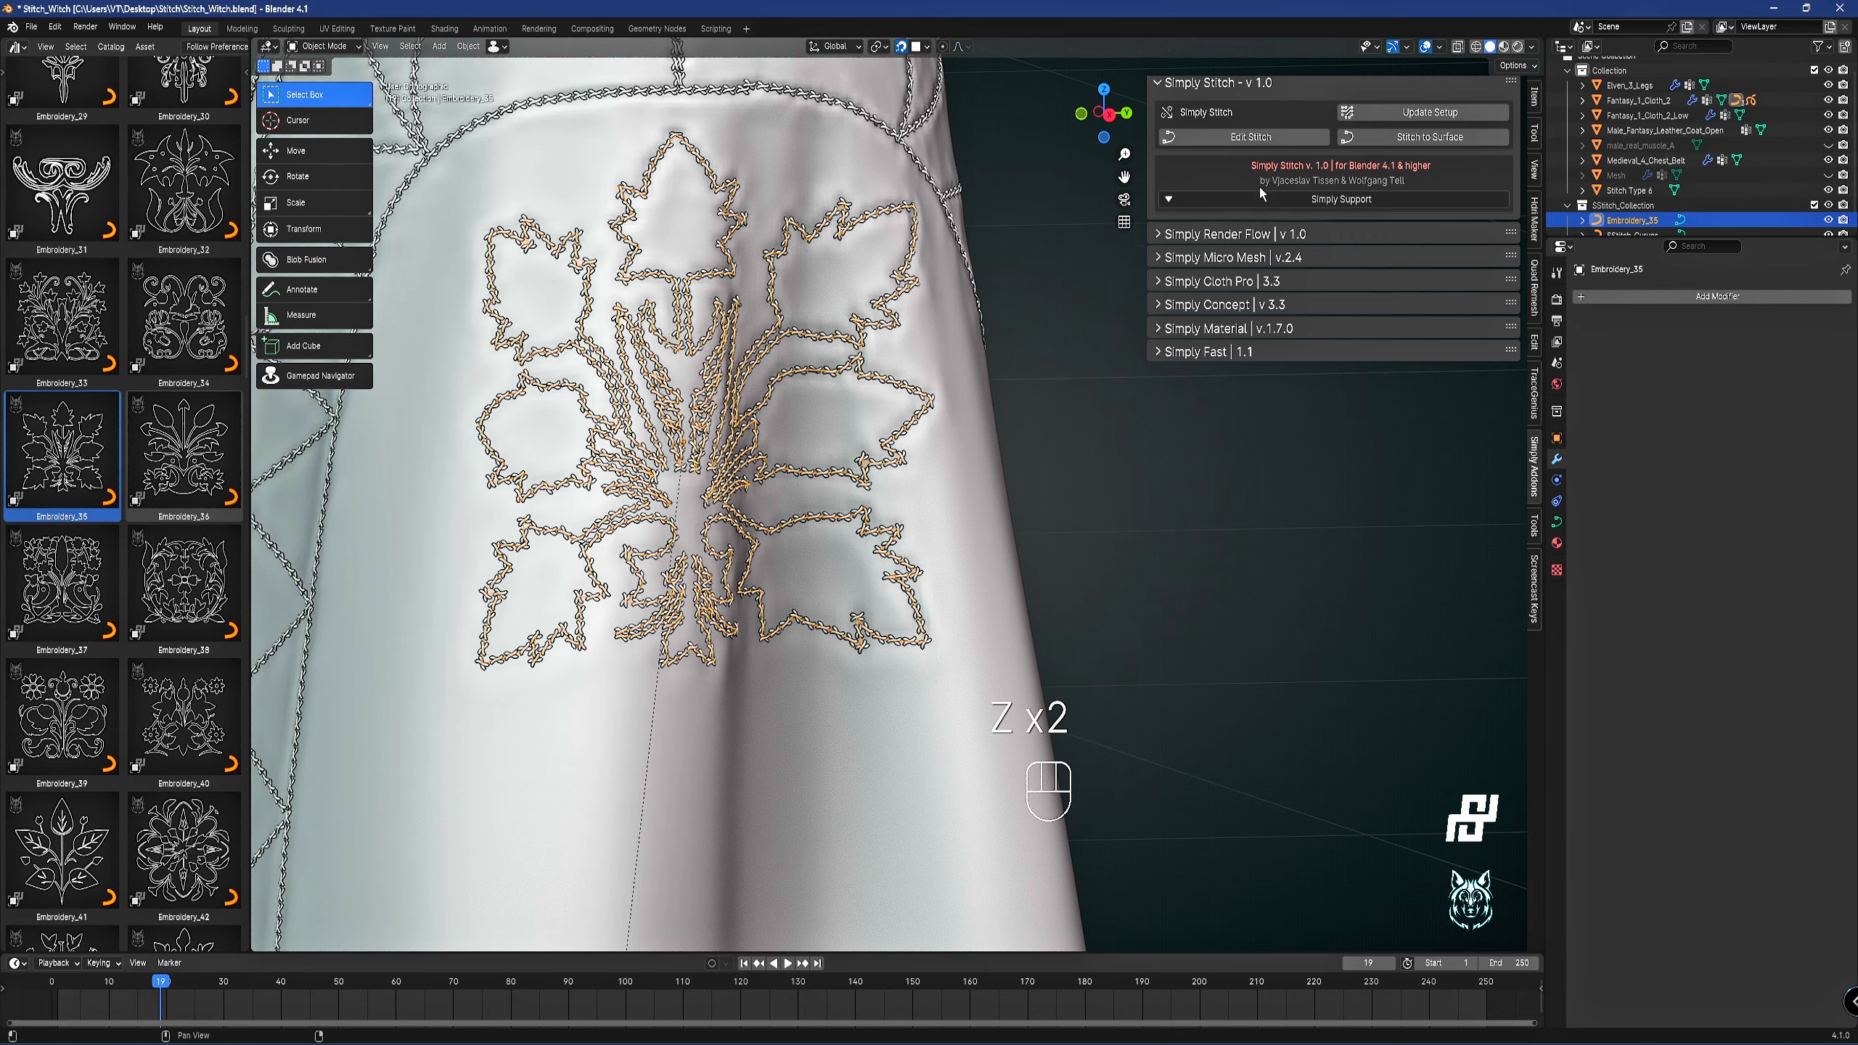
right_click(812, 180)
scroll(835, 409, "down", 5)
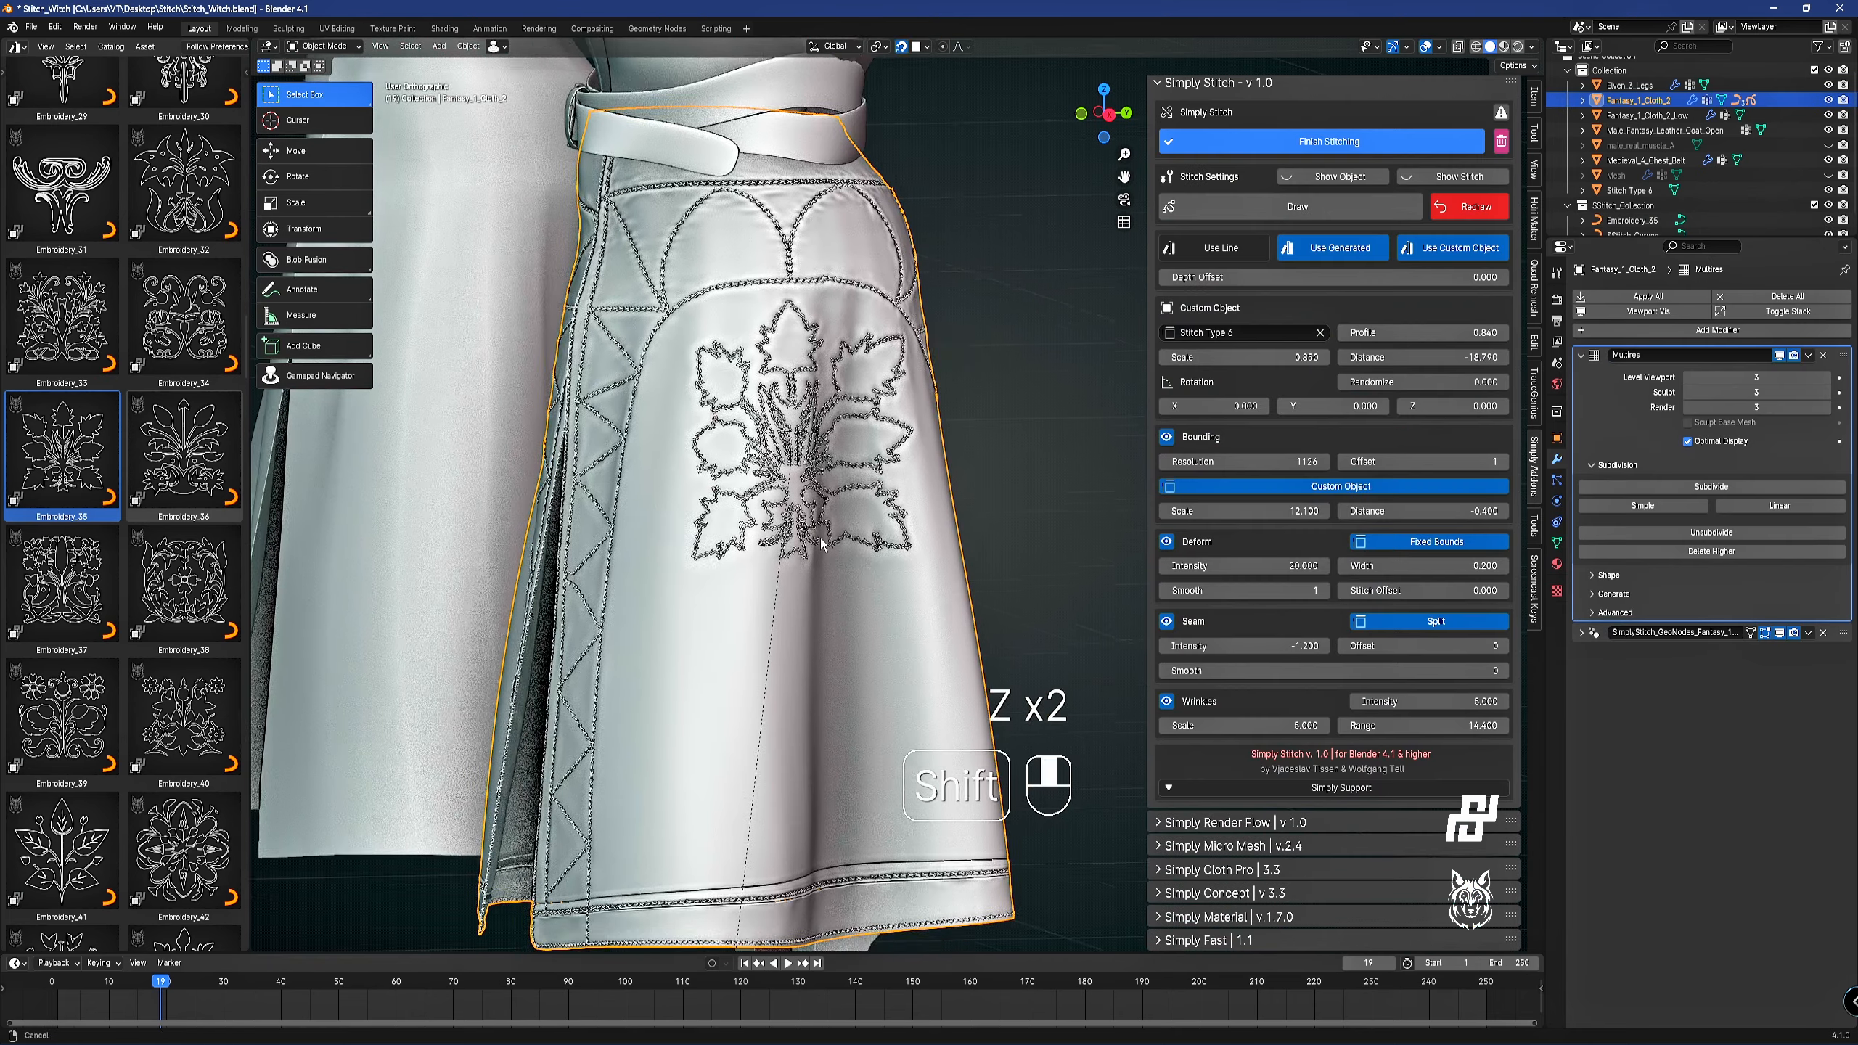
middle_click_drag(835, 409, 449, 393, "shift")
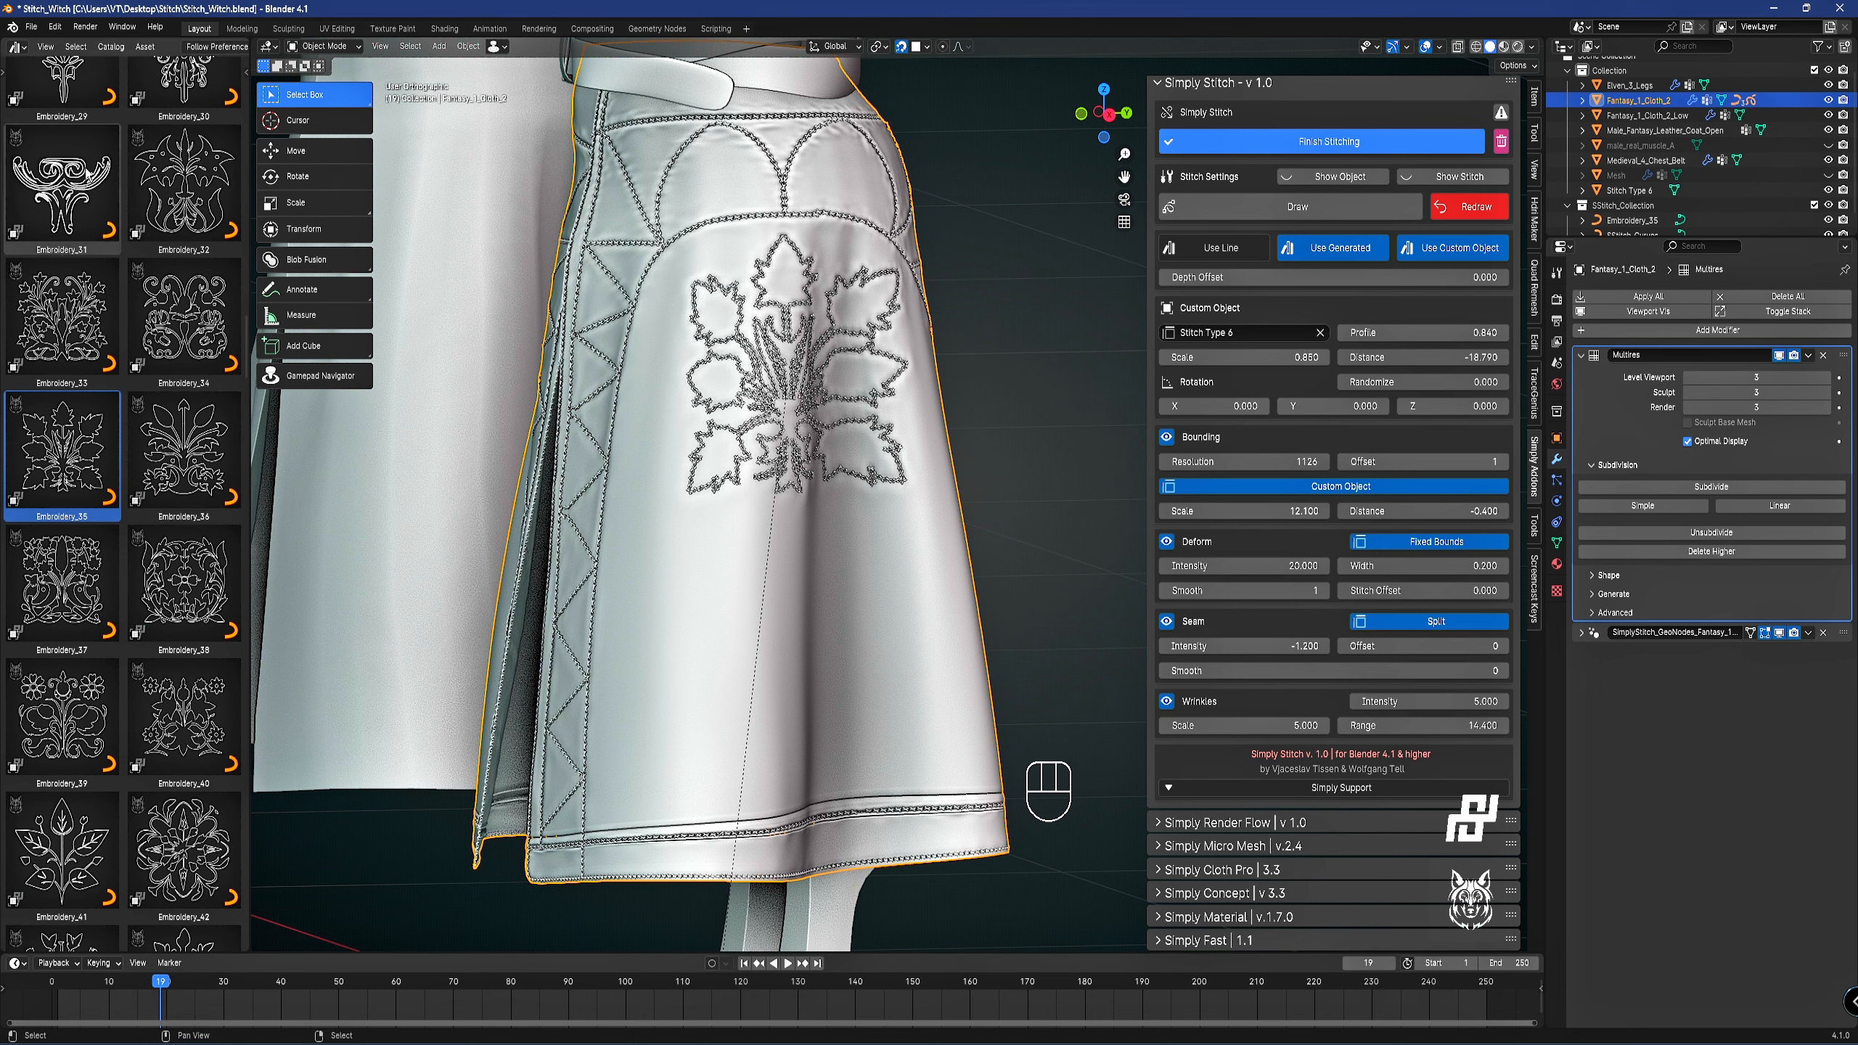
Add the Embroidery_25 asset to the scene and move it onto the skirt below the leaf motif.
scroll(86, 174, "up", 5)
scroll(124, 396, "up", 3)
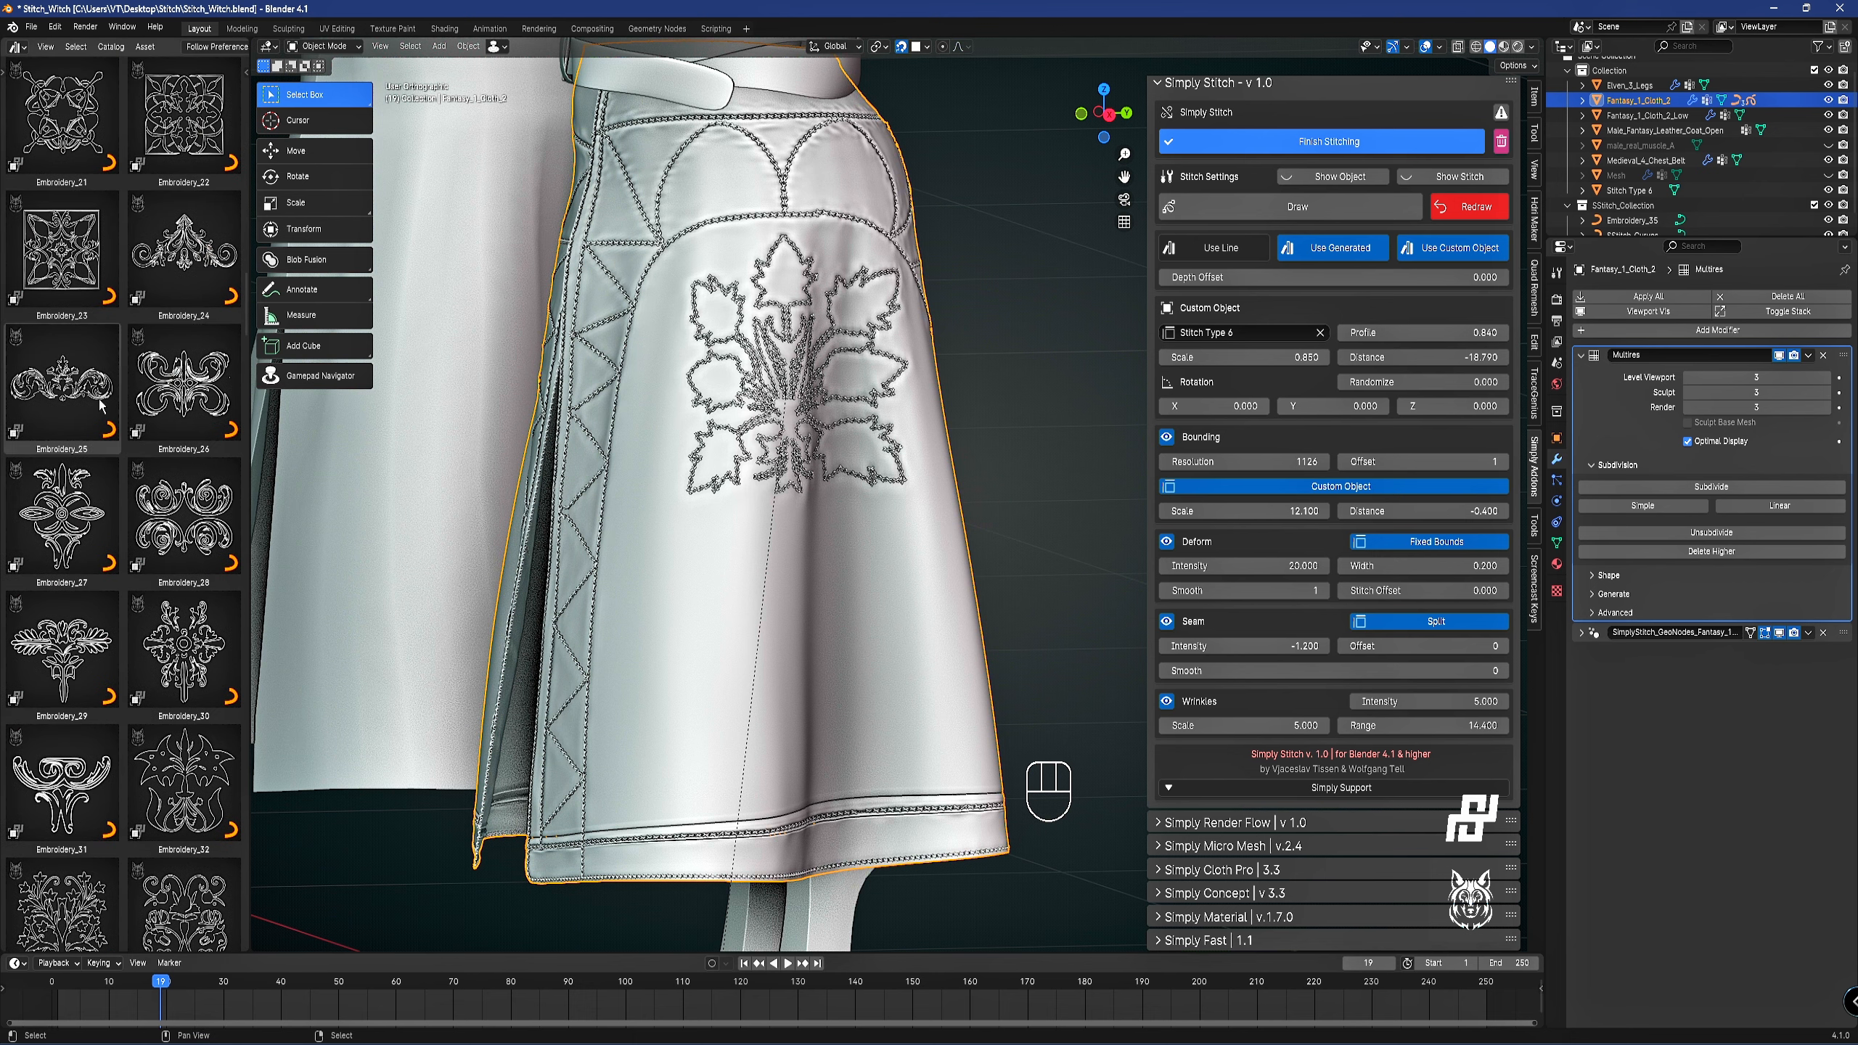
left_click_drag(59, 390, 792, 692)
key("g")
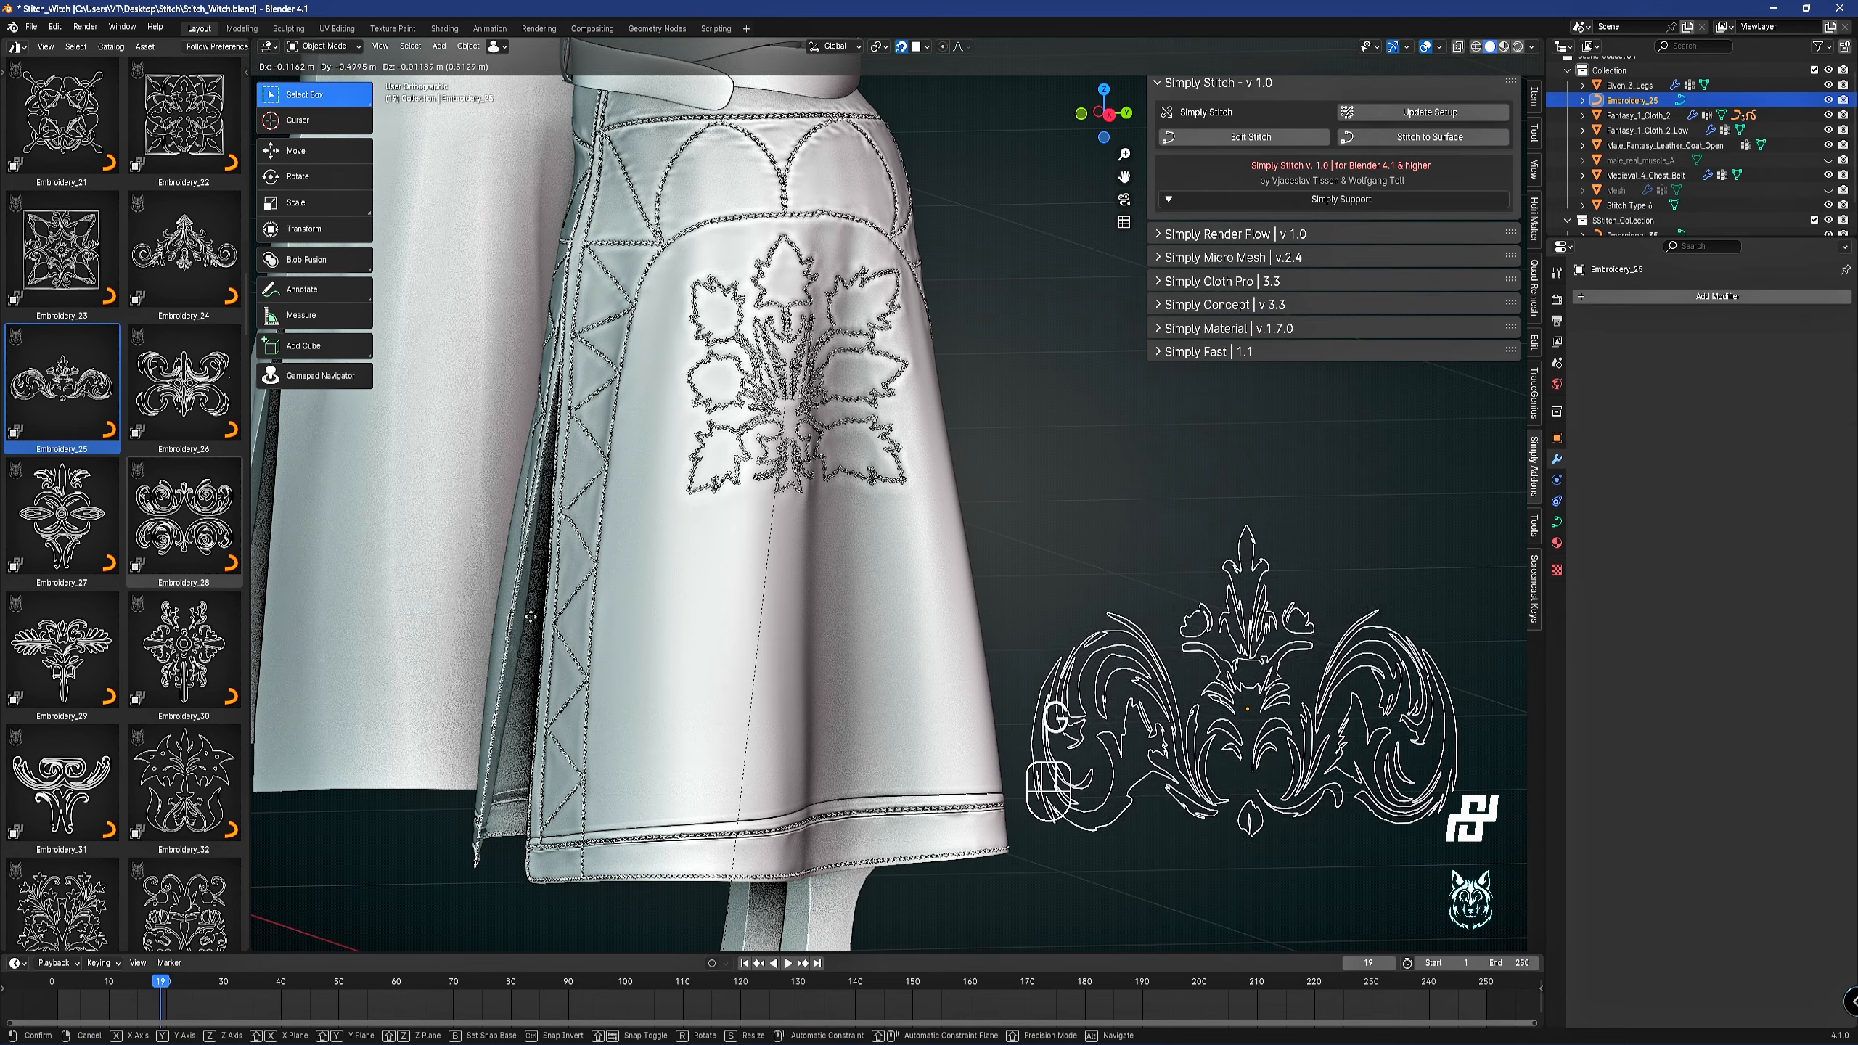
left_click(1382, 597)
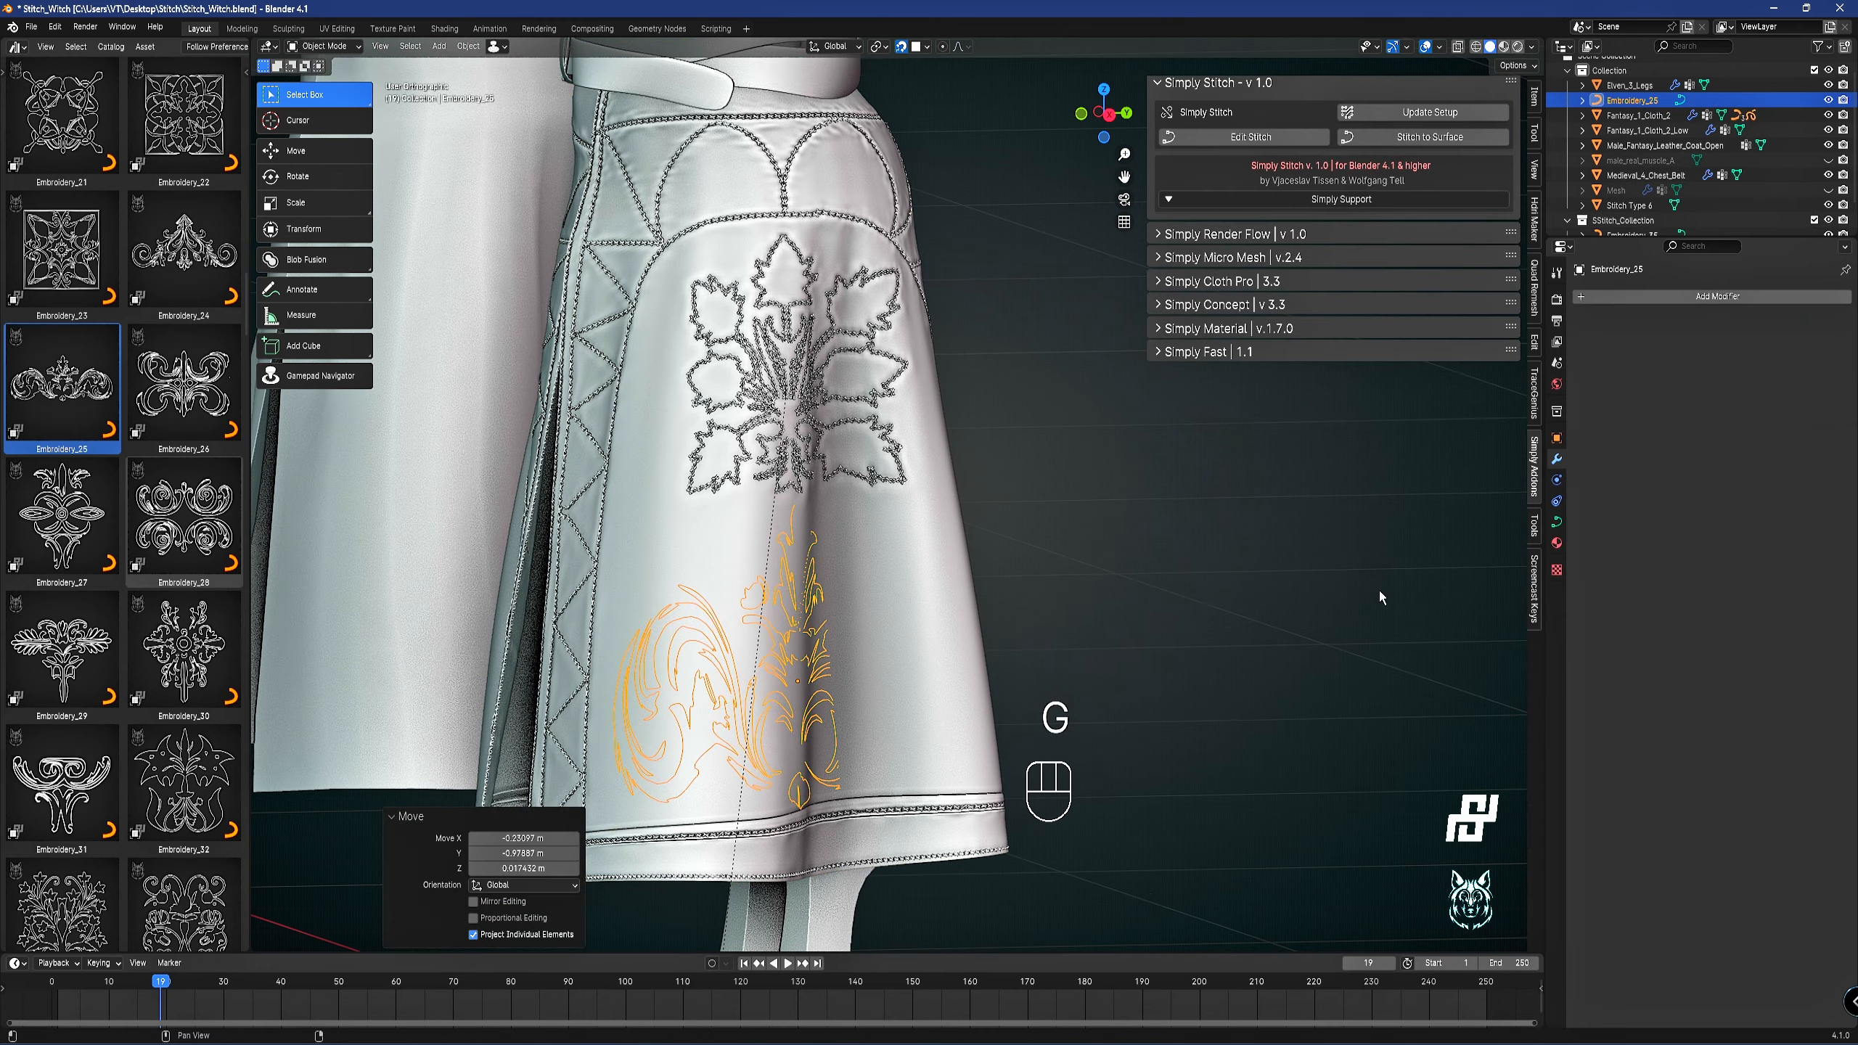
middle_click_drag(961, 692, 940, 543)
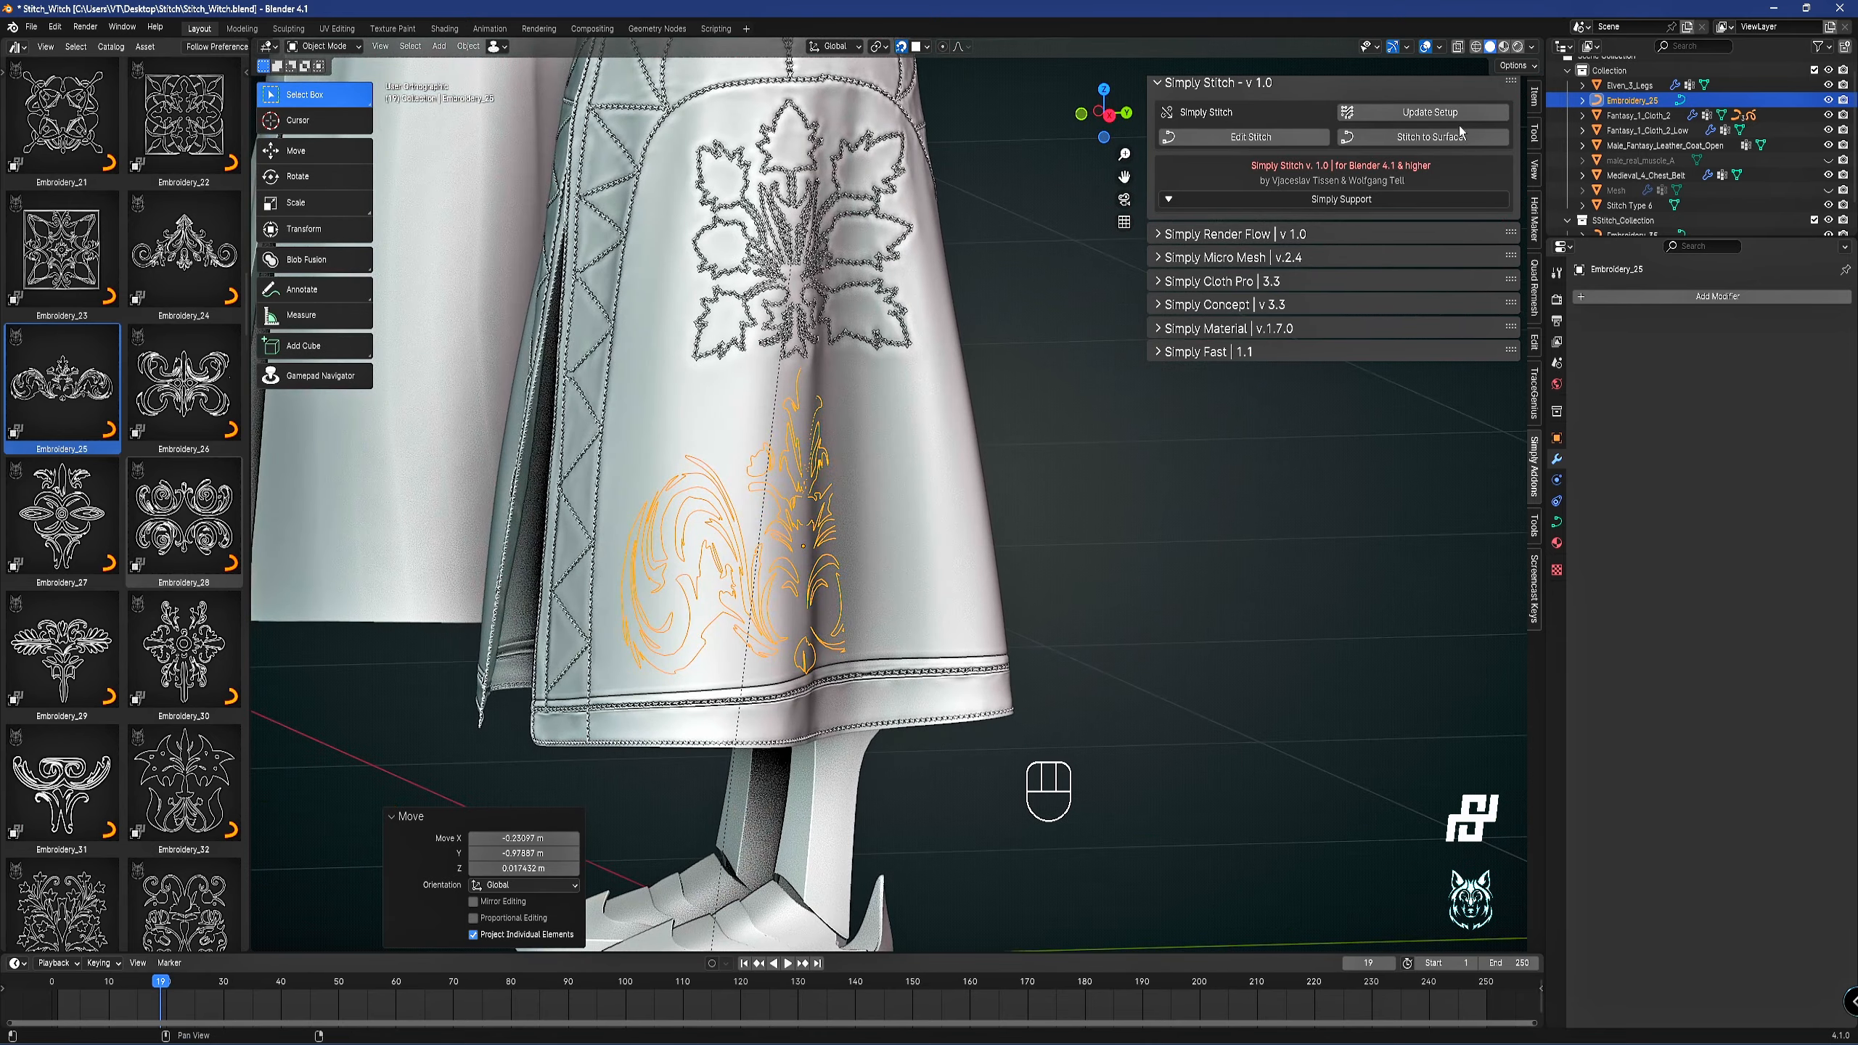
Update the stitch setup to wrap Embroidery_25 onto the skirt cloth, scale the ornament, and position it just above the hem.
left_click(1451, 113)
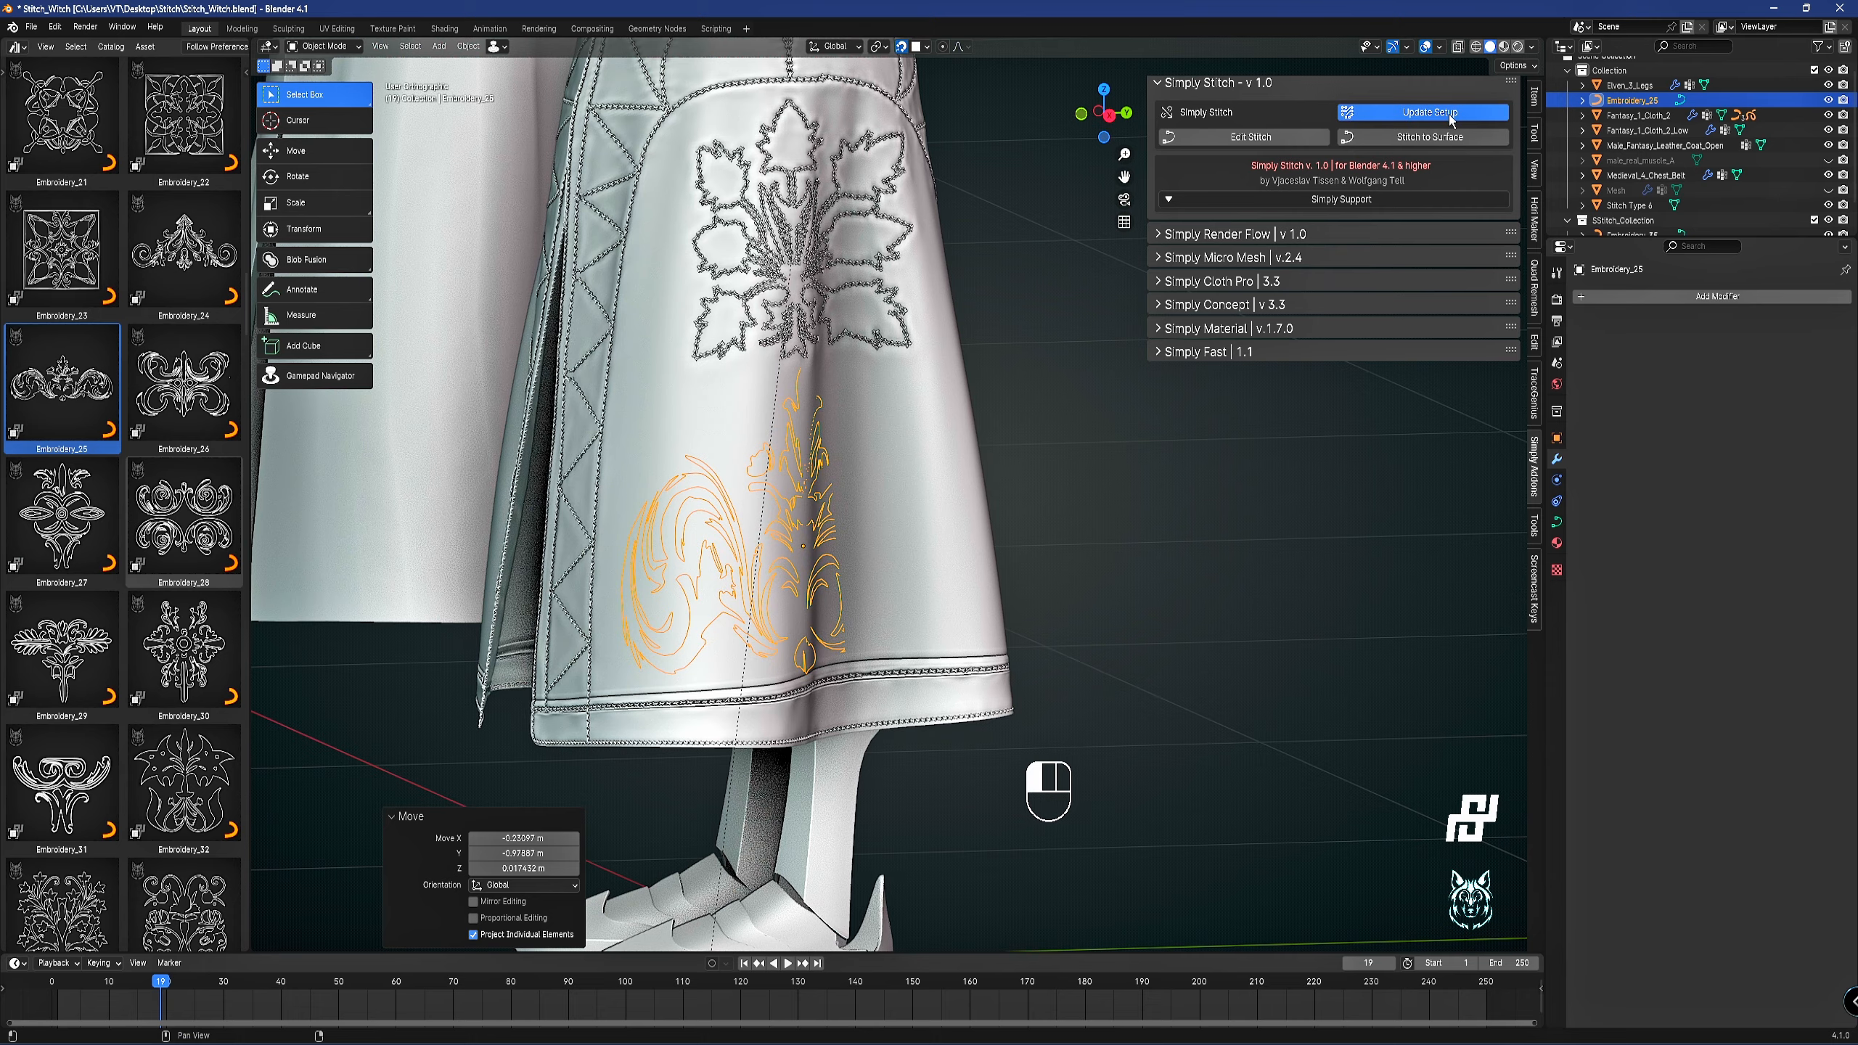
key("g")
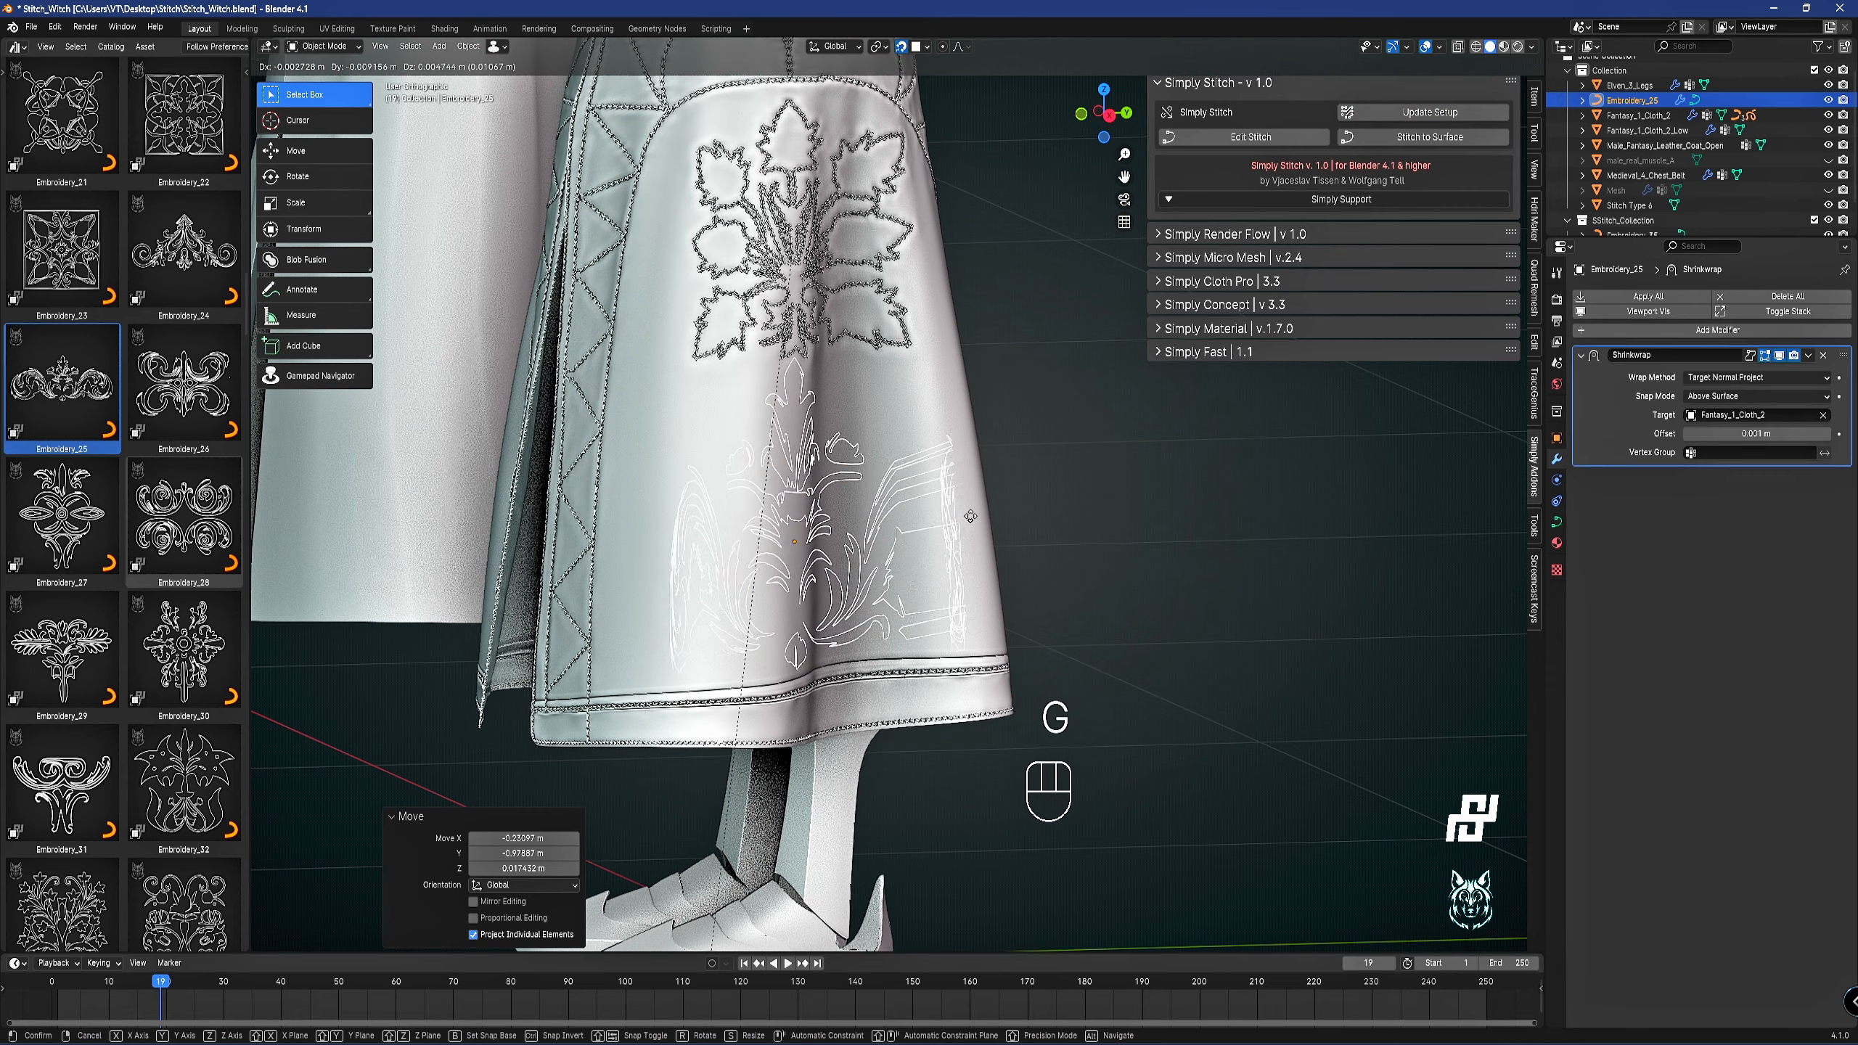
key("s")
left_click(934, 560)
middle_click_drag(934, 559, 884, 563)
key("g")
left_click(876, 586)
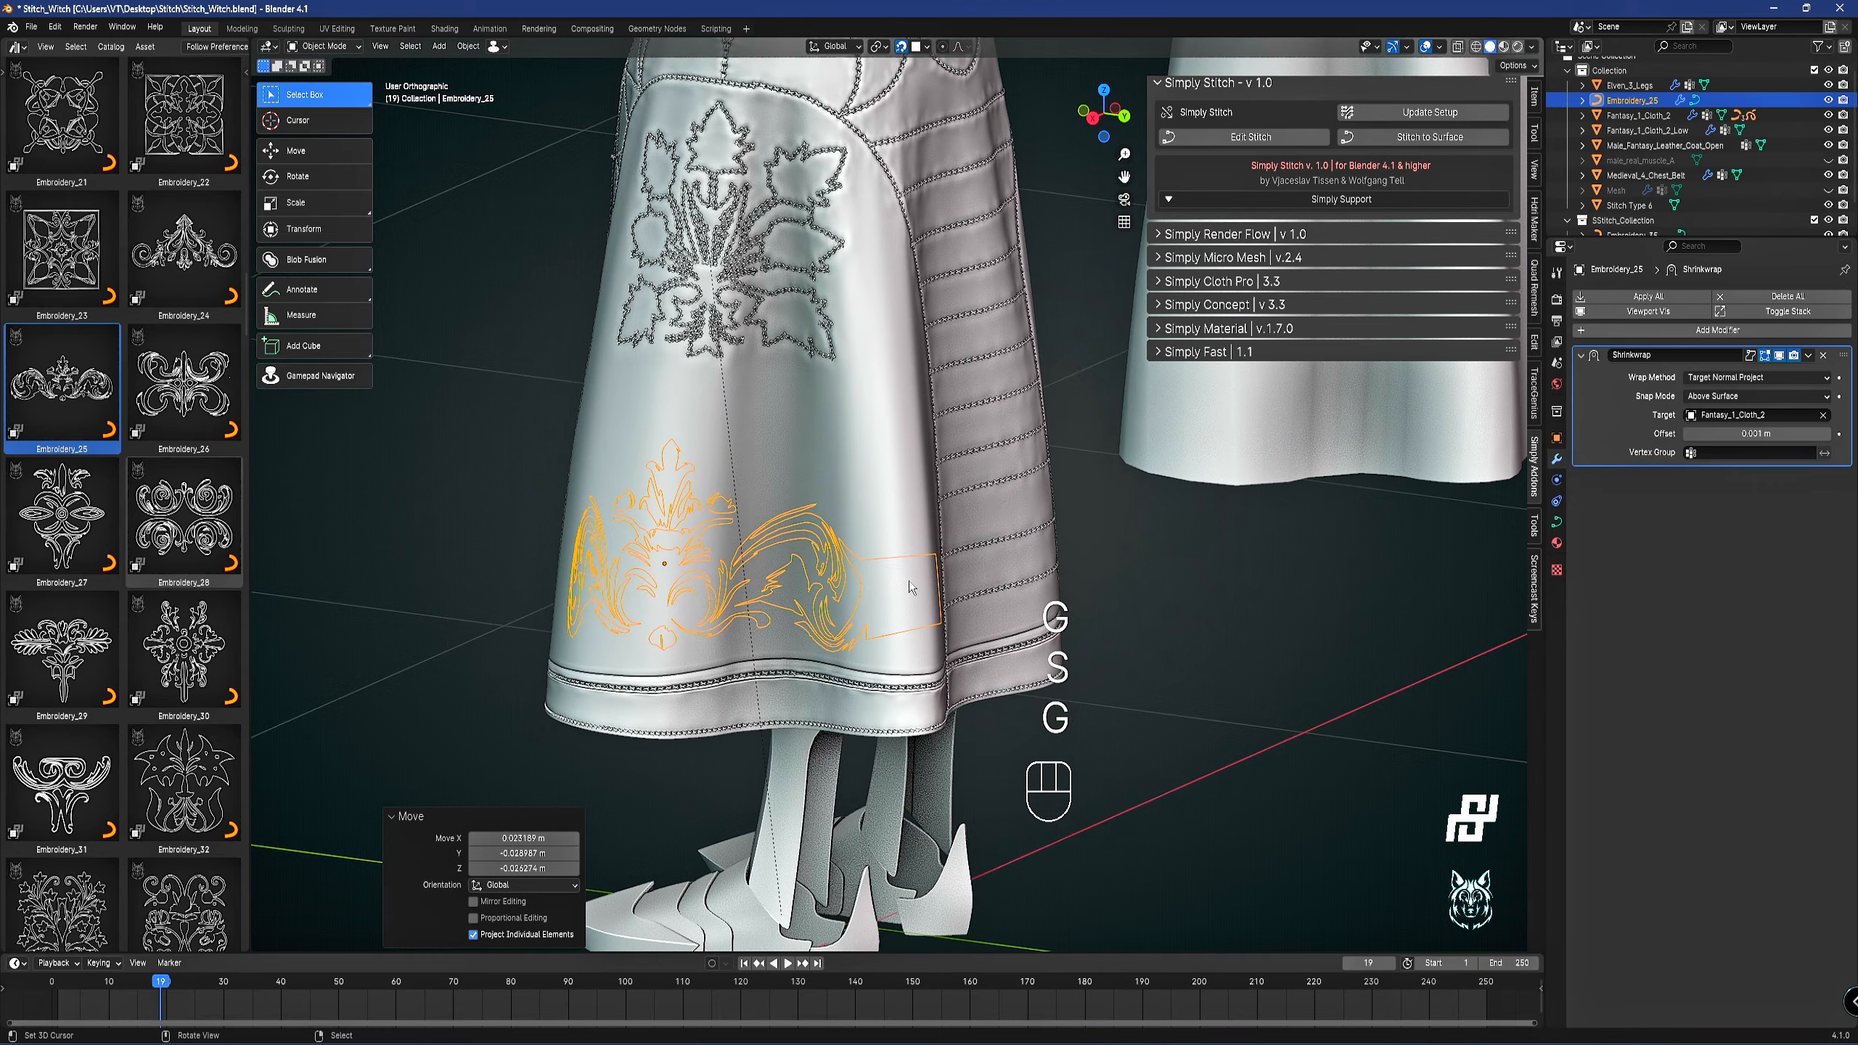
Scale the Embroidery_25 ornament down to about 0.65 and reposition it on the skirt panel, above the hem seam.
key("s")
left_click(838, 589)
key("g")
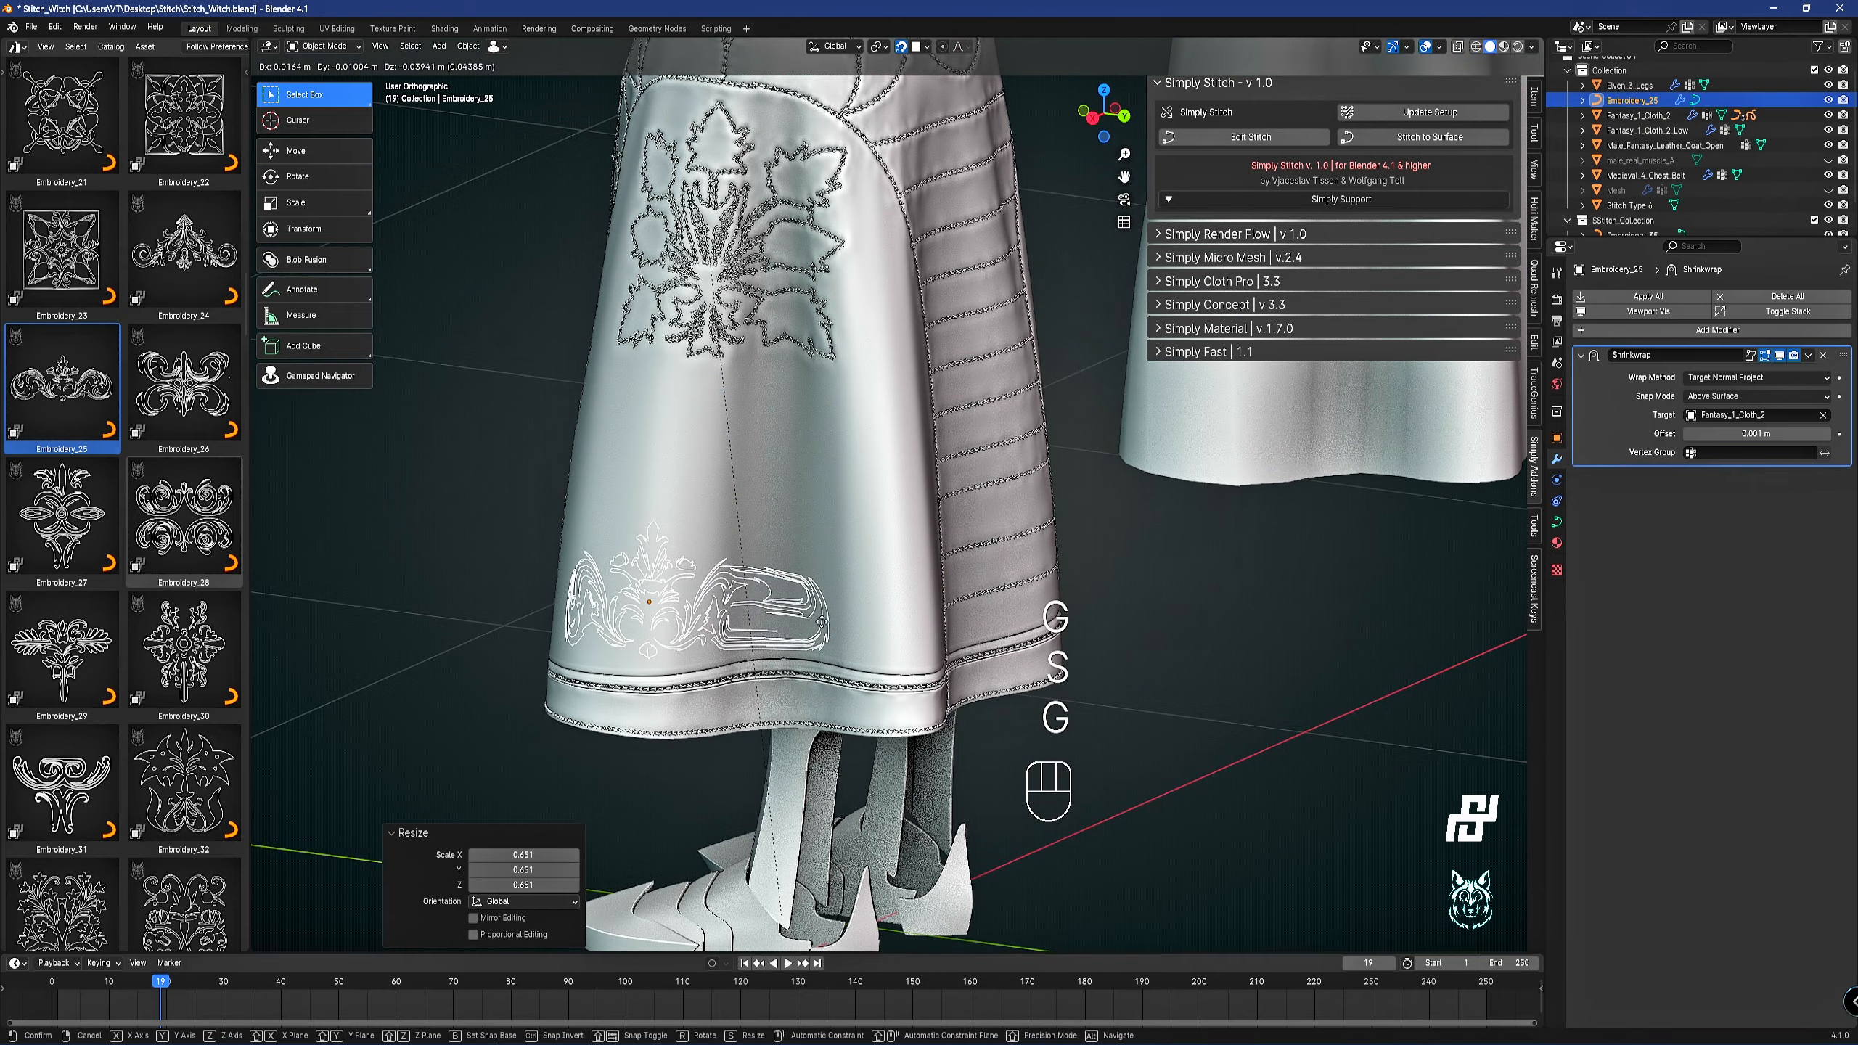
left_click(862, 631)
middle_click_drag(862, 631, 846, 581)
key("g")
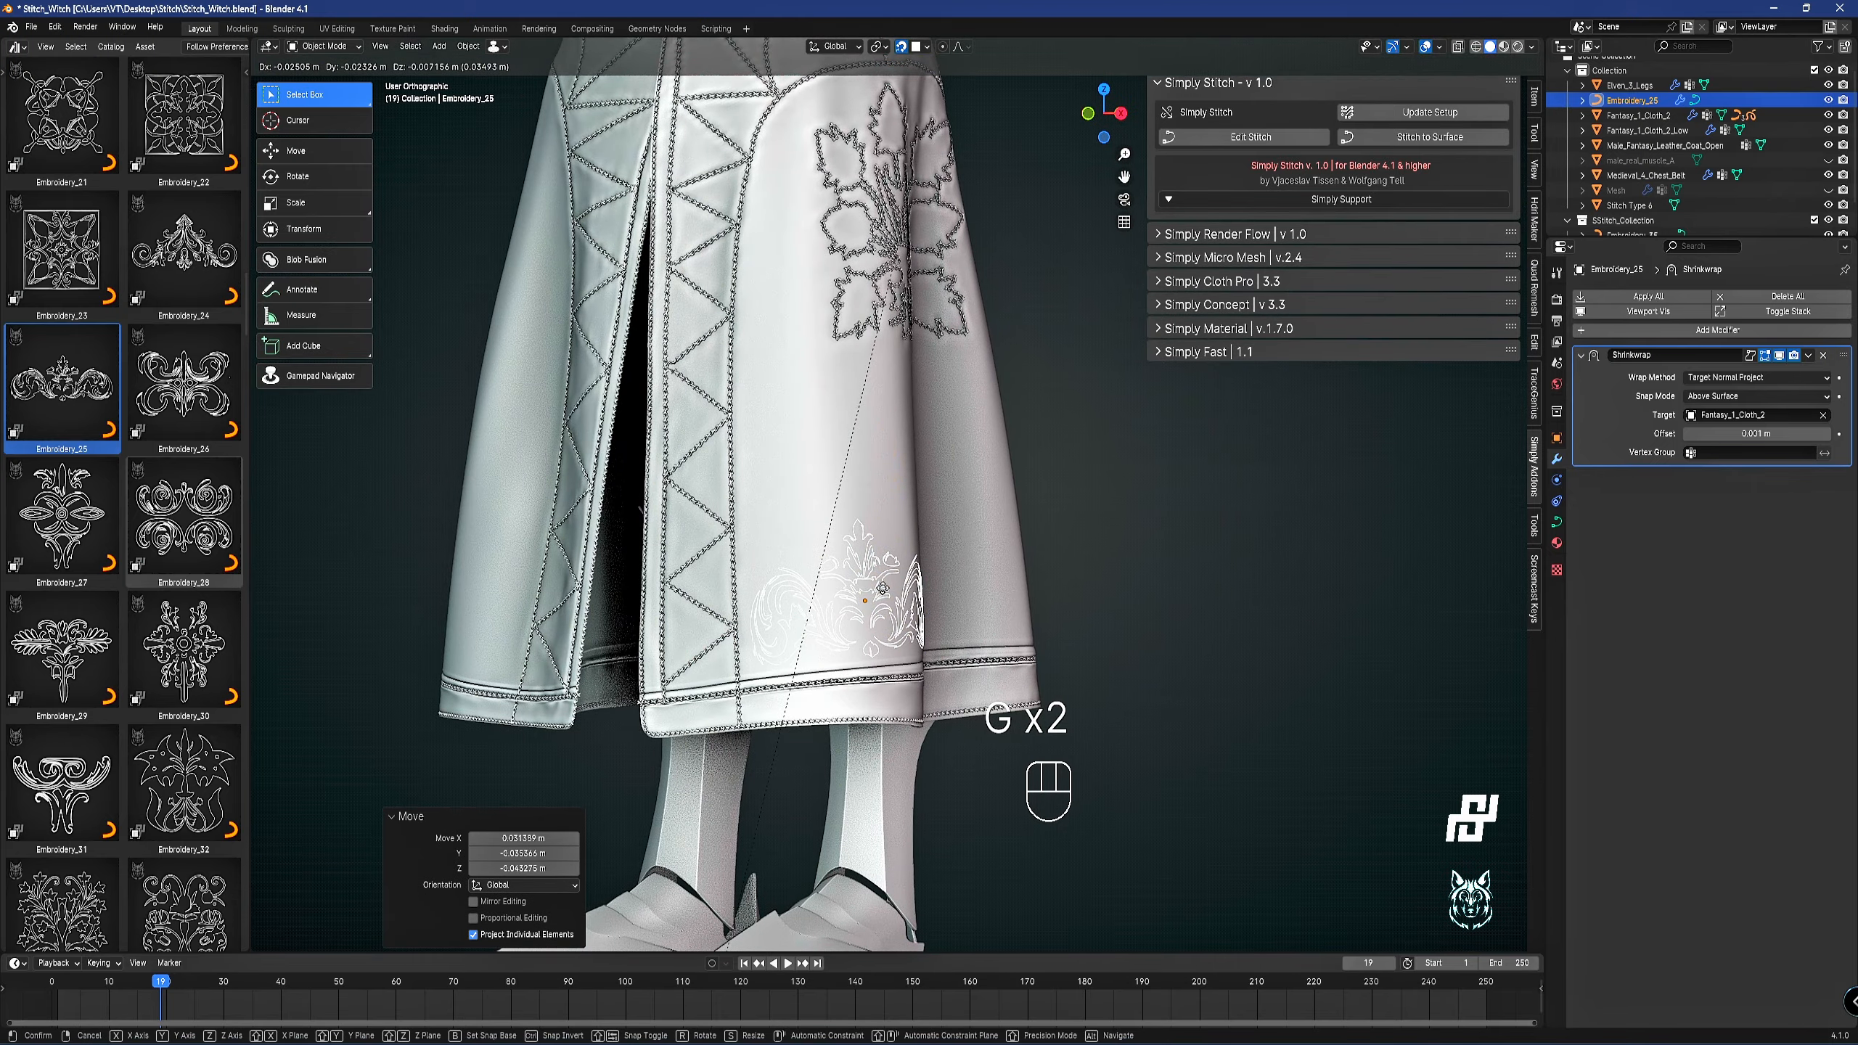
left_click(905, 597)
middle_click_drag(984, 560, 915, 530)
key("g")
left_click(920, 526)
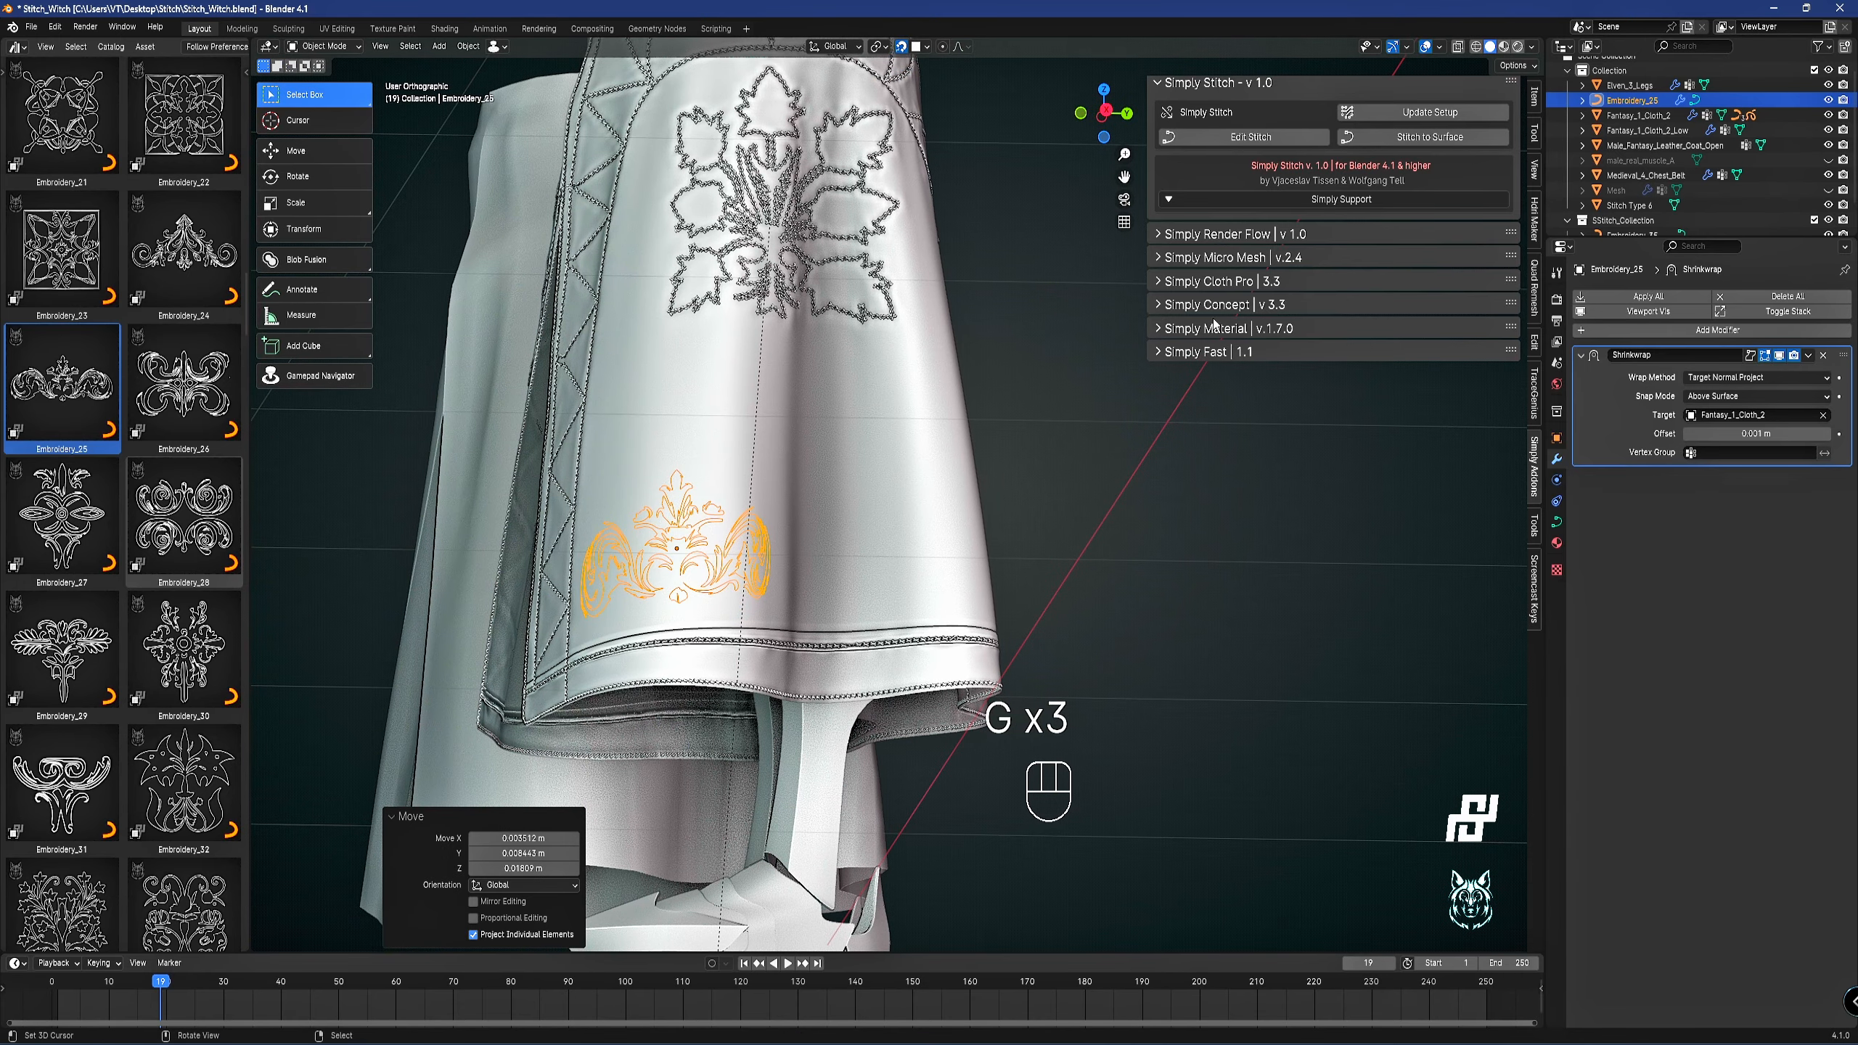
Apply Embroidery_25 as stitching to the skirt surface and clear the selection.
left_click(1423, 139)
key("a")
key("a")
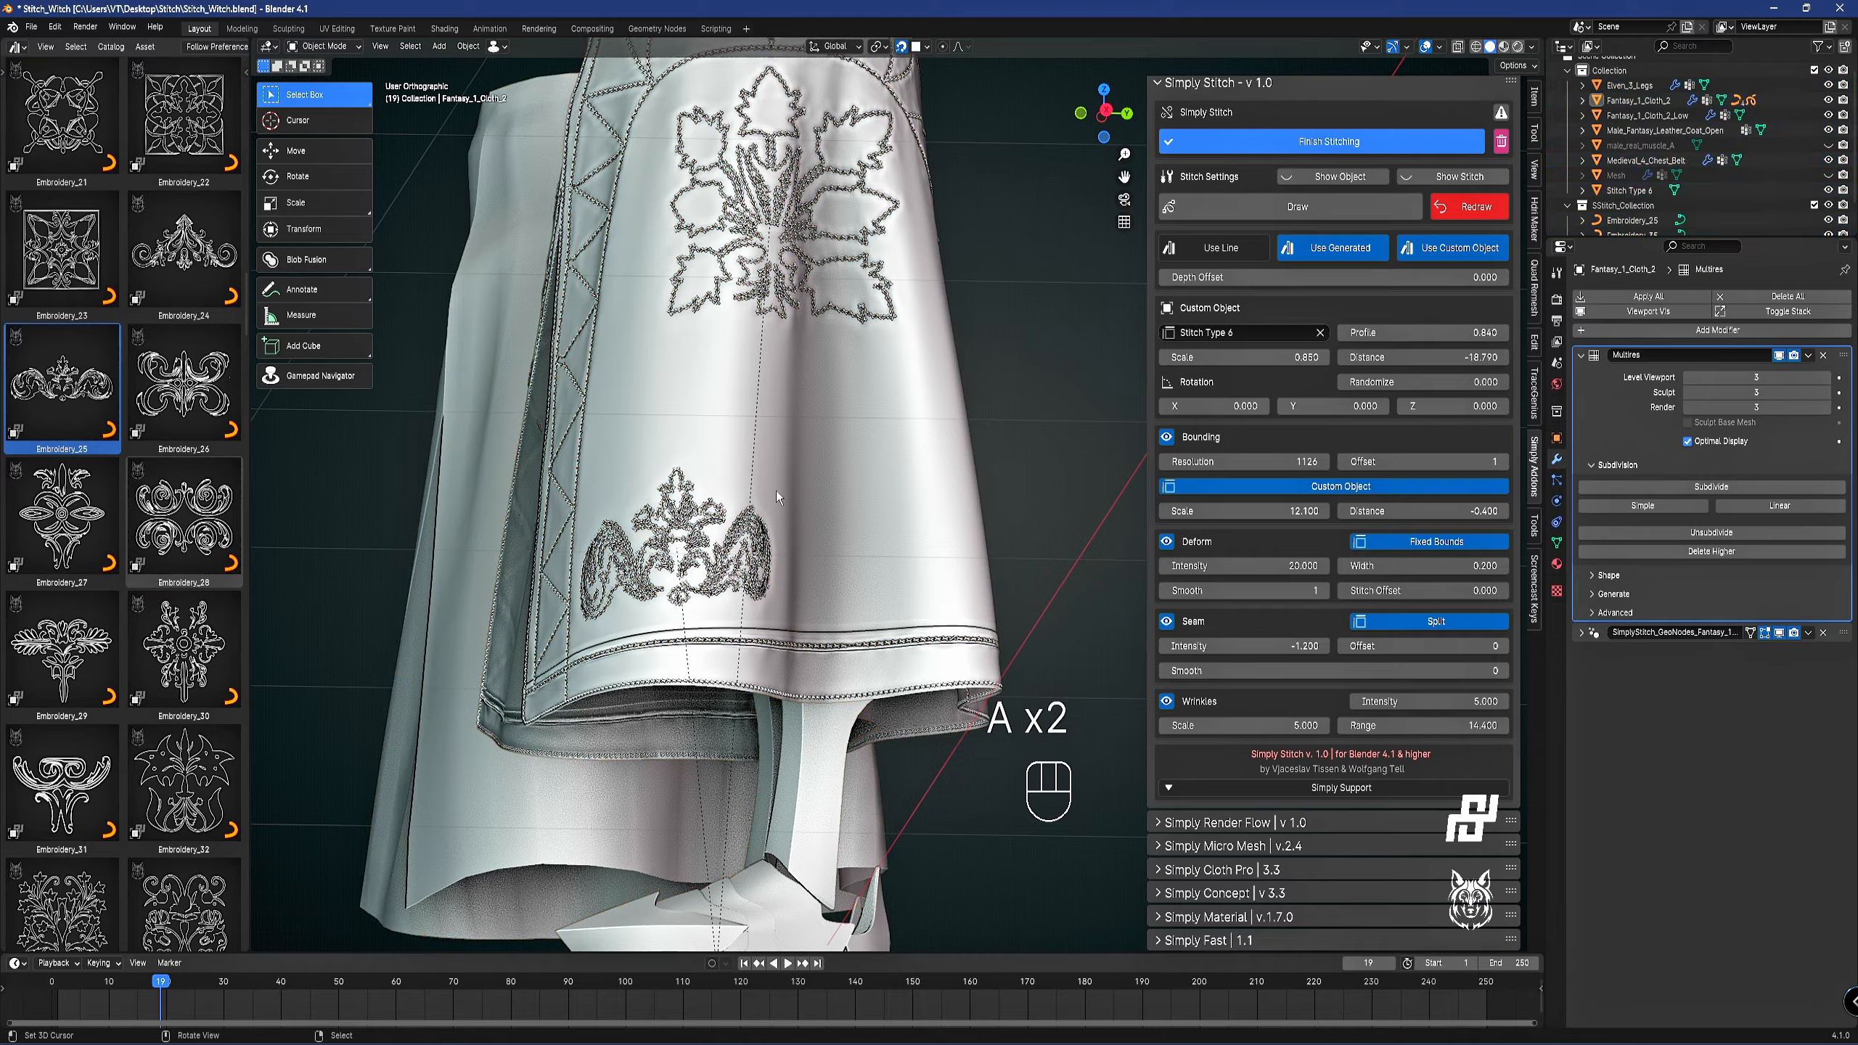
Add the Embroidery_2 asset to the scene at the opposite, undecorated side panel of the skirt.
scroll(761, 506, "up", 3)
middle_click_drag(598, 526, 988, 483)
scroll(854, 520, "down", 3)
middle_click_drag(878, 498, 768, 512, "shift")
middle_click_drag(644, 513, 684, 520)
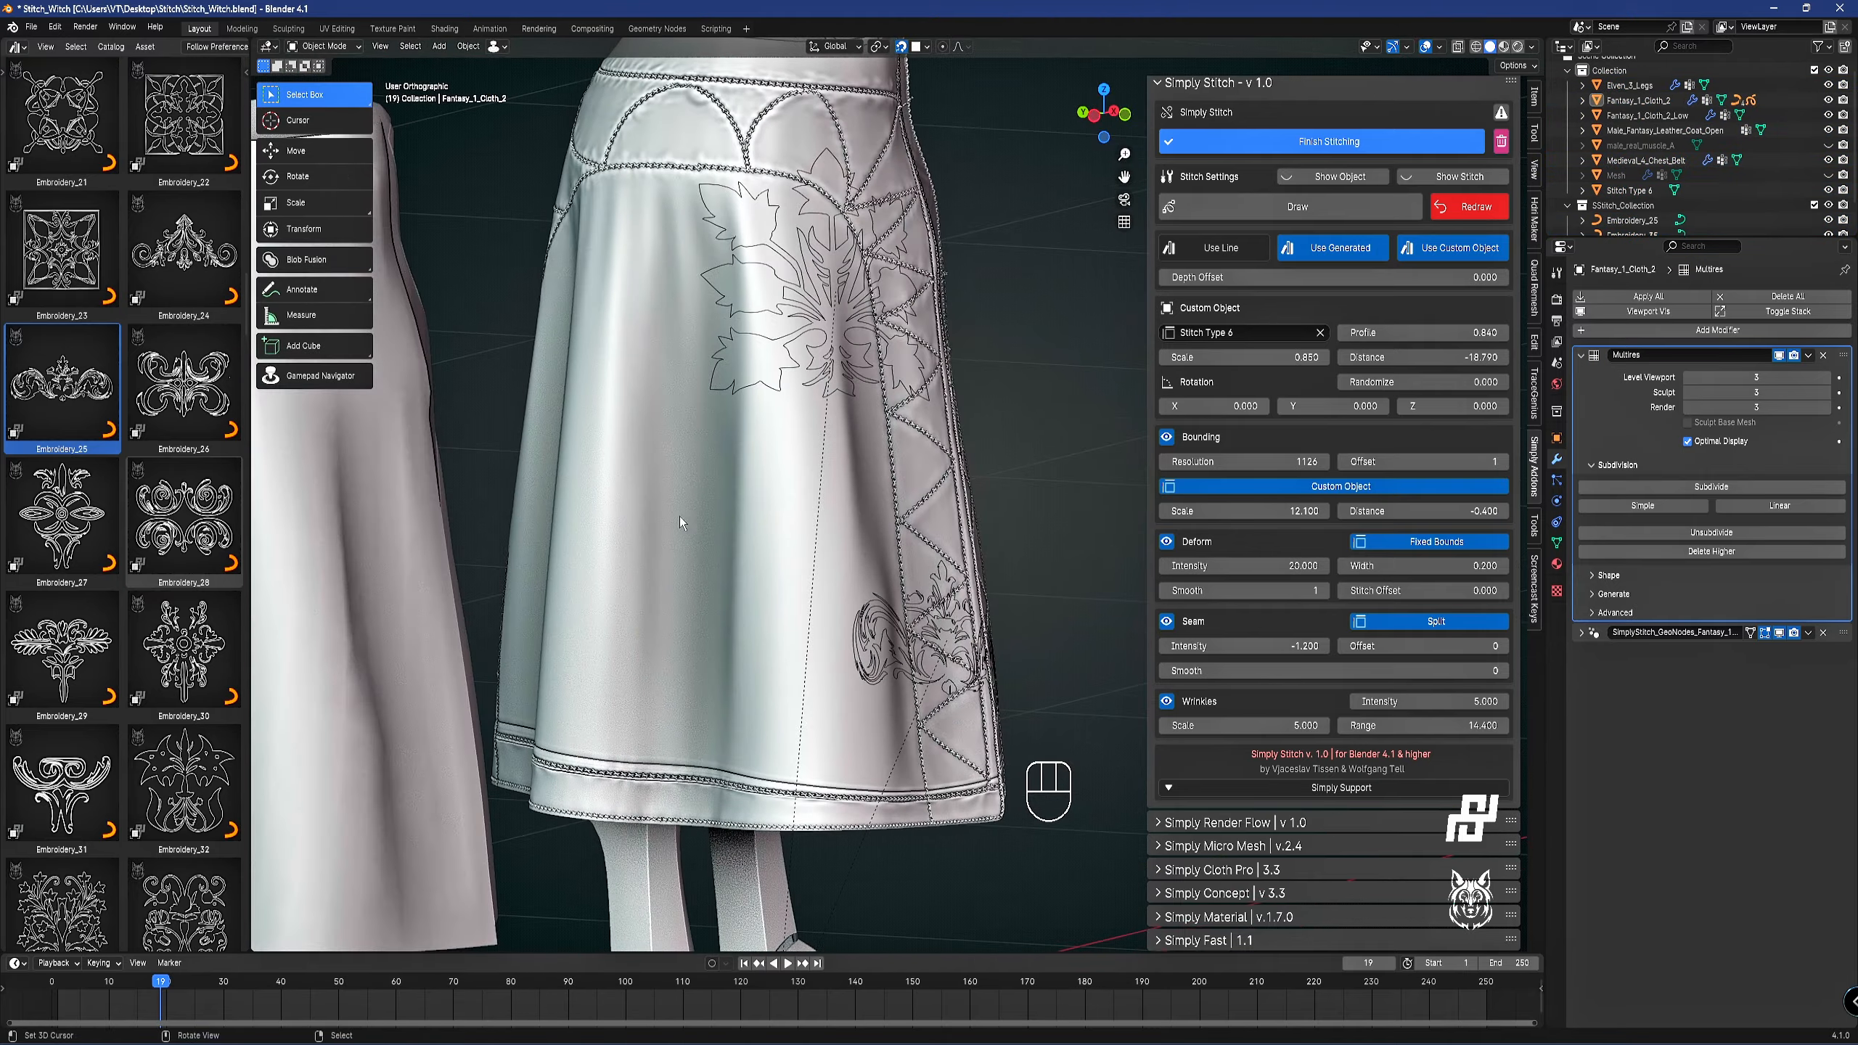
scroll(115, 396, "up", 10)
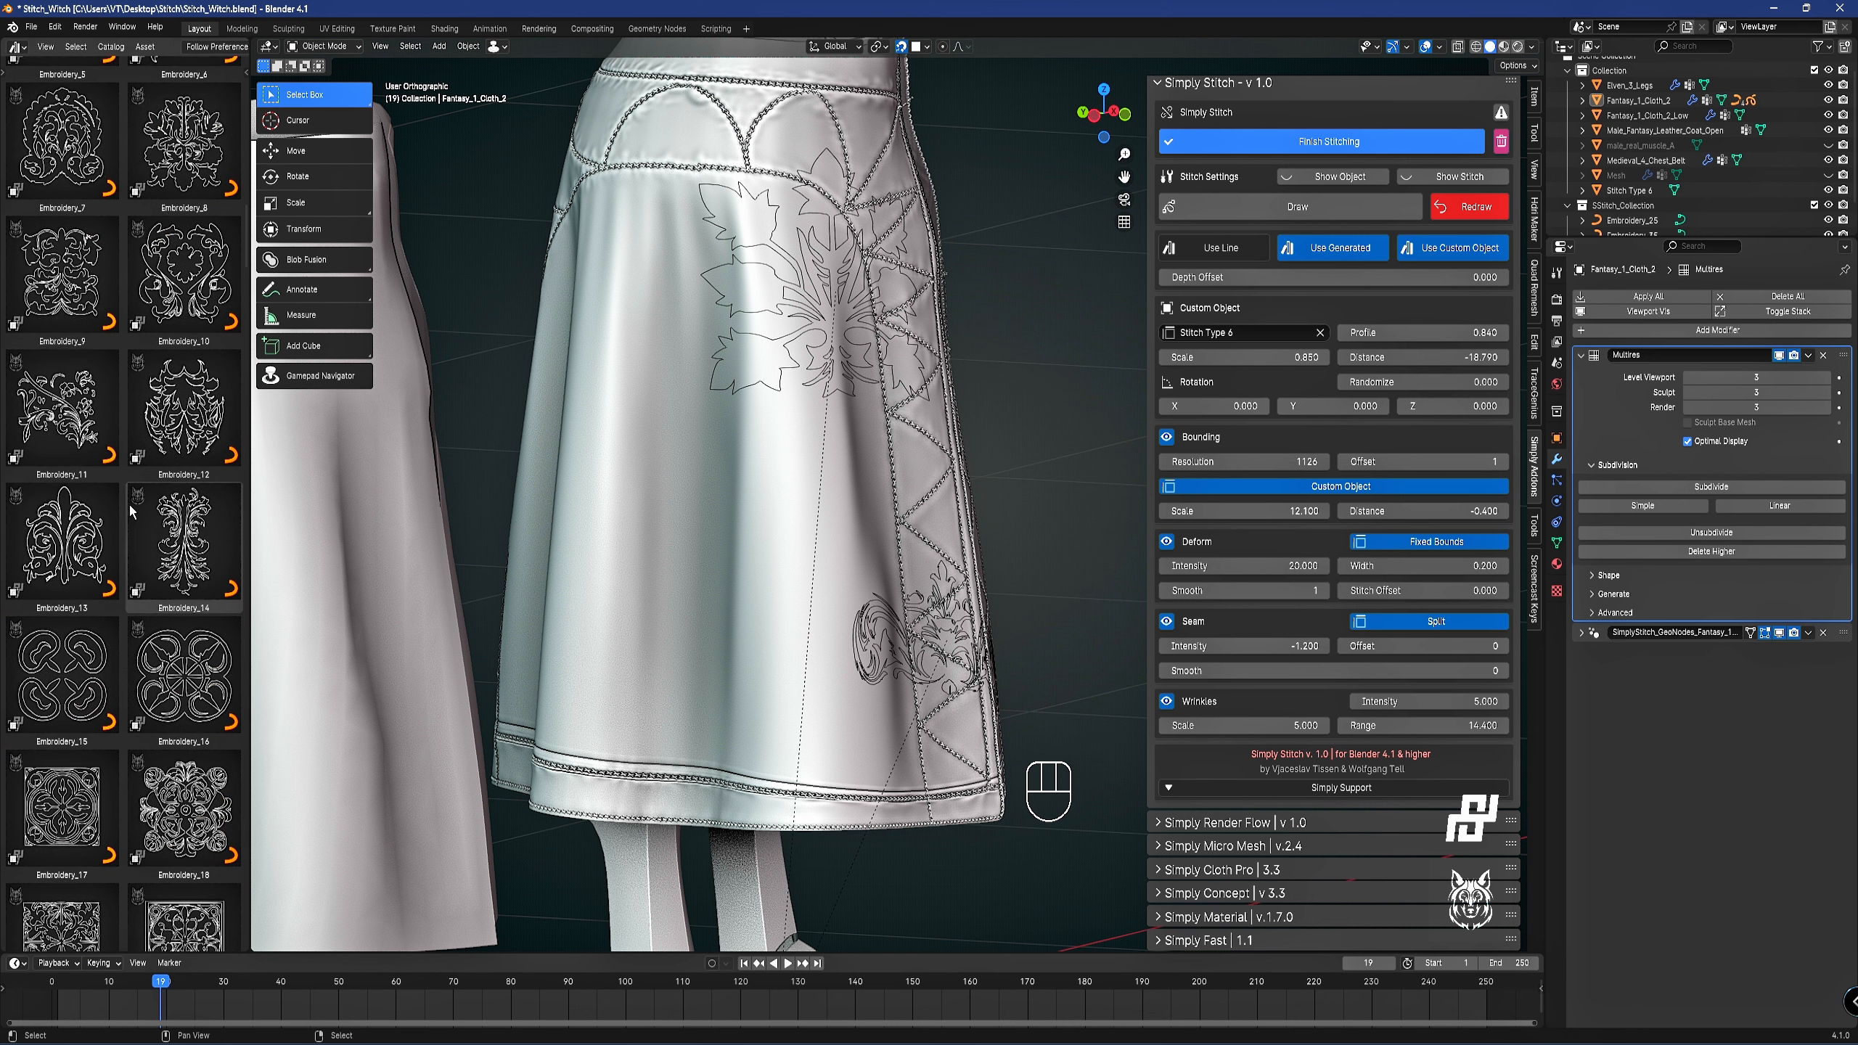
scroll(128, 520, "up", 5)
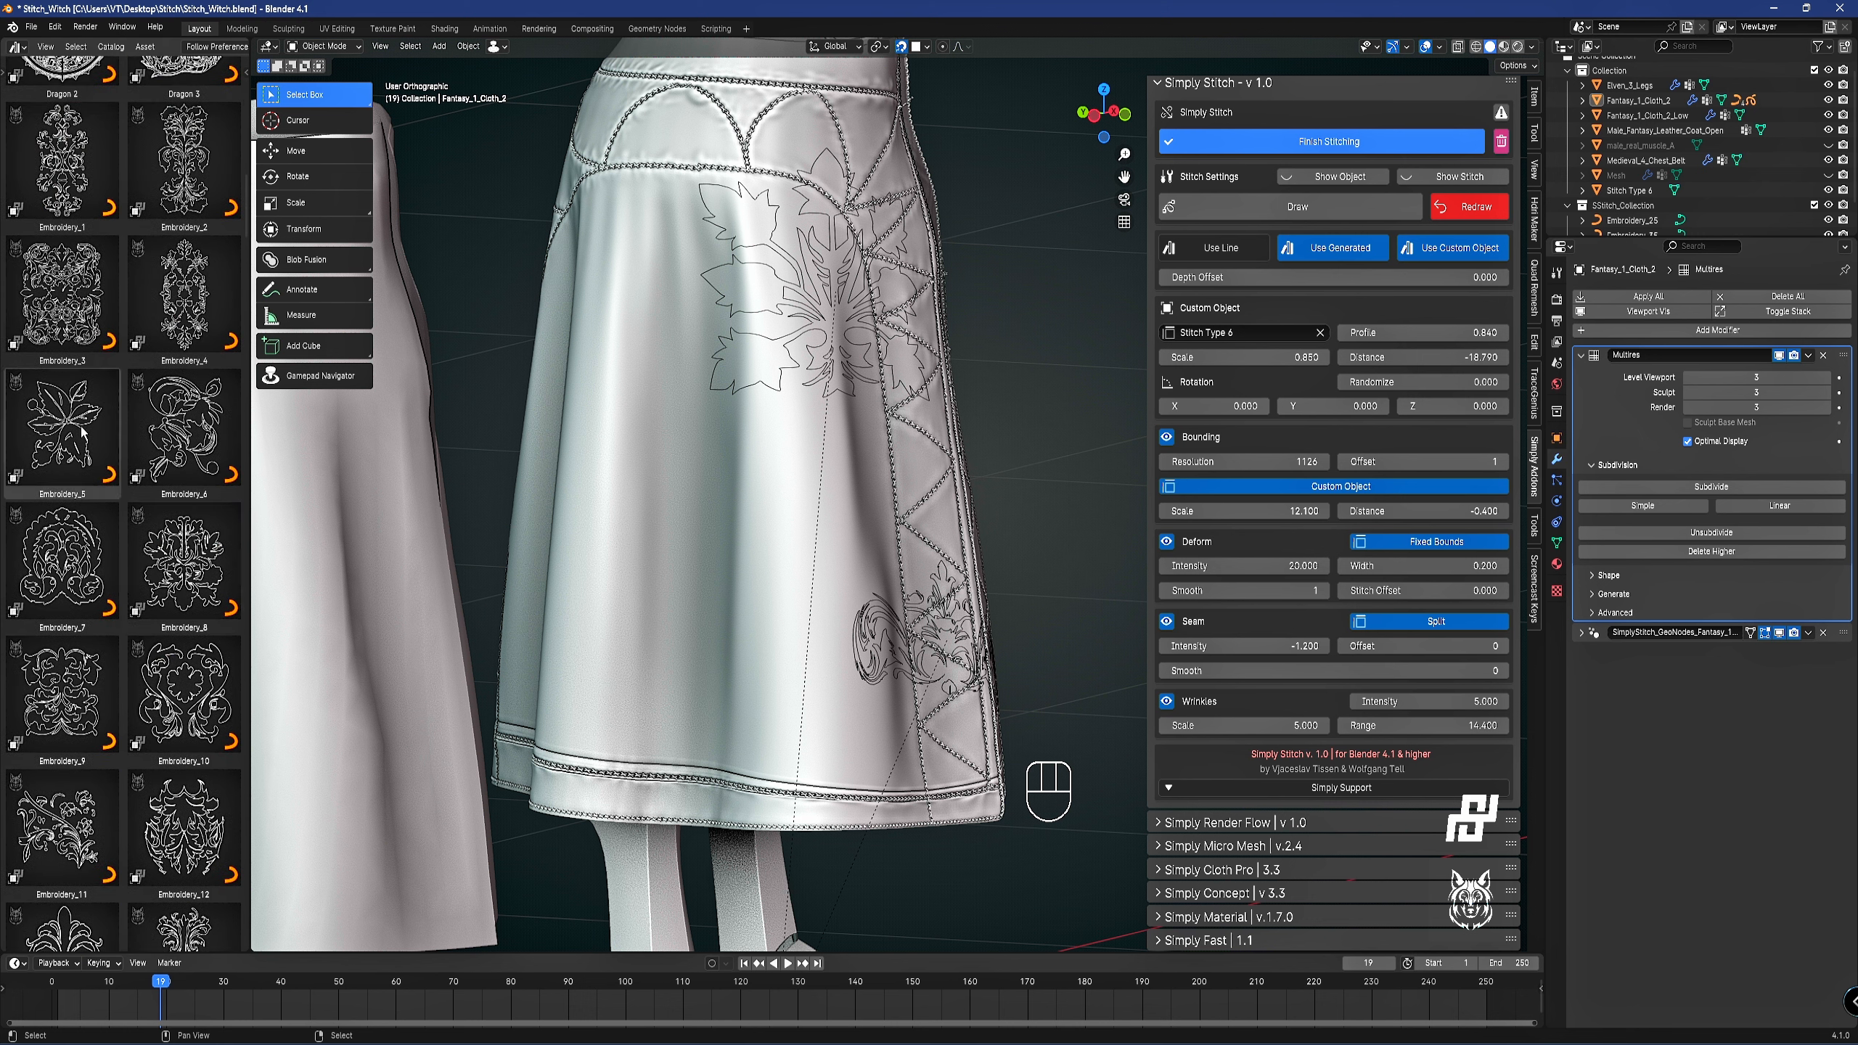
scroll(45, 454, "up", 2)
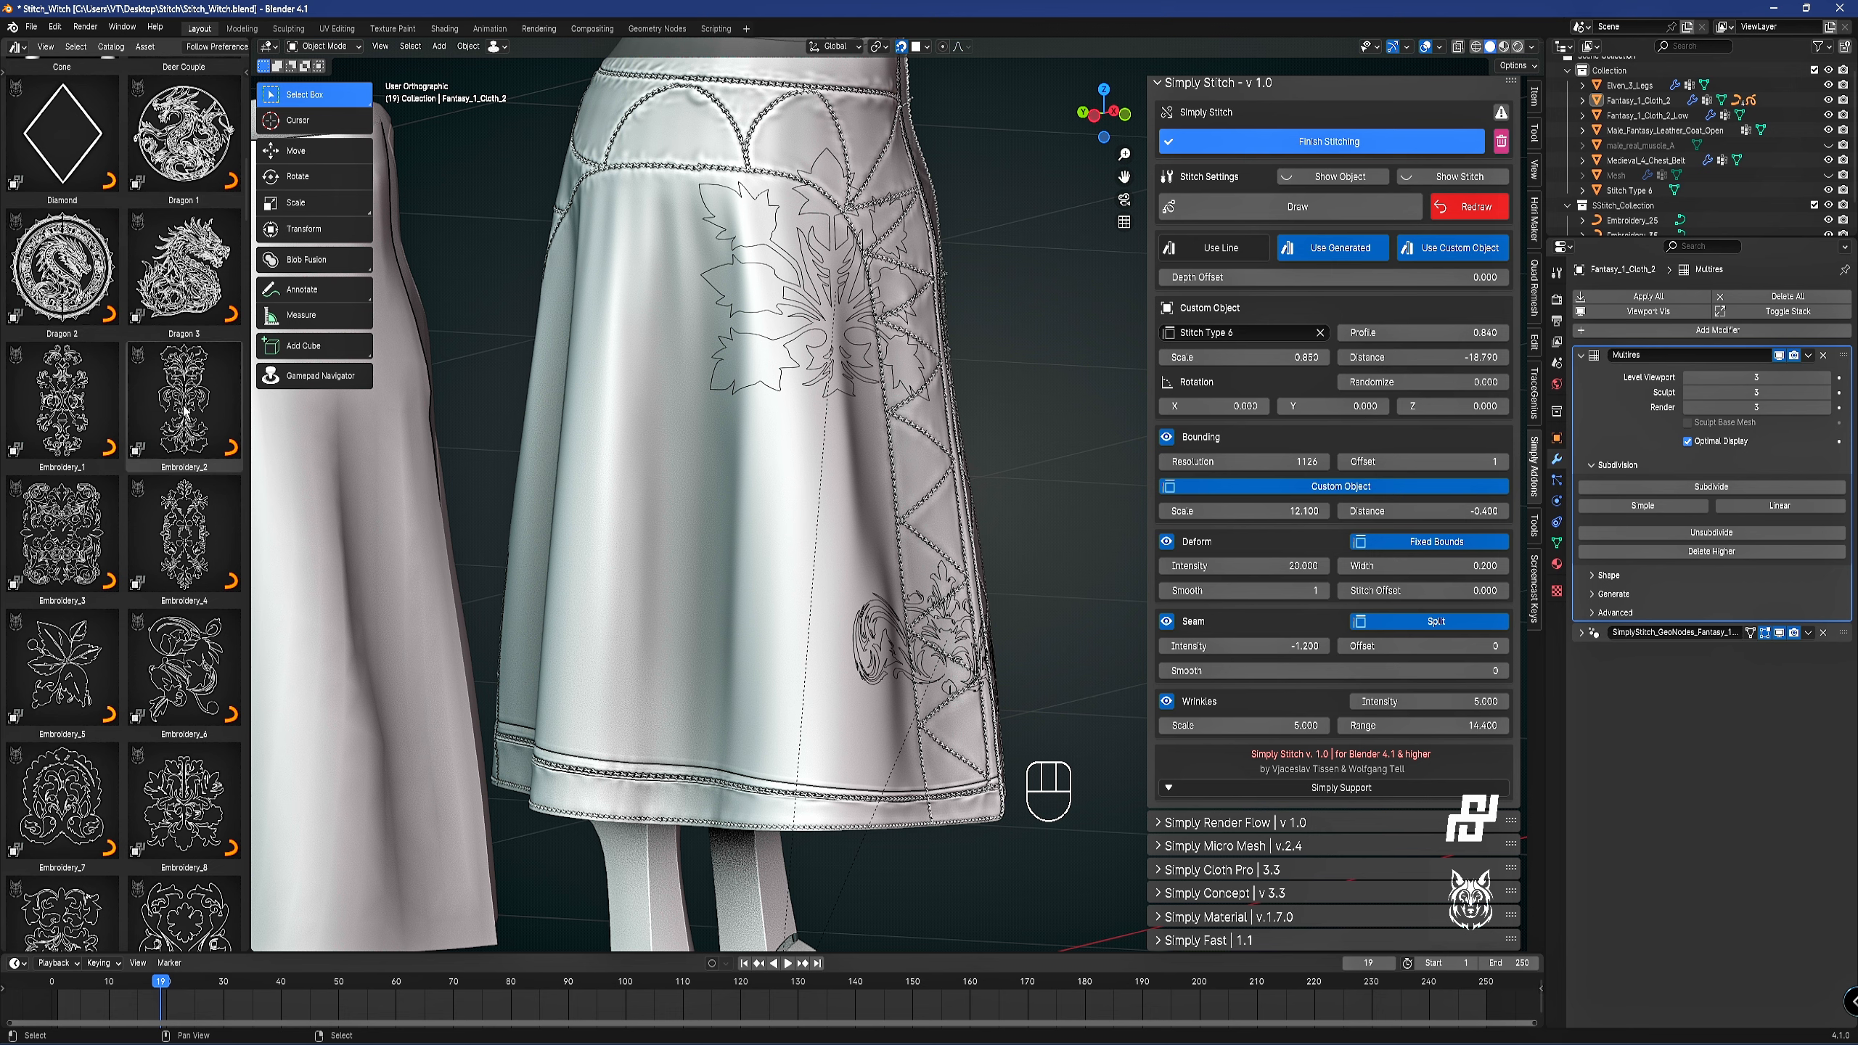
left_click_drag(186, 398, 807, 475)
Shrink the Embroidery_2 ornament and move it onto the undecorated side panel of the skirt.
scroll(807, 474, "down", 5)
key("z")
key("z")
key("g")
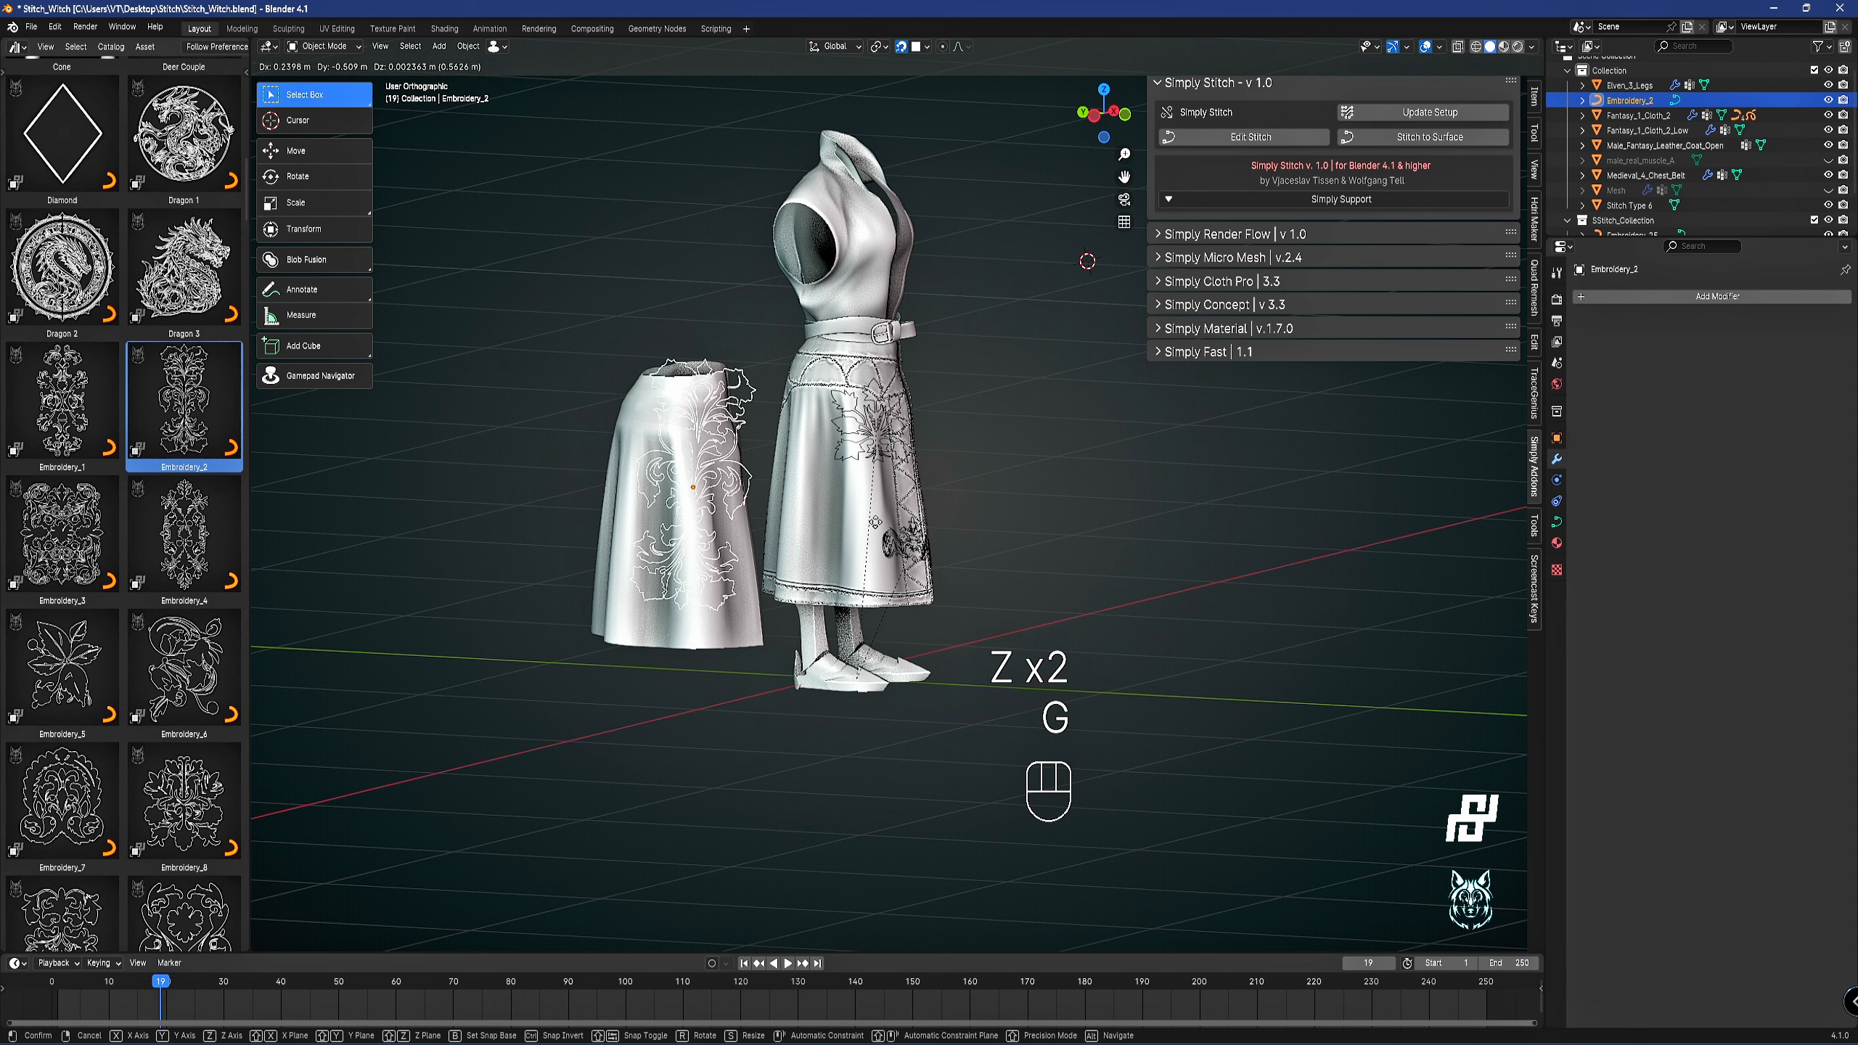
left_click(1000, 518)
key("s")
left_click(945, 512)
key("g")
left_click(949, 513)
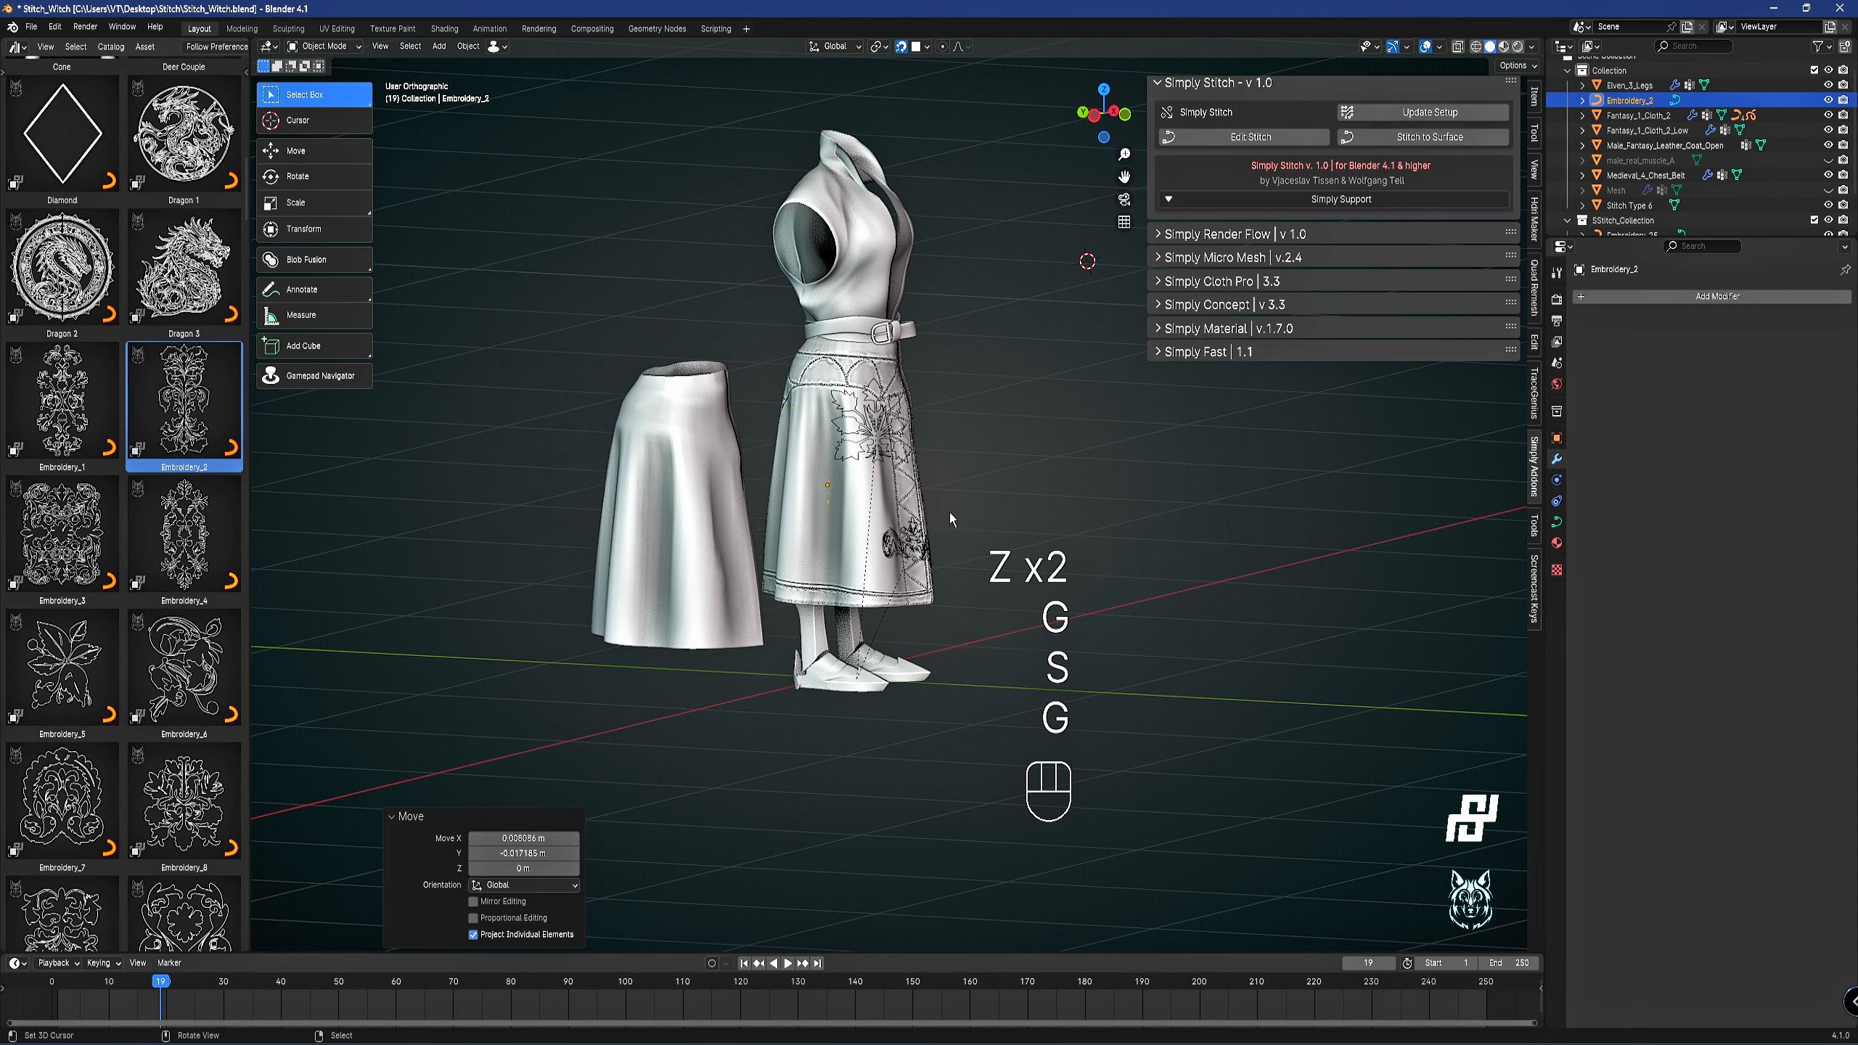
Update the stitch setup to wrap Embroidery_2 onto the skirt cloth and adjust its position on the side panel.
scroll(896, 493, "up", 5)
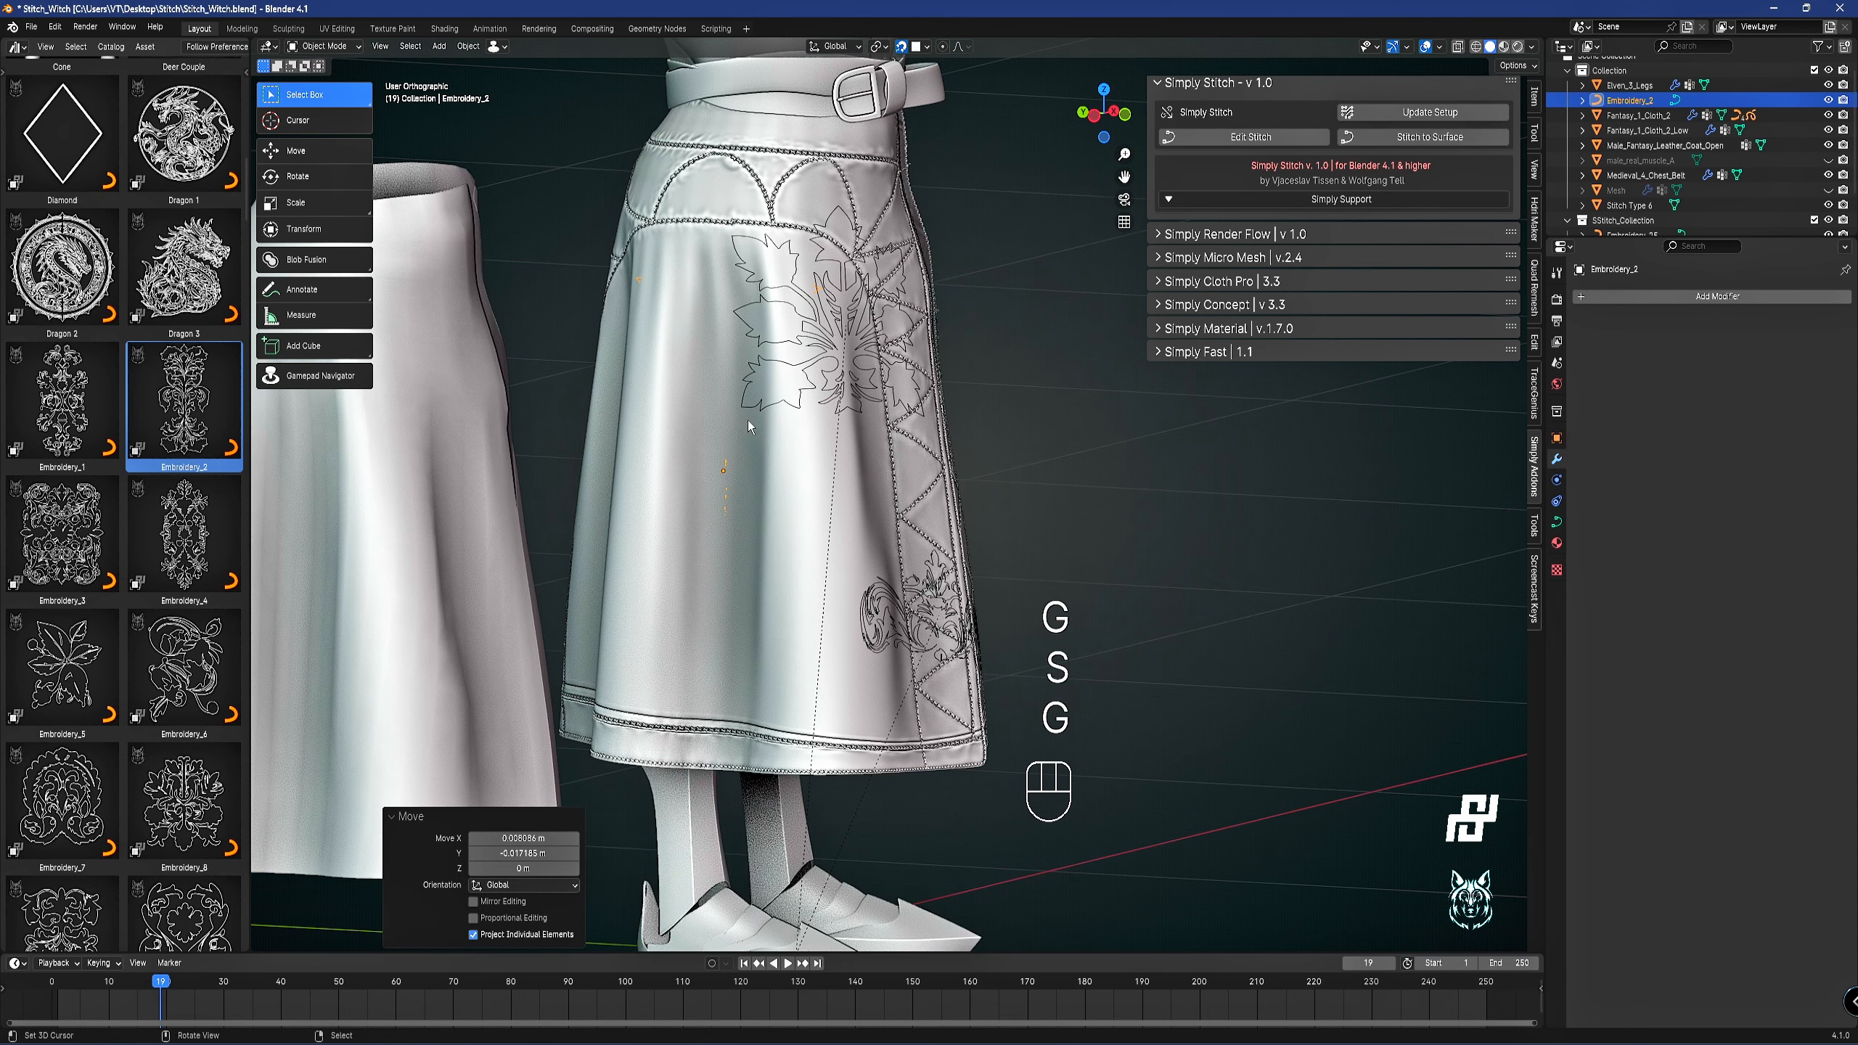
left_click(1414, 111)
middle_click_drag(812, 411, 863, 410)
scroll(806, 419, "down", 3)
key("shift+alt+z")
key("shift+alt+z")
scroll(808, 373, "up", 3)
scroll(848, 334, "down", 2)
key("g")
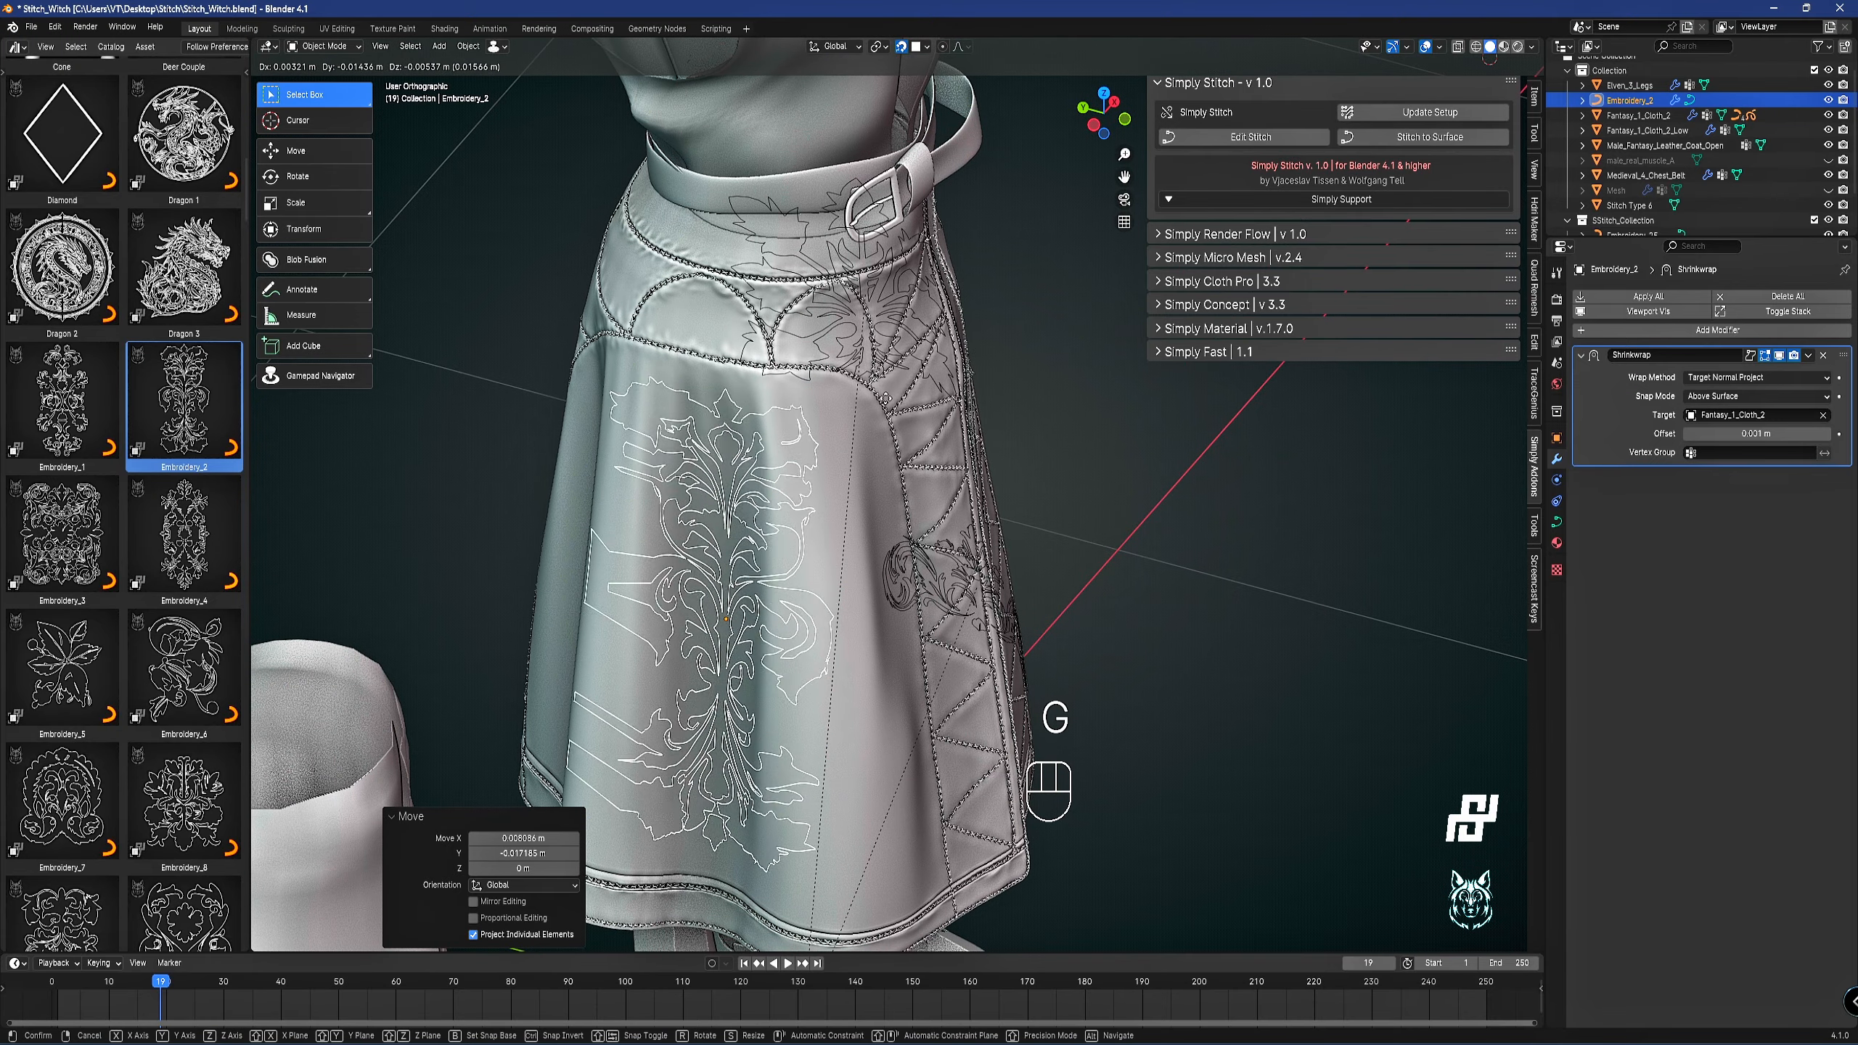
left_click(904, 396)
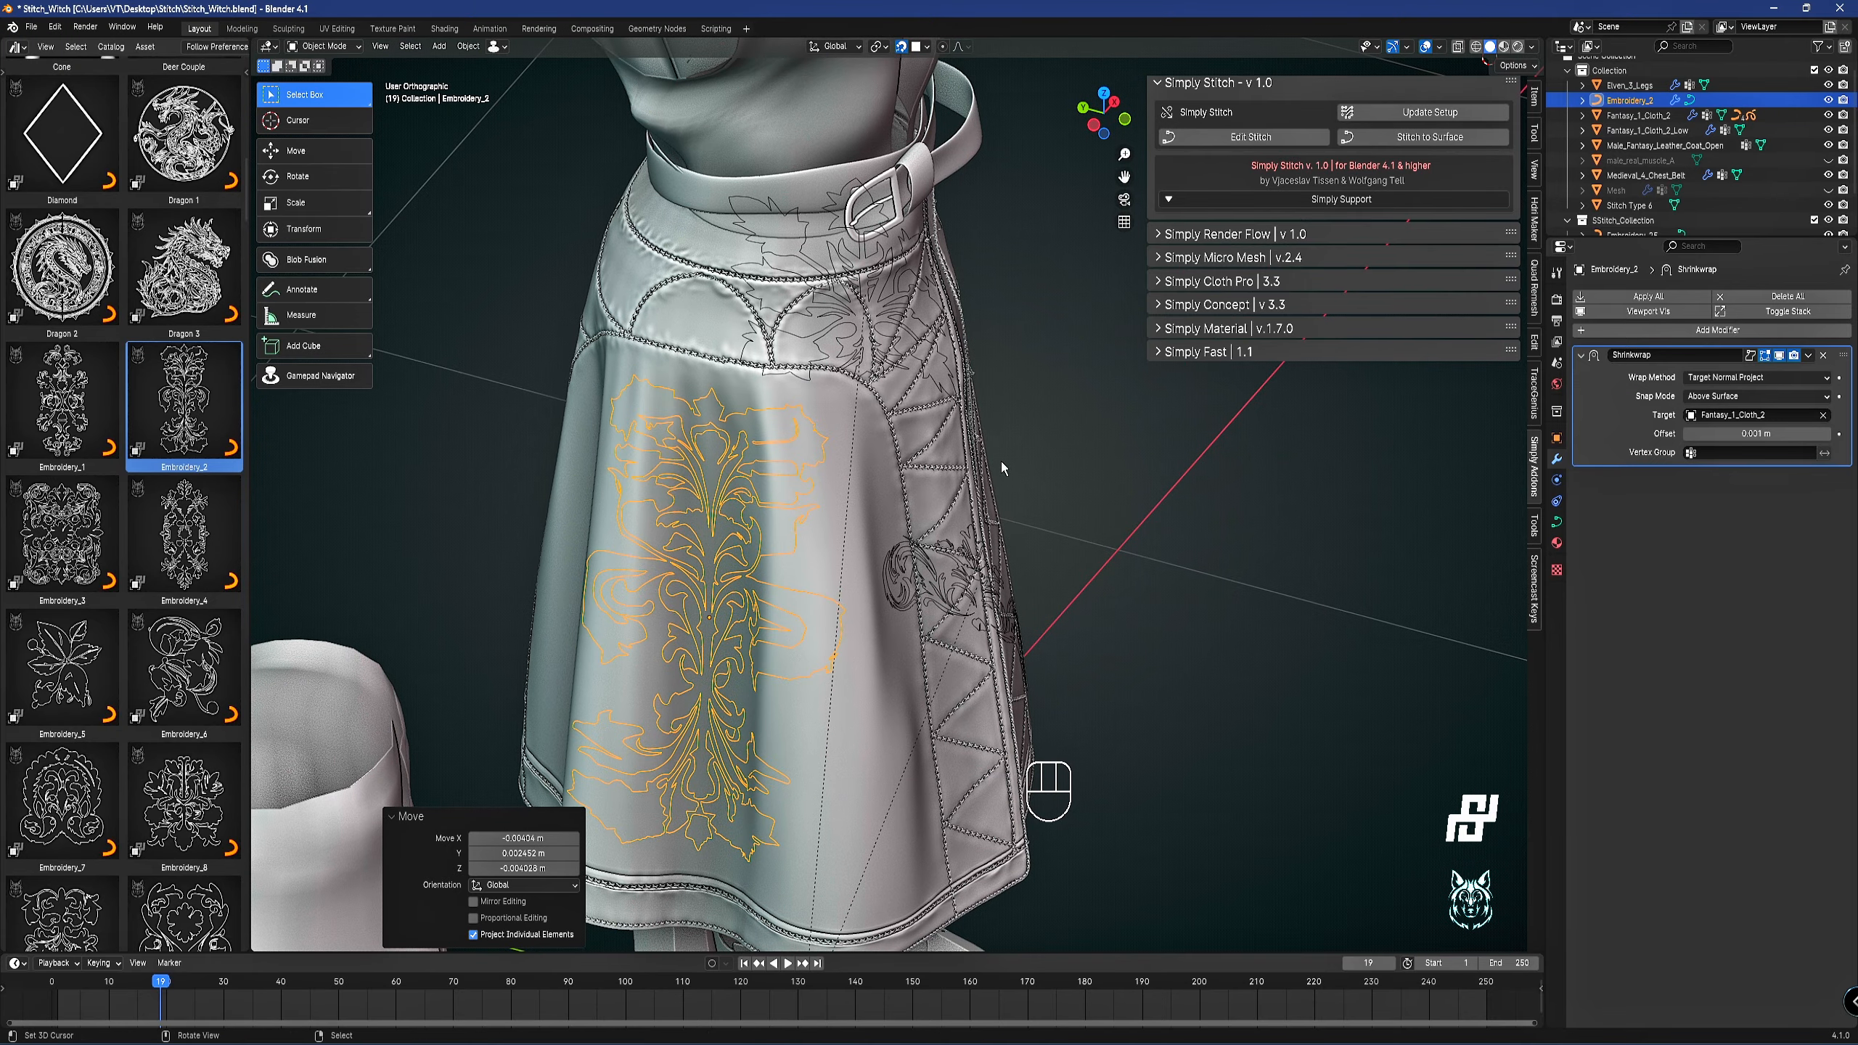
Scale Embroidery_2 to about 1.227 along X and apply it as stitching to the skirt surface.
key("s")
key("x")
left_click(1173, 398)
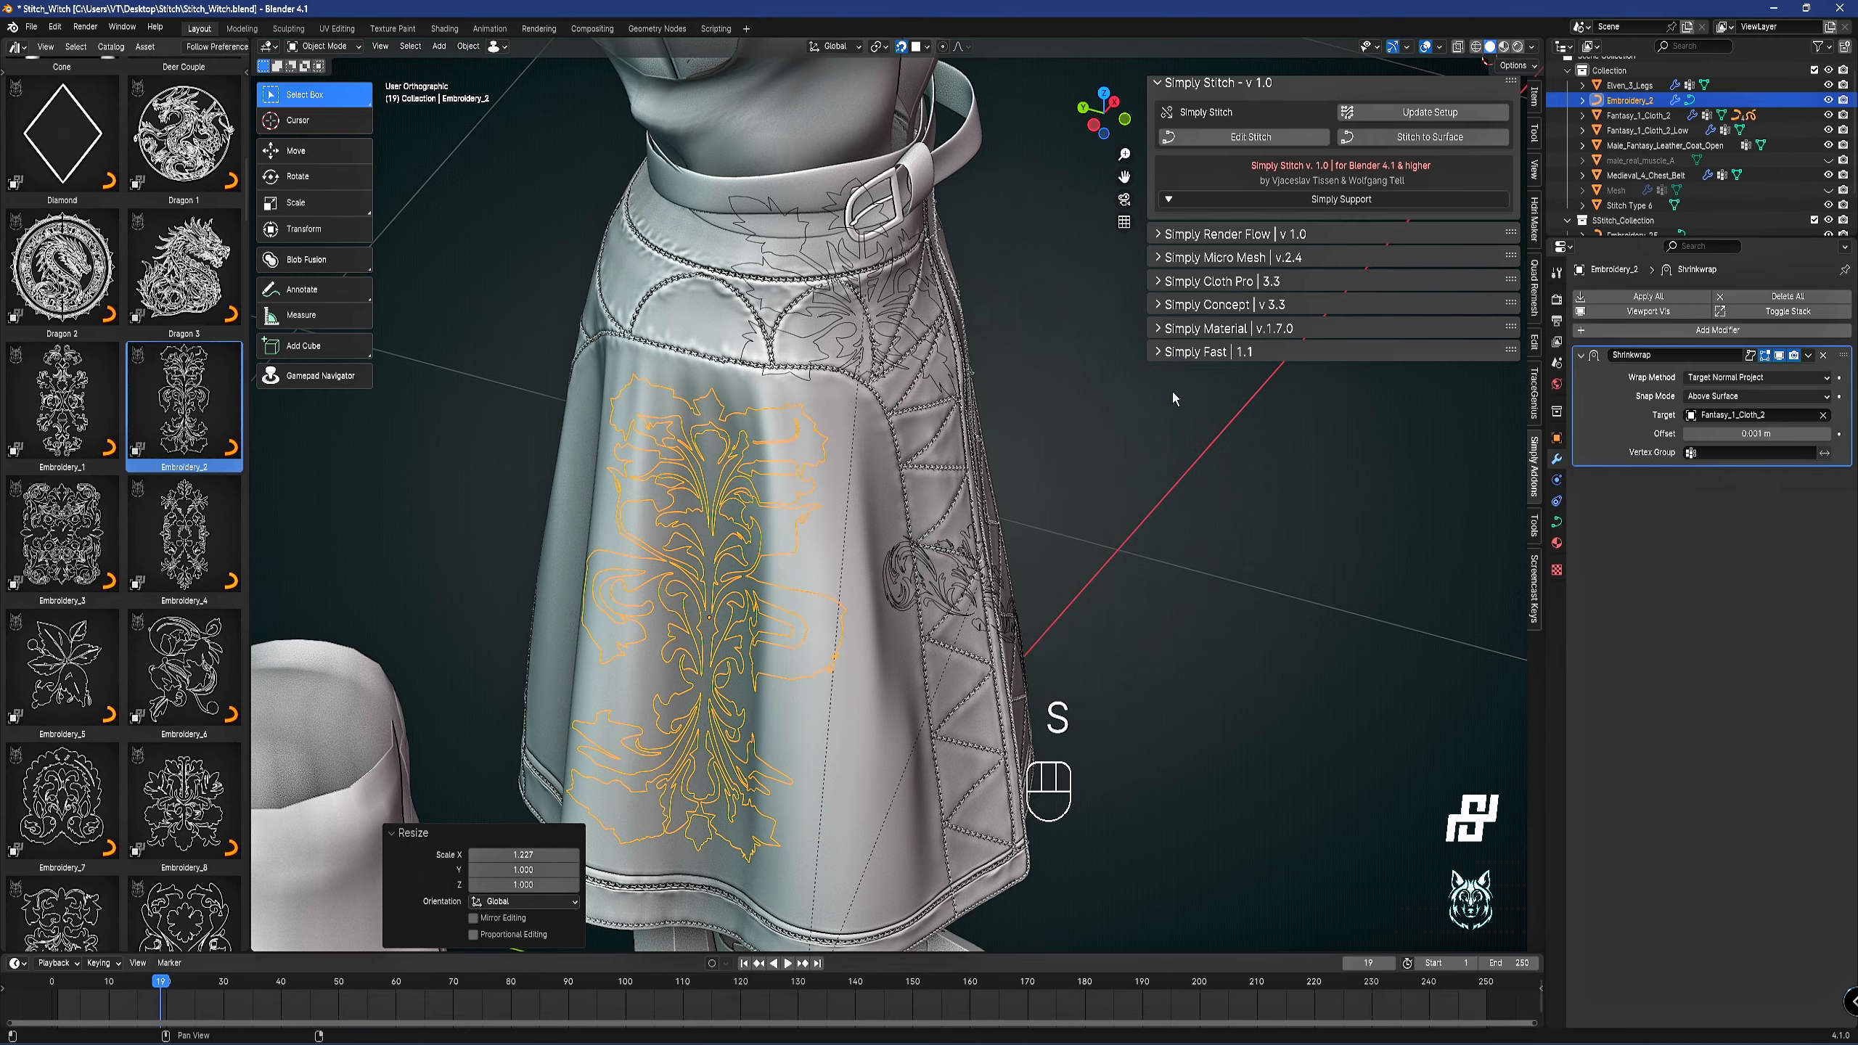
left_click(1434, 138)
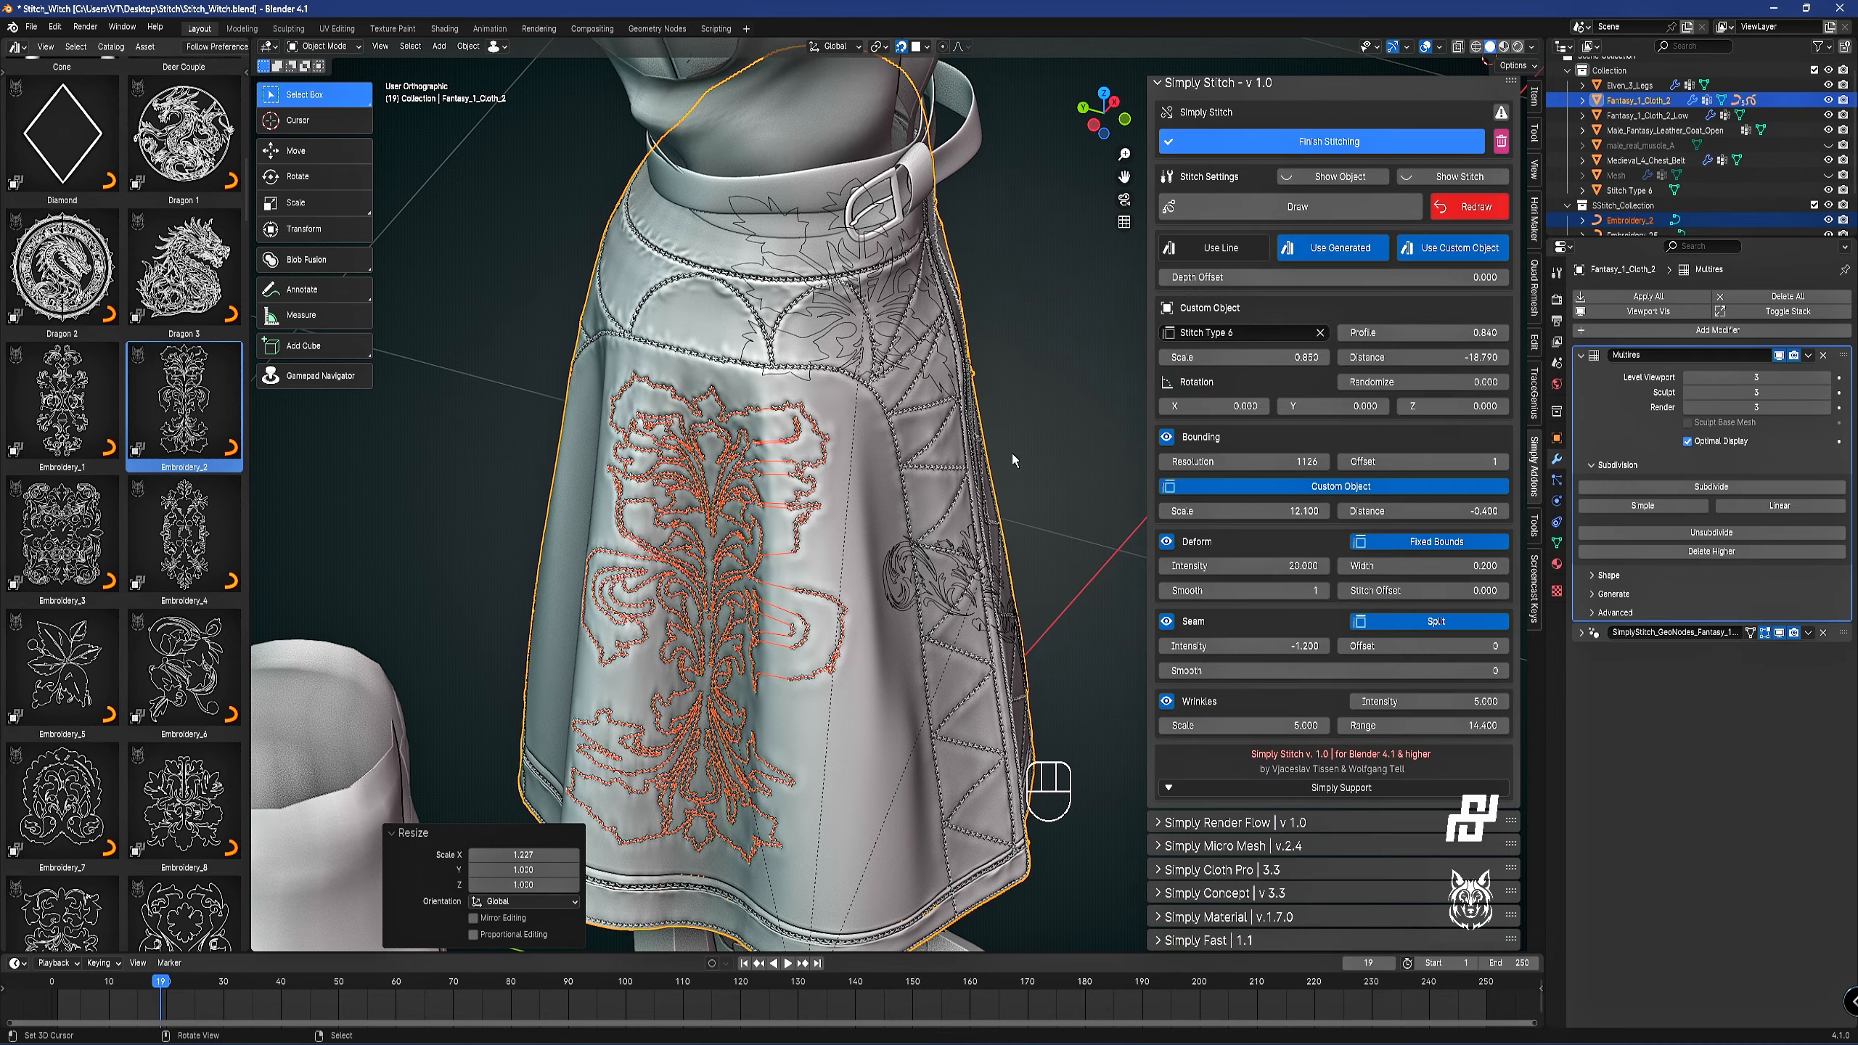
key("a")
key("a")
Inspect the stitched embroidery and seams around the front, sides and back of the skirt.
middle_click_drag(905, 497, 887, 377)
scroll(696, 331, "up", 3)
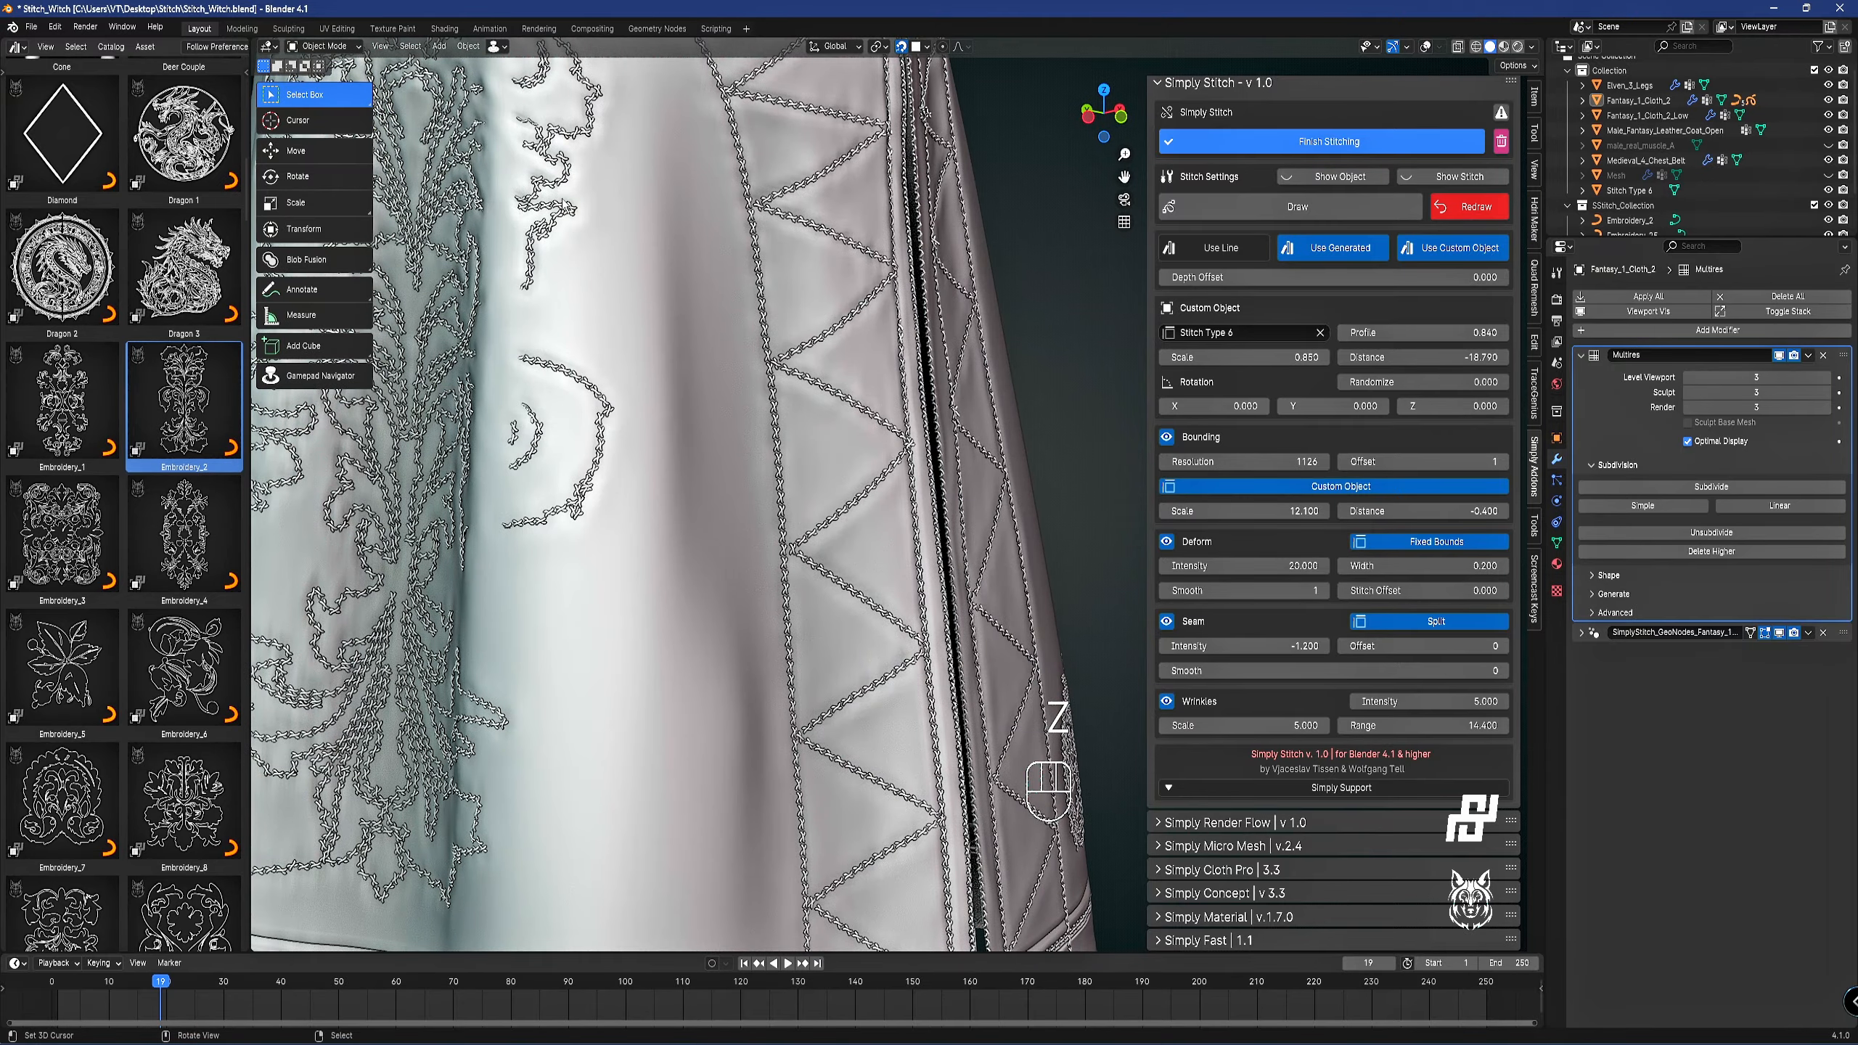
scroll(723, 320, "down", 5)
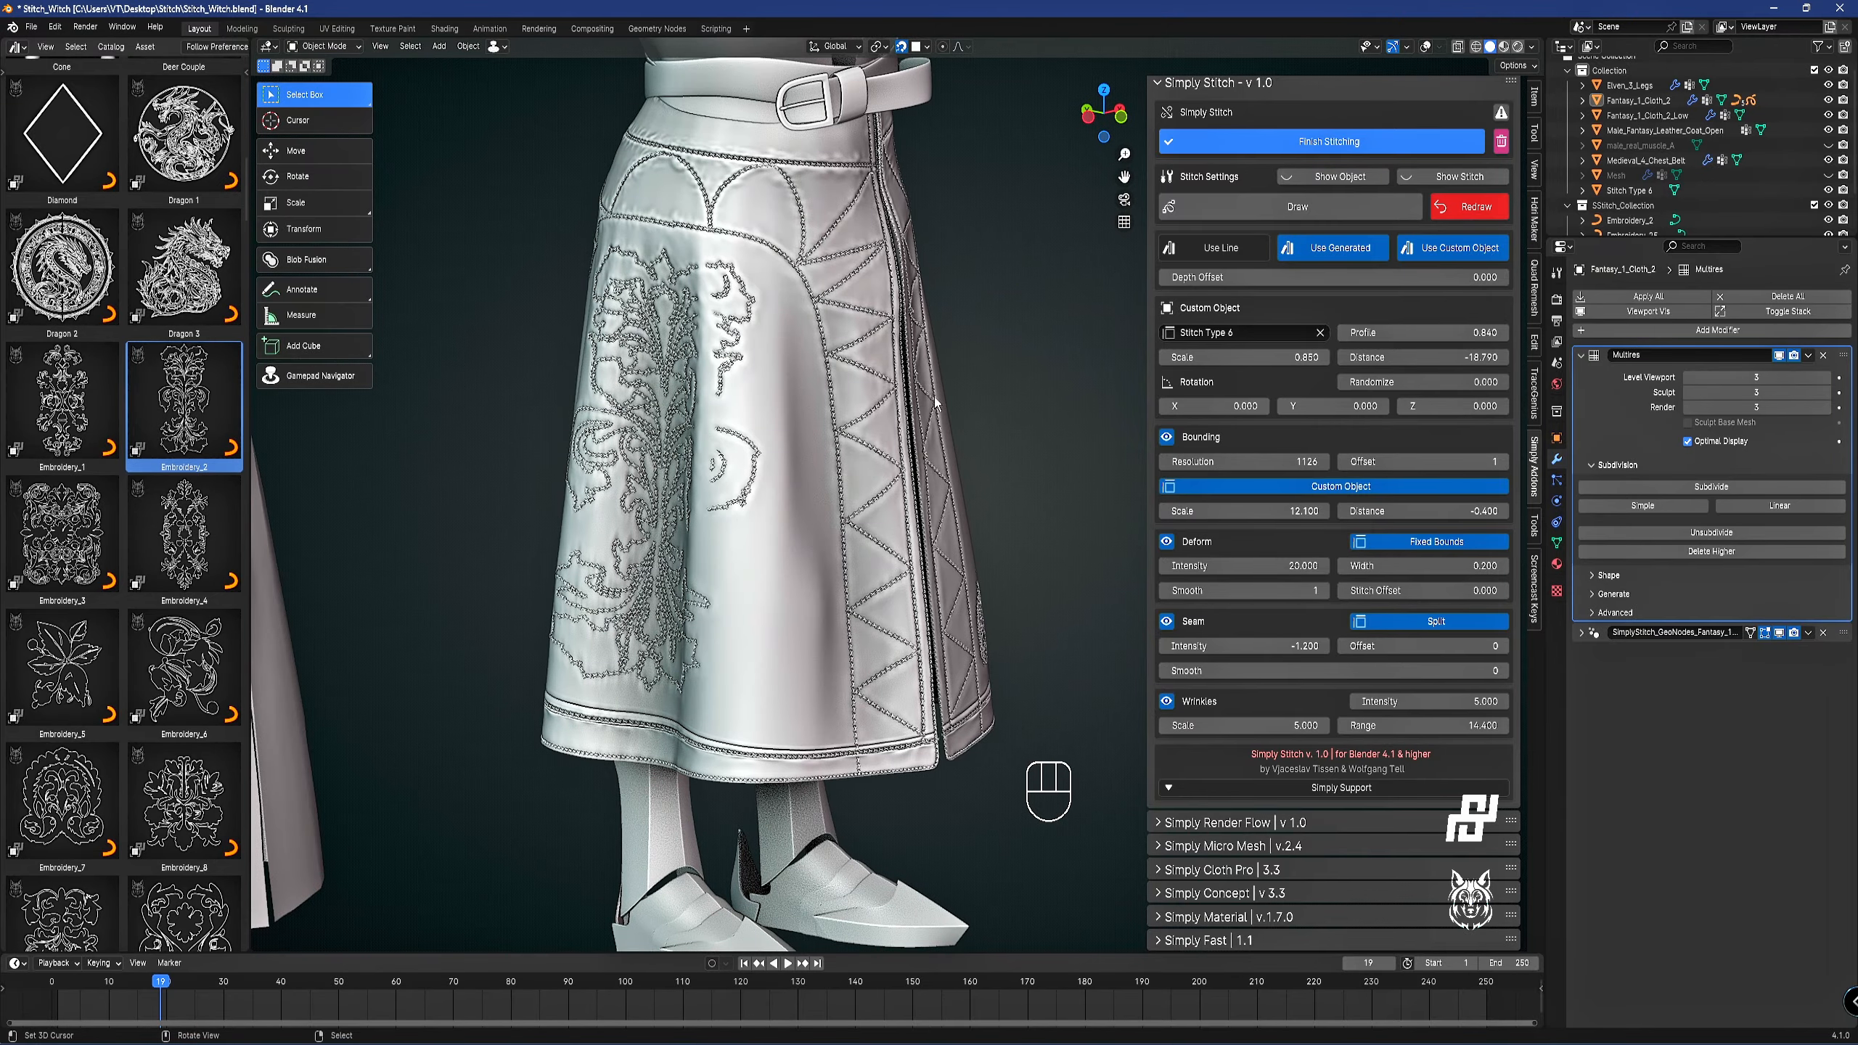
middle_click_drag(934, 398, 820, 472)
scroll(937, 472, "up", 3)
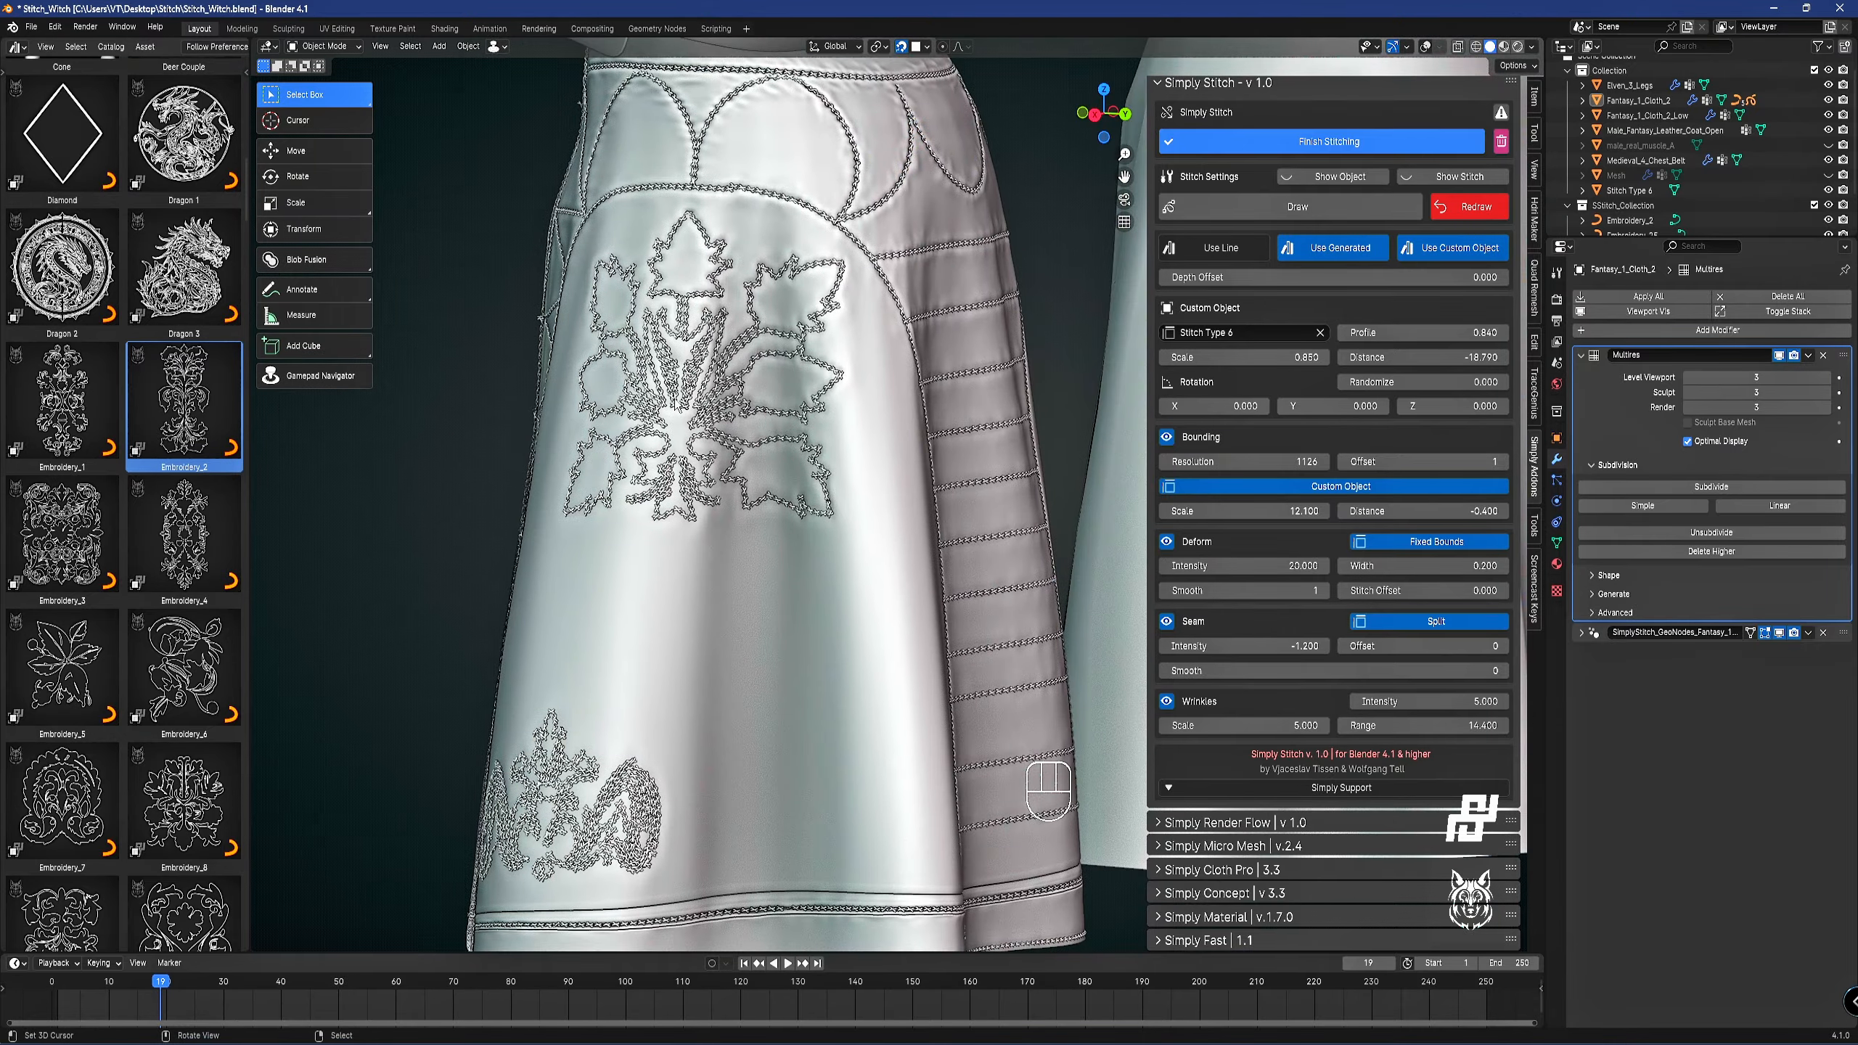
middle_click_drag(679, 397, 669, 436)
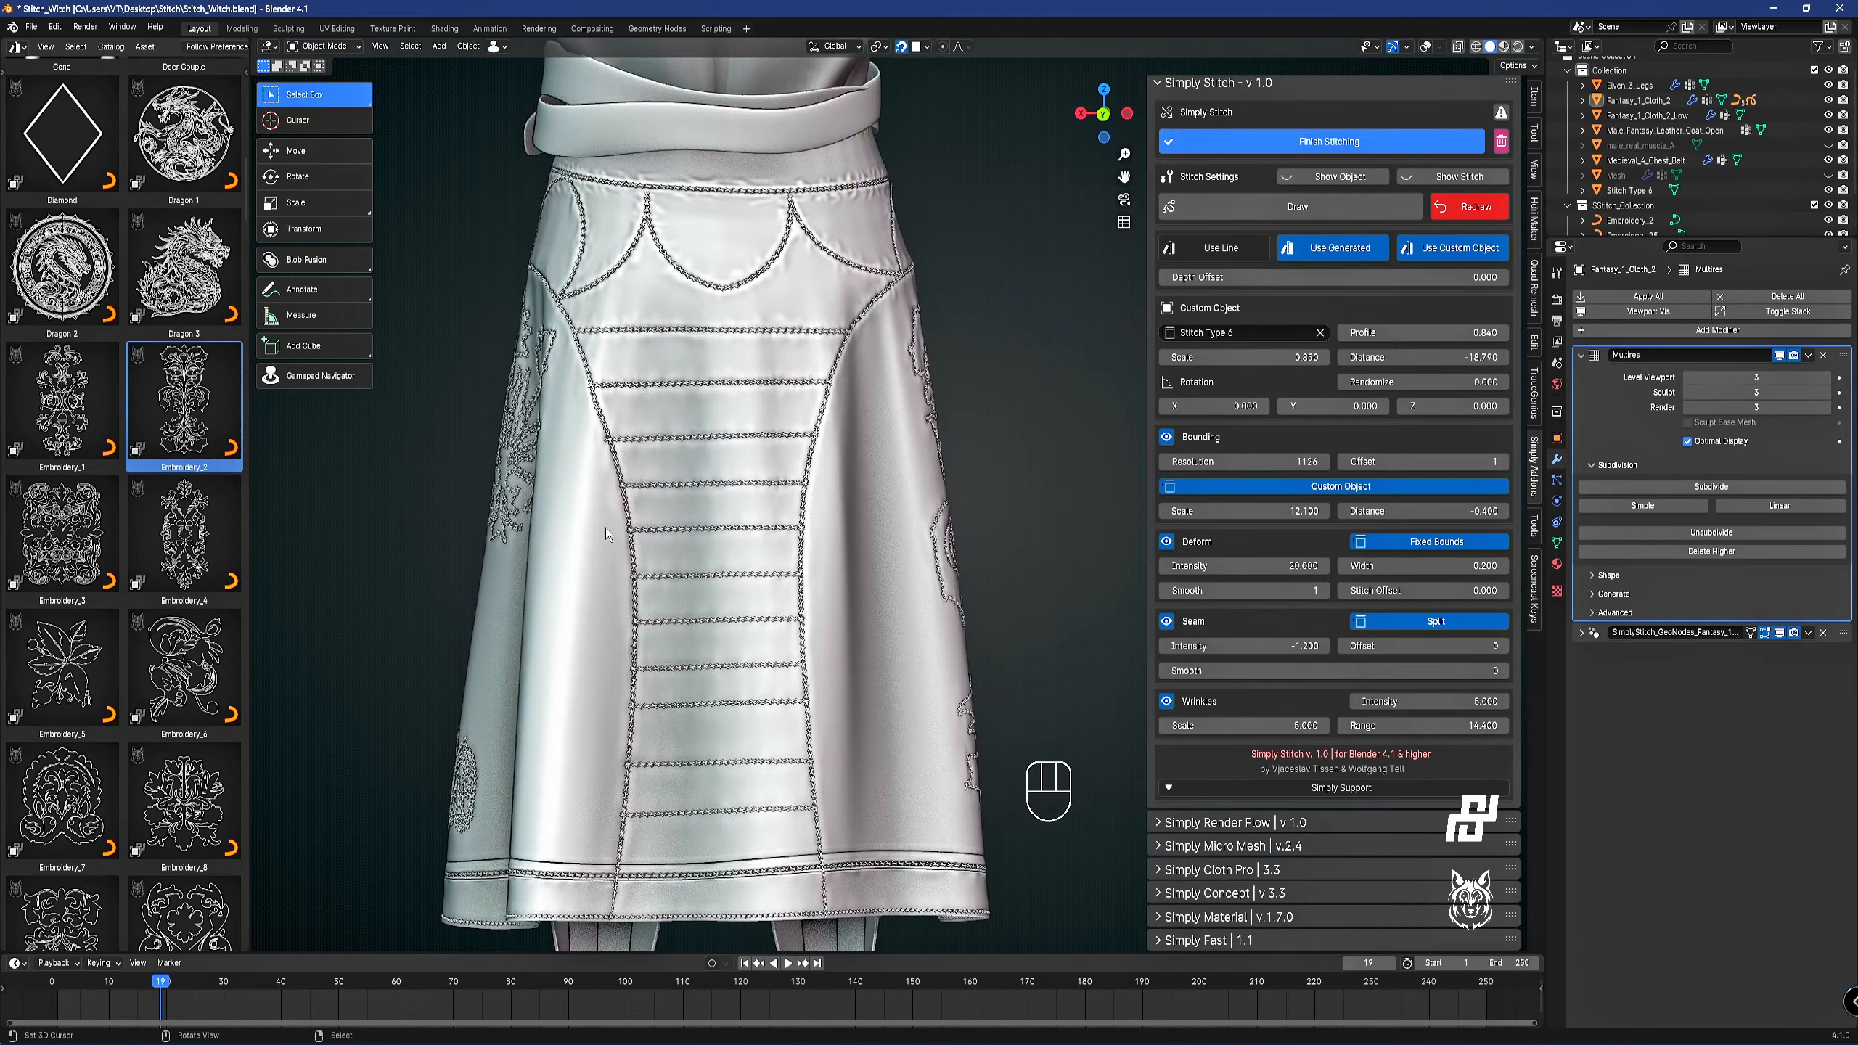
scroll(680, 445, "up", 4)
scroll(672, 334, "down", 4)
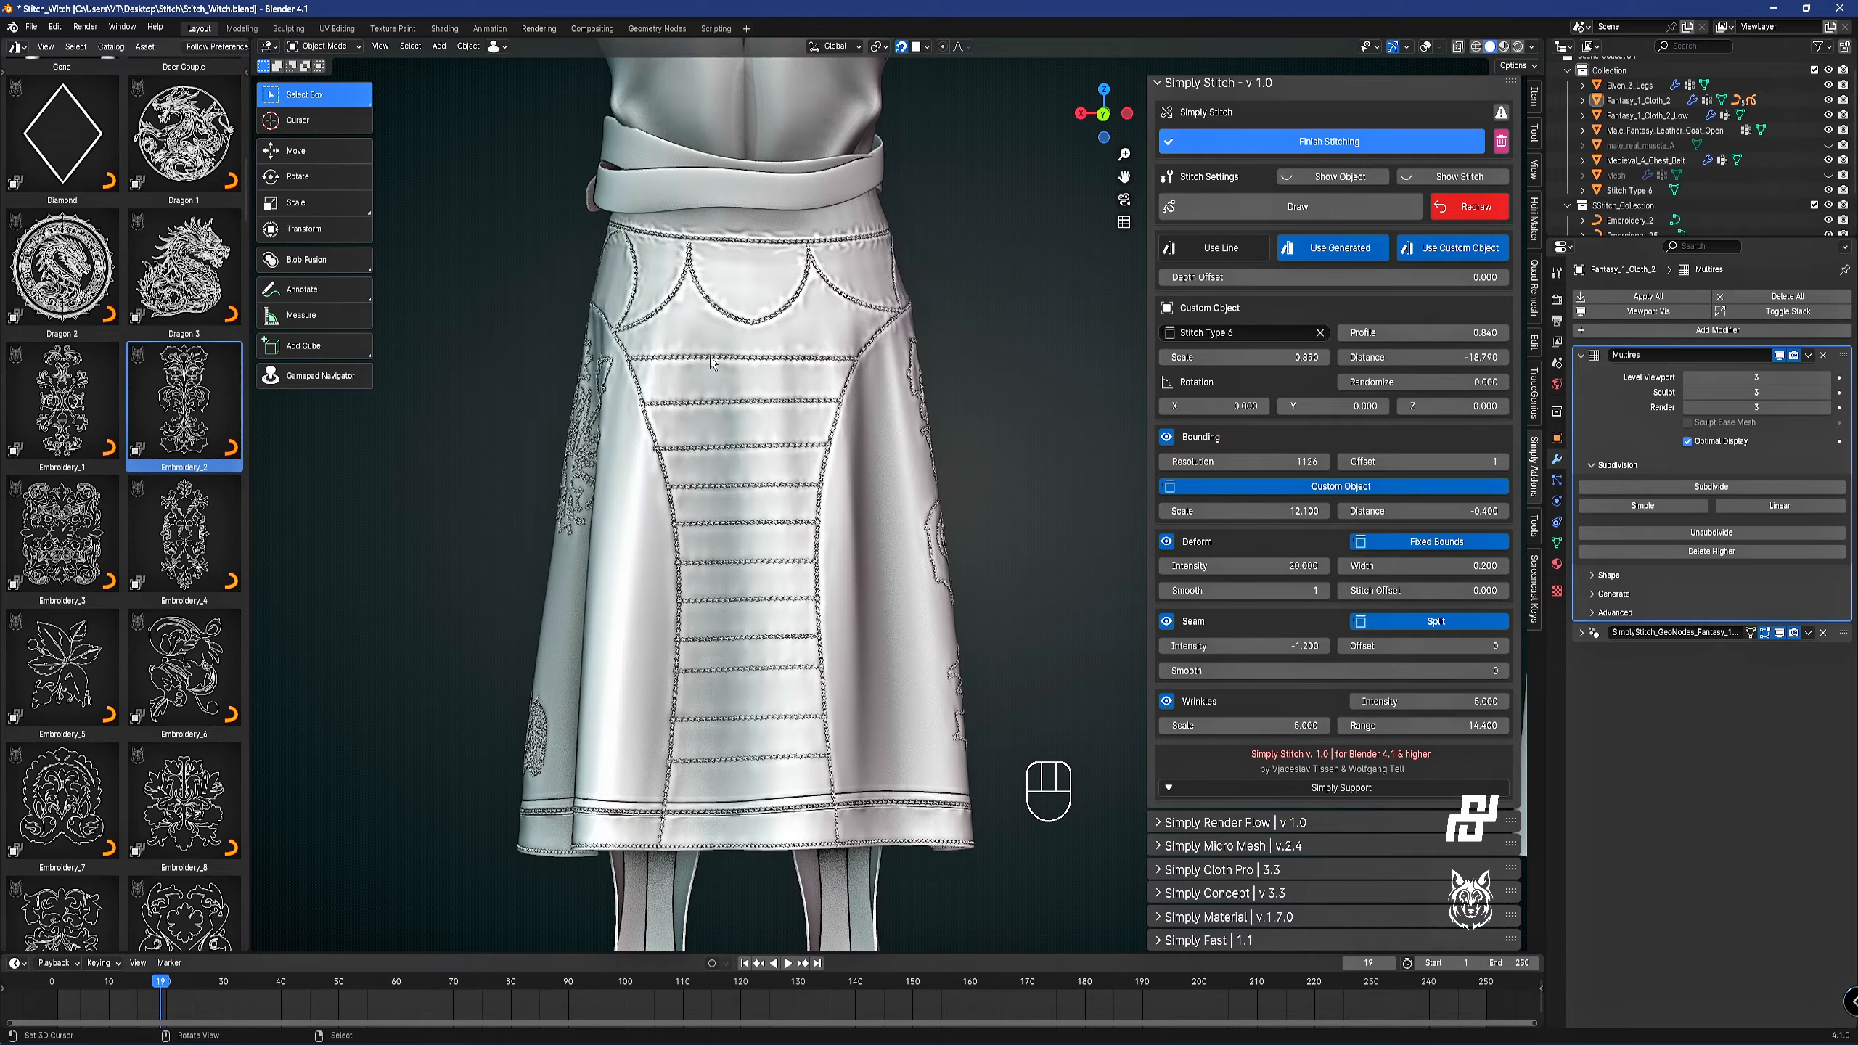
middle_click_drag(644, 407, 786, 421)
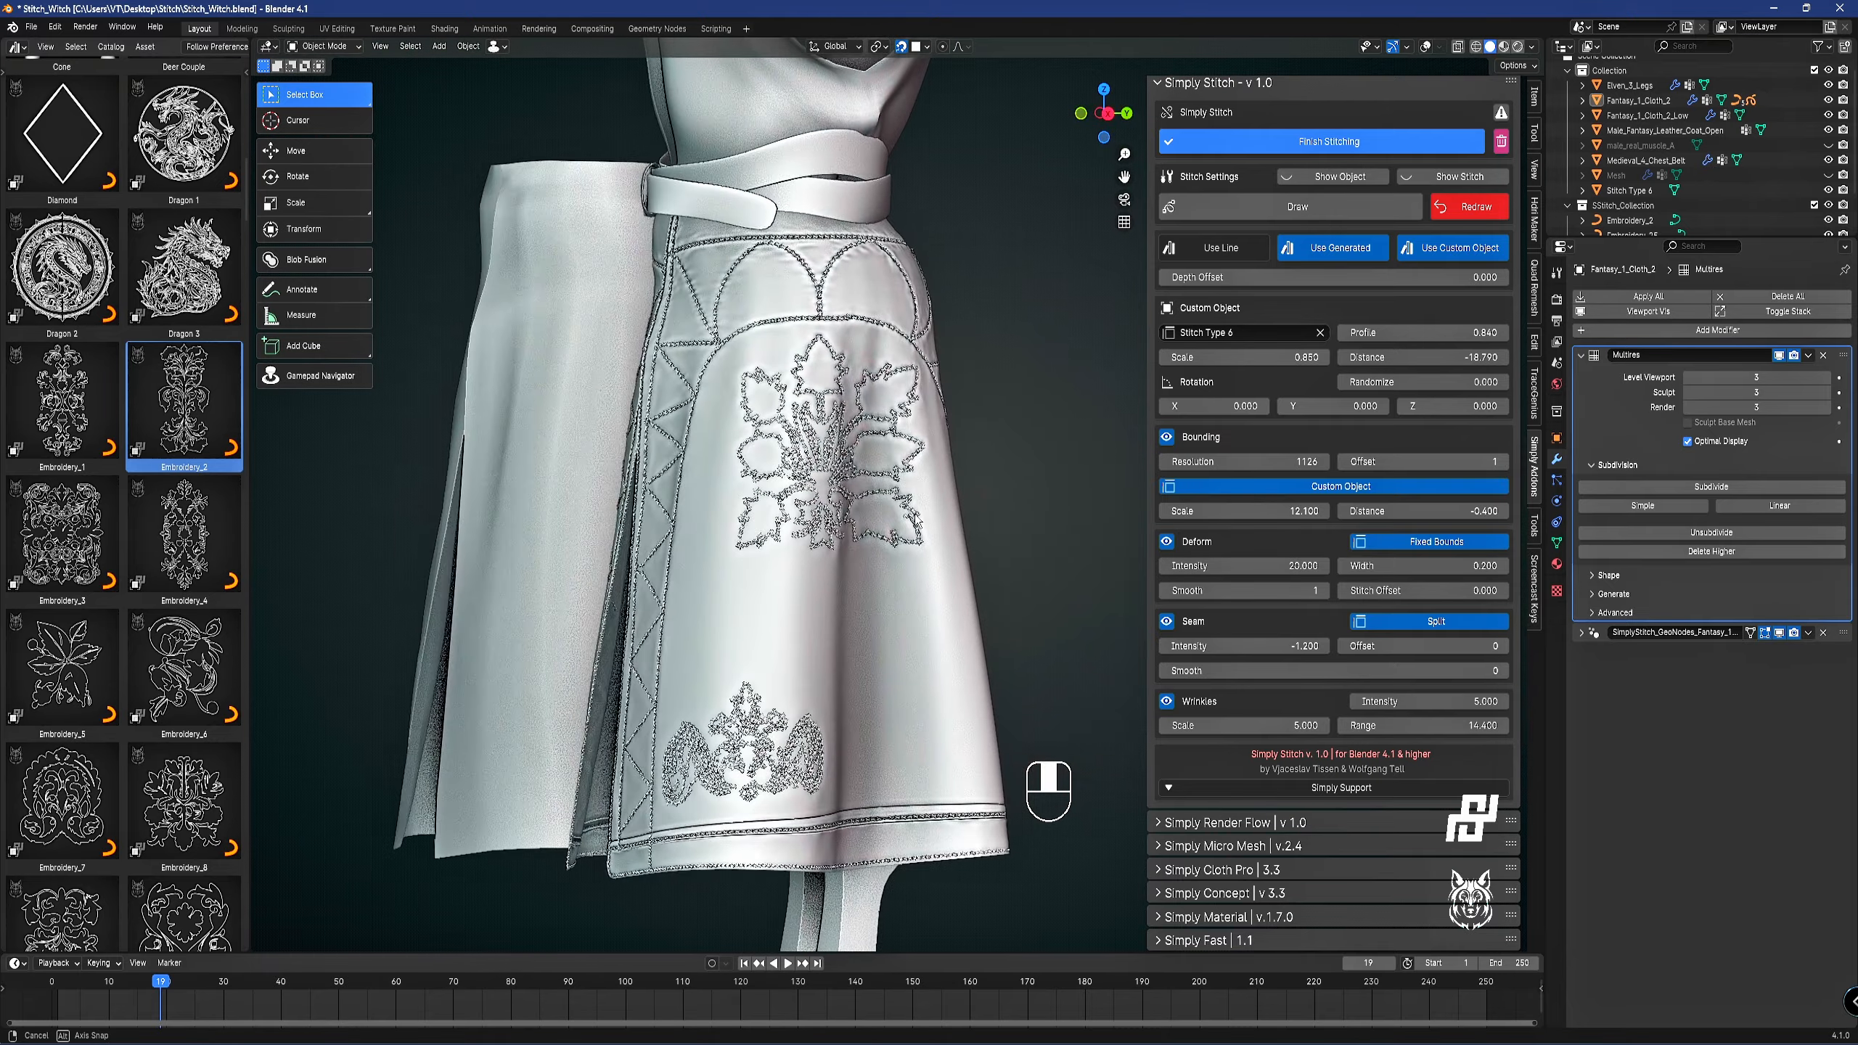
Start drawing new stitch lines on the skirt's back with the Arc tool, at the lower end of the horizontal seams.
middle_click_drag(882, 571, 930, 580, "shift")
scroll(850, 468, "up", 3)
scroll(774, 474, "up", 2)
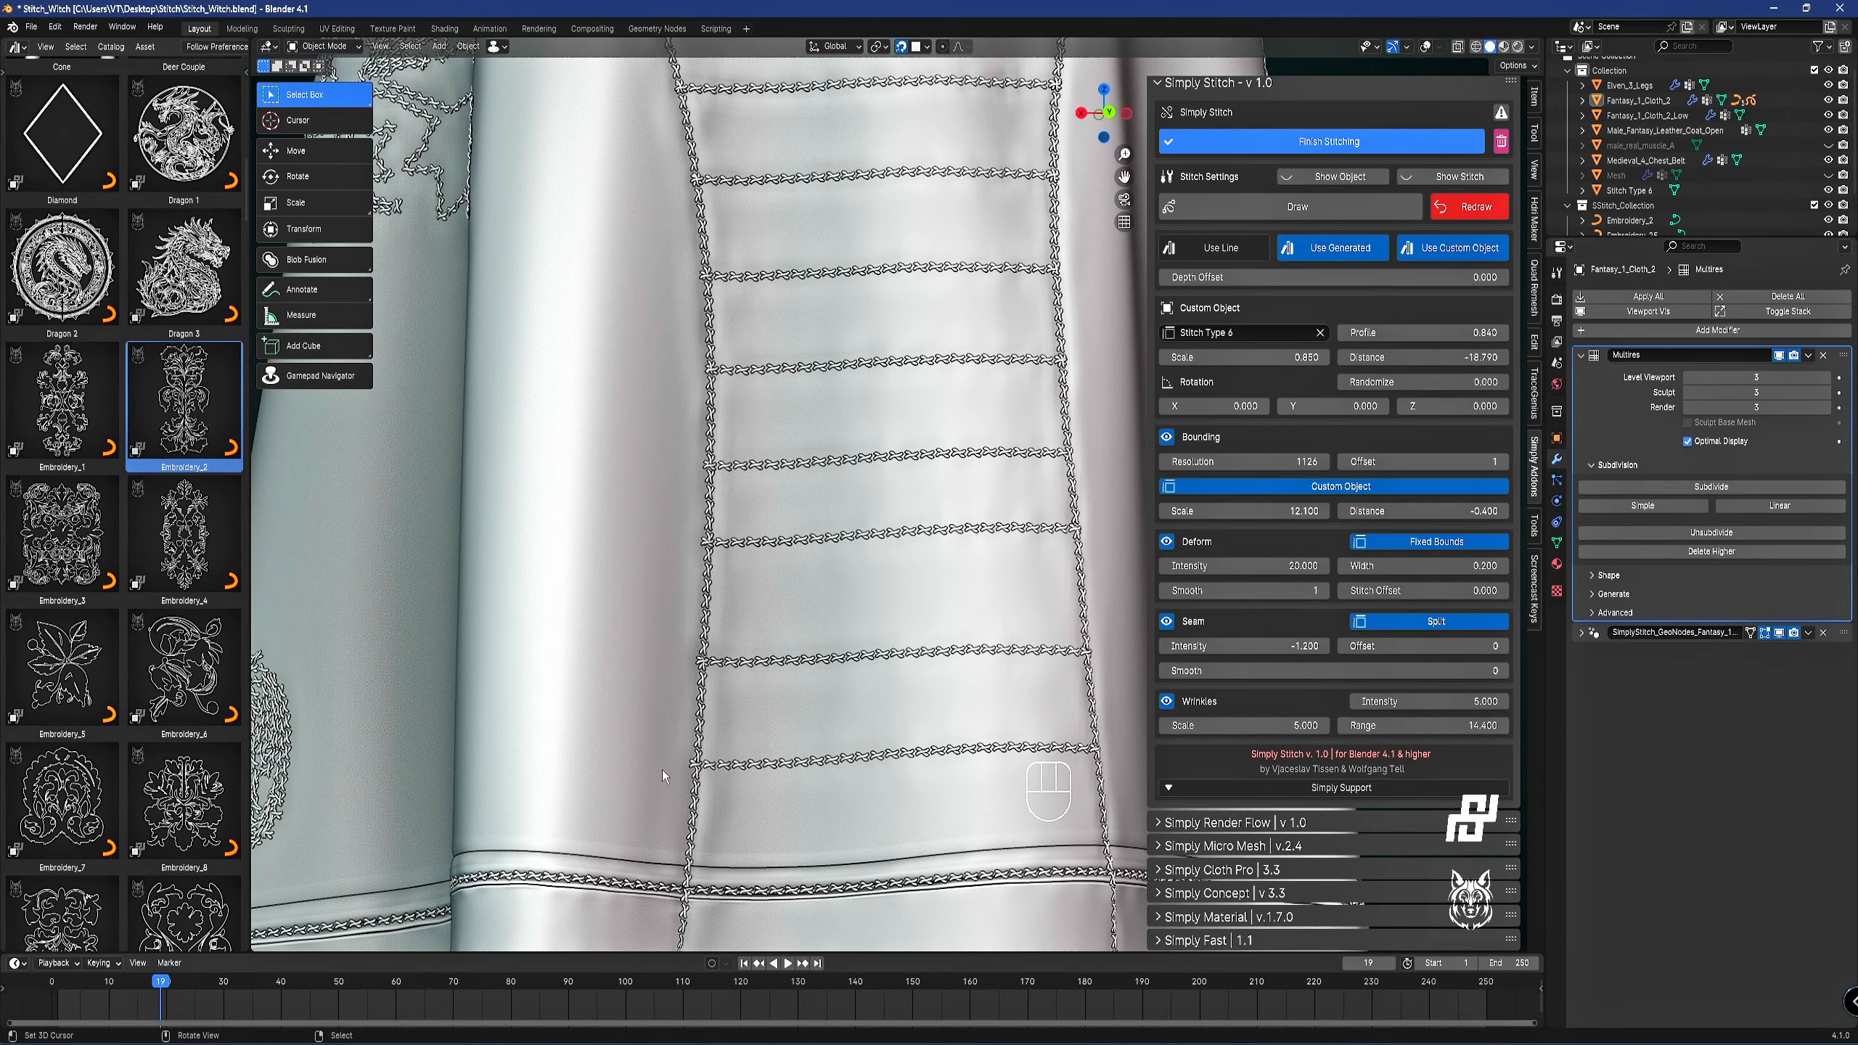
left_click(1309, 207)
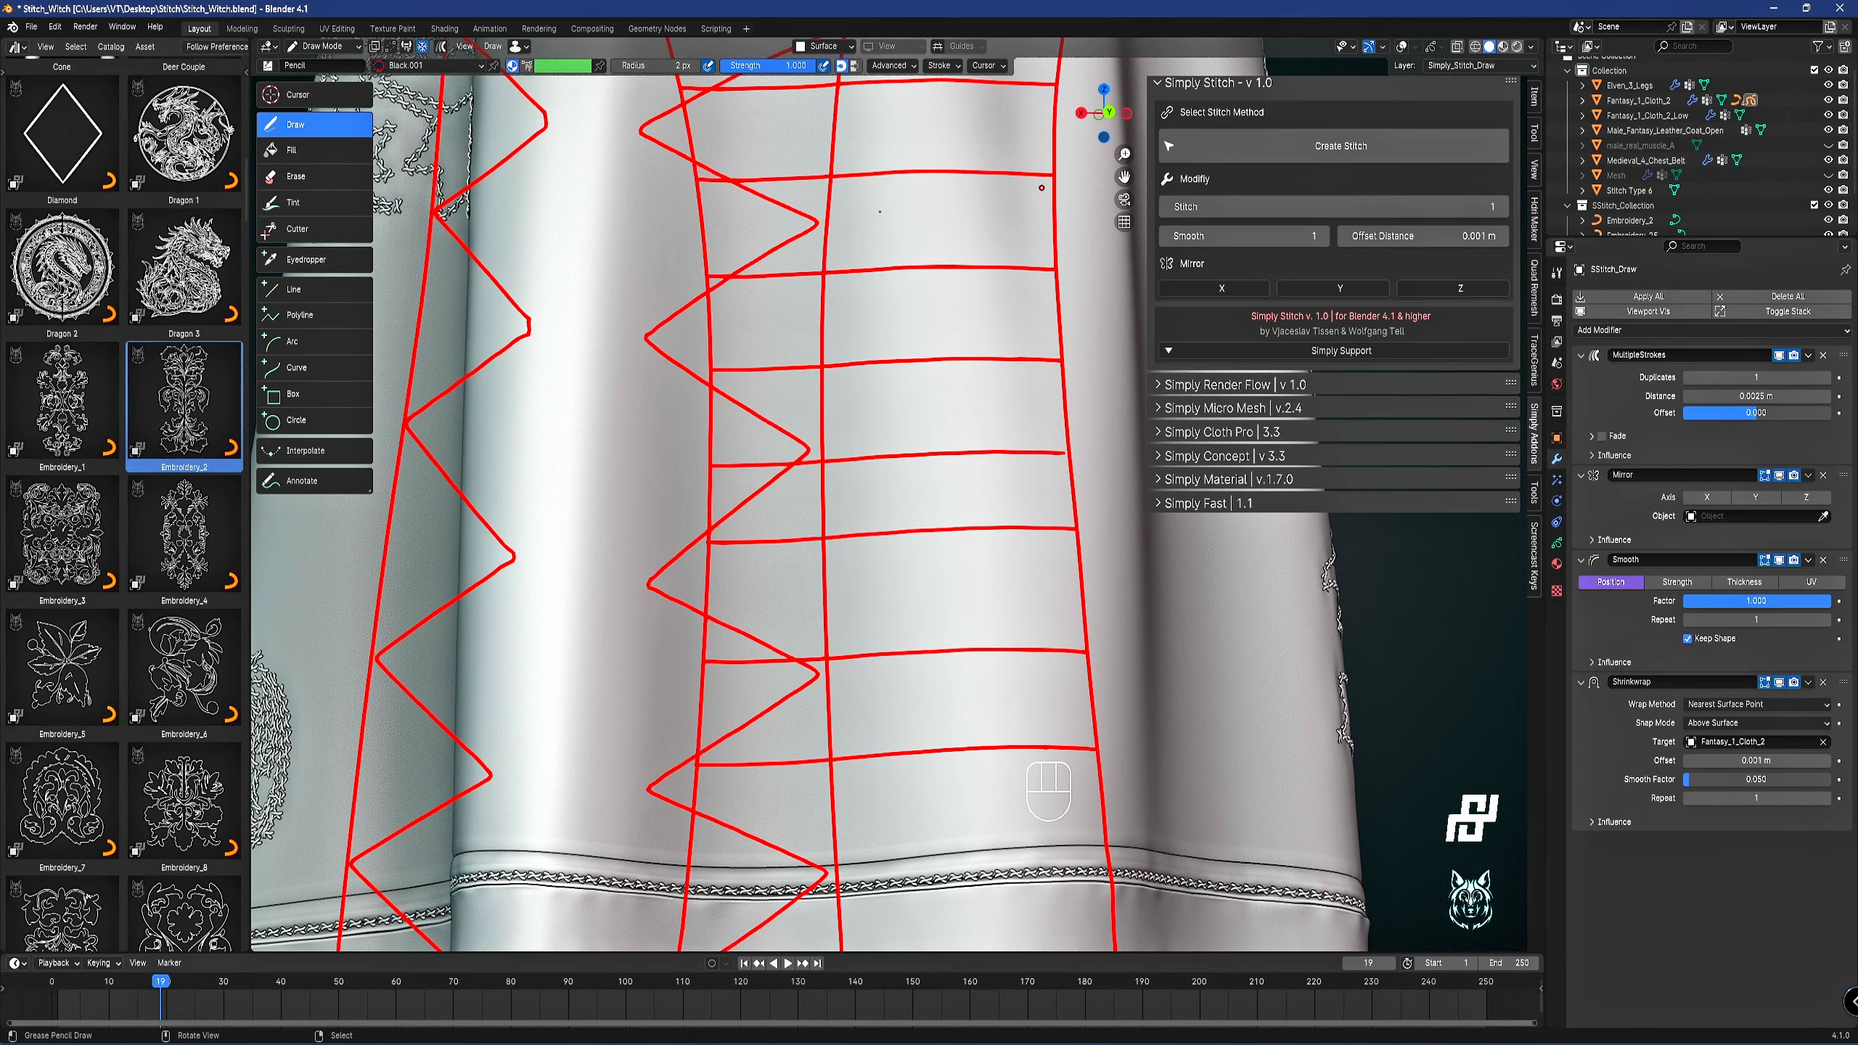
left_click(337, 347)
scroll(830, 468, "down", 3)
middle_click_drag(829, 468, 853, 476)
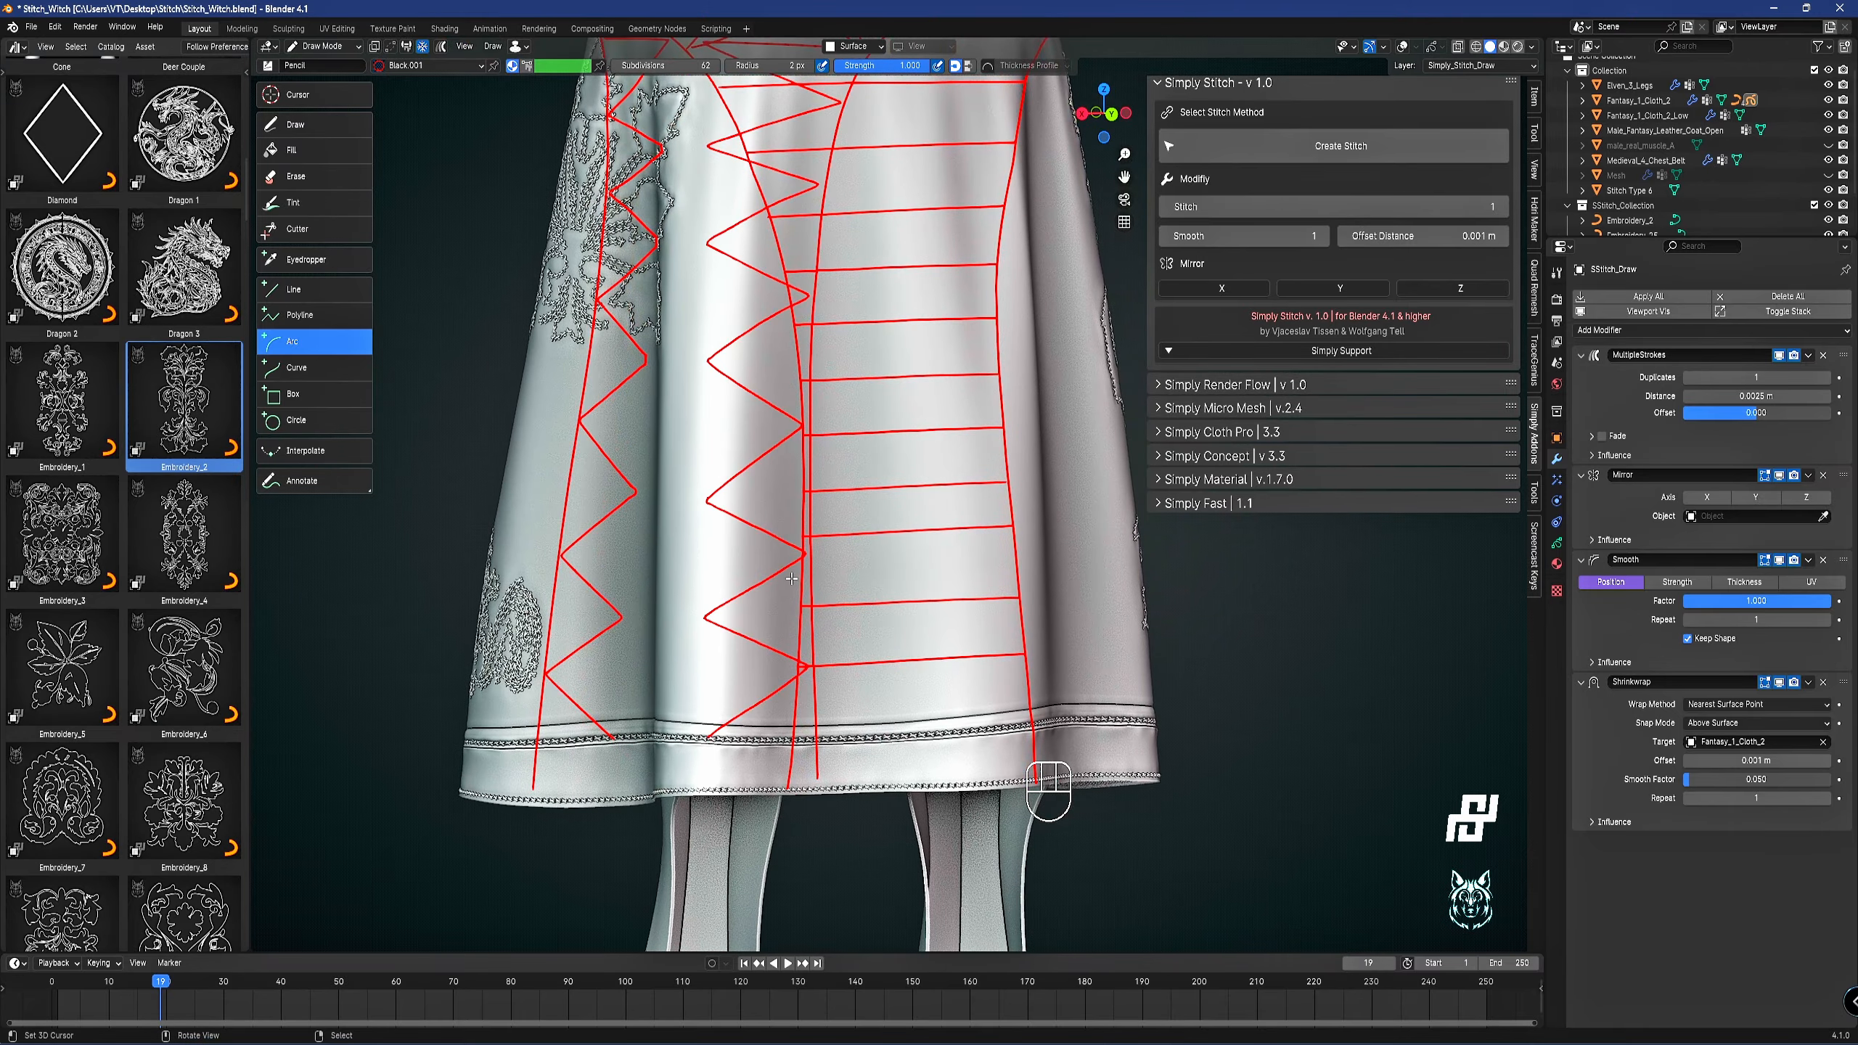
scroll(820, 586, "up", 3)
middle_click_drag(805, 670, 823, 586, "shift")
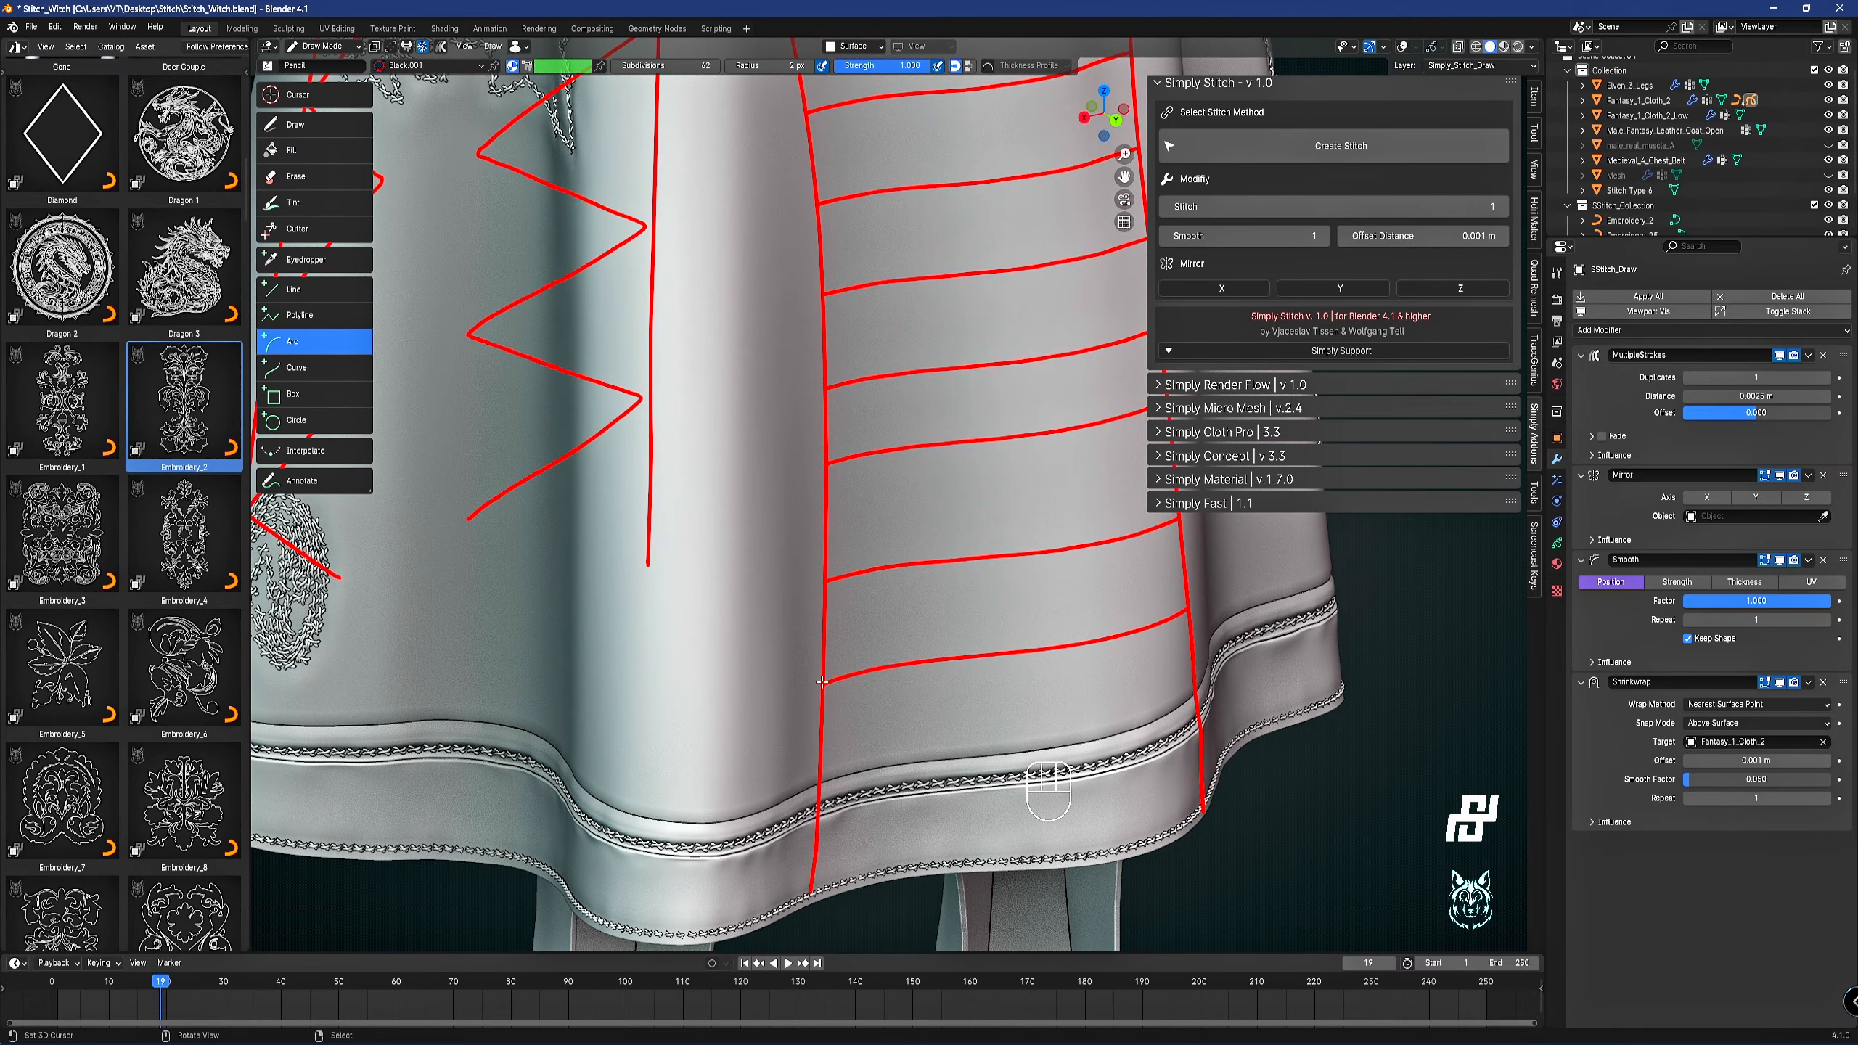
Draw an arc from the lowest horizontal seam's end to the hem seam and extrude a second arc back to the next horizontal seam.
mouse_move(823, 682)
left_mouse_down()
mouse_move(736, 811)
mouse_move(706, 822)
left_mouse_up()
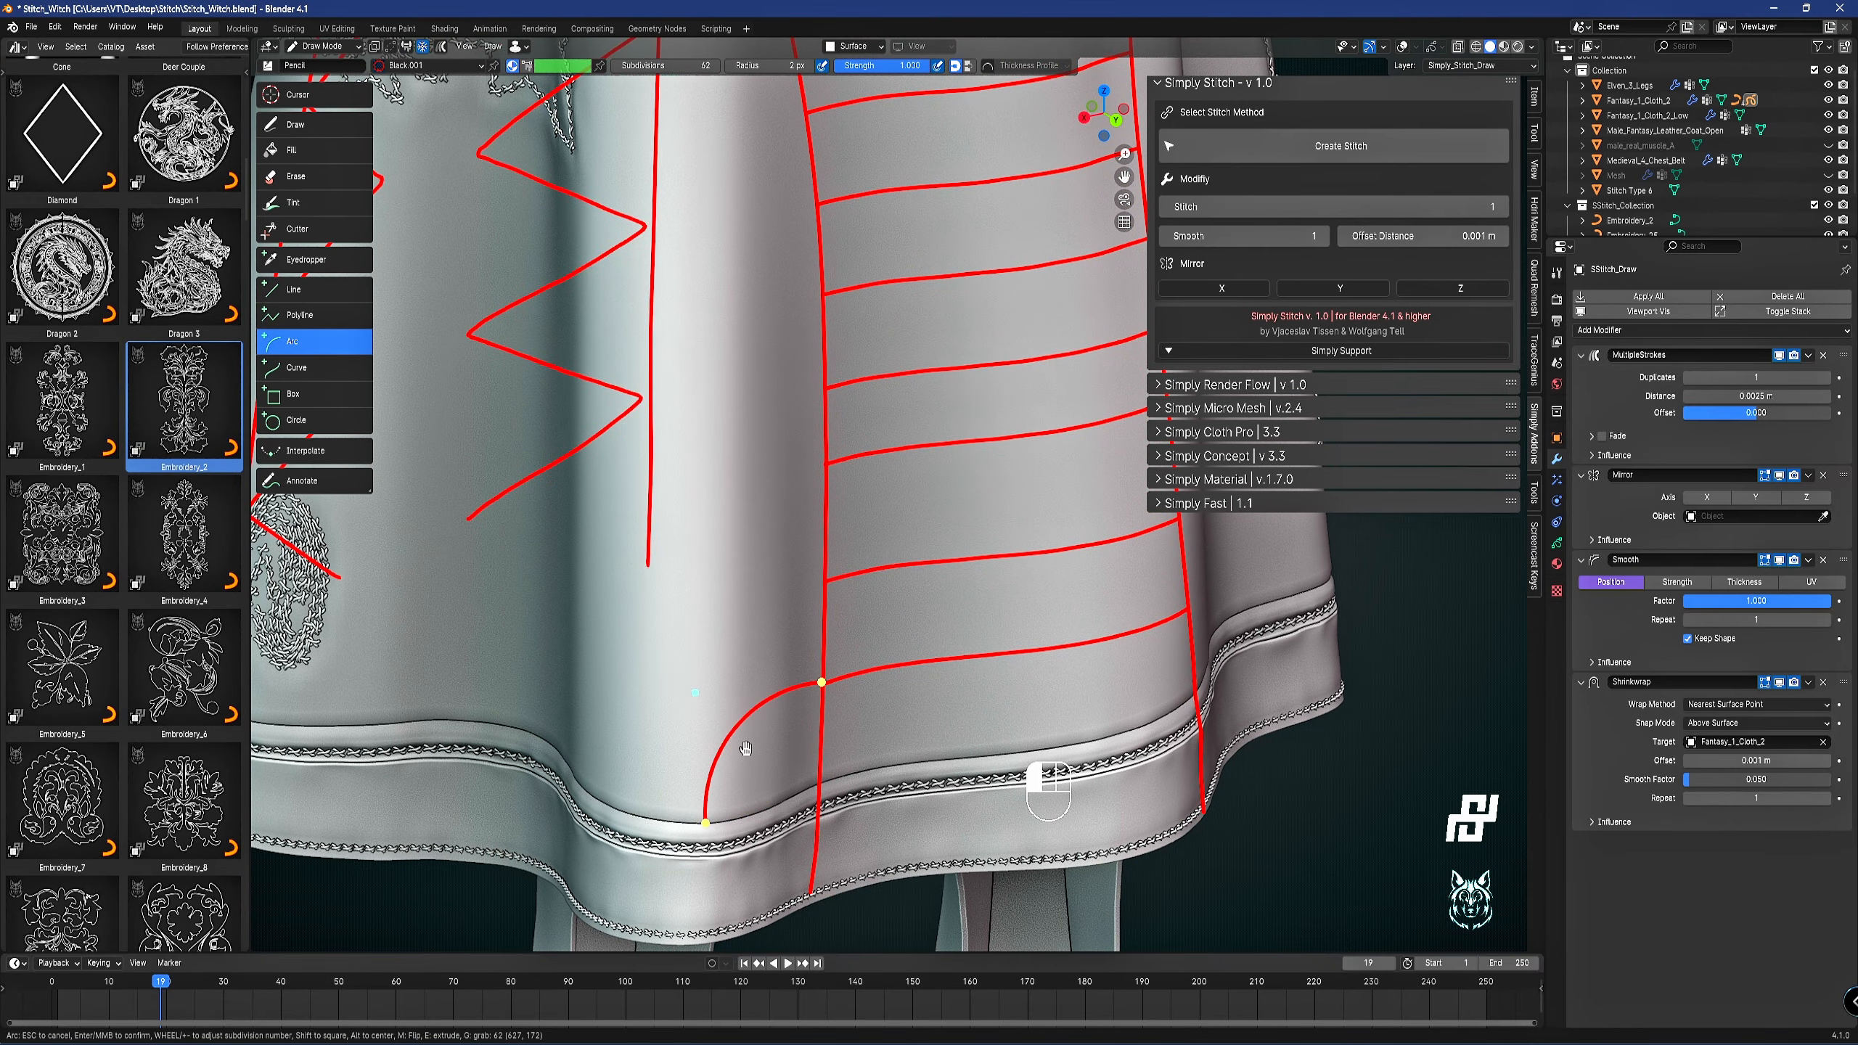
key("e")
key("m")
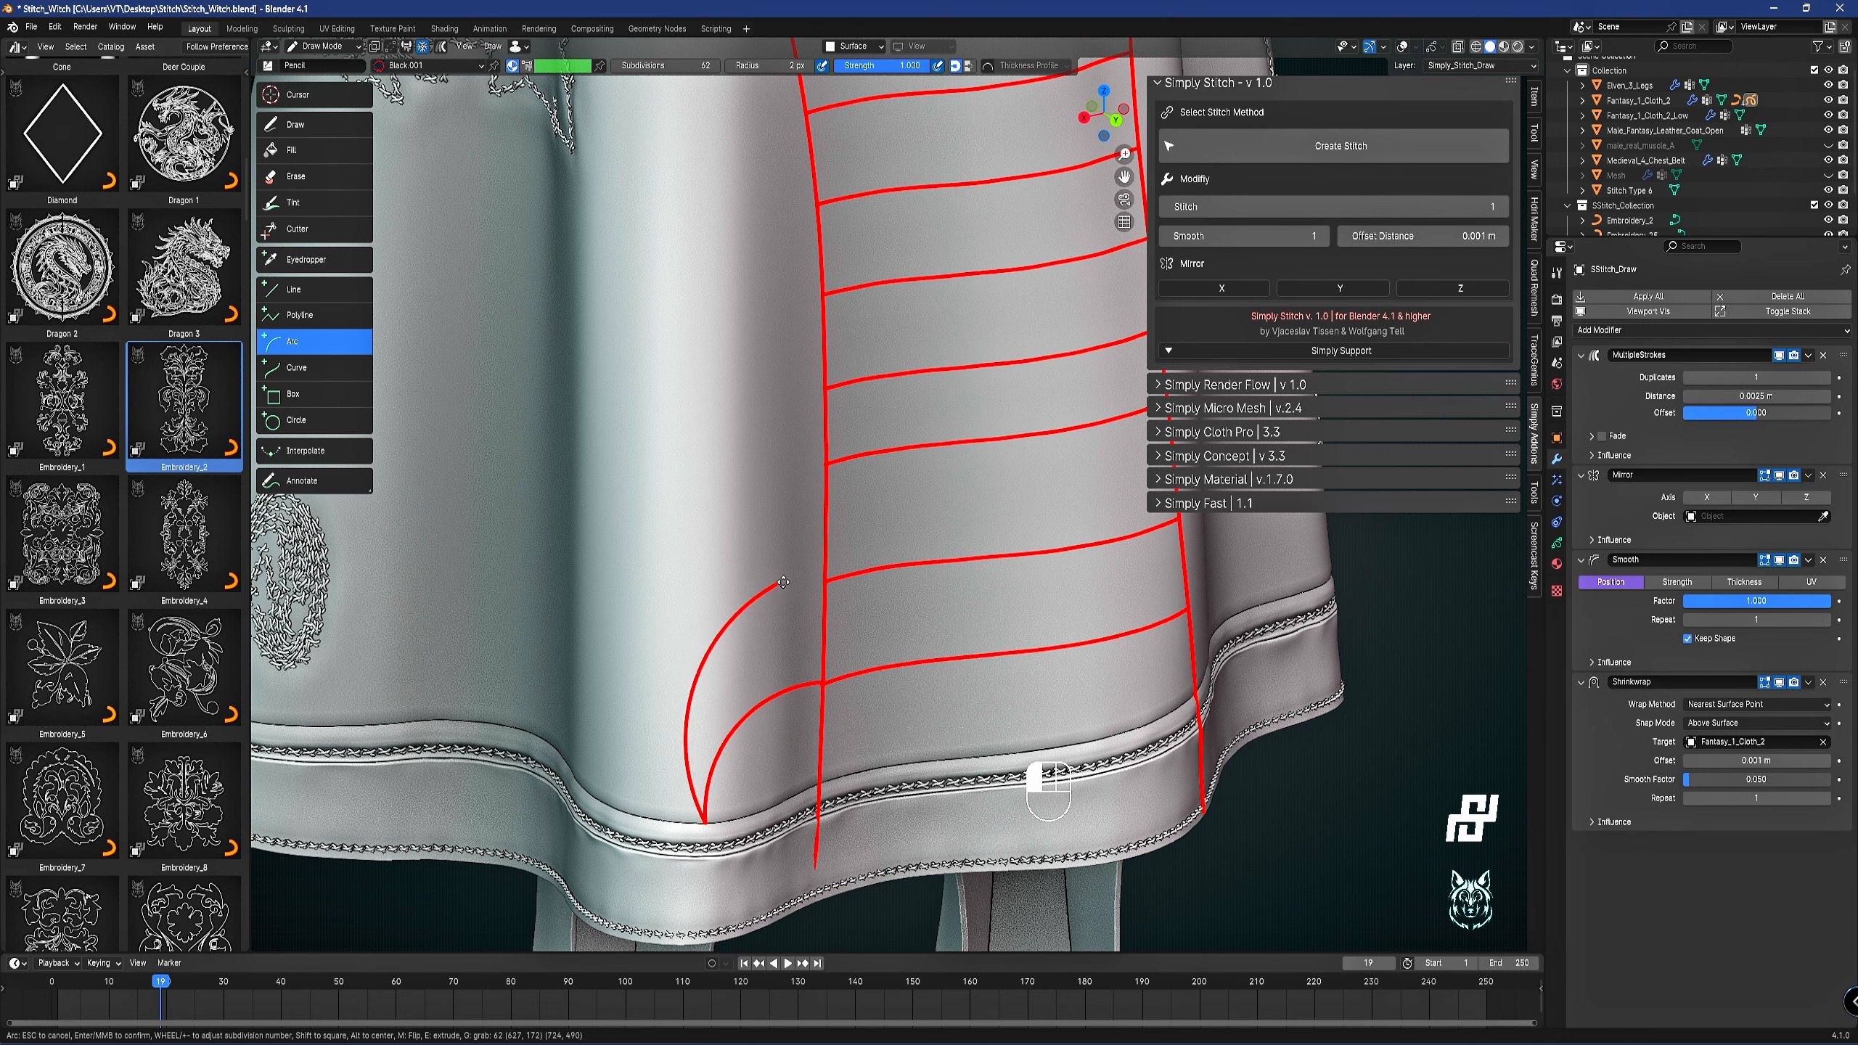
left_click(827, 581)
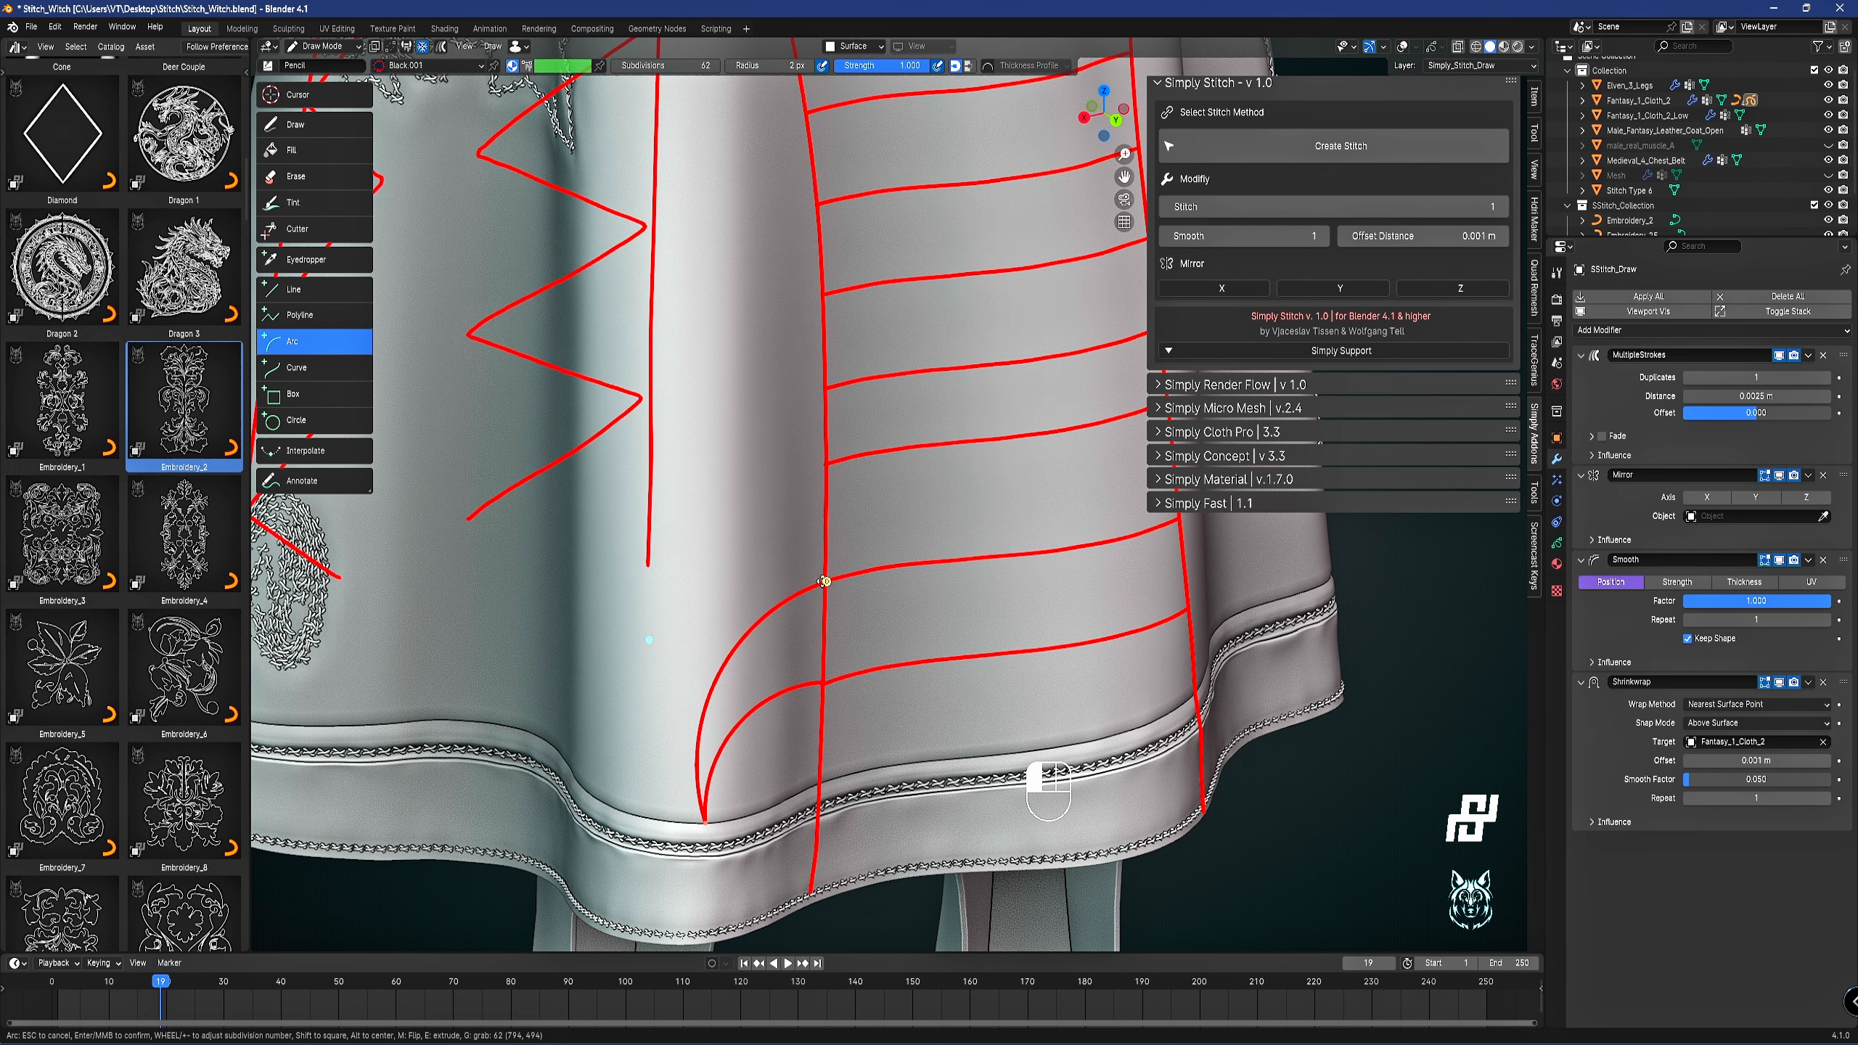
Extend the chain with four scalloped arcs up the vertical seam, one between each pair of horizontal seam ends, and finish the stroke.
key("e")
left_click(815, 383)
key("e")
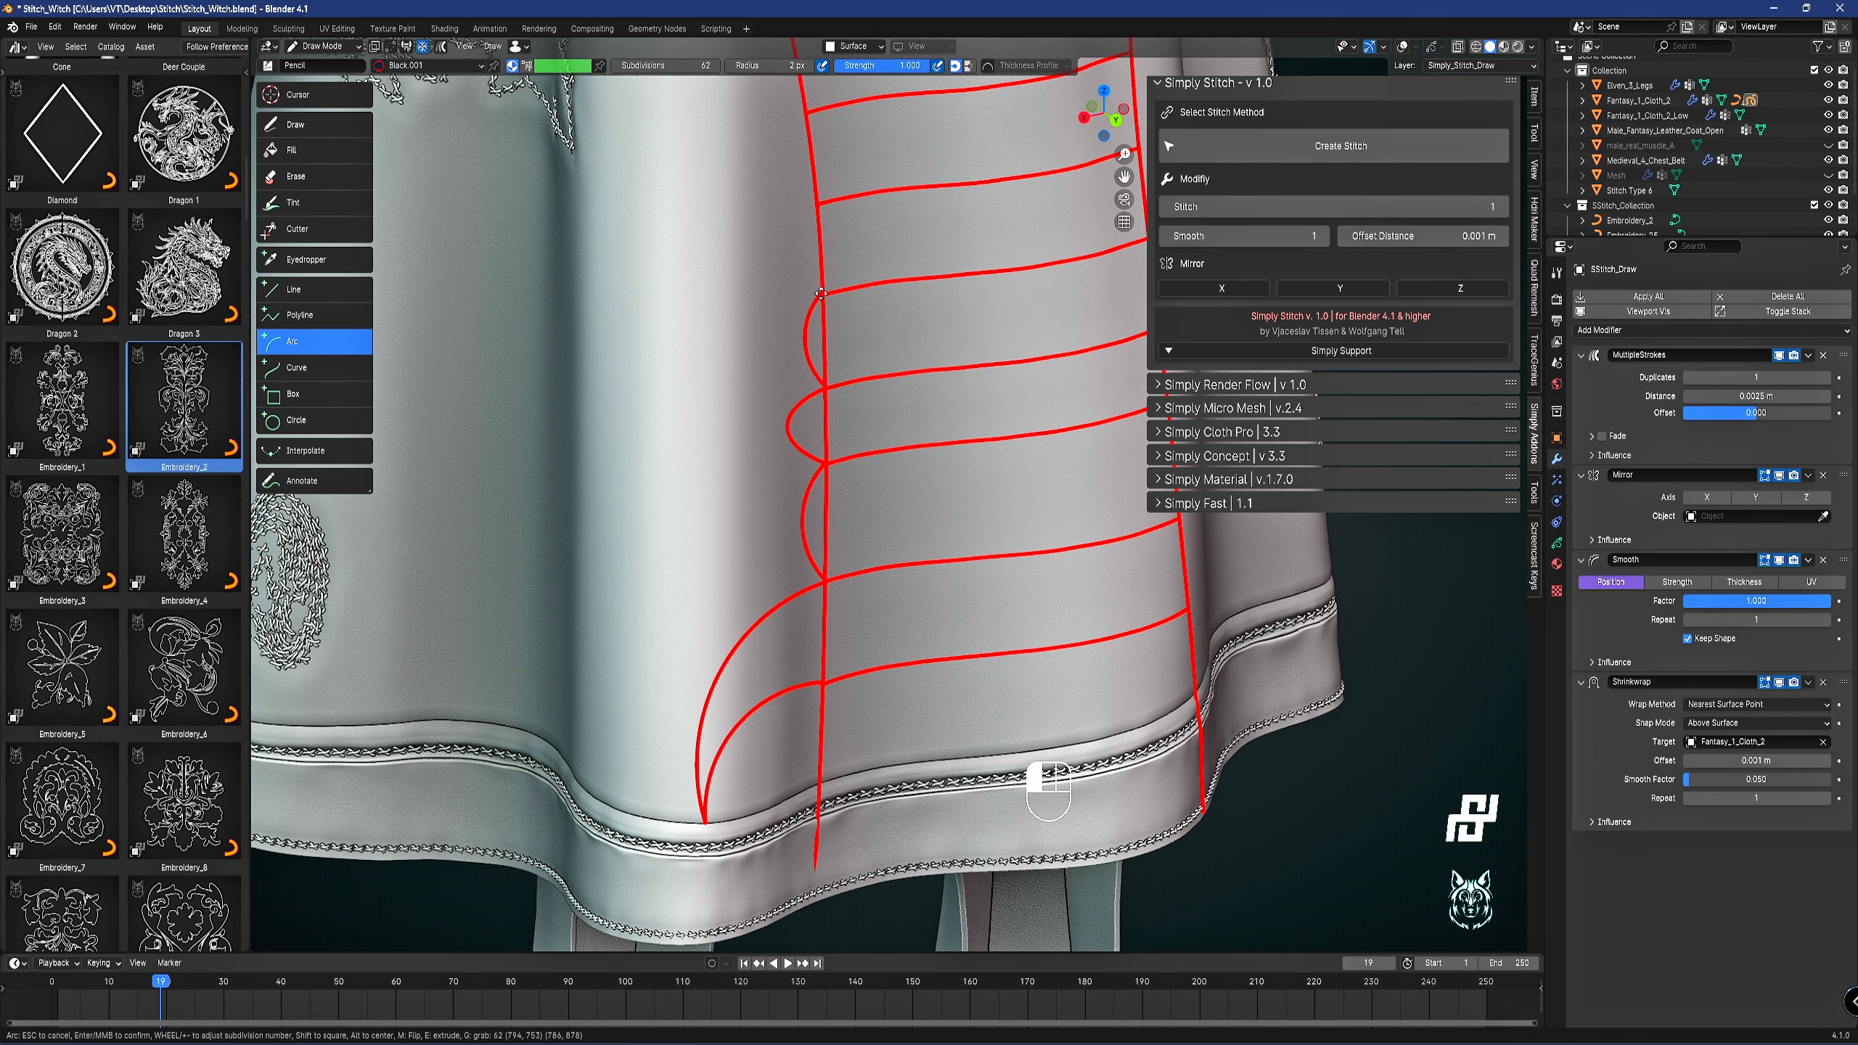
left_click(809, 307)
key("e")
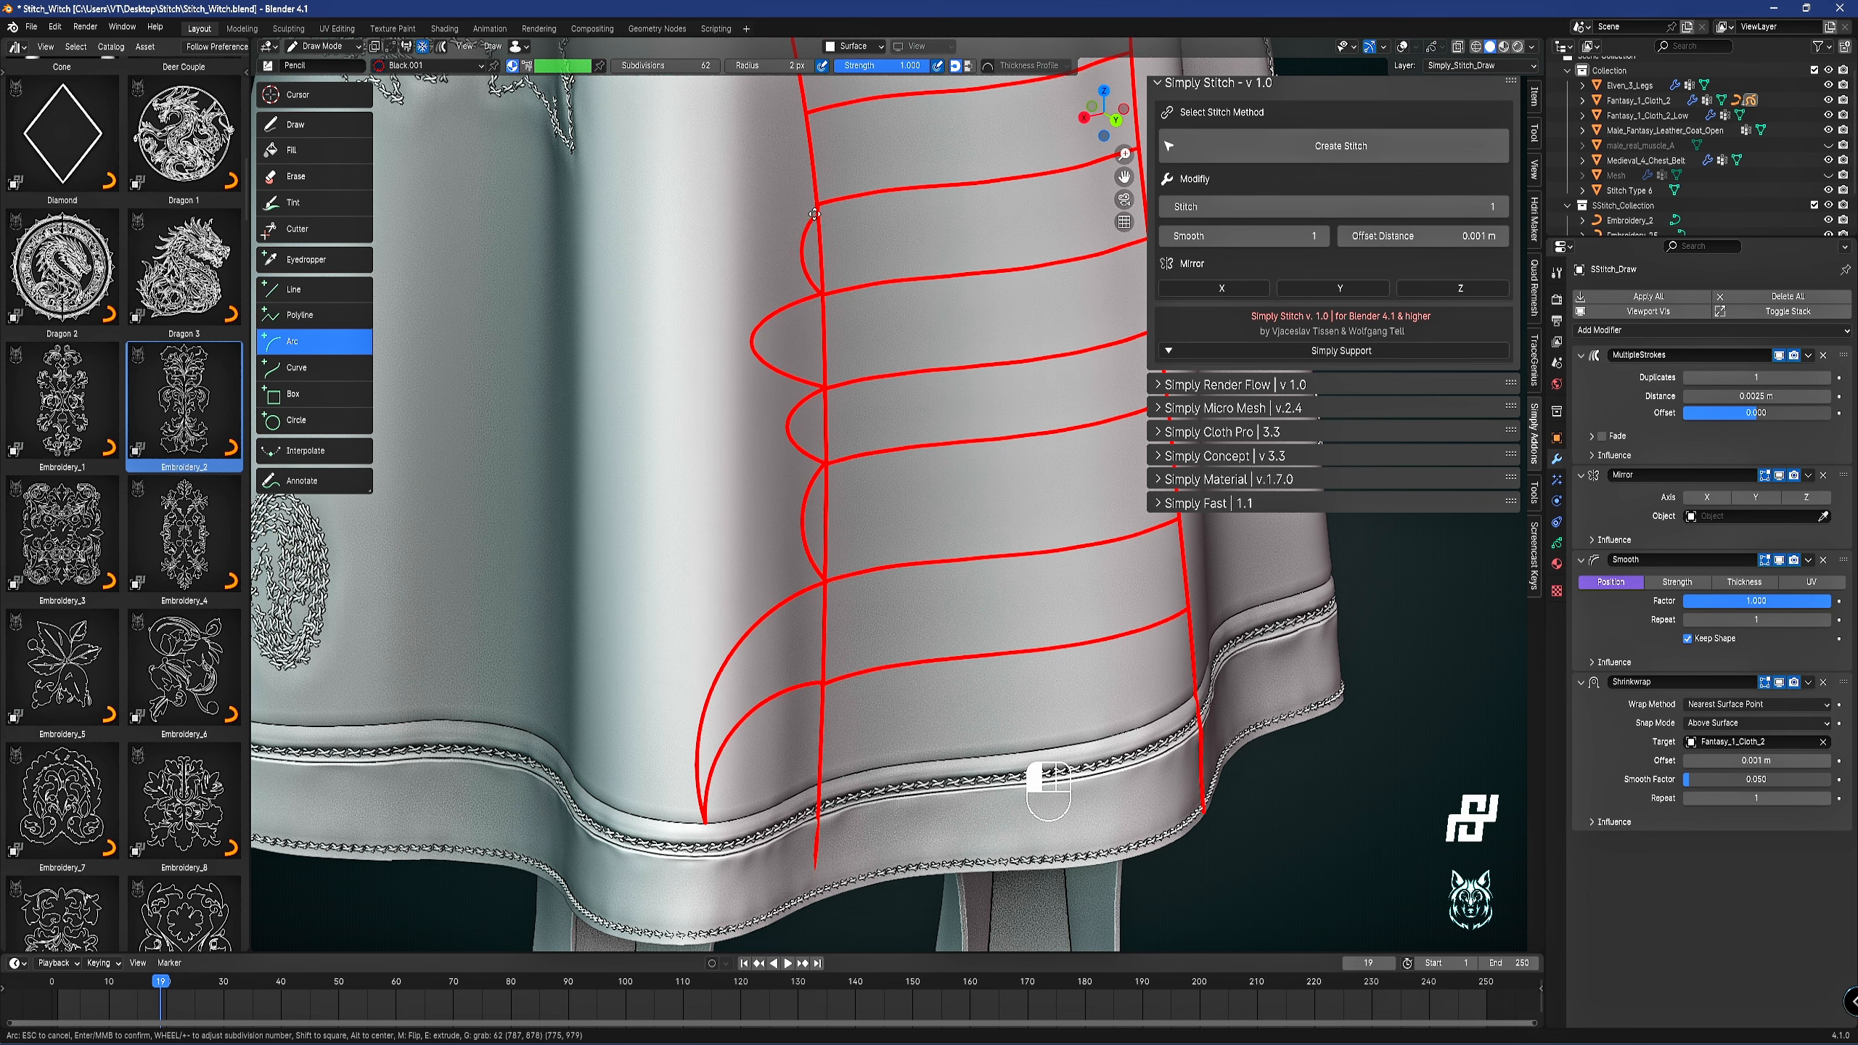
left_click(807, 204)
mouse_move(794, 244)
left_mouse_down()
mouse_move(512, 236)
mouse_move(623, 247)
left_mouse_up()
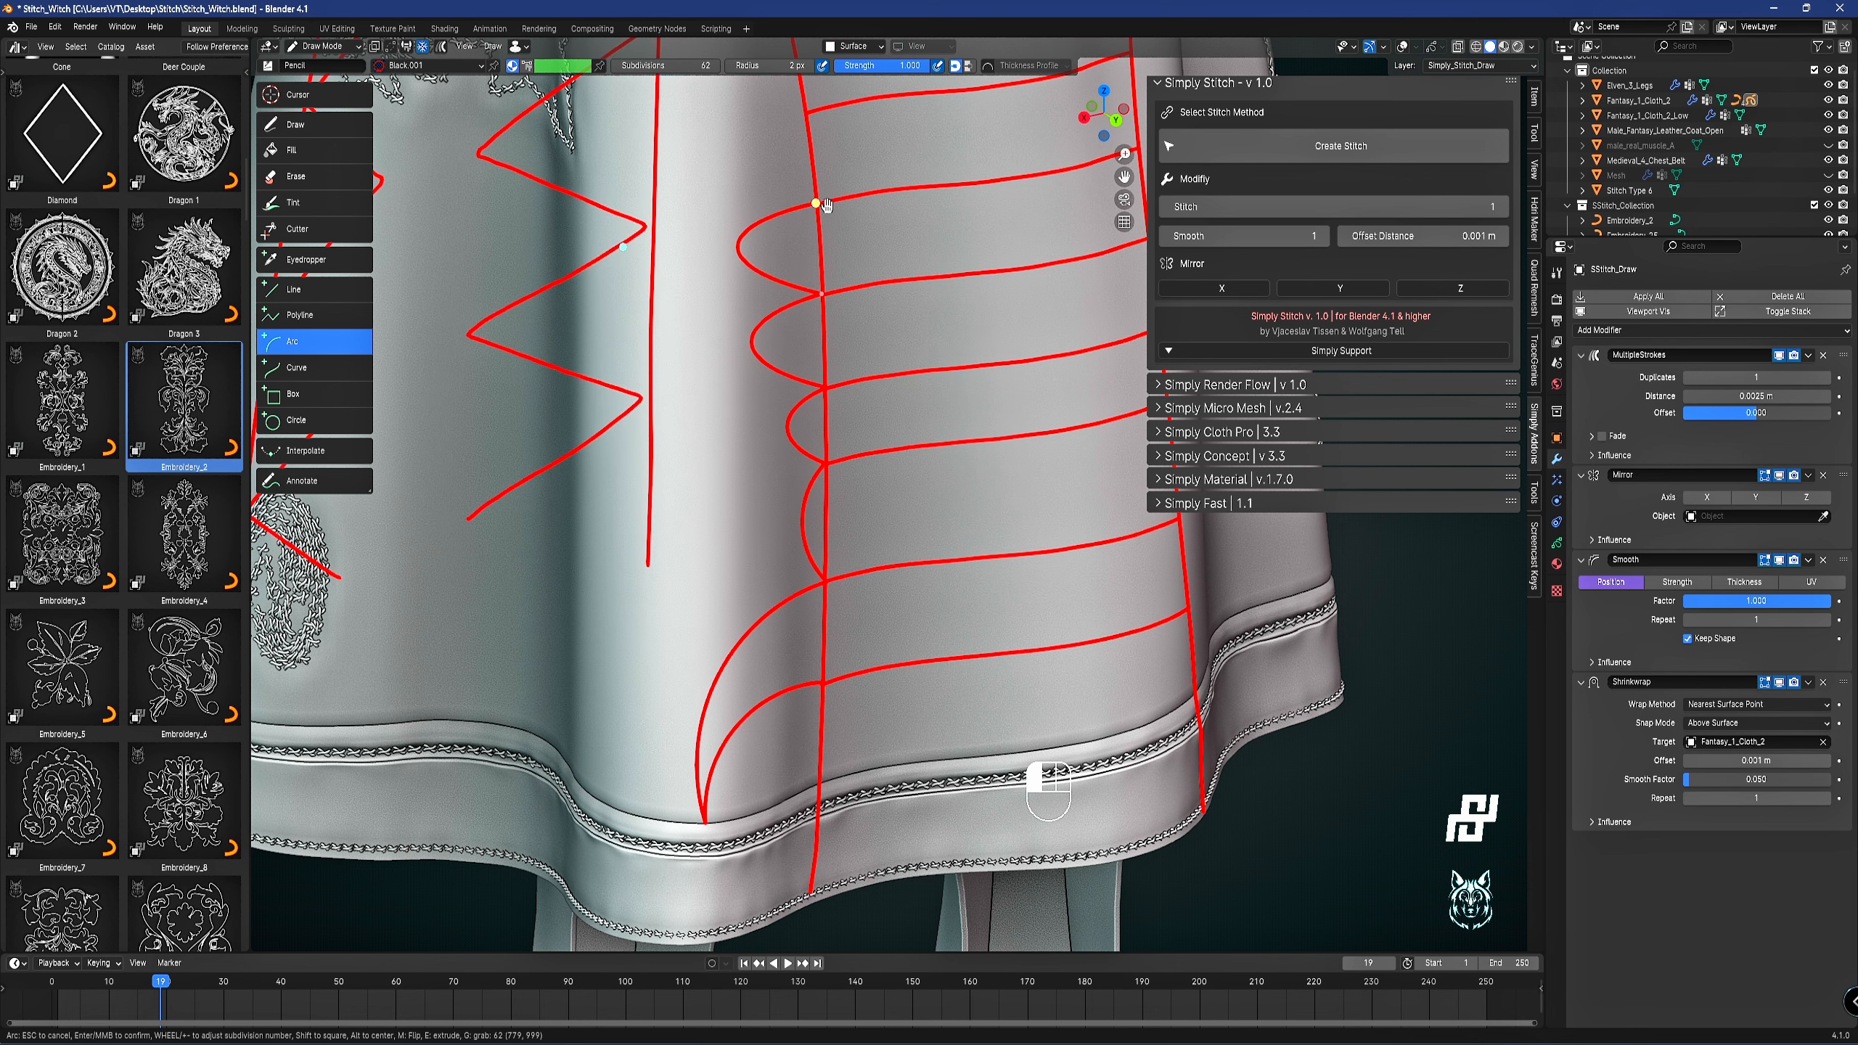
middle_click(826, 204)
Extend the scalloped chain up the vertical seam with four more outward arcs between successive horizontal seam ends and finish the stroke.
middle_click_drag(824, 208, 750, 503, "shift")
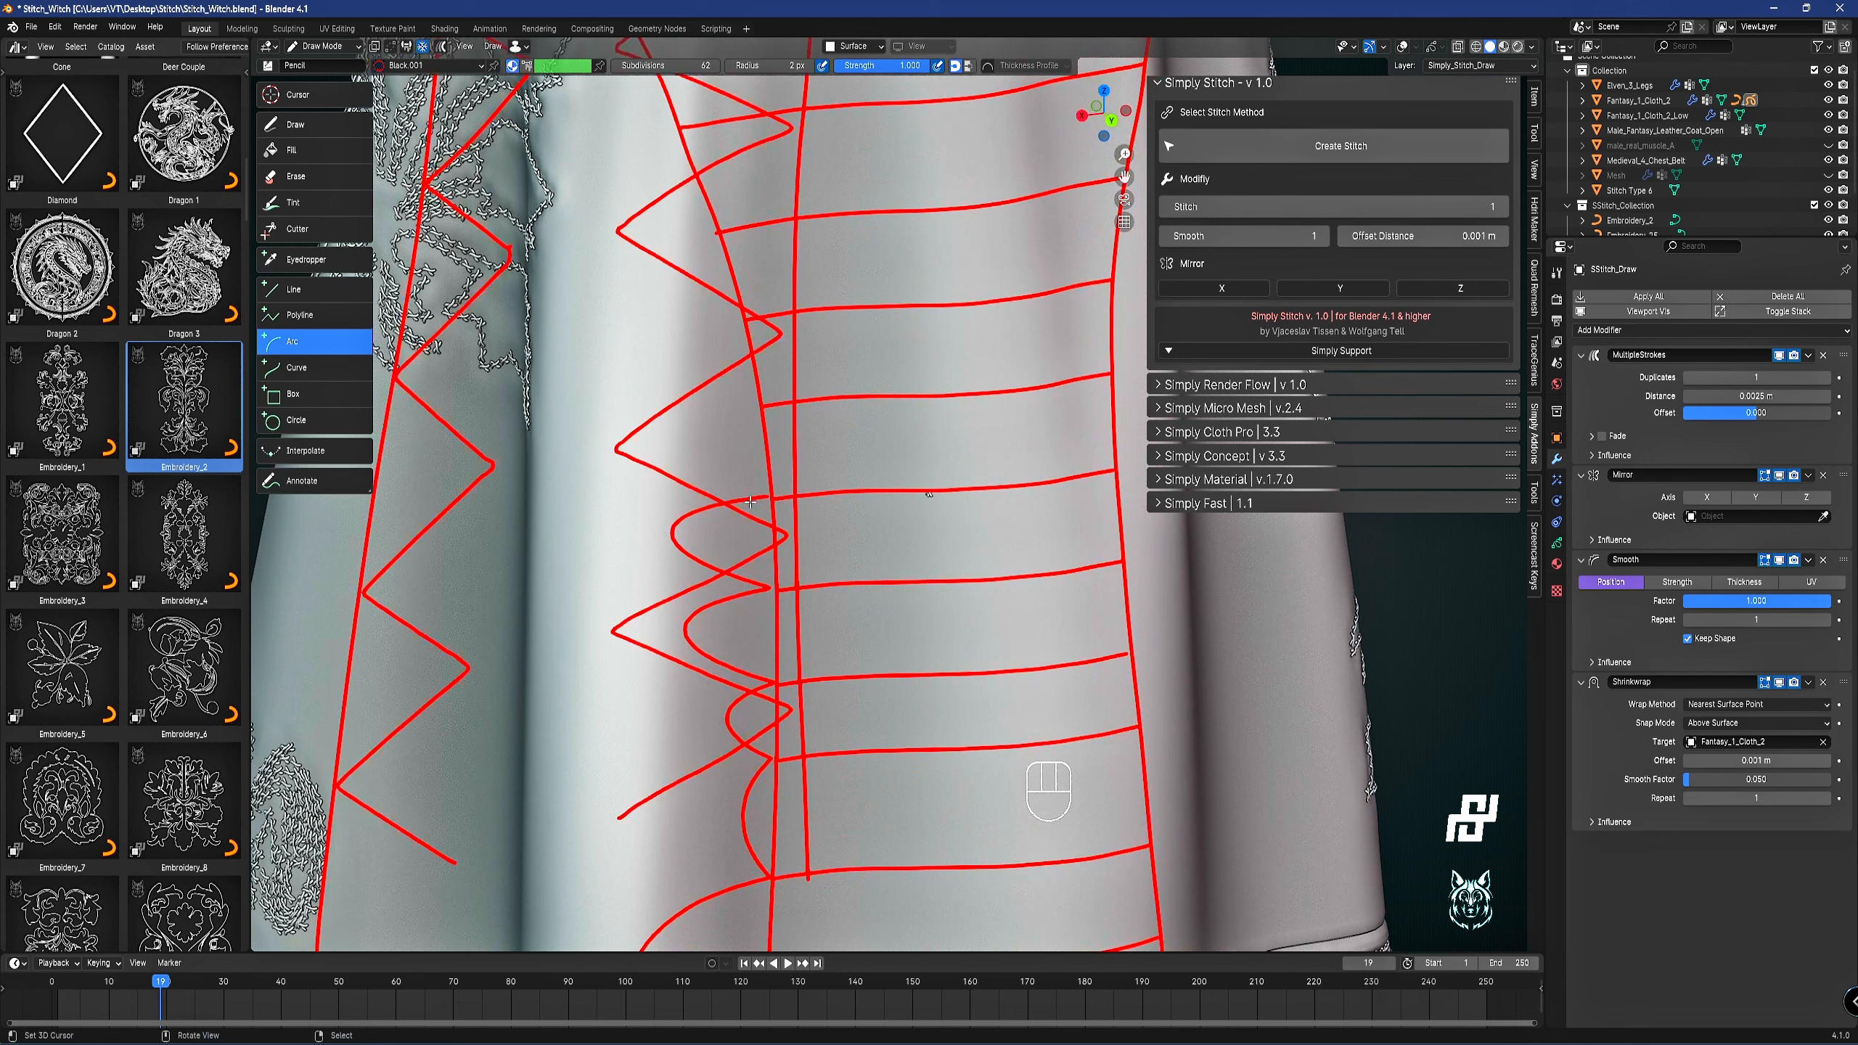
mouse_move(750, 502)
left_mouse_down()
mouse_move(721, 421)
mouse_move(756, 408)
mouse_move(489, 439)
left_mouse_up()
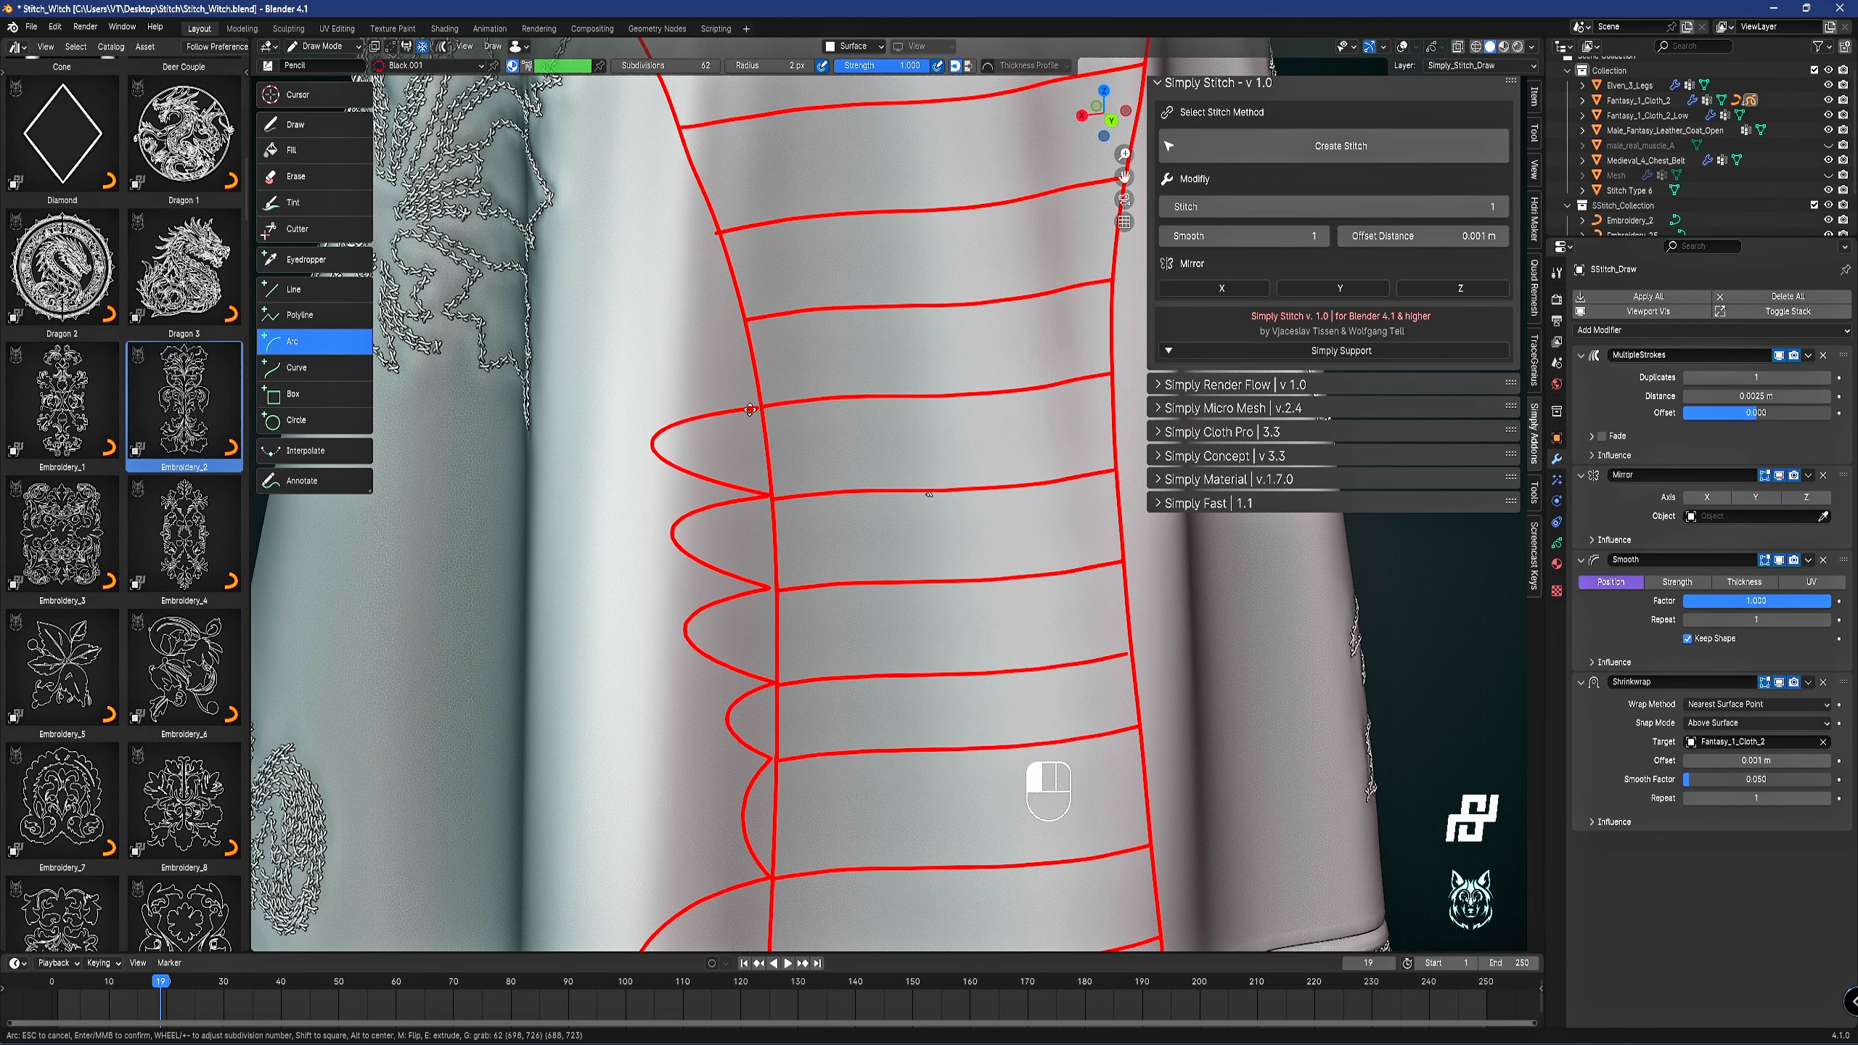
key("e")
left_click(744, 323)
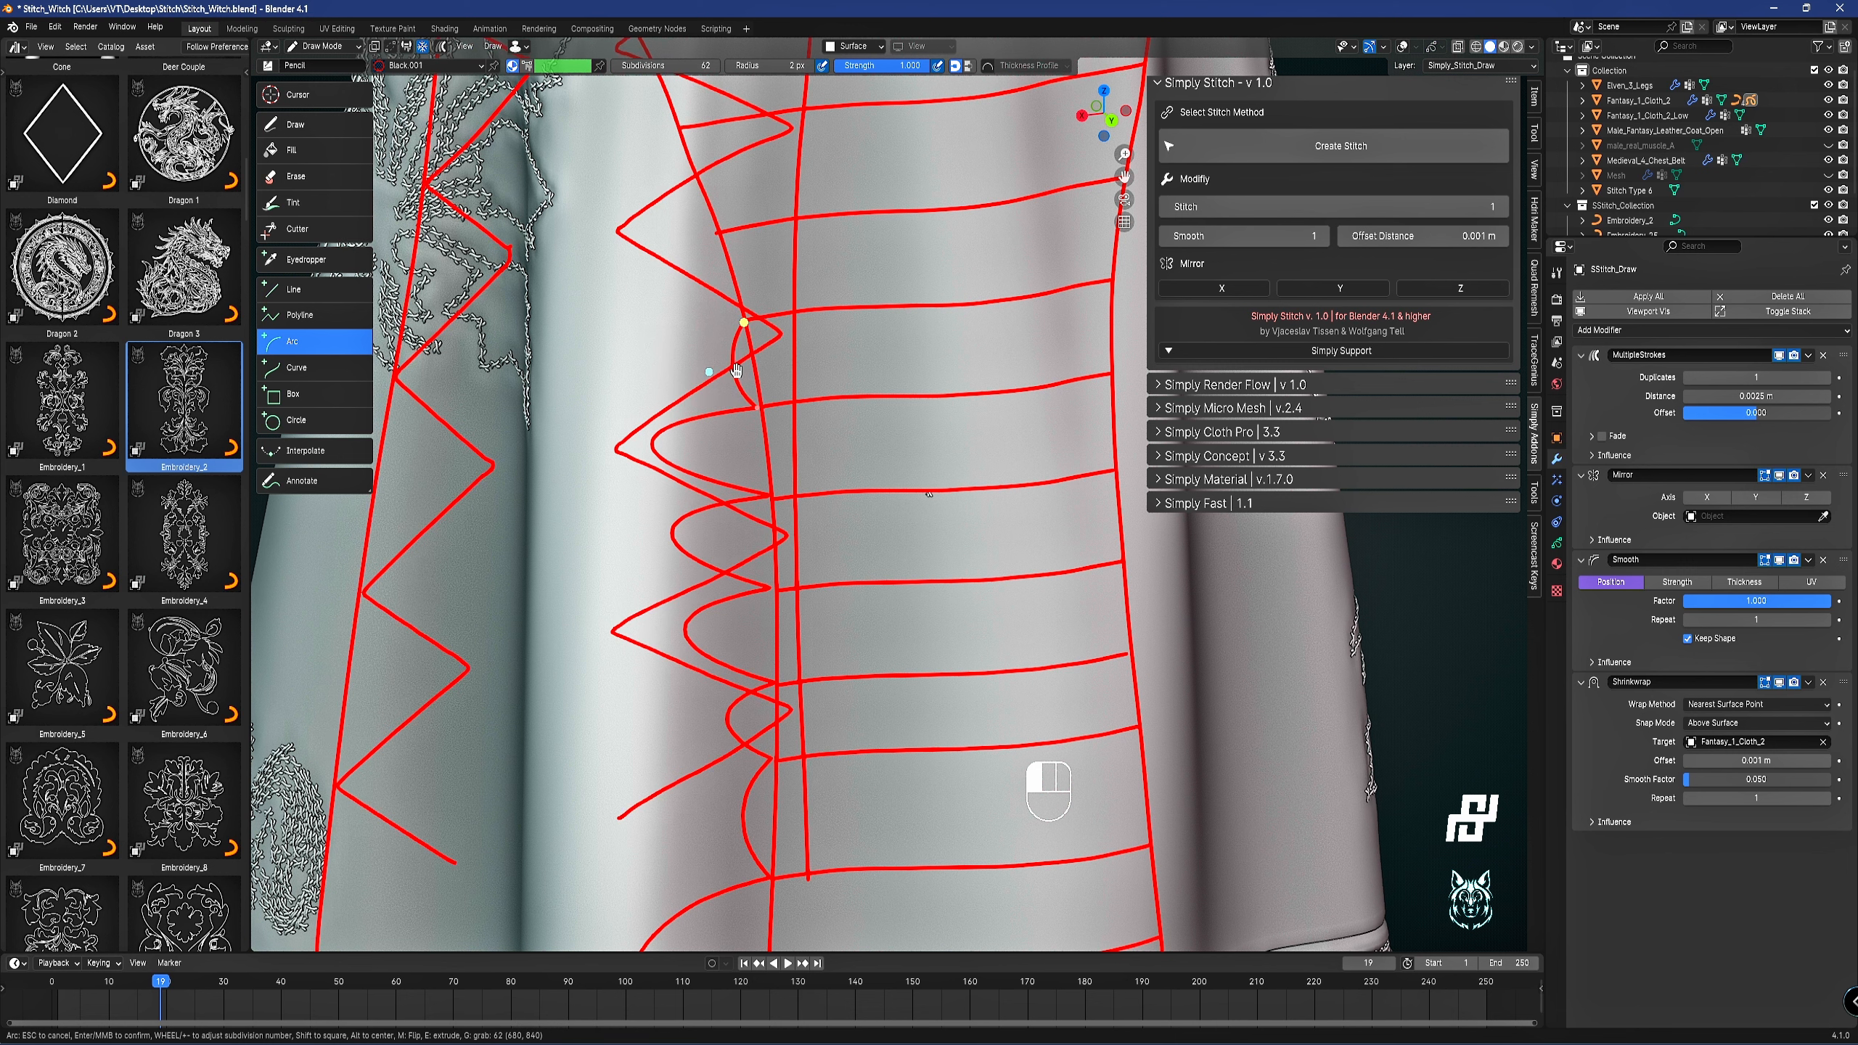
left_click_drag(712, 373, 504, 360)
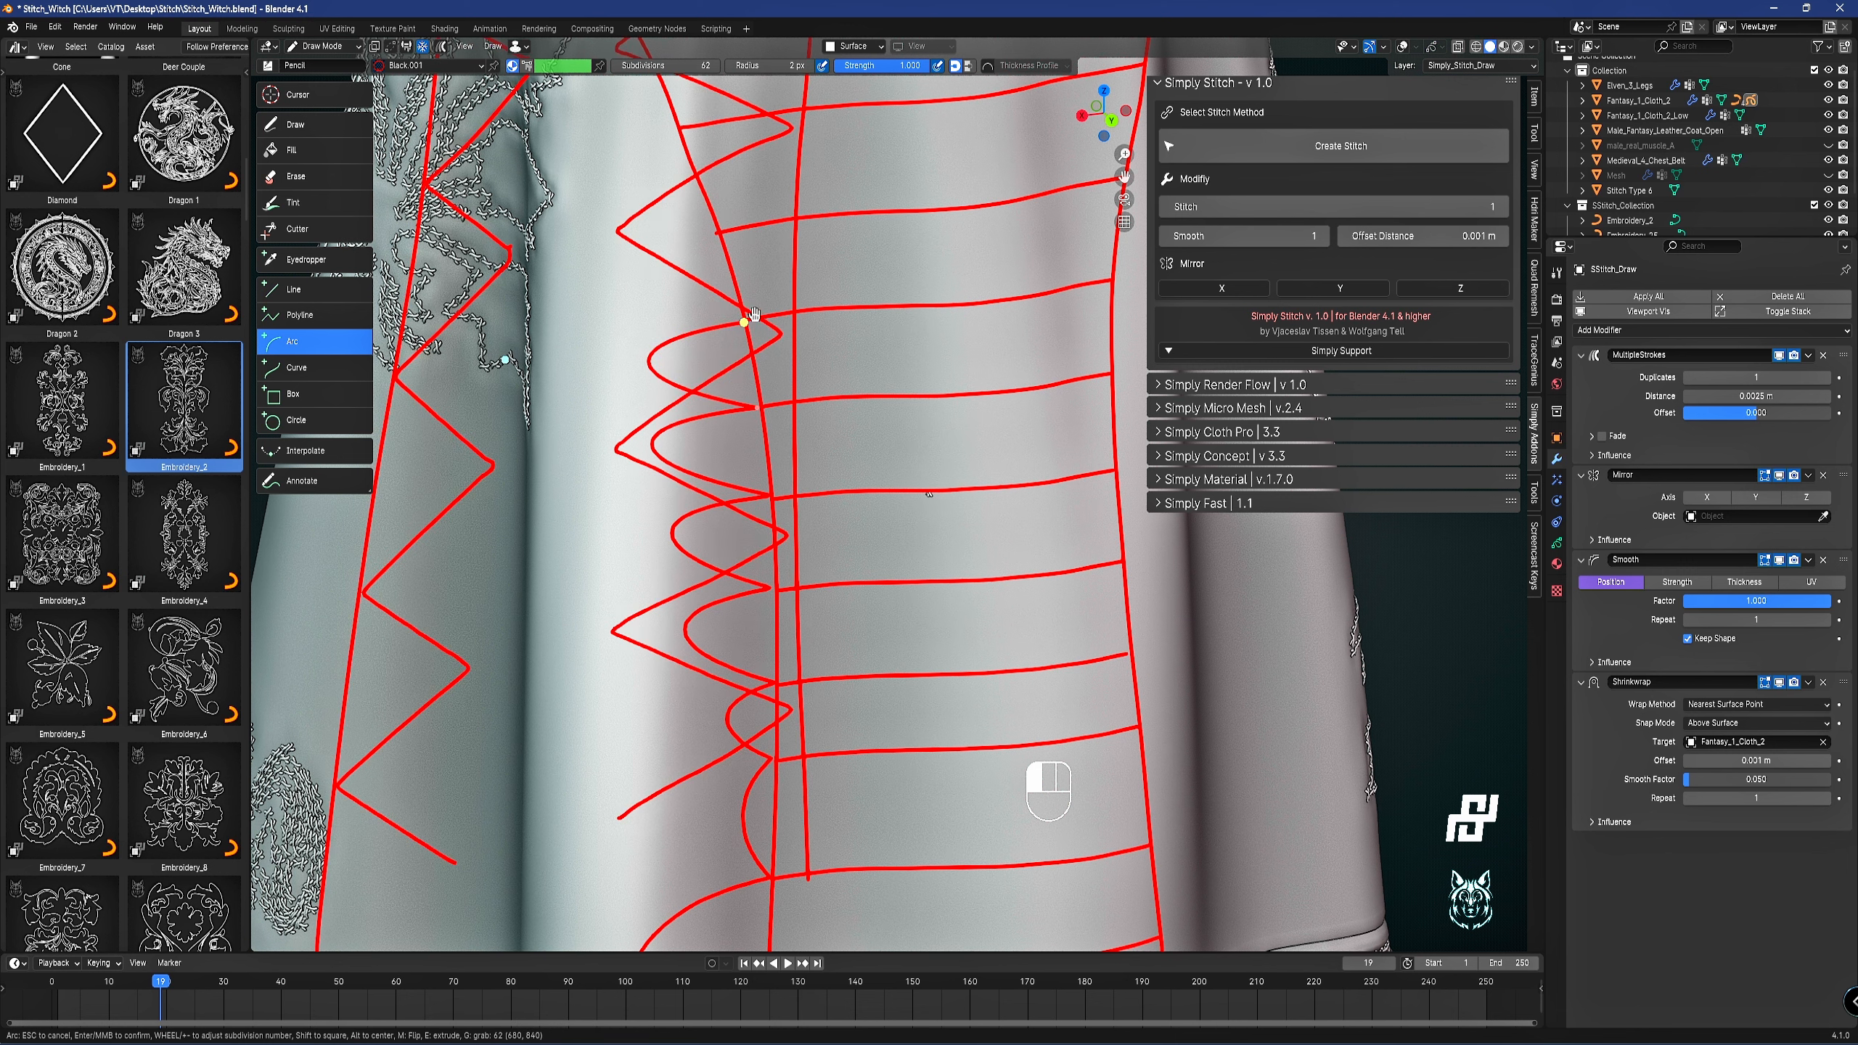
key("e")
left_click(716, 235)
left_click_drag(692, 288, 503, 261)
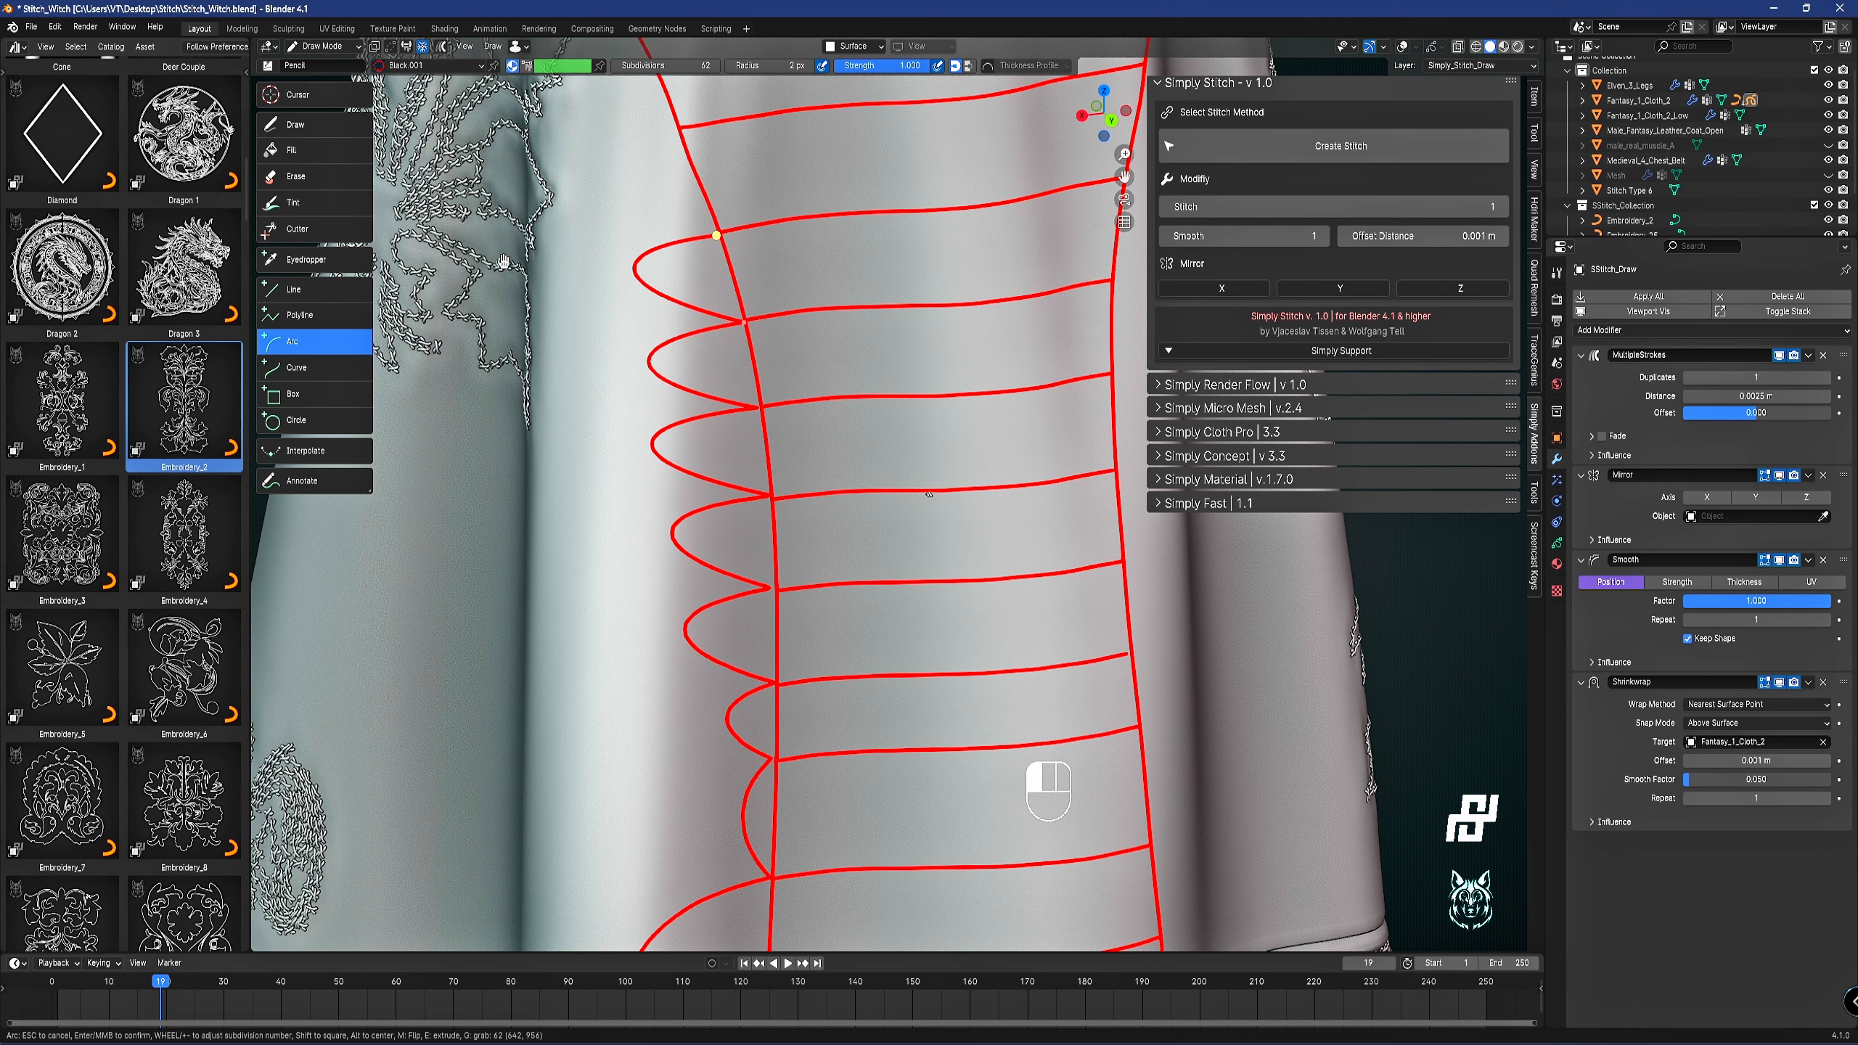
key("e")
left_click(680, 133)
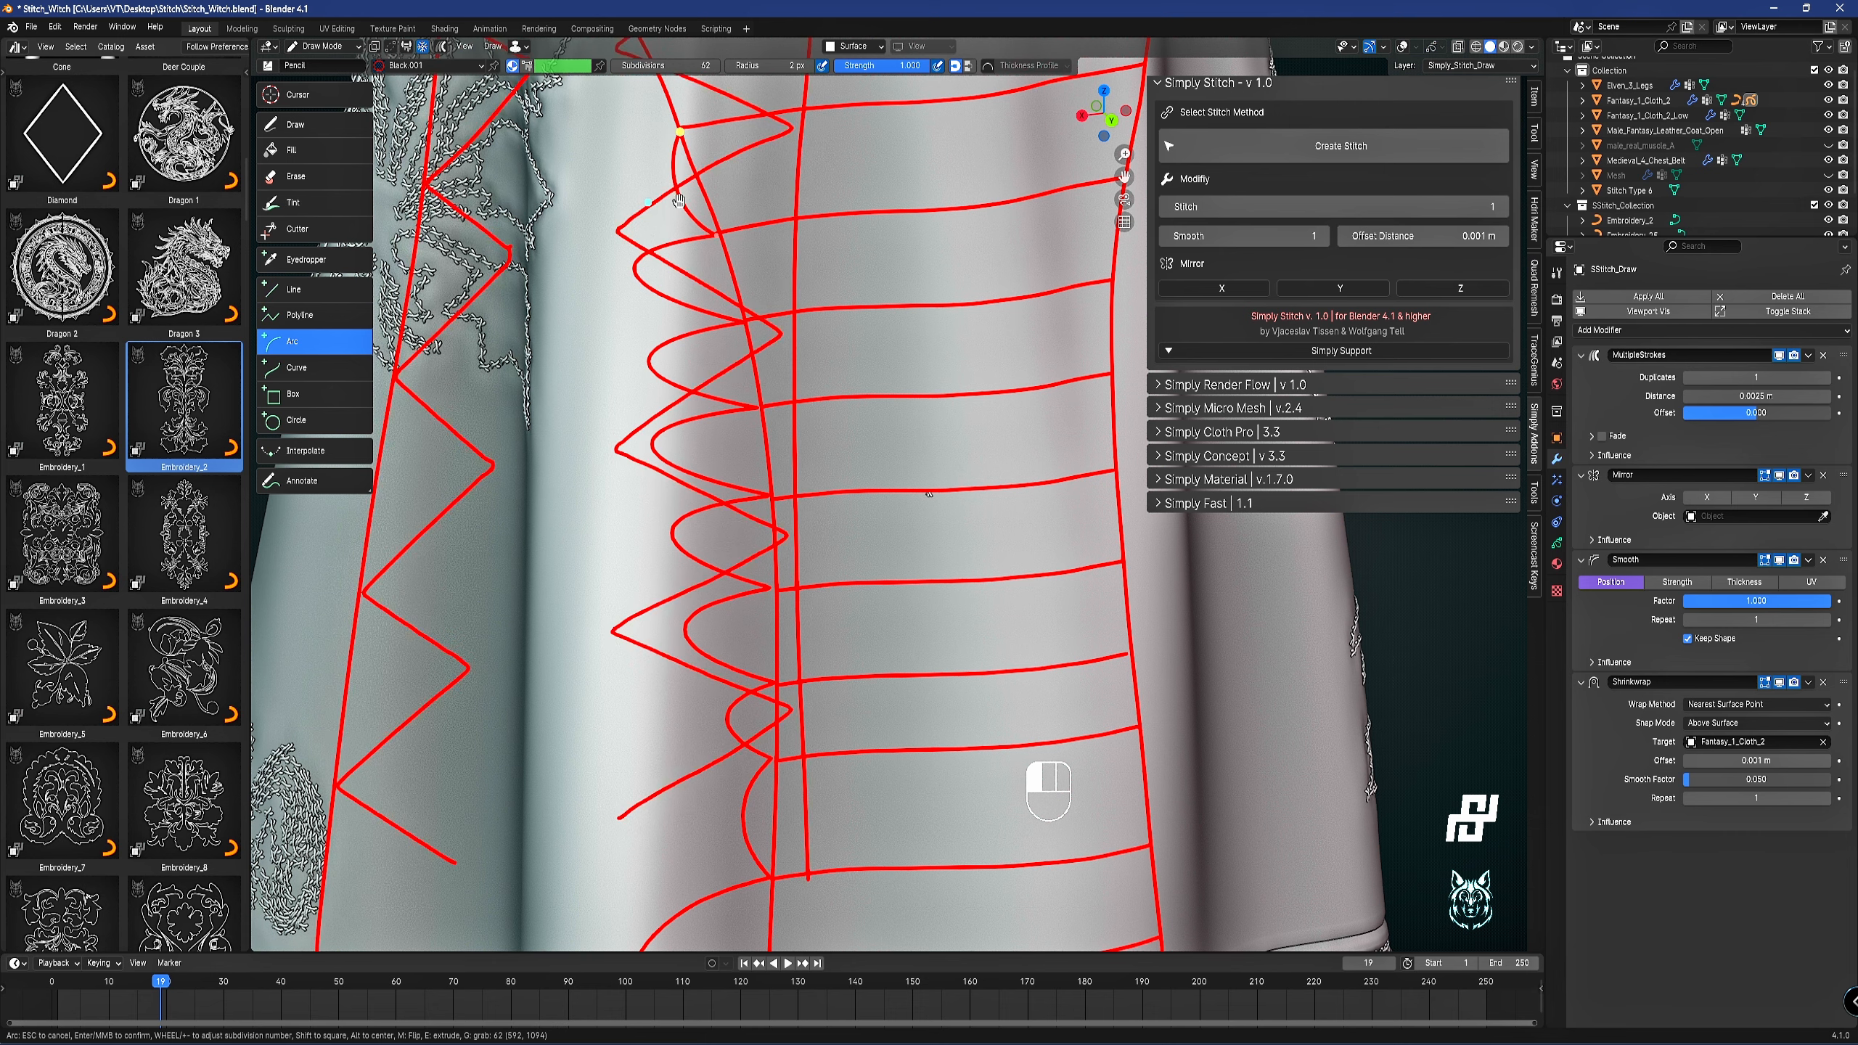
left_click_drag(651, 201, 469, 189)
key("Return")
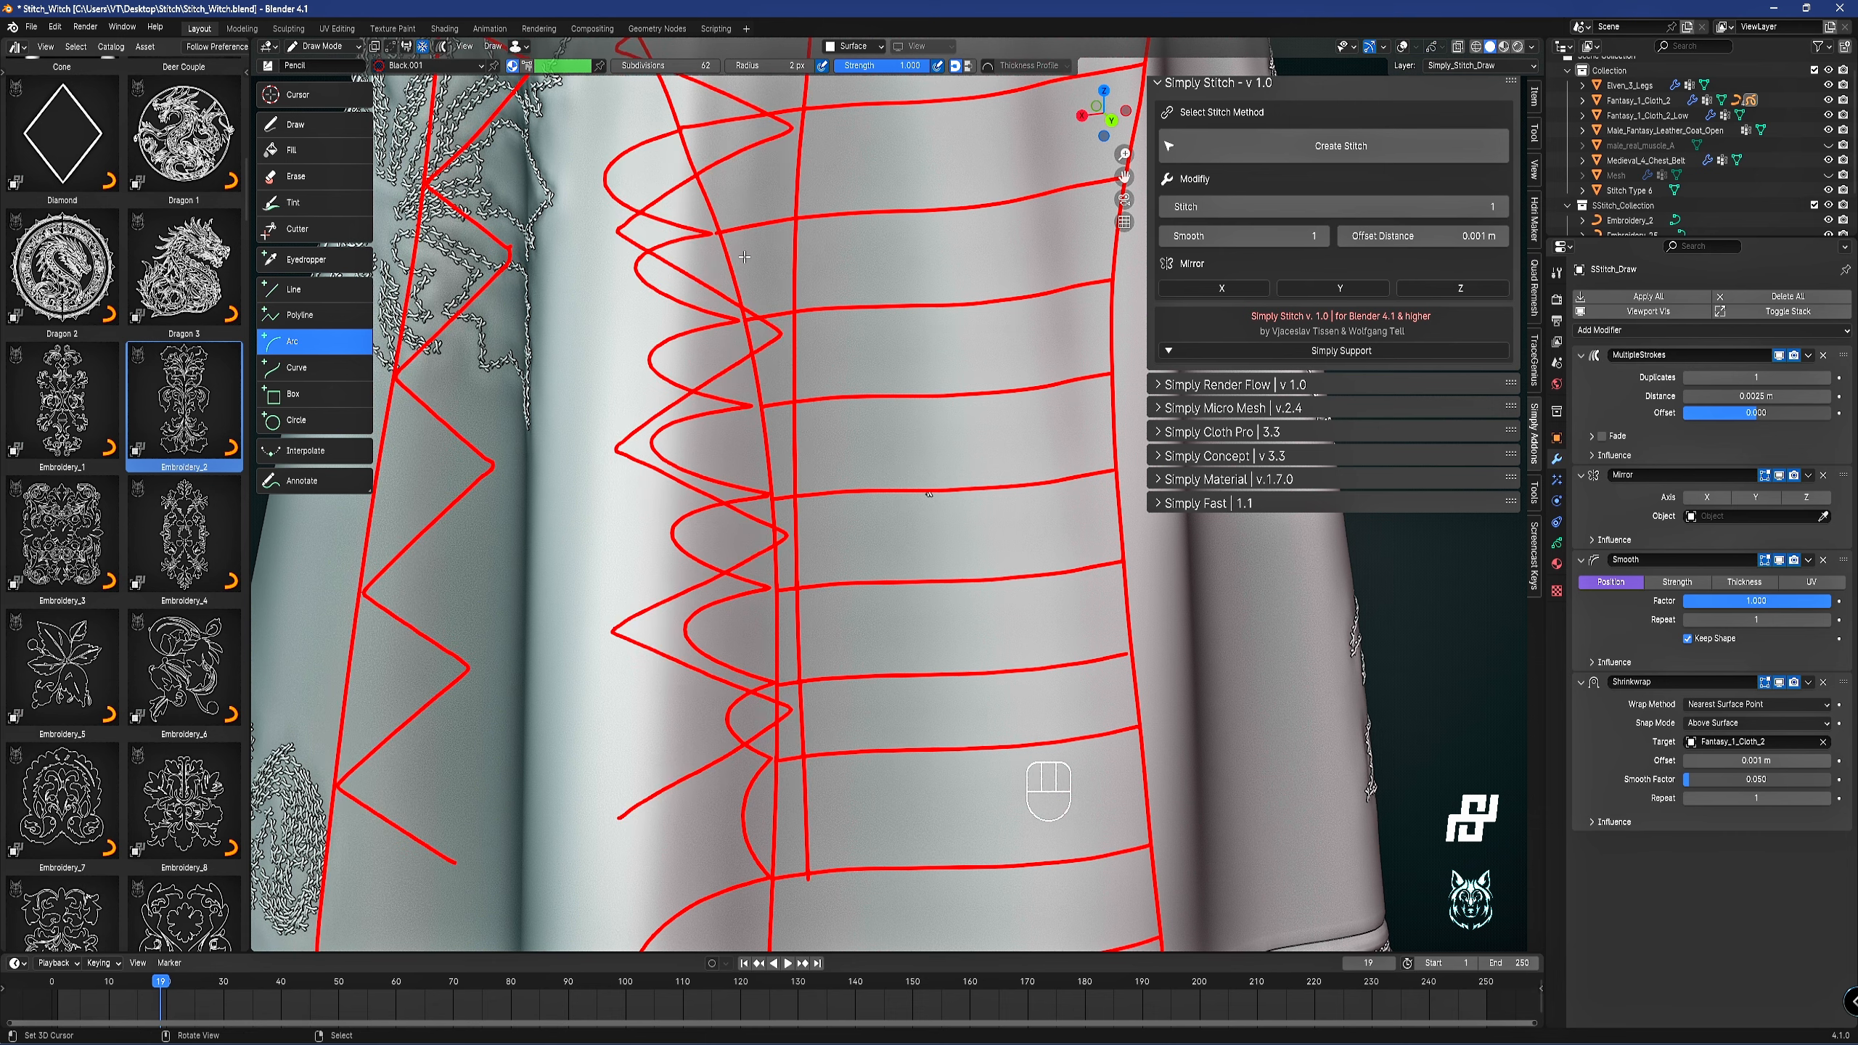
Draw large nested arcs along the opposite vertical seam on the skirt's back, bowing outward from the upper horizontal seam ends toward the hem.
scroll(832, 278, "down", 3)
middle_click_drag(831, 278, 841, 414)
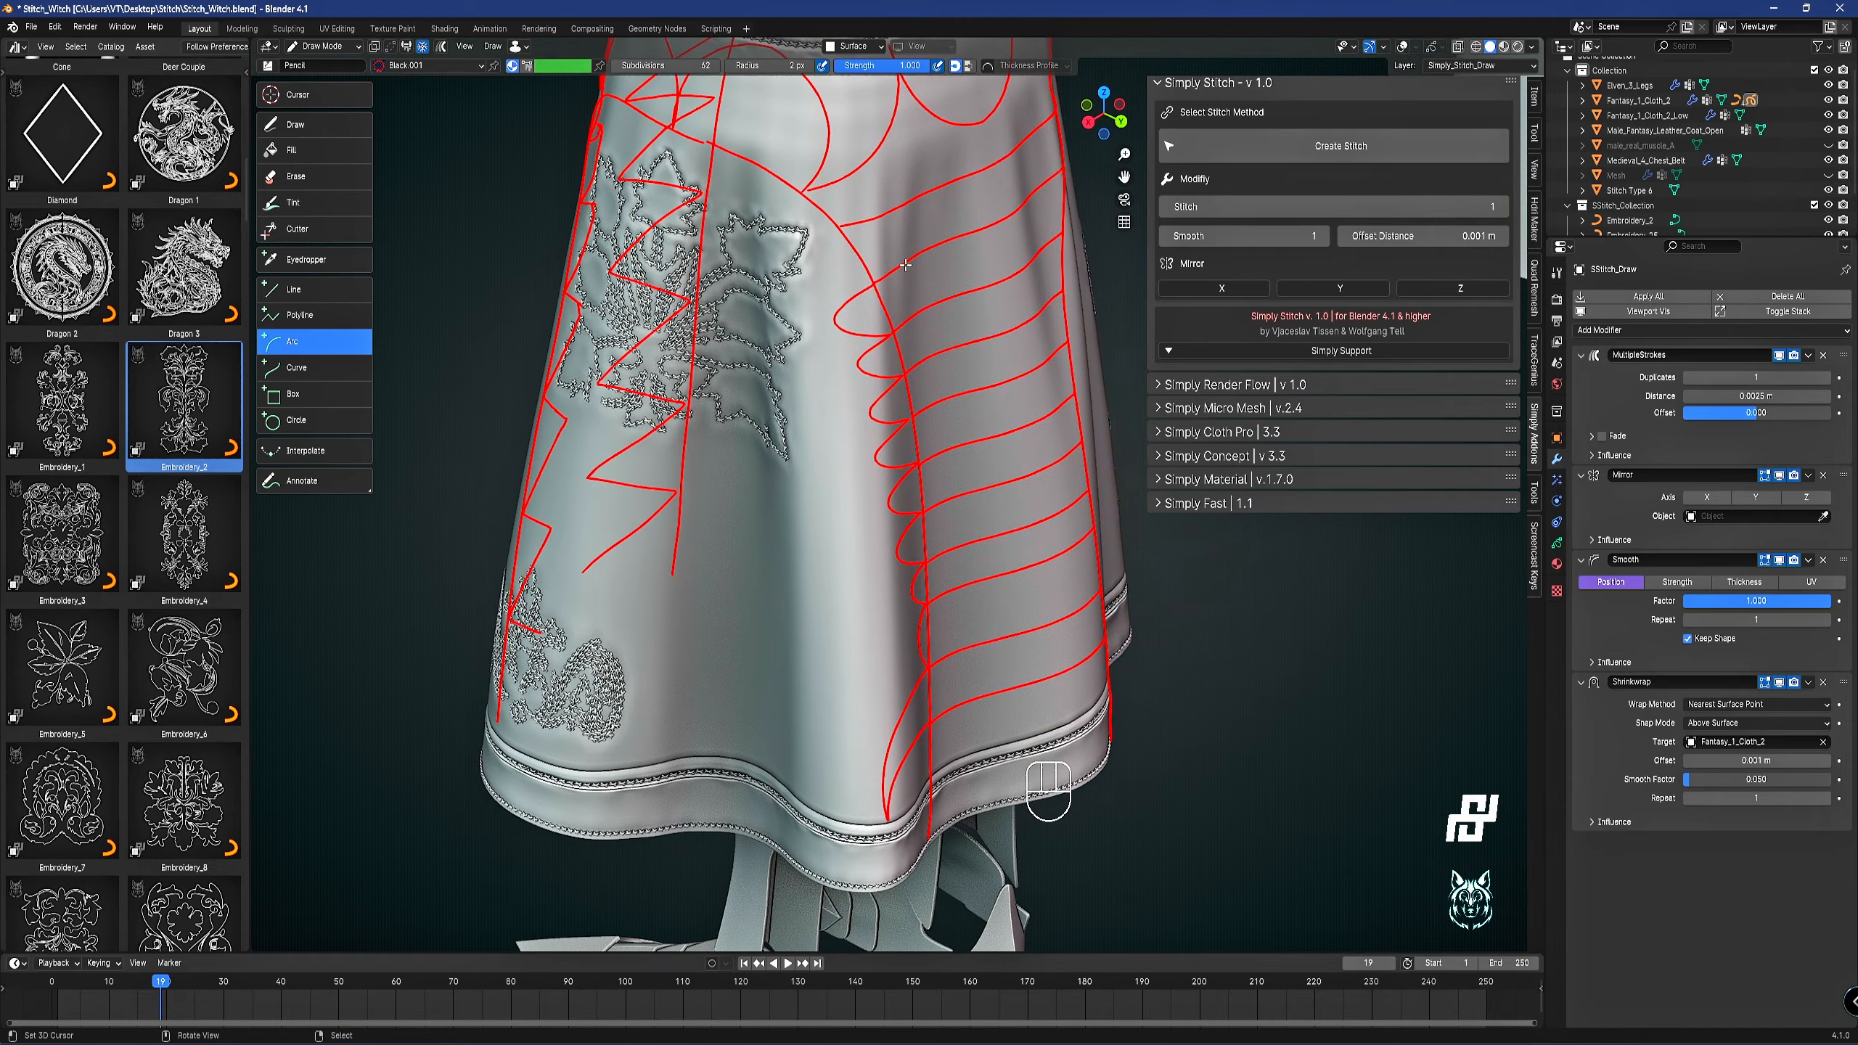
mouse_move(1027, 402)
middle_mouse_down()
mouse_move(956, 376)
mouse_move(841, 416)
middle_mouse_up()
scroll(841, 416, "up", 1)
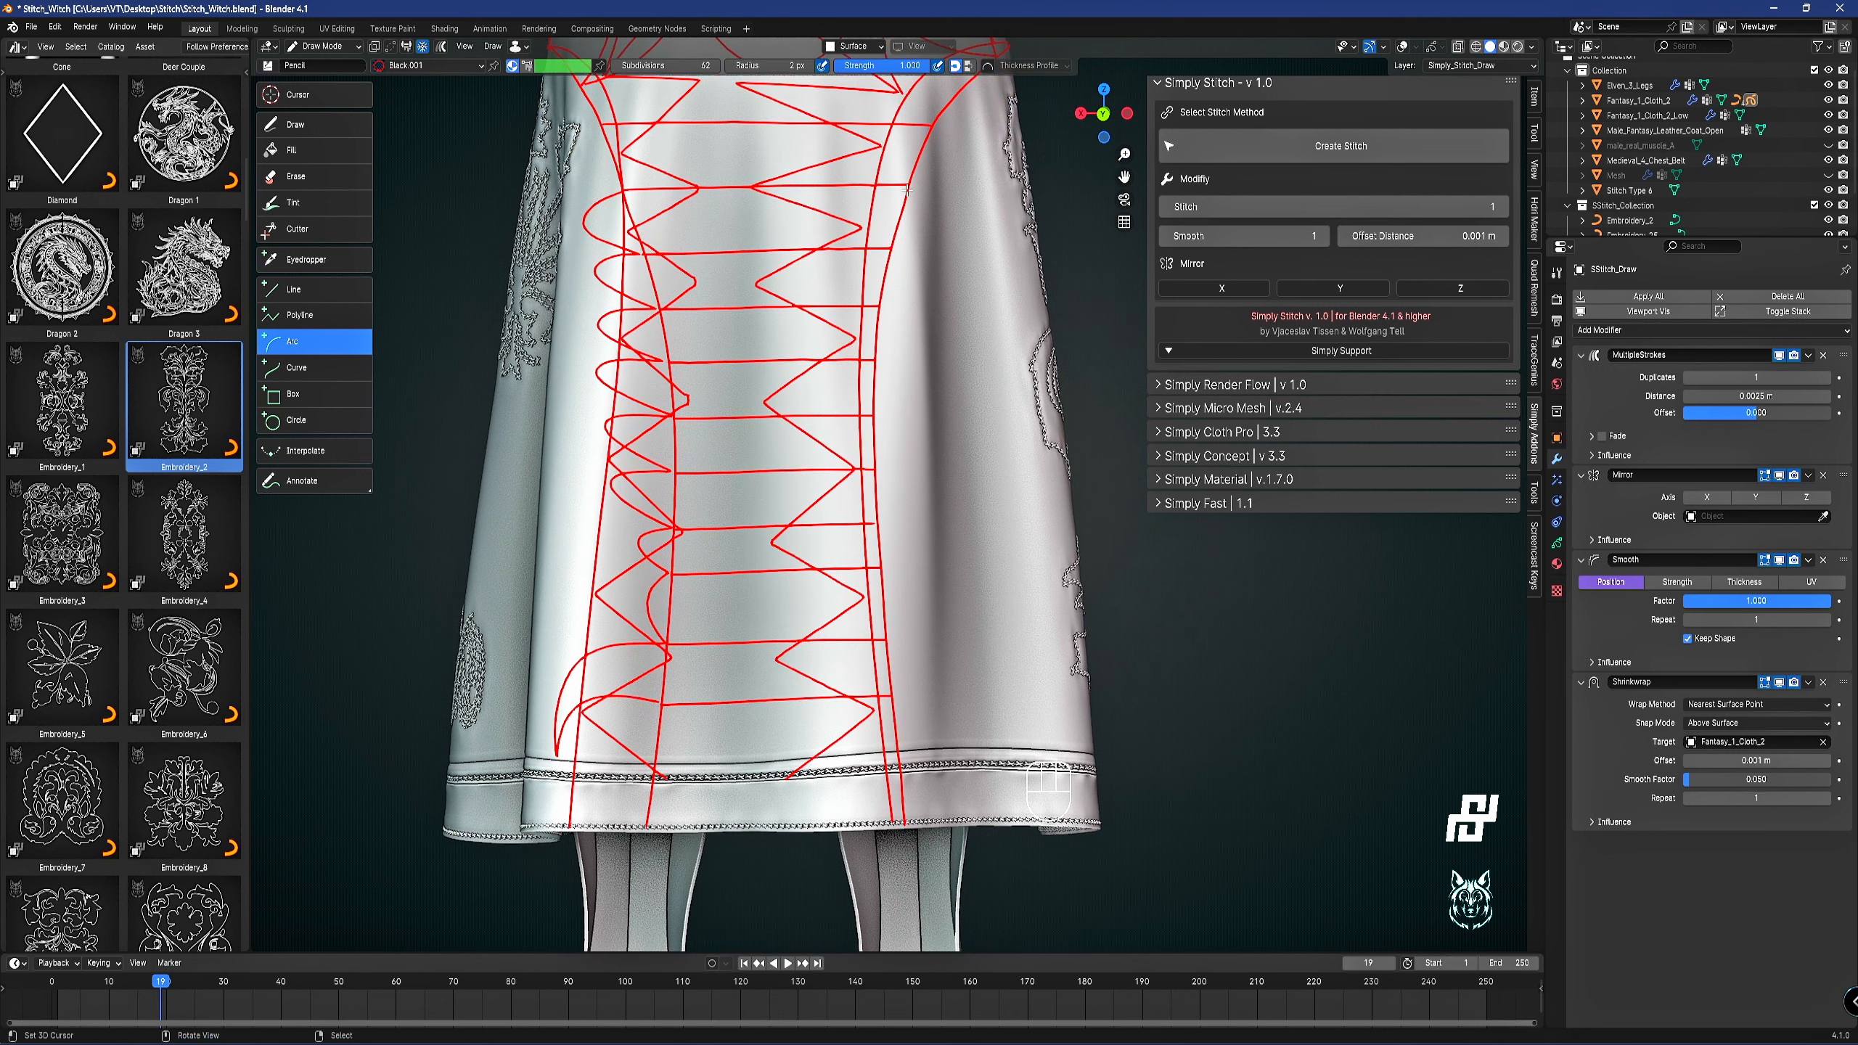
mouse_move(909, 184)
left_mouse_down()
mouse_move(968, 490)
mouse_move(905, 735)
left_mouse_up()
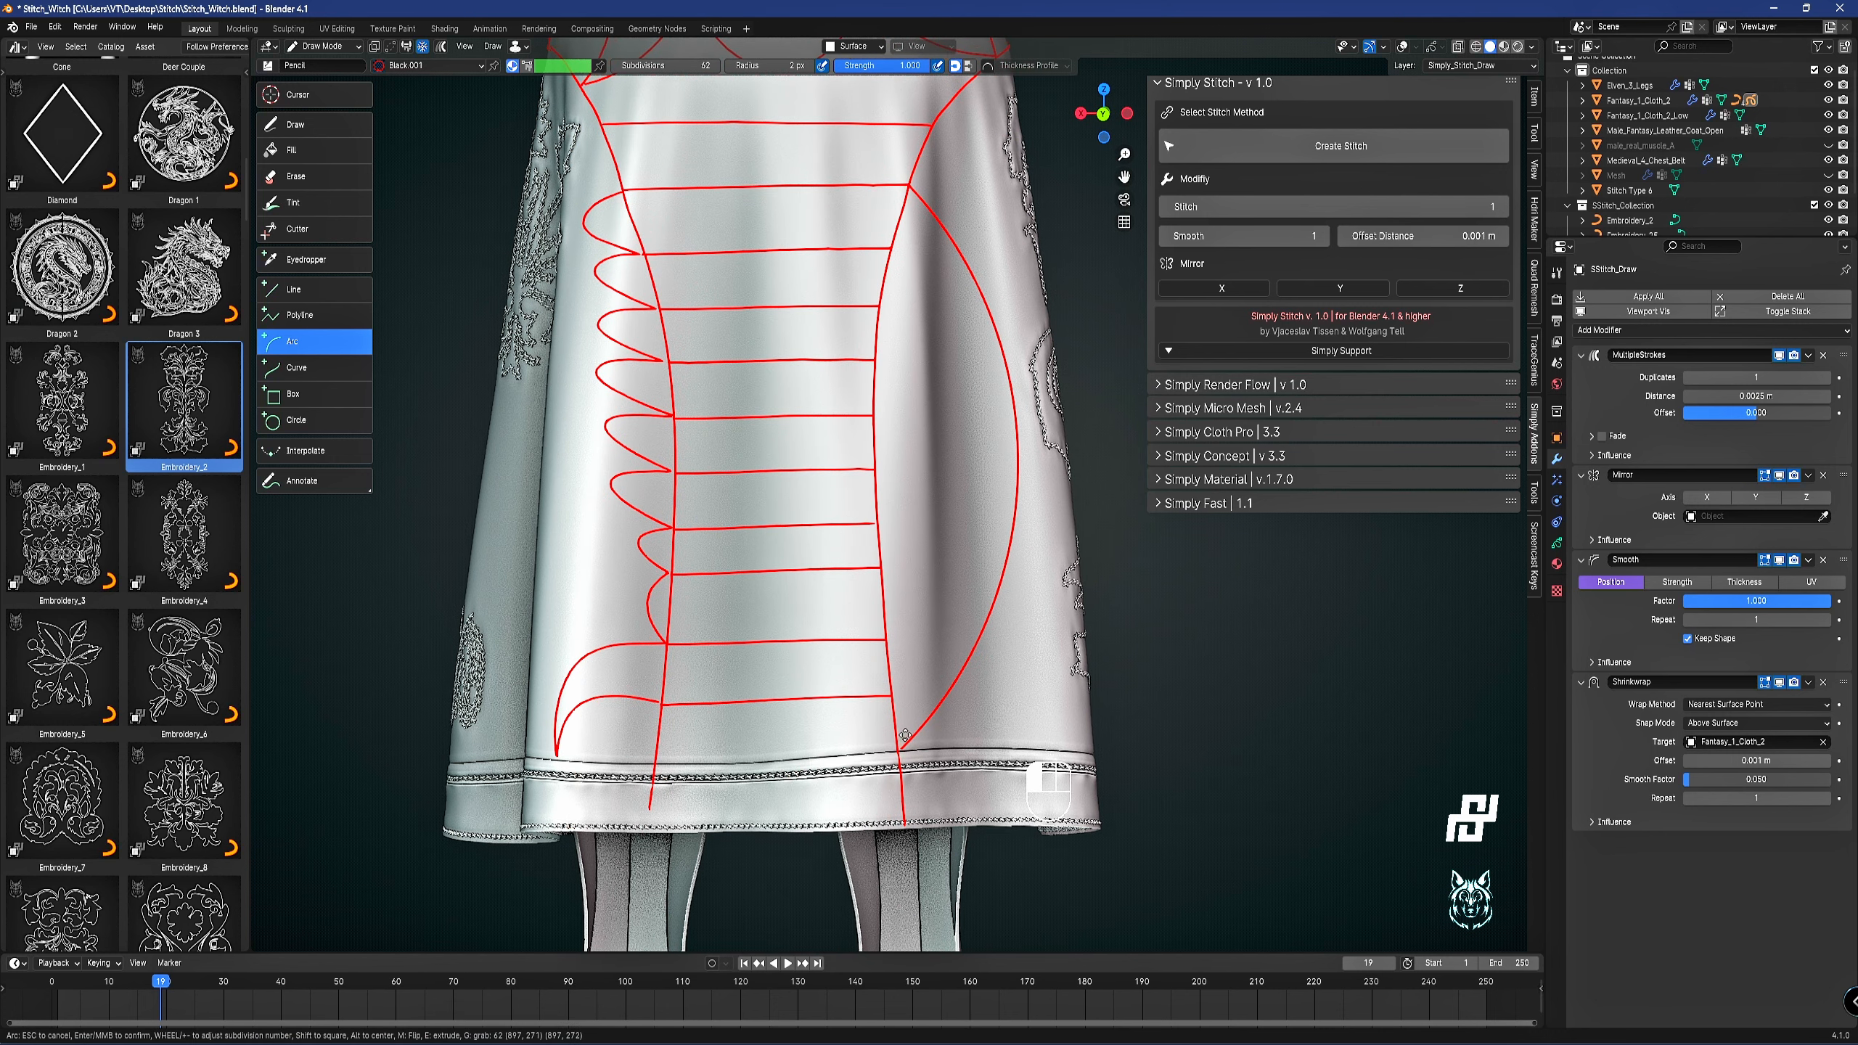
left_click_drag(947, 254, 942, 363)
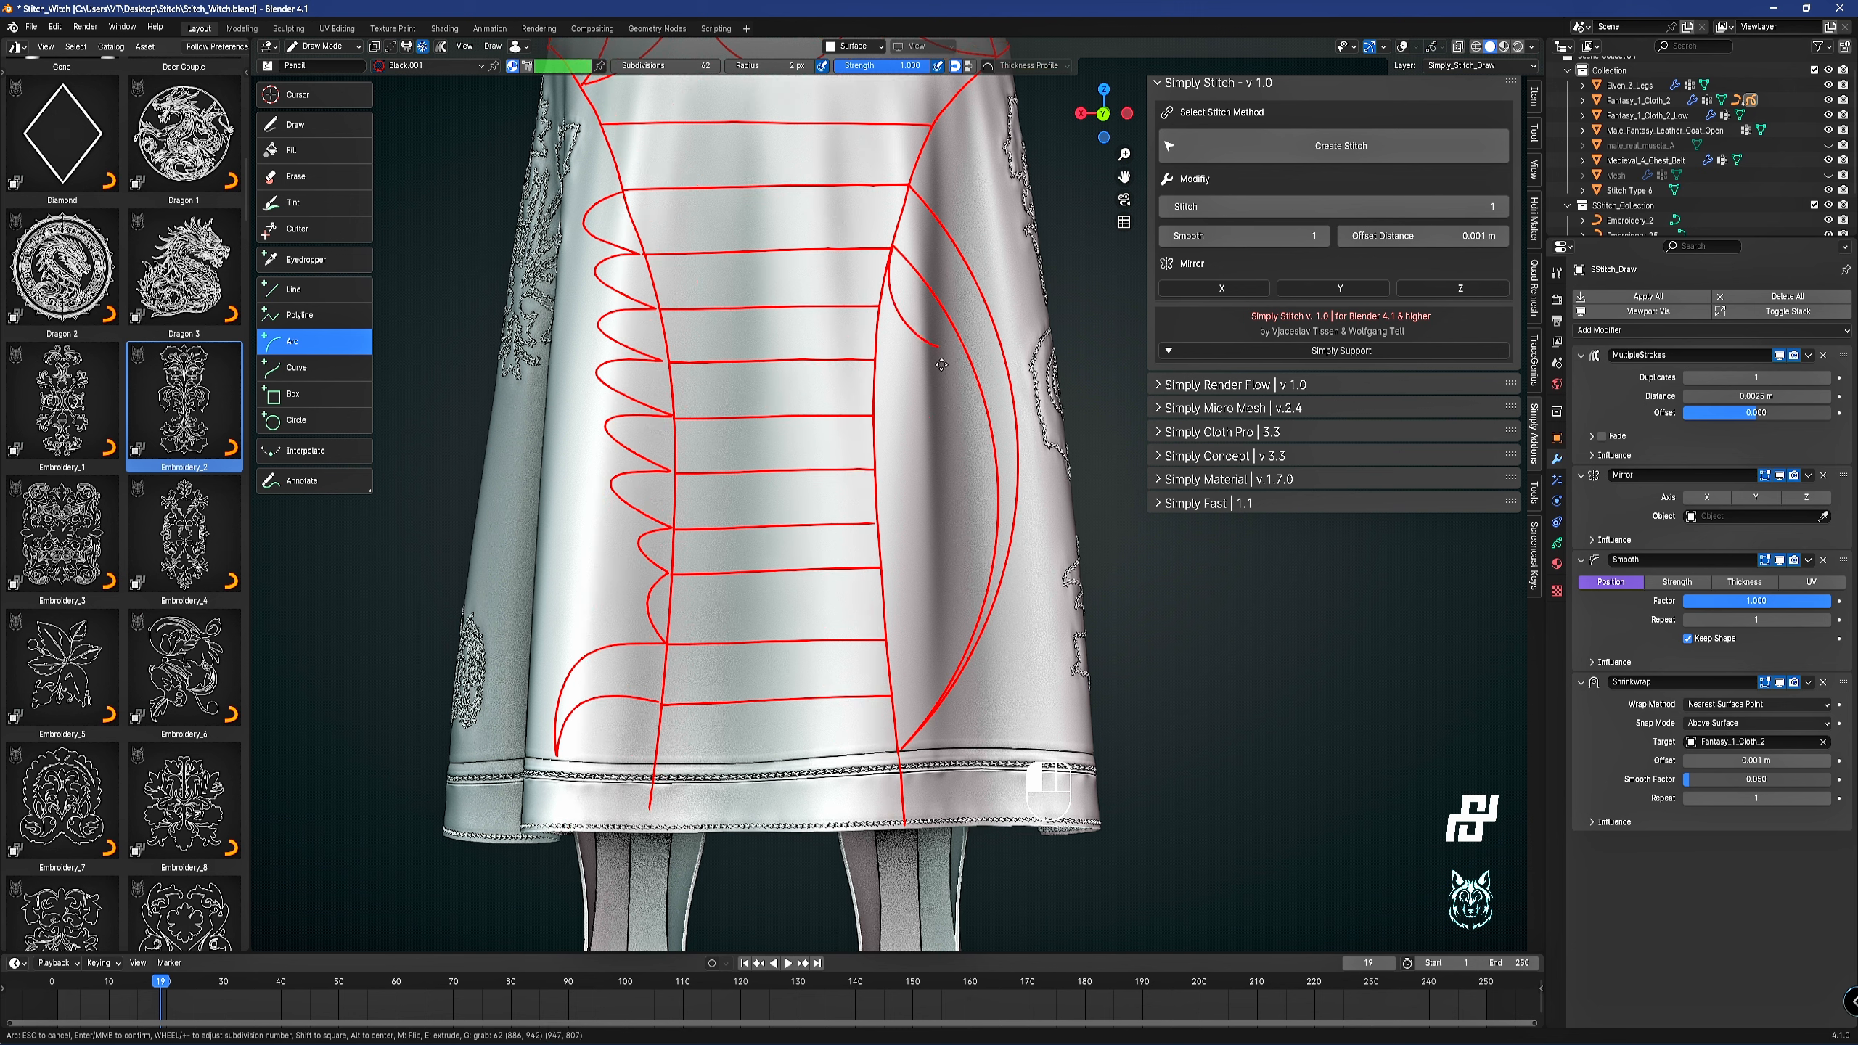
key("m")
middle_click(894, 698)
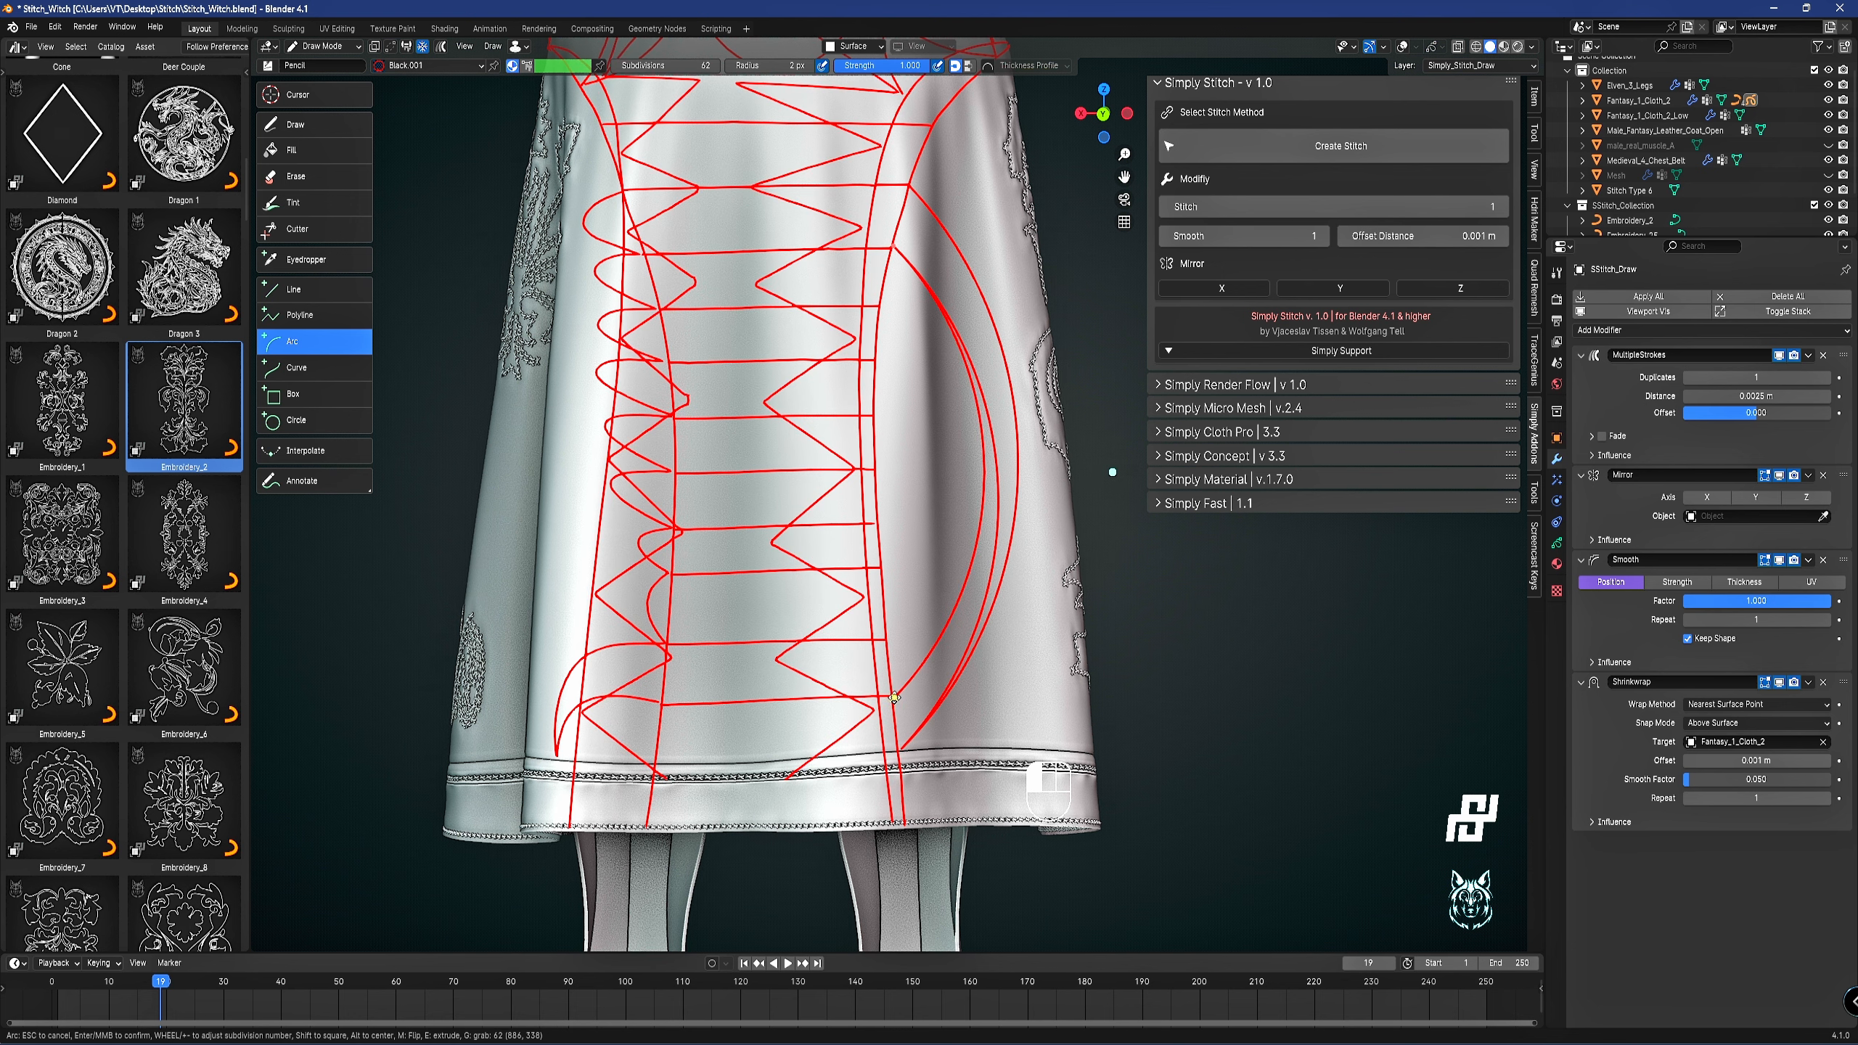
Add progressively smaller arcs inside the large ones, joining opposite pairs of horizontal seam ends, and finish the stroke.
left_click_drag(894, 698, 877, 304)
key("m")
key("e")
key("m")
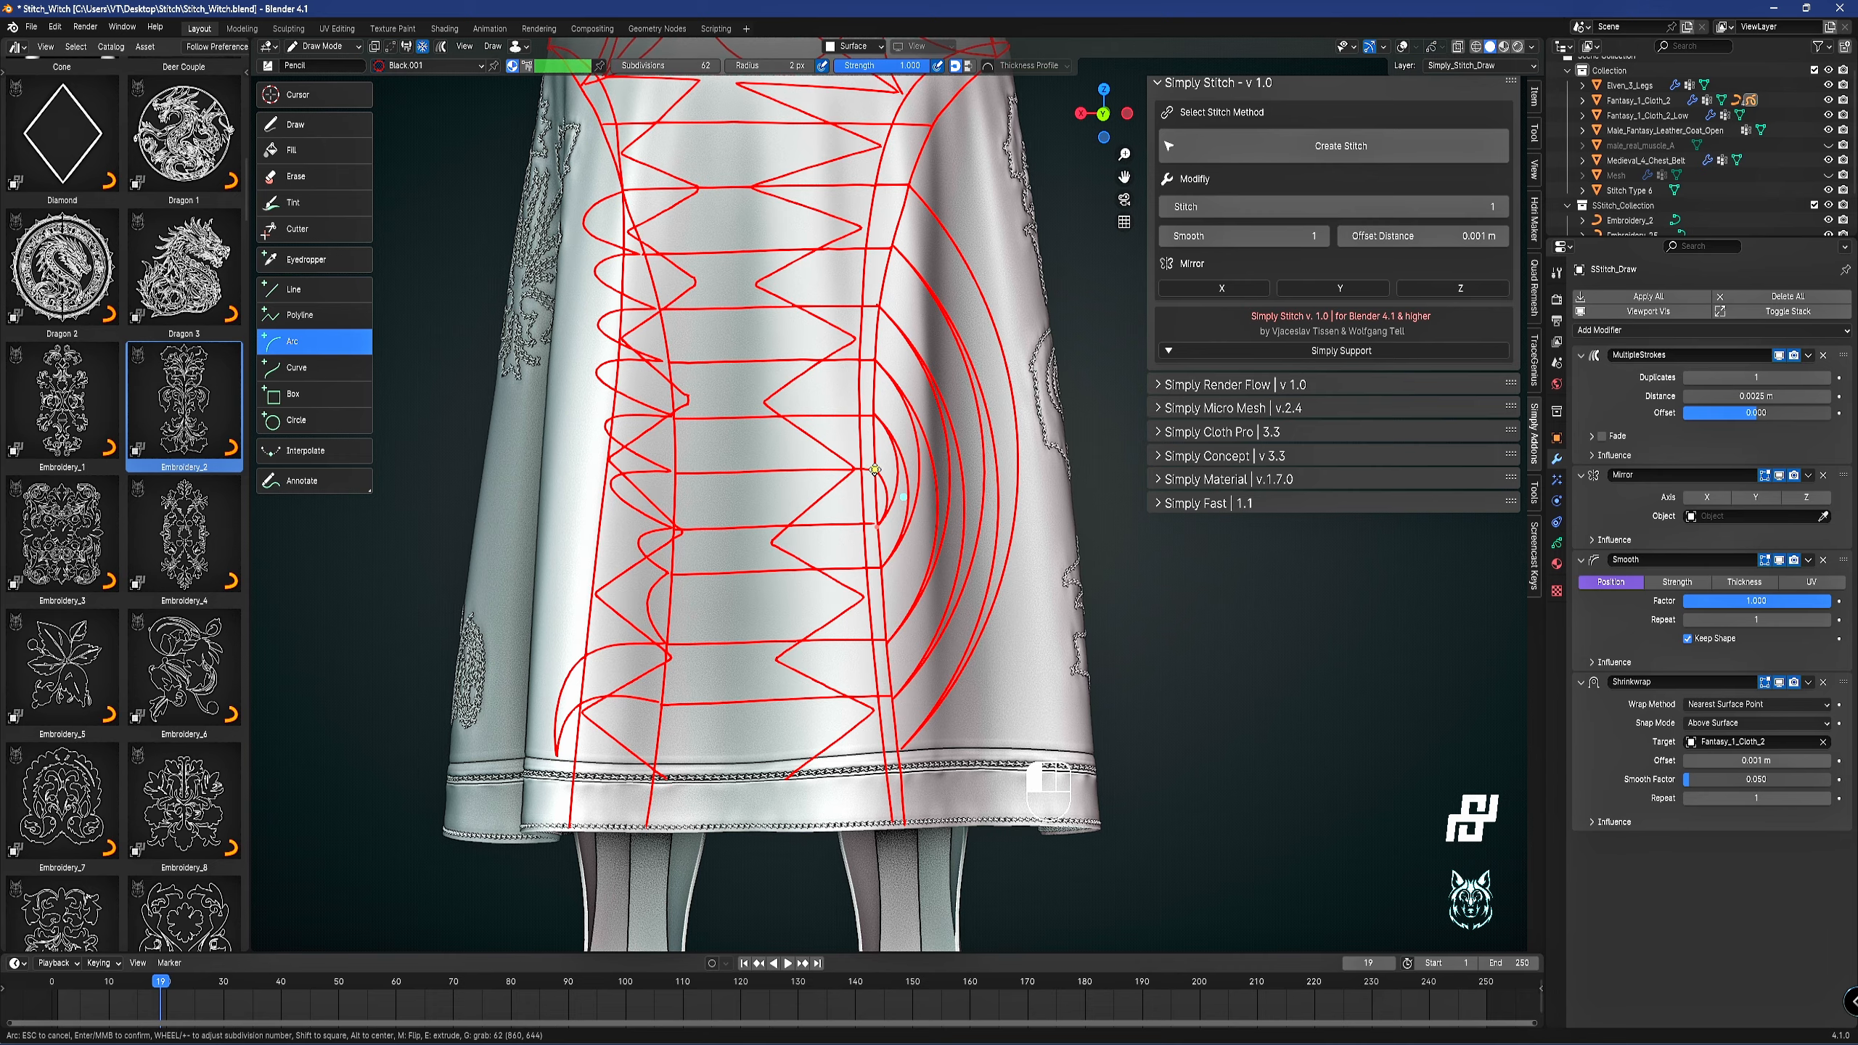
key("Return")
Create the stitches from the drawn lines and inspect the skirt's back, side and front panels.
left_click(1309, 156)
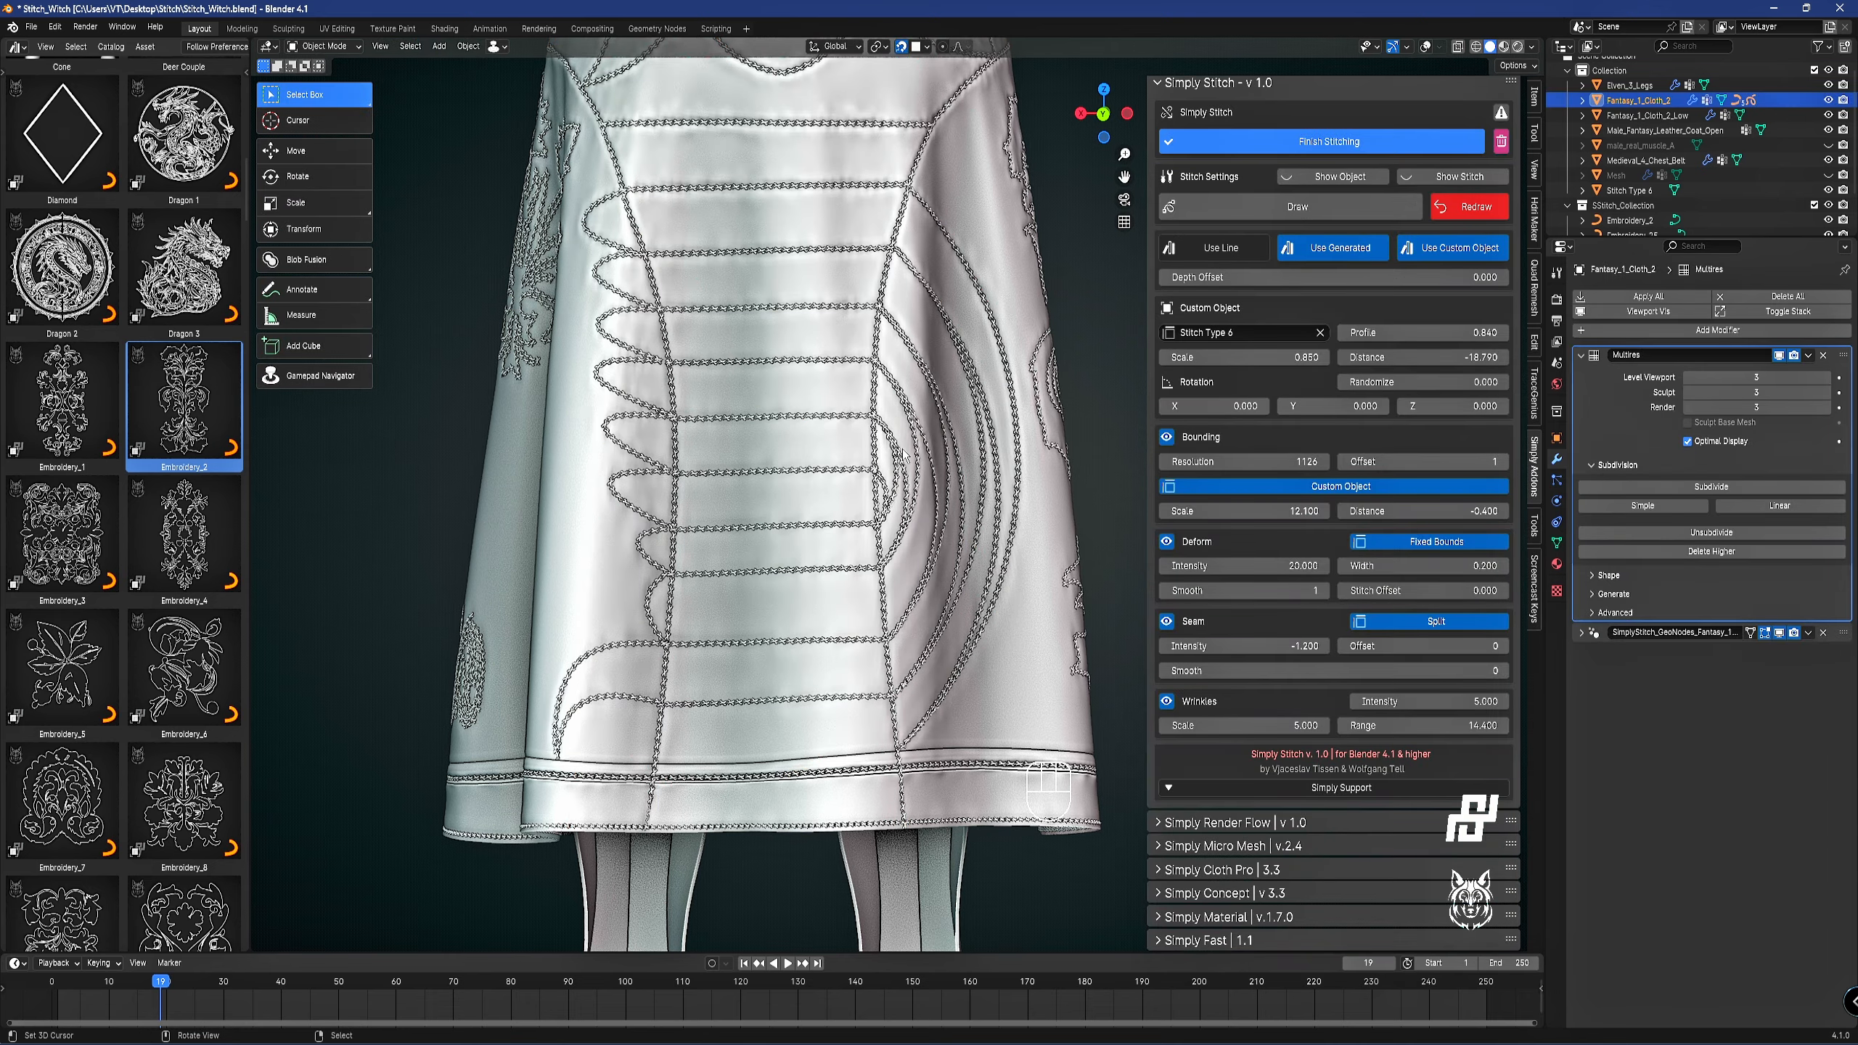
middle_click_drag(904, 454, 947, 419)
scroll(792, 512, "down", 4)
scroll(852, 468, "up", 3)
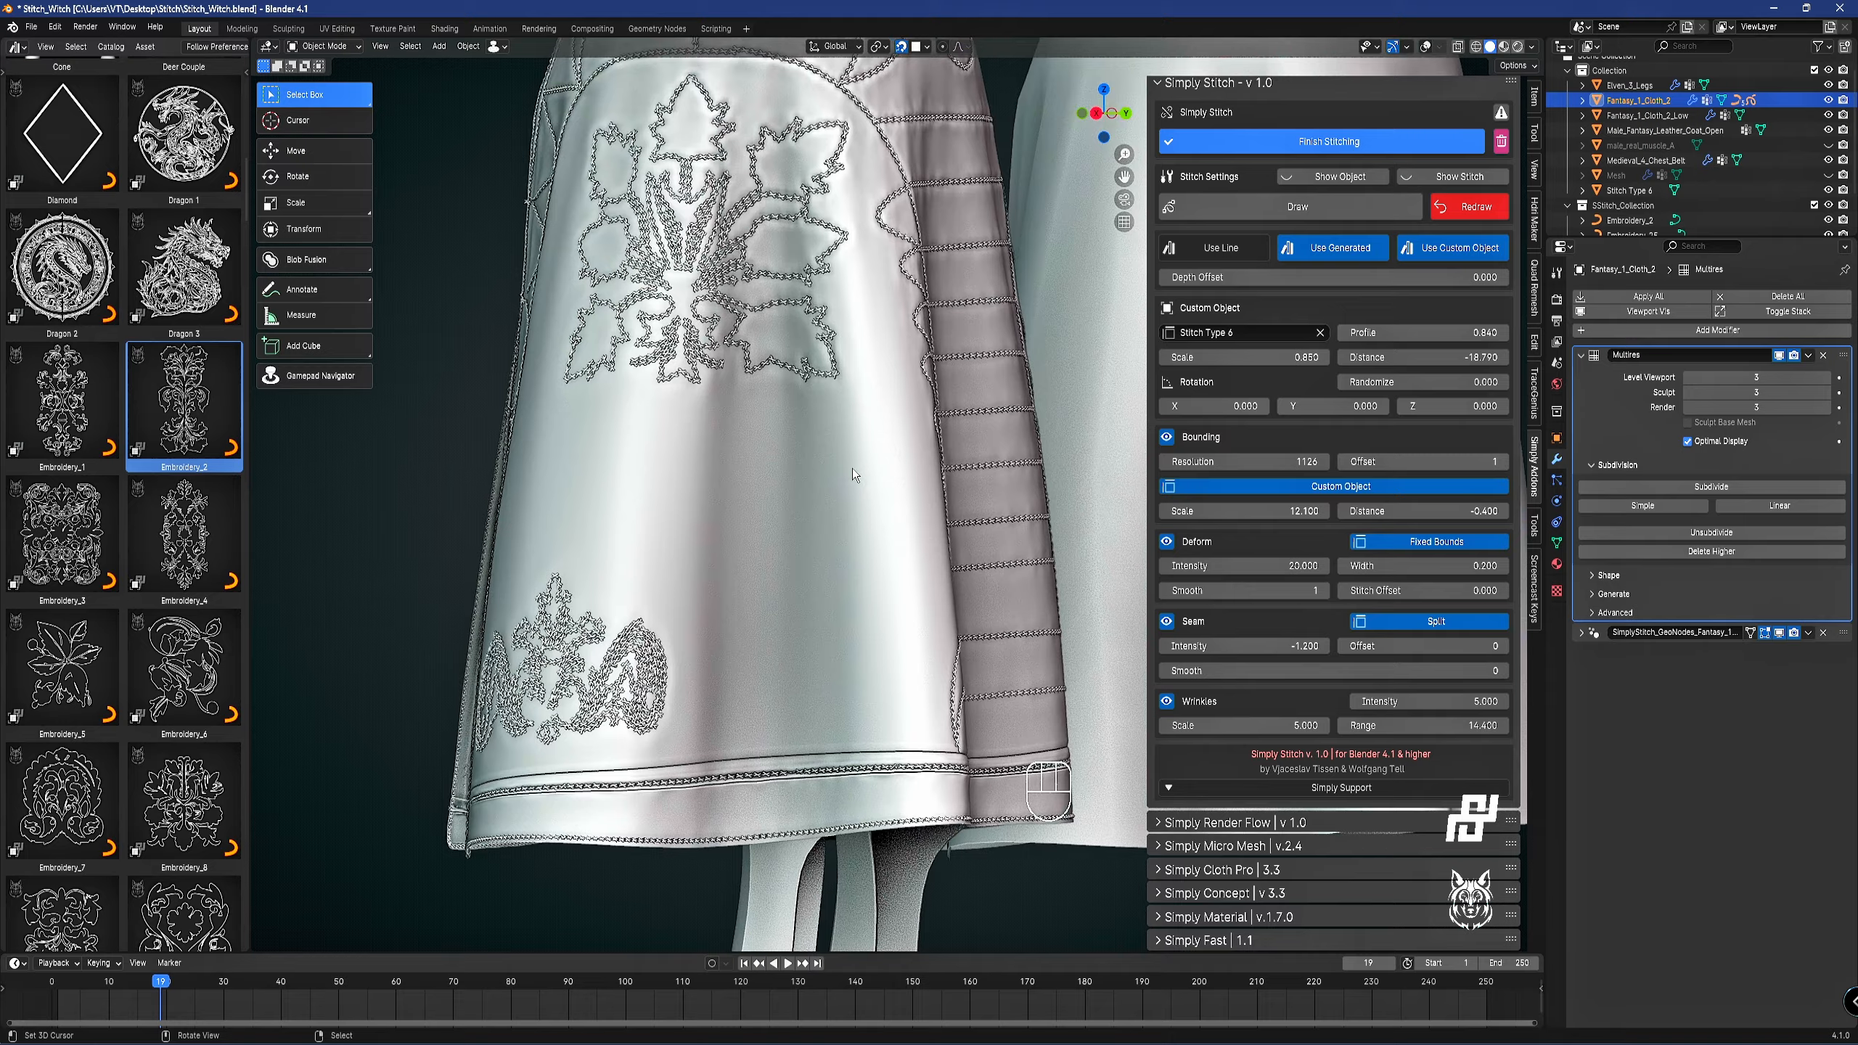
mouse_move(777, 563)
middle_mouse_down()
mouse_move(969, 597)
mouse_move(782, 578)
mouse_move(891, 567)
mouse_move(750, 556)
middle_mouse_up()
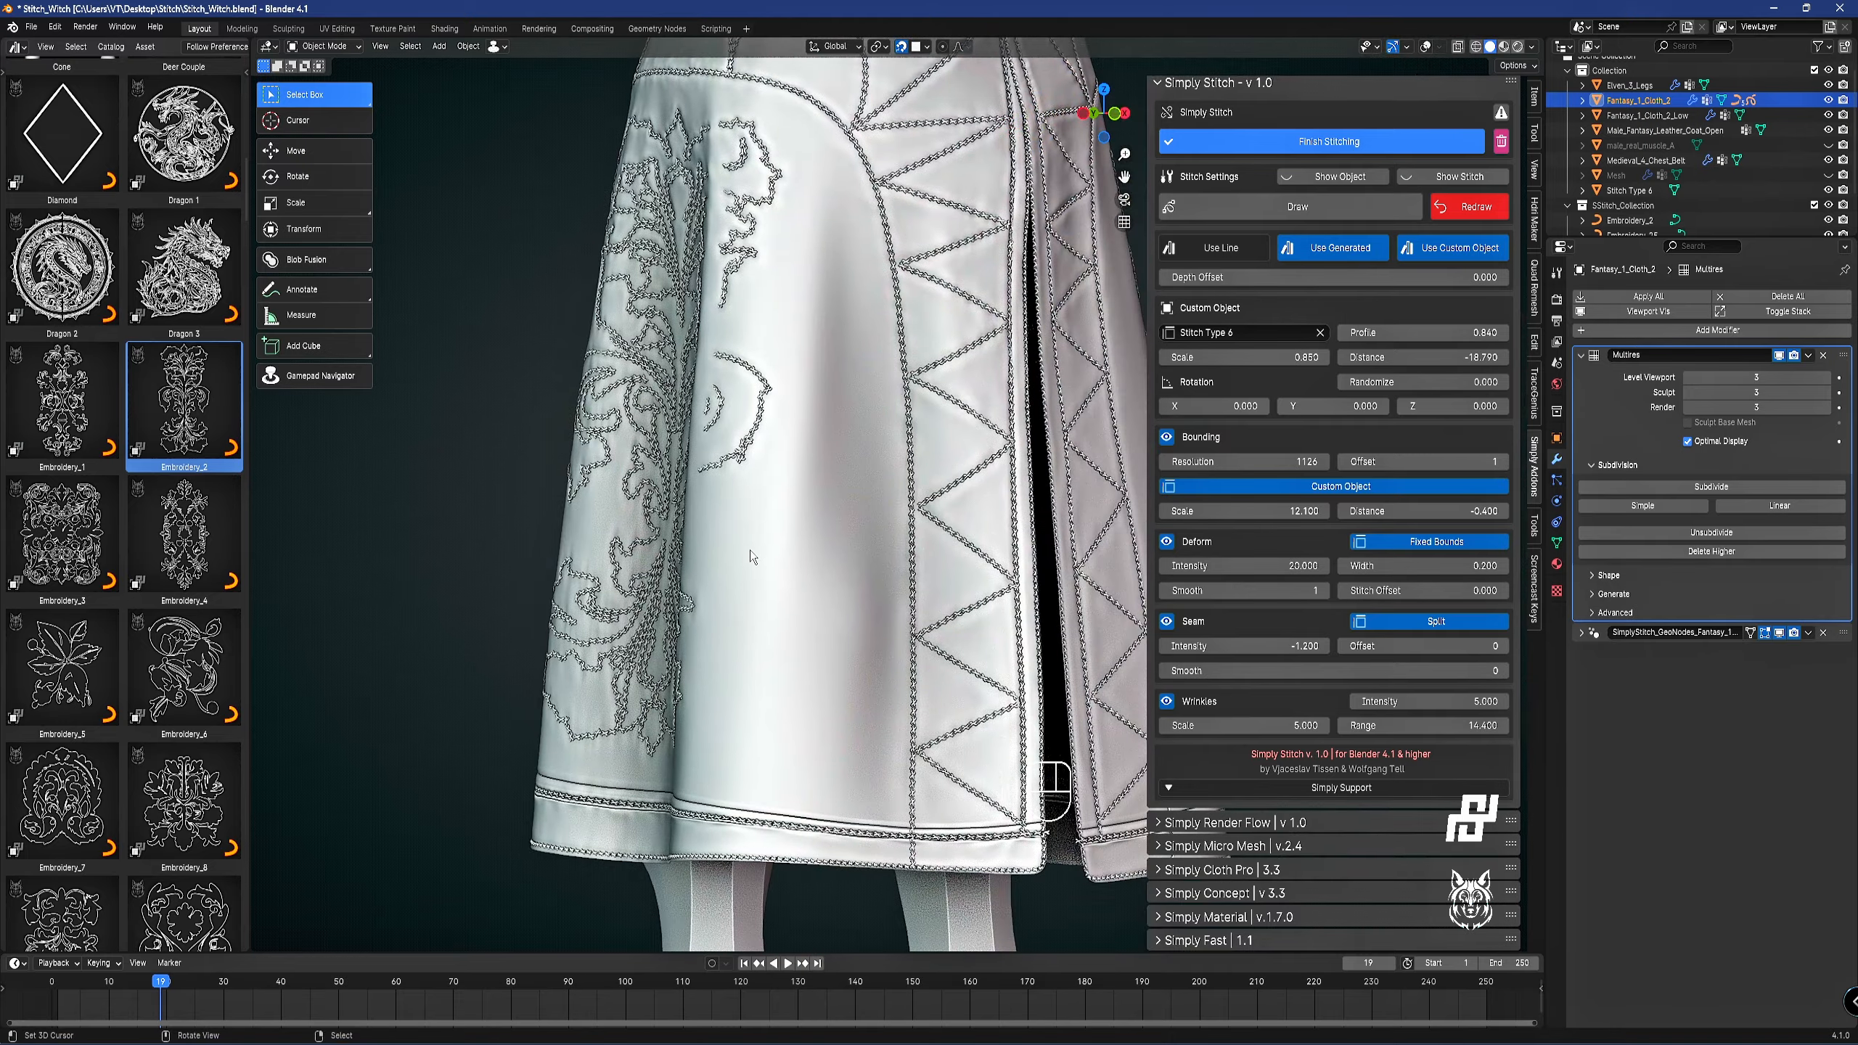
Open the skirt mesh for editing with edge selection.
key("Tab")
key("z")
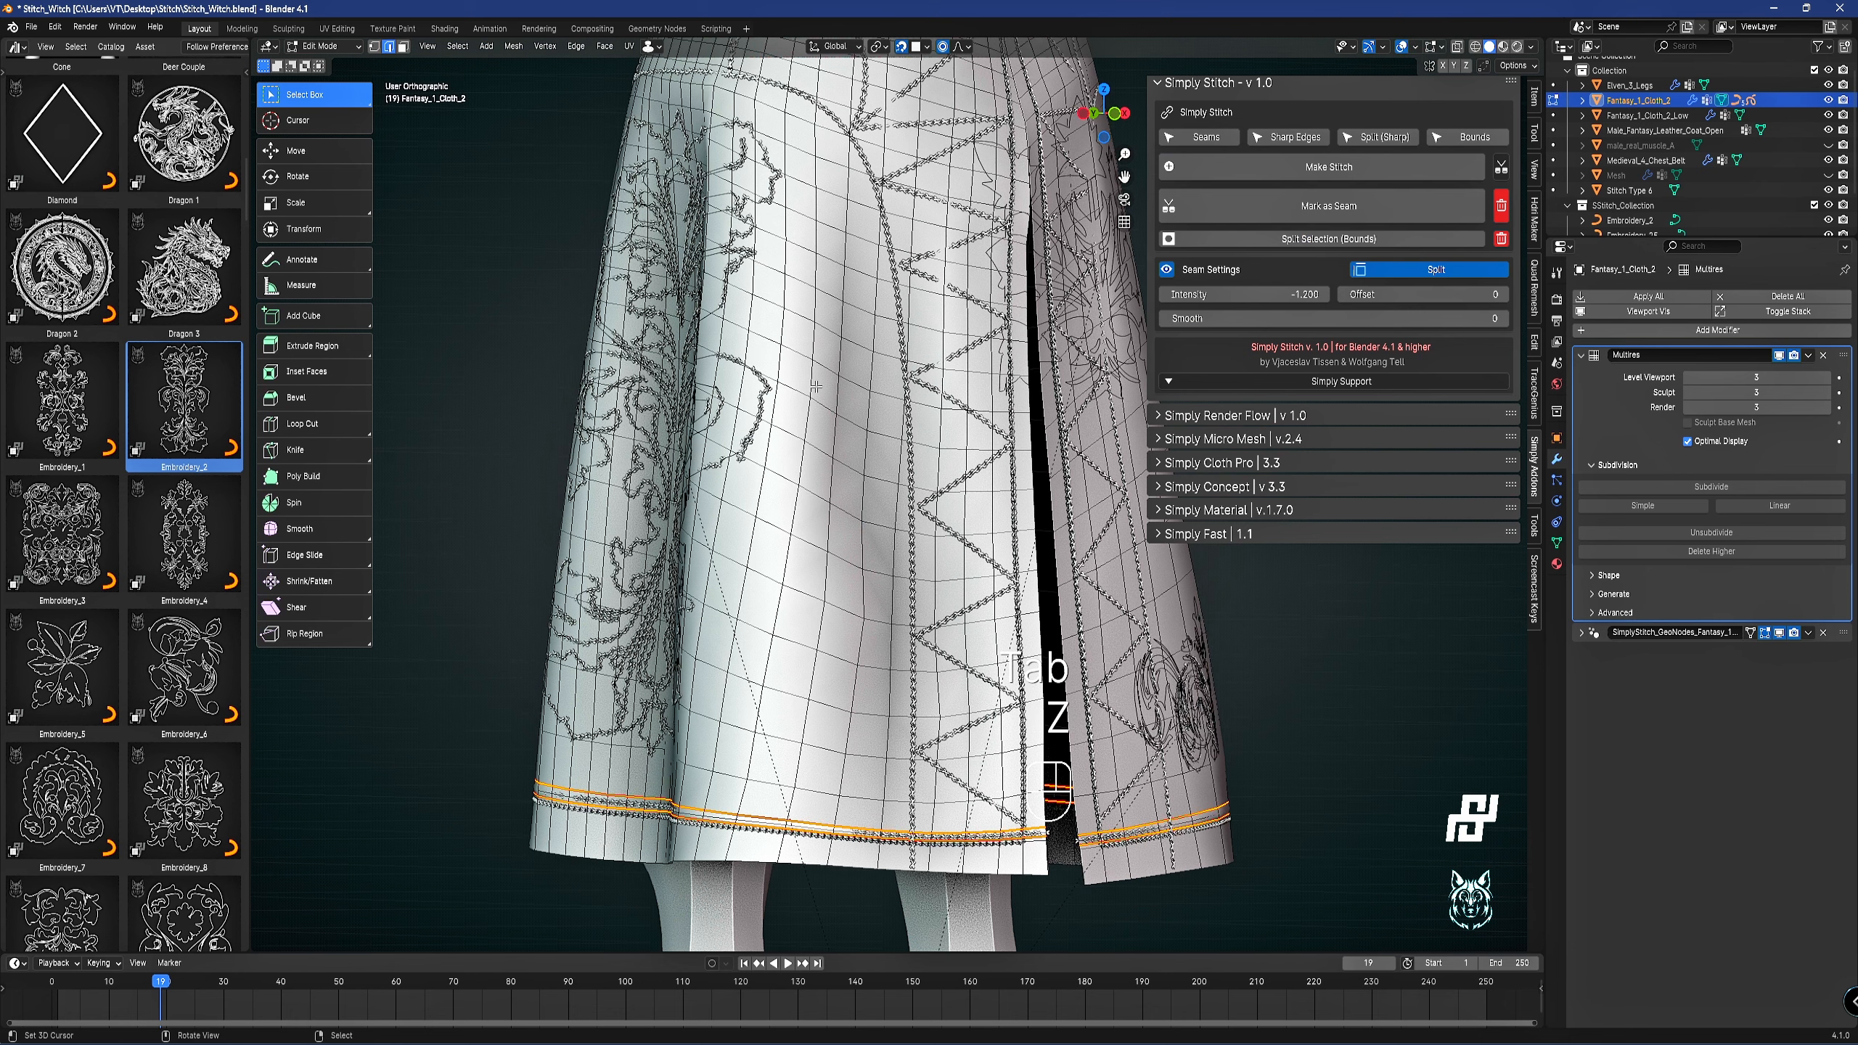
key("2")
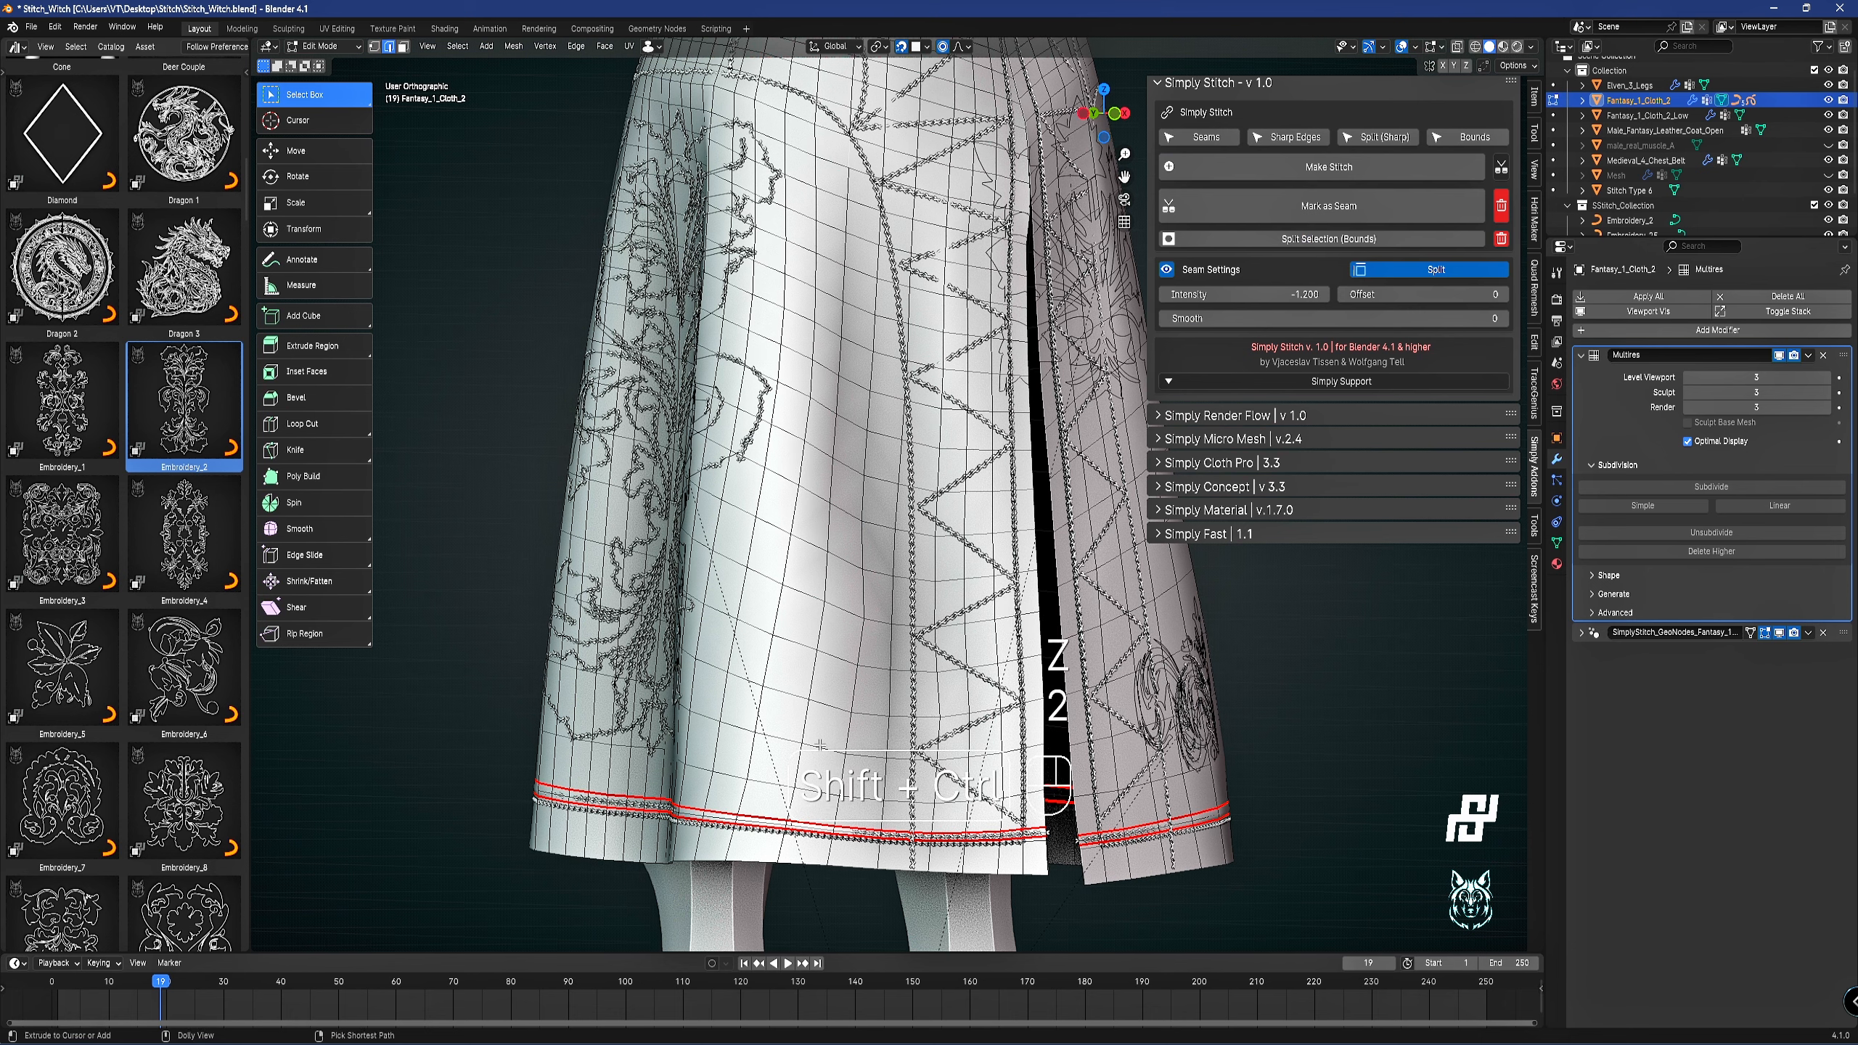
right_click(793, 792, "ctrl+shift")
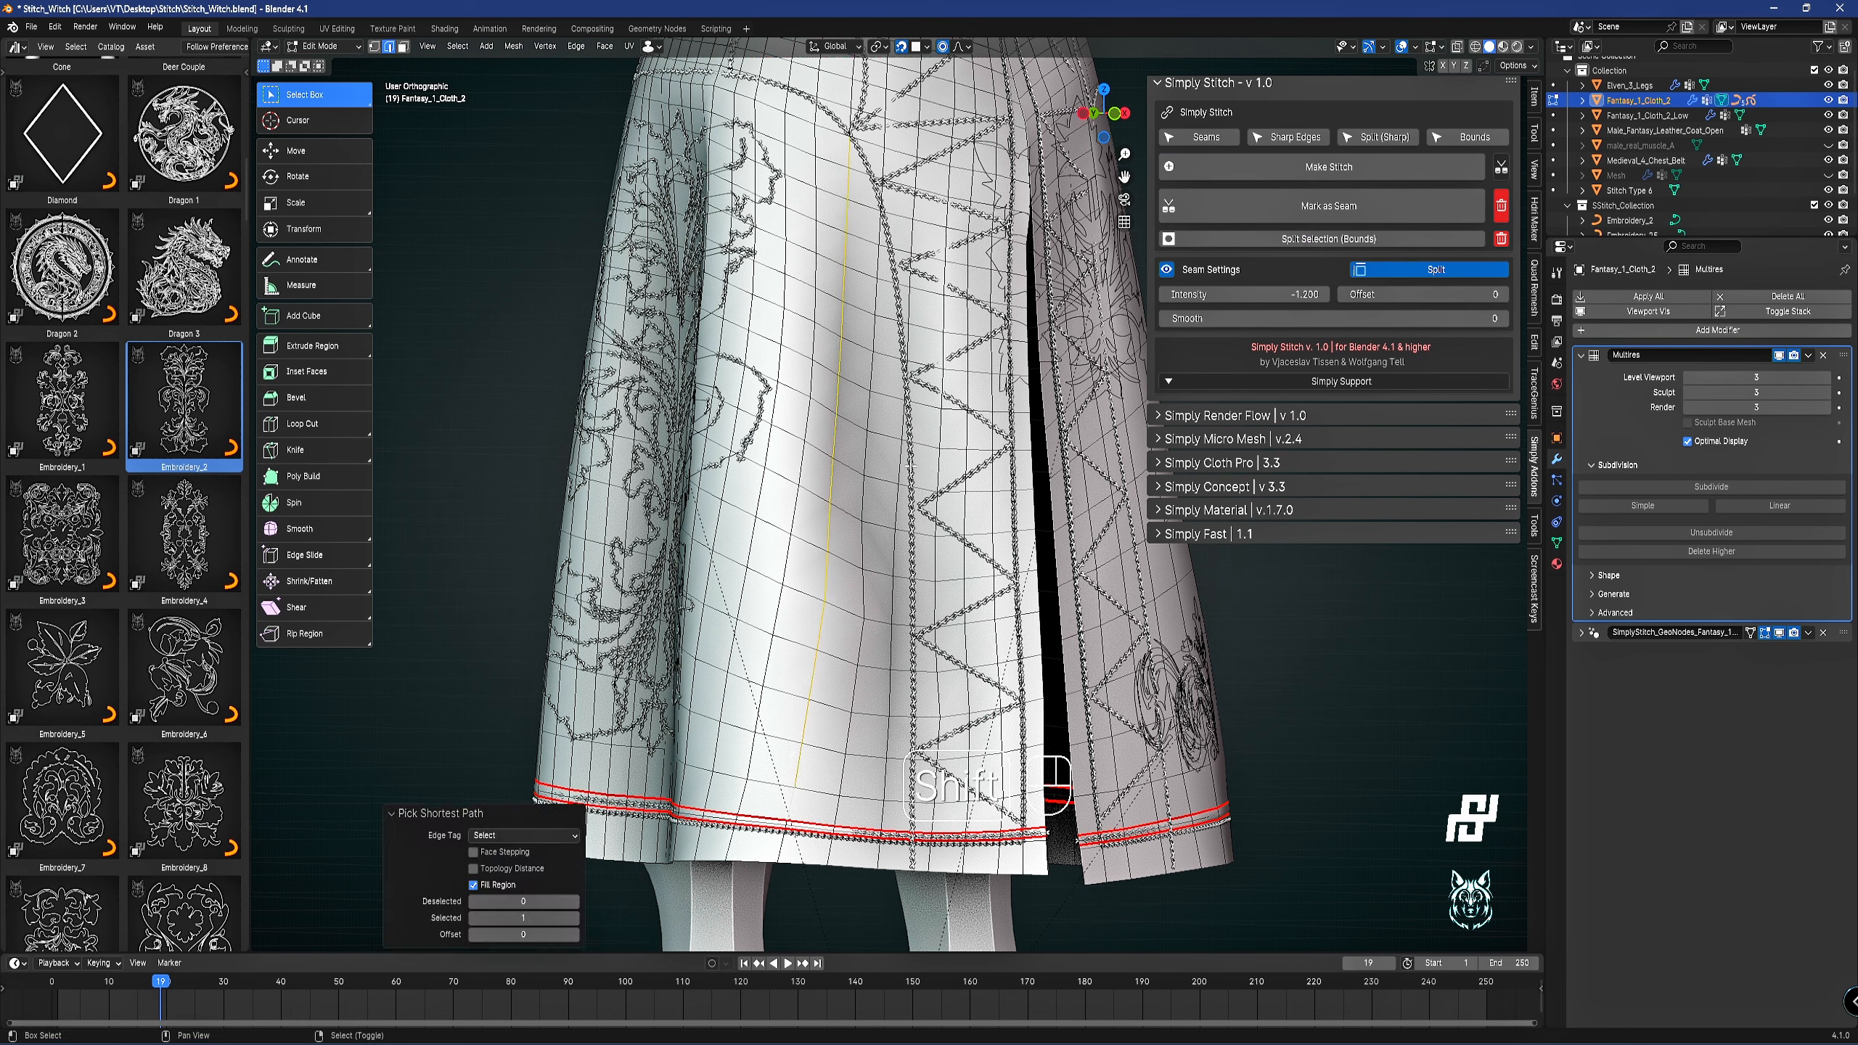
right_click(902, 424, "shift")
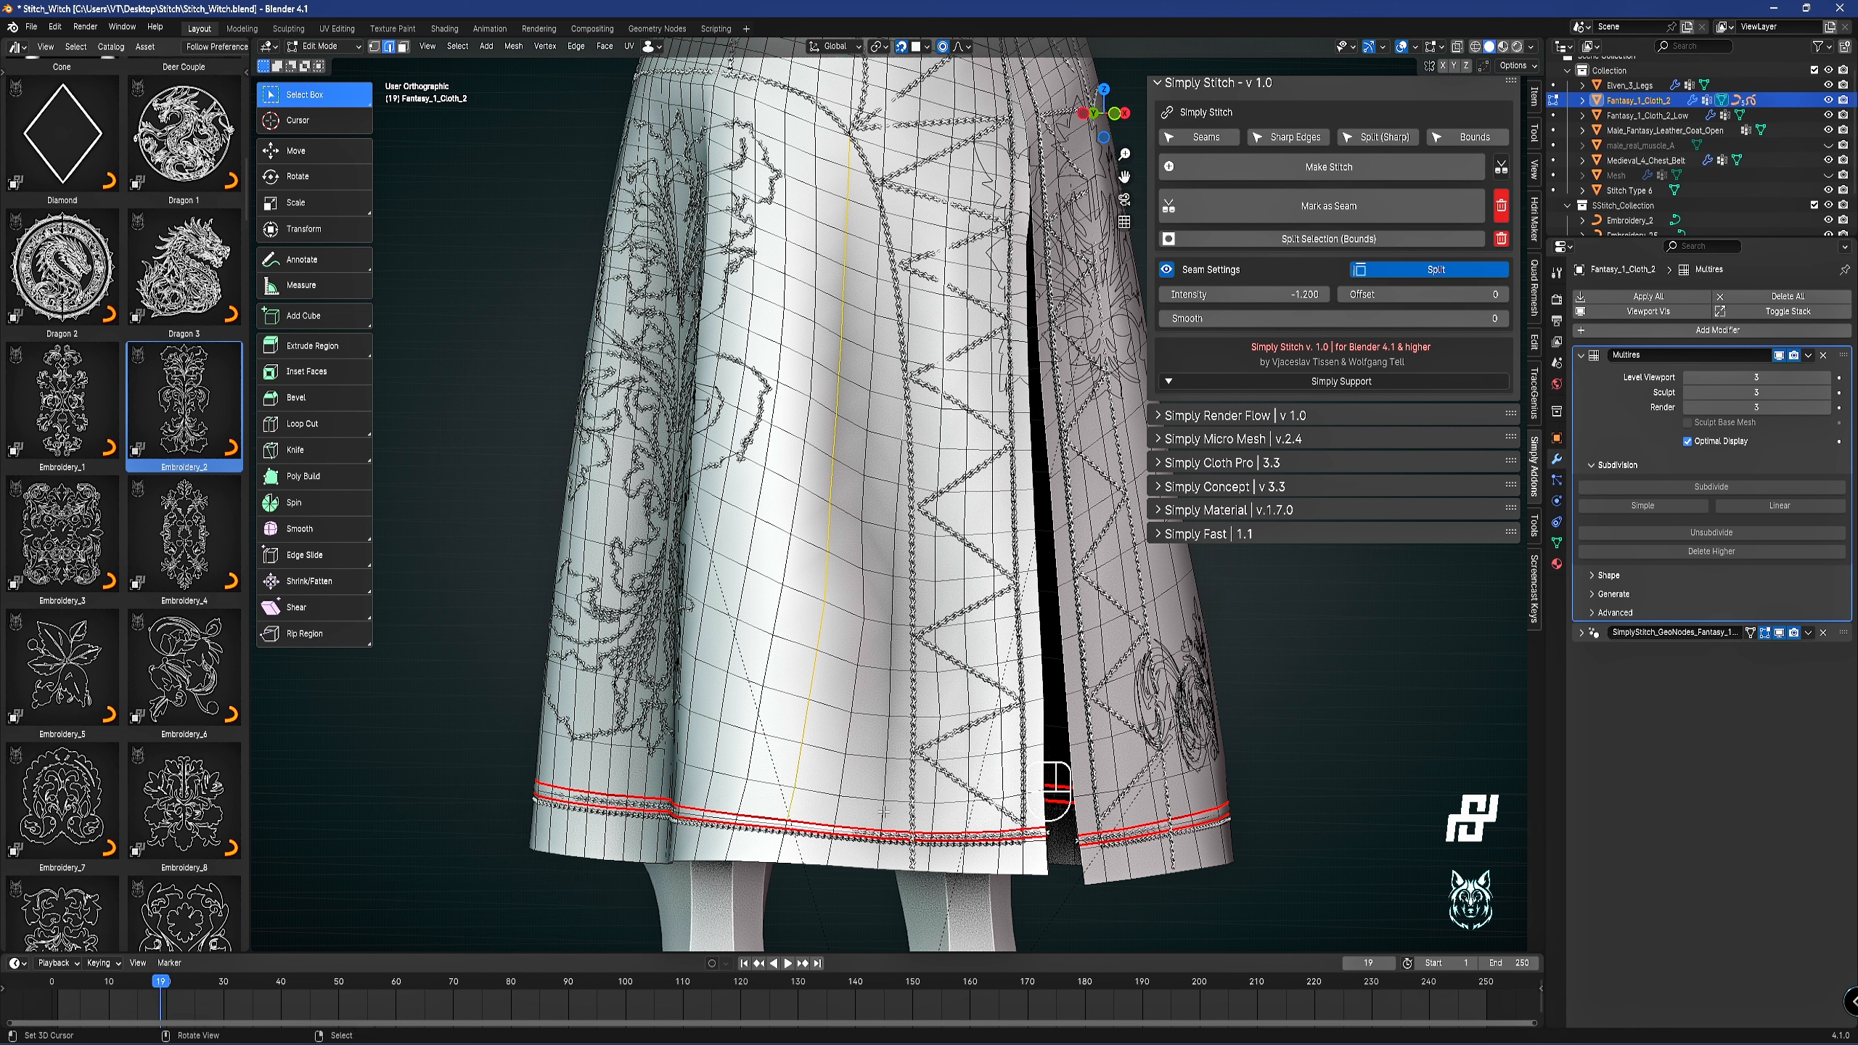
key("ctrl+z")
Select the lower vertical edge path beside the zigzag panel down to the hem seam and mark it as a seam.
right_click(902, 422, "ctrl+shift")
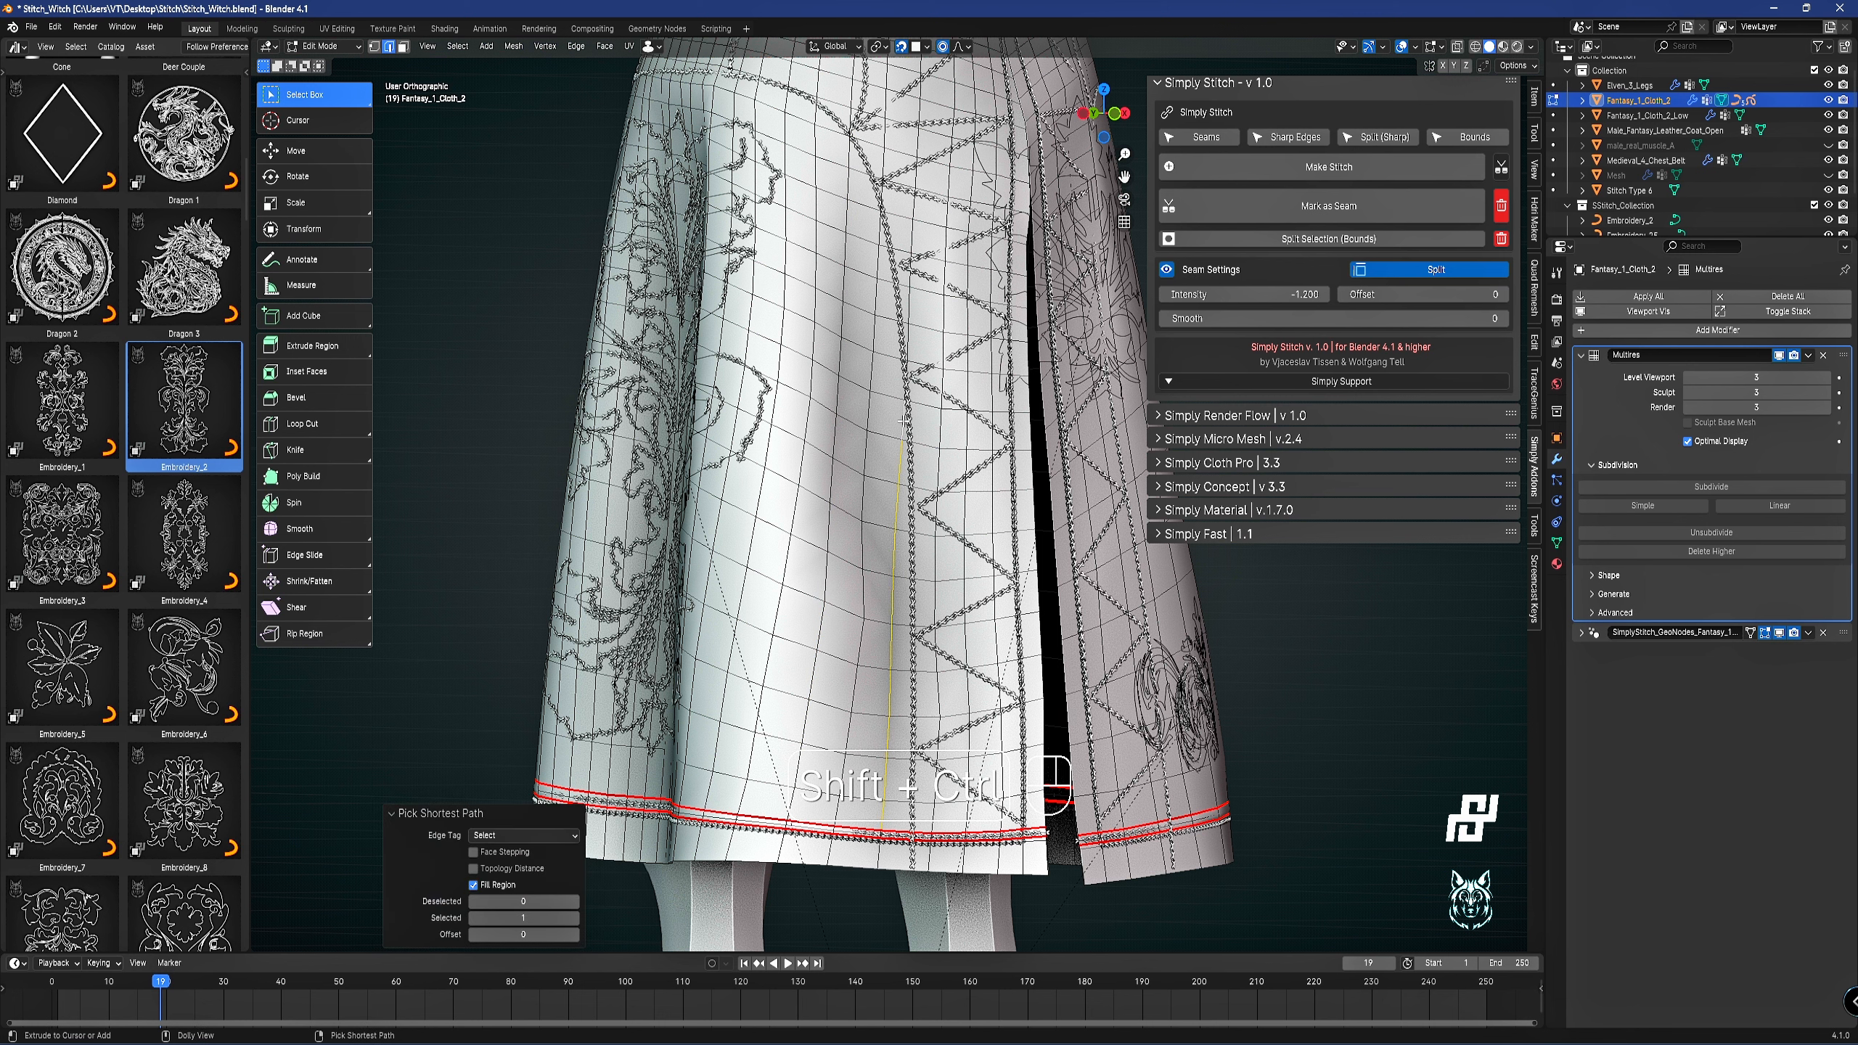
left_click(1334, 204)
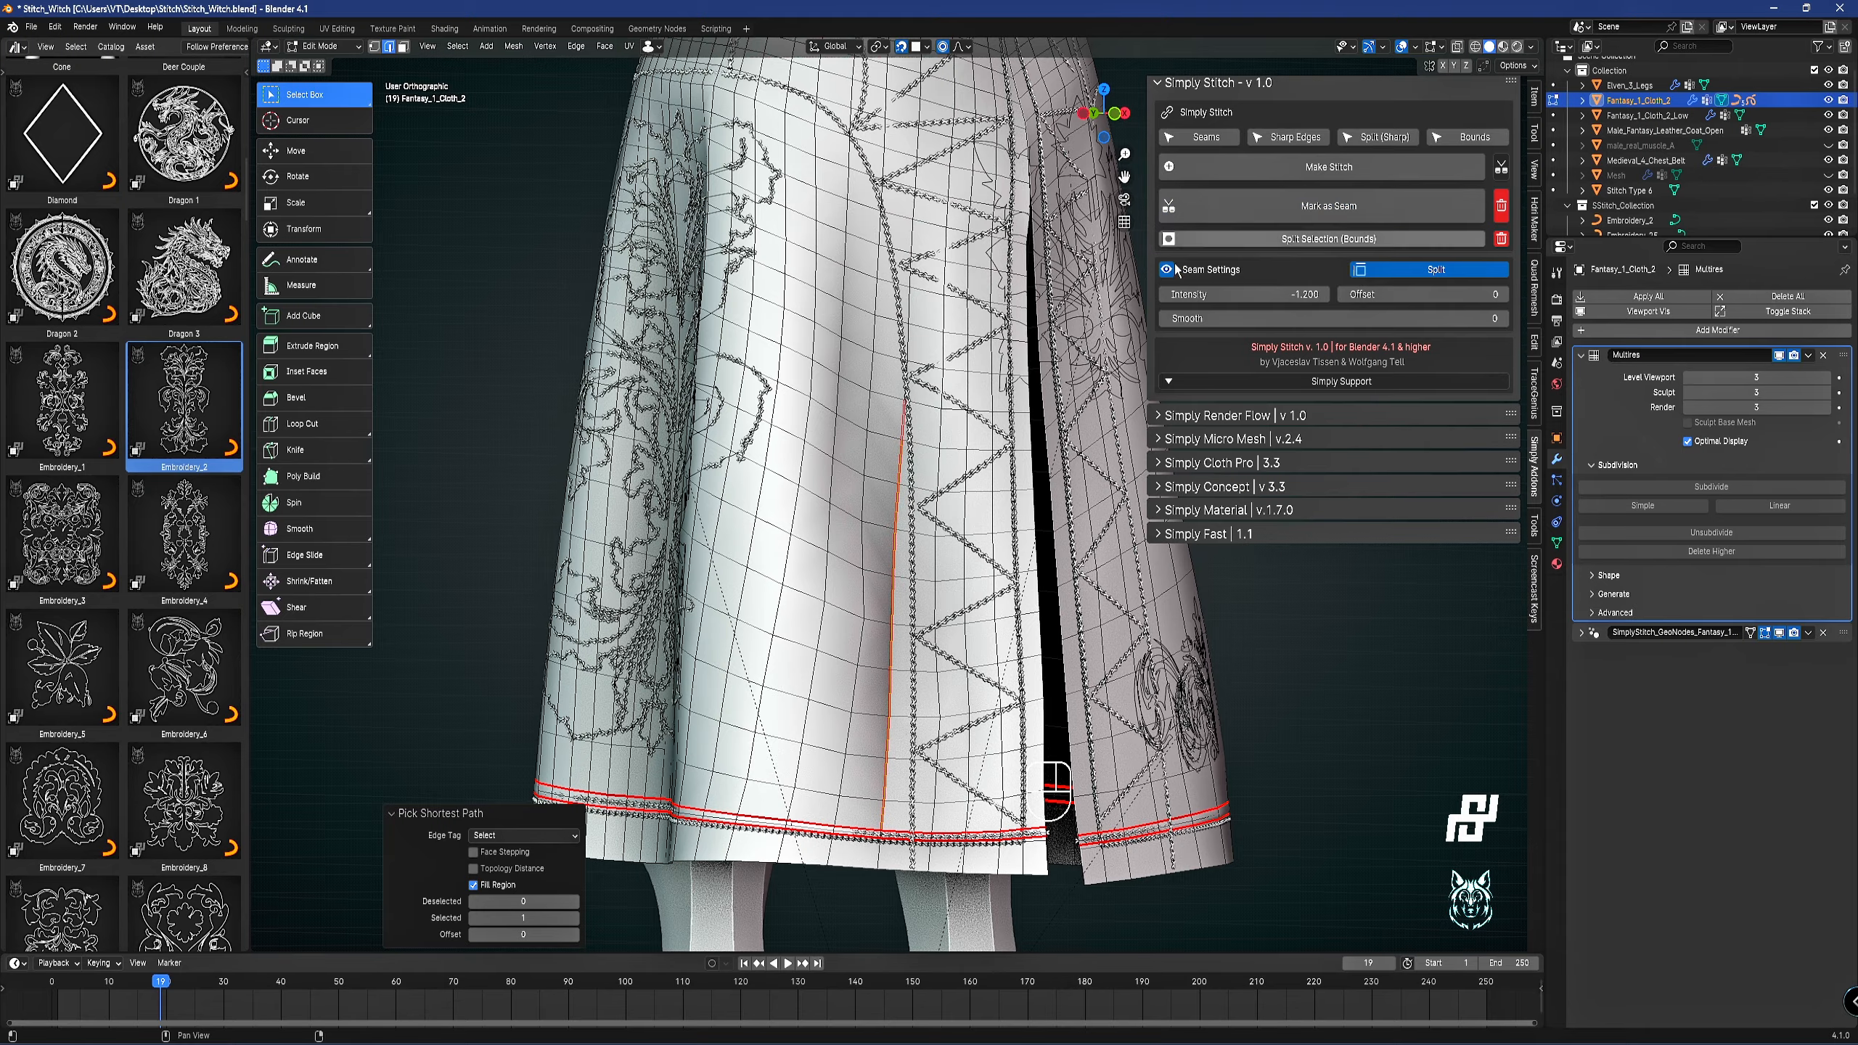
key("Tab")
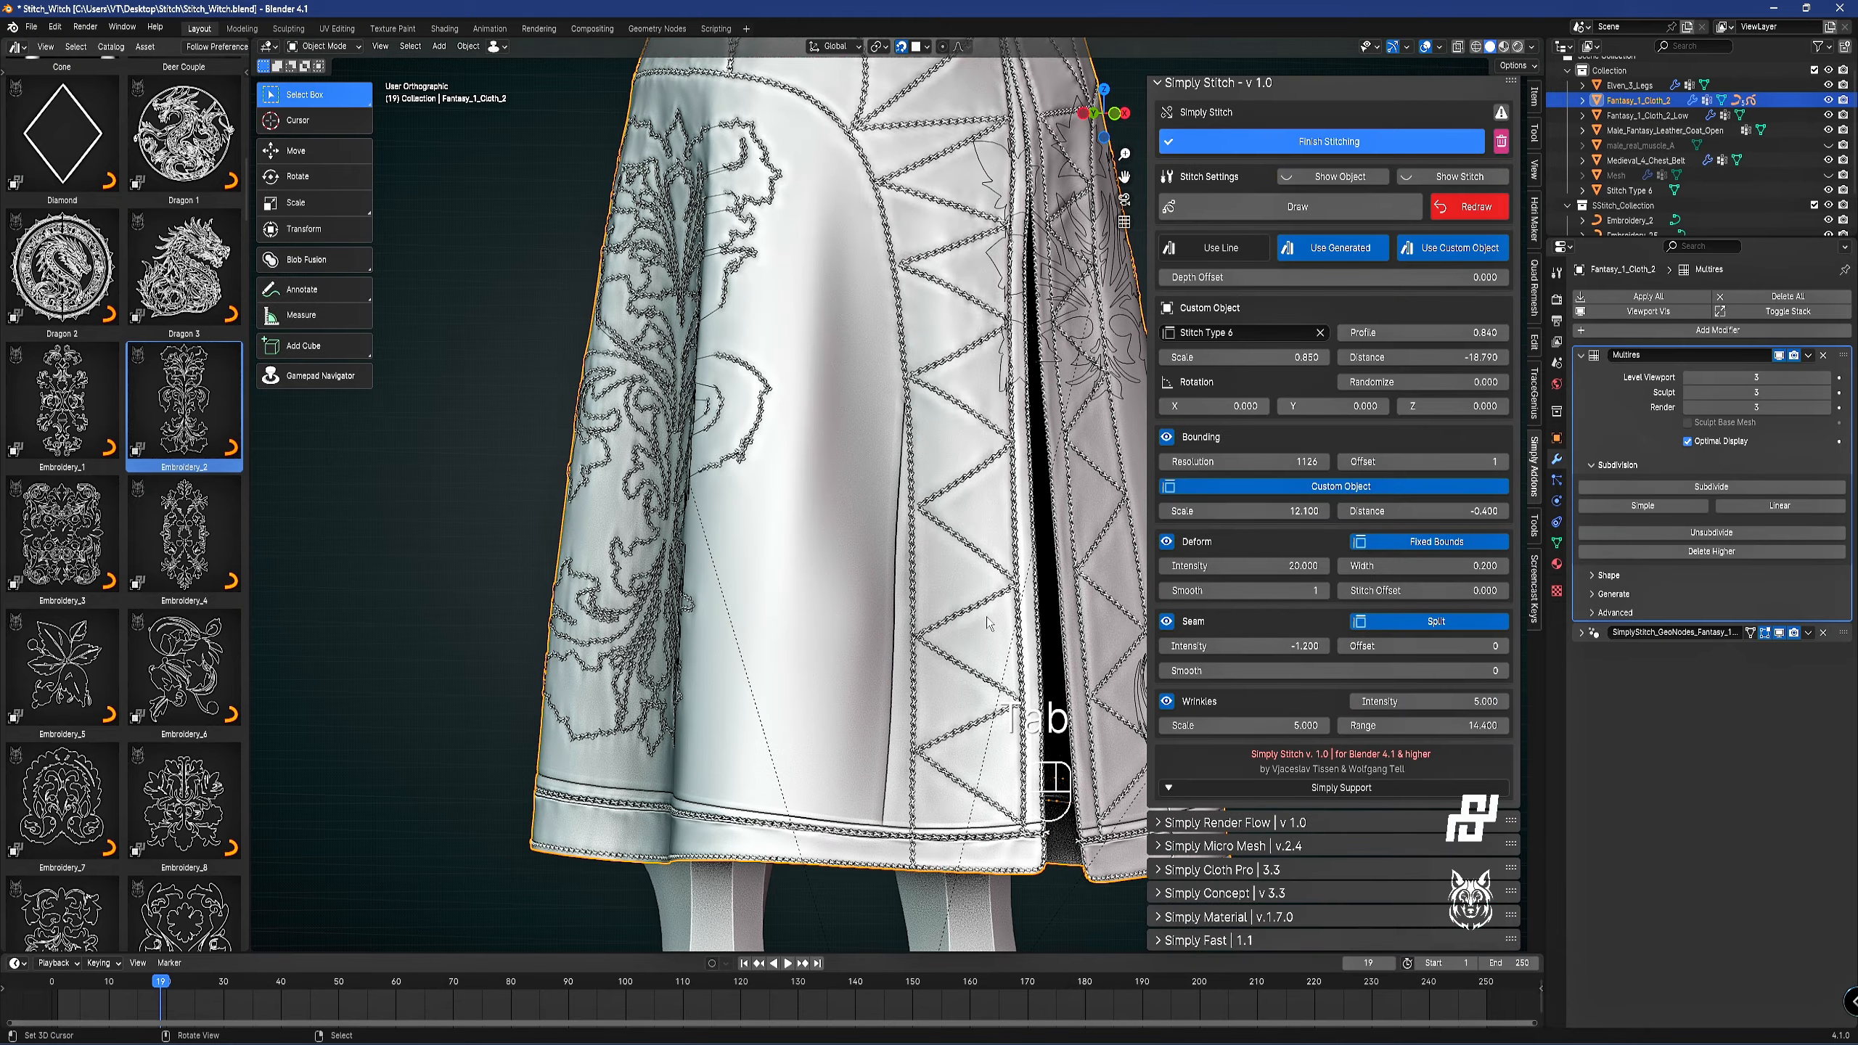
middle_click_drag(989, 624, 941, 452)
scroll(964, 621, "up", 2)
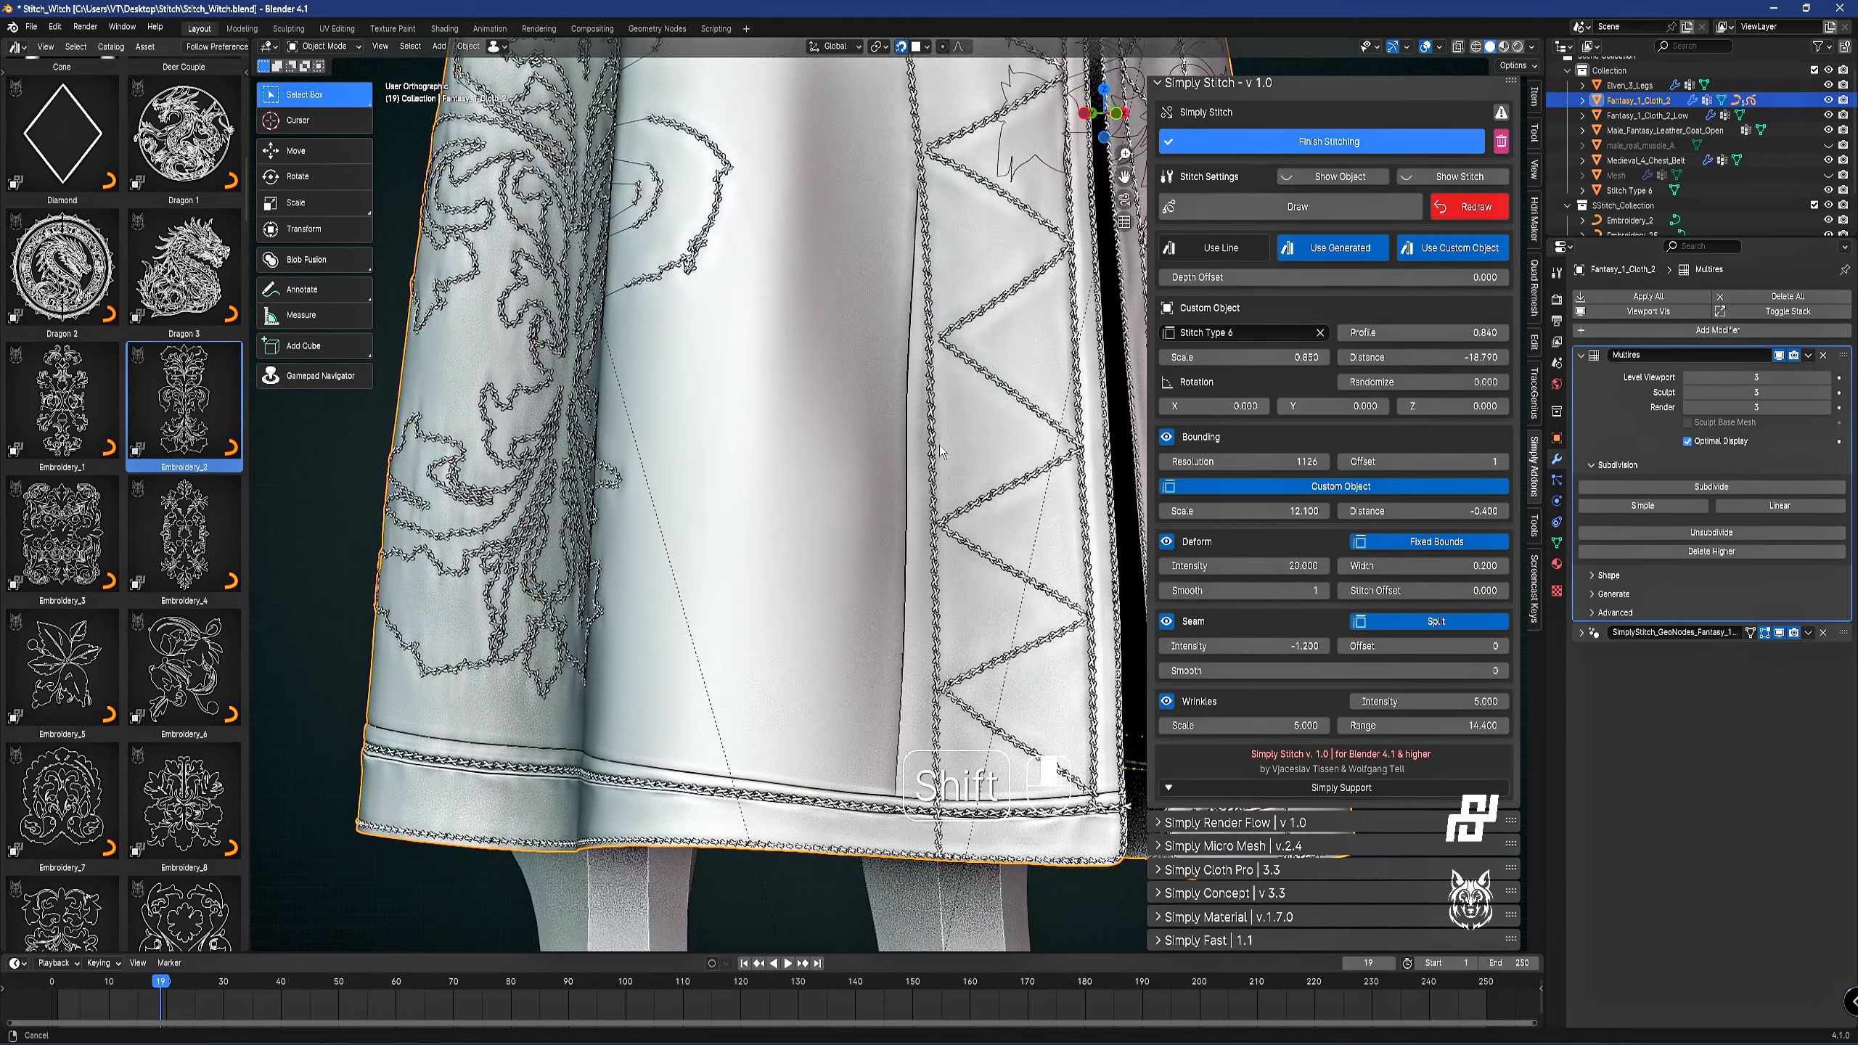
Select the long vertical edge path next to the new seam, down to the hem, and make it a stitch line.
key("Tab")
scroll(942, 452, "down", 2)
key("2")
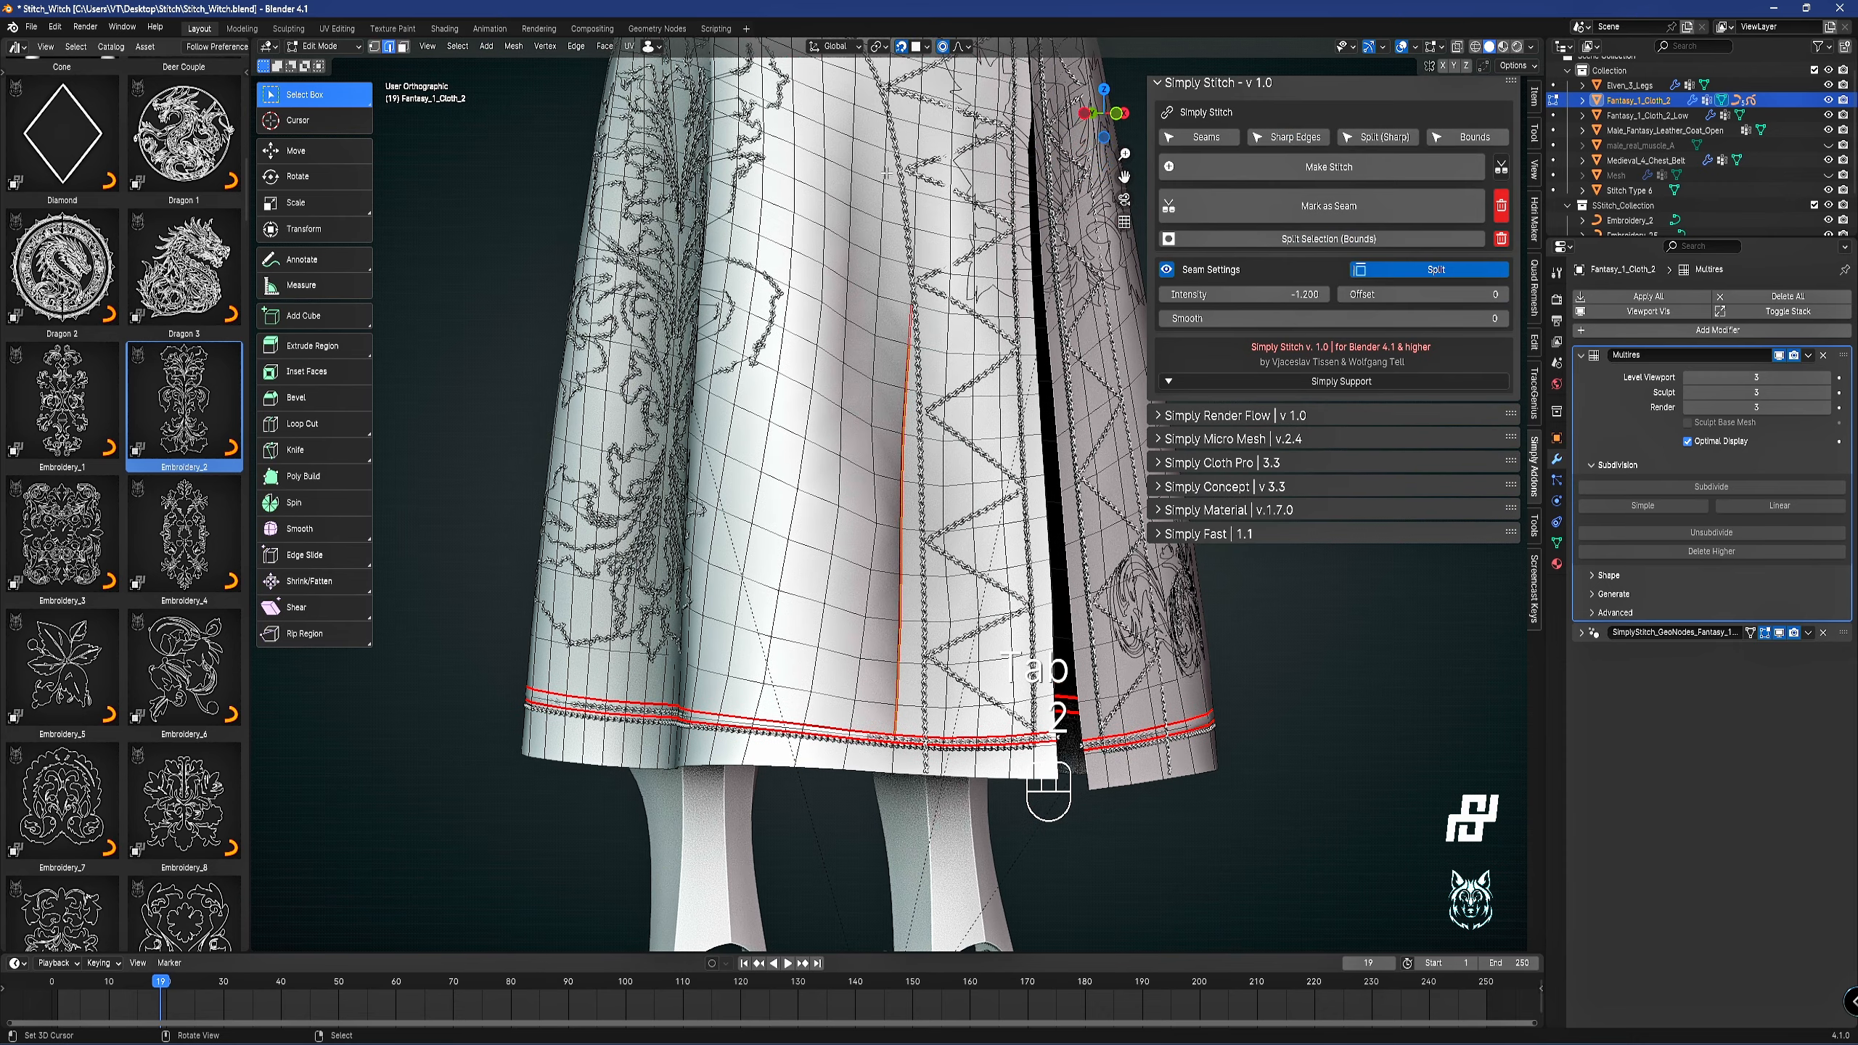
left_click(856, 710, "ctrl+shift")
left_click(1392, 165)
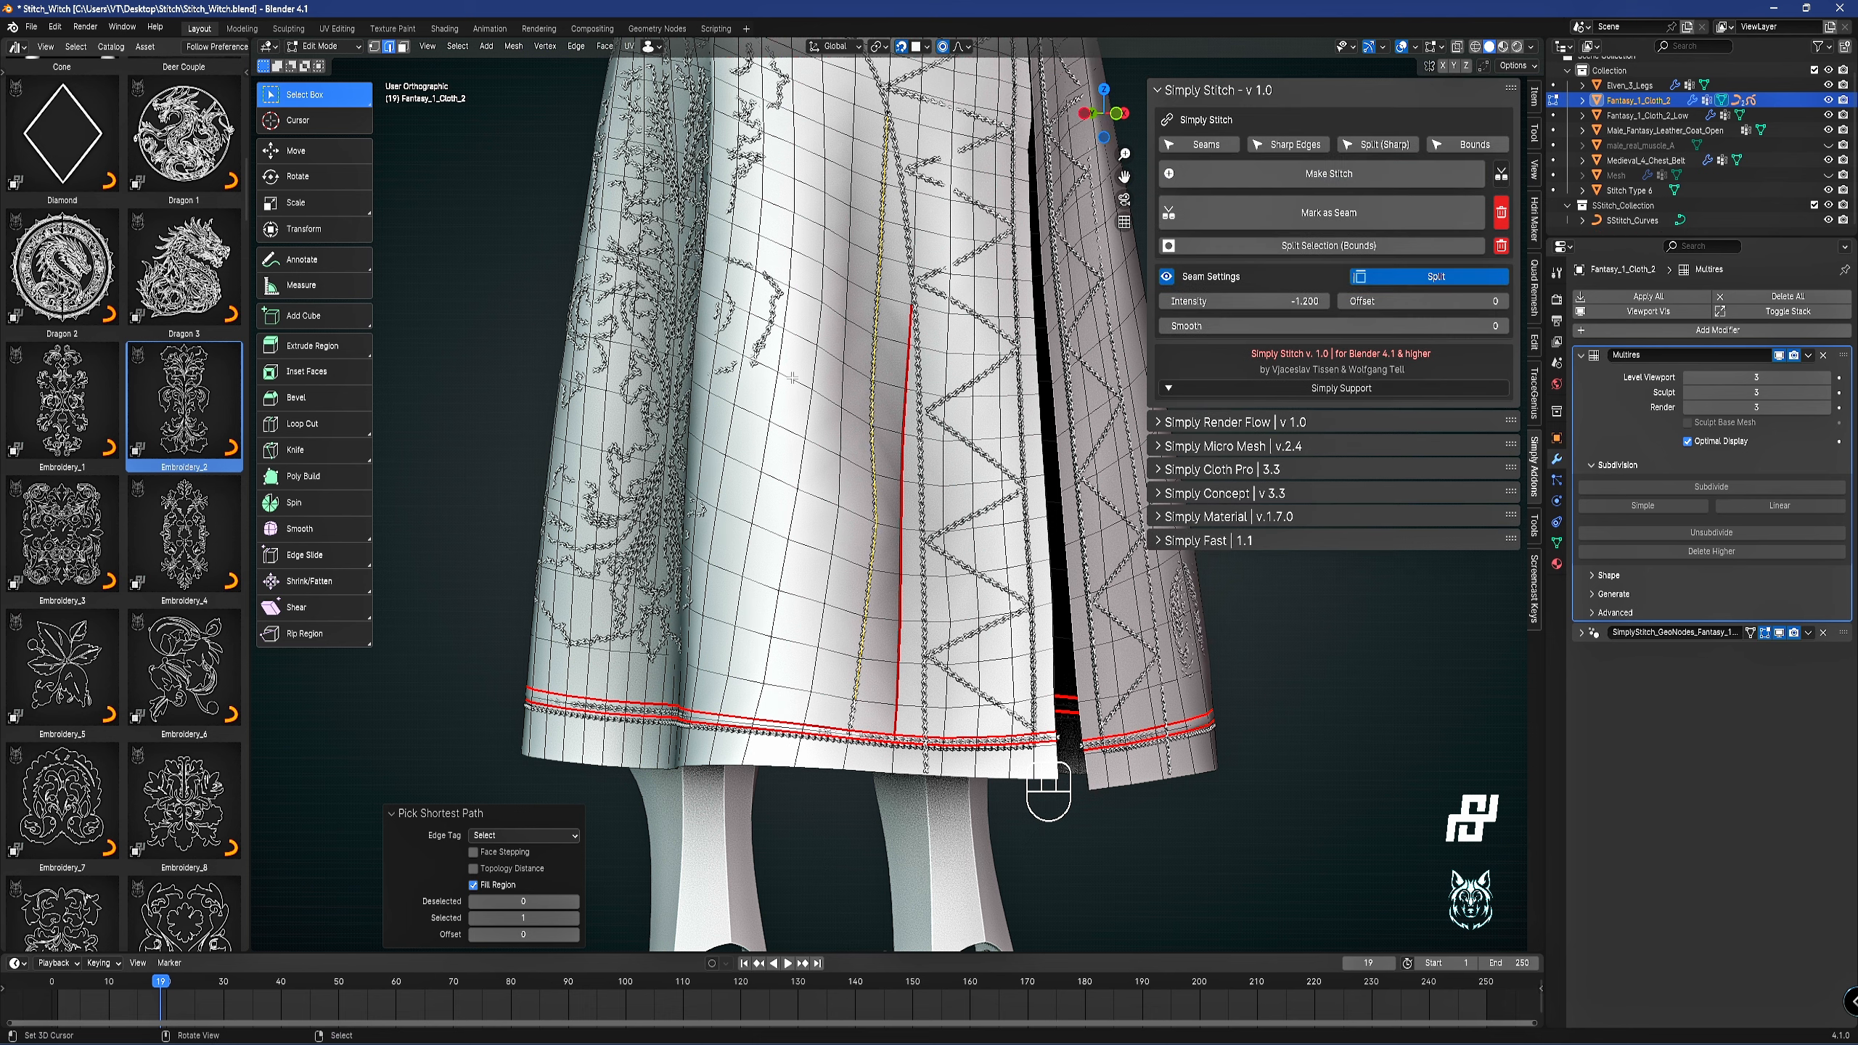
key("Tab")
scroll(762, 454, "up", 3)
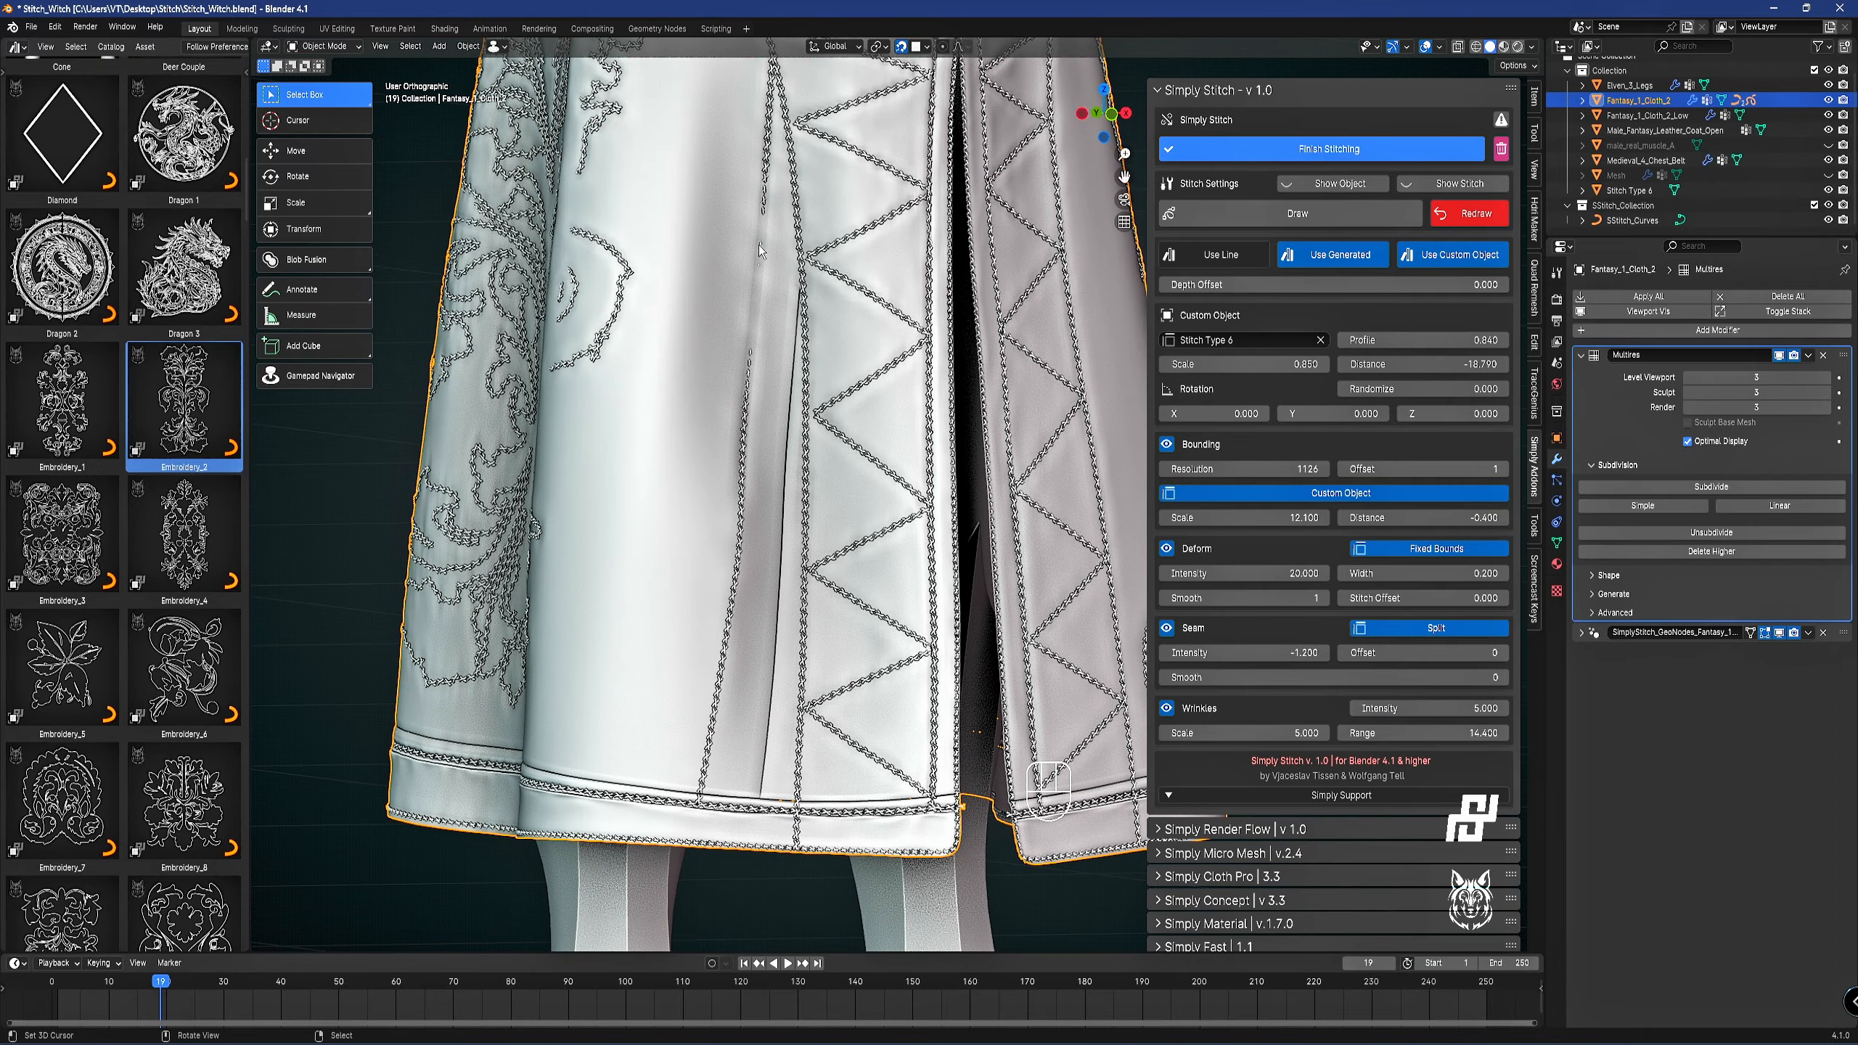
Select another vertical edge path farther from the zigzag panel and make it a stitch line combined with a seam.
middle_click_drag(760, 282, 841, 238)
key("Tab")
right_click(830, 390)
middle_click_drag(830, 390, 845, 67, "shift")
right_click(782, 787, "ctrl+shift")
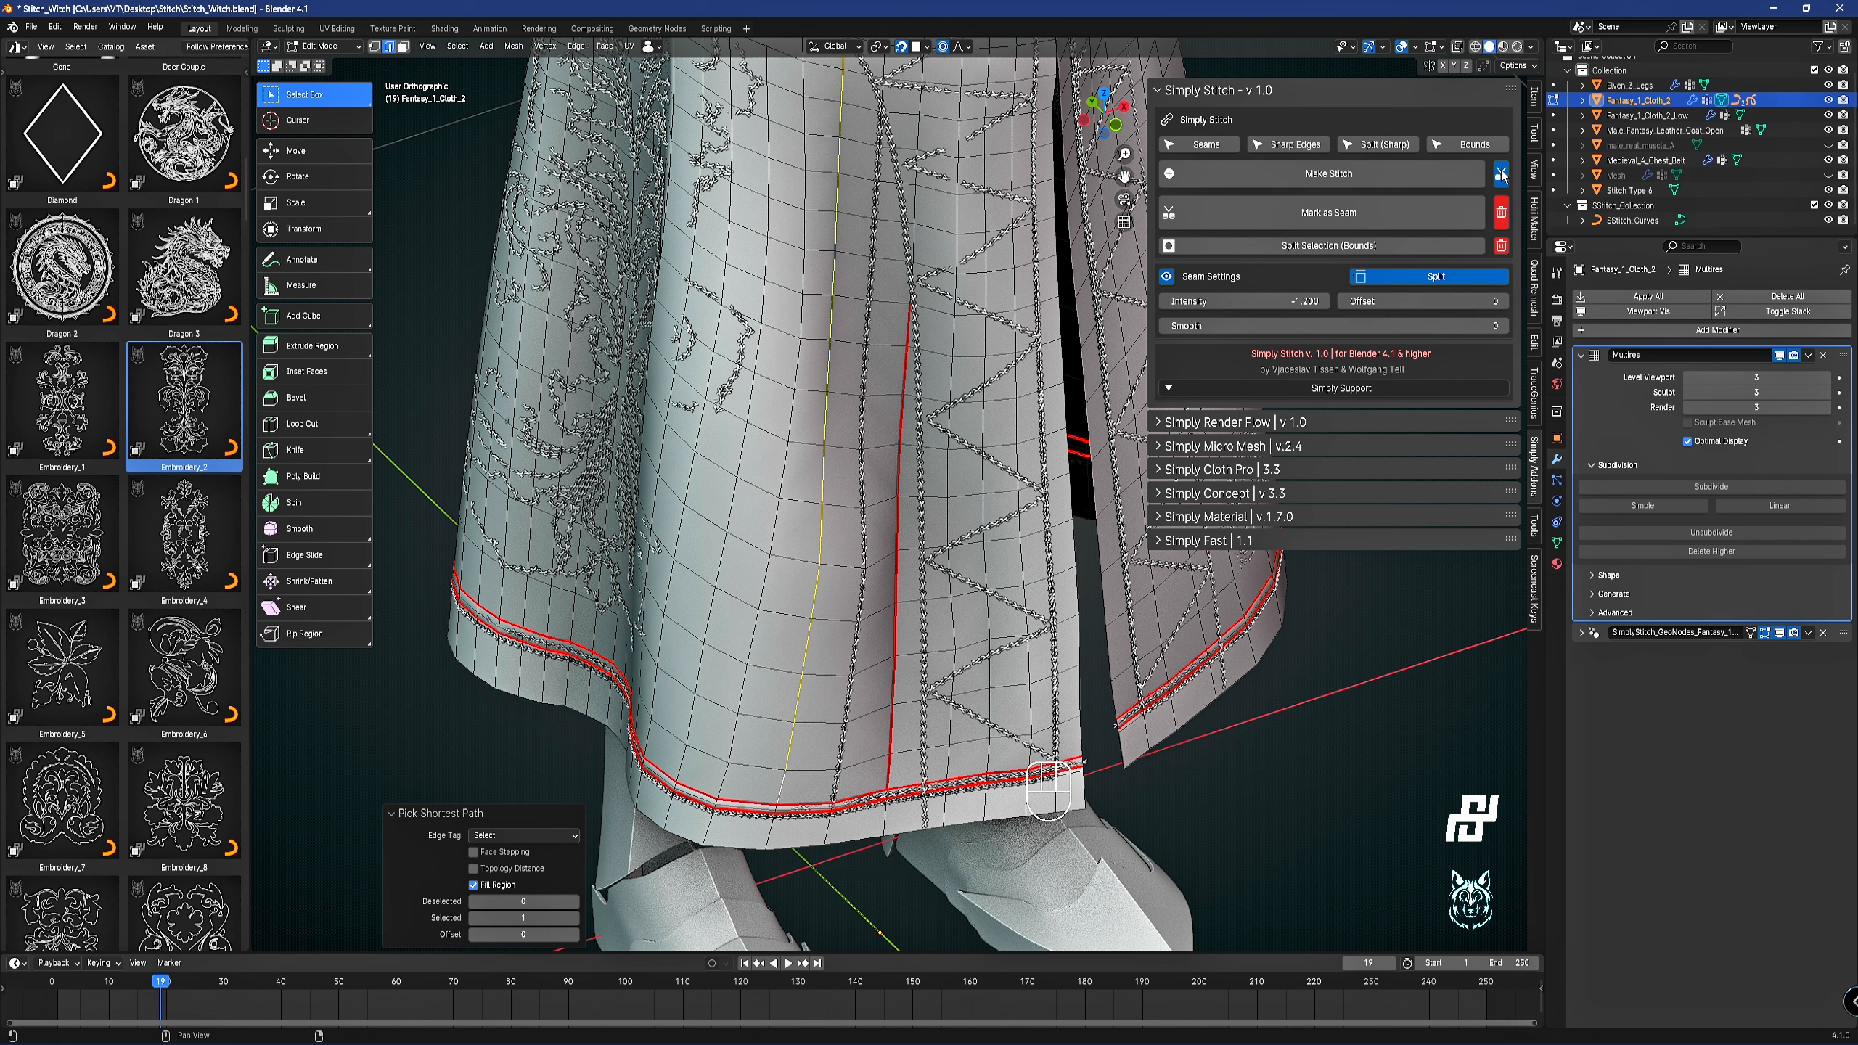
left_click(1326, 174)
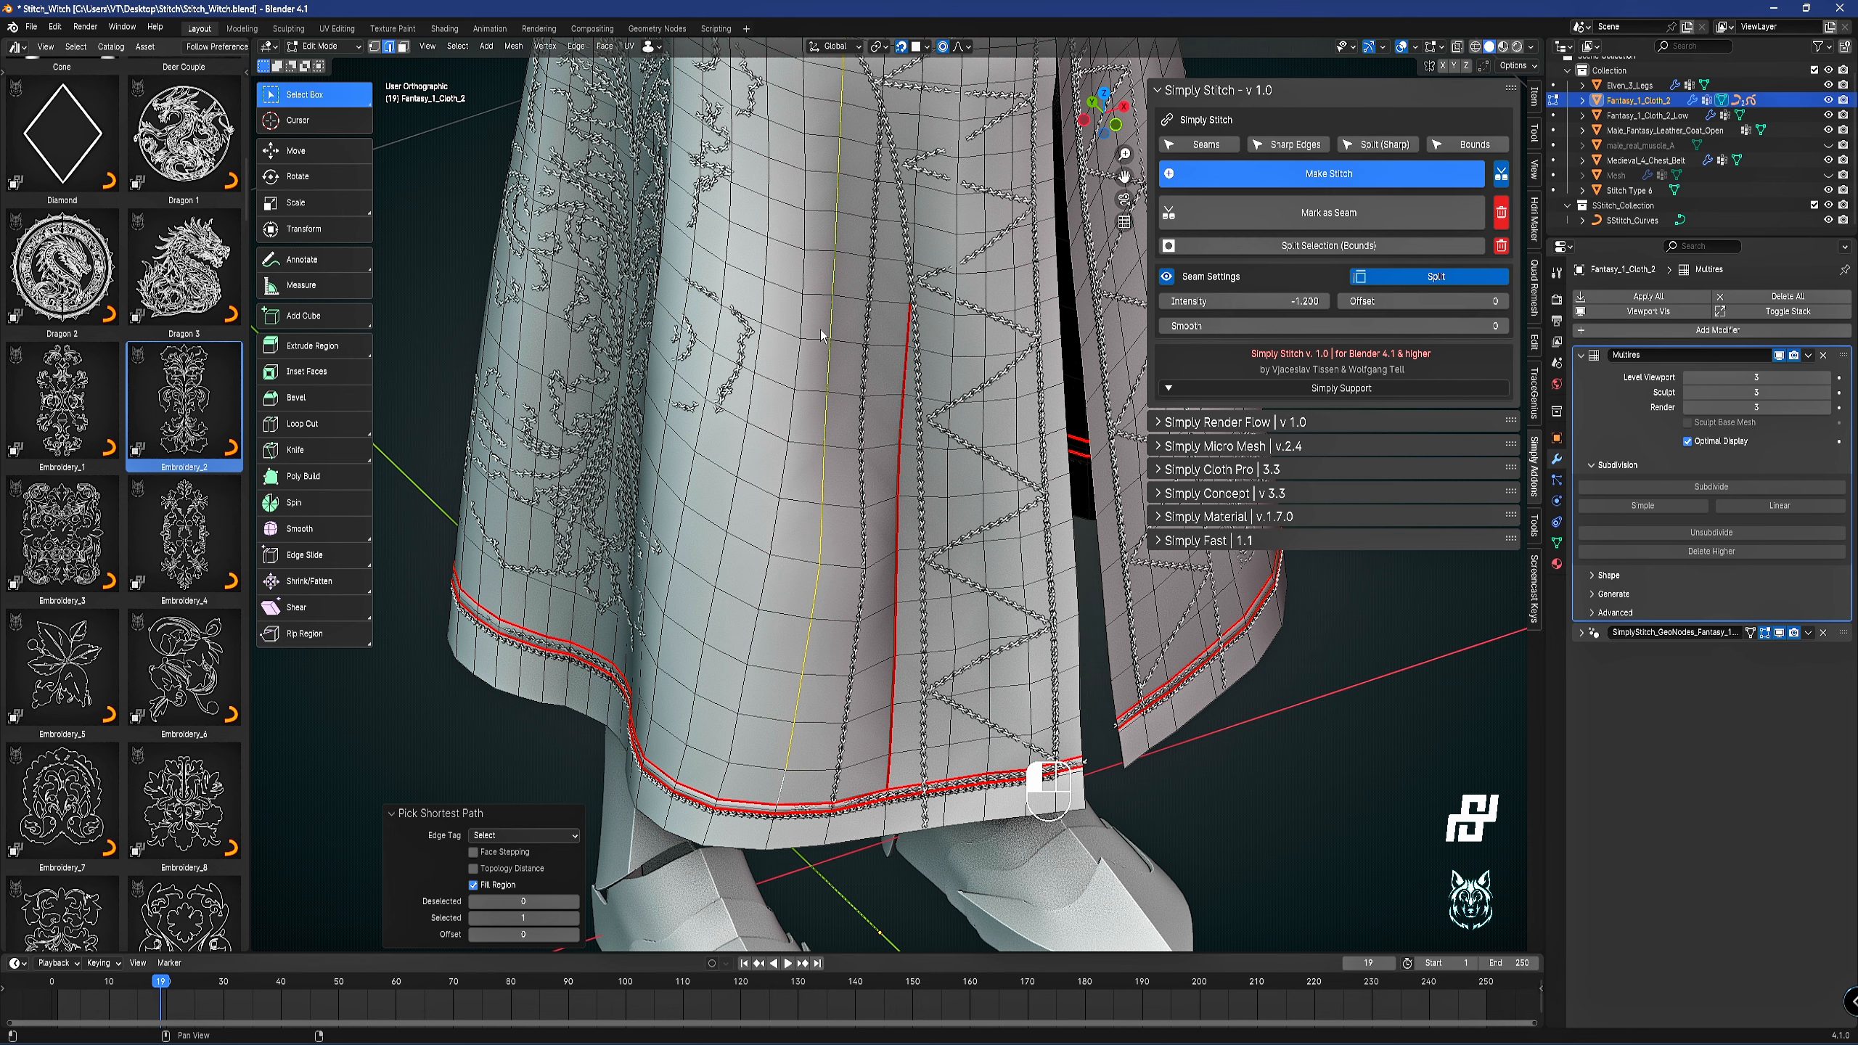
key("Tab")
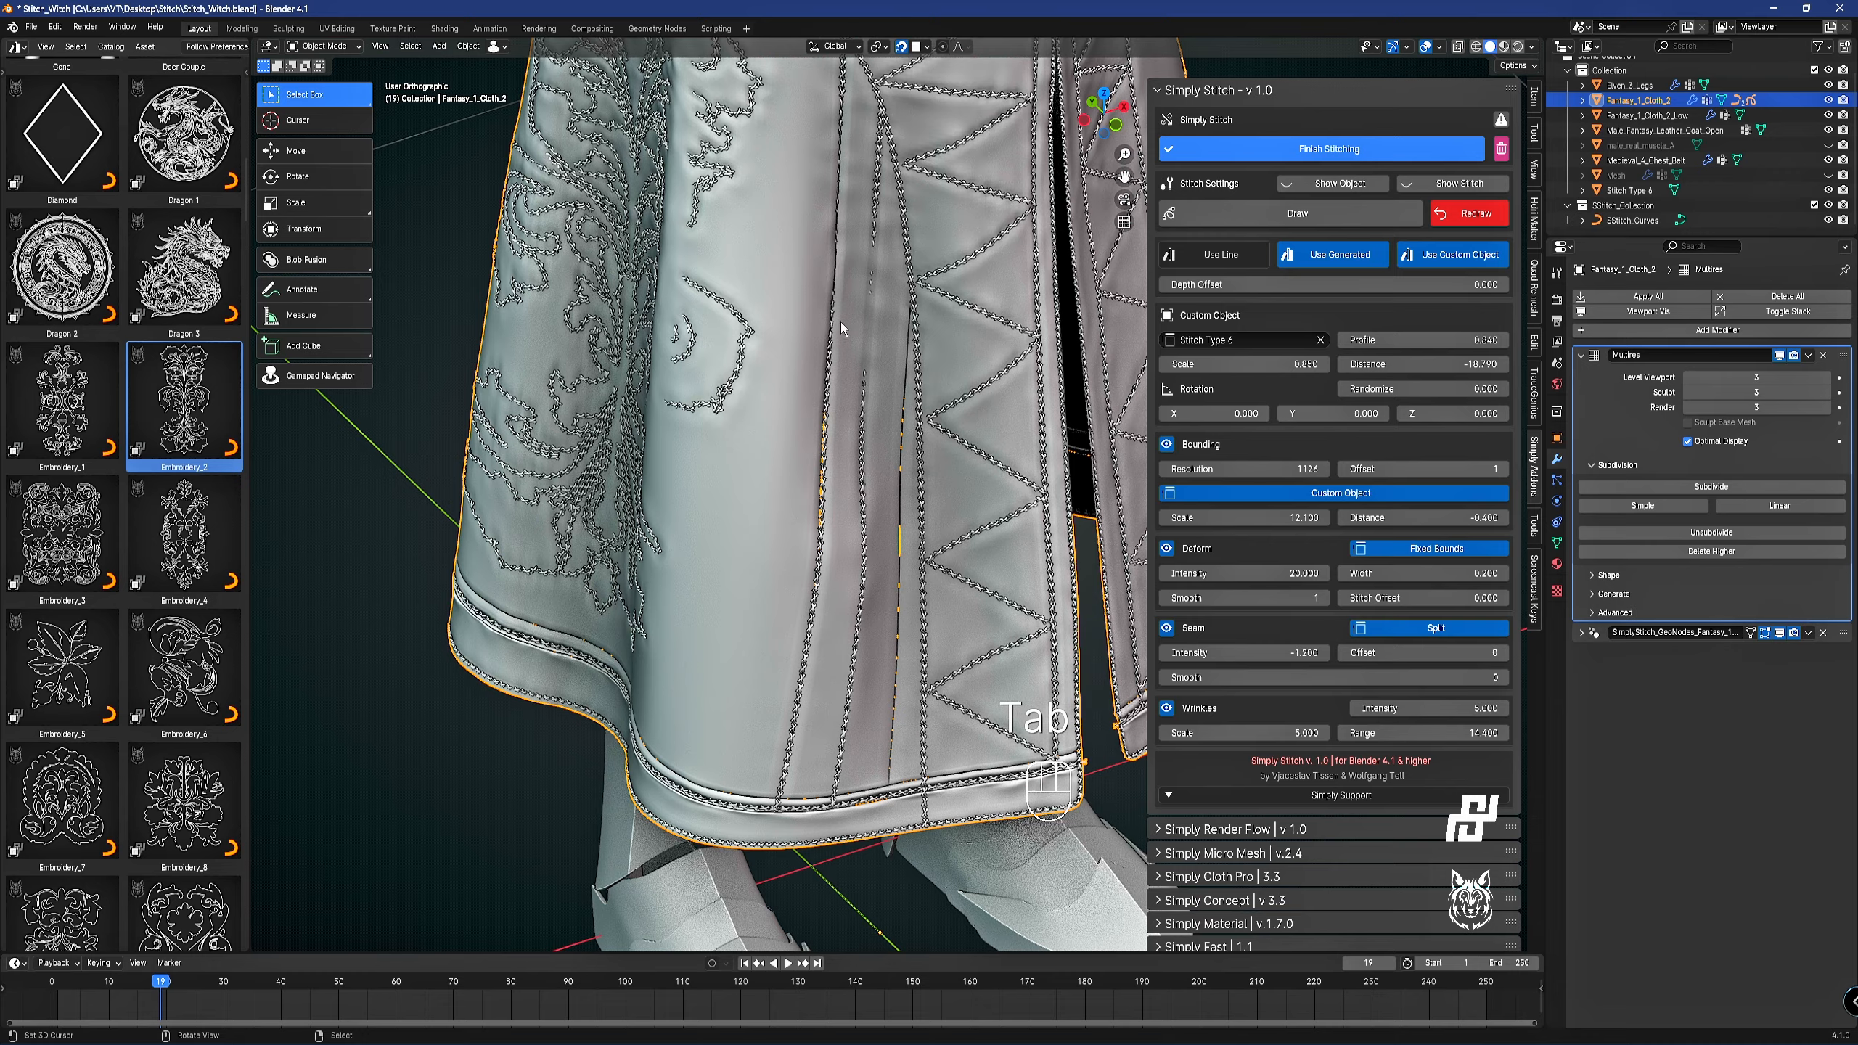
Set the skirt's seam intensity to -2.
scroll(823, 323, "up", 8)
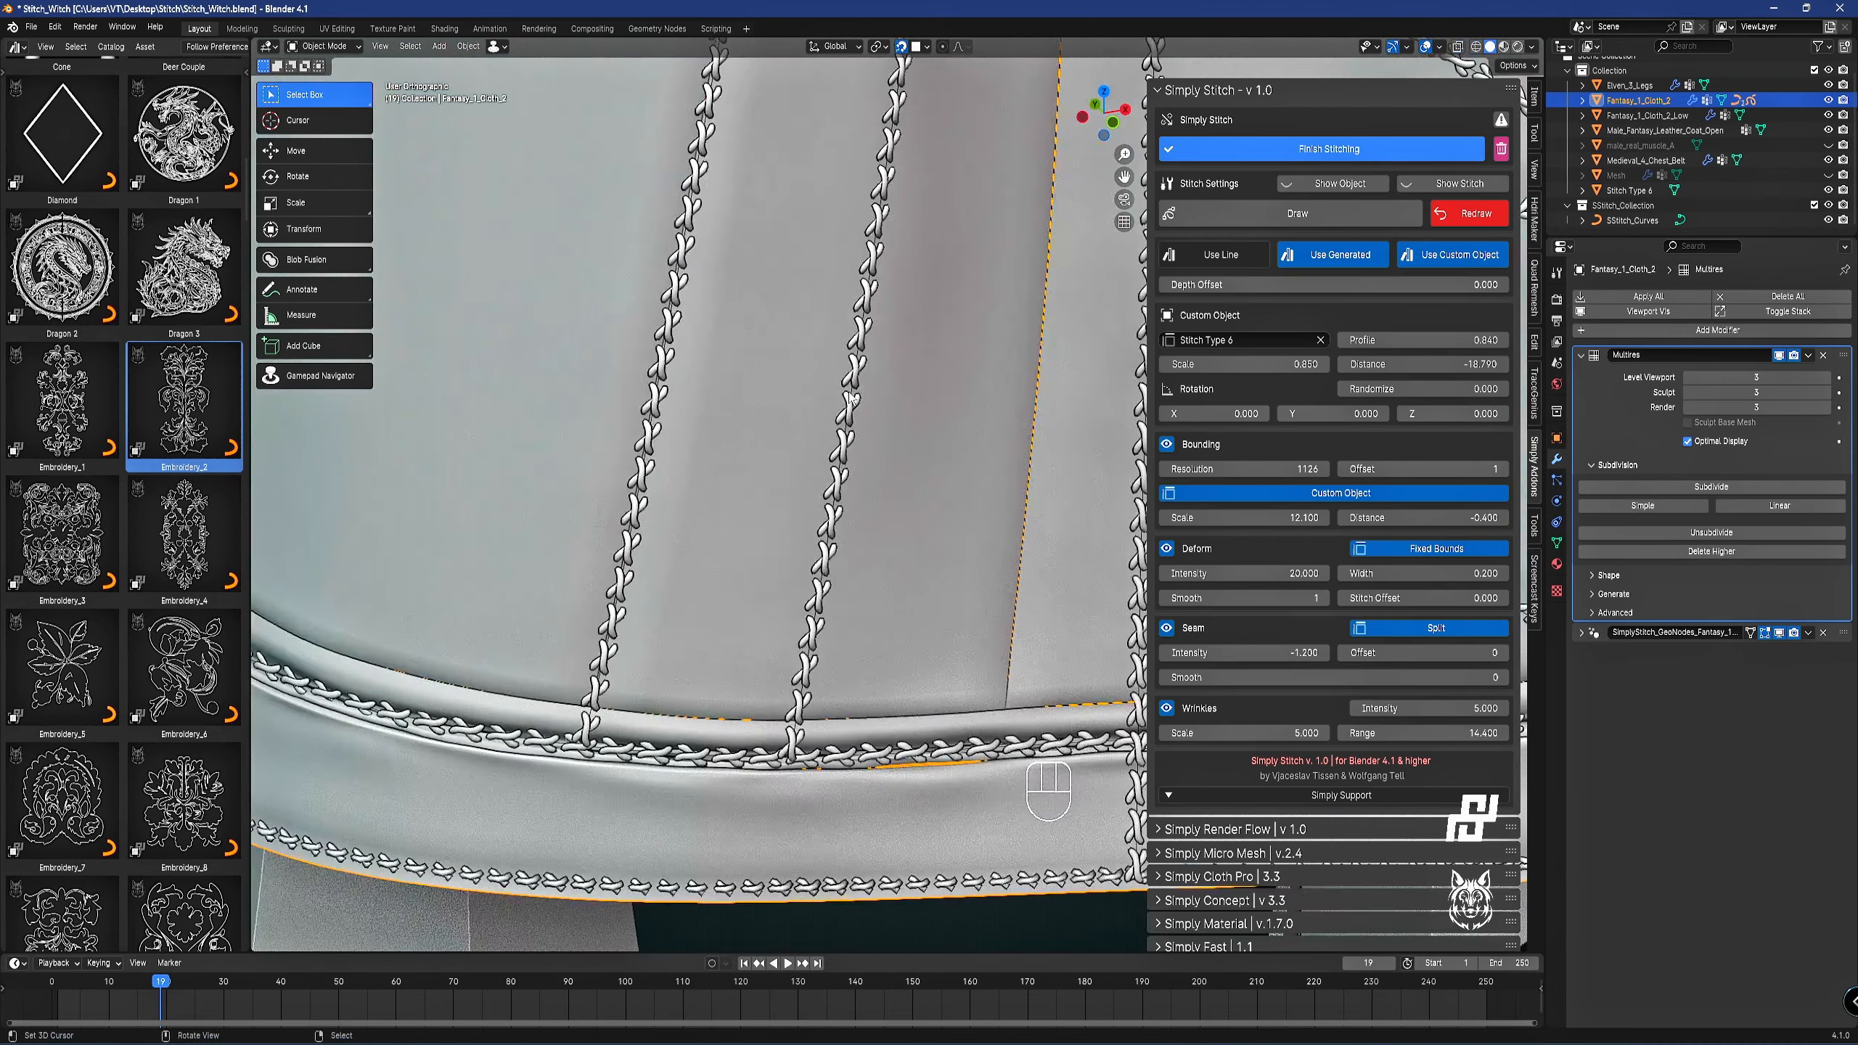
middle_click_drag(855, 401, 601, 402)
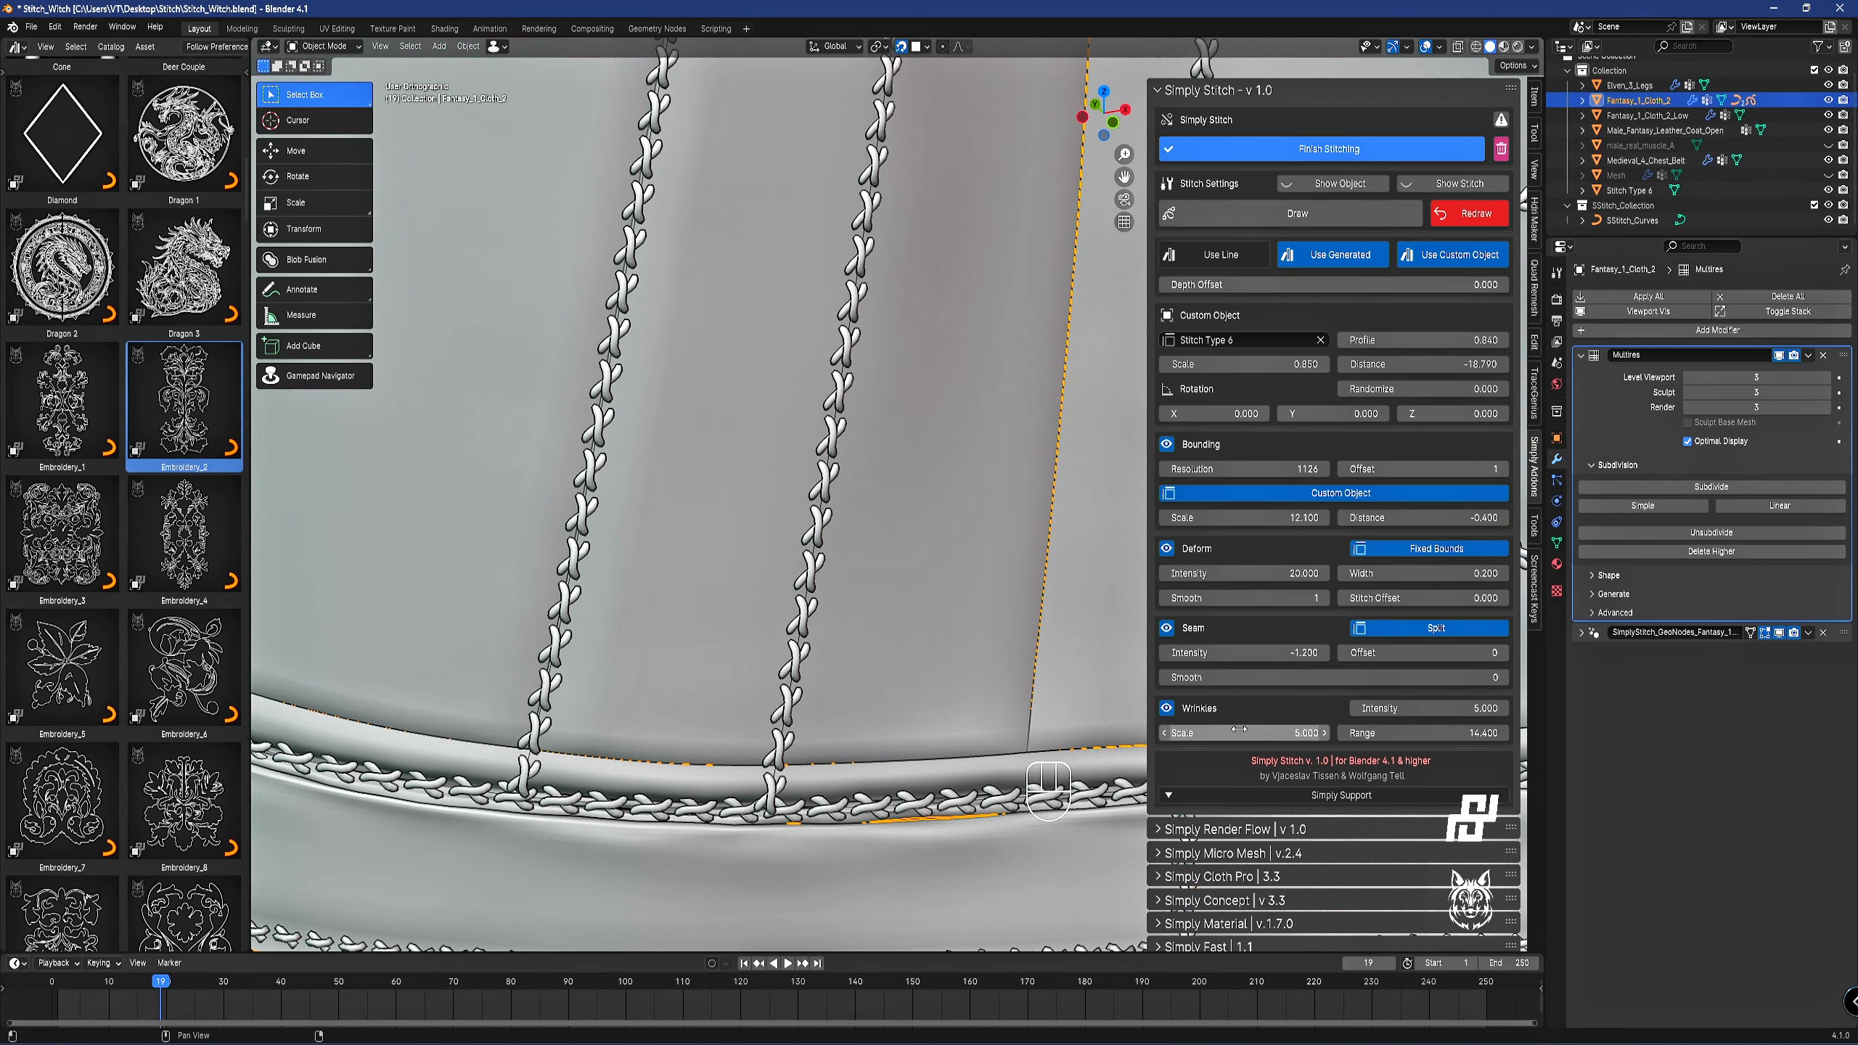
mouse_move(1272, 652)
left_mouse_down()
mouse_move(1243, 652)
mouse_move(1272, 652)
left_mouse_up()
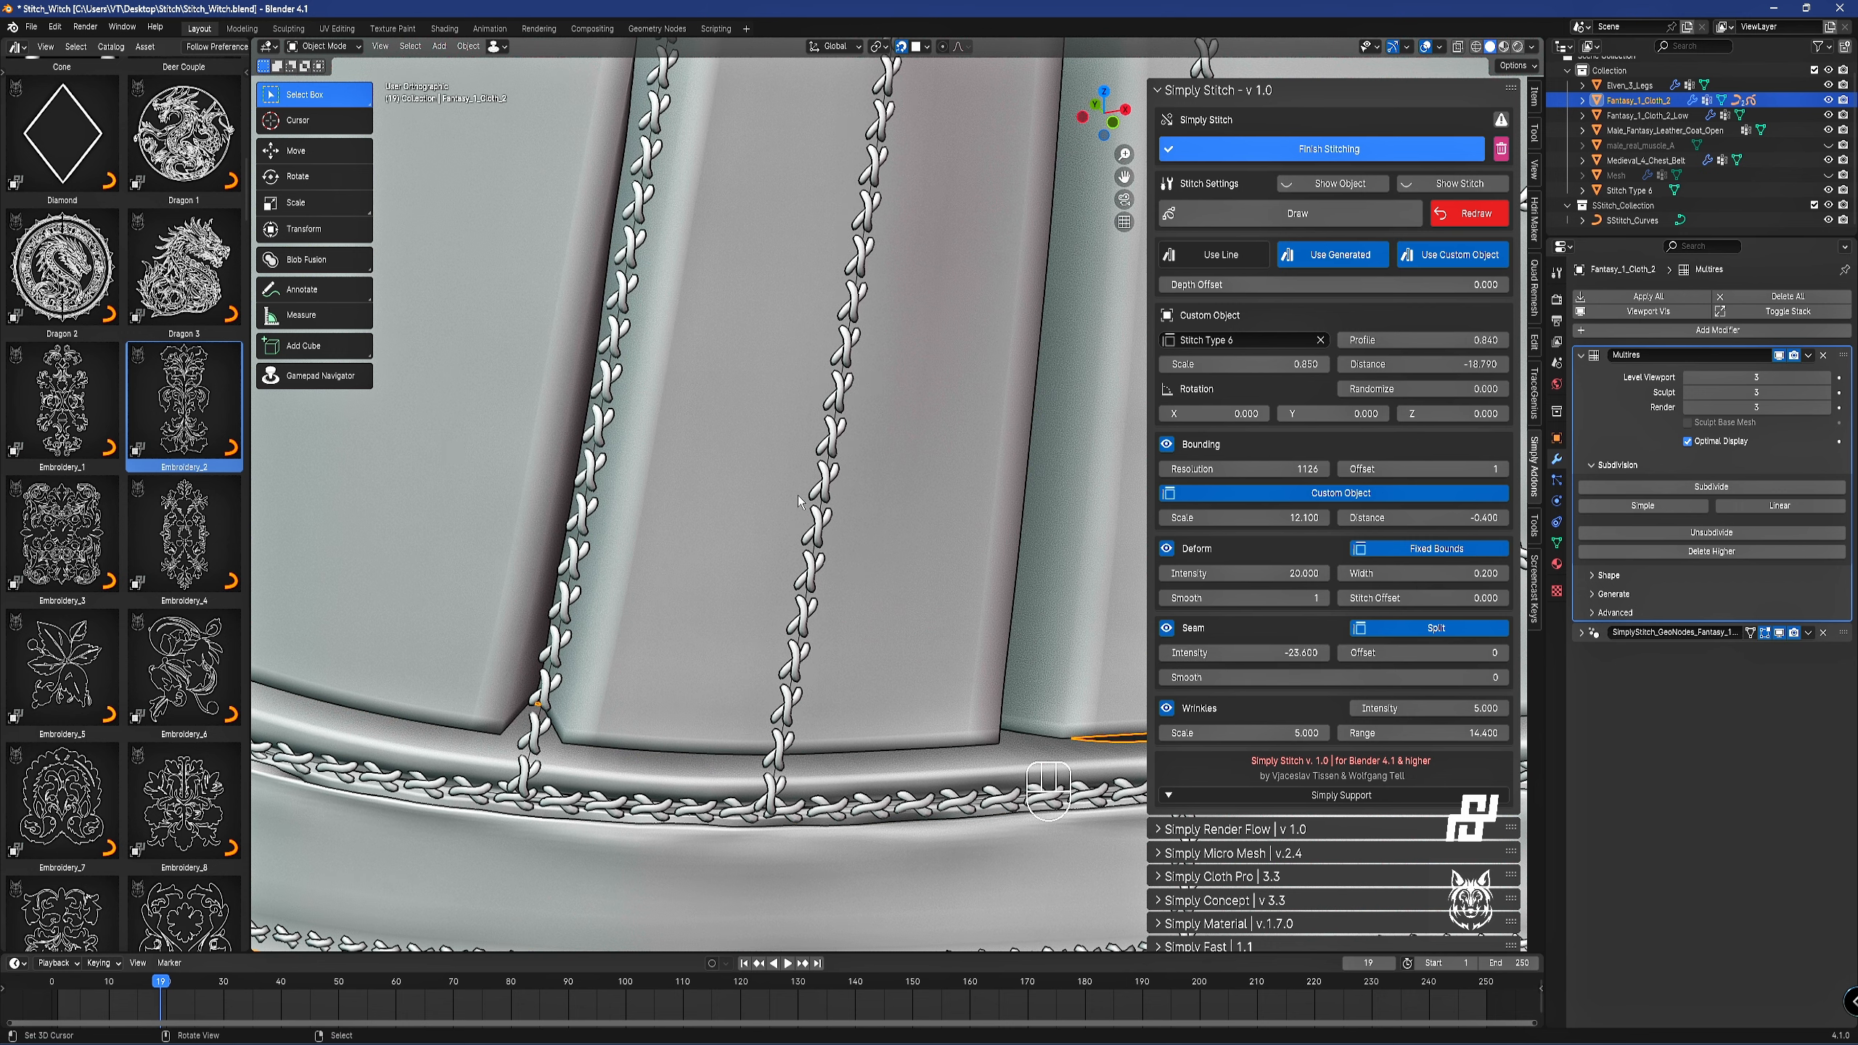
double_click(1230, 651)
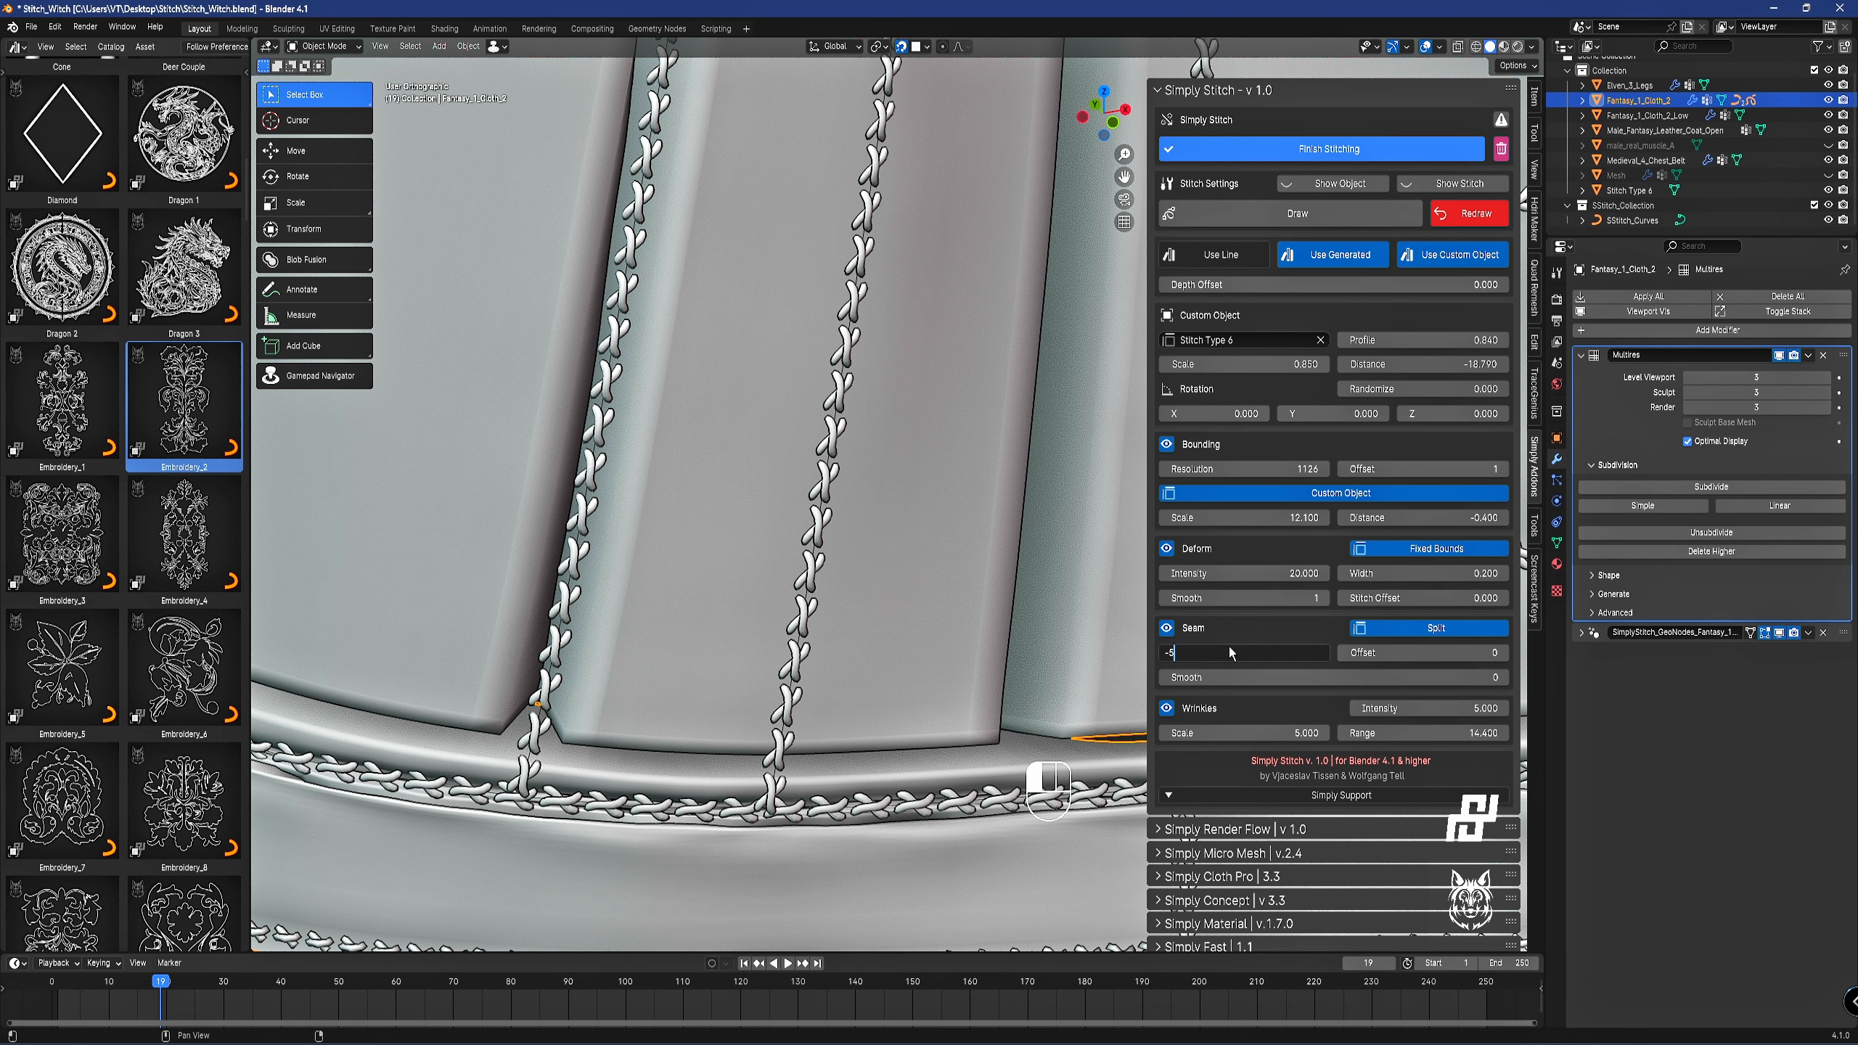
type("-5")
key("Return")
double_click(1235, 647)
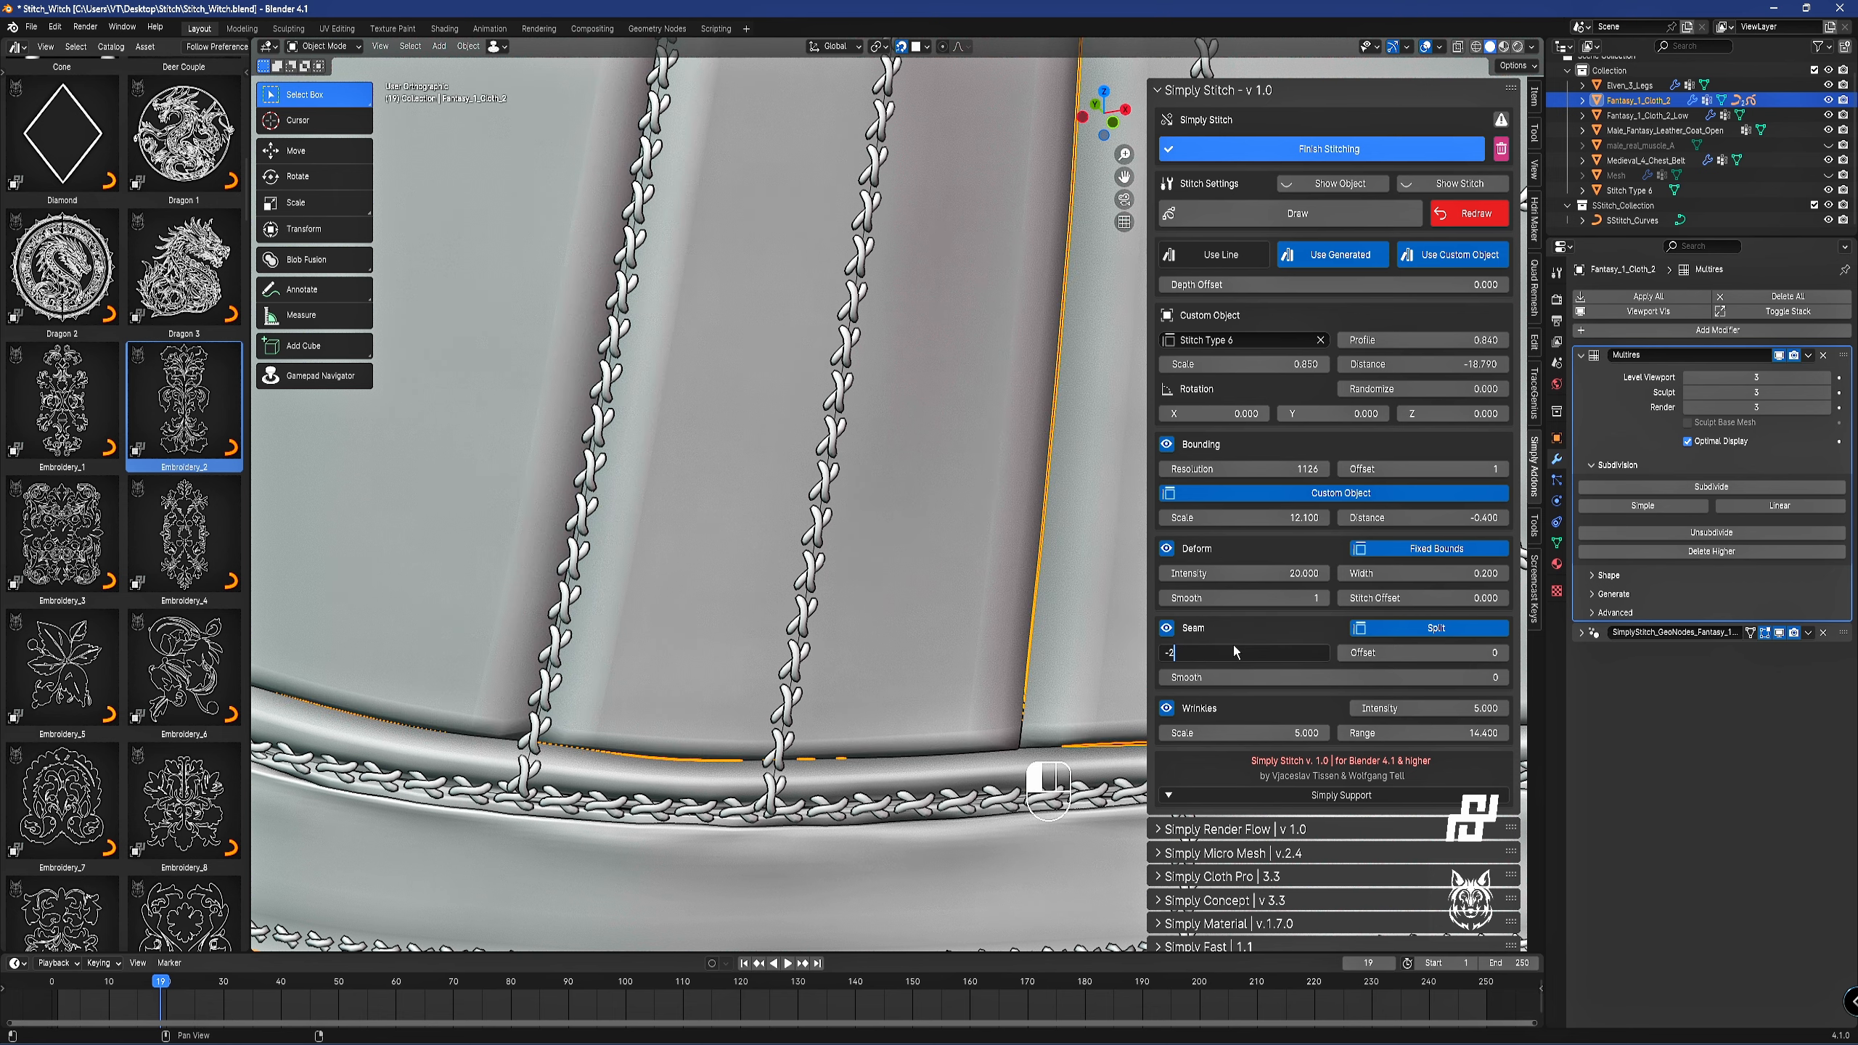
type("-2")
key("Return")
Edit the skirt mesh, select two more vertical edge paths beside the seamed stitch line down to the hem, and make them stitches.
scroll(689, 357, "down", 7)
middle_click_drag(792, 317, 848, 439, "shift")
scroll(856, 286, "up", 1)
scroll(841, 501, "down", 2)
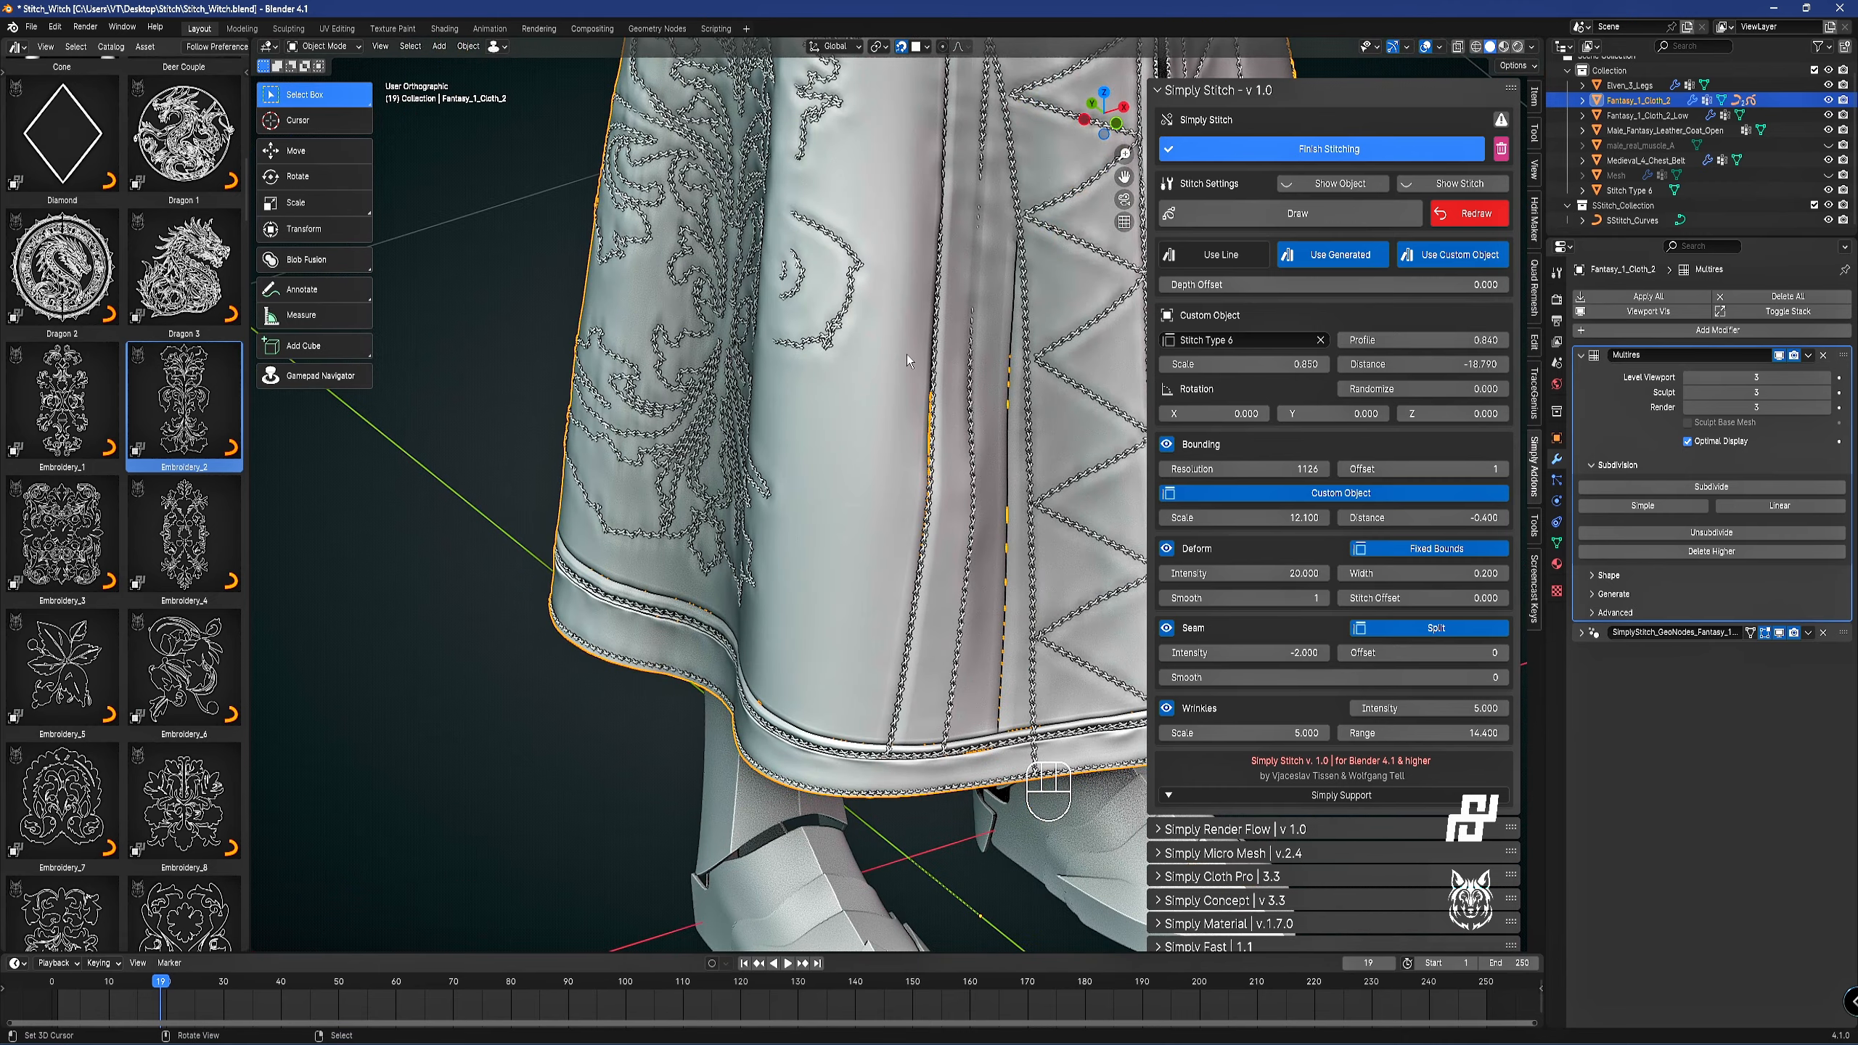
key("Tab")
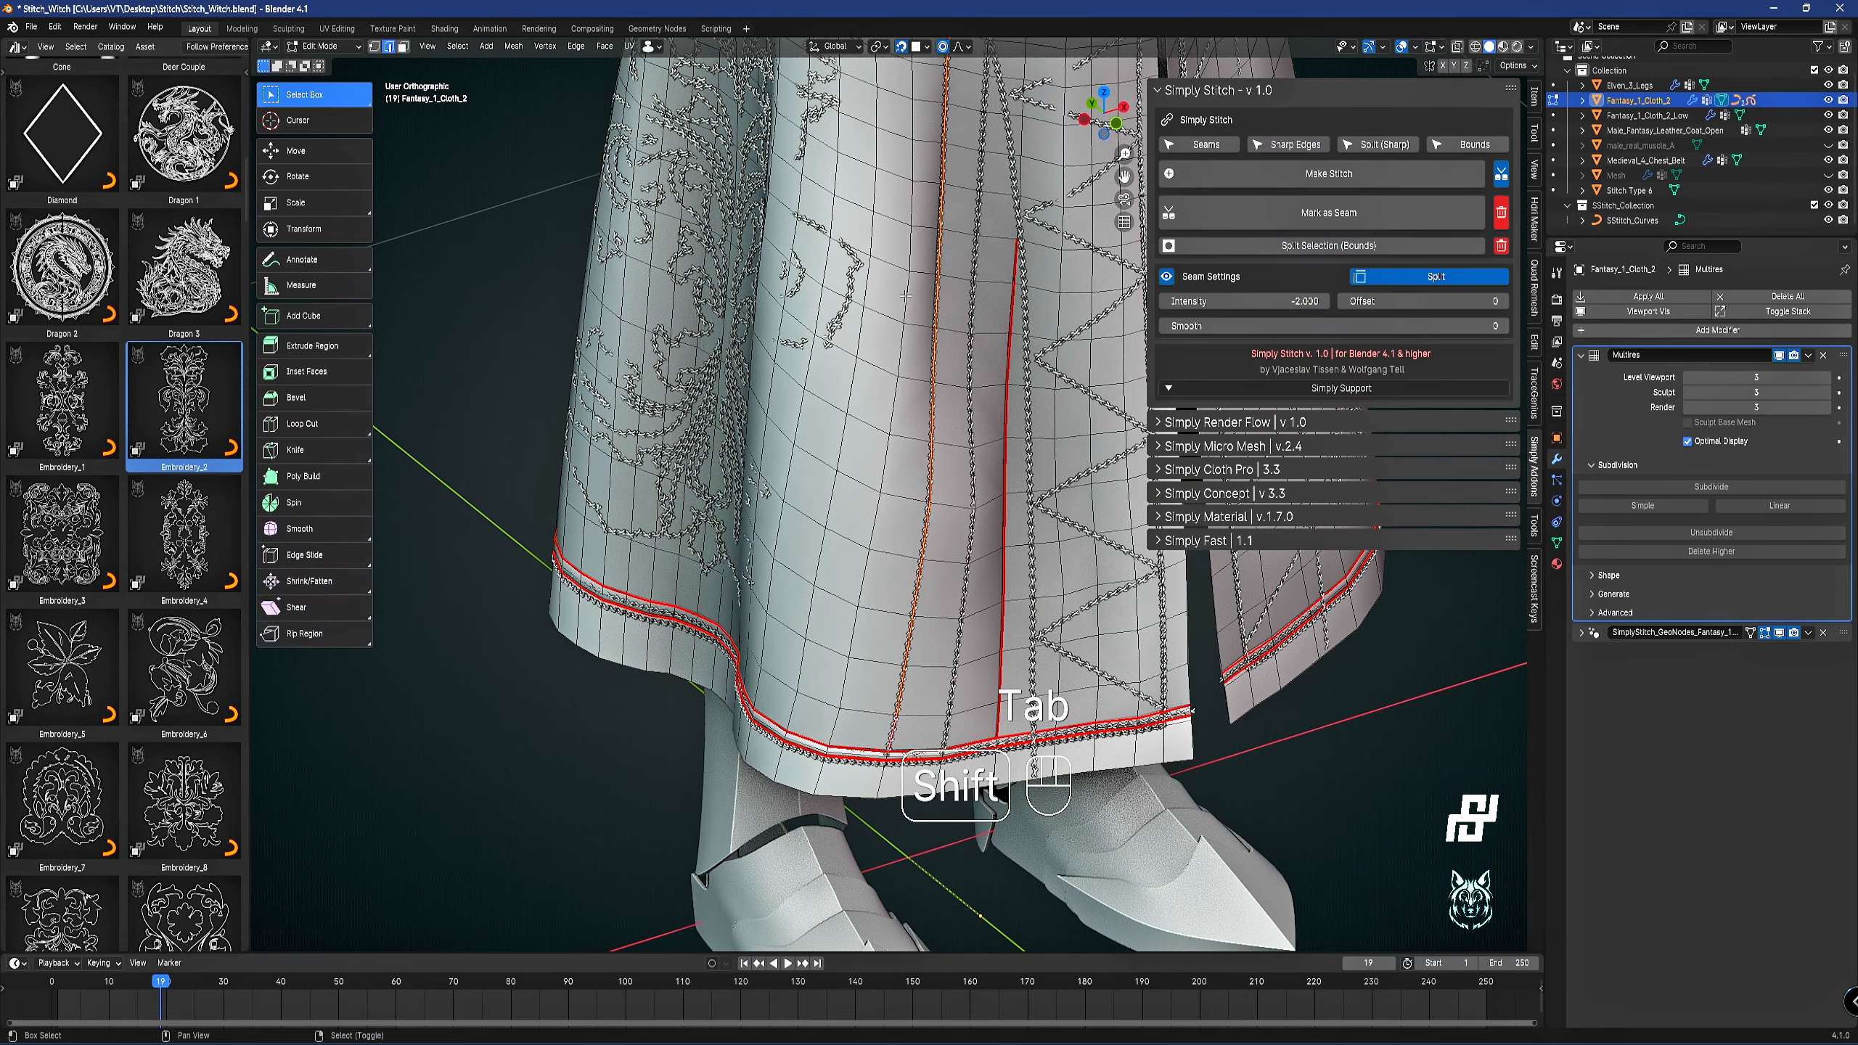
middle_click_drag(906, 295, 944, 211)
right_click(922, 112)
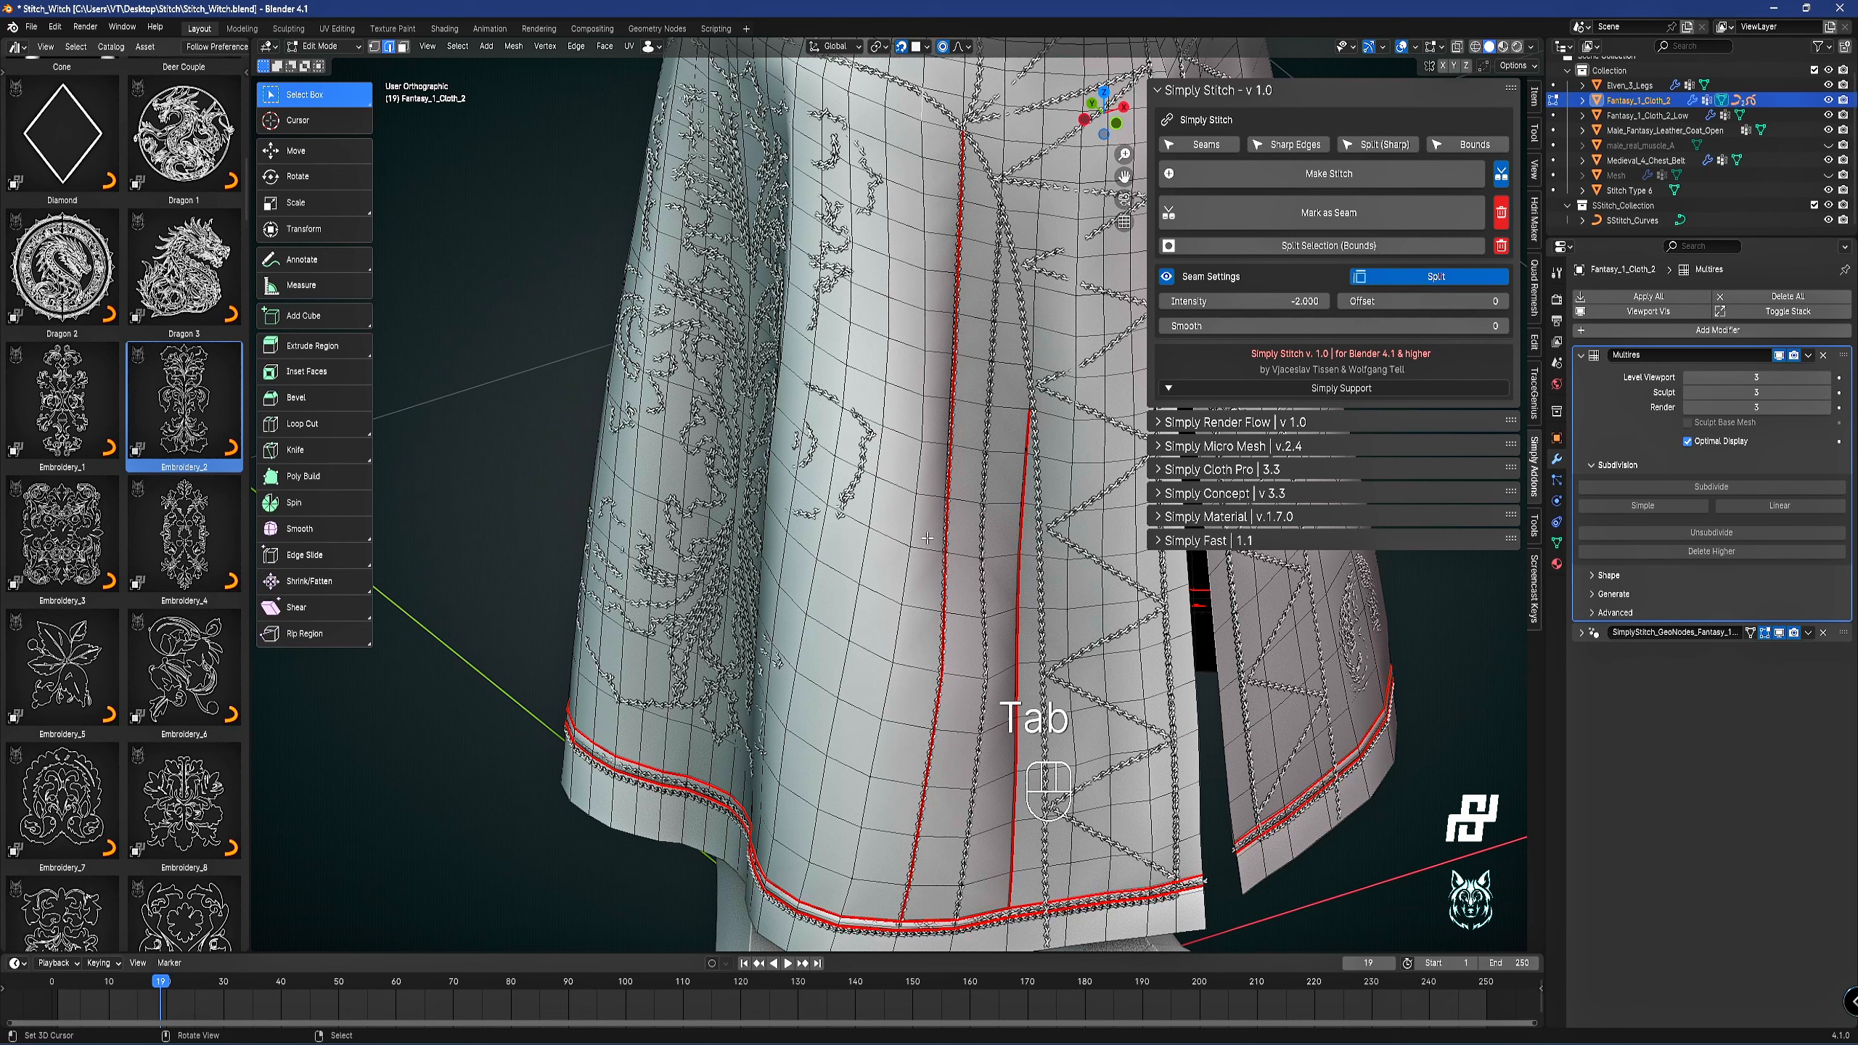
right_click(847, 894, "ctrl+shift")
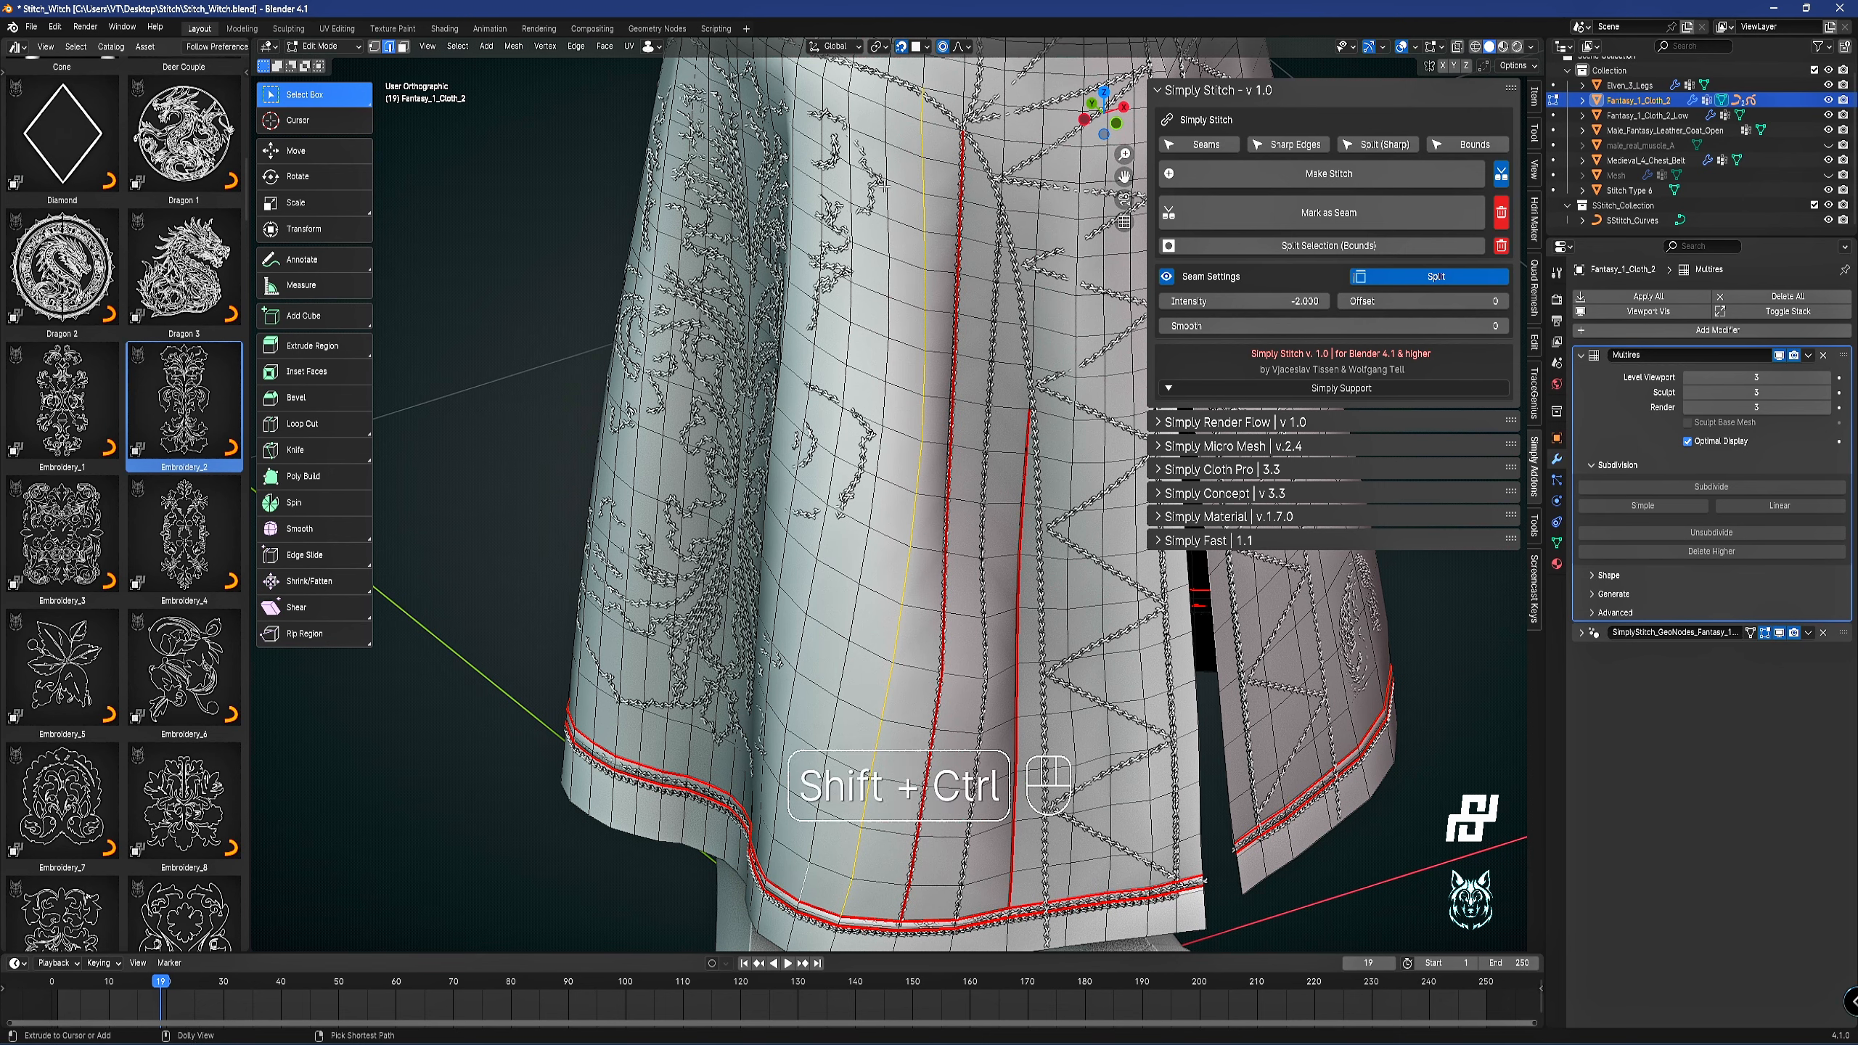
right_click(887, 98, "ctrl+shift")
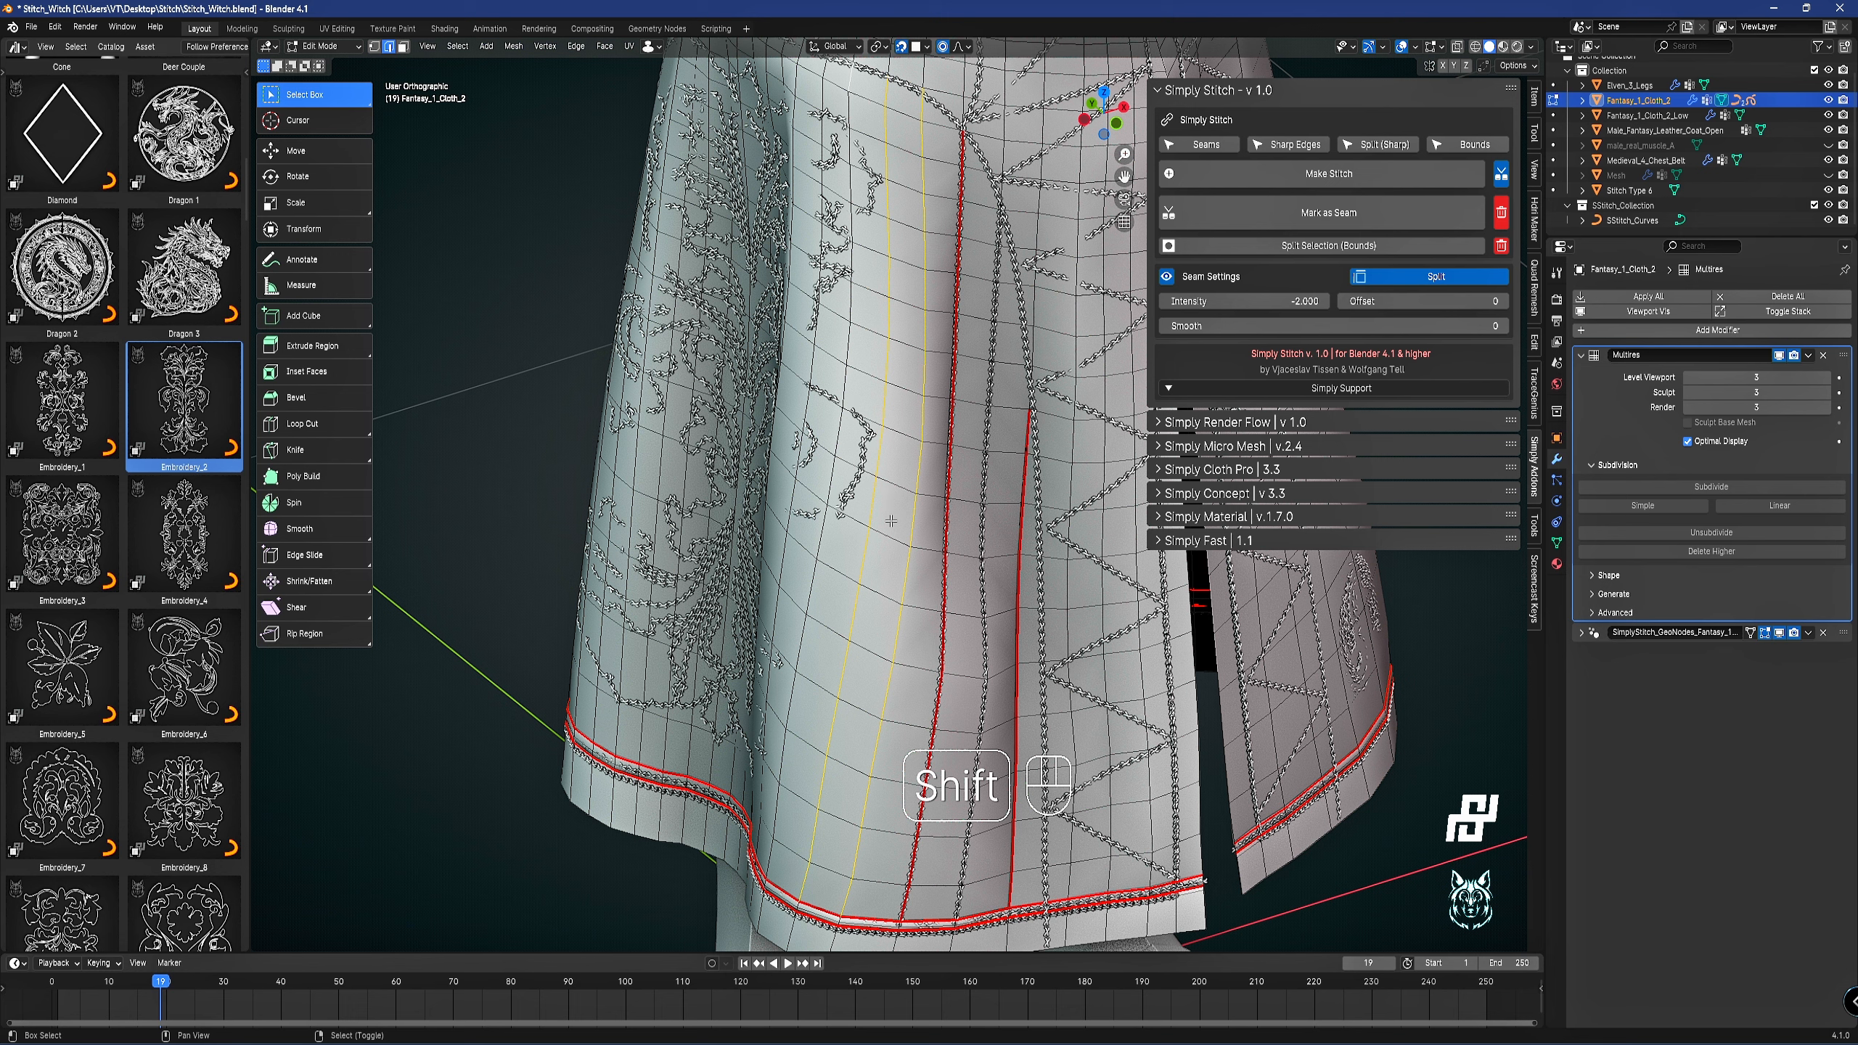
left_click(1382, 173)
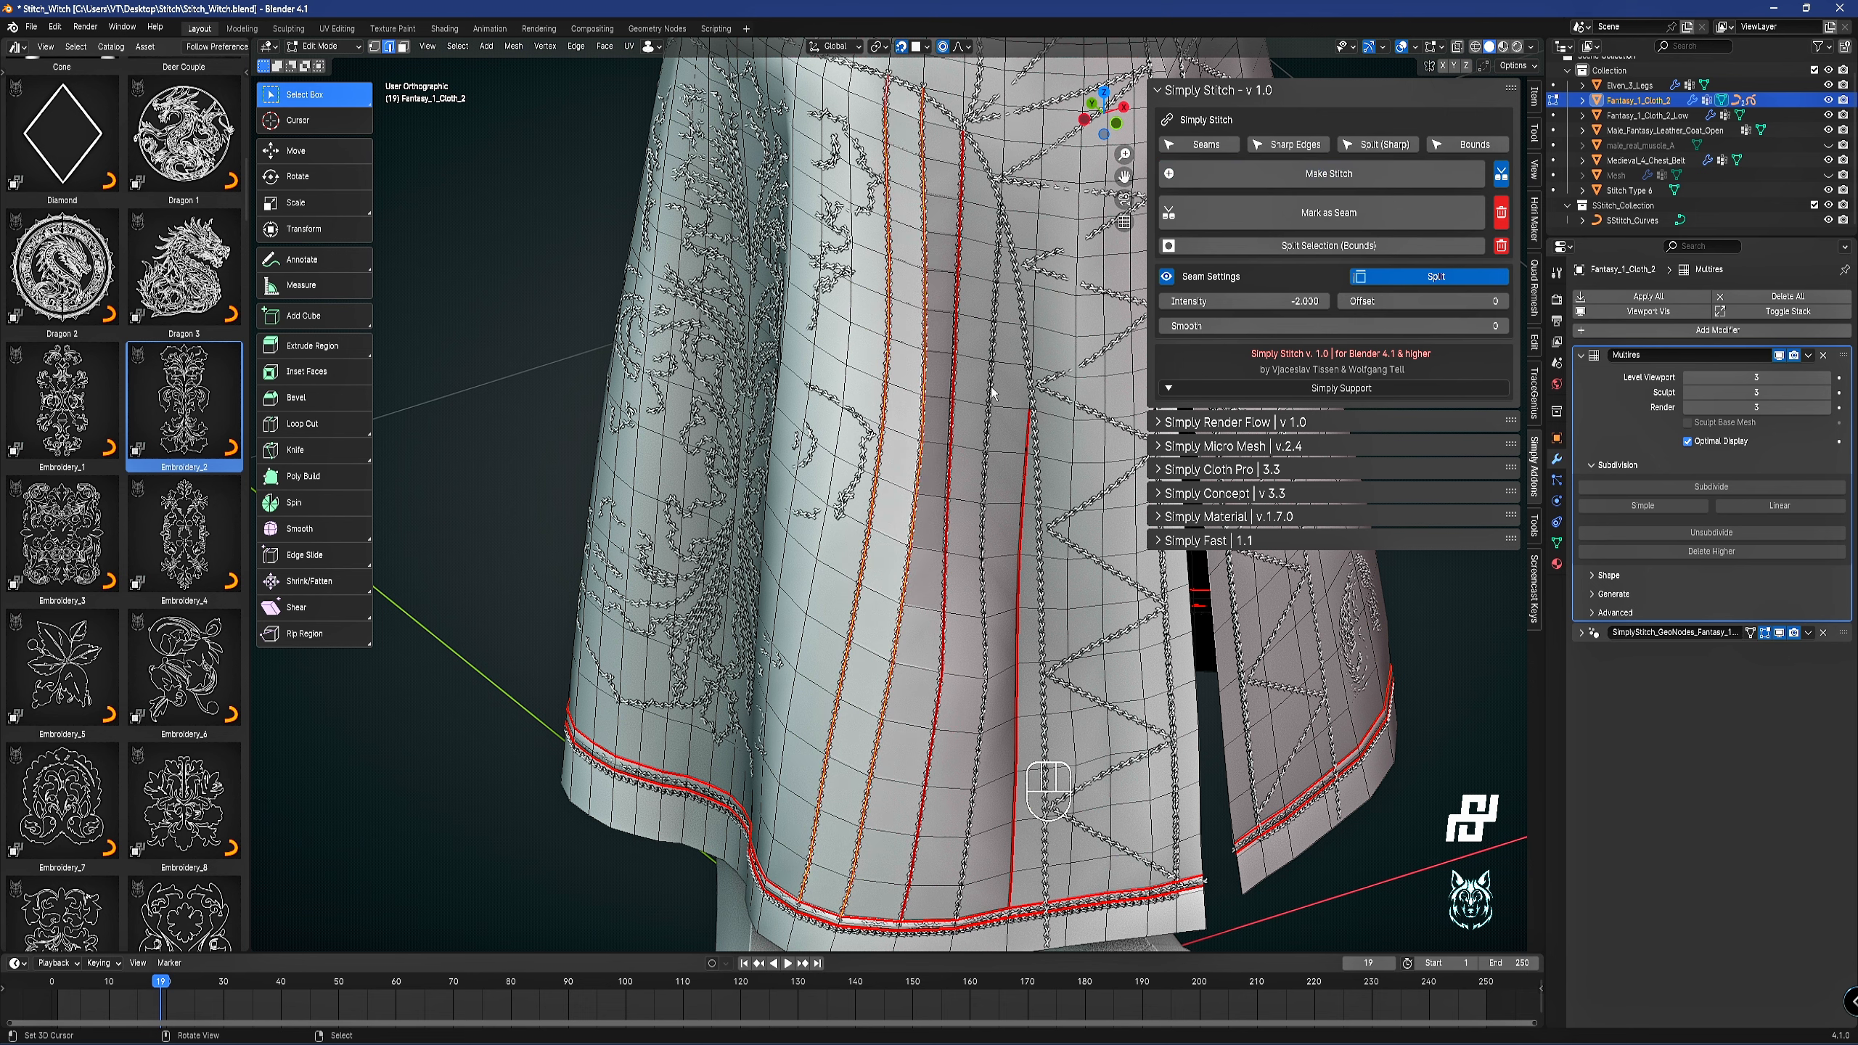
key("Tab")
Show only the skirt object without its stitches and examine the seams and embroidery imprints in its surface.
scroll(1010, 377, "down", 2)
middle_click_drag(971, 356, 863, 535)
scroll(866, 382, "down", 3)
middle_click_drag(863, 536, 936, 536)
middle_click_drag(925, 417, 890, 399, "shift")
scroll(890, 398, "up", 5)
scroll(890, 399, "down", 2)
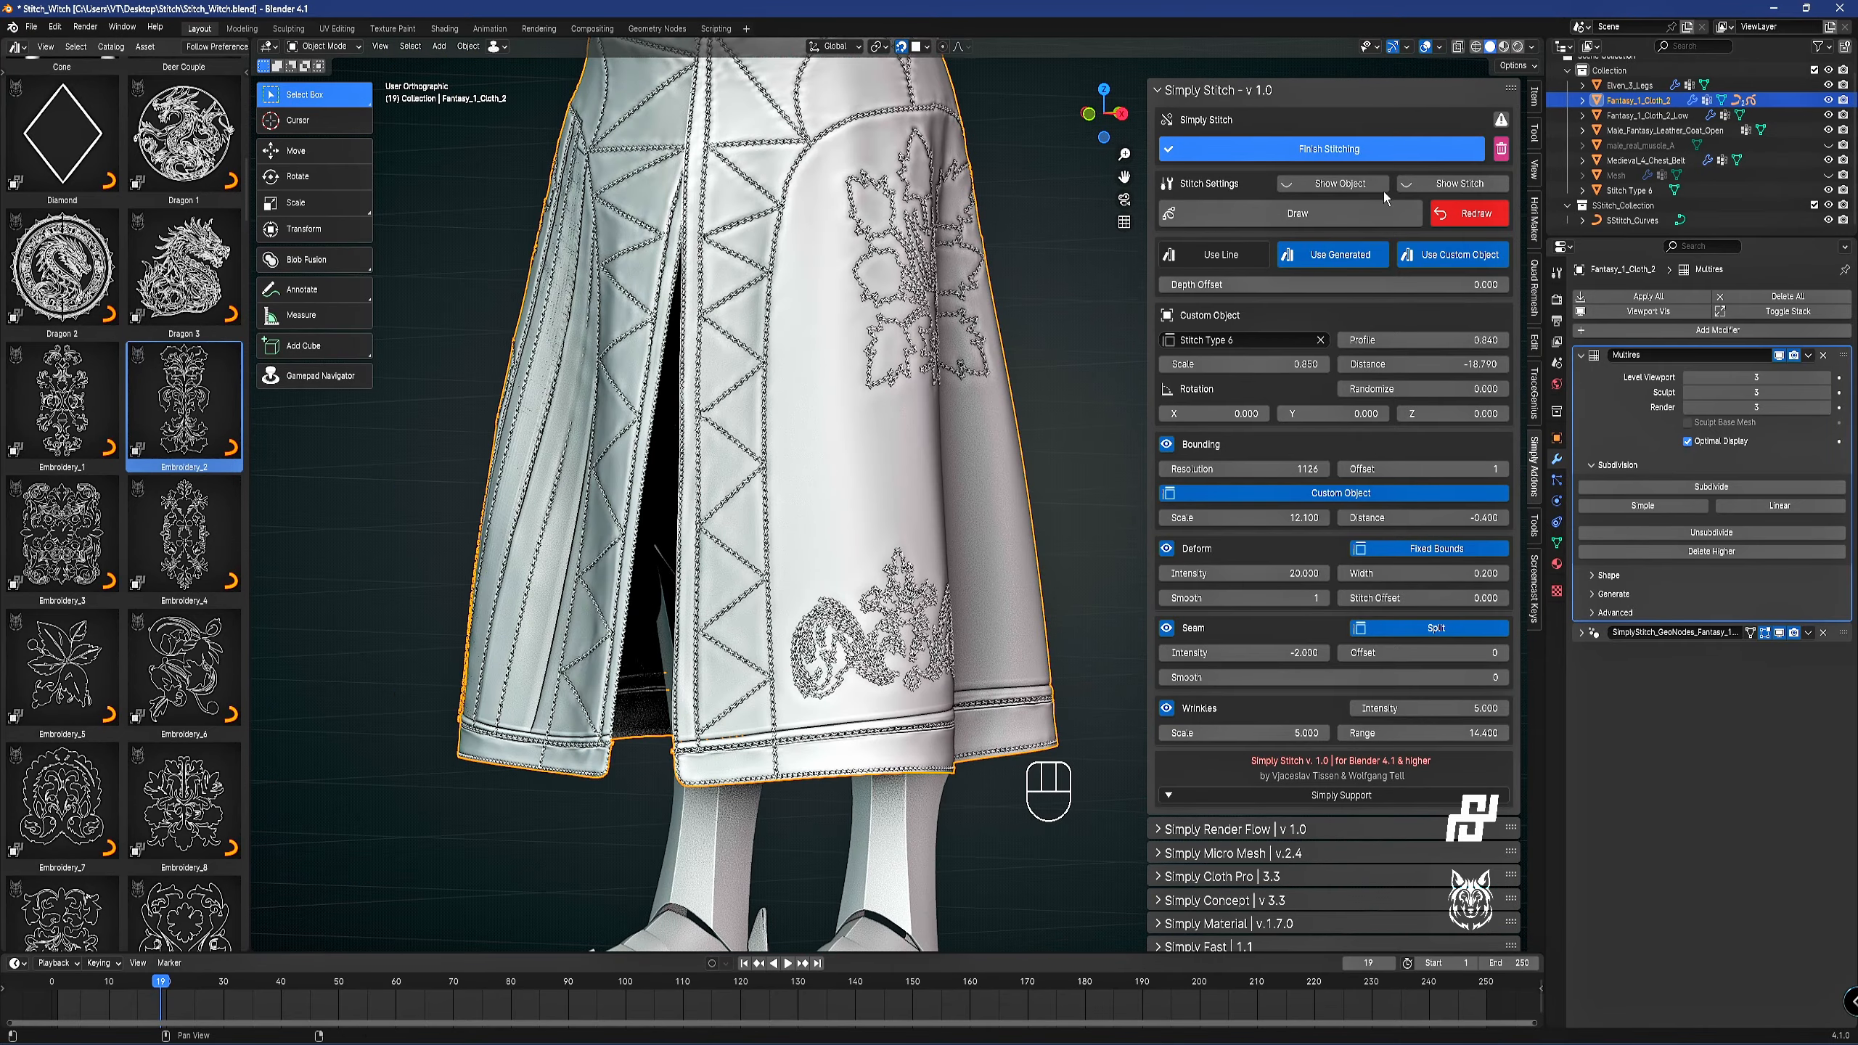
left_click(1365, 186)
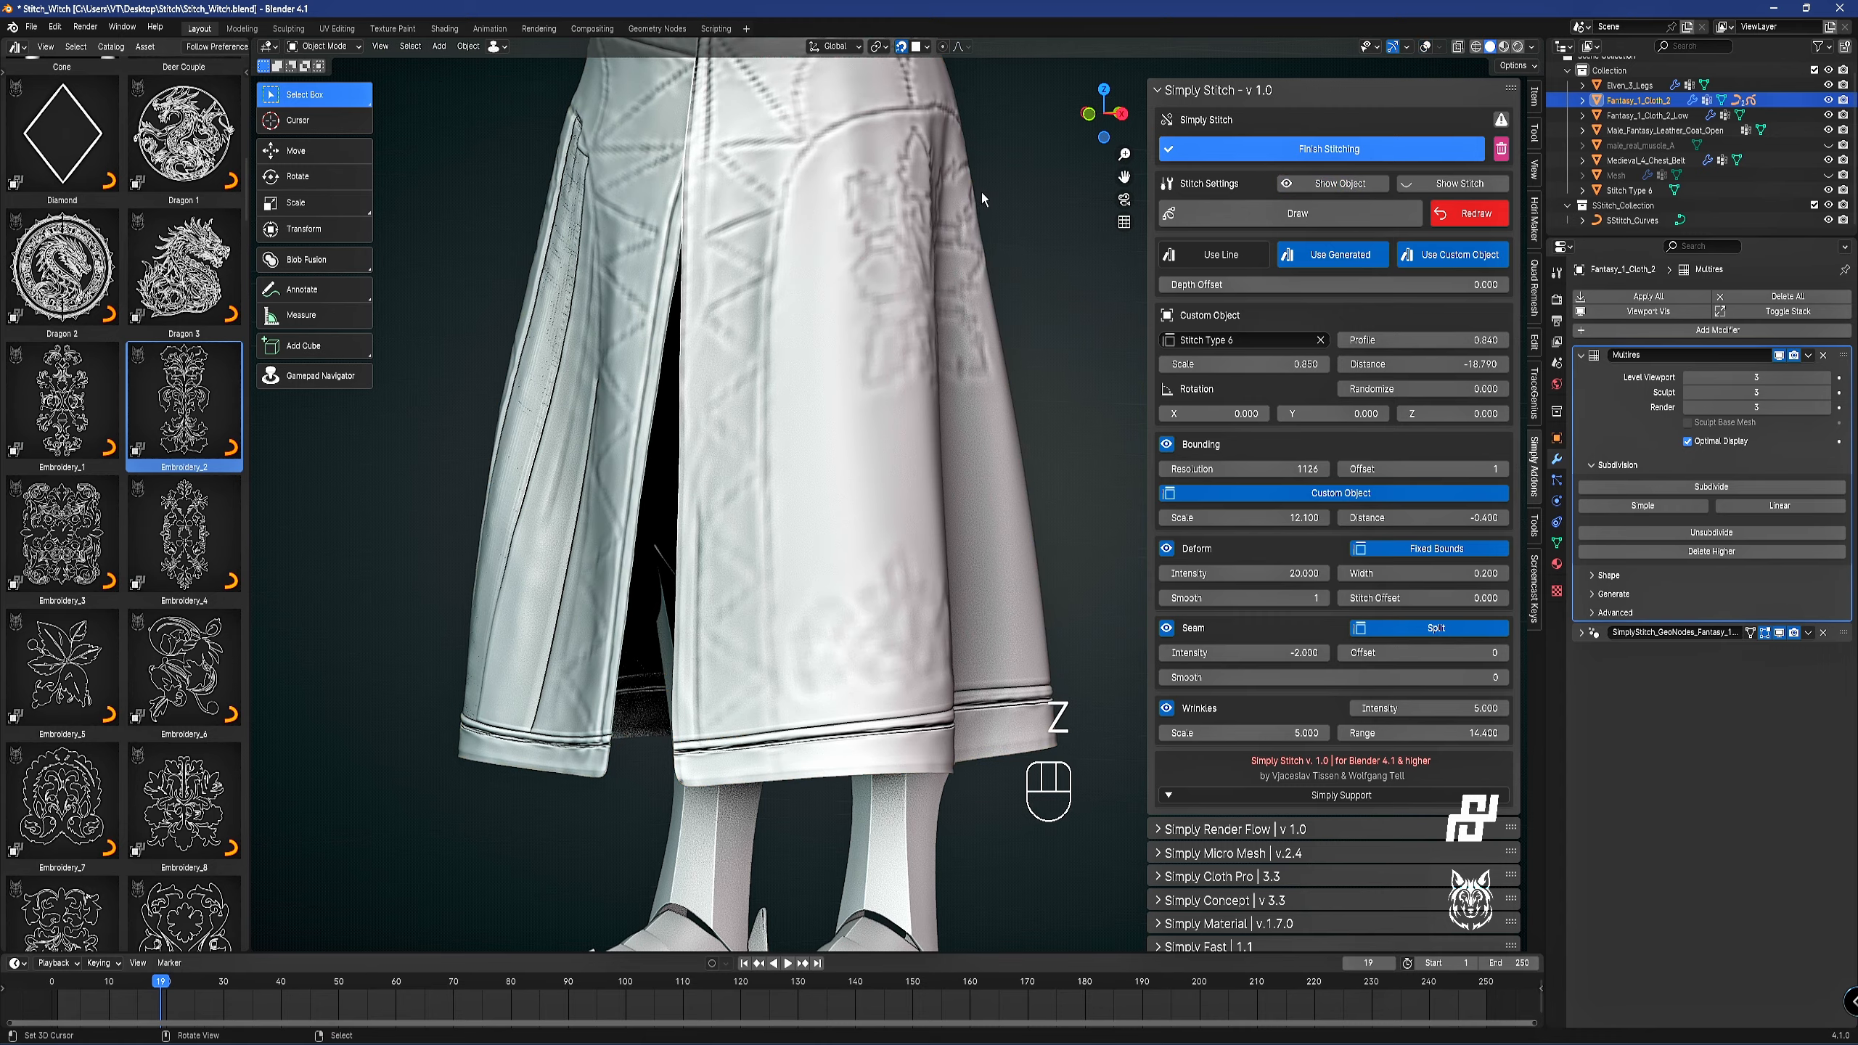
middle_click_drag(981, 192, 1060, 292)
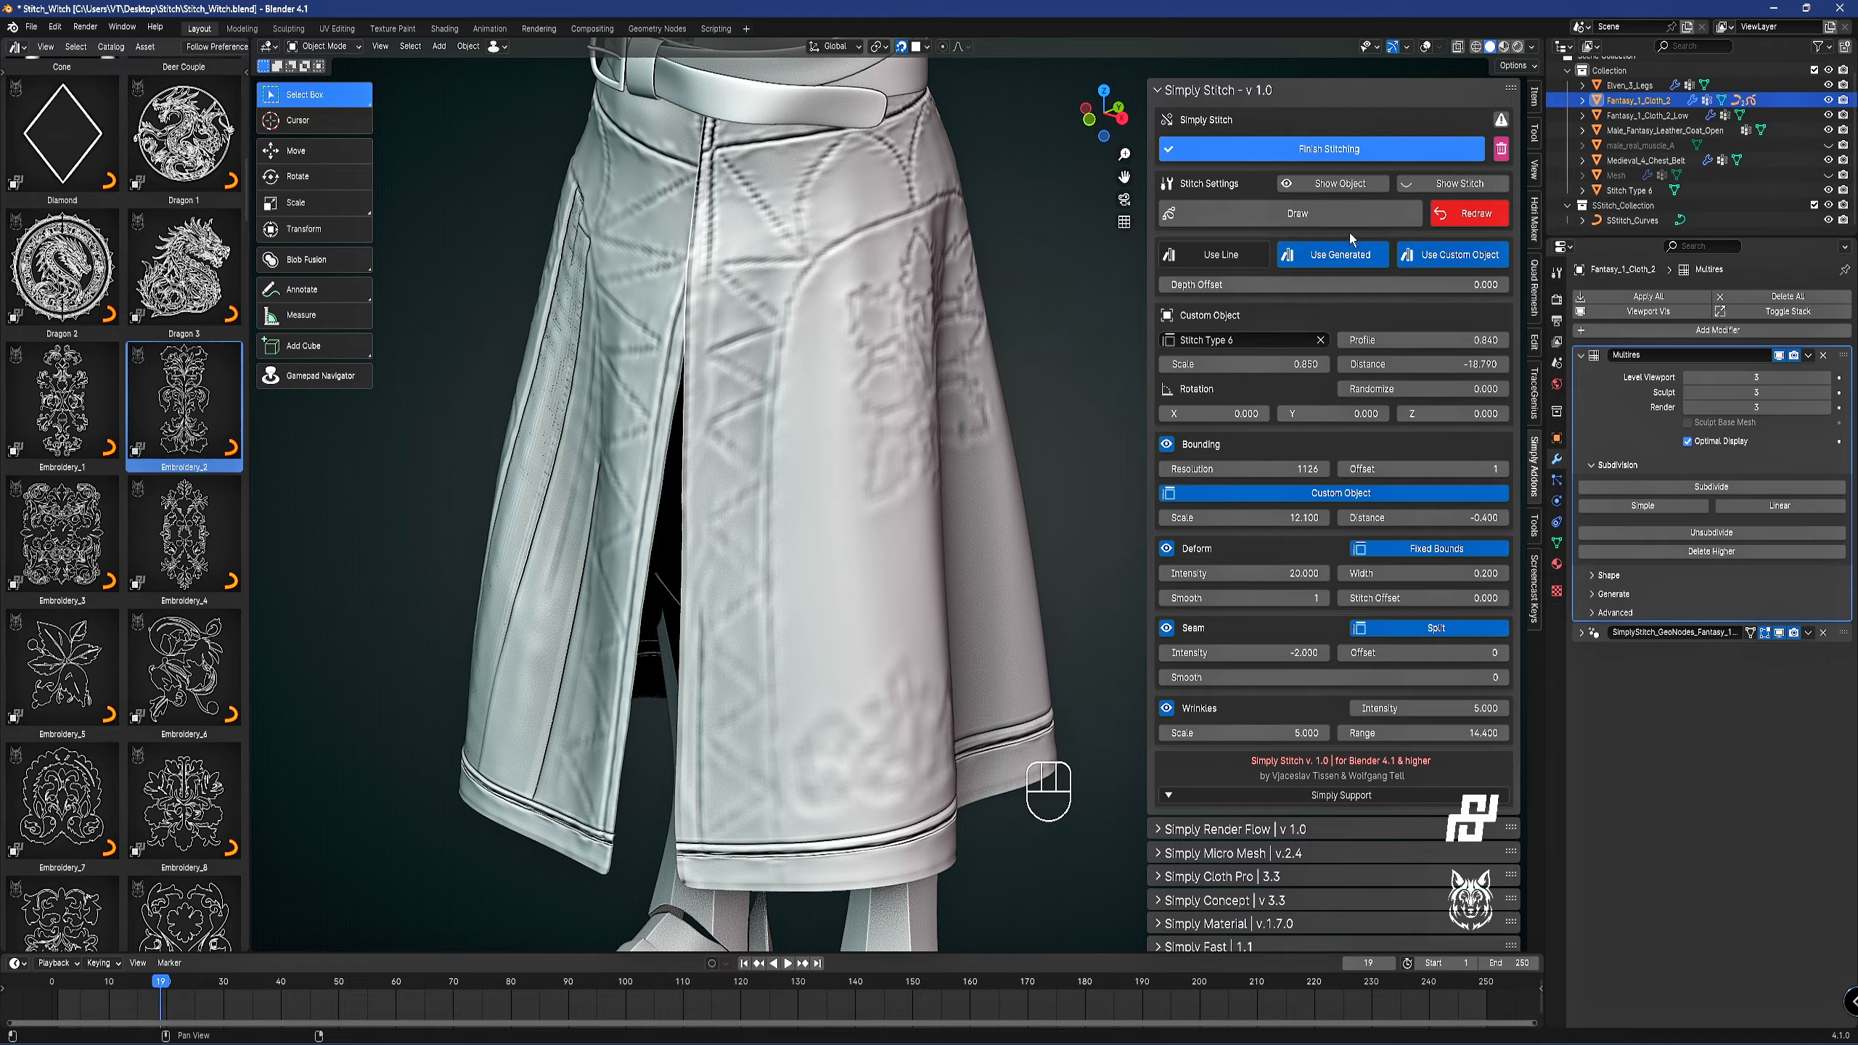
Show only the stitches without the cloth, check them, and display both skirt and stitches again.
left_click(1421, 185)
middle_click_drag(721, 396, 1256, 324)
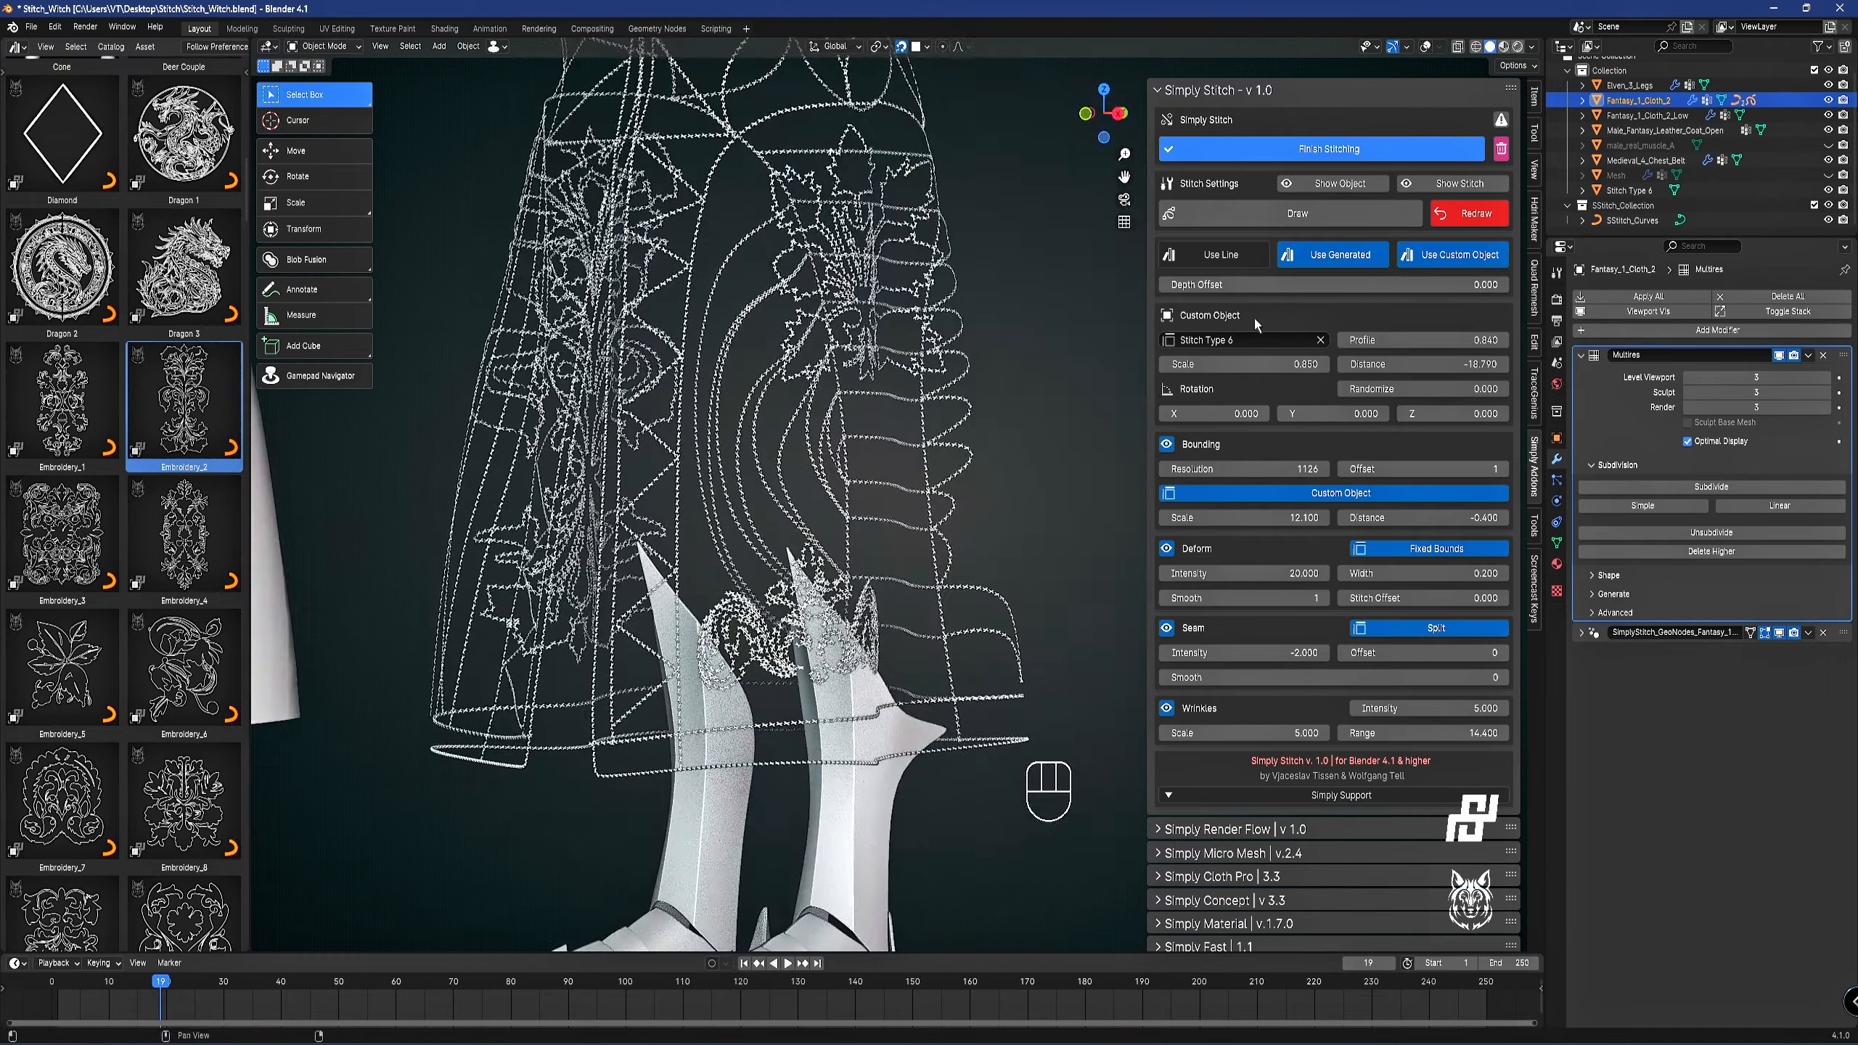
middle_click_drag(972, 256, 978, 320)
left_click(1449, 183)
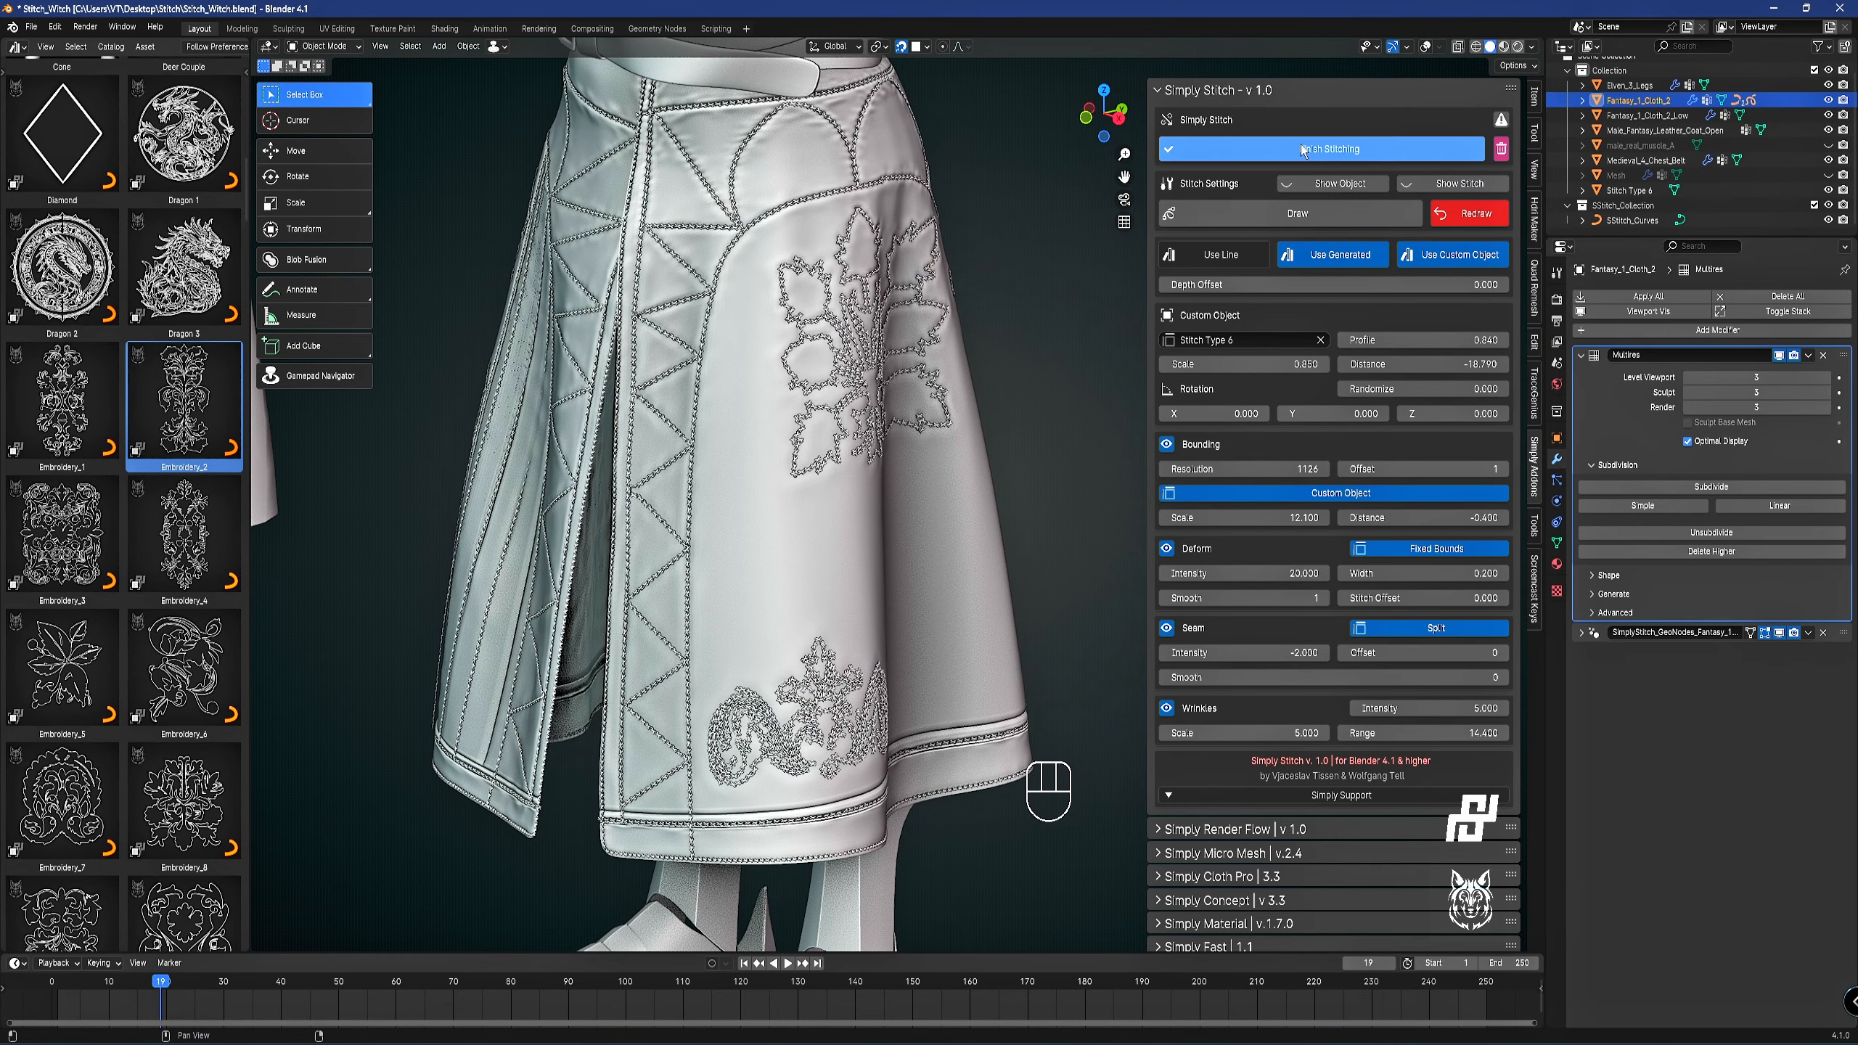
Look through the Finish Stitching apply options and close the dialog without applying anything.
left_click(1414, 138)
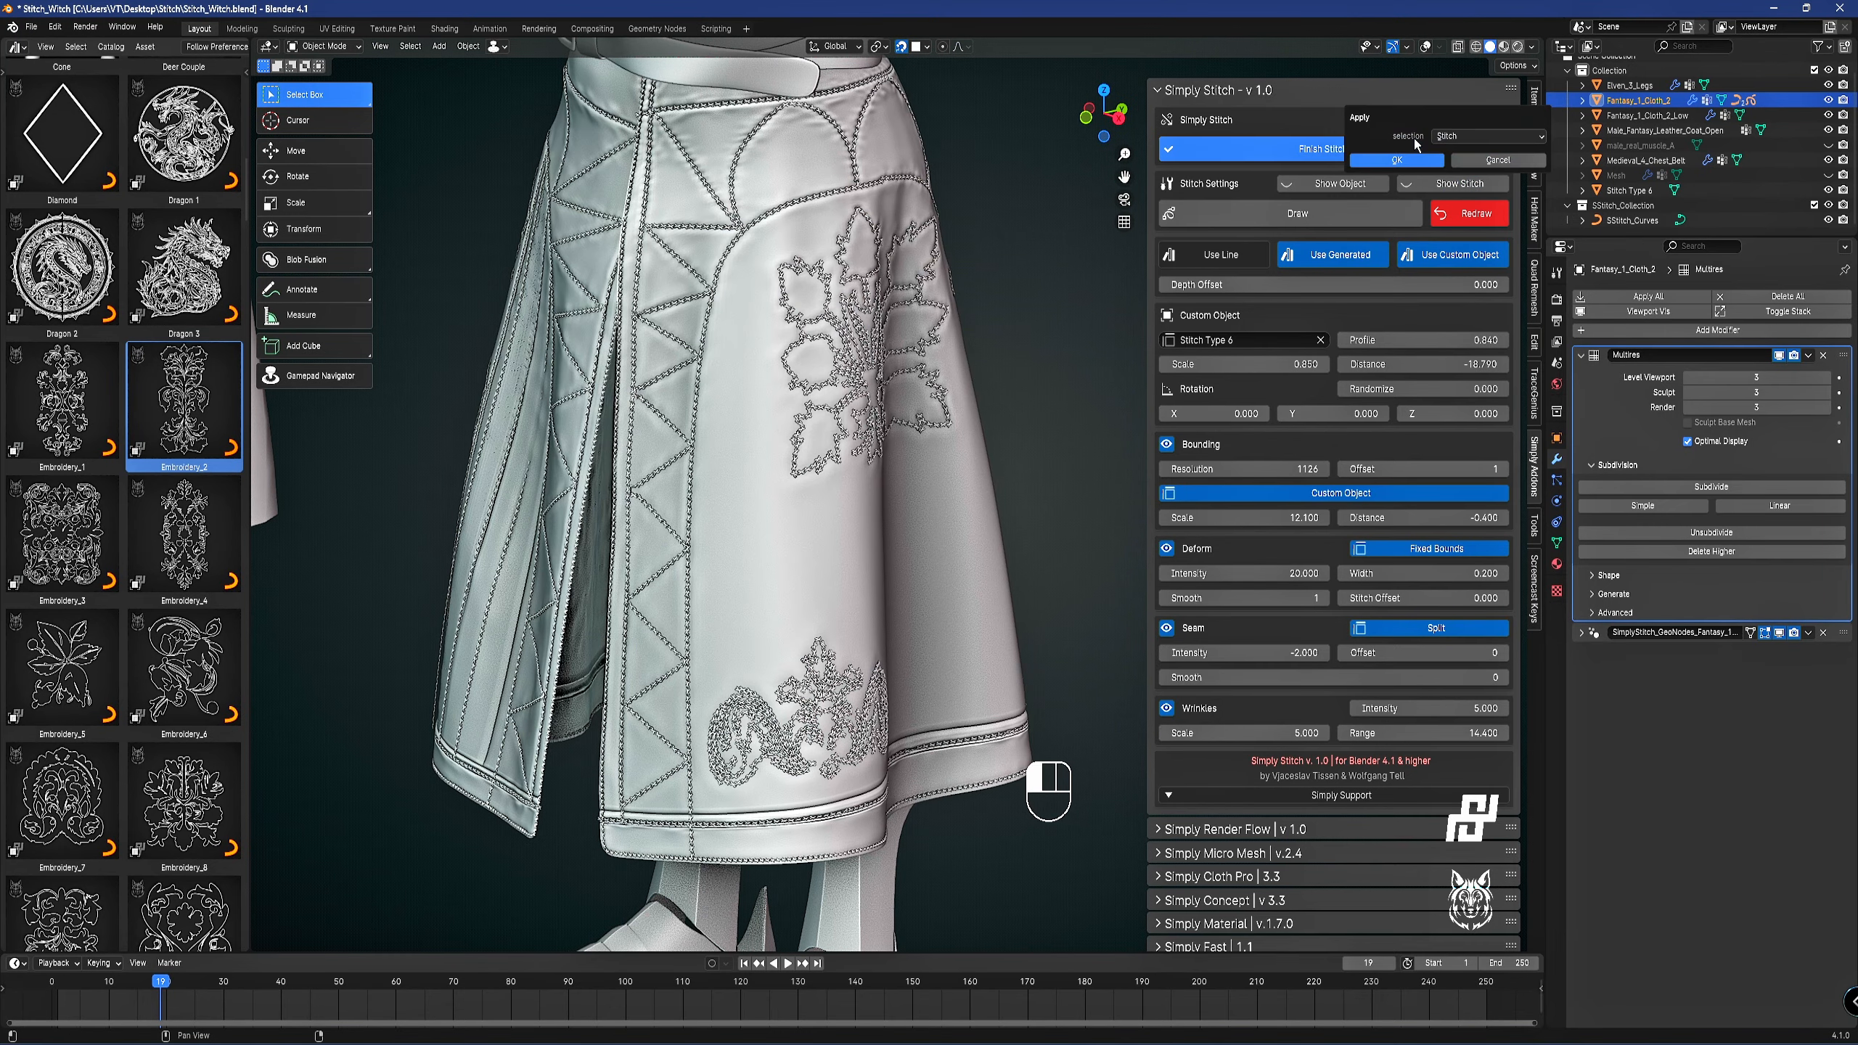
left_click(1480, 133)
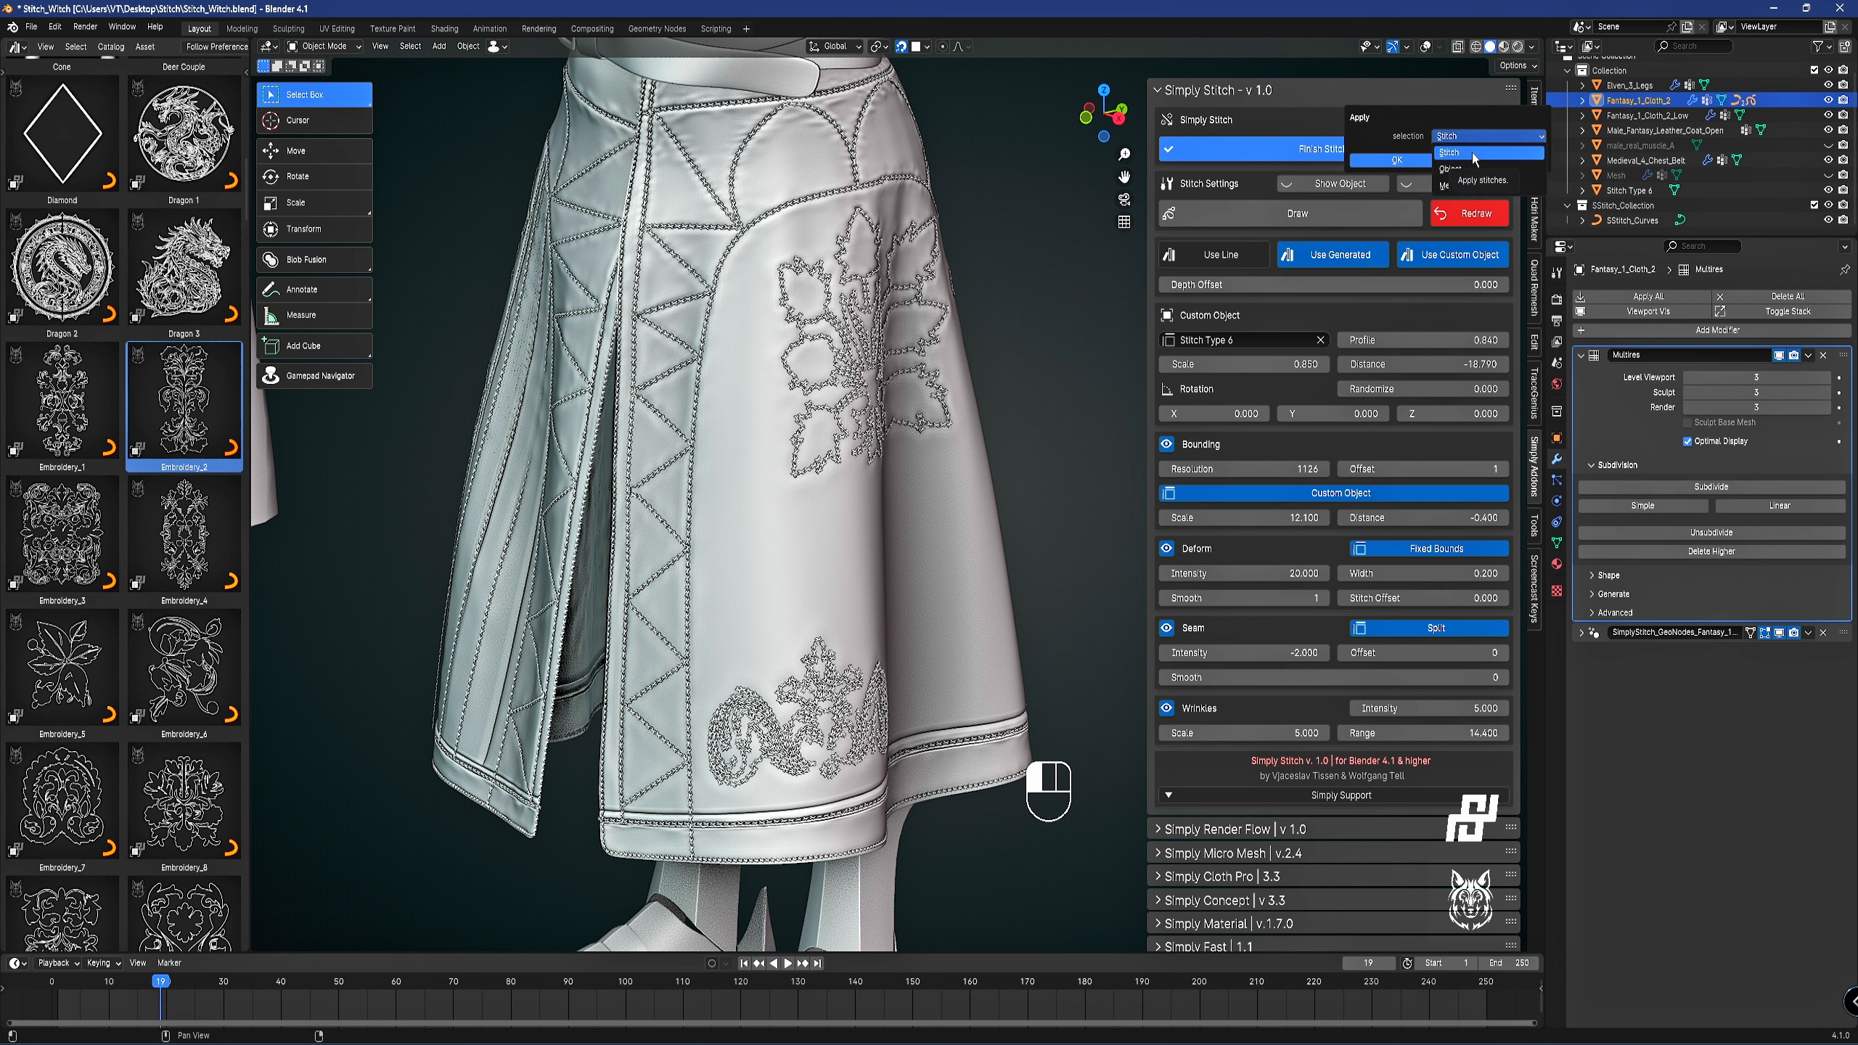
left_click(1472, 153)
middle_click_drag(973, 253, 979, 258, "shift")
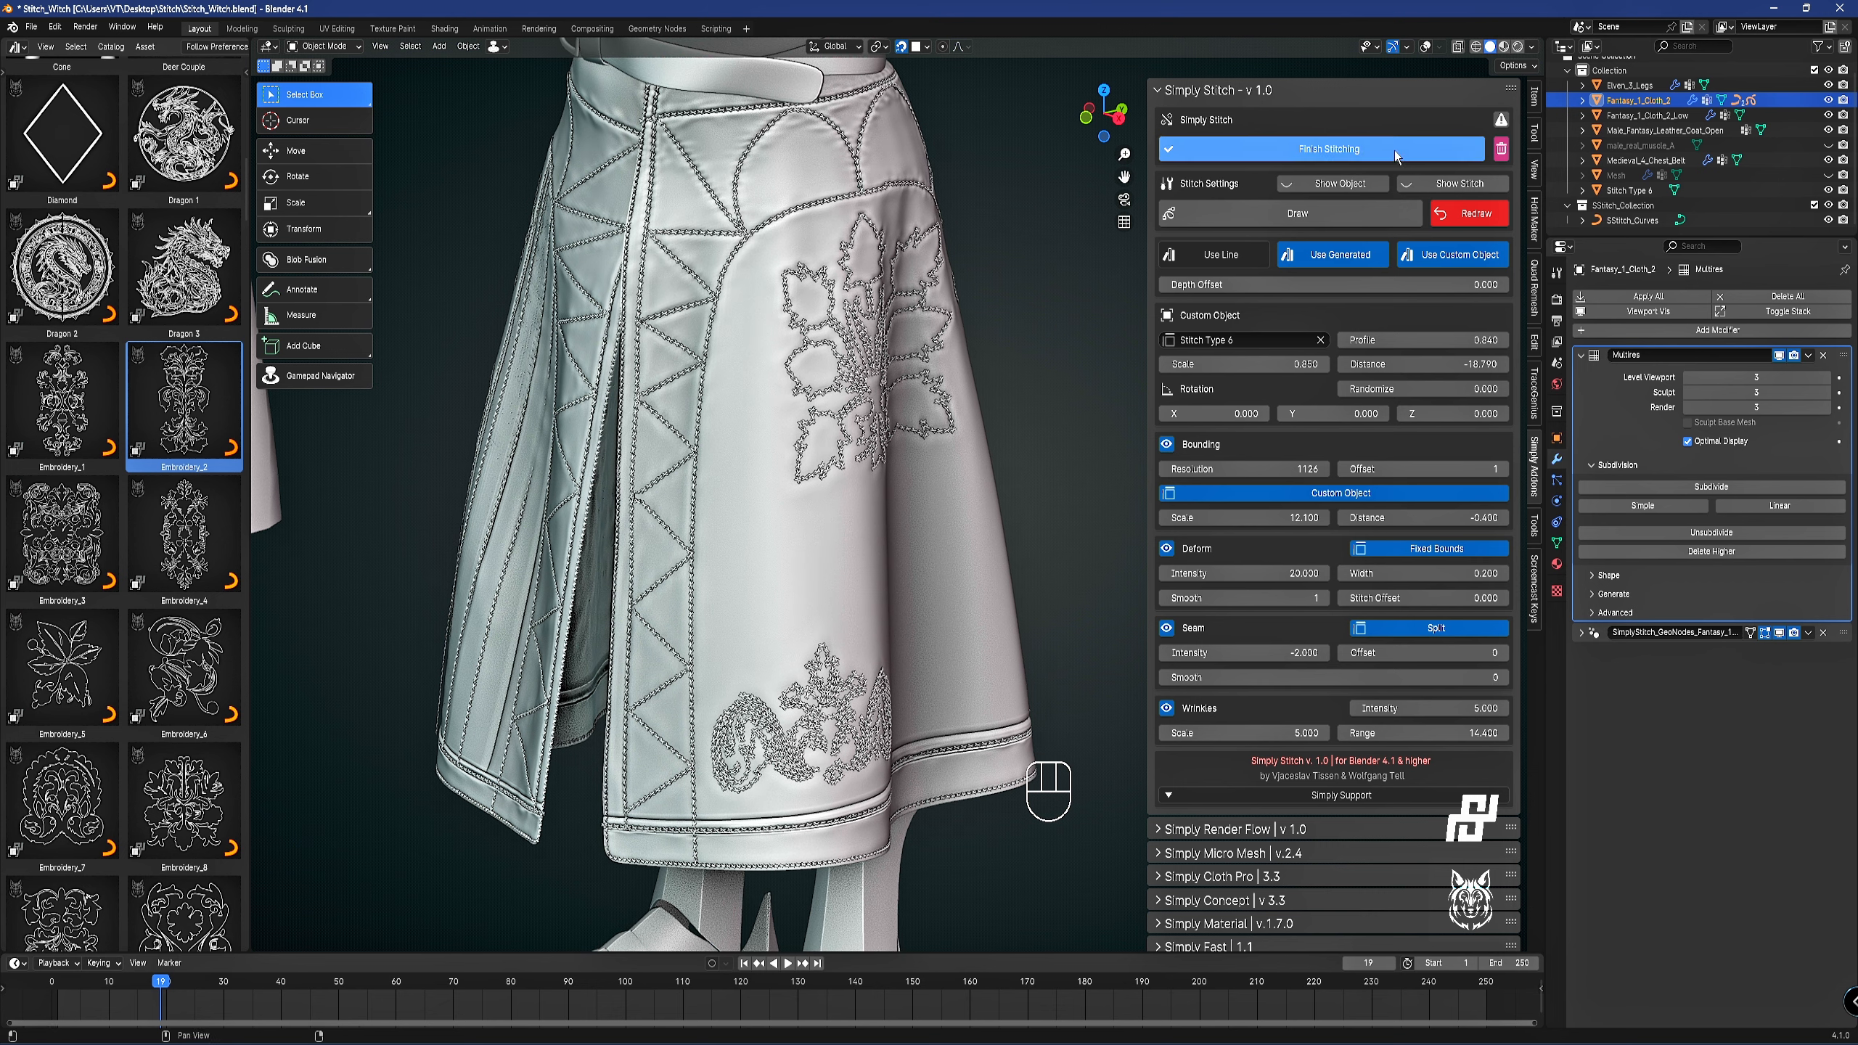
Switch the viewport to material preview and enable Eevee ambient occlusion with a factor of 5.
left_click(1503, 48)
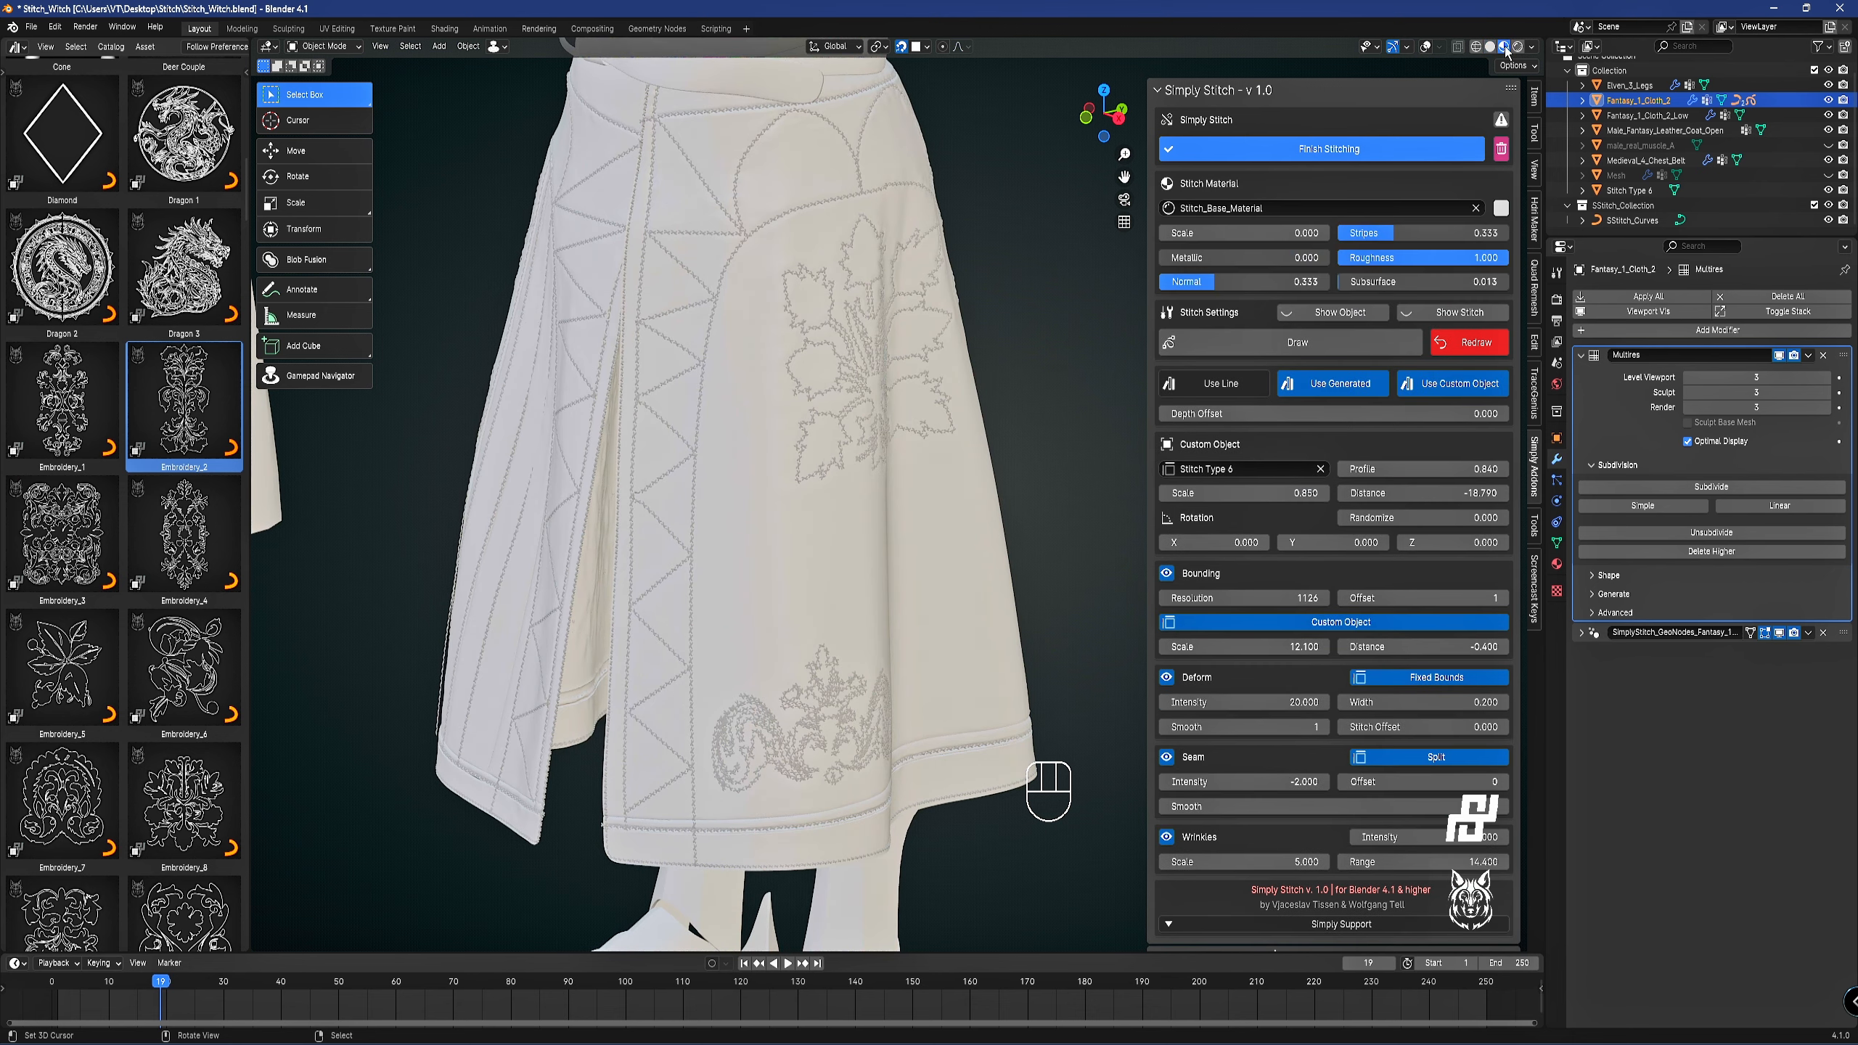
left_click(1556, 298)
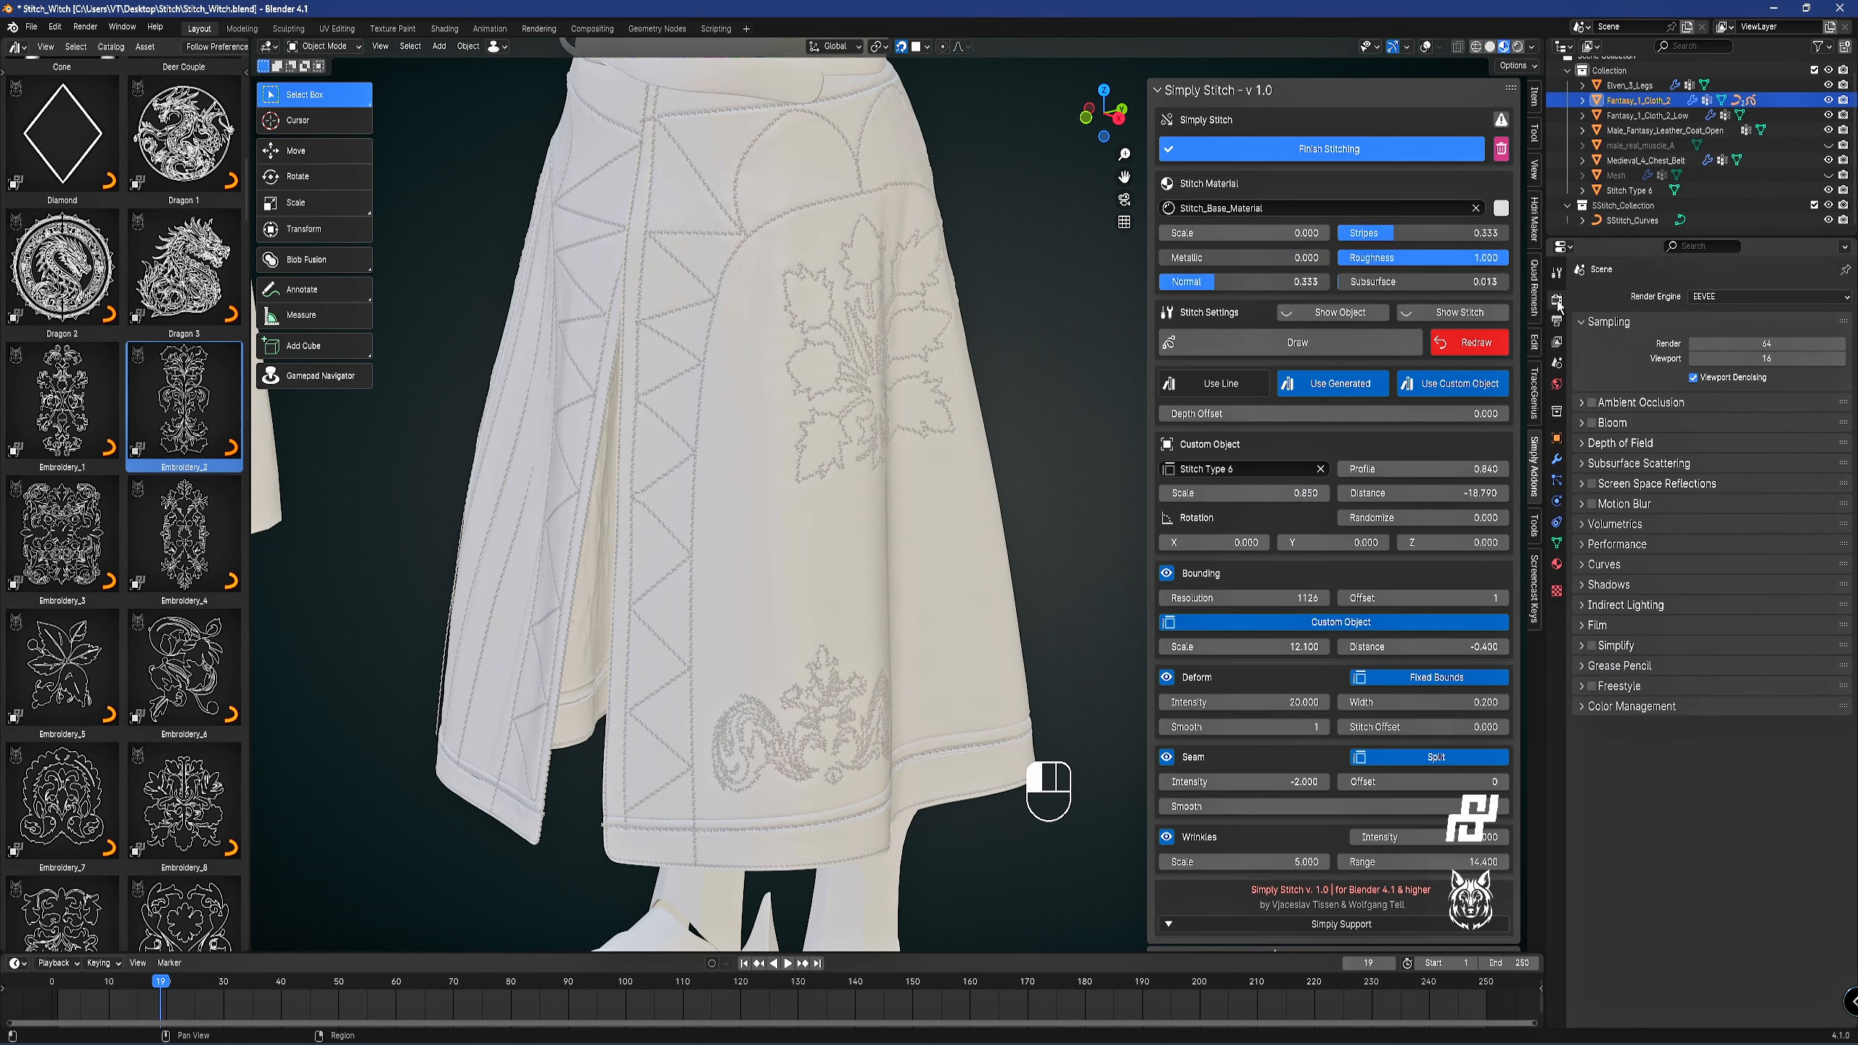
left_click(1600, 404)
key("Return")
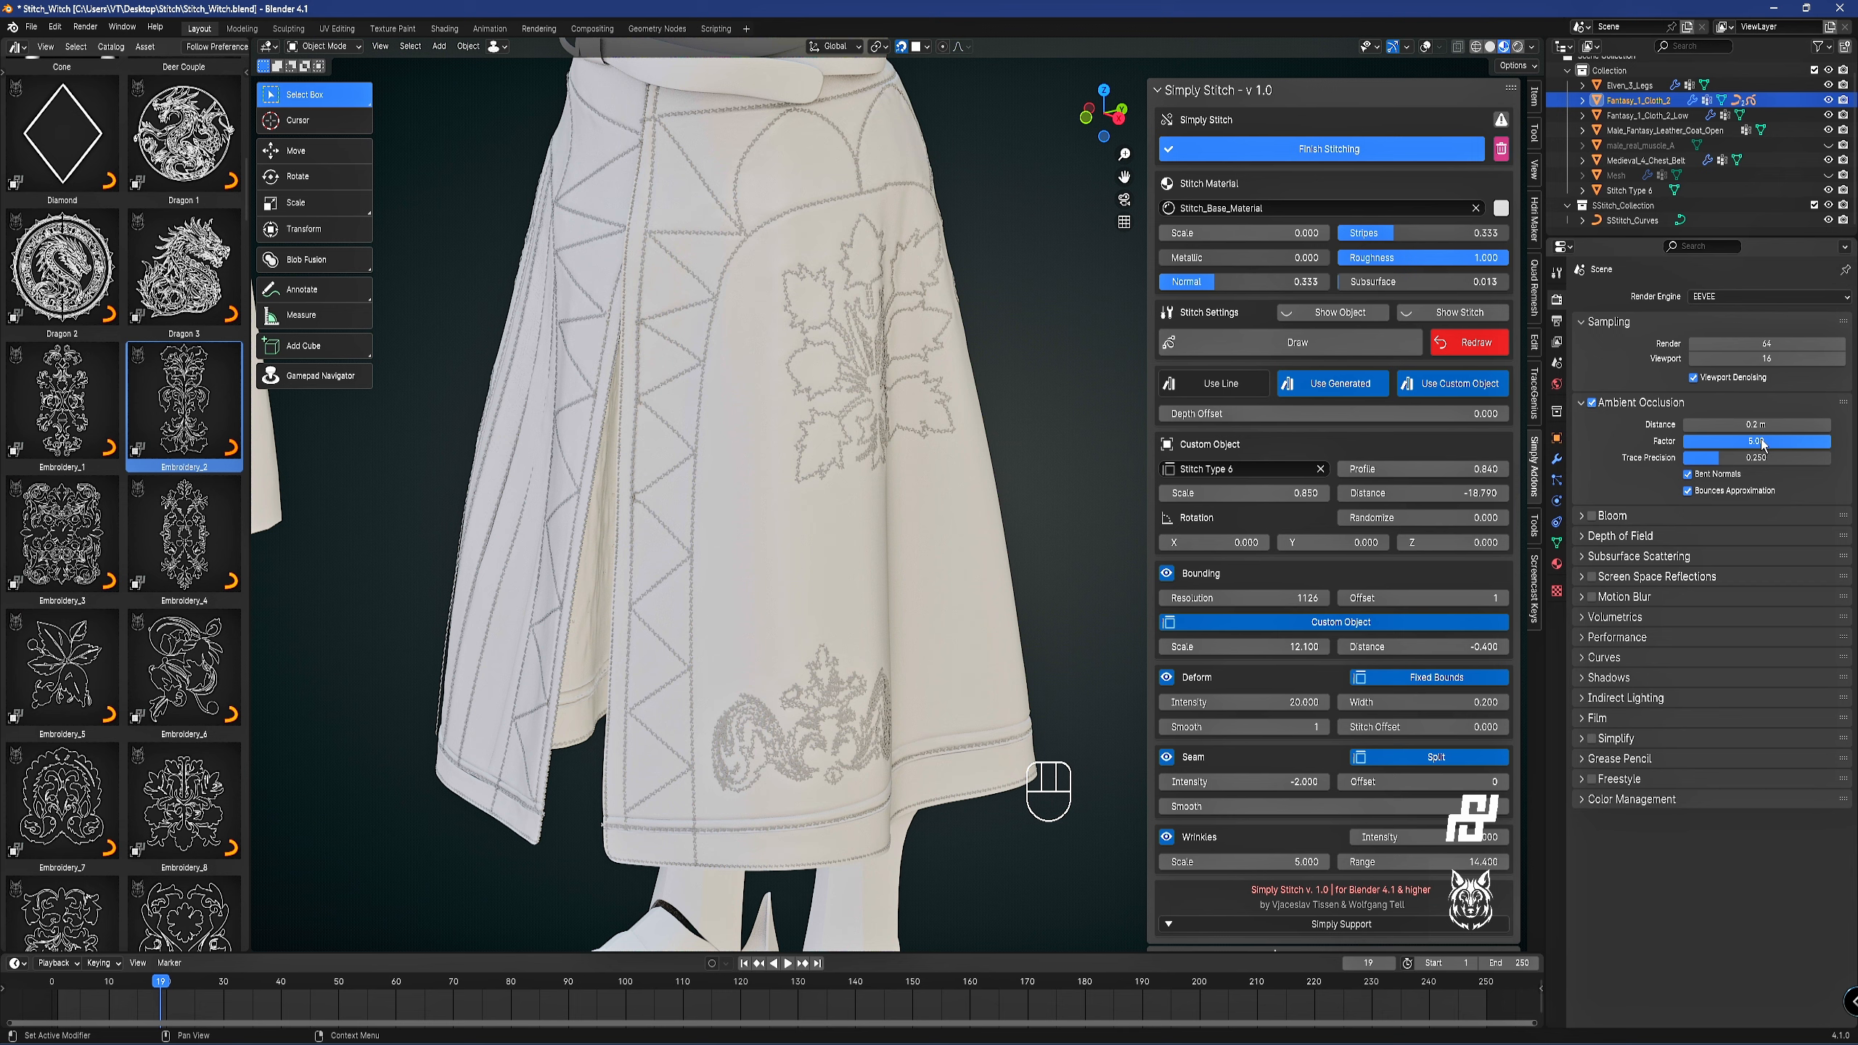
Switch the asset browser to the FAST material library and apply FAST Leather to the skirt.
key("t")
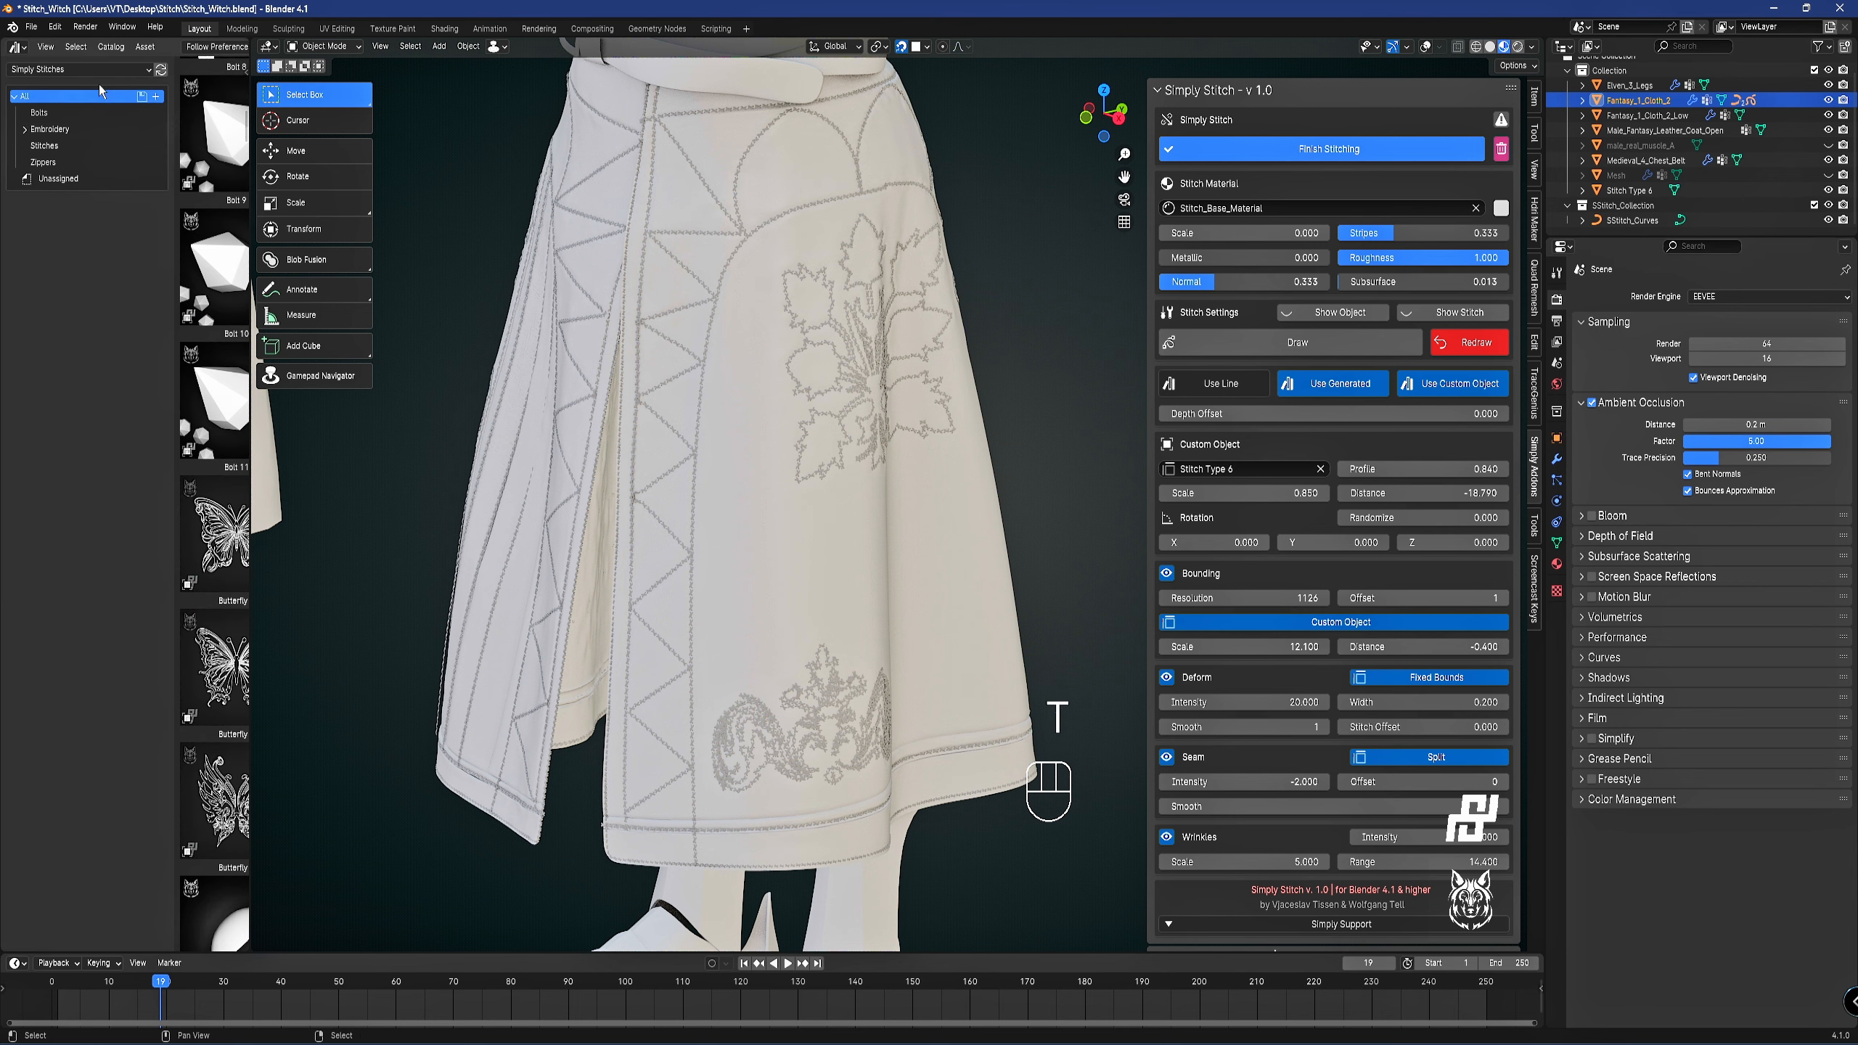
left_click(95, 71)
left_click(224, 222)
key("t")
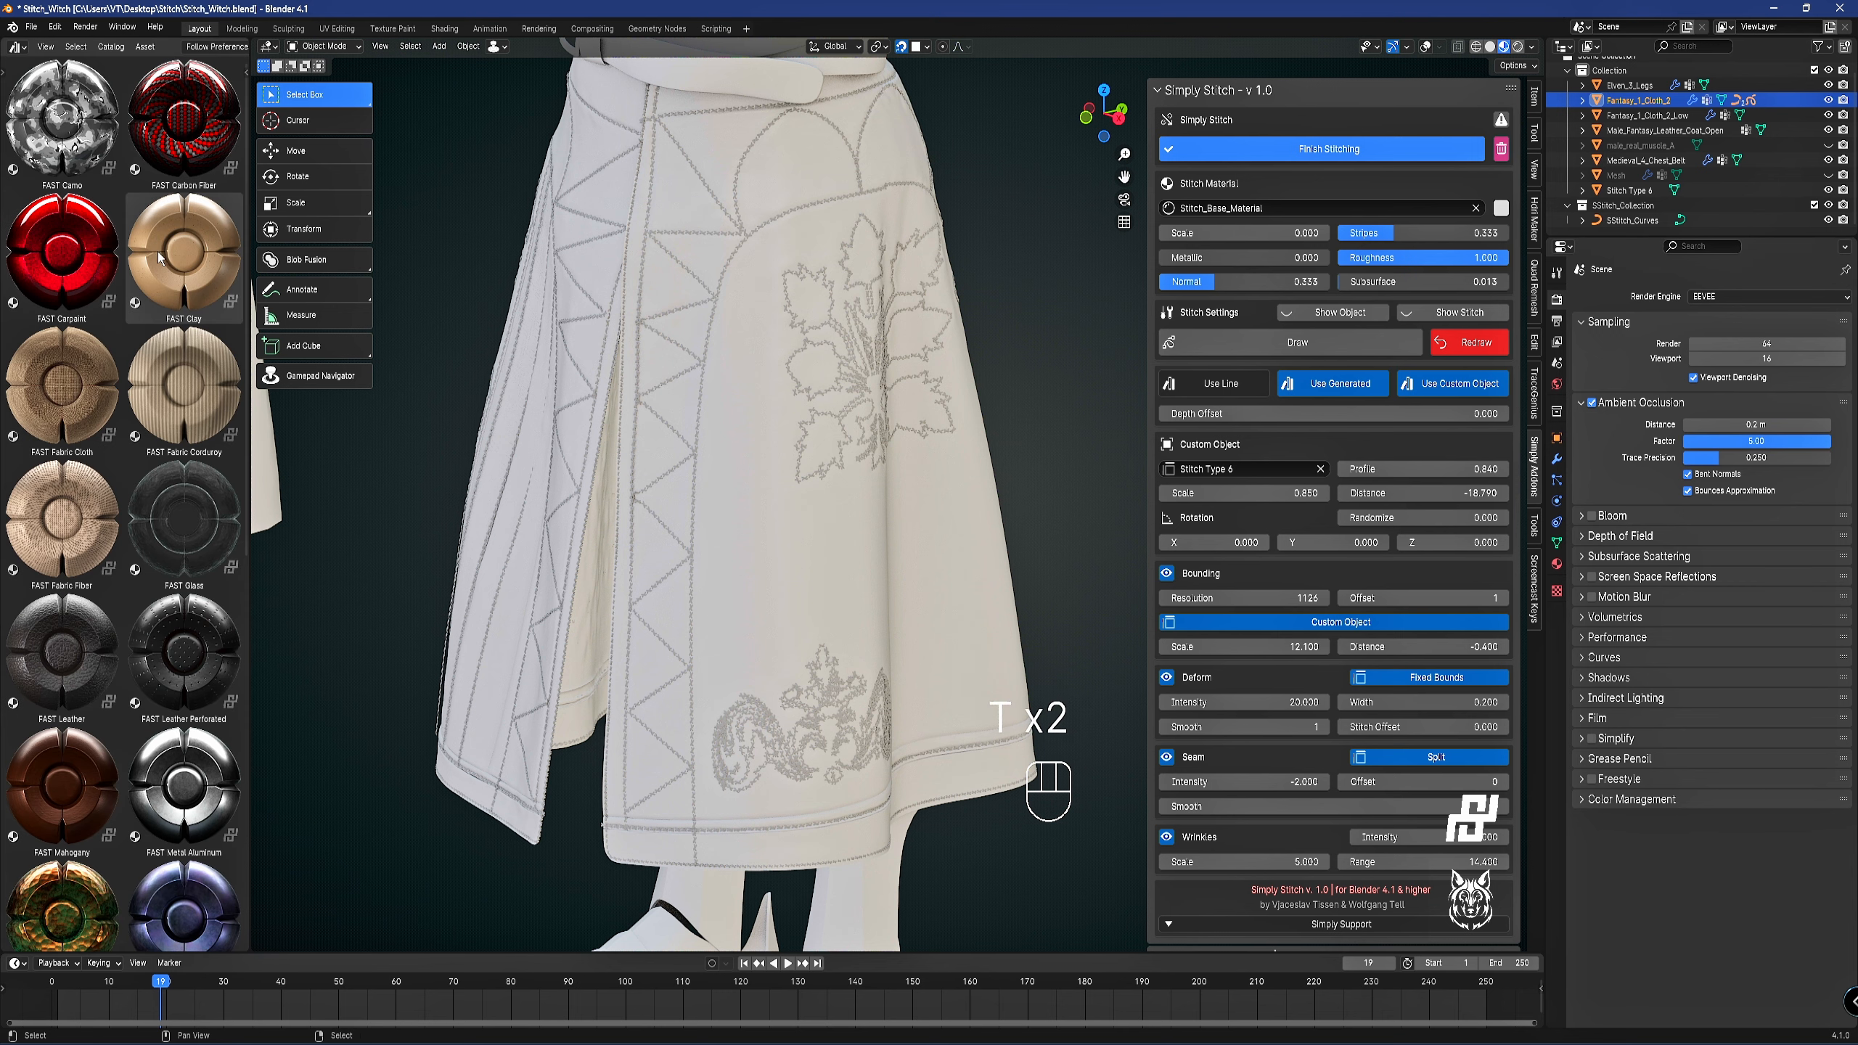
left_click_drag(77, 672, 777, 564)
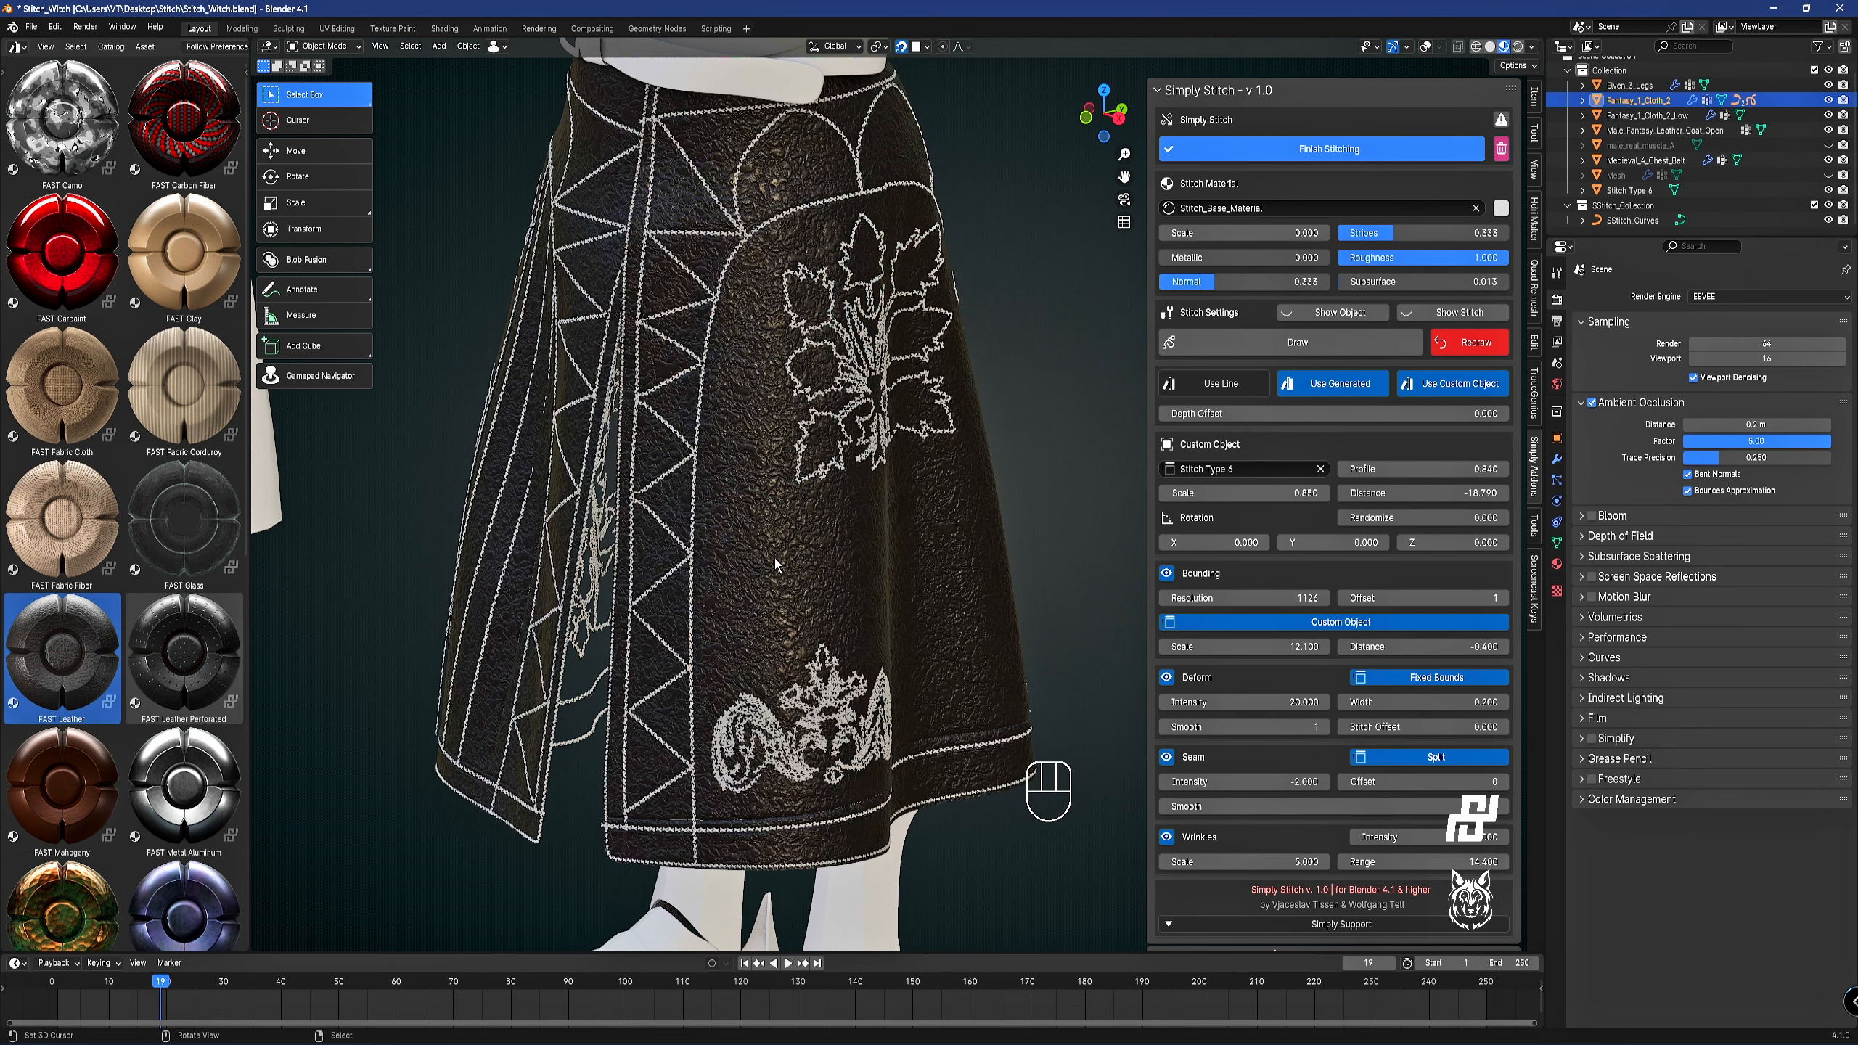
Lighten the leather's colour to a dark brown with value 0.049 and set its texture scale to 2.988.
left_click(1557, 564)
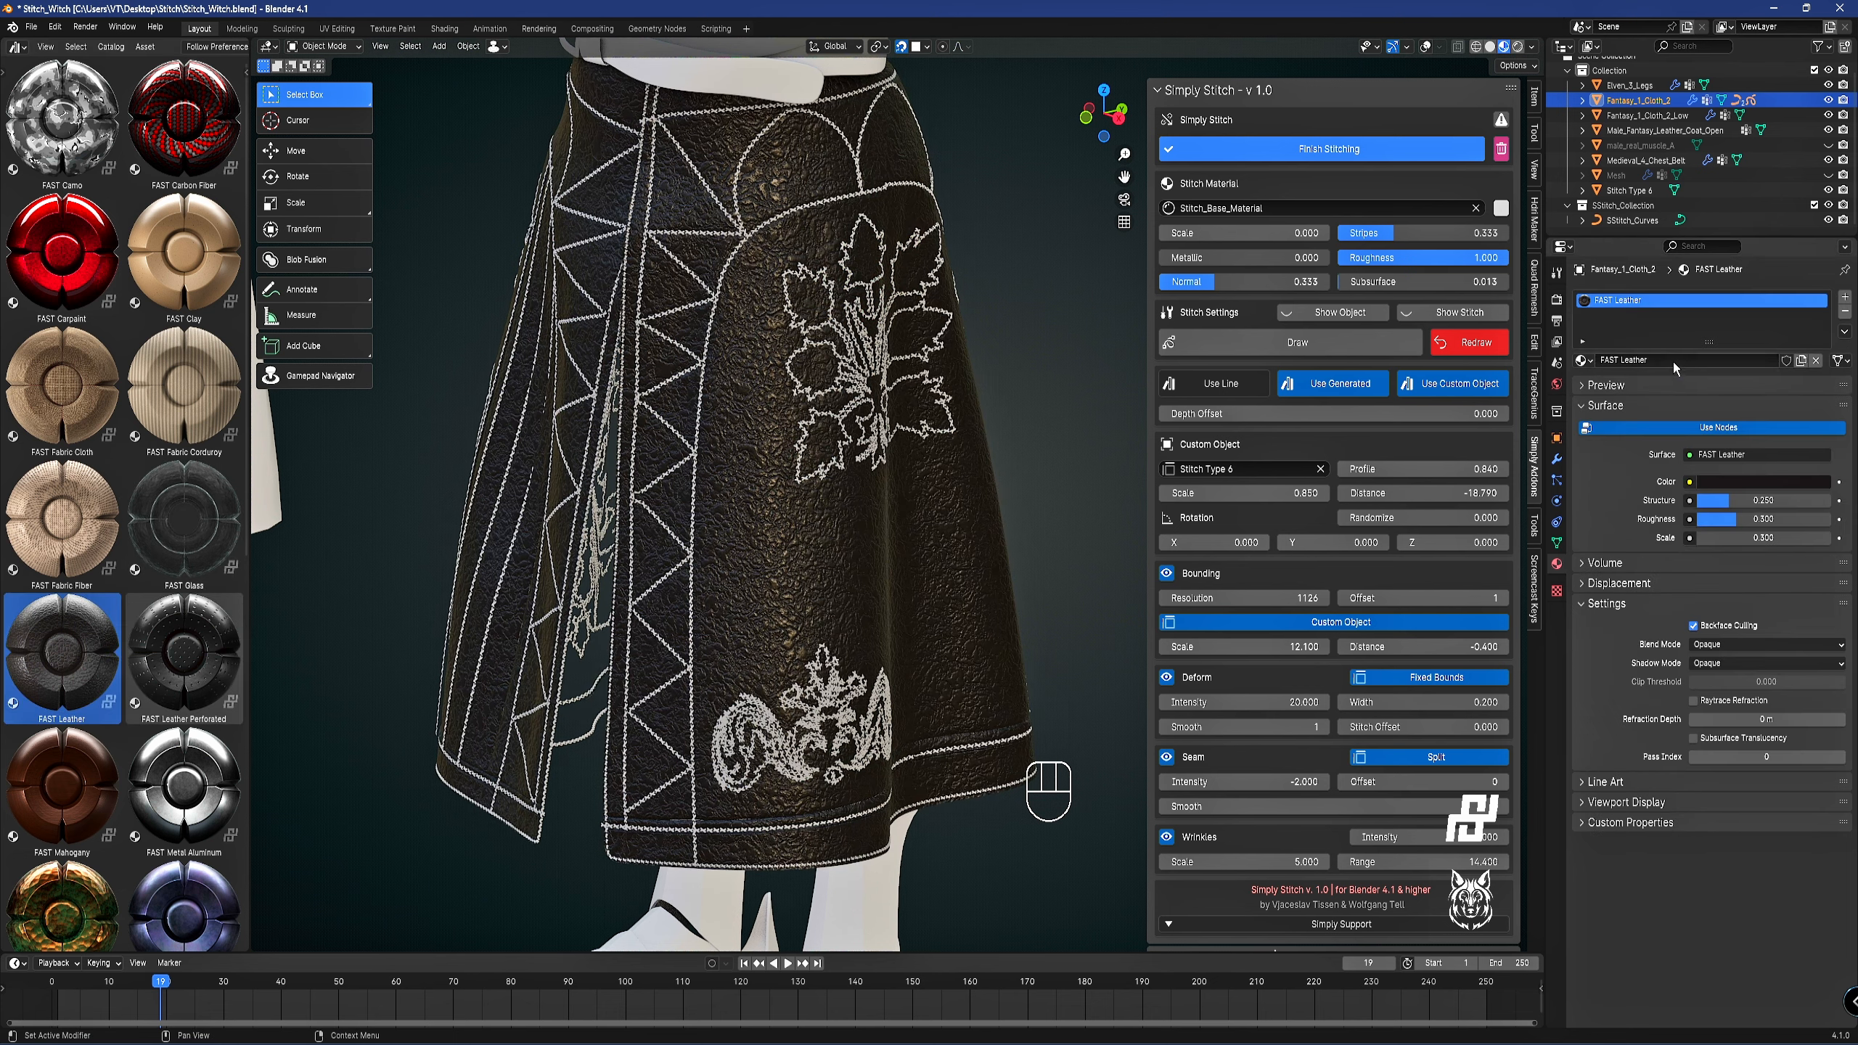
left_click(1746, 483)
left_click_drag(1817, 364, 1818, 350)
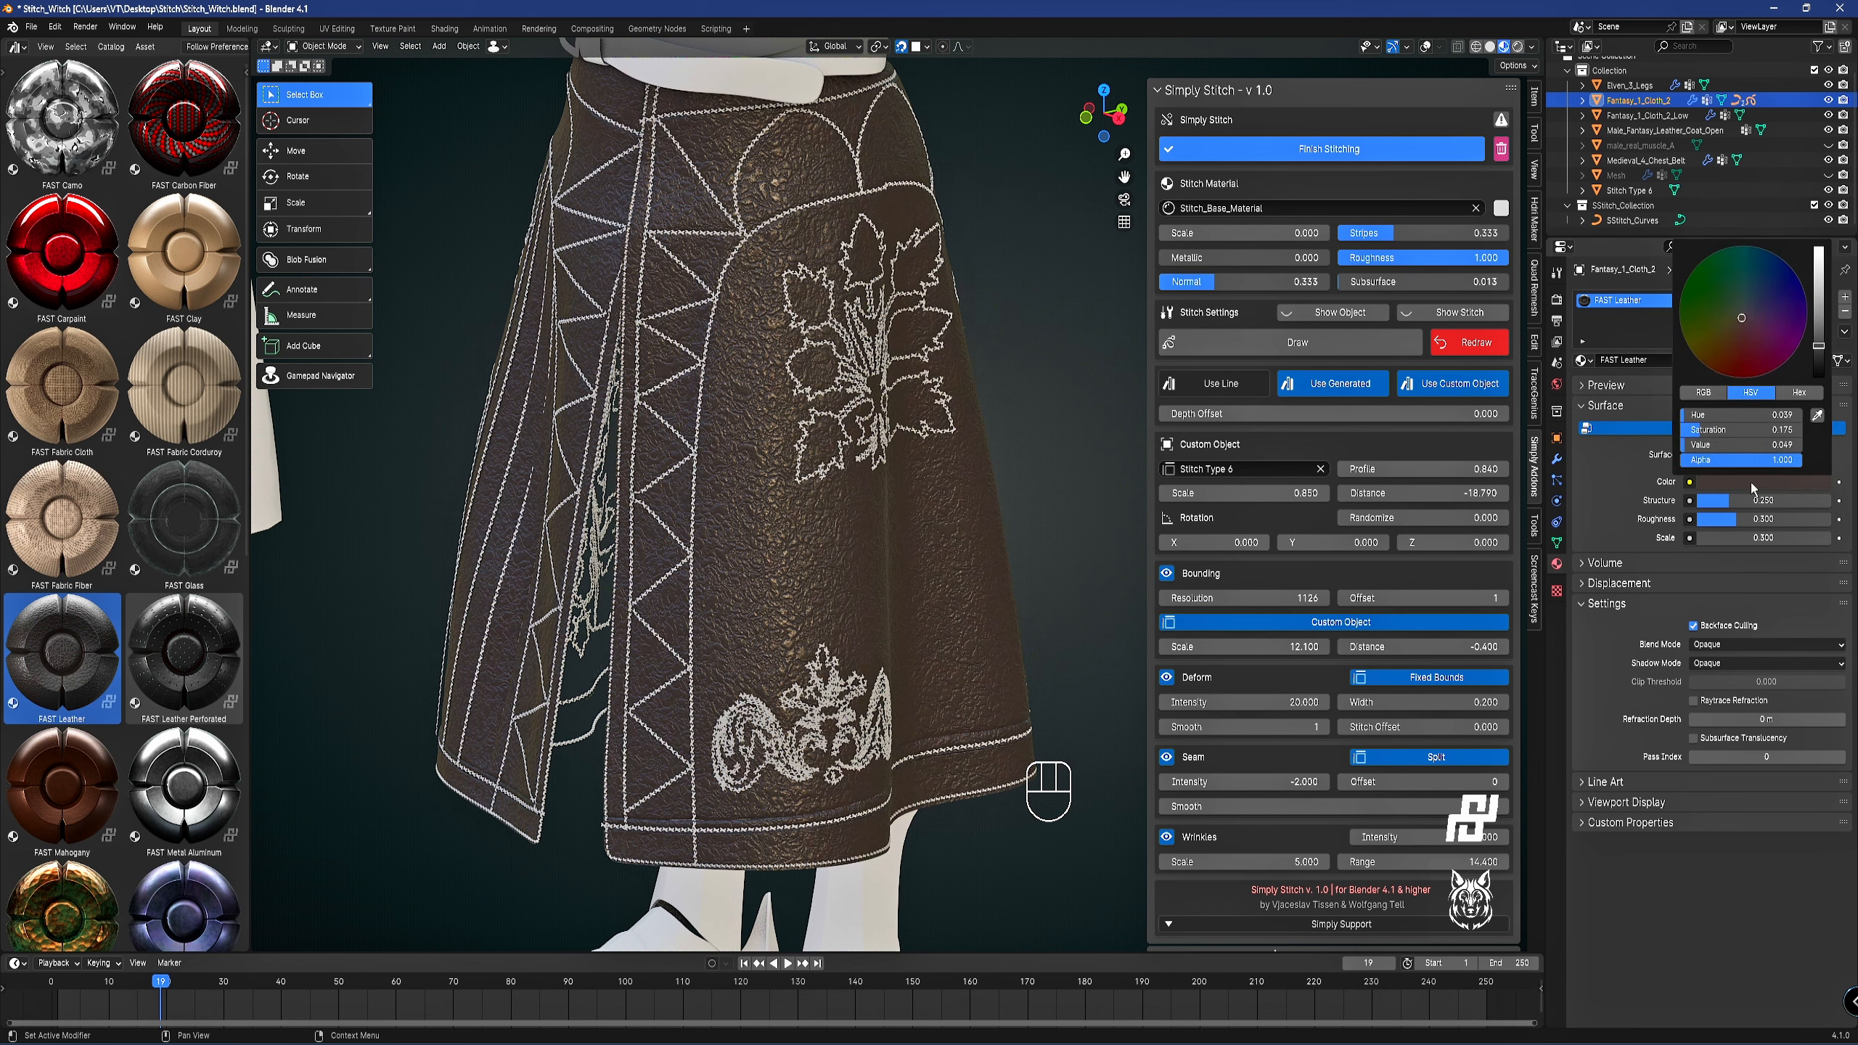
left_click_drag(1759, 538, 1765, 538)
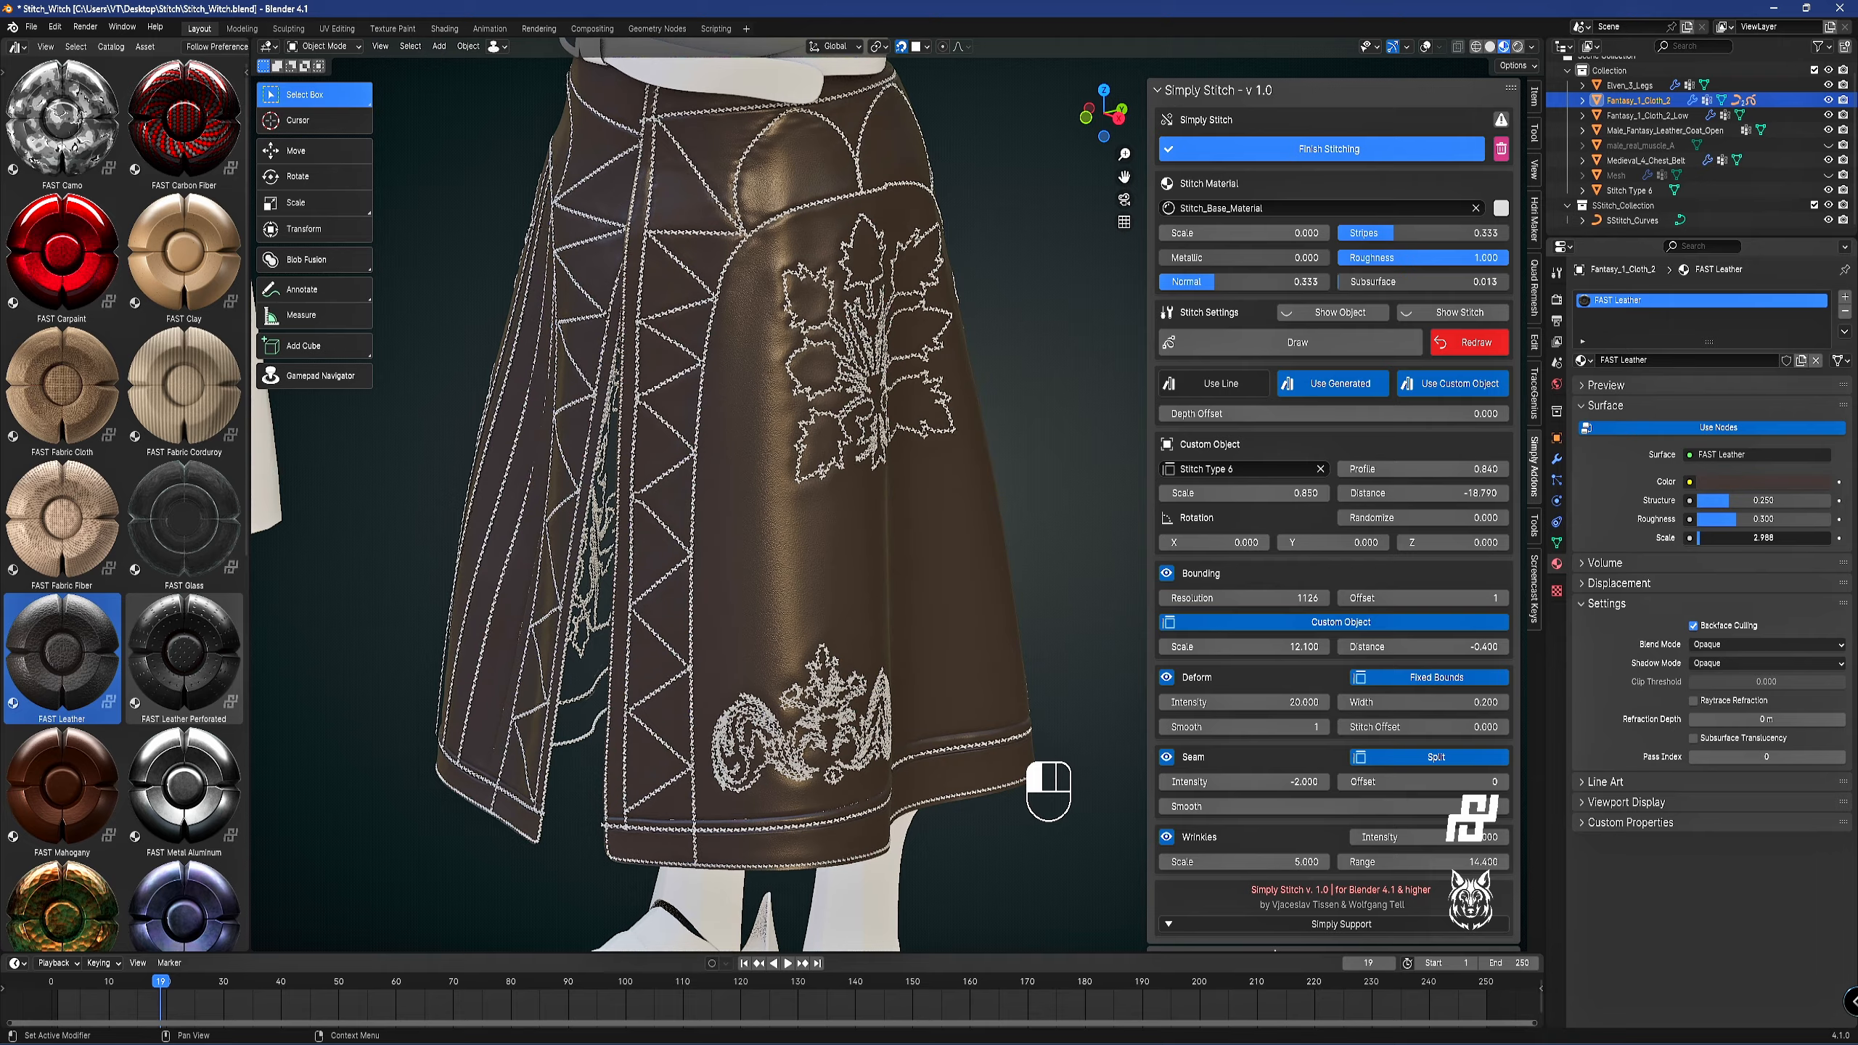
Frame the skirt in the view and choose a different environment image for the material preview lighting.
scroll(907, 475, "up", 3)
middle_click_drag(863, 366, 757, 501, "shift")
scroll(878, 579, "up", 2)
scroll(757, 500, "down", 4)
key("KP_Decimal")
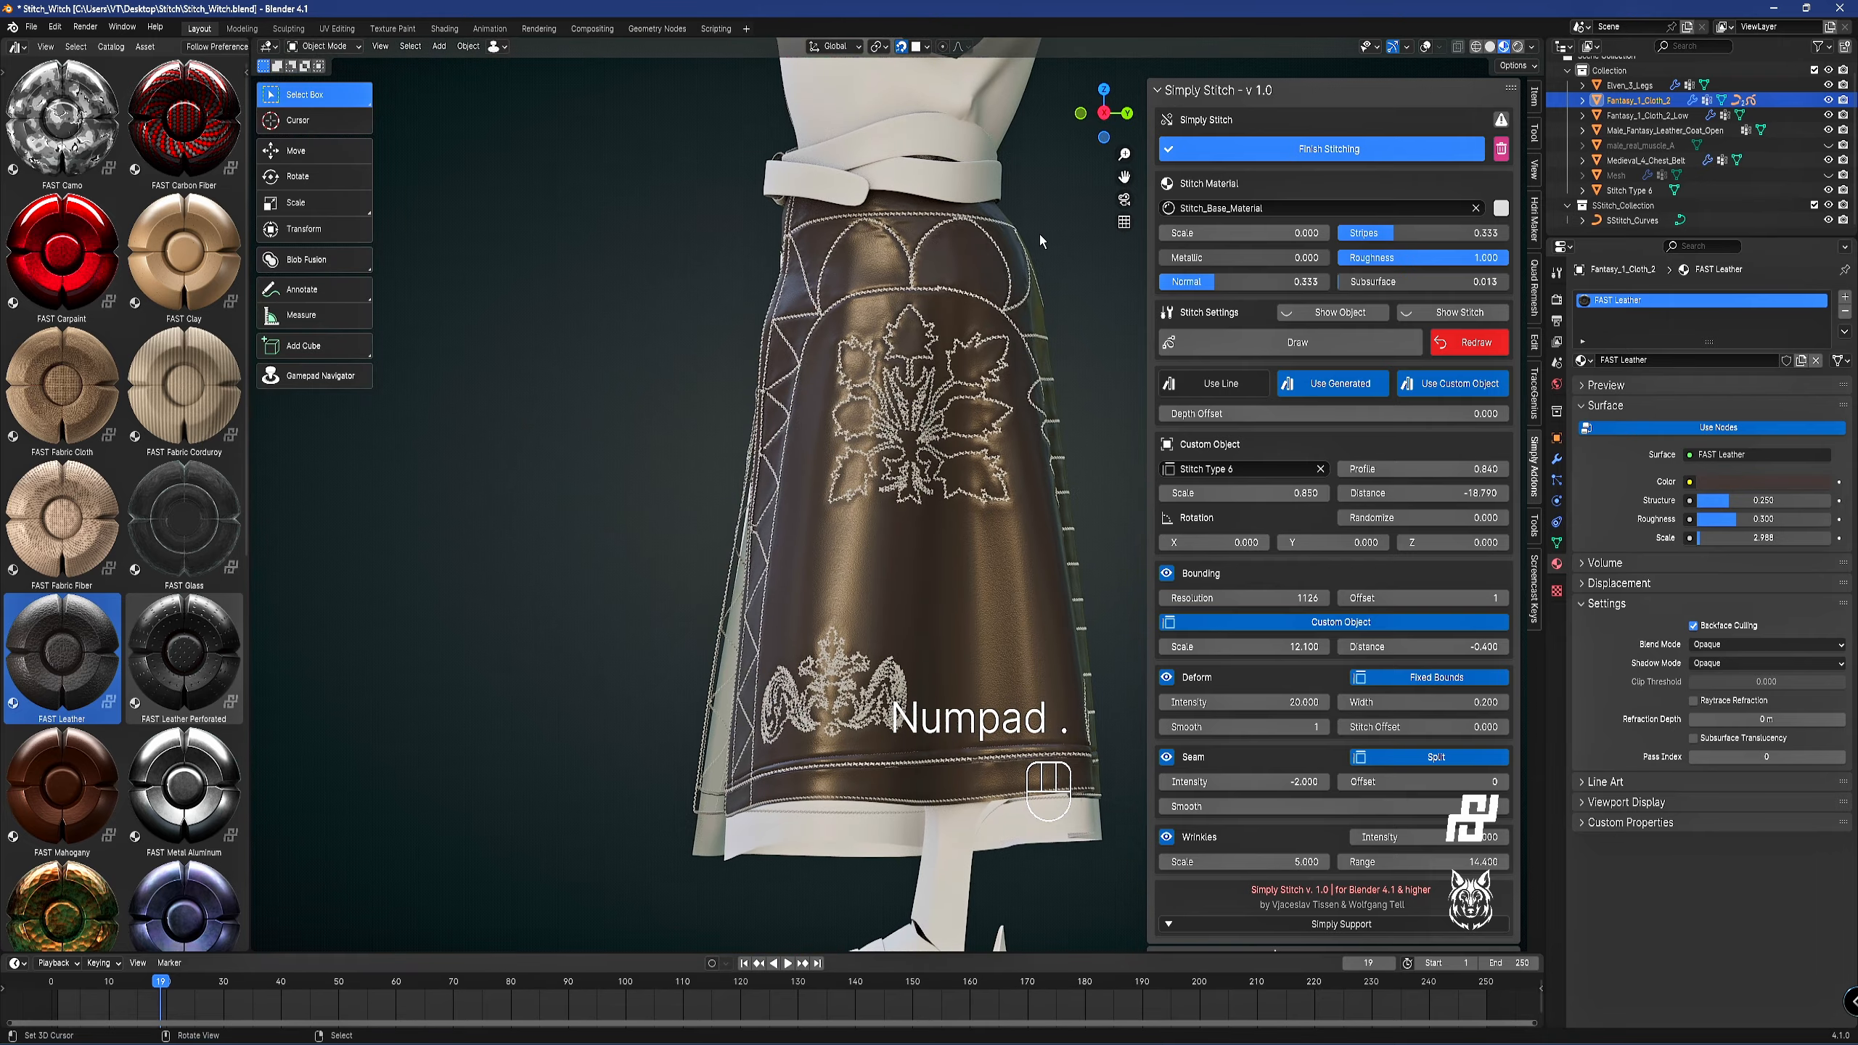
left_click(1531, 46)
left_click(1519, 172)
left_click(1426, 236)
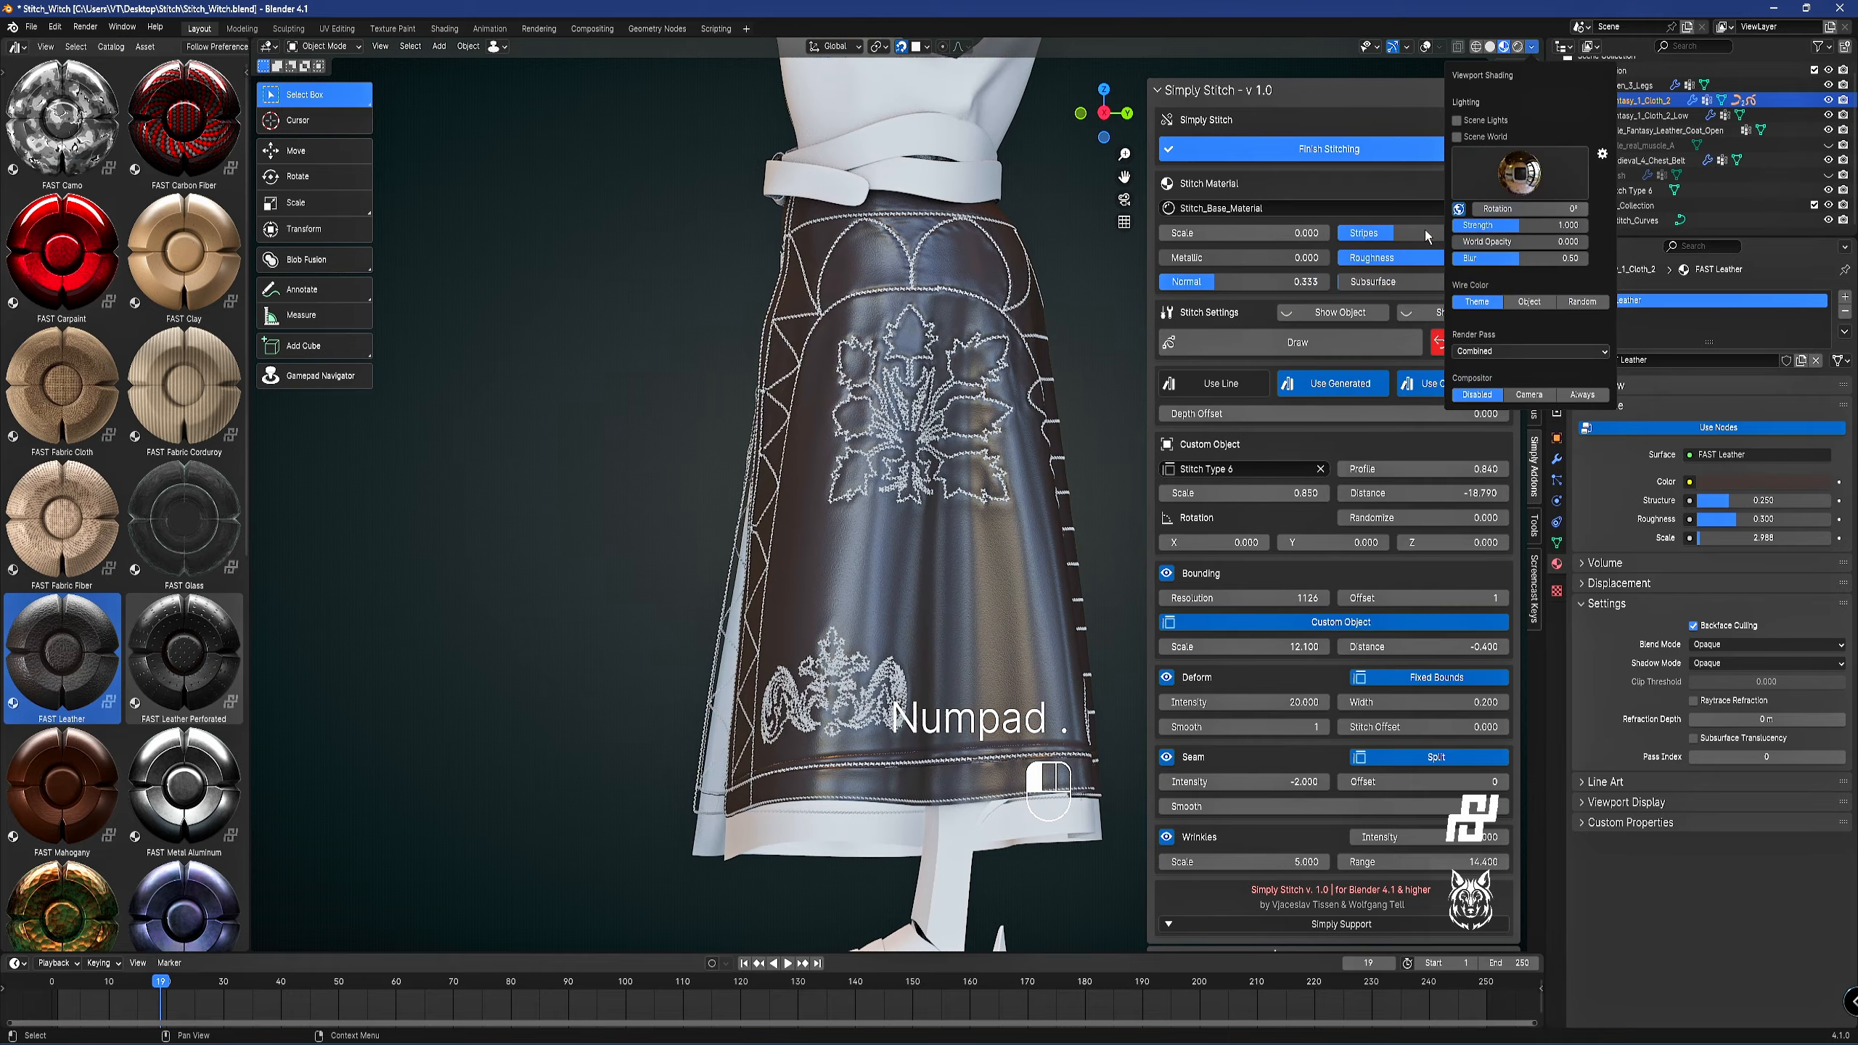
Examine the leather surface and stitches up close around the waist, the arc lines and the leaf embroidery.
middle_click_drag(848, 450, 969, 472)
mouse_move(950, 461)
middle_mouse_down("shift")
mouse_move(669, 529)
mouse_move(834, 453)
middle_mouse_up("shift")
scroll(665, 528, "up", 4)
scroll(834, 454, "up", 3)
middle_click_drag(647, 185, 970, 655, "shift")
scroll(870, 579, "up", 3)
scroll(980, 643, "down", 2)
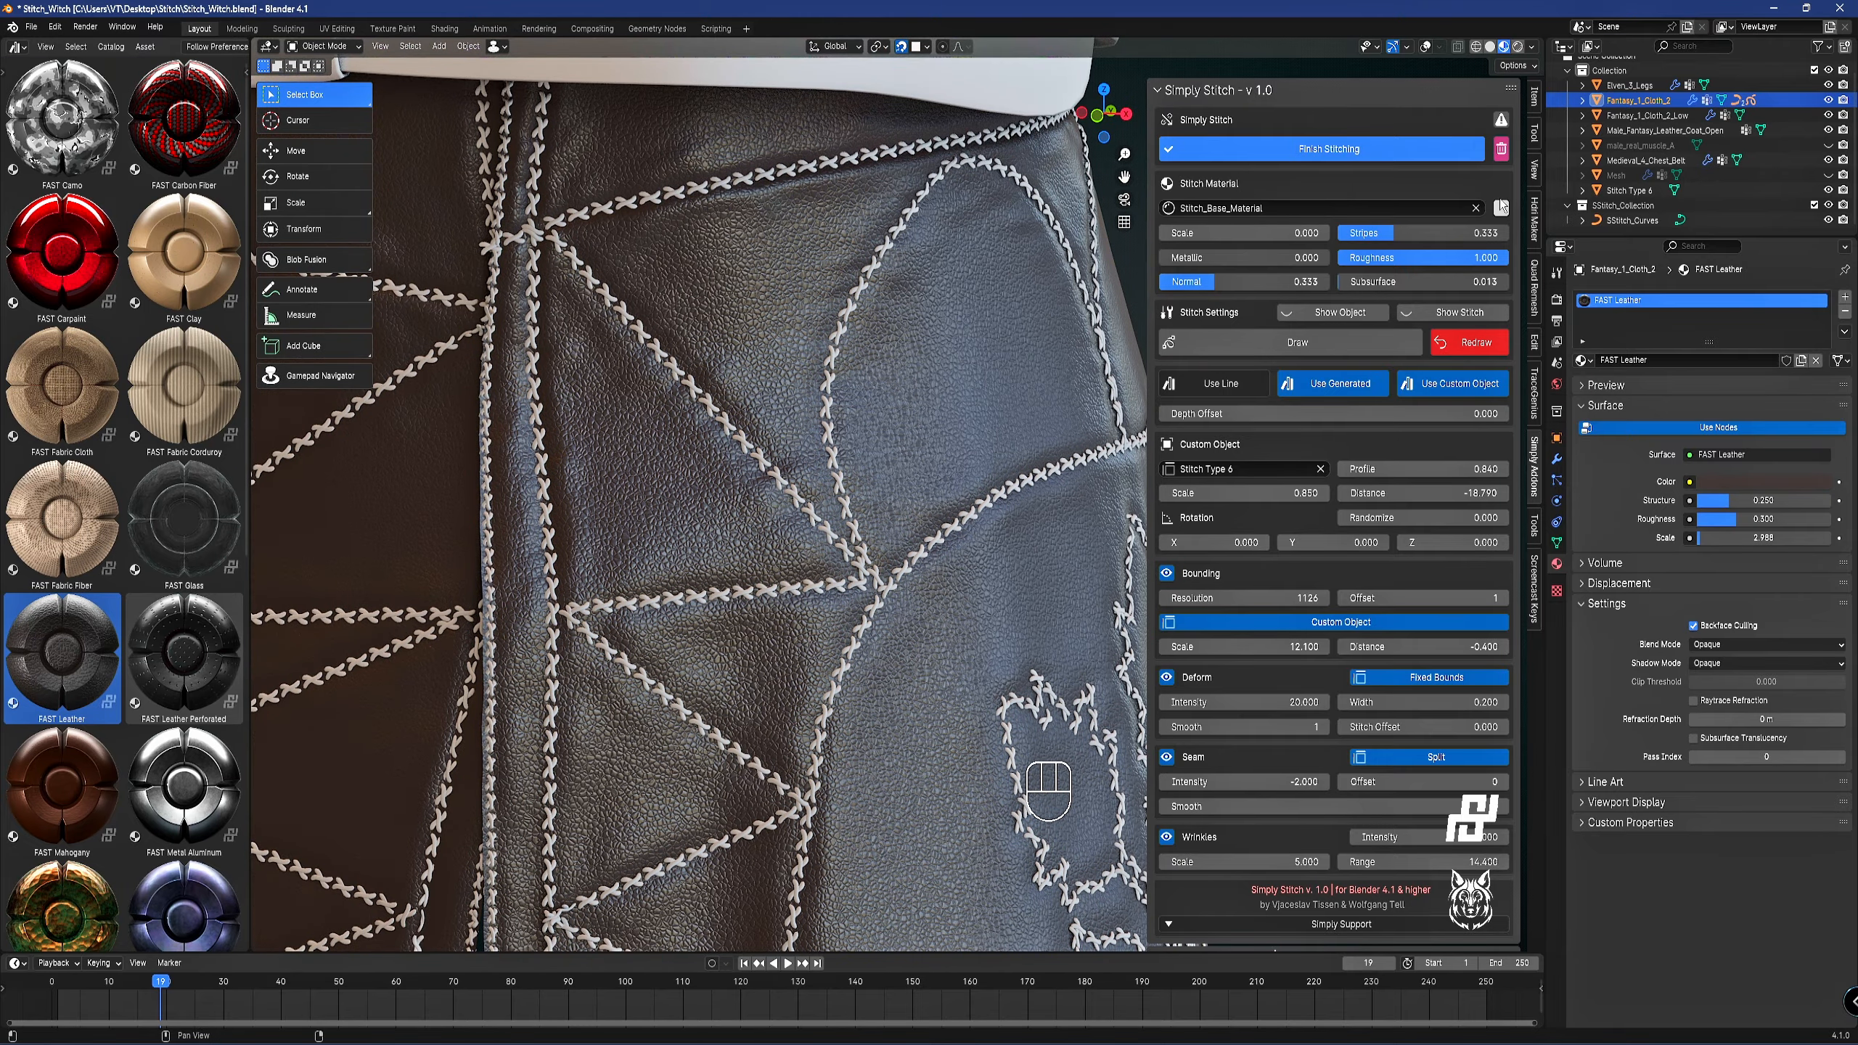
scroll(950, 337, "down", 5)
middle_click_drag(900, 415, 830, 218)
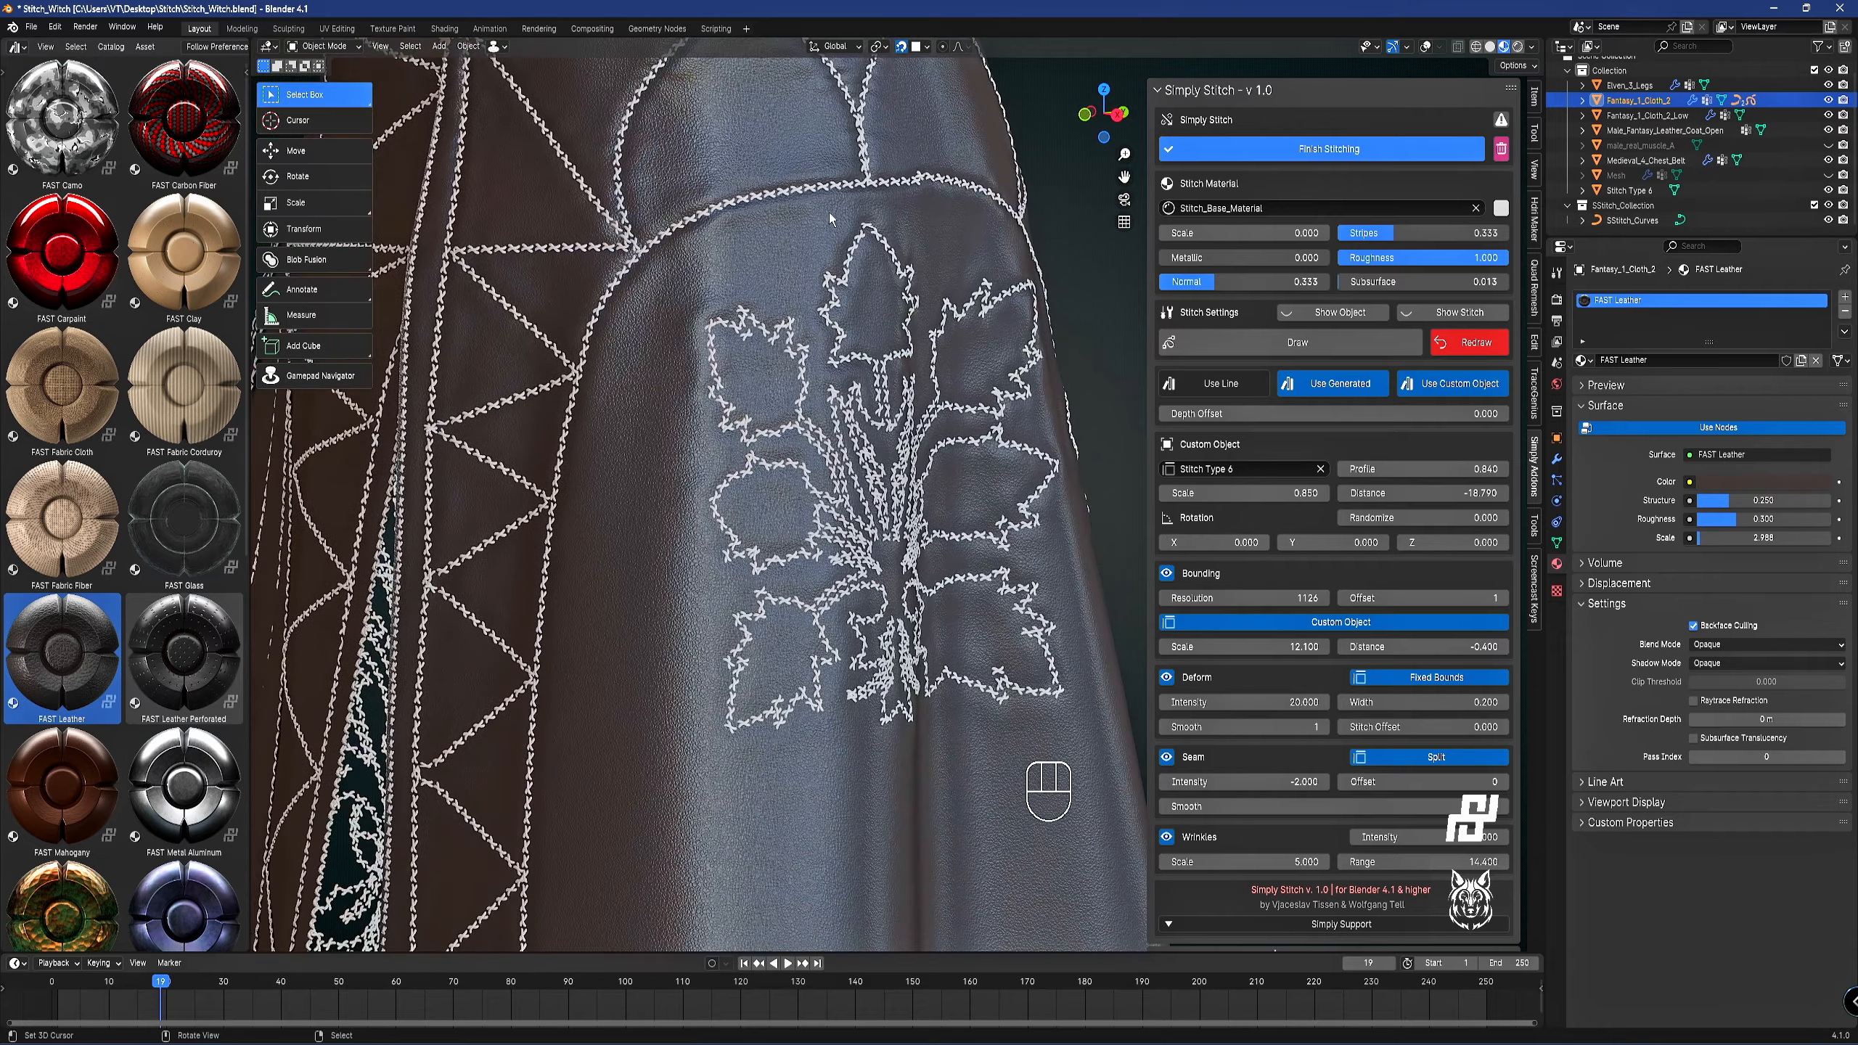
middle_click_drag(819, 303, 834, 422, "shift")
Colour the stitch material orange-gold and make it shiny metal with metallic 1.000 and roughness 0.044.
key("t")
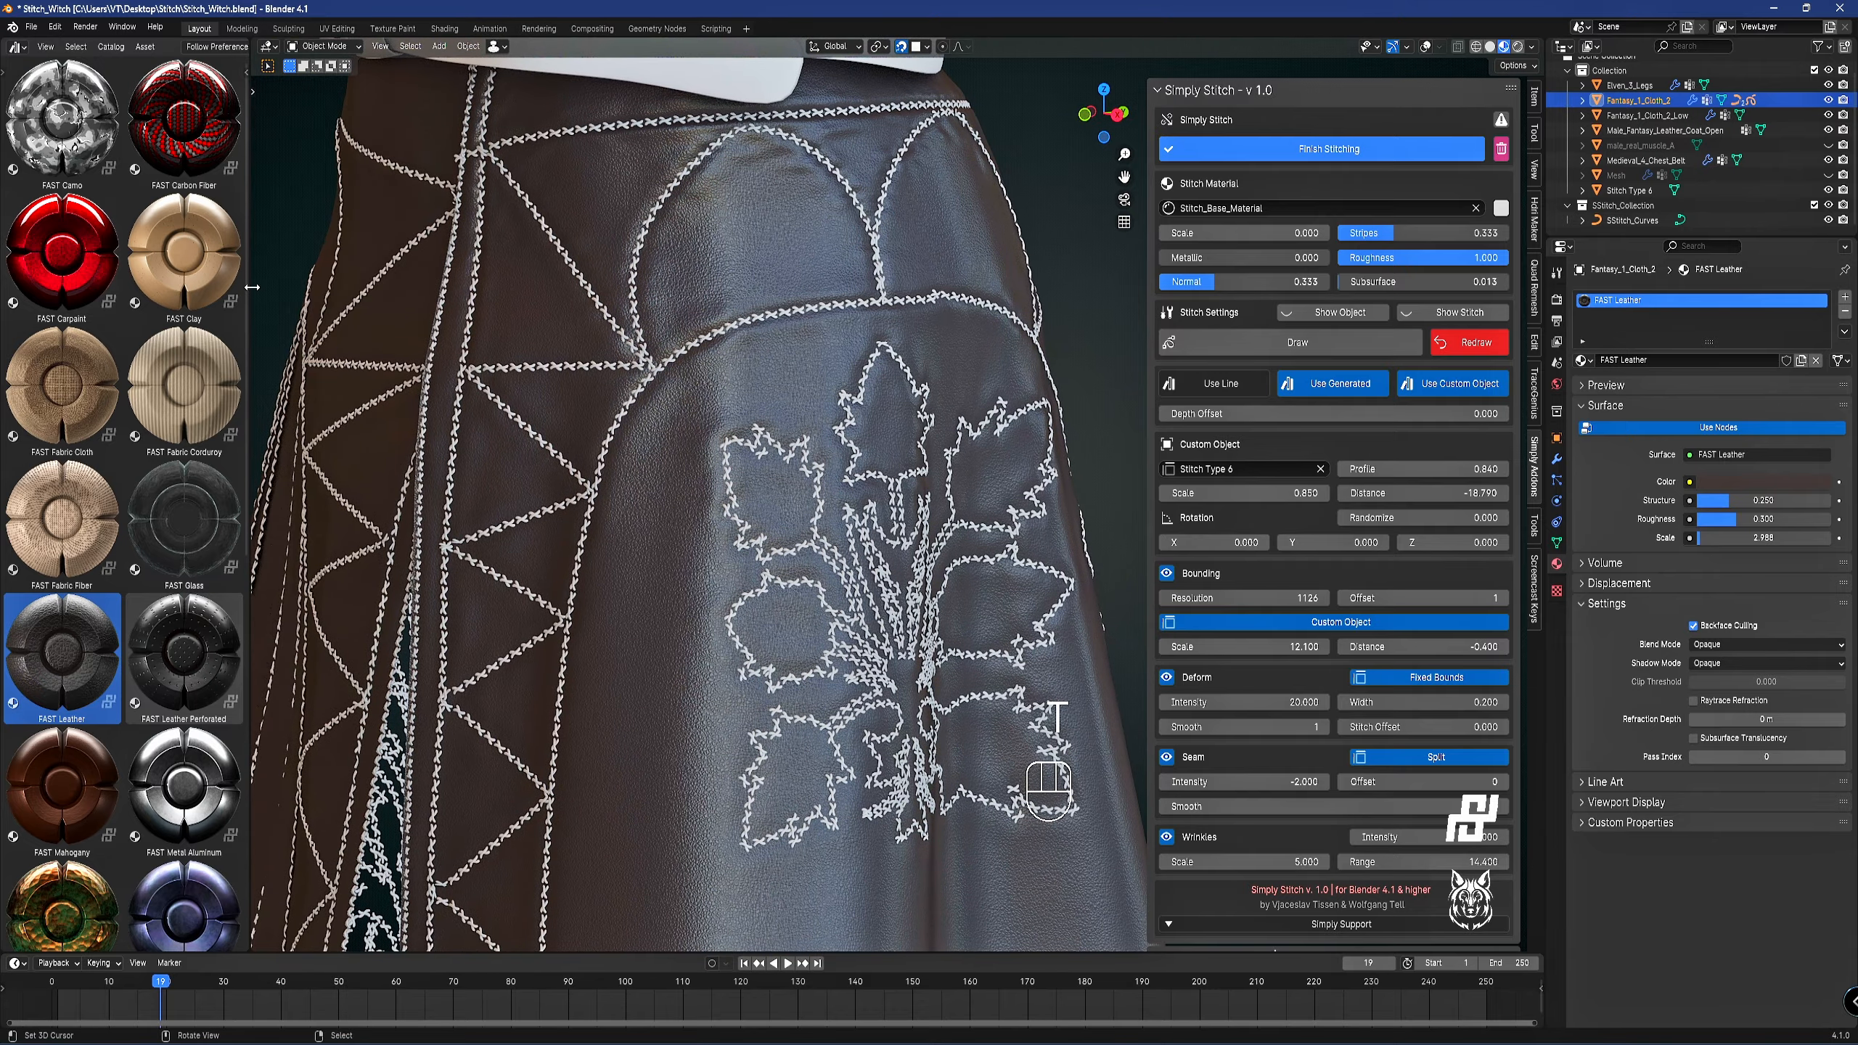
left_click(1500, 212)
left_click_drag(1532, 304, 1524, 355)
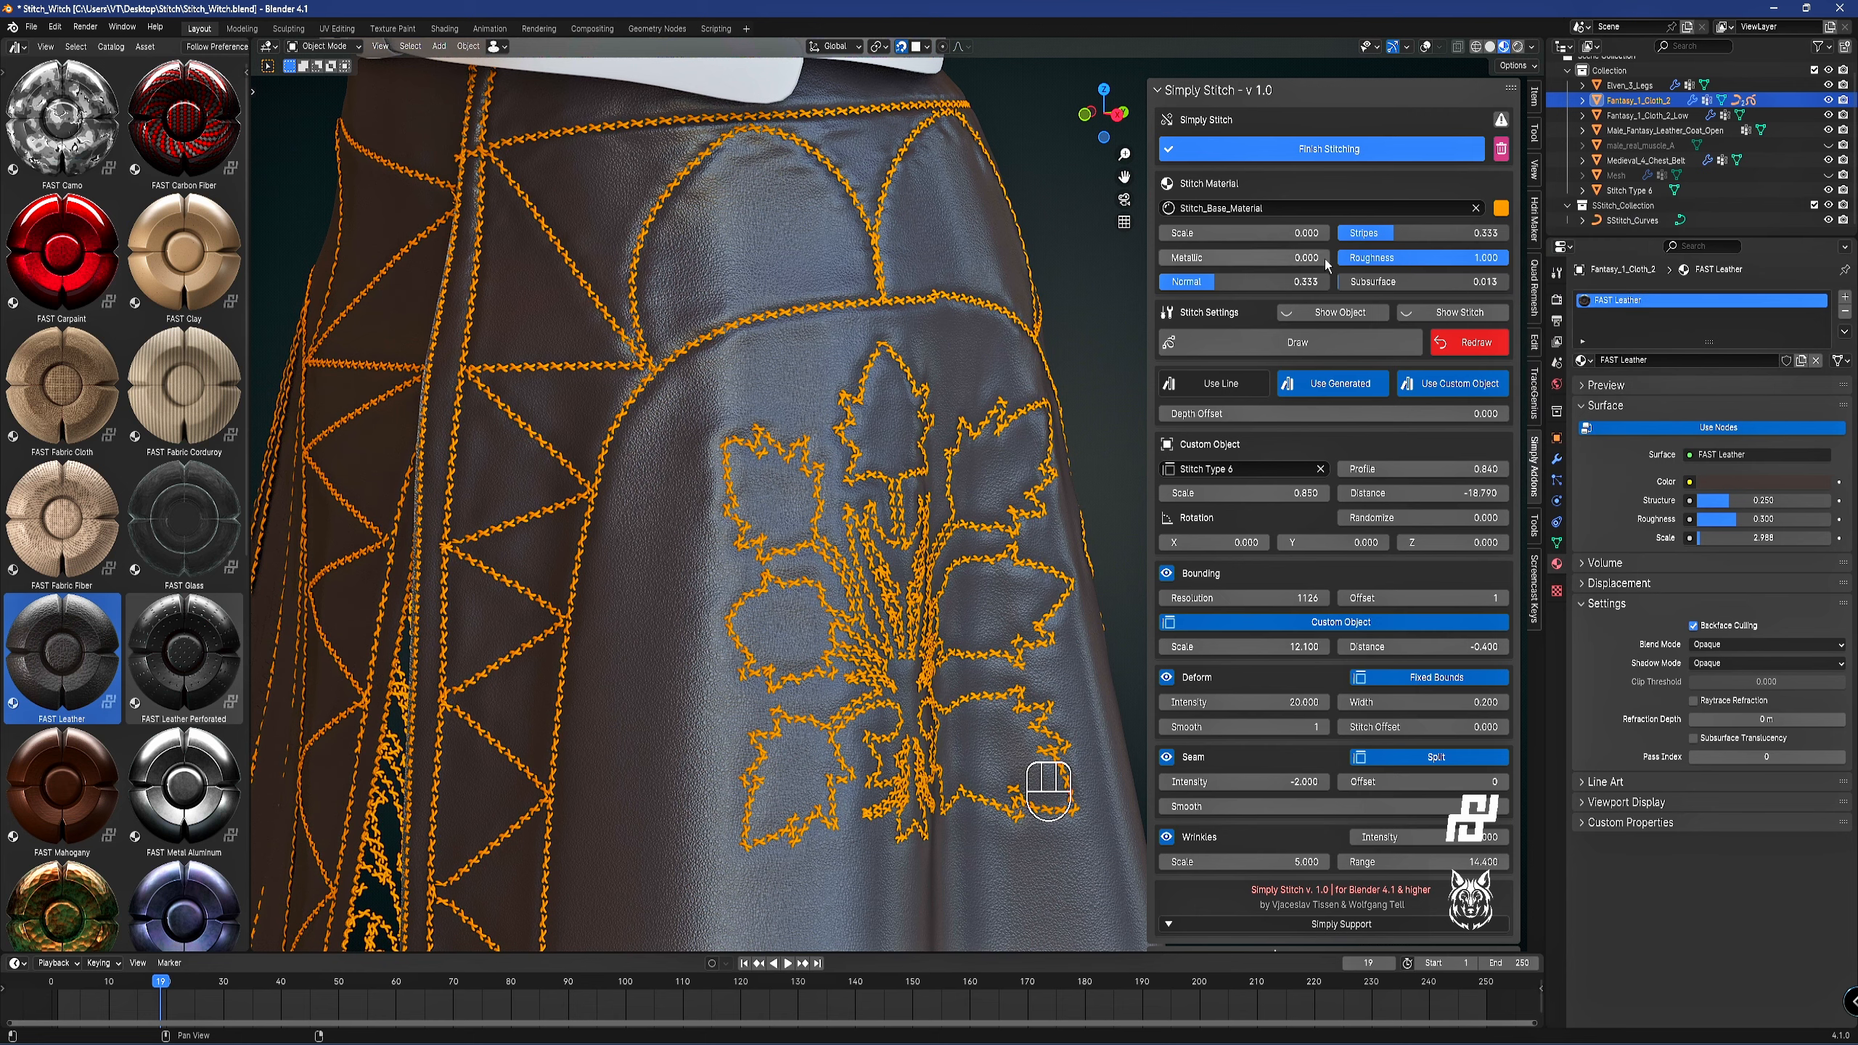
left_click_drag(1493, 257, 1345, 257)
left_click_drag(1185, 258, 1342, 257)
scroll(909, 444, "down", 5)
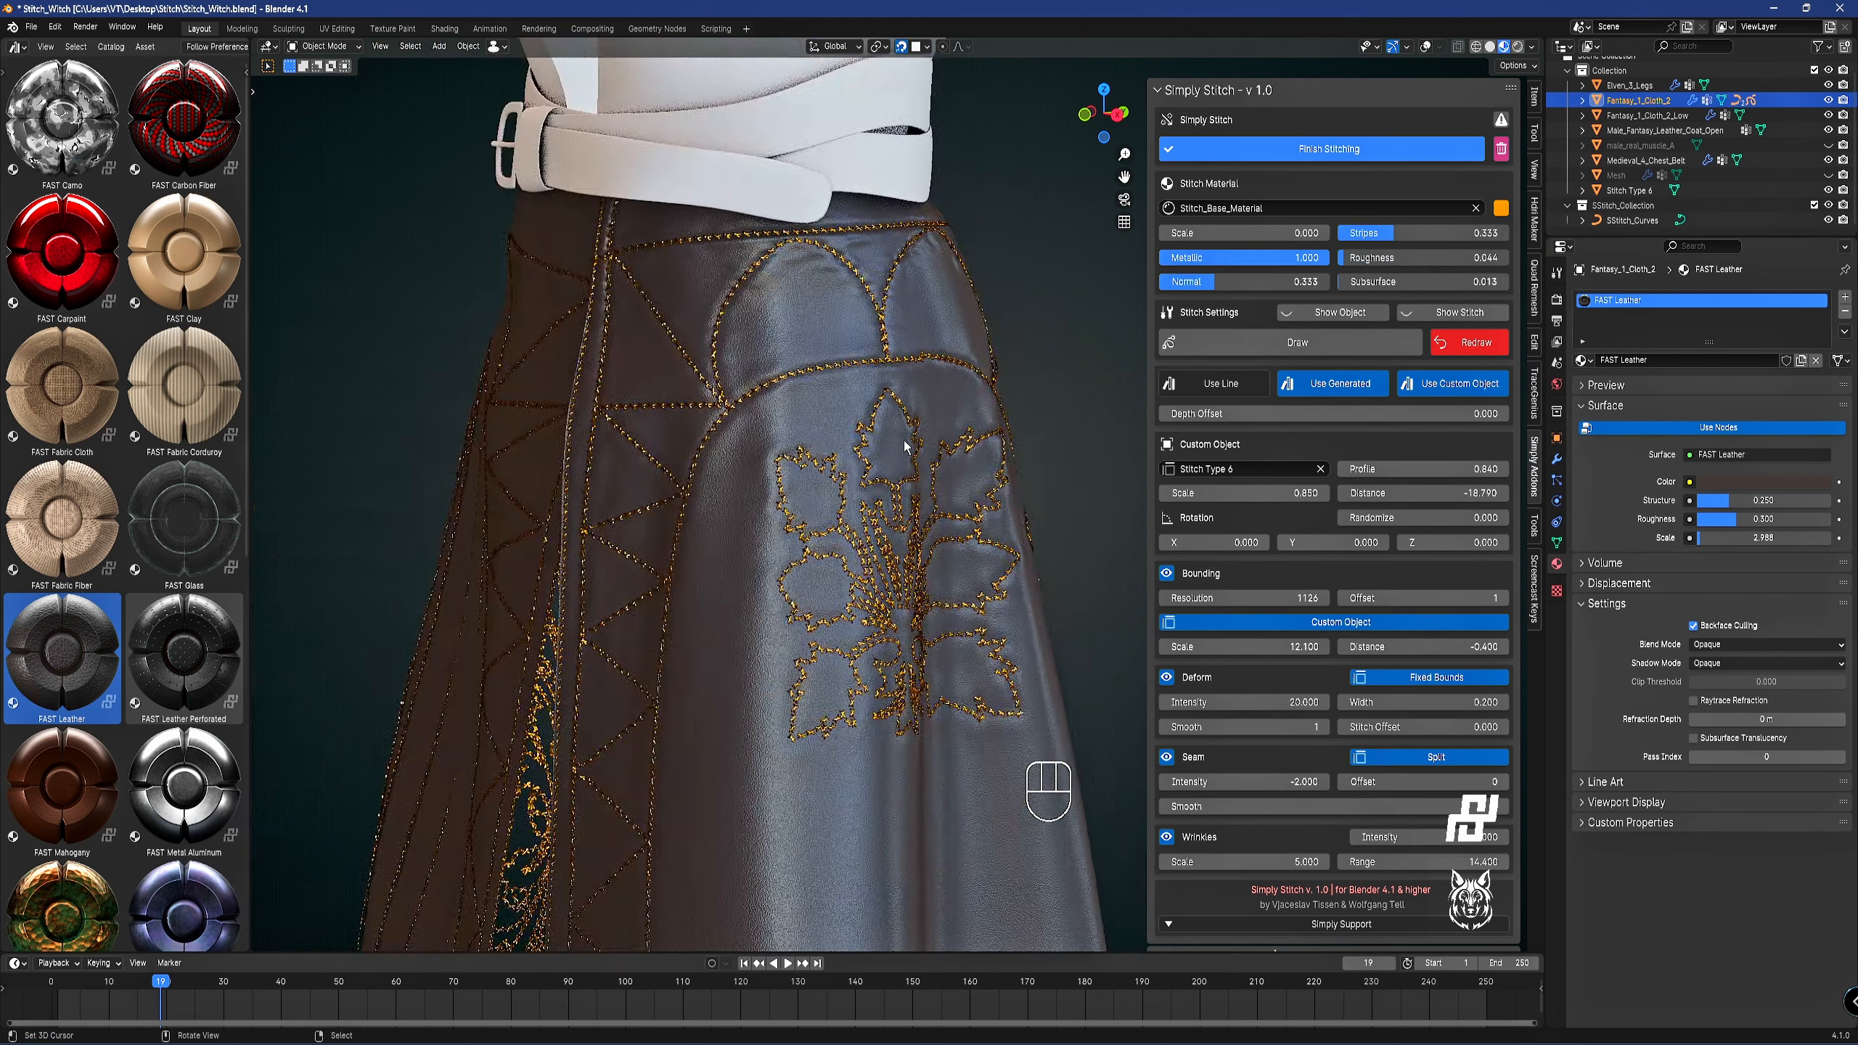
Lighten the leather's colour to a pale neutral grey and turn the viewport overlays back on.
middle_click_drag(916, 479, 971, 552)
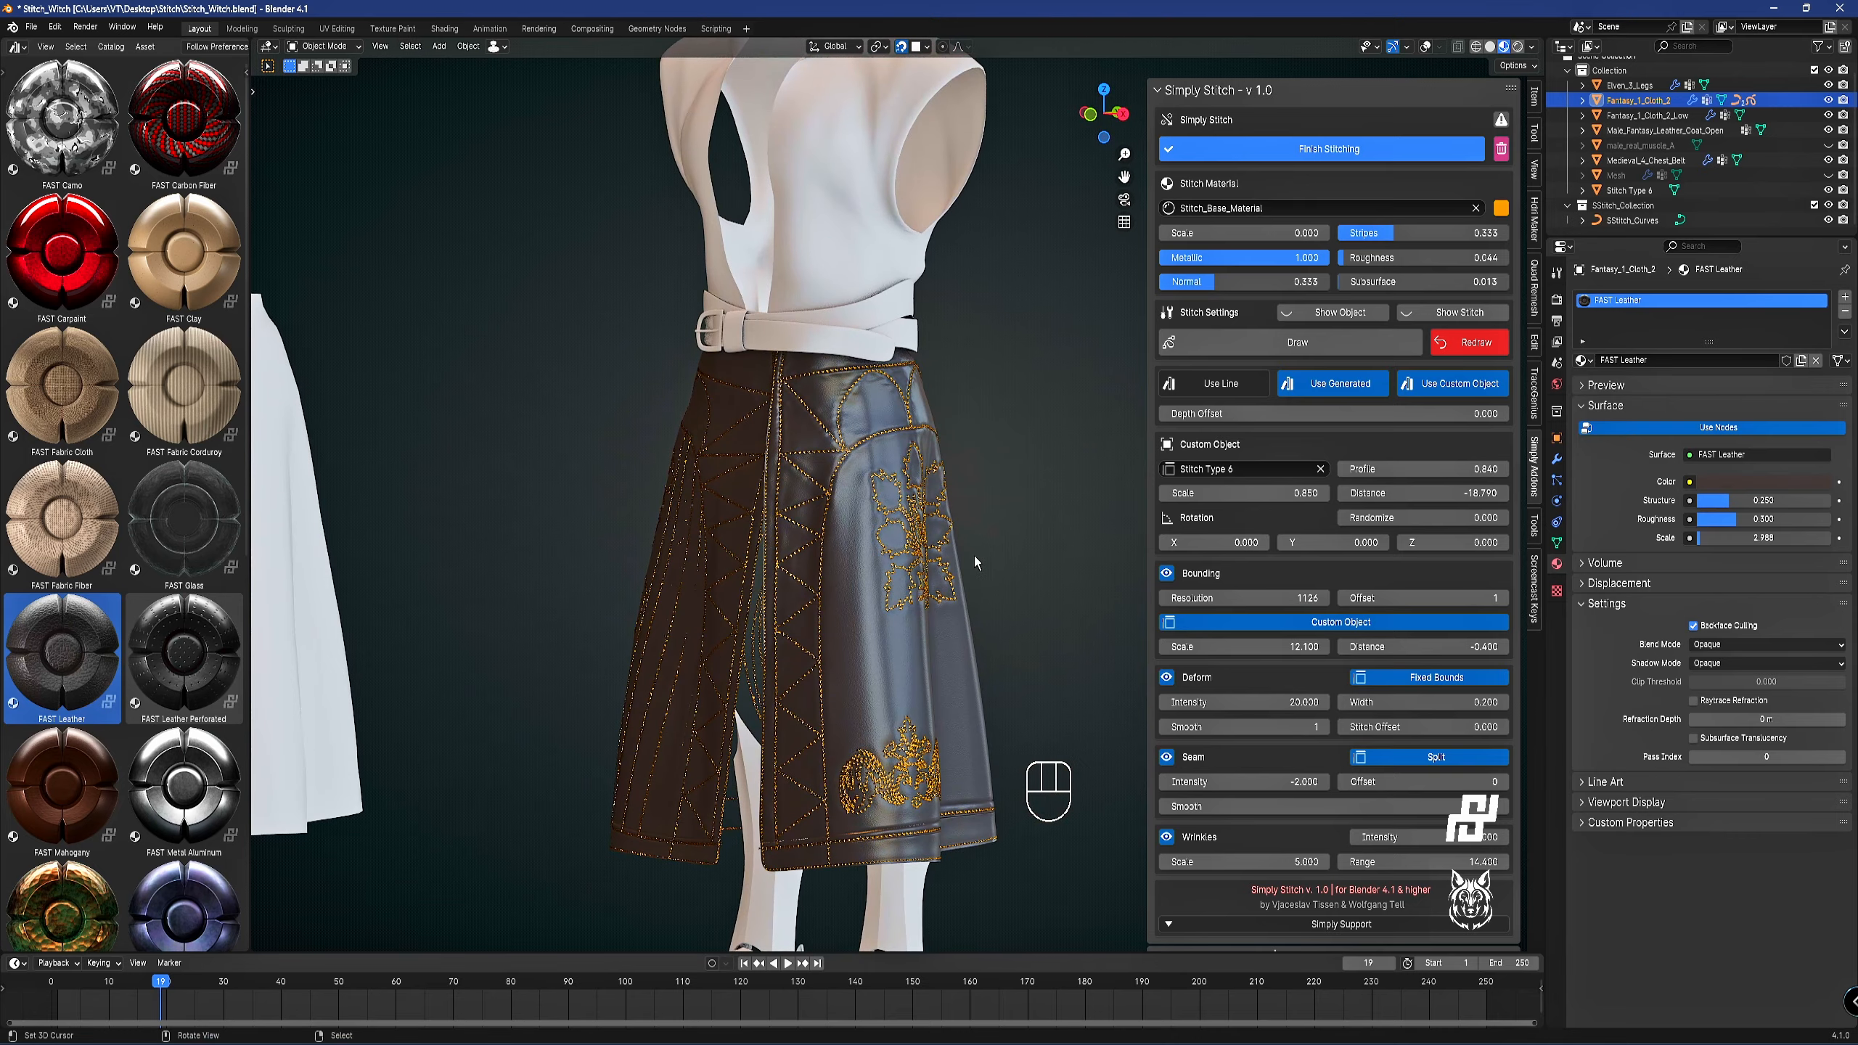
scroll(970, 551, "up", 5)
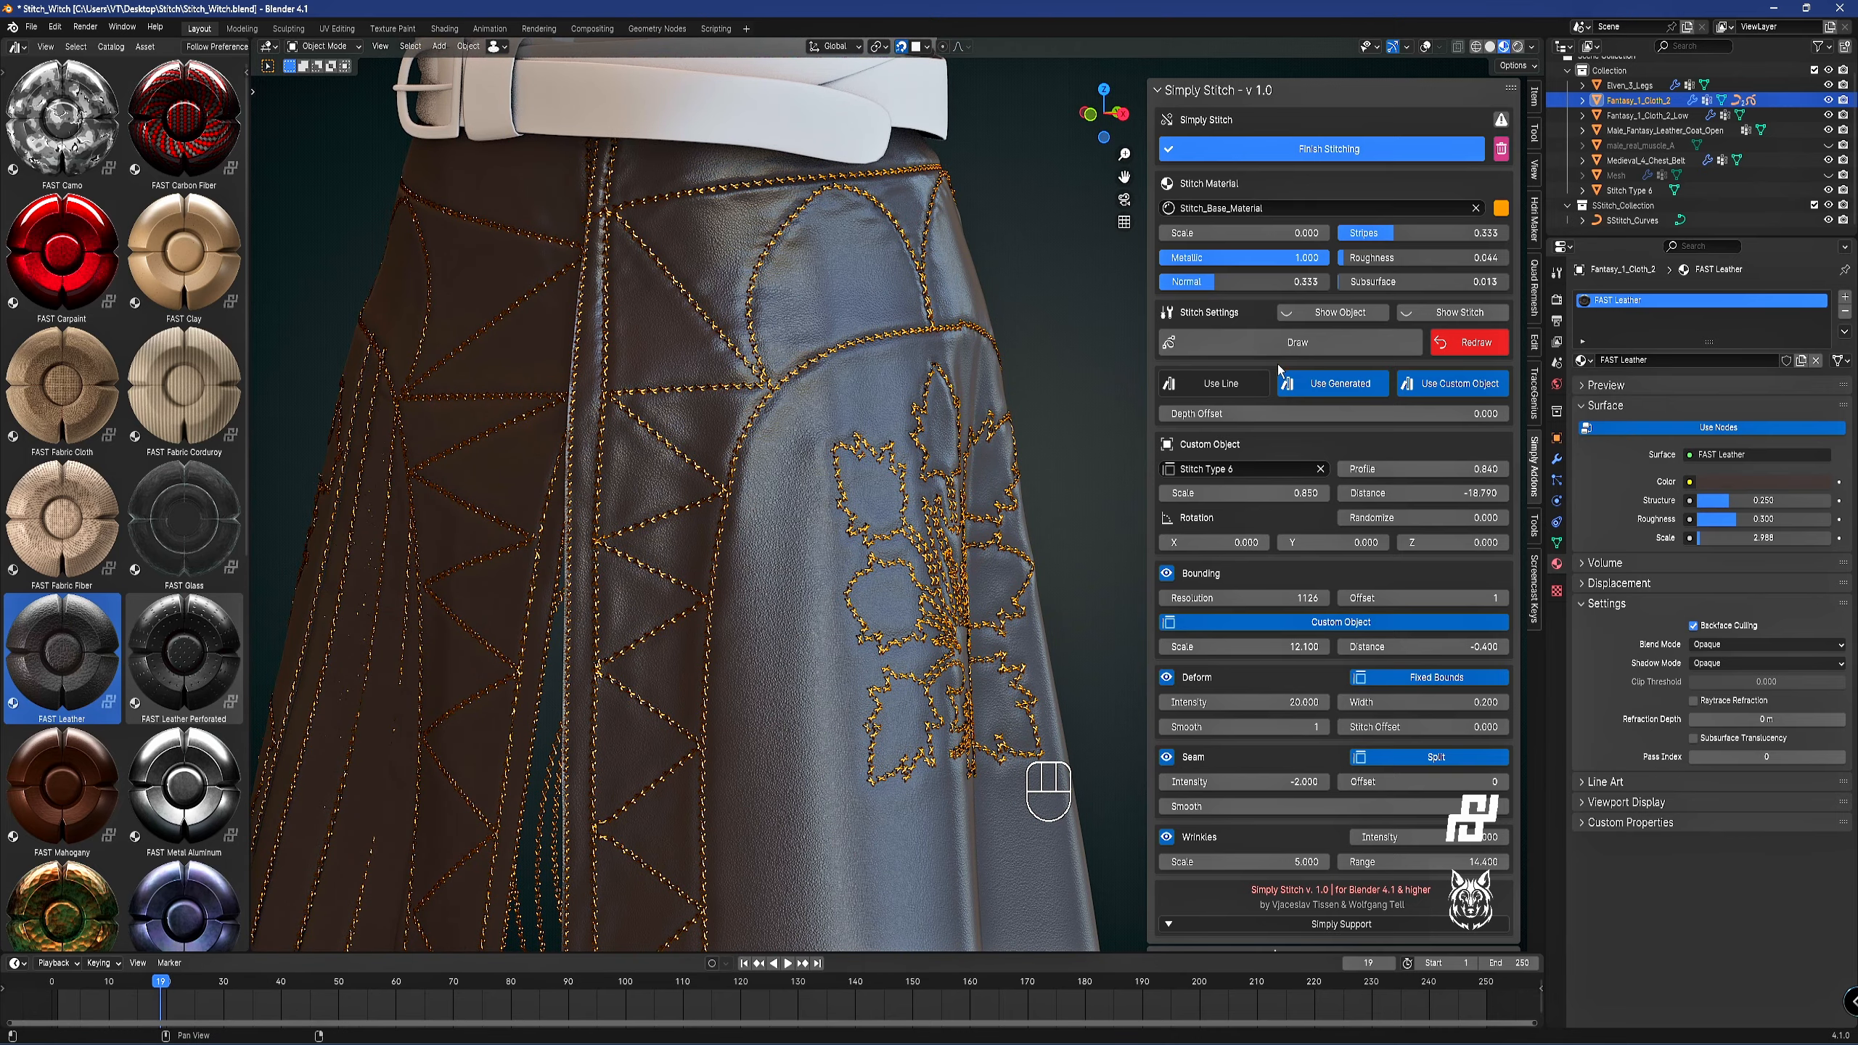
left_click(1724, 484)
left_click_drag(1819, 354, 1819, 286)
key("shift+alt+z")
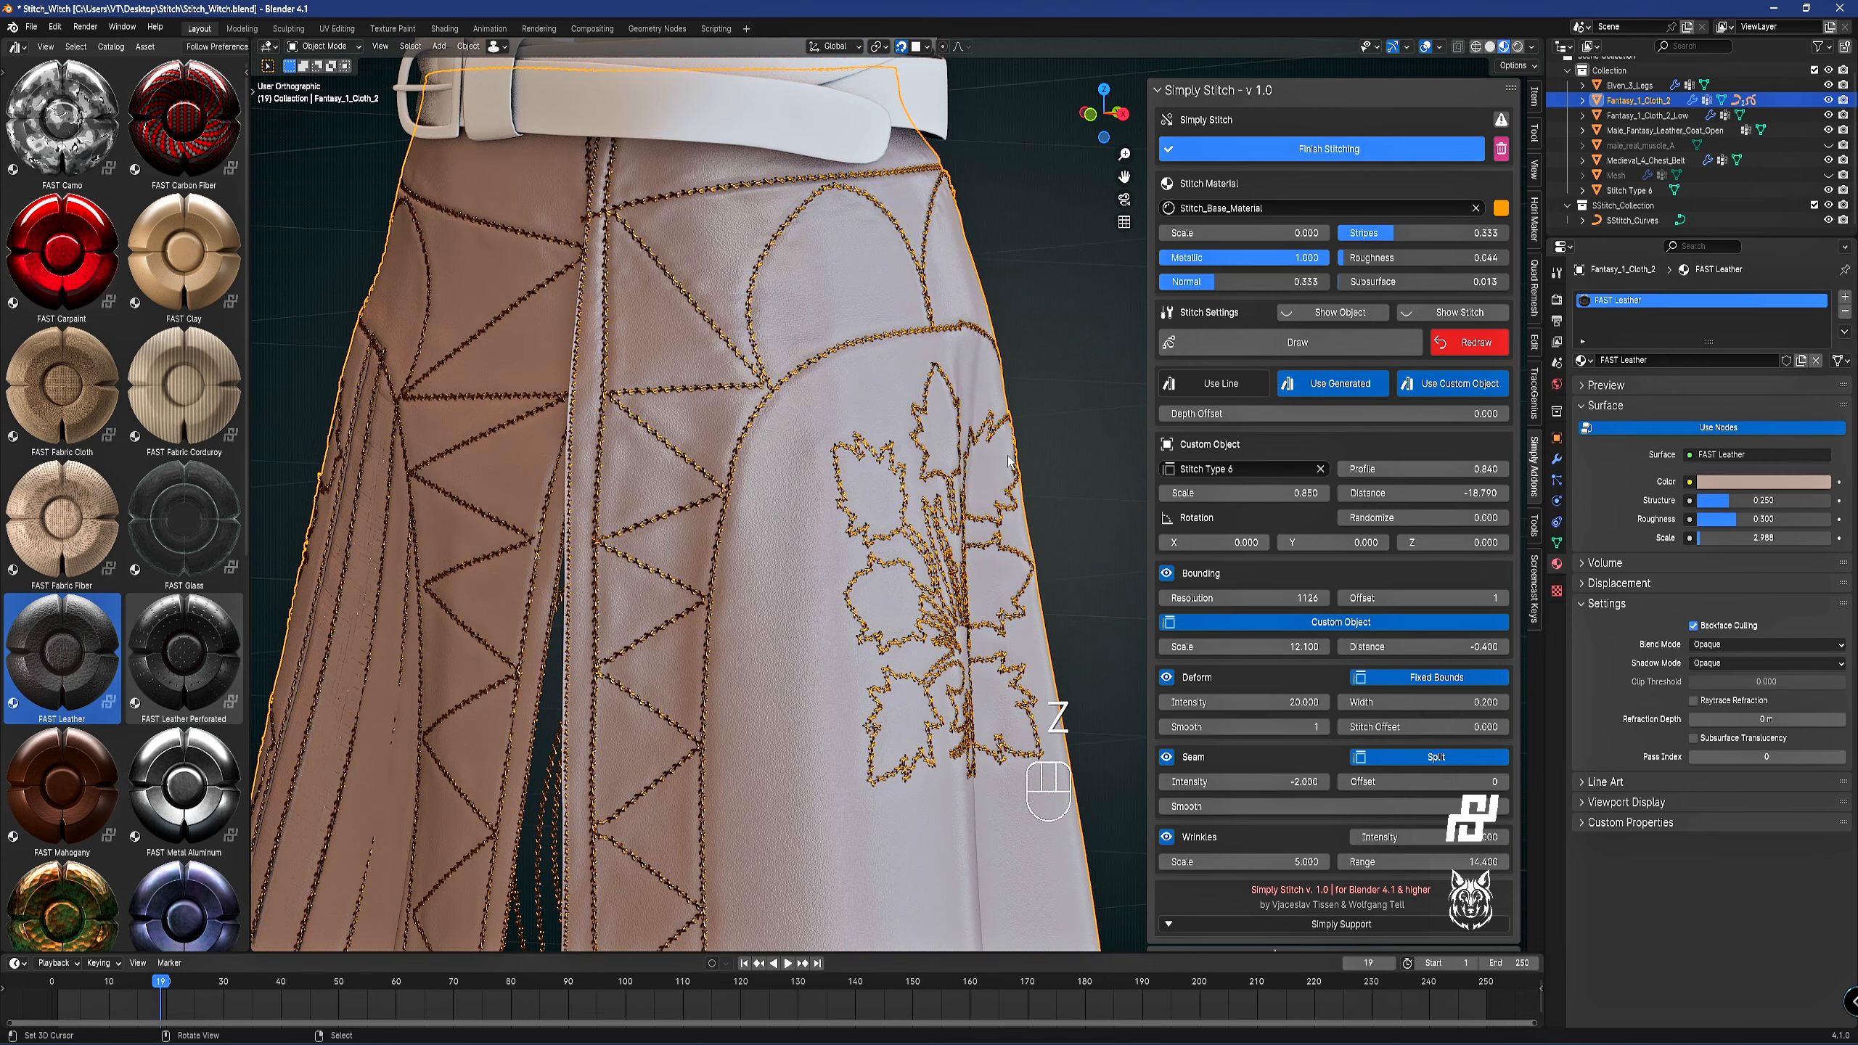
left_click(1731, 480)
Examine the stitches, seams and embroidery on the pale leather around the skirt's side, slit and front.
scroll(862, 505, "down", 4)
middle_click_drag(862, 506, 643, 505)
middle_click_drag(760, 541, 775, 315, "shift")
middle_click_drag(921, 344, 753, 347)
scroll(757, 347, "down", 2)
middle_click_drag(761, 346, 658, 505, "shift")
scroll(813, 461, "up", 2)
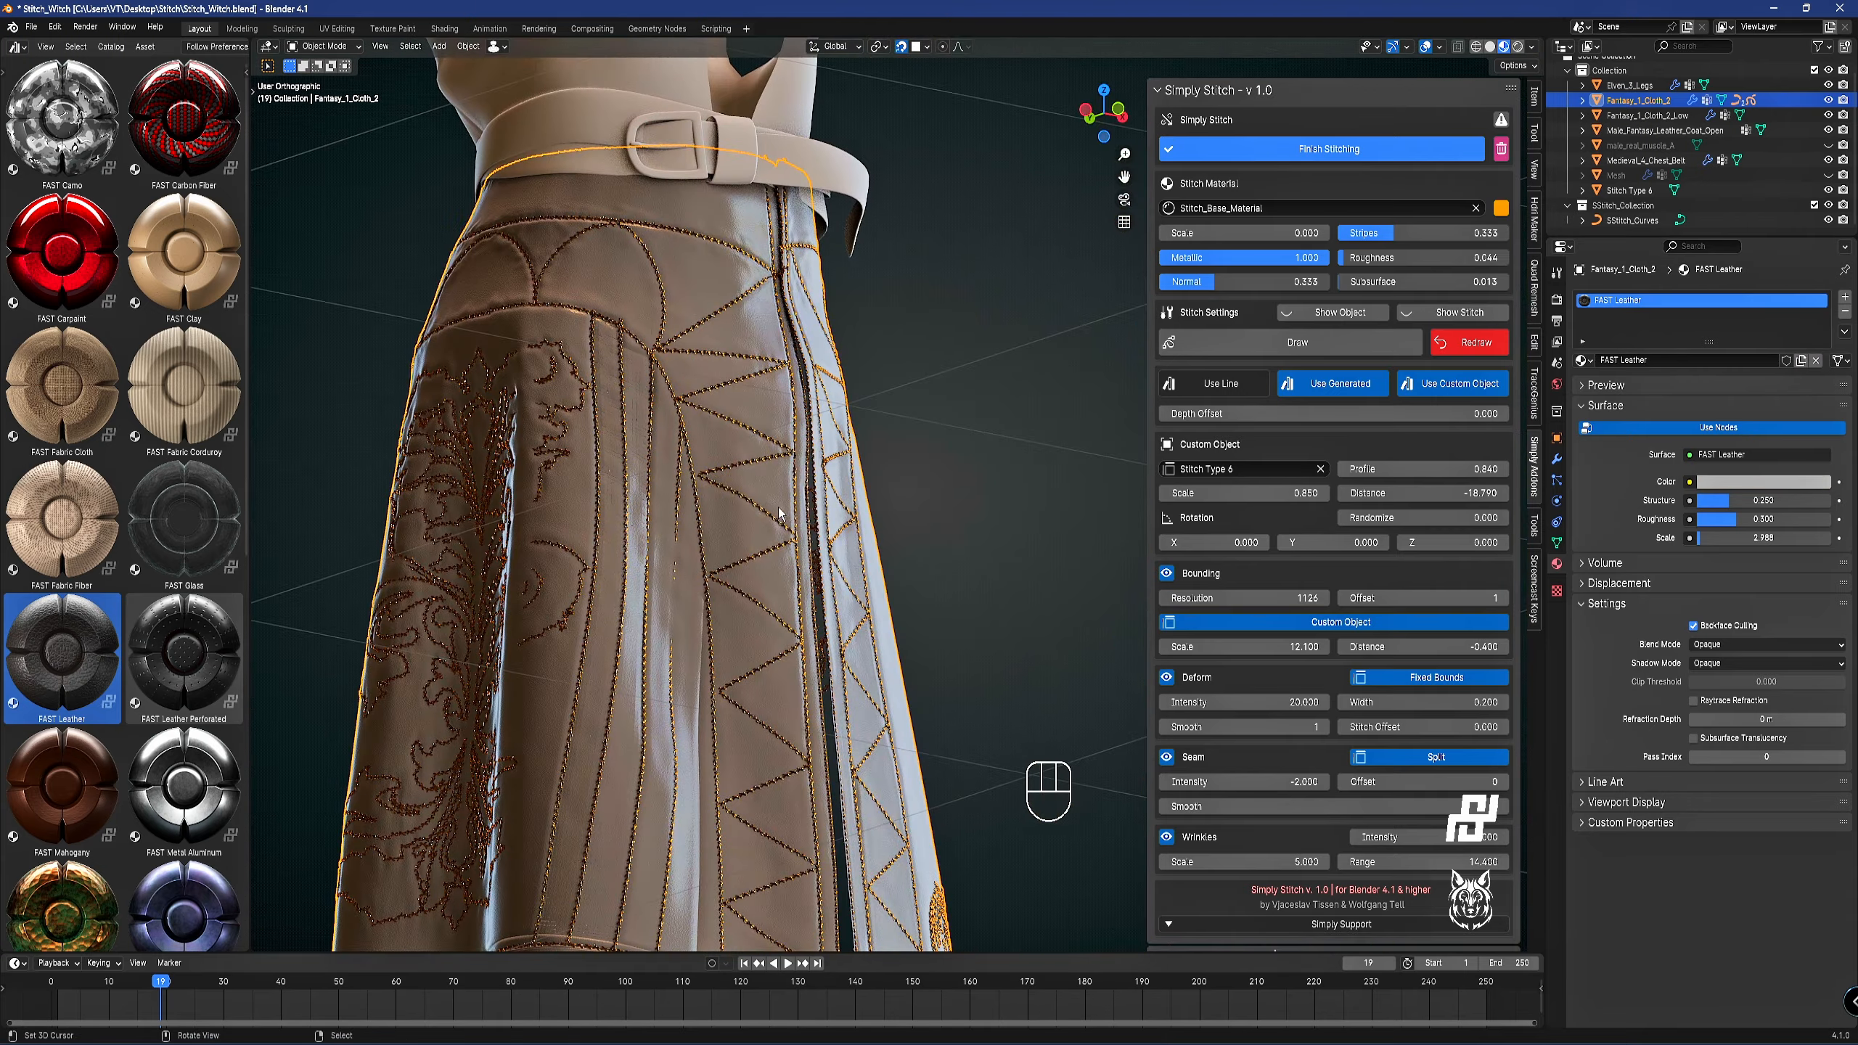
scroll(702, 505, "up", 5)
middle_click_drag(791, 513, 629, 541)
middle_click_drag(629, 542, 1261, 442, "shift")
middle_click_drag(887, 373, 885, 557, "ctrl")
middle_click_drag(885, 557, 1072, 618, "shift")
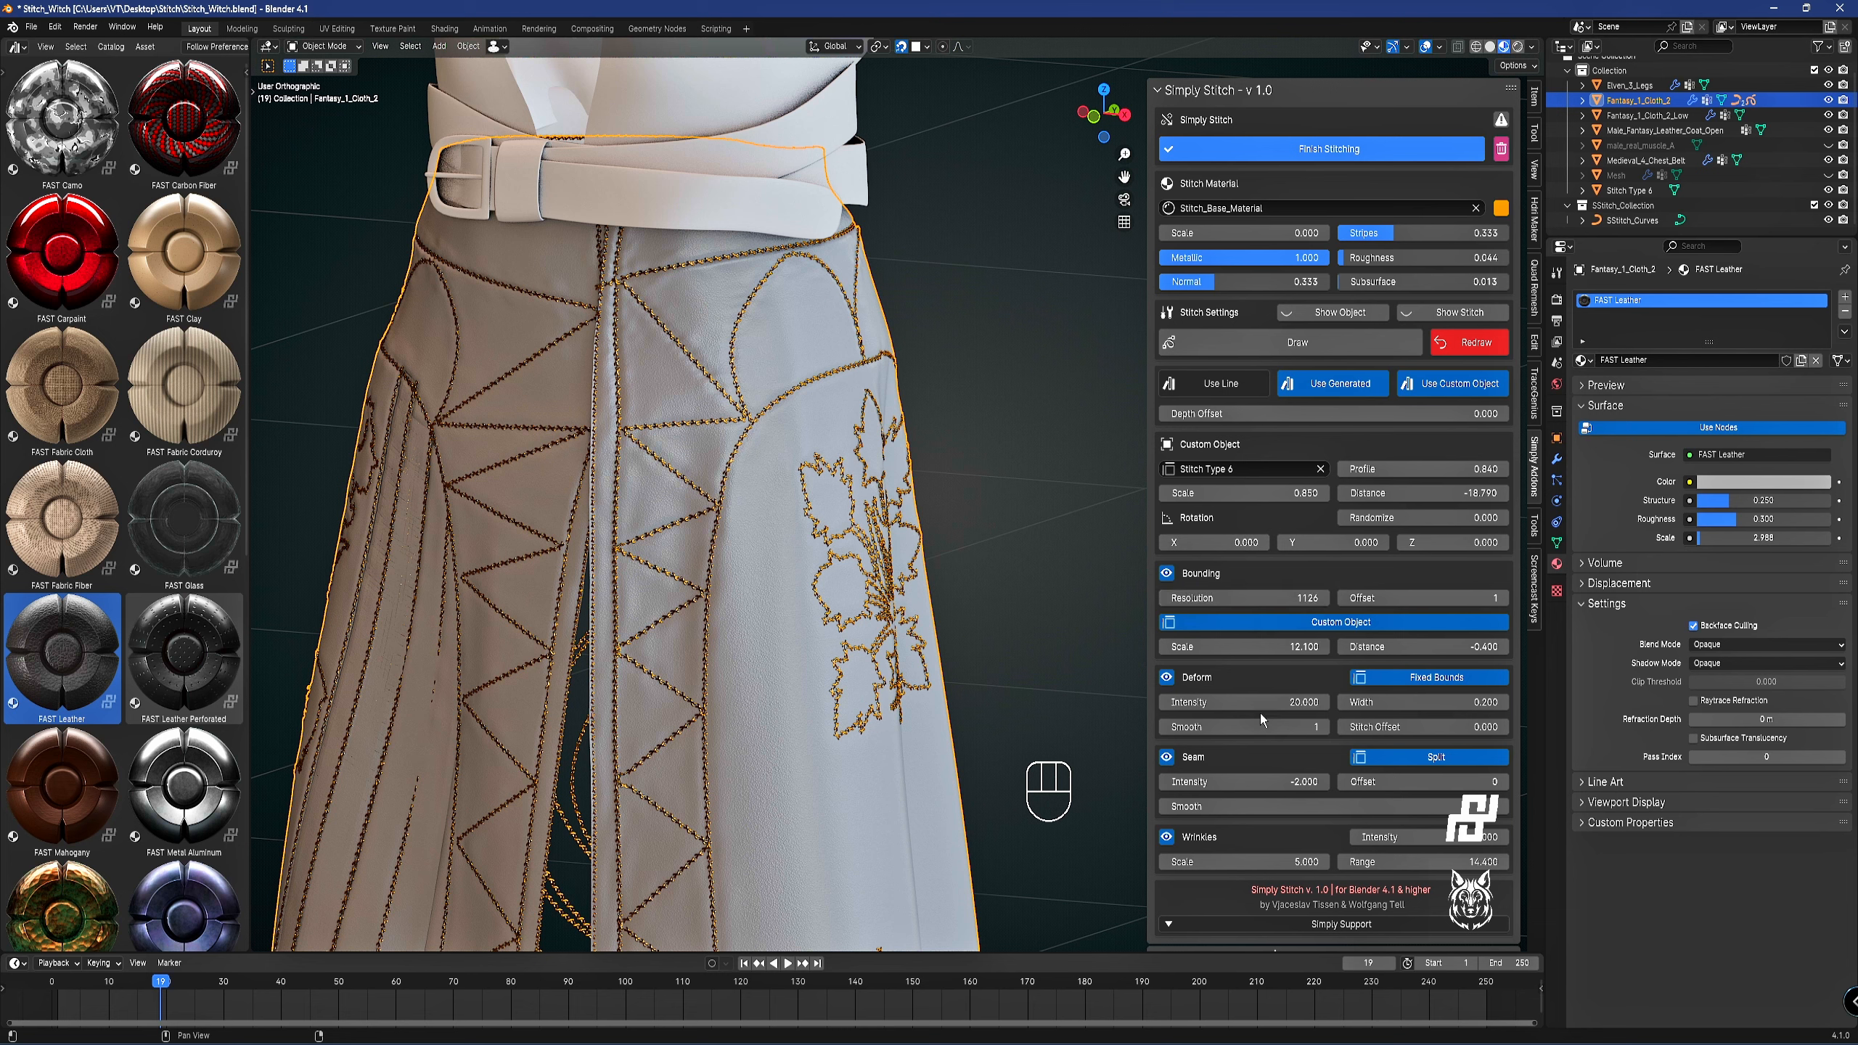
Set the stitching's deform intensity to 50 and its wrinkles intensity to 10.
key("Return")
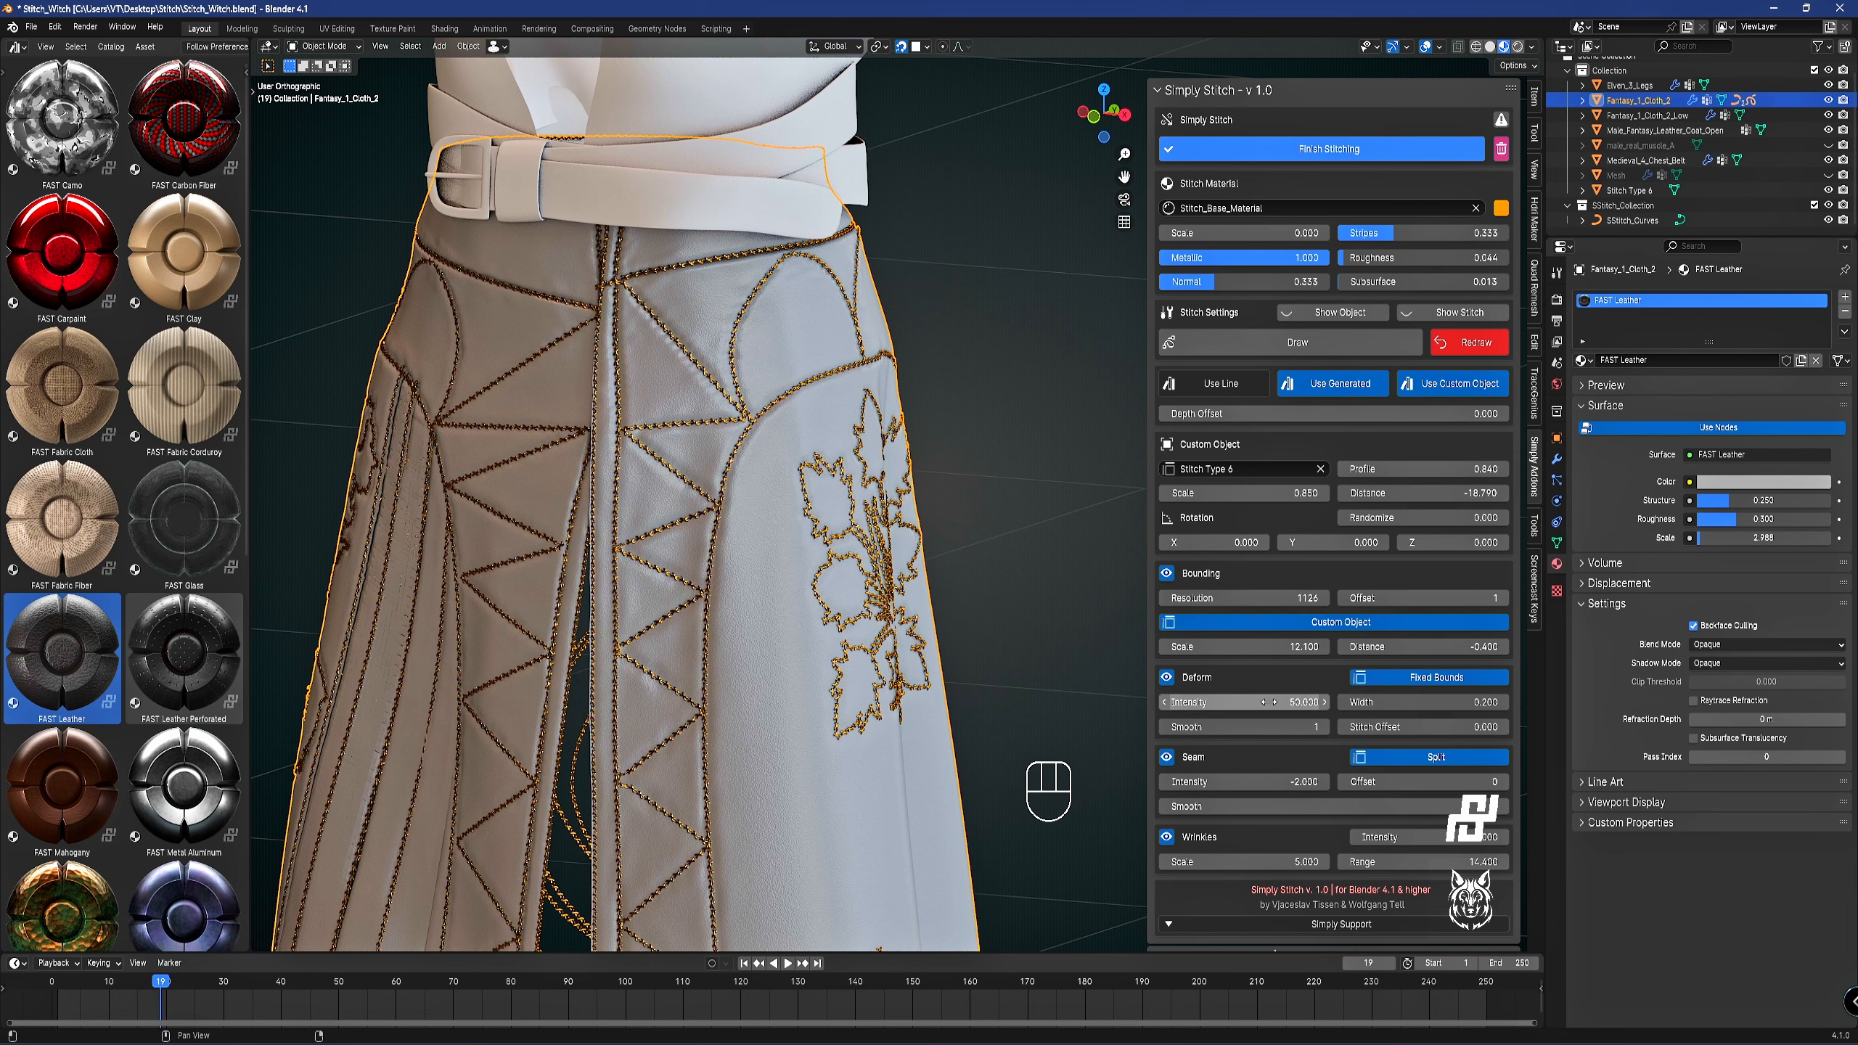
left_click(1428, 841)
type("8")
key("Return")
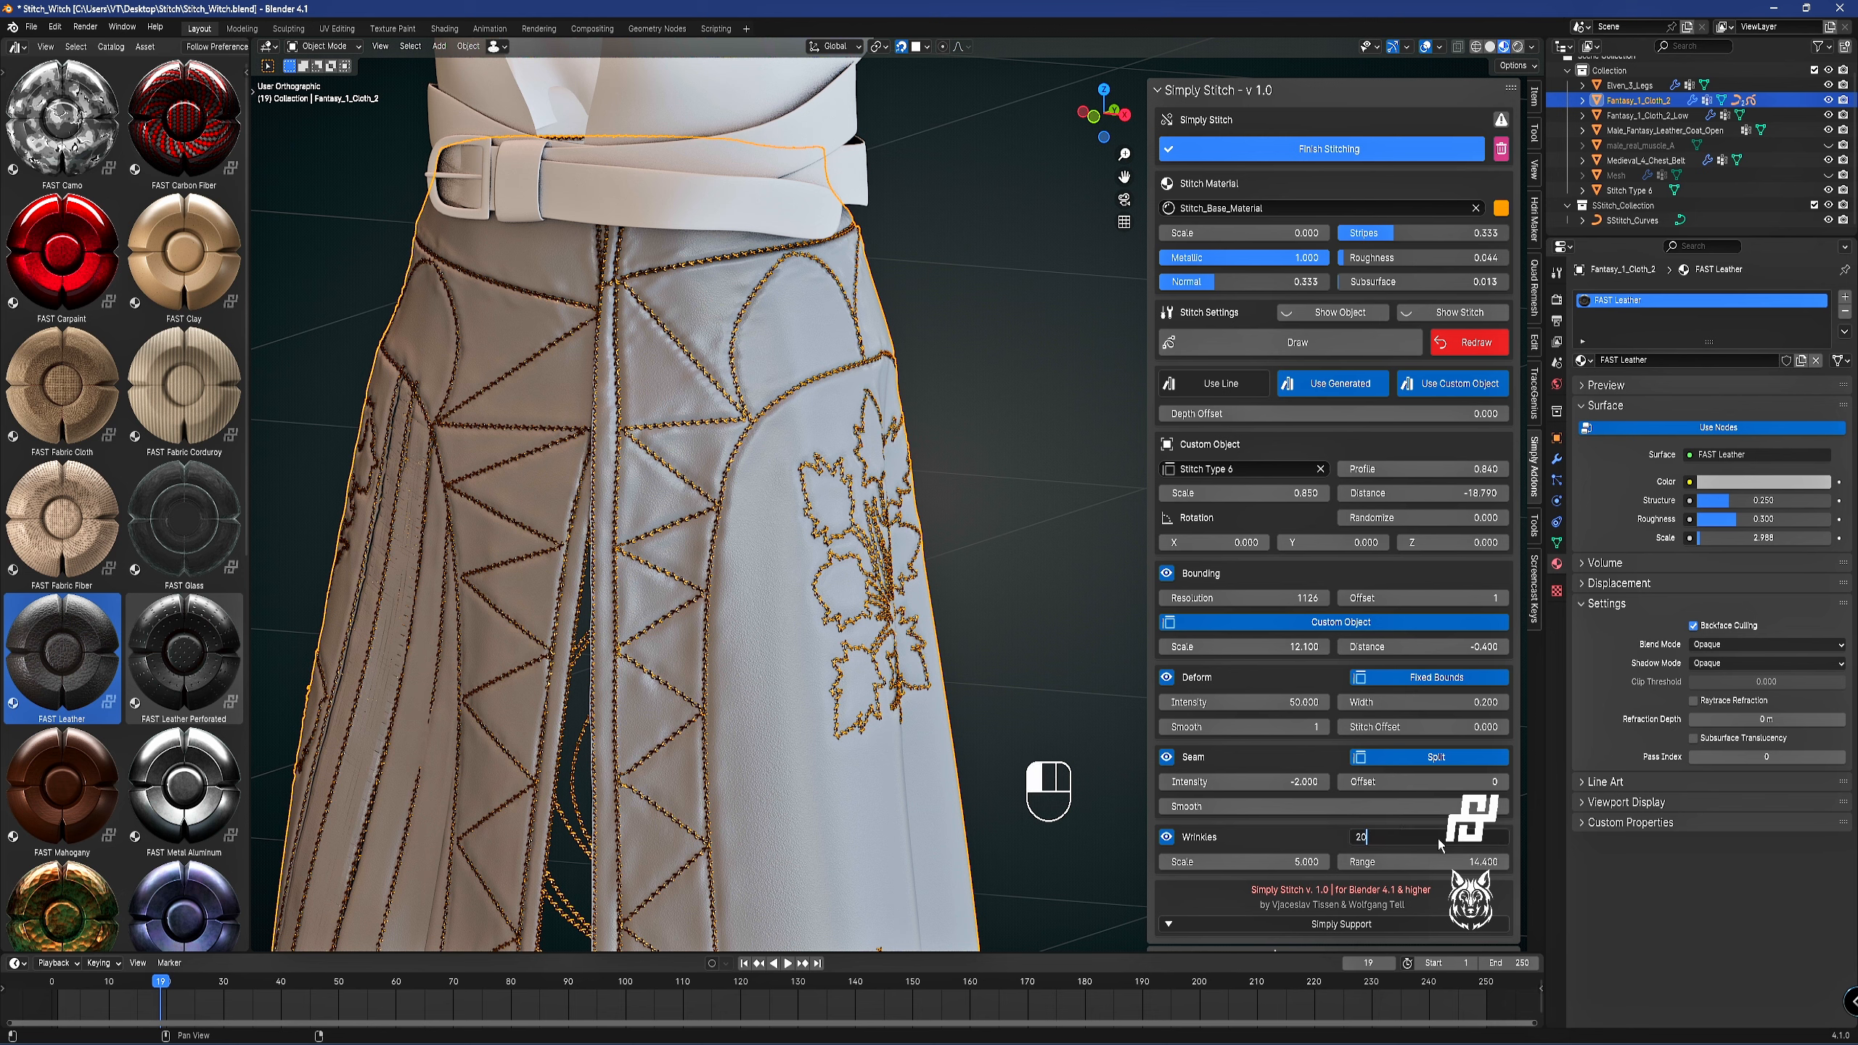
type("20")
key("Return")
key("Return")
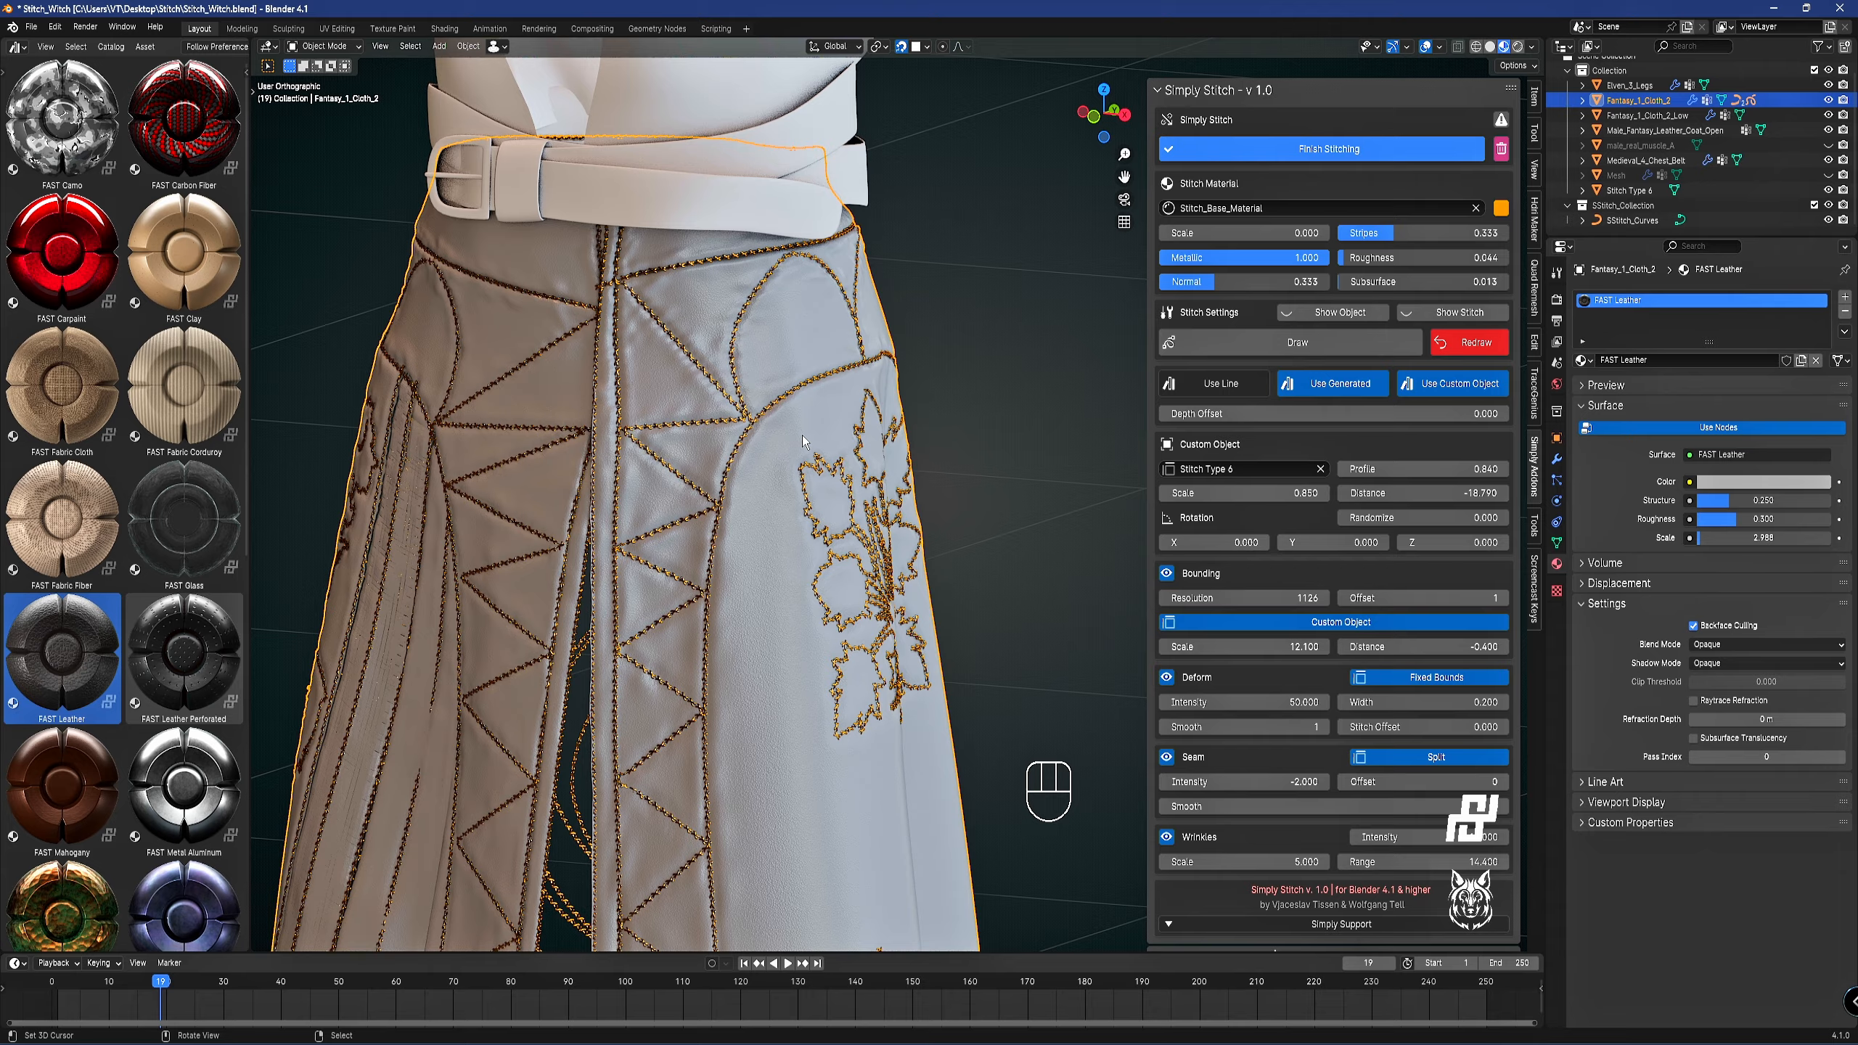
Lower the leather's roughness to 0.192 and set the stitch material's metallic to 0.798.
mouse_move(1756, 518)
left_mouse_down()
mouse_move(1835, 519)
mouse_move(1723, 519)
left_mouse_up()
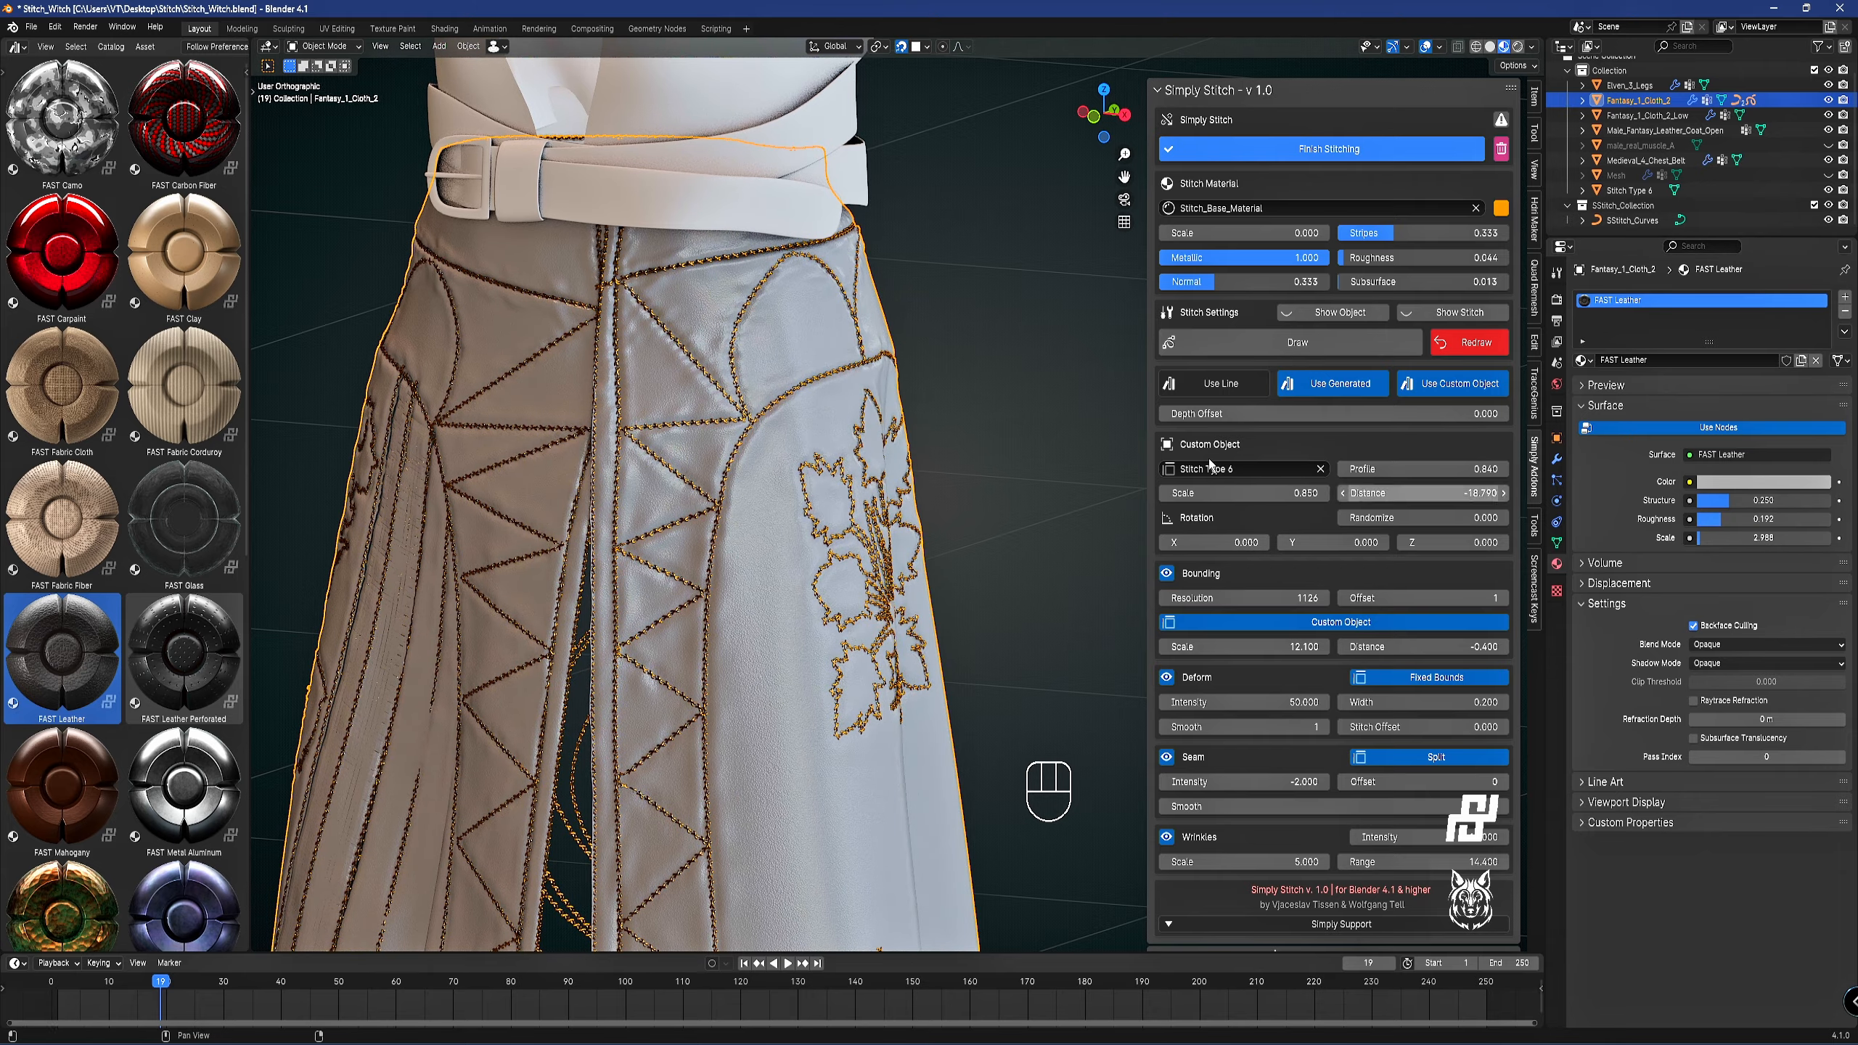
middle_click_drag(1025, 439, 903, 439)
scroll(904, 439, "up", 2)
mouse_move(1294, 258)
left_mouse_down()
mouse_move(1257, 258)
mouse_move(1295, 257)
left_mouse_up()
scroll(865, 536, "up", 10)
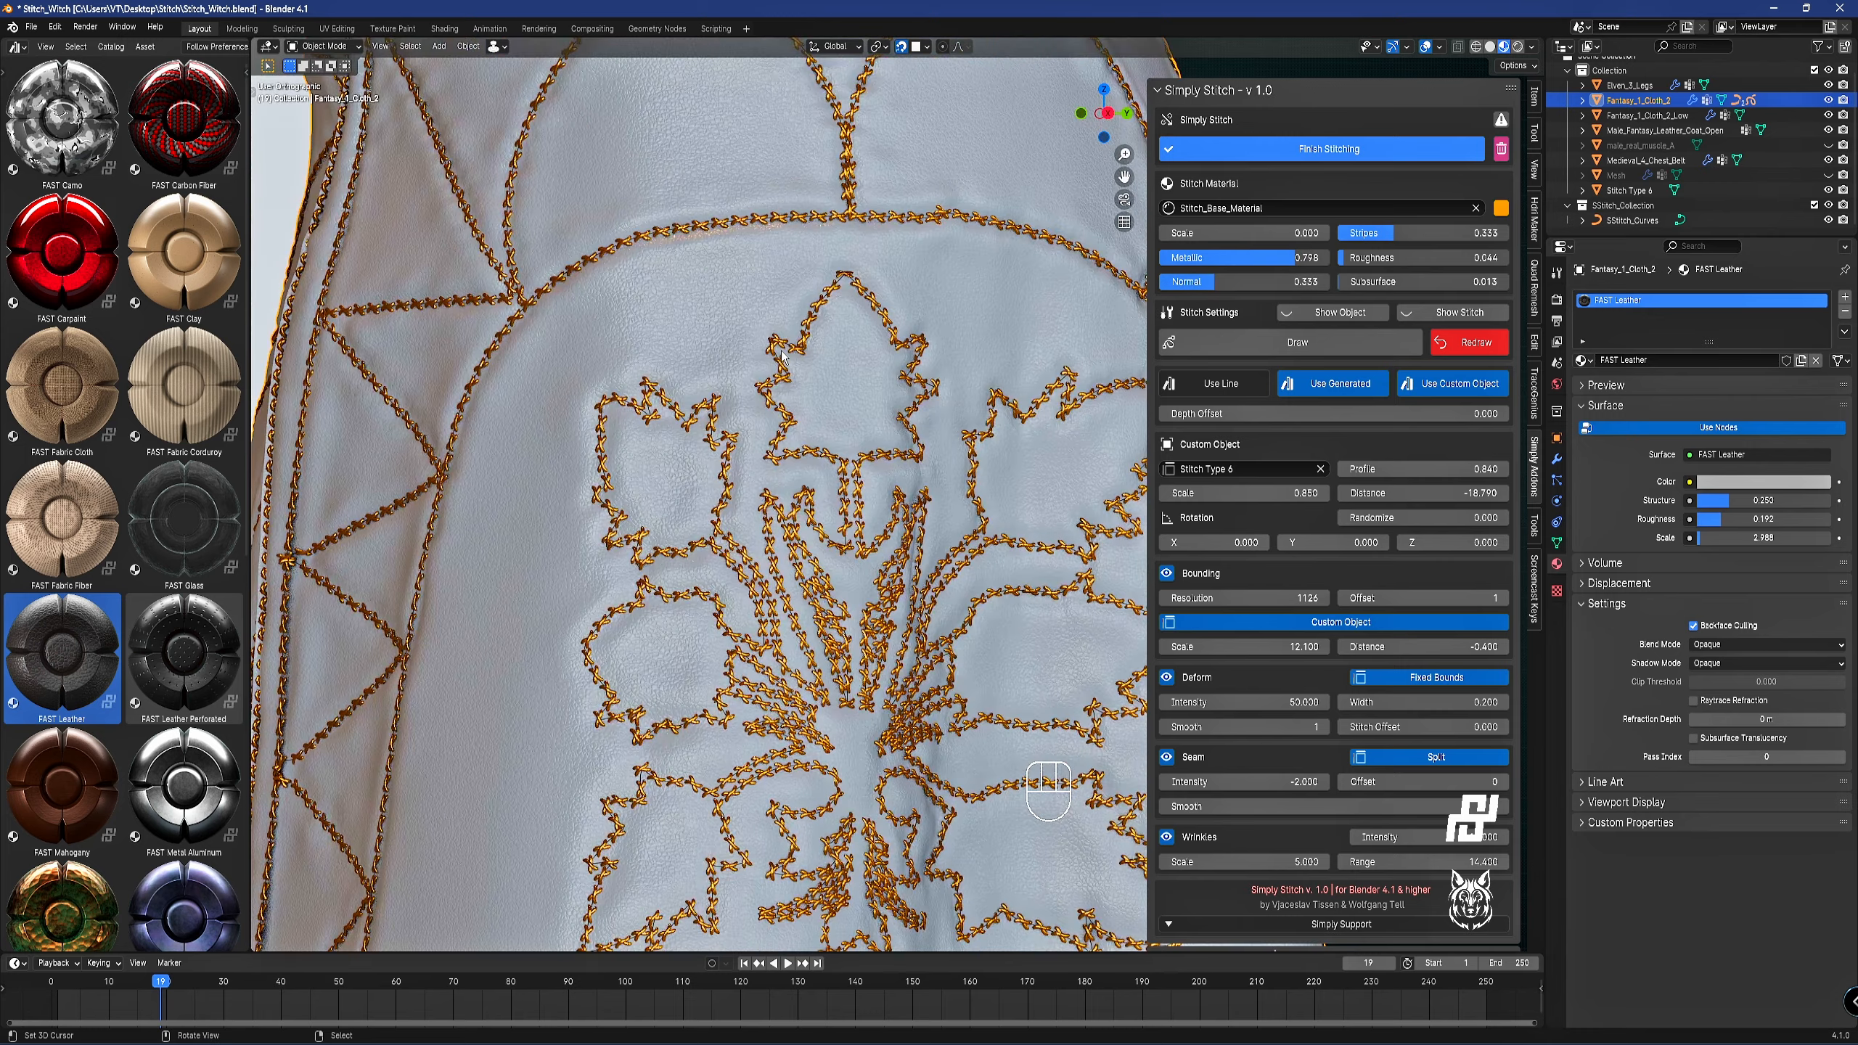
scroll(865, 536, "up", 2)
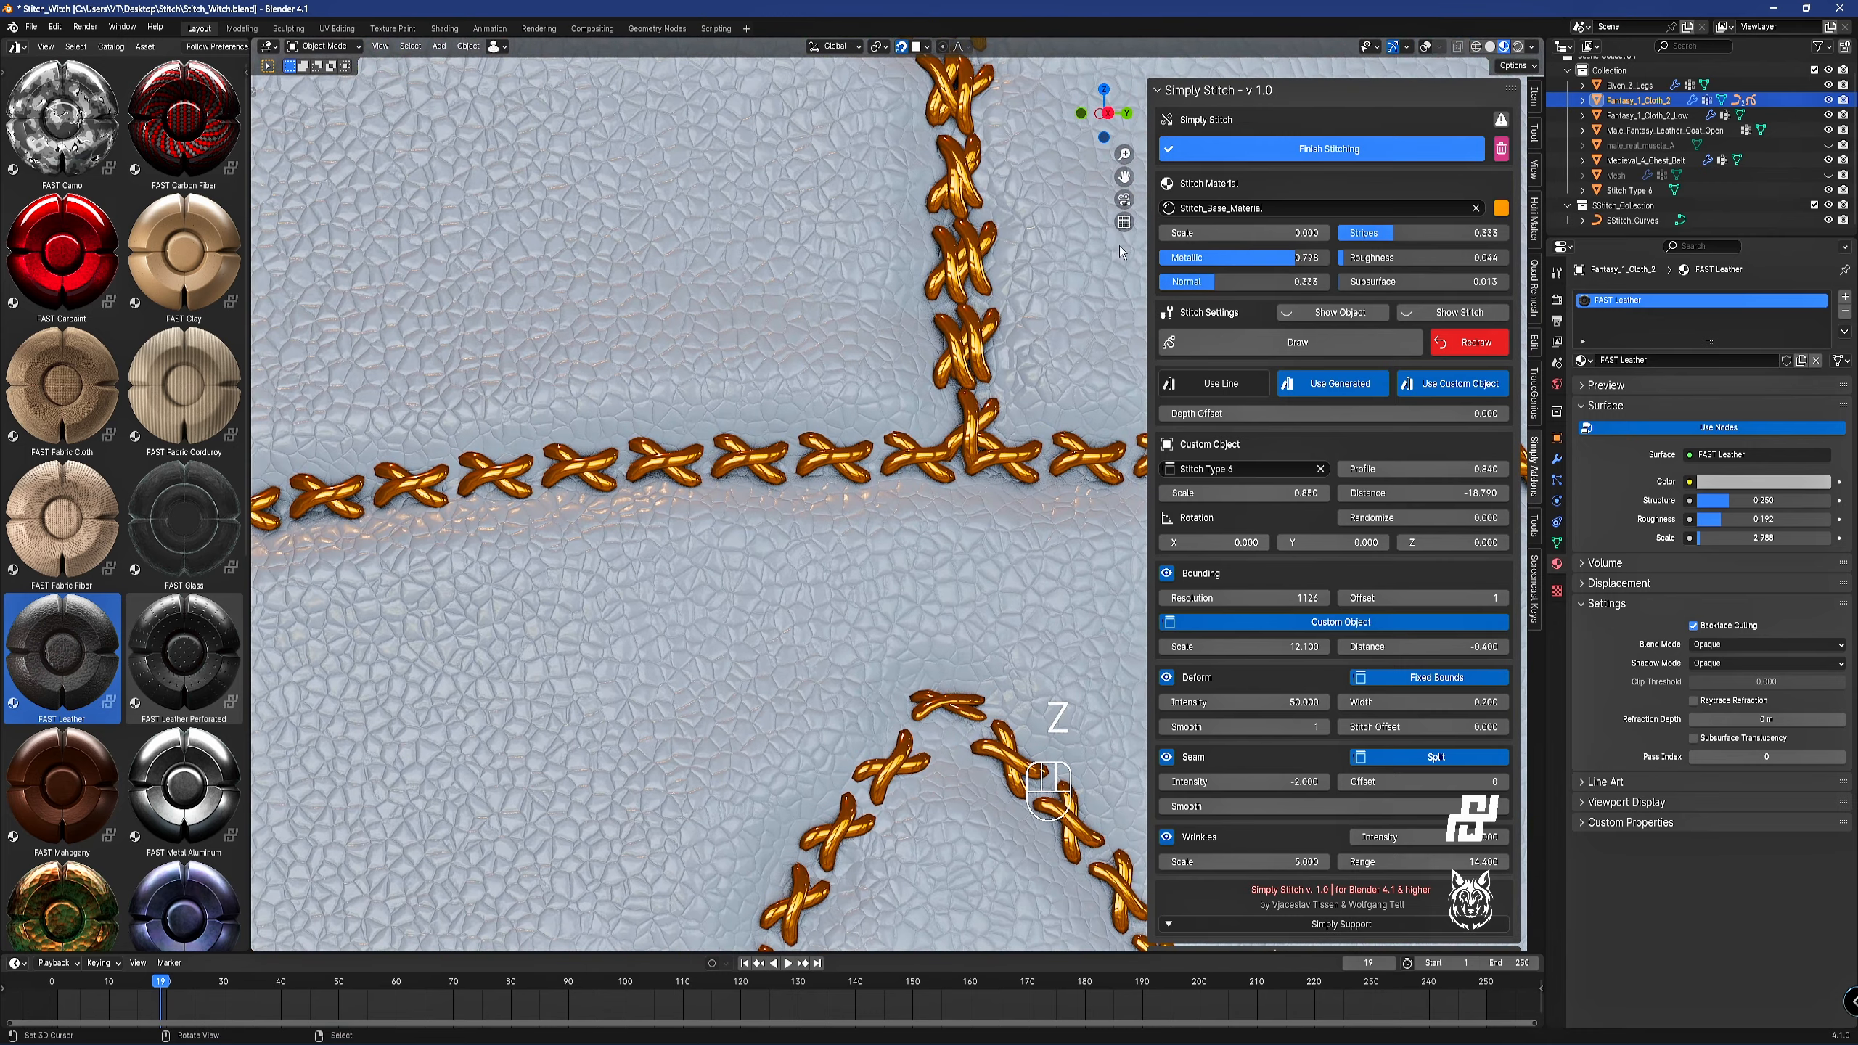
Turn the stitches into matte striped thread with scale 767.4, stripes 1.000, metallic 0.049 and roughness 0.734.
mouse_move(1243, 233)
left_mouse_down()
mouse_move(1383, 233)
mouse_move(1169, 265)
left_mouse_up()
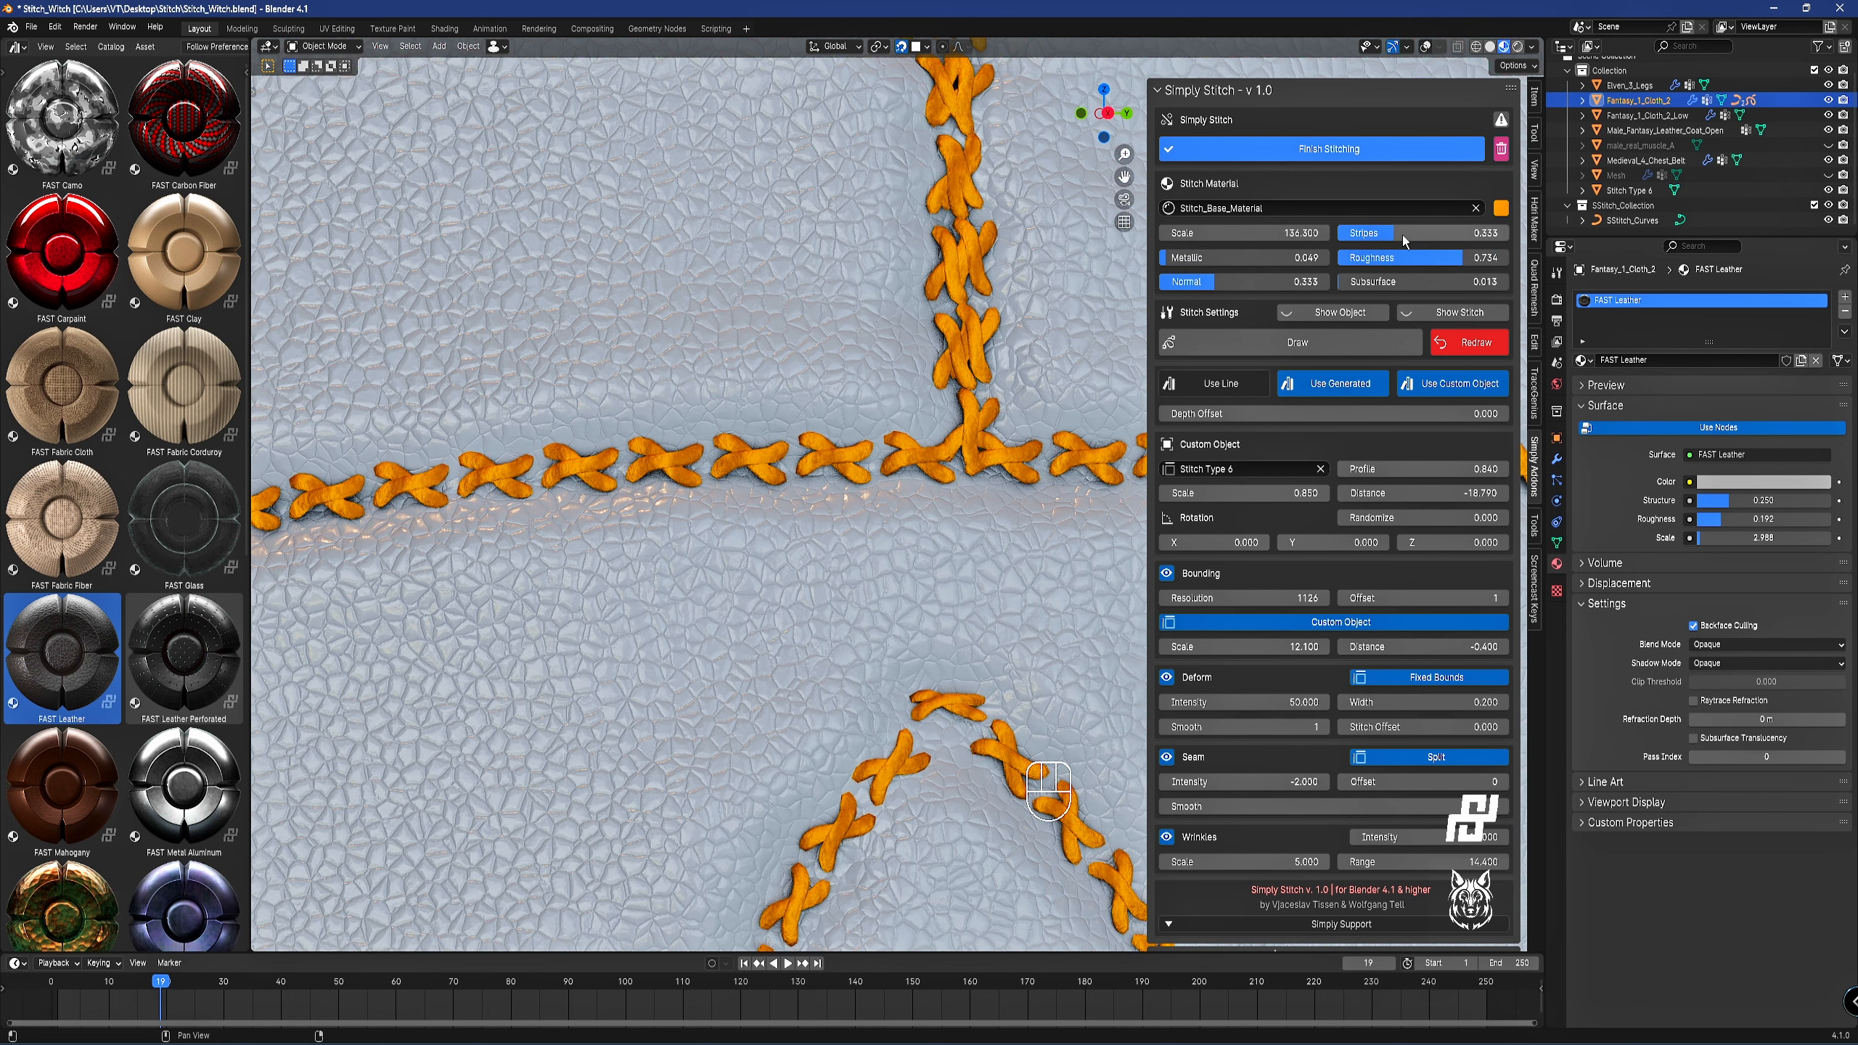
left_click_drag(1404, 240, 1492, 241)
left_click_drag(1281, 233, 1382, 233)
scroll(890, 484, "down", 9)
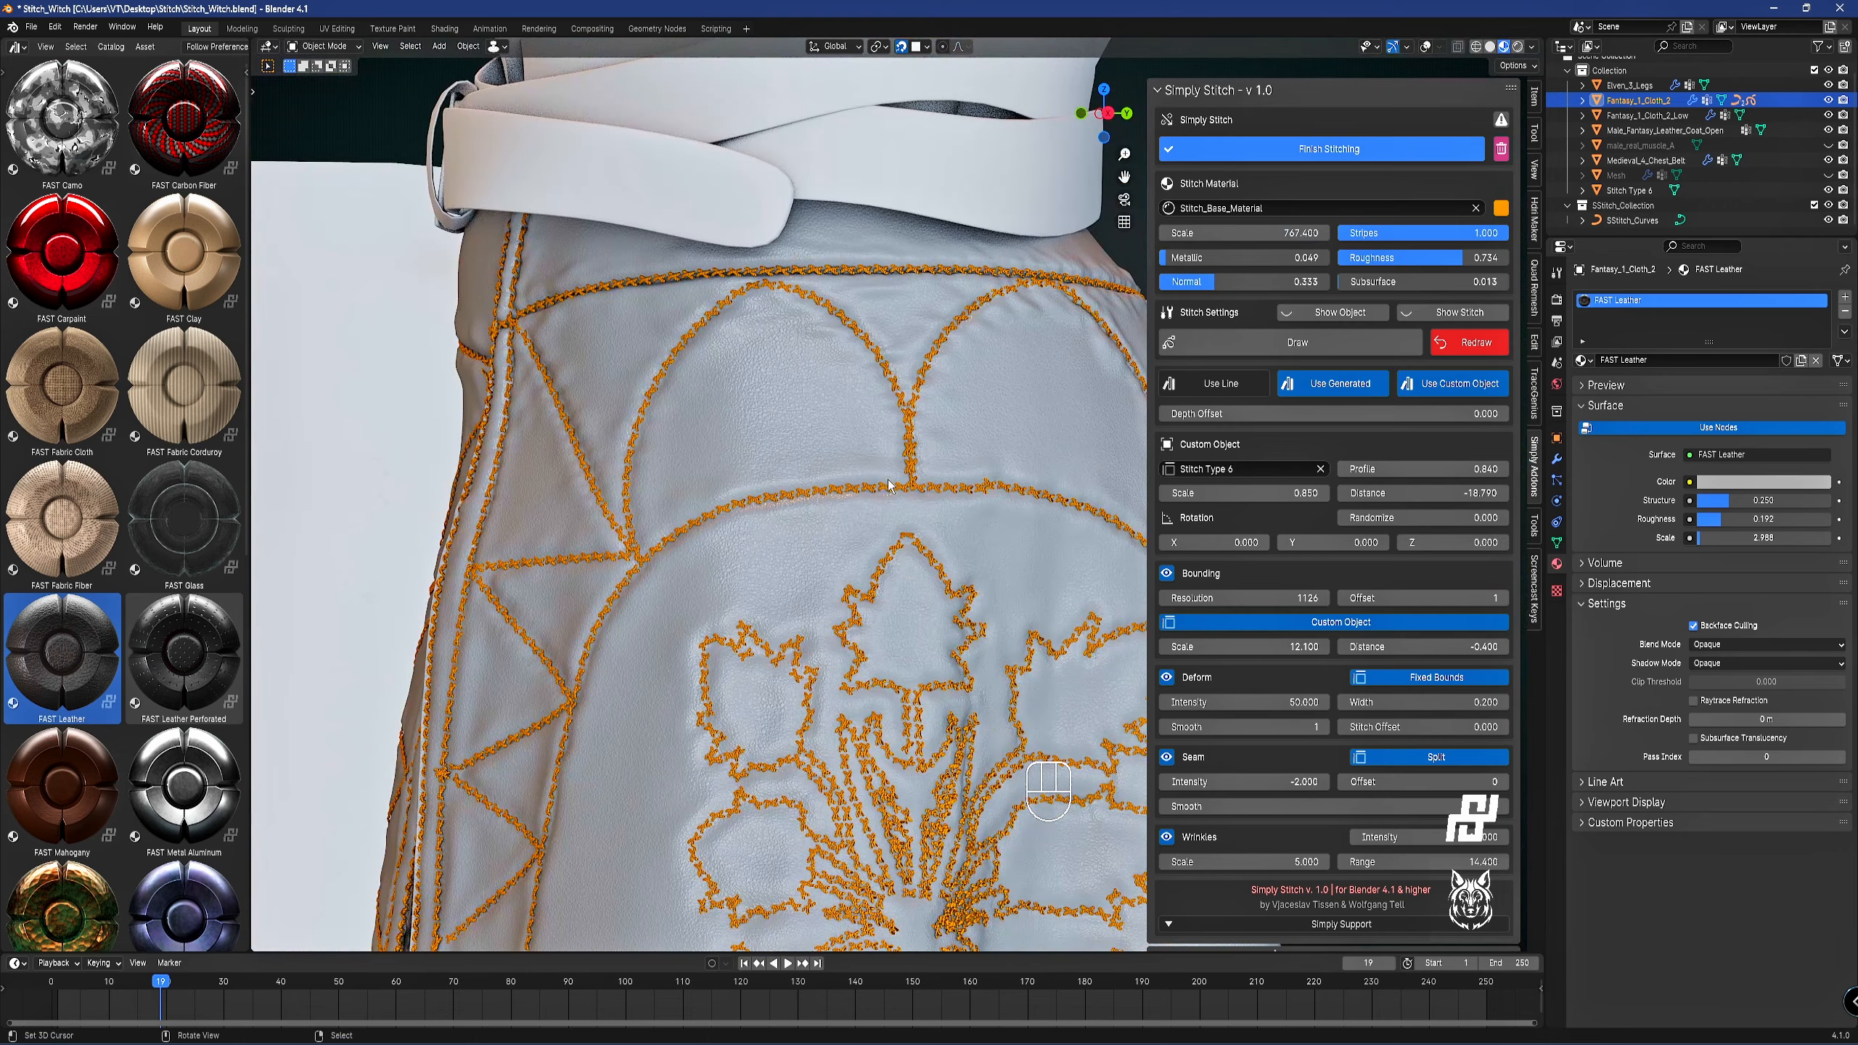
scroll(741, 516, "up", 5)
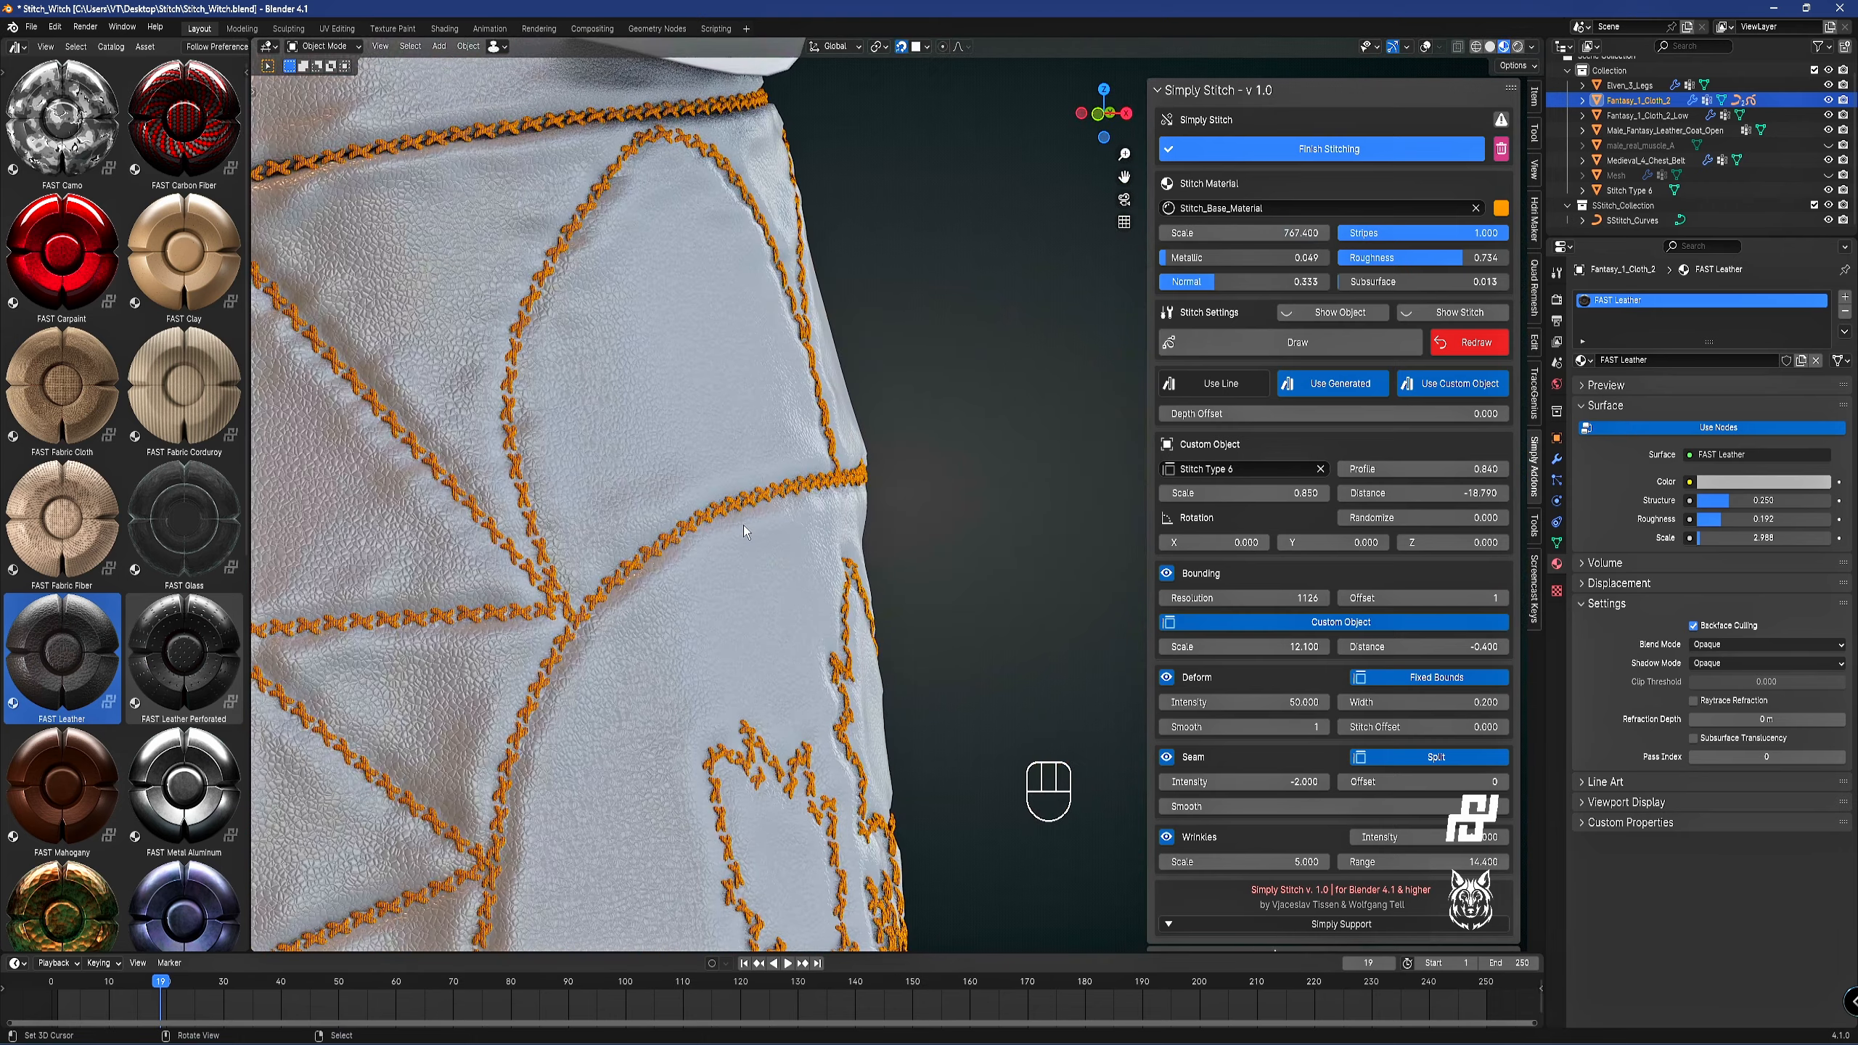
scroll(747, 519, "up", 4)
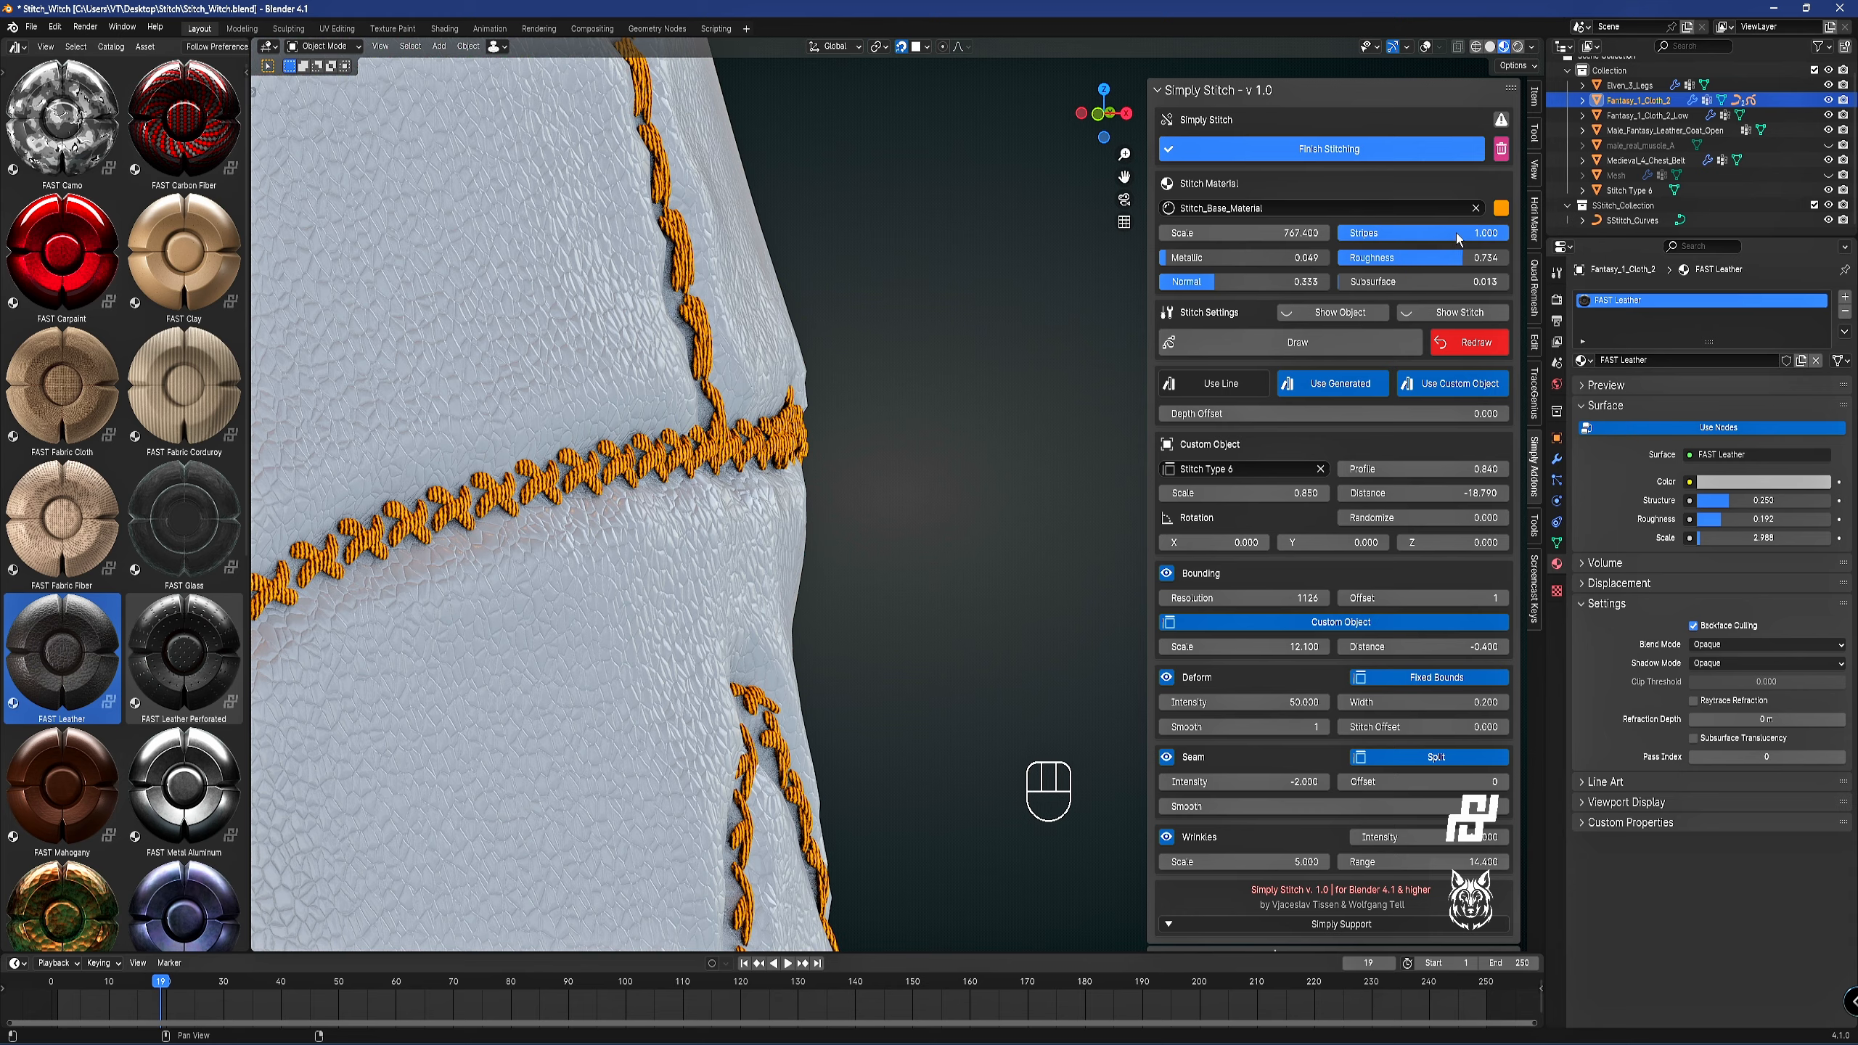
Reduce the stitch material's stripes to 0.631 and recolour it red with hue 0.013.
left_click_drag(1426, 233, 1338, 233)
left_click(1504, 210)
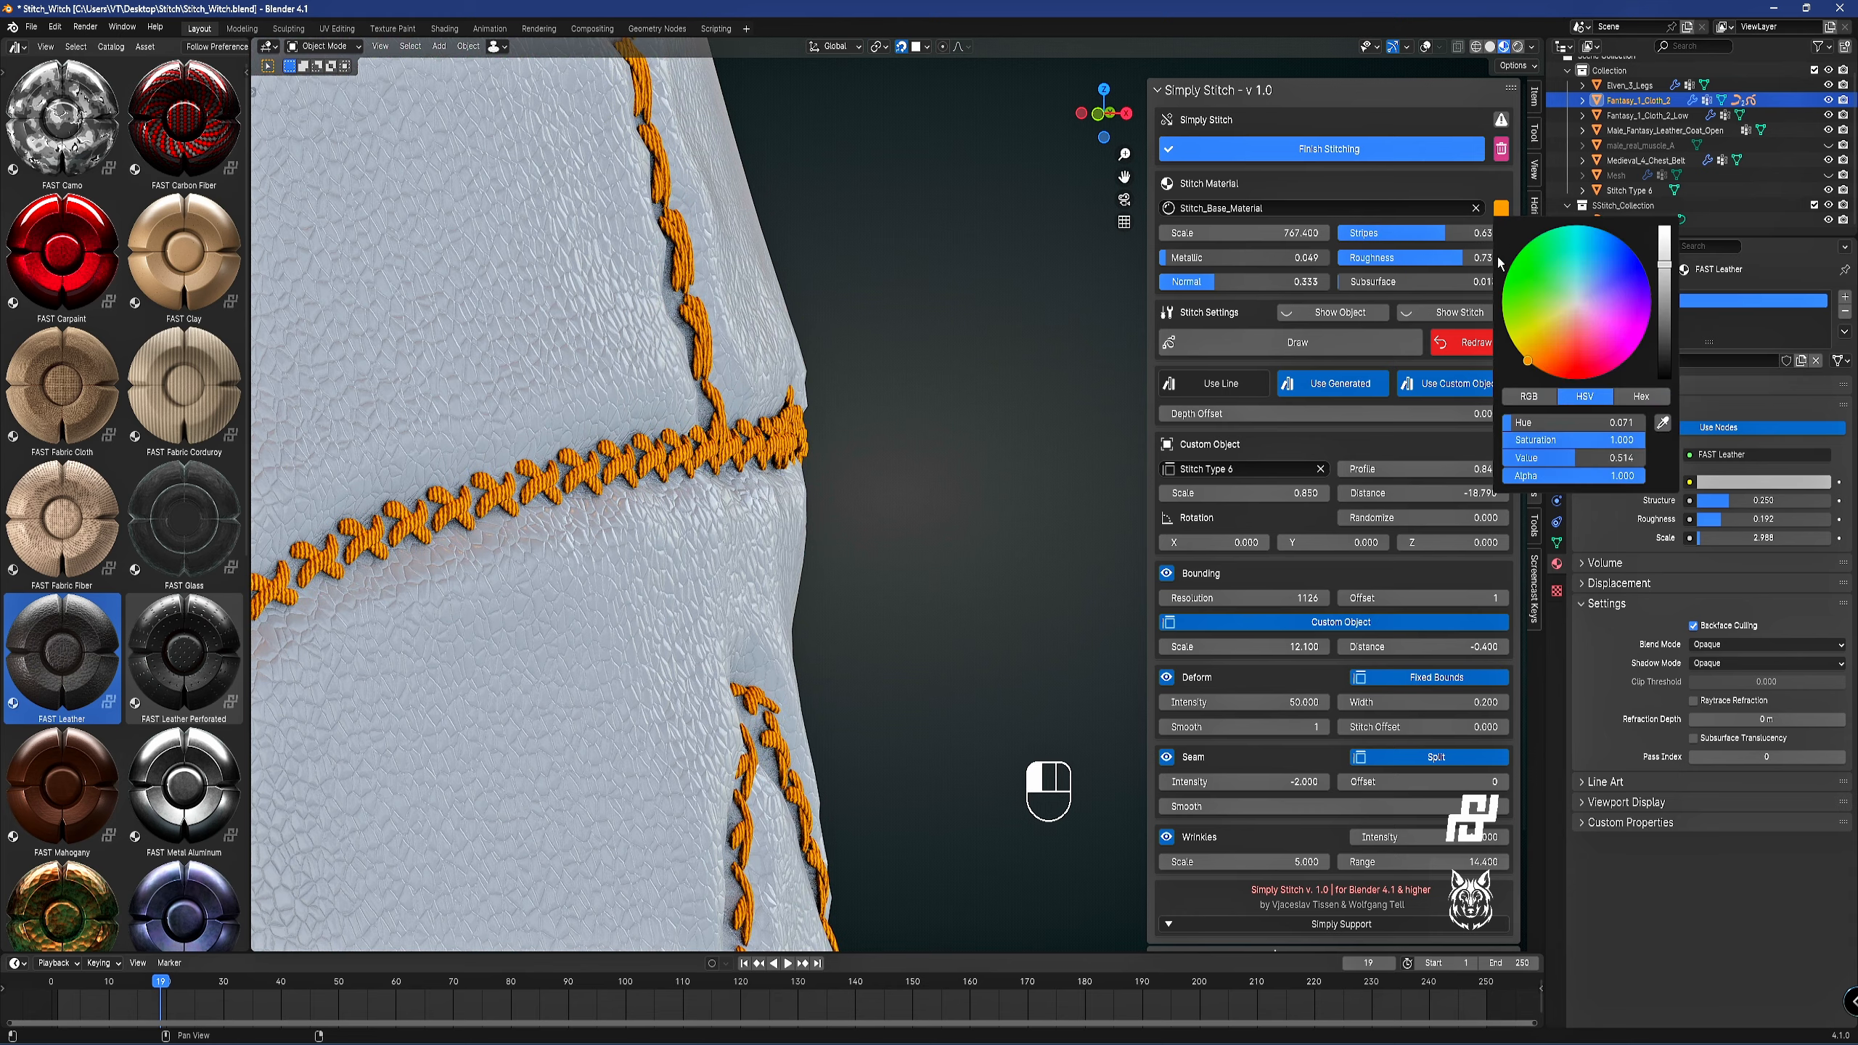
left_click_drag(1530, 282, 1554, 376)
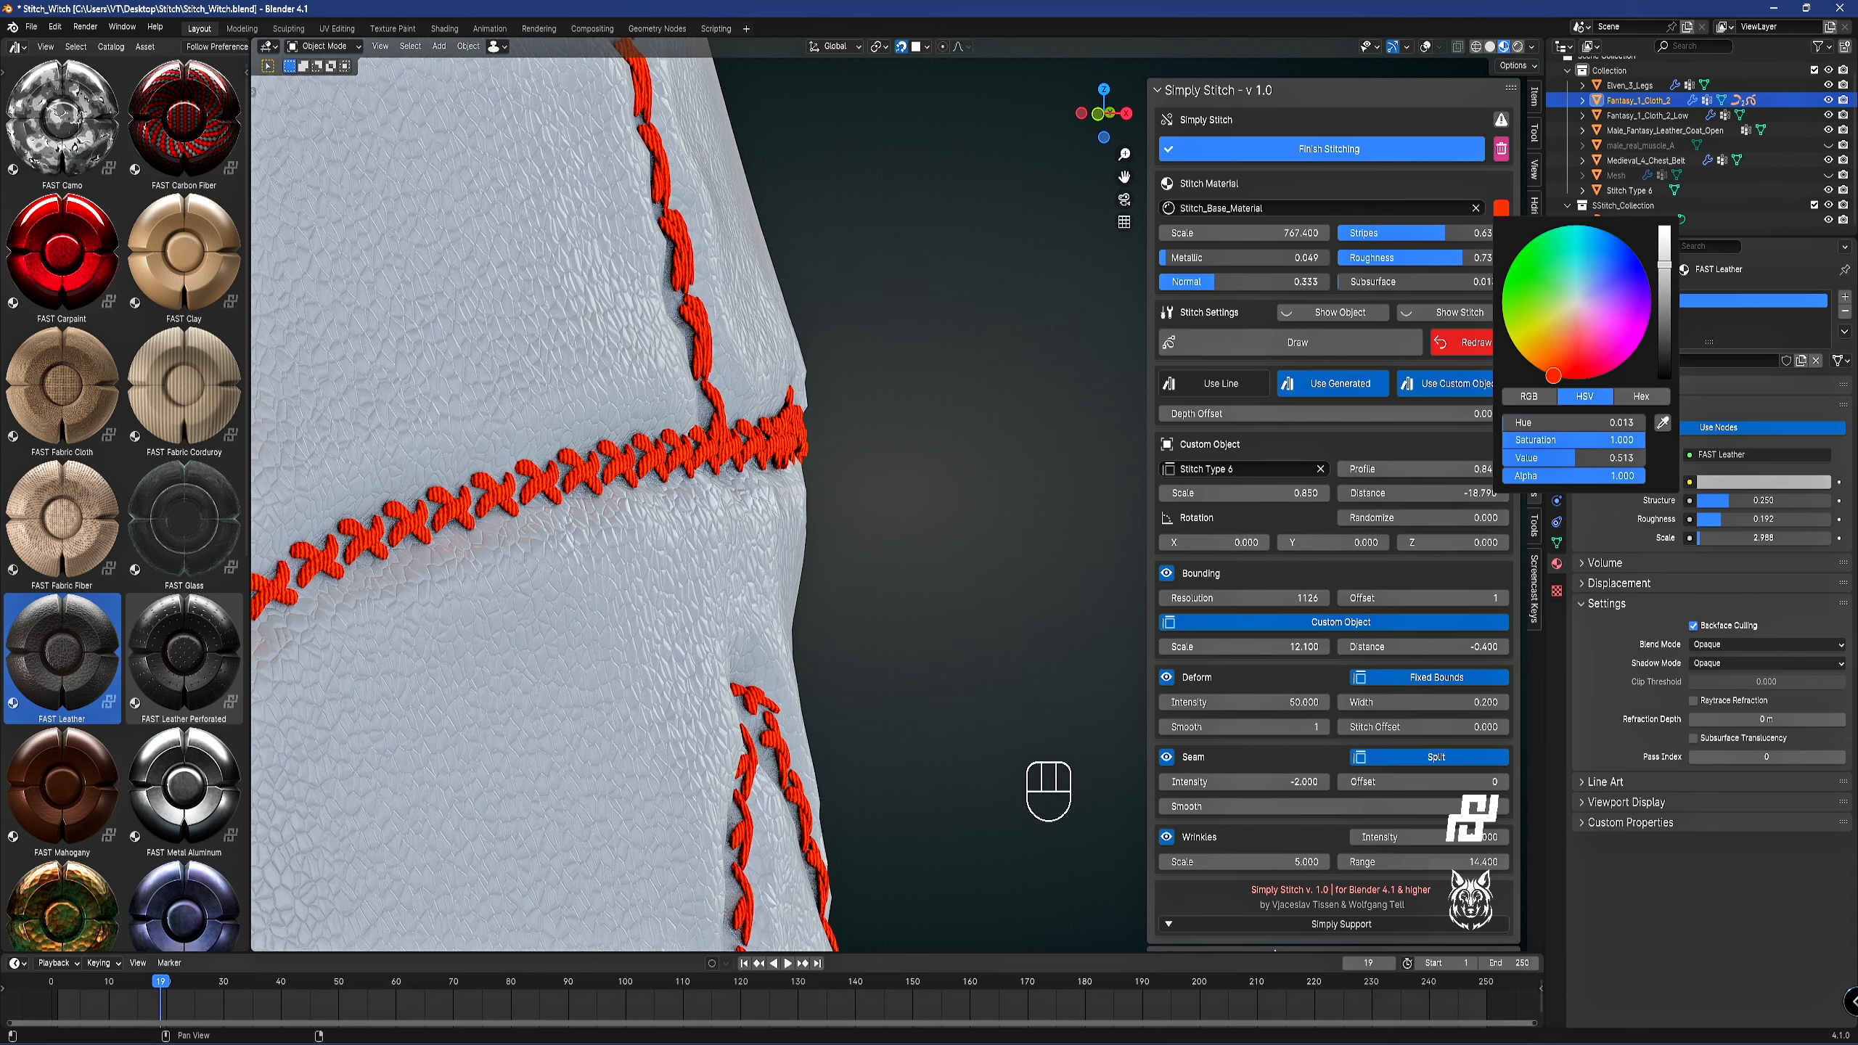
scroll(904, 516, "down", 7)
mouse_move(911, 519)
middle_mouse_down()
mouse_move(826, 524)
mouse_move(941, 525)
middle_mouse_up()
scroll(940, 530, "up", 8)
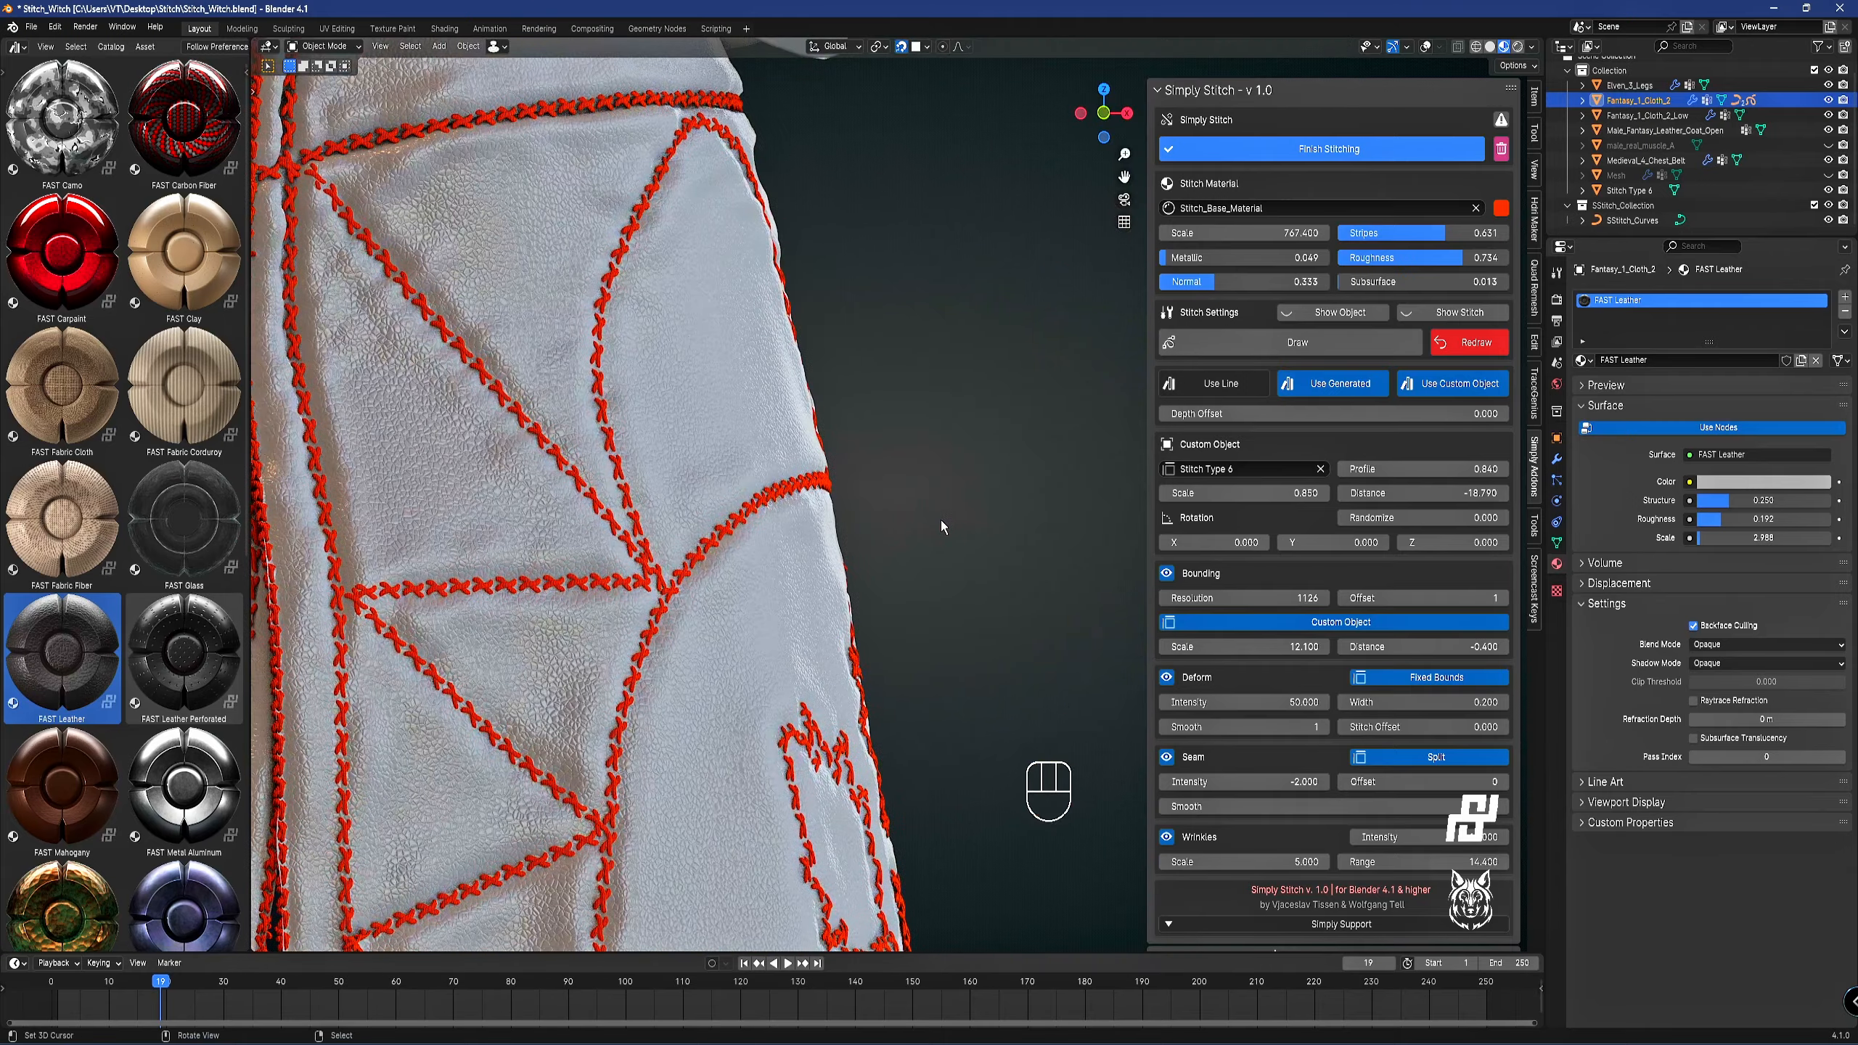
Recolour the stitch material a muted copper orange with hue 0.051, saturation 0.729 and value 0.592.
left_click(1501, 209)
left_click_drag(1518, 344, 1532, 359)
left_click_drag(1592, 443, 1528, 443)
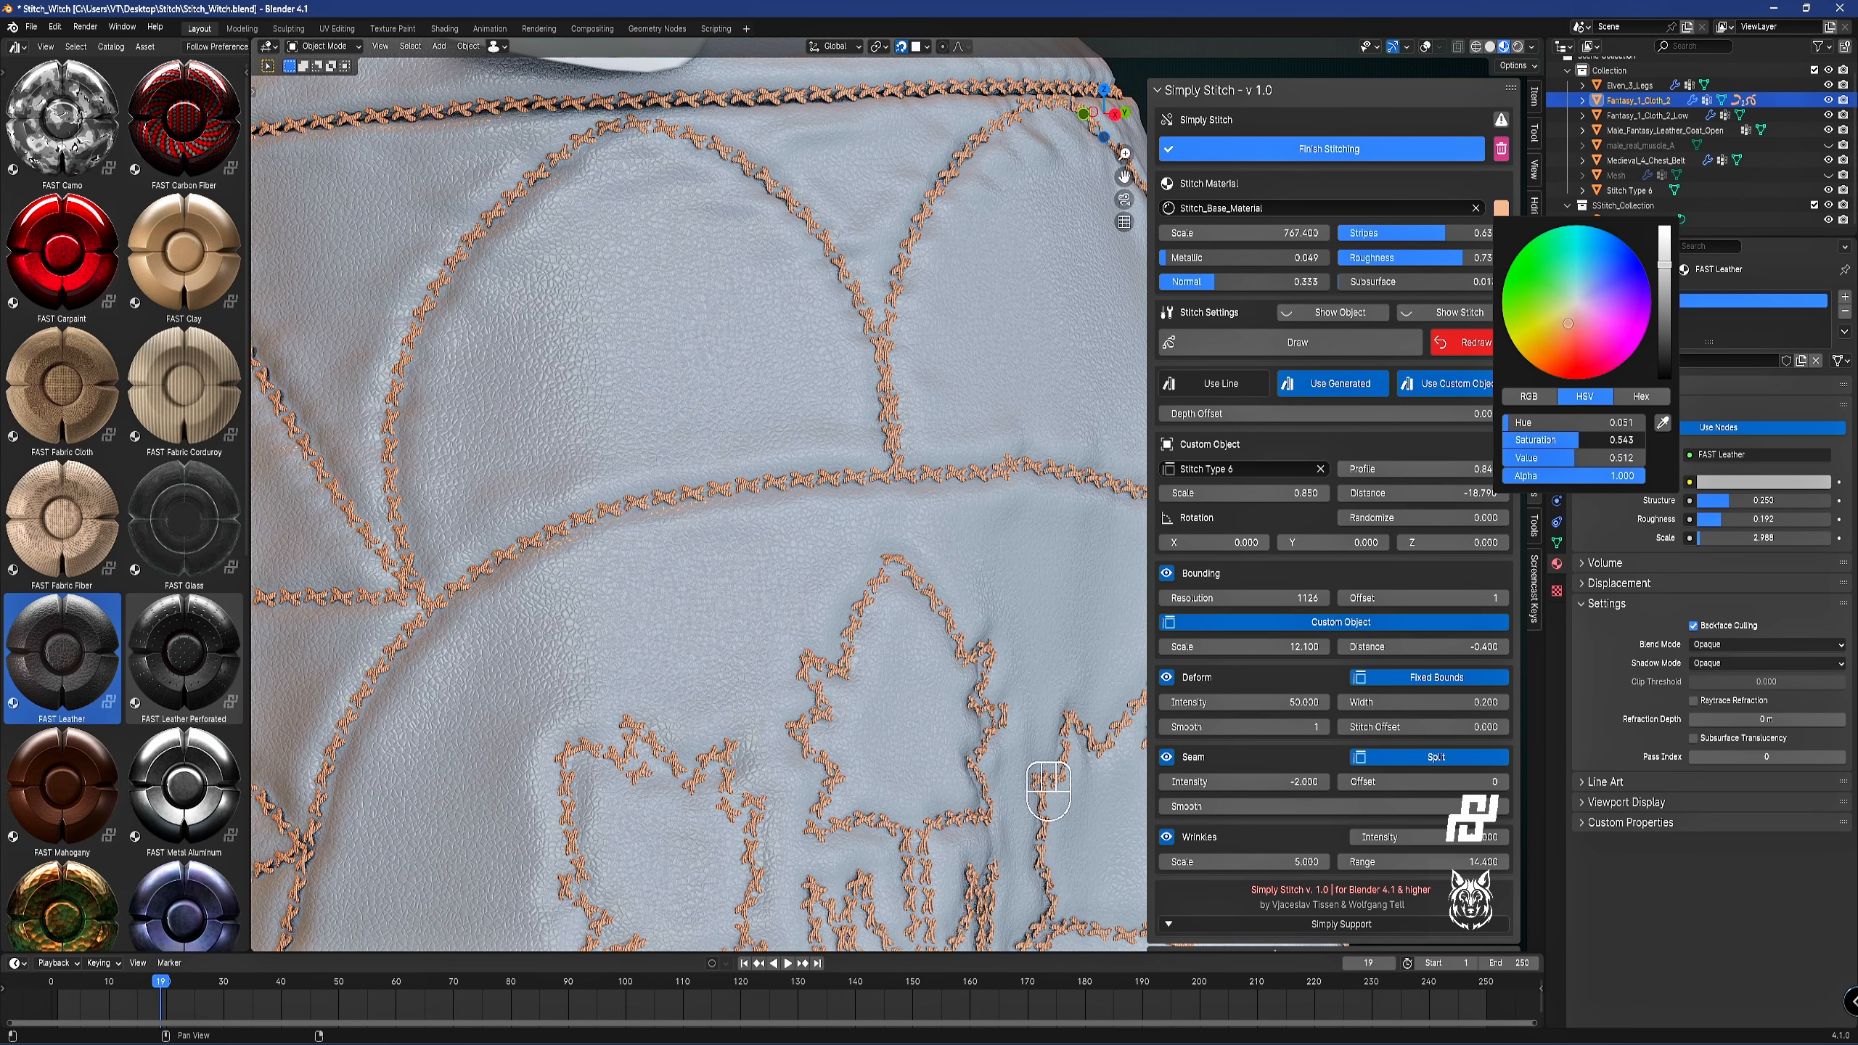
left_click_drag(1564, 329, 1563, 332)
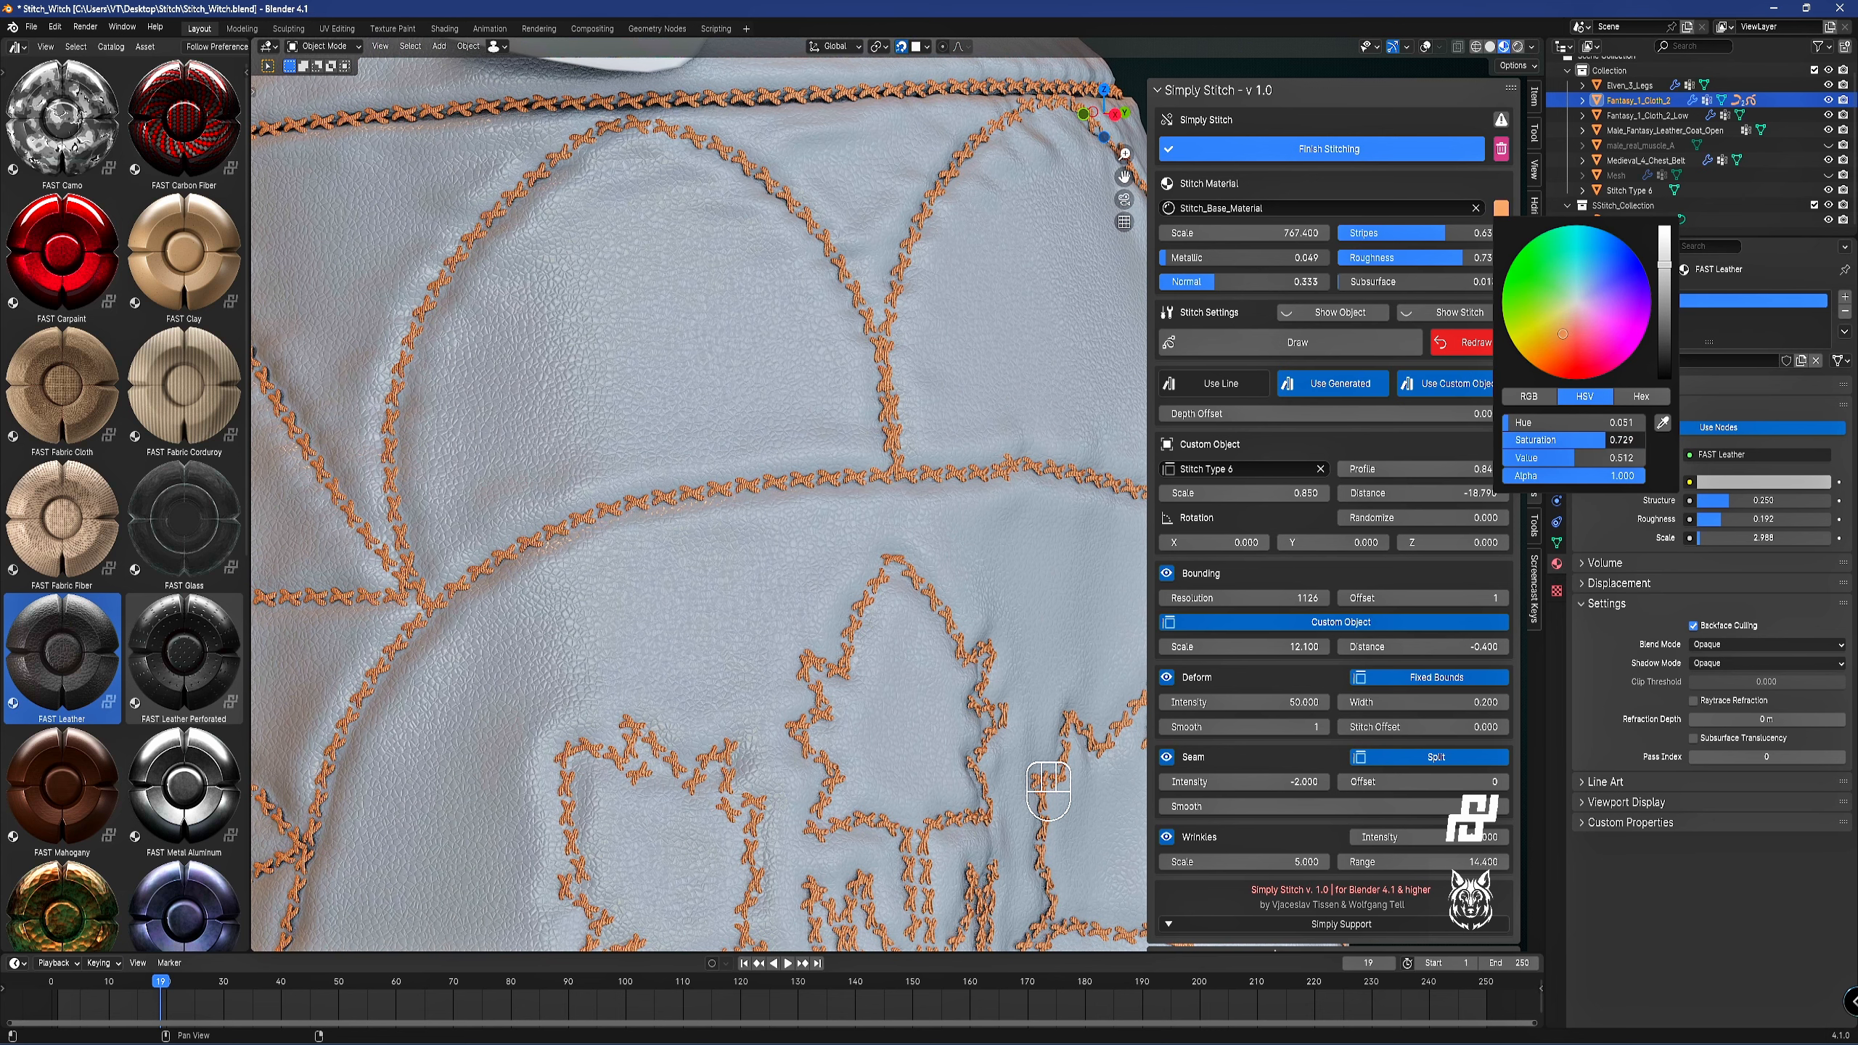
Make the stitch material metallic again with metallic 0.793 and roughness 0.222.
left_click_drag(1169, 257, 1369, 258)
scroll(875, 418, "down", 8)
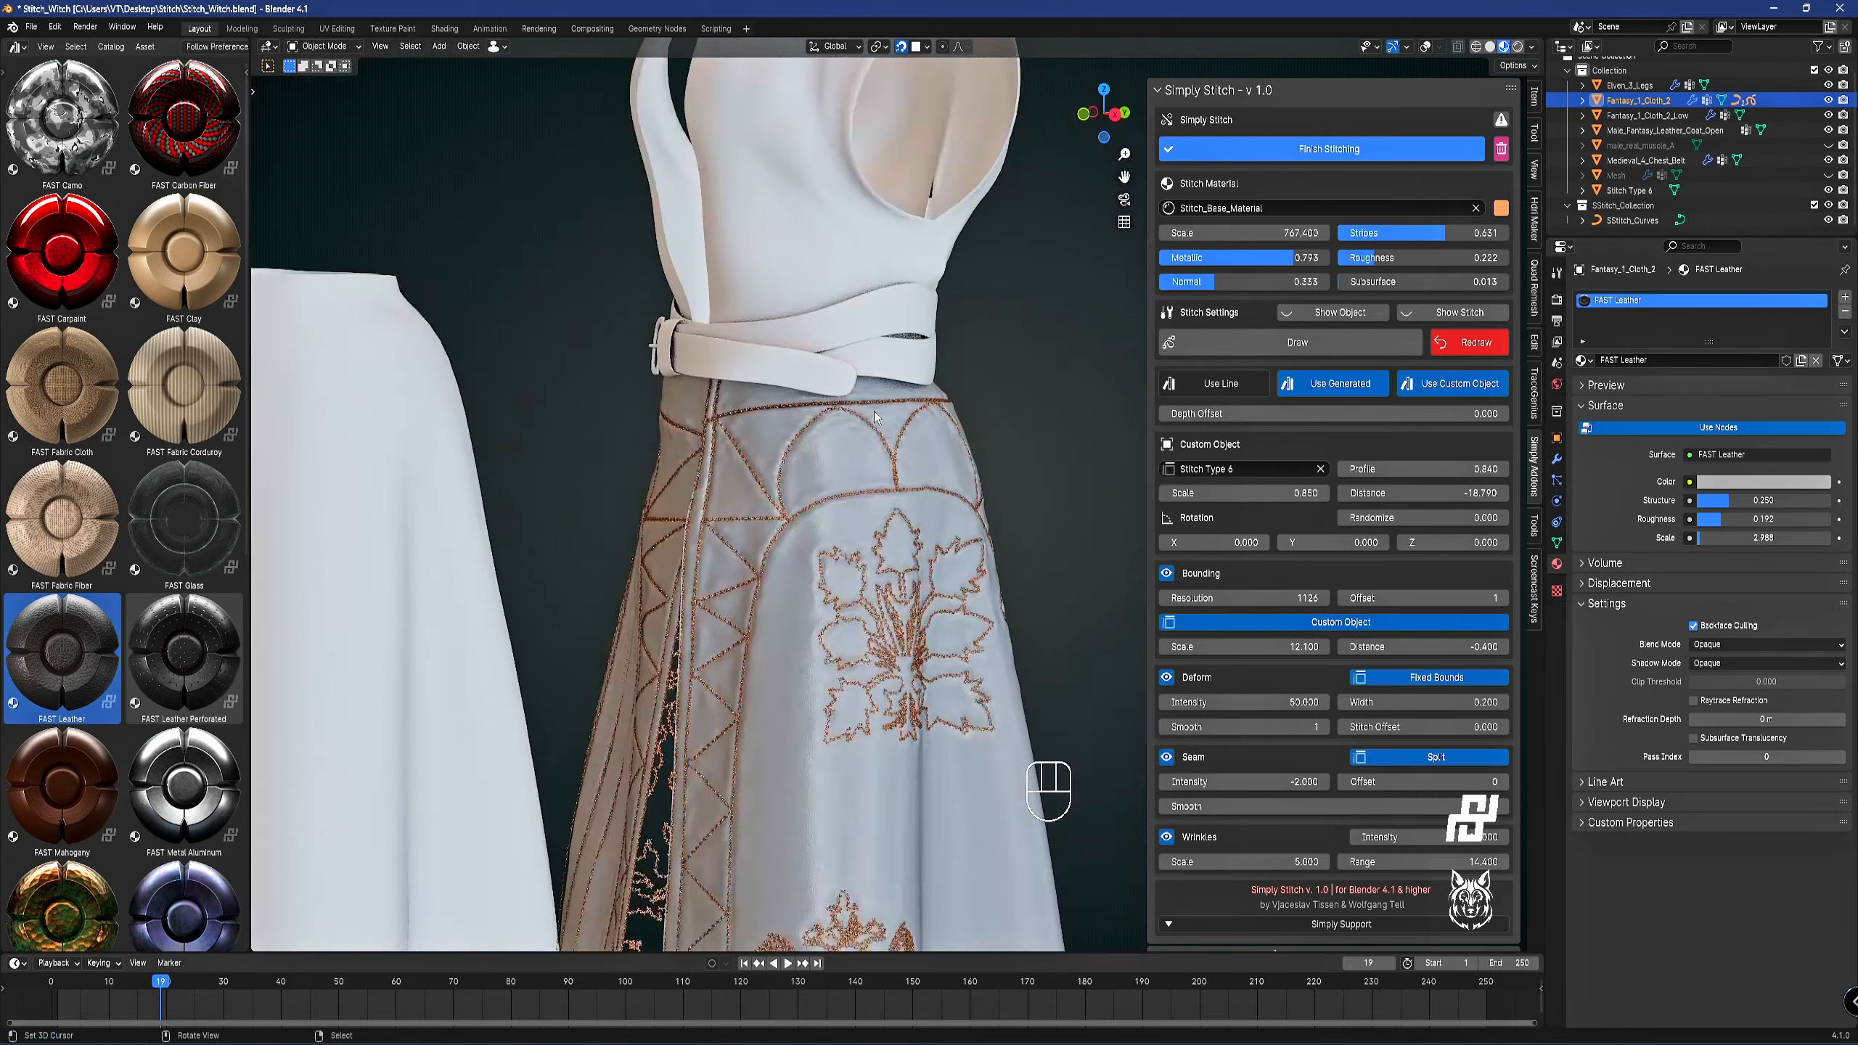
mouse_move(883, 545)
middle_mouse_down()
mouse_move(987, 558)
mouse_move(857, 523)
mouse_move(887, 516)
middle_mouse_up()
scroll(887, 516, "up", 7)
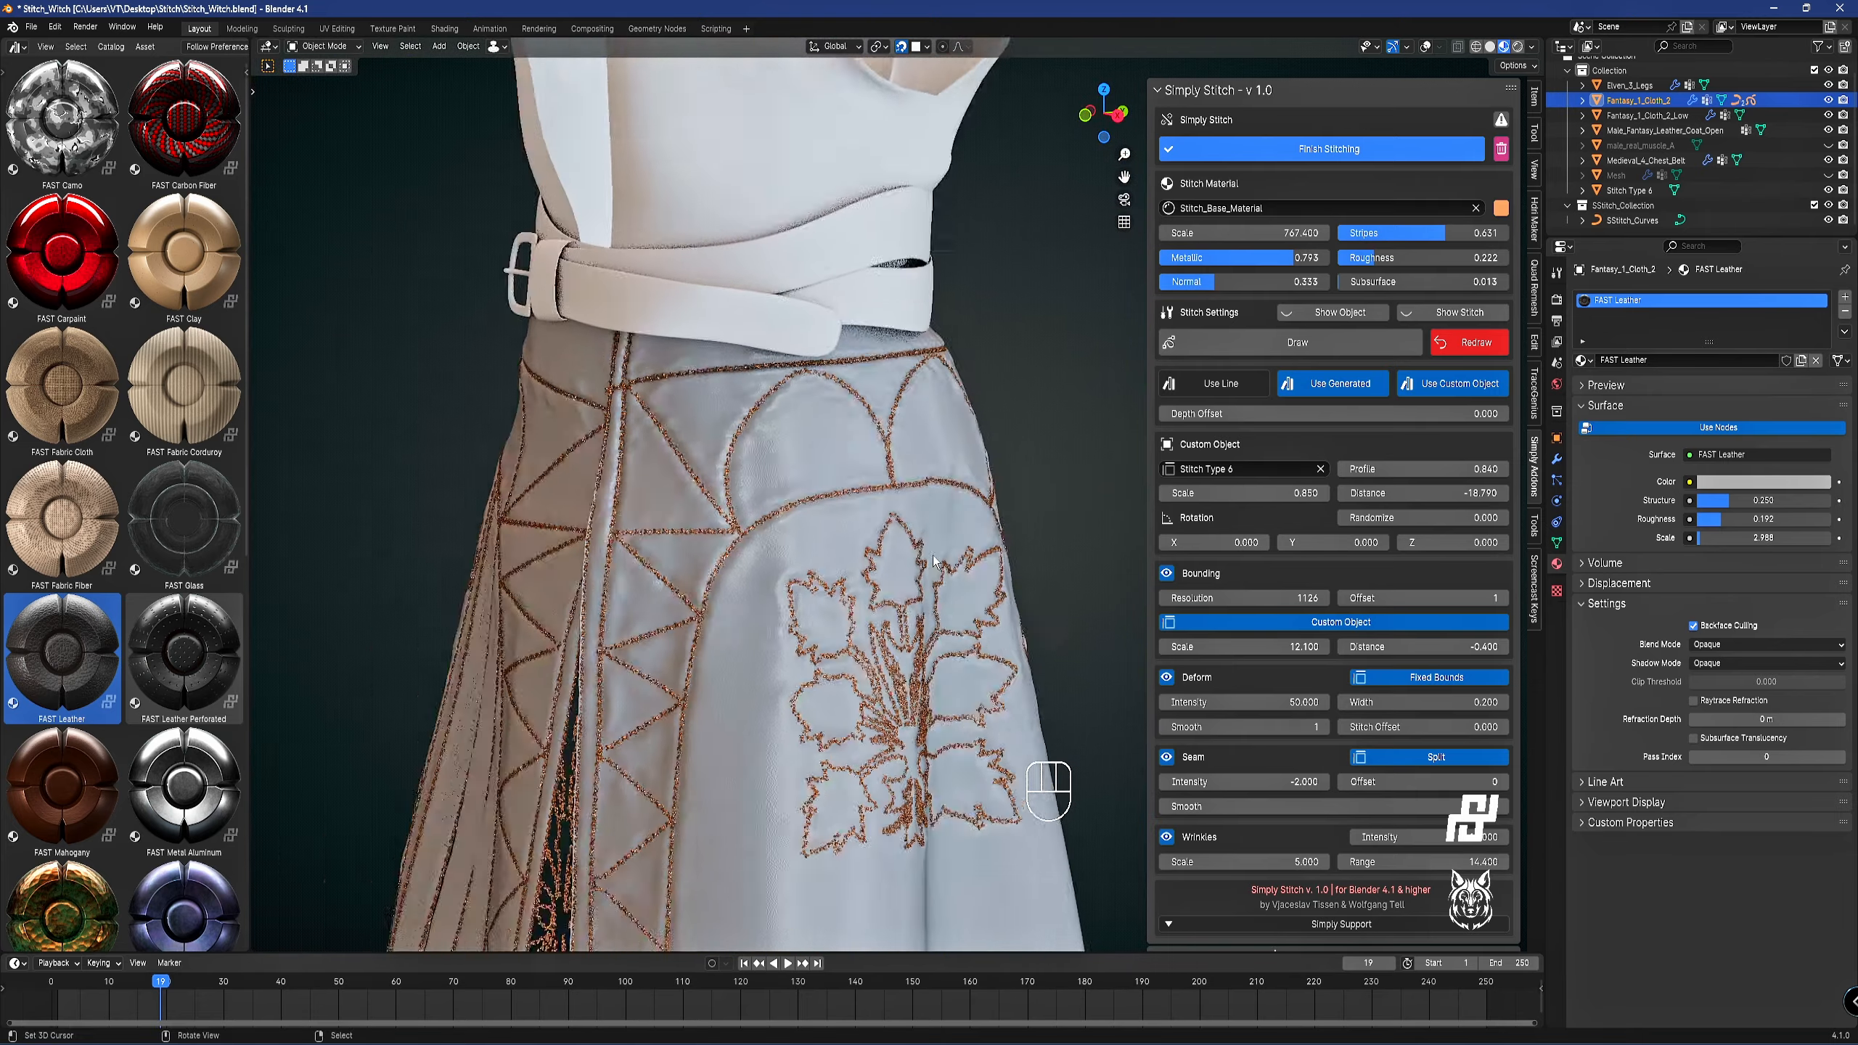
scroll(887, 516, "up", 2)
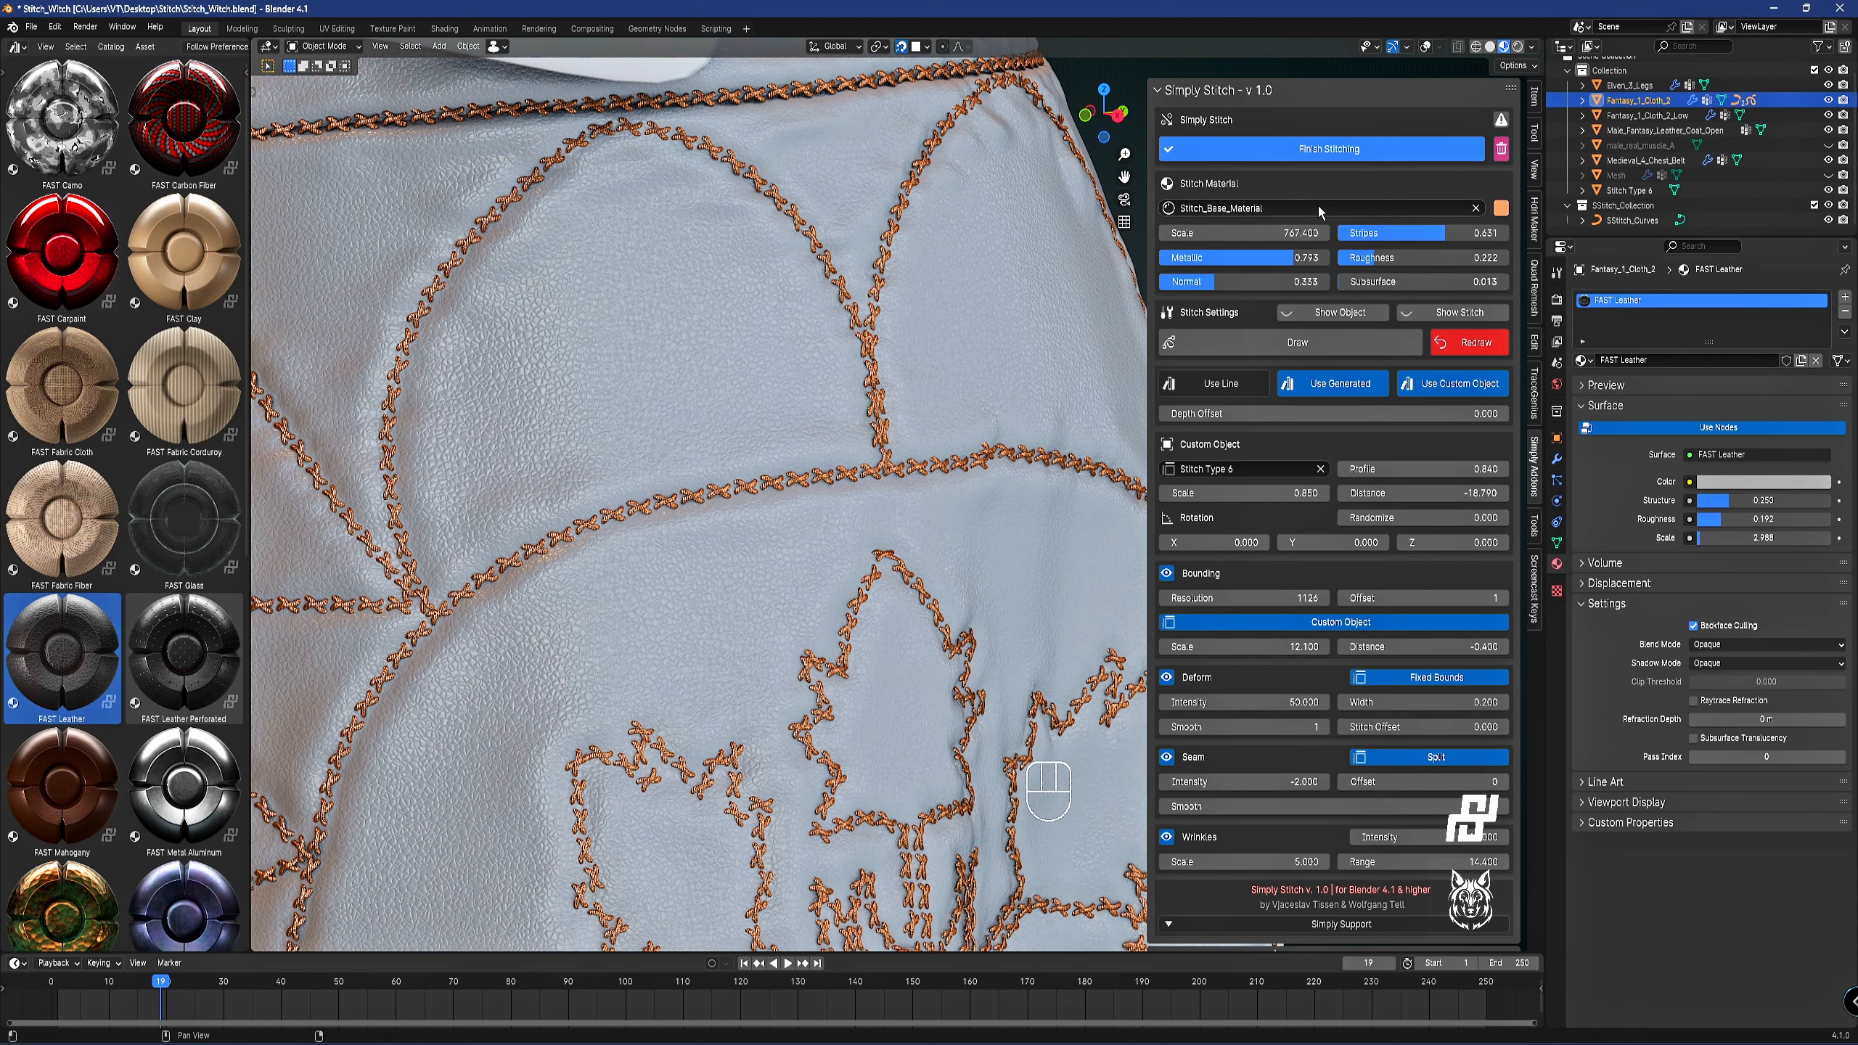
scroll(856, 524, "down", 9)
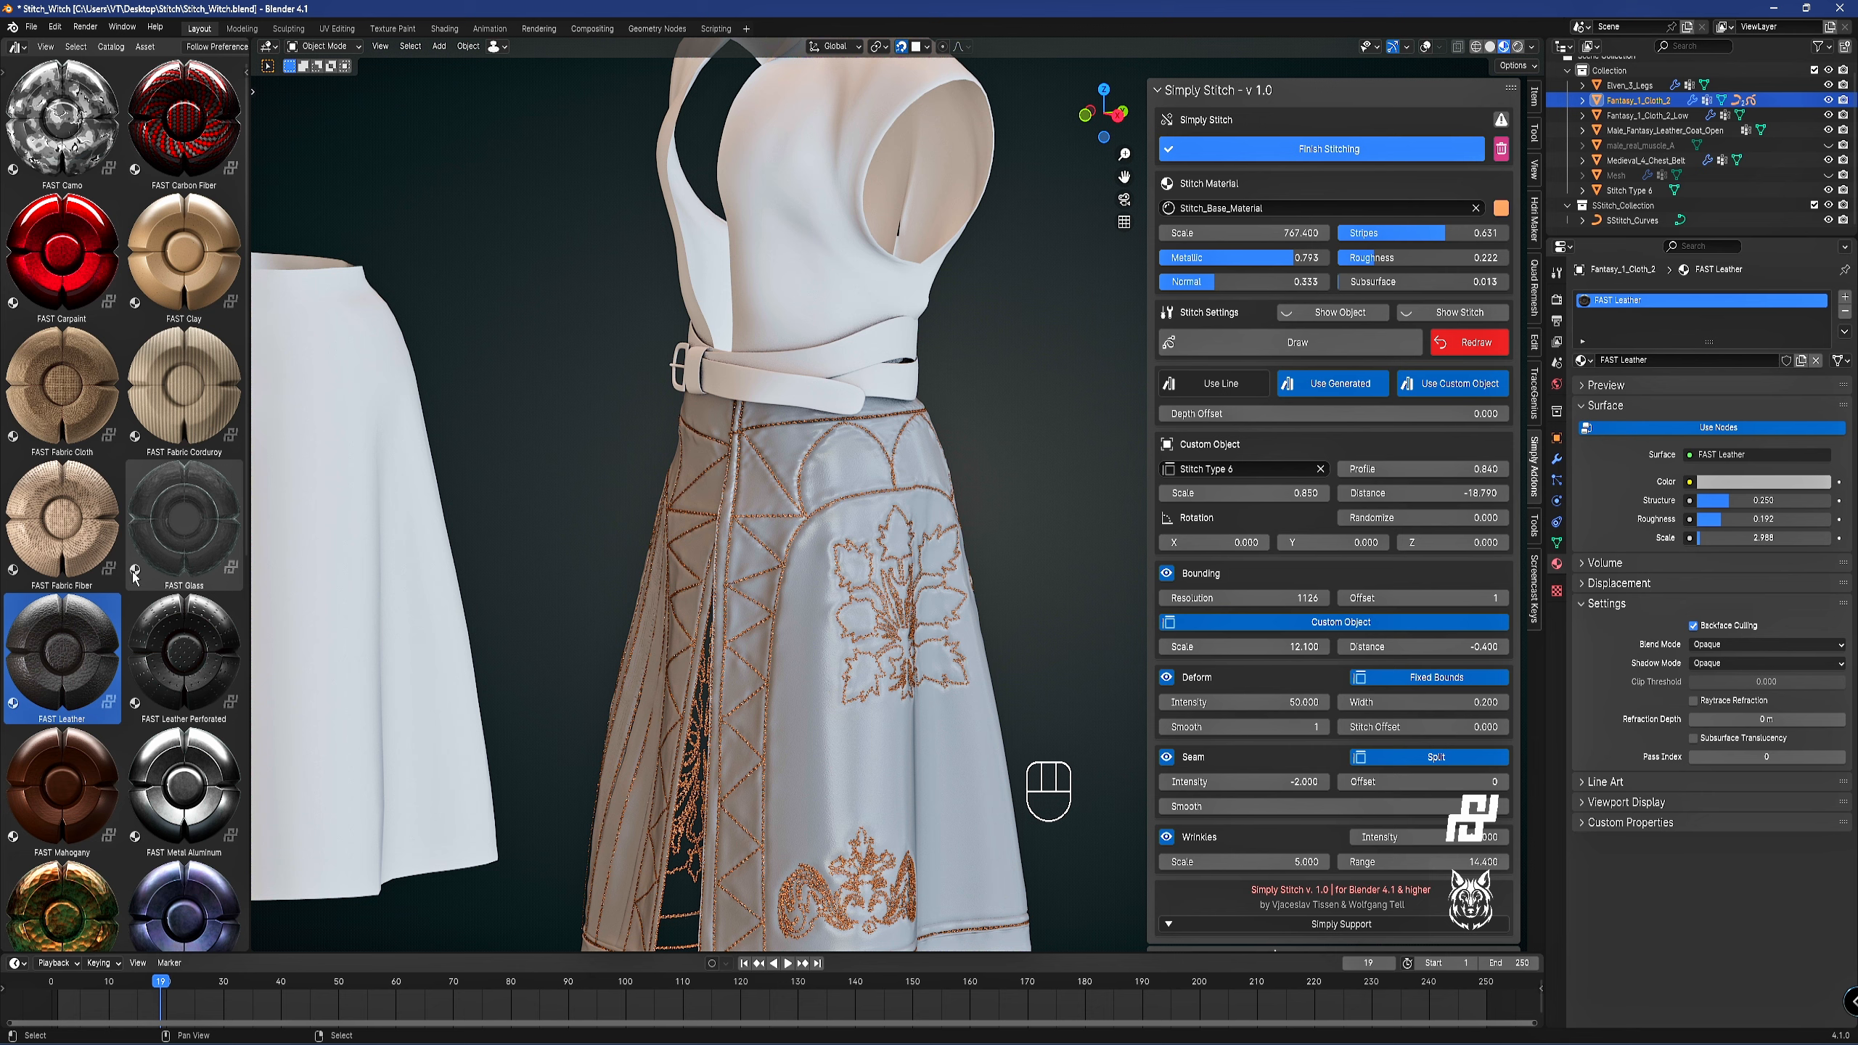
Apply the FAST Neo Chrome material from the asset library to the belt.
scroll(134, 576, "down", 10)
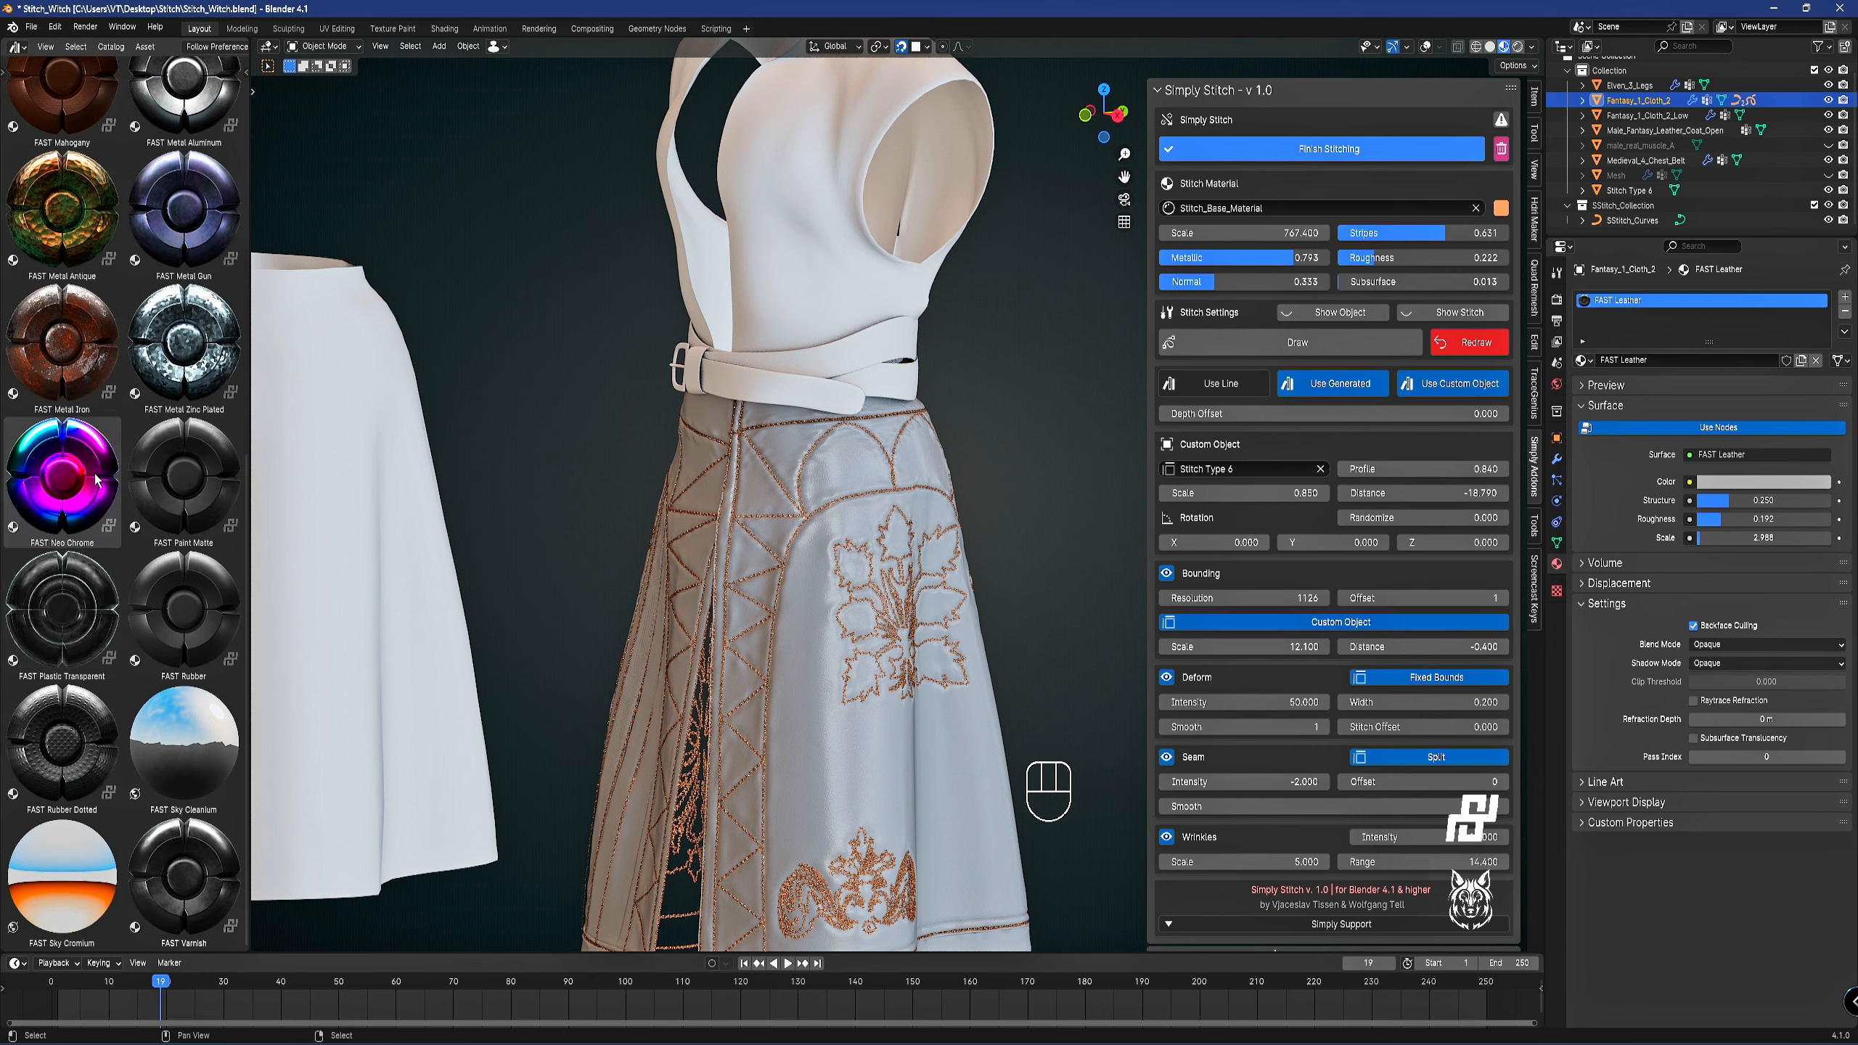
left_click_drag(95, 479, 678, 358)
middle_click_drag(678, 357, 652, 341)
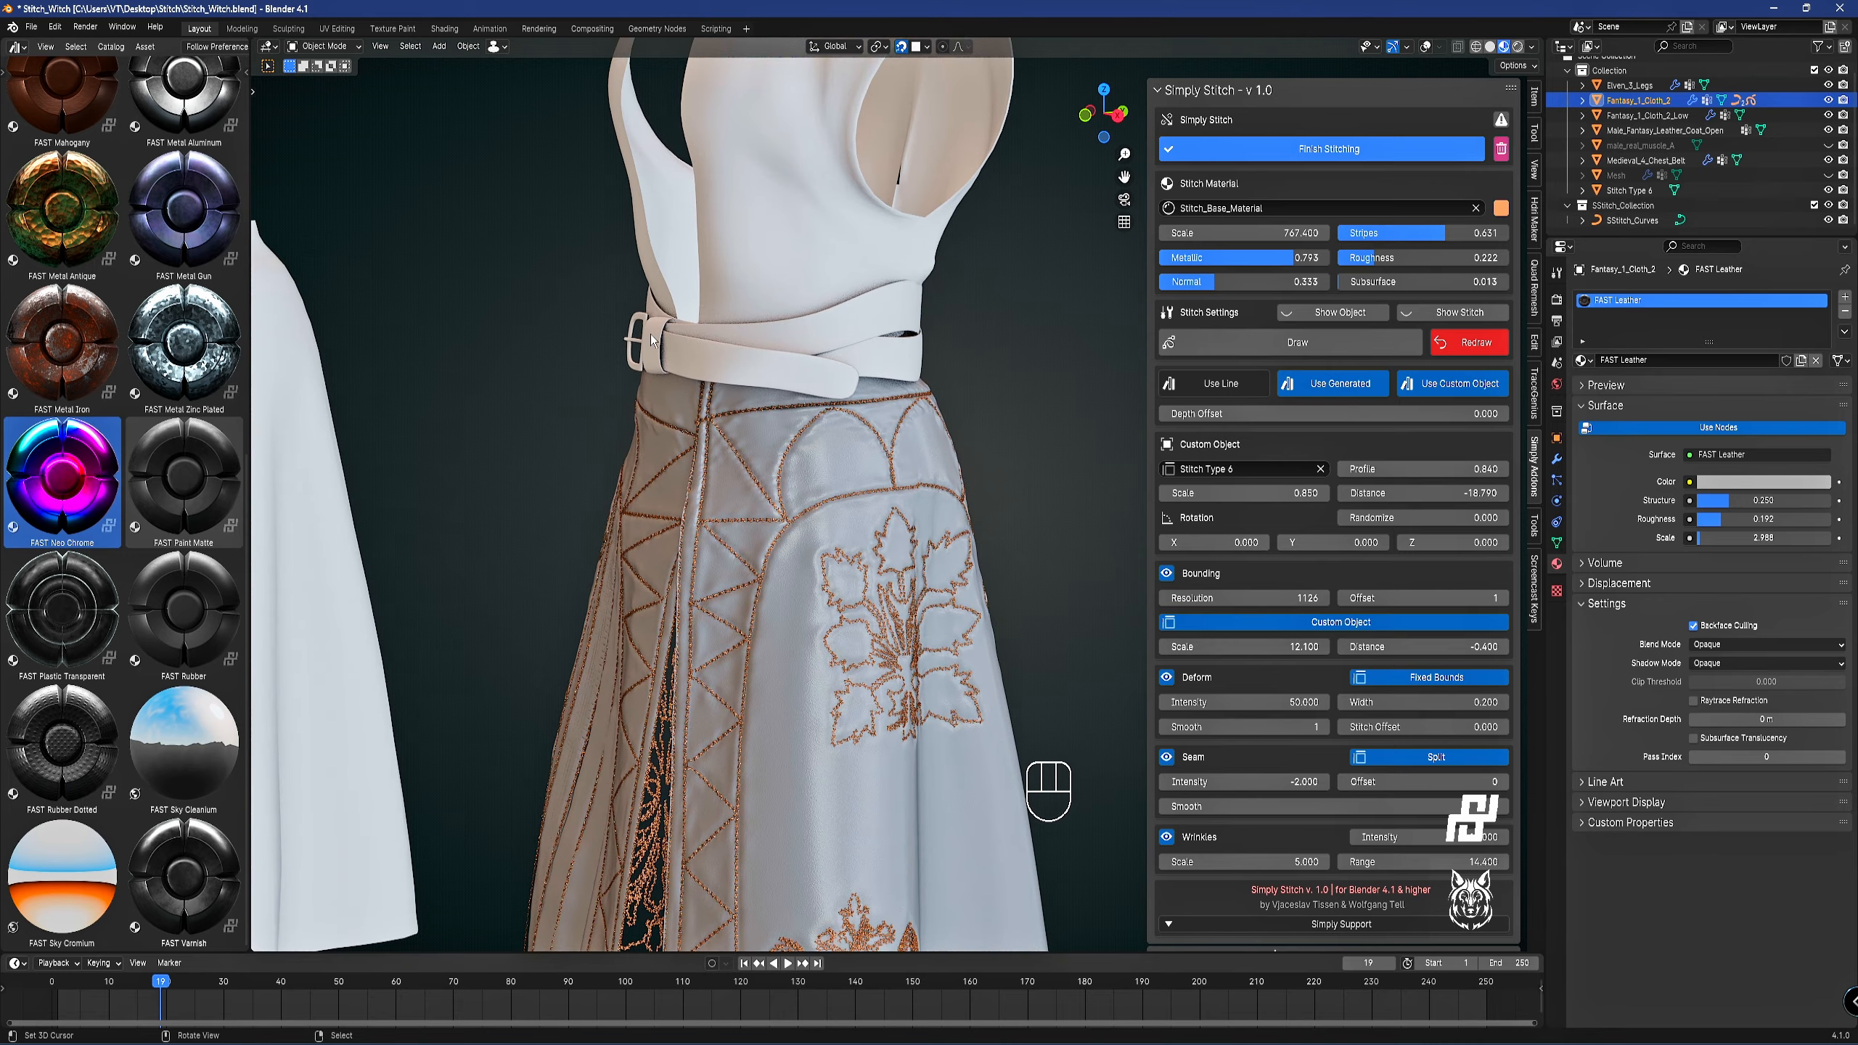
left_click(634, 324)
right_click(832, 462)
scroll(833, 462, "up", 8)
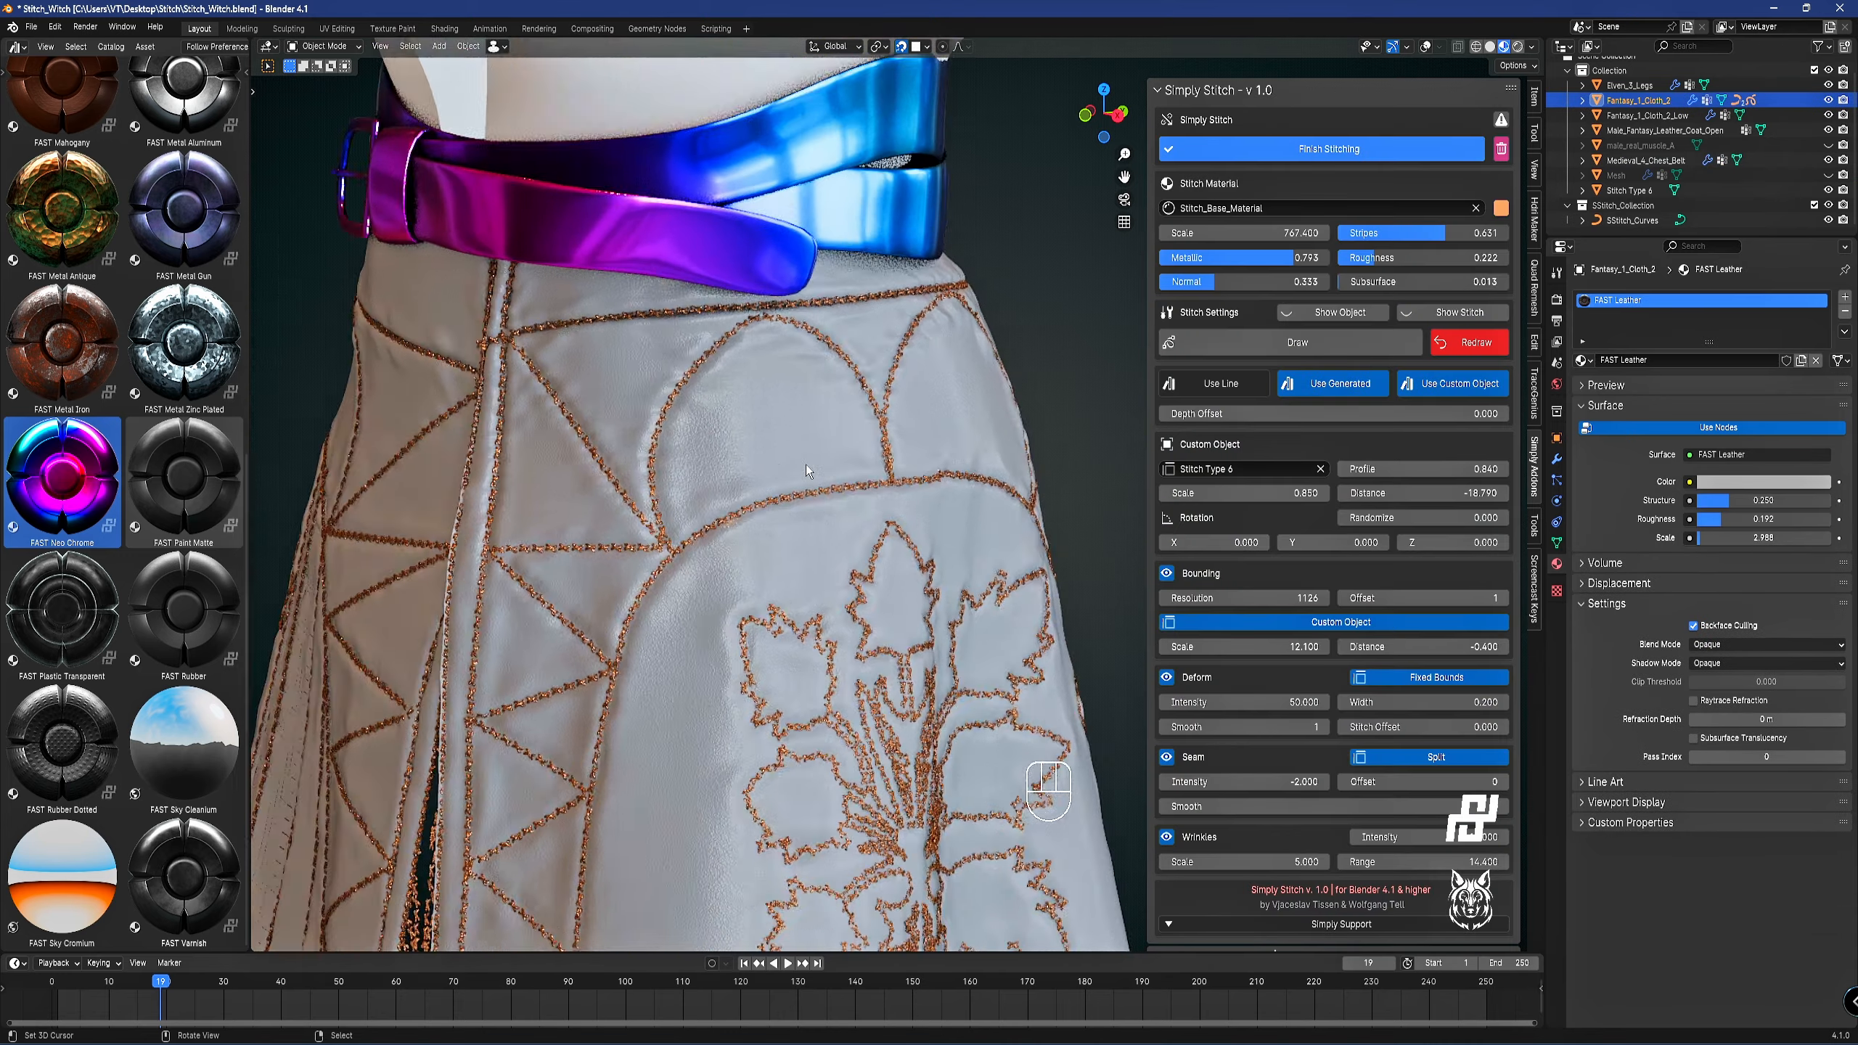
Assign FAST Neo Chrome as the stitch material and check the stitches around the skirt.
left_click(1263, 212)
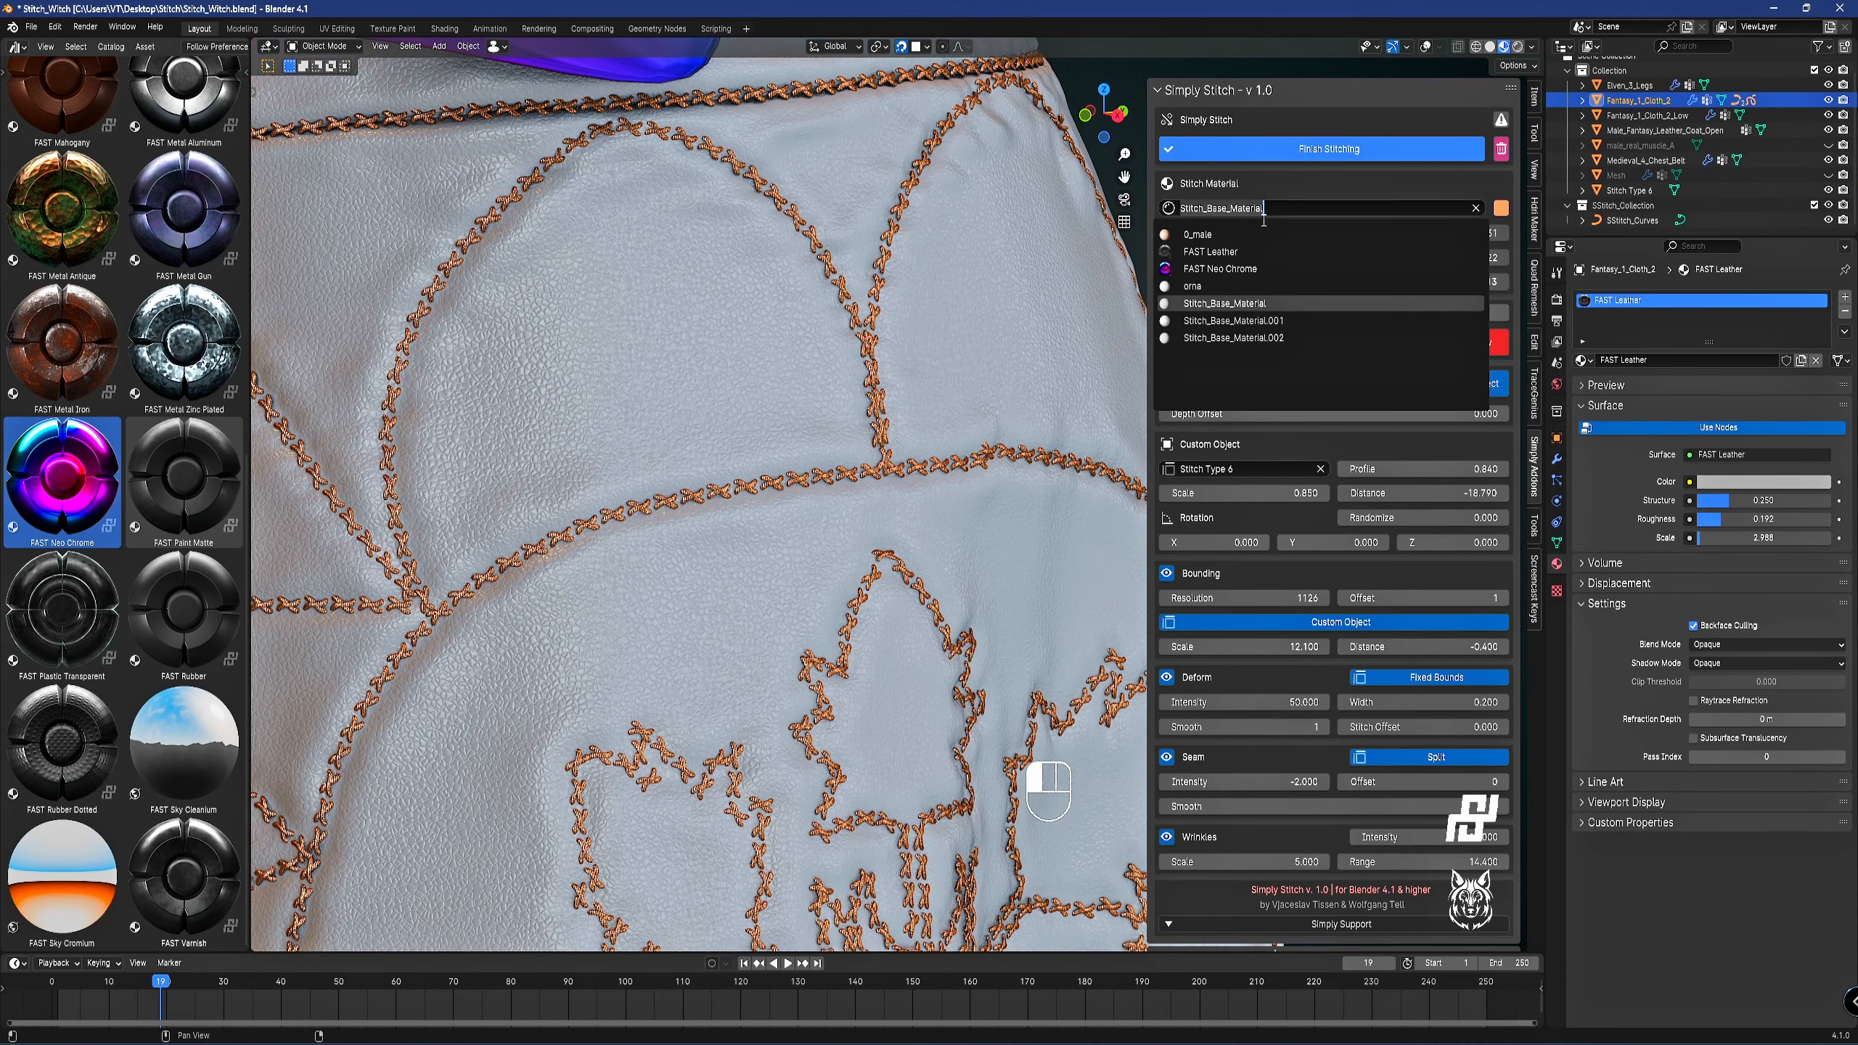
left_click(1246, 272)
scroll(843, 630, "down", 8)
middle_click_drag(843, 629, 834, 426, "shift")
middle_click_drag(1014, 432, 694, 484, "shift")
scroll(693, 486, "up", 4)
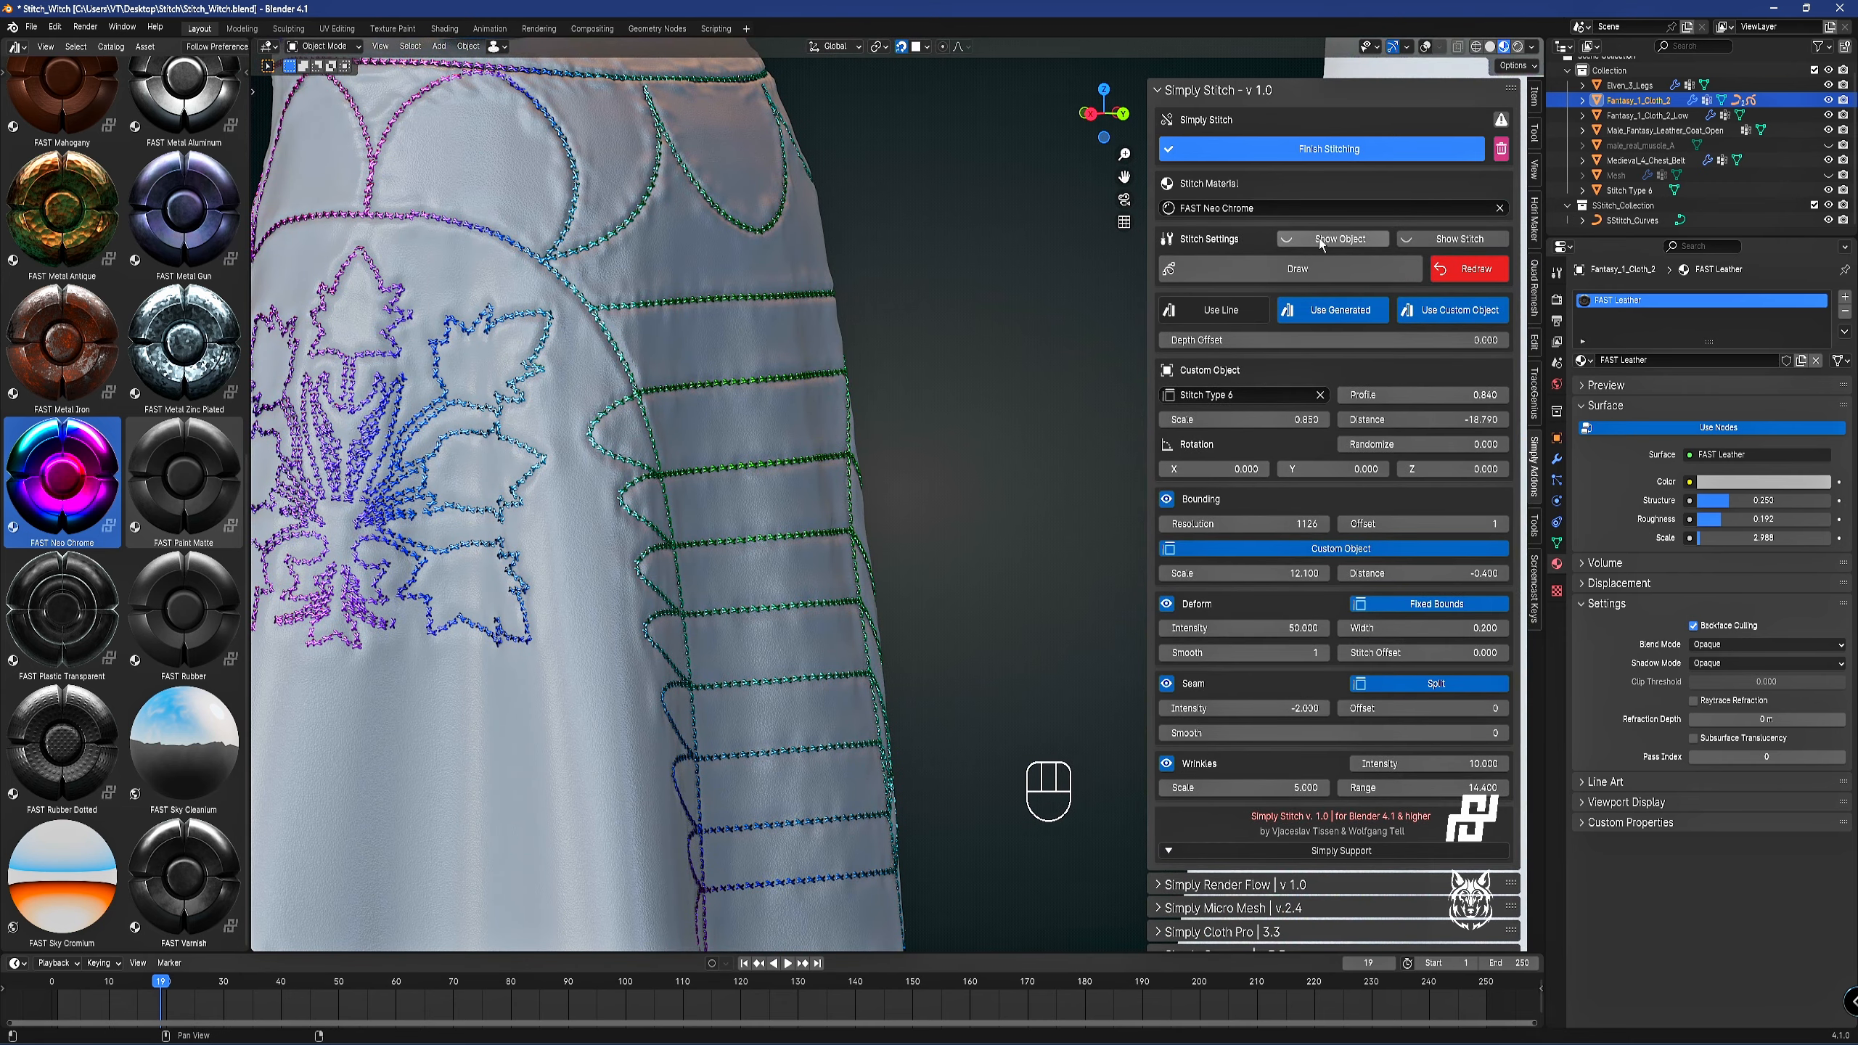
middle_click_drag(711, 334, 888, 397, "shift")
scroll(892, 390, "up", 6)
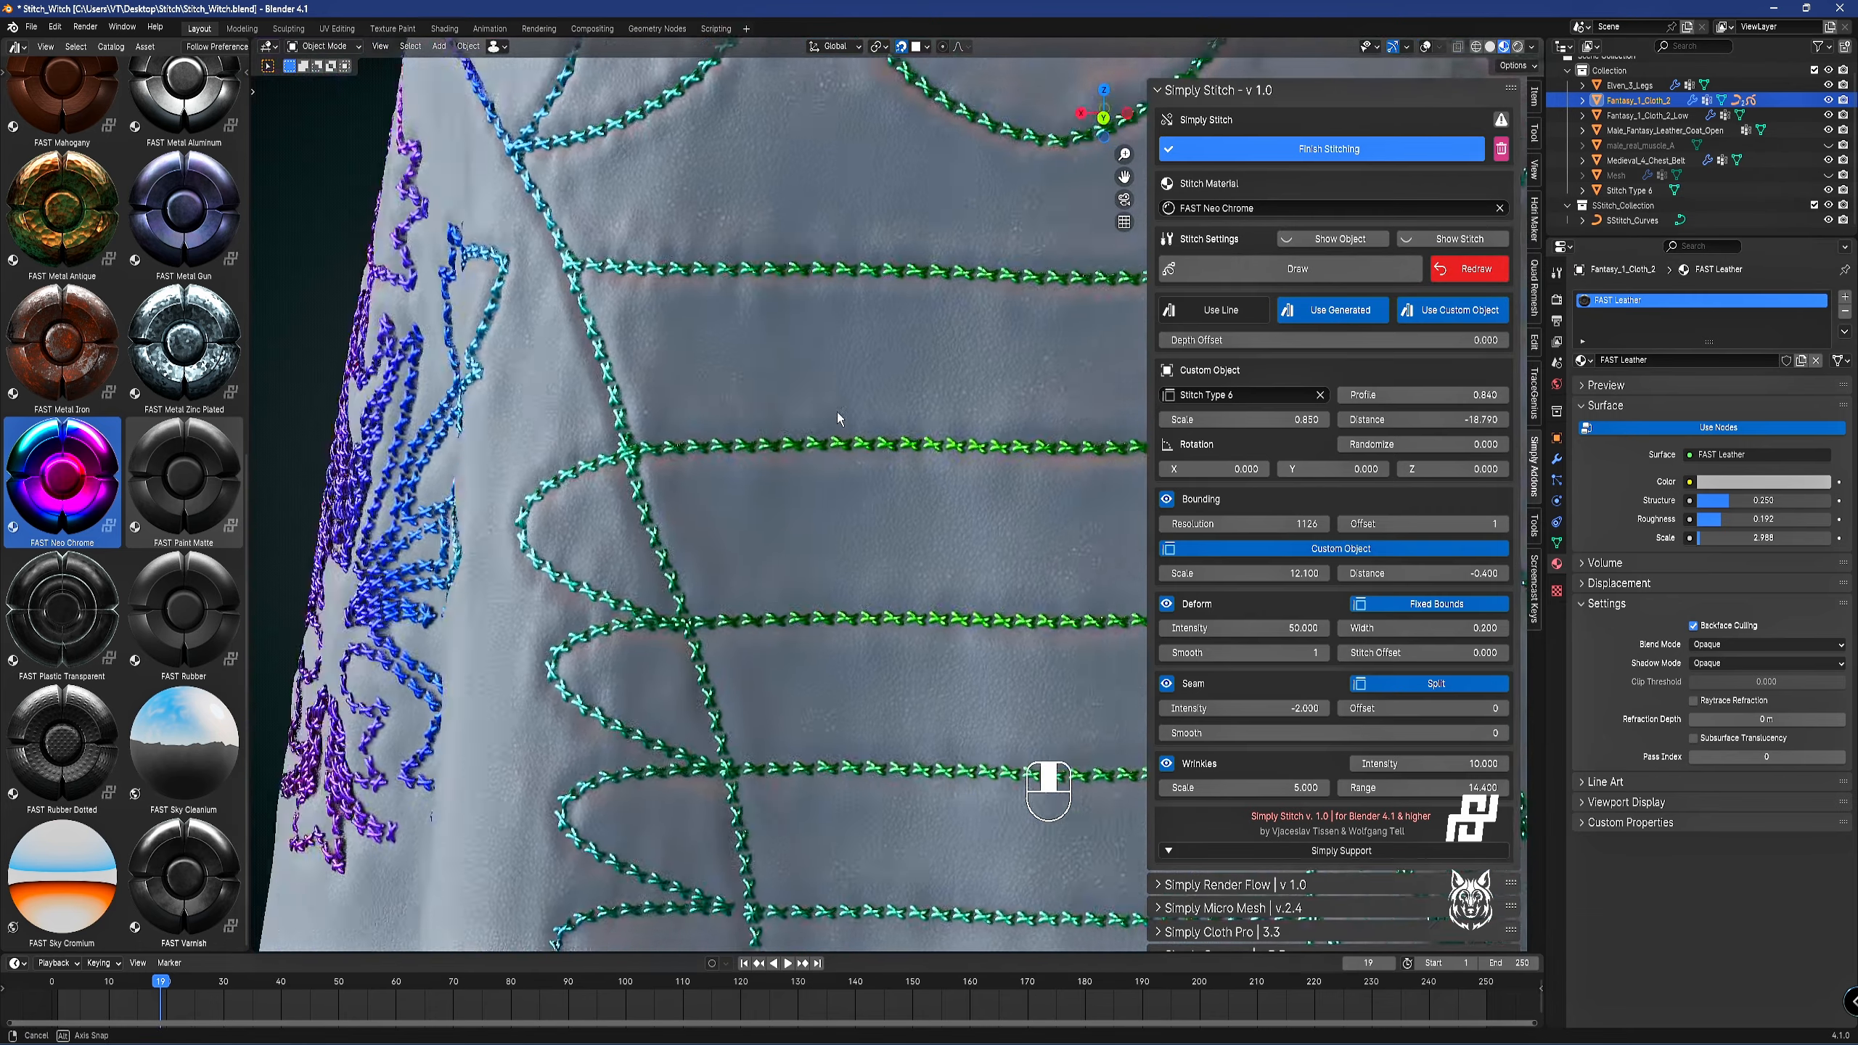
scroll(767, 415, "down", 6)
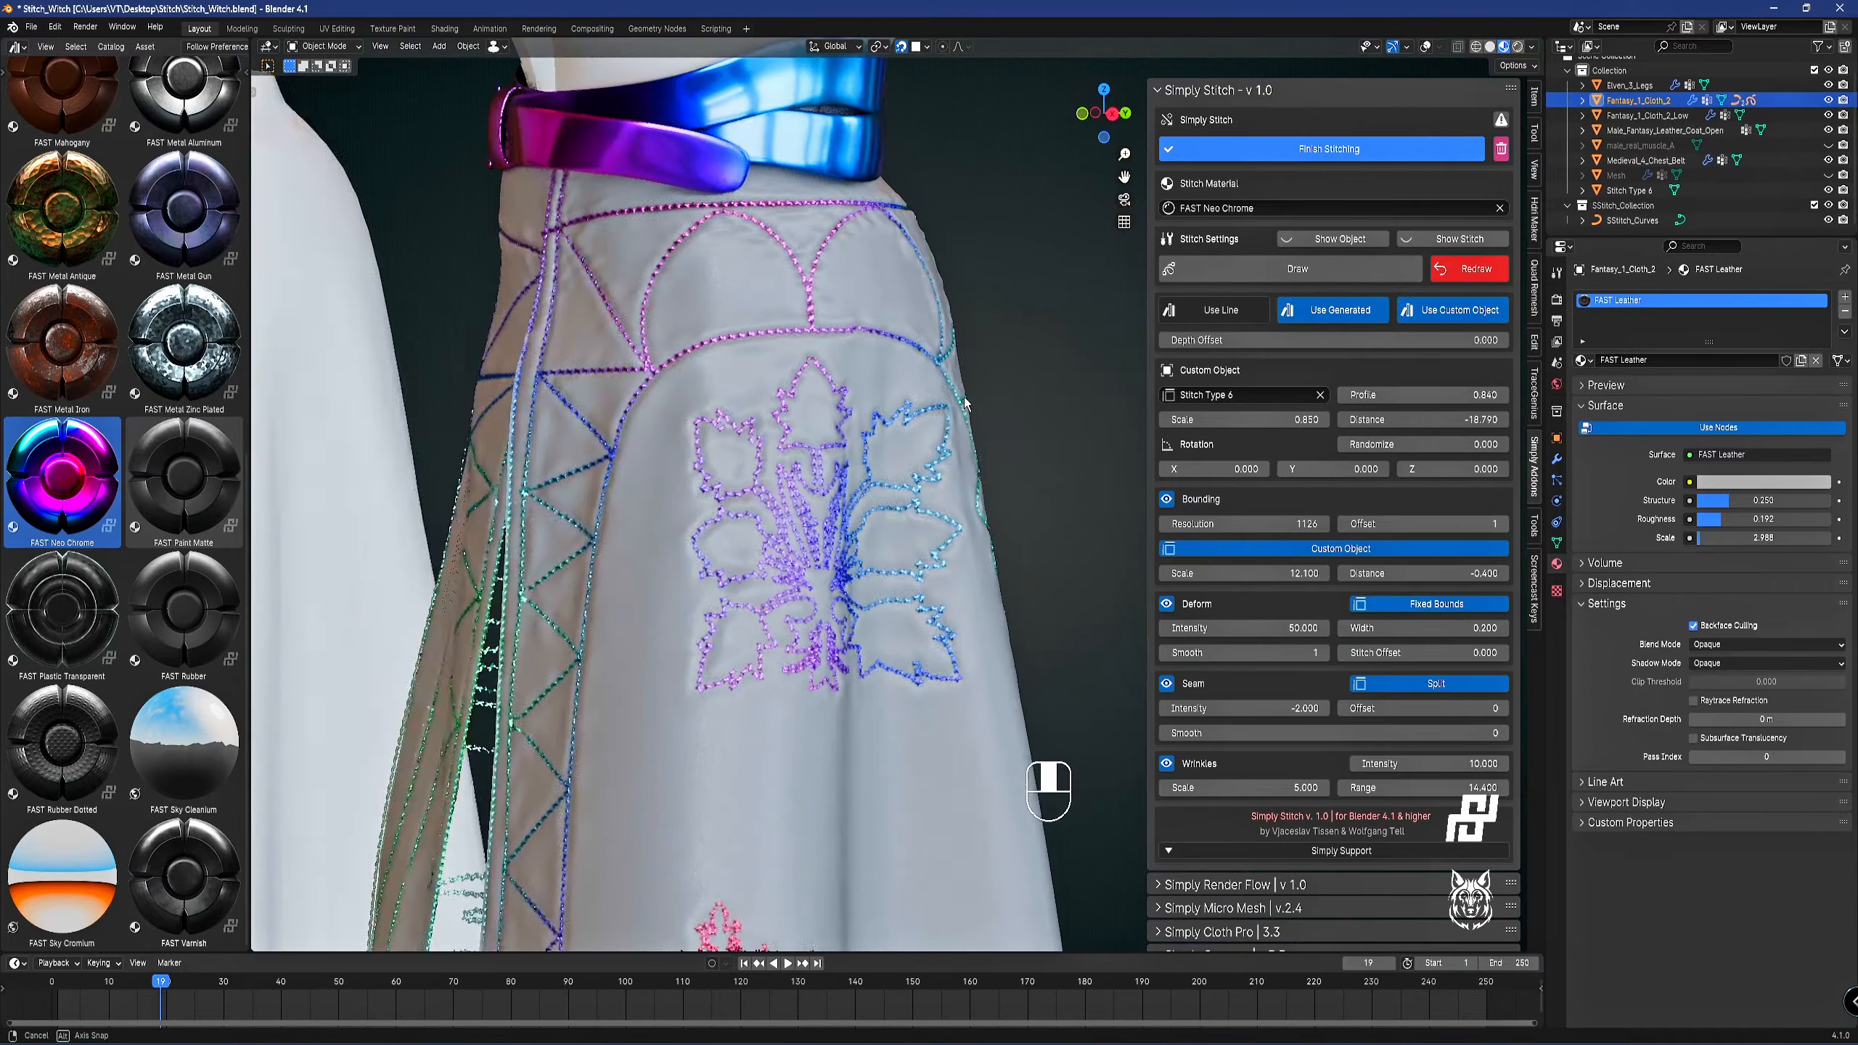
Apply the FAST Fabric Cloth material to the belt and assign it as the stitch material.
scroll(188, 386, "up", 8)
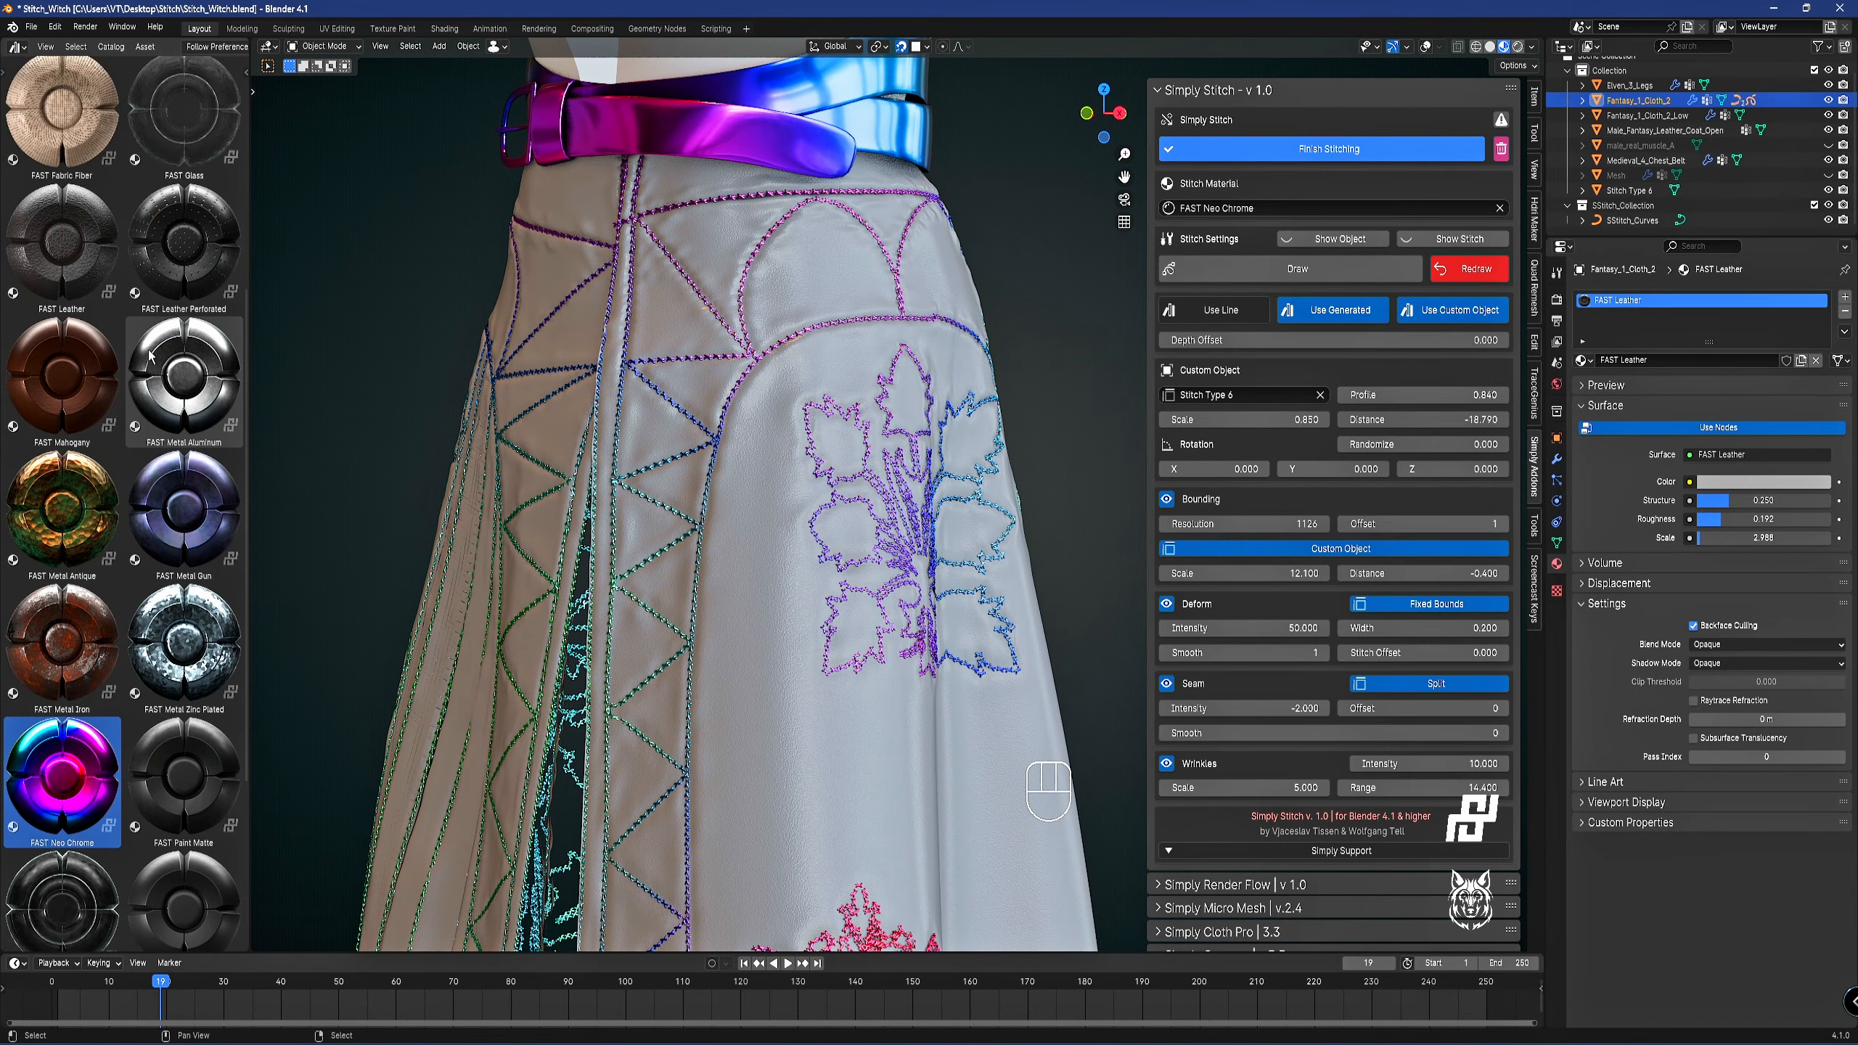
left_click_drag(80, 265, 545, 130)
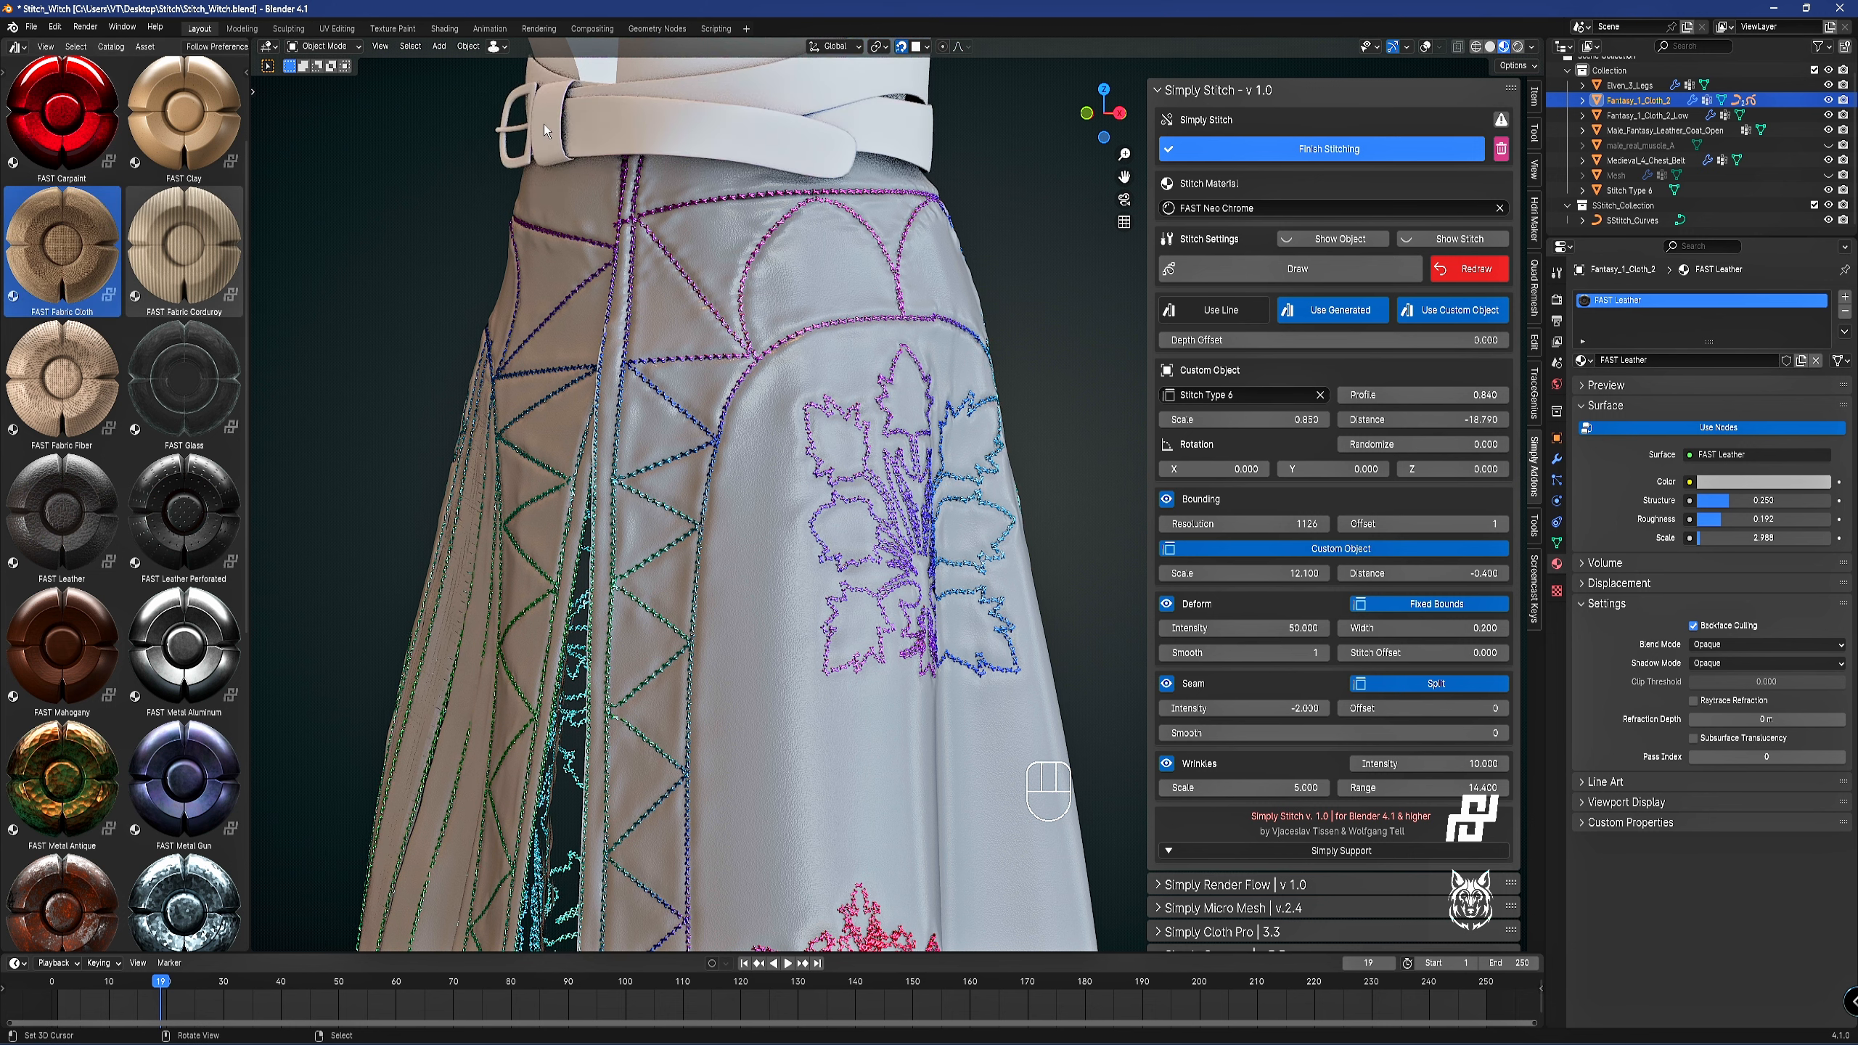
left_click(1166, 209)
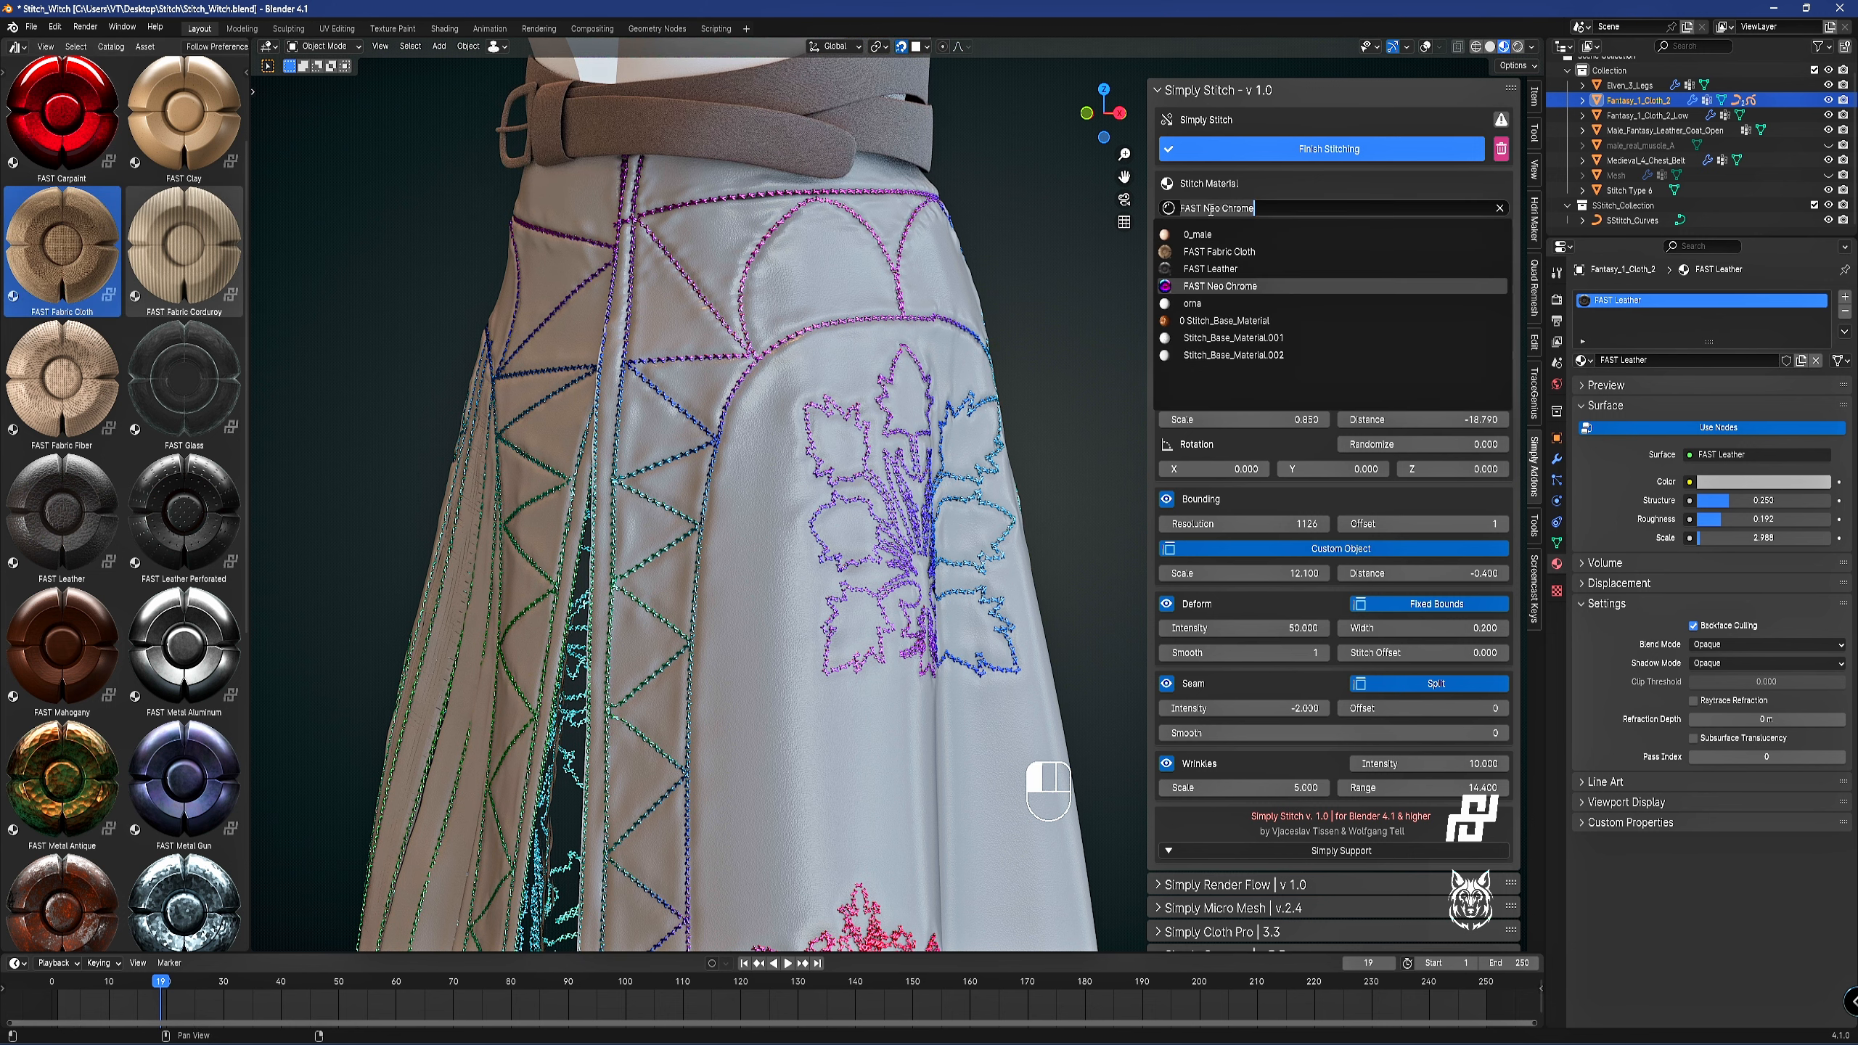
left_click(1219, 252)
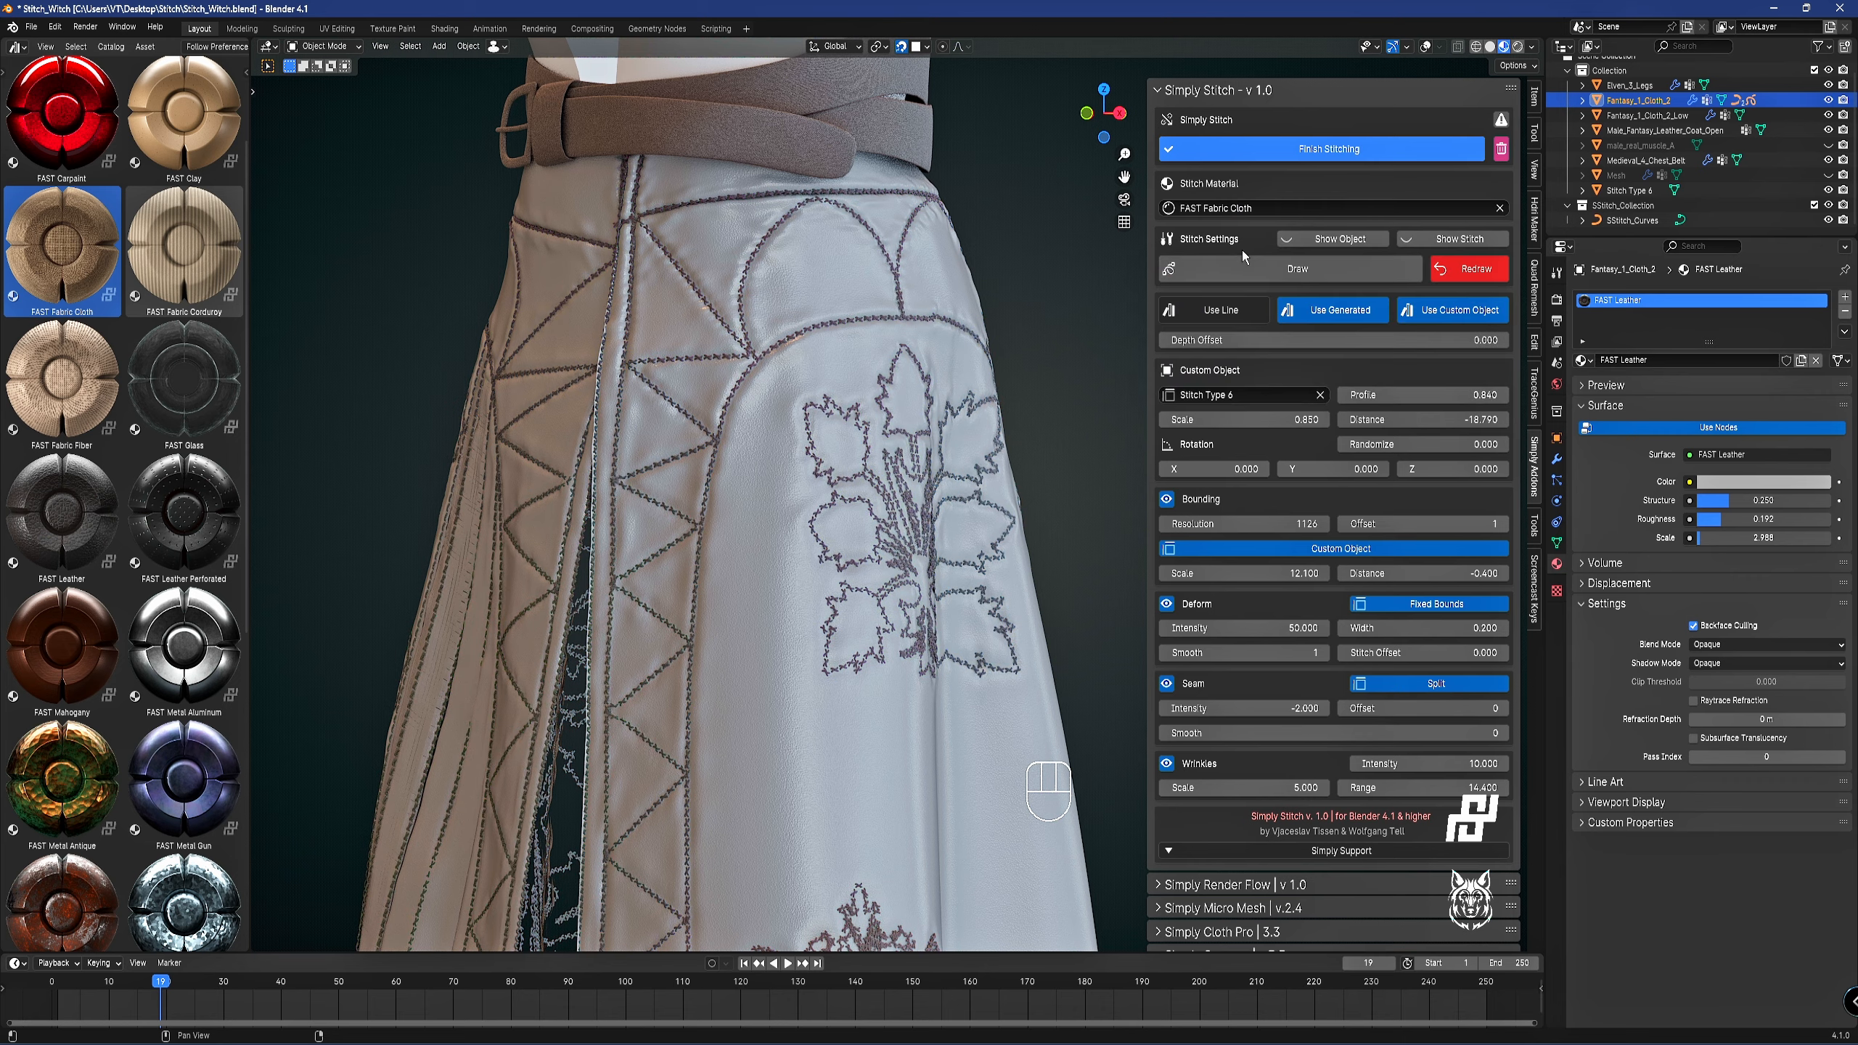
Select the belt and try FAST Fabric Cloth scale values of 10, 1 and about 0.04, checking the weave on the stitches.
scroll(726, 452, "up", 5)
scroll(725, 452, "up", 6)
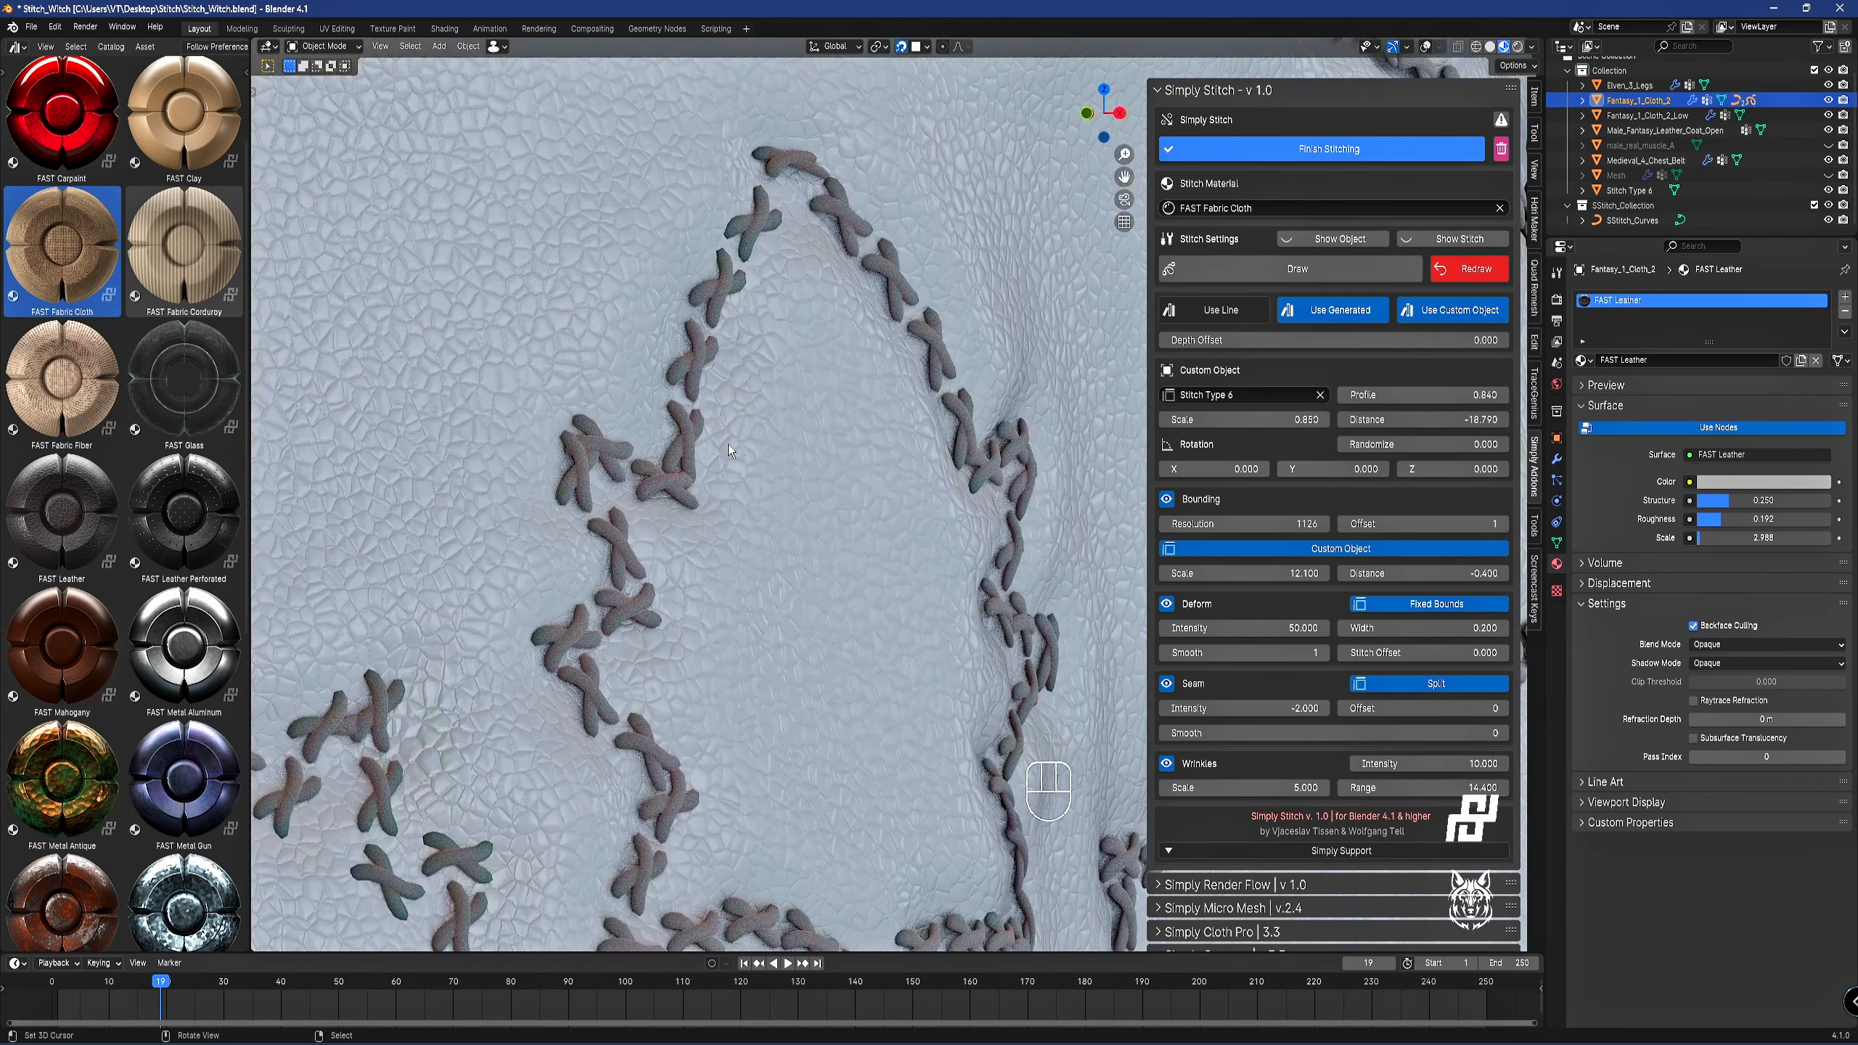
scroll(729, 450, "up", 6, "shift")
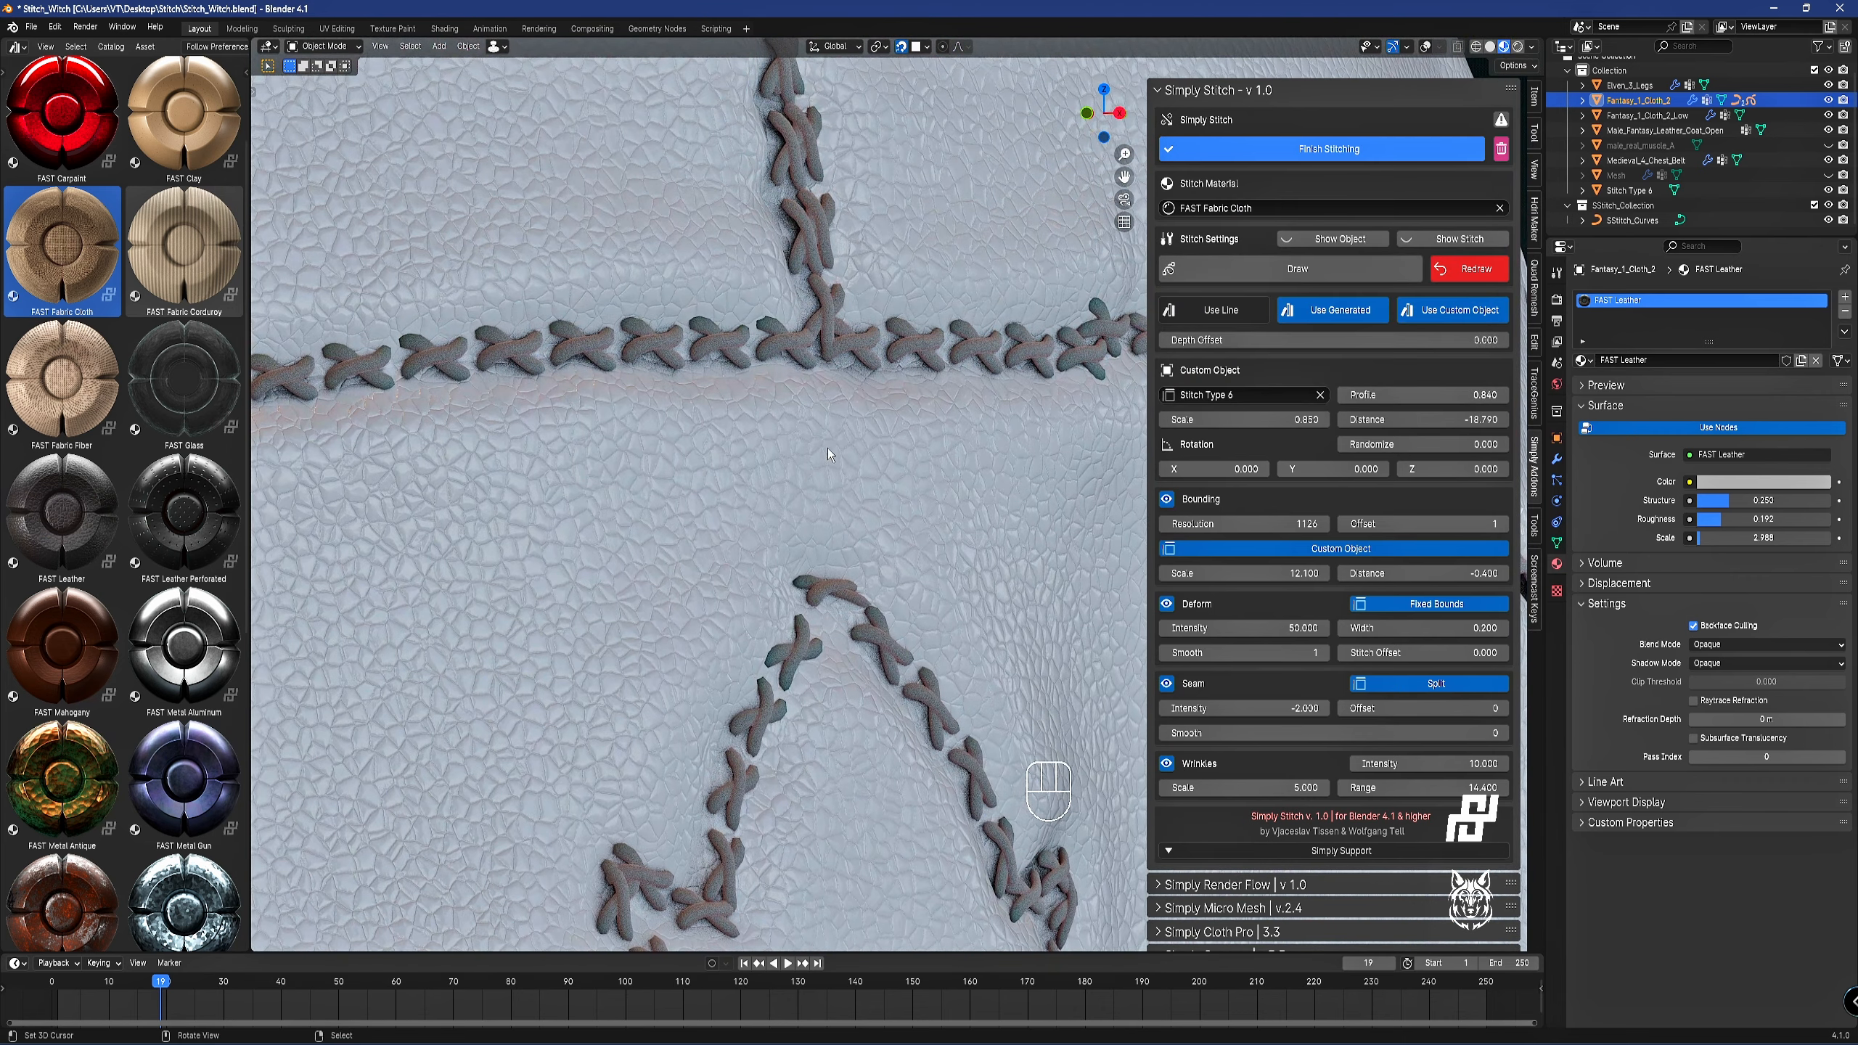
scroll(693, 401, "down", 10)
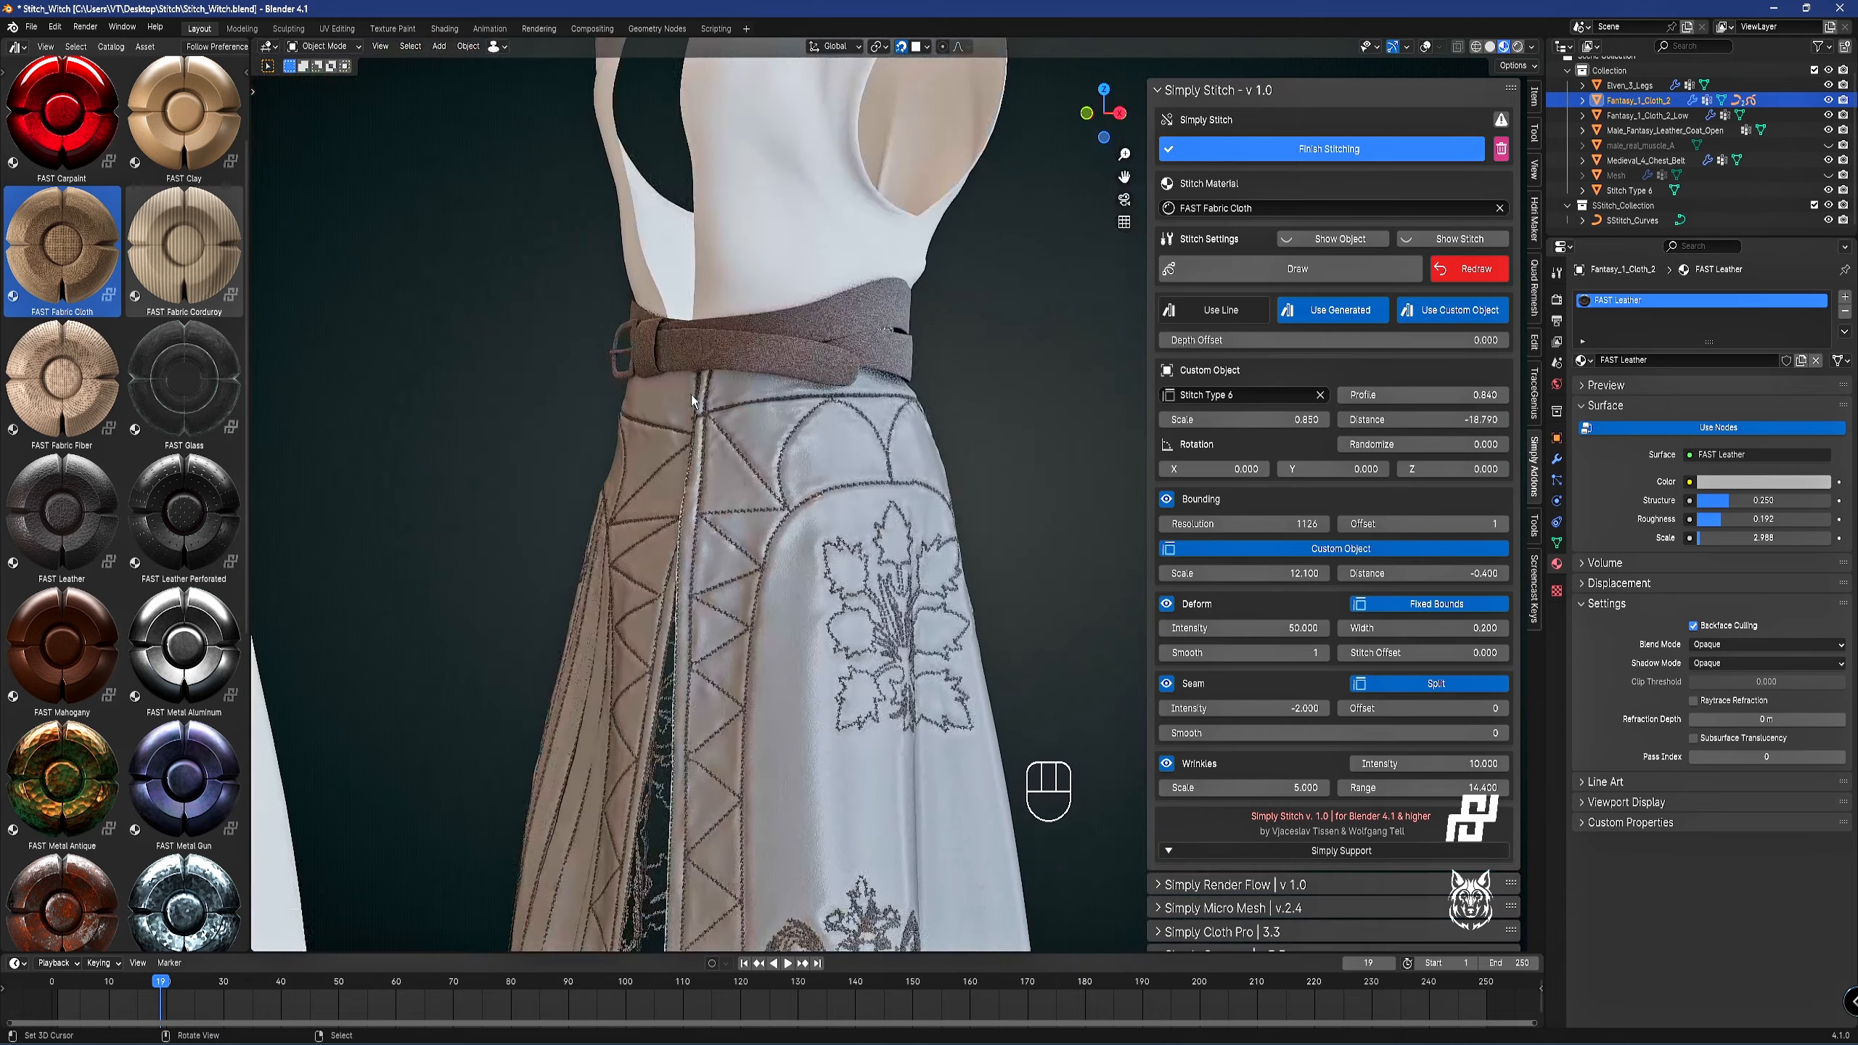
left_click(696, 359)
scroll(724, 380, "up", 10)
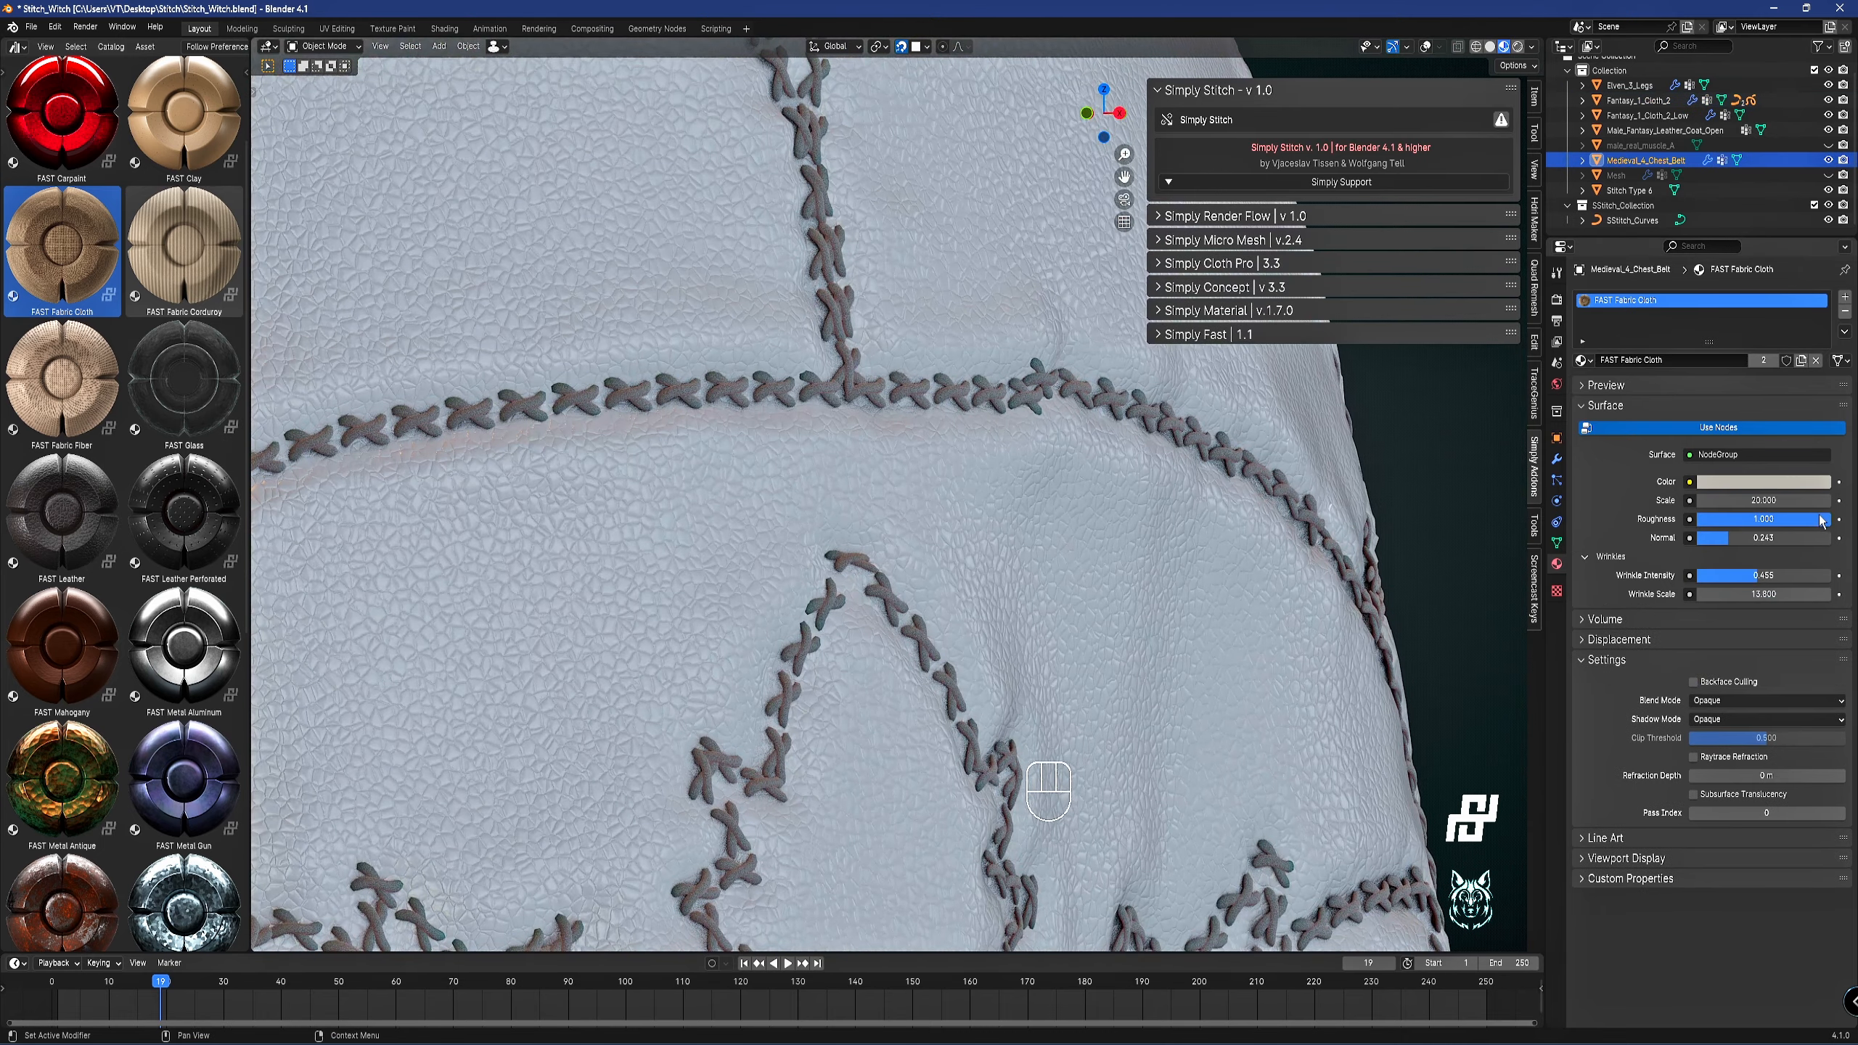
left_click(1801, 503)
type("10")
key("Return")
left_click(1802, 503)
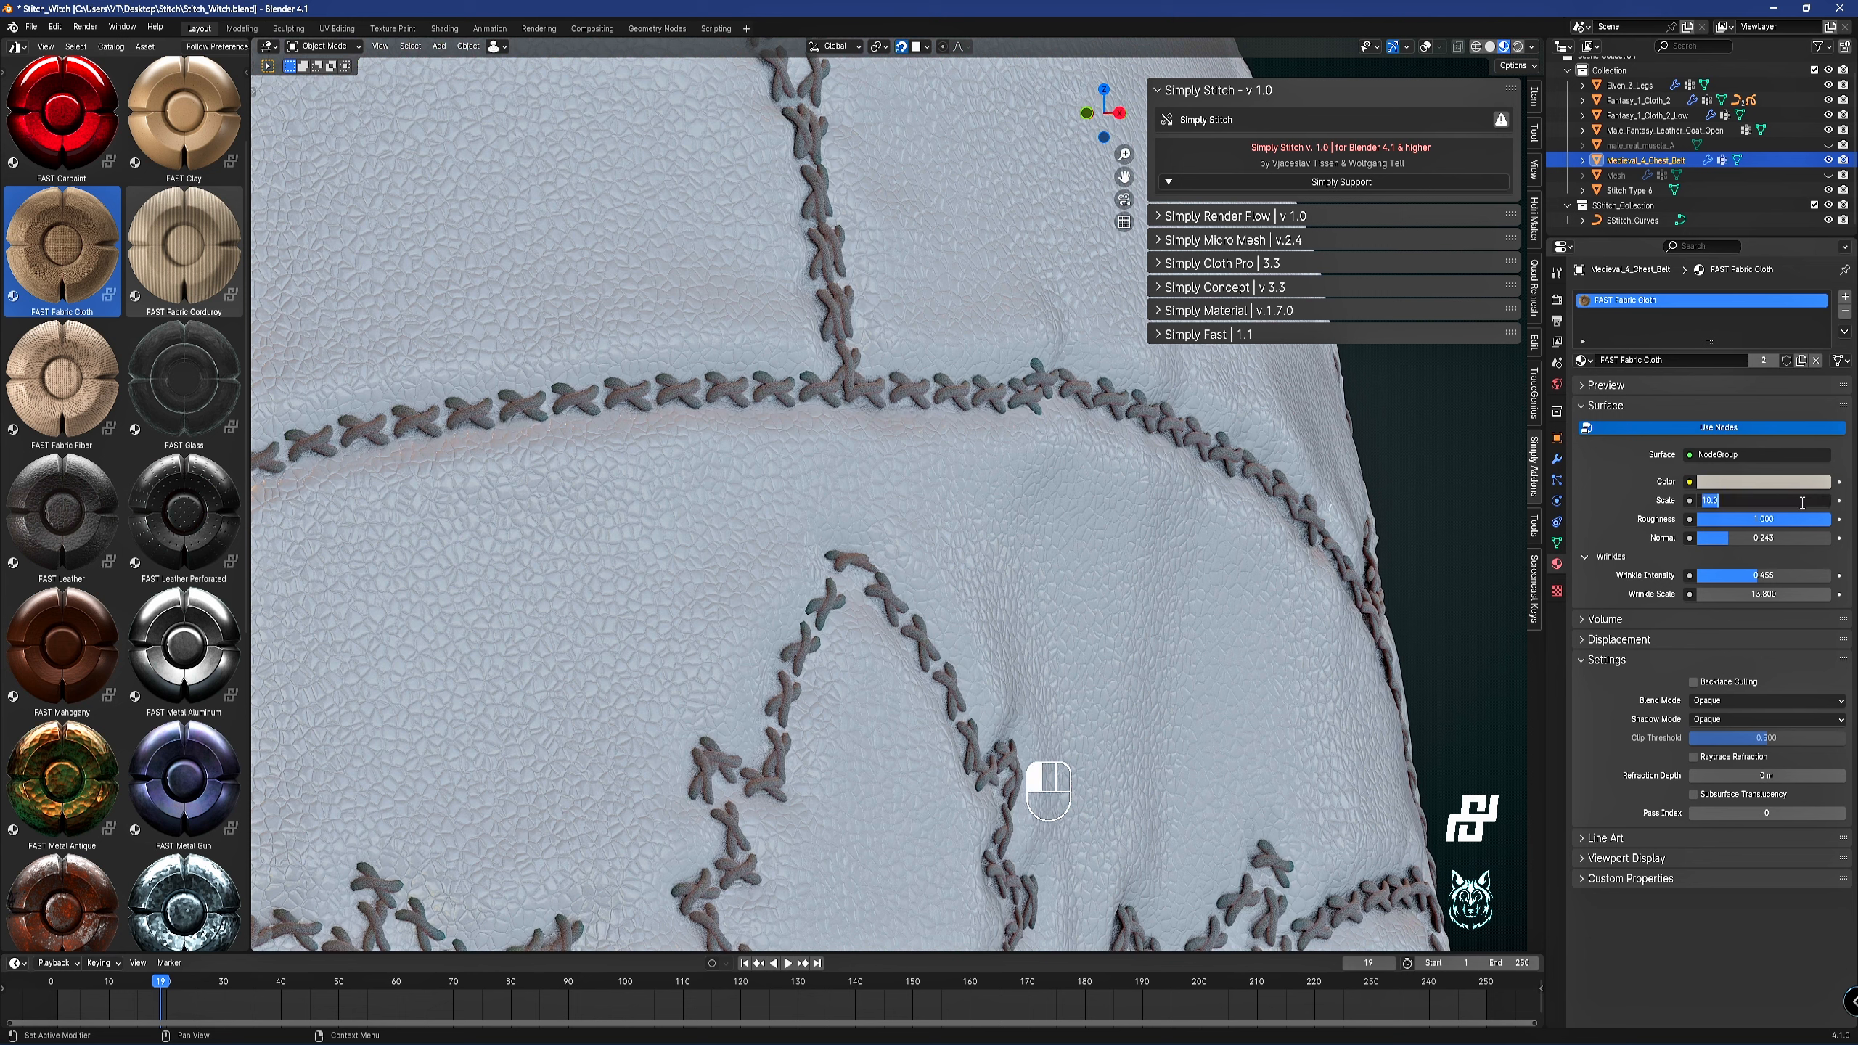
type("1")
key("Return")
left_click_drag(1806, 503, 1763, 502, "shift")
scroll(892, 577, "down", 4)
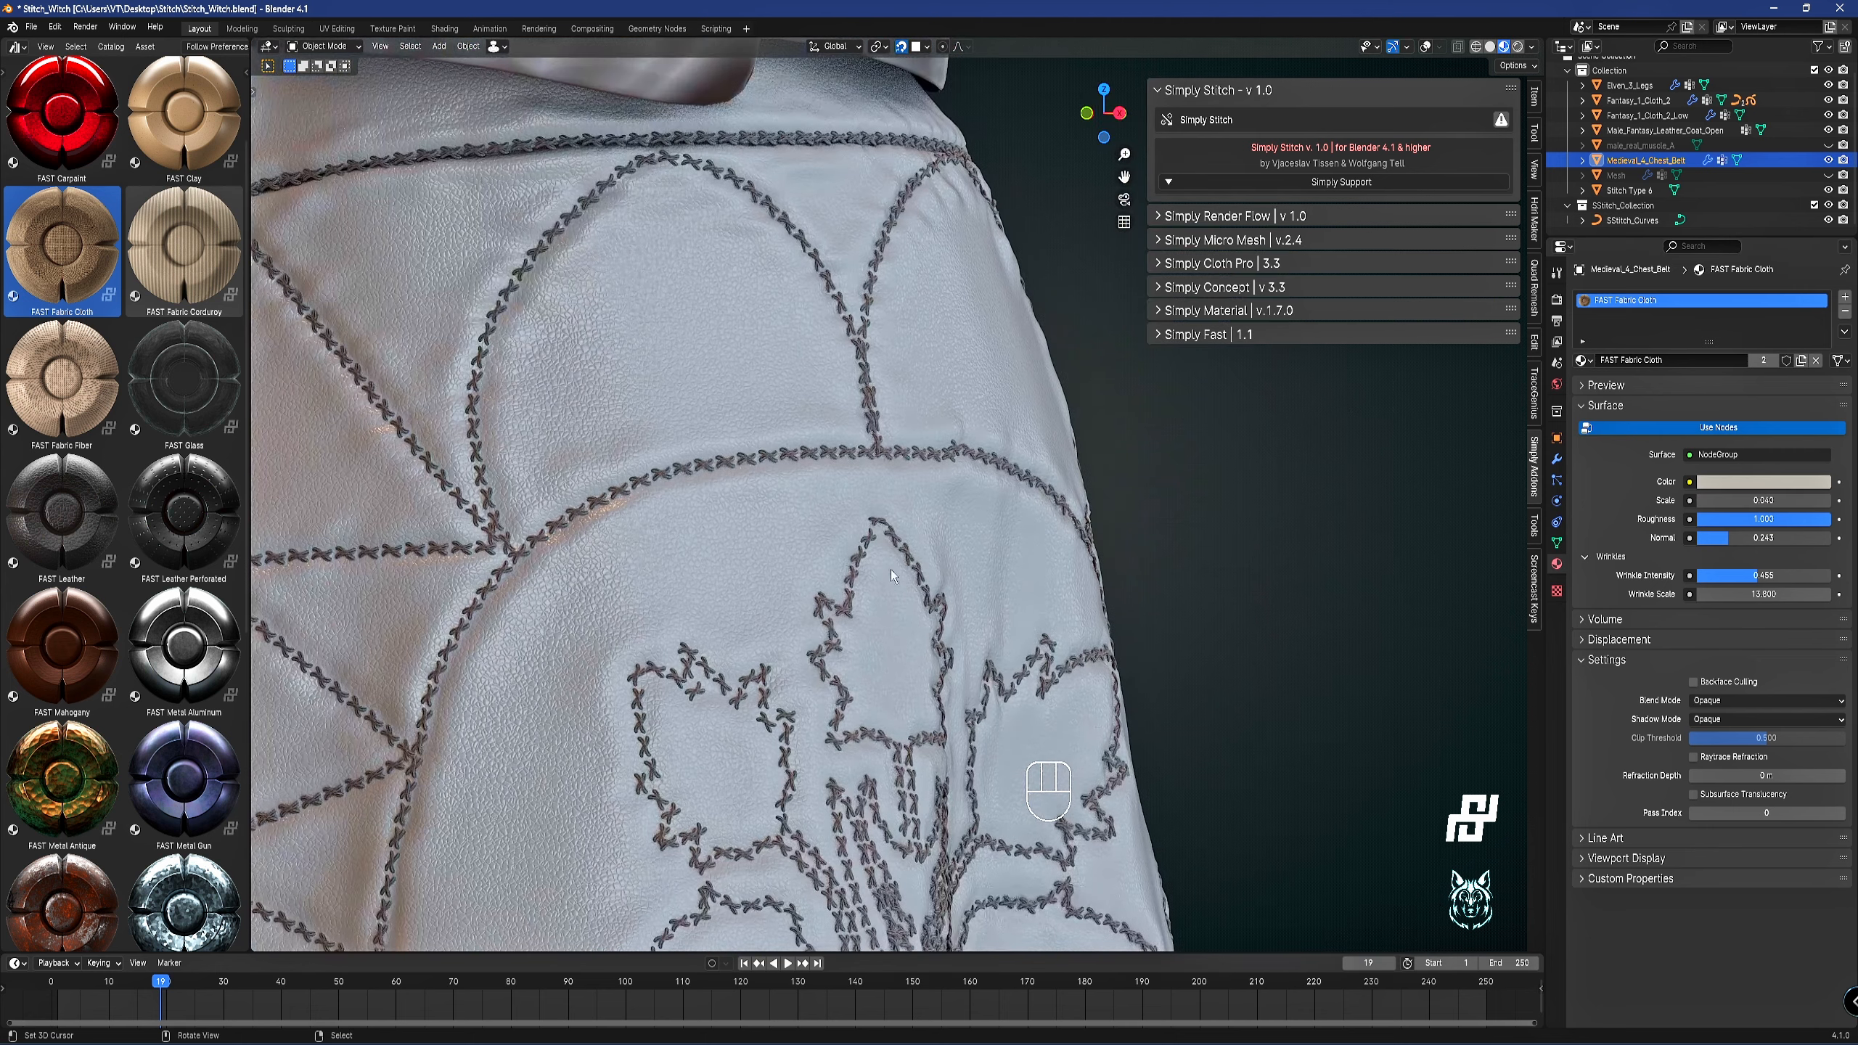
Select the belt and fine-tune the scale of its FAST Fabric Cloth material to get a small, dense weave.
scroll(874, 585, "down", 5)
scroll(880, 417, "up", 2)
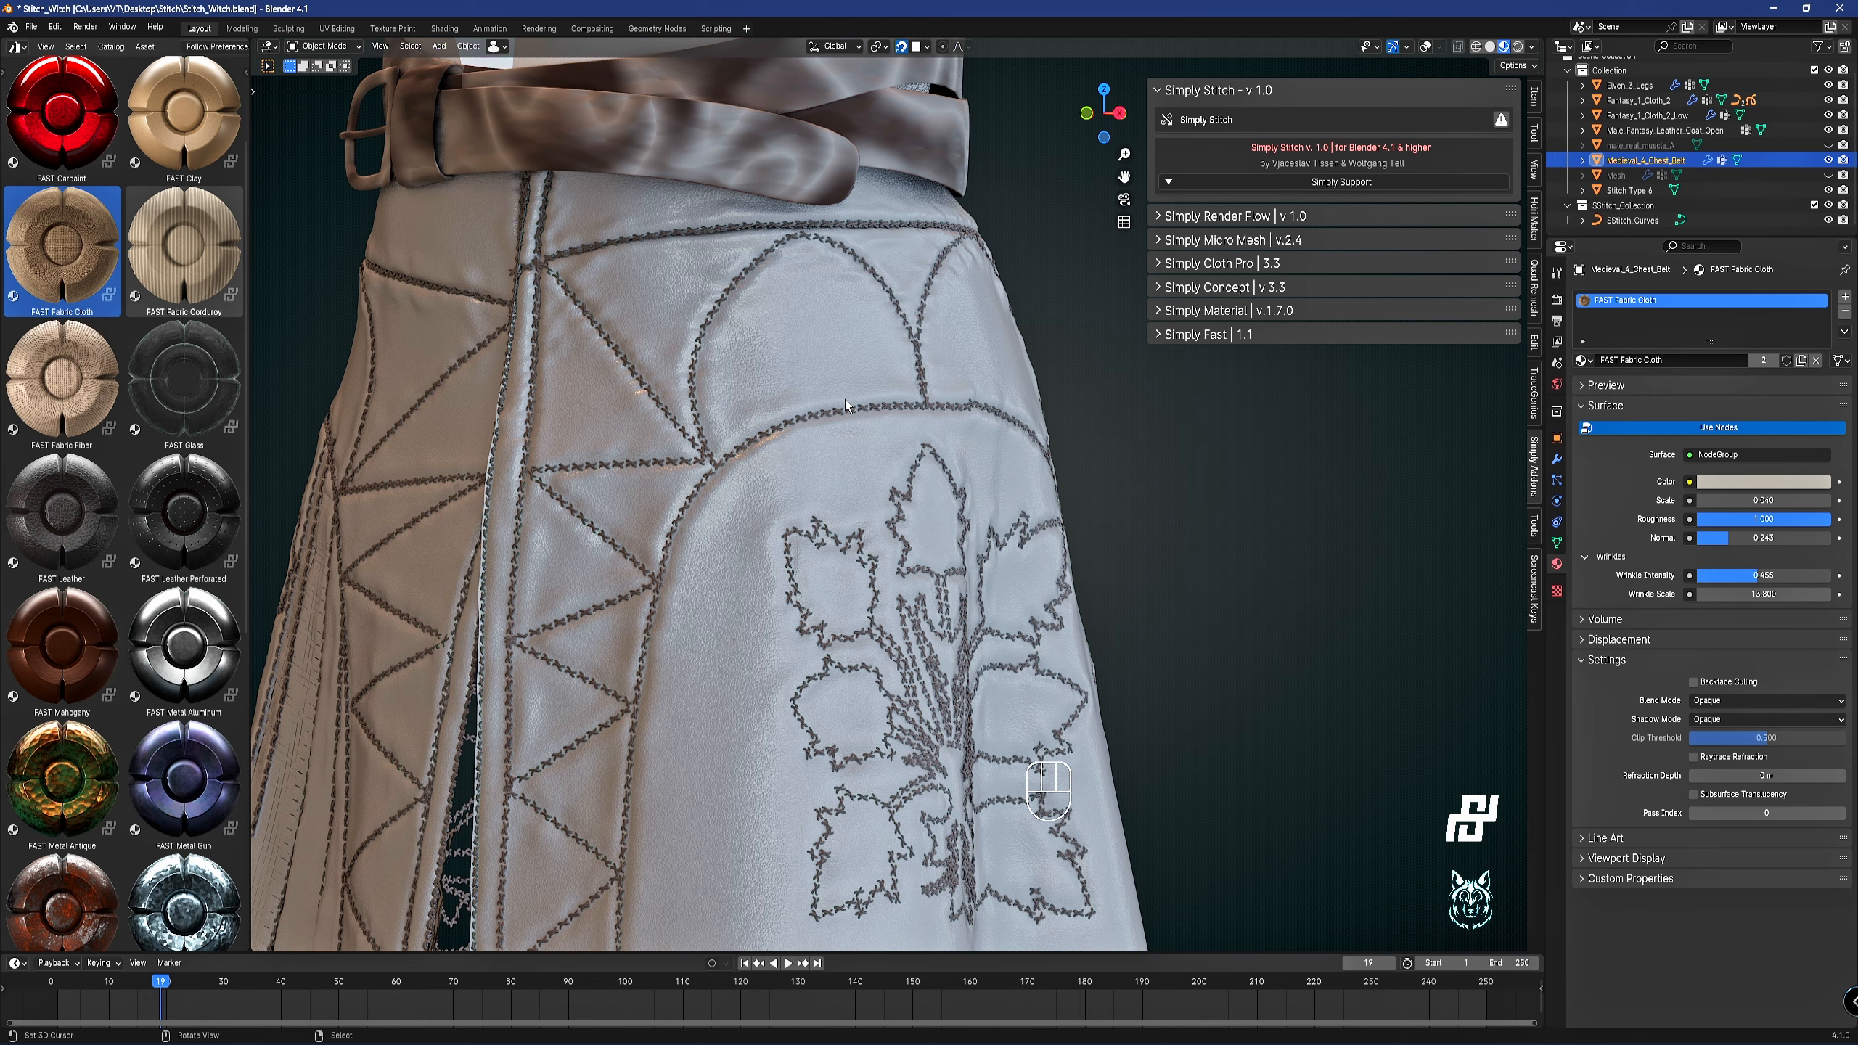
scroll(845, 400, "down", 6)
left_click(885, 417)
scroll(889, 373, "up", 3)
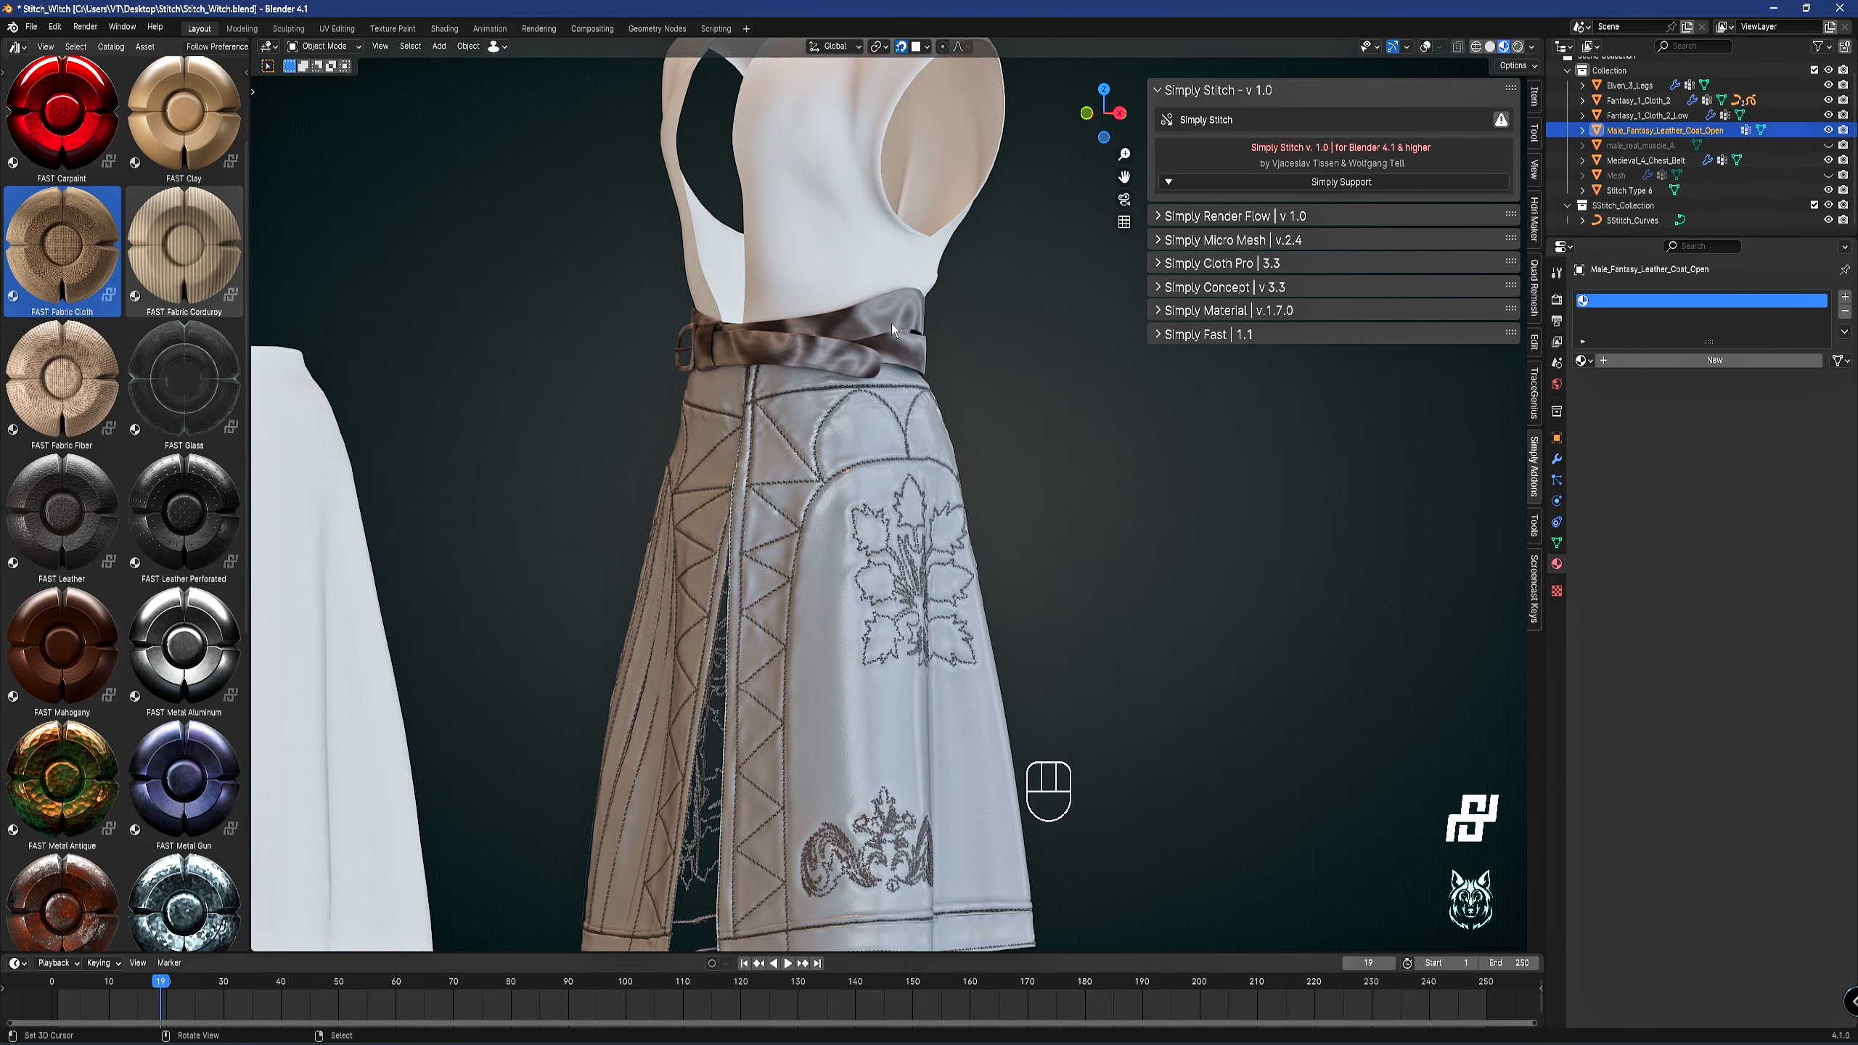
key("z")
right_click(902, 331)
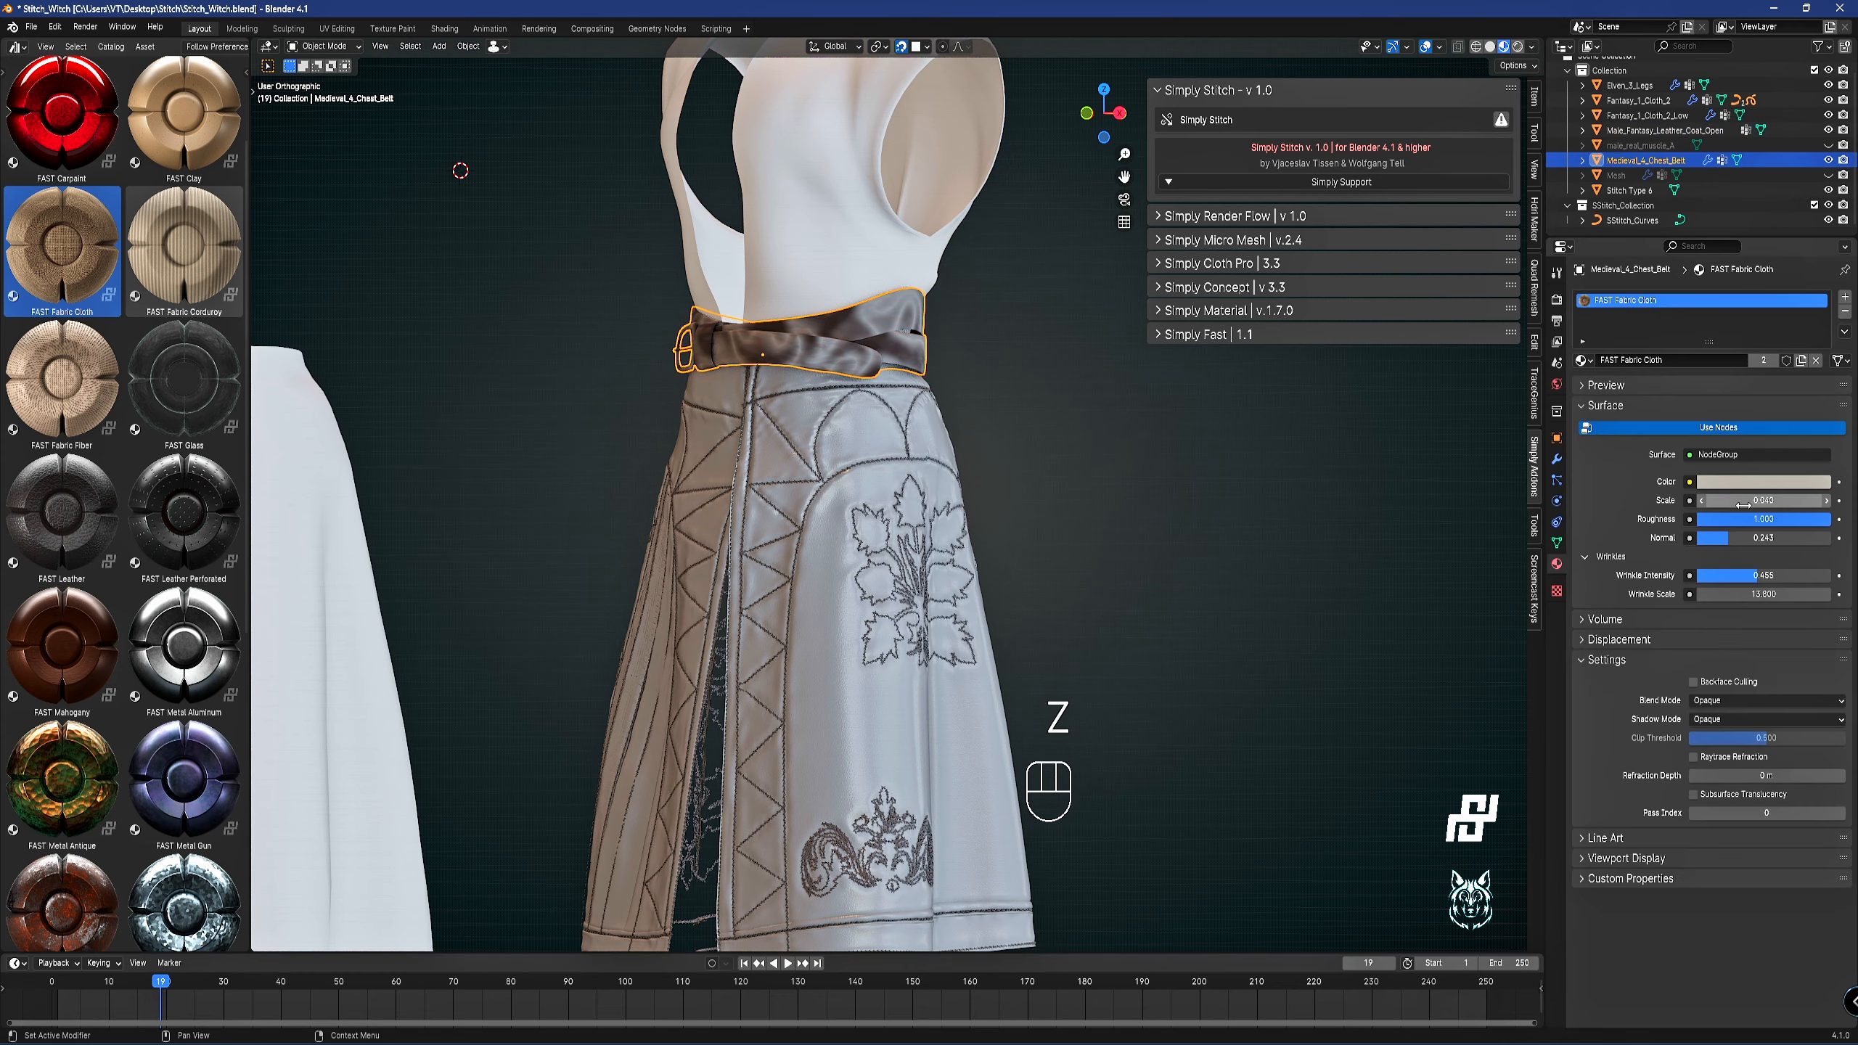
left_click_drag(1732, 505, 1744, 505)
Select the decorated skirt and assign Stitch_Base_Material as its stitch material.
left_click(925, 419)
scroll(915, 419, "up", 6)
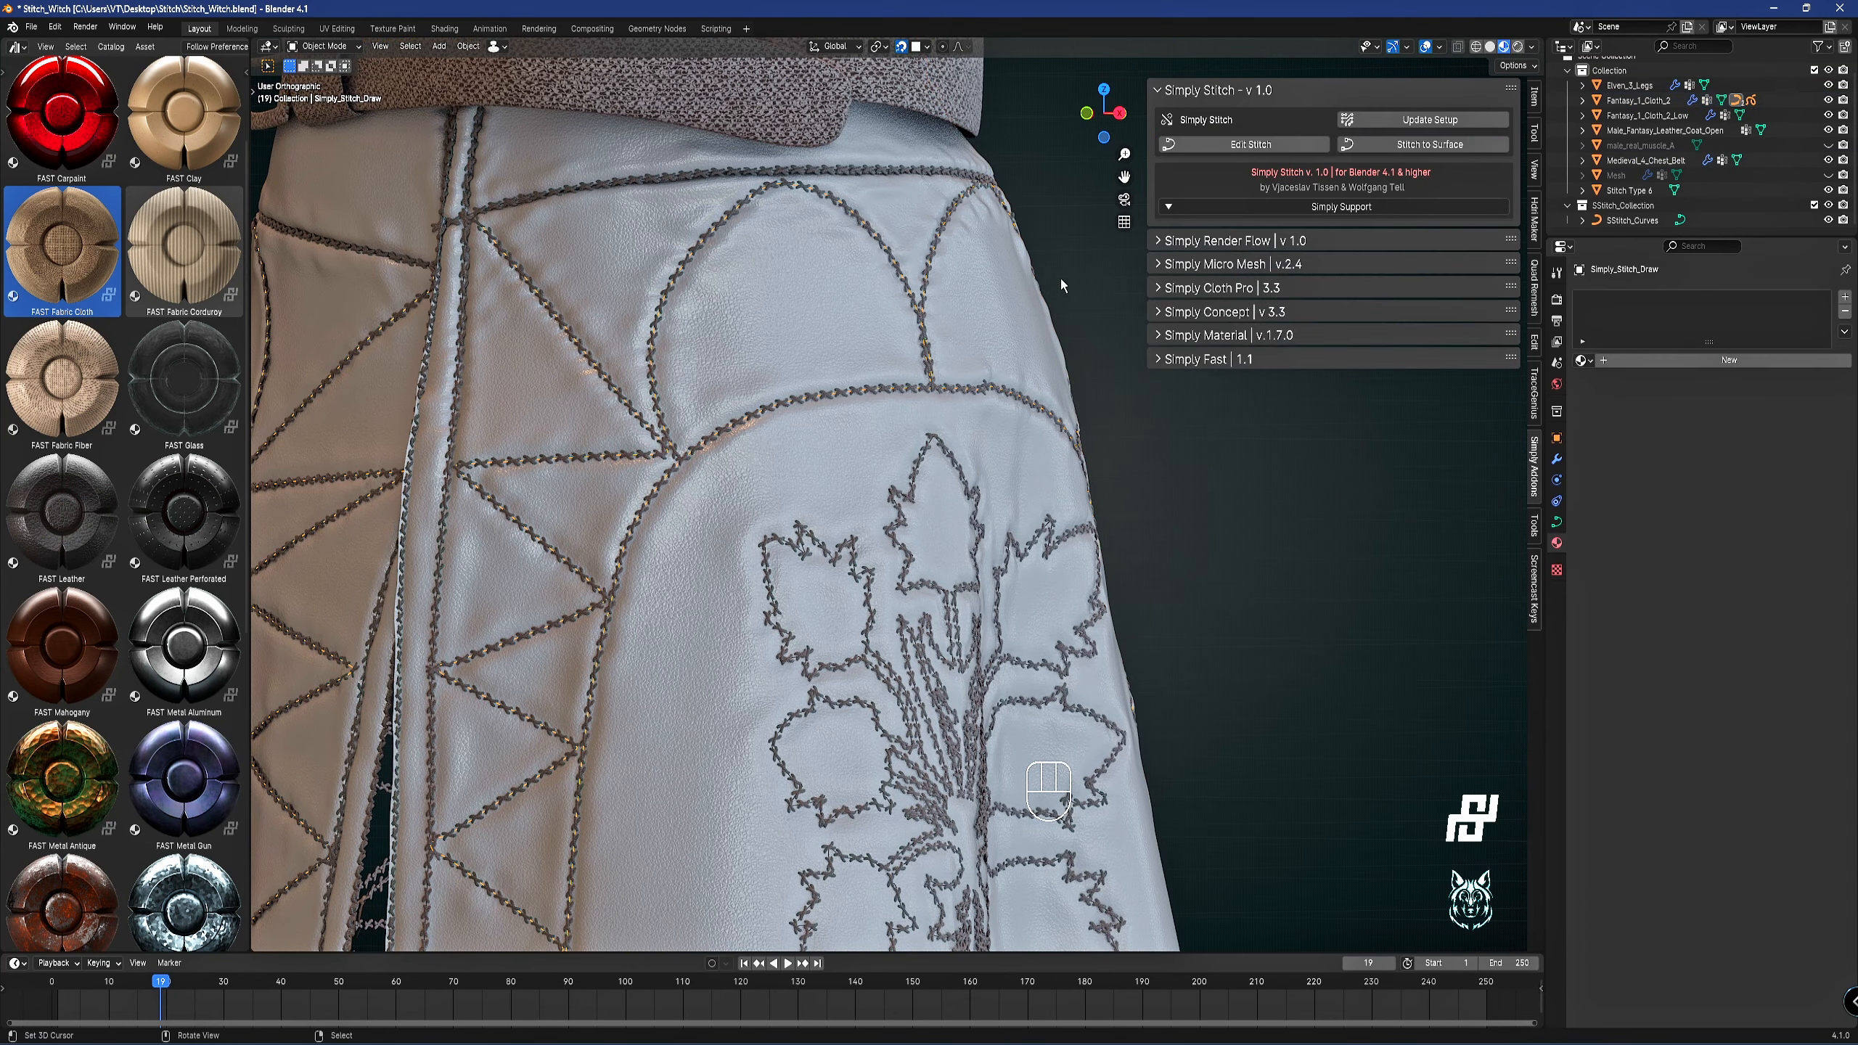
left_click(1419, 208)
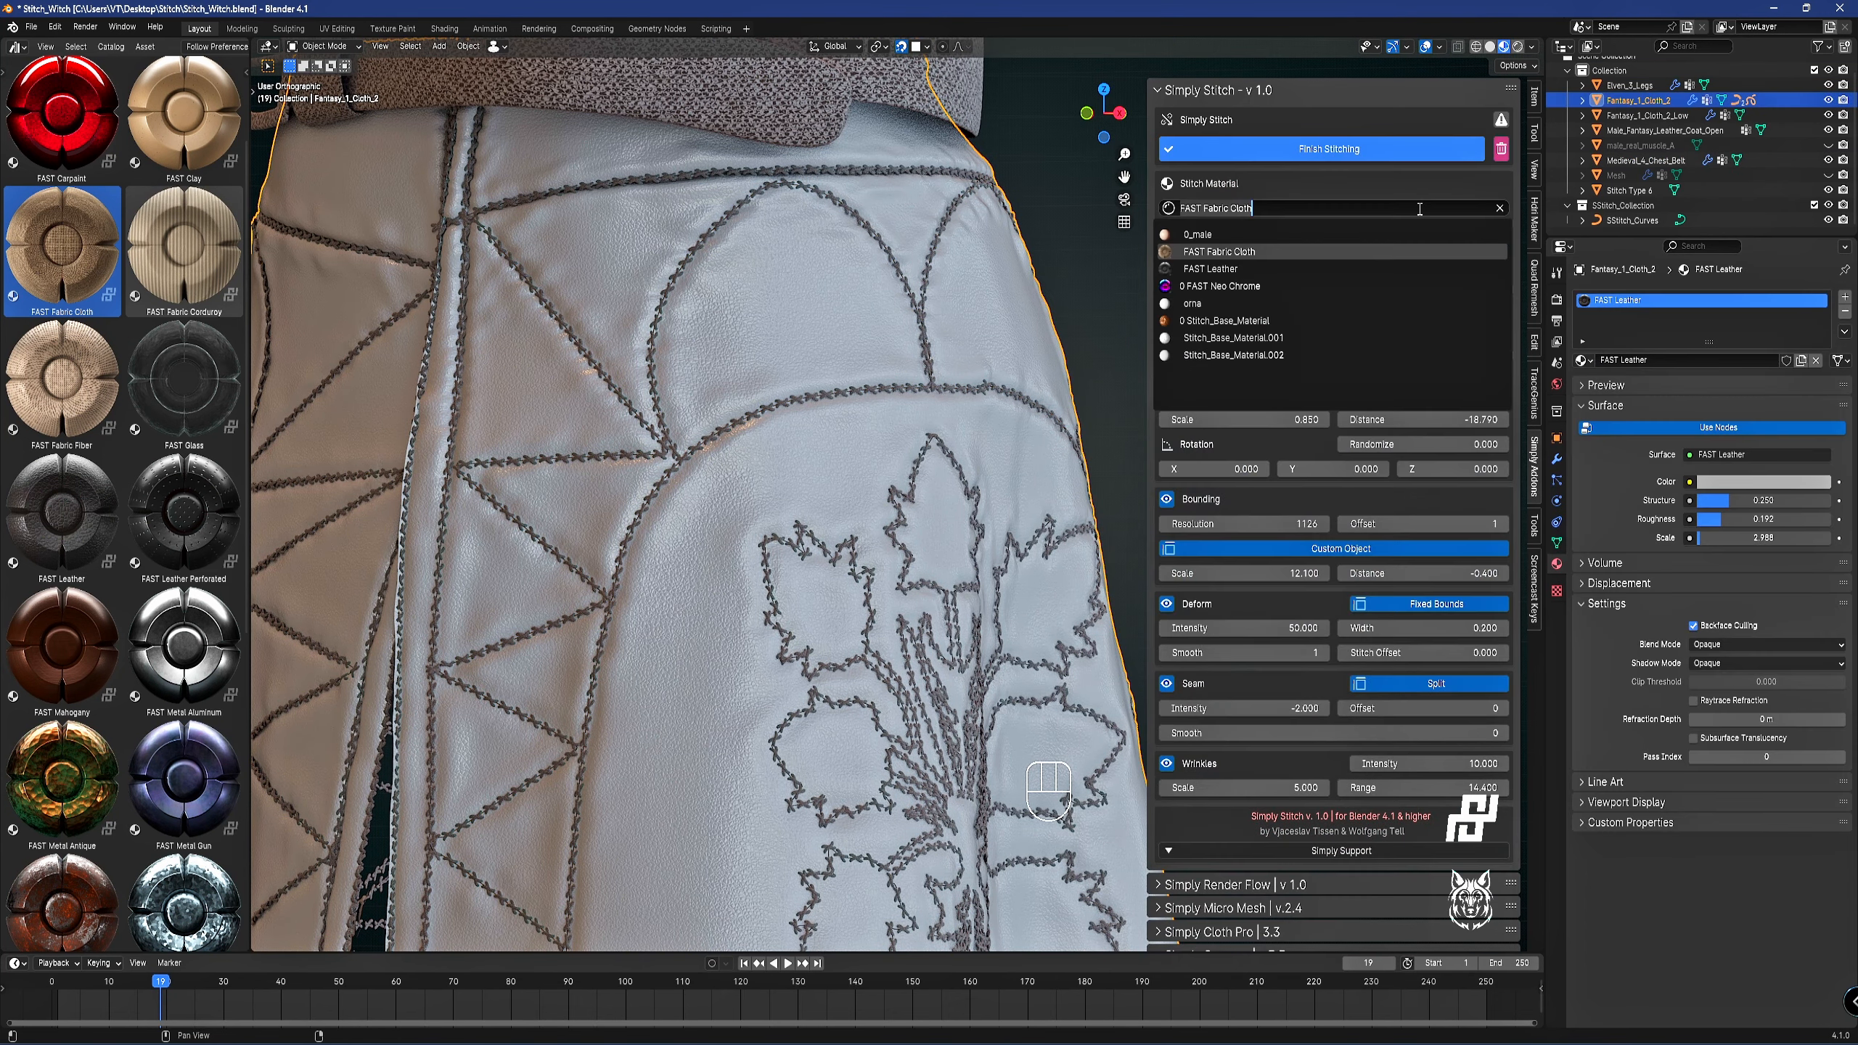
left_click(1297, 325)
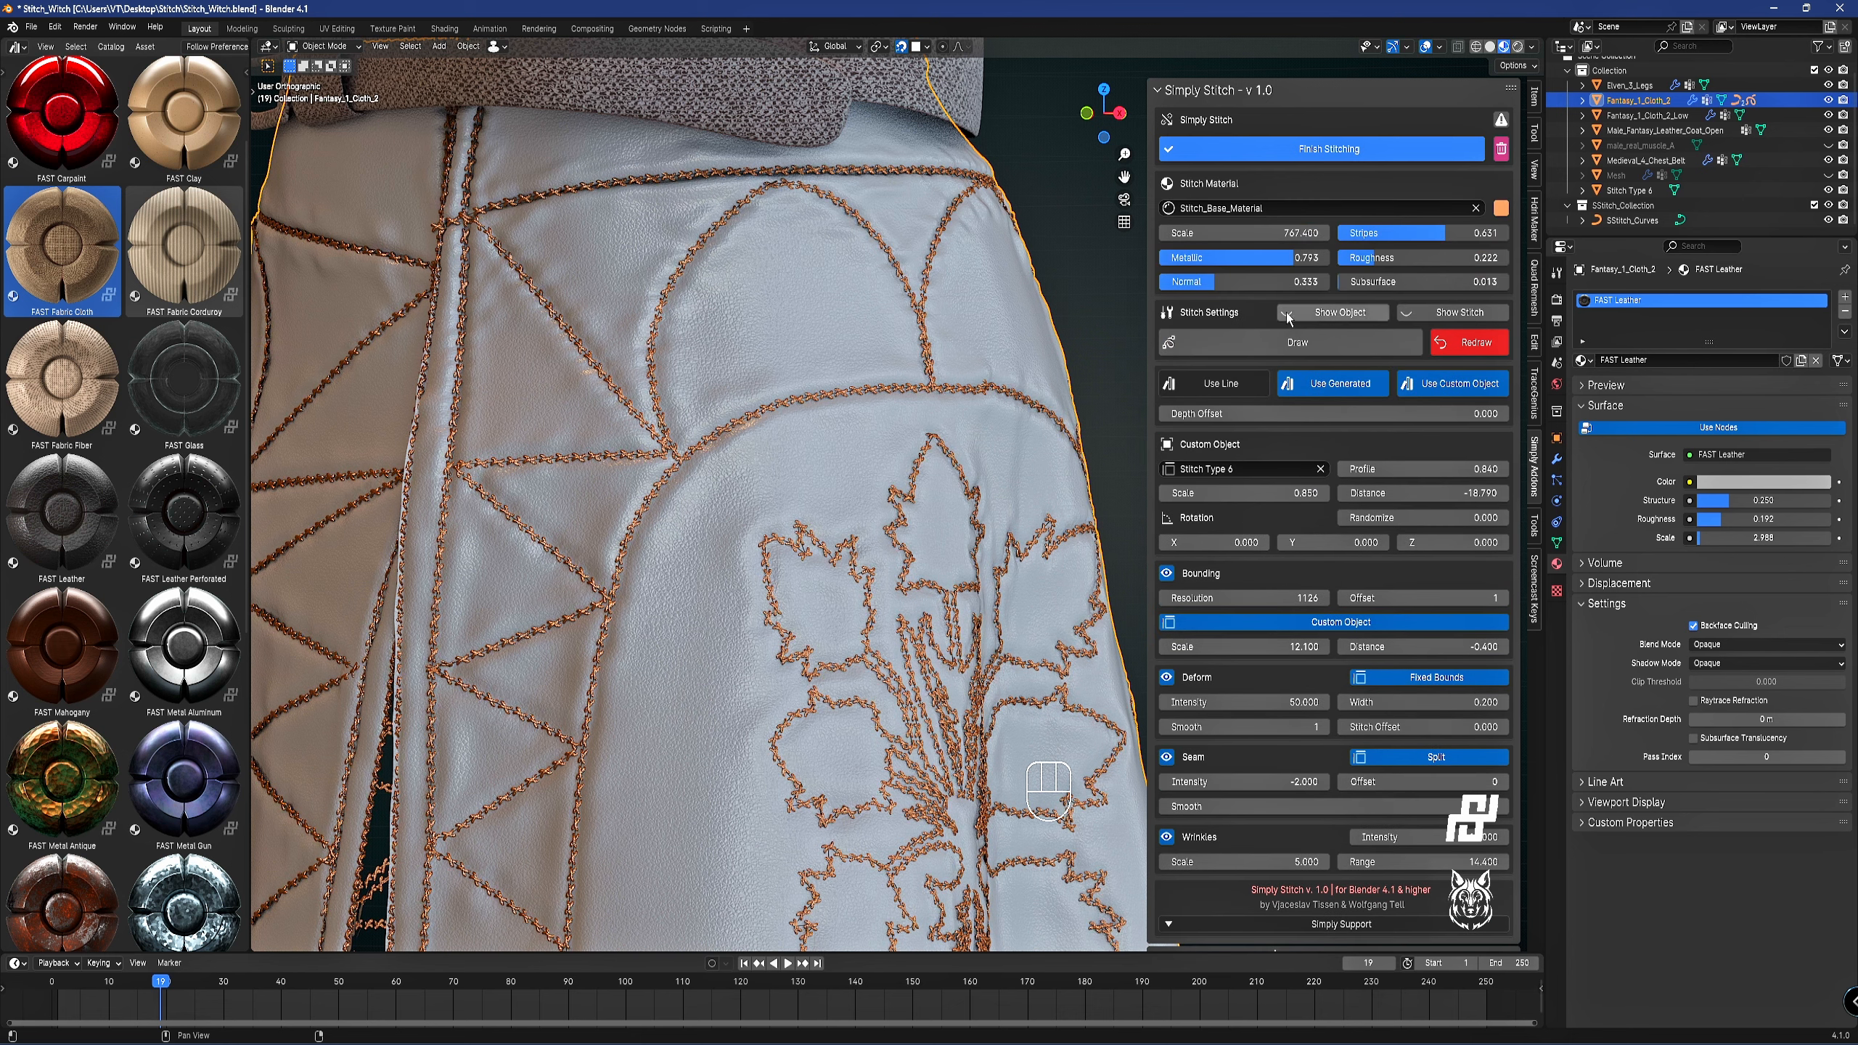
Finish the stitching on the decorated skirt with the Merge option.
left_click(1329, 150)
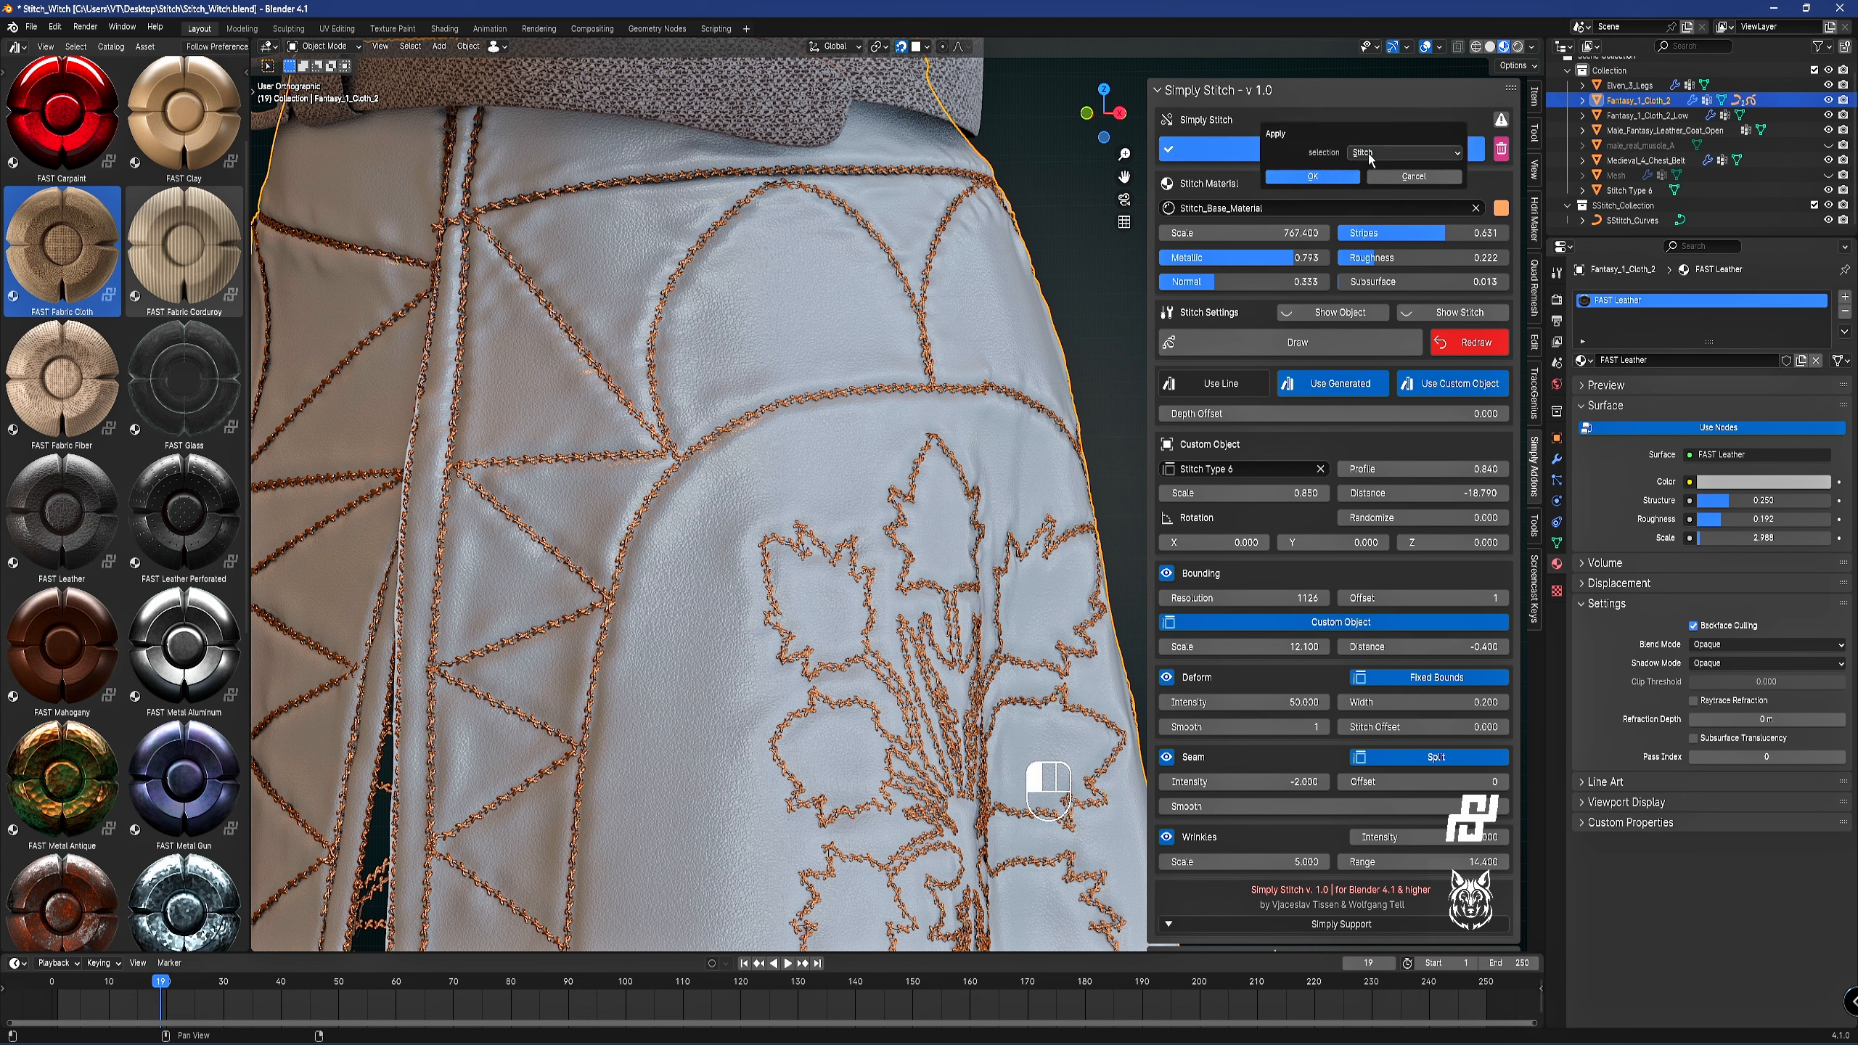
left_click(1391, 152)
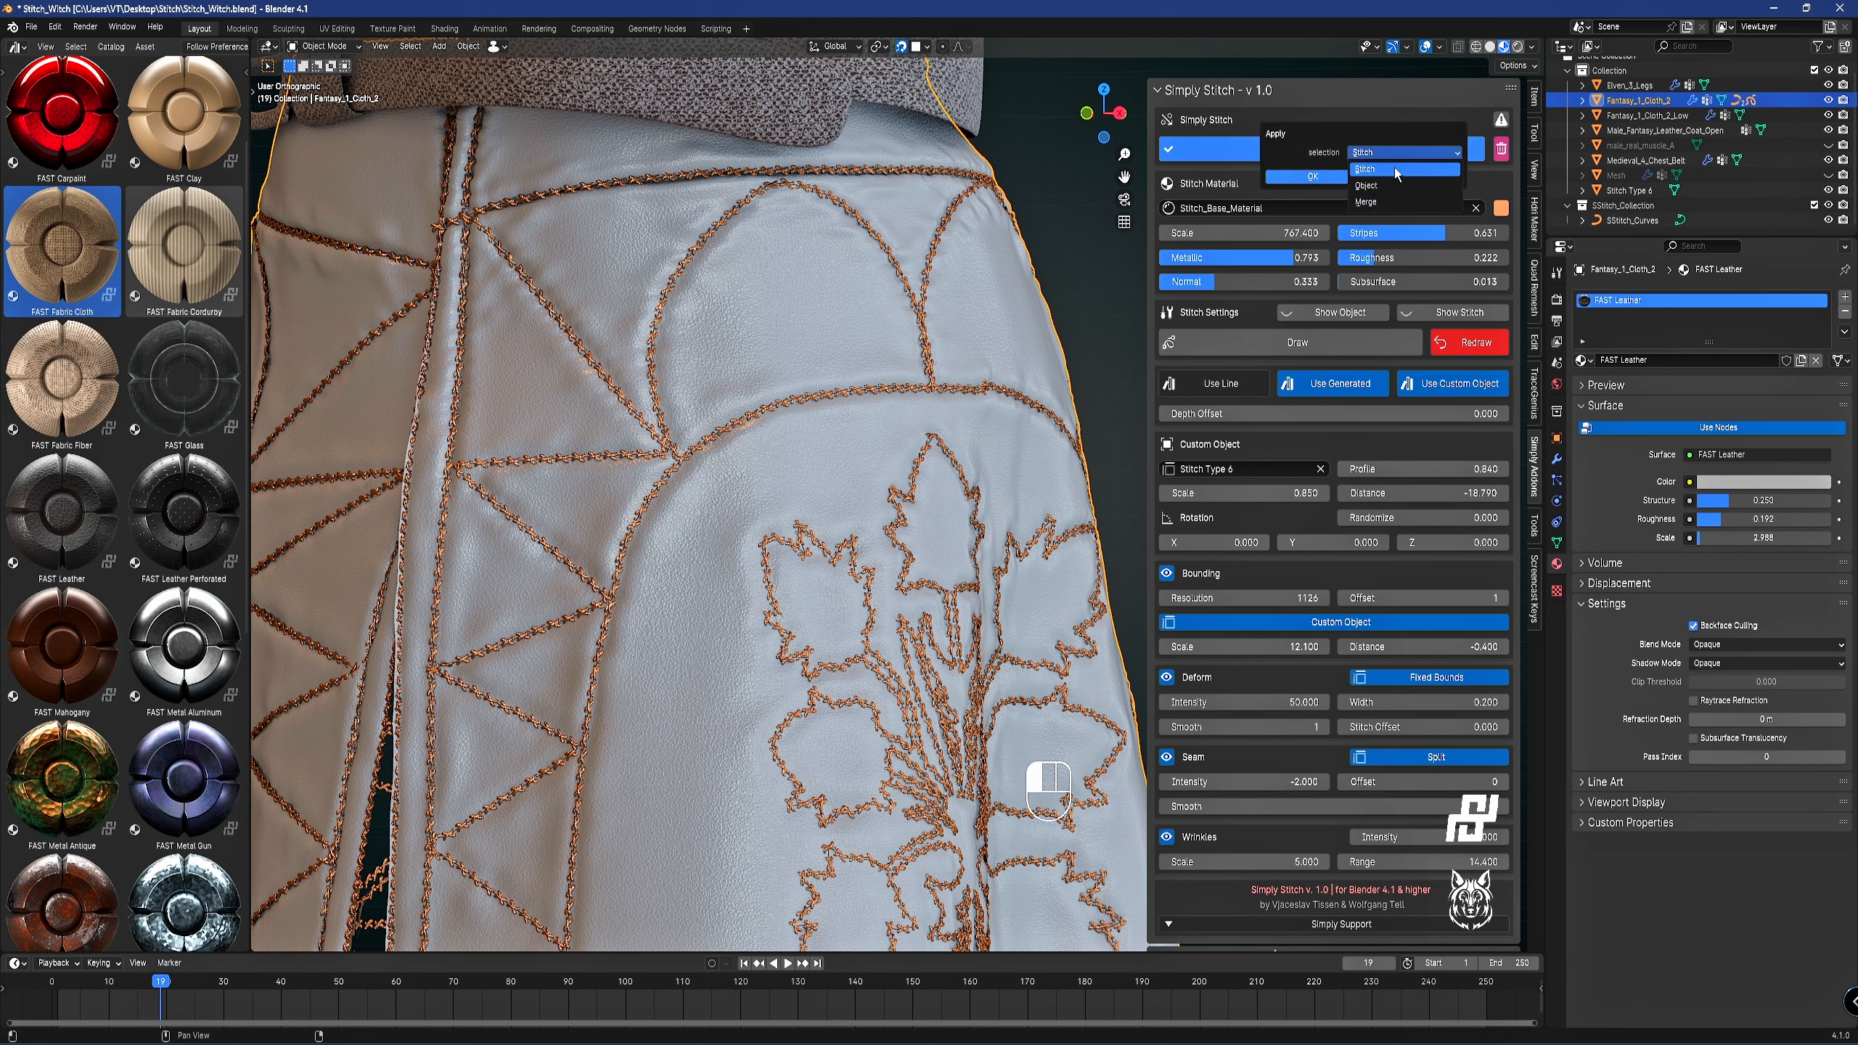
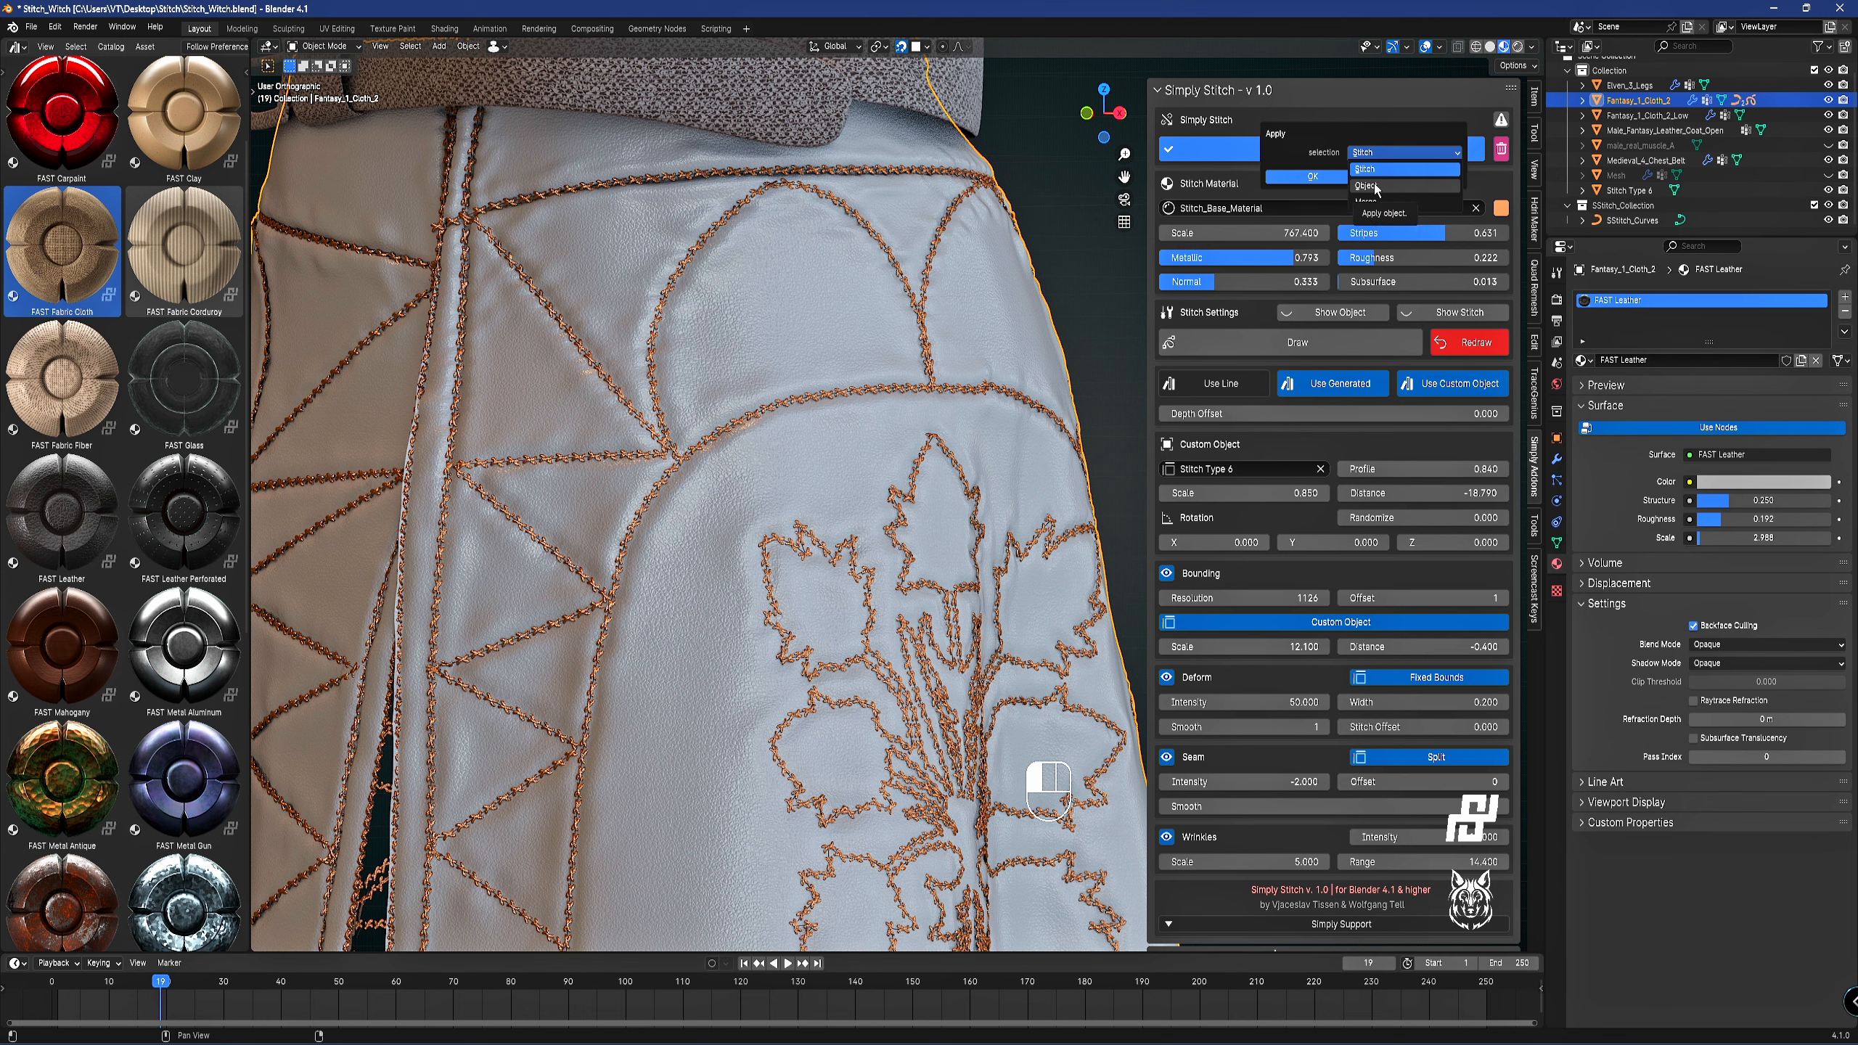
left_click(1379, 153)
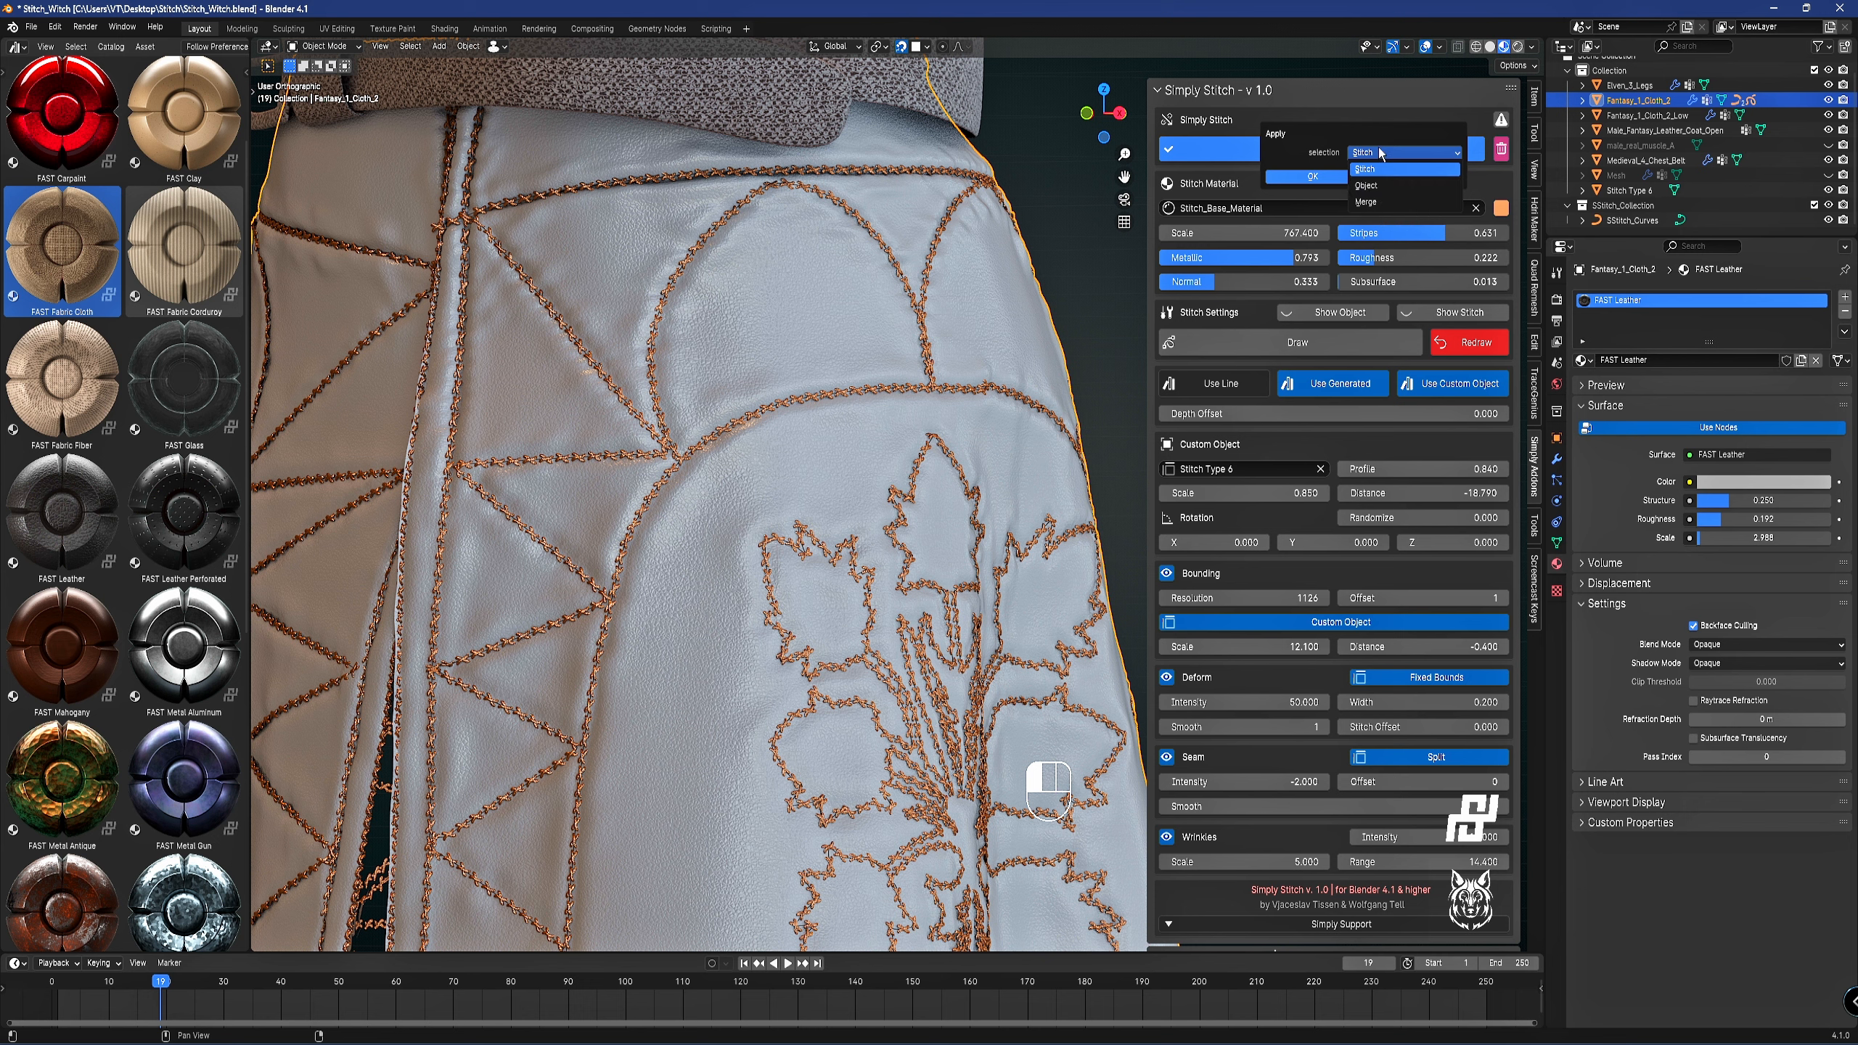
left_click(1379, 153)
left_click(1372, 203)
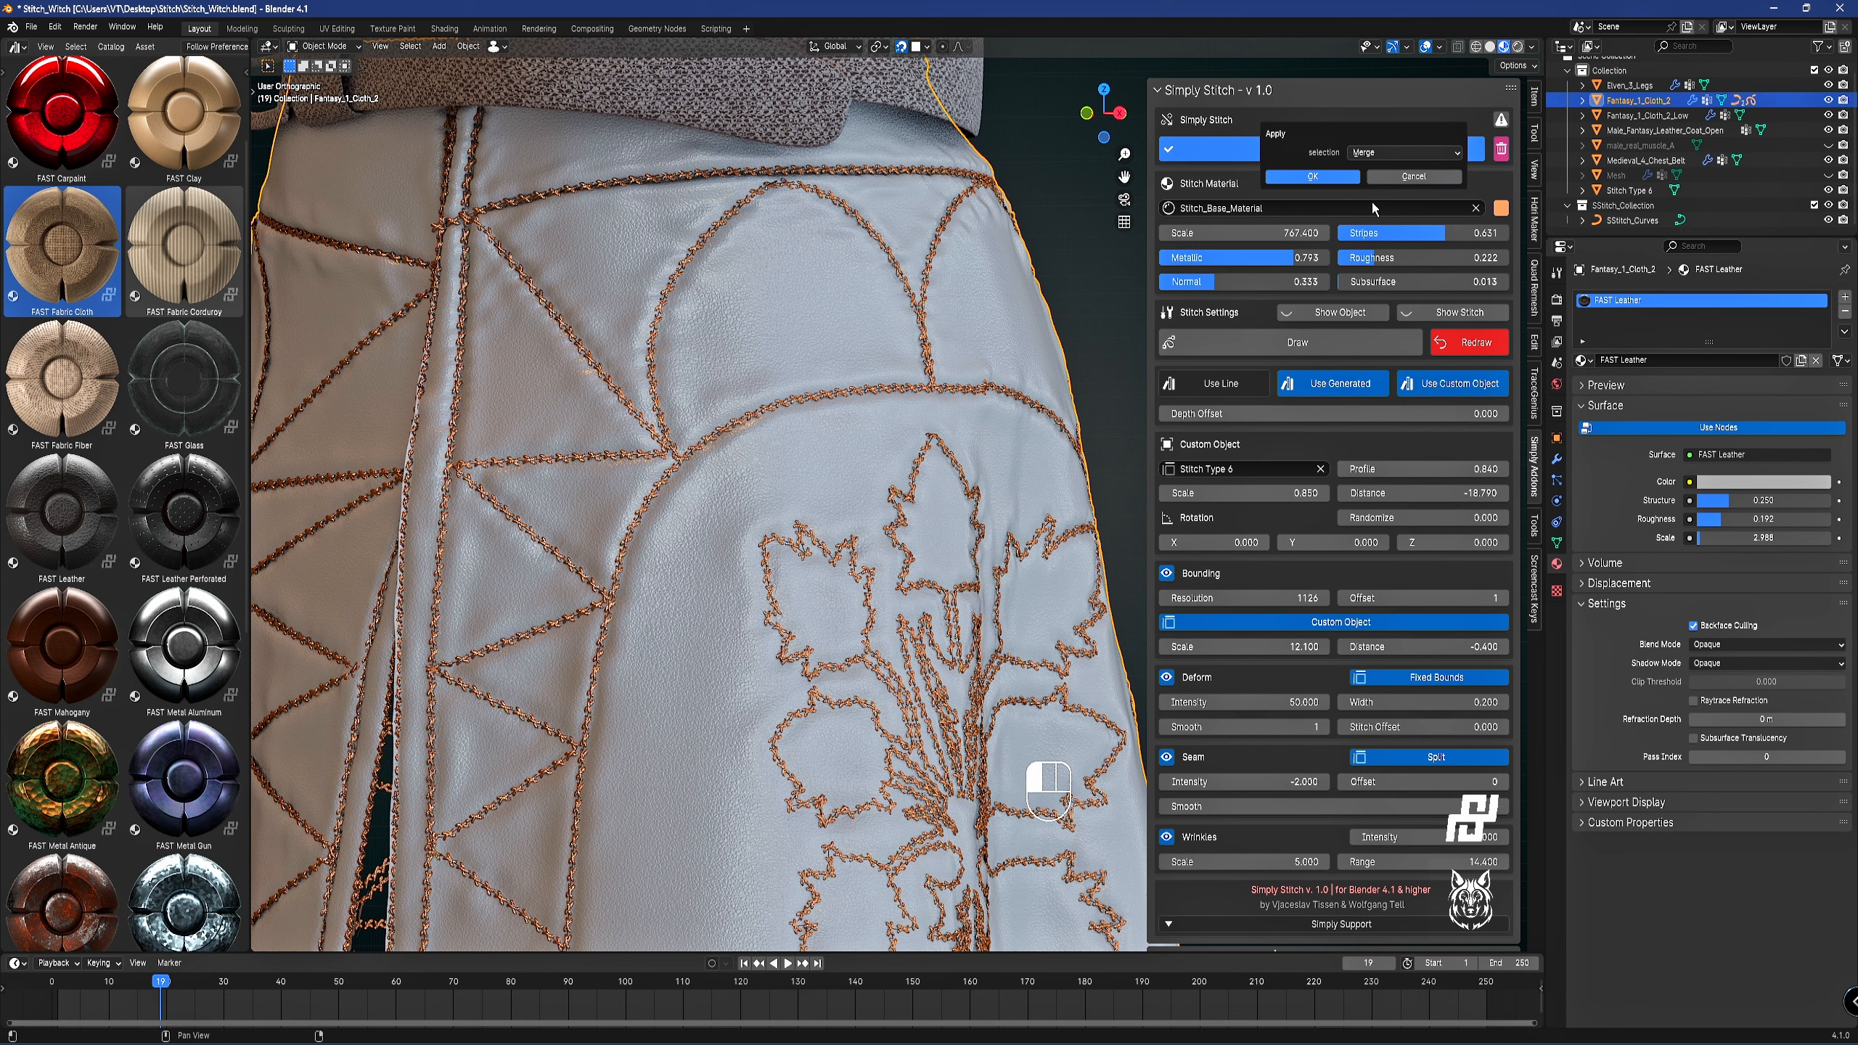
left_click(1313, 176)
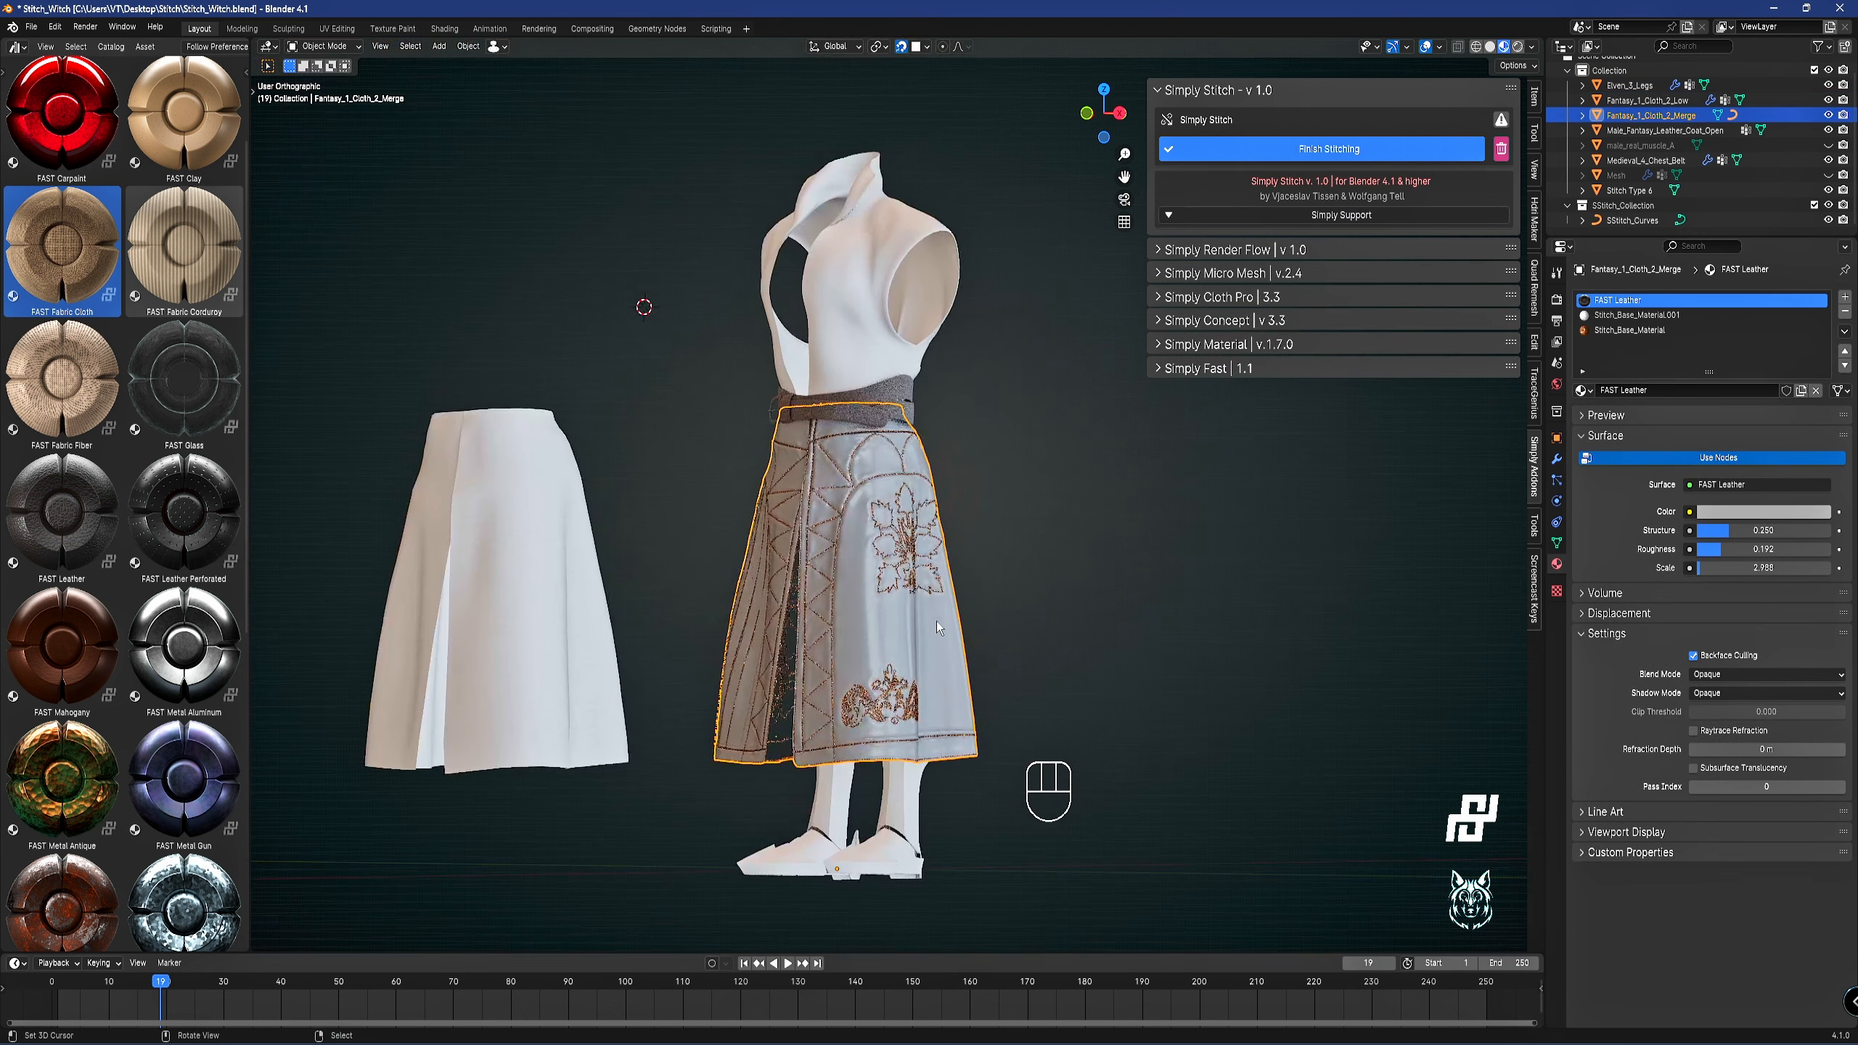
Switch to perspective view and assign the existing FAST Leather material to the plain low-poly skirt.
key("KP_5")
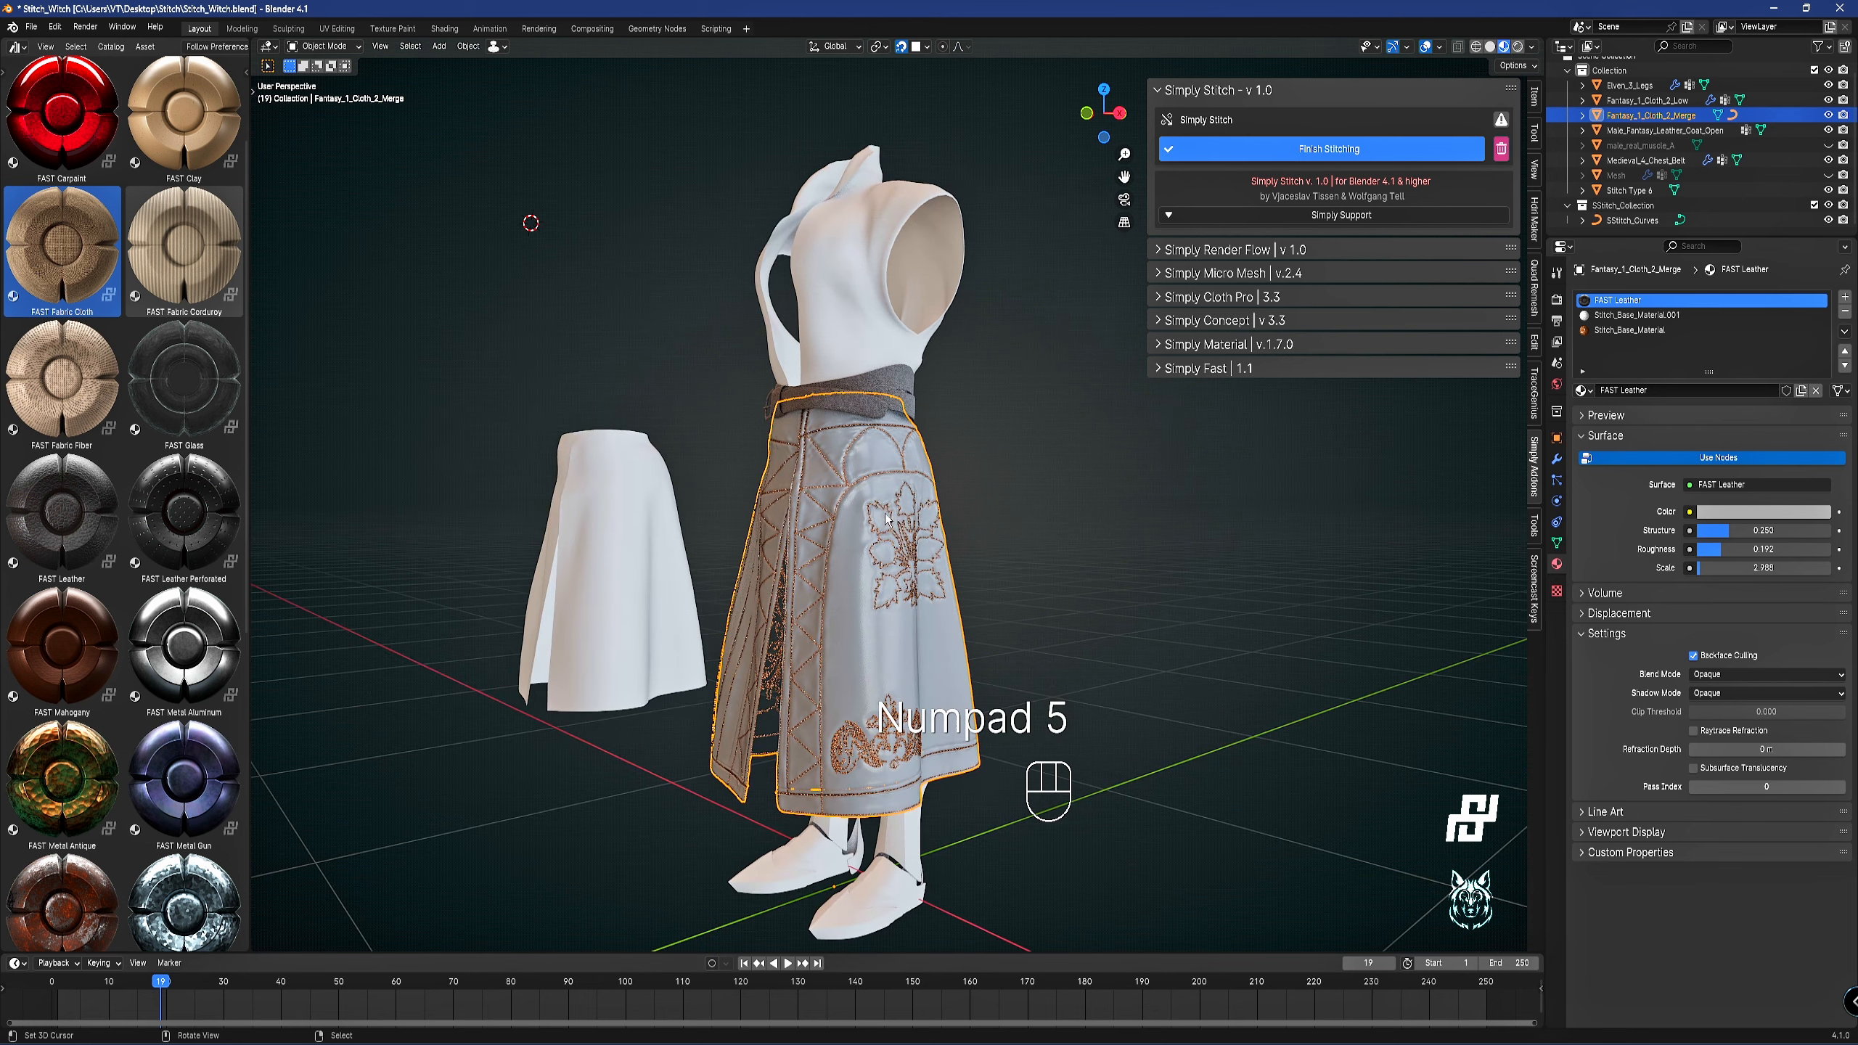
middle_click_drag(886, 518, 948, 521)
right_click(453, 556)
left_click(1581, 361)
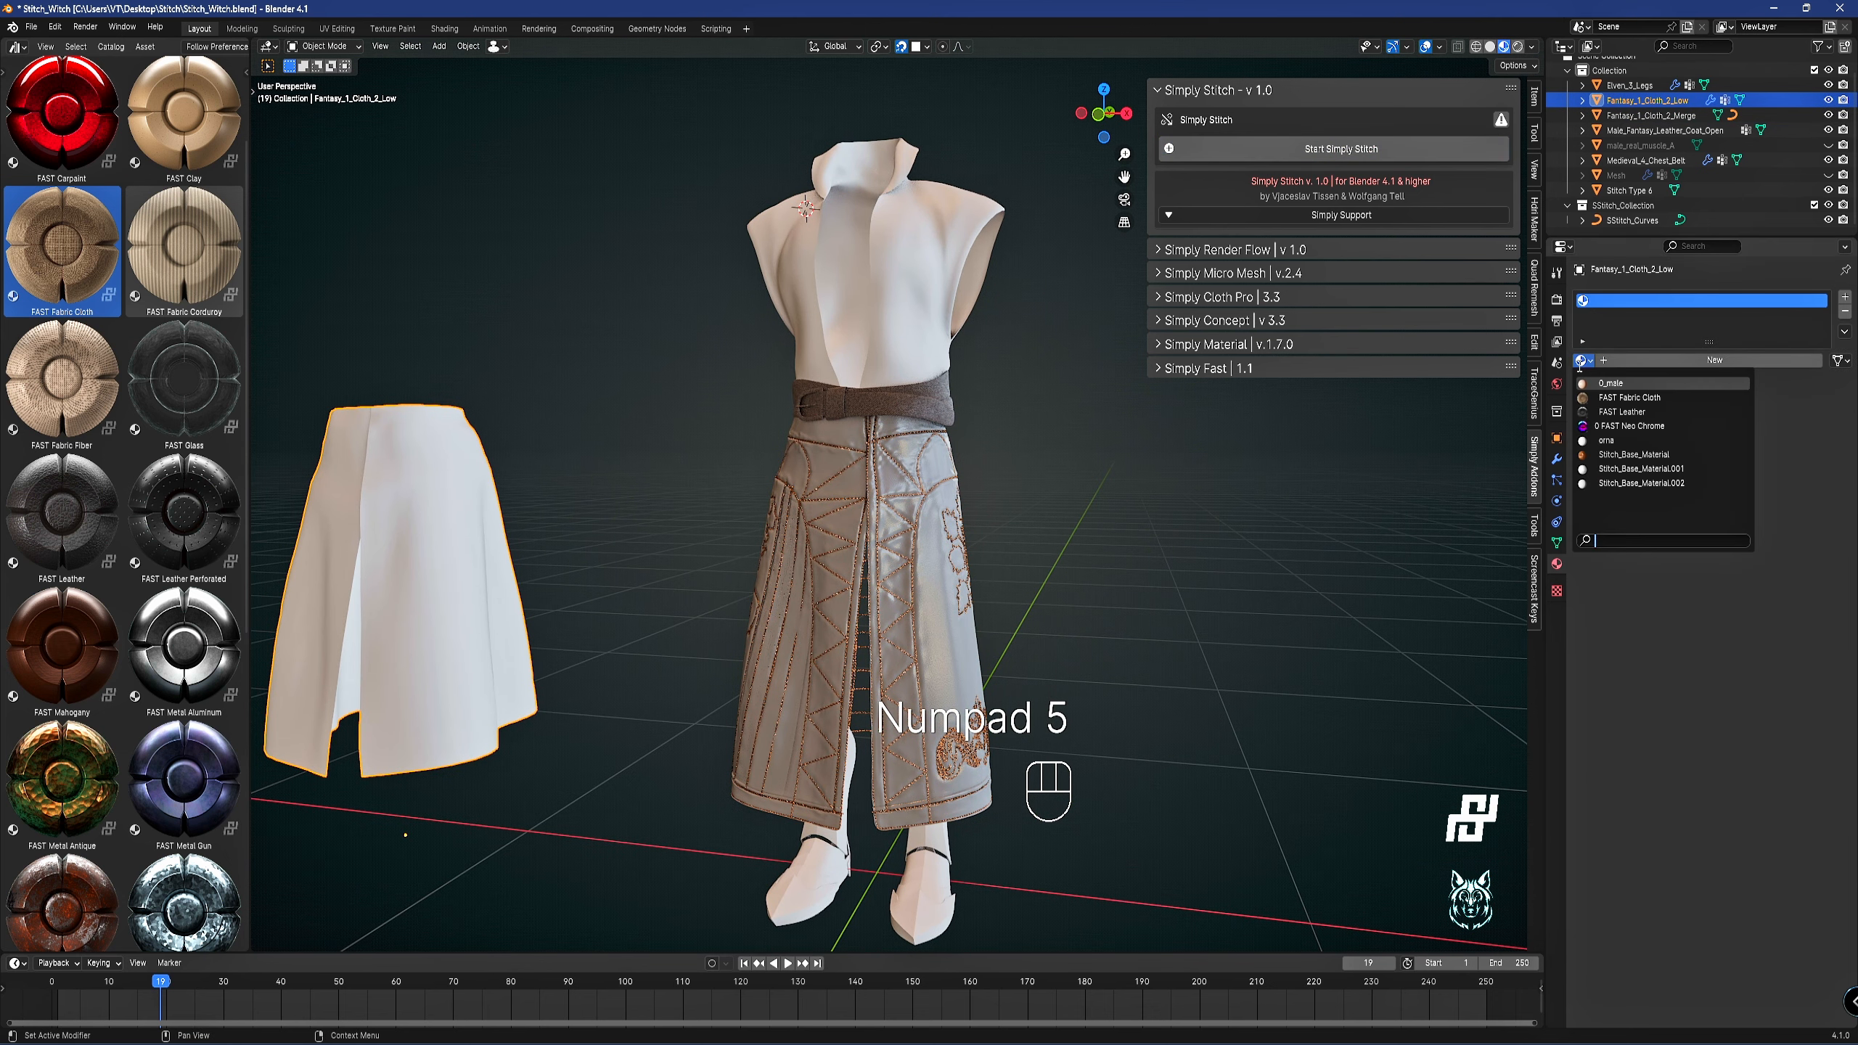
left_click(1611, 413)
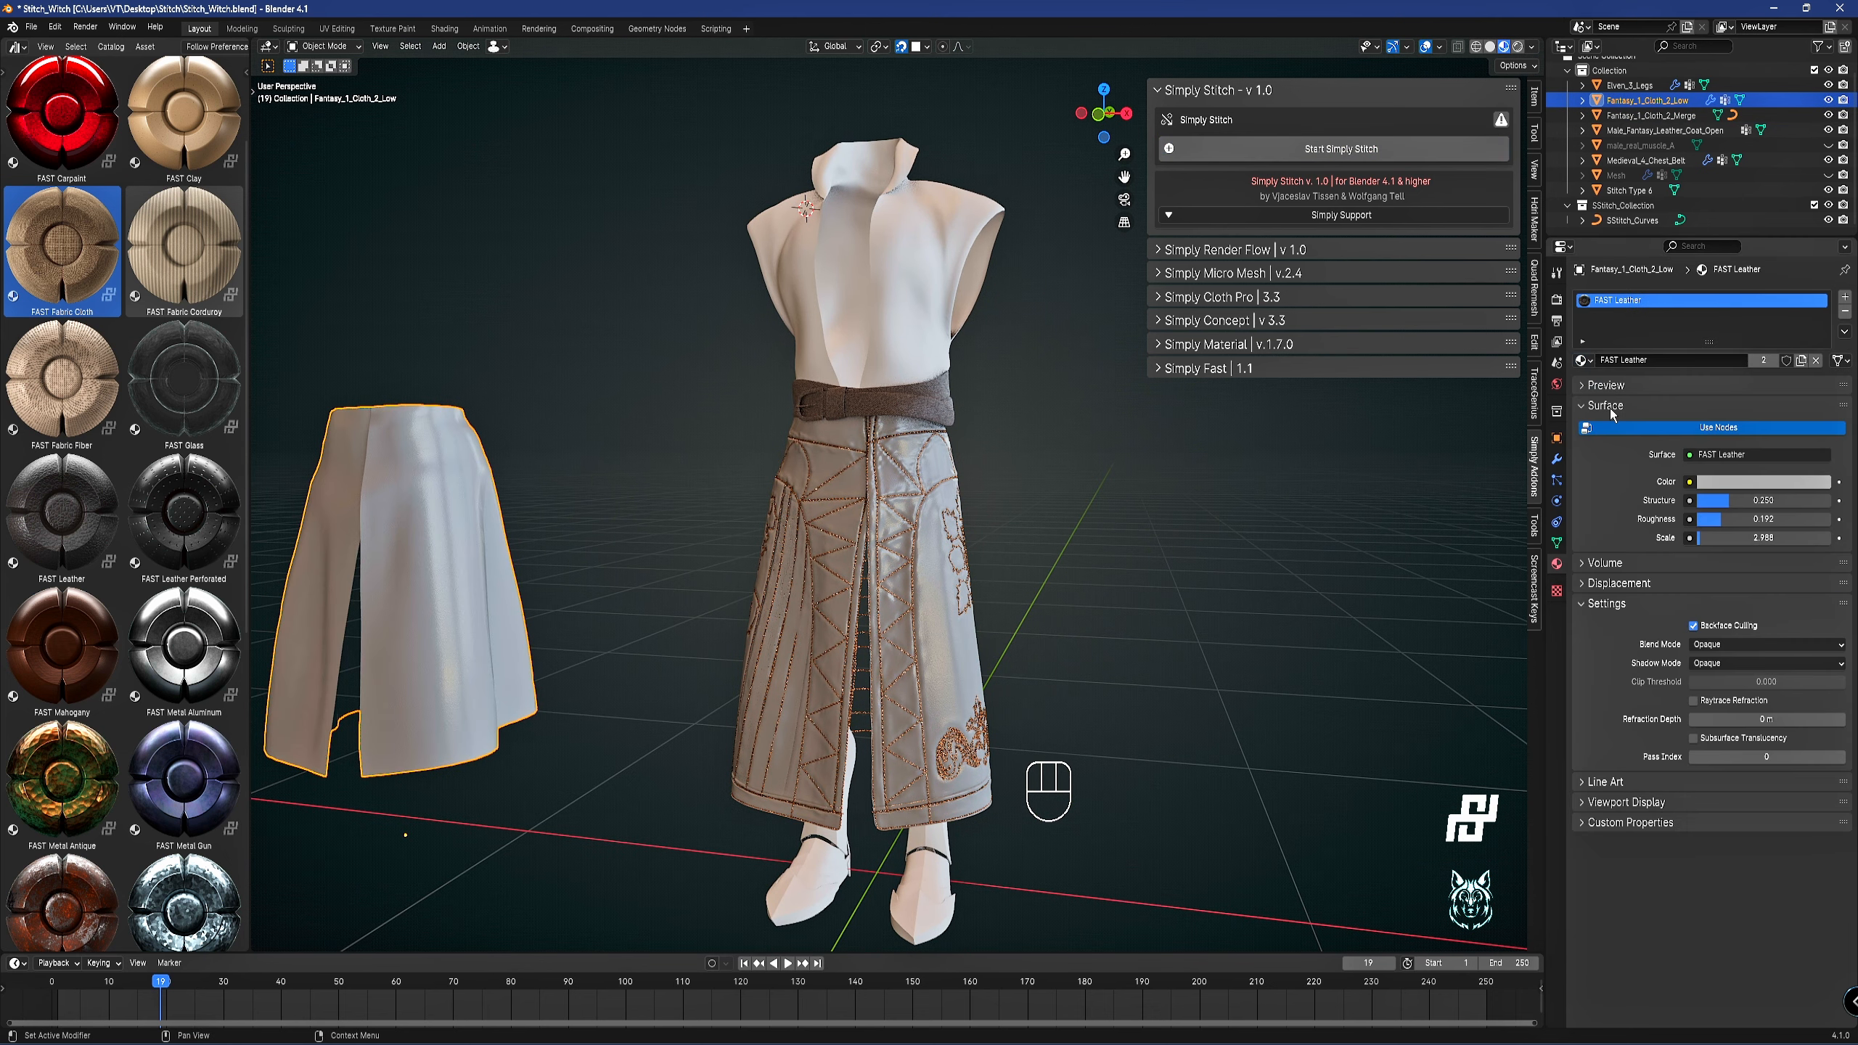
Turn off snapping and move the plain skirt about 0.602 m along X, closer to the stitched skirt.
right_click(921, 586)
key("g")
right_click(841, 468)
key("shift+Tab")
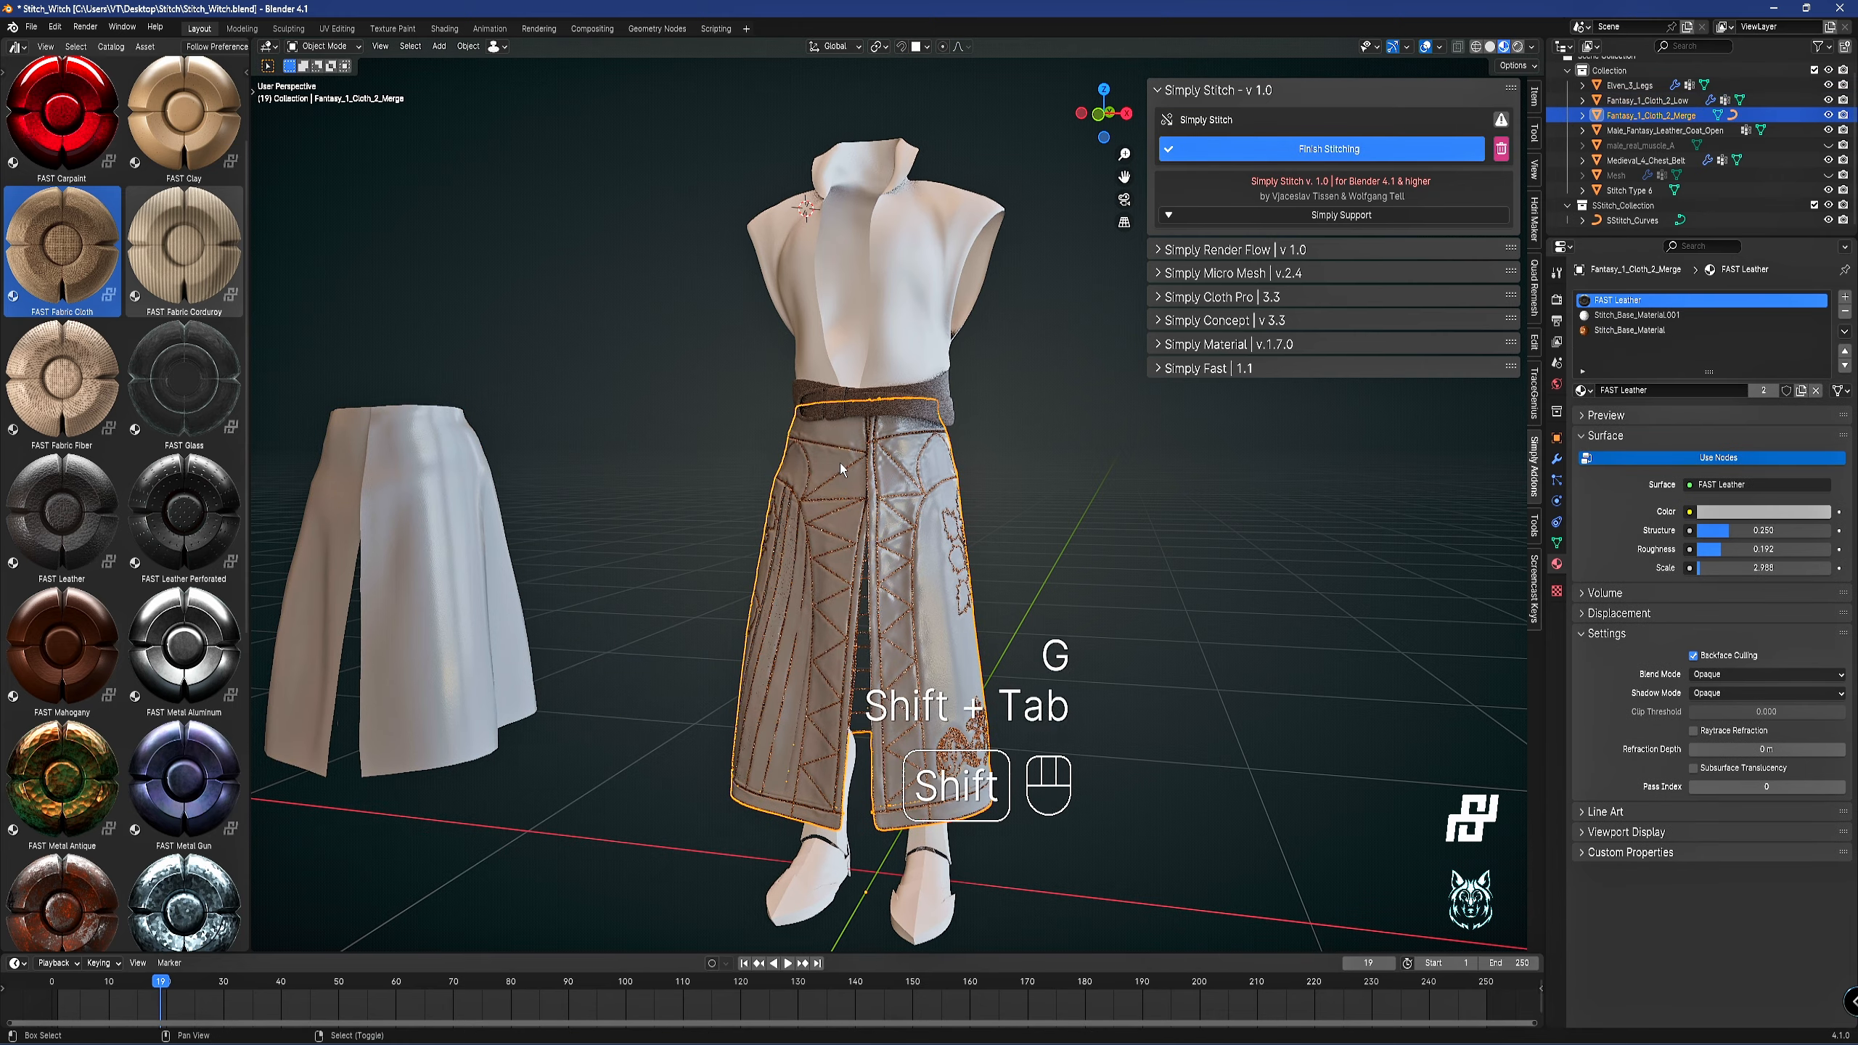
key("g")
right_click(547, 490)
right_click(468, 507)
key("g")
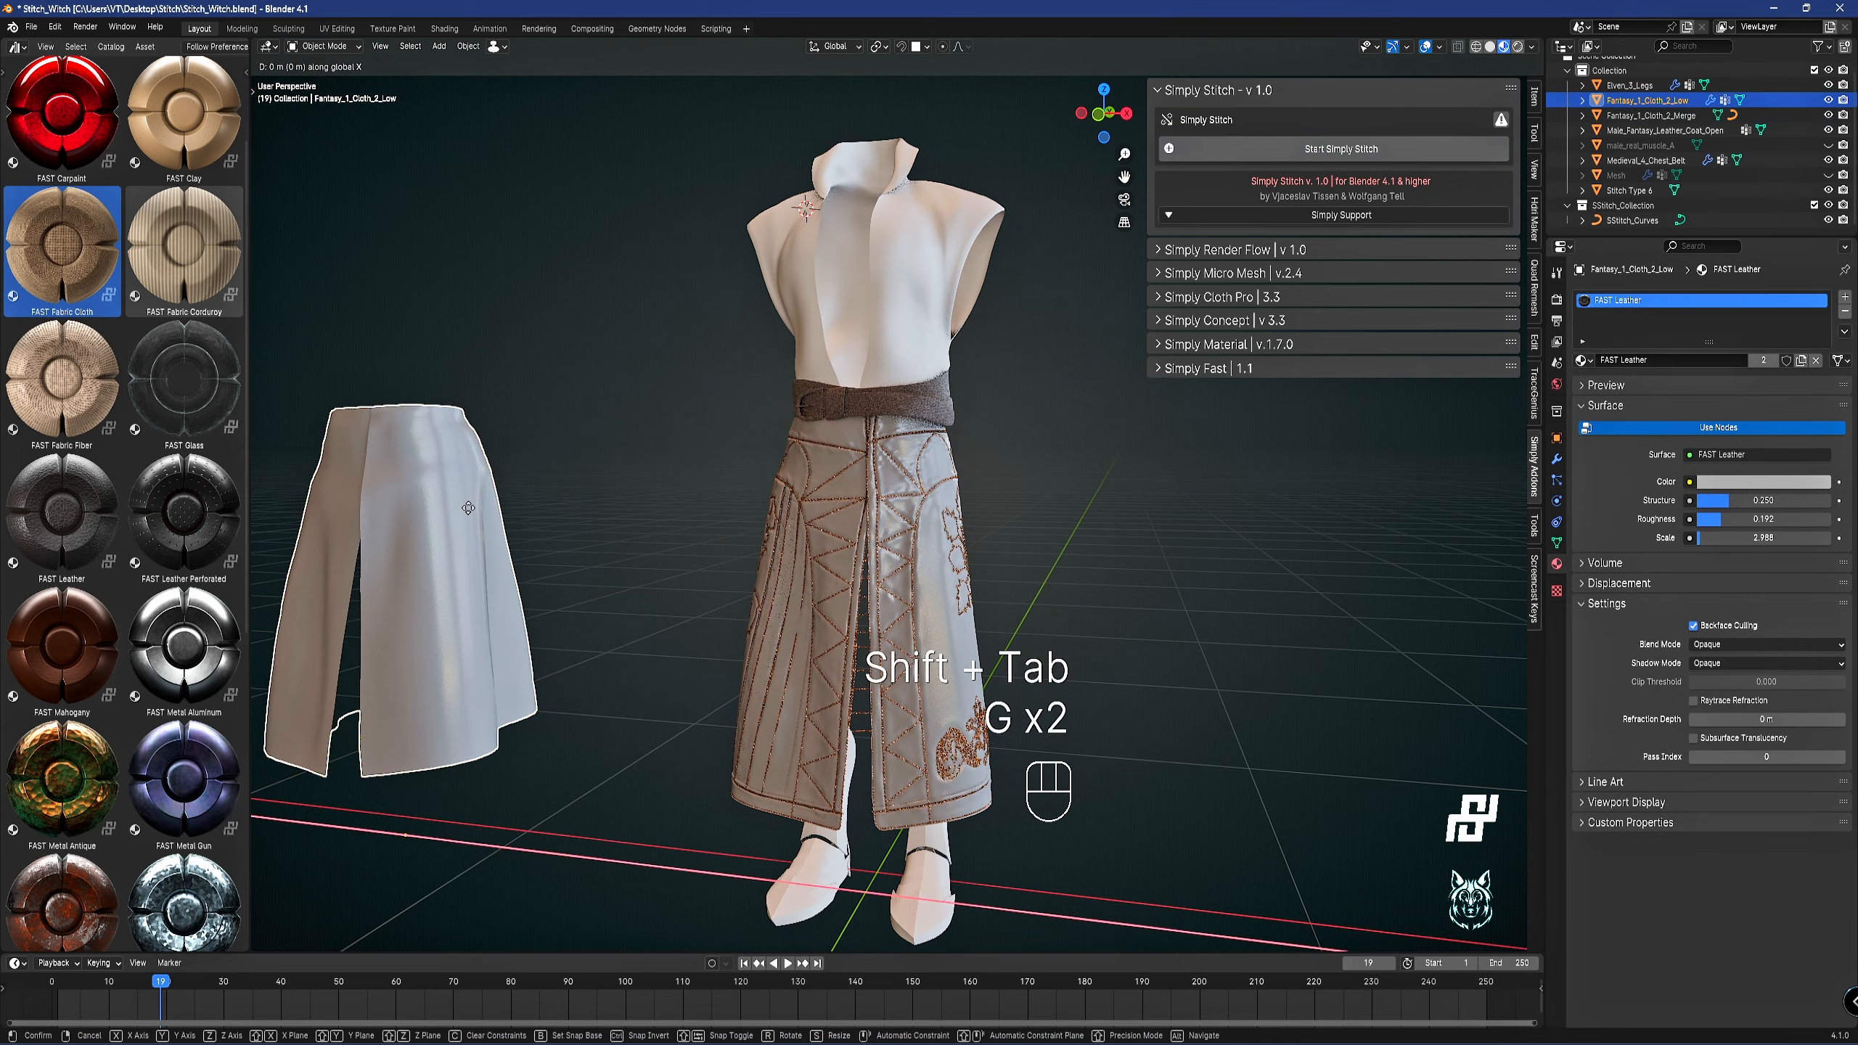
left_click(689, 524)
Maximize the viewport, hide the overlays and compare the plain skirt with the stitched one from several angles.
middle_click_drag(818, 612, 904, 512, "shift")
middle_click_drag(904, 512, 874, 523)
key("ctrl+space")
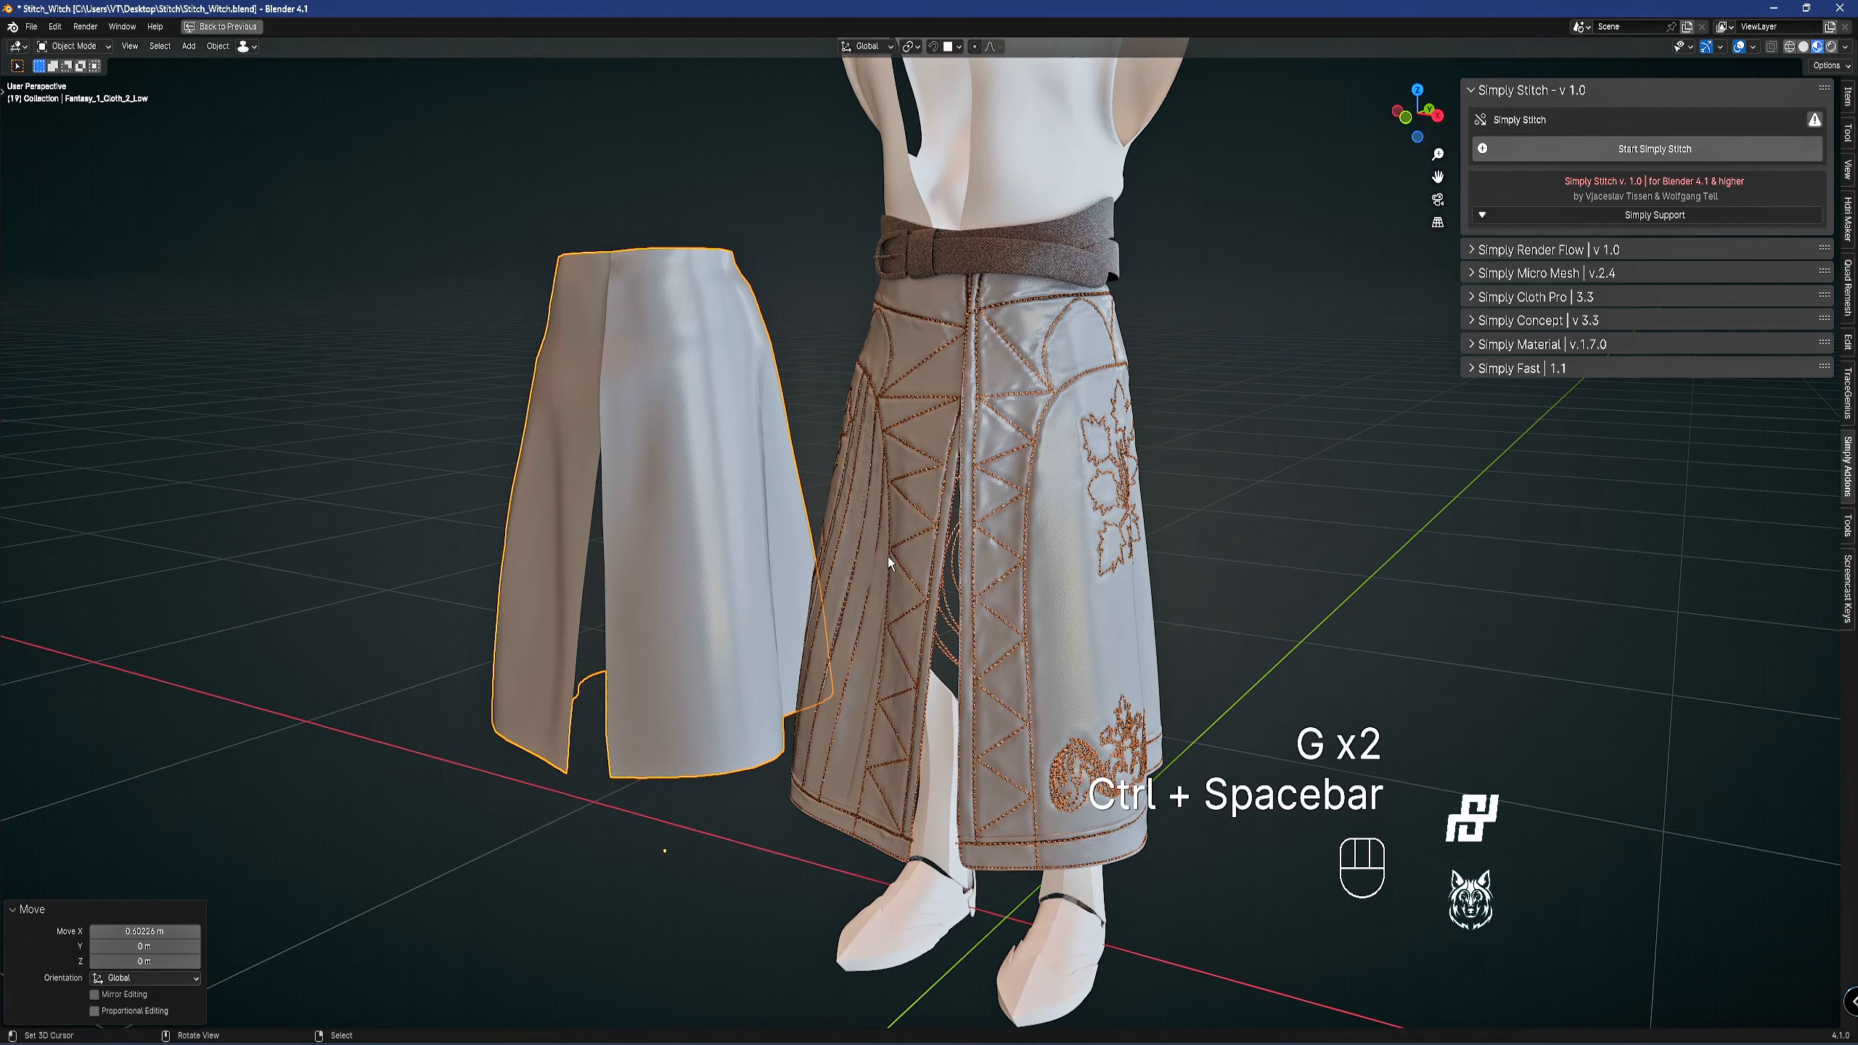
scroll(888, 558, "up", 2)
key("z")
mouse_move(993, 529)
middle_mouse_down("shift")
mouse_move(952, 364)
mouse_move(993, 393)
mouse_move(1011, 531)
middle_mouse_up("shift")
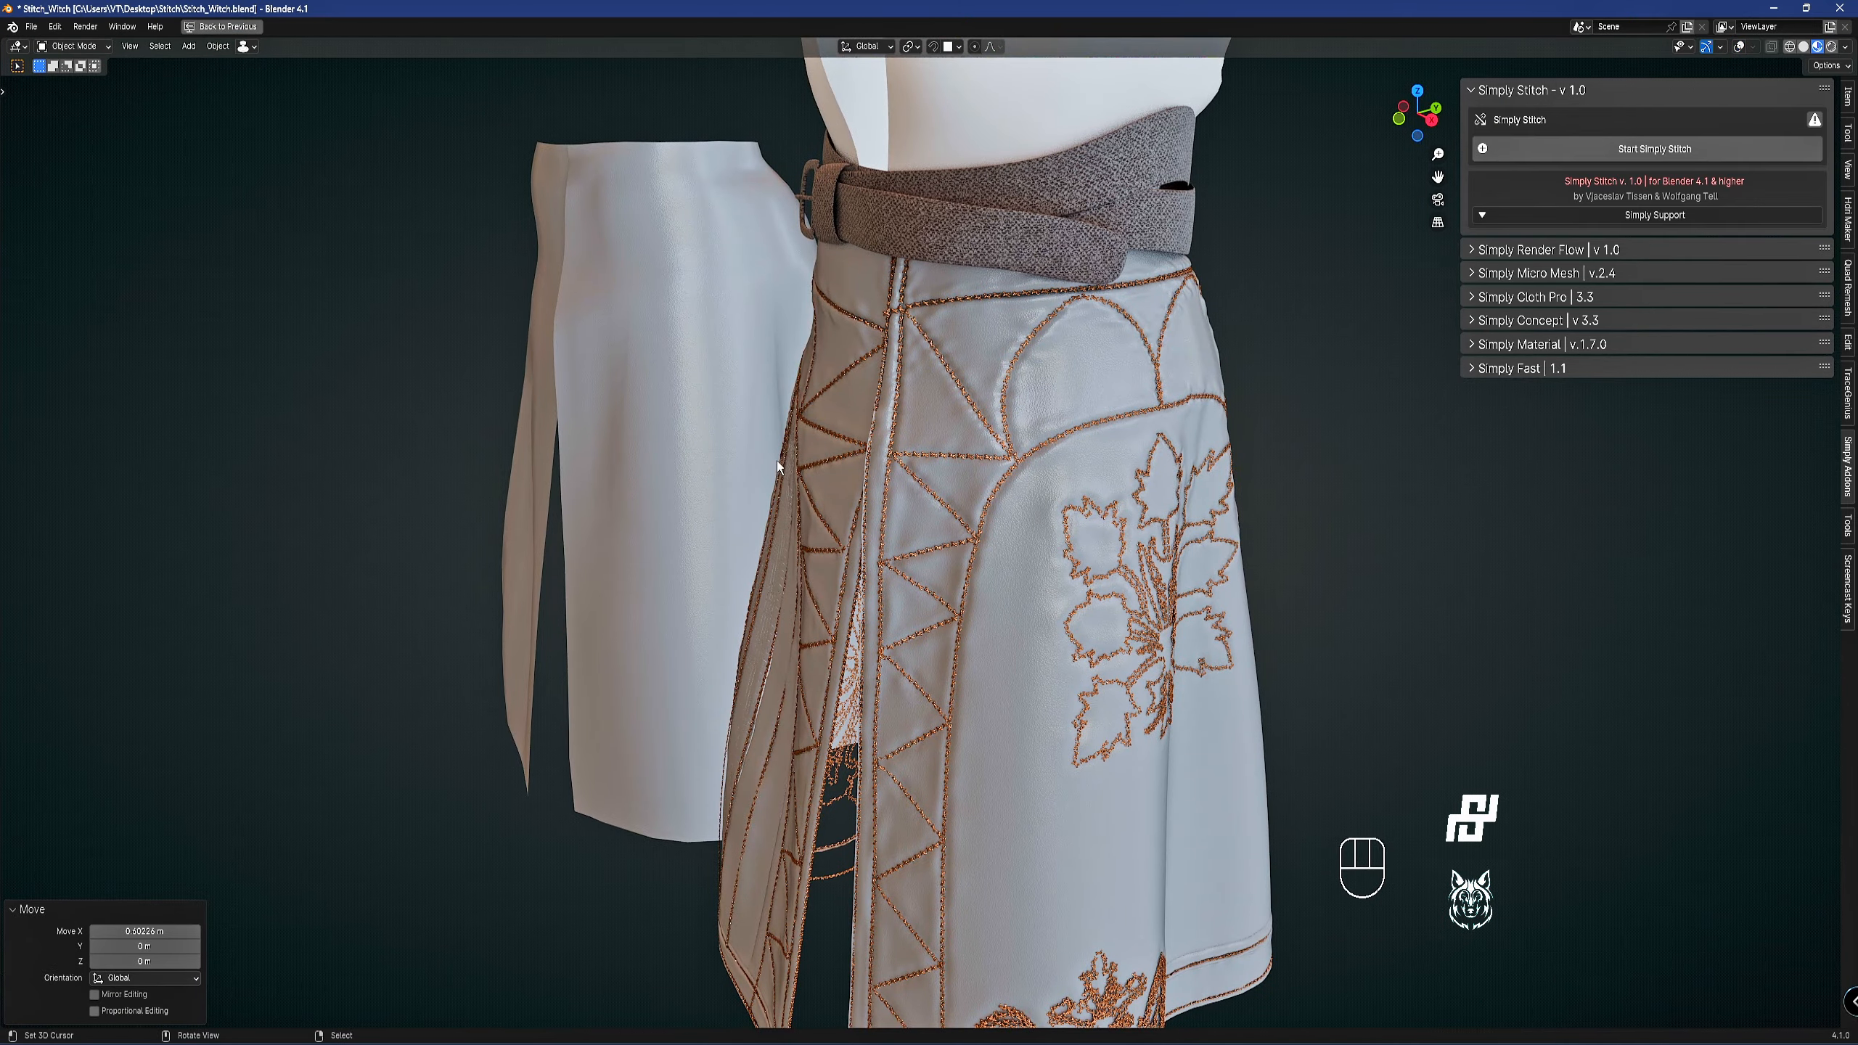
middle_click_drag(777, 461, 921, 444)
middle_click_drag(923, 537, 1212, 403, "shift")
Inspect the merged skirt's mesh in Edit Mode and return to Object Mode.
scroll(787, 374, "down", 2)
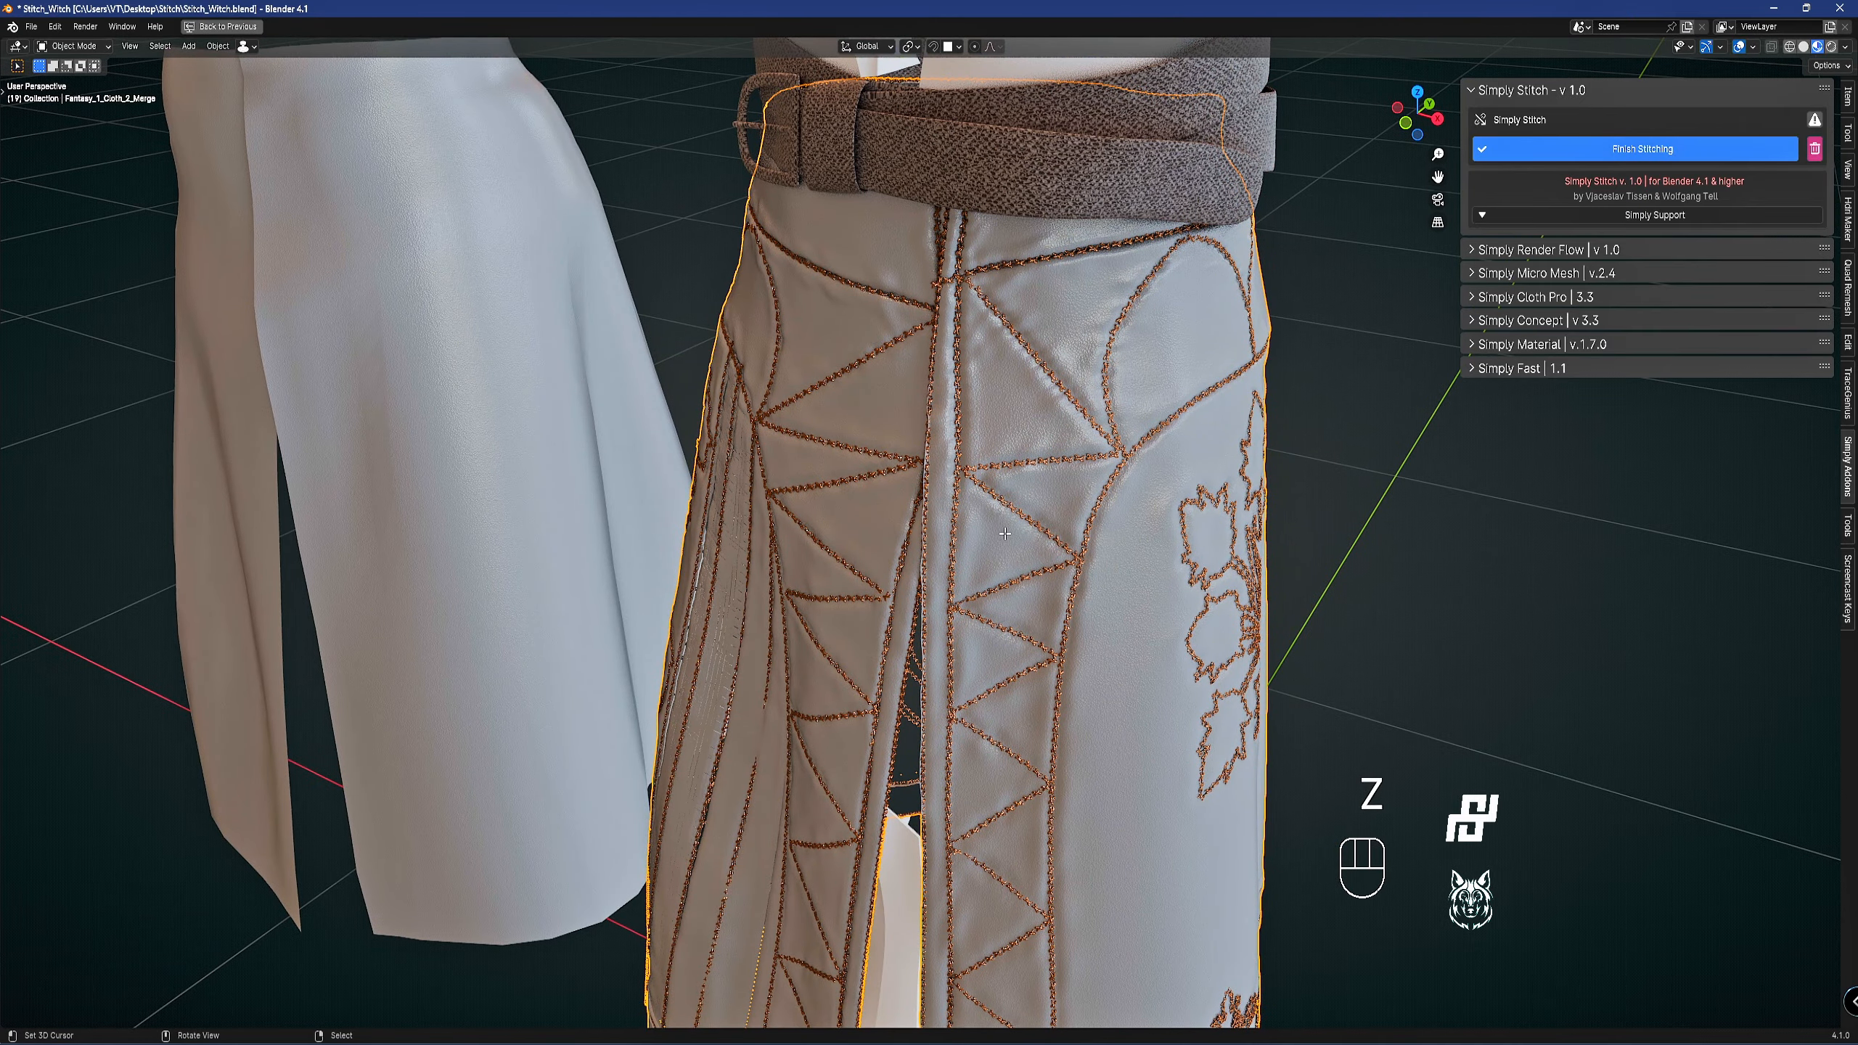
key("Tab")
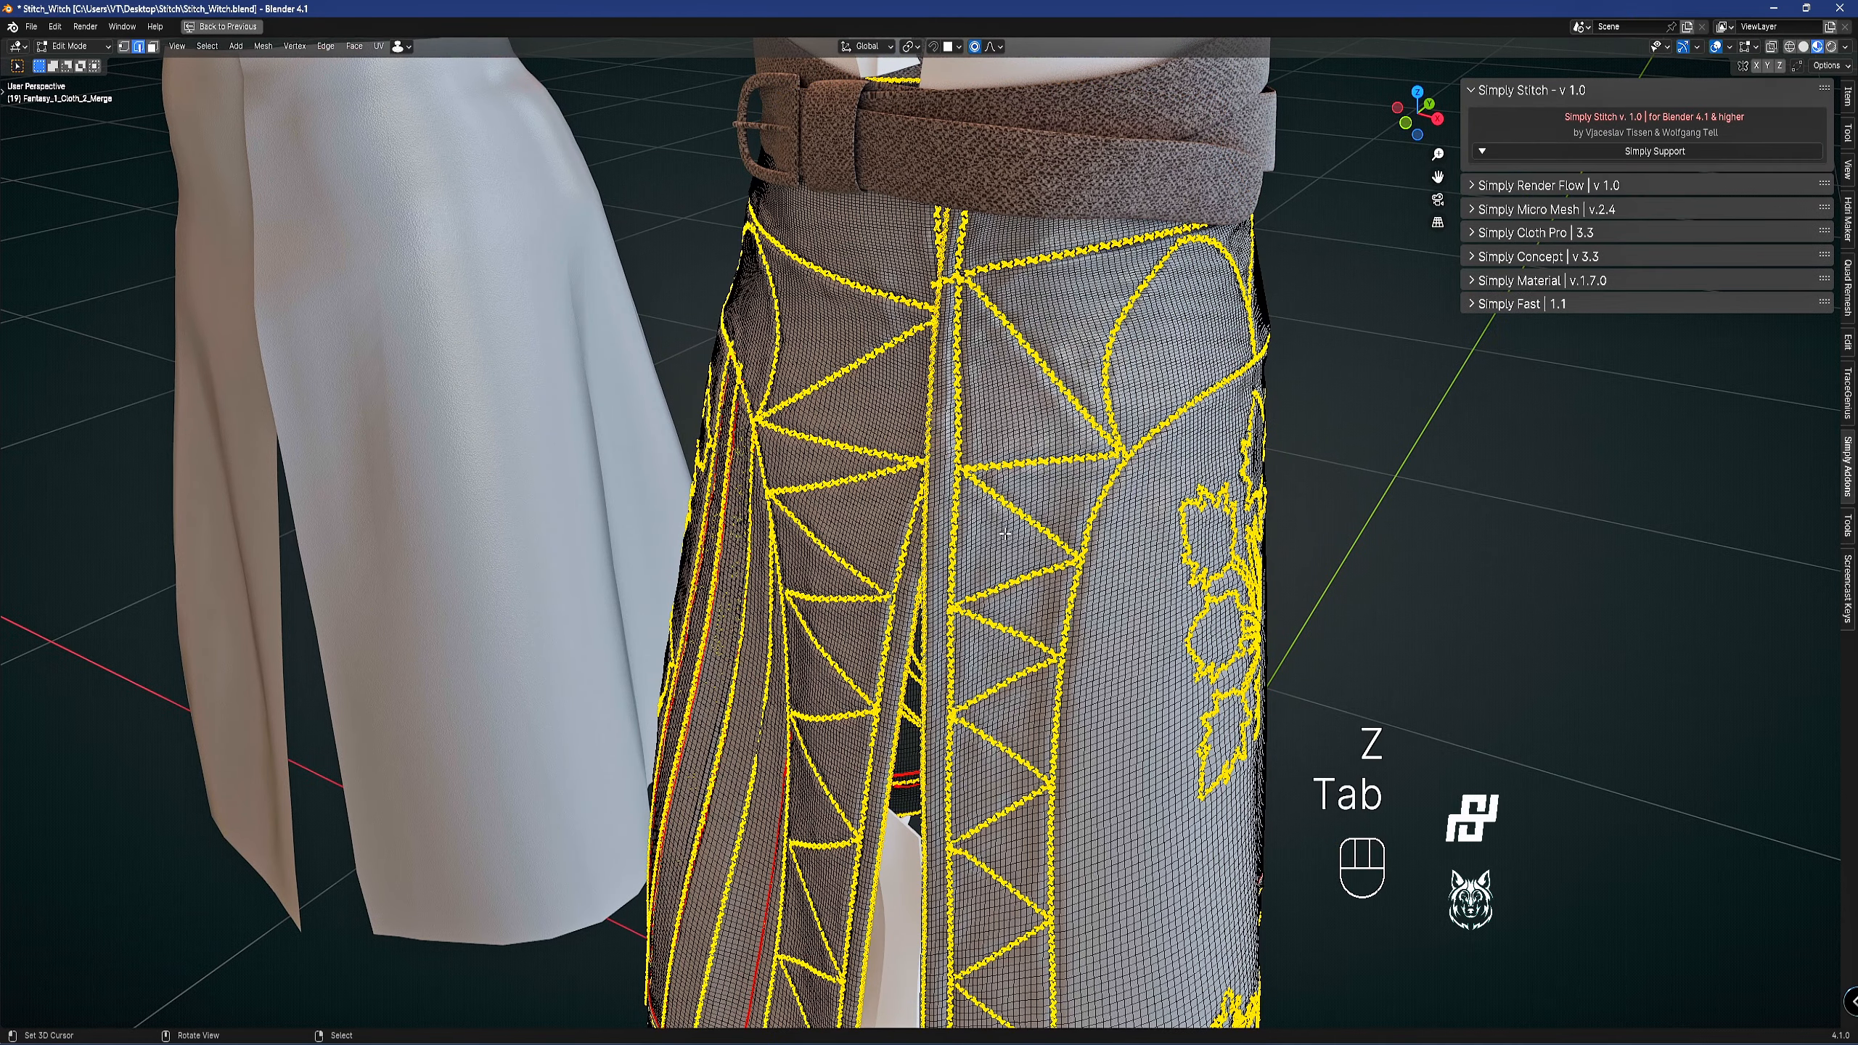
key("Tab")
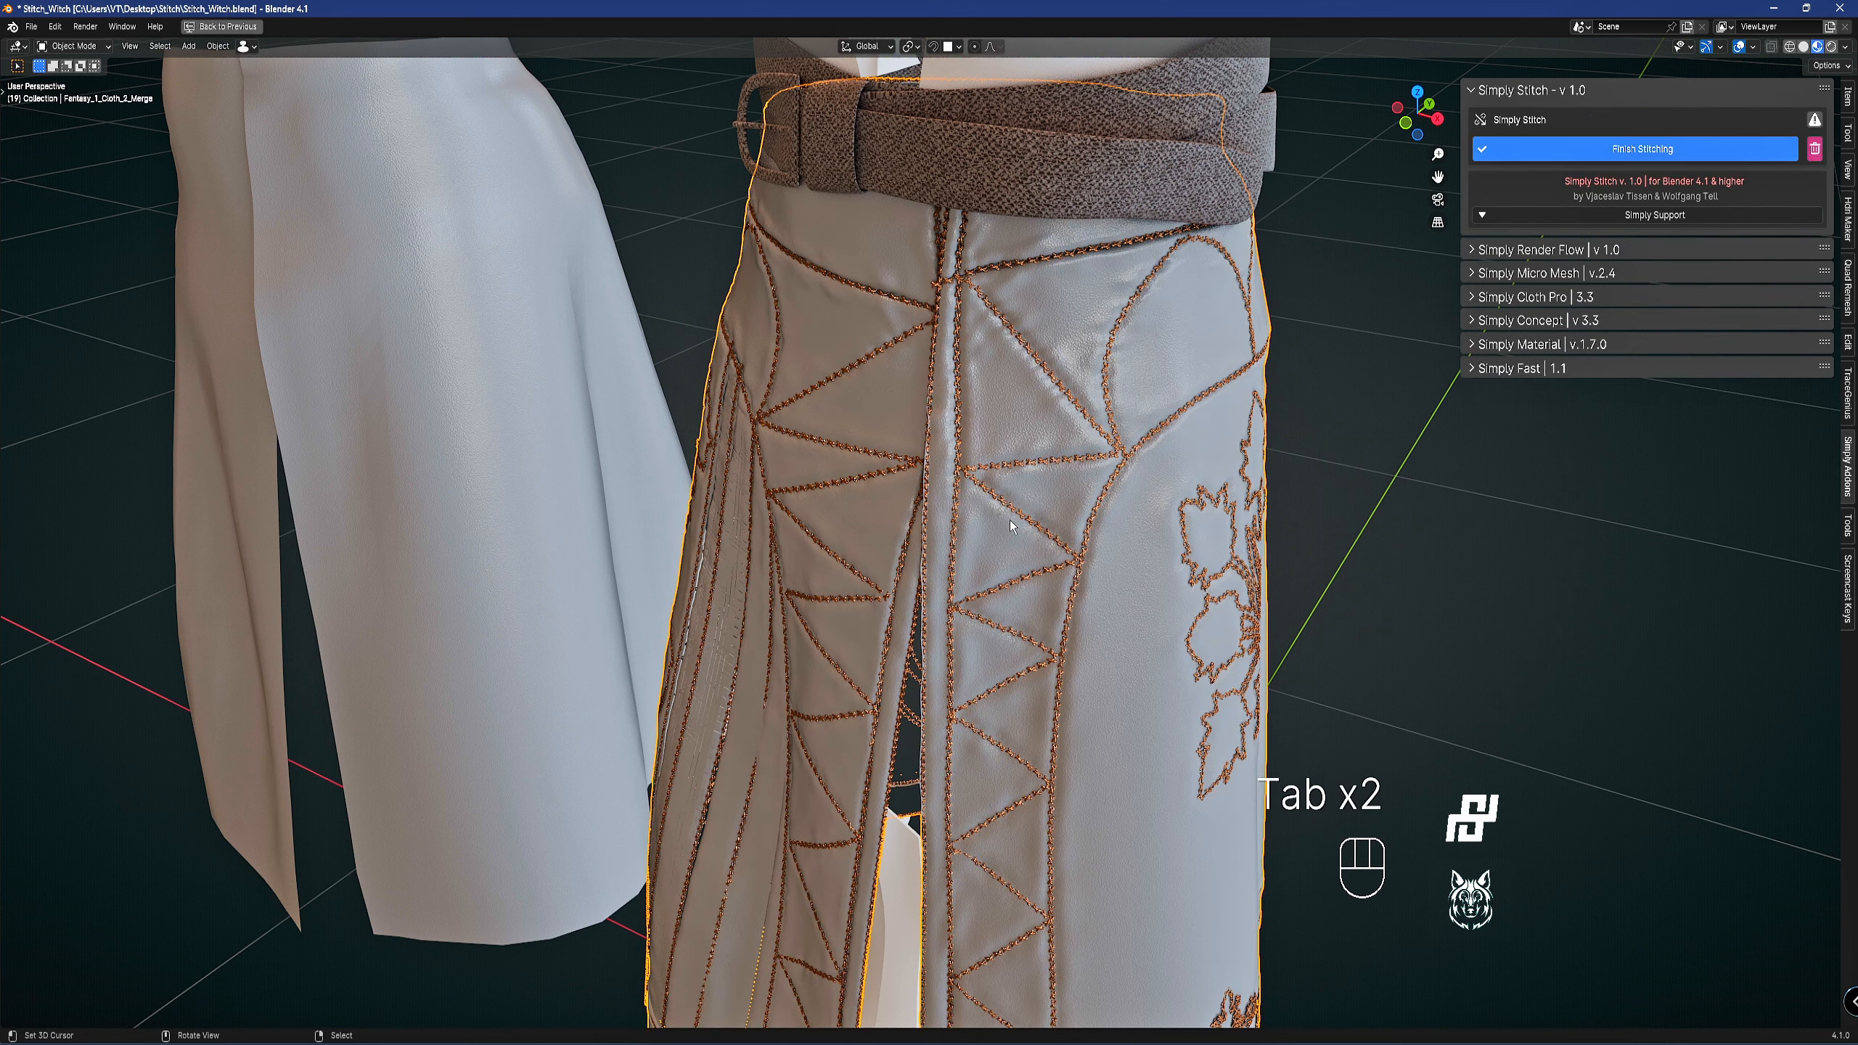
scroll(1149, 377, "down", 3)
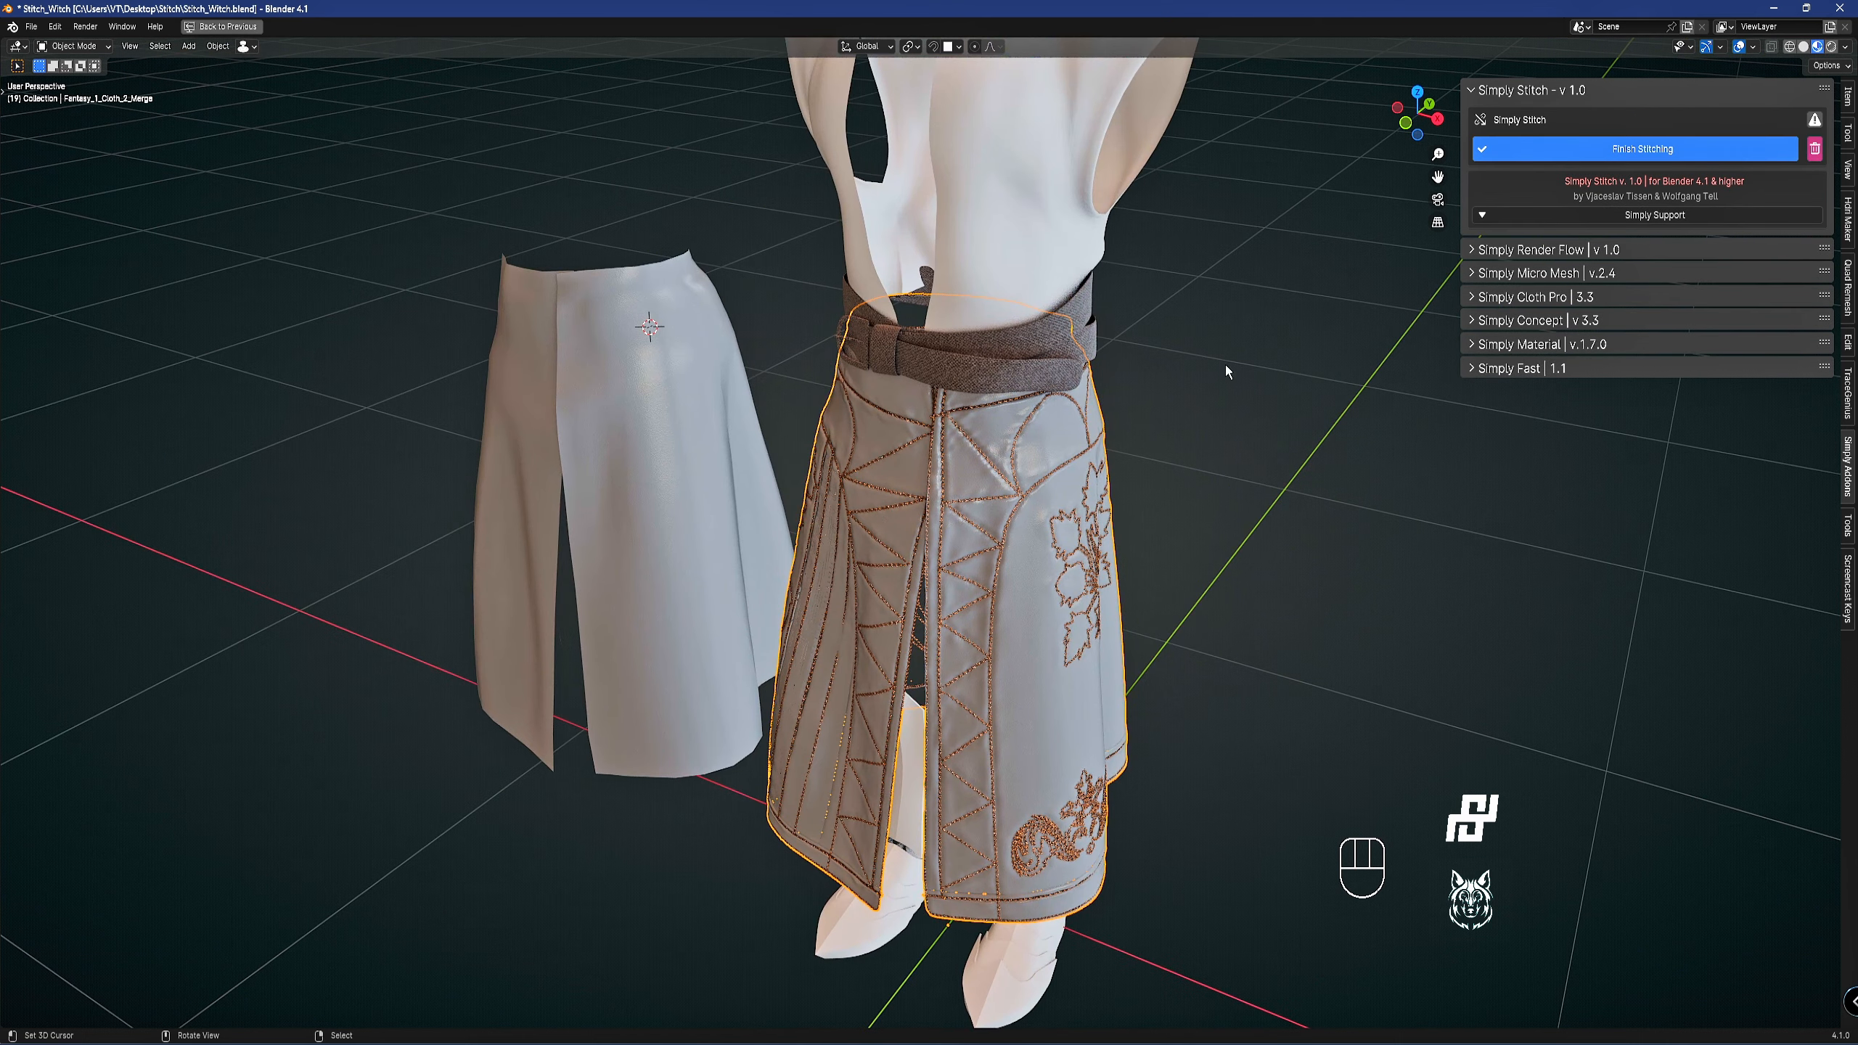
Reset the plain skirt's location and move it about -0.704 m along X to stand beside the stitched skirt.
right_click(691, 454)
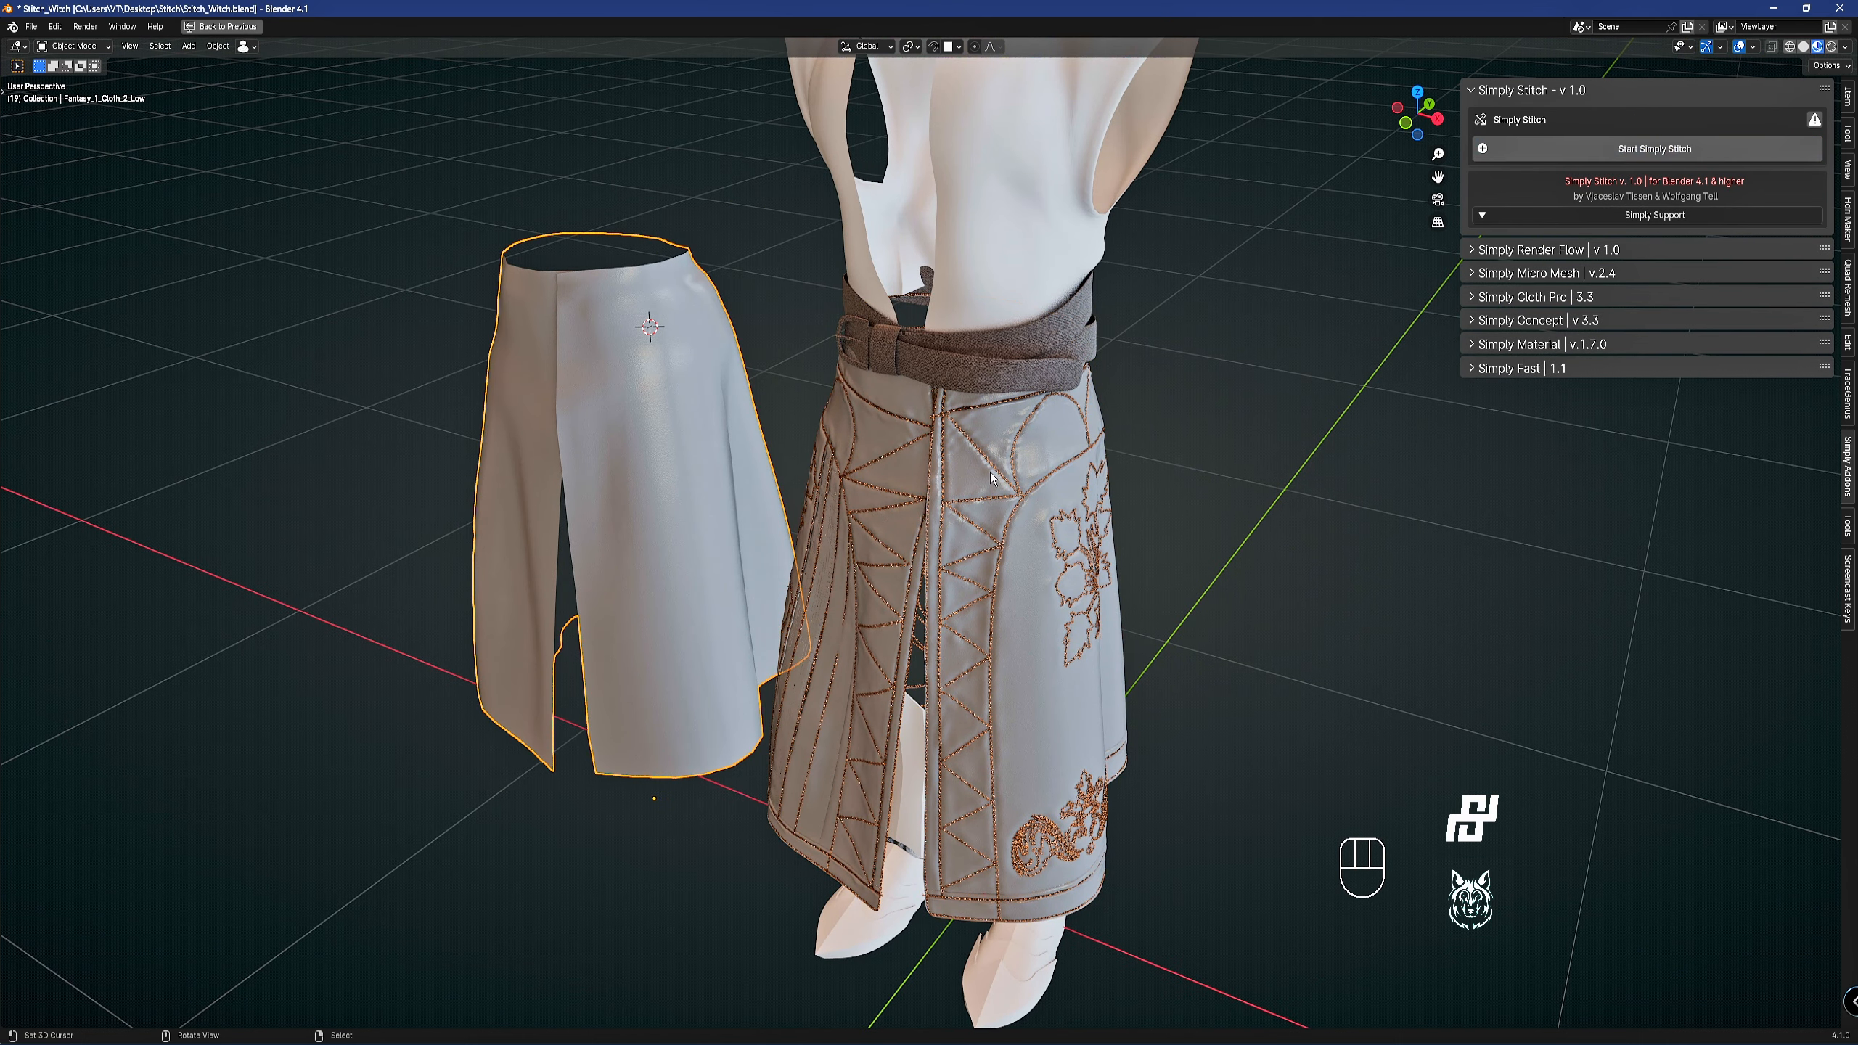
key("alt+g")
middle_click_drag(1183, 430, 1100, 423)
key("g")
left_click(968, 415)
key("g")
middle_click(1053, 428)
left_click(680, 433)
scroll(1021, 456, "up", 5)
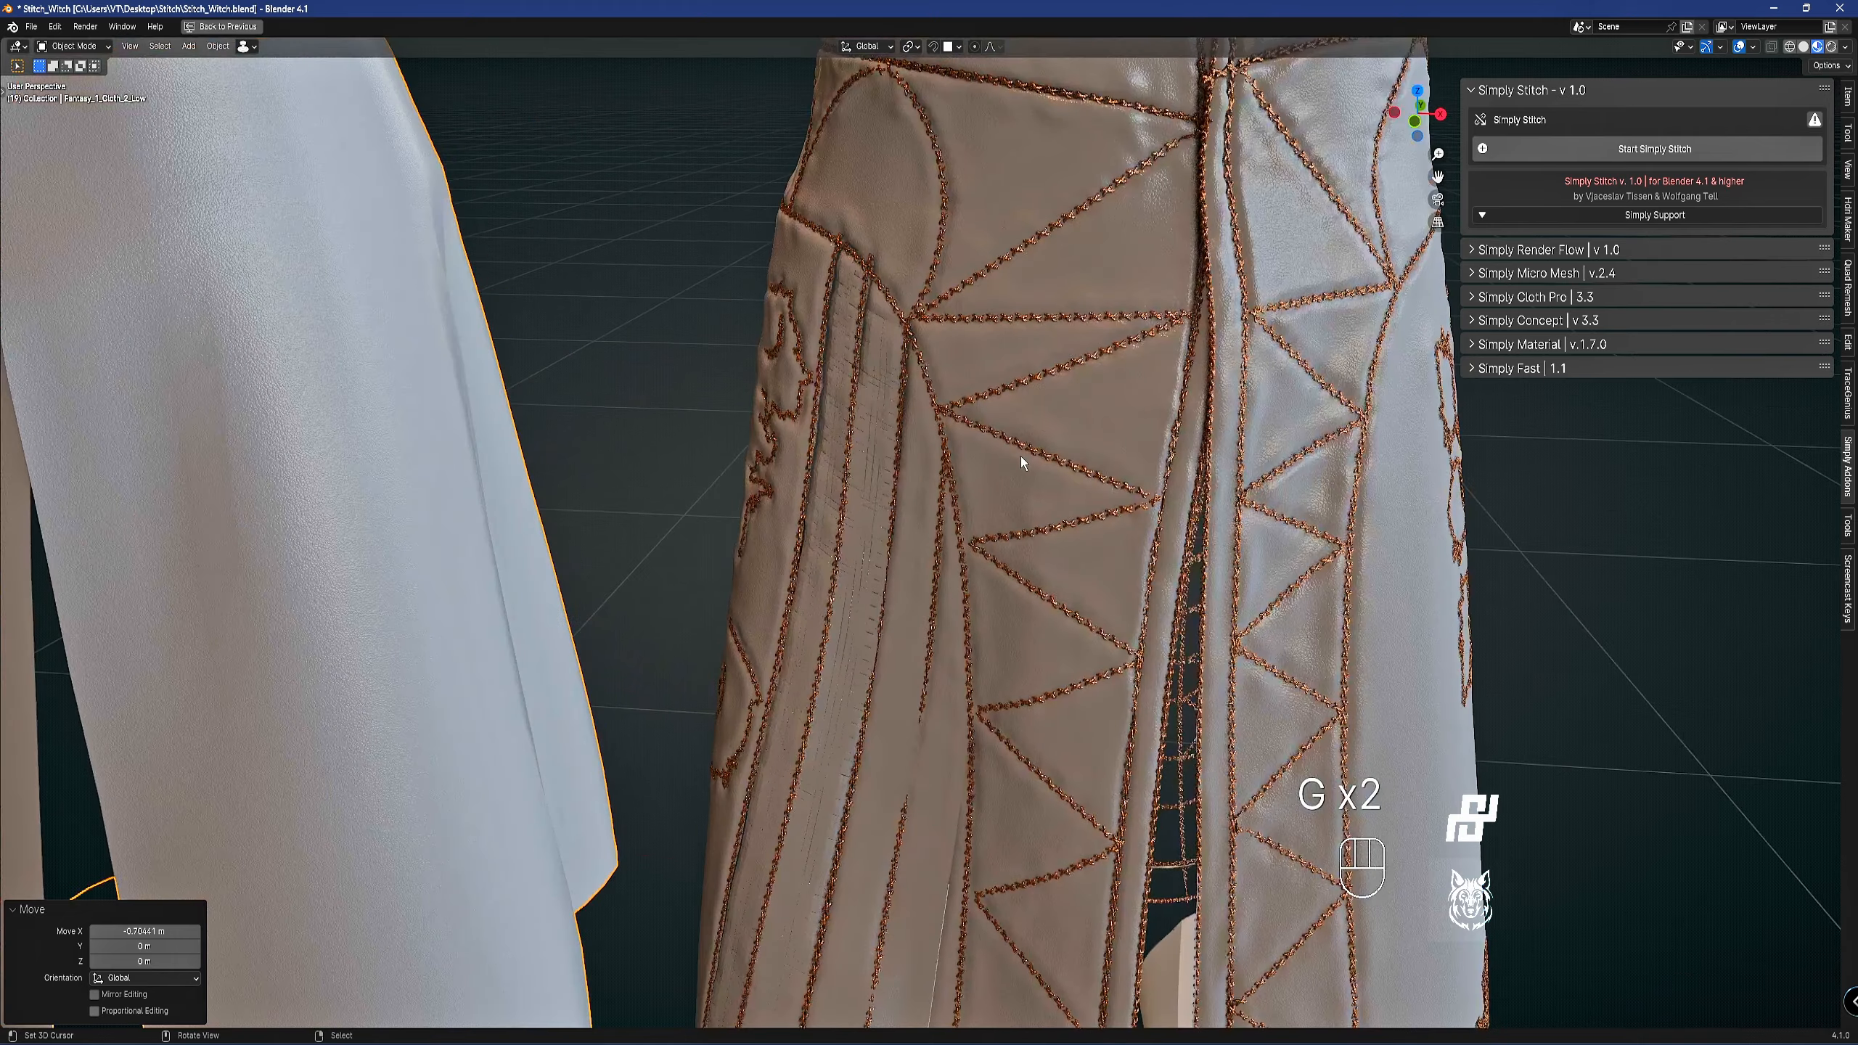
scroll(1020, 456, "down", 5)
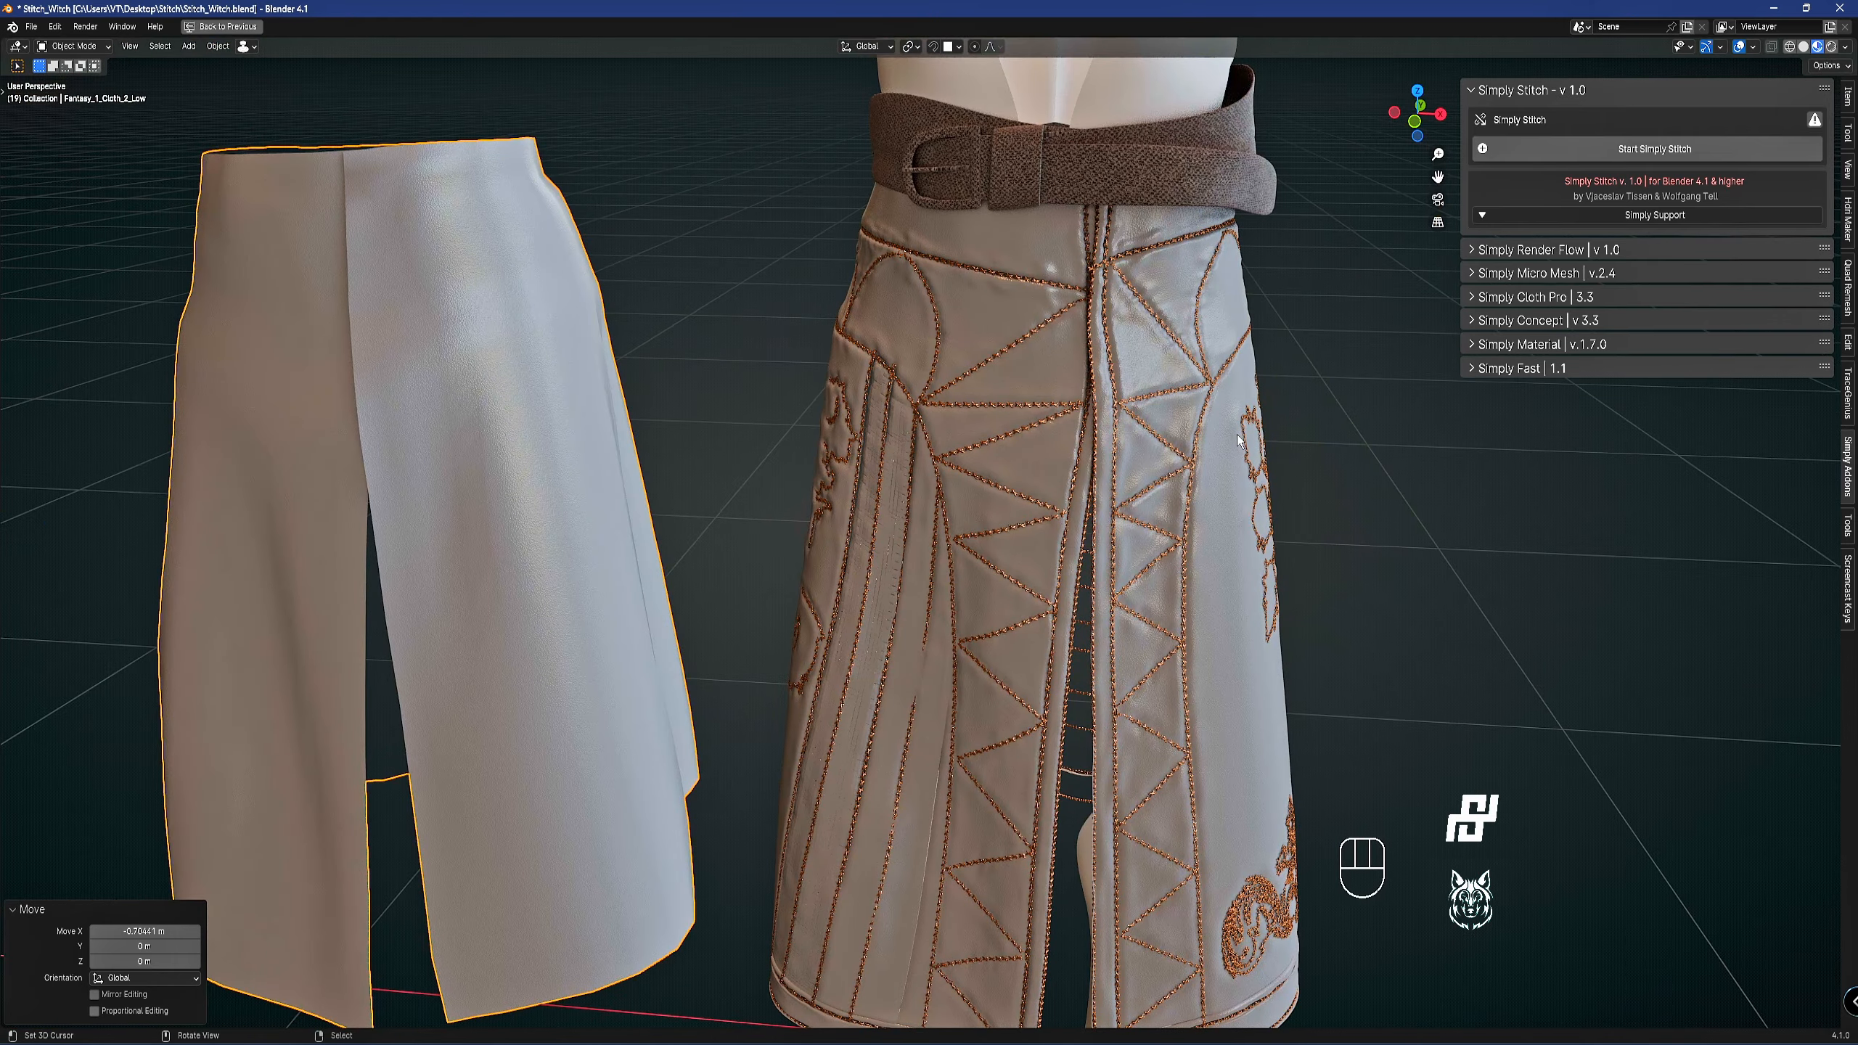
Restore the full layout with overlays and apply the FAST Fabric Cloth material to the sleeveless fantasy coat.
middle_click_drag(1031, 456, 953, 677)
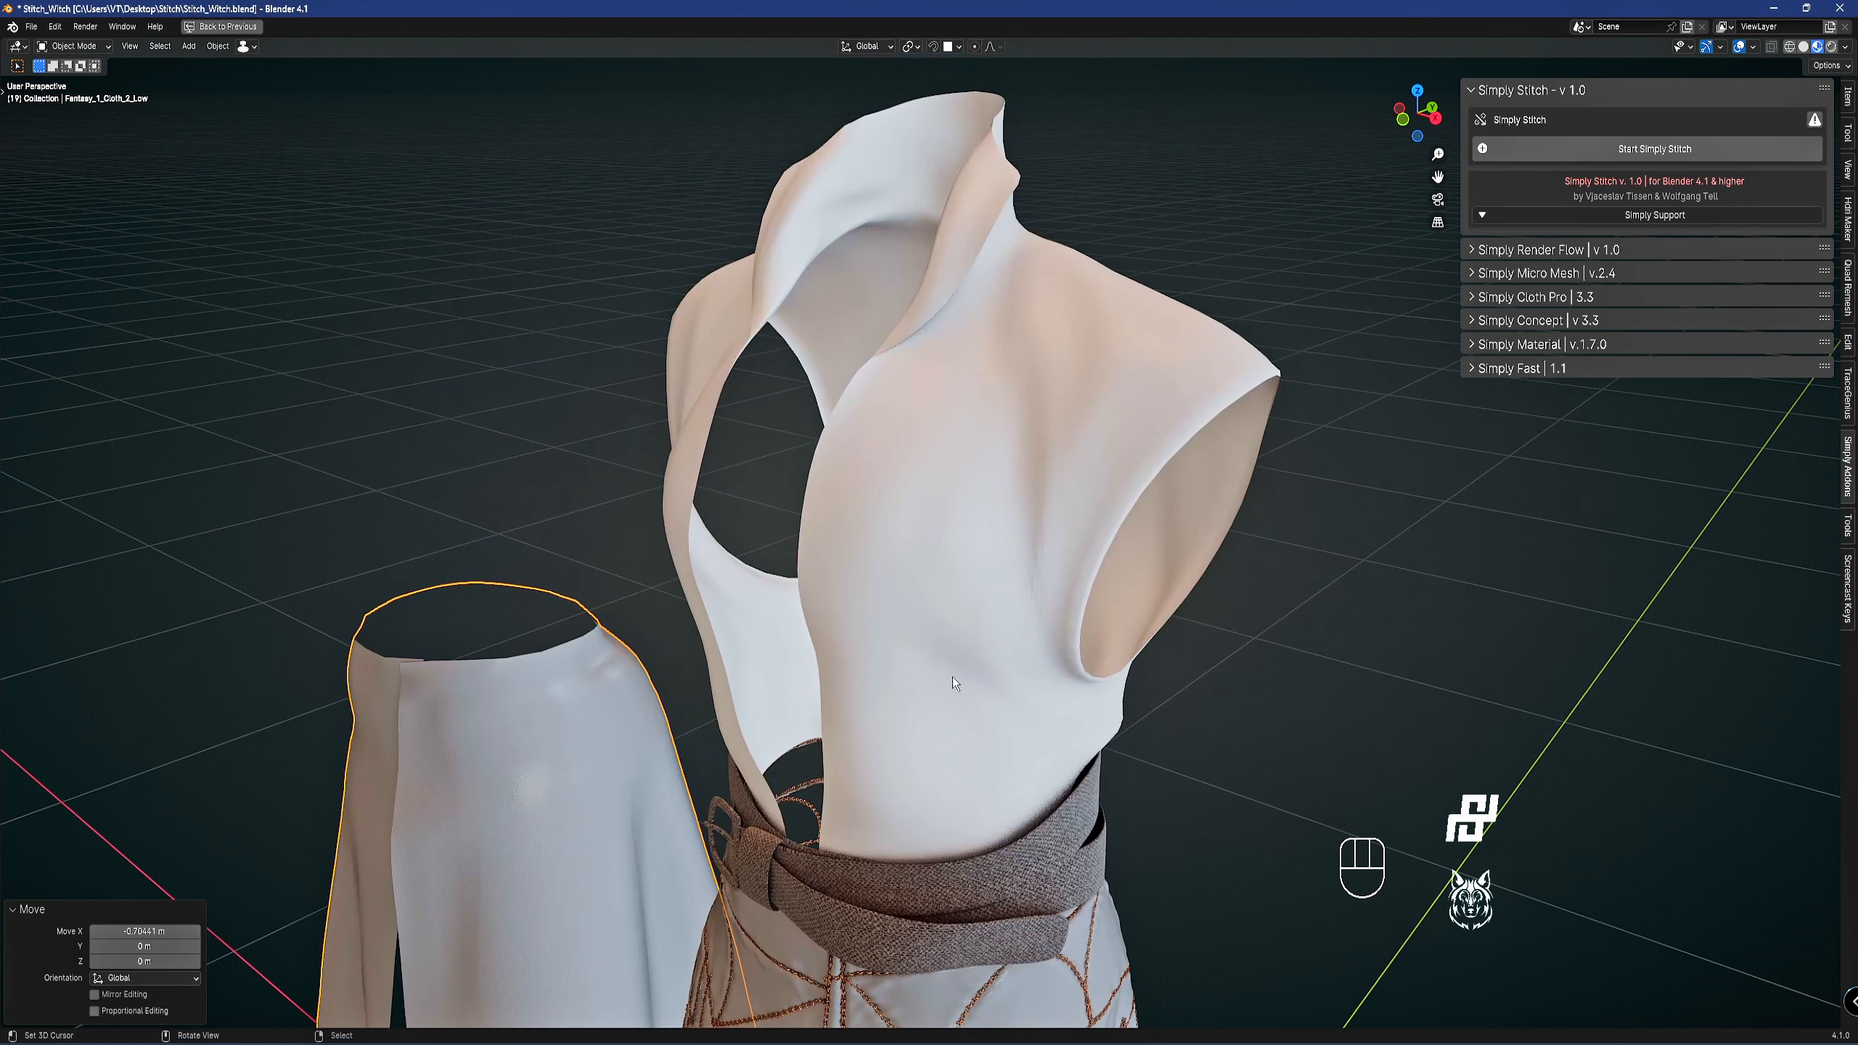
key("shift+alt+z")
key("shift+alt+z")
key("ctrl+space")
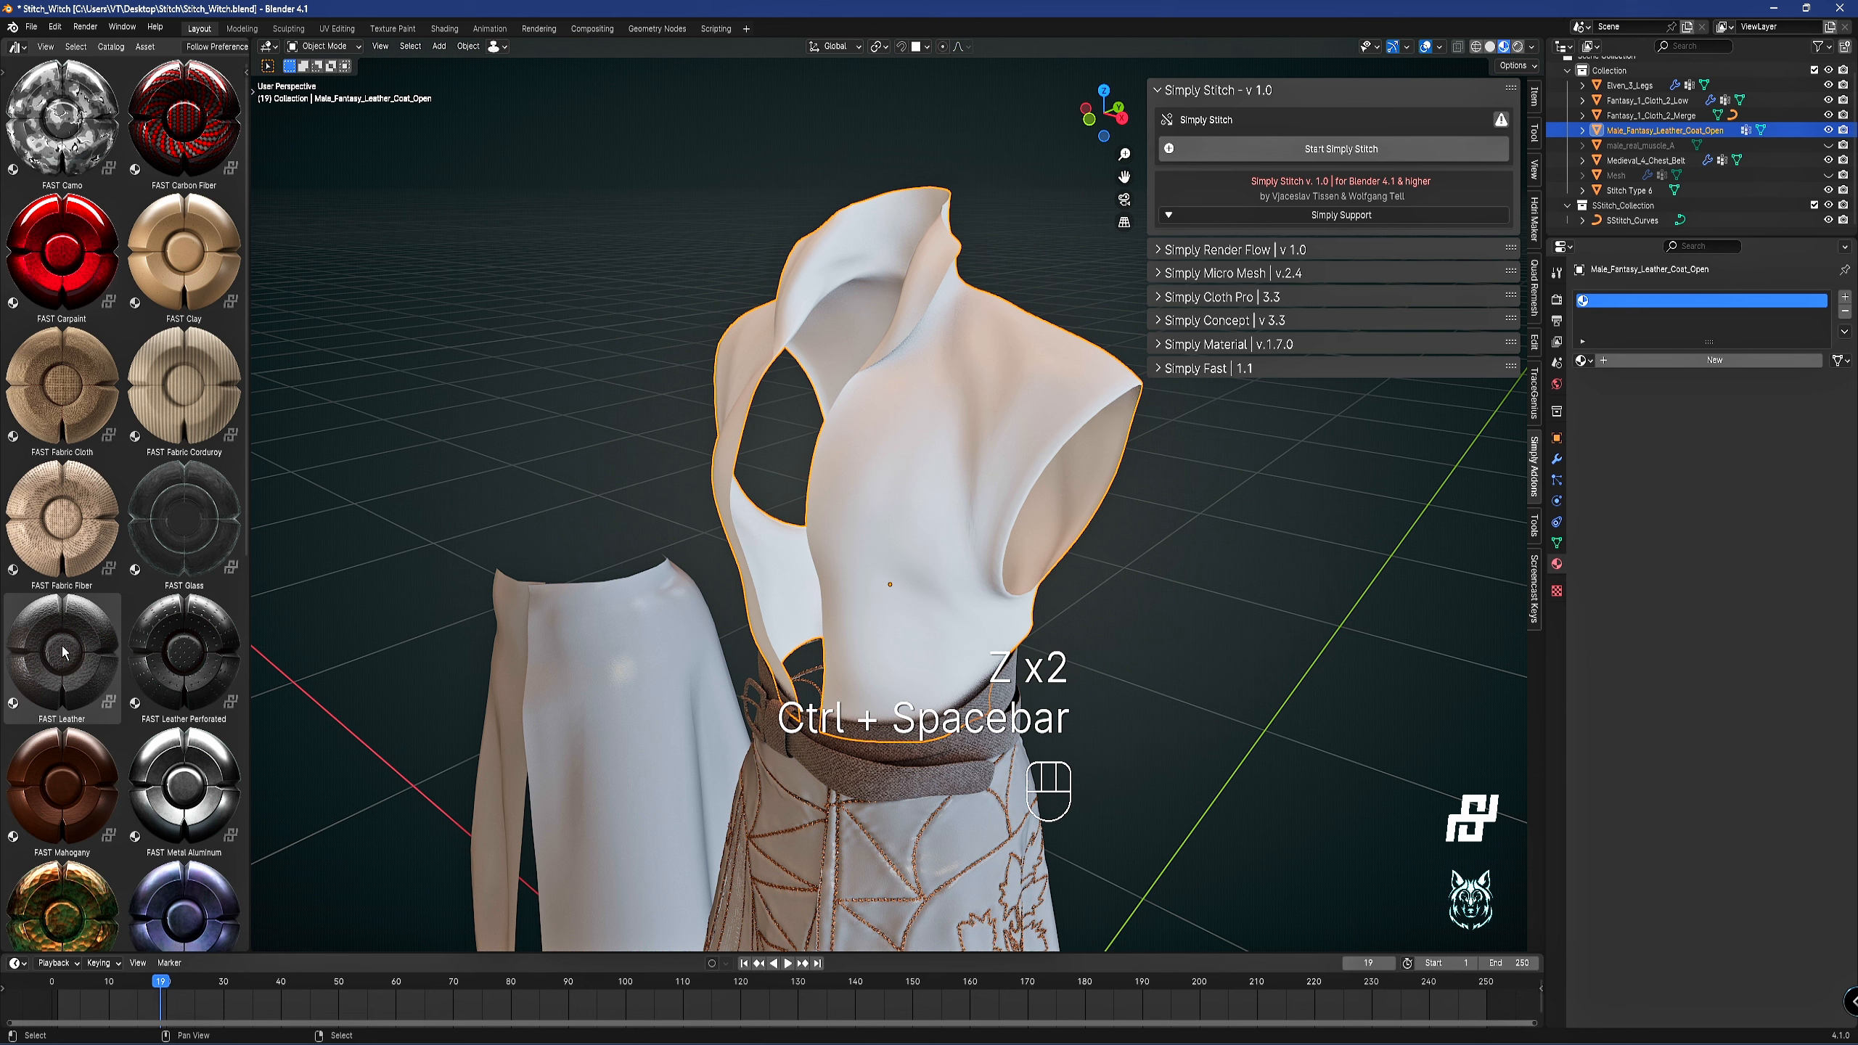
left_click_drag(183, 651, 991, 477)
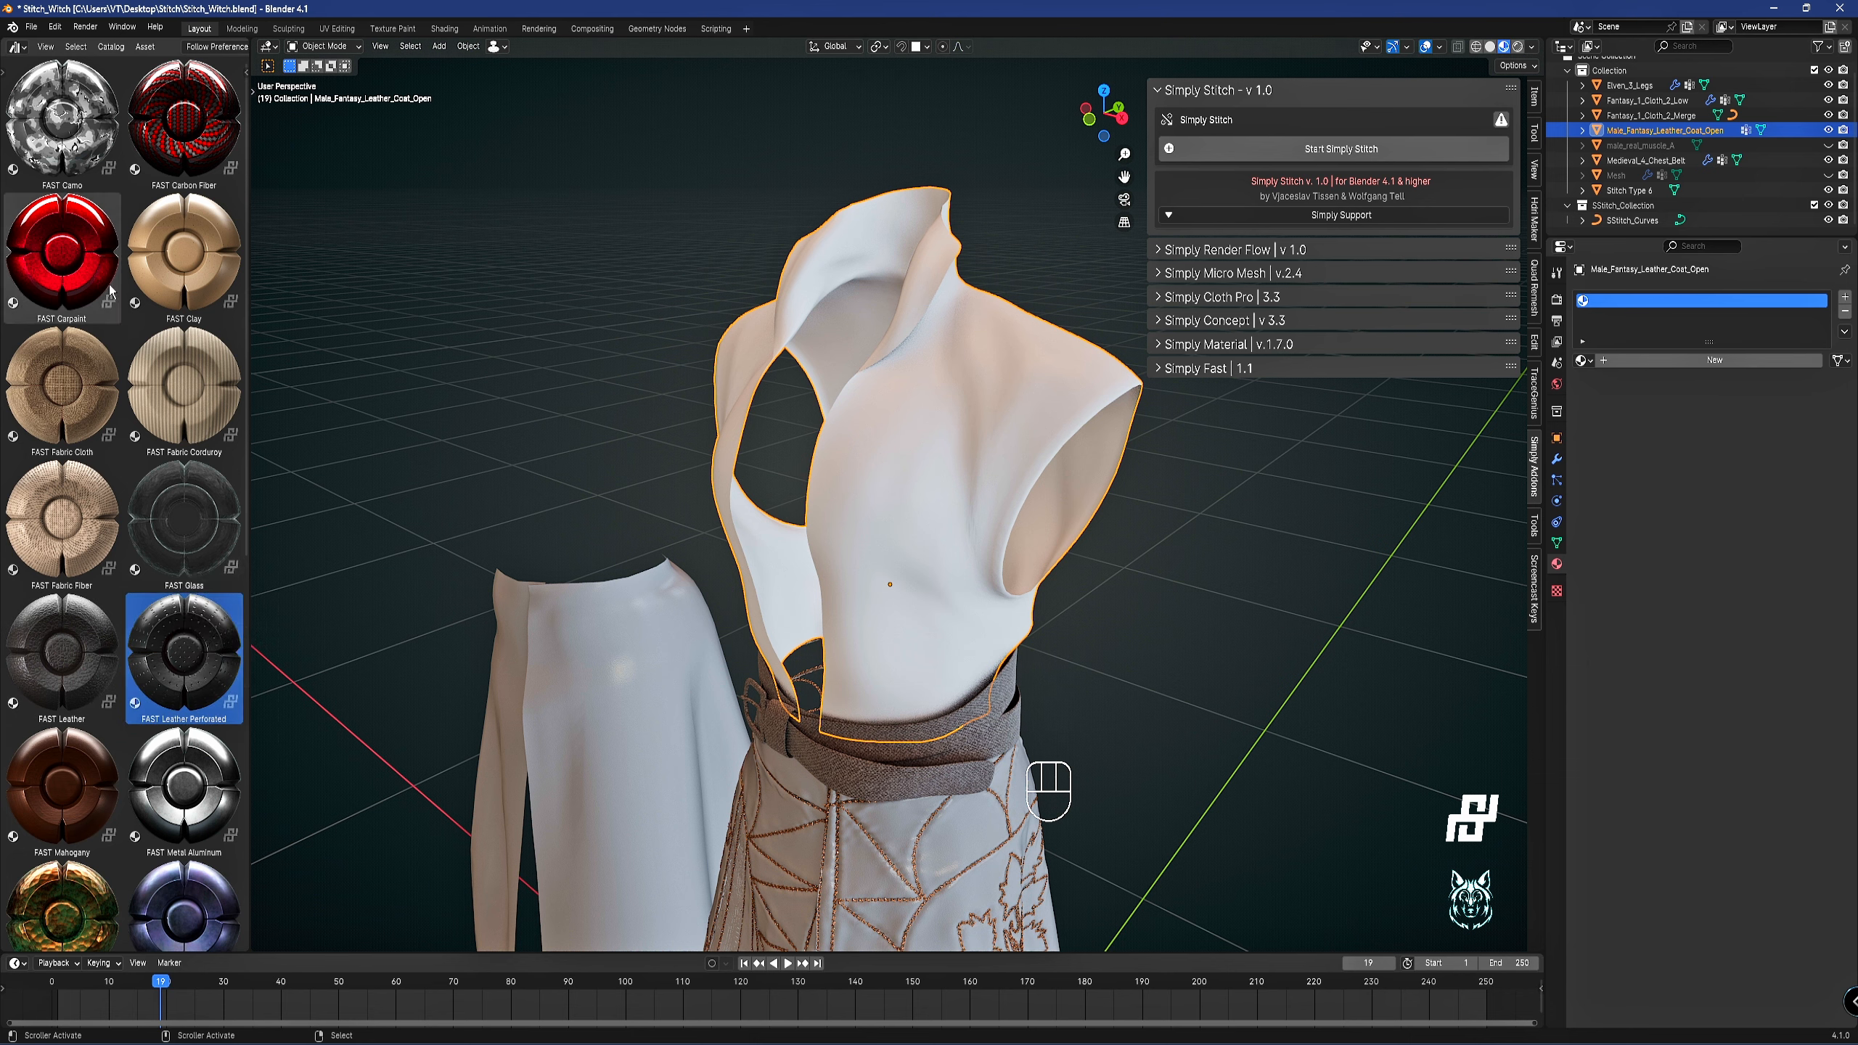
left_click_drag(66, 389, 915, 385)
middle_click_drag(914, 384, 779, 320)
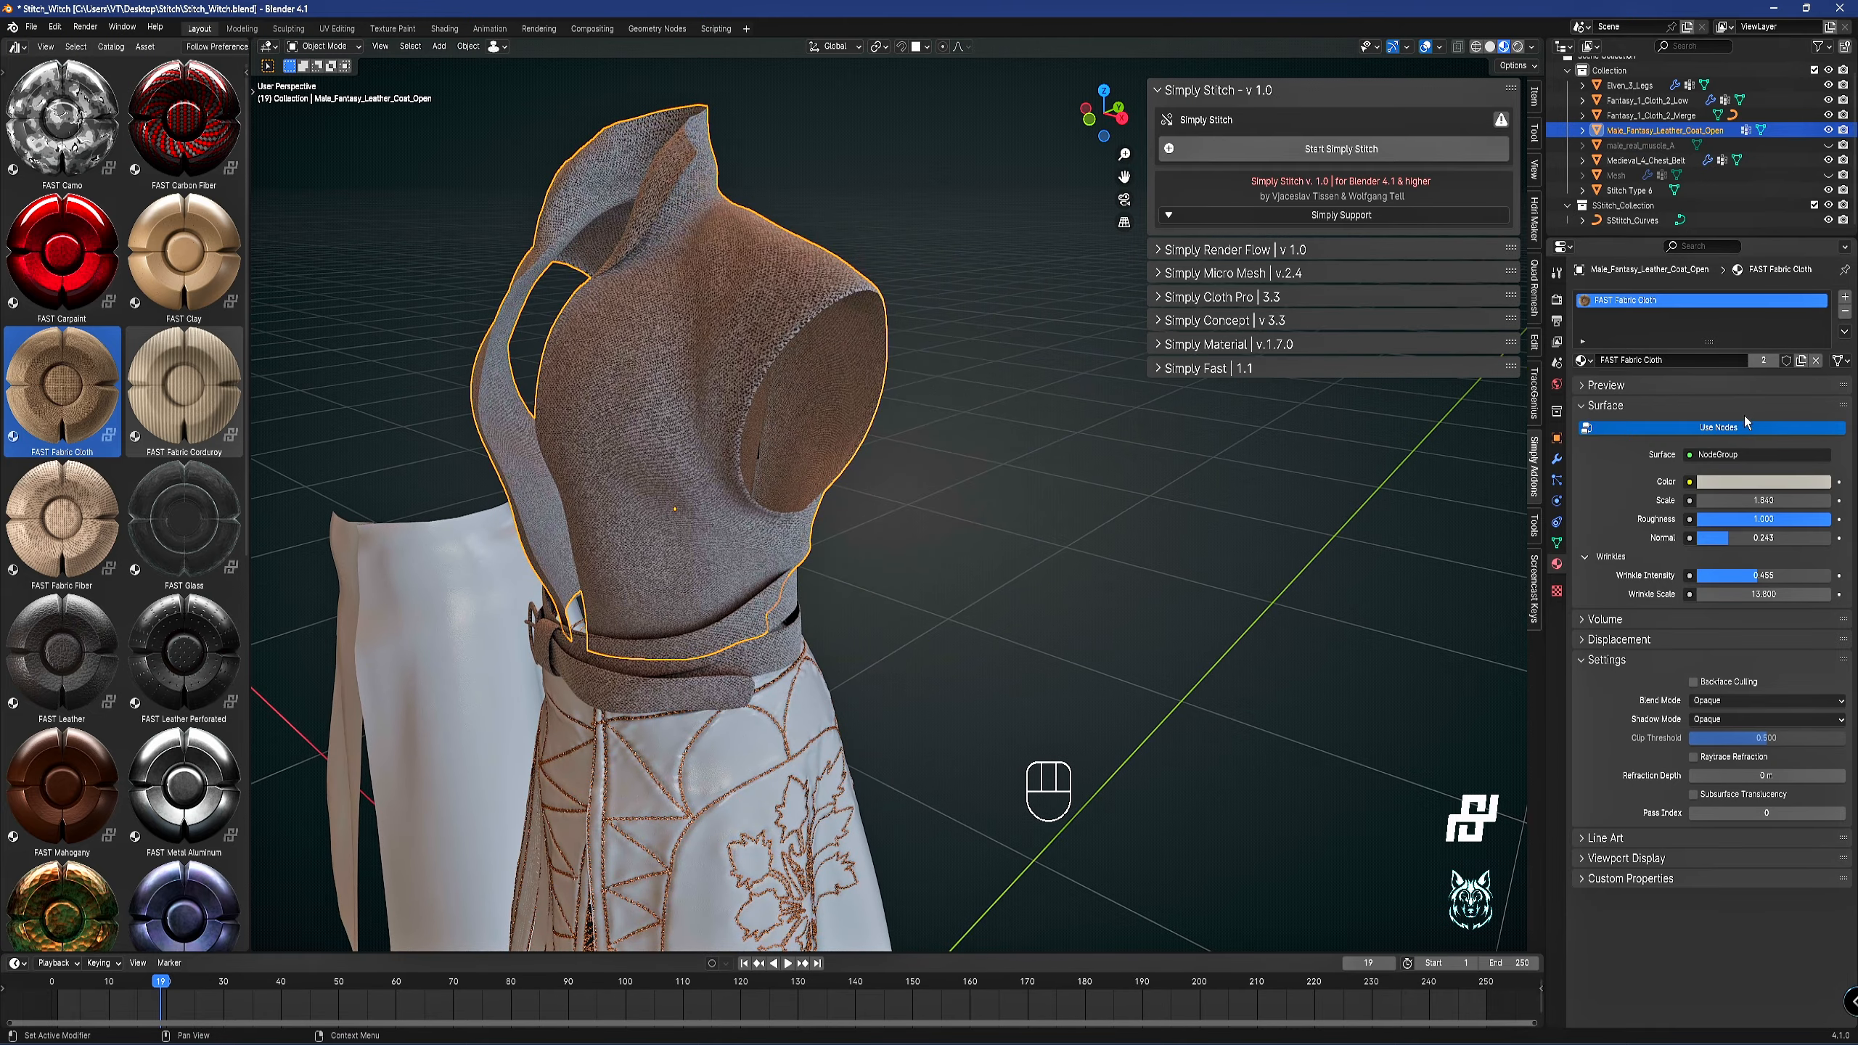
Tint the coat's cloth material dark blue and set Roughness to 0.478 and Normal to about 0.59.
left_click(1748, 481)
left_click_drag(1725, 356, 1749, 308)
left_click_drag(1819, 361, 1819, 334)
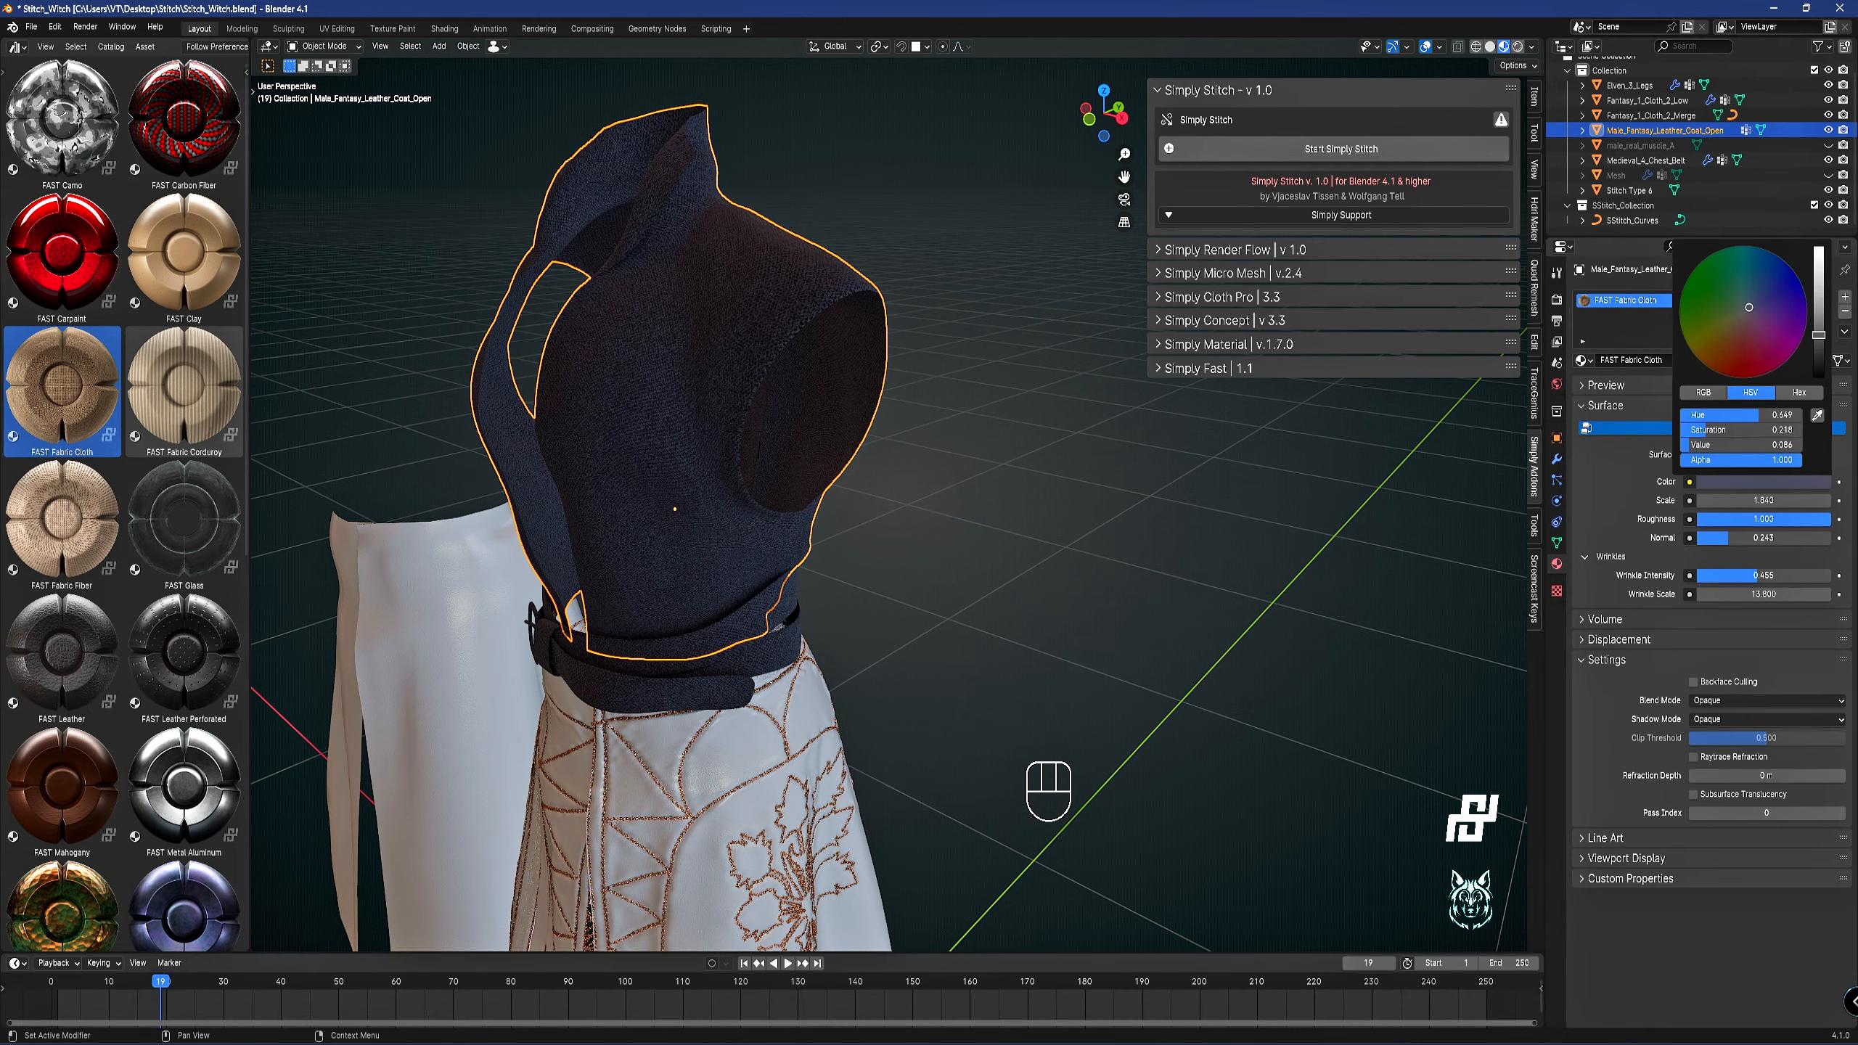
mouse_move(1803, 518)
left_mouse_down()
mouse_move(1712, 519)
mouse_move(1805, 537)
left_mouse_up()
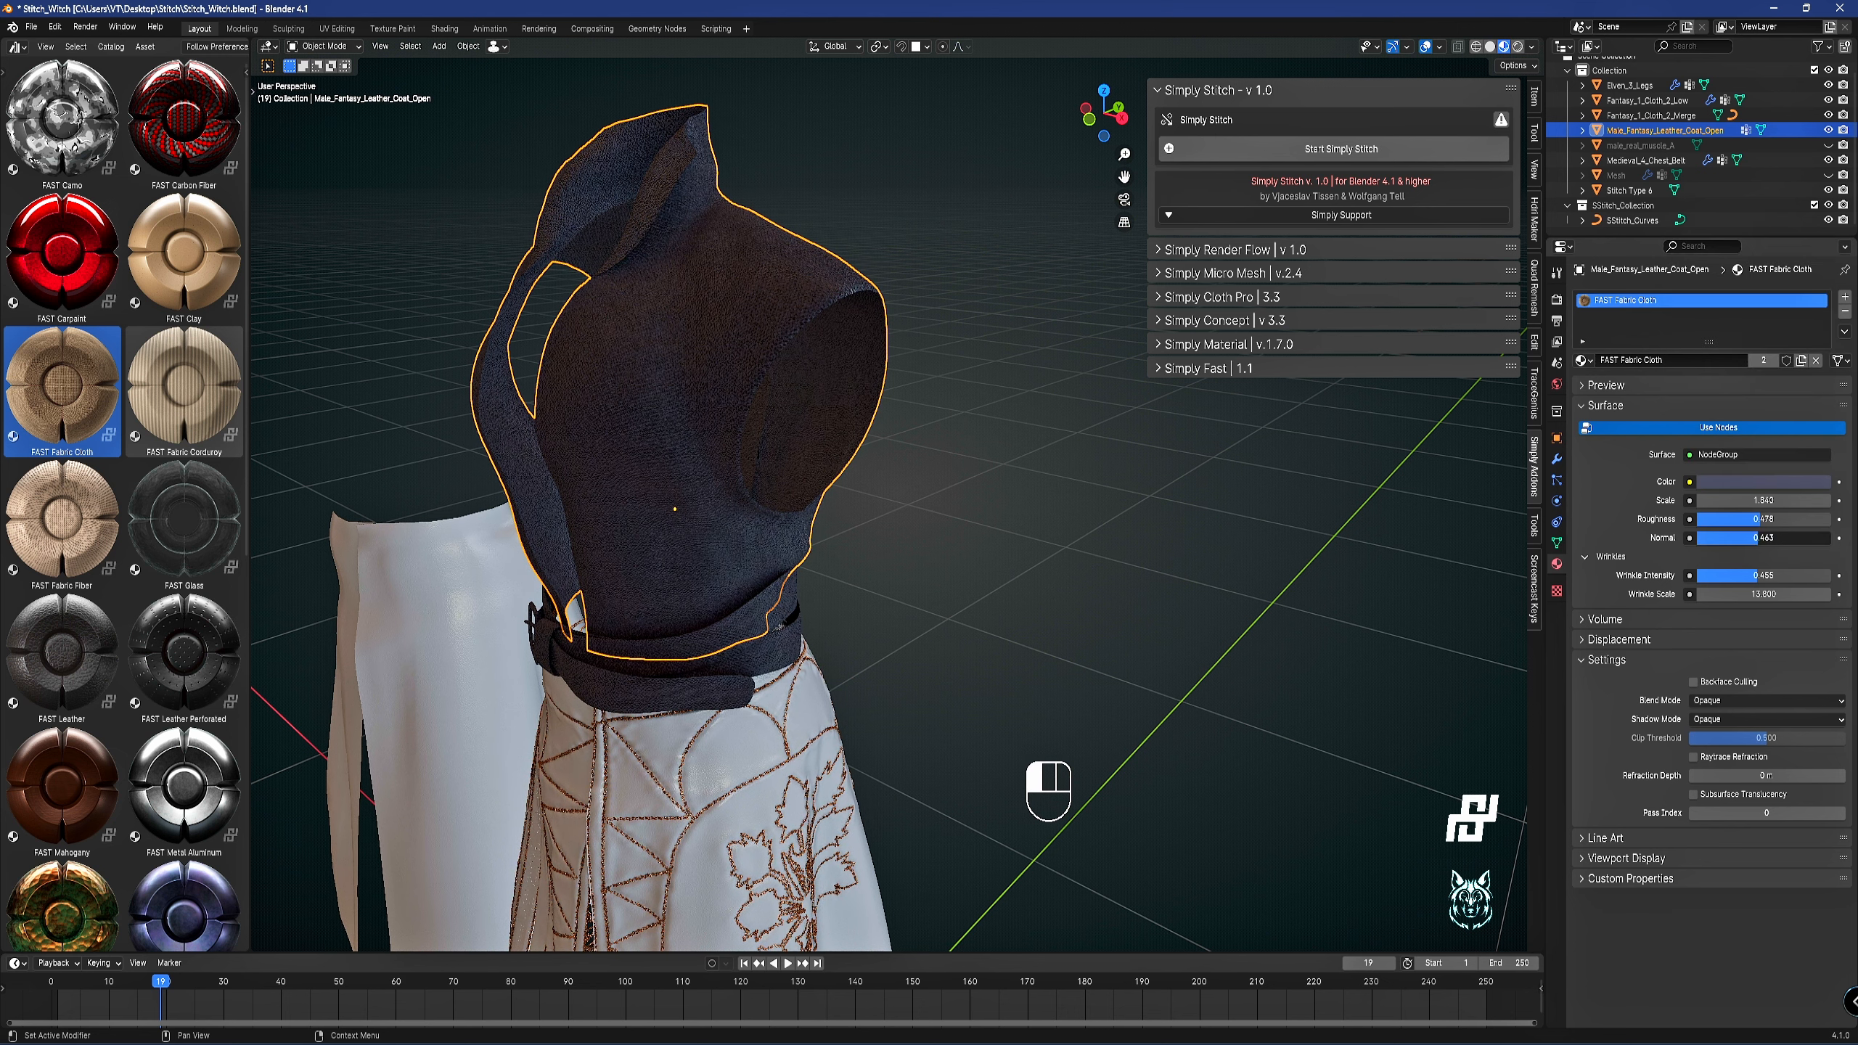
middle_click_drag(903, 453, 987, 433)
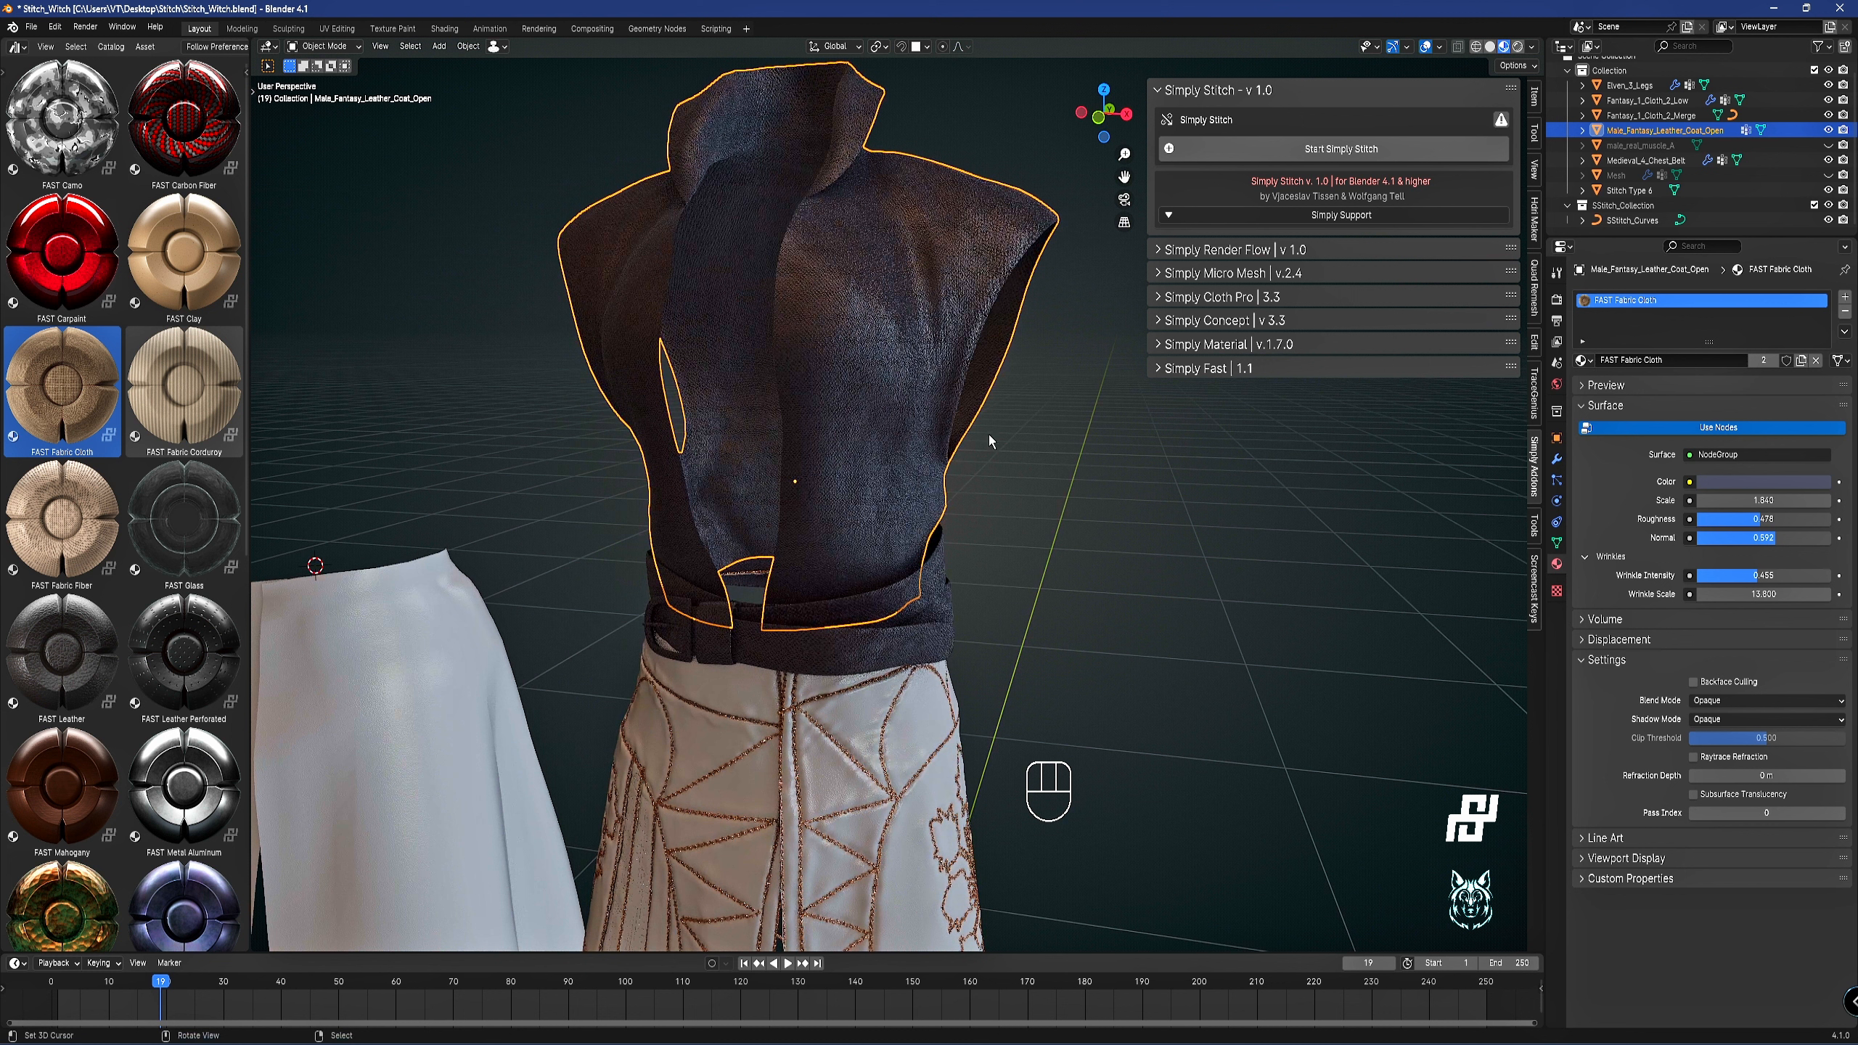
Switch the viewport to solid shading and set its shading colour to Object.
left_click(1490, 49)
middle_click_drag(887, 322, 901, 407, "shift")
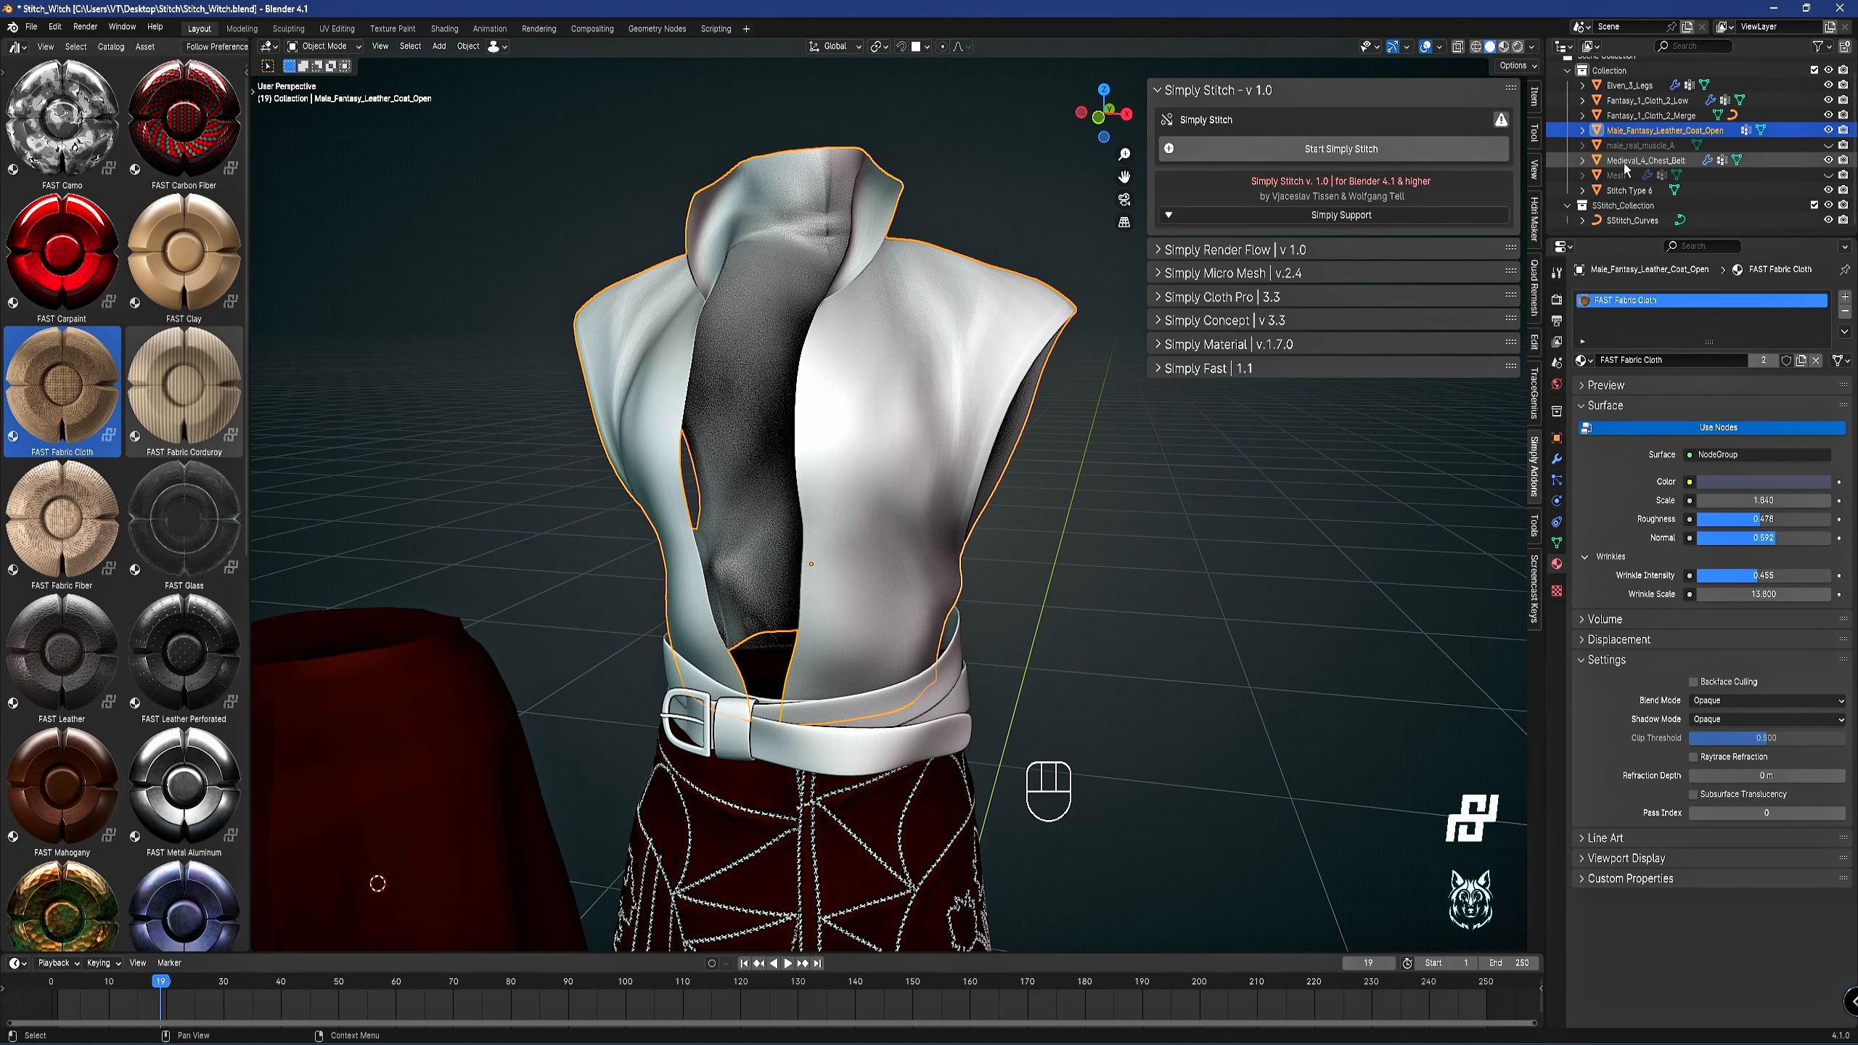
left_click(931, 781)
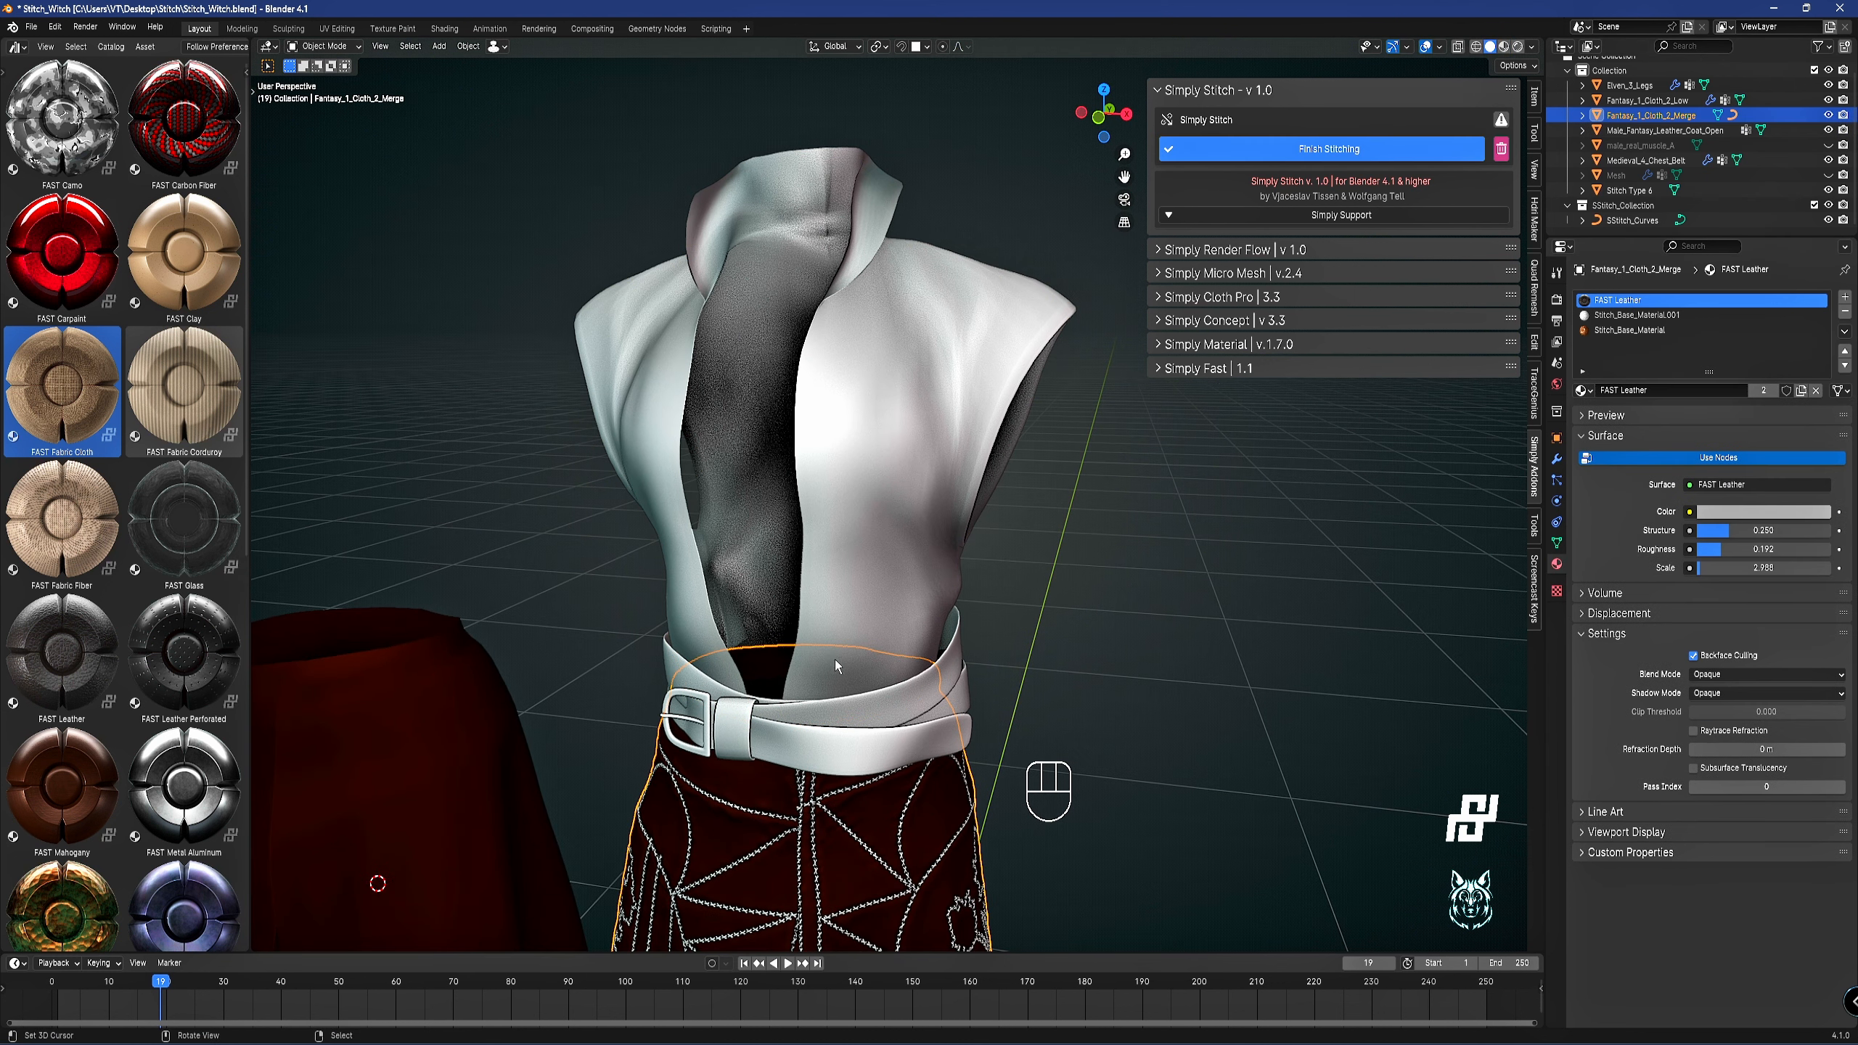
scroll(816, 527, "down", 4)
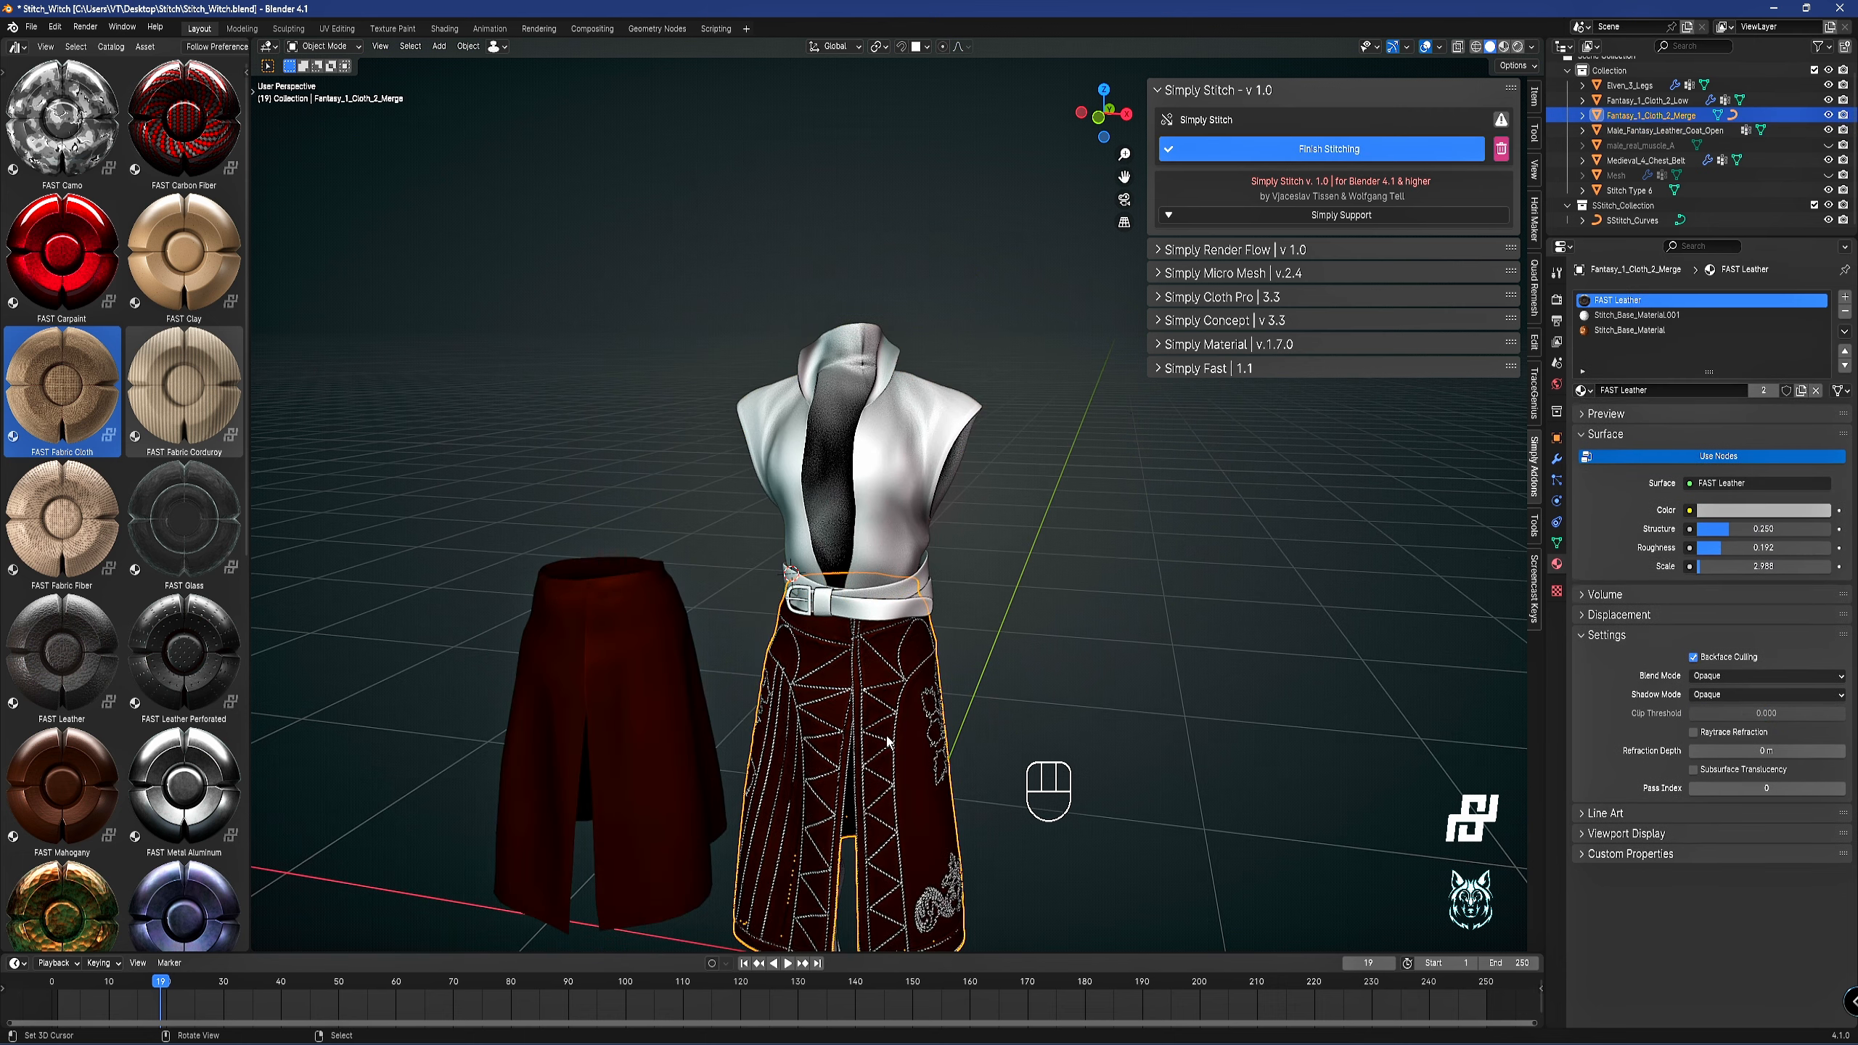
left_click(1532, 48)
left_click(1528, 258)
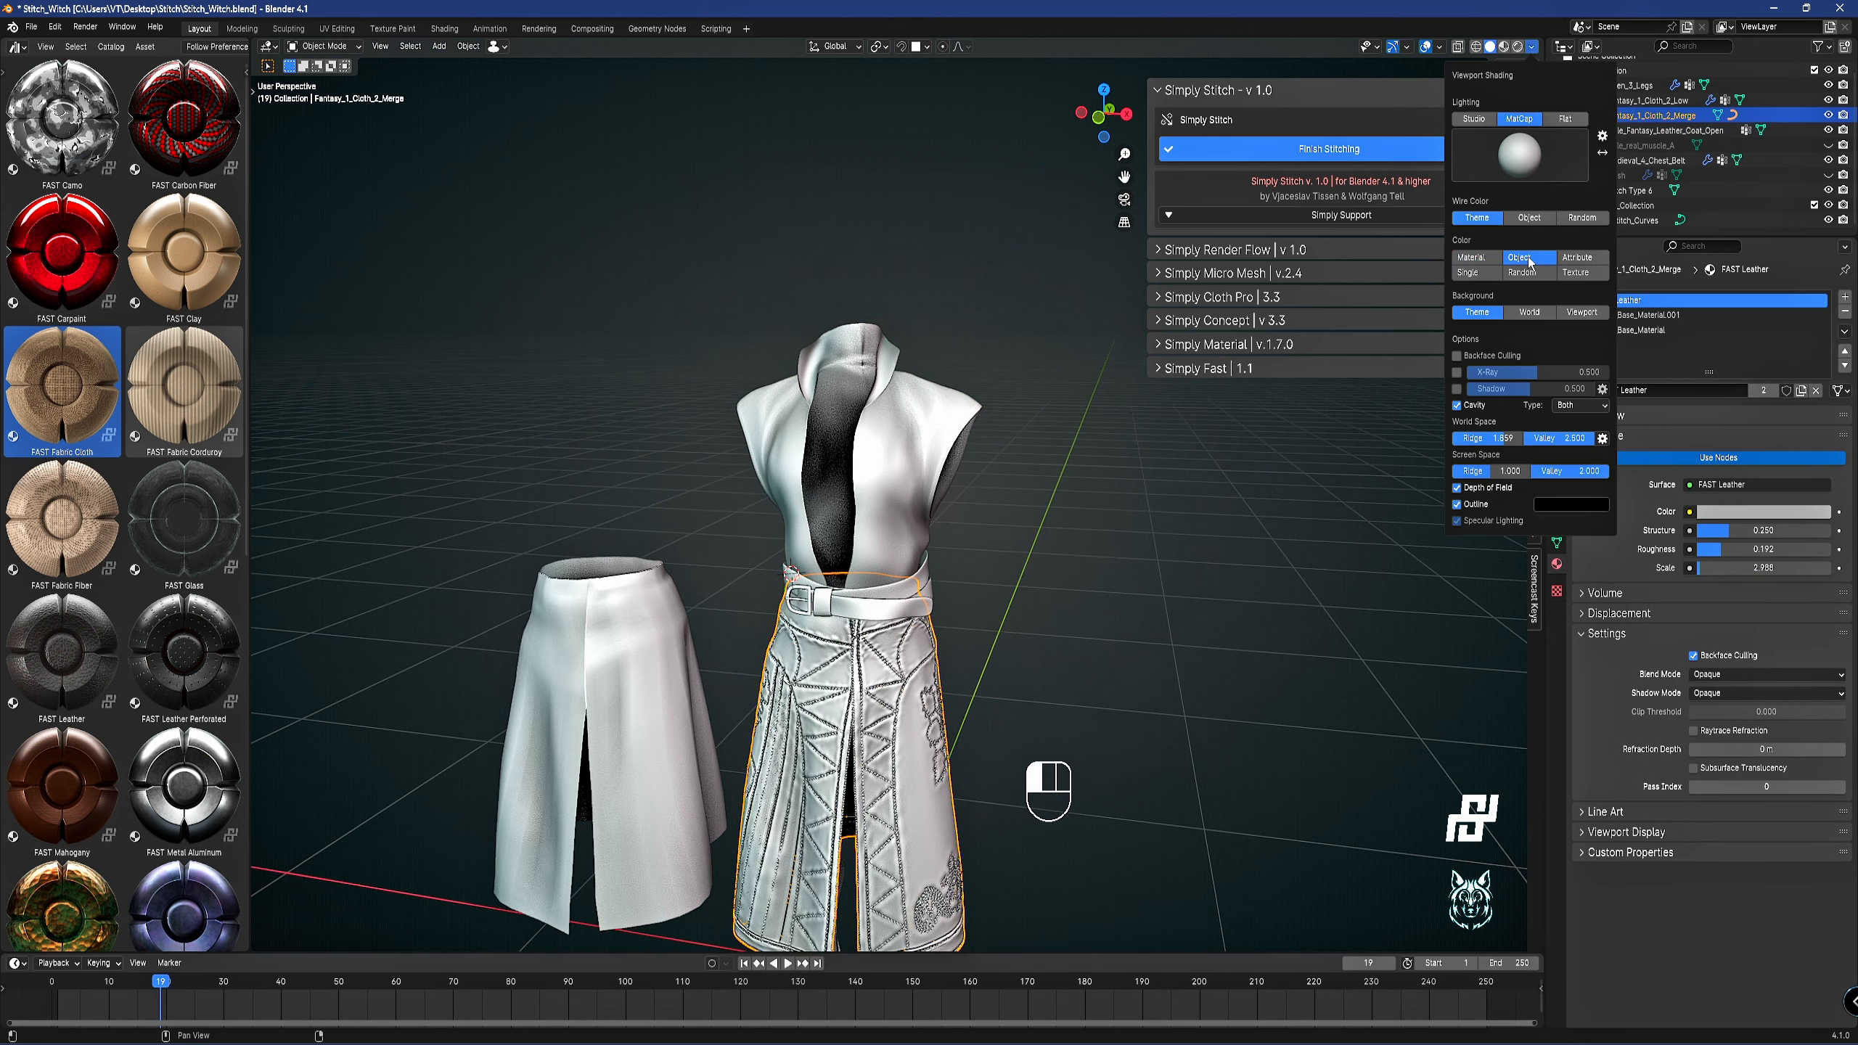
Start Simply Stitch on the coat, draw an angular S on its chest and create the stitch.
scroll(964, 444, "up", 5)
right_click(890, 439)
middle_click_drag(890, 439, 1013, 311)
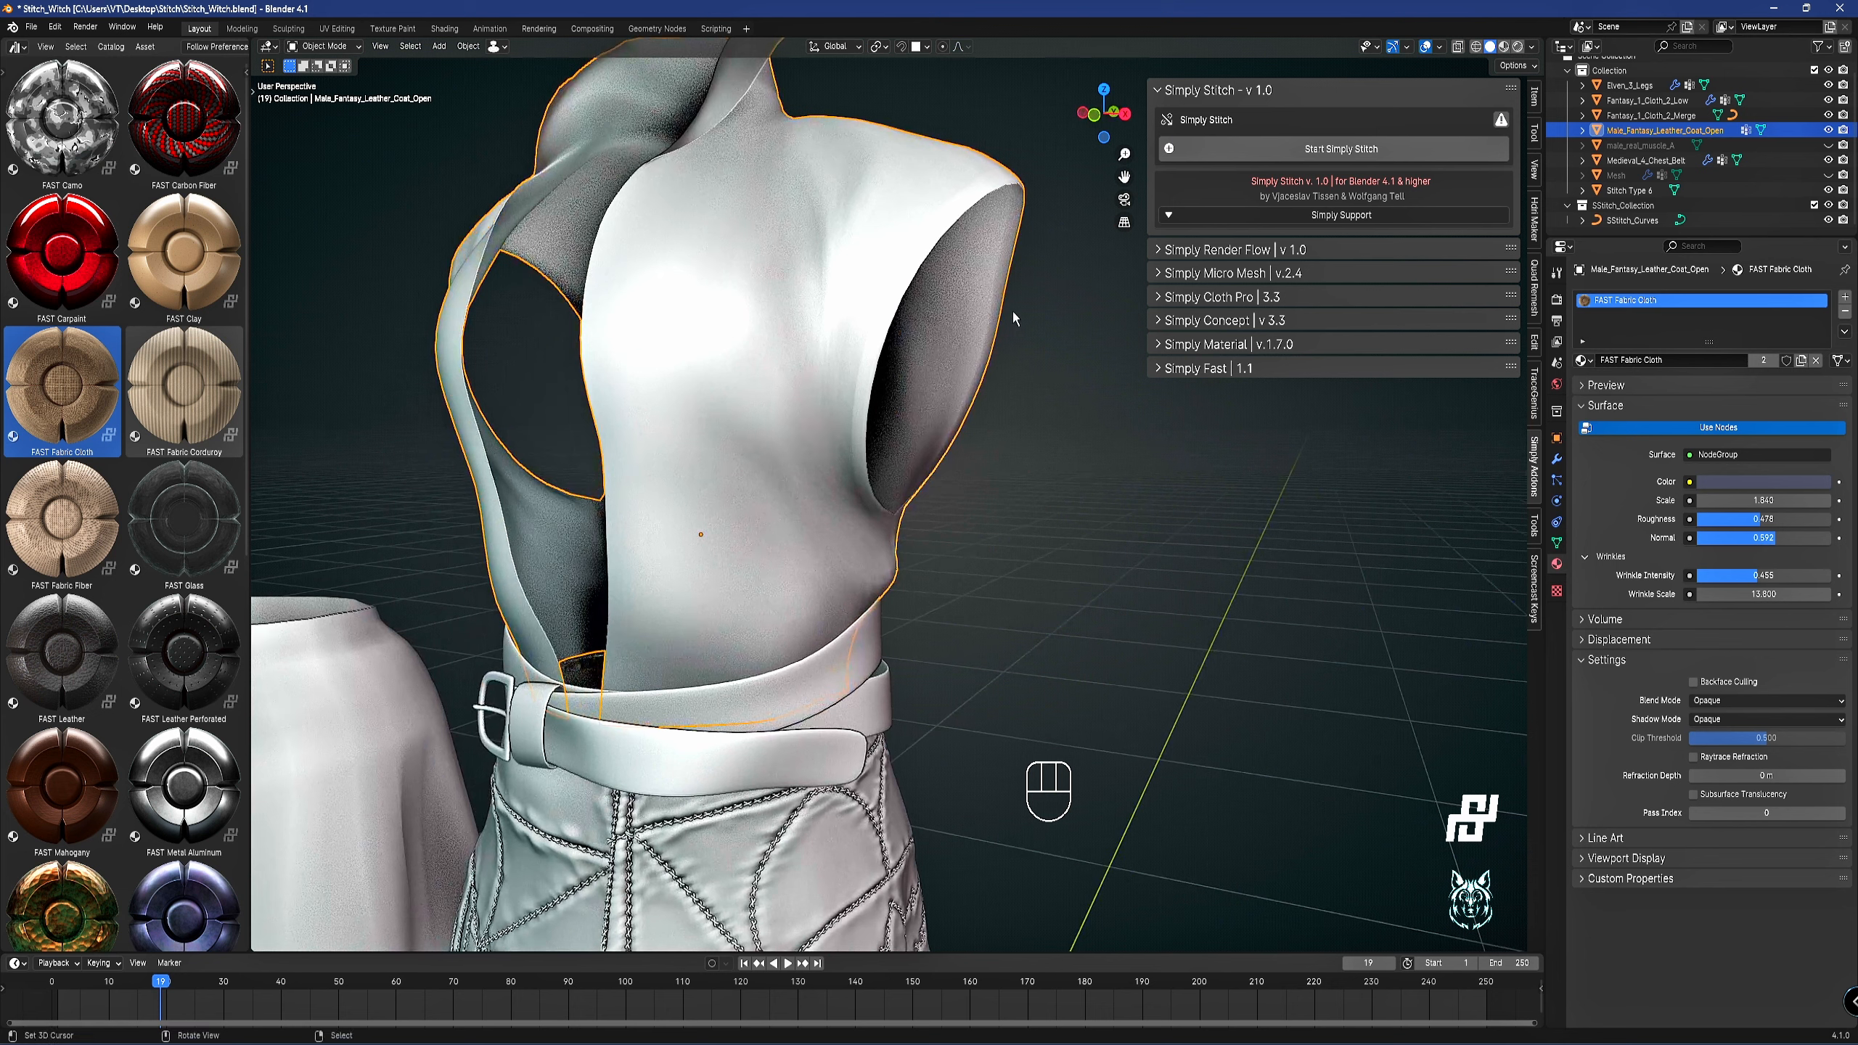
left_click(1340, 149)
scroll(659, 308, "up", 5)
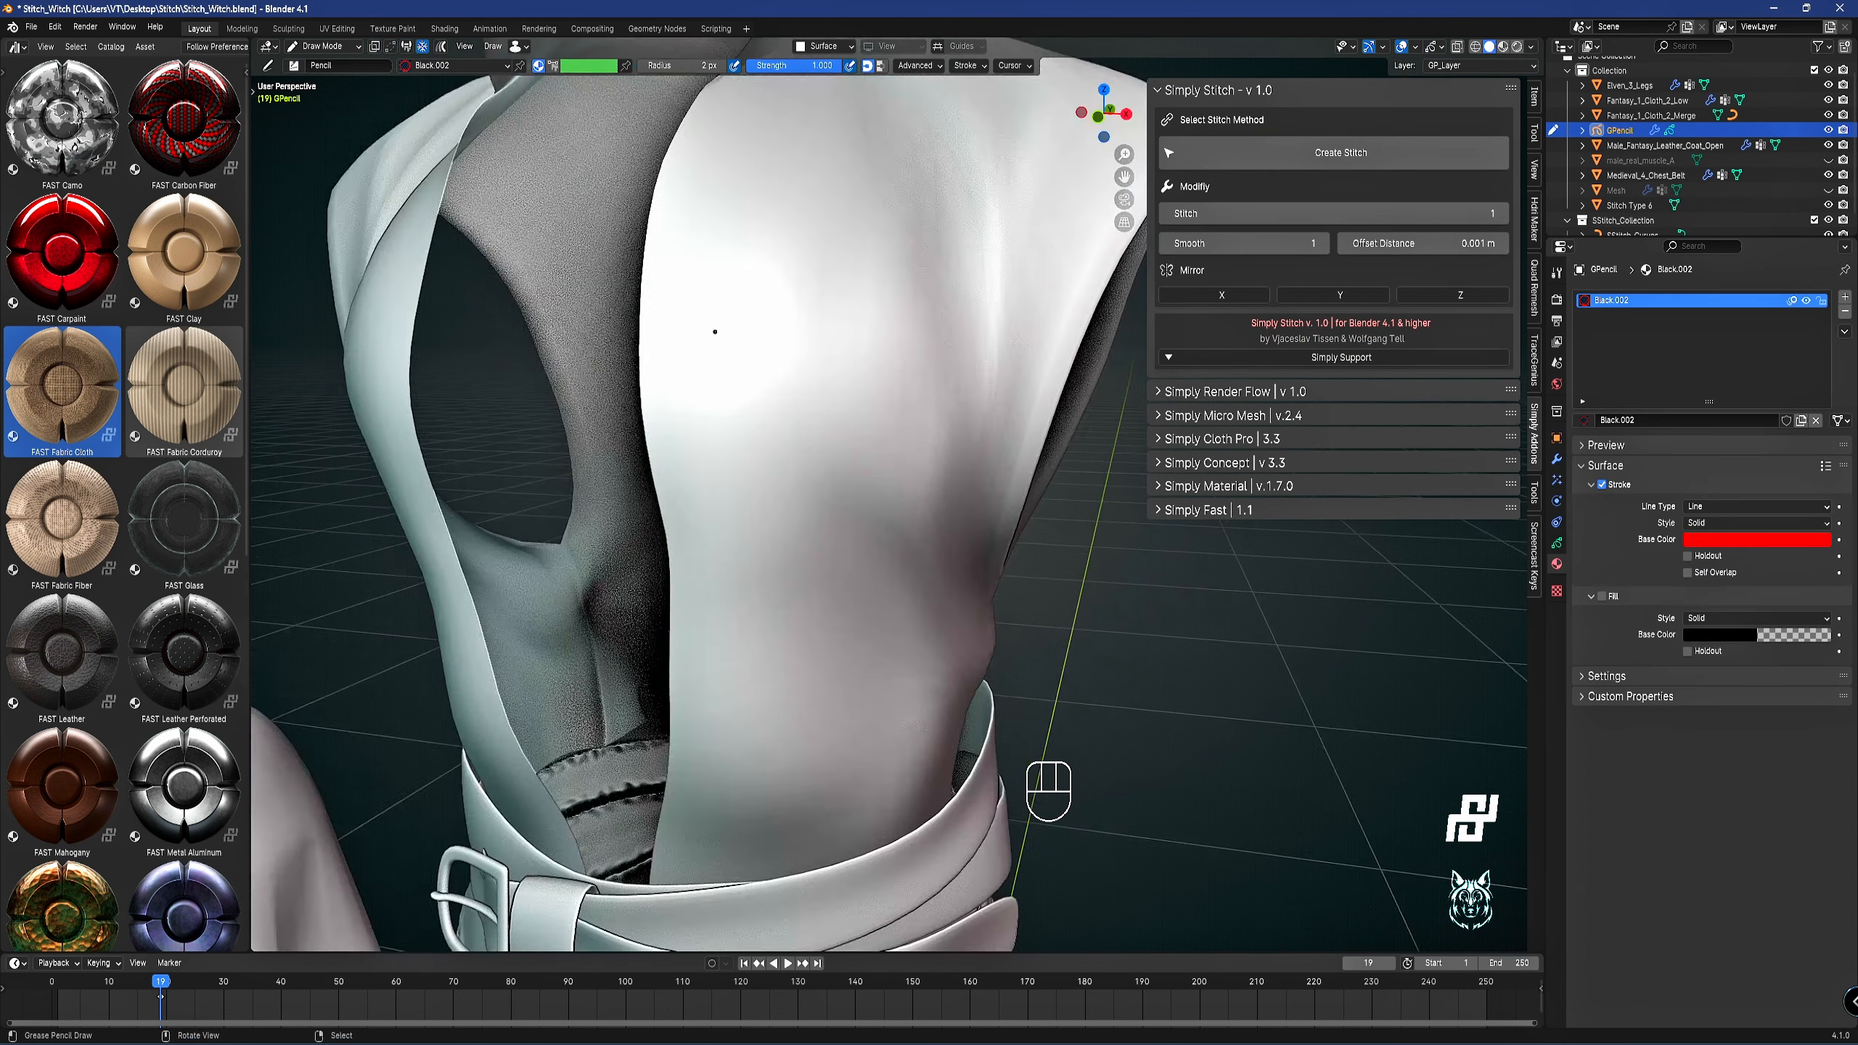
scroll(768, 294, "down", 2)
middle_click_drag(882, 265, 864, 369, "shift")
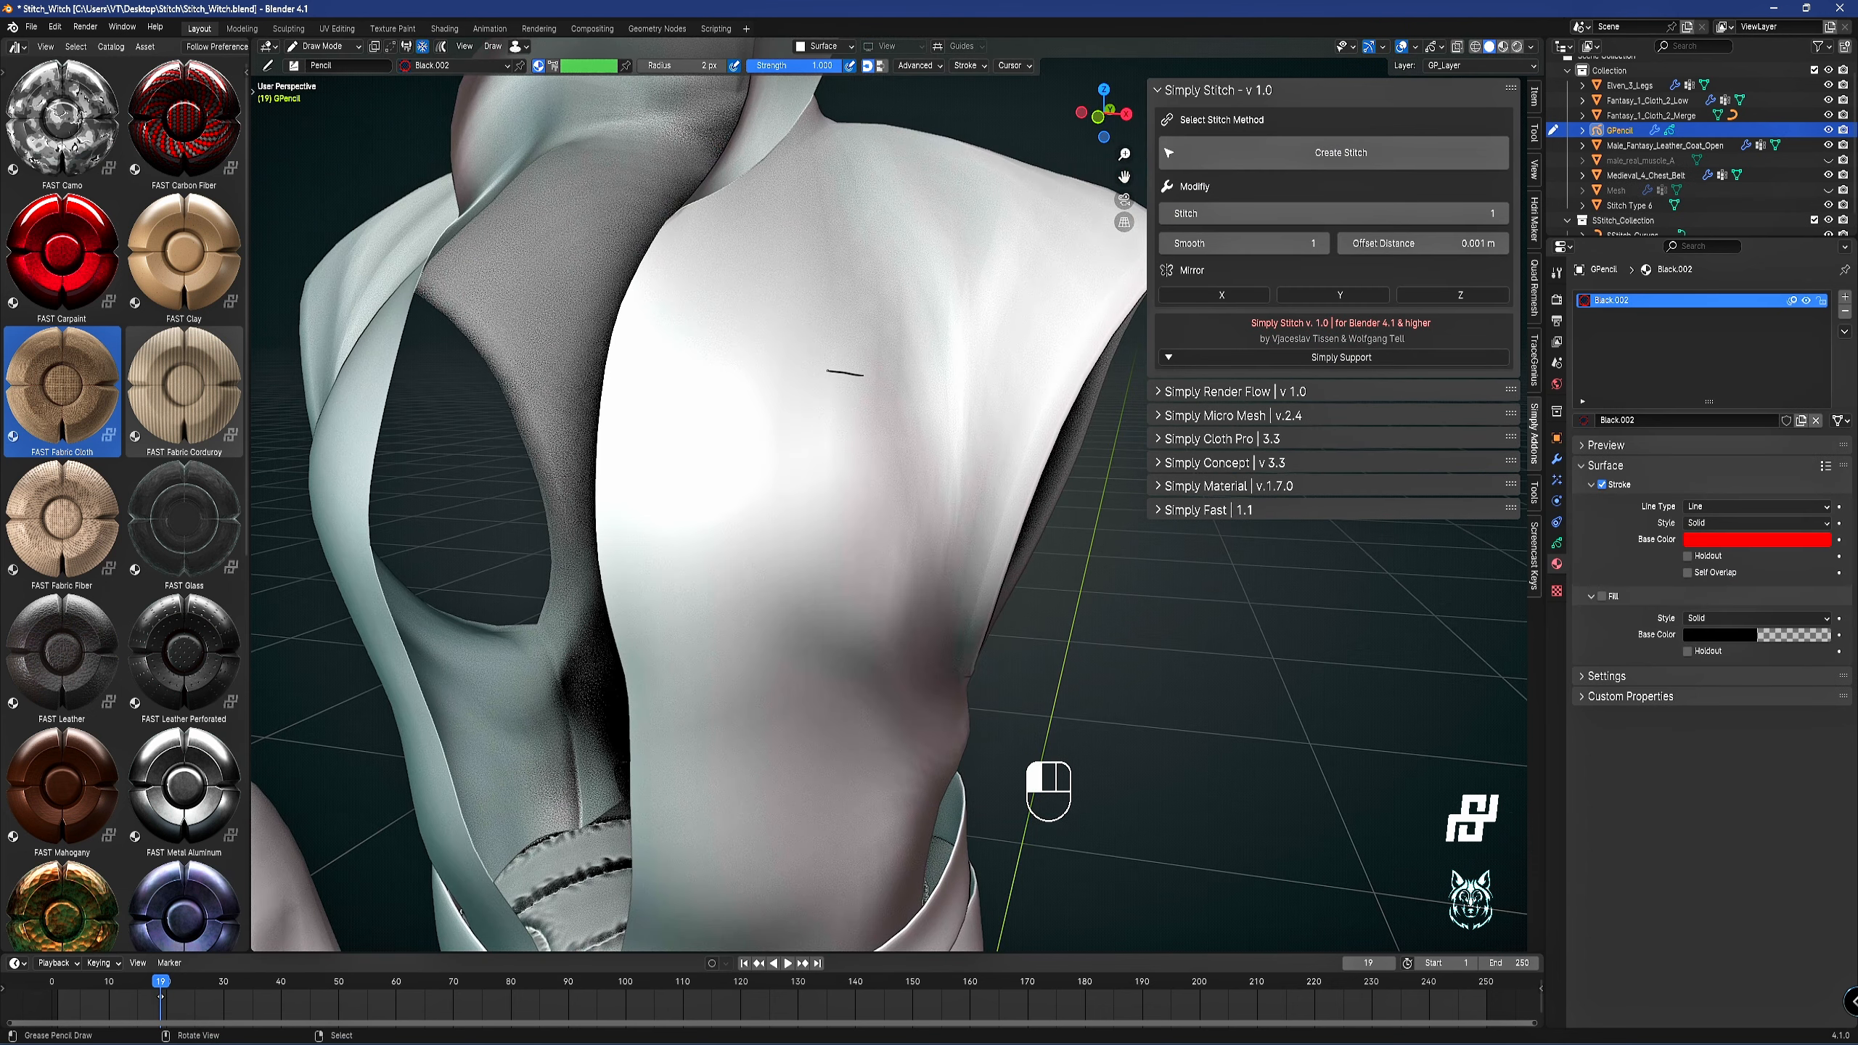
left_click(1341, 152)
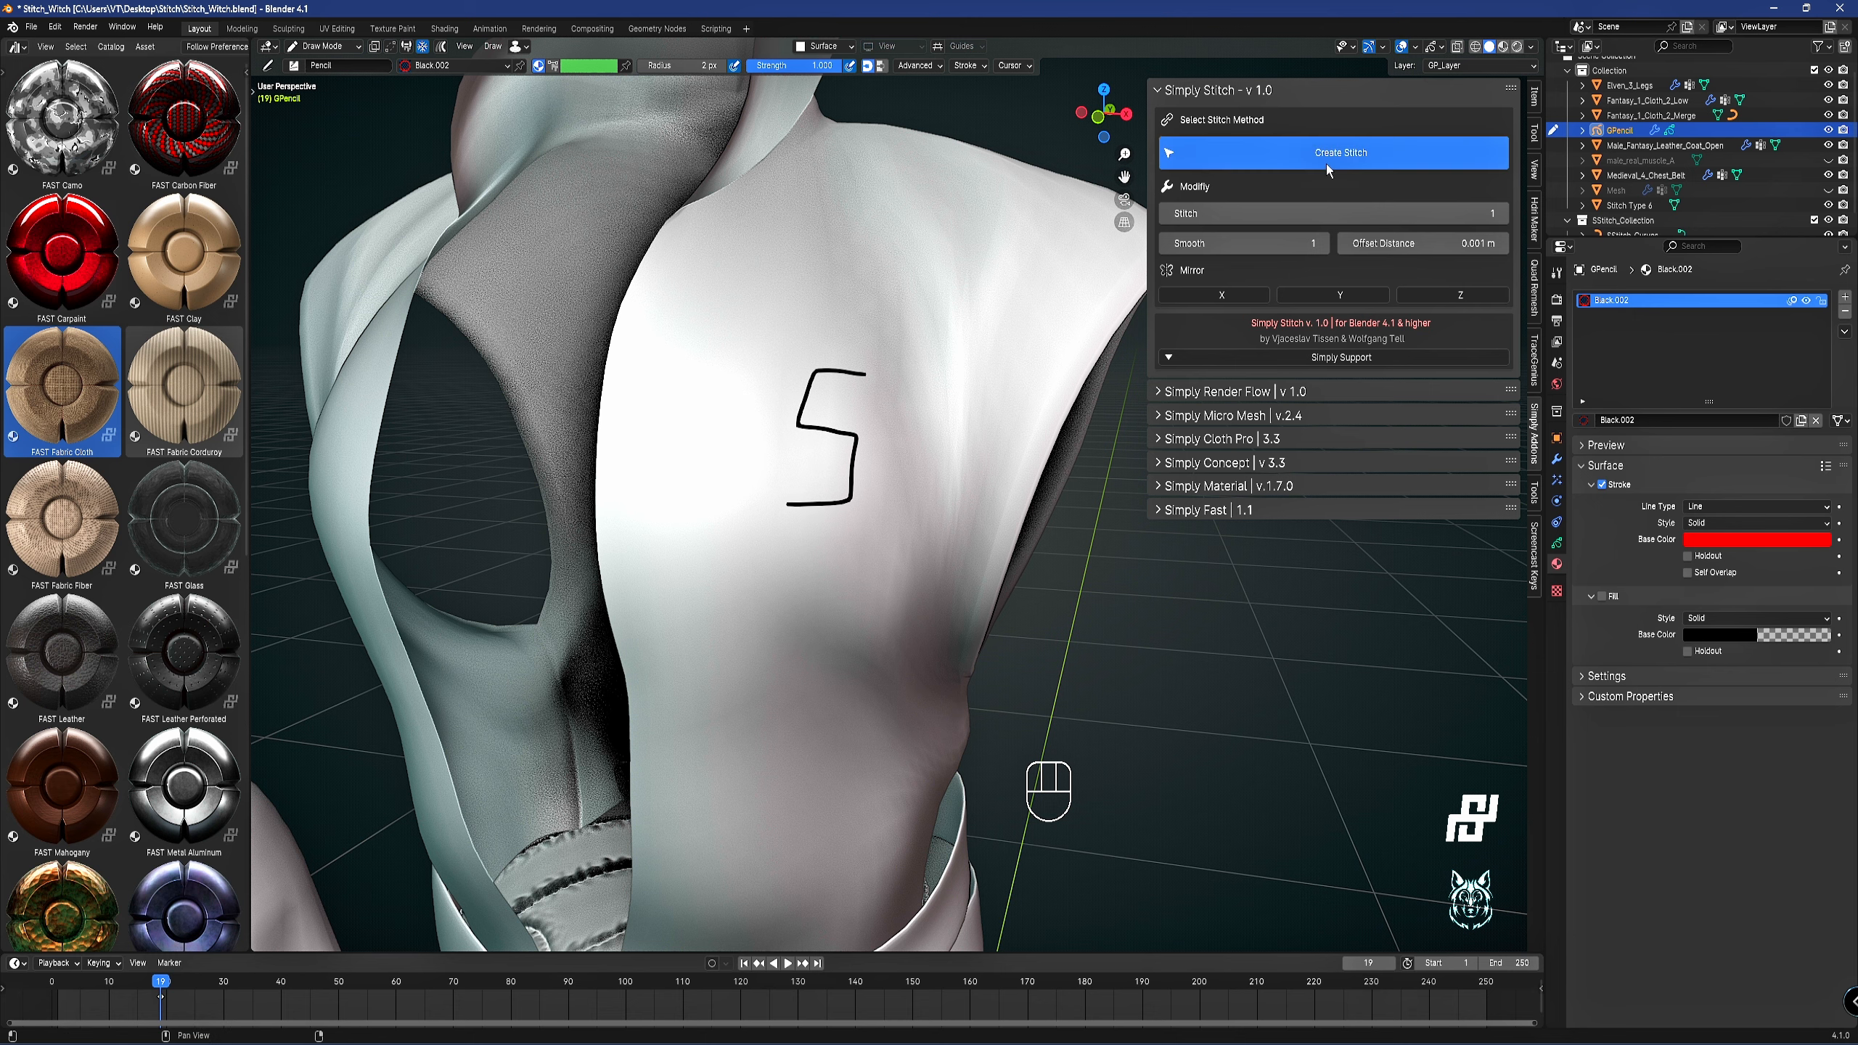
middle_click_drag(923, 437, 1179, 360, "shift")
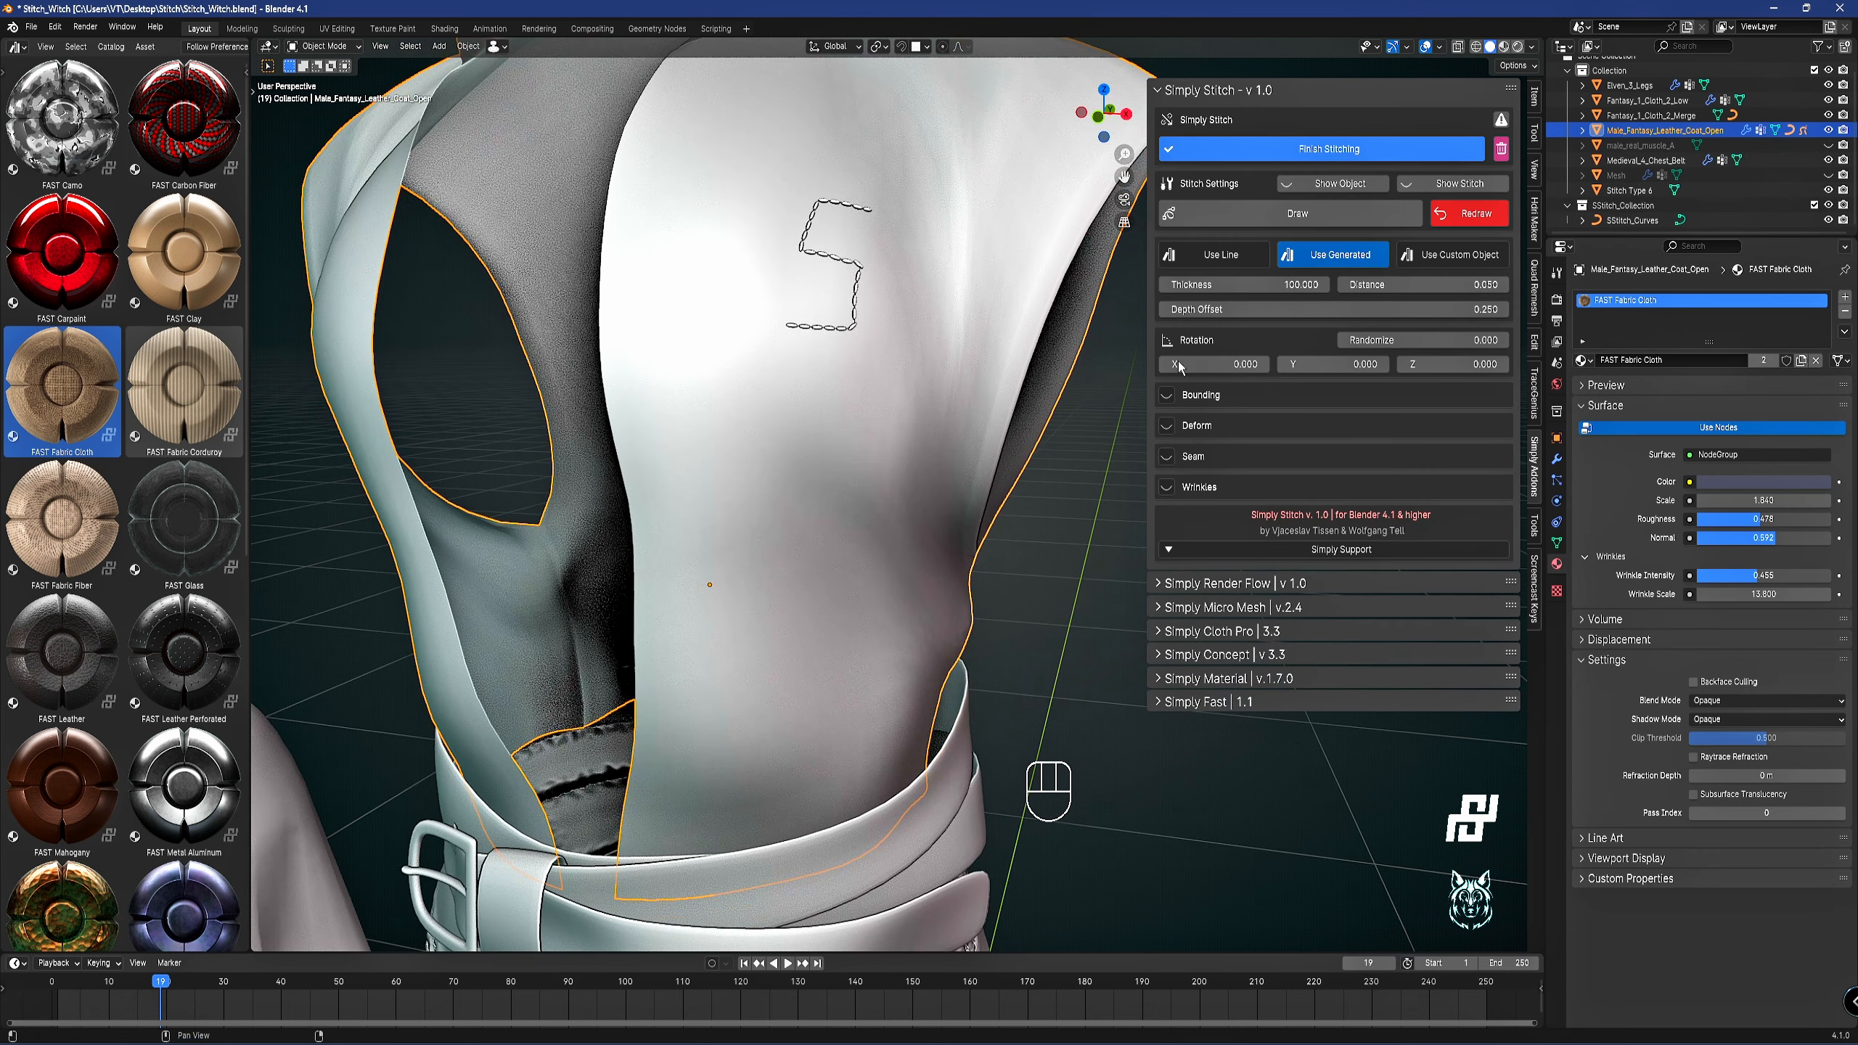
Enable Bounding stitches along the coat's edges and set their Offset to 2.
scroll(1029, 343, "down", 2)
left_click(1168, 396)
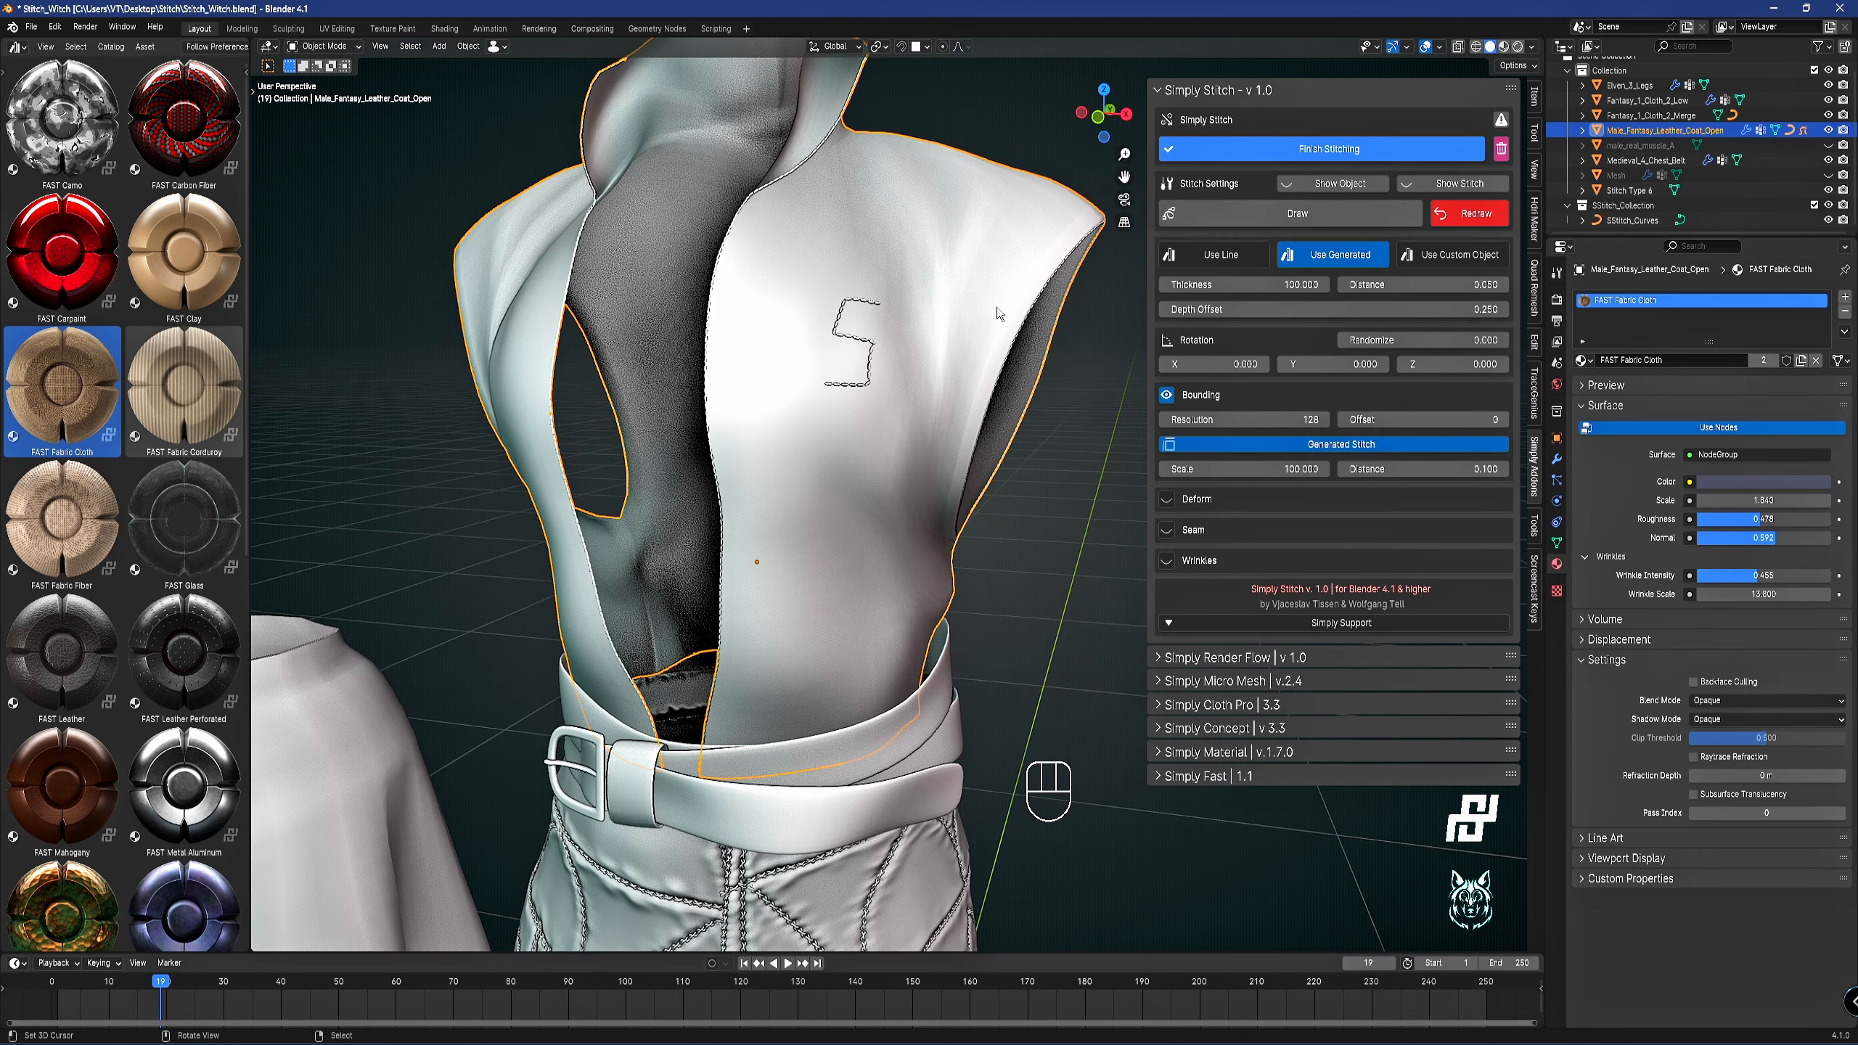
middle_click_drag(1010, 410, 950, 365)
left_click(1503, 419)
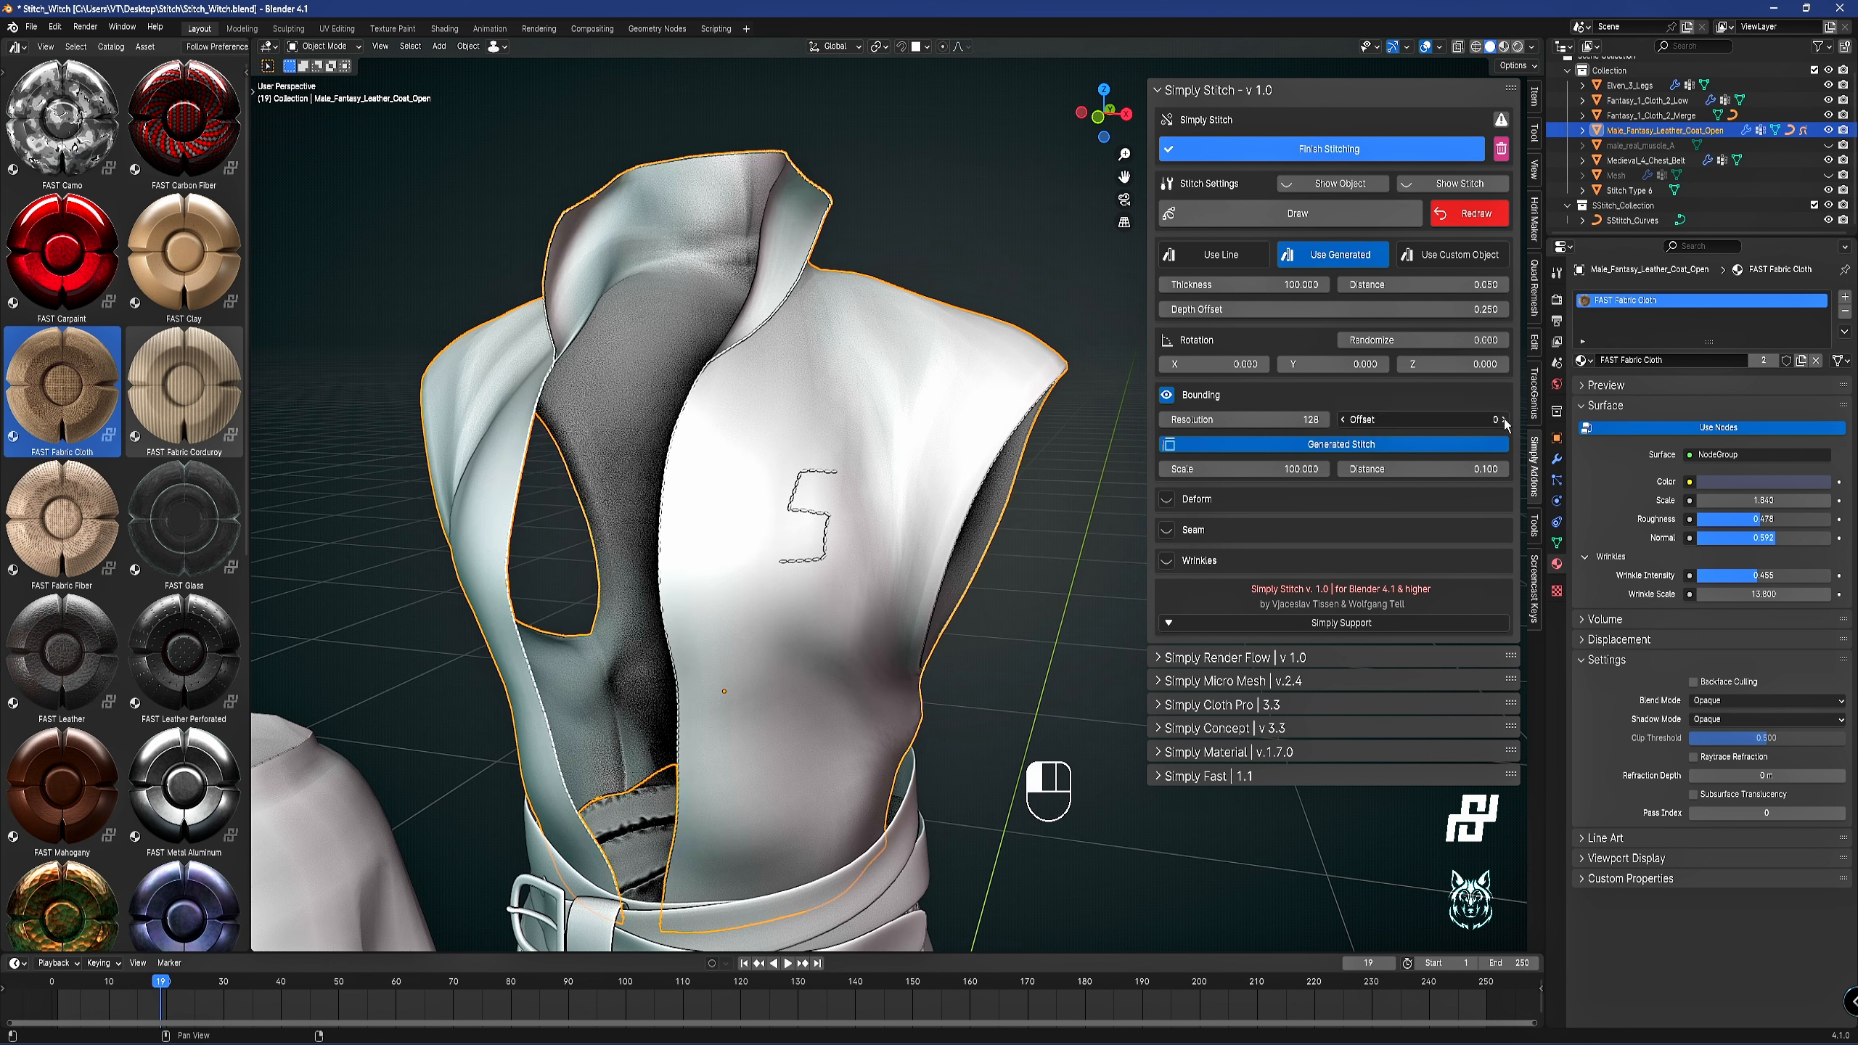
left_click(1503, 419)
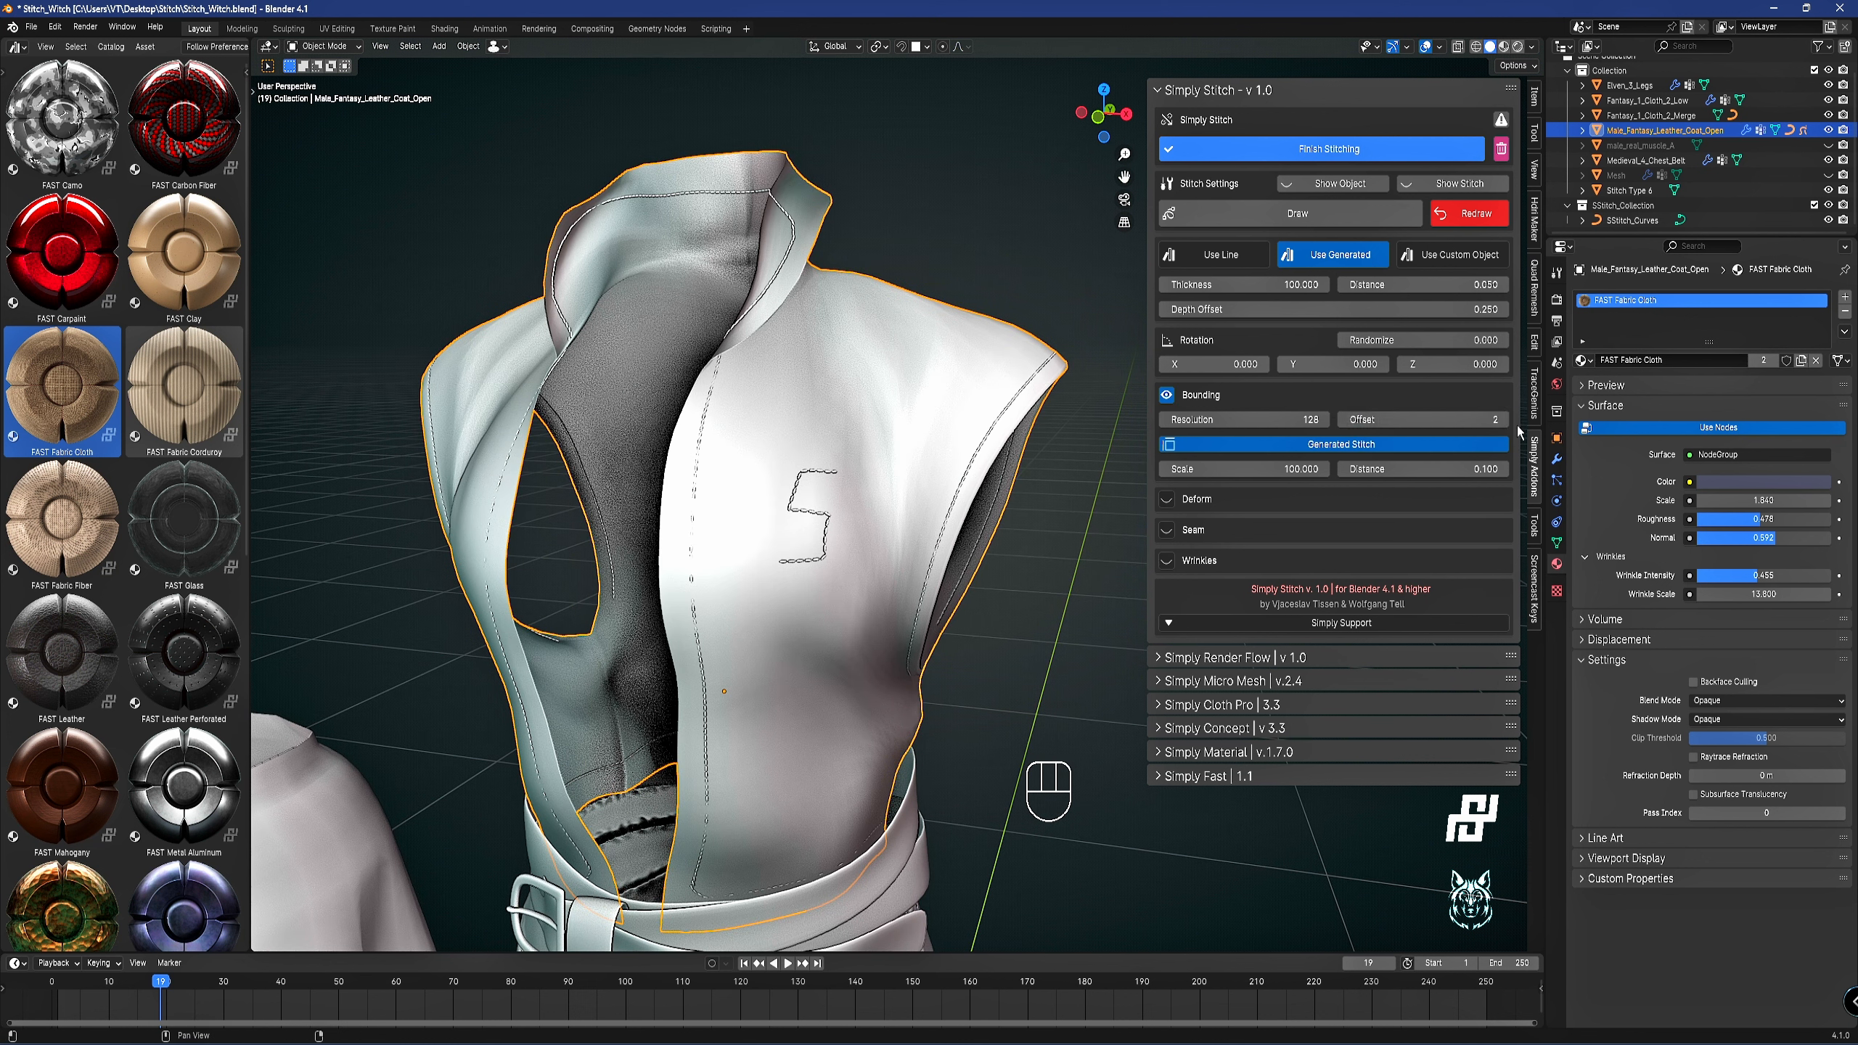
Subdivide the coat's Multires modifier to level 2 and set the Bounding Offset to 3.
left_click(1556, 459)
scroll(1061, 454, "up", 3)
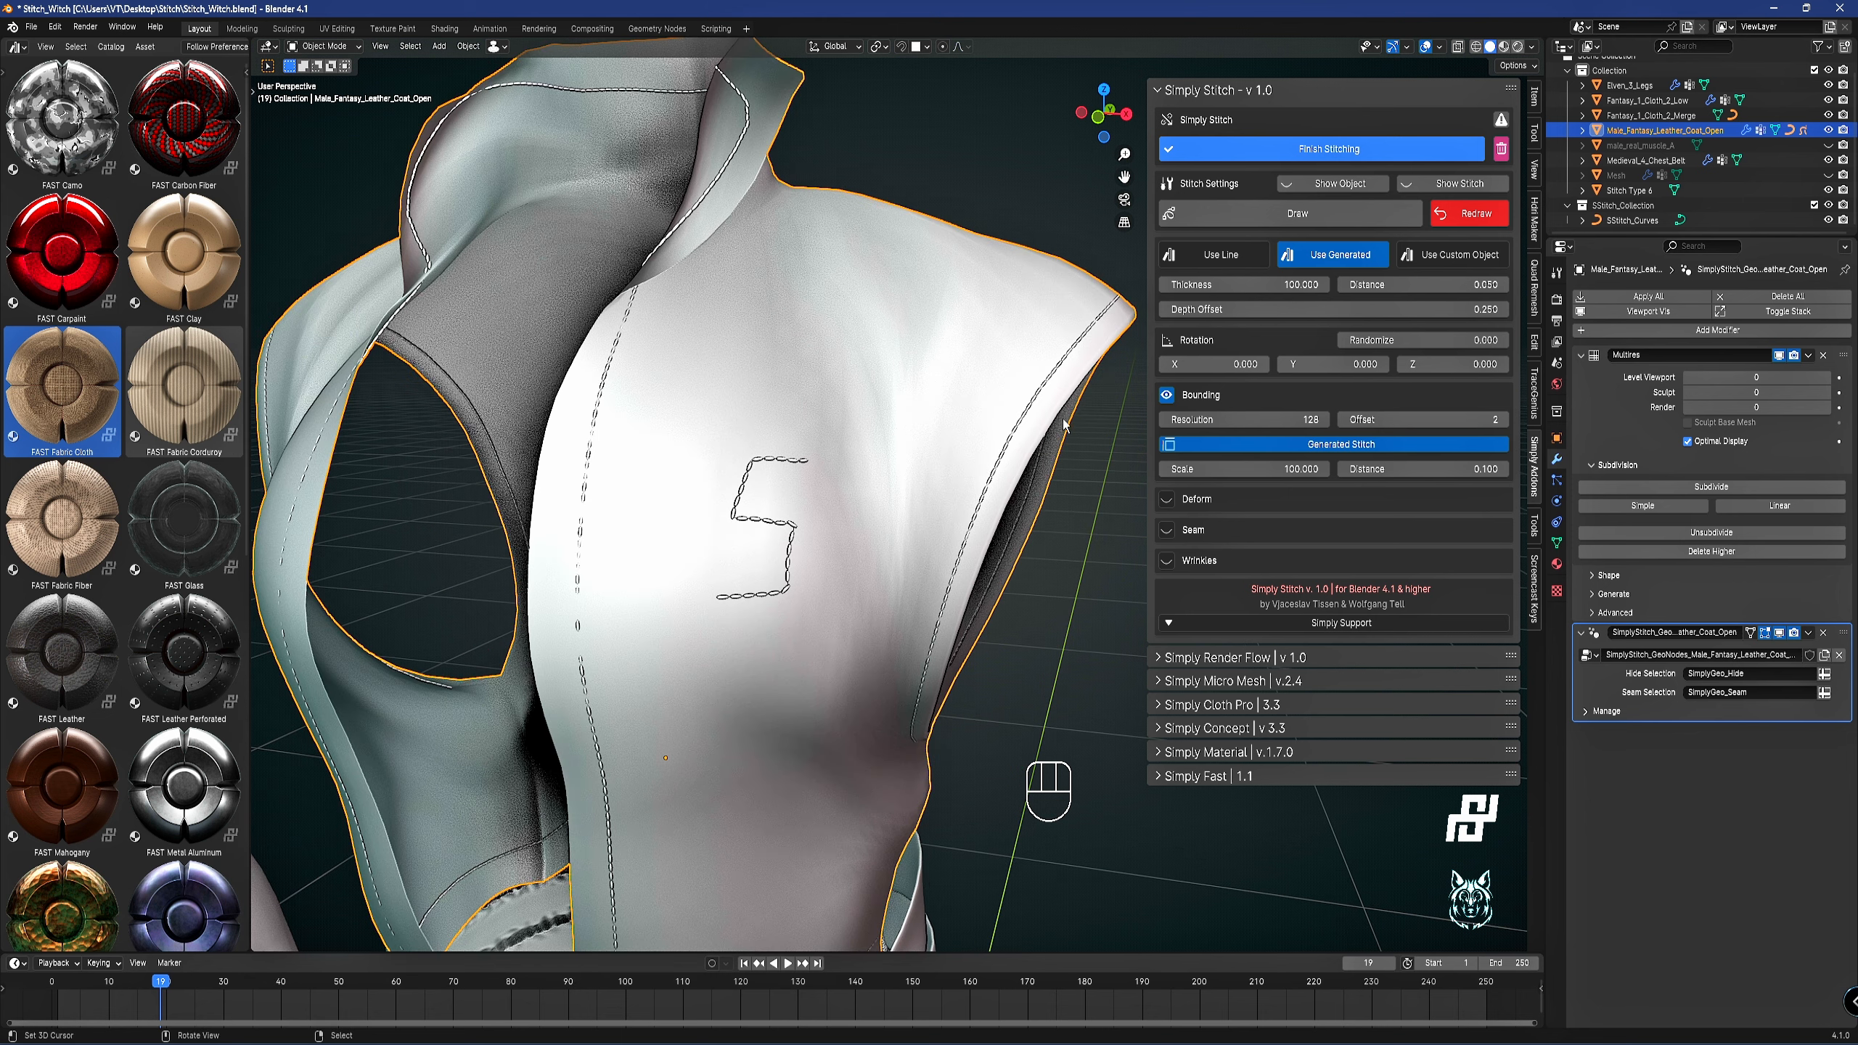
left_click(1661, 488)
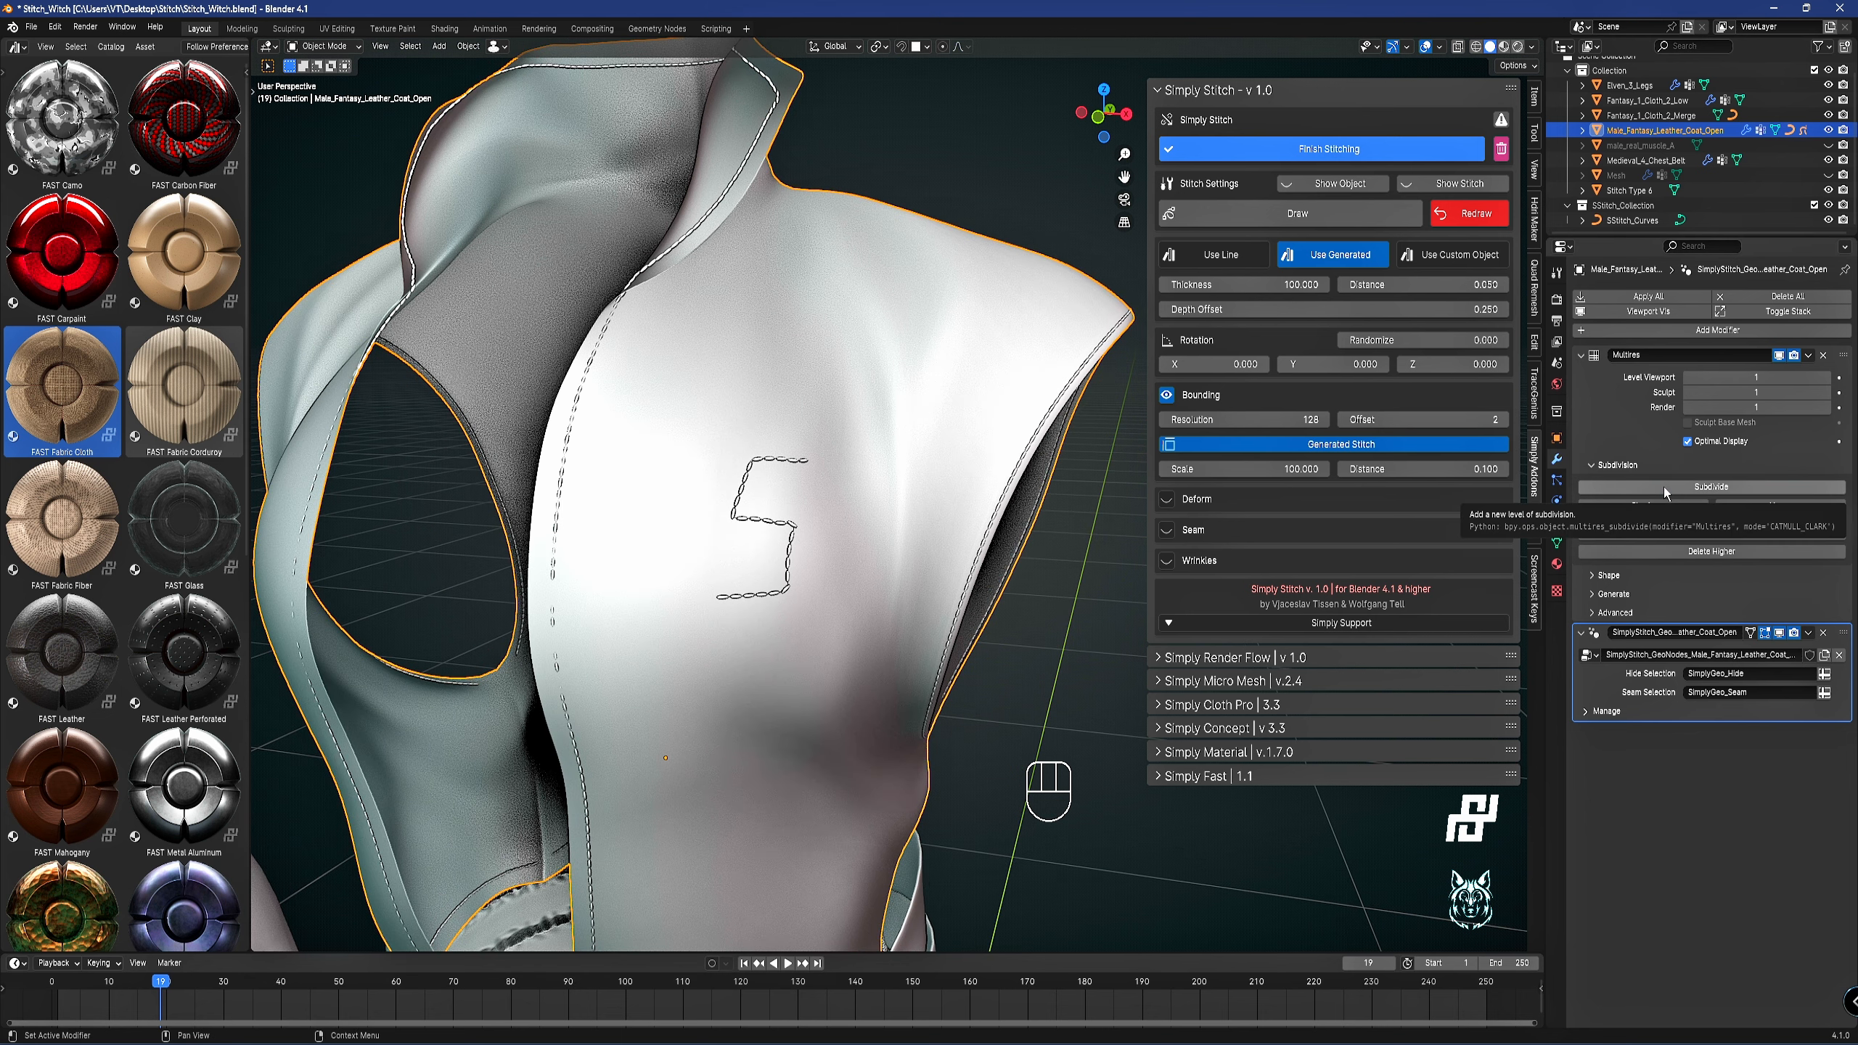
left_click(1664, 488)
left_click(1503, 419)
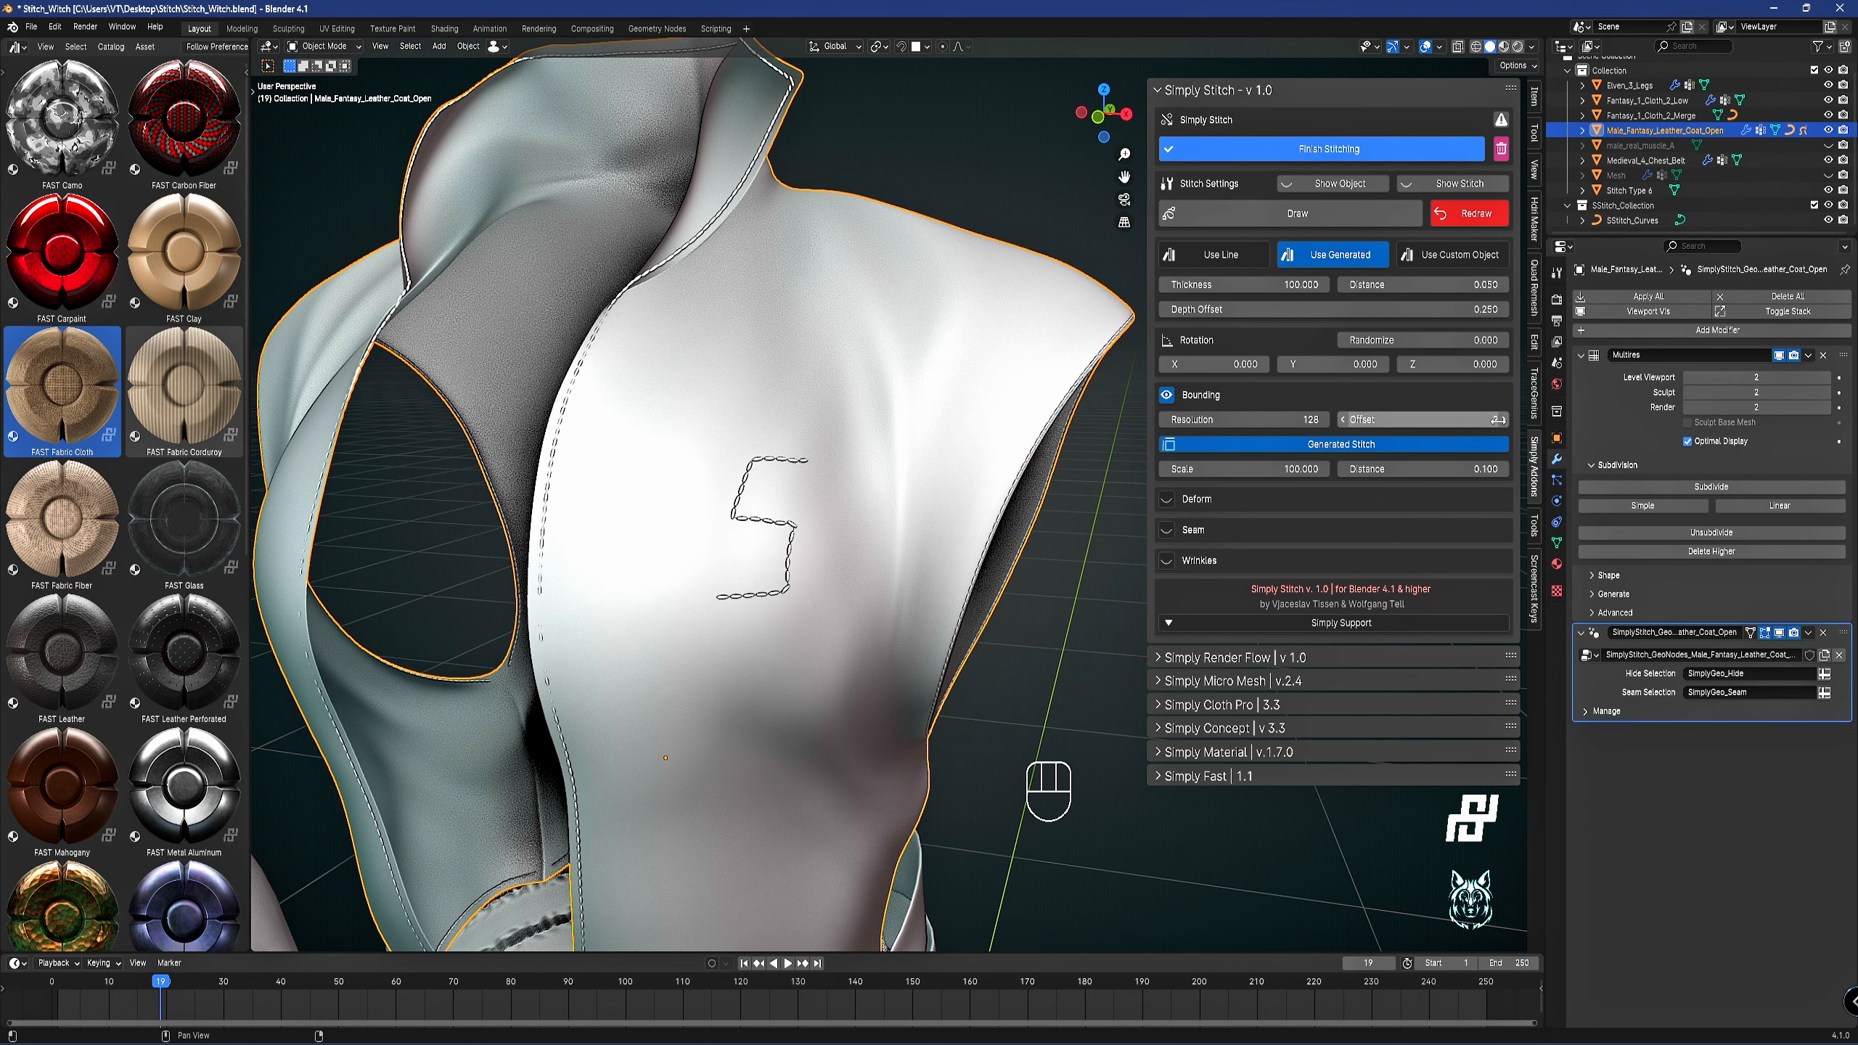
Enable Deform for the coat's stitches and inspect the stitched edge of the armhole up close.
scroll(873, 401, "down", 3)
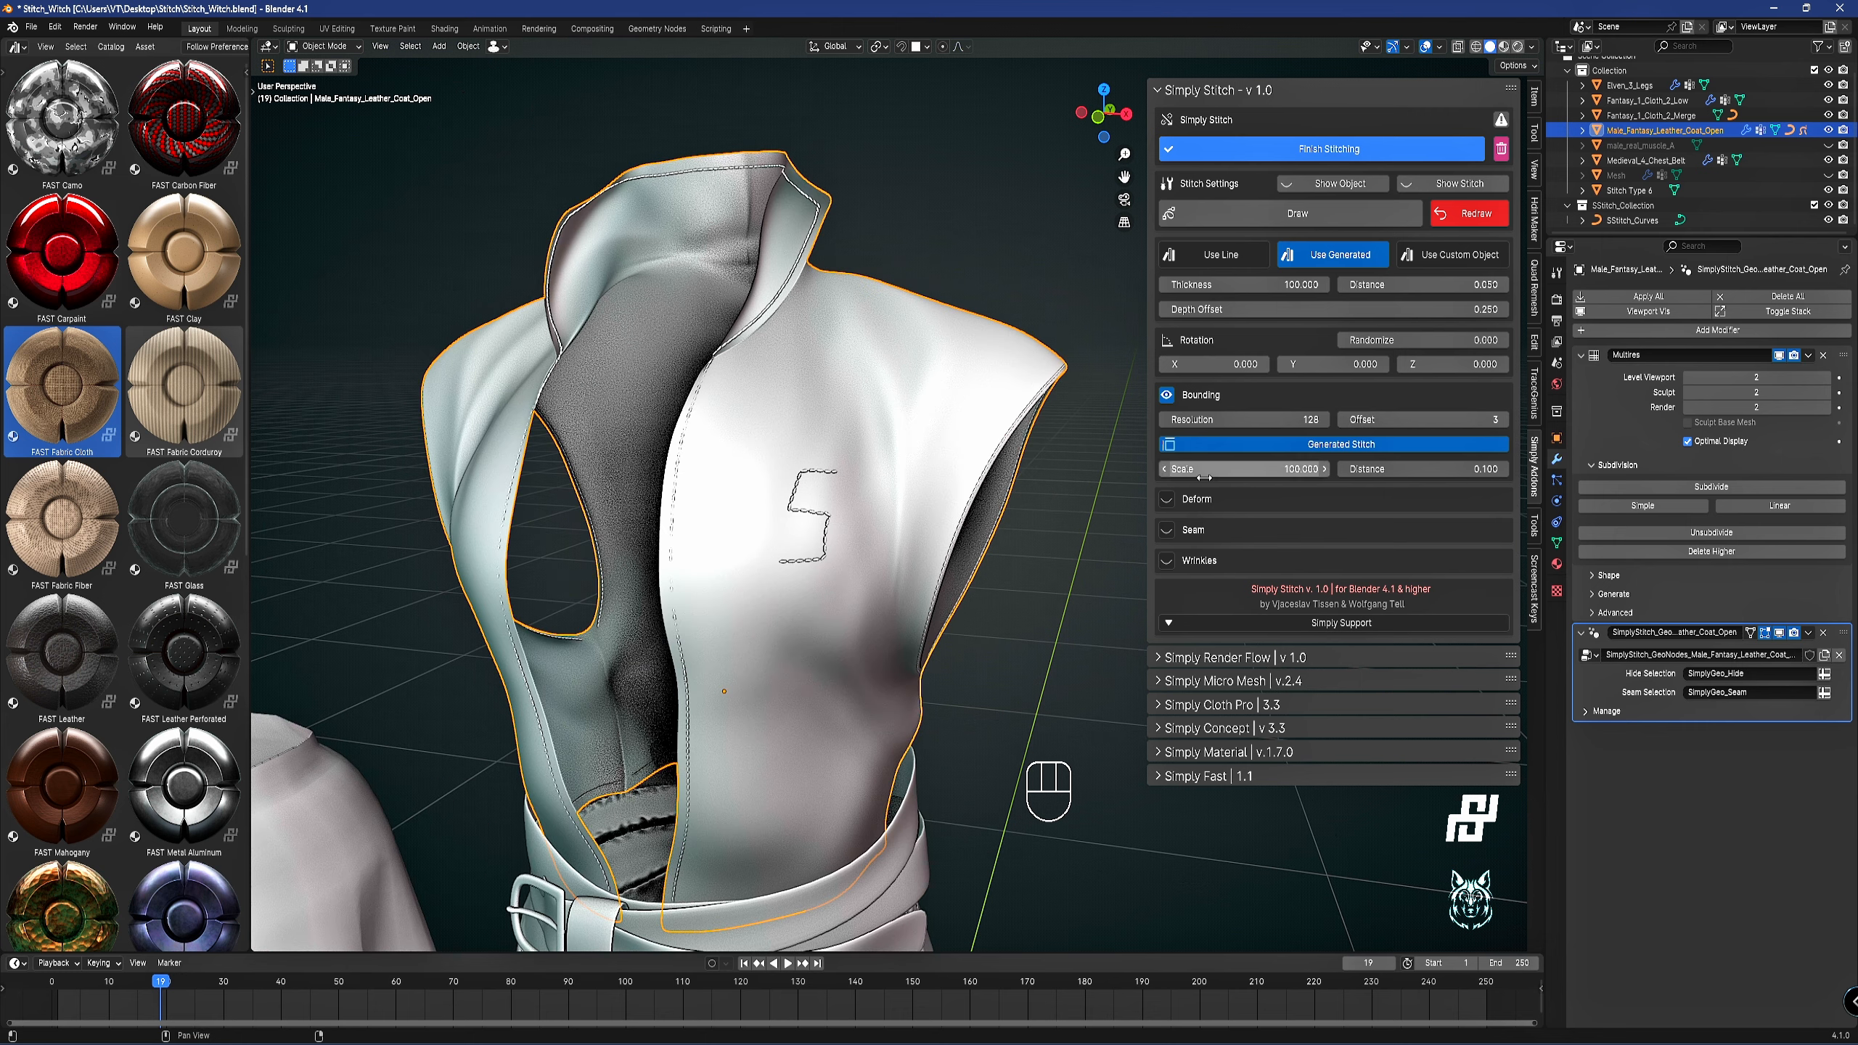
left_click(1167, 500)
scroll(1012, 475, "up", 2)
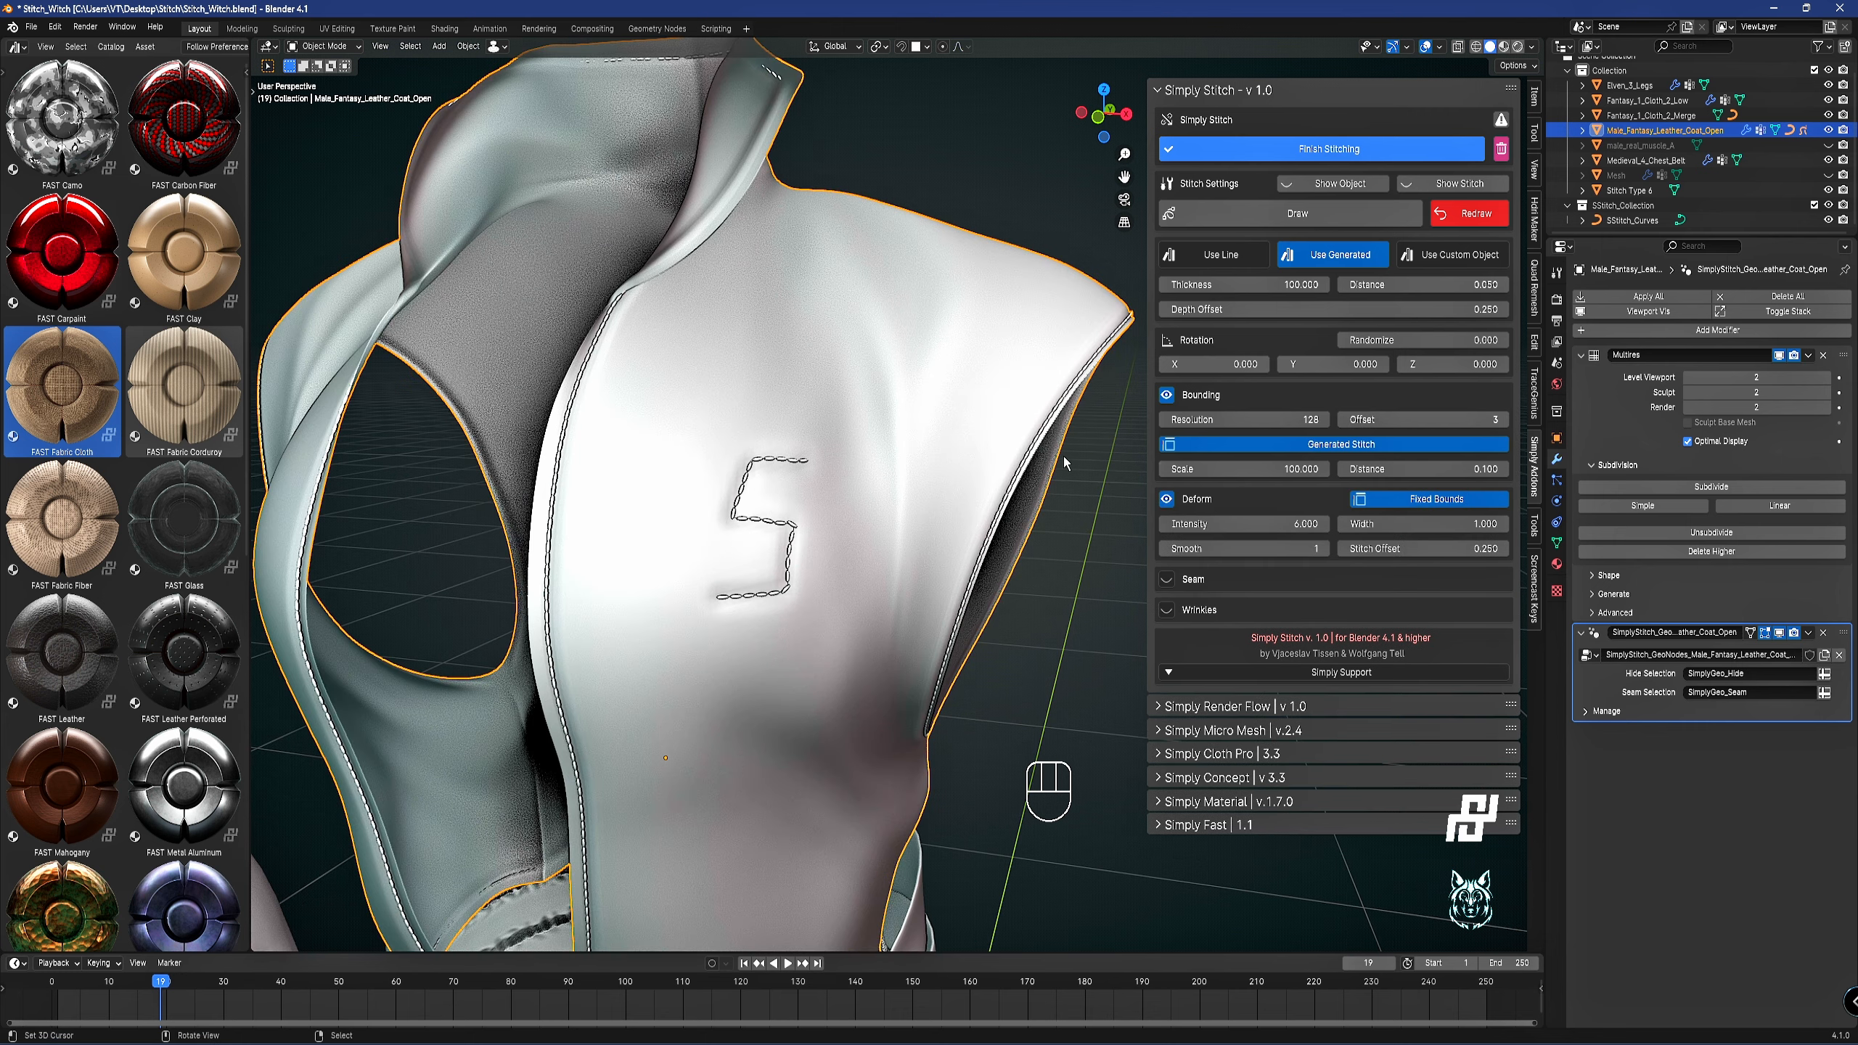
middle_click_drag(1064, 455, 956, 461, "shift")
scroll(956, 461, "up", 4)
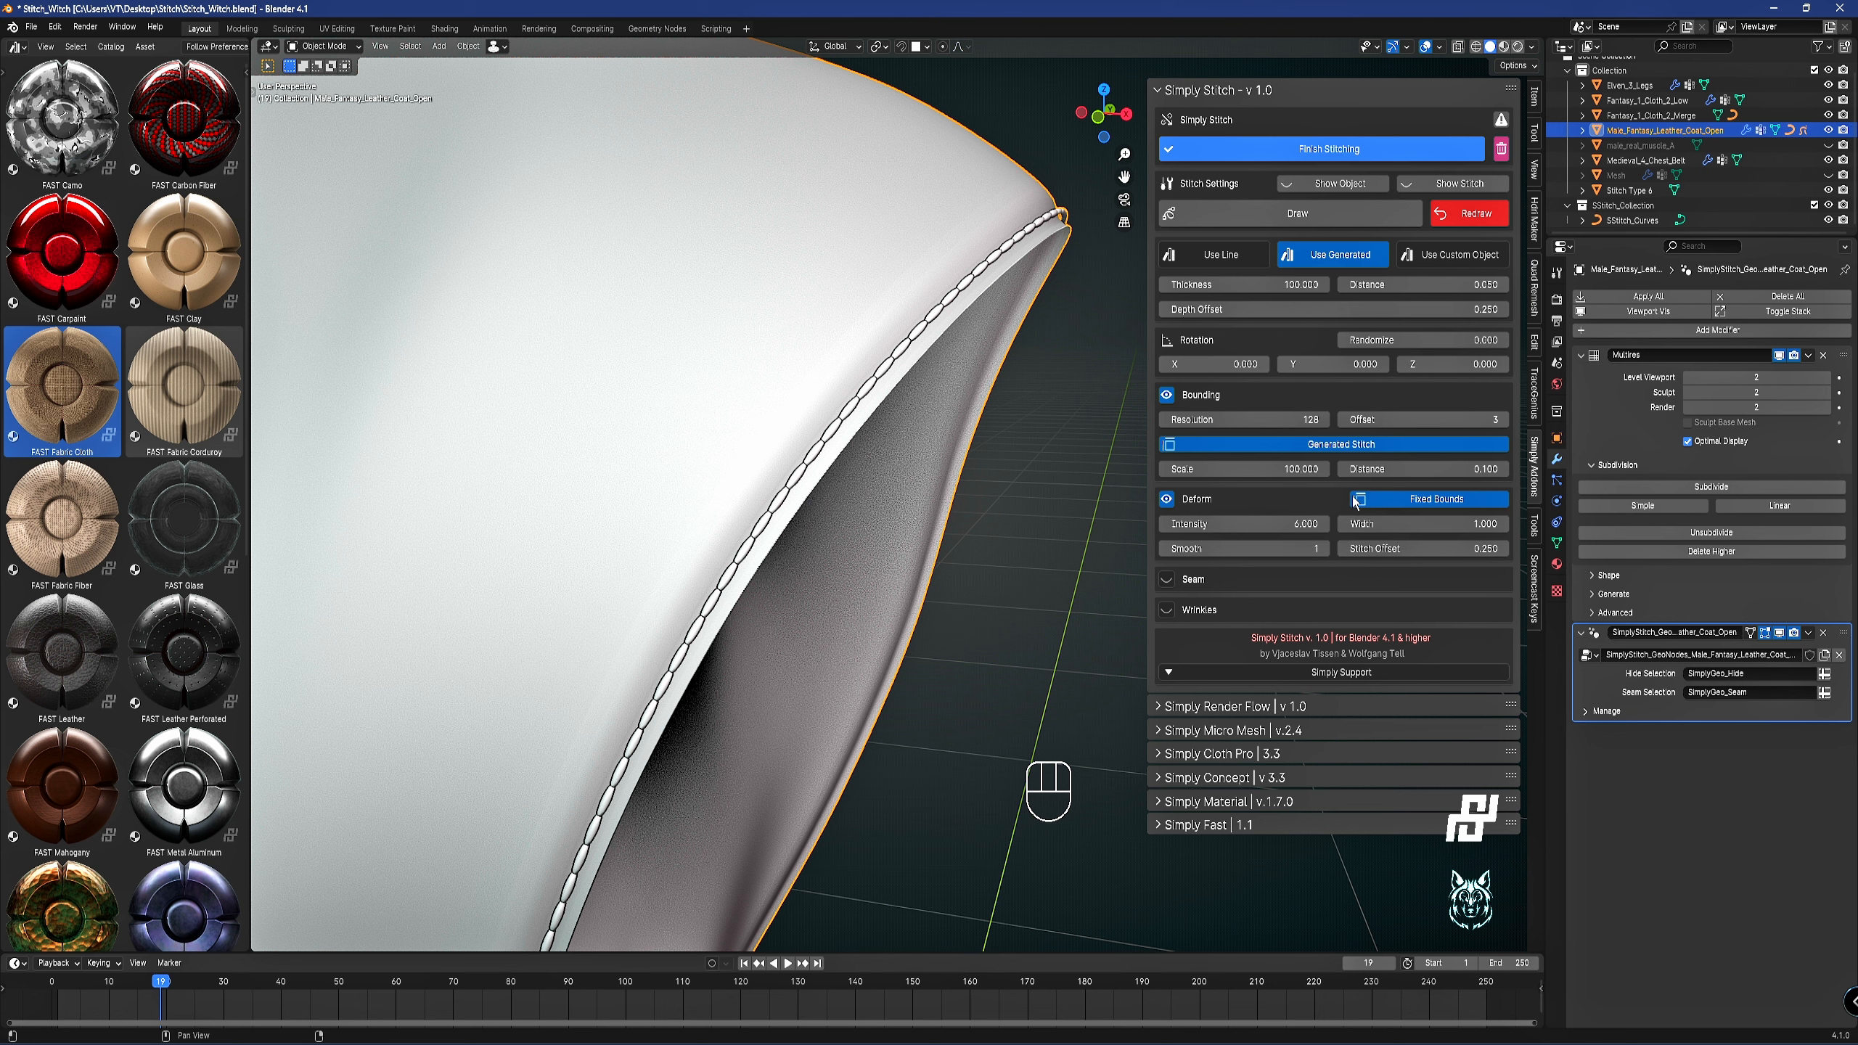
Toggle Deform and Fixed Bounds off and on to compare their effect on the armhole edge.
left_click(1168, 499)
left_click(1167, 499)
left_click(1429, 501)
left_click(1430, 504)
left_click(1429, 504)
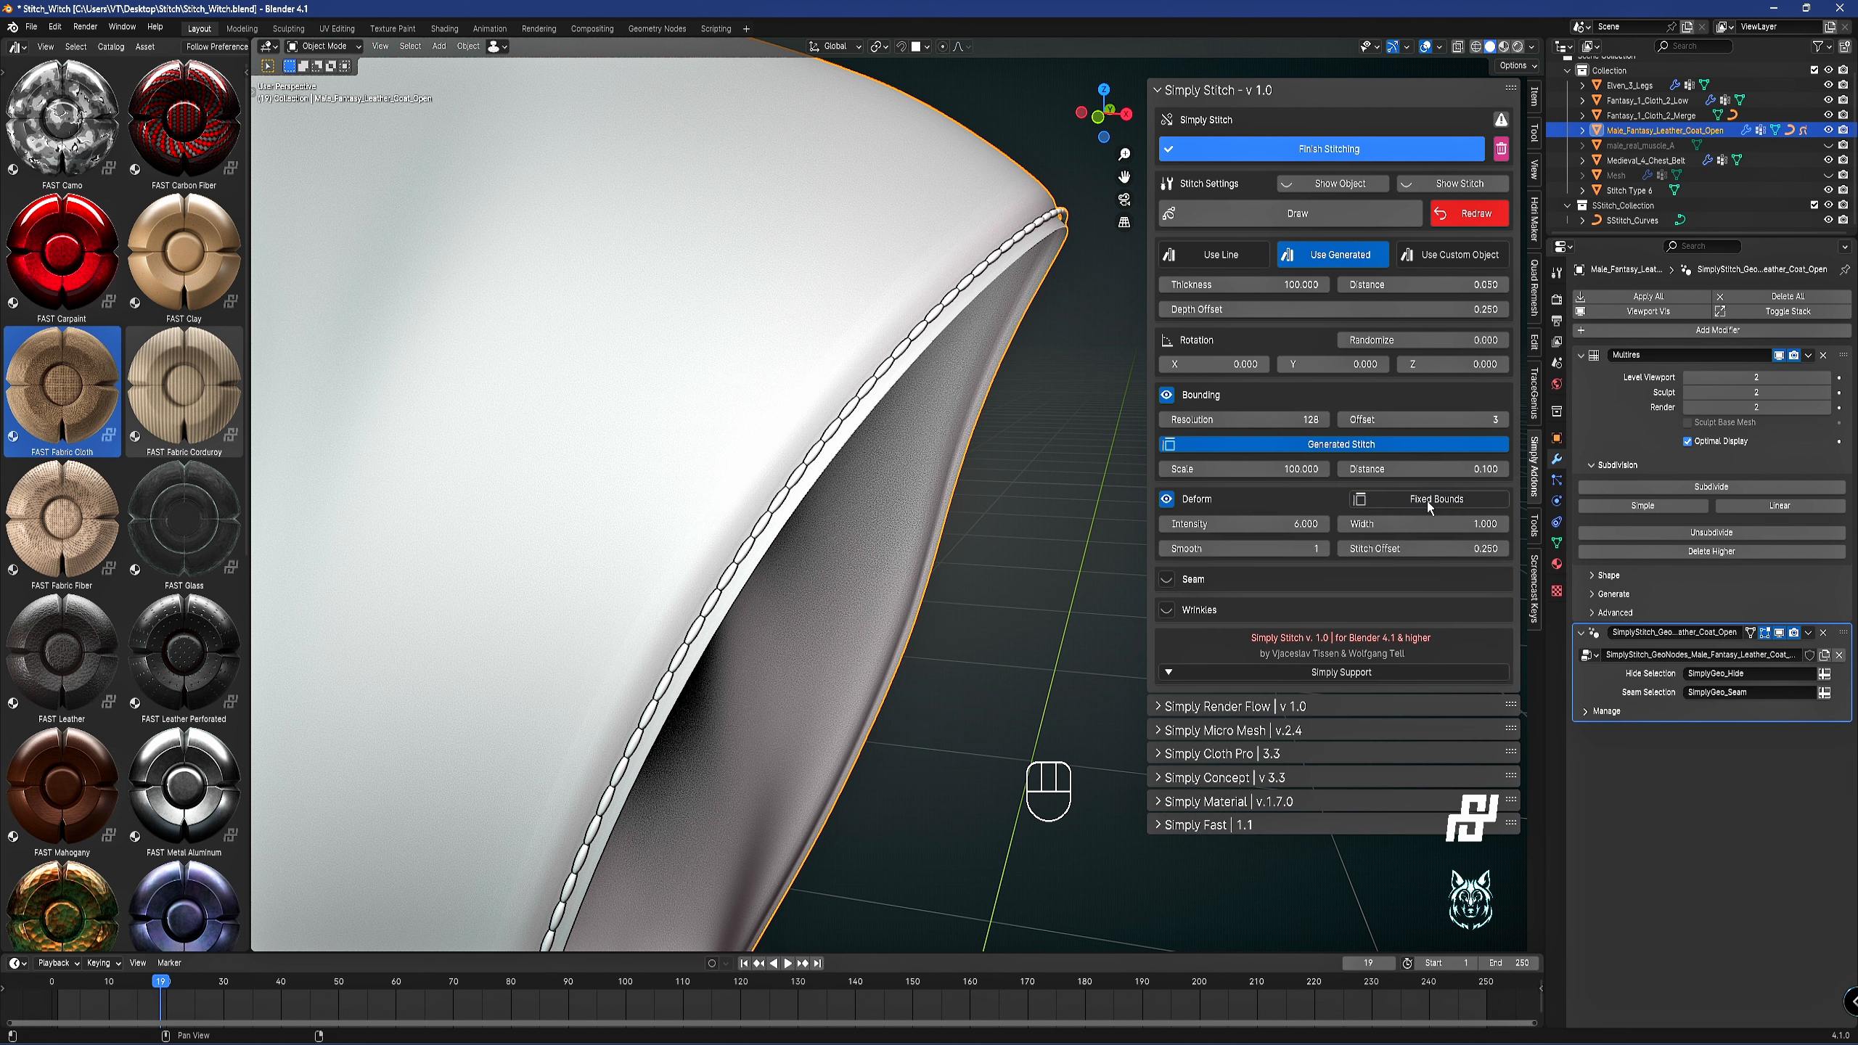
left_click(1453, 502)
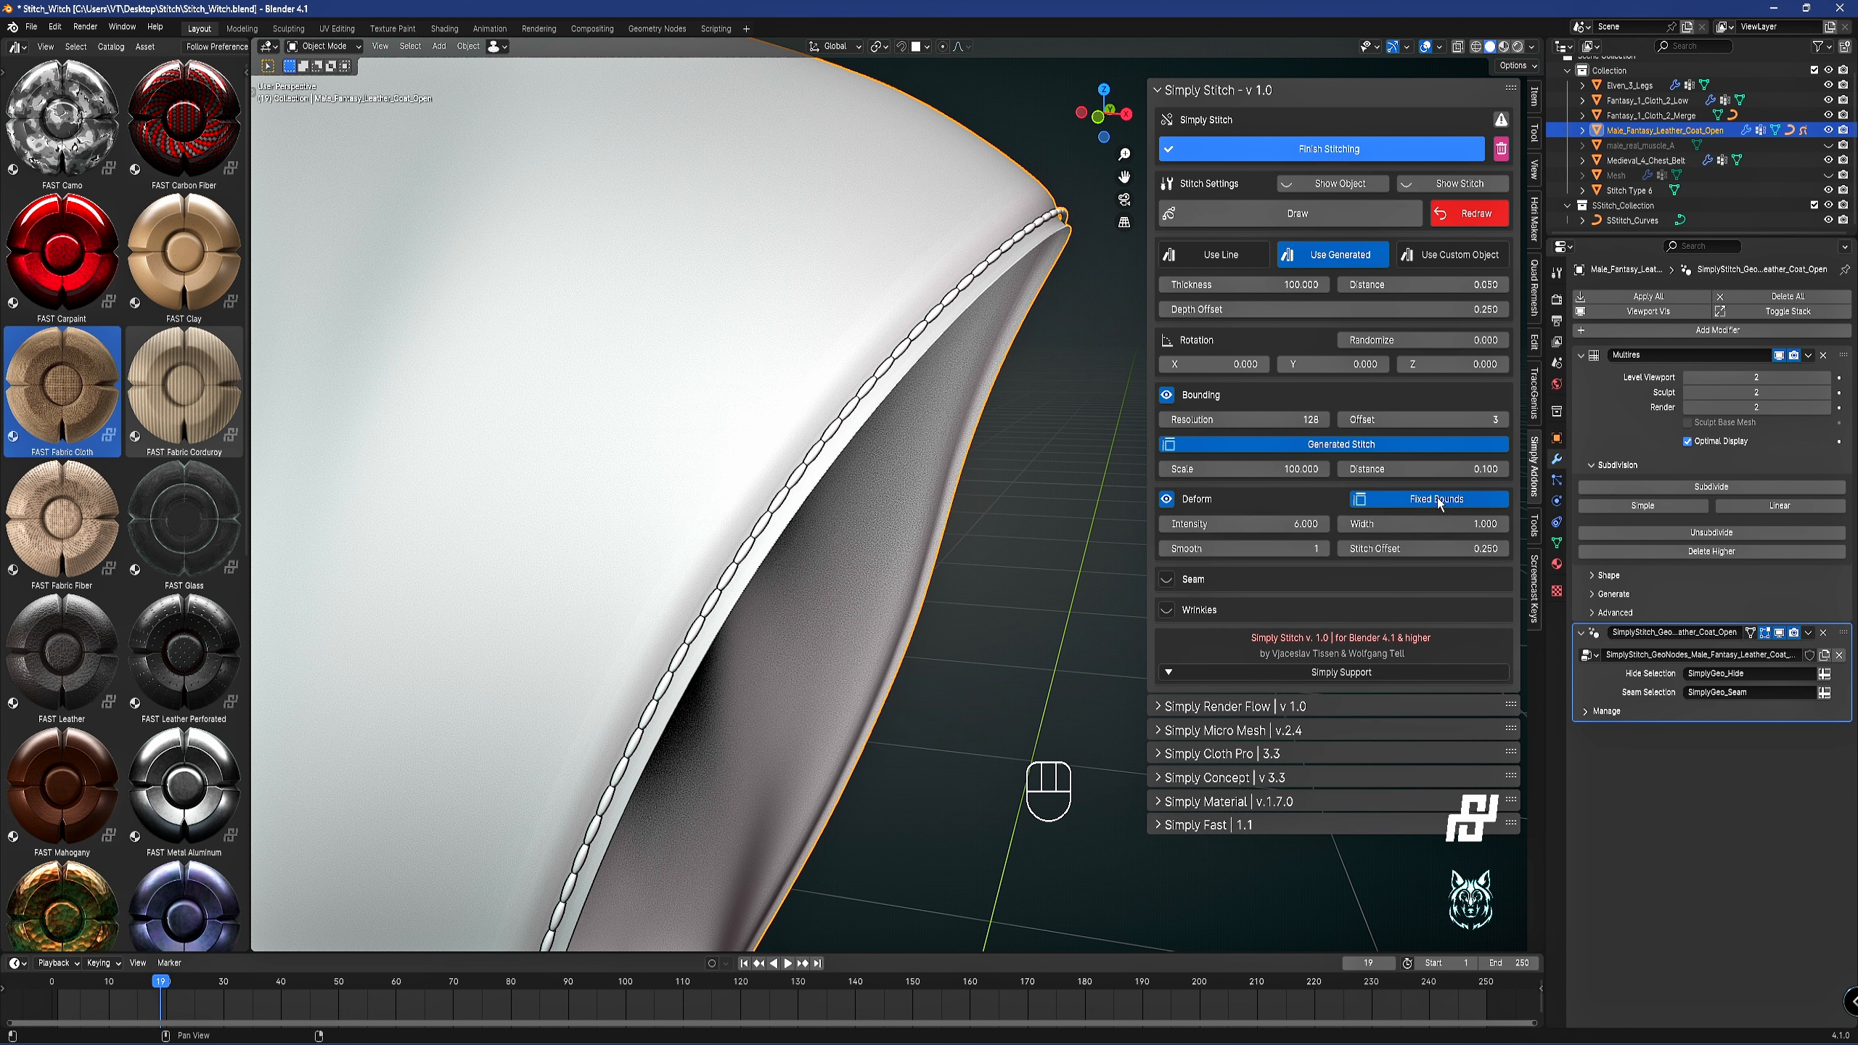
Set the Deform Intensity to 20 and the Bounding Offset to 1.
left_click(1247, 524)
key("Return")
scroll(871, 387, "down", 8)
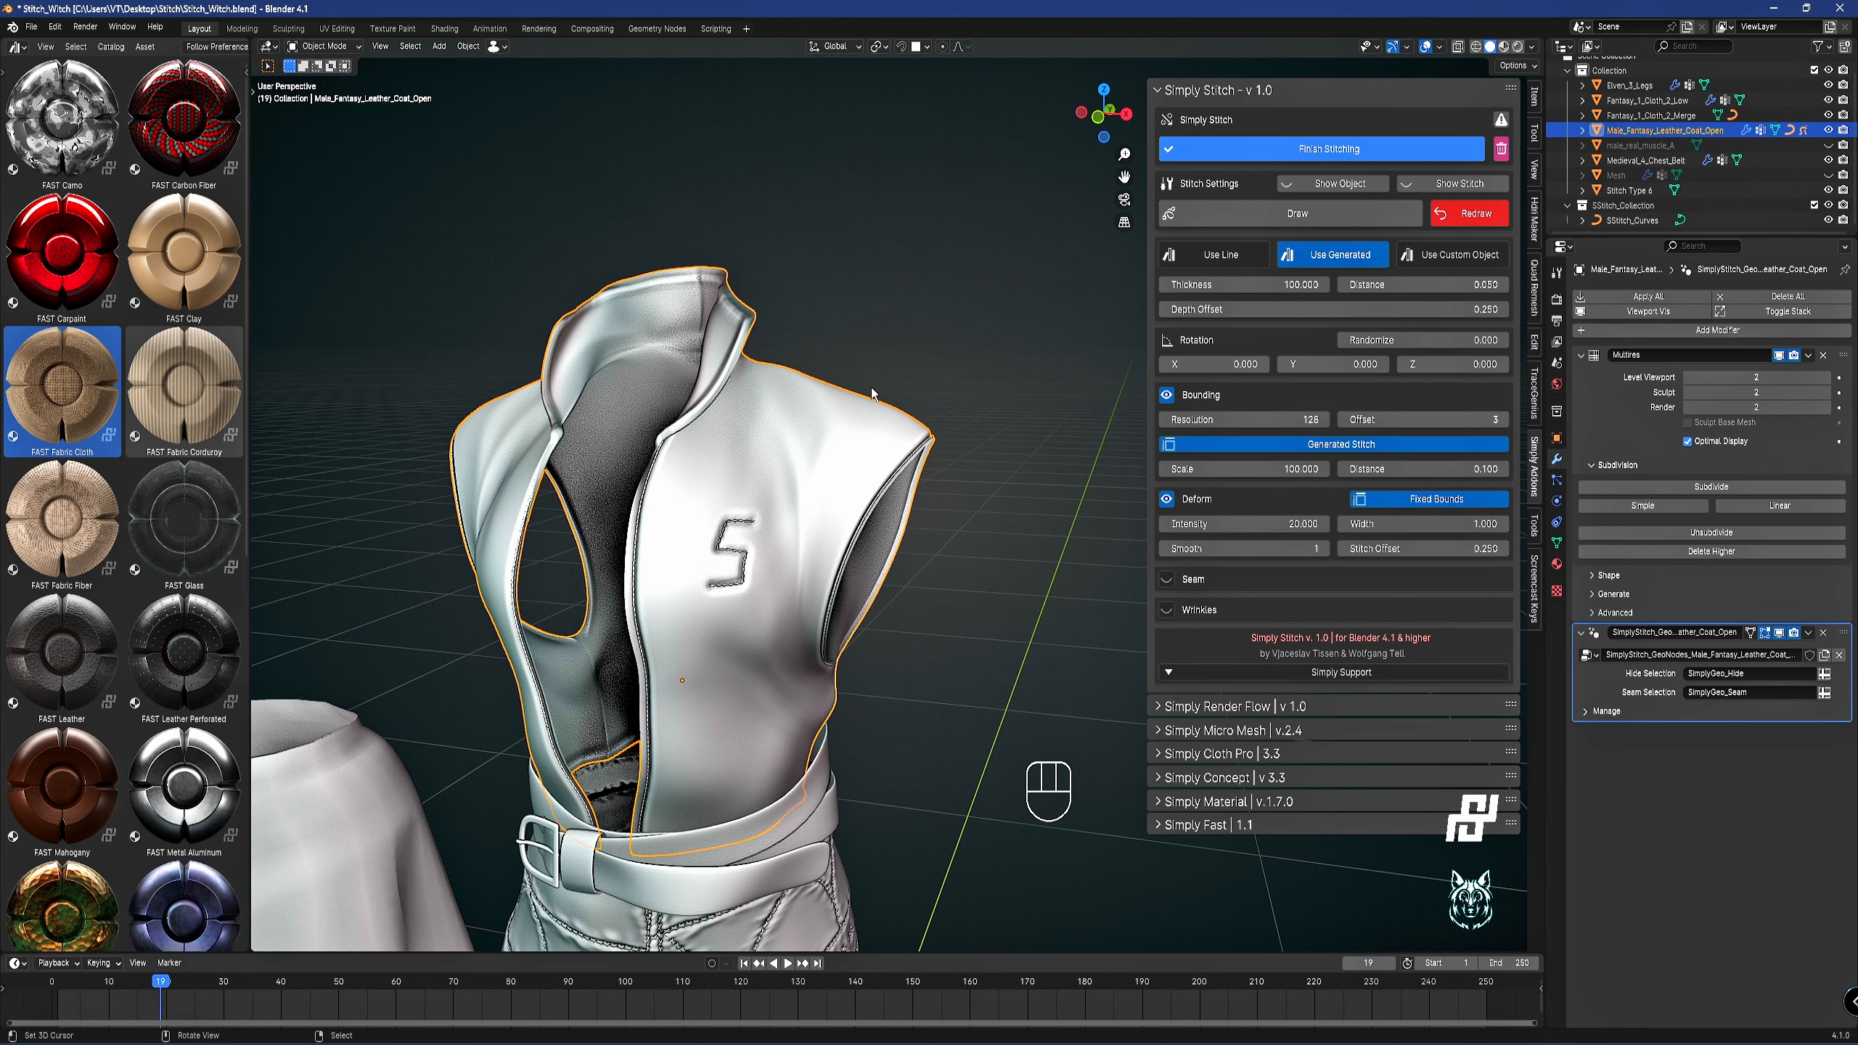
scroll(871, 386, "up", 5)
left_click_drag(1454, 419, 1426, 419)
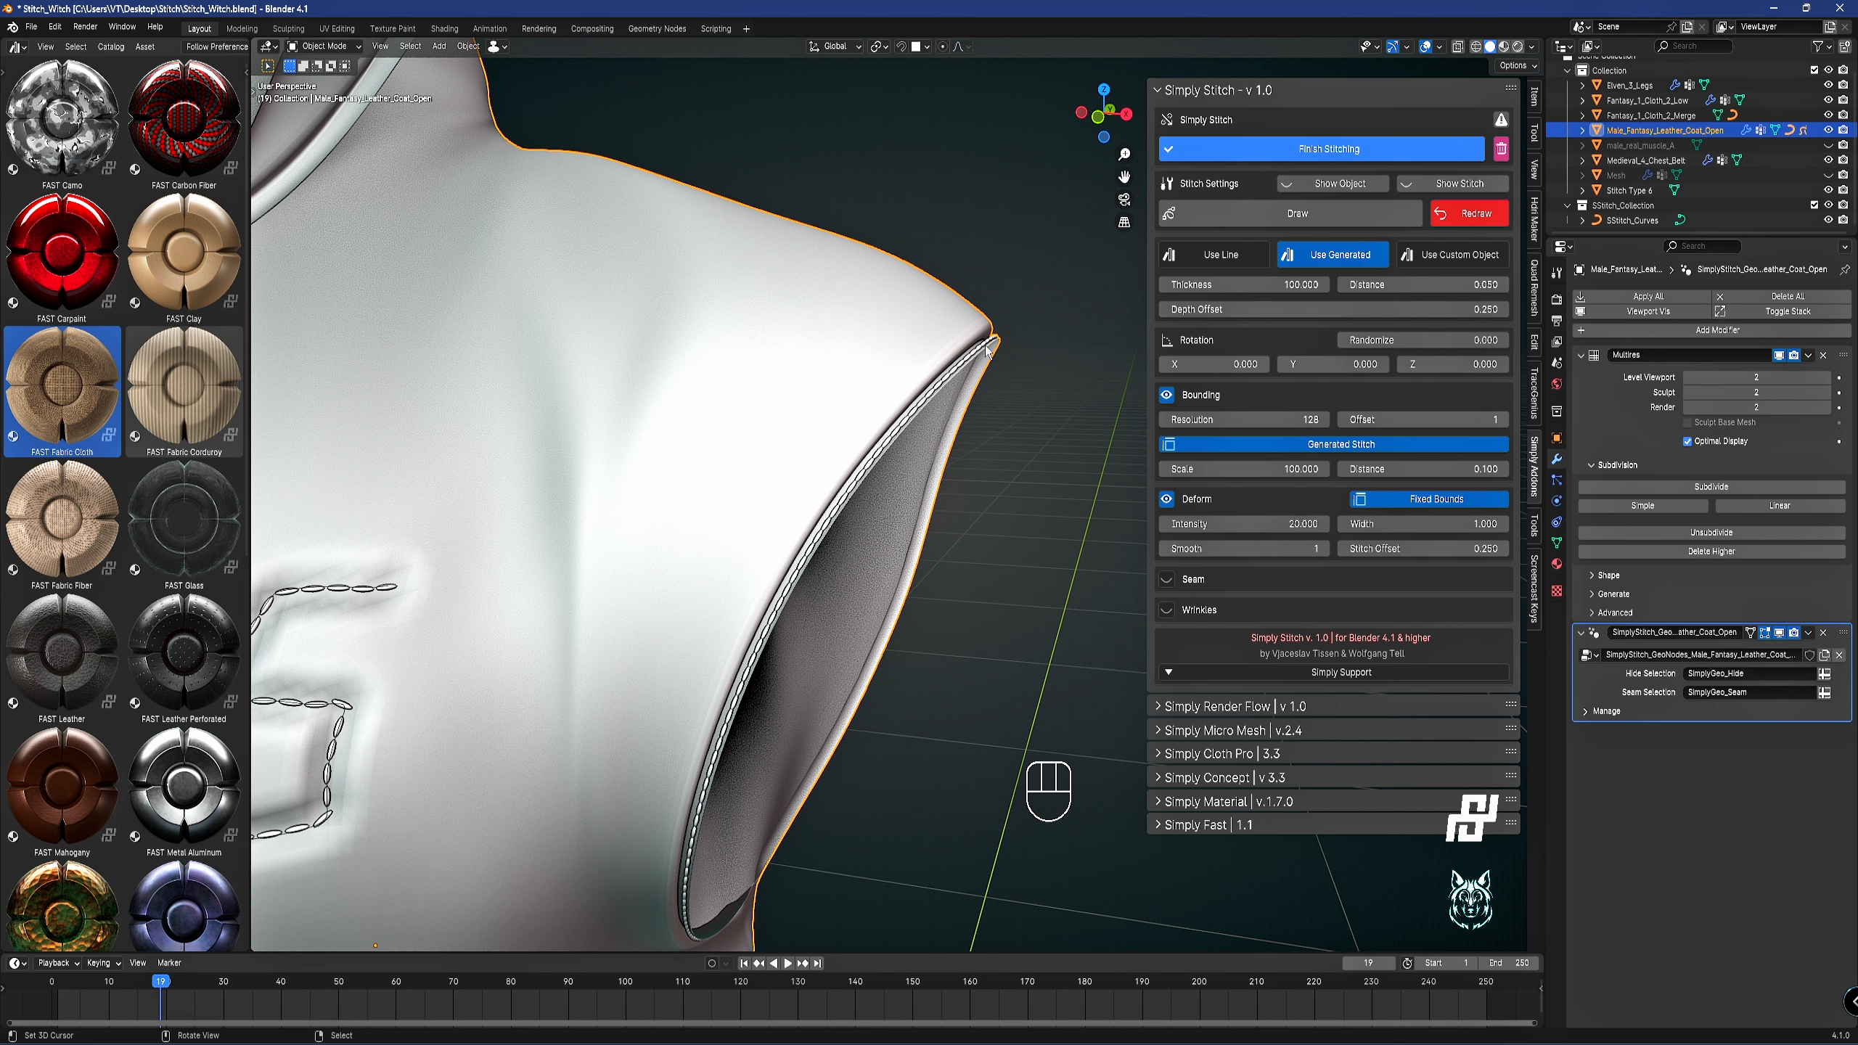
Turn off Fixed Bounds and set the Bounding Offset to 2, checking the armhole edge up close.
left_click(1434, 503)
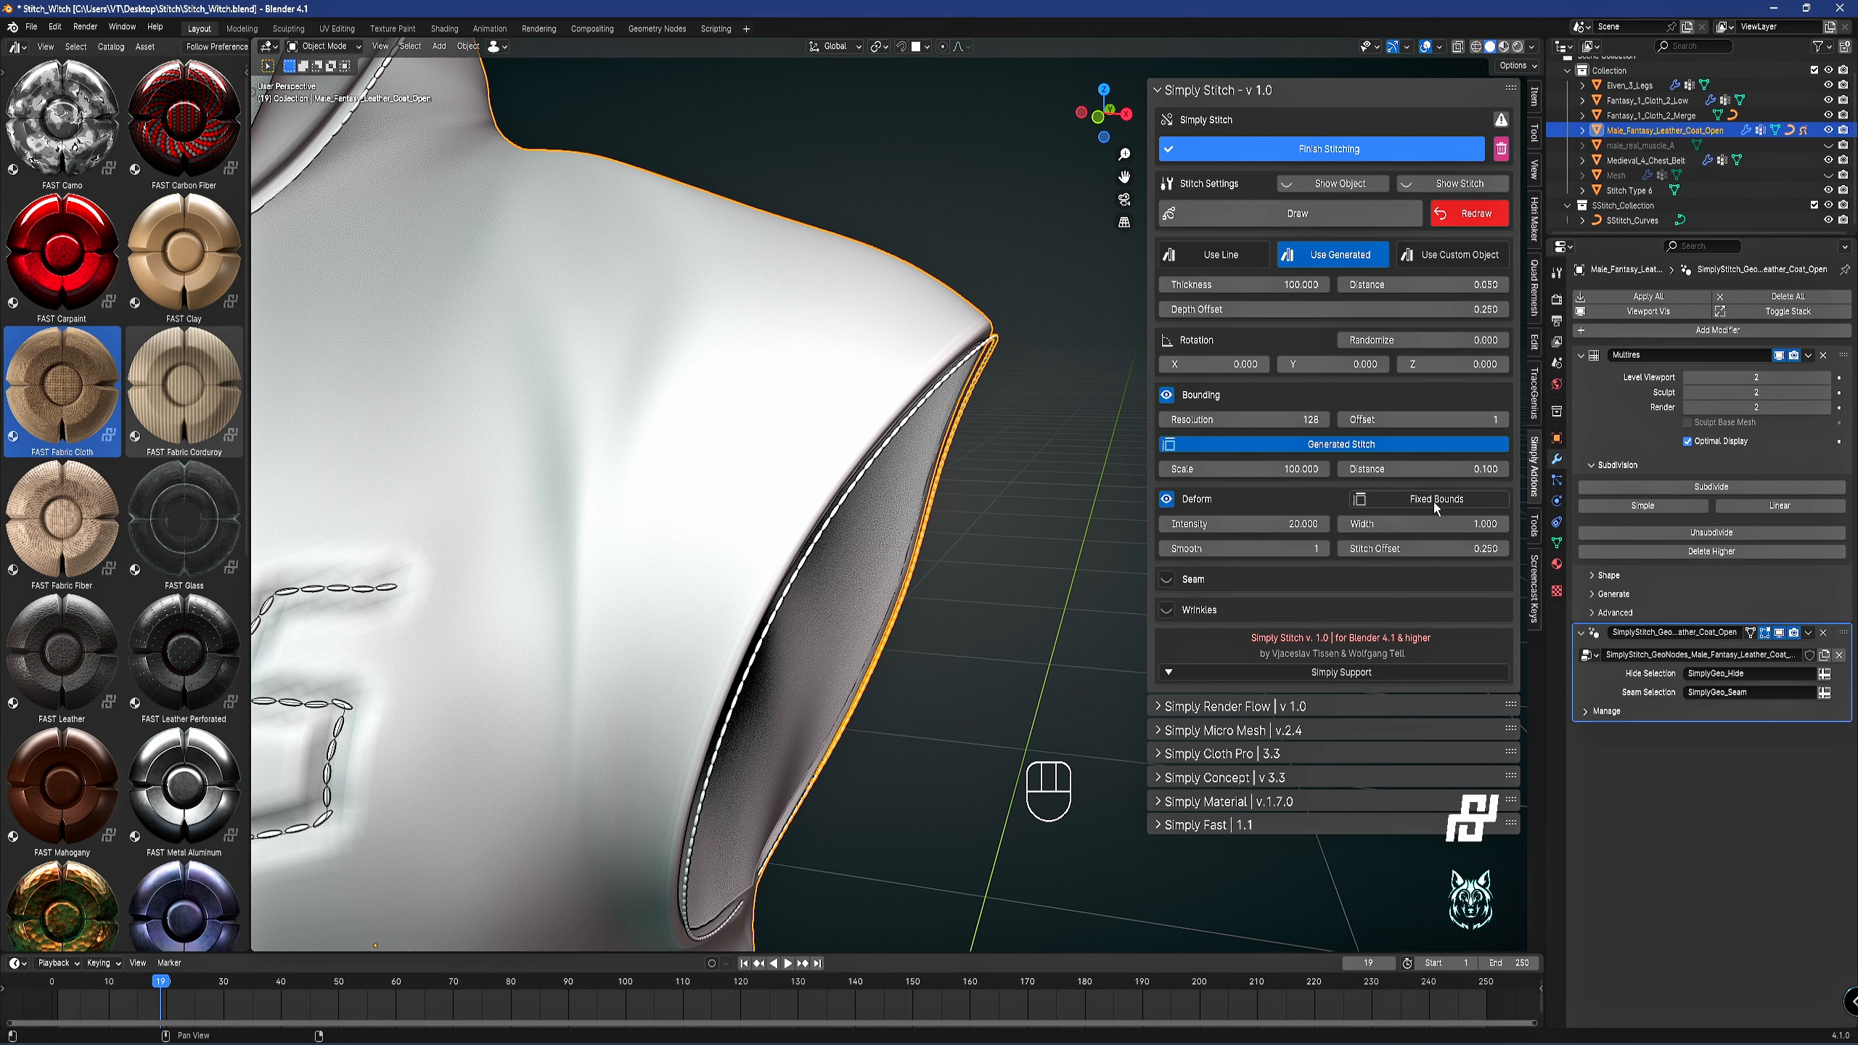
scroll(880, 356, "up", 3)
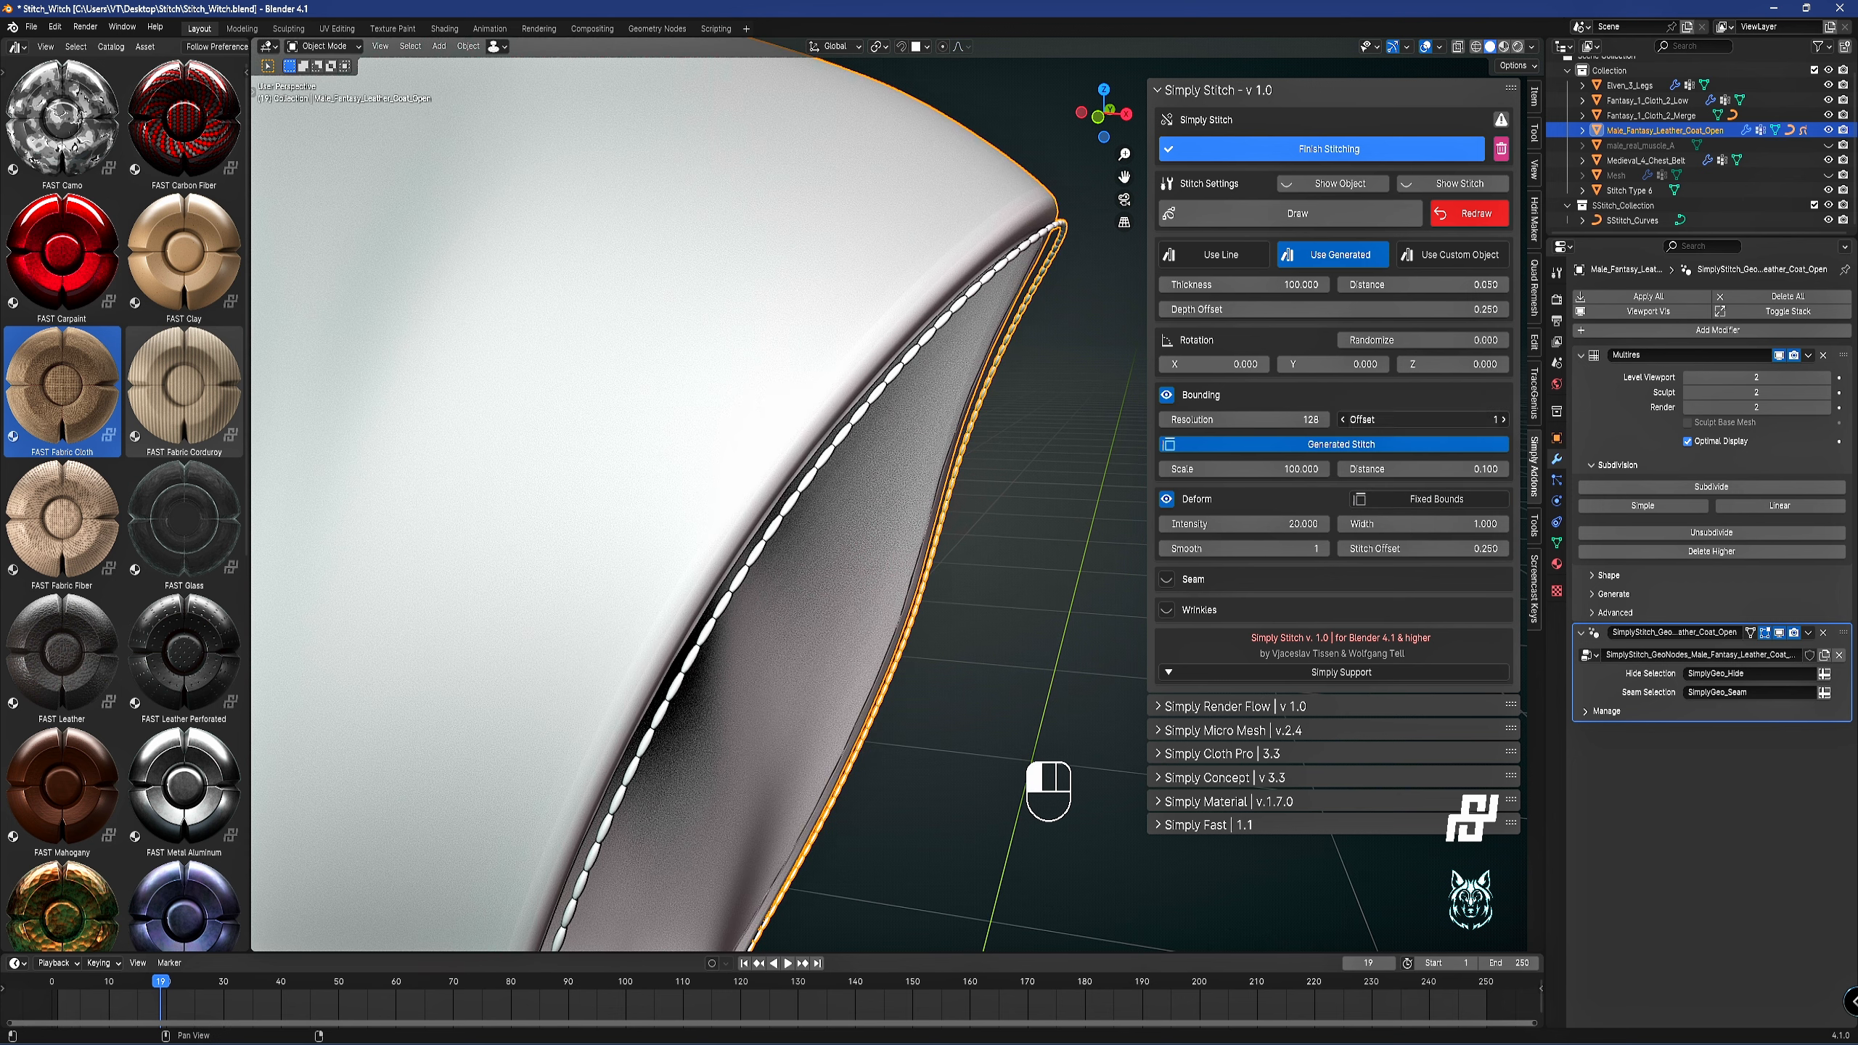
left_click_drag(1445, 419, 1459, 415)
Try a Deform Intensity of 0.2, and raise it to about 21.6.
left_click(1243, 523)
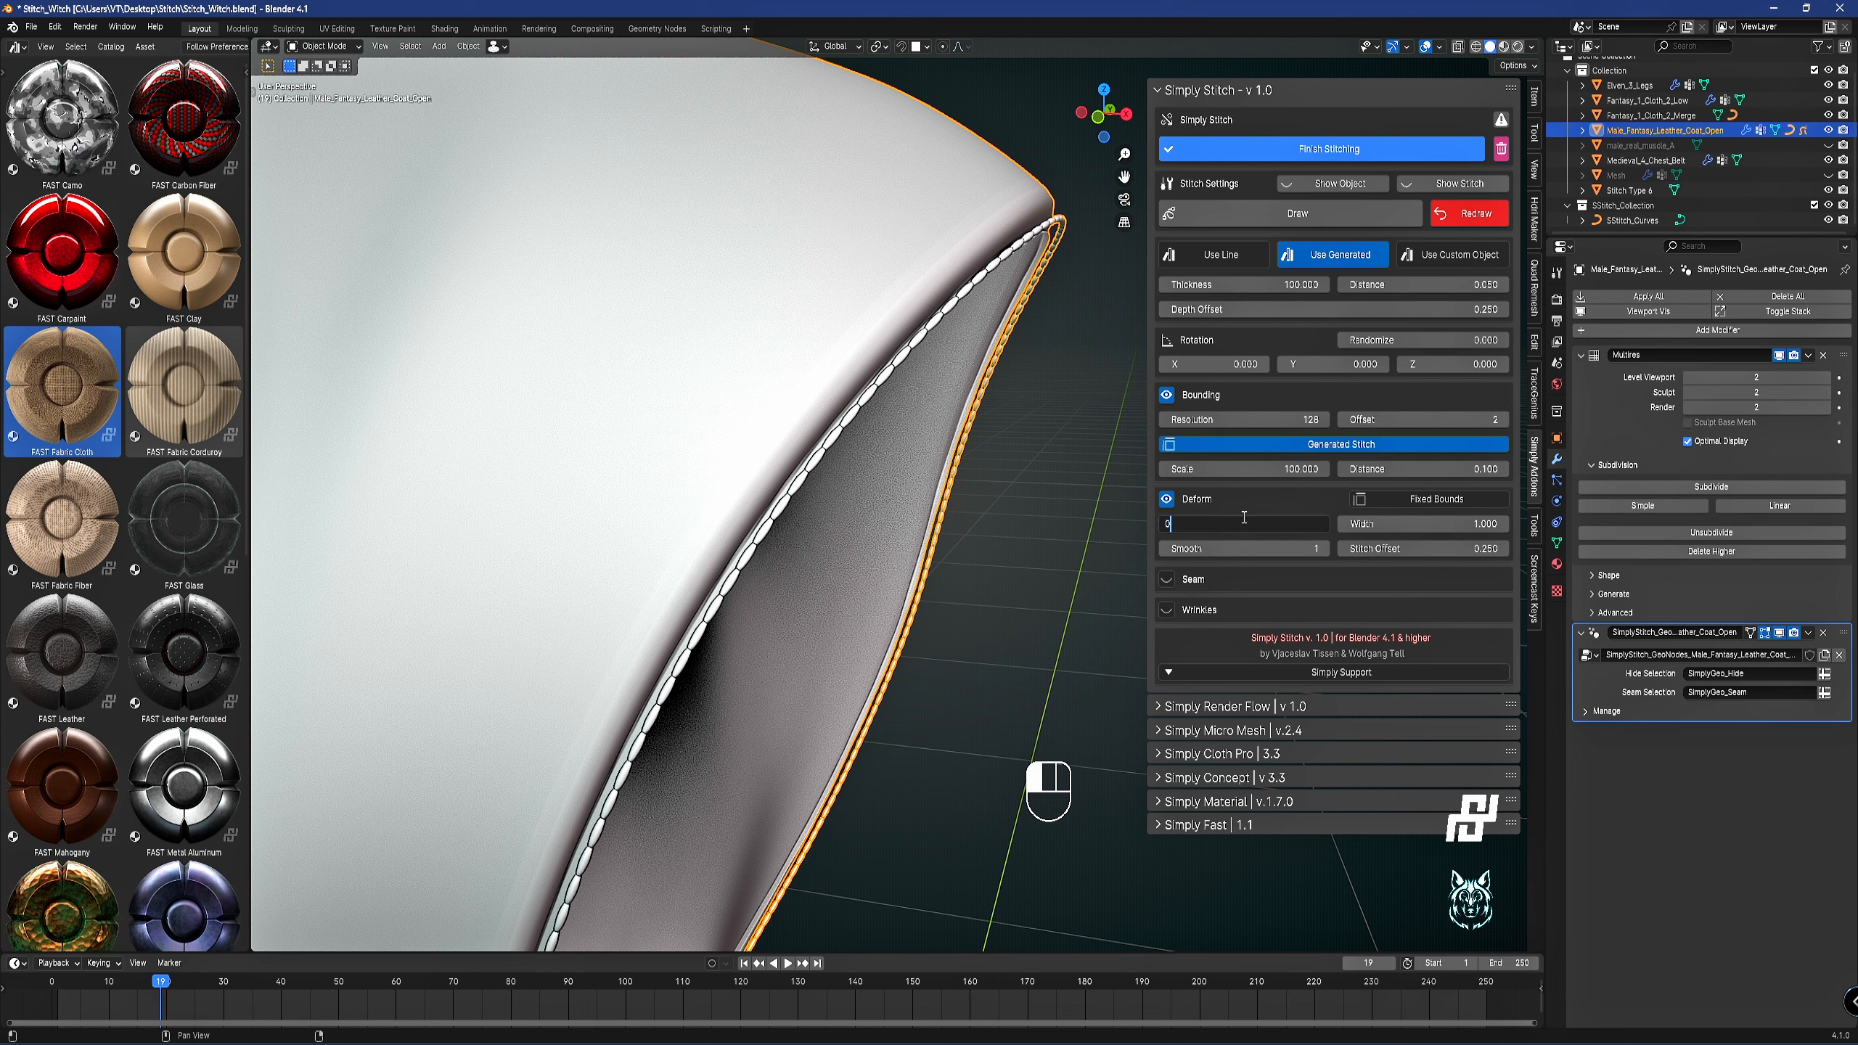
type("0.2")
key("Return")
left_click_drag(1243, 523, 1320, 524)
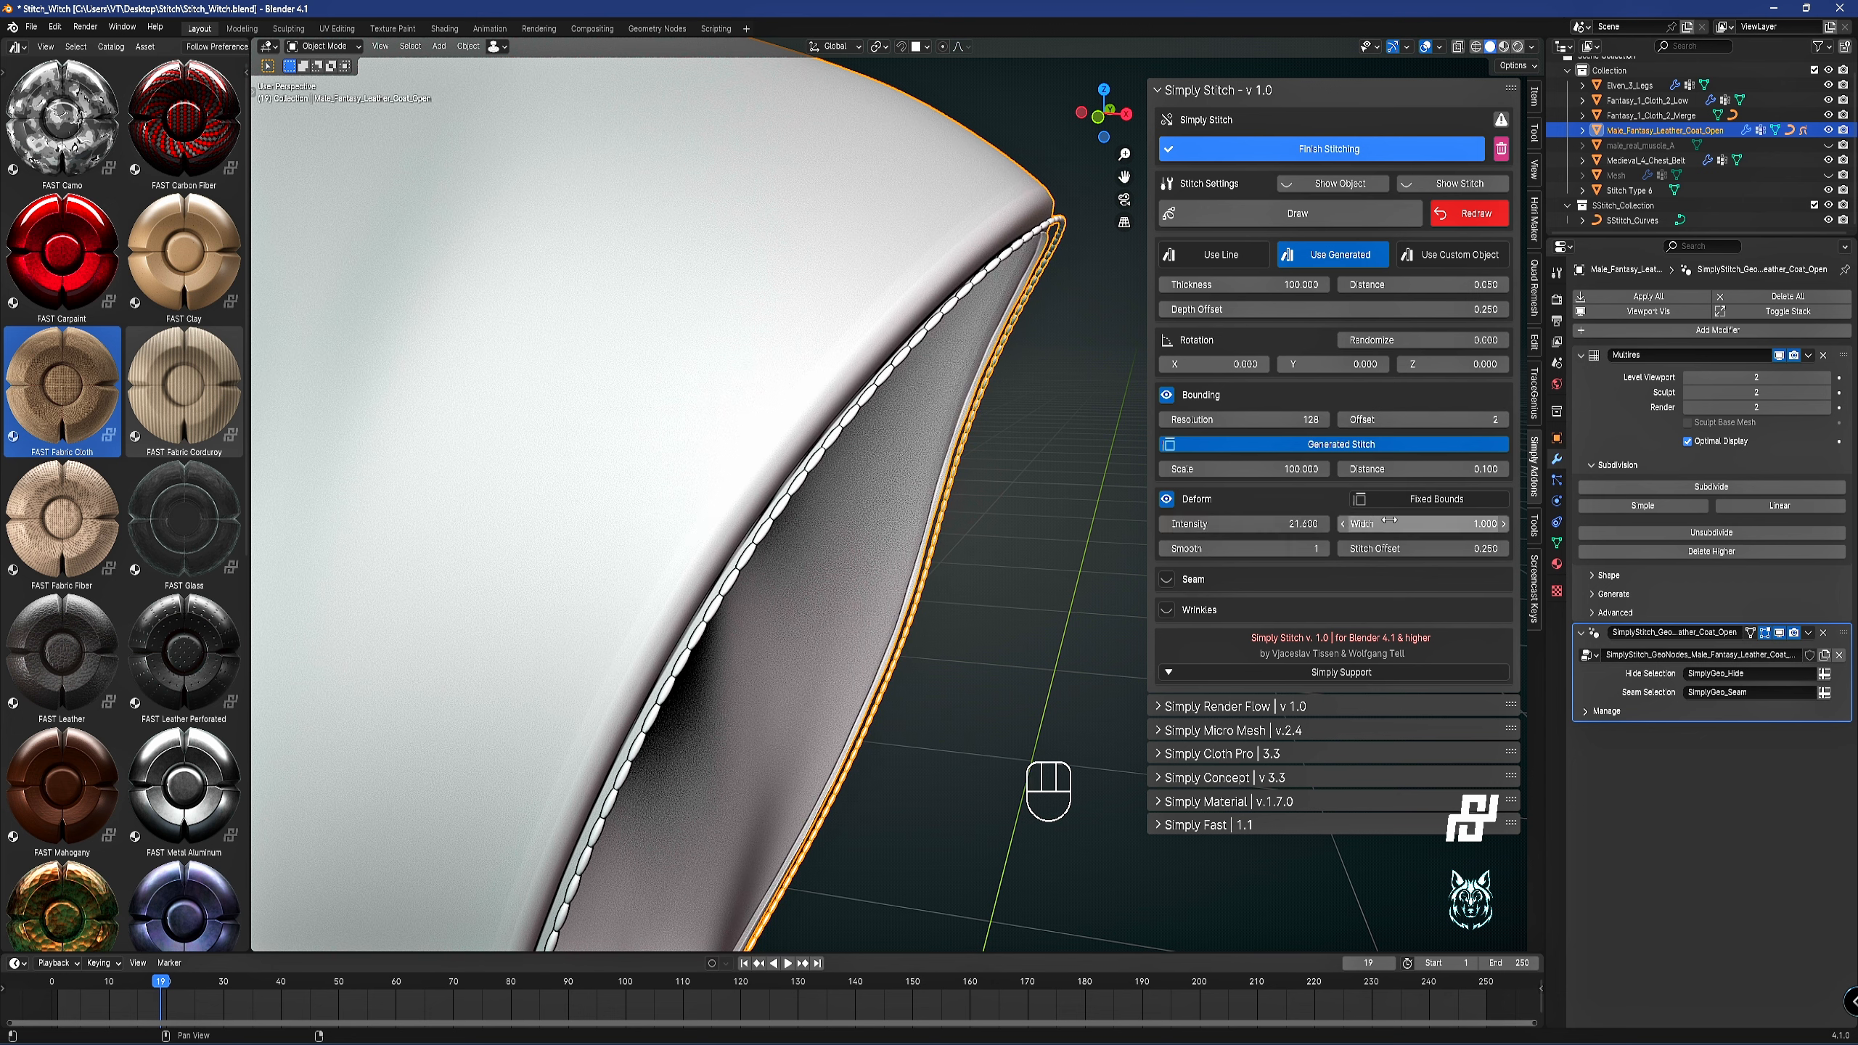
Turn Fixed Bounds back on and check the armhole, front edges and chest stitch on the coat.
left_click(1424, 503)
scroll(961, 458, "down", 5)
scroll(973, 378, "up", 4)
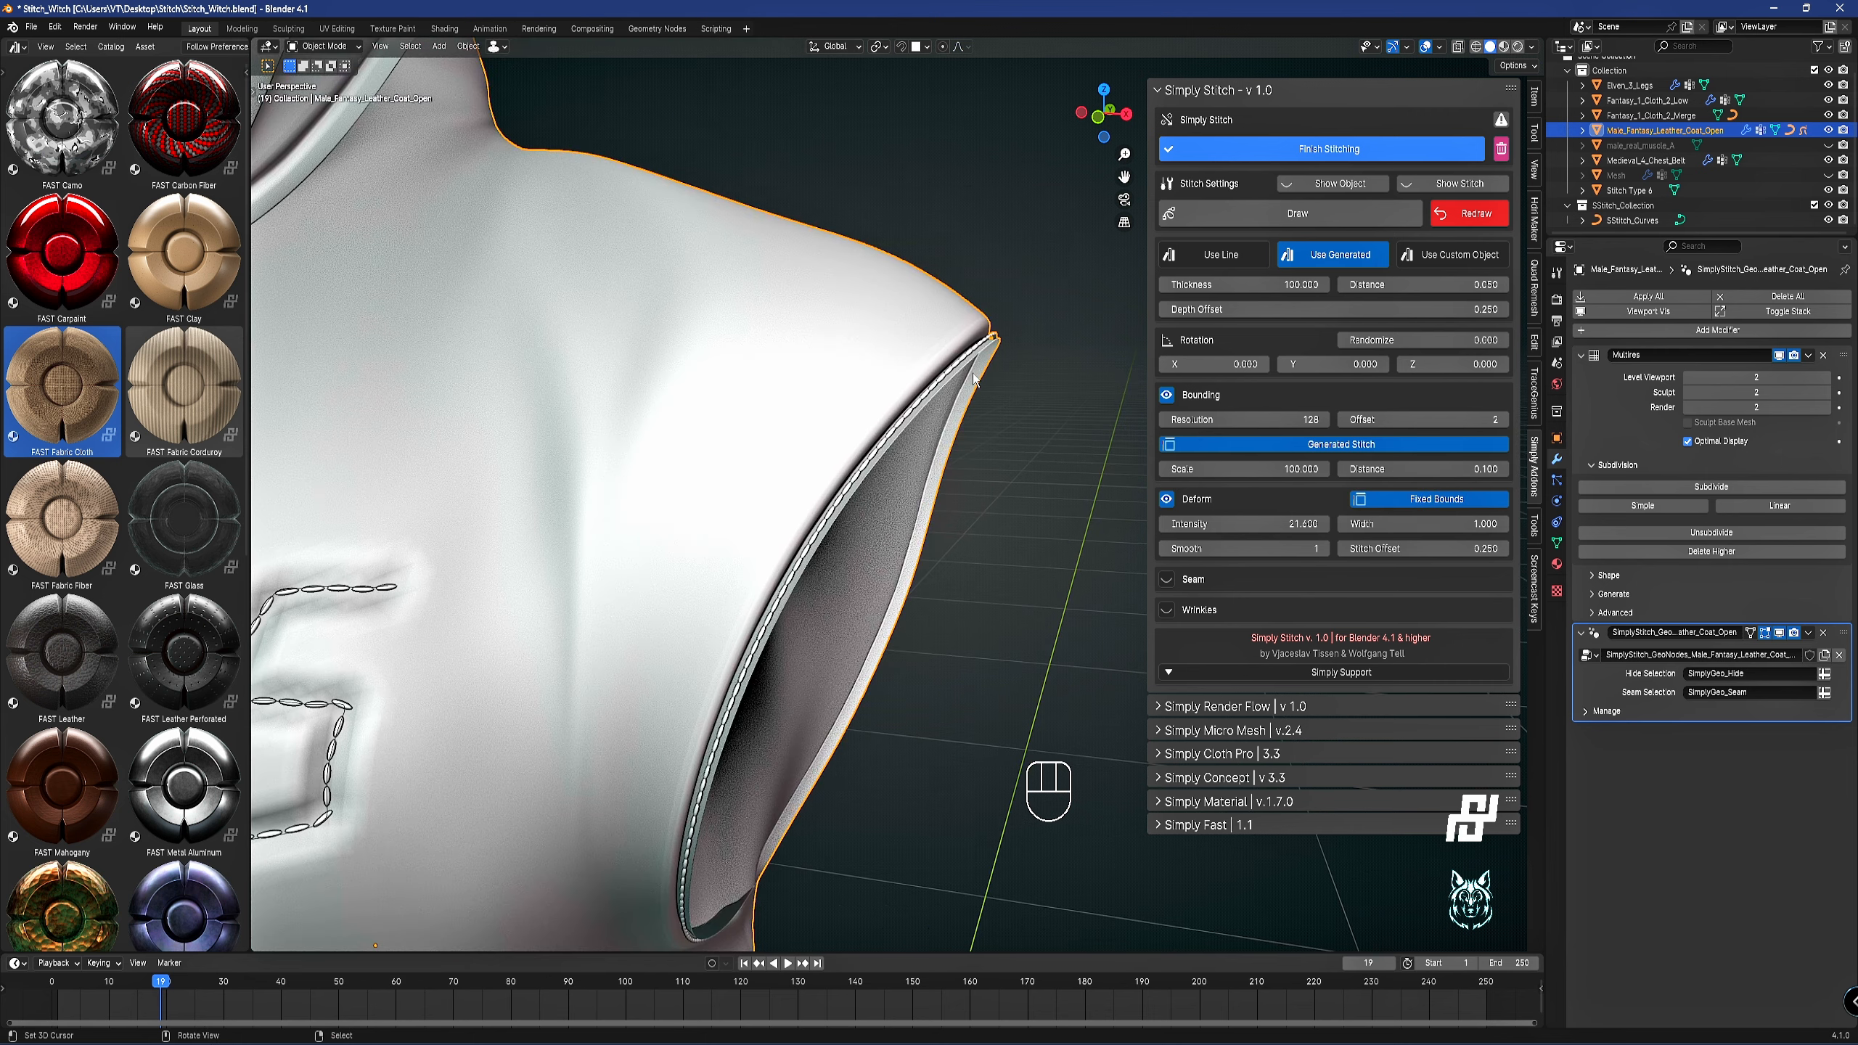
scroll(863, 505, "down", 4)
middle_click_drag(910, 453, 937, 419, "shift")
scroll(967, 377, "up", 5)
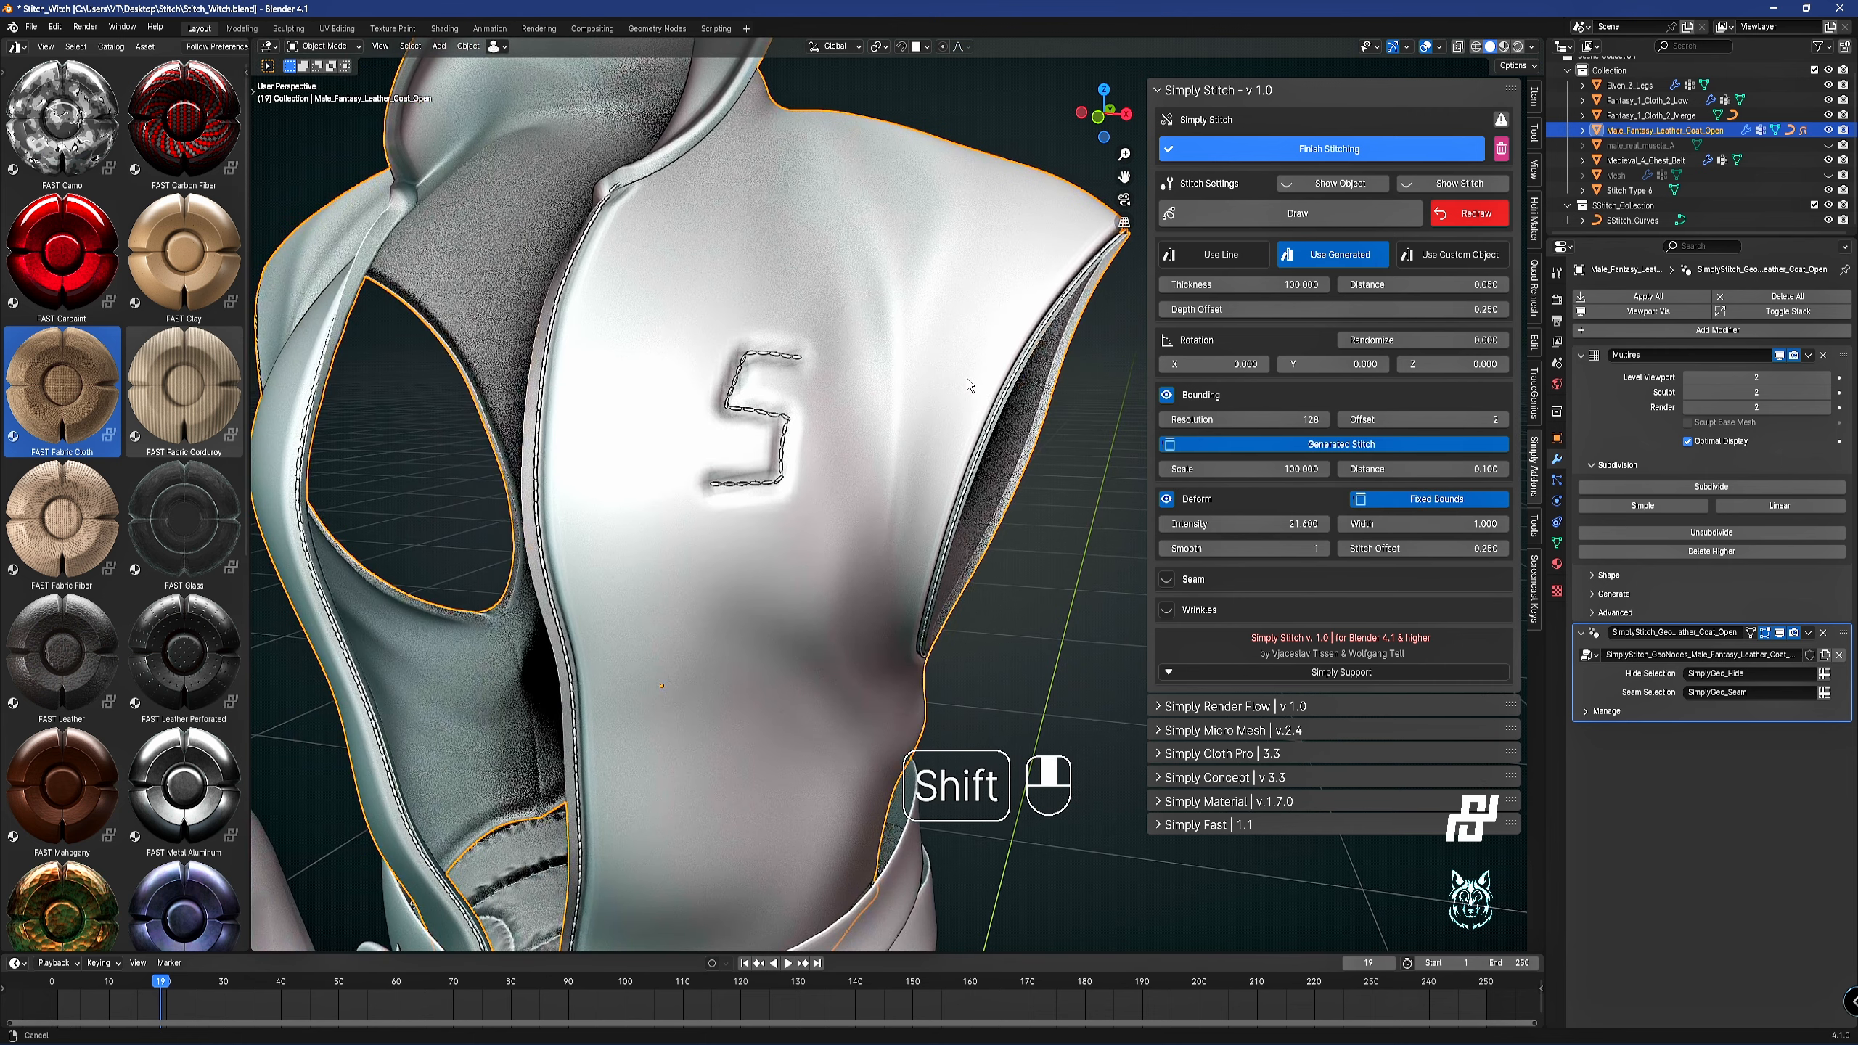
Set the Deform Intensity to 10 and look over the coat's stitching.
left_click(1278, 526)
type("10")
key("Return")
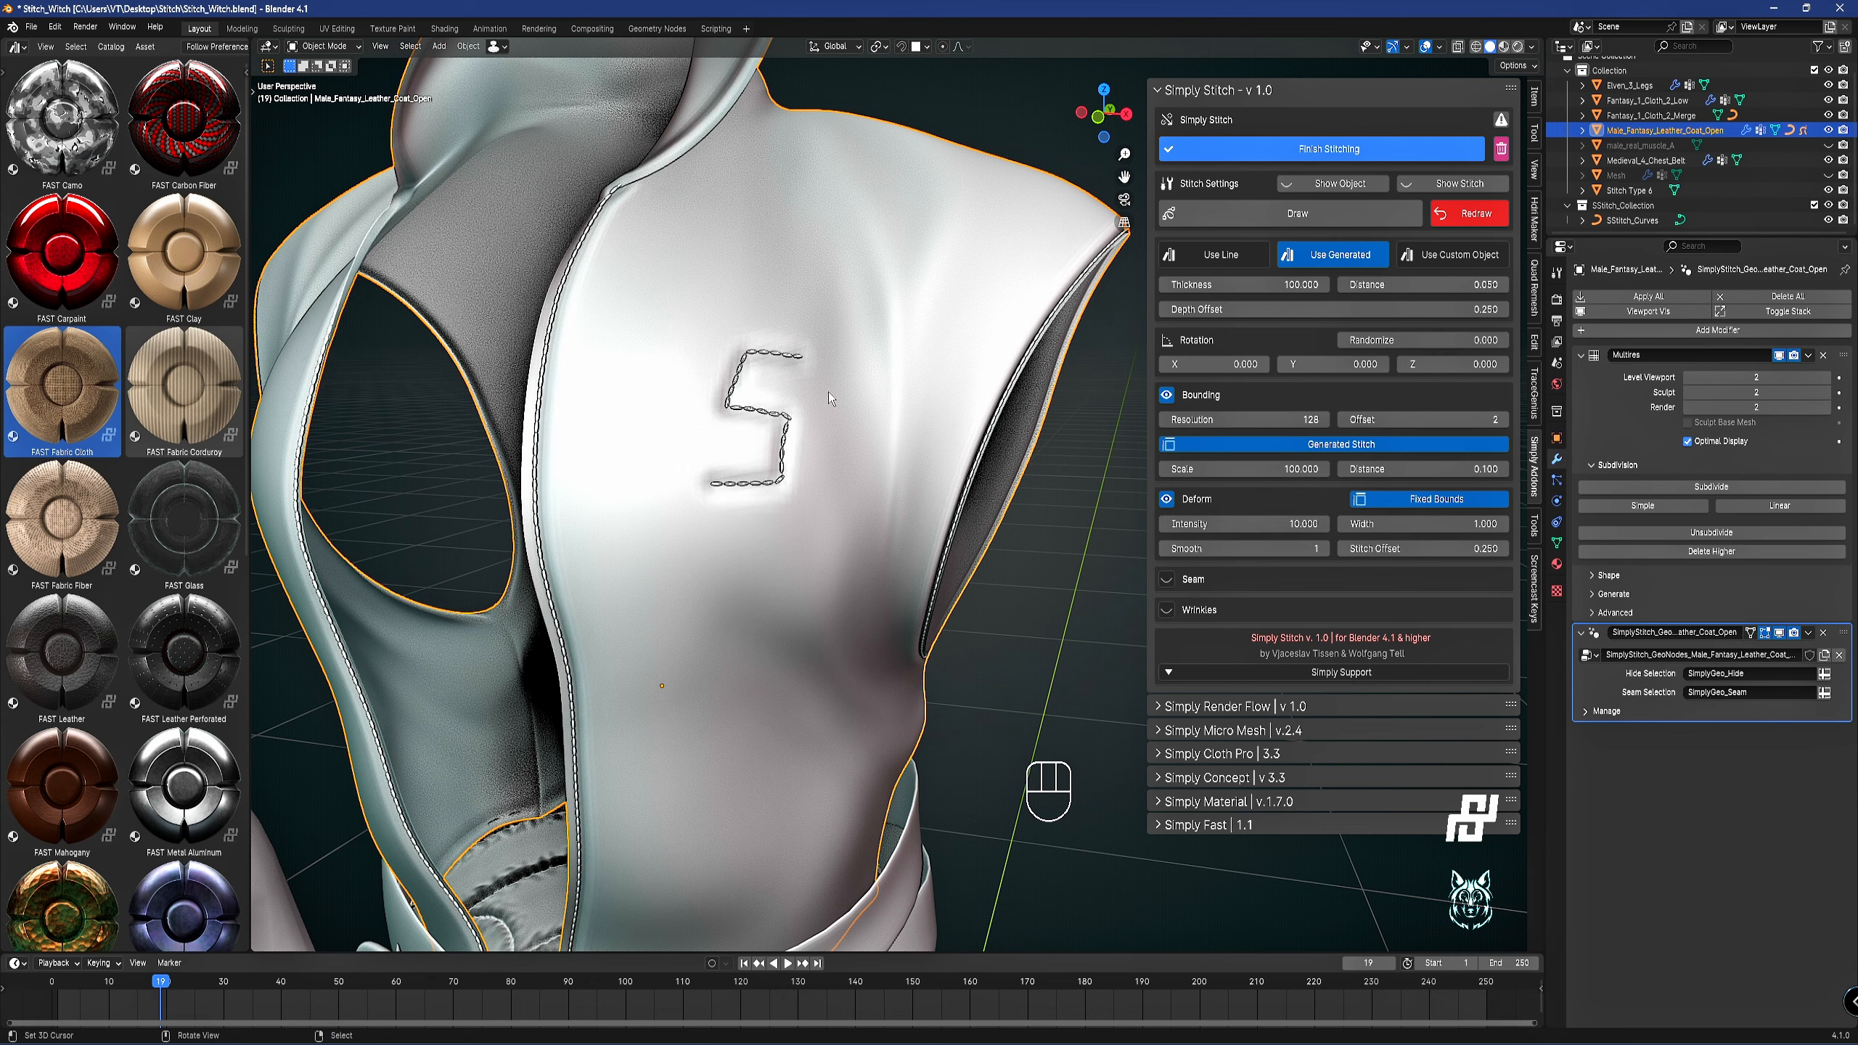
middle_click_drag(901, 397, 870, 351)
middle_click_drag(870, 351, 944, 293)
scroll(943, 292, "down", 3)
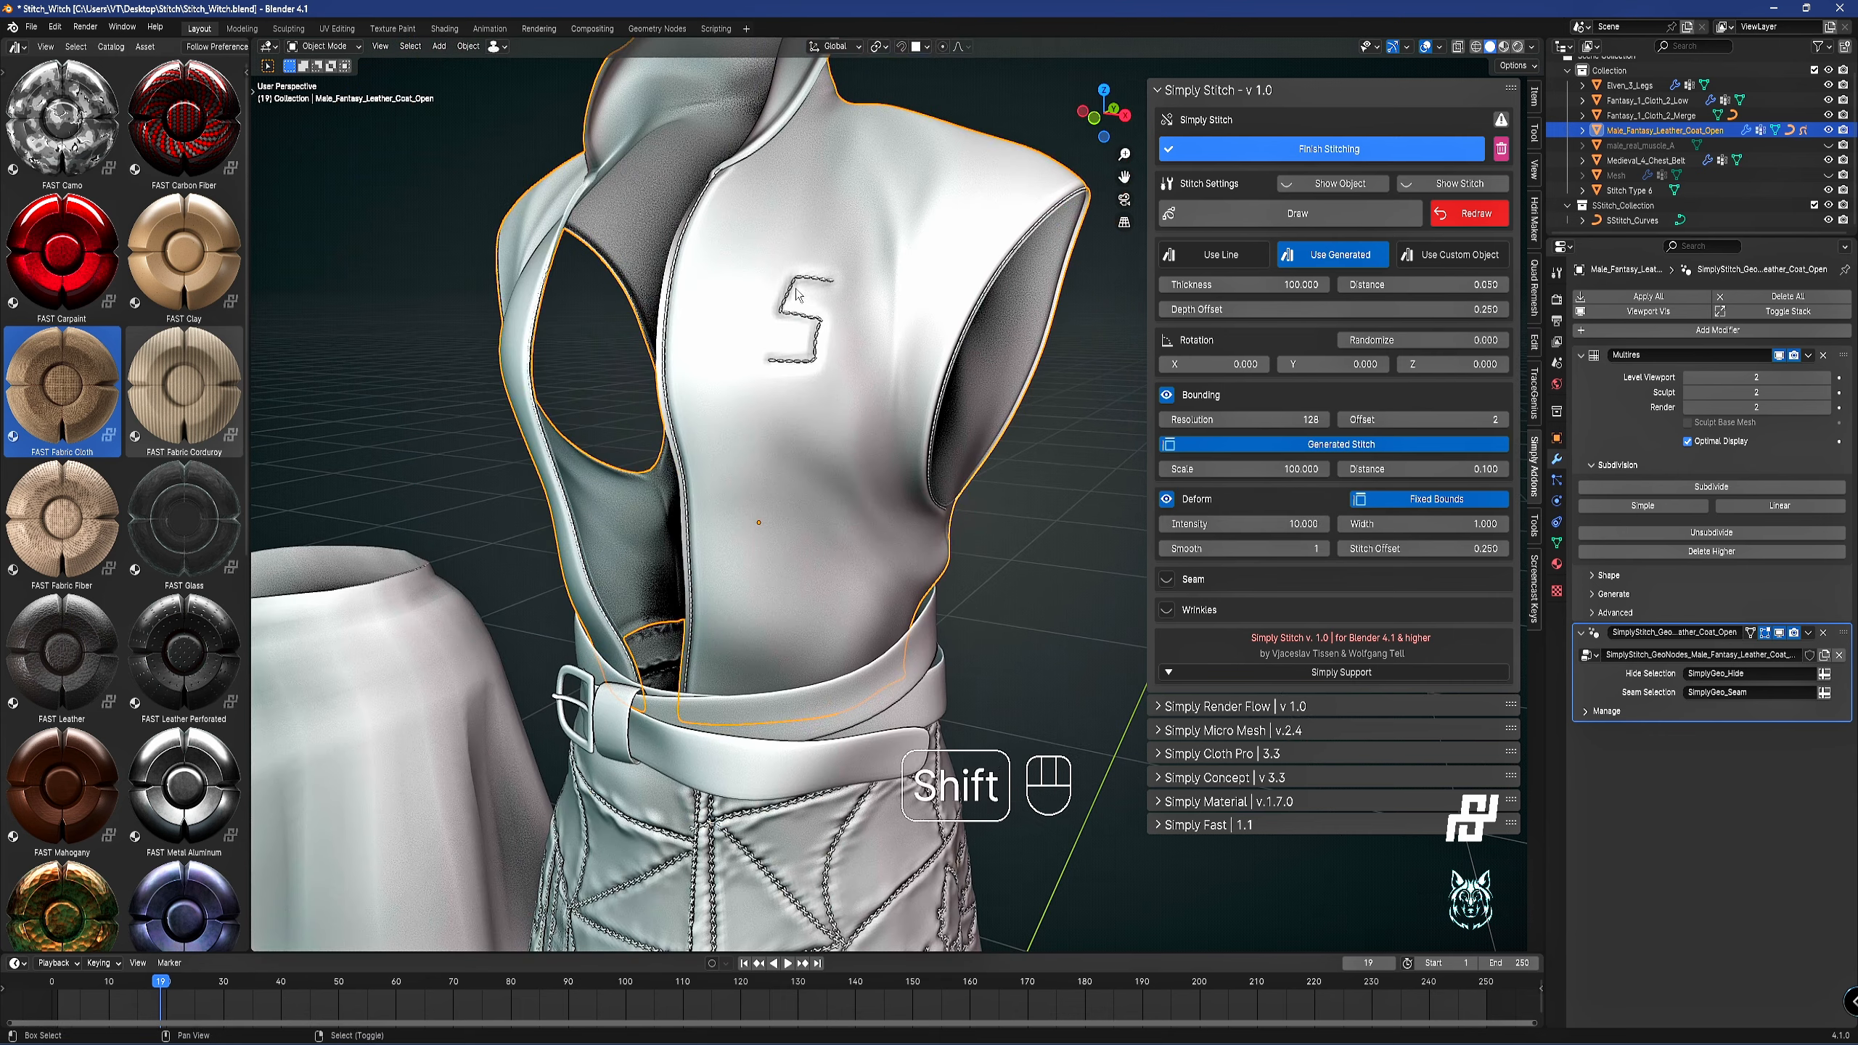
middle_click_drag(923, 156, 806, 383, "shift")
Select all the coat's seam edges in Edit Mode, and deselect the outer border so only the inner collar and shoulder seams remain.
key("Tab")
key("a")
key("a")
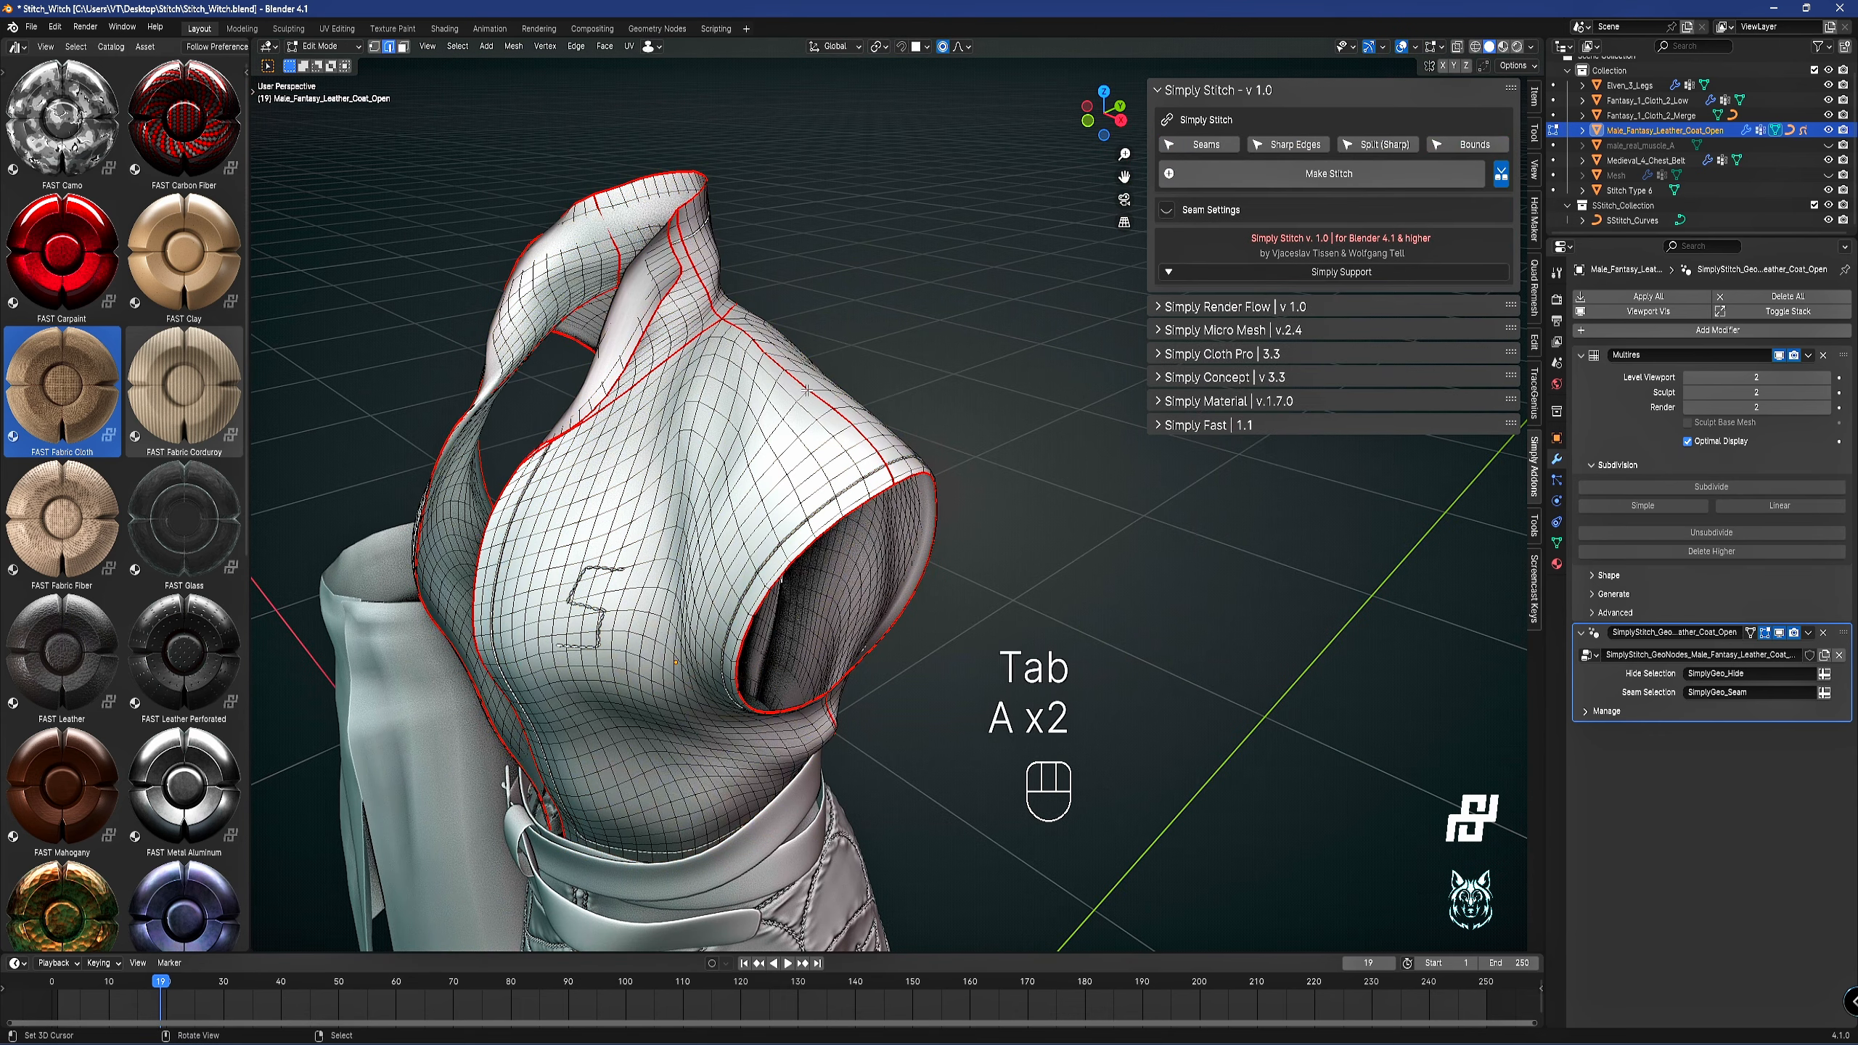
left_click(1200, 151)
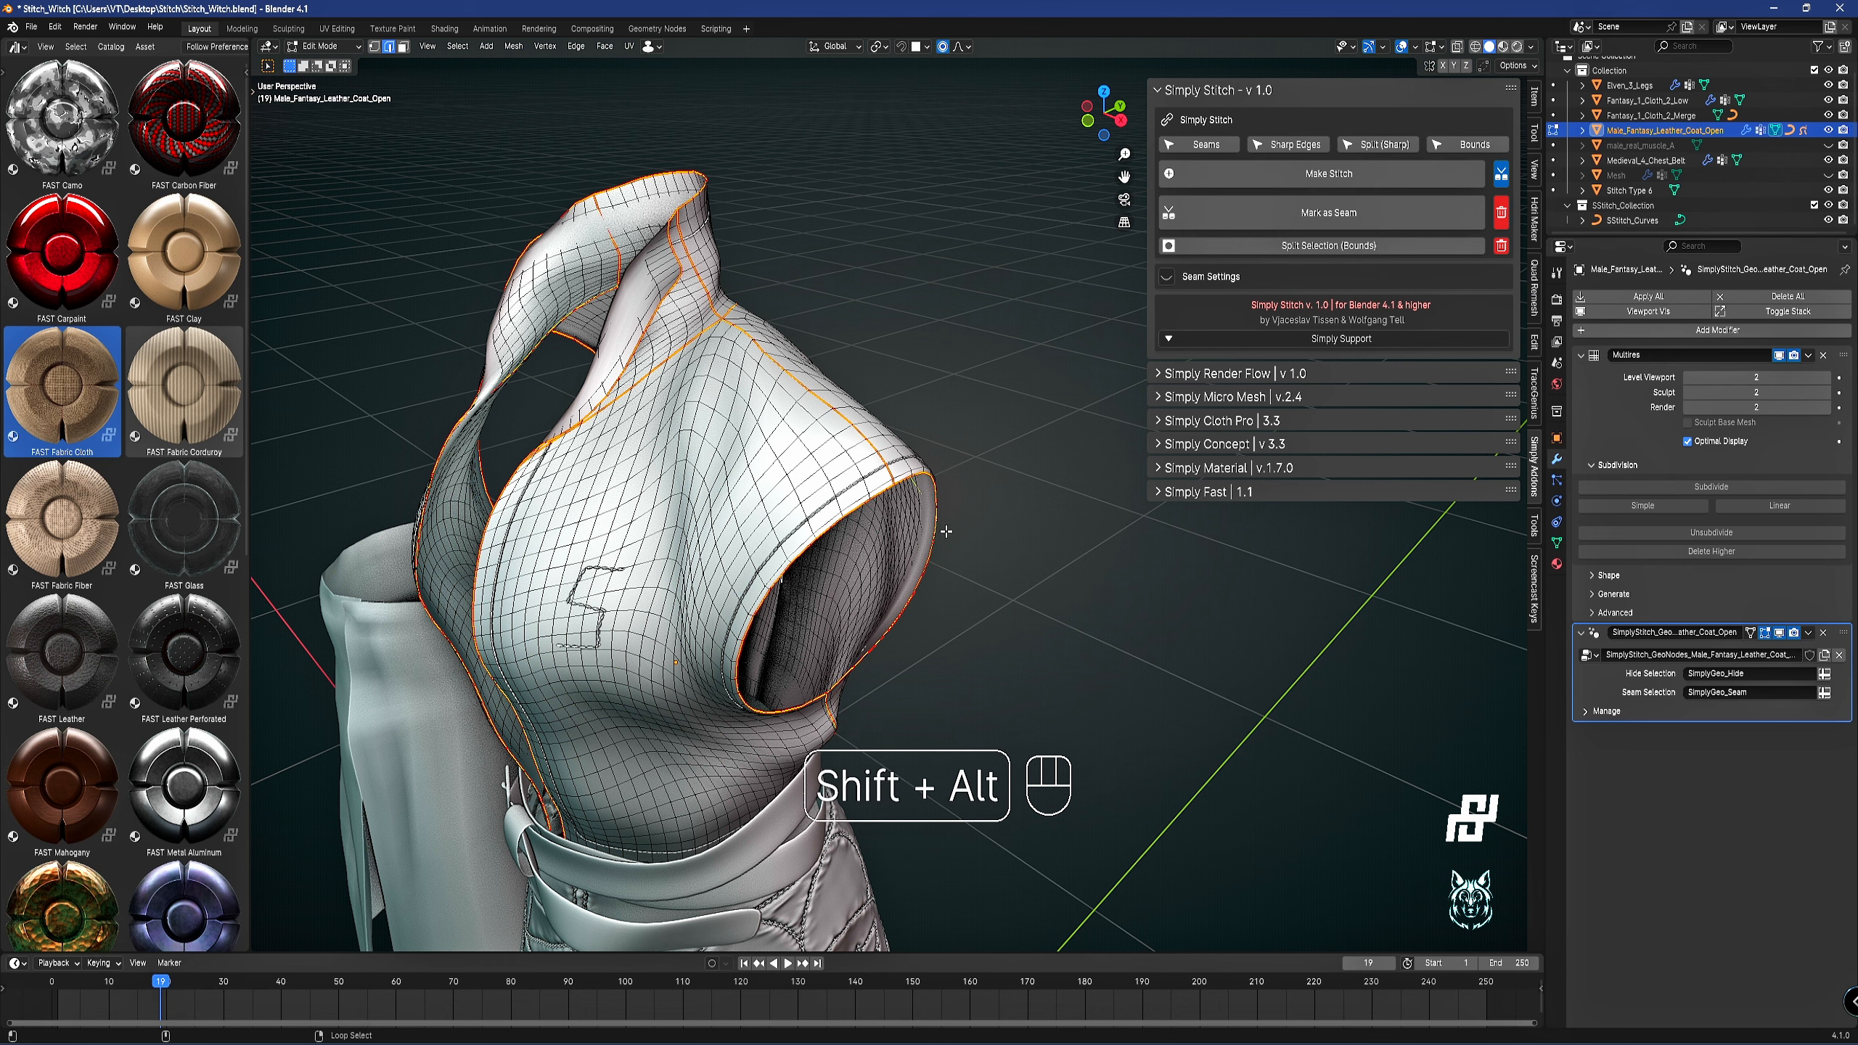
key("ctrl+z")
key("ctrl+z")
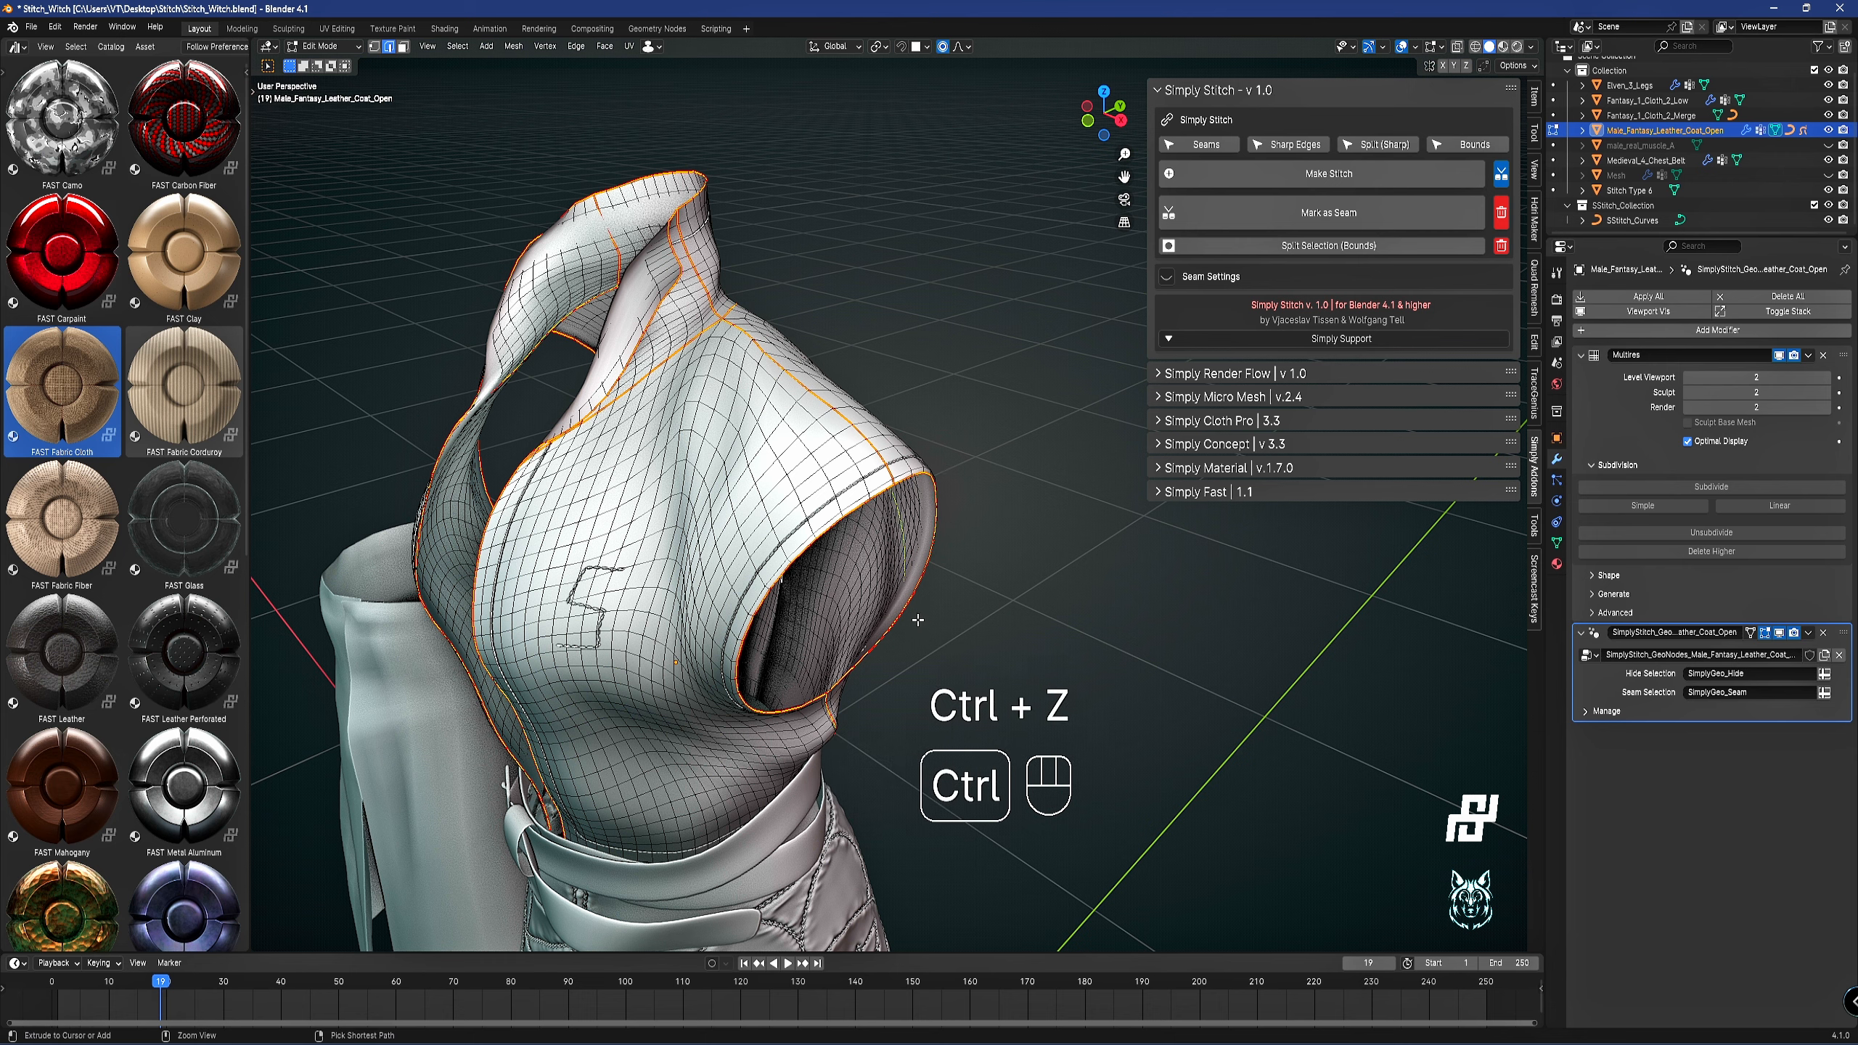
middle_click_drag(919, 627, 858, 238)
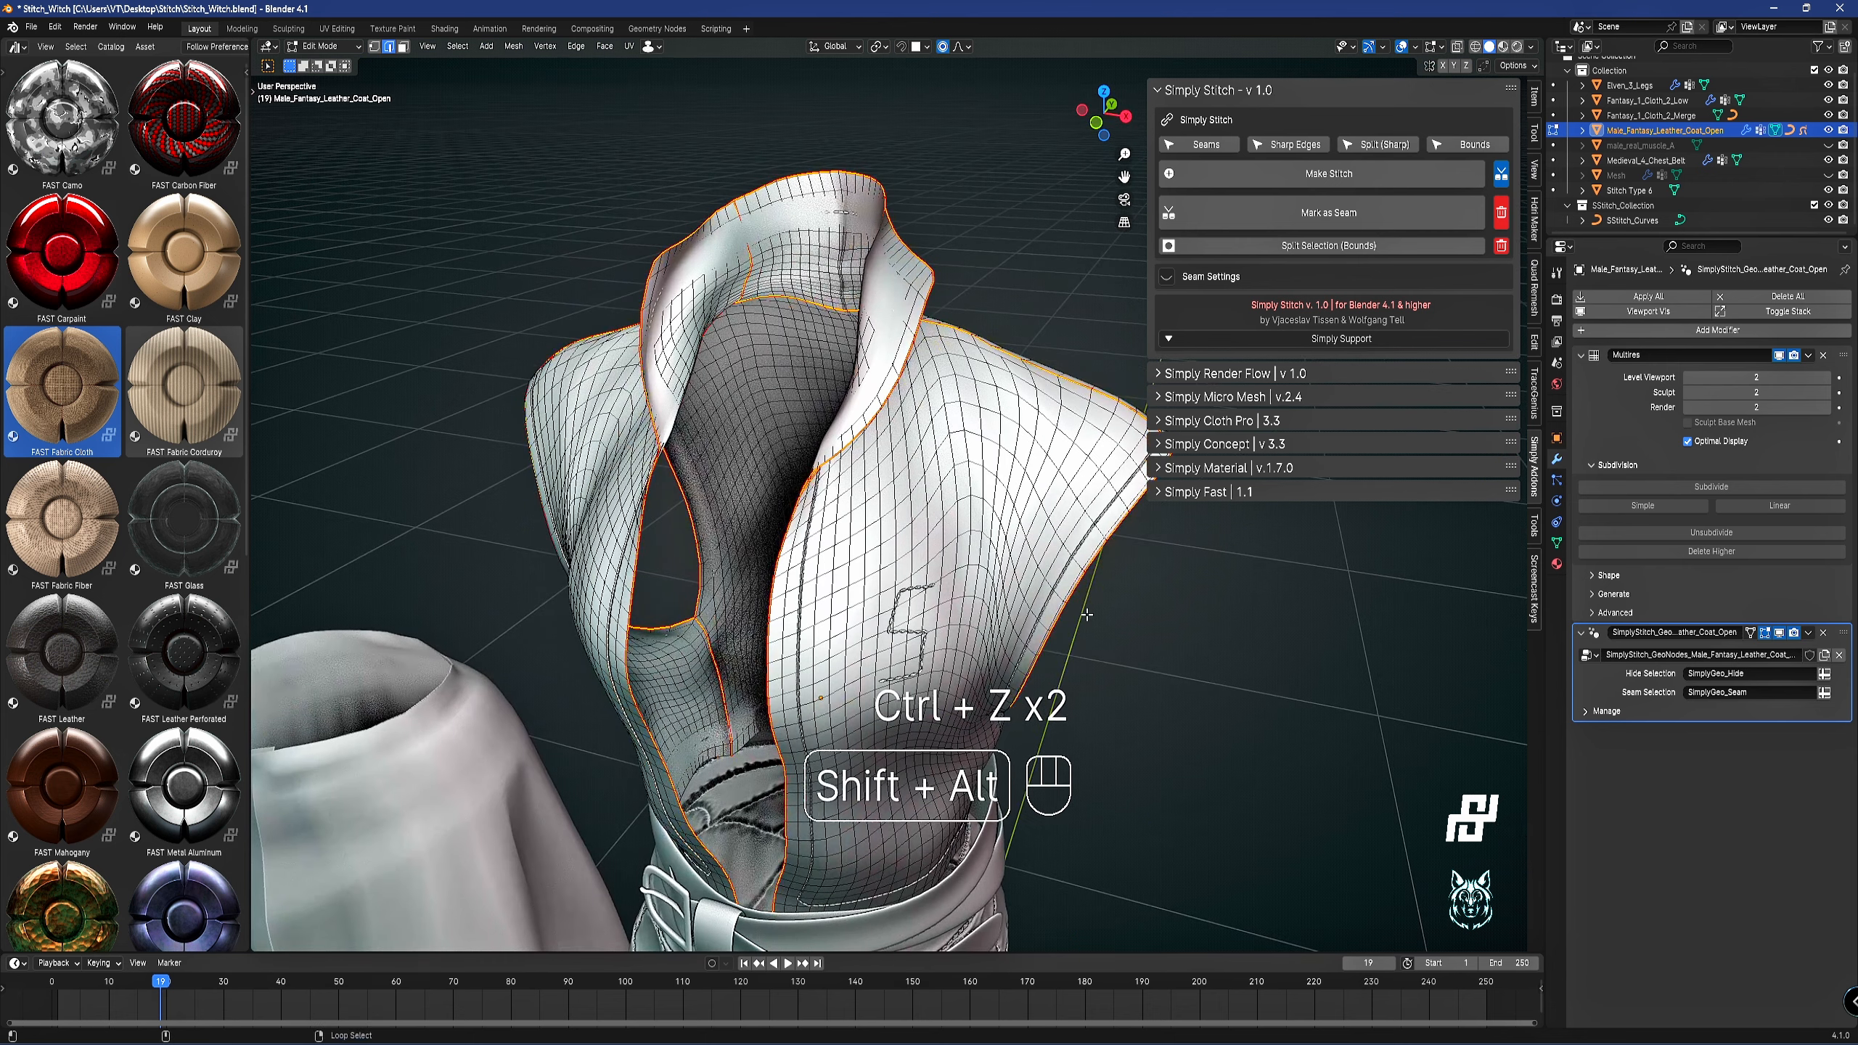
left_click(789, 176, "alt+shift")
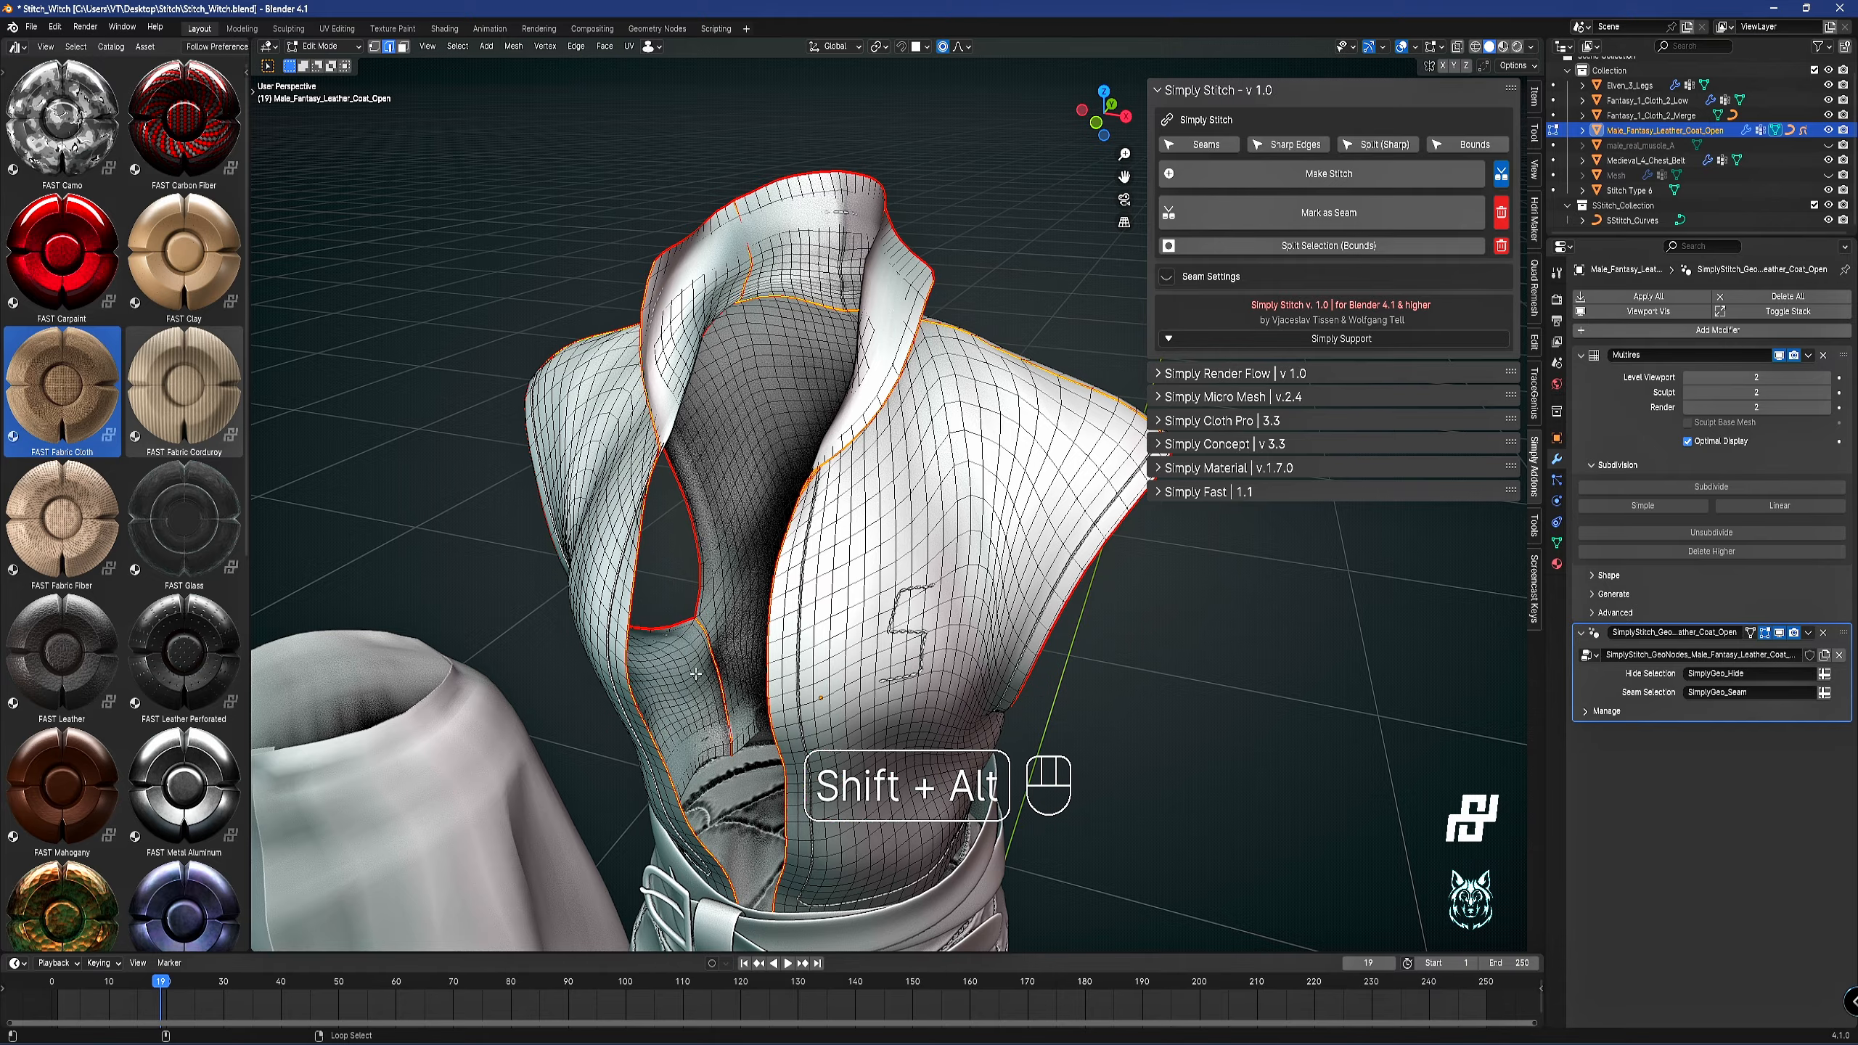
Make stitches along the selected collar and shoulder seams and check them in Object Mode.
middle_click_drag(696, 674, 1009, 437)
left_click(1504, 181)
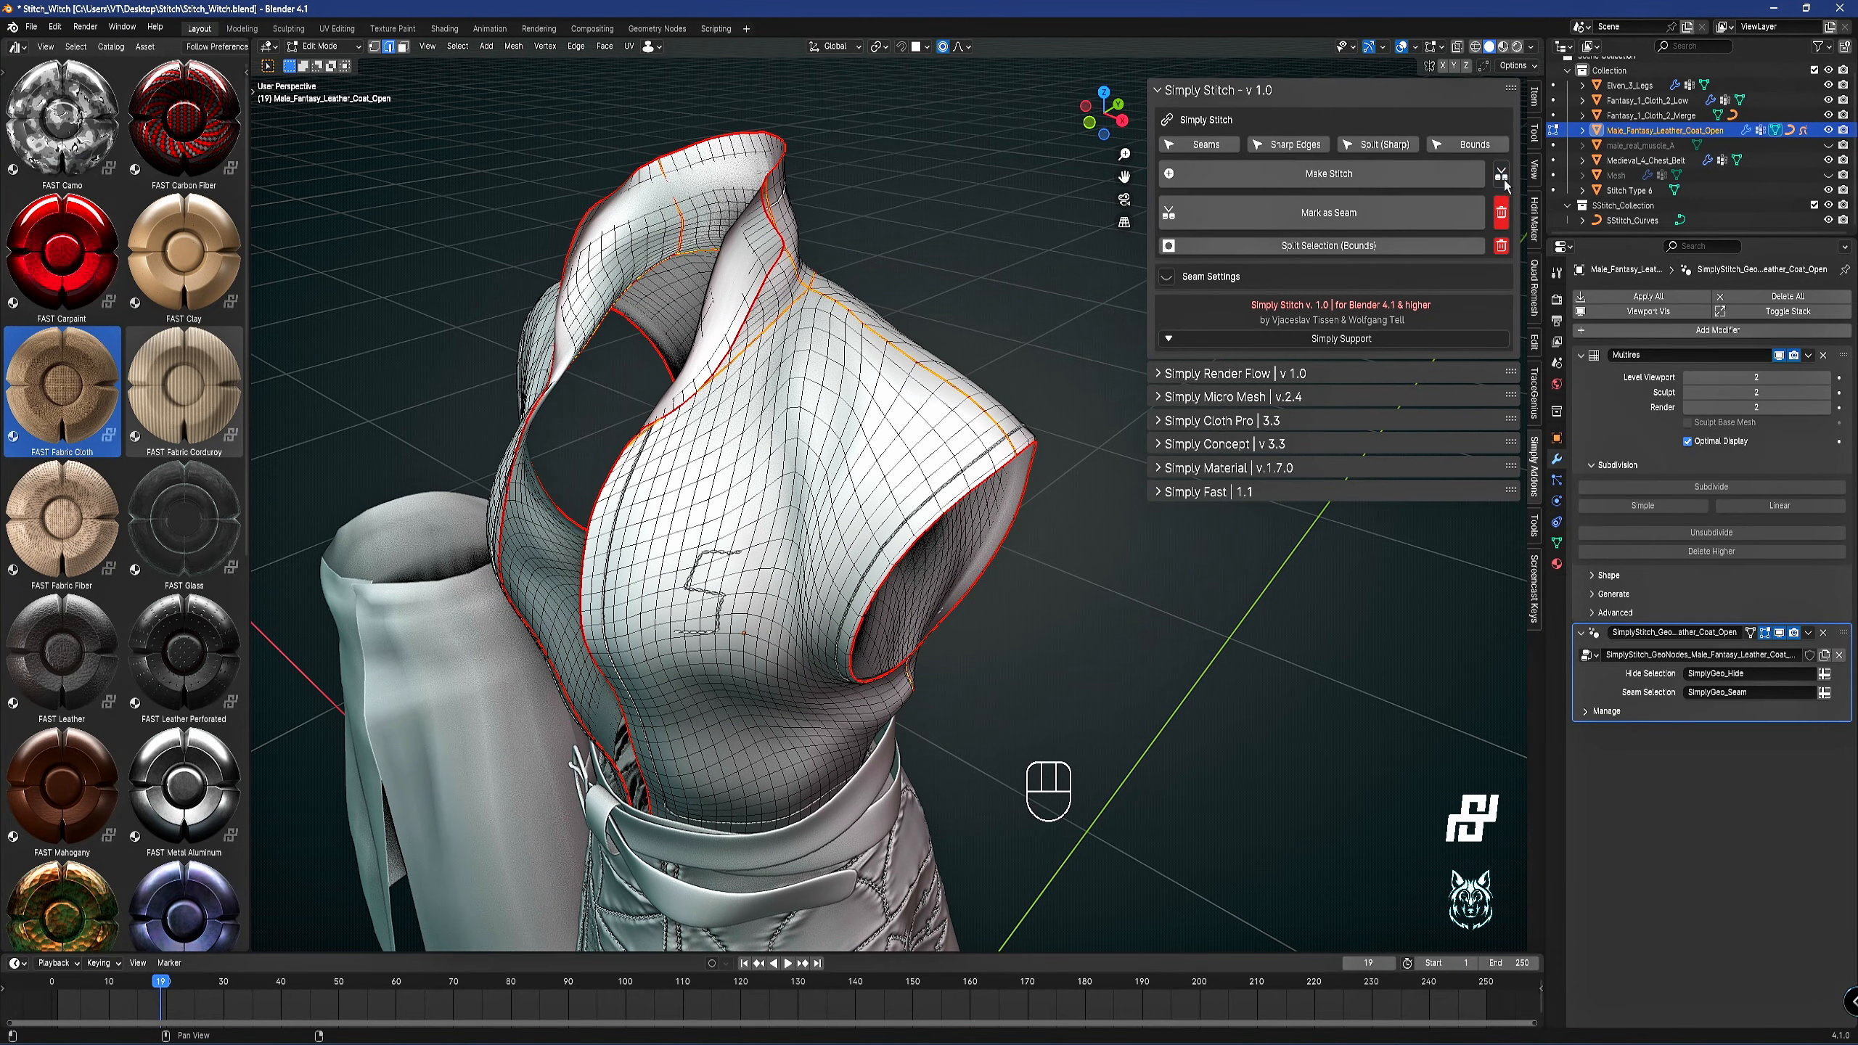
left_click(1405, 179)
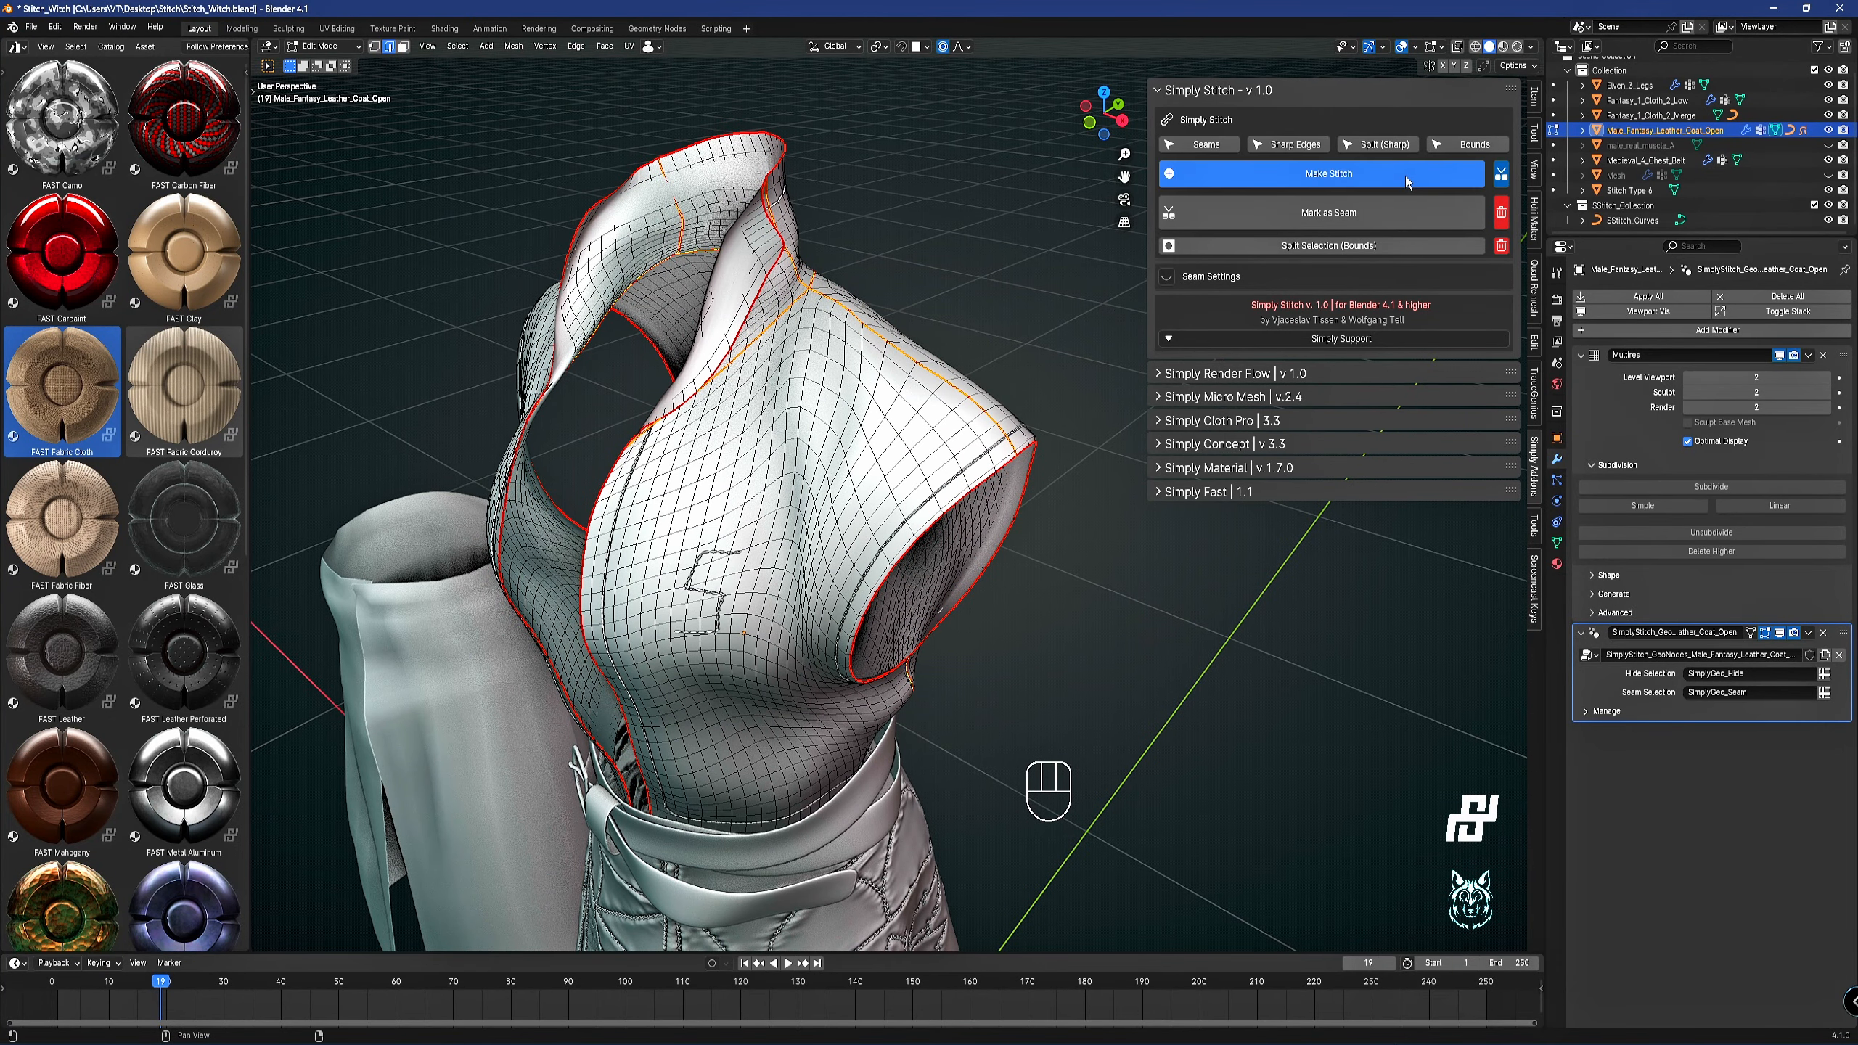
key("Tab")
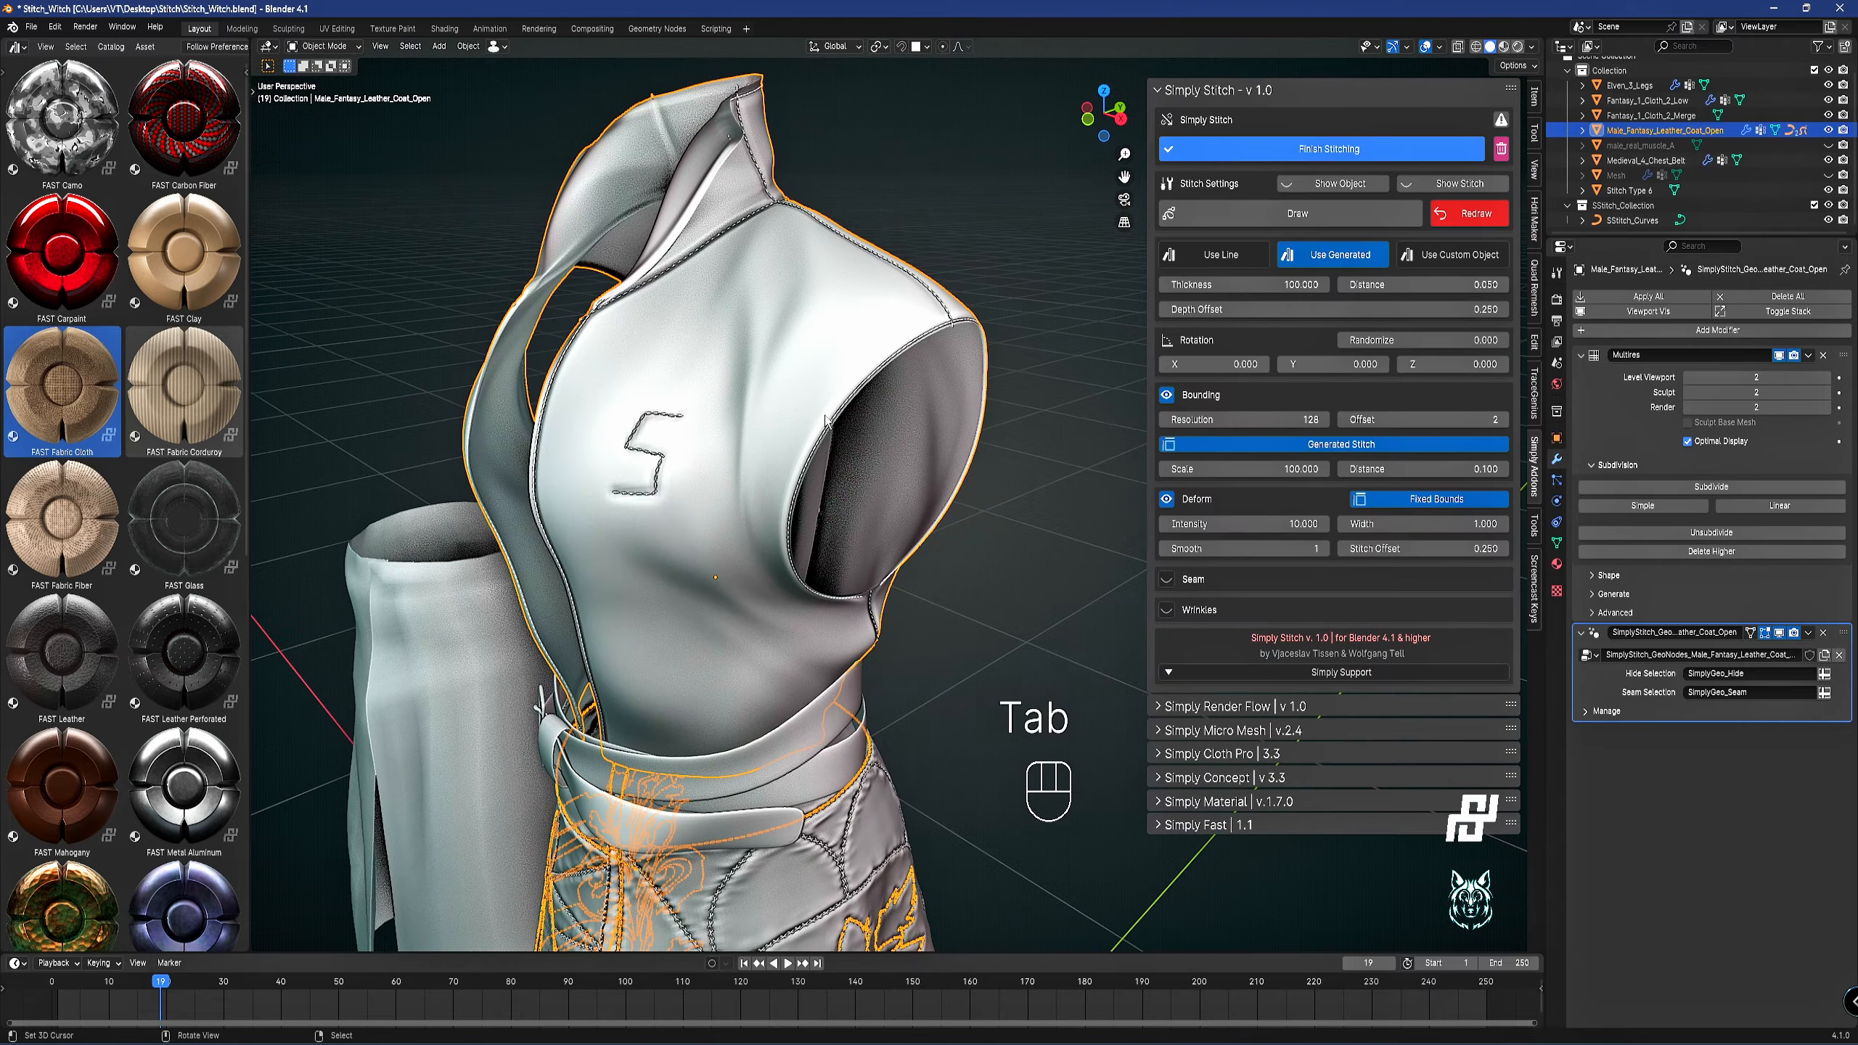
middle_click_drag(827, 419, 811, 611, "shift")
scroll(742, 472, "up", 4)
scroll(920, 555, "down", 4)
key("Tab")
scroll(819, 578, "up", 4)
key("Tab")
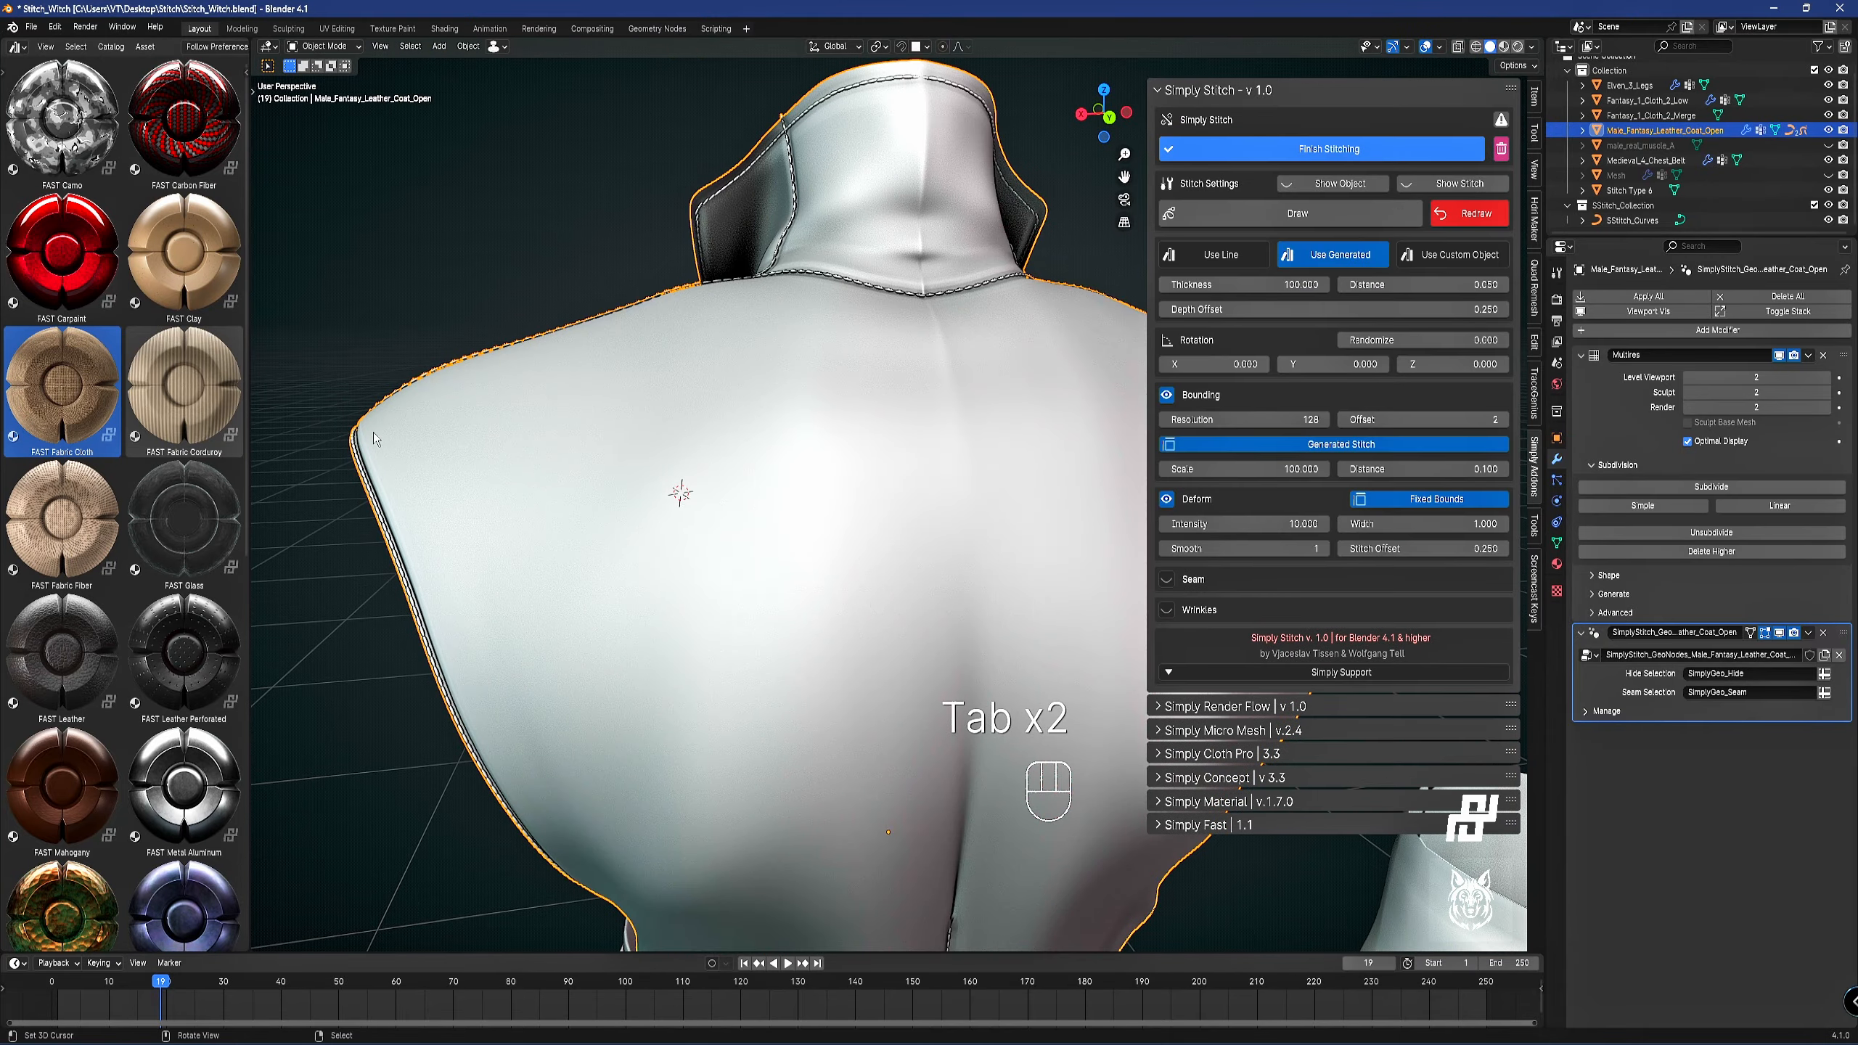
Split the bounds along a horizontal edge loop across the coat's upper back, from armhole to armhole.
key("Tab")
scroll(796, 548, "down", 2)
key("2")
left_click(1000, 573, "alt")
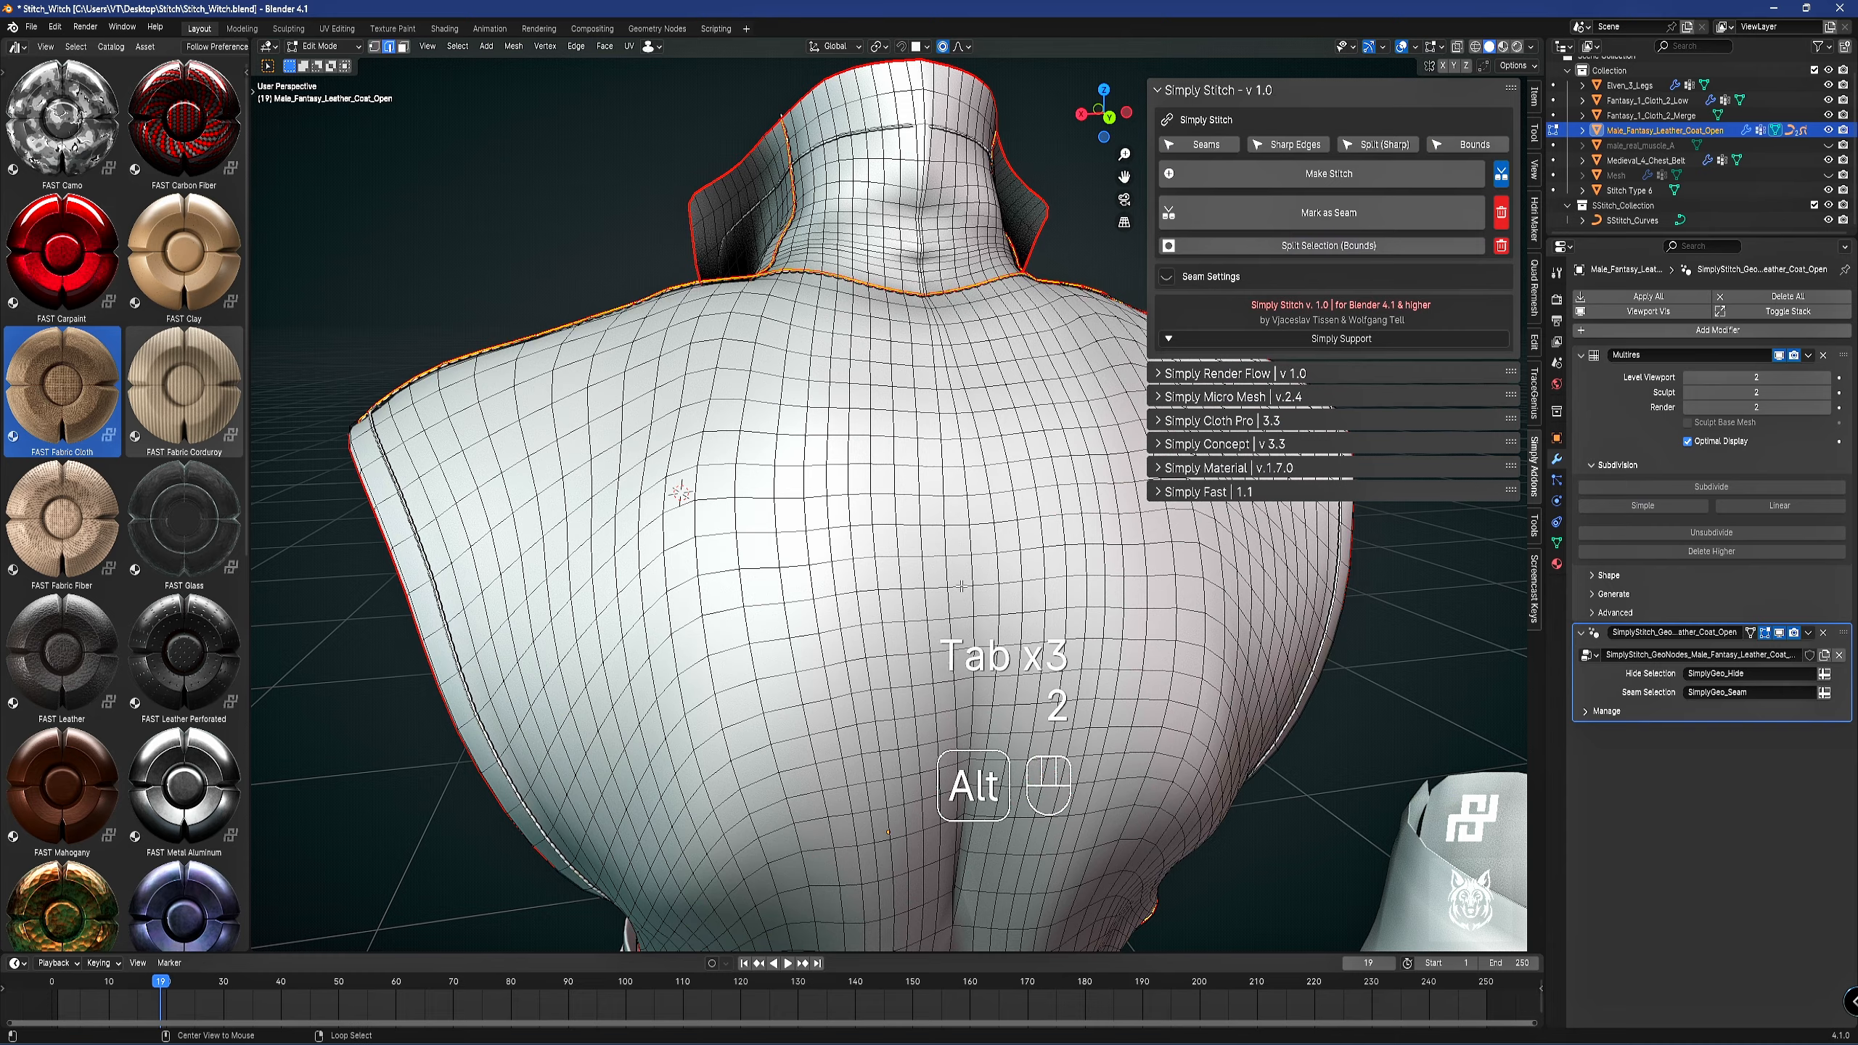
scroll(999, 573, "down", 1)
mouse_move(1000, 573)
middle_mouse_down()
mouse_move(945, 552)
mouse_move(998, 554)
middle_mouse_up()
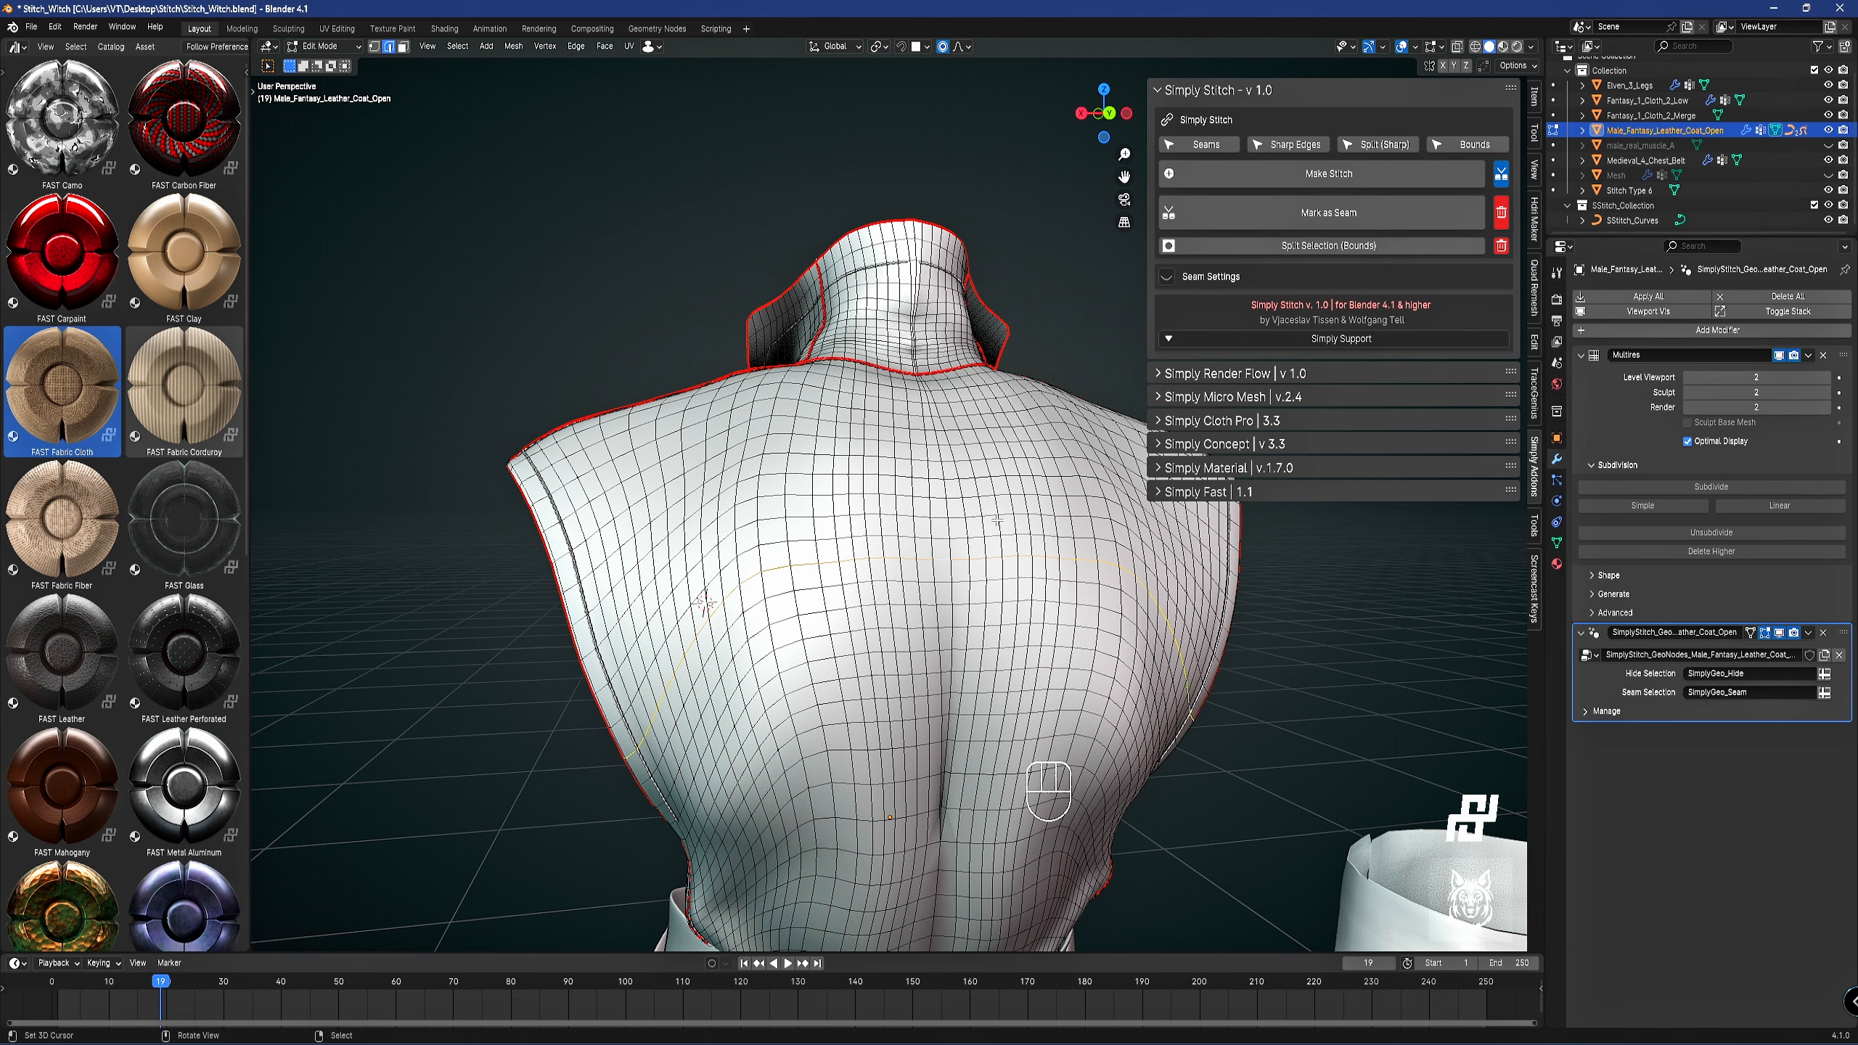
left_click(1373, 247)
key("Tab")
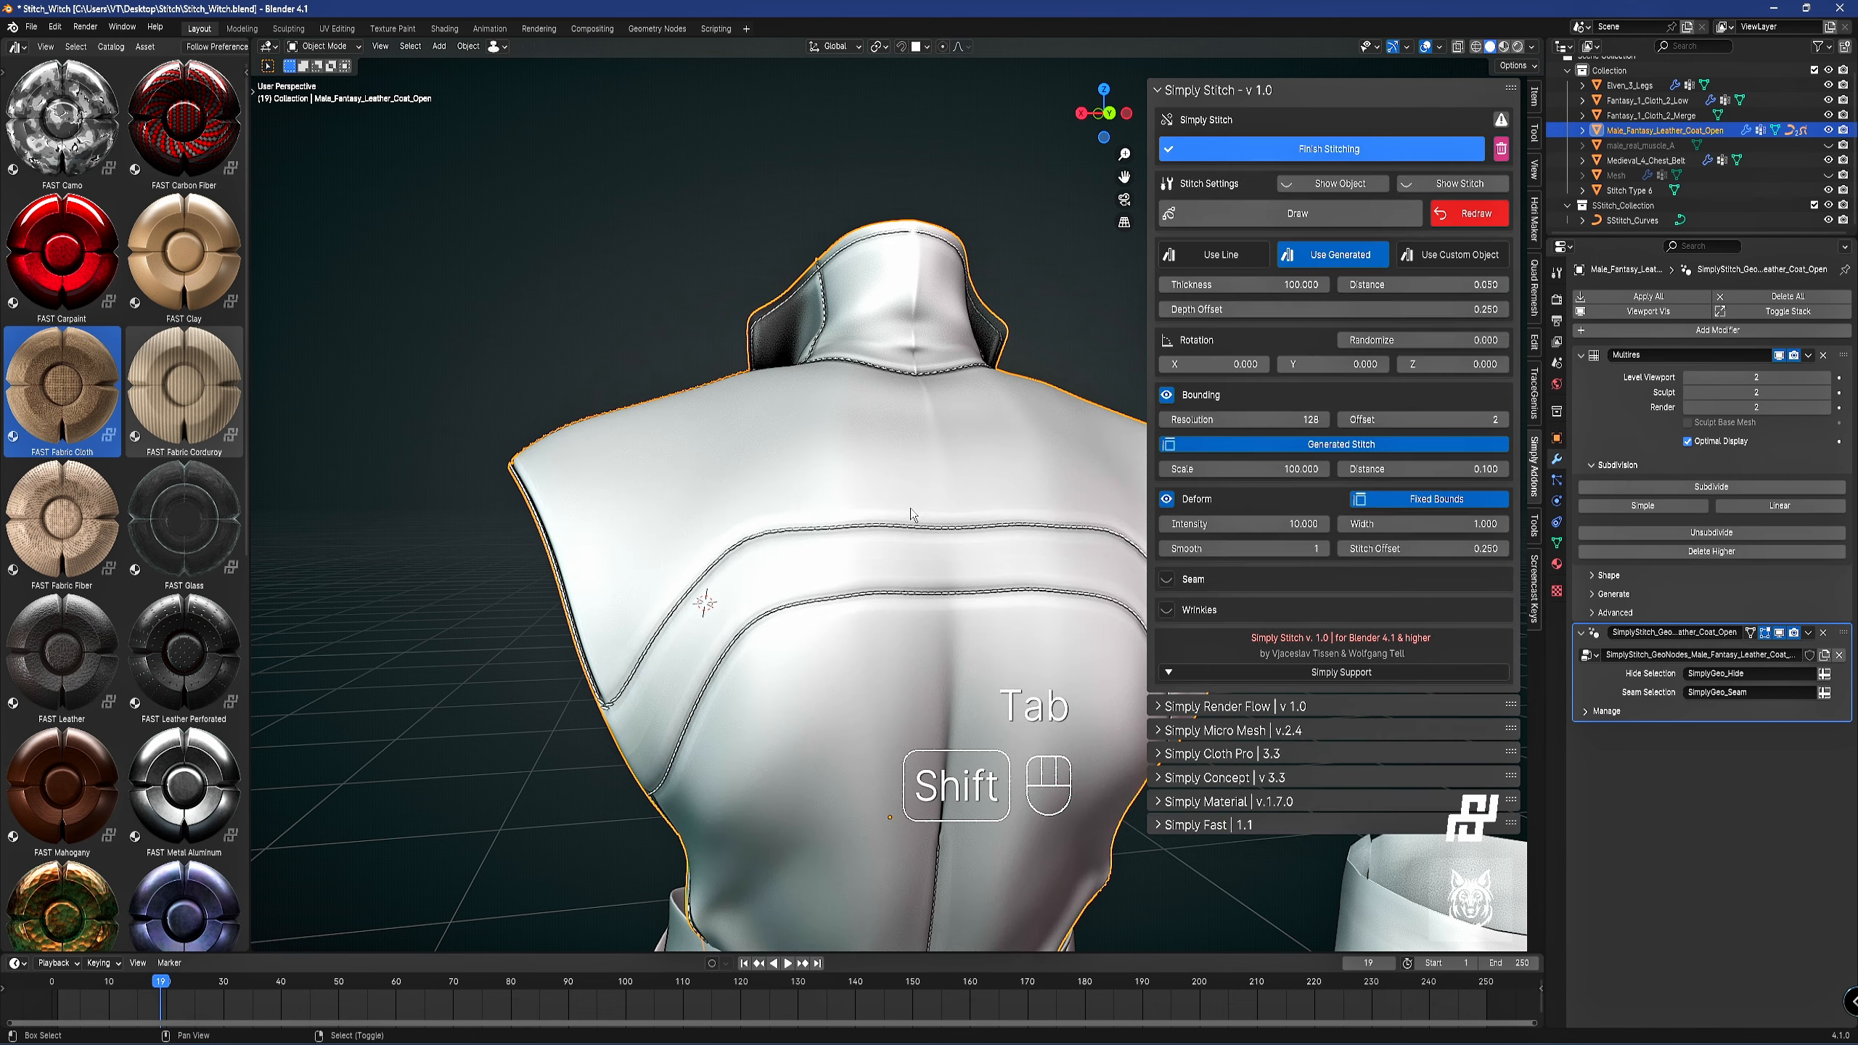
middle_click_drag(910, 508, 919, 439)
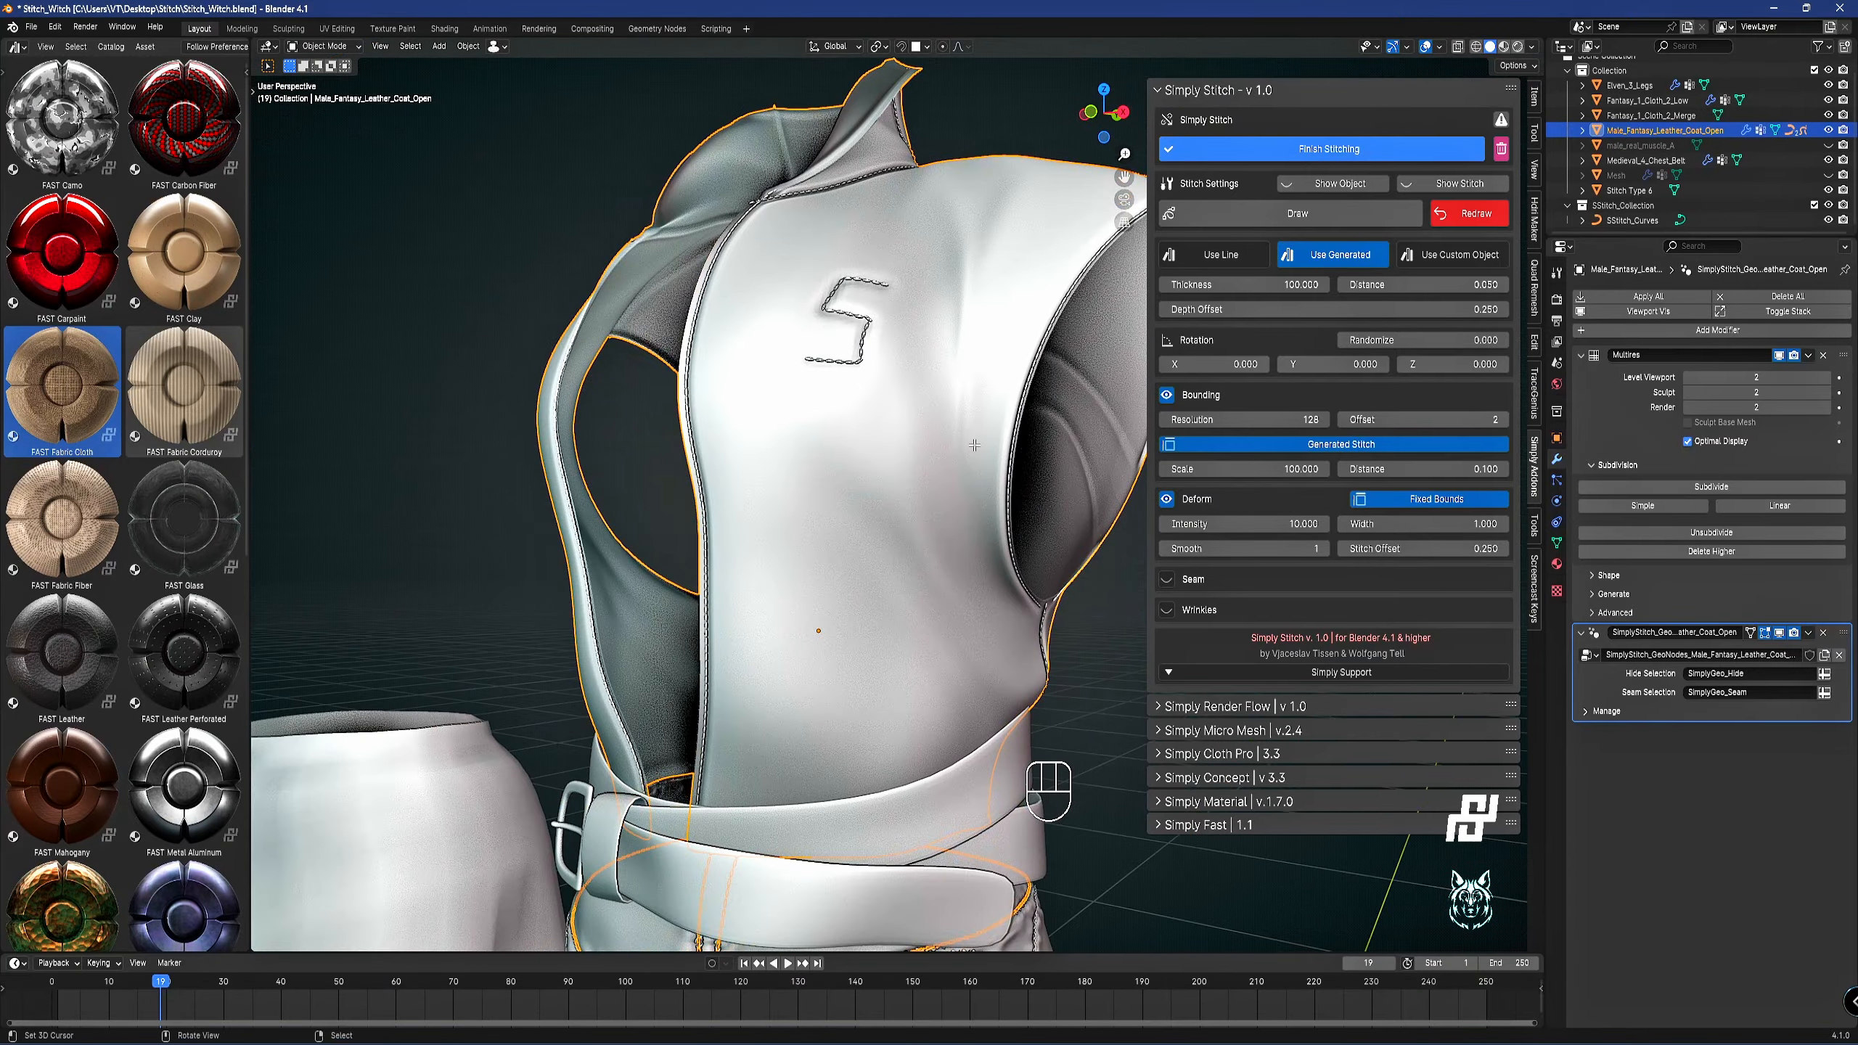
Split the bounds along an edge loop across the front panel with the S stitch, from the armhole to the opening.
key("Tab")
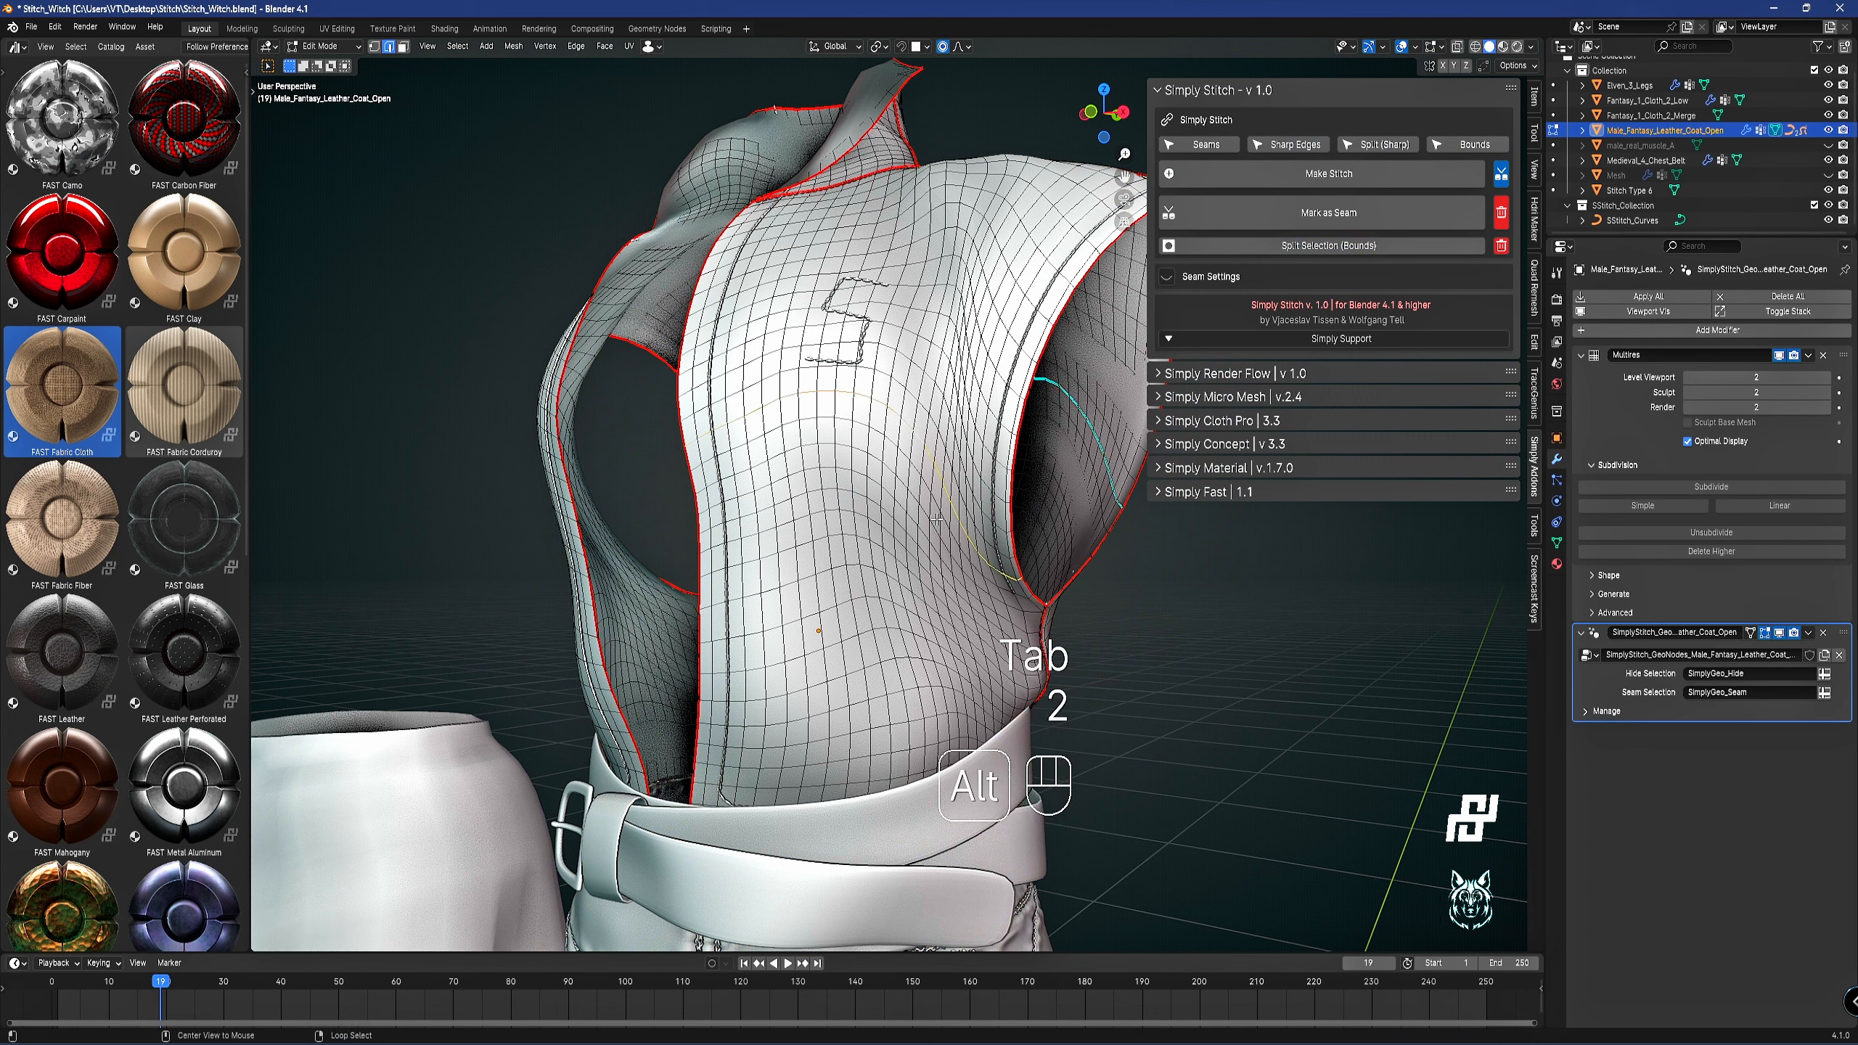
left_click(915, 722, "alt")
left_click(1033, 617, "alt")
left_click(1338, 246)
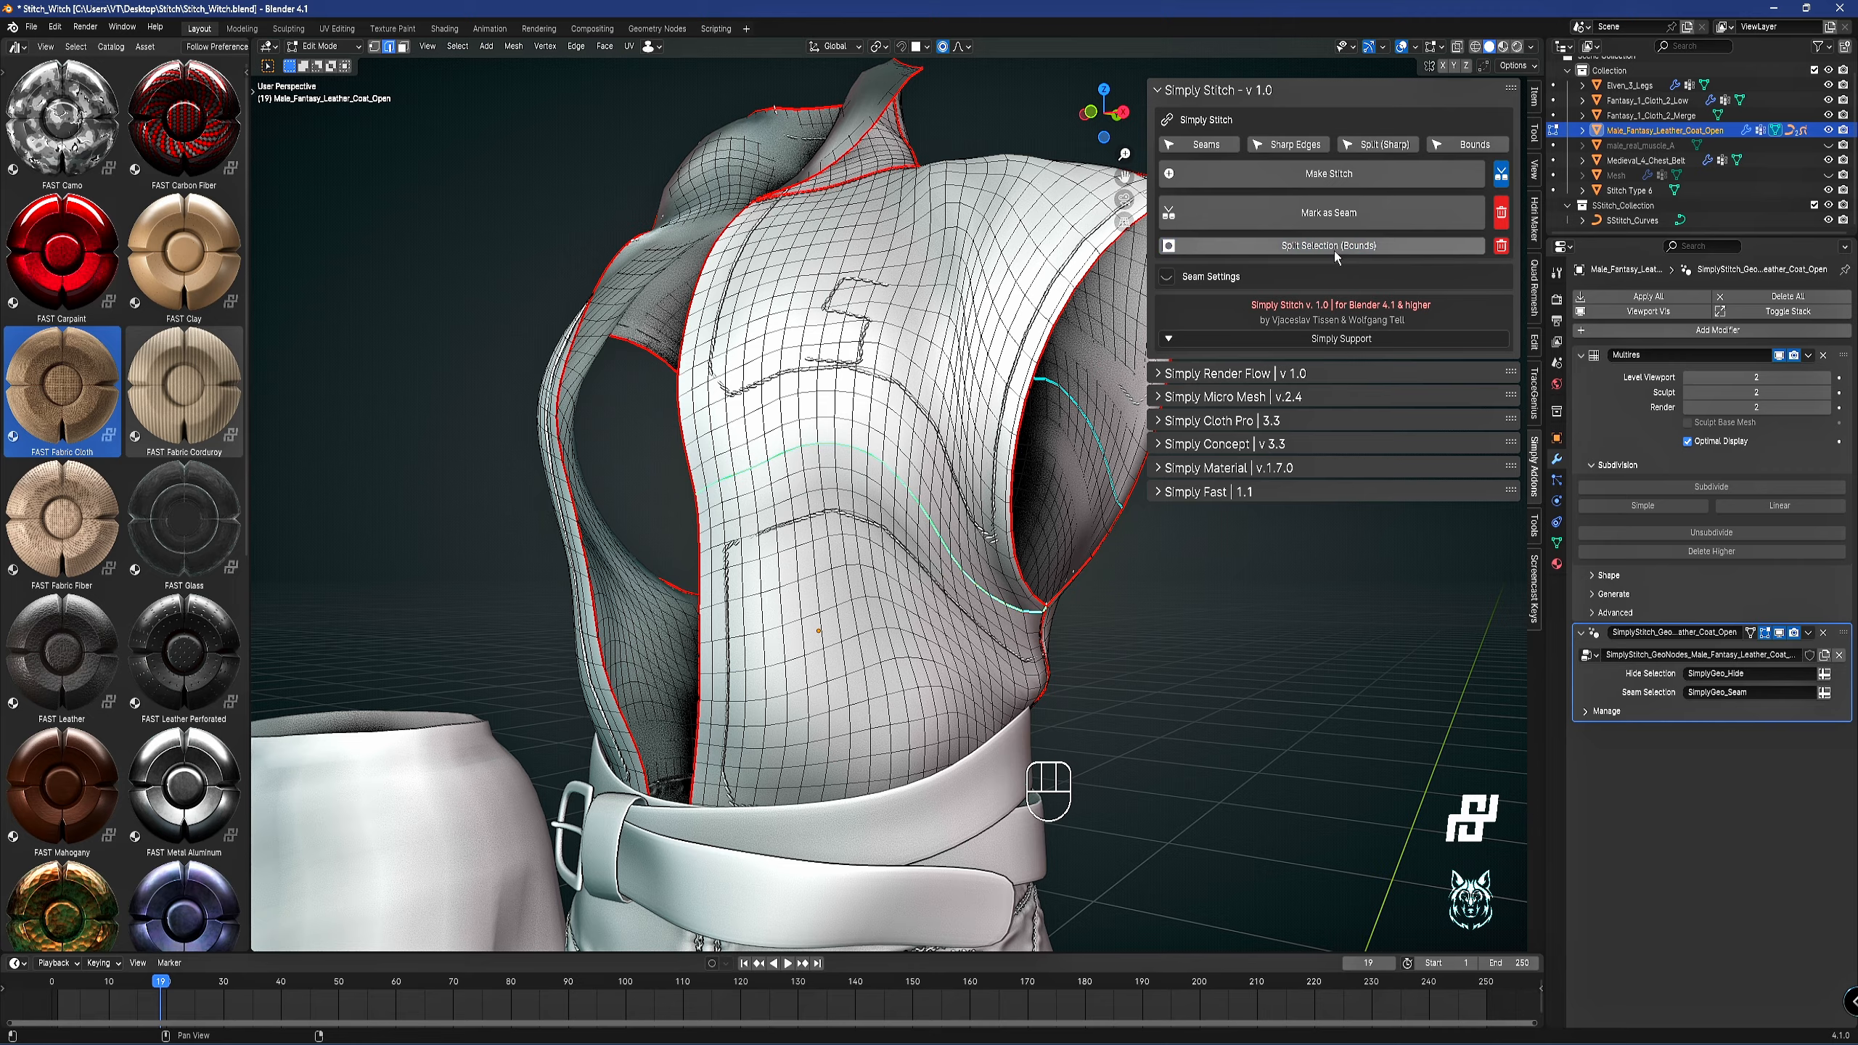
key("Tab")
middle_click_drag(993, 520, 920, 517)
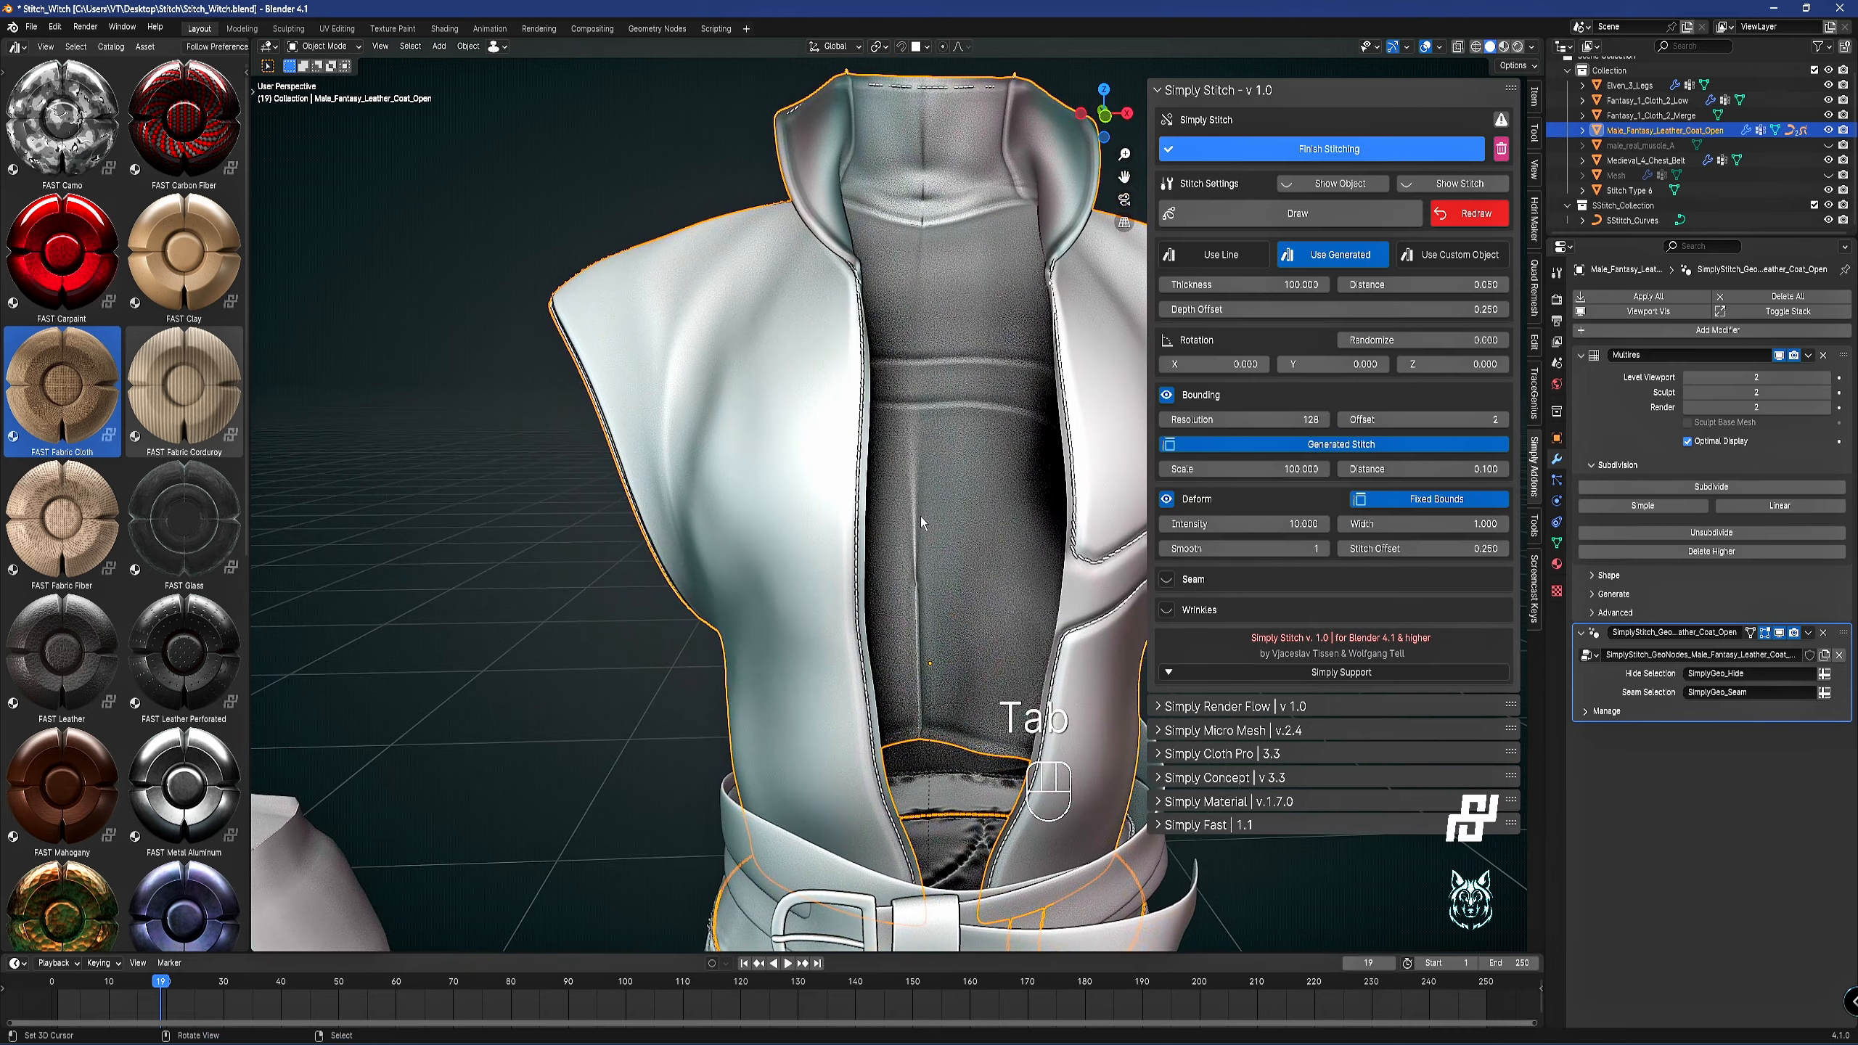
Split the bounds along the matching edge loop on the opposite front panel, and check both fronts in Object Mode.
key("Tab")
middle_click_drag(752, 623, 821, 603)
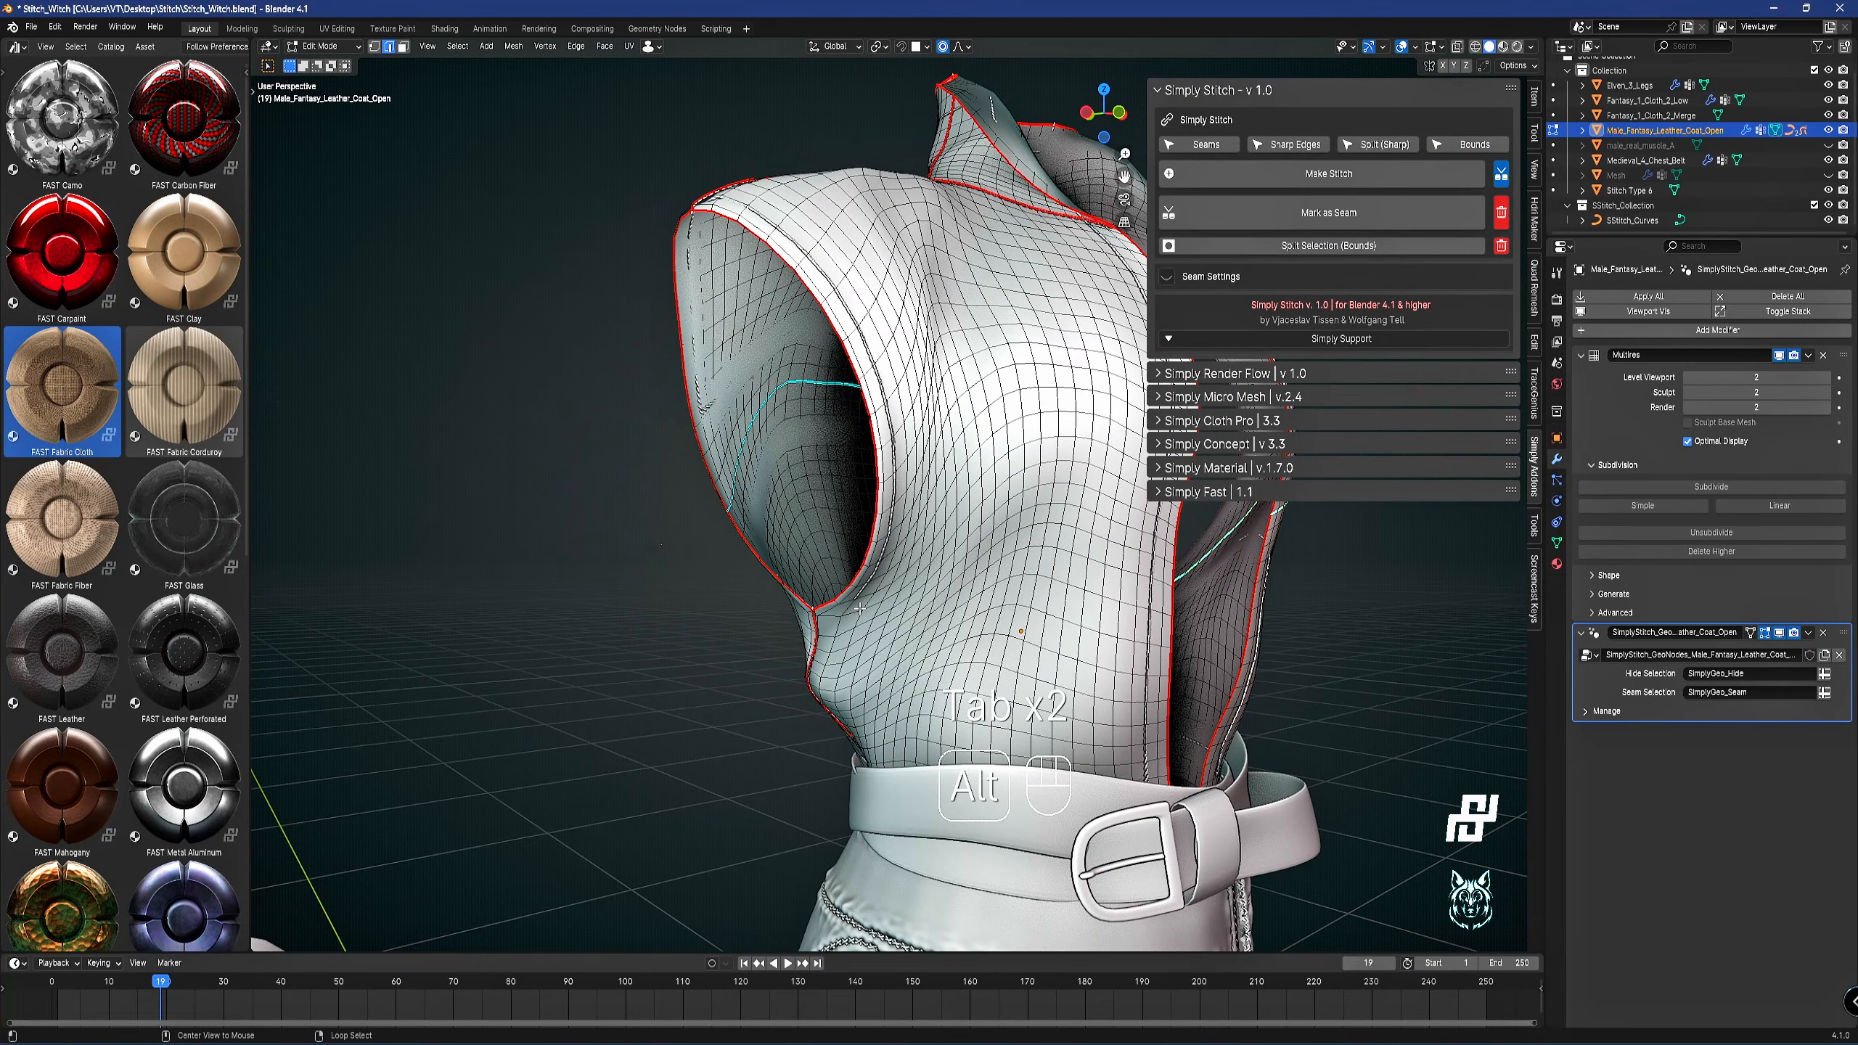
left_click(1352, 246)
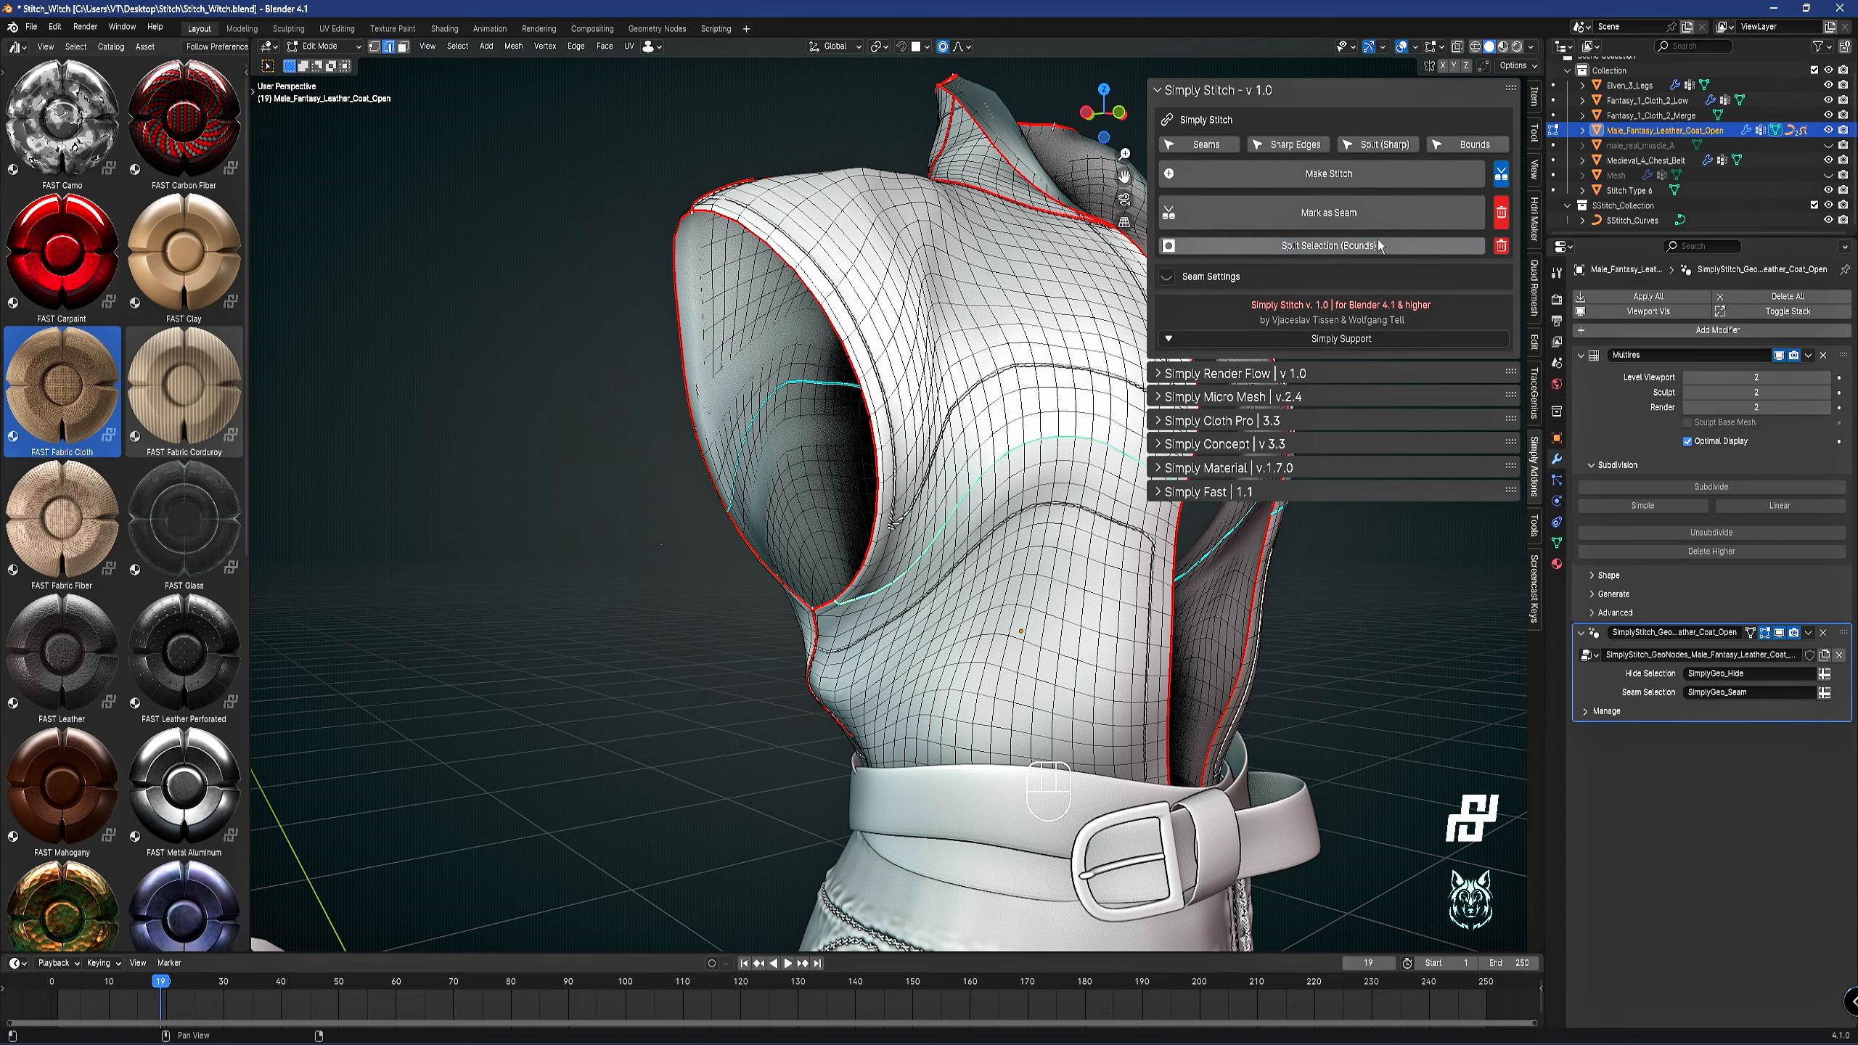
scroll(897, 507, "down", 3)
key("Tab")
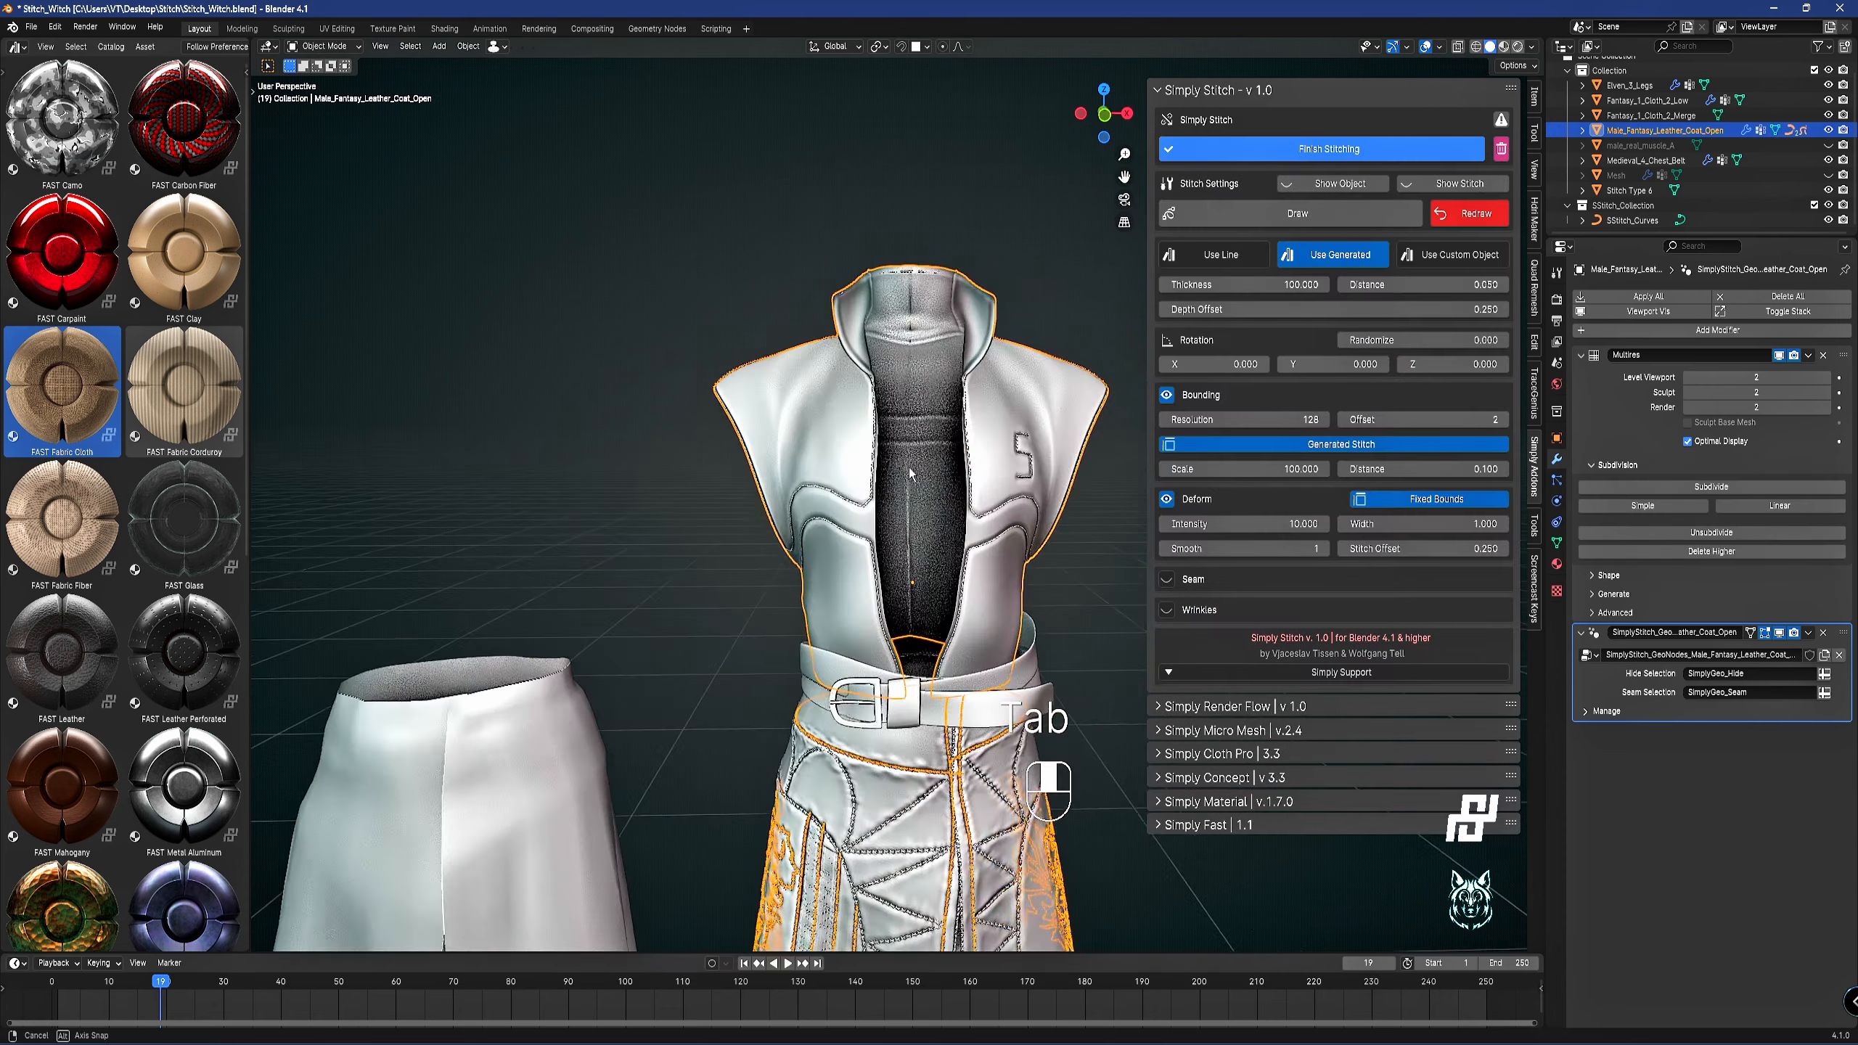
scroll(908, 468, "up", 5)
middle_click_drag(900, 470, 877, 517)
Select vertical edge loops running from shoulder to waist on the front panel with the S stitch.
key("Tab")
key("2")
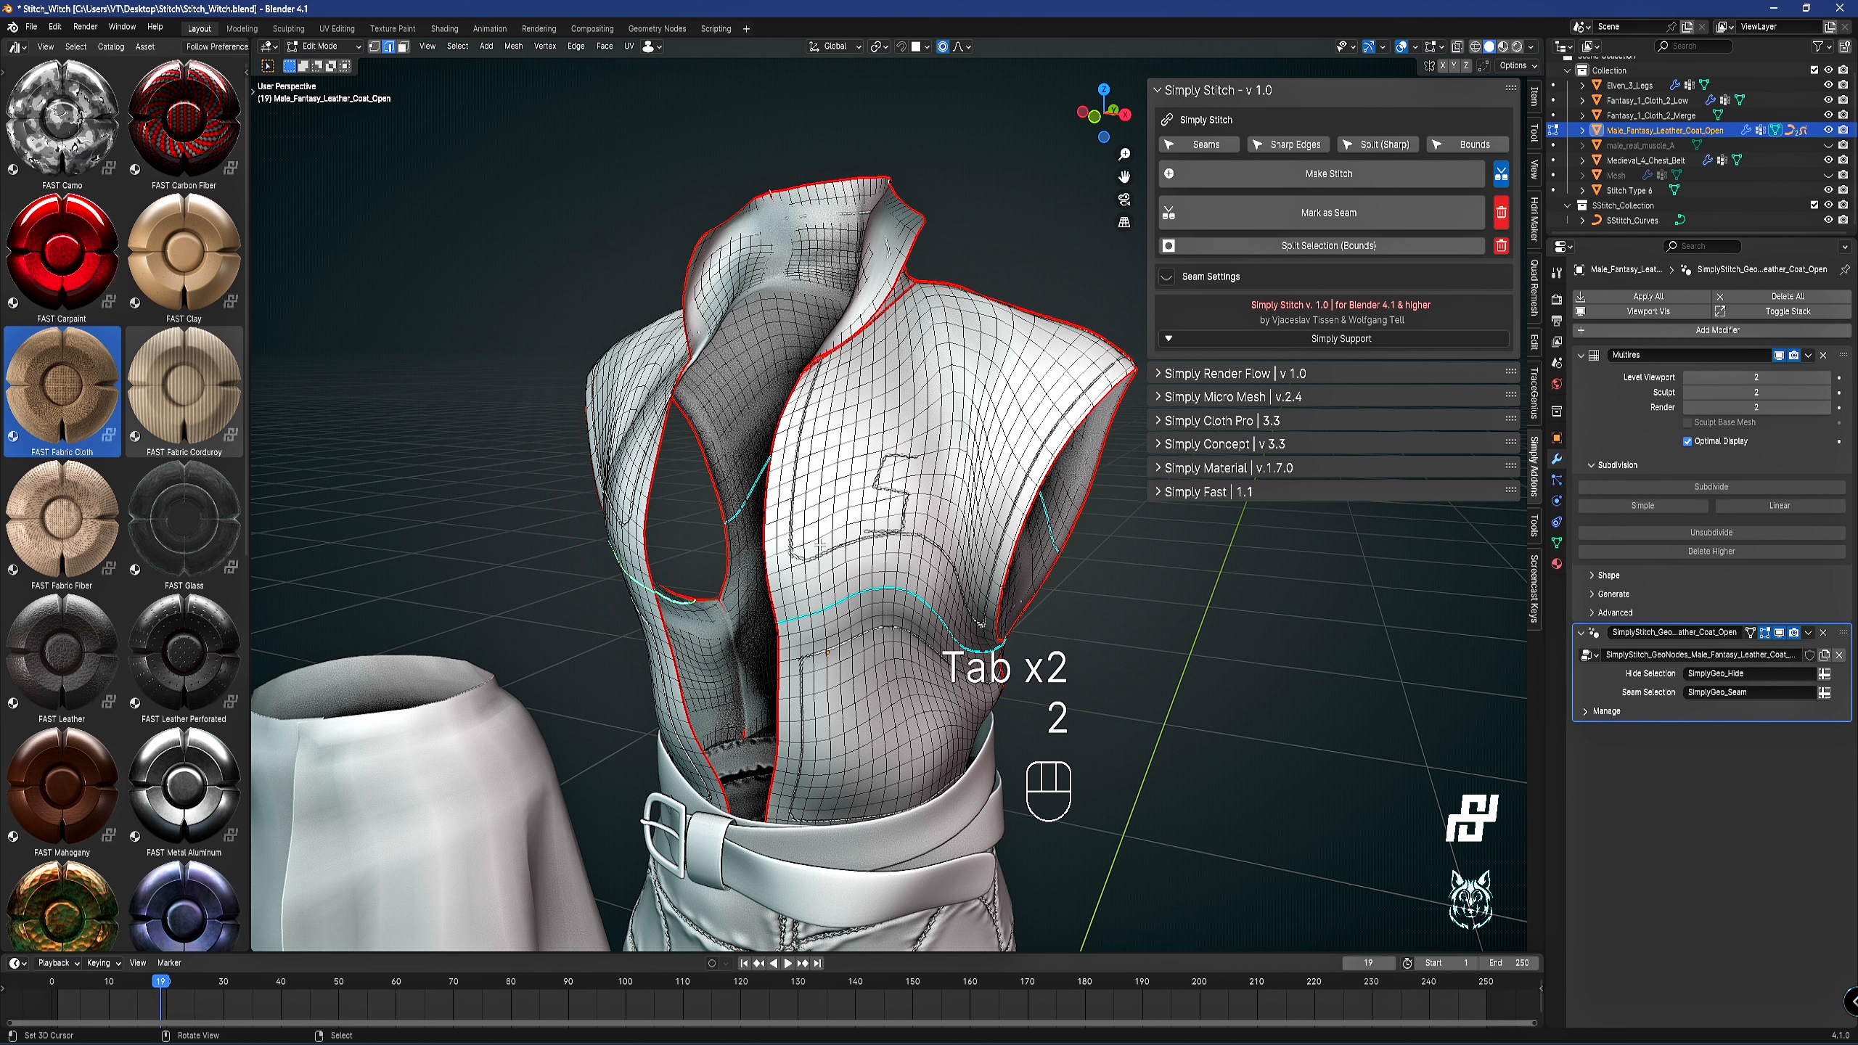
left_click(823, 516, "alt")
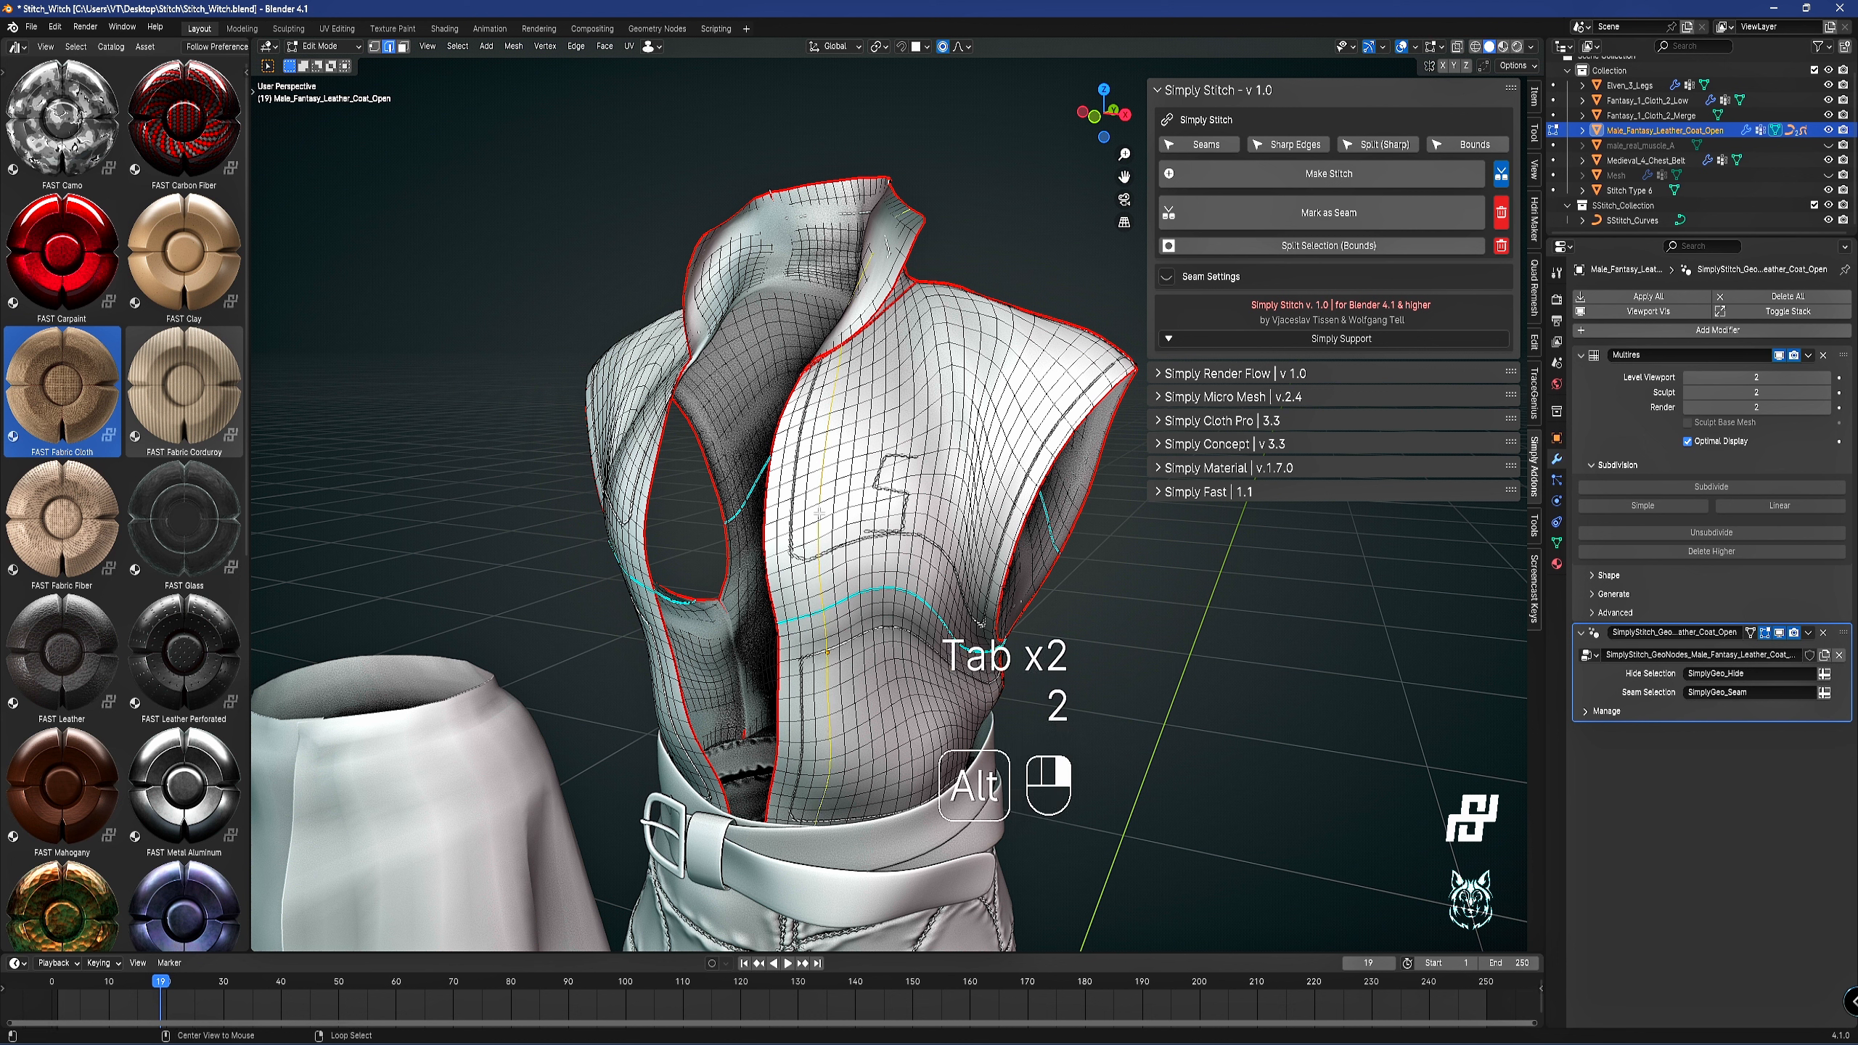
left_click(865, 498, "alt+shift")
left_click(920, 500, "alt+shift")
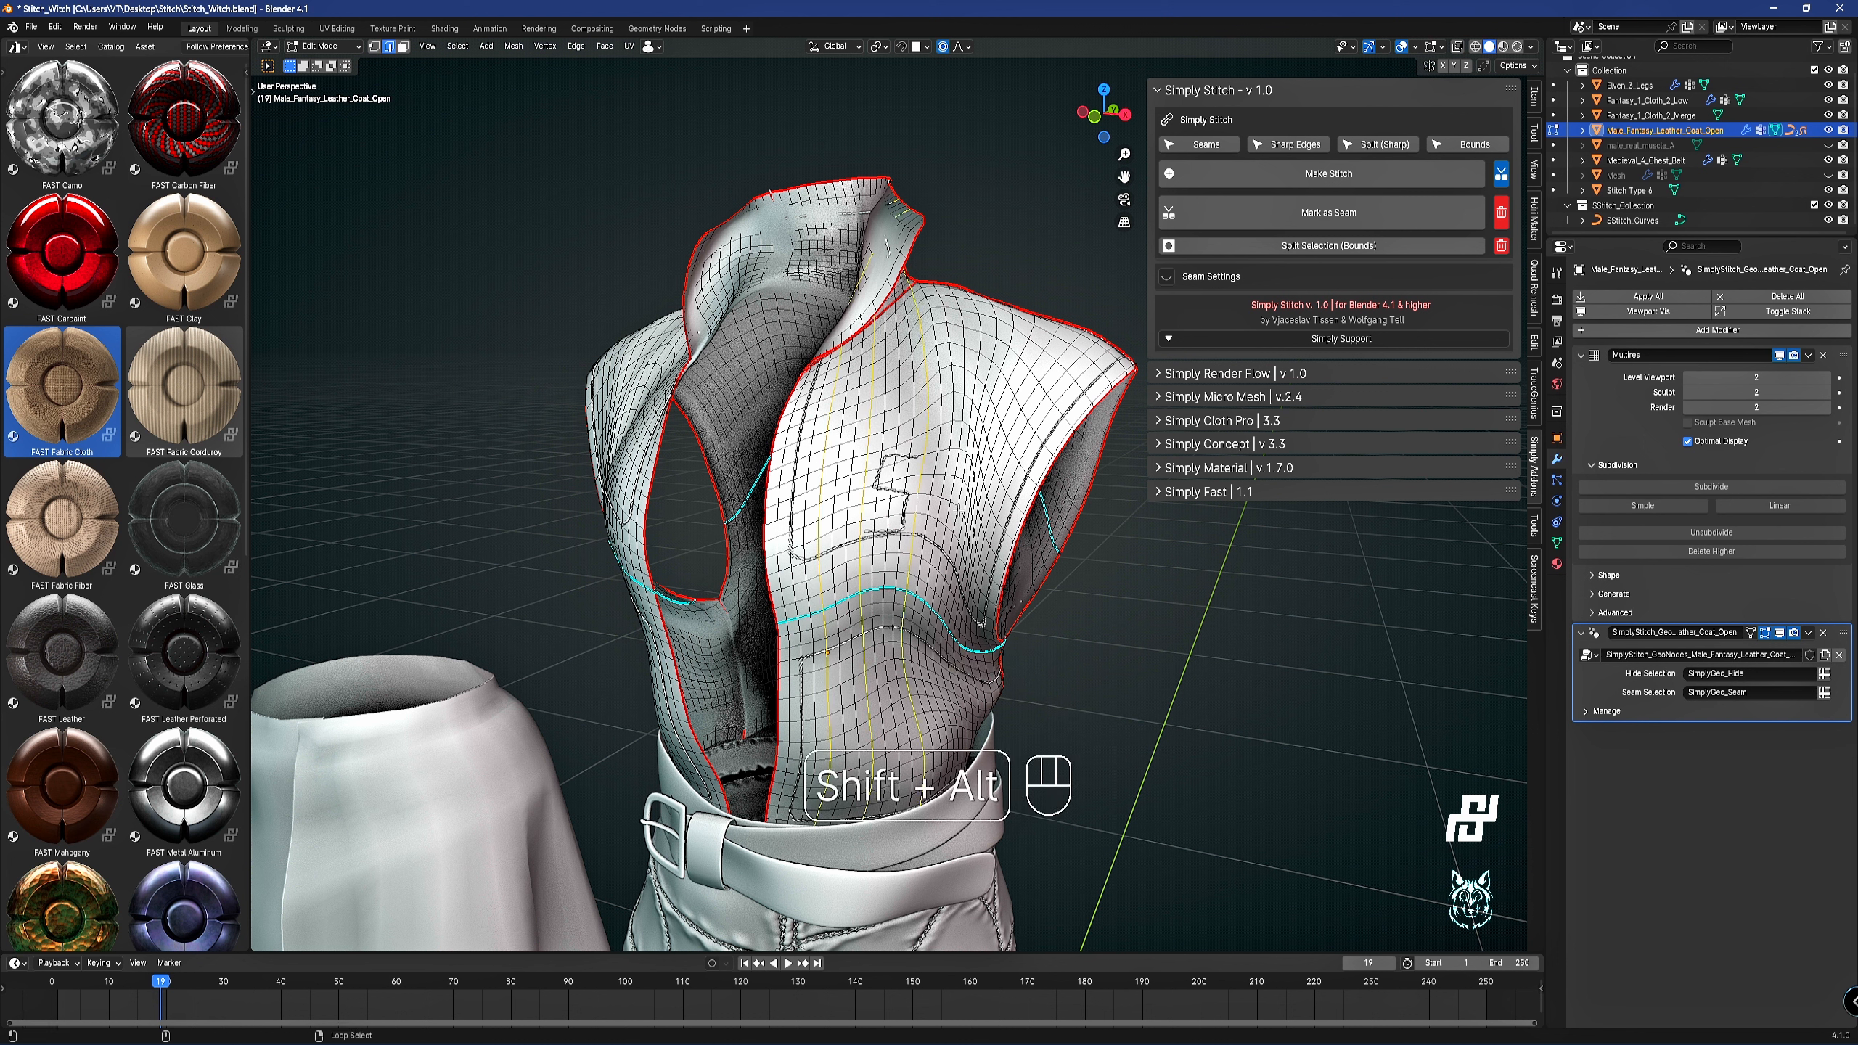
Add vertical edge loops across the back and the opposite front panel to the selection.
middle_click_drag(984, 679, 824, 446)
scroll(852, 605, "up", 1)
left_click(872, 630, "alt+shift")
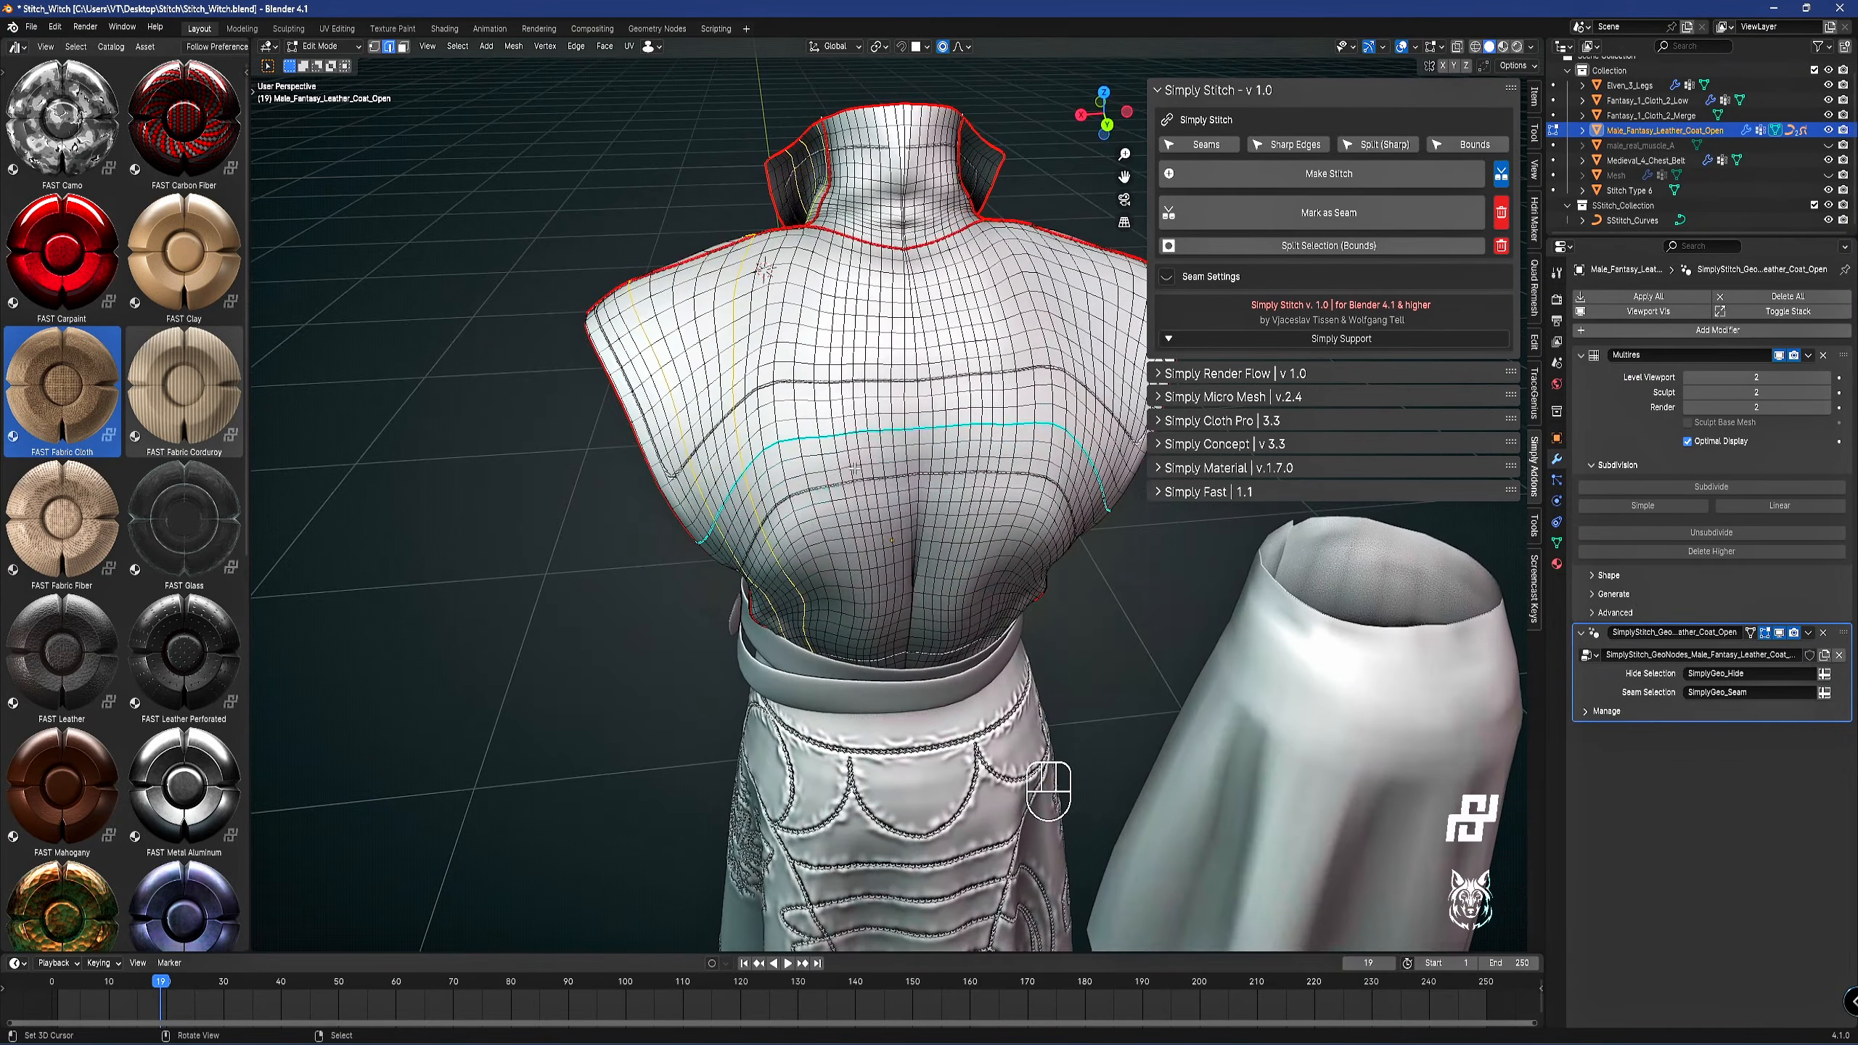
left_click(824, 446, "alt+shift")
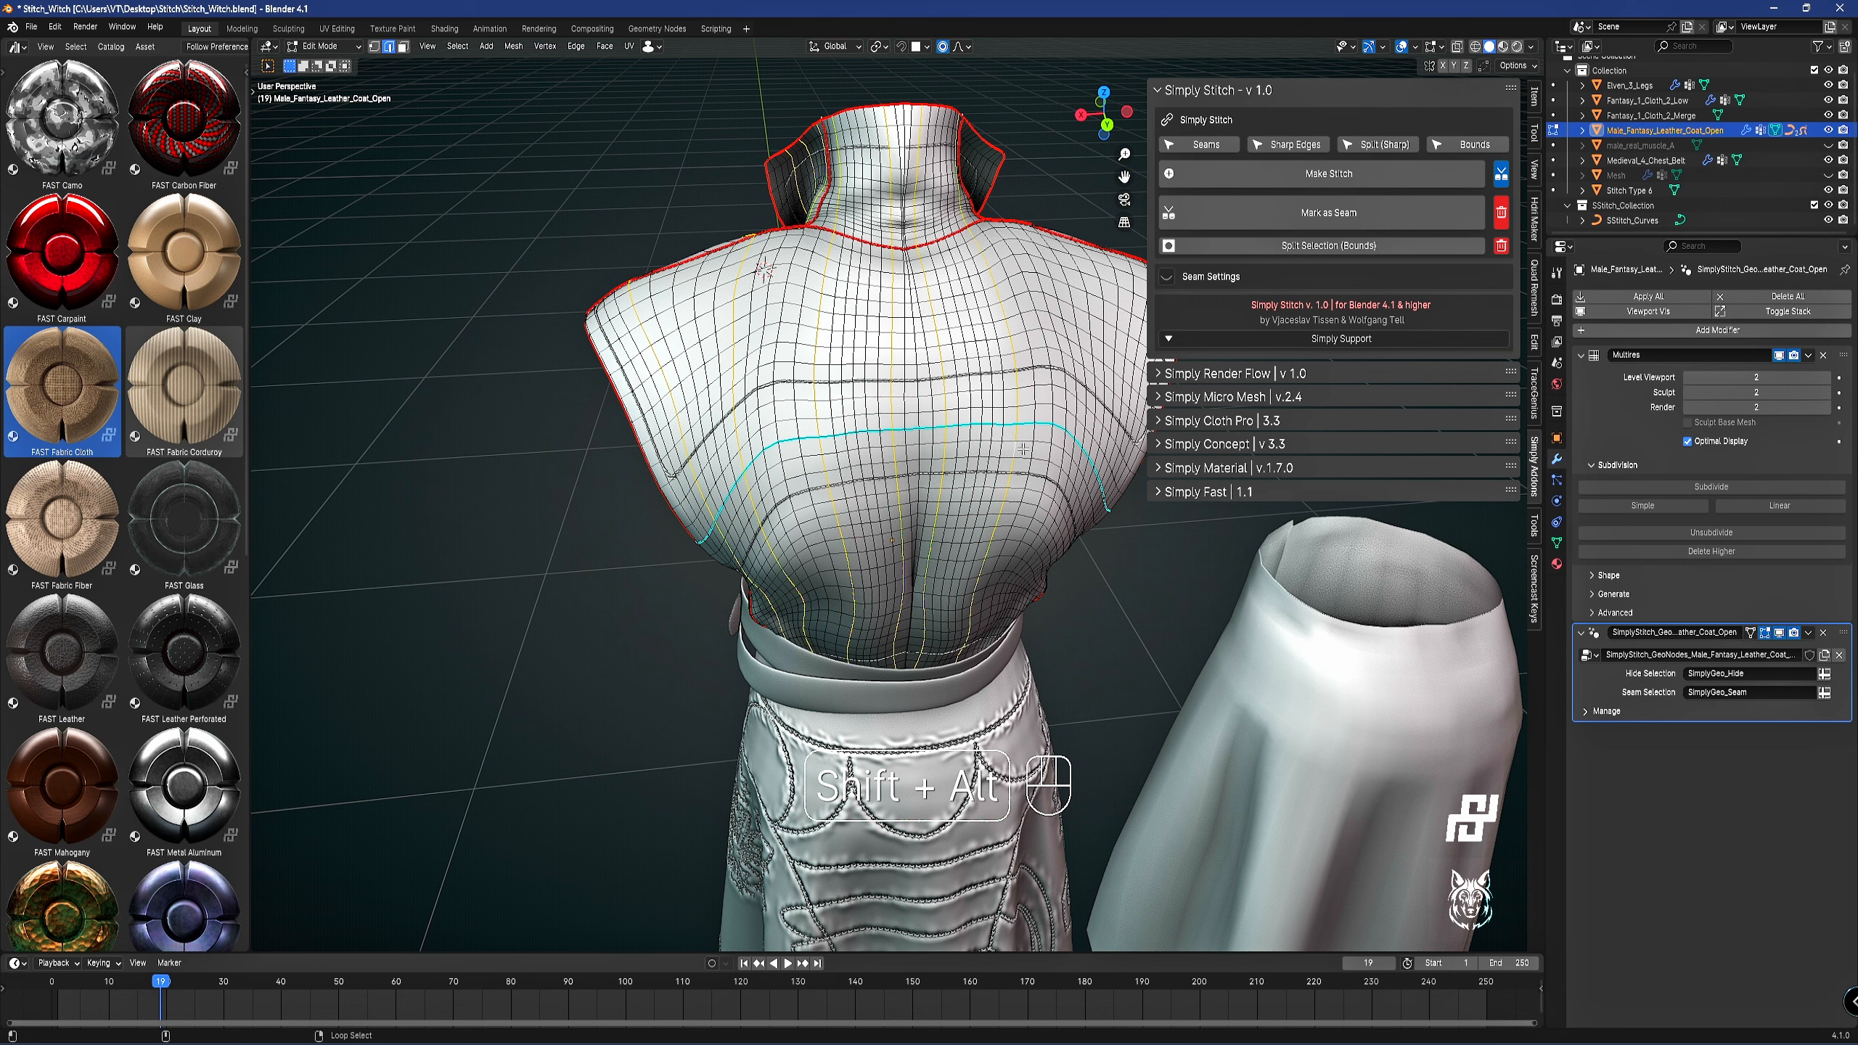
middle_click_drag(1069, 464, 827, 575)
left_click(827, 574, "alt+shift")
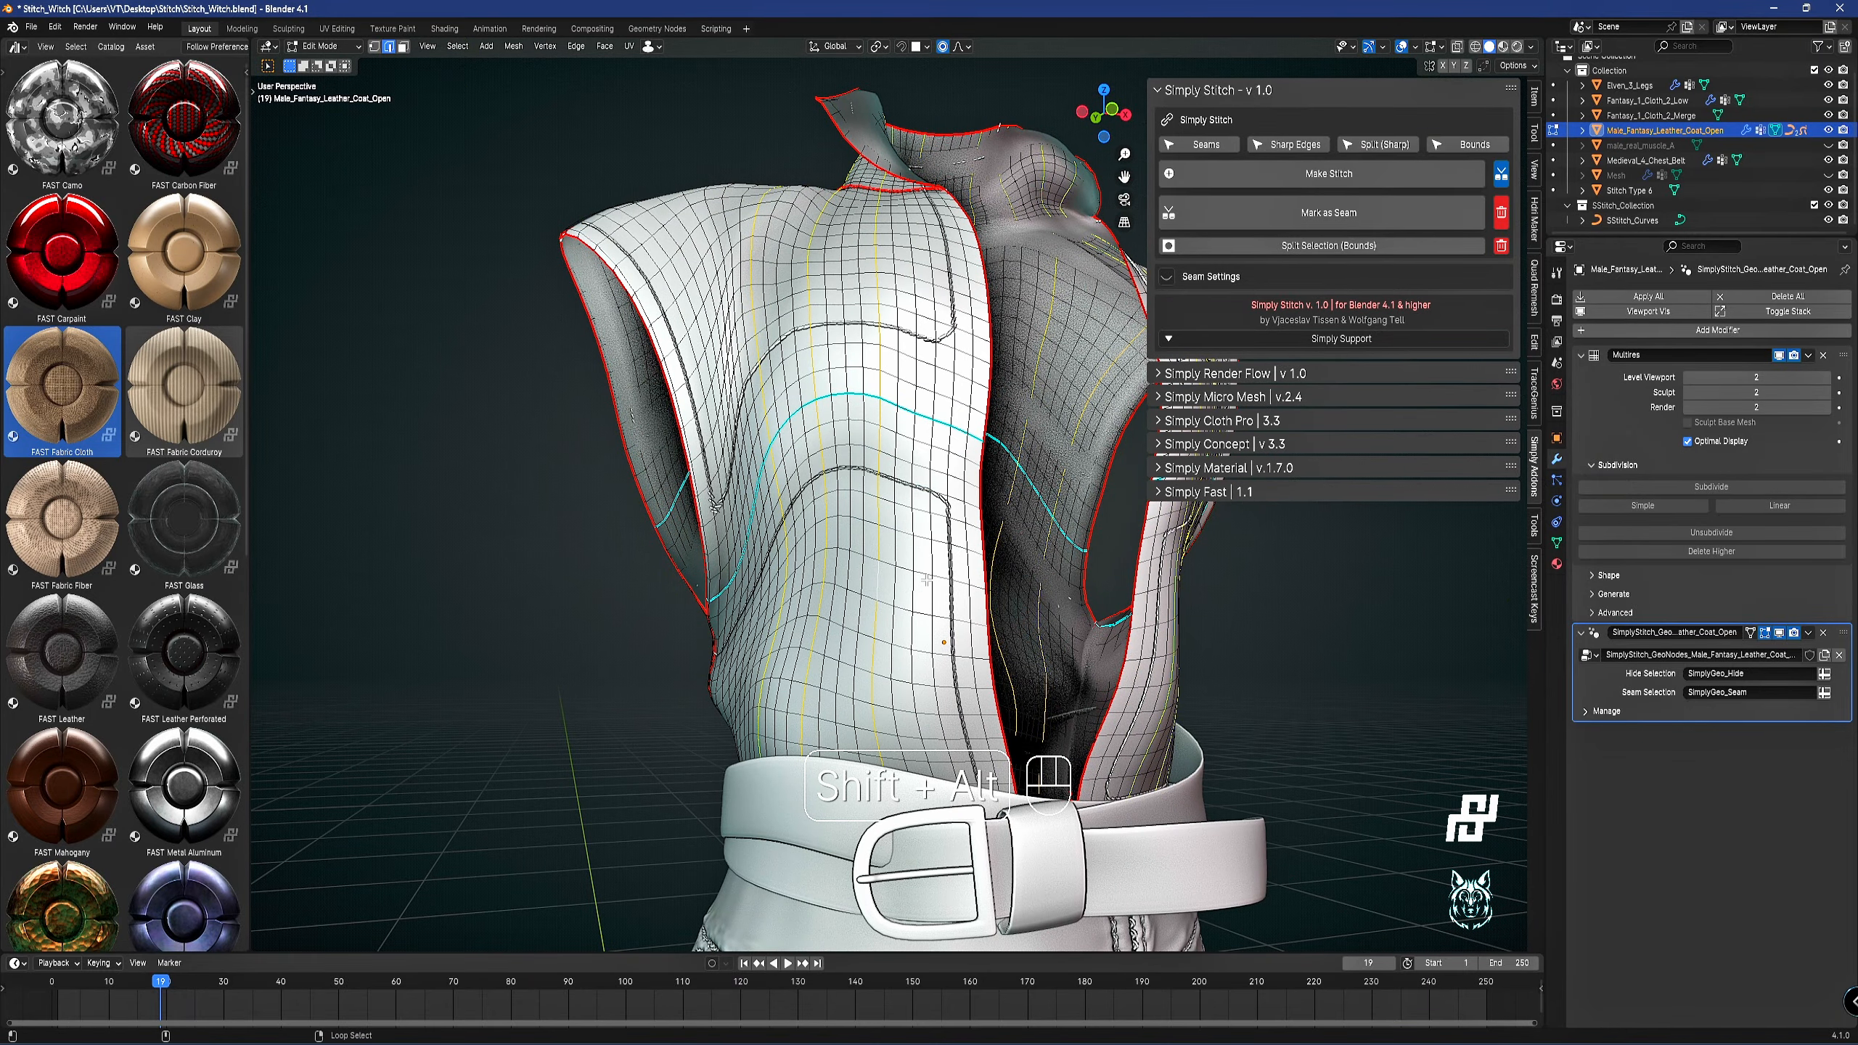
left_click(957, 388, "alt+shift")
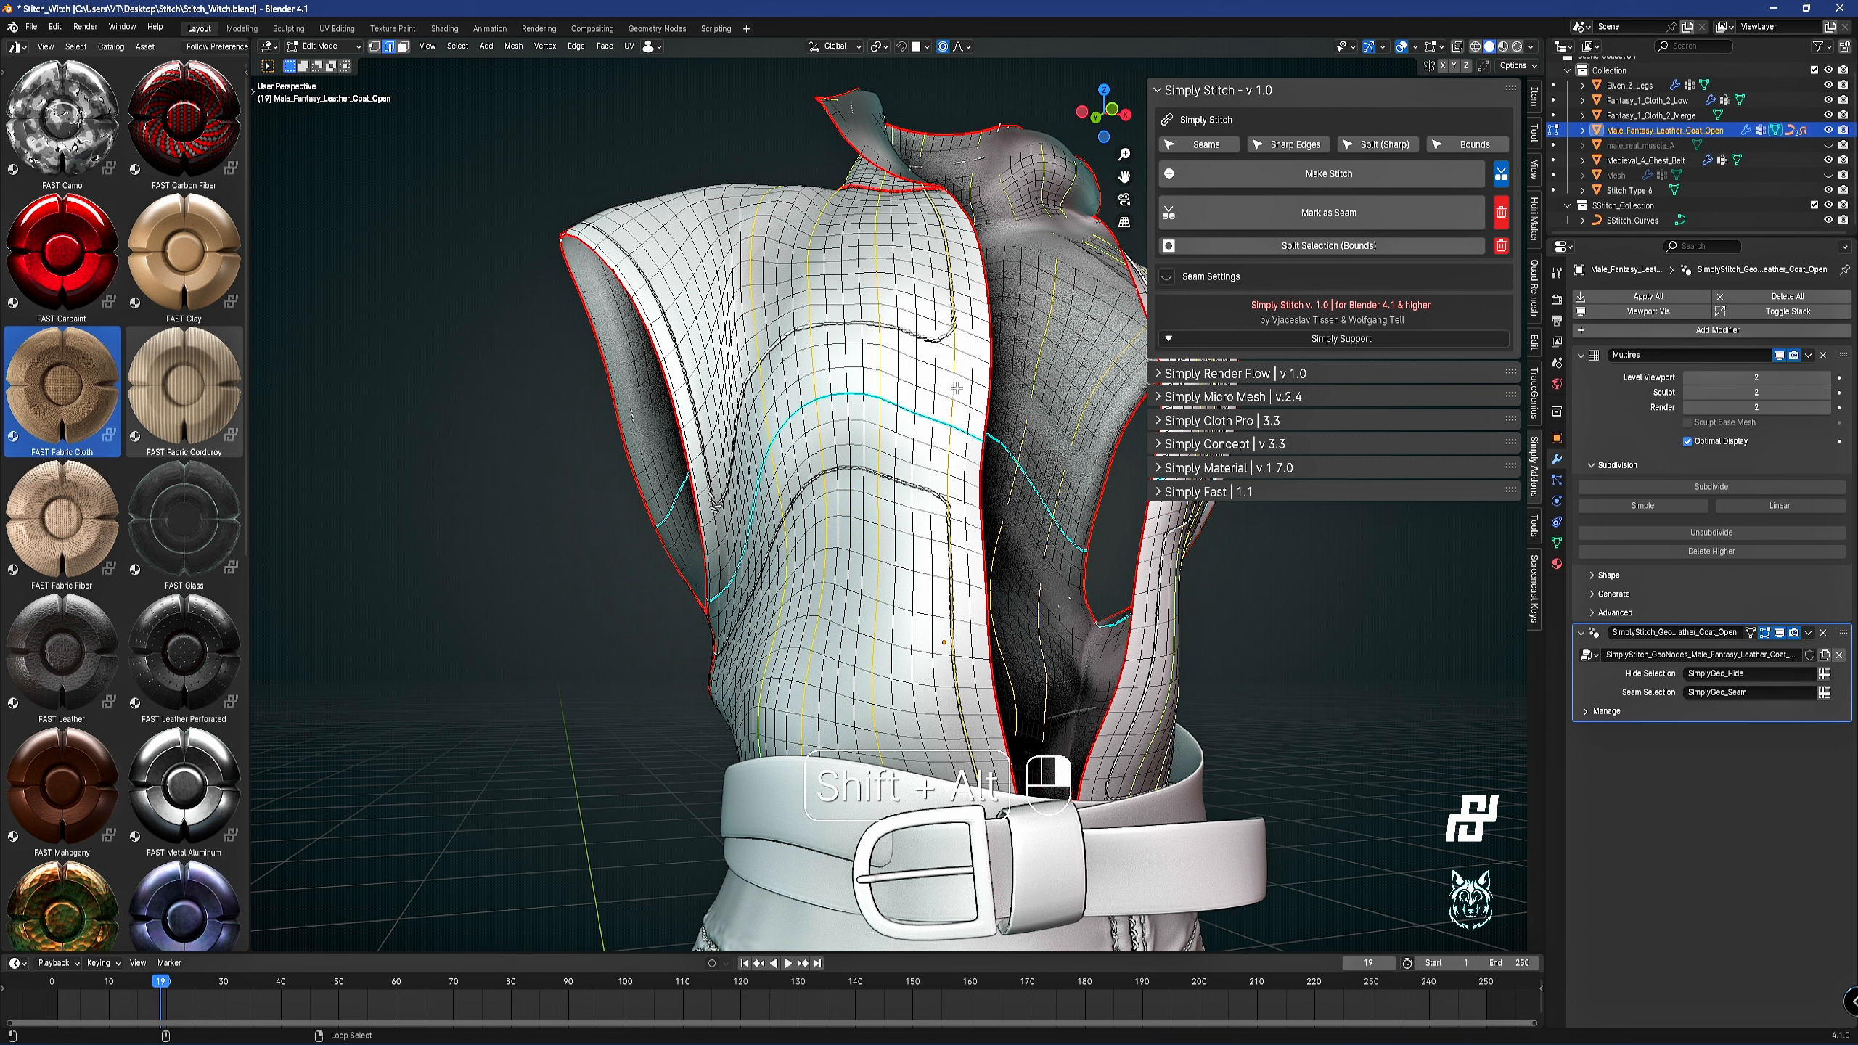
Make stitches along the selected vertical edge loops and inspect the quilted coat in Object Mode.
left_click(1342, 179)
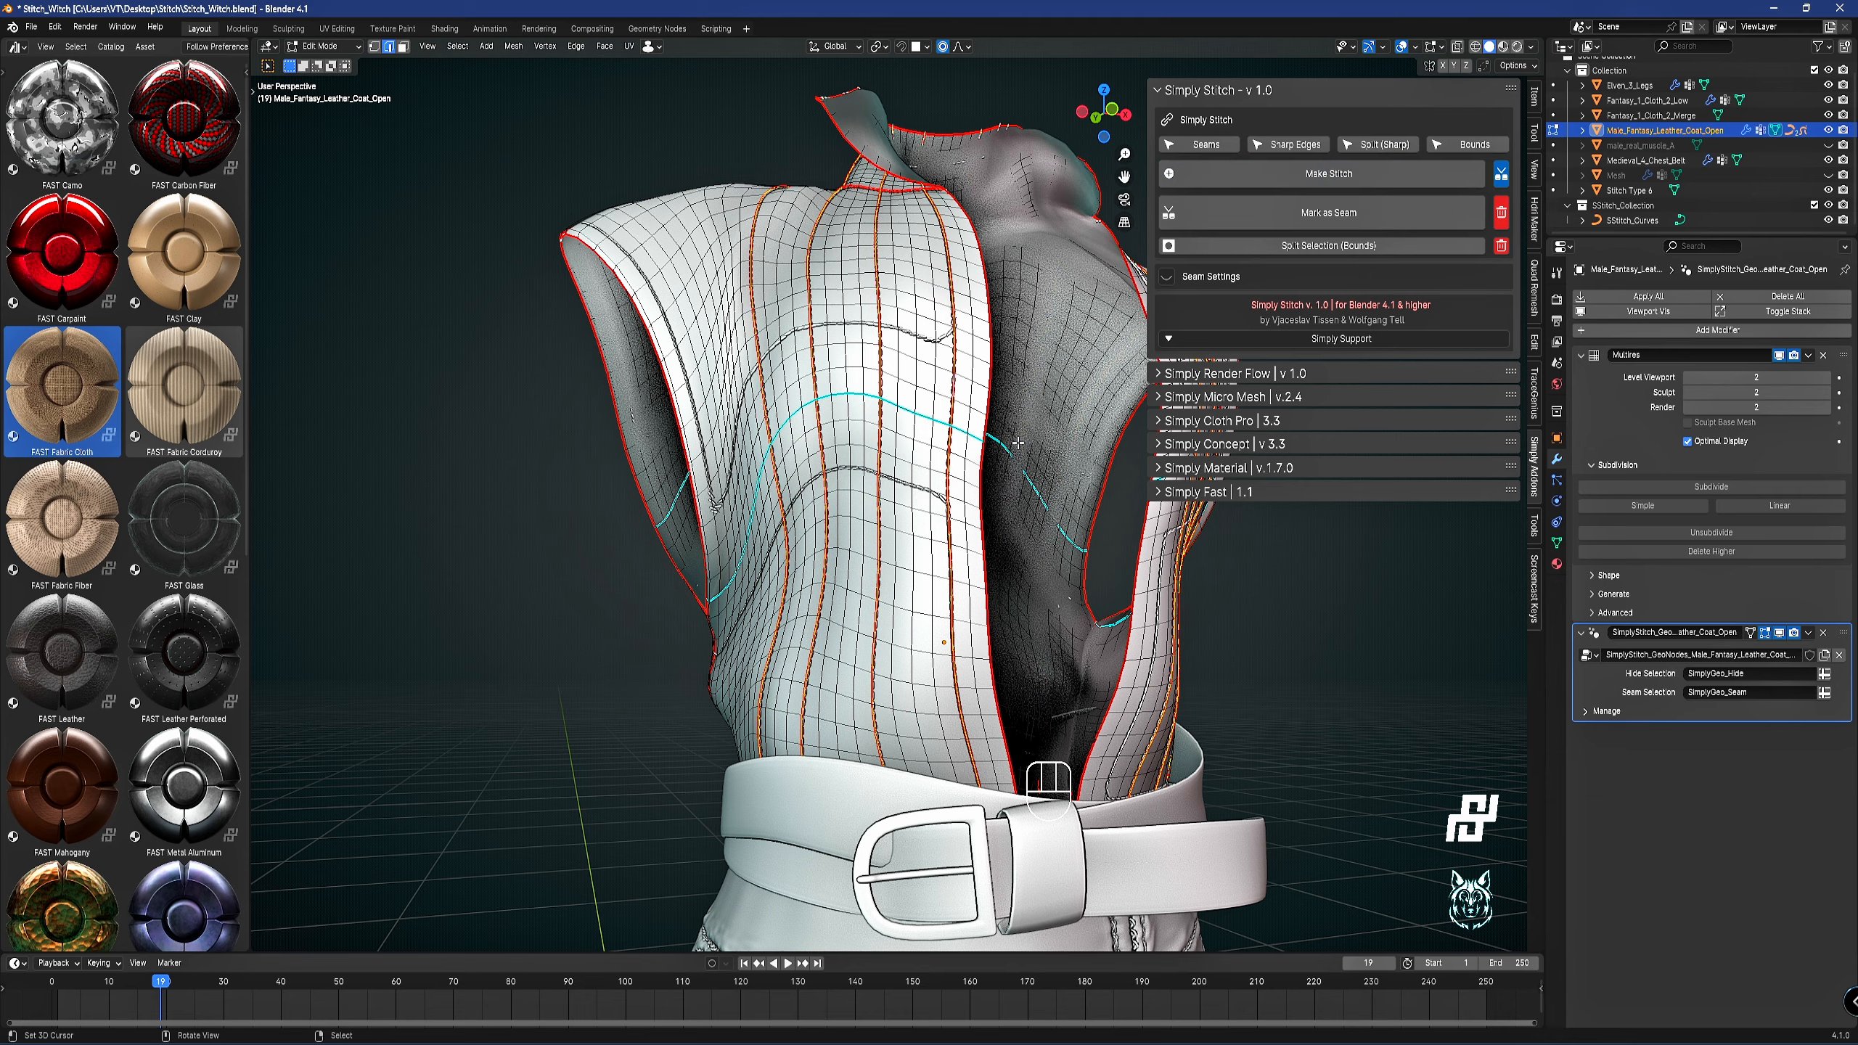
key("Tab")
middle_click_drag(1031, 405, 920, 539)
scroll(951, 517, "up", 3)
scroll(951, 518, "down", 4)
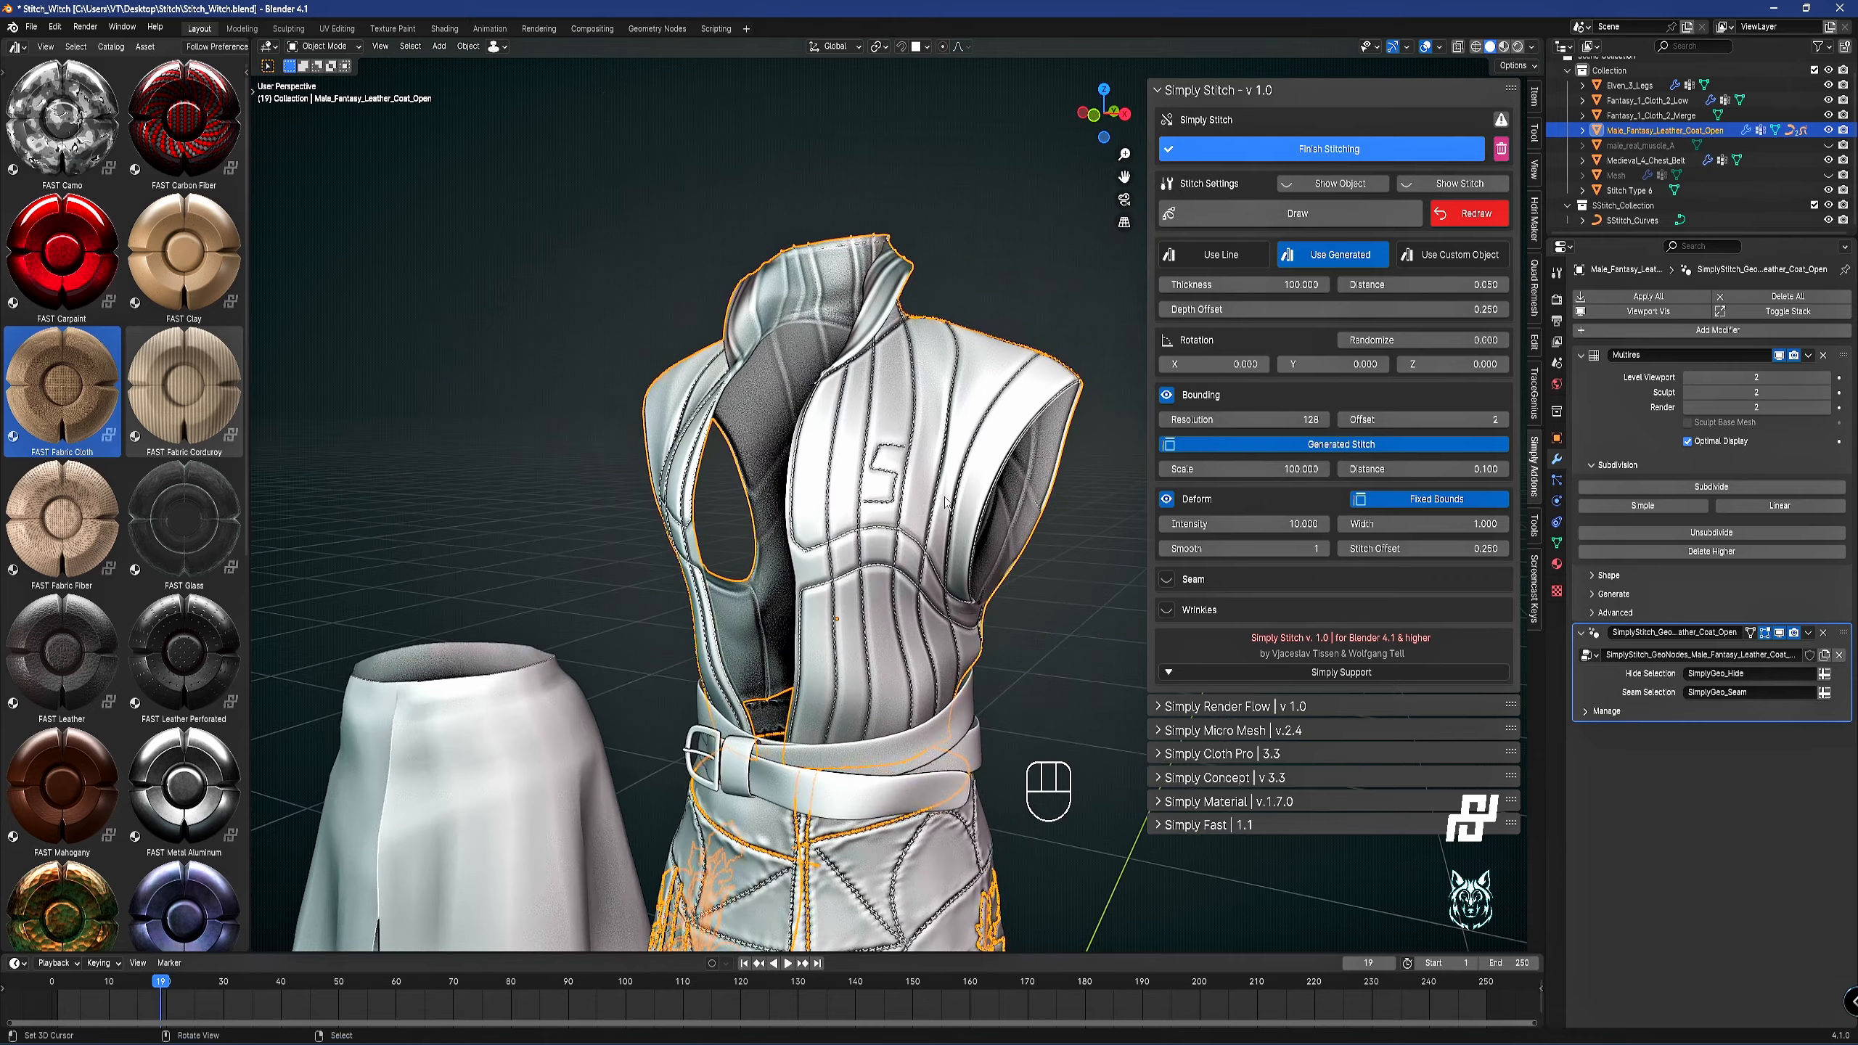
Select the horizontal split loops on both front panels and remove their split bounds.
key("Tab")
scroll(920, 540, "up", 3)
key("2")
right_click(897, 588, "alt")
middle_click_drag(721, 595, 814, 558)
right_click(813, 558, "alt+shift")
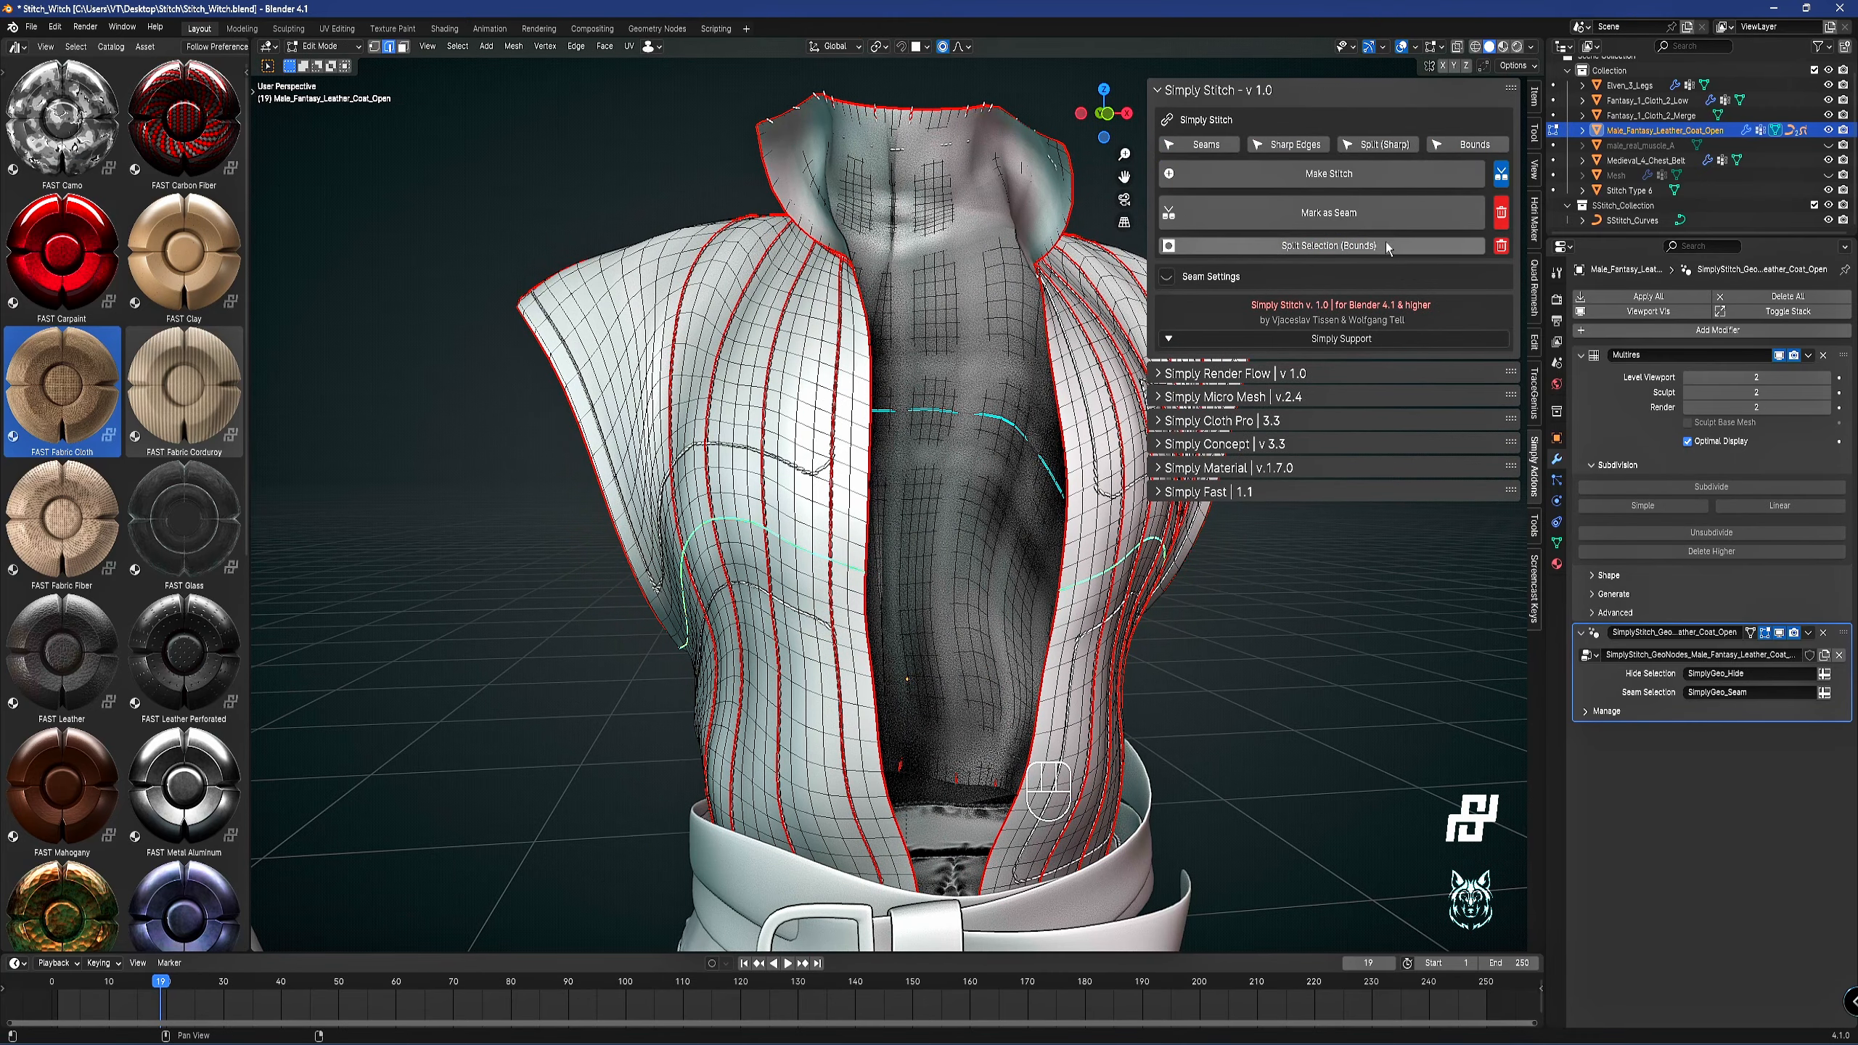
left_click(1501, 246)
middle_click_drag(1075, 580, 724, 560)
key("Tab")
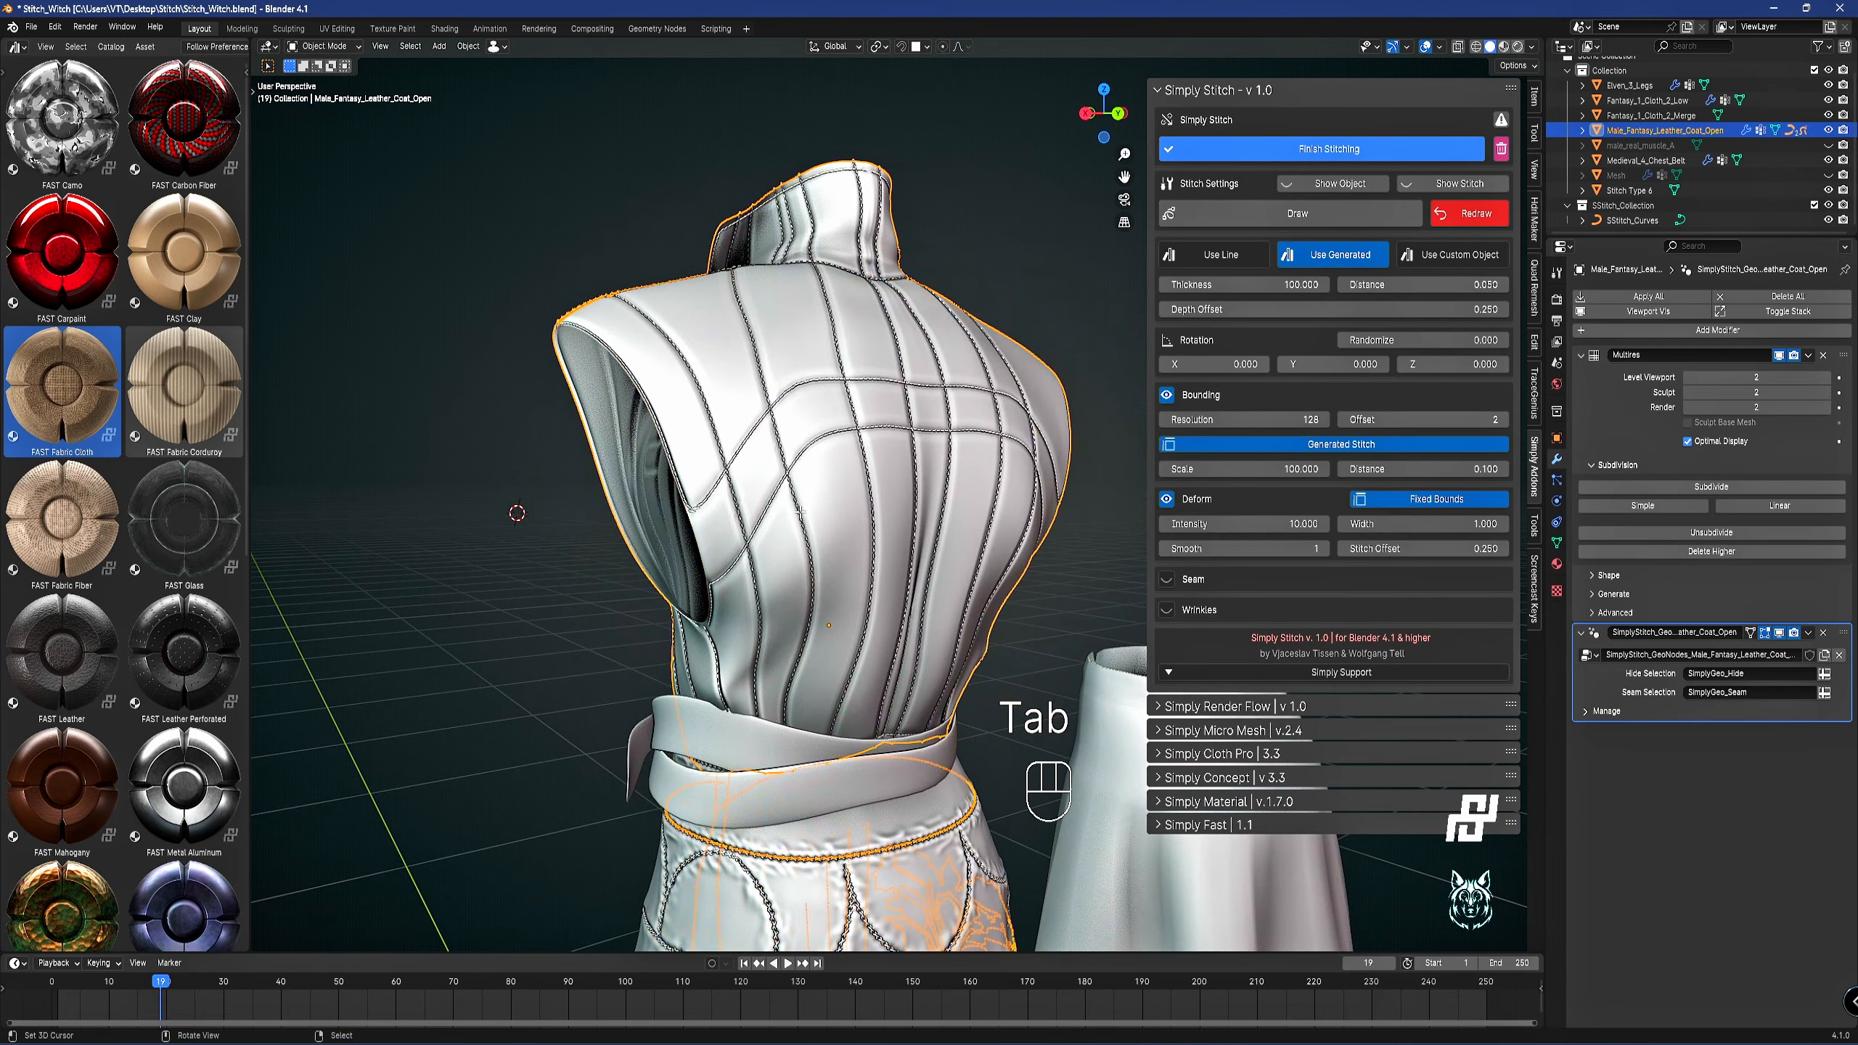
Remove the split bounds from the horizontal edge loop across the back, and check the coat in Object Mode.
scroll(717, 542, "up", 1)
key("Tab")
key("2")
right_click(689, 446, "alt")
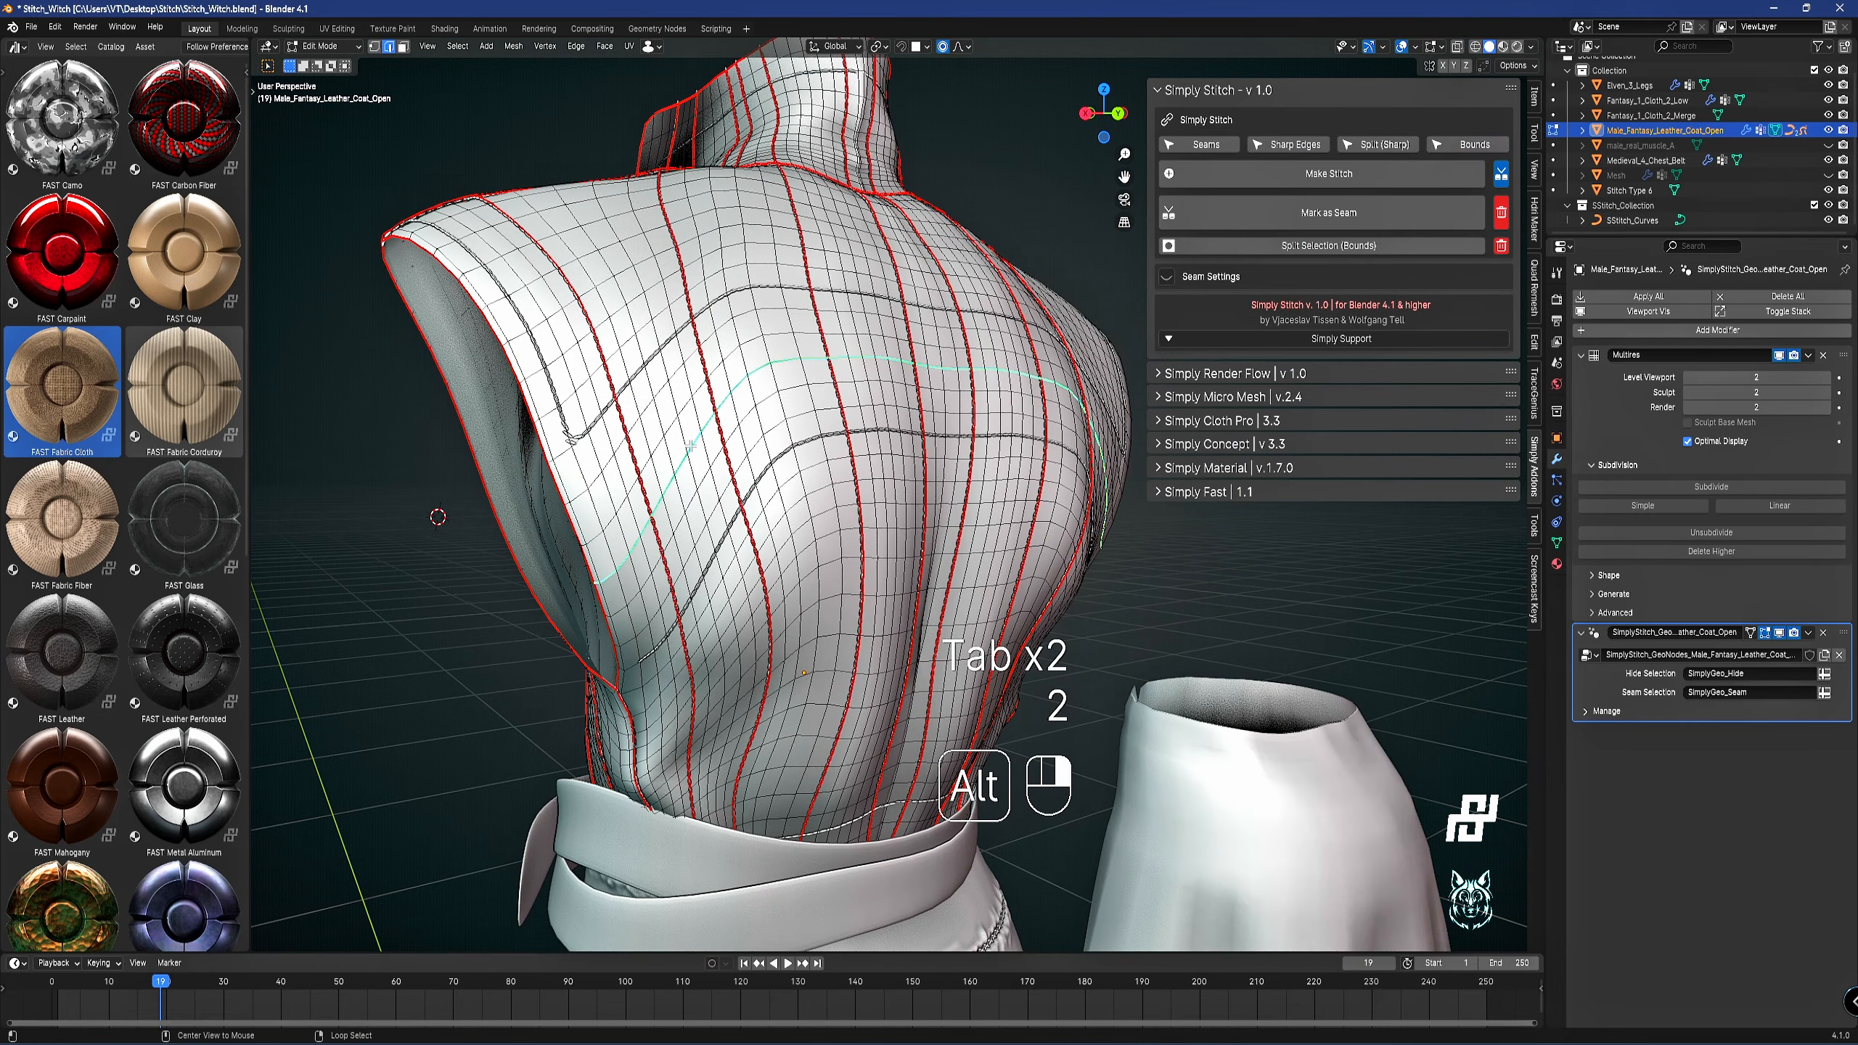
left_click(1501, 247)
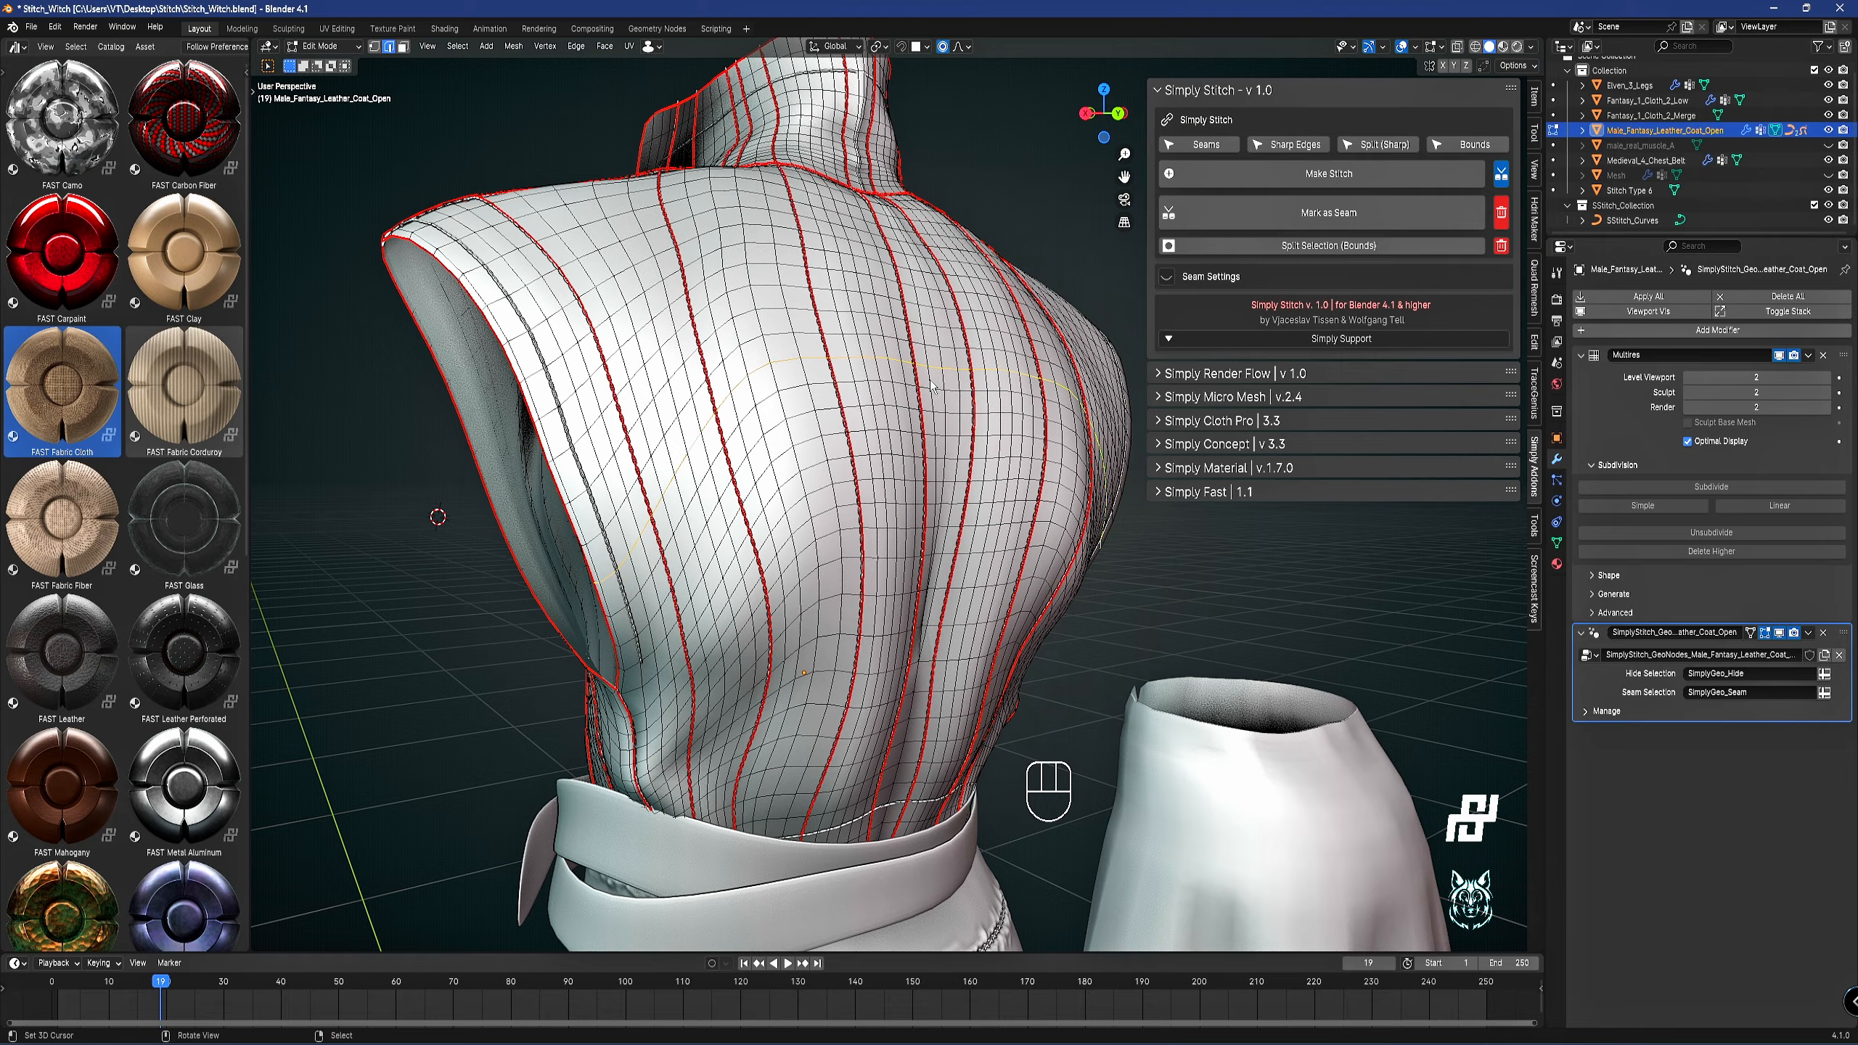
key("Tab")
middle_click_drag(933, 395, 1179, 414)
scroll(1108, 407, "down", 2)
scroll(815, 359, "up", 2)
Select the vertical edge loop nearest the armhole on the front panel and make a stitch along it.
middle_click_drag(909, 528, 899, 382, "shift")
middle_click_drag(627, 271, 698, 399, "shift")
scroll(633, 459, "up", 2)
key("Tab")
key("2")
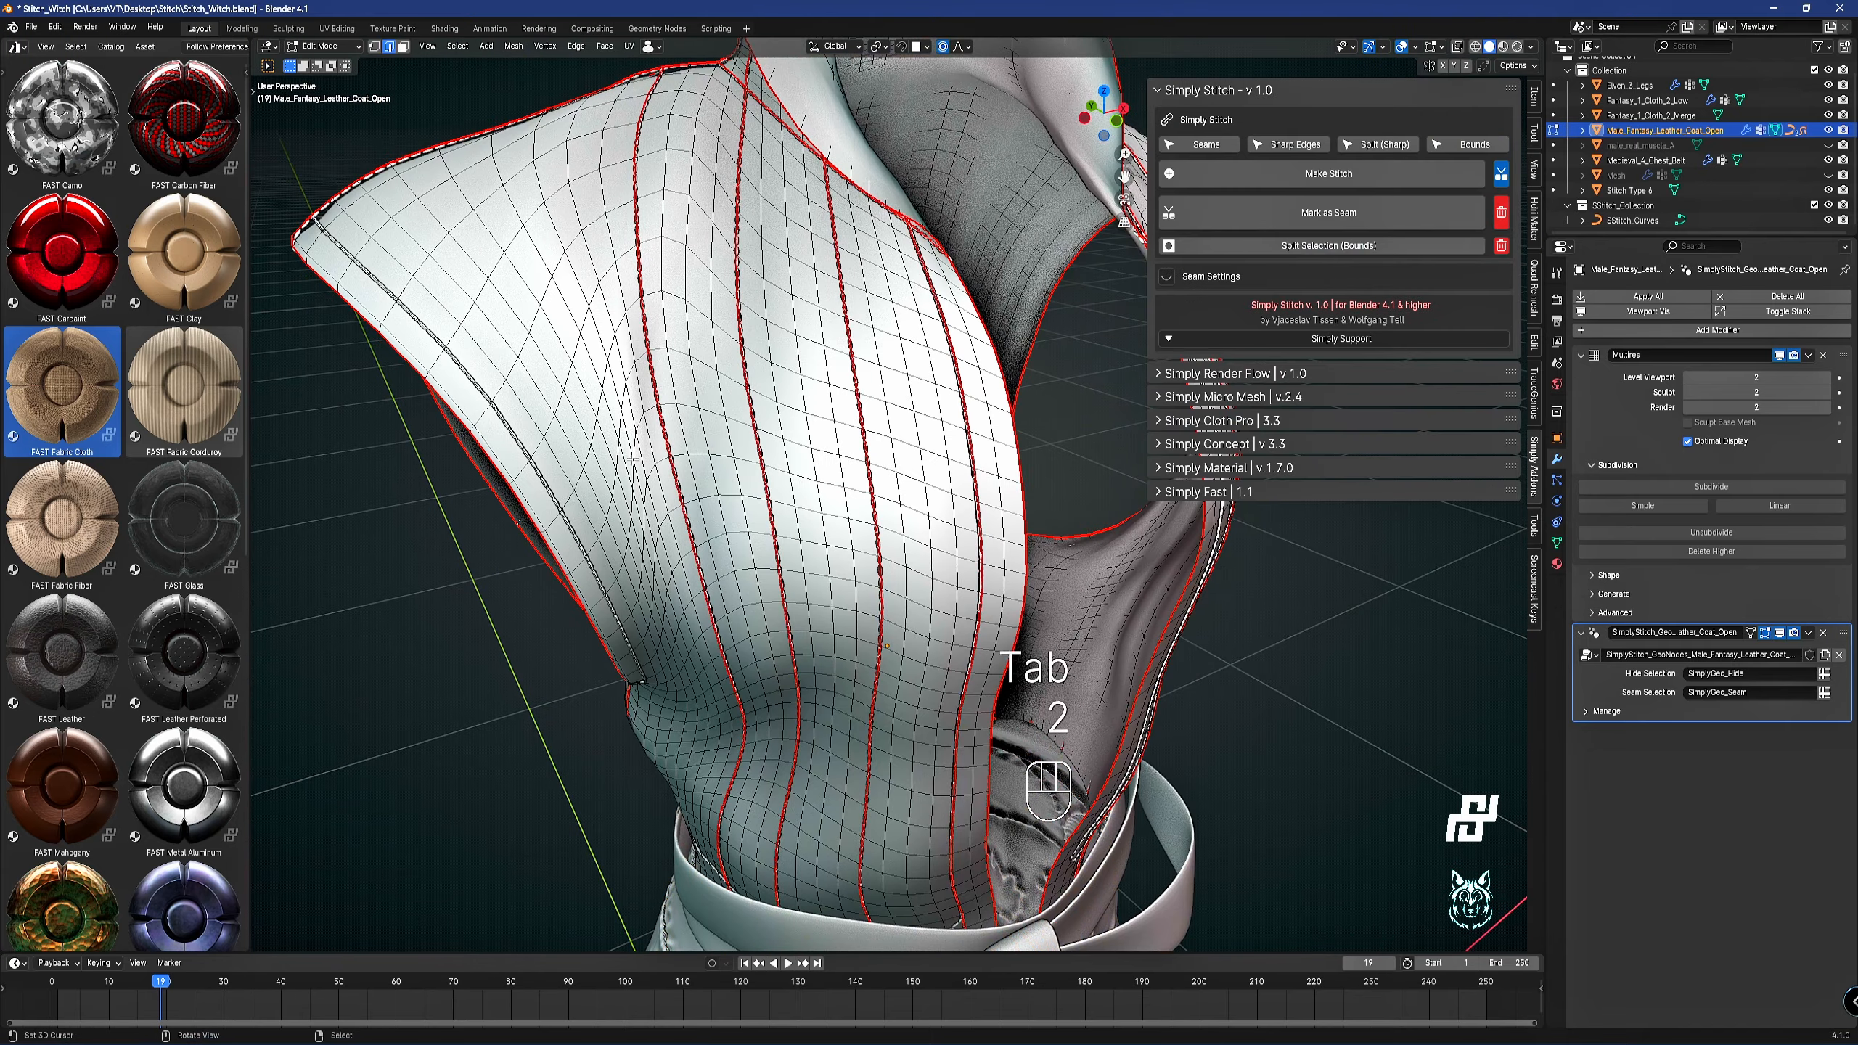
left_click(633, 459, "alt")
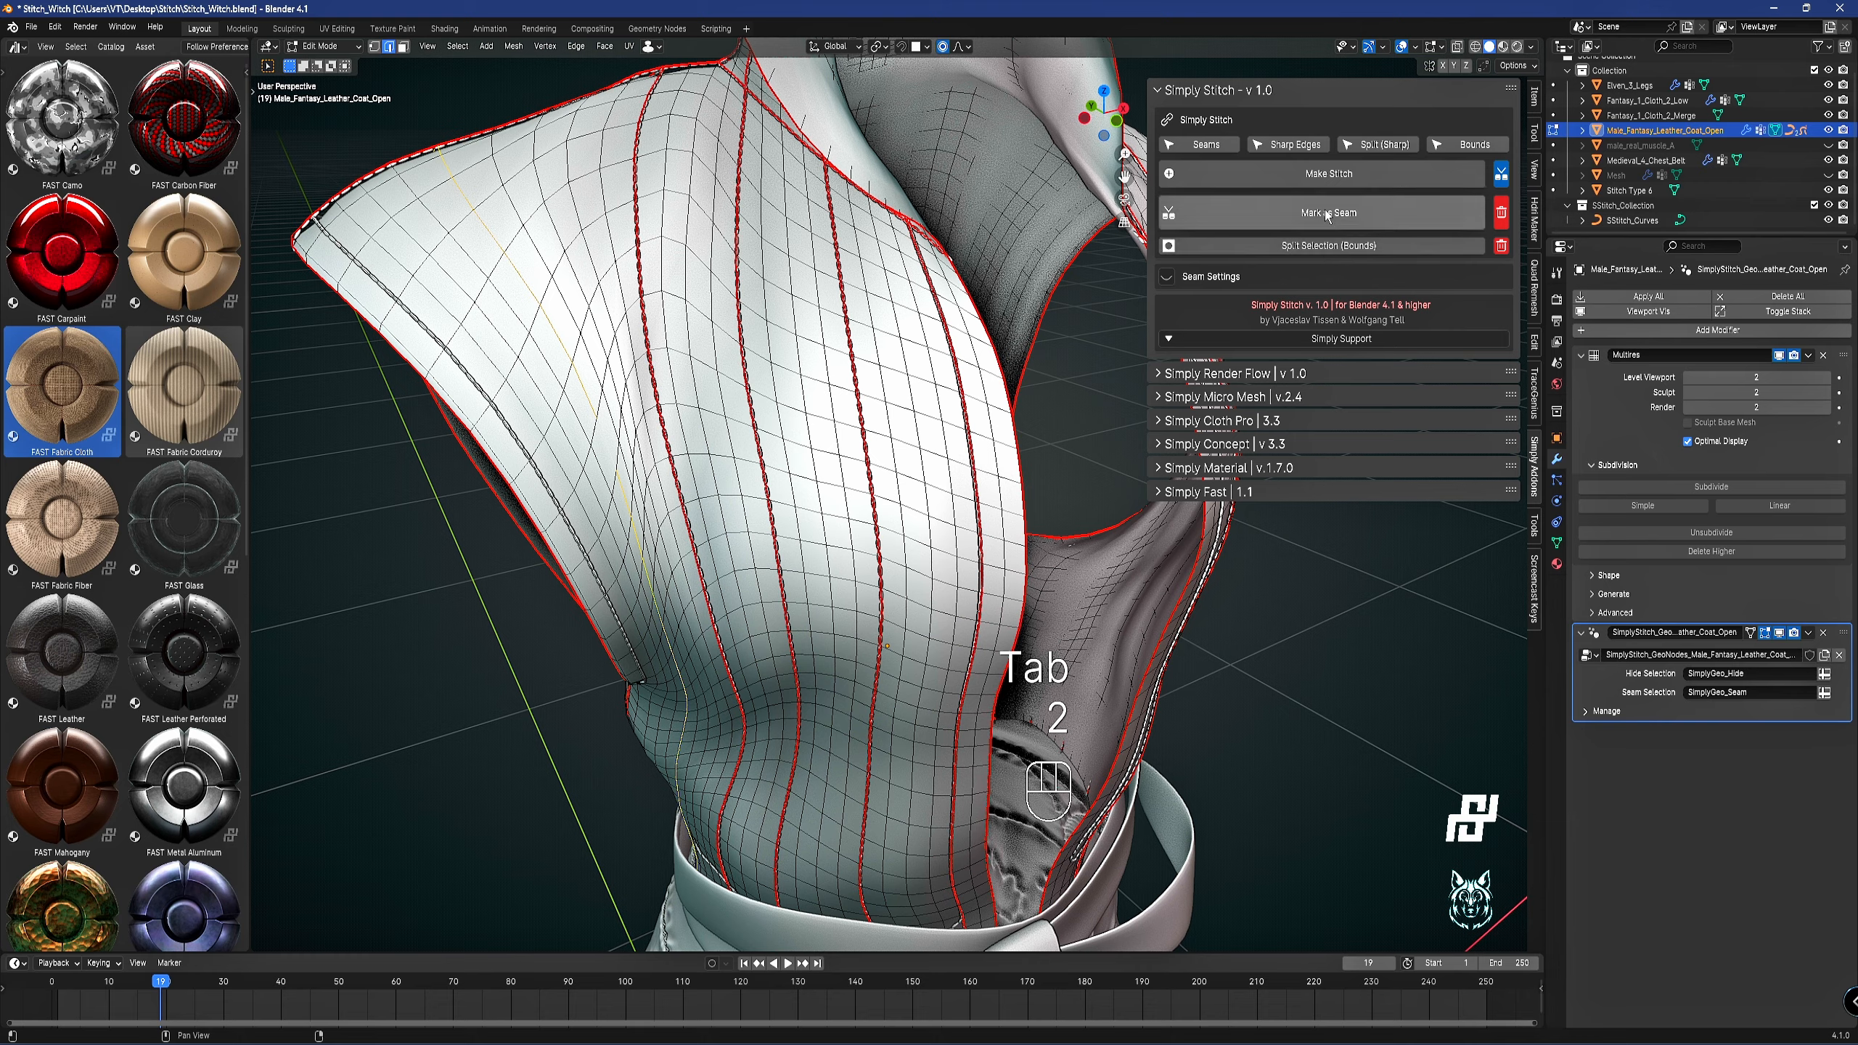
left_click(1334, 177)
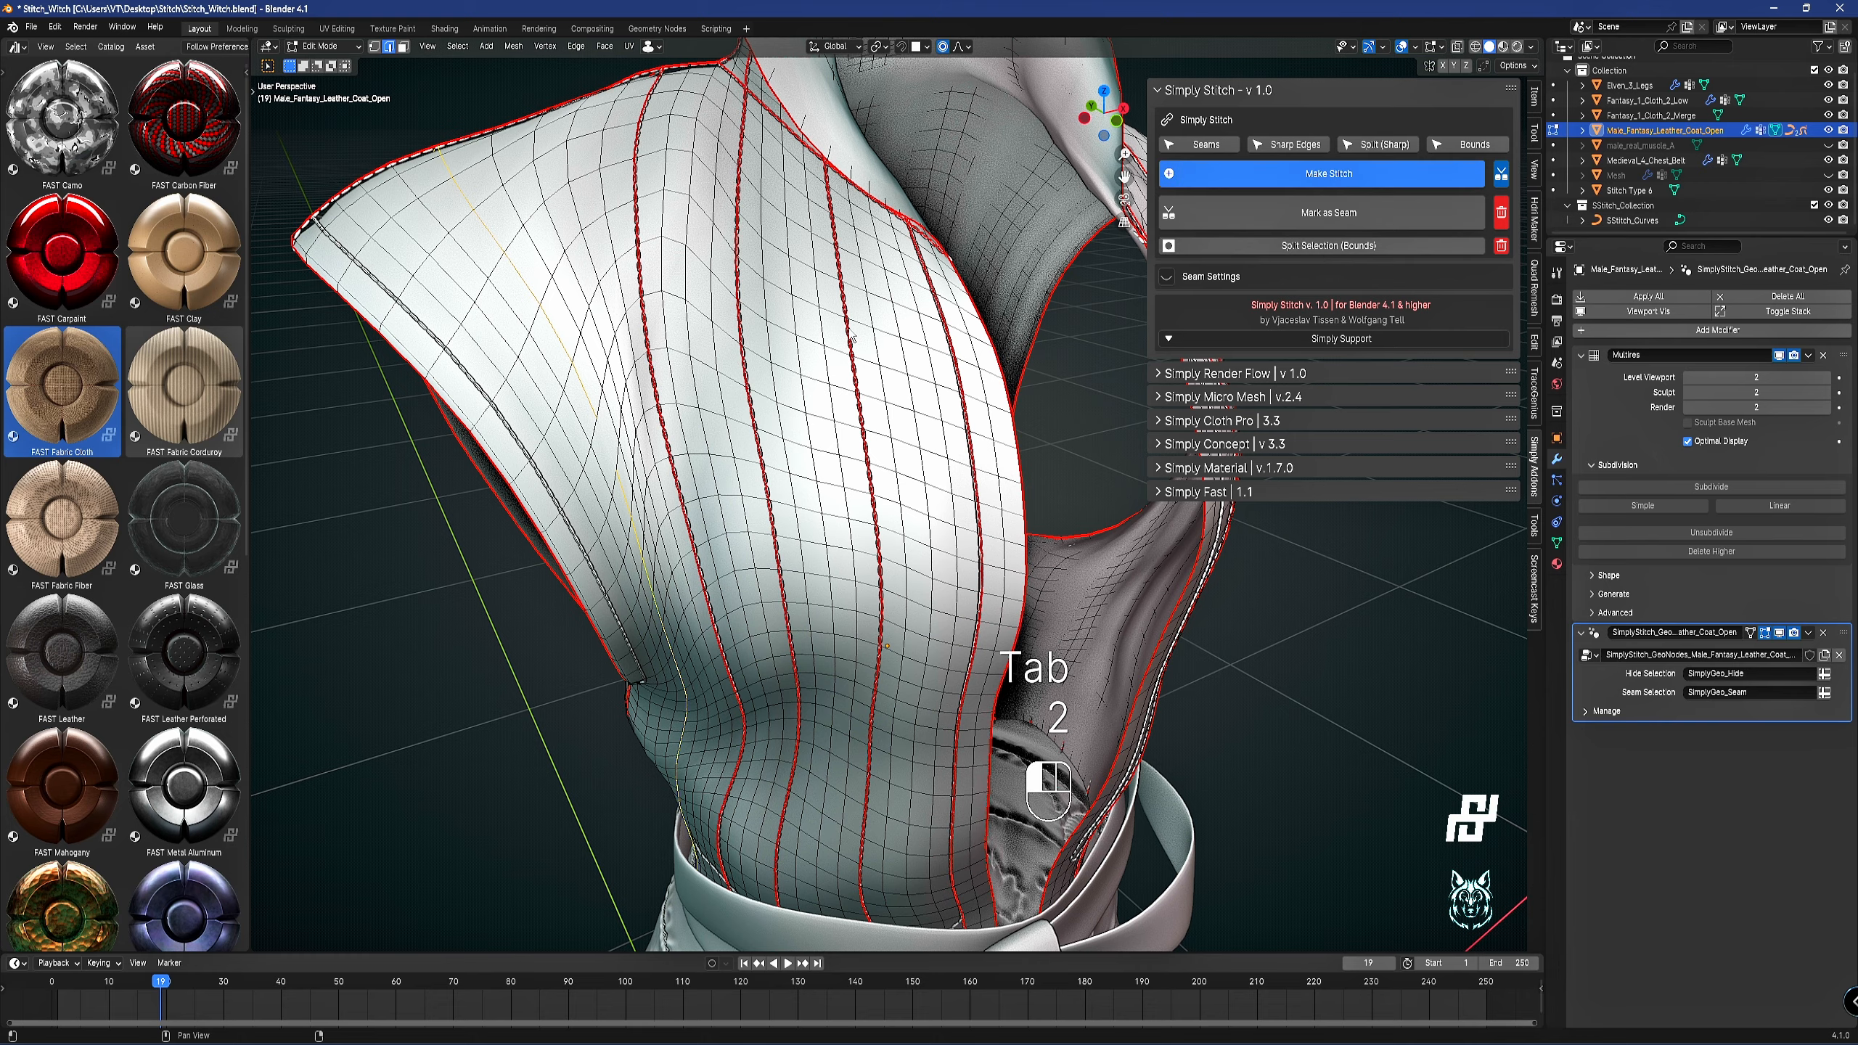
key("Tab")
scroll(889, 444, "down", 4)
middle_click_drag(984, 441, 785, 454)
scroll(784, 454, "up", 3)
middle_click_drag(748, 370, 837, 524, "shift")
scroll(837, 524, "up", 3)
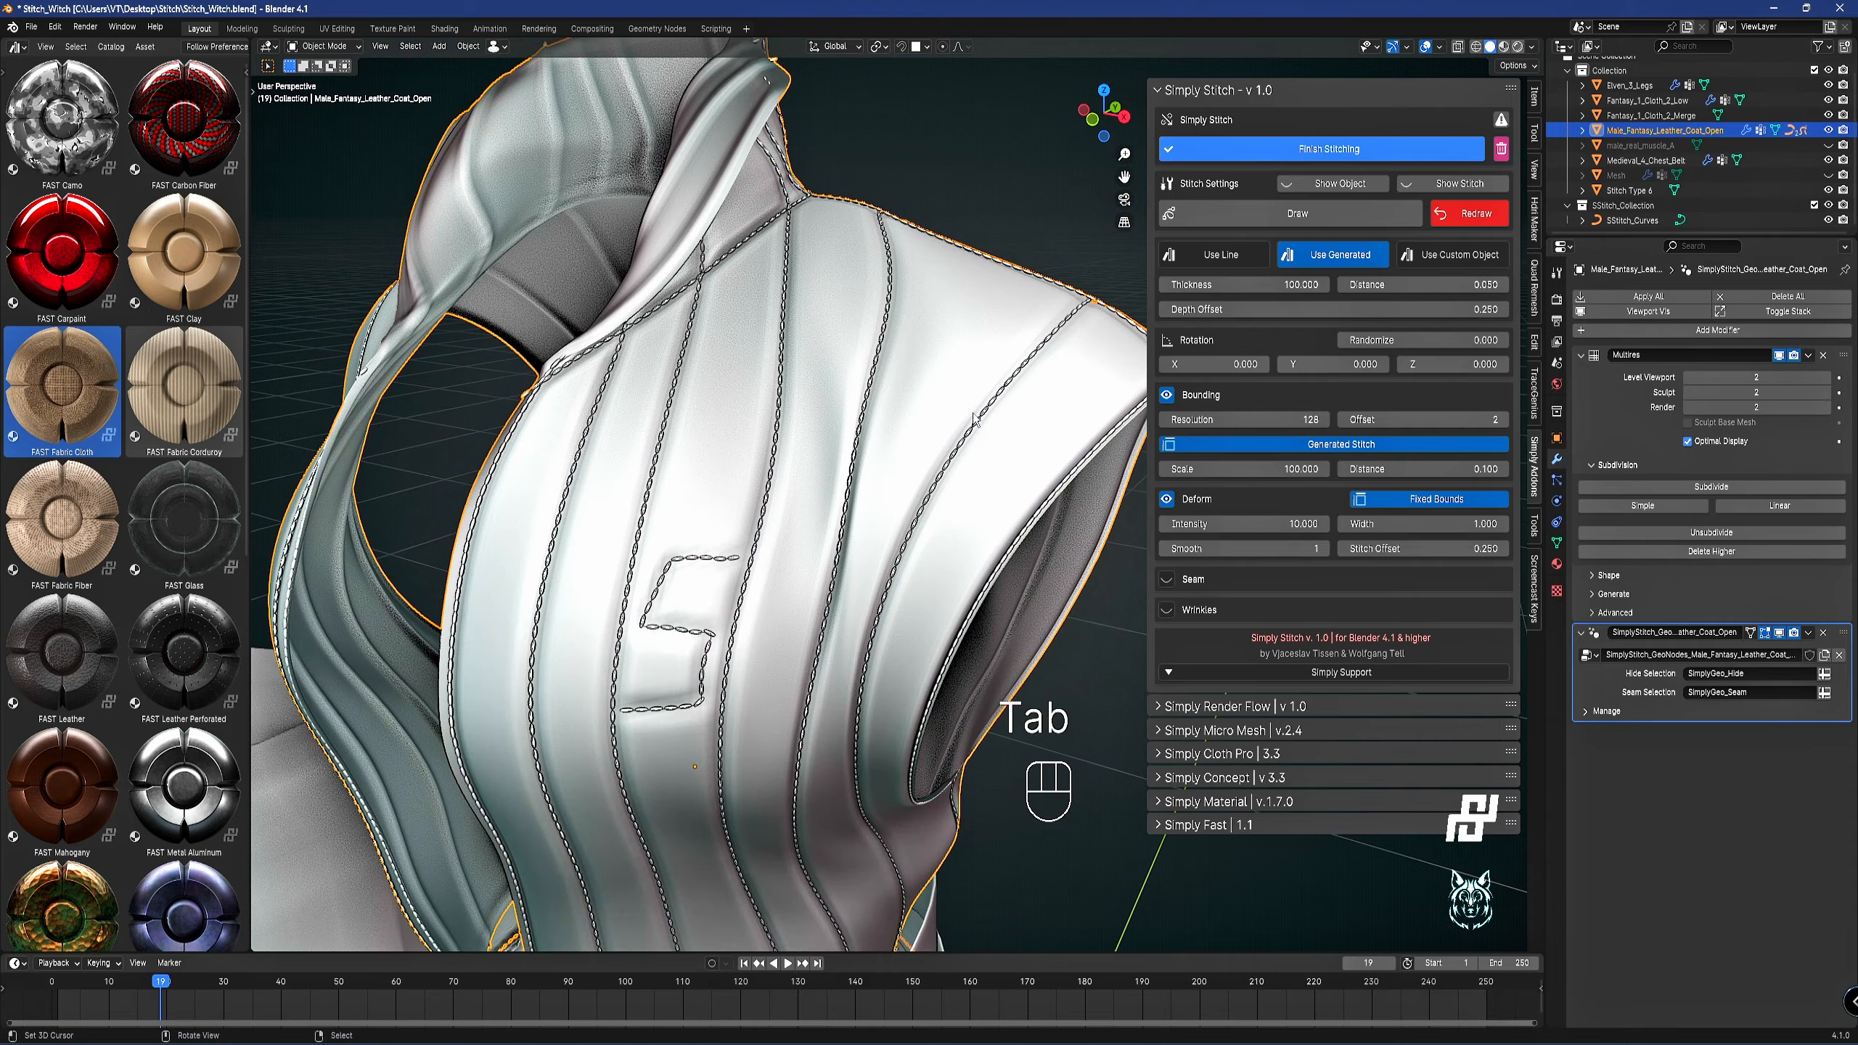
Draw a looping freehand line over the coat's front panel and create a stitch from it.
left_click(1263, 224)
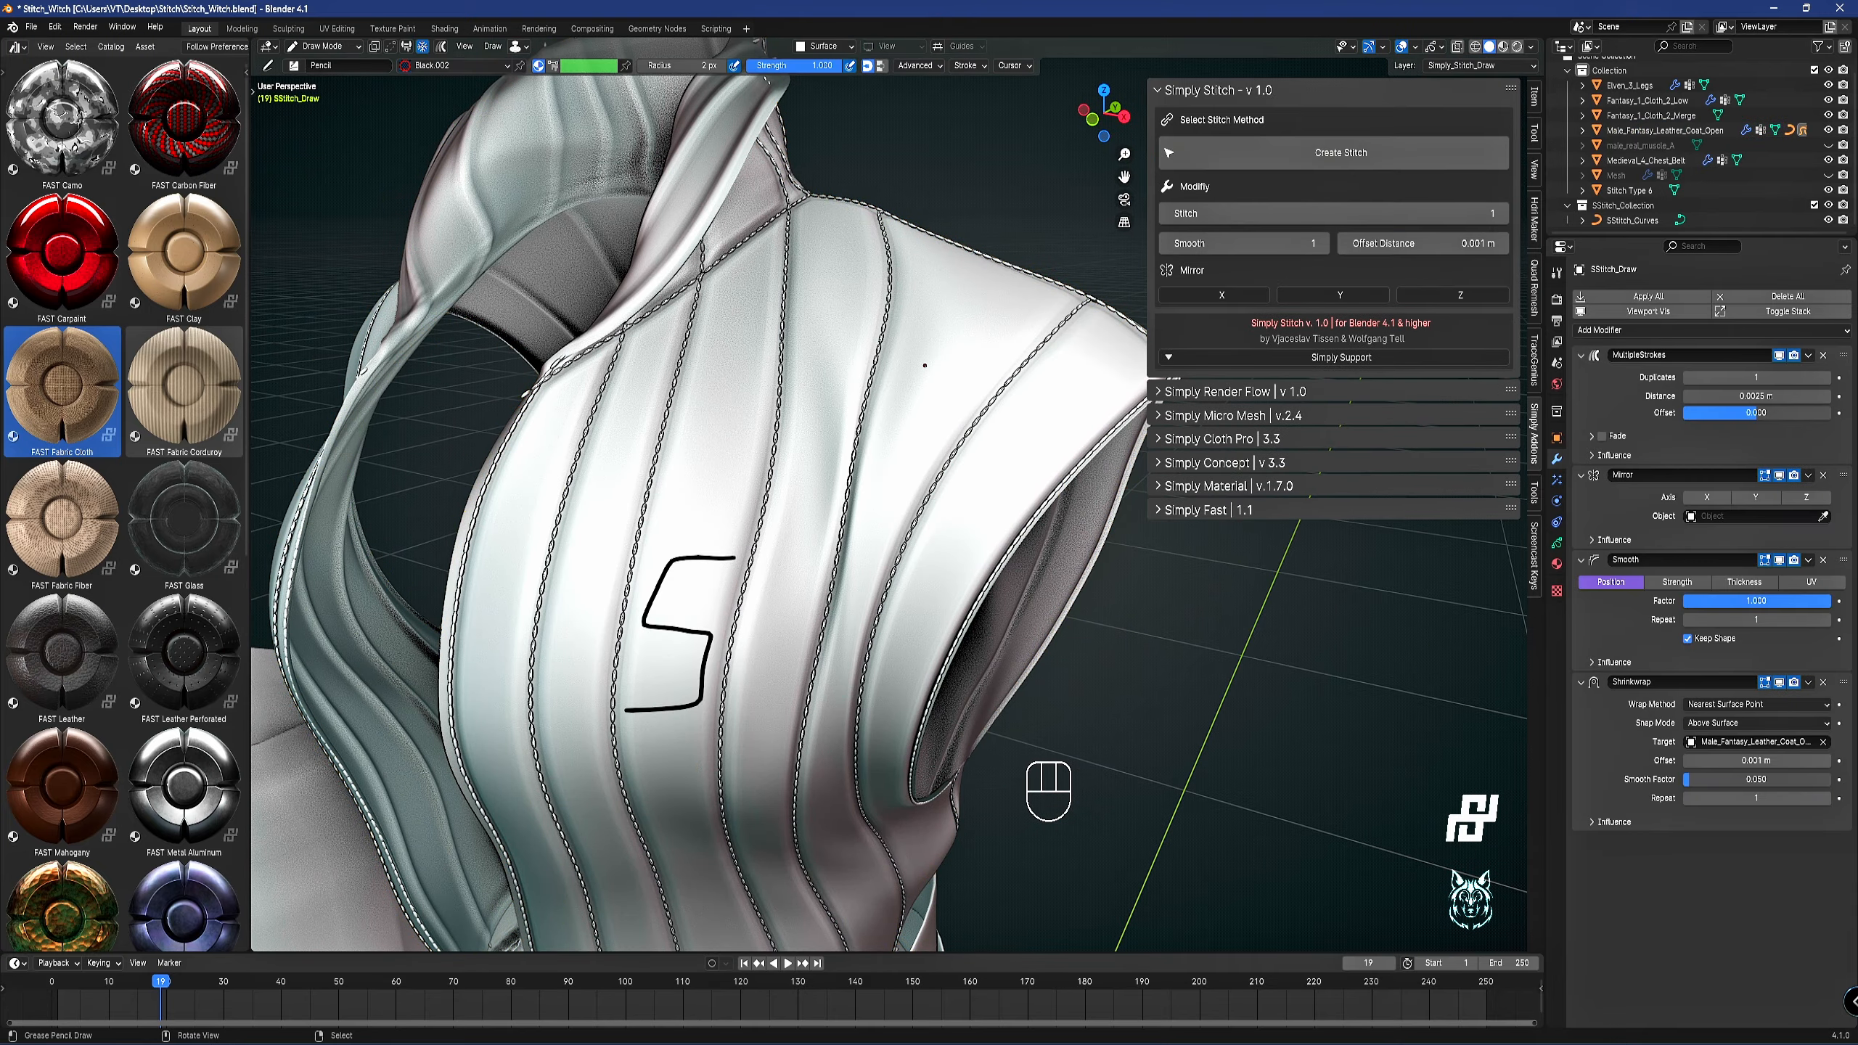
middle_click_drag(929, 366, 958, 376)
middle_click_drag(958, 377, 961, 387, "shift")
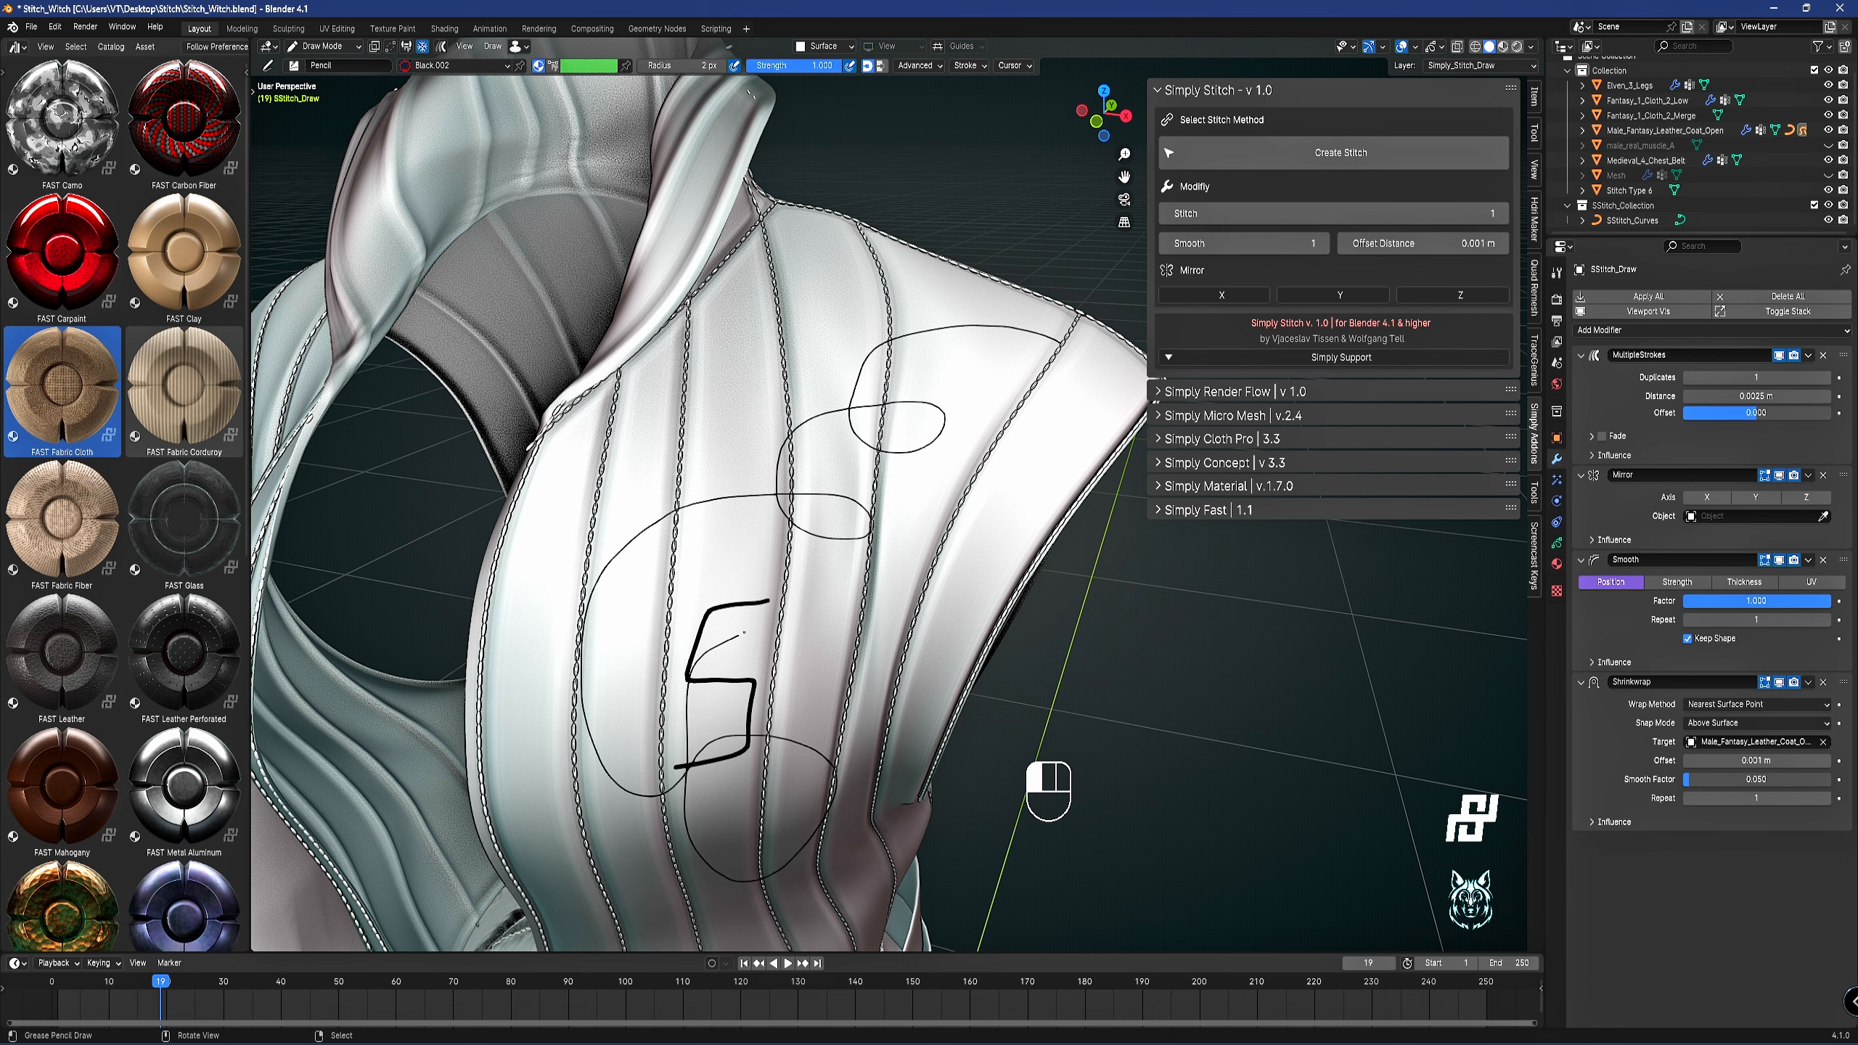
left_click_drag(744, 632, 680, 882)
left_click(1362, 161)
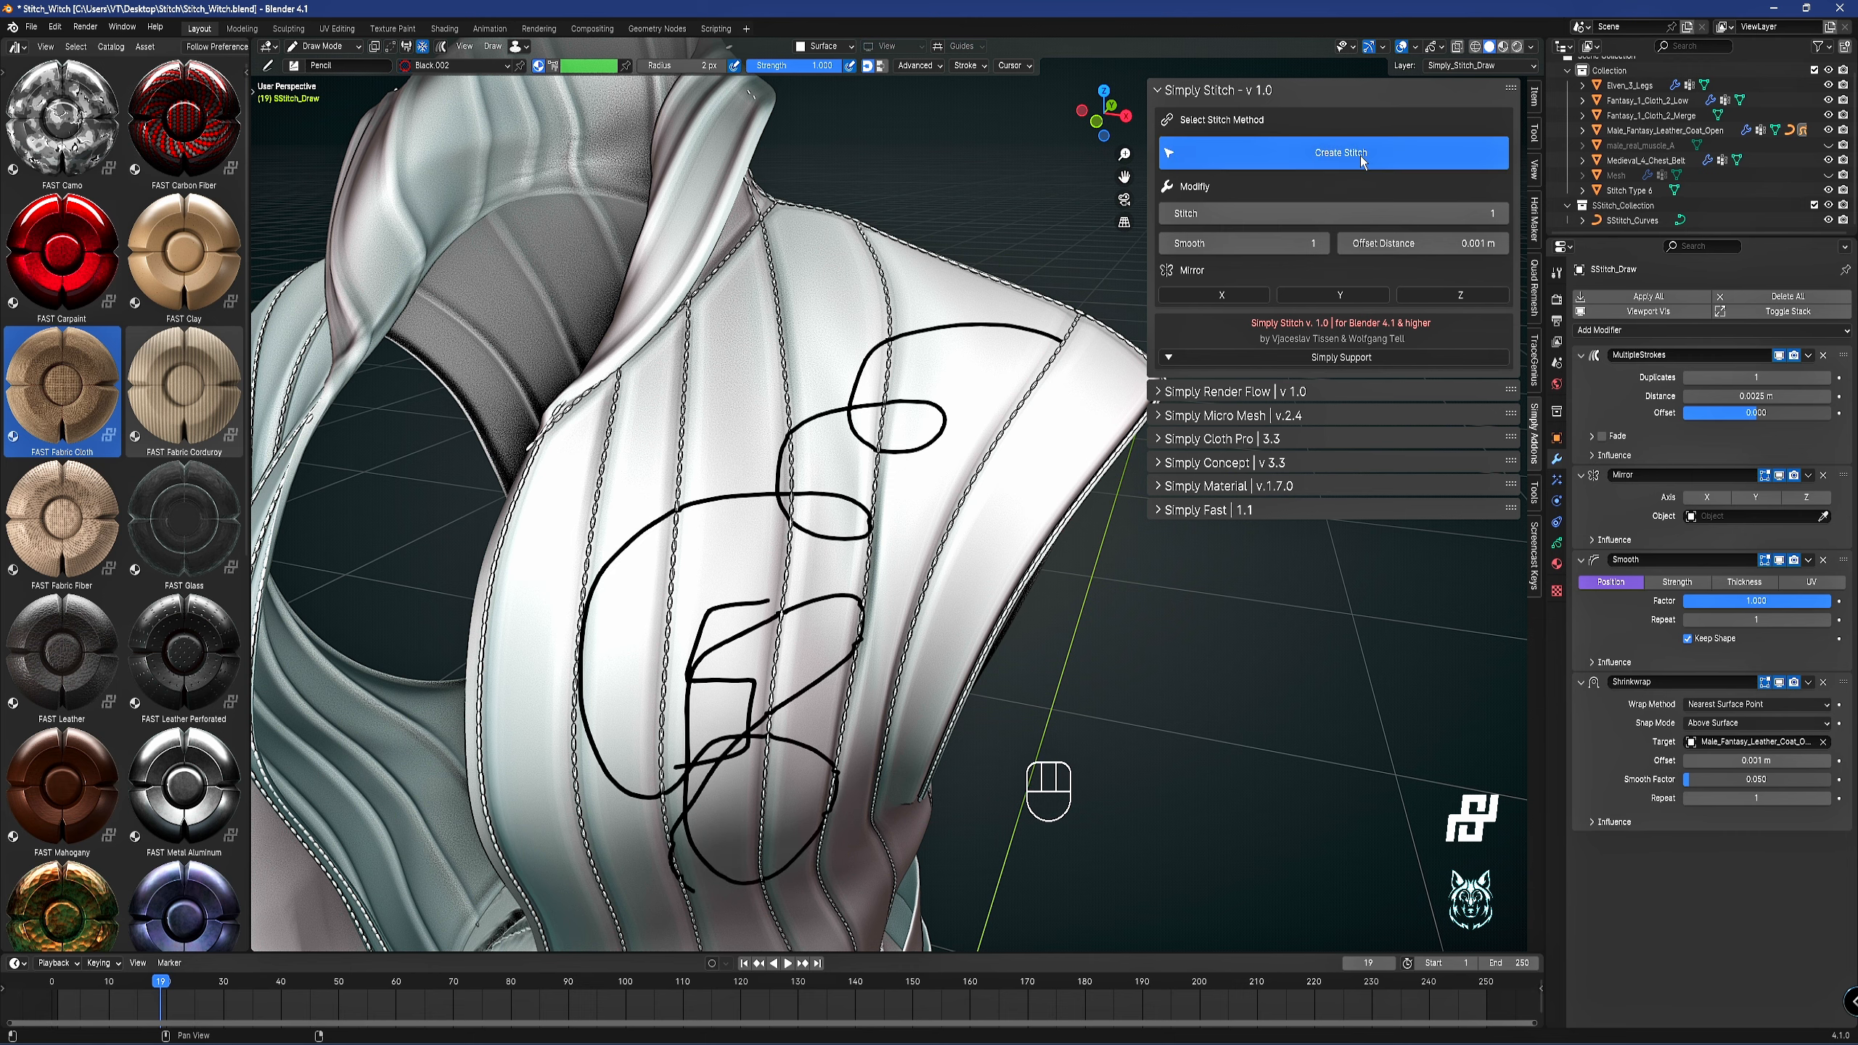
Select a short curved edge path between two vertical seams on one side of the upper back and make it a stitch.
key("Tab")
key("Tab")
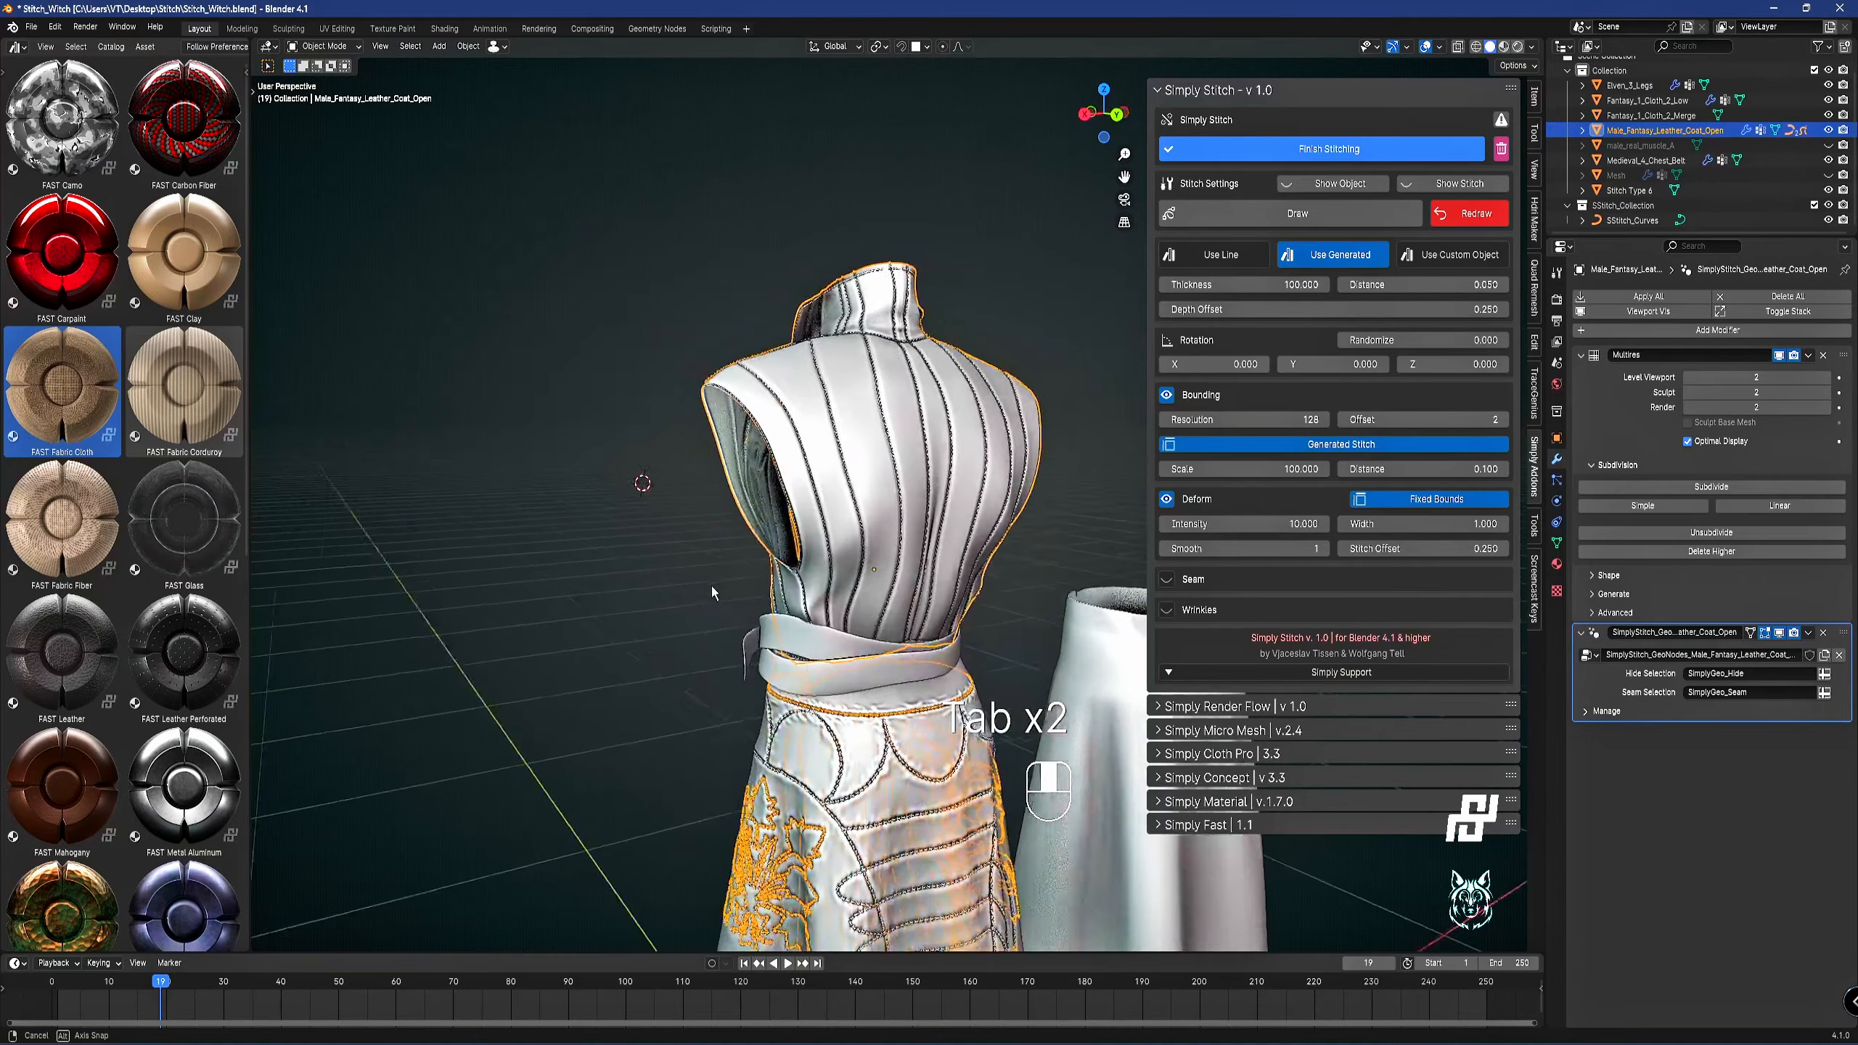
scroll(761, 560, "up", 3)
key("Tab")
key("2")
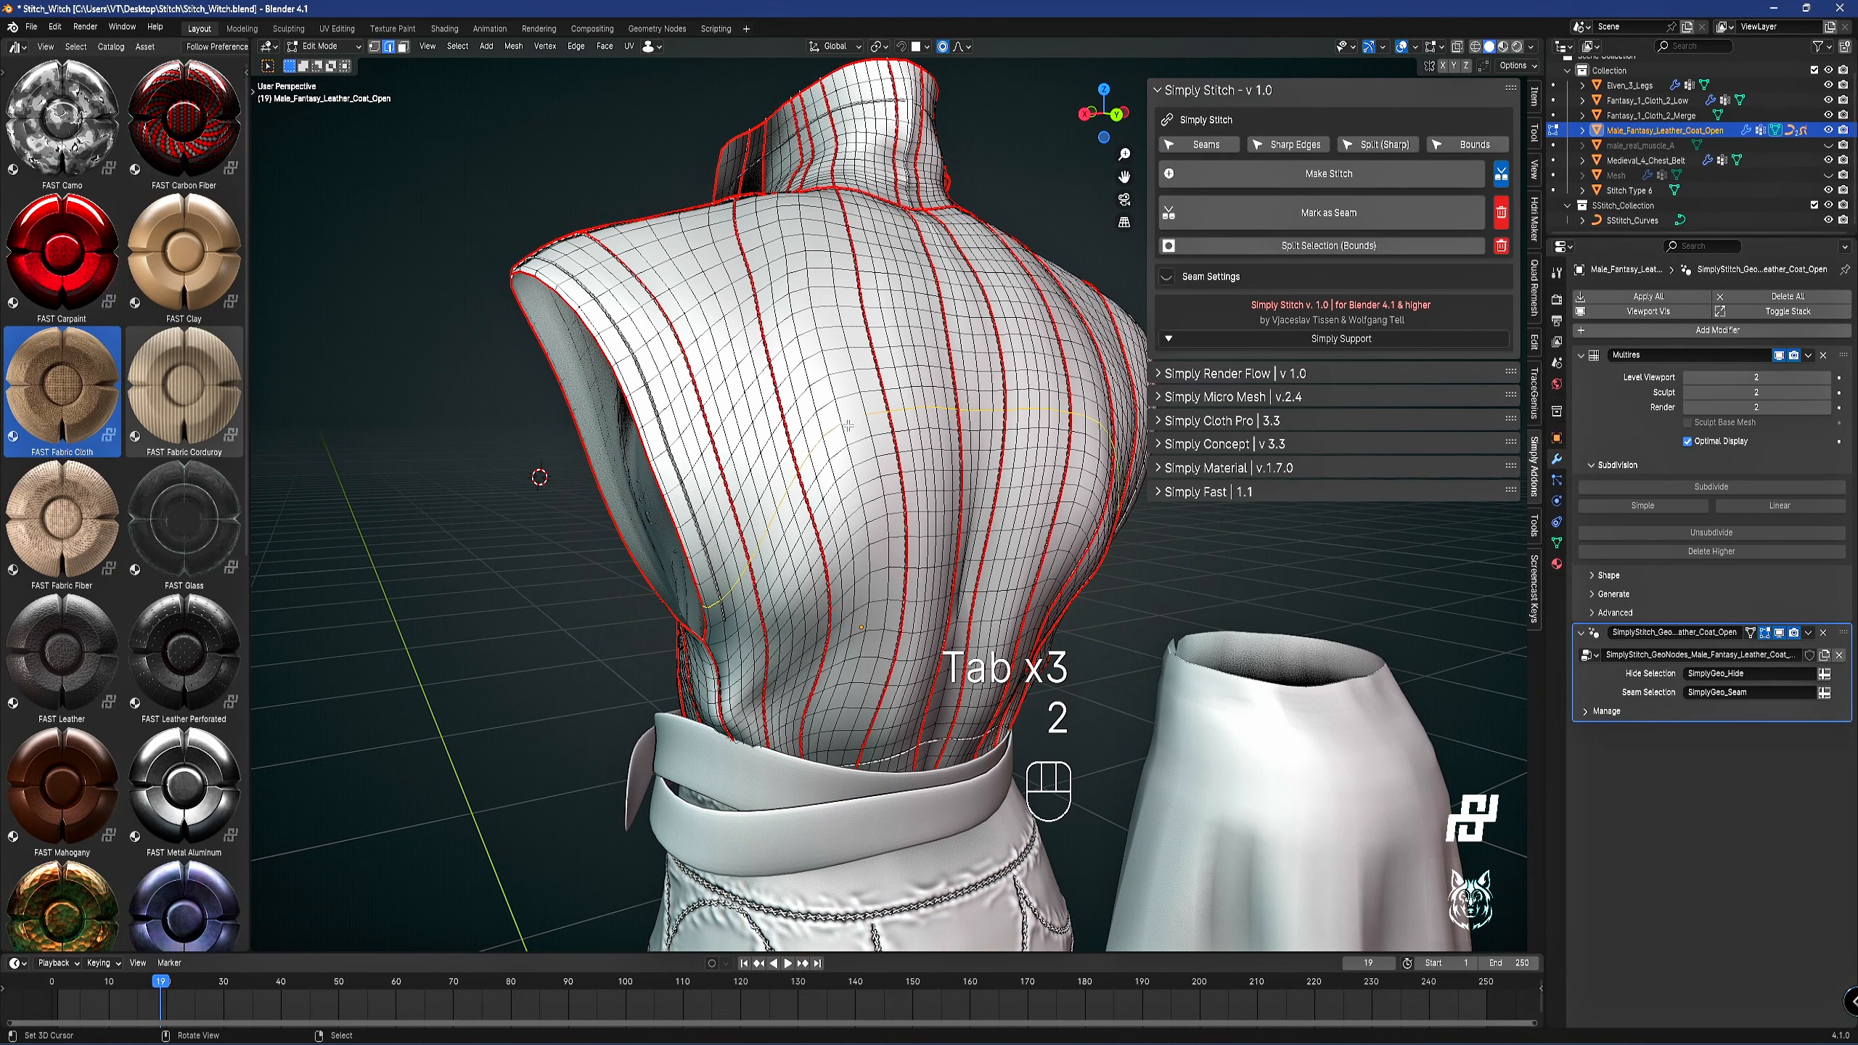
left_click(807, 457, "ctrl+shift")
left_click(1350, 170)
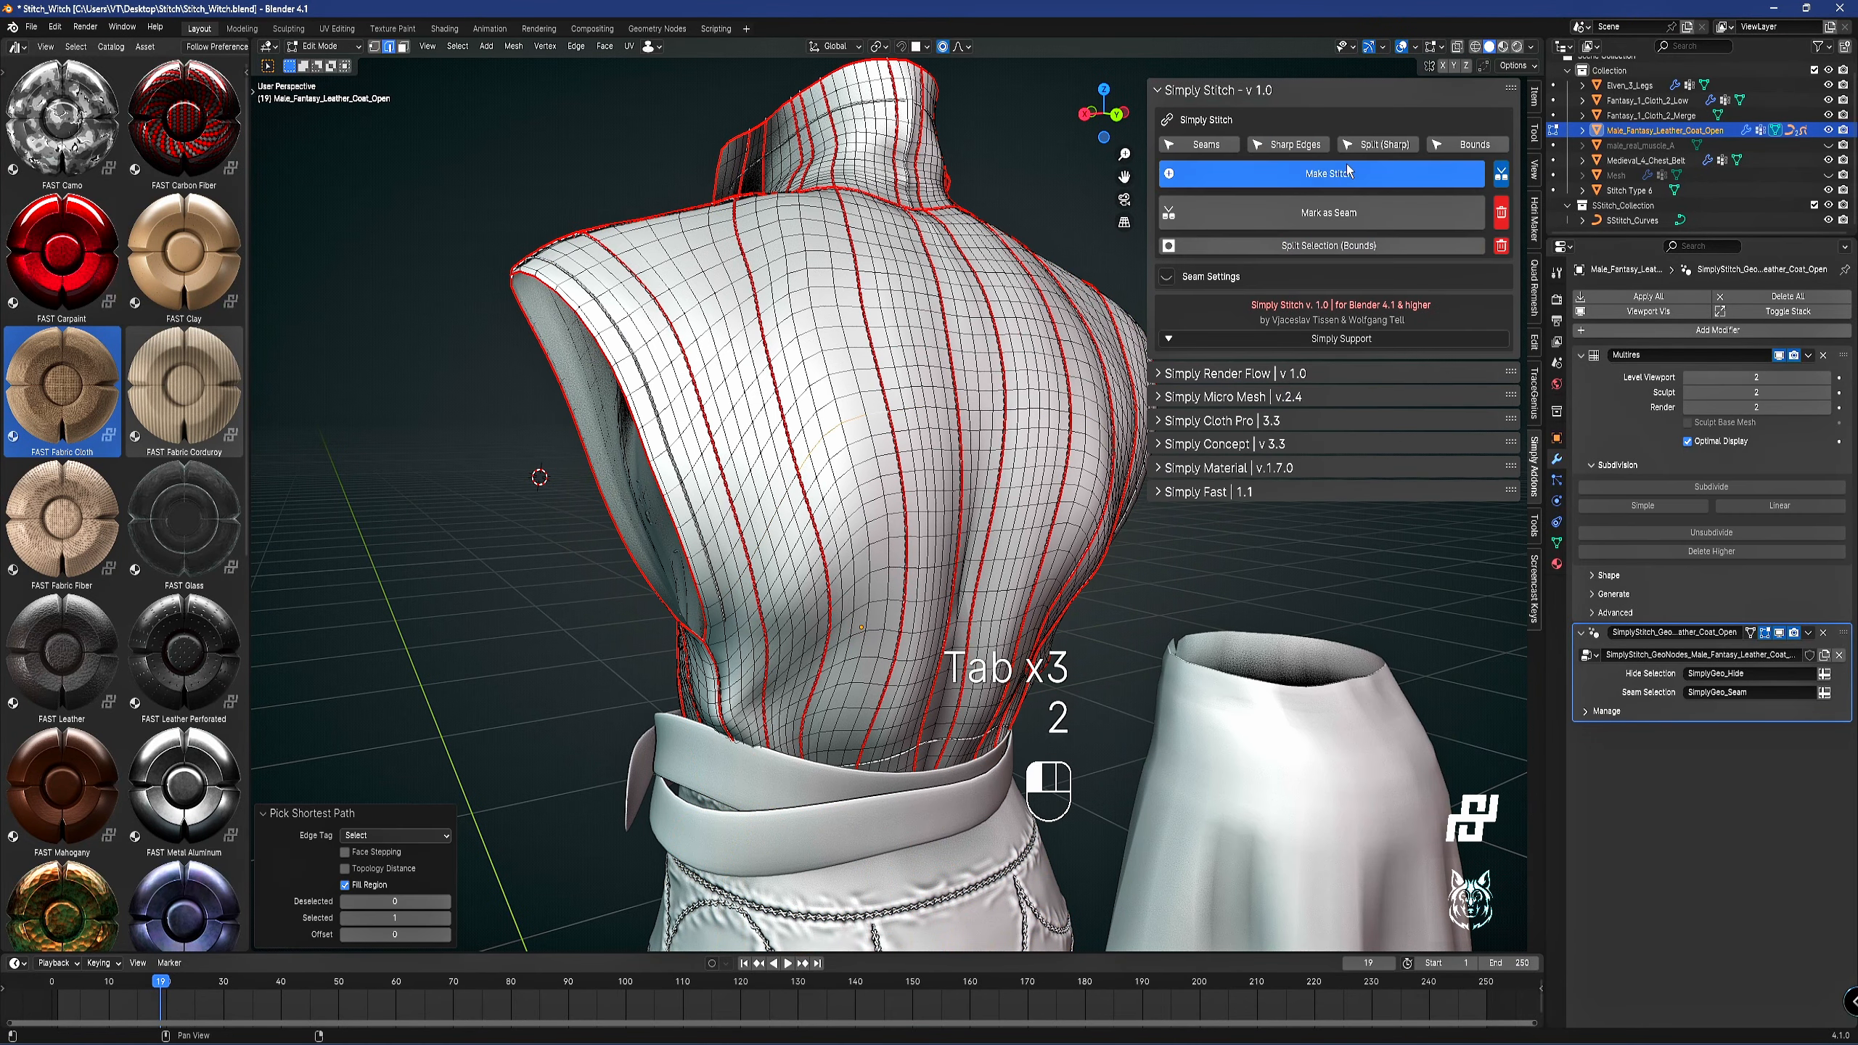
middle_click_drag(1022, 437, 672, 557)
key("Tab")
middle_click_drag(786, 528, 870, 531)
scroll(751, 528, "down", 5)
key("KP_Decimal")
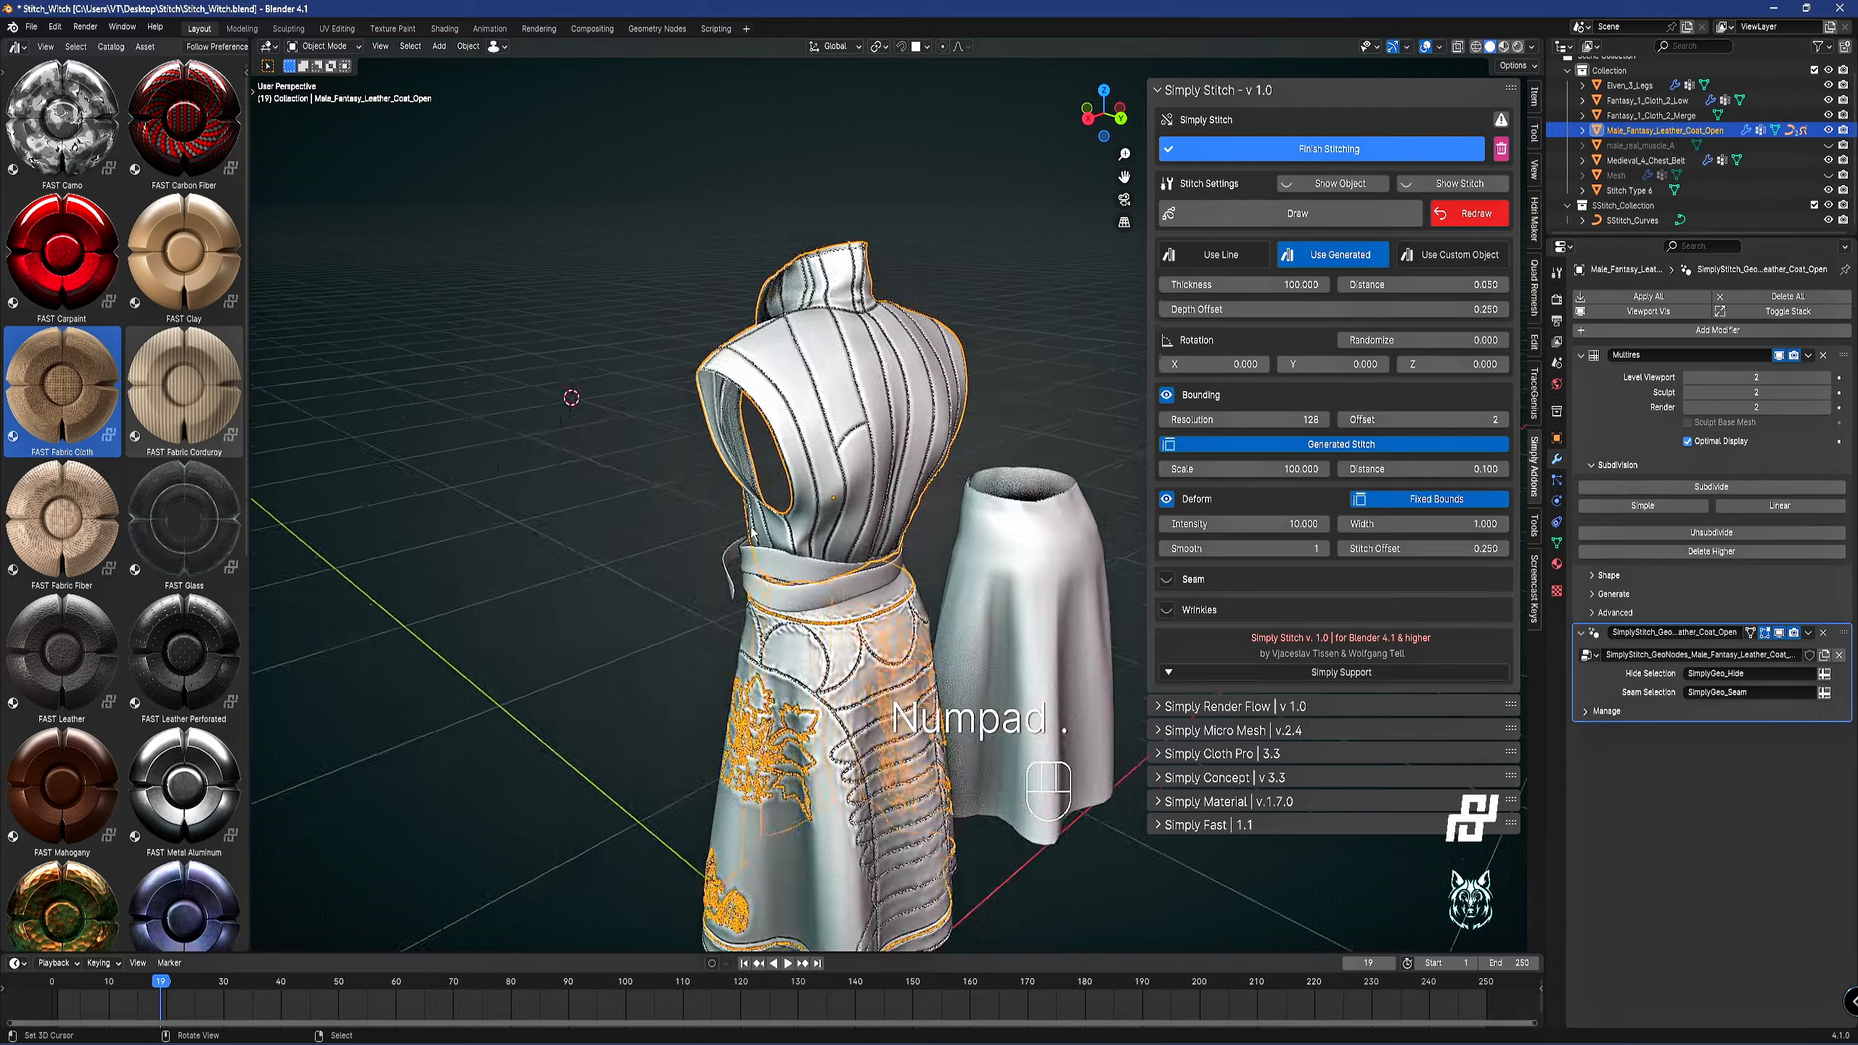
Redraw the freehand stitch as an S-shaped curve on the upper front panel and create the stitch.
key("y")
middle_click_drag(831, 532, 944, 455)
key("shift+alt+z")
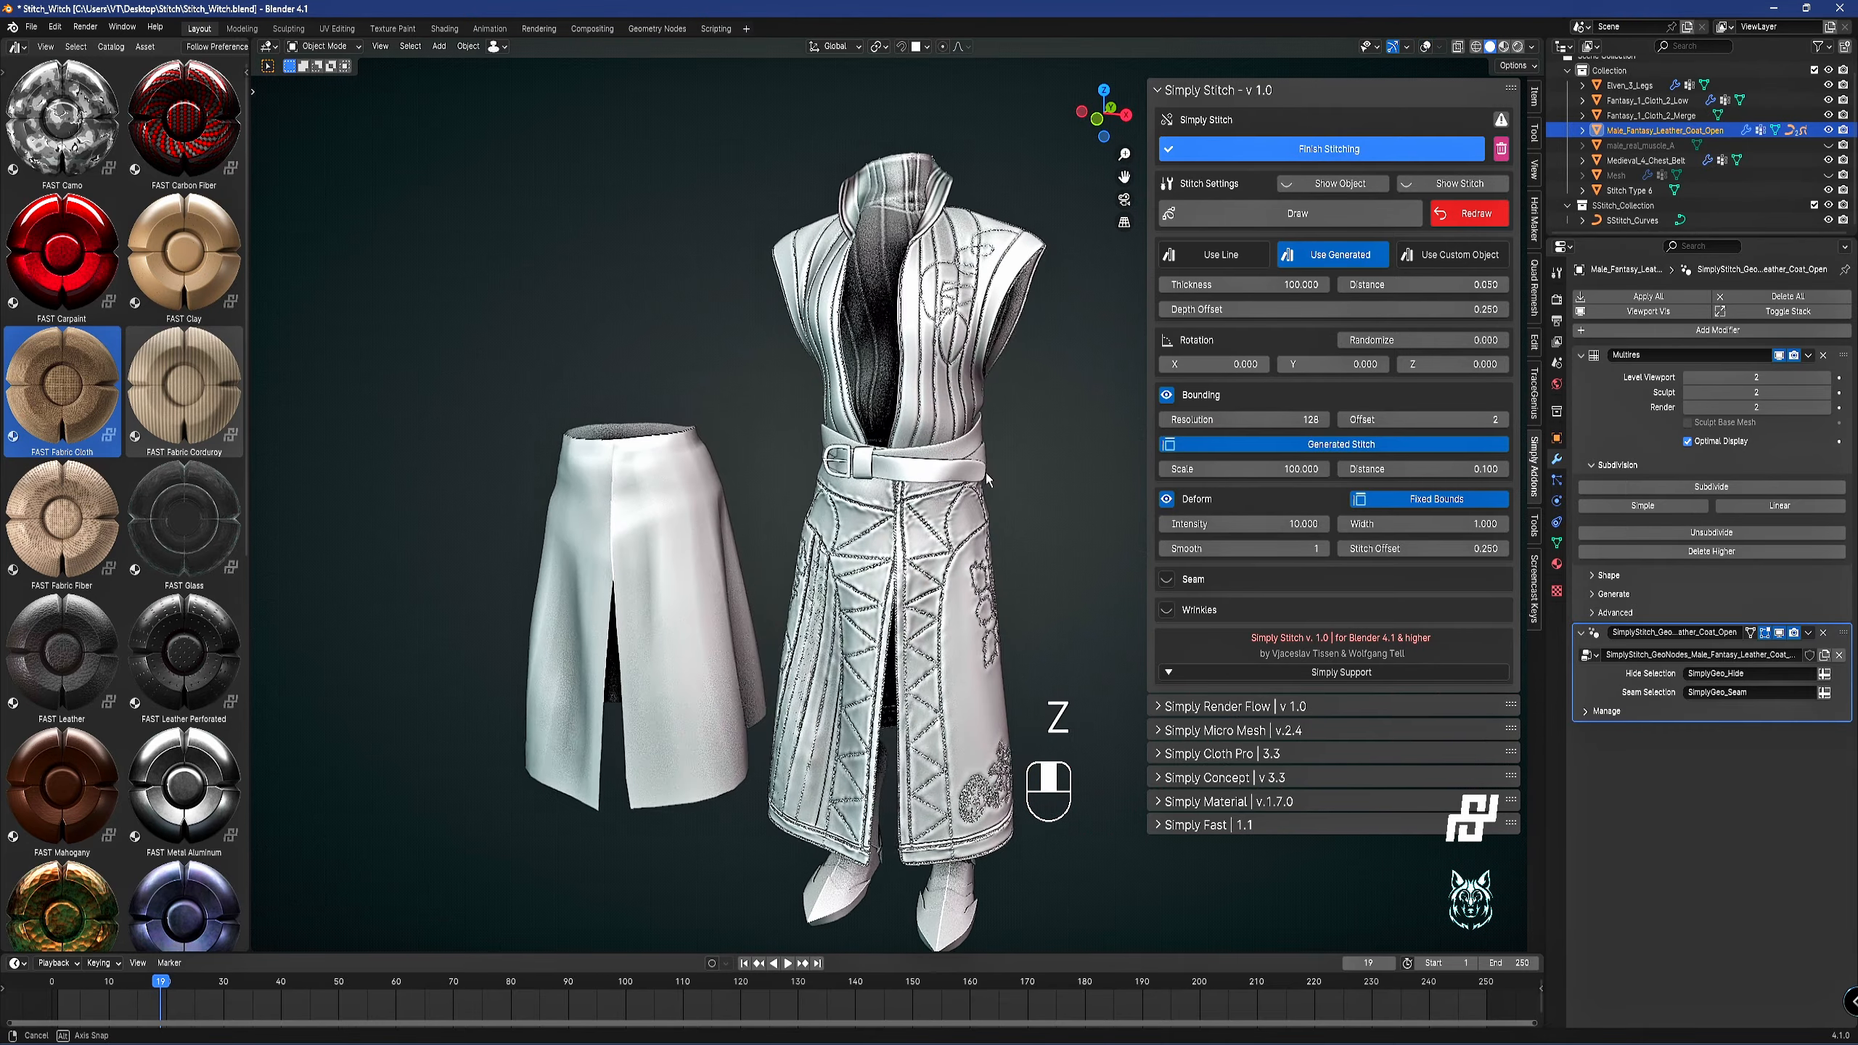
scroll(916, 250, "up", 6)
key("shift+alt+z")
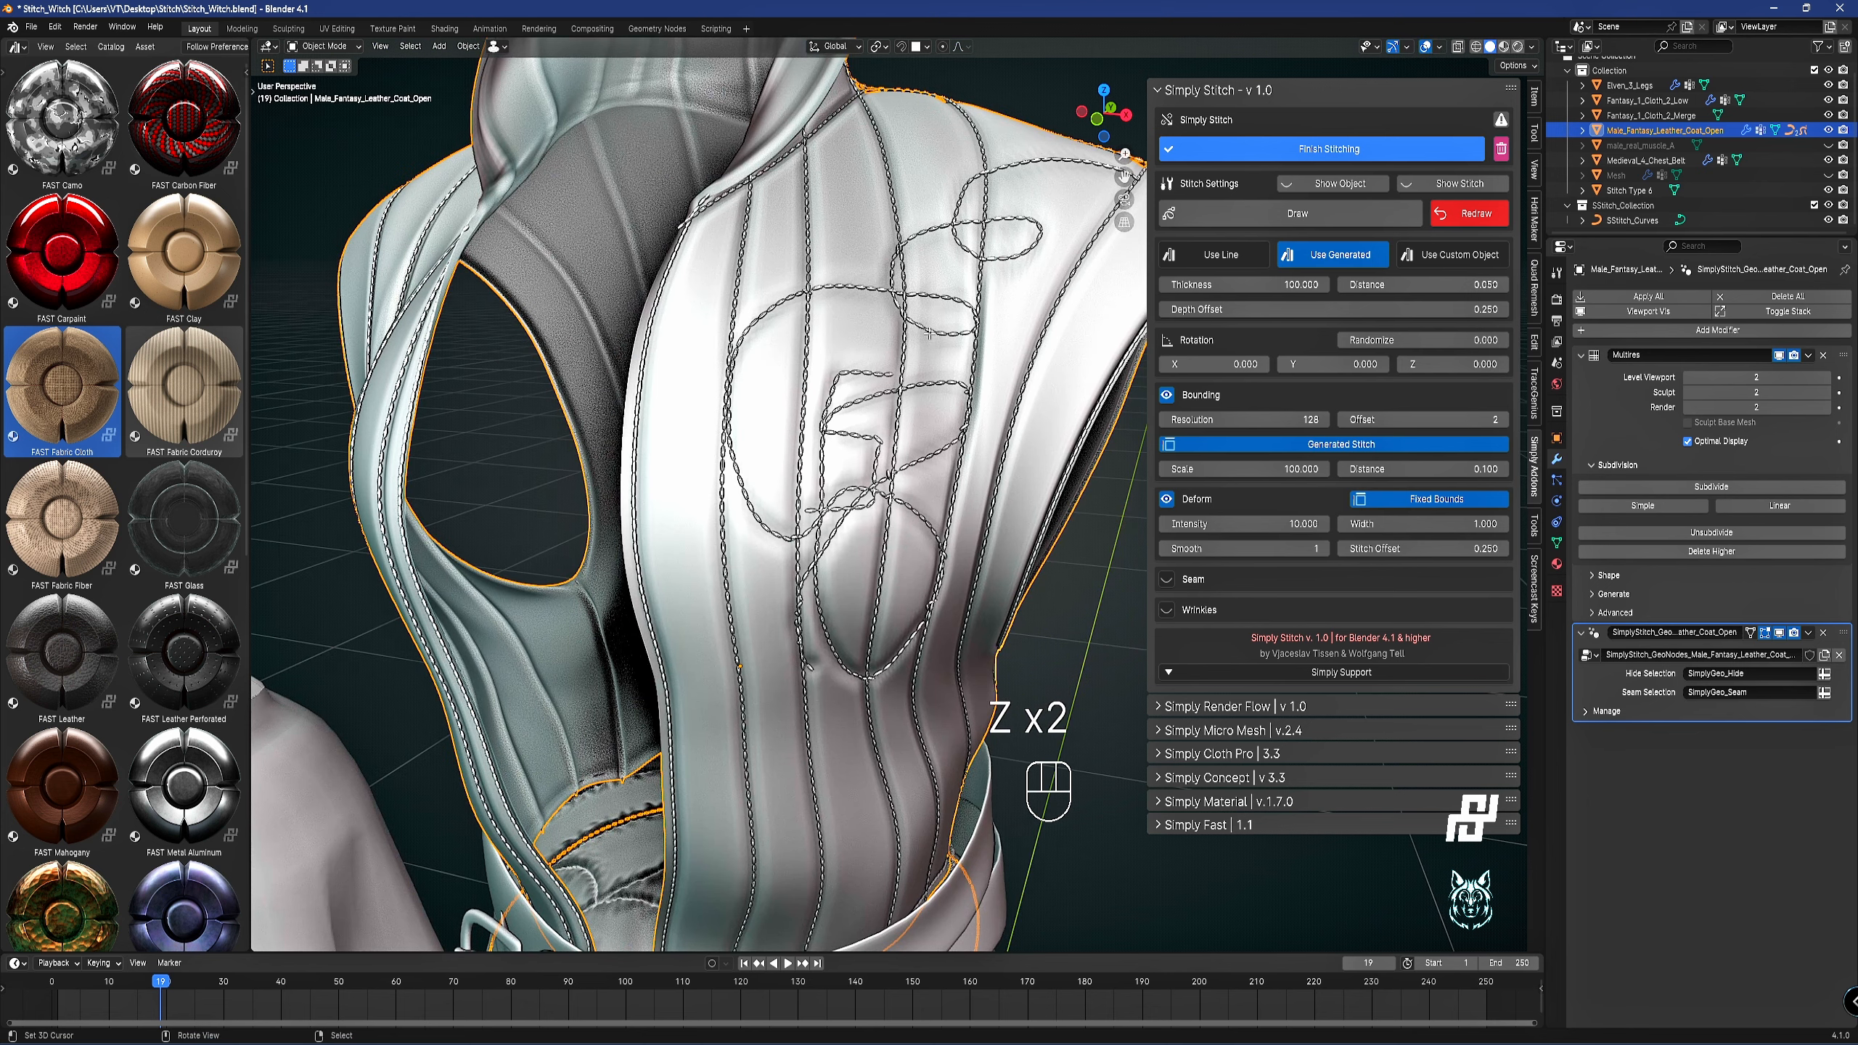
key("Tab")
key("Tab")
left_click(1472, 214)
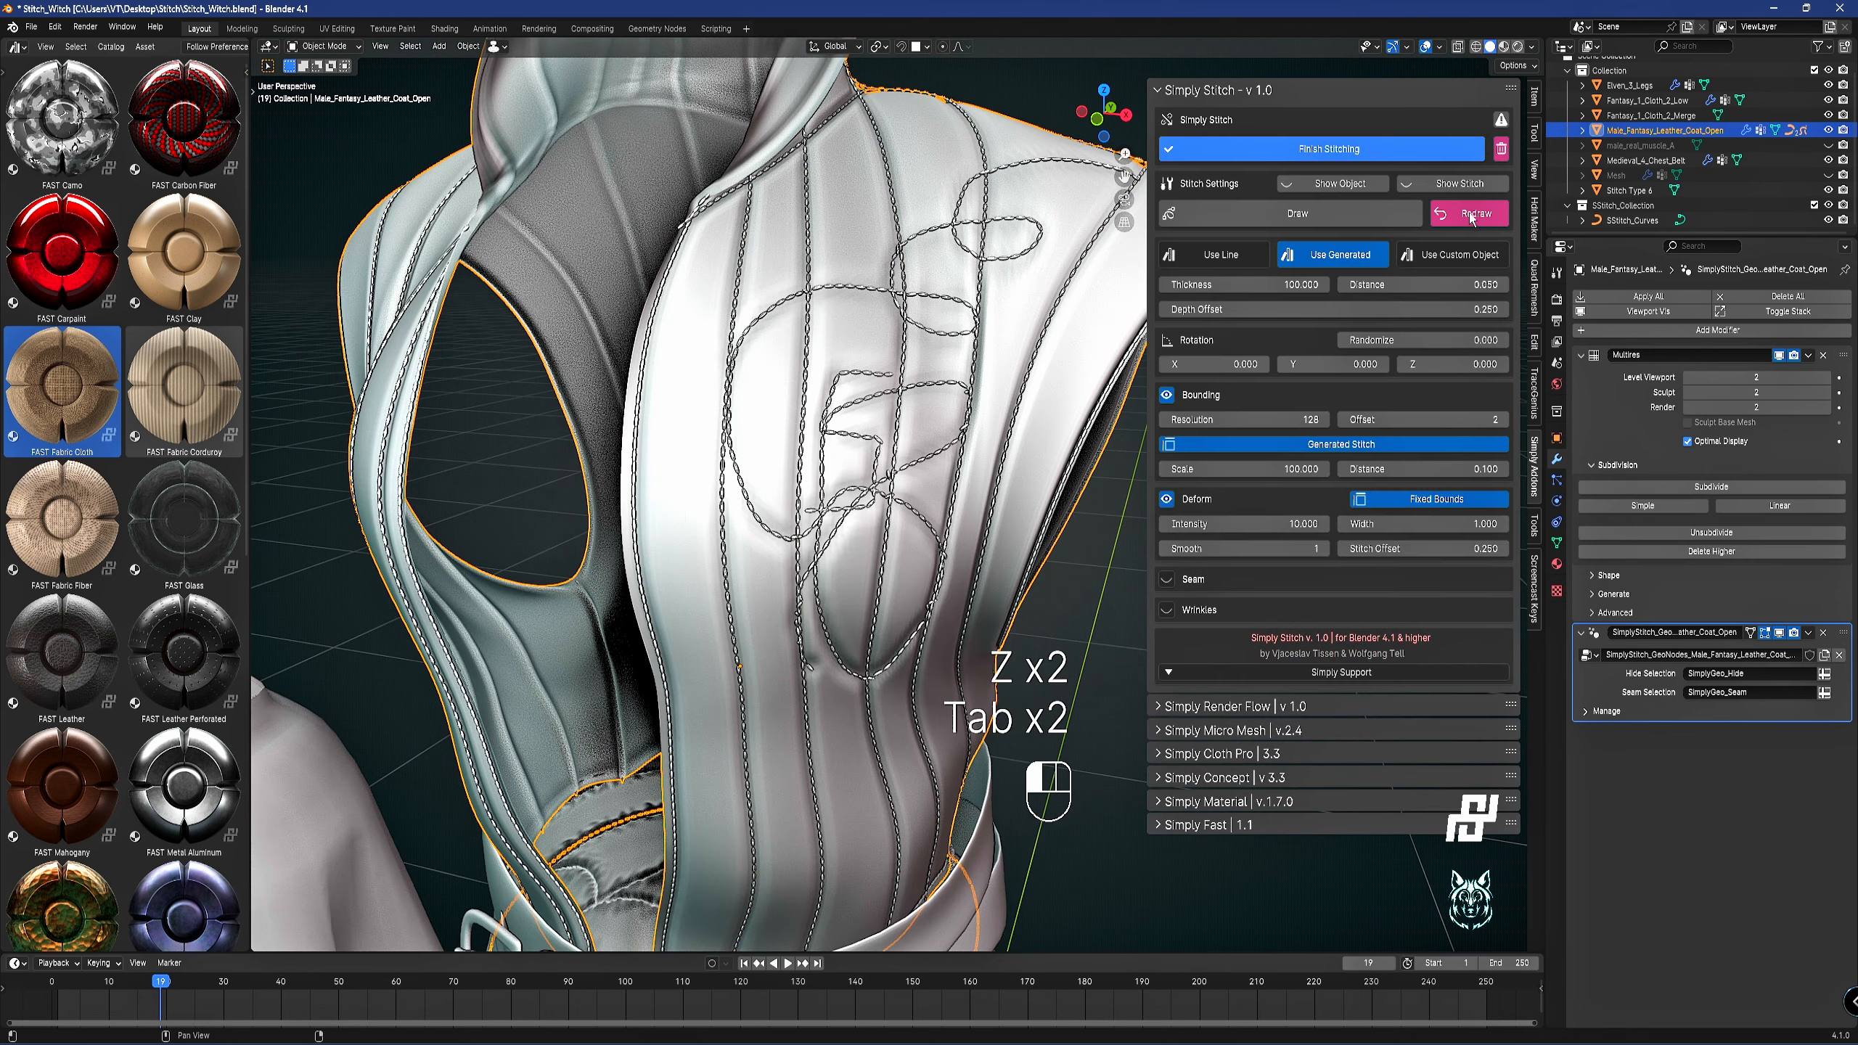
middle_click_drag(937, 228, 834, 382, "shift")
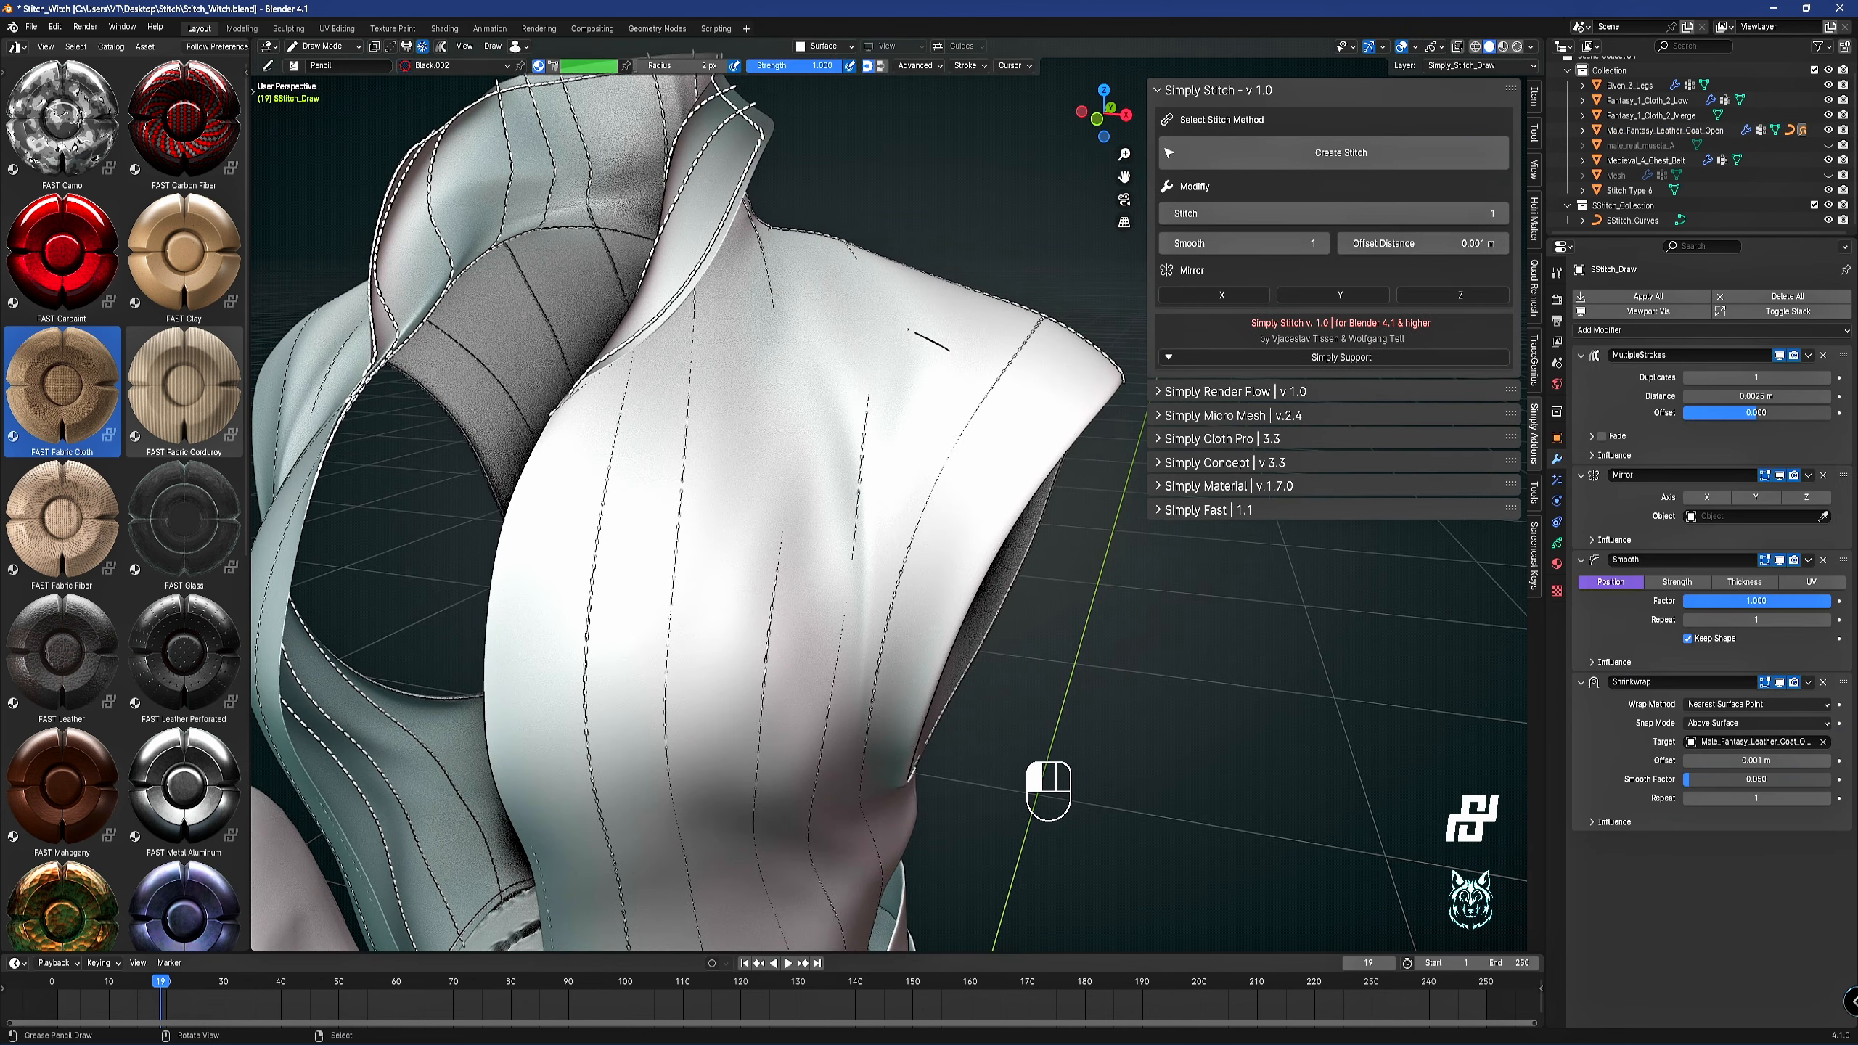
left_click_drag(879, 460, 645, 452)
left_click(1347, 162)
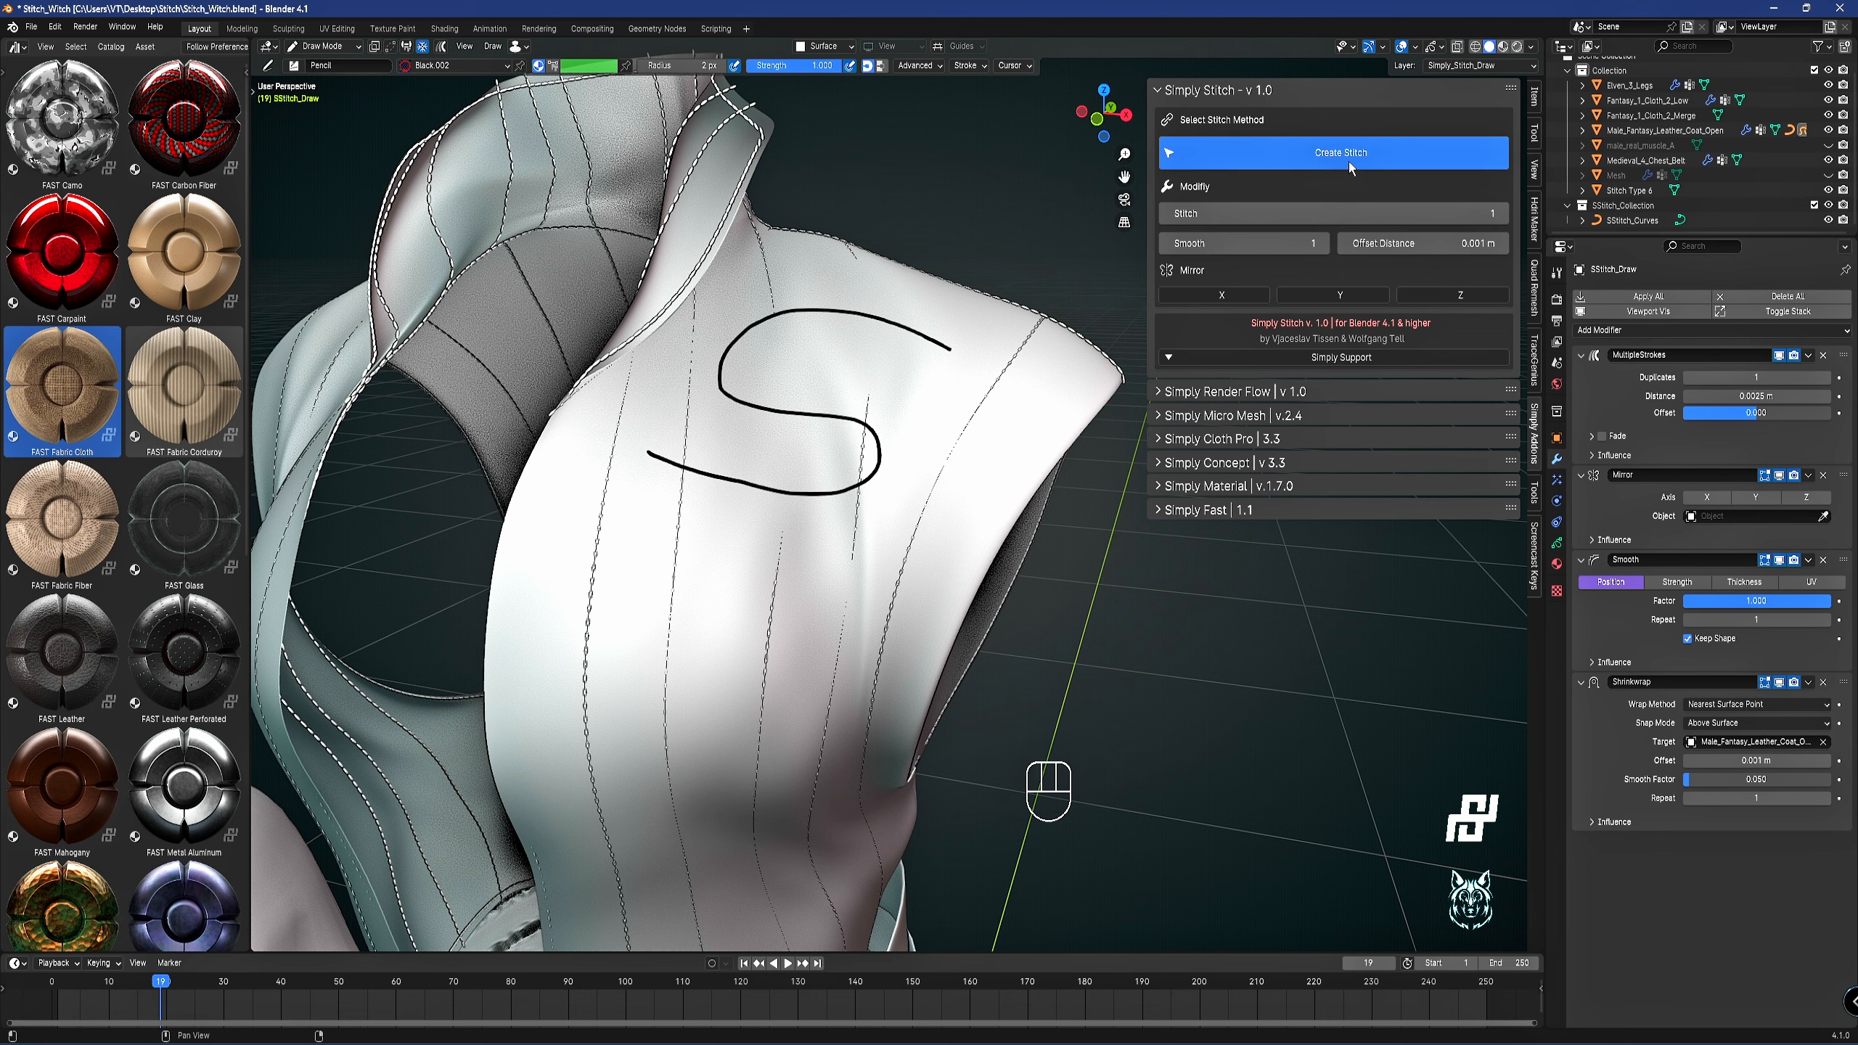
Enable Deform and Seam for the coat's stitches and set the Seam Intensity to -1.
left_click(1166, 501)
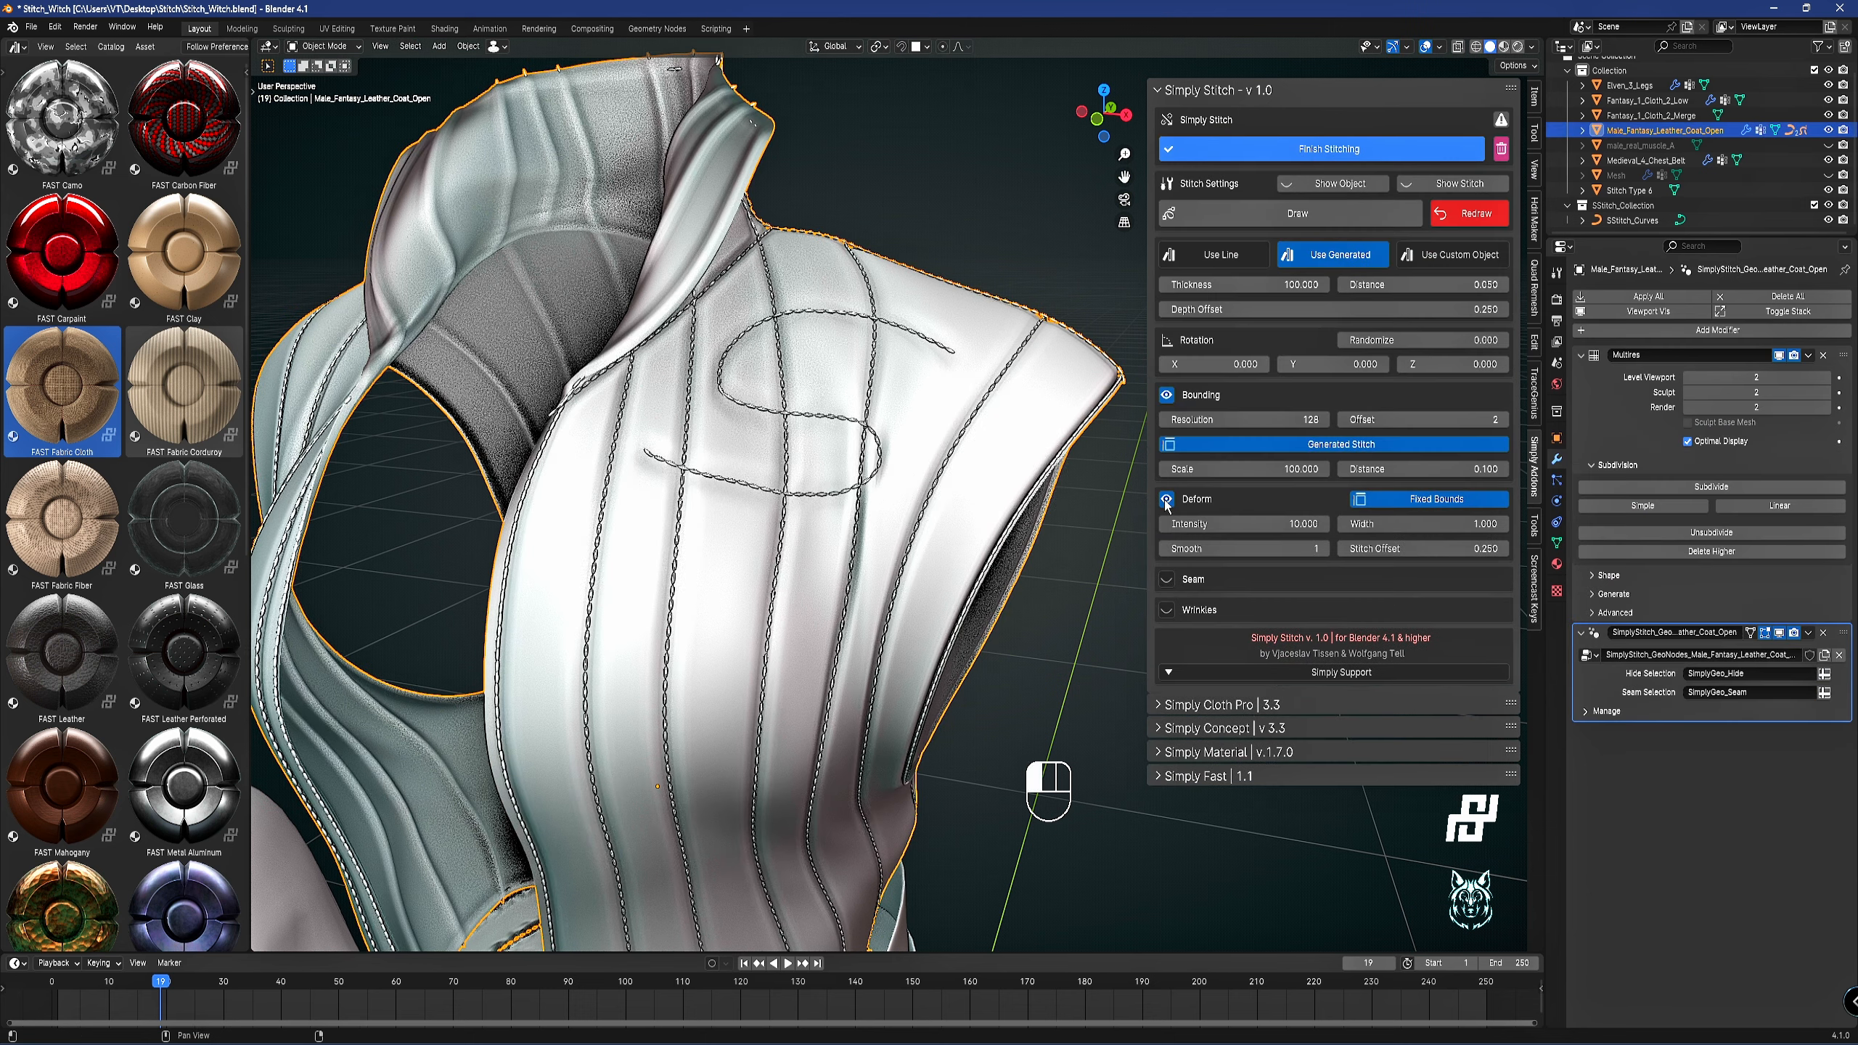
scroll(935, 512, "down", 5)
middle_click_drag(927, 549, 919, 498, "shift")
left_click(1165, 582)
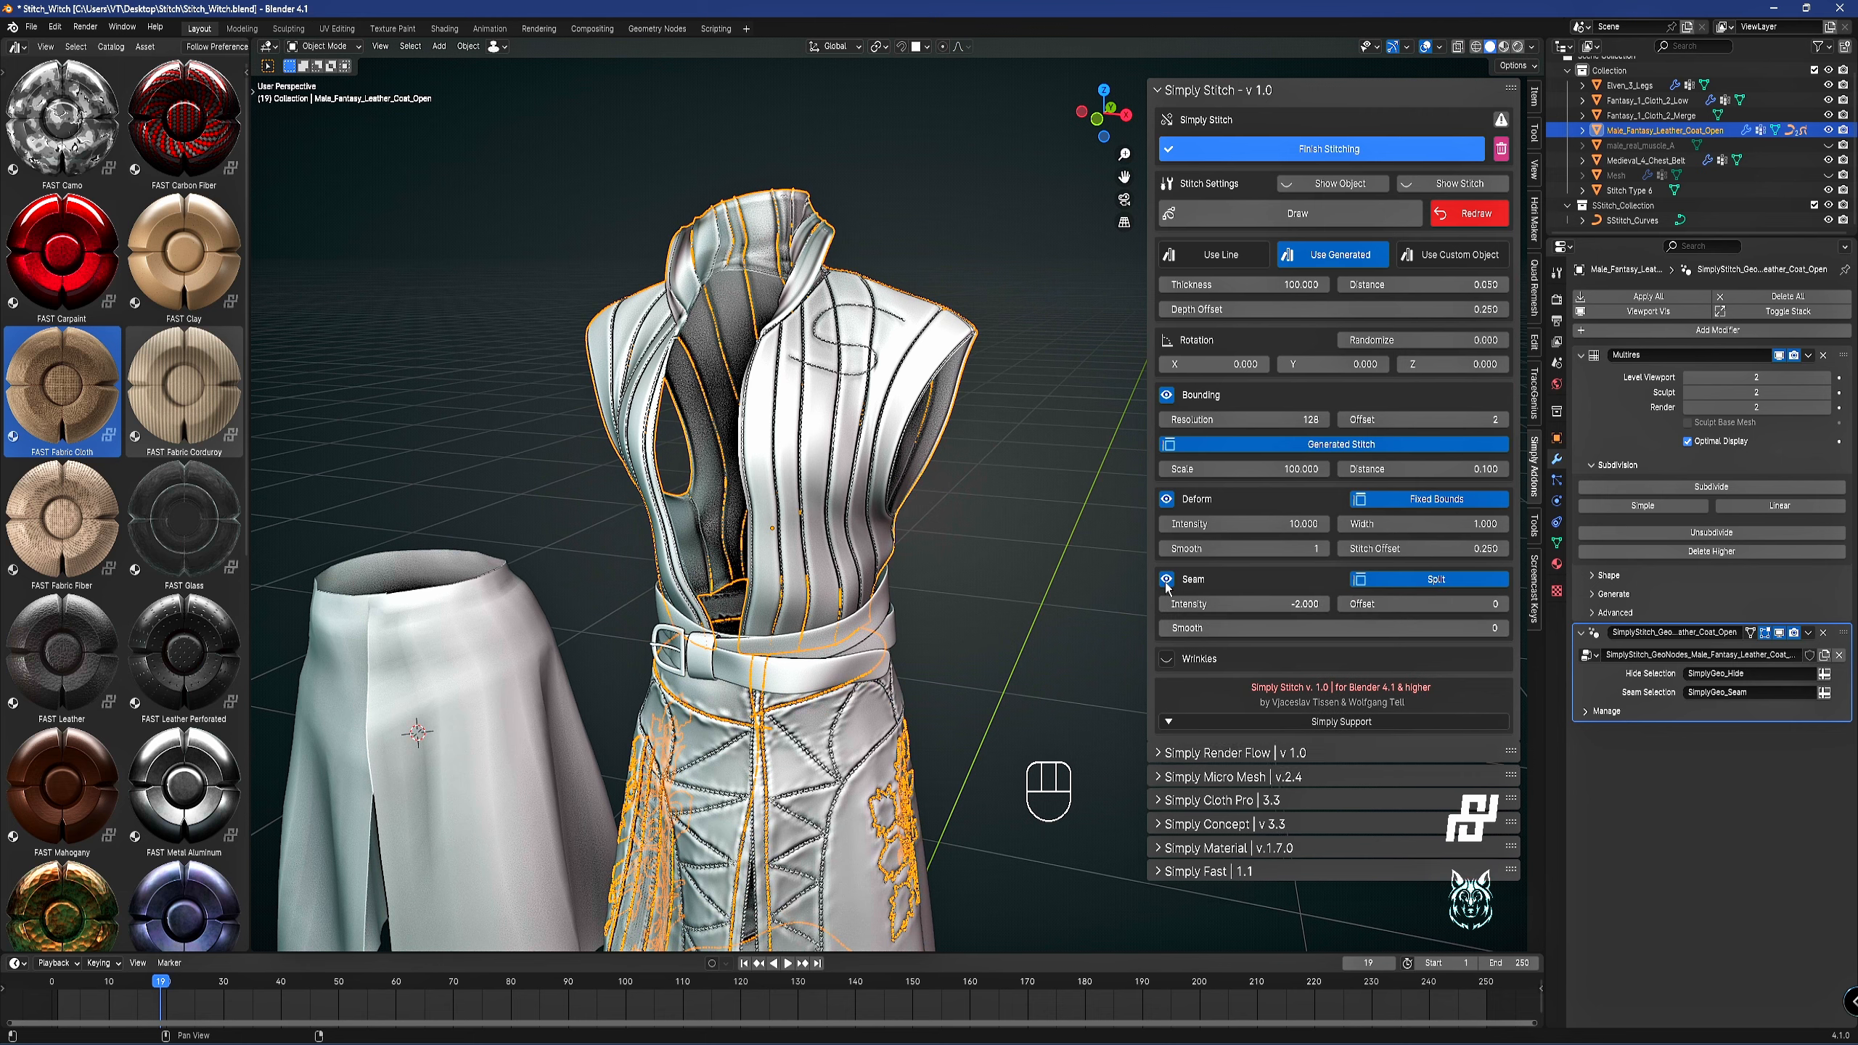
scroll(835, 346, "up", 5)
key("z")
left_click(838, 278)
left_click(1247, 604)
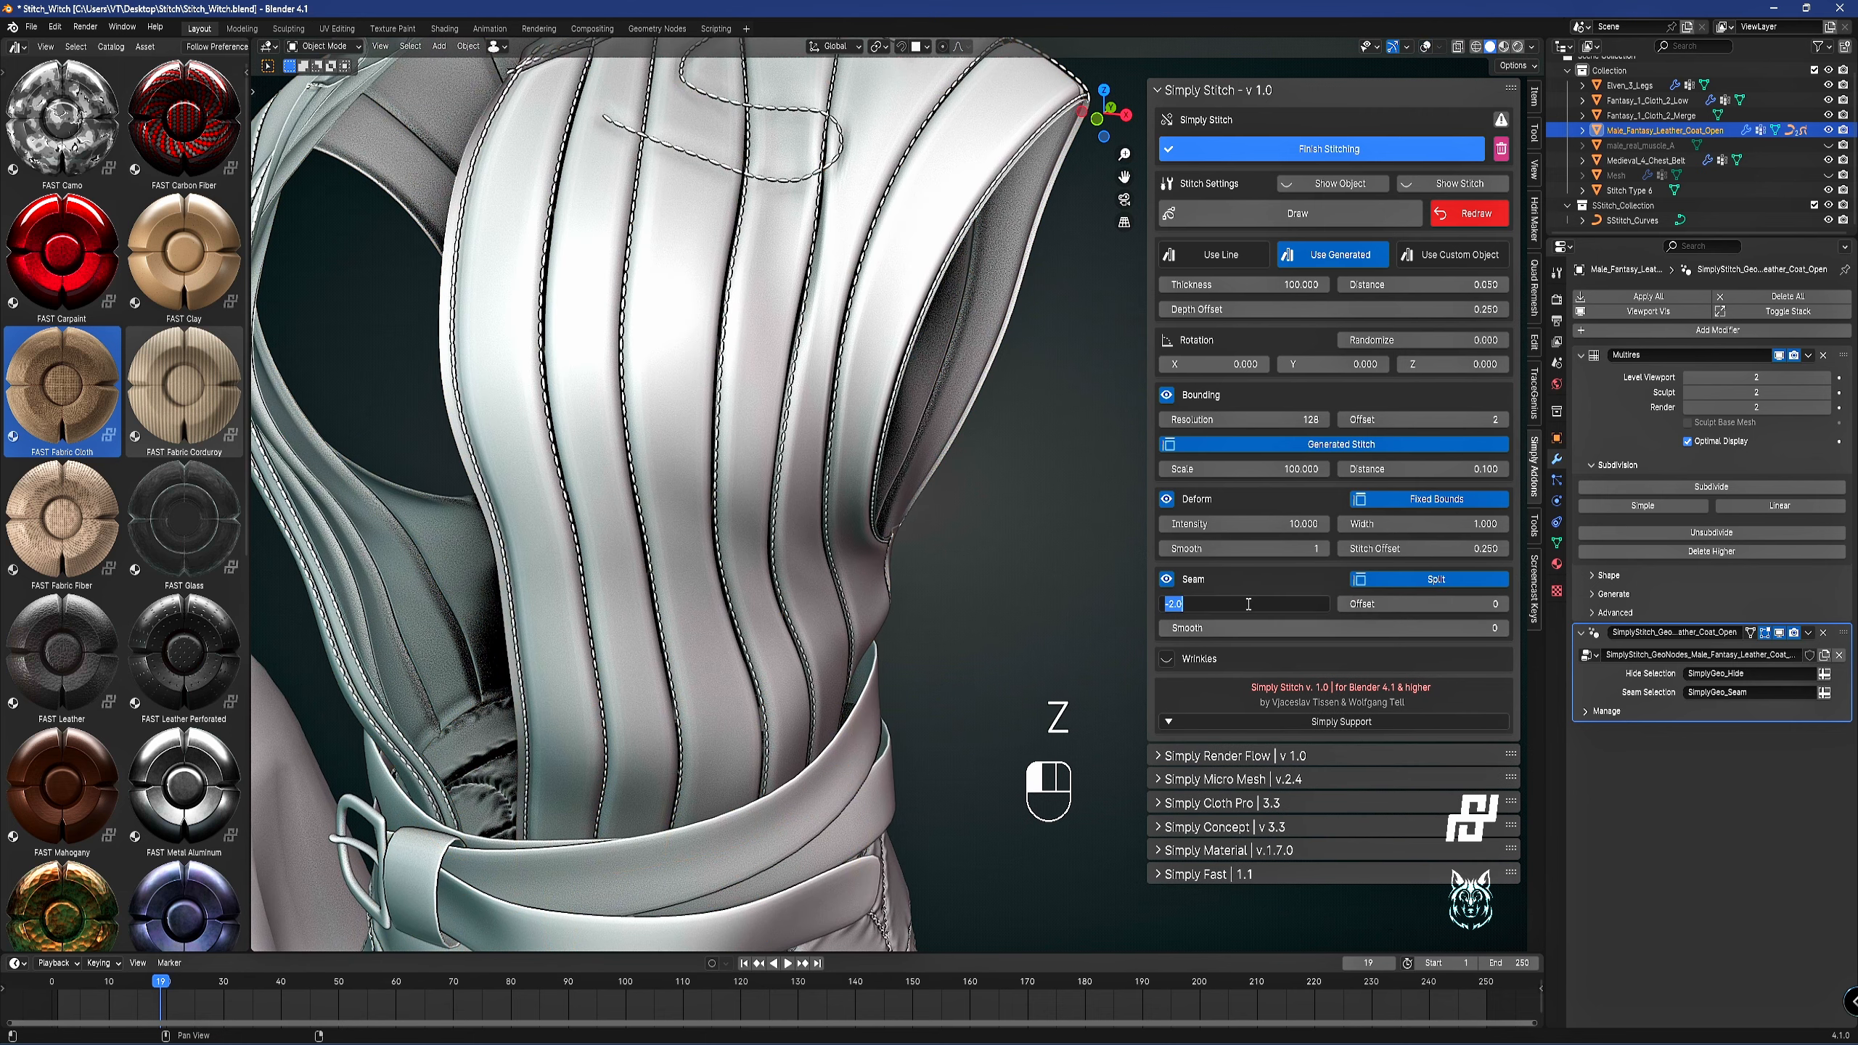
type("-1")
key("Return")
Enable Wrinkles on the coat and set their Intensity to 8.
left_click(1166, 659)
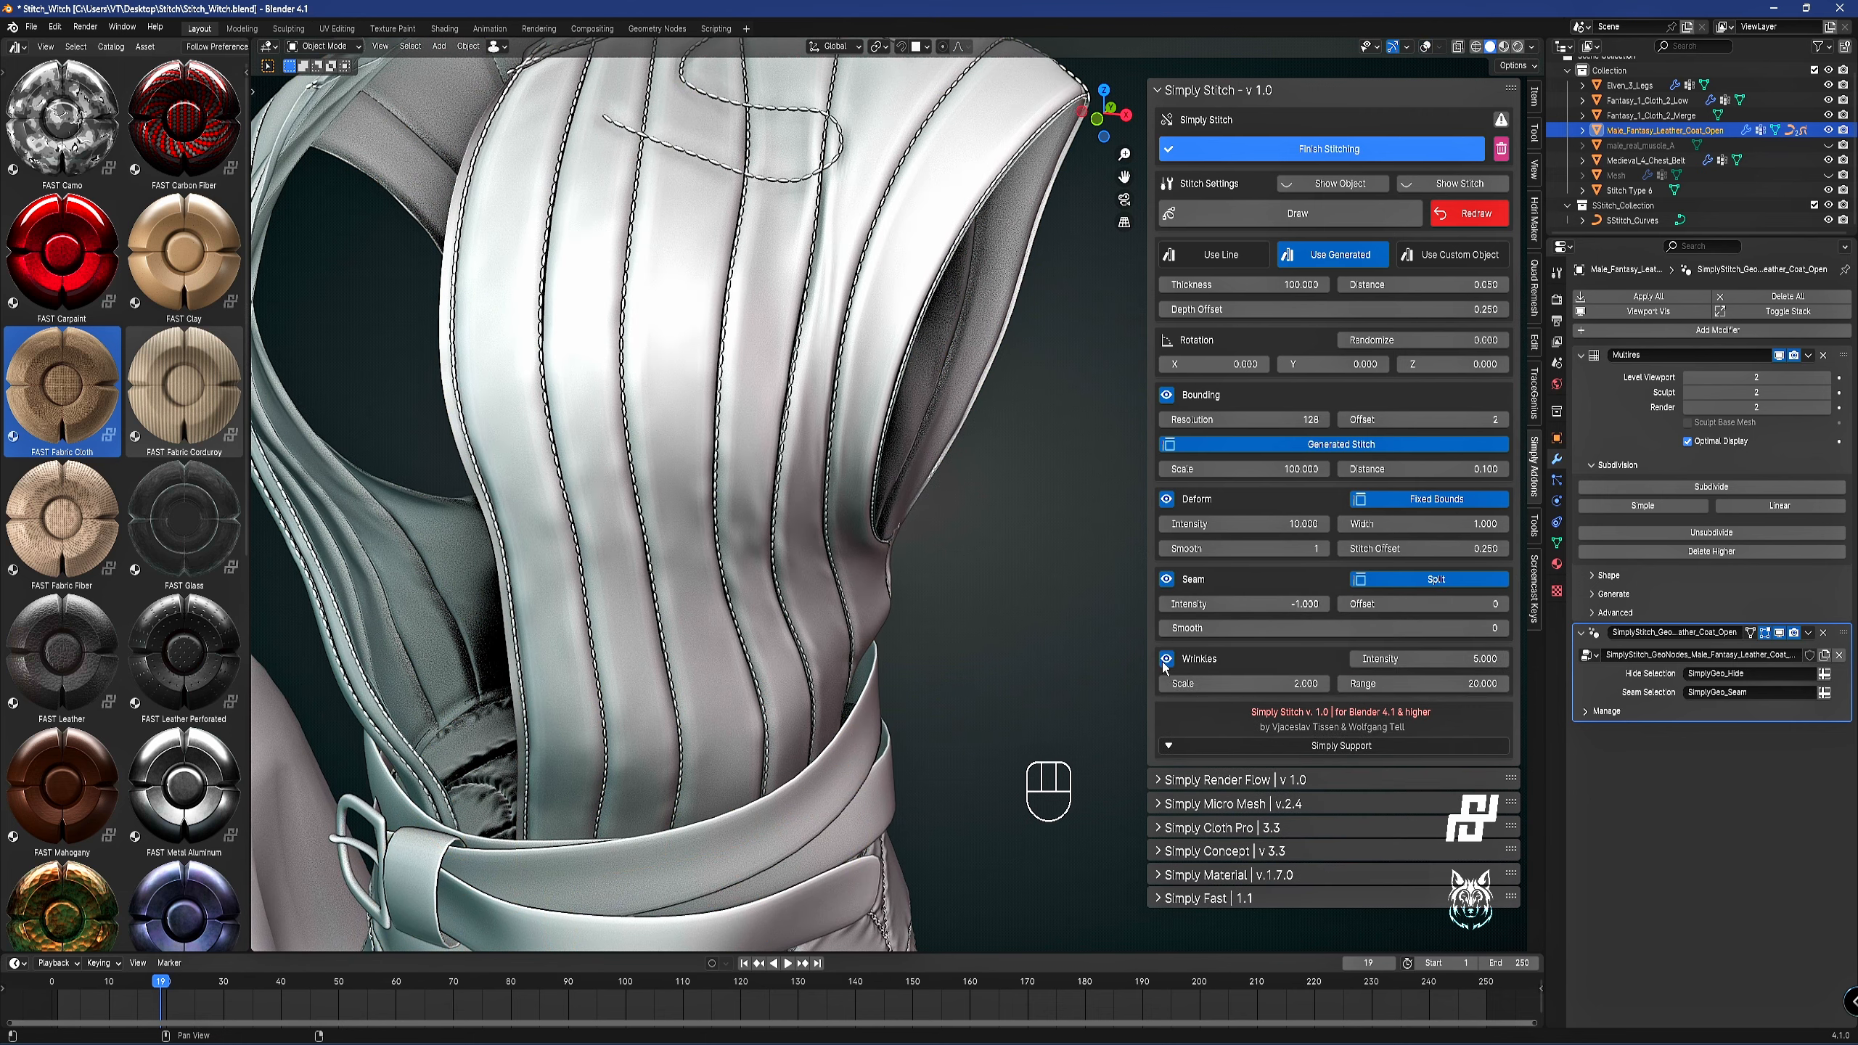
left_click(1449, 659)
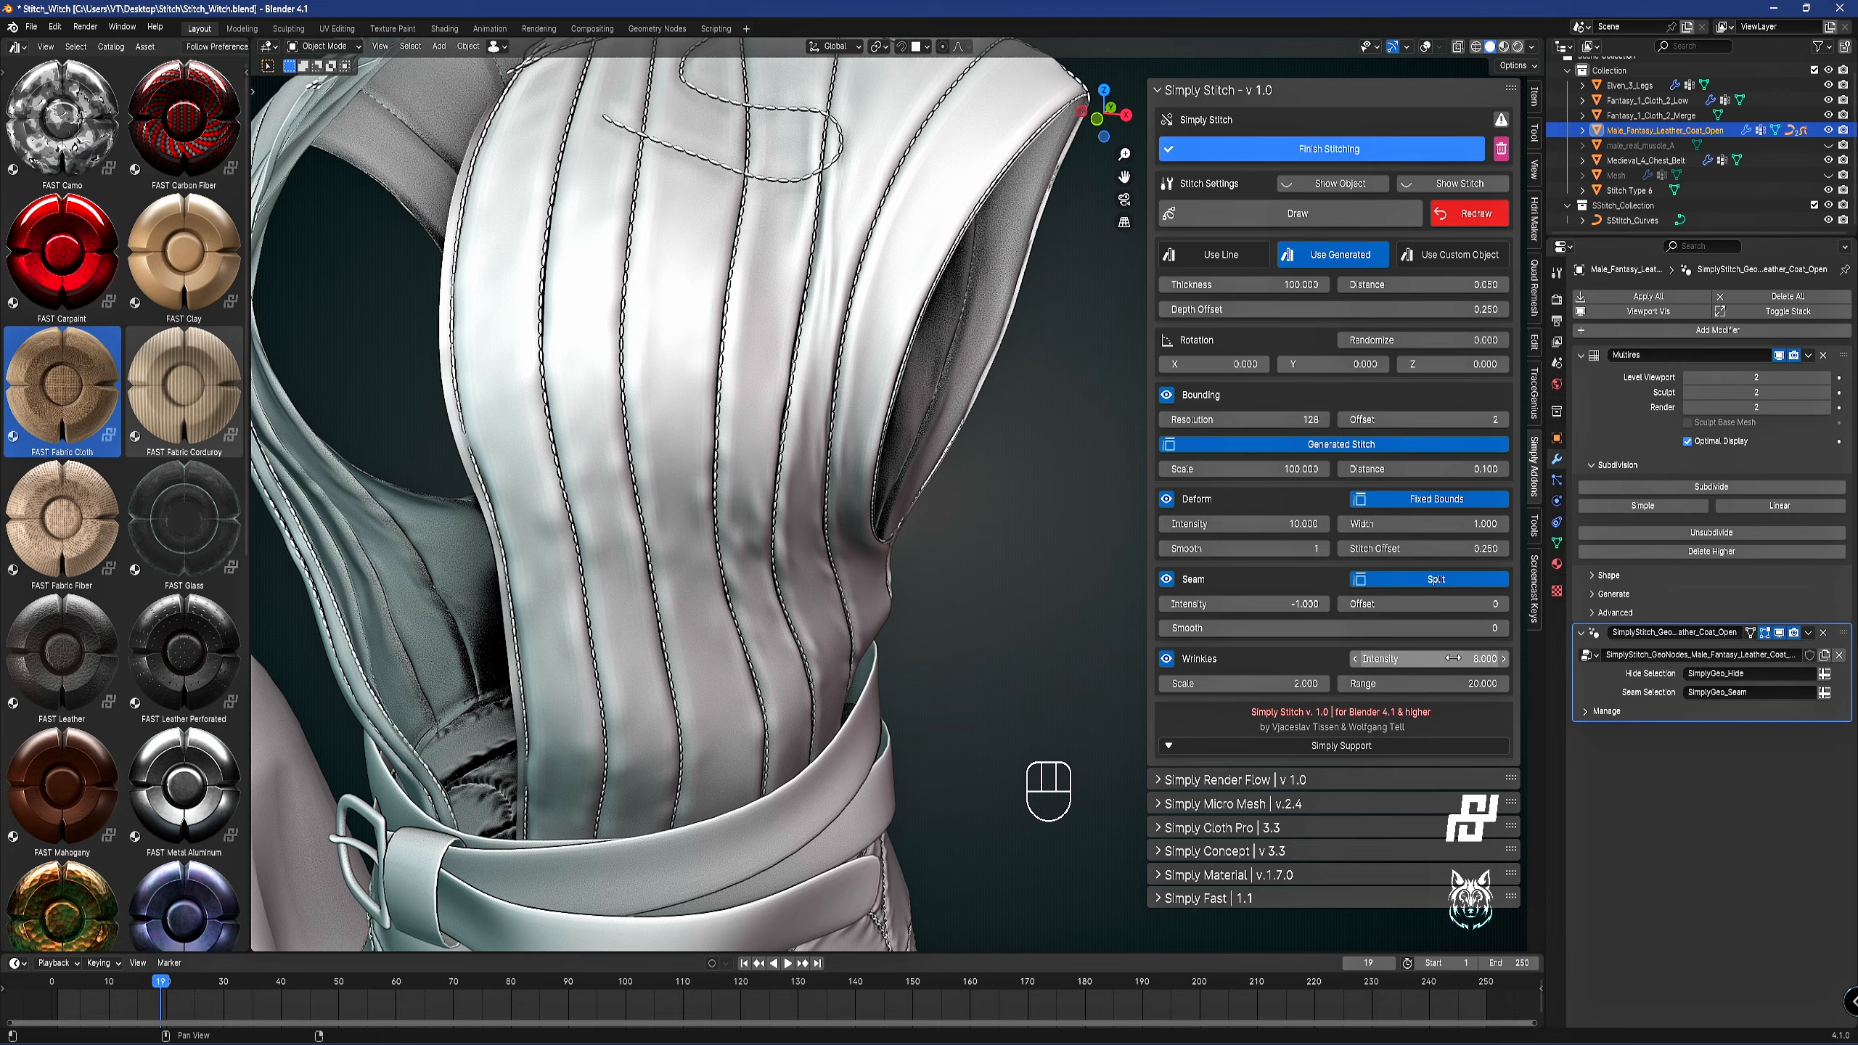
key("Return")
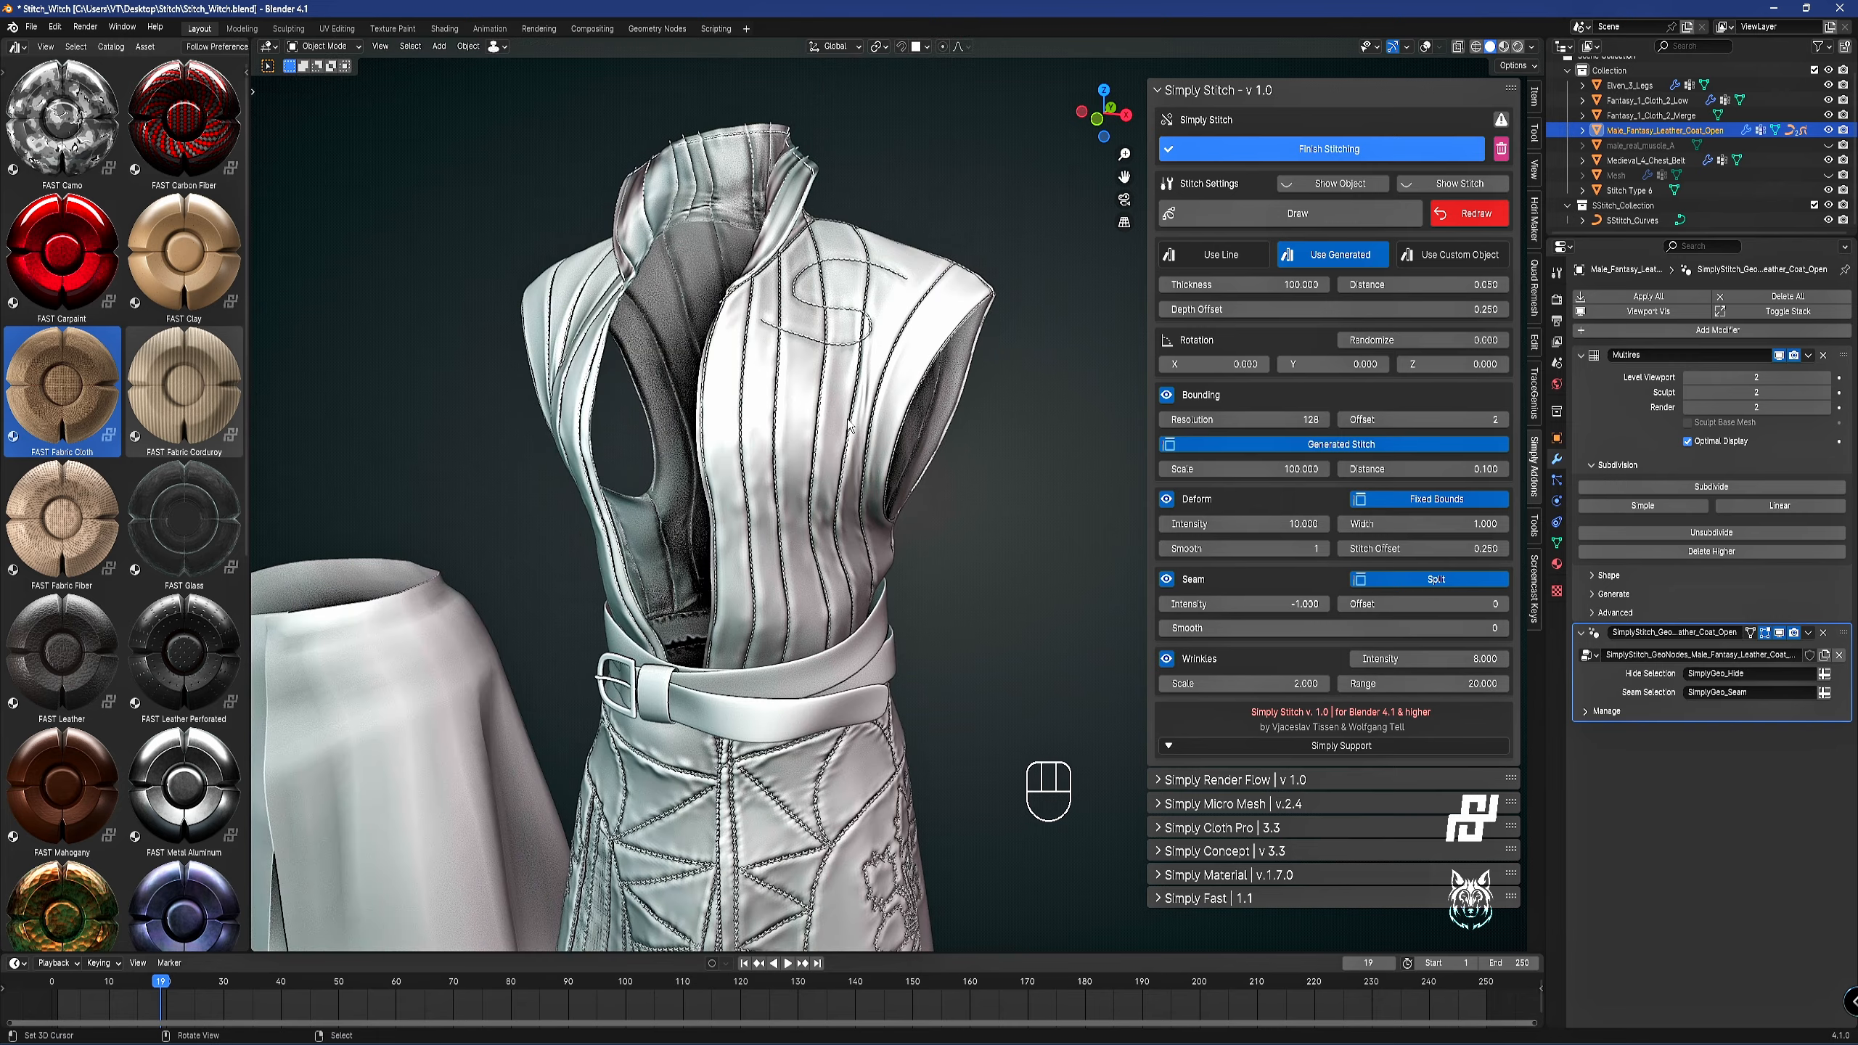
Select the stitch curve ends sticking out above the collar rim in Edit Mode and delete their vertices.
middle_click_drag(848, 425, 981, 717, "shift")
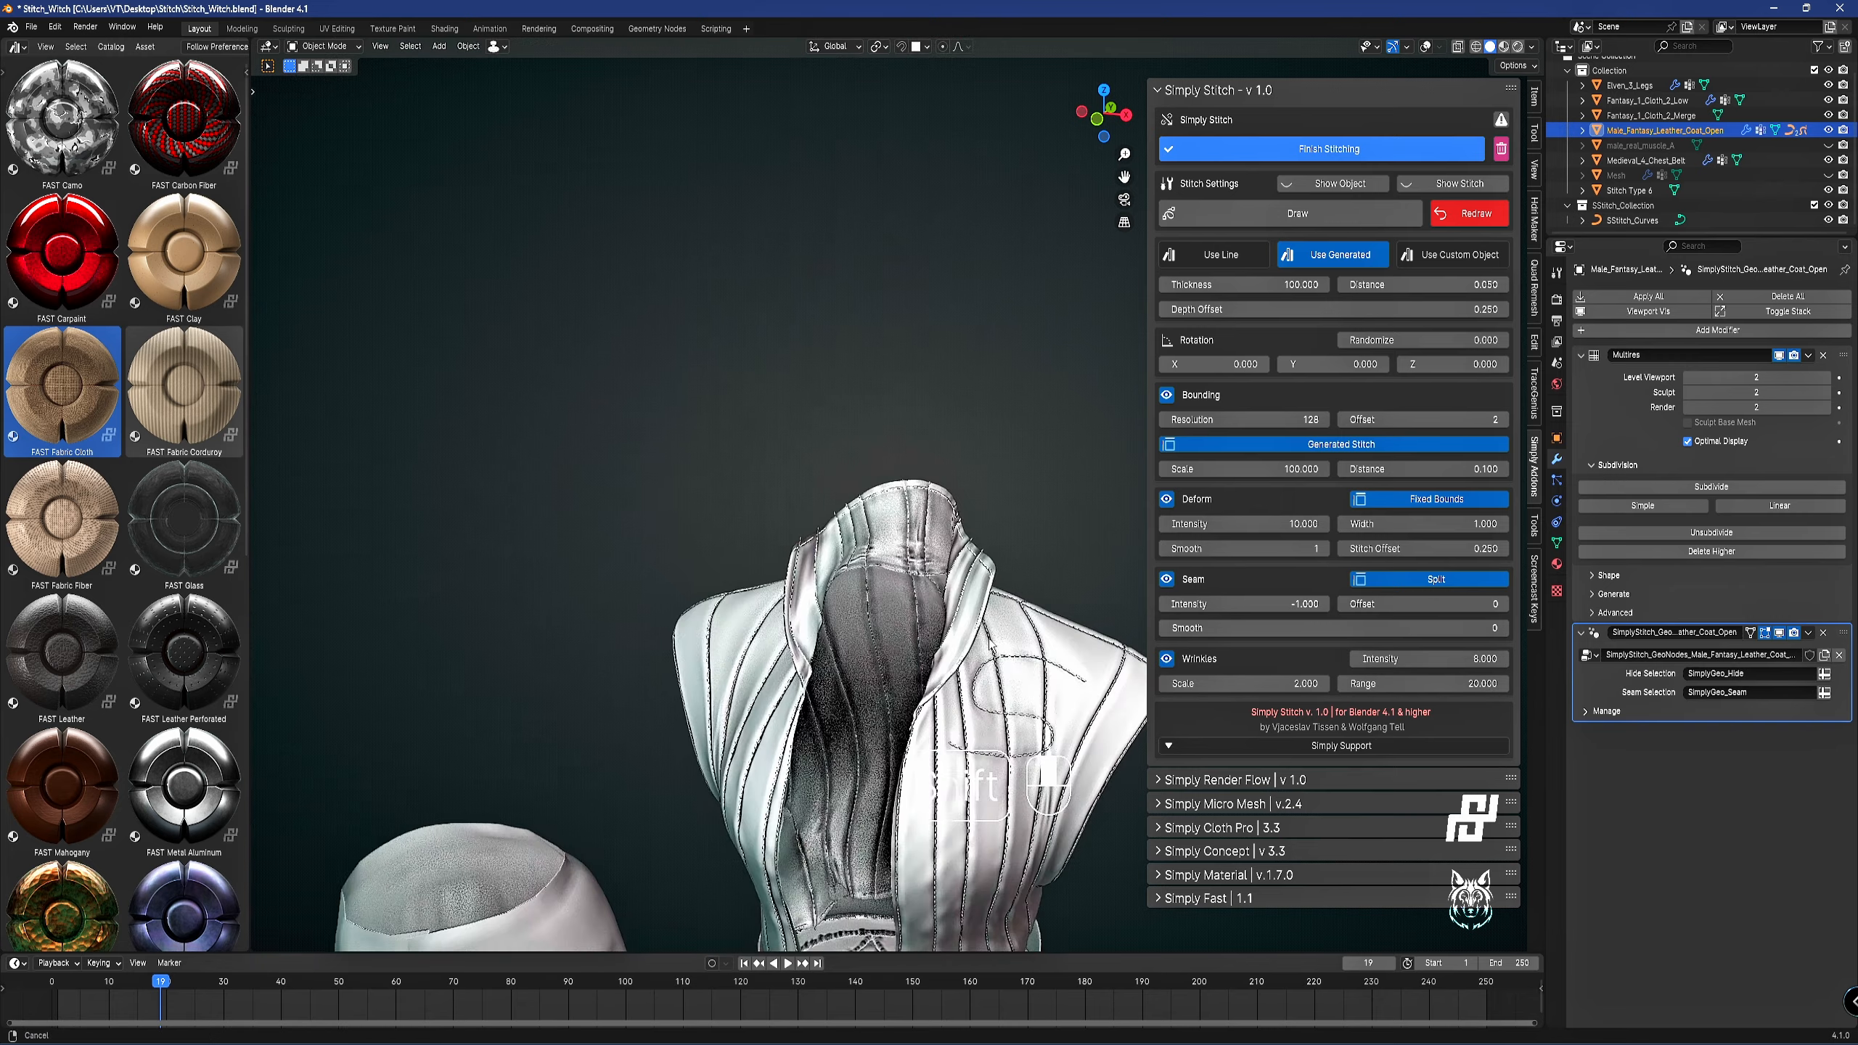
middle_click_drag(981, 586, 977, 474)
scroll(783, 529, "up", 3)
scroll(977, 474, "up", 4)
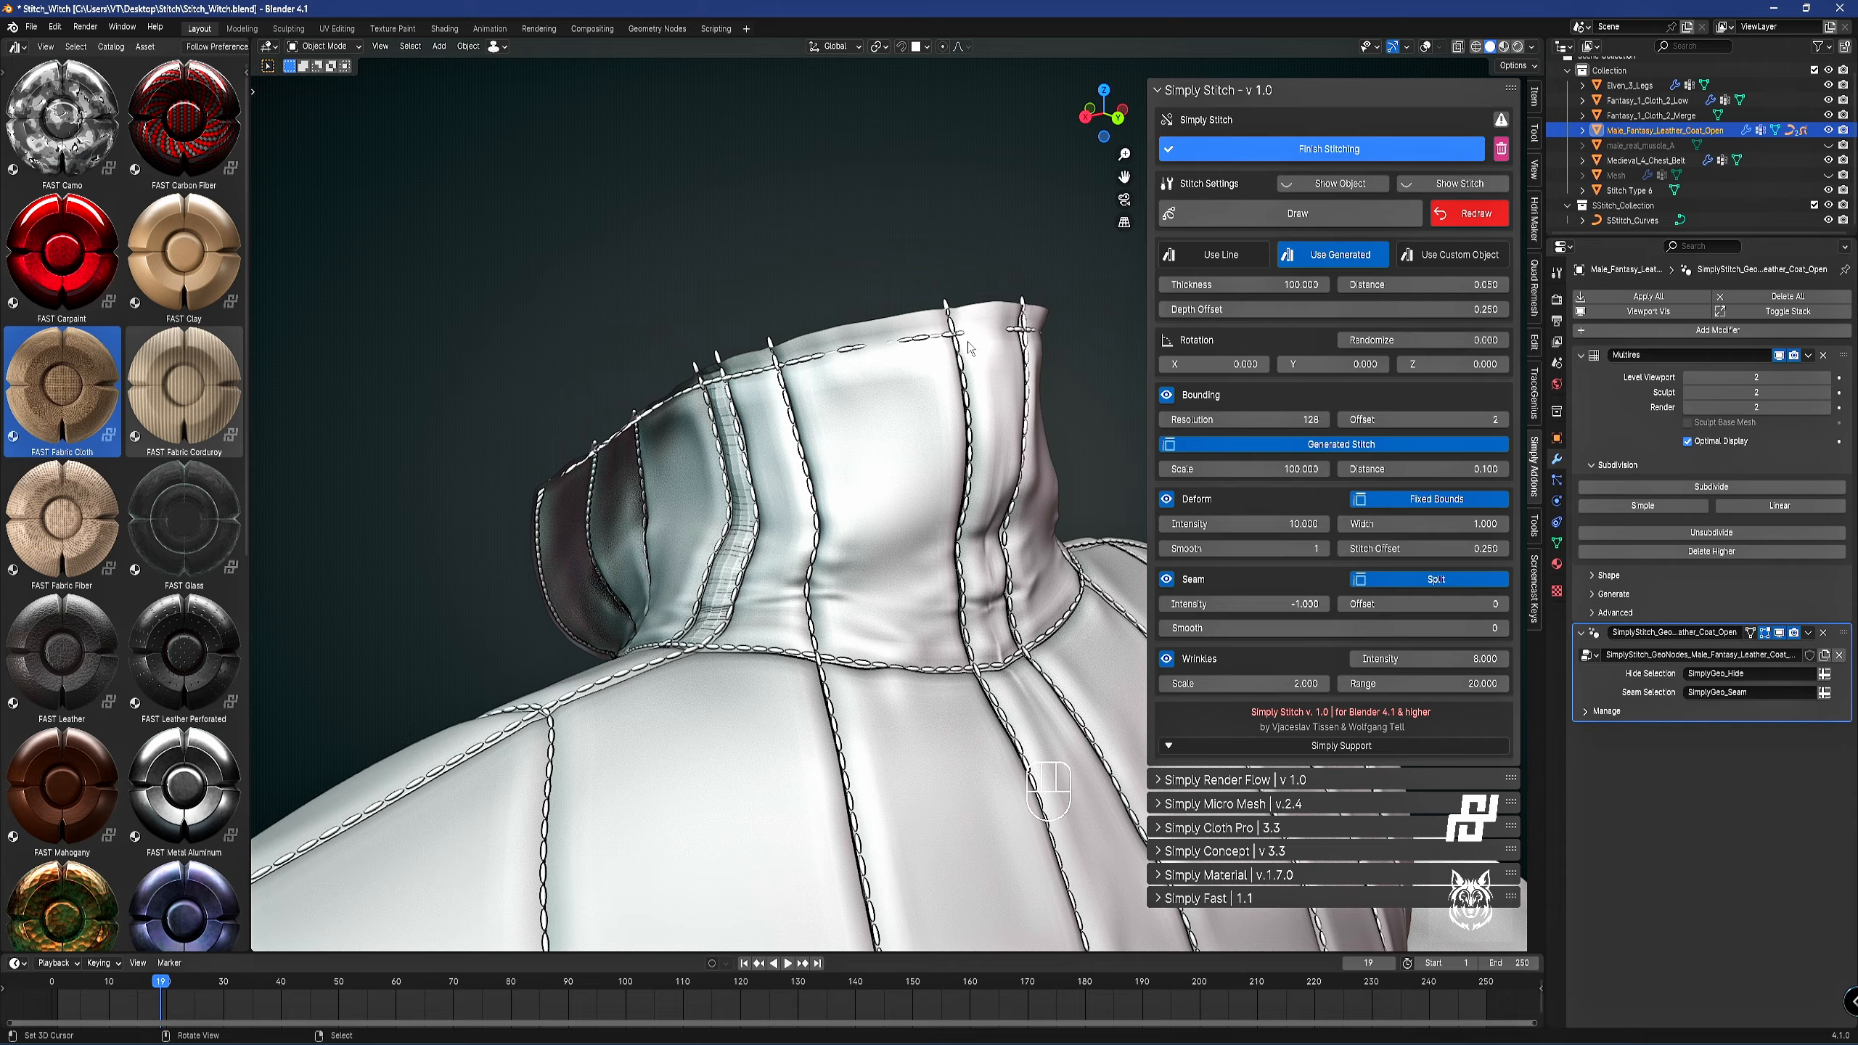
key("Tab")
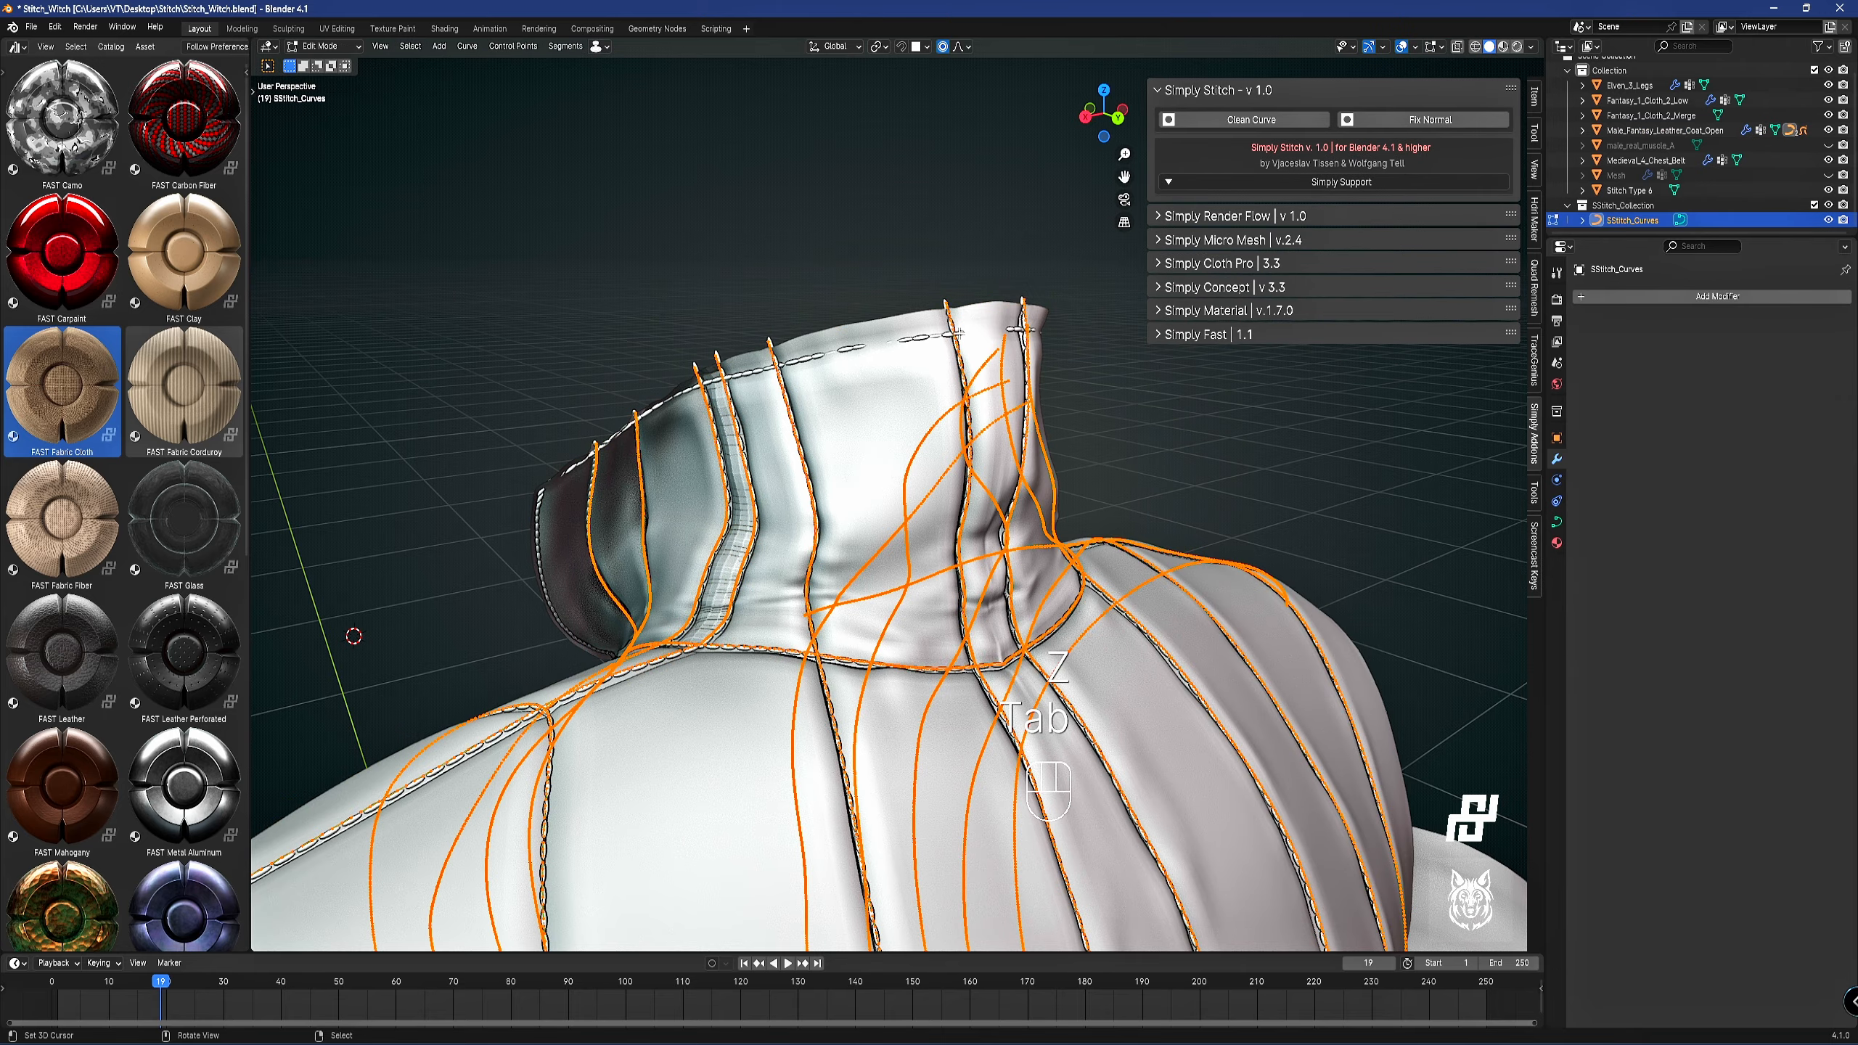
key("a")
key("a")
mouse_move(982, 313)
middle_mouse_down()
mouse_move(915, 330)
mouse_move(1016, 273)
middle_mouse_up()
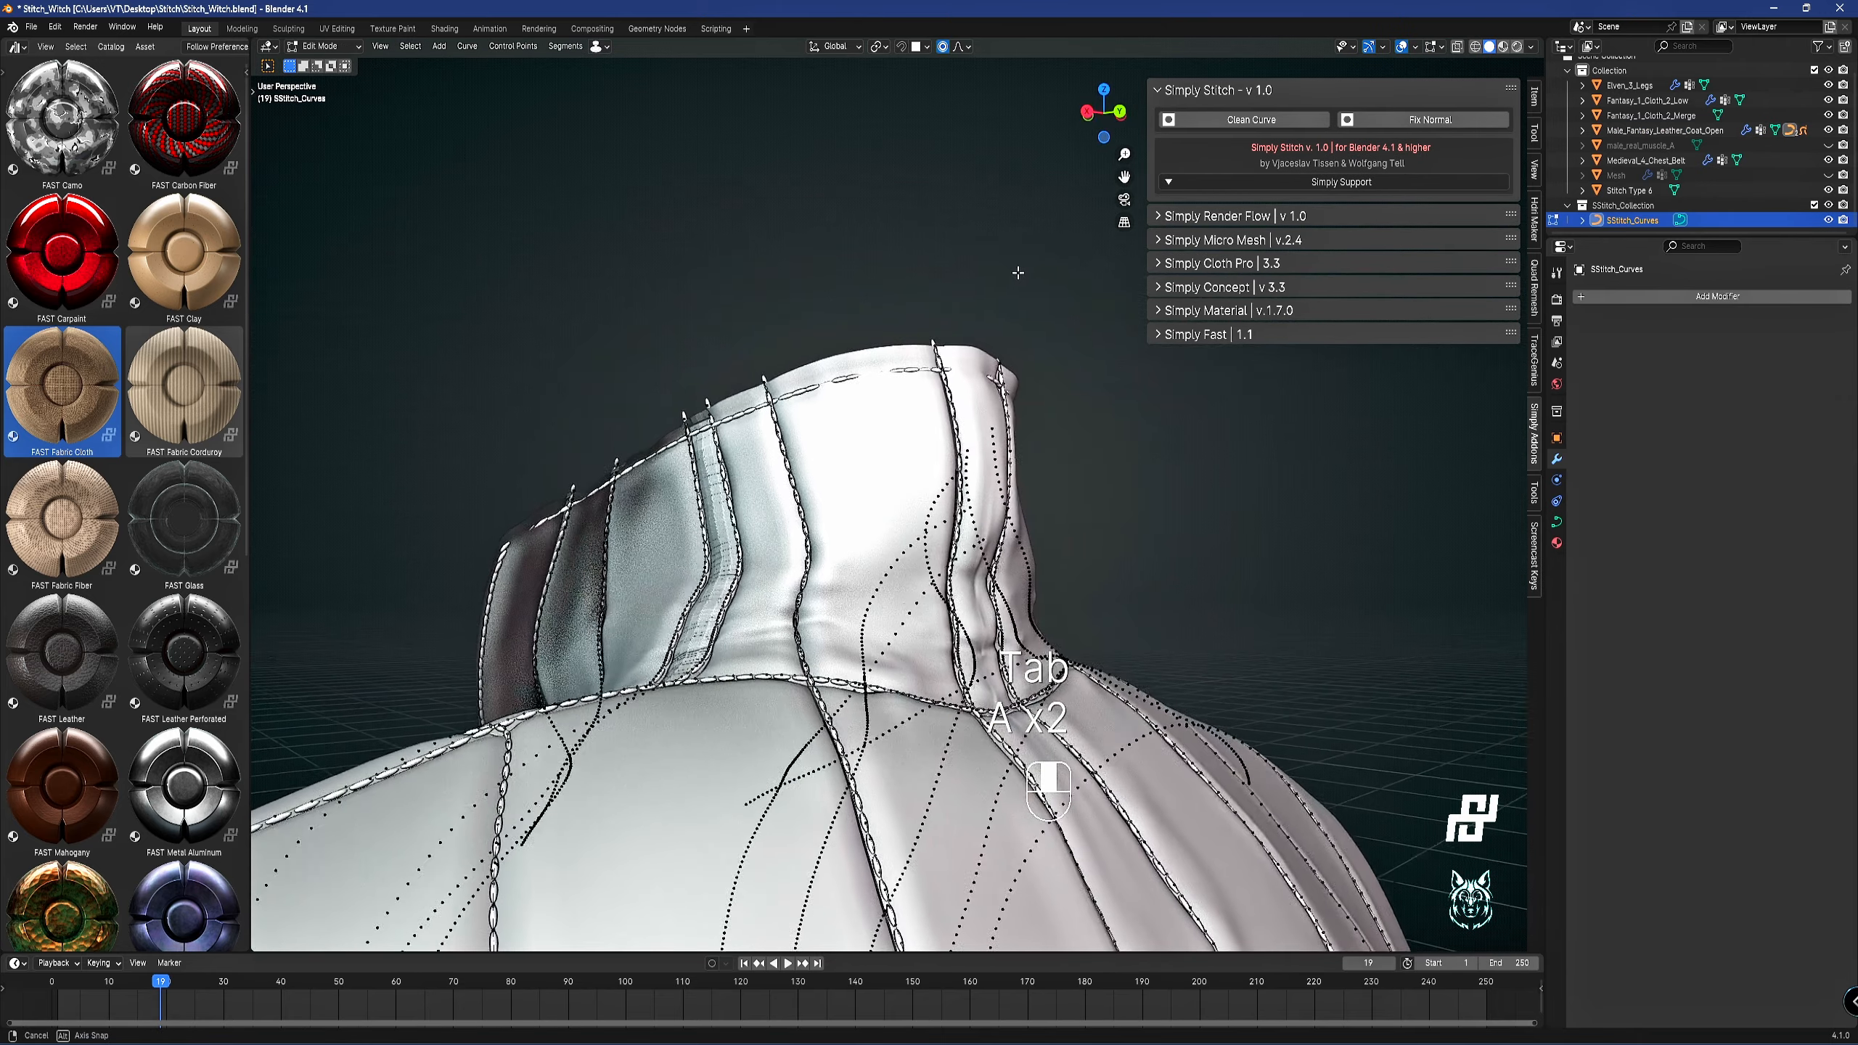
key("c")
left_click_drag(544, 415, 707, 320)
right_click(834, 283)
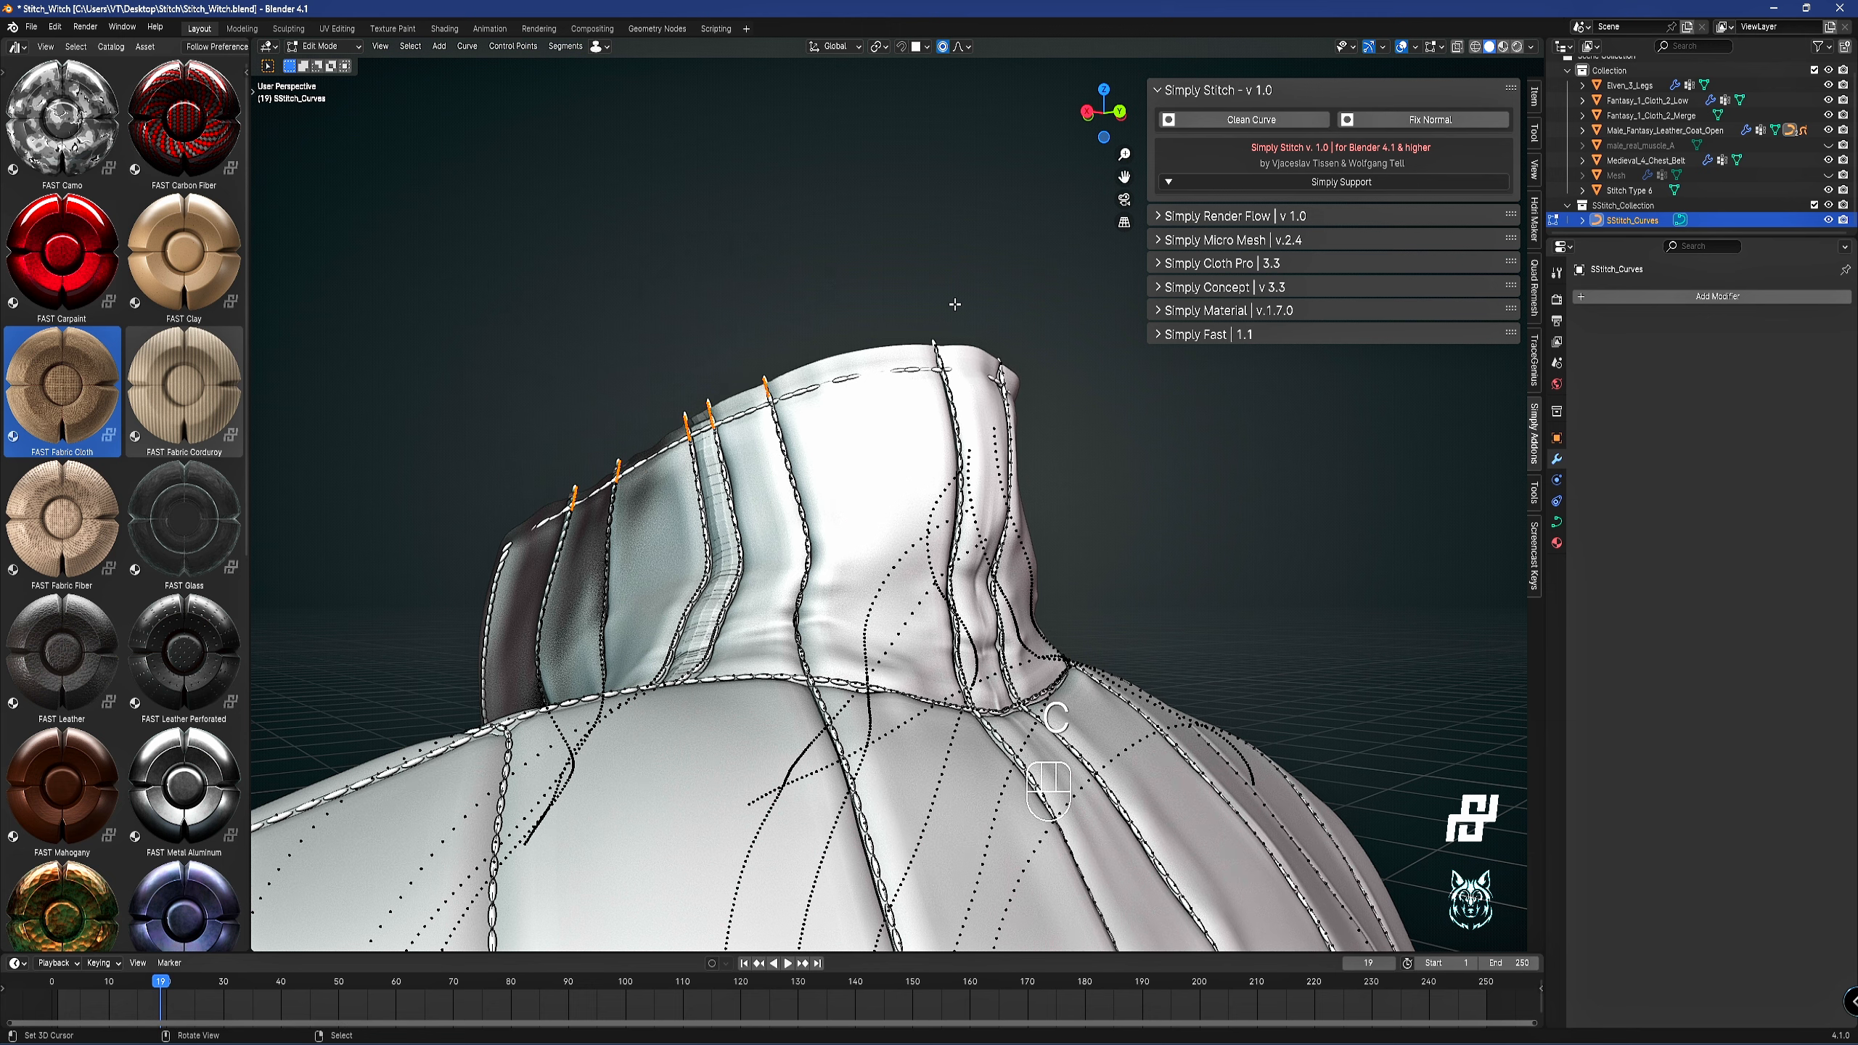
middle_click_drag(950, 302, 867, 326)
mouse_move(867, 326)
middle_mouse_down("shift")
mouse_move(1001, 349)
mouse_move(560, 332)
middle_mouse_up("shift")
key("c")
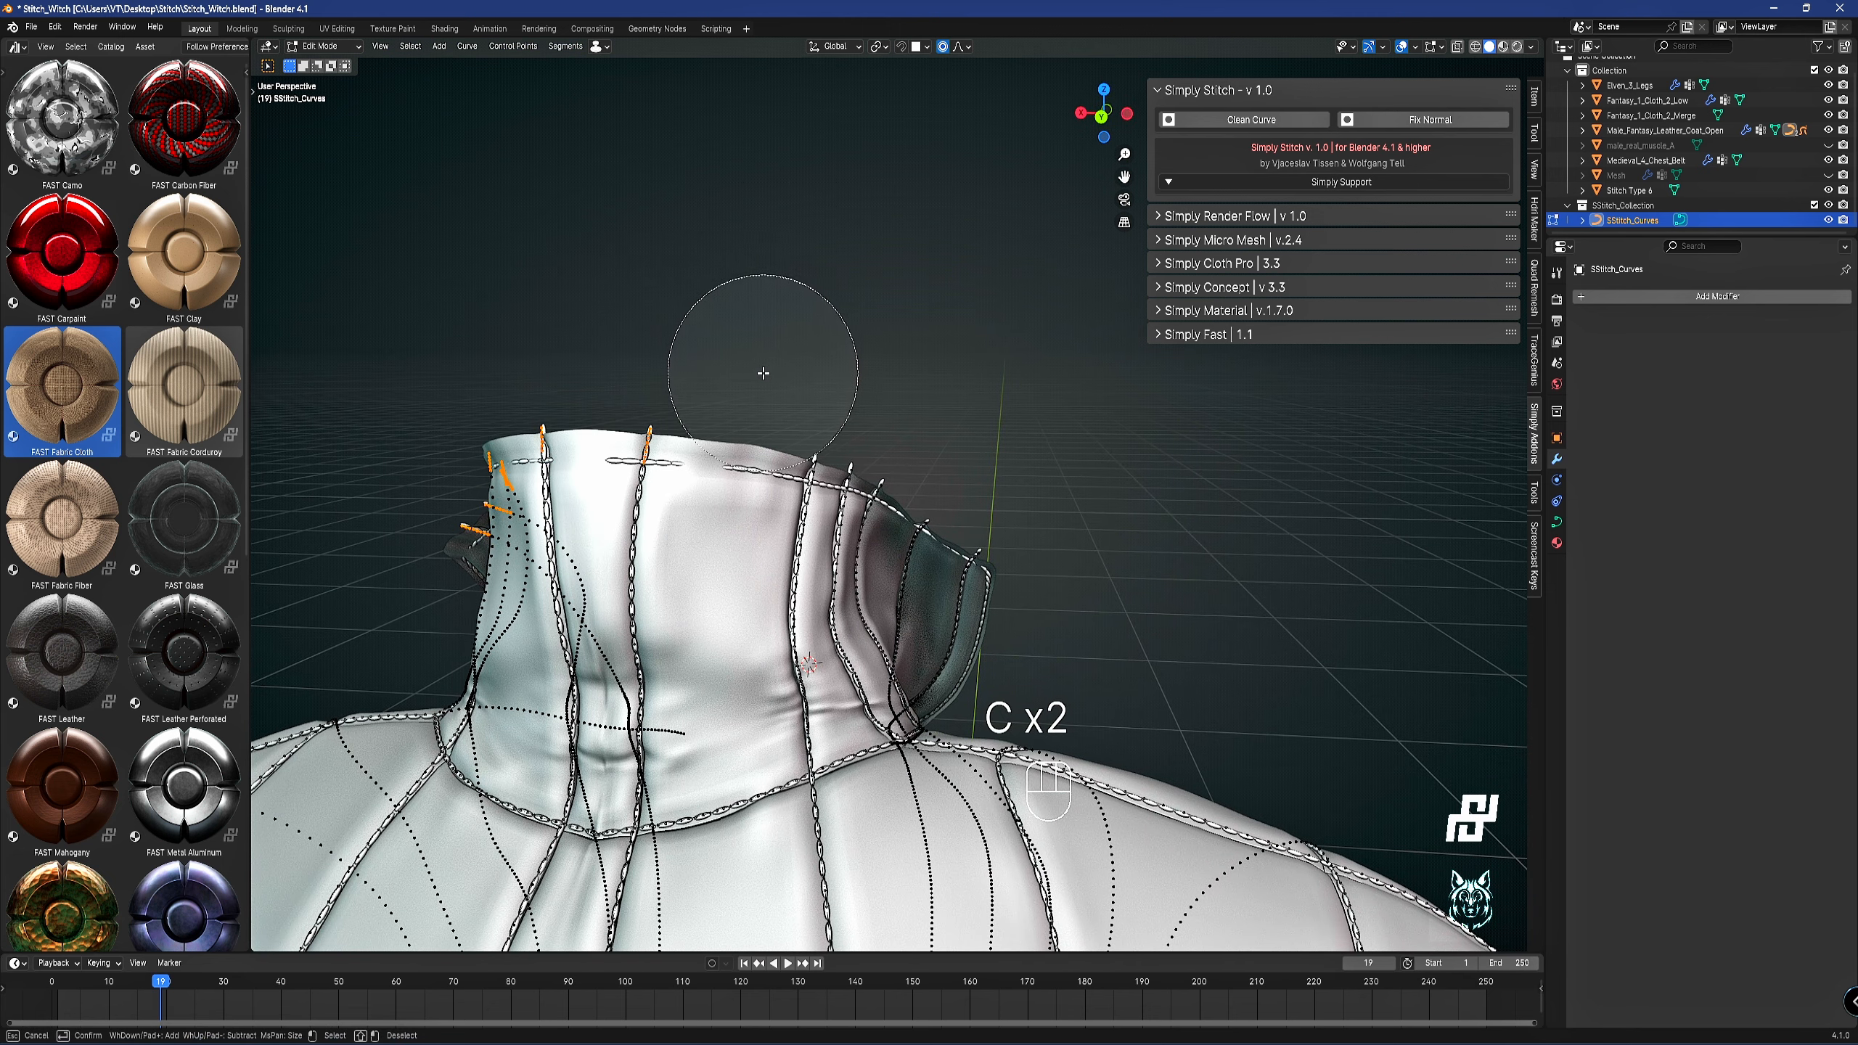
right_click(1024, 475)
key("x")
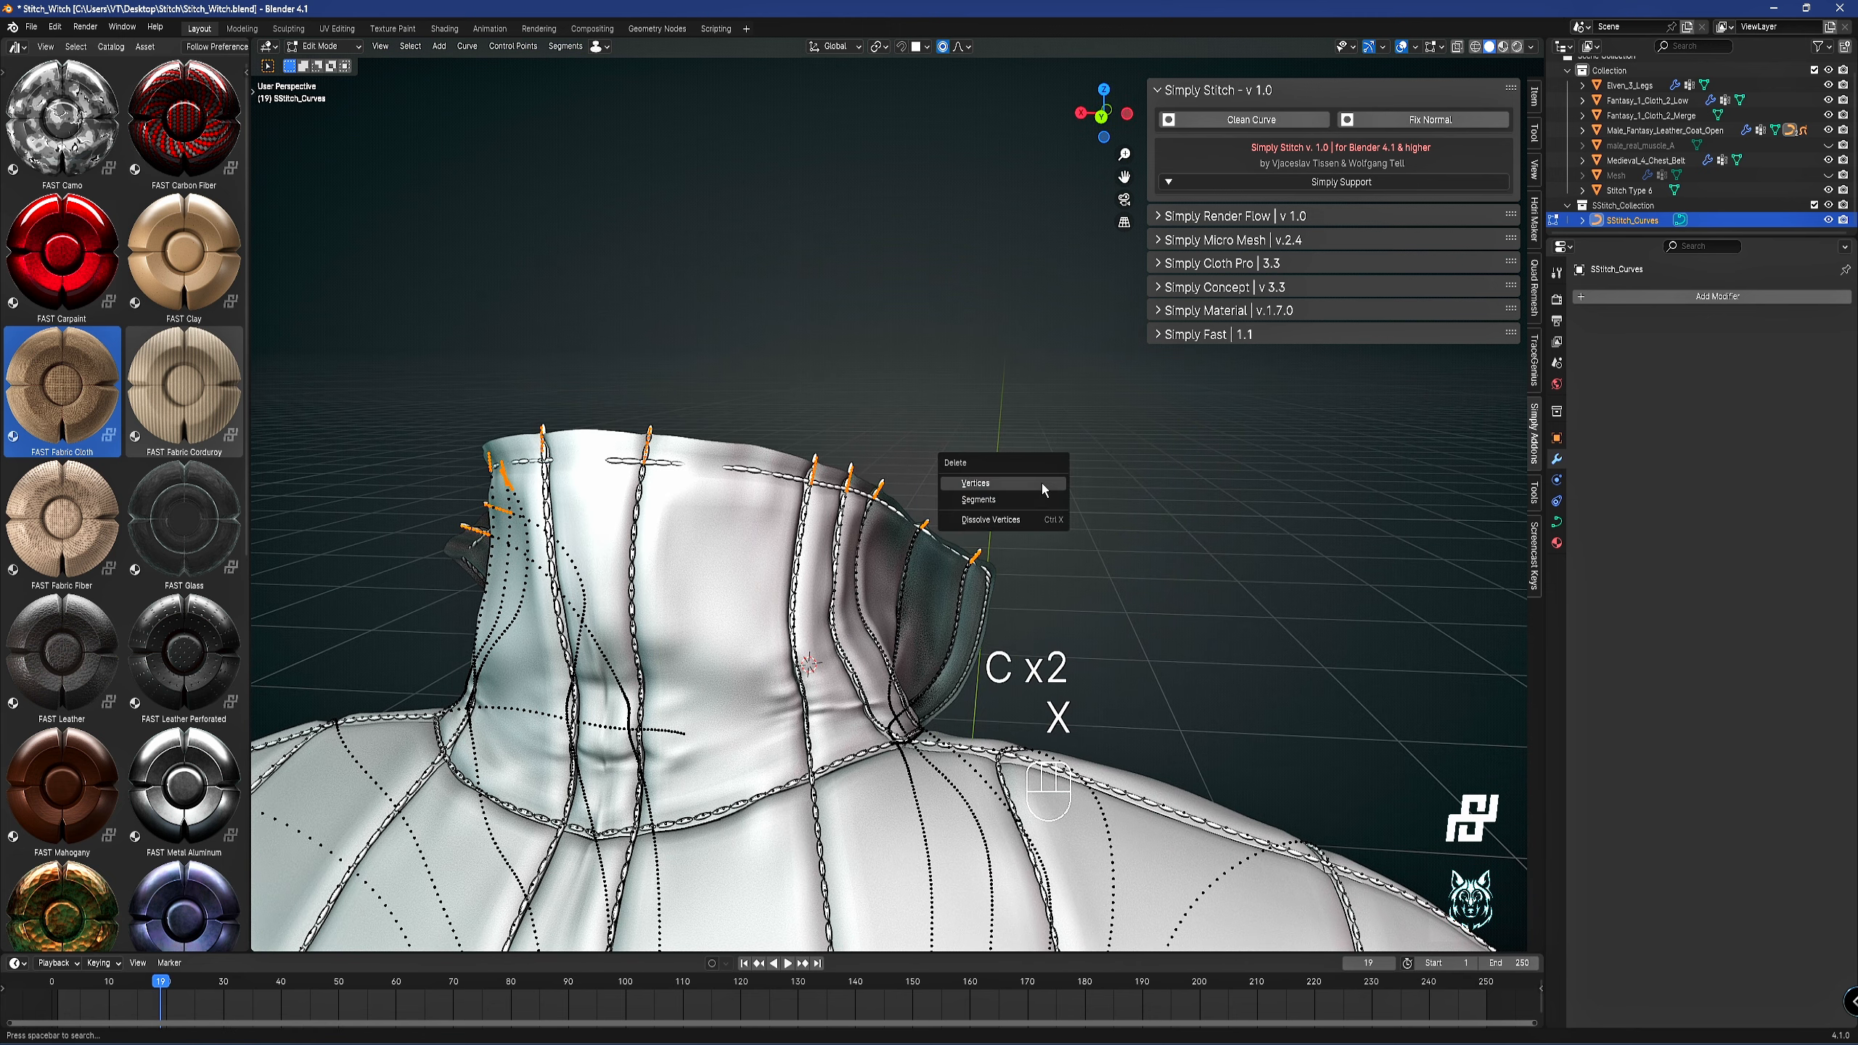
left_click(1042, 489)
key("Tab")
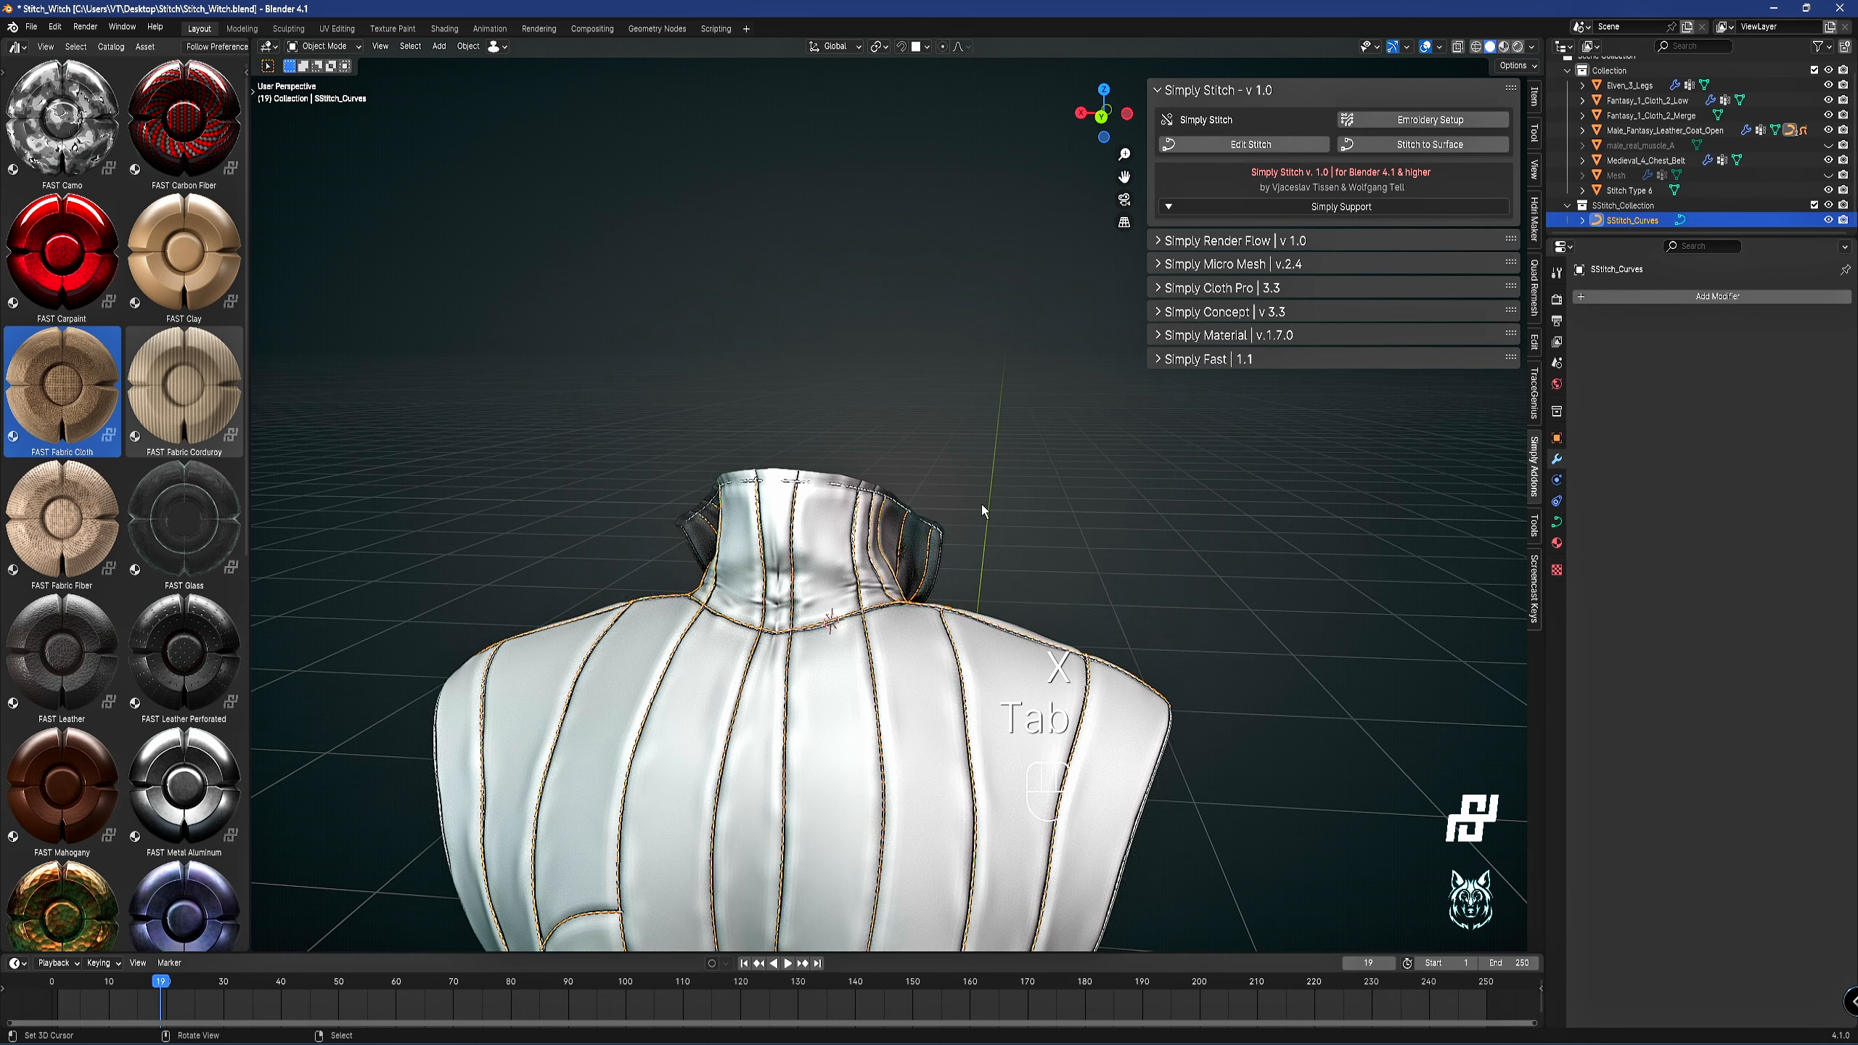
Select the matching short curved edge path on the other side of the upper back and make it a stitch.
middle_click_drag(981, 504, 951, 503, "shift")
scroll(923, 503, "up", 5)
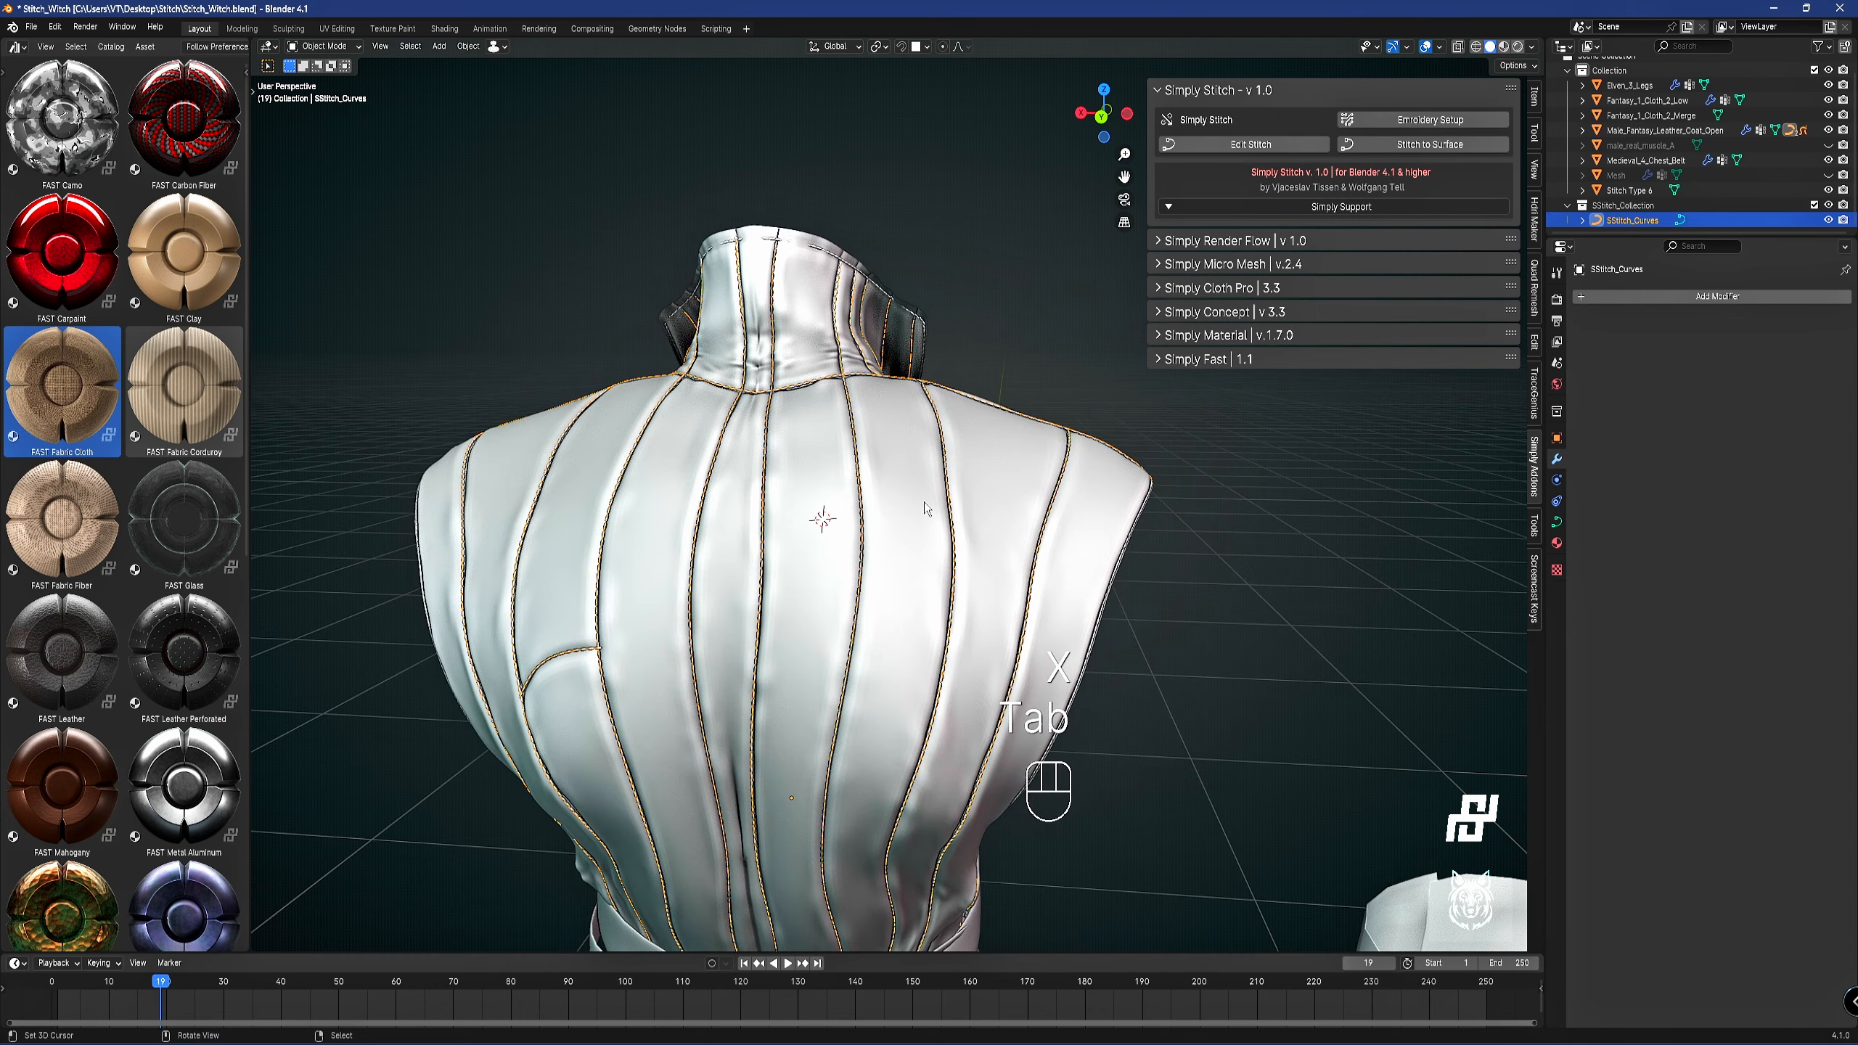
middle_click_drag(799, 446, 823, 447)
key("Tab")
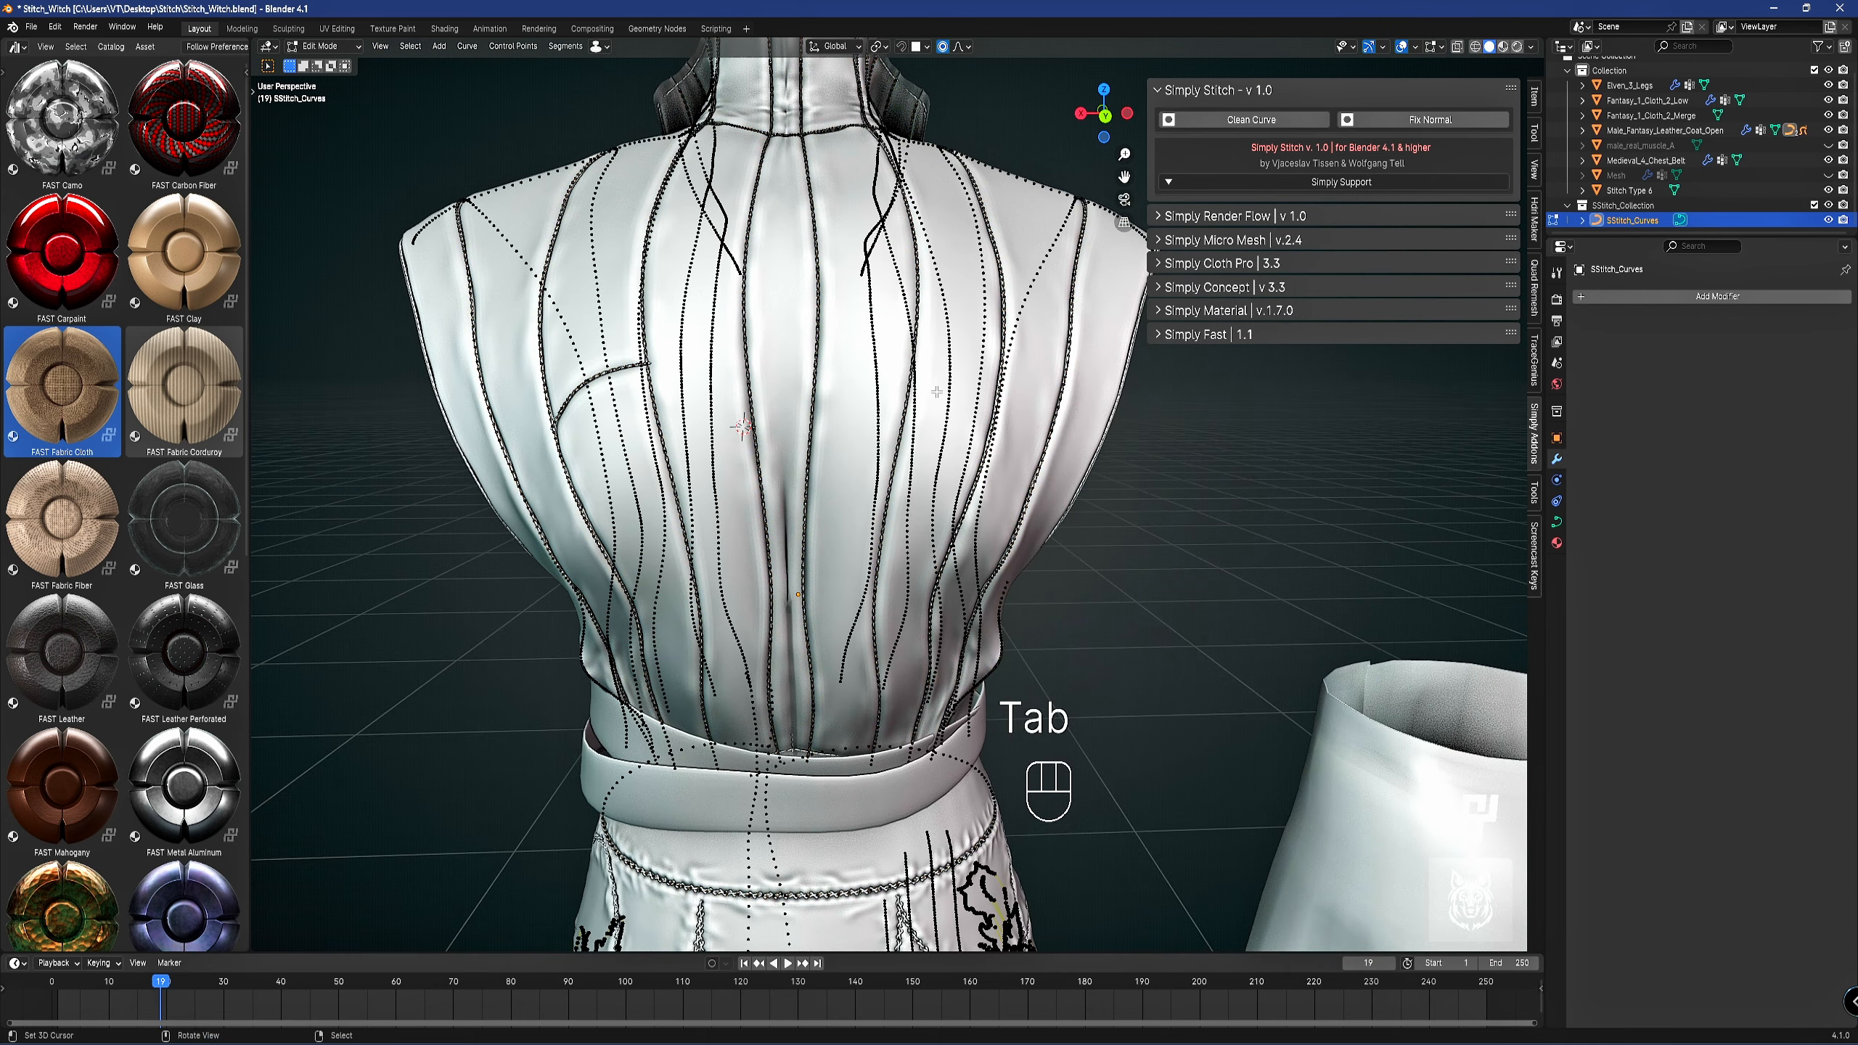
key("2")
key("Tab")
right_click(941, 388)
key("Tab")
key("2")
right_click(926, 366)
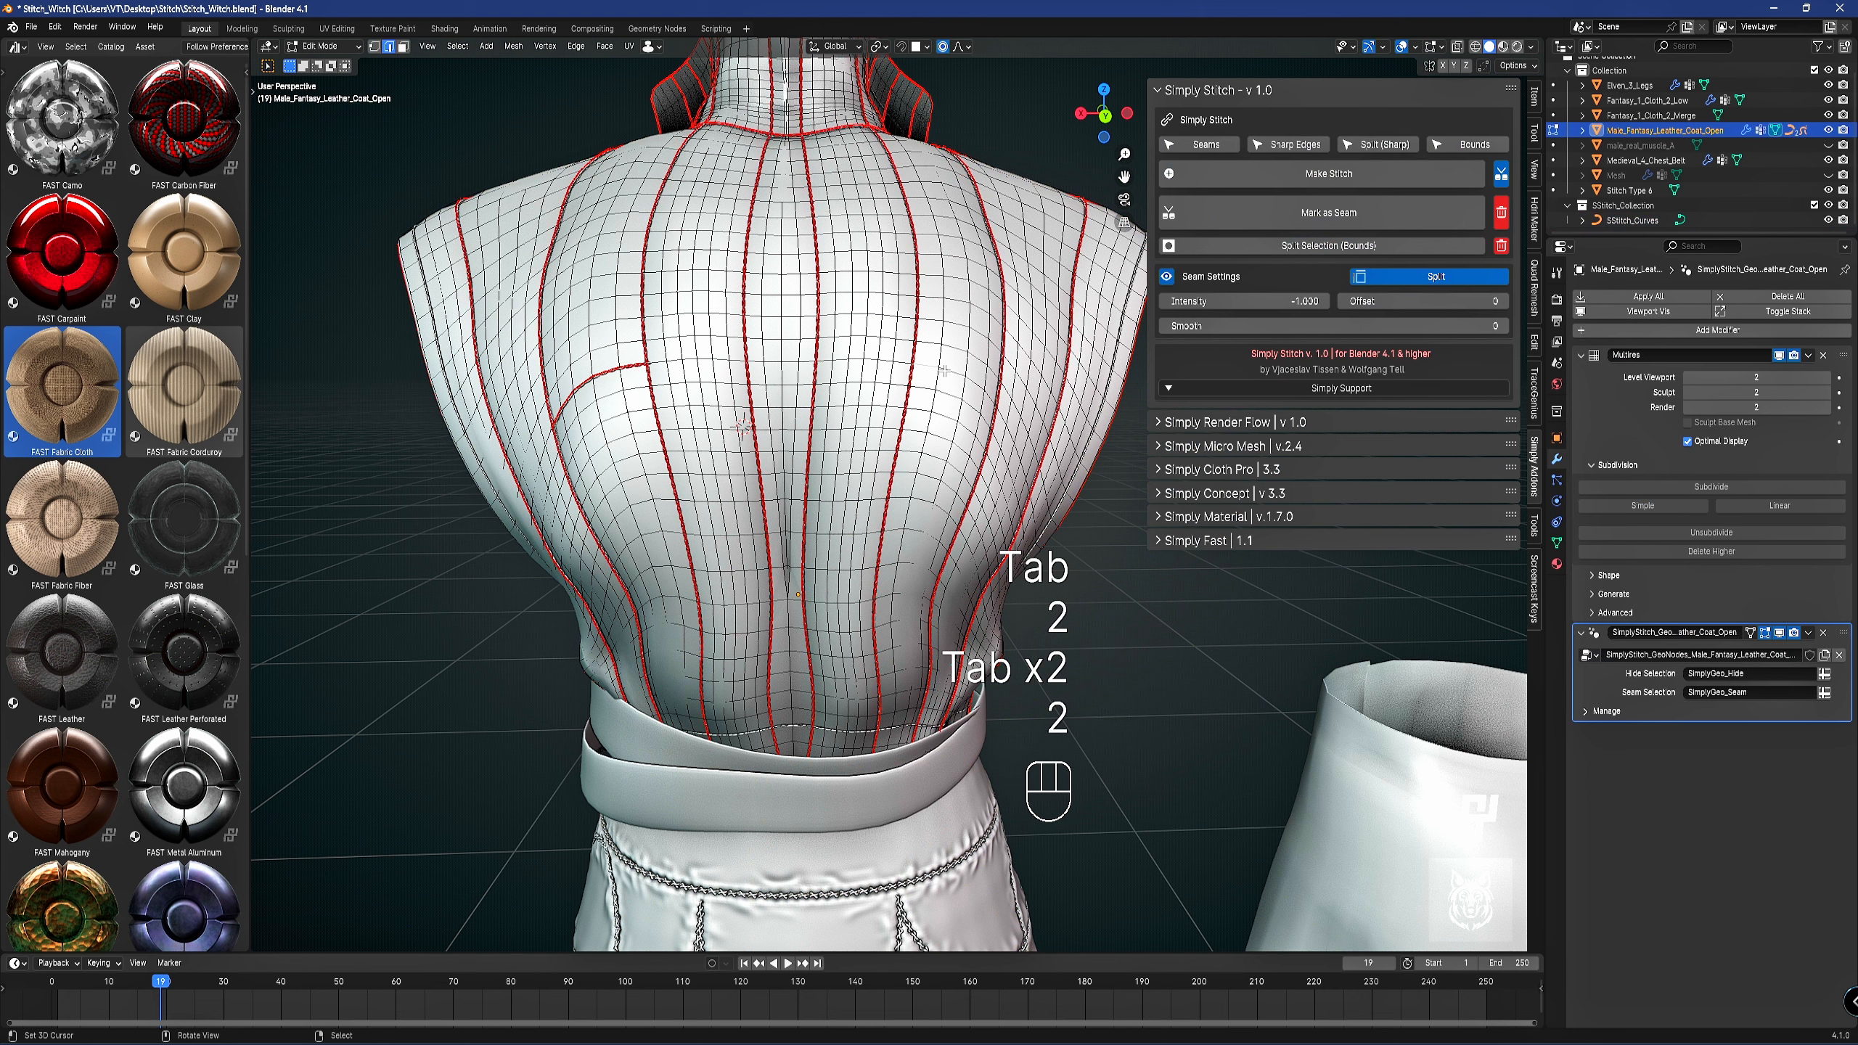
right_click(991, 401, "ctrl+shift")
left_click(1315, 179)
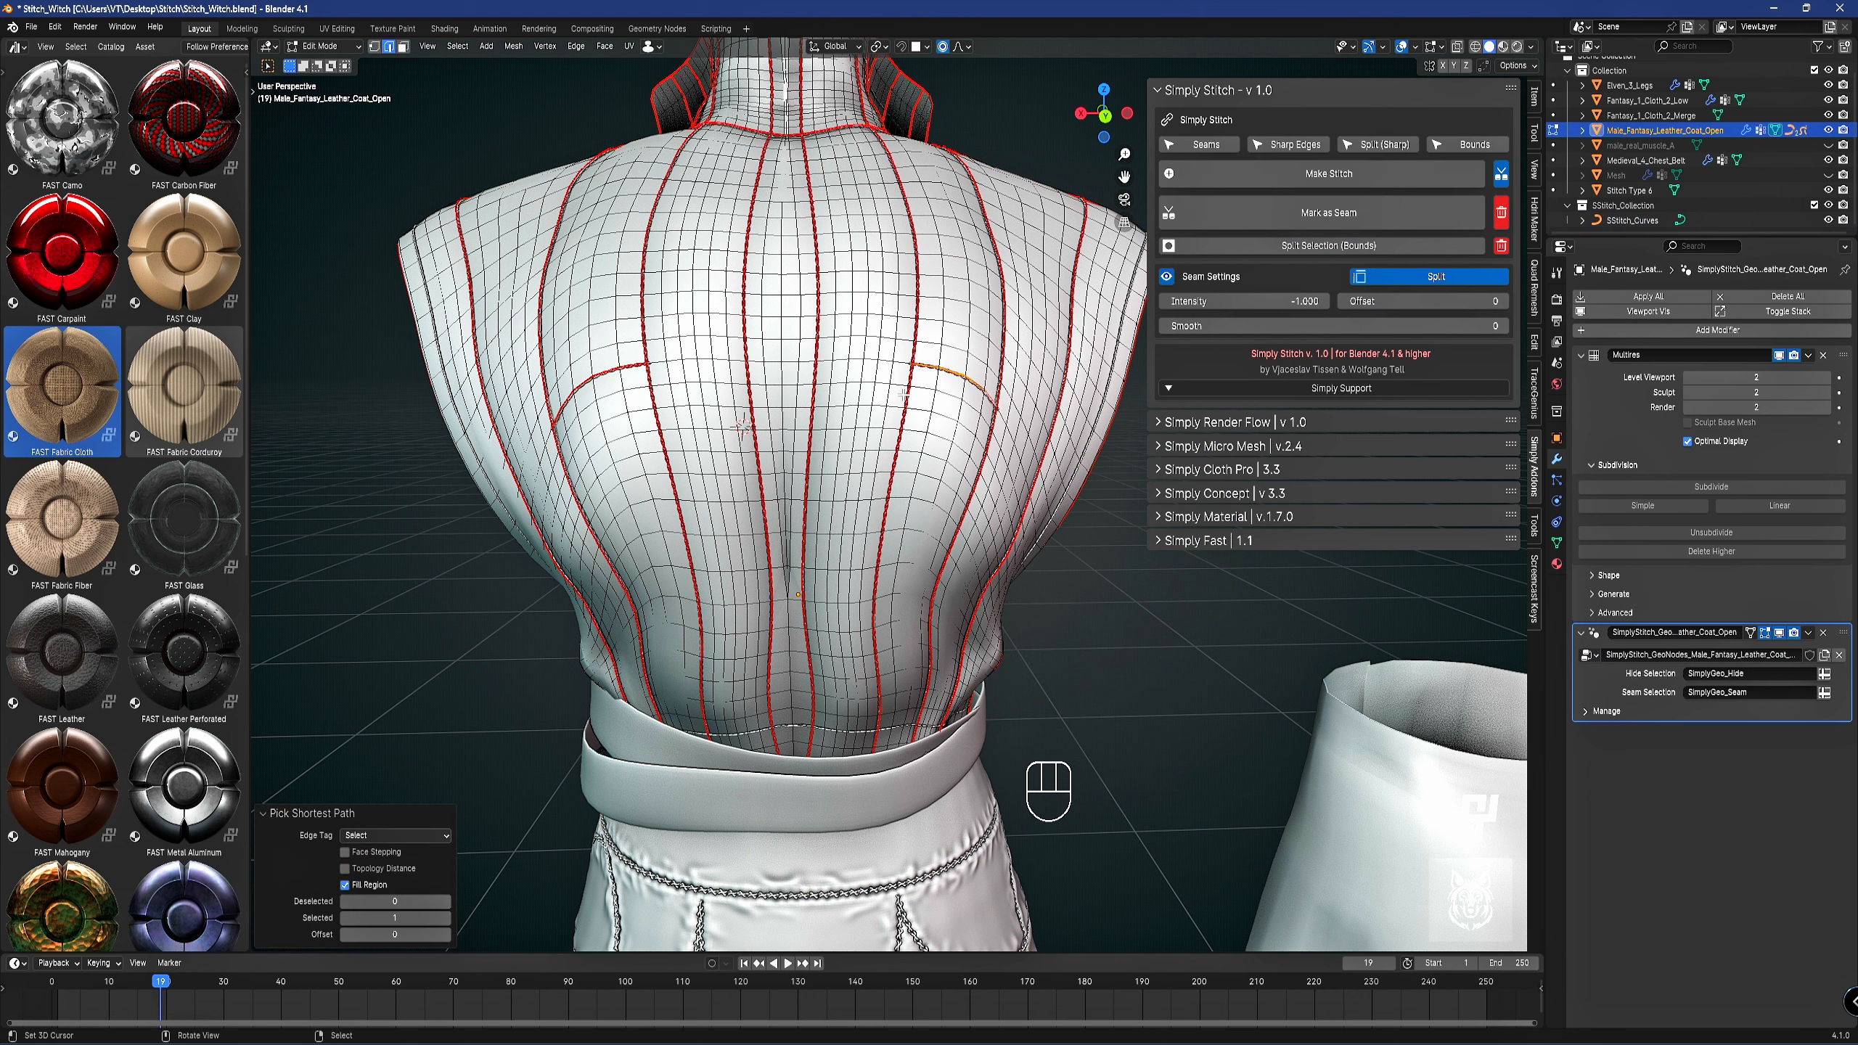
key("Tab")
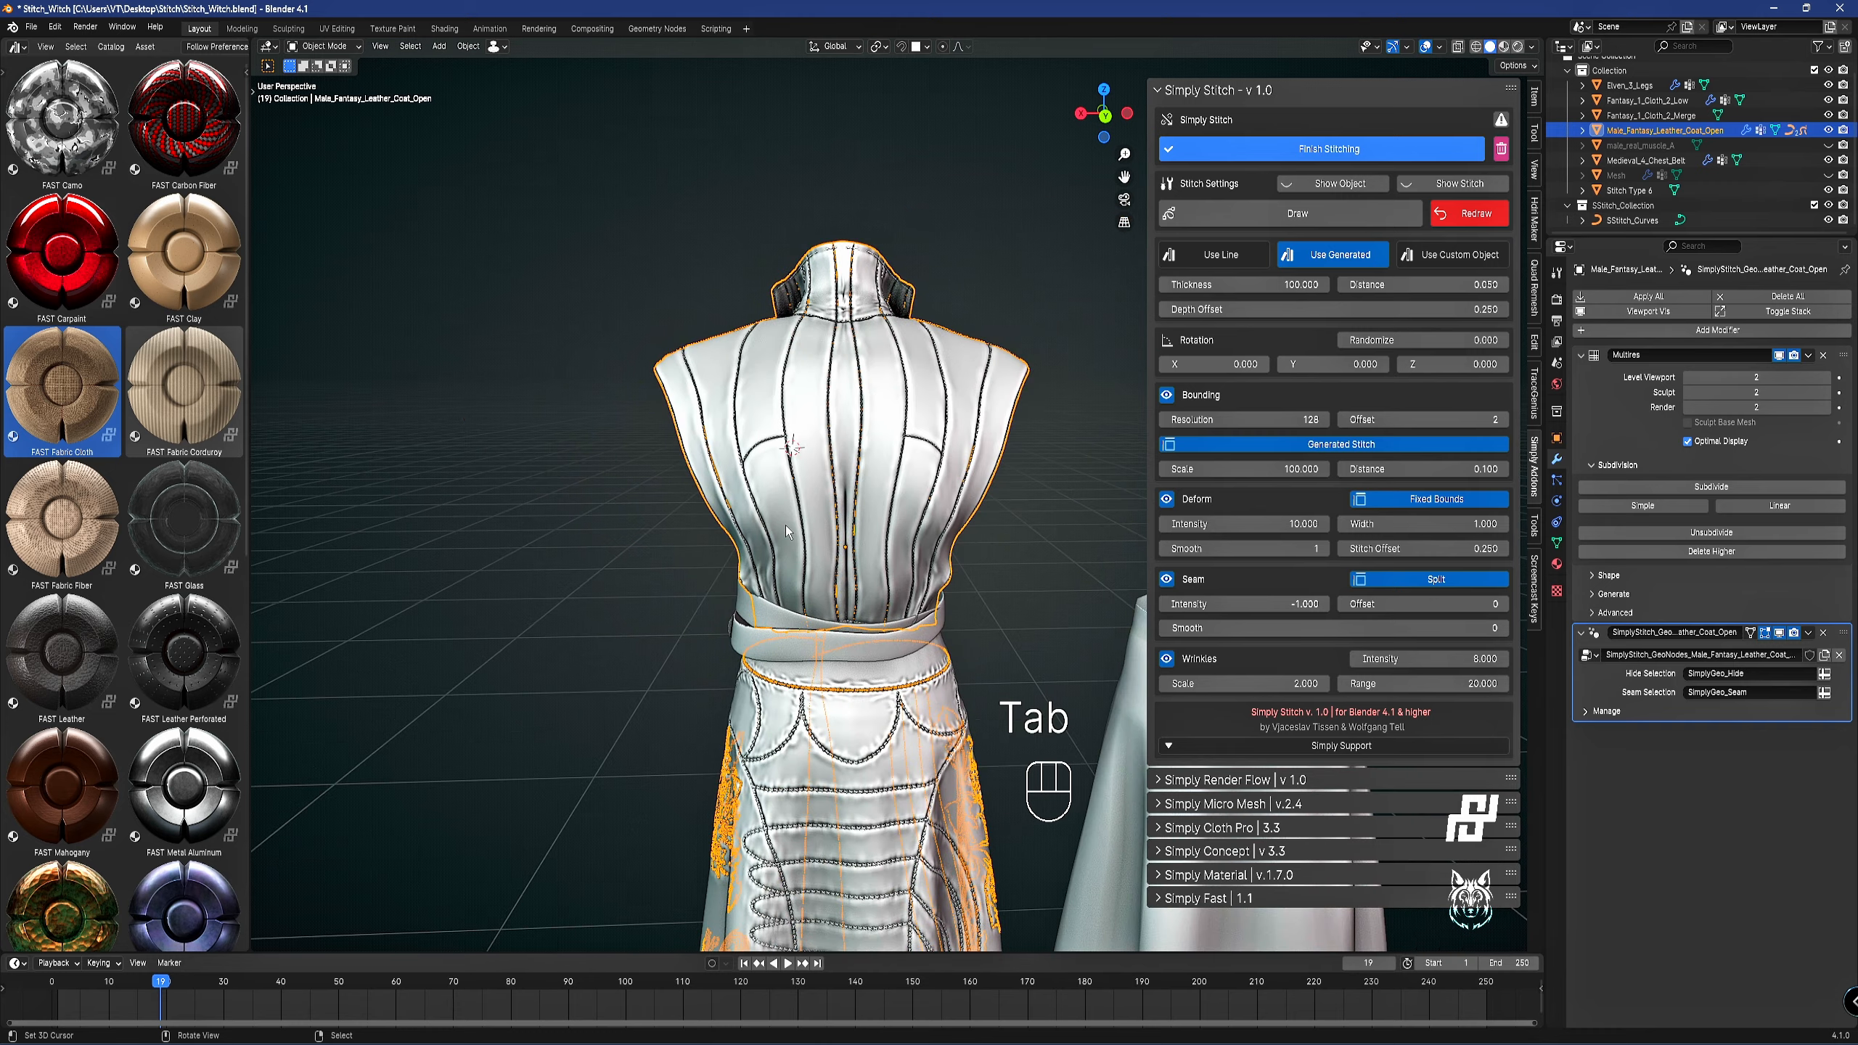
Inspect the stitched coat from the side and front with the overlays hidden.
middle_click_drag(841, 492, 869, 419)
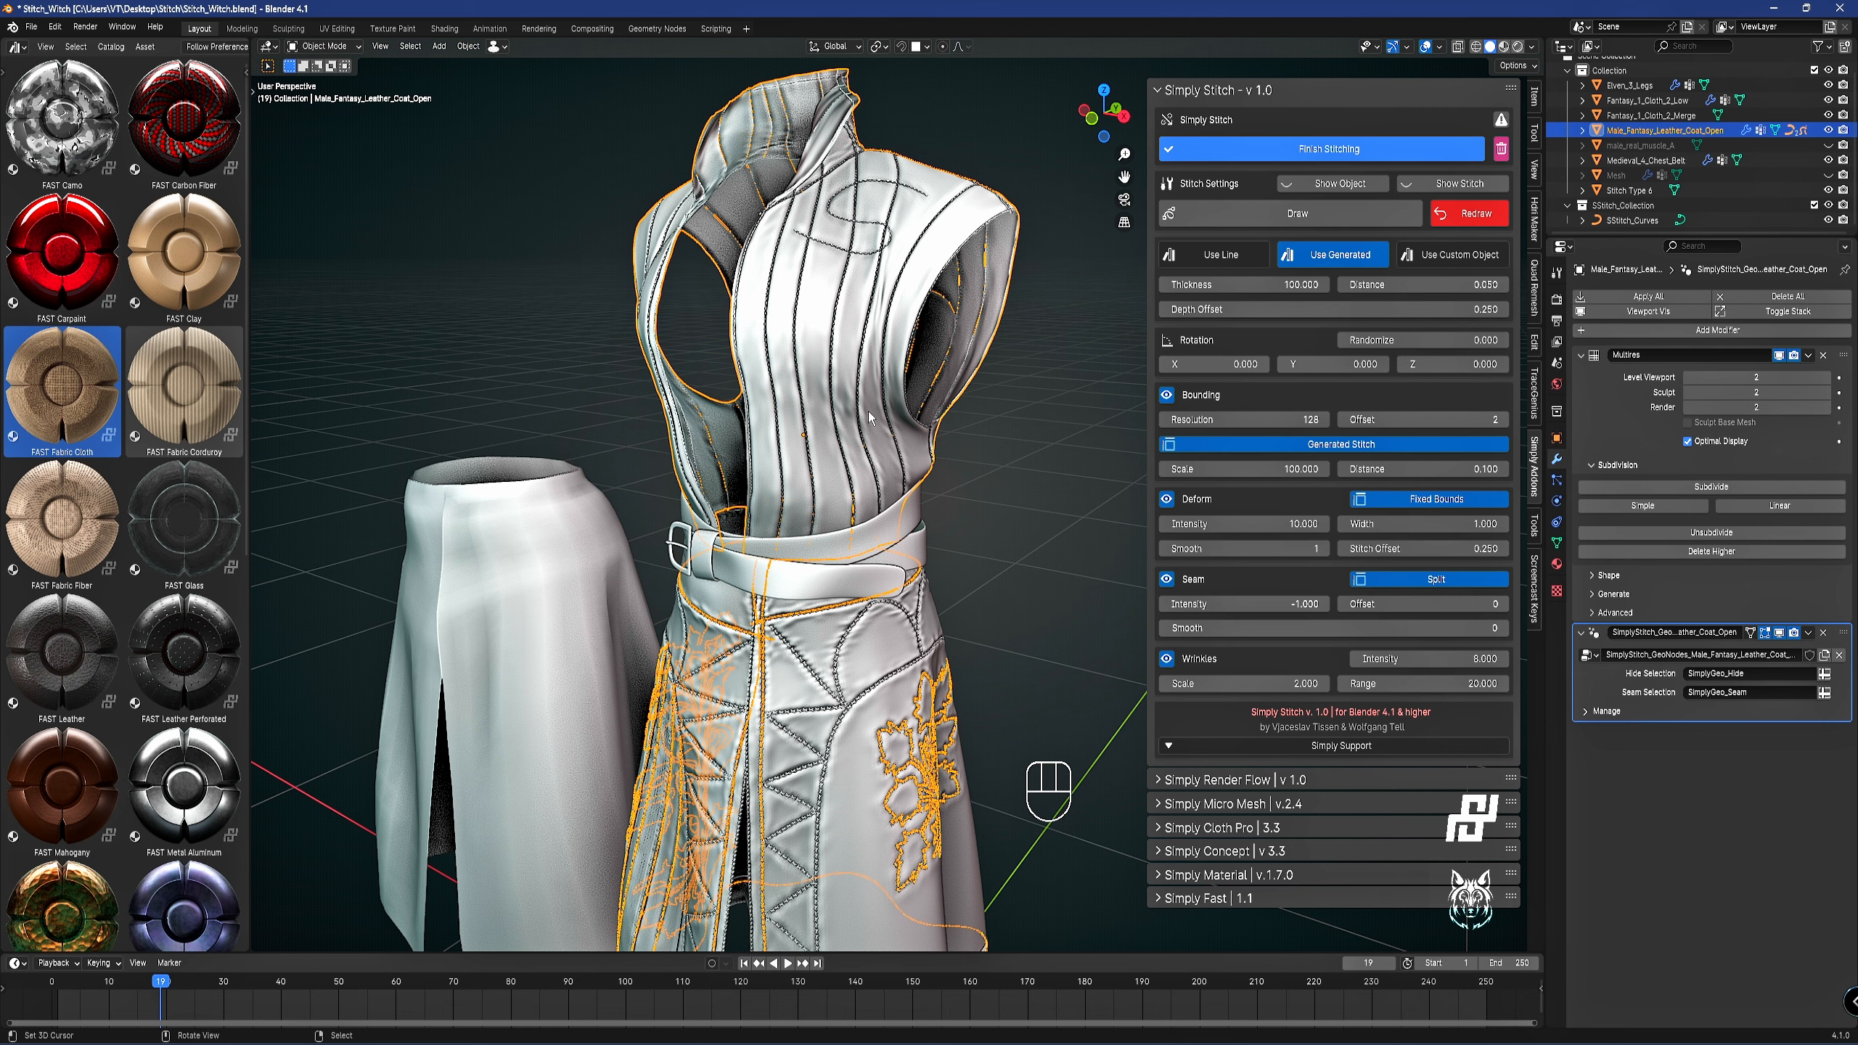
mouse_move(869, 419)
middle_mouse_down("shift")
mouse_move(900, 254)
mouse_move(870, 454)
middle_mouse_up("shift")
key("z")
scroll(904, 256, "down", 1)
scroll(805, 447, "down", 2)
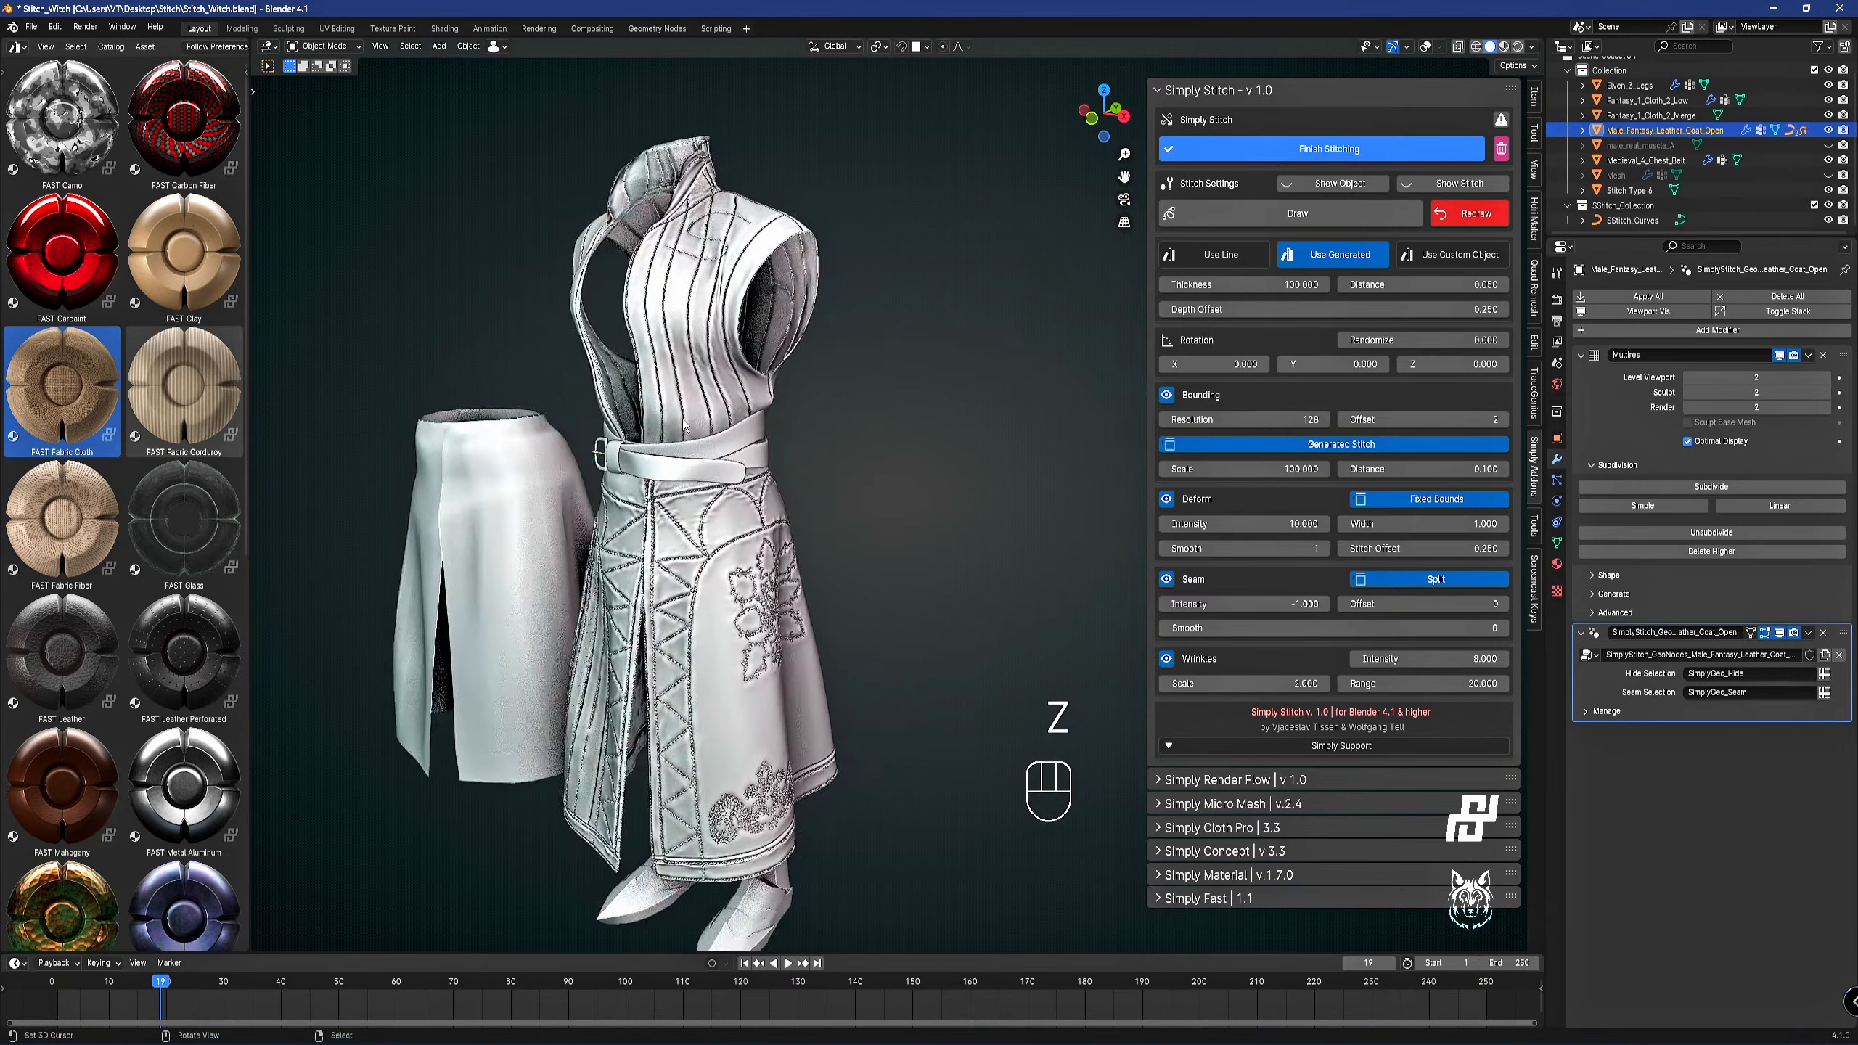
middle_click_drag(694, 407, 733, 430)
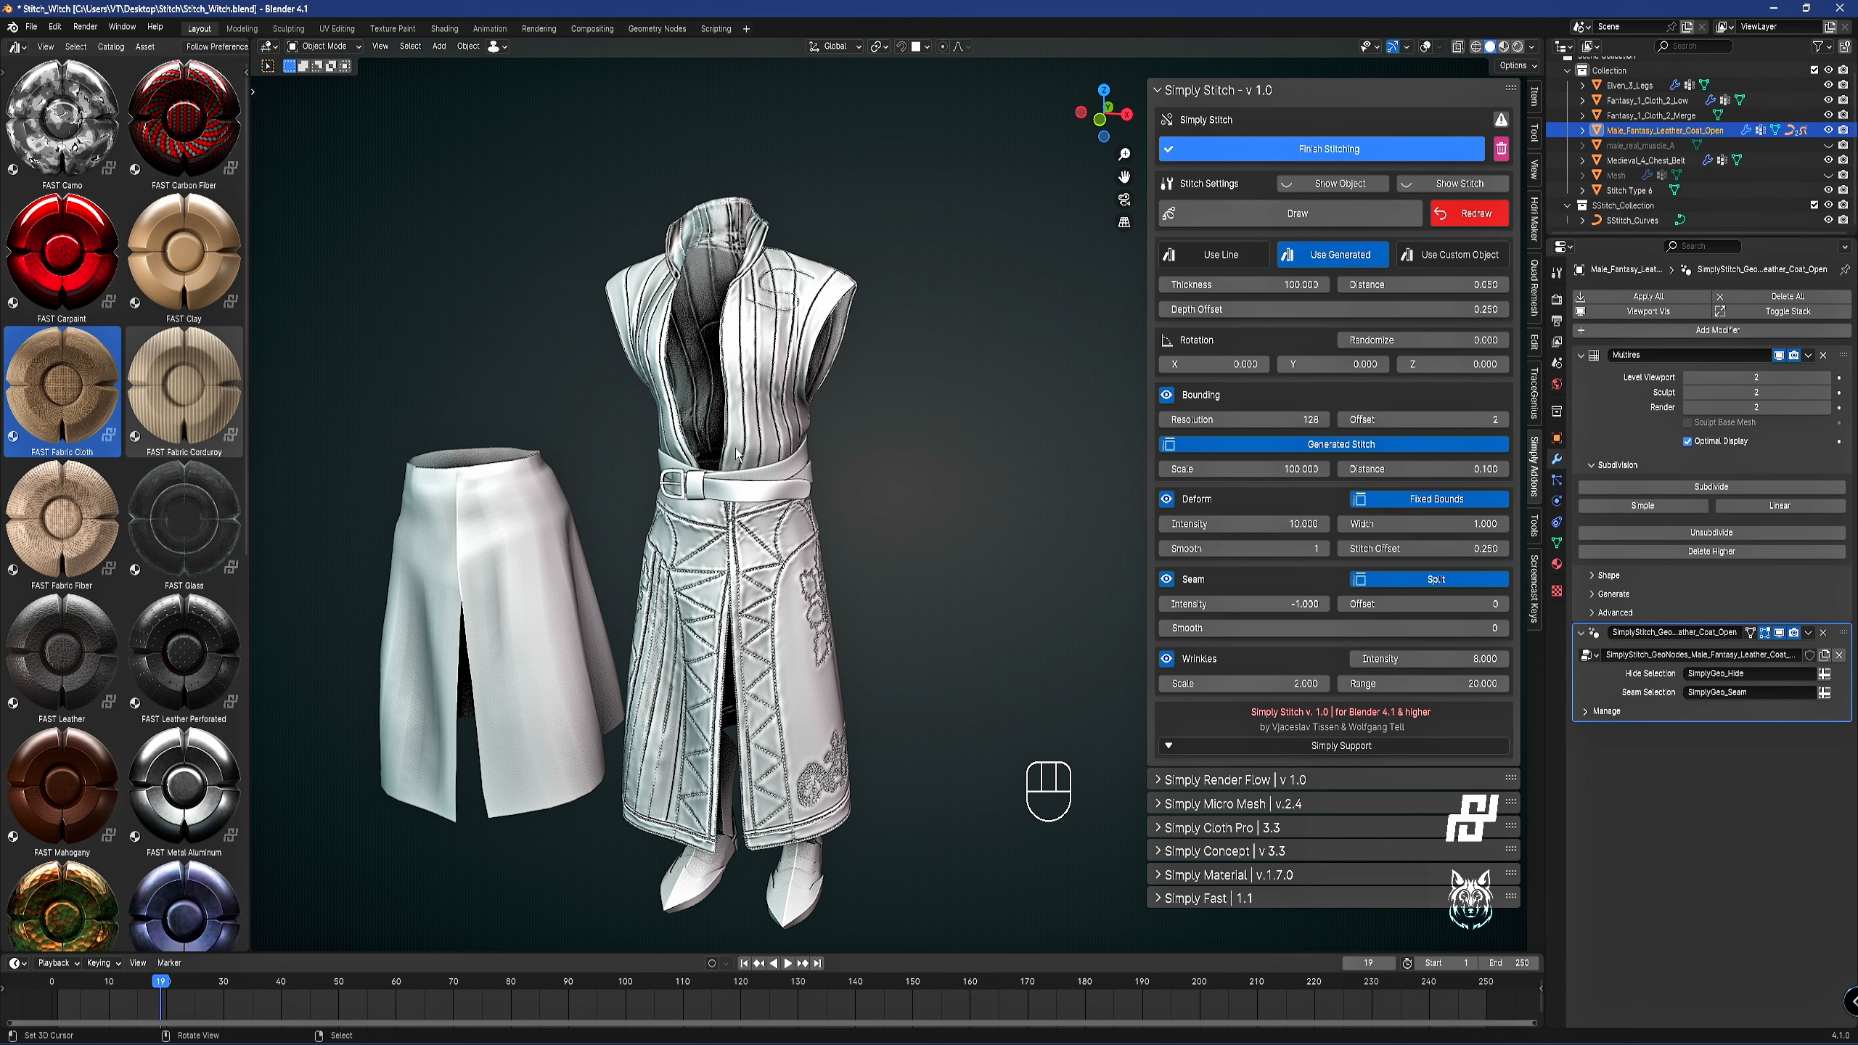
Expand the Simply Support section and look through its list of add-ons.
left_click(1336, 747)
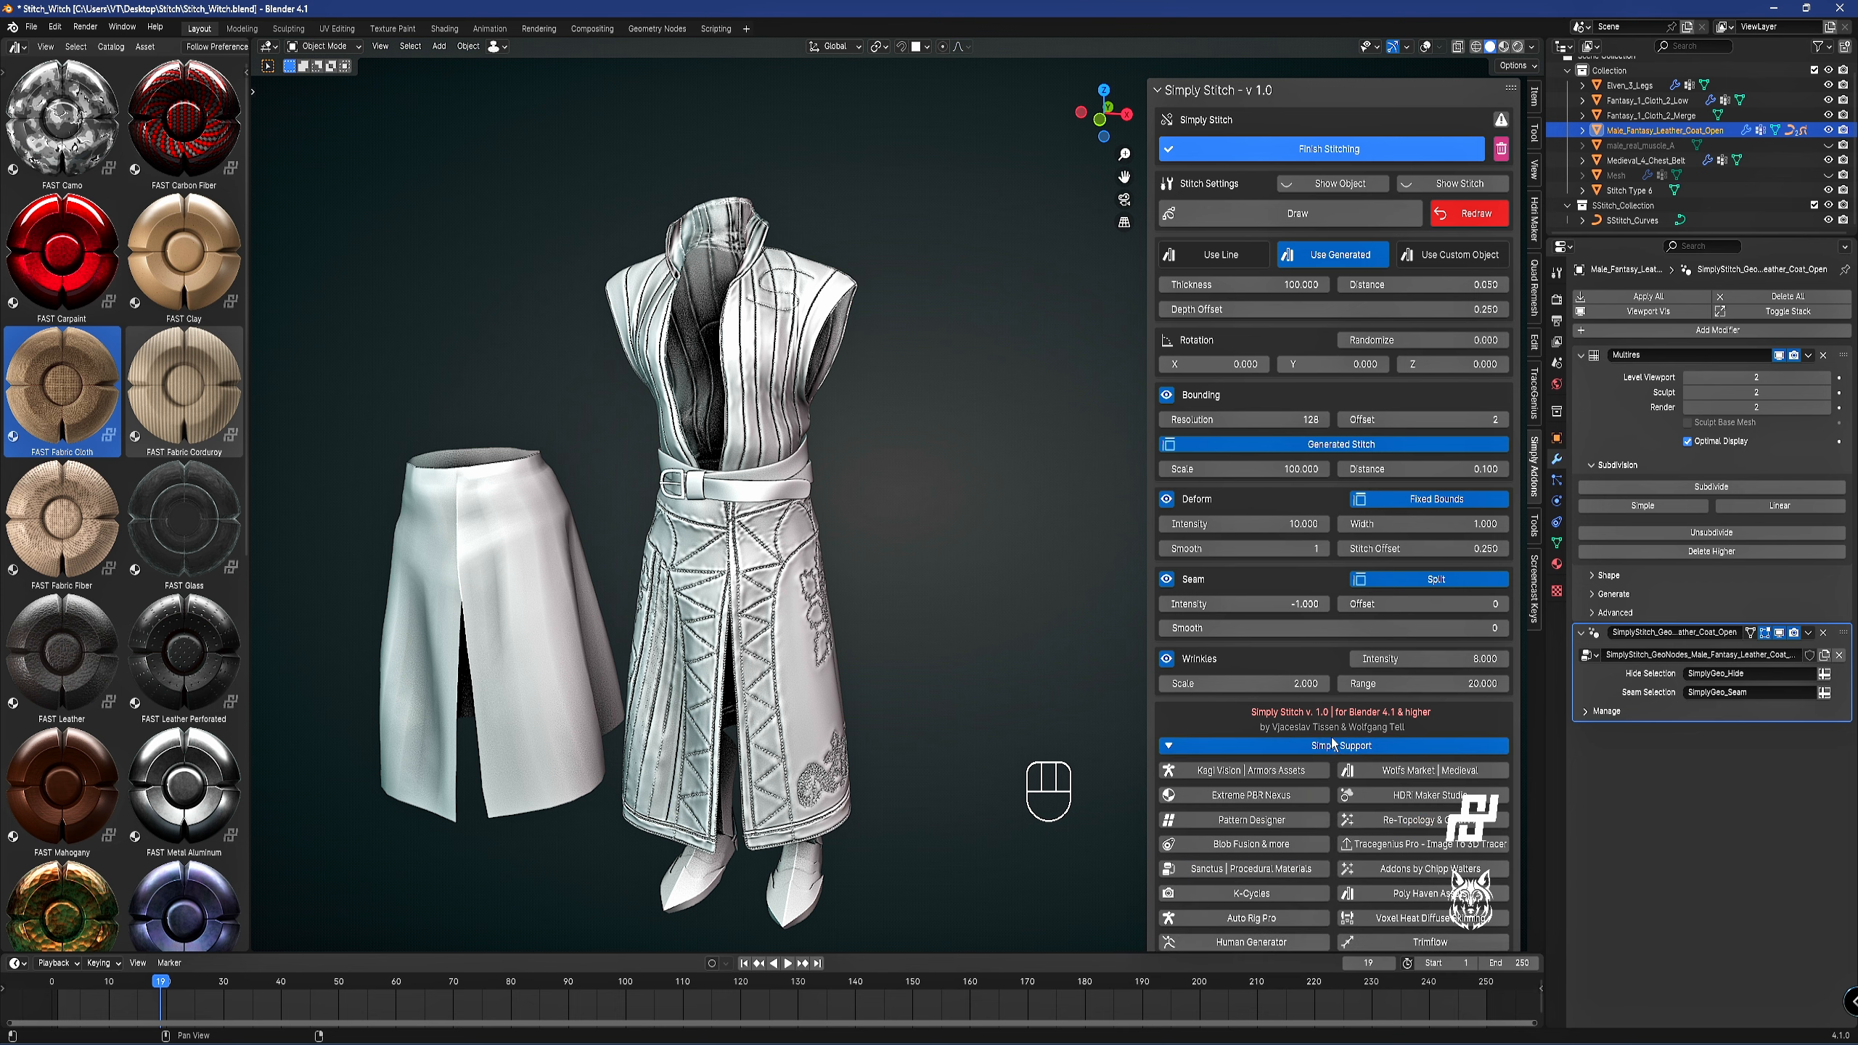
scroll(1332, 743, "down", 5)
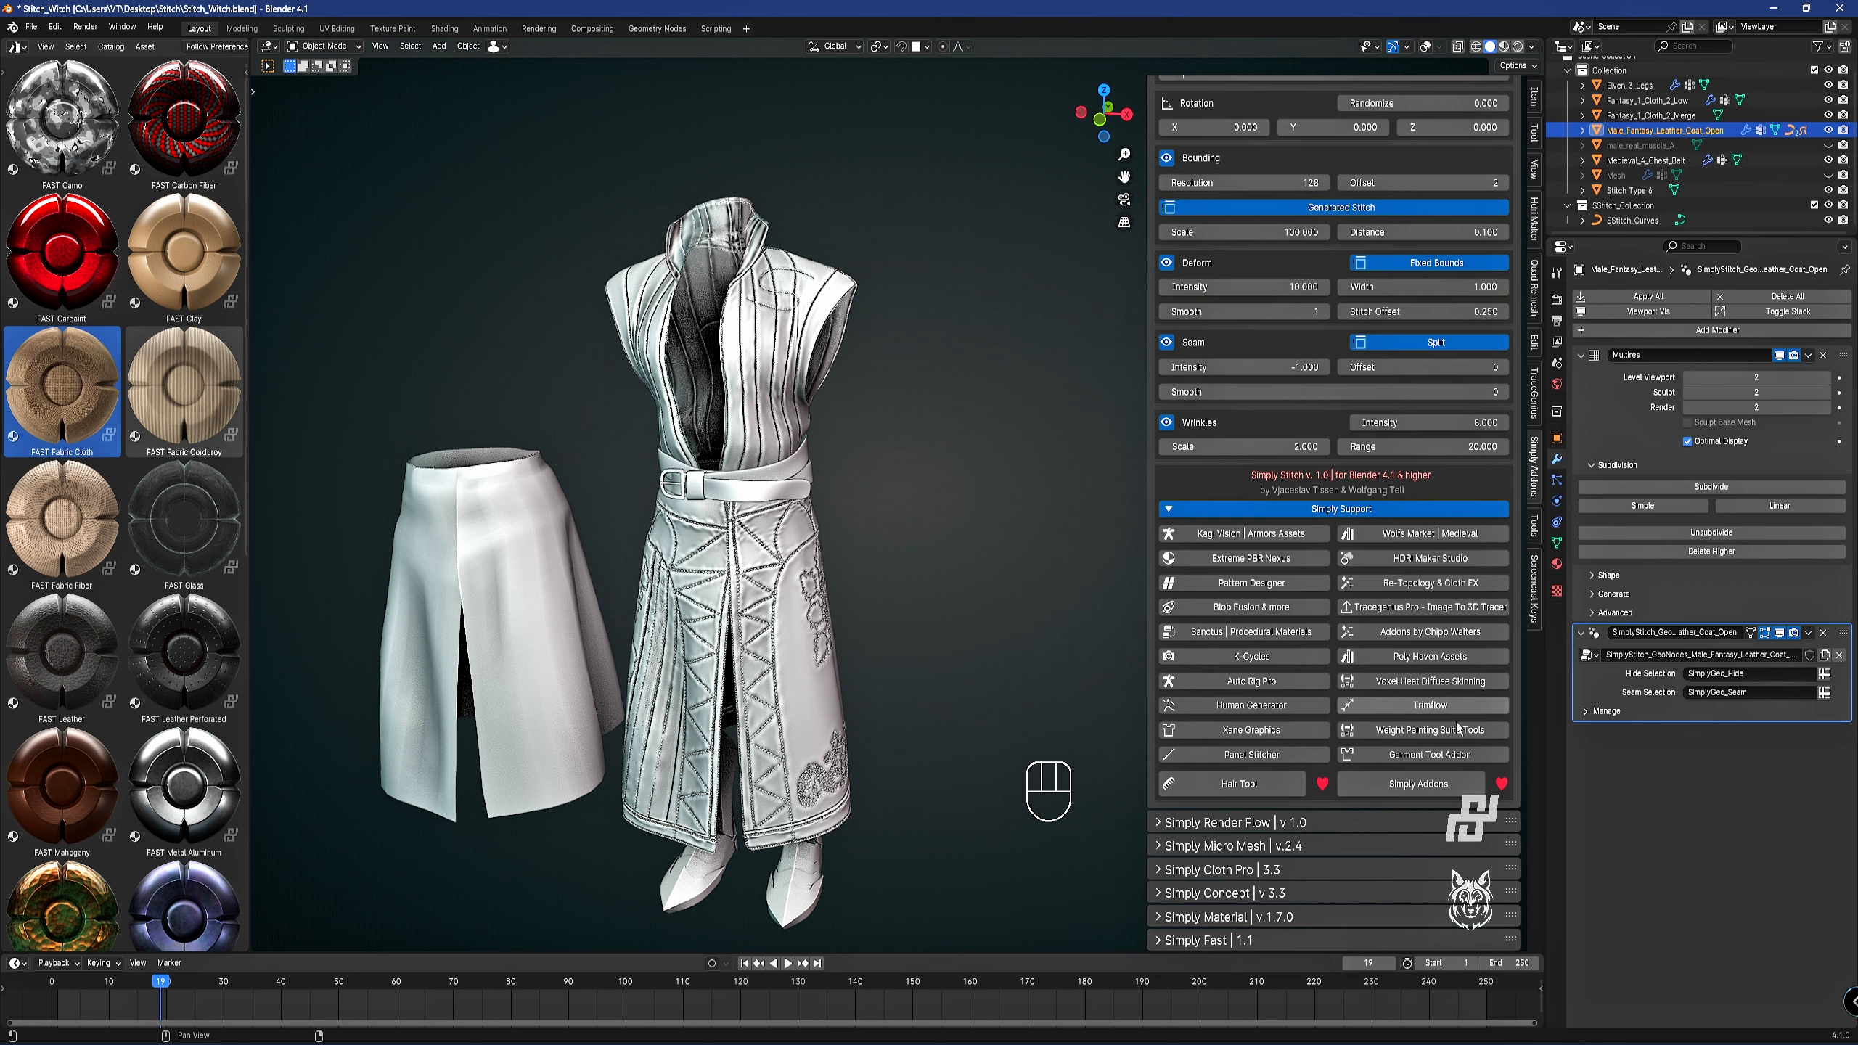